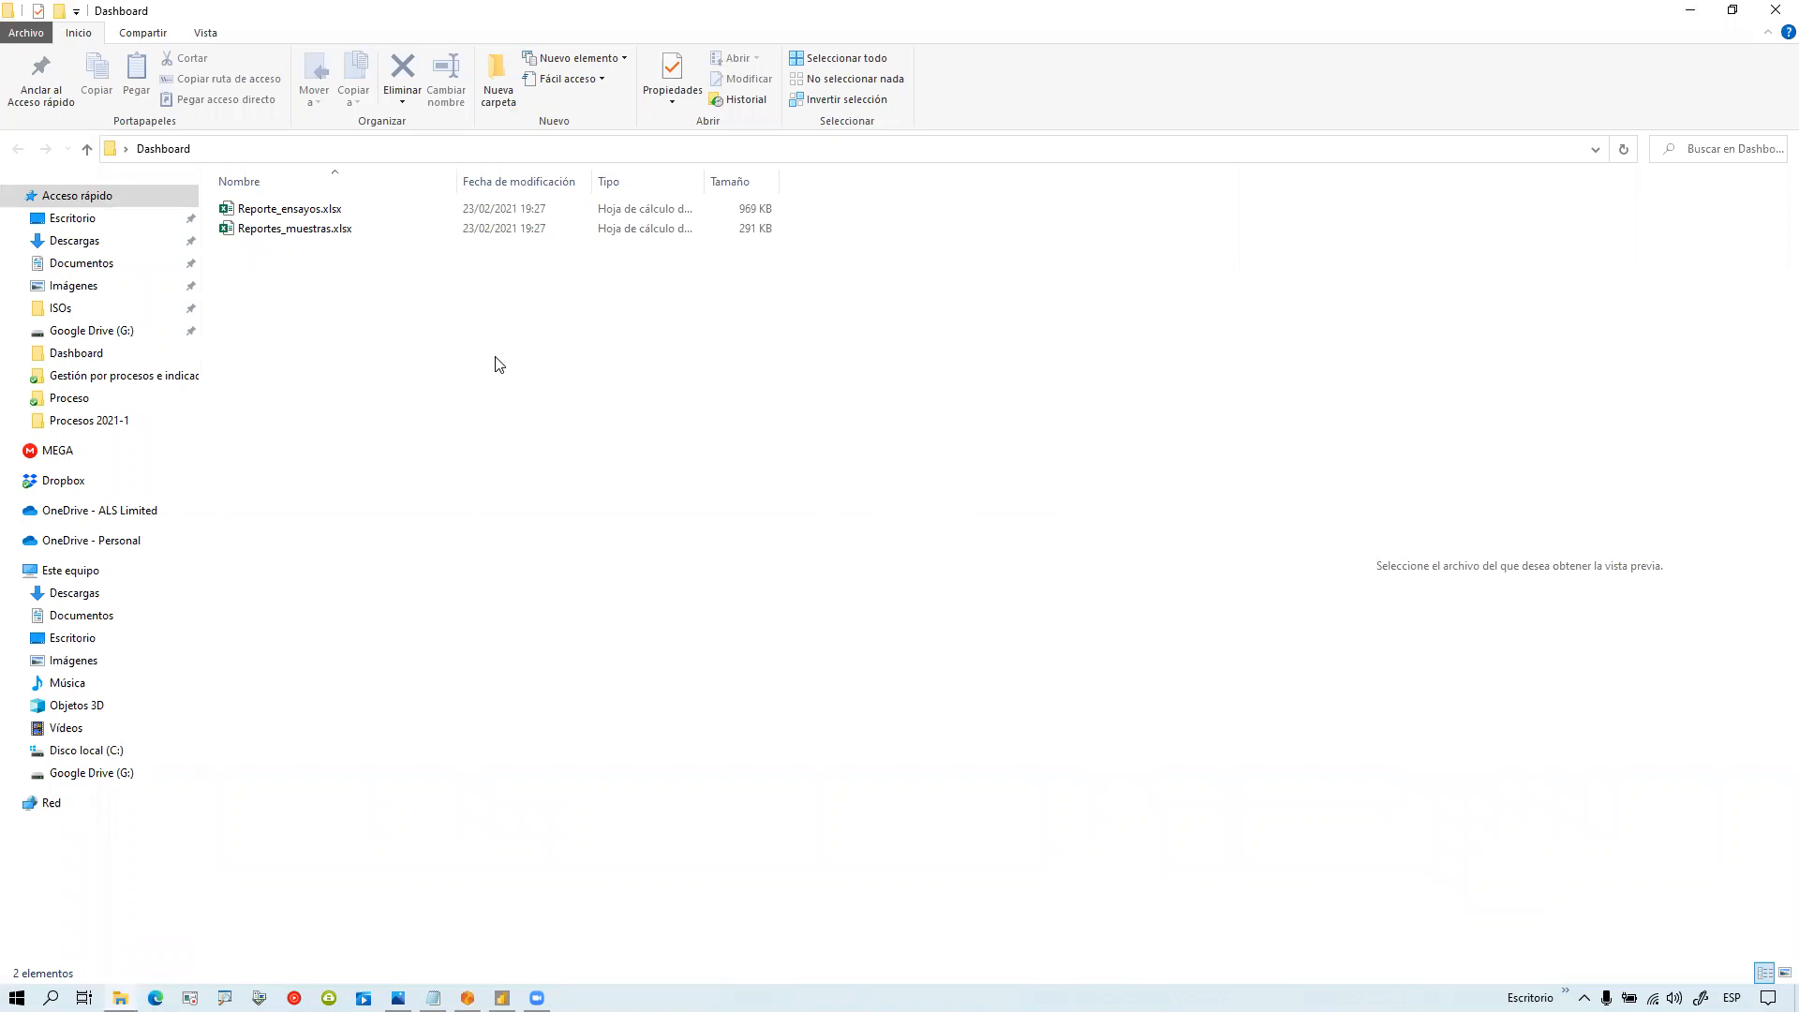
Step: Open the workbook Reportes_muestras.xlsx from the Dashboard folder and check the entries in the Fecha de ingreso column
left_click(290, 228)
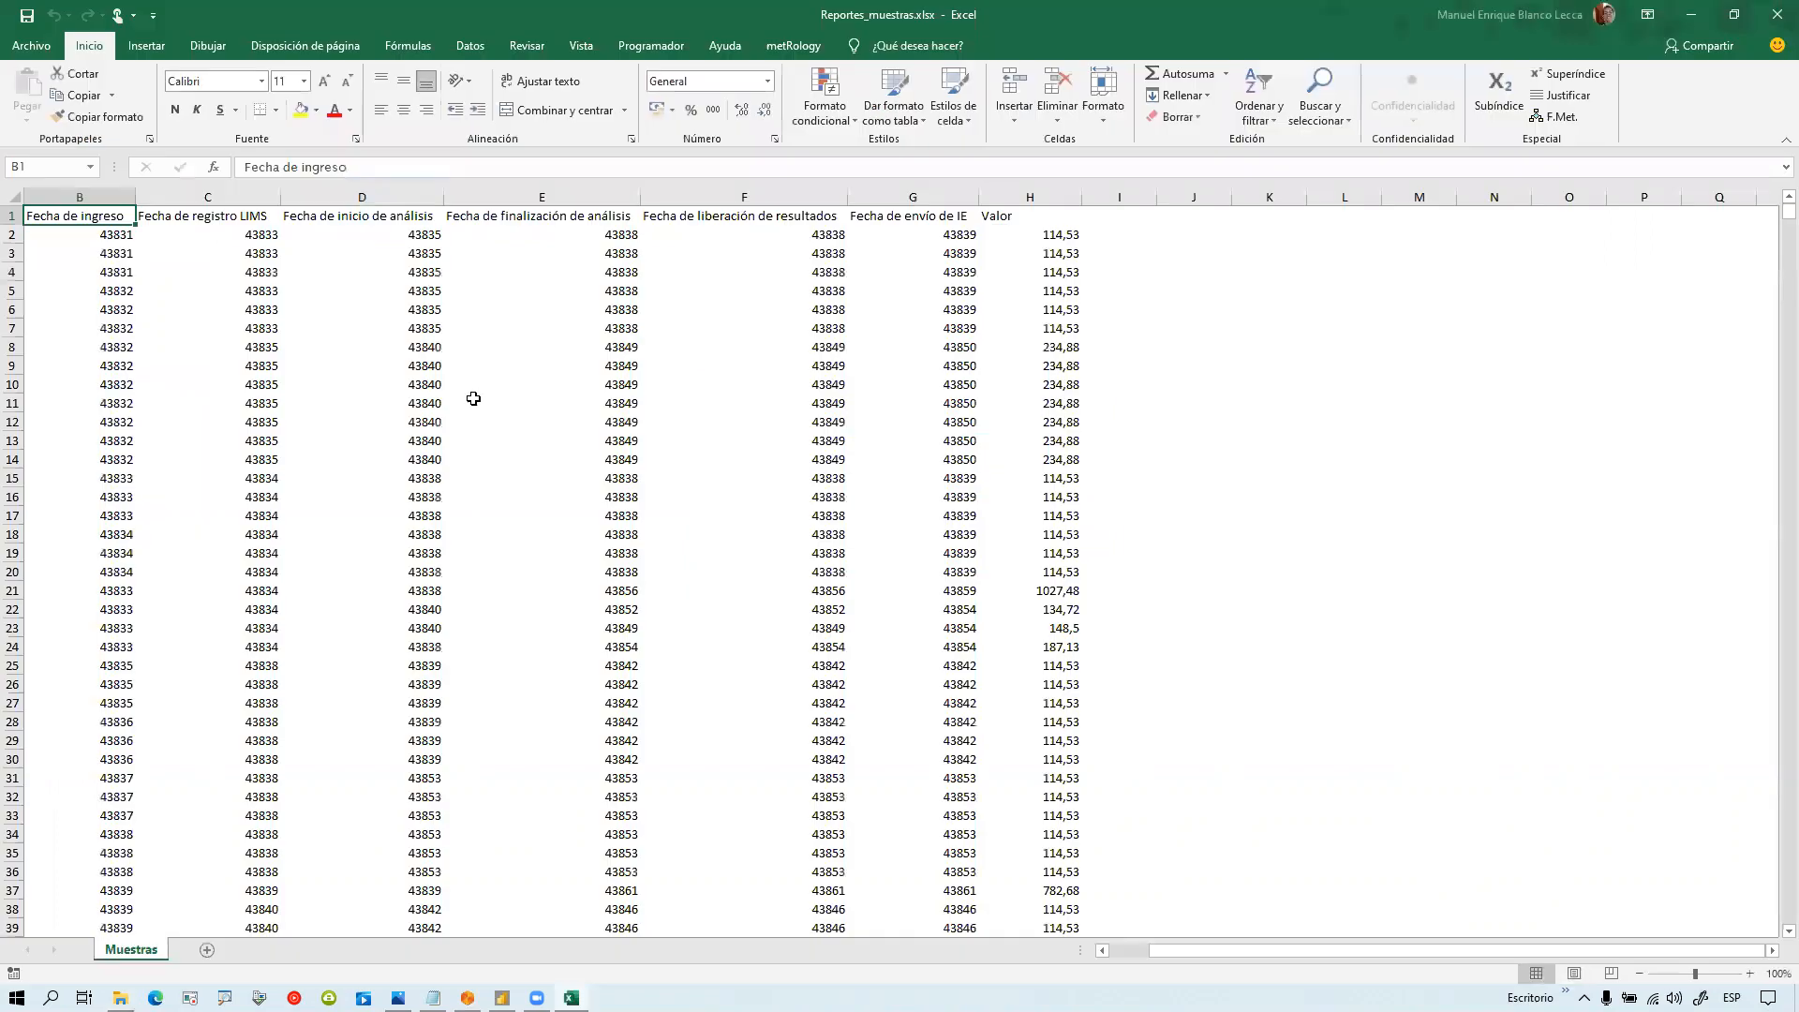
left_click(473, 399)
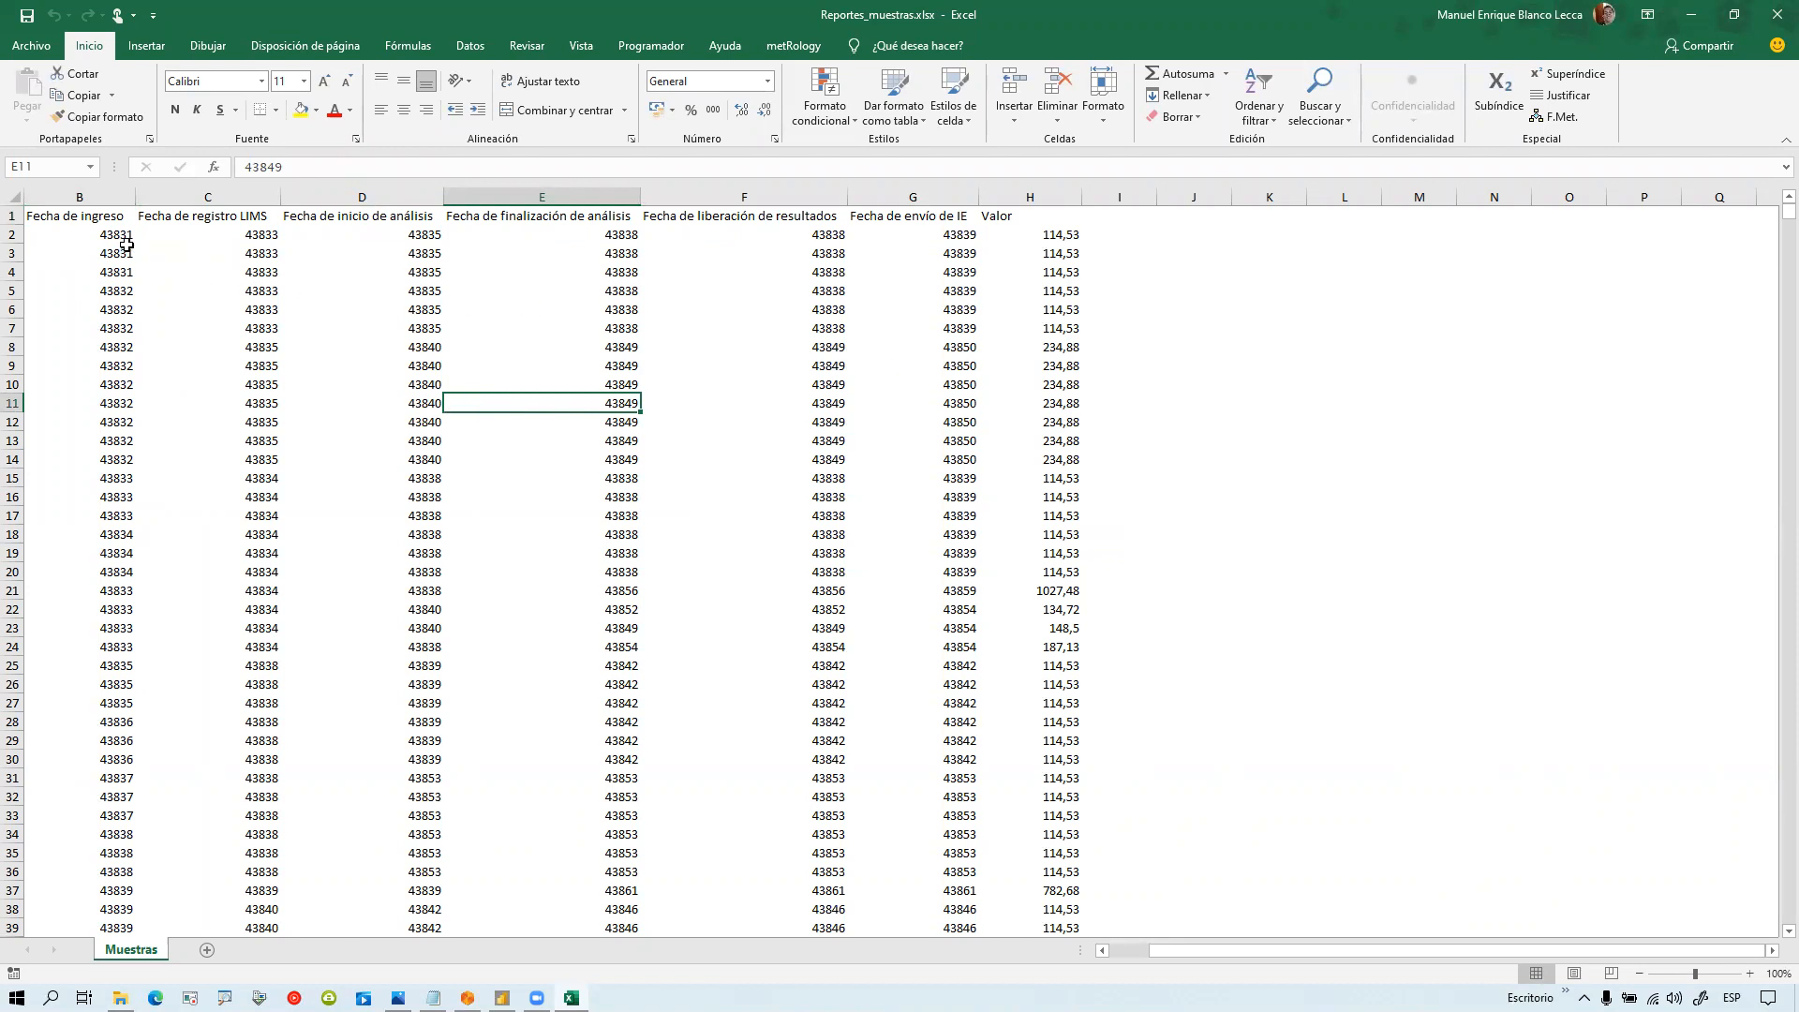
left_click_drag(132, 237, 112, 362)
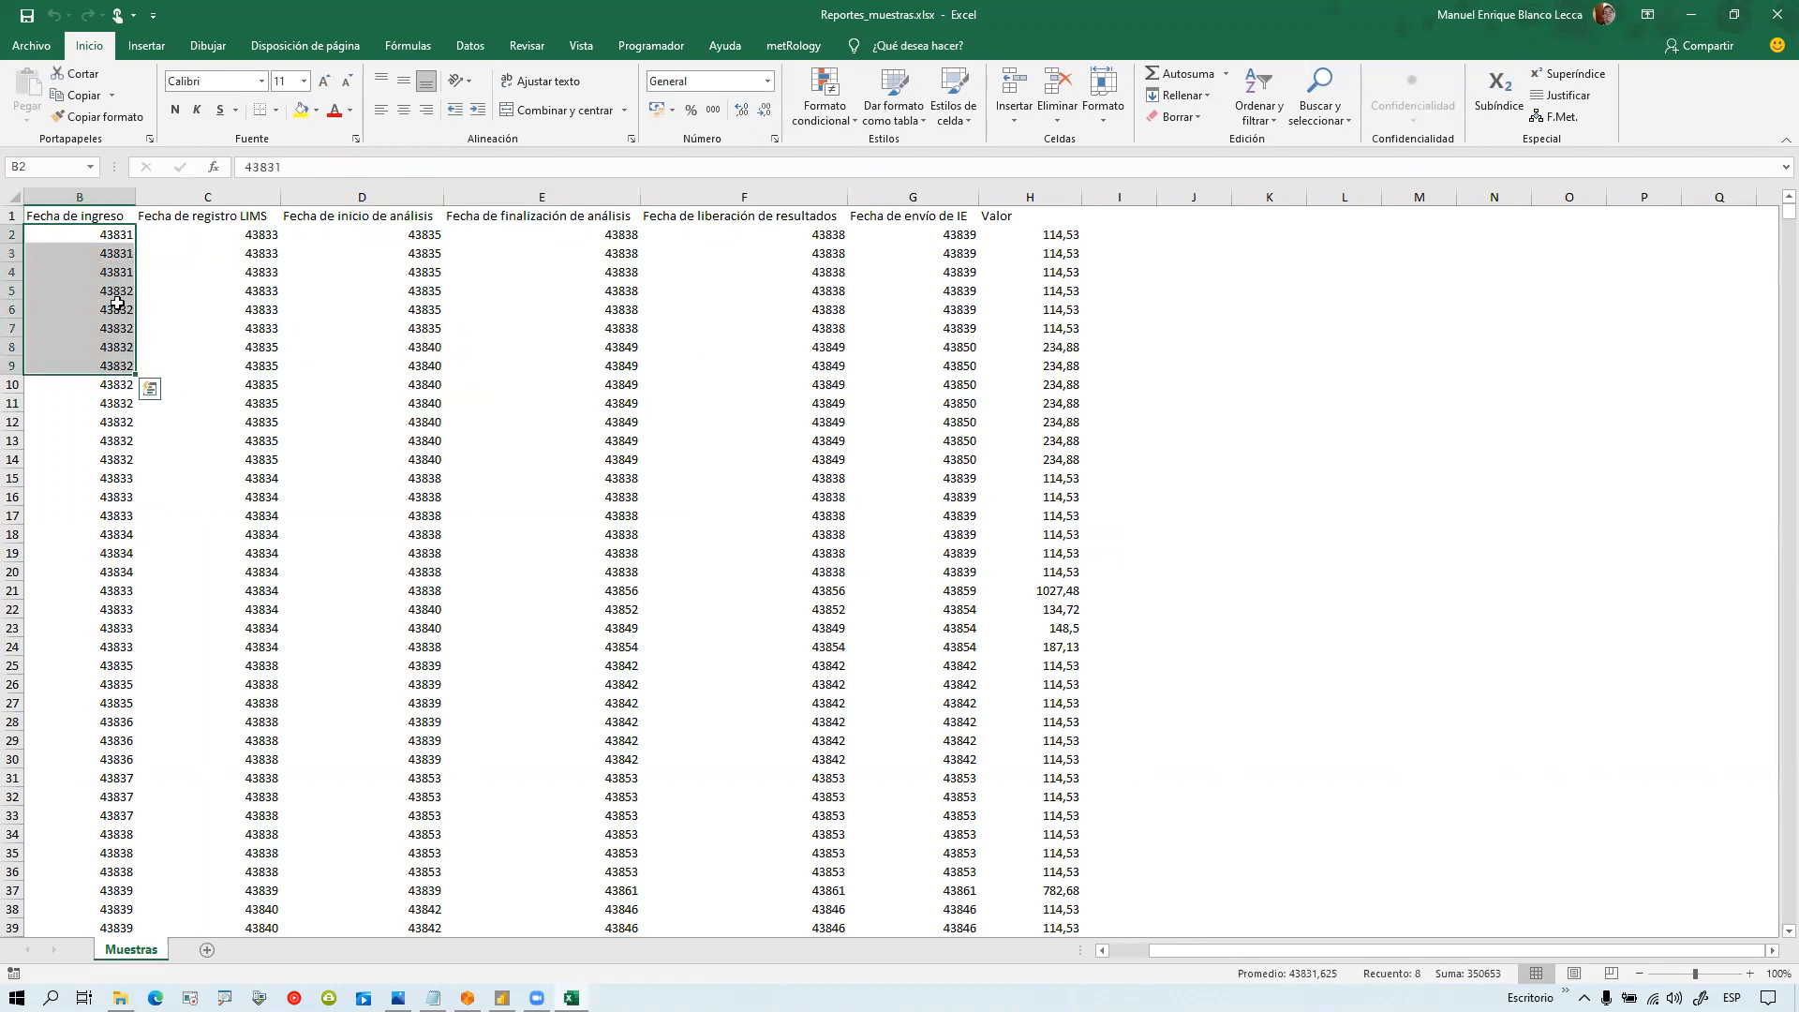
left_click(108, 216)
left_click(108, 236)
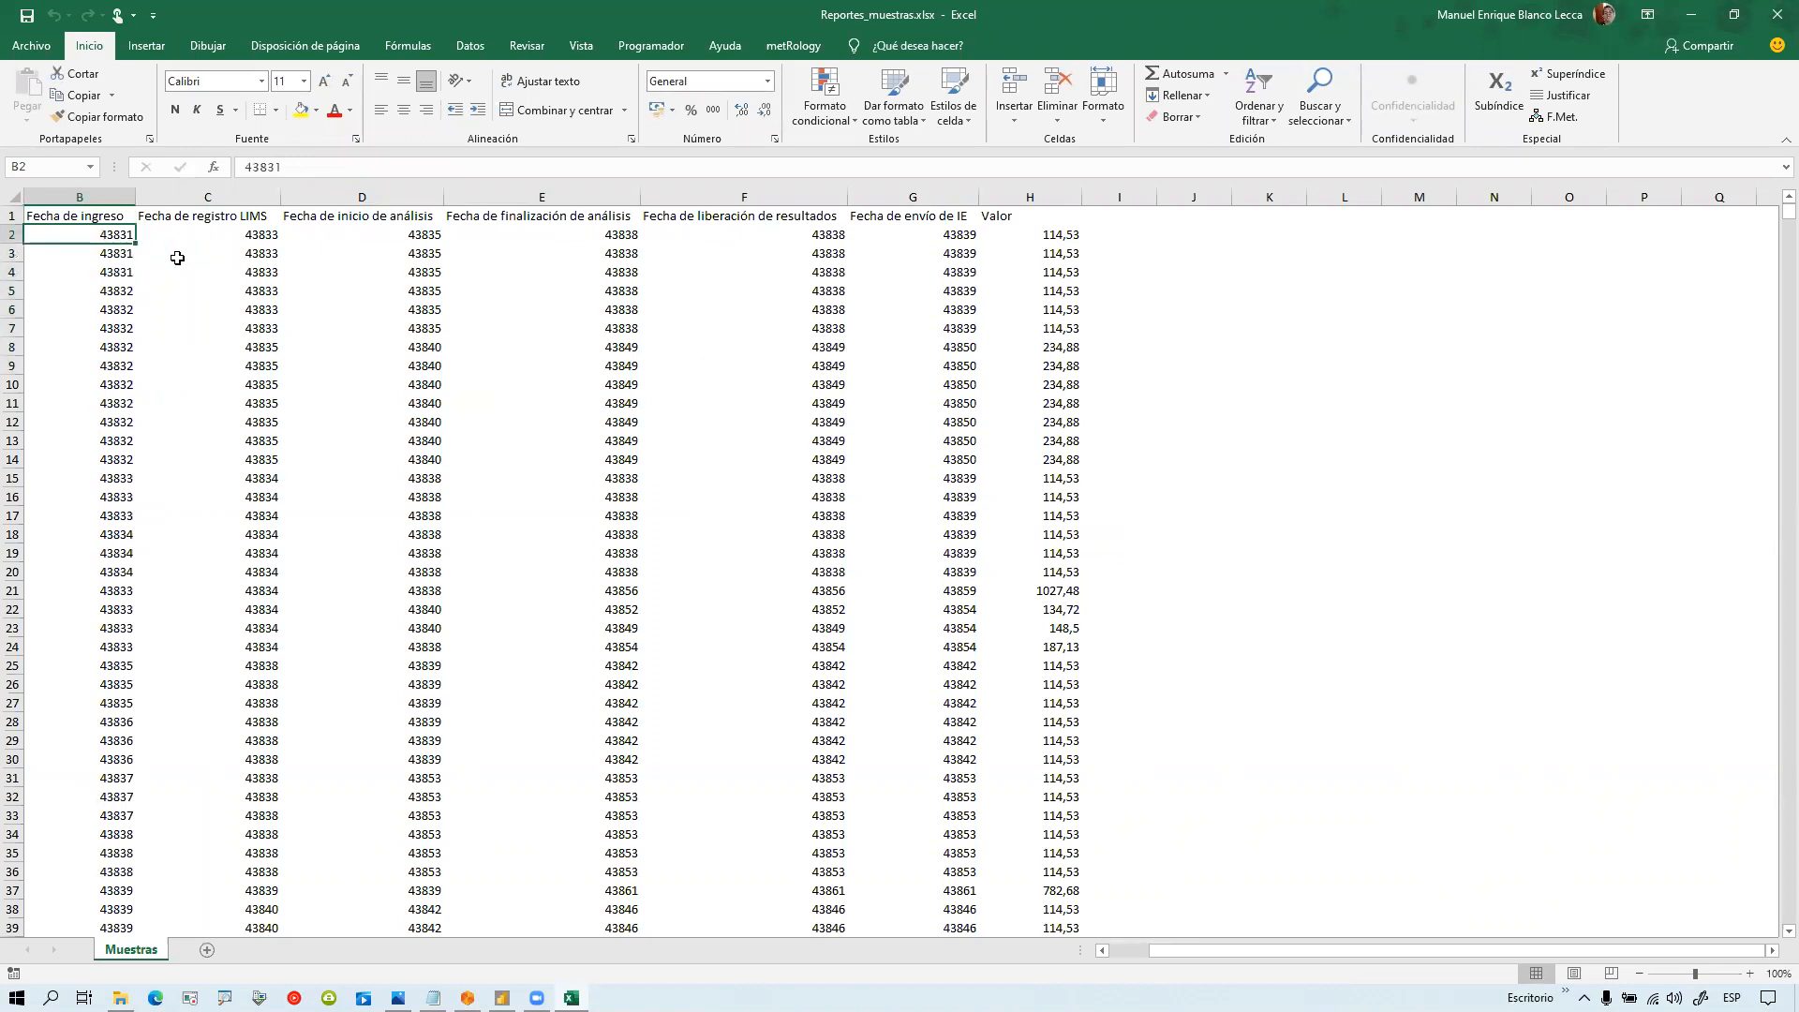
Step: Examine the sample codes in the first rows of the Código de muestra column
left_click_drag(1192, 951, 1057, 963)
left_click(115, 246)
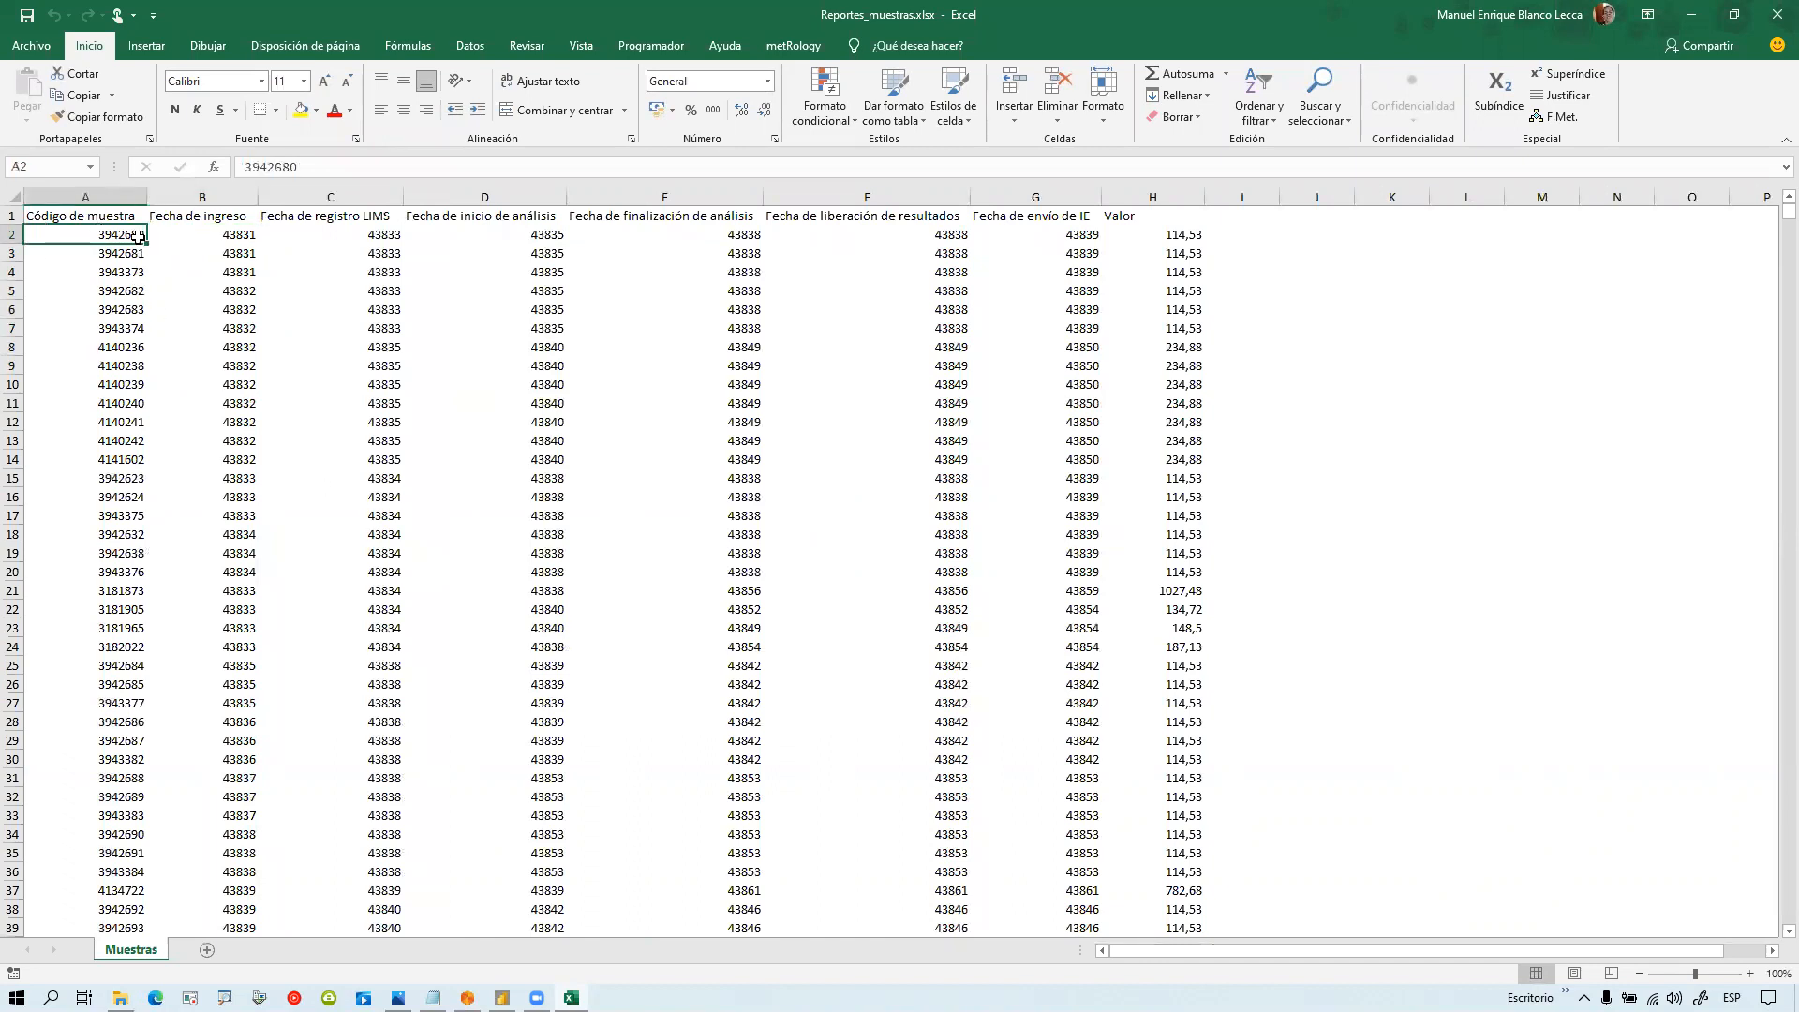
left_click(104, 217)
left_click(114, 241)
key("Down")
key("Down")
key("Down")
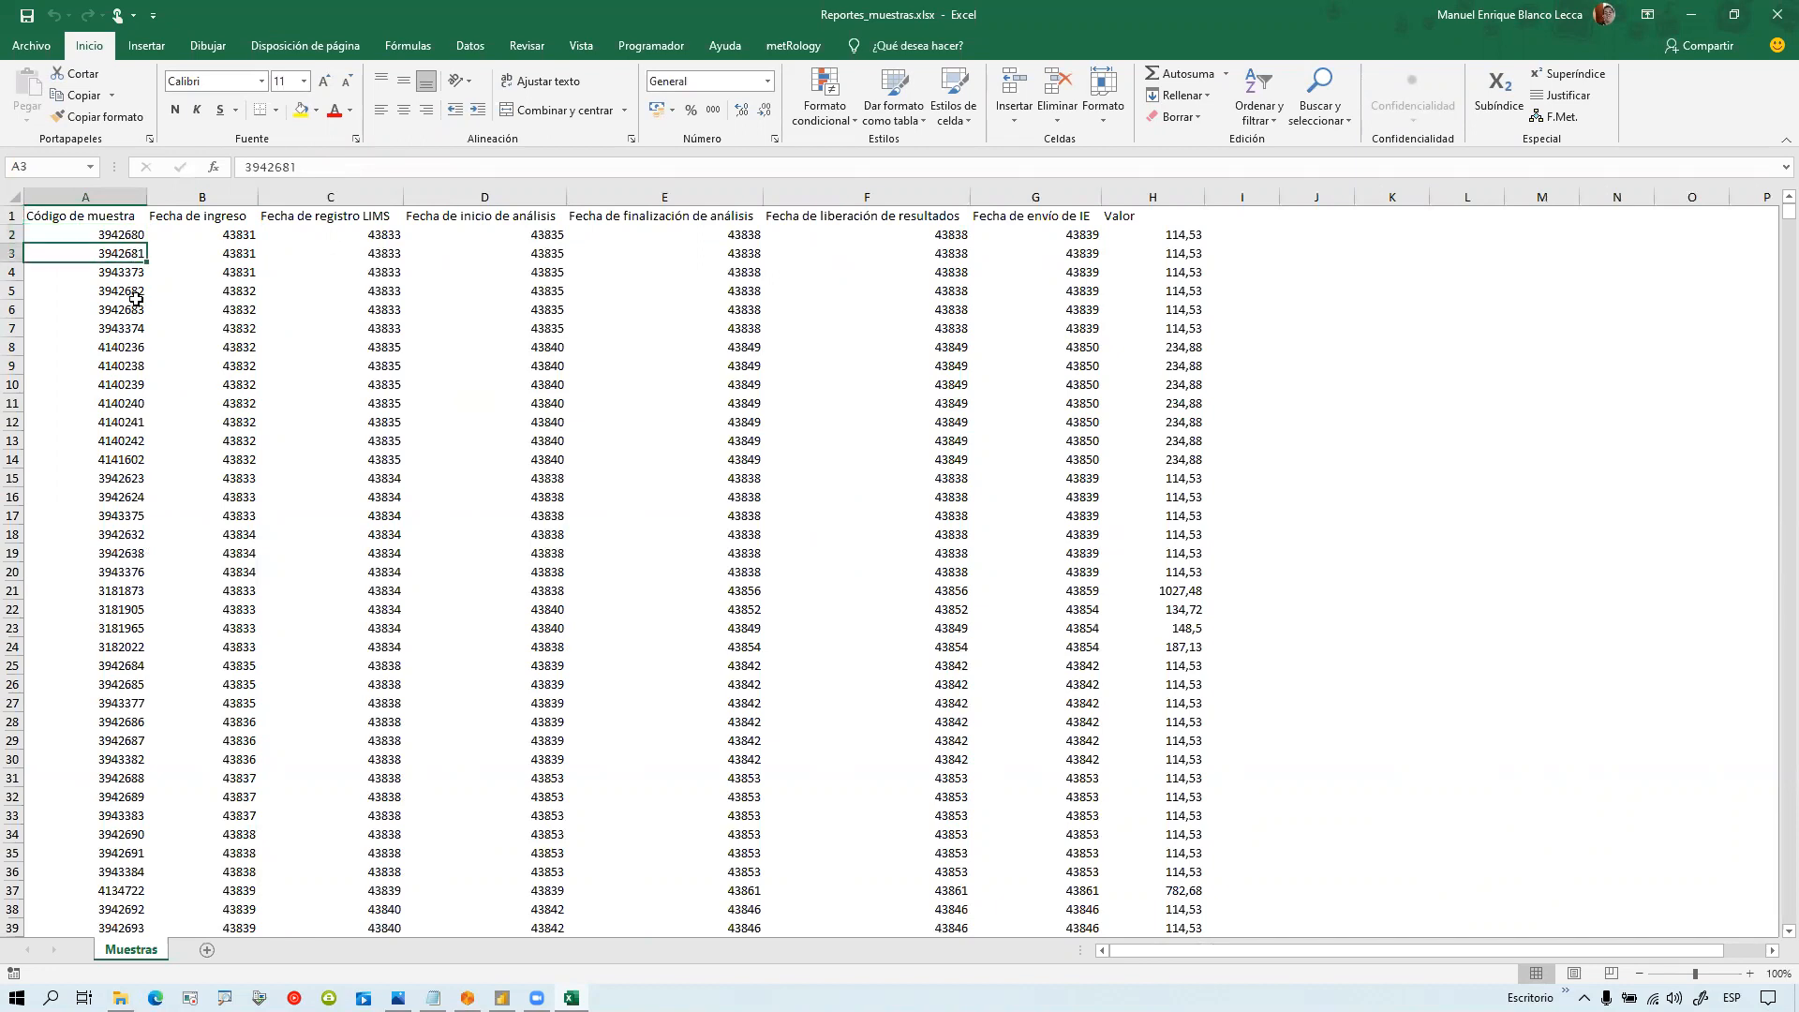
left_click_drag(127, 234, 122, 328)
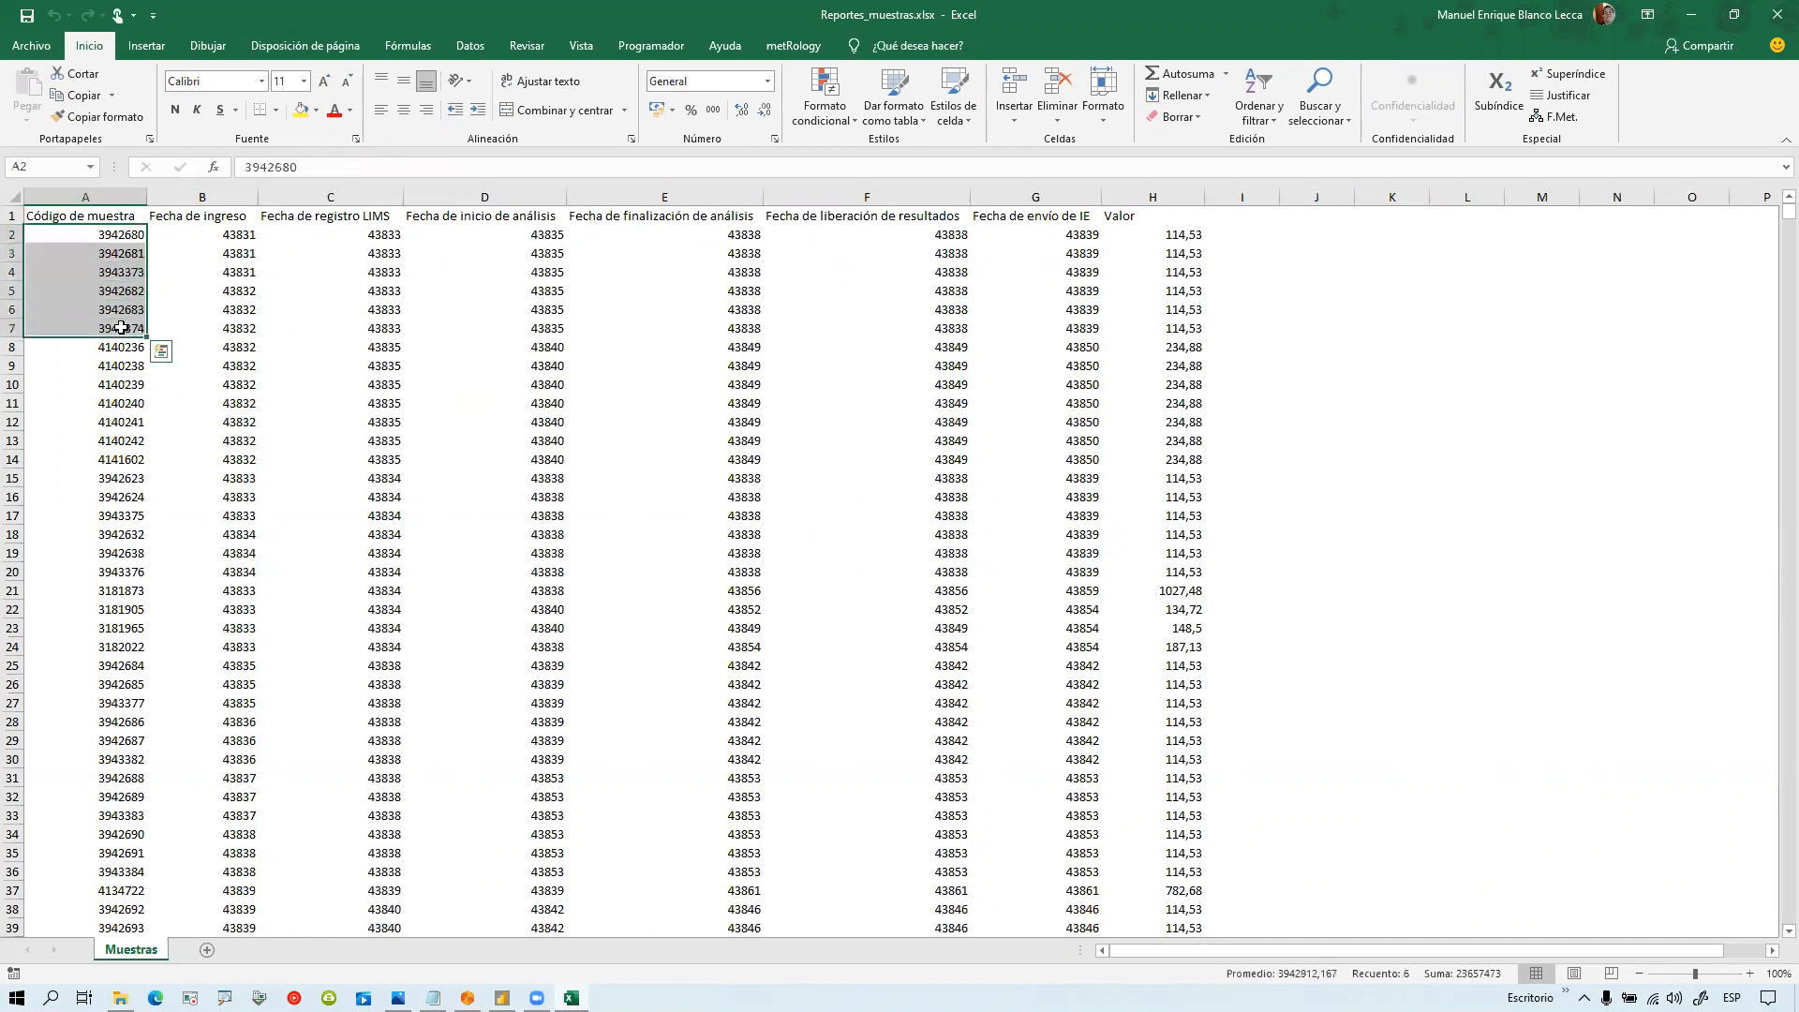
left_click(122, 230)
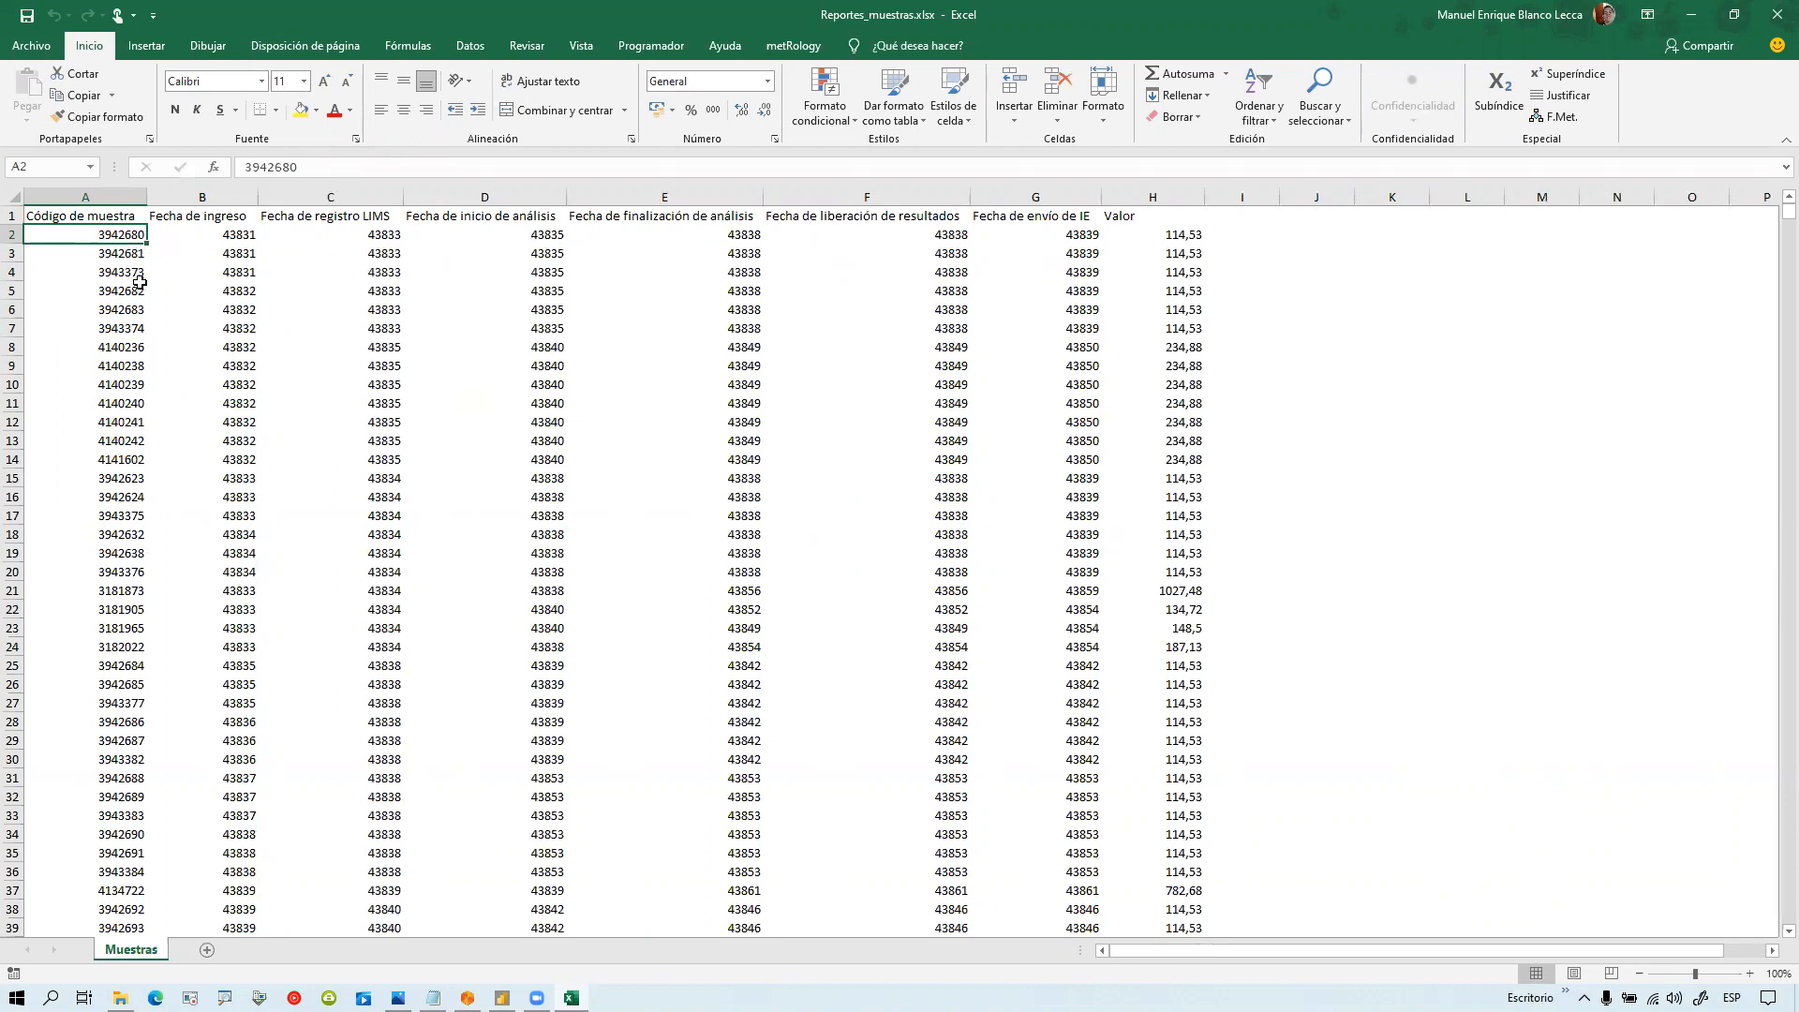
left_click(139, 256)
left_click(140, 274)
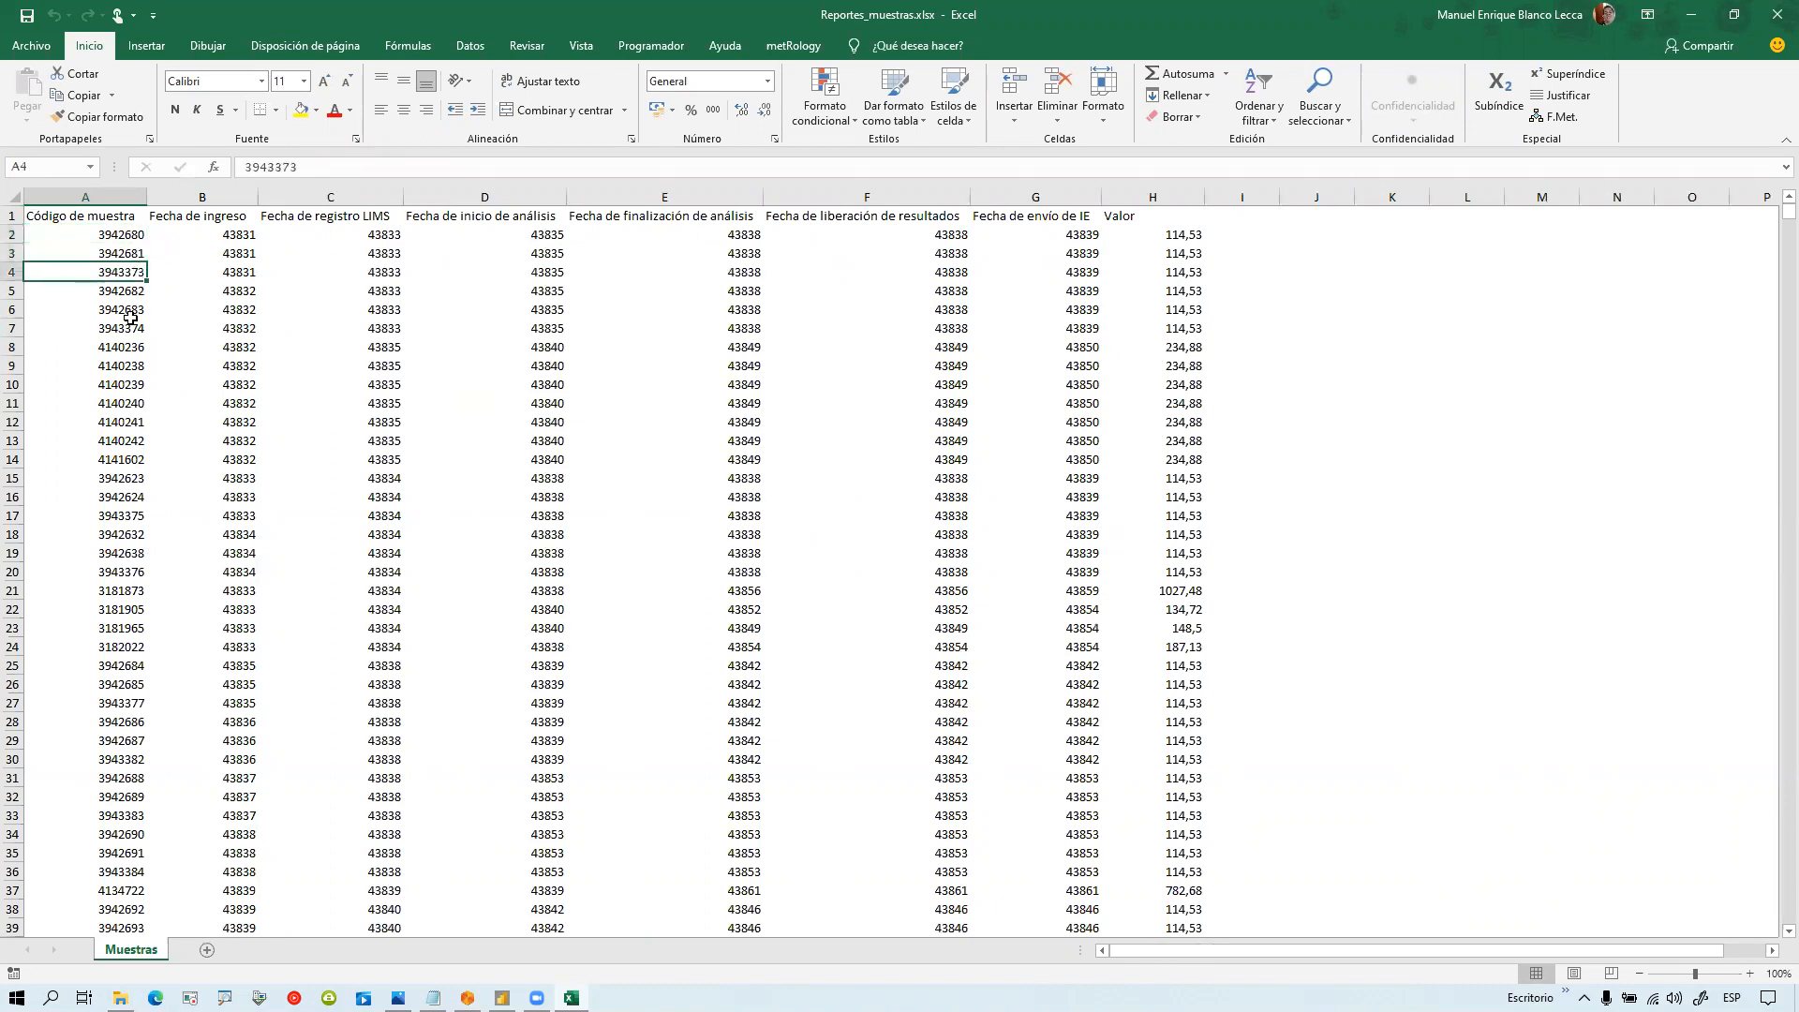
Step: Format all values in columns B to G, from Fecha de ingreso to Fecha de envío de IE, as short dates
left_click_drag(229, 253, 1056, 229)
left_click_drag(236, 235, 1032, 254)
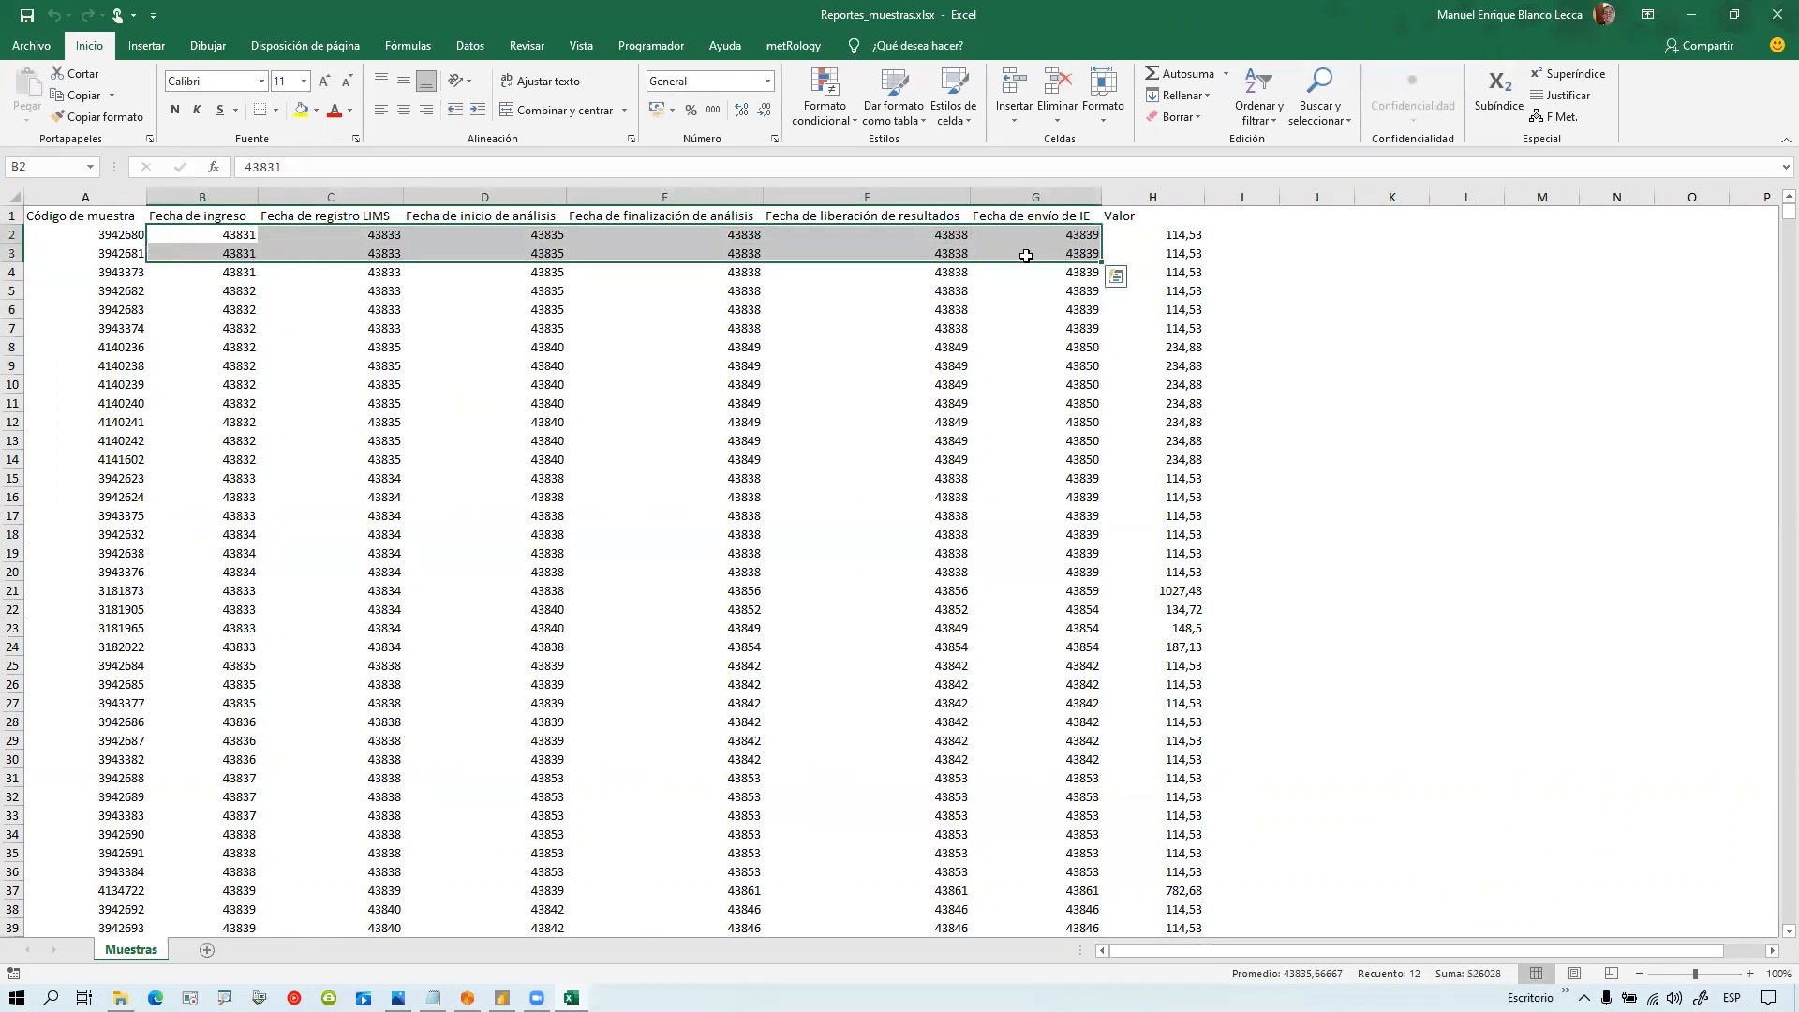
key("ctrl+shift+Down")
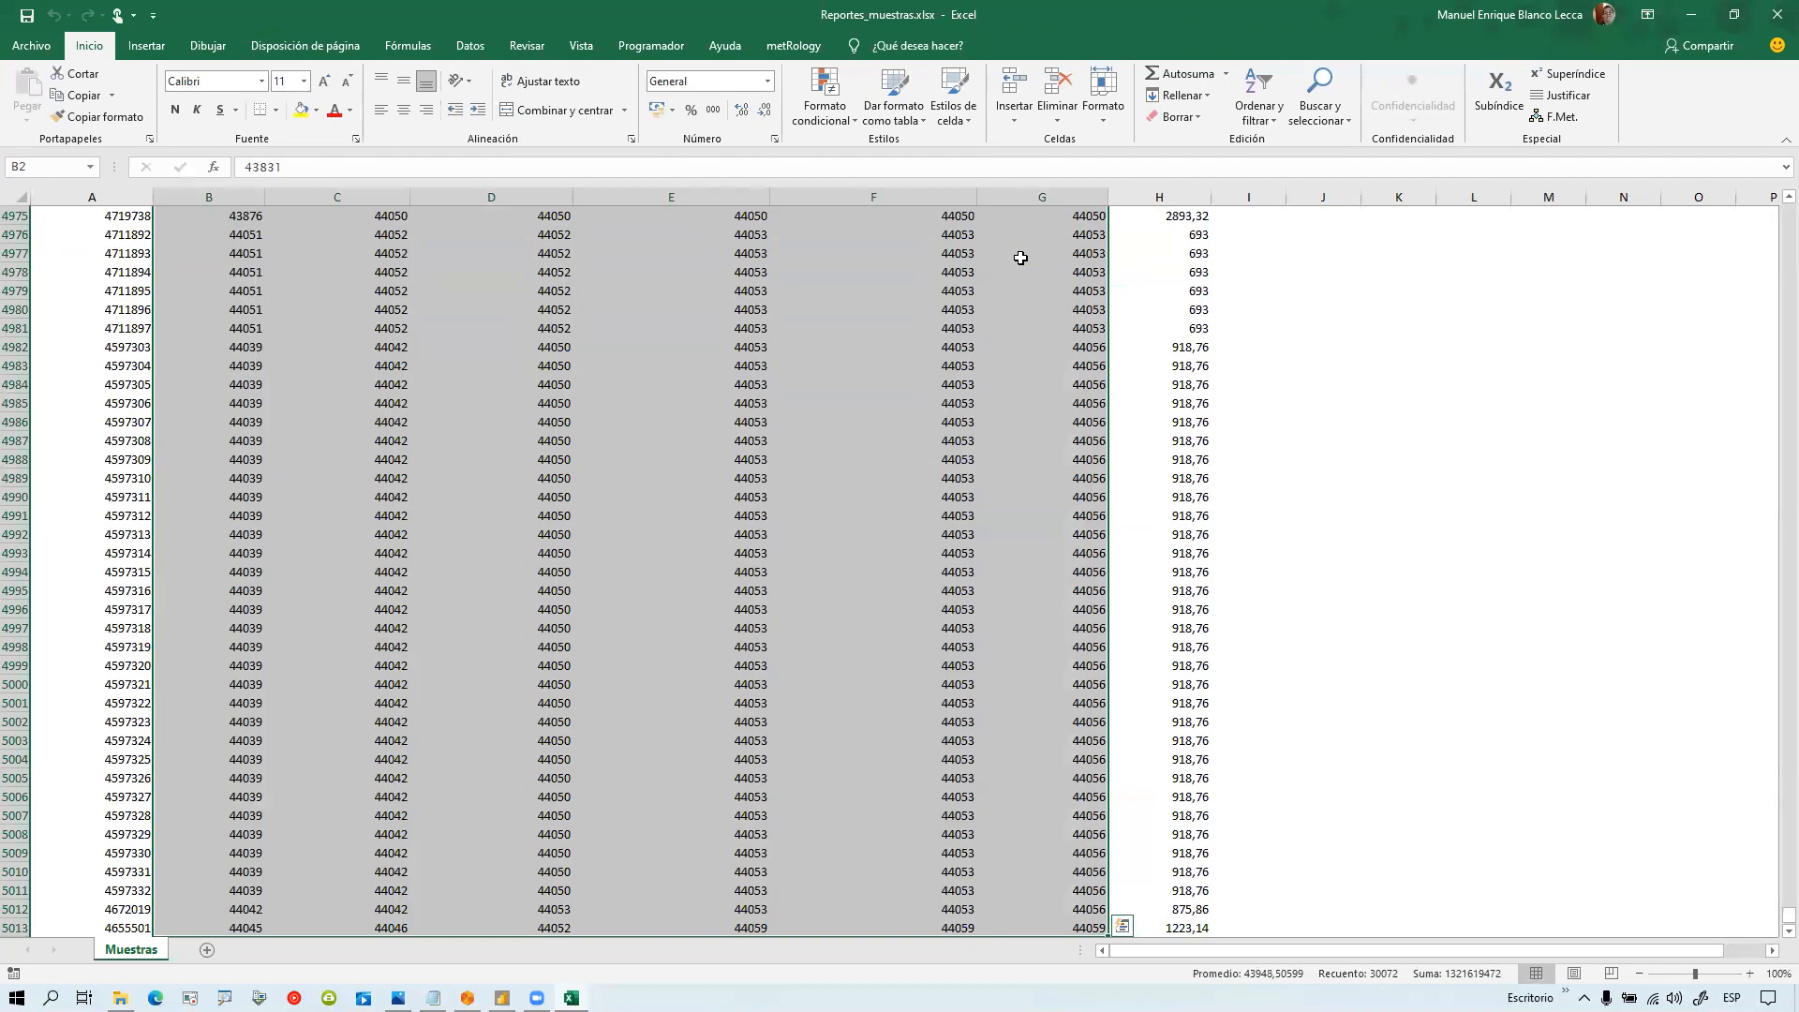
left_click(768, 81)
left_click(769, 276)
left_click_drag(1789, 914, 1789, 209)
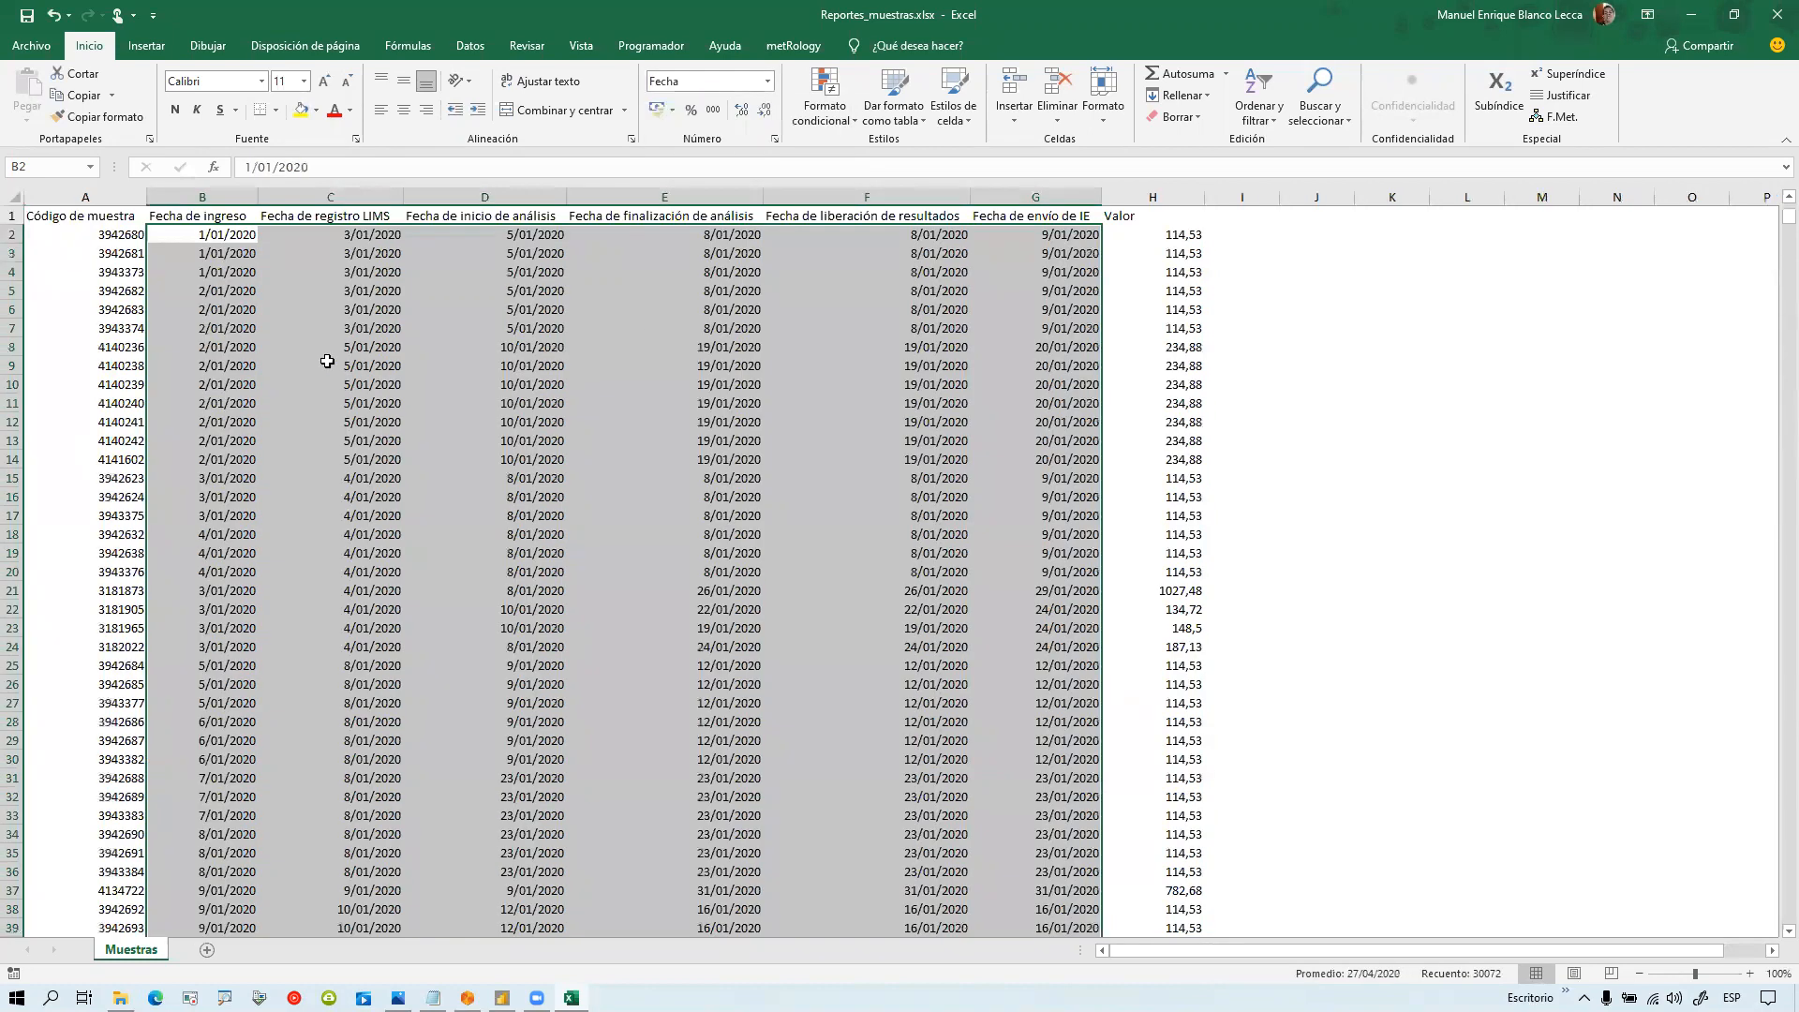
Step: Review the first sample's dates in row 2, from Fecha de ingreso through Fecha de envío de IE
left_click(202, 249)
left_click(112, 241)
left_click(209, 238)
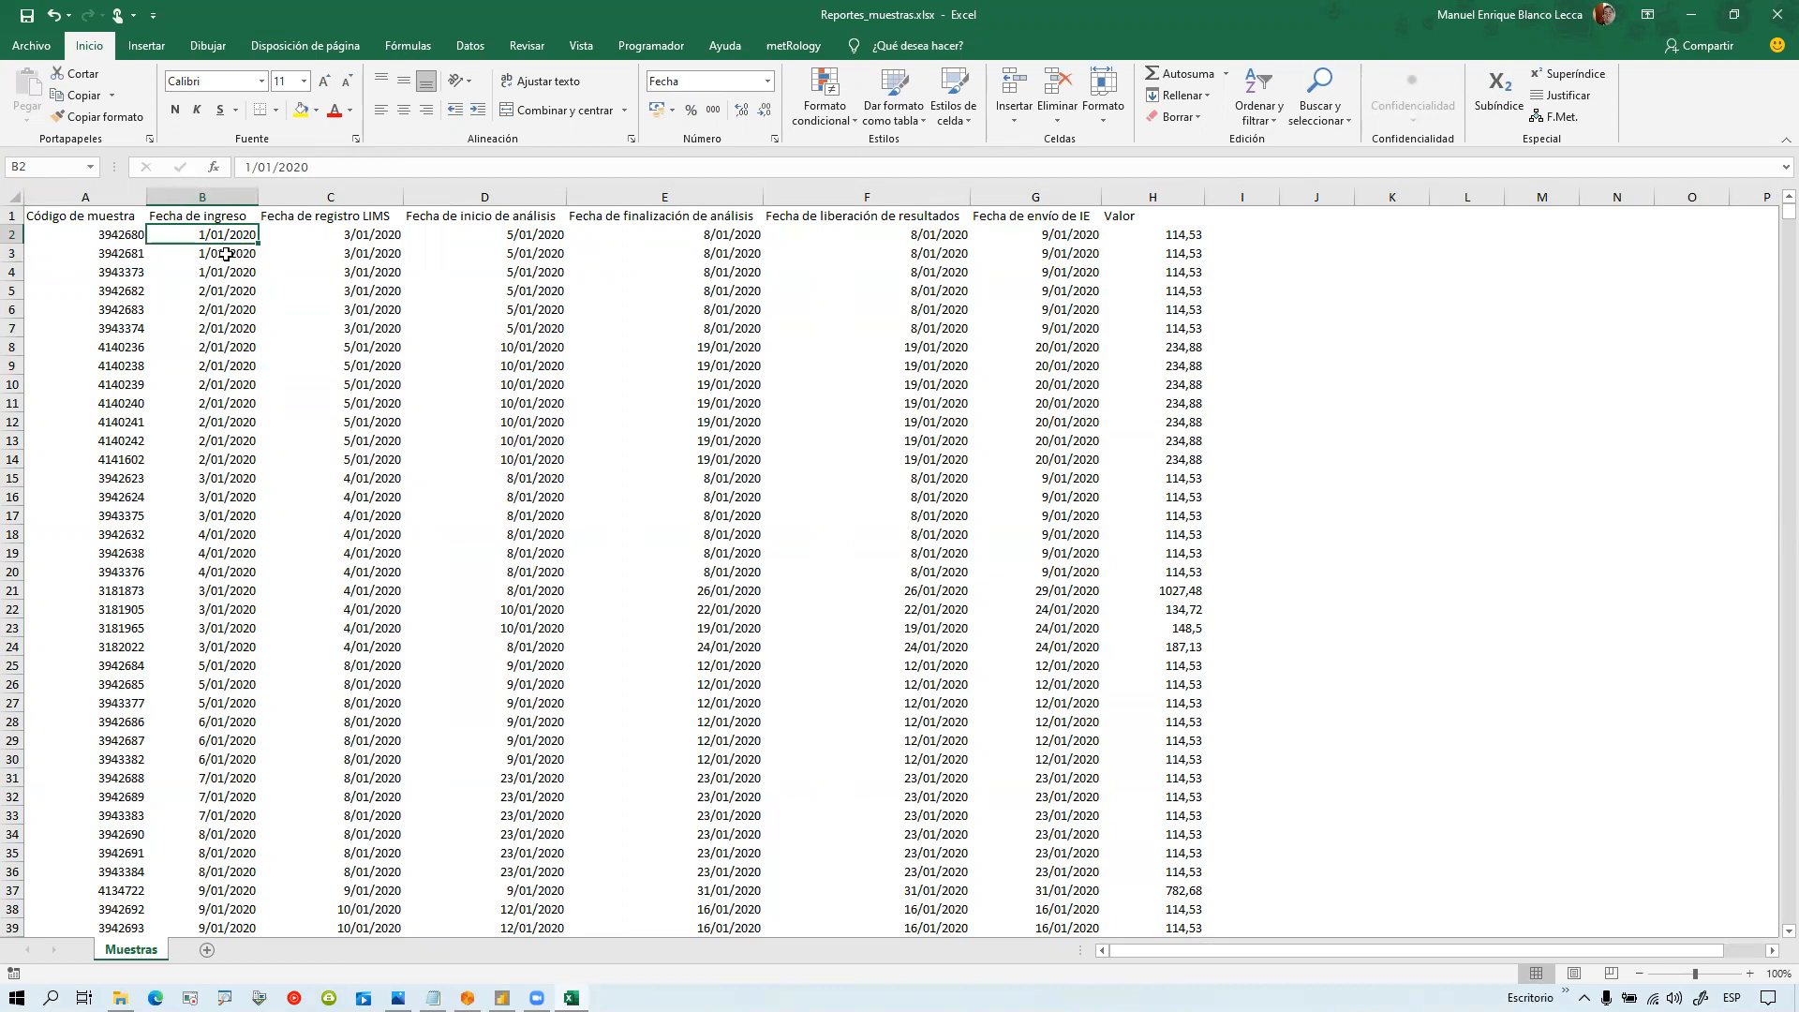
left_click(343, 233)
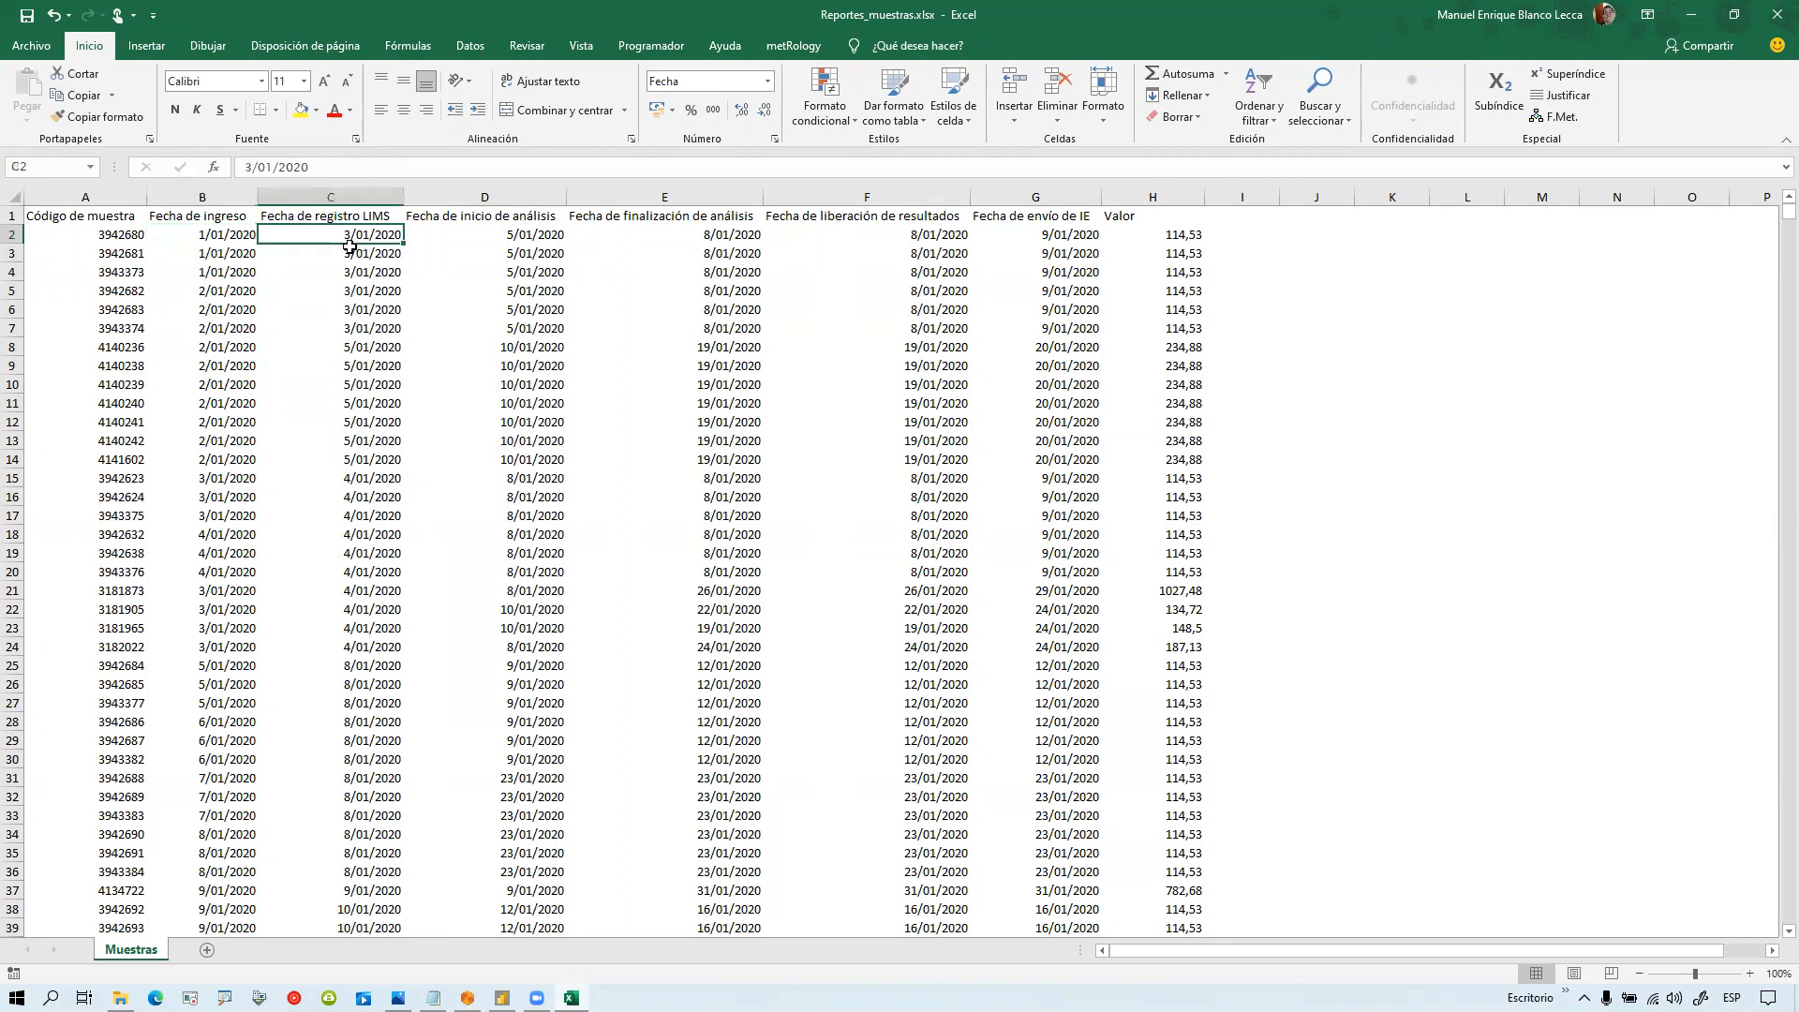
left_click(208, 232)
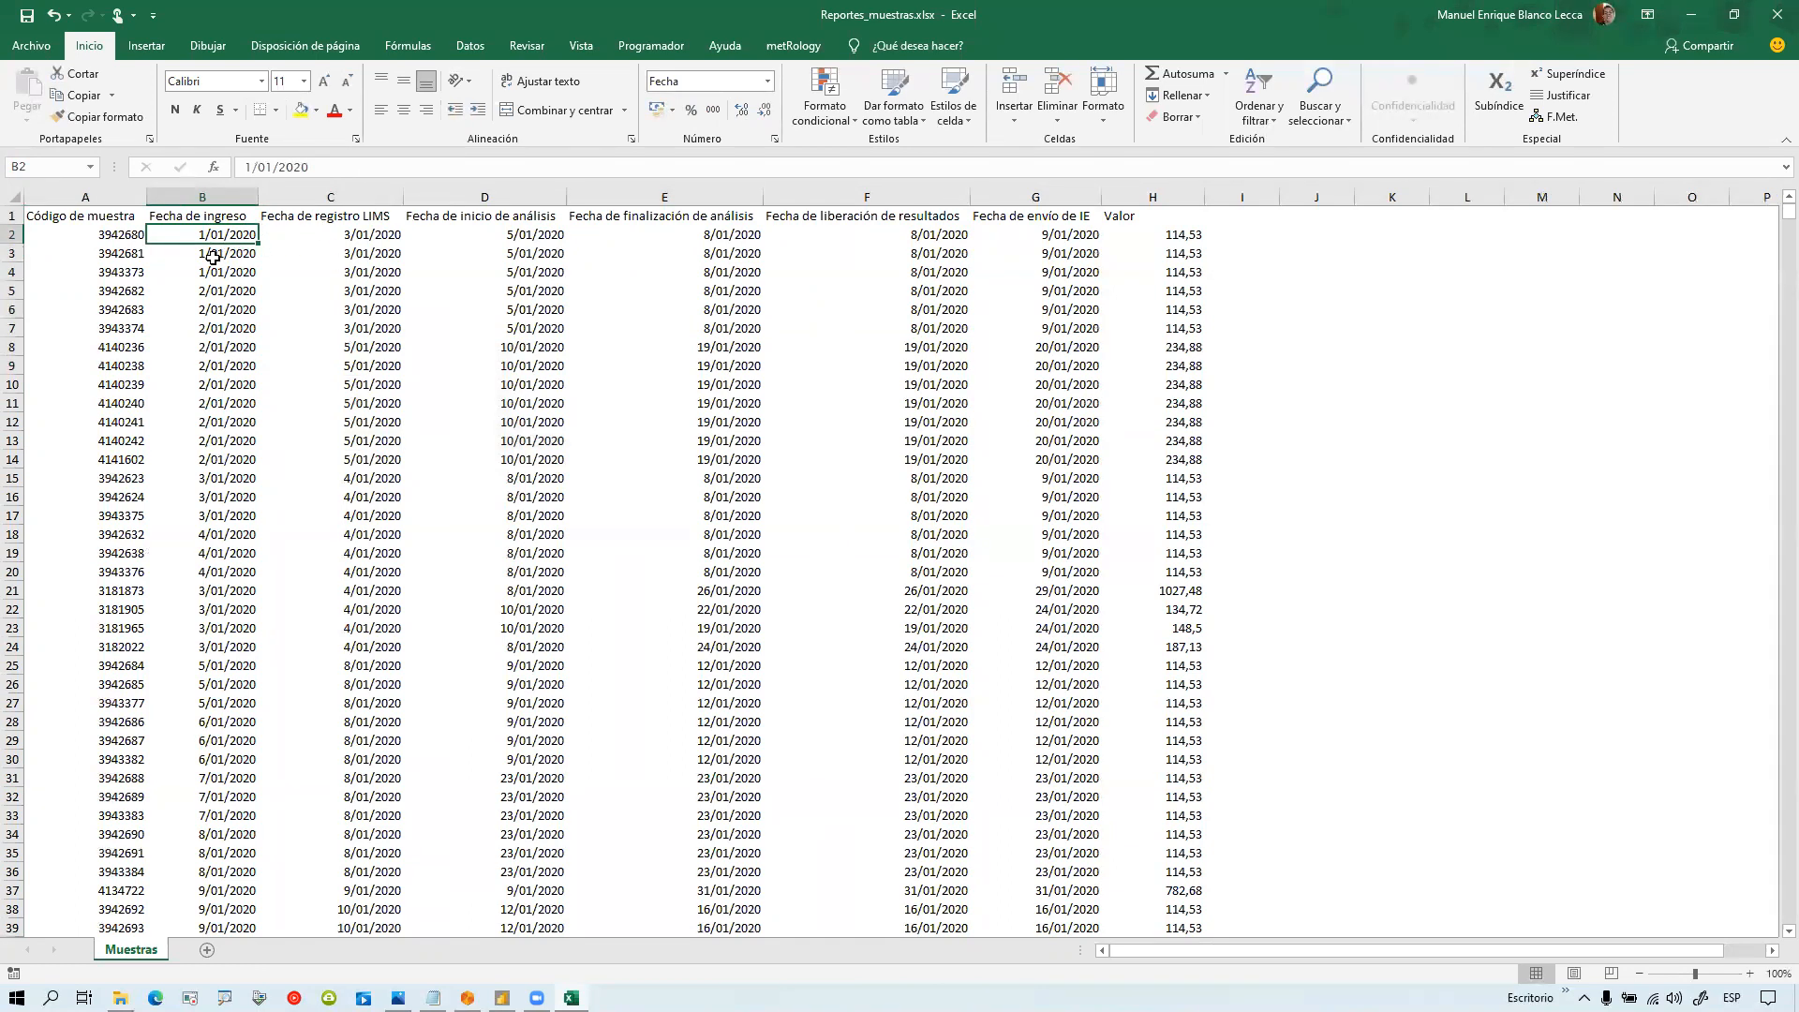
left_click(371, 241)
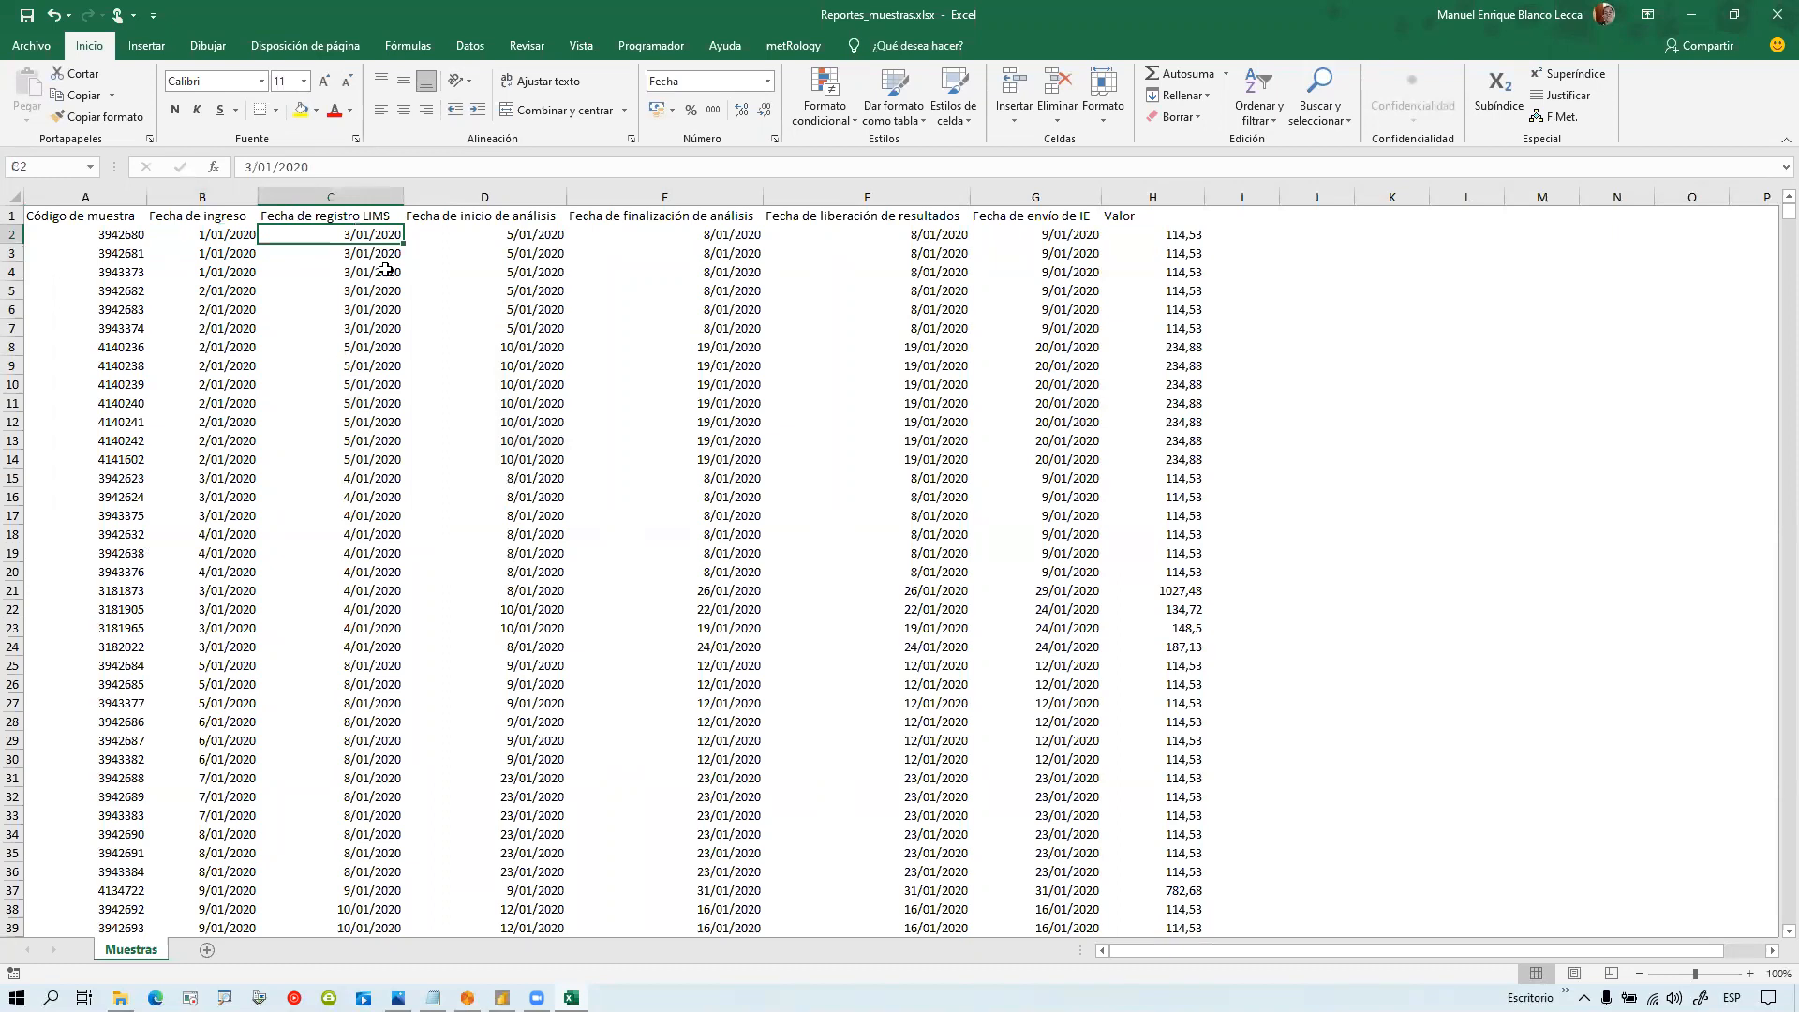
left_click(505, 232)
left_click(365, 236)
left_click(509, 234)
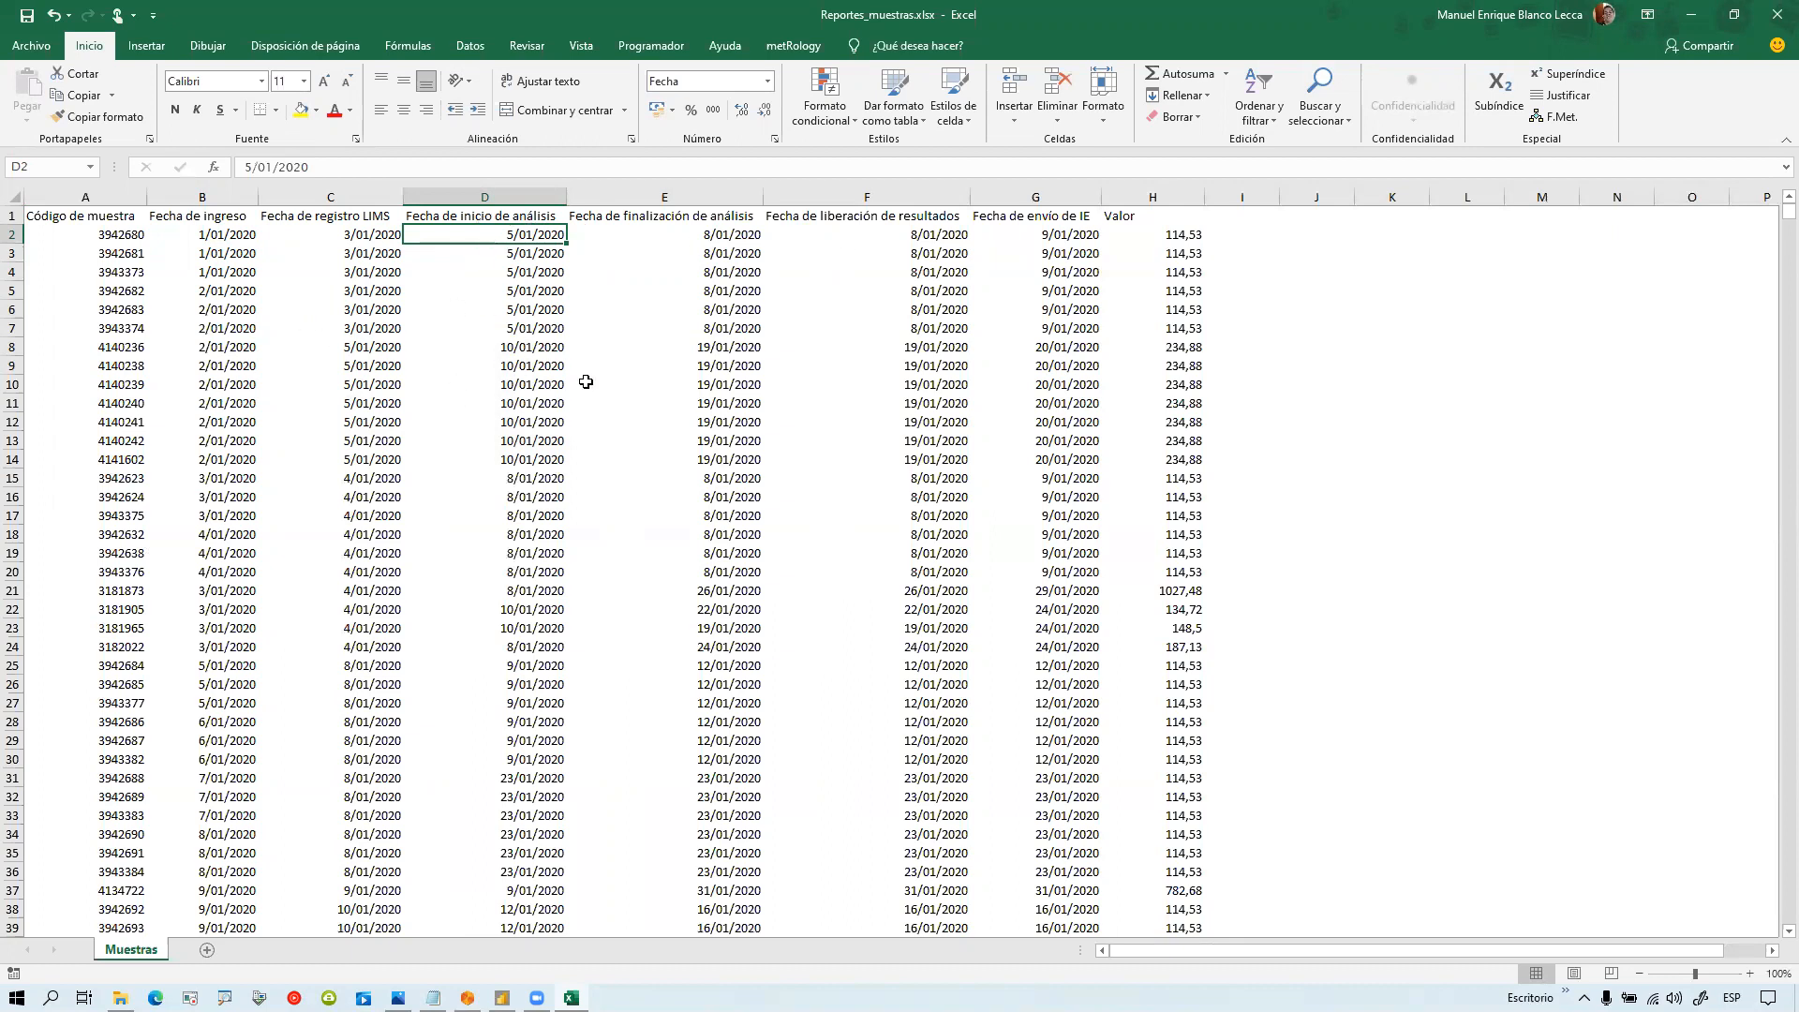
left_click(703, 237)
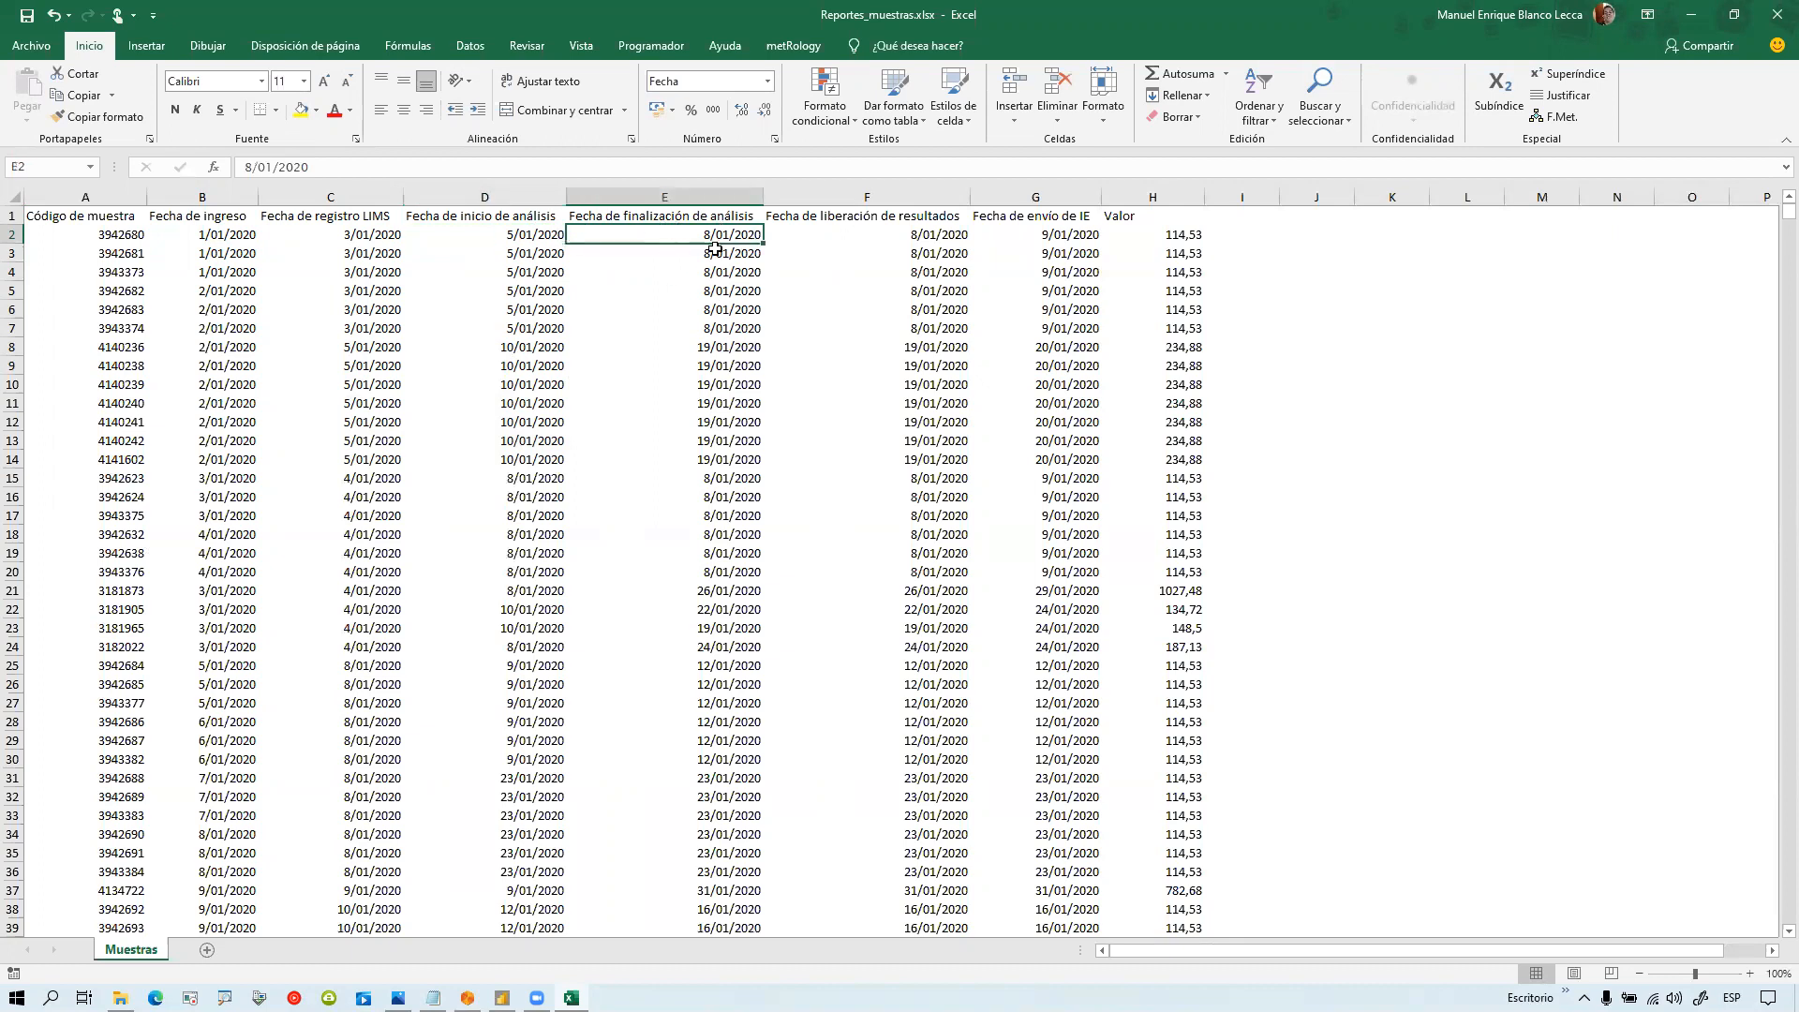
left_click(854, 234)
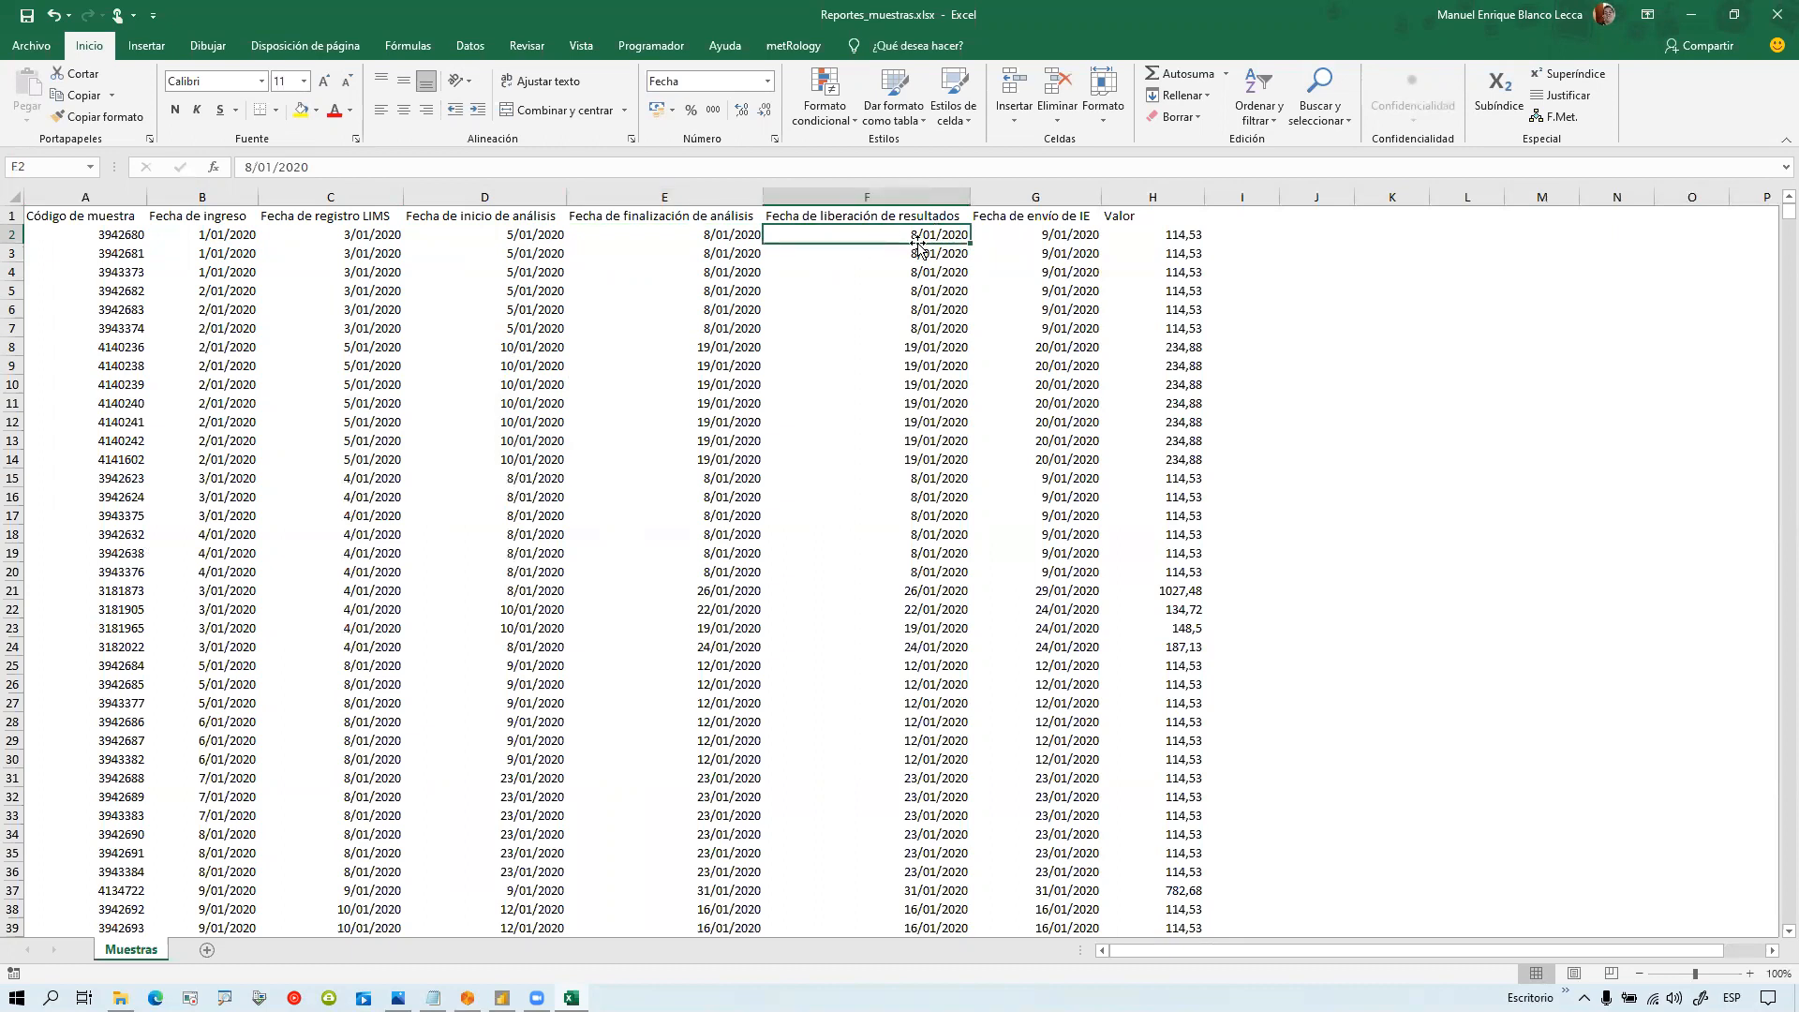
left_click(1038, 233)
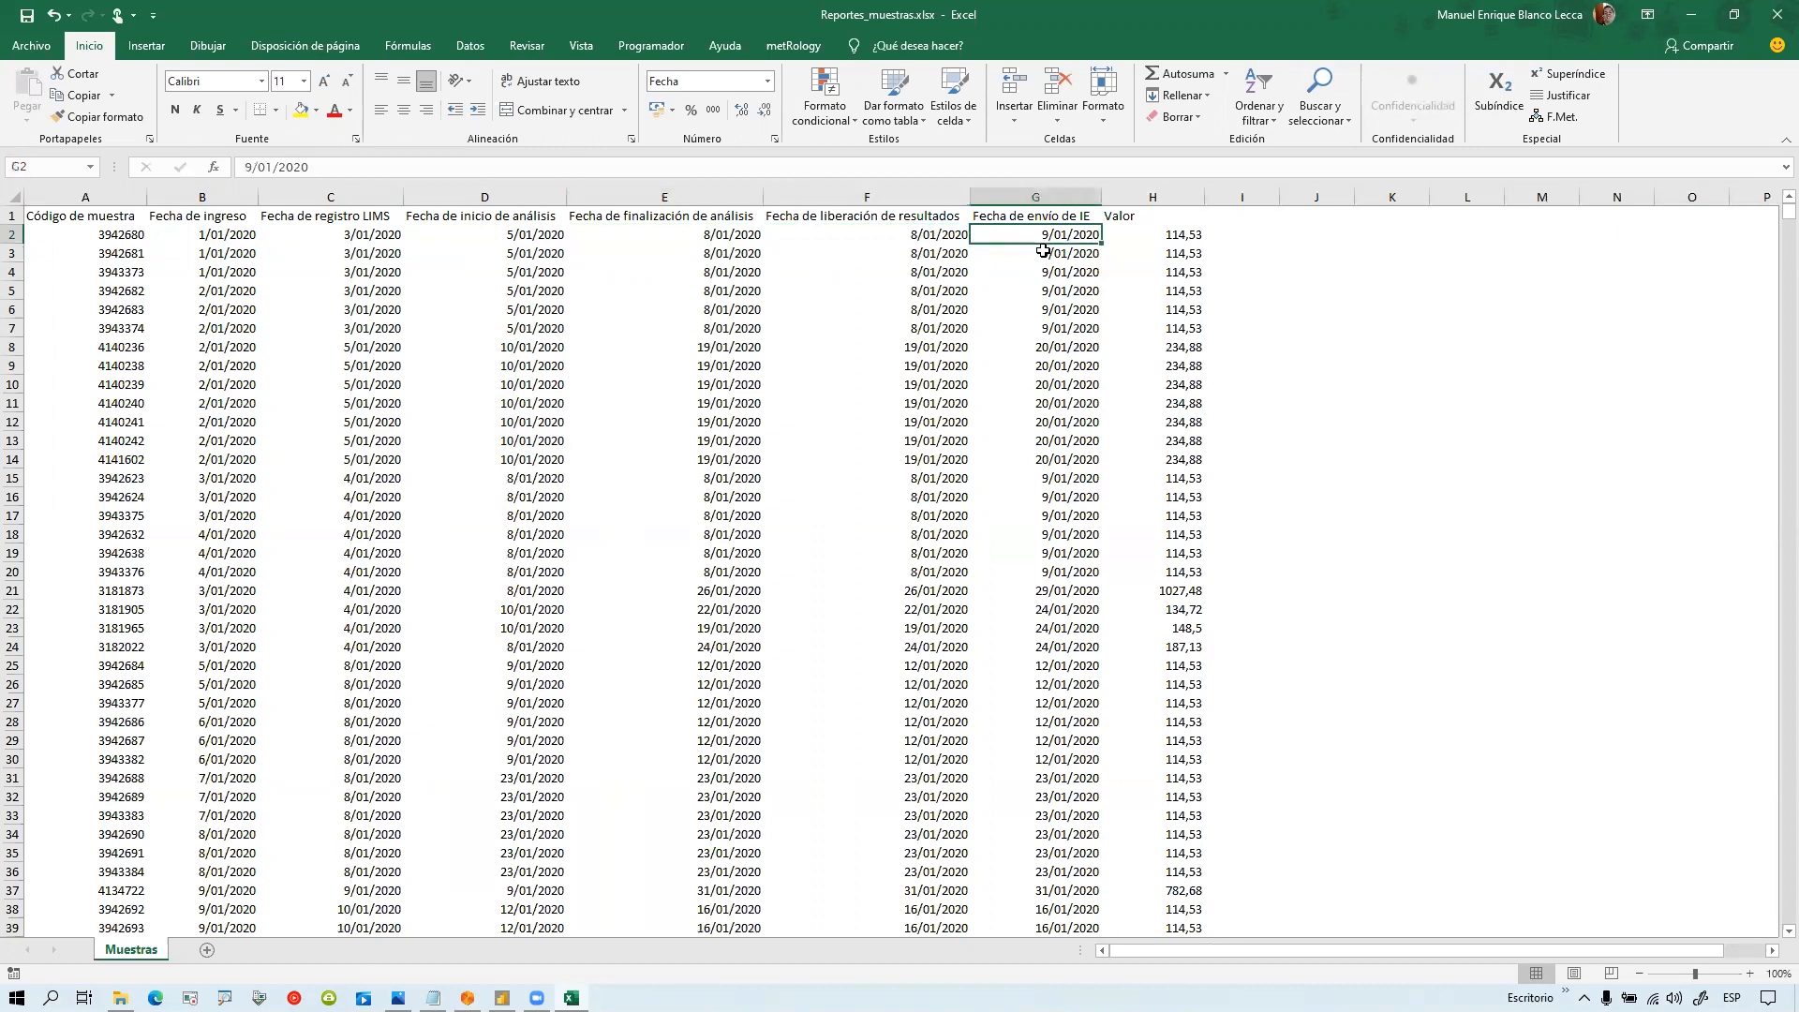
Step: Apply the accounting number format with the S/ currency symbol to all amounts in the Valor column
left_click(1188, 237)
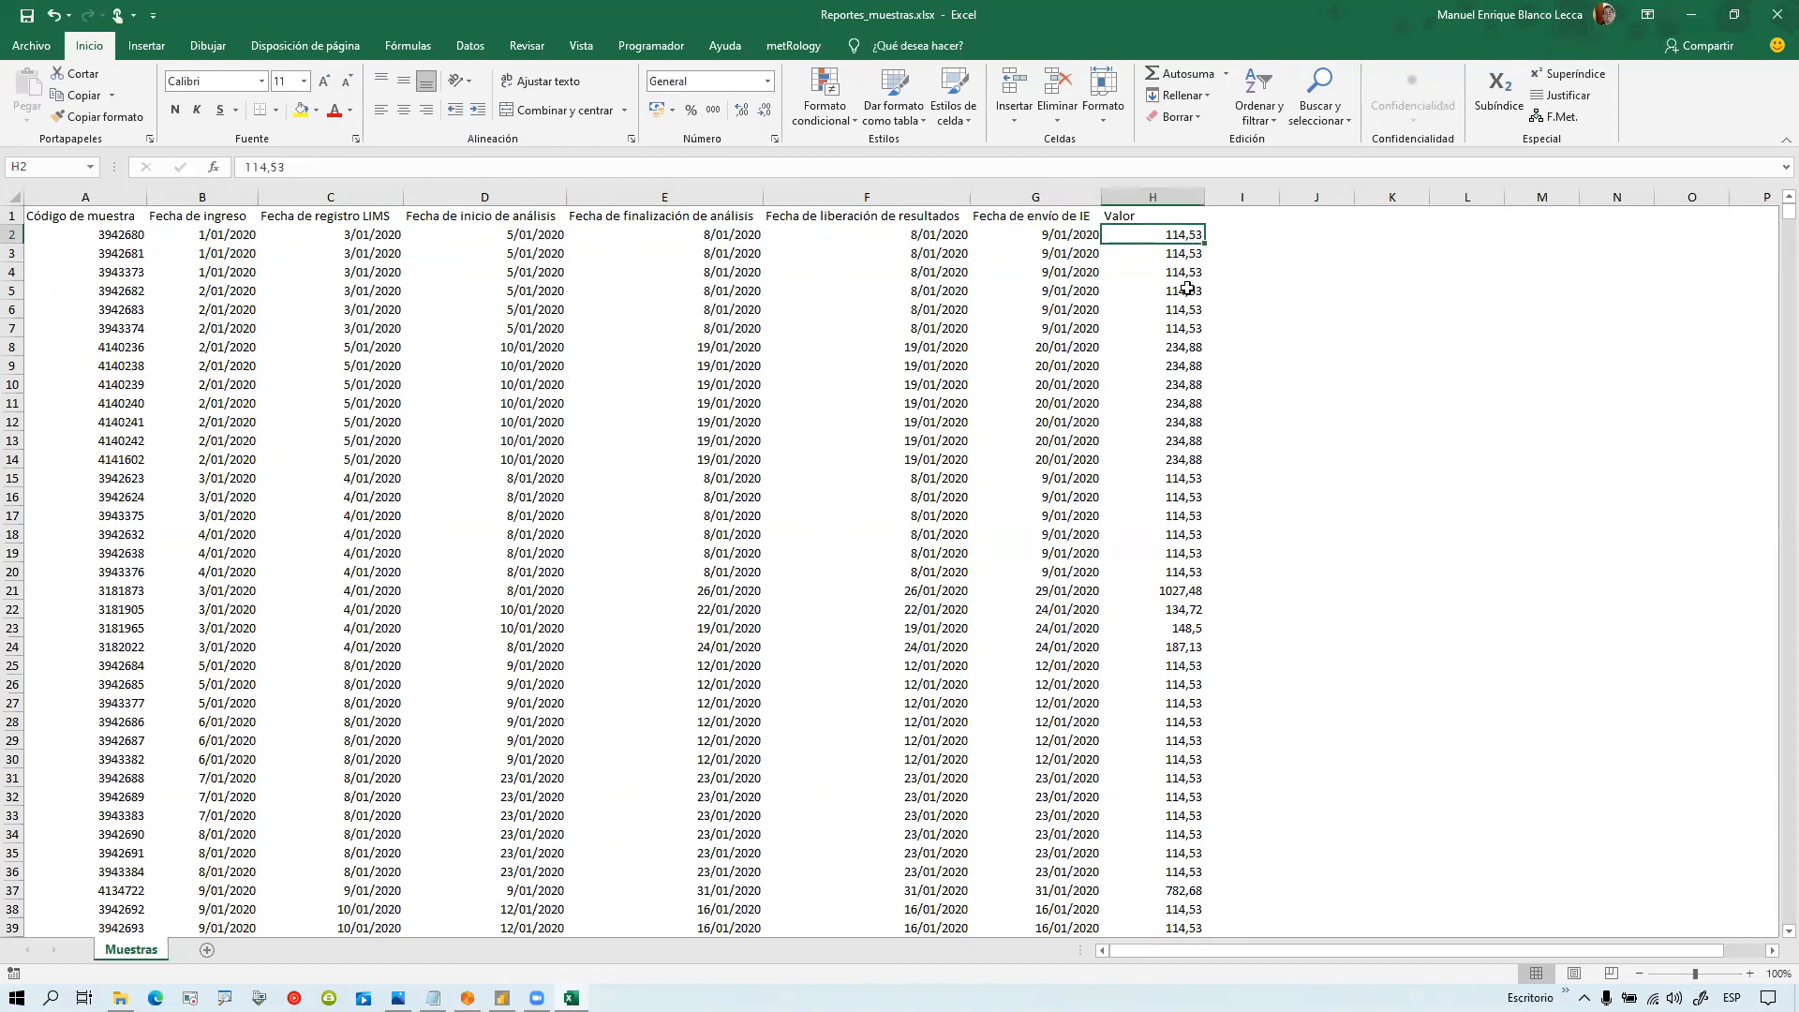
key("ctrl+shift+Down")
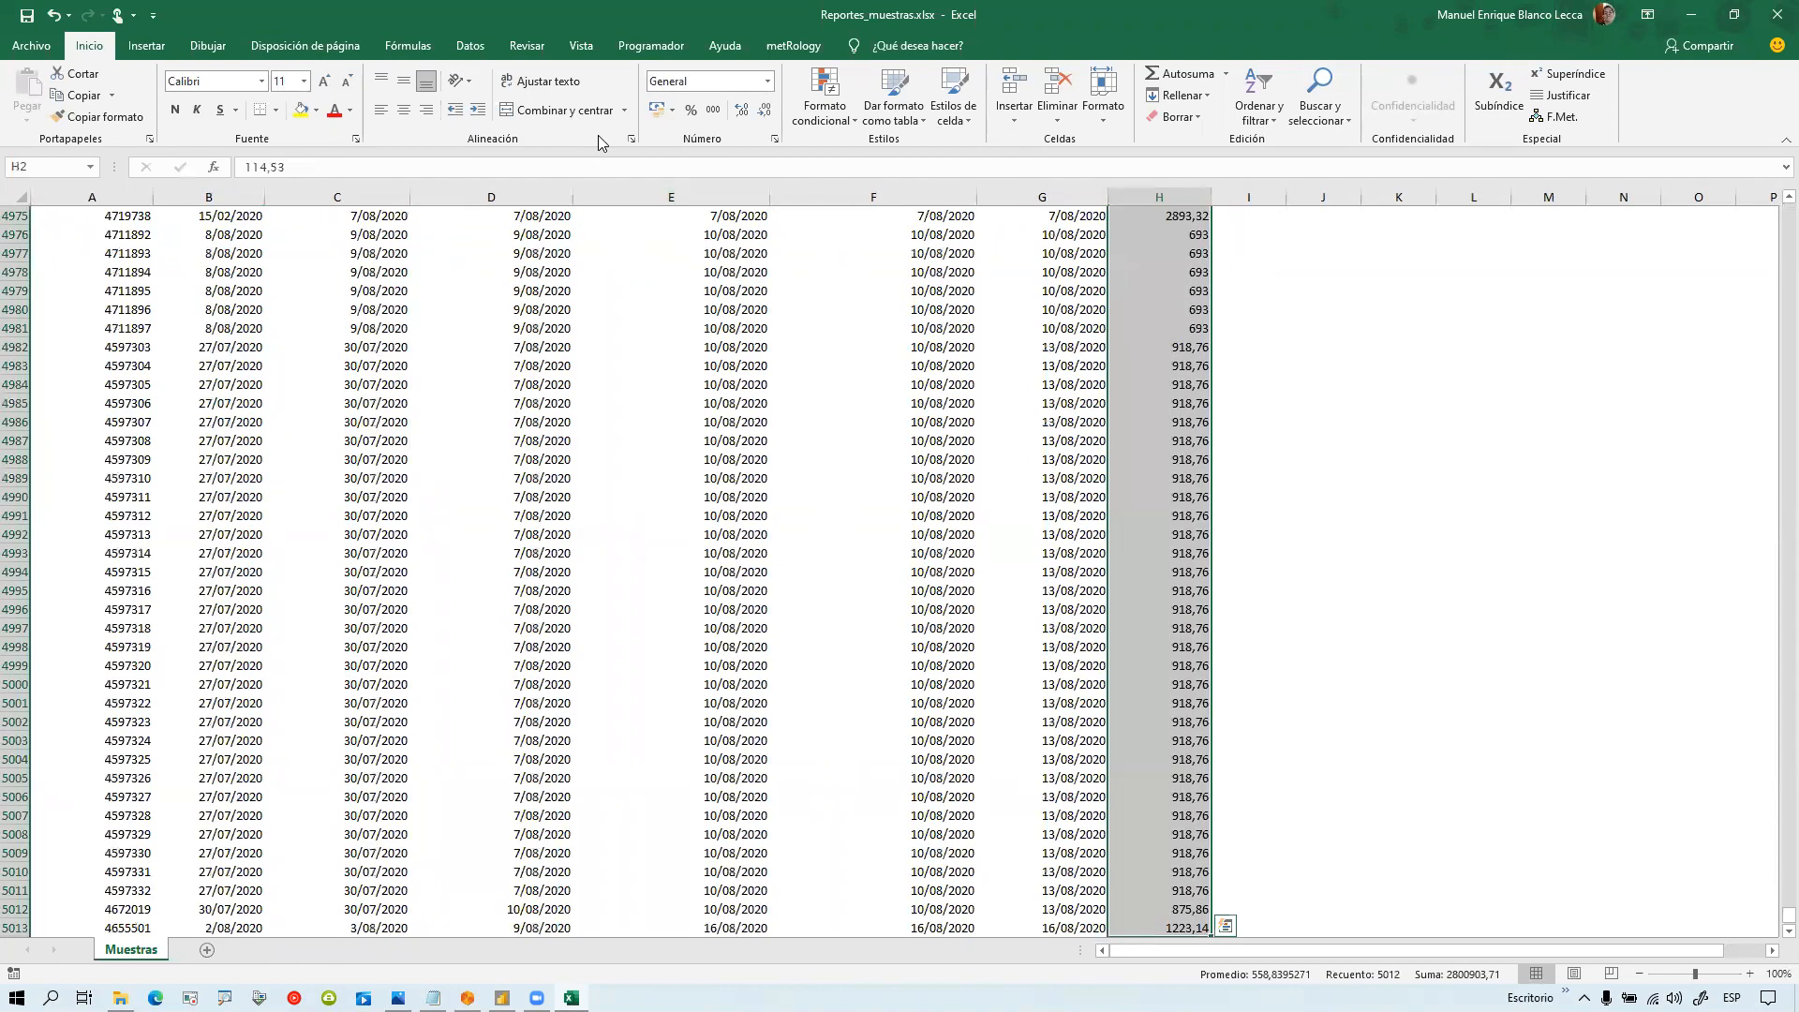
left_click(659, 110)
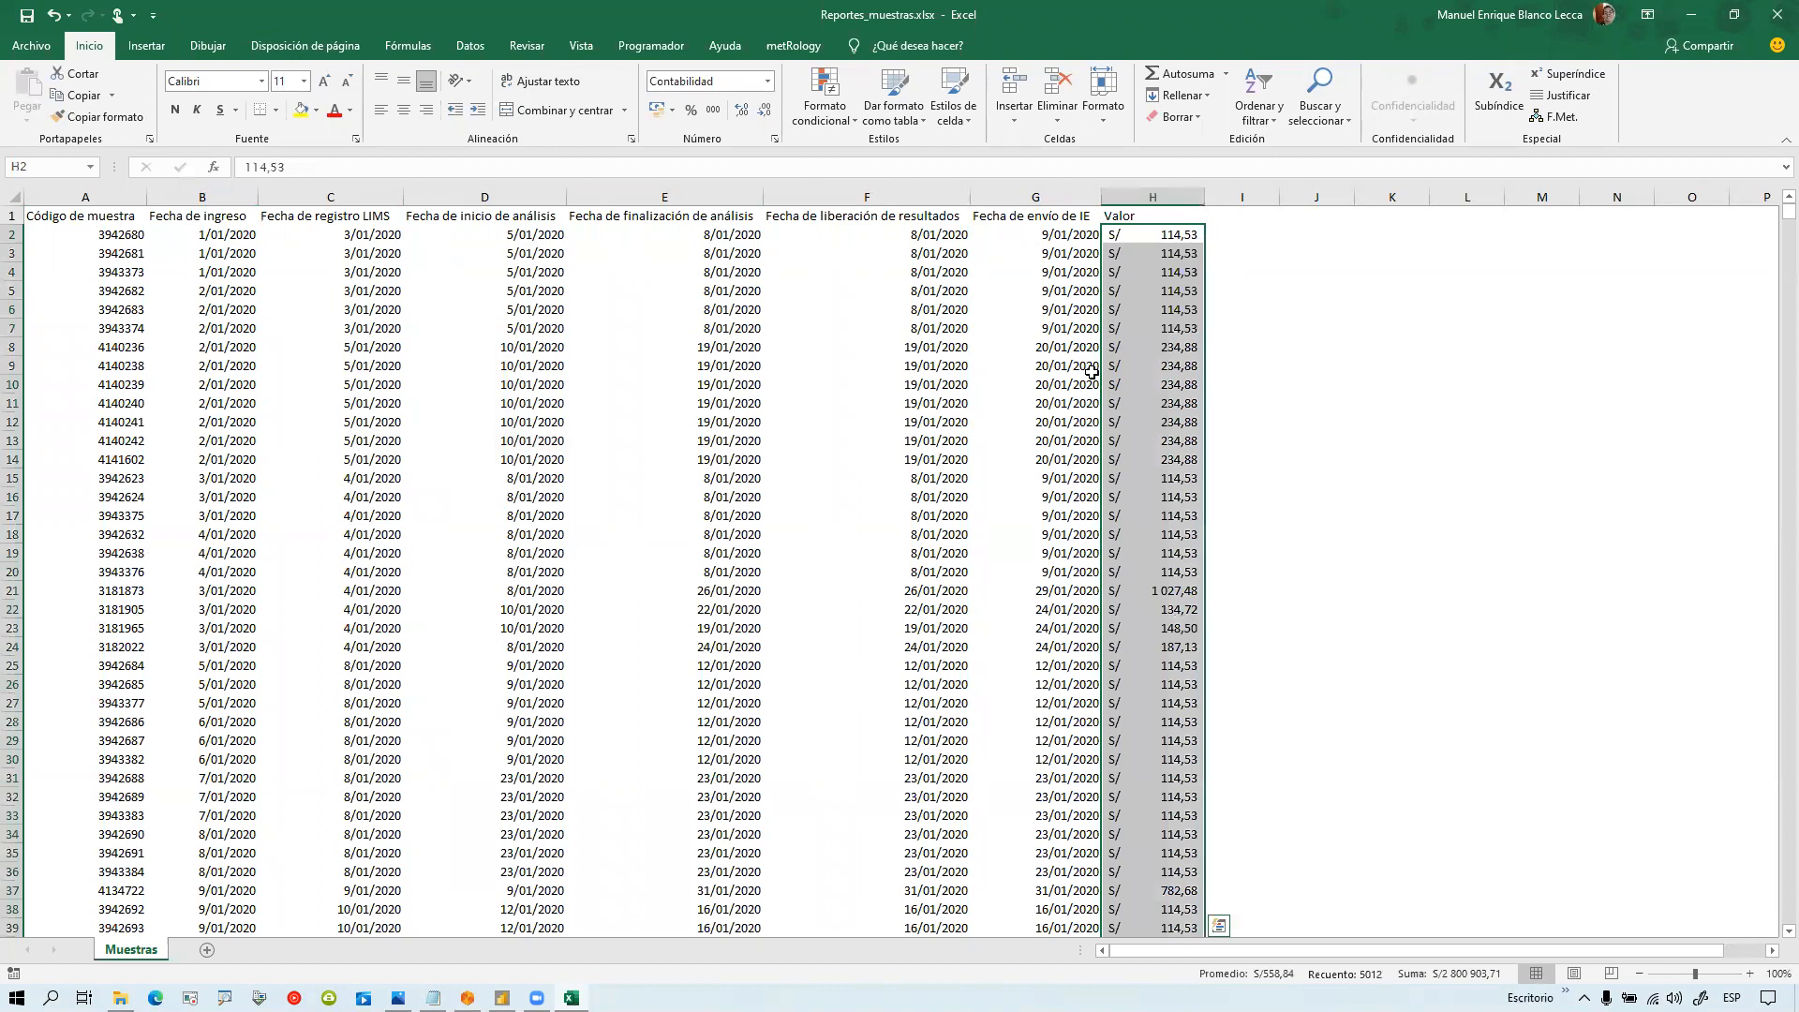
left_click(1139, 386)
left_click(1162, 244)
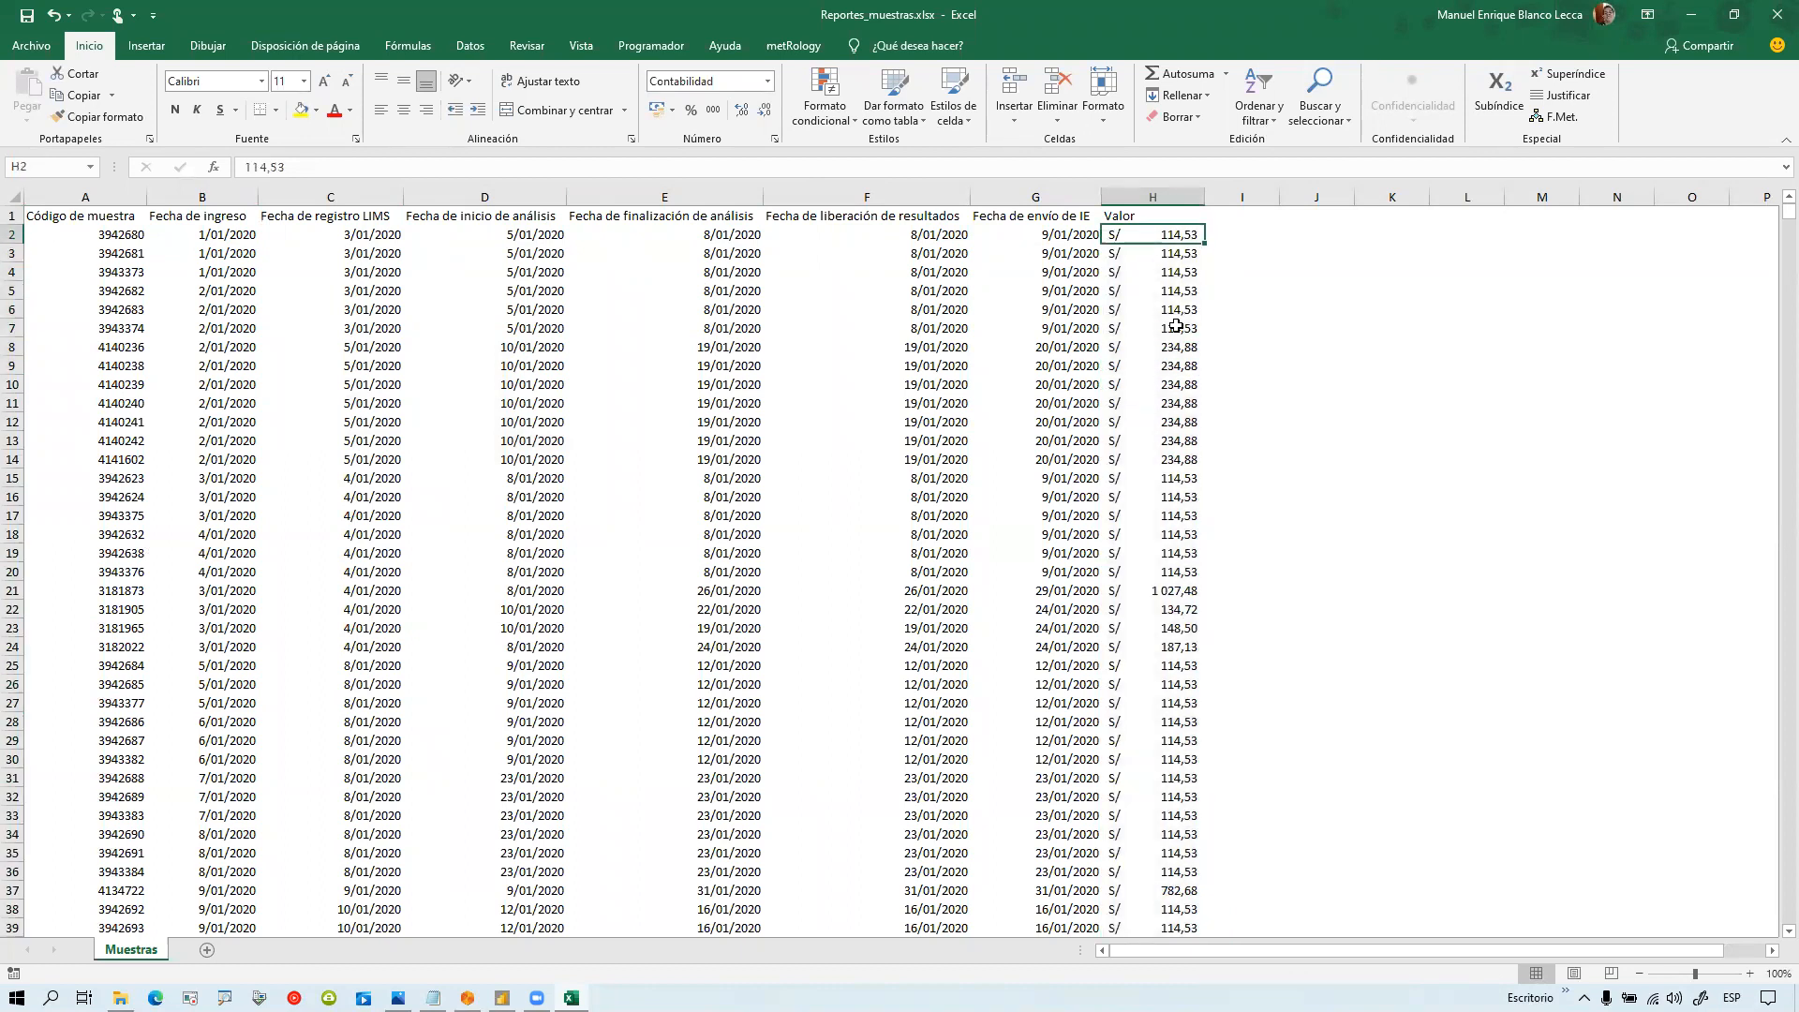
Step: Compare the Valor amounts of several samples, from the first record down to row 21
left_click(141, 240)
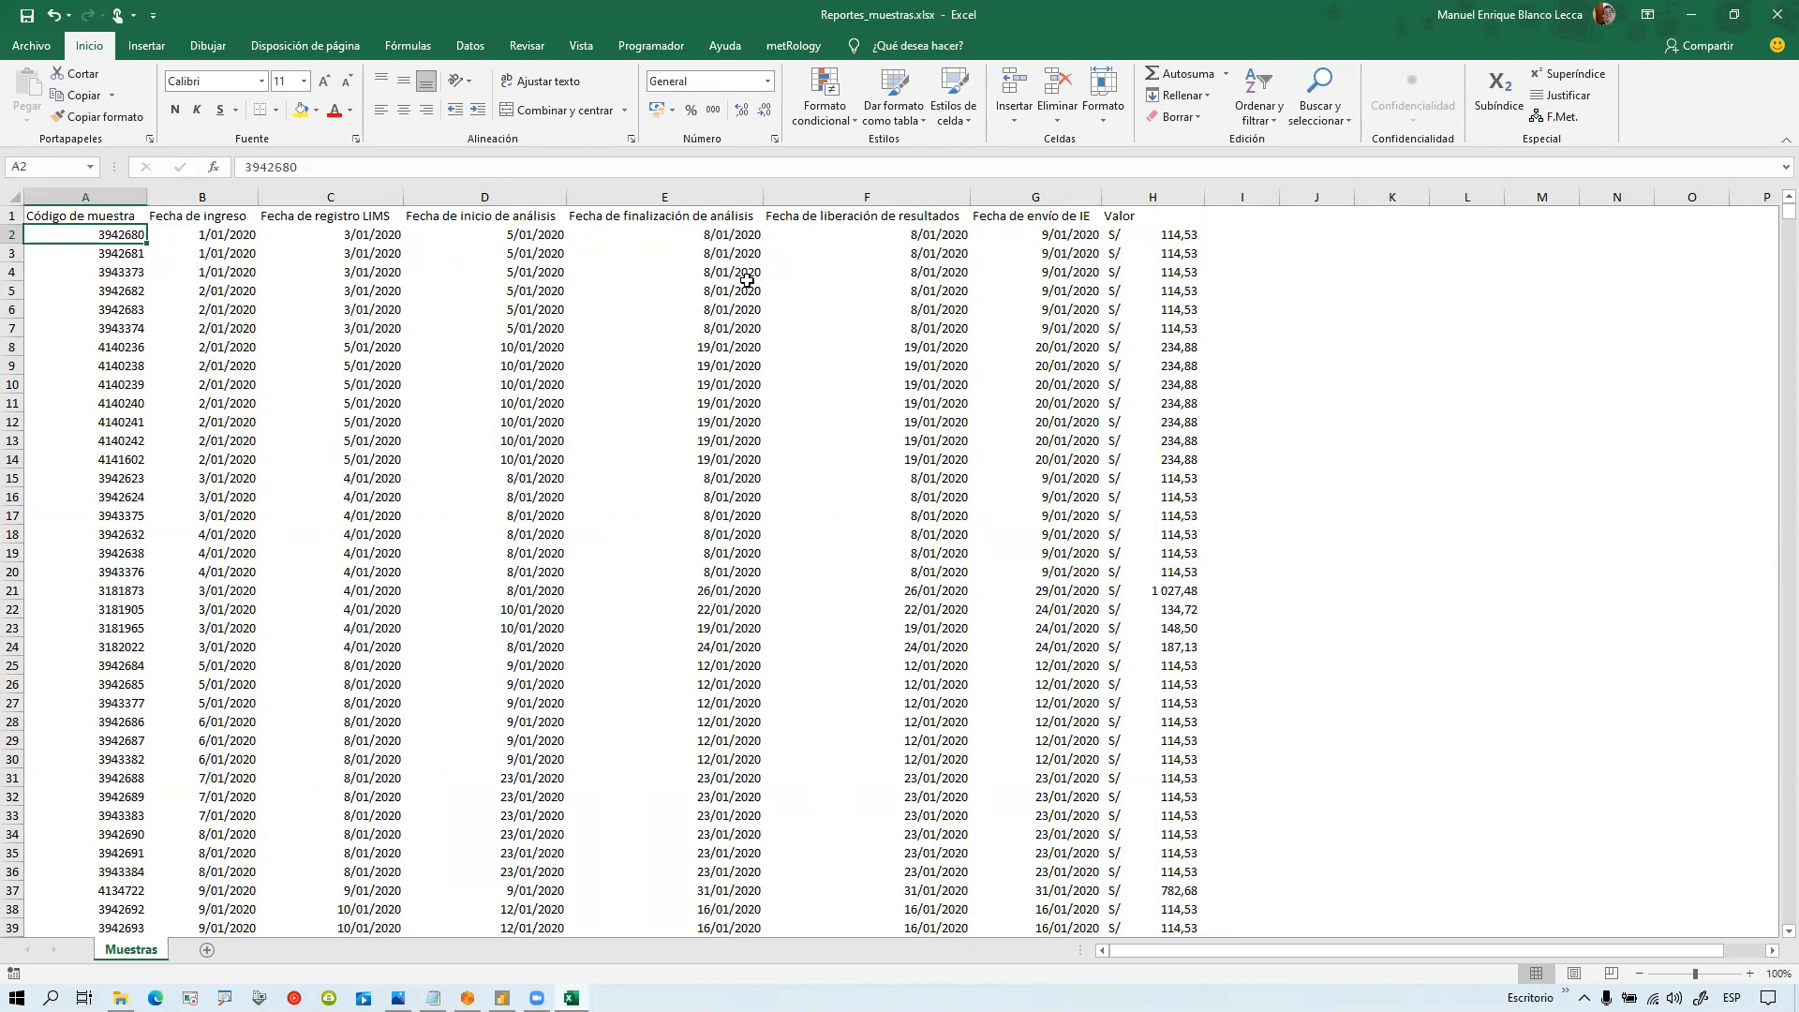
left_click(1171, 236)
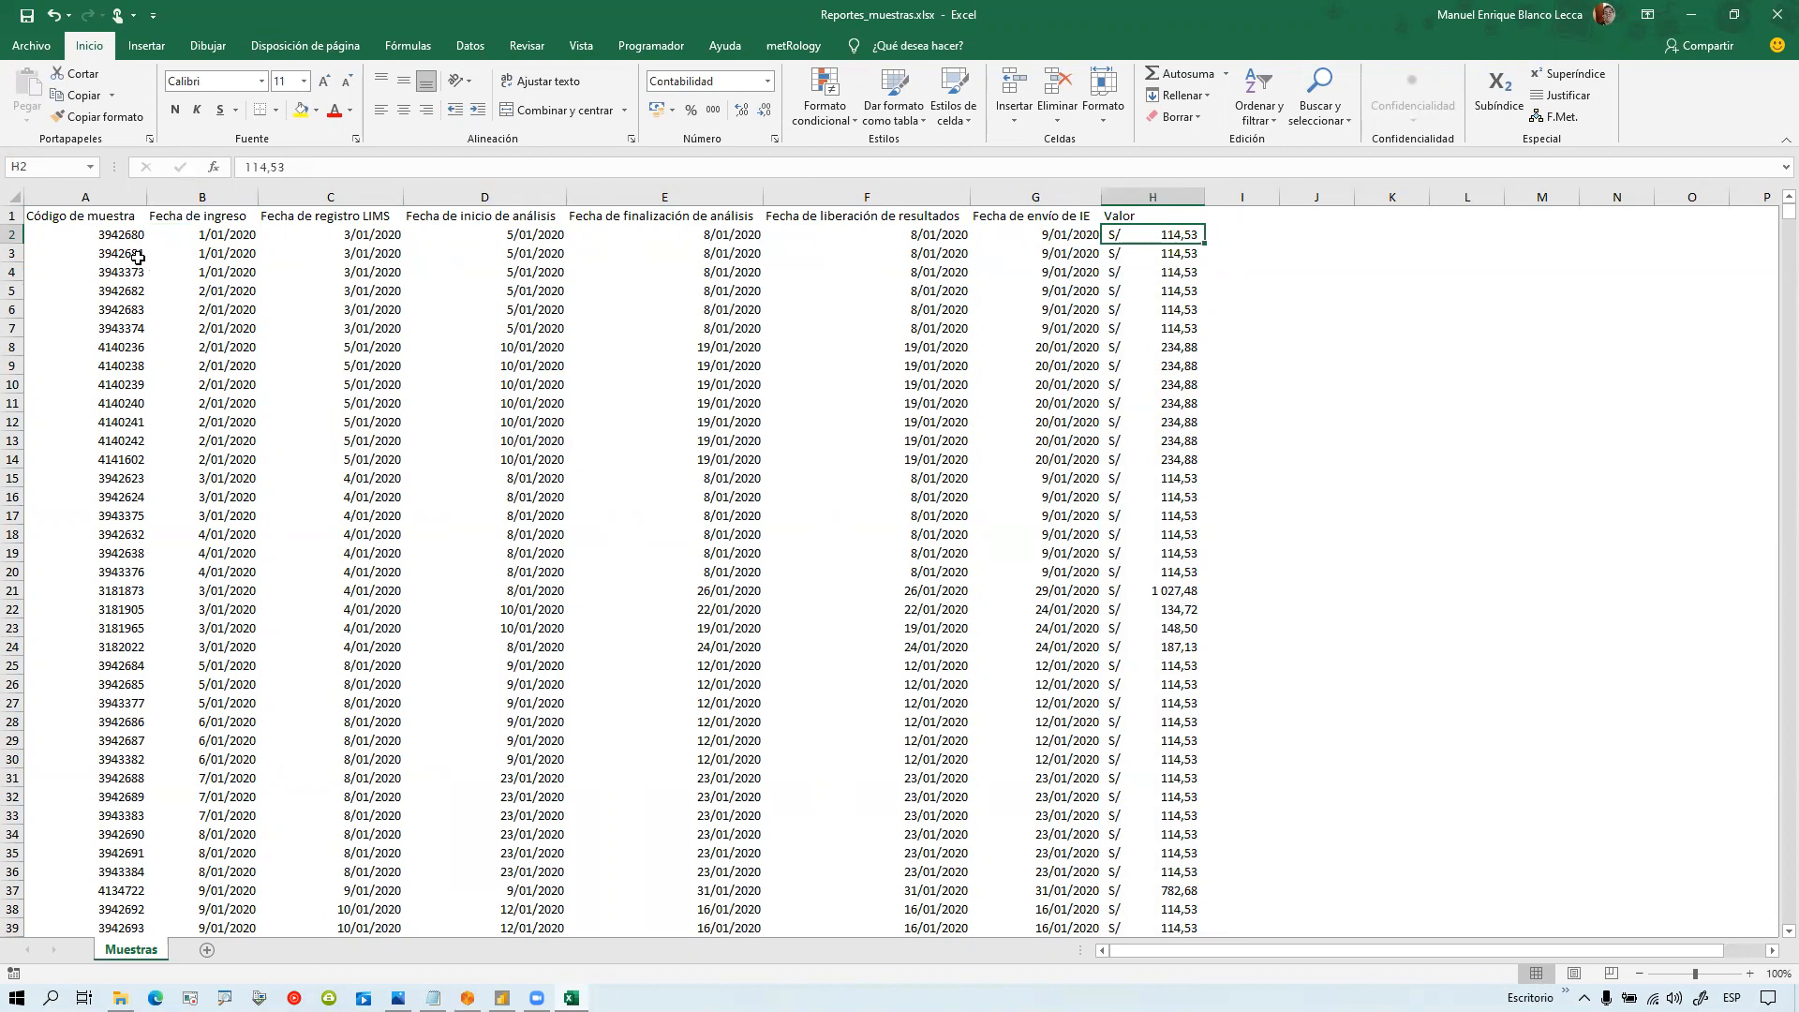
left_click(1176, 259)
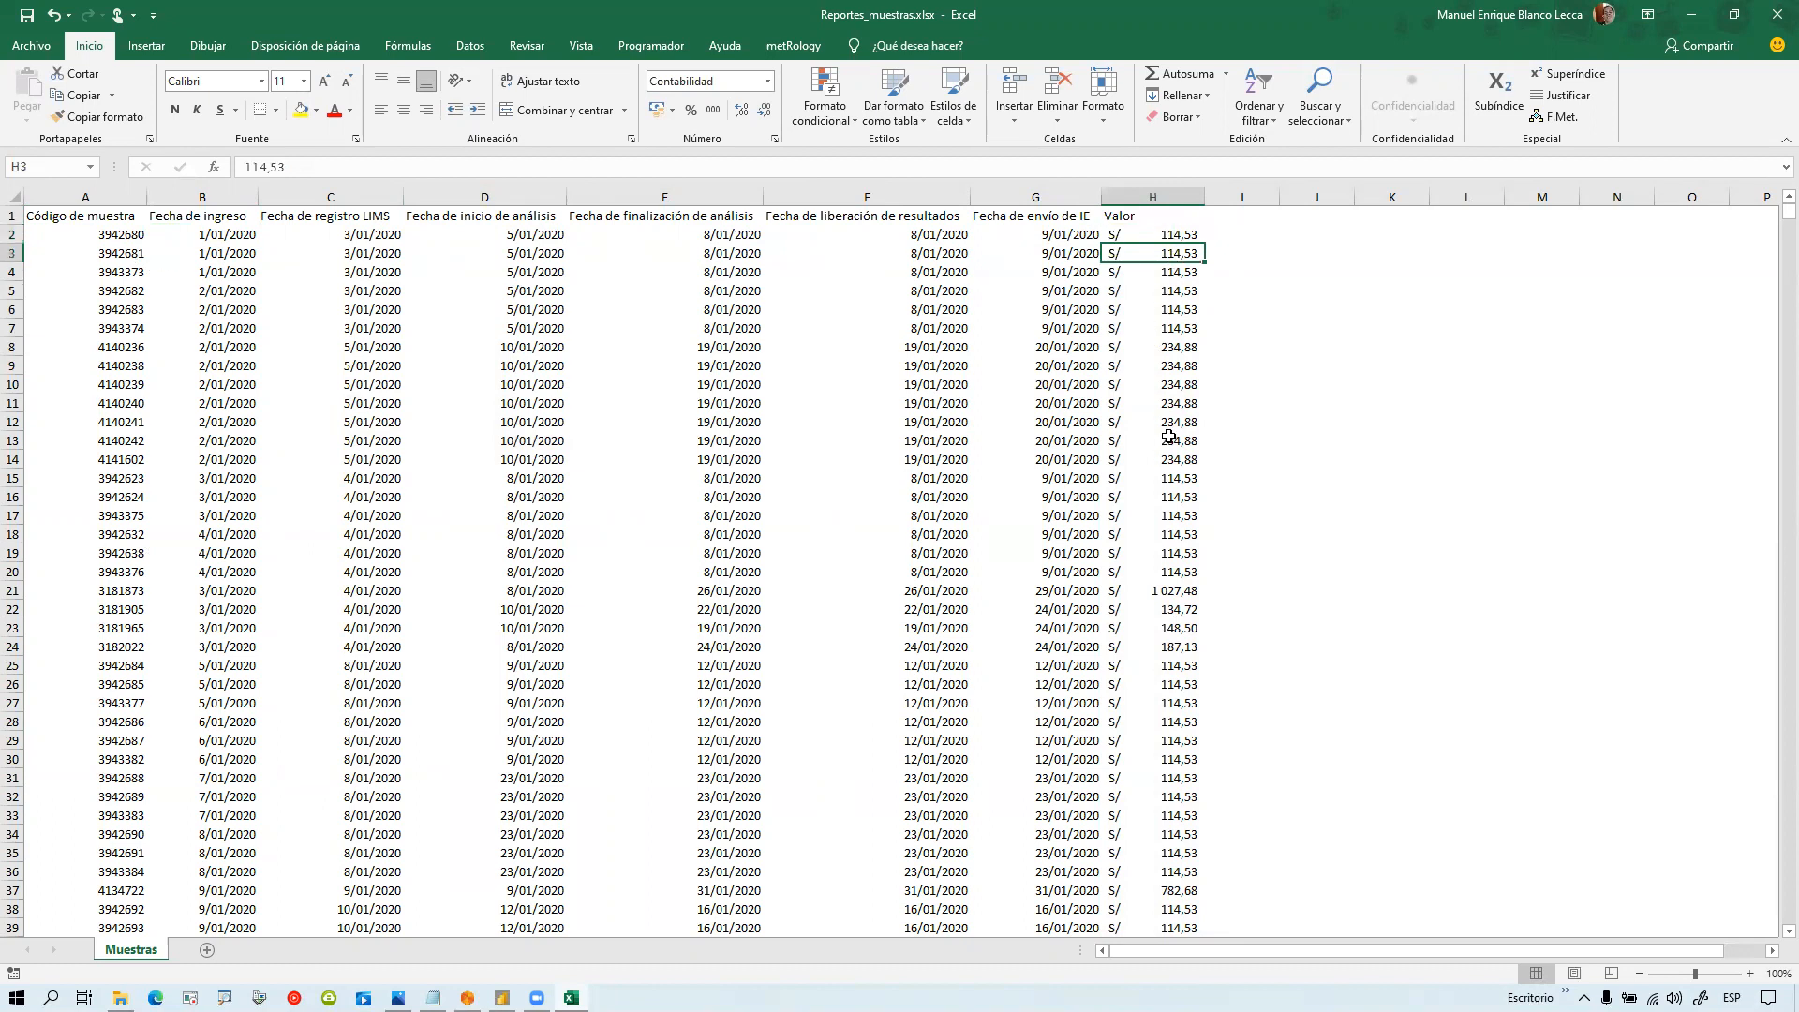
left_click(1178, 354)
left_click(1167, 553)
left_click(1171, 591)
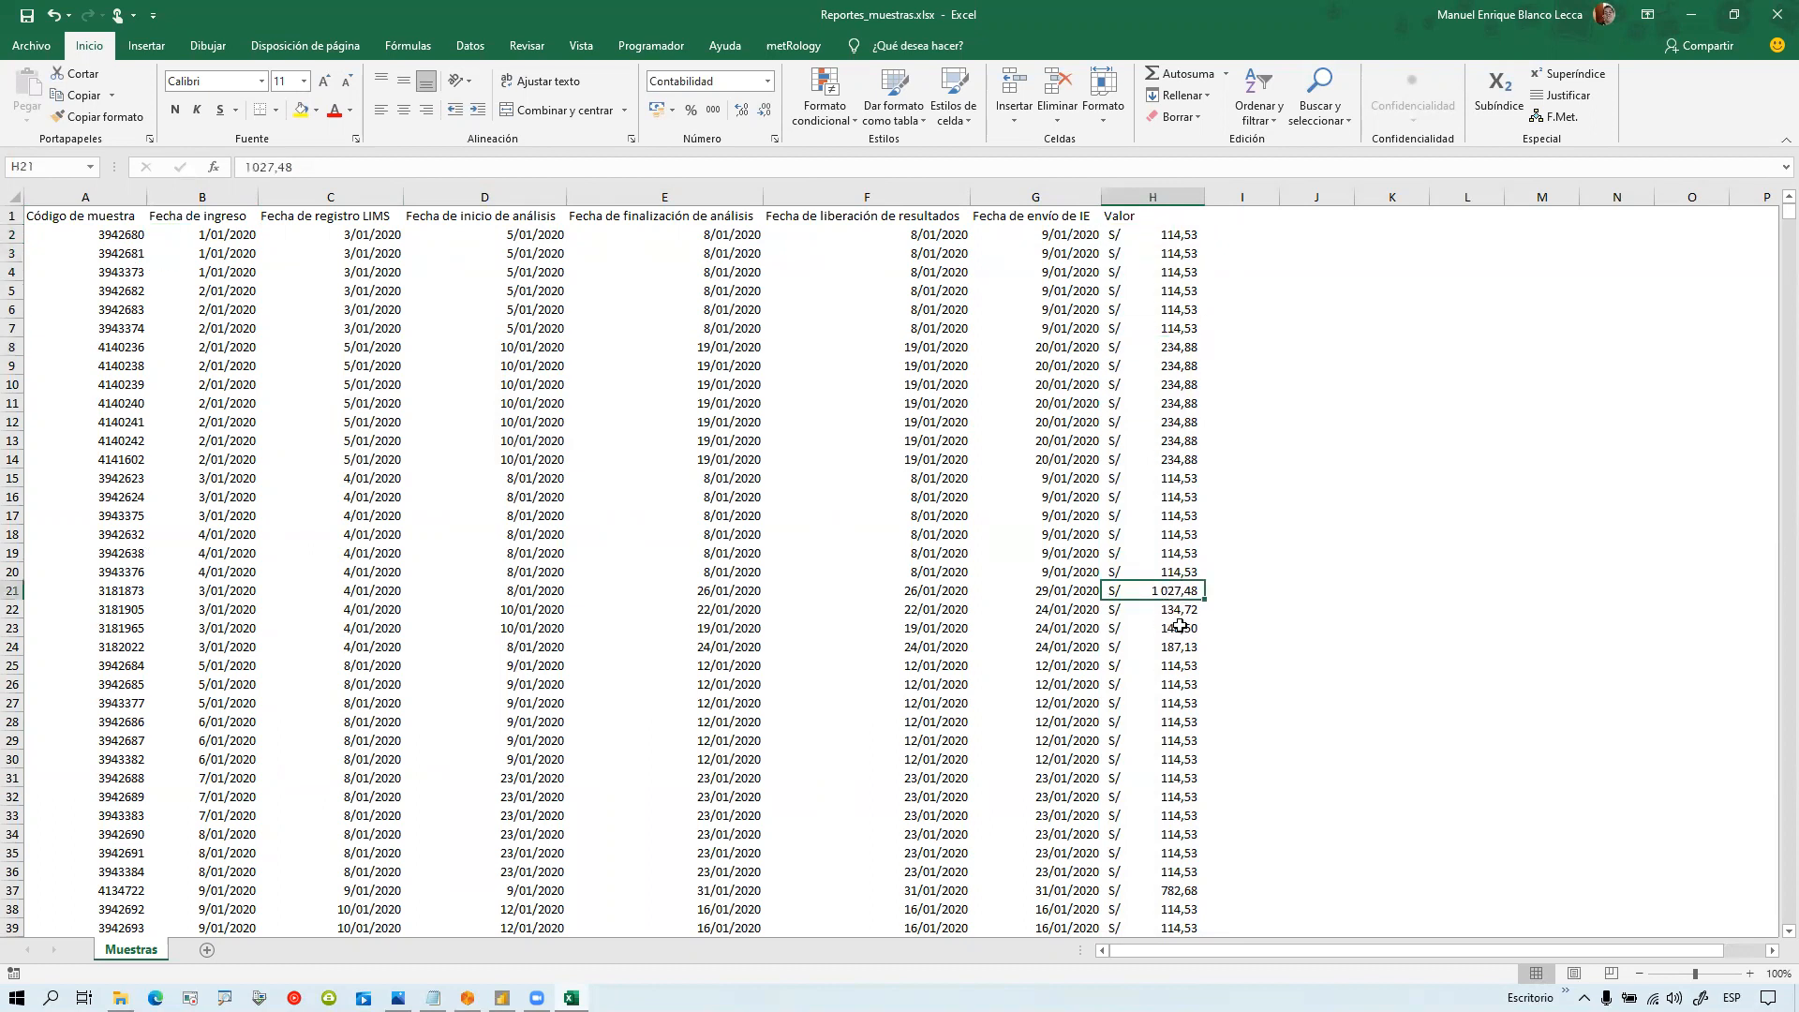
Step: Inspect the sample record in row 21, following its dates from Fecha de ingreso to Fecha de envío de IE
left_click(14, 588)
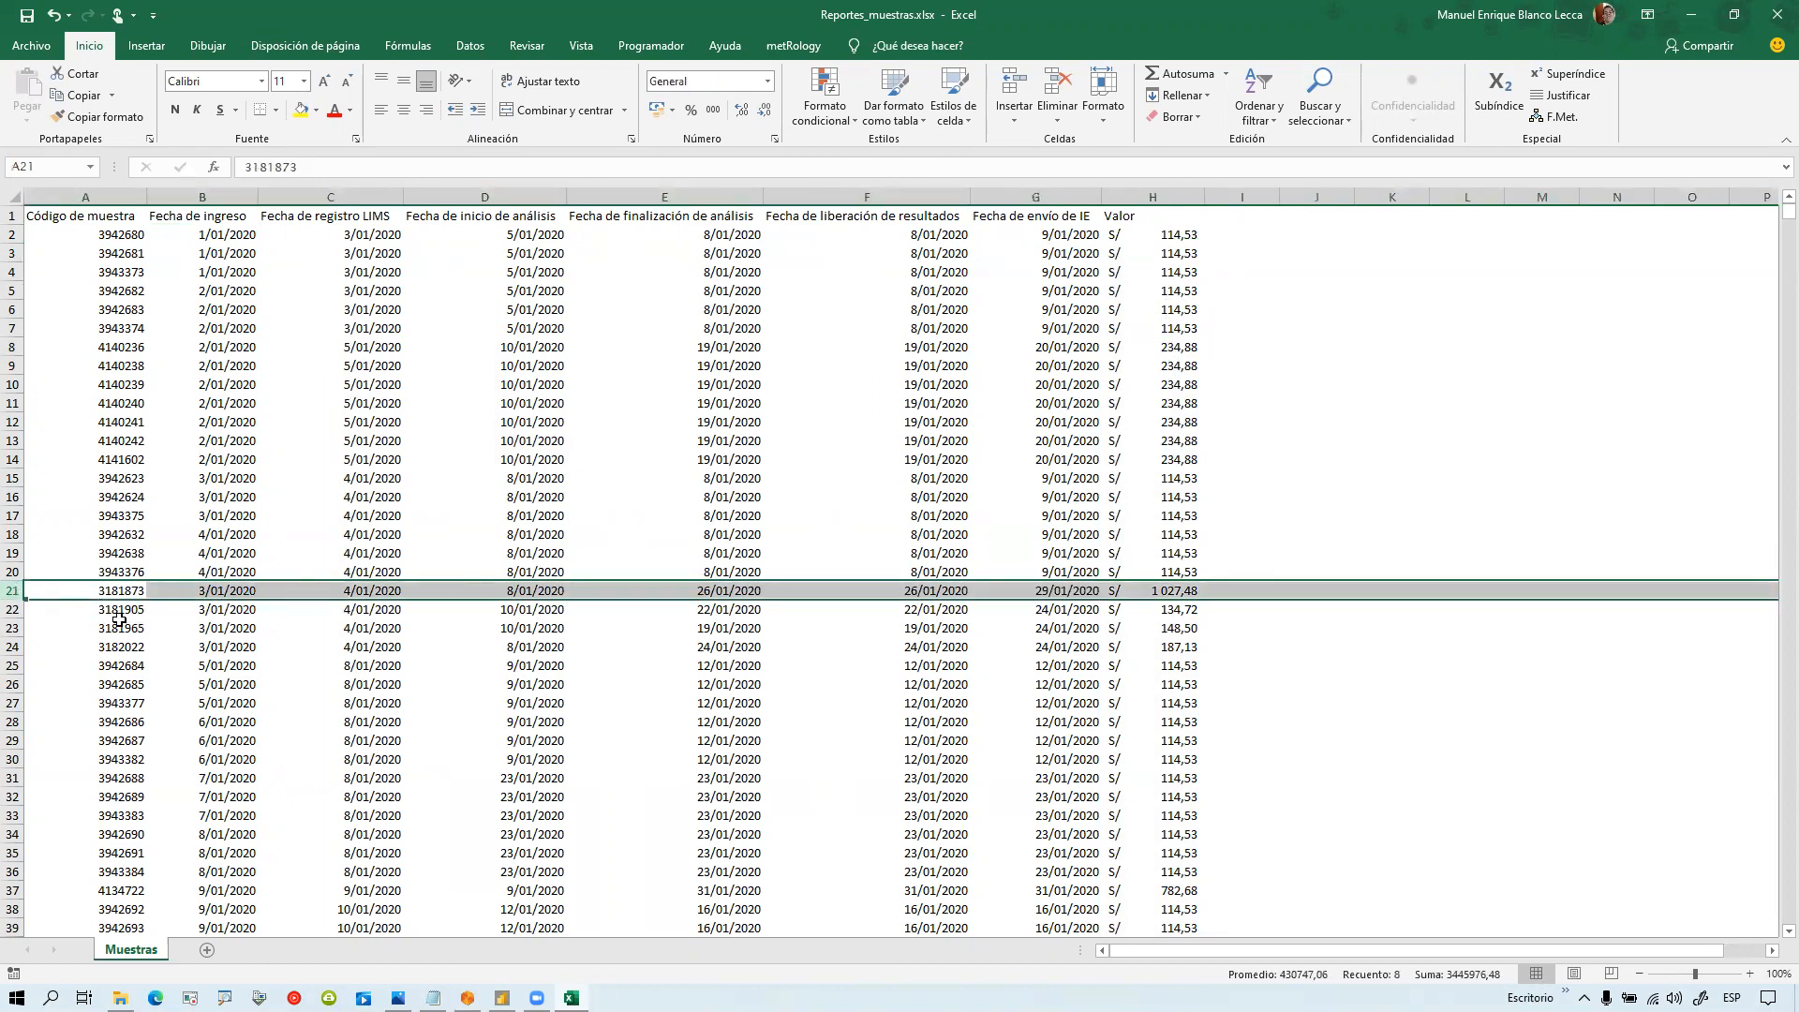
left_click(218, 591)
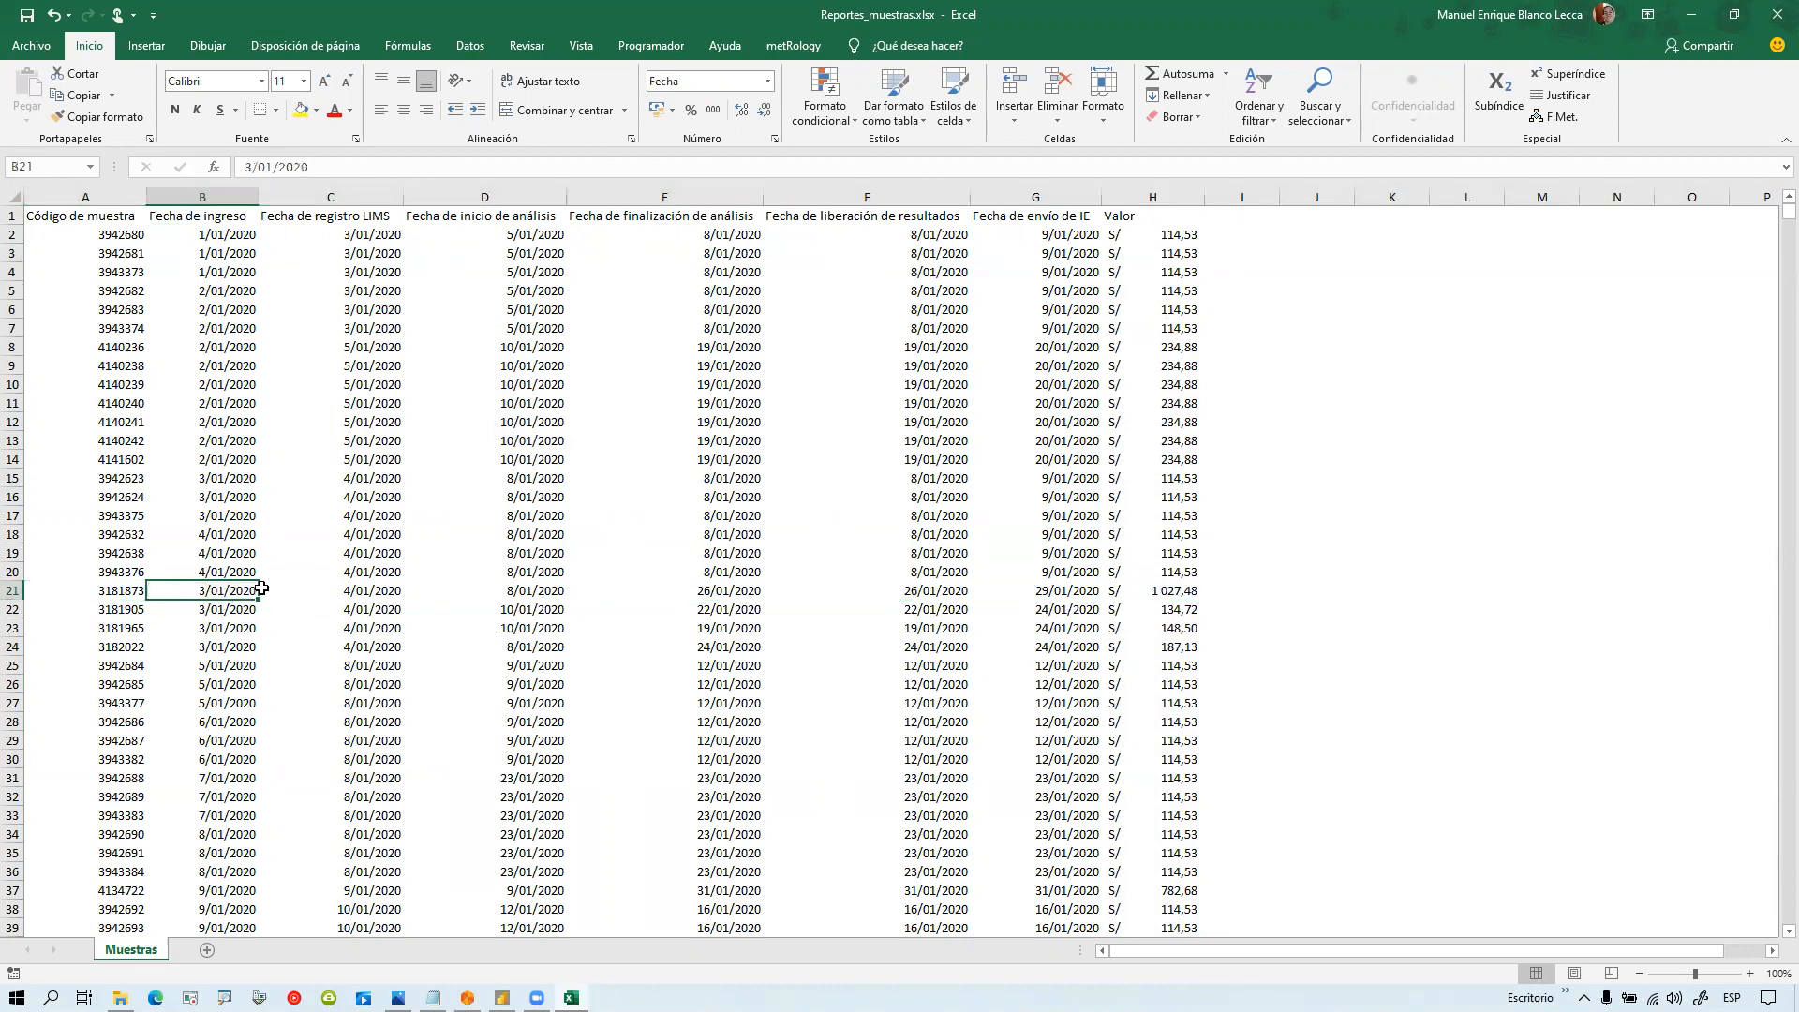
left_click(347, 588)
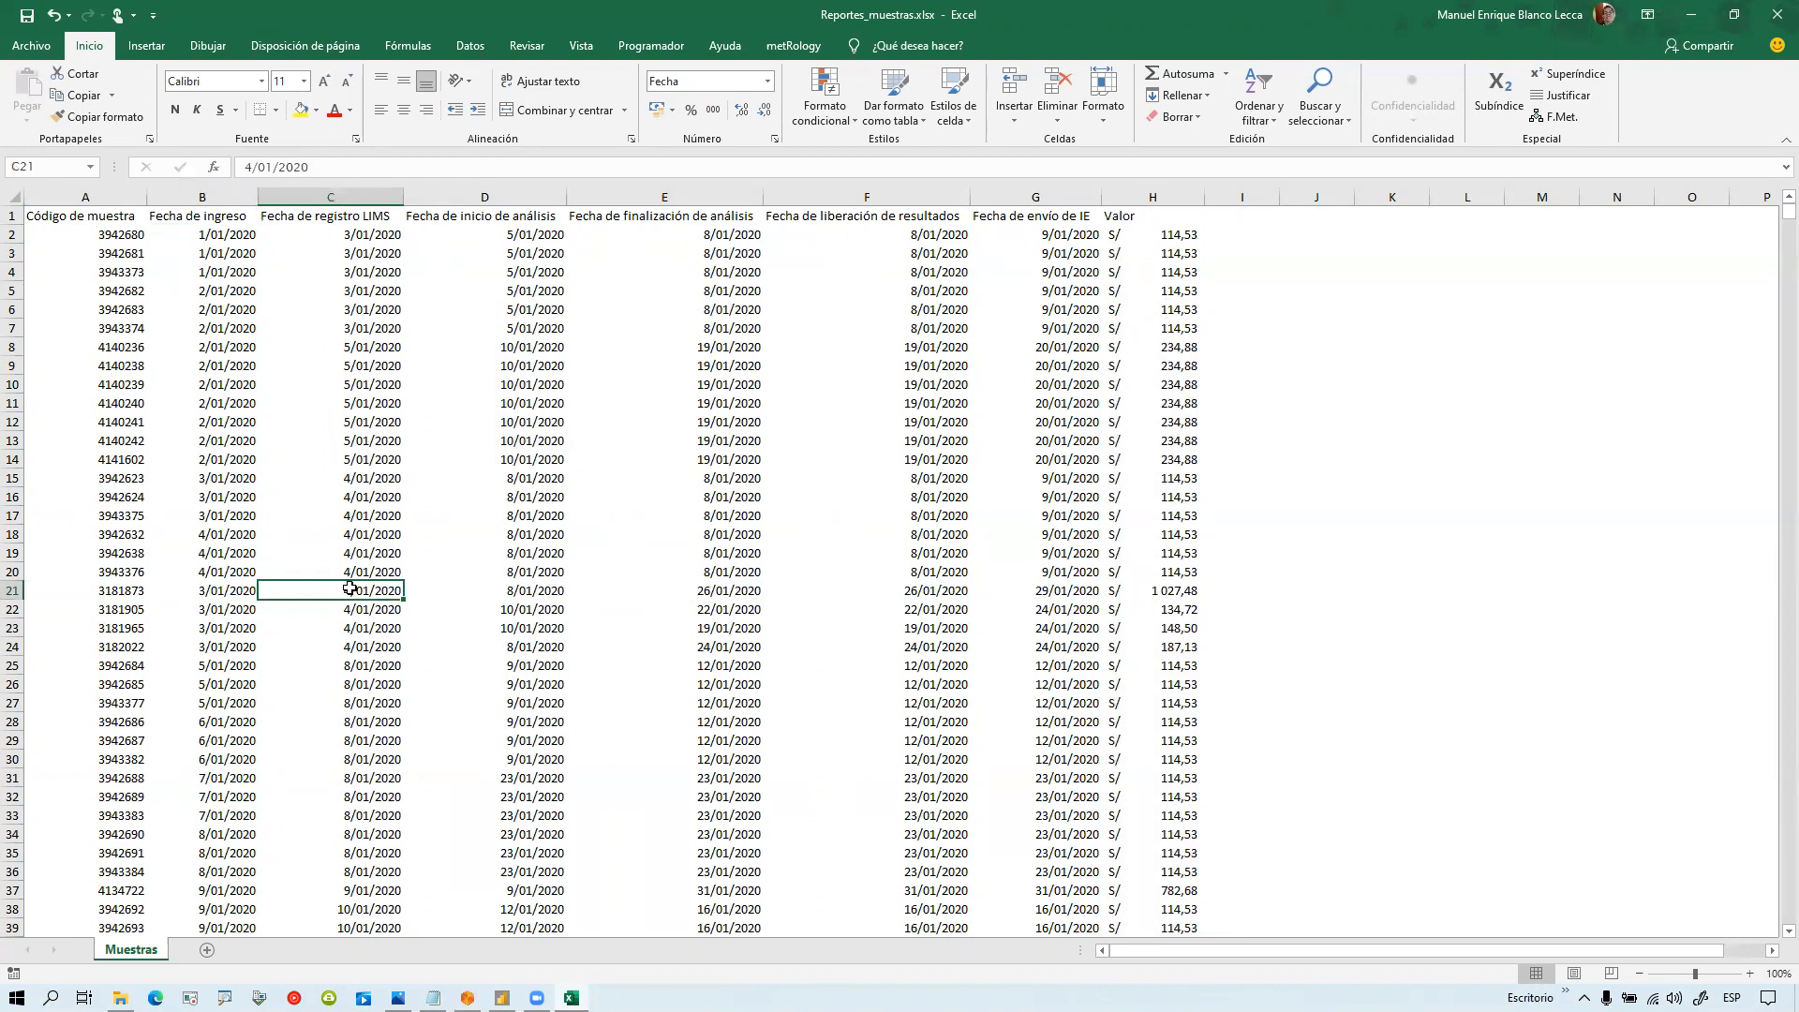
left_click(513, 590)
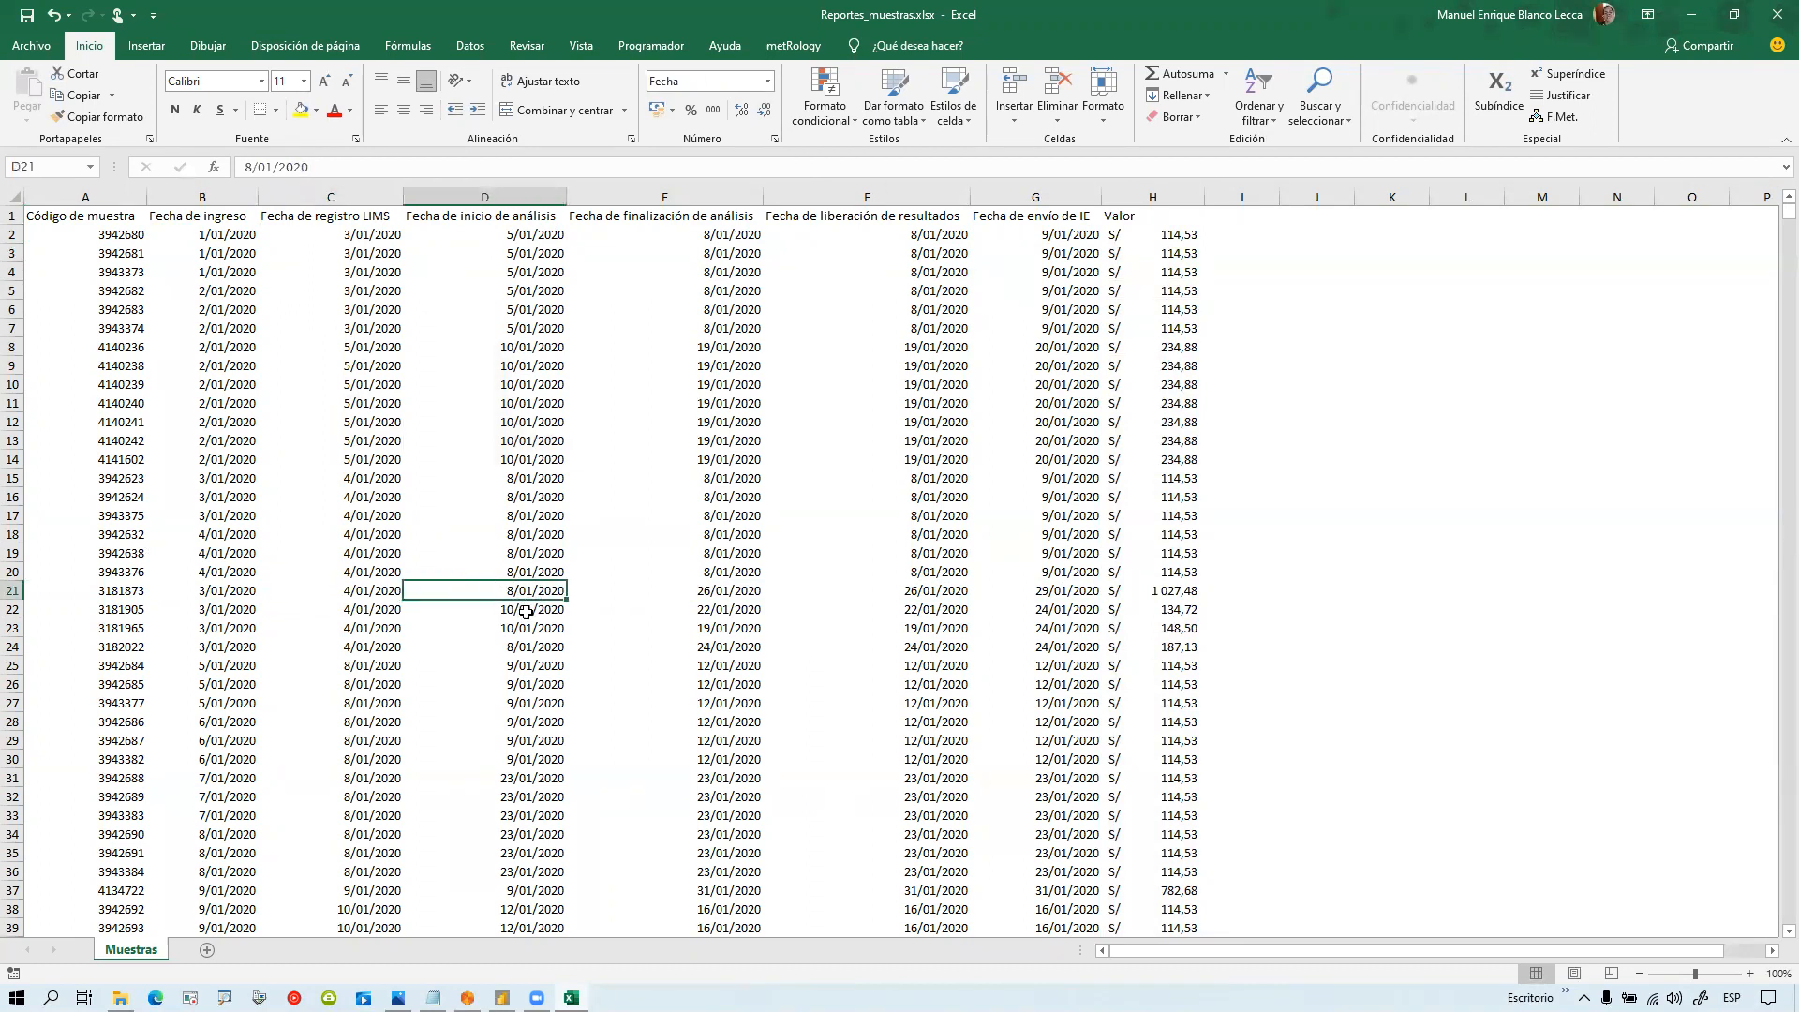
left_click(713, 586)
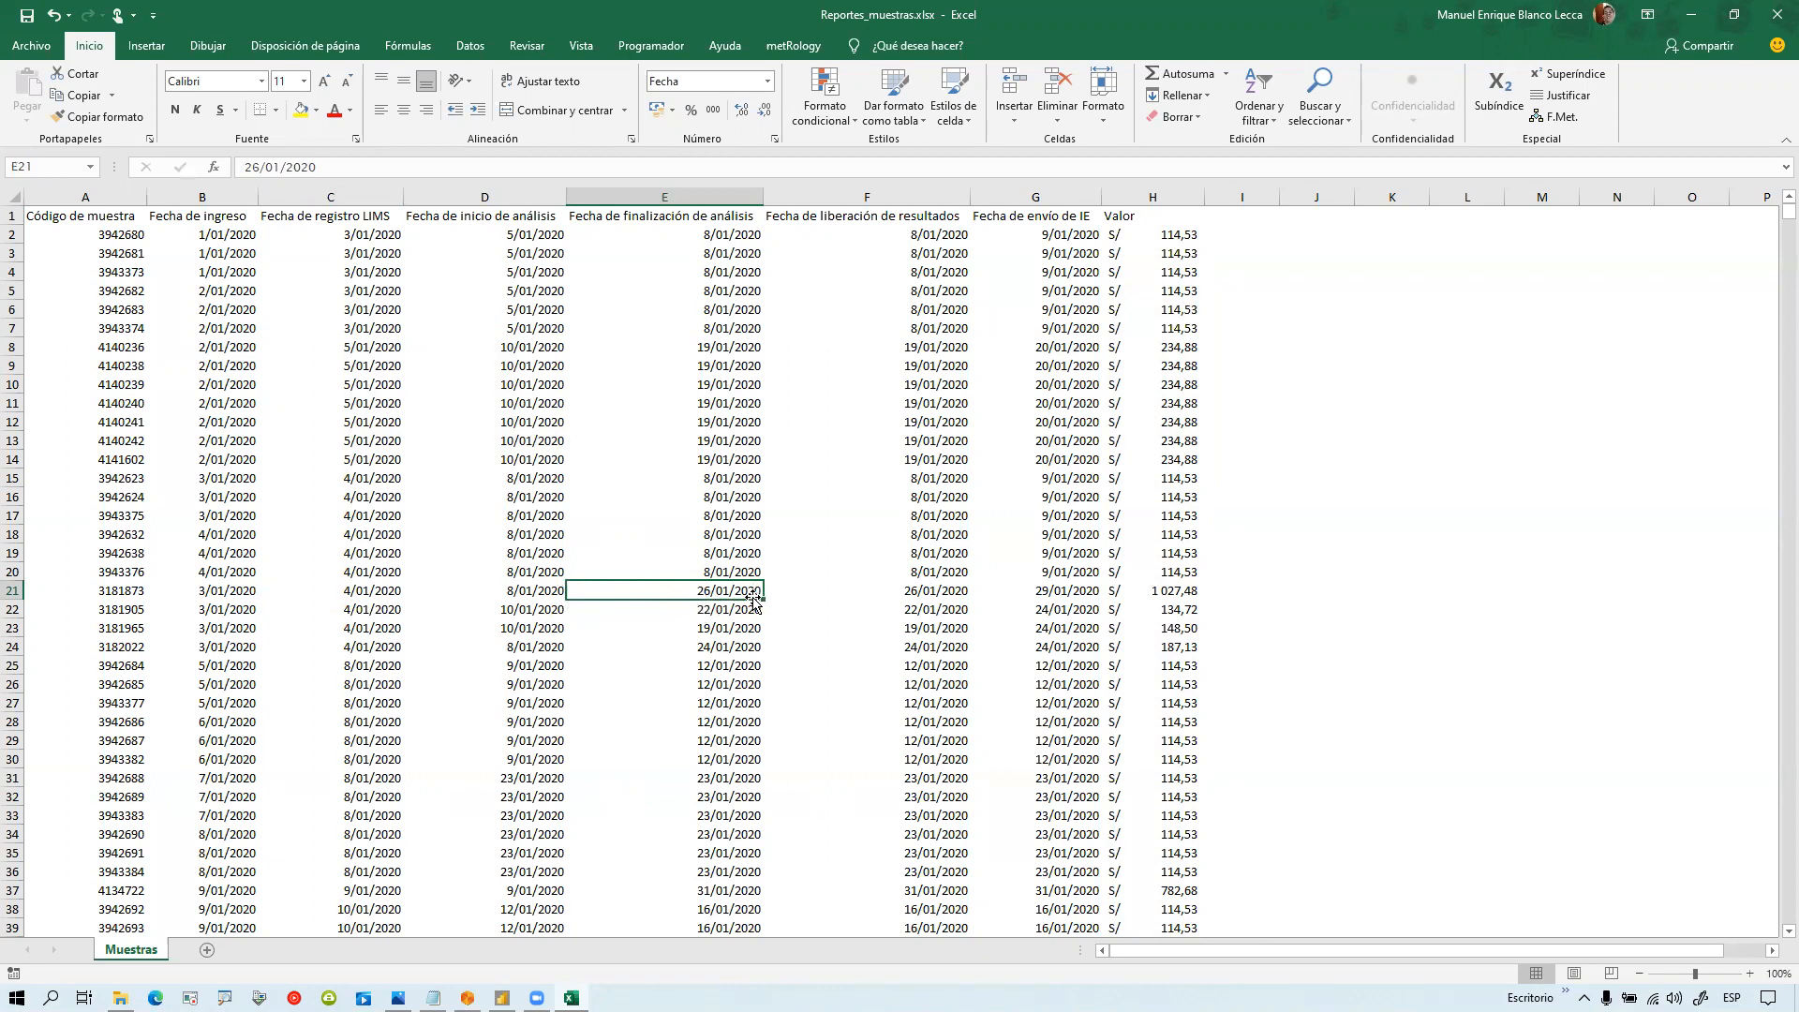
left_click(897, 595)
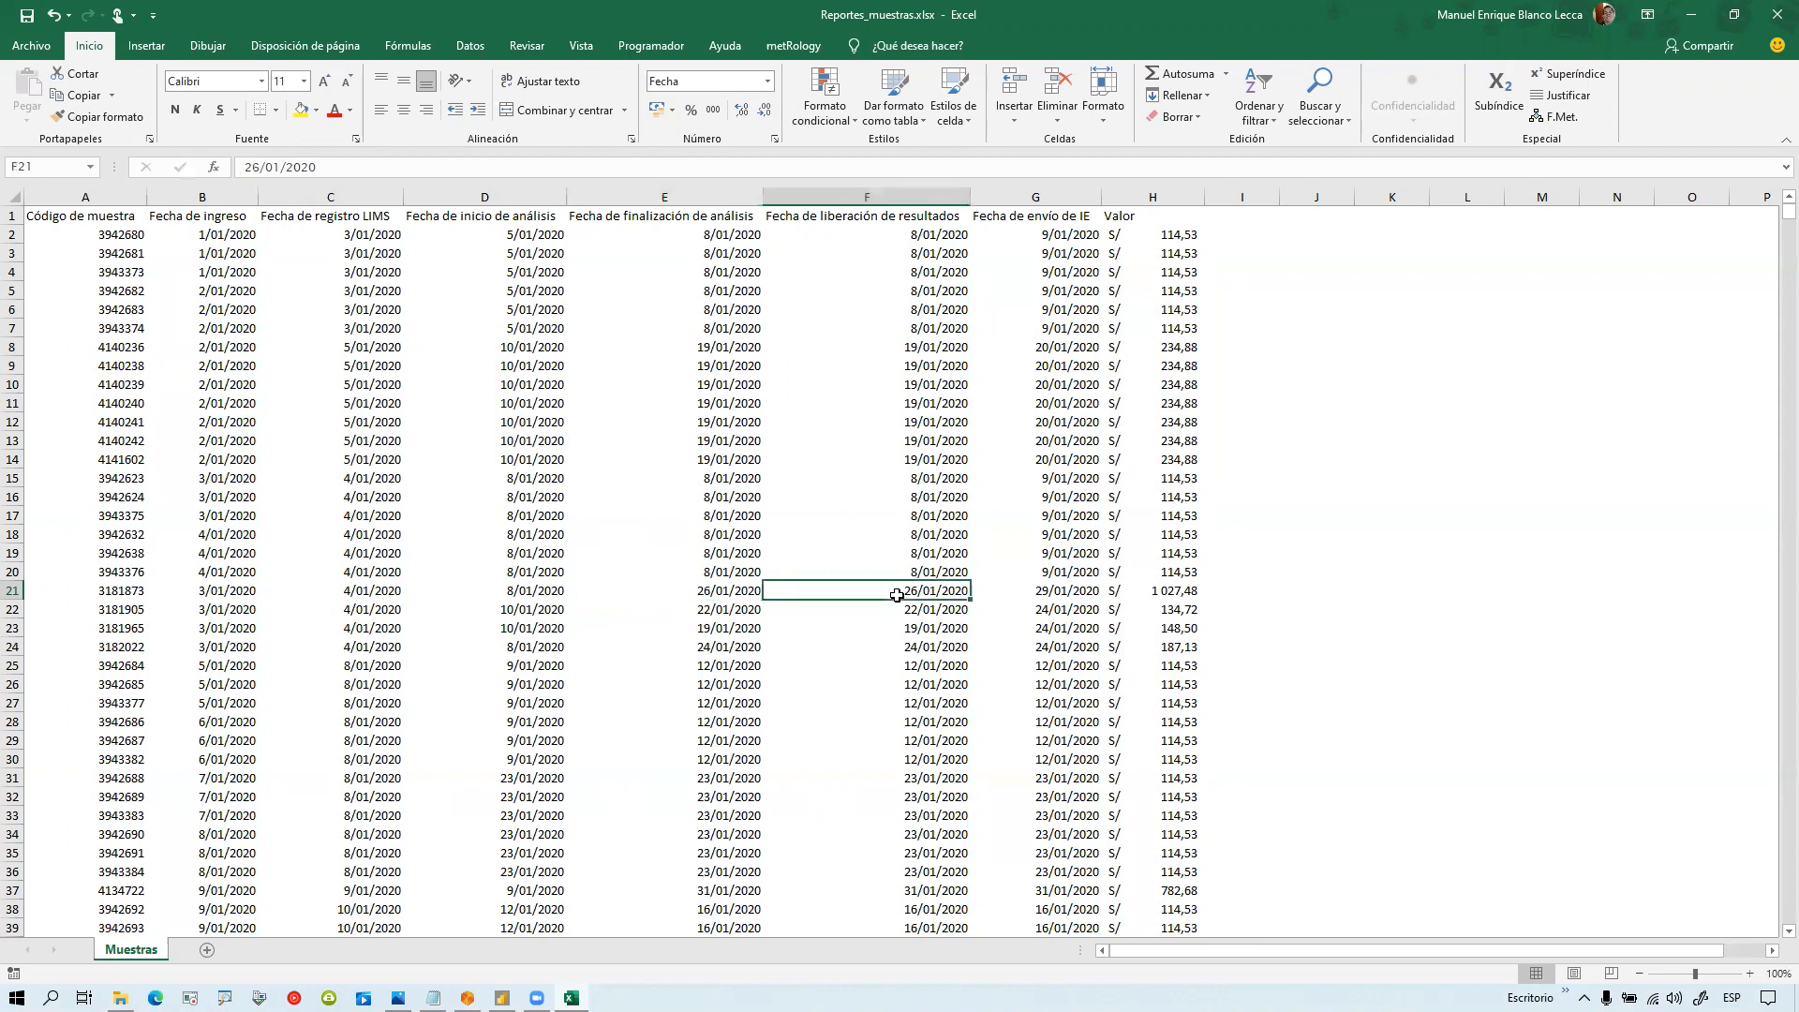
left_click(1045, 596)
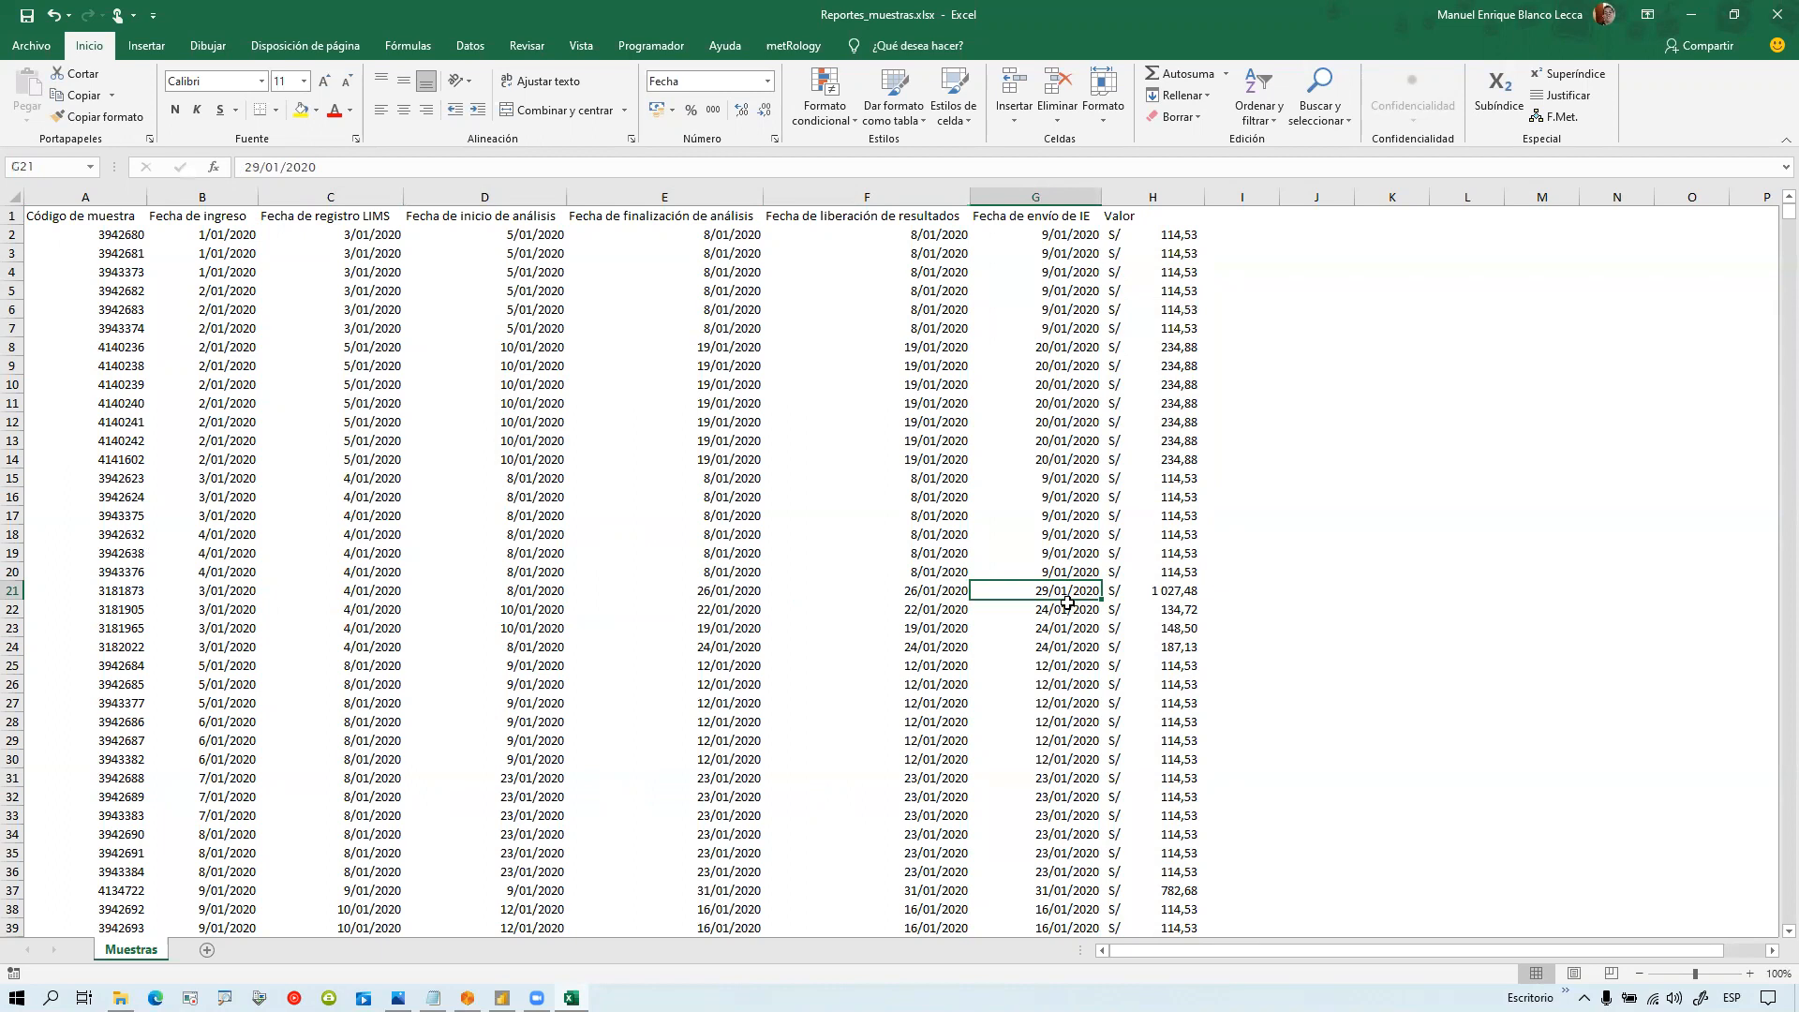
Step: Browse the sample records further down the Muestras sheet and return to the first sample's Código de muestra and Fecha de finalización de análisis
scroll(907, 661, "down", 11)
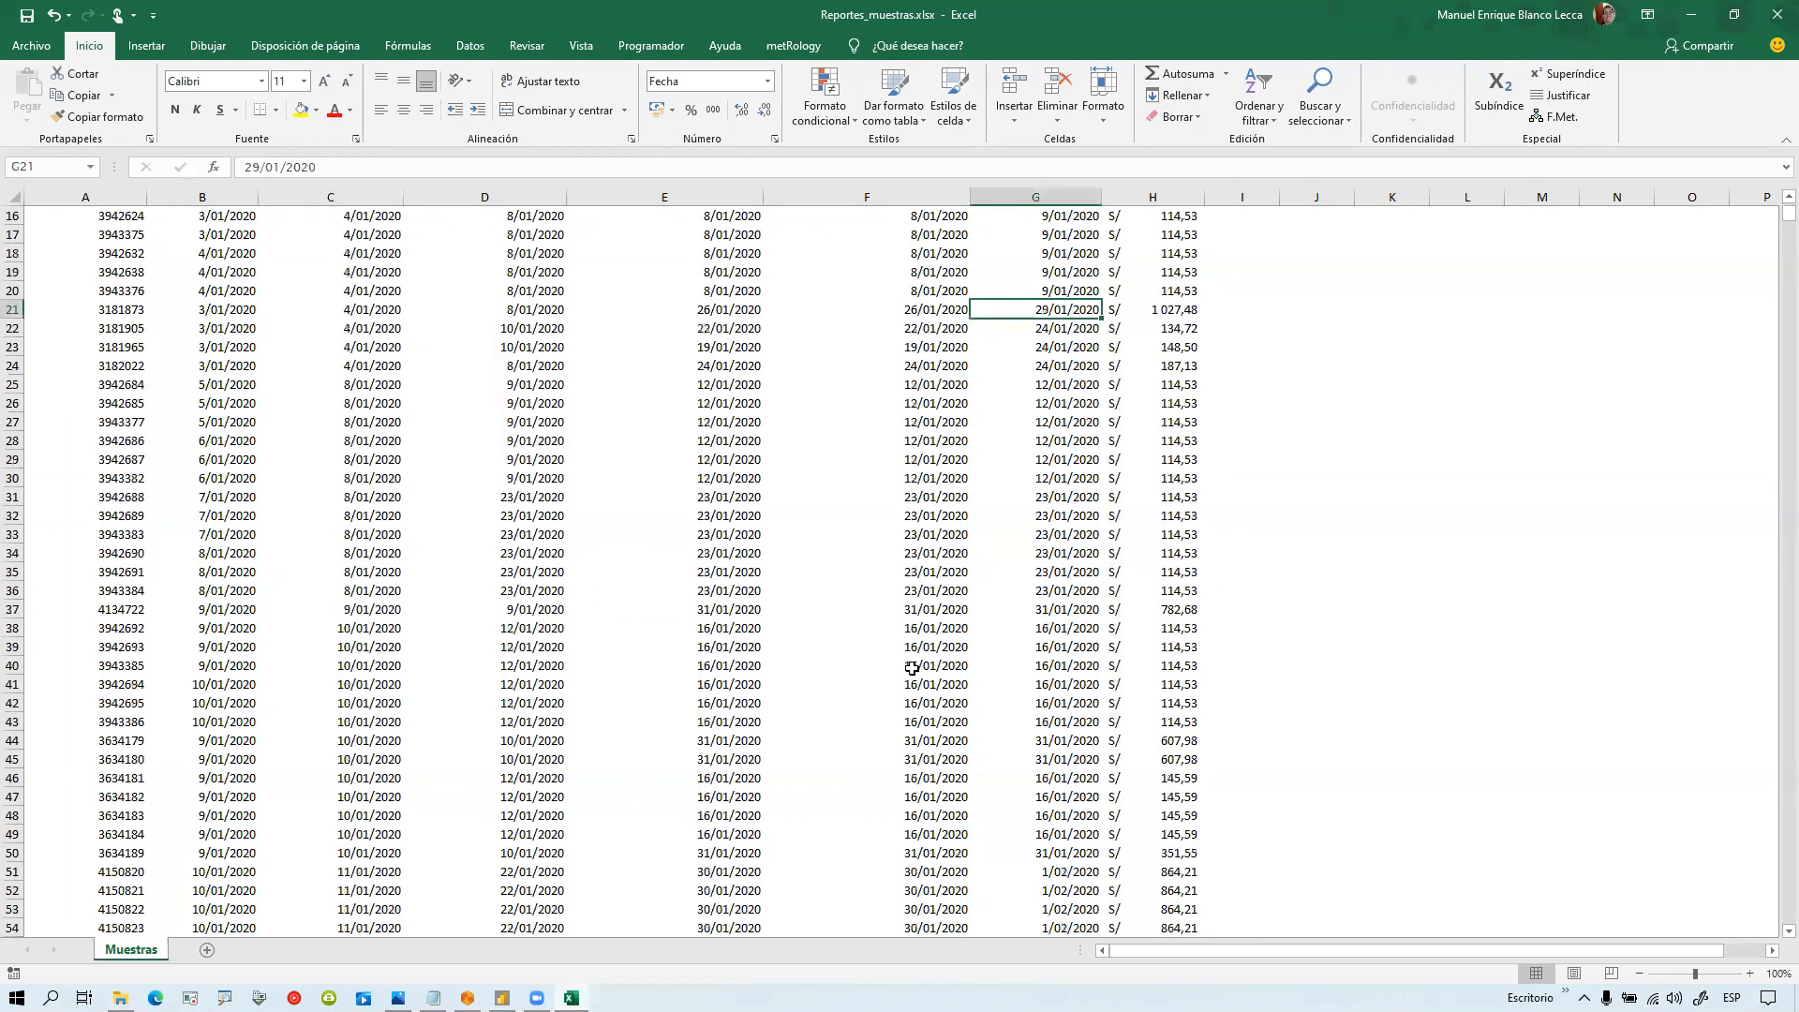
scroll(912, 668, "up", 11)
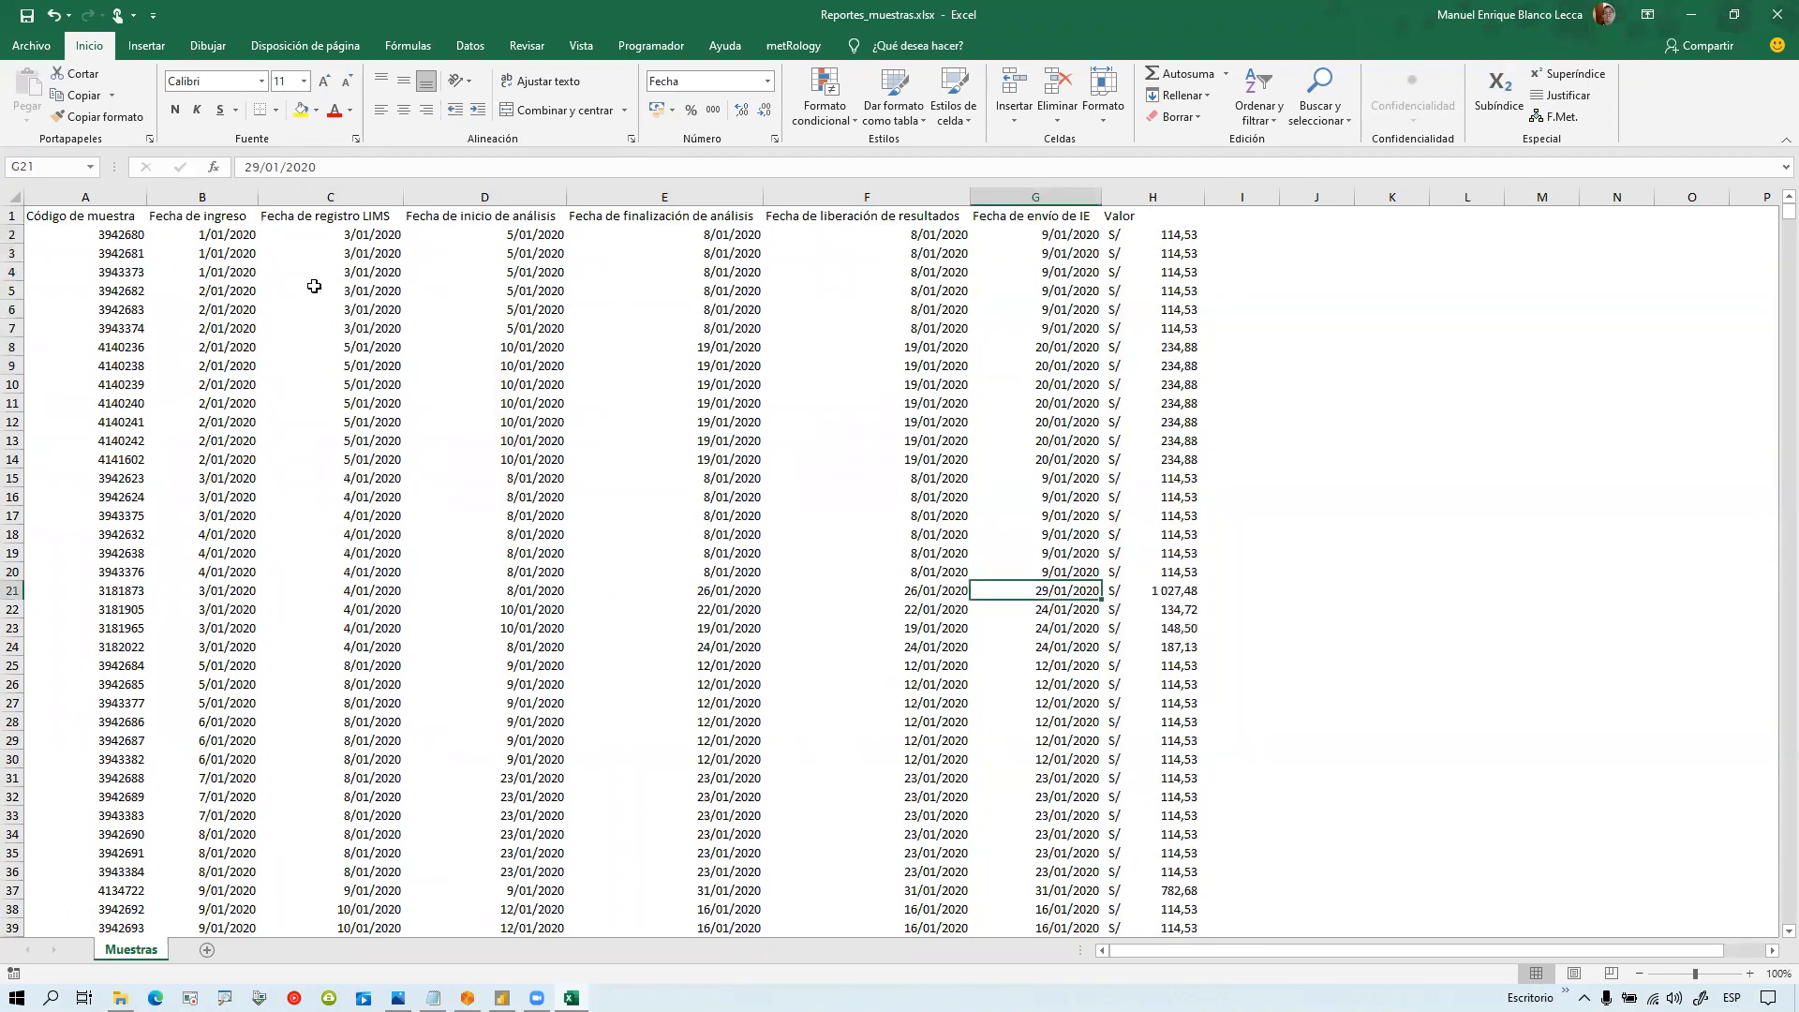
left_click(91, 234)
left_click(635, 237)
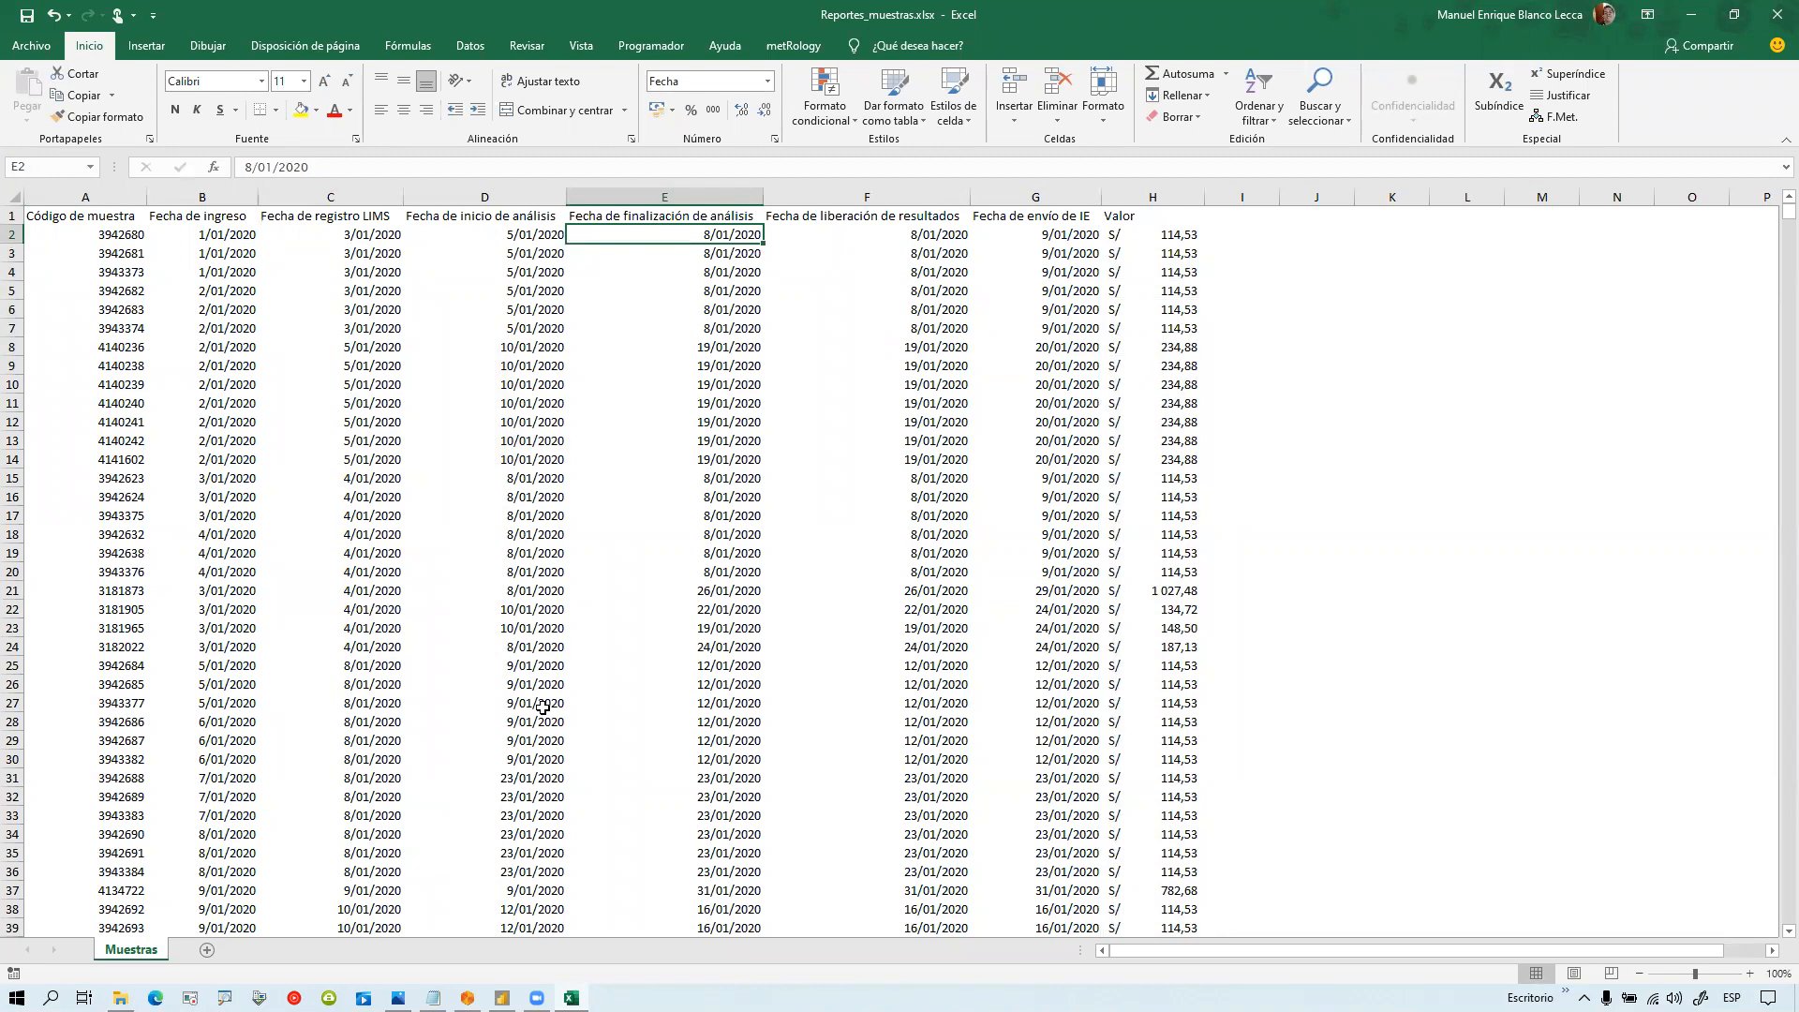
Step: Switch to the Reporte_ensayos.xlsx workbook and examine the Código de muestra and Matriz of the first two test rows
key("alt+Tab")
left_click(336, 211)
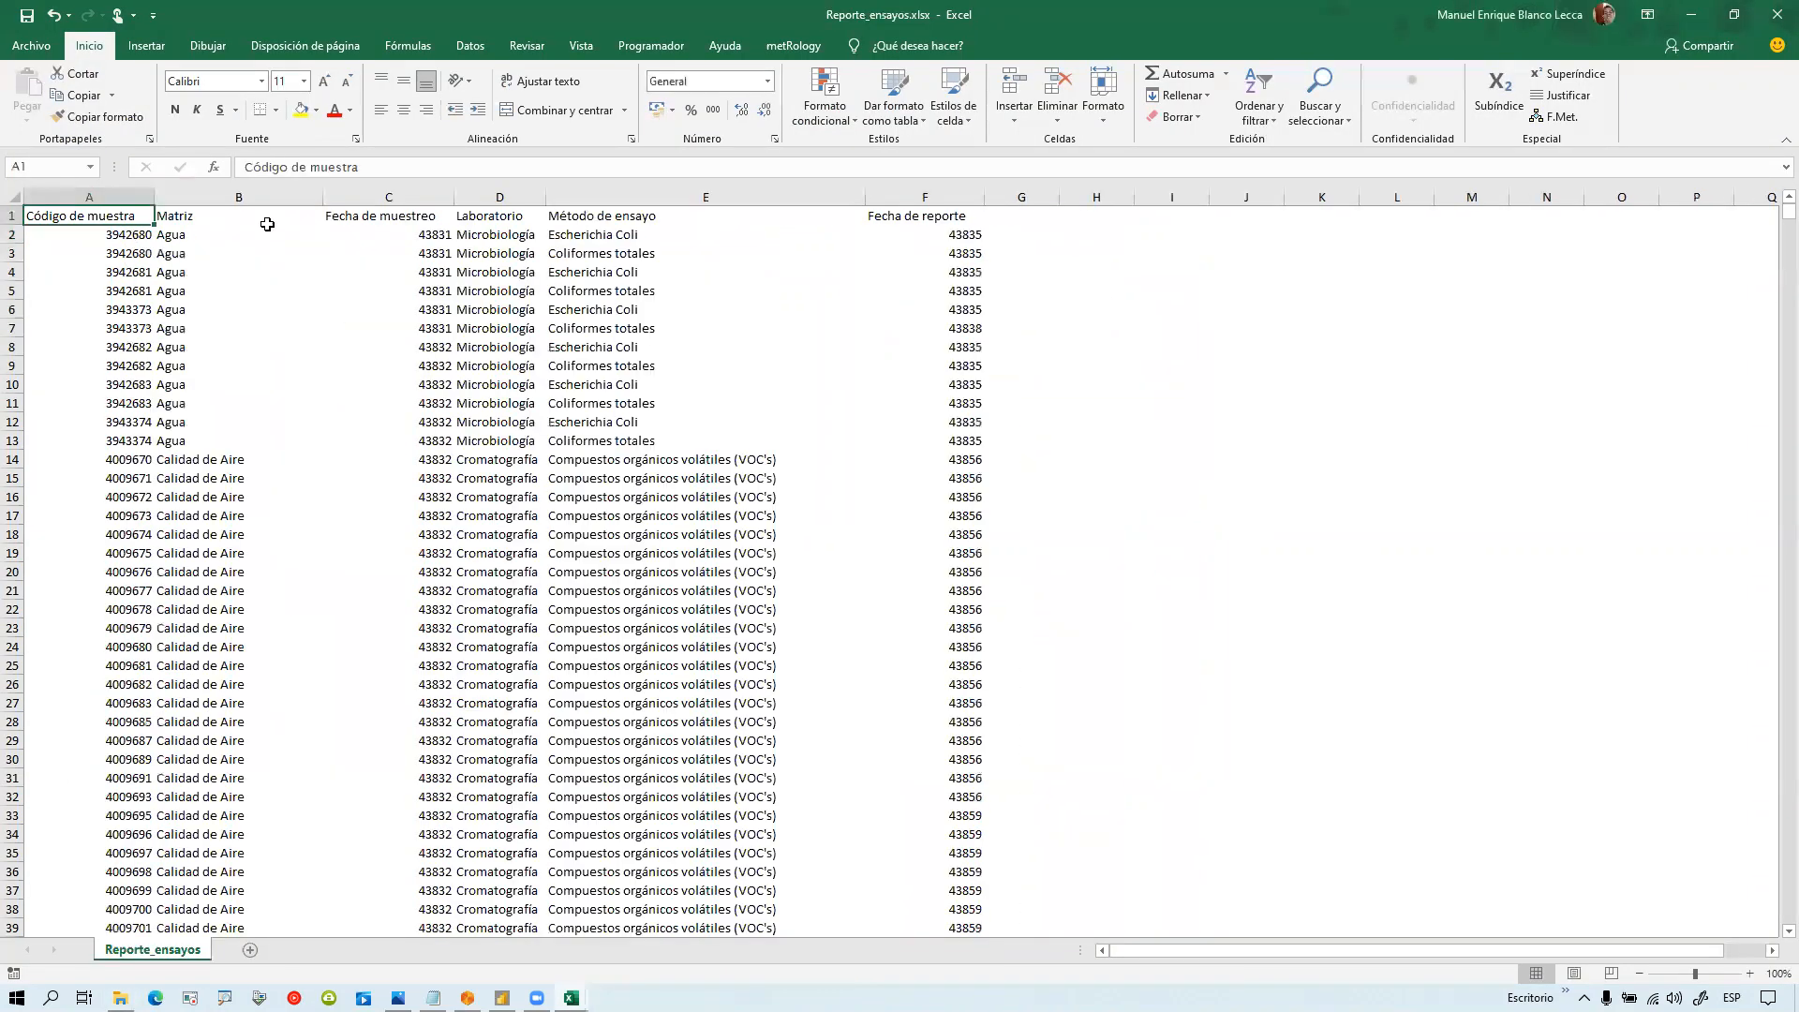
left_click(1703, 9)
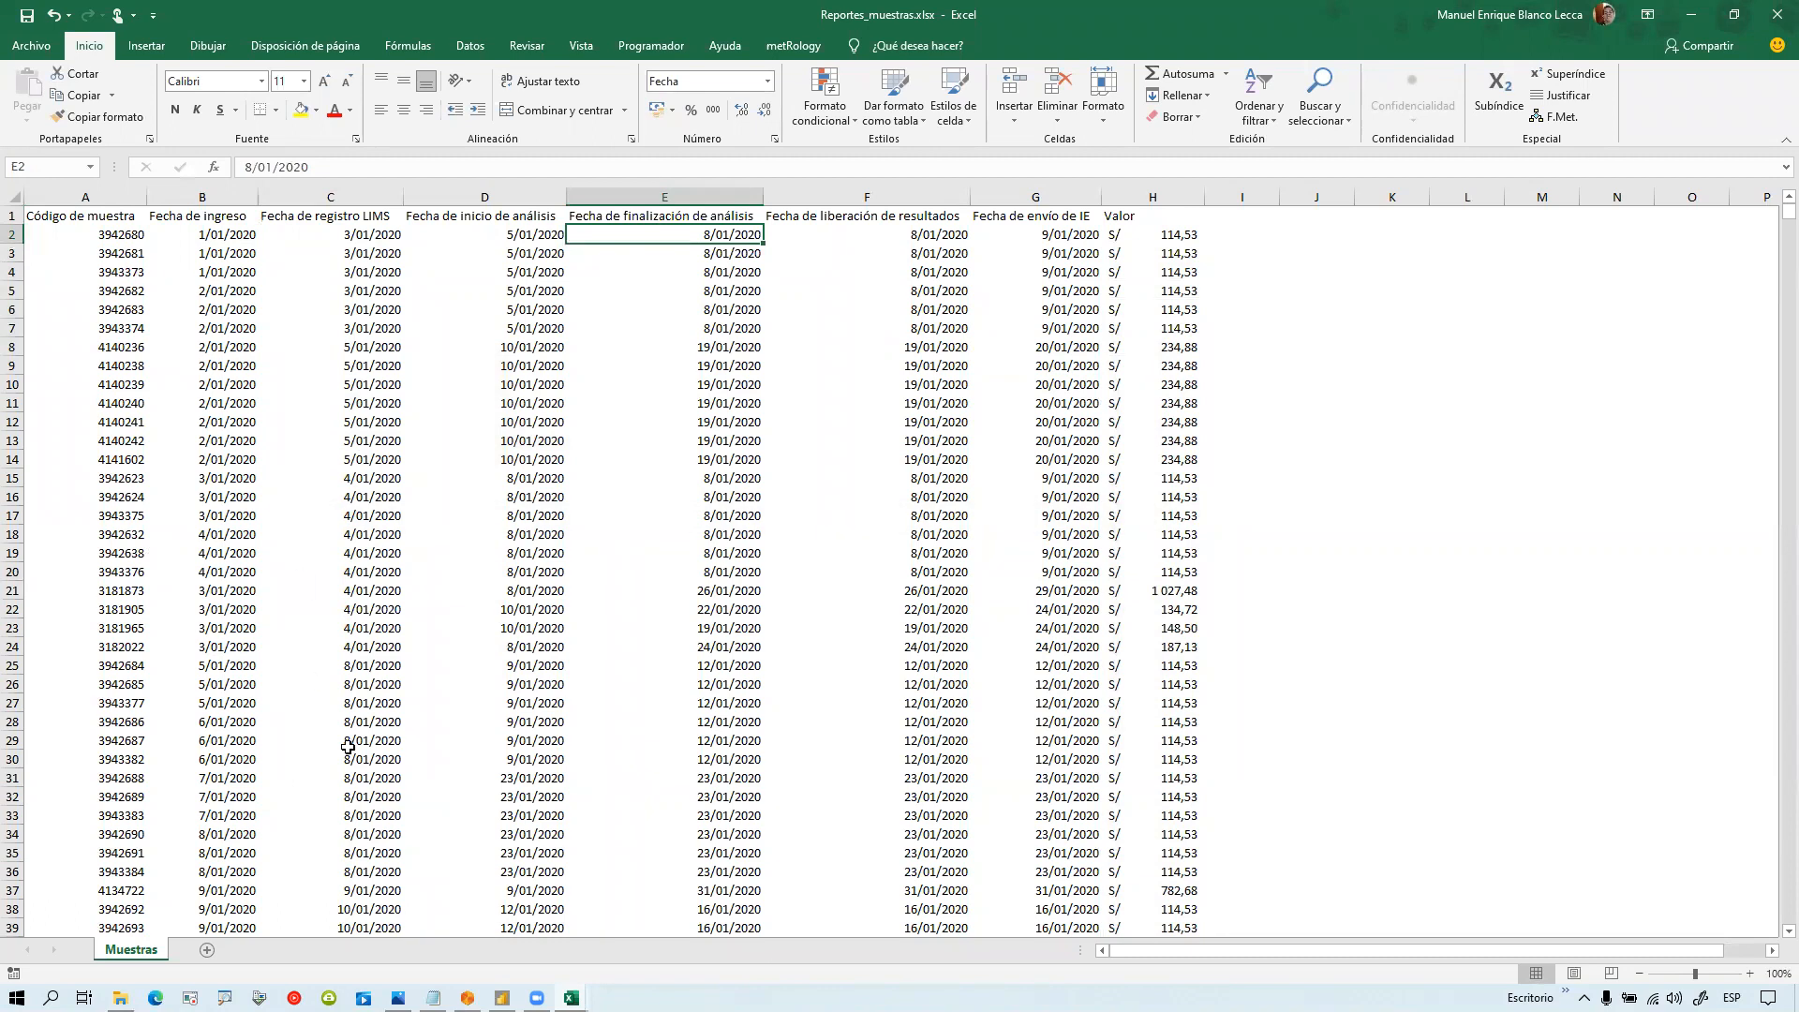
mouse_move(570, 998)
left_click(691, 918)
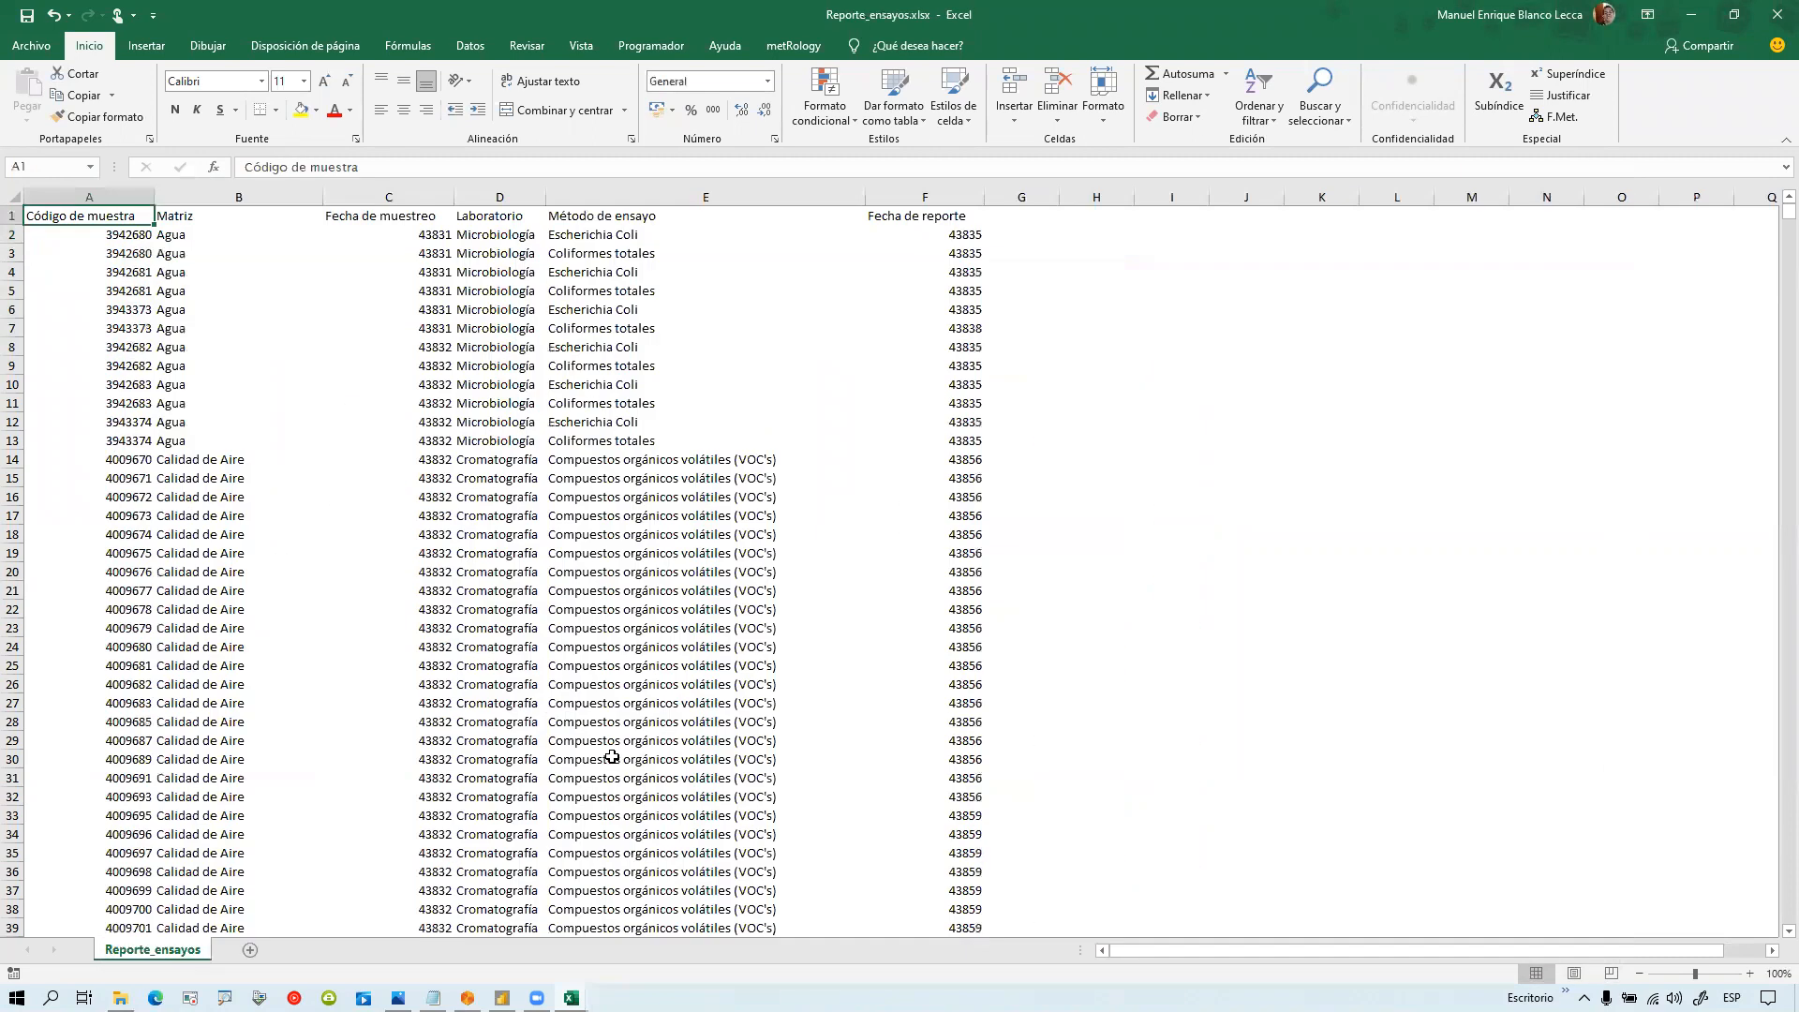
left_click_drag(119, 233, 122, 253)
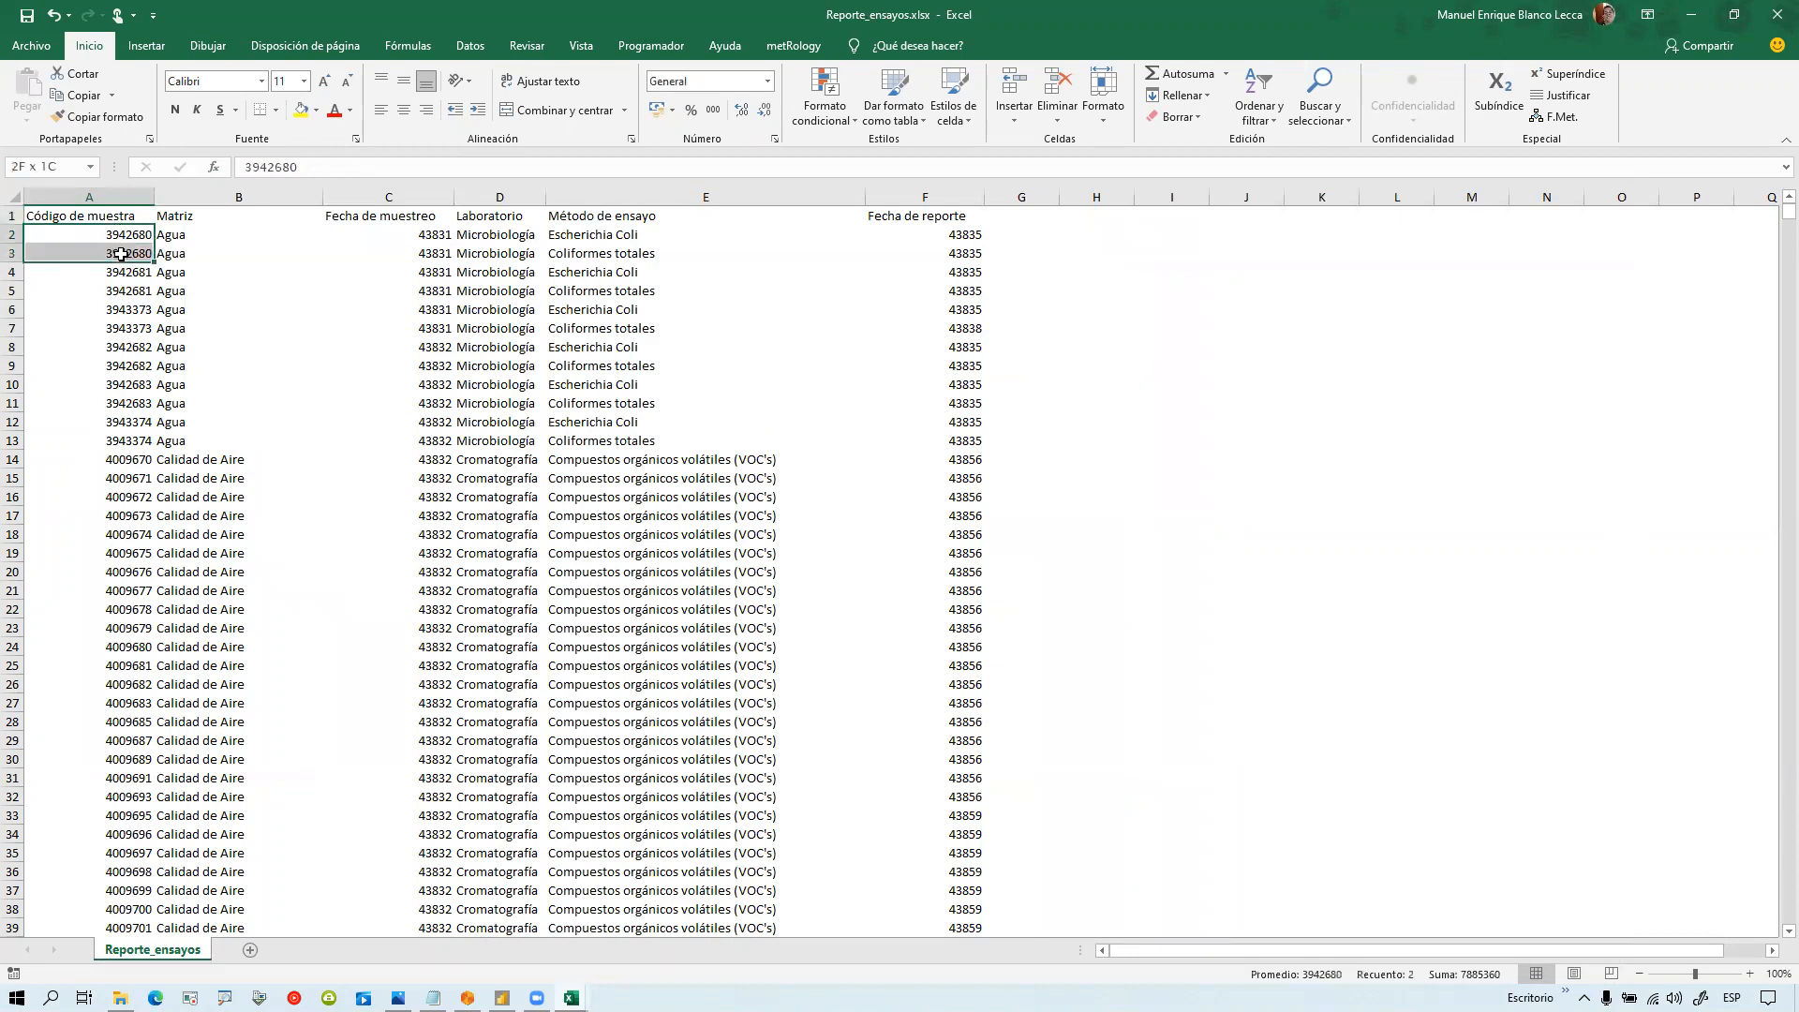
left_click_drag(122, 253, 185, 253)
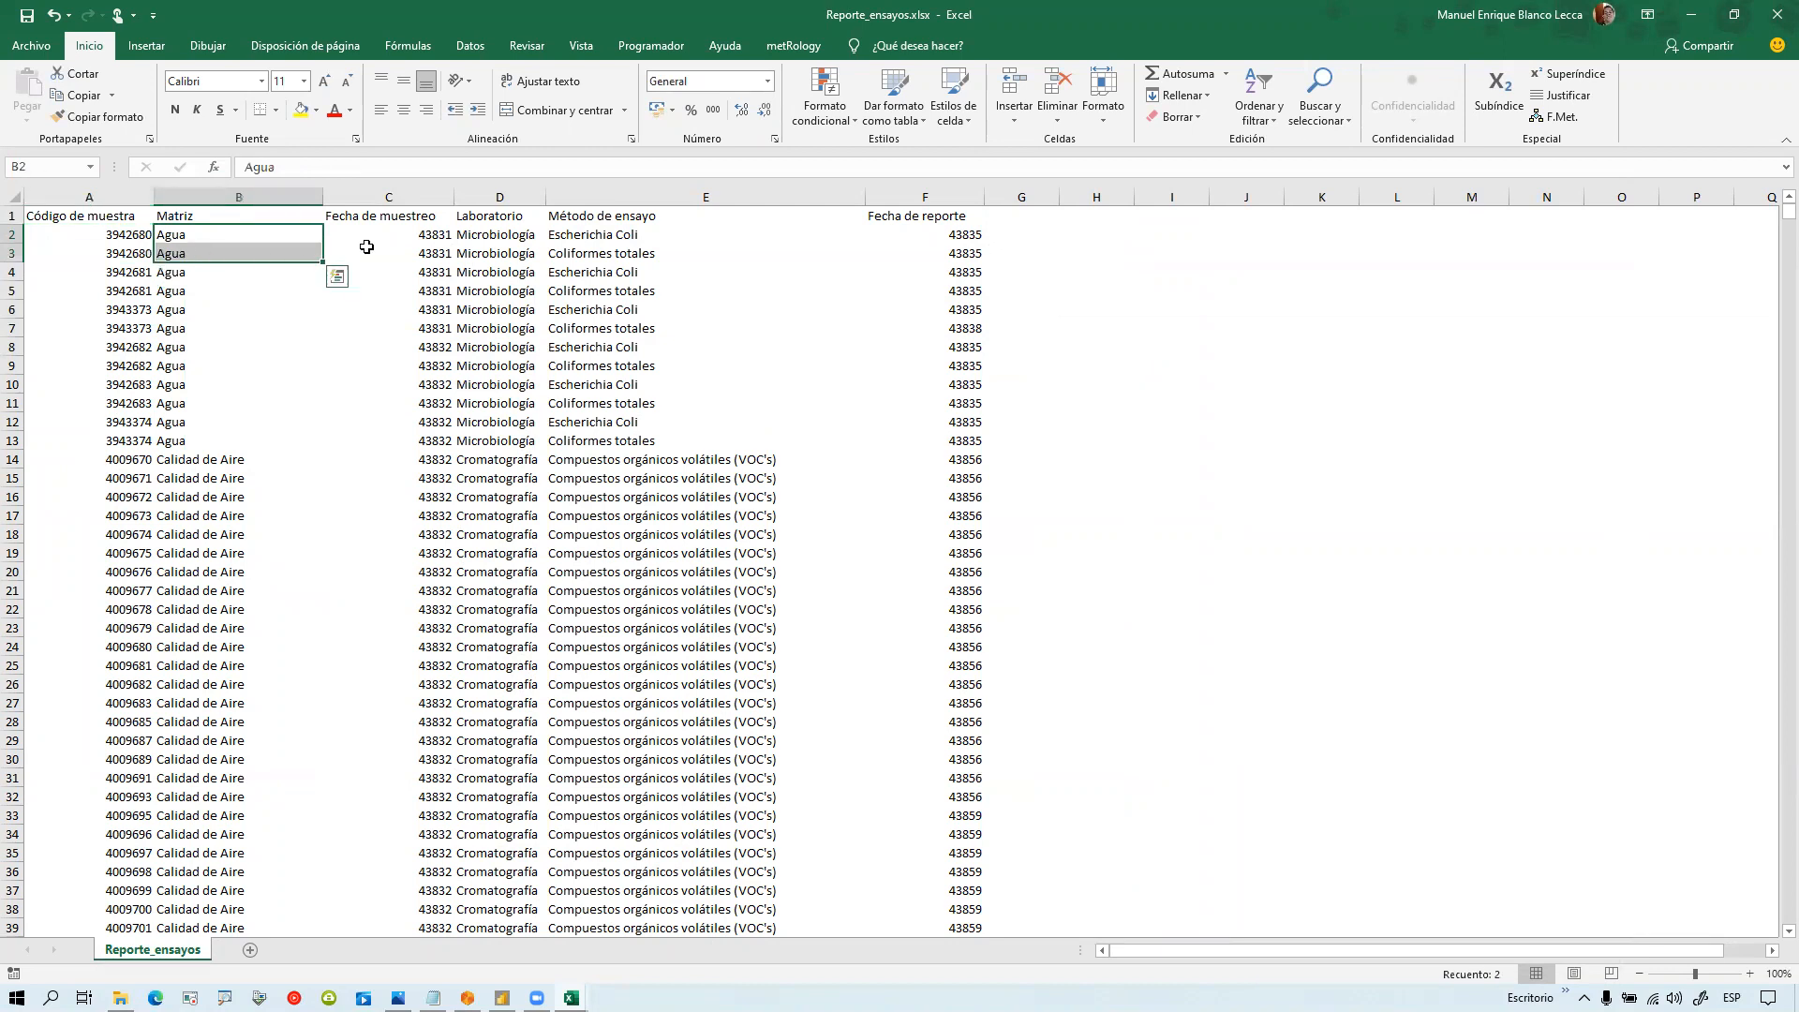
Step: Apply the Fecha corta format to all values in the Fecha de muestreo column, from C2 down
left_click(405, 235)
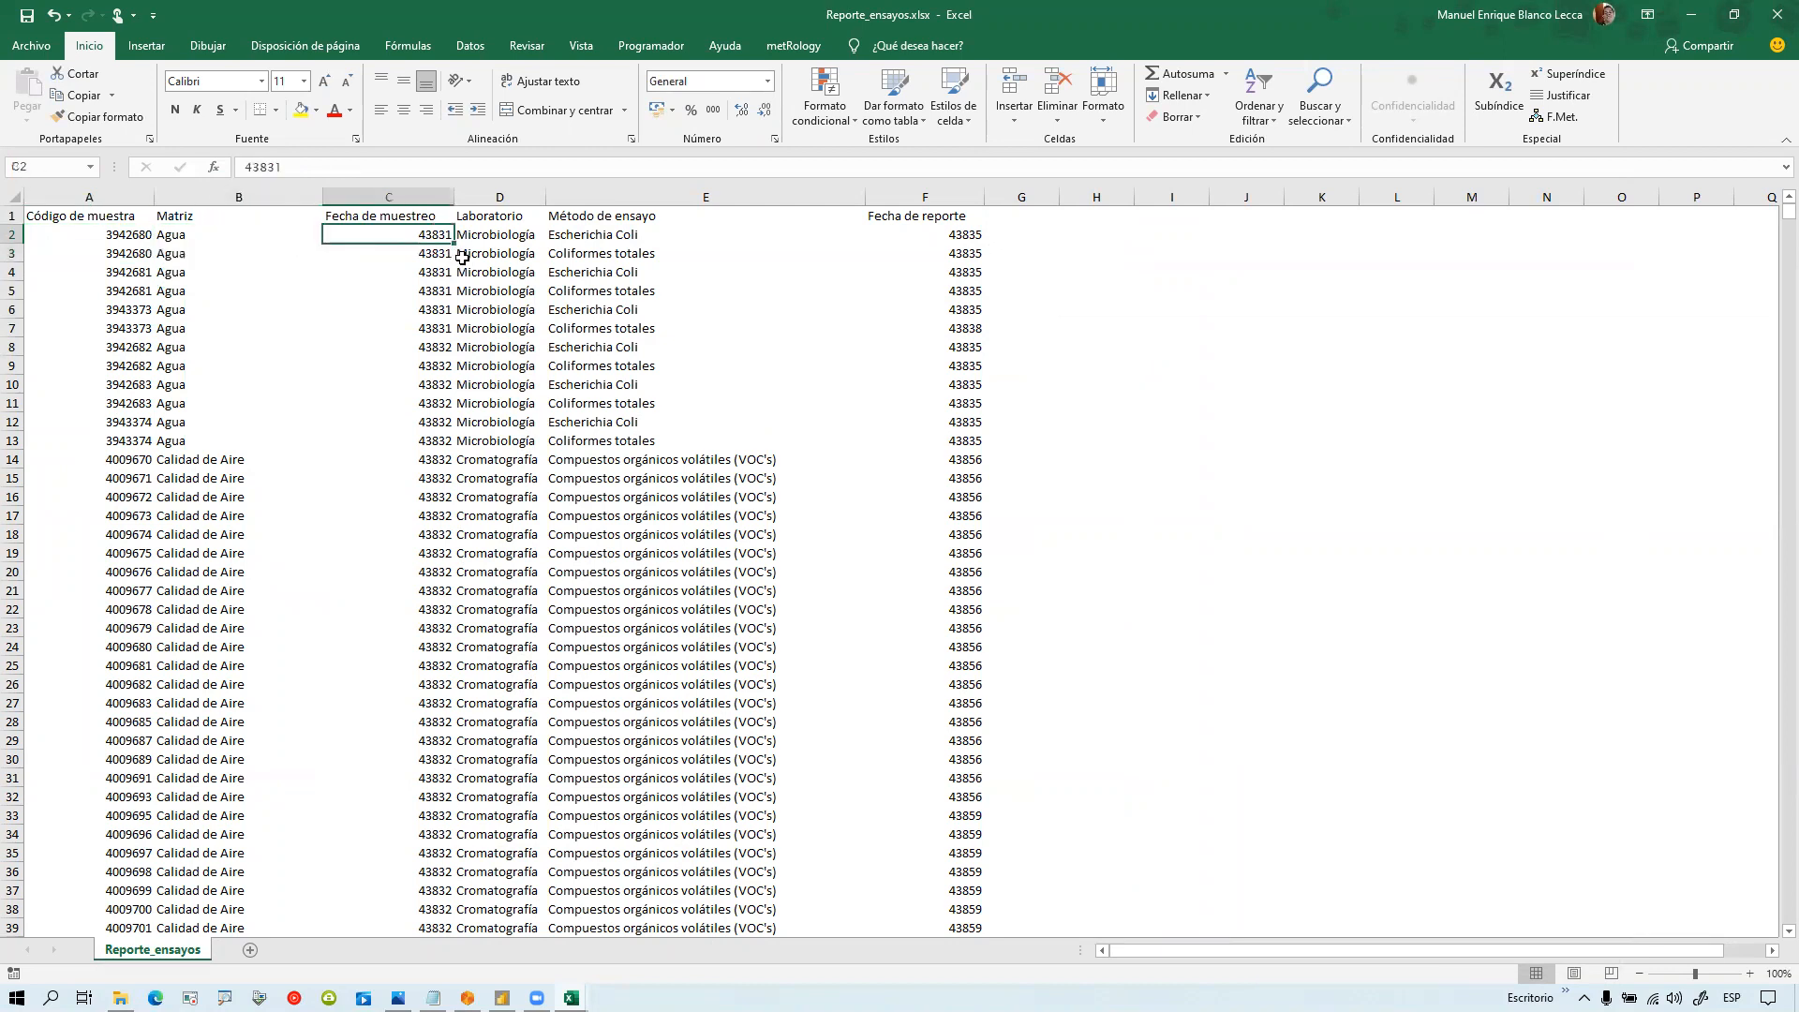
key("ctrl+shift+Down")
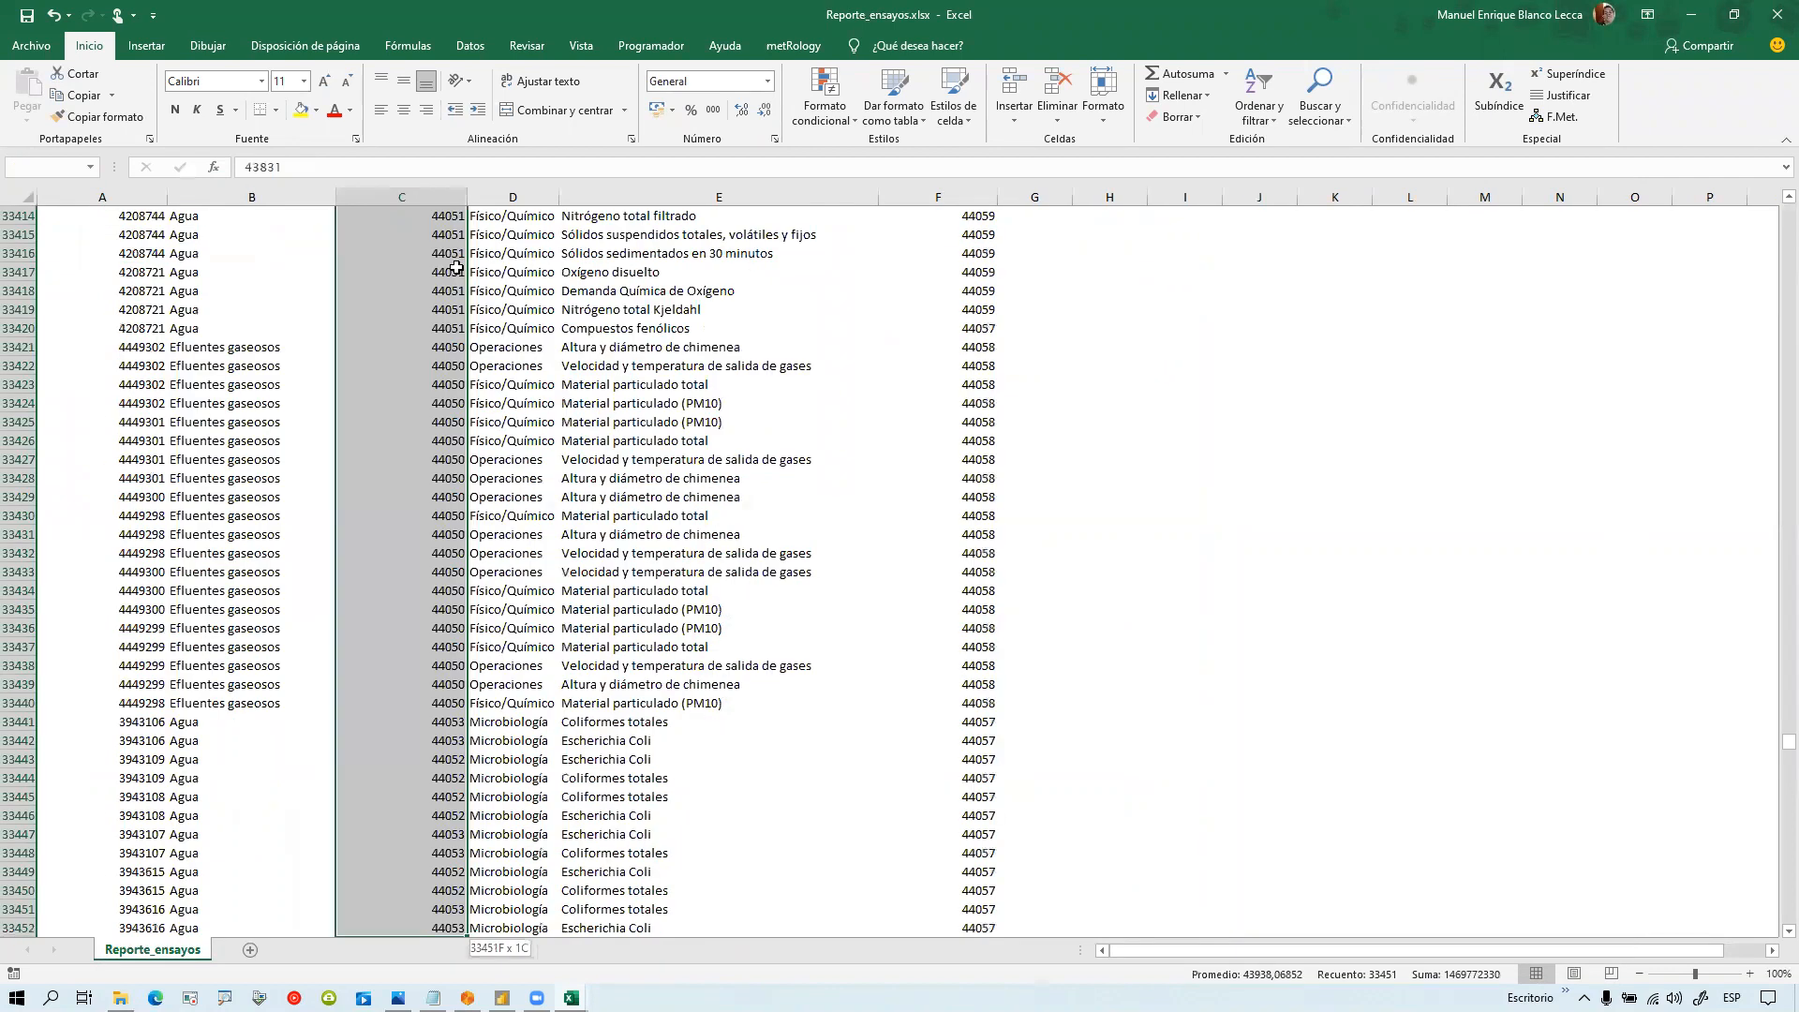
left_click(768, 82)
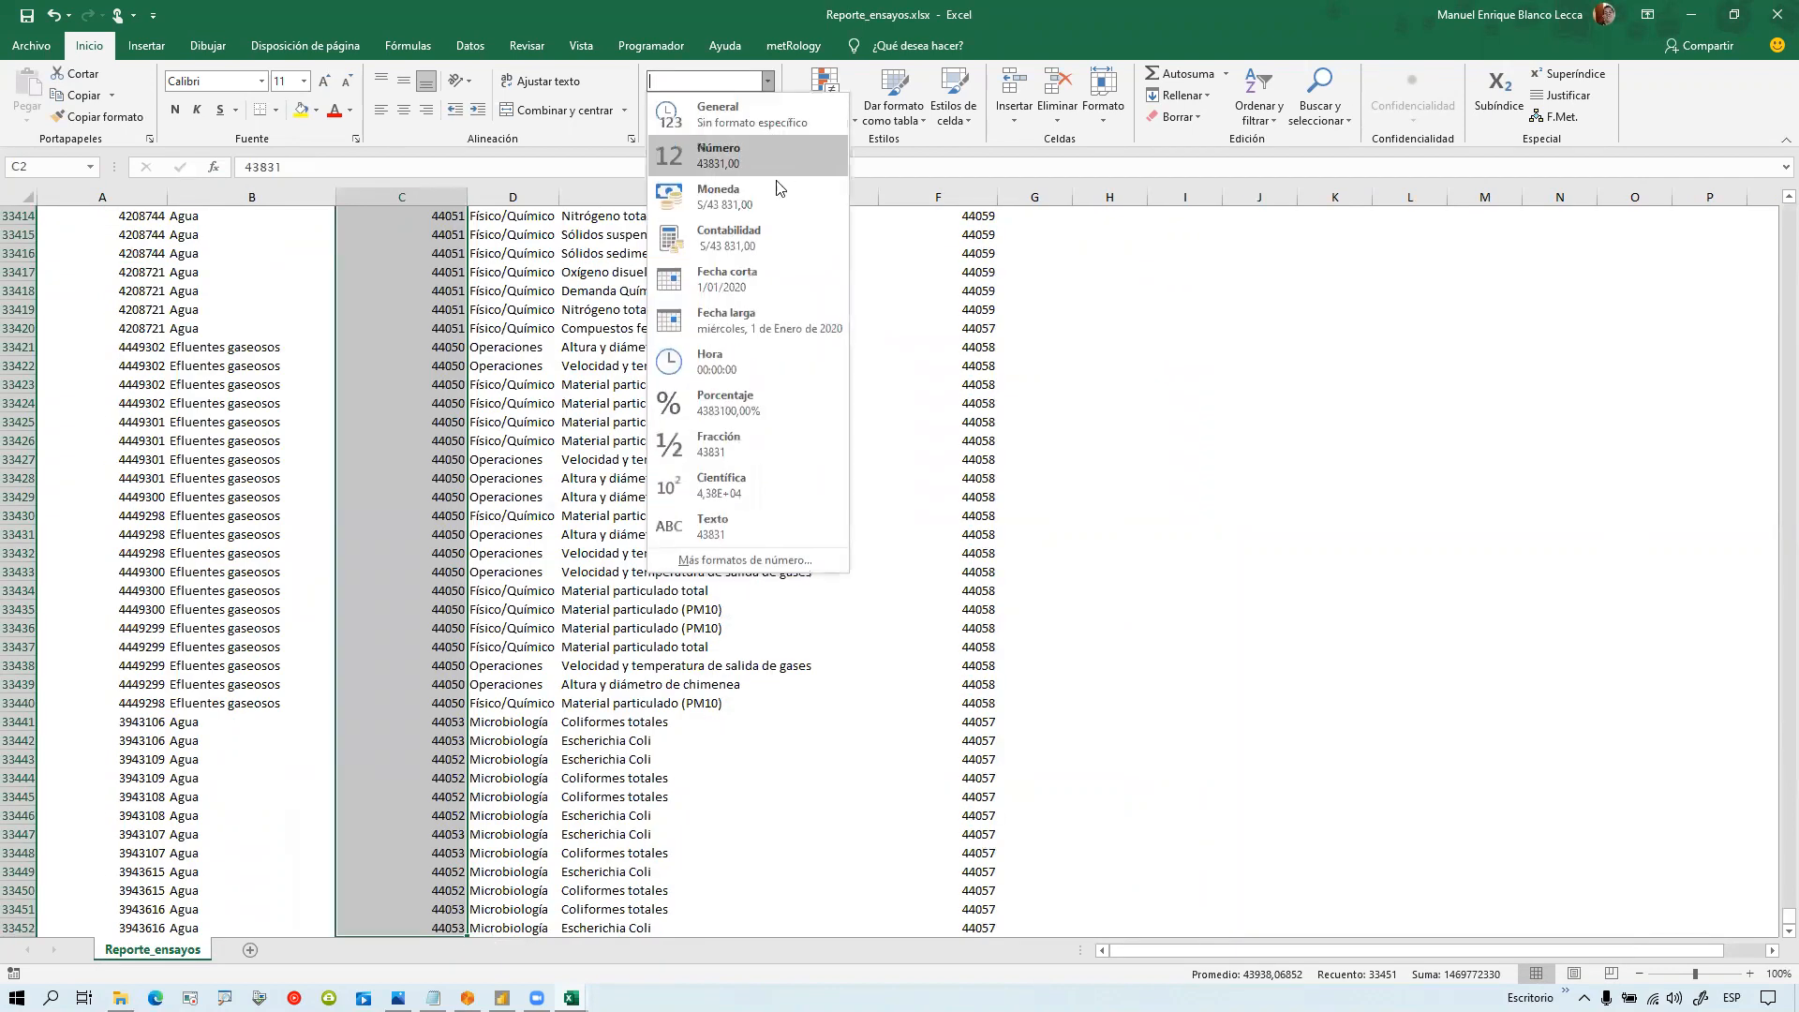
left_click(772, 274)
Step: Apply the Fecha corta format to all values in the Fecha de reporte column, from F2 down
left_click(948, 236)
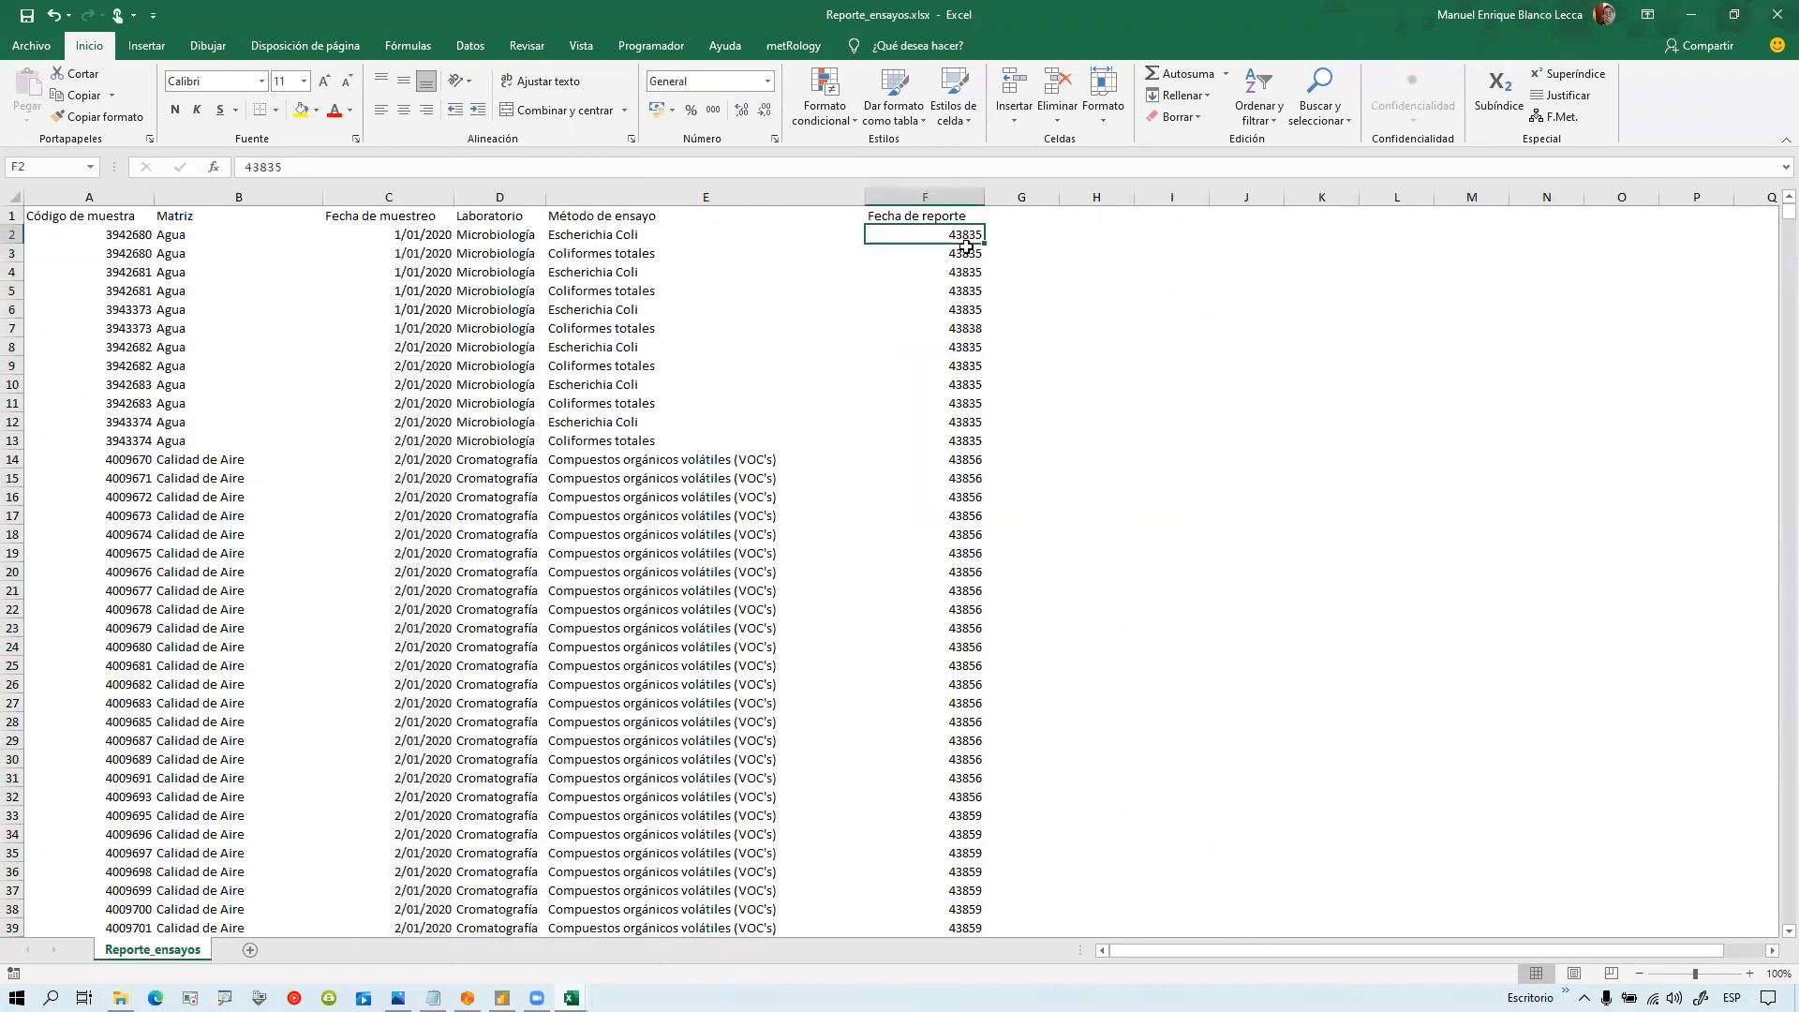
key("ctrl+shift+Down")
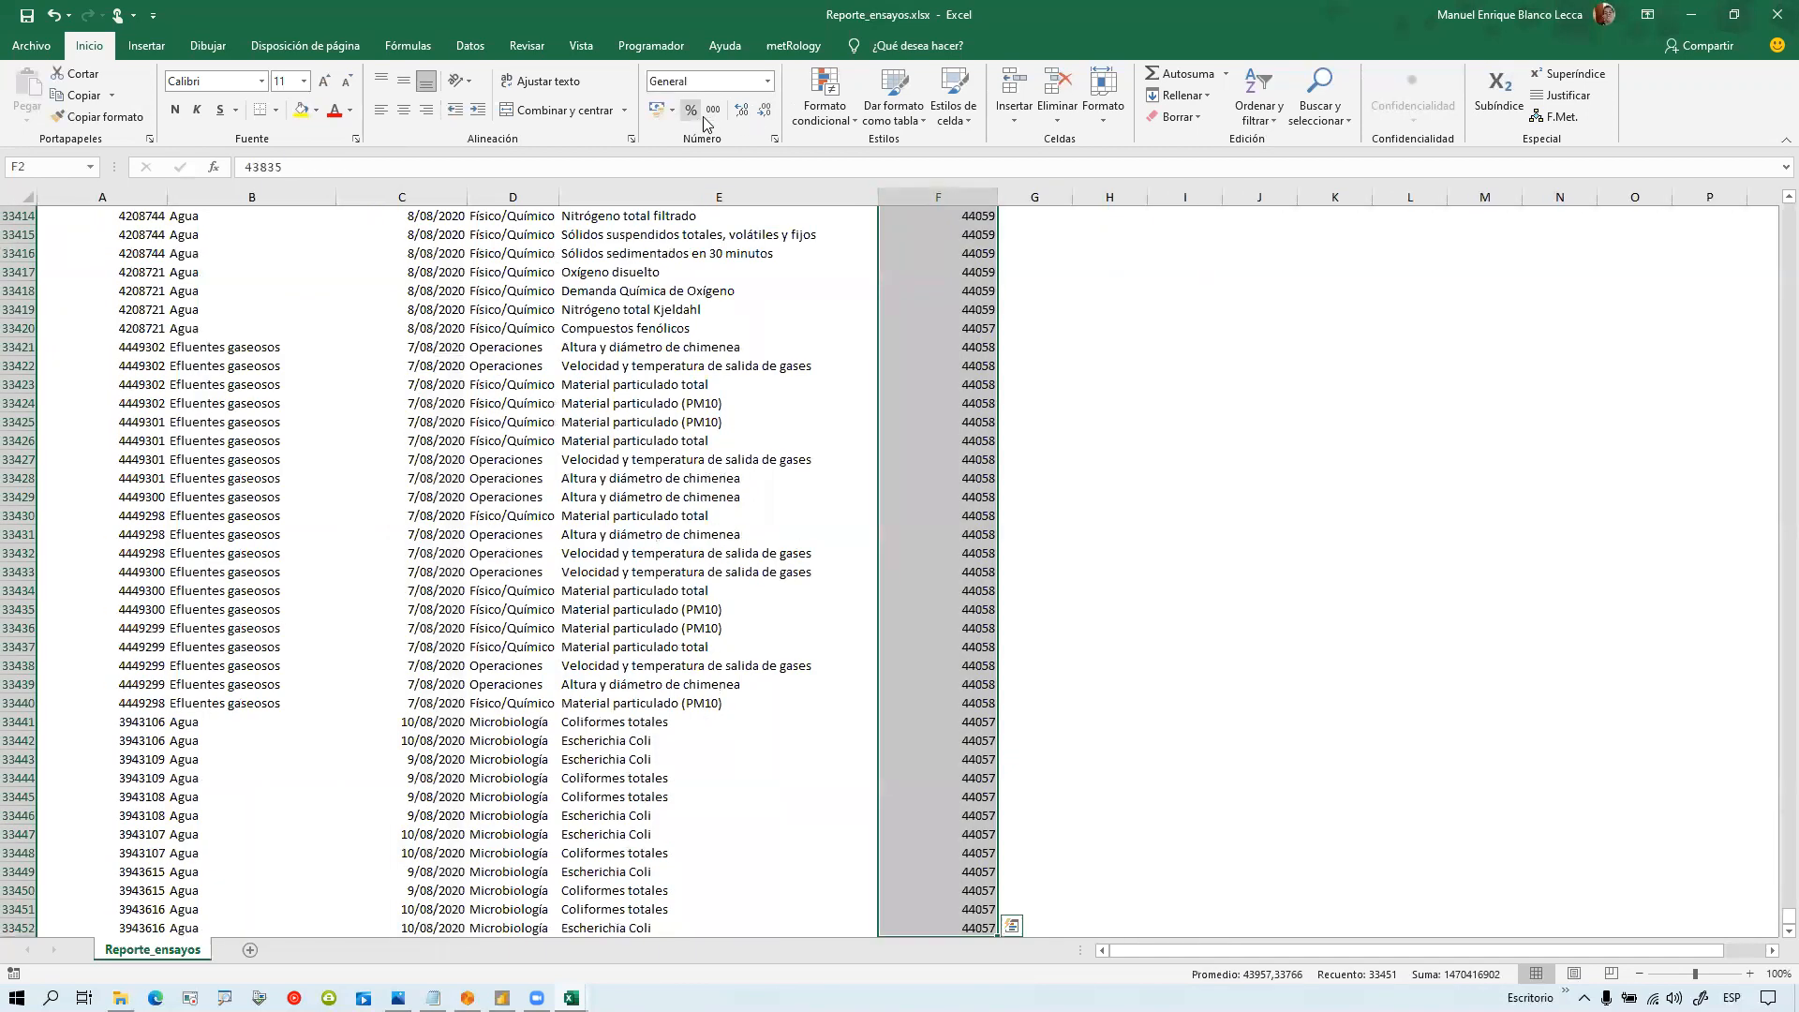
left_click(767, 80)
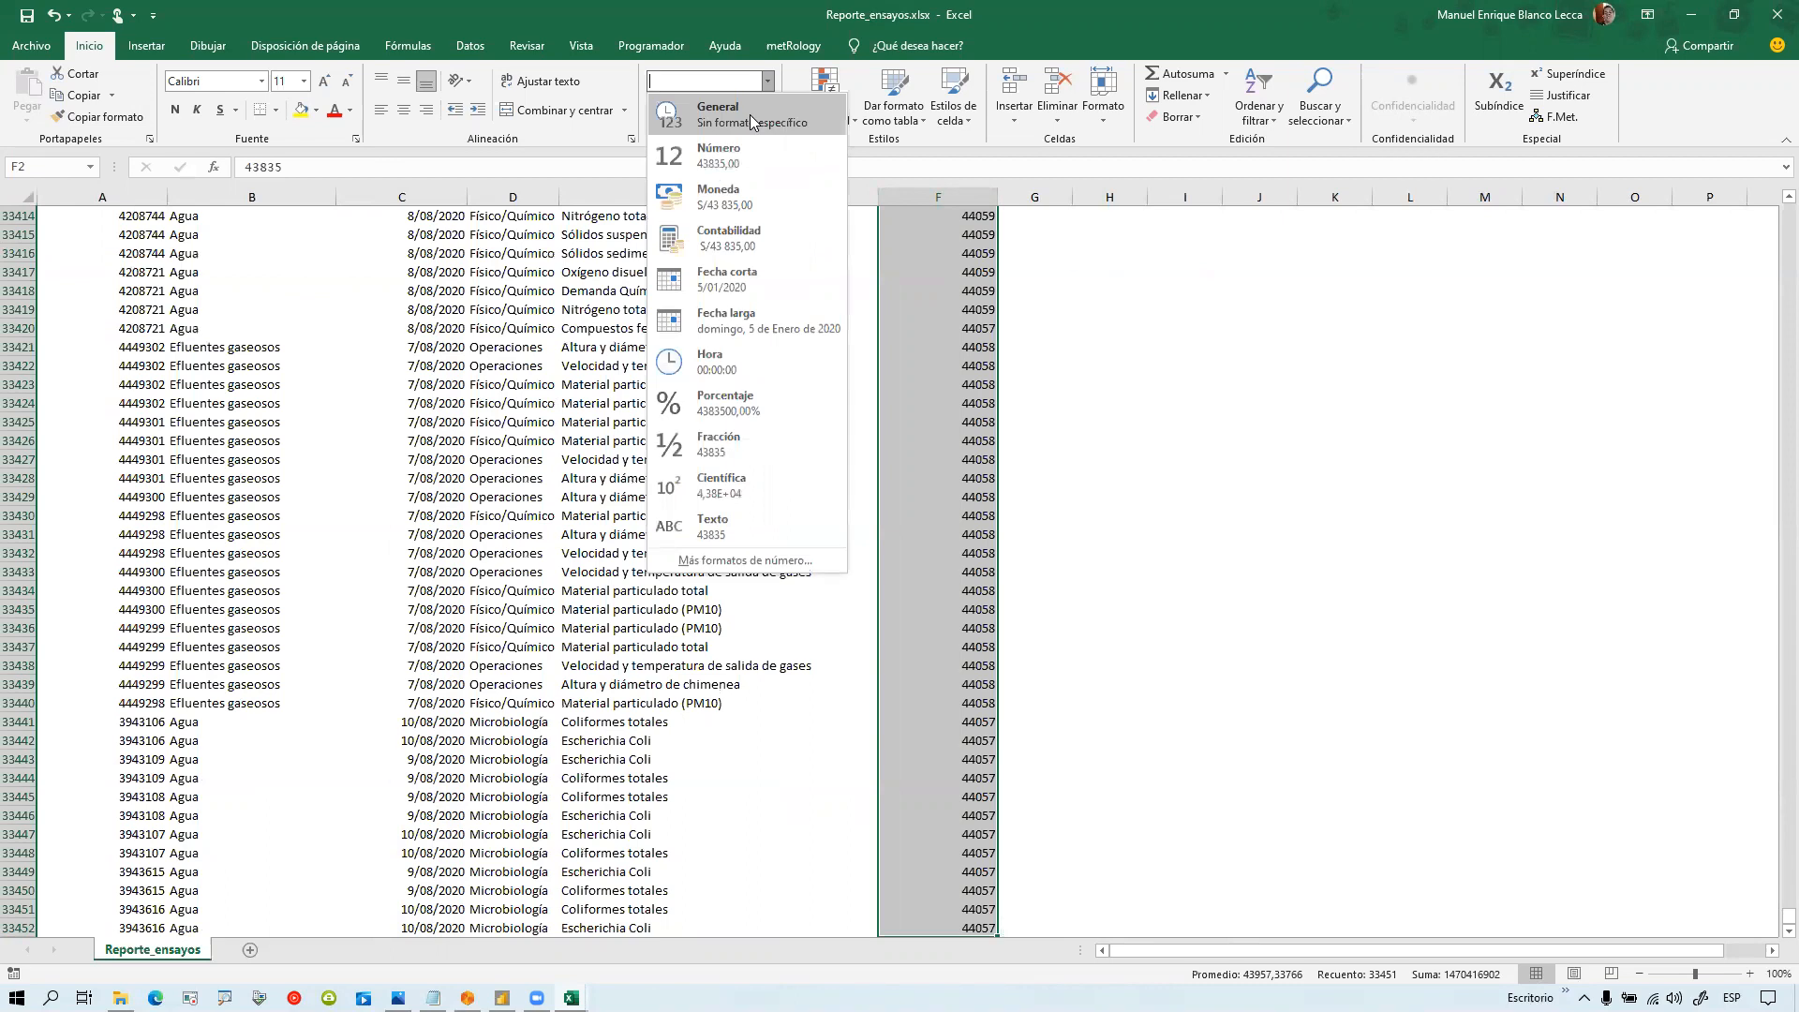
left_click(725, 287)
key("ctrl+Up")
left_click(703, 329)
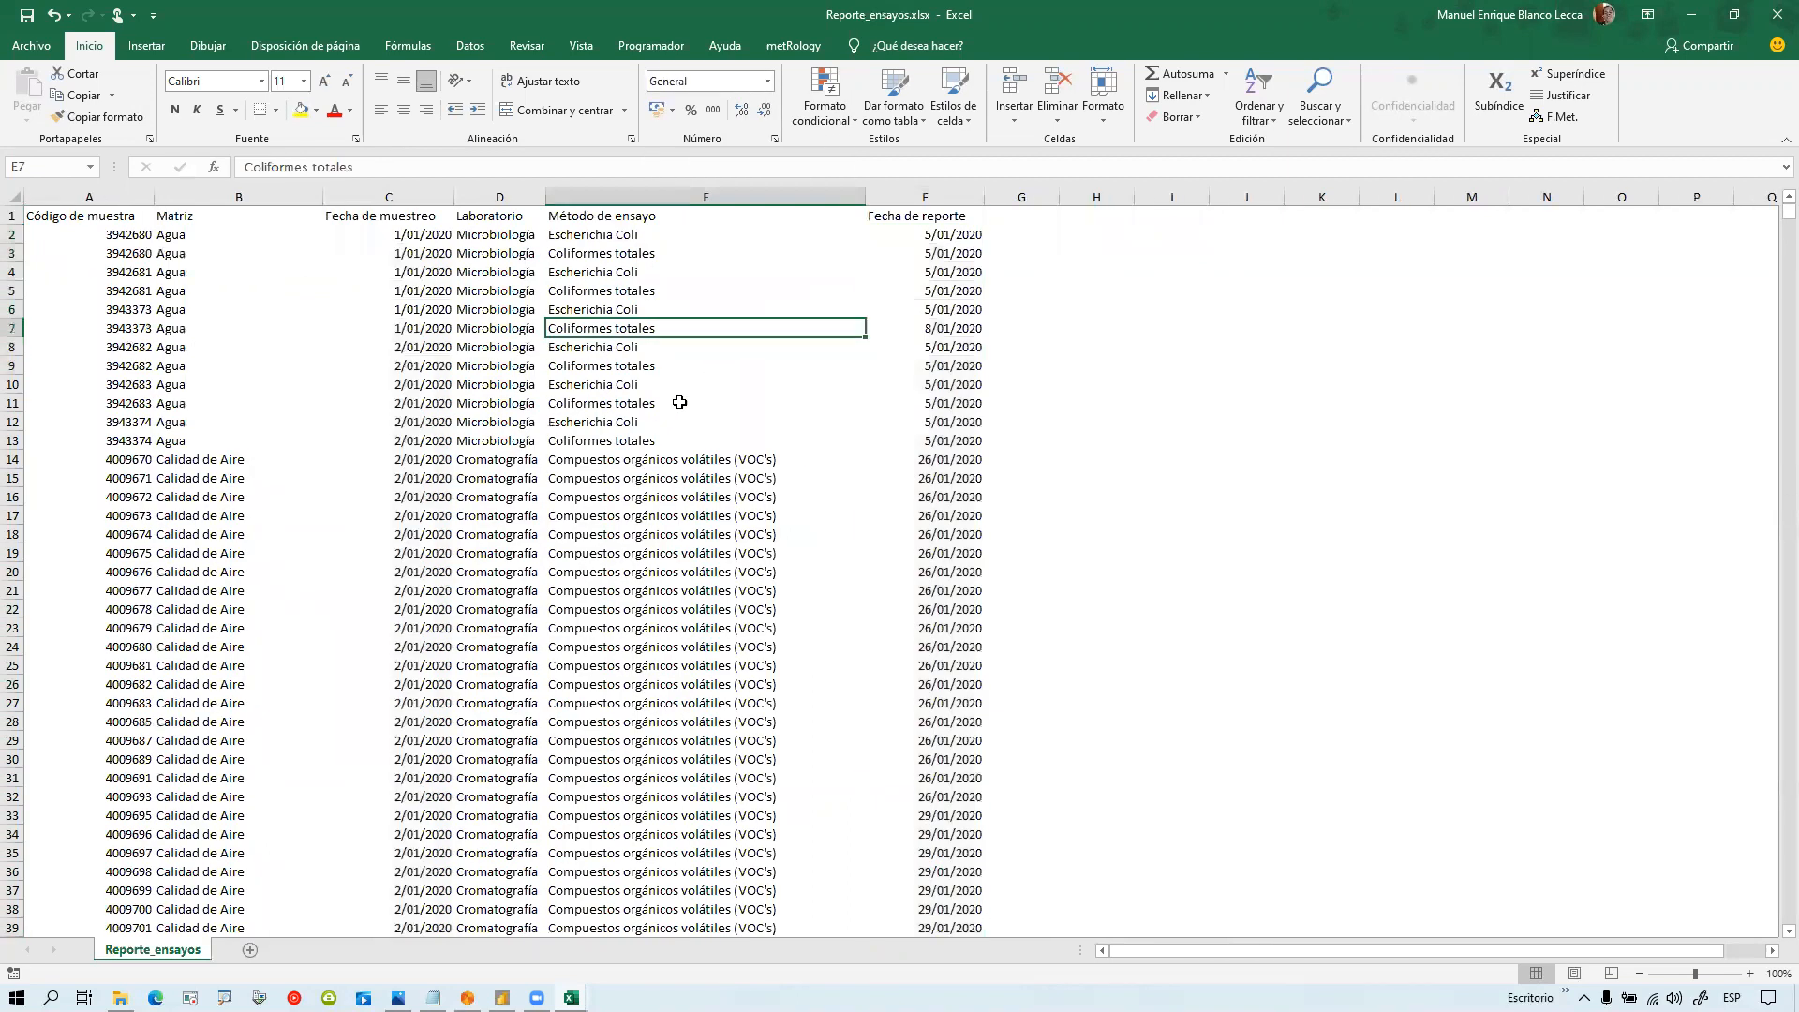
Step: Review the Fecha de muestreo, Matriz, Método de ensayo and Fecha de reporte of the first sample's tests in rows 2 and 3
left_click(361, 318)
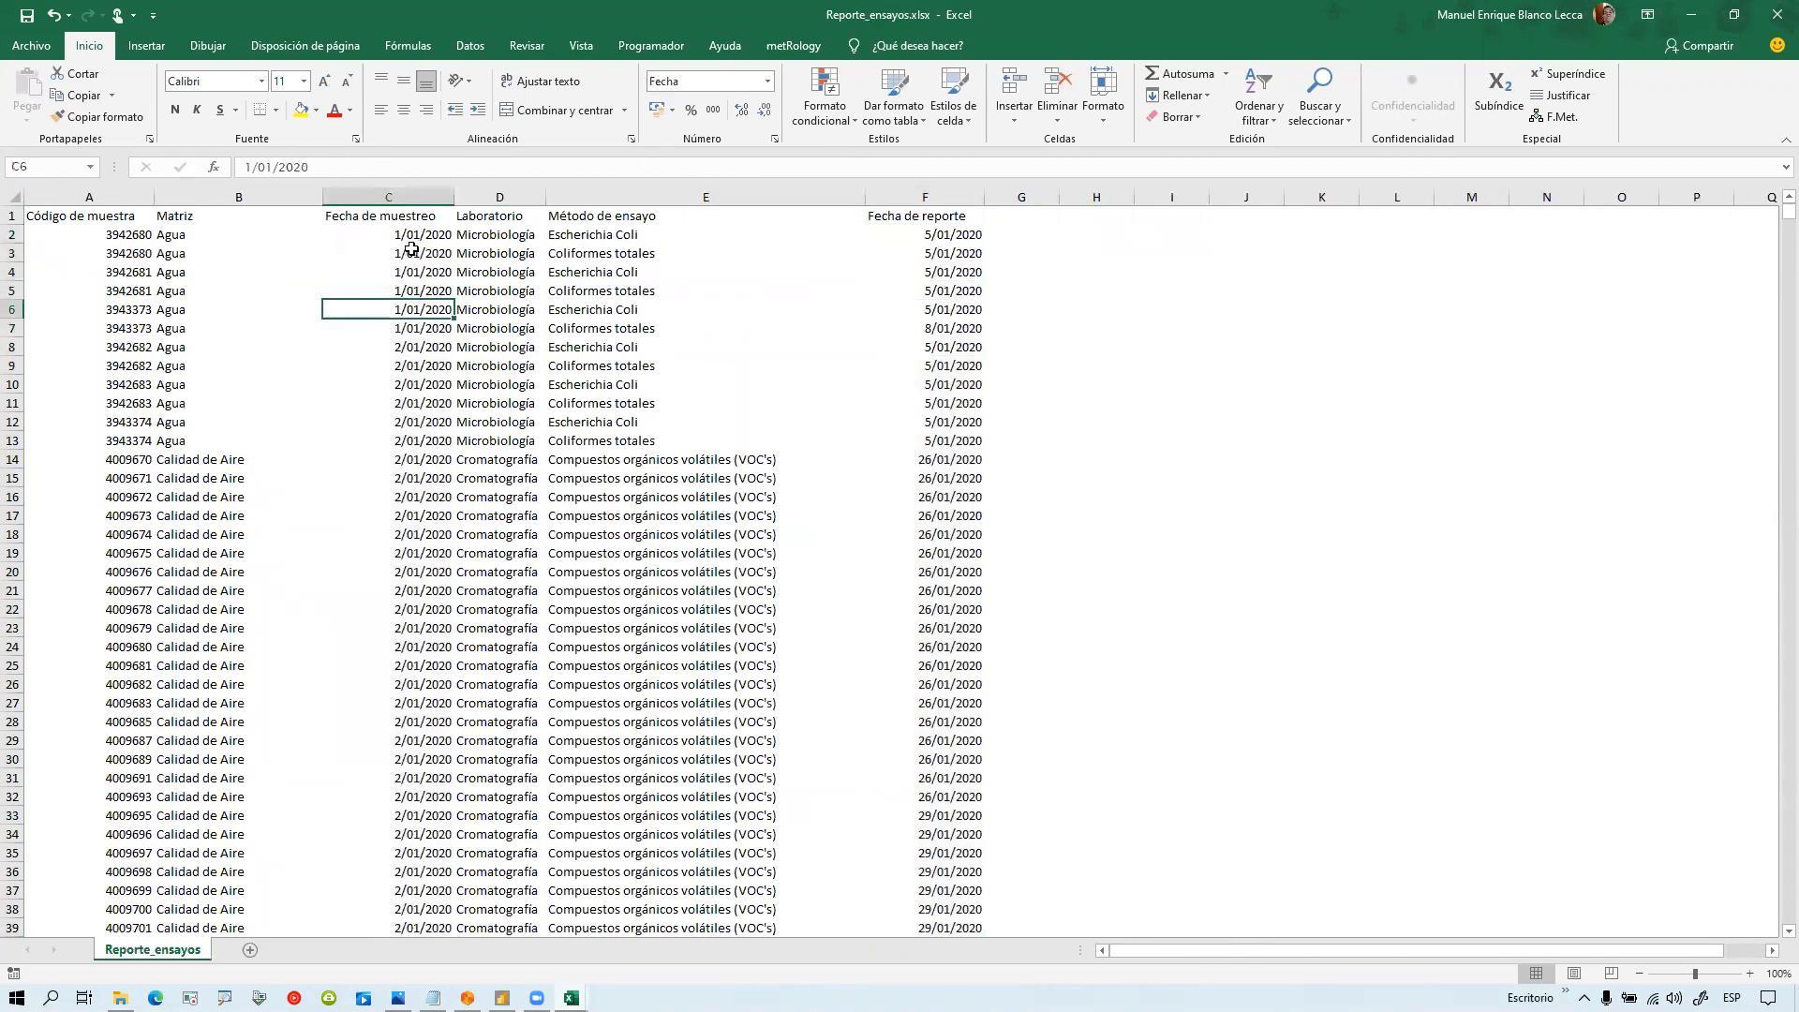
left_click_drag(422, 302, 422, 236)
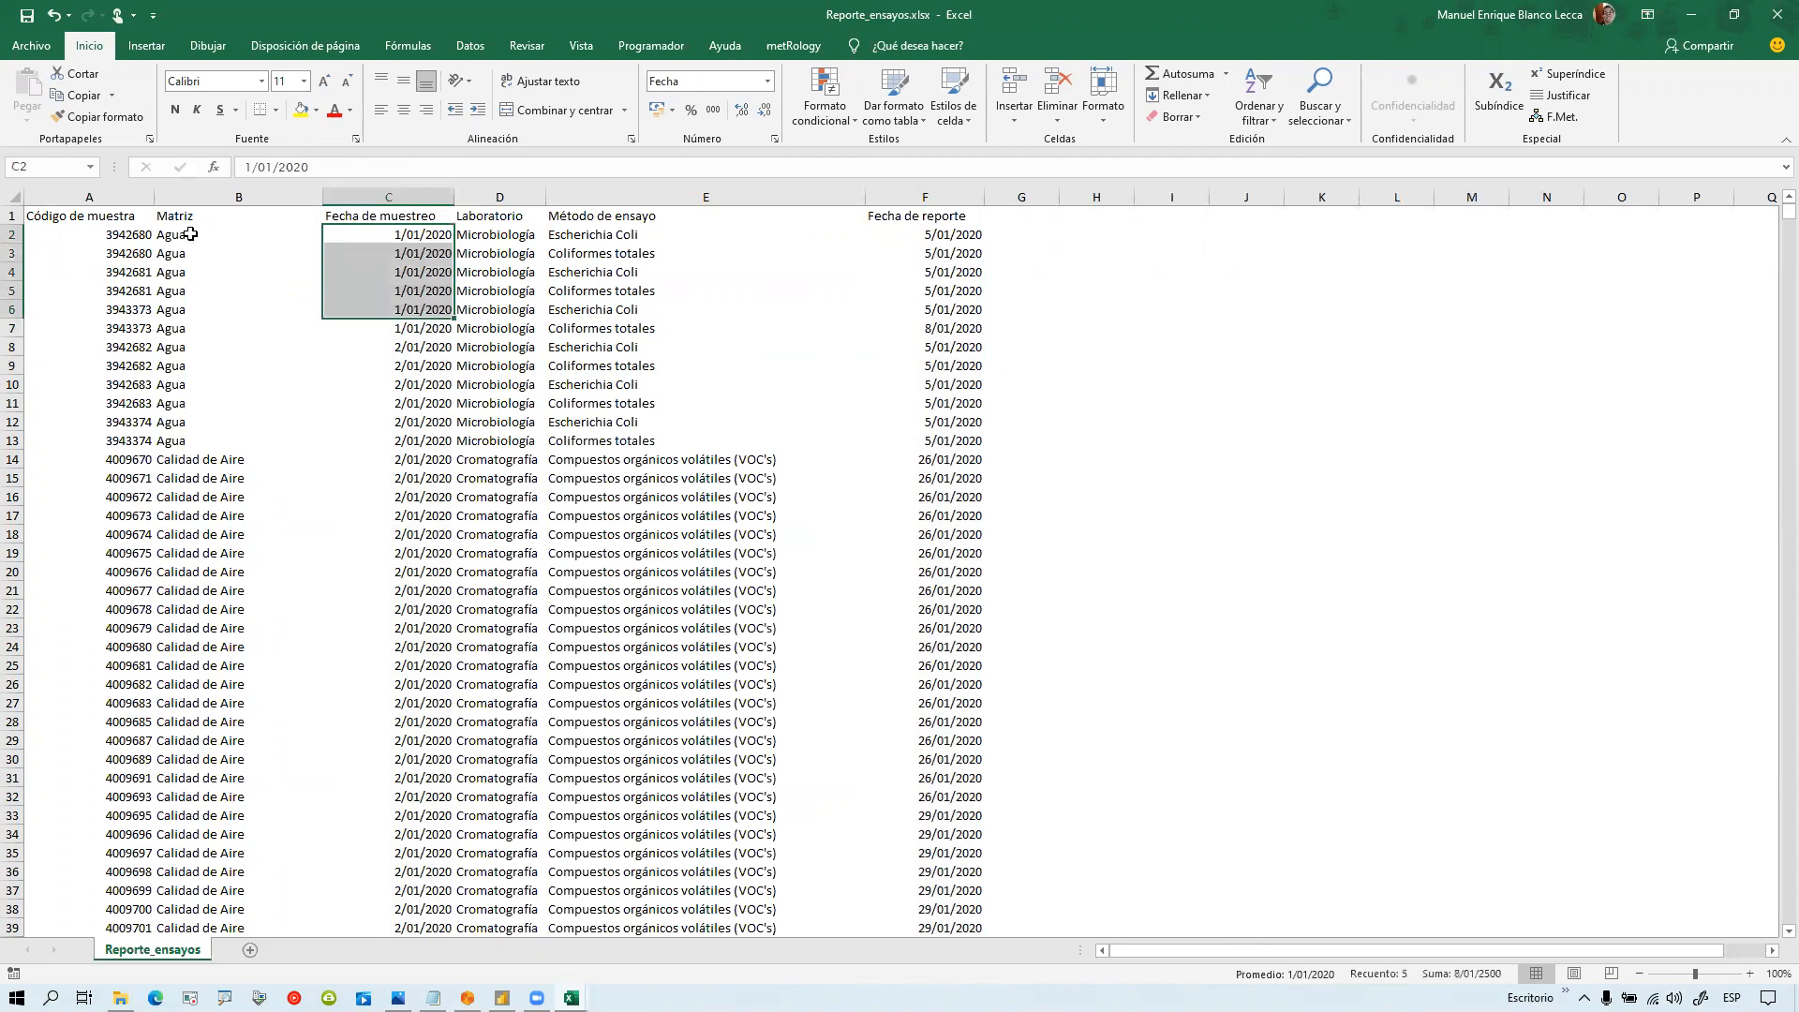
left_click_drag(183, 234, 185, 251)
left_click_drag(581, 242, 580, 253)
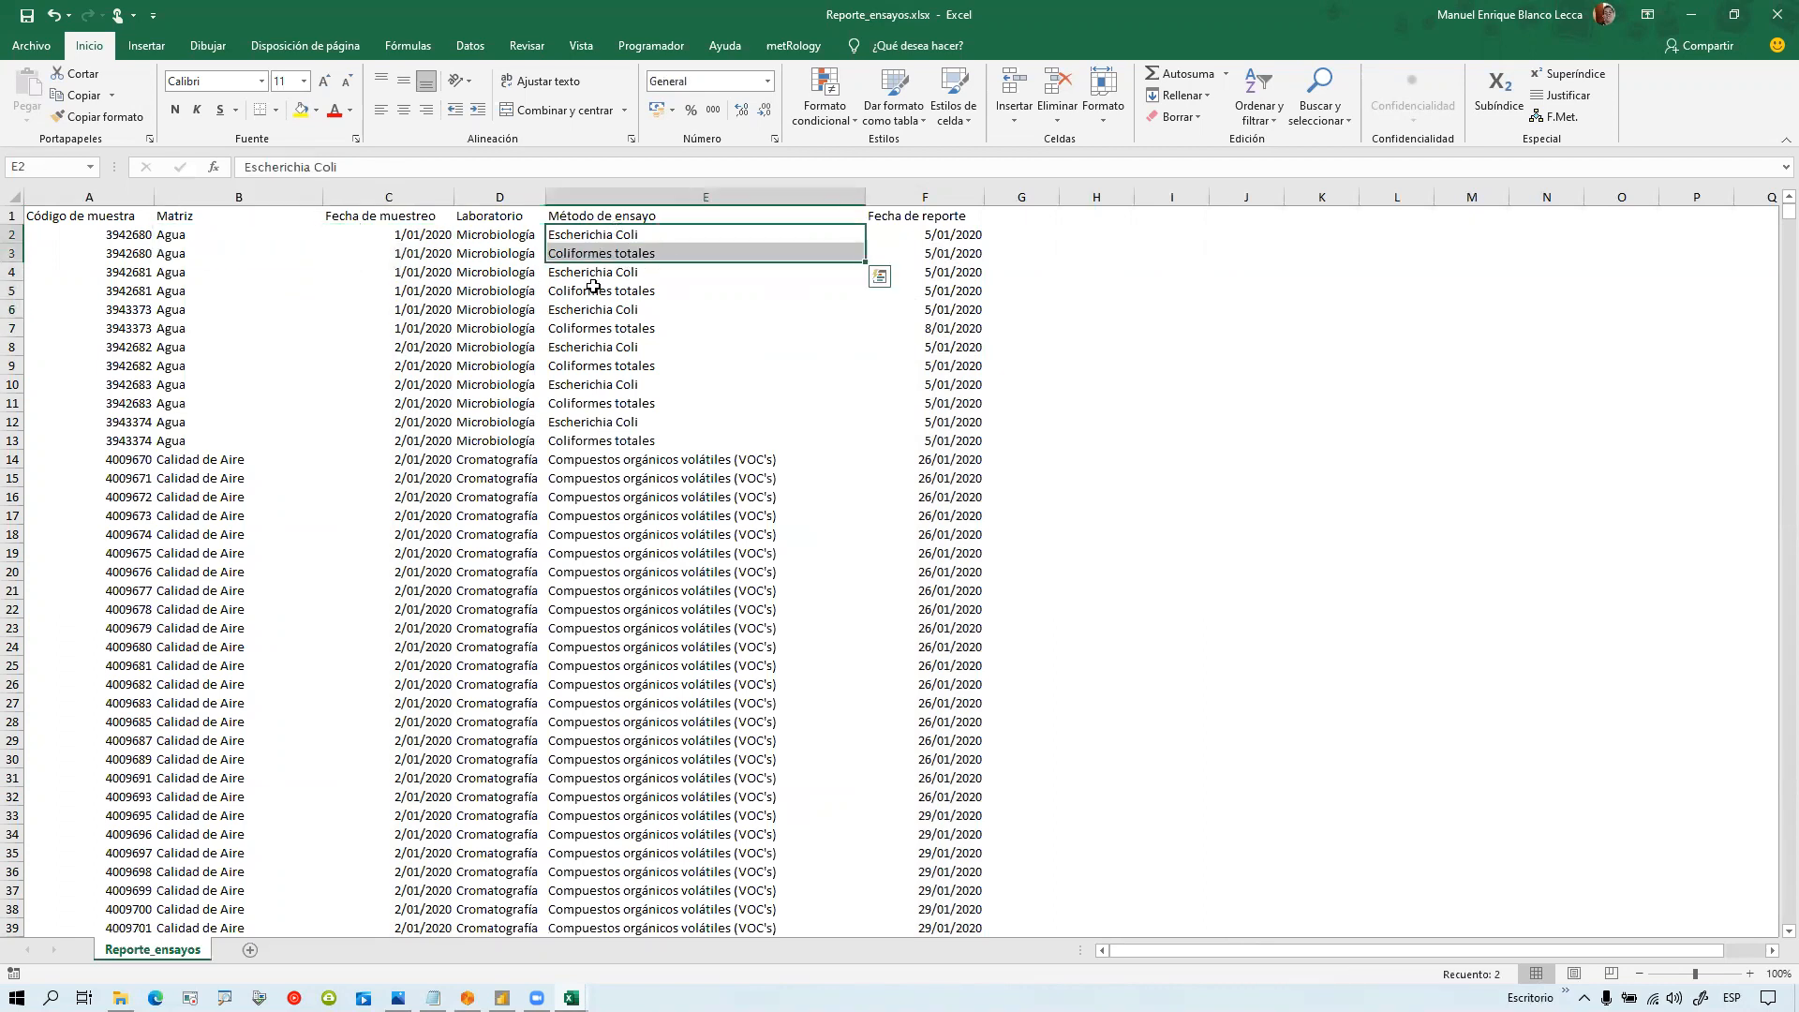
left_click(564, 249)
left_click(636, 230)
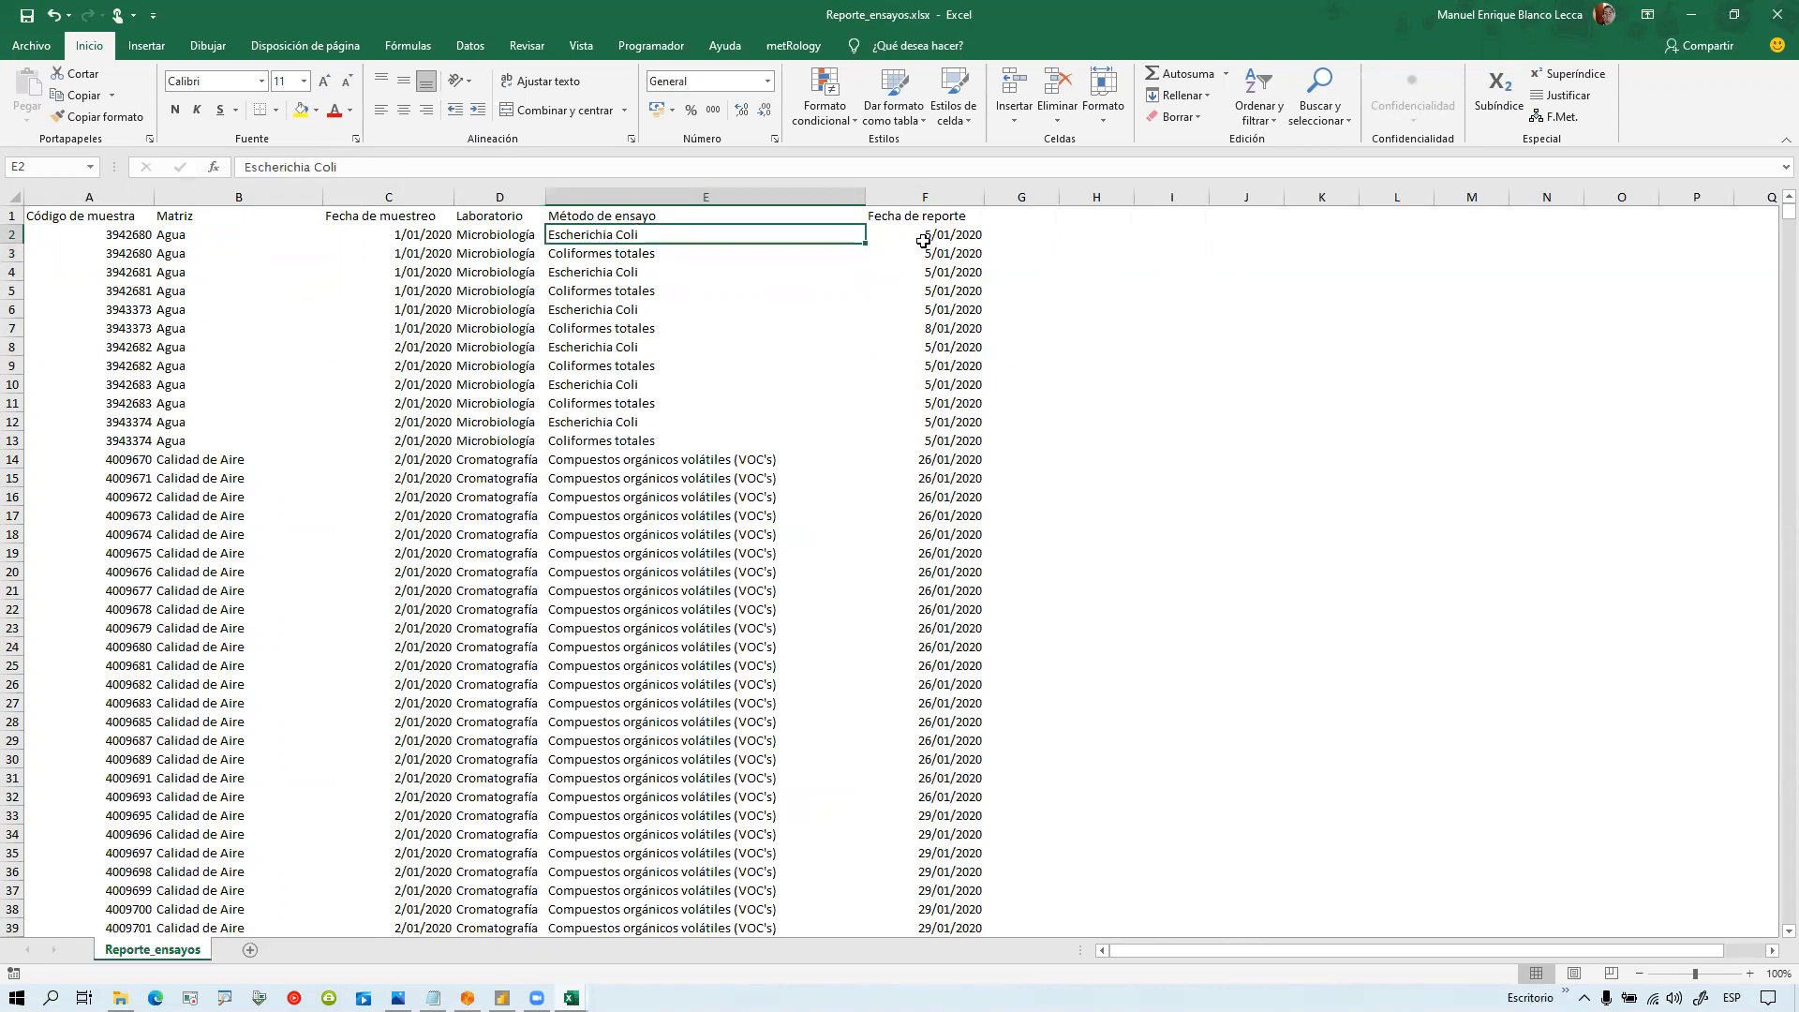
left_click_drag(924, 238, 924, 253)
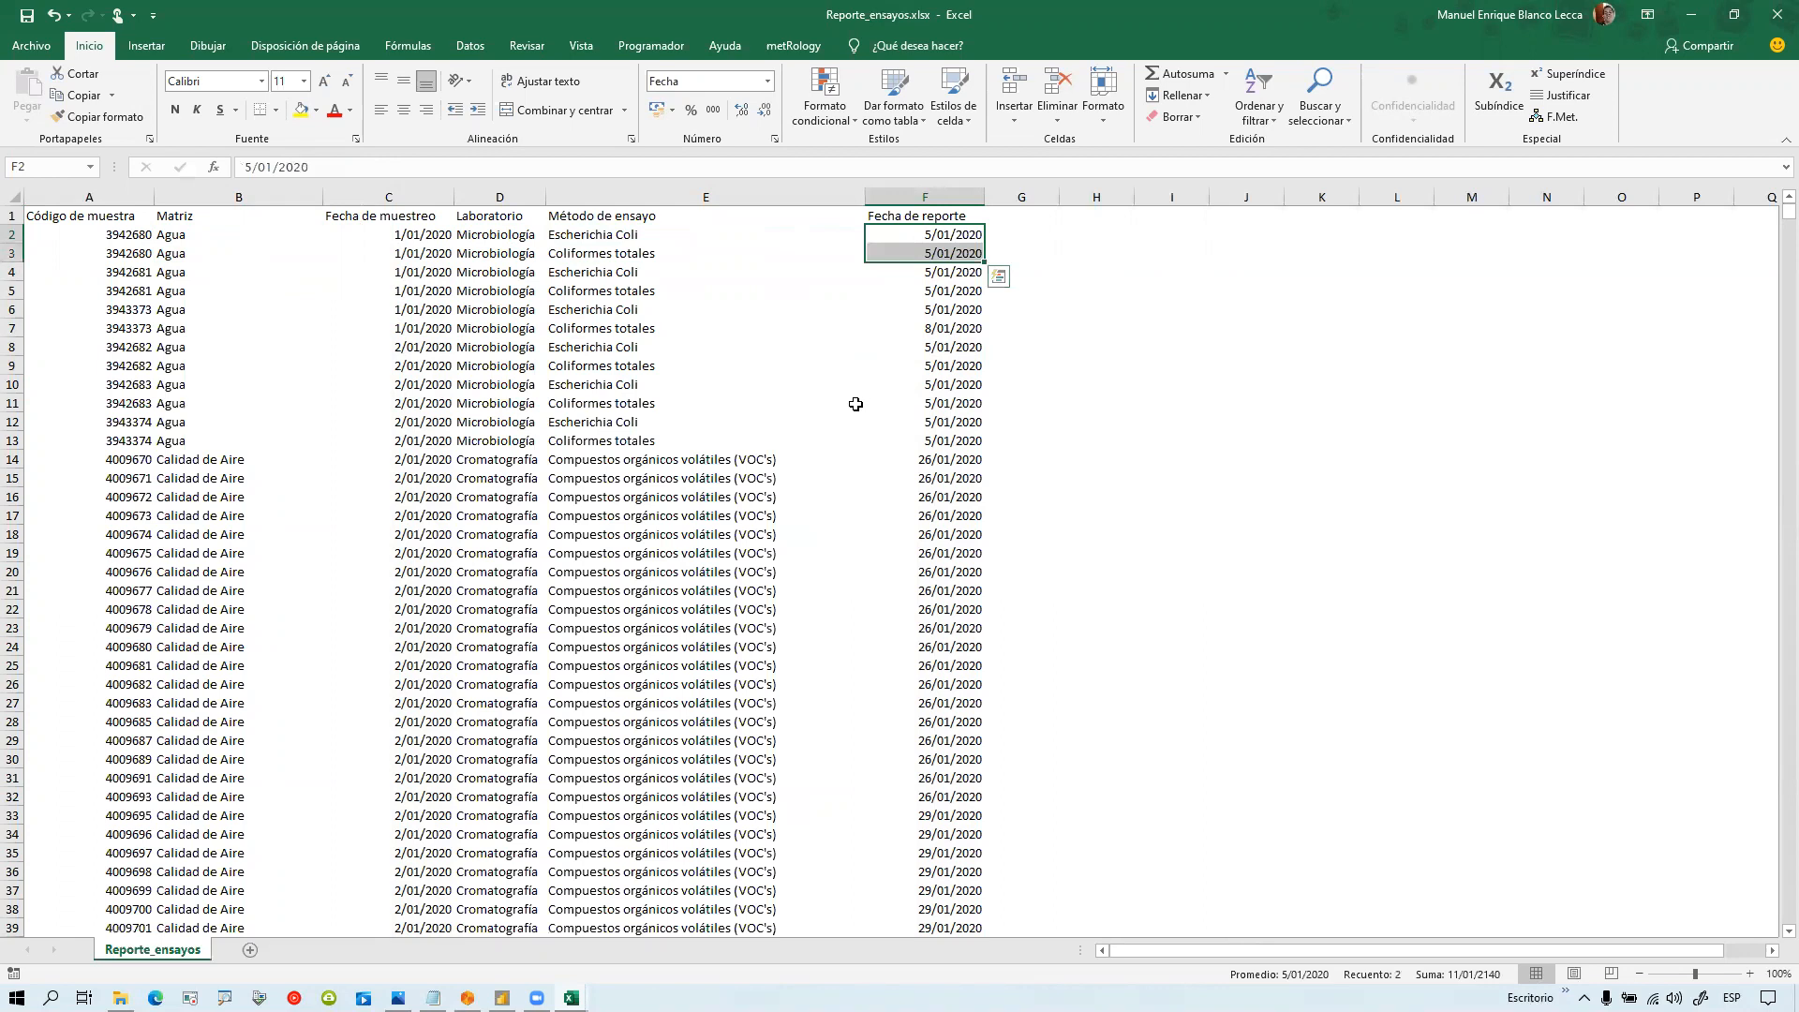
left_click_drag(671, 235, 666, 254)
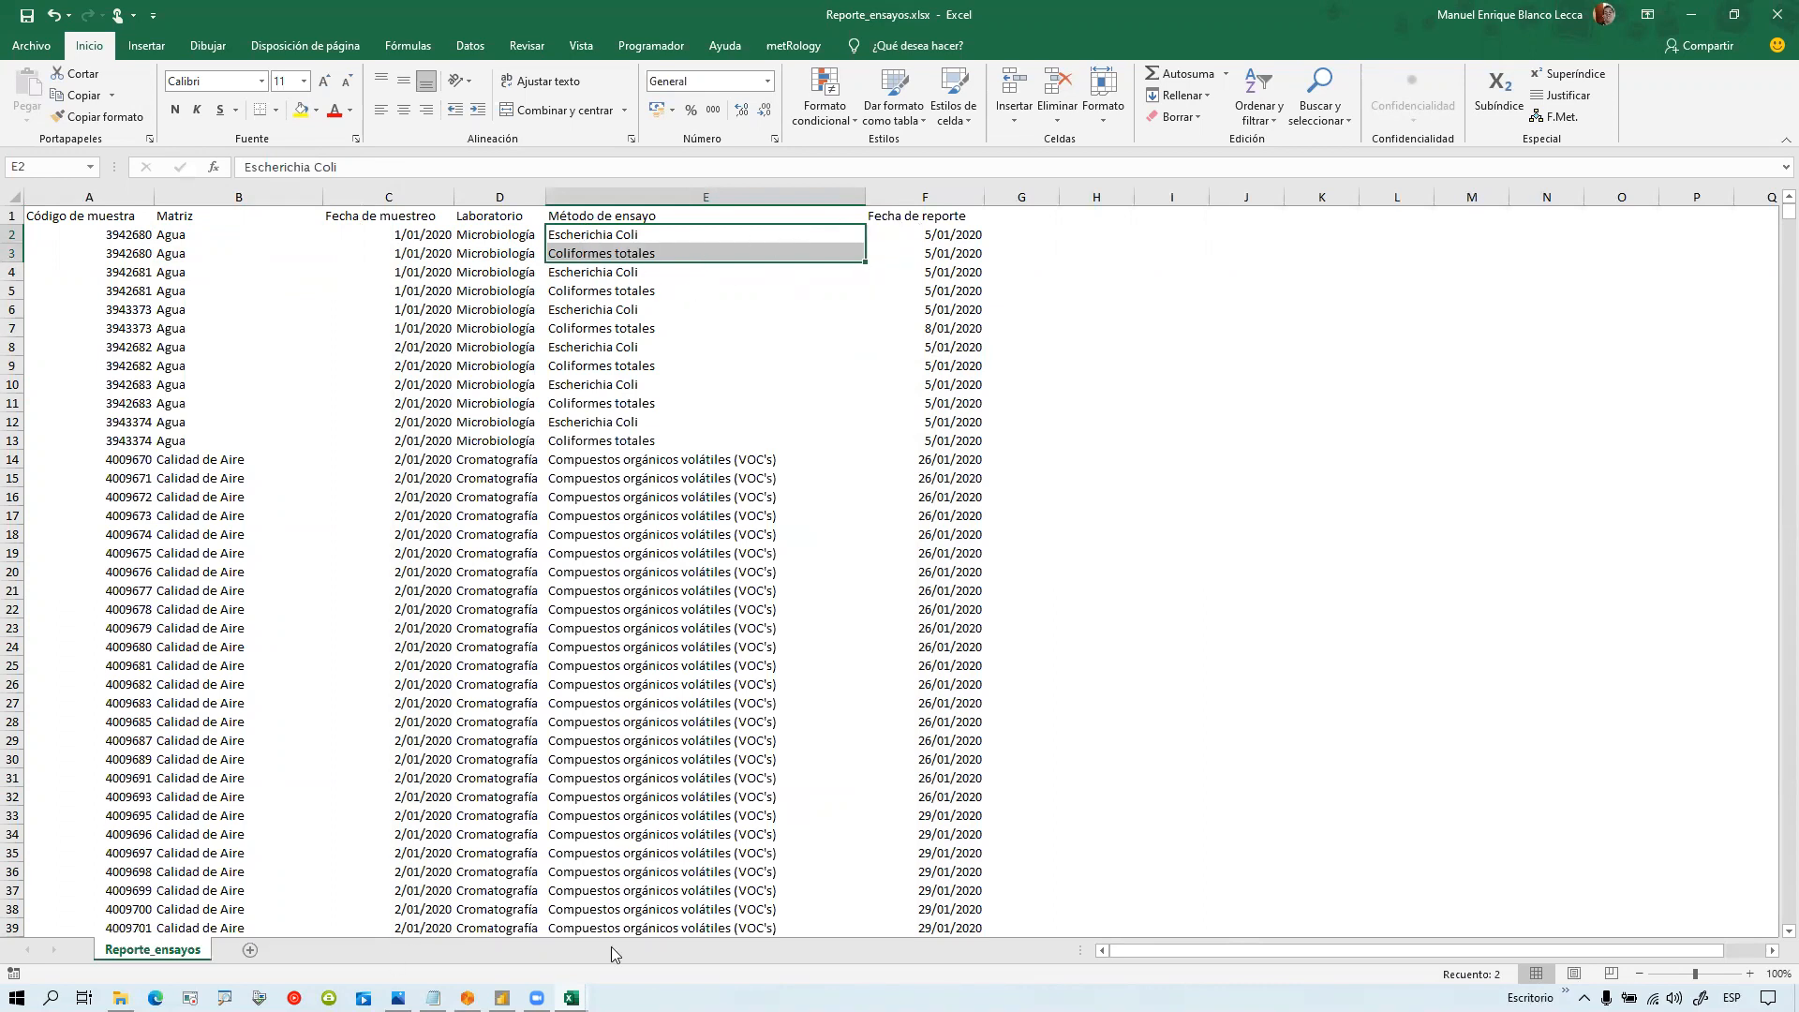
Step: Compare the first sample's Fecha de finalización de análisis in Reportes_muestras.xlsx with its Fecha de reporte values in Reporte_ensayos.xlsx
mouse_move(571, 999)
left_click(678, 905)
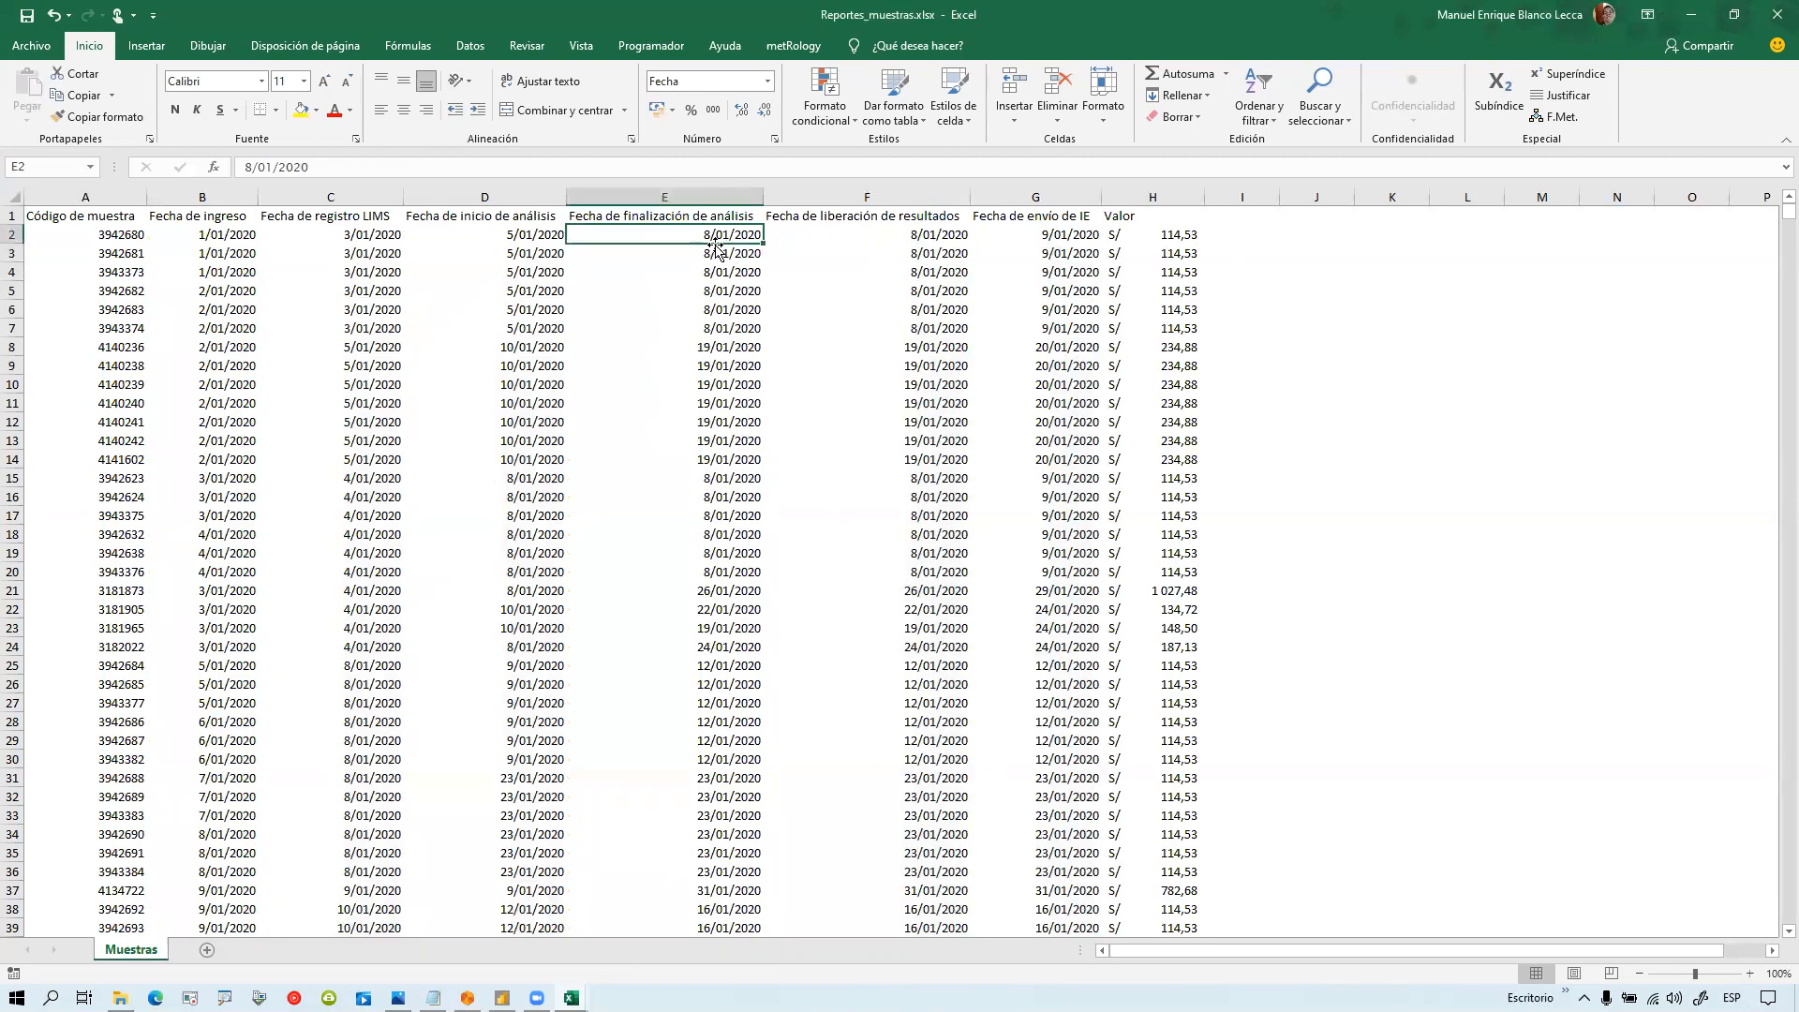
left_click(1692, 14)
left_click_drag(954, 239, 958, 258)
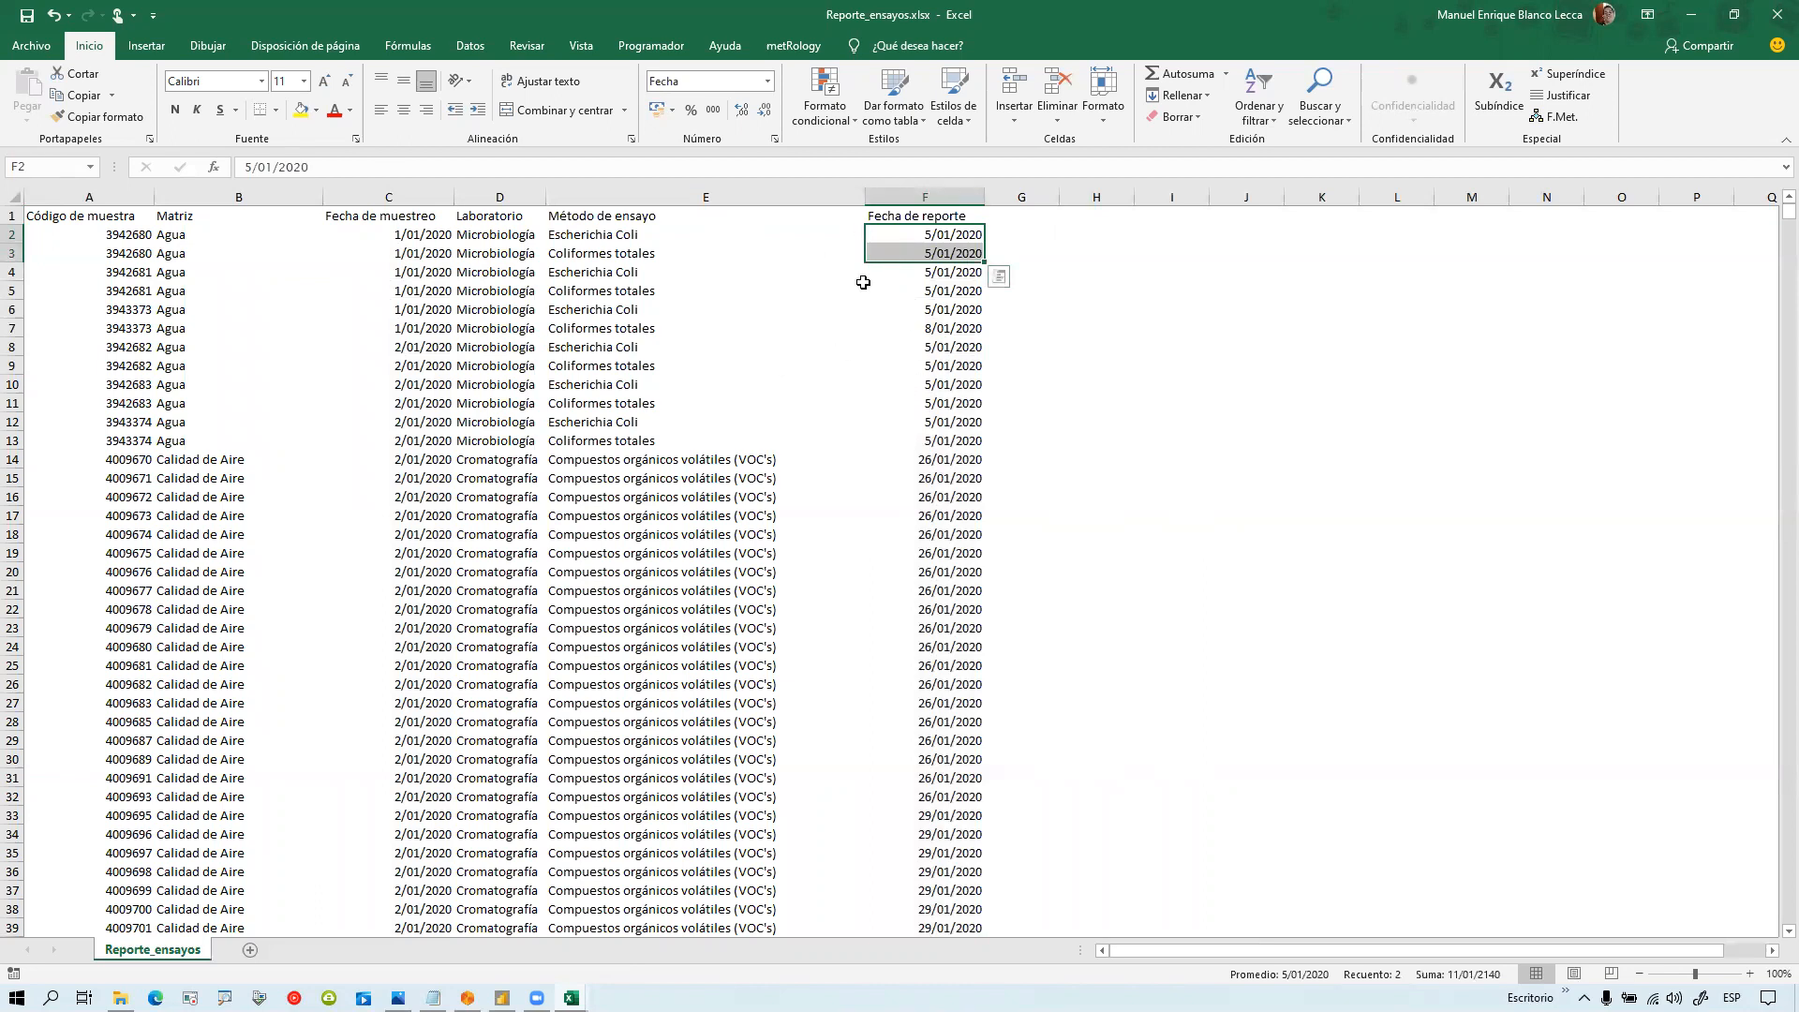
left_click(998, 365)
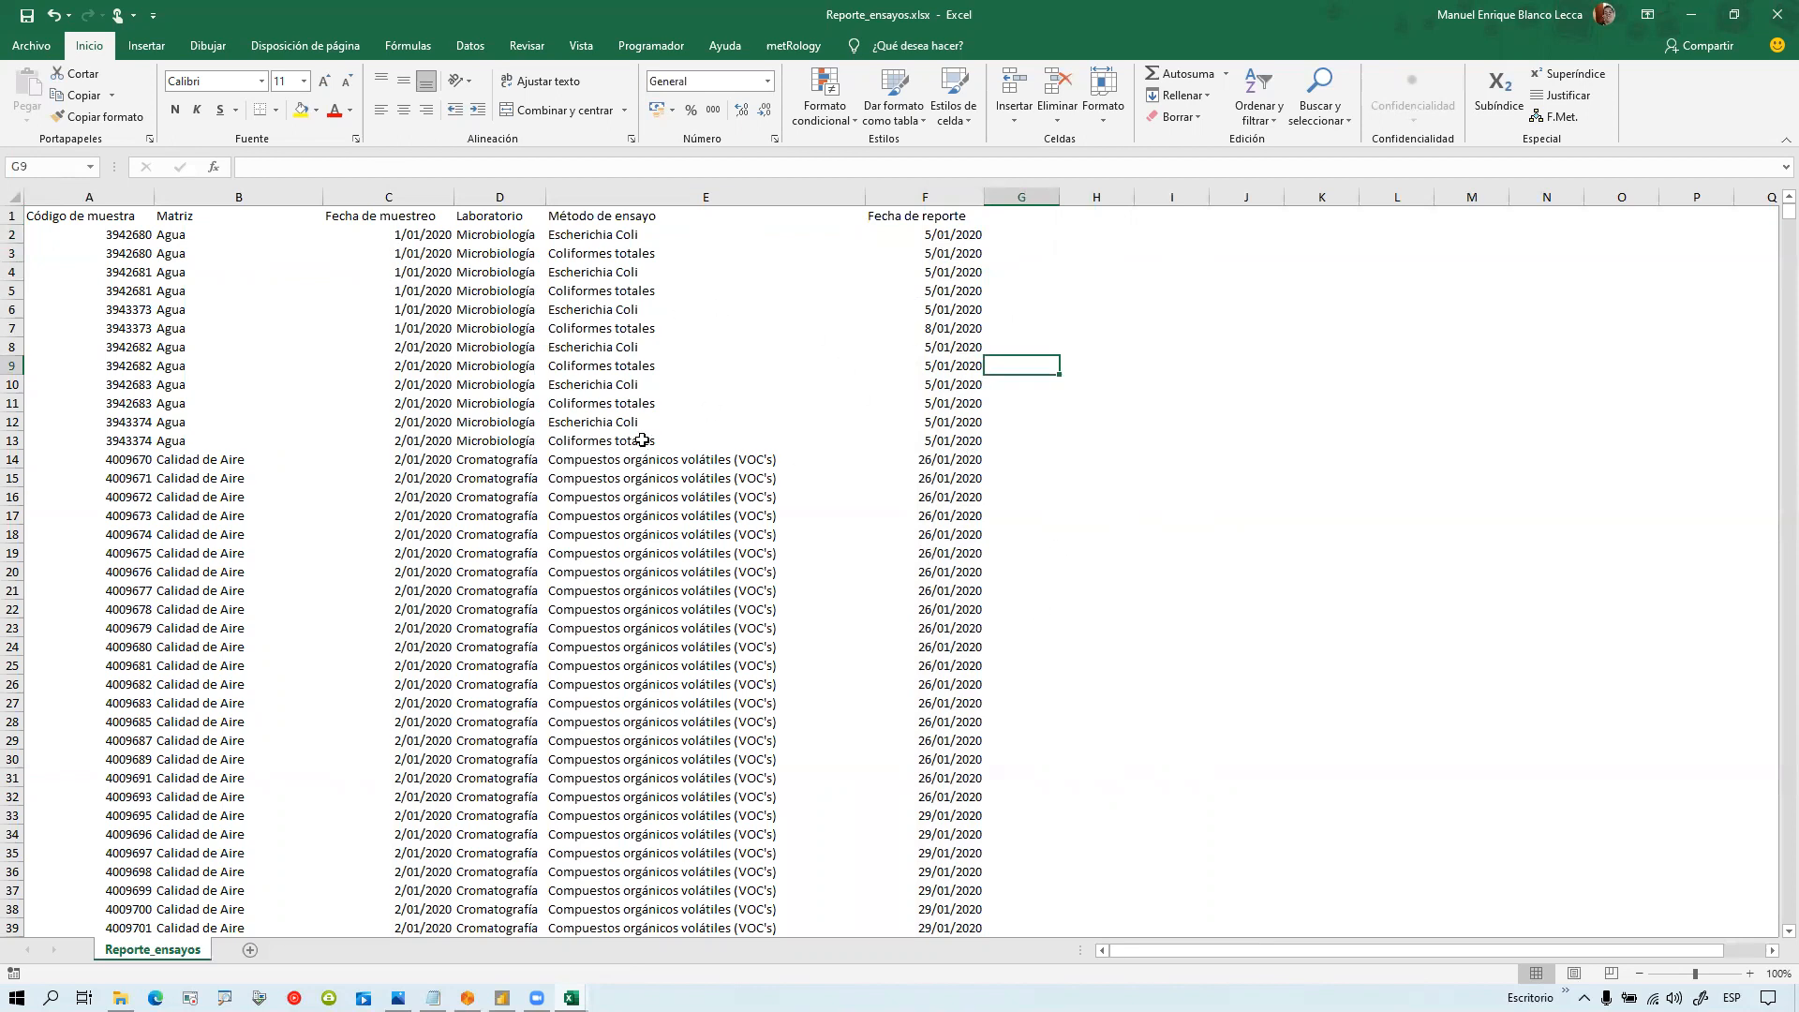
Step: Scan the test records and inspect the sample codes in A2:A3 of Reporte_ensayos.xlsx
scroll(640, 438, "down", 5)
scroll(622, 459, "up", 5)
left_click_drag(141, 239, 142, 254)
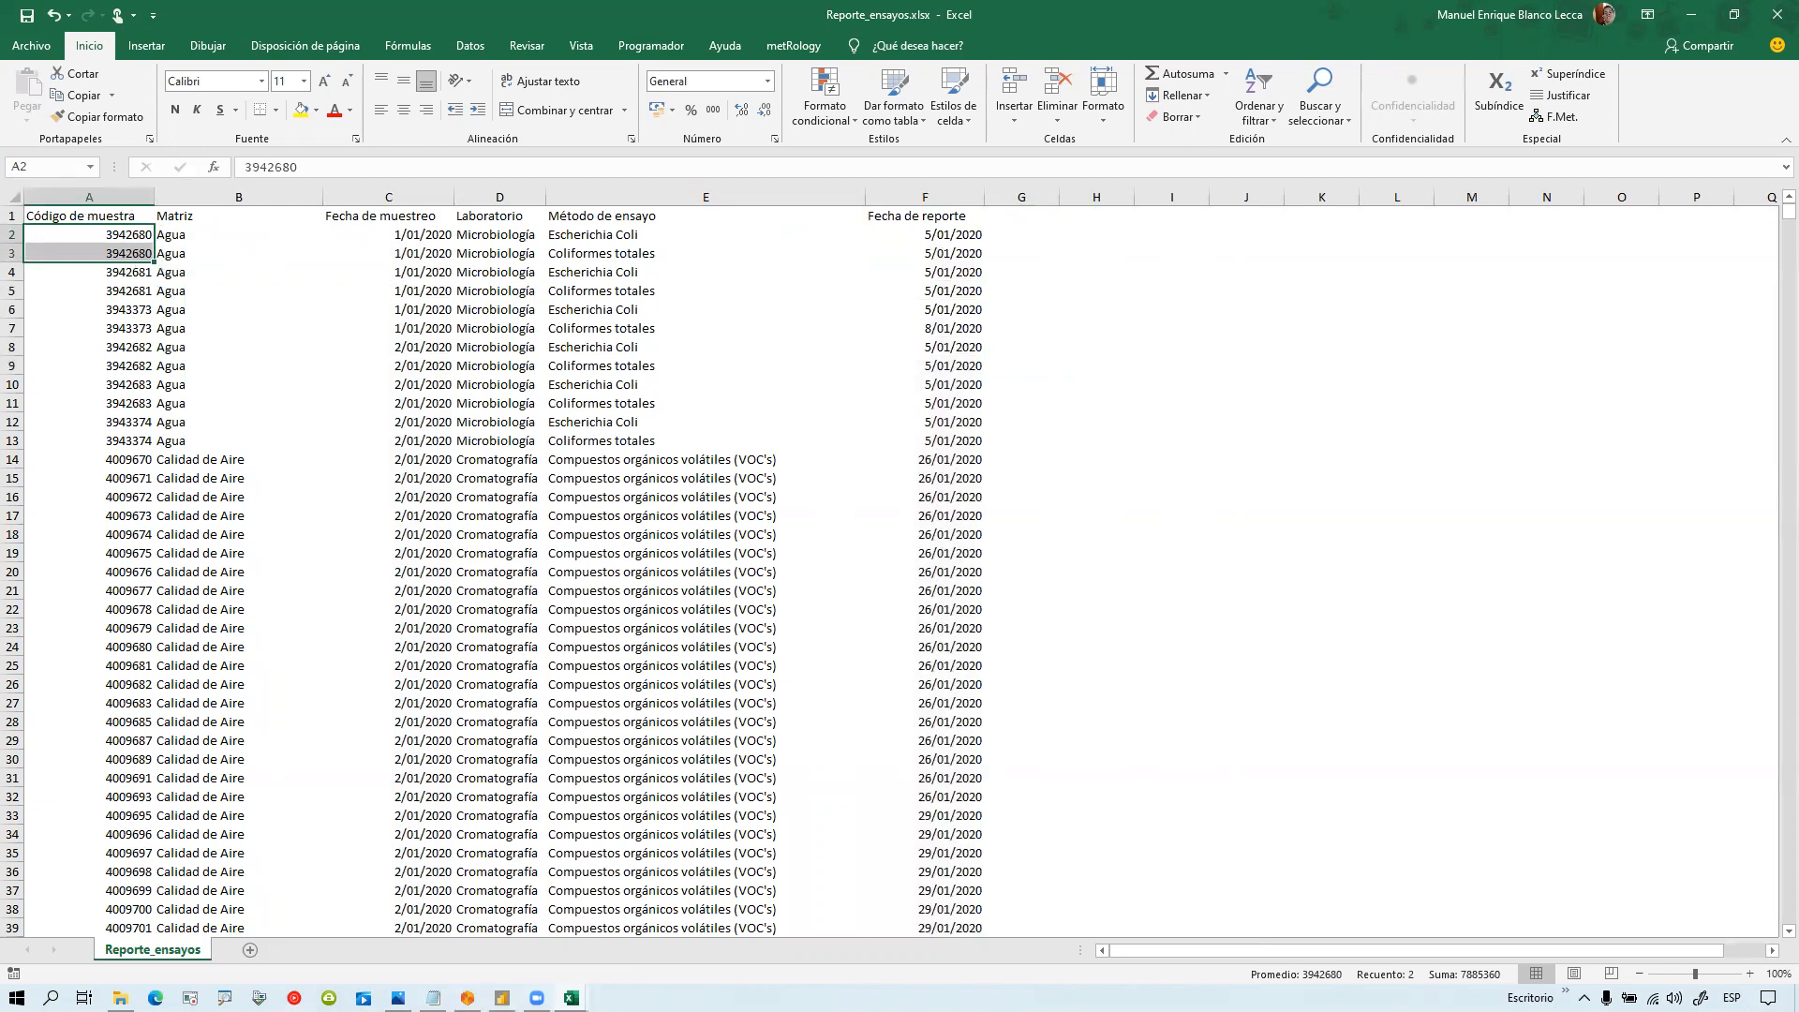
Step: Switch to Reportes_muestras.xlsx and count the sample codes from A2 to the last record, returning to cell A1
left_click(571, 998)
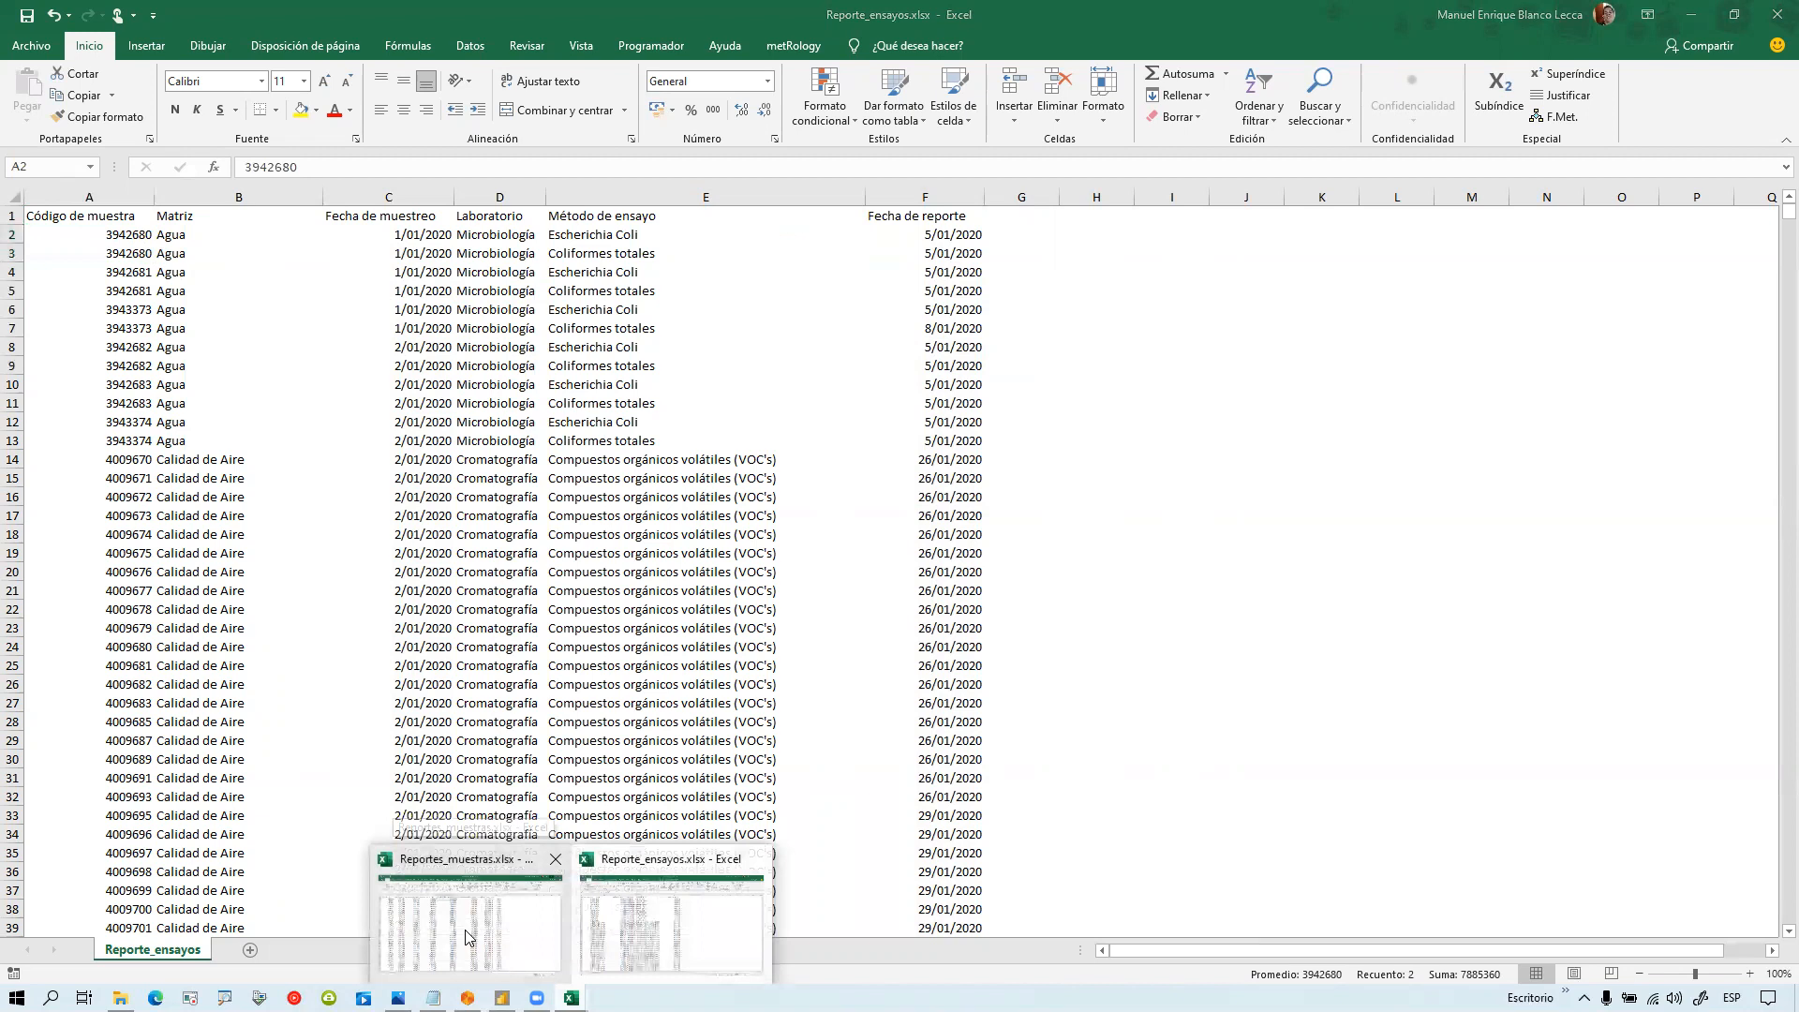
left_click(469, 932)
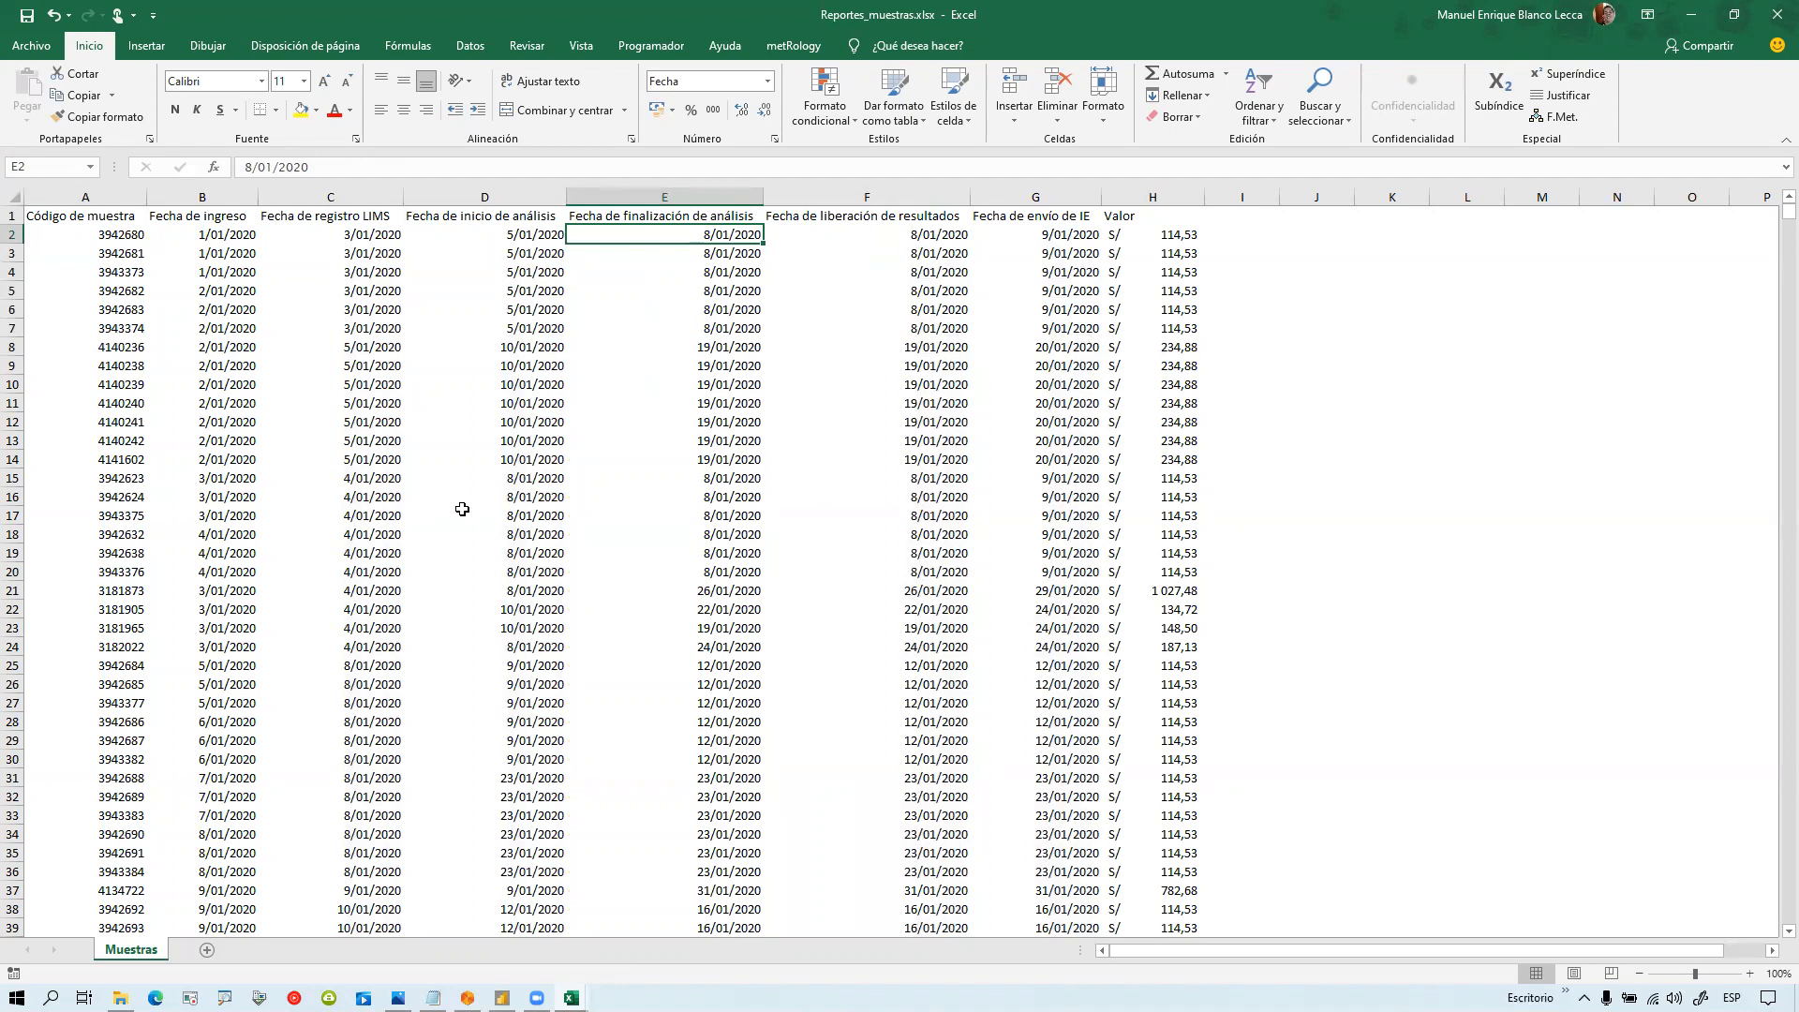
left_click(120, 237)
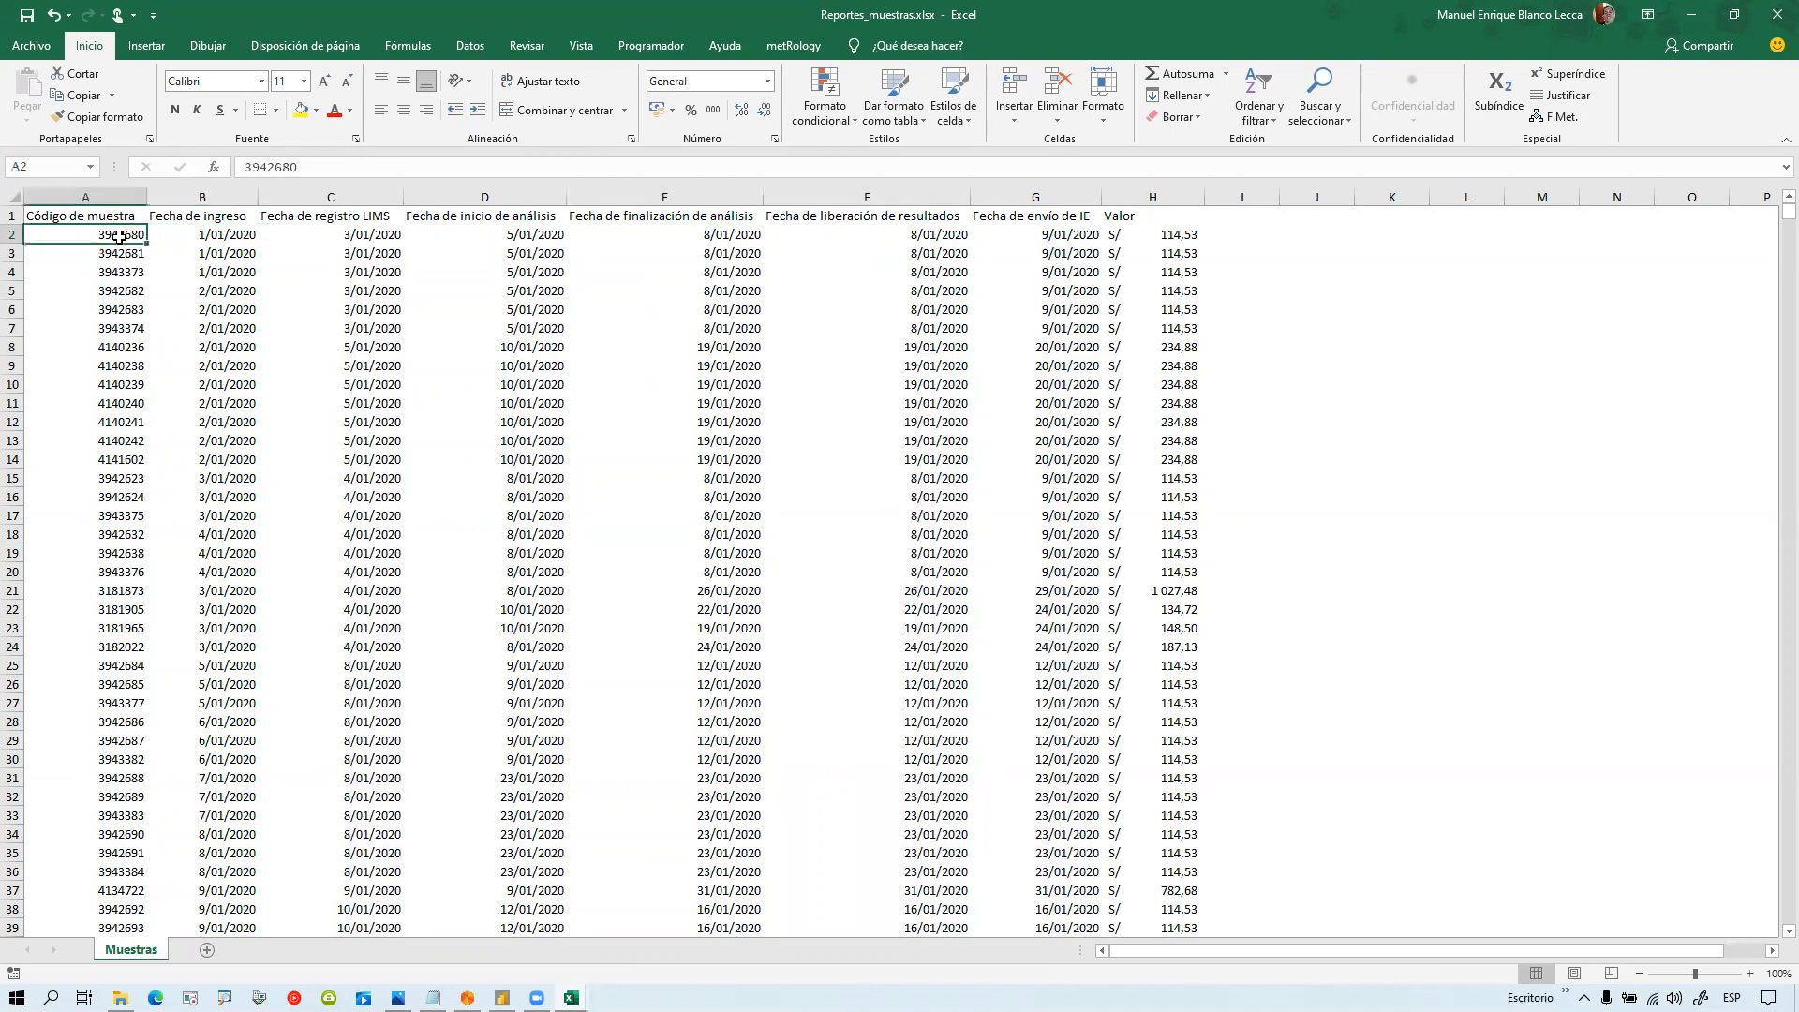
key("ctrl+shift+Down")
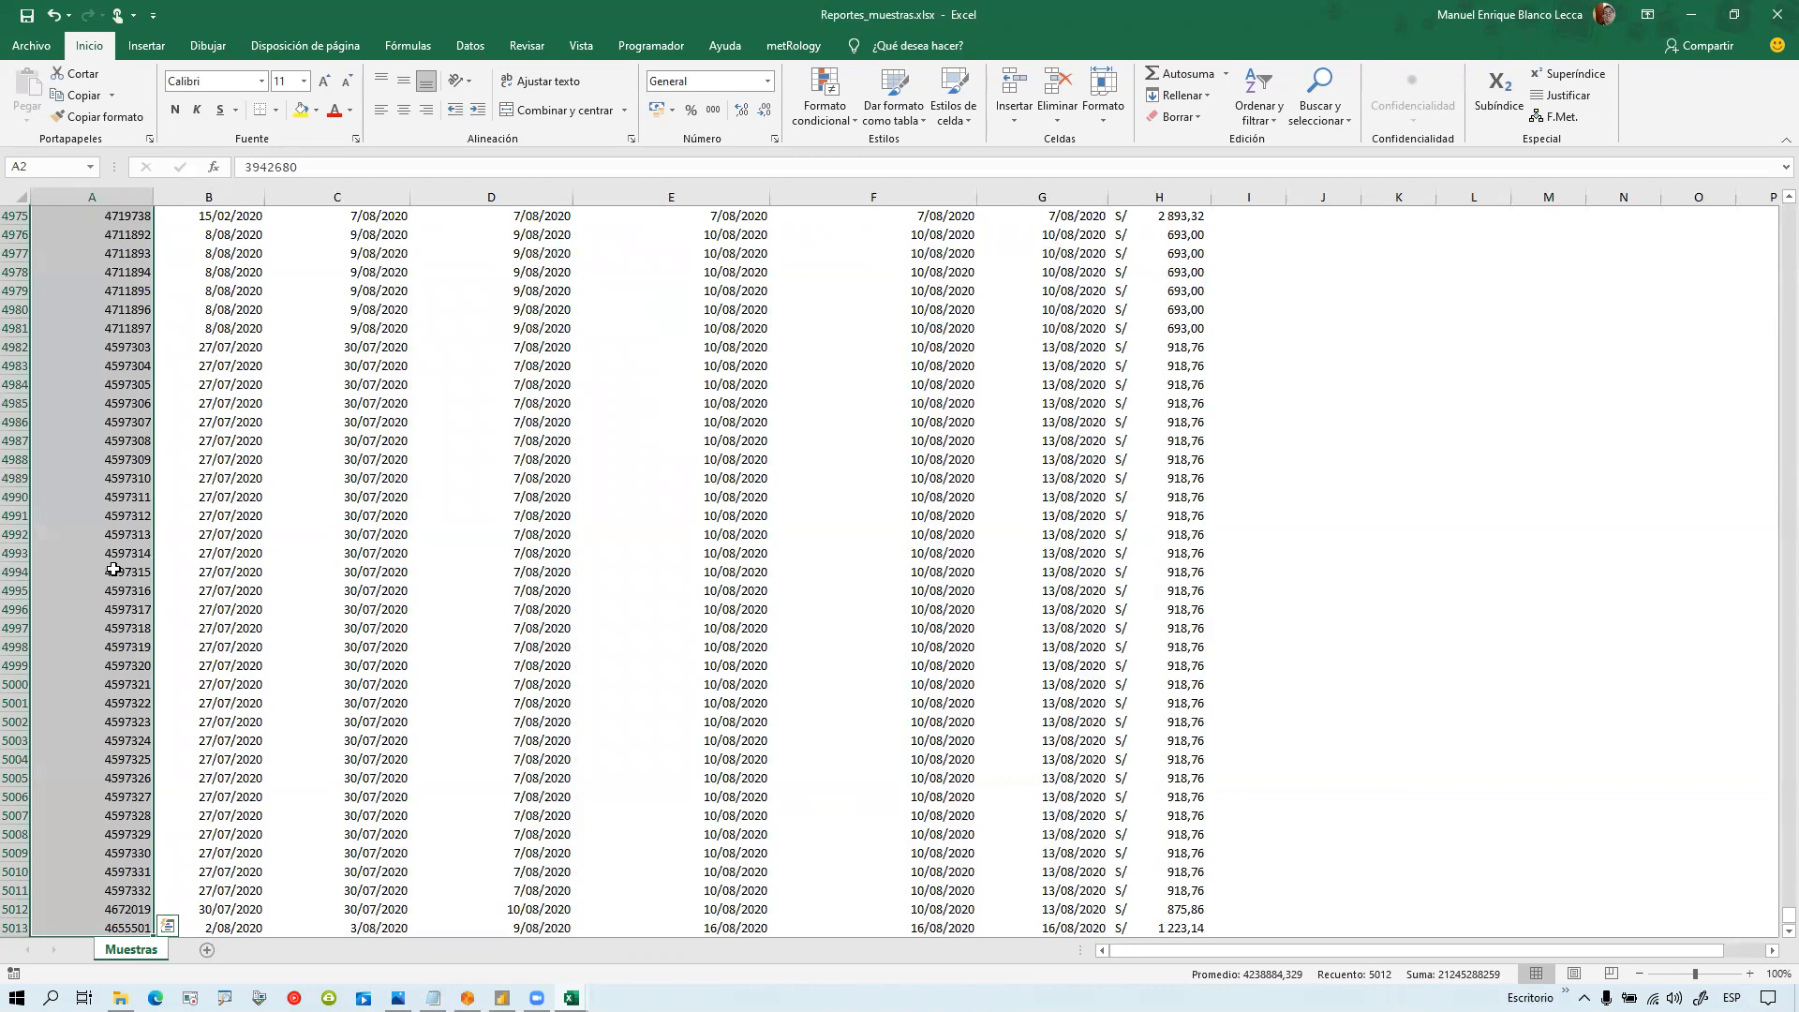
left_click(113, 572)
scroll(113, 568, "up", 3)
key("ctrl+Home")
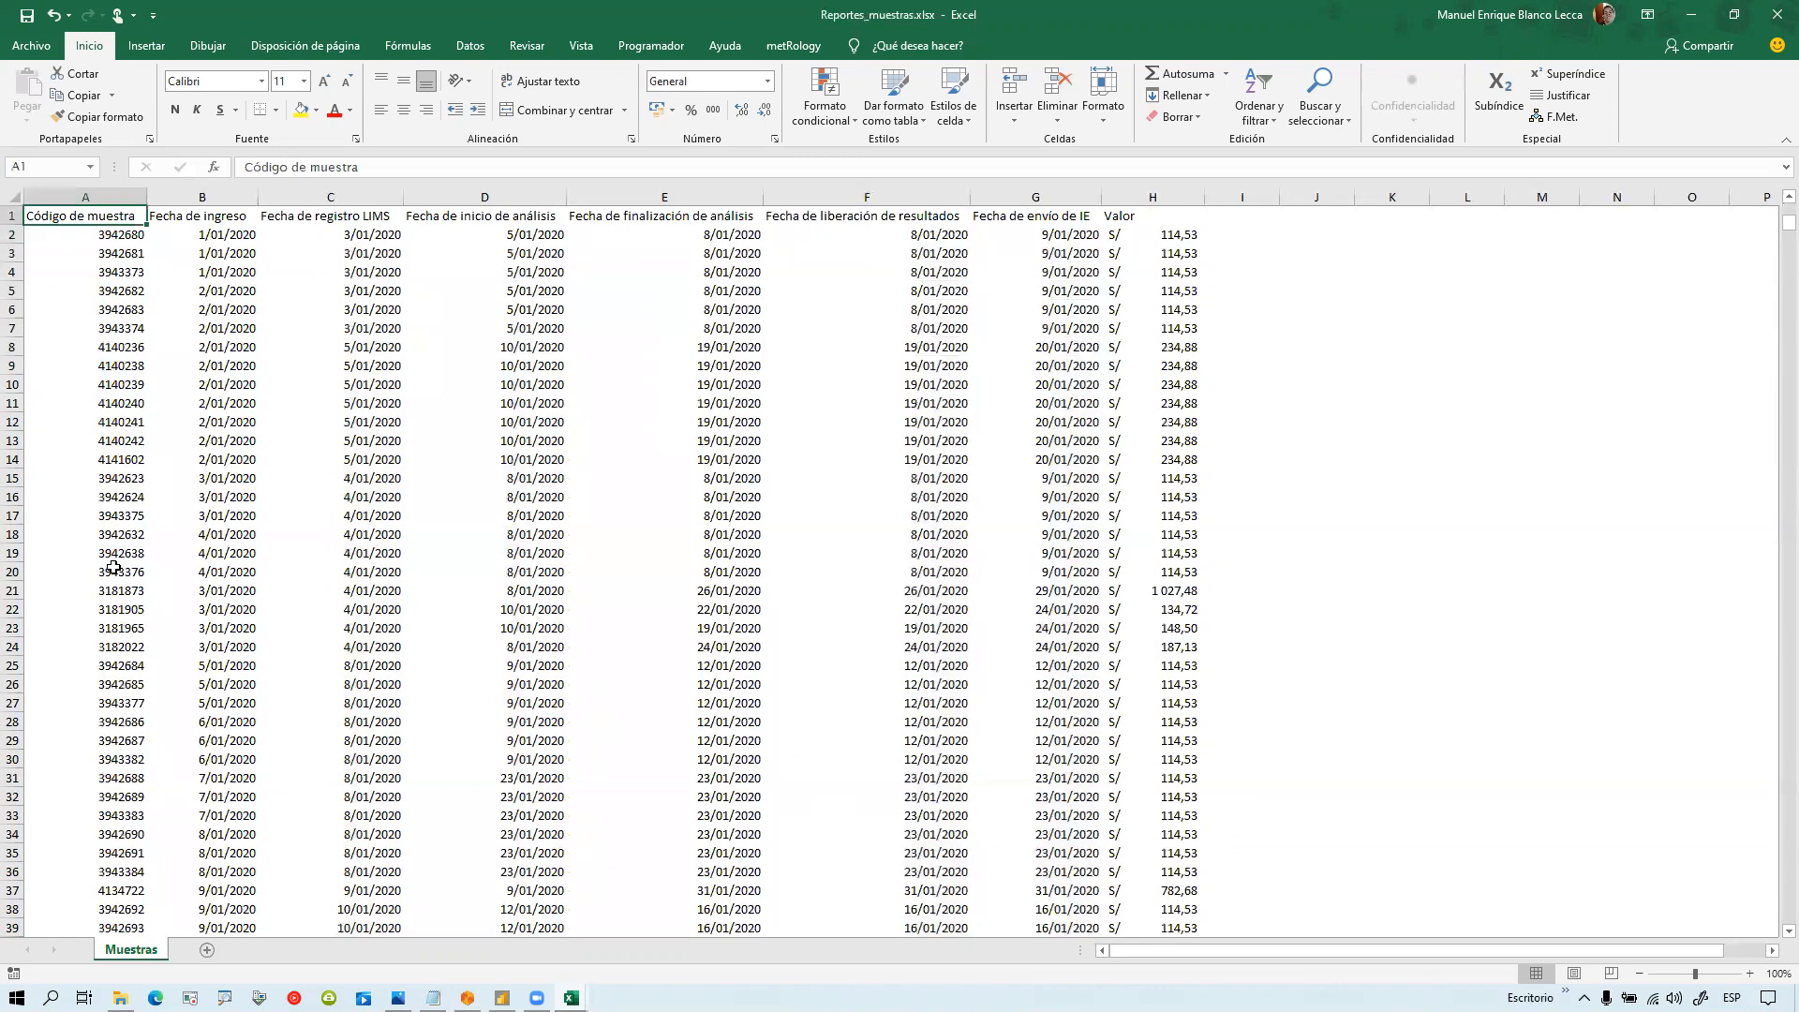
Step: Check the last record's Fecha de ingreso at the end of the Muestras sheet and return to cell A1
left_click(234, 234)
key("Down")
key("ctrl+Down")
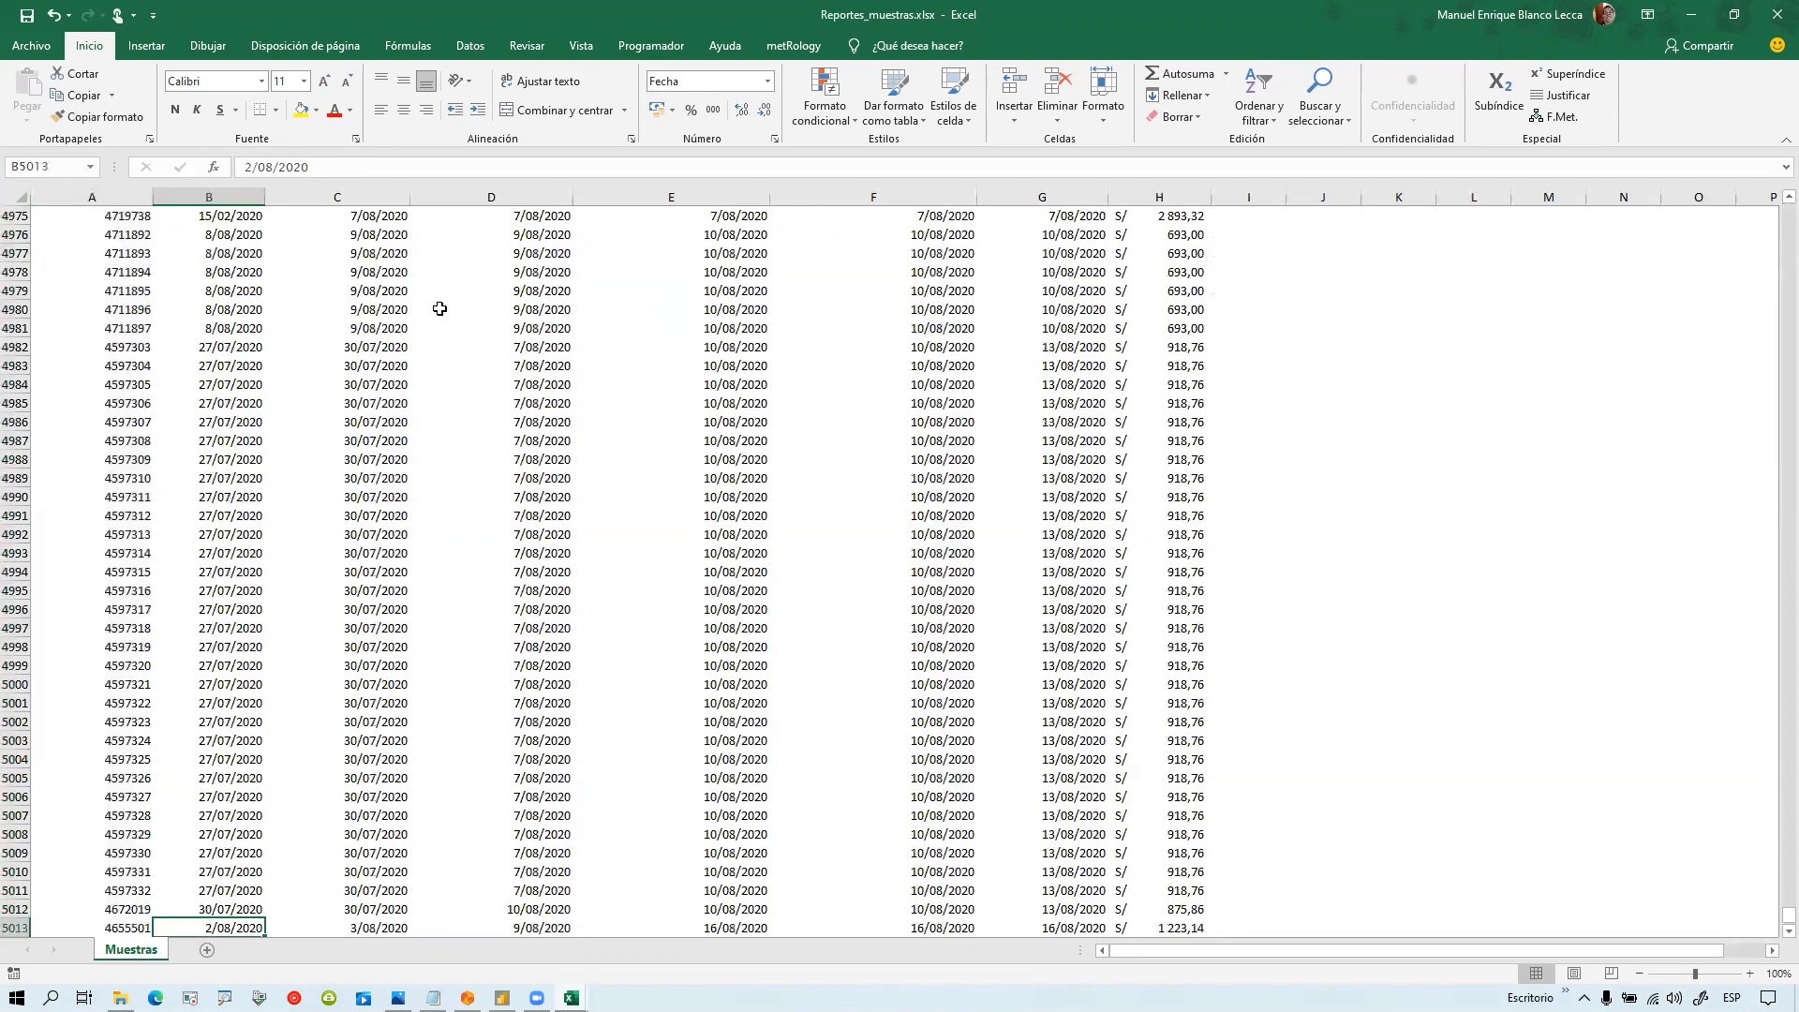
key("ctrl+Home")
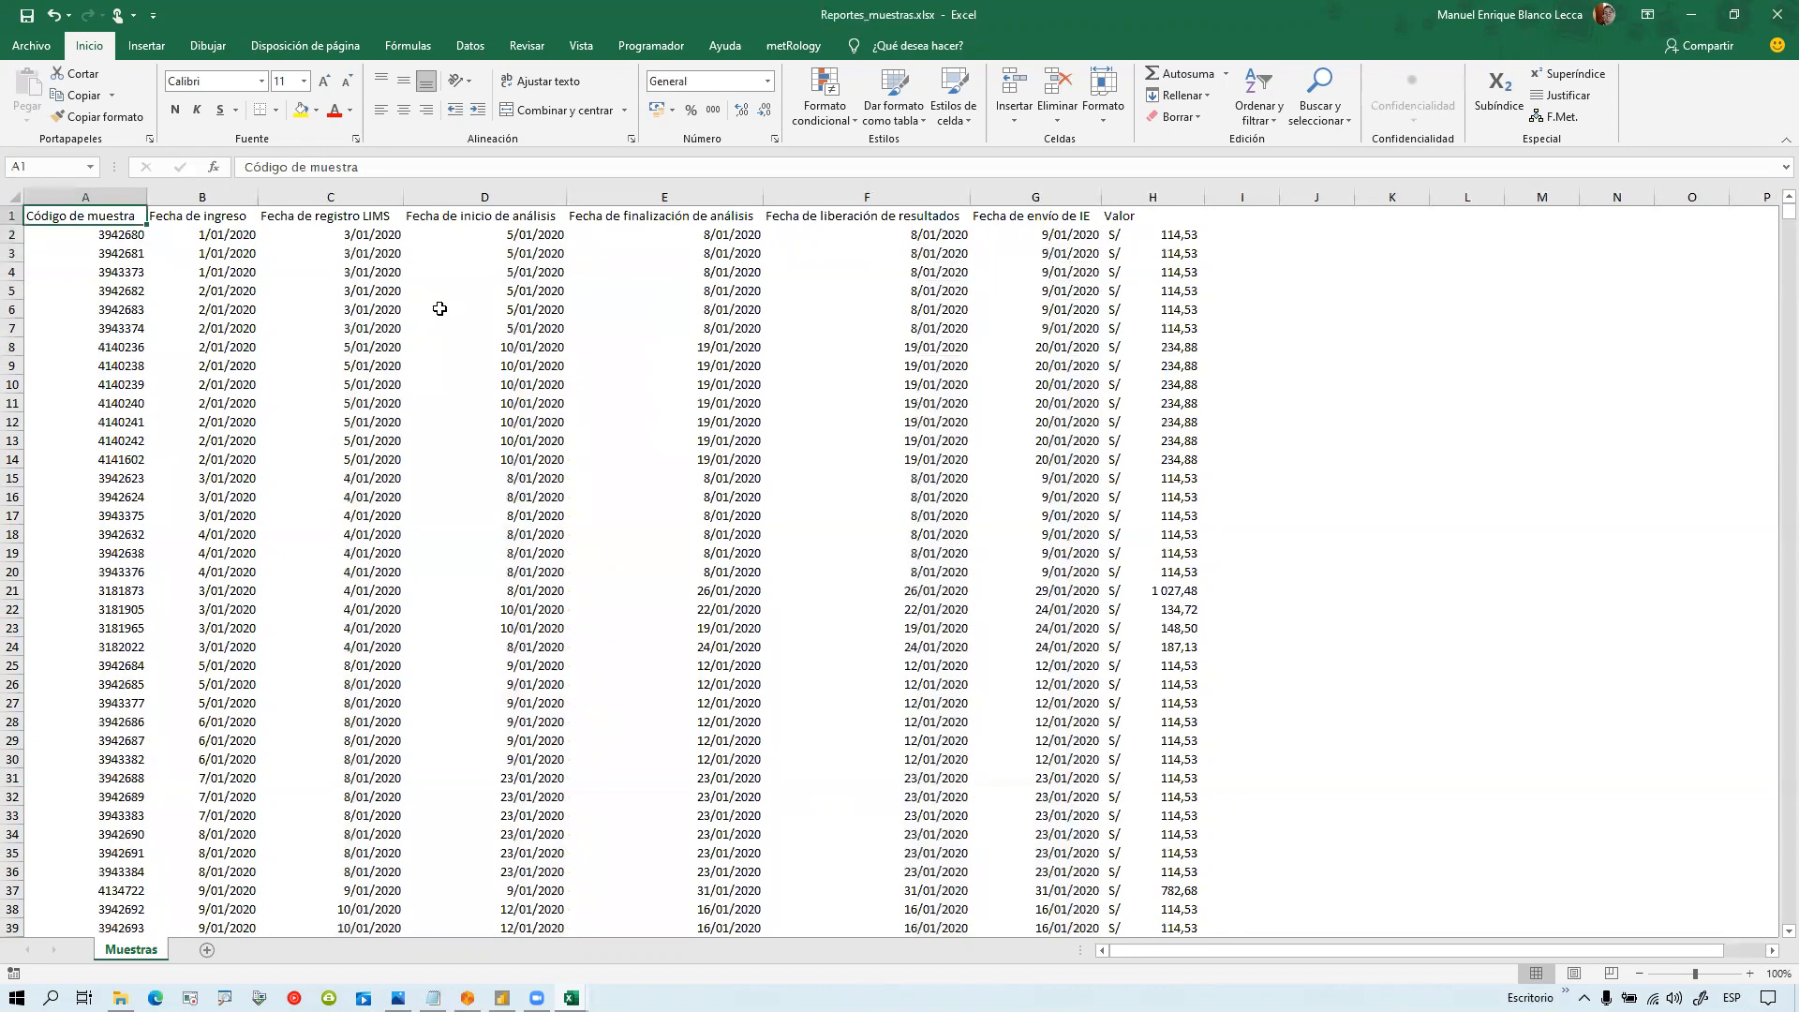
Step: Switch to Reporte_ensayos.xlsx and select the whole Código de muestra column from A2 down to count the test records
mouse_move(571, 998)
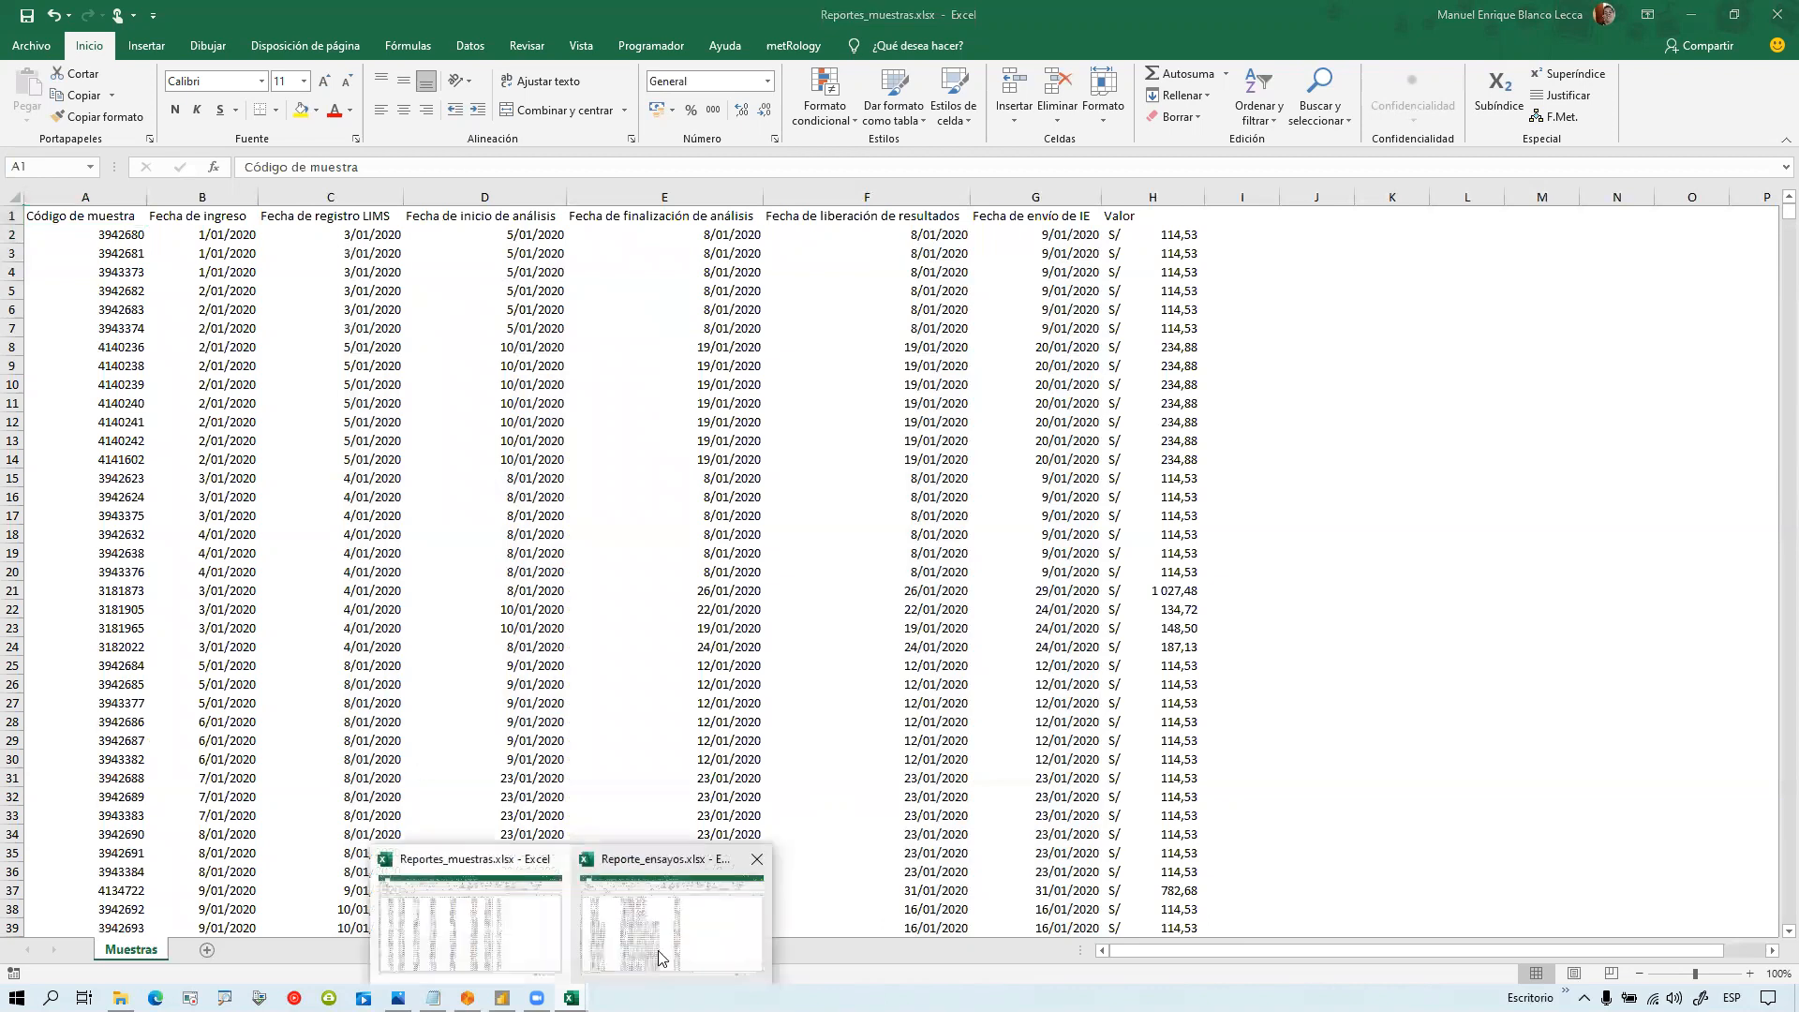
left_click(681, 944)
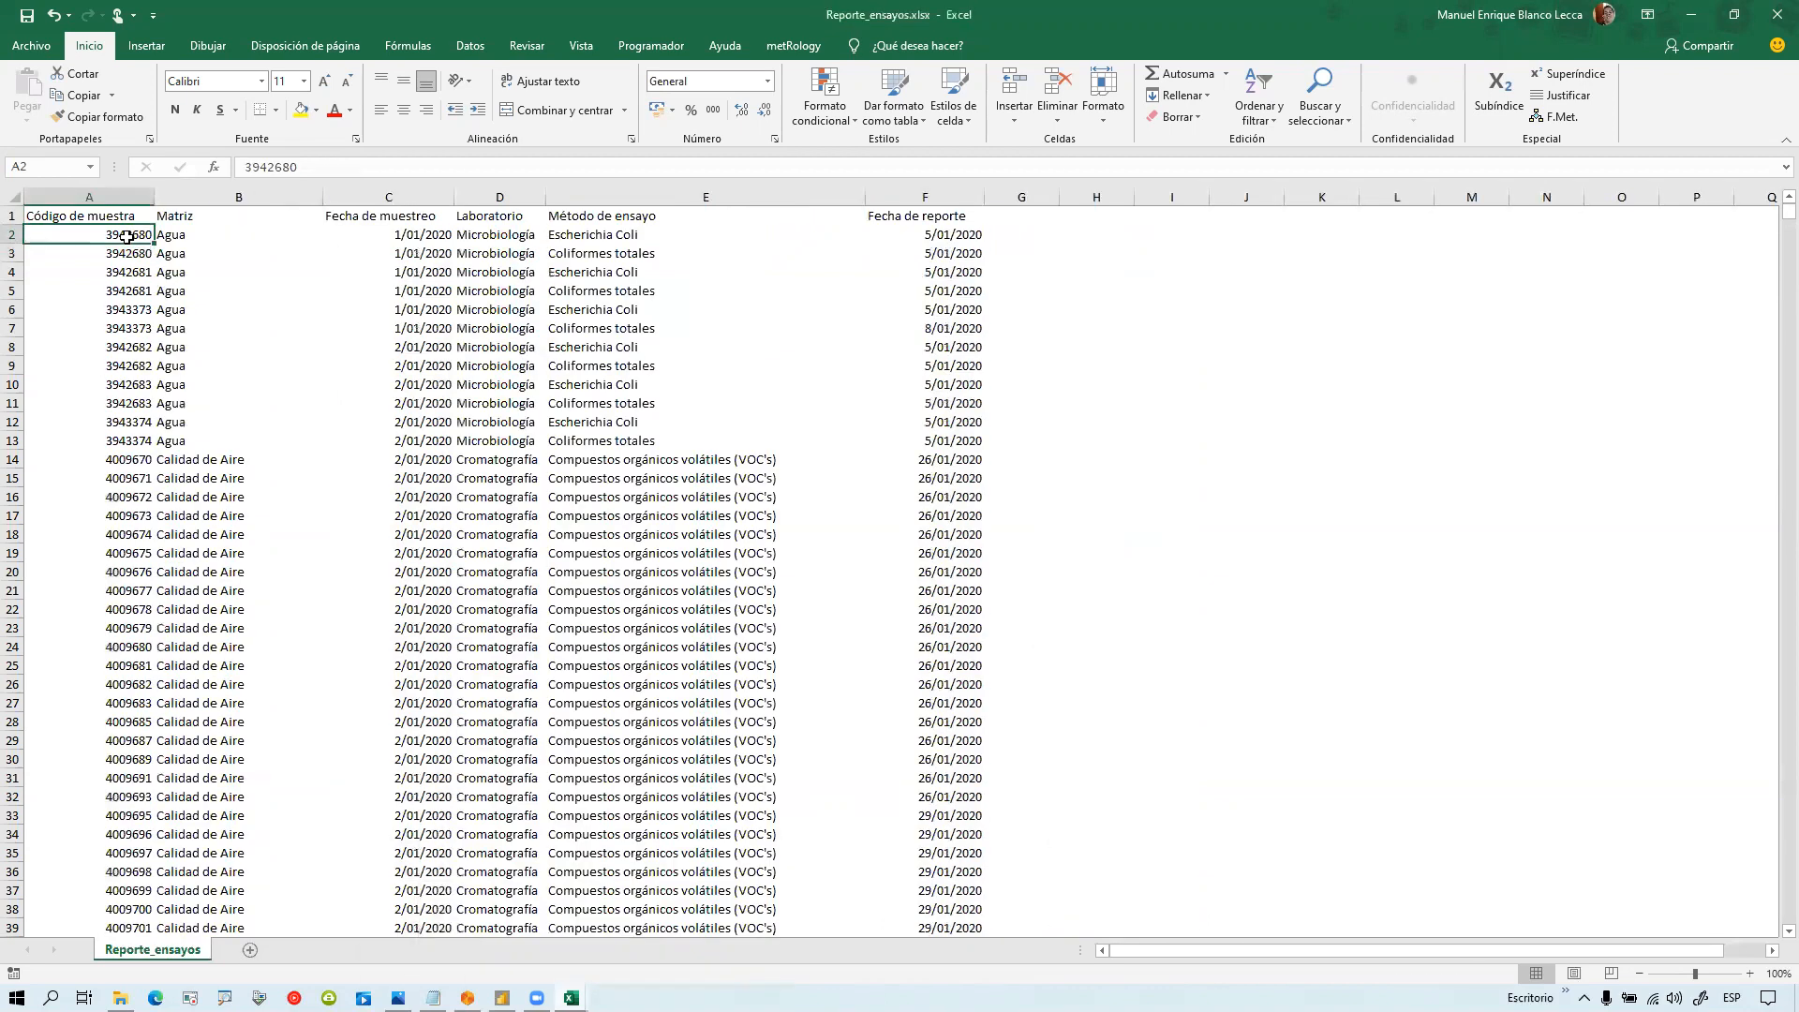
key("ctrl+shift+Down")
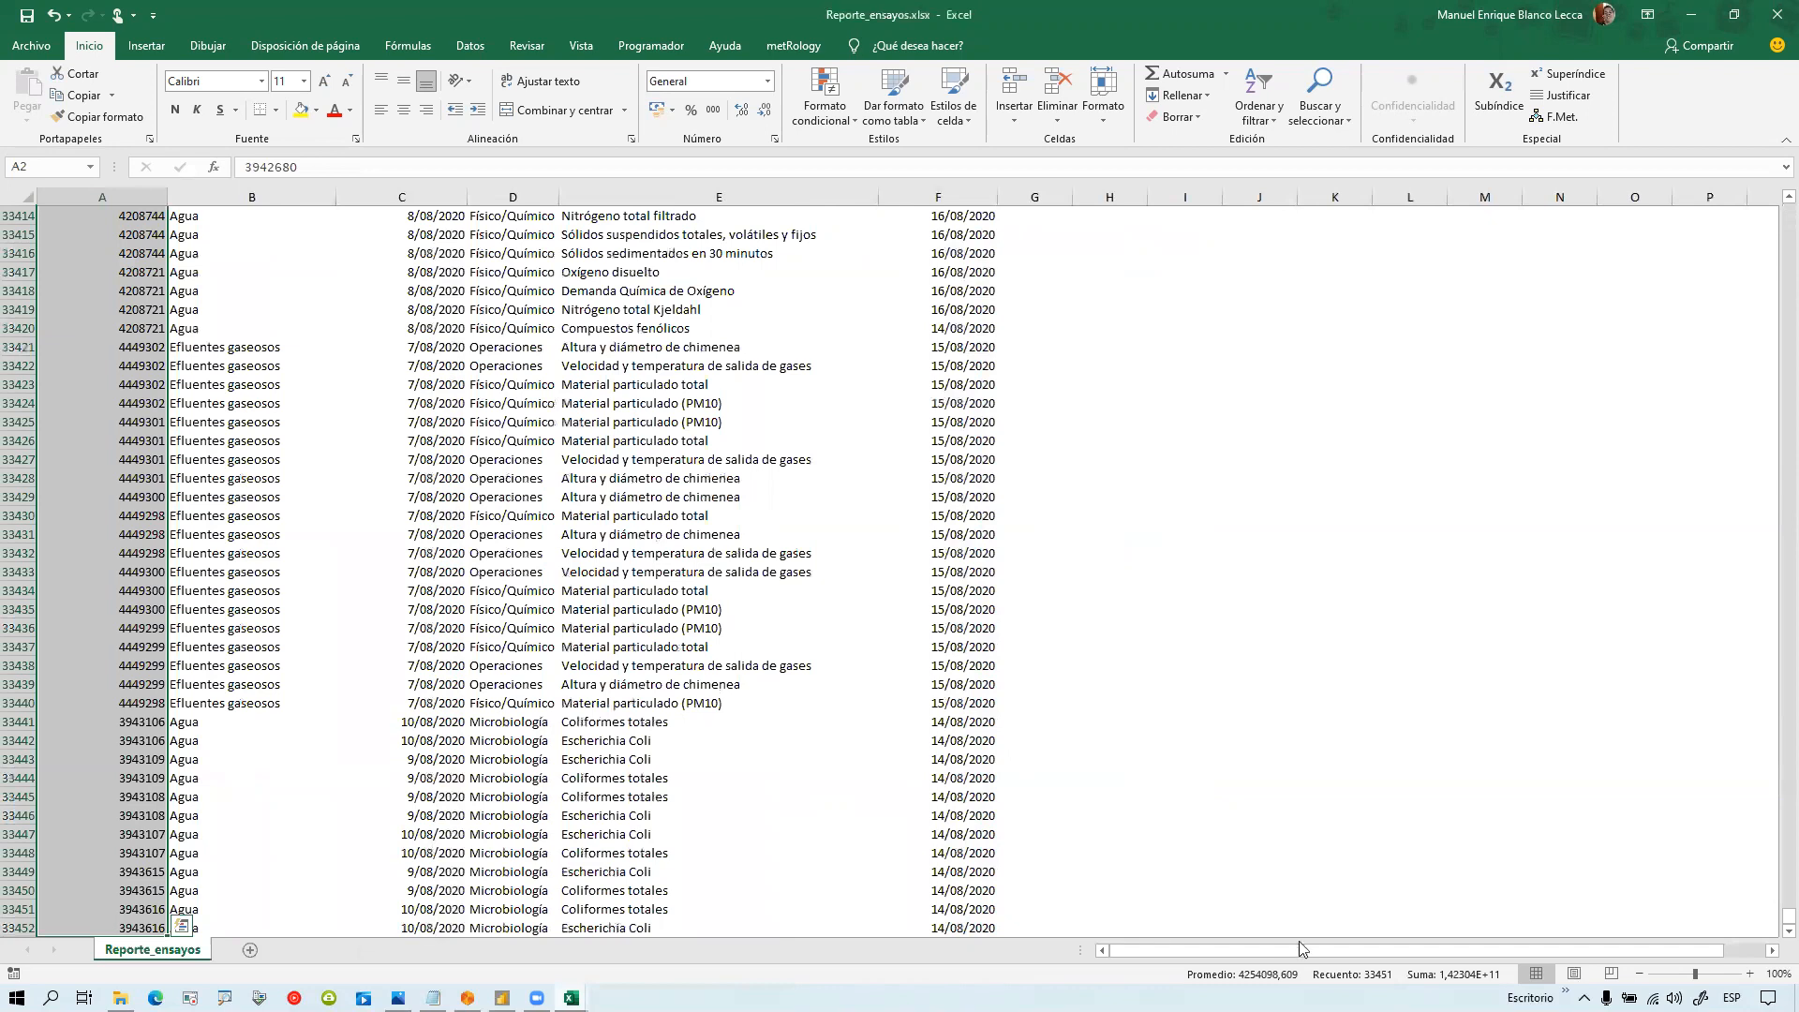
Step: Return to the top of Reporte_ensayos.xlsx and inspect the repeated sample codes in the Código de muestra column down to A14
left_click(497, 516)
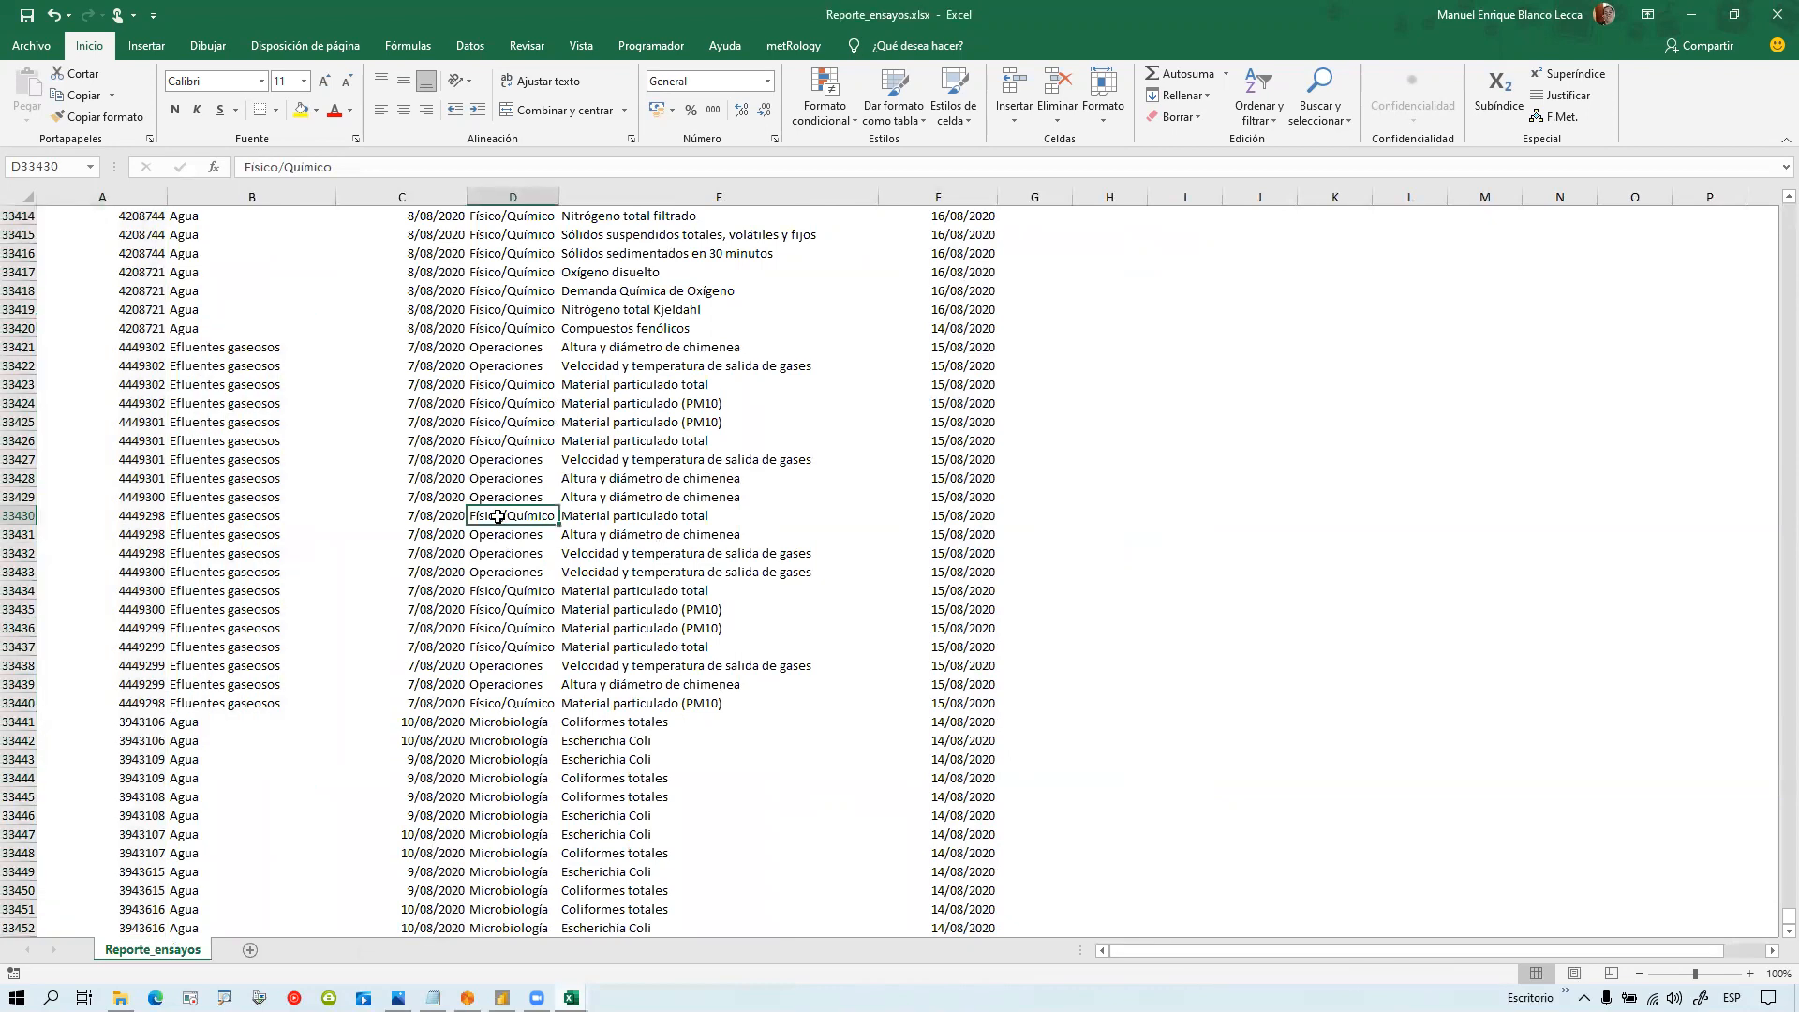
key("ctrl+Up")
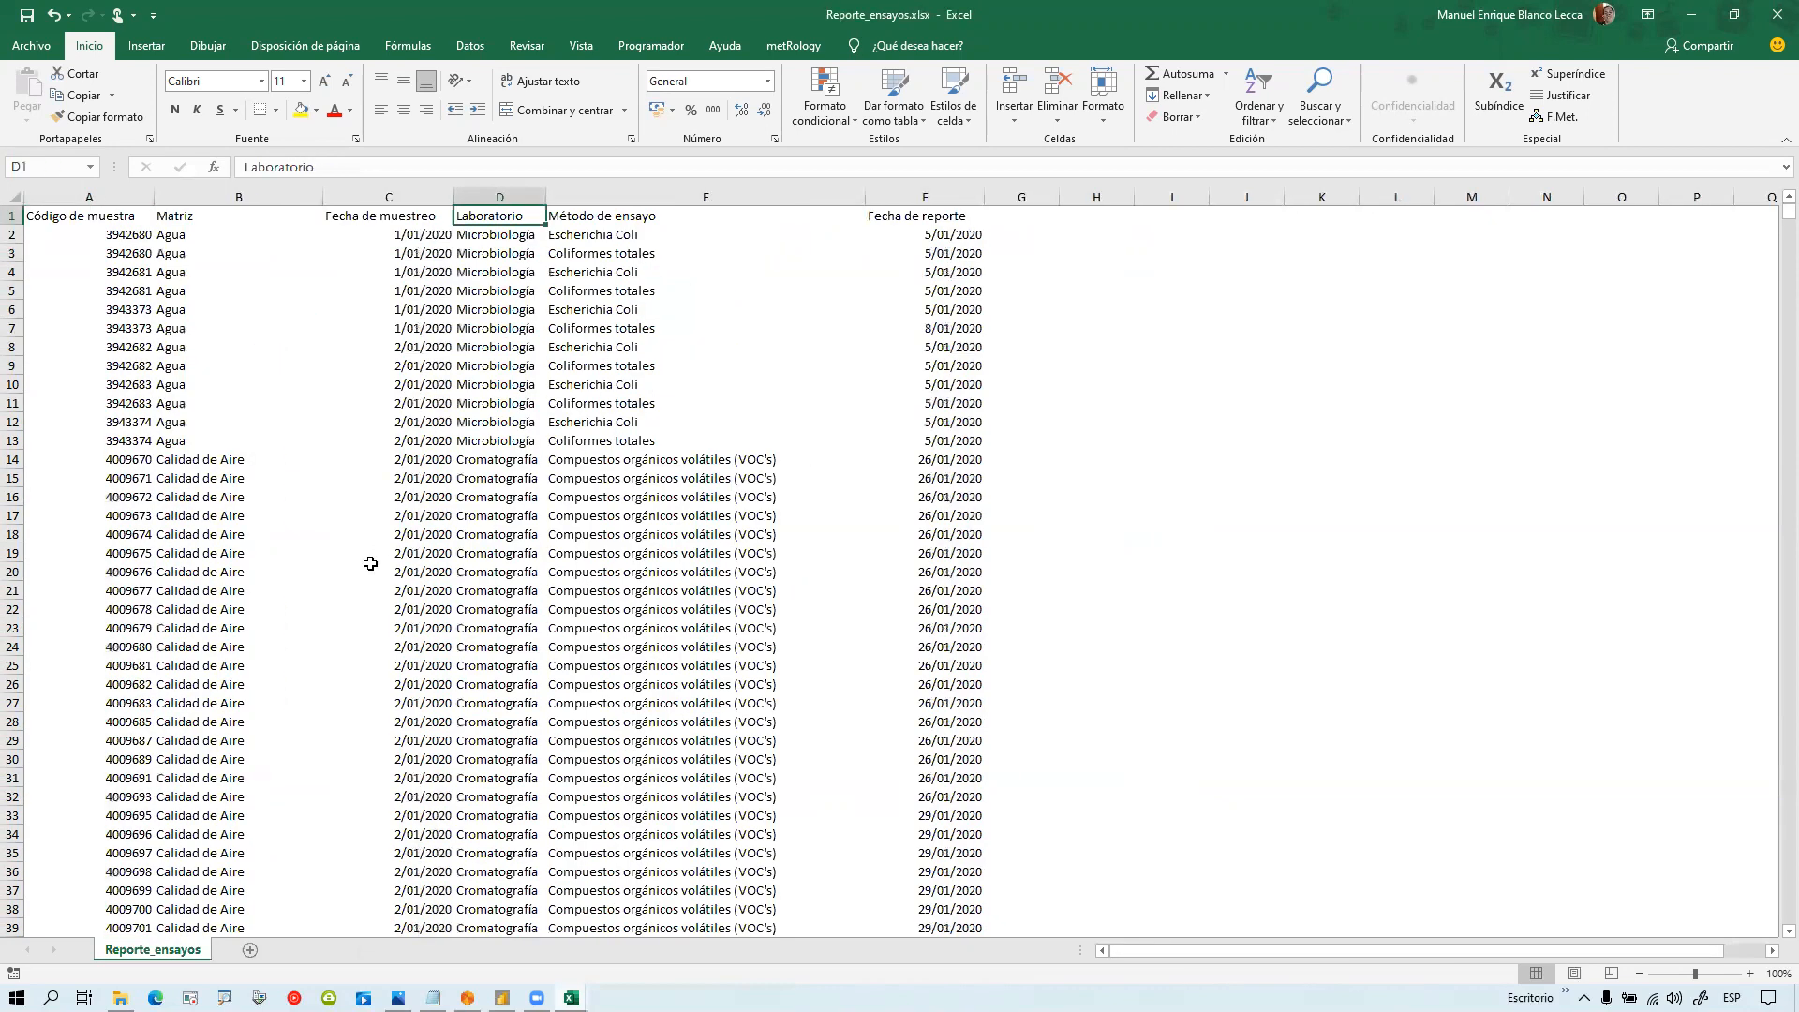
left_click_drag(139, 235, 139, 362)
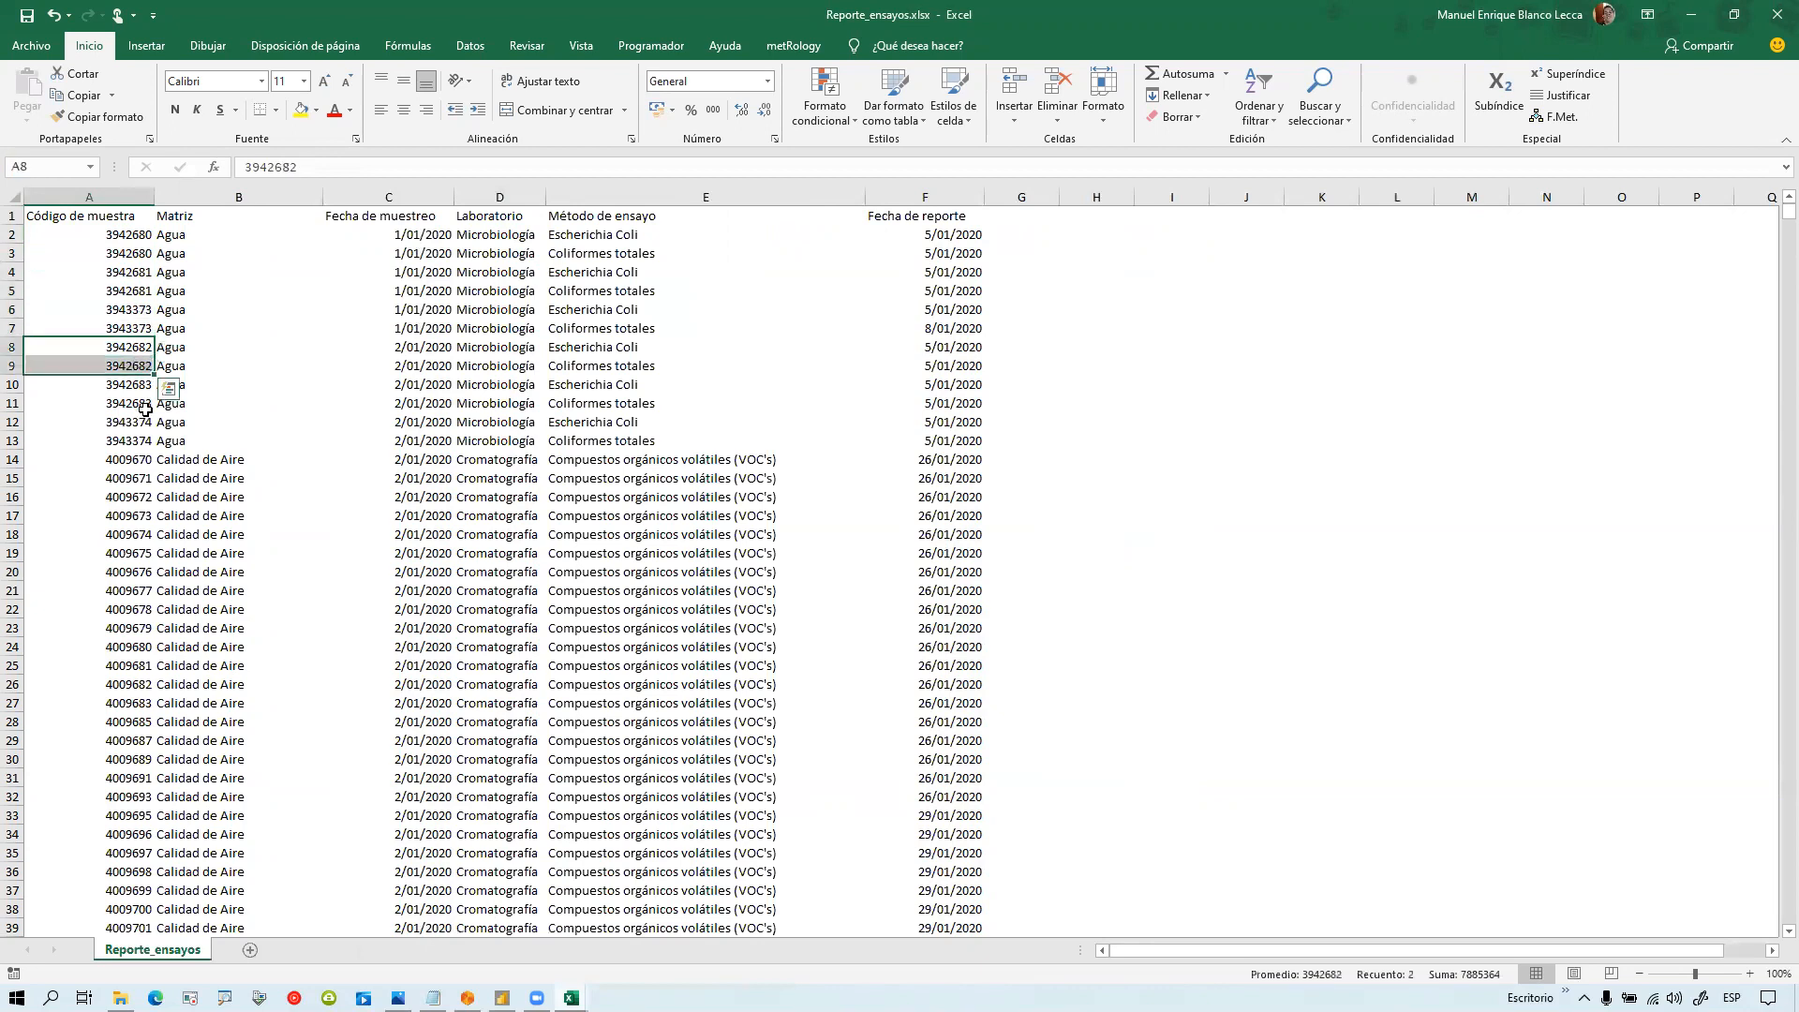
left_click(141, 460)
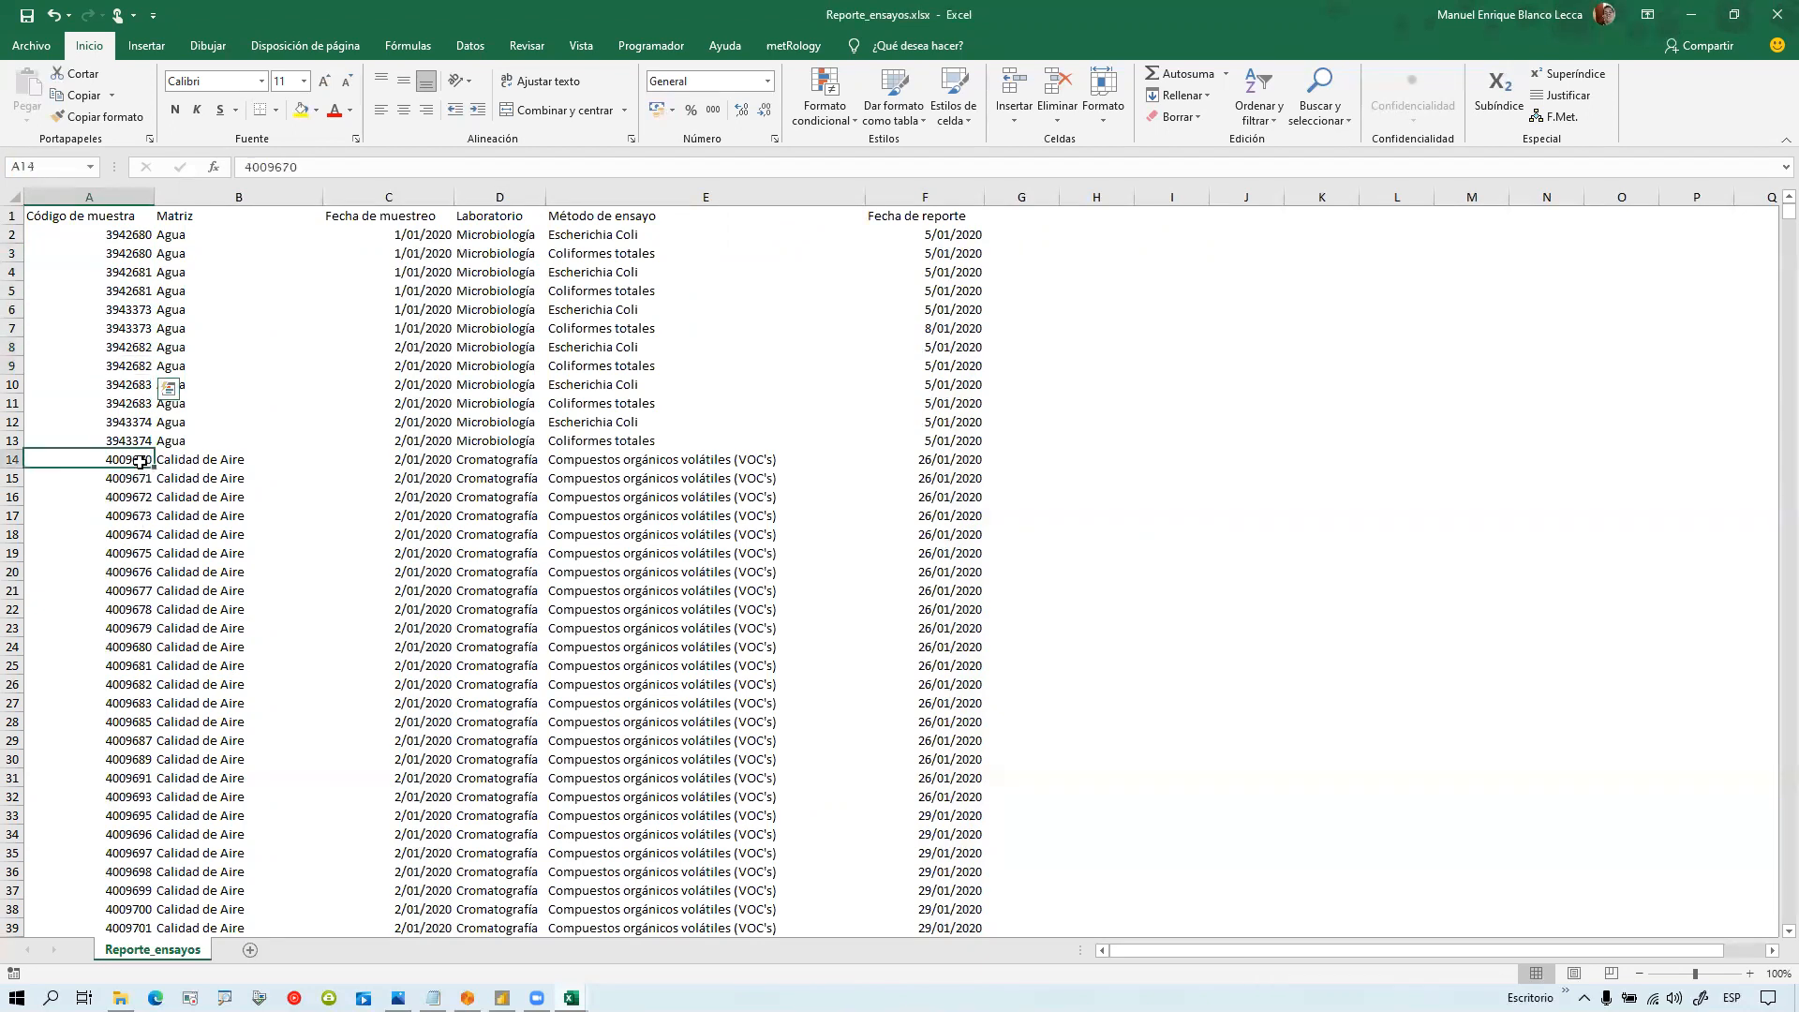
scroll(161, 766, "down", 4)
scroll(160, 765, "up", 4)
Step: Switch to Reportes_muestras.xlsx and inspect the LIMS registration and analysis completion dates of the first records
left_click(571, 998)
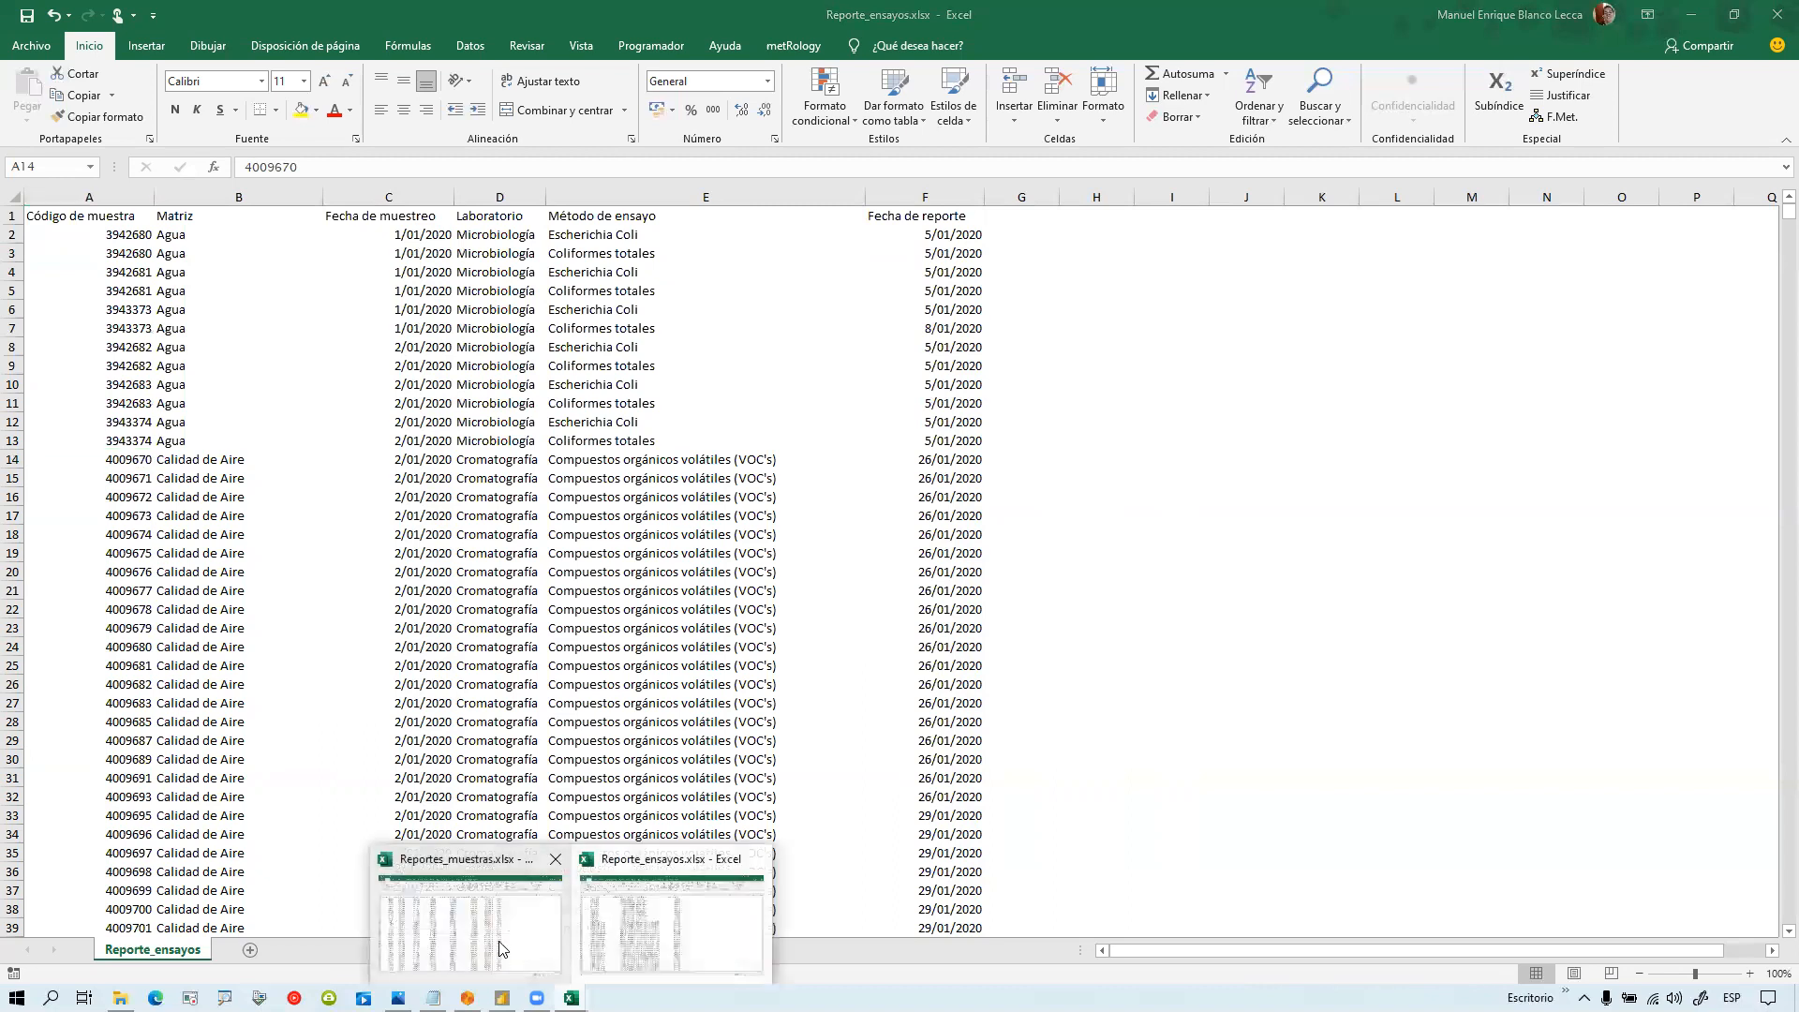
left_click(502, 950)
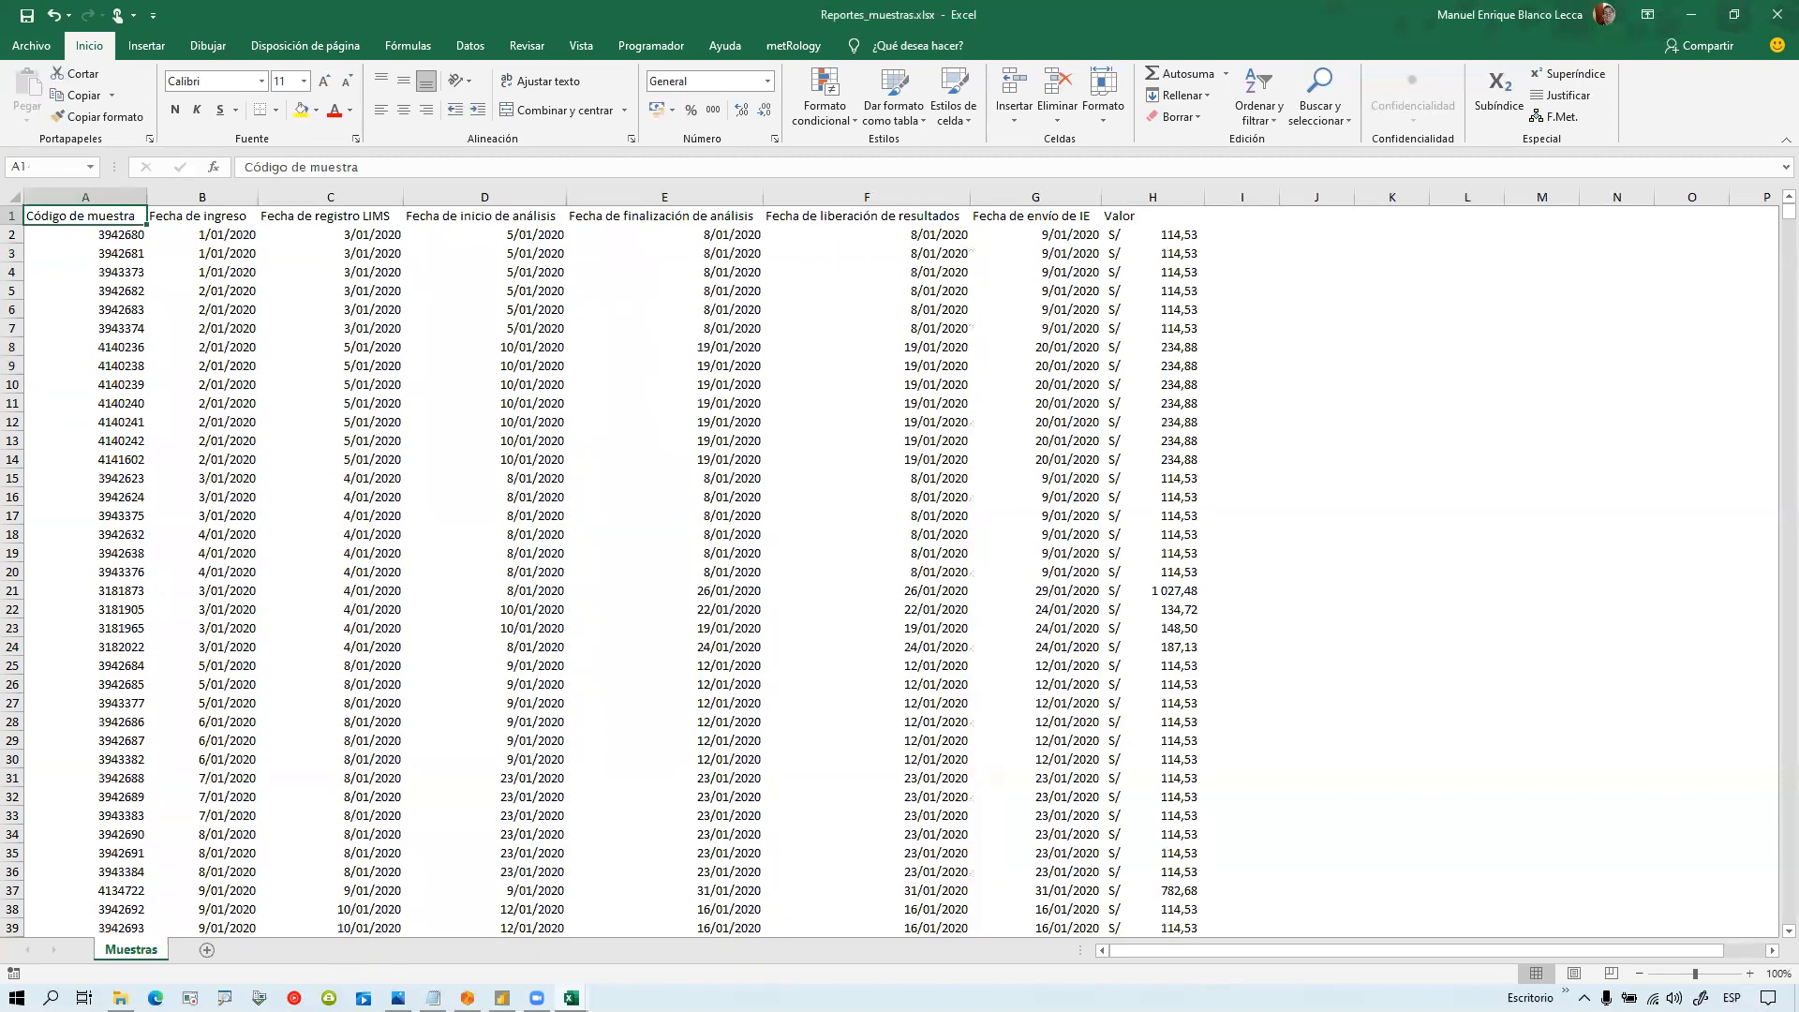
left_click(337, 464)
scroll(320, 558, "down", 3)
scroll(309, 525, "up", 3)
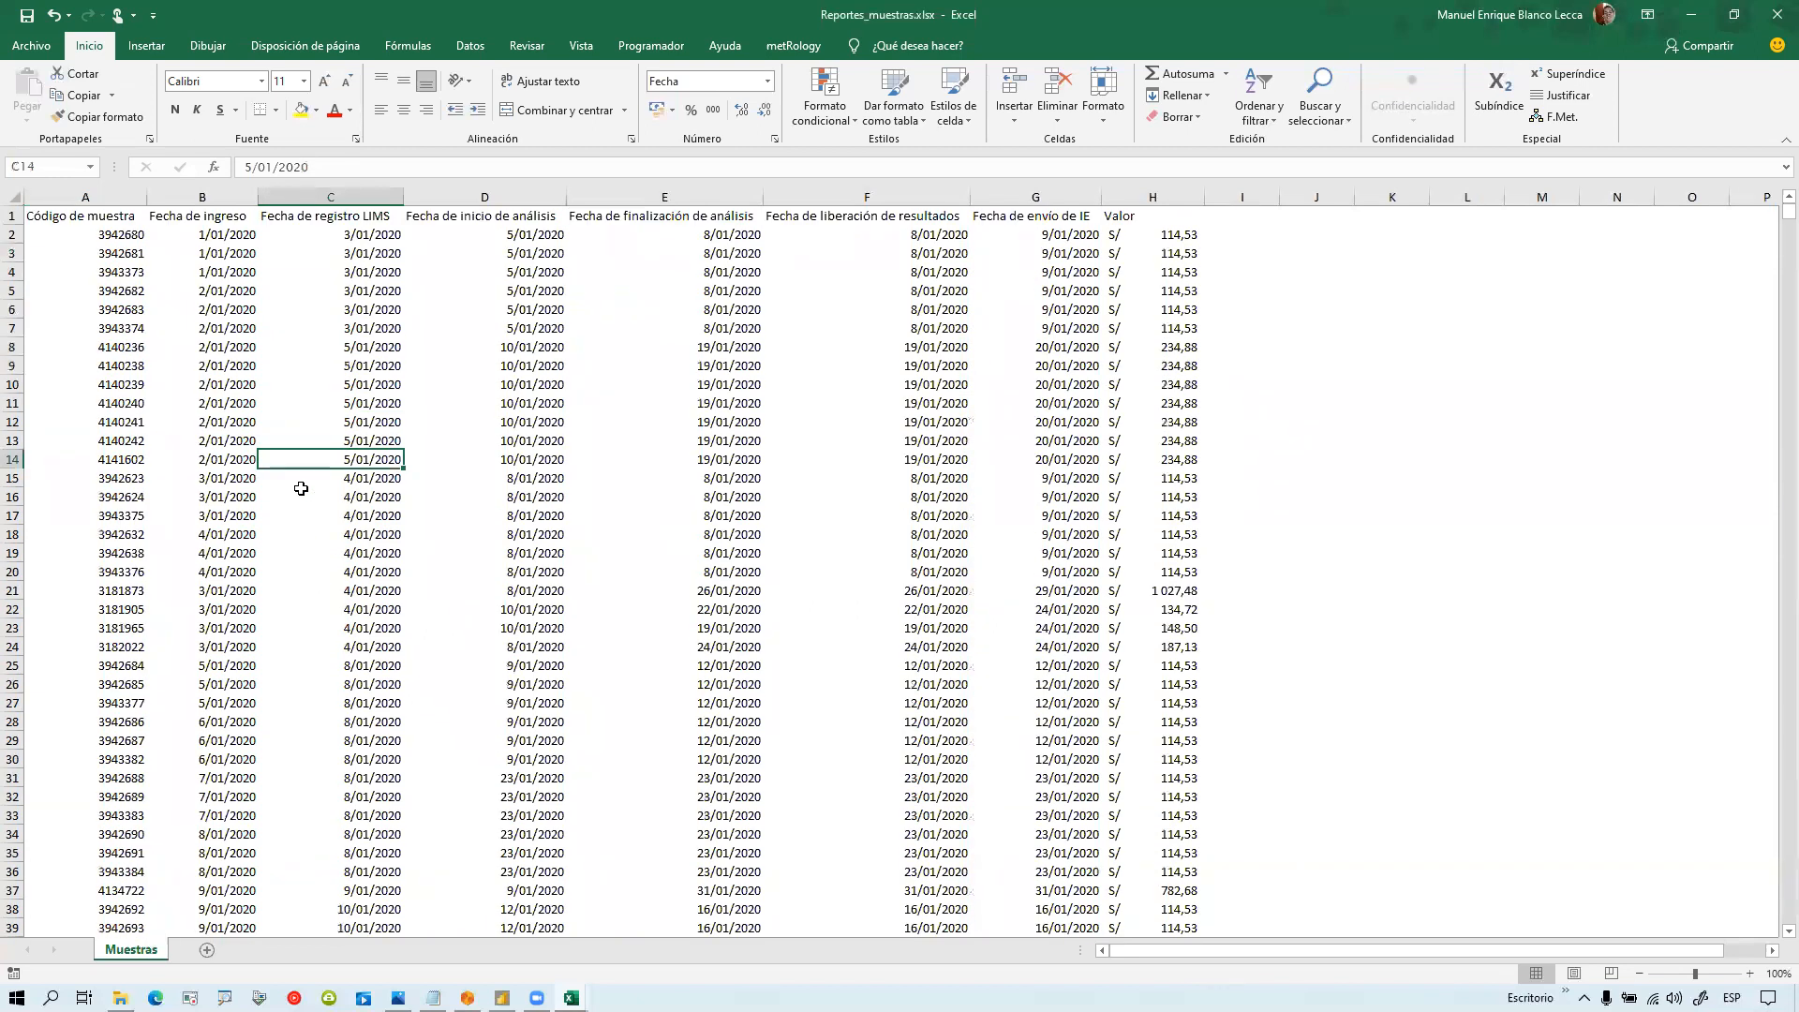
left_click(777, 578)
left_click(747, 591)
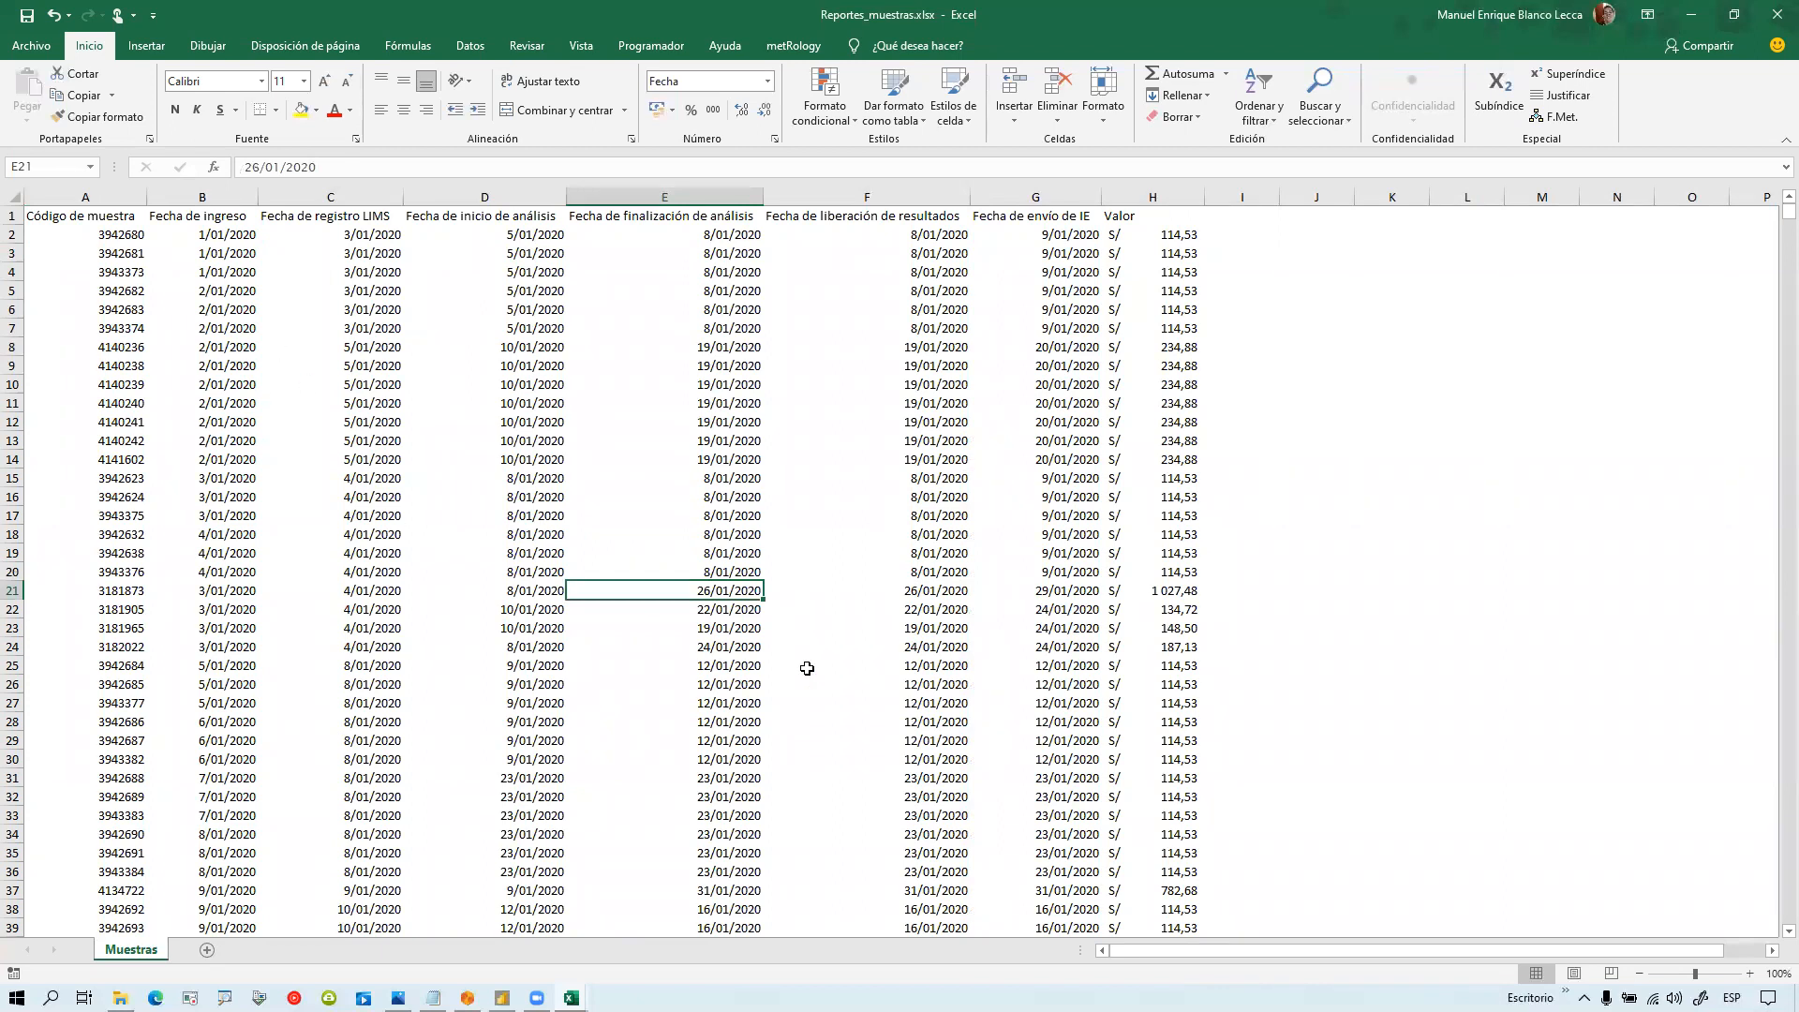
Step: Convert the Muestras data range A1:H5013 into a table with headers
left_click(97, 299)
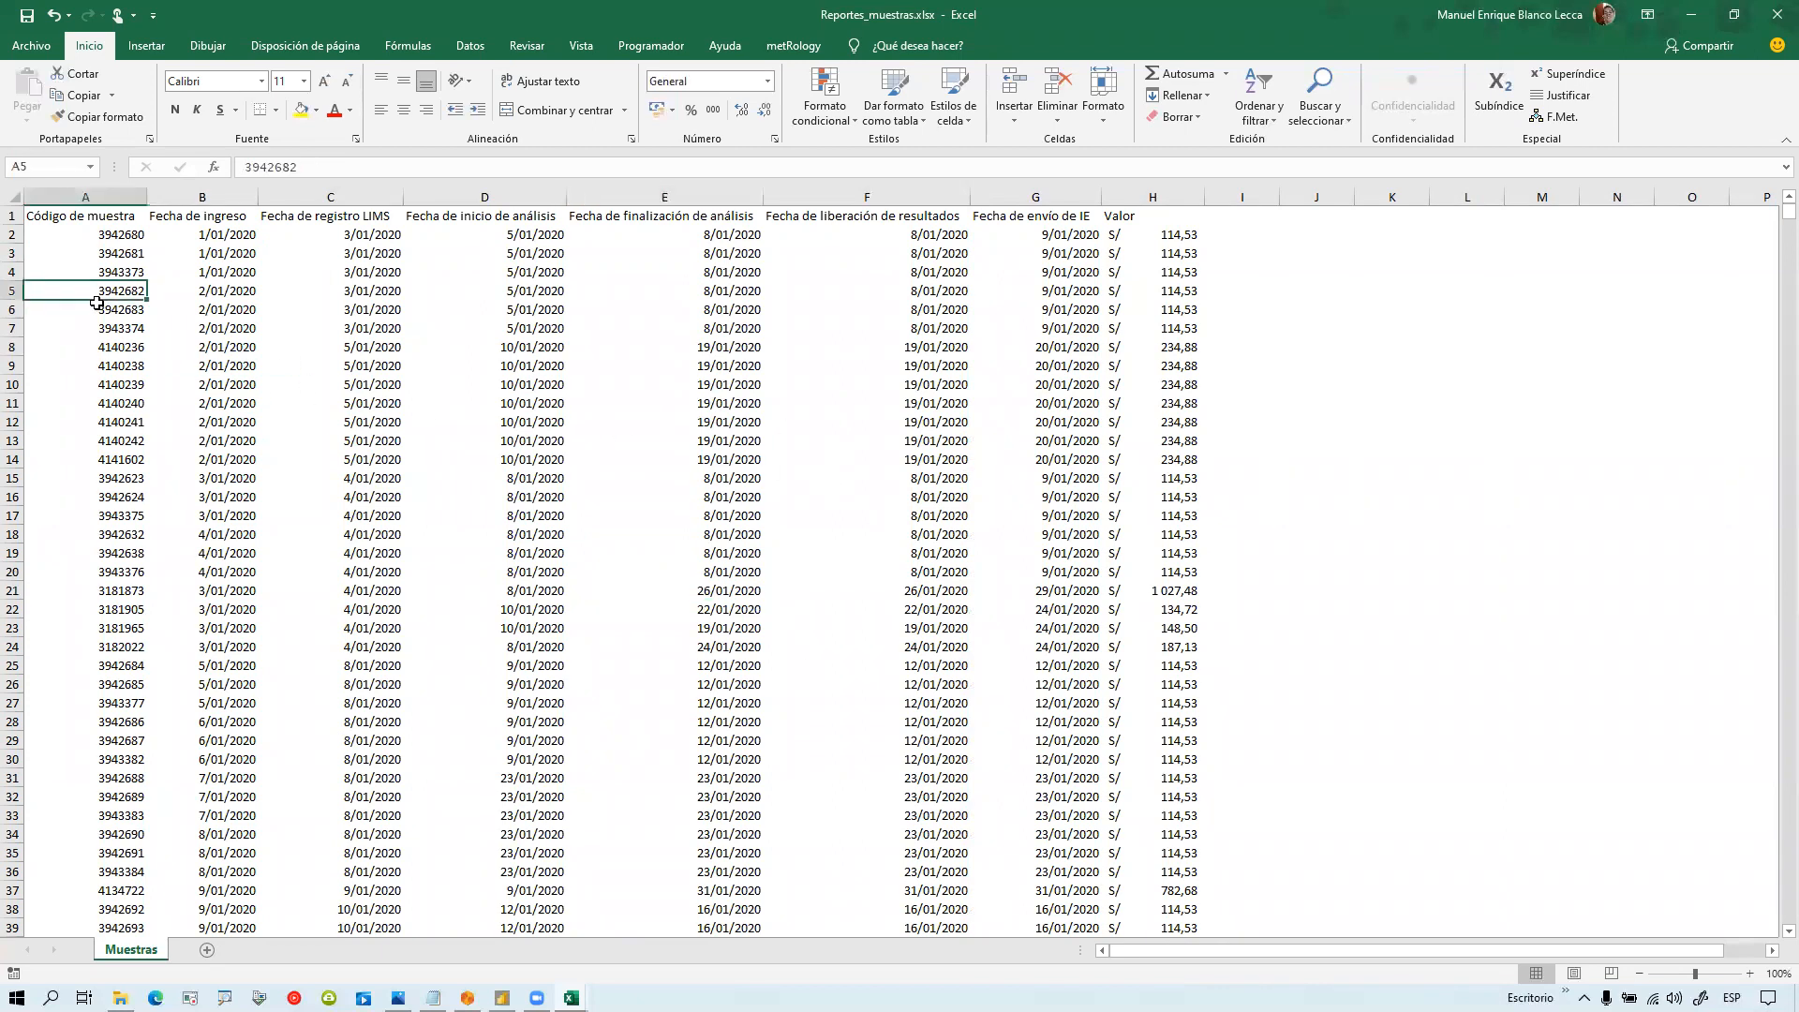
left_click(146, 45)
left_click(155, 90)
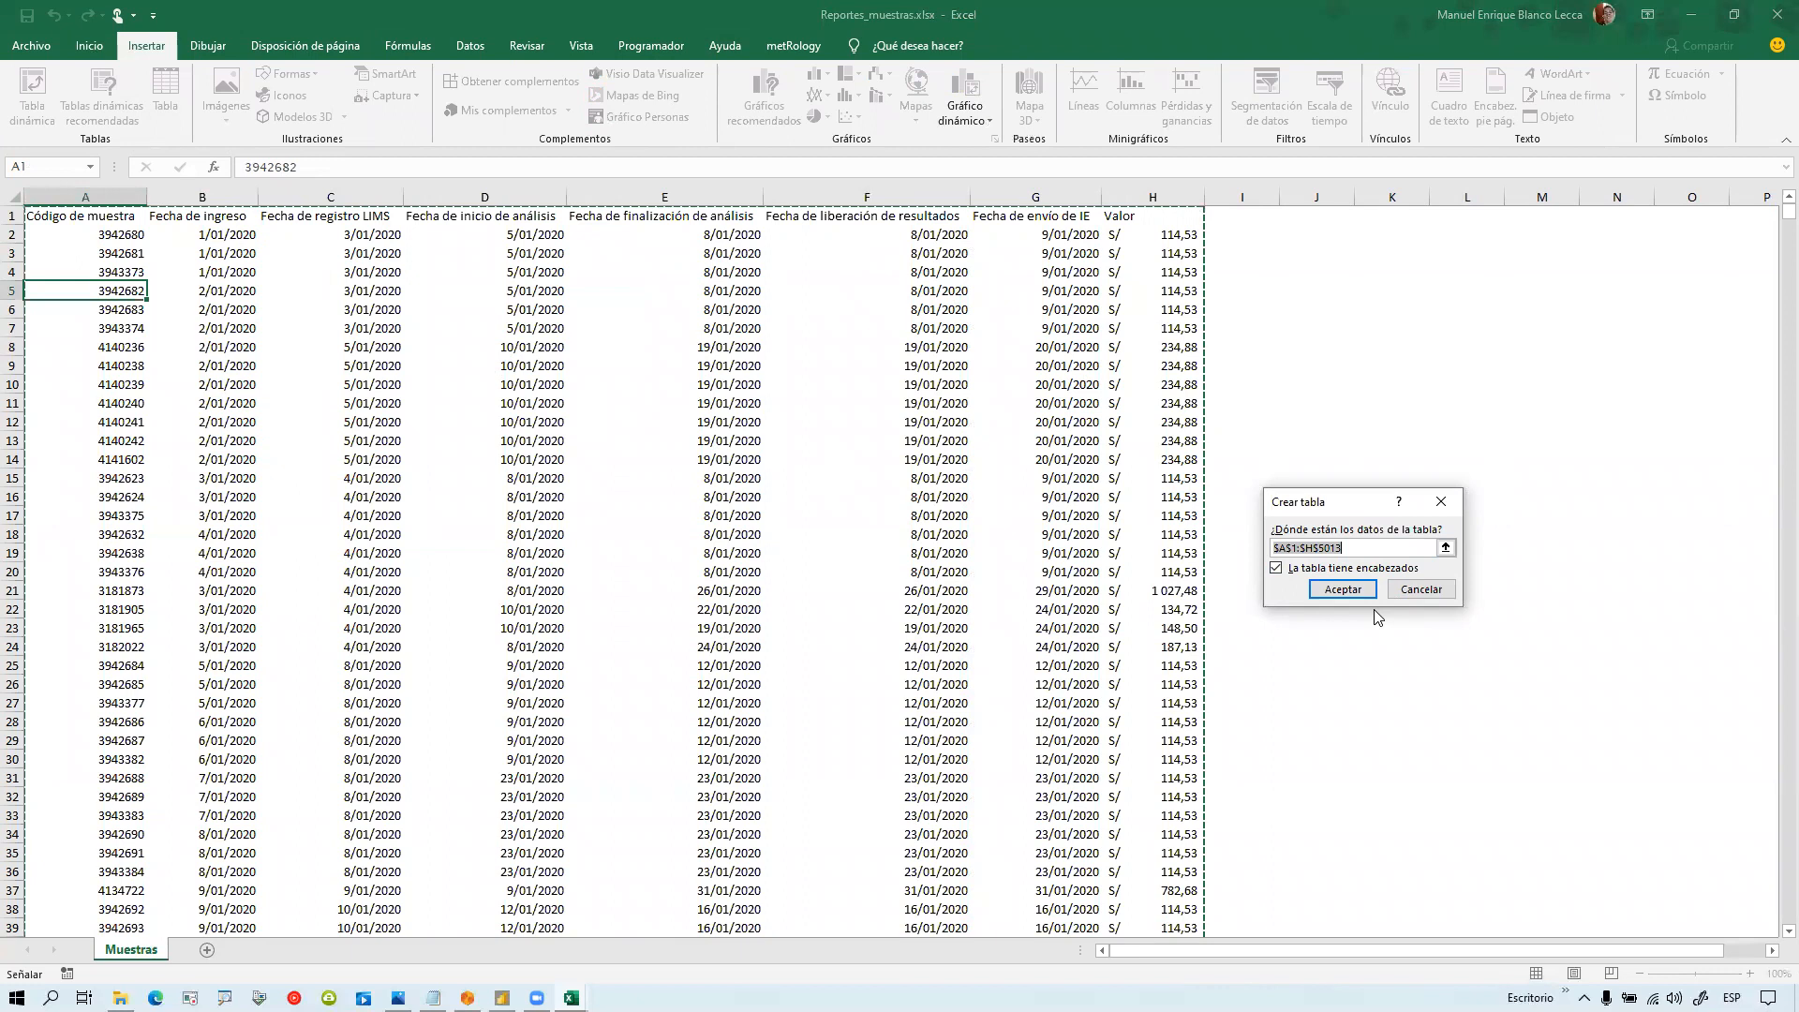
left_click(1346, 590)
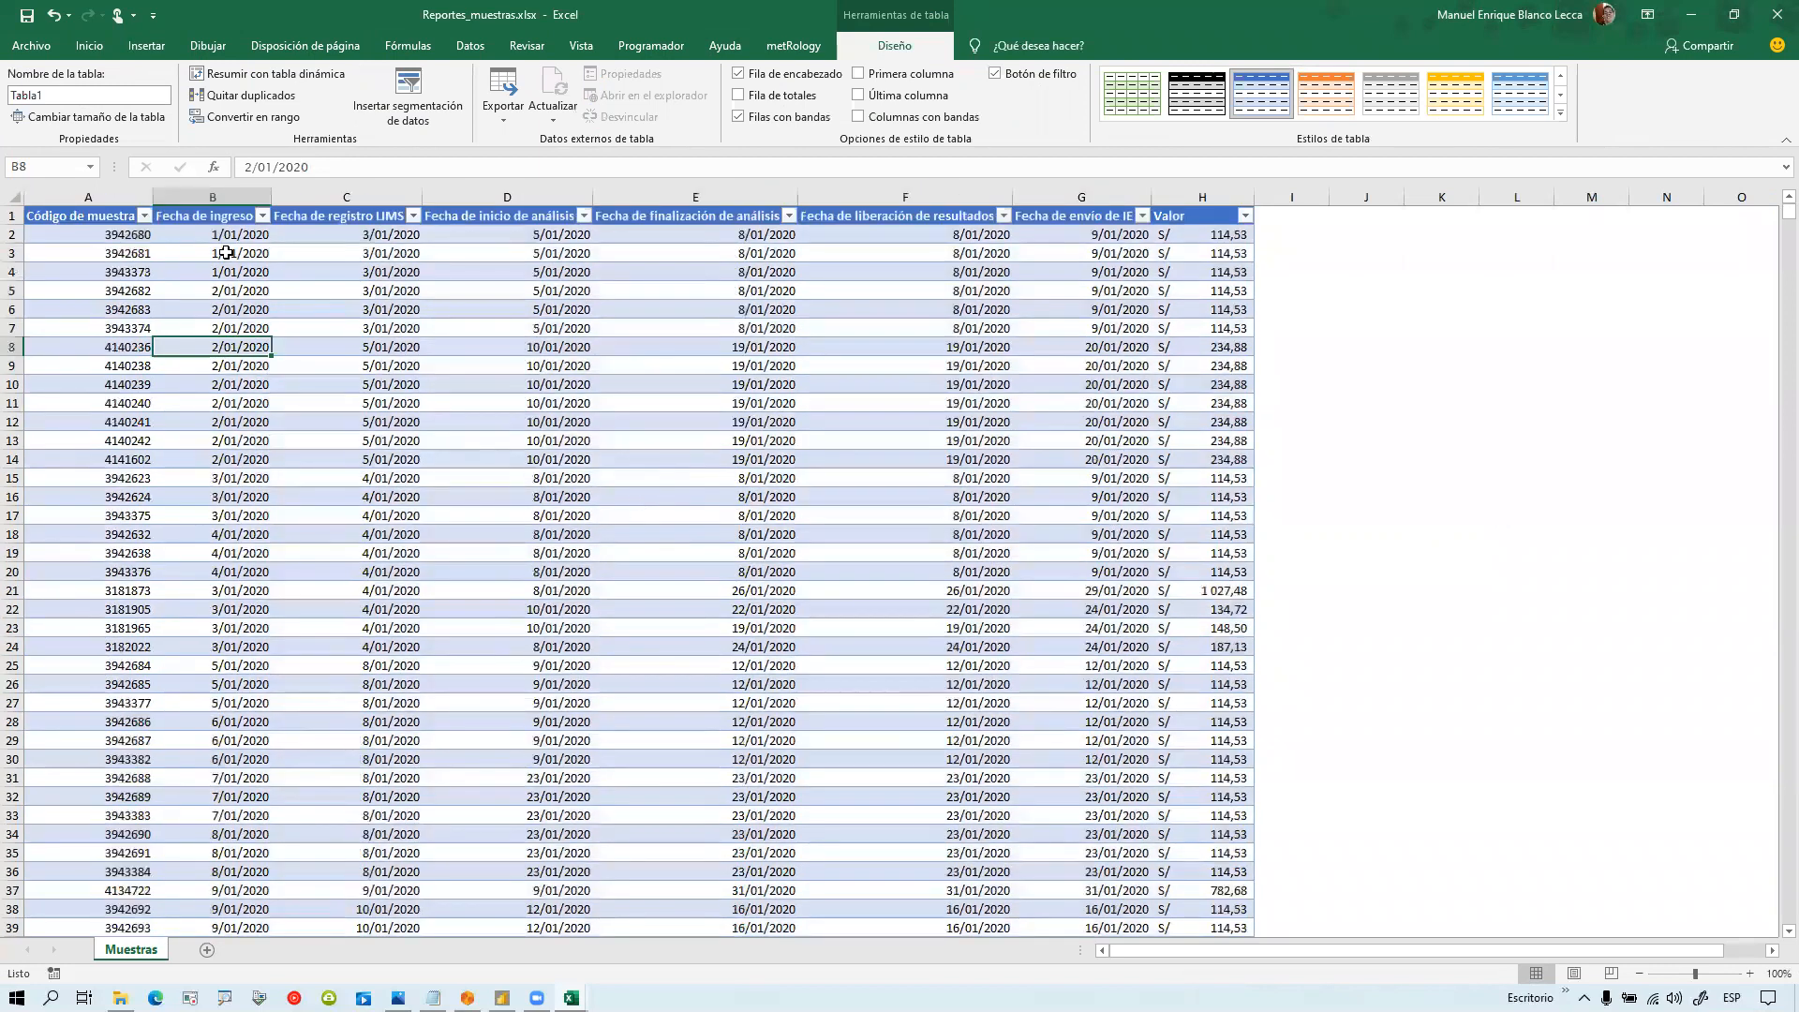
Step: Name the samples table Tabla_muestras
left_click(45, 94)
type("Tab")
left_click(480, 461)
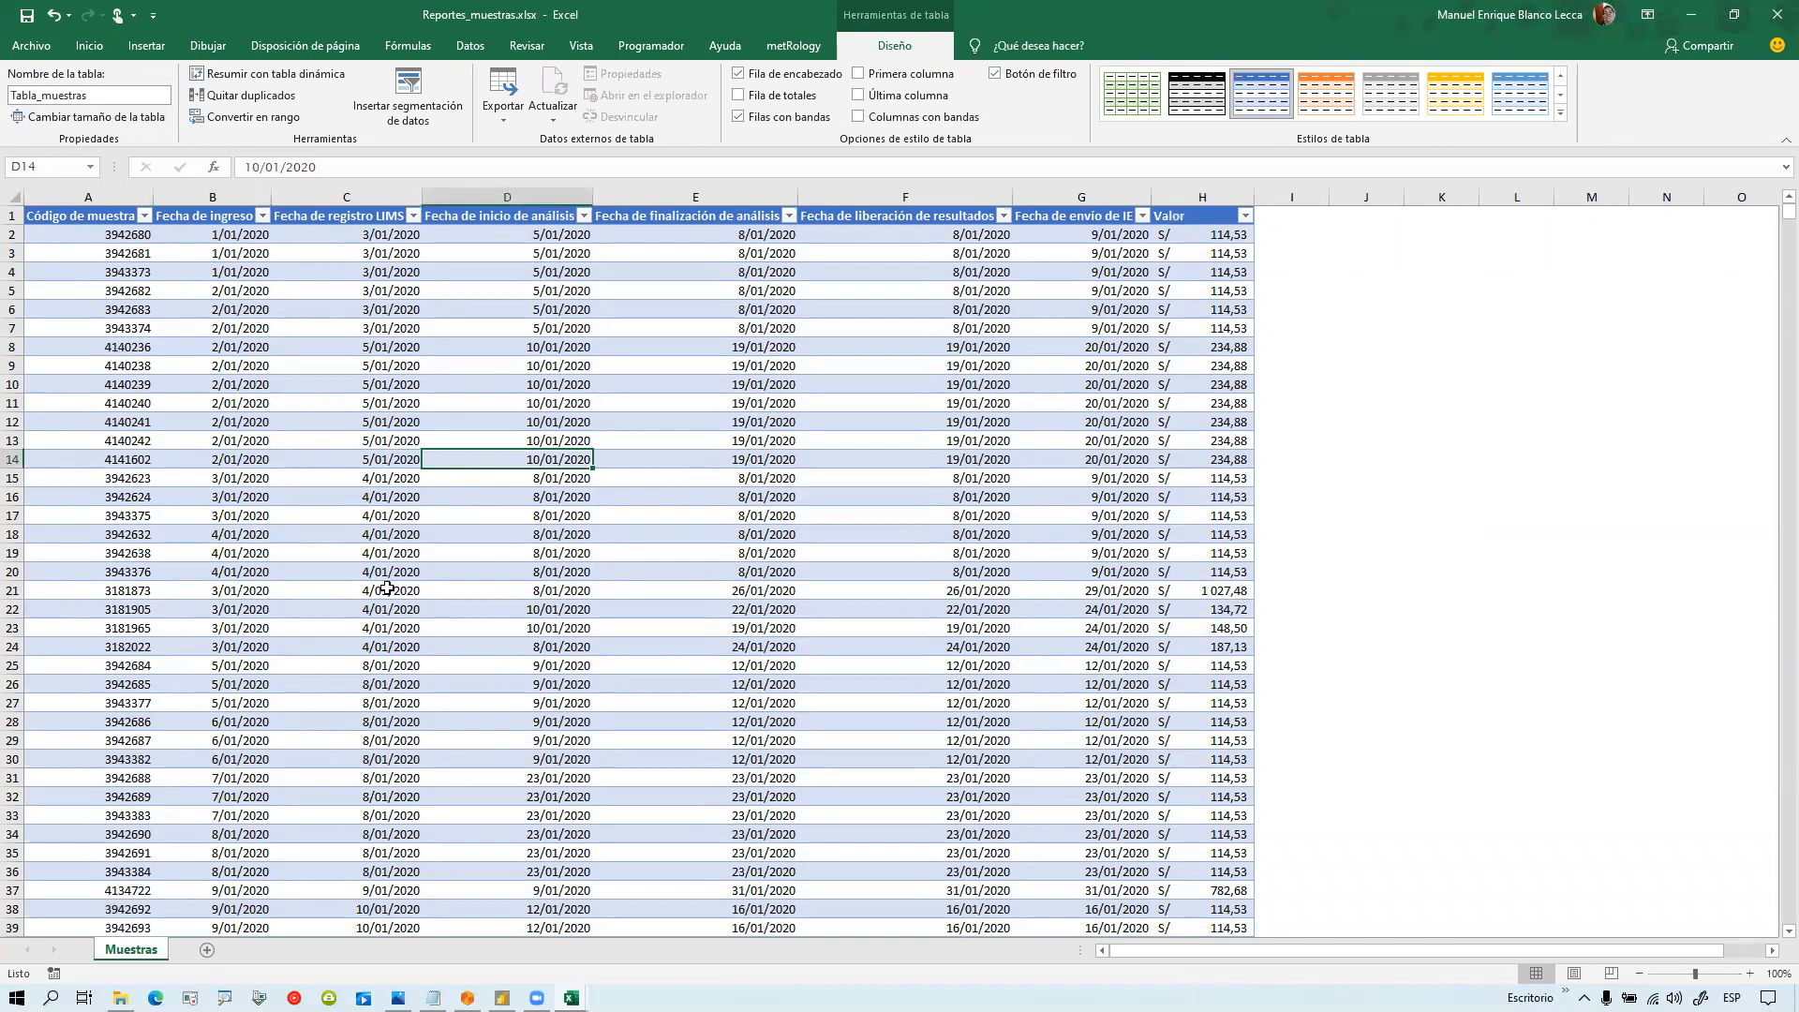
Step: Enter xxx, yyy and zzz in A5014:A5016, directly below the last record, to test the table's automatic expansion
key("ctrl+Down")
scroll(348, 726, "down", 3)
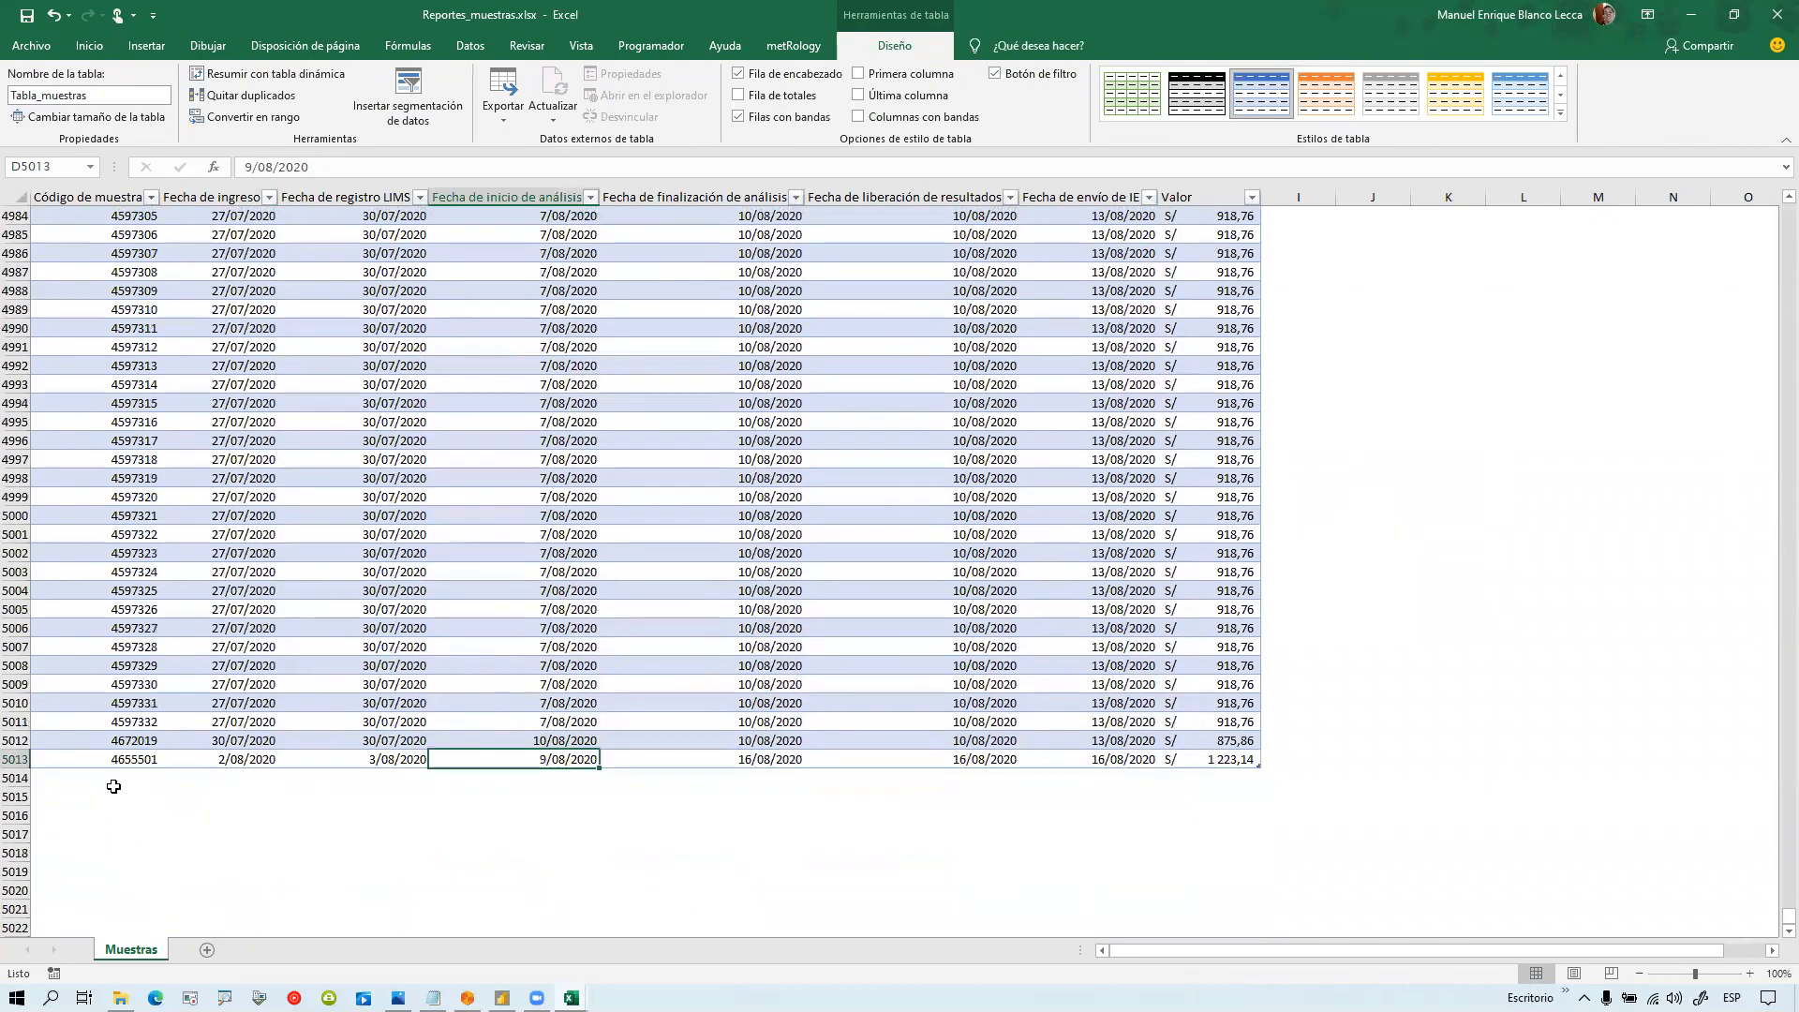
left_click(114, 786)
type("xxx")
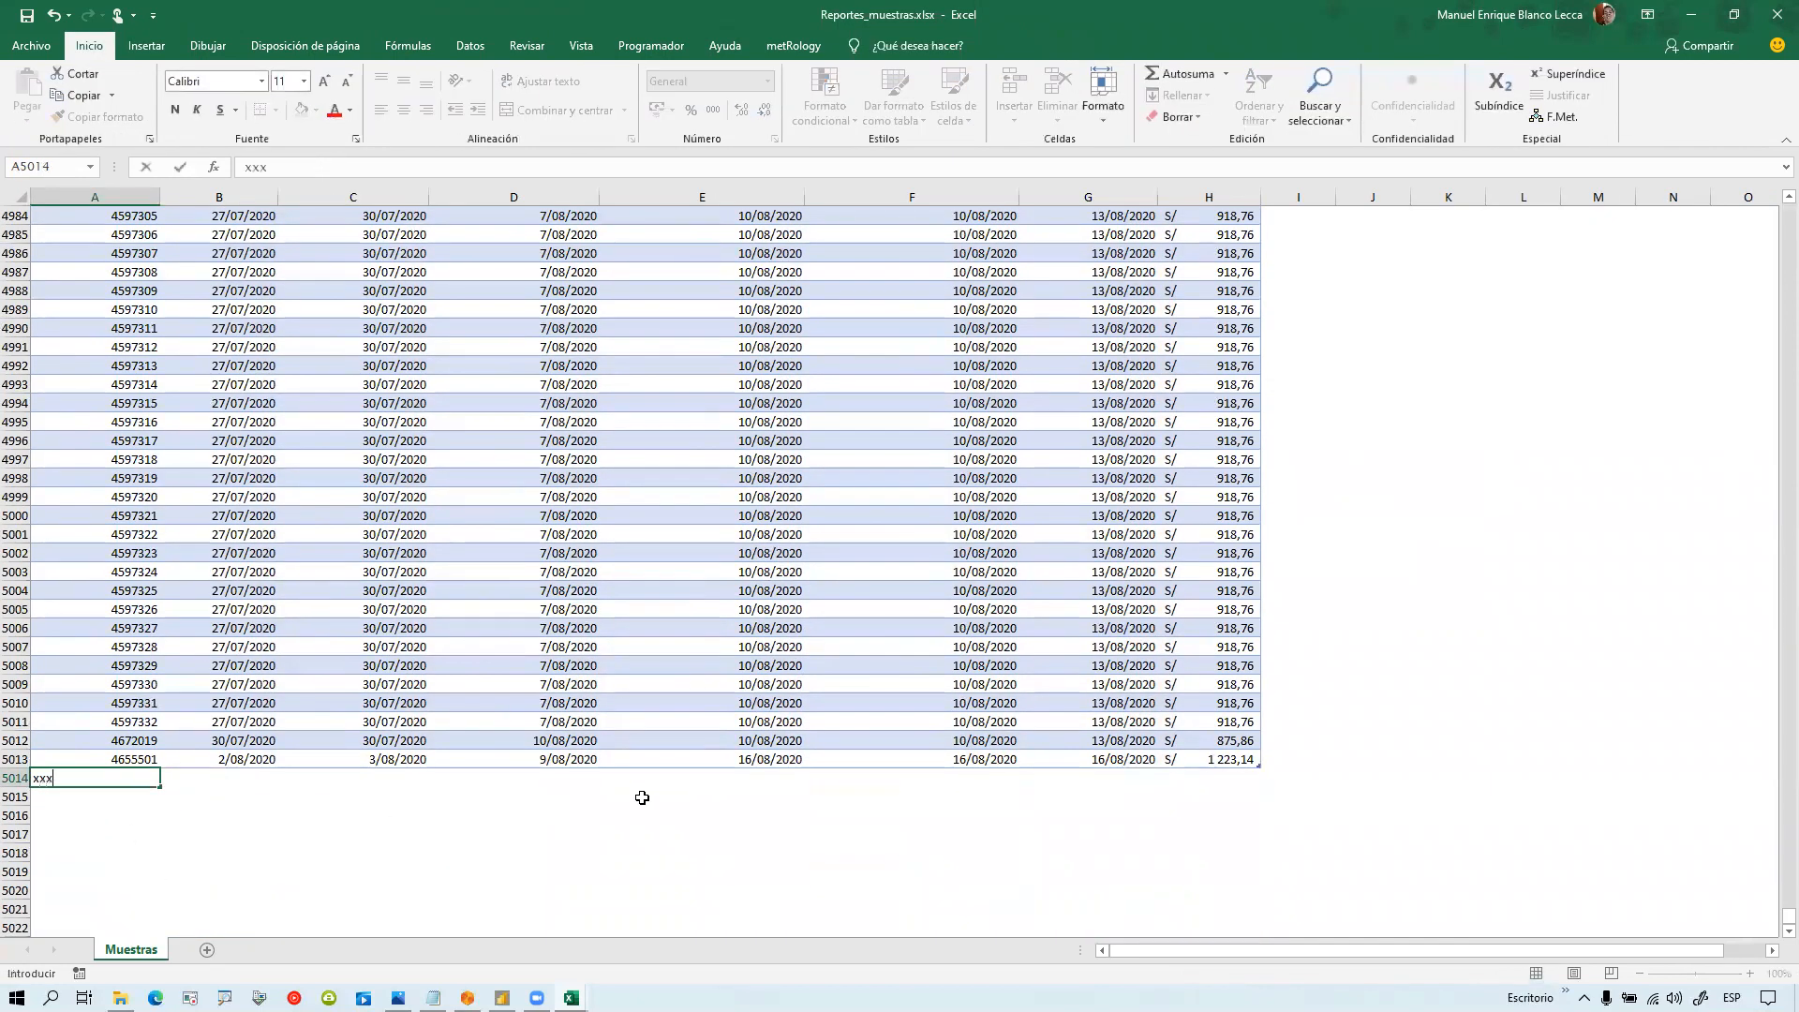
key("Return")
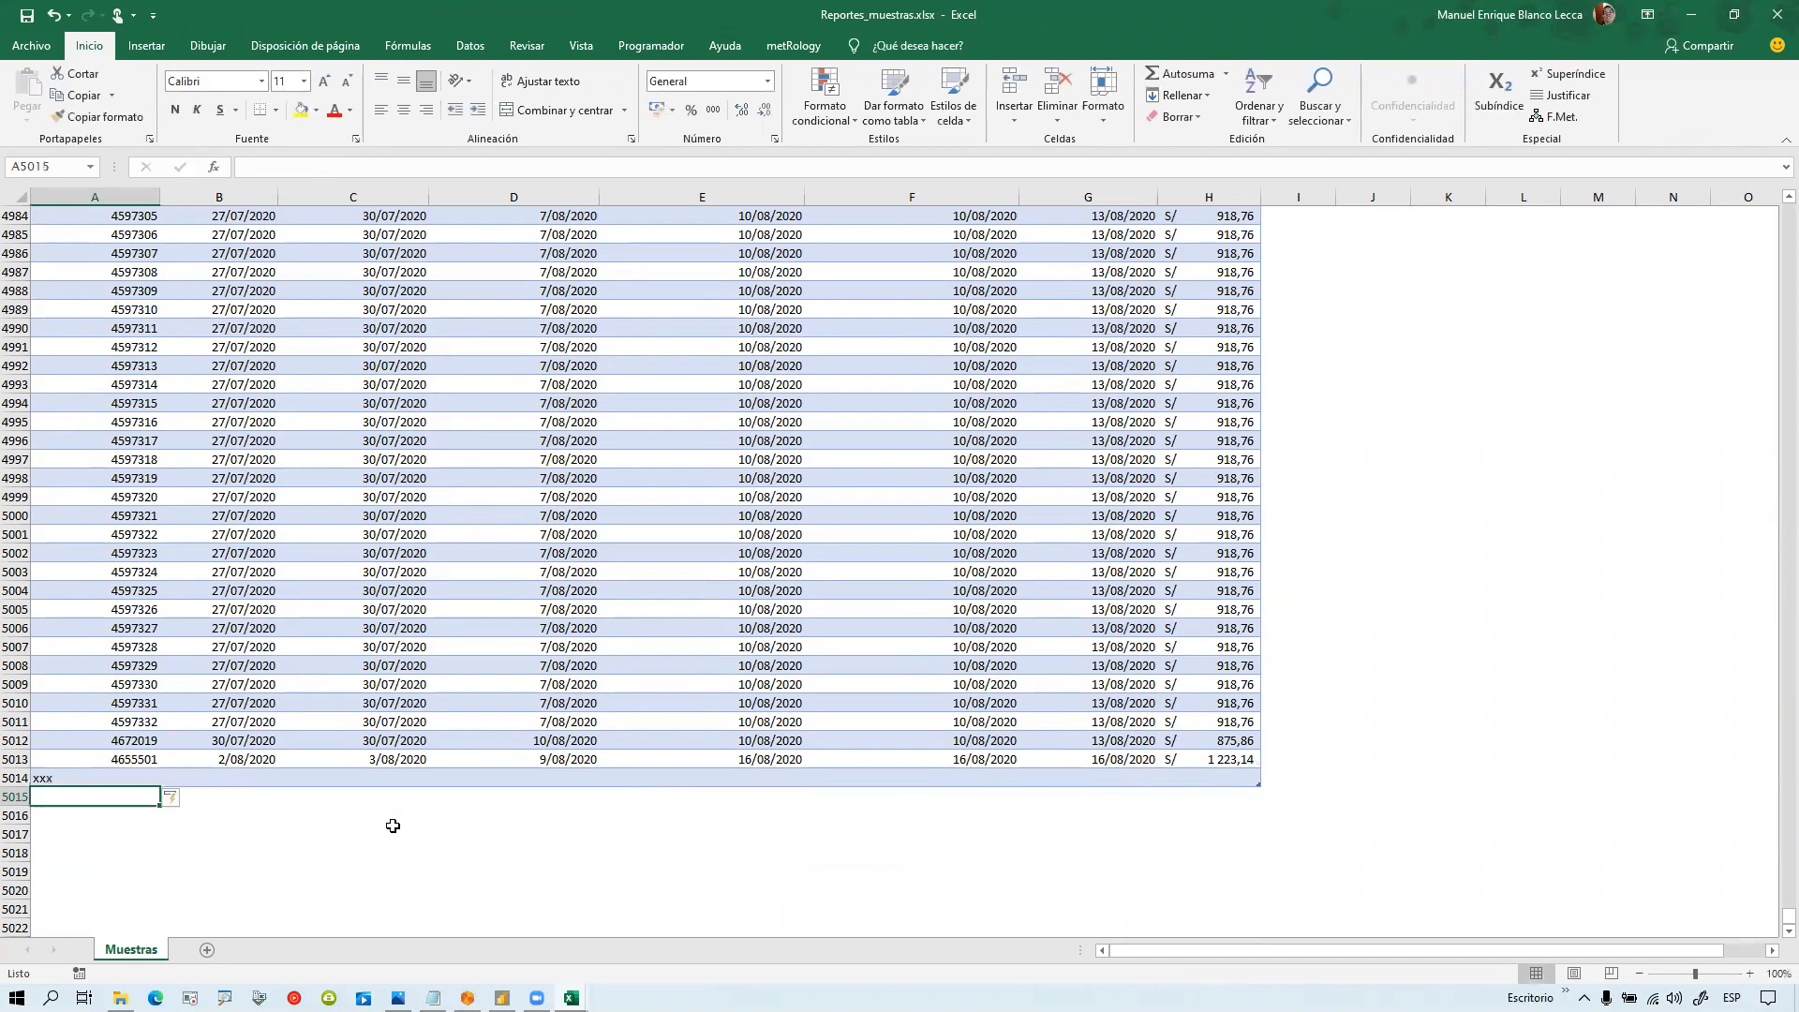
type("yyy")
key("Return")
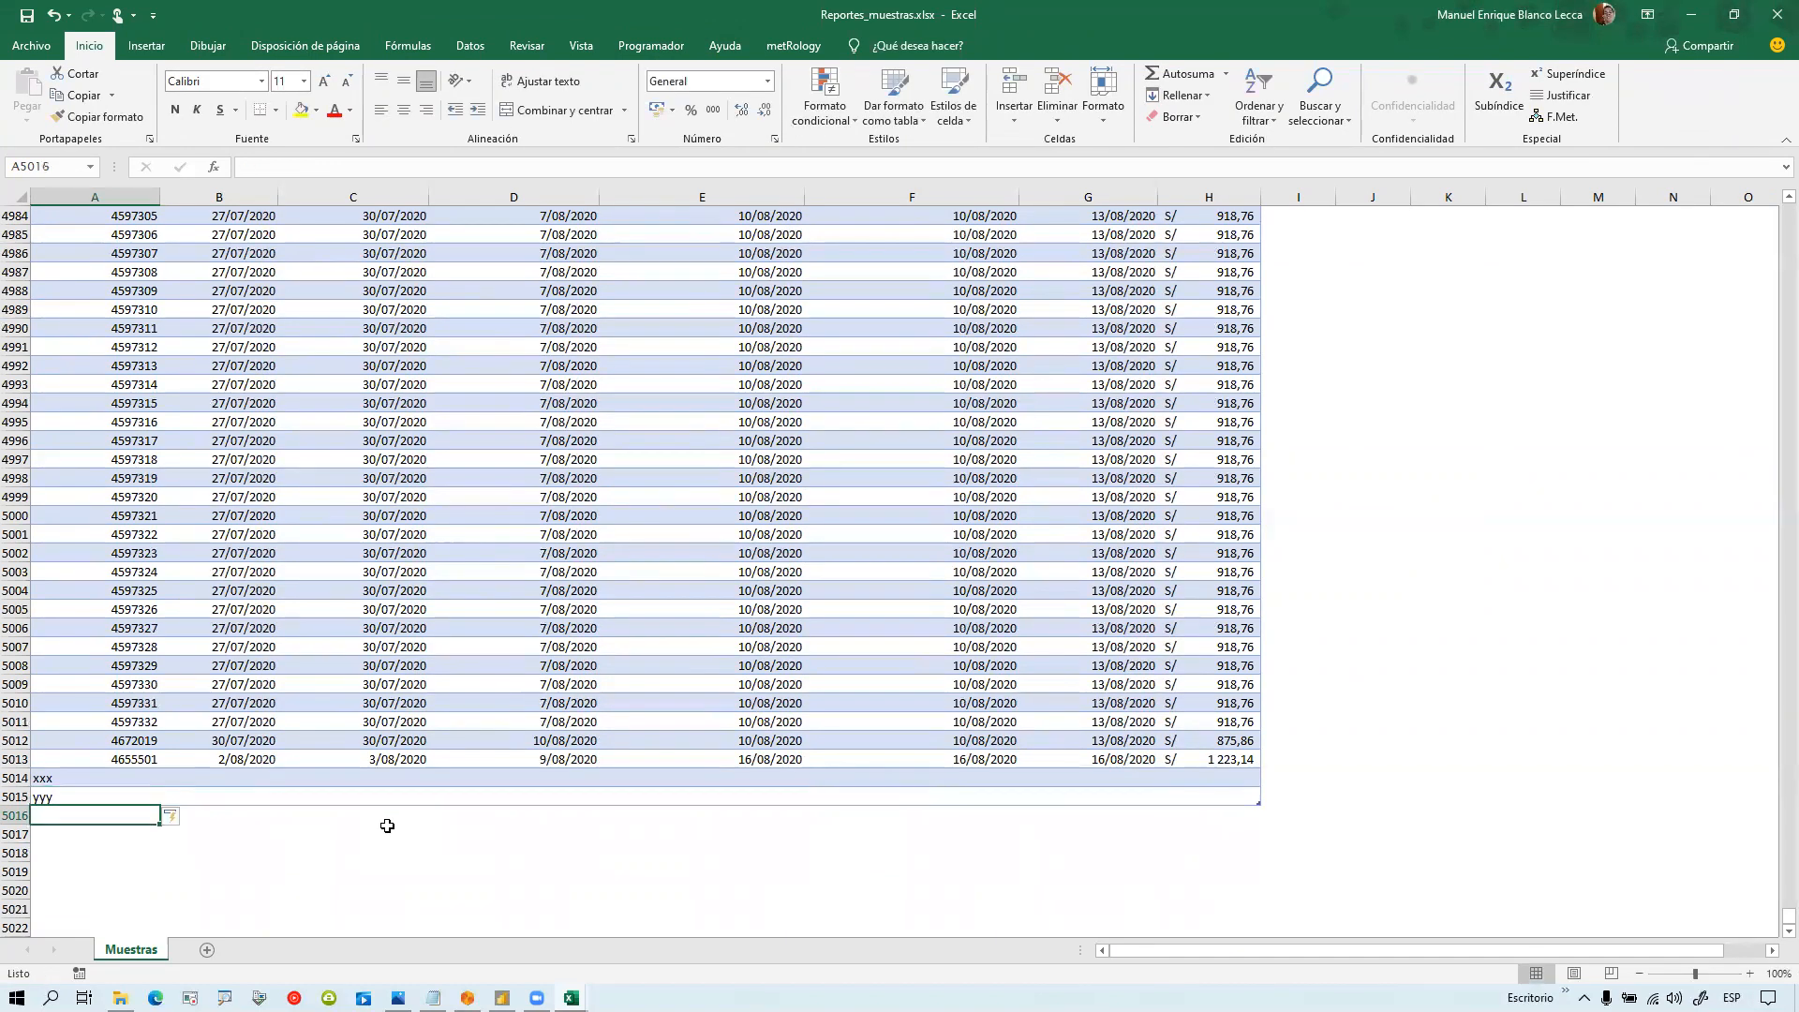
type("zzz")
key("Return")
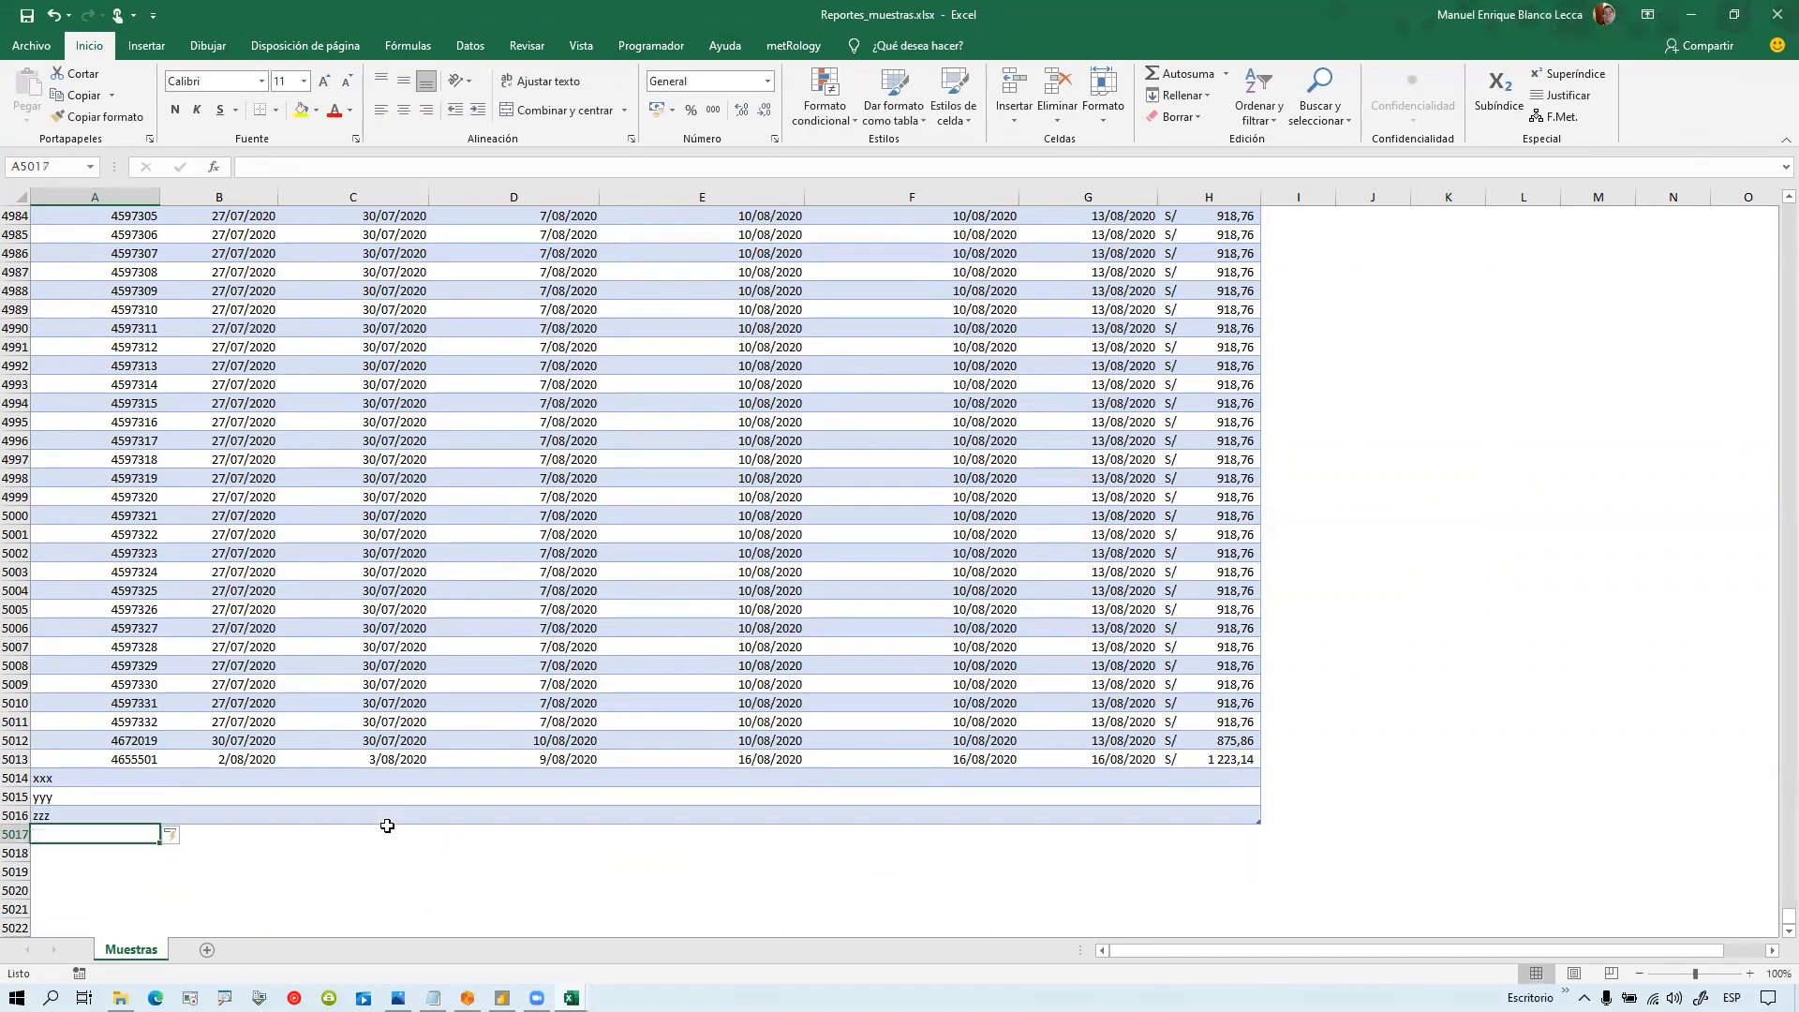
Step: Delete the test rows 5014 to 5016 from the samples table and return to cell A1
left_click_drag(14, 778, 15, 814)
right_click(15, 815)
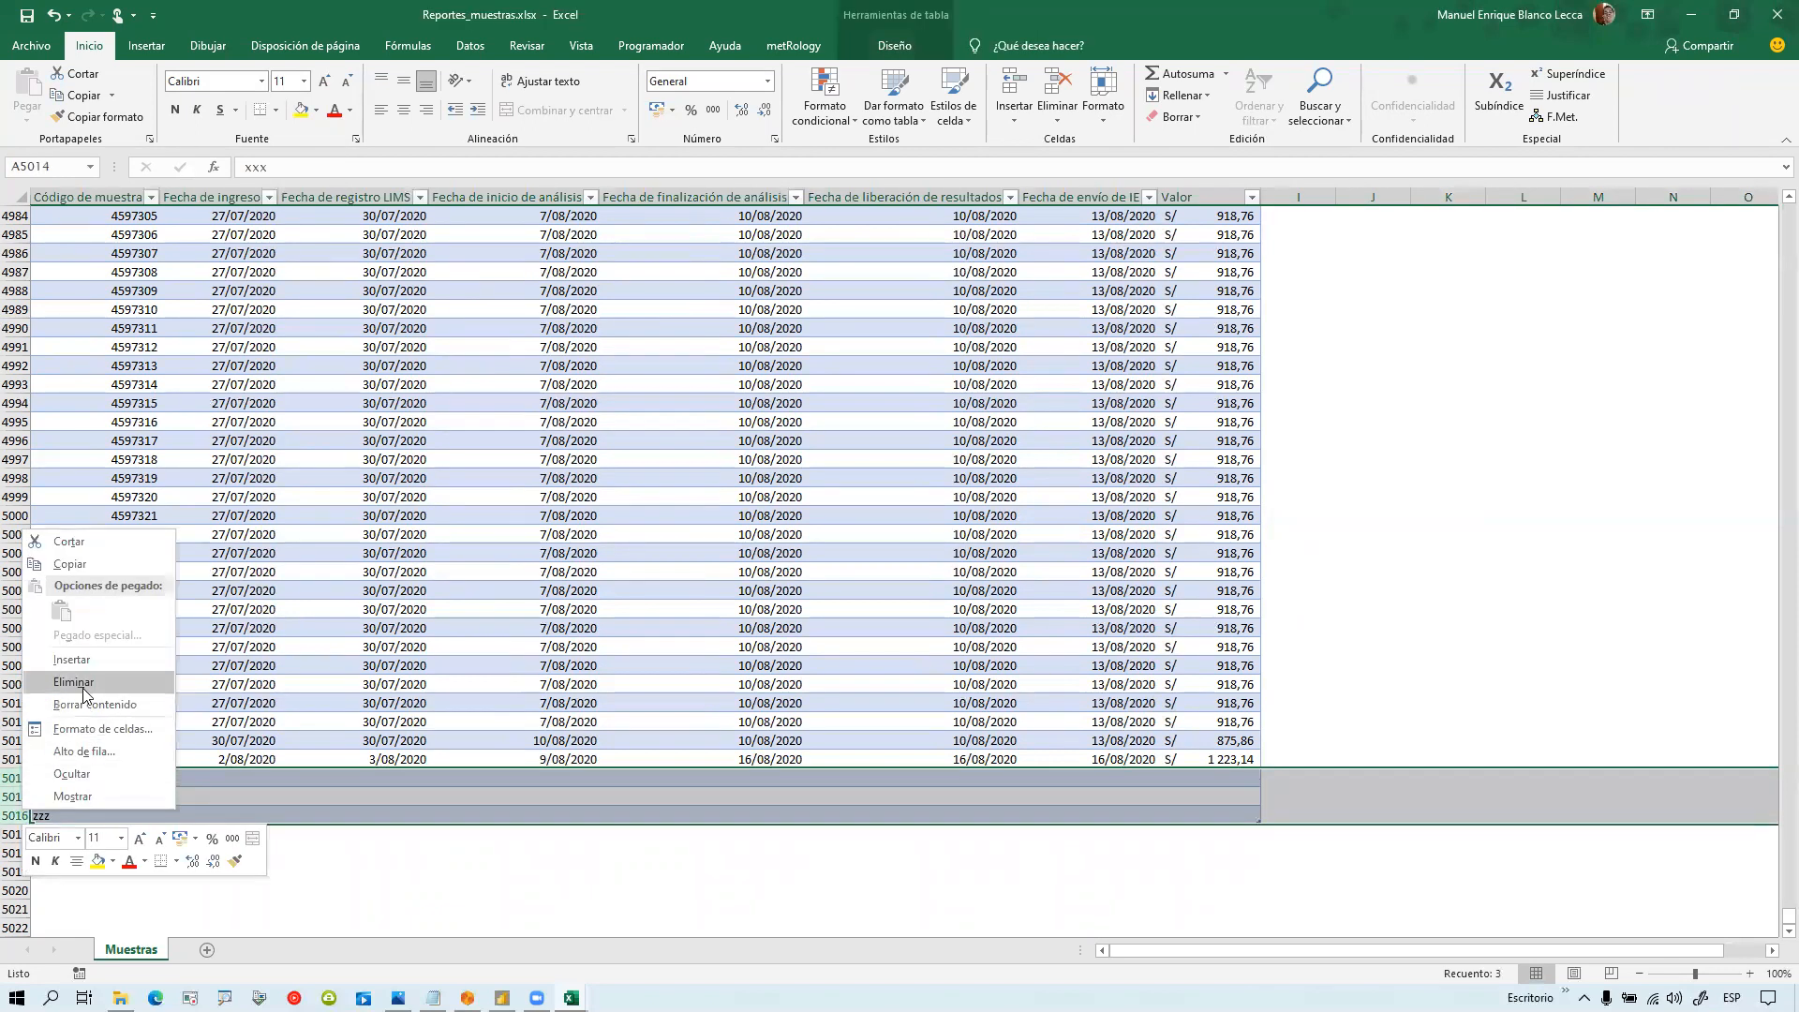
left_click(74, 682)
left_click(187, 685)
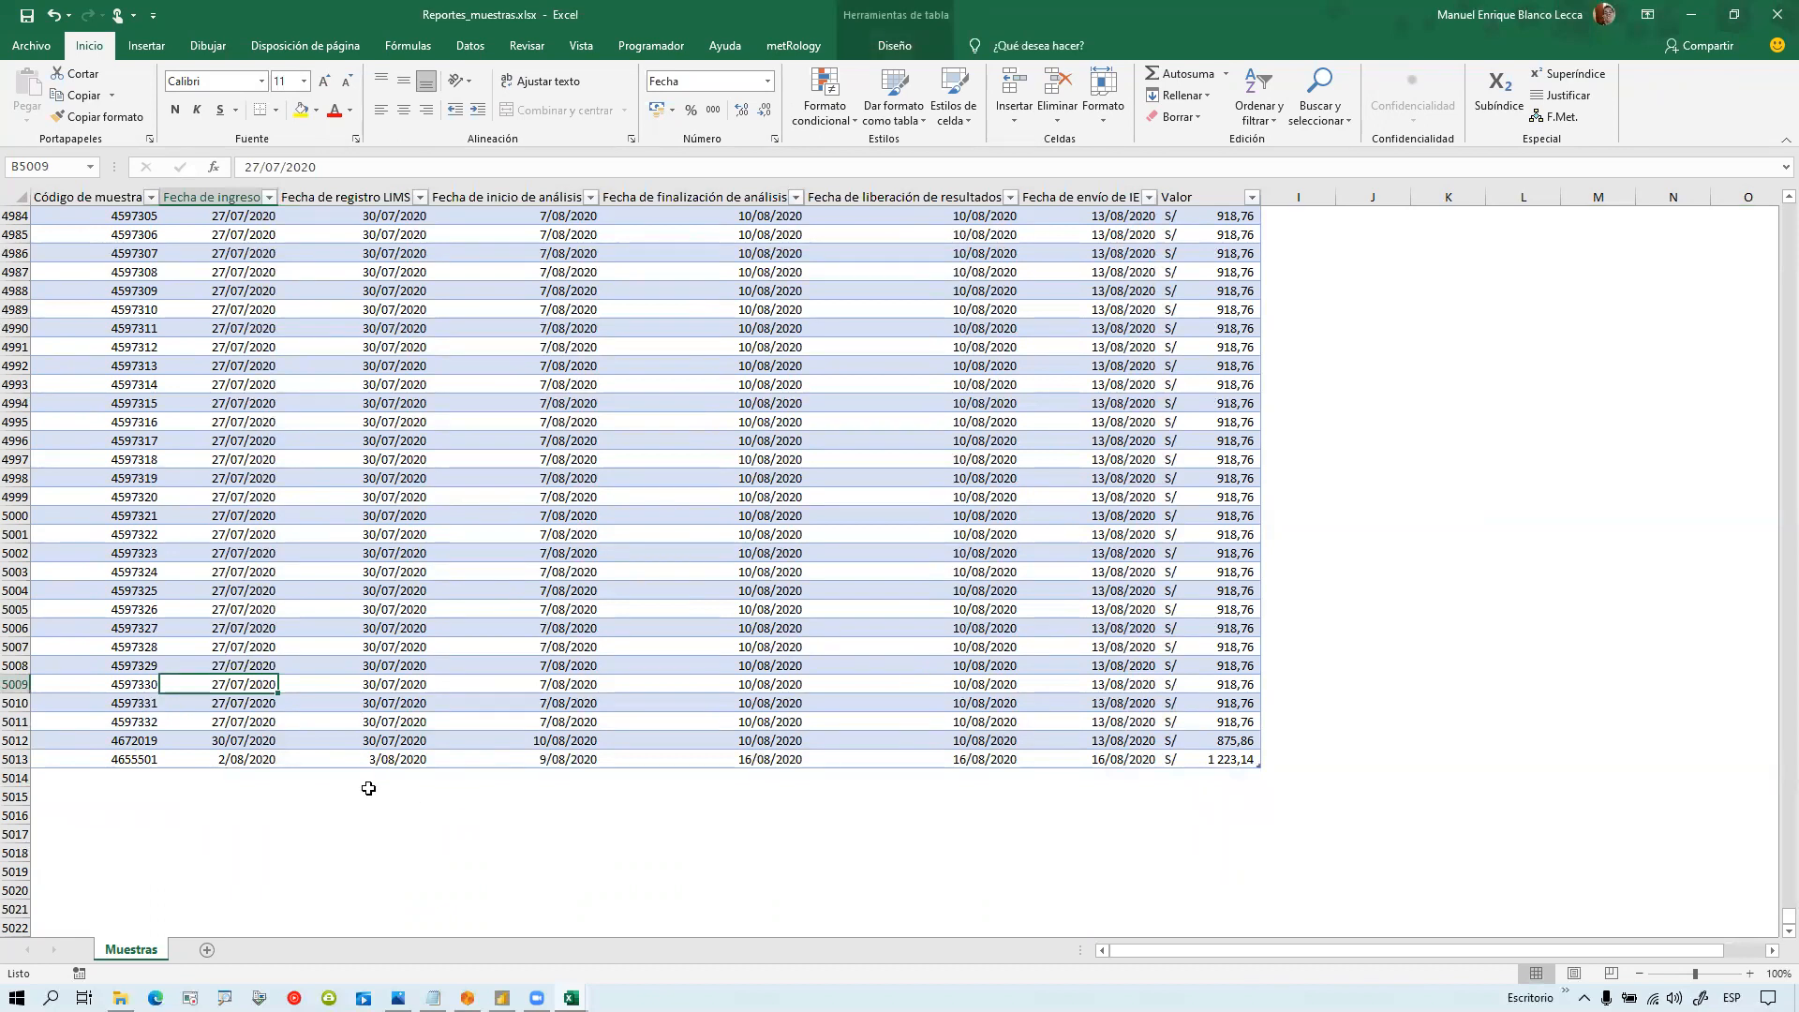
key("ctrl+Home")
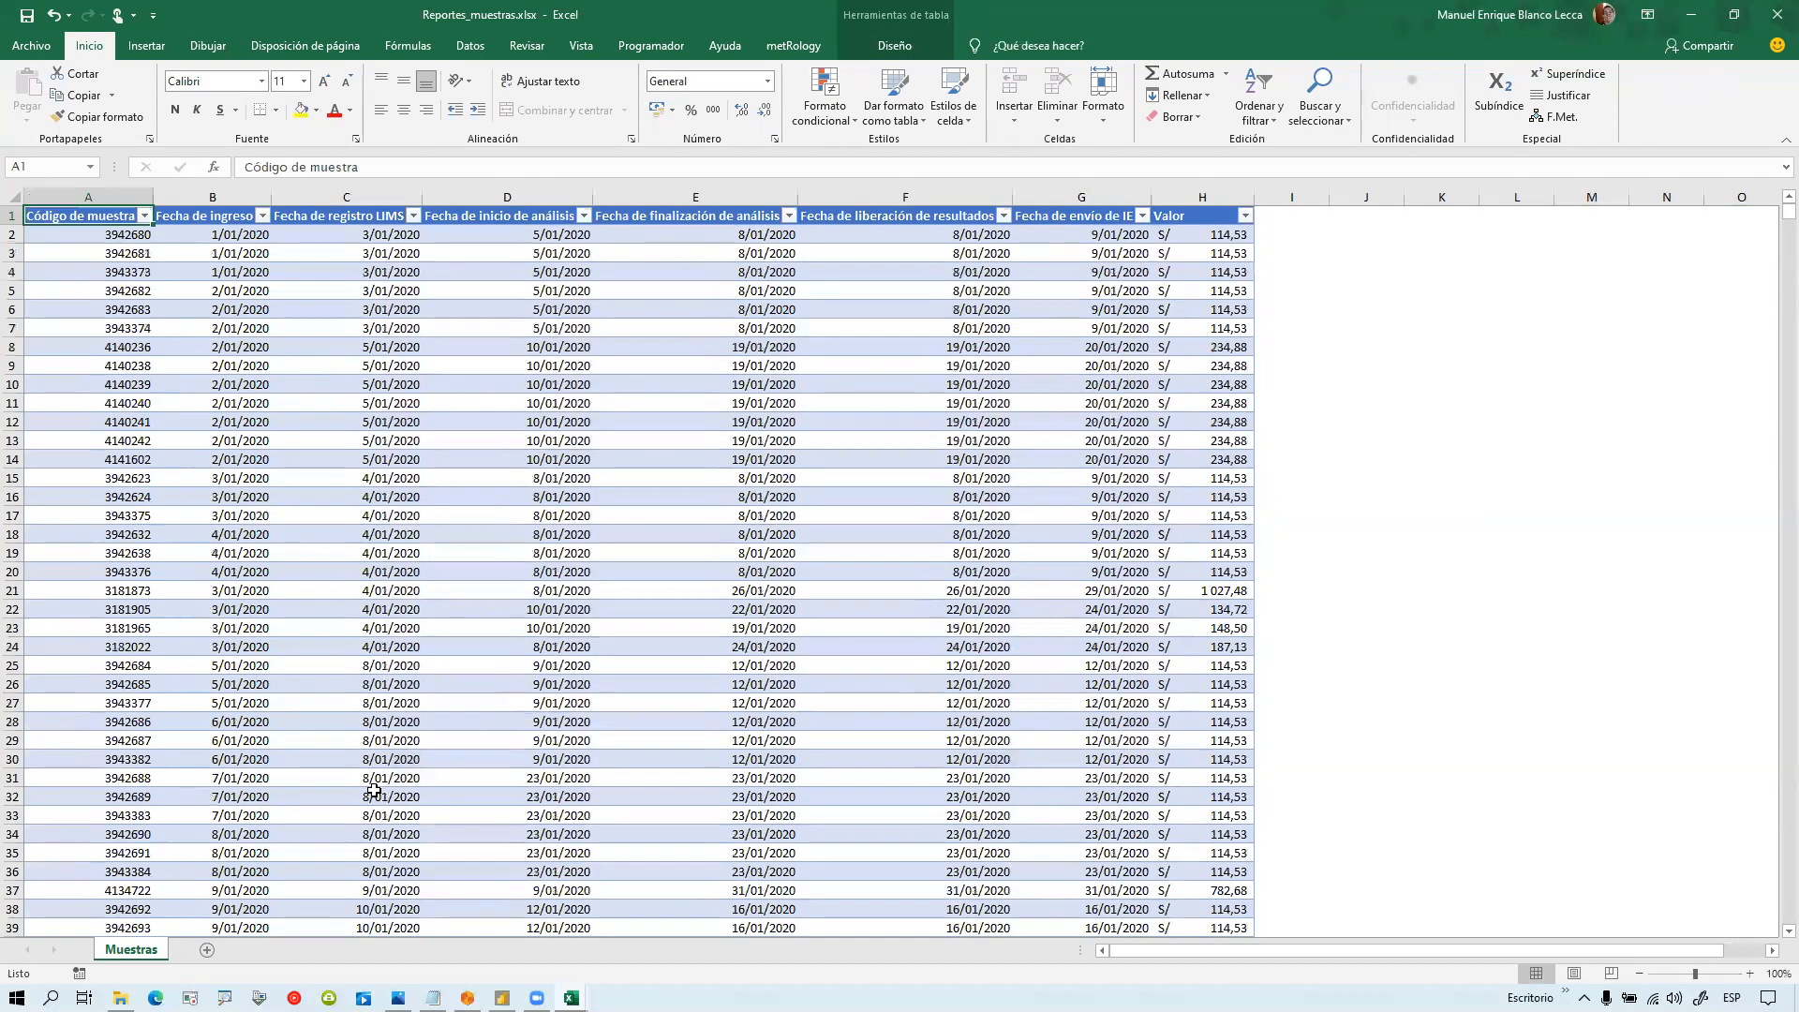
Step: Switch to Reporte_ensayos.xlsx and convert the whole data range A1:F33452 into a table with headers
mouse_move(570, 998)
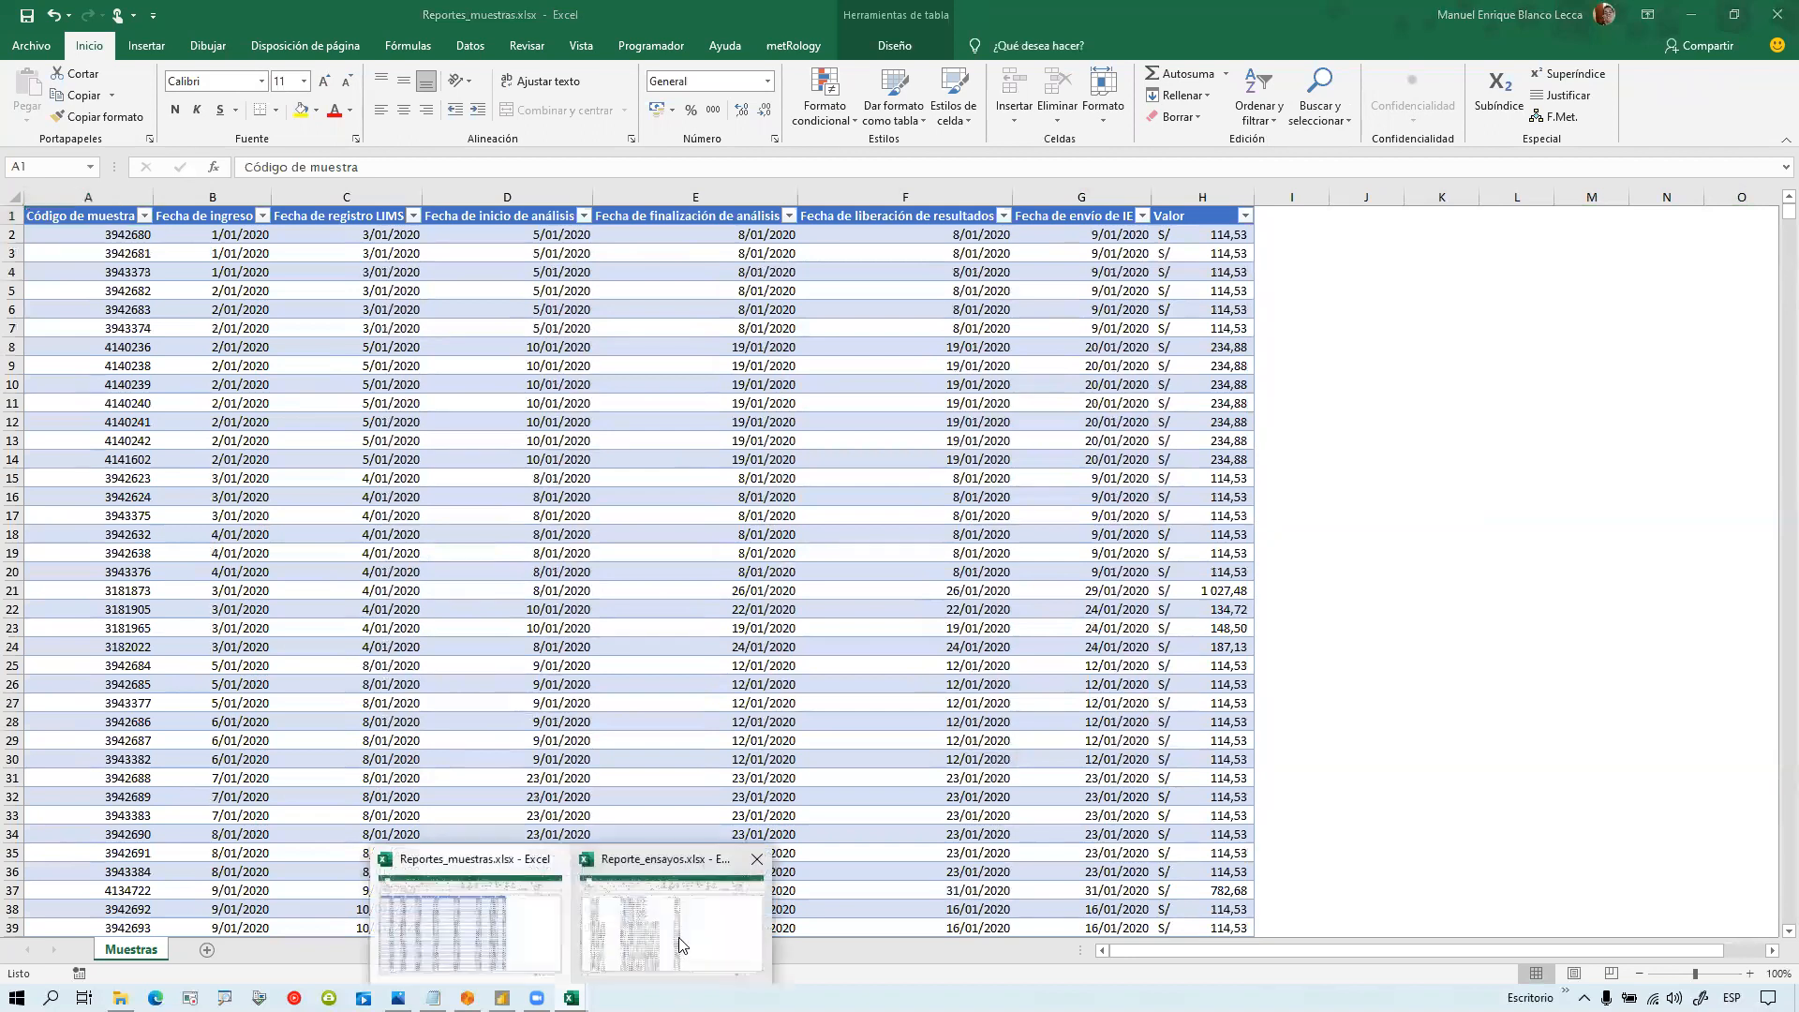
left_click(681, 942)
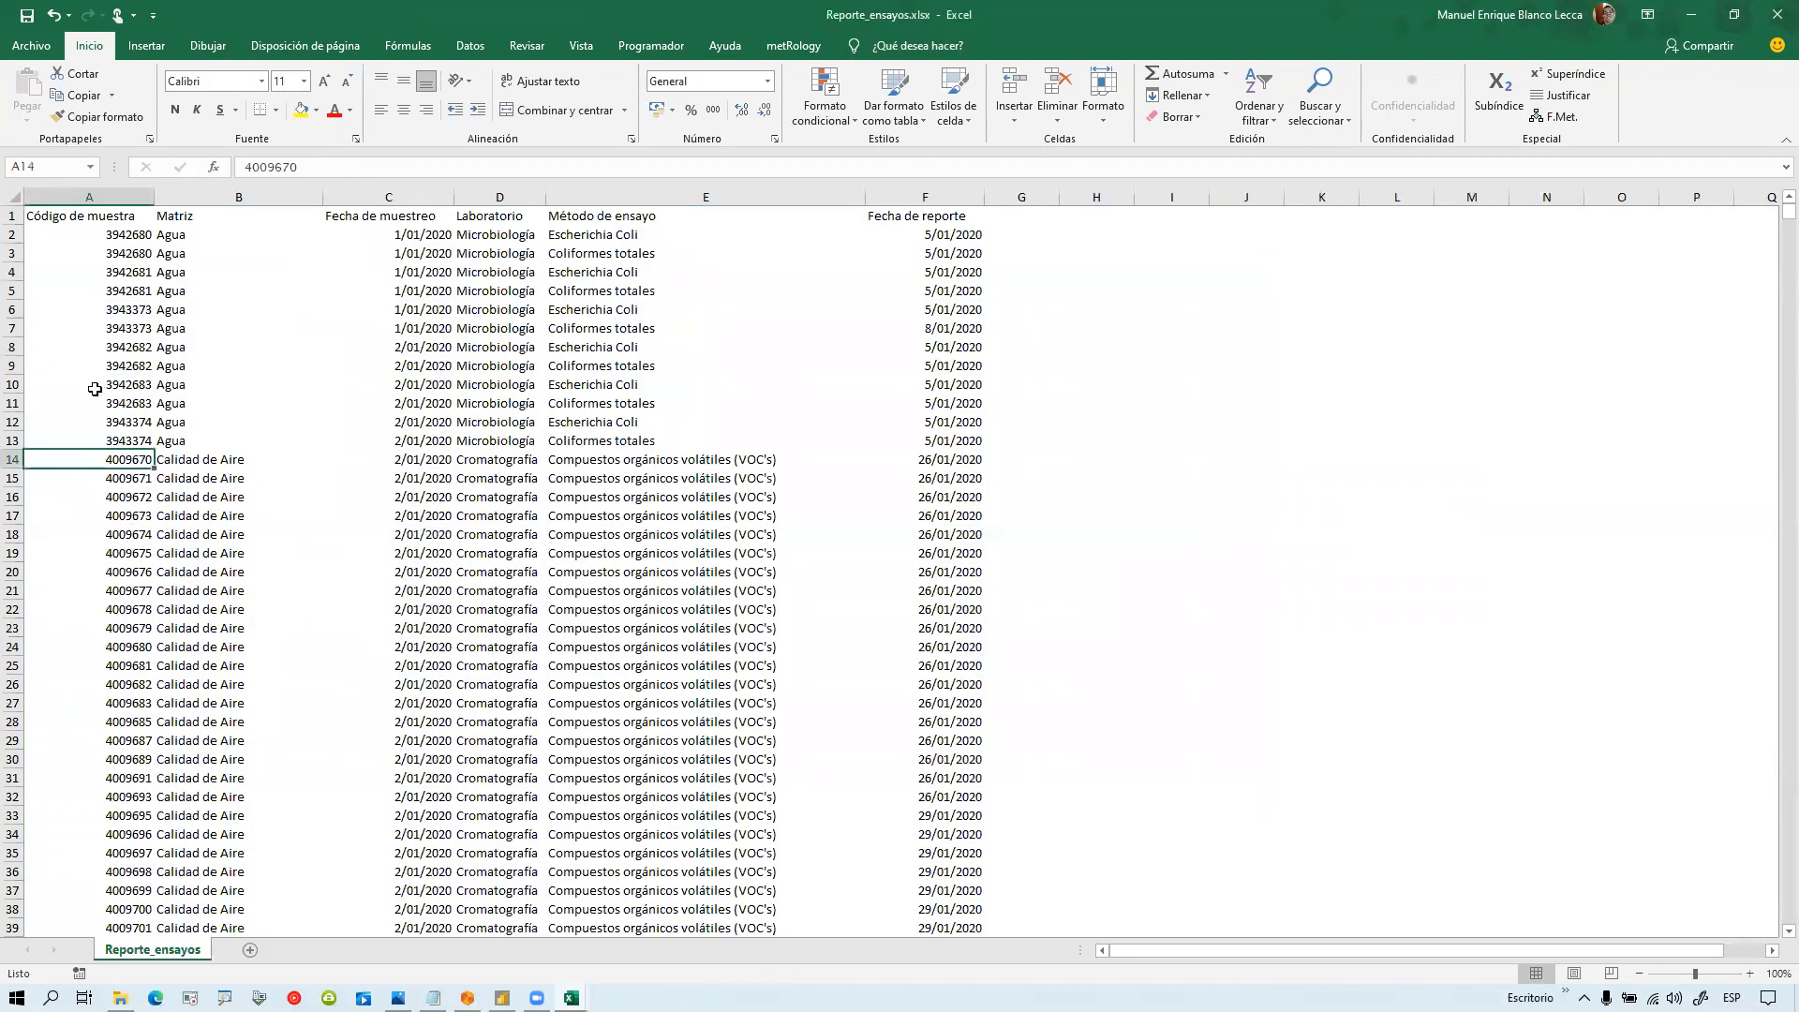
key("ctrl+Home")
key("ctrl+a")
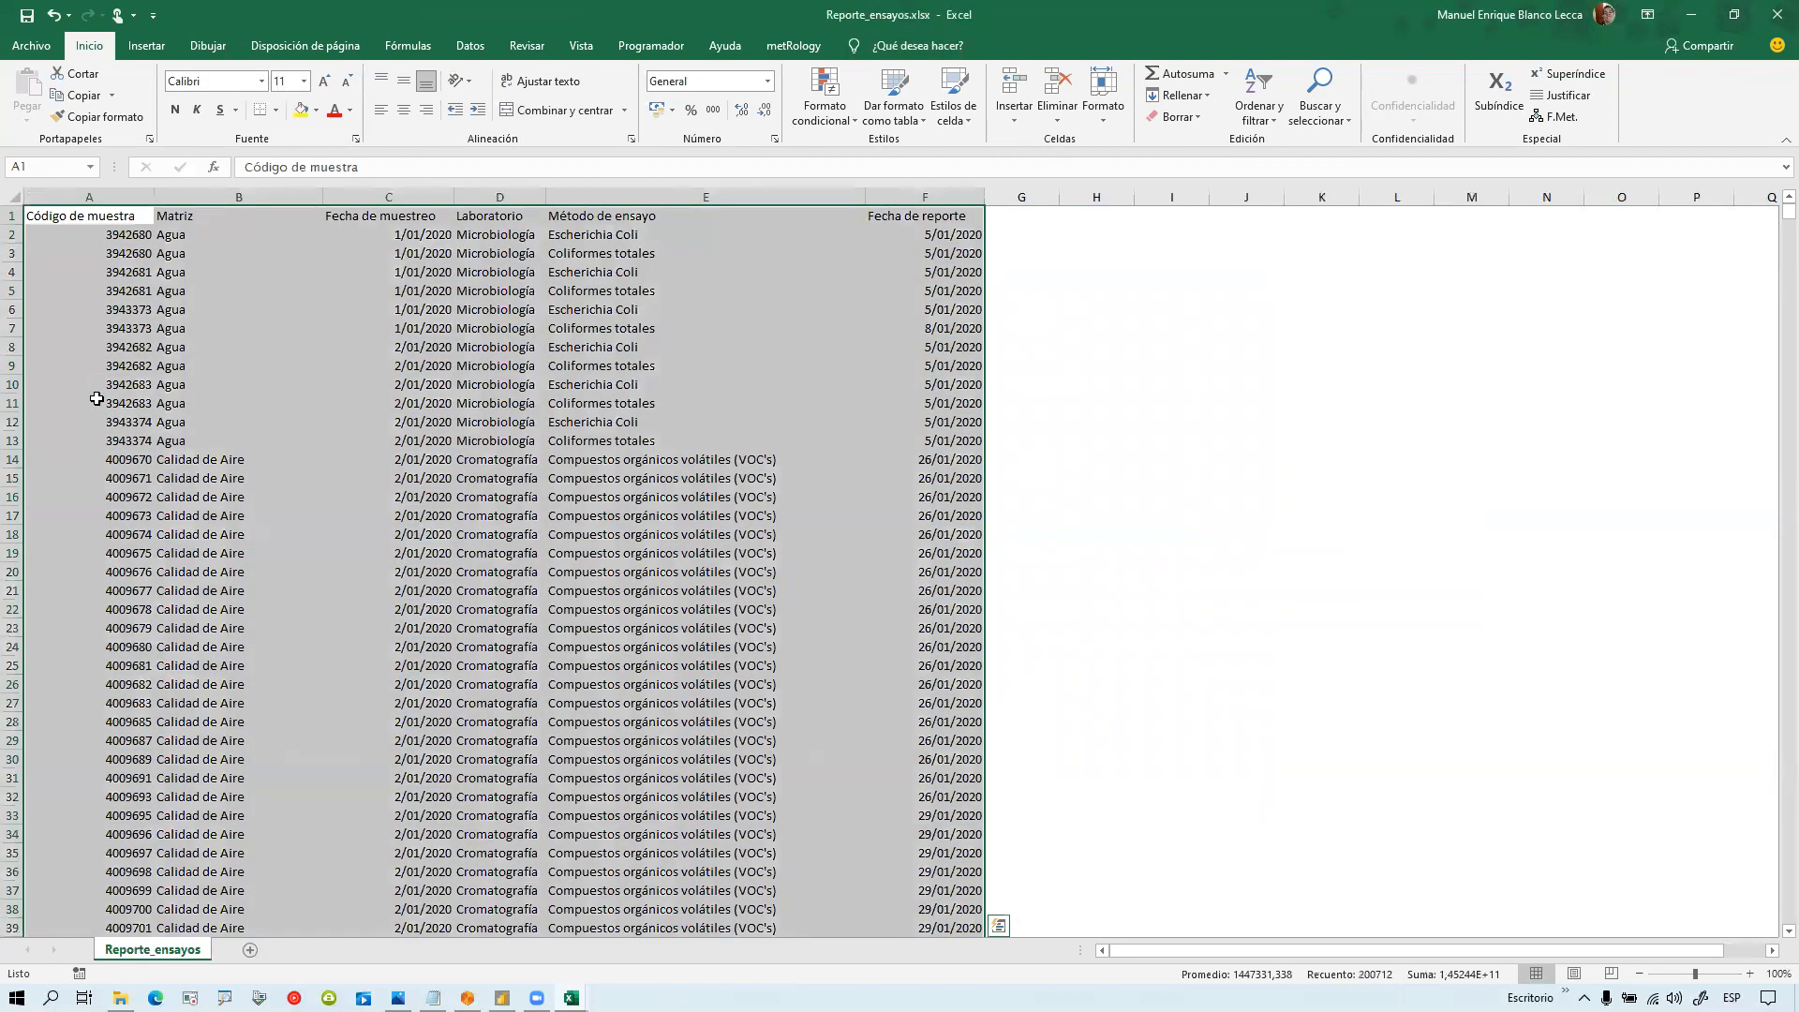
left_click(148, 49)
left_click(176, 95)
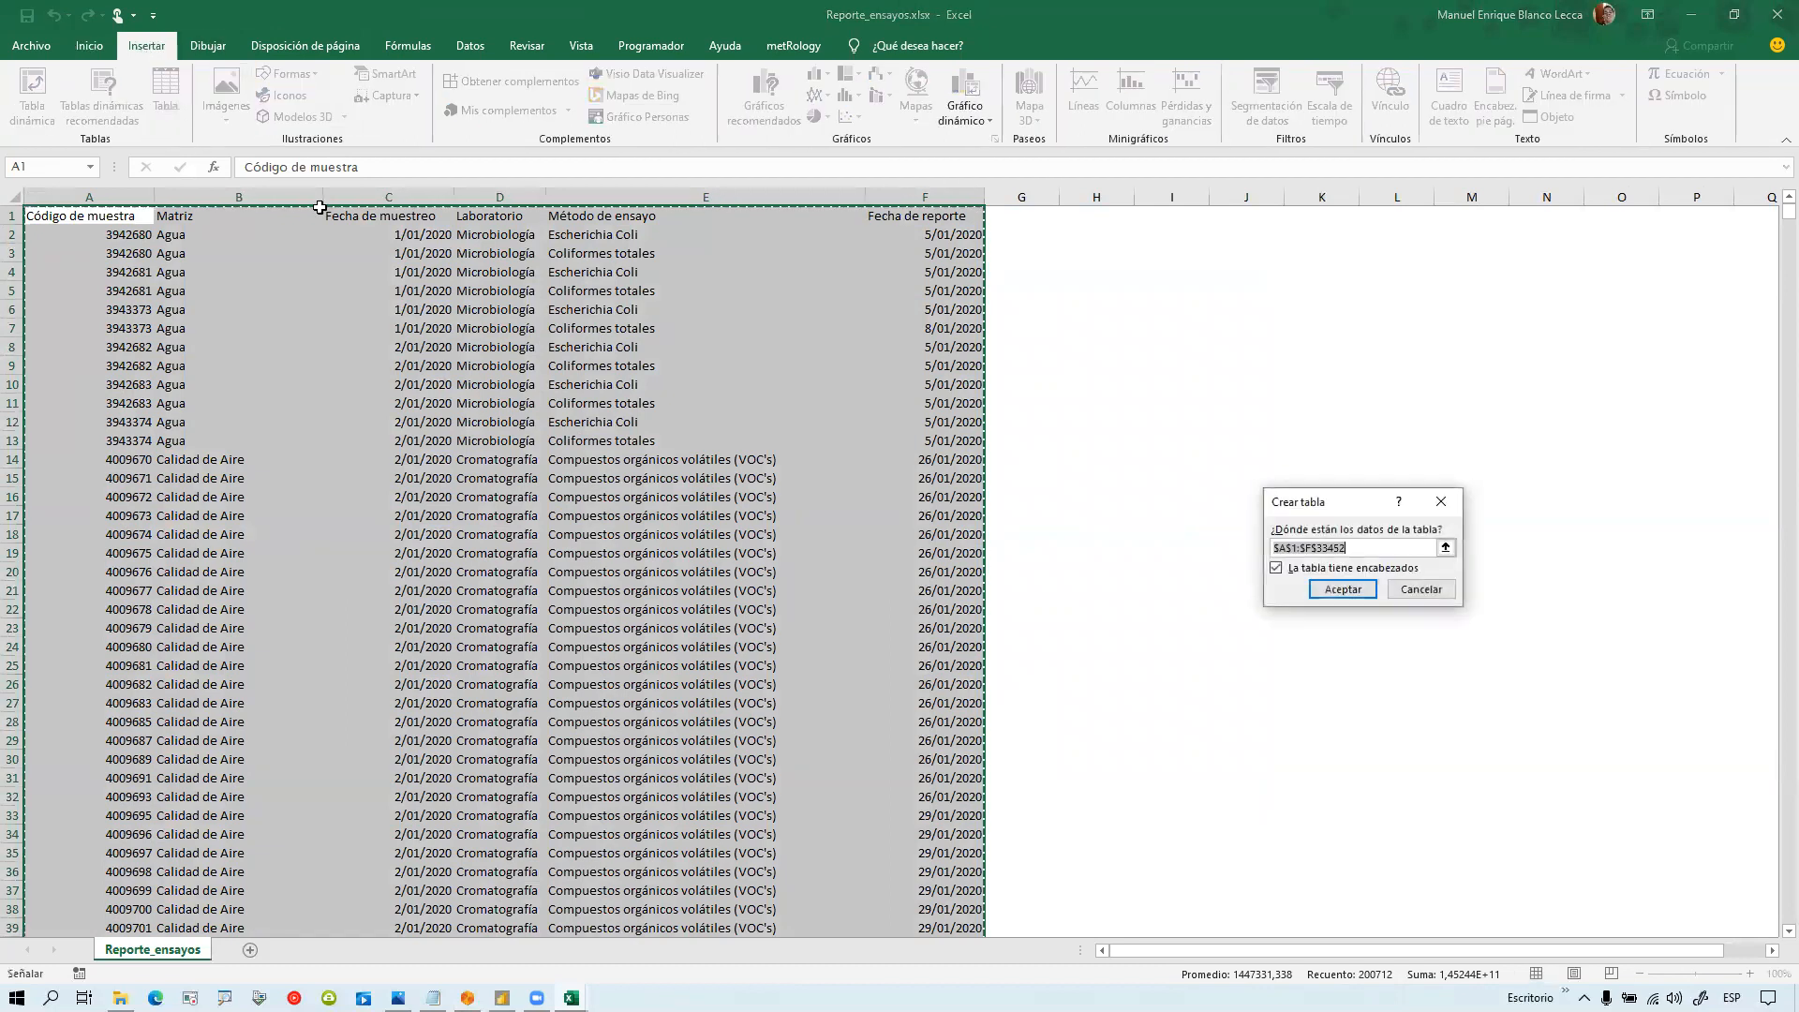
key("Return")
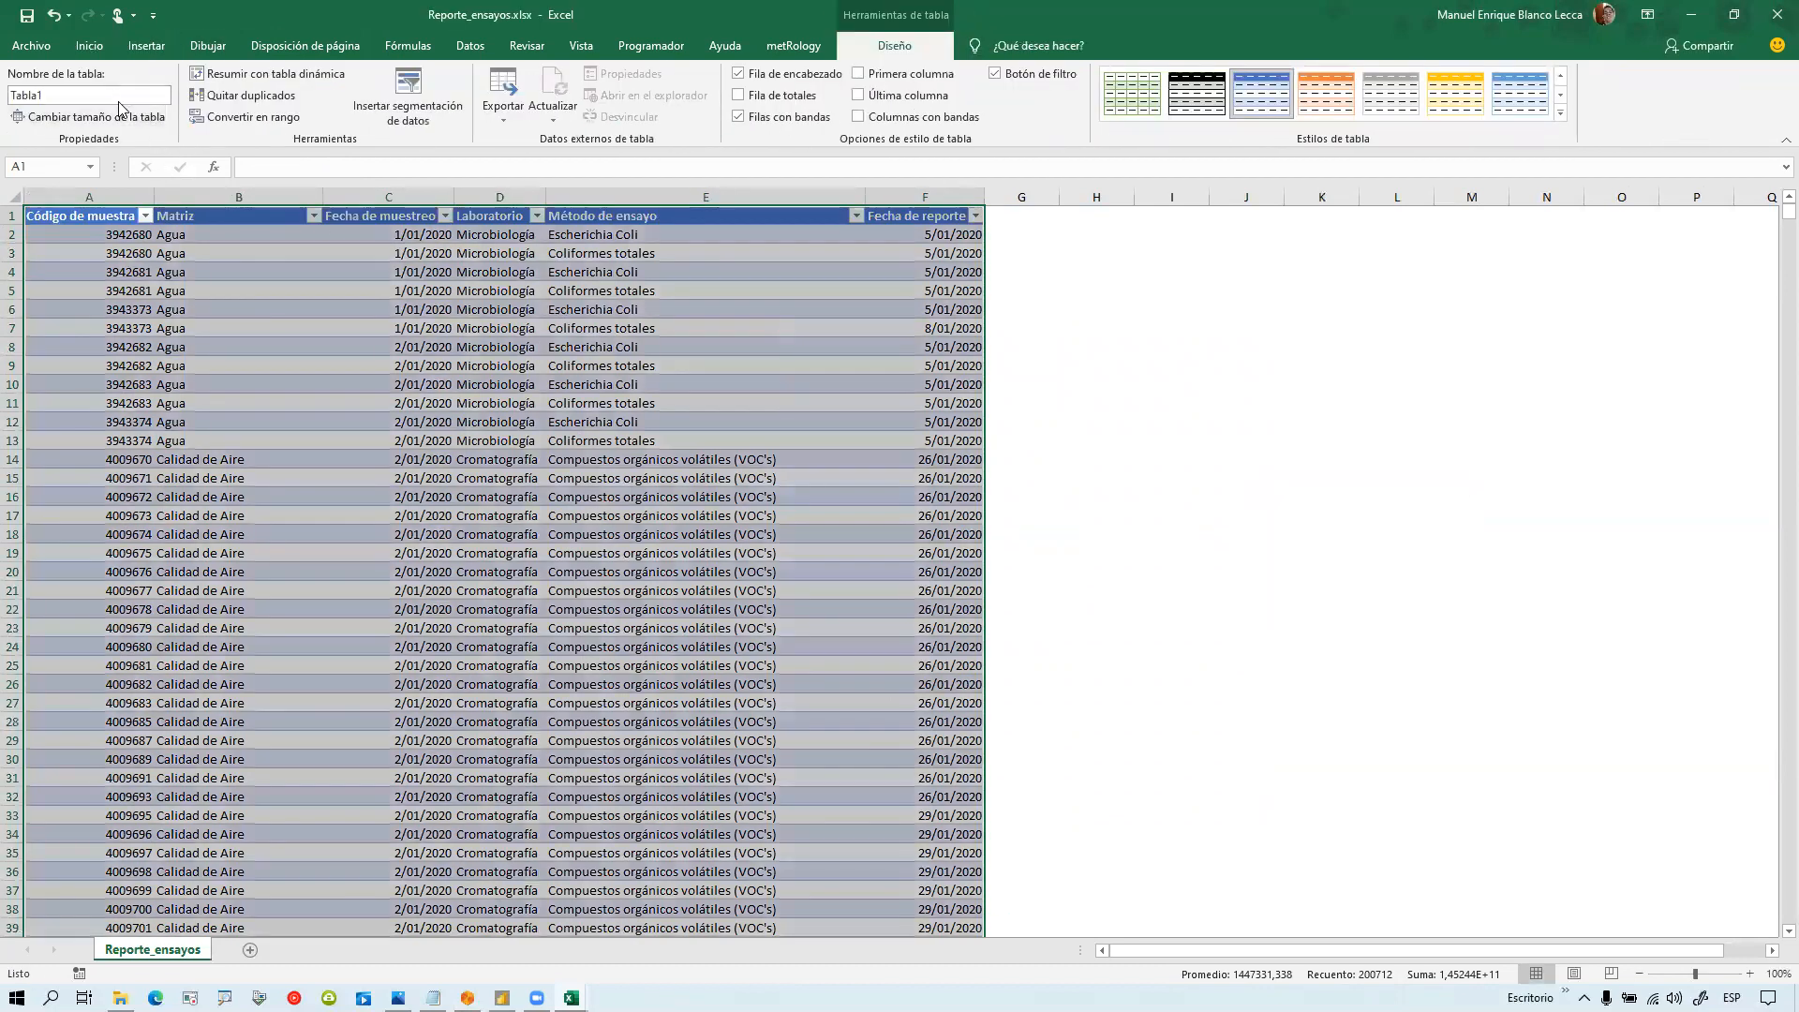
Step: Name the tests table Reporte_ensayos
double_click(89, 97)
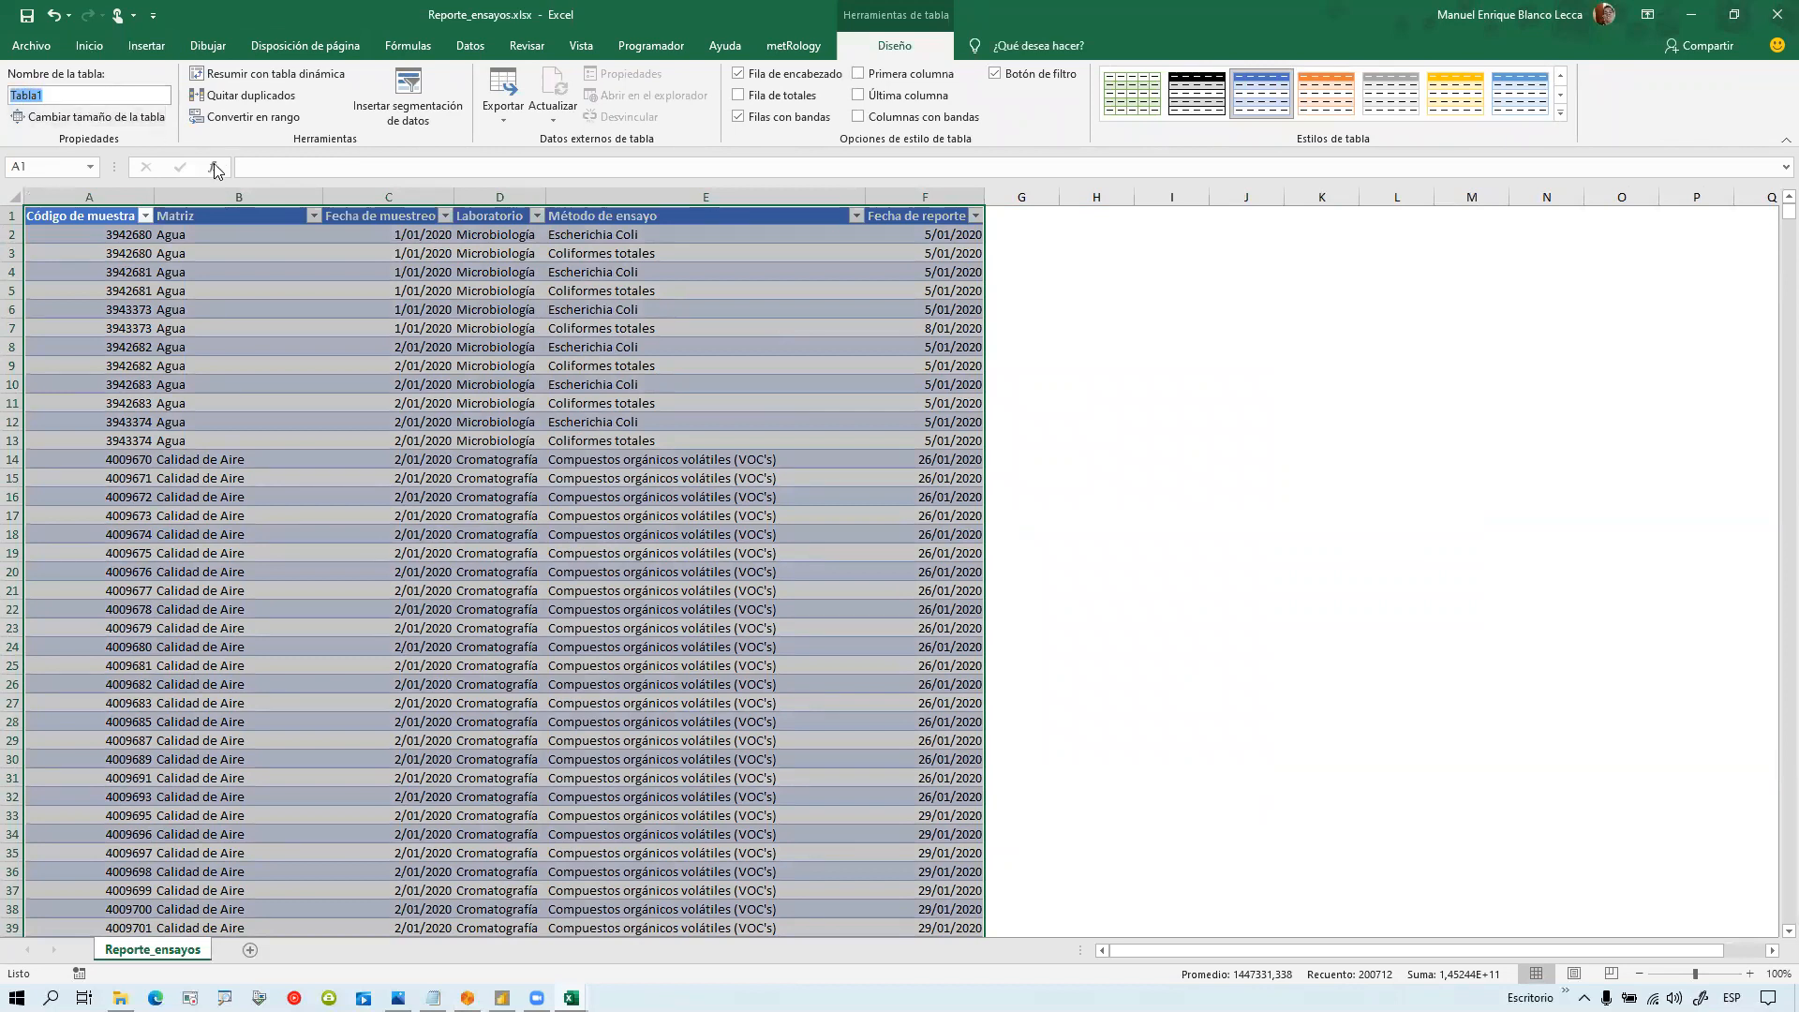
type("Reporte_ensayos")
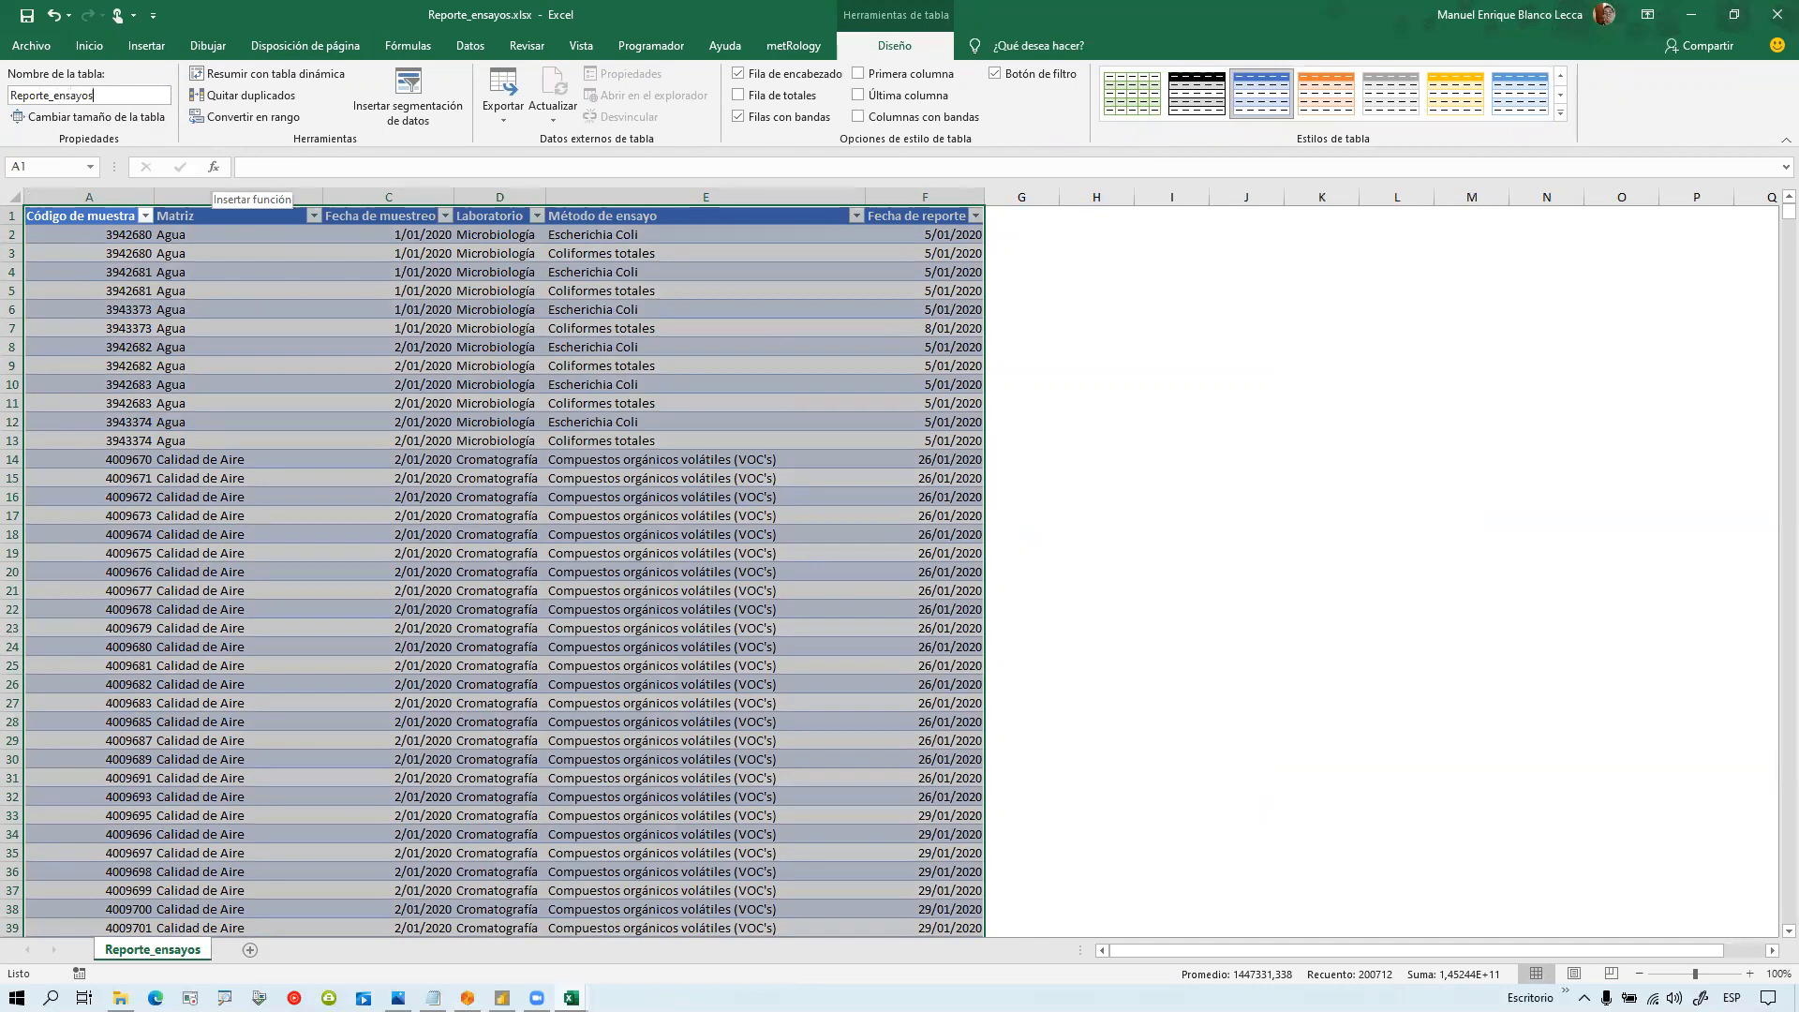
key("Return")
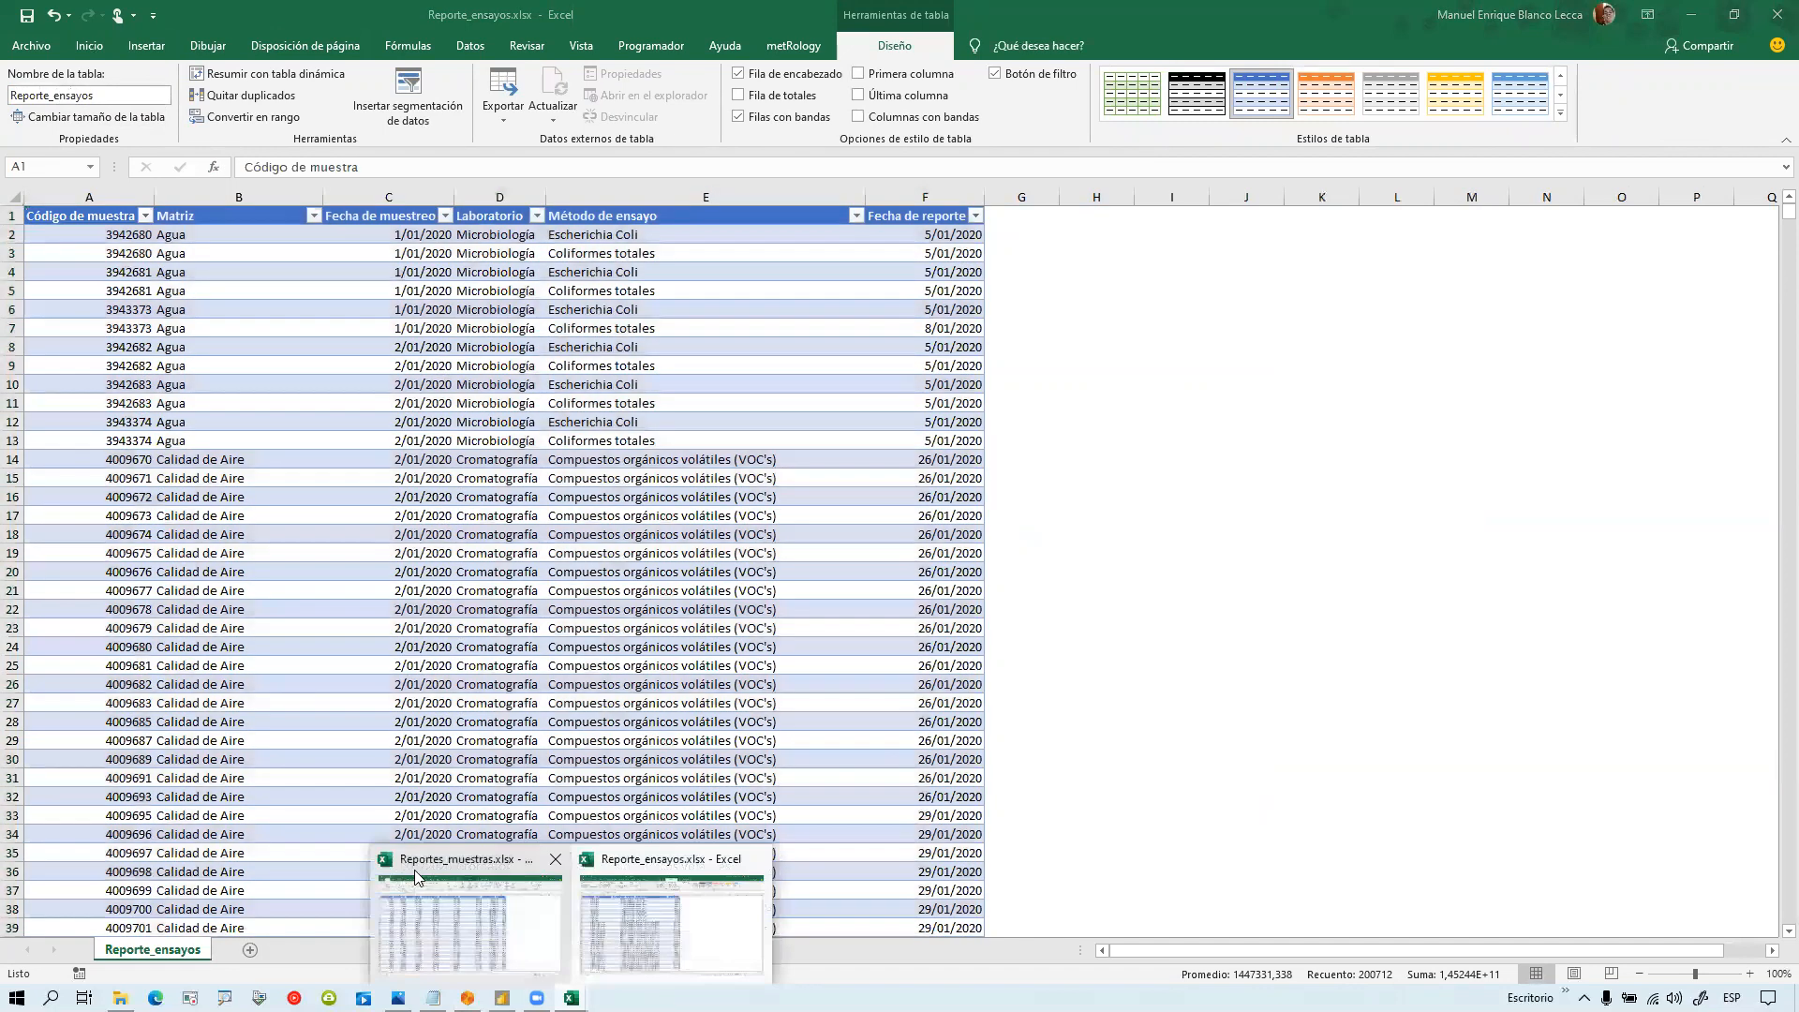
Step: Check the table name in Reportes_muestras.xlsx and rename the table in Reporte_ensayos.xlsx to match its pattern, as Tabla_ensayos
left_click(675, 928)
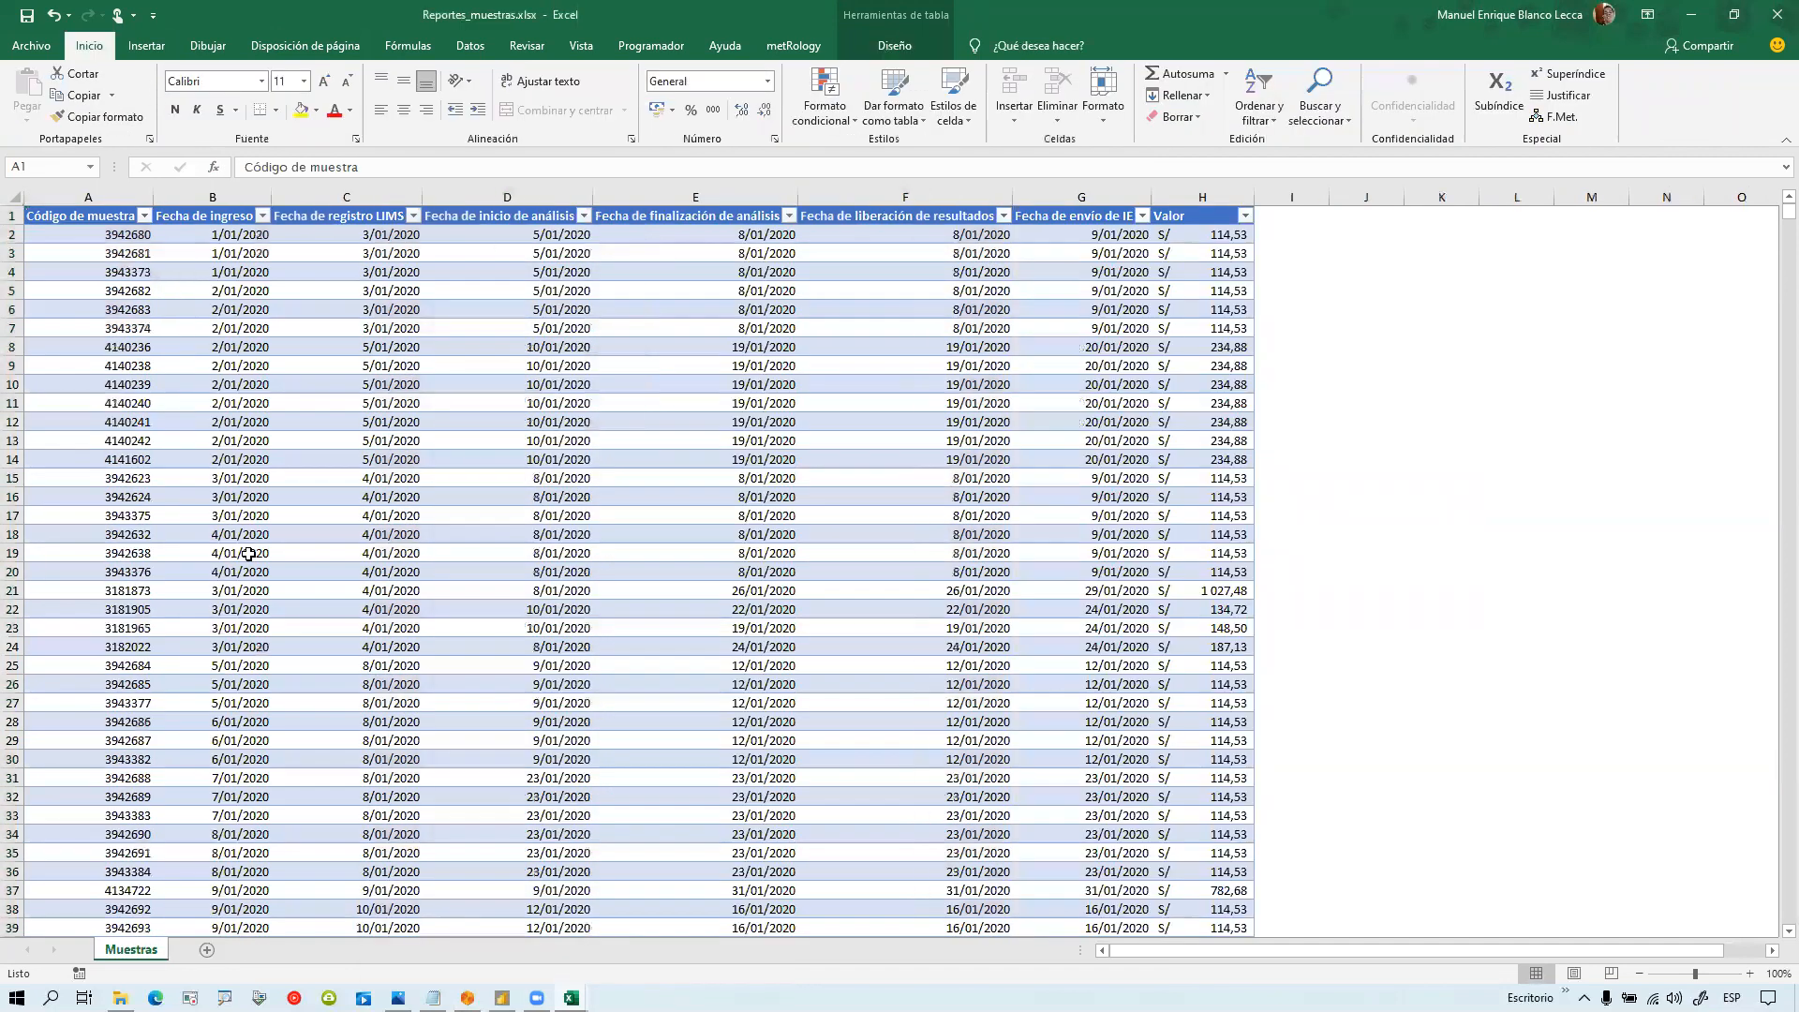
left_click(895, 45)
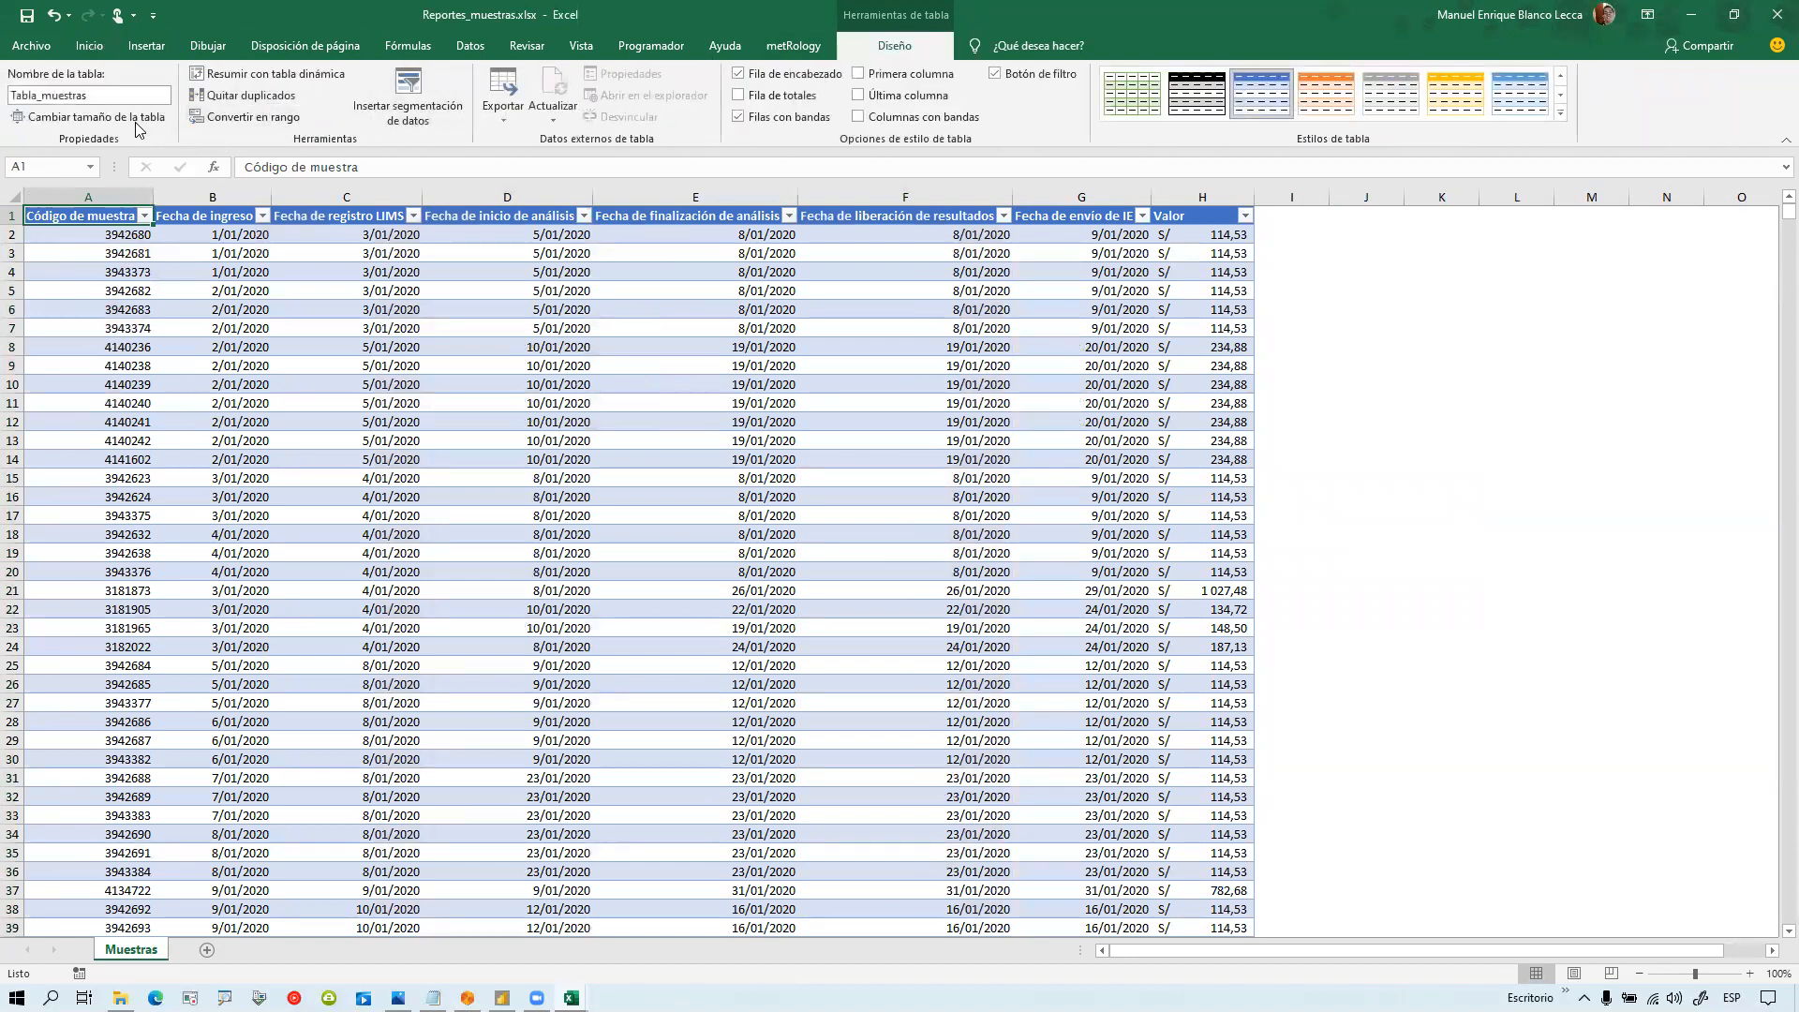
mouse_move(571, 999)
left_click(521, 938)
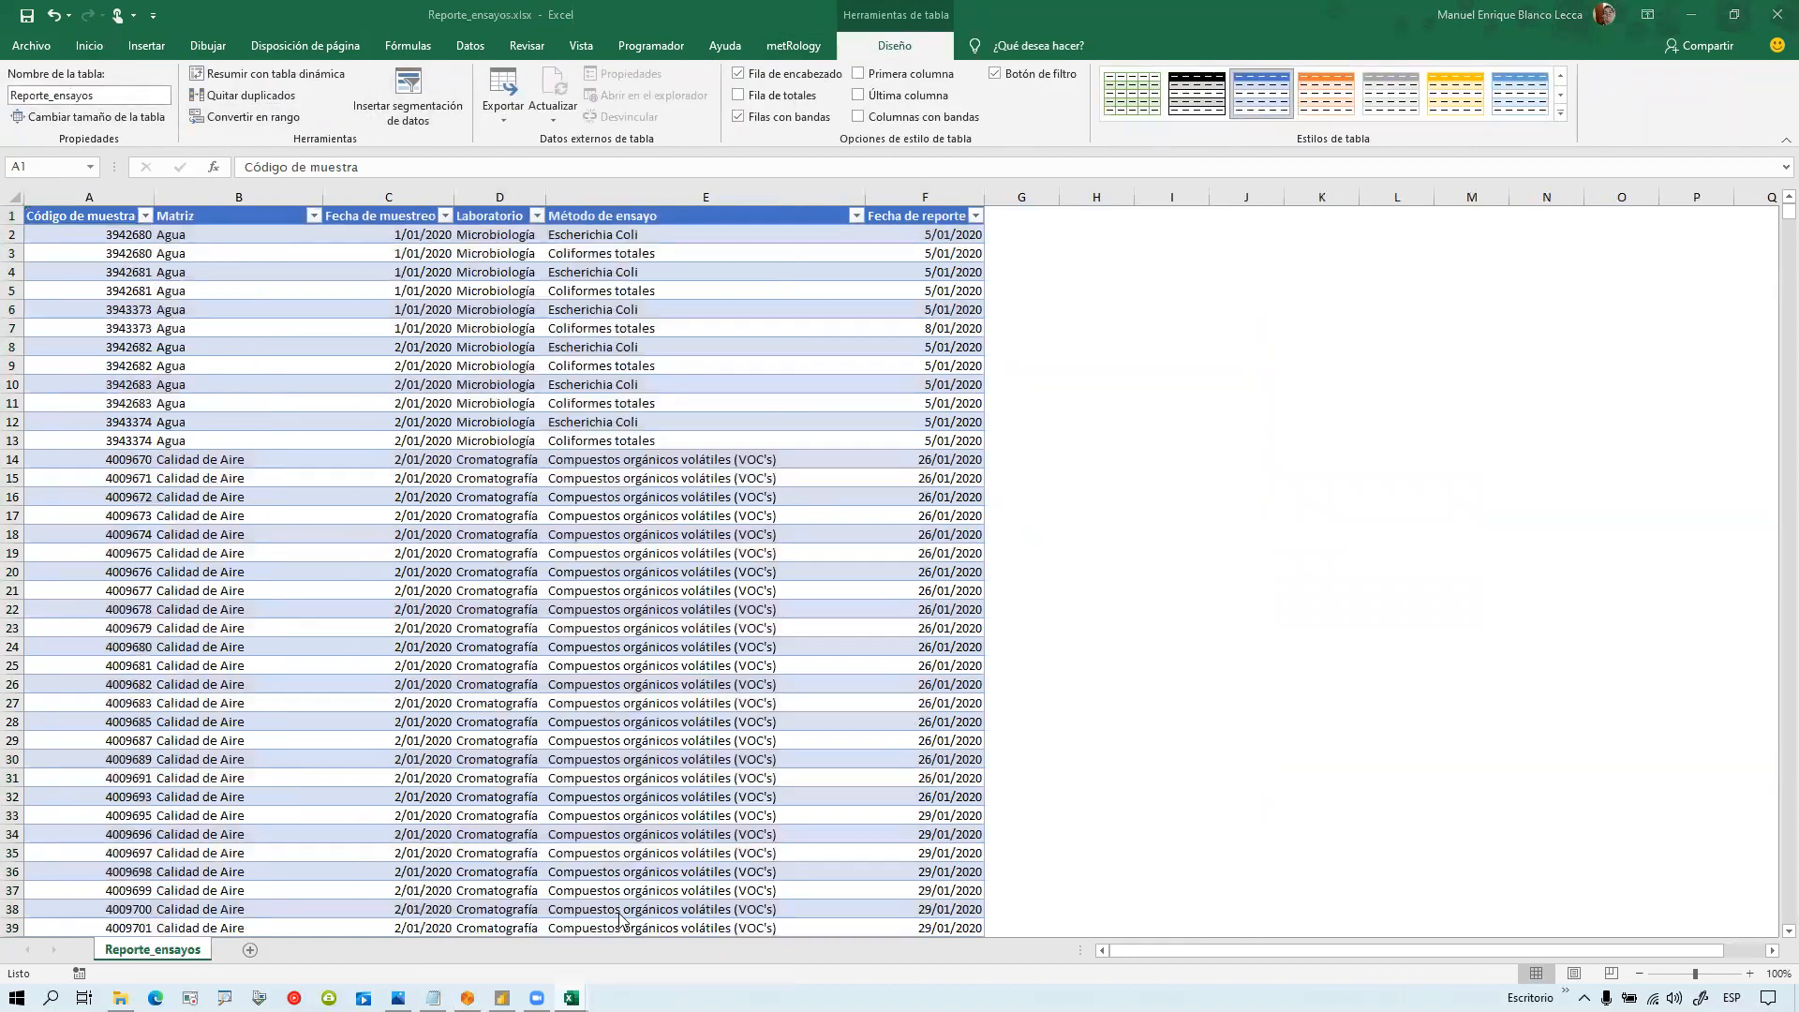
left_click_drag(12, 95, 52, 100)
type("Tabla")
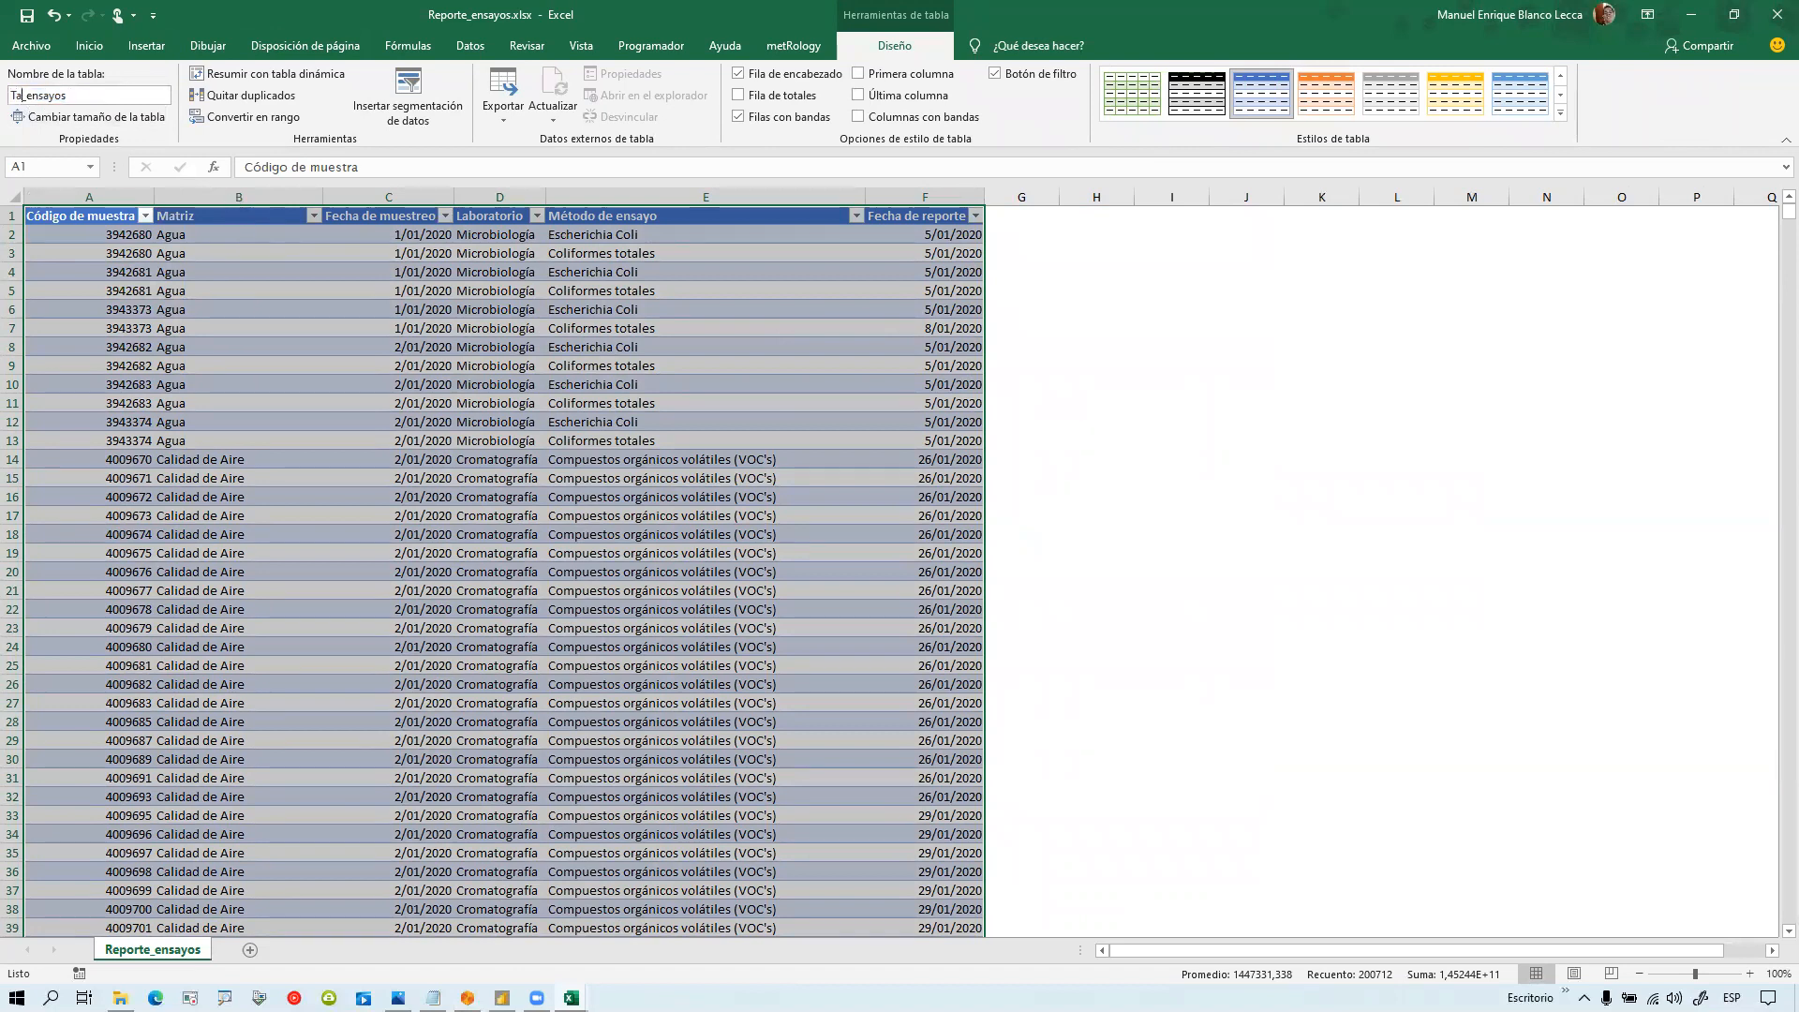
key("Return")
left_click(400, 498)
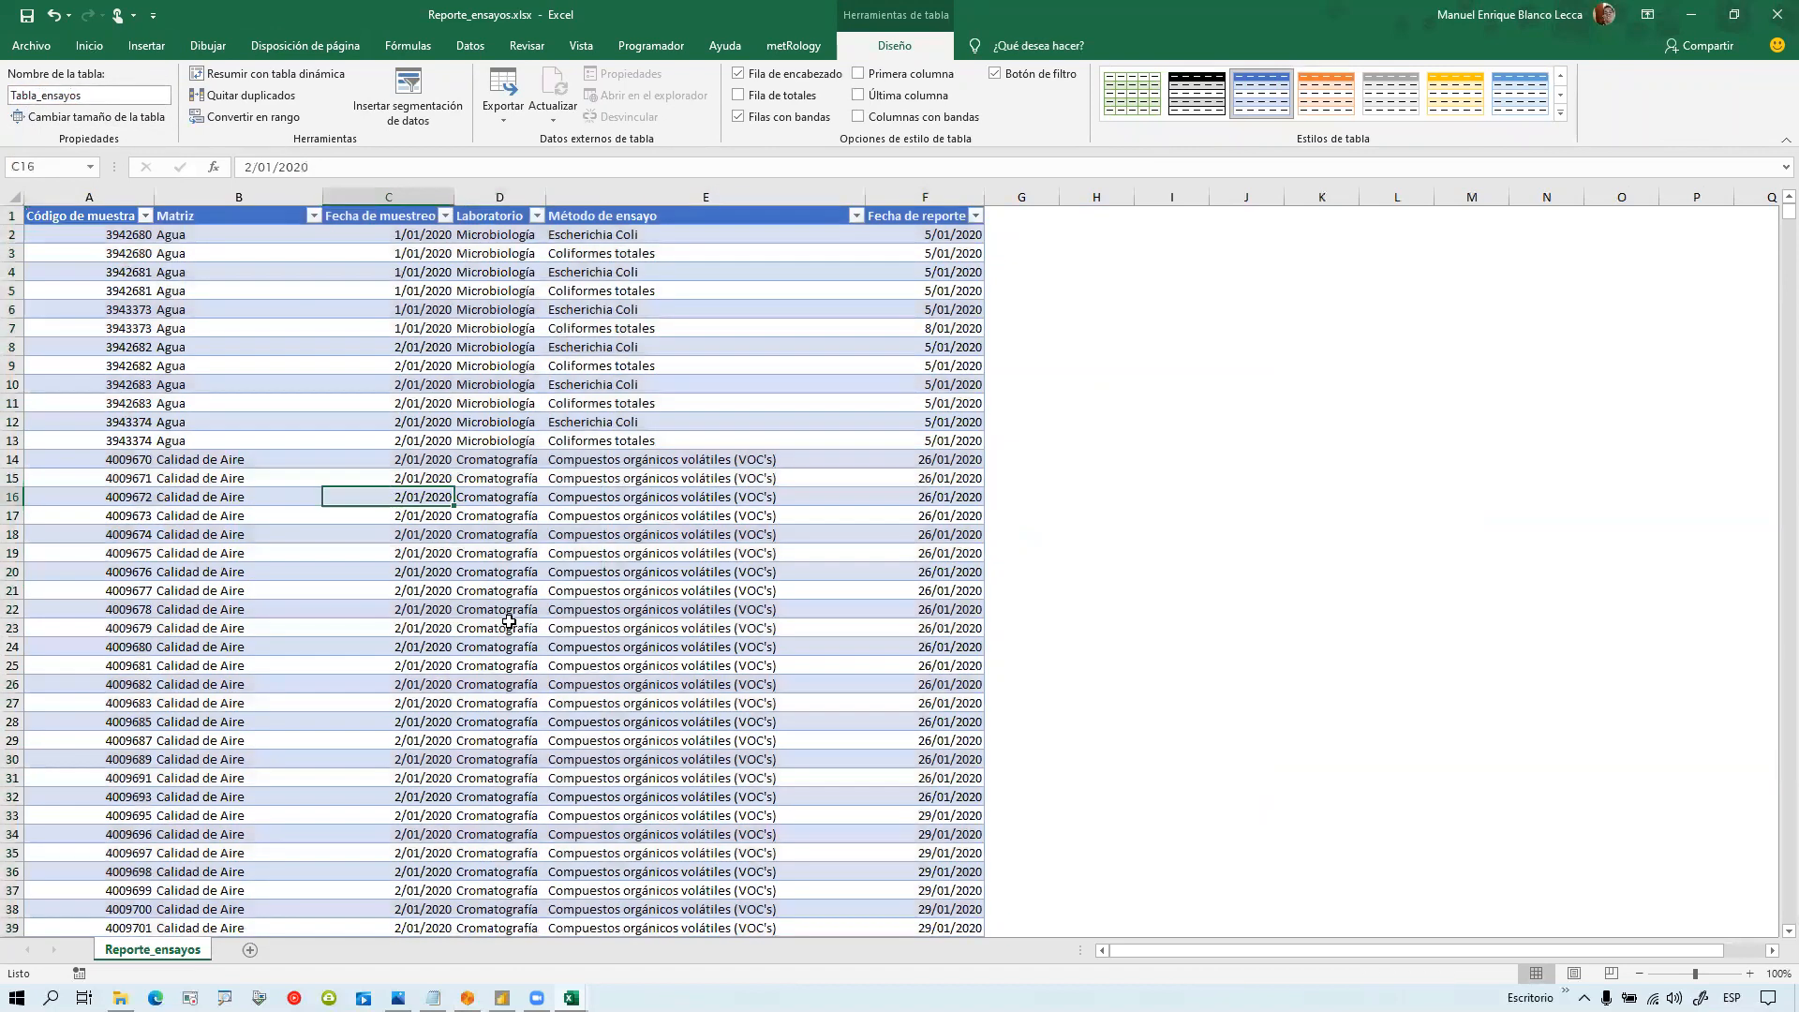
Step: Close the Reportes_muestras.xlsx and Reporte_ensayos.xlsx workbooks, switch to Power BI Desktop and dismiss its welcome screen
mouse_move(570, 997)
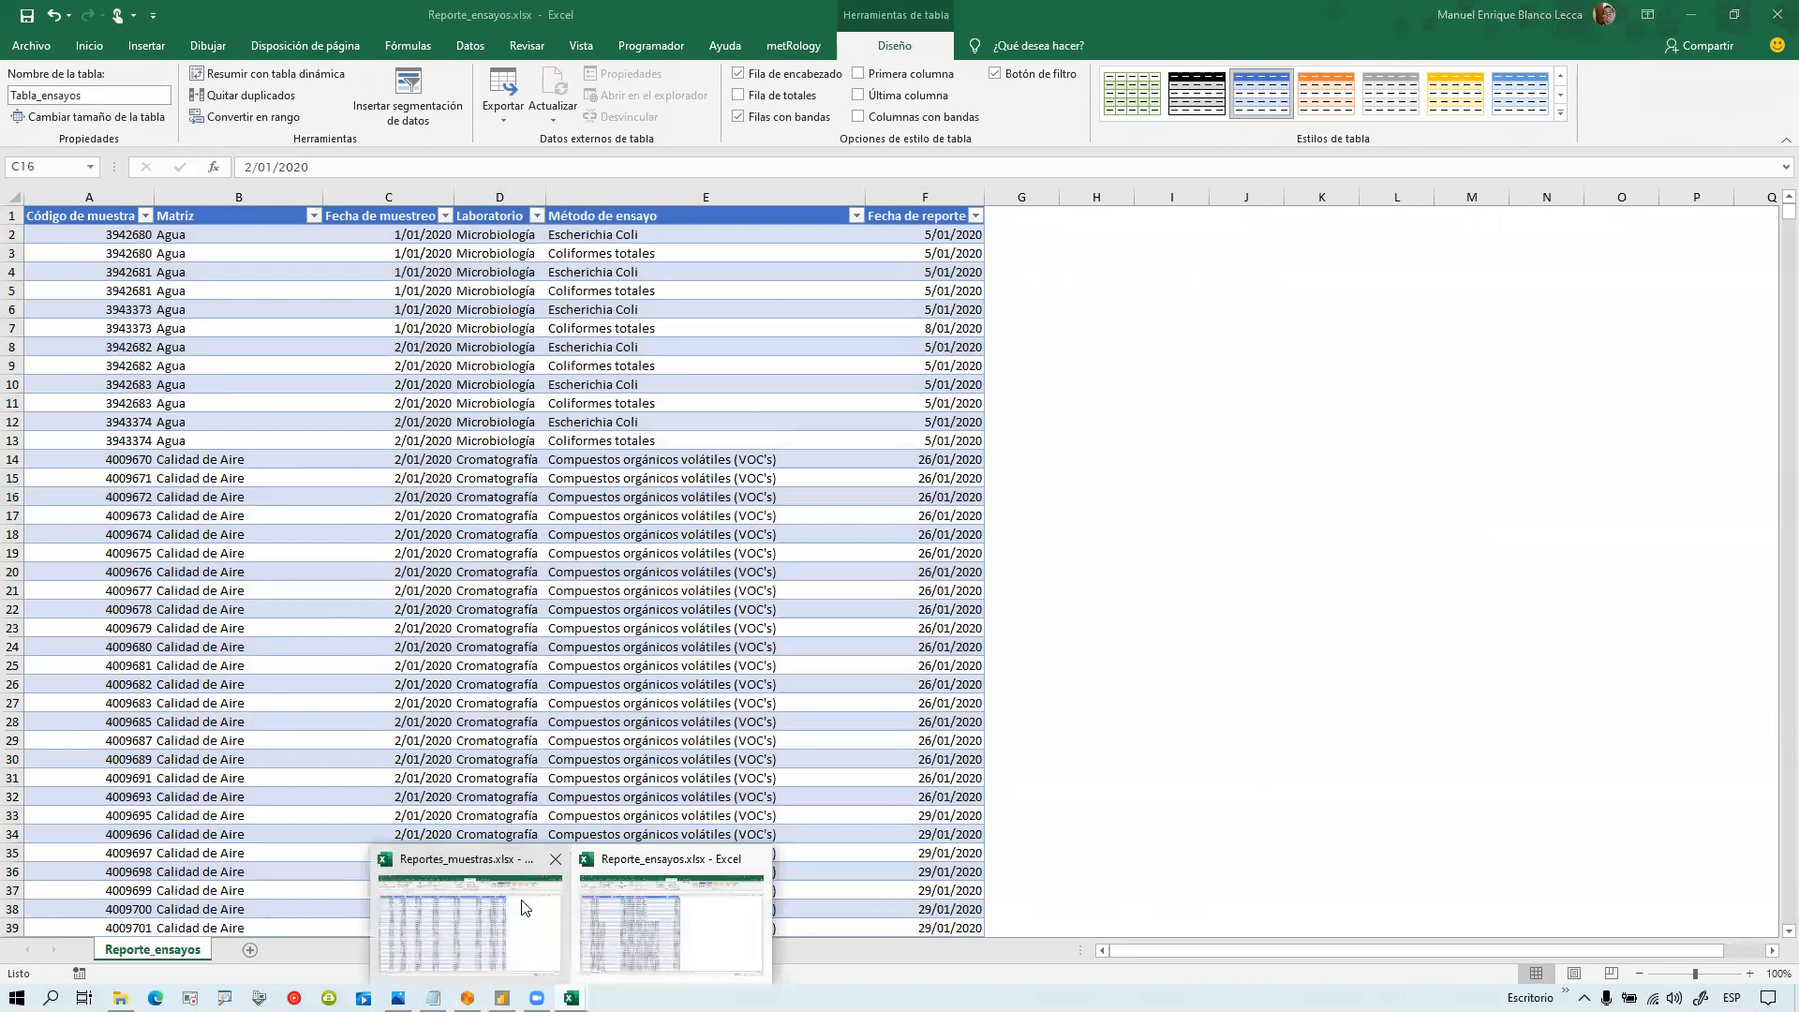
left_click(667, 913)
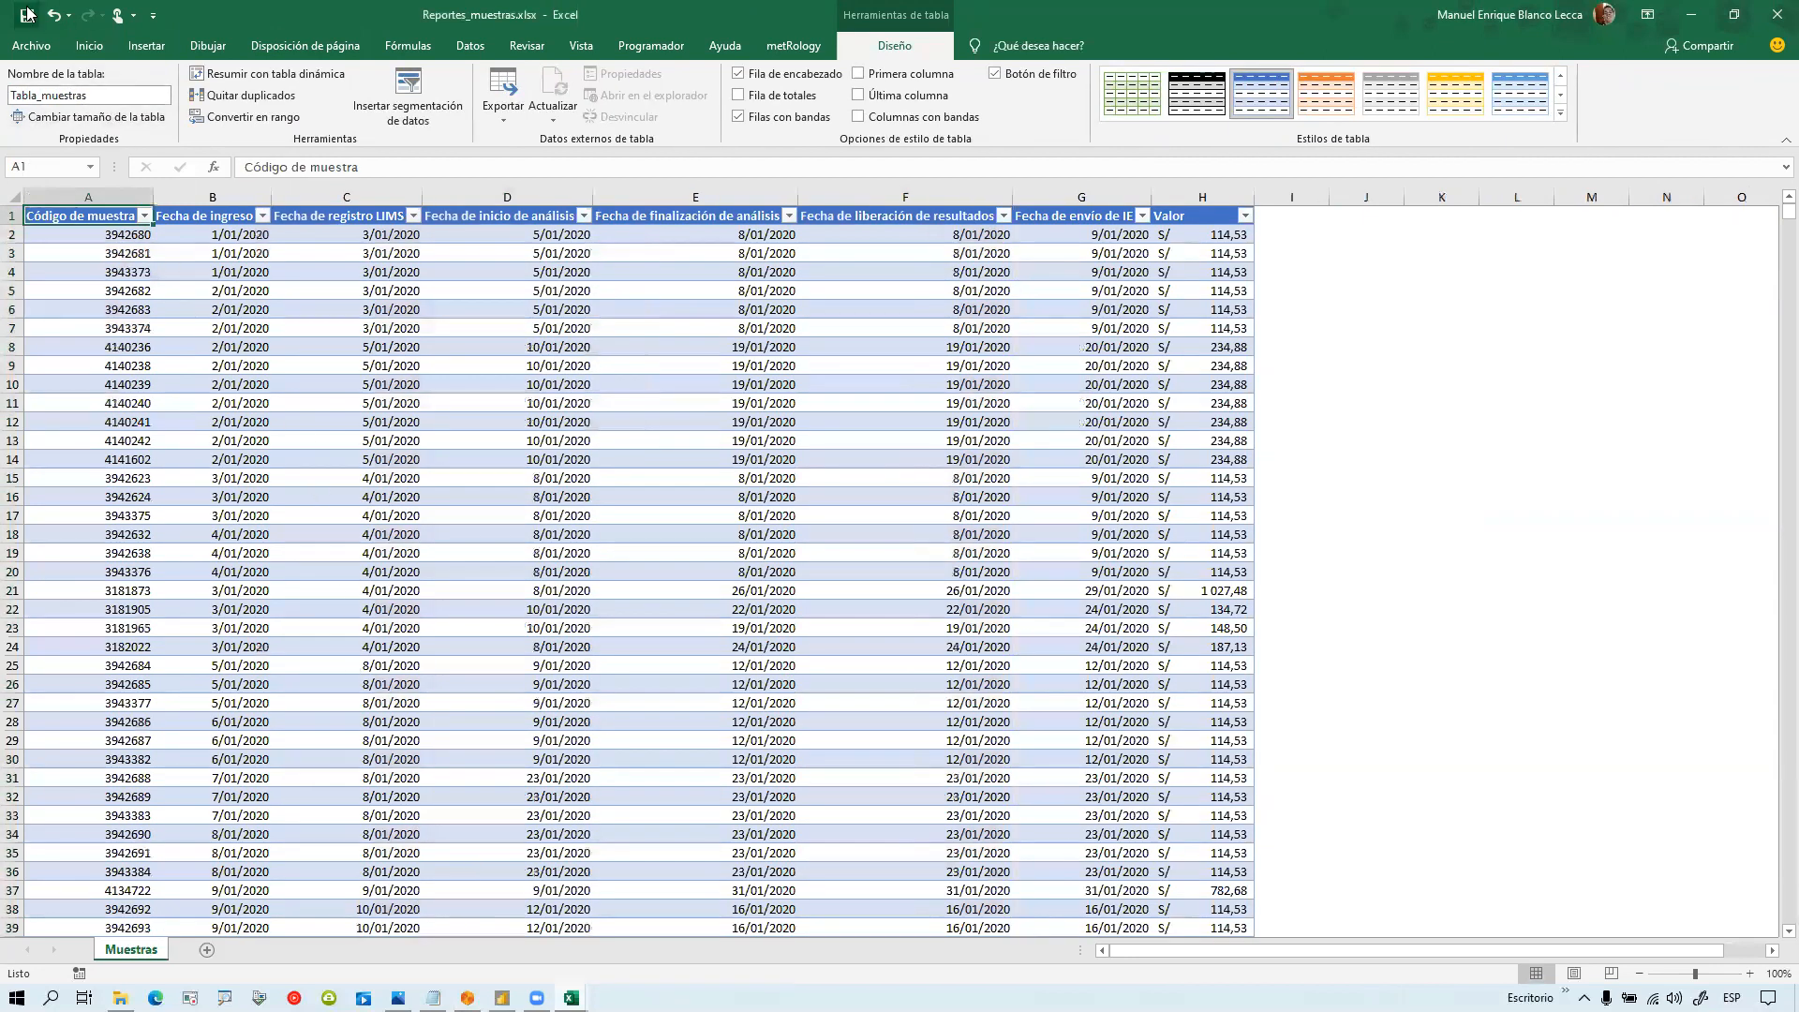
left_click(1772, 20)
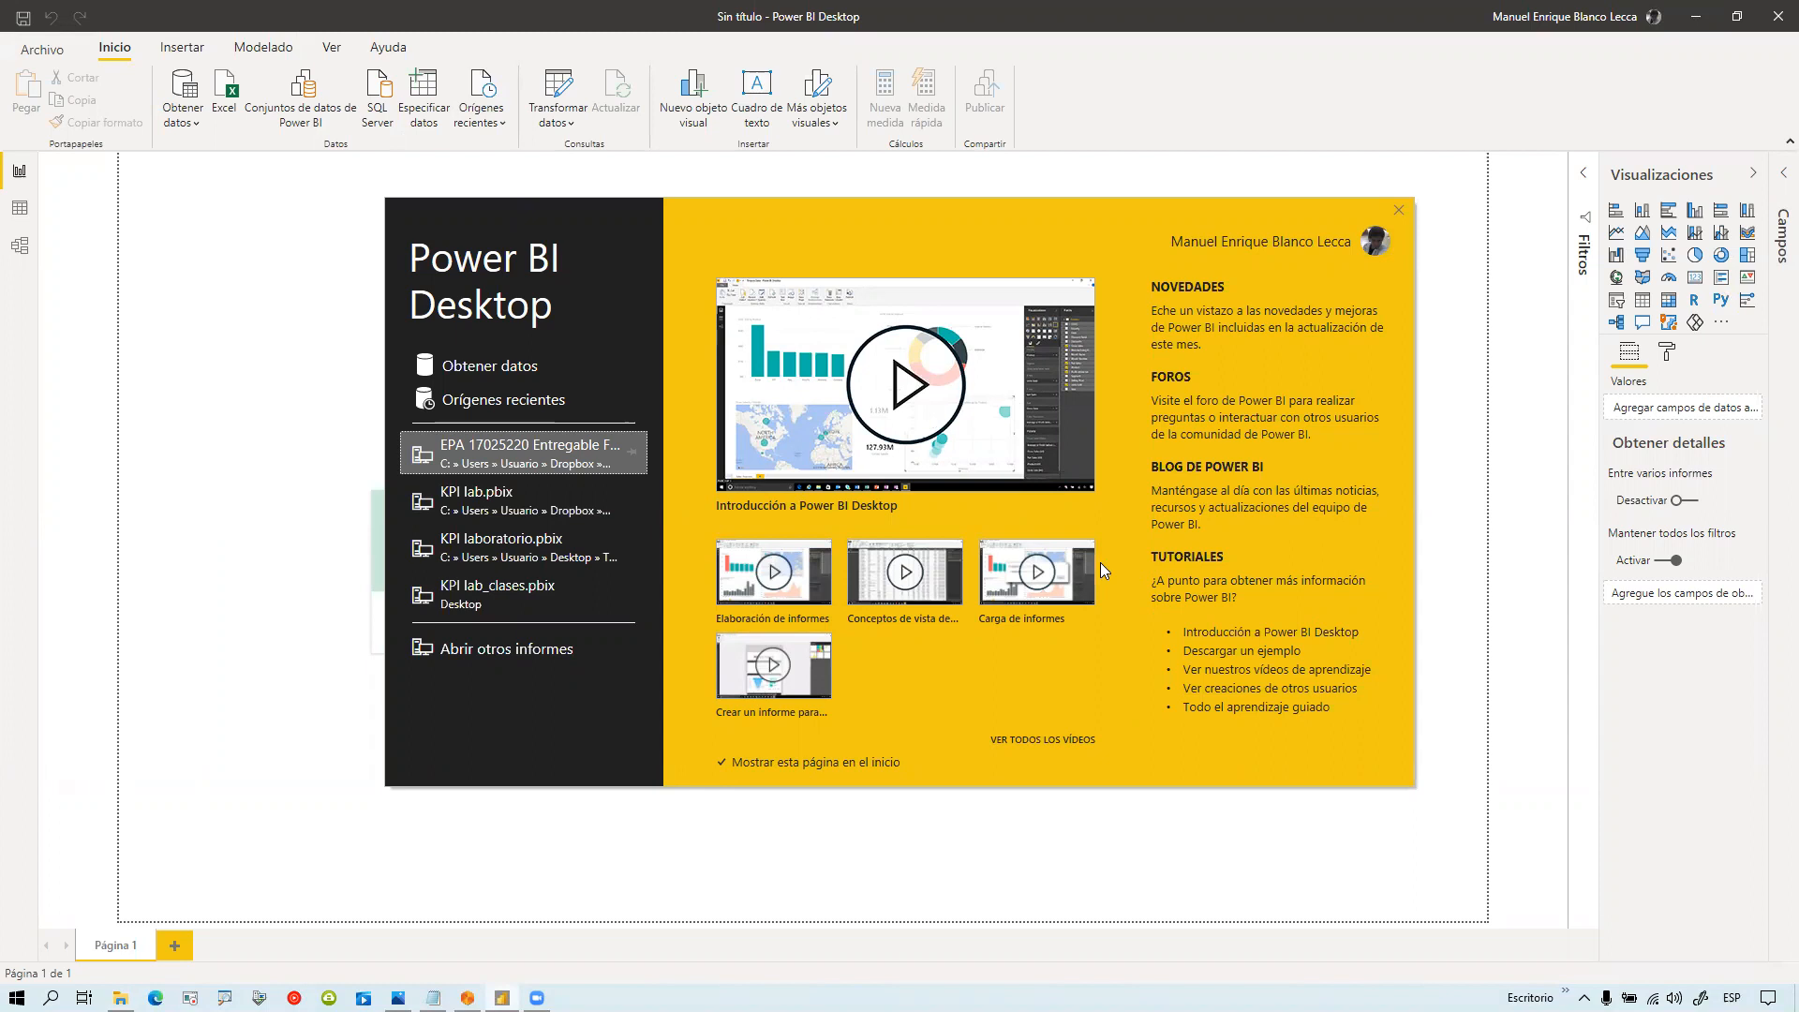
left_click(1397, 209)
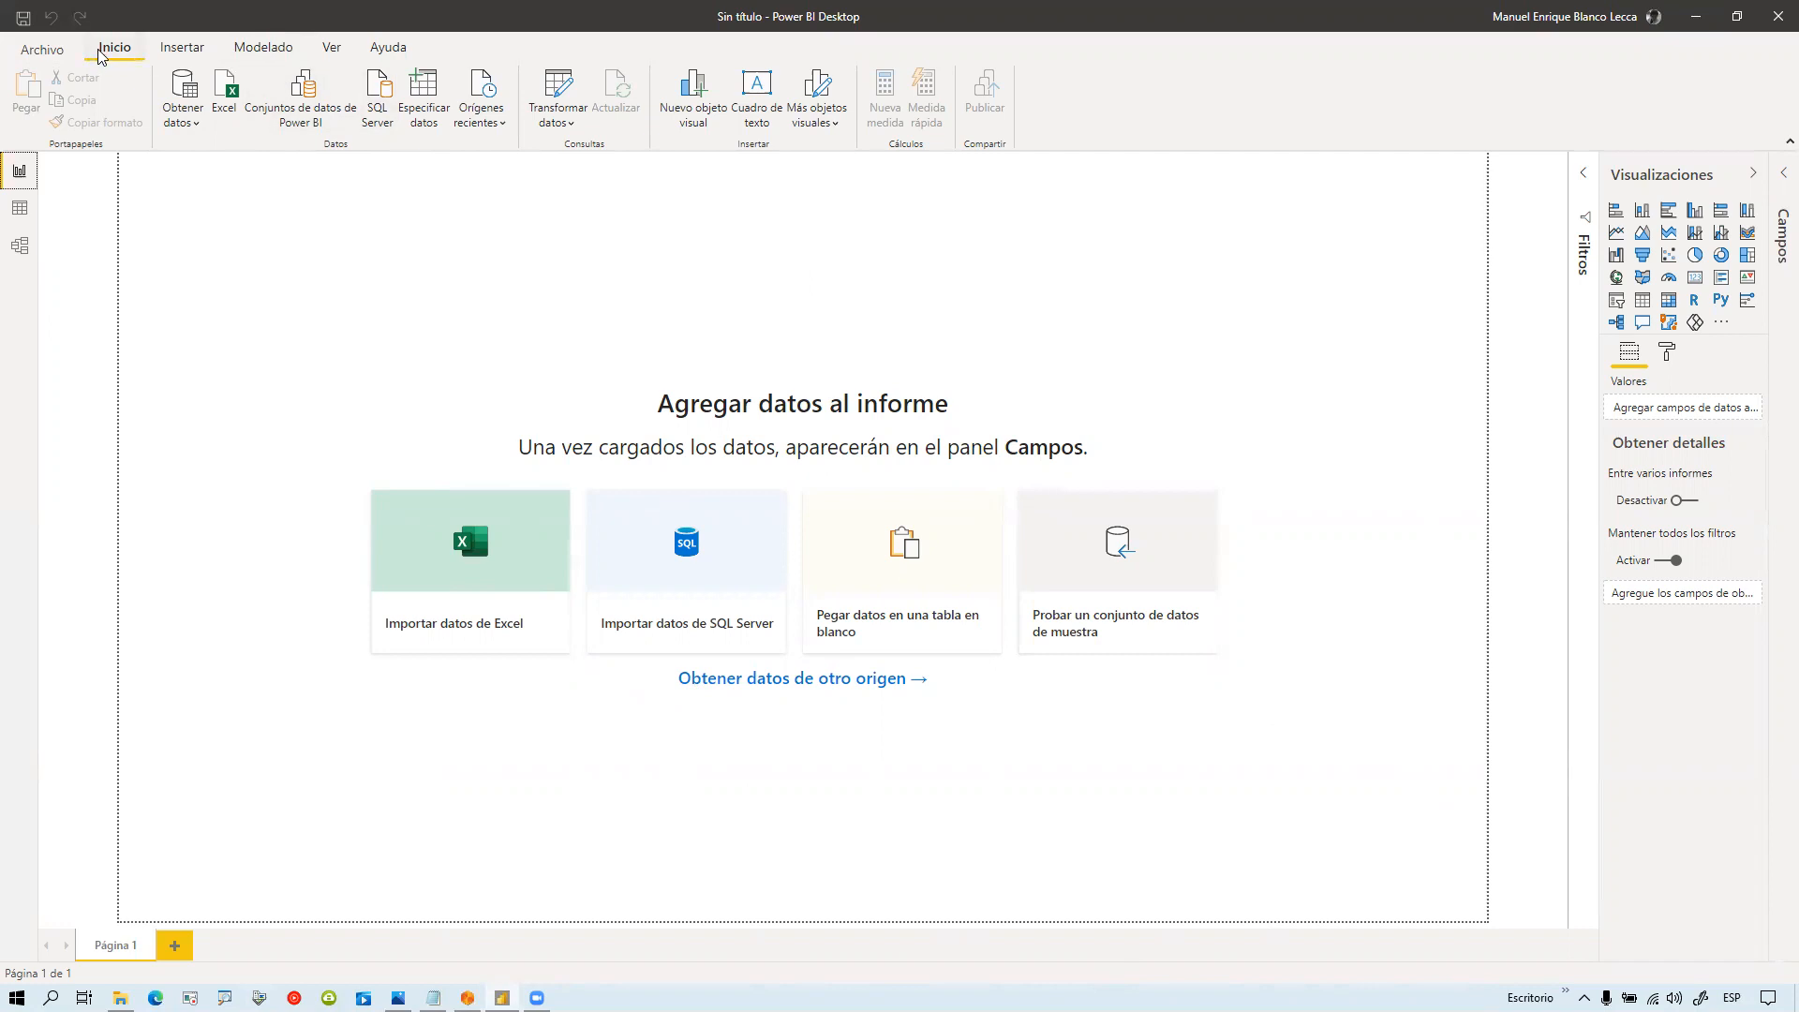
Step: Look over the insertion and modelling commands, returning to the home commands
left_click(188, 48)
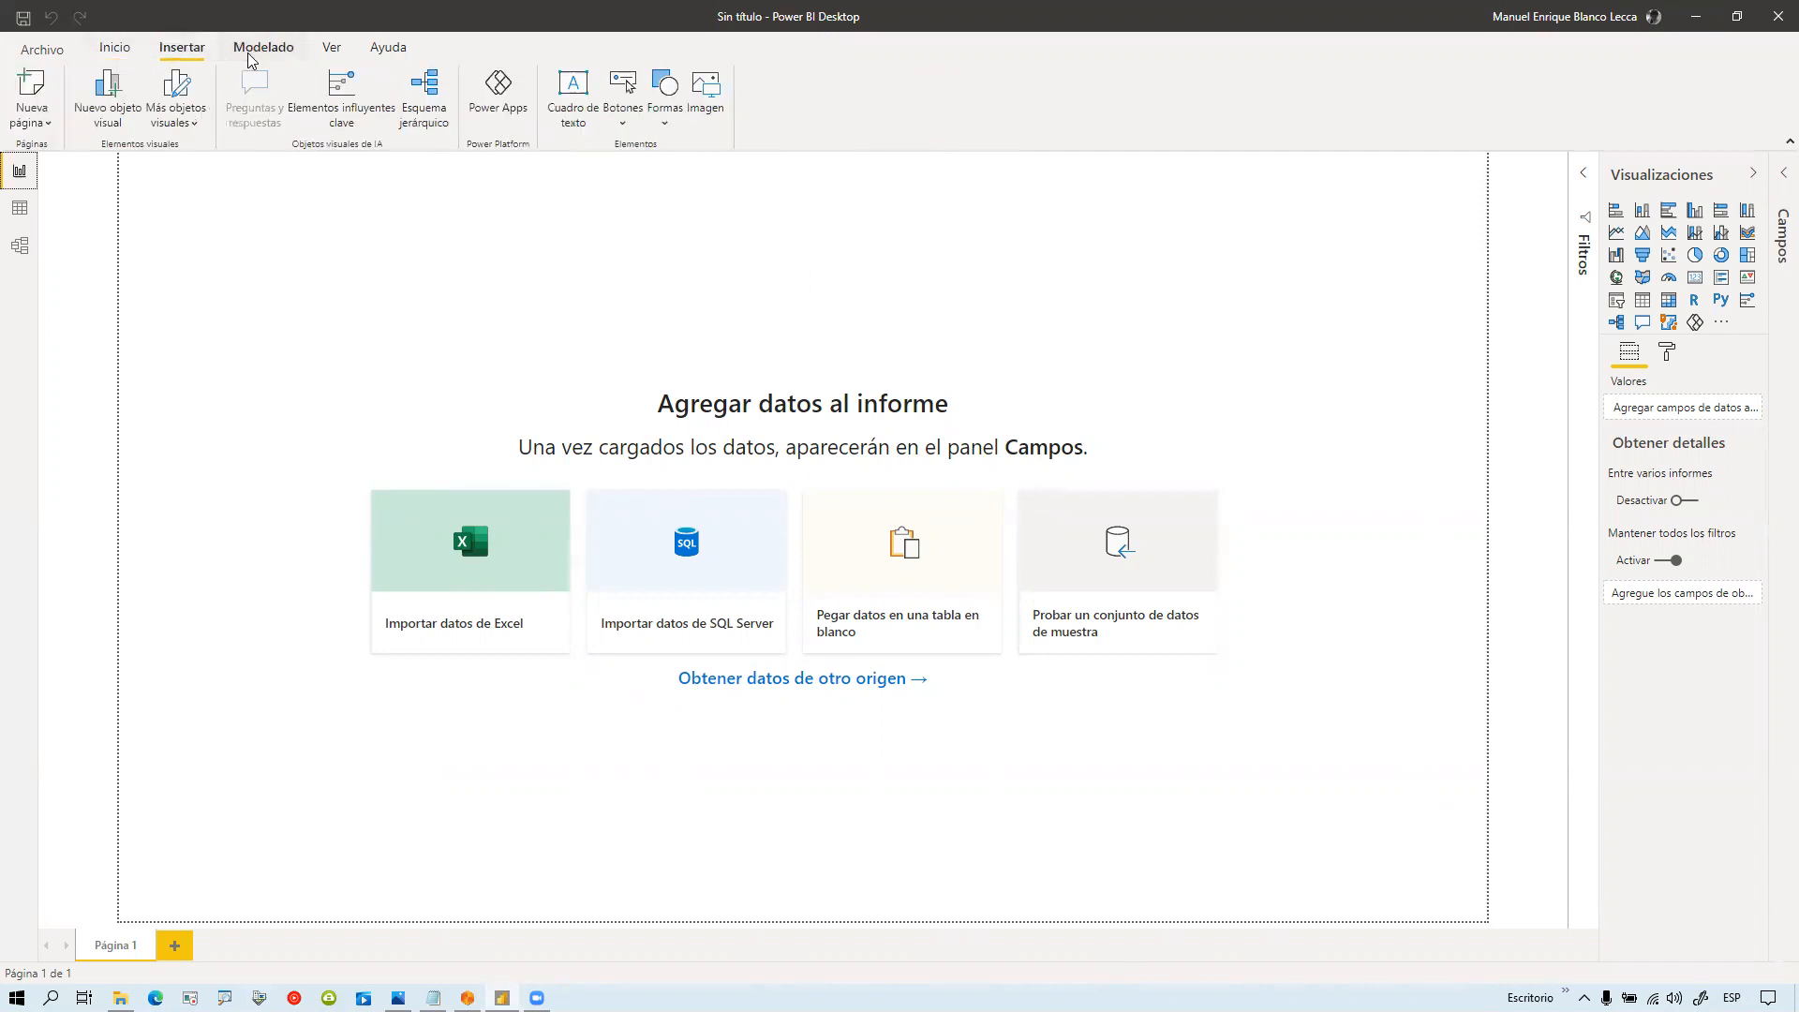
left_click(263, 49)
left_click(115, 48)
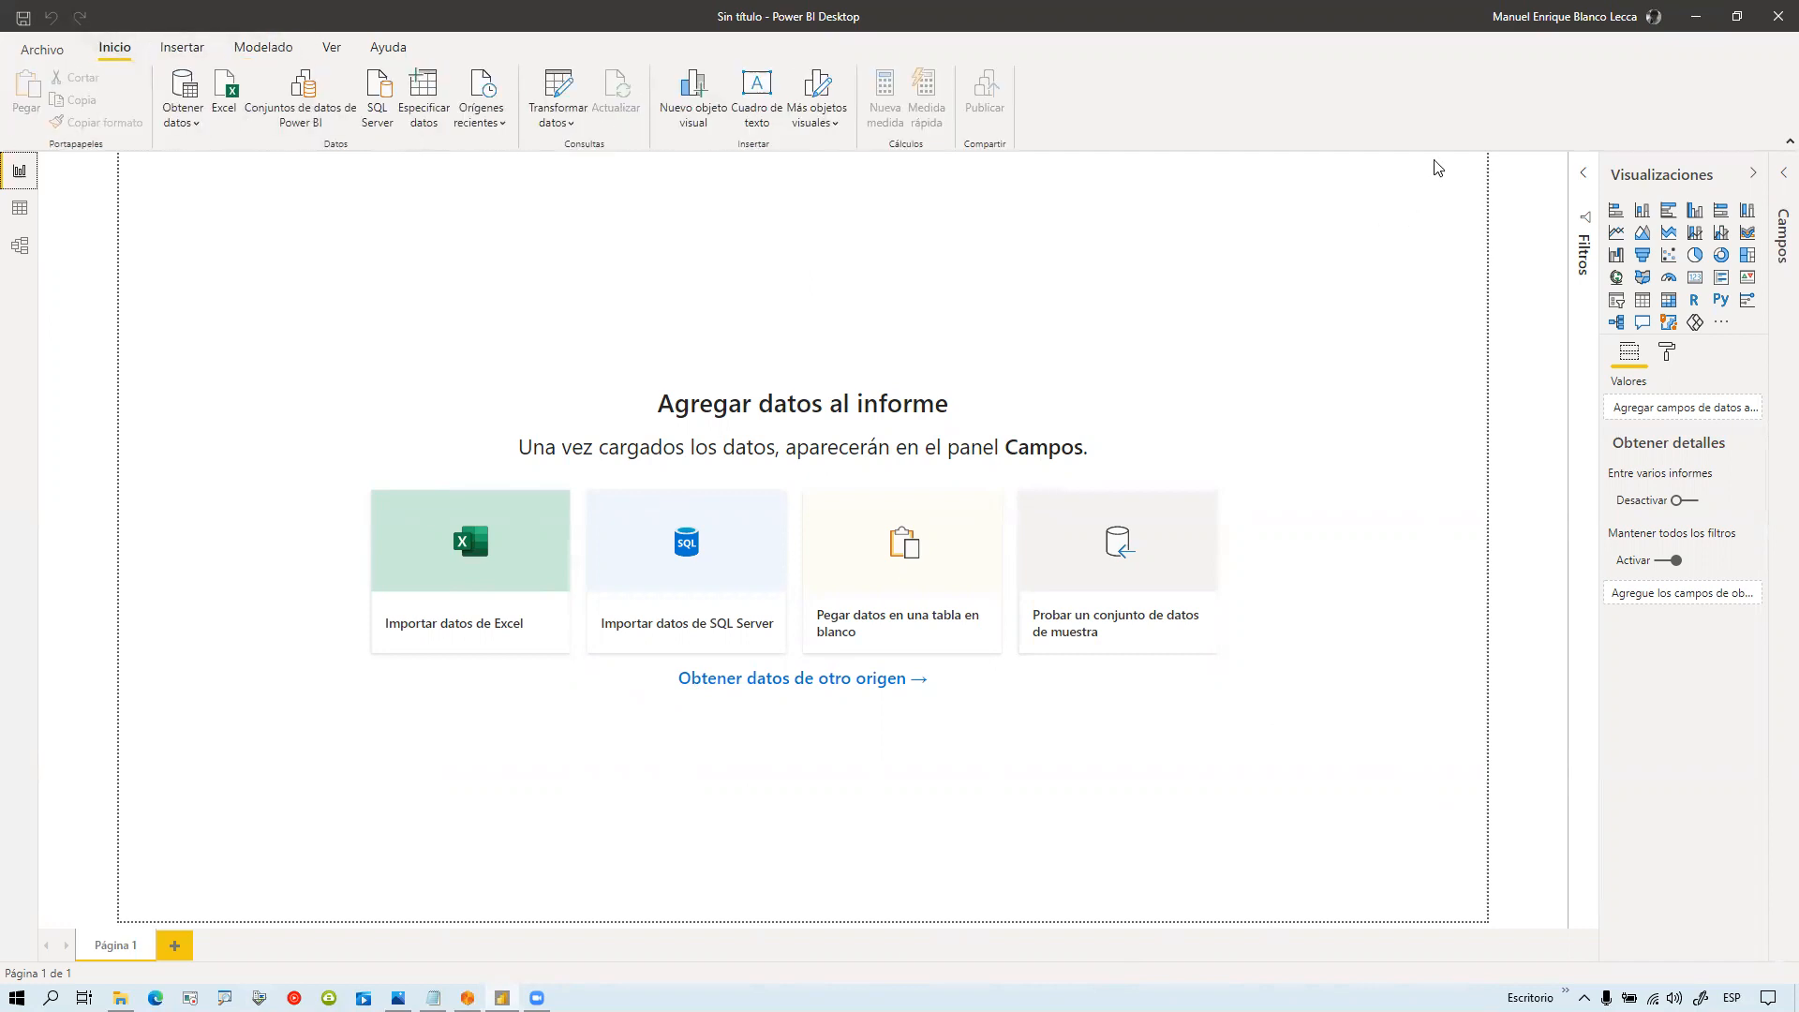
Step: Inspect the filters and fields panes, and leave the filters, fields and visualizations panes collapsed around the report canvas
left_click(1582, 182)
left_click(1588, 176)
left_click(1782, 174)
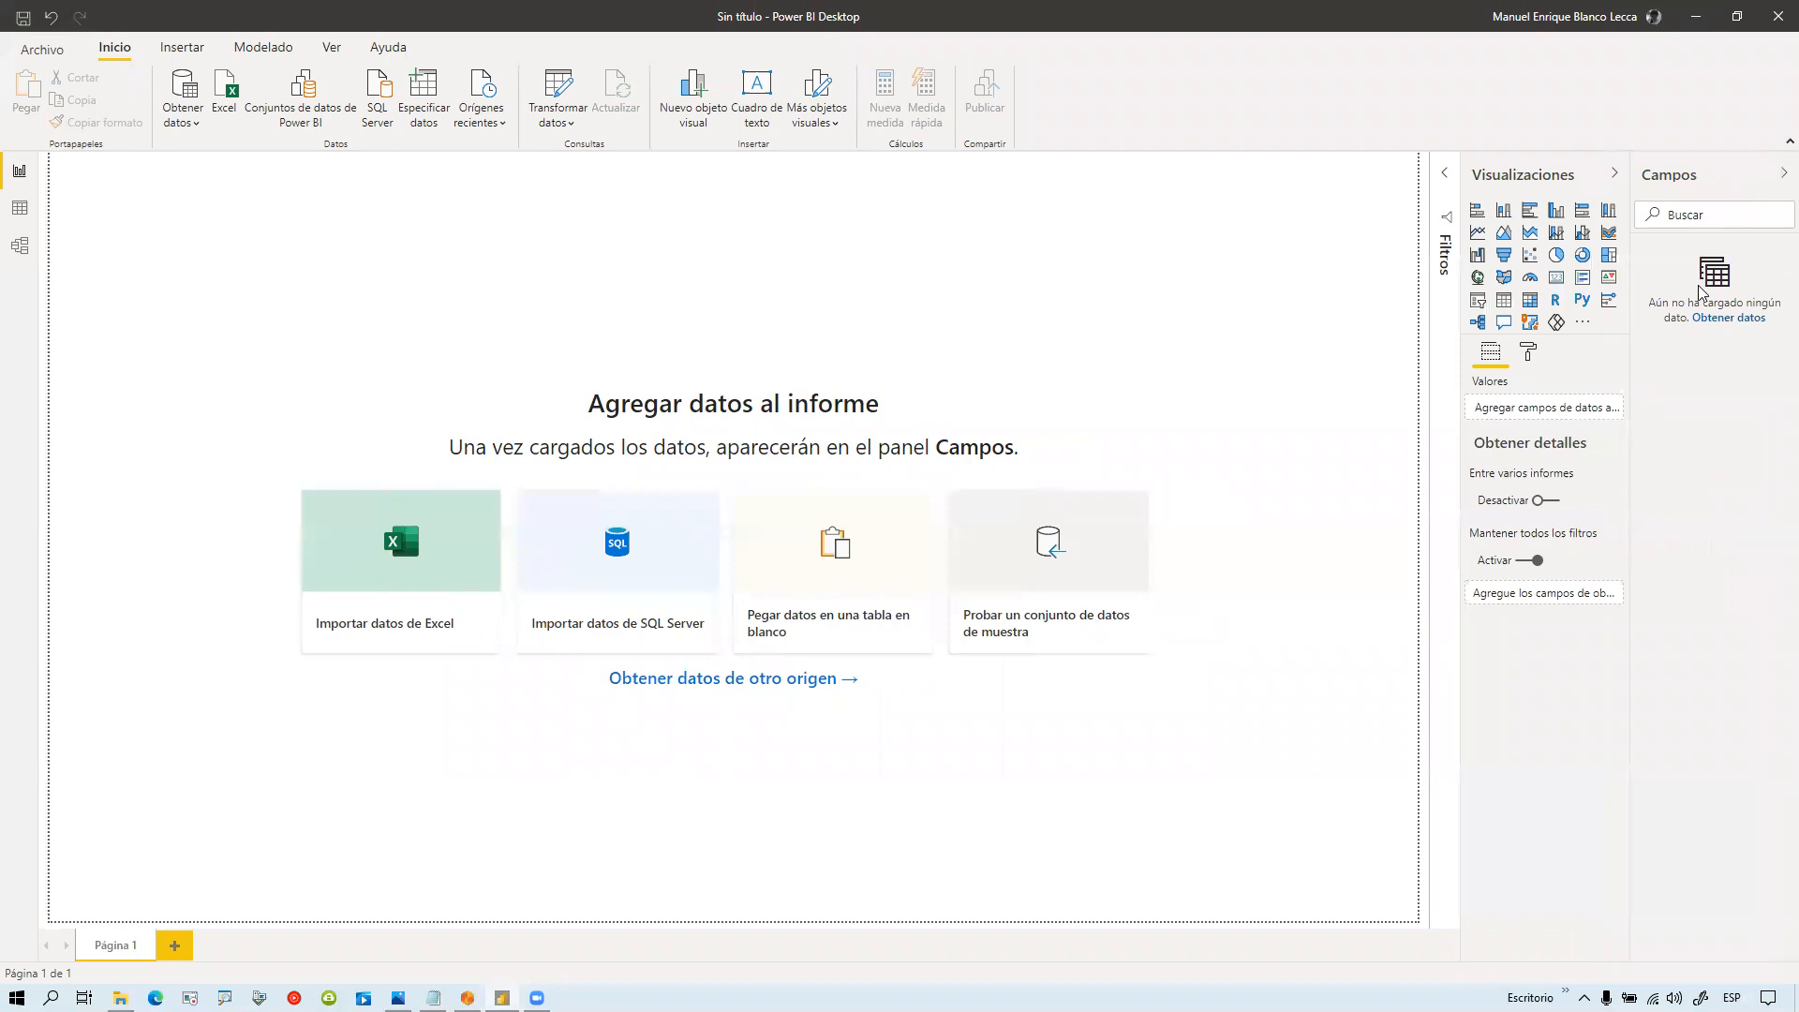
left_click(1779, 179)
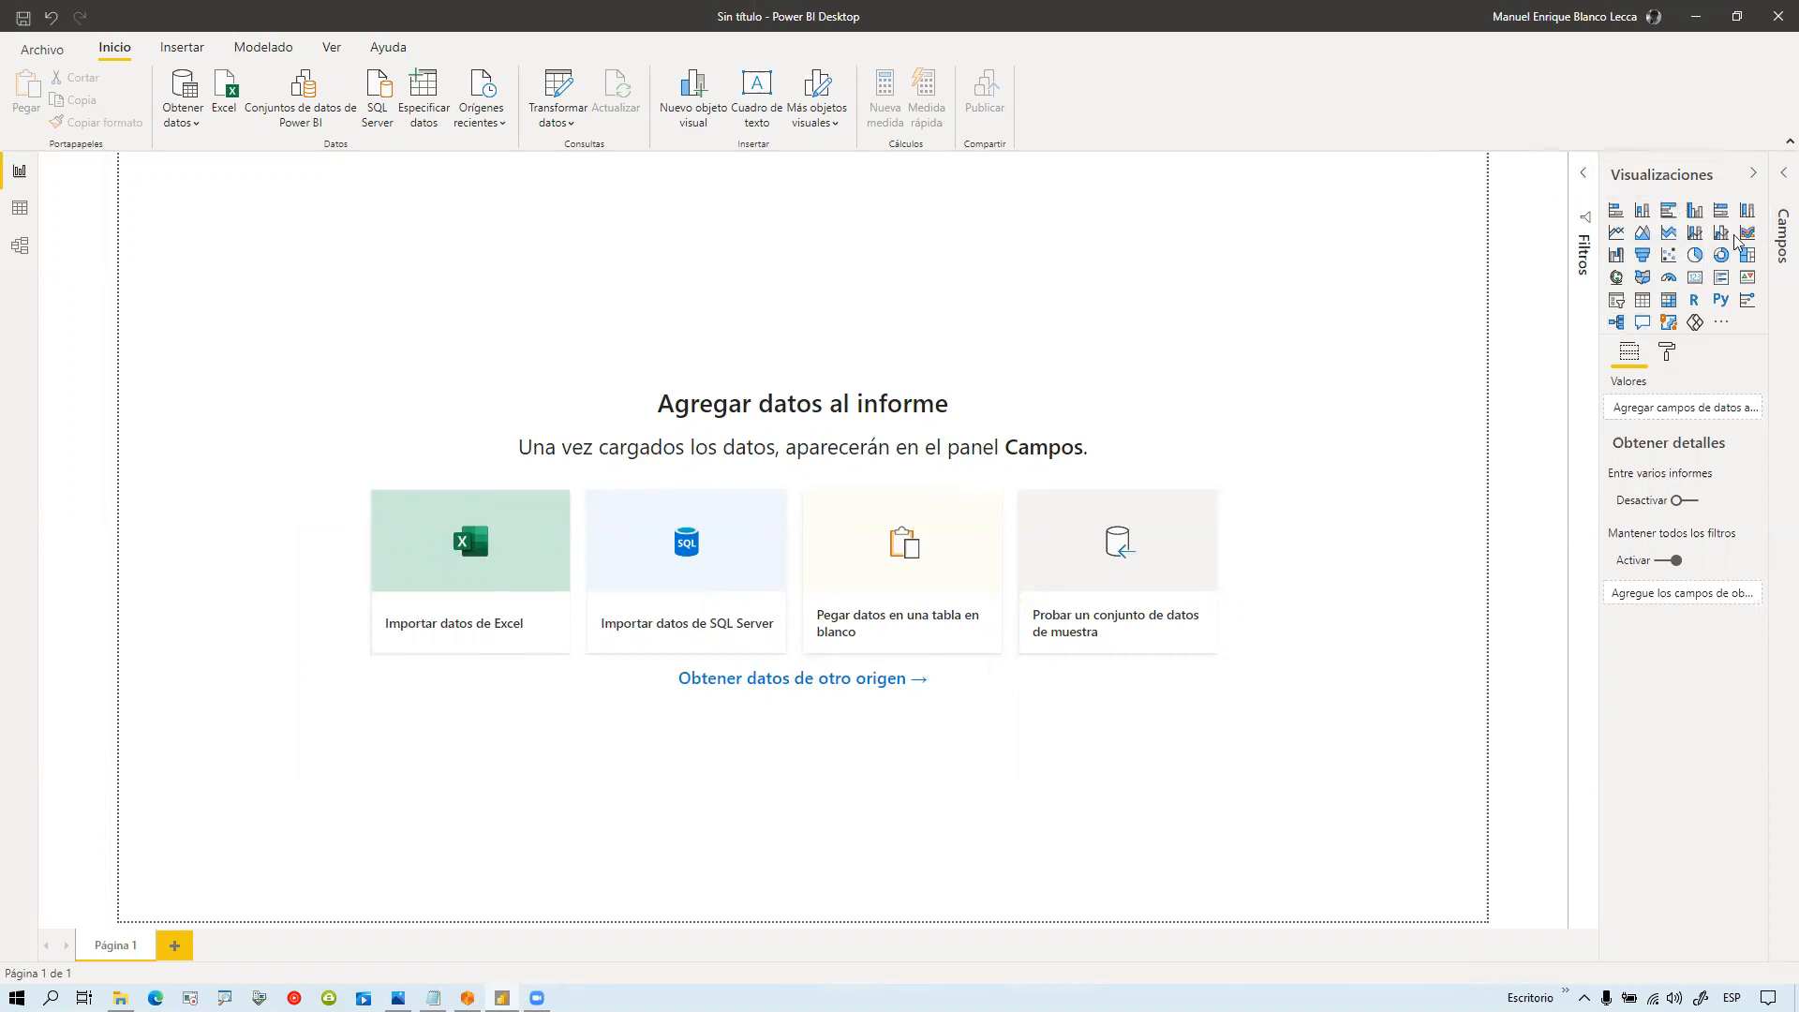
left_click(1755, 176)
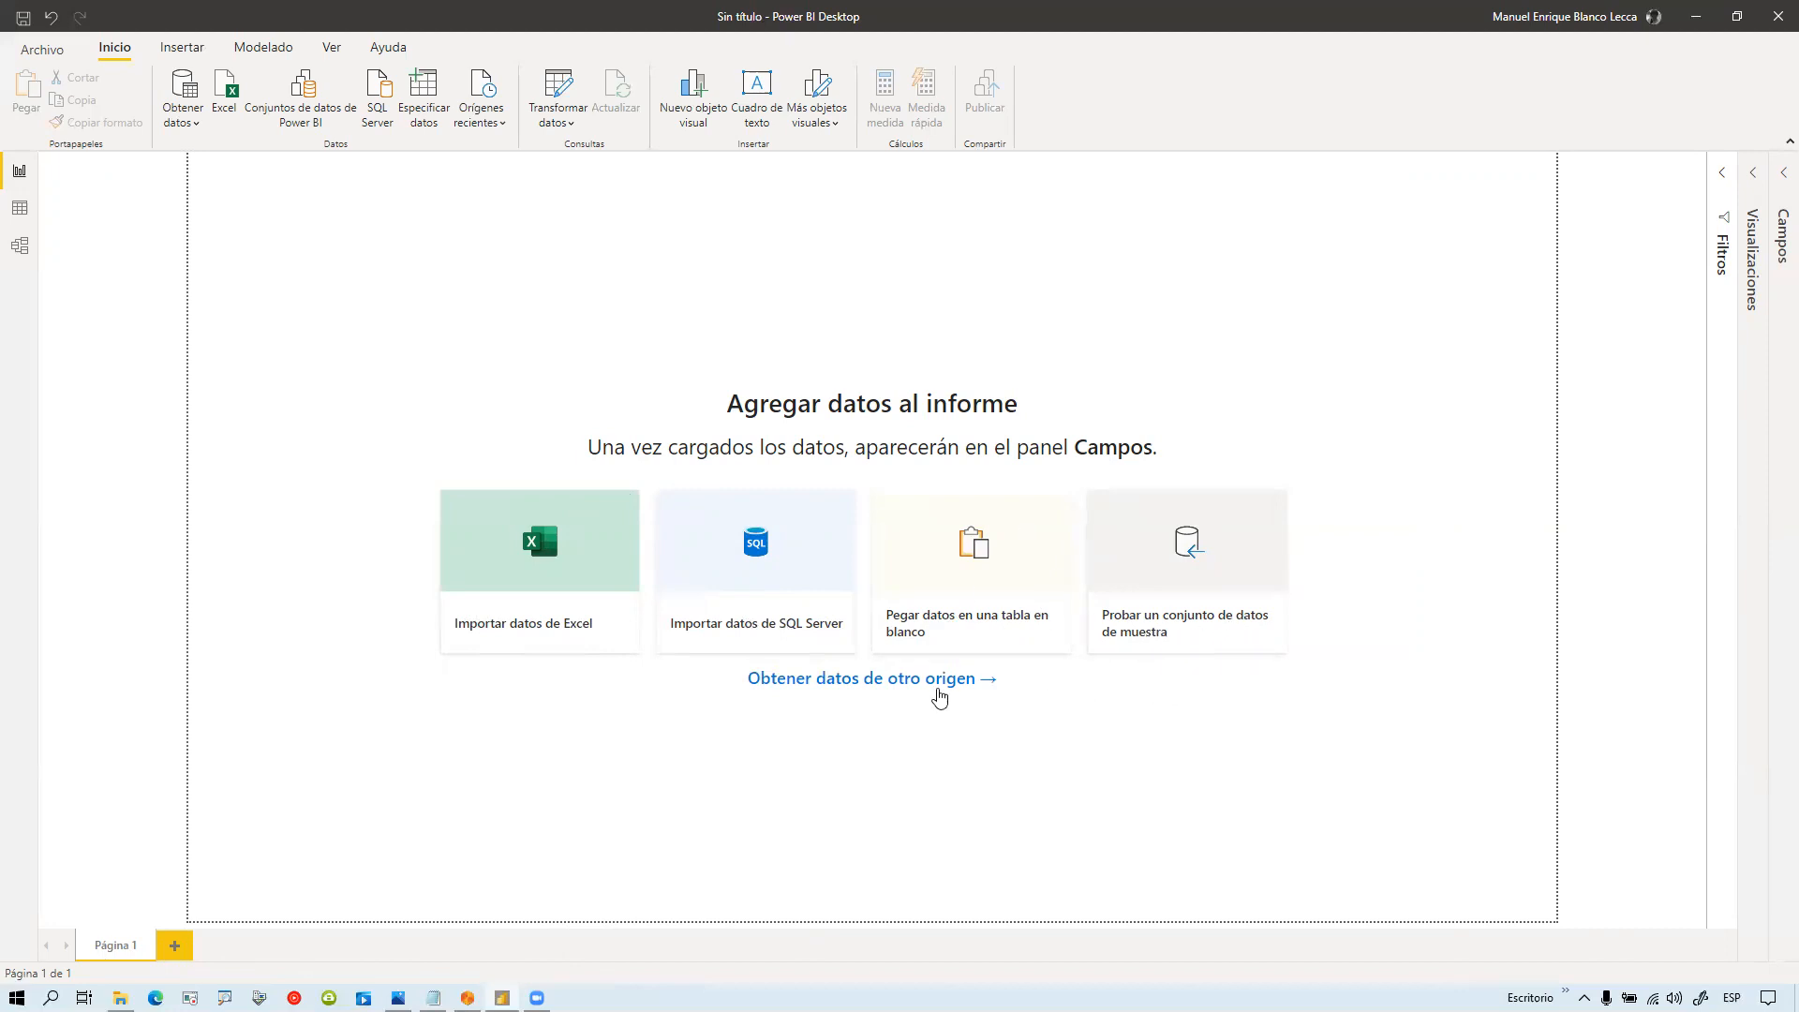
Step: Bring up the complete list of data sources for getting data into the report
left_click(180, 123)
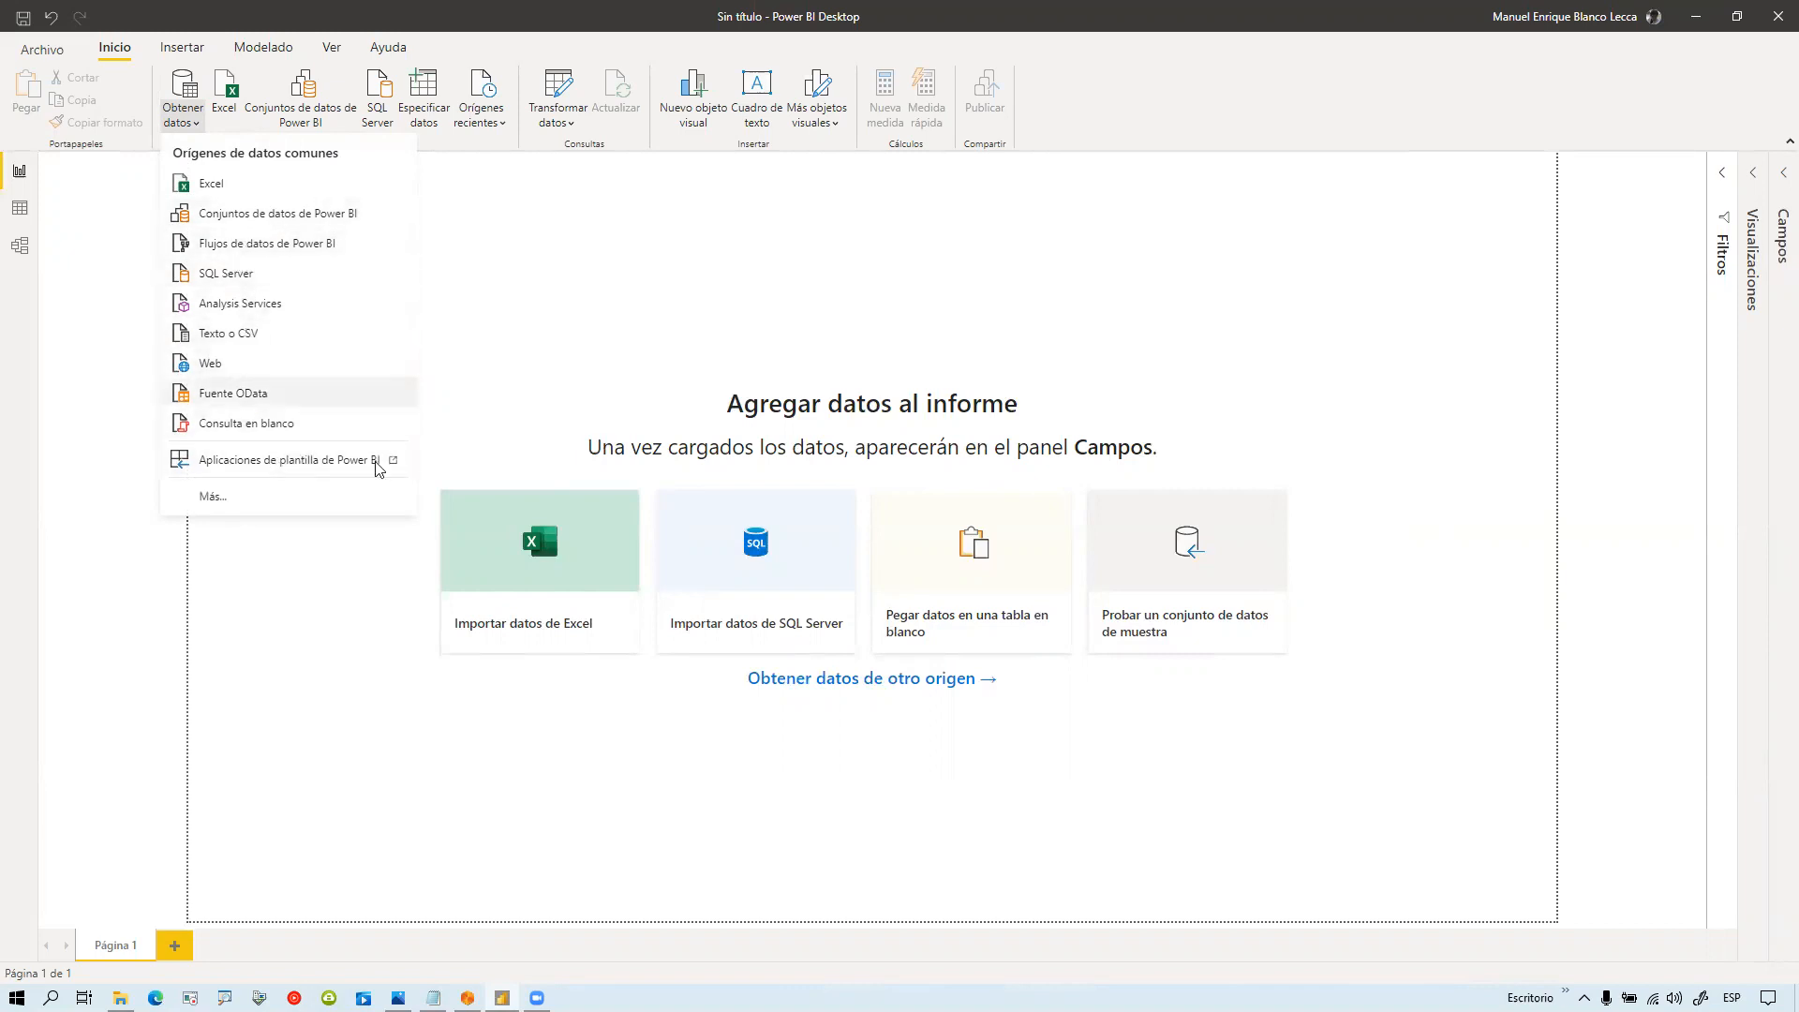
left_click(264, 501)
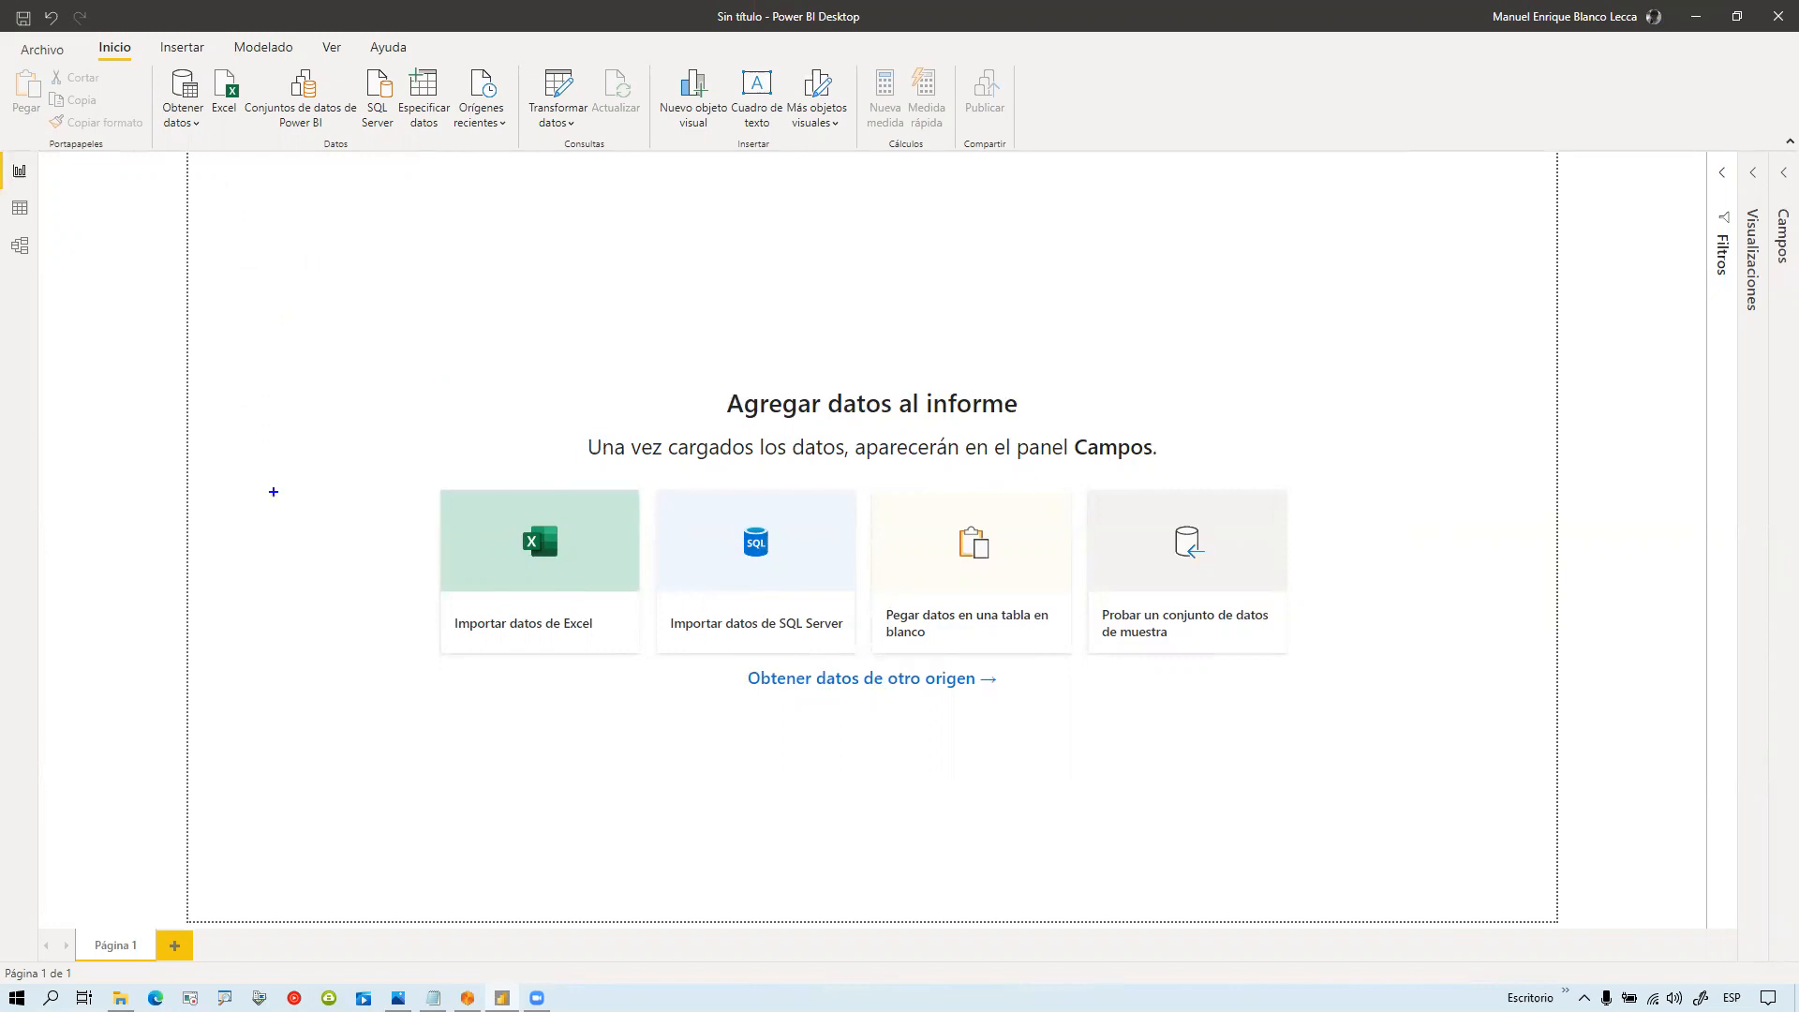
left_click_drag(498, 223, 506, 284)
left_click_drag(499, 216, 579, 217)
mouse_move(648, 223)
left_mouse_down()
mouse_move(659, 250)
mouse_move(709, 218)
left_mouse_up()
left_click_drag(737, 205, 771, 281)
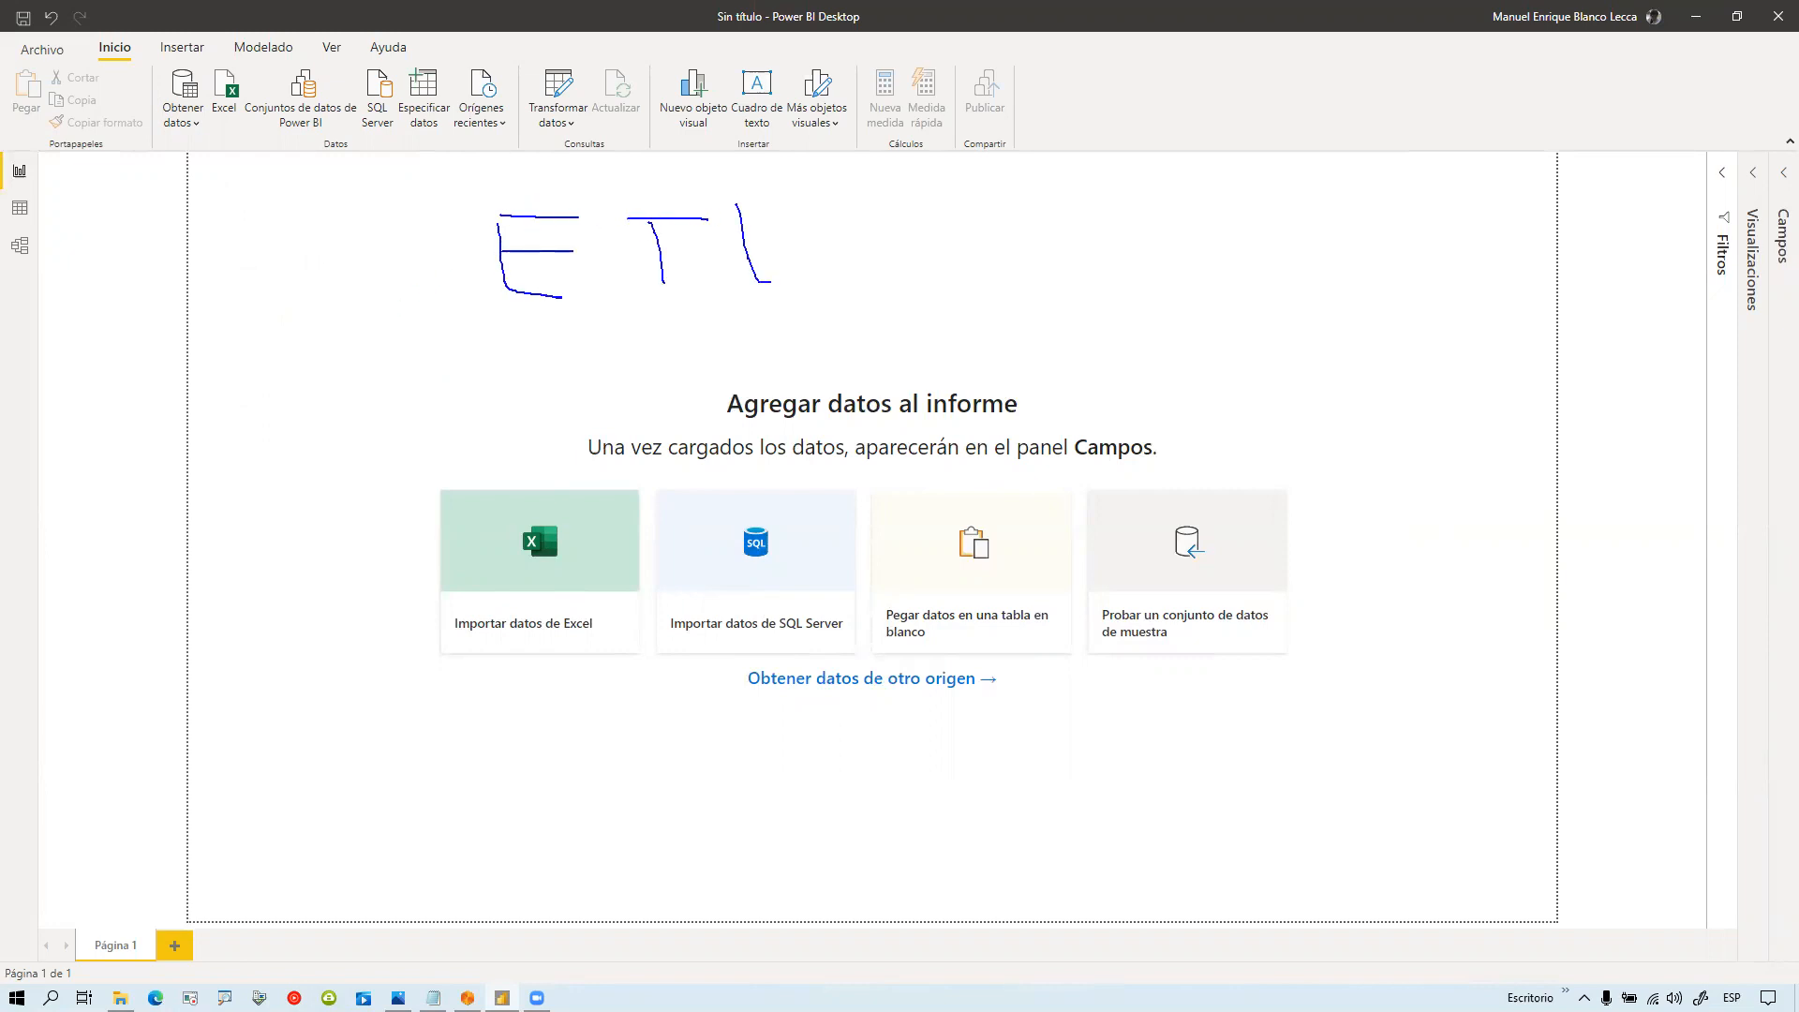
mouse_move(602, 199)
left_mouse_down()
mouse_move(520, 186)
mouse_move(615, 267)
mouse_move(574, 194)
left_mouse_up()
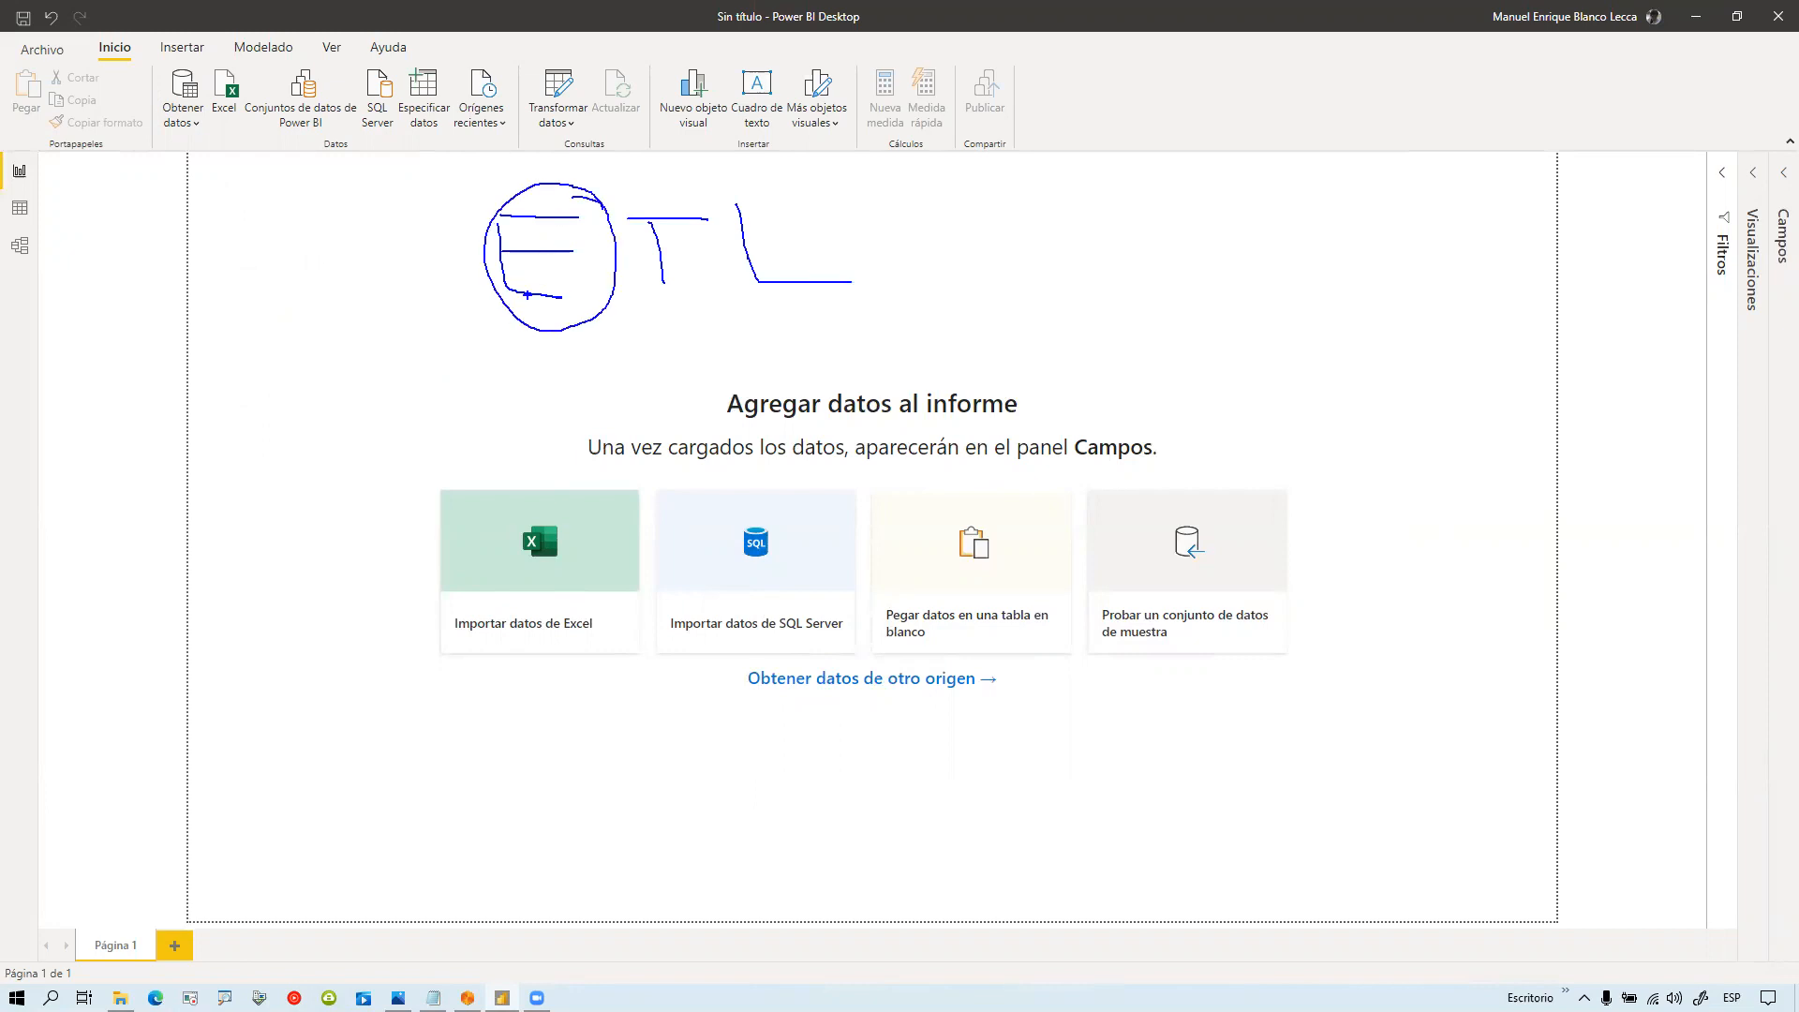
mouse_move(516, 311)
left_mouse_down()
mouse_move(441, 511)
mouse_move(501, 534)
left_mouse_up()
left_click_drag(541, 377, 734, 546)
mouse_move(609, 355)
left_mouse_down()
mouse_move(656, 427)
mouse_move(942, 526)
mouse_move(811, 361)
mouse_move(1220, 506)
left_mouse_up()
mouse_move(467, 264)
left_mouse_down()
mouse_move(191, 217)
mouse_move(178, 104)
mouse_move(196, 112)
left_mouse_up()
mouse_move(656, 193)
left_mouse_down()
mouse_move(697, 310)
mouse_move(600, 225)
left_mouse_up()
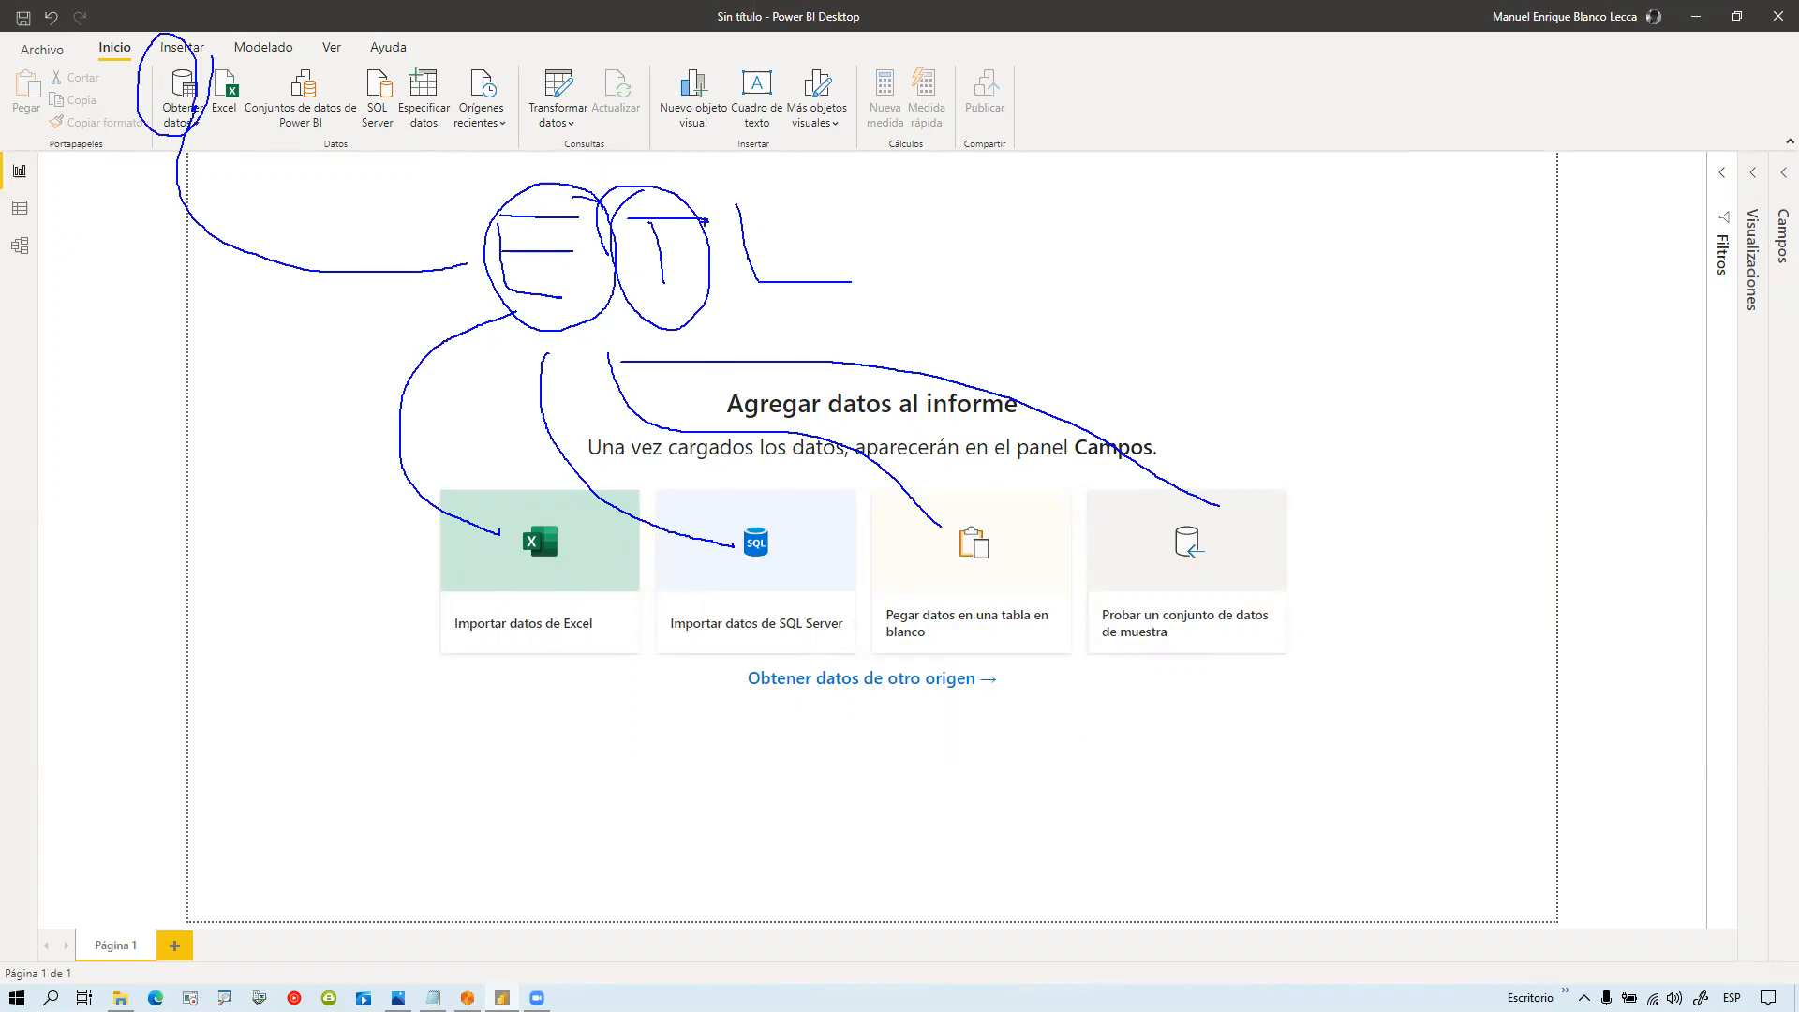
mouse_move(729, 169)
left_mouse_down()
mouse_move(719, 291)
mouse_move(883, 301)
mouse_move(718, 223)
mouse_move(734, 186)
left_mouse_up()
mouse_move(527, 181)
left_mouse_down()
mouse_move(626, 194)
mouse_move(736, 158)
mouse_move(798, 221)
left_mouse_up()
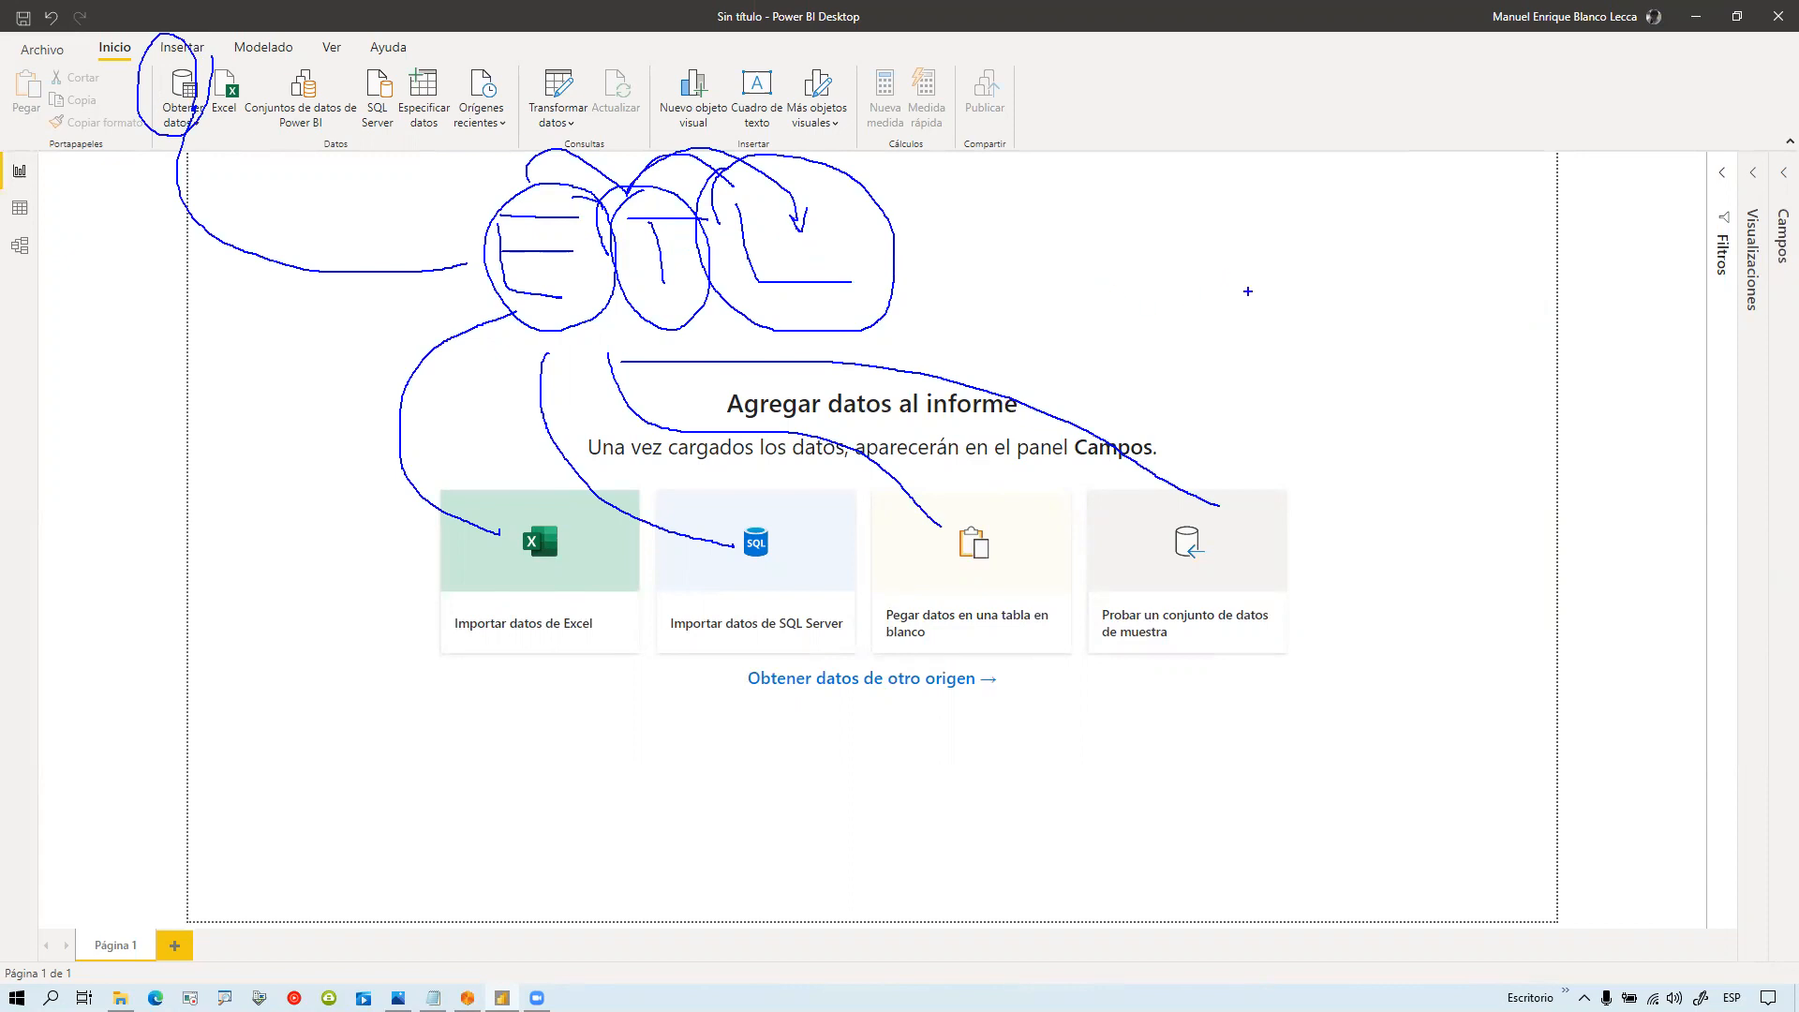
left_click_drag(1113, 372, 1419, 361)
left_click_drag(1176, 296, 1310, 350)
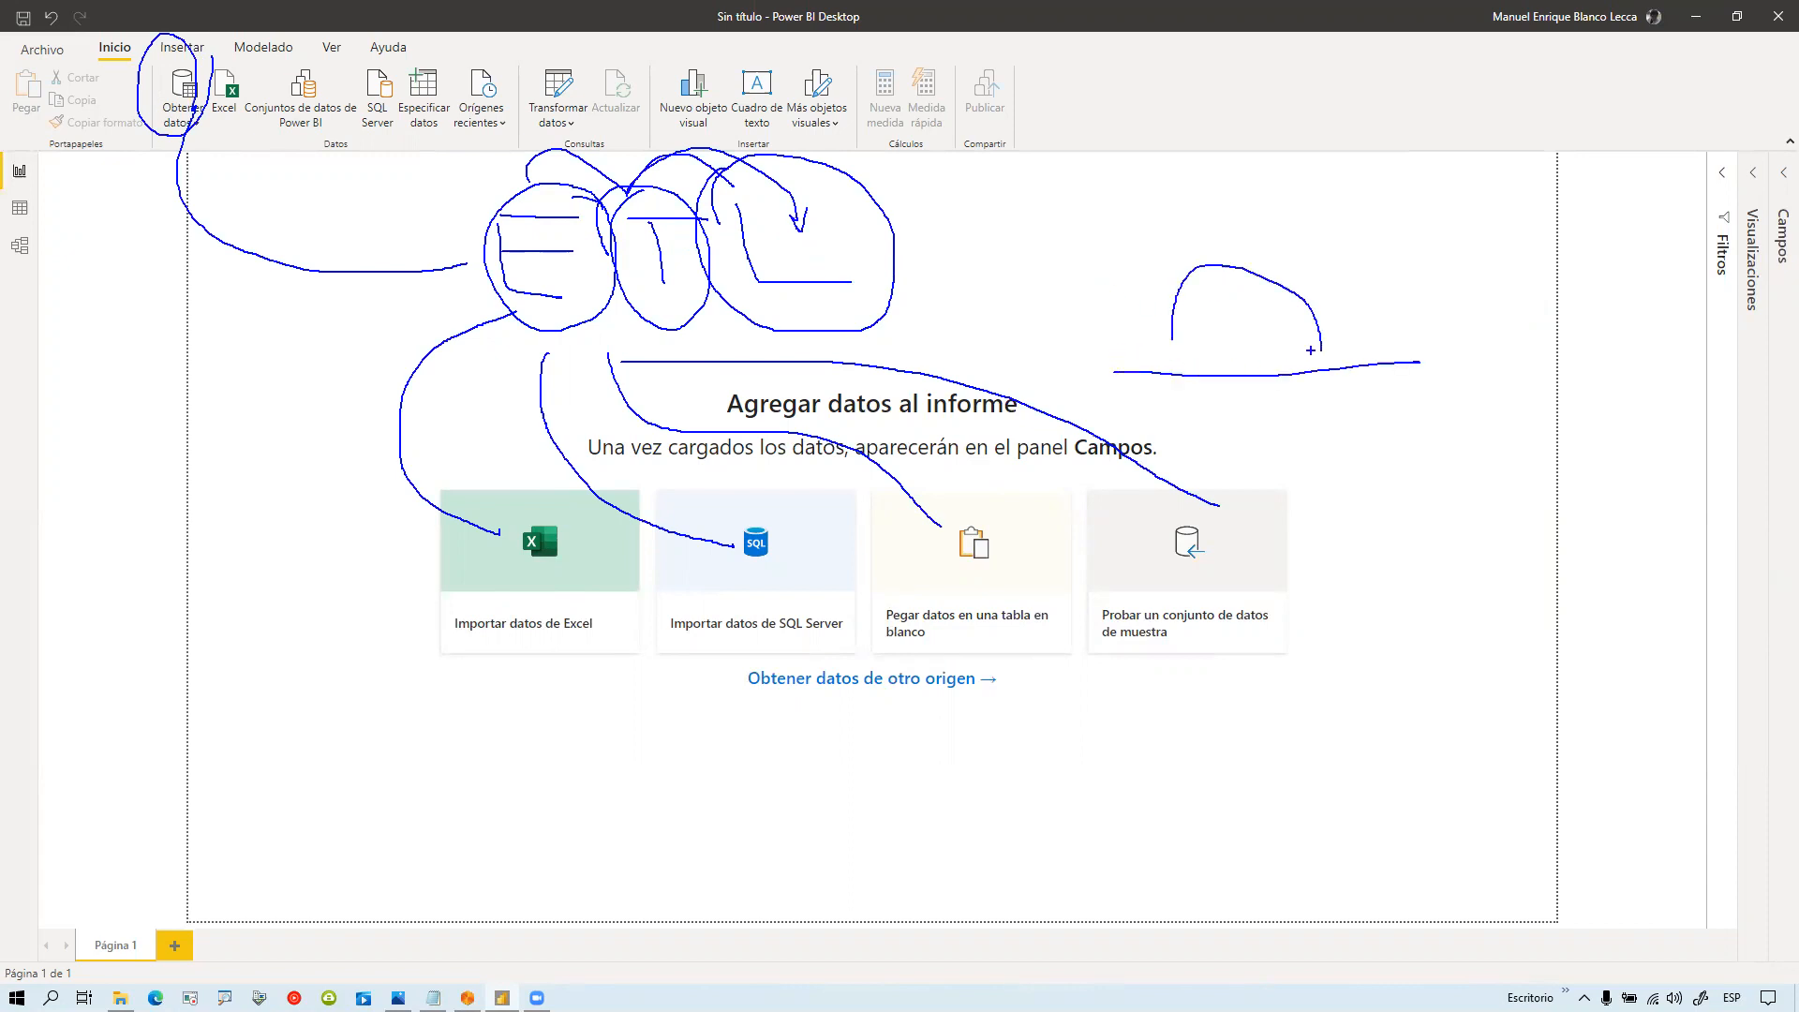
mouse_move(1367, 258)
left_mouse_down()
mouse_move(1471, 316)
mouse_move(1389, 251)
left_mouse_up()
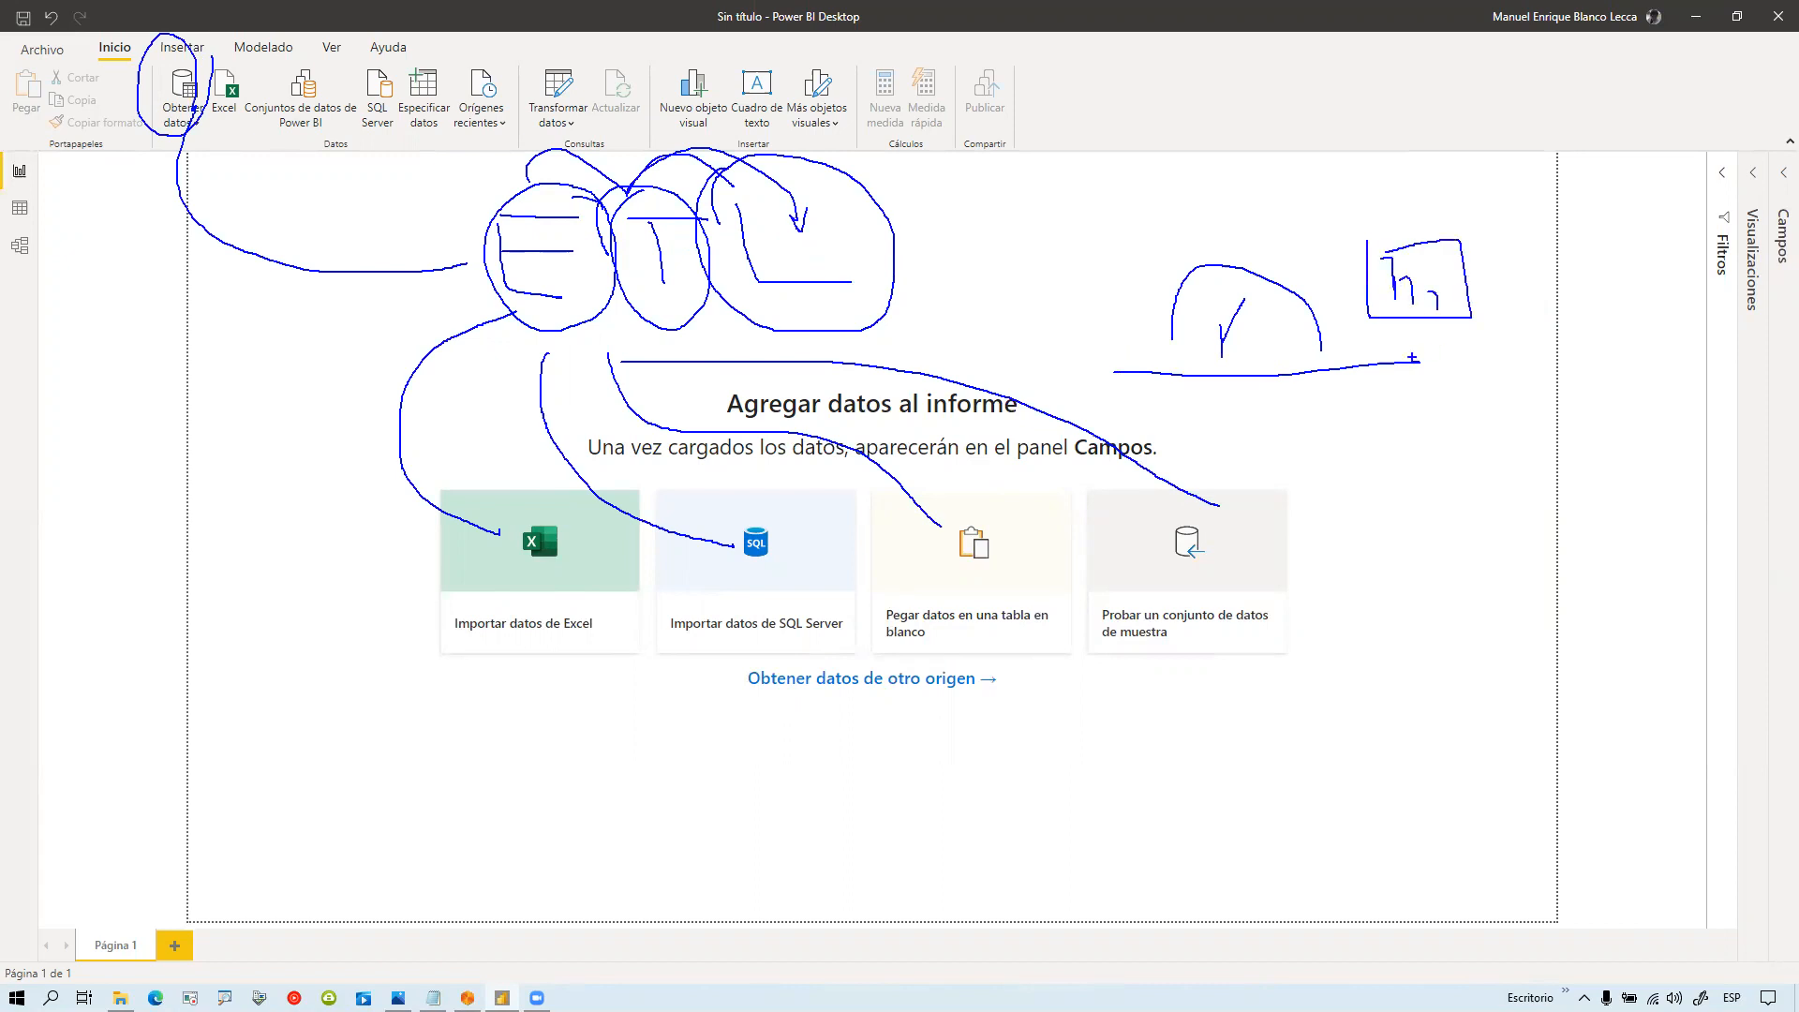
key("Escape")
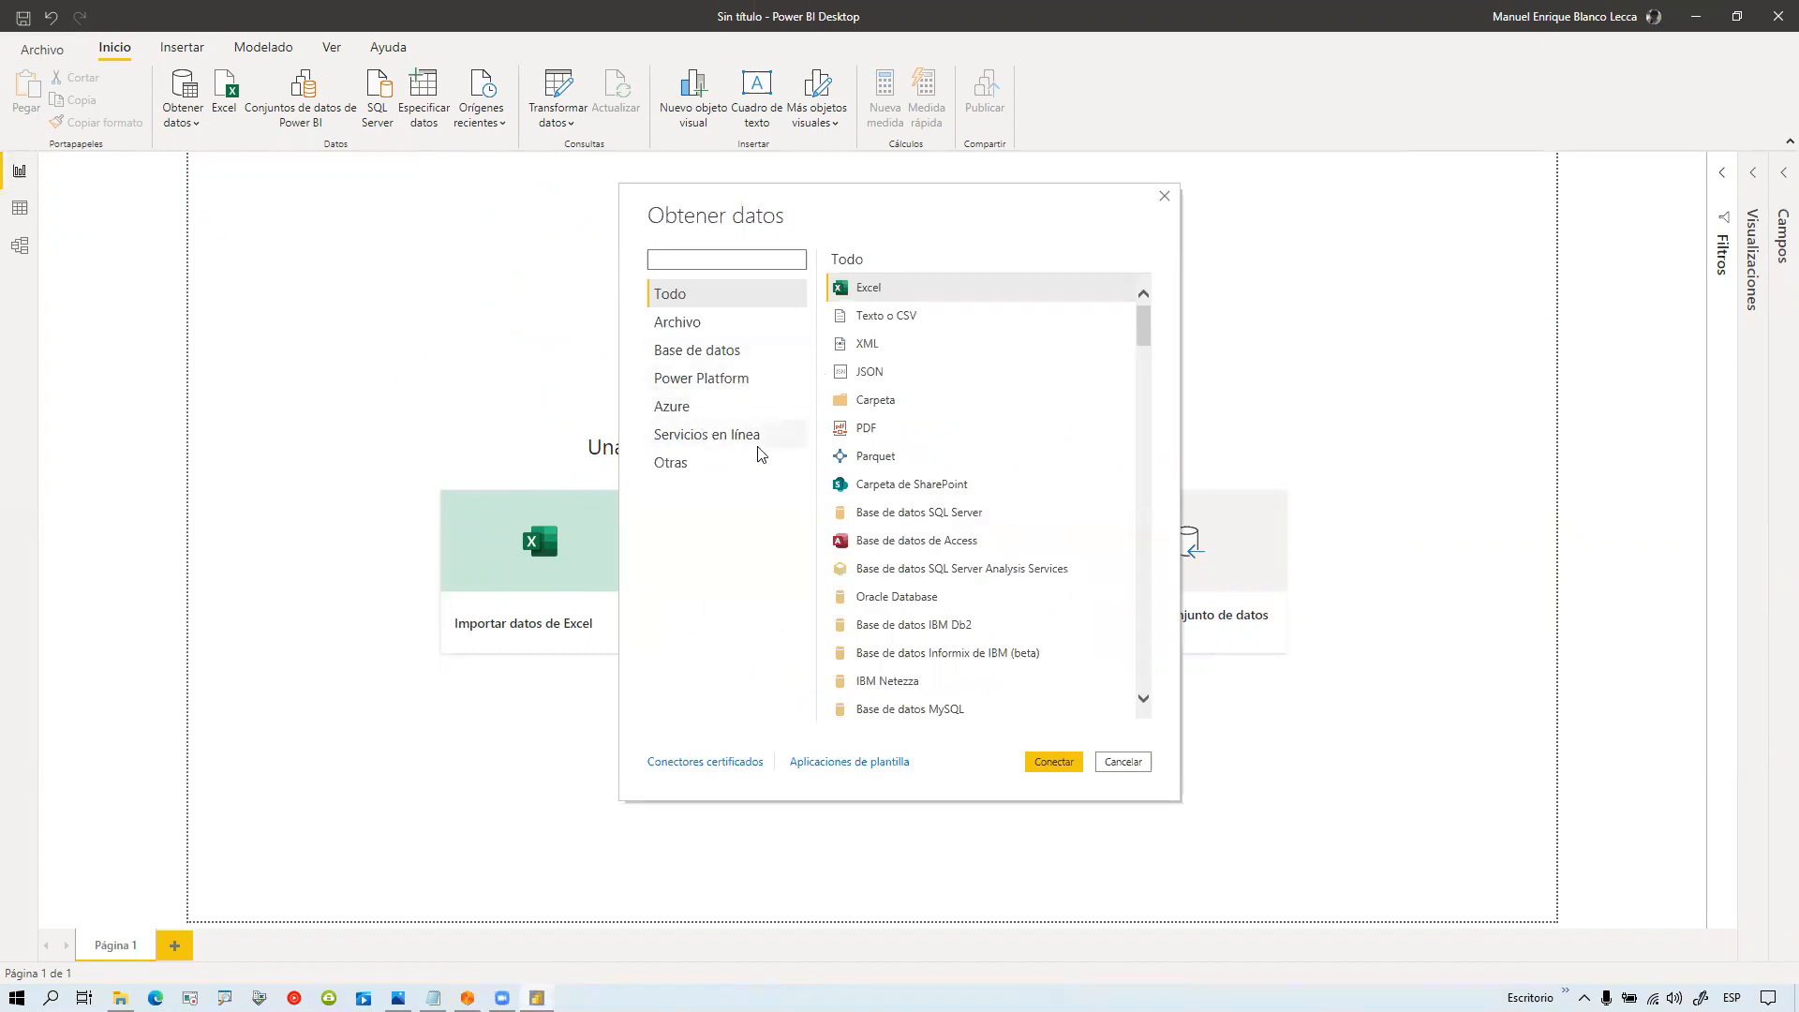
Step: Examine the data source categories and the full list of available connectors, ending back at its first entries
left_click(695, 325)
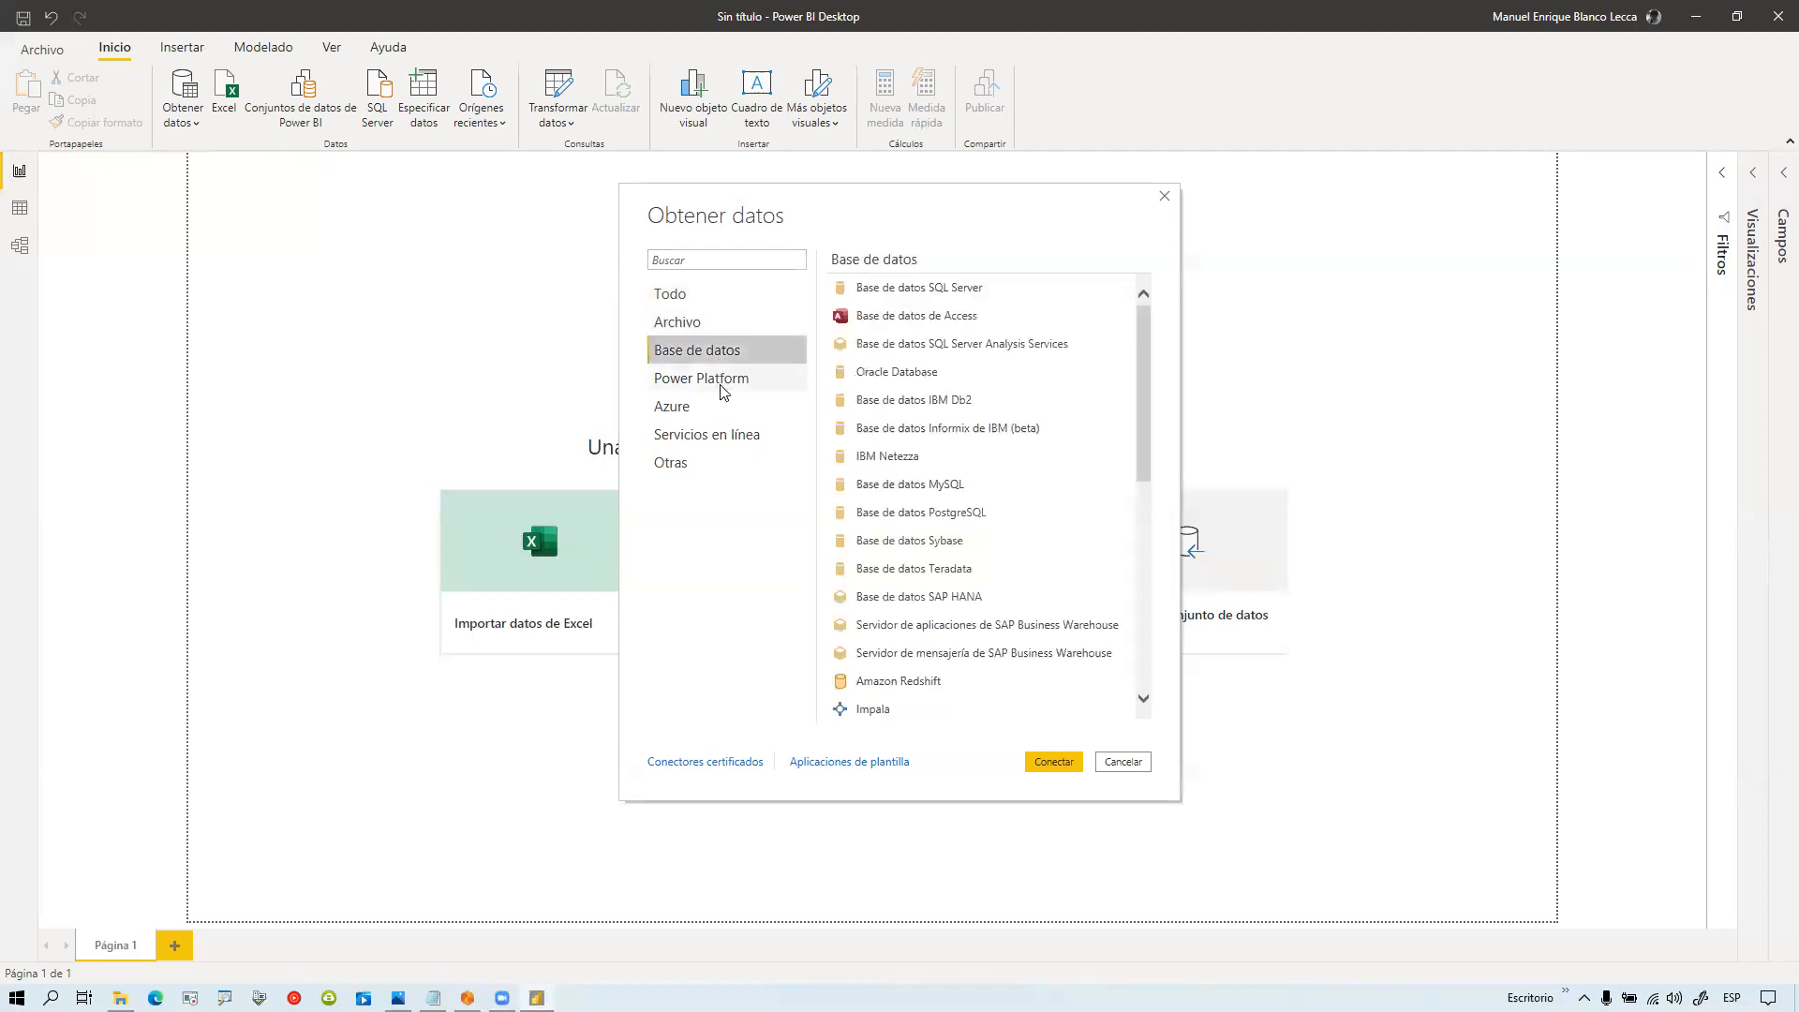
left_click(719, 382)
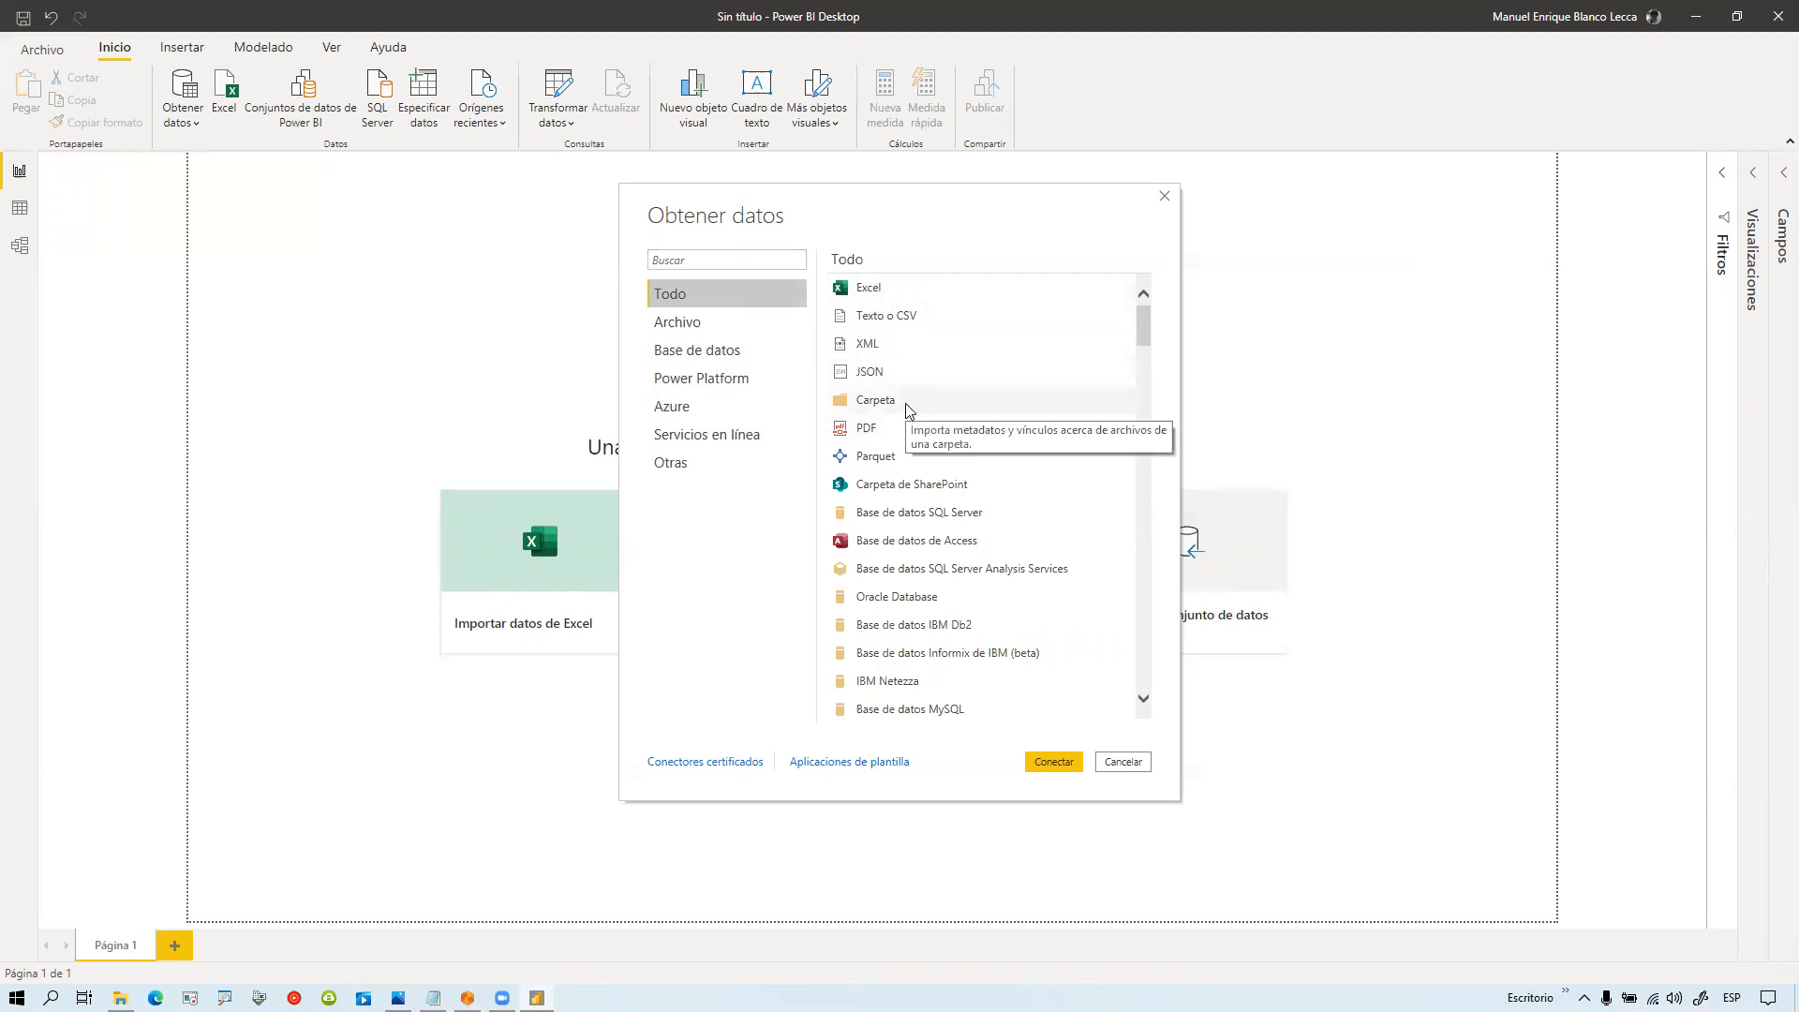
scroll(903, 440, "down", 10)
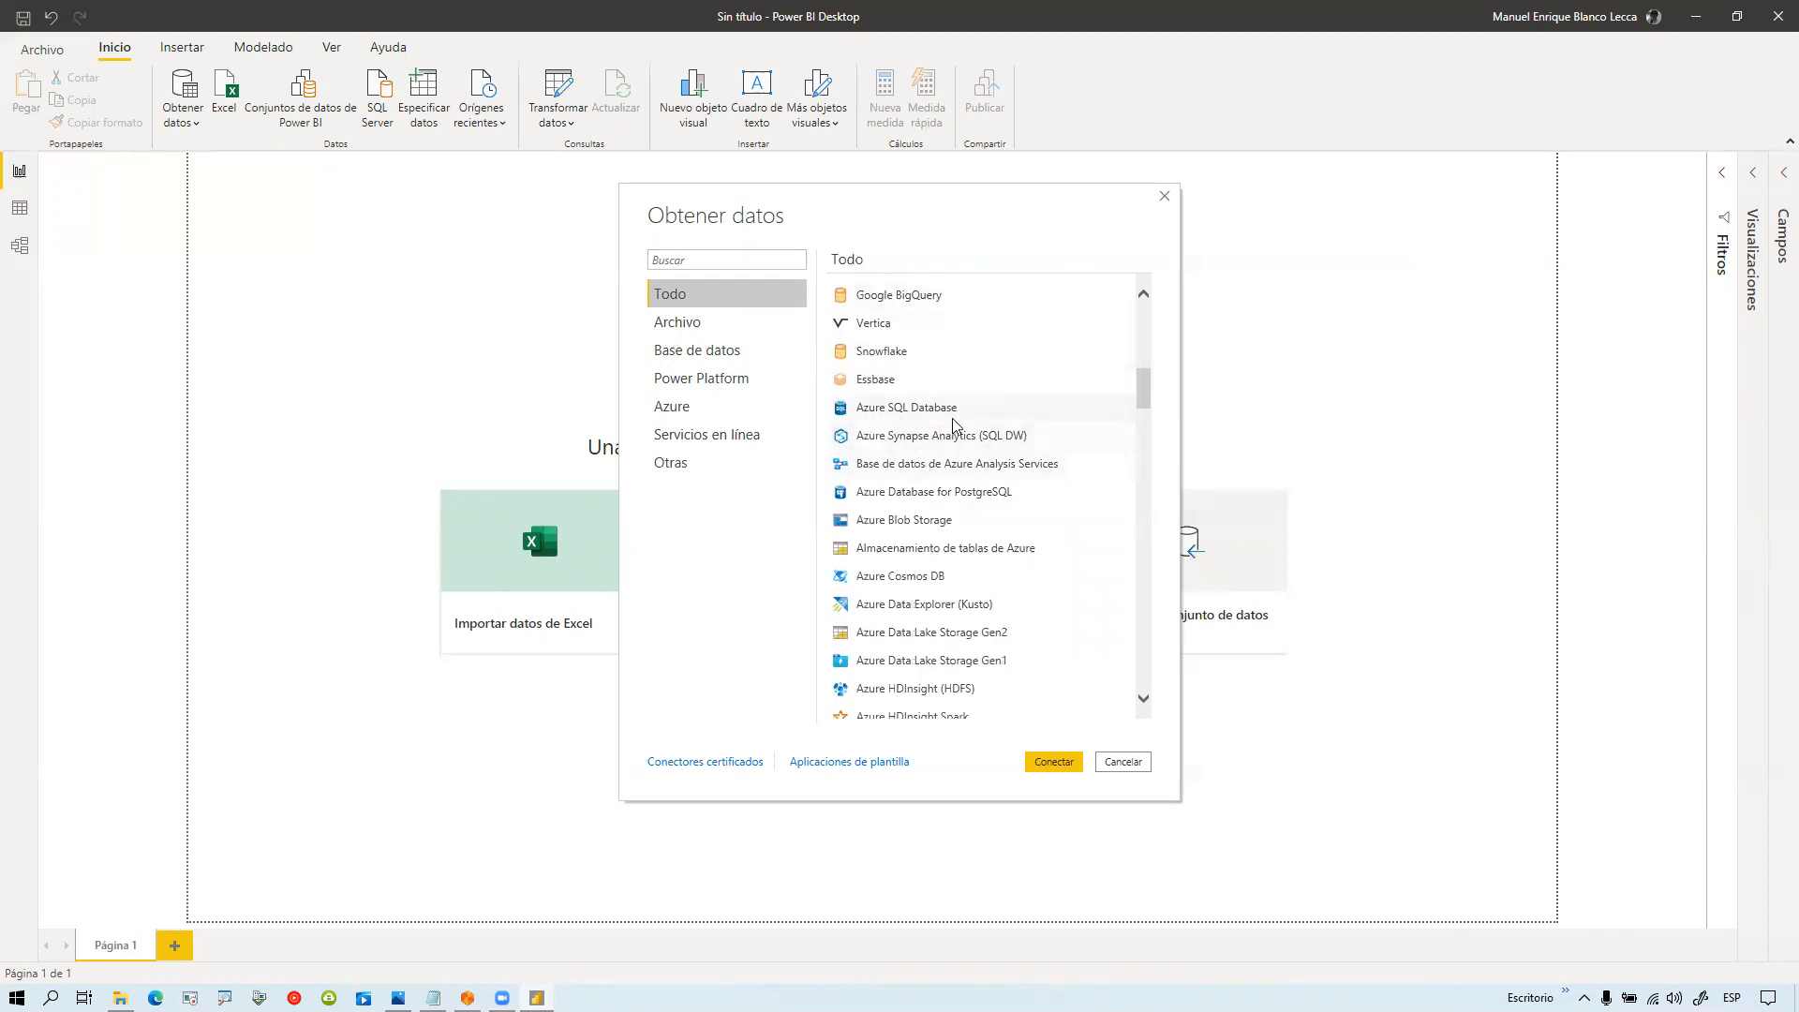
scroll(1082, 587, "down", 5)
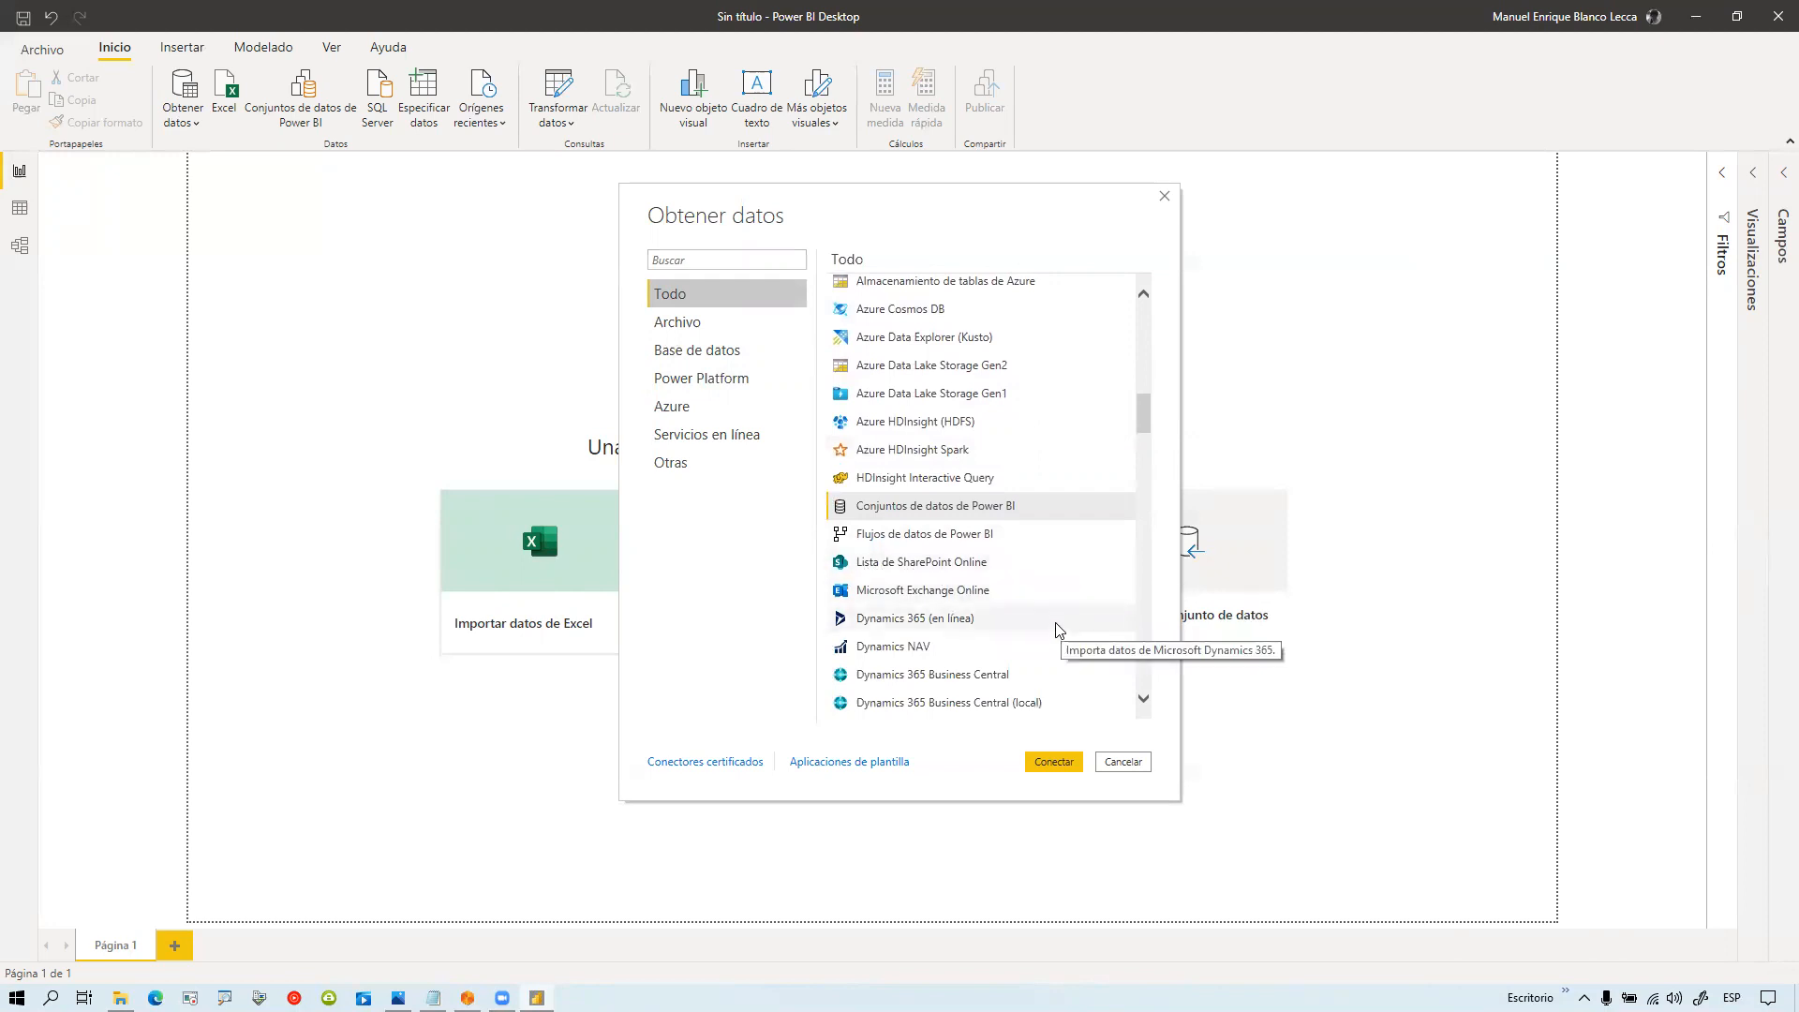
scroll(979, 600, "down", 1)
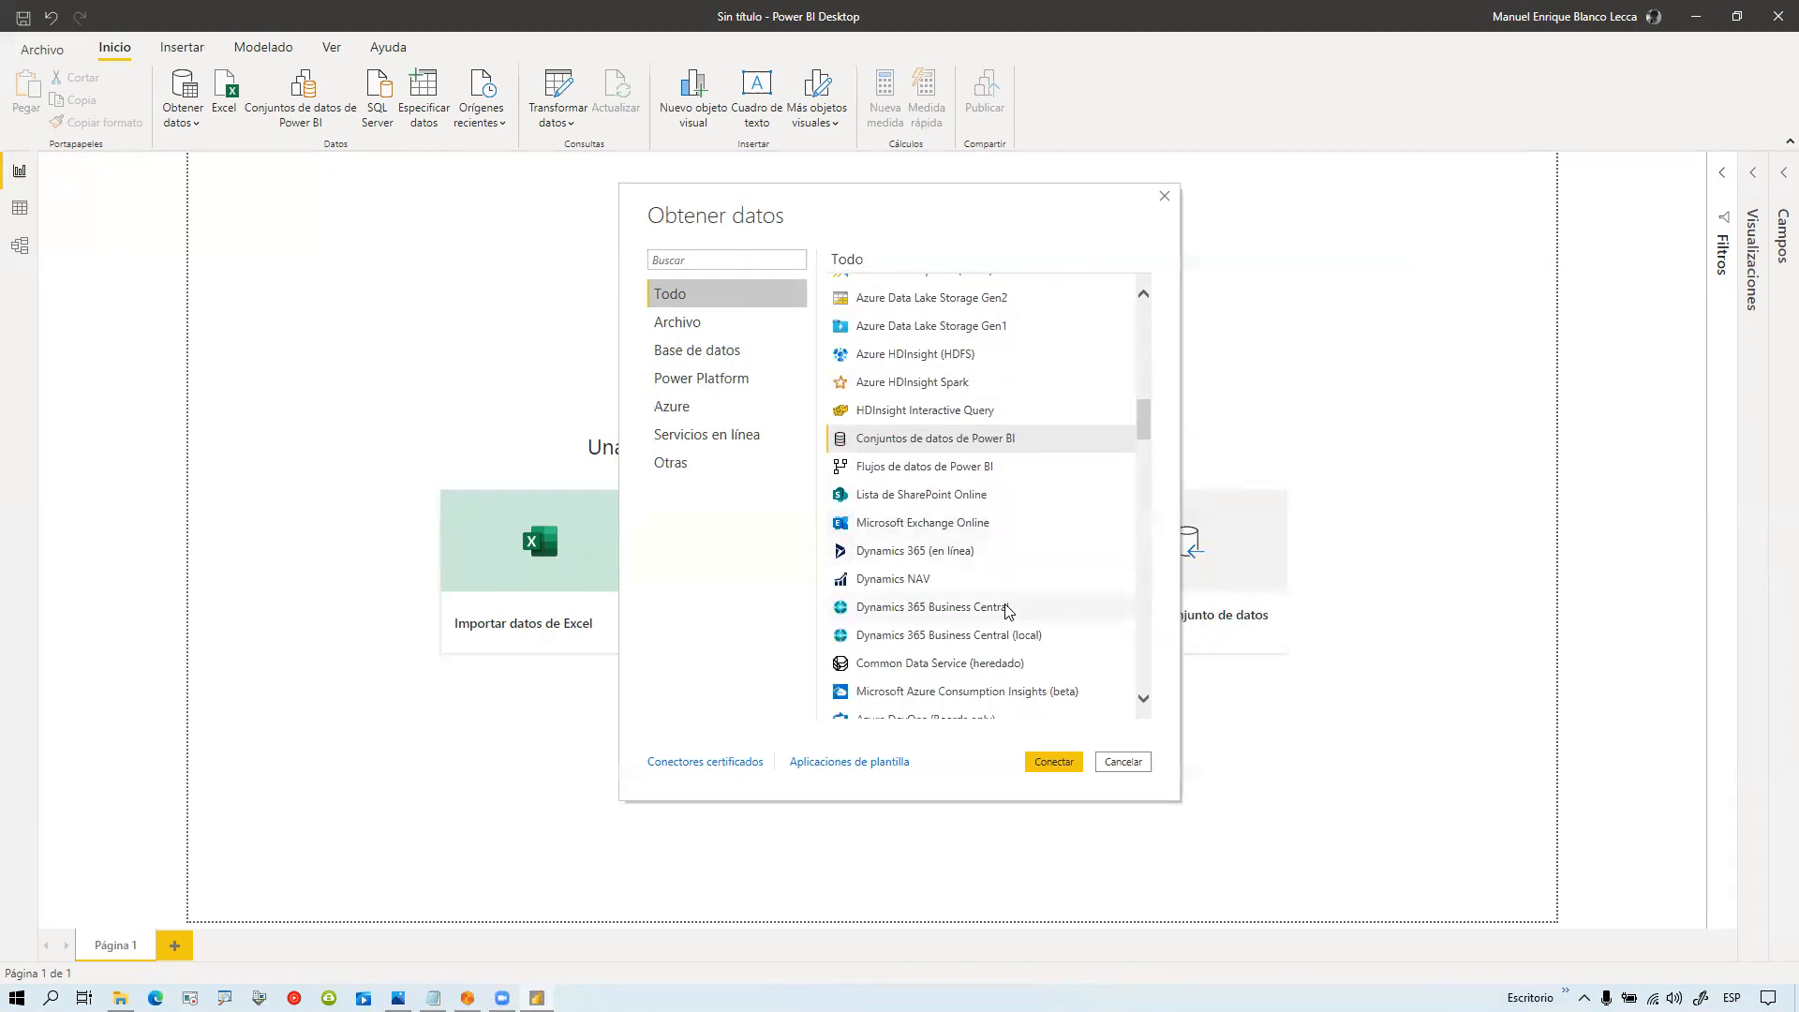
scroll(959, 581, "down", 1)
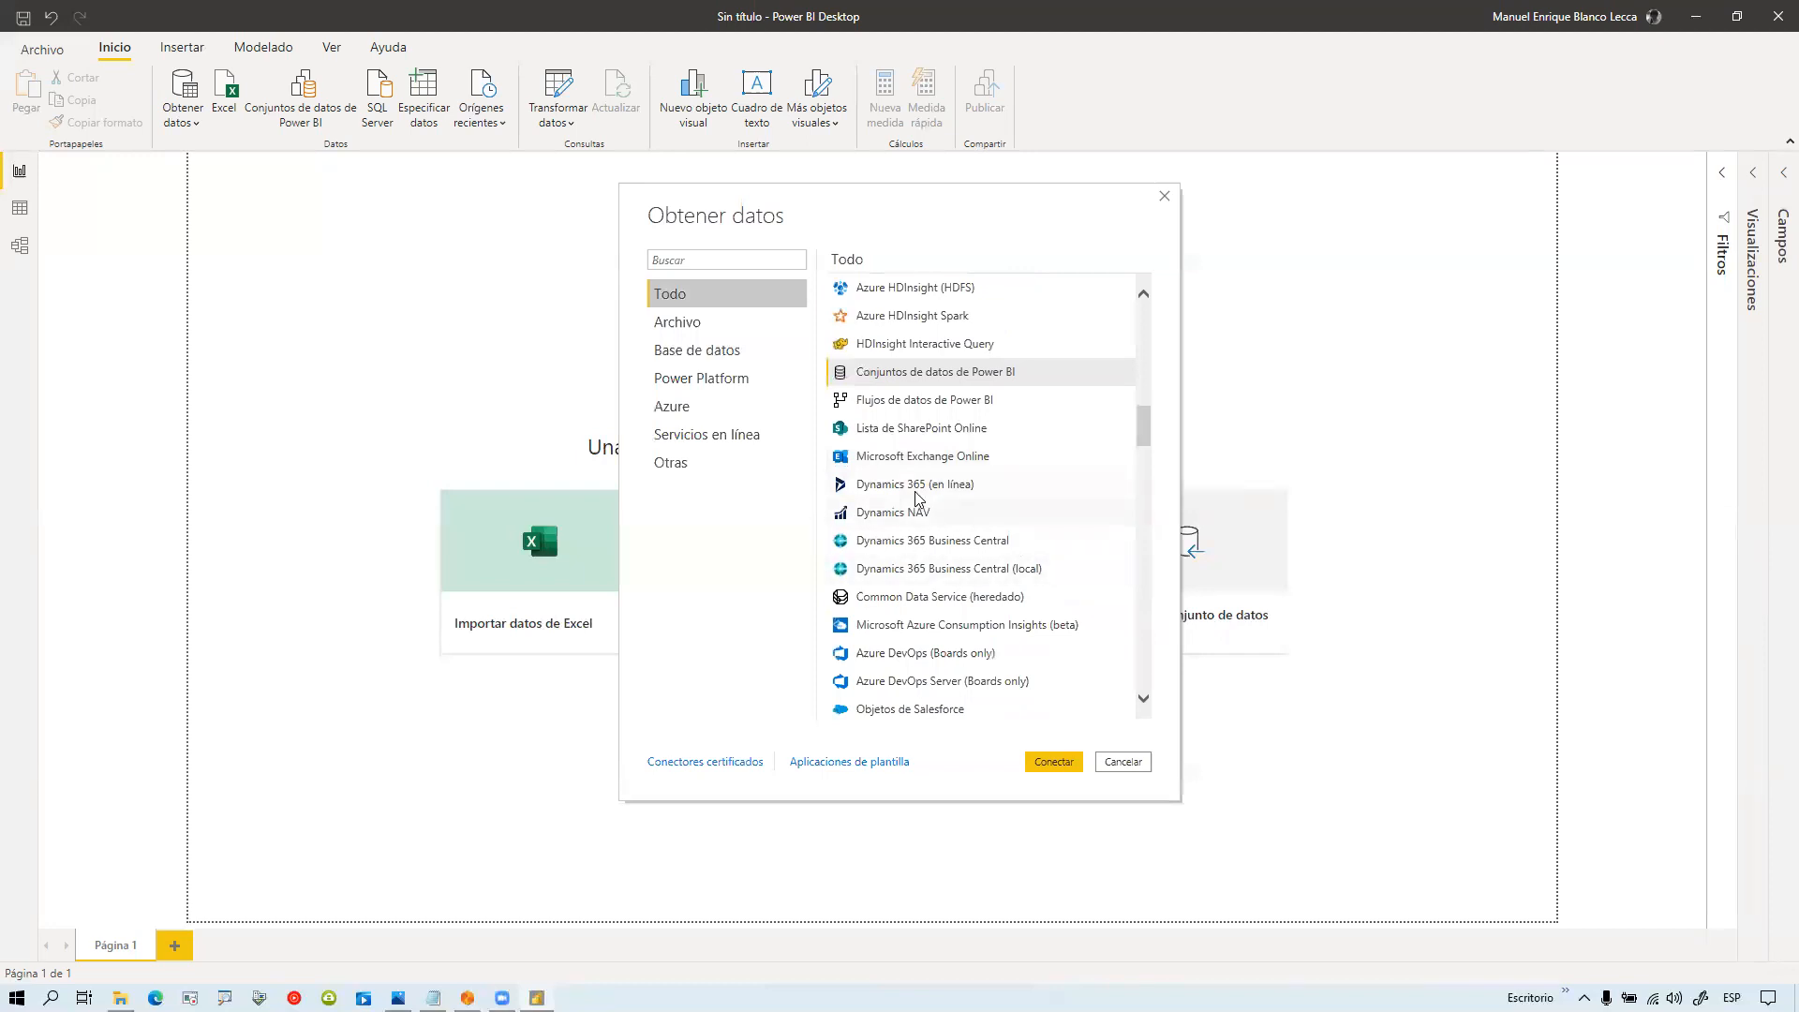
scroll(928, 562, "down", 2)
scroll(933, 571, "down", 1)
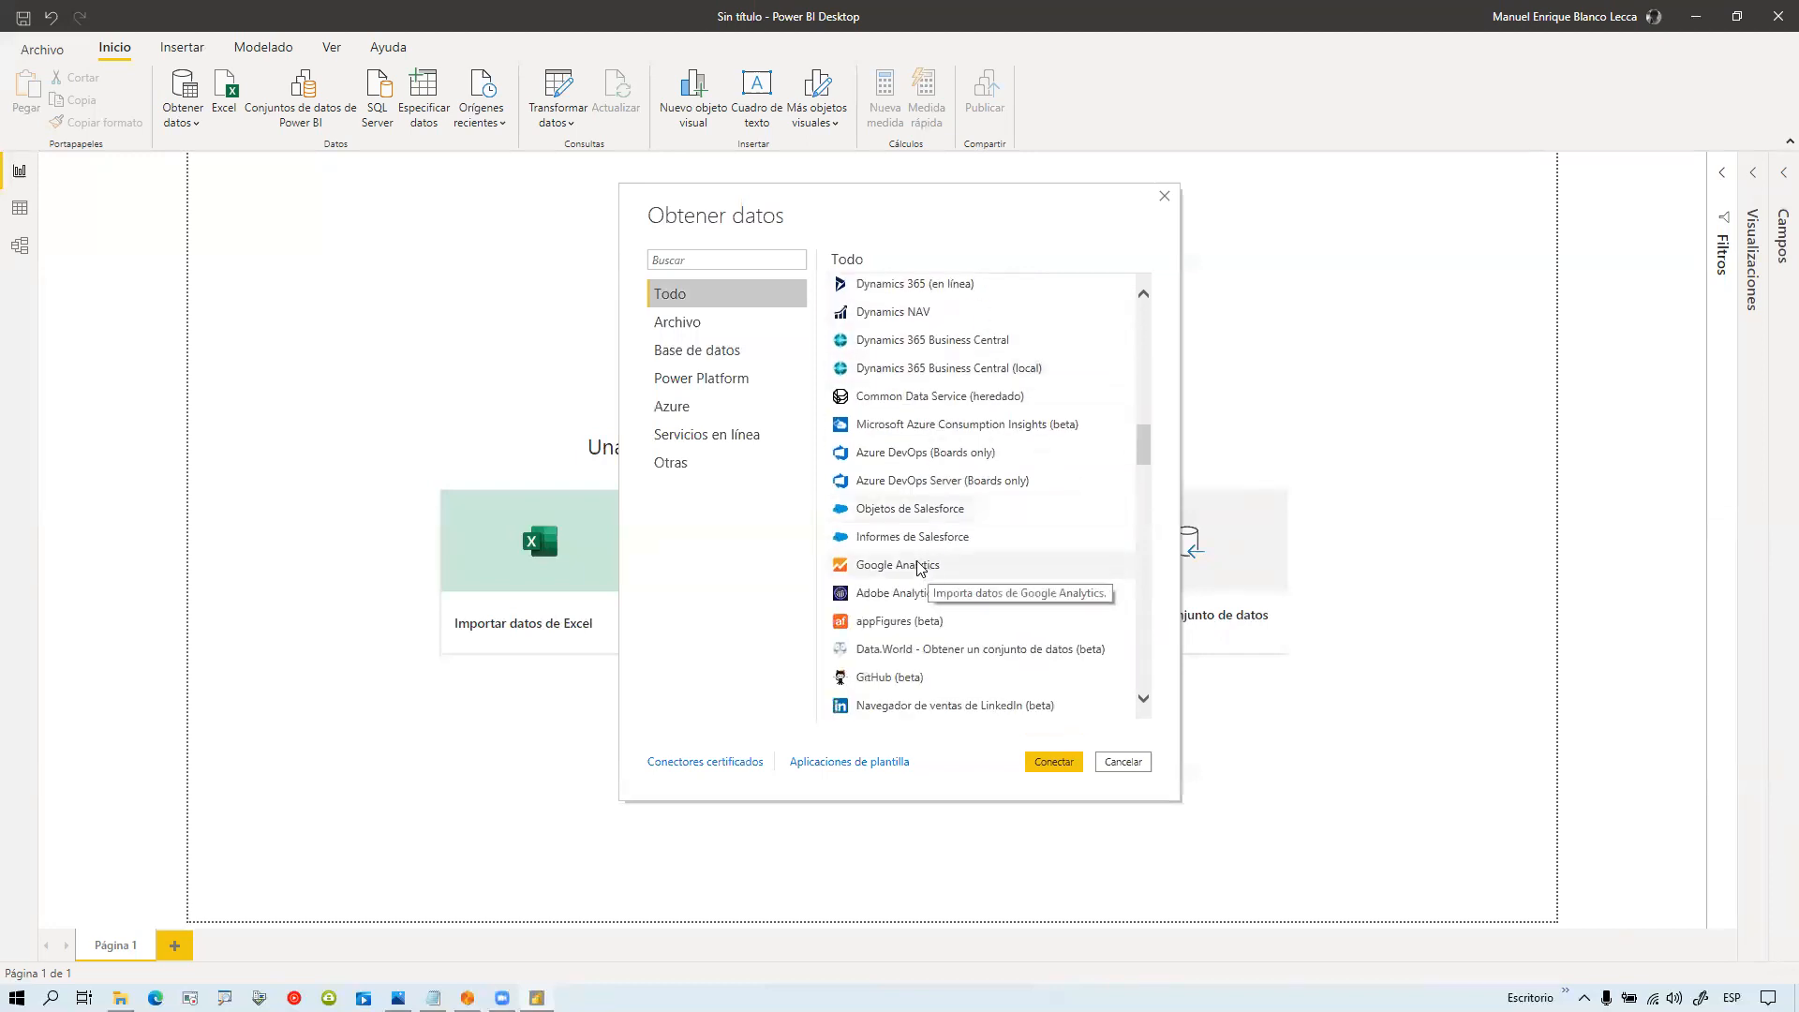
scroll(928, 563, "down", 1)
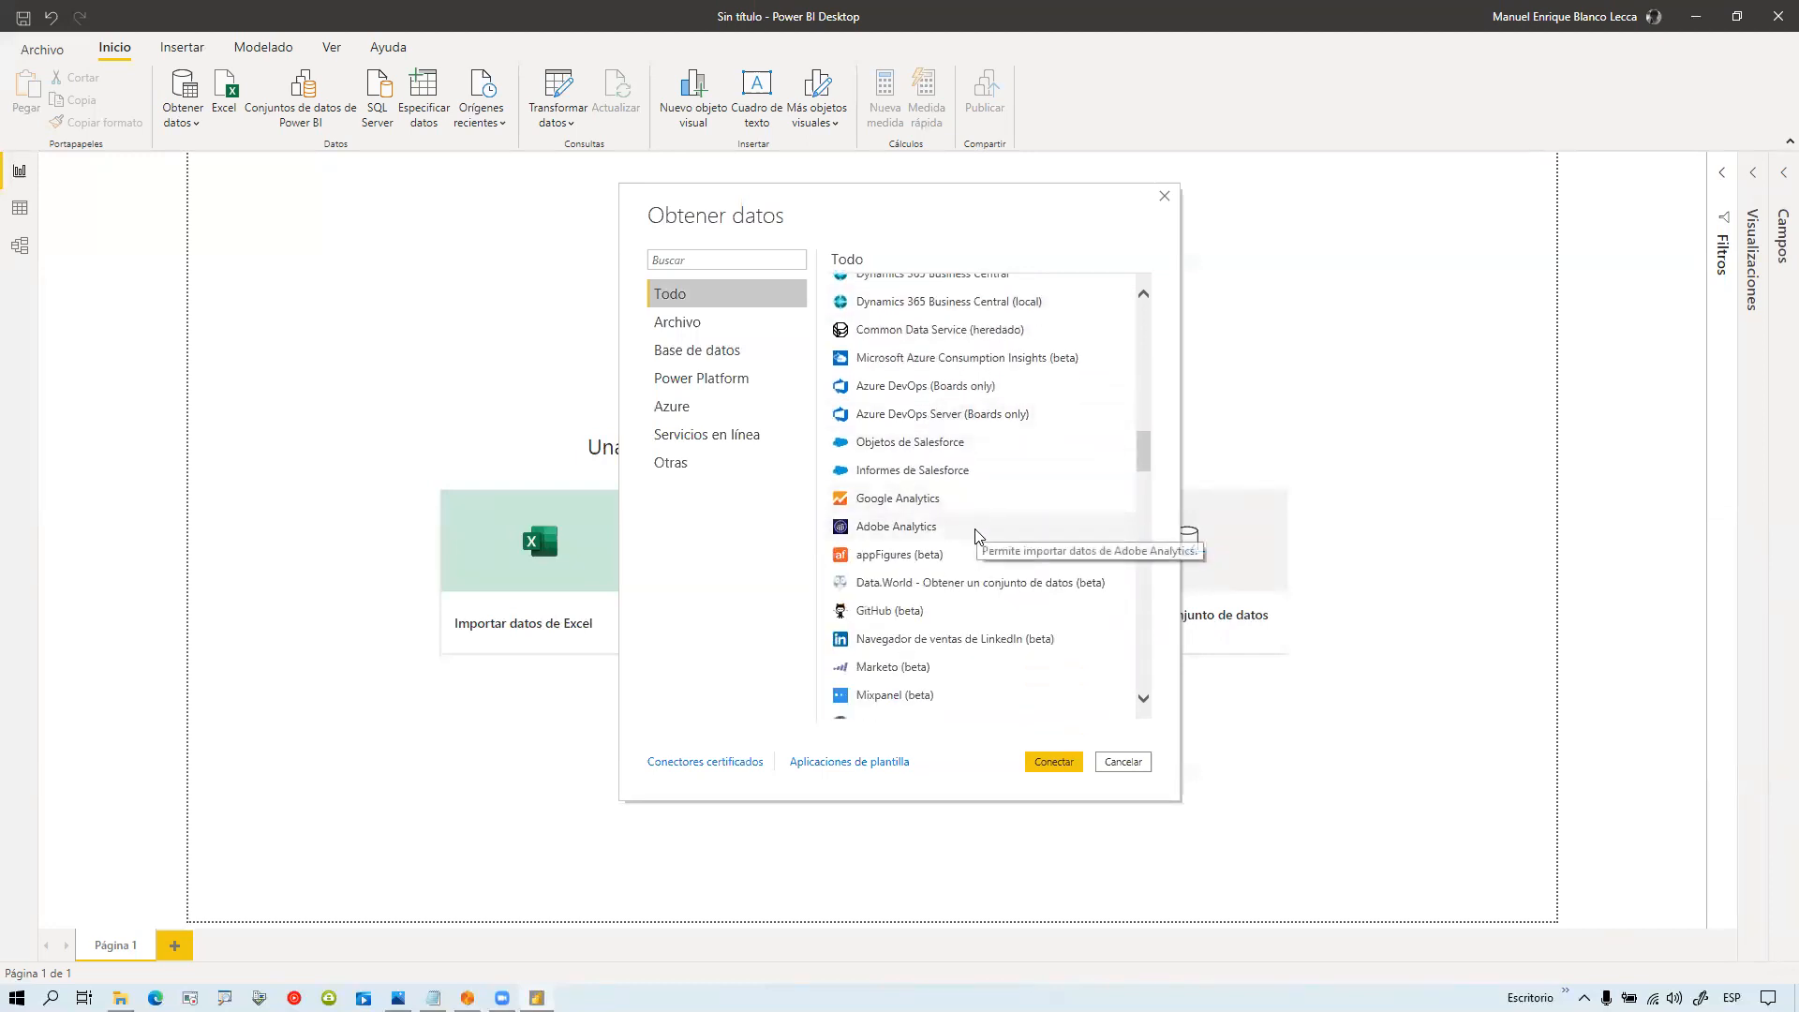
scroll(949, 605, "down", 2)
scroll(954, 603, "down", 1)
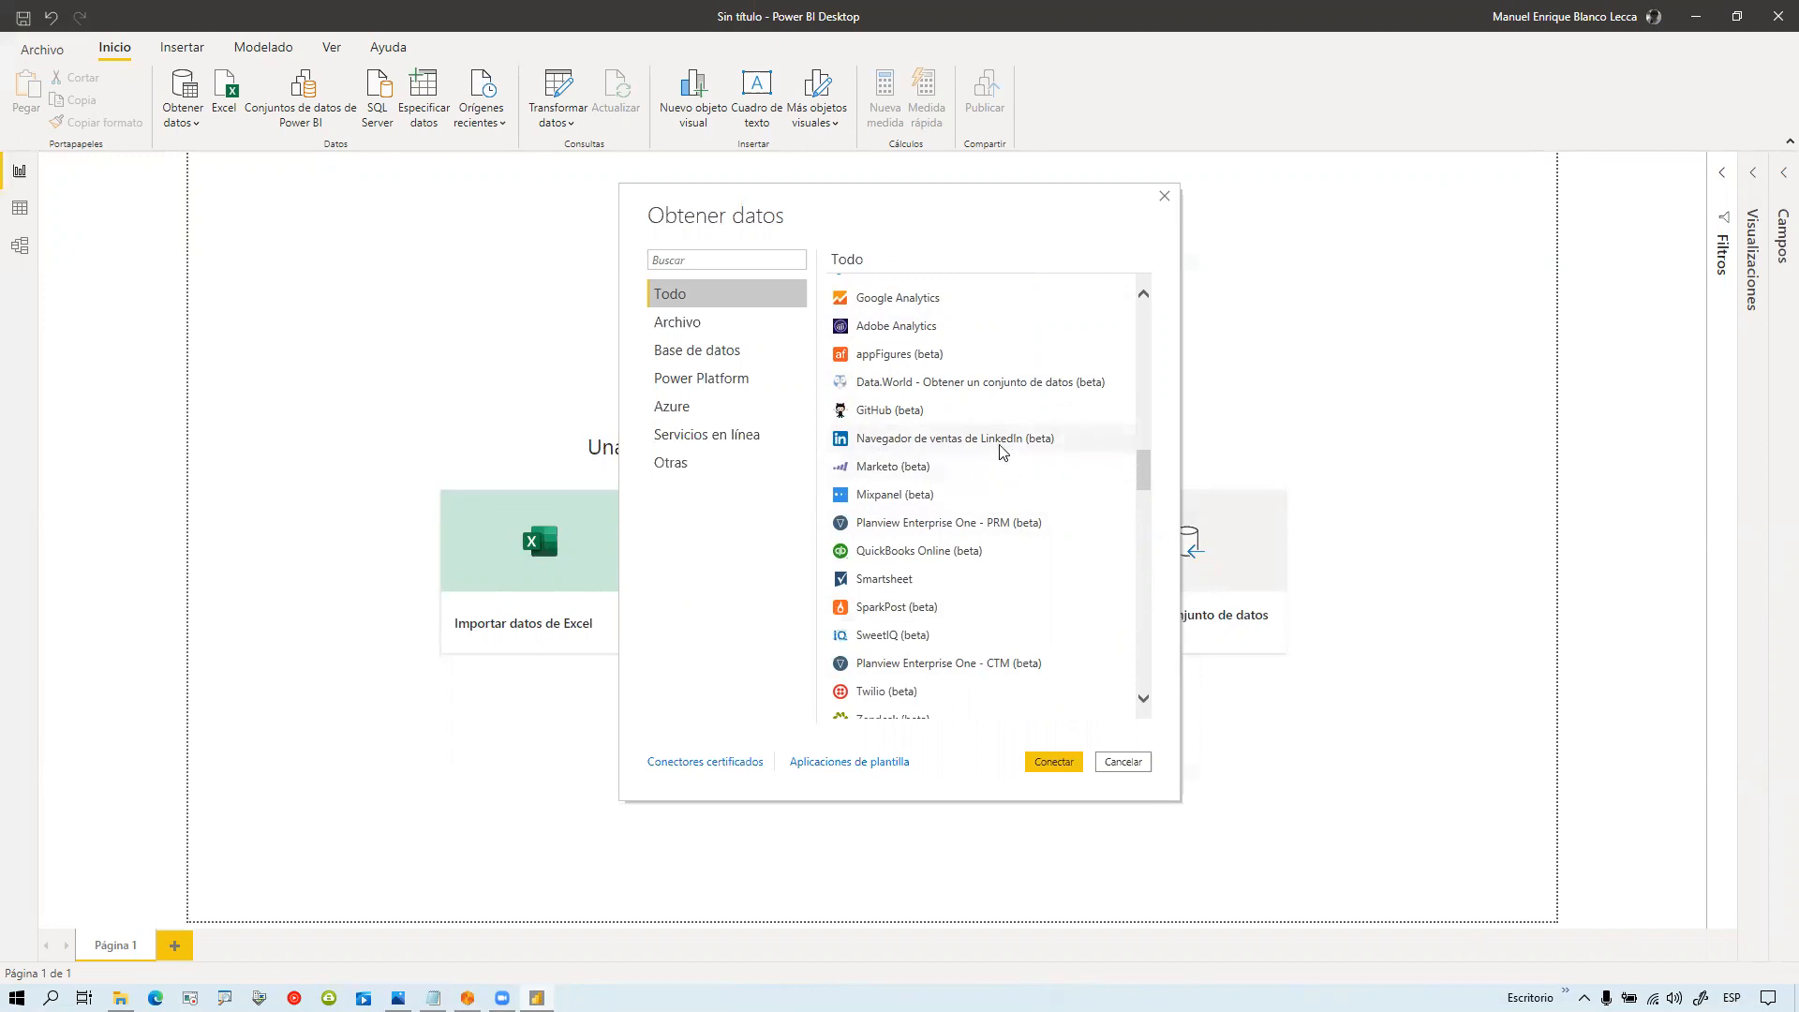
scroll(1045, 494, "down", 3)
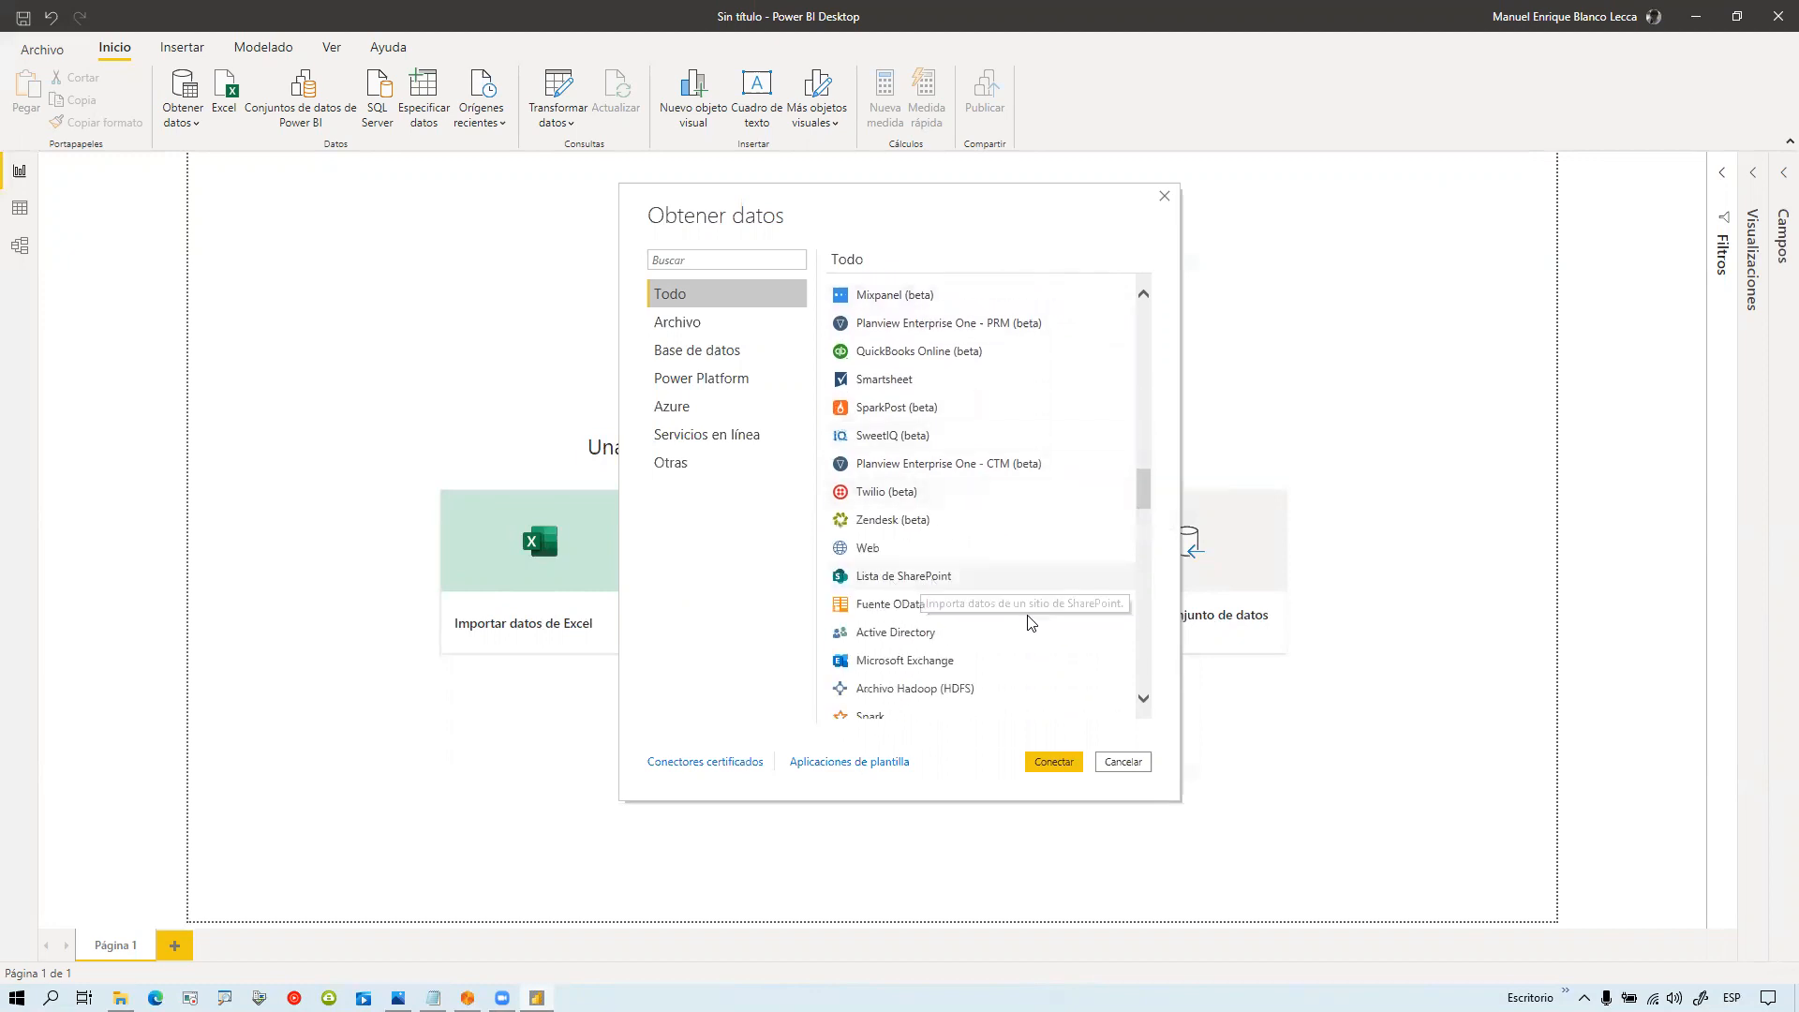
scroll(1021, 604, "down", 2)
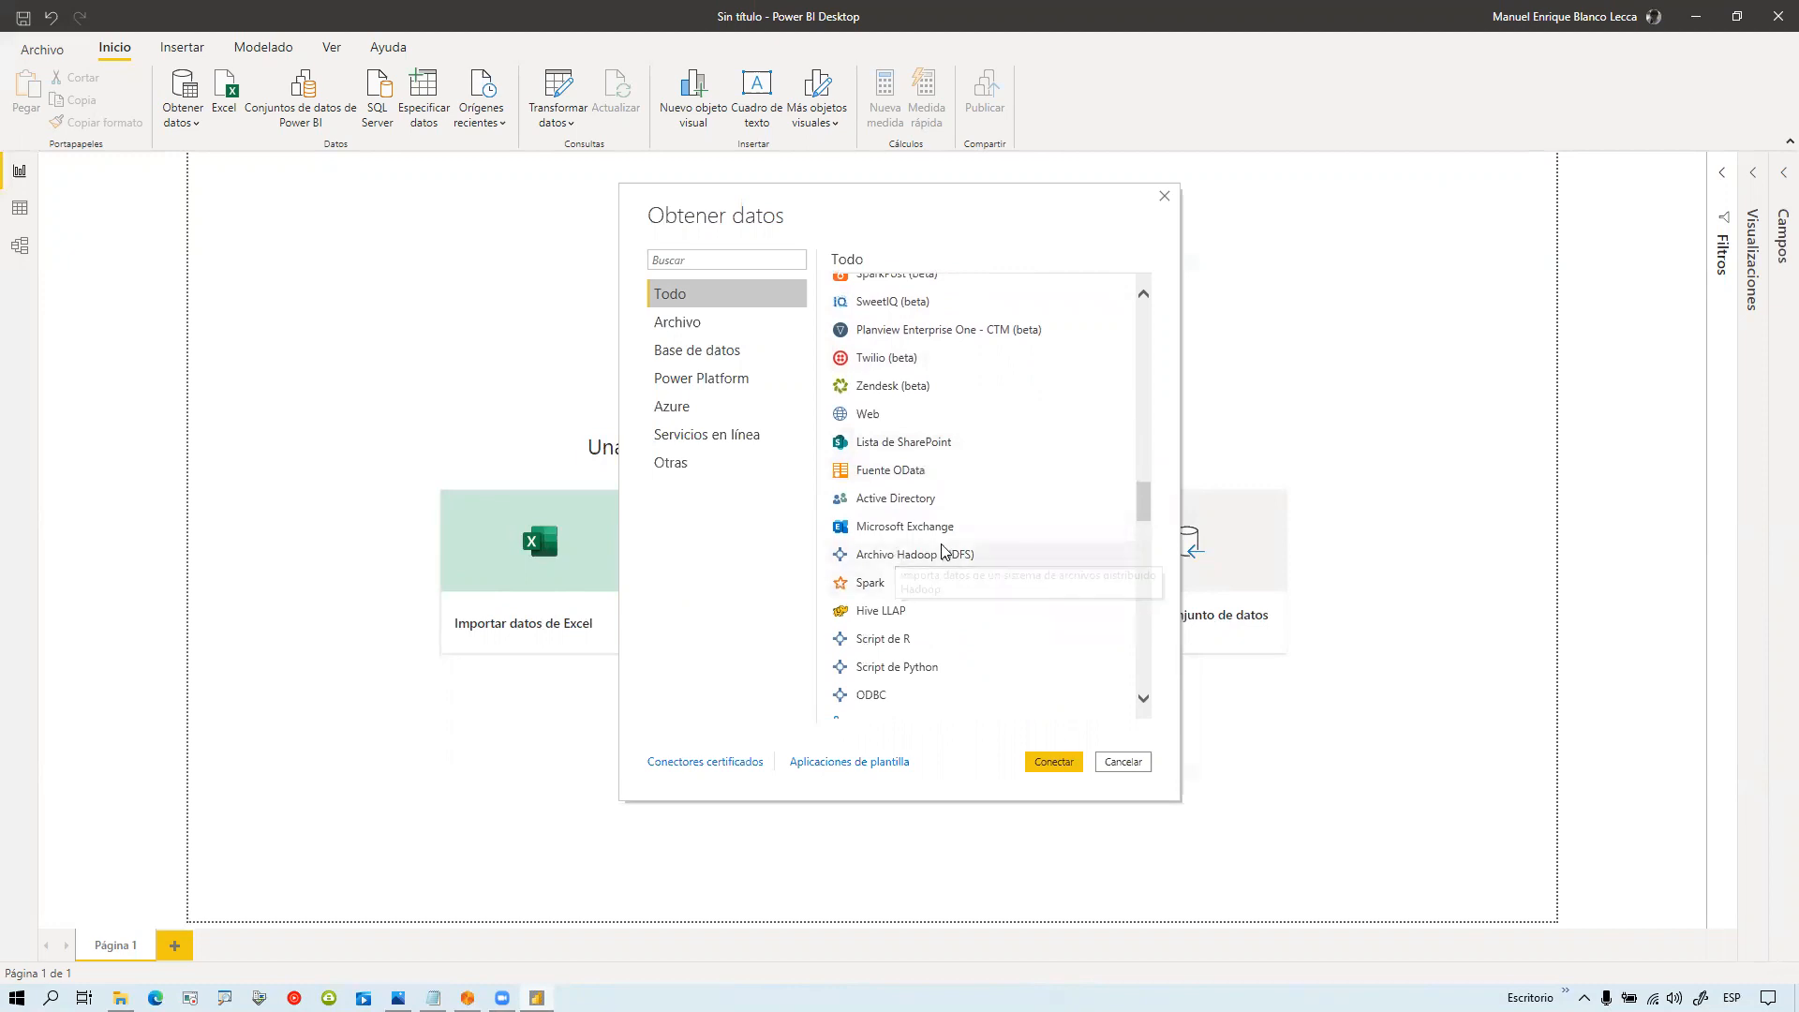
scroll(996, 611, "down", 4)
scroll(999, 627, "down", 6)
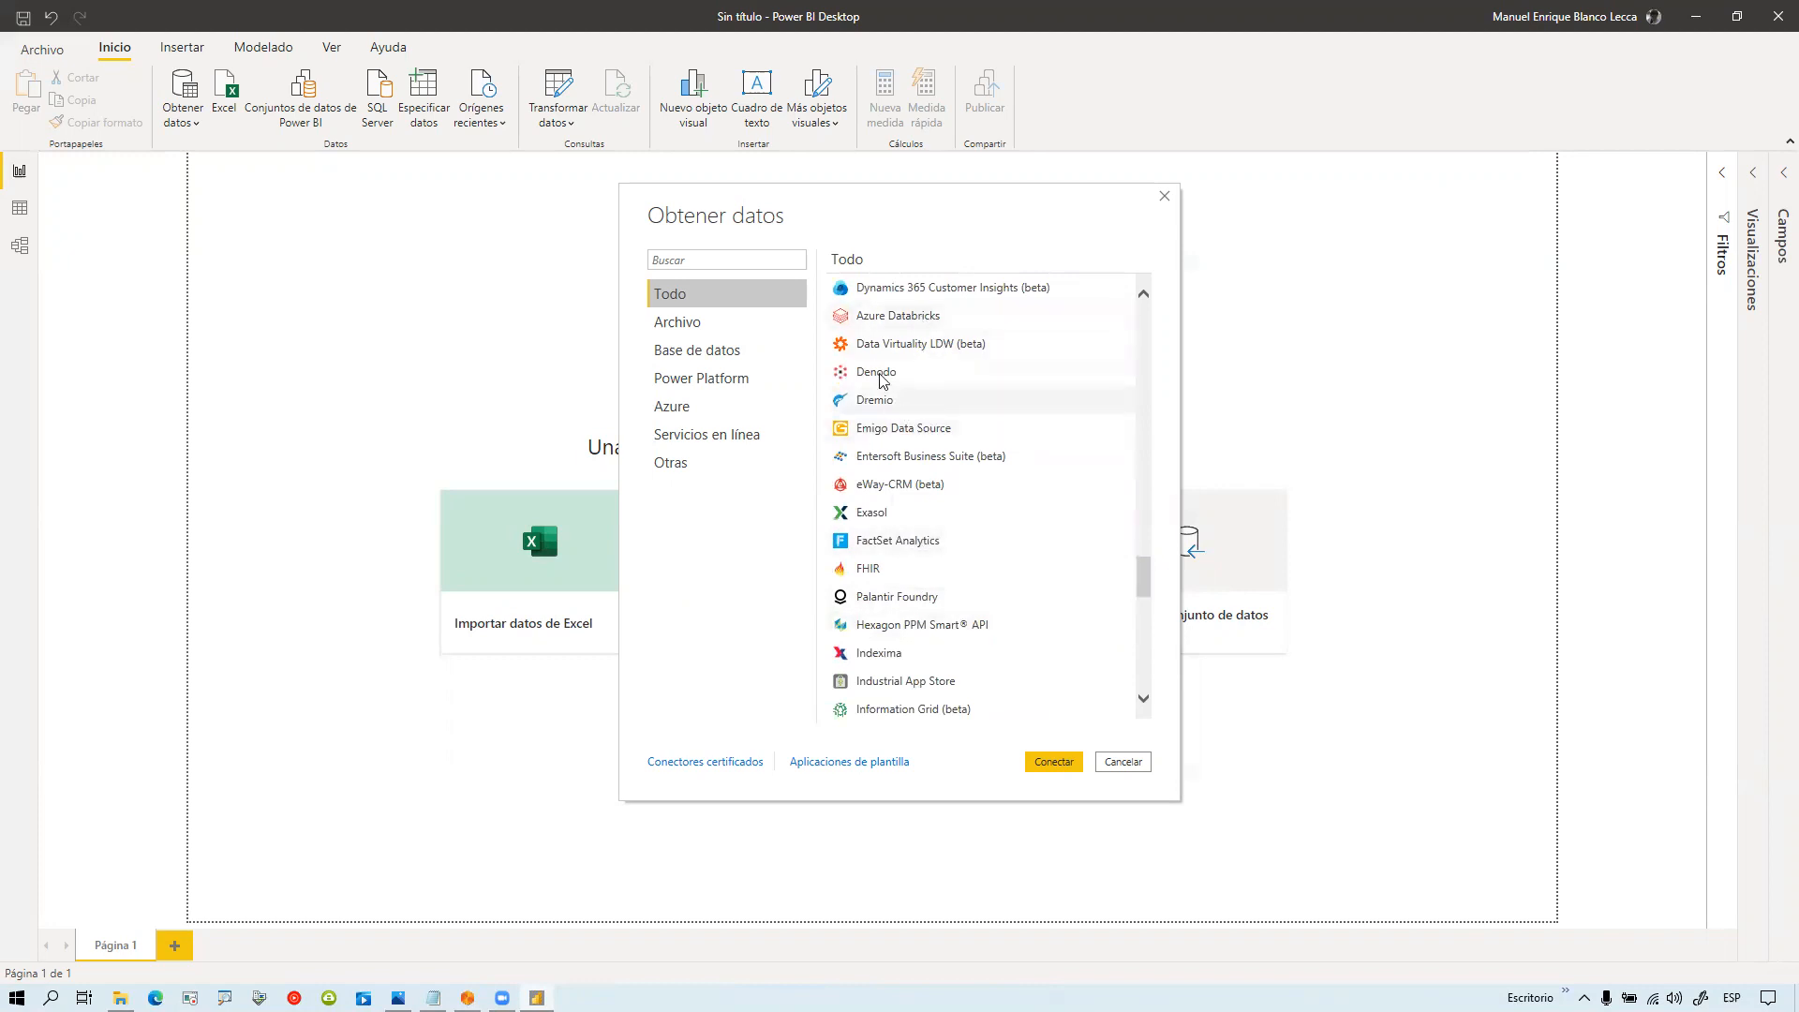
scroll(993, 517, "down", 2)
scroll(994, 522, "down", 3)
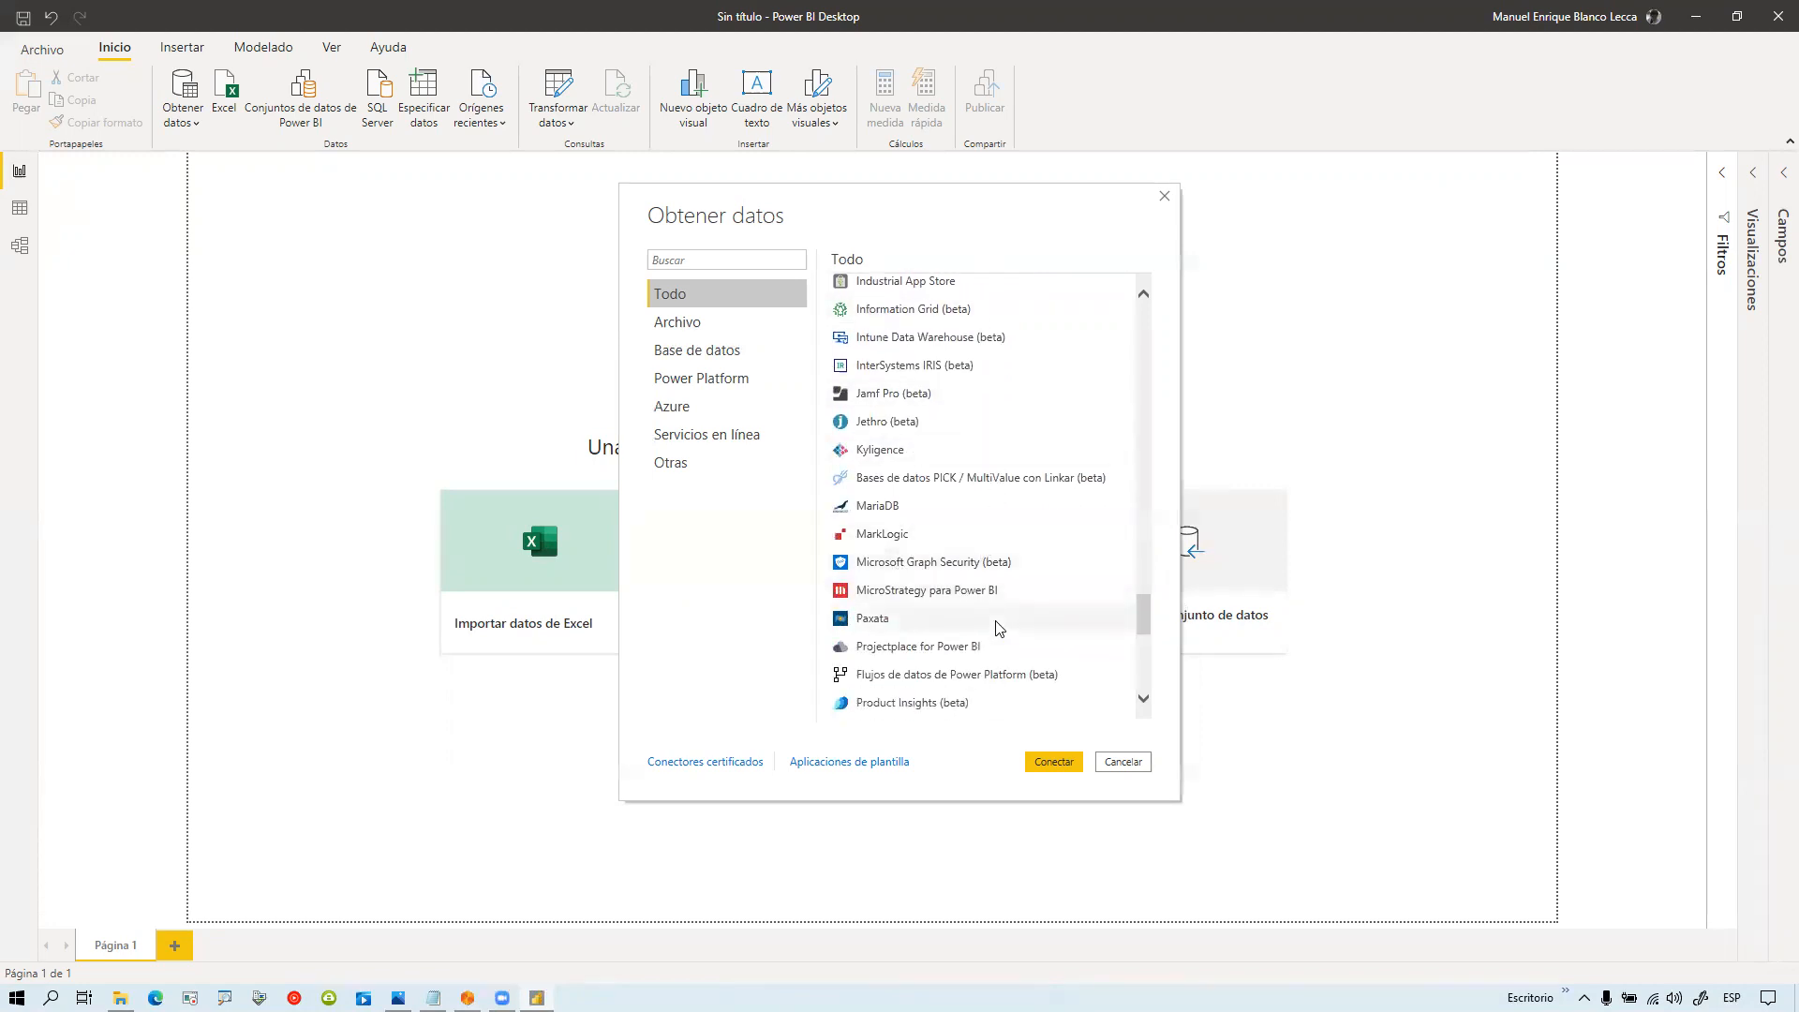
scroll(1034, 614, "down", 2)
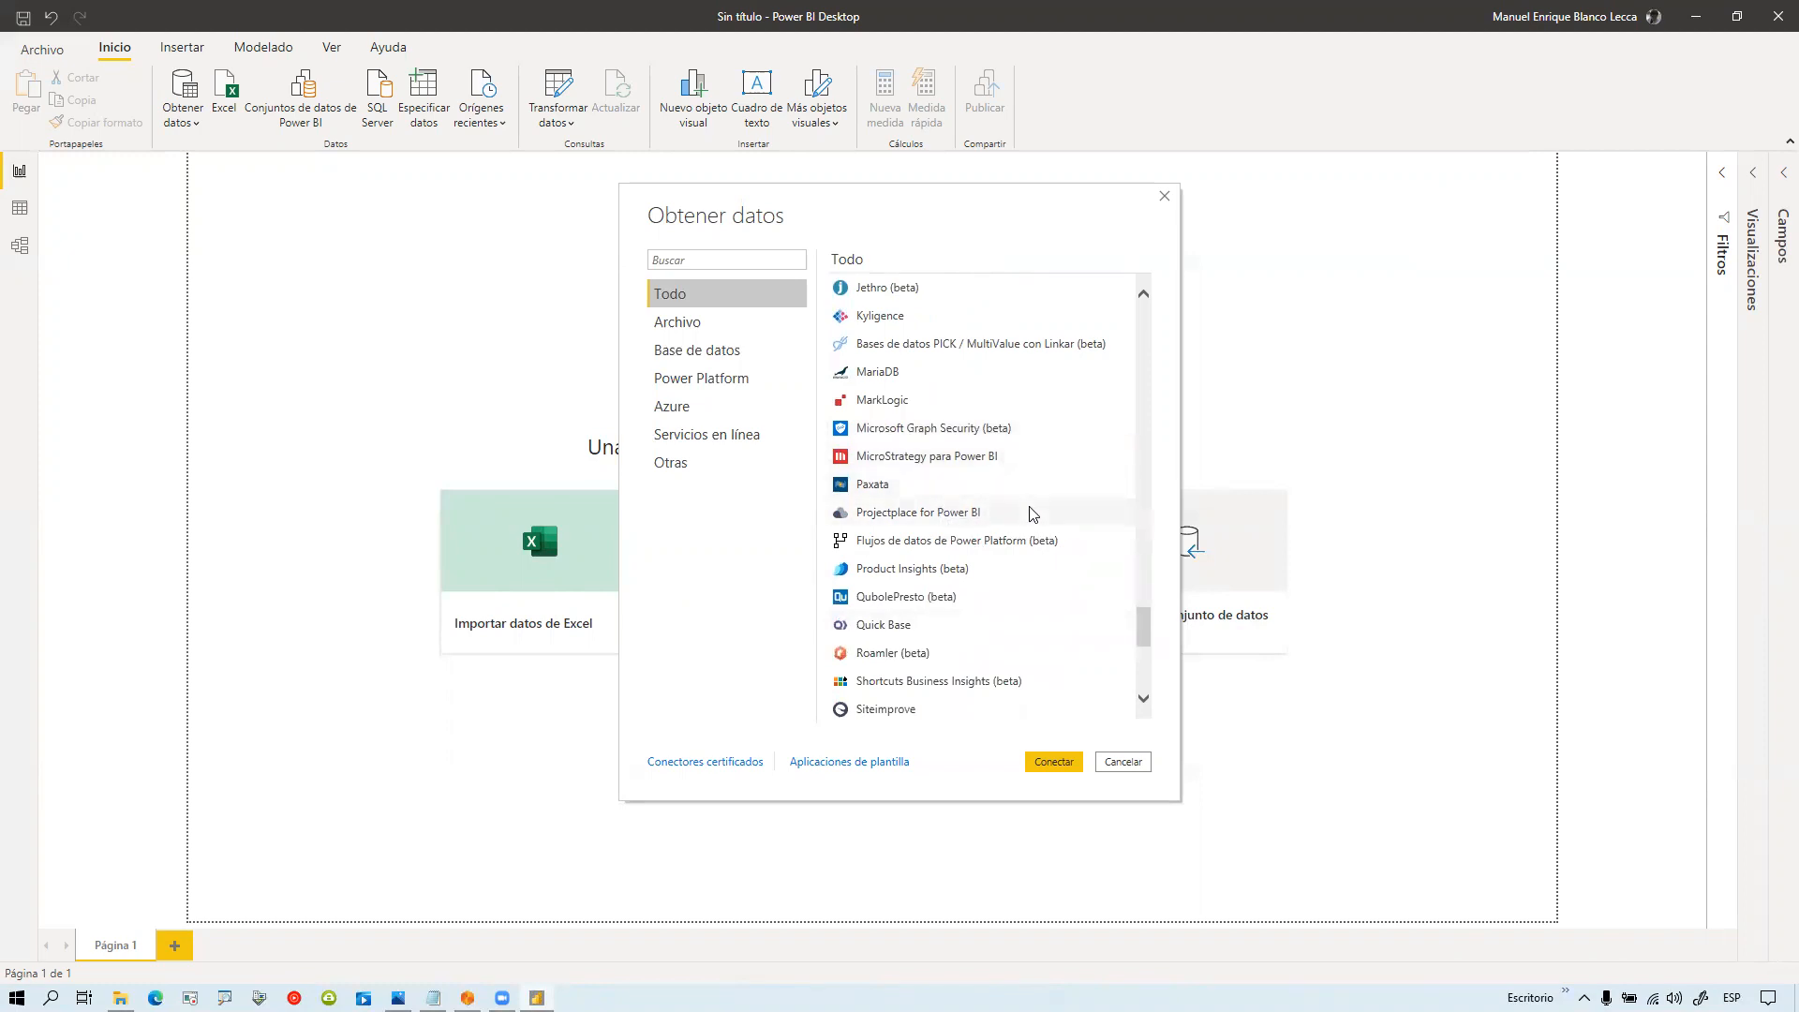
scroll(1035, 518, "down", 1)
scroll(1039, 506, "down", 4)
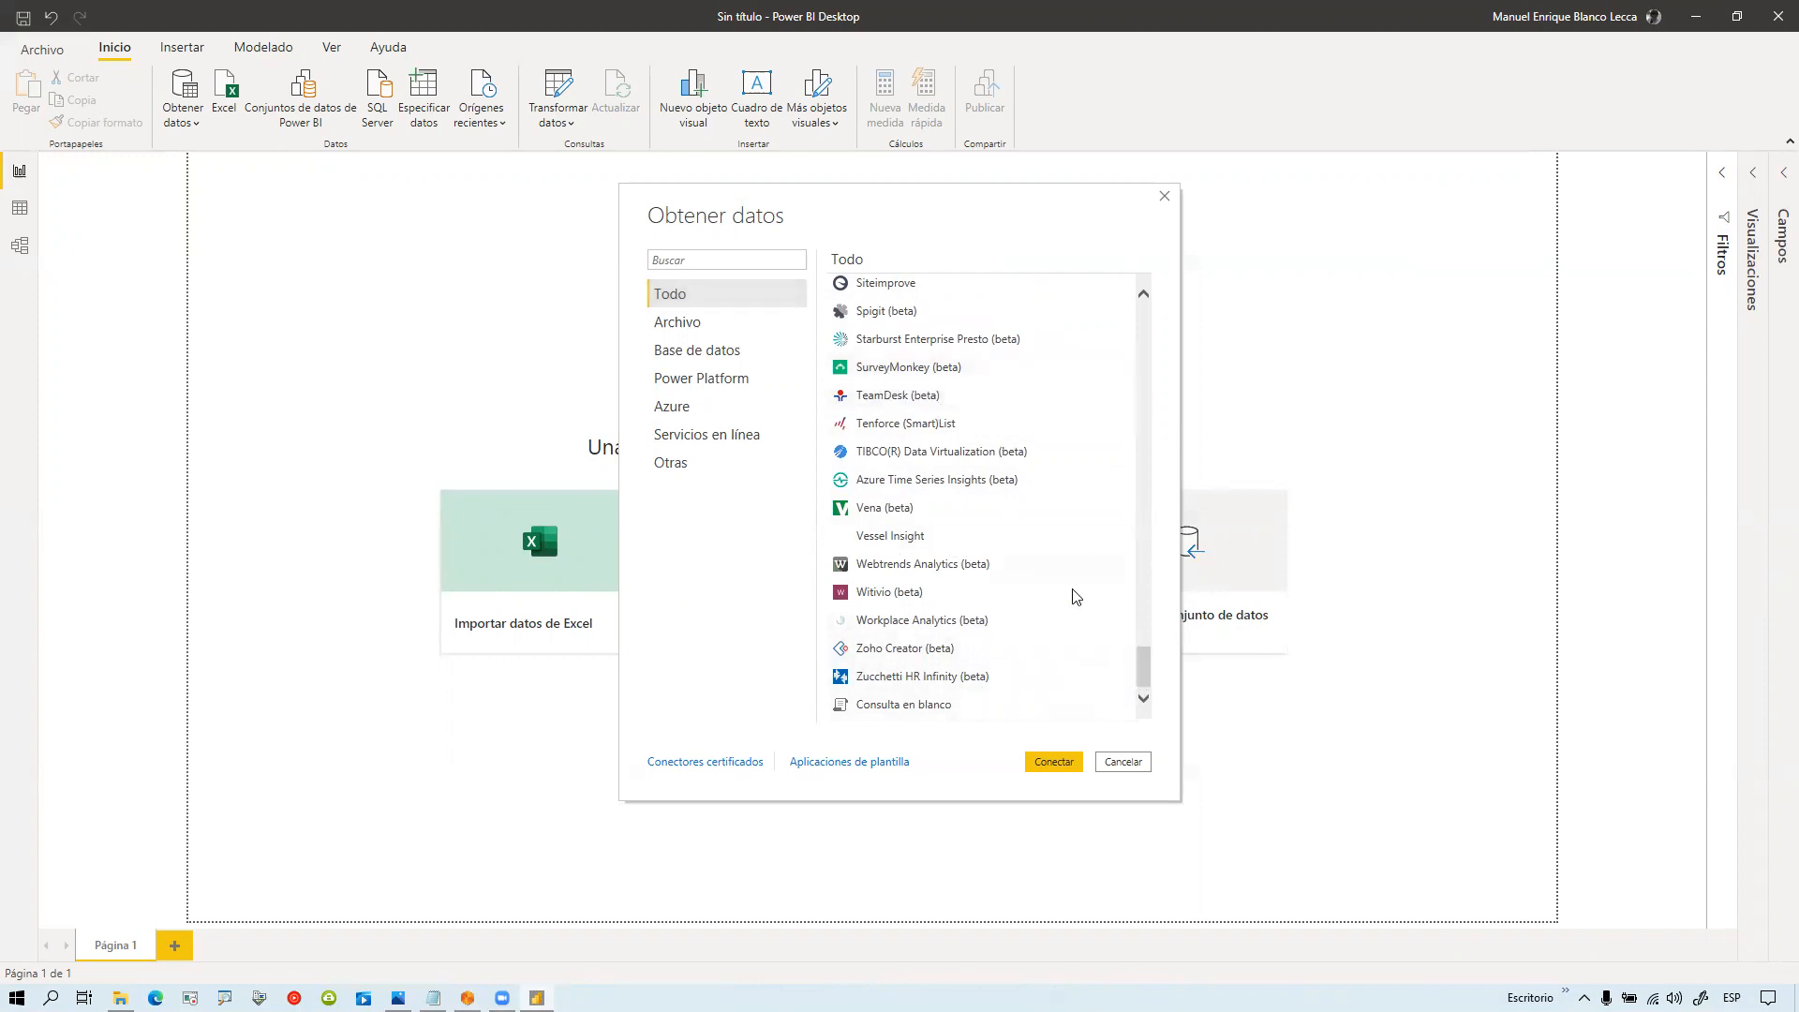
left_click_drag(1142, 676, 1128, 294)
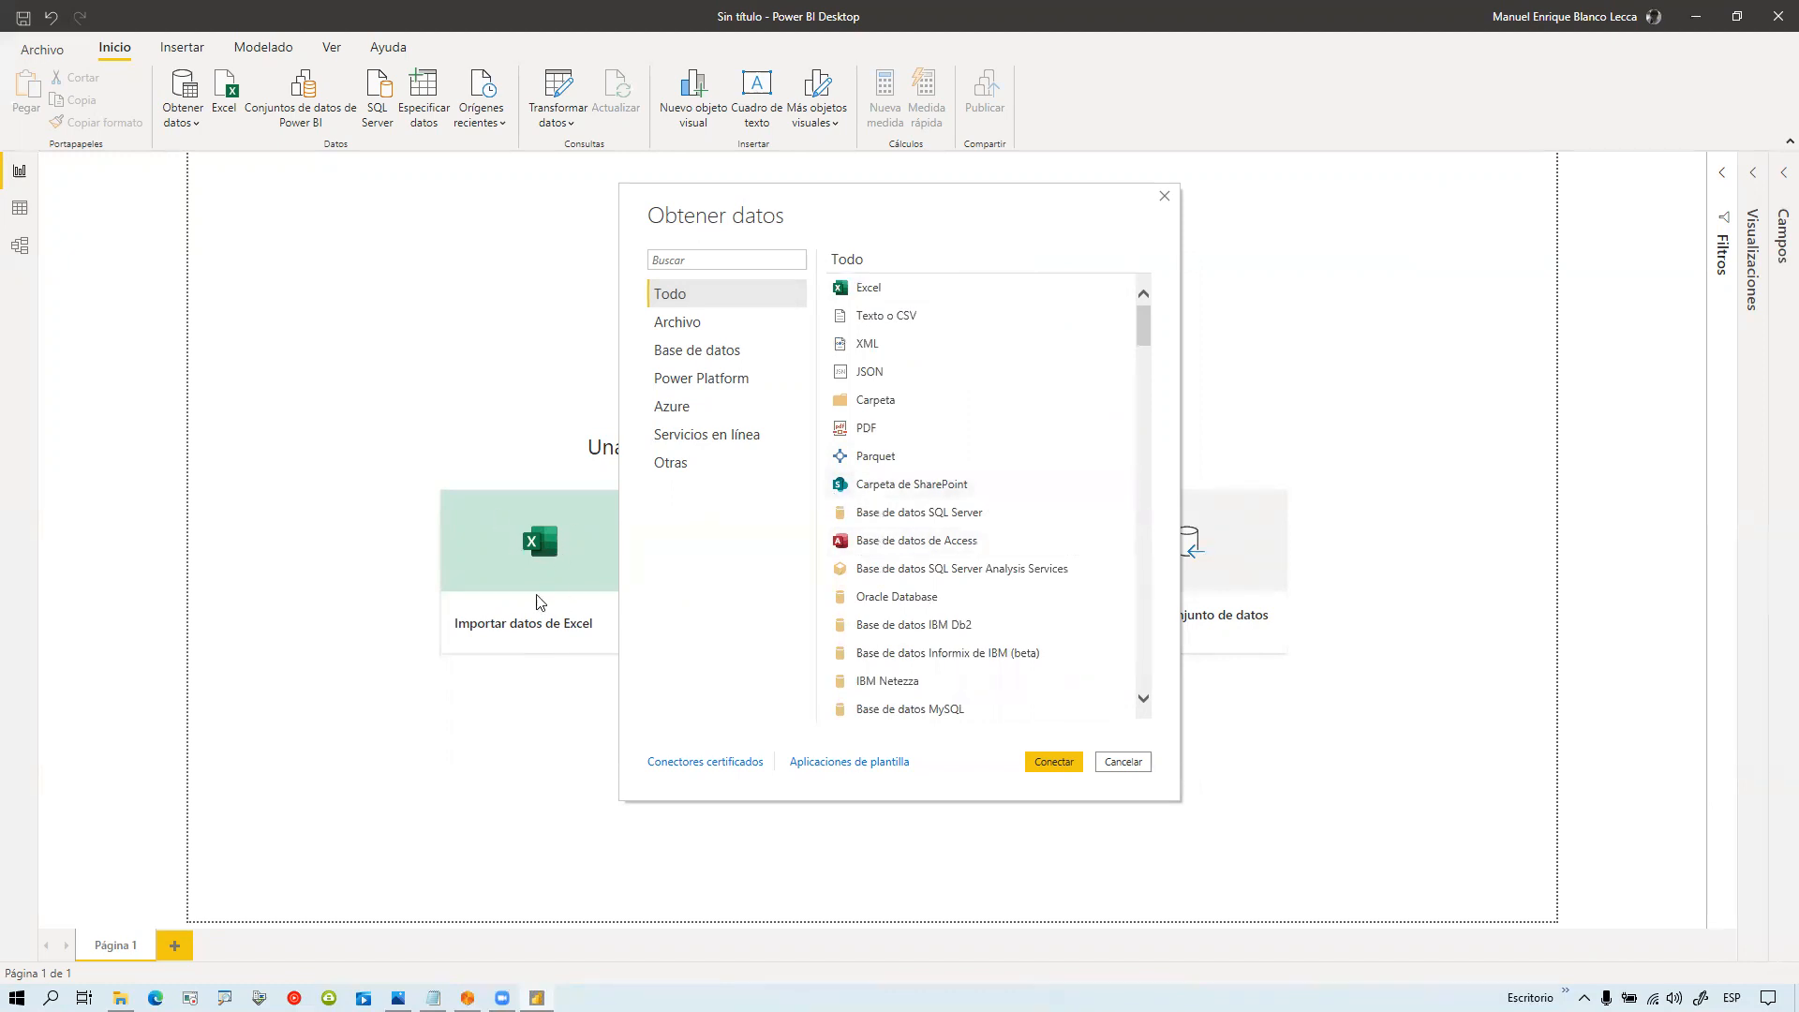
Step: Connect to the Excel workbook Reportes_muestras.xlsx in the Dashboard folder as a data source
left_click(864, 293)
left_click(1052, 764)
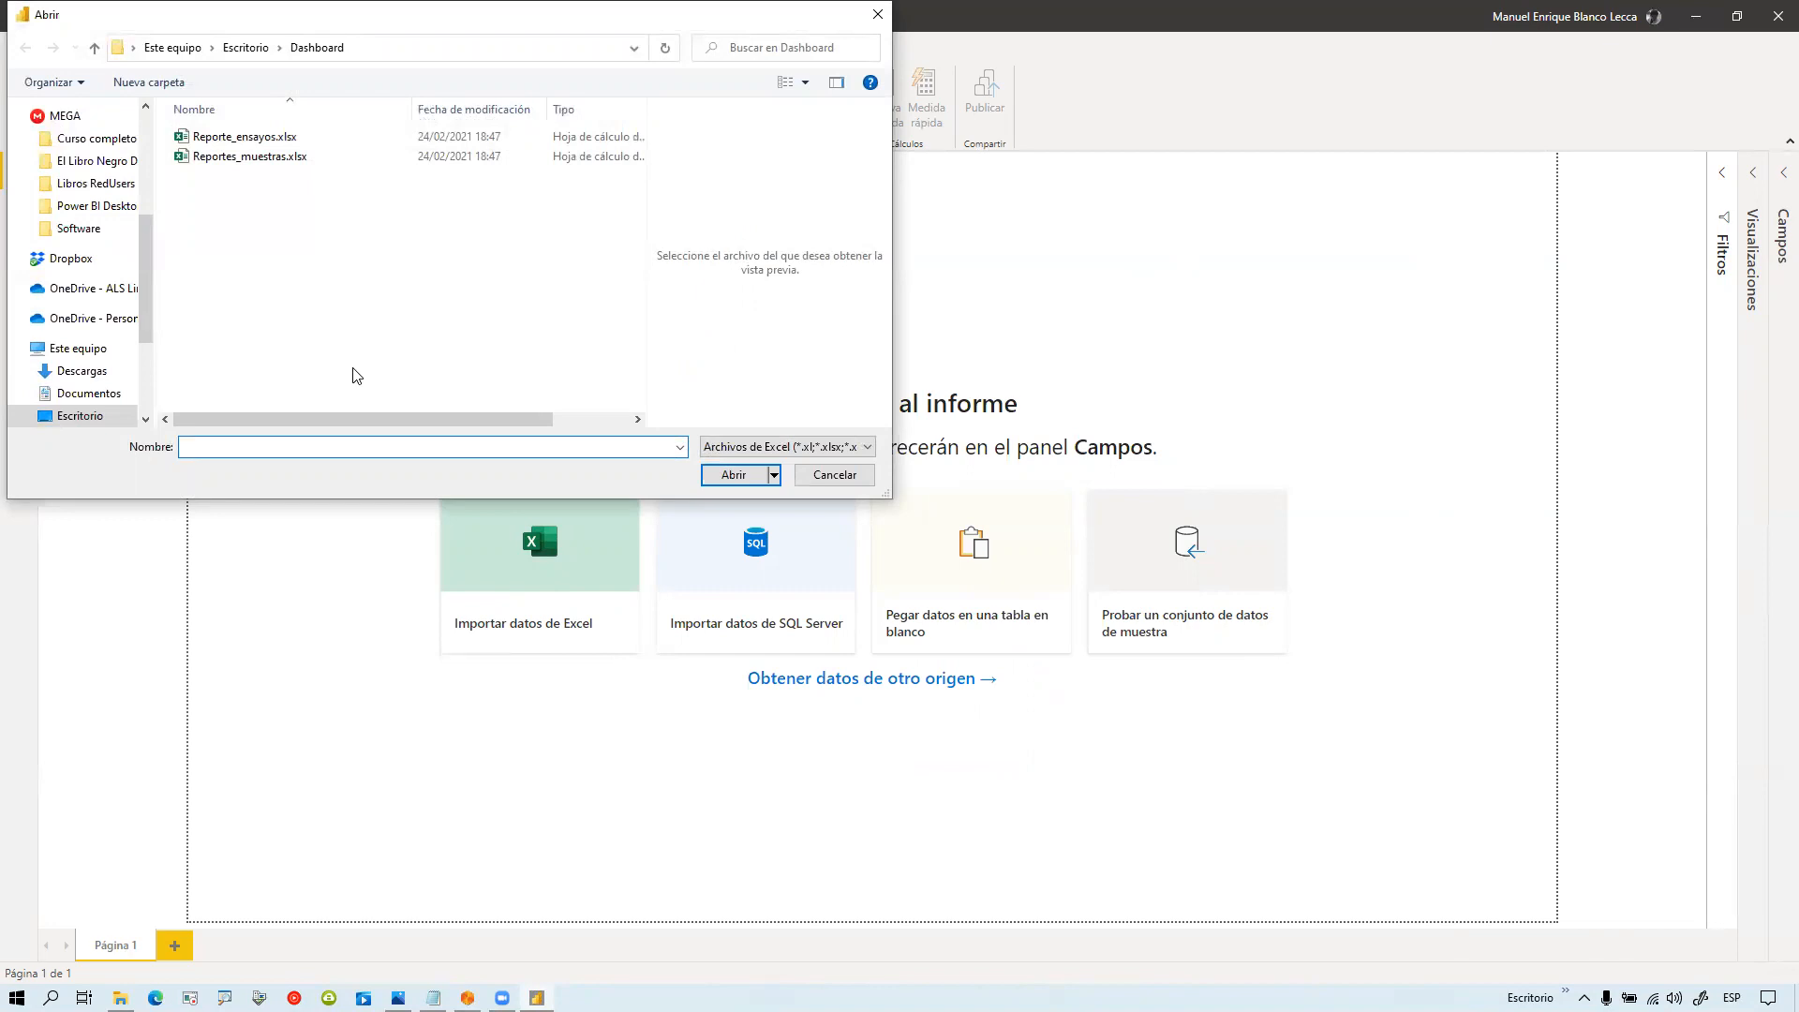
left_click(289, 156)
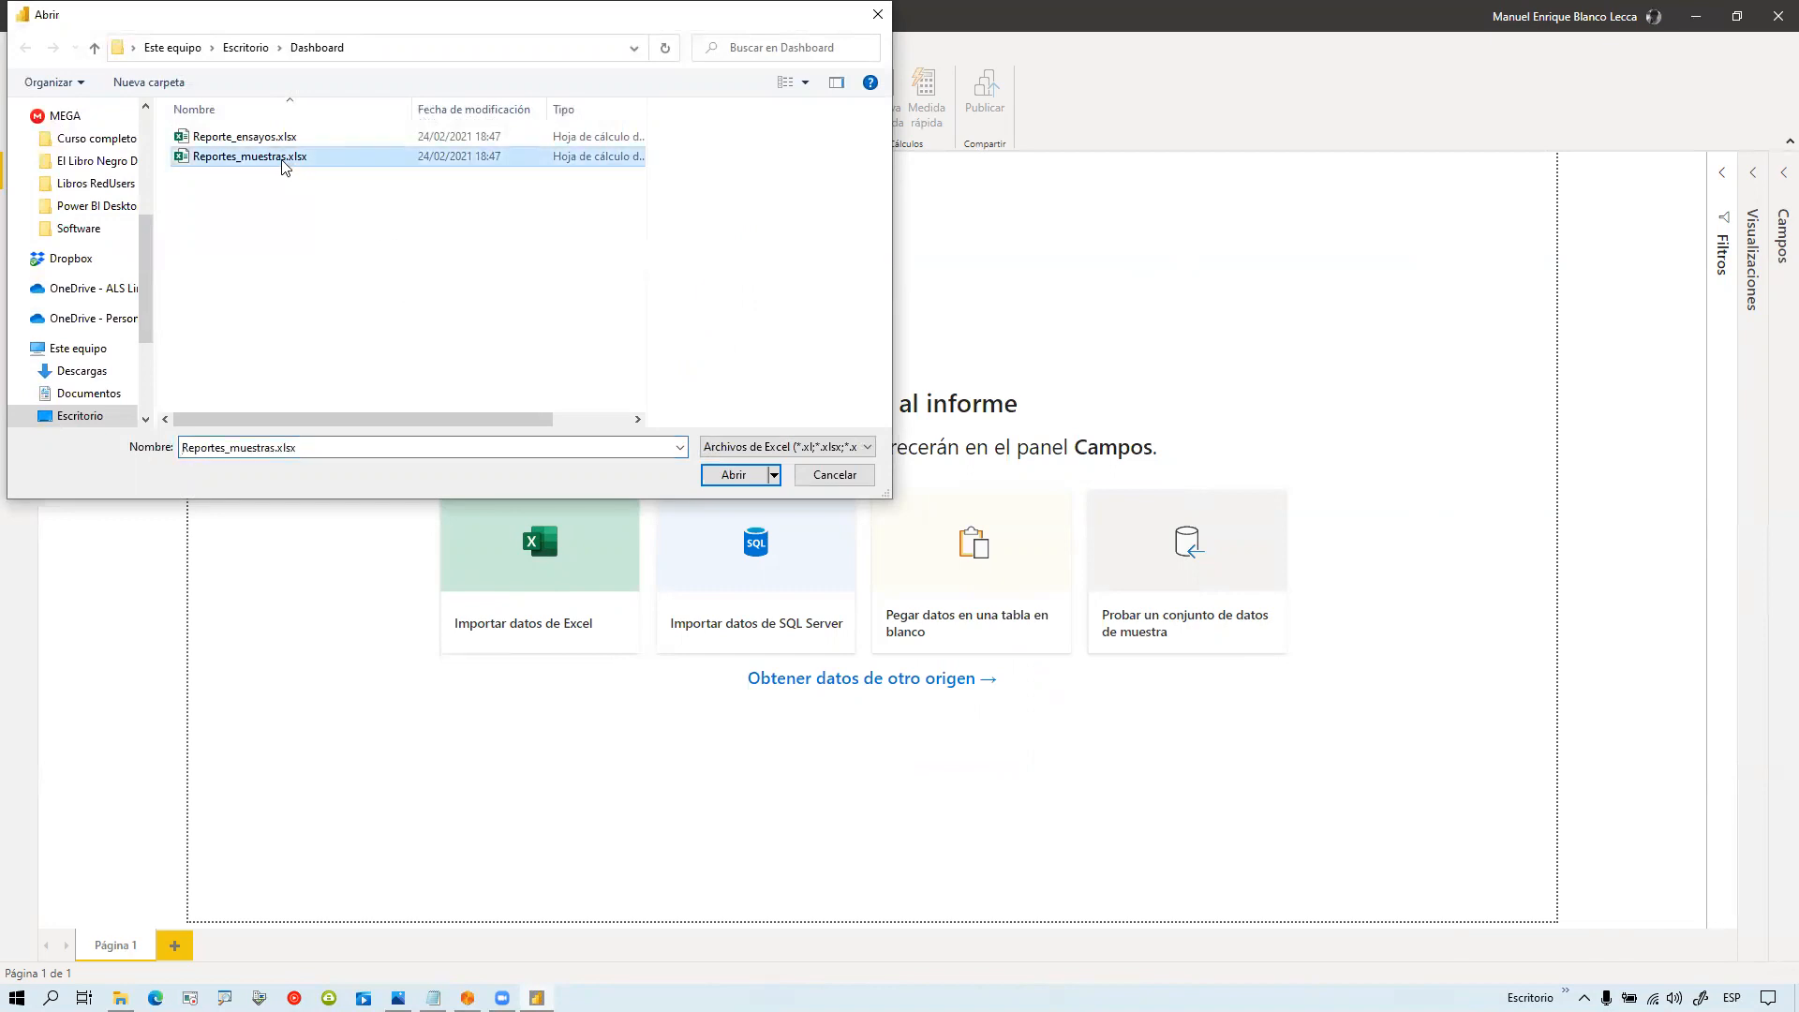
left_click(745, 483)
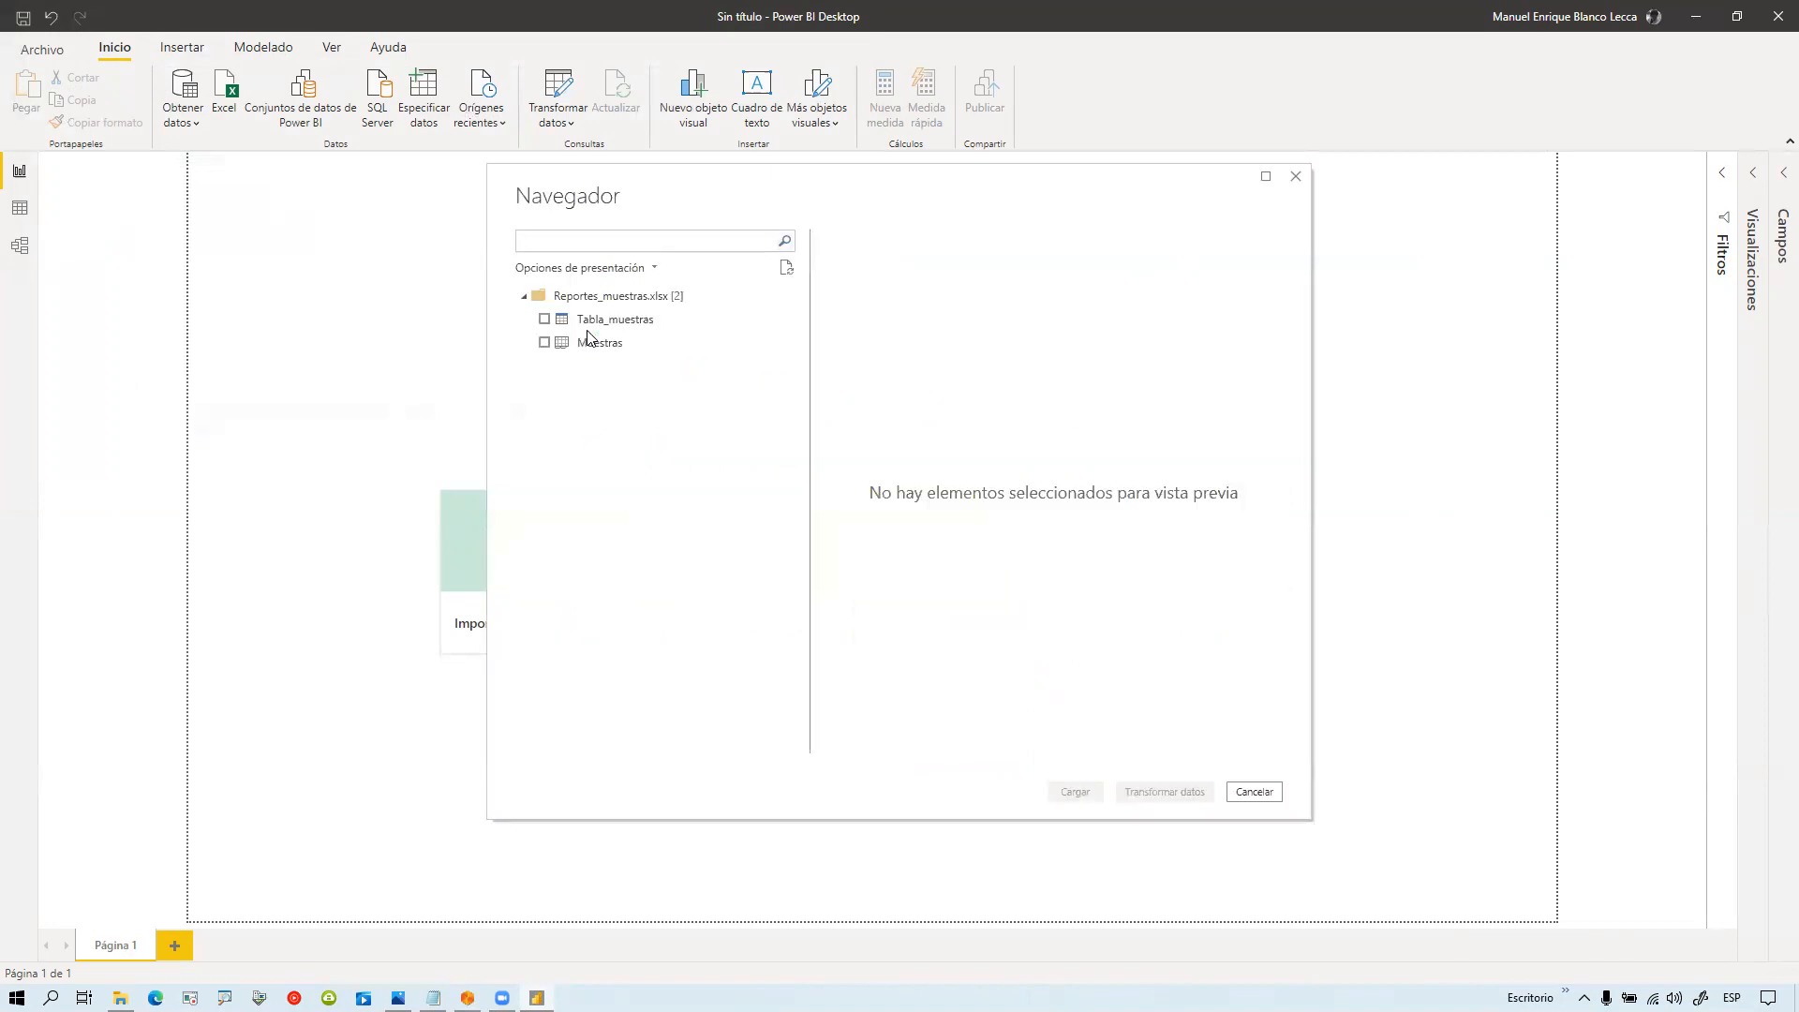
Step: Select the Tabla_muestras table from the workbook and open it for data transformation instead of loading it directly
left_click(544, 320)
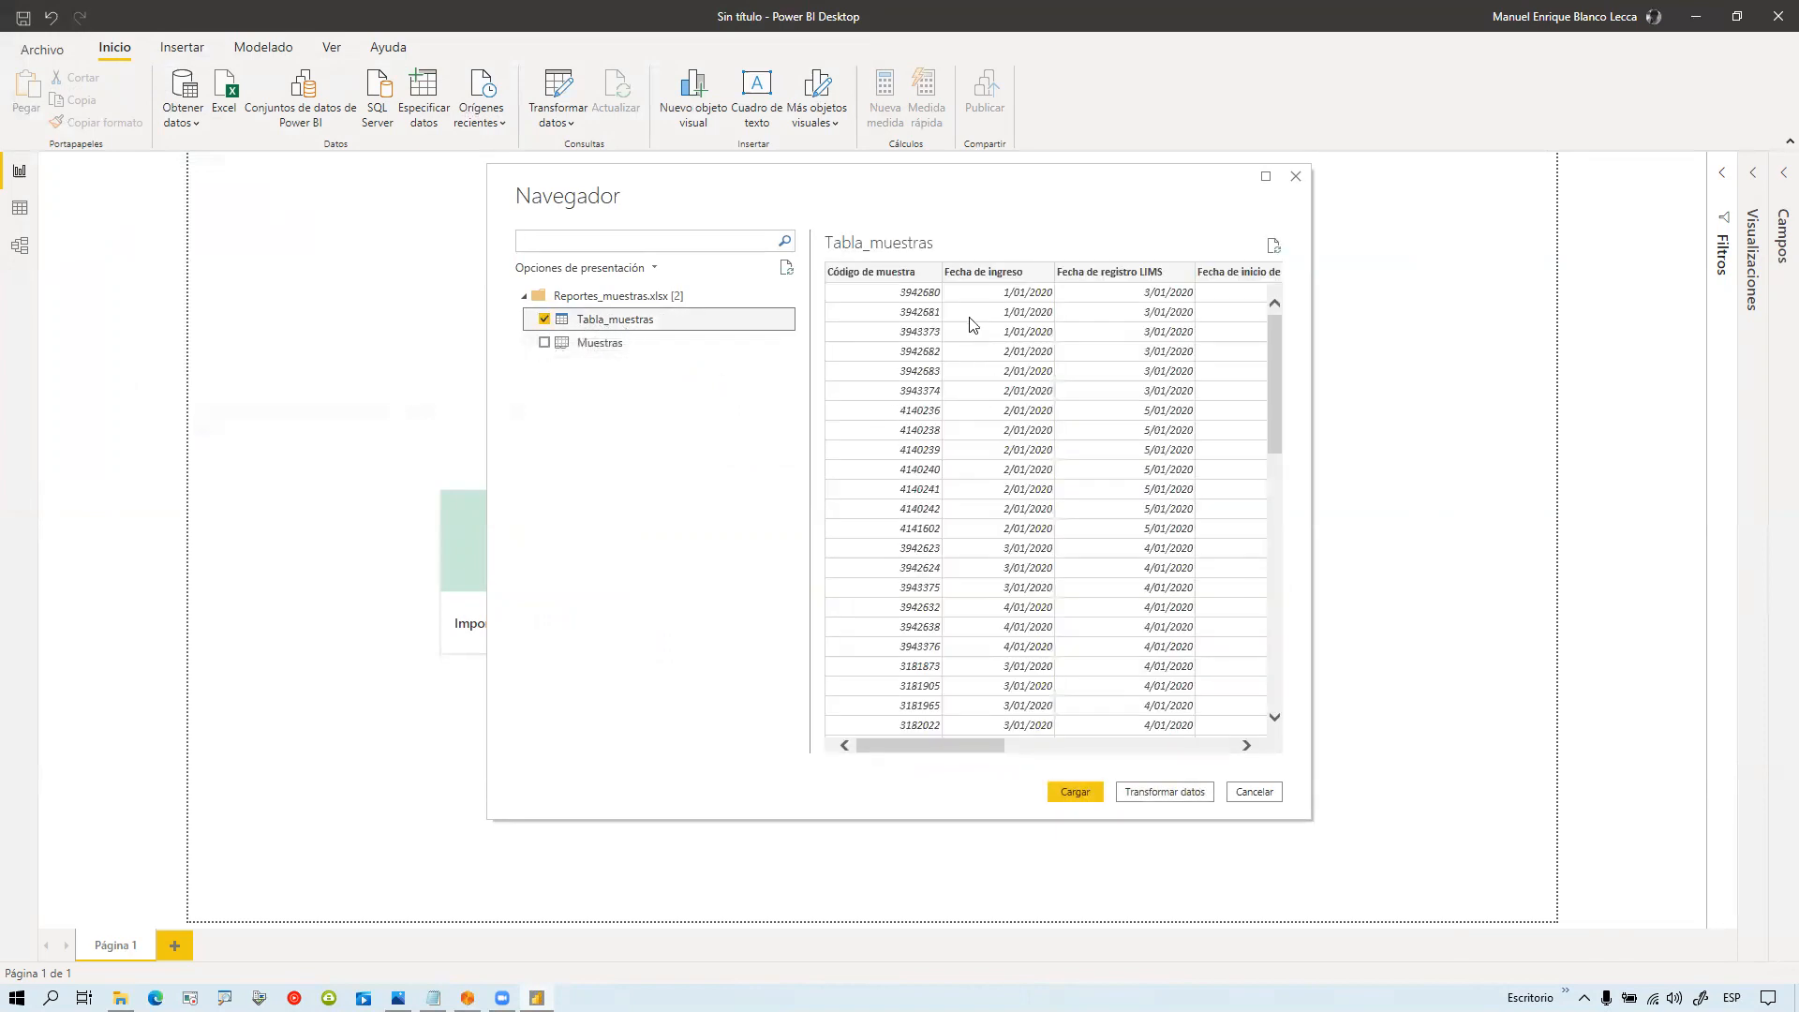
mouse_move(953, 746)
left_mouse_down()
mouse_move(1218, 740)
mouse_move(938, 740)
left_mouse_up()
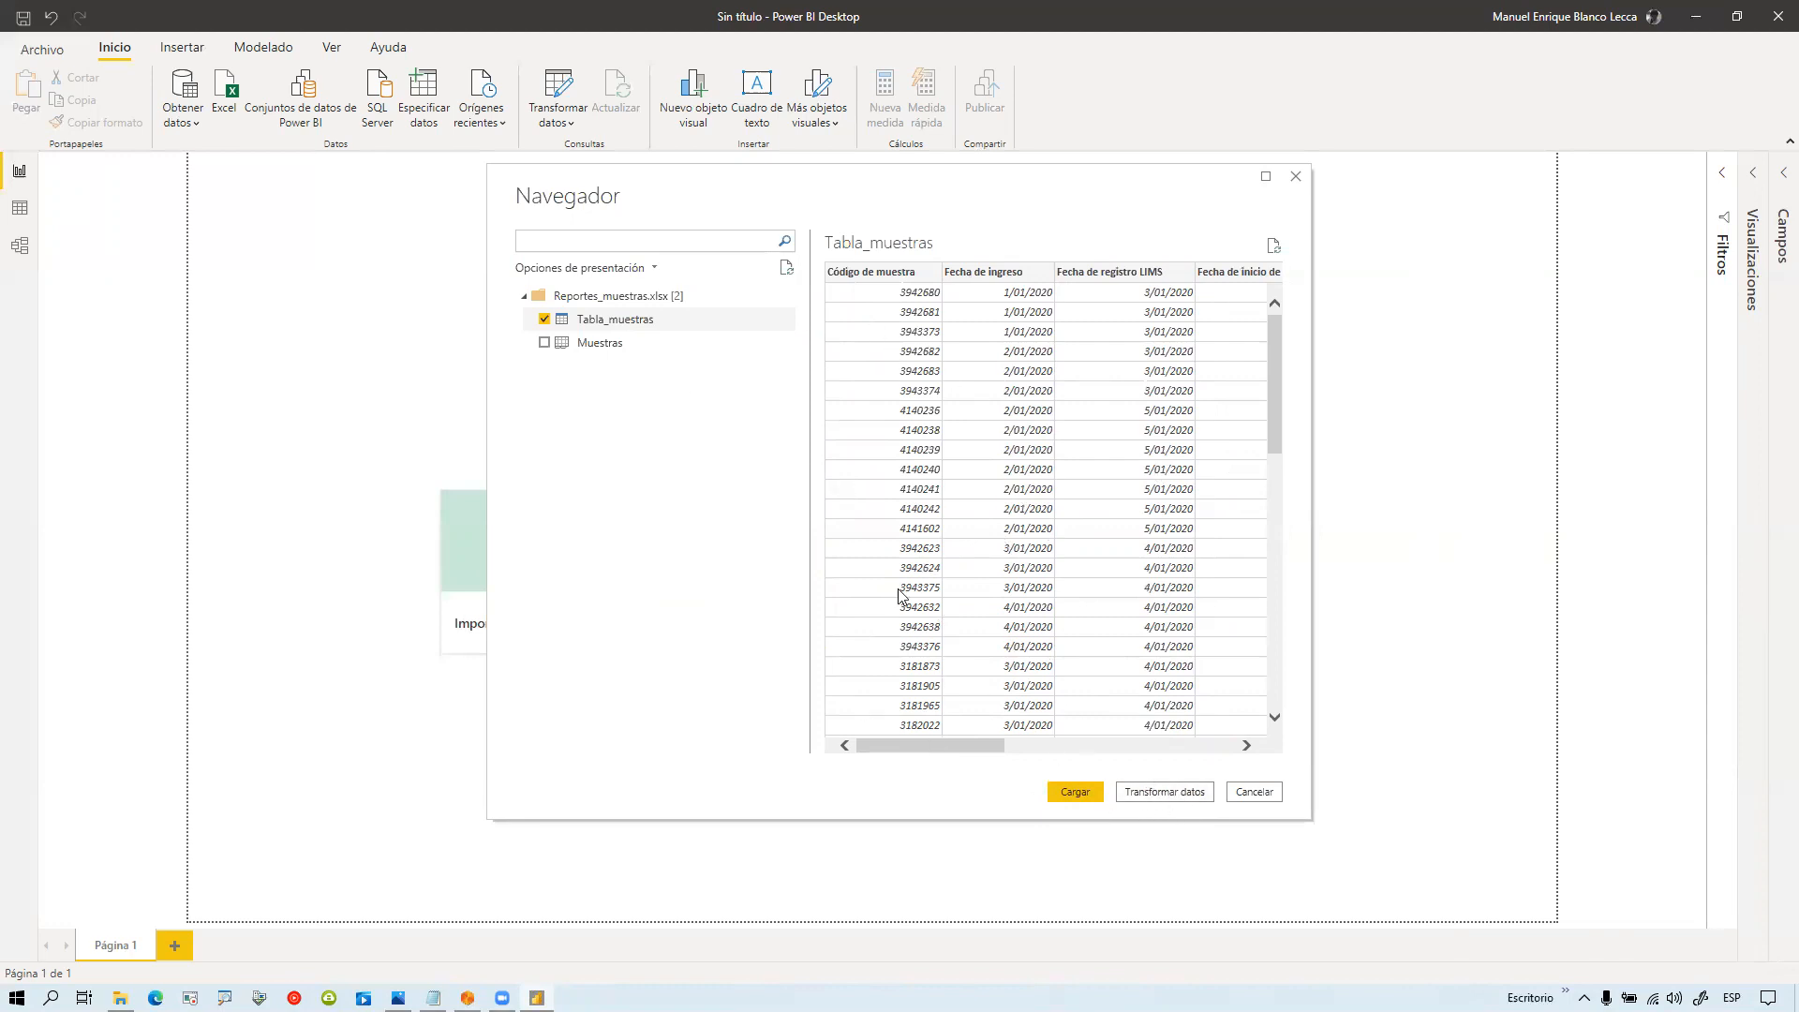
left_click(1163, 796)
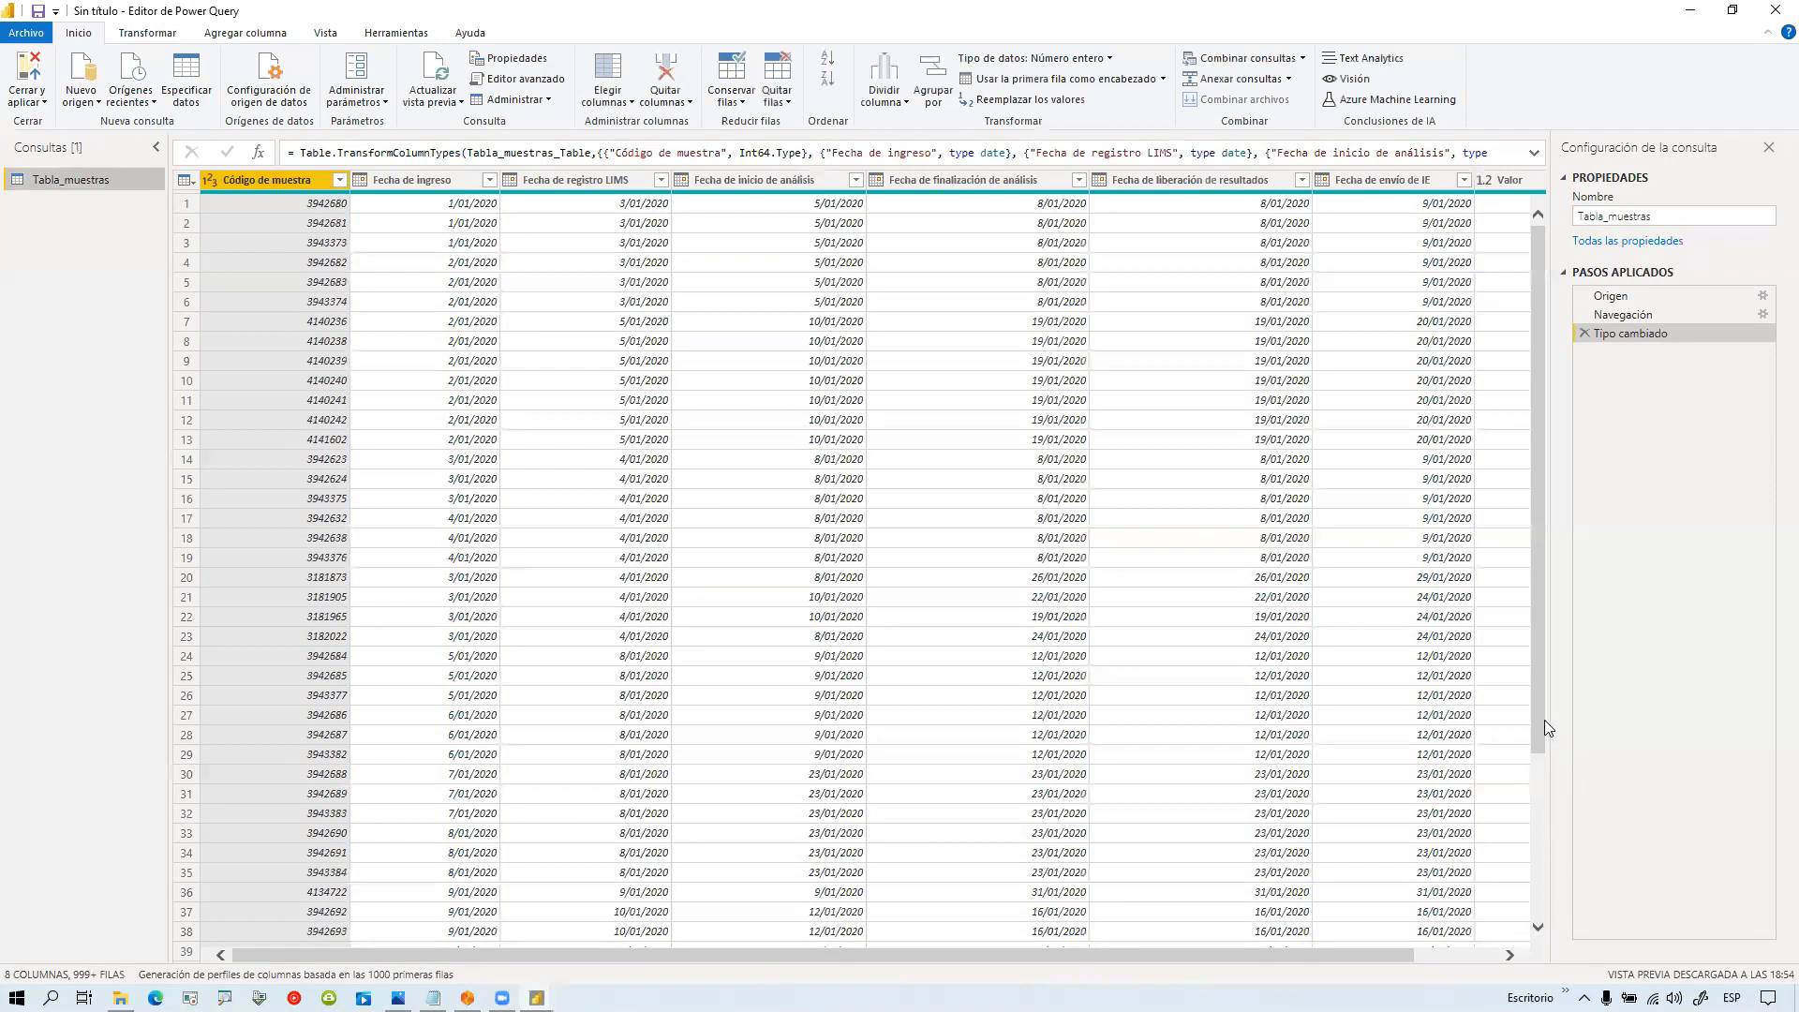
Step: Look through the rows and columns of the Tabla_muestras query, returning to its first records
scroll(1545, 720, "down", 13)
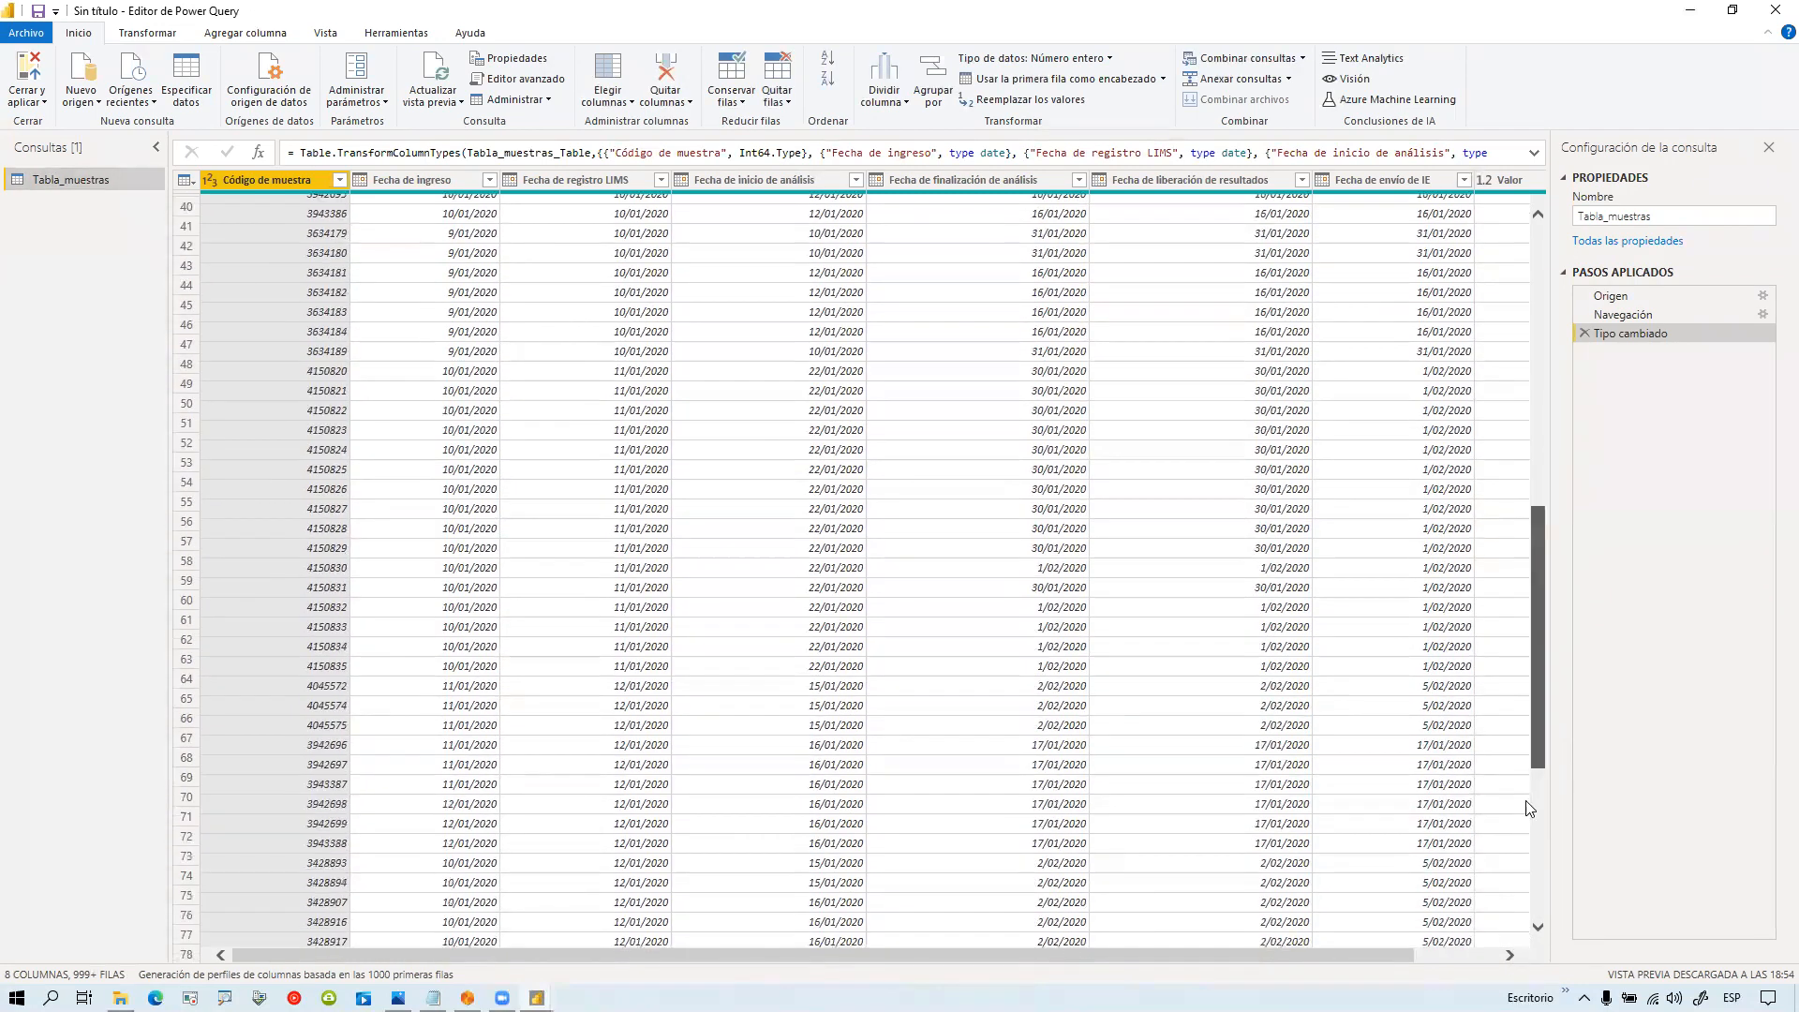
scroll(1529, 808, "down", 20)
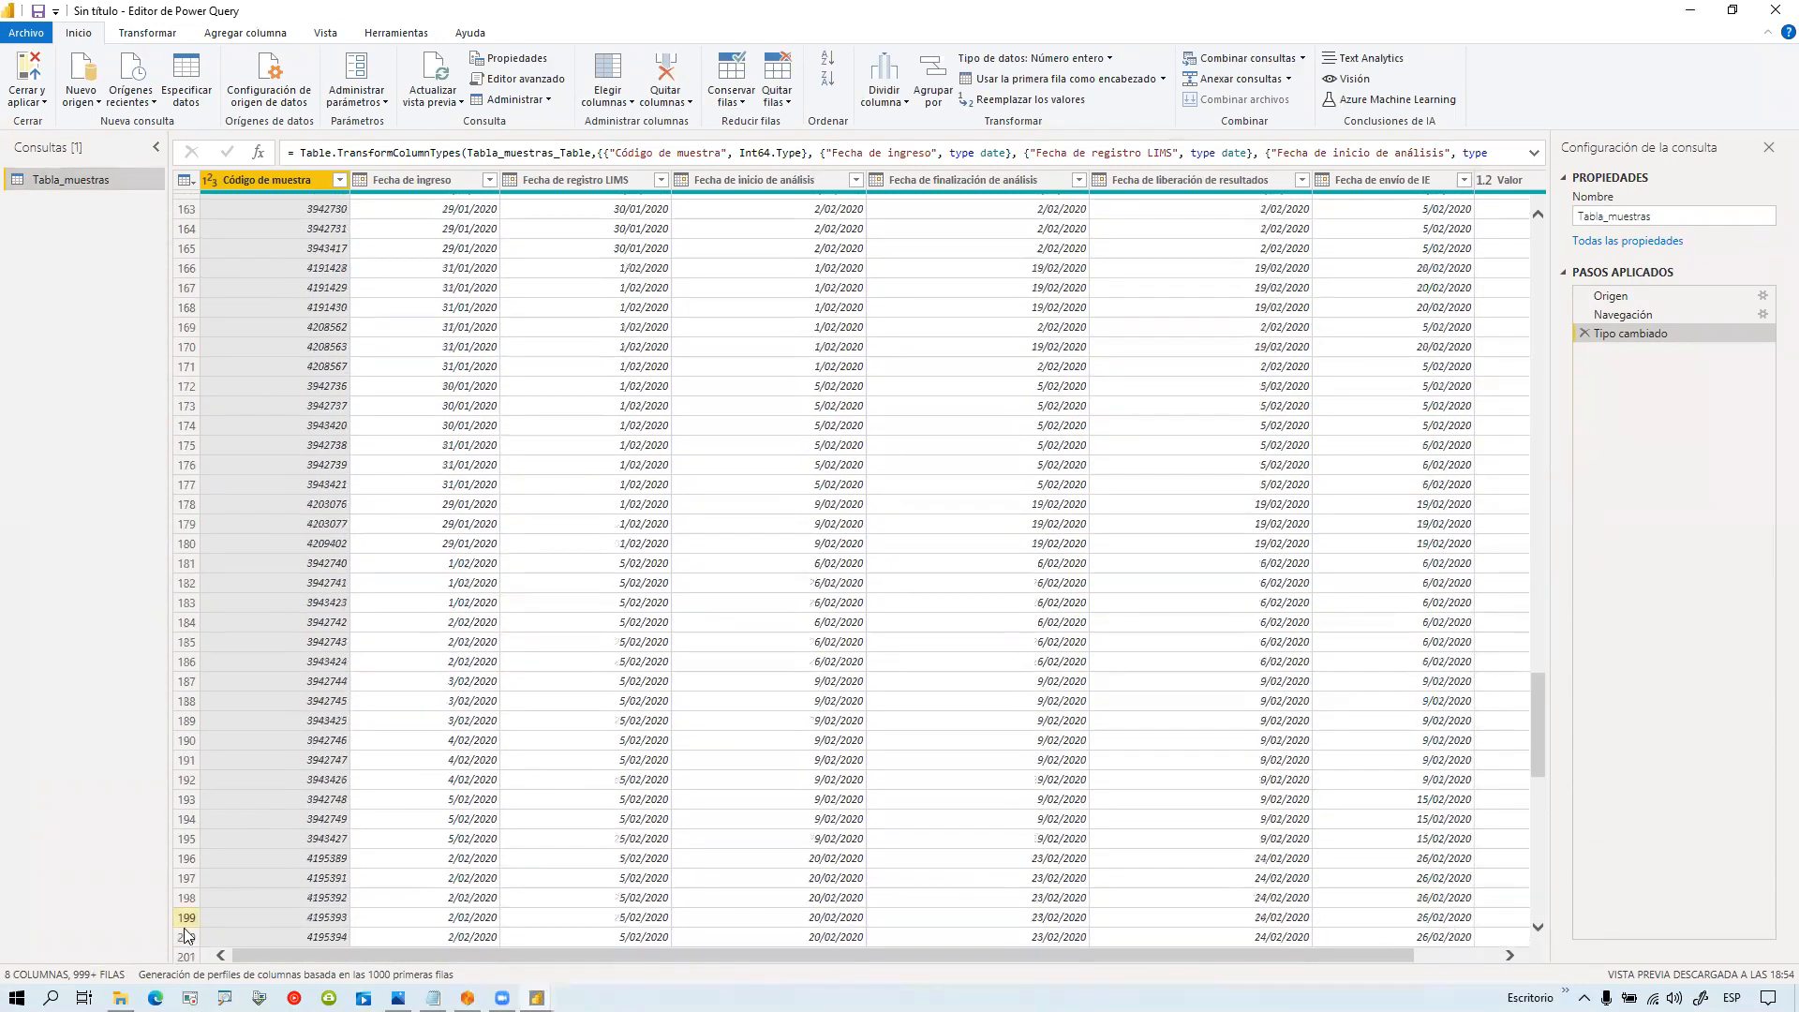
scroll(1544, 727, "down", 17)
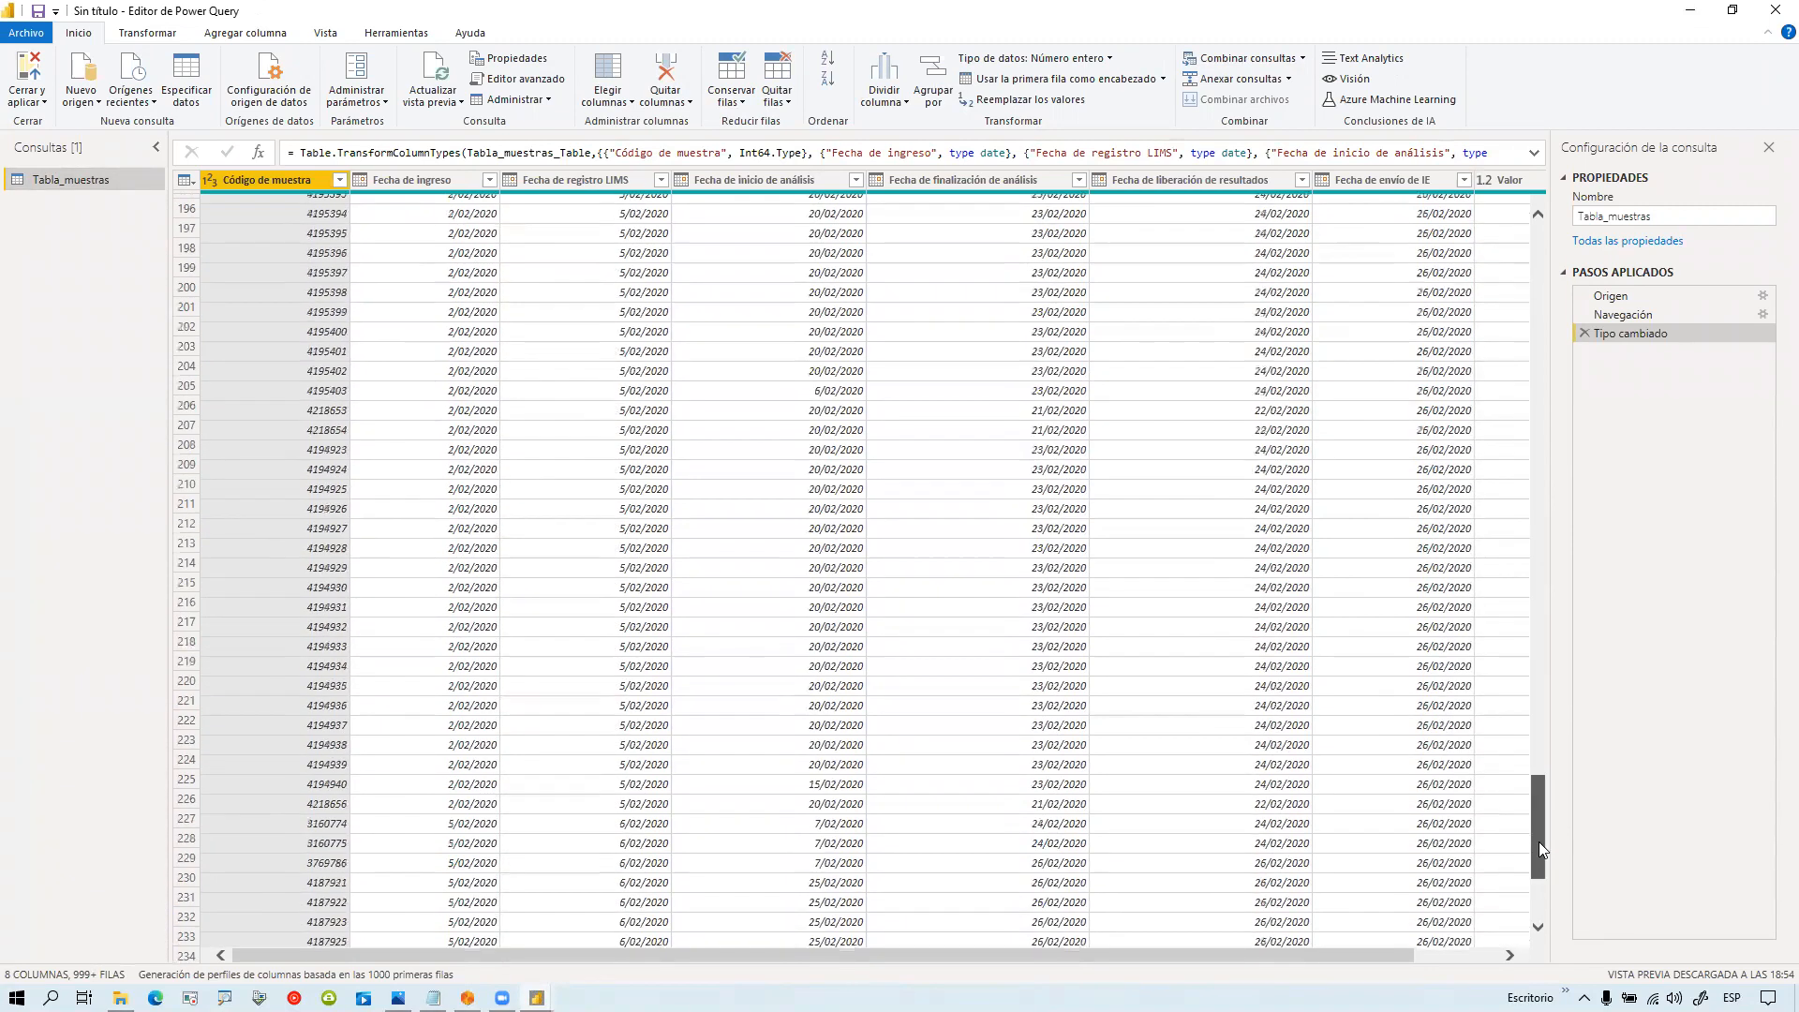
scroll(1532, 793, "down", 20)
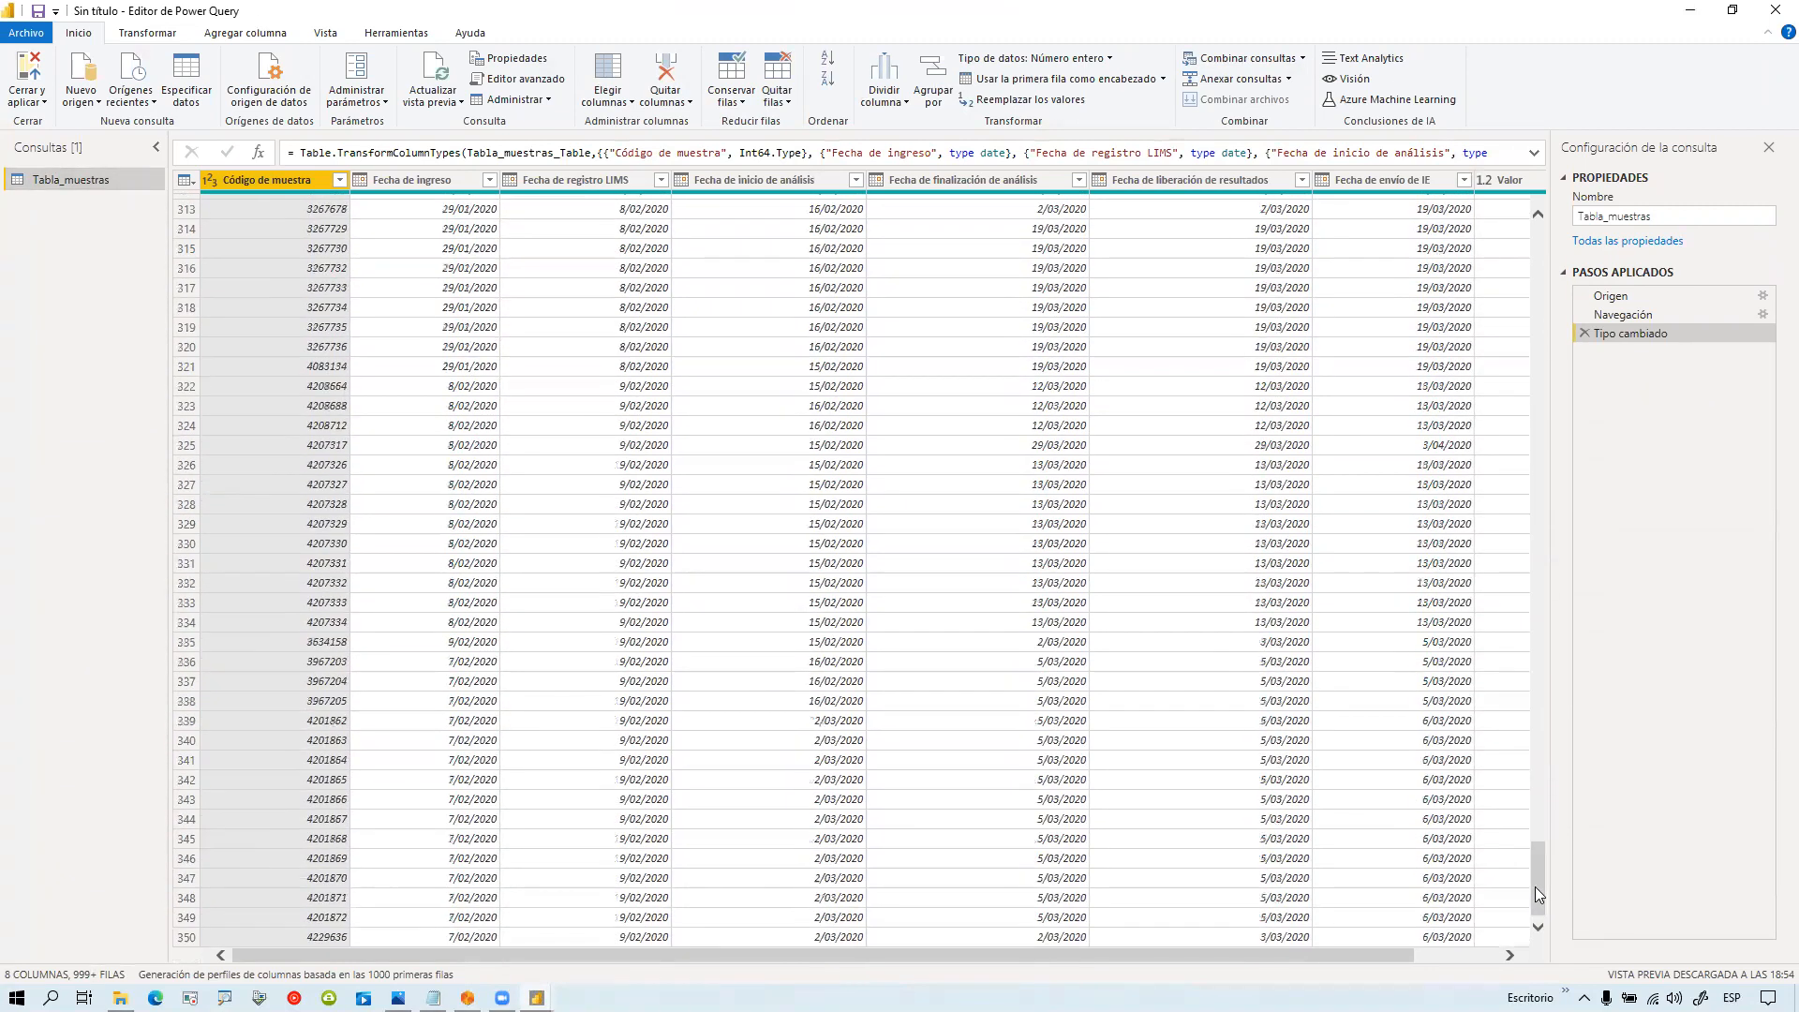
left_click_drag(1533, 813, 1471, 221)
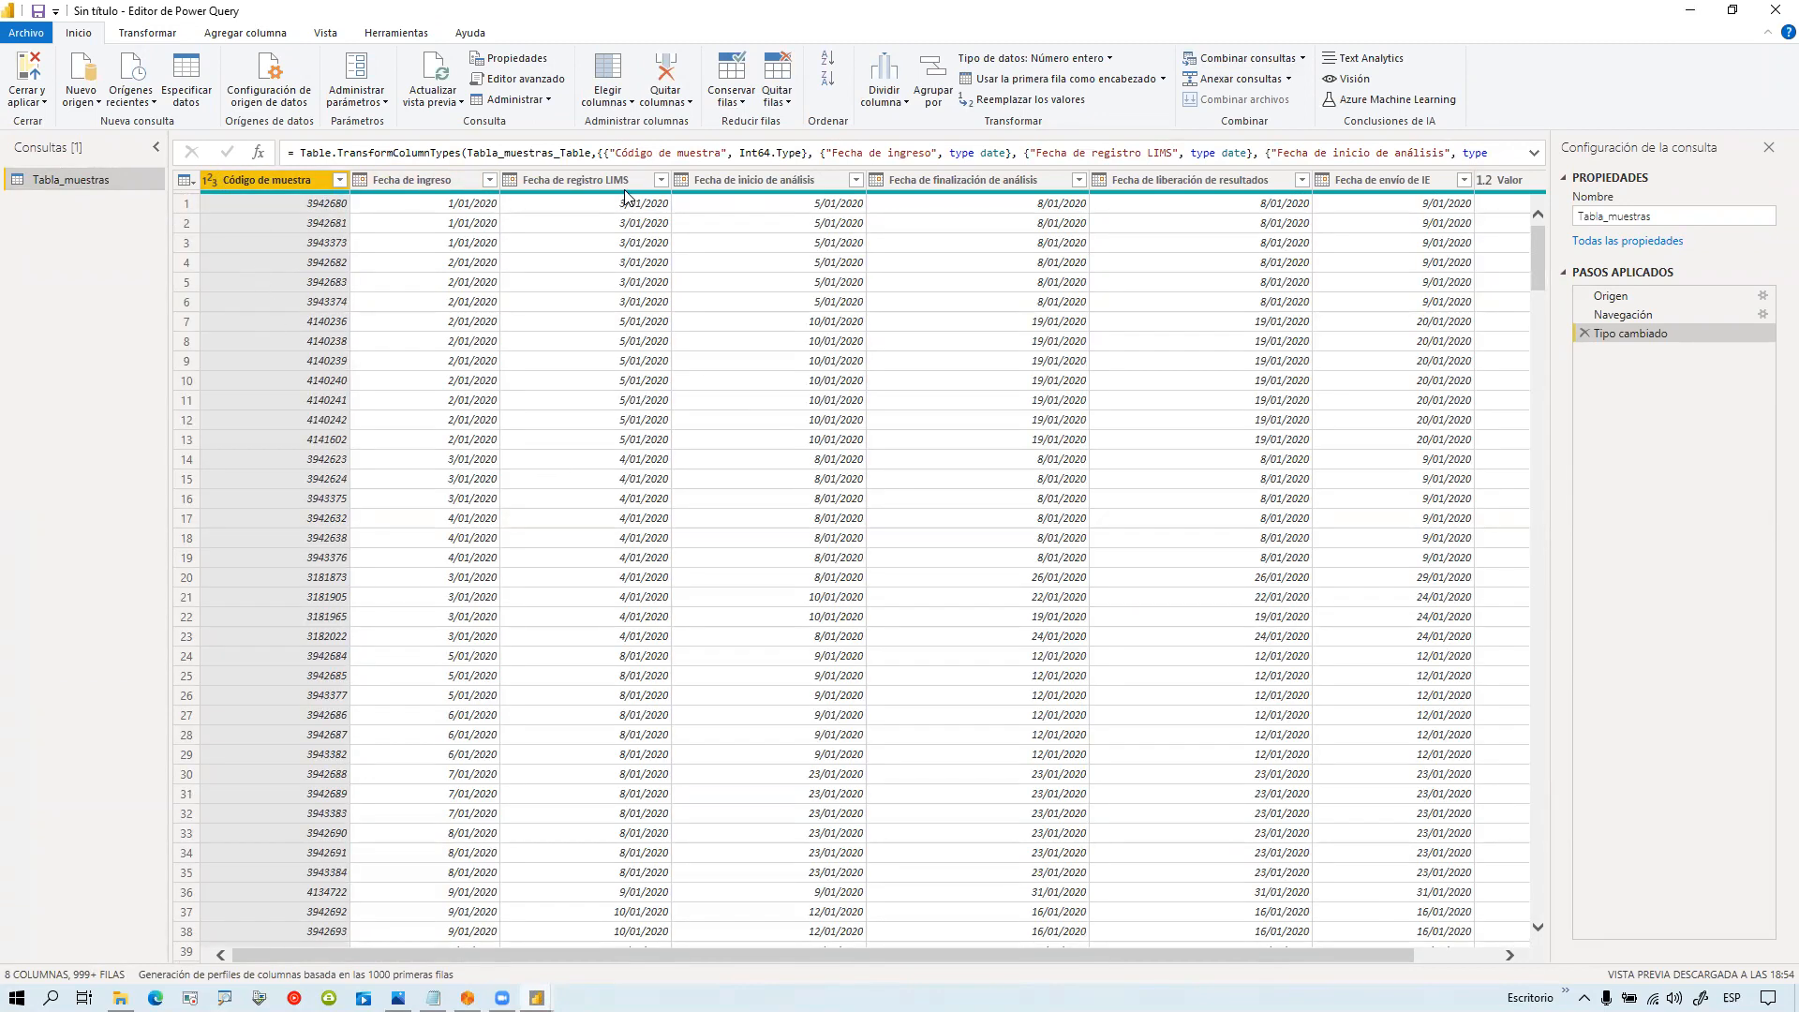
left_click_drag(795, 958, 616, 928)
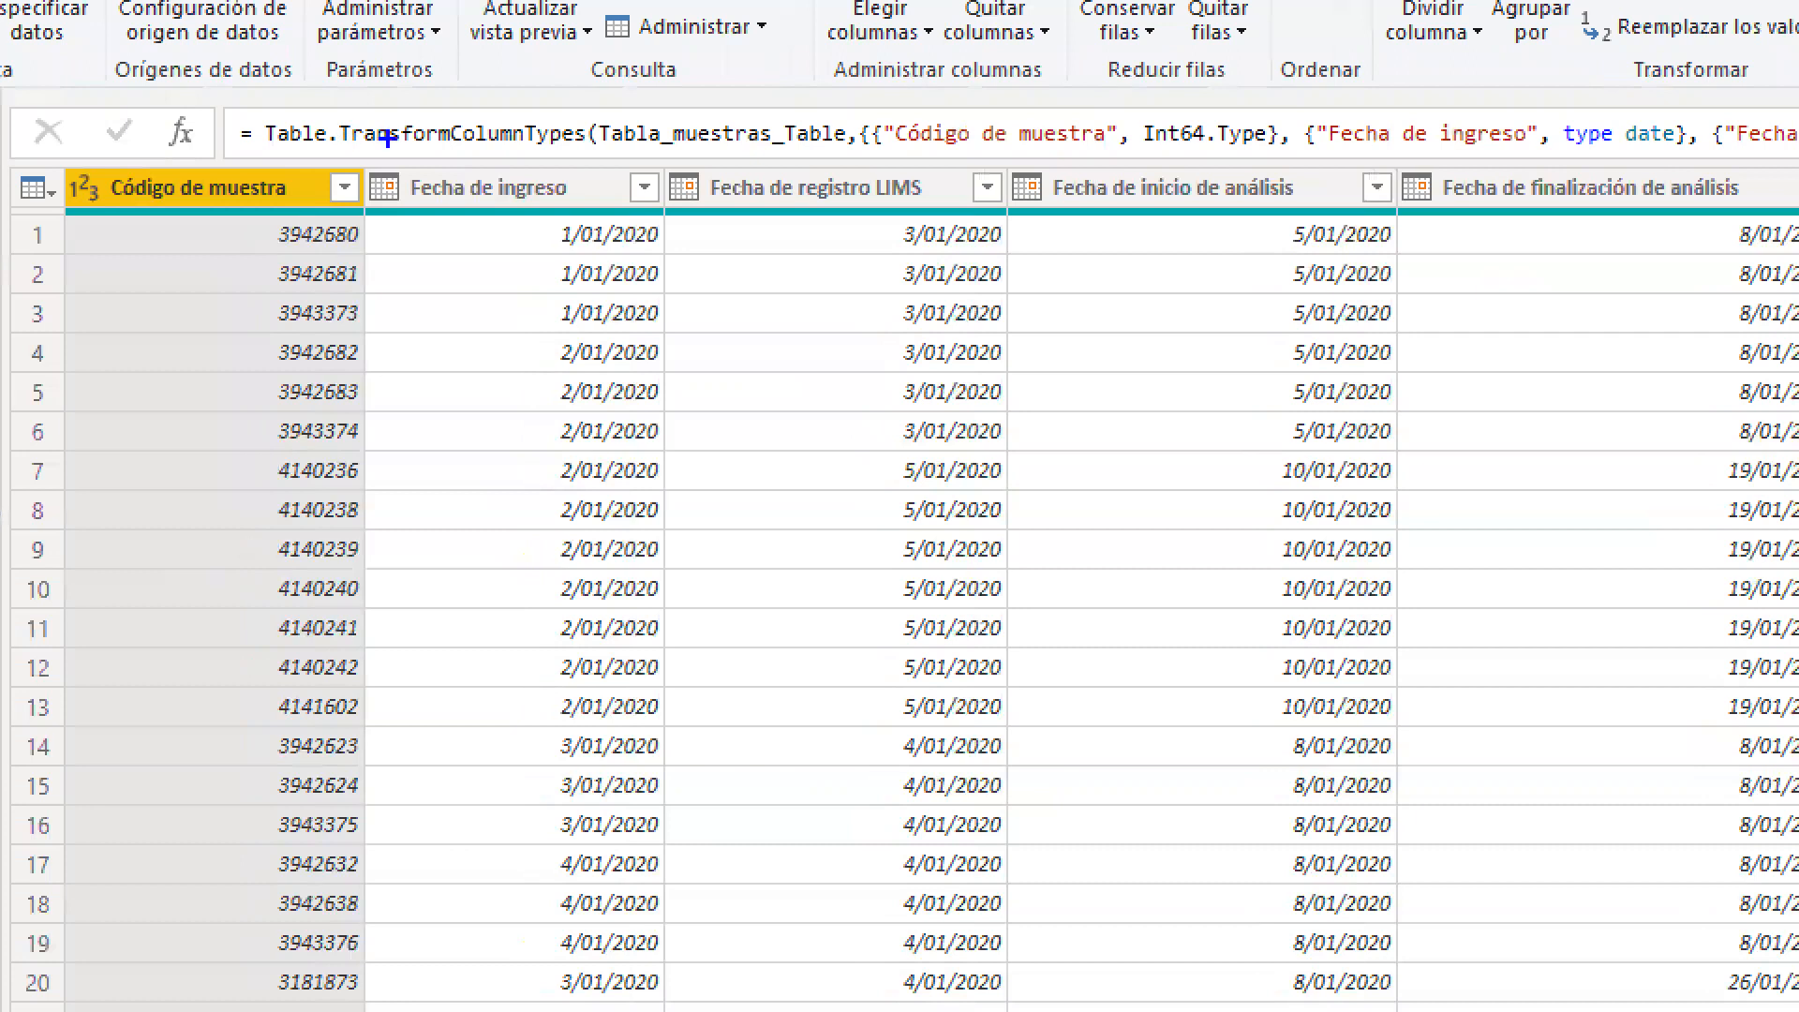
mouse_move(333, 225)
left_mouse_down()
mouse_move(448, 148)
mouse_move(301, 200)
left_mouse_up()
left_click_drag(426, 250, 574, 368)
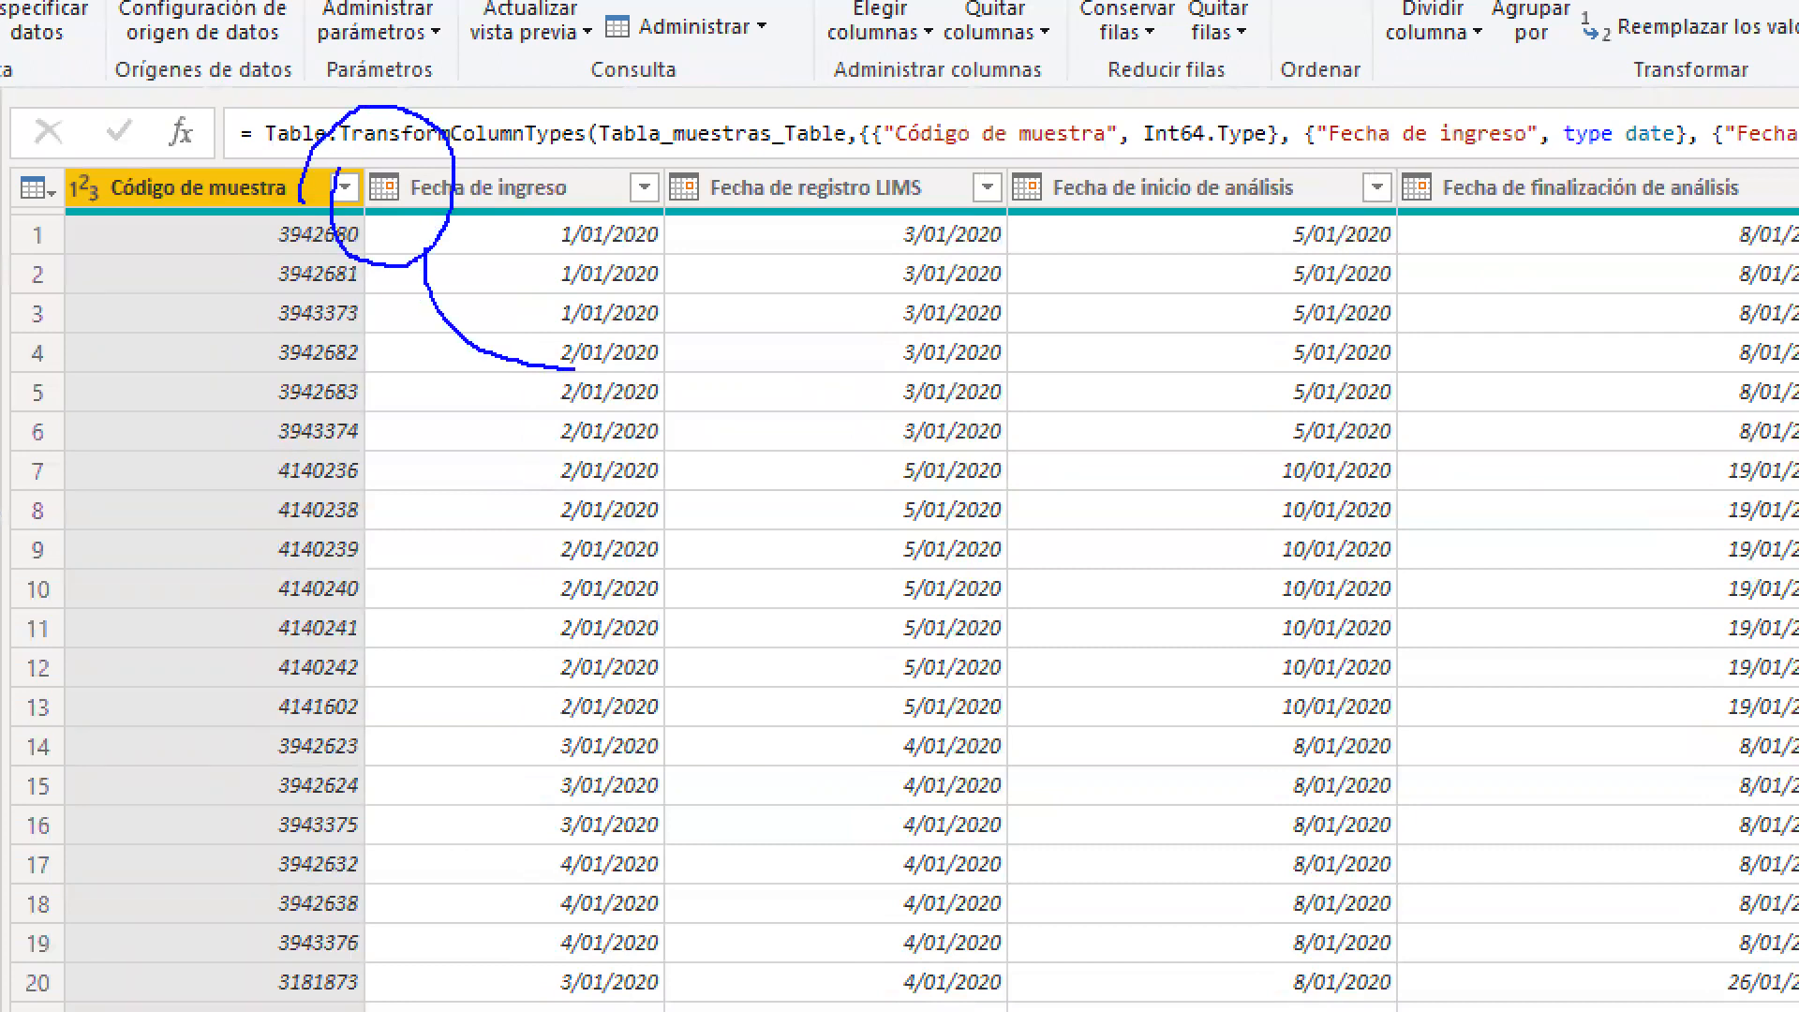
left_click_drag(677, 146, 636, 138)
mouse_move(1048, 124)
left_mouse_down()
mouse_move(1030, 267)
mouse_move(1038, 142)
left_mouse_up()
mouse_move(1397, 140)
left_mouse_down()
mouse_move(1537, 206)
mouse_move(1349, 159)
left_mouse_up()
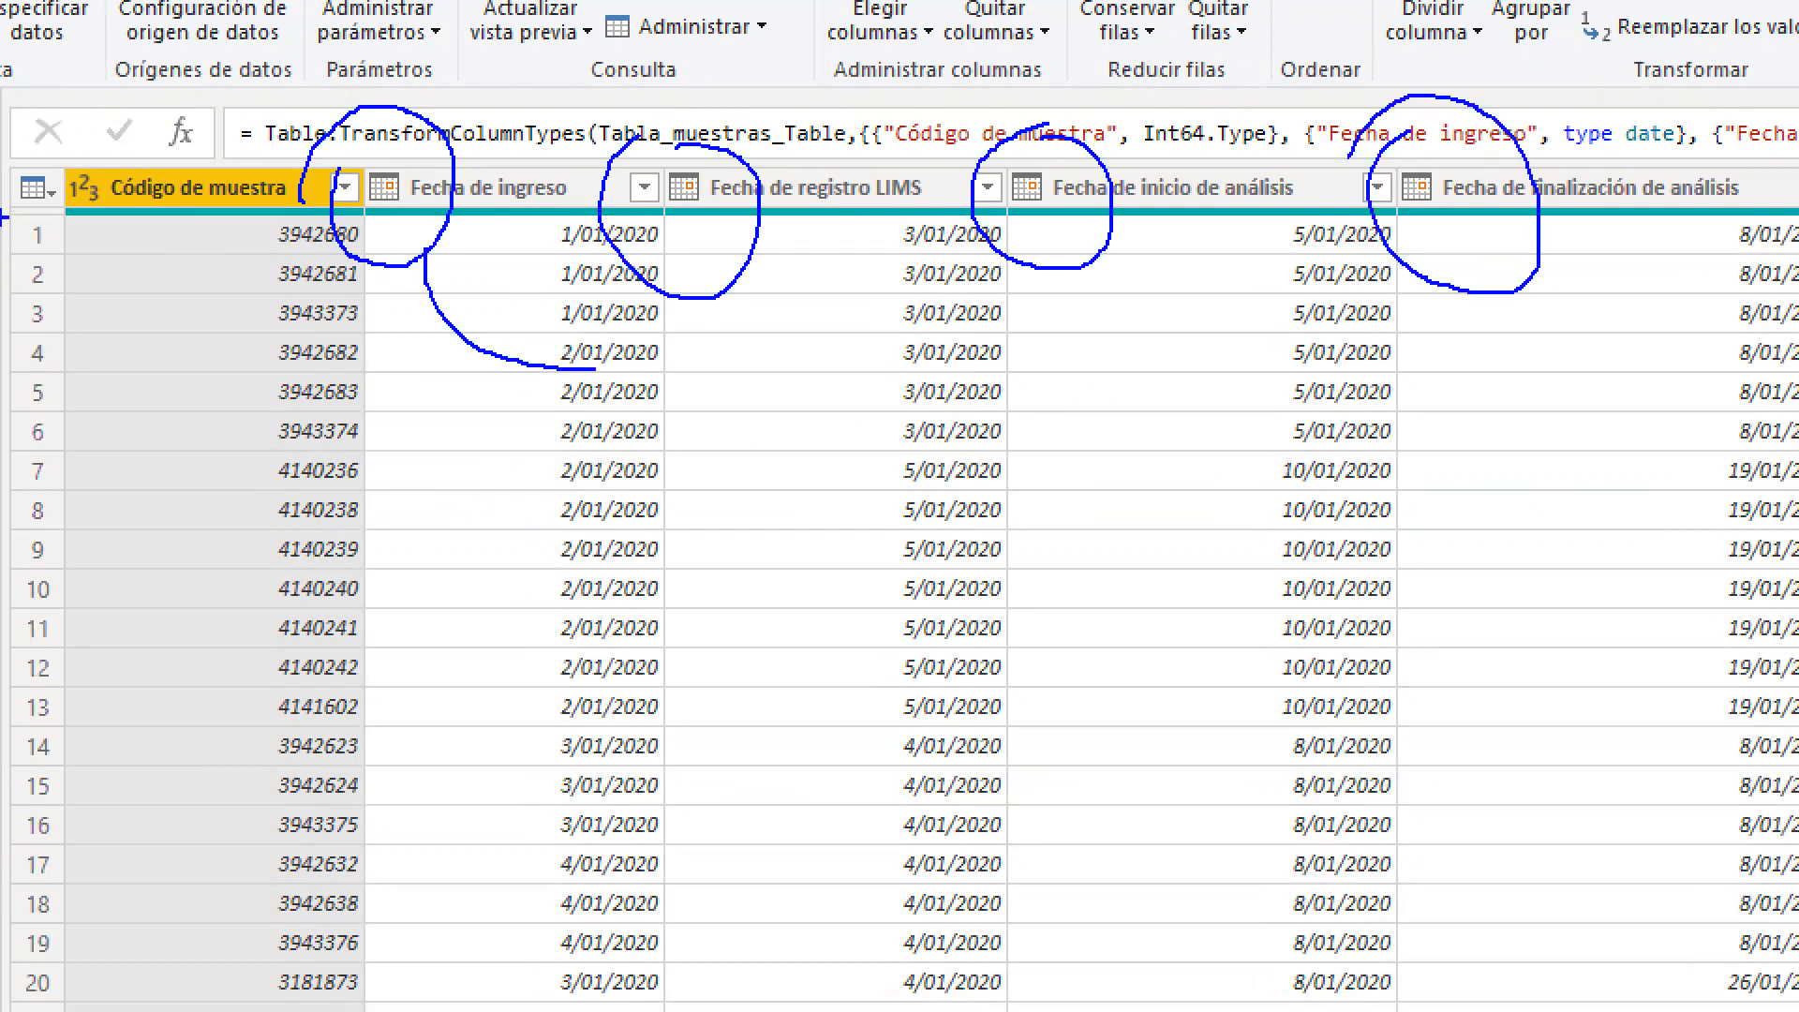
mouse_move(66, 152)
left_mouse_down()
mouse_move(117, 221)
mouse_move(73, 152)
left_mouse_up()
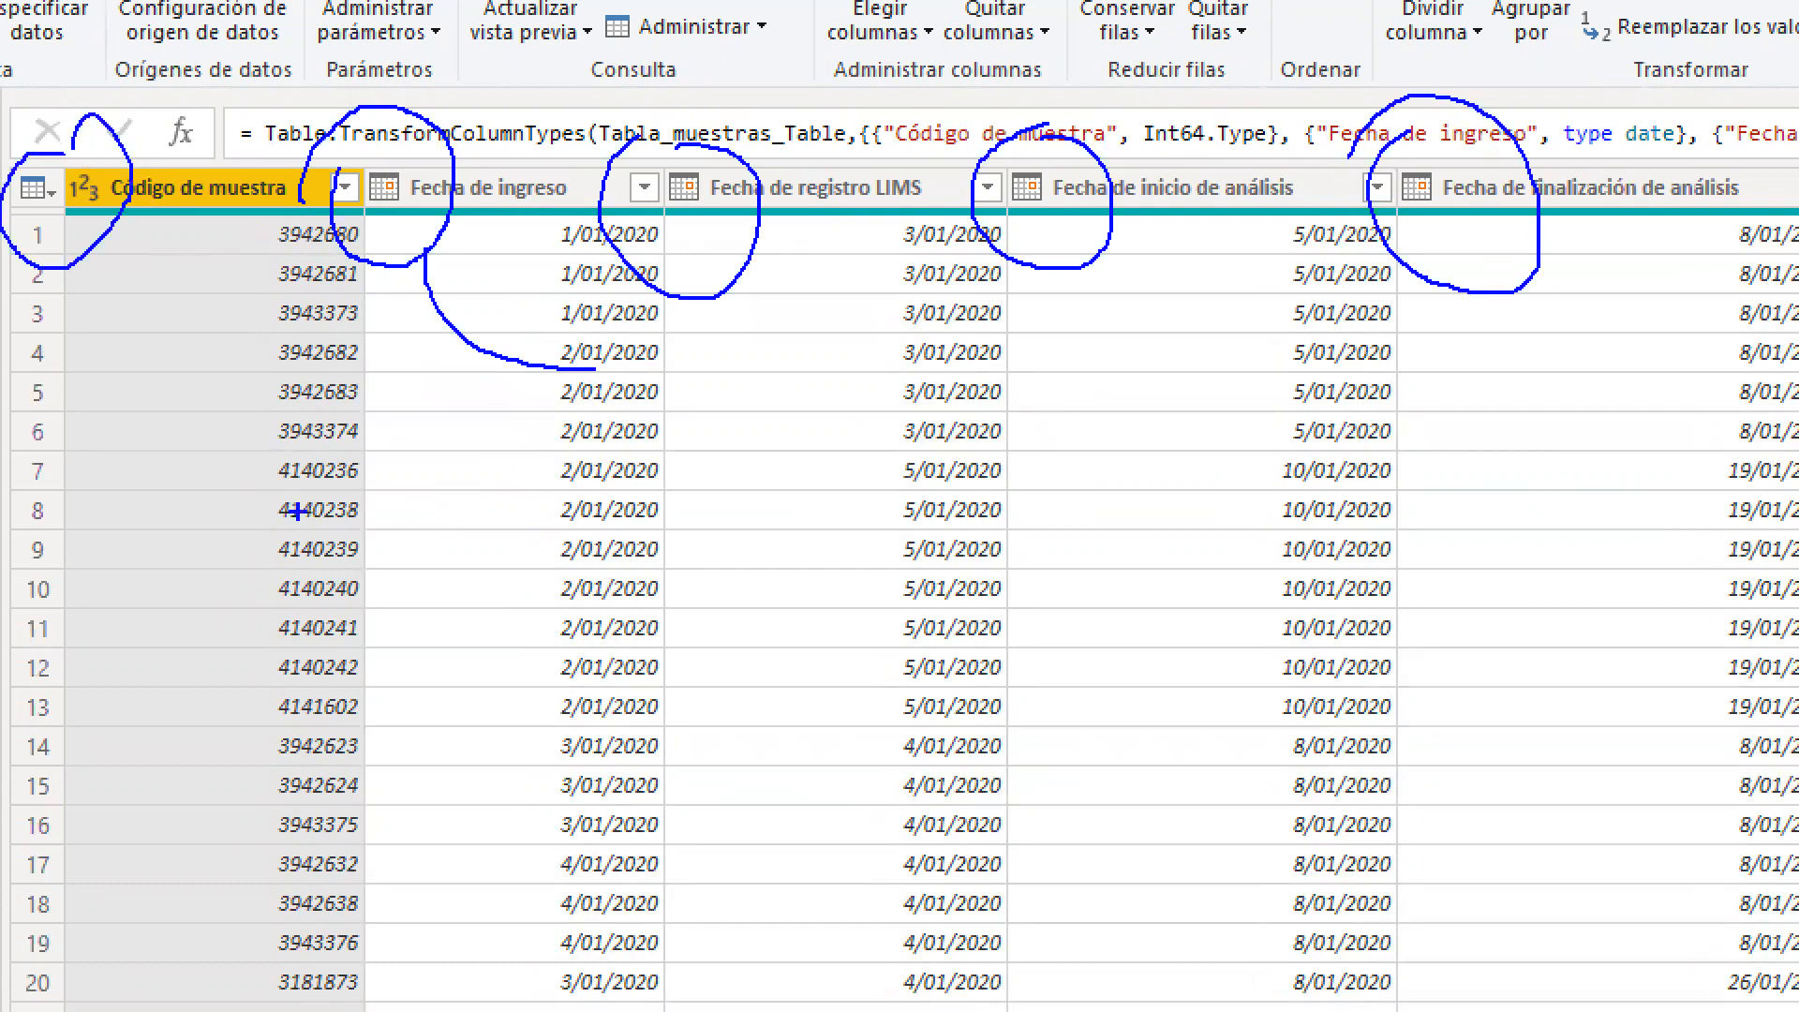
mouse_move(251, 396)
left_mouse_down()
mouse_move(375, 452)
mouse_move(227, 417)
left_mouse_up()
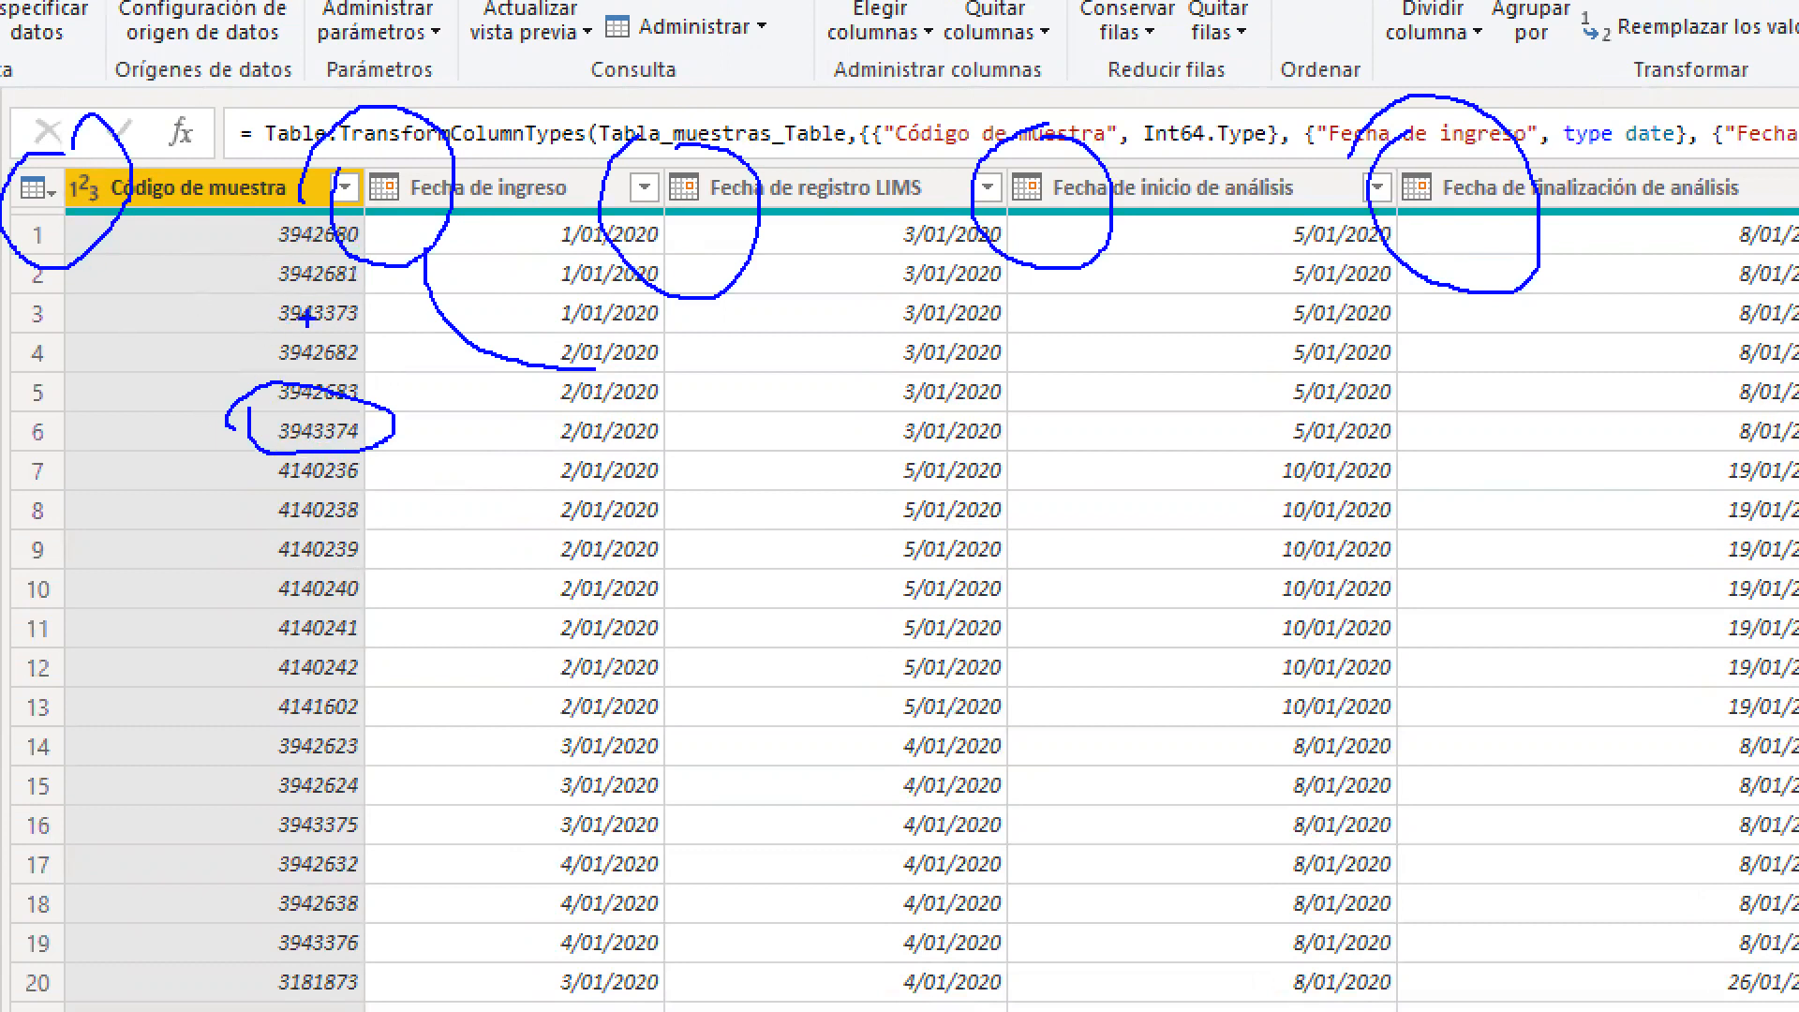
mouse_move(310, 288)
left_mouse_down()
mouse_move(257, 321)
mouse_move(364, 298)
mouse_move(277, 307)
left_mouse_up()
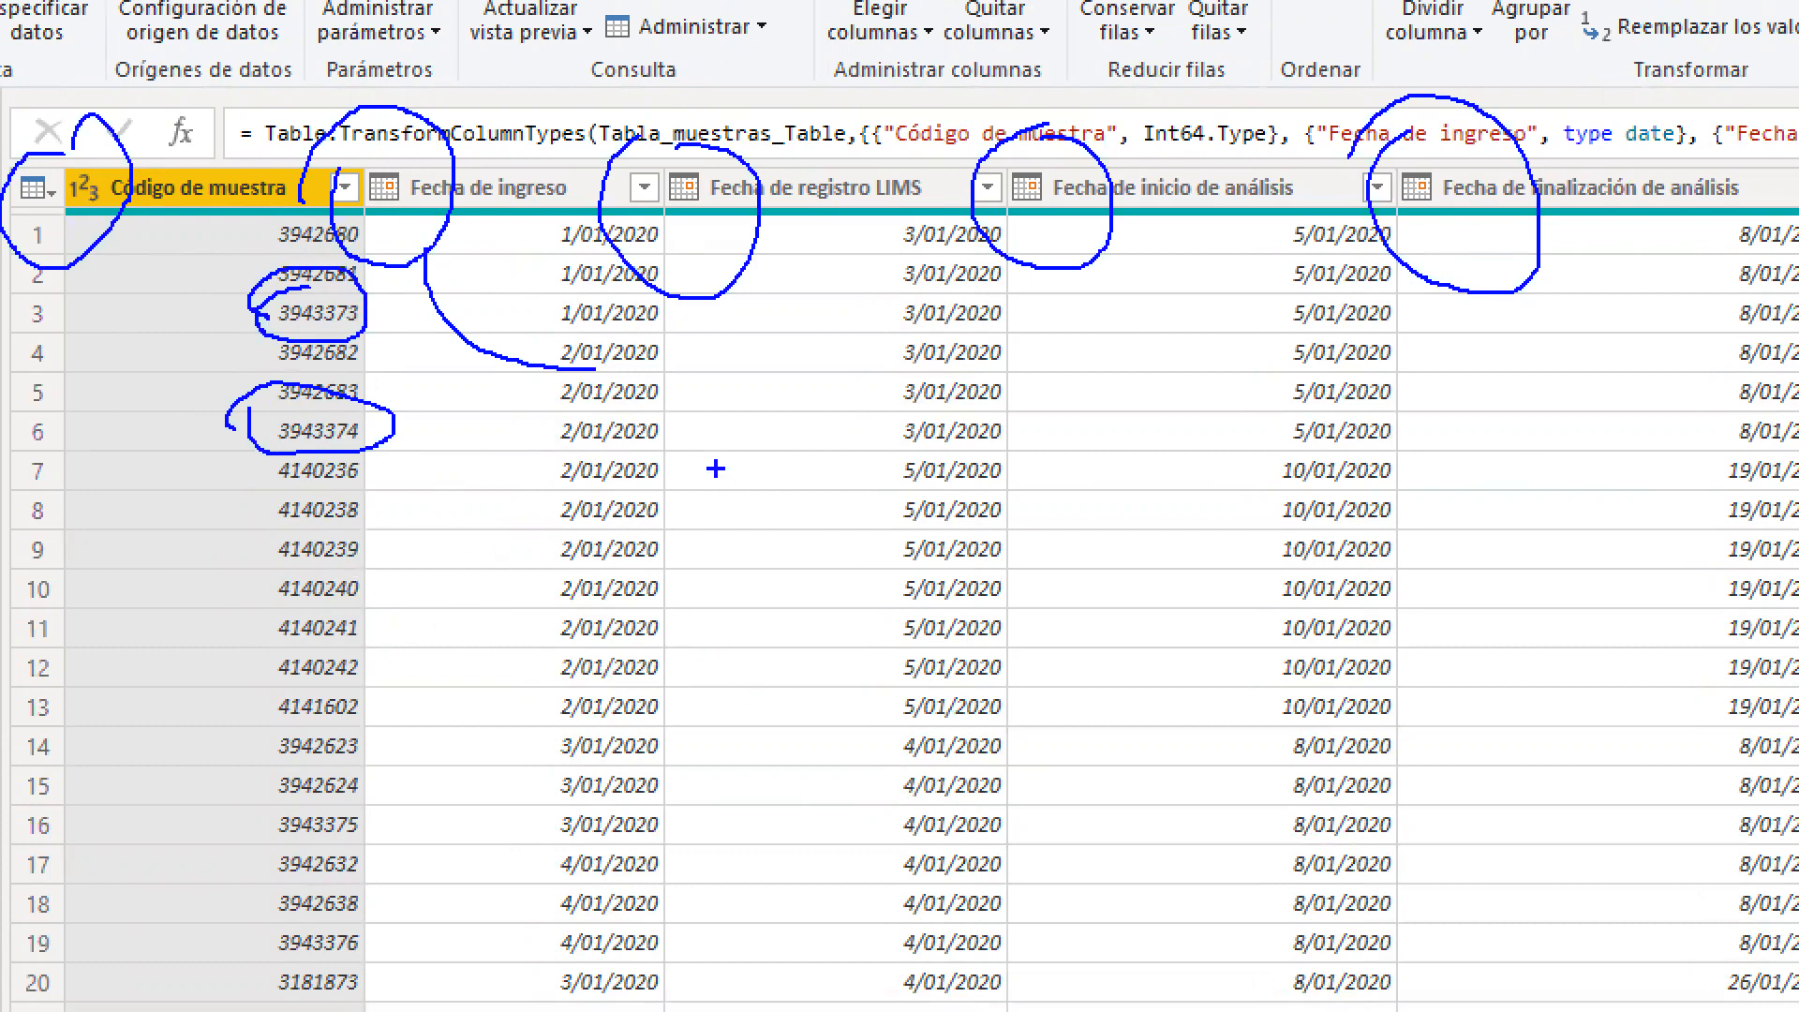
mouse_move(790, 489)
left_mouse_down()
mouse_move(729, 506)
mouse_move(808, 448)
mouse_move(851, 534)
mouse_move(824, 513)
left_mouse_up()
mouse_move(905, 437)
left_mouse_down()
mouse_move(934, 489)
mouse_move(924, 547)
left_mouse_up()
mouse_move(951, 466)
left_mouse_down()
mouse_move(984, 497)
mouse_move(965, 526)
left_mouse_up()
left_click_drag(1040, 475, 1054, 549)
mouse_move(1074, 473)
left_mouse_down()
mouse_move(1087, 468)
mouse_move(1111, 555)
left_mouse_up()
mouse_move(1176, 468)
left_mouse_down()
mouse_move(1158, 525)
mouse_move(1181, 478)
left_mouse_up()
mouse_move(1211, 462)
left_mouse_down()
mouse_move(1230, 460)
mouse_move(1241, 553)
left_mouse_up()
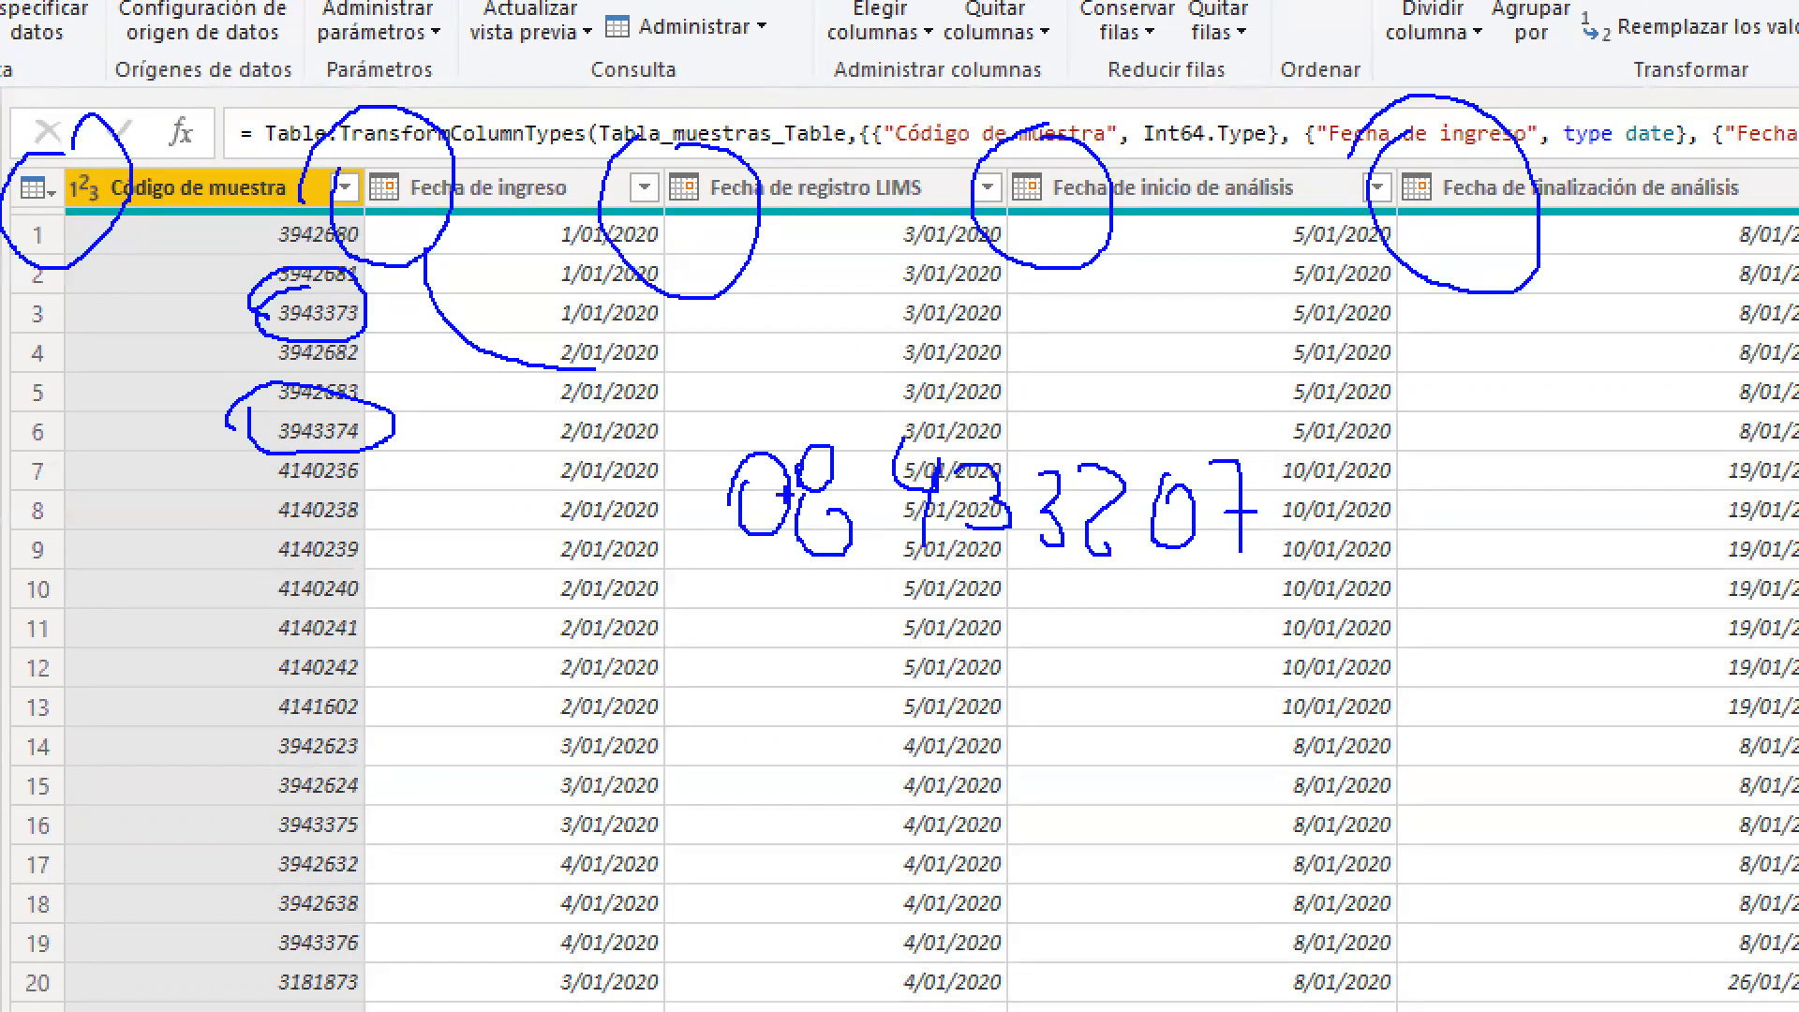
mouse_move(931, 325)
left_mouse_down()
mouse_move(714, 394)
mouse_move(748, 414)
mouse_move(767, 592)
mouse_move(1381, 636)
left_mouse_up()
mouse_move(1073, 618)
left_mouse_down()
mouse_move(1102, 742)
mouse_move(1138, 697)
mouse_move(1196, 689)
left_mouse_up()
mouse_move(1265, 619)
left_mouse_down()
mouse_move(1256, 731)
mouse_move(1342, 730)
left_mouse_up()
mouse_move(1367, 667)
left_mouse_down()
mouse_move(1354, 726)
mouse_move(1331, 735)
left_mouse_up()
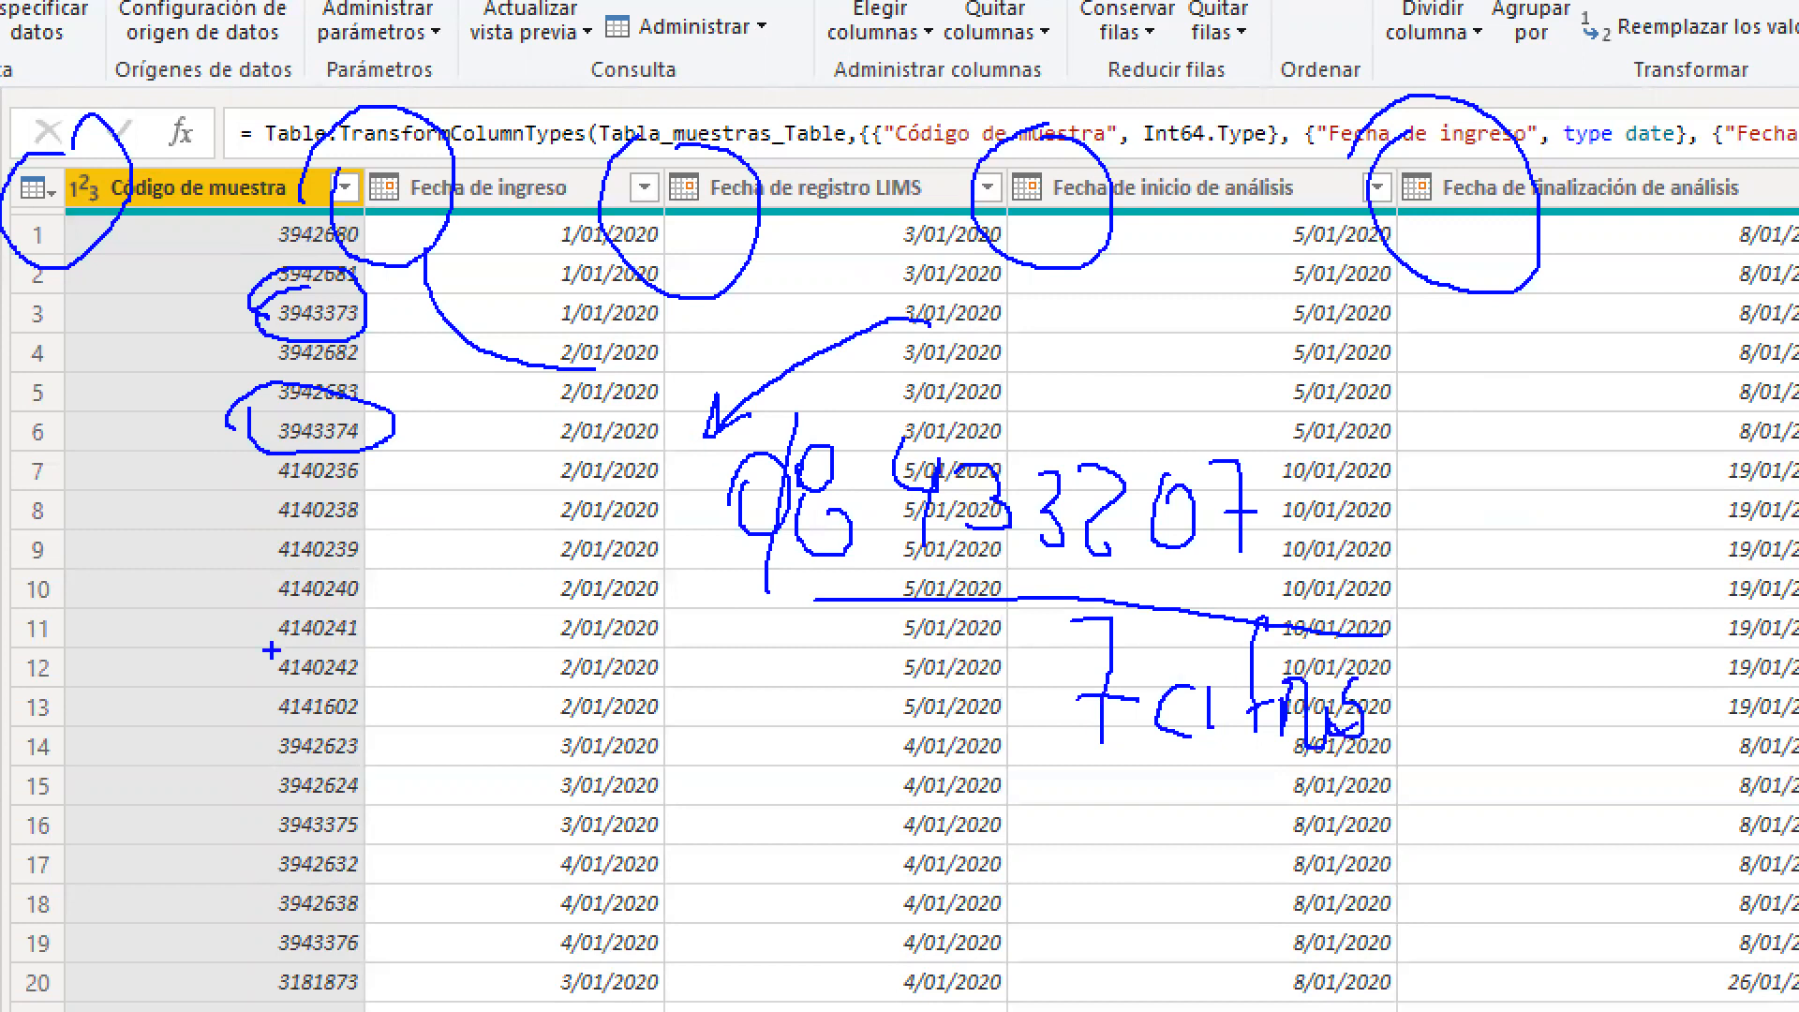
left_click_drag(78, 196, 396, 122)
left_click_drag(85, 148, 136, 225)
mouse_move(263, 130)
left_mouse_down()
mouse_move(244, 38)
mouse_move(309, 79)
mouse_move(317, 115)
left_mouse_up()
mouse_move(333, 85)
left_mouse_down()
mouse_move(378, 111)
mouse_move(339, 116)
left_mouse_up()
mouse_move(415, 21)
left_mouse_down()
mouse_move(418, 98)
mouse_move(456, 49)
left_mouse_up()
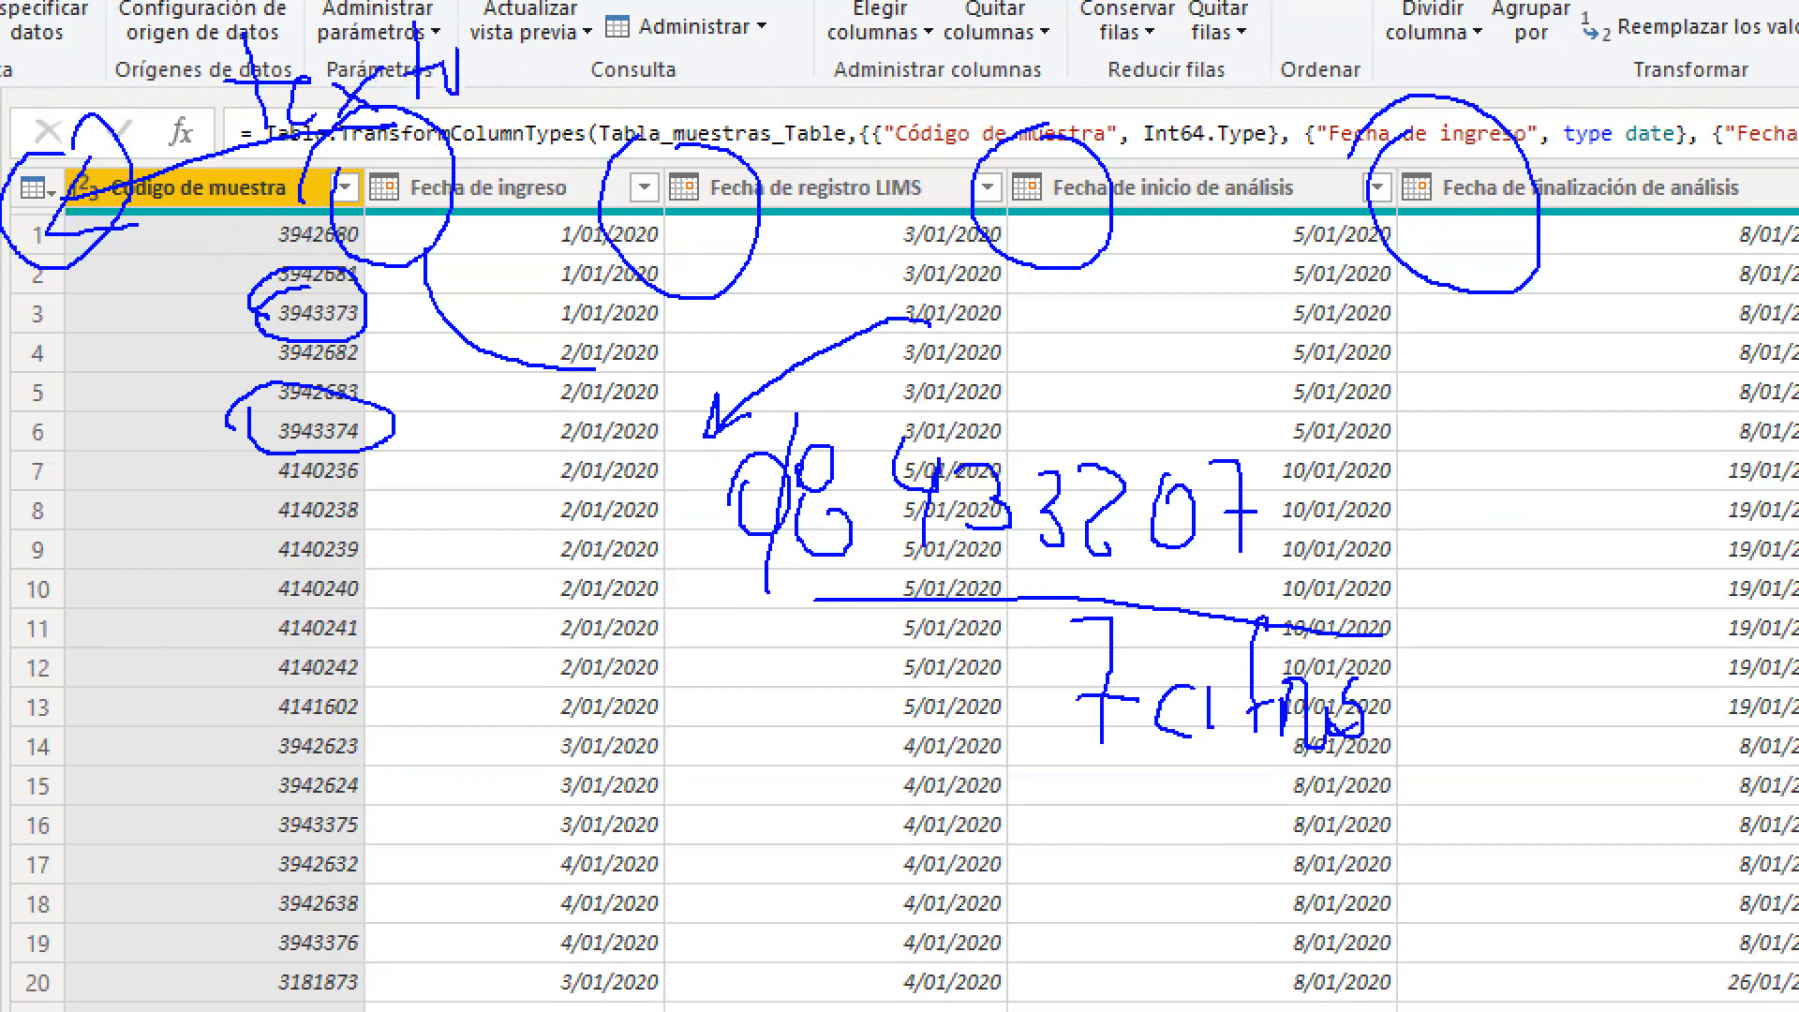
left_click_drag(232, 173, 525, 118)
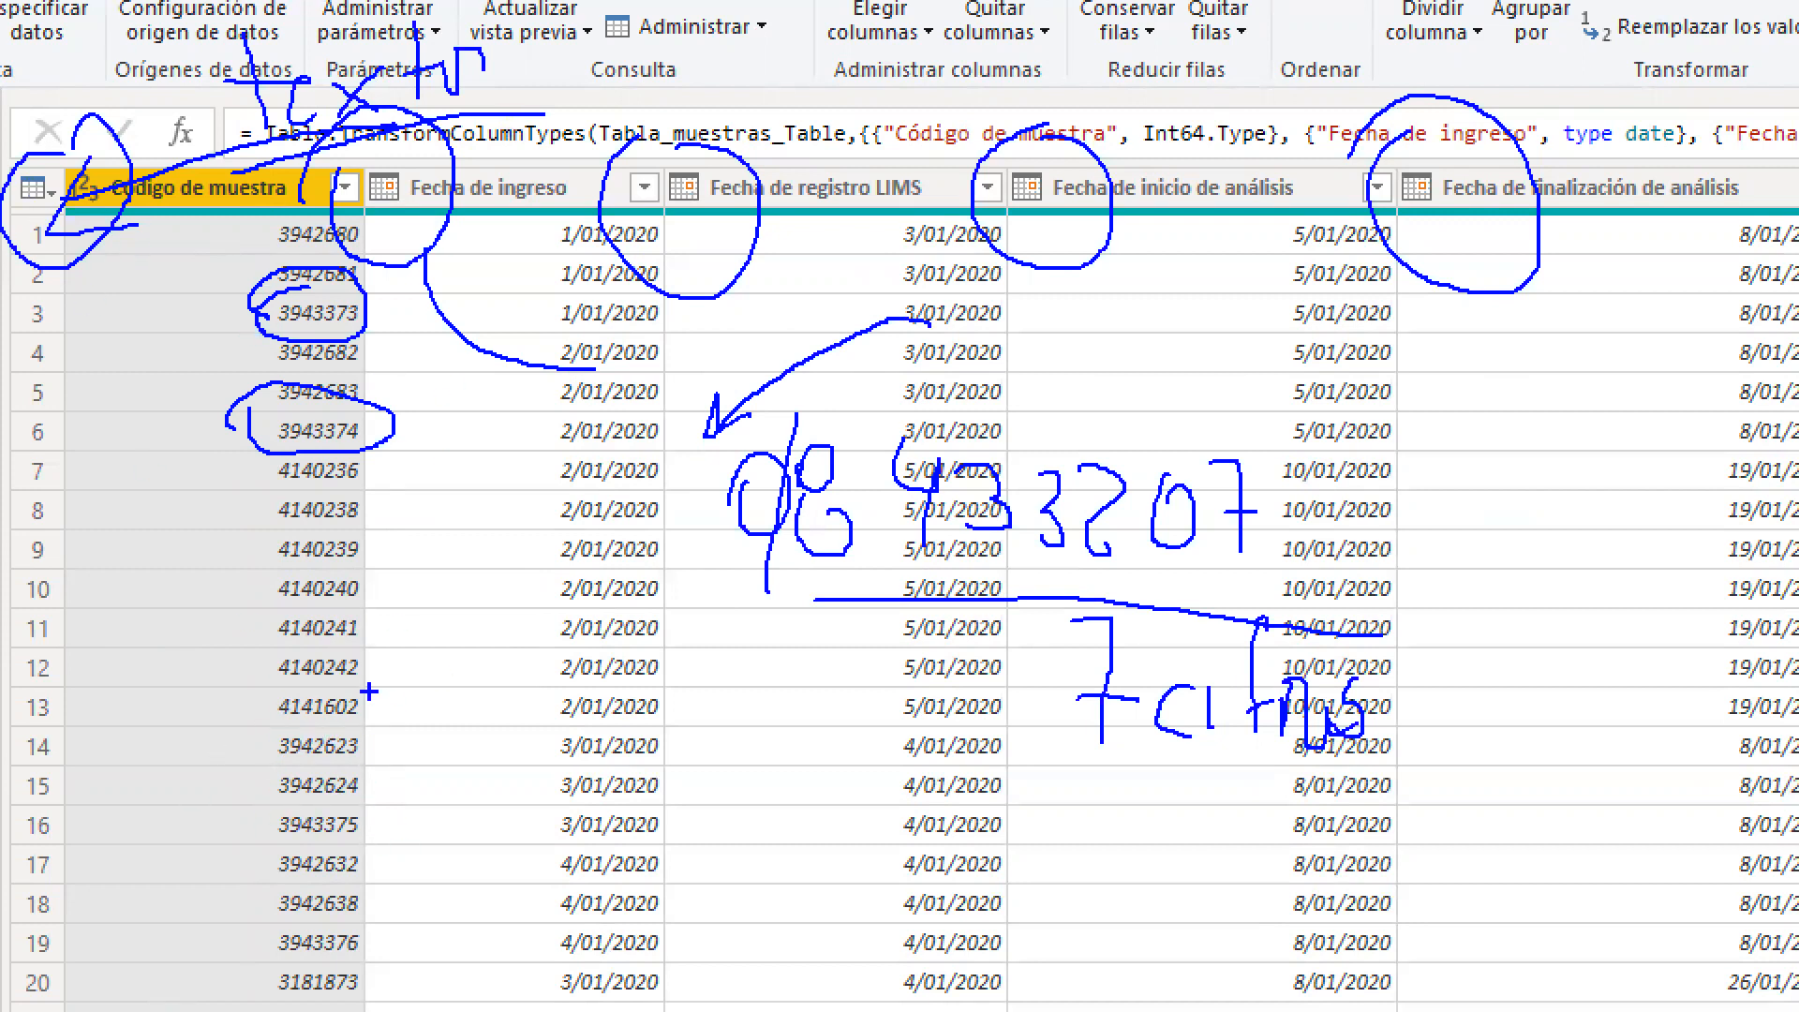
mouse_move(256, 654)
left_mouse_down()
mouse_move(405, 693)
mouse_move(236, 694)
left_mouse_up()
mouse_move(424, 644)
left_mouse_down()
mouse_move(424, 705)
mouse_move(472, 671)
left_mouse_up()
left_click_drag(521, 671, 506, 709)
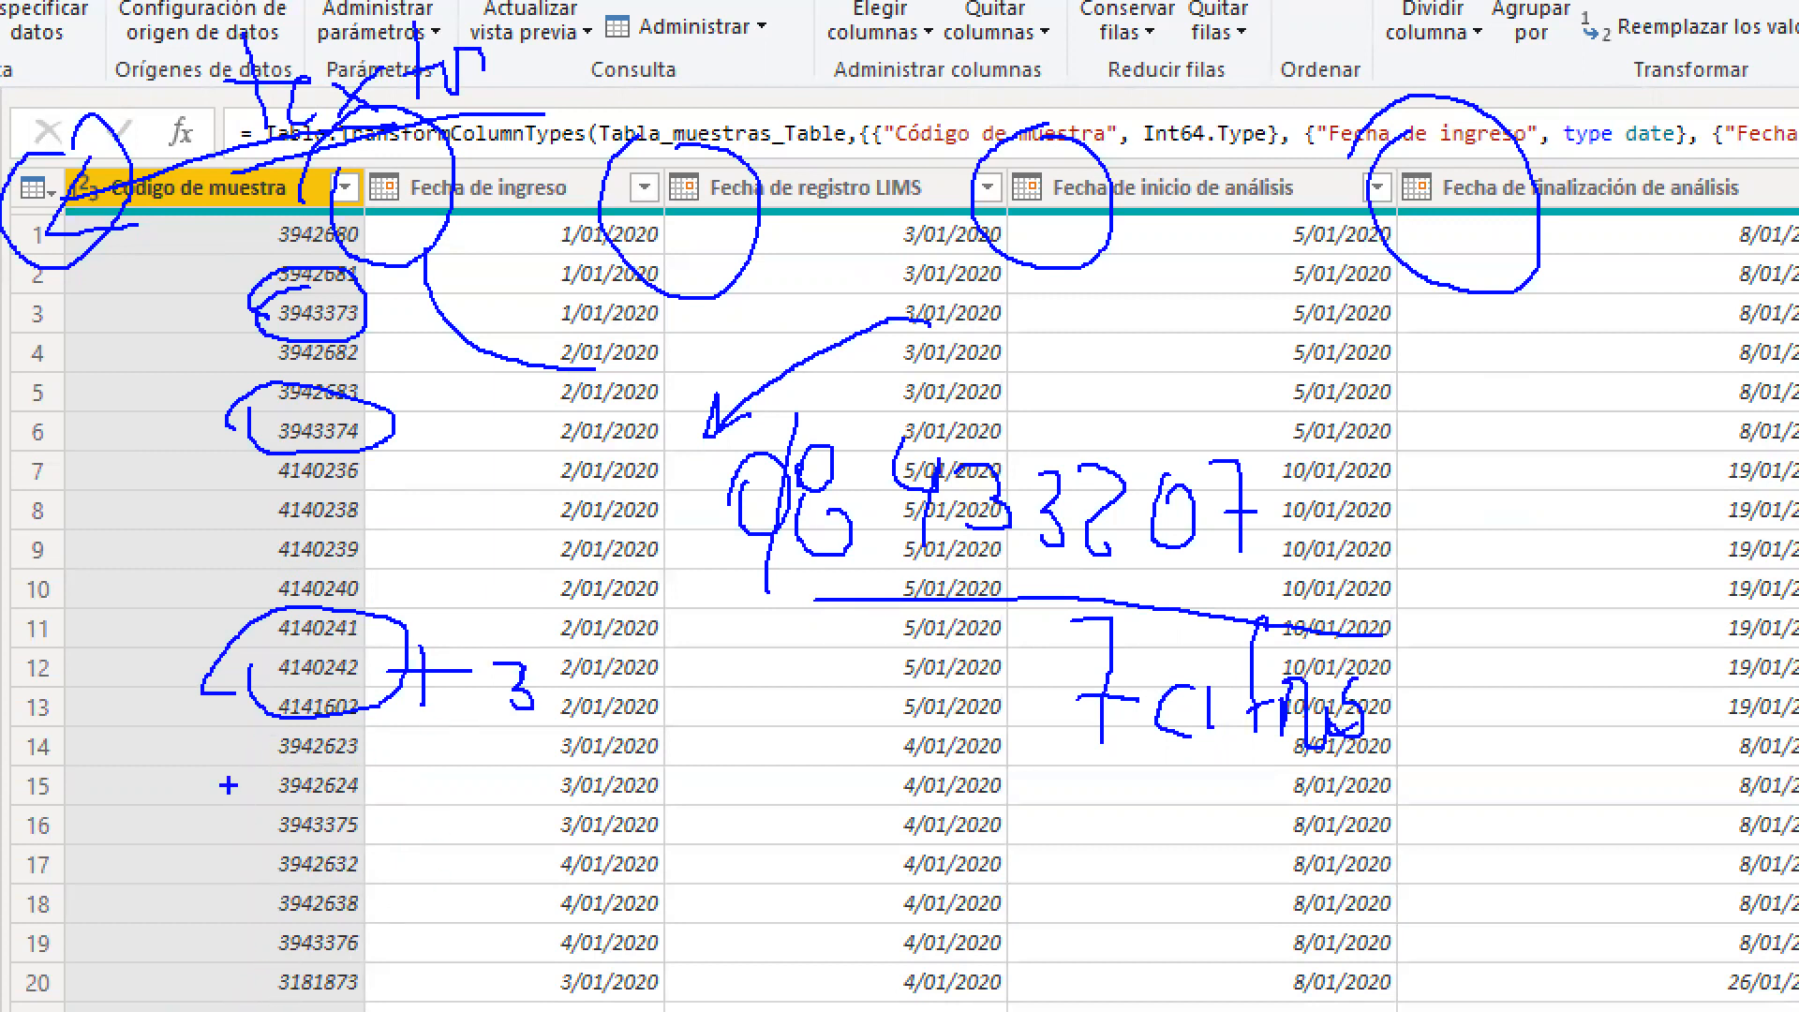
key("Escape")
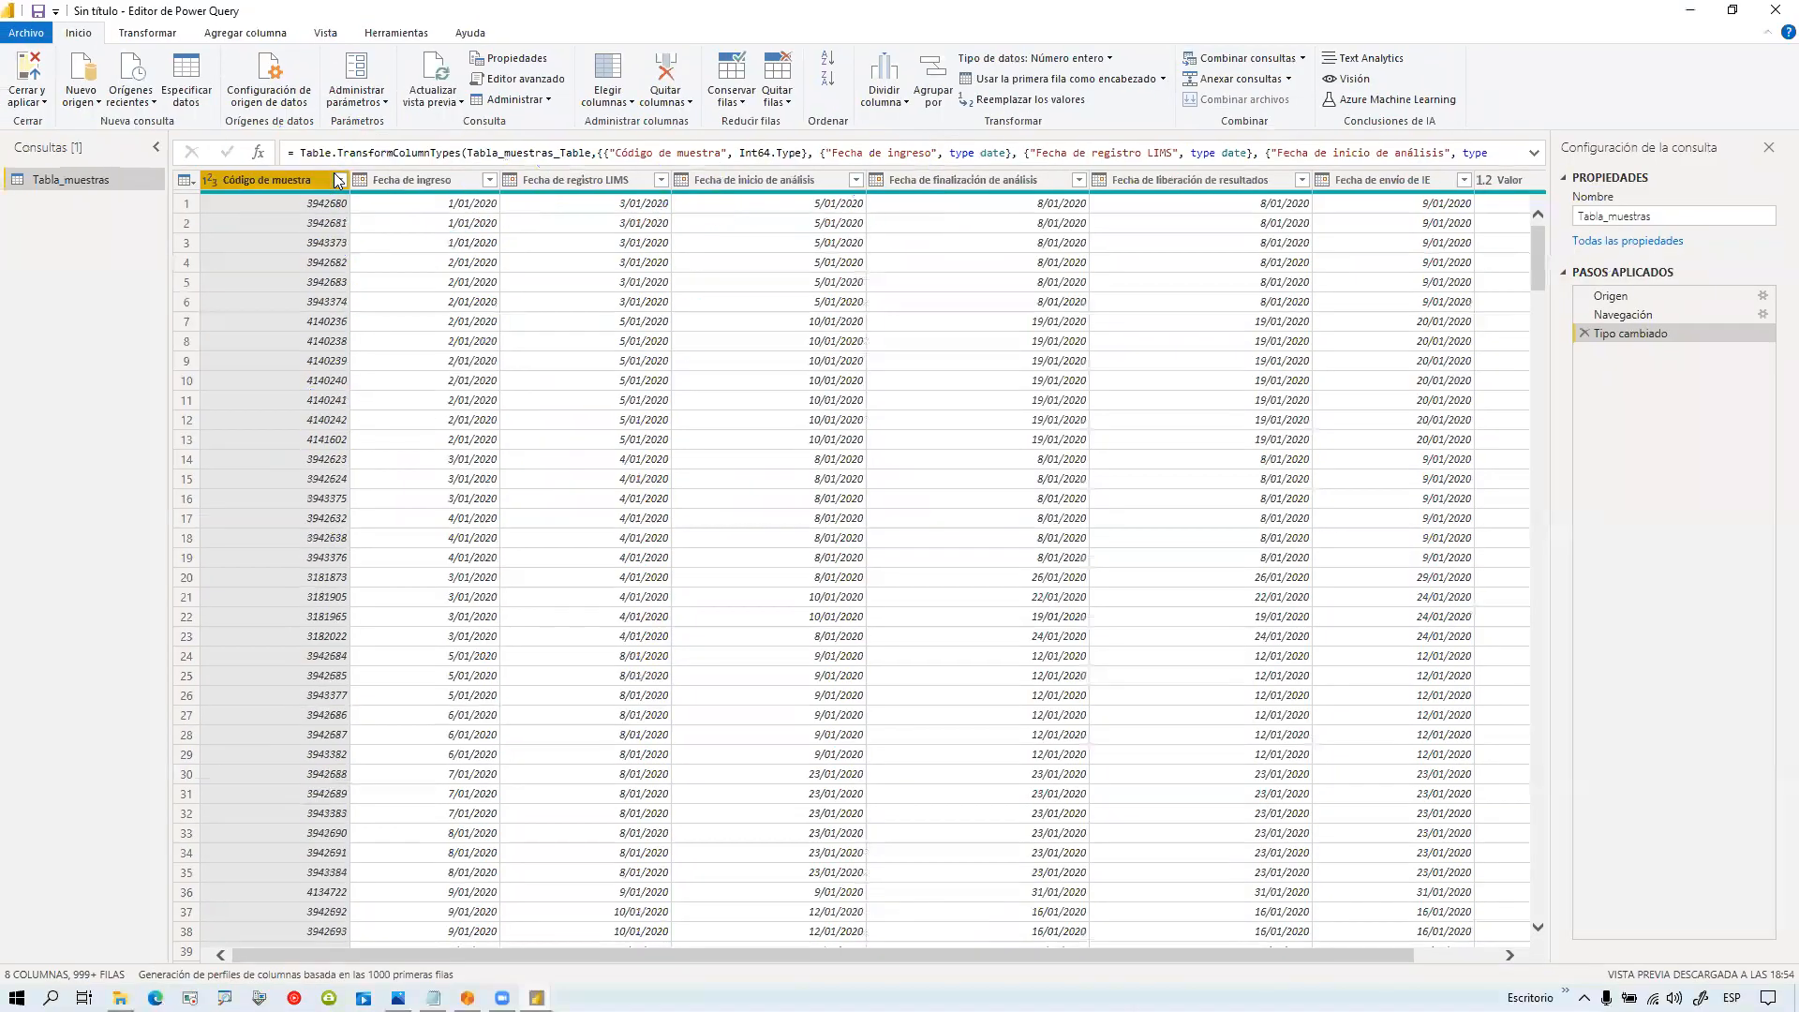
Step: Examine the data types available for the Código de muestra column
left_click(211, 180)
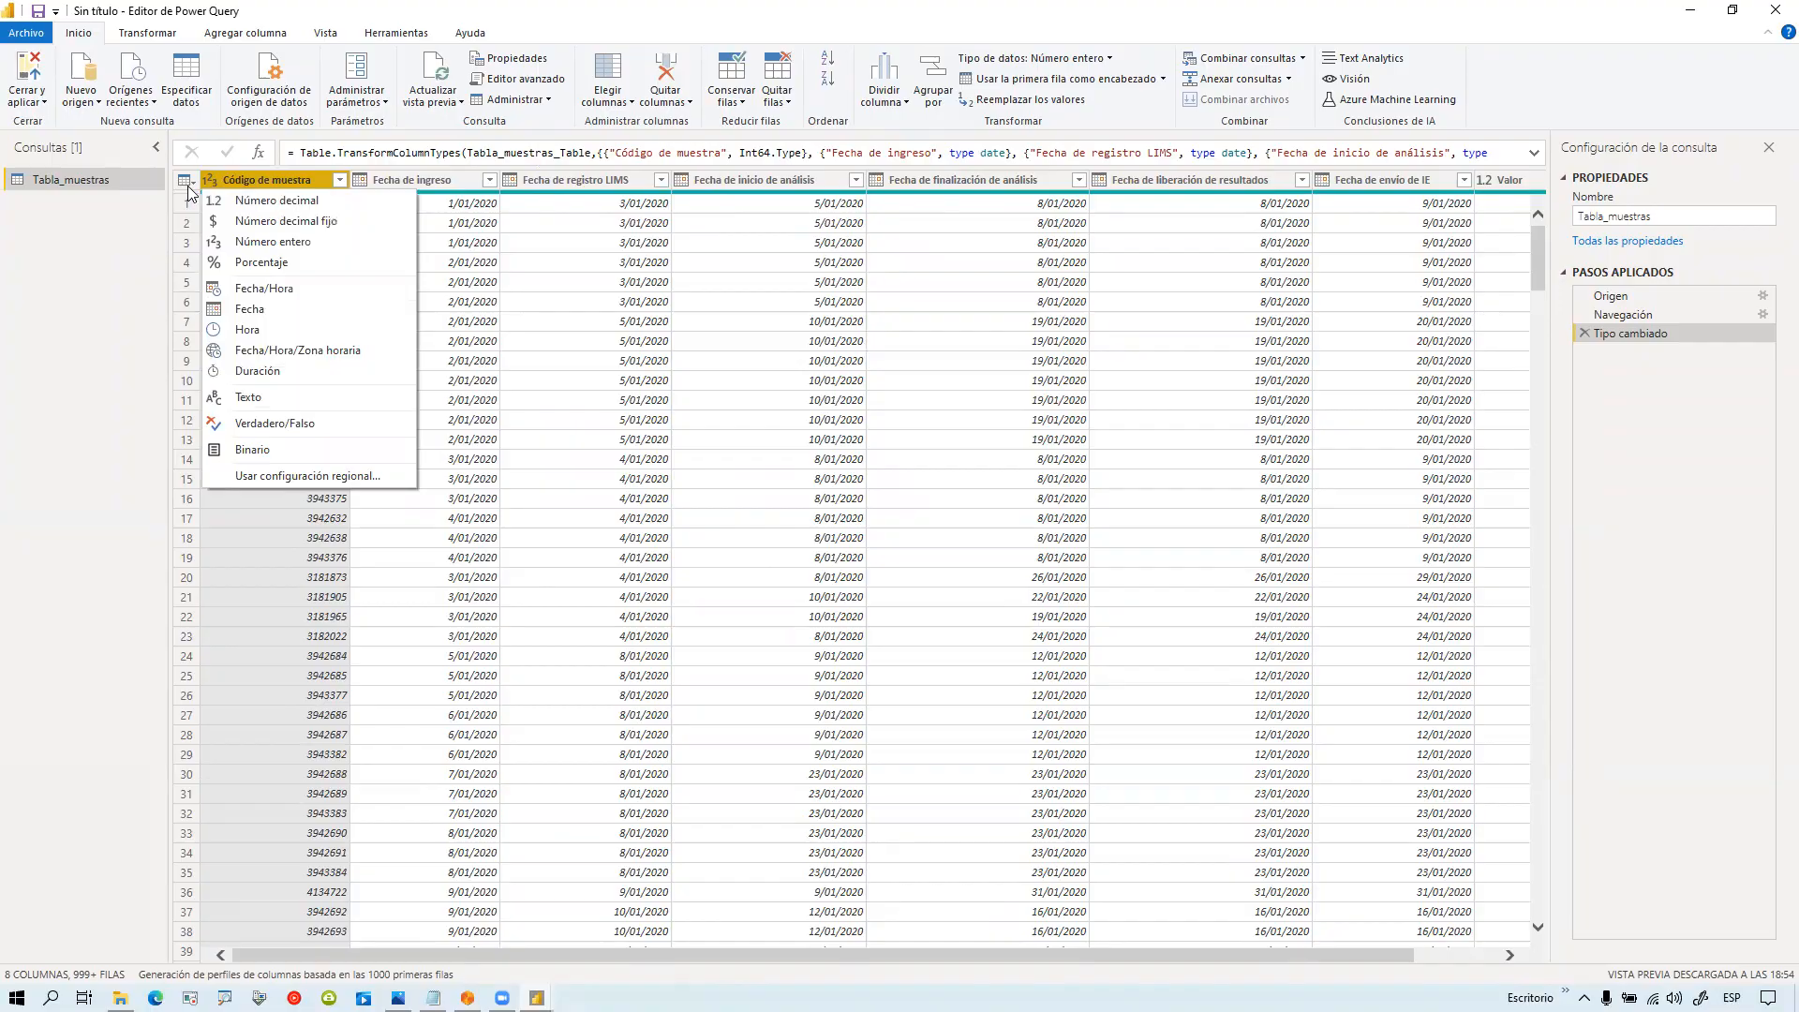
key("ctrl+1")
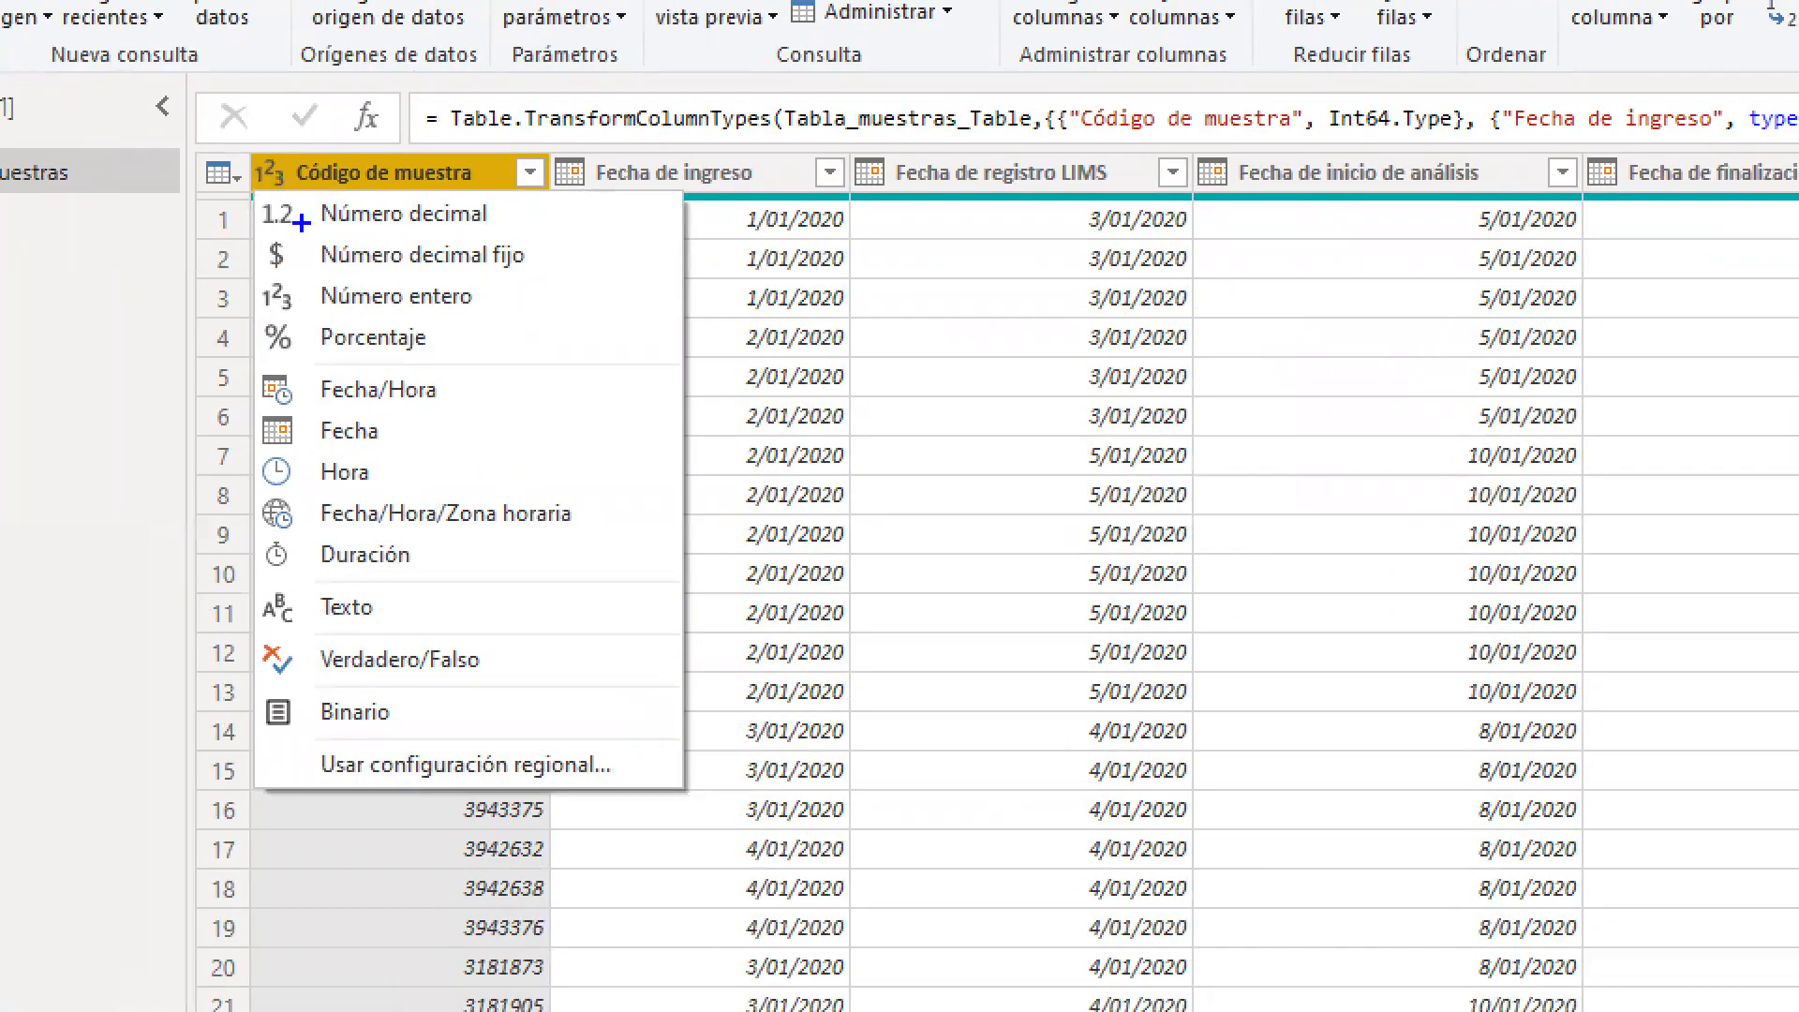
left_click_drag(273, 234, 524, 246)
mouse_move(282, 222)
left_mouse_down()
mouse_move(248, 249)
mouse_move(296, 225)
left_mouse_up()
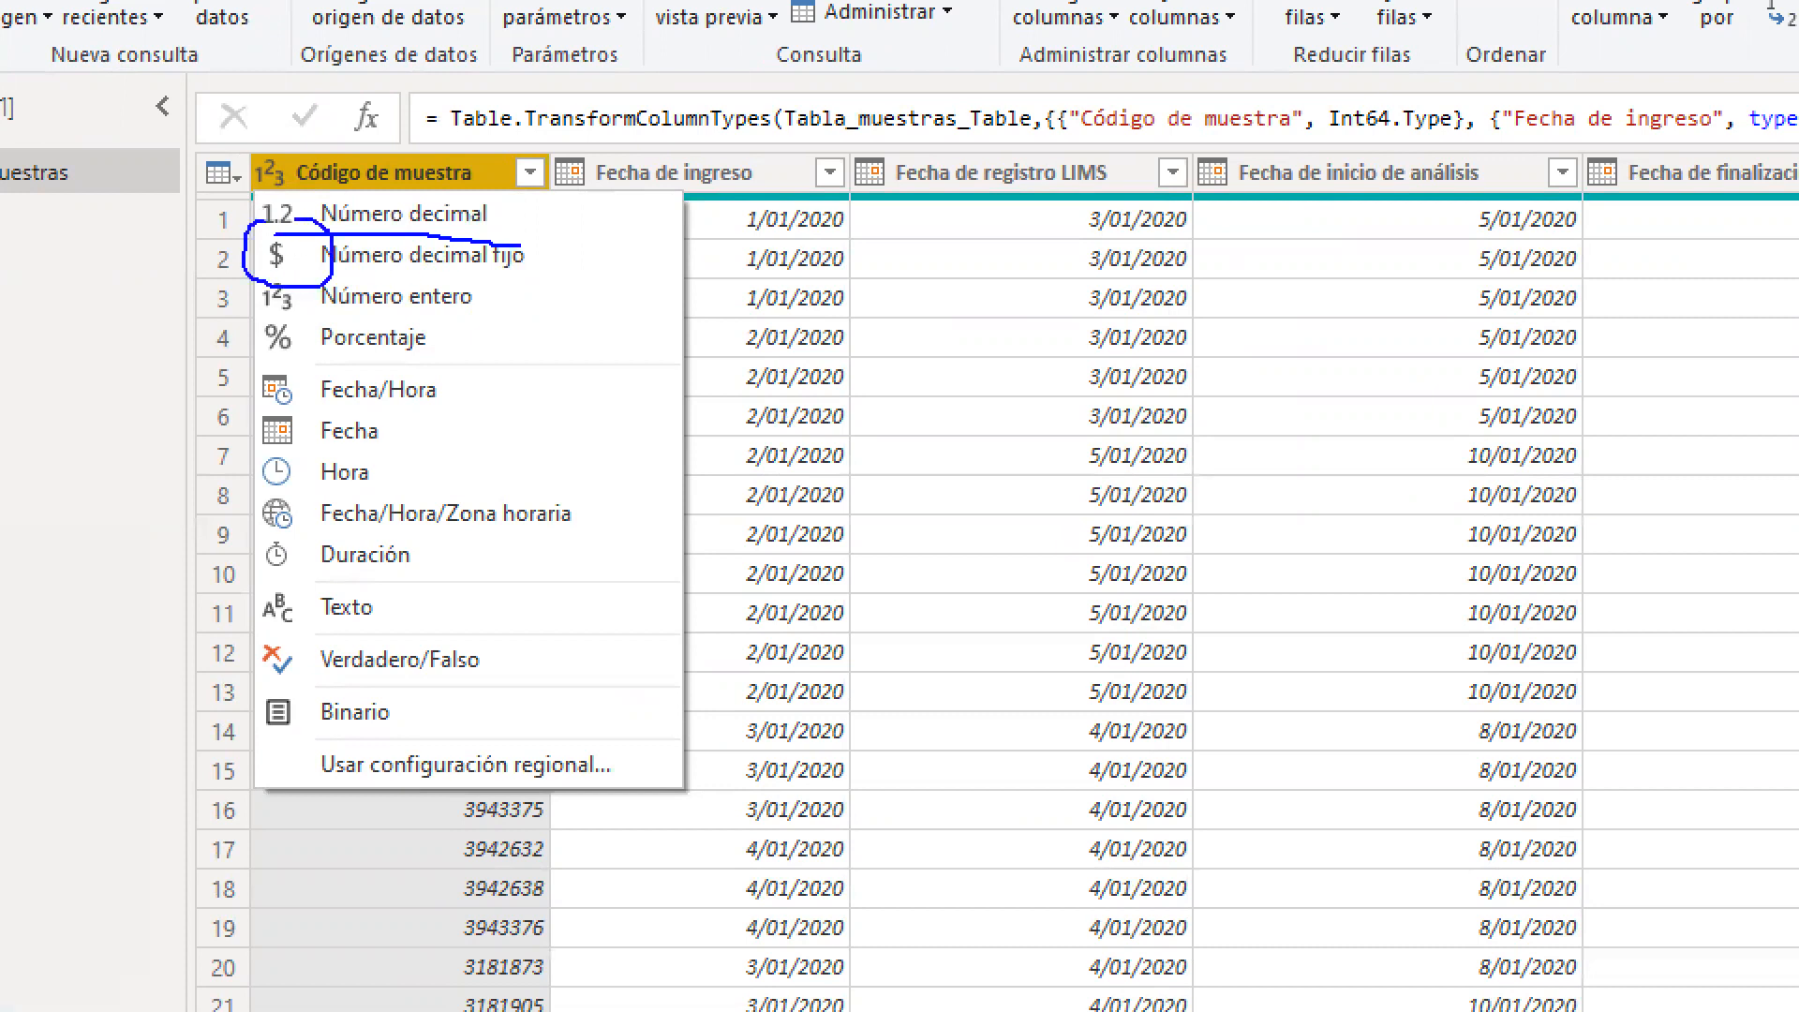
left_click_drag(333, 284, 281, 248)
left_click_drag(335, 328, 487, 317)
mouse_move(237, 136)
left_mouse_down()
mouse_move(325, 160)
mouse_move(242, 124)
left_mouse_up()
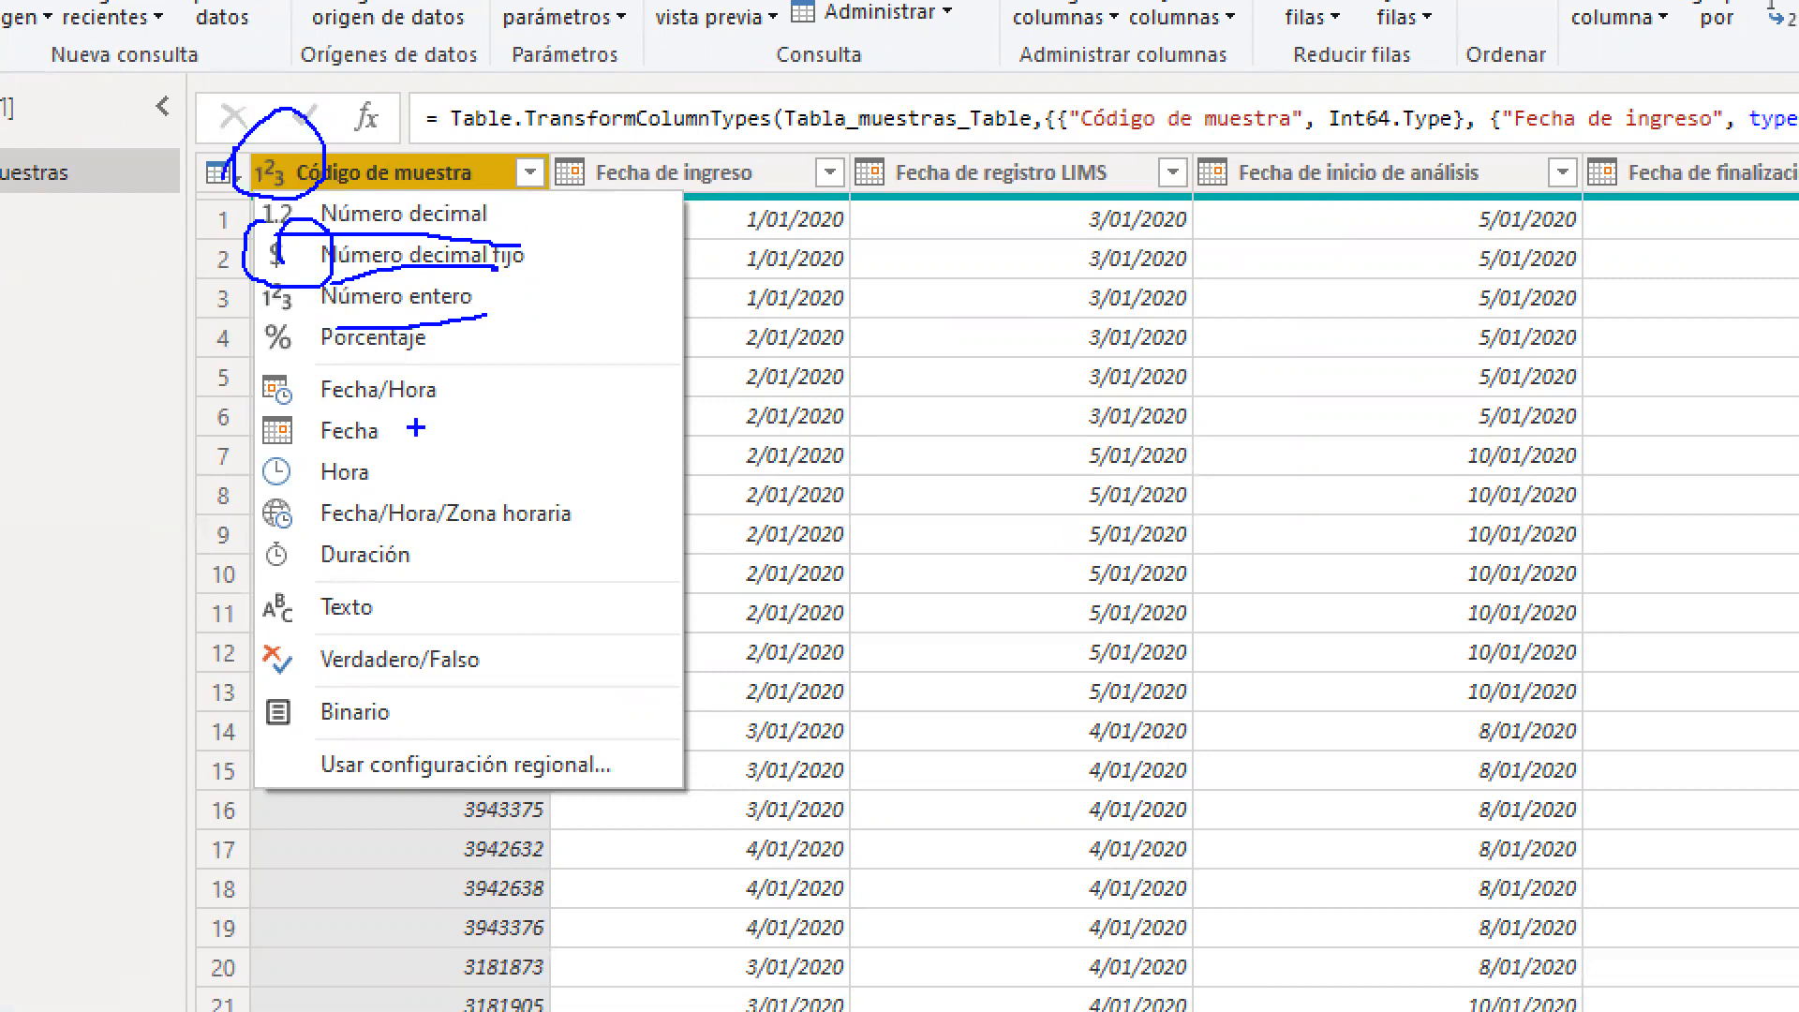
left_click_drag(320, 351, 534, 328)
mouse_move(367, 400)
left_mouse_down()
mouse_move(393, 461)
mouse_move(330, 395)
left_mouse_up()
mouse_move(844, 147)
left_mouse_down()
mouse_move(891, 138)
mouse_move(836, 187)
left_mouse_up()
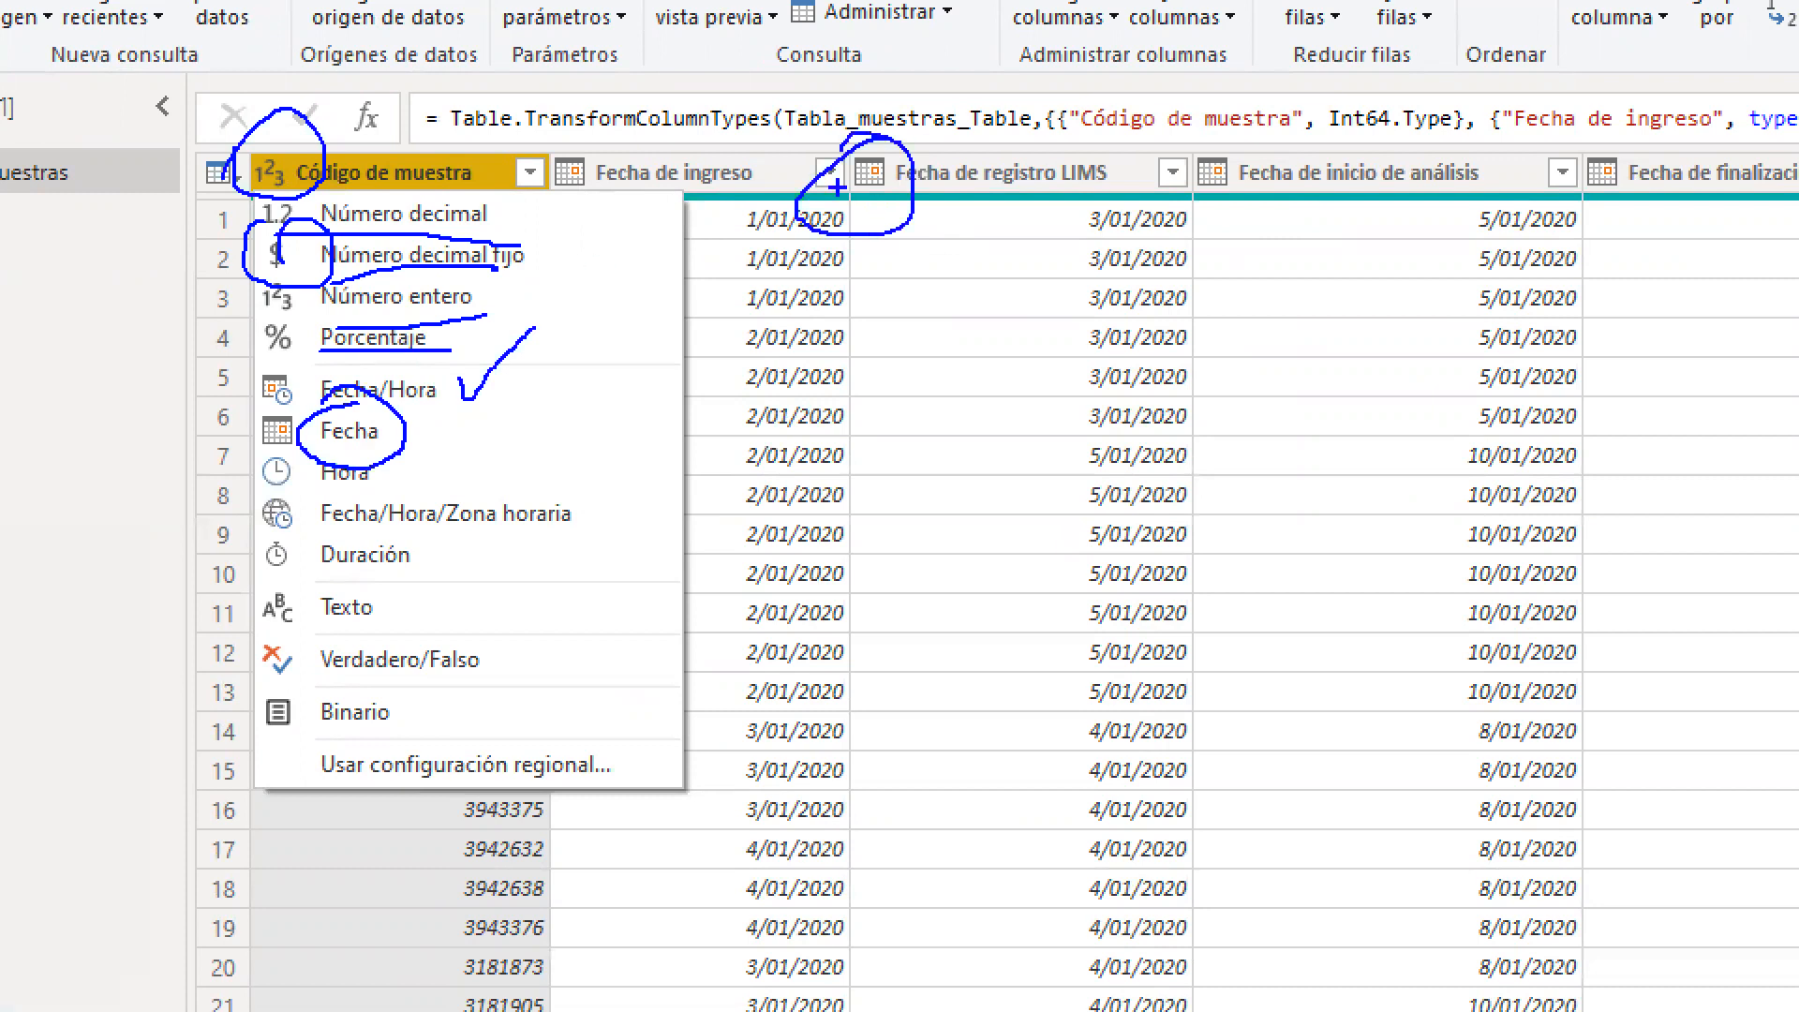
left_click_drag(323, 492, 352, 487)
mouse_move(626, 513)
left_mouse_down()
mouse_move(410, 495)
mouse_move(635, 501)
left_mouse_up()
mouse_move(310, 544)
left_mouse_down()
mouse_move(461, 559)
mouse_move(375, 532)
left_mouse_up()
left_click_drag(322, 588, 417, 576)
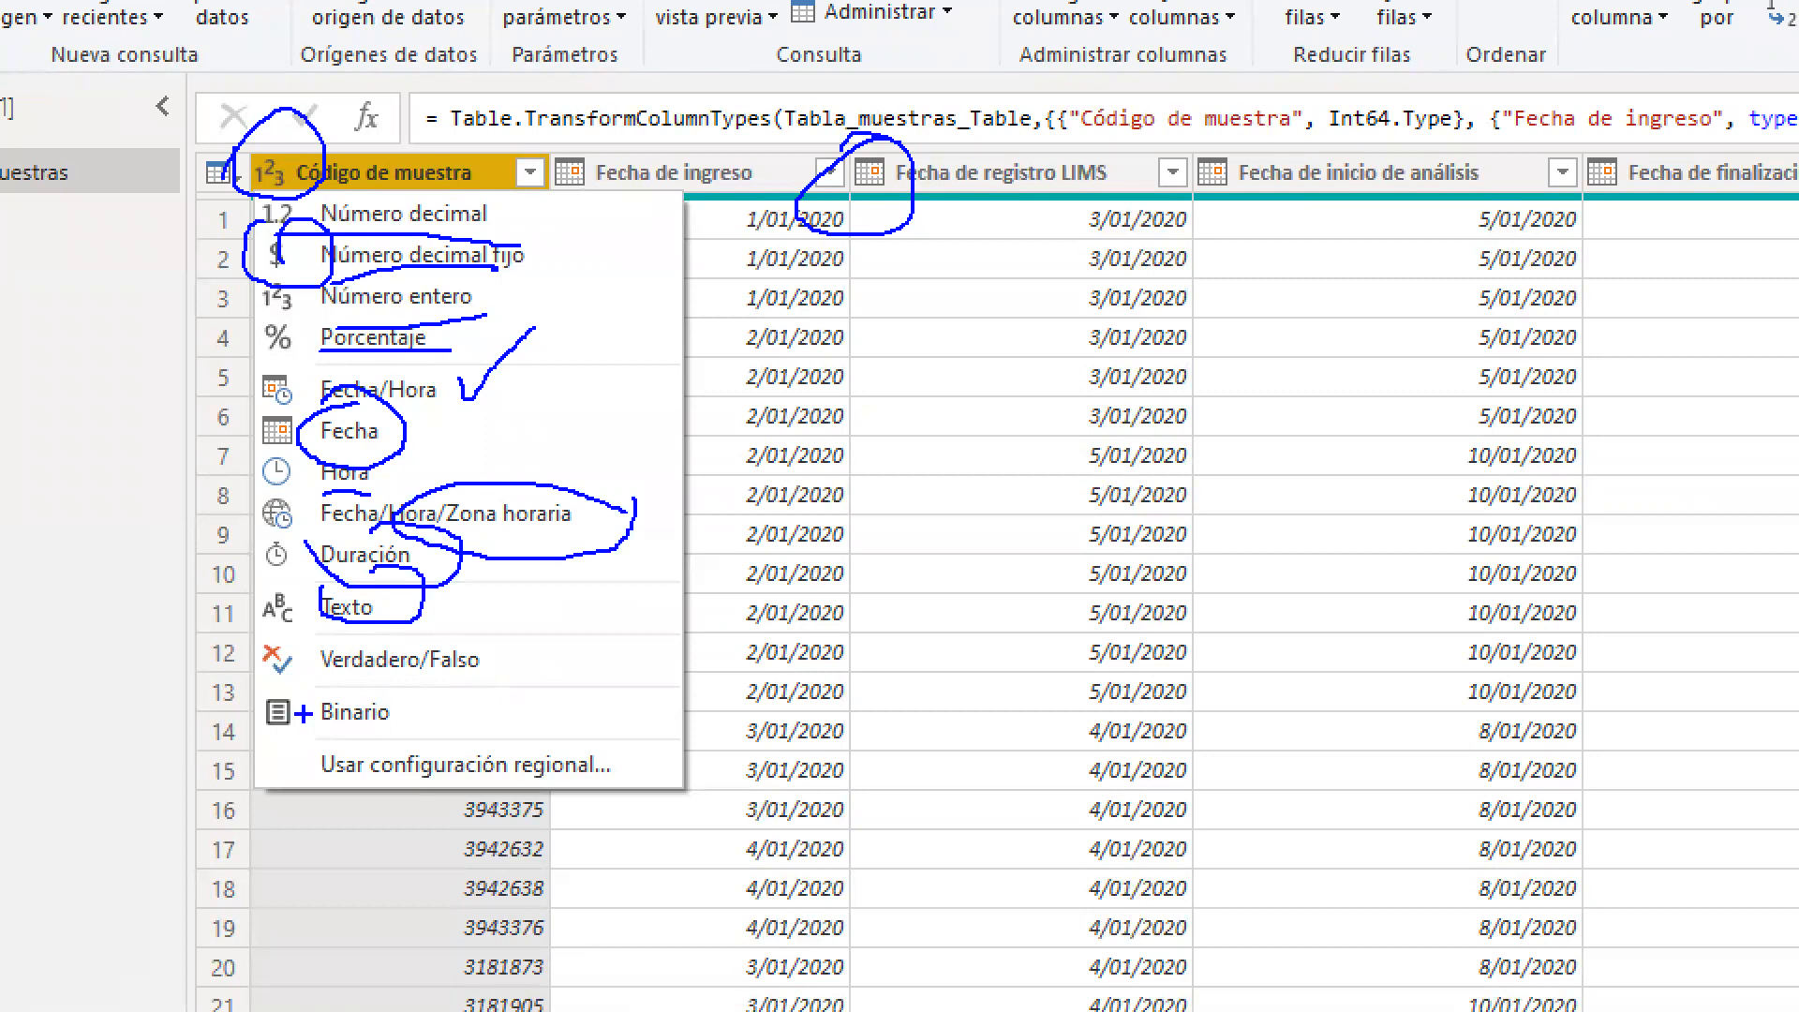
mouse_move(409, 704)
left_mouse_down()
mouse_move(421, 686)
mouse_move(456, 710)
left_mouse_up()
mouse_move(337, 734)
left_mouse_down()
mouse_move(662, 830)
mouse_move(292, 780)
left_mouse_up()
mouse_move(614, 761)
left_mouse_down()
mouse_move(642, 795)
mouse_move(597, 789)
left_mouse_up()
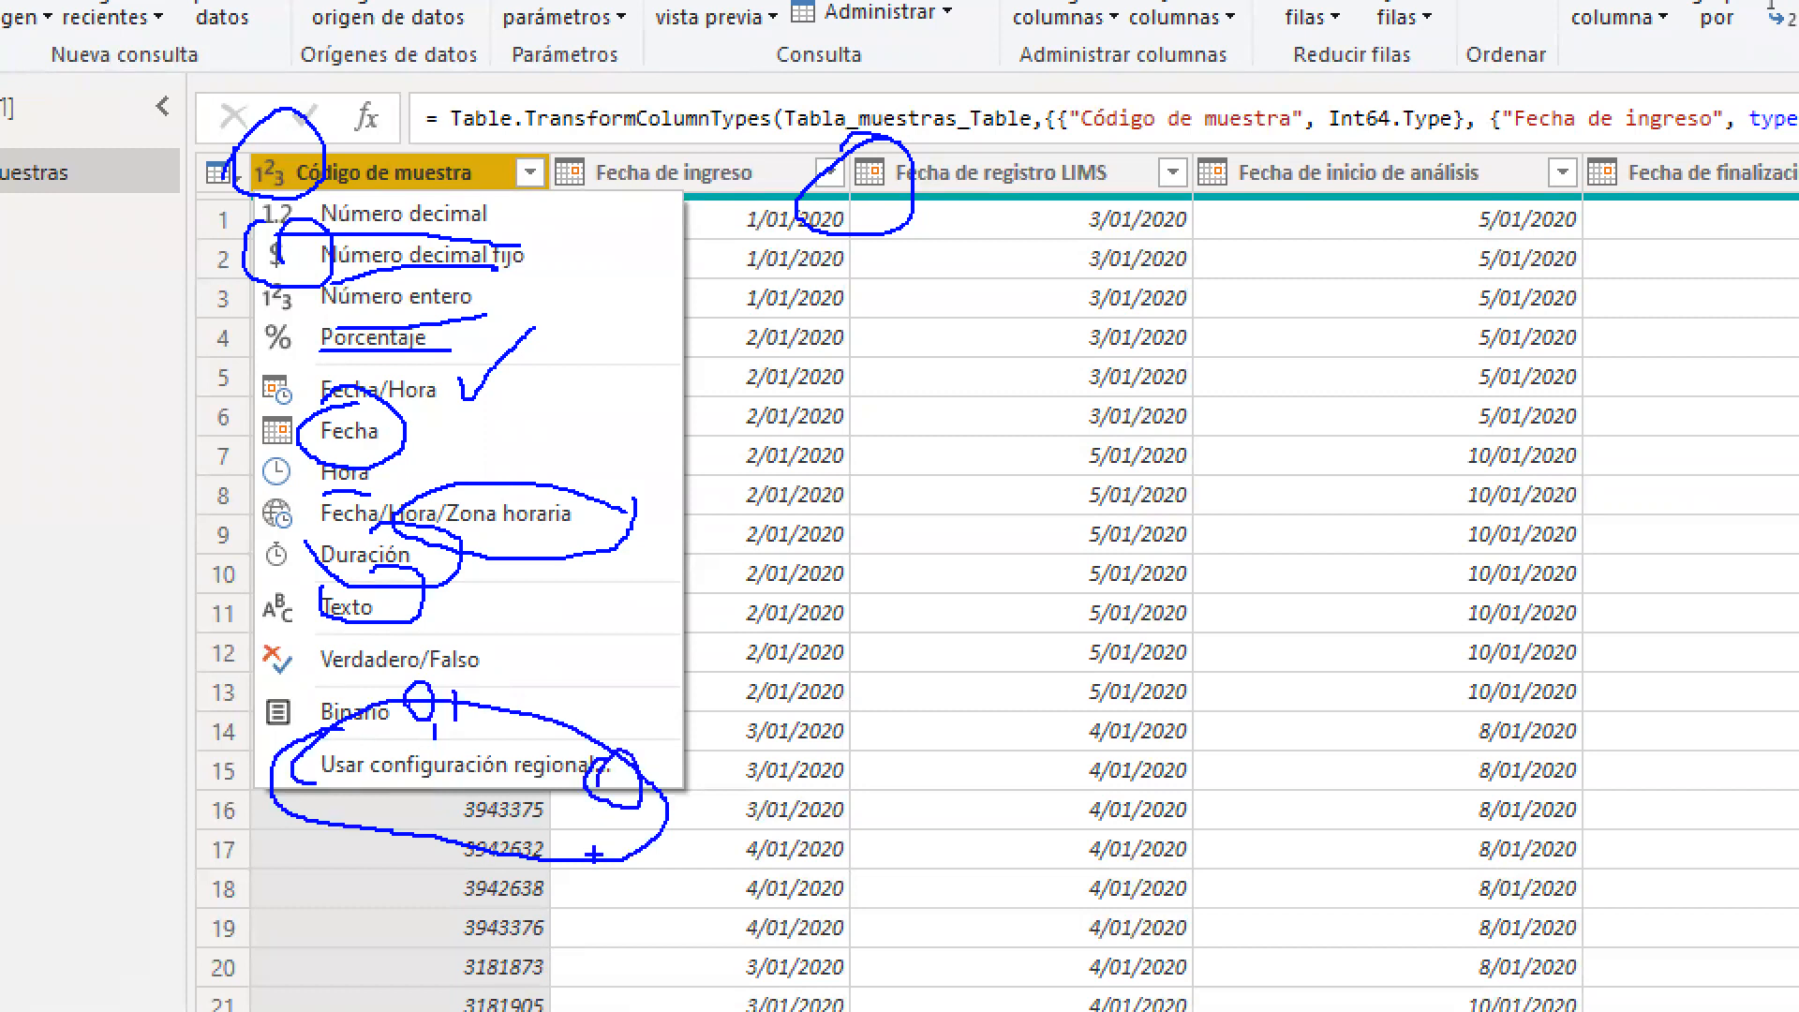
left_click_drag(84, 640, 208, 615)
key("Escape")
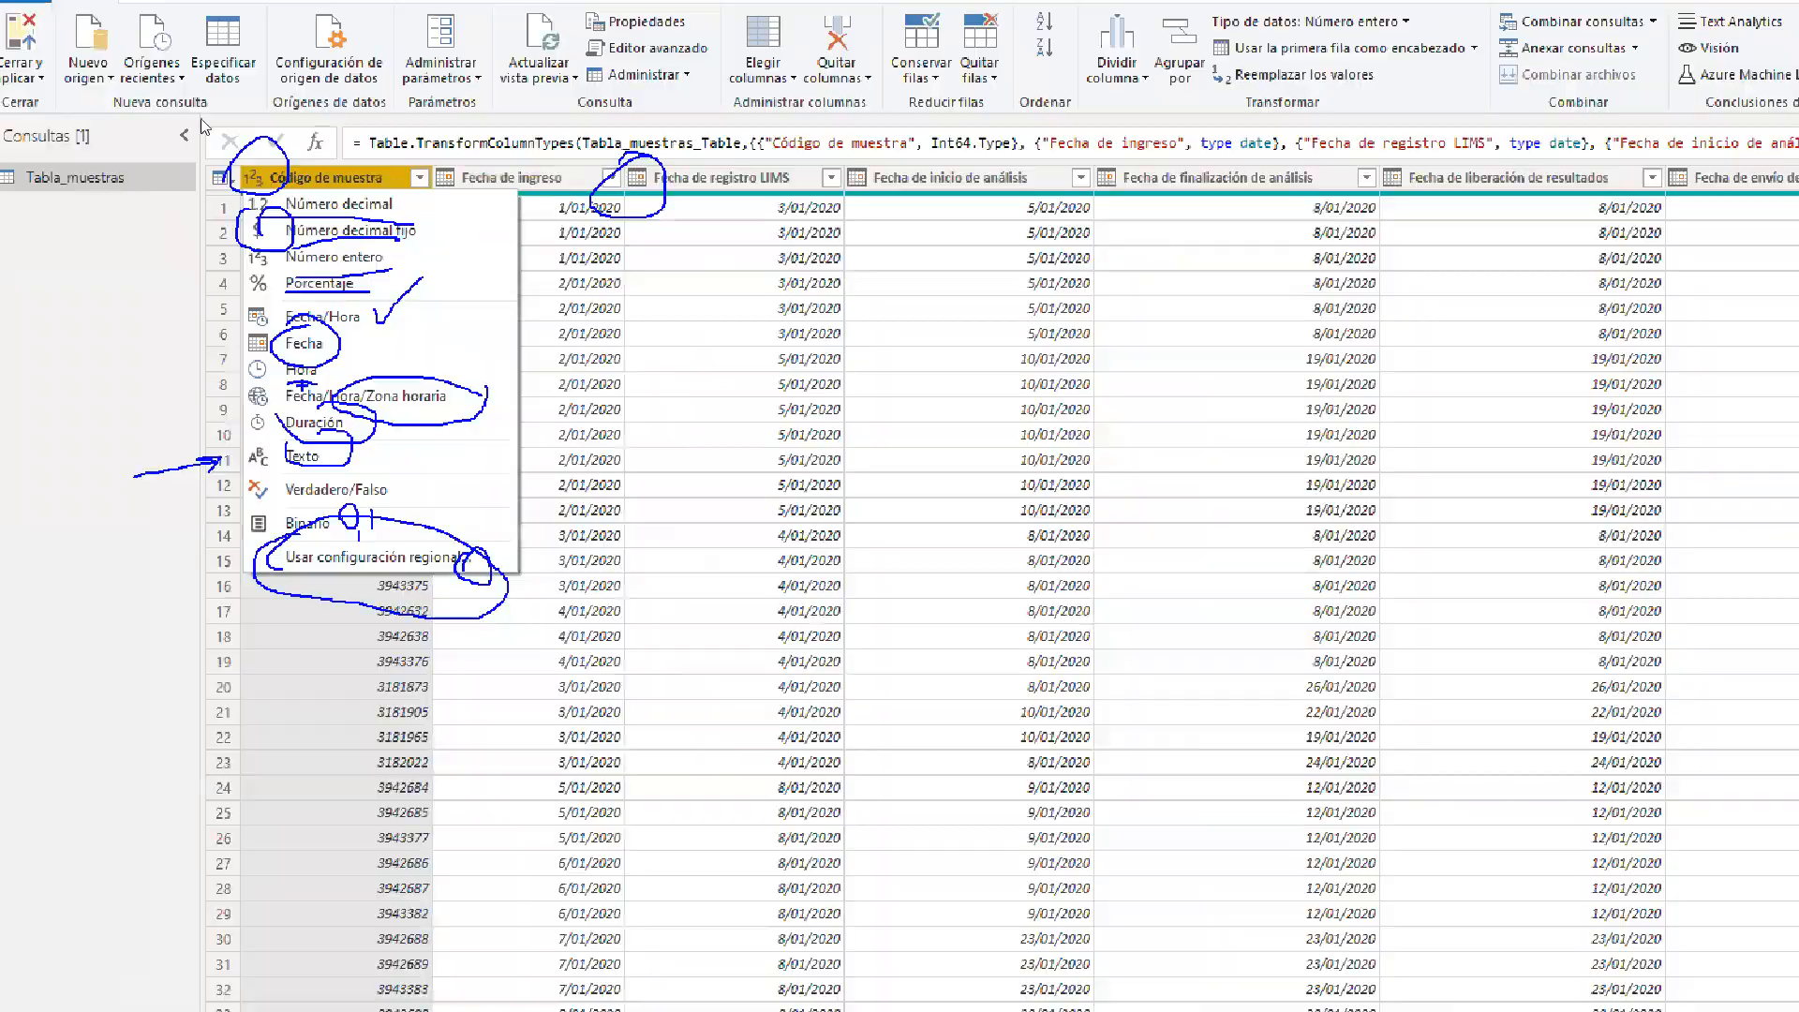
Step: Change the Código de muestra column's data type to Texto, replacing its existing type conversion
left_click(210, 184)
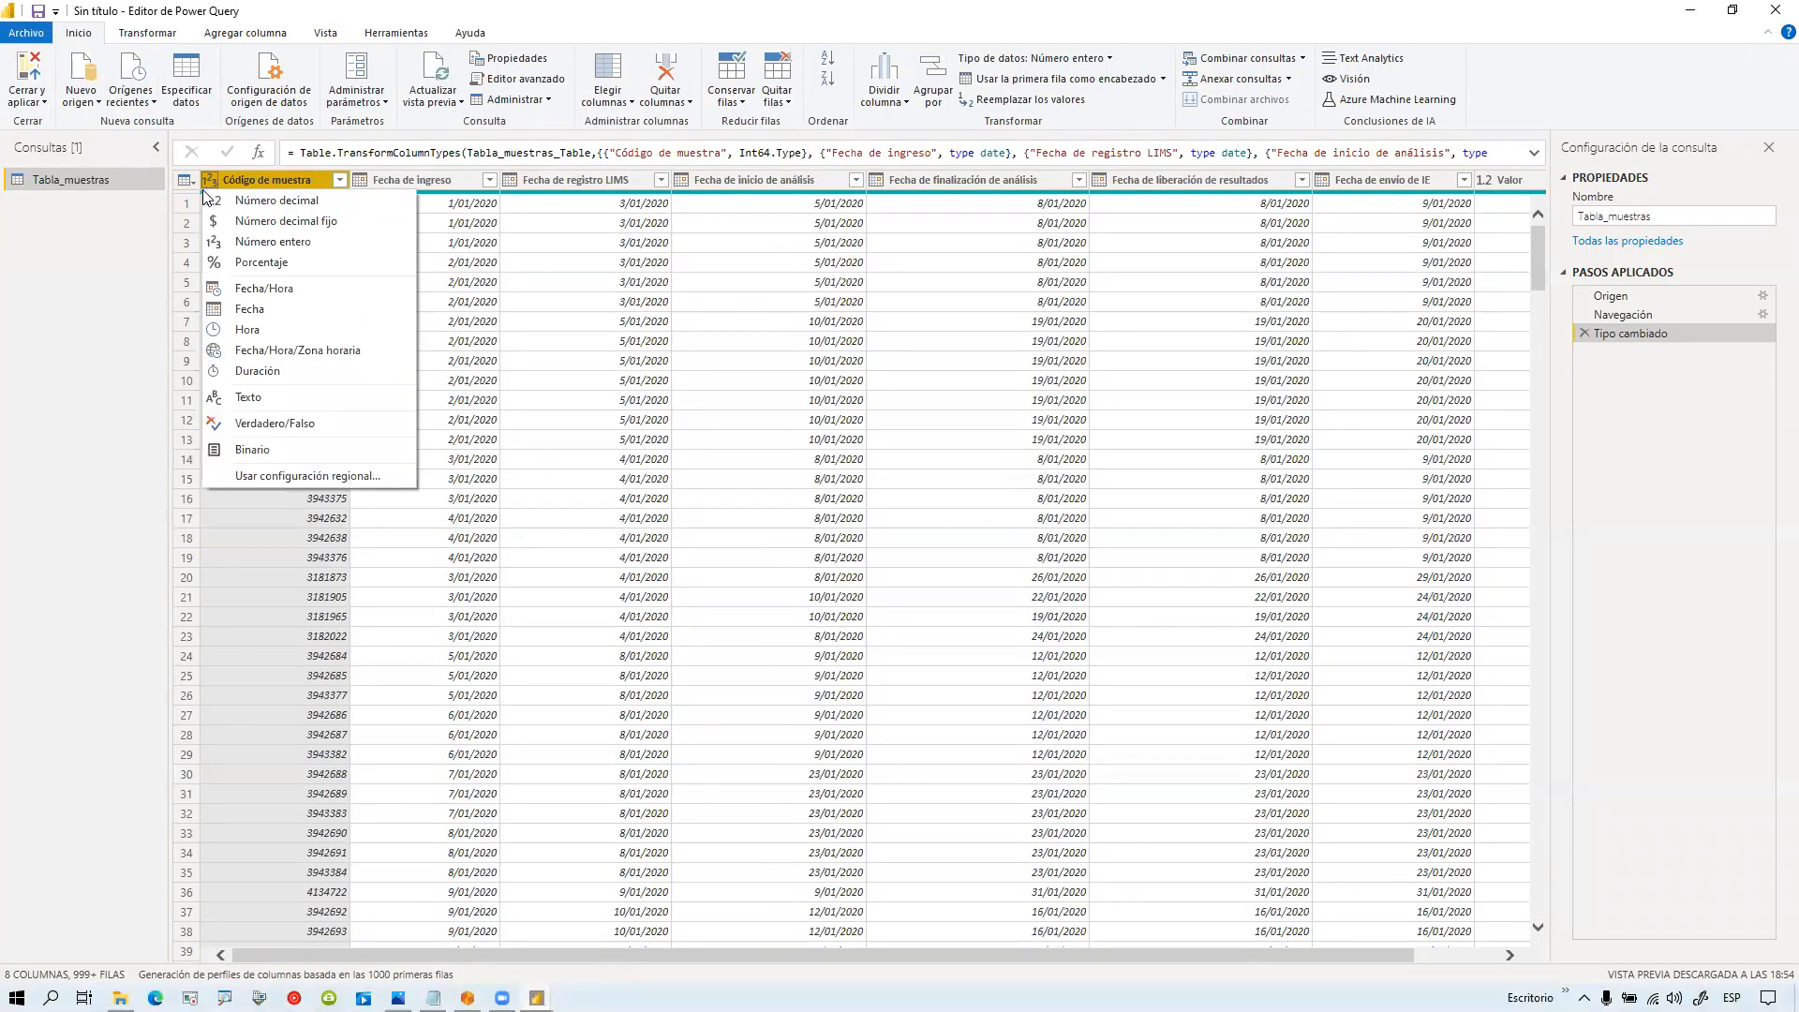
left_click(269, 401)
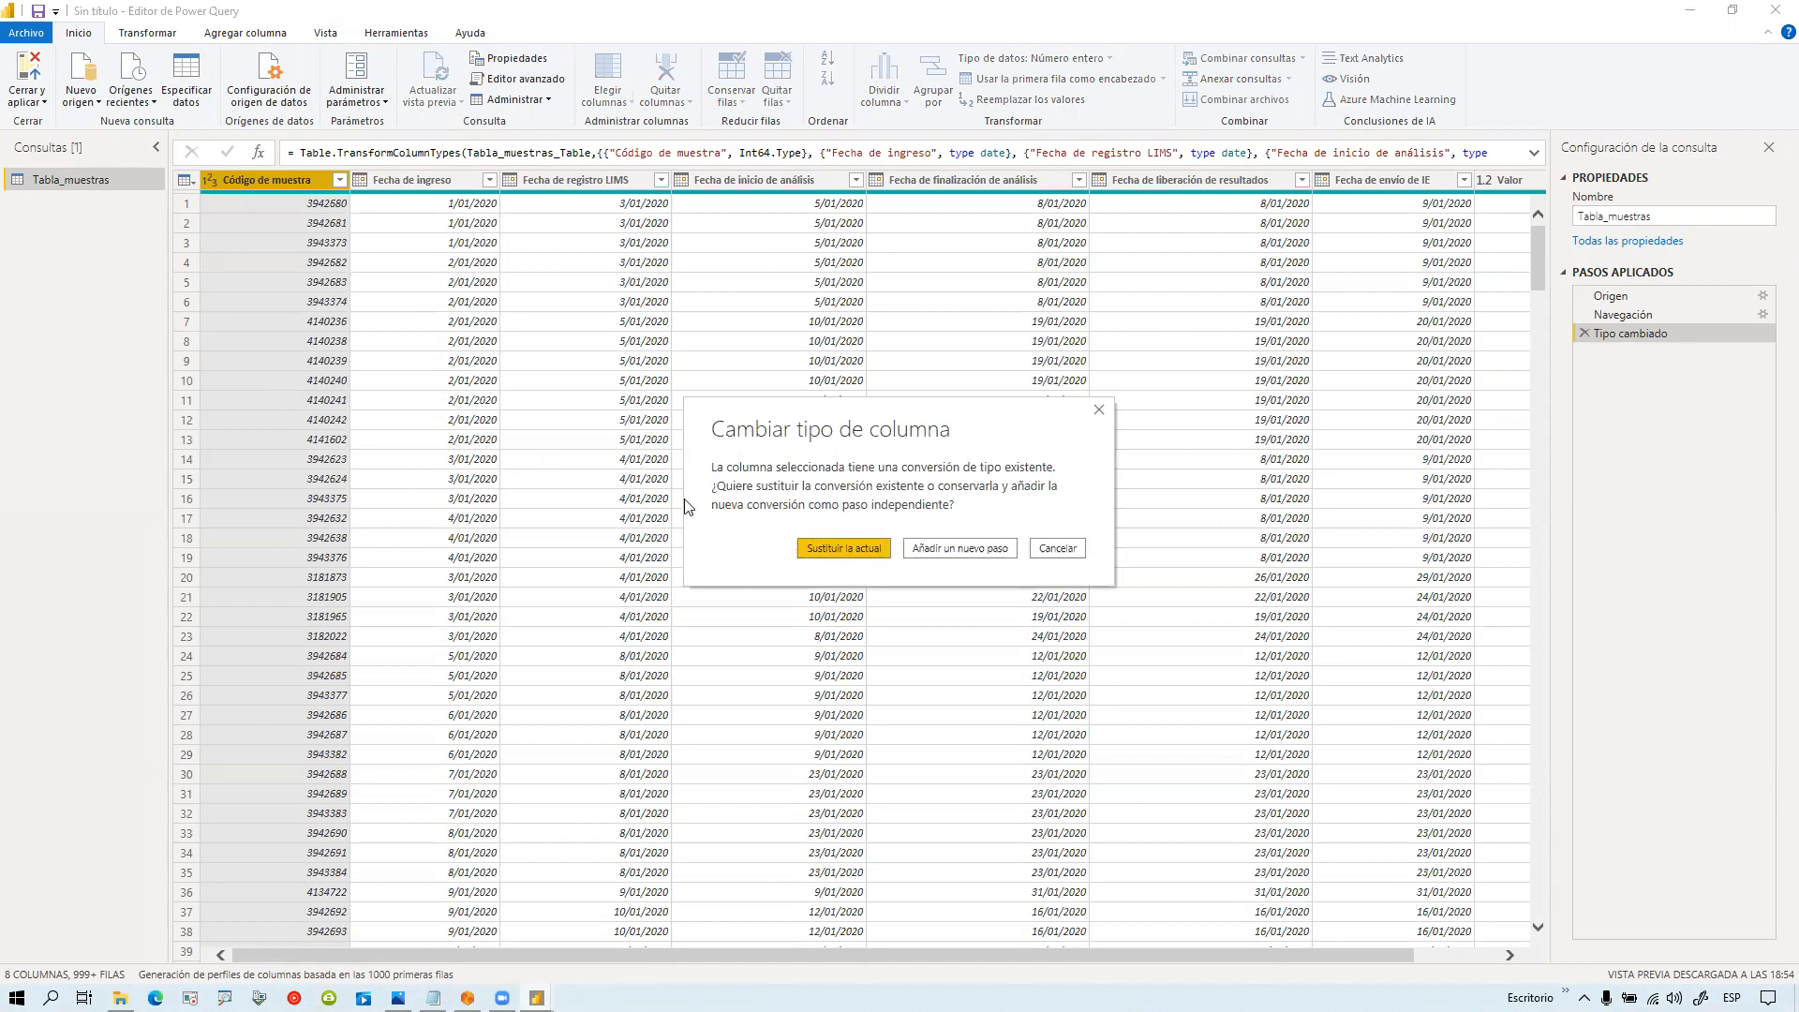
left_click(867, 546)
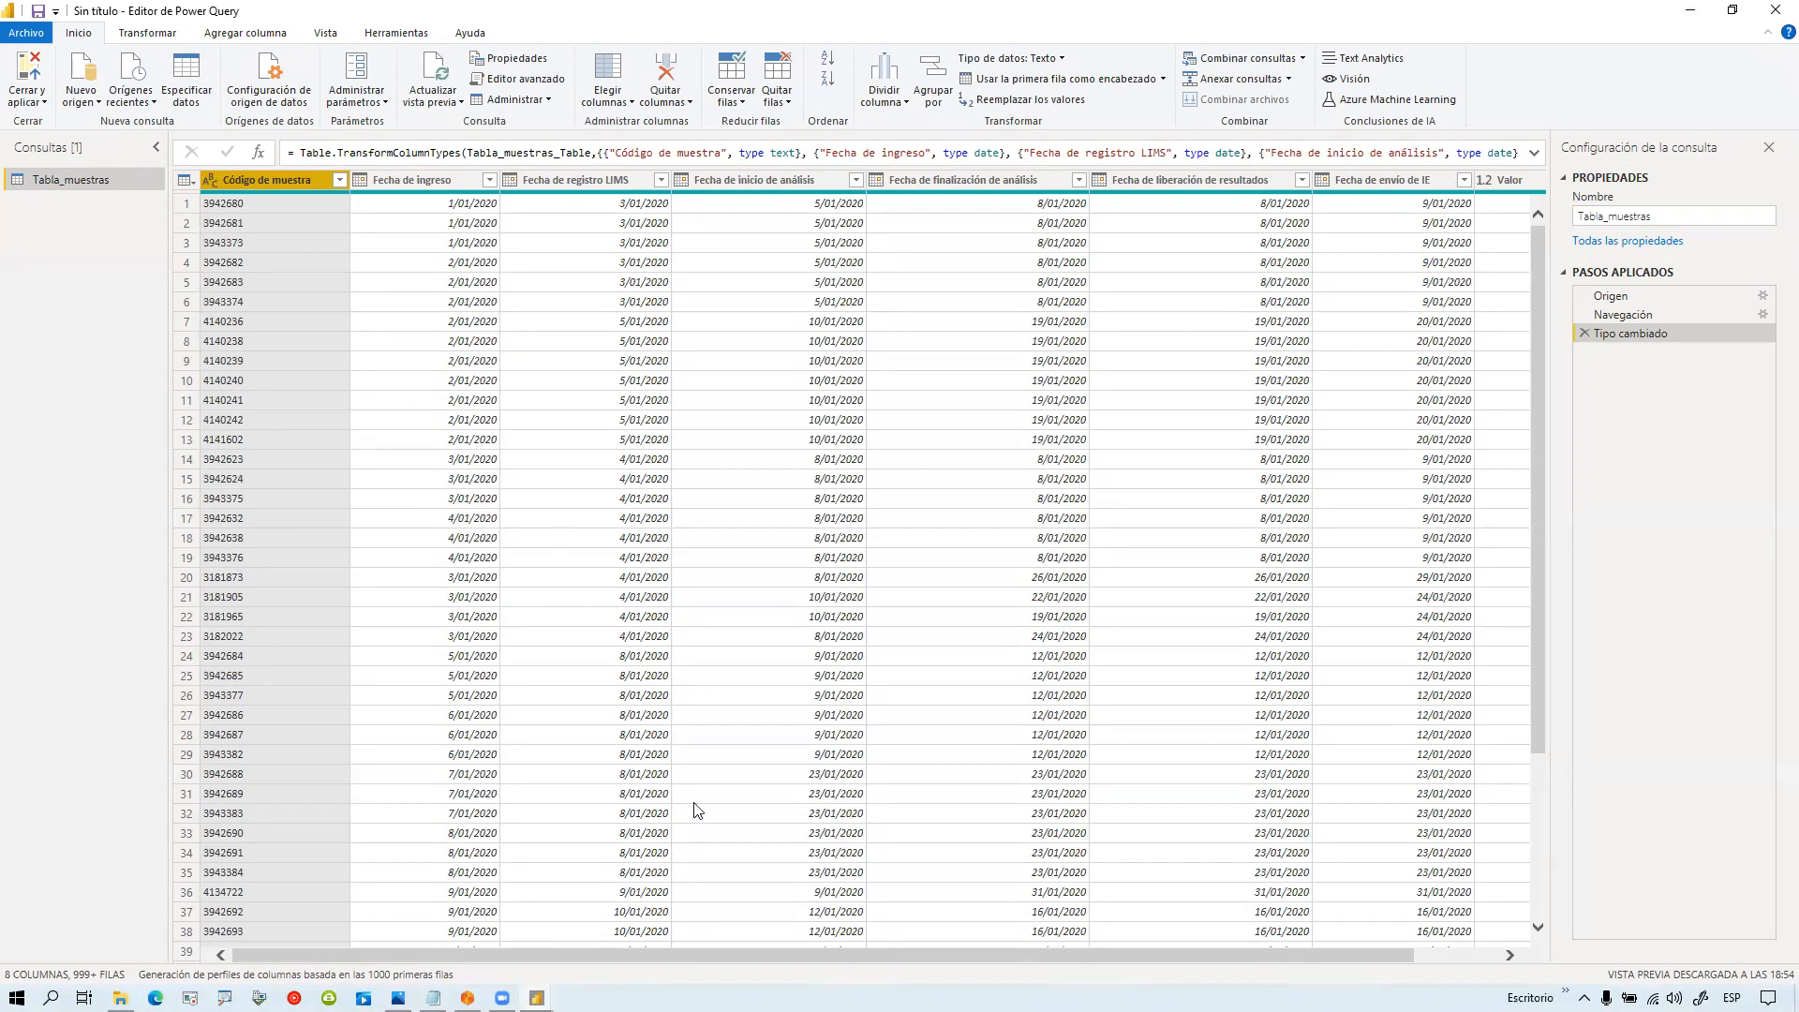
left_click_drag(693, 958, 918, 954)
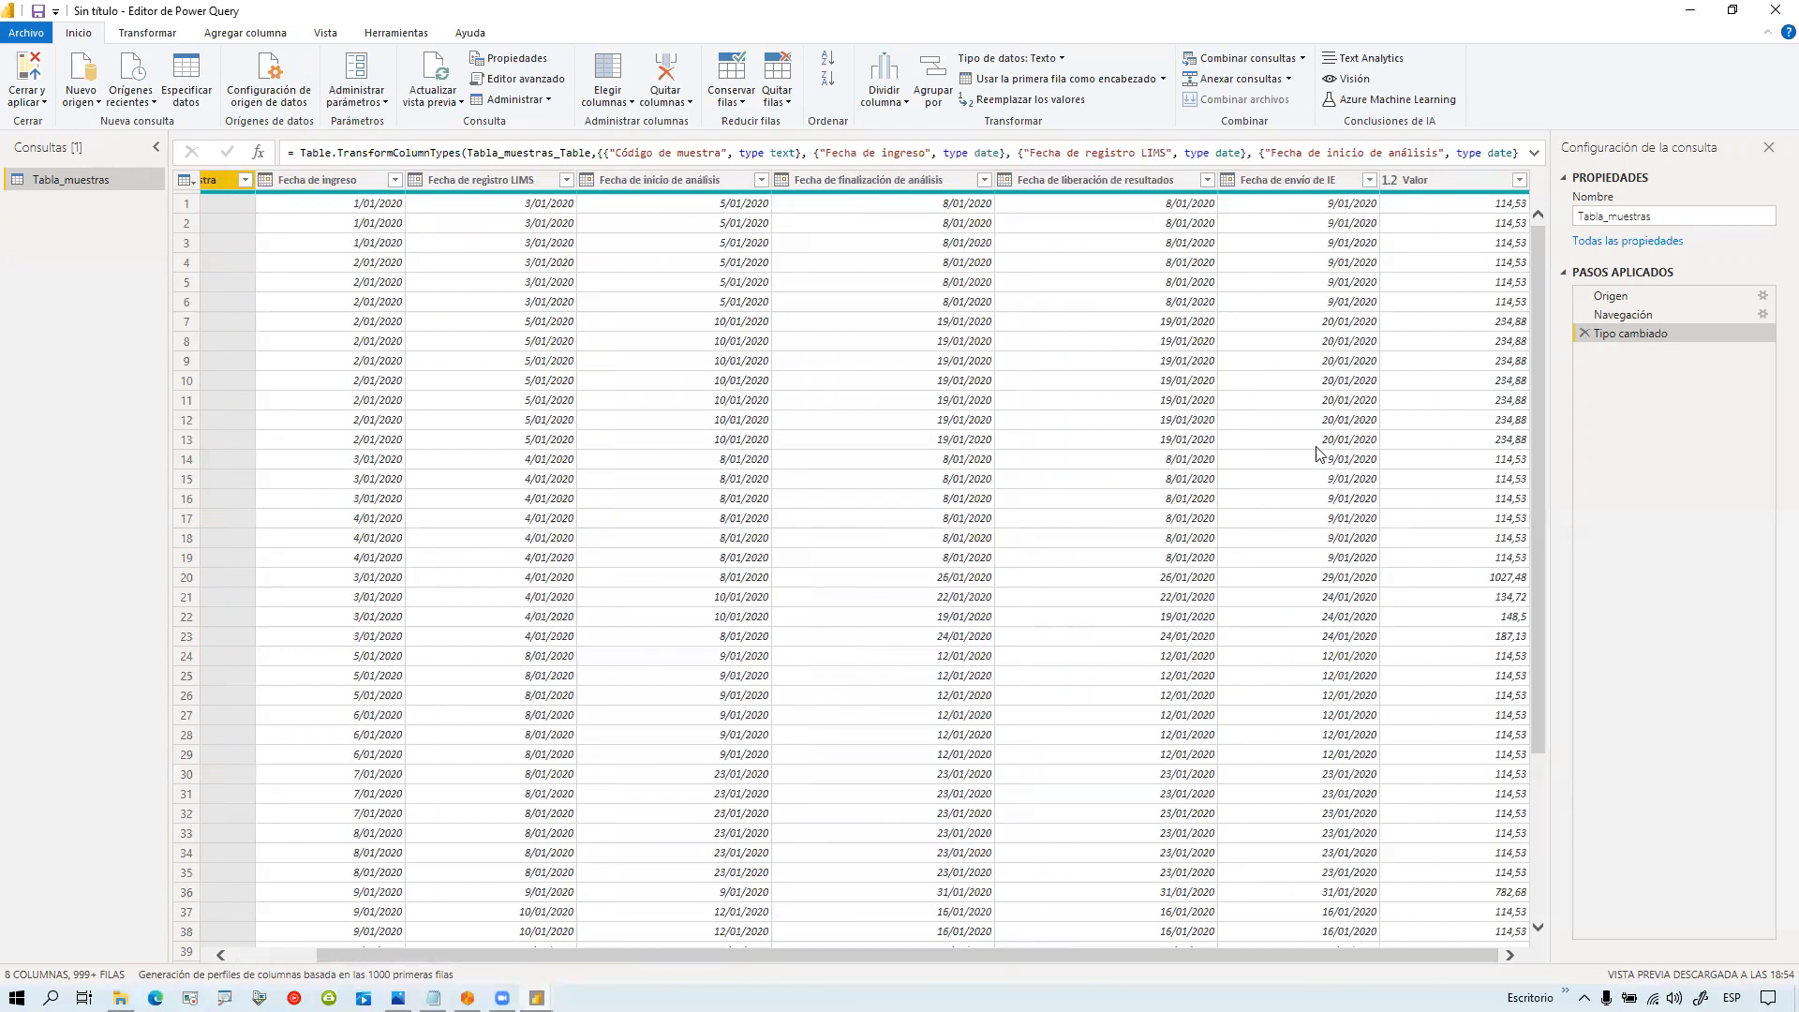
Step: Change the Valor column's data type in Tabla_muestras to Número decimal fijo, replacing its existing type conversion
left_click(1391, 180)
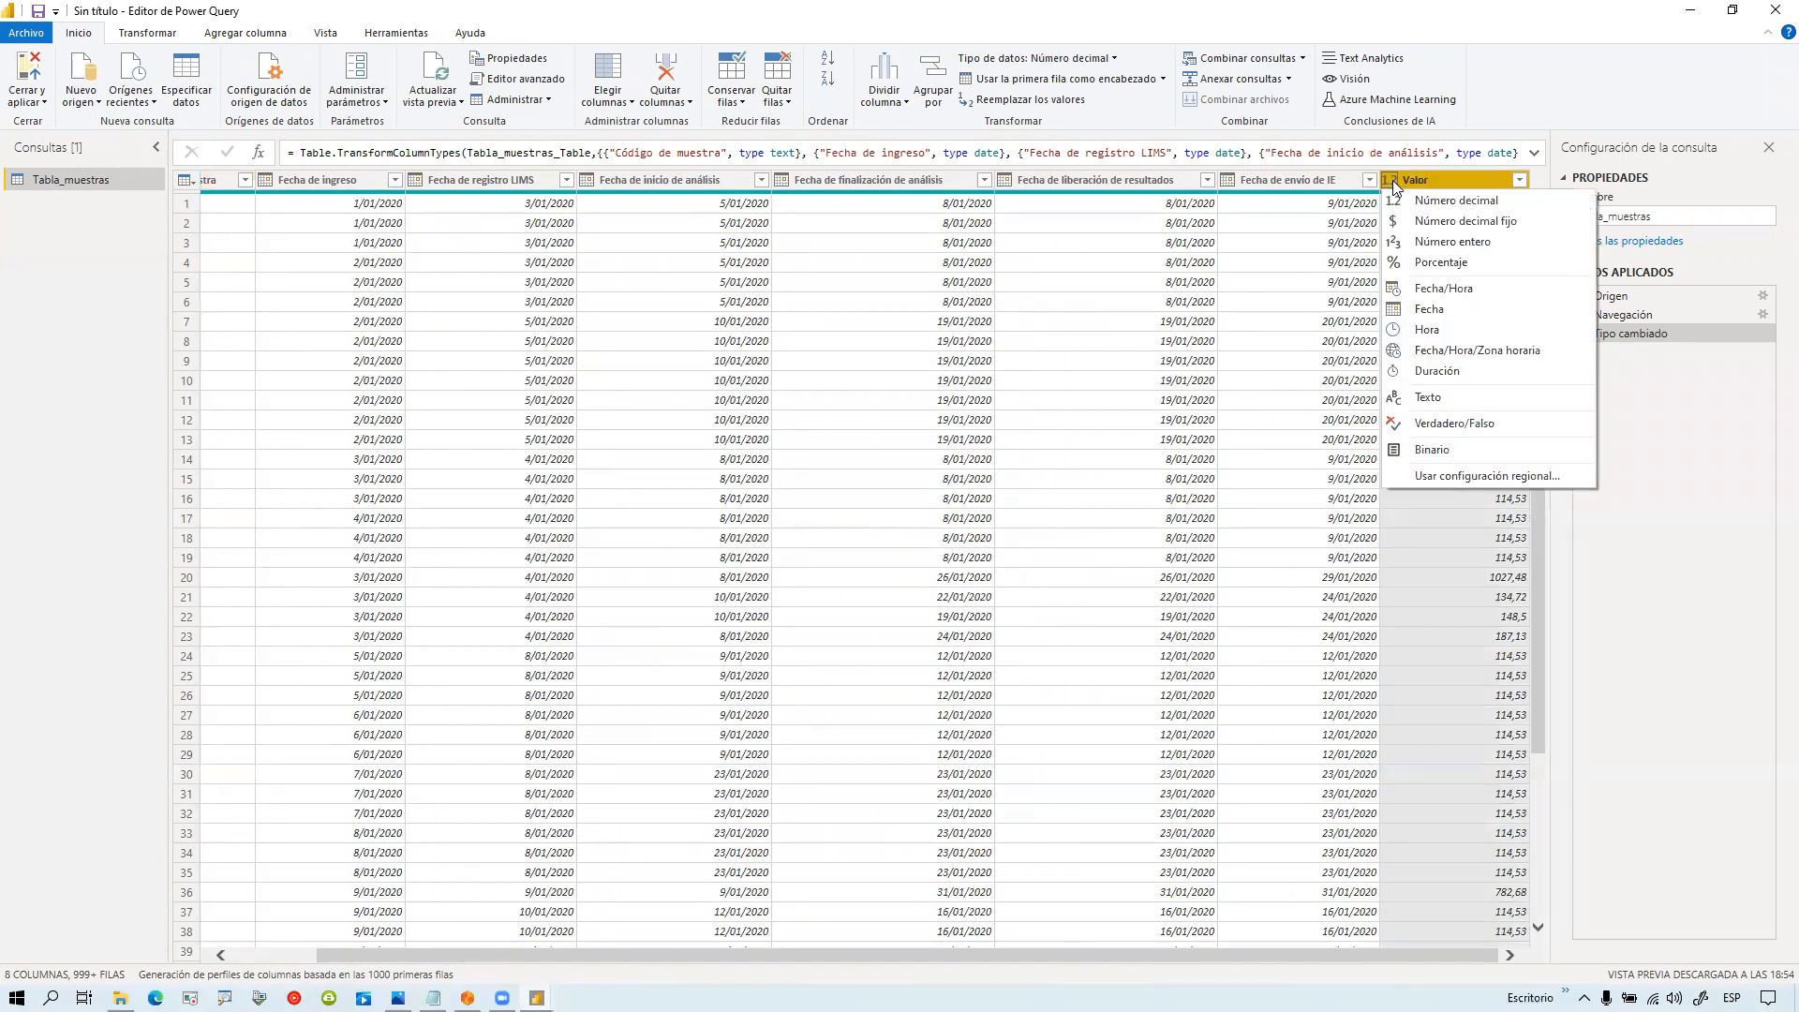
left_click(1408, 223)
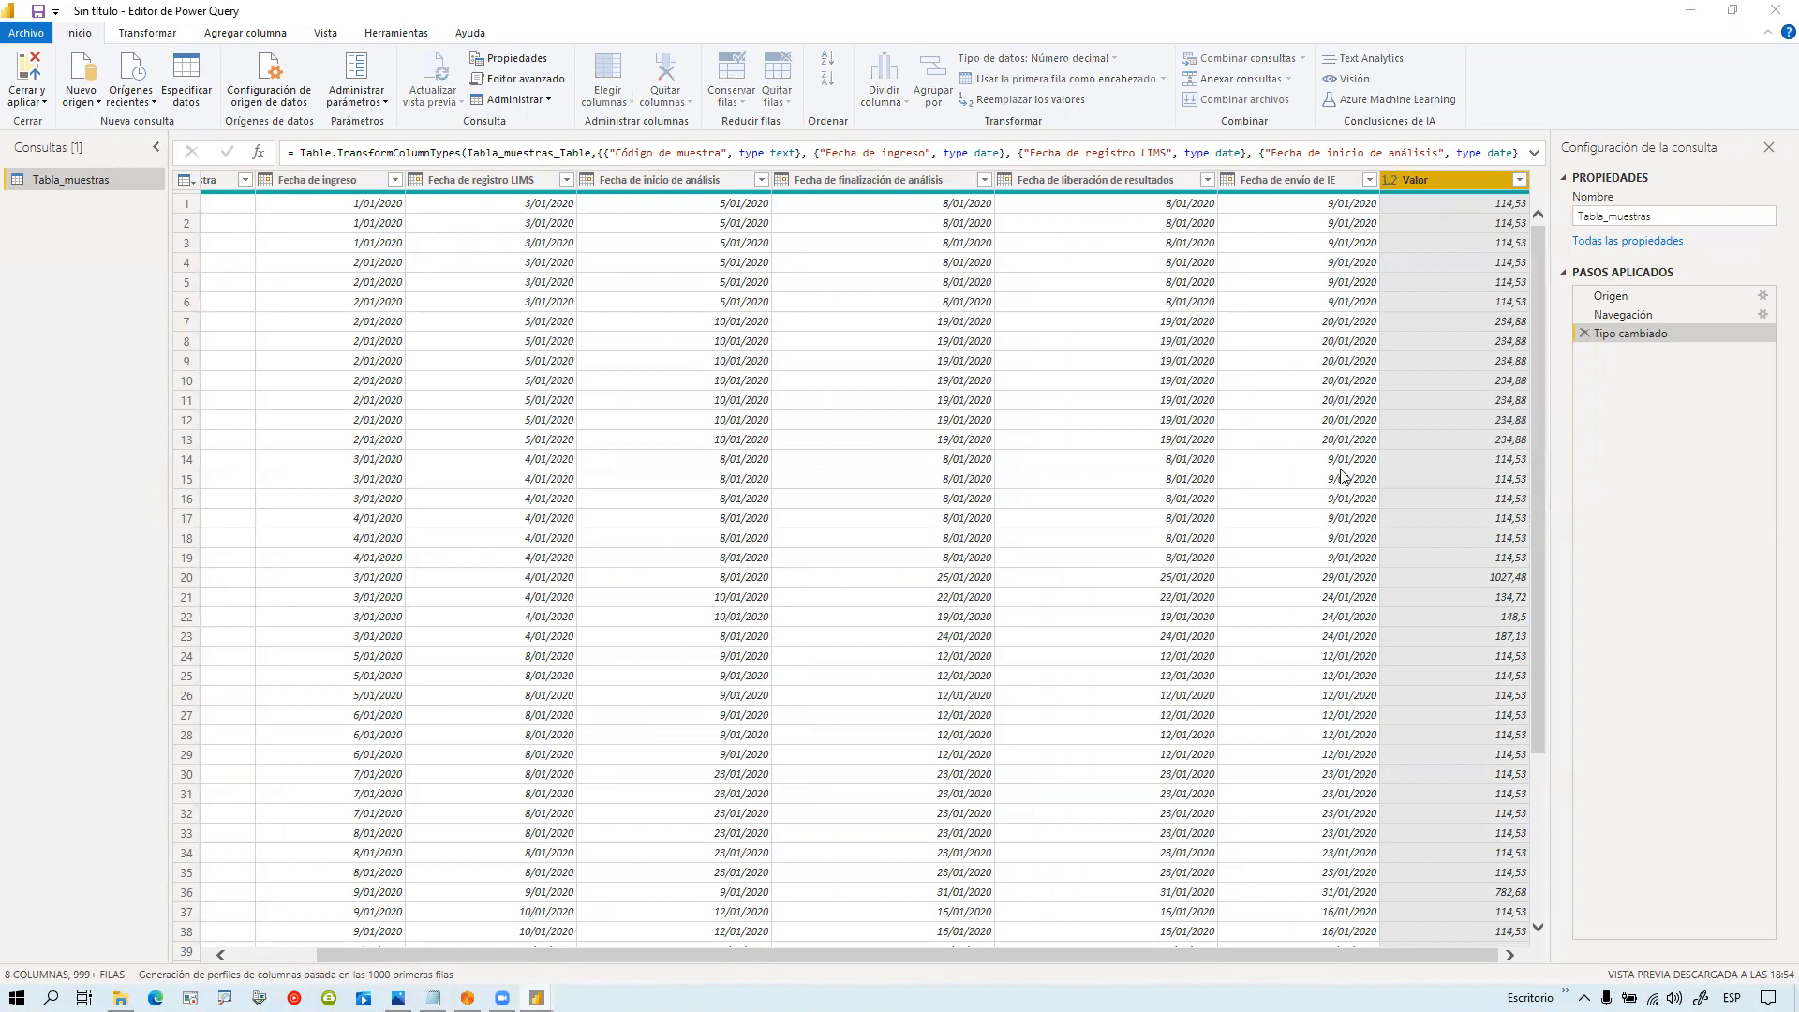
left_click(843, 548)
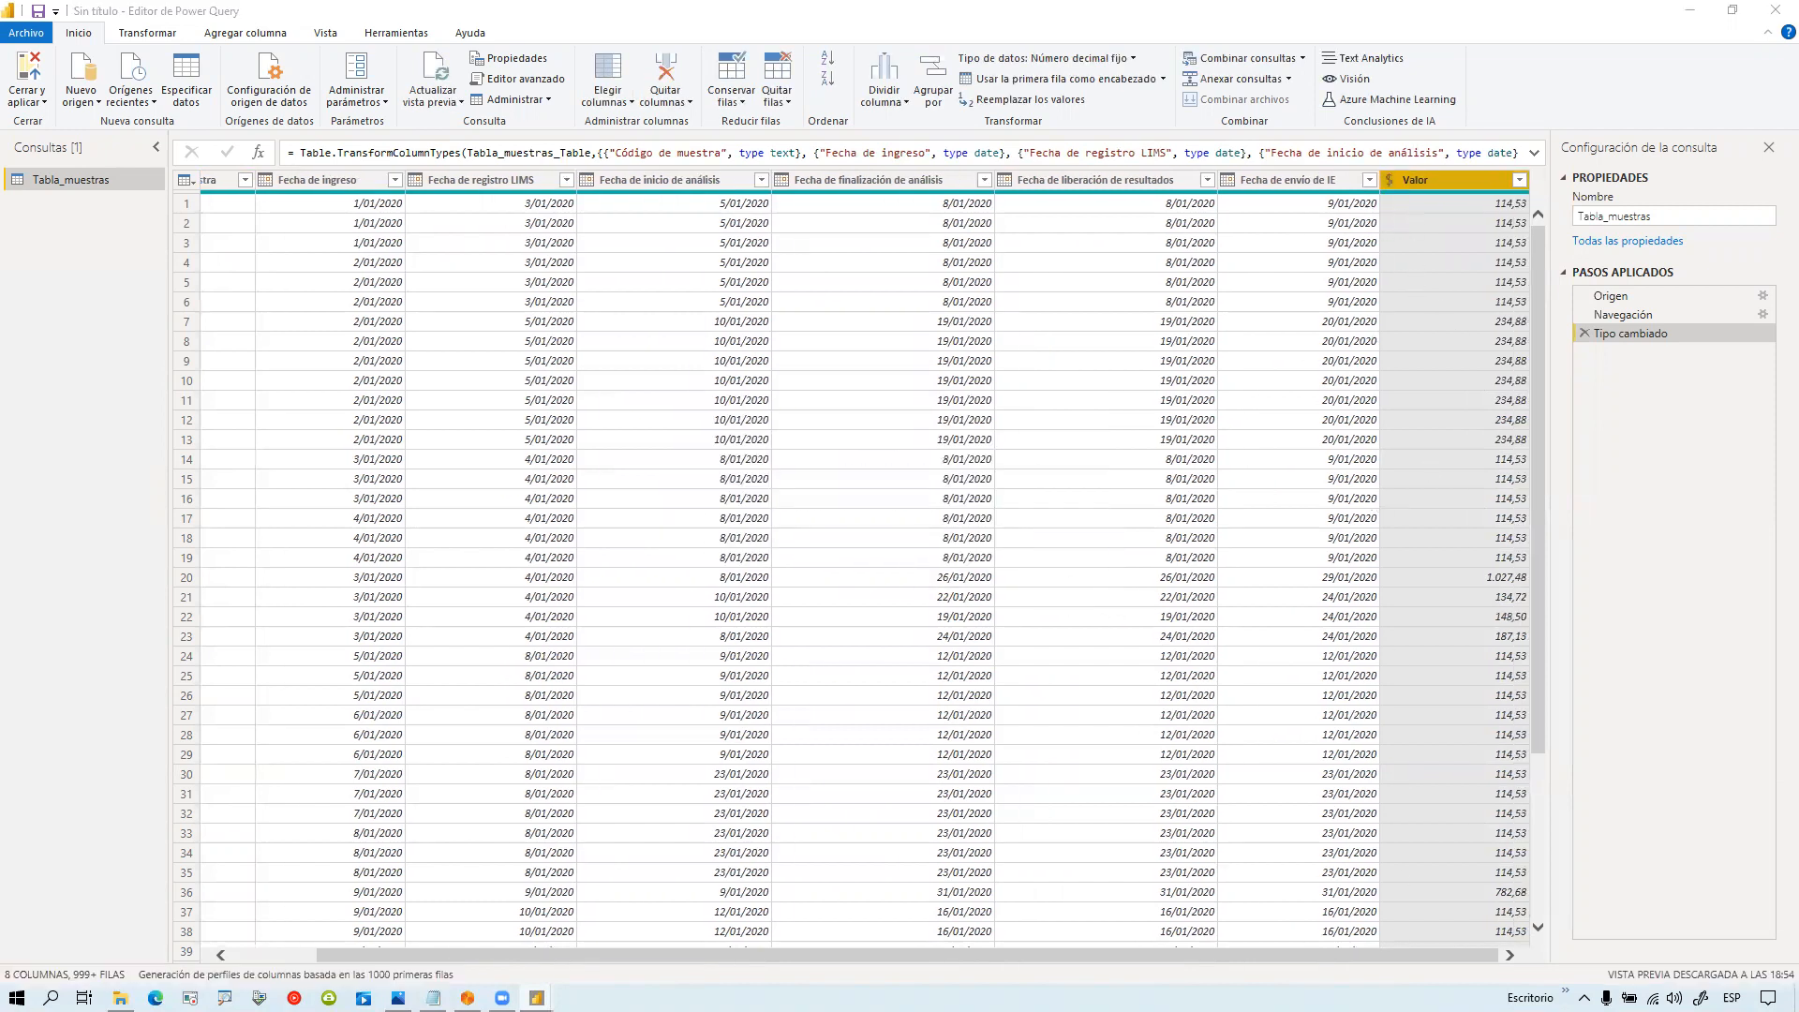
left_click_drag(1363, 956, 1007, 960)
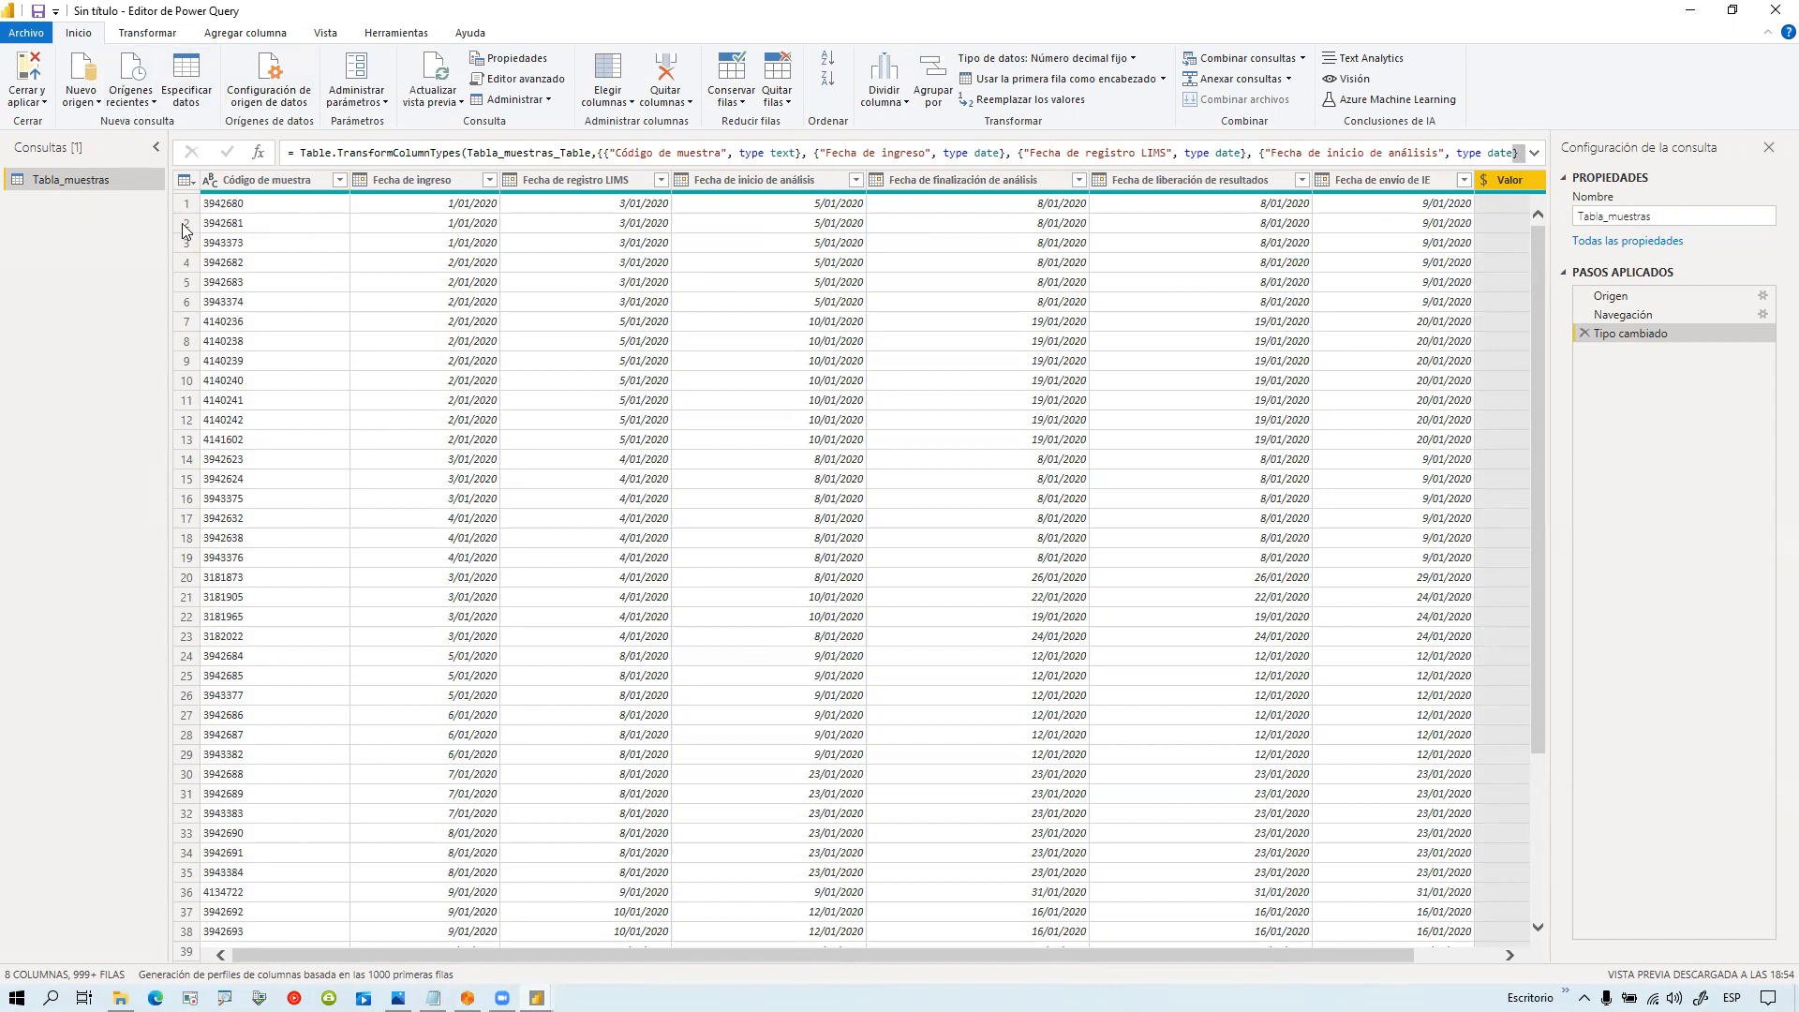
Step: Add the Tabla_ensayos table from the Excel workbook Reporte_ensayos.xlsx as a new query
left_click(147, 105)
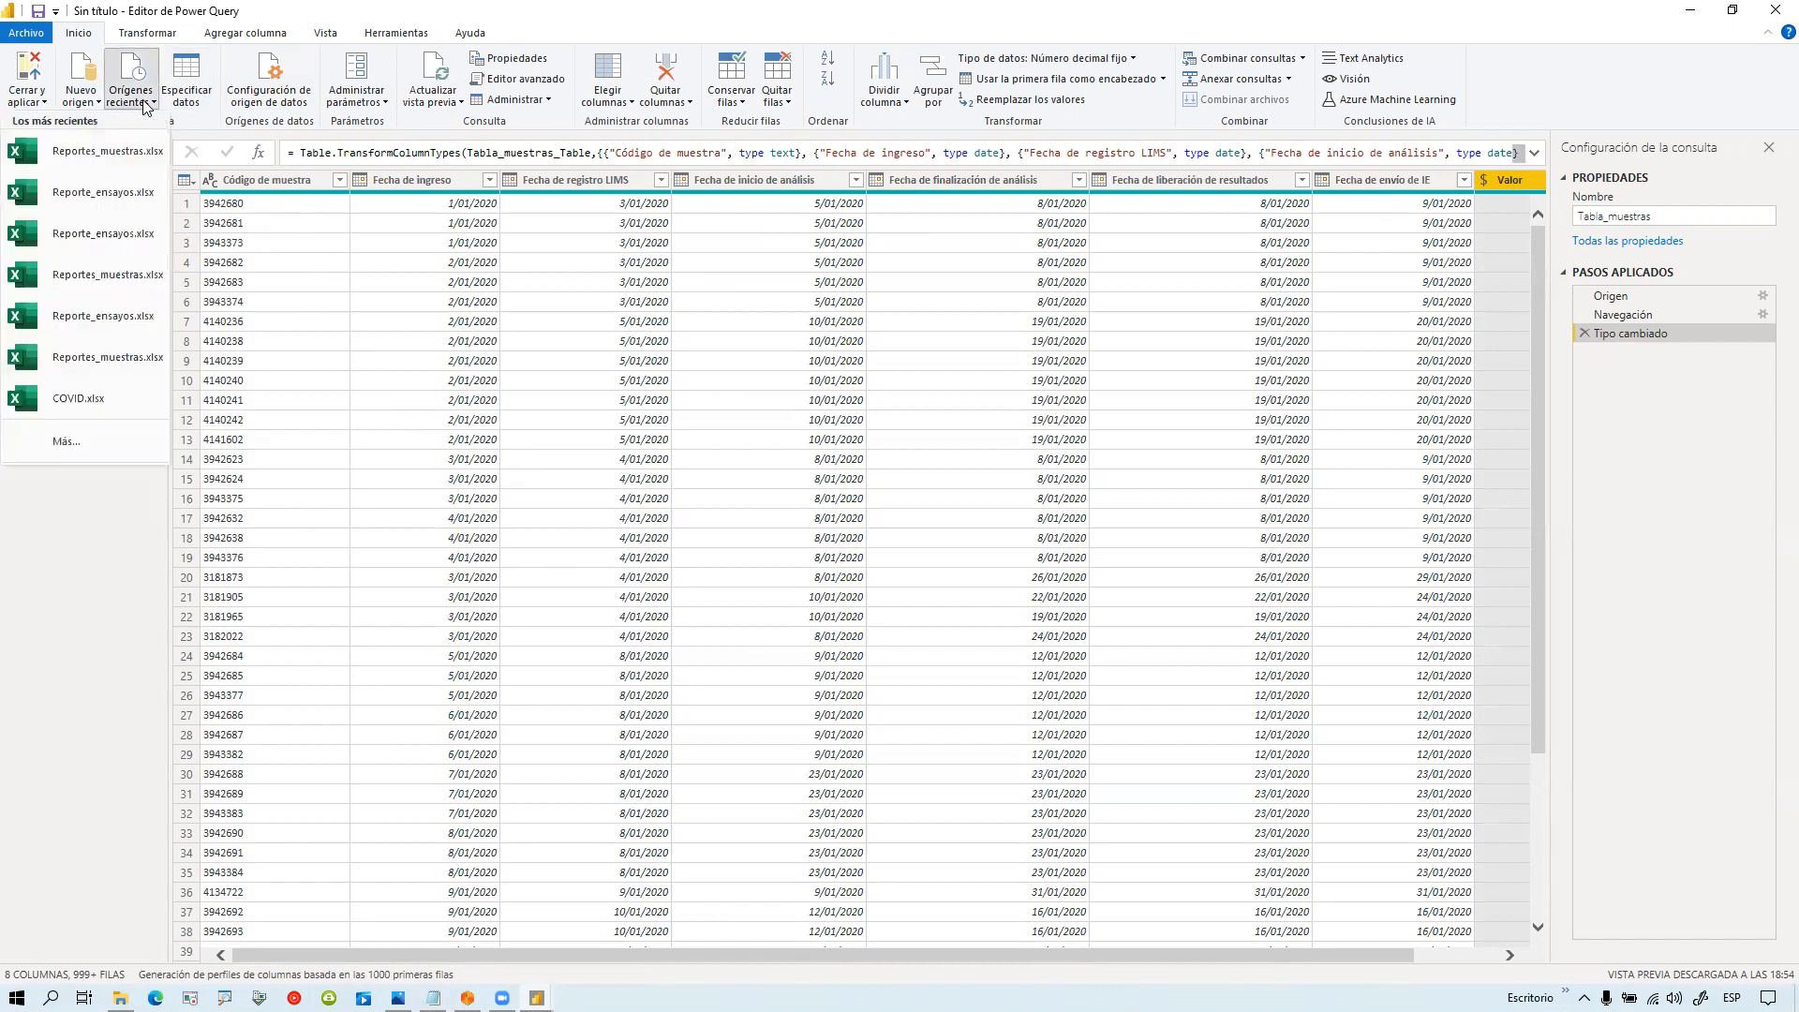
left_click(91, 99)
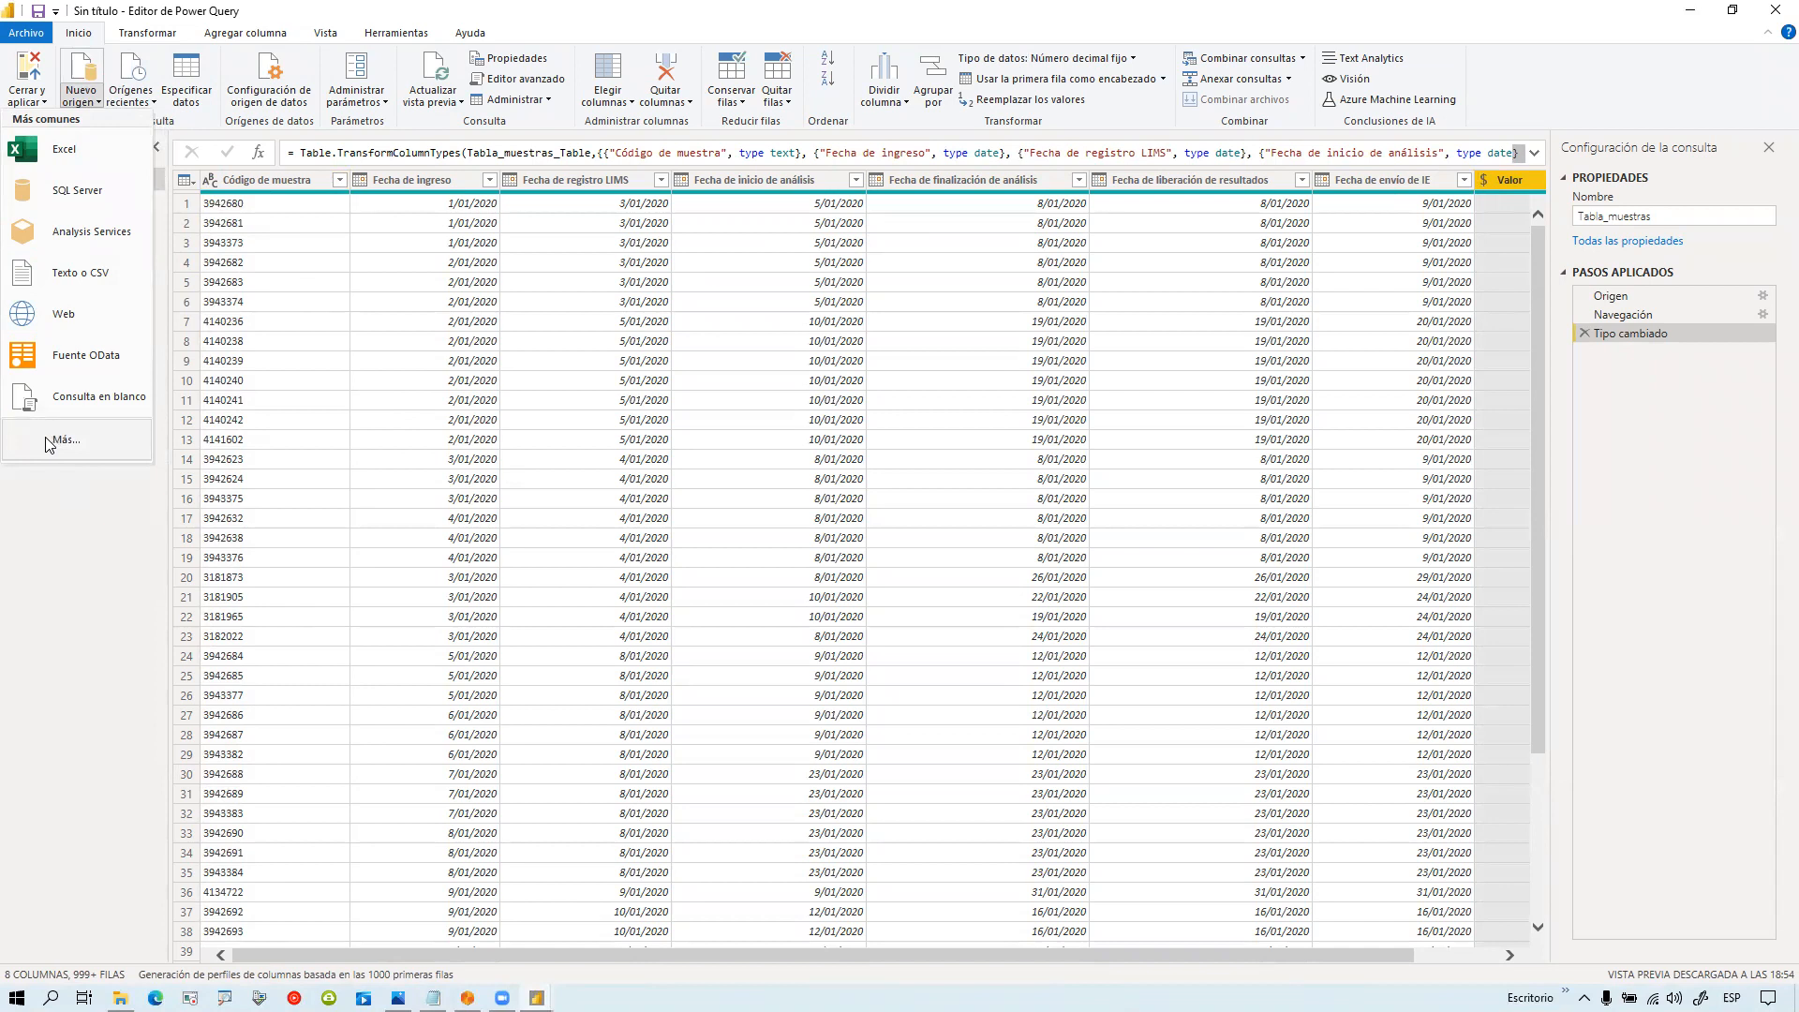
left_click(56, 150)
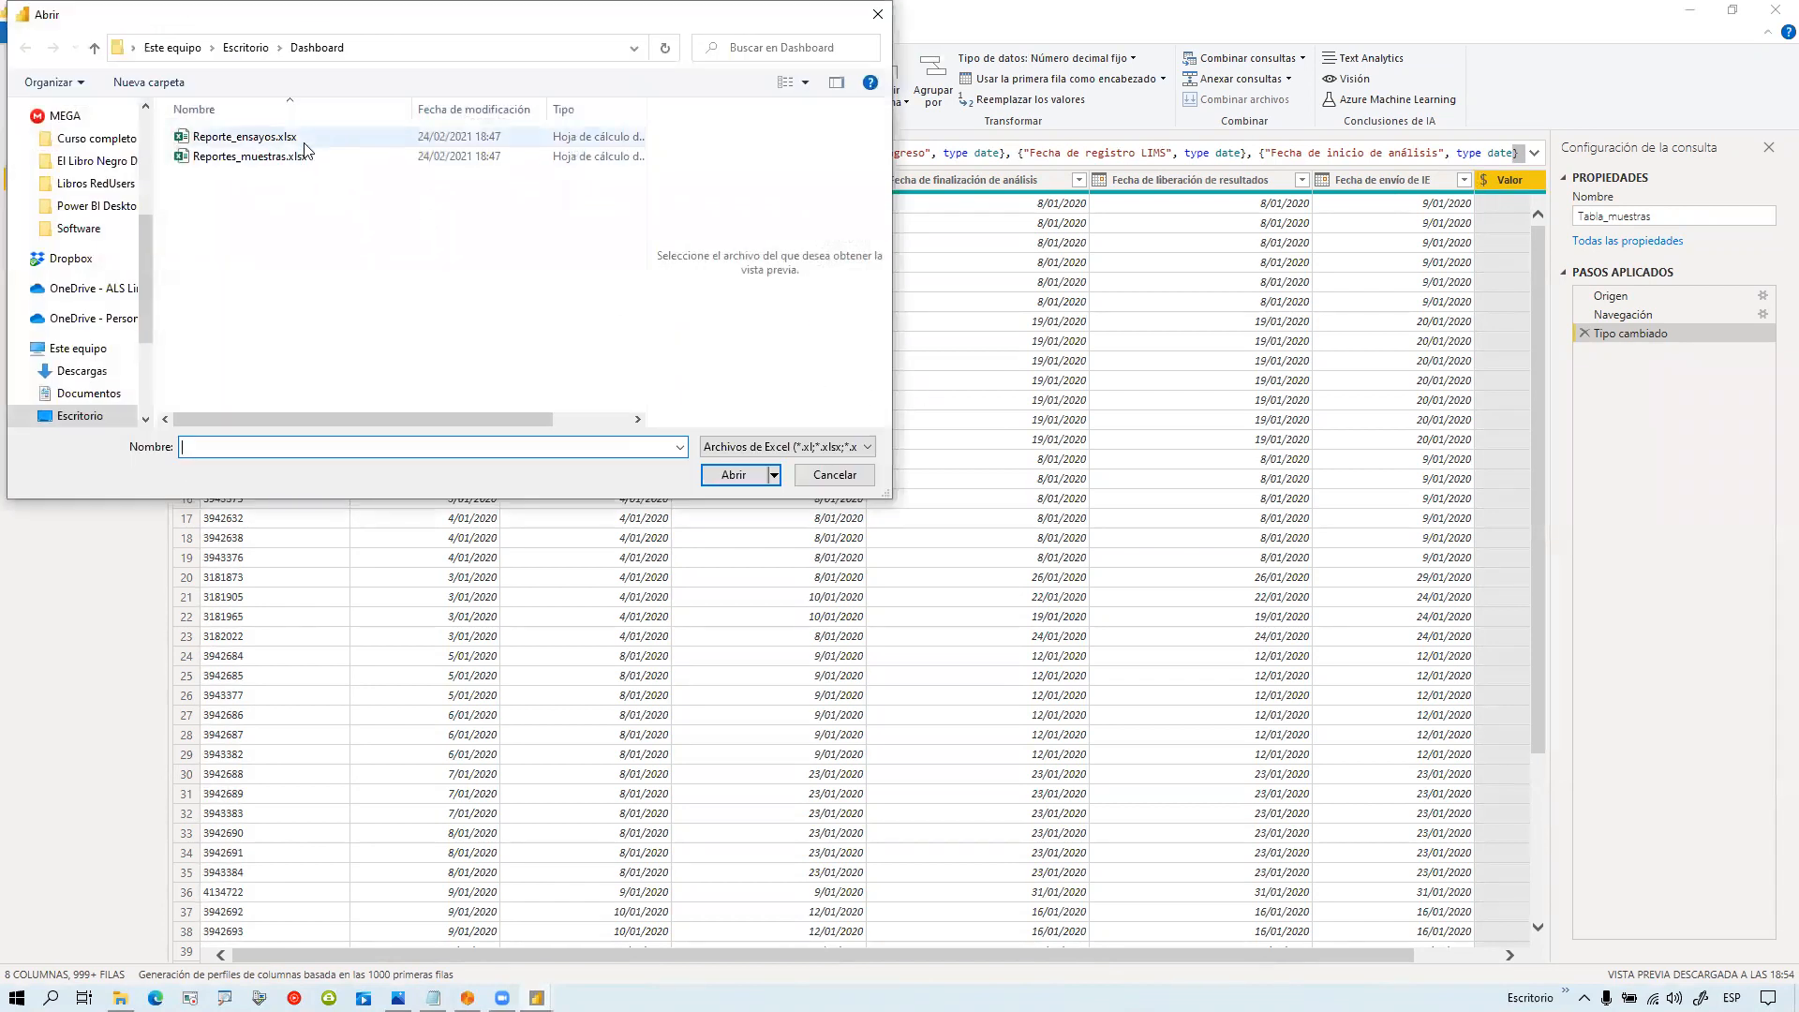
double_click(305, 140)
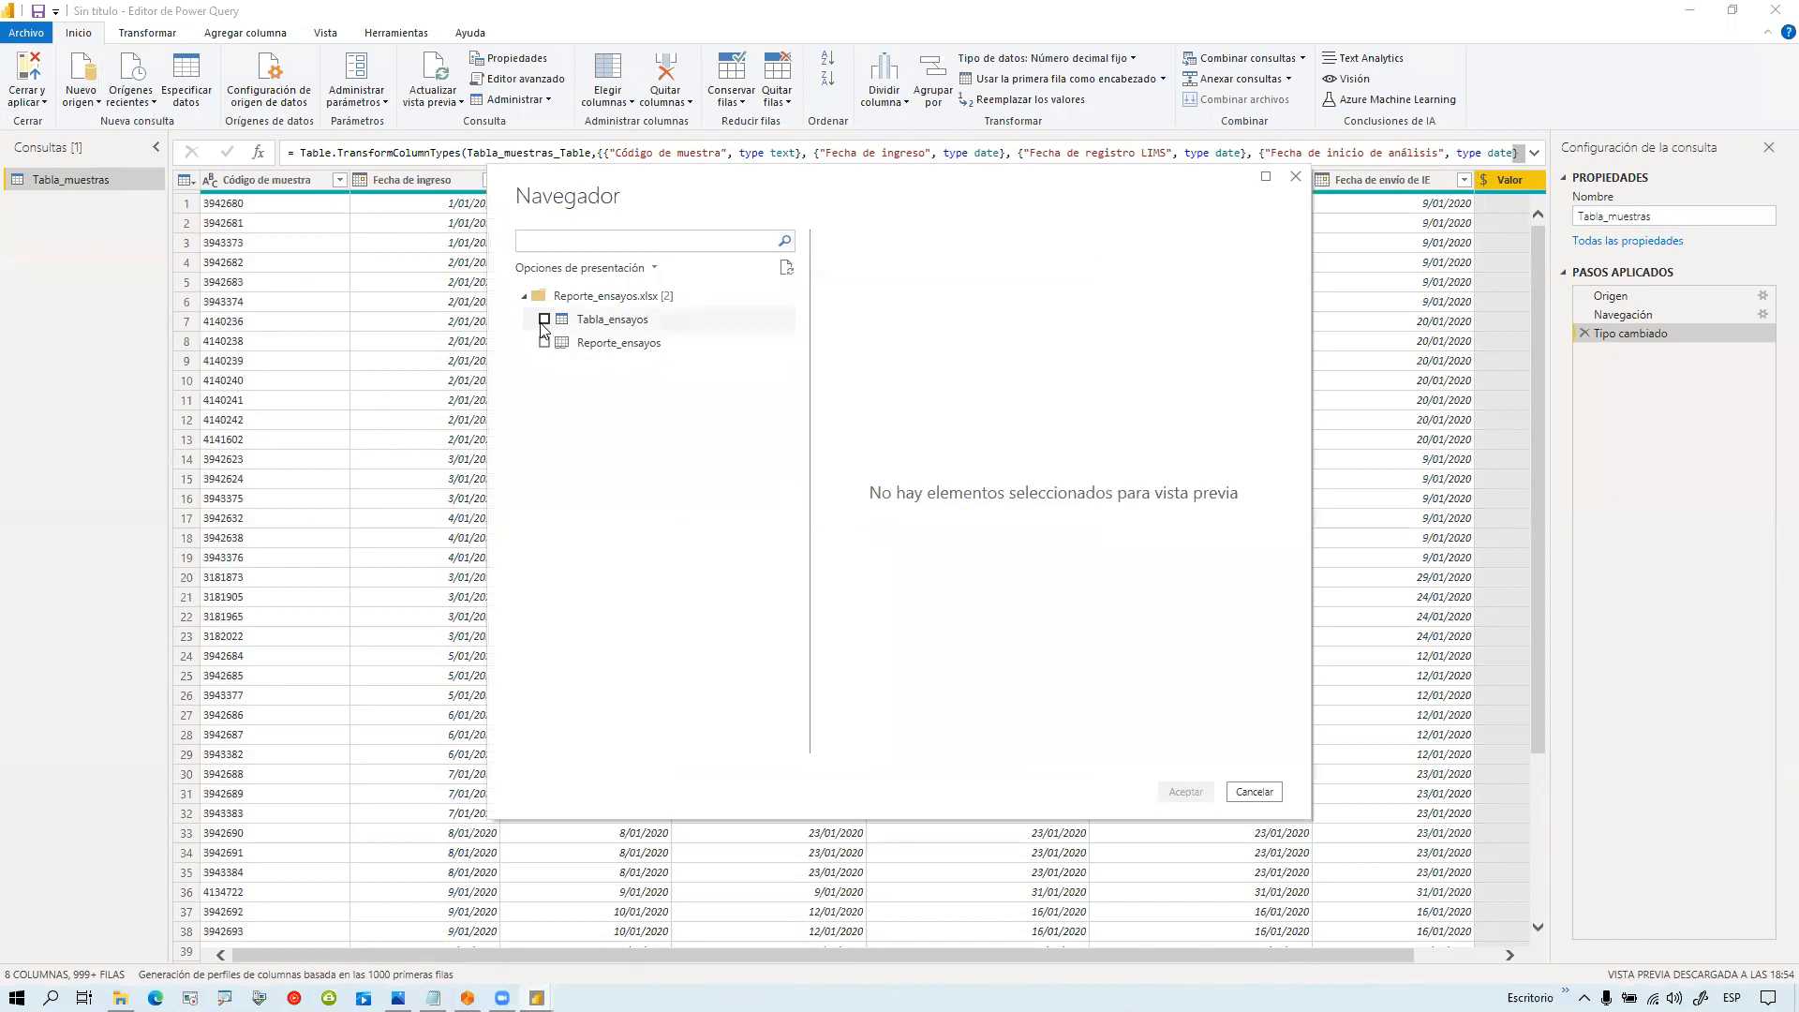
left_click(544, 321)
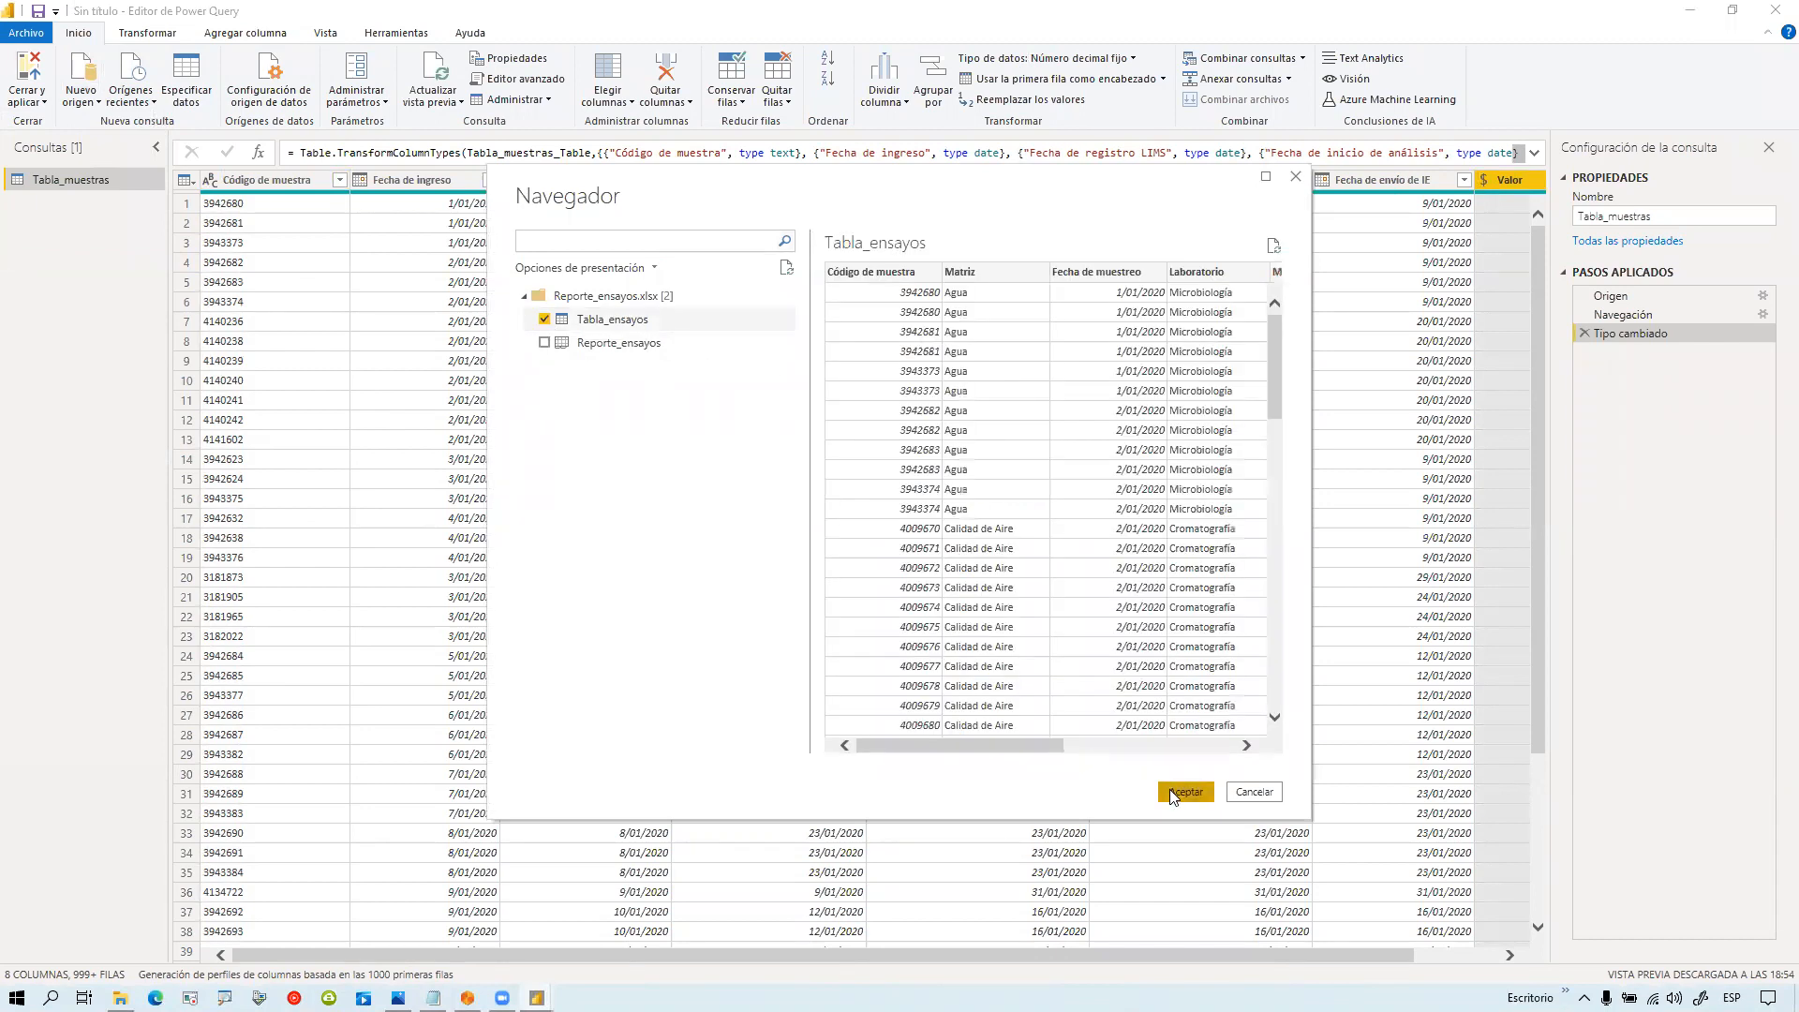
left_click(1183, 793)
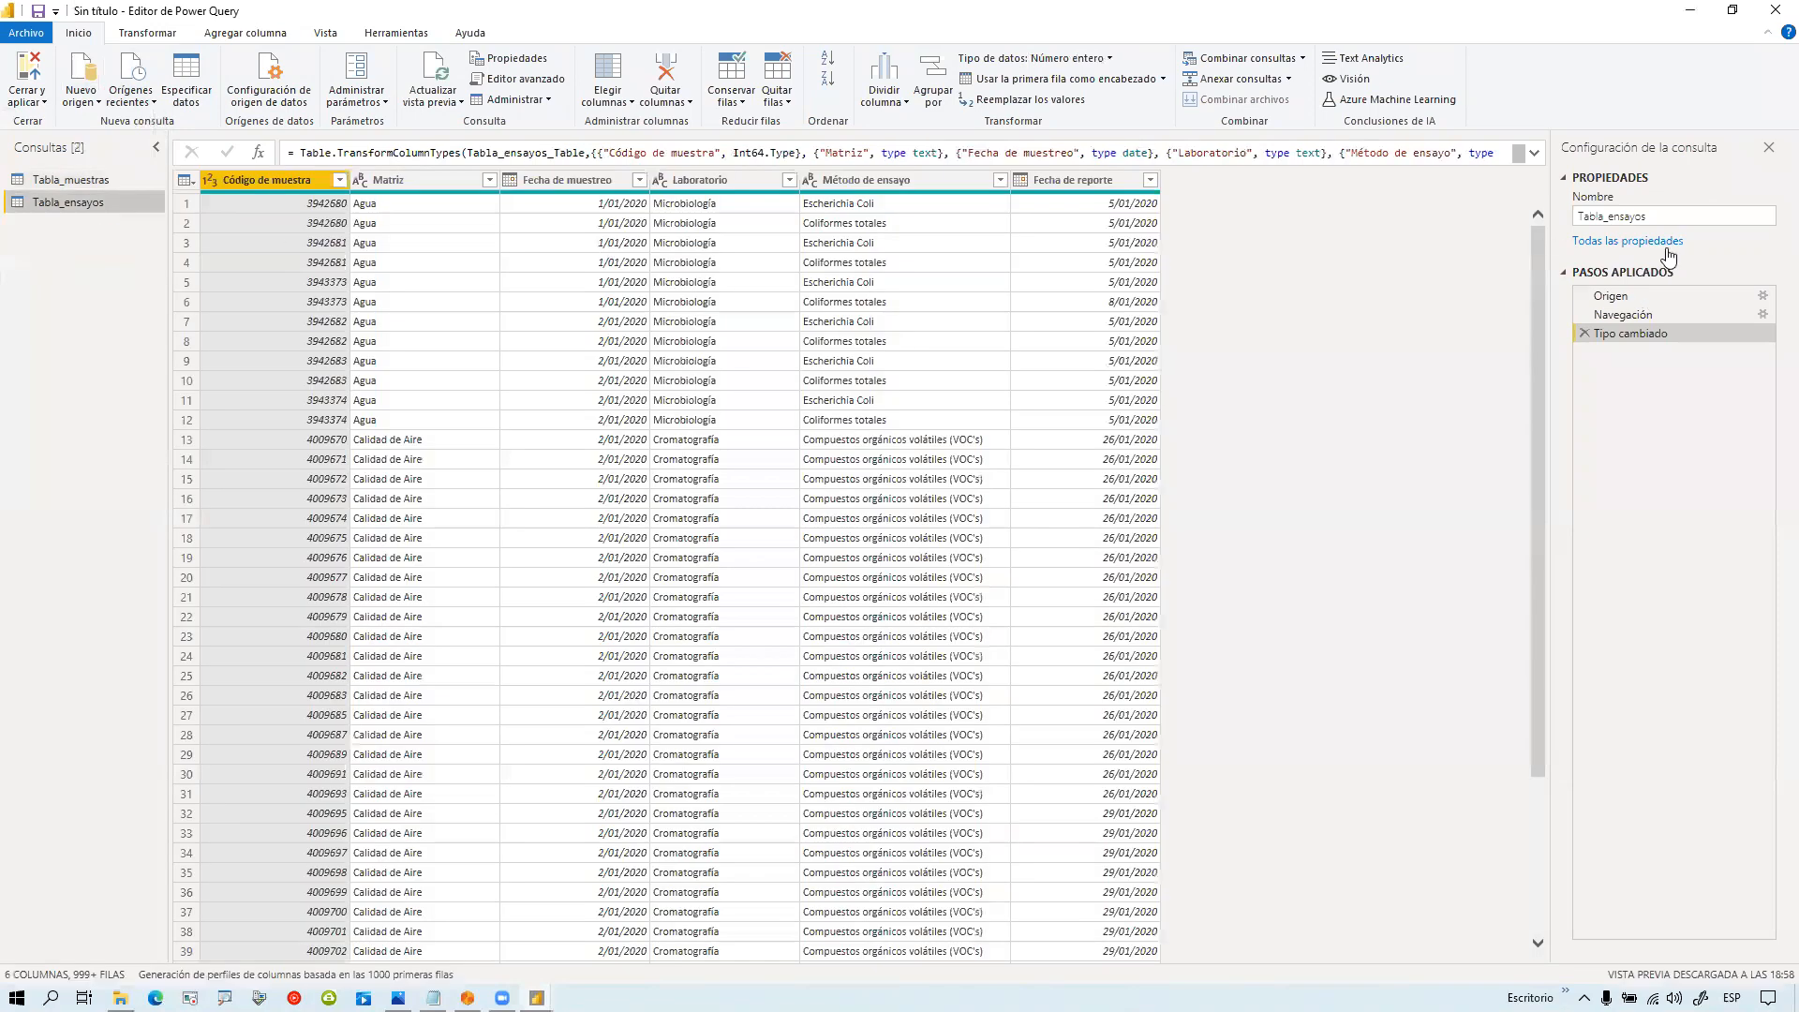
Step: Change the Código de muestra column of Tabla_ensayos to the Texto data type, replacing its existing type conversion
left_click(212, 179)
left_click(246, 397)
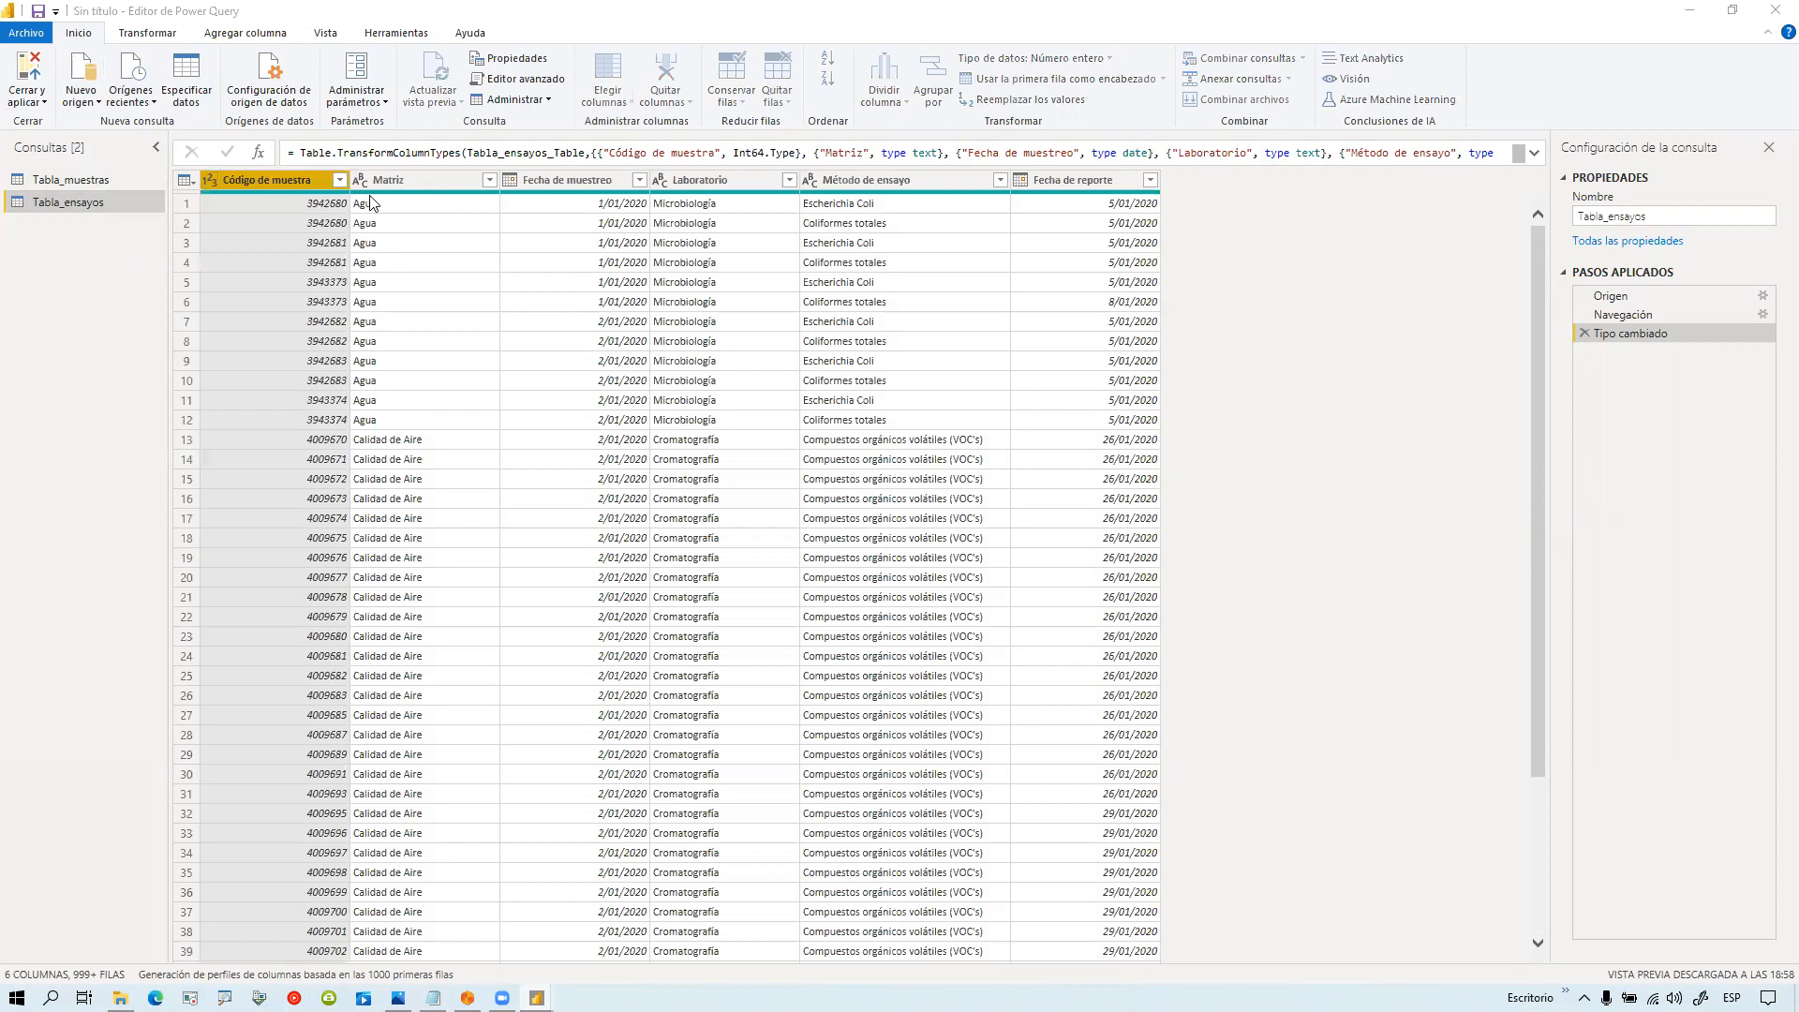
left_click(845, 550)
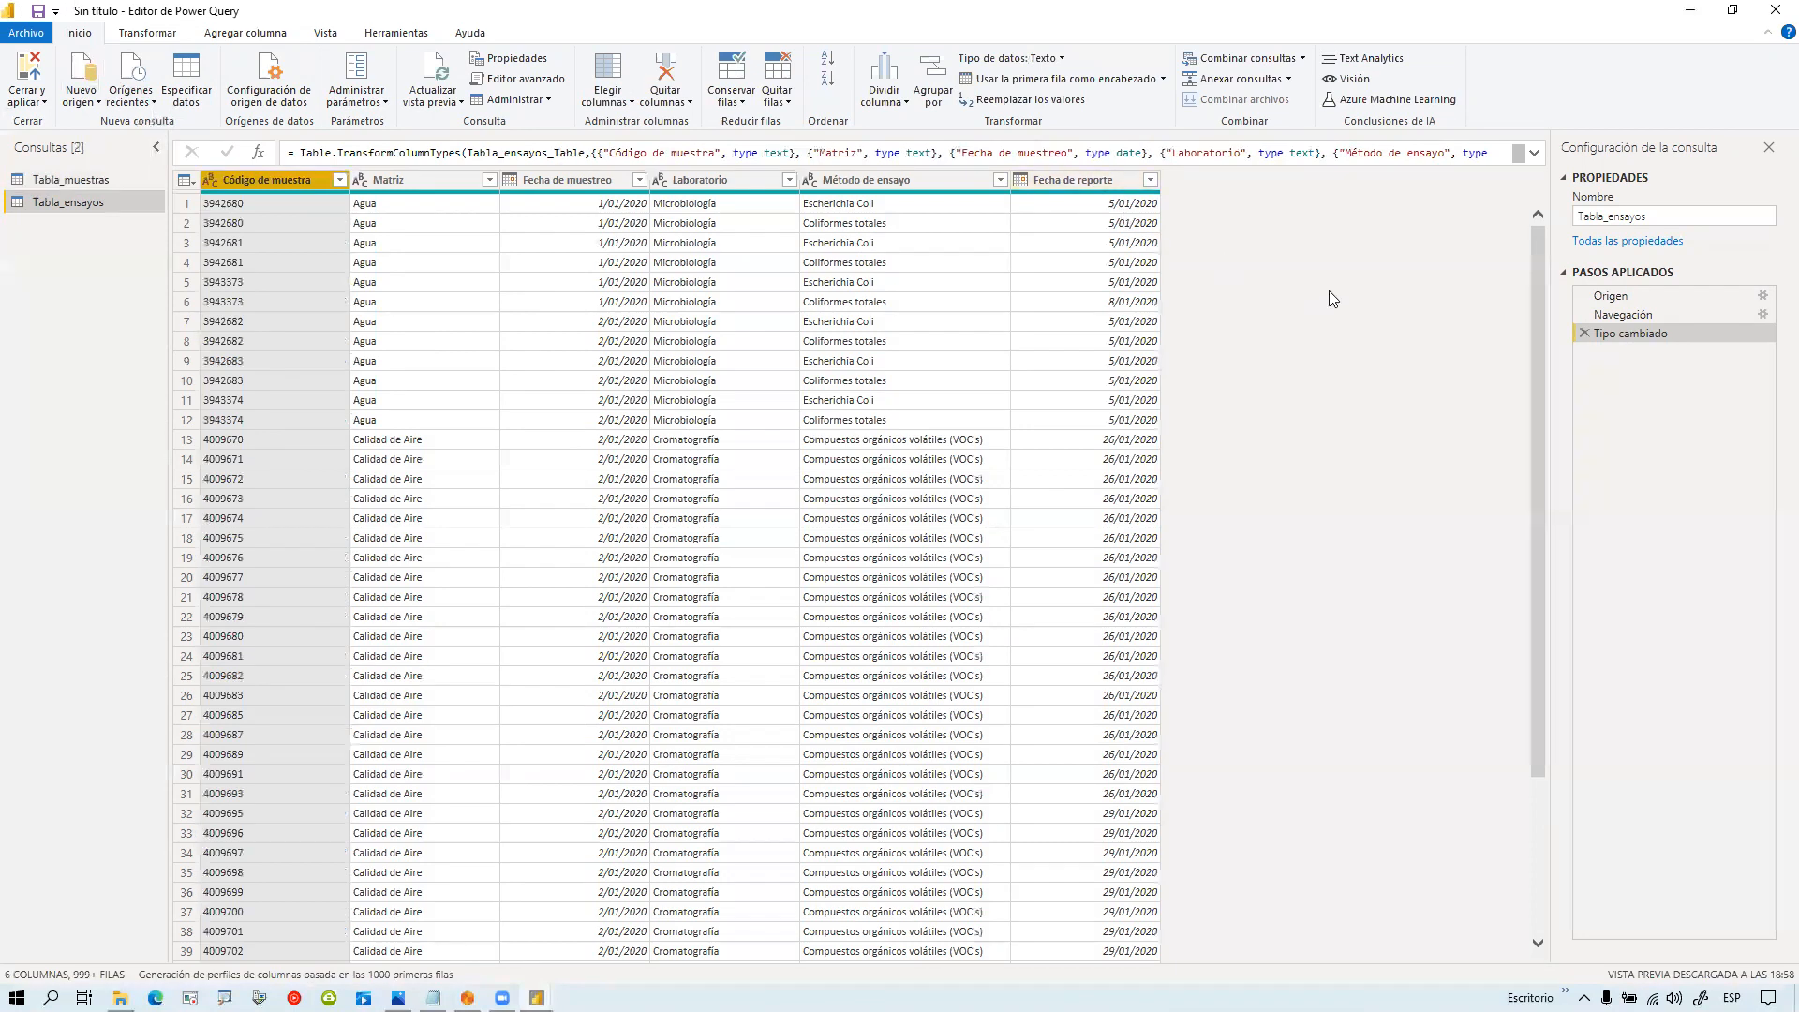
Step: Review the Tabla_muestras and Tabla_ensayos queries, and switch to Bizagi Modeler to examine the sample flow diagram
left_click(120, 180)
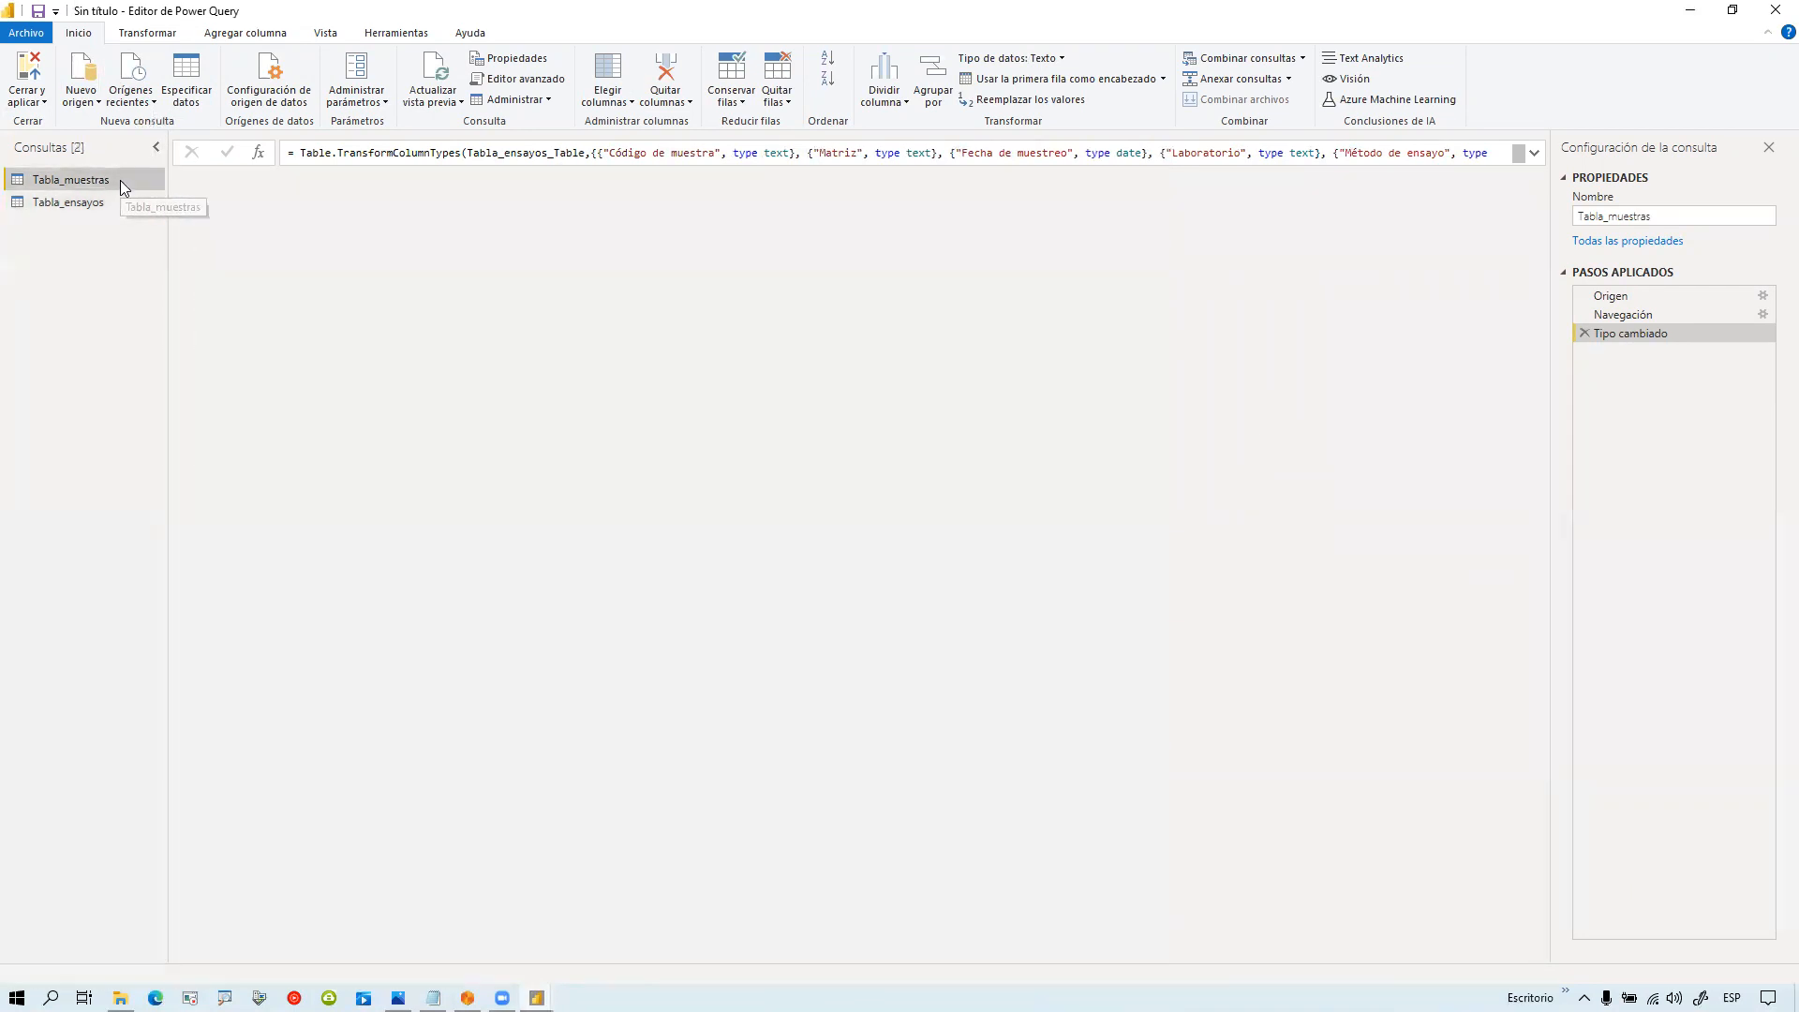
left_click(91, 204)
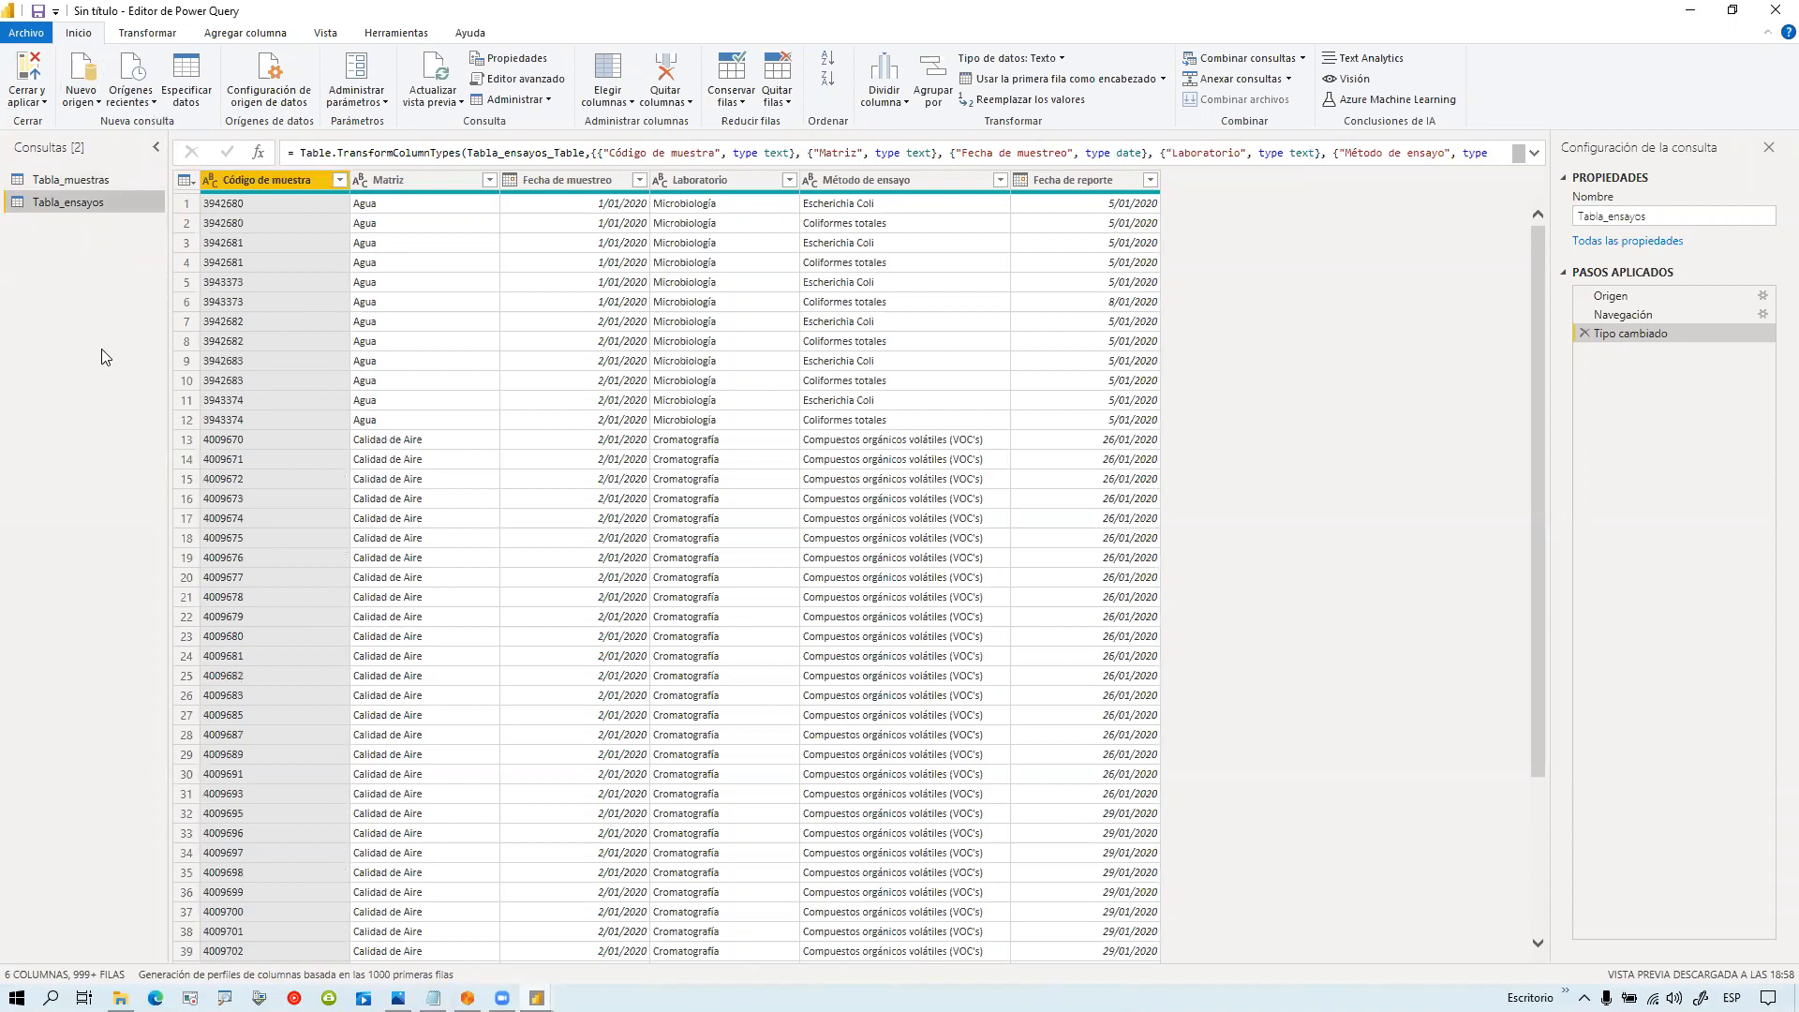
left_click(83, 182)
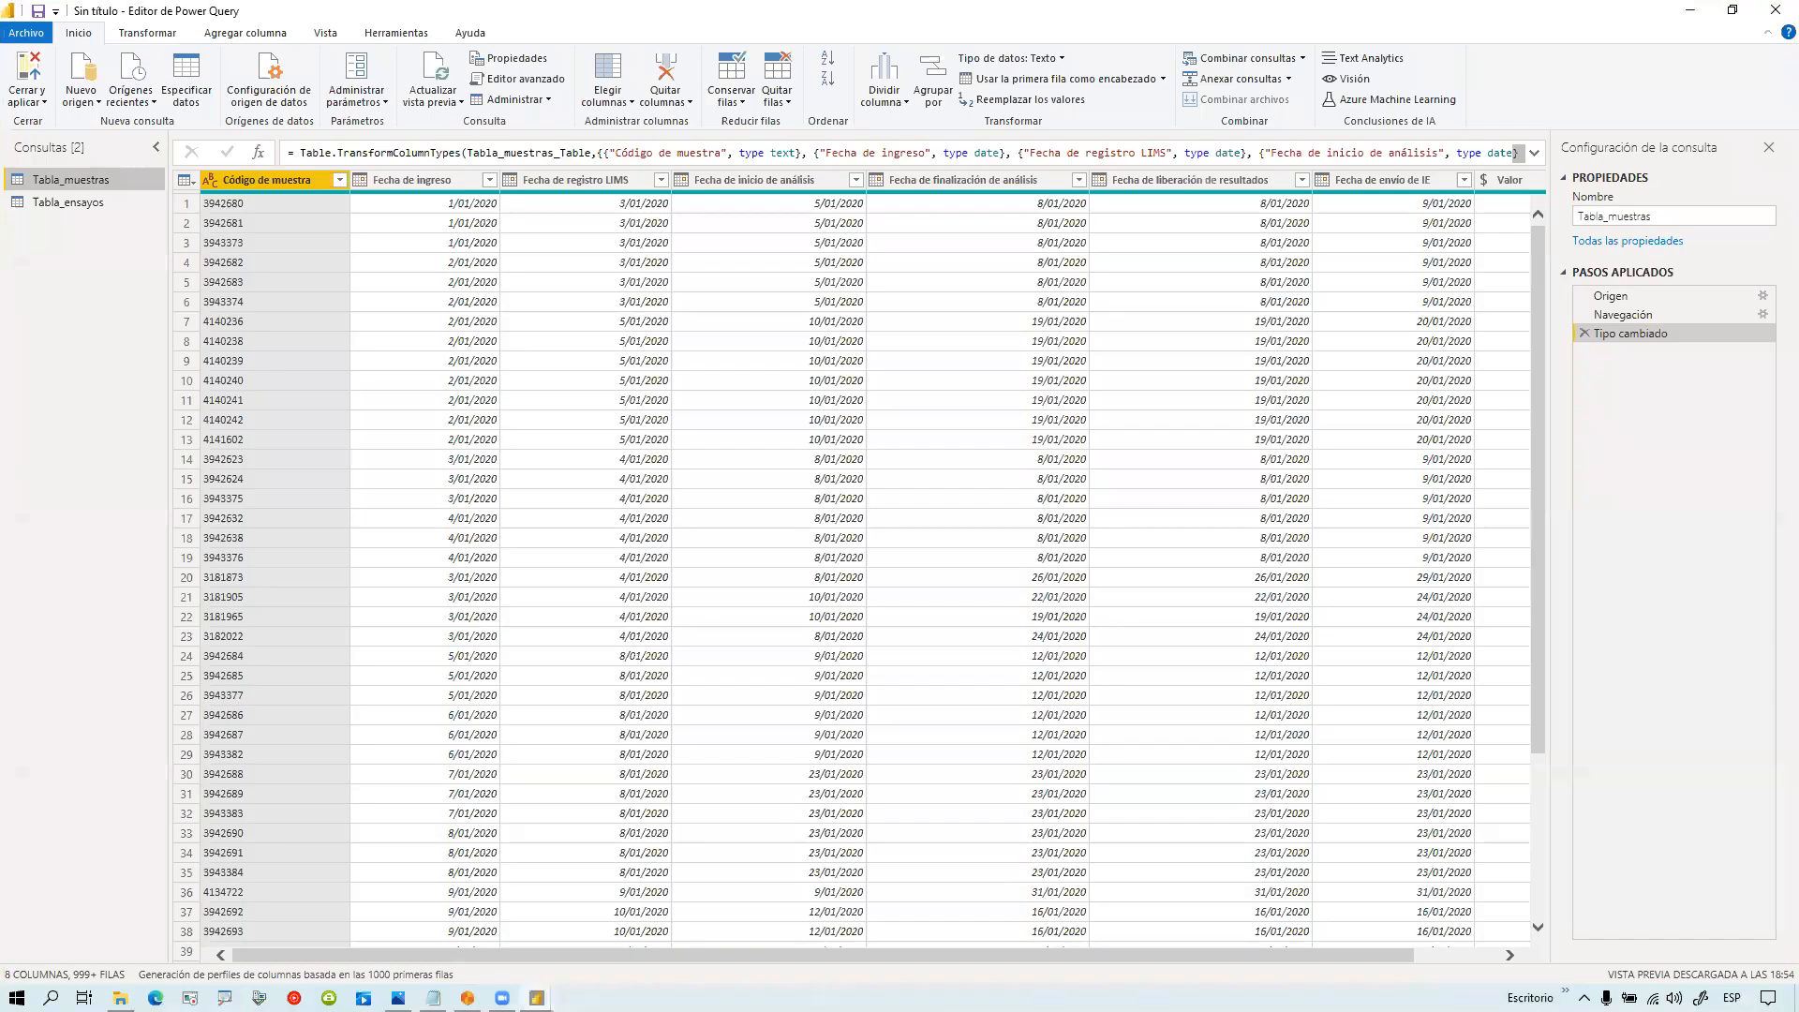
left_click(469, 900)
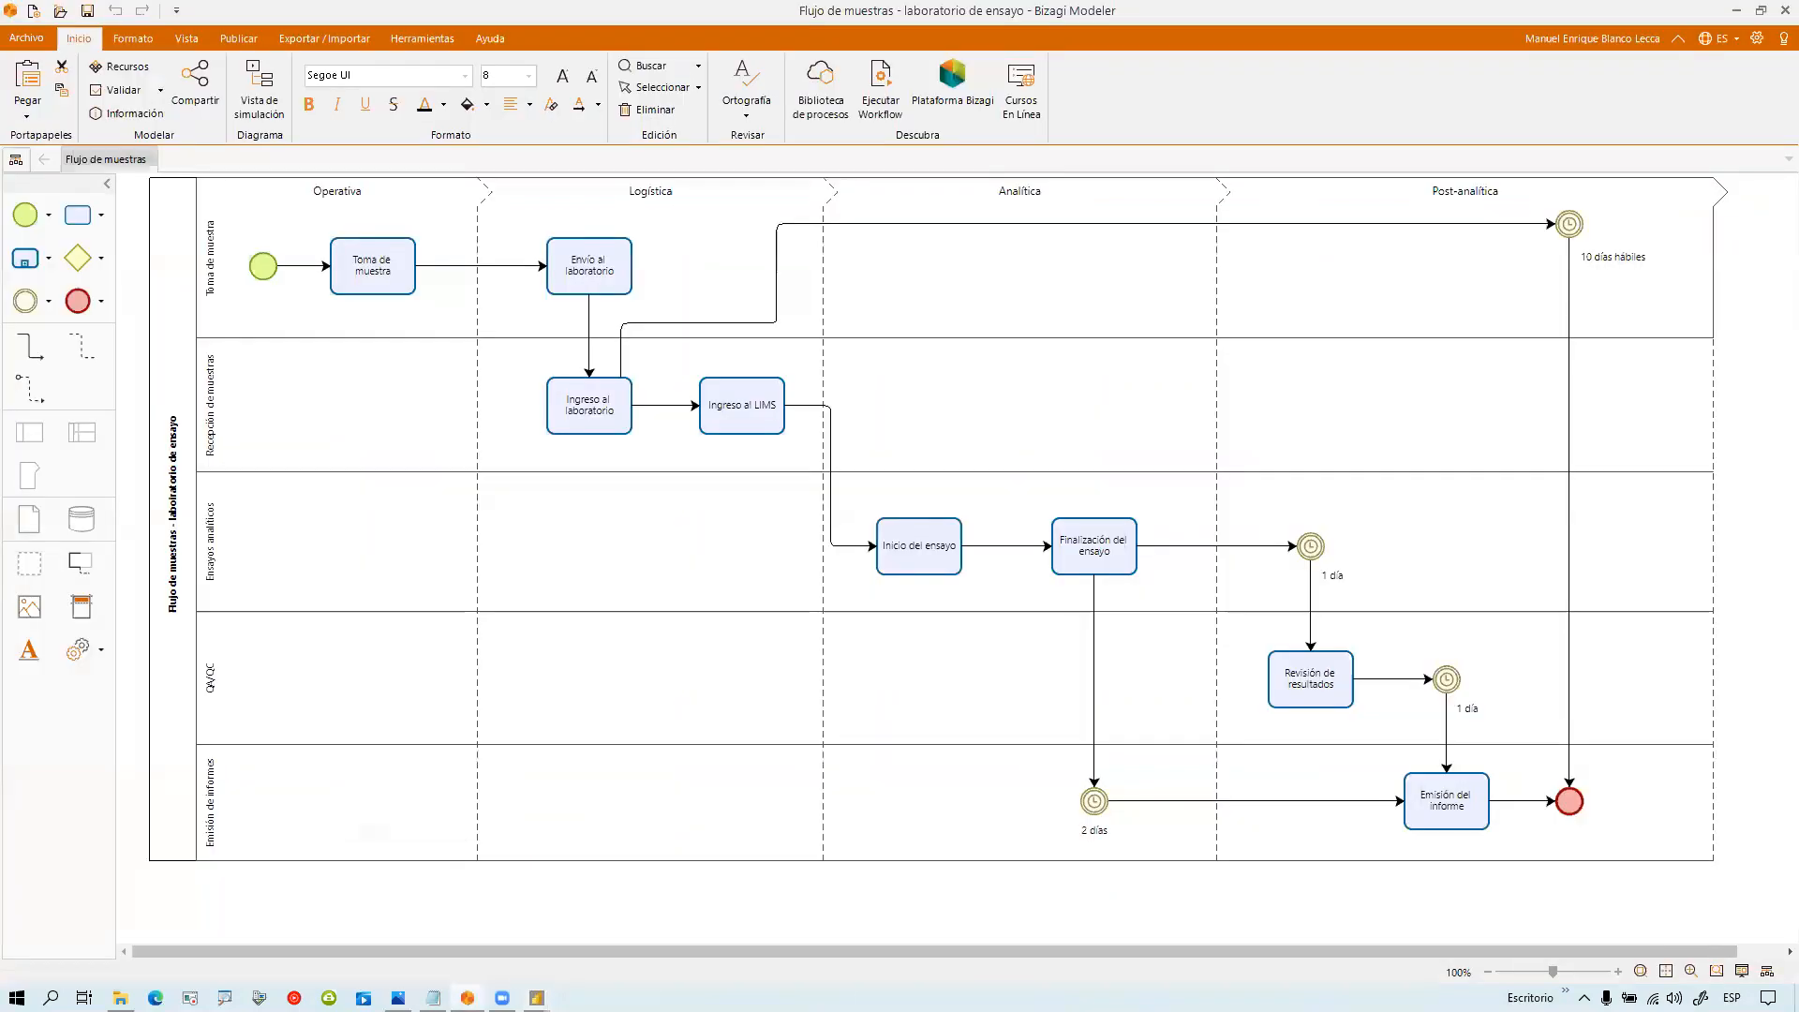
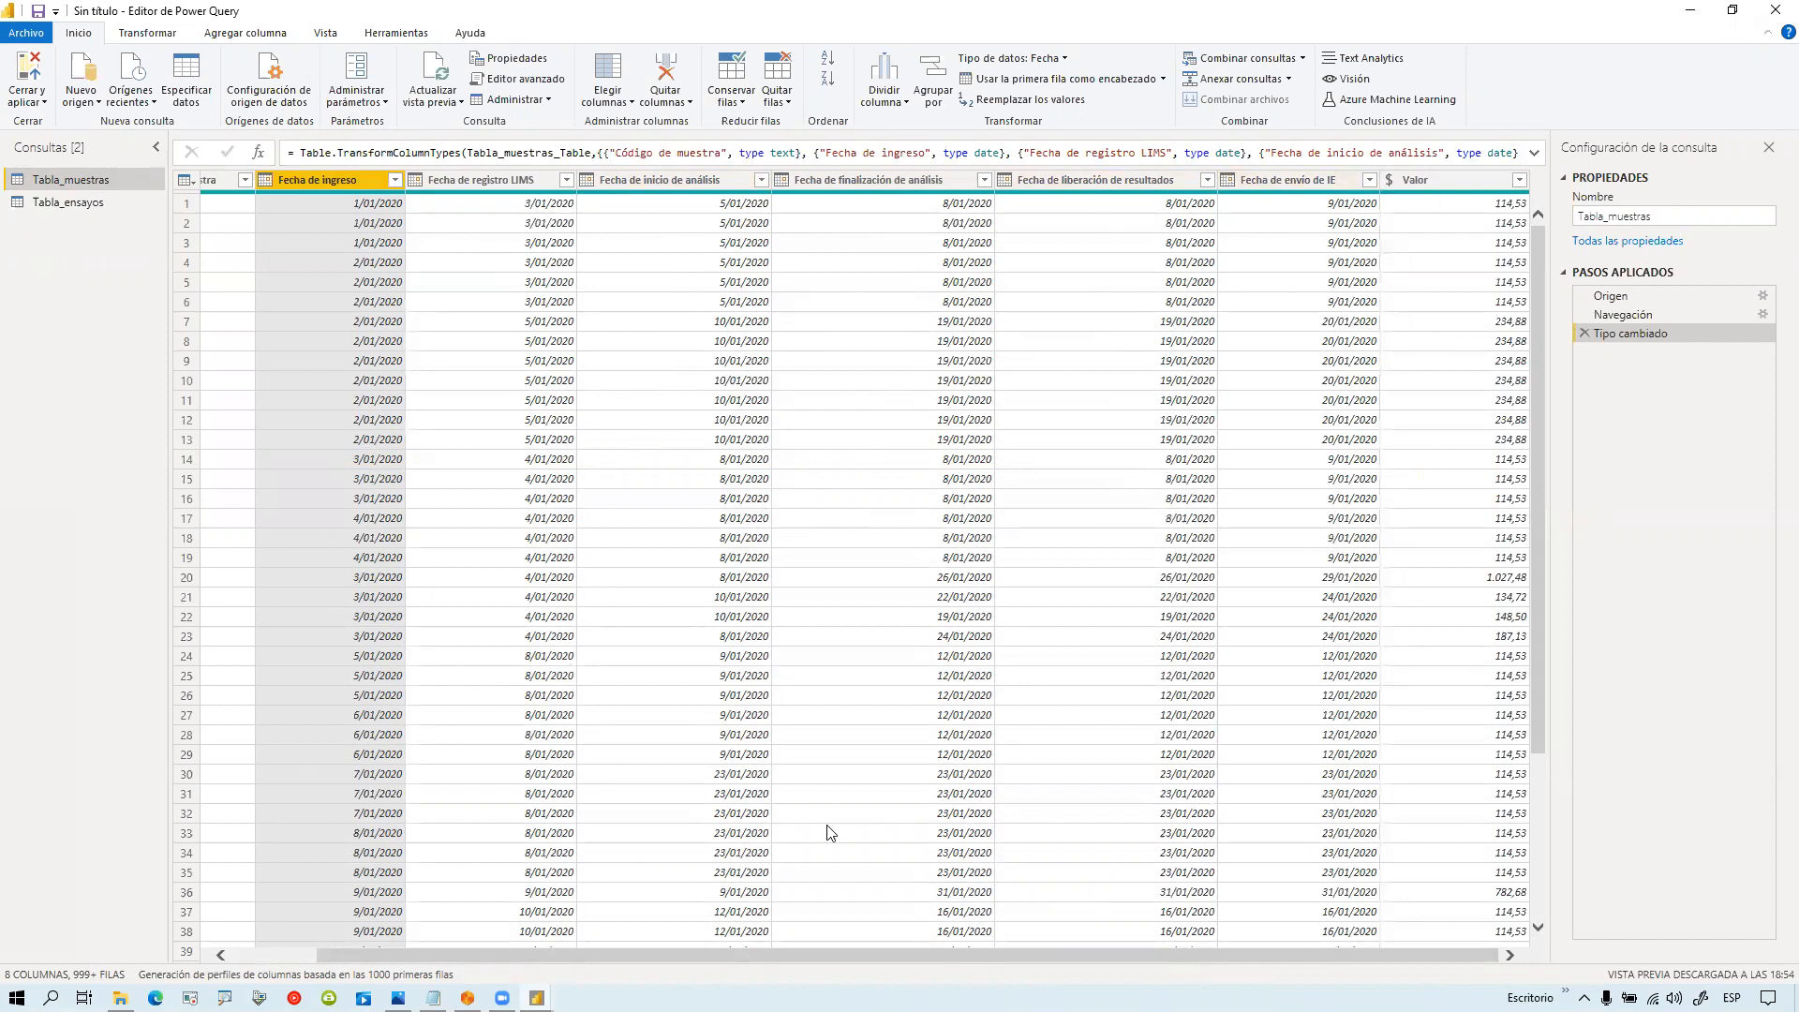
Step: In Power Query, start a custom column for Tabla_muestras and name it "Fecha límite al cliente"
left_click_drag(782, 956, 1143, 881)
left_click(249, 34)
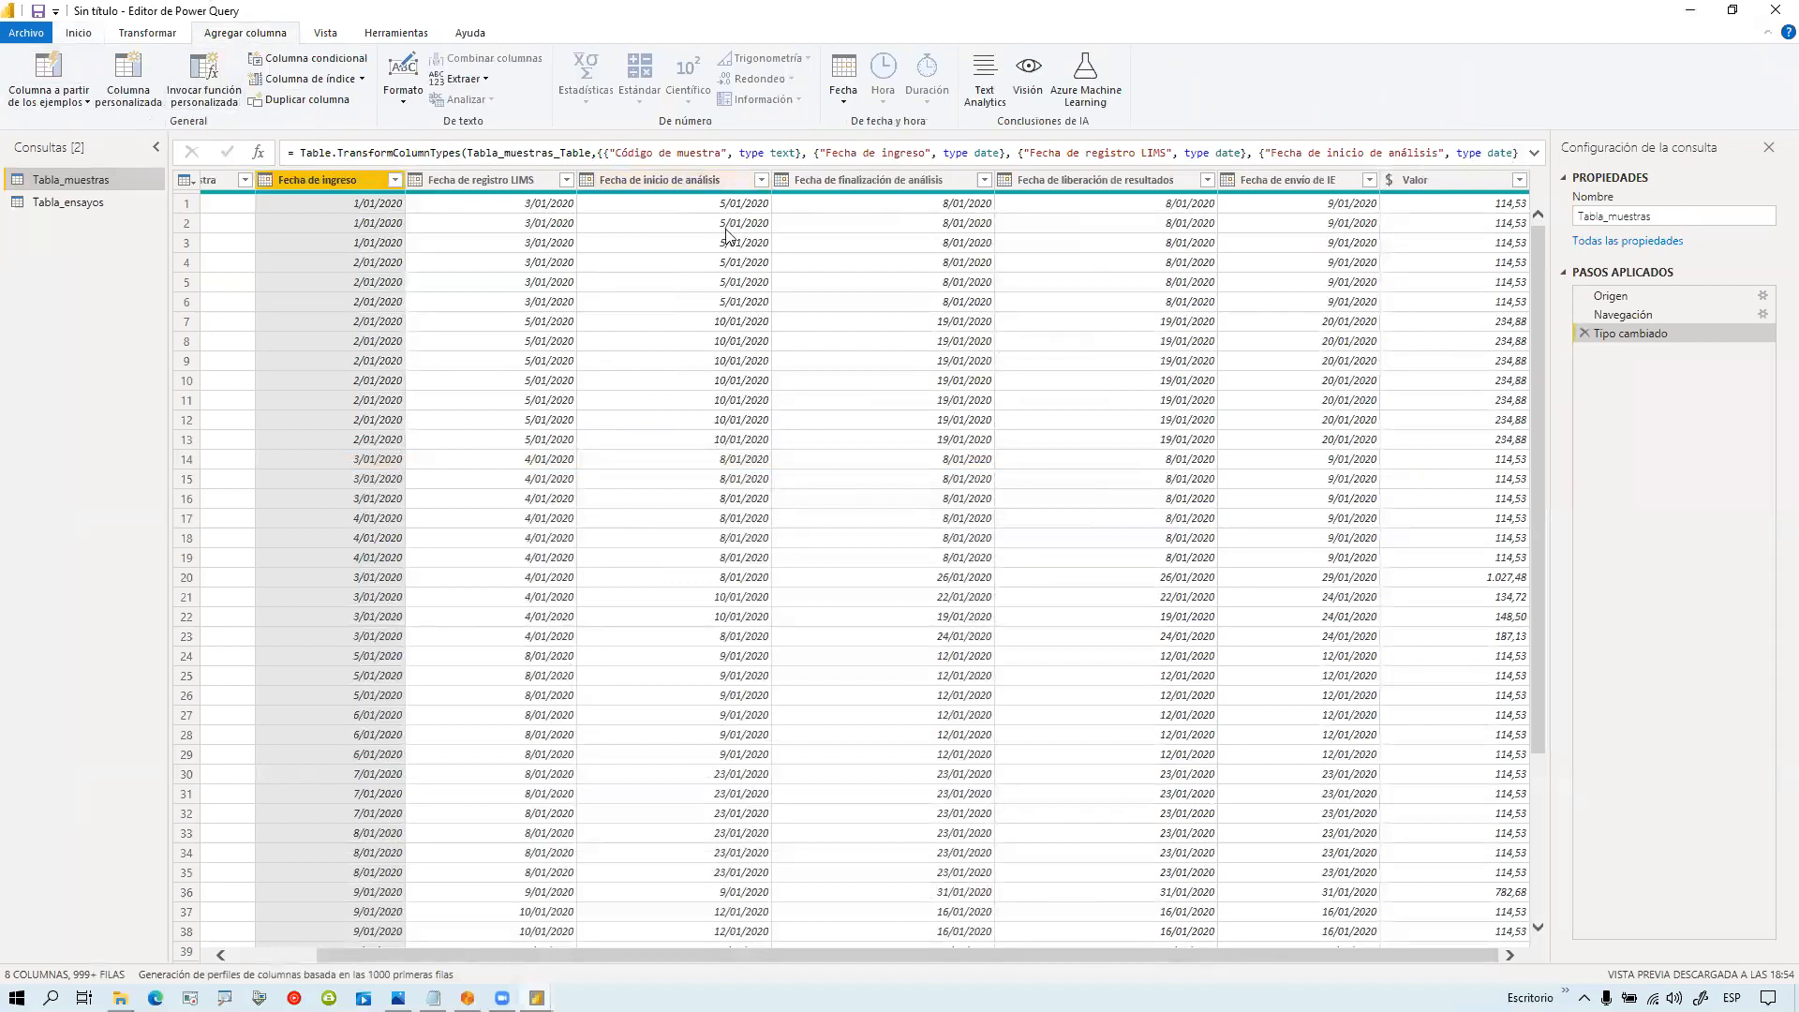
left_click(129, 105)
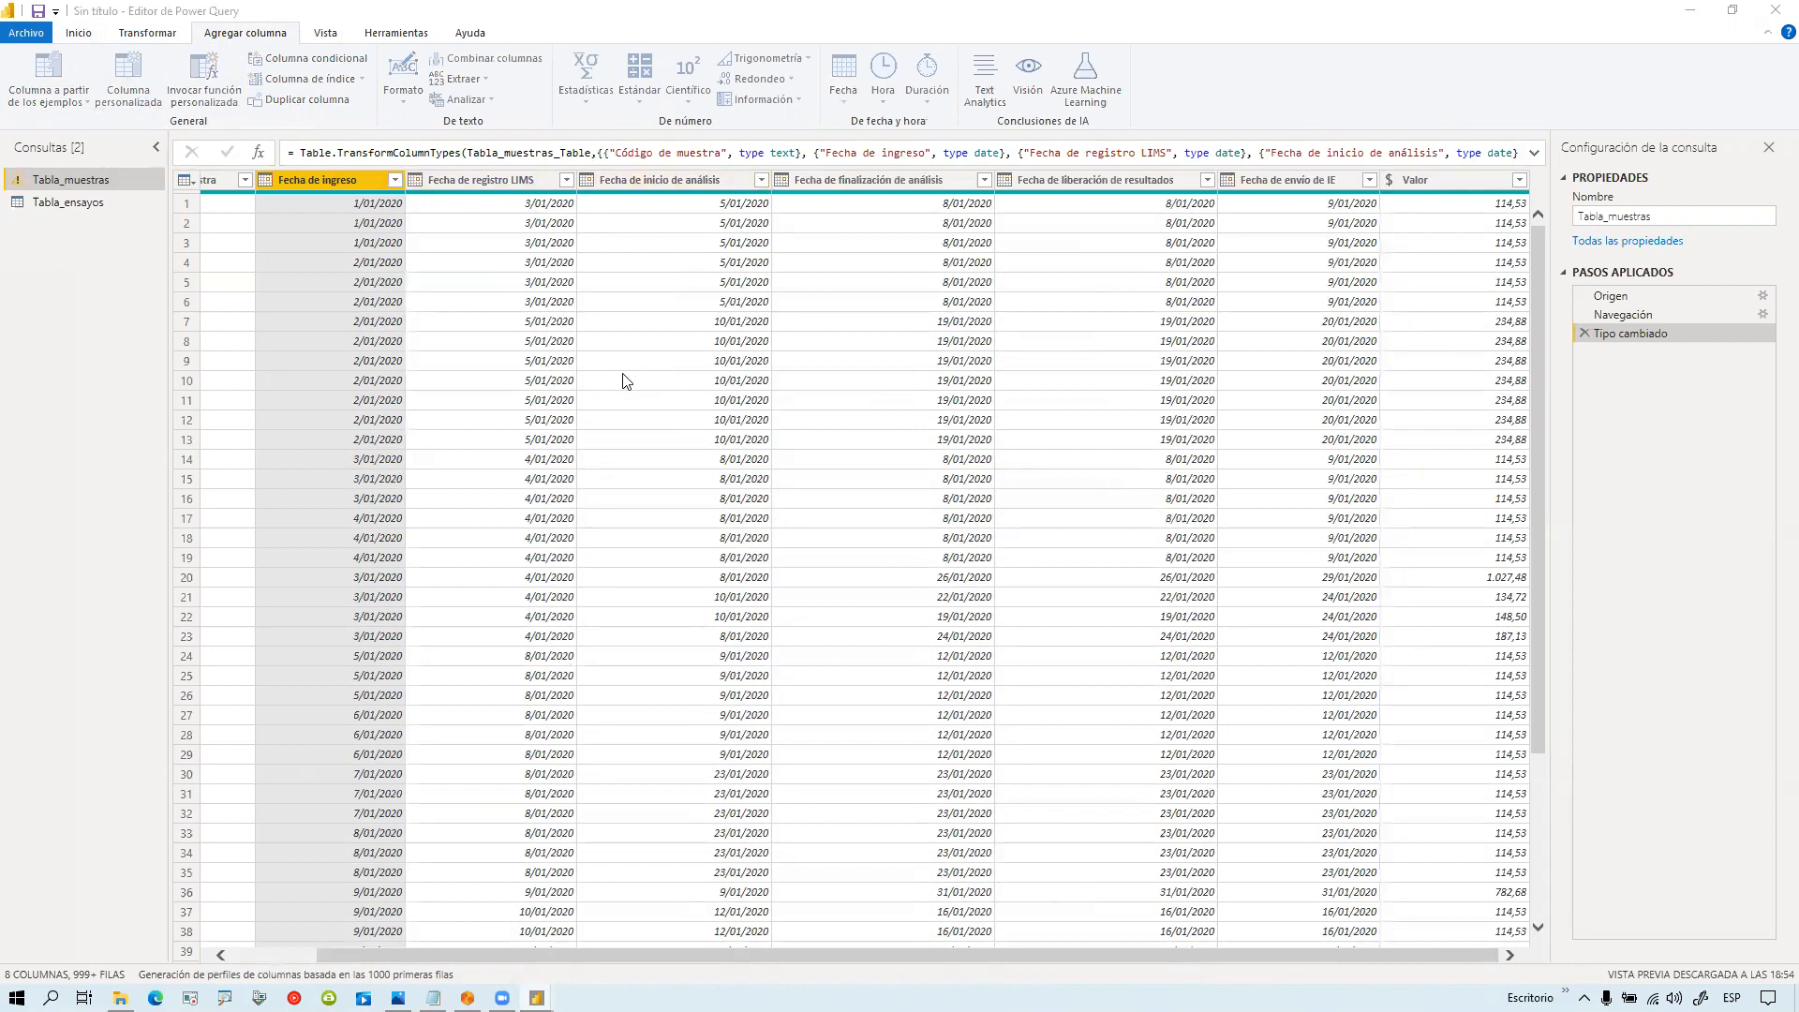
double_click(738, 401)
type("Fecha límite al cliente")
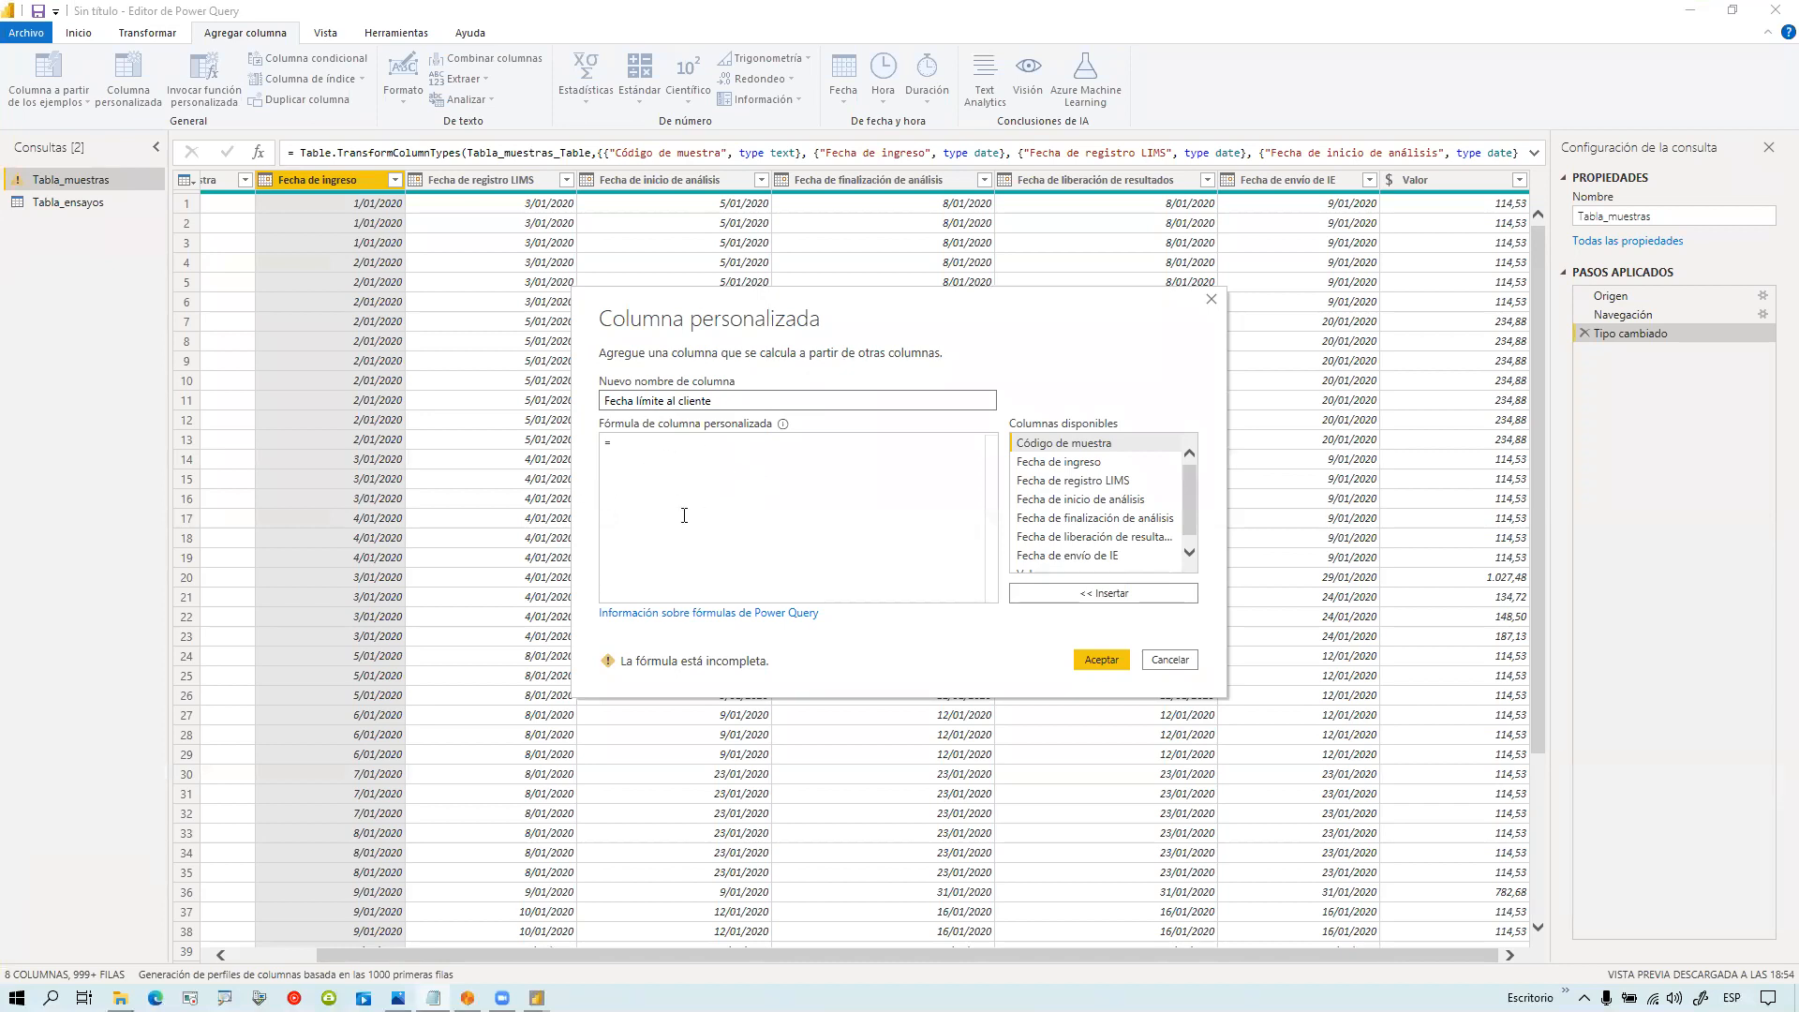
Step: Begin the custom column formula with the Date.AddDays function and its opening parenthesis, removing any stray text before it
left_click(746, 553)
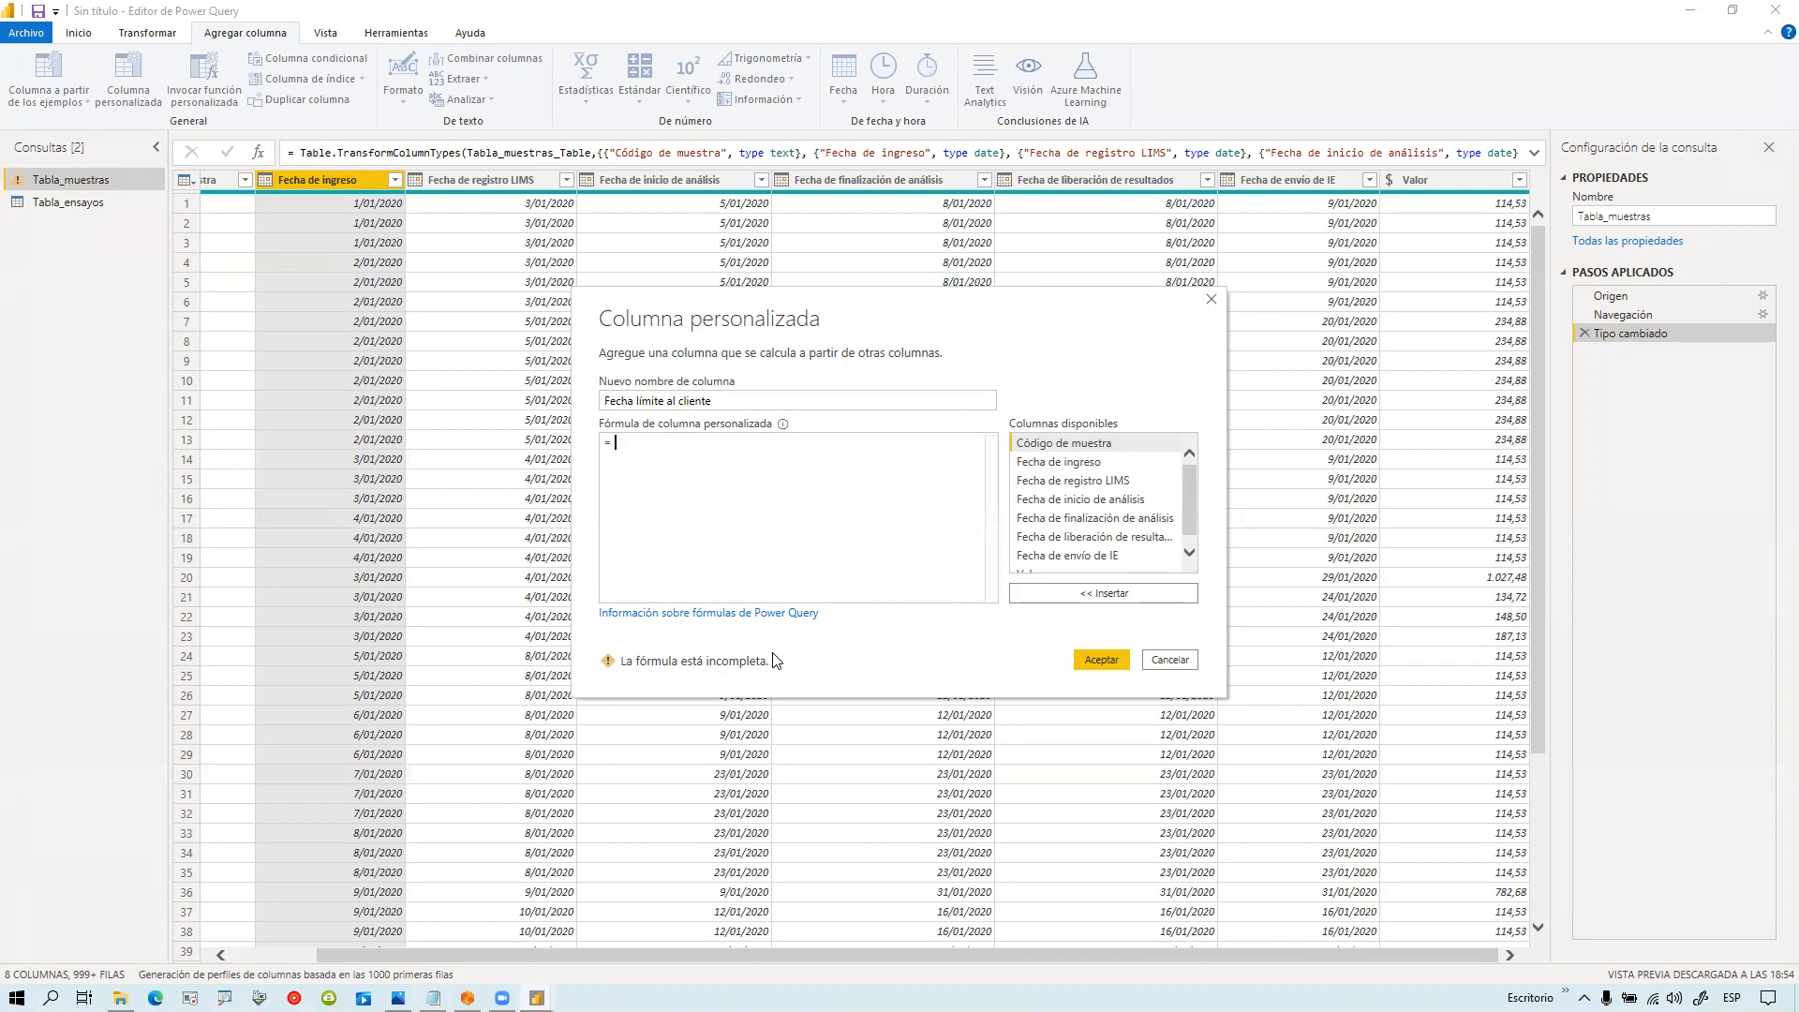
type("date.add")
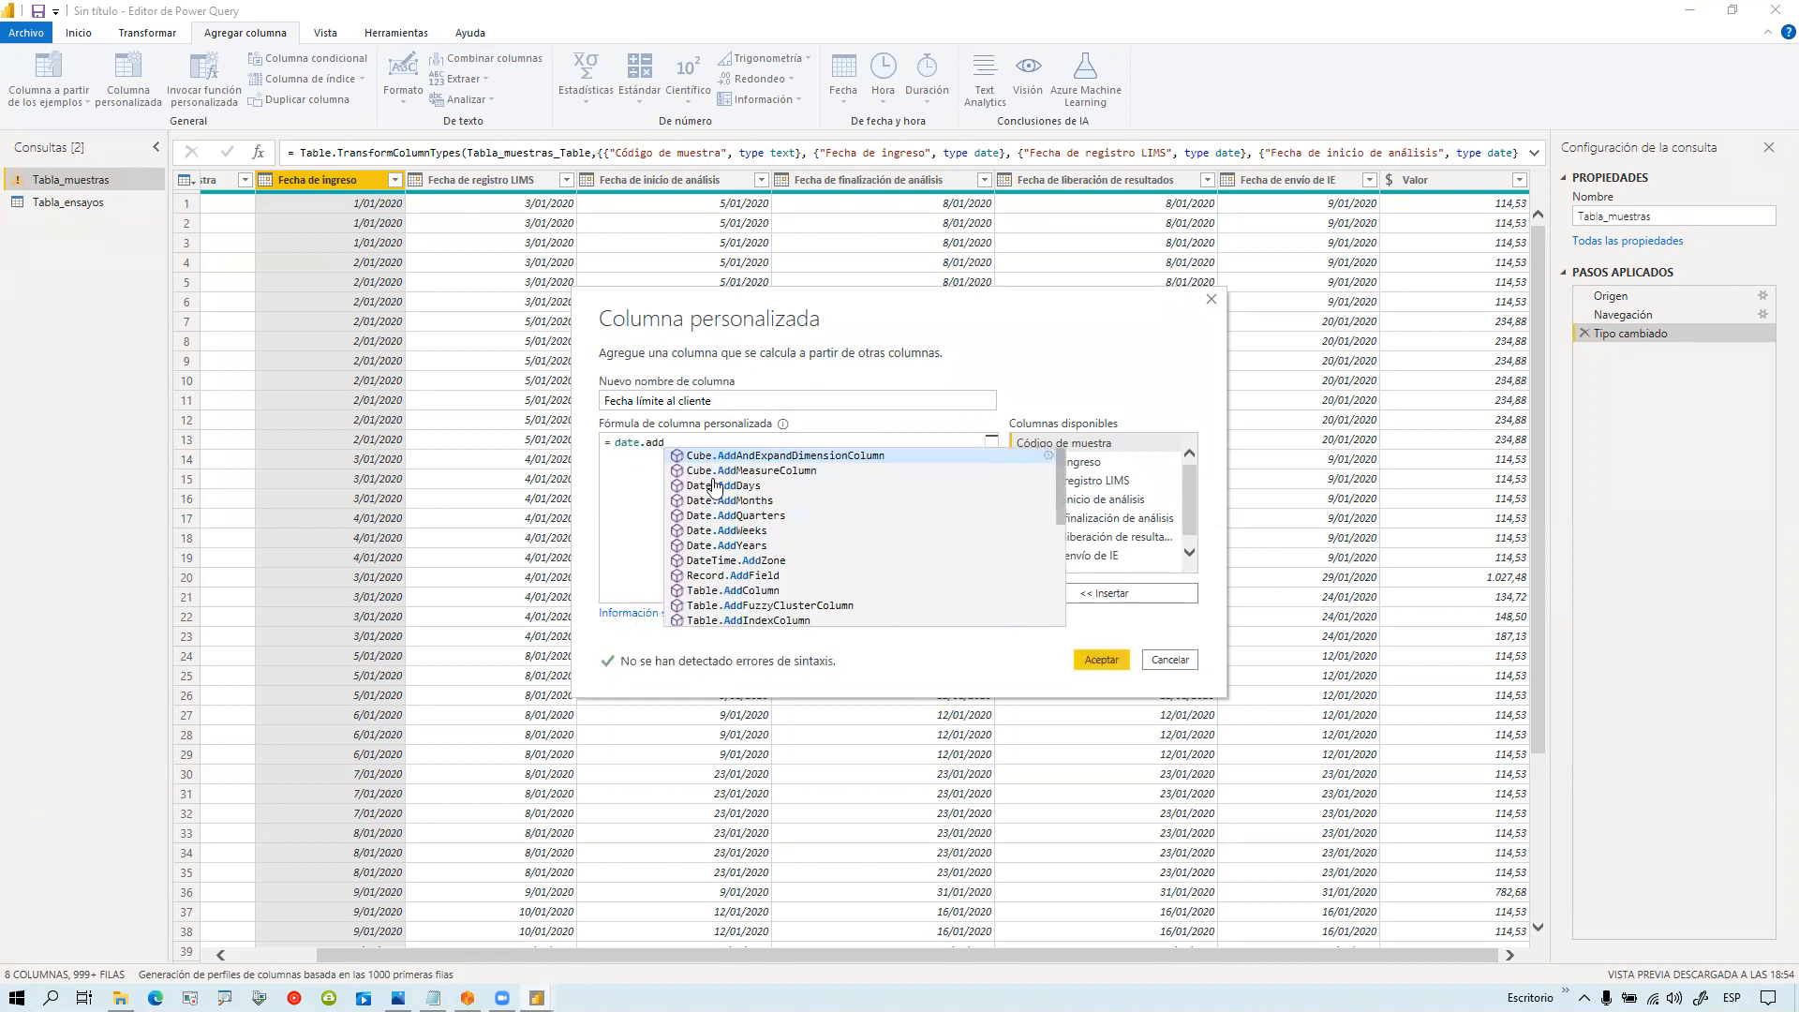
type("da")
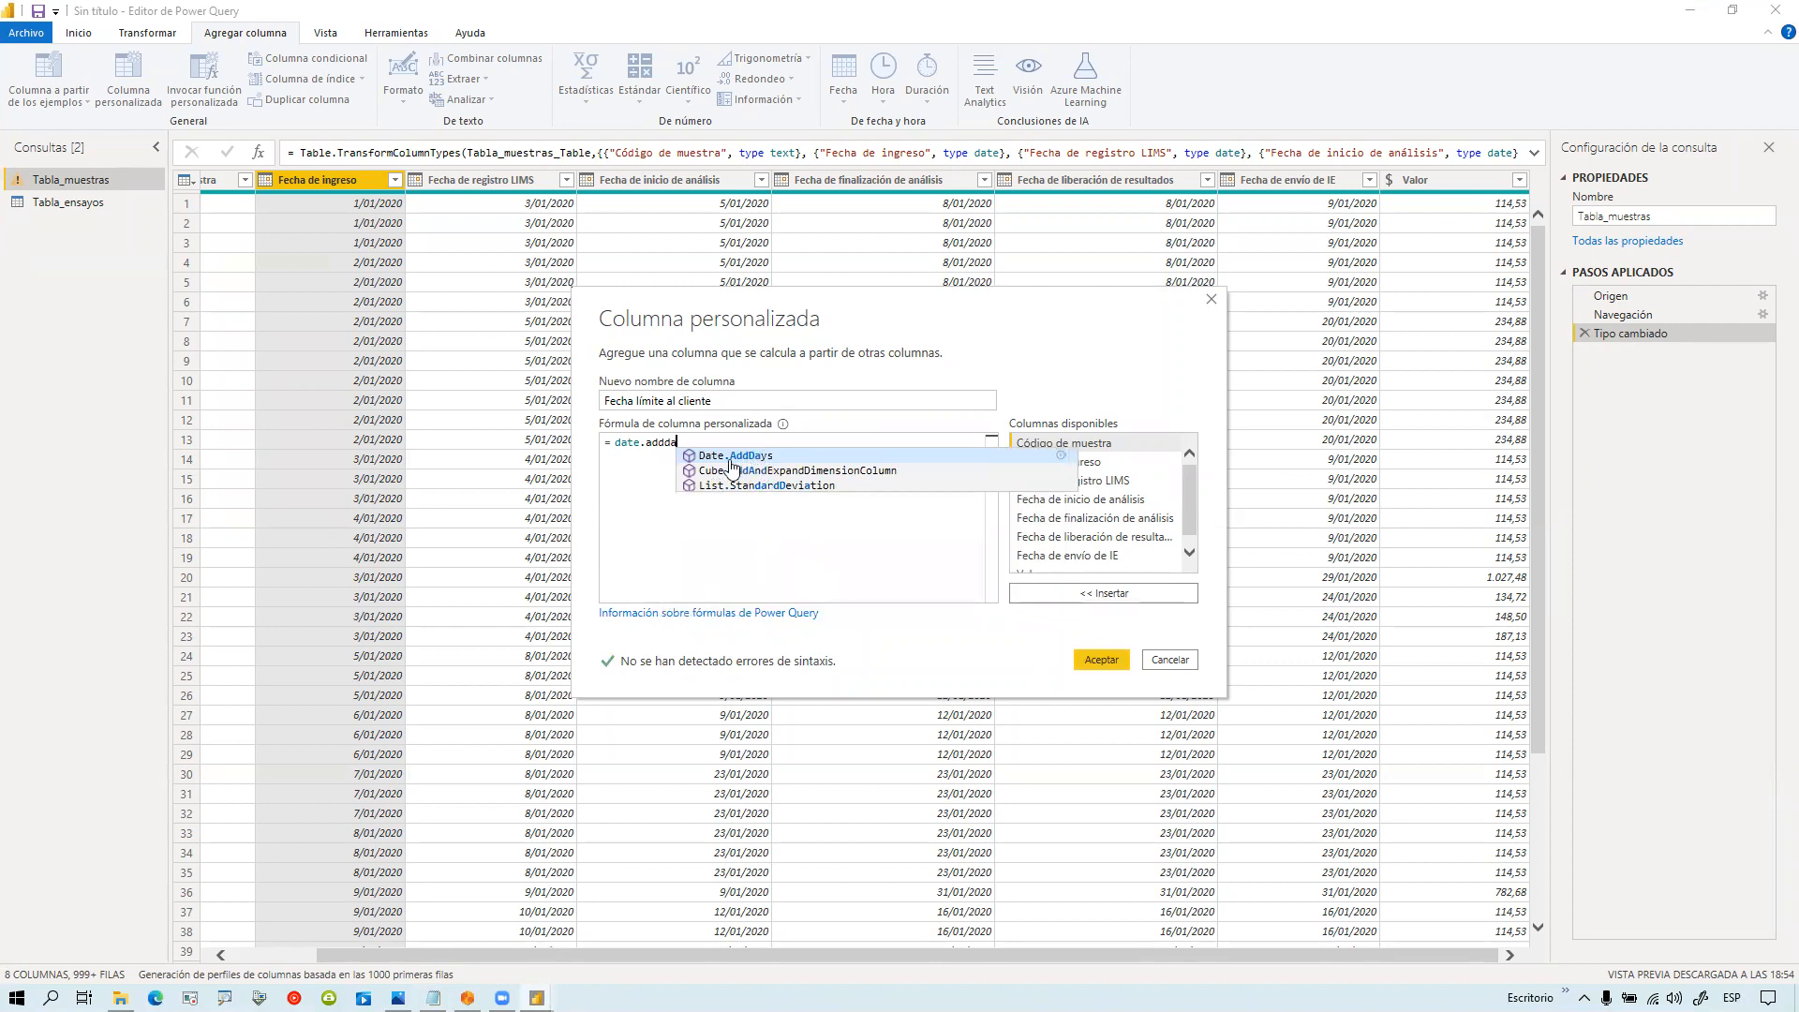
double_click(742, 457)
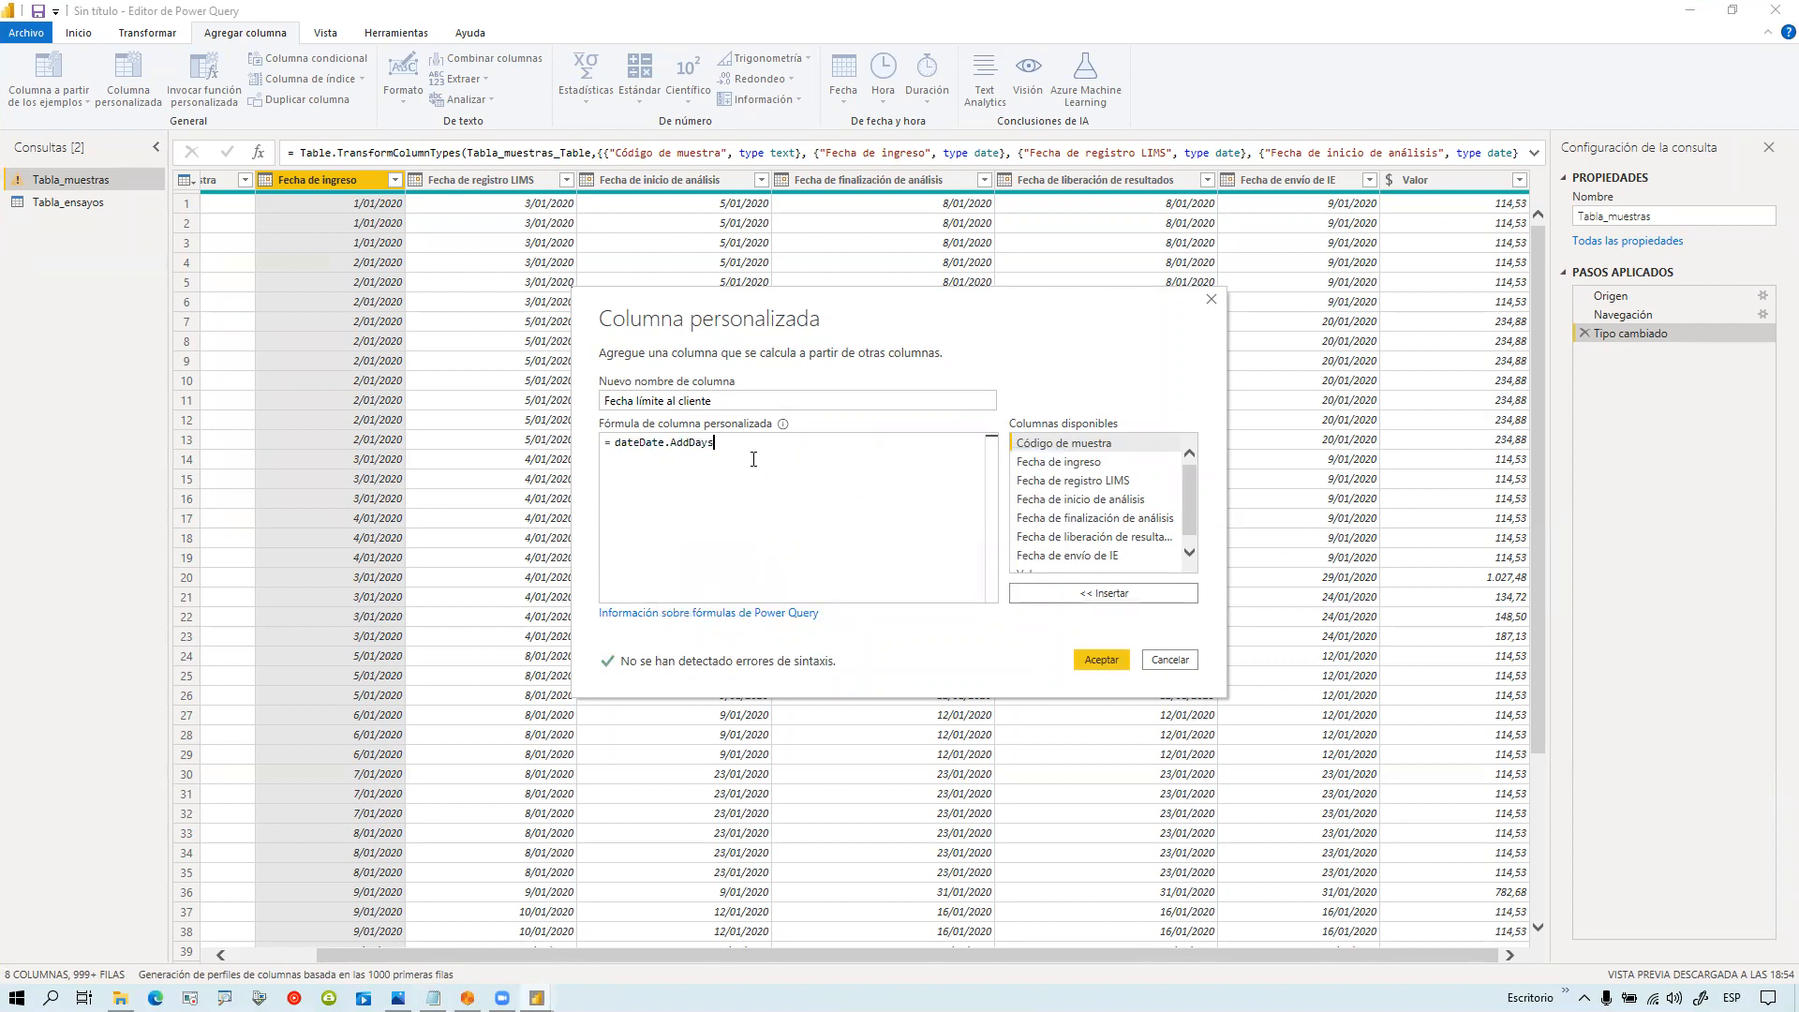
left_click(639, 445)
key("BackSpace")
key("BackSpace")
key("BackSpace")
key("BackSpace")
left_click(703, 444)
type("(")
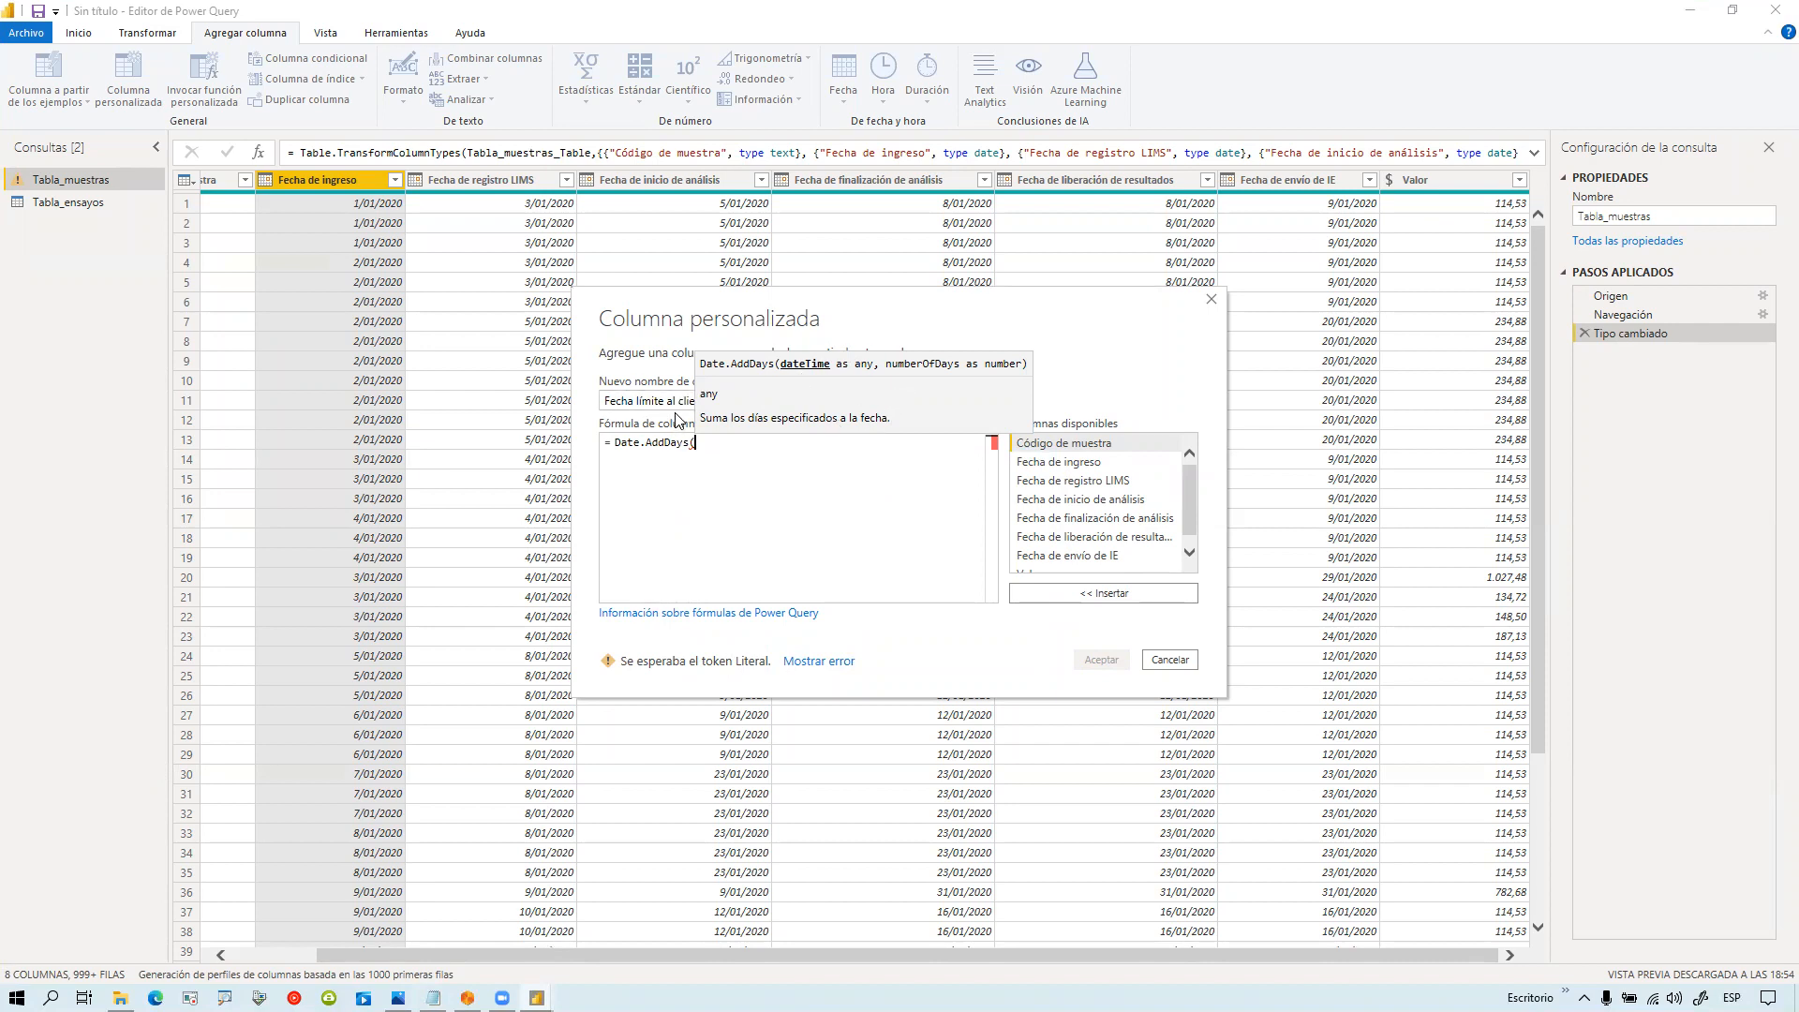
Step: Complete the formula as Date.AddDays([Fecha de ingreso],12) and create the custom column
double_click(1085, 463)
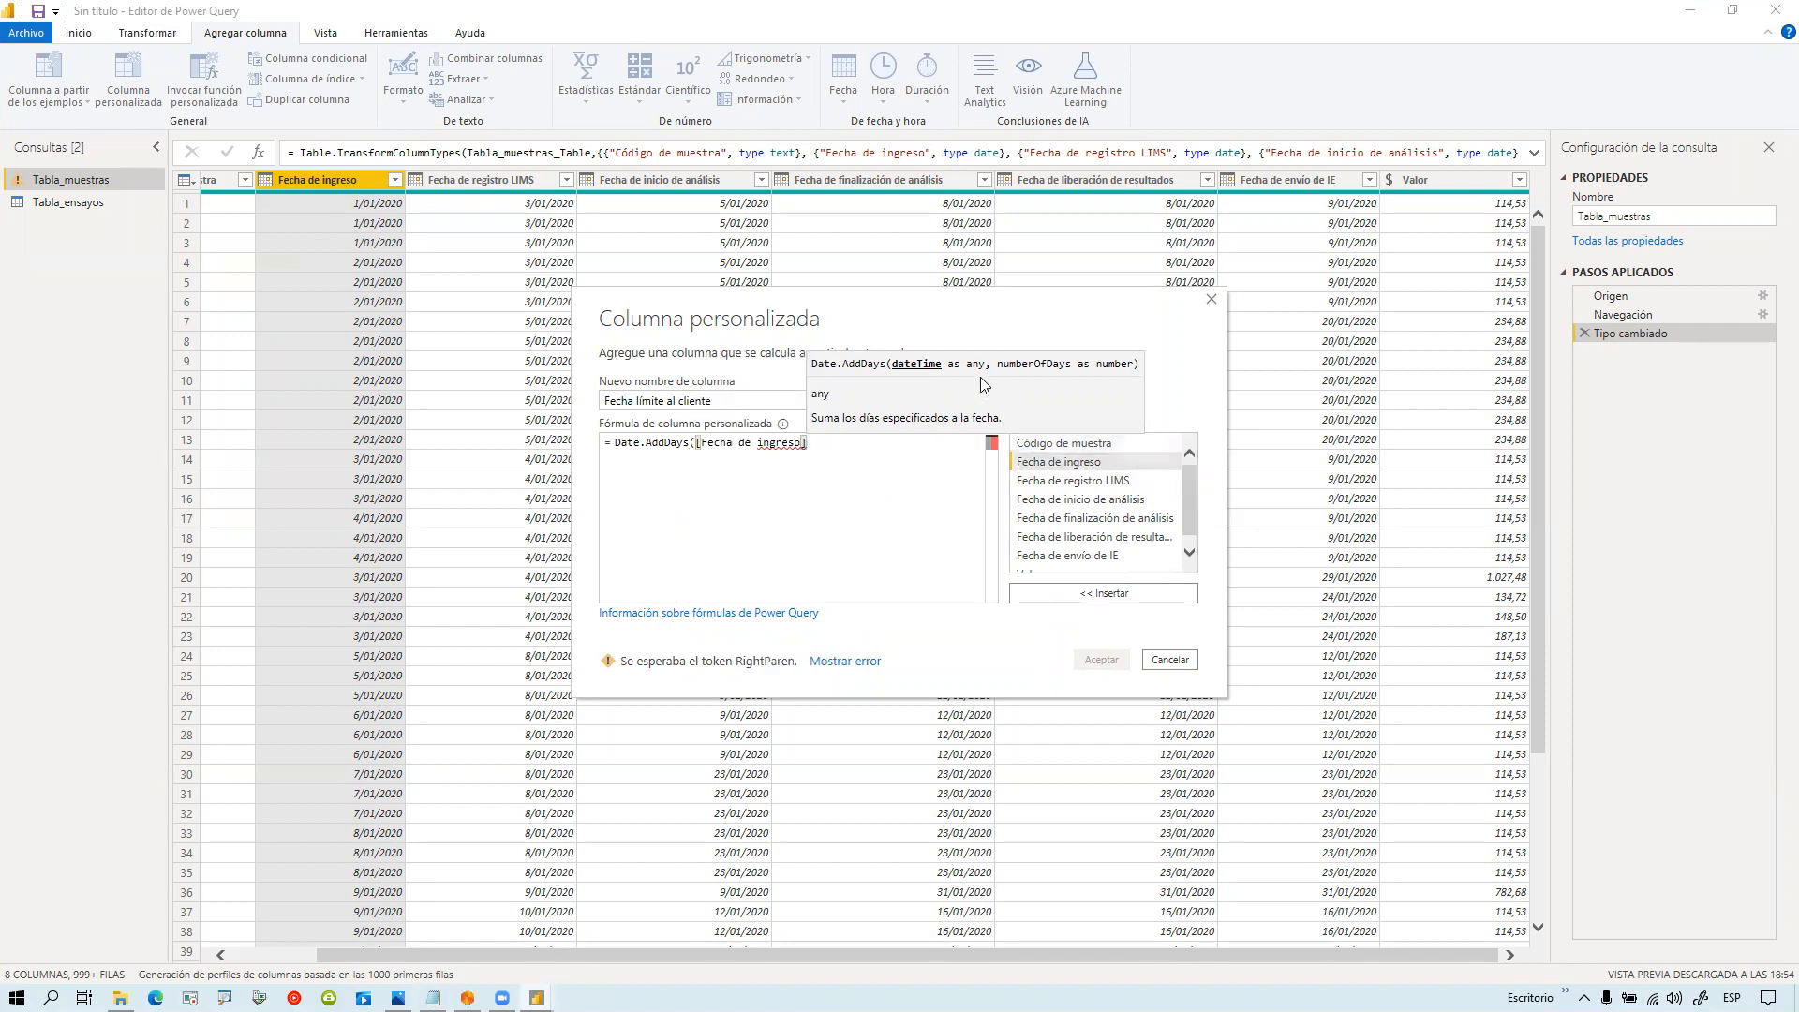
type(",")
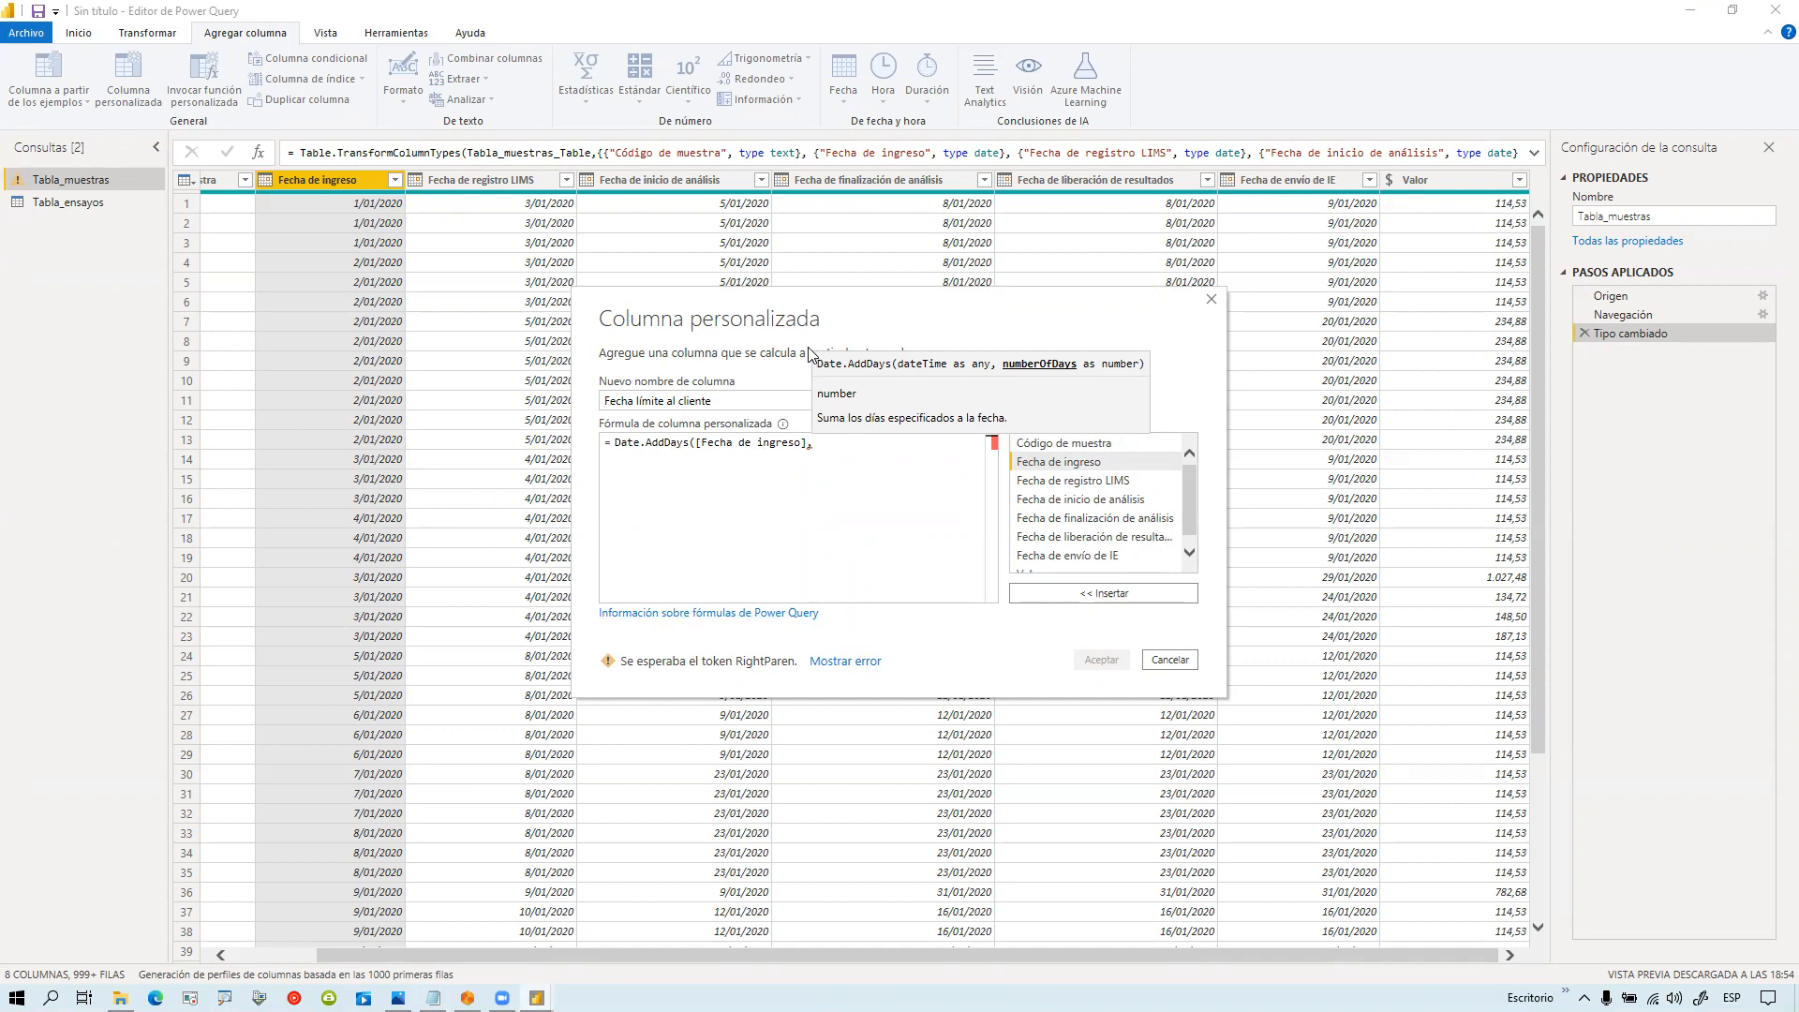
type("12)")
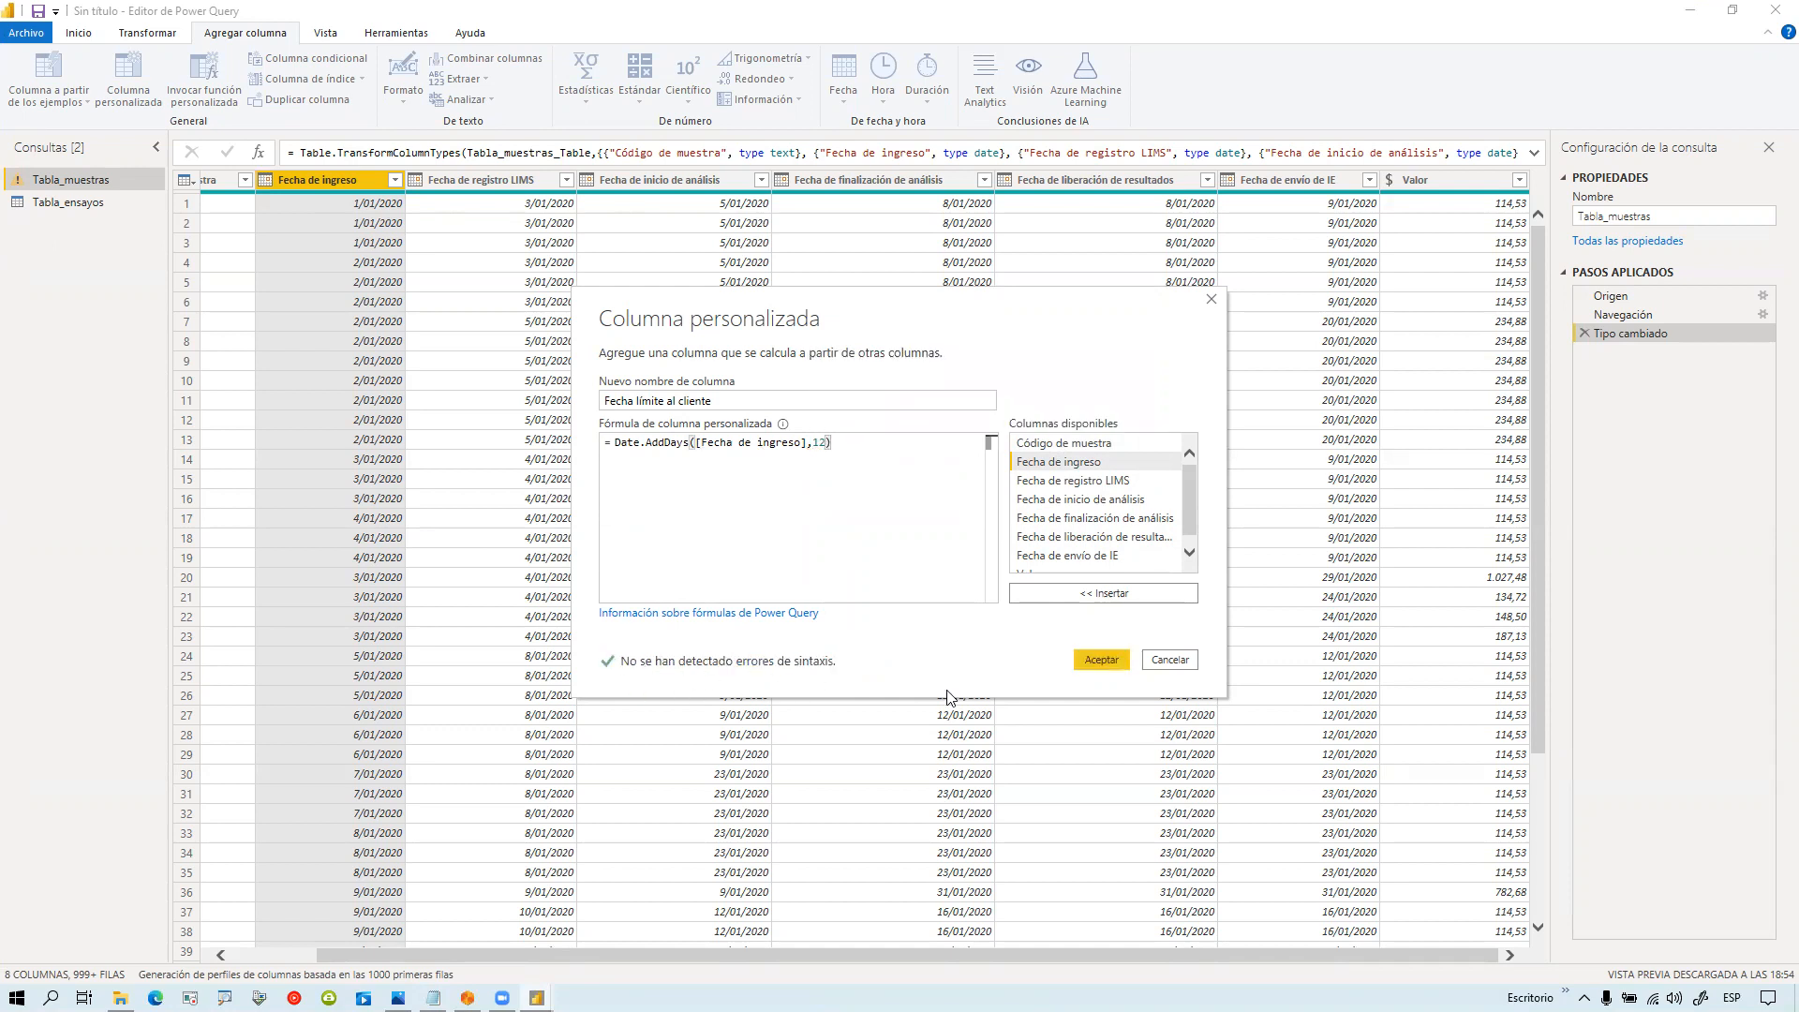
left_click(1100, 660)
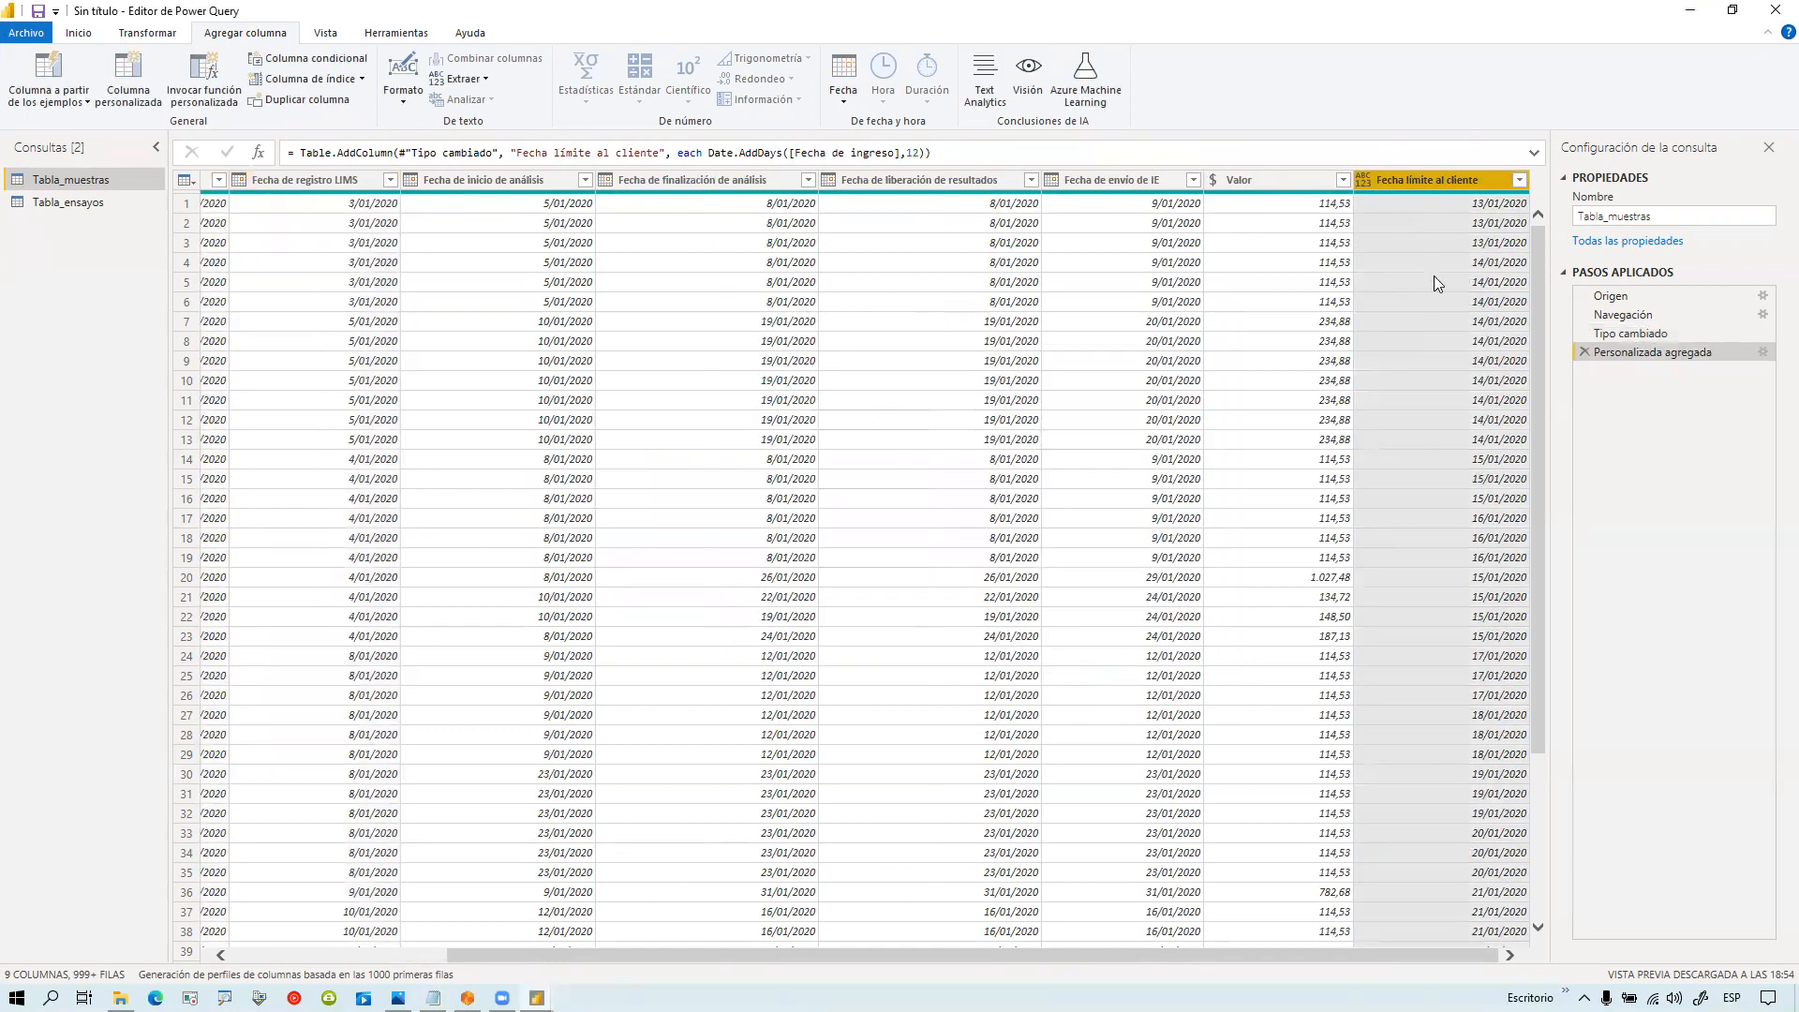
Step: Set the Fecha límite al cliente column's data type to Fecha and move the column before Valor
left_click(1367, 182)
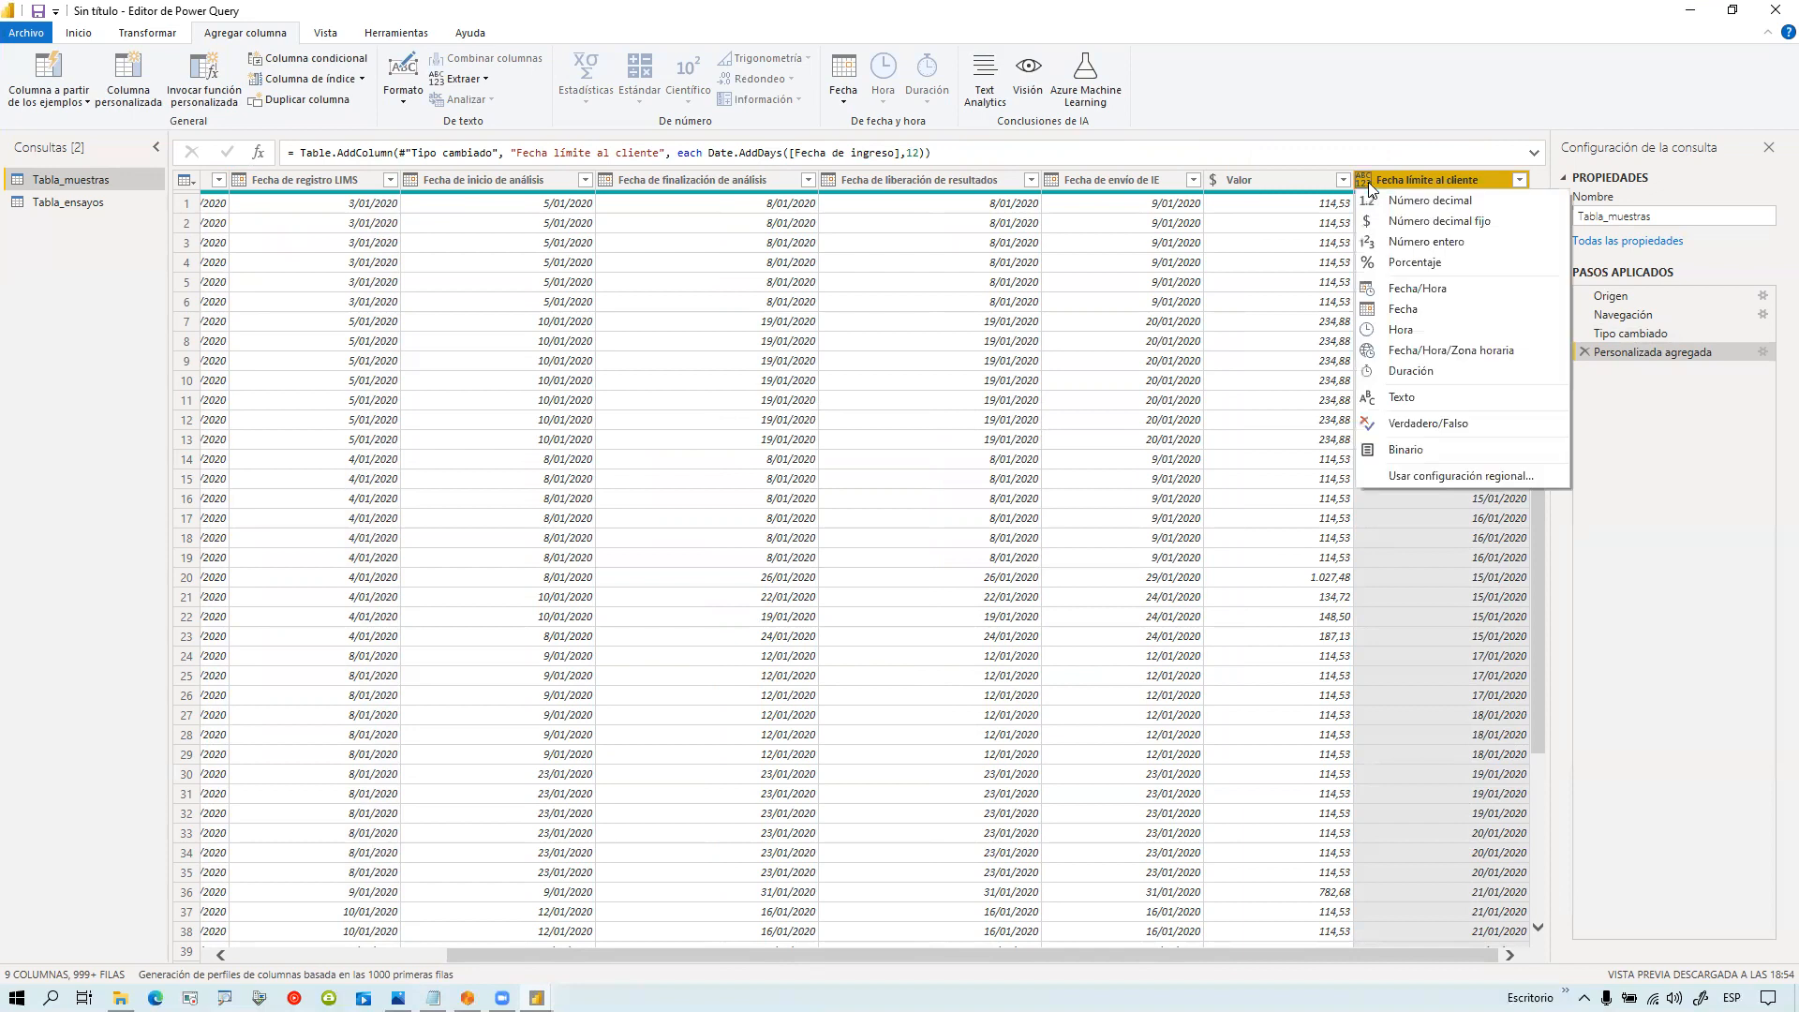
left_click(1402, 315)
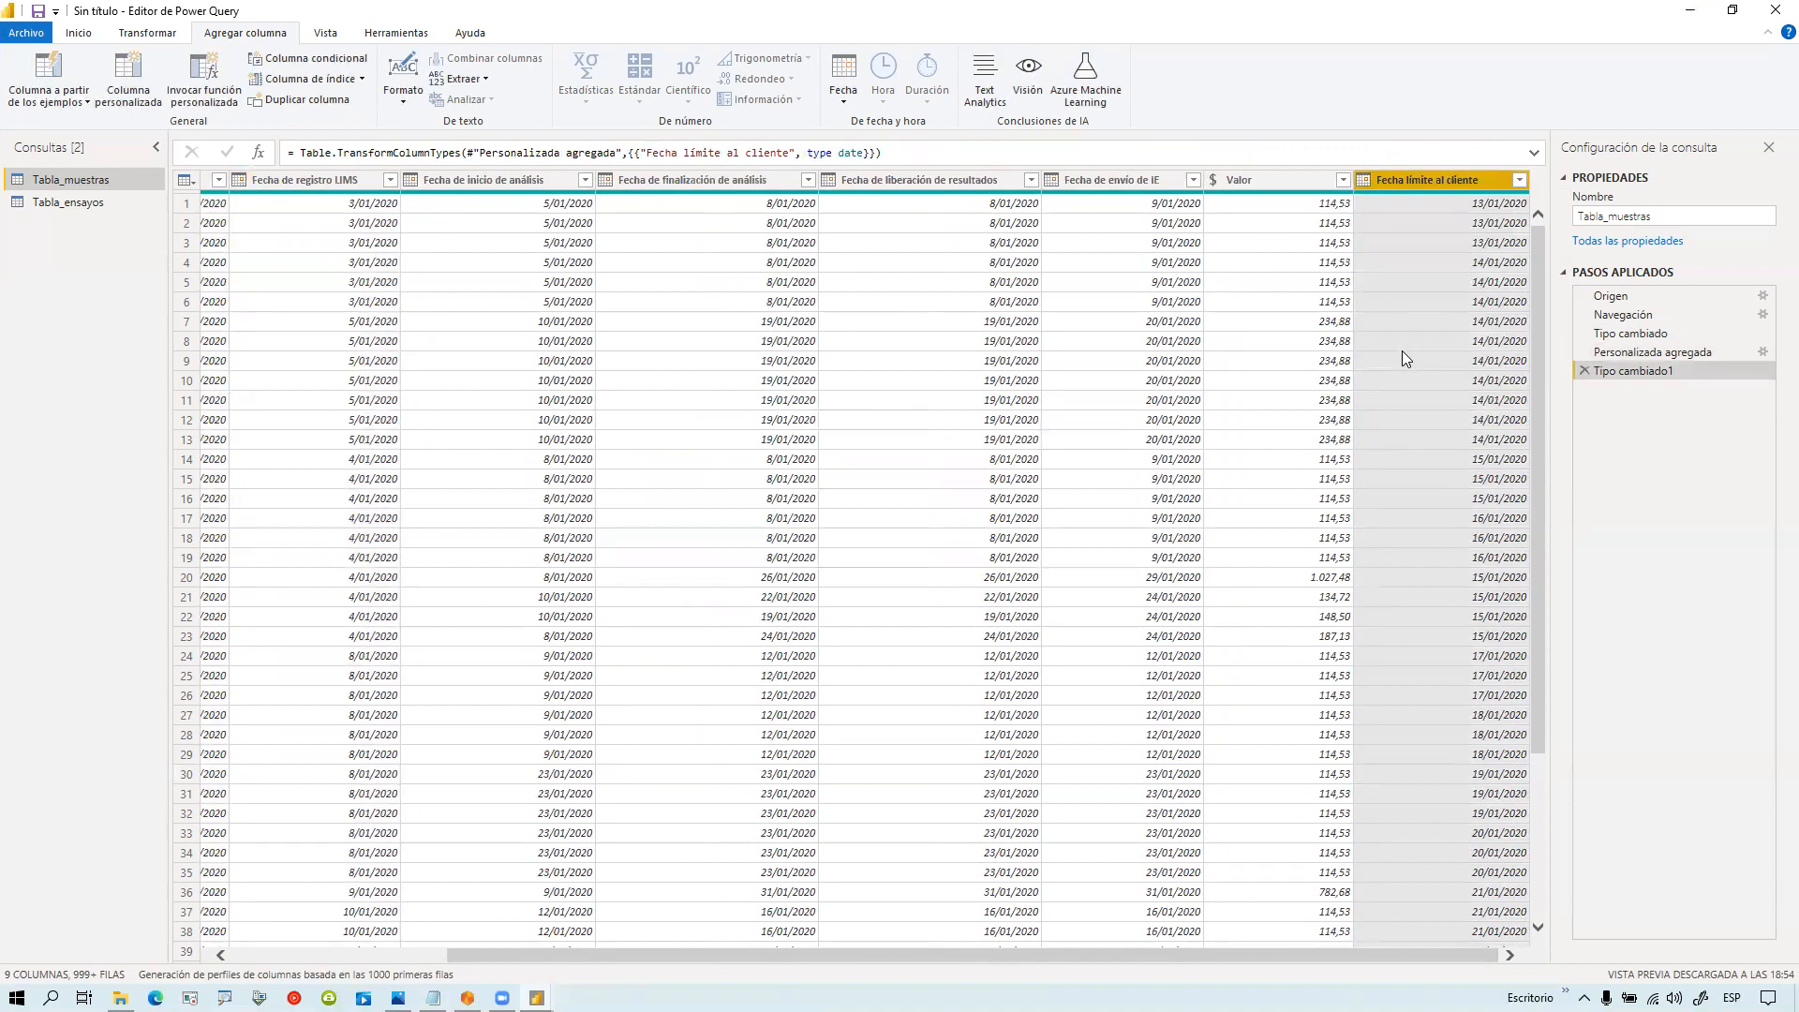
left_click_drag(1381, 180, 1224, 181)
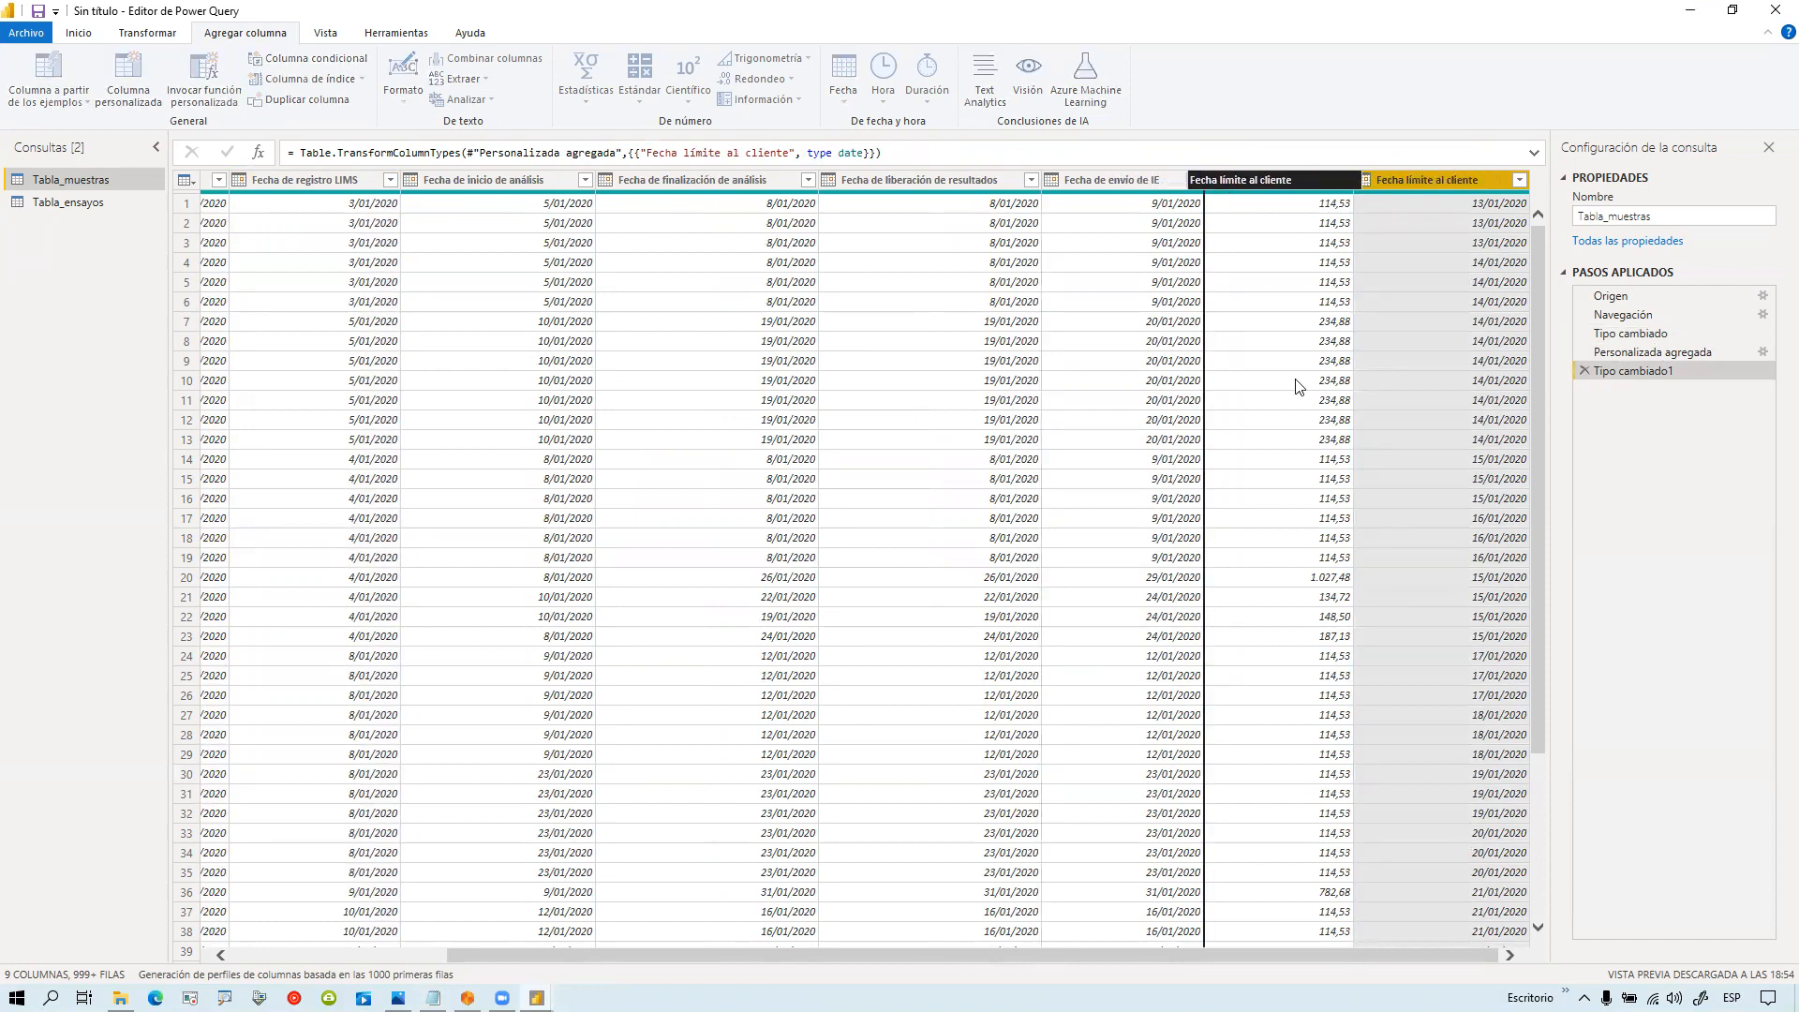
Step: Compare the first record's Fecha de ingreso with its Fecha límite al cliente
mouse_move(944, 943)
left_mouse_down()
mouse_move(1013, 944)
mouse_move(937, 952)
left_mouse_up()
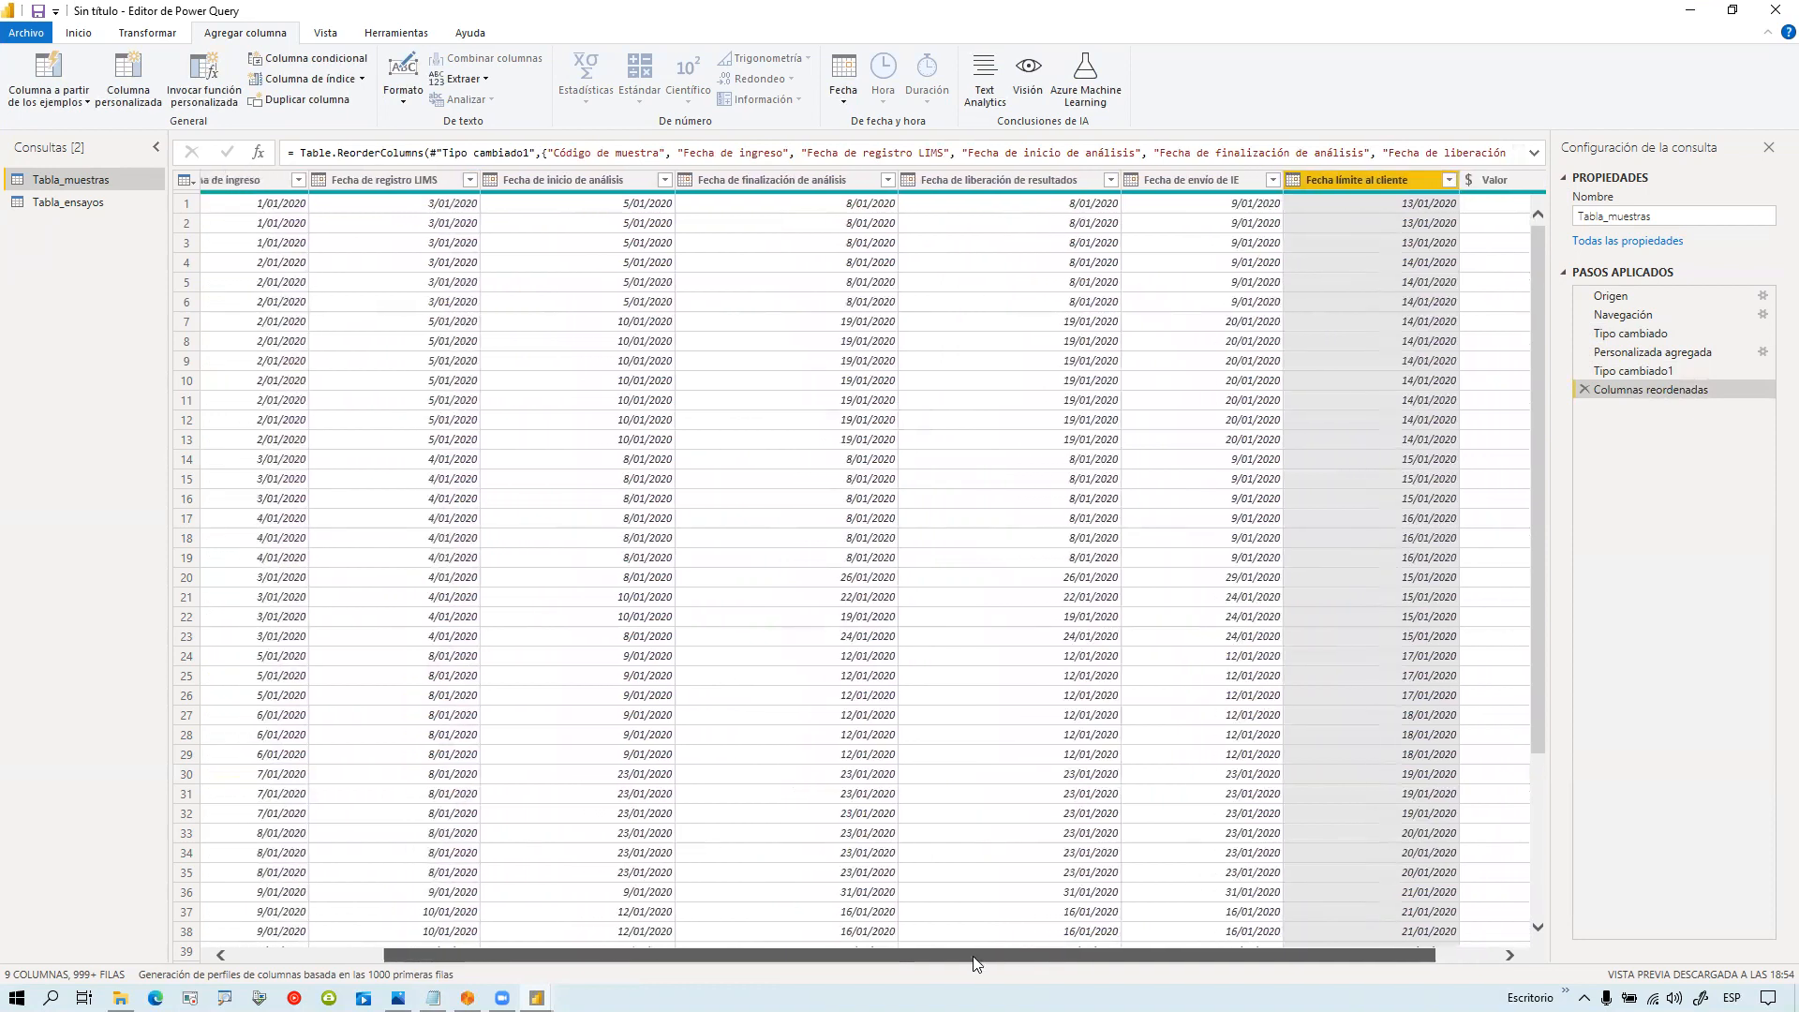
left_click(267, 211)
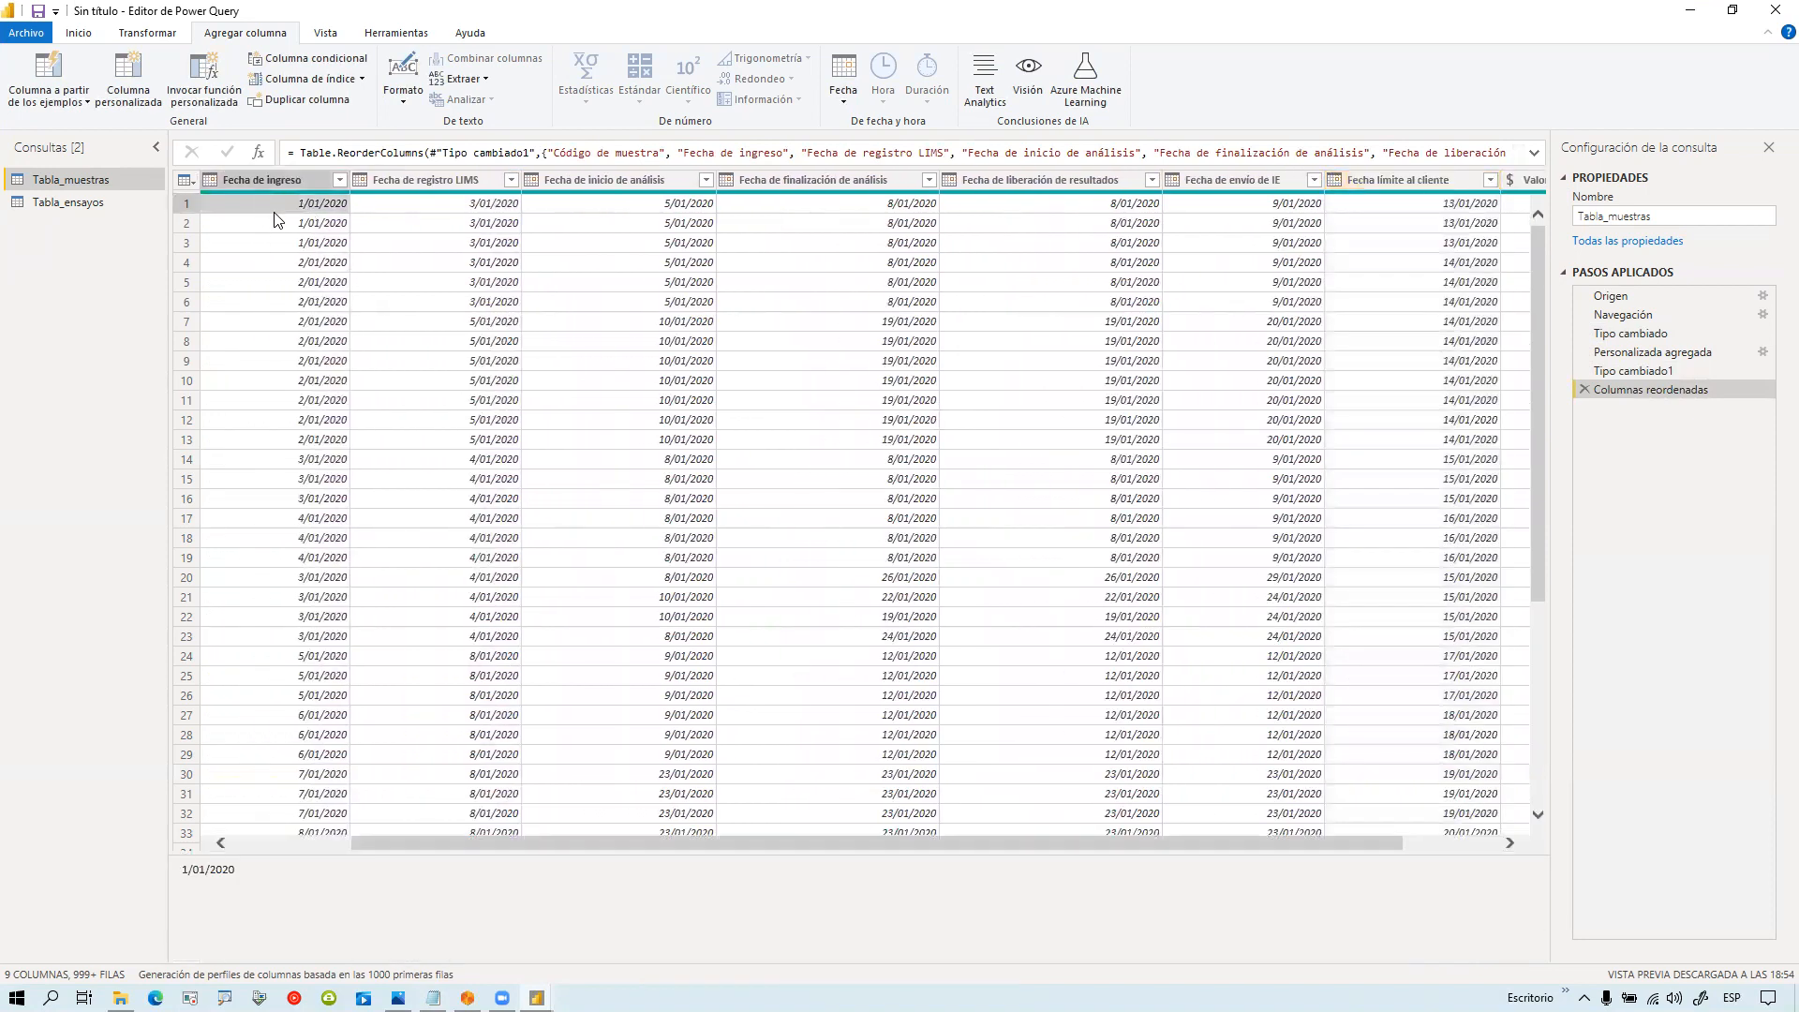
left_click(1422, 212)
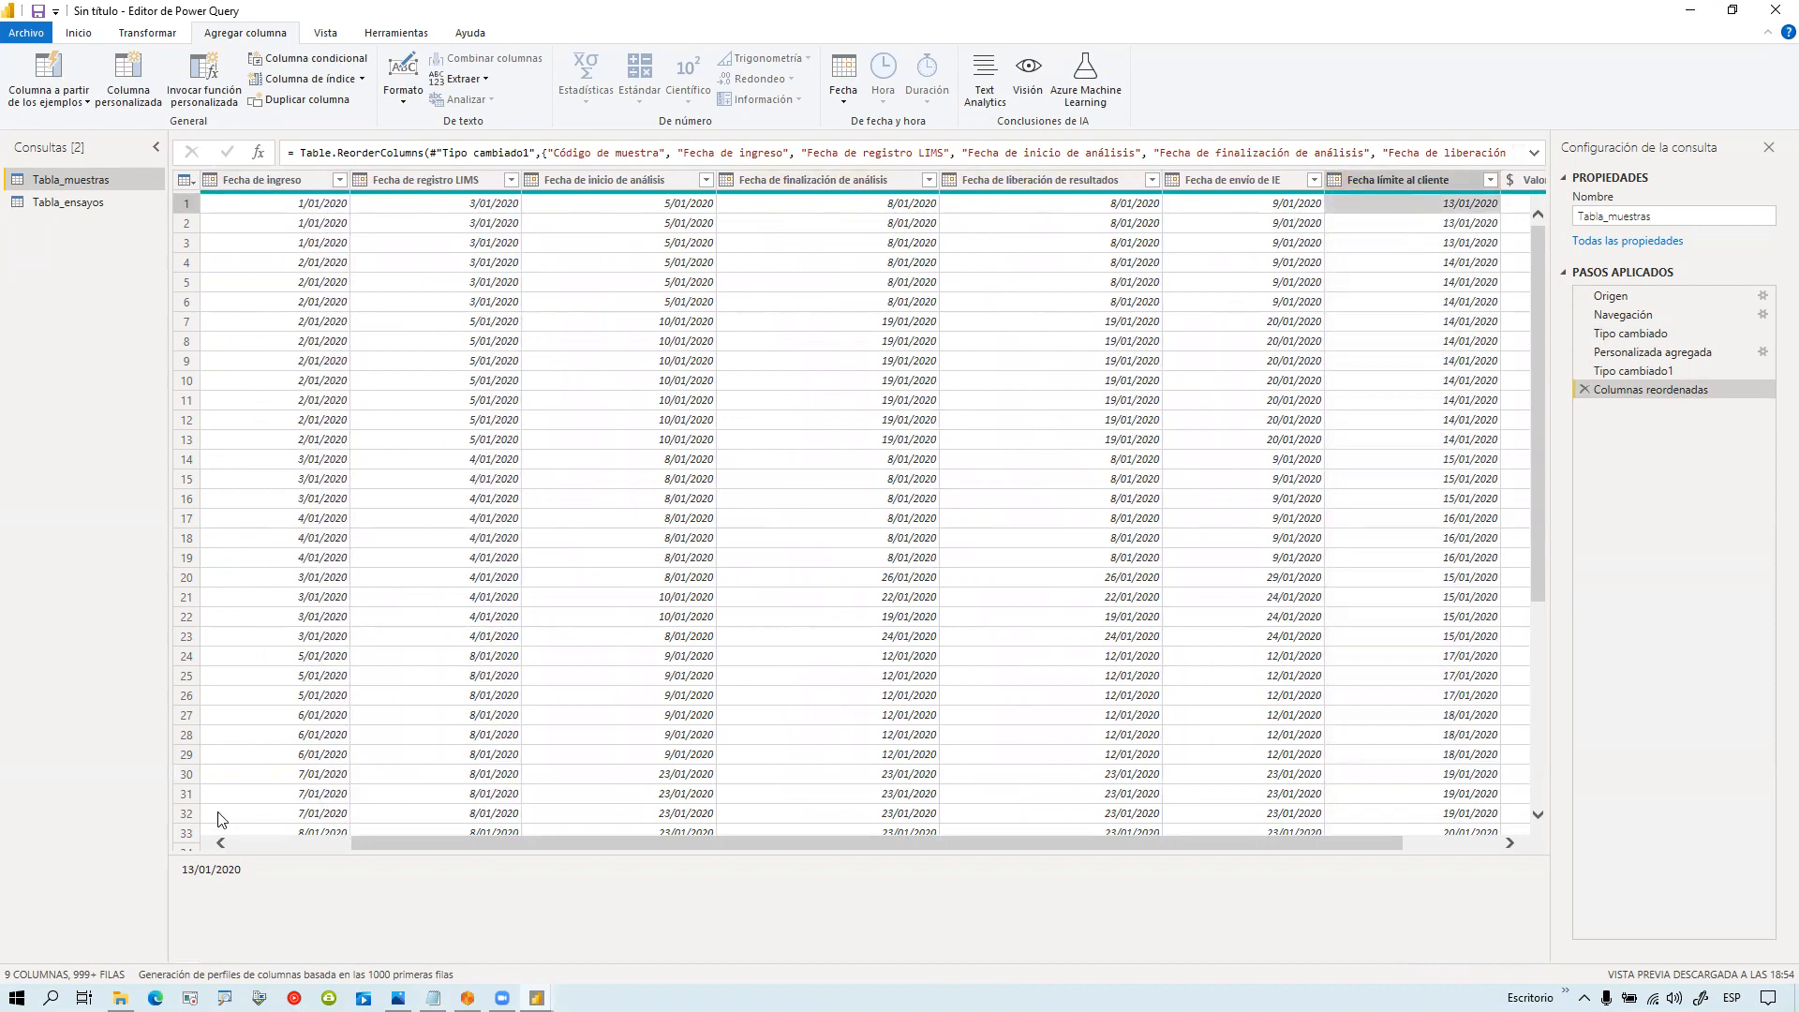
Step: Compare Fecha de ingreso and Fecha de liberación de resultados with Fecha límite al cliente across several records of Tabla_muestras
left_click(293, 664)
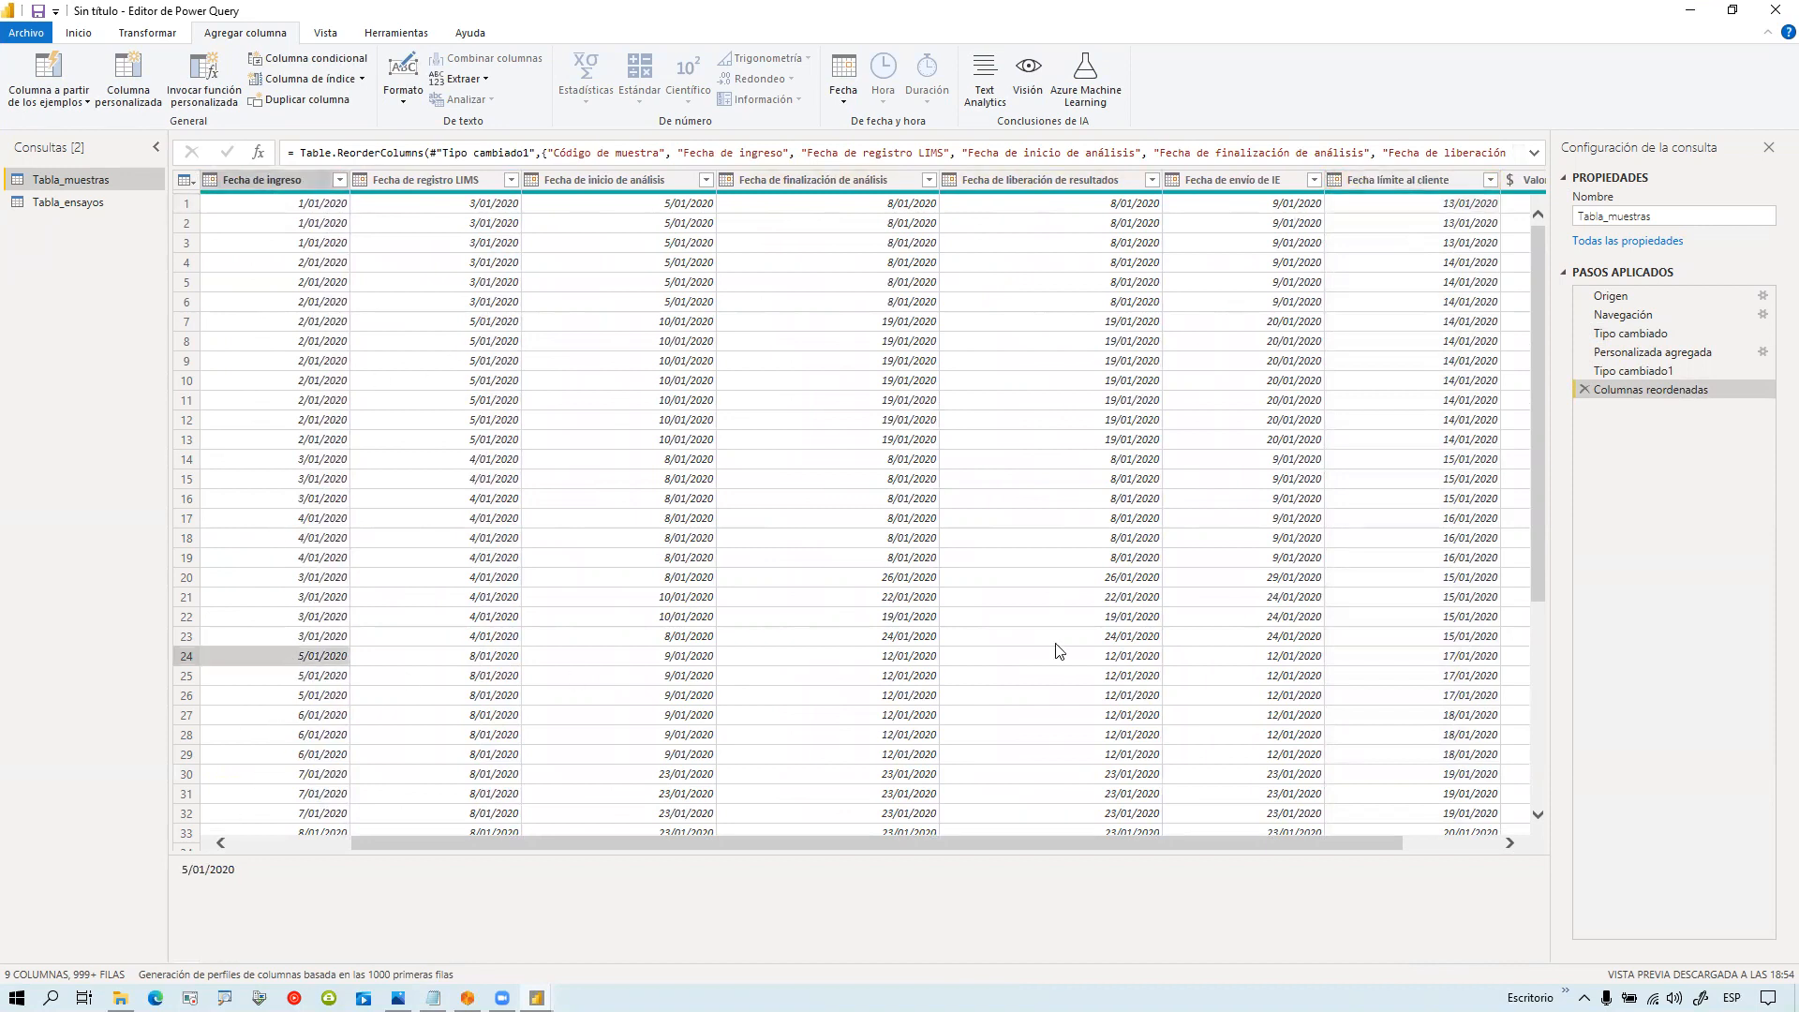
left_click(1420, 660)
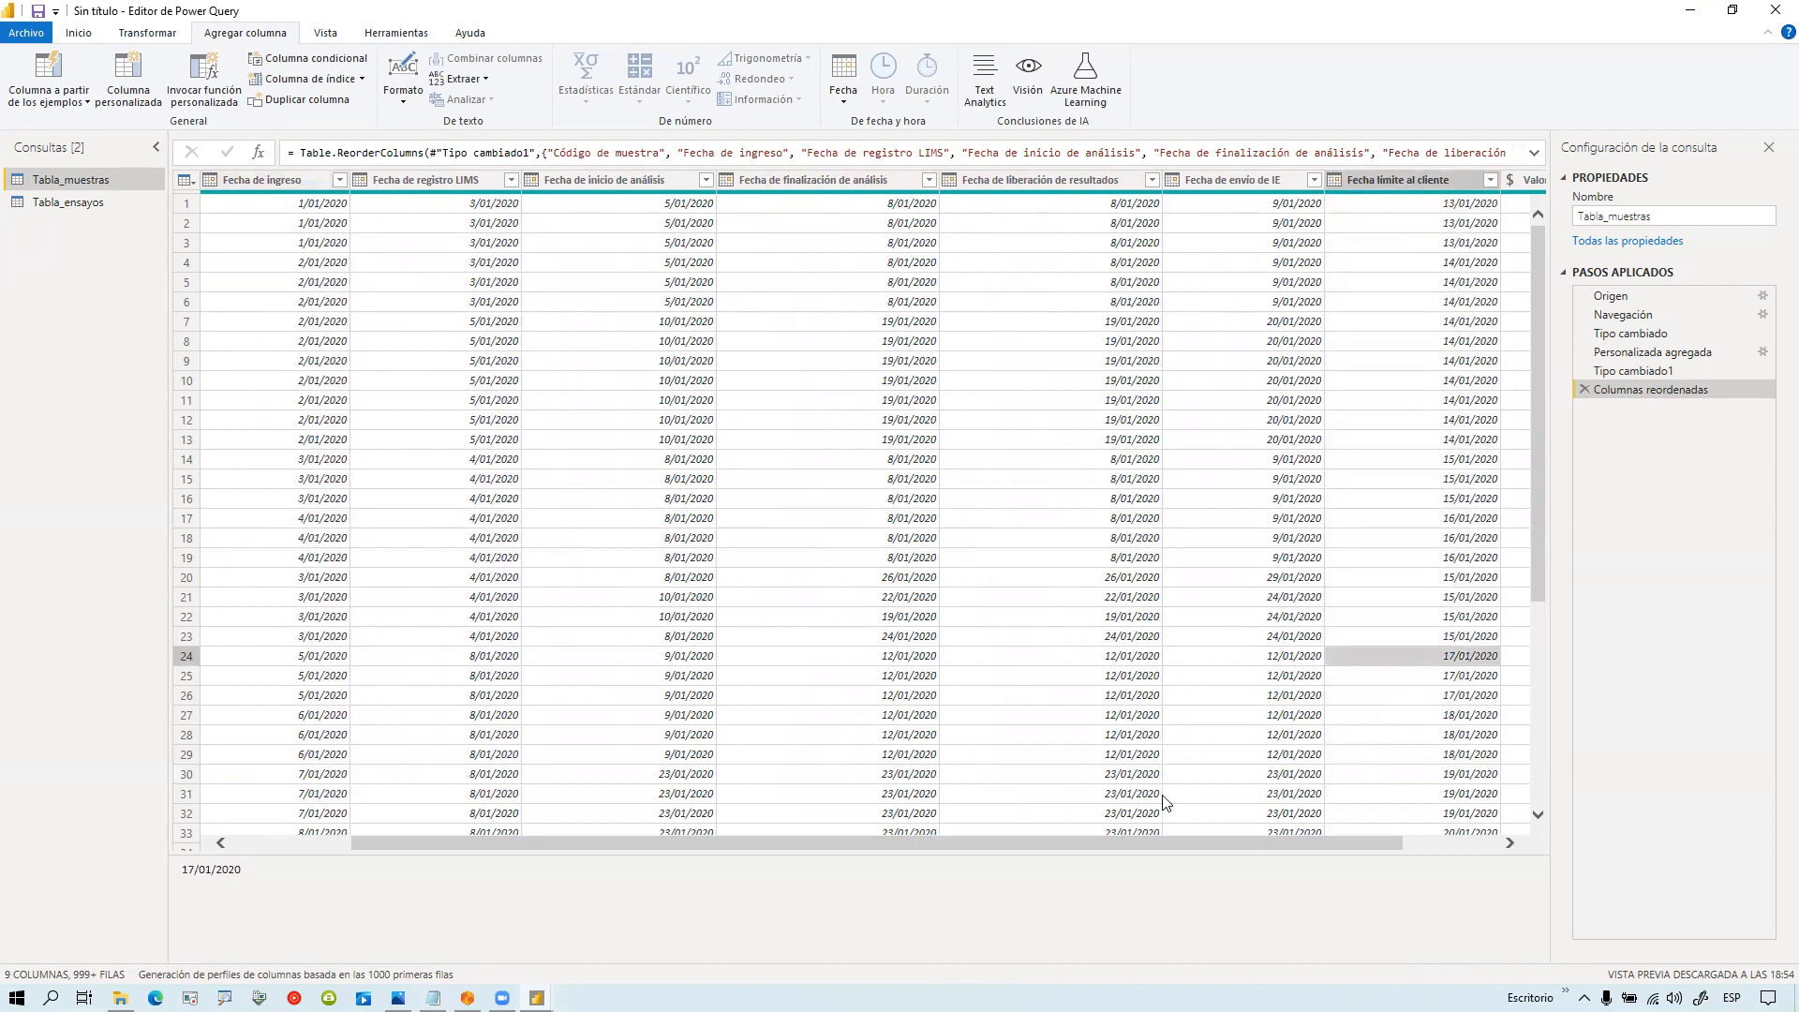
scroll(1125, 543, "down", 5)
scroll(1115, 567, "up", 5)
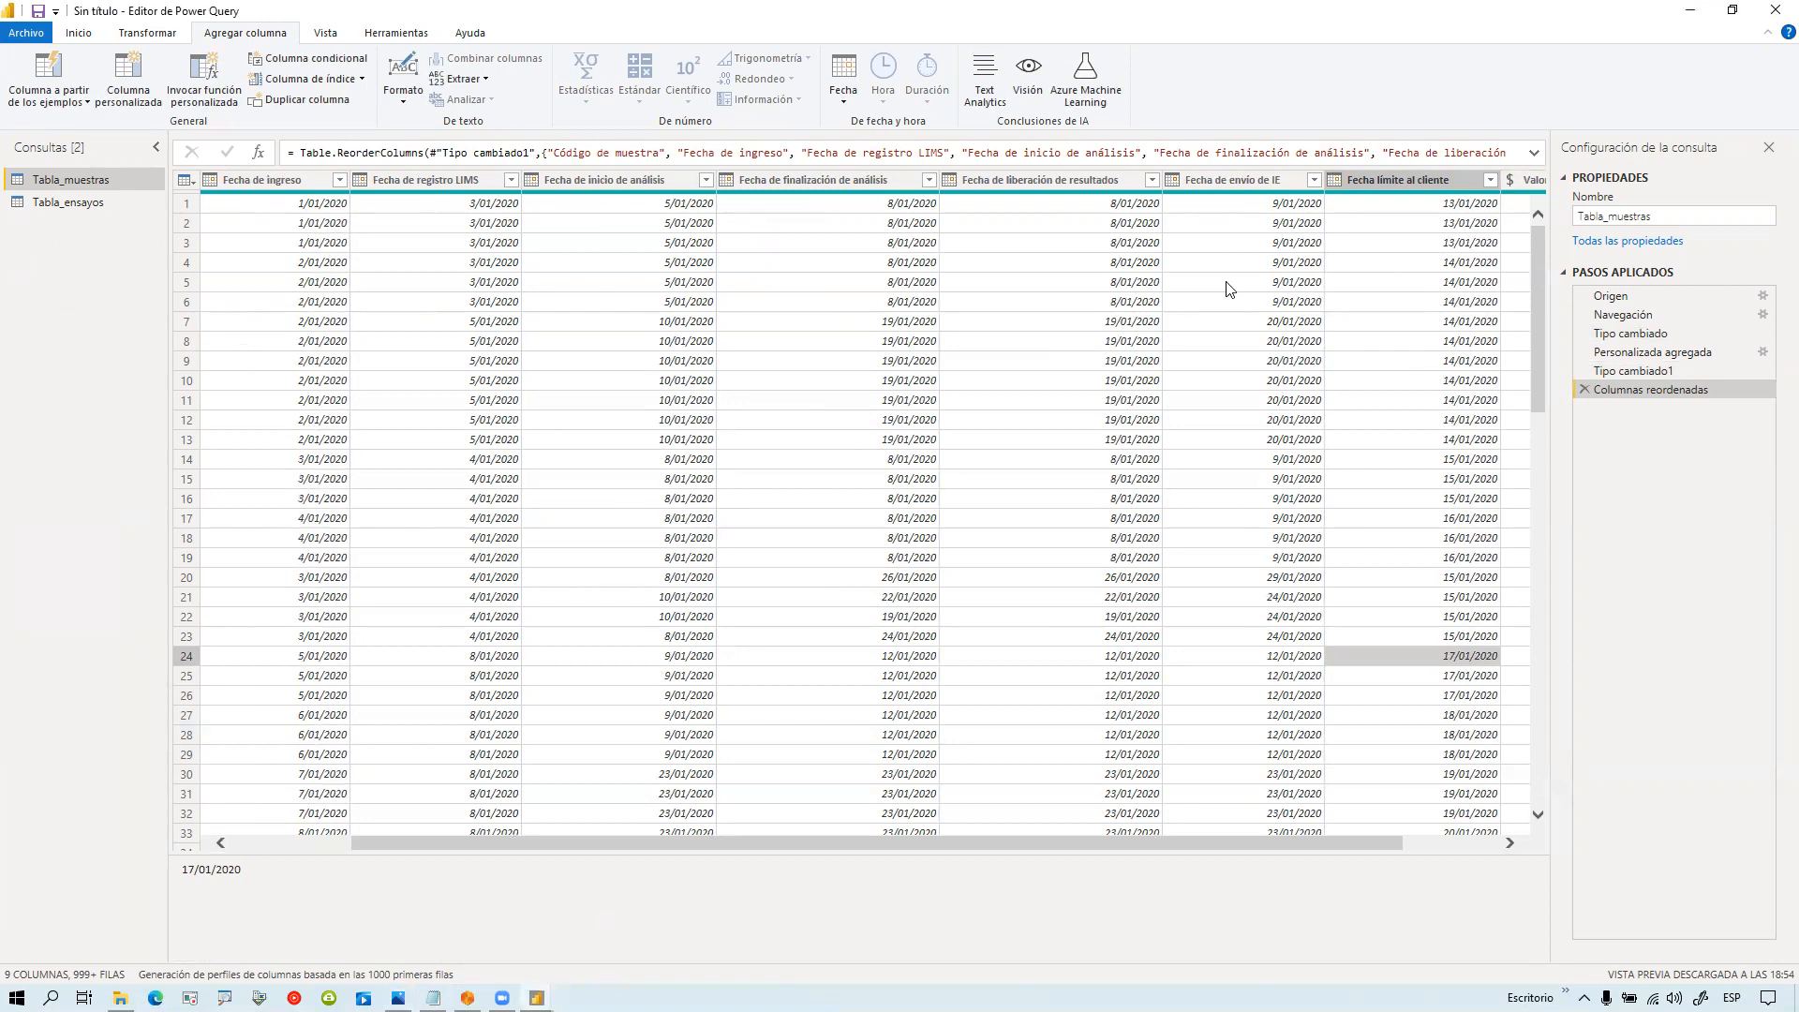
left_click(1008, 229)
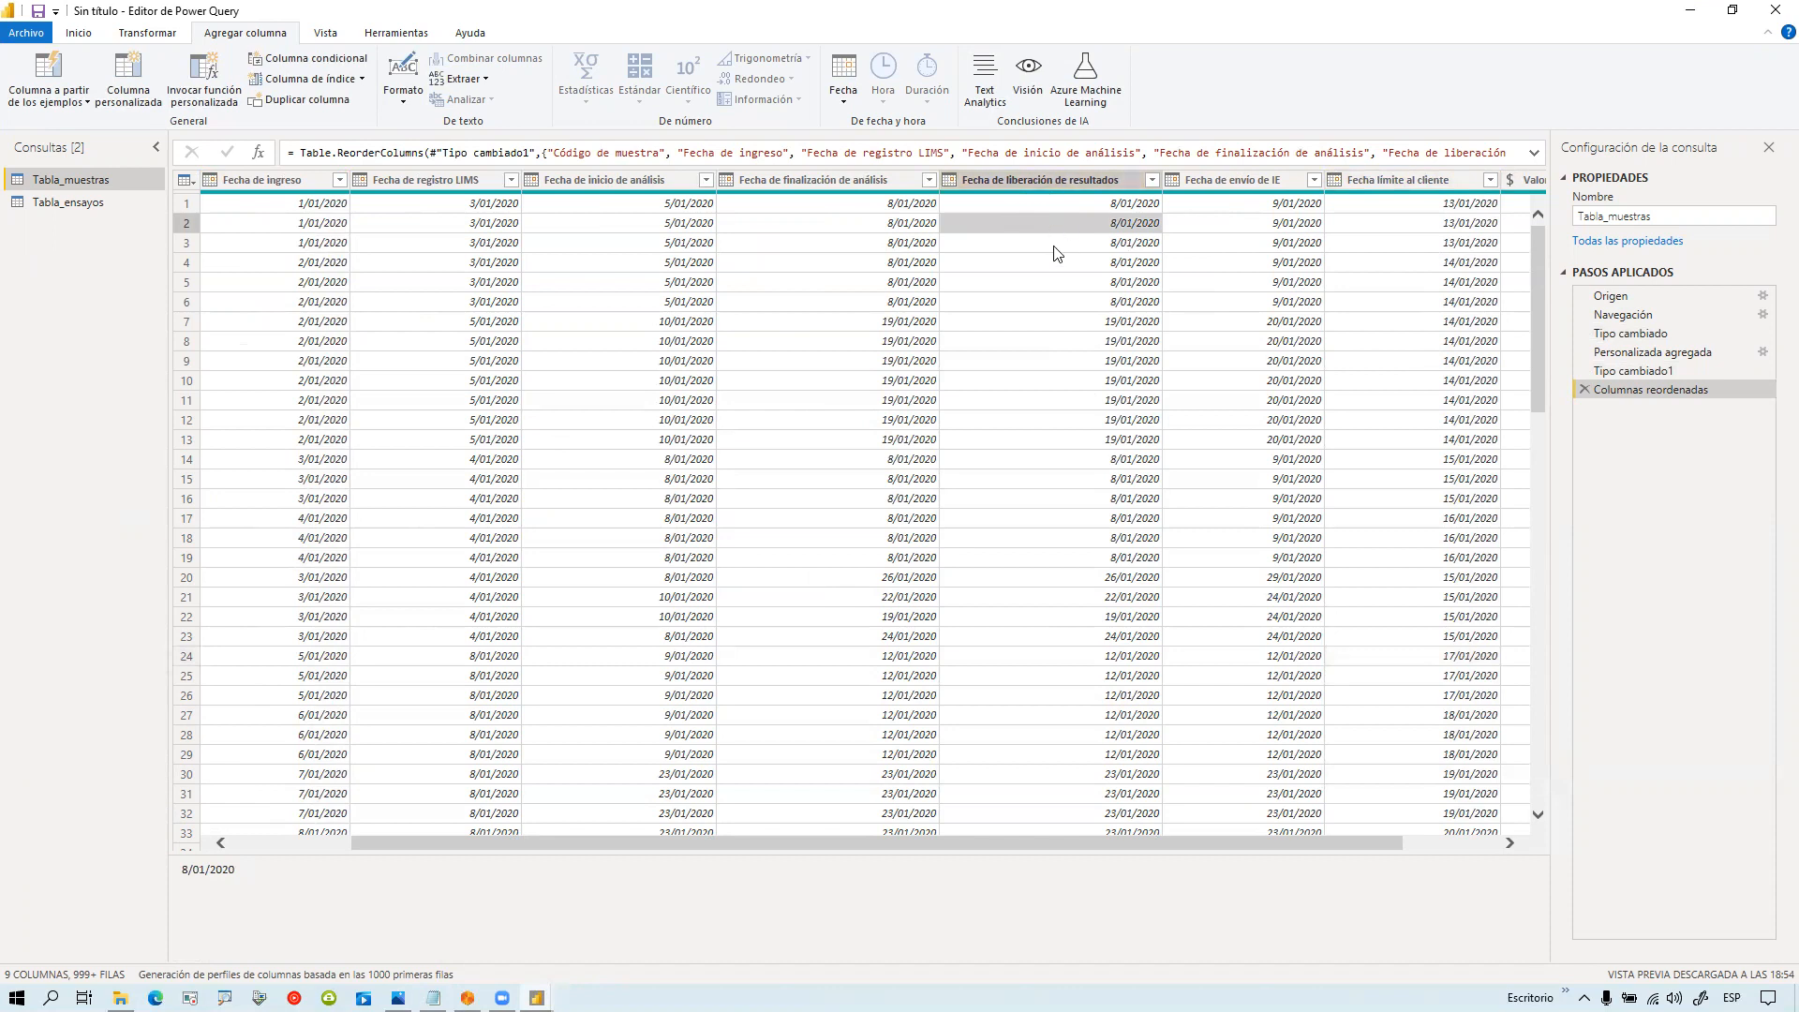
left_click(1443, 263)
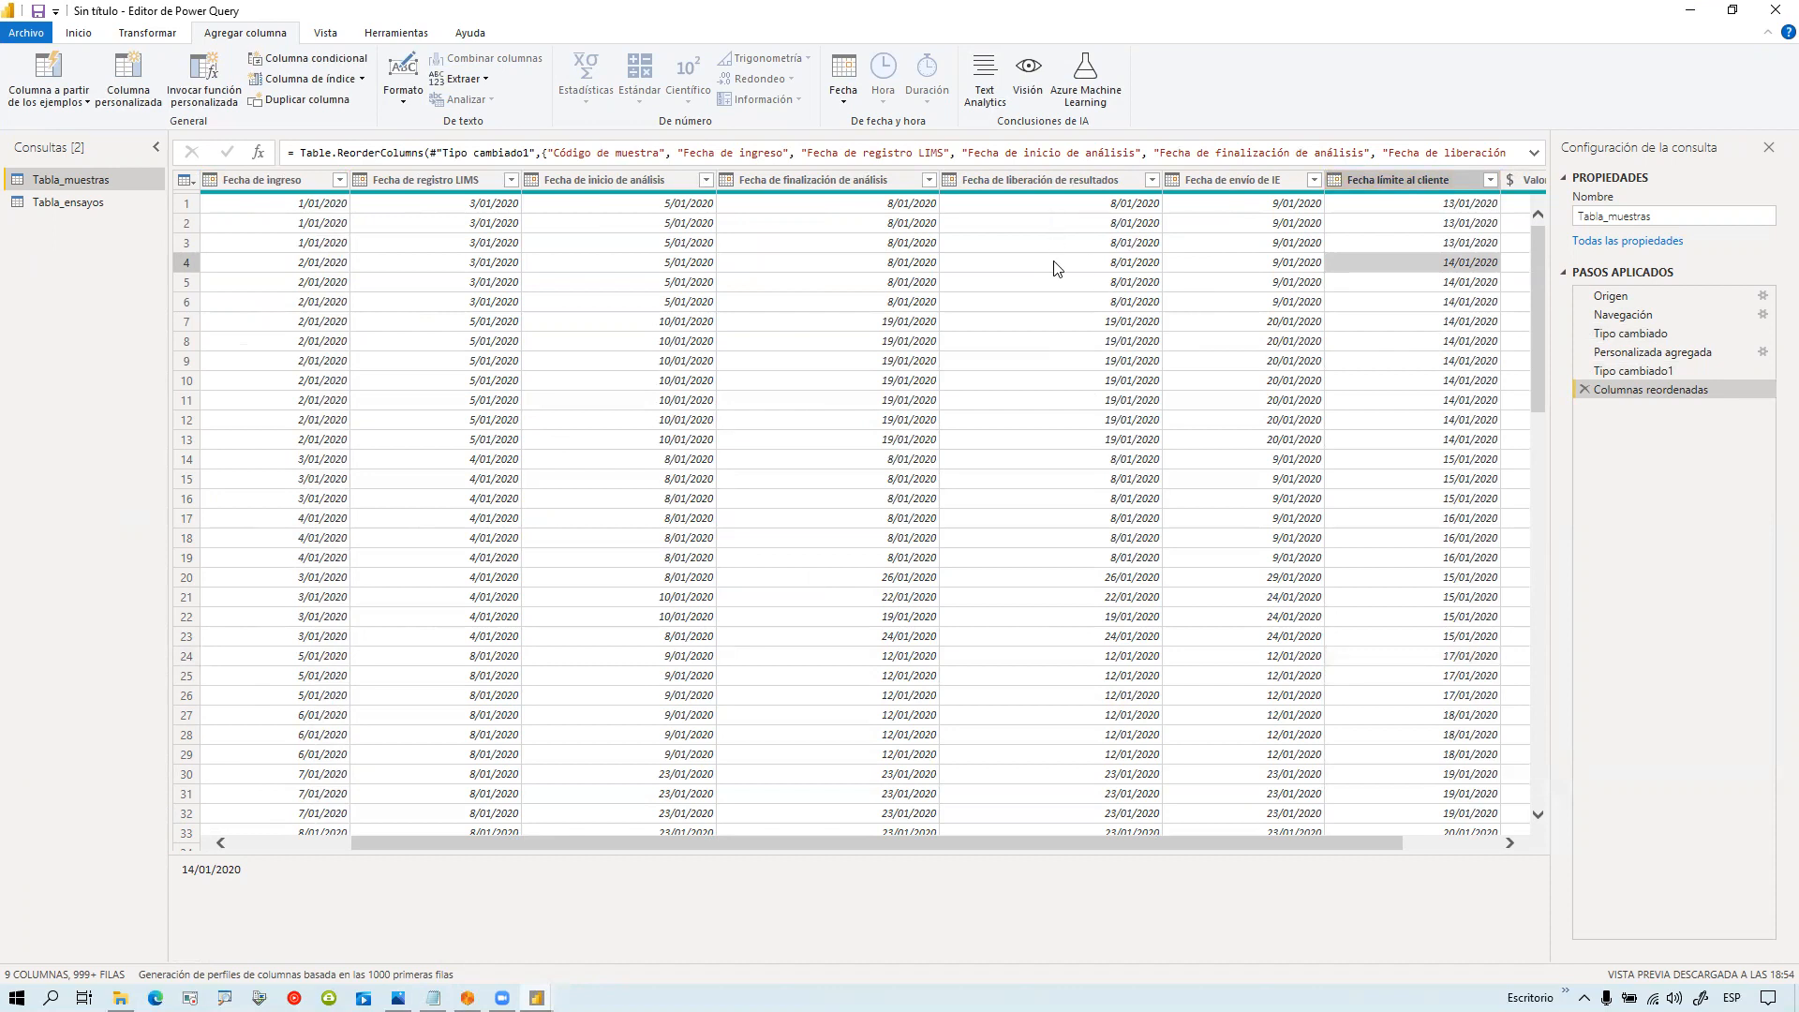
left_click(1054, 223)
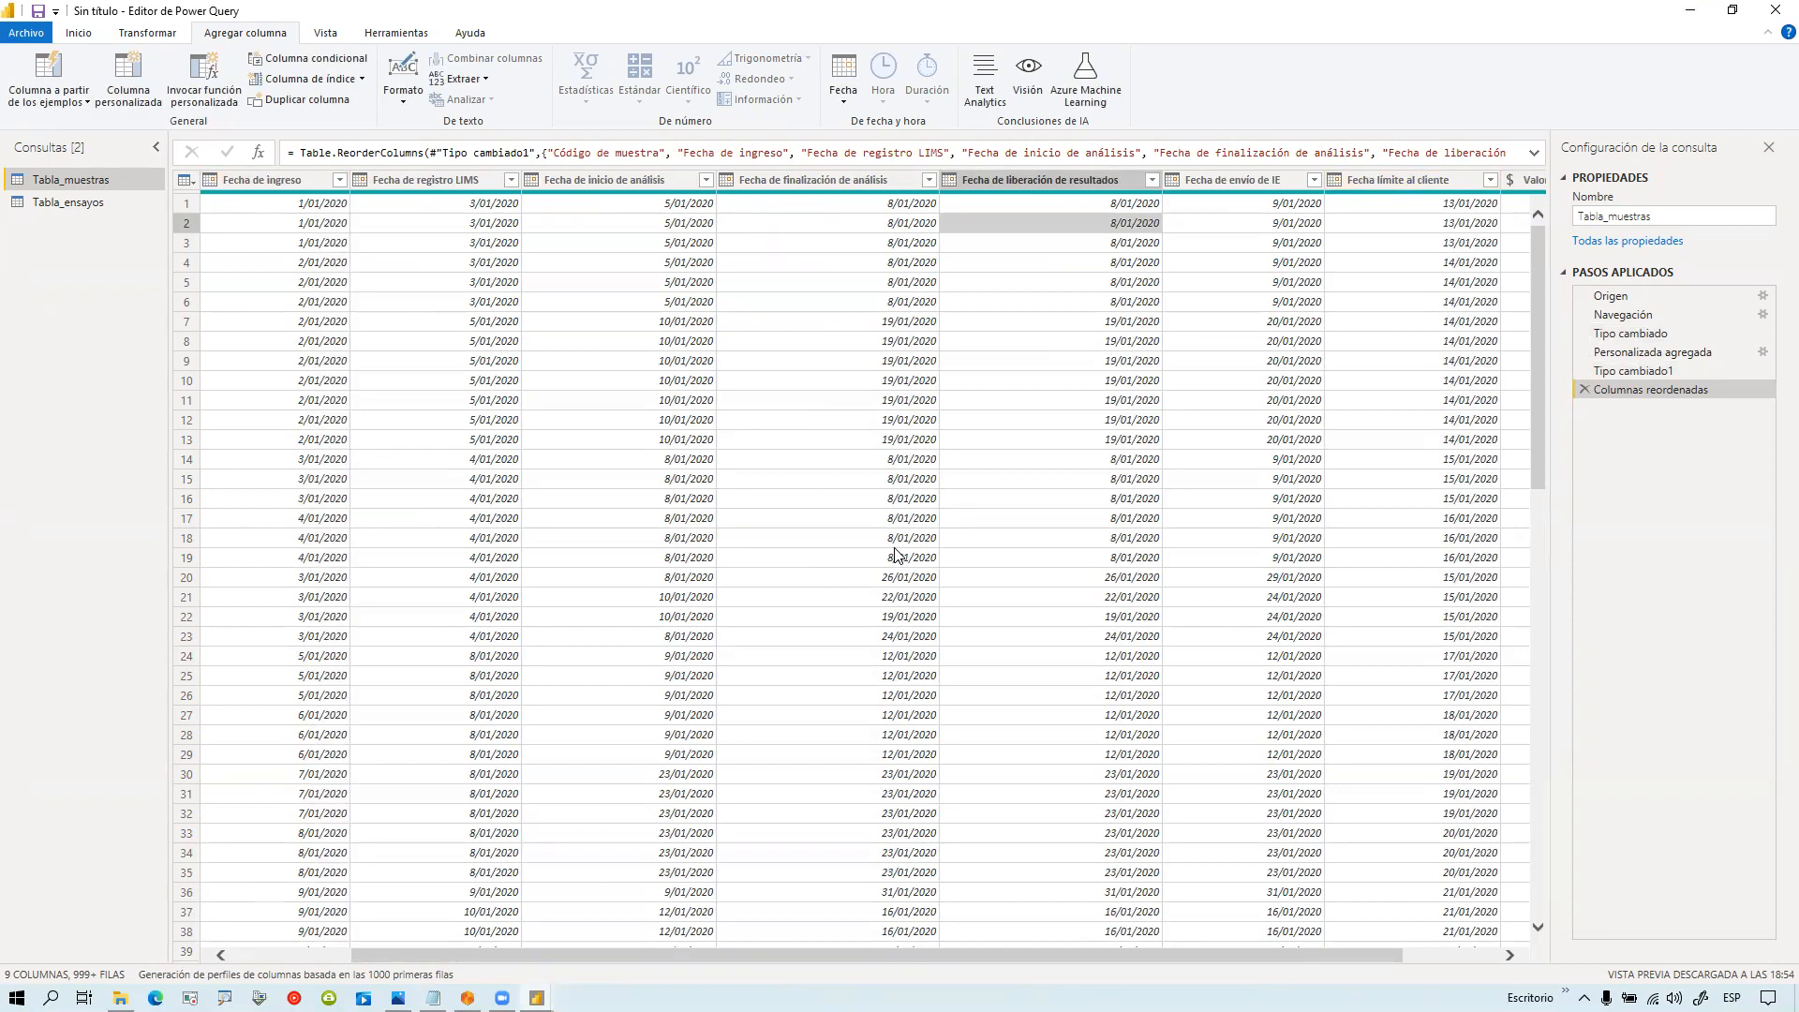
Step: Switch to Bizagi Modeler to review the time limits in the Flujo de muestras diagram, and return to Tabla_muestras' Fecha de finalización de análisis
left_click(504, 998)
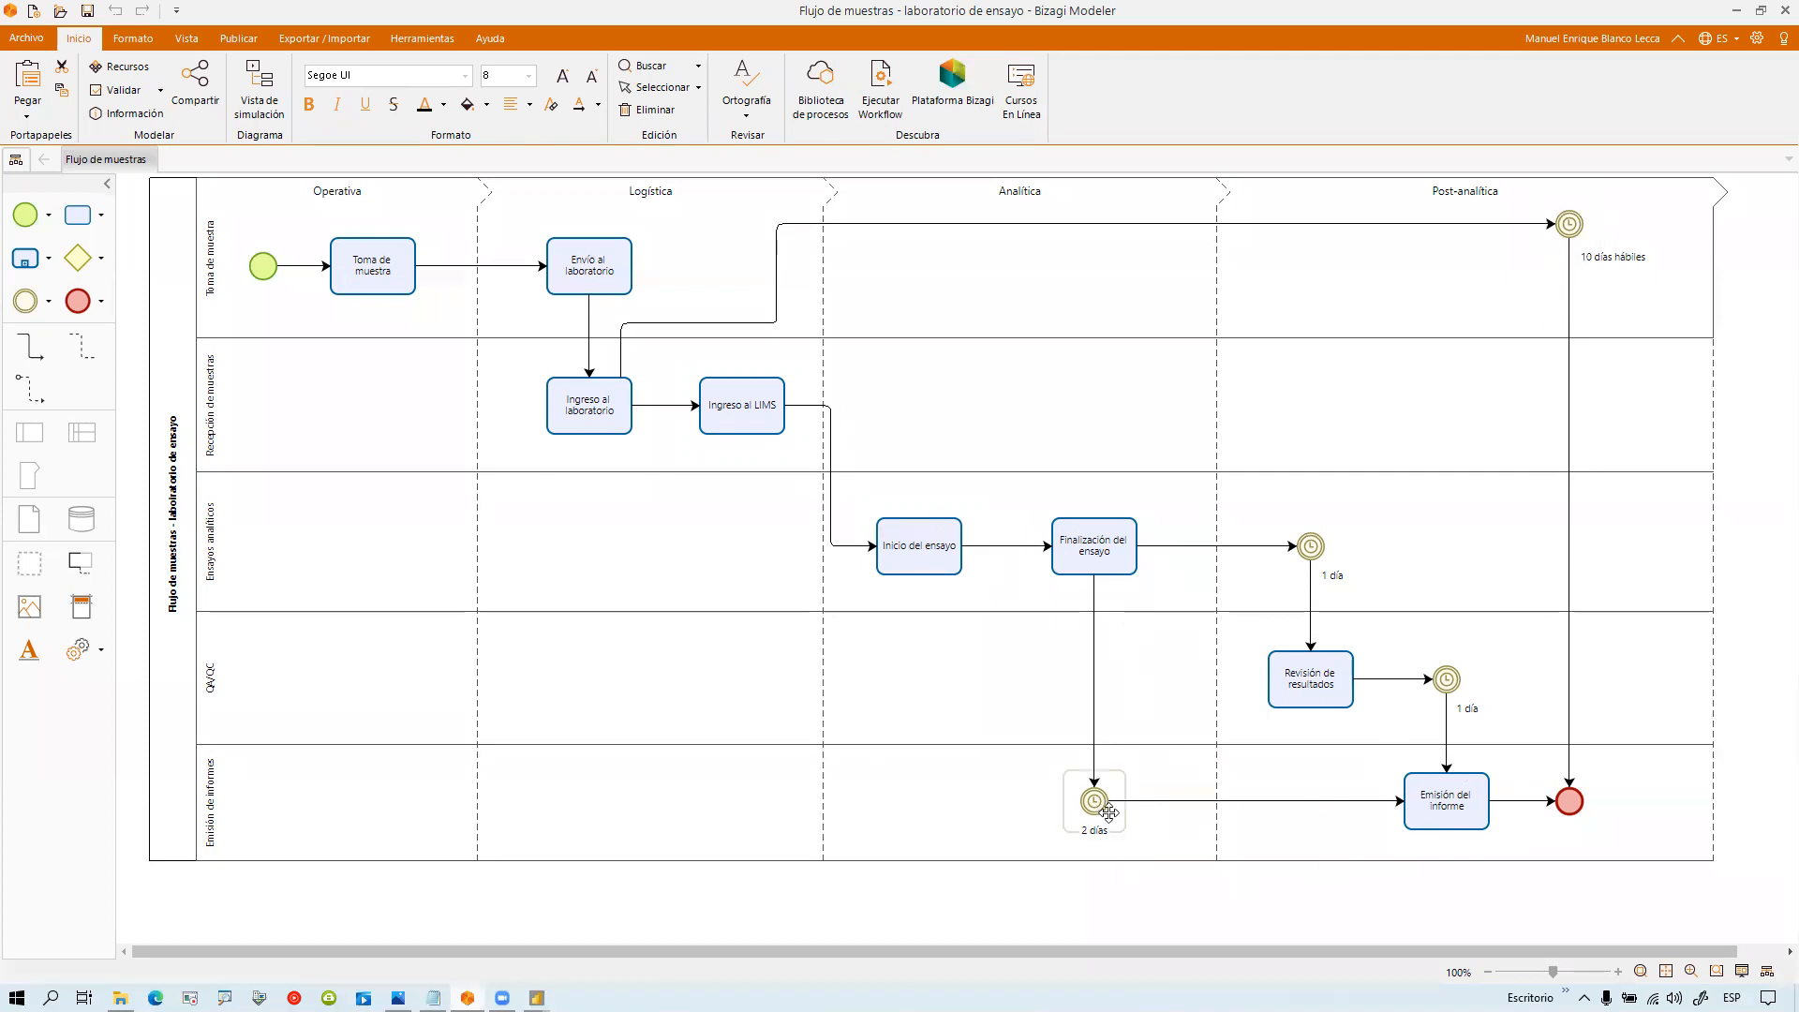
left_click(1736, 11)
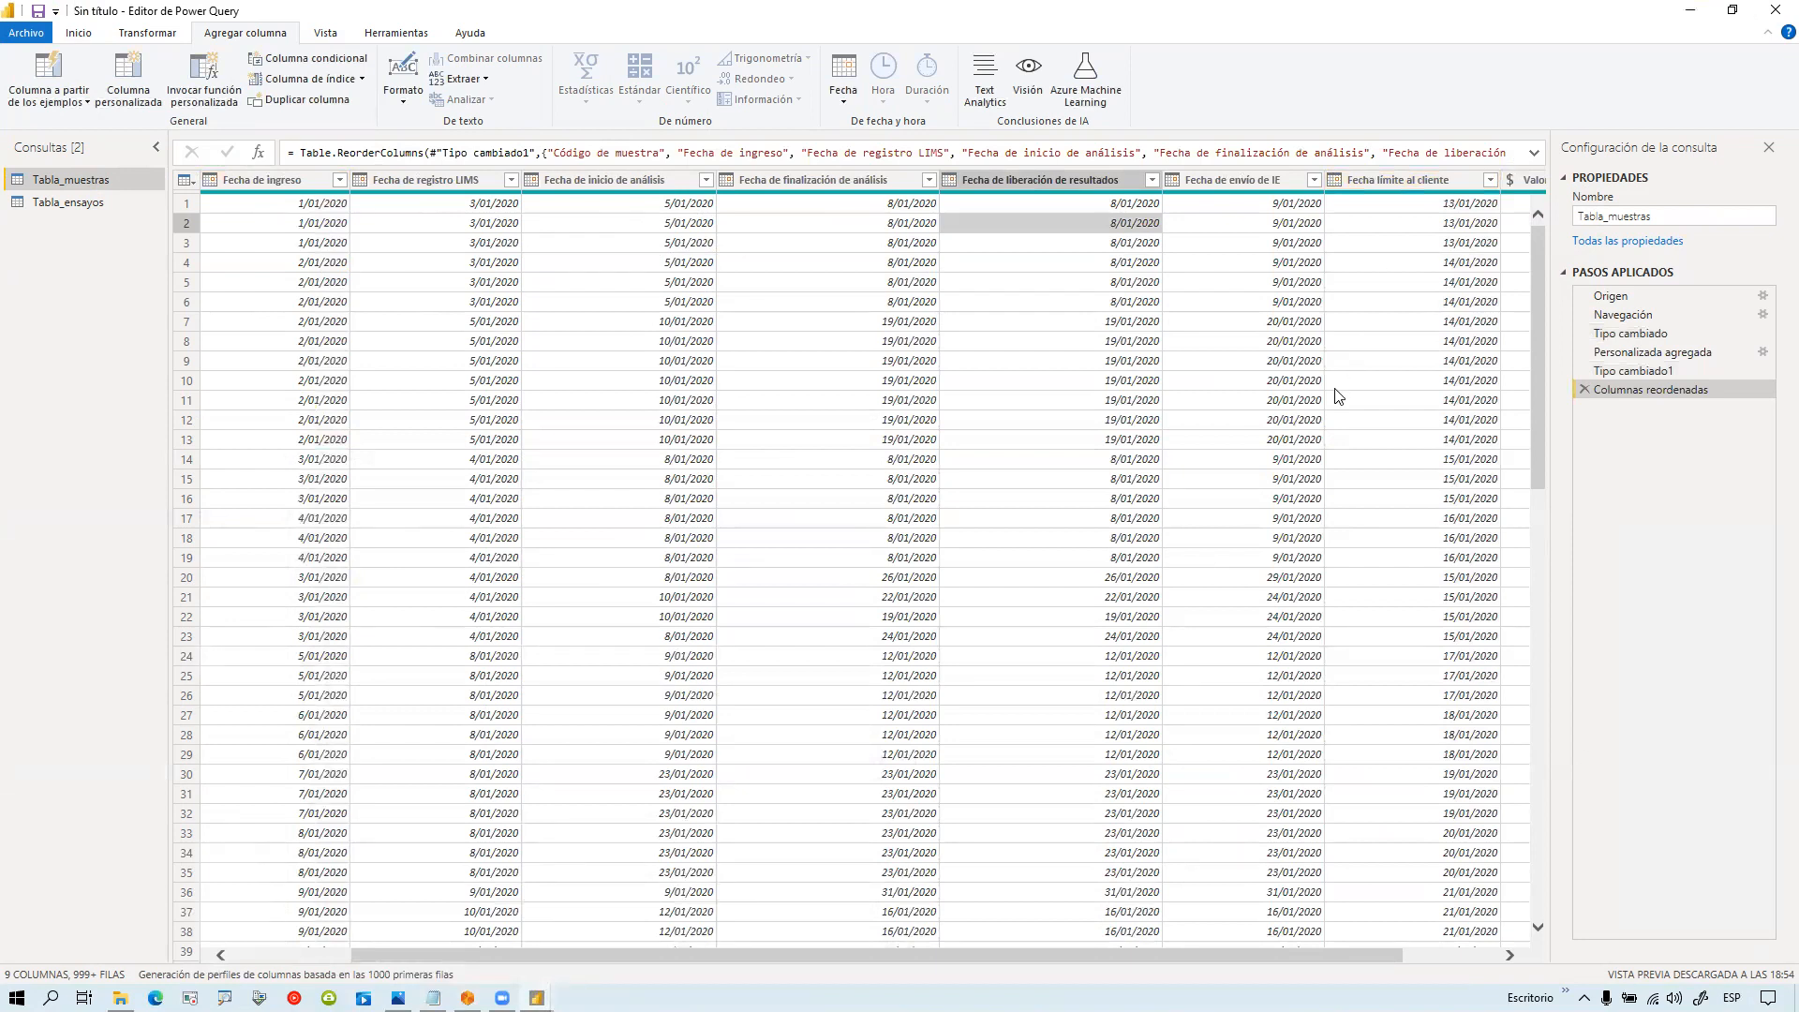
left_click(823, 264)
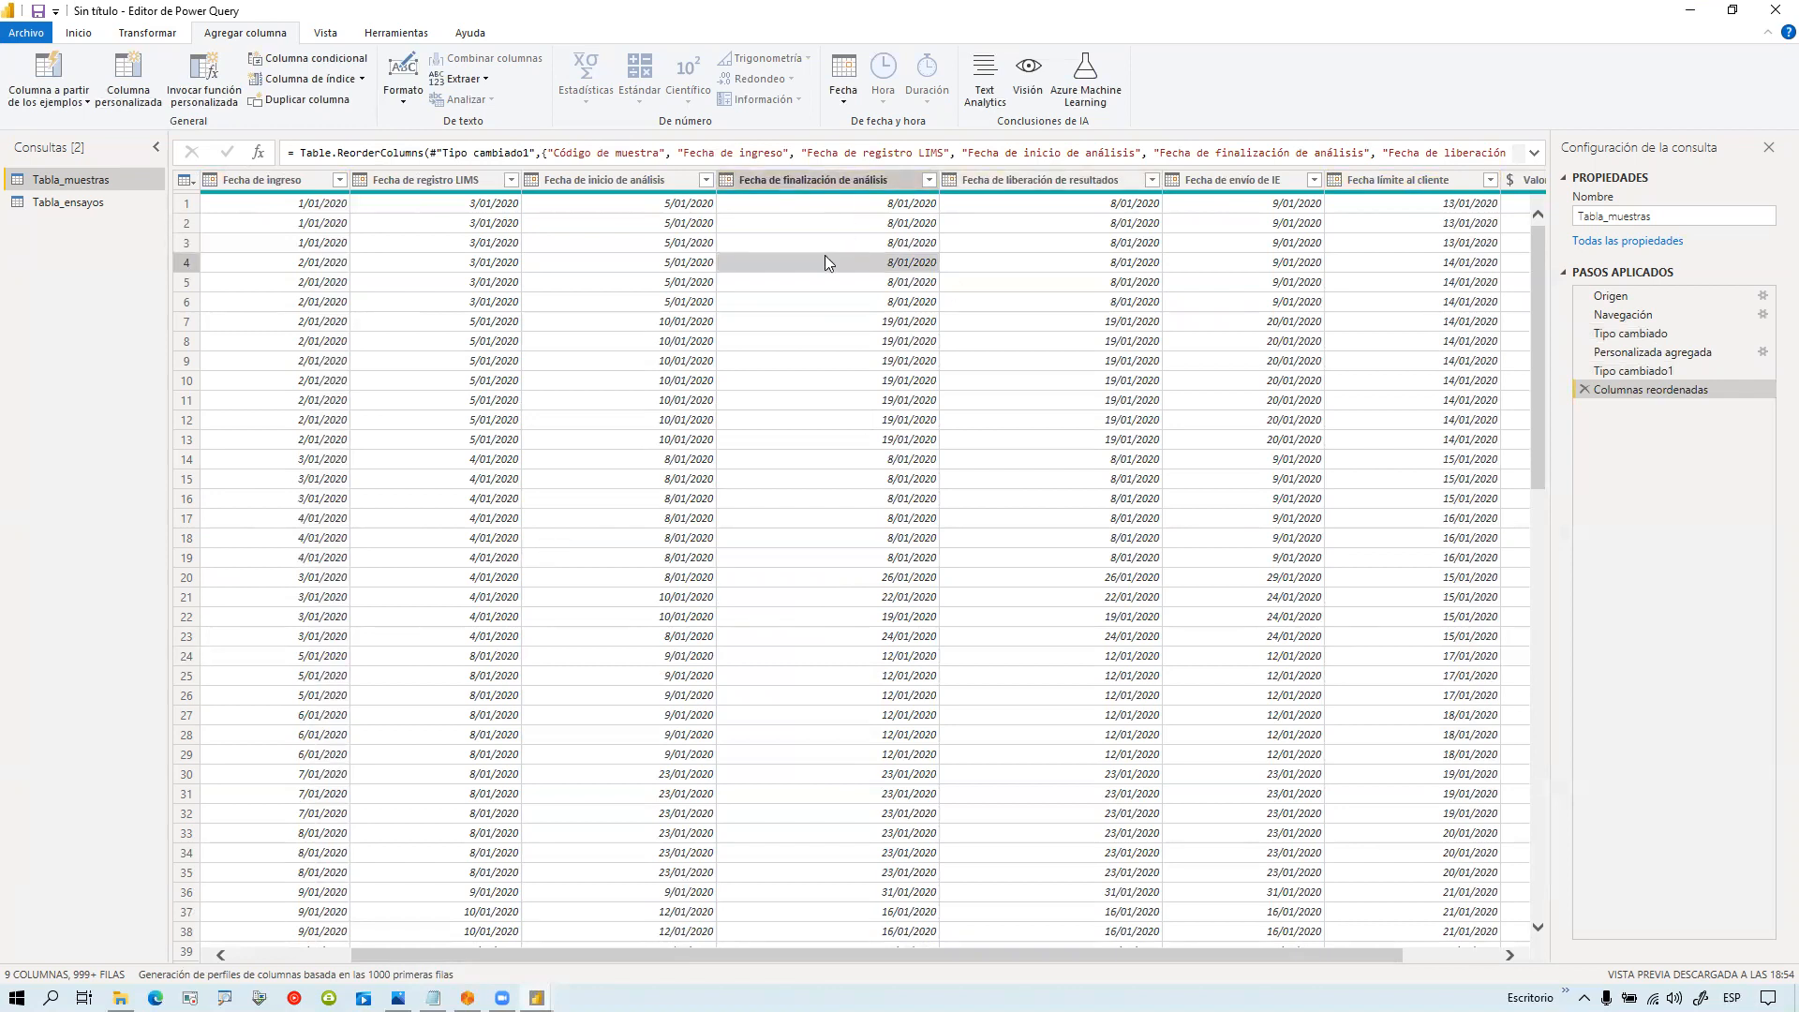
Step: Check the columns of Tabla_ensayos against the Fecha límite al cliente column of Tabla_muestras
left_click(104, 208)
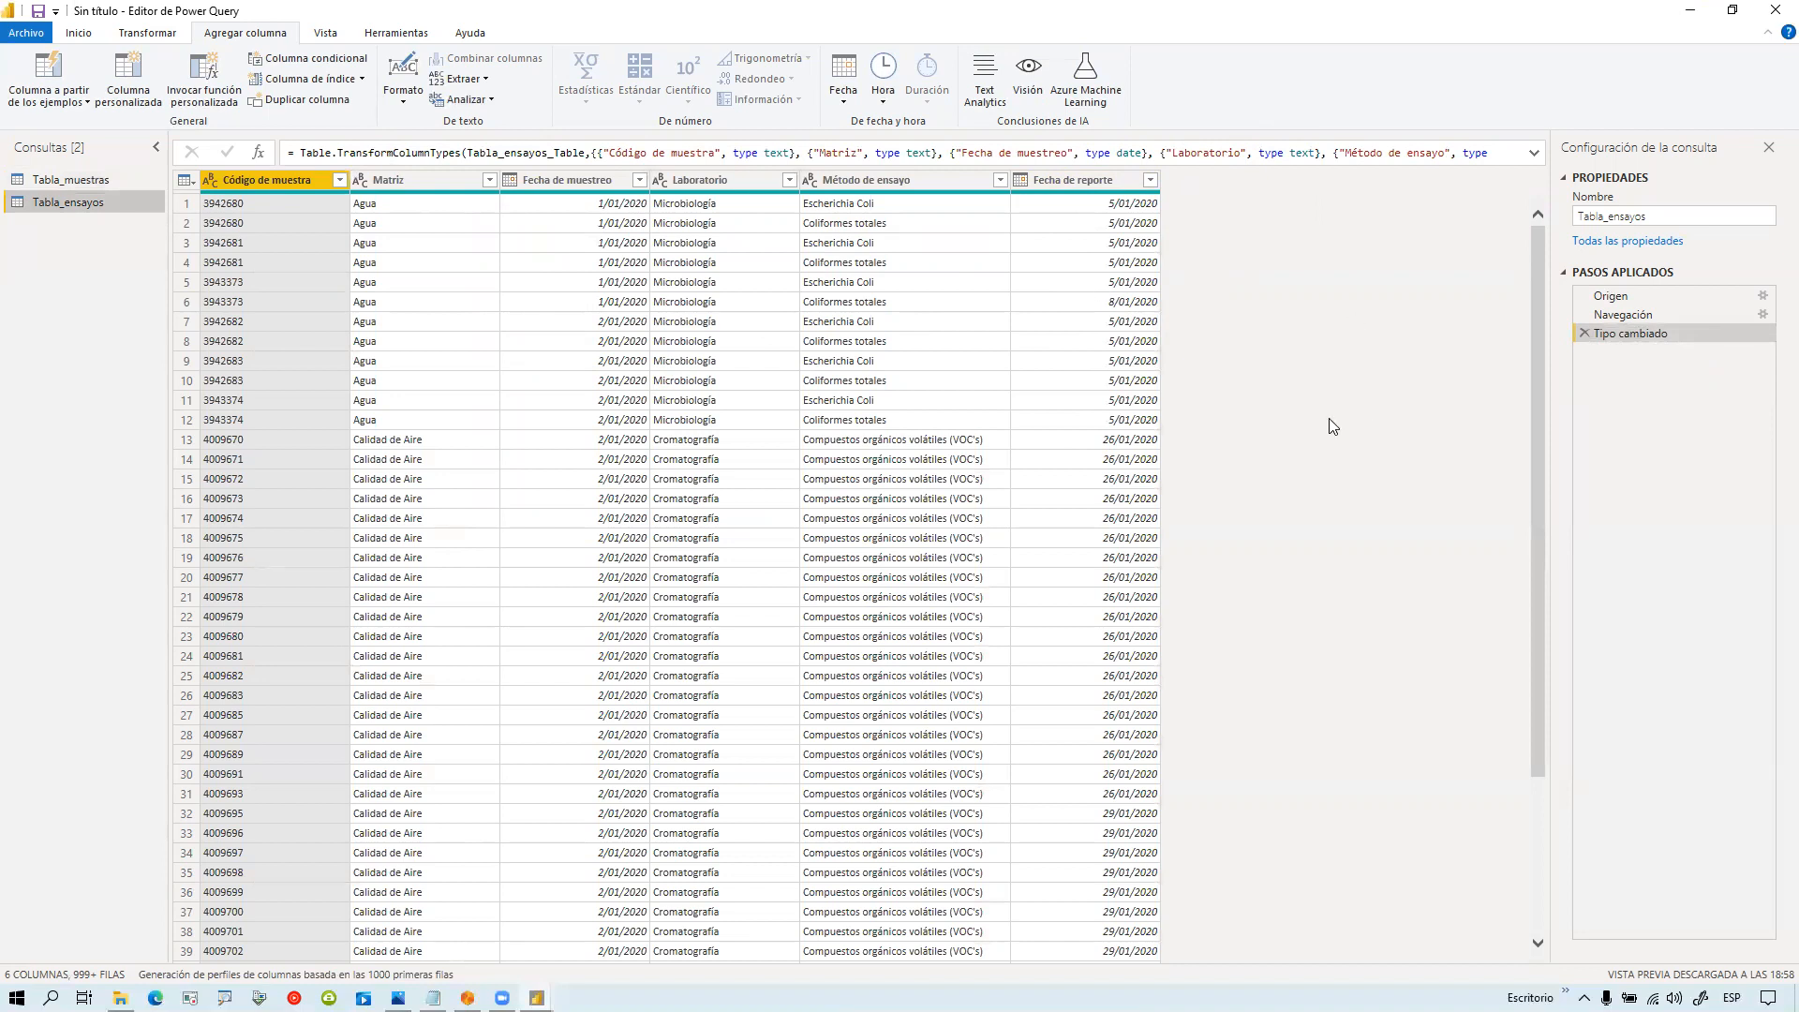
left_click(107, 180)
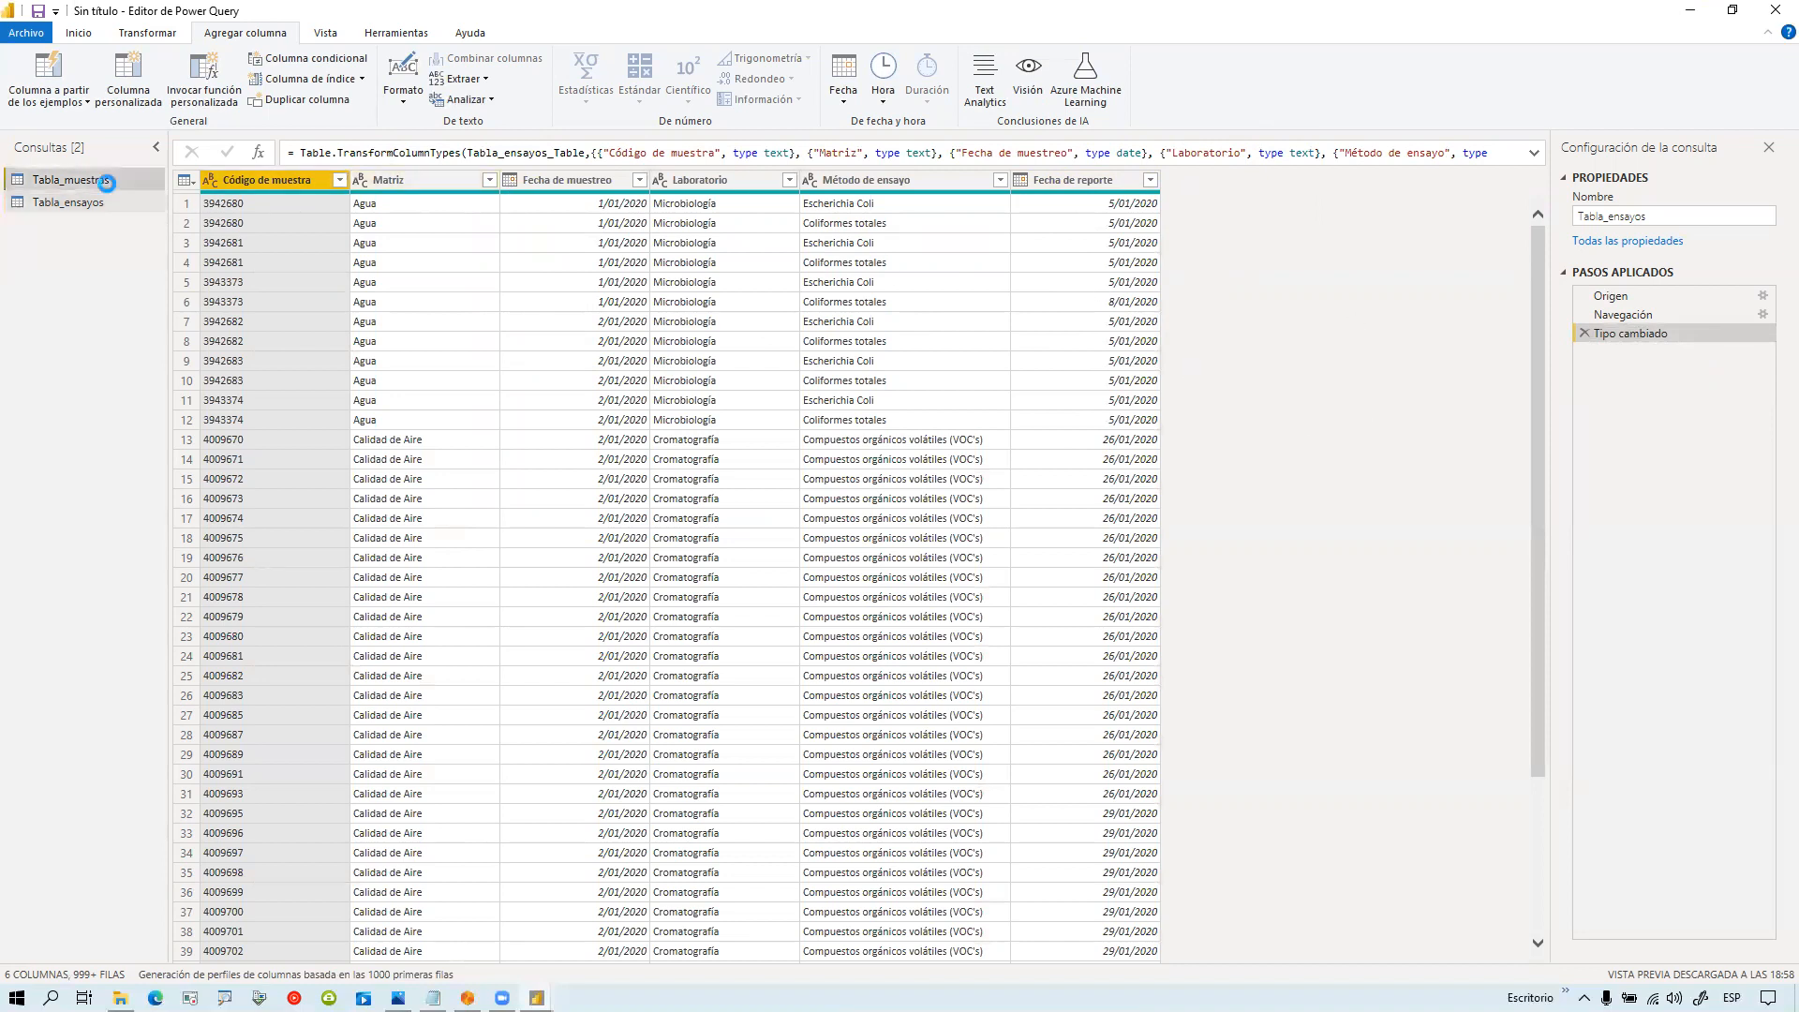
left_click_drag(1069, 954, 1265, 949)
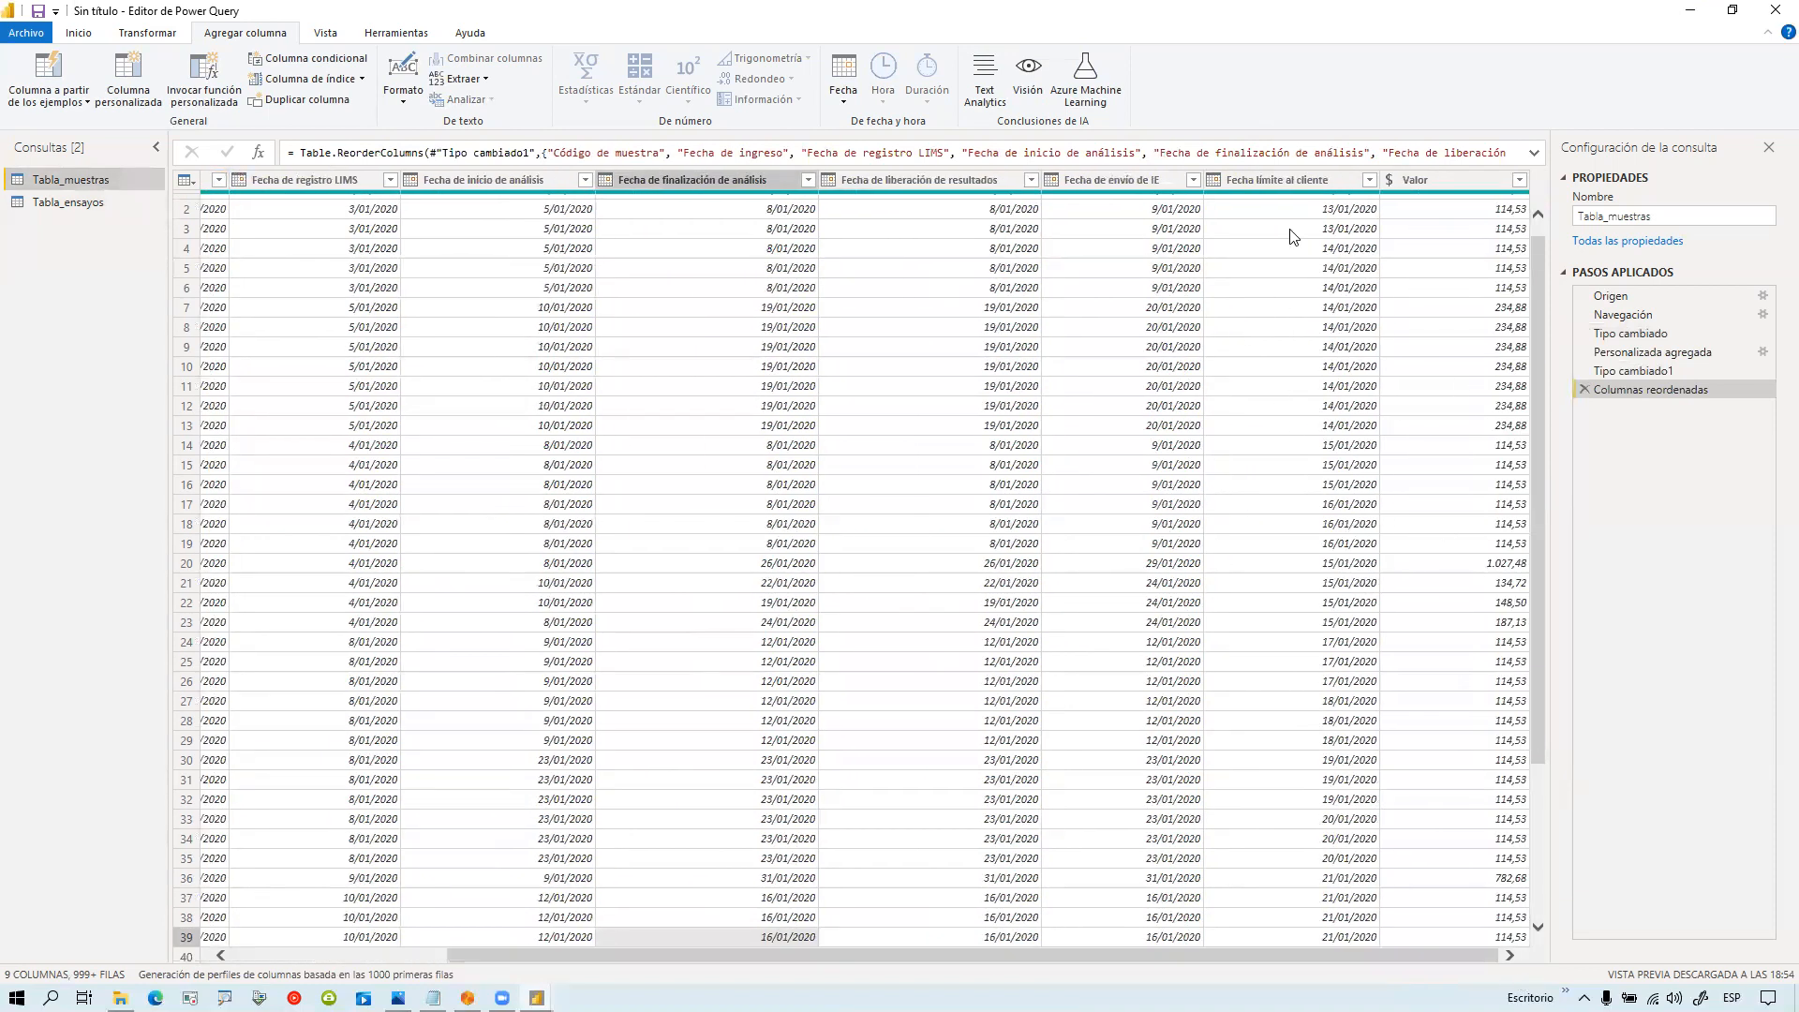
Step: Start a query merge from Tabla_ensayos with Tabla_muestras as the second table, and review the second table's columns
left_click(13, 203)
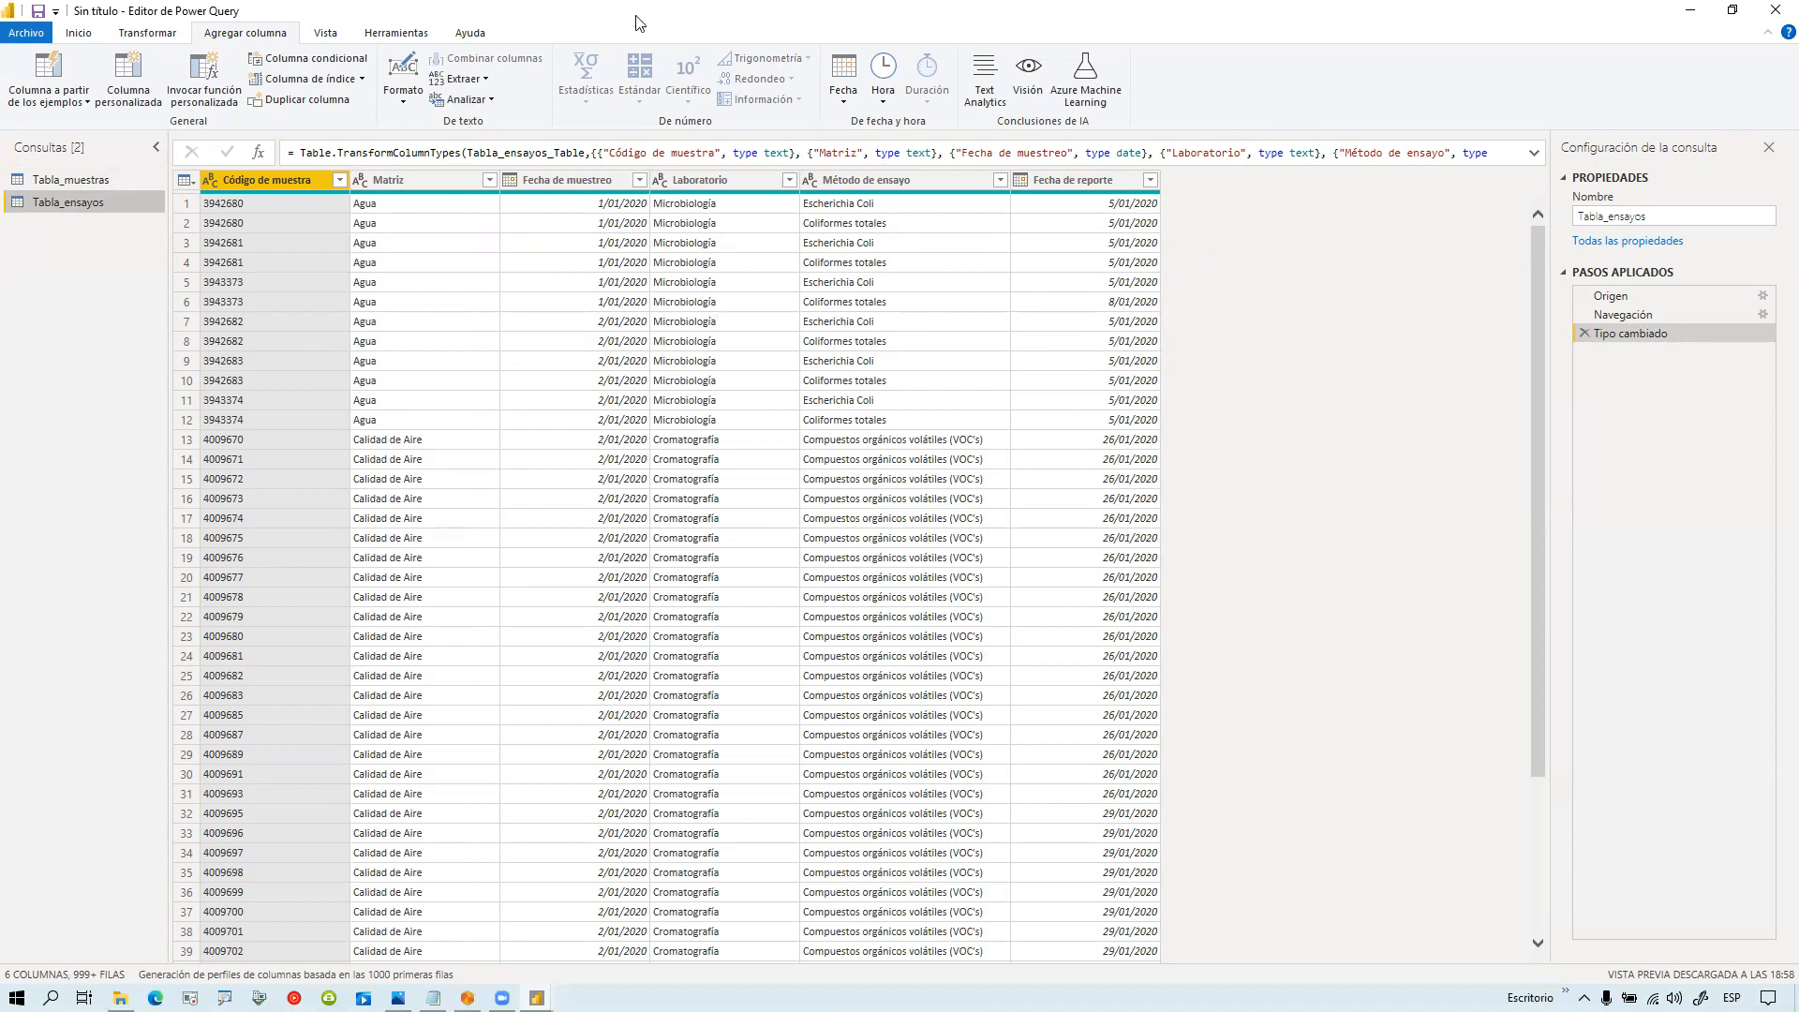
left_click(79, 32)
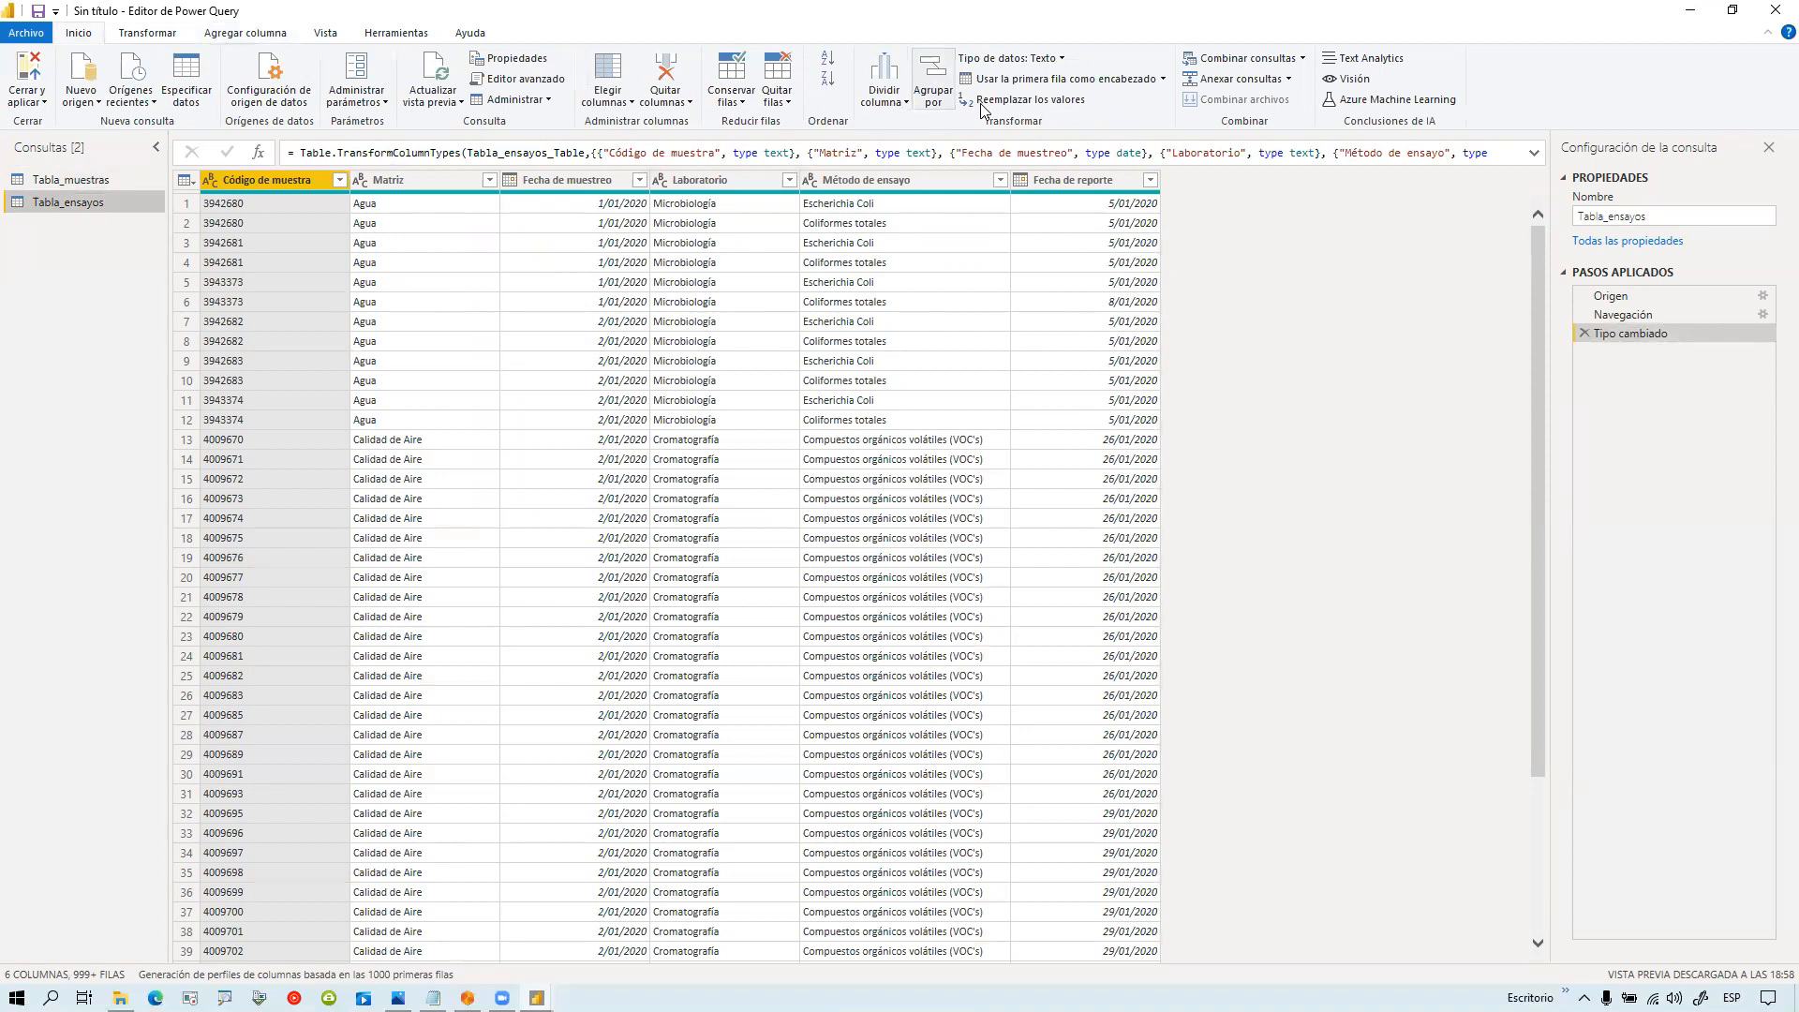
left_click(1246, 60)
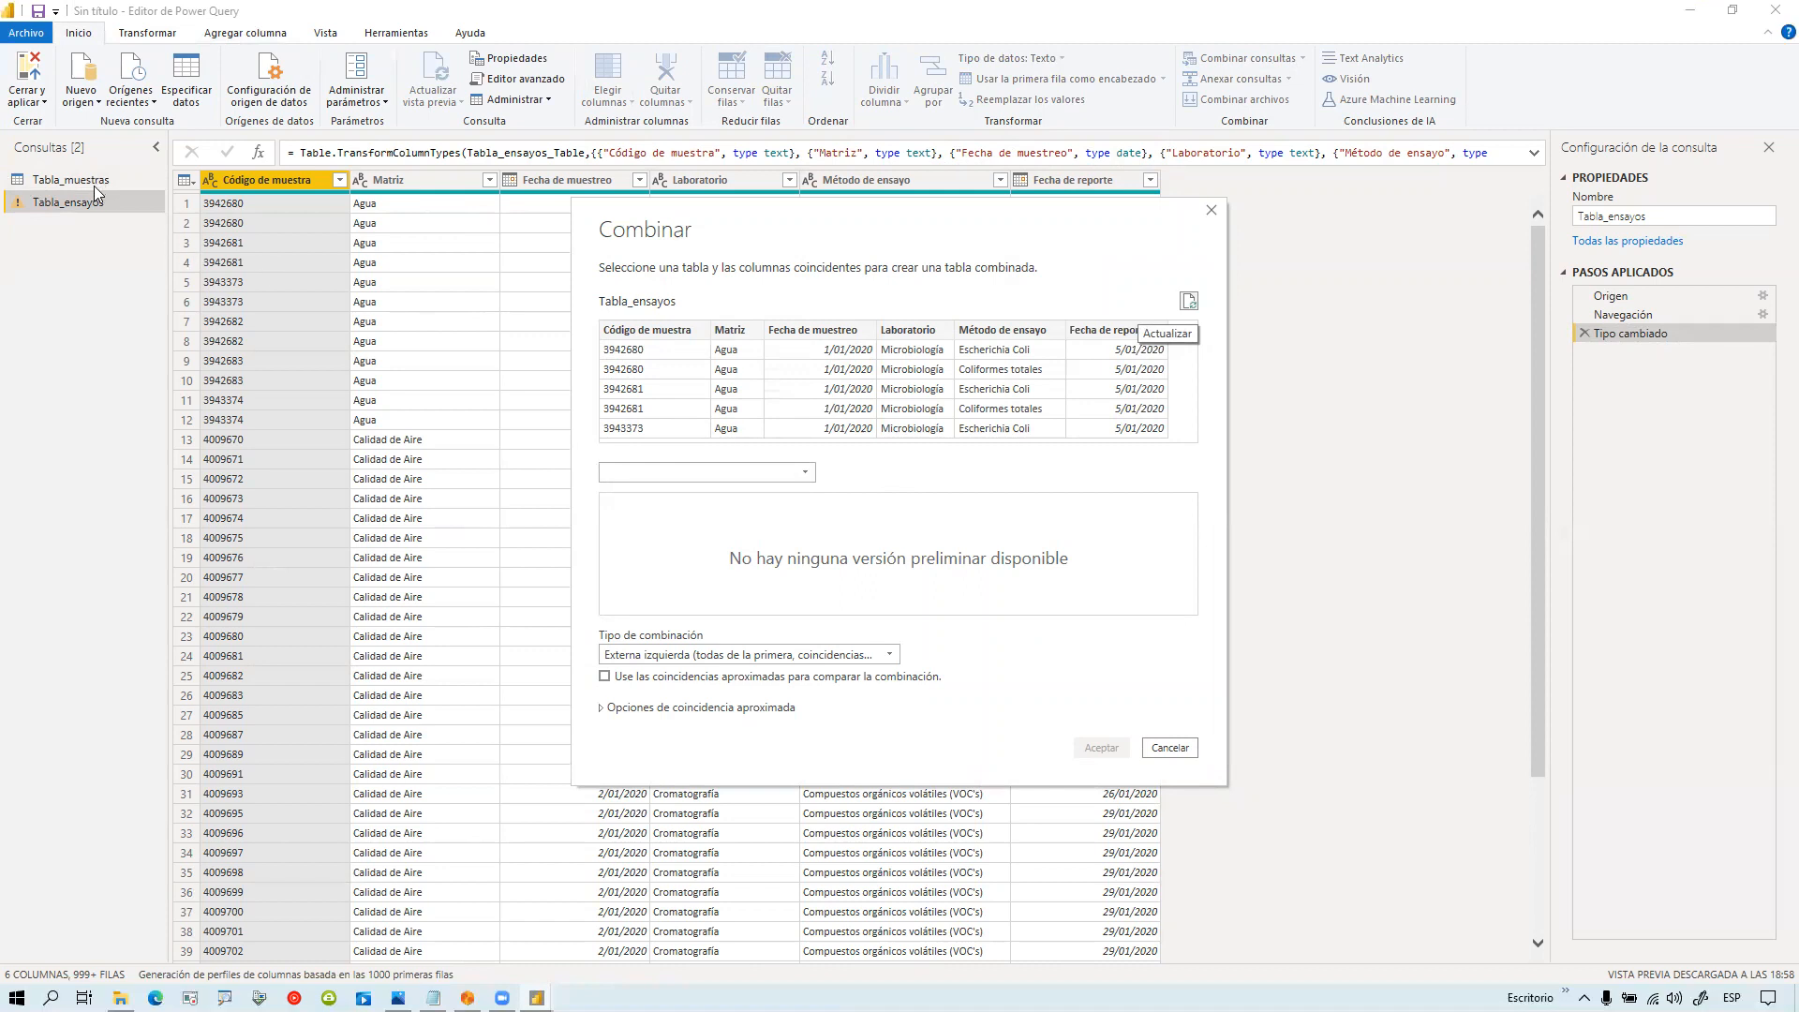
left_click(712, 476)
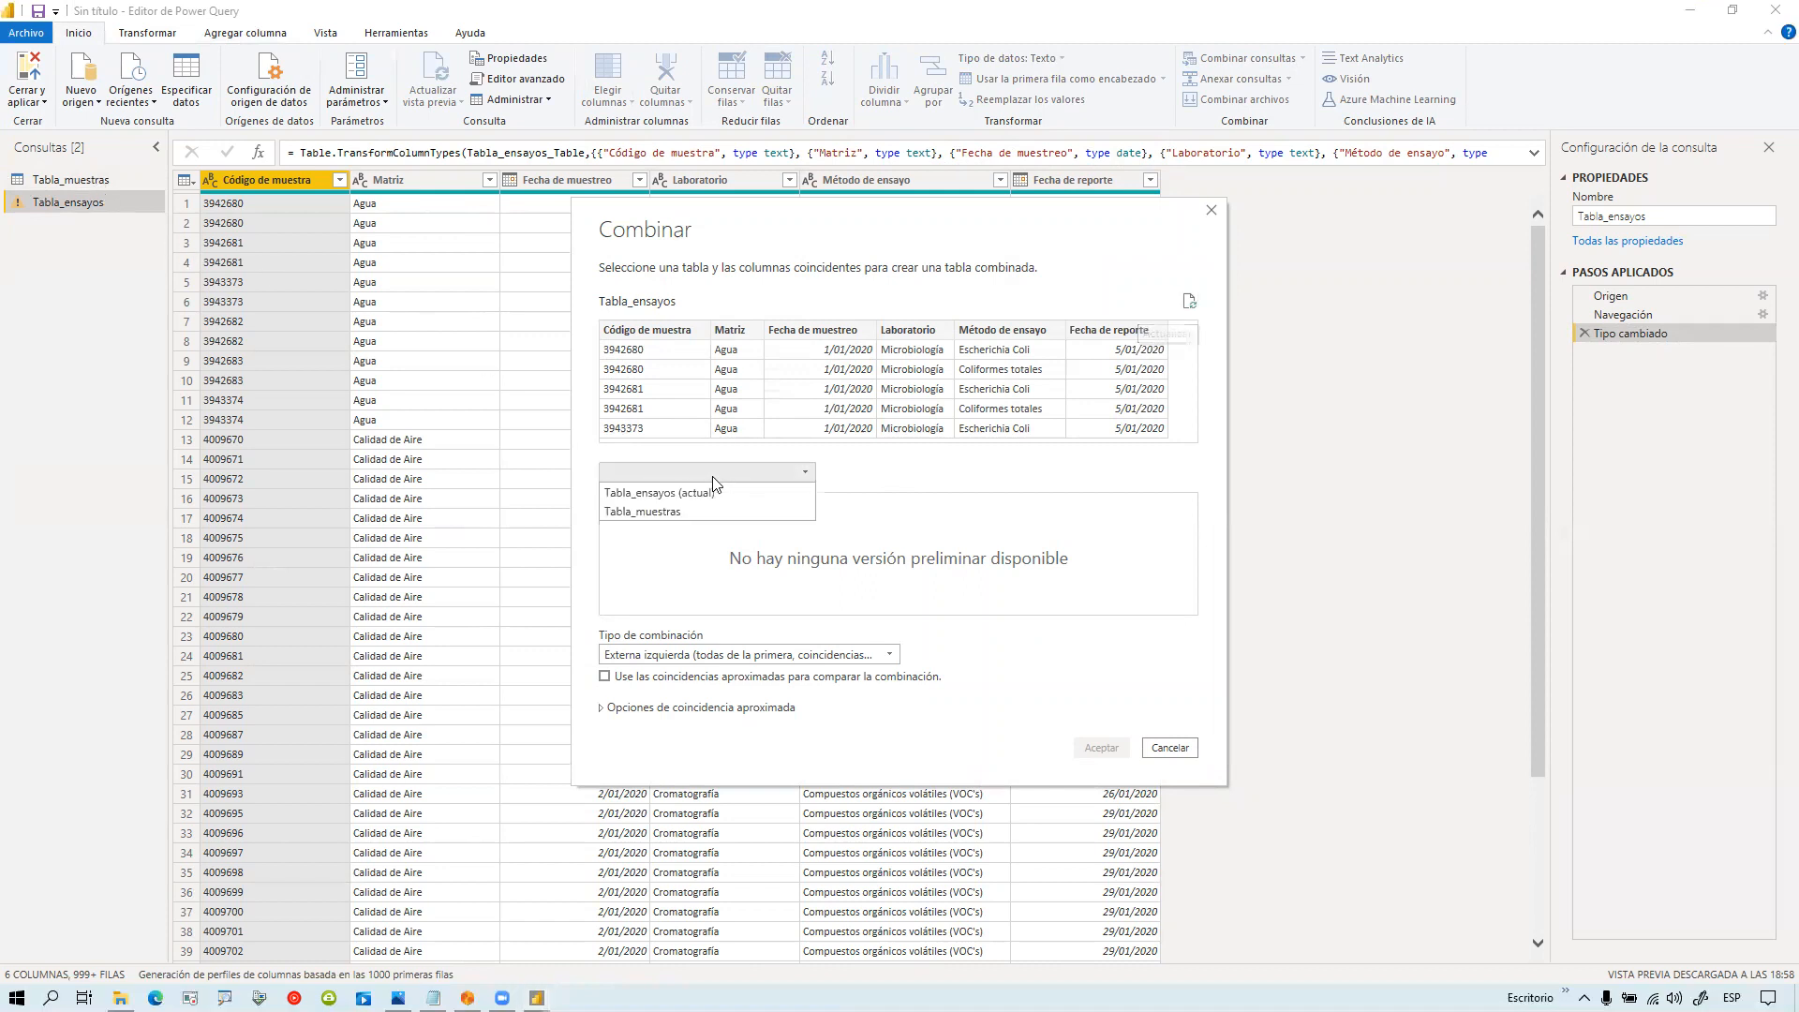
left_click(664, 514)
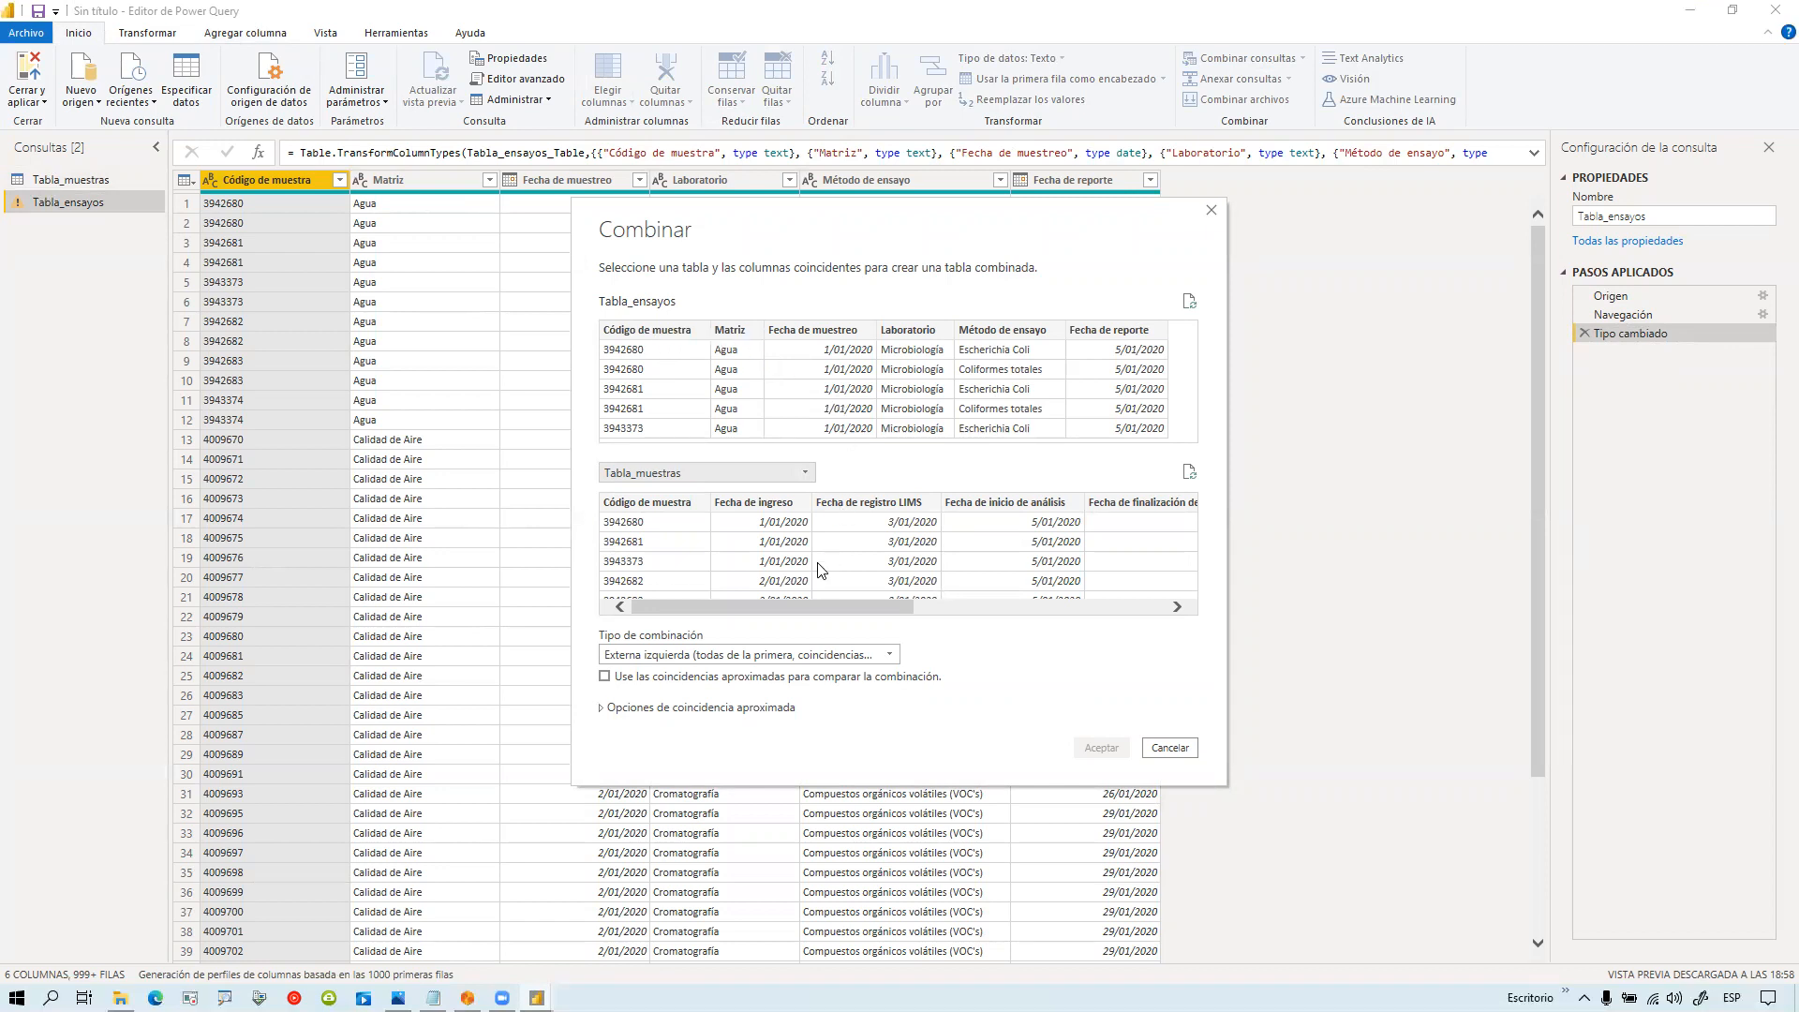
mouse_move(789, 608)
left_mouse_down()
mouse_move(1123, 647)
mouse_move(788, 605)
left_mouse_up()
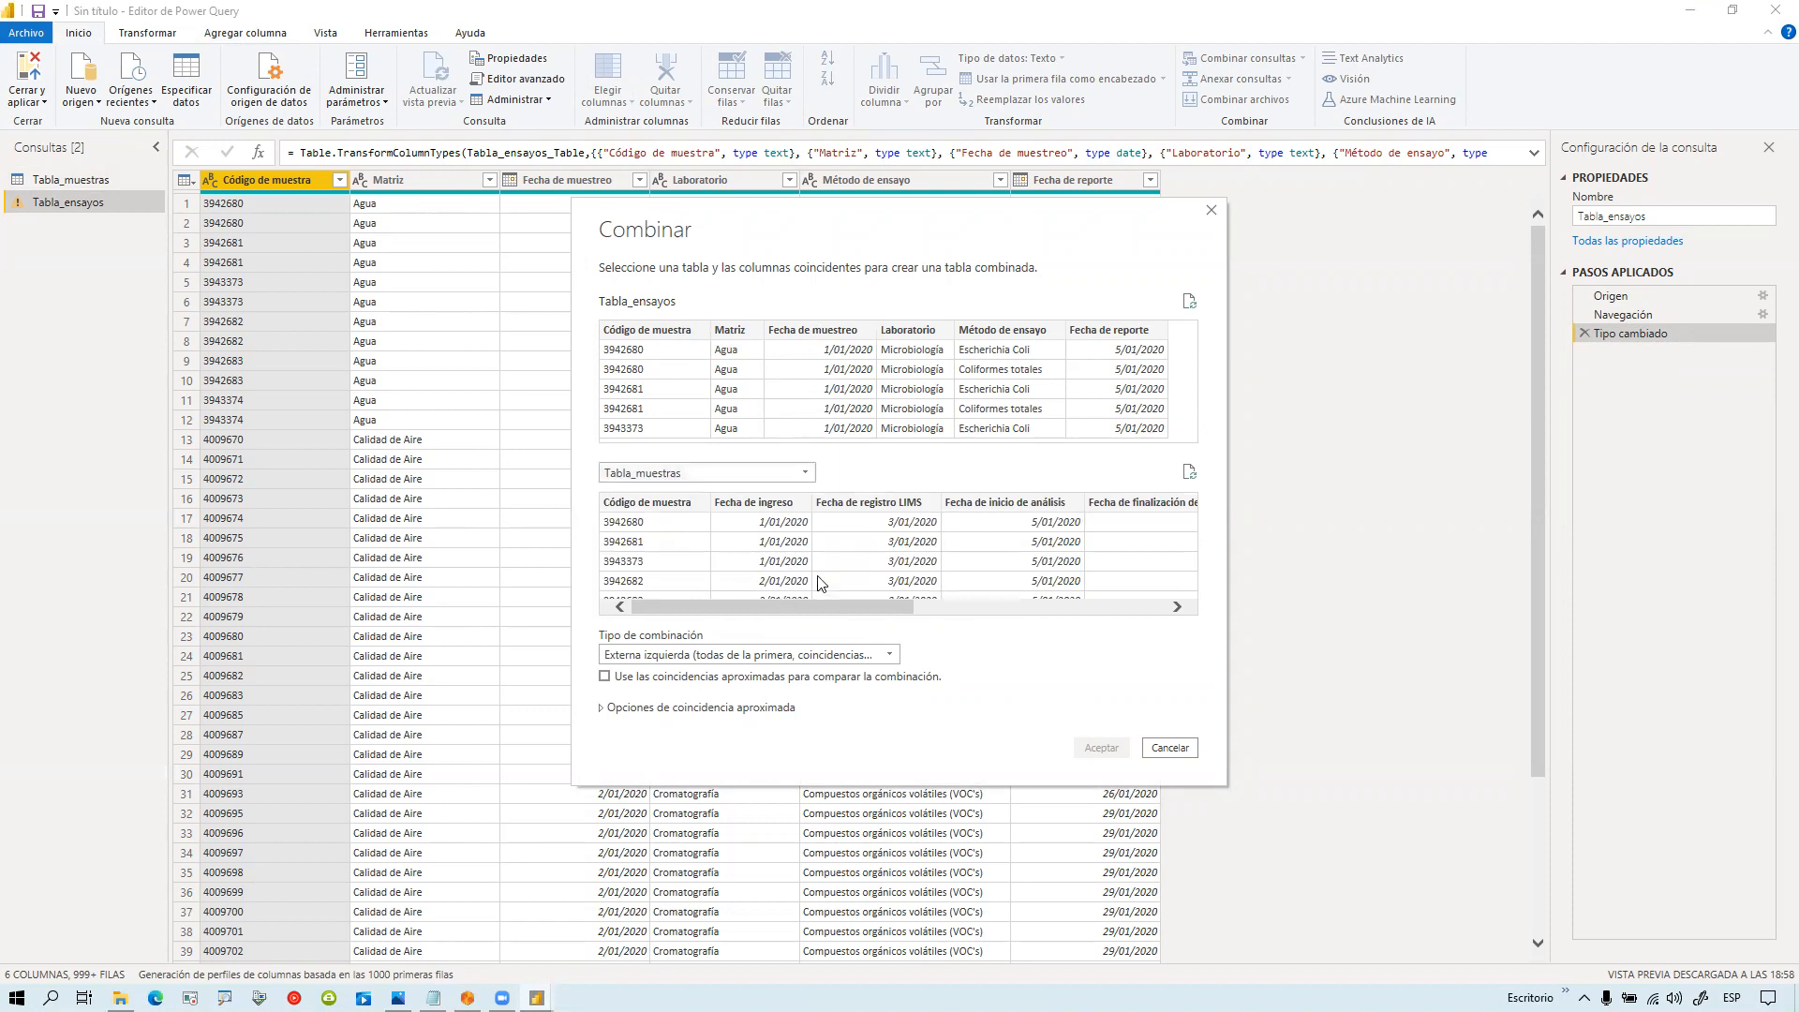
left_click_drag(809, 605, 1027, 617)
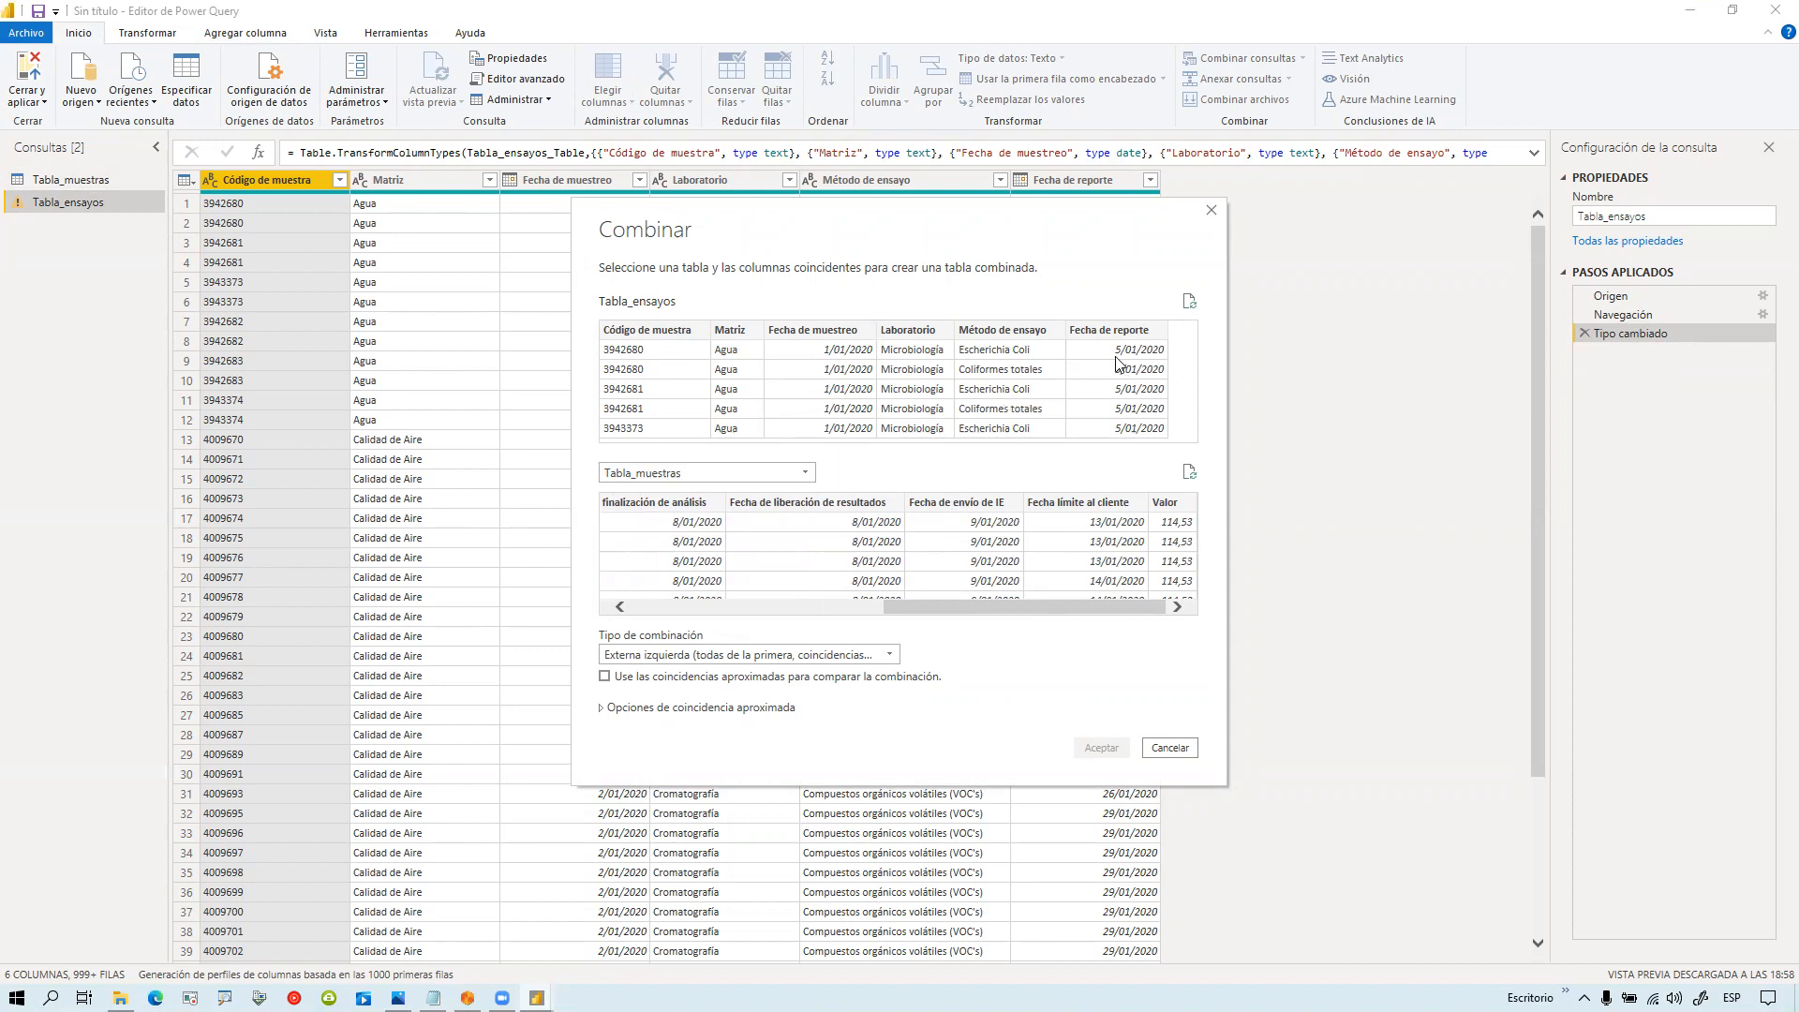
left_click_drag(1151, 610, 811, 618)
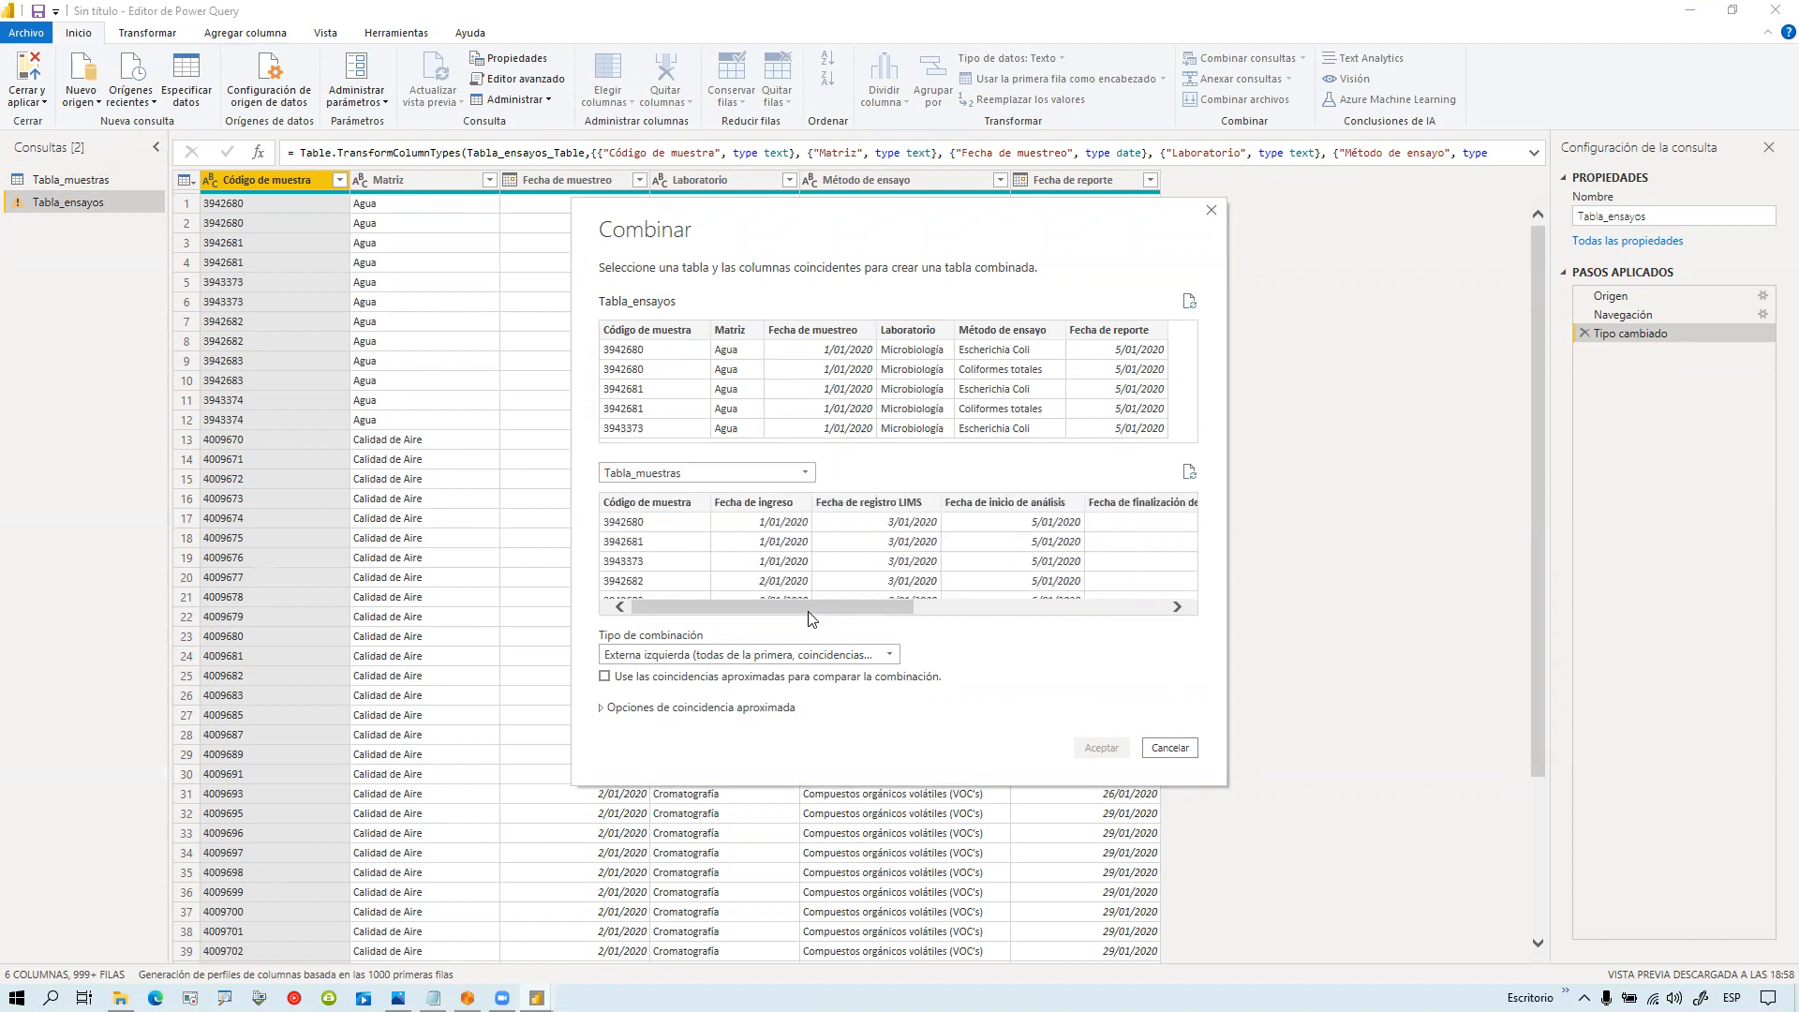
Step: Try Fecha de muestreo and Fecha de ingreso as the matching columns of the merge
left_click(667, 331)
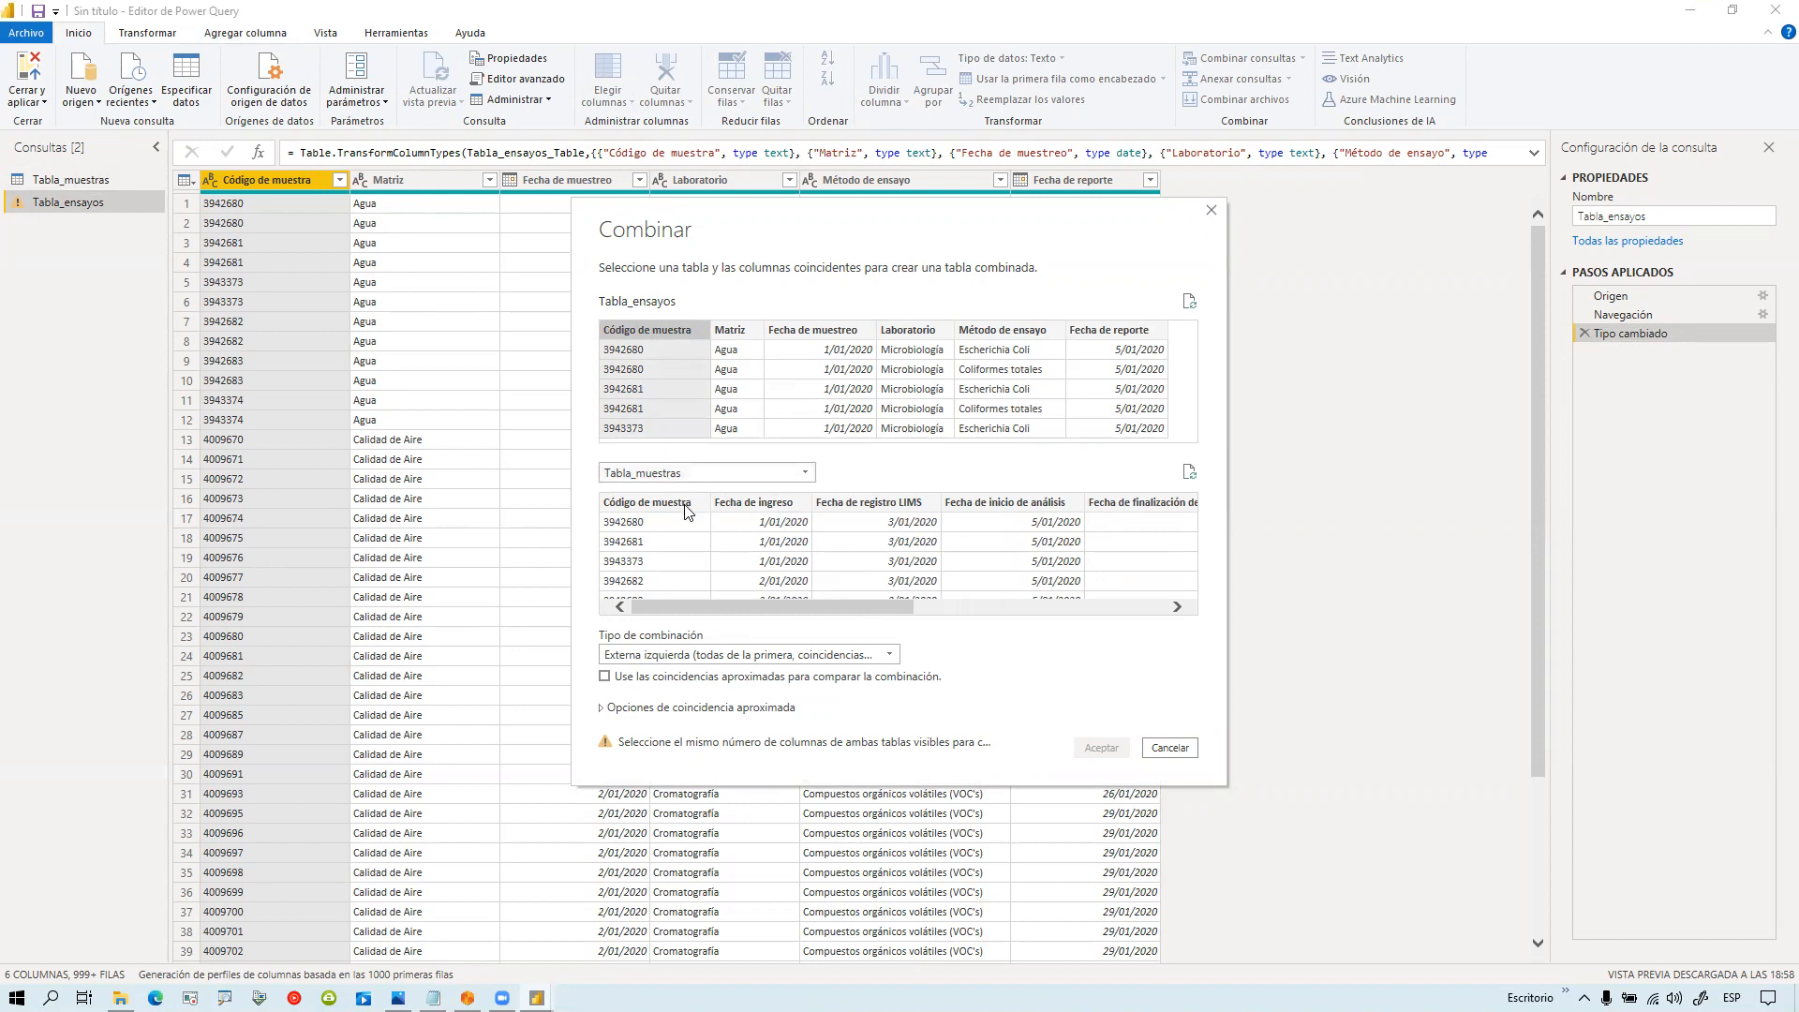
left_click(755, 500)
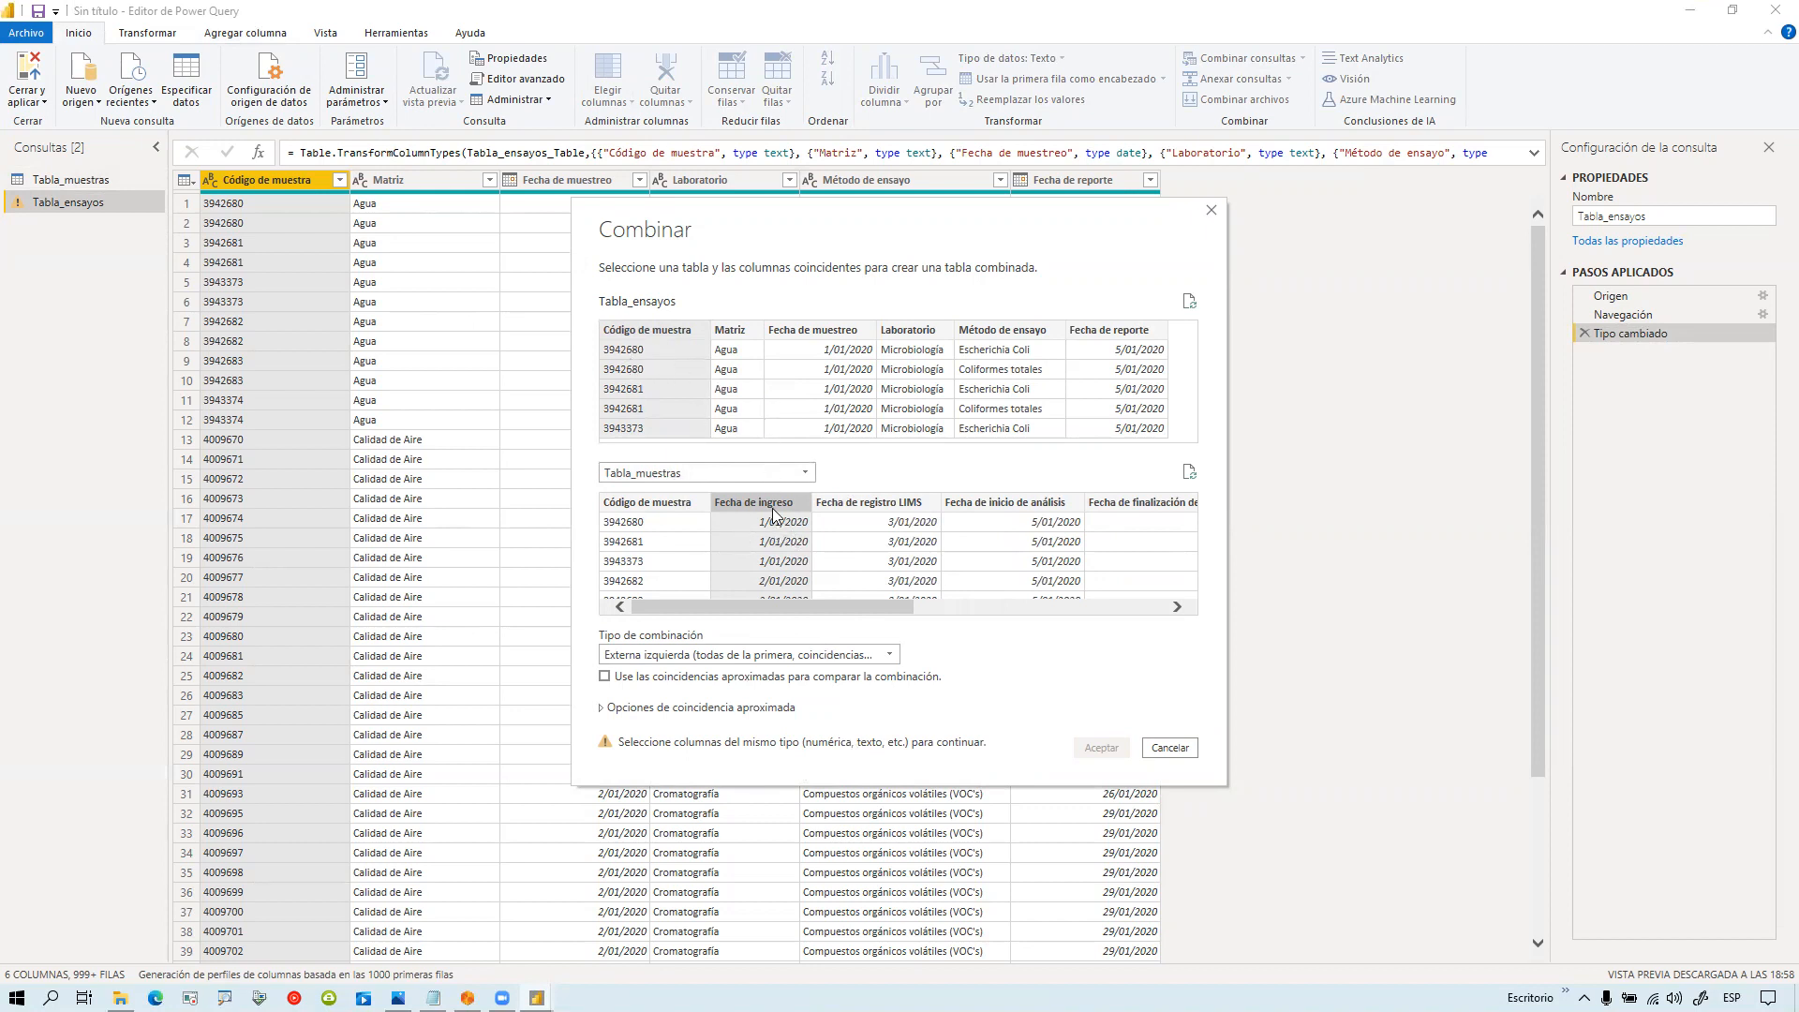
left_click(838, 333)
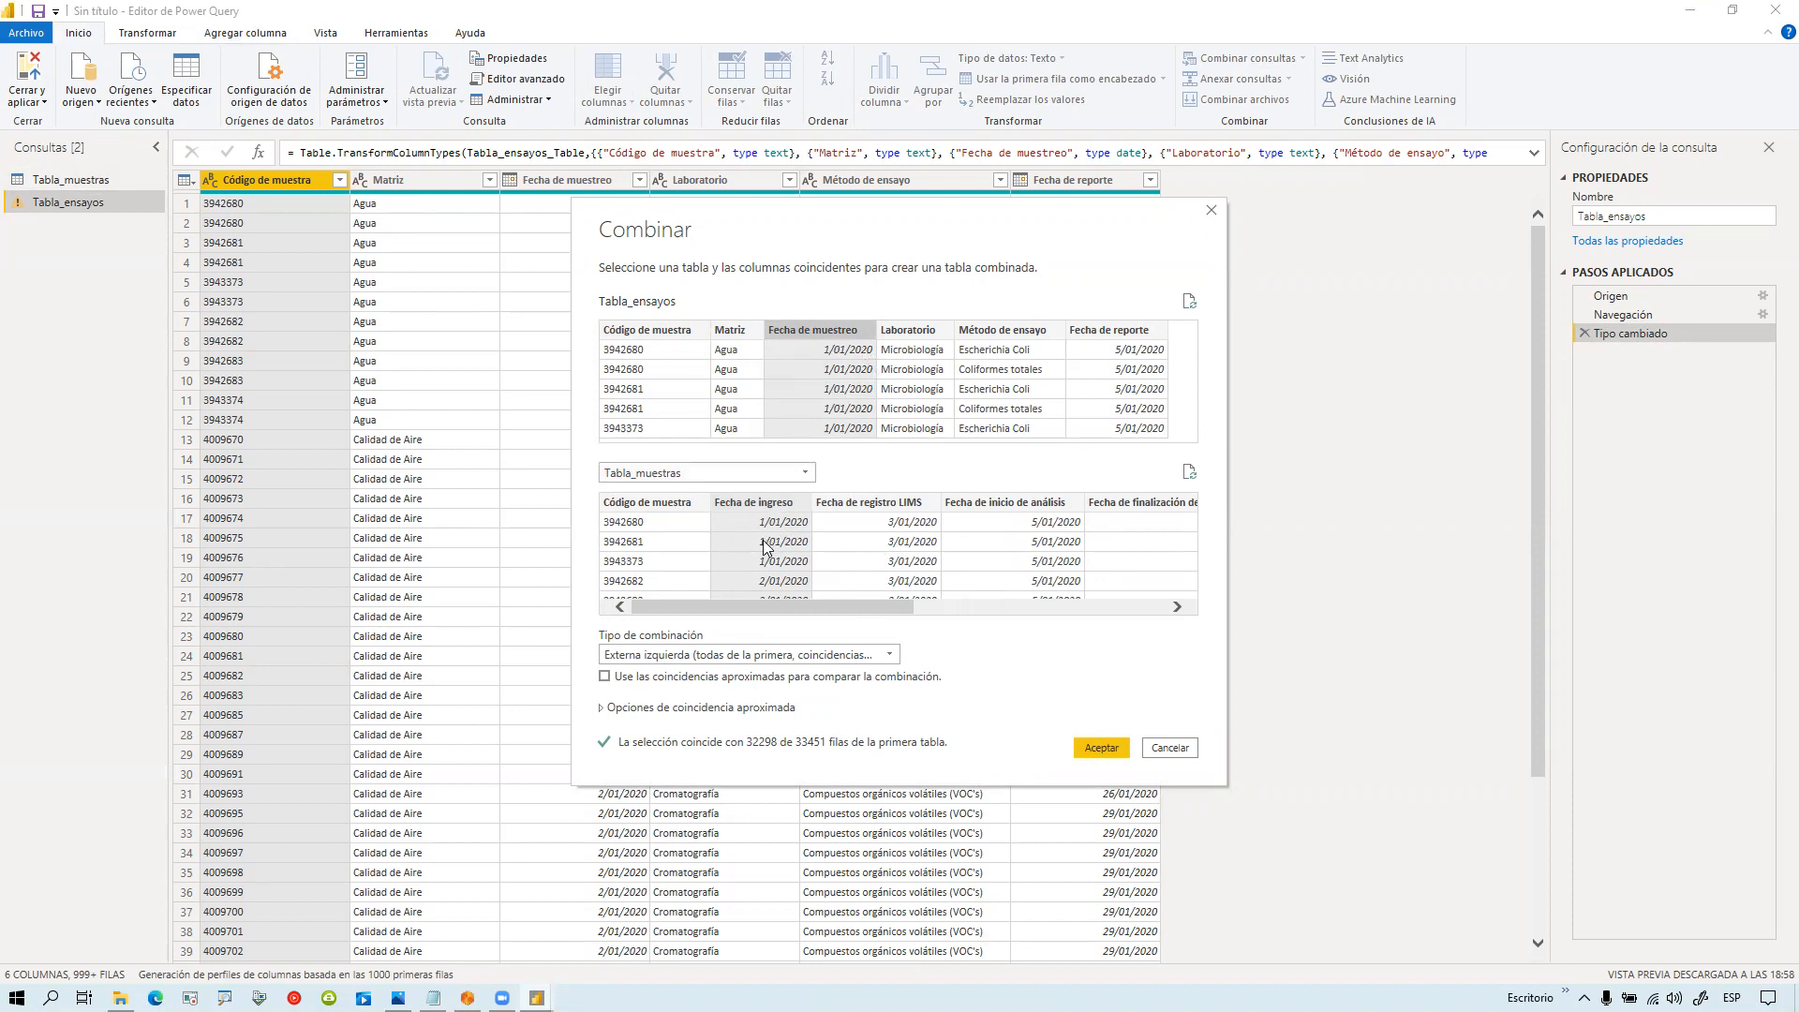
Step: Match both tables on Código de muestra with a left outer join and create the merge
left_click(664, 333)
left_click(679, 507)
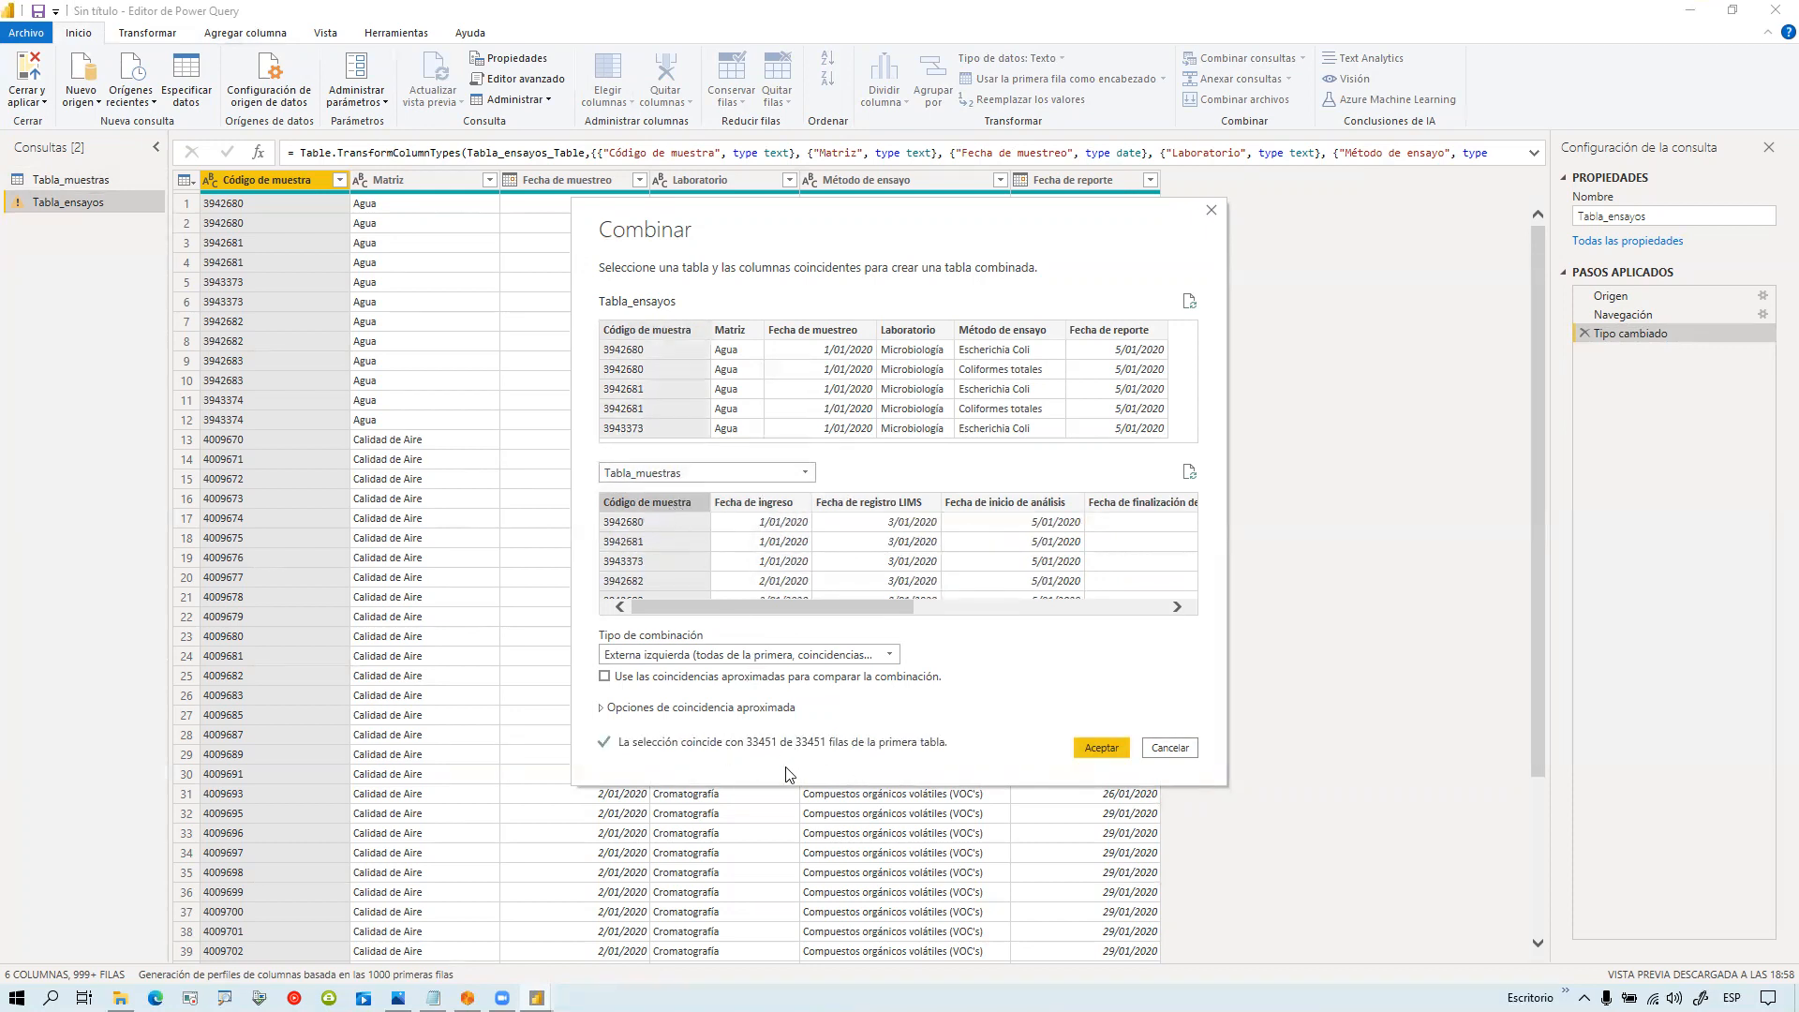
left_click(1101, 748)
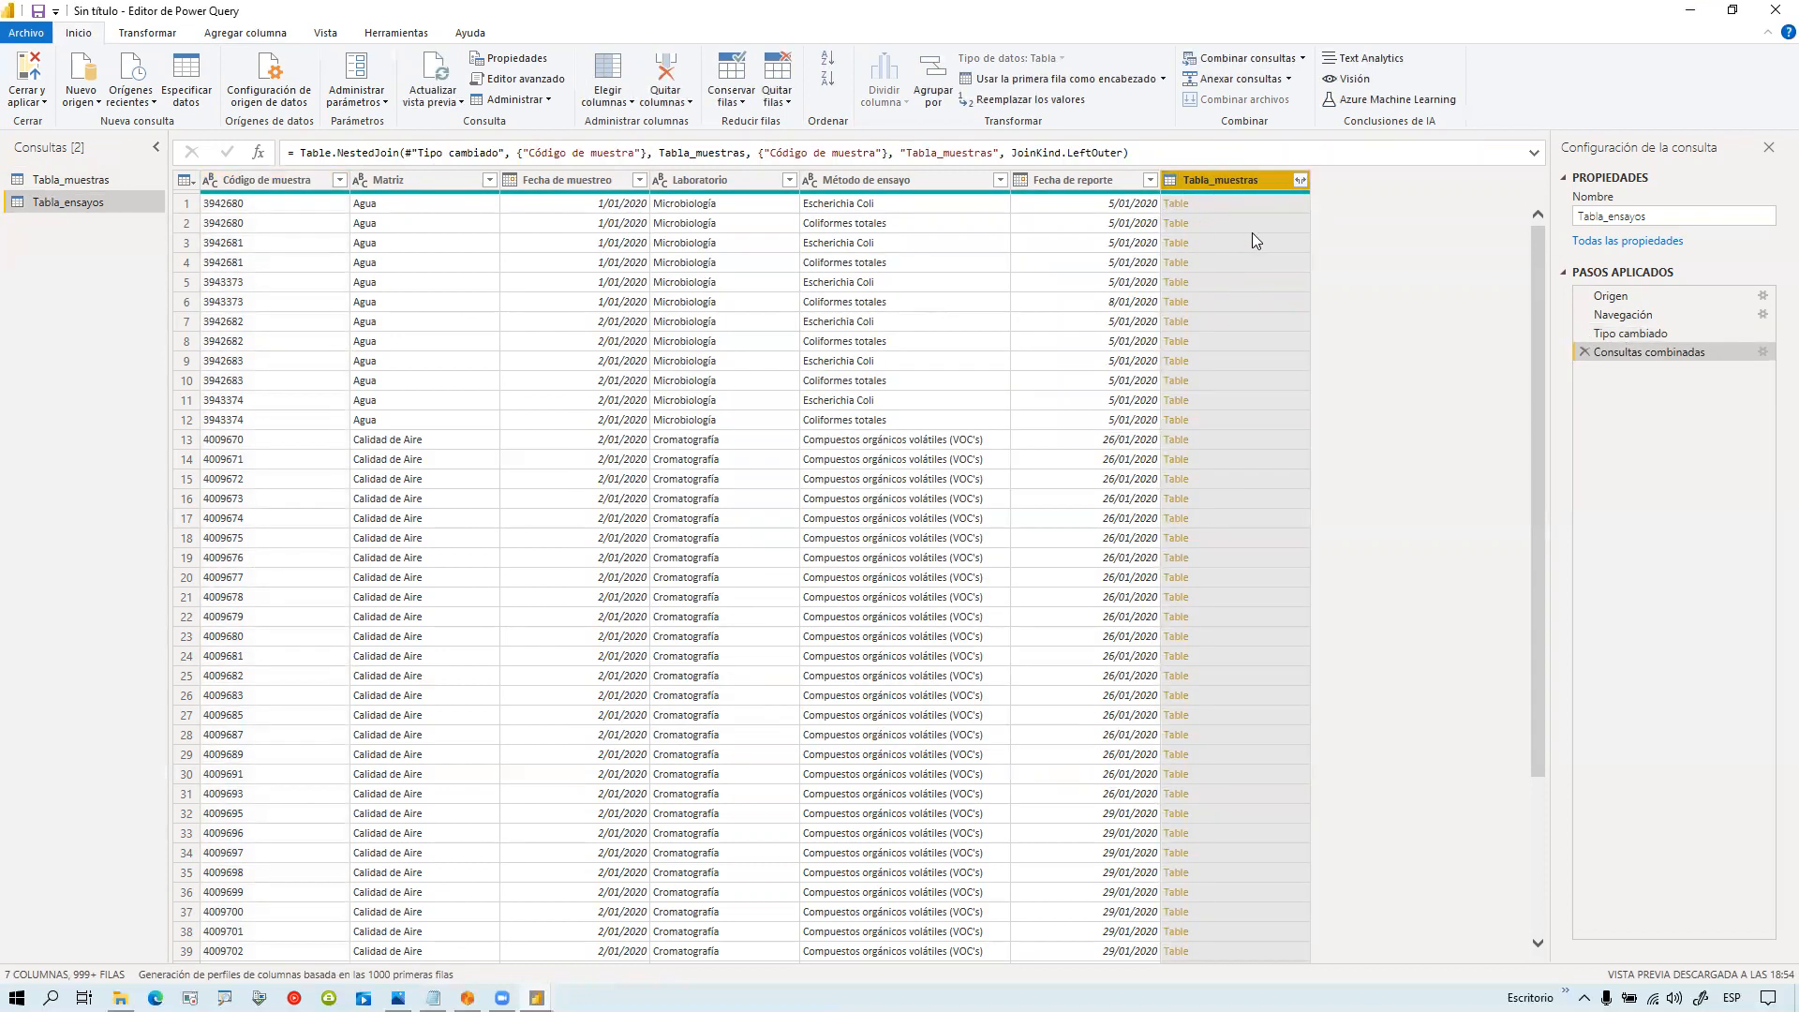
Step: Compare the contents of Tabla_muestras with the merged Tabla_ensayos query
left_click(135, 179)
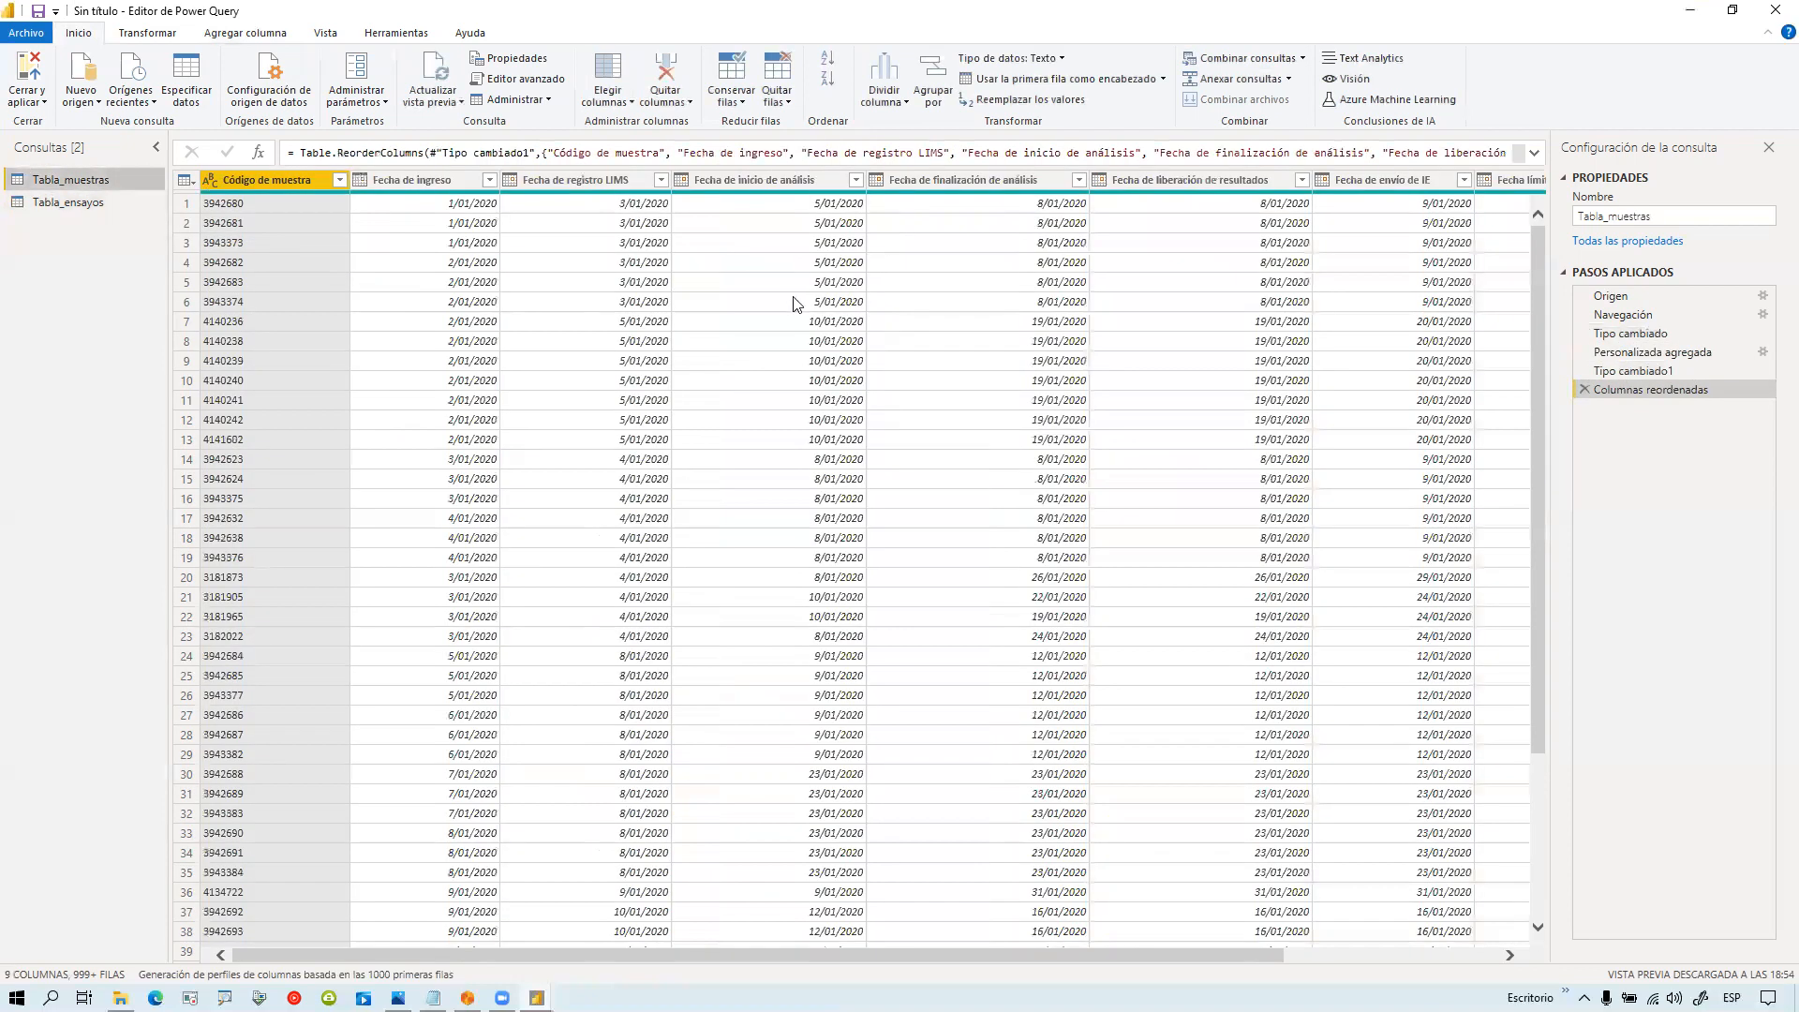
left_click(112, 208)
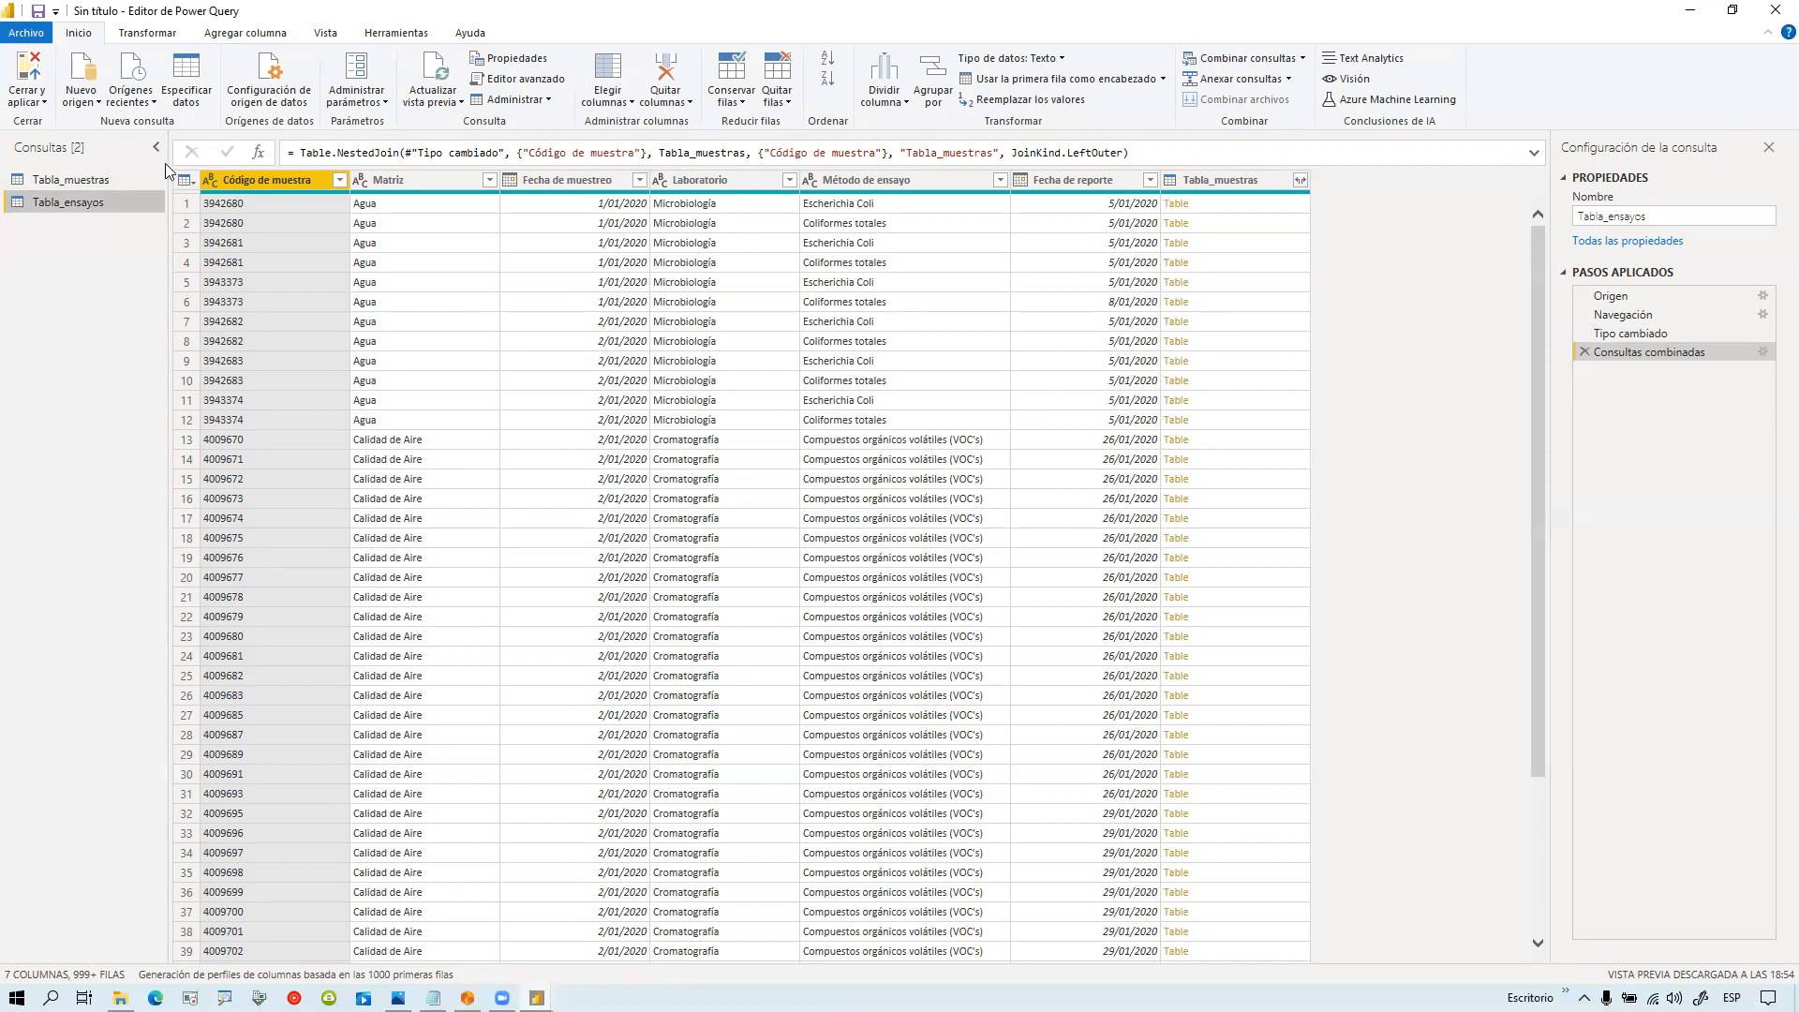
left_click(75, 179)
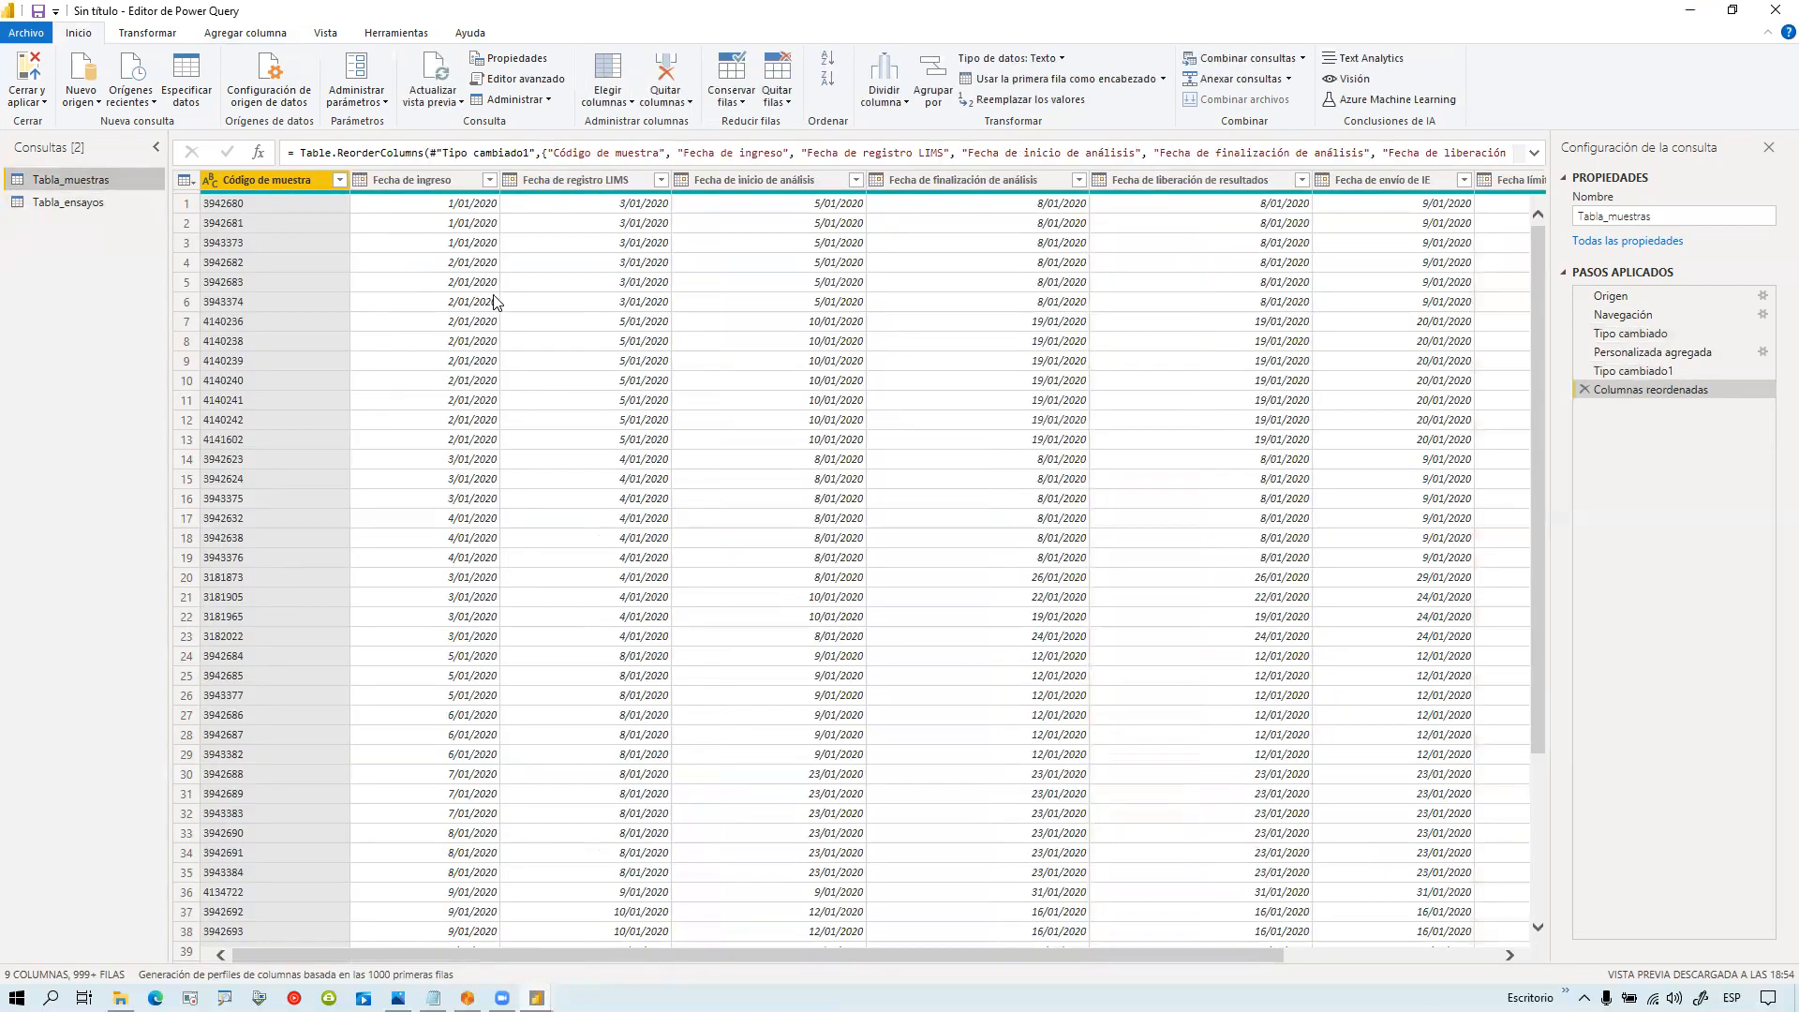
left_click(67, 201)
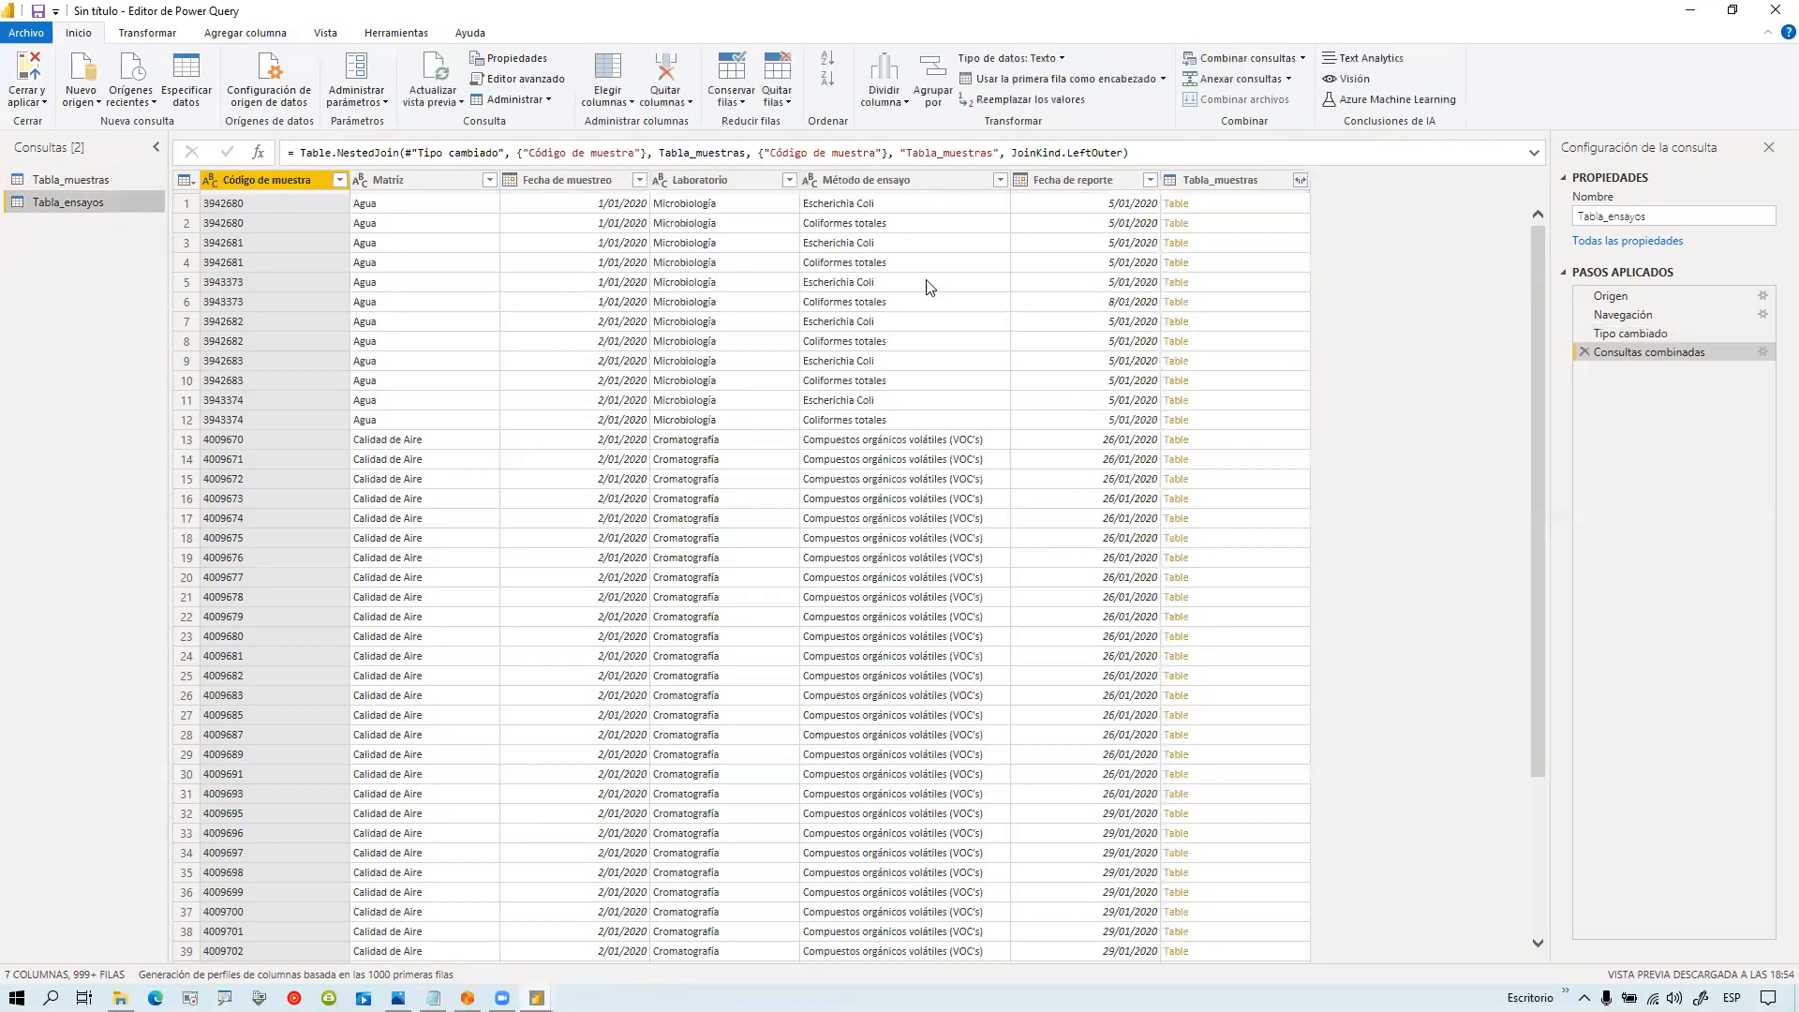
Step: Expand the merged Tabla_muestras column to only Fecha límite al cliente, keeping the original column name as prefix
left_click(1300, 184)
left_click(1301, 181)
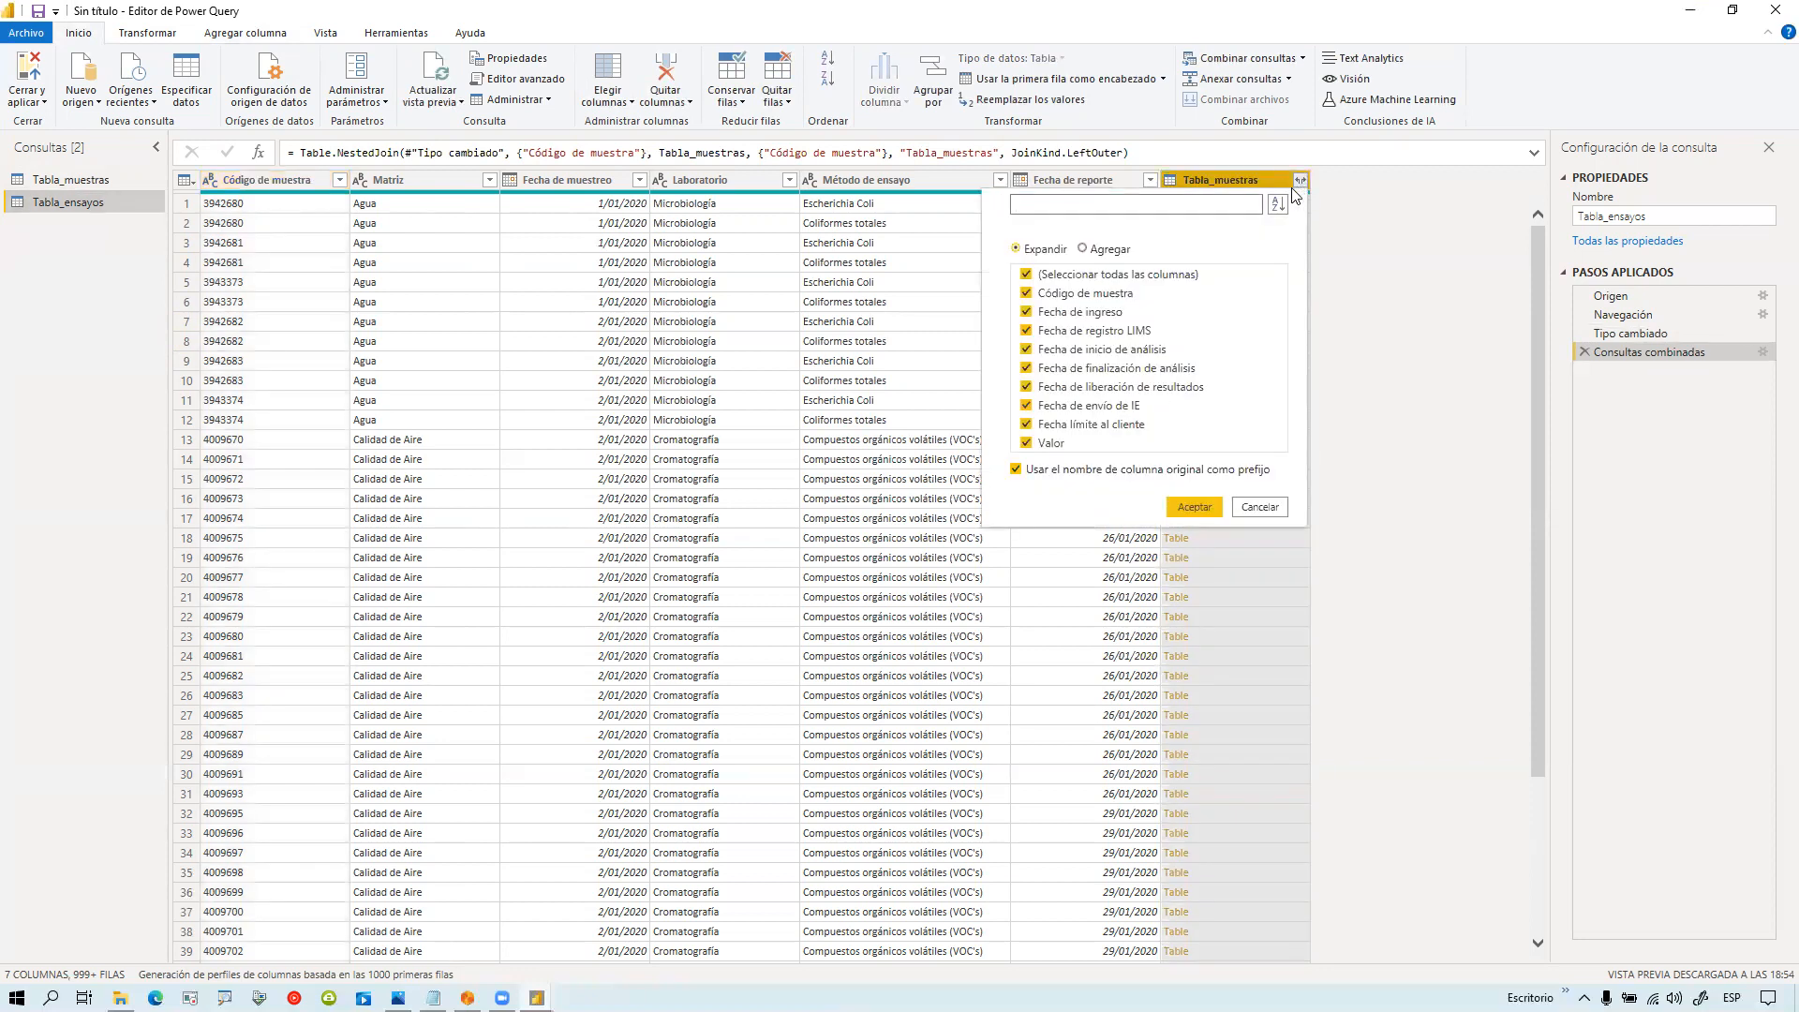
left_click(1027, 275)
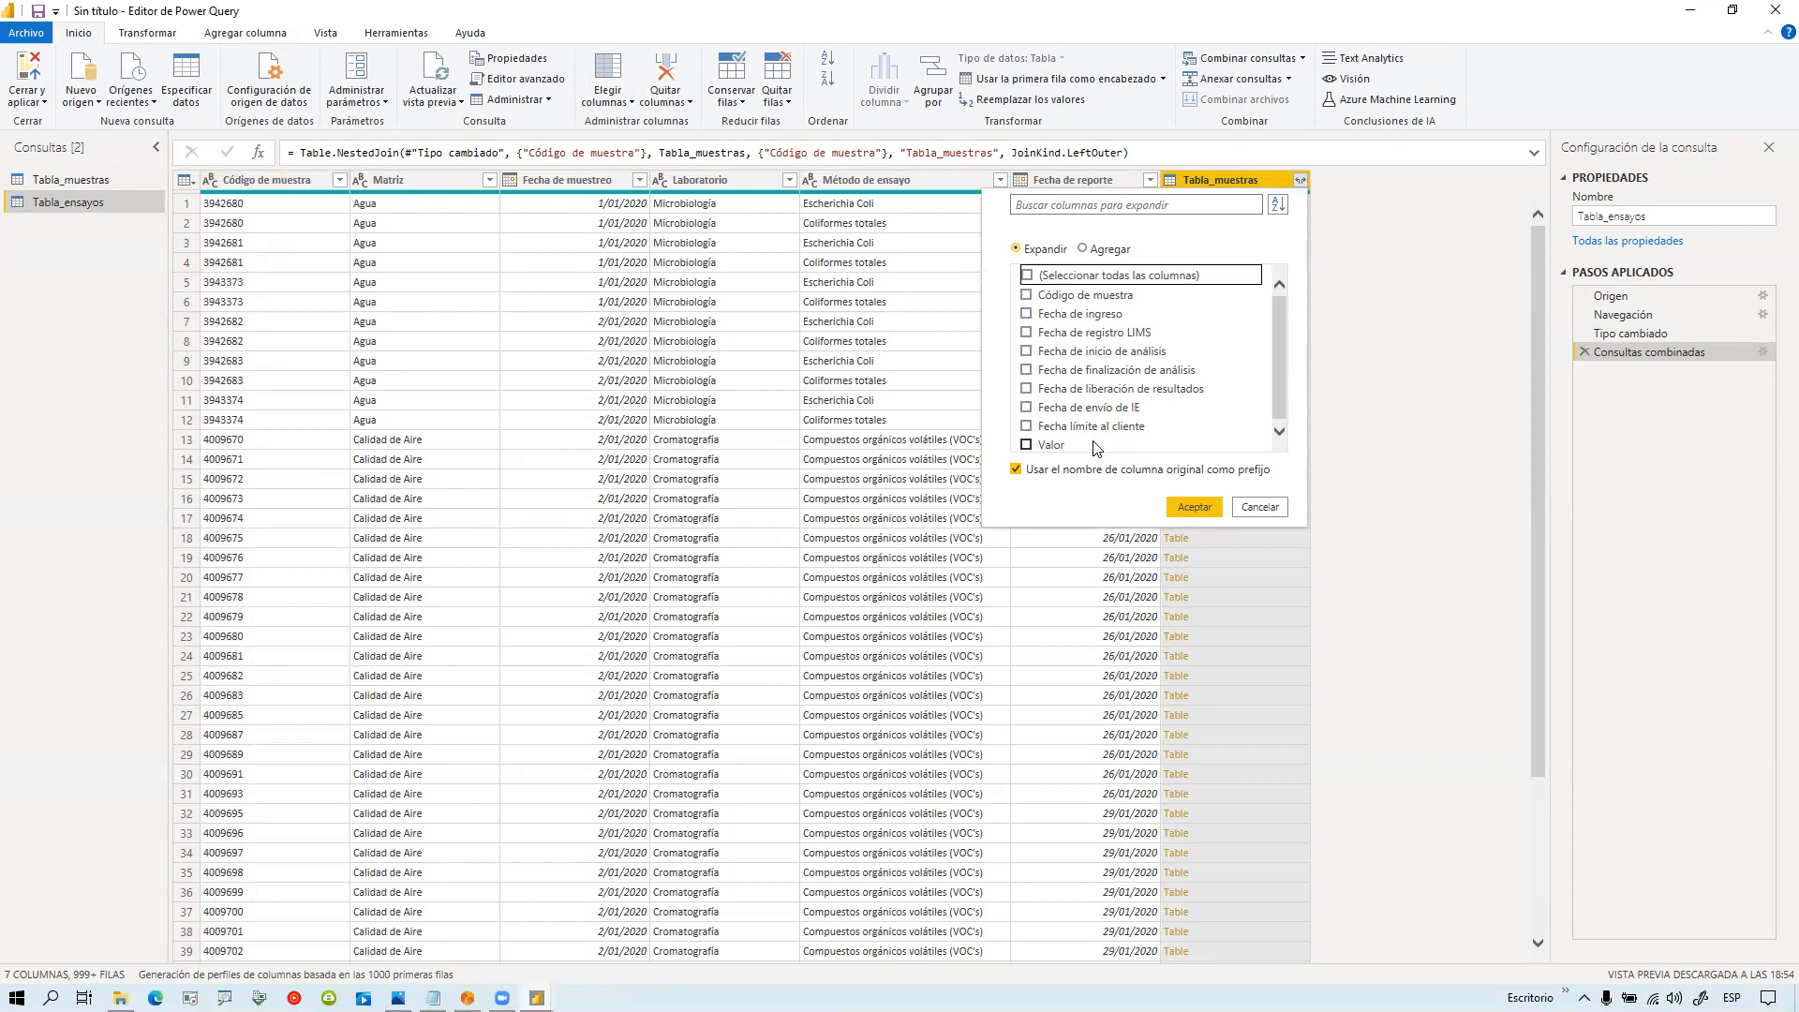
left_click(1027, 426)
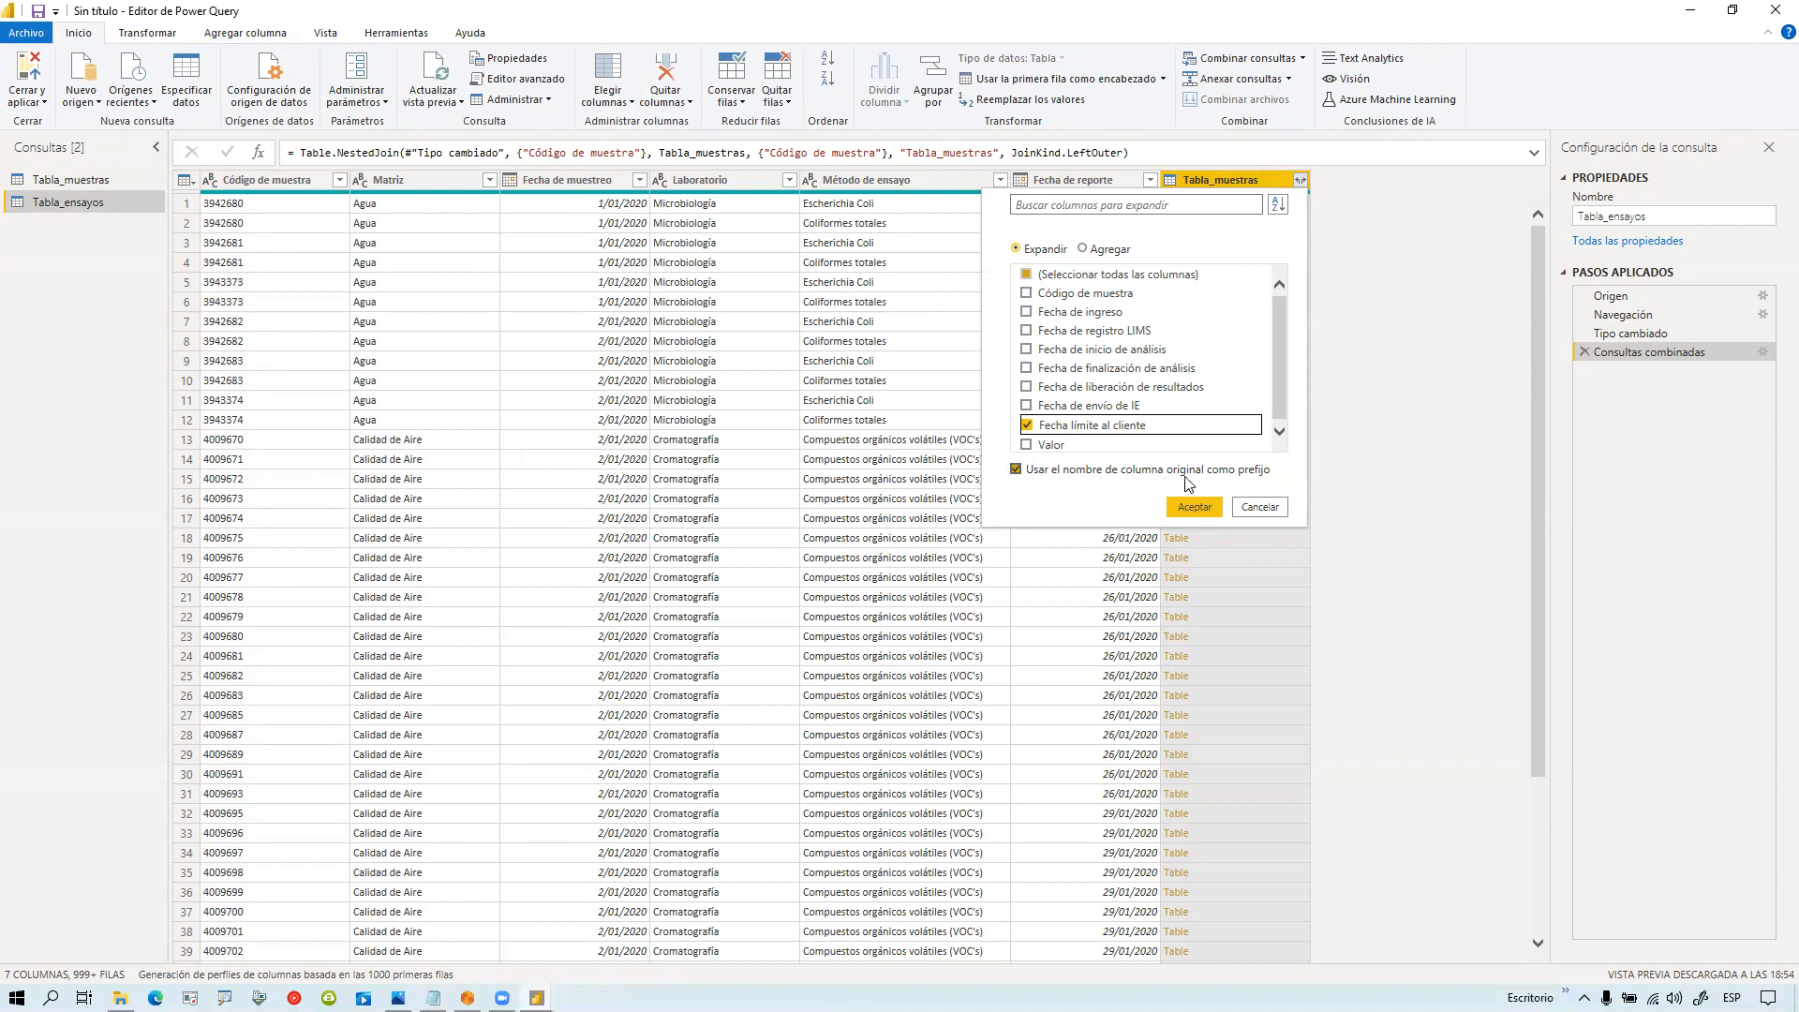
left_click(1211, 510)
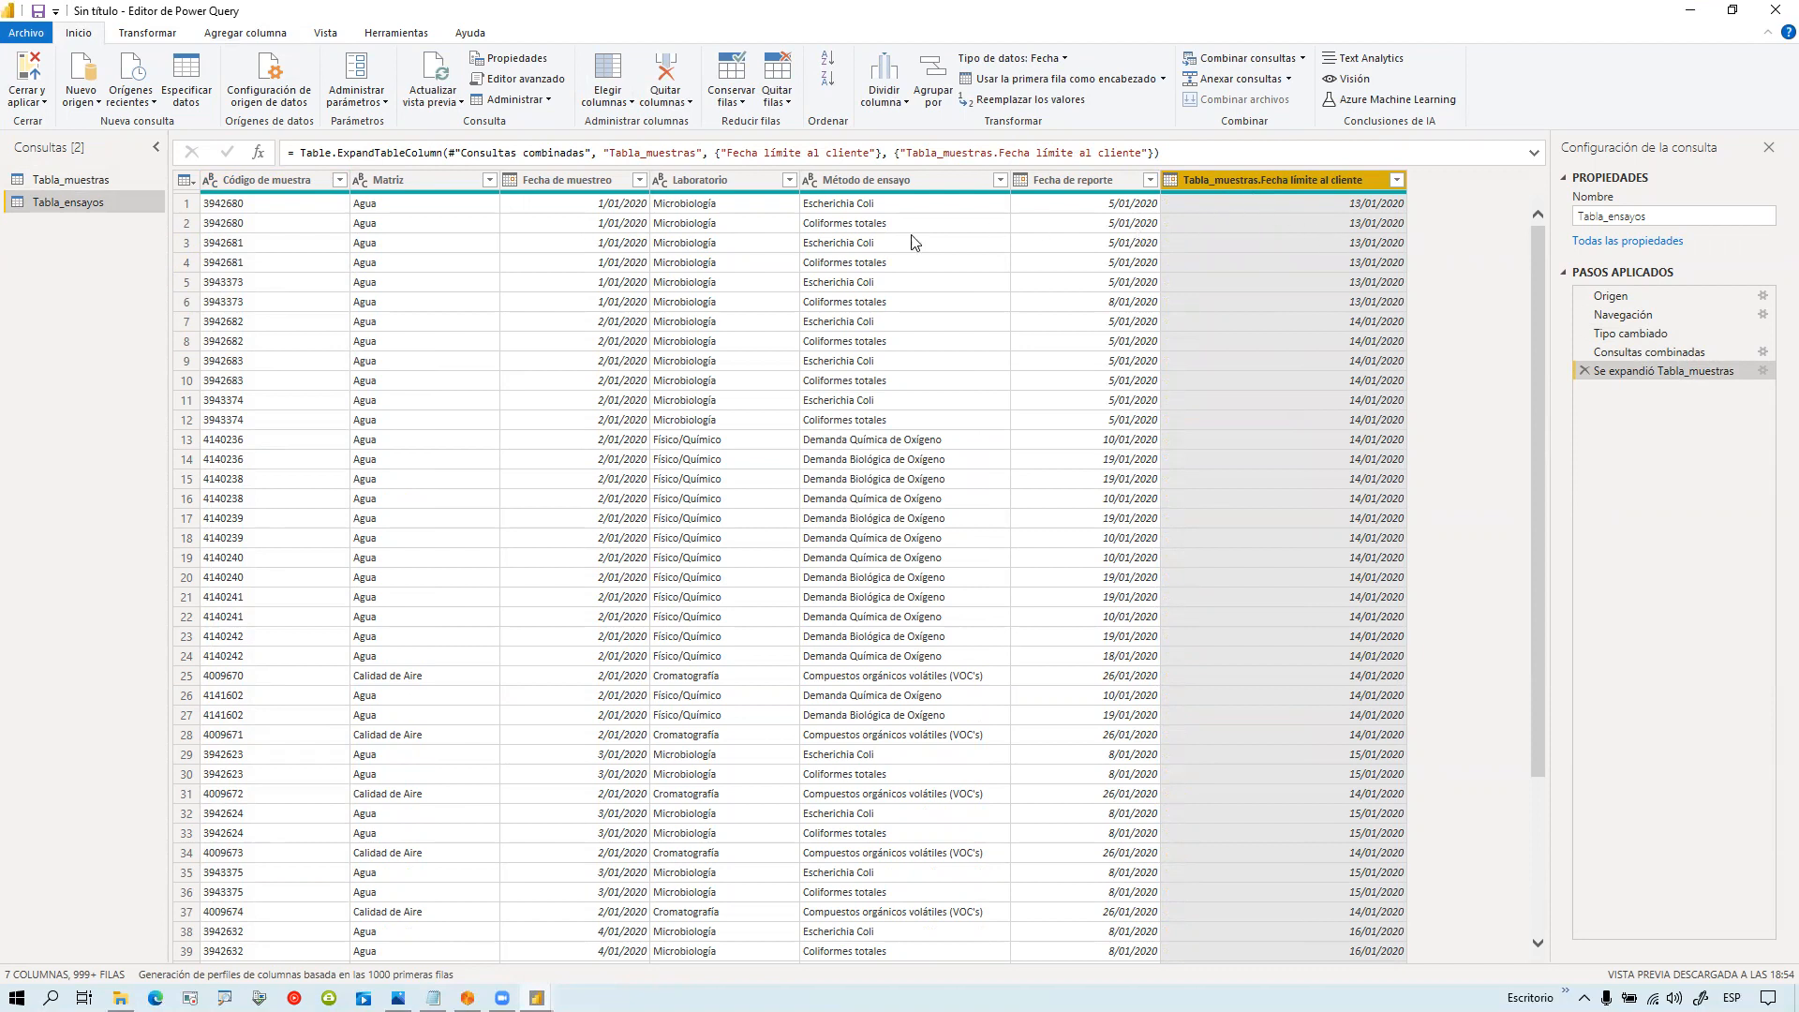
Step: Review the source Fecha límite al cliente values in Tabla_muestras
left_click(137, 185)
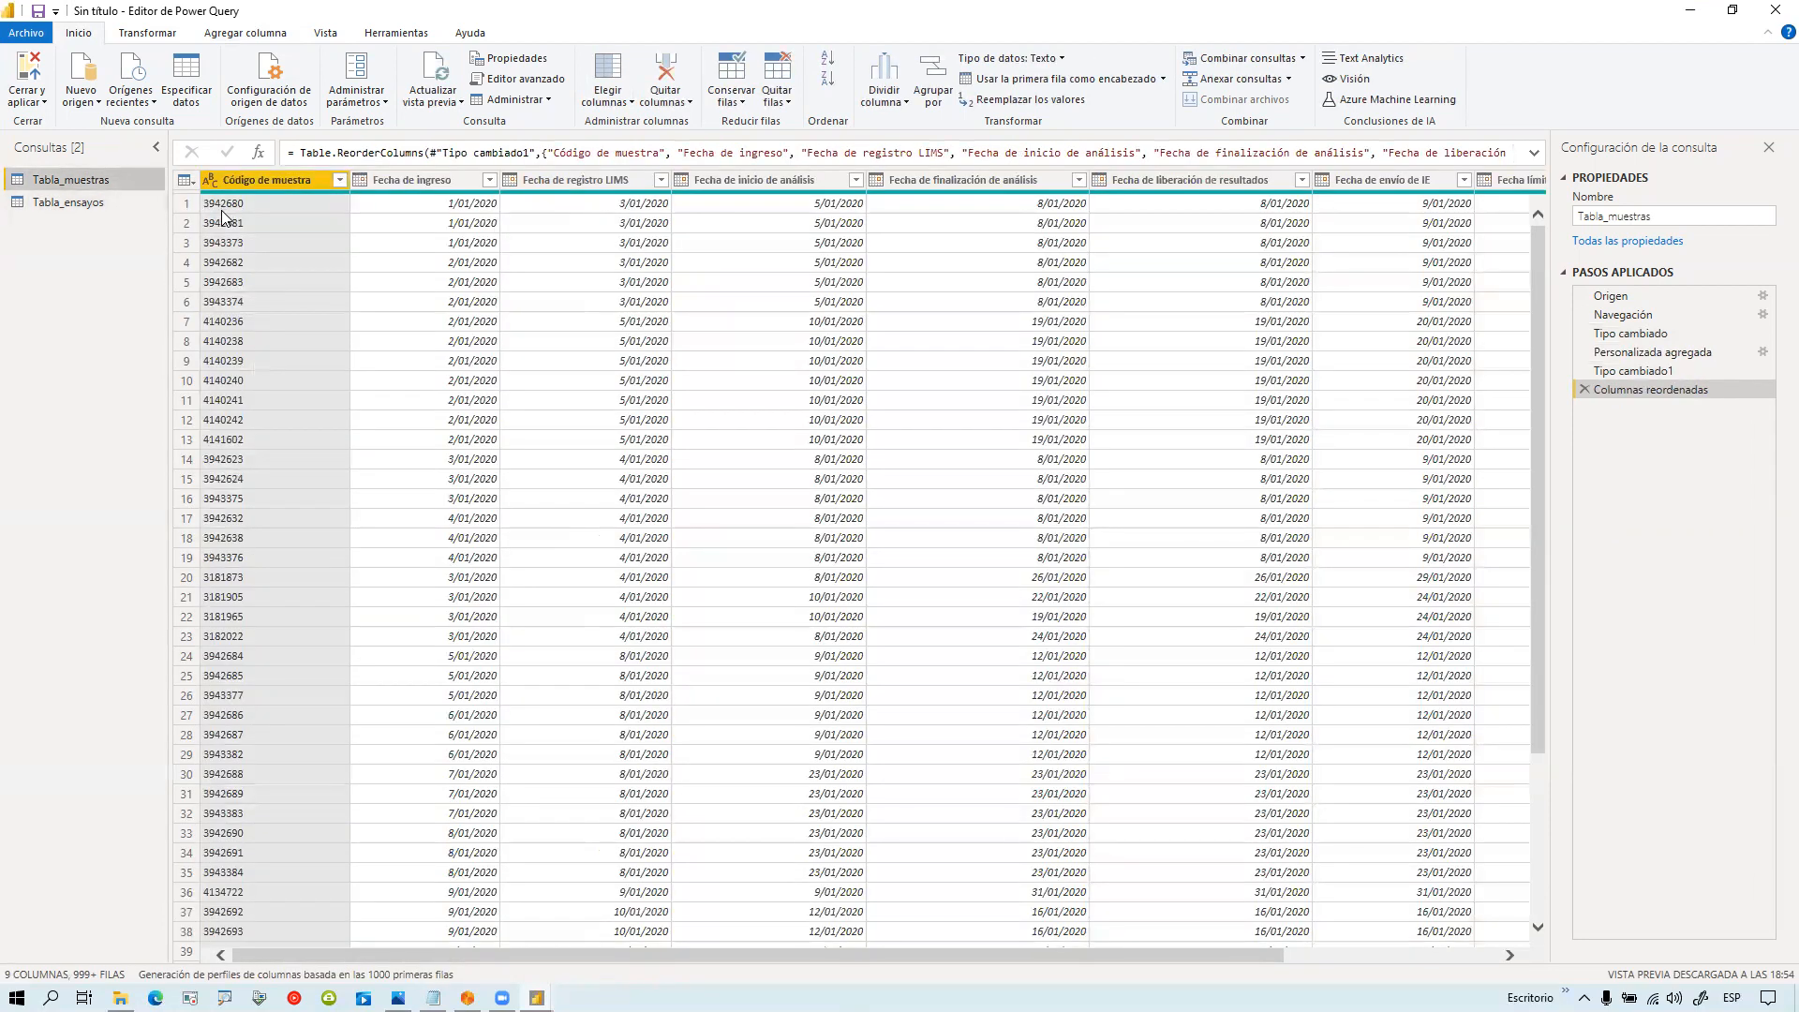
left_click_drag(761, 956, 1097, 967)
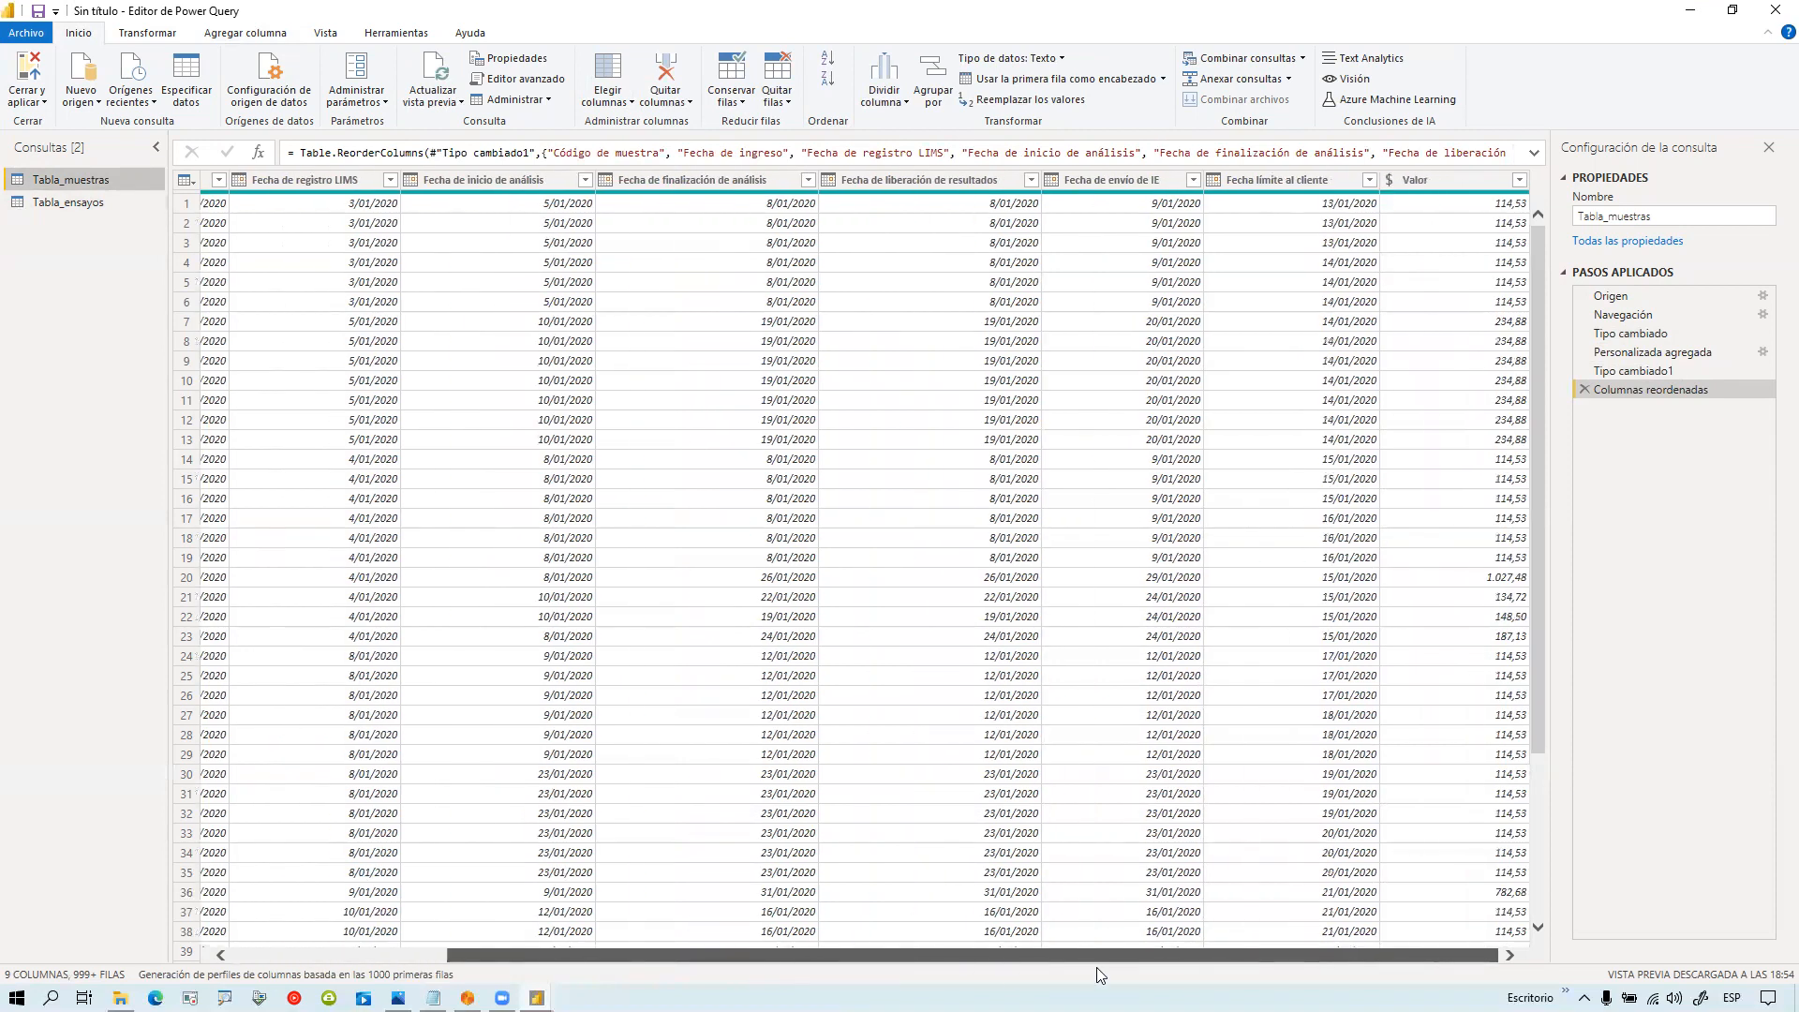
Step: Remove the Tabla_muestras prefix from the expanded column by editing the expansion step in Tabla_ensayos
left_click(86, 203)
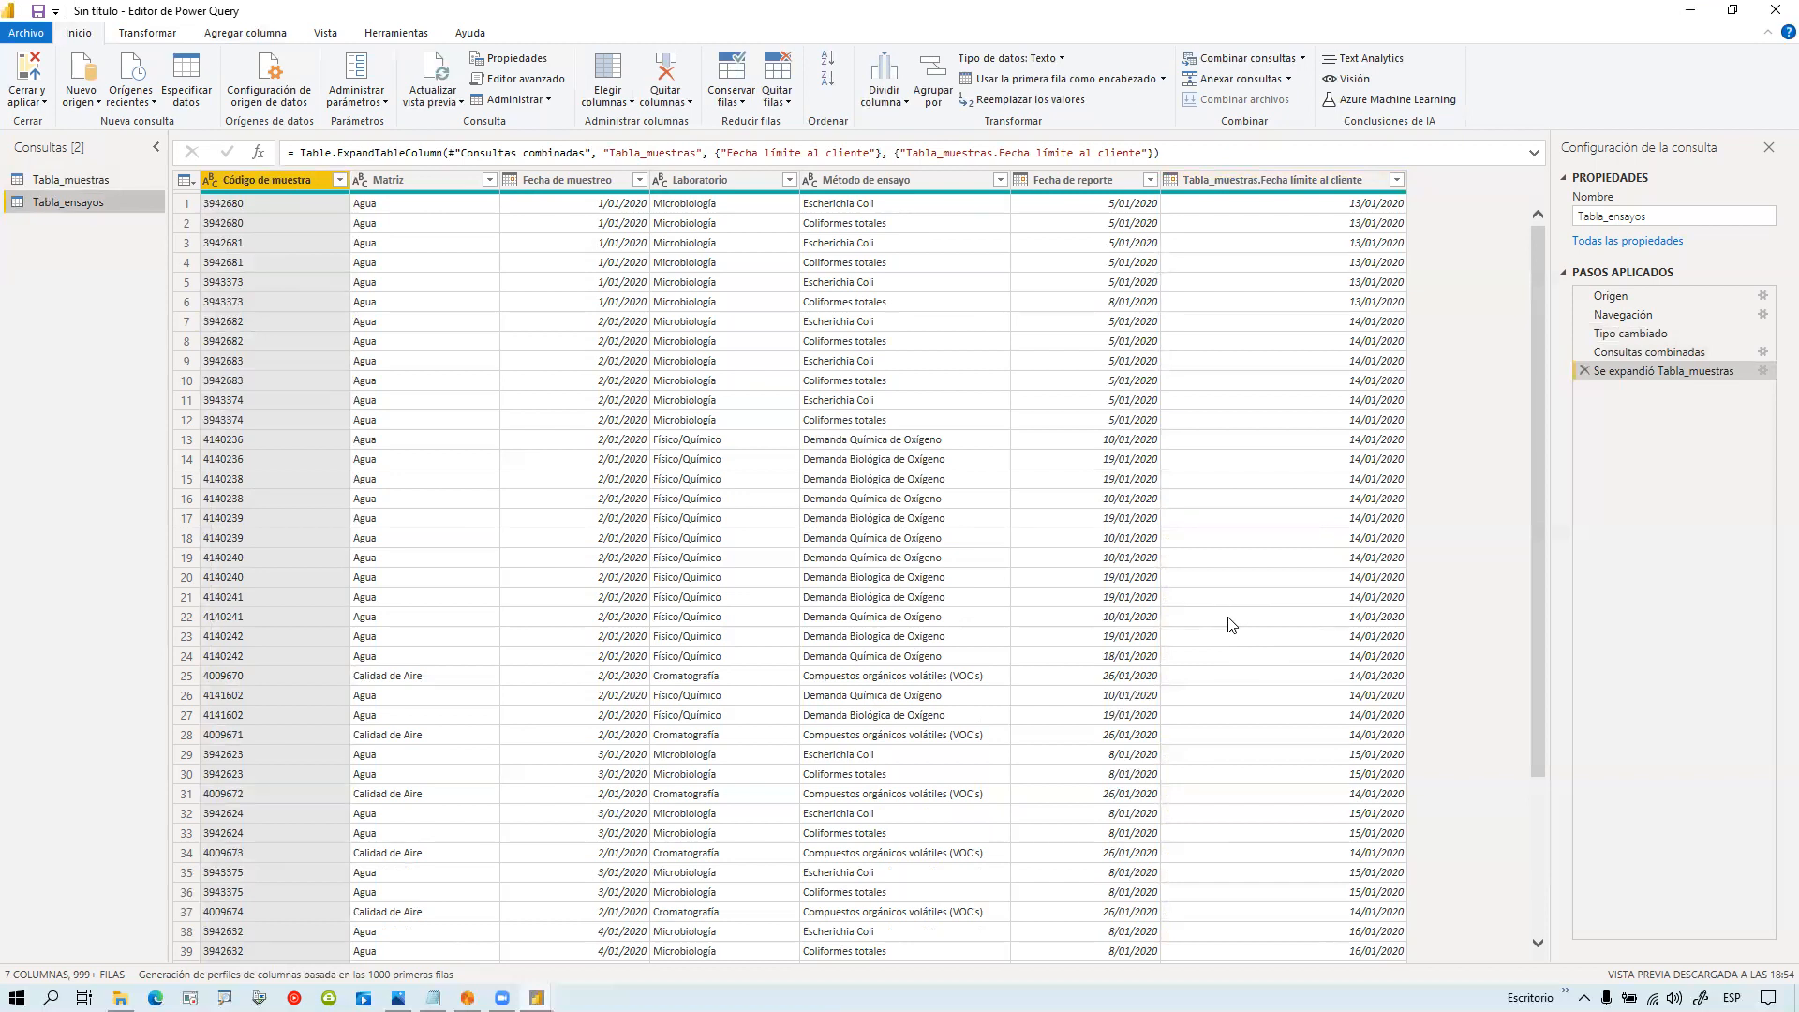
left_click(1764, 371)
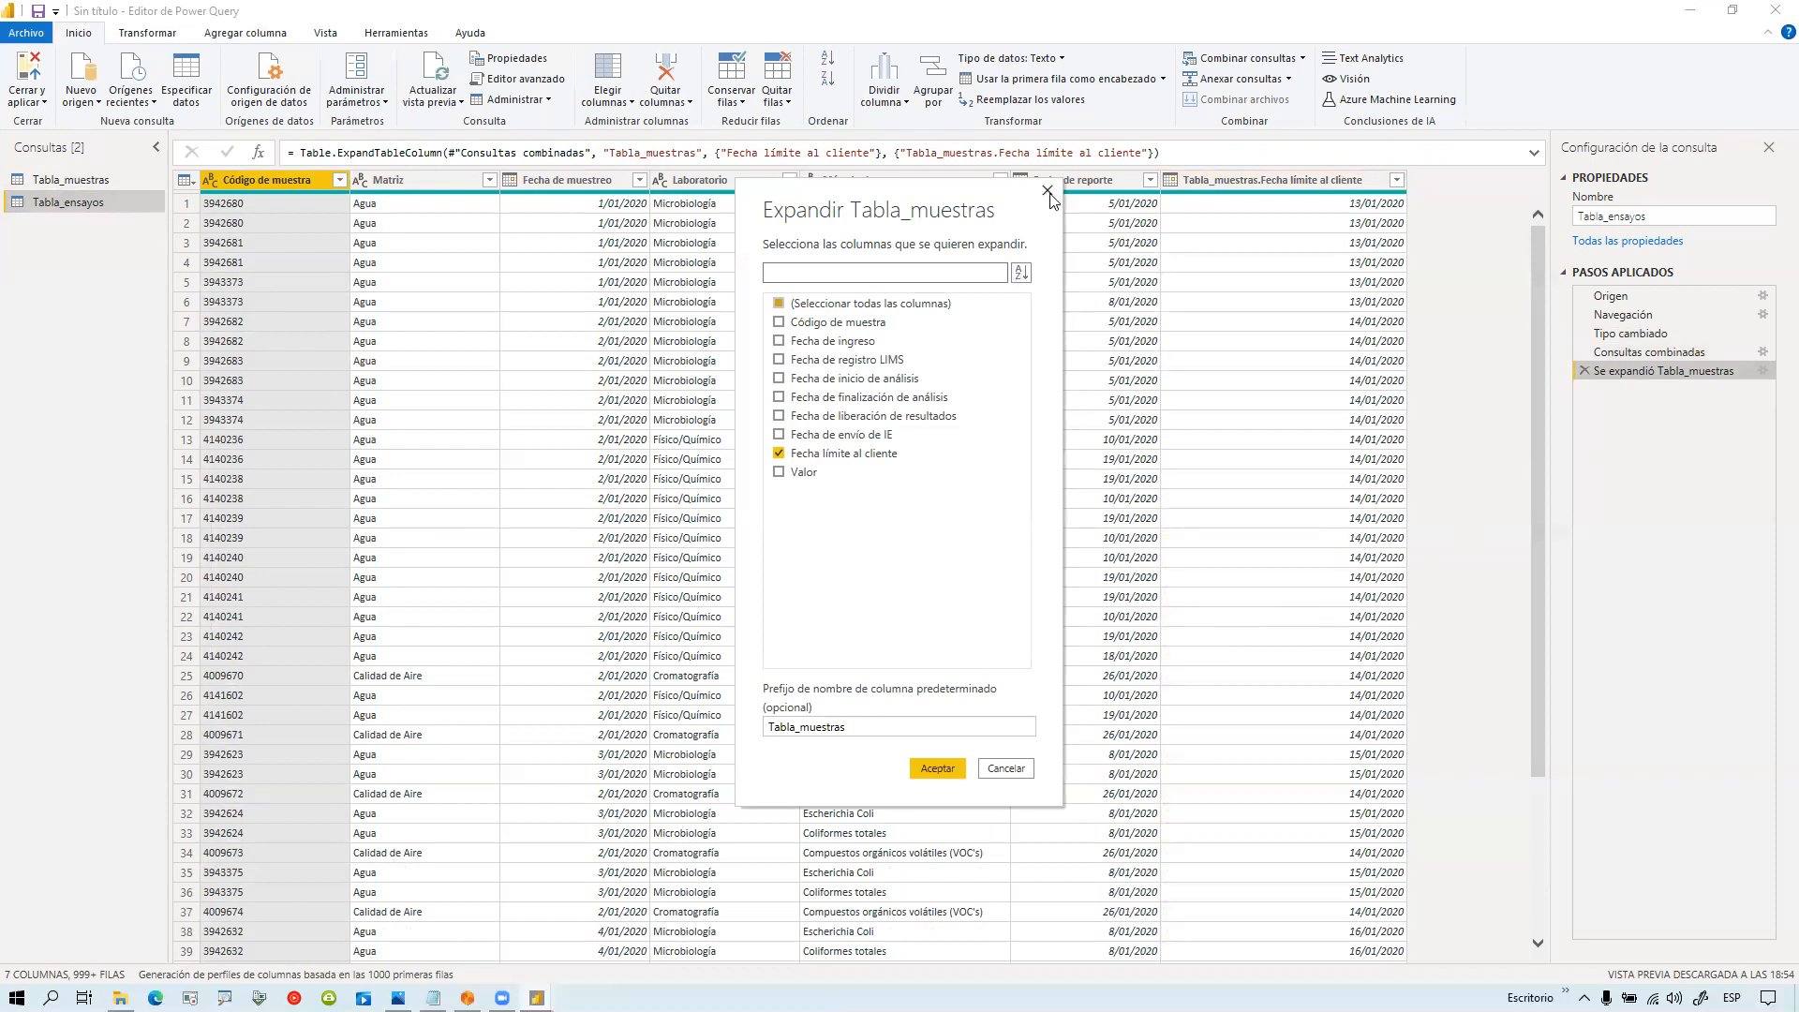
left_click_drag(848, 730, 737, 729)
key("BackSpace")
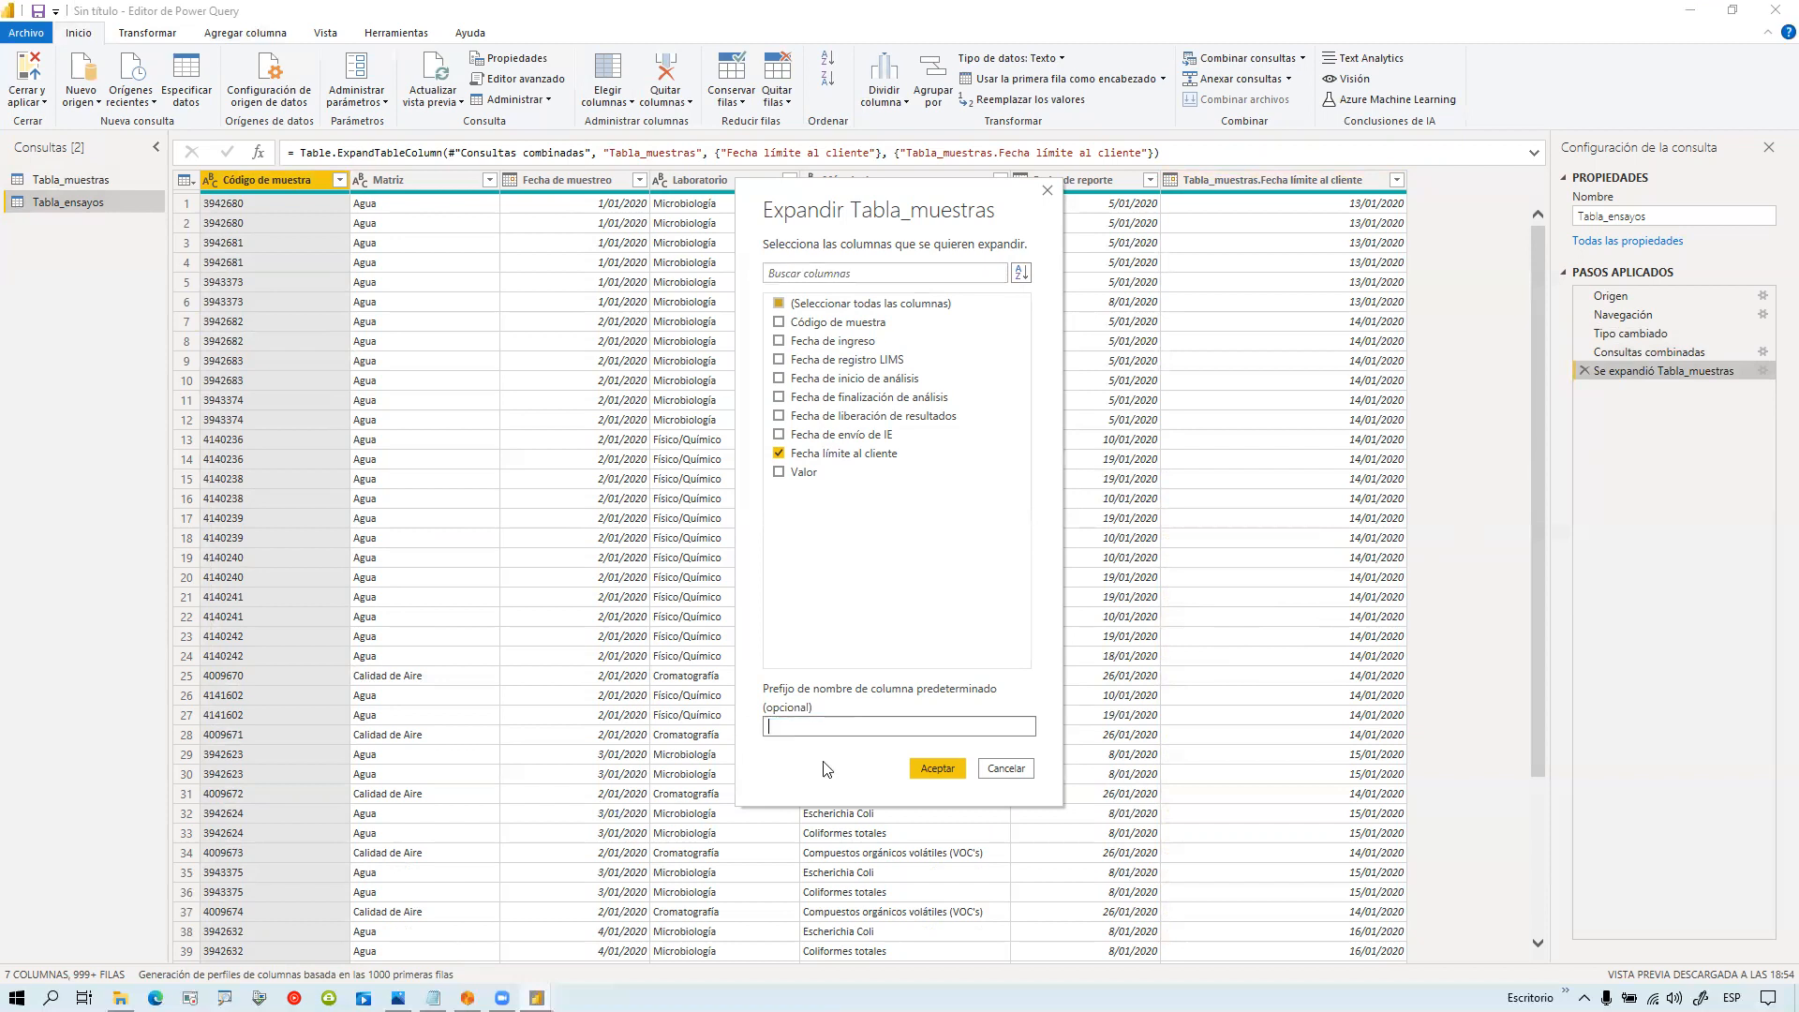
left_click(937, 769)
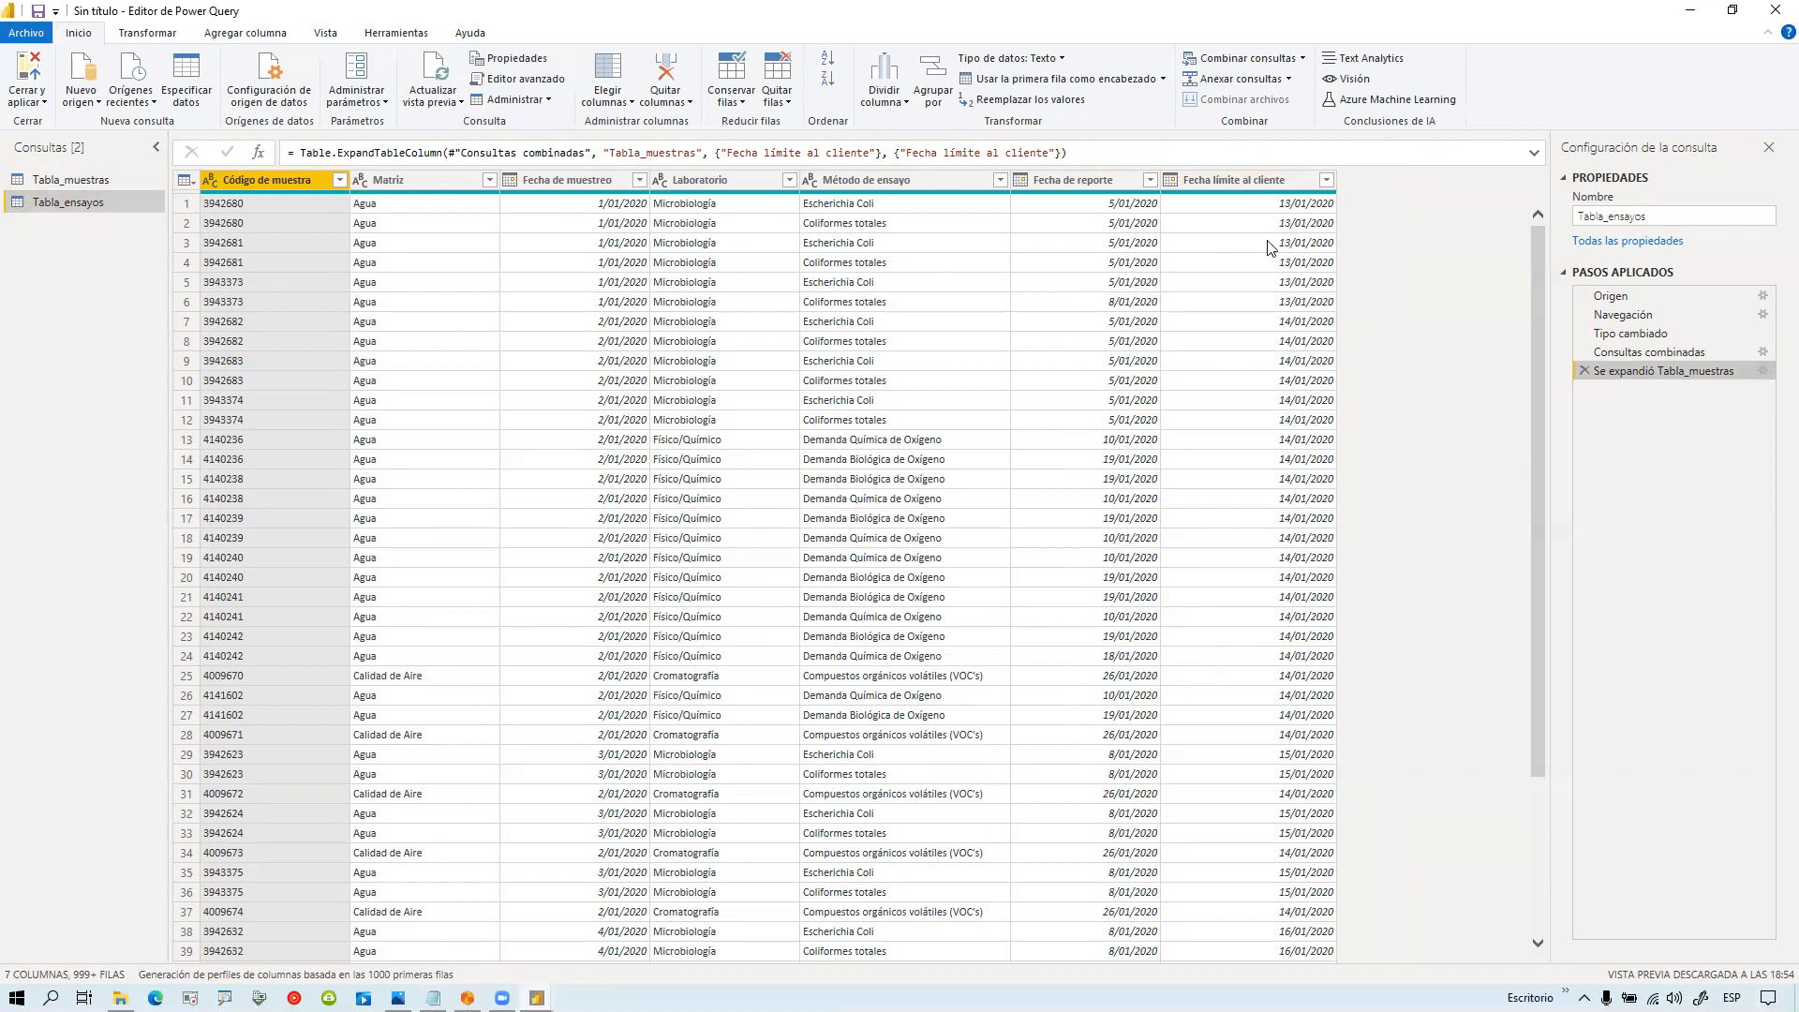
Step: Start a custom column in Tabla_ensayos named Fecha límite de reporte
left_click(271, 37)
left_click(128, 79)
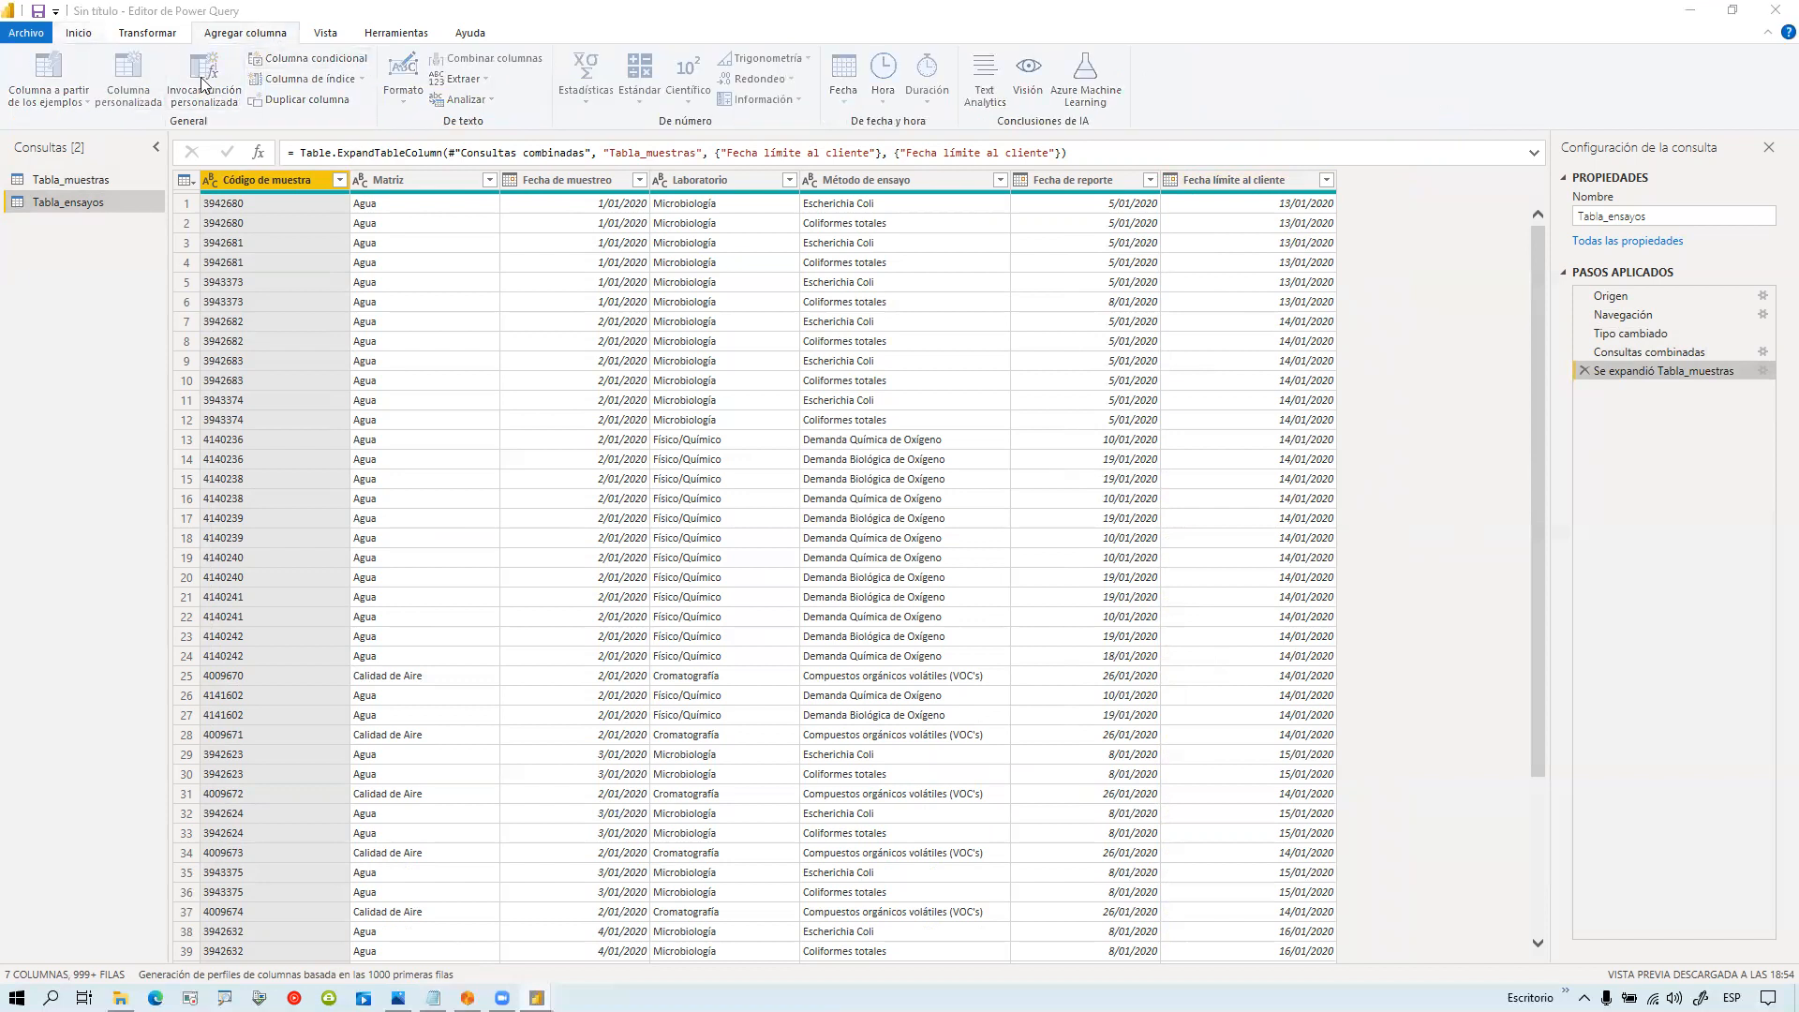
left_click_drag(746, 401, 490, 390)
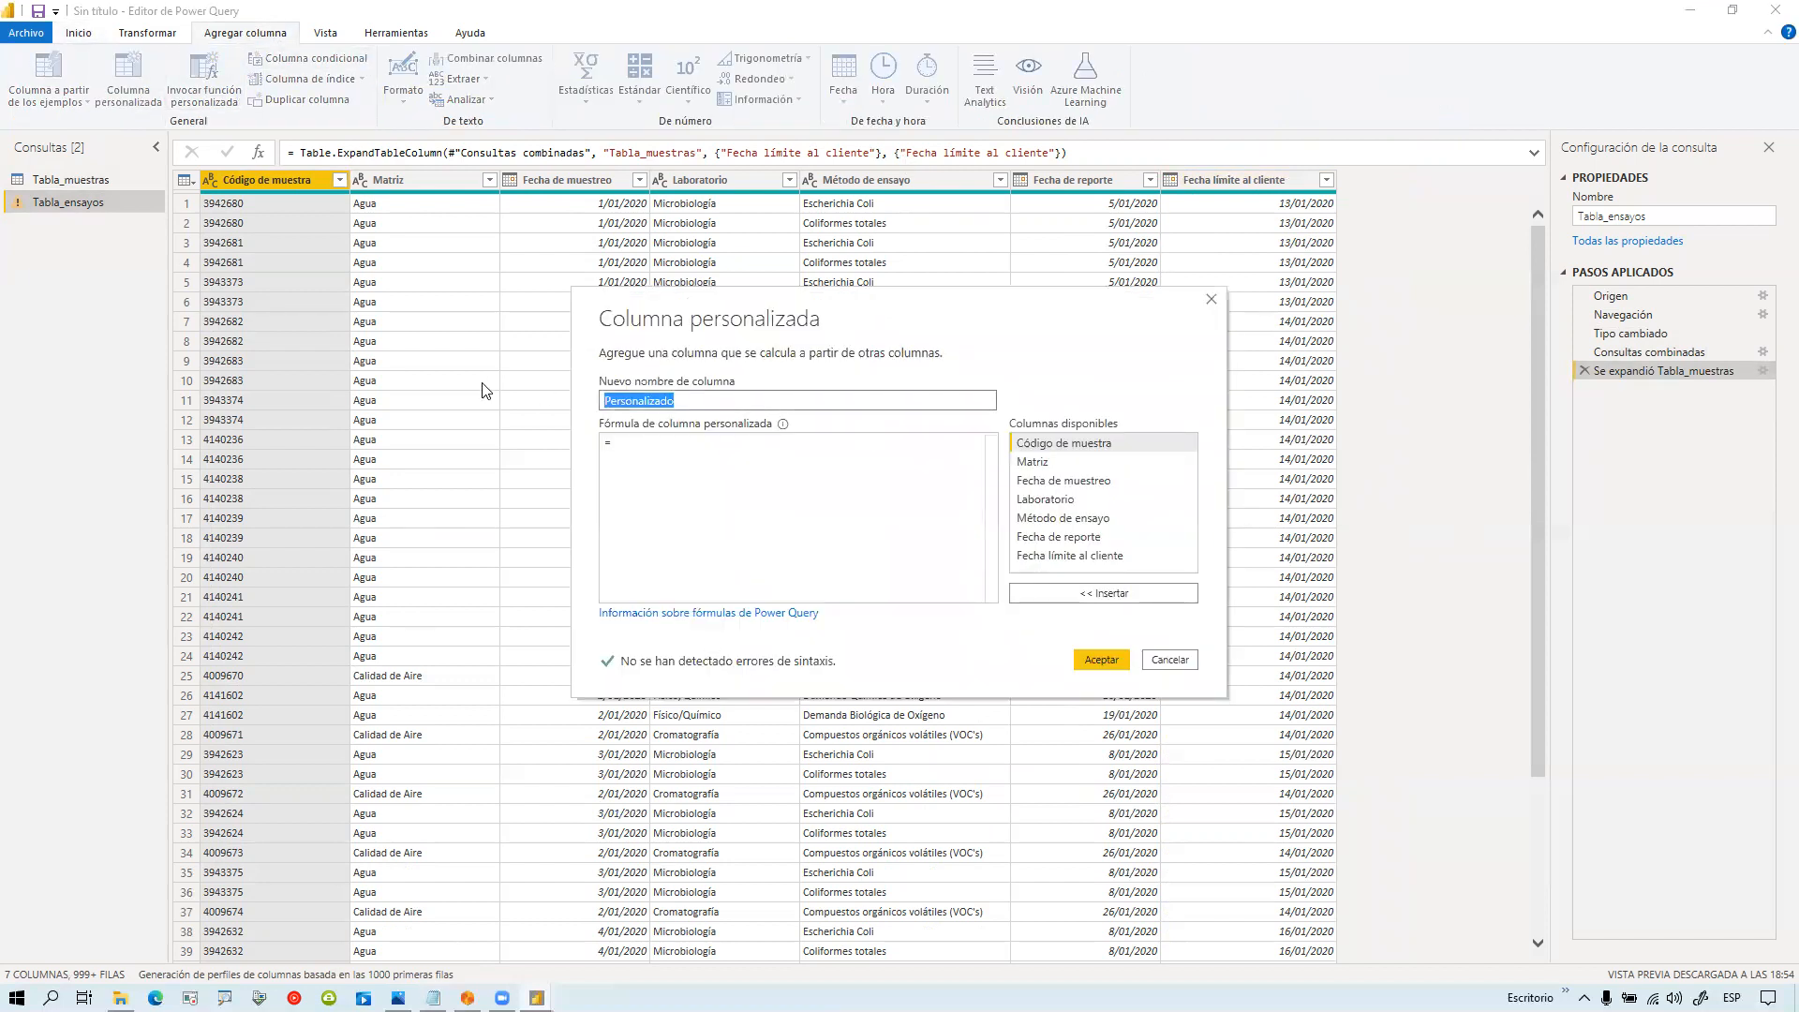
type("Fecha límite de reporte")
Step: Define the custom column with the formula Date.AddDays([Fecha límite al cliente],-2) and create it
left_click(702, 443)
type("da")
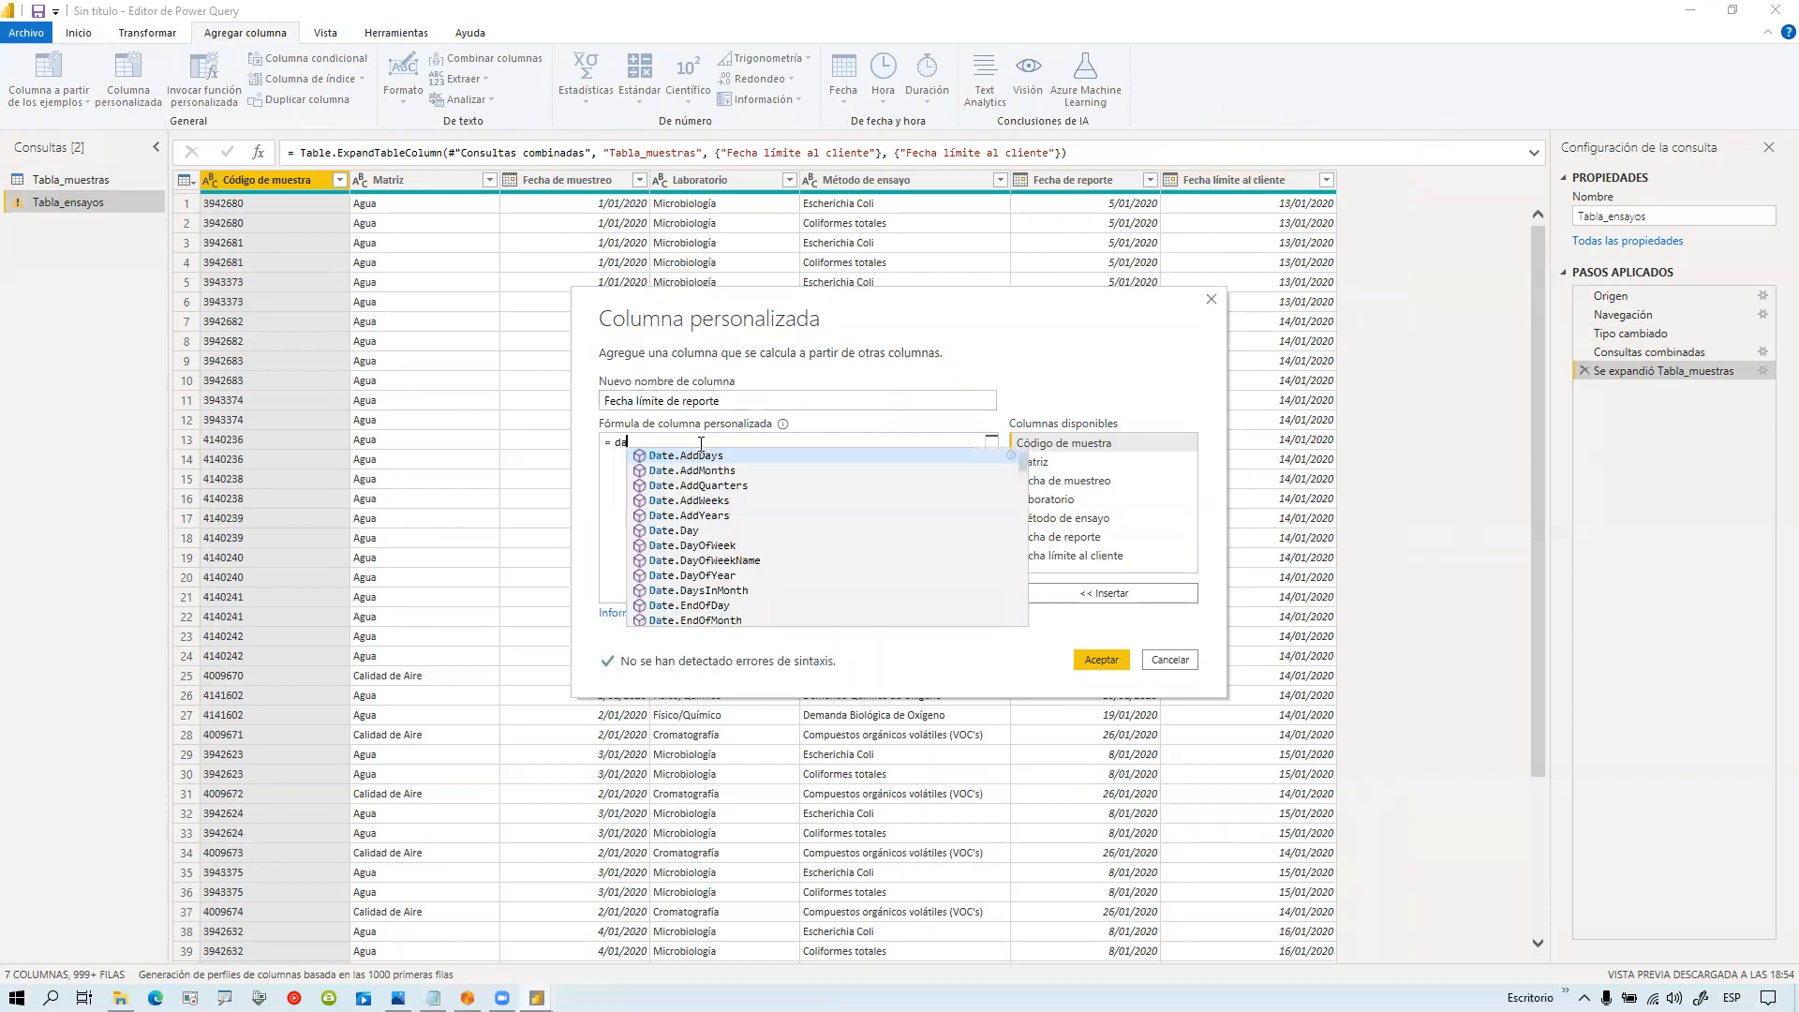
type("te.AddDays(")
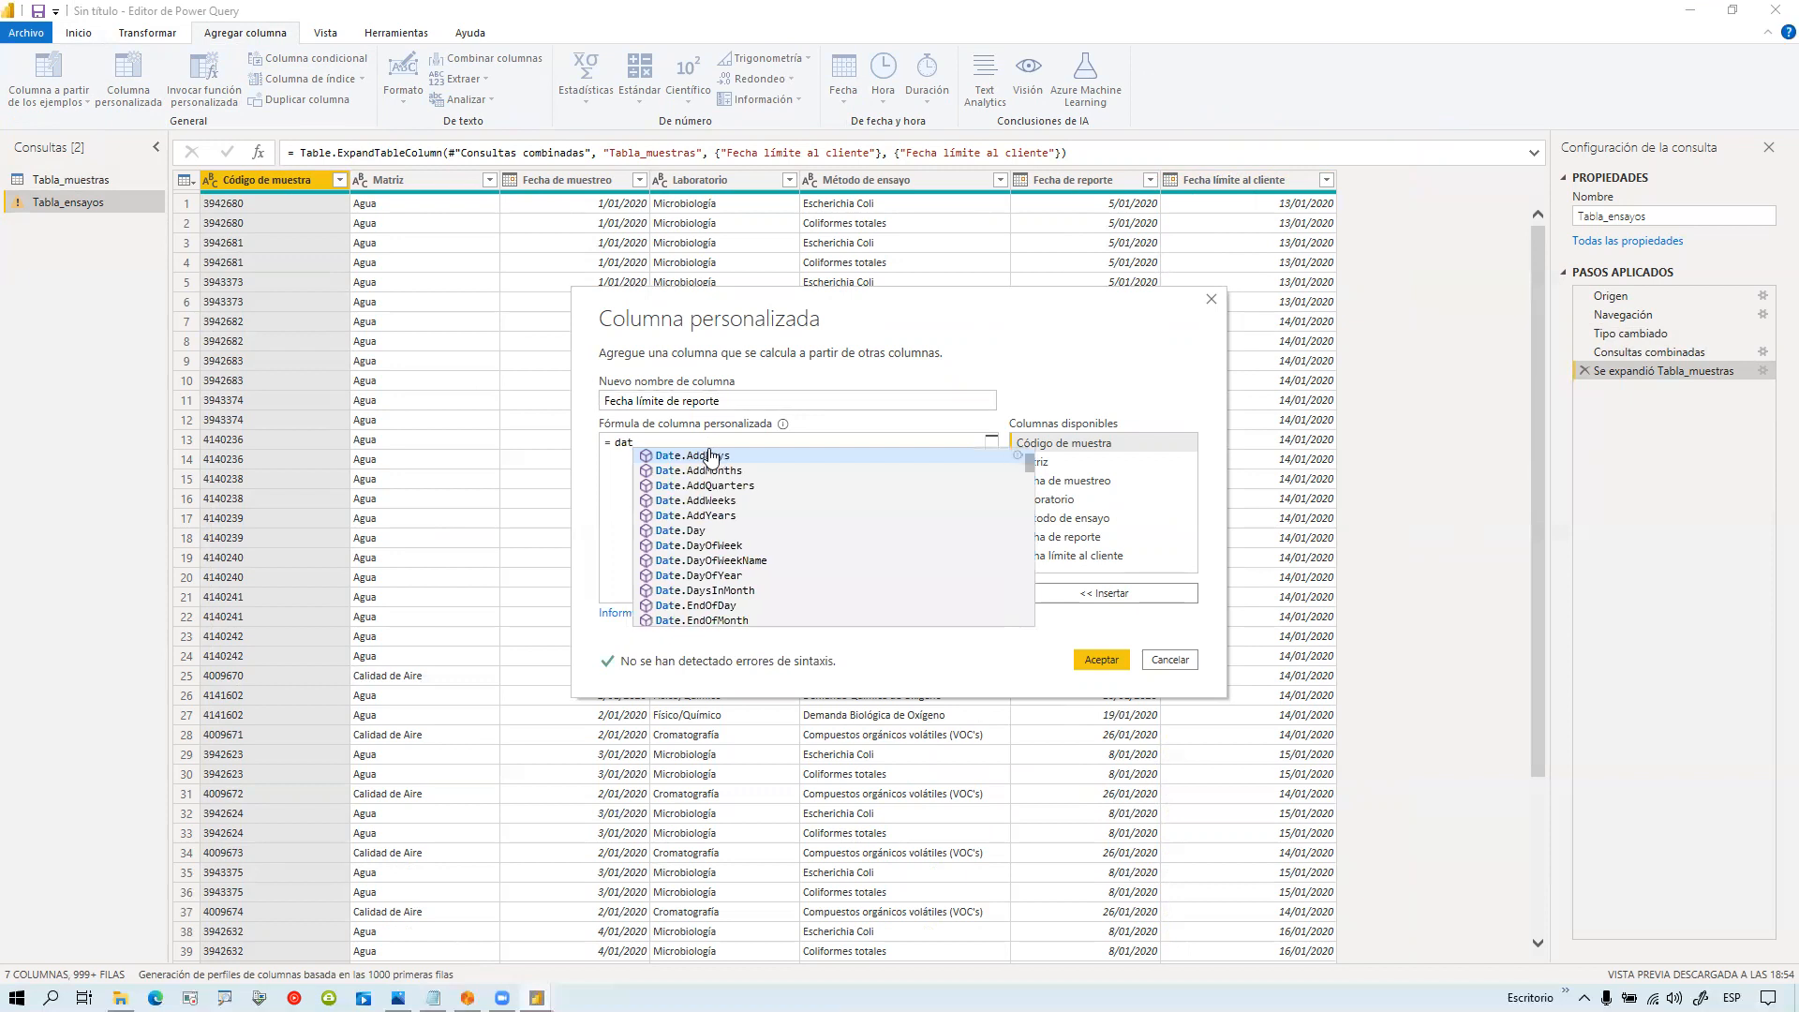
left_click(713, 457)
type("(")
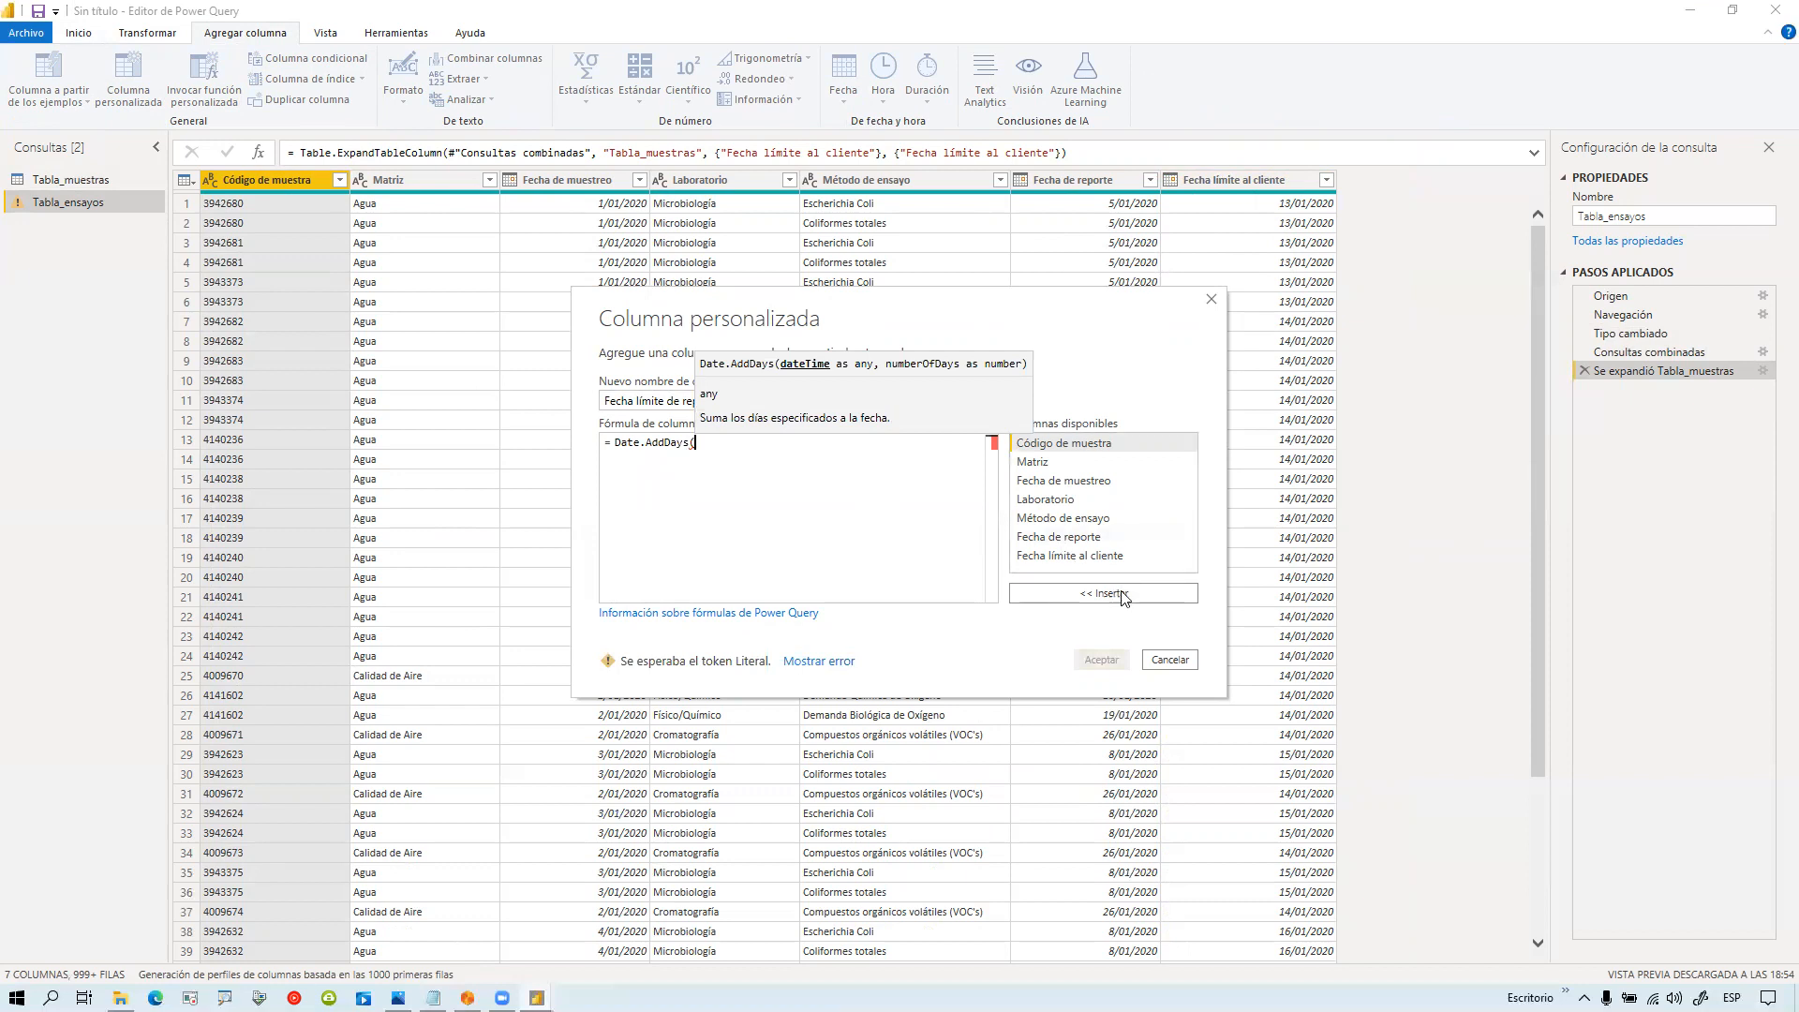
left_click(1062, 557)
double_click(1060, 558)
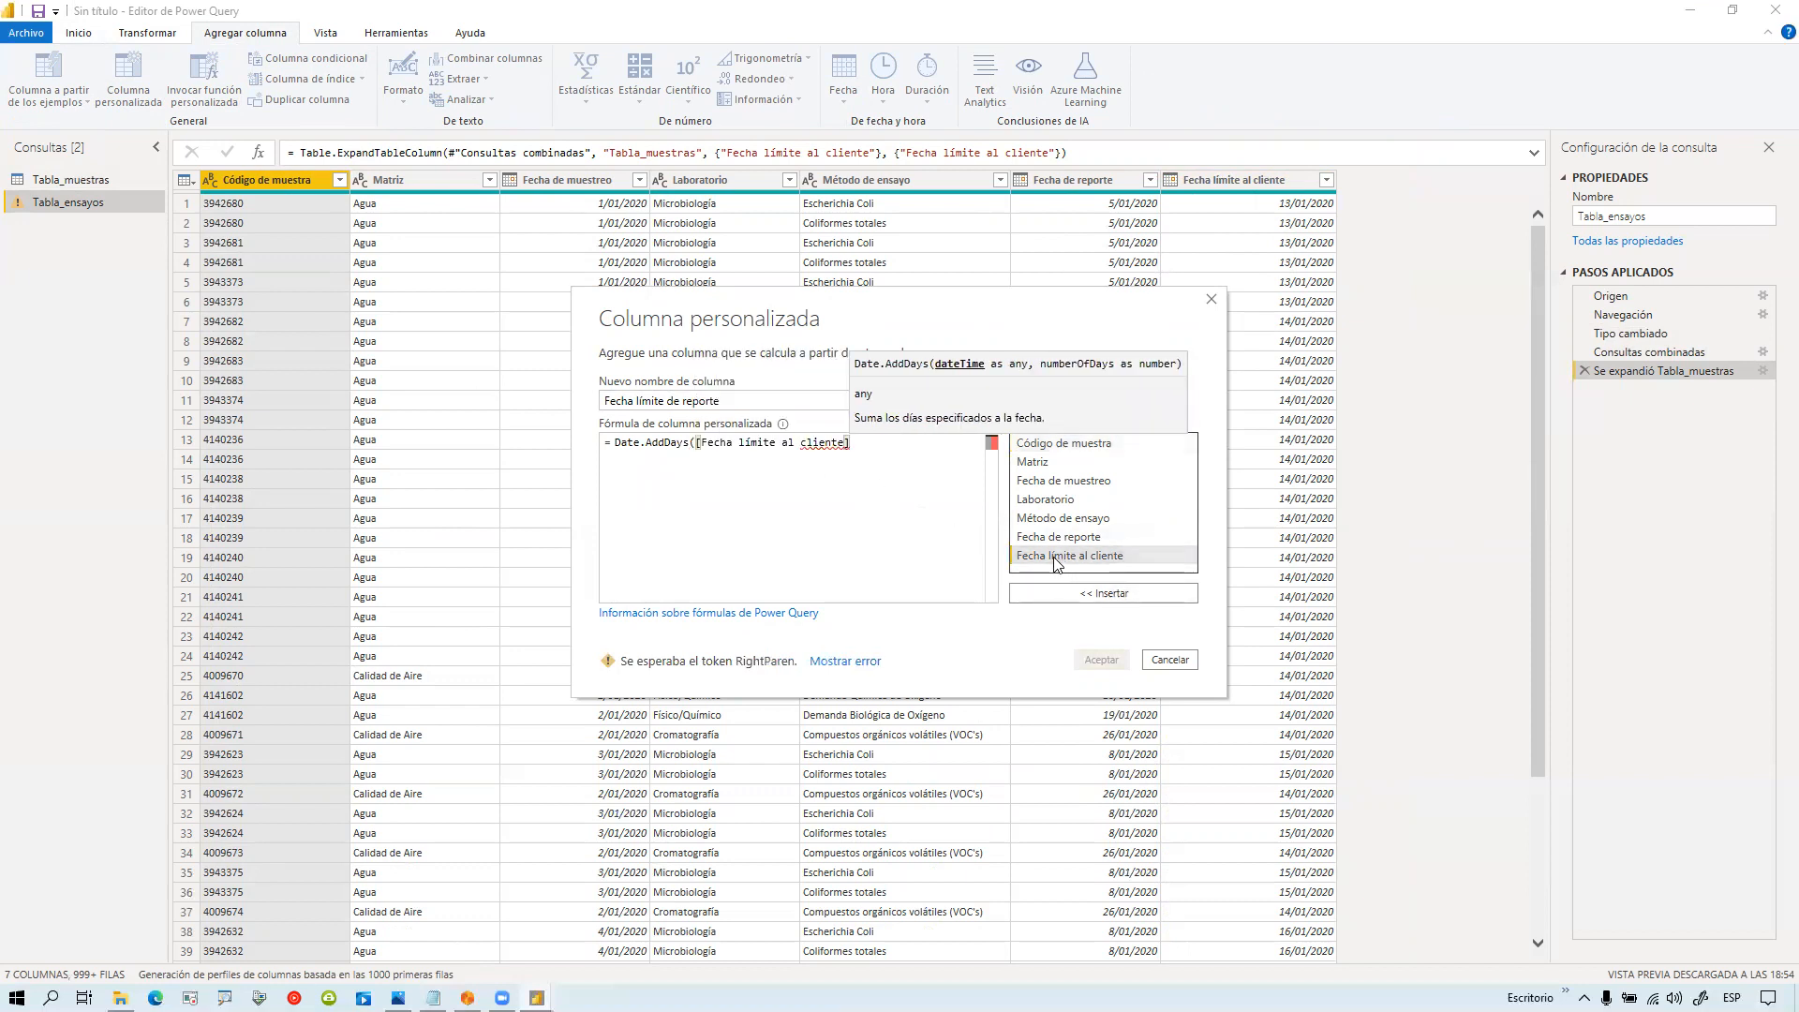
type(",")
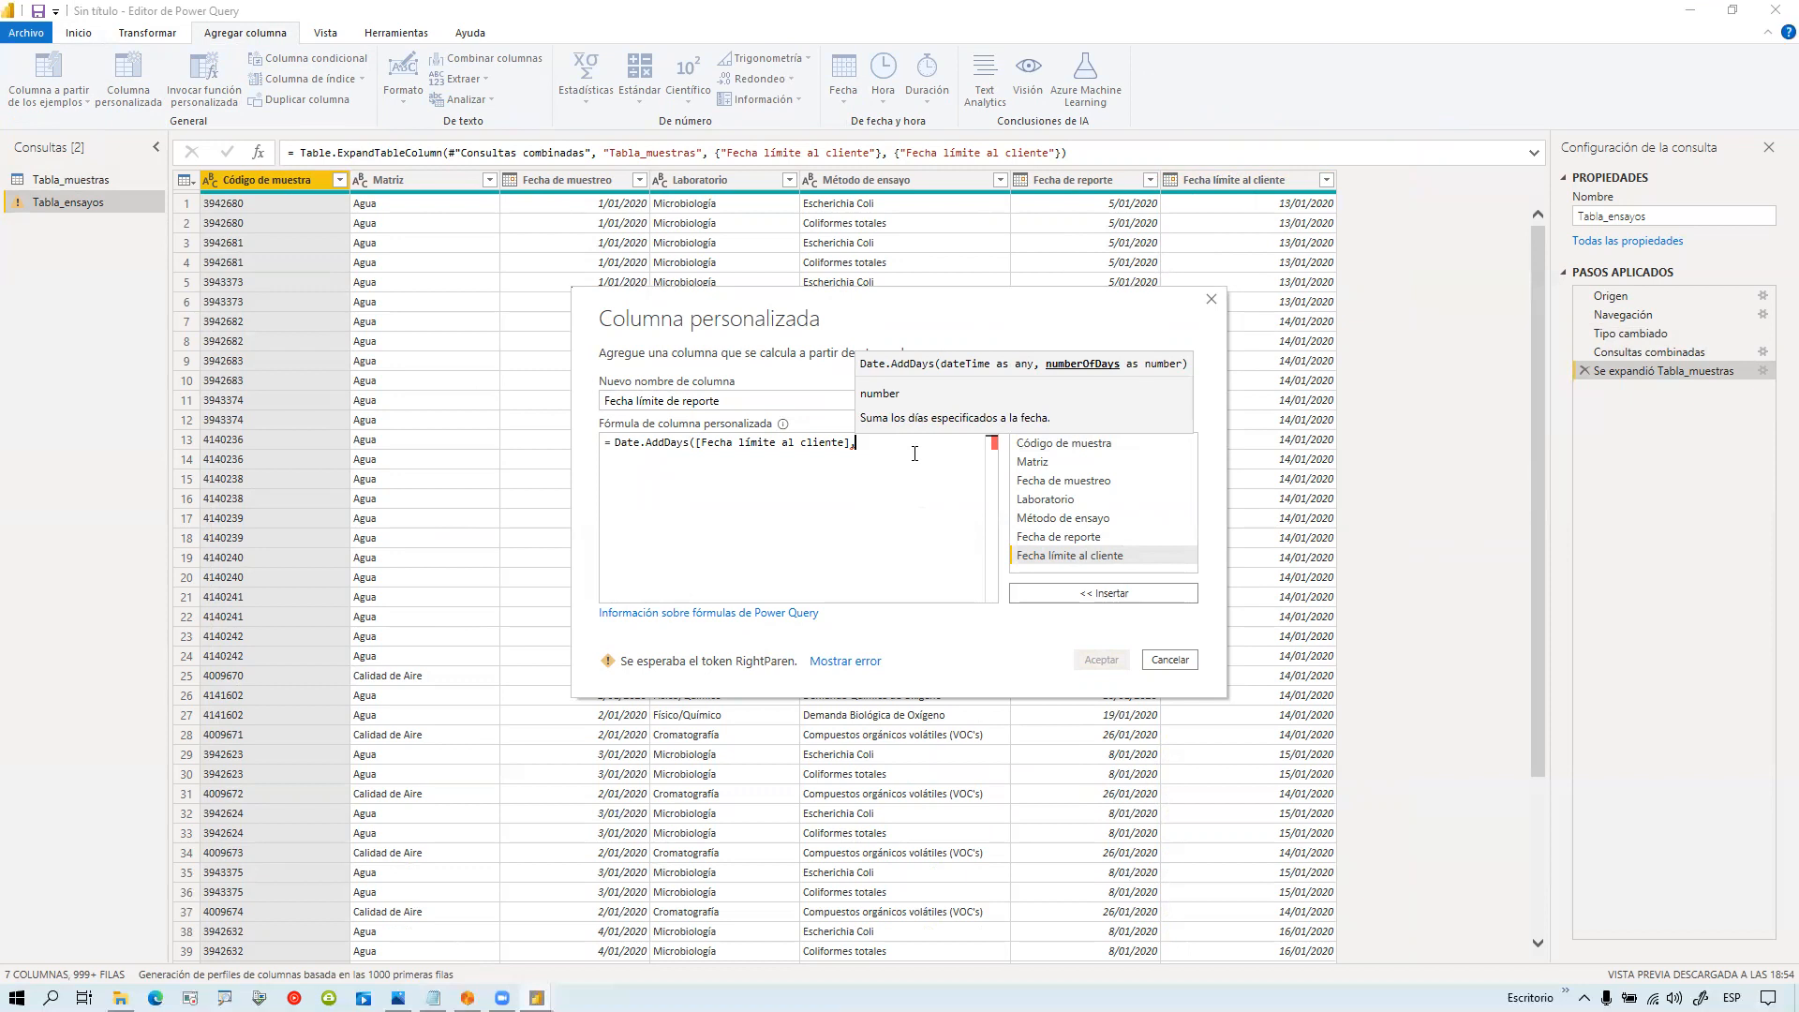
type("-2")
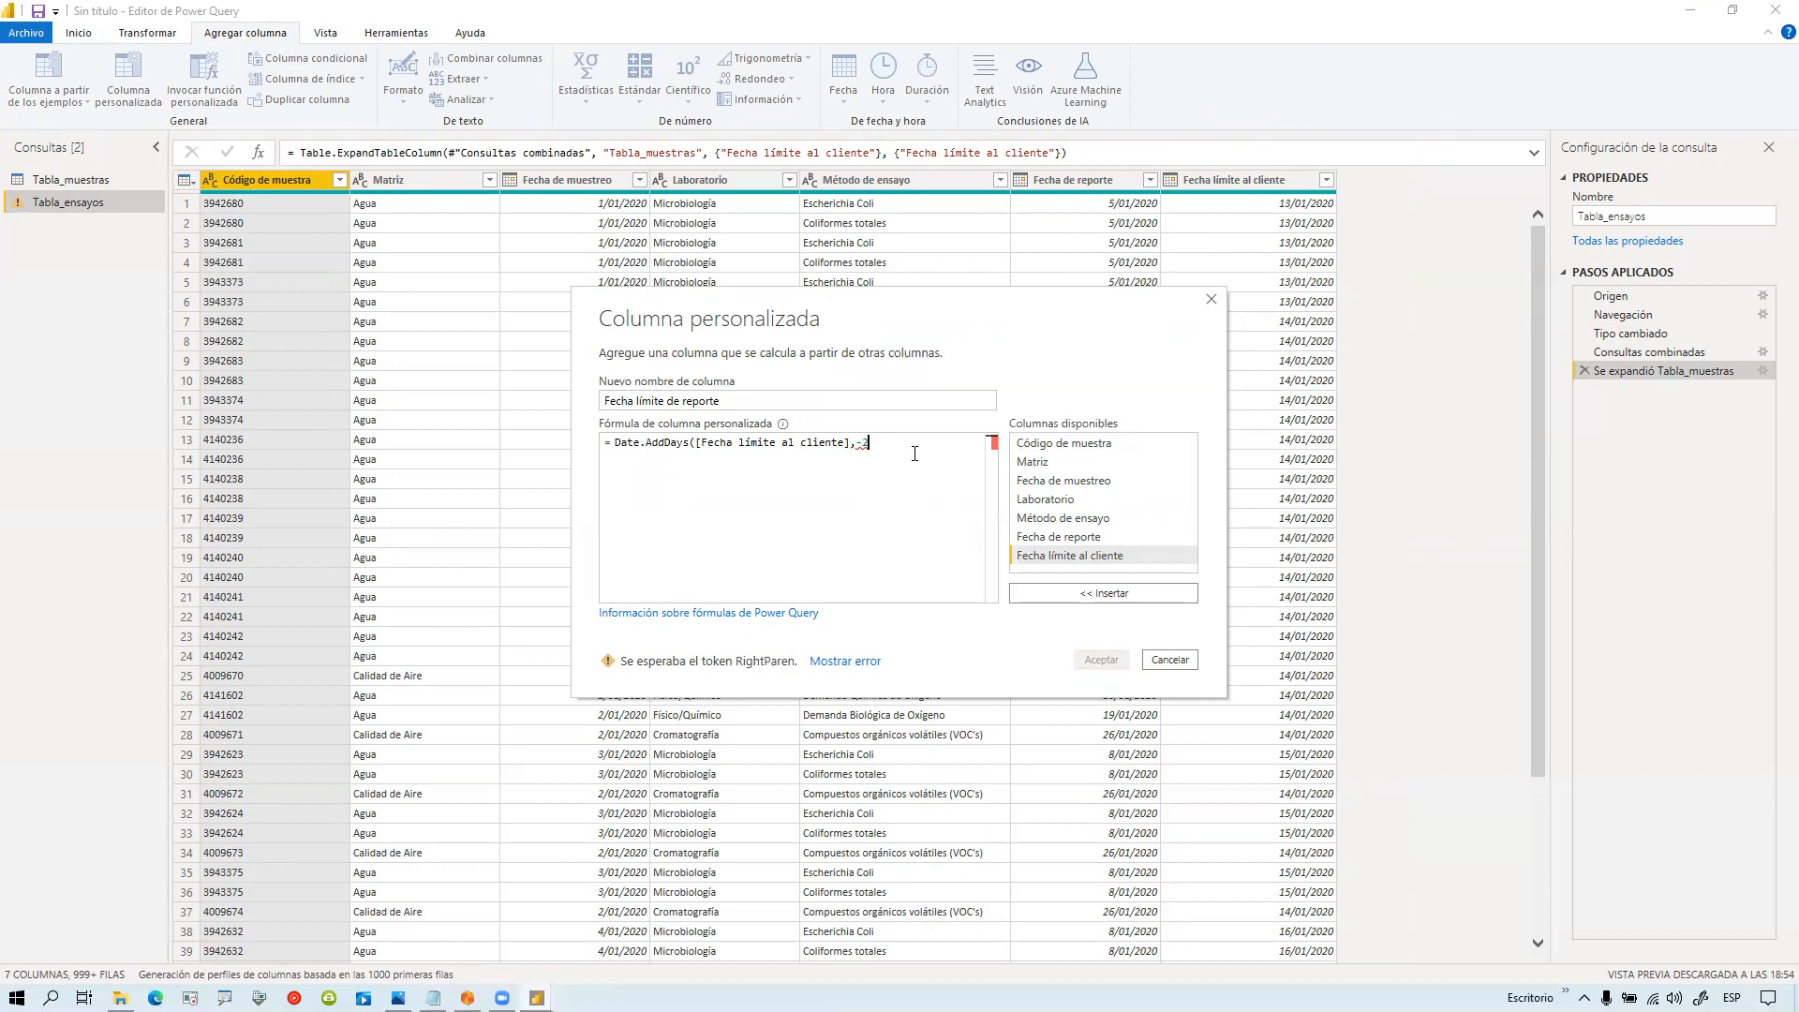
type(")")
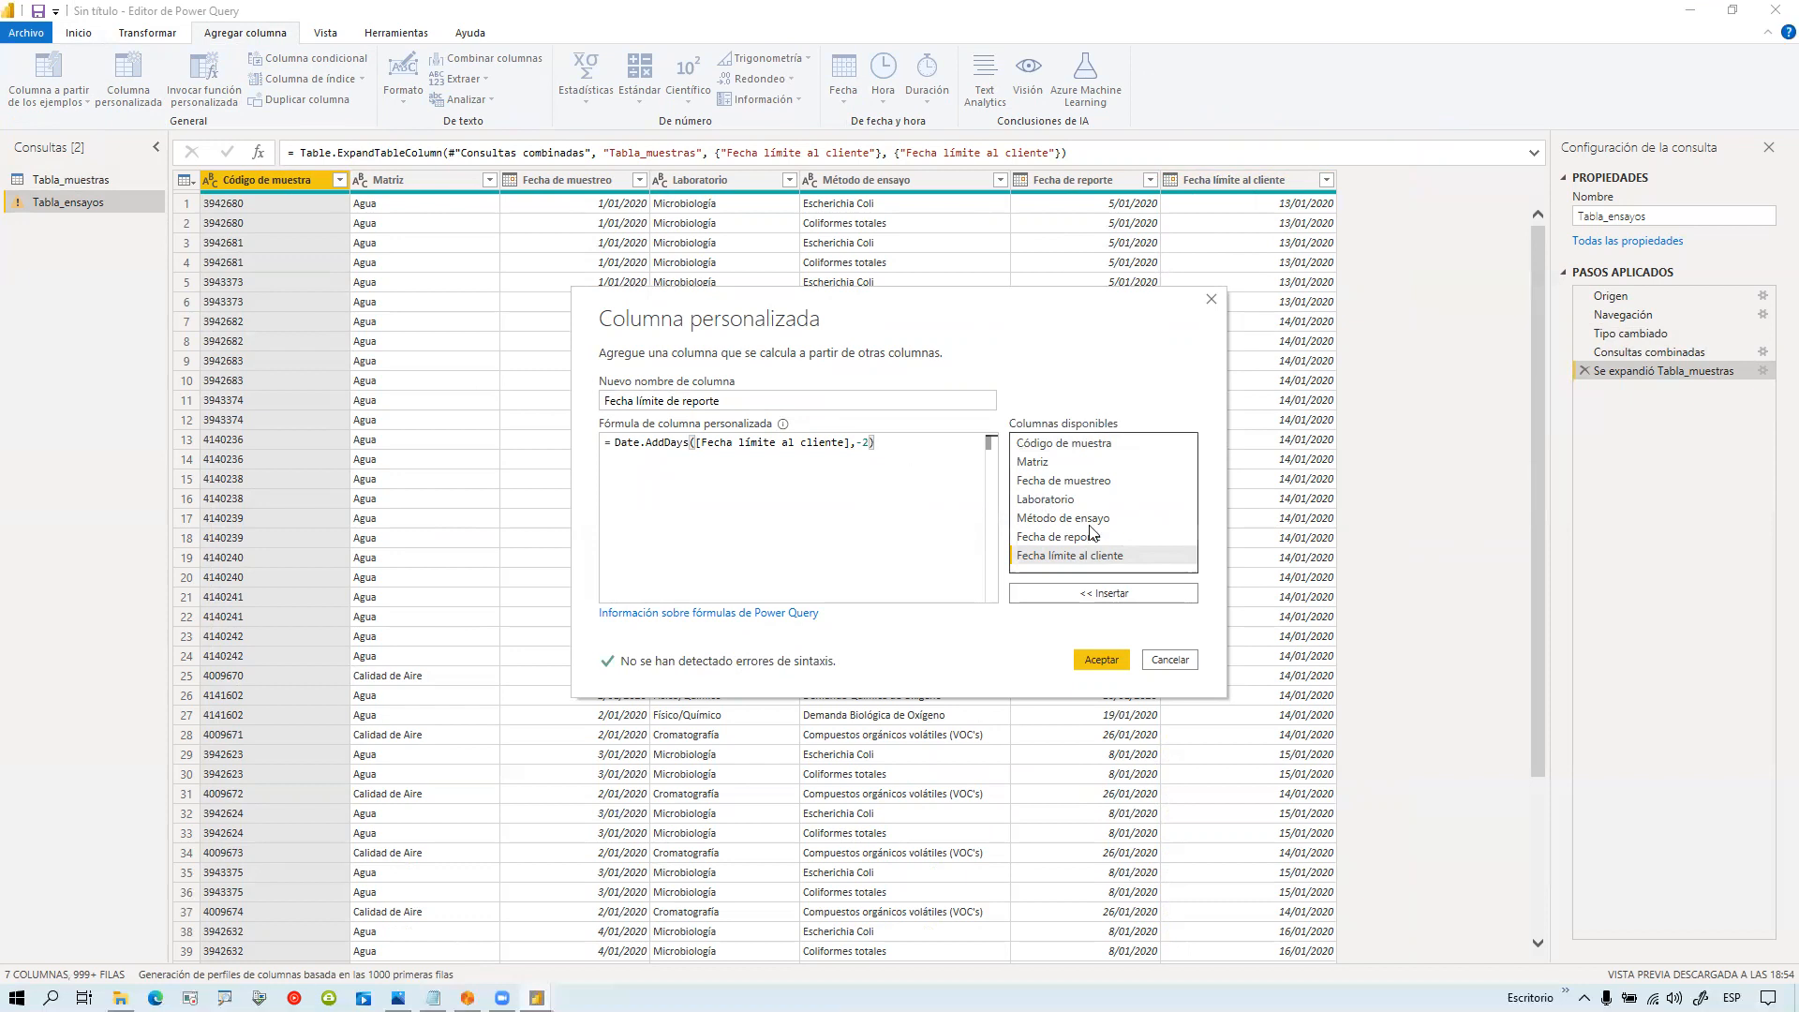
left_click(1115, 662)
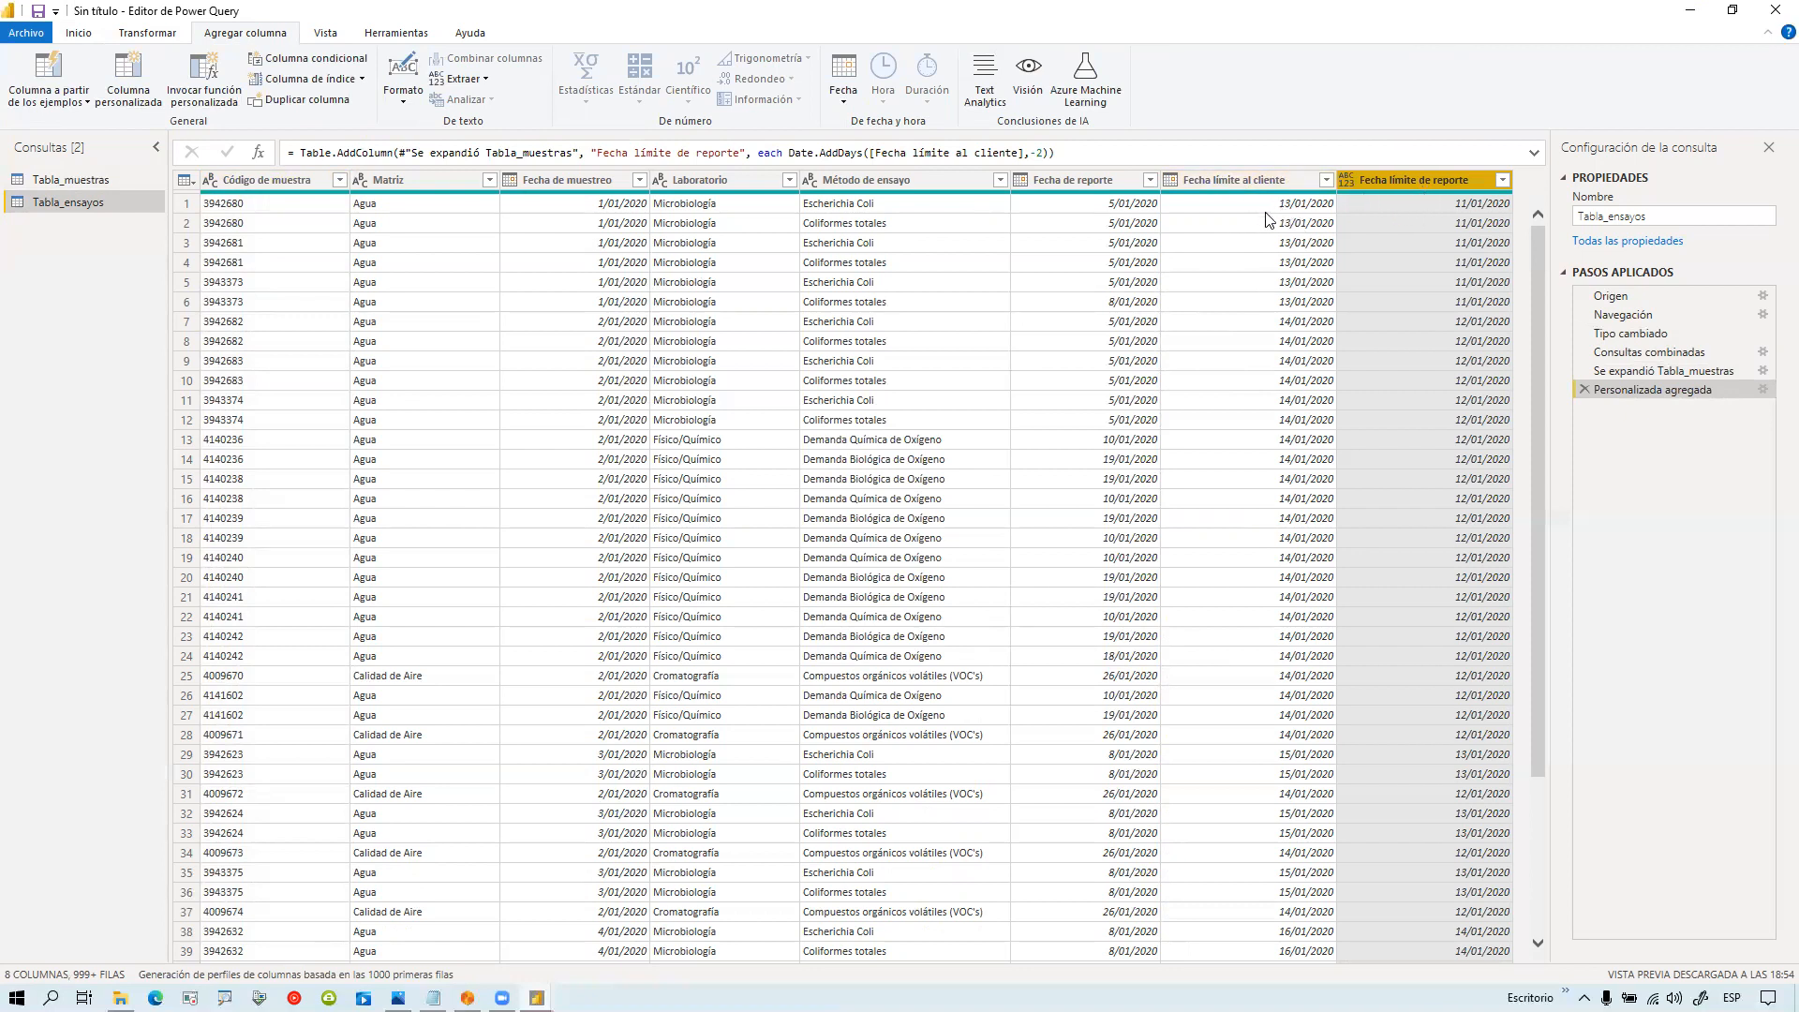
Step: Check the sample flow diagram in Bizagi Modeler, and compare Tabla_muestras with Tabla_ensayos in Power Query
left_click(471, 998)
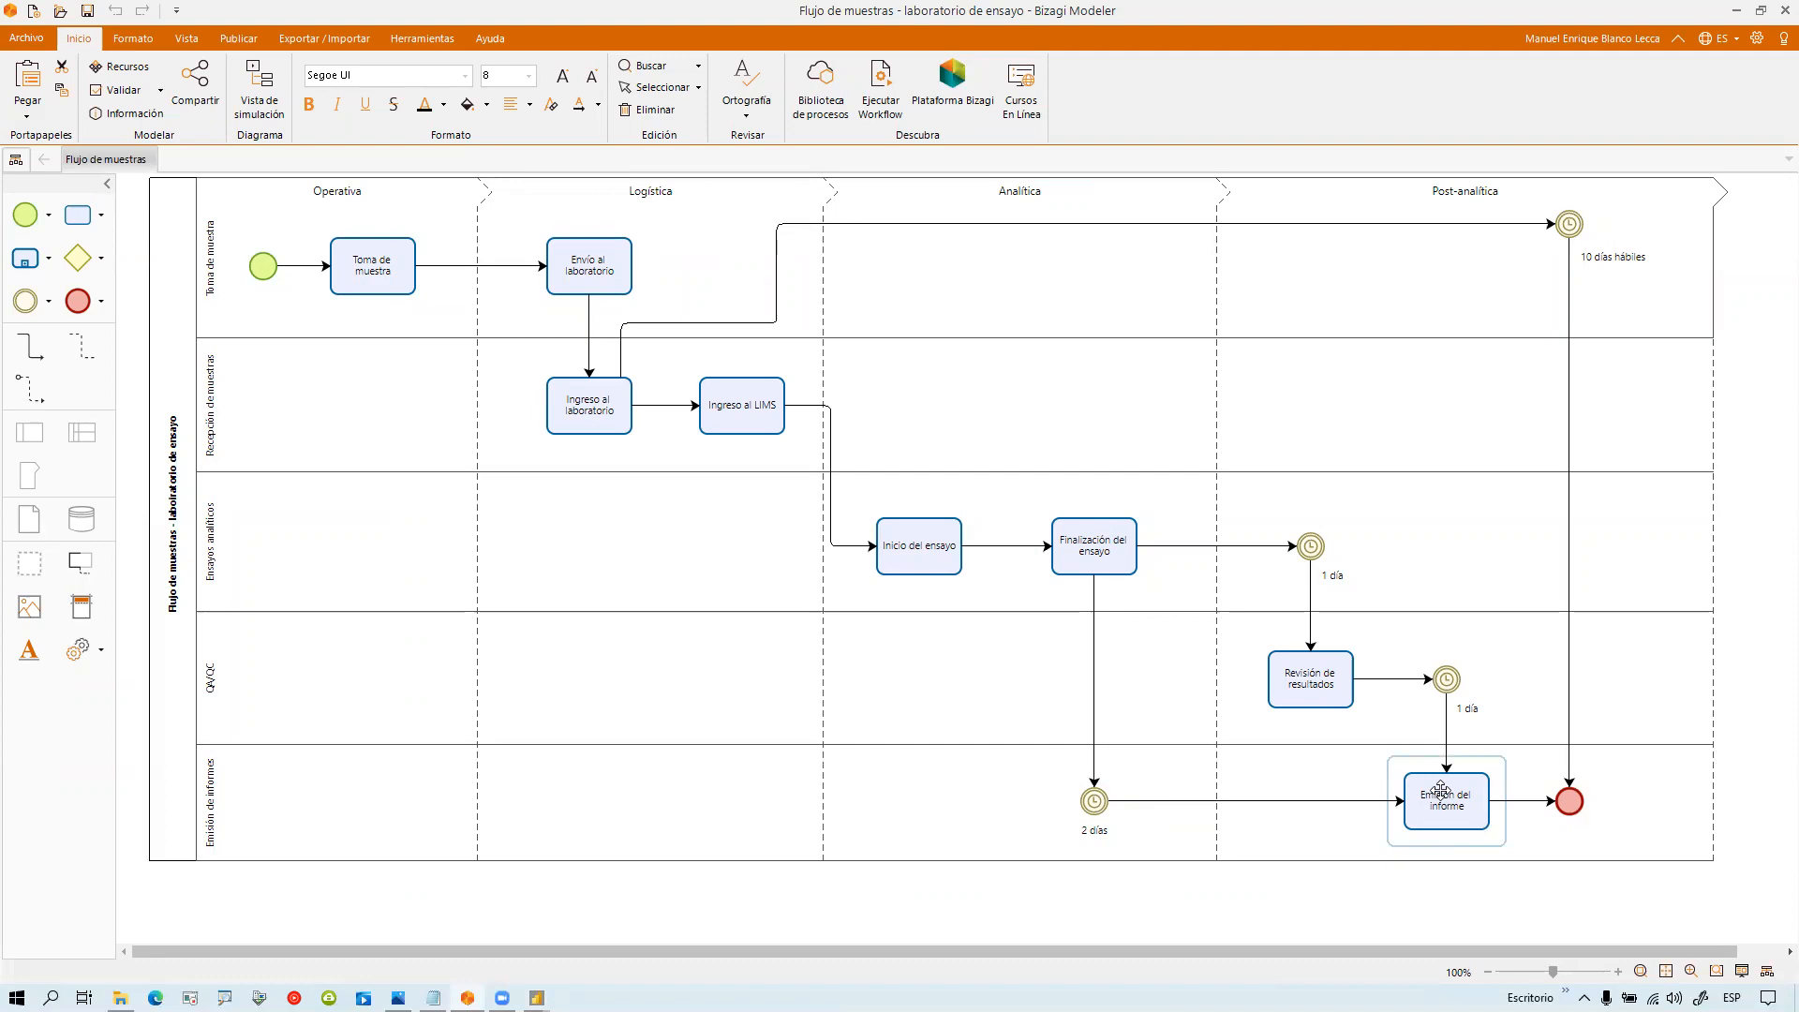
left_click(1737, 11)
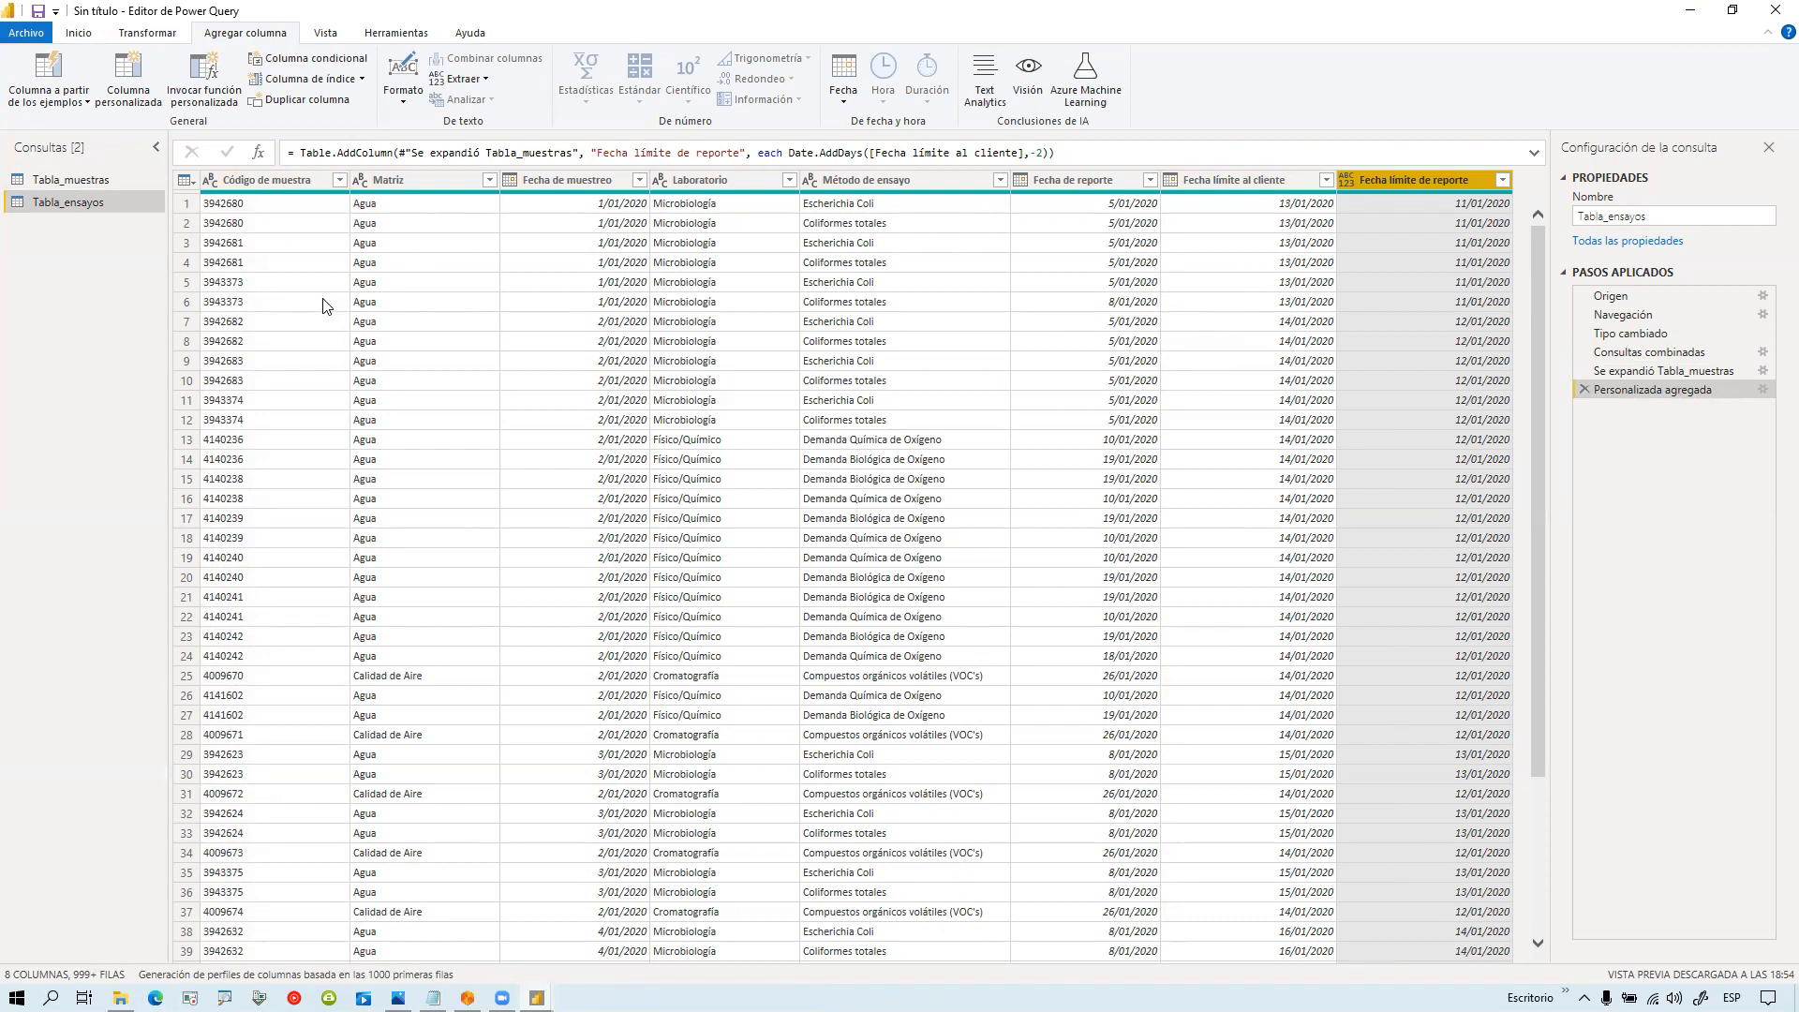
left_click(75, 181)
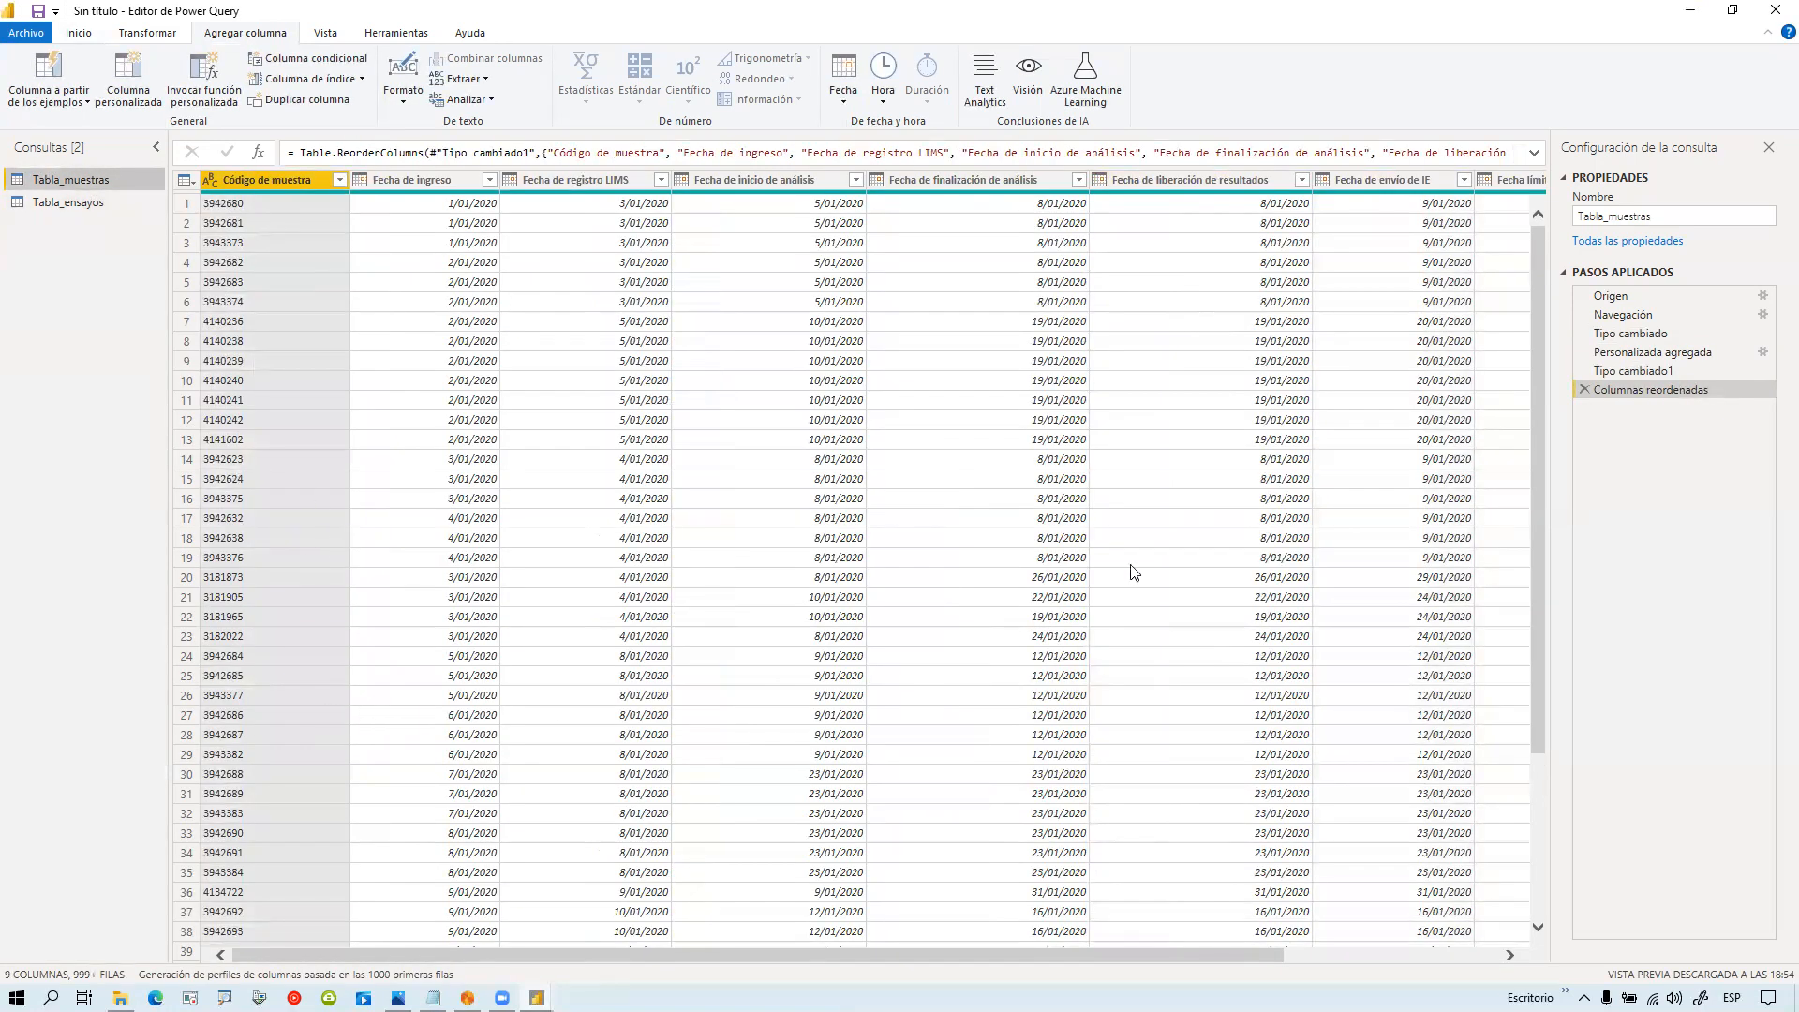
left_click_drag(1157, 963, 148, 309)
left_click(94, 203)
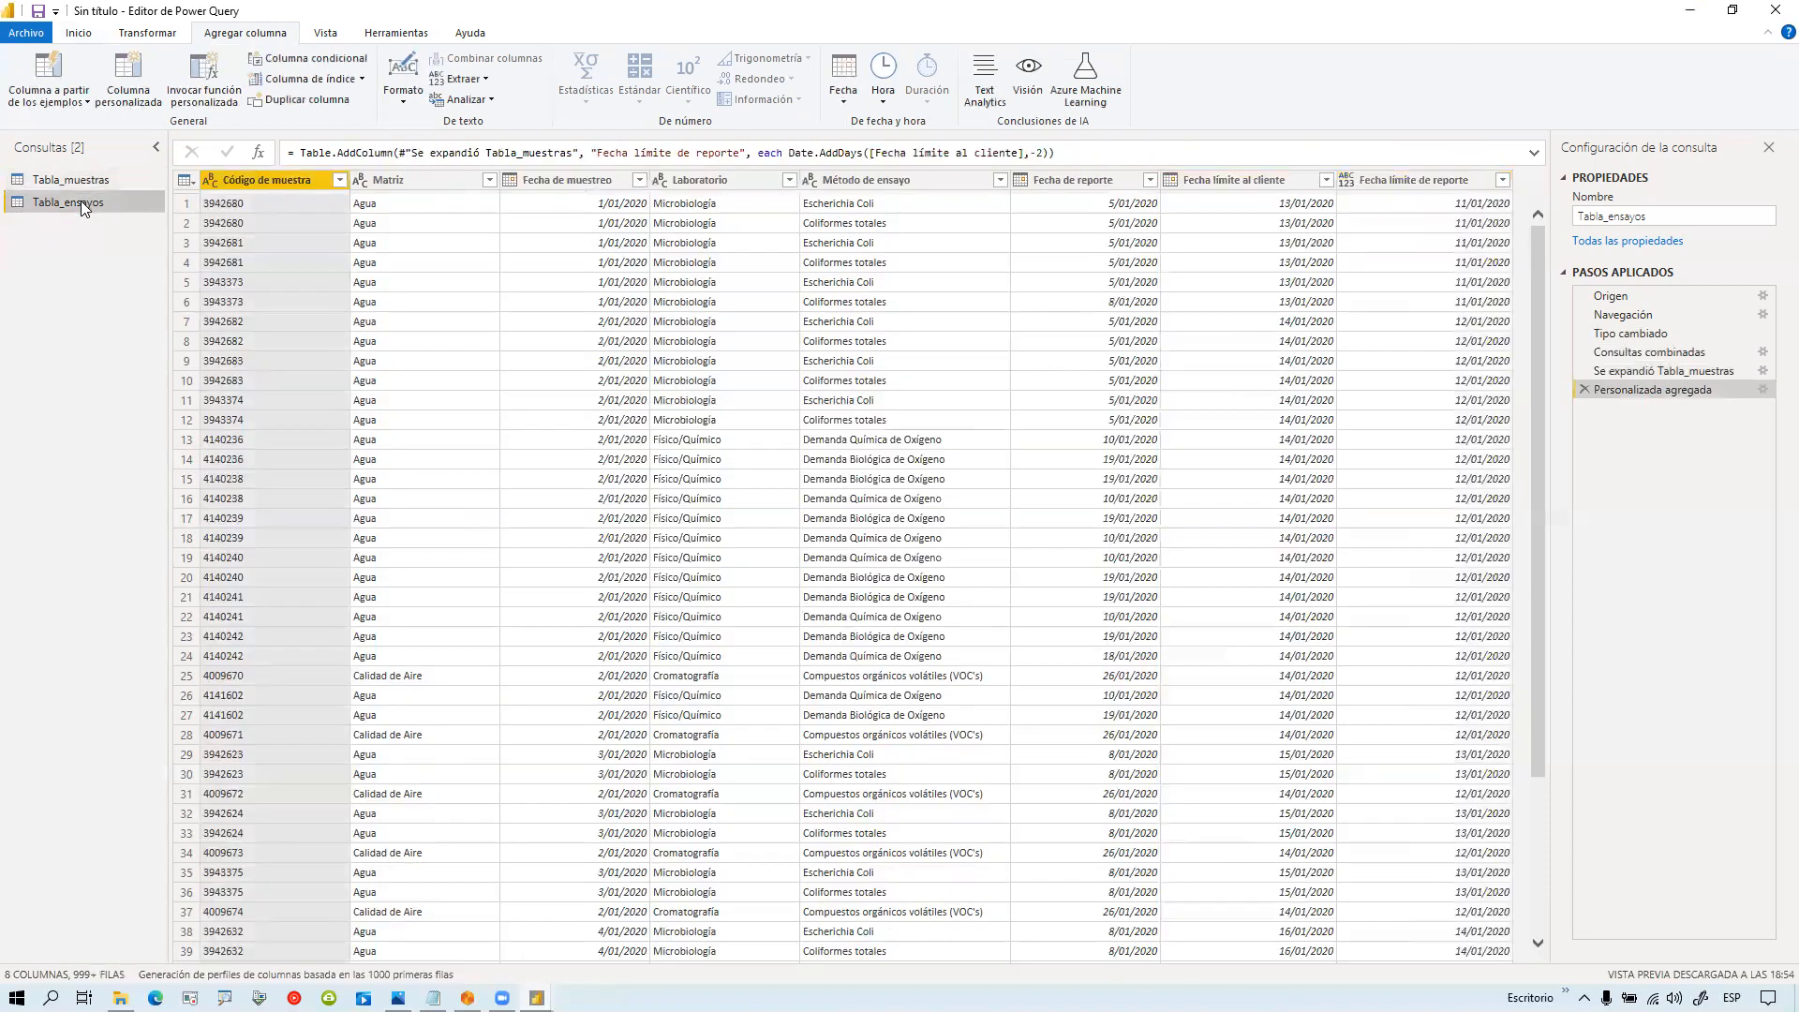
Step: Examine the sample codes and the process date columns of individual records in Tabla_muestras
left_click(103, 181)
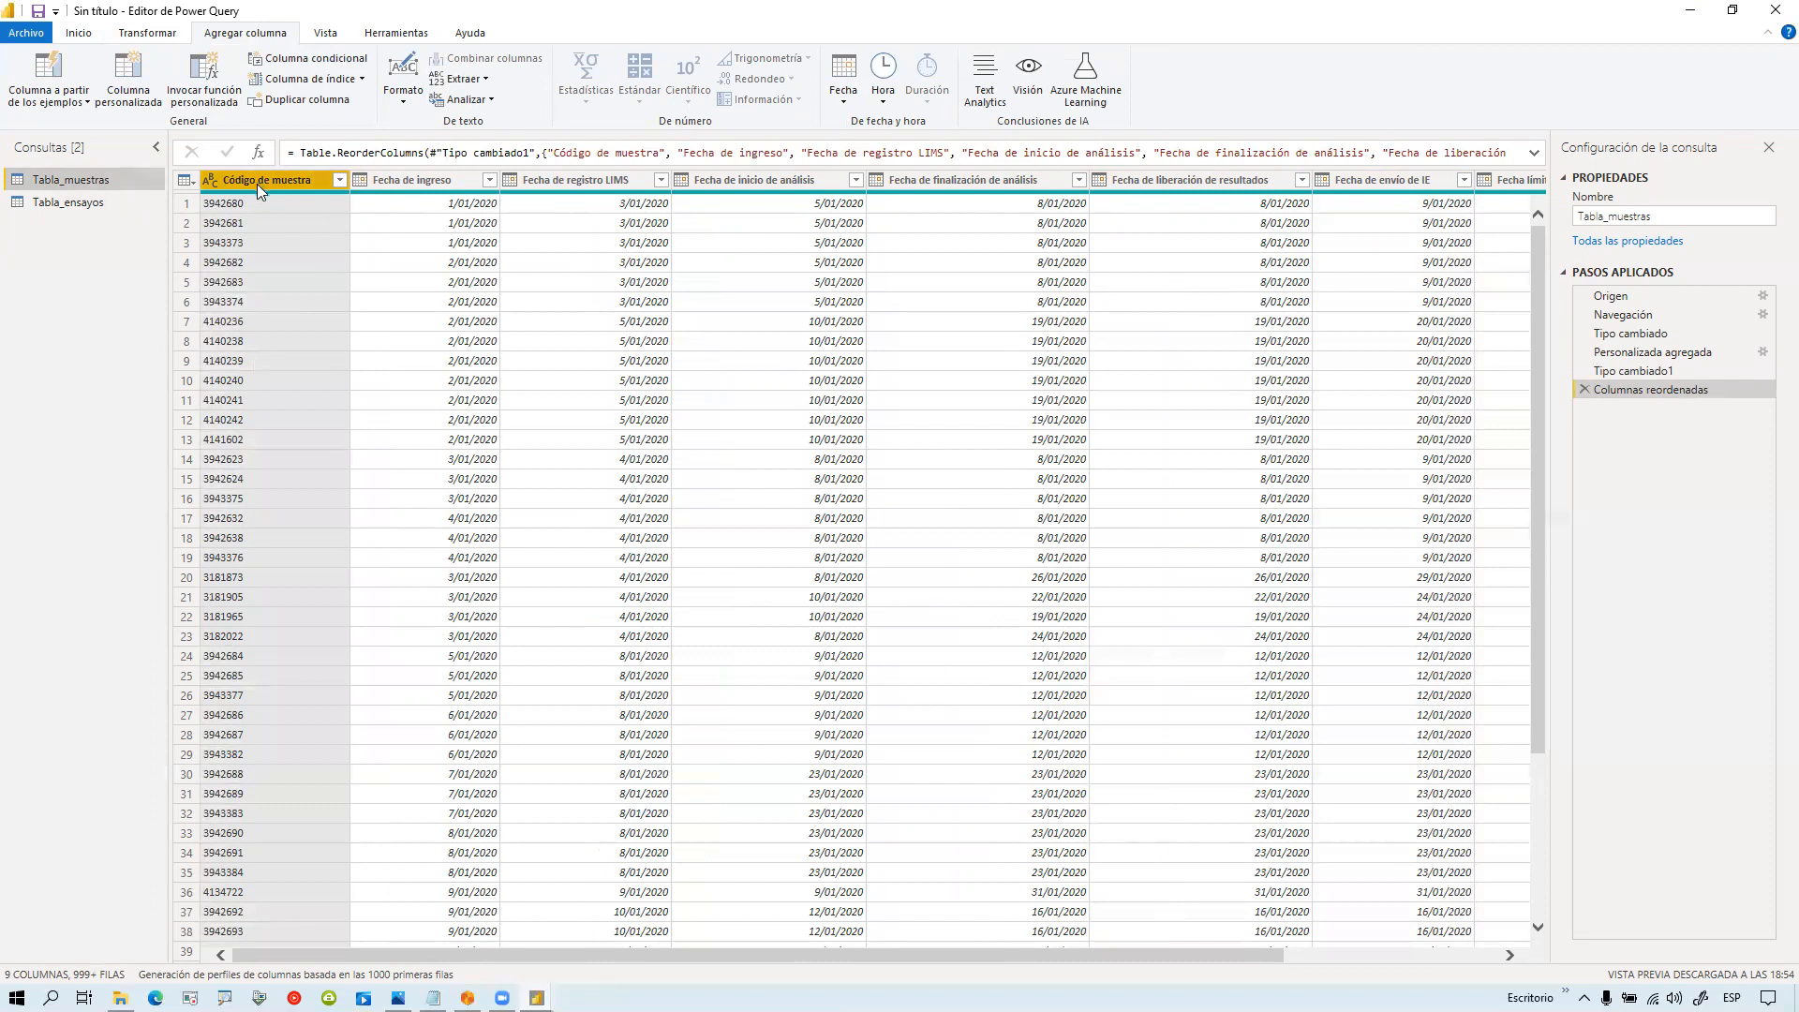
mouse_move(255, 189)
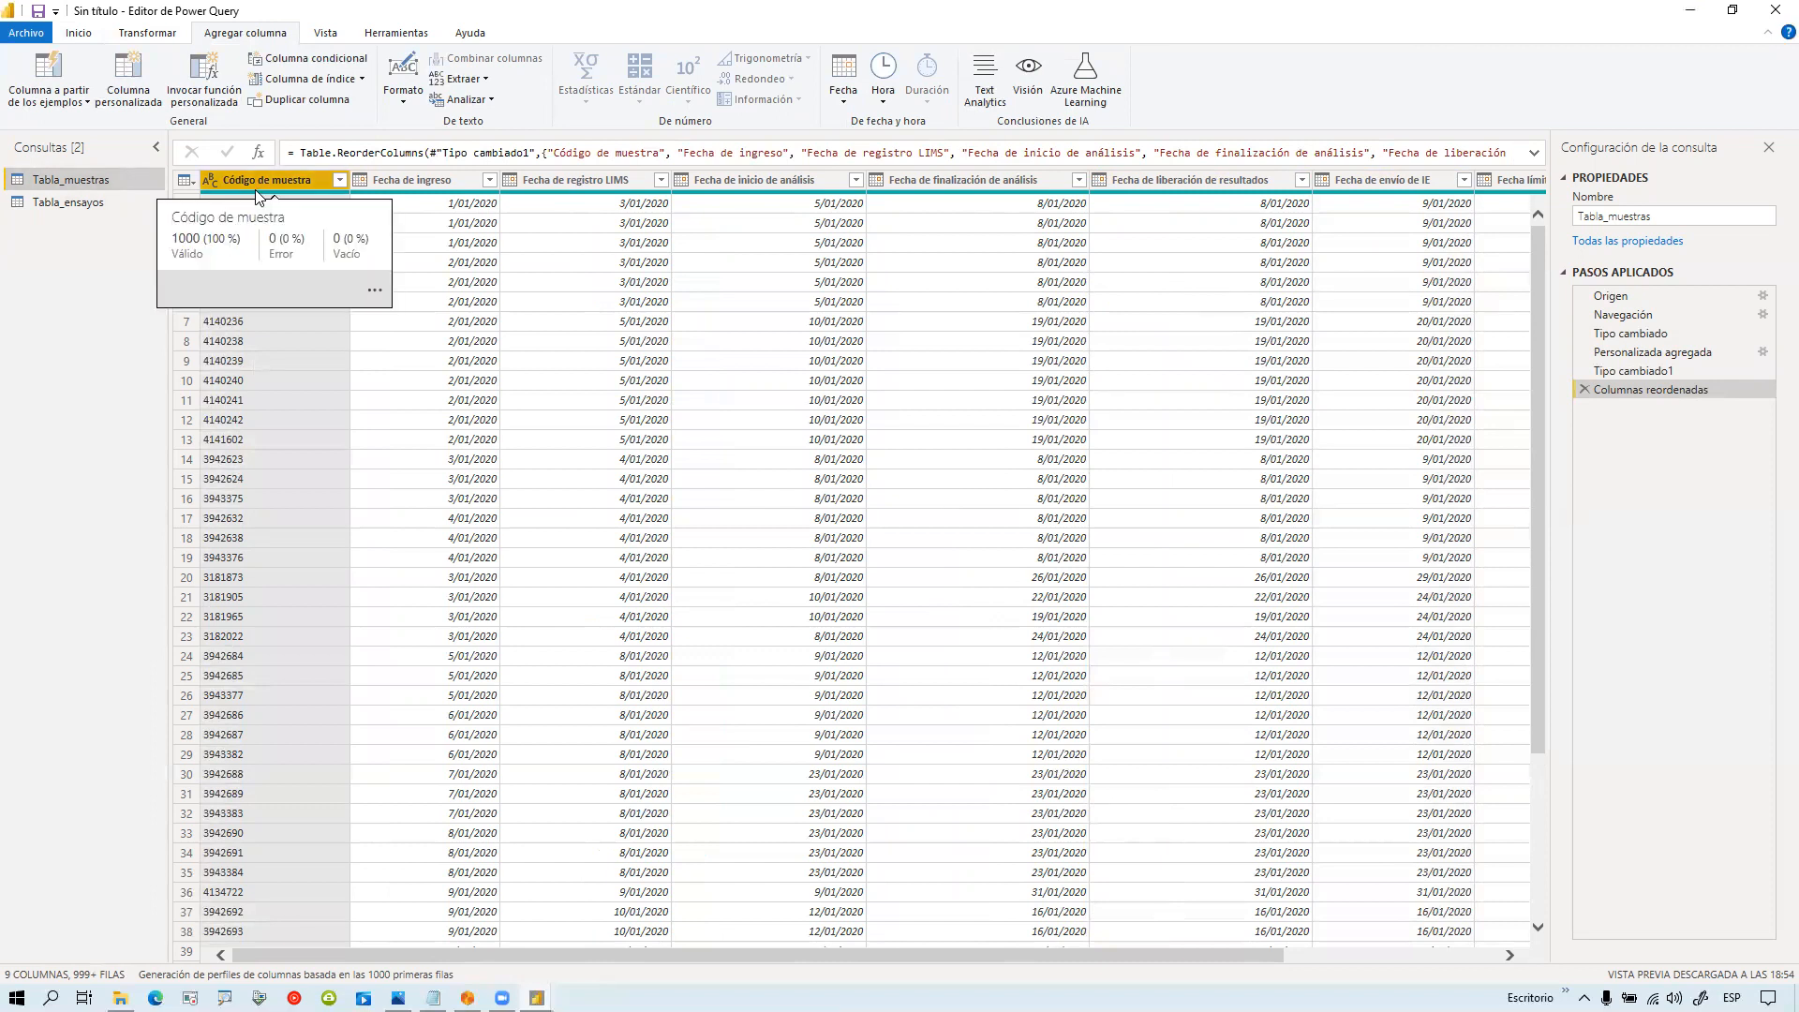
left_click(441, 186, "ctrl")
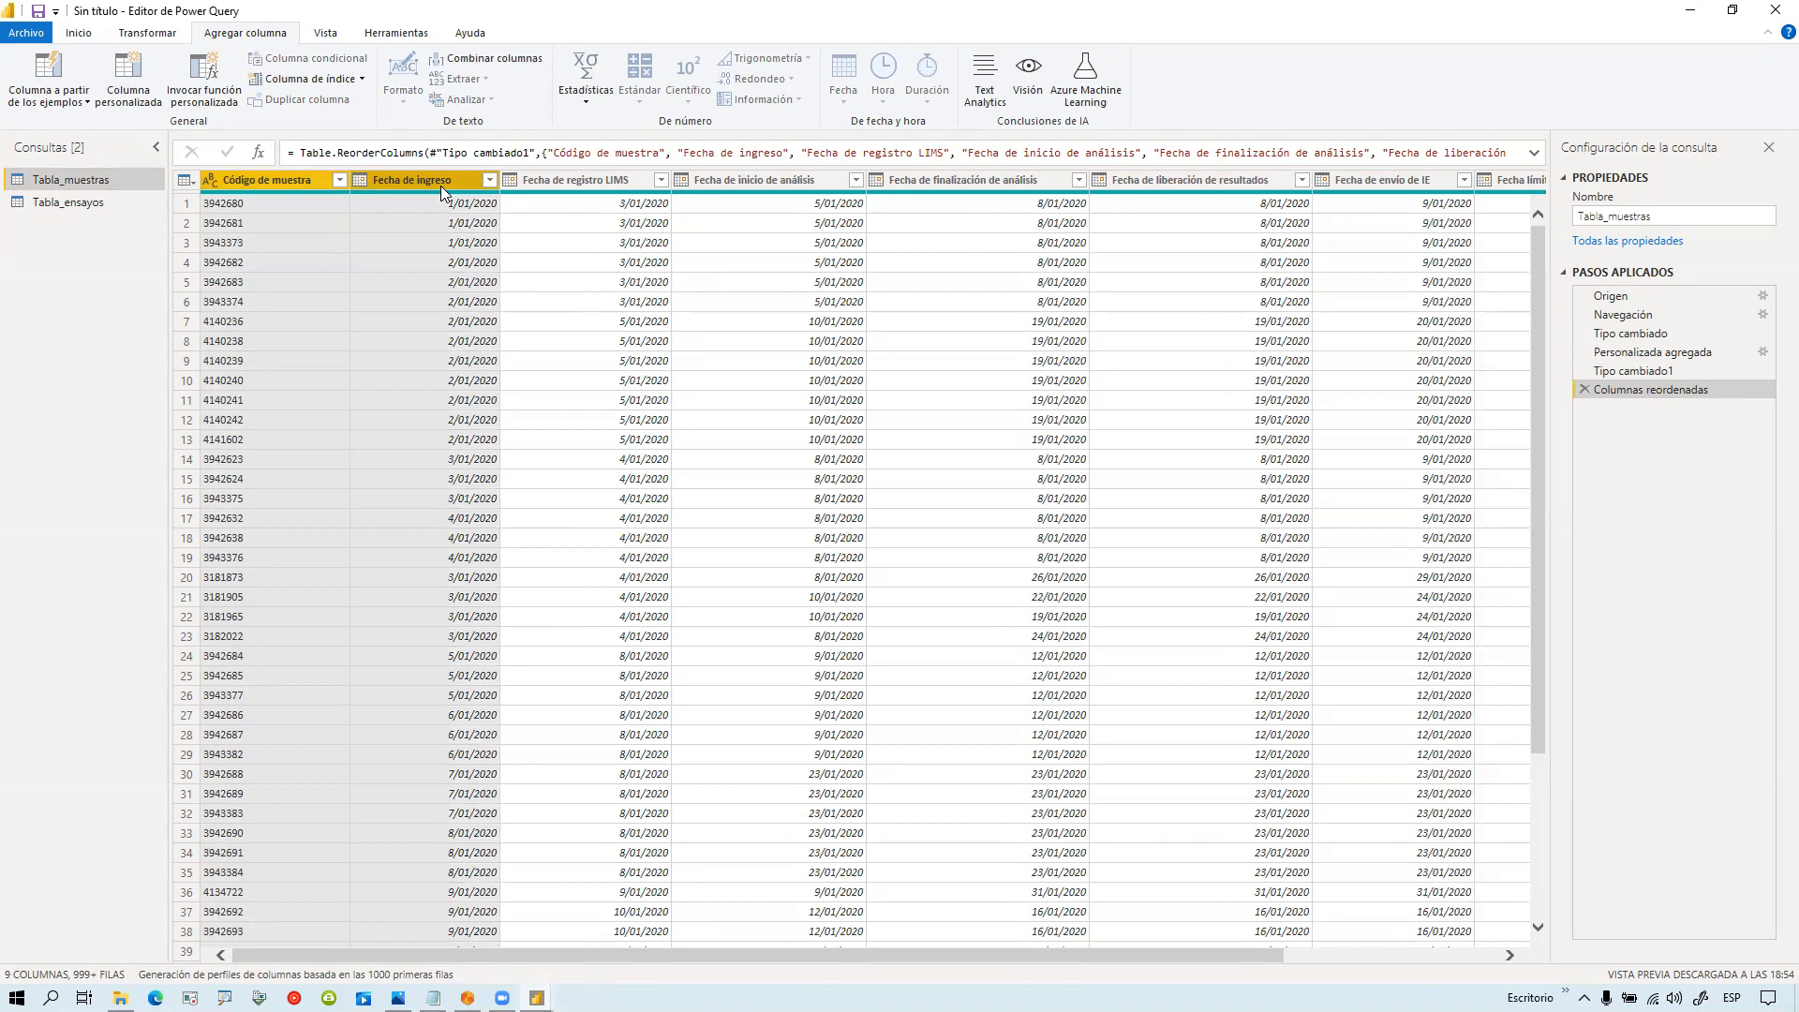
left_click(440, 186, "ctrl")
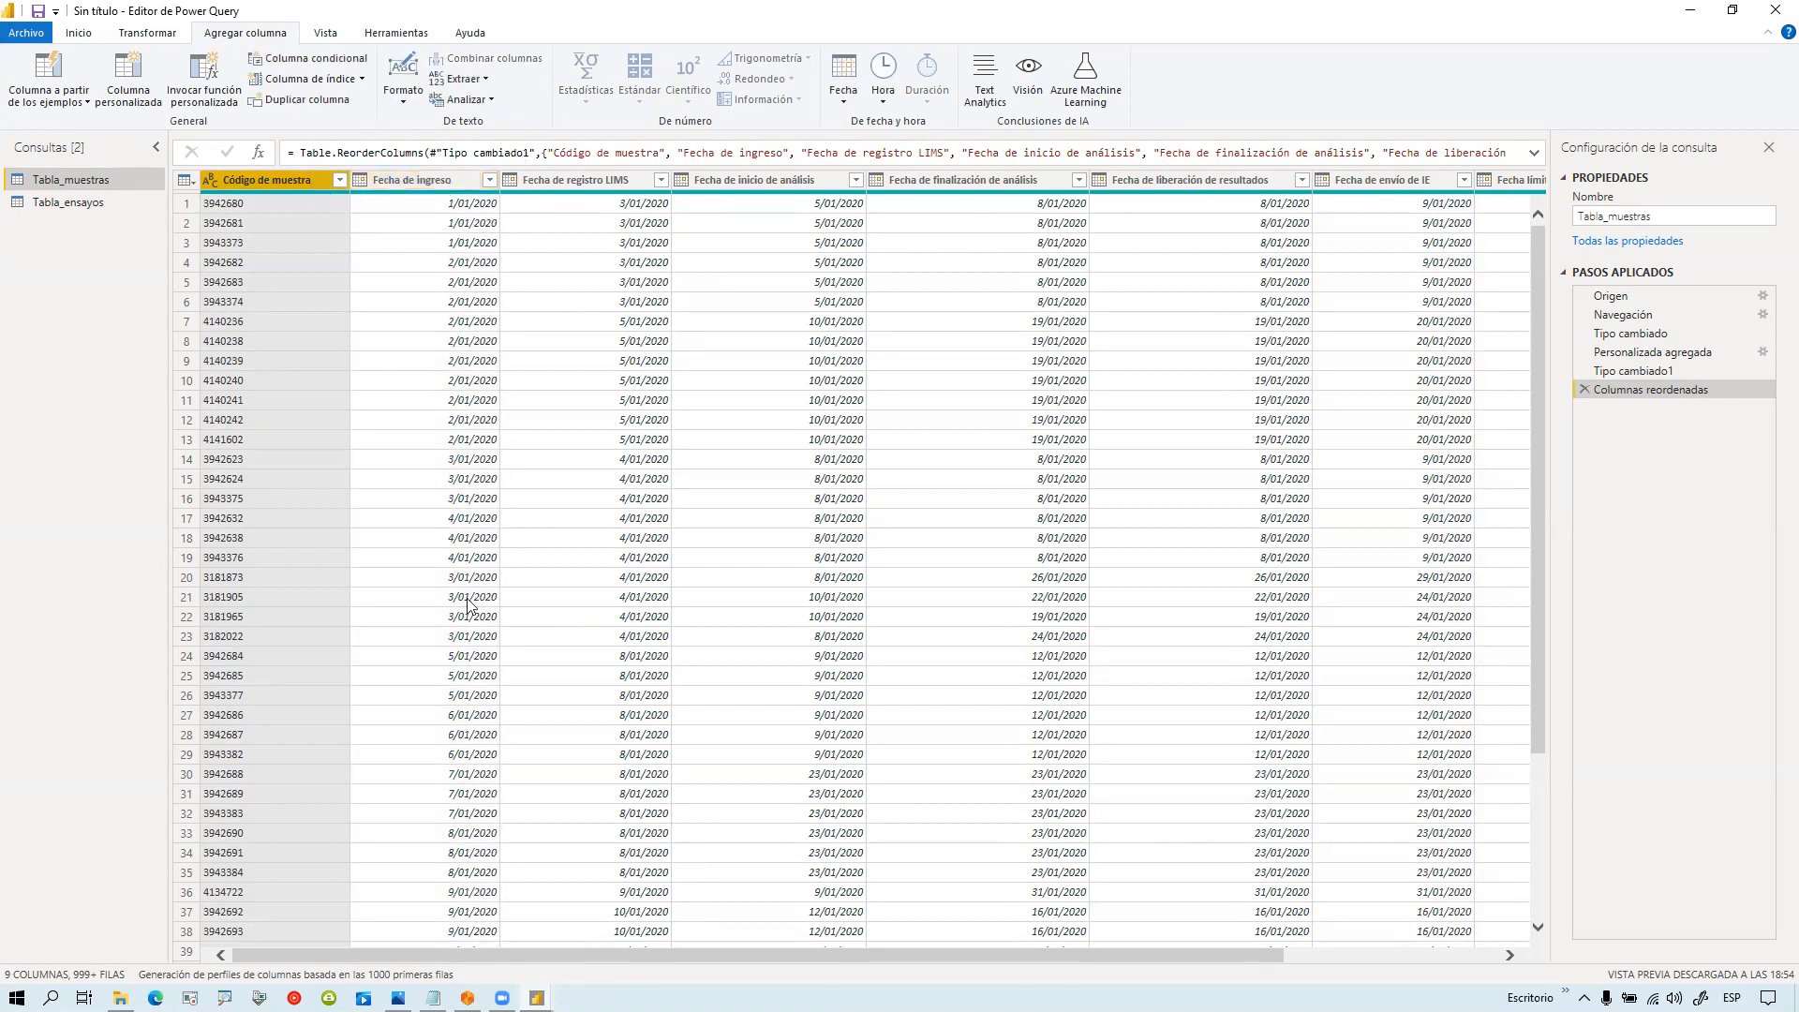
left_click_drag(631, 955, 1197, 950)
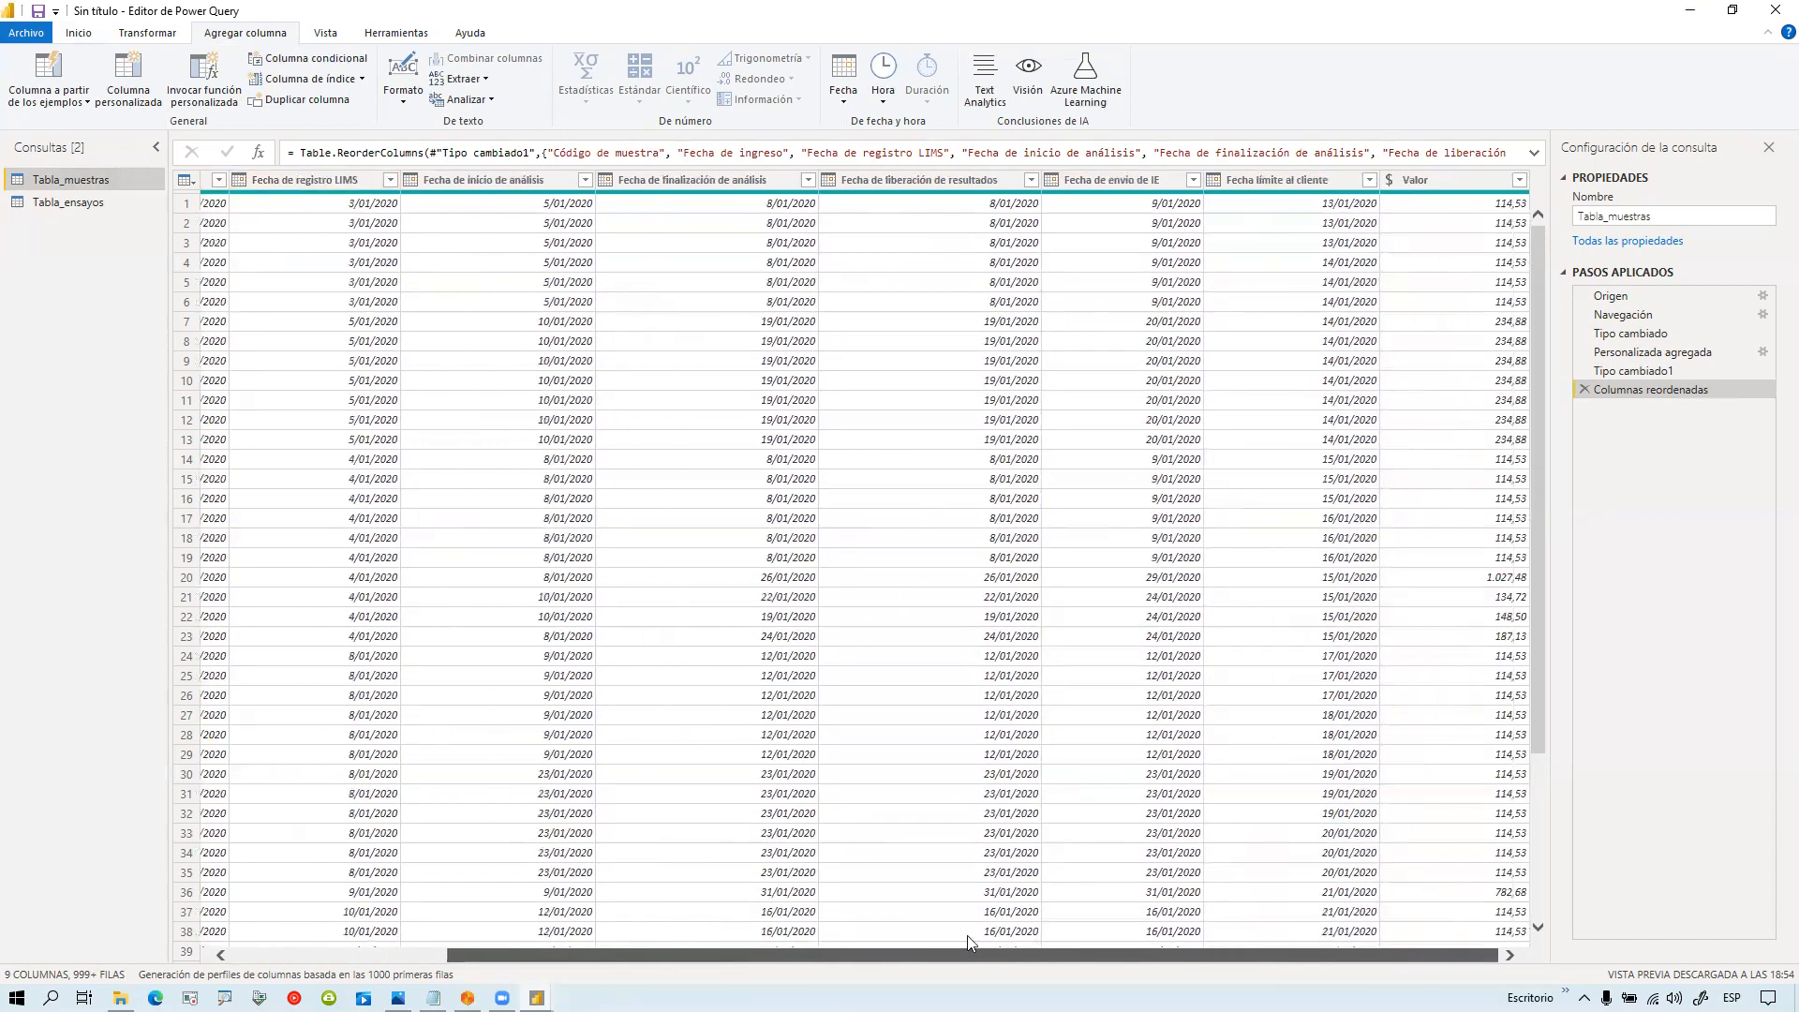
left_click_drag(968, 947, 329, 991)
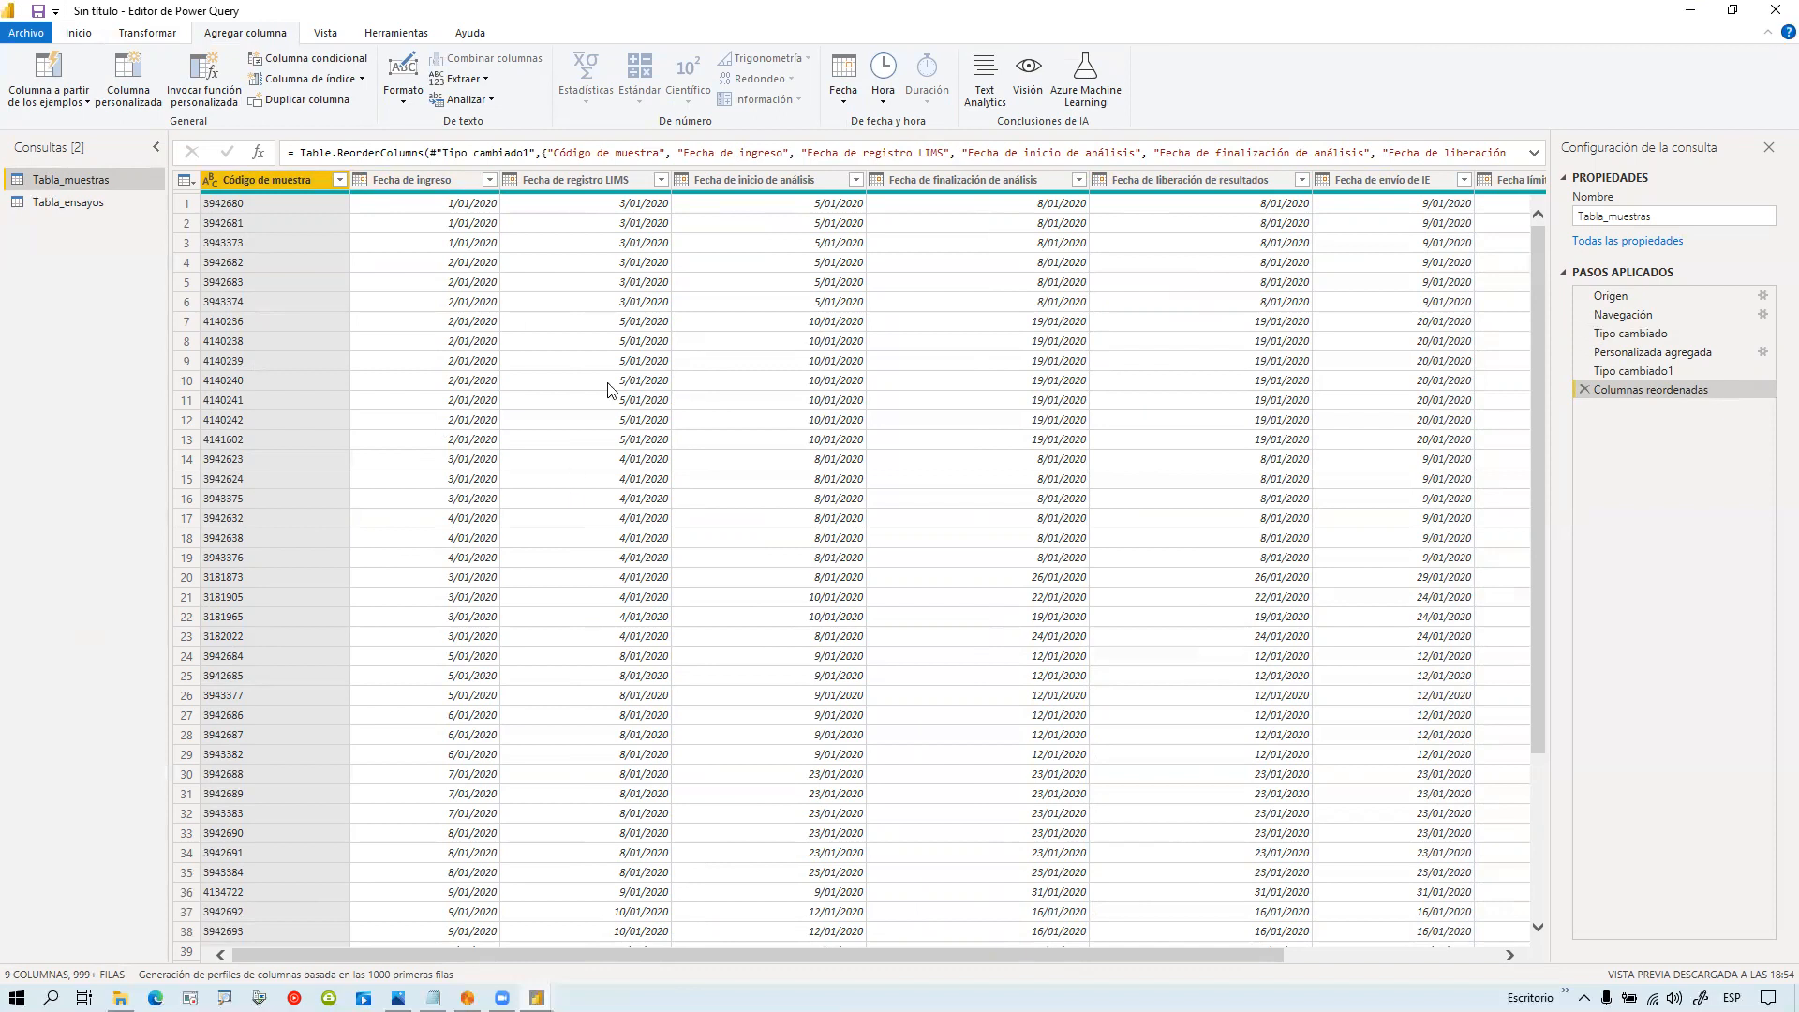
left_click(304, 320)
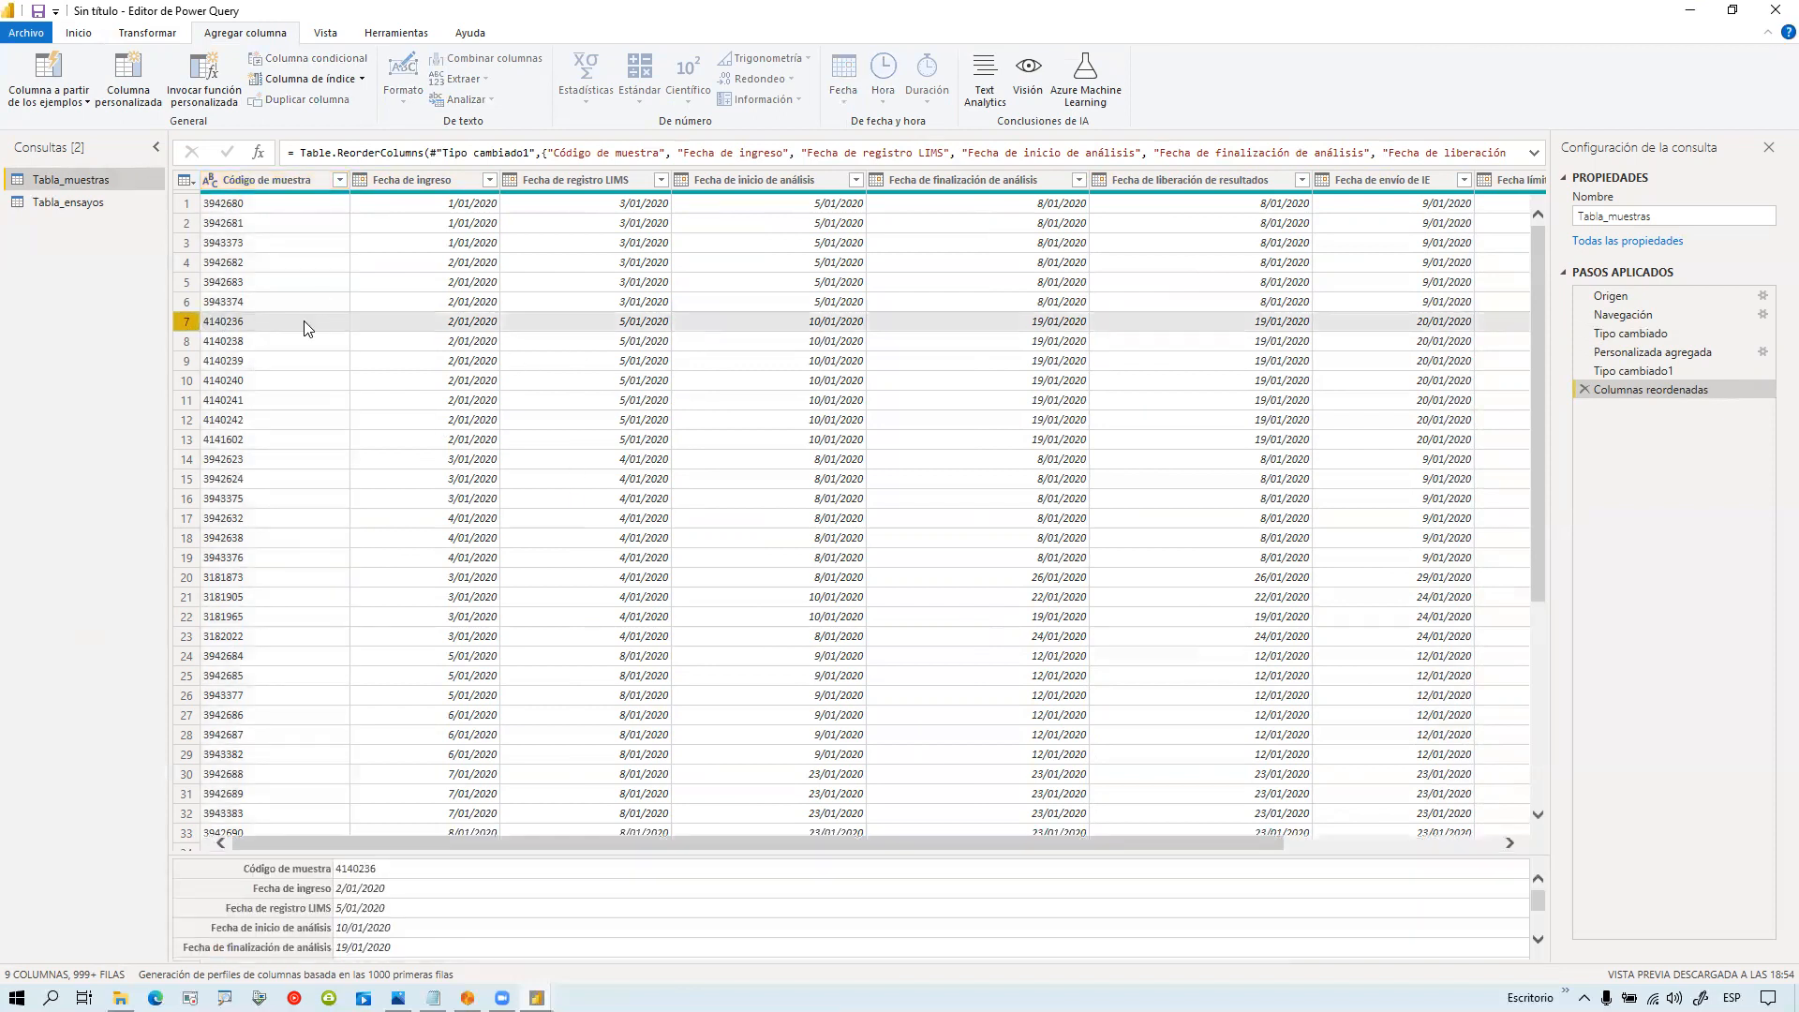
left_click(188, 359)
left_click(762, 463)
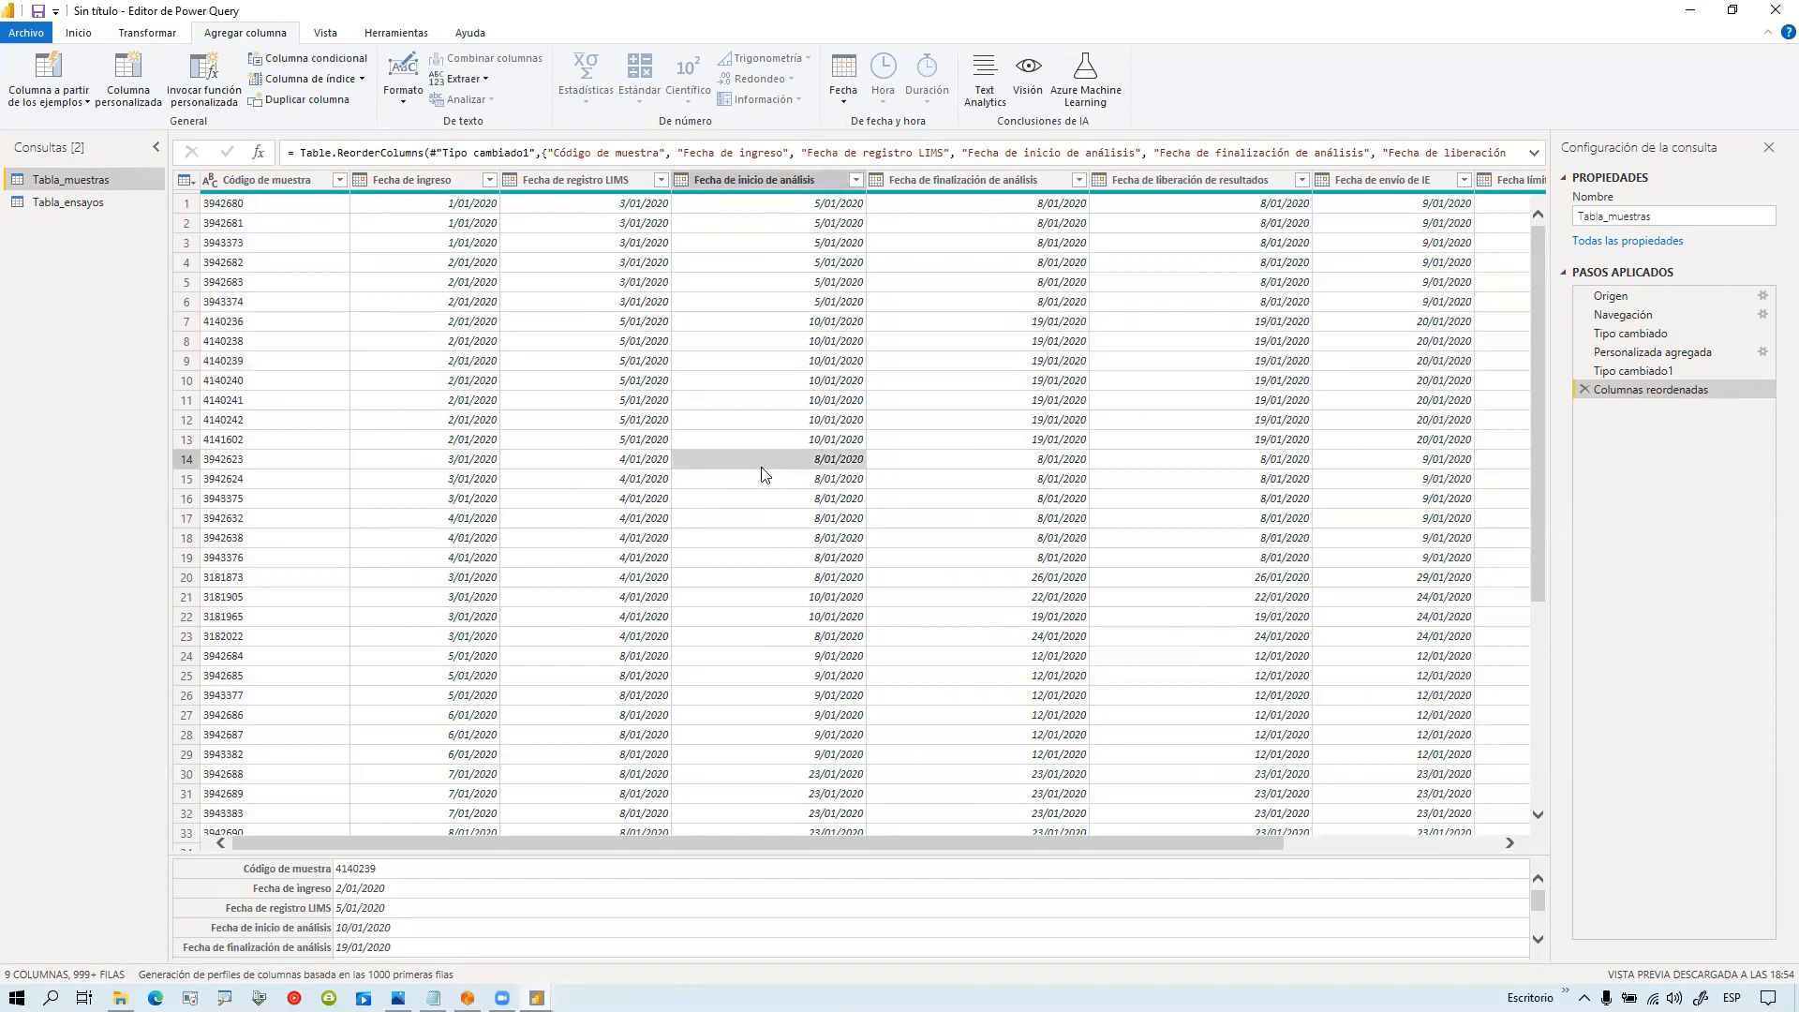
left_click(532, 525)
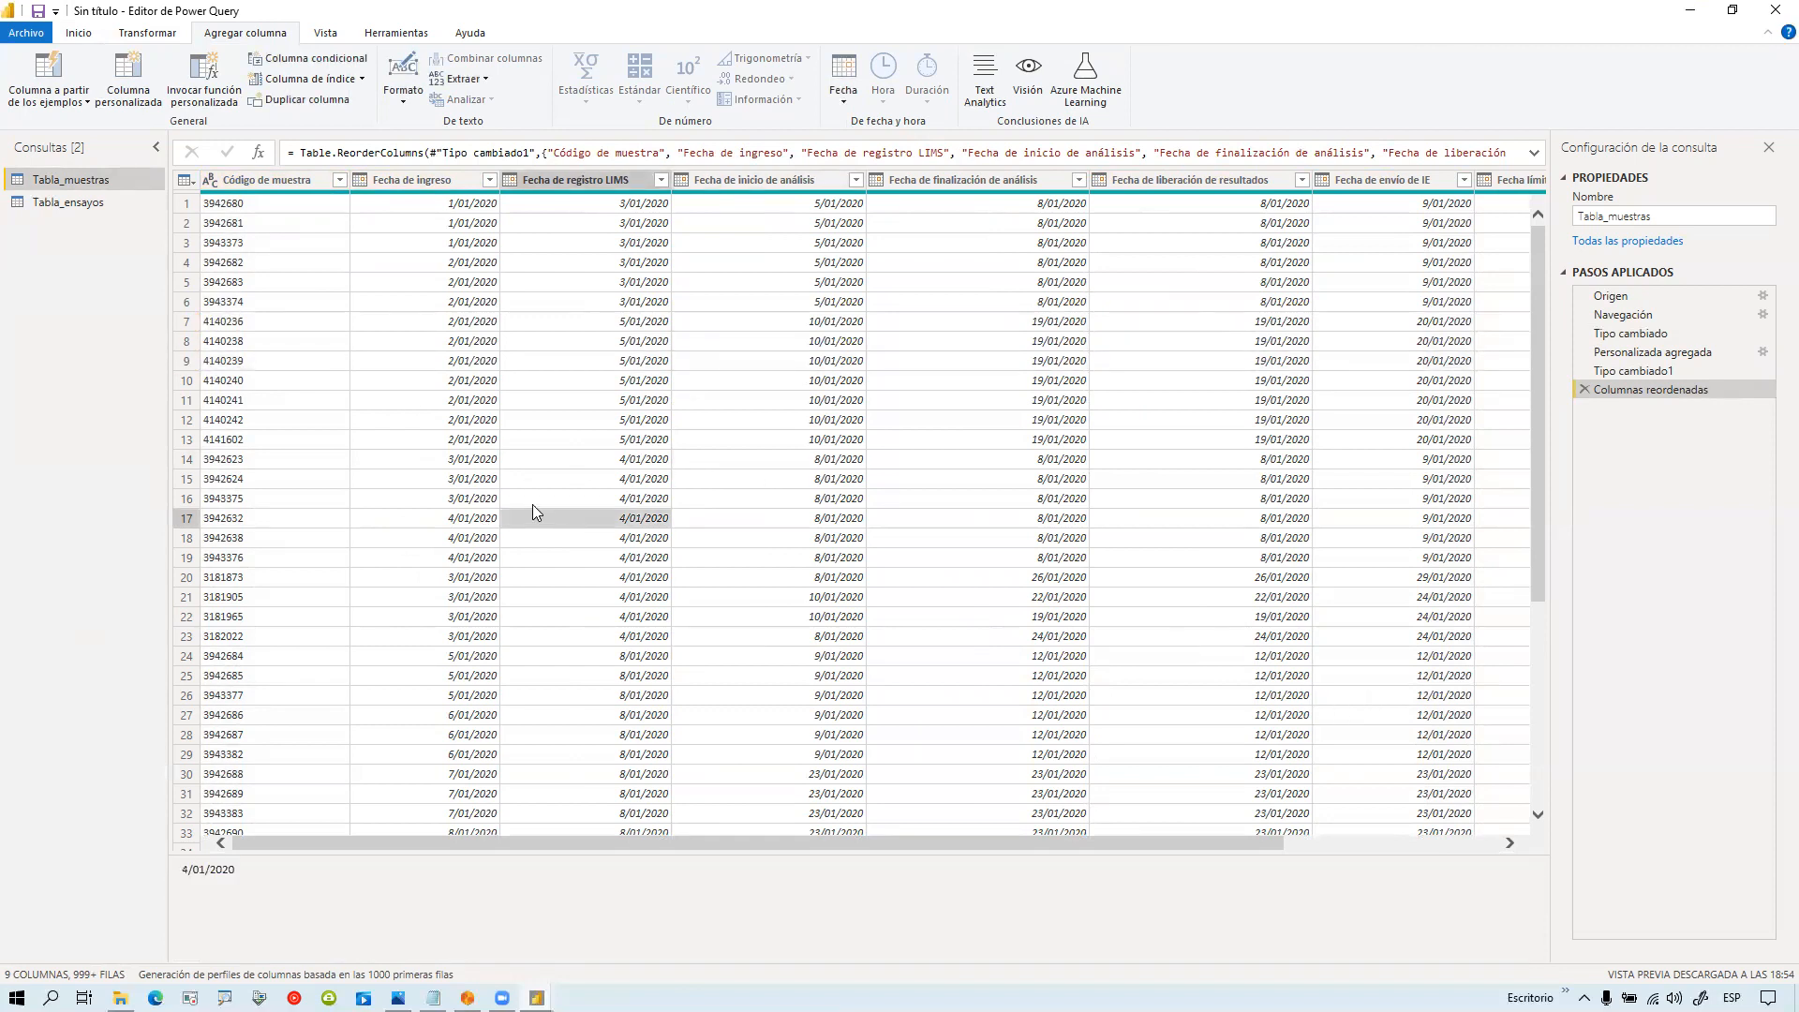
left_click(533, 504)
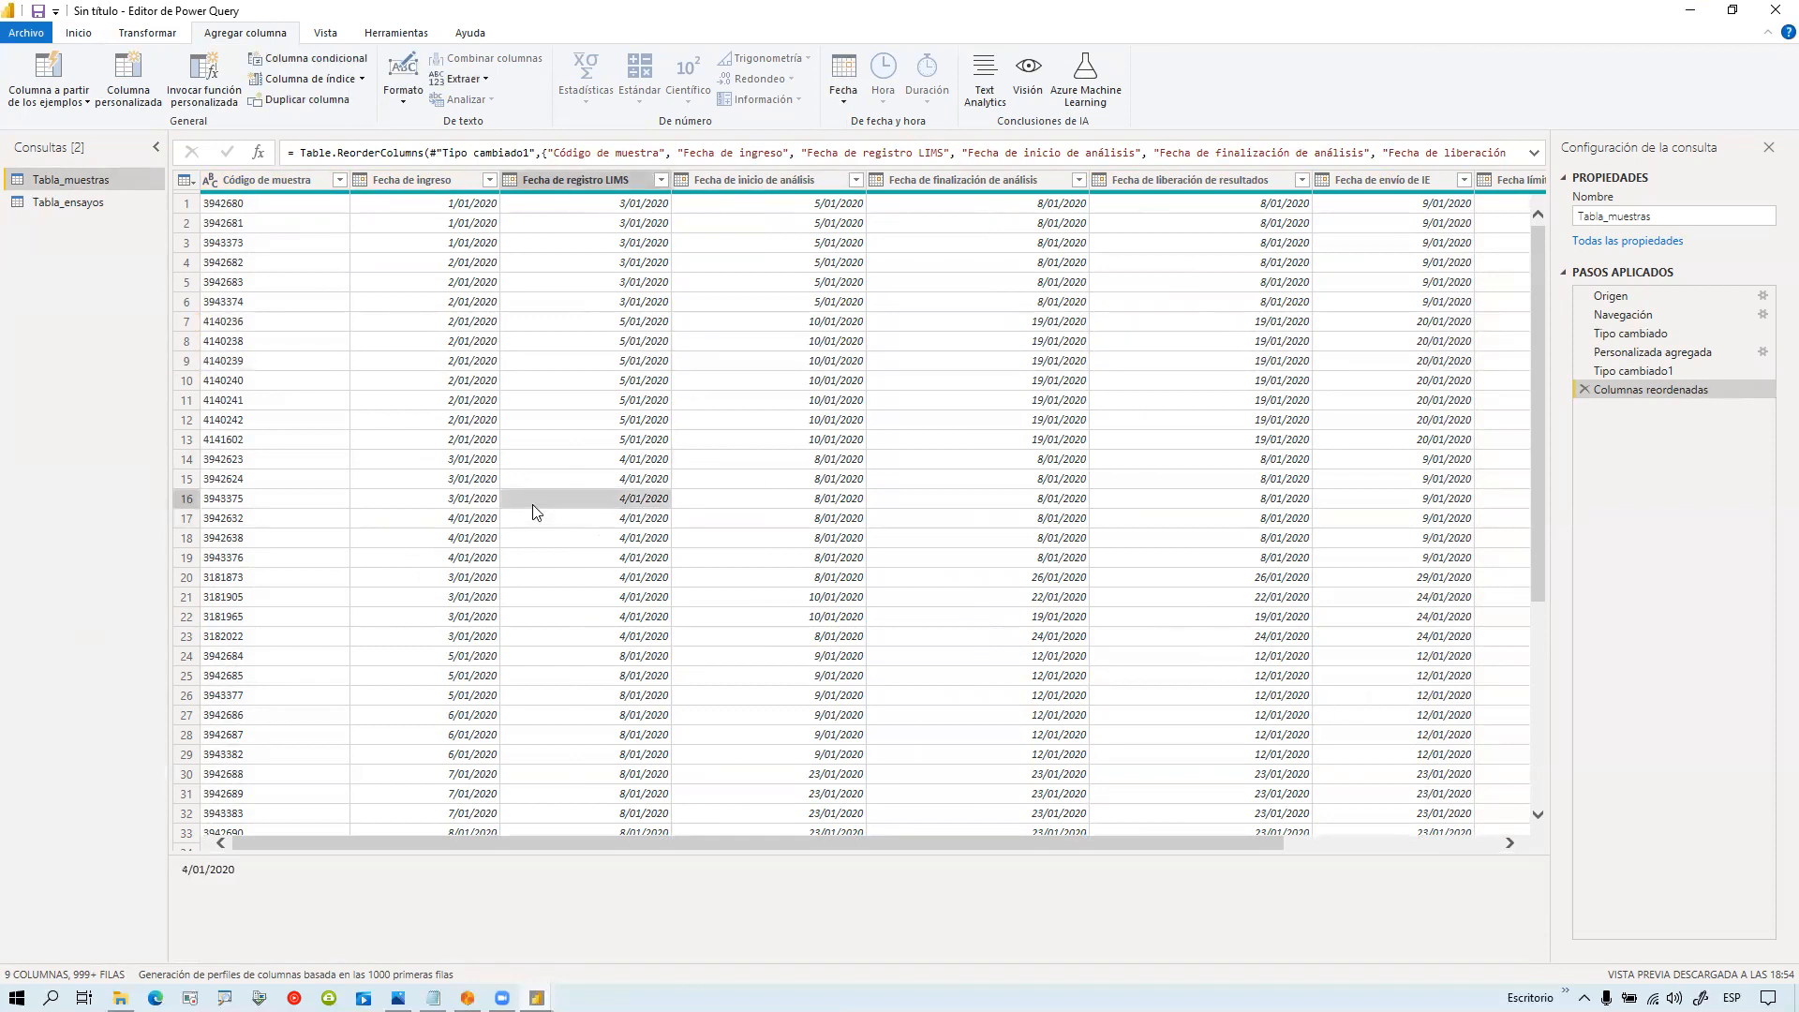
left_click(413, 322)
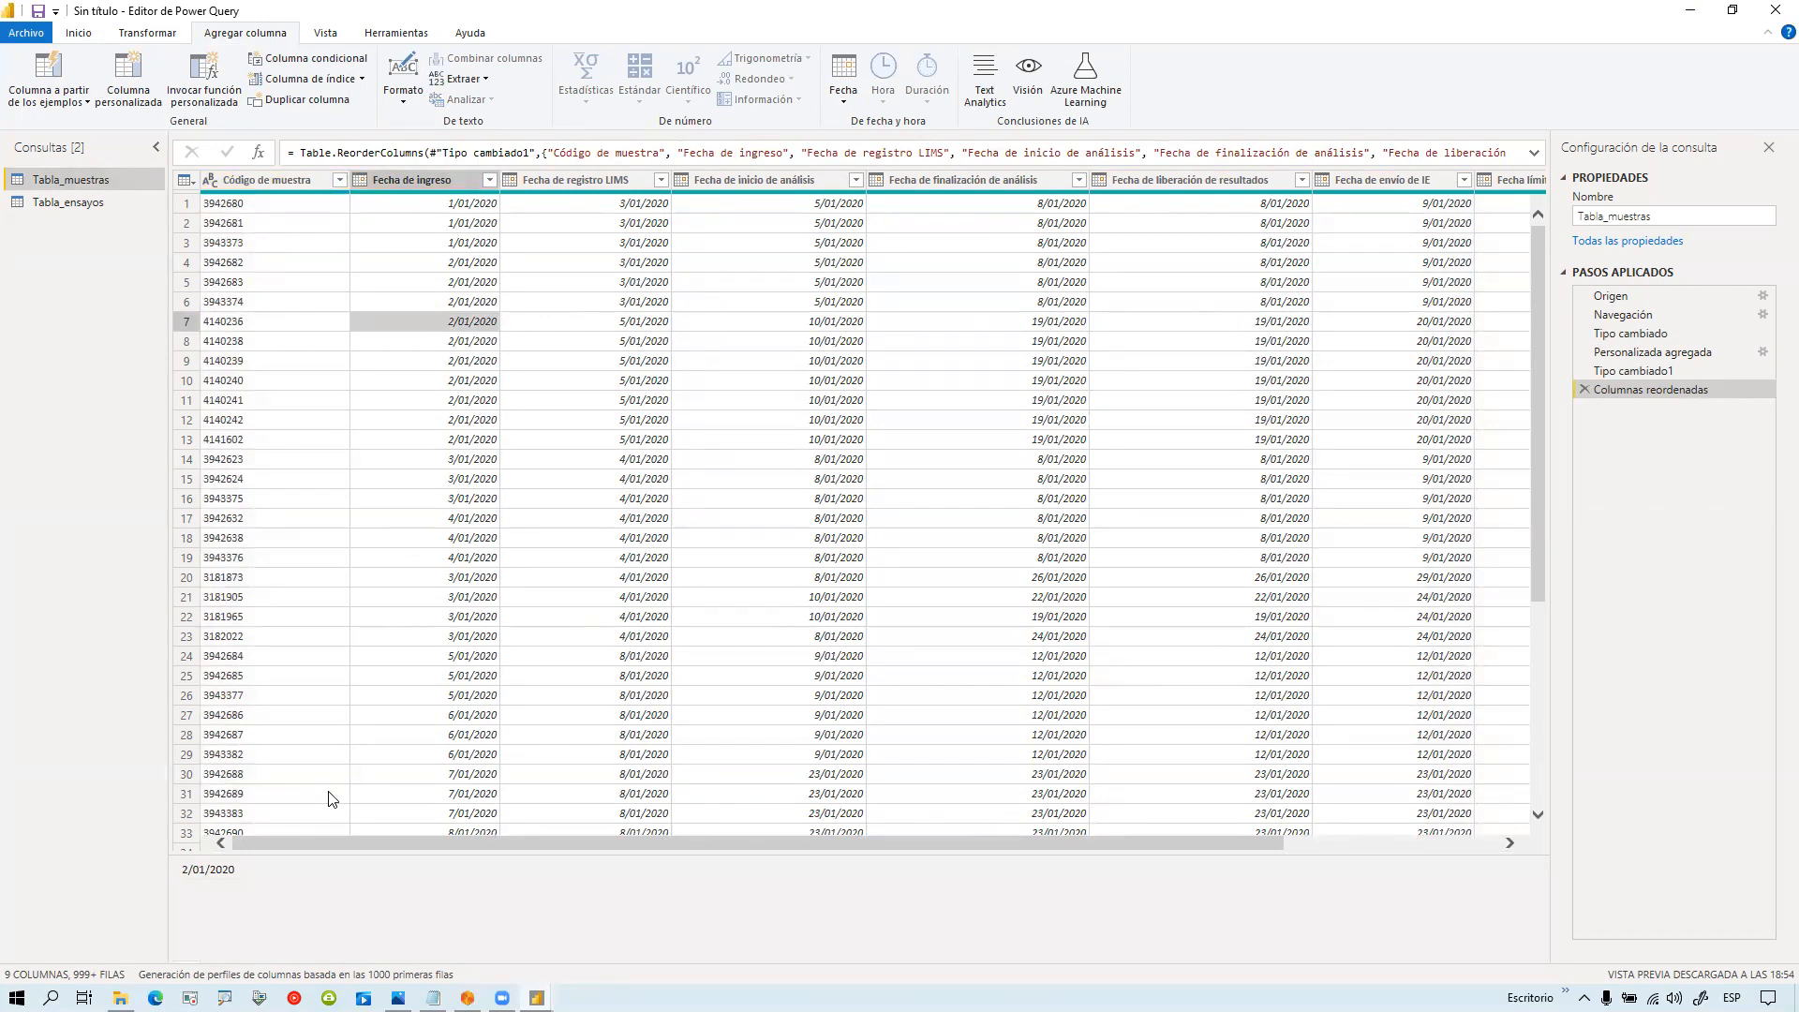
Step: Remove all Tabla_muestras columns except Código de muestra, Fecha de envío de IE, Fecha límite al cliente and Valor
left_click(284, 185)
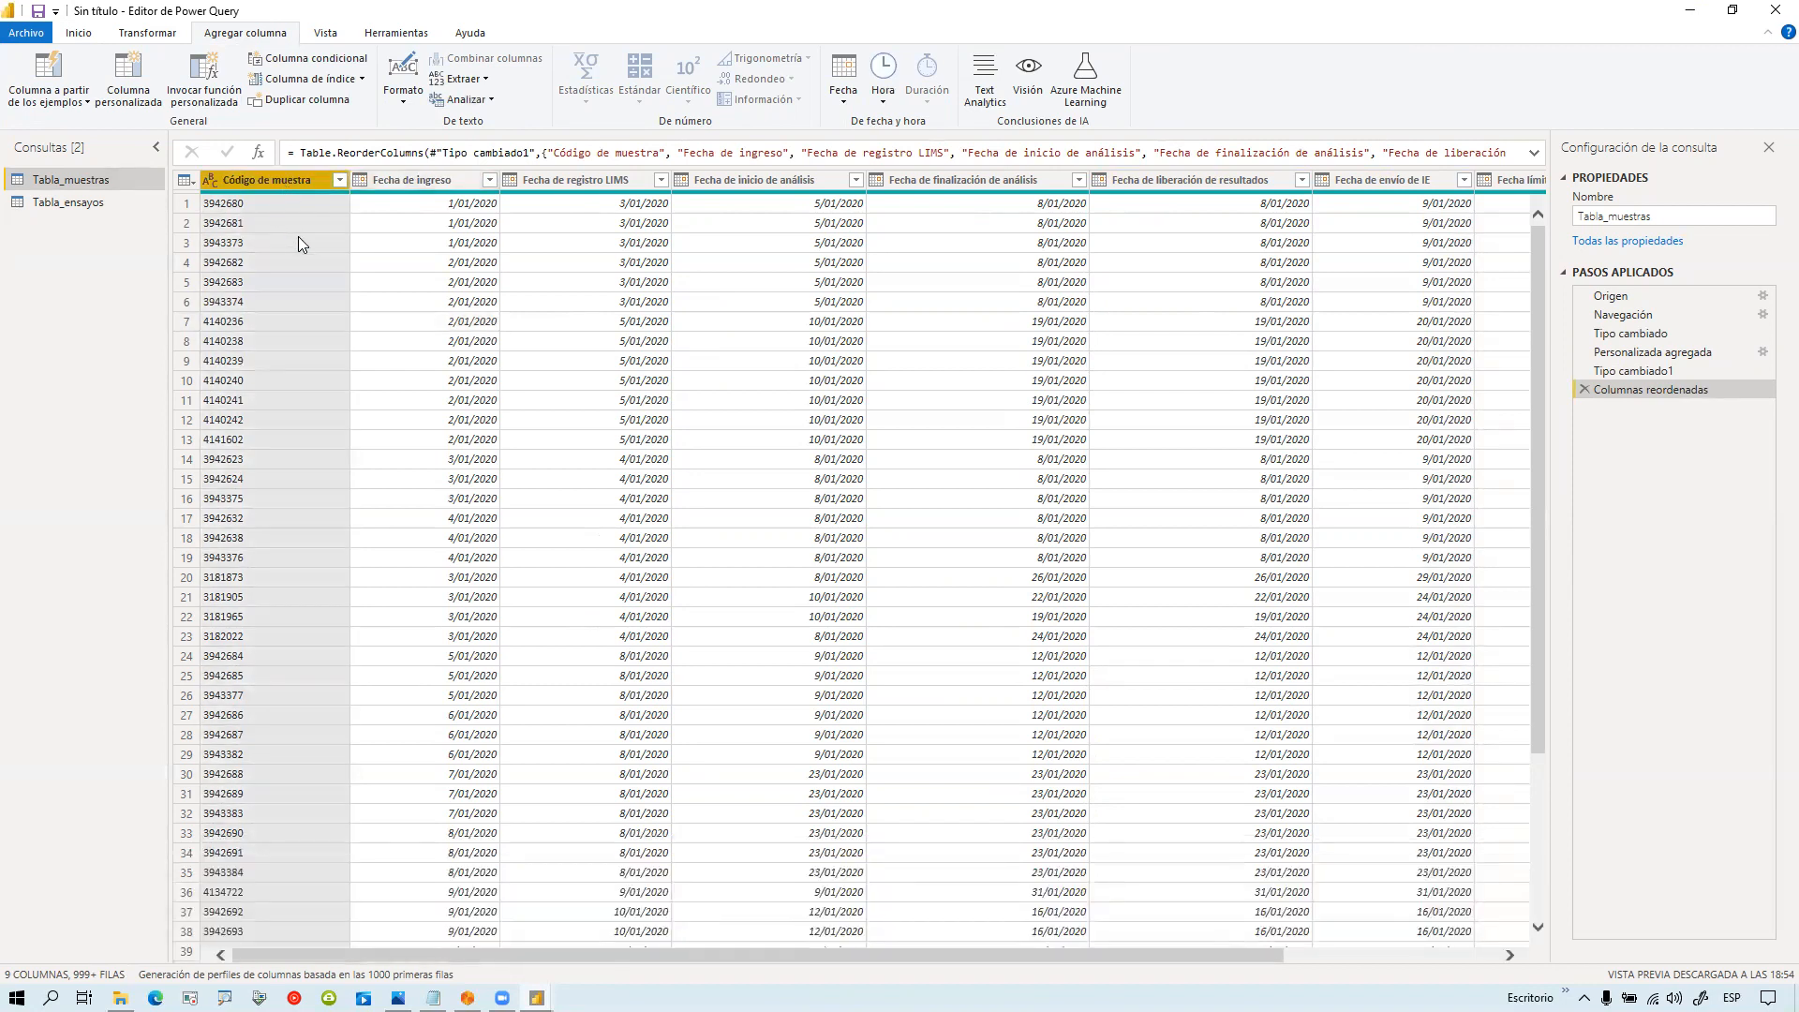
left_click(1387, 180, "ctrl")
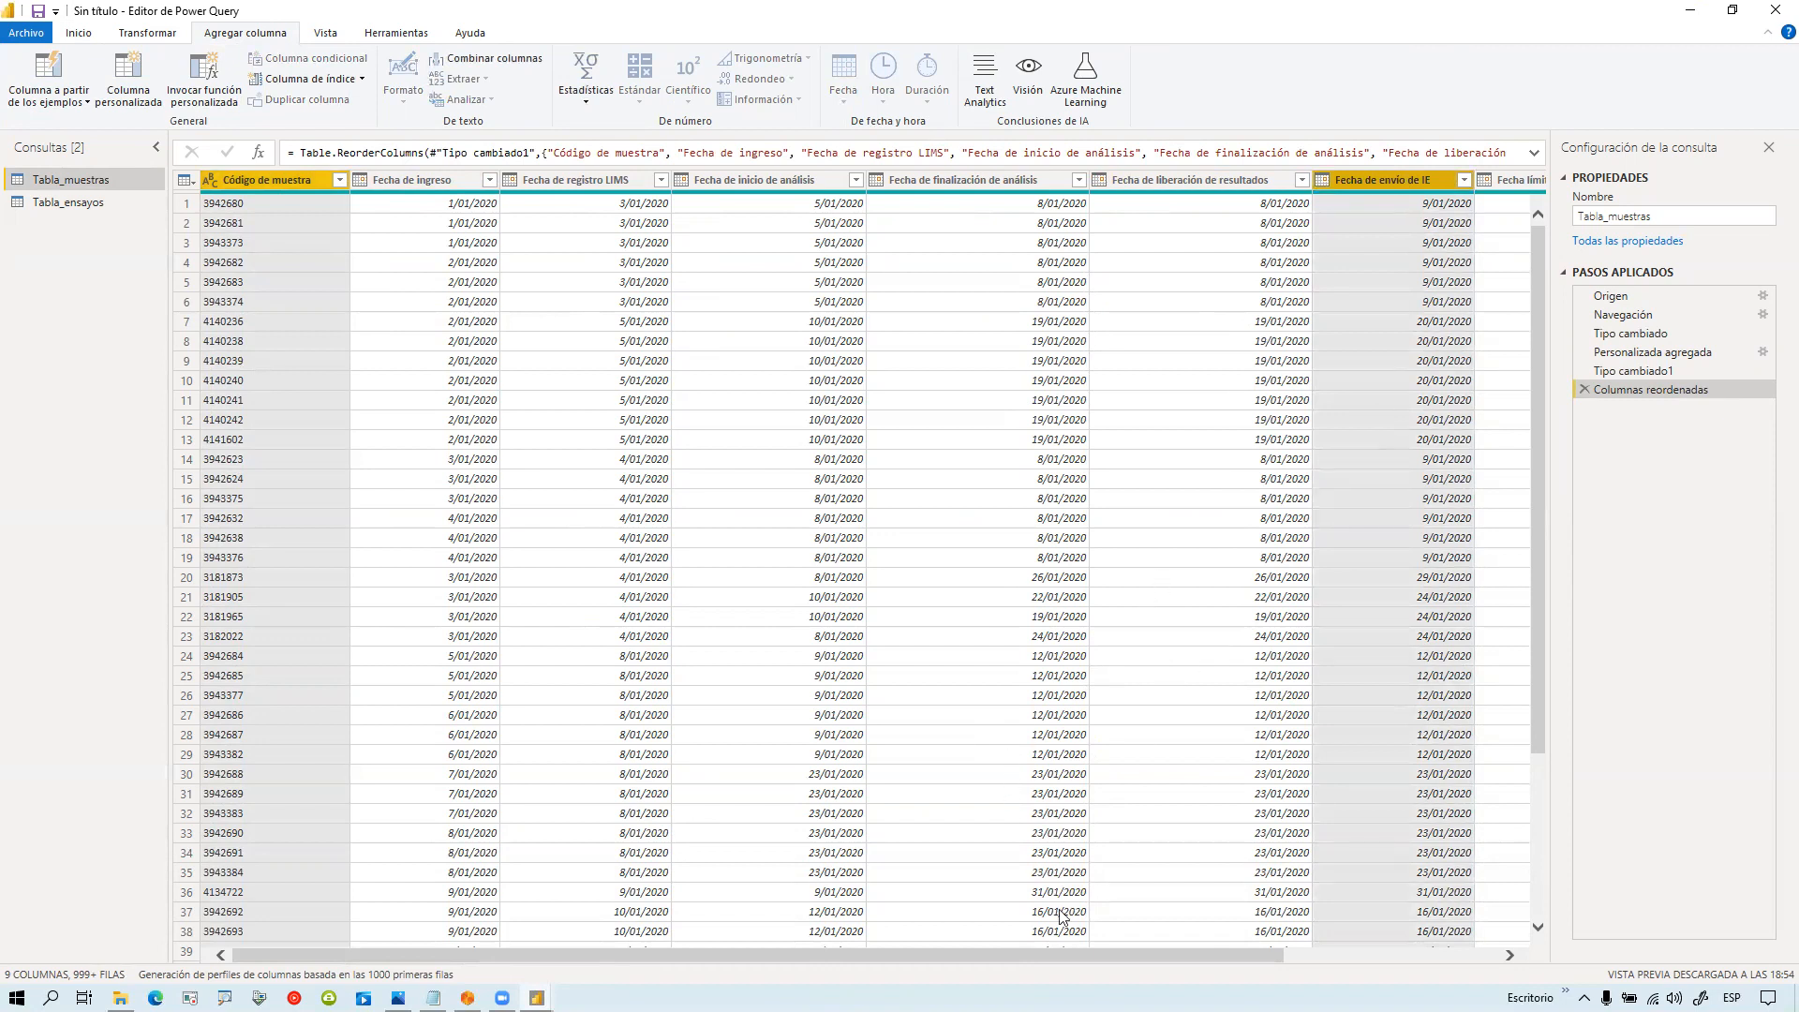
left_click_drag(1050, 955, 1293, 932)
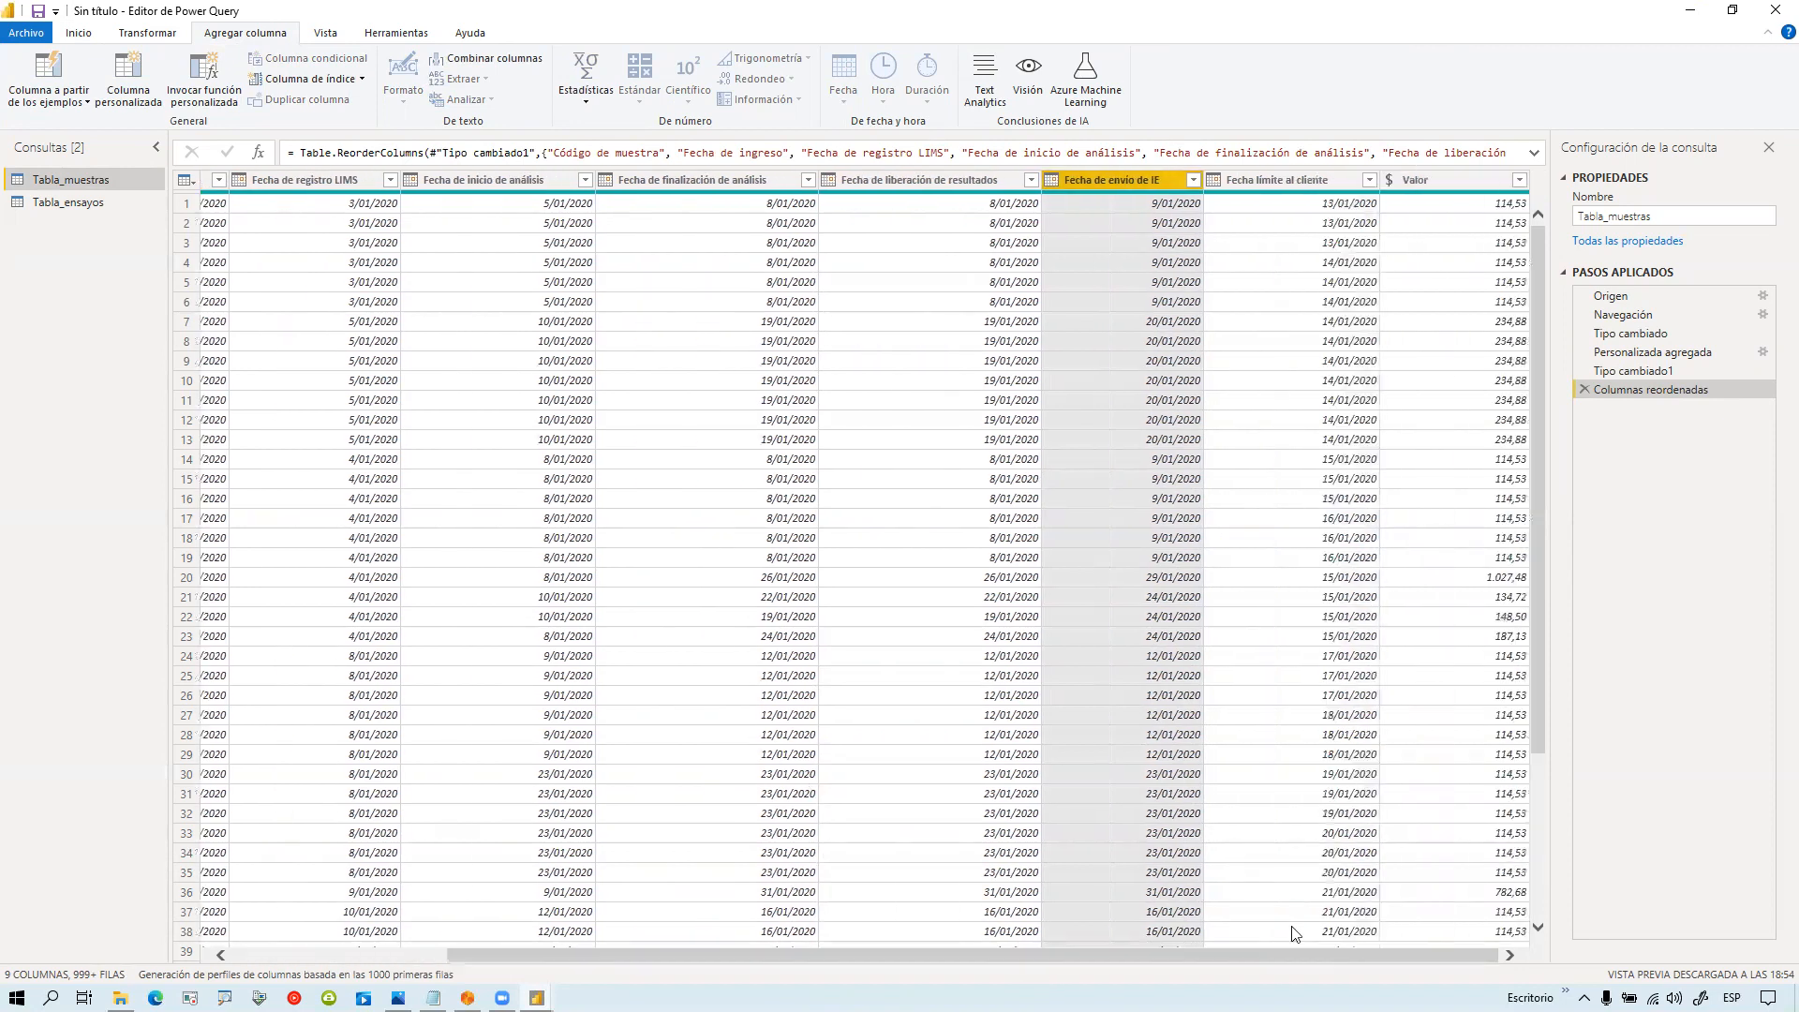
left_click(1273, 179, "ctrl")
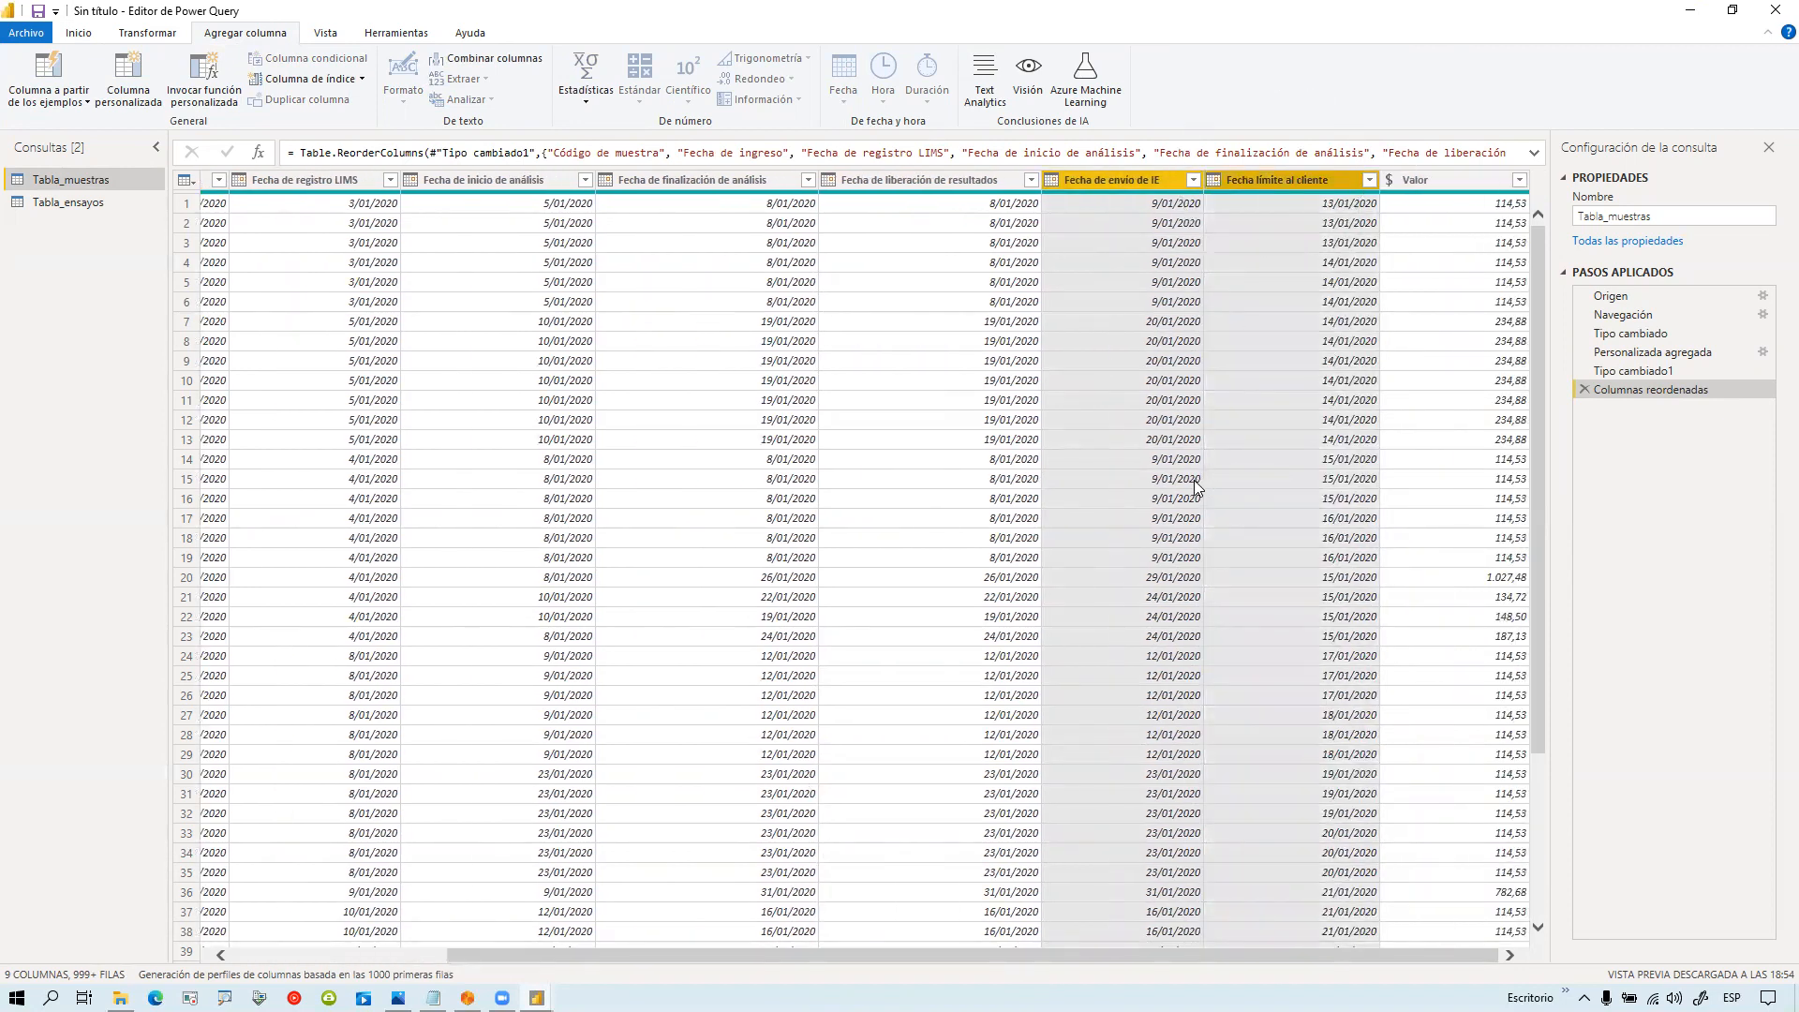
left_click(1424, 181, "ctrl")
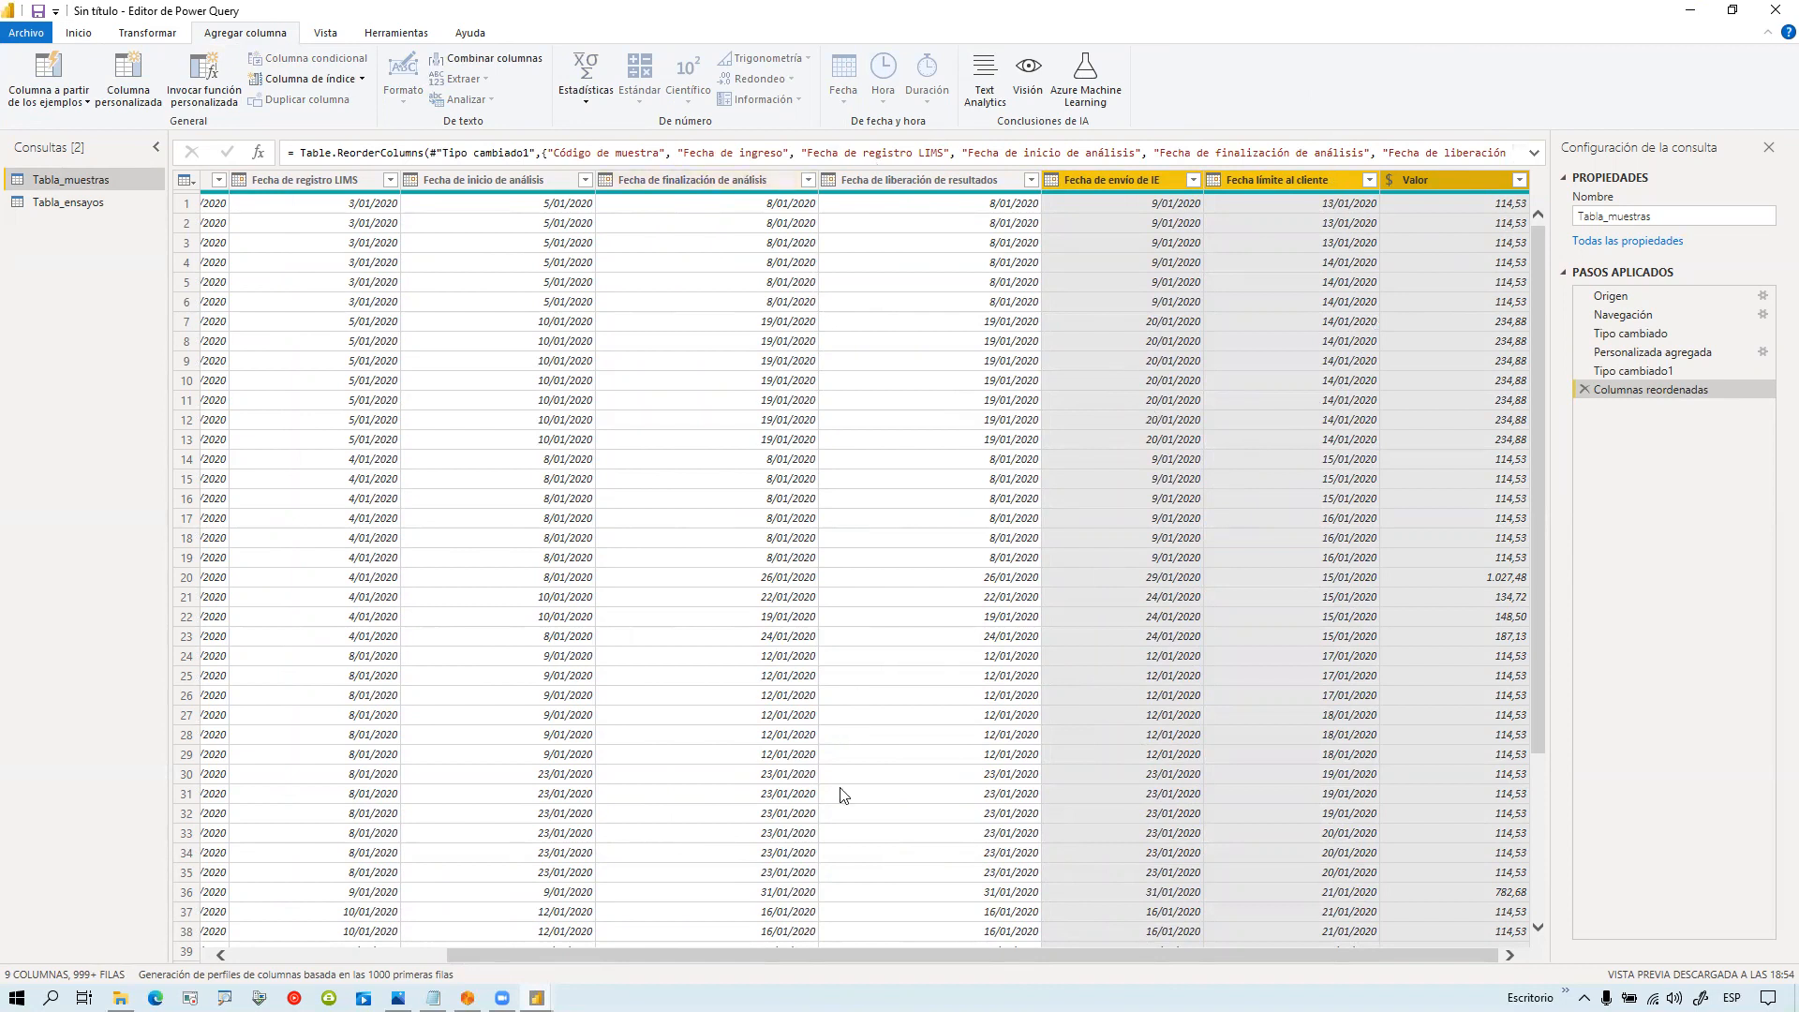
left_click_drag(811, 960, 595, 959)
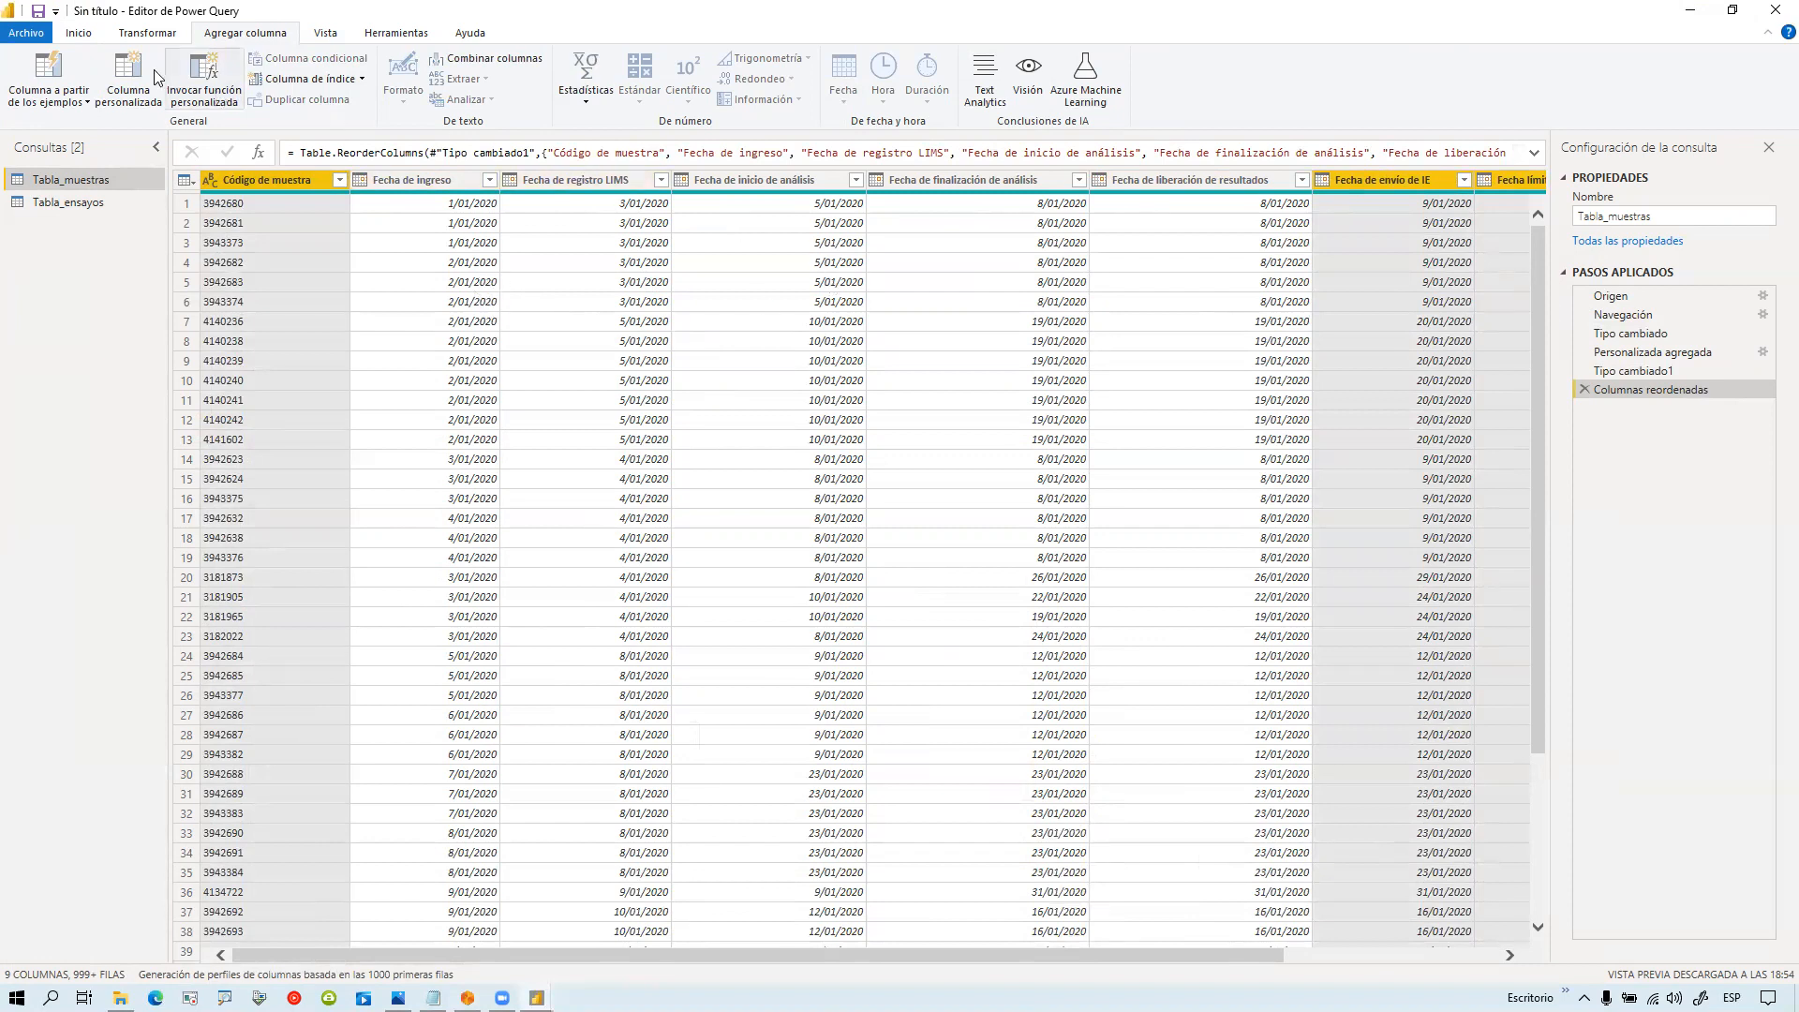
left_click(80, 34)
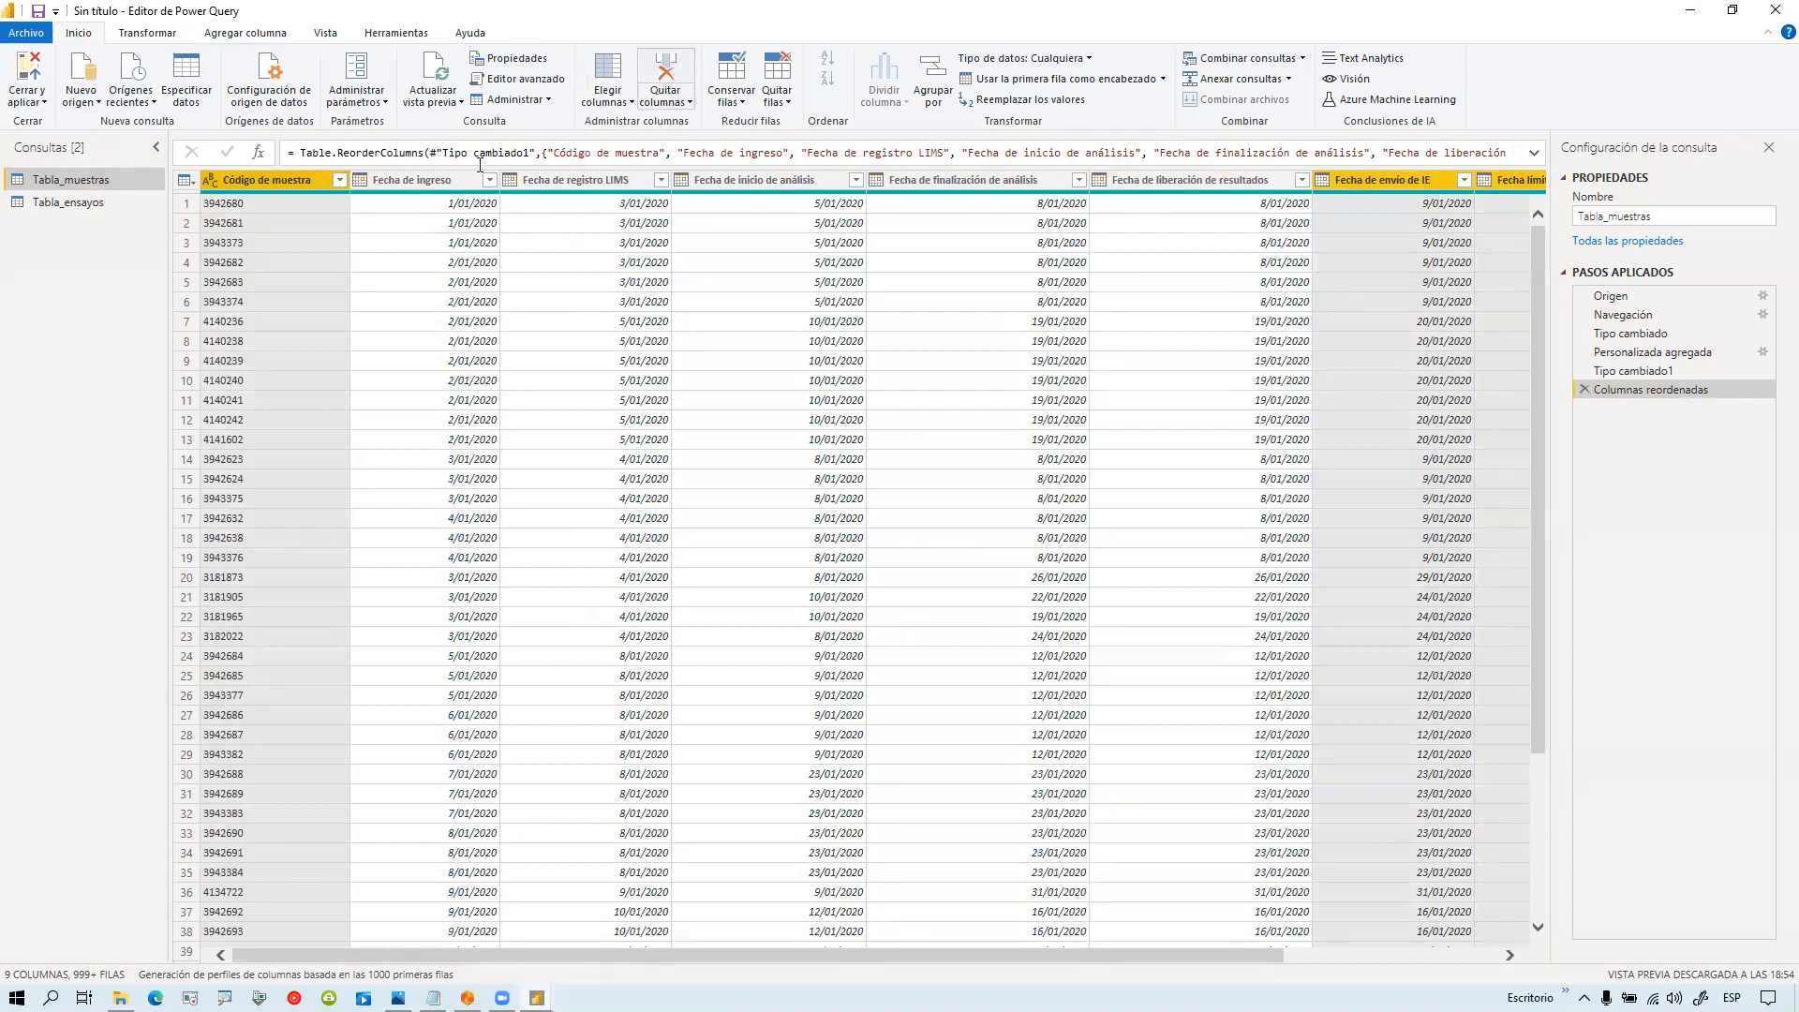
left_click(667, 98)
left_click(660, 145)
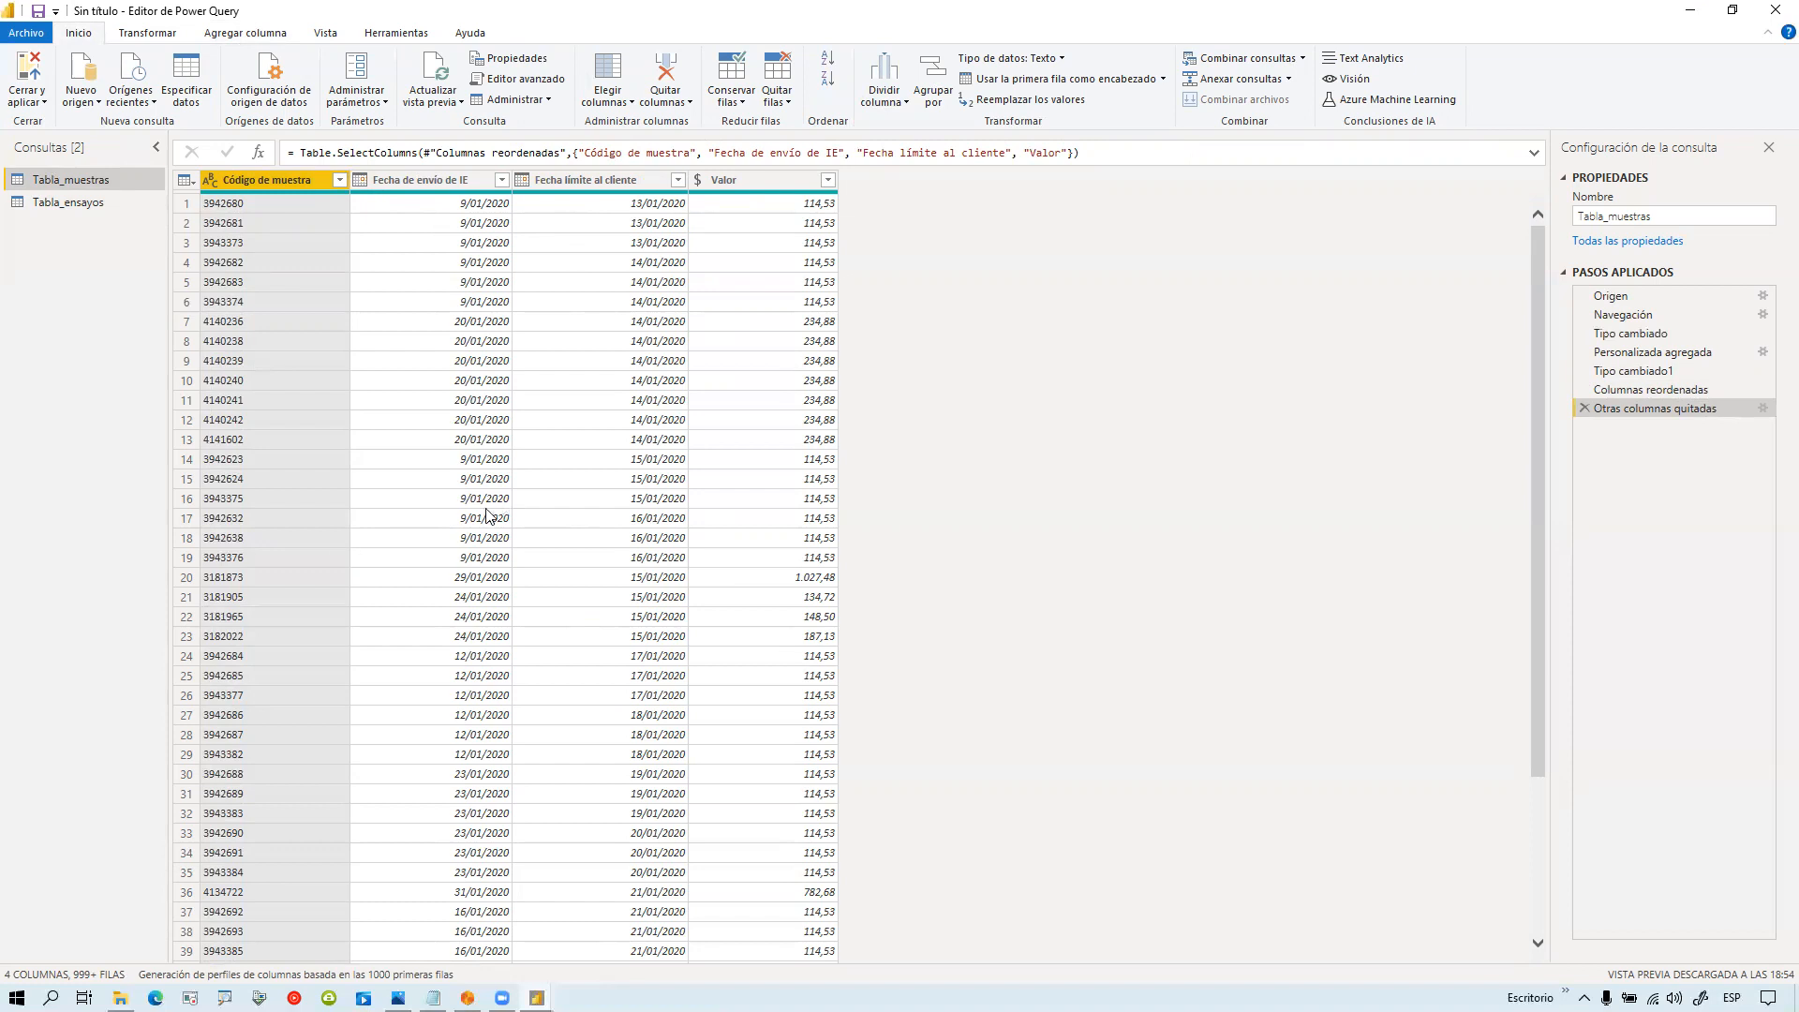
Step: Remove all Tabla_ensayos columns except Código de muestra, Matriz, Fecha de reporte, Laboratorio, Método de ensayo and Fecha límite de reporte
left_click(90, 207)
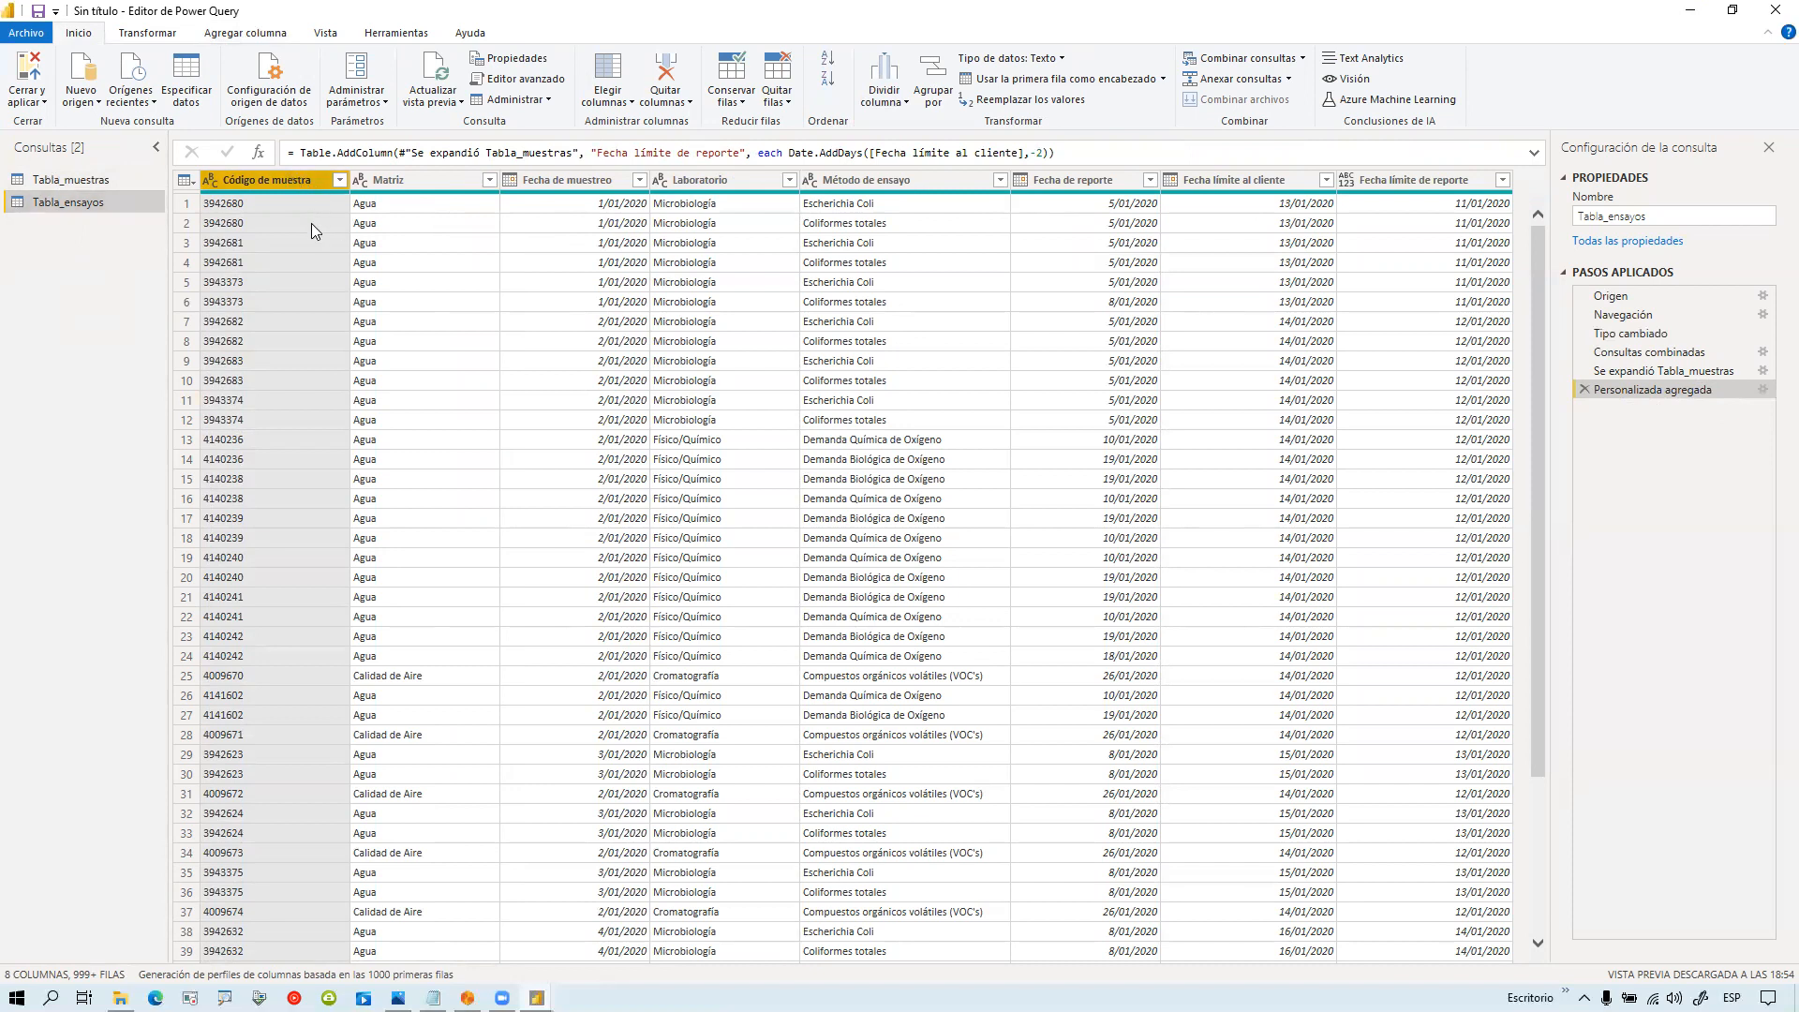
left_click(428, 175, "ctrl")
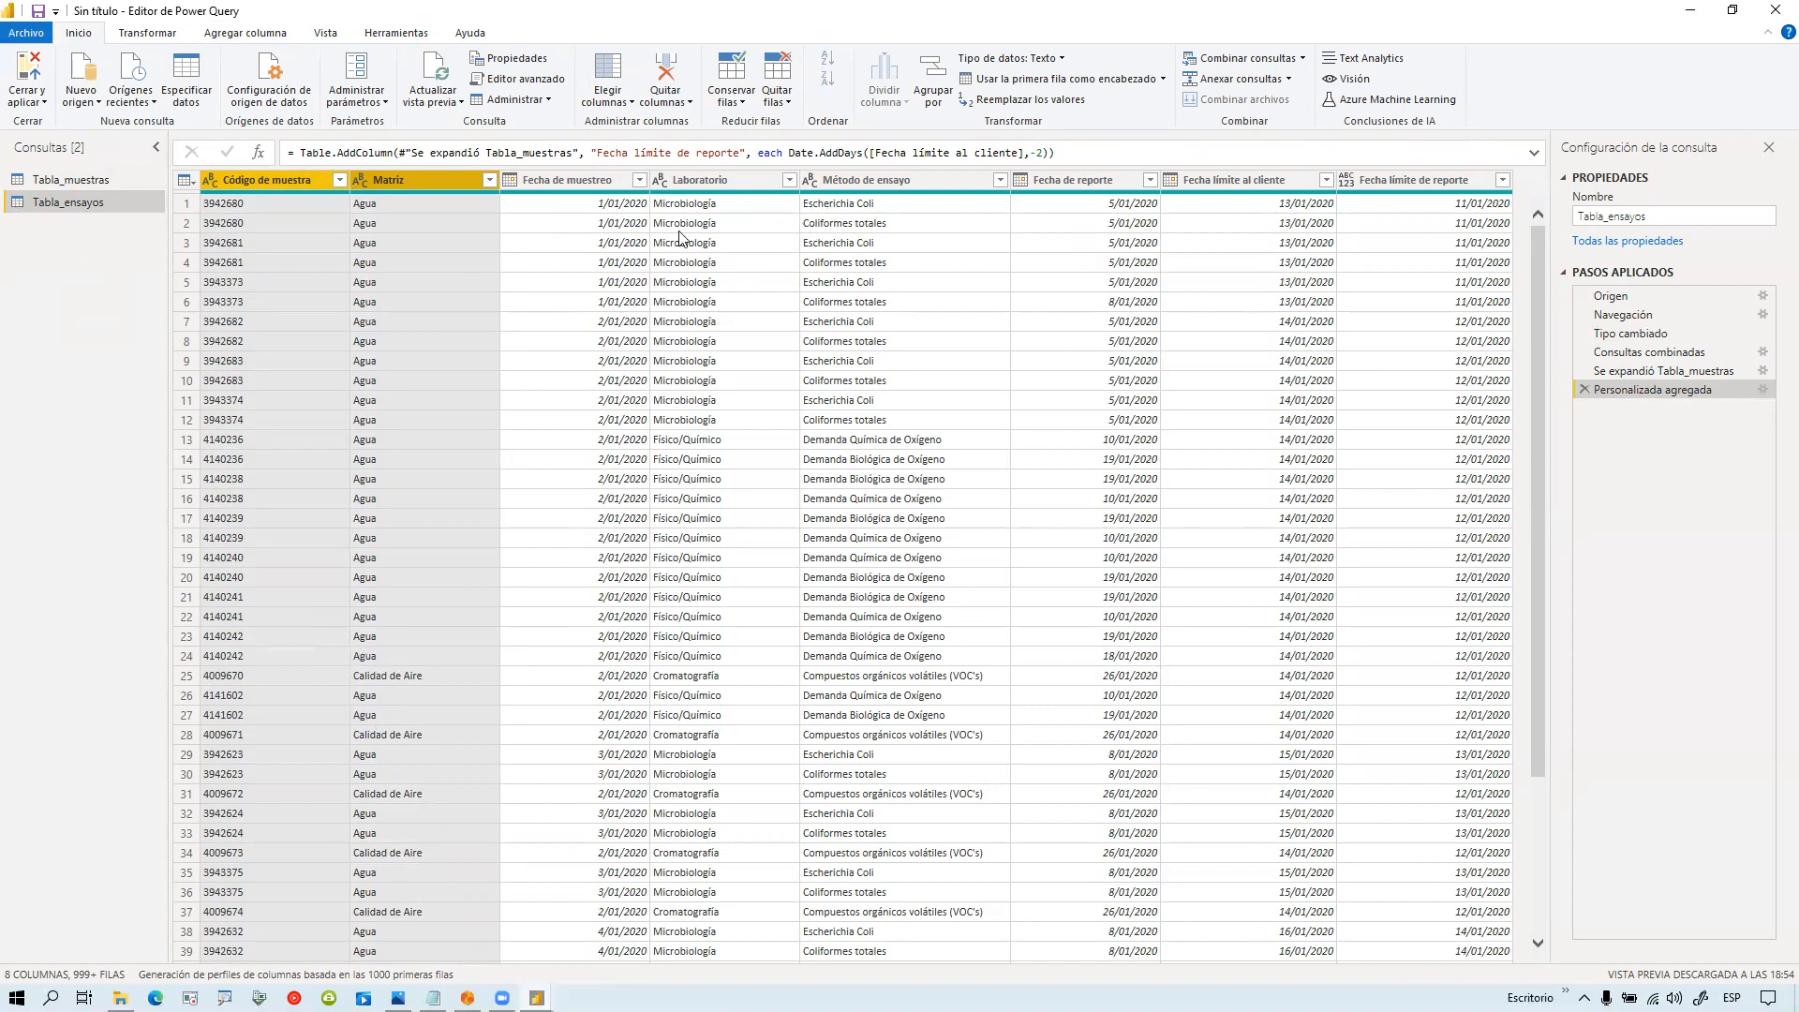
left_click(1080, 180, "ctrl")
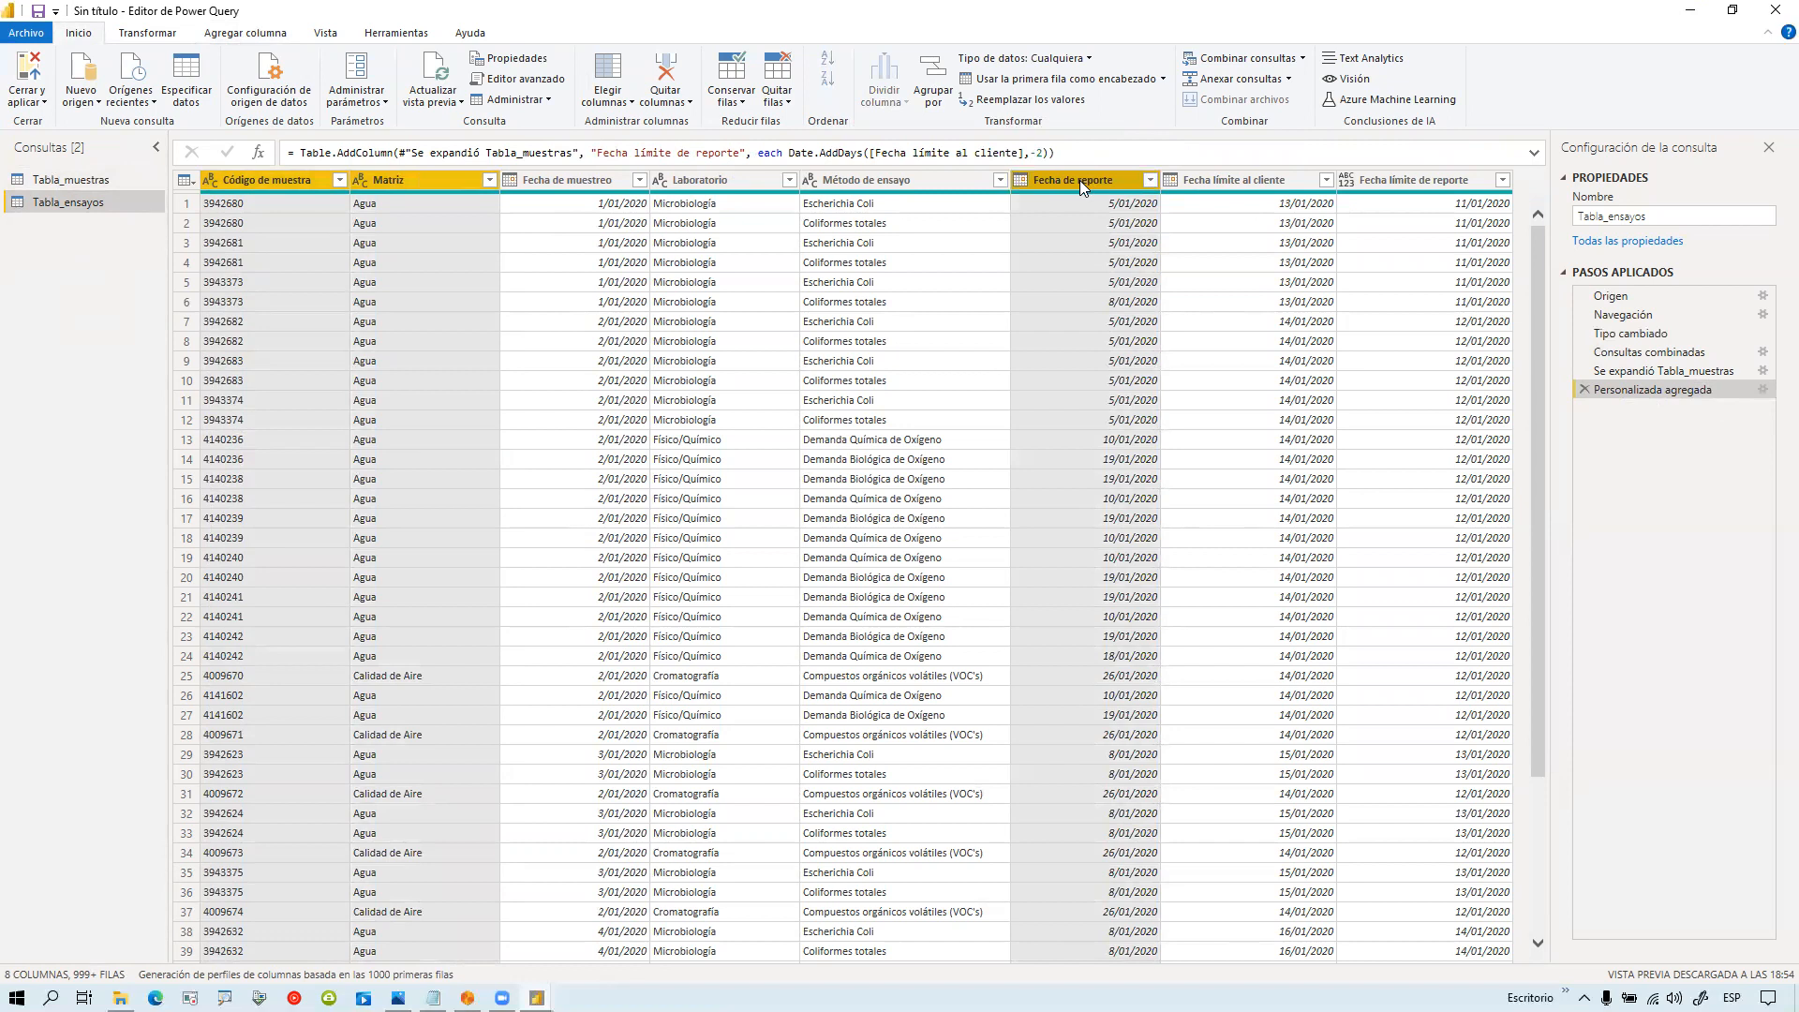
left_click(769, 180, "ctrl")
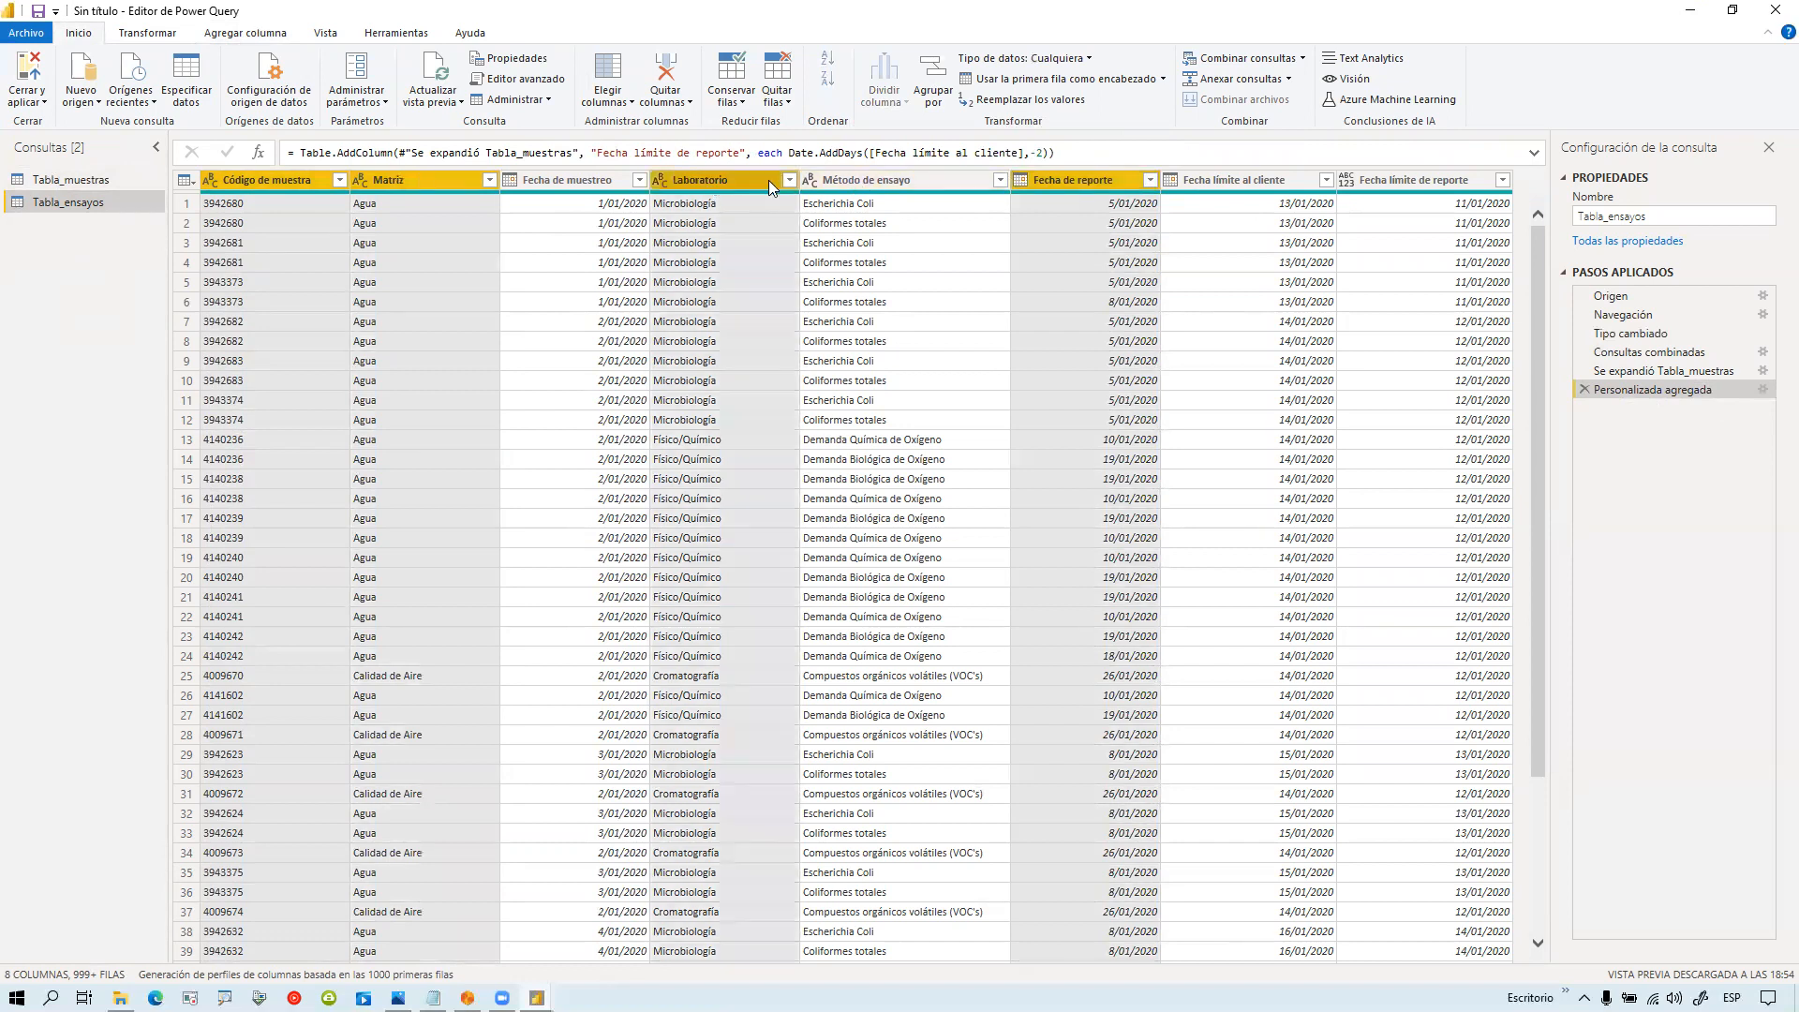
left_click(899, 180, "ctrl")
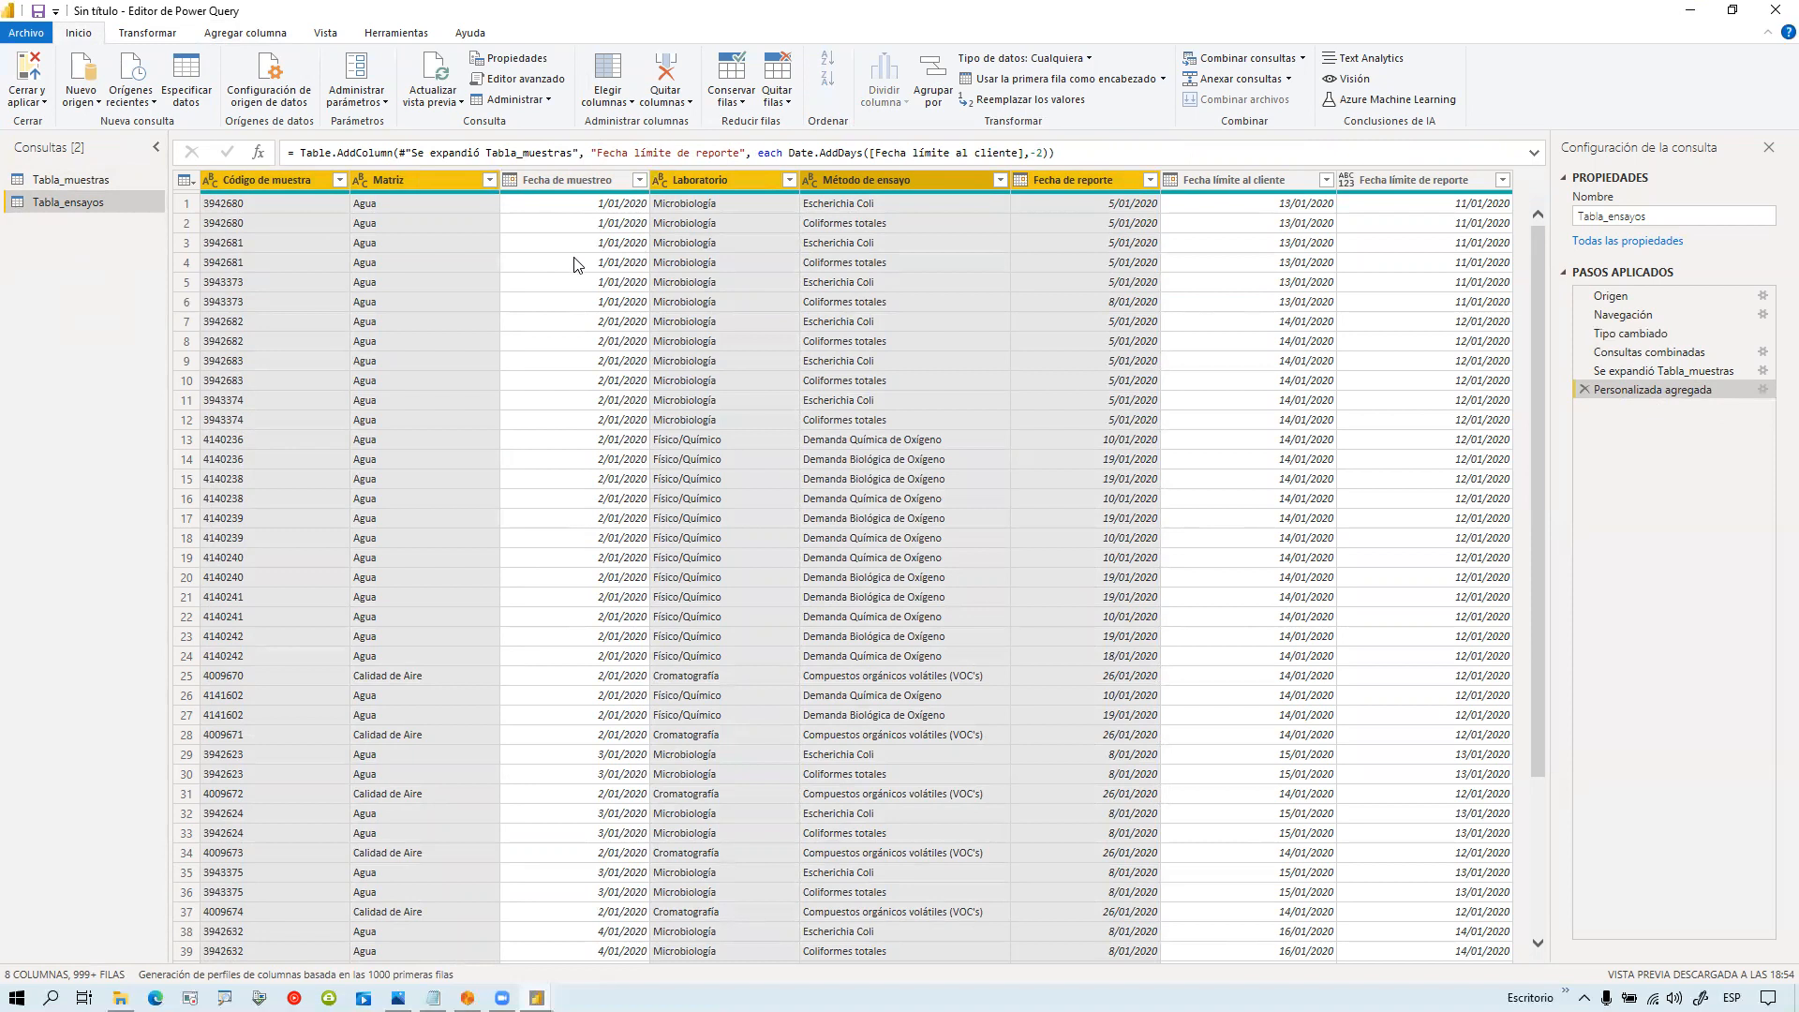
left_click(1396, 180)
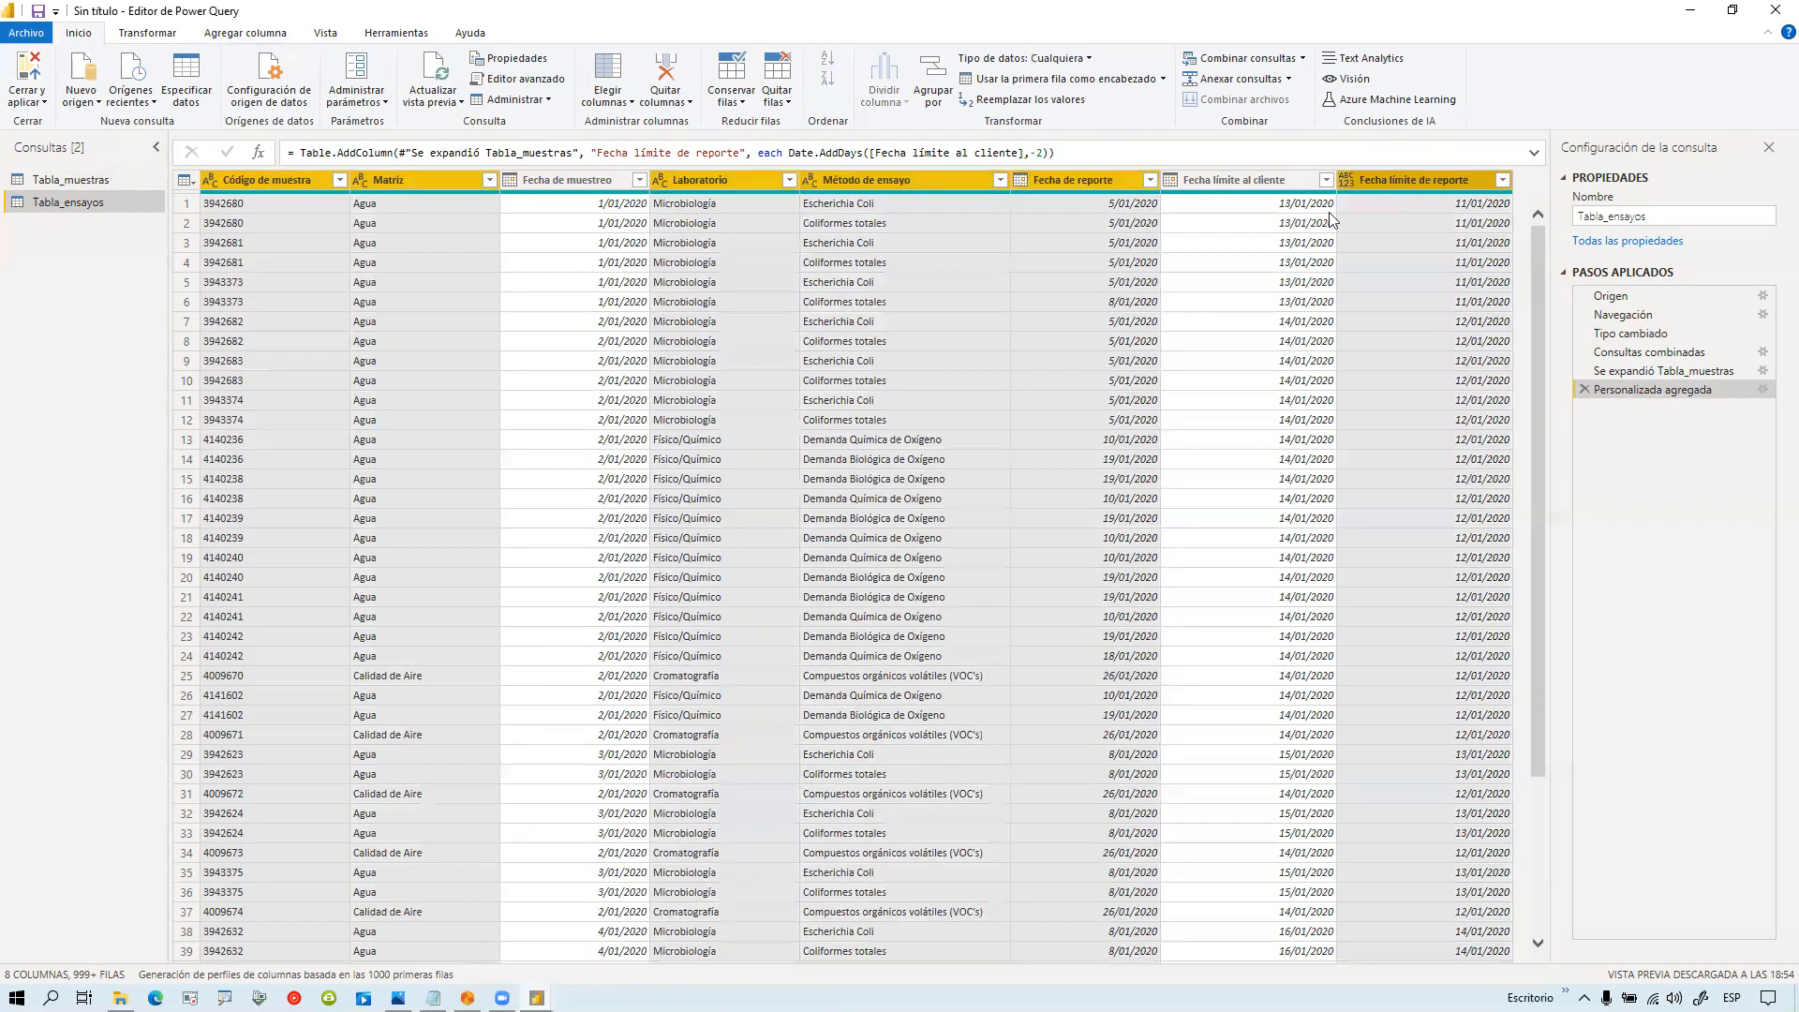
left_click(667, 102)
left_click(619, 142)
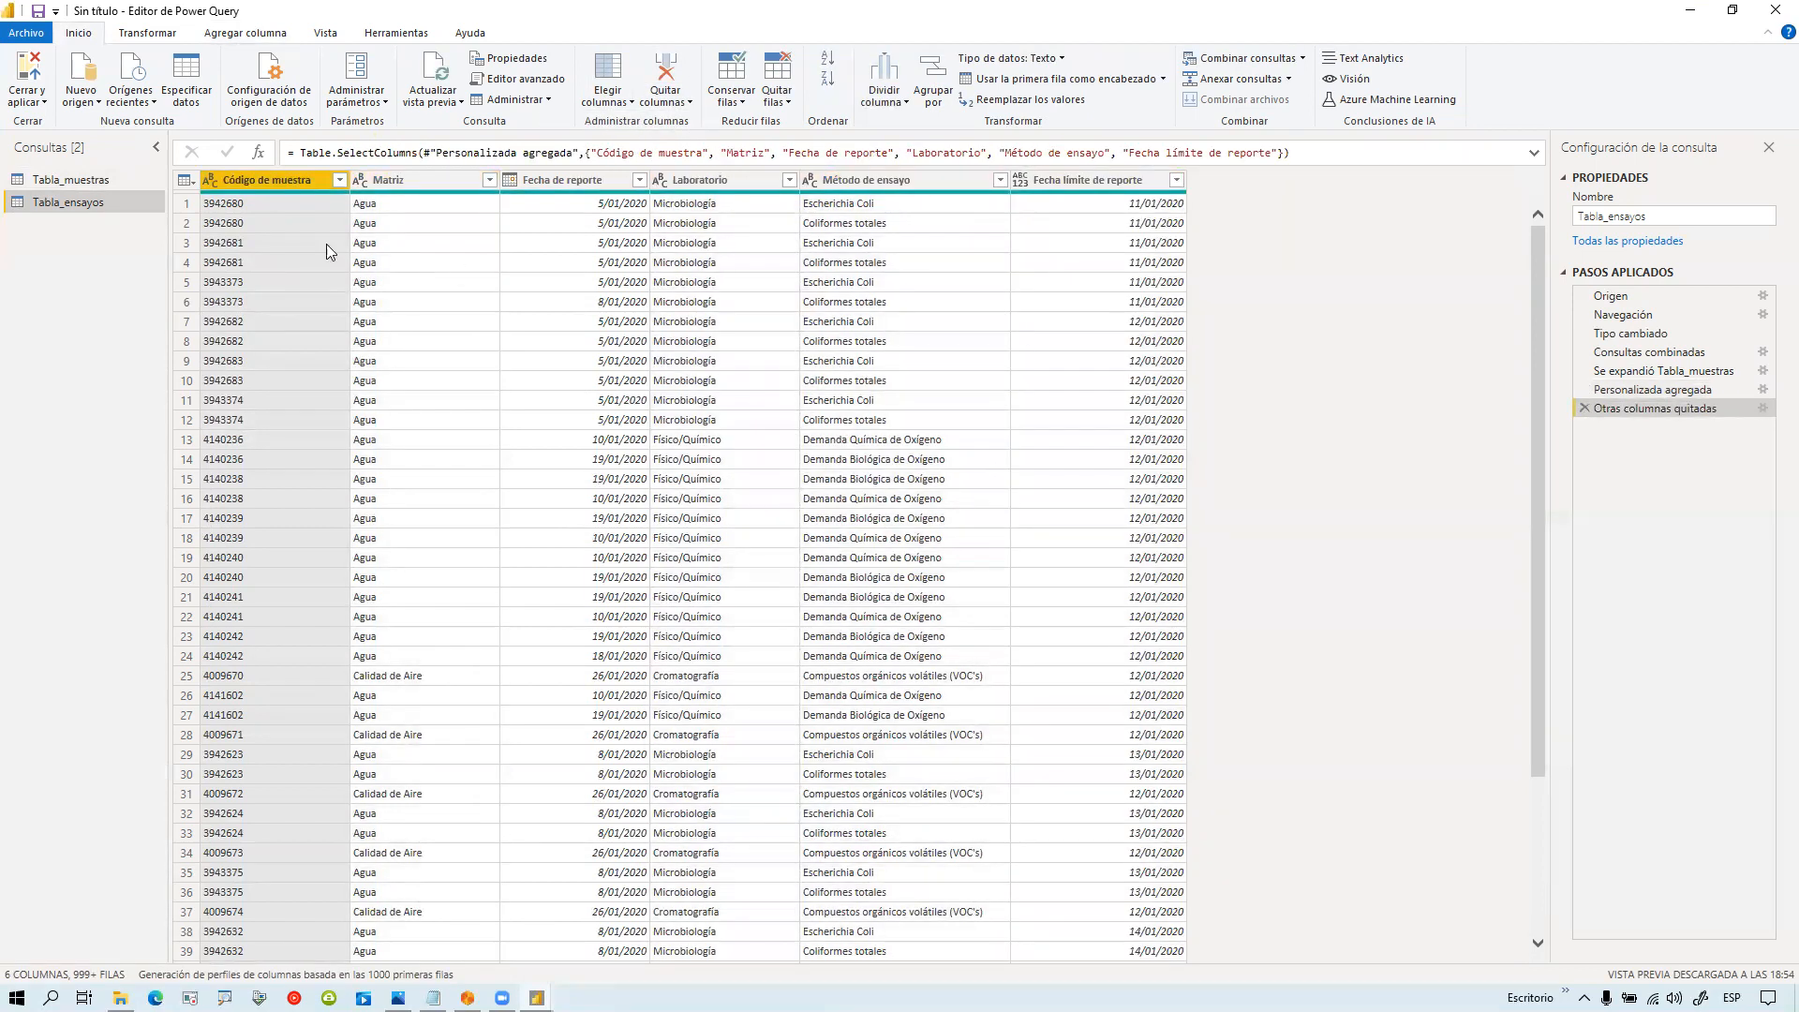
Step: Start a conditional column in Tabla_muestras named Situación
left_click(119, 178)
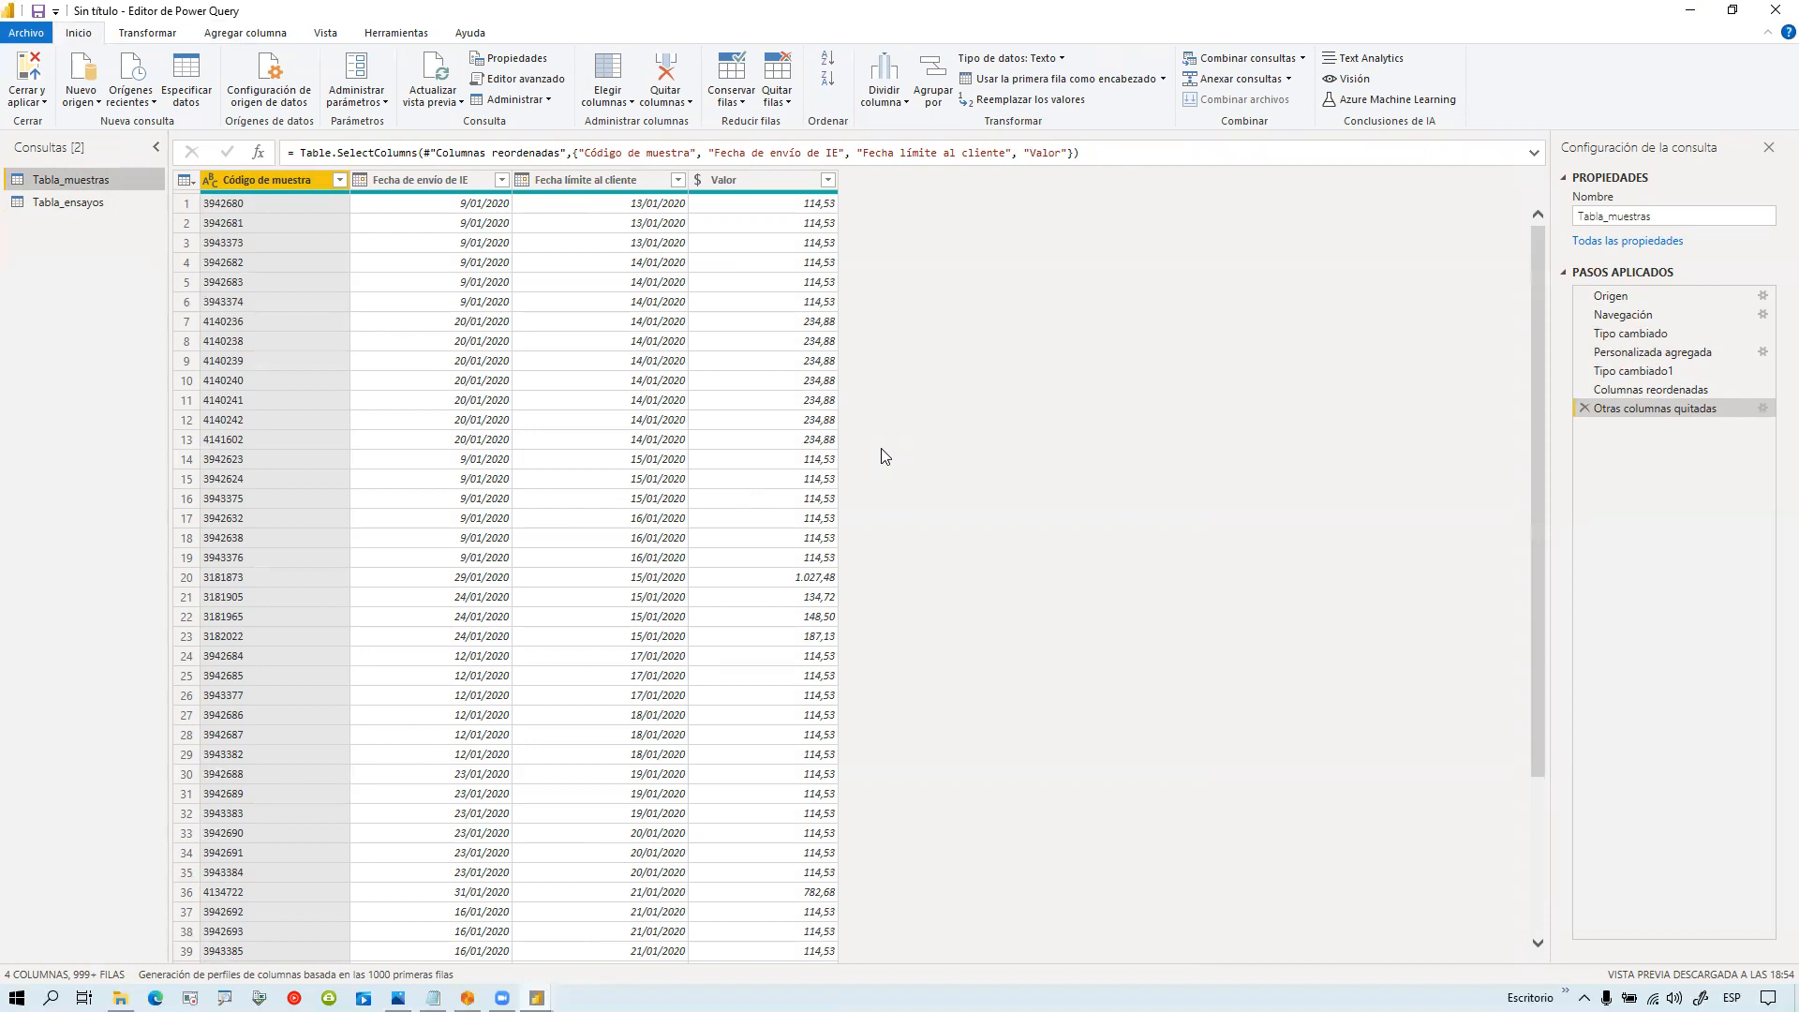
scroll(844, 469, "down", 3)
scroll(815, 473, "up", 3)
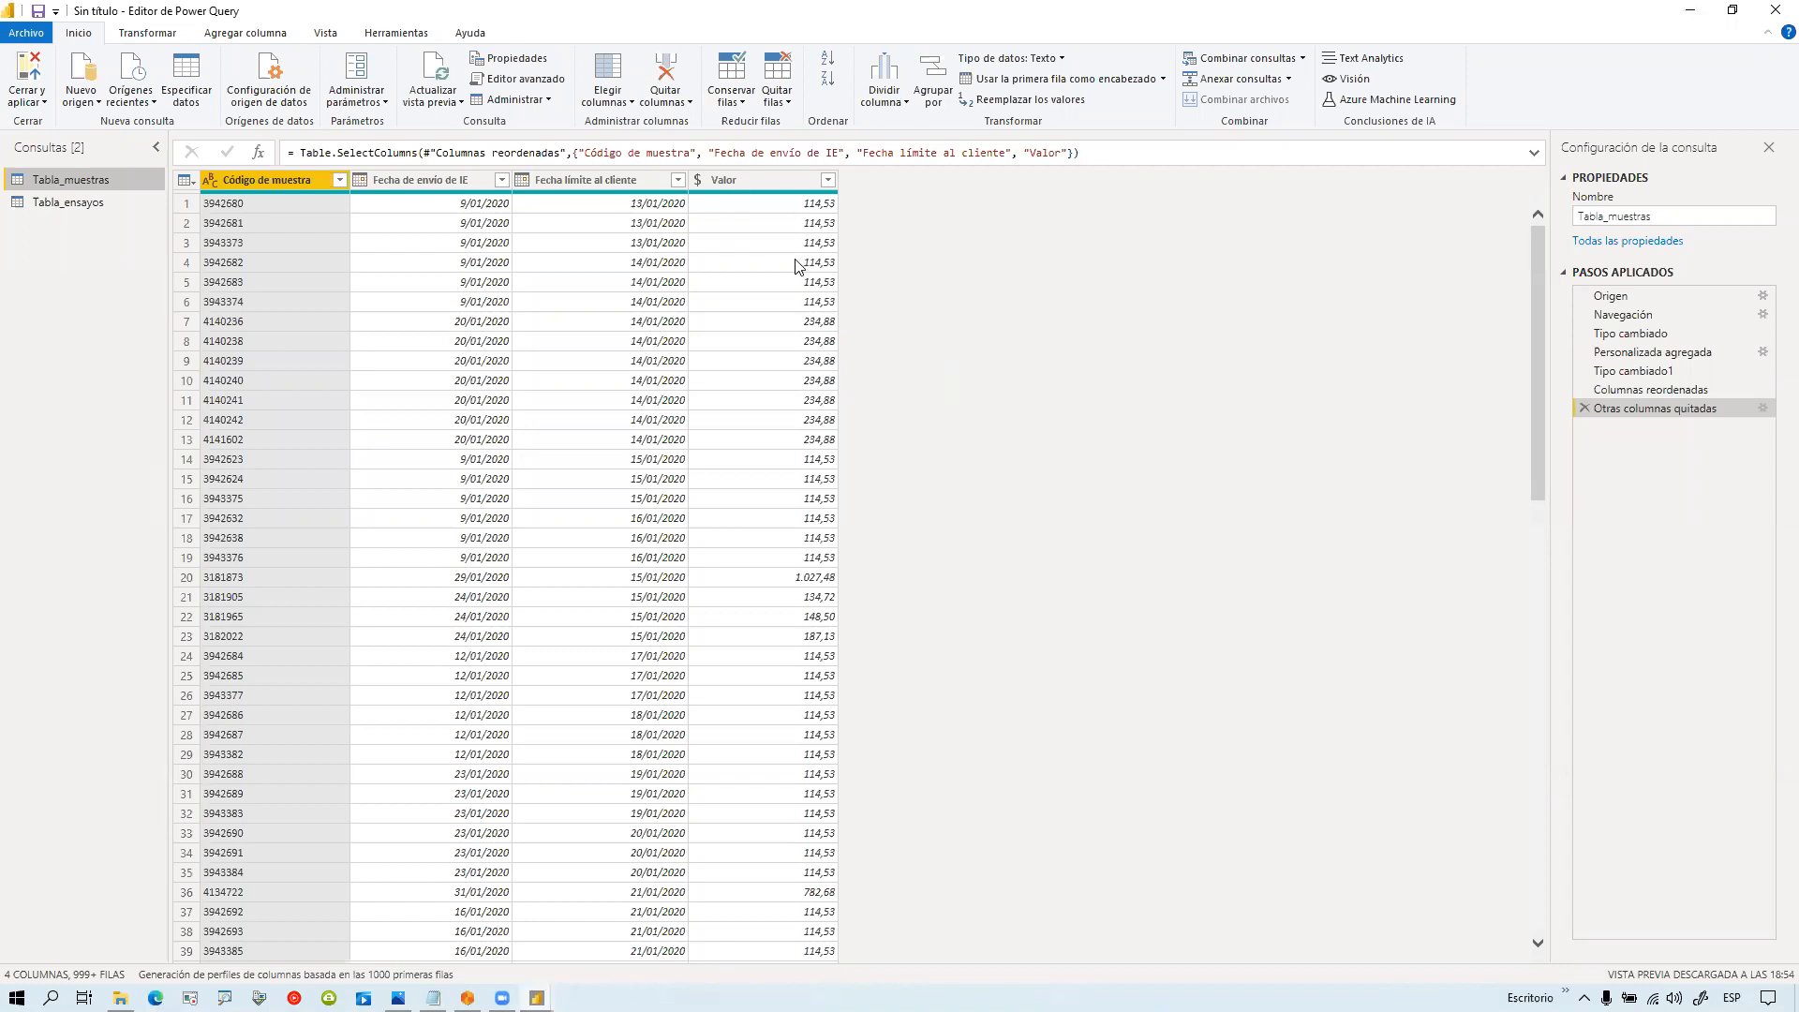
left_click(255, 37)
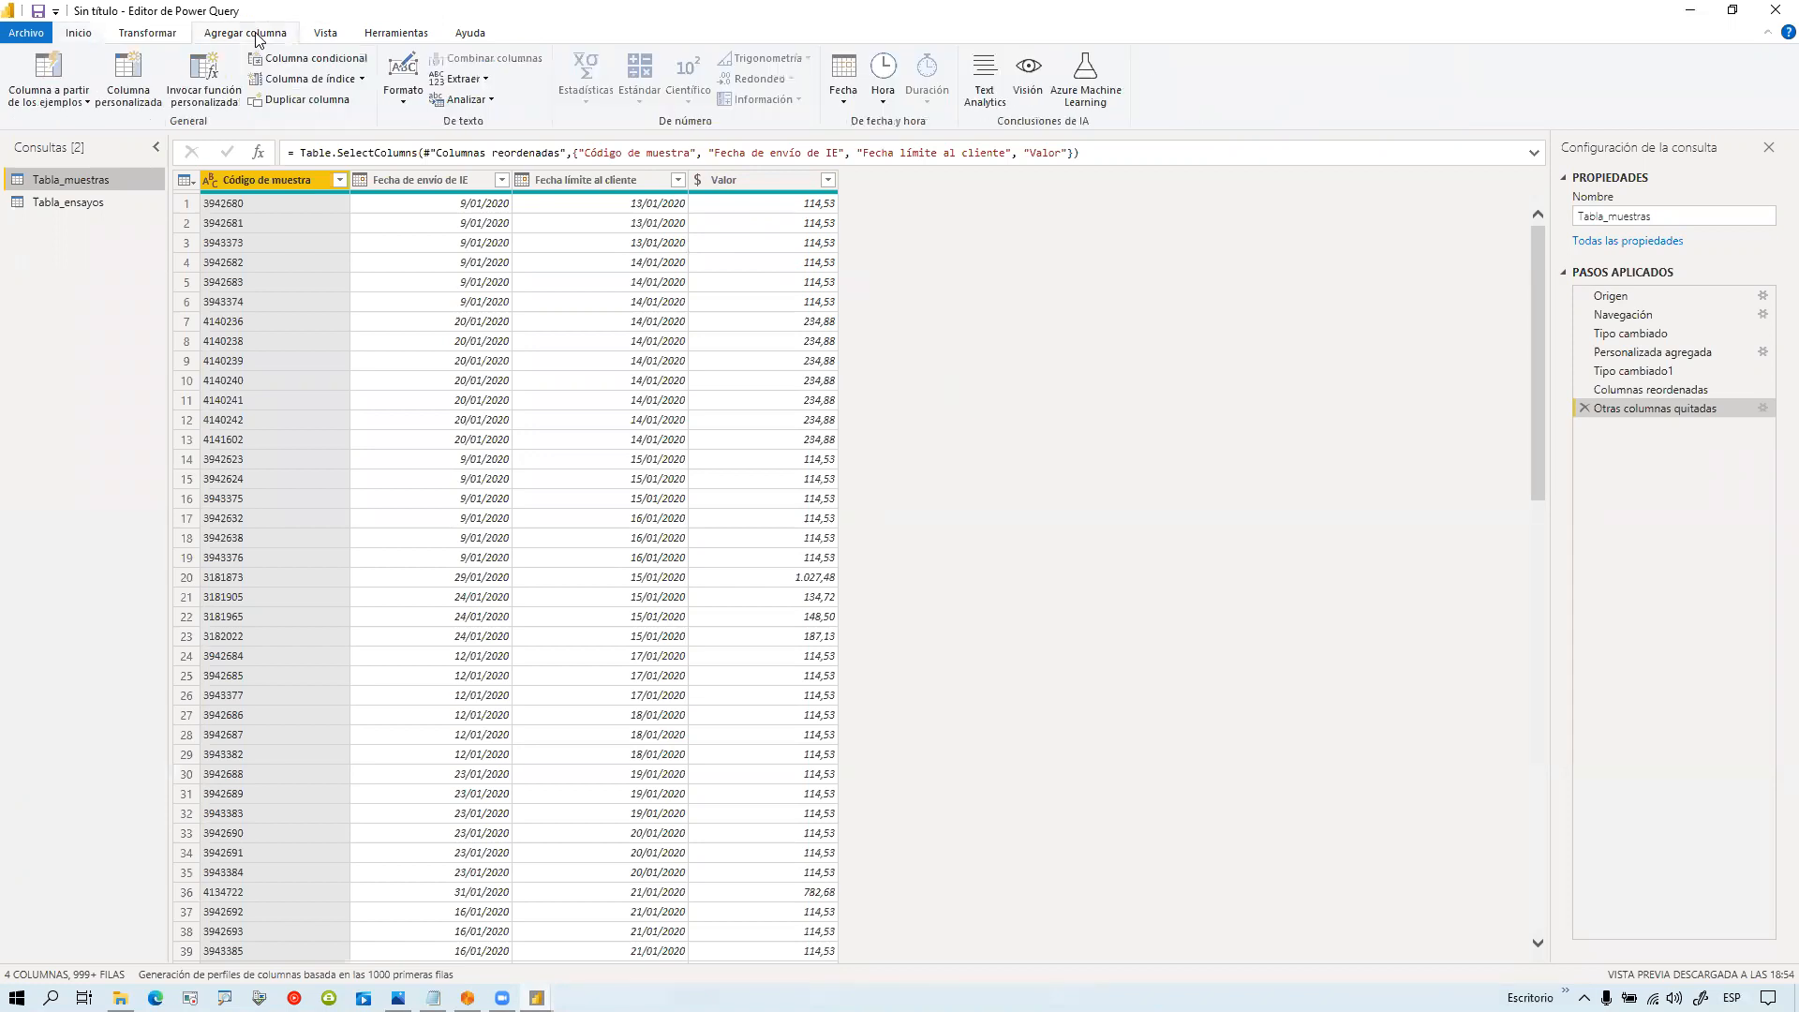
left_click(298, 62)
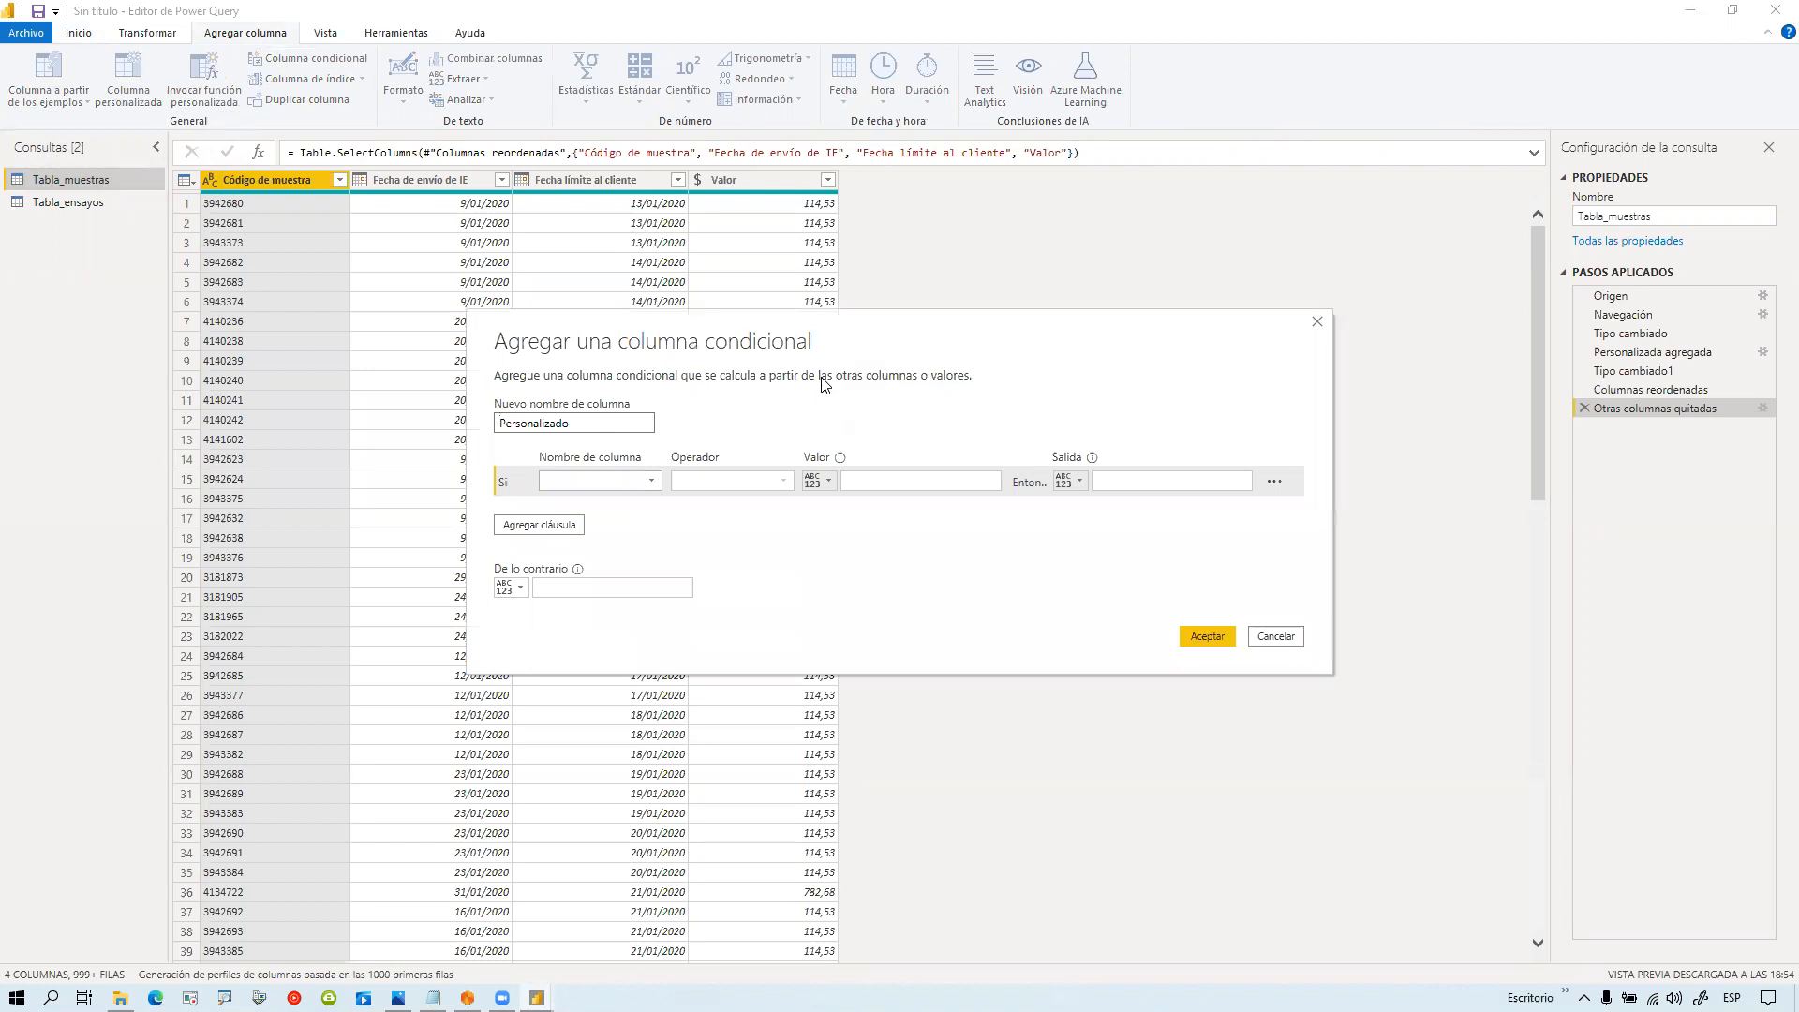
double_click(577, 424)
type("Situación")
Step: Set the Situación condition to Fecha de envío de IE es posterior a the Fecha límite al cliente column
left_click(653, 482)
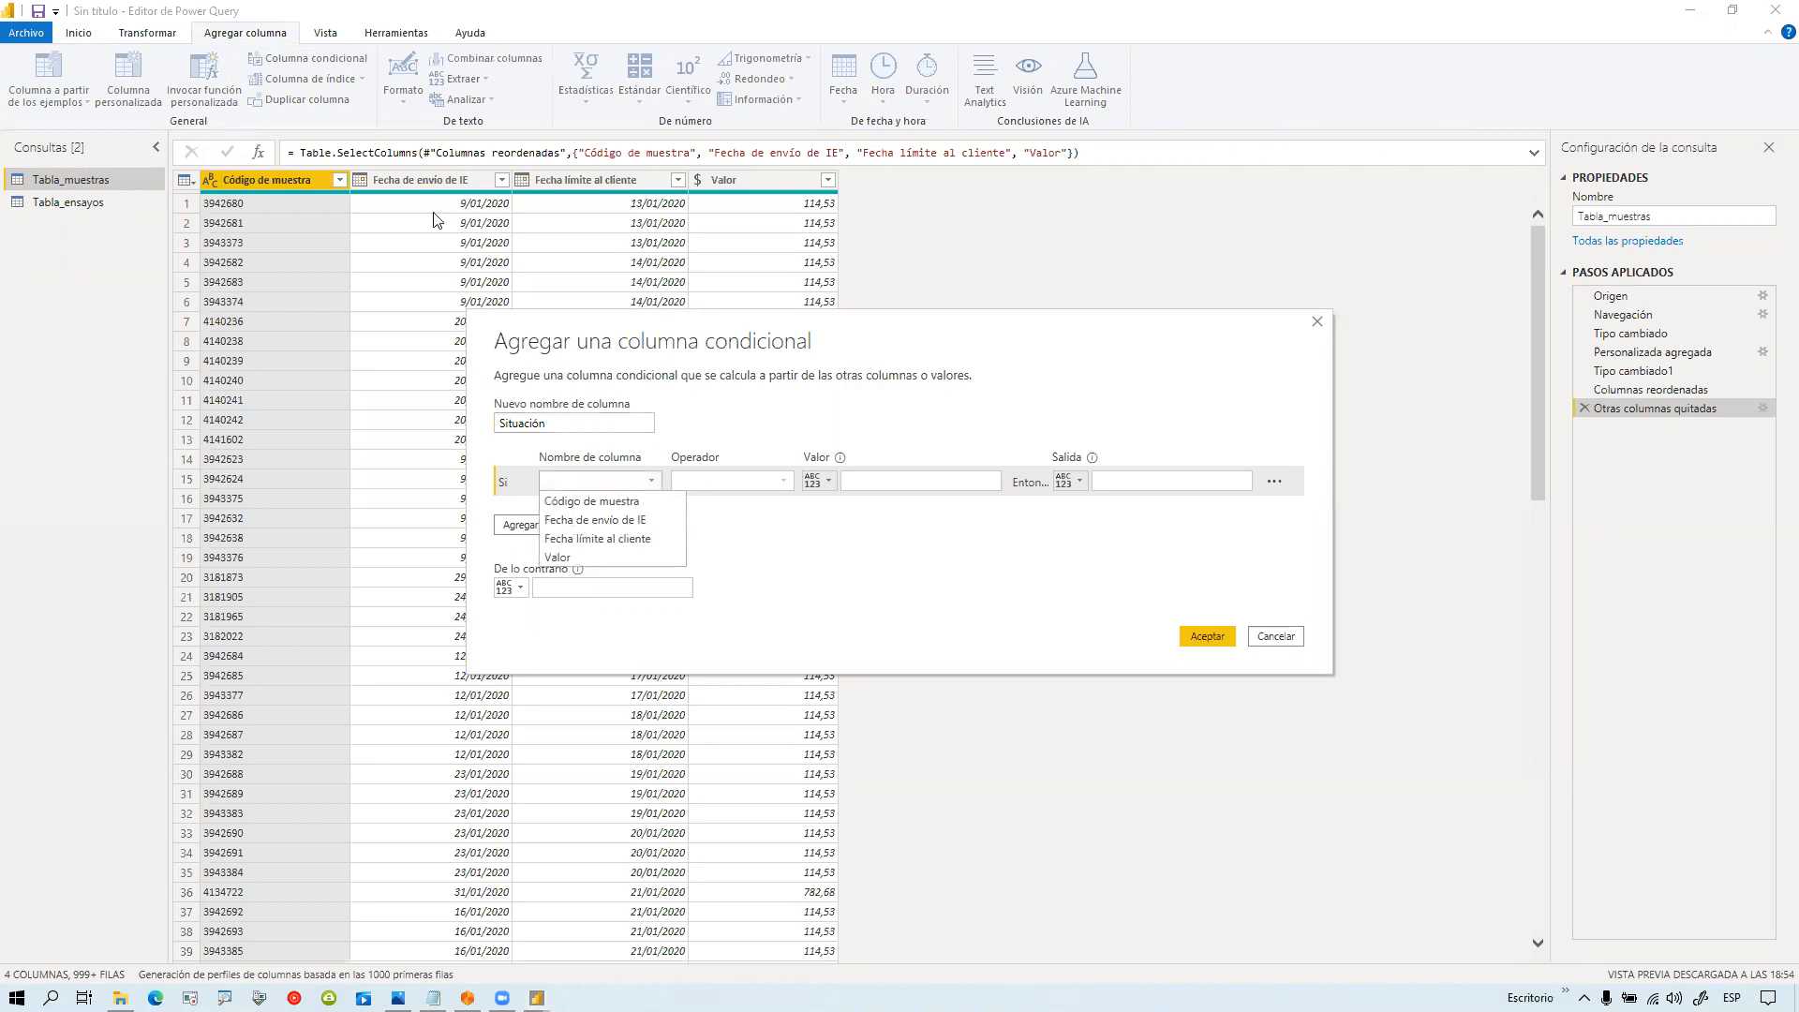
left_click(635, 521)
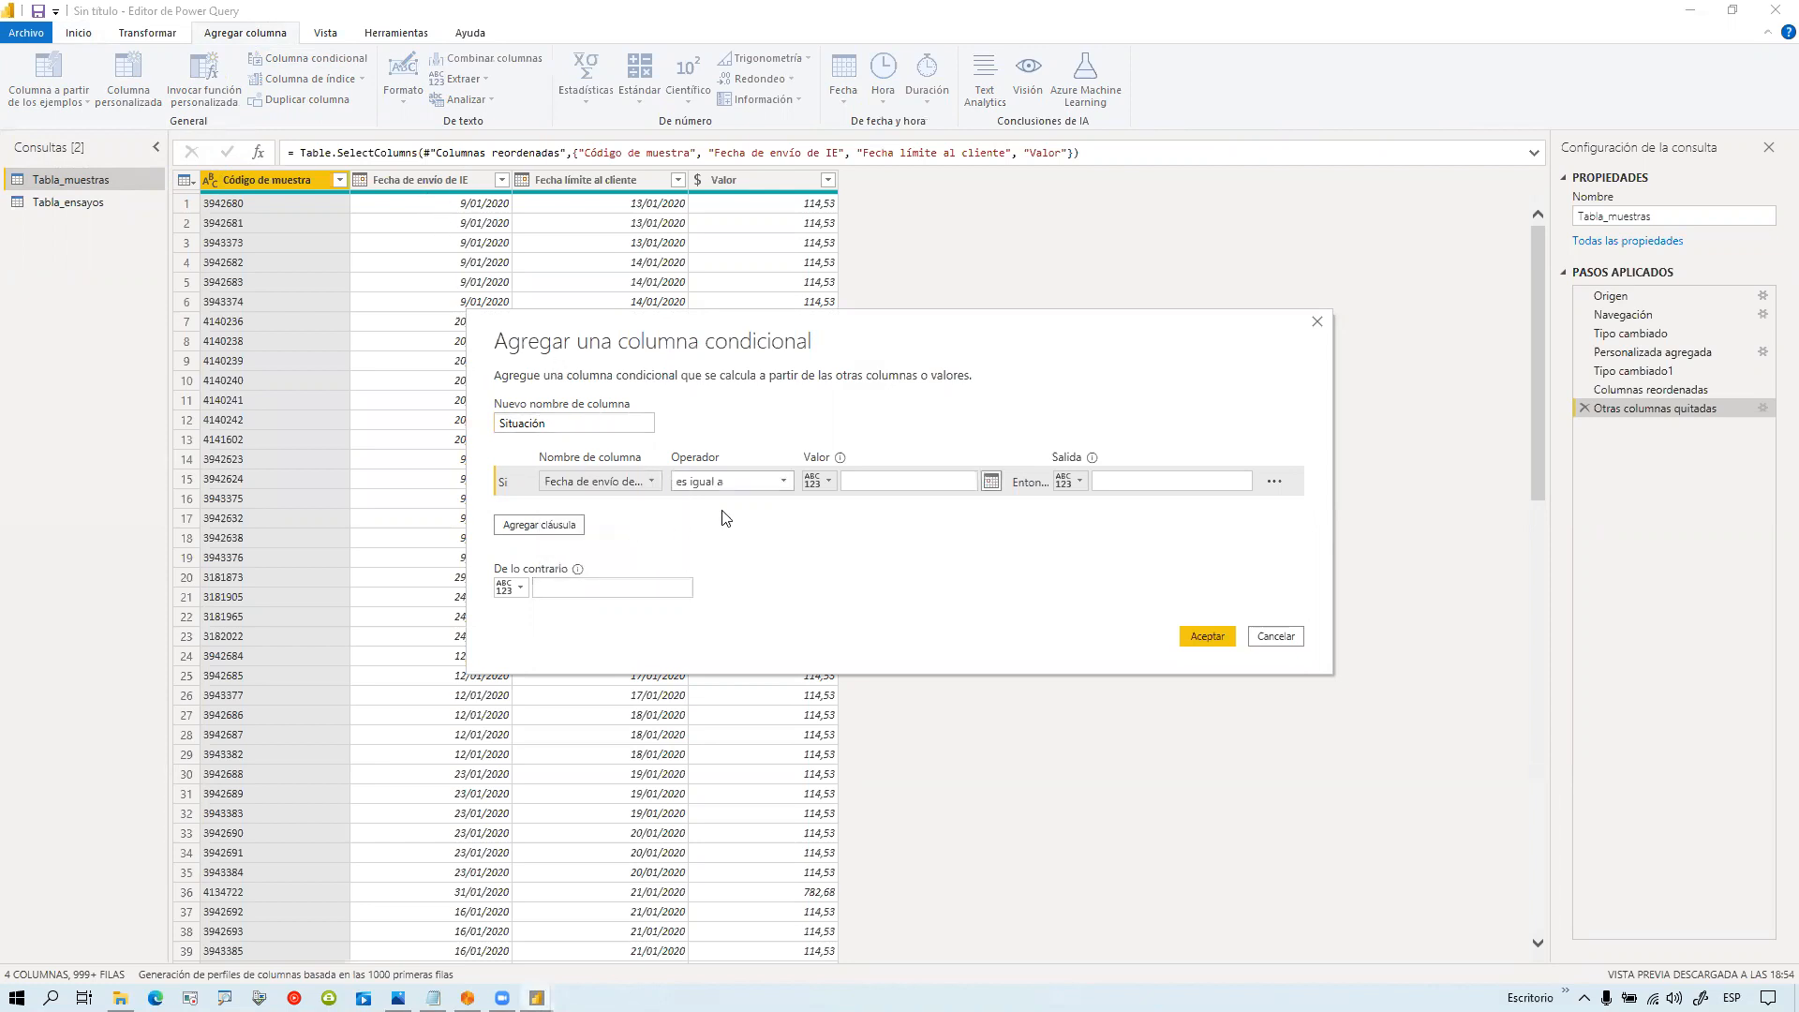
left_click(784, 480)
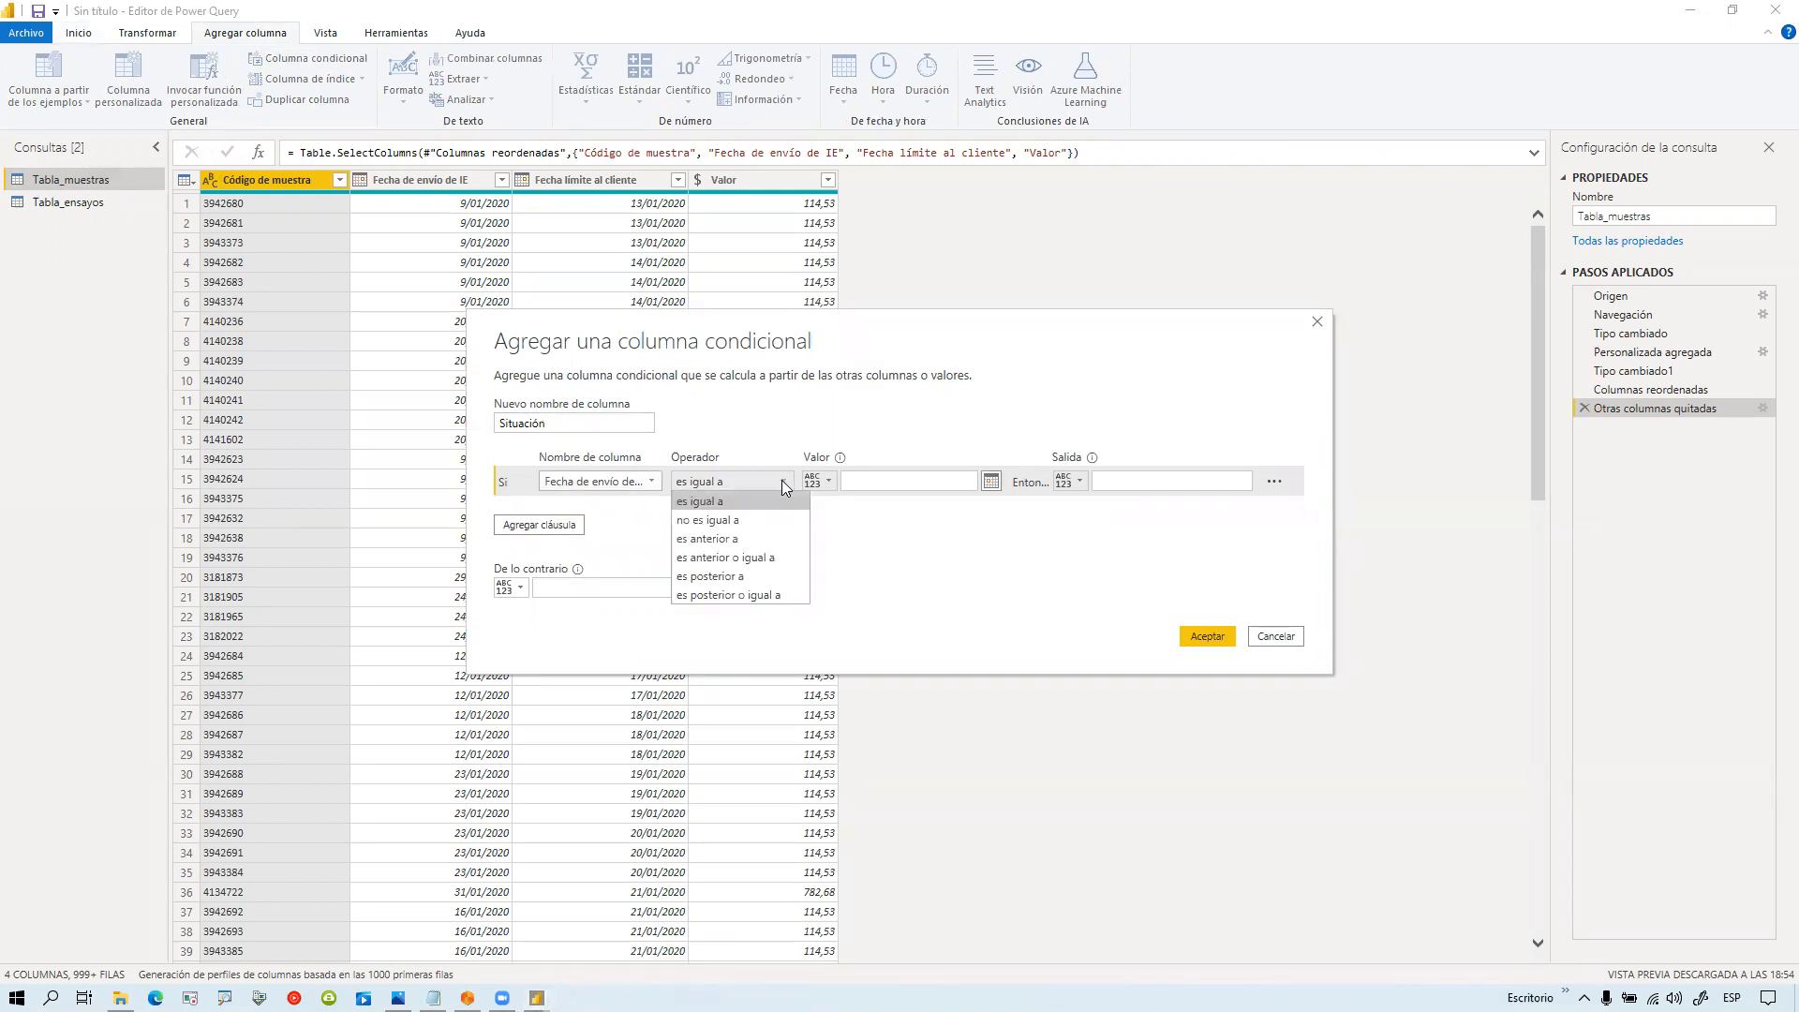
left_click(761, 576)
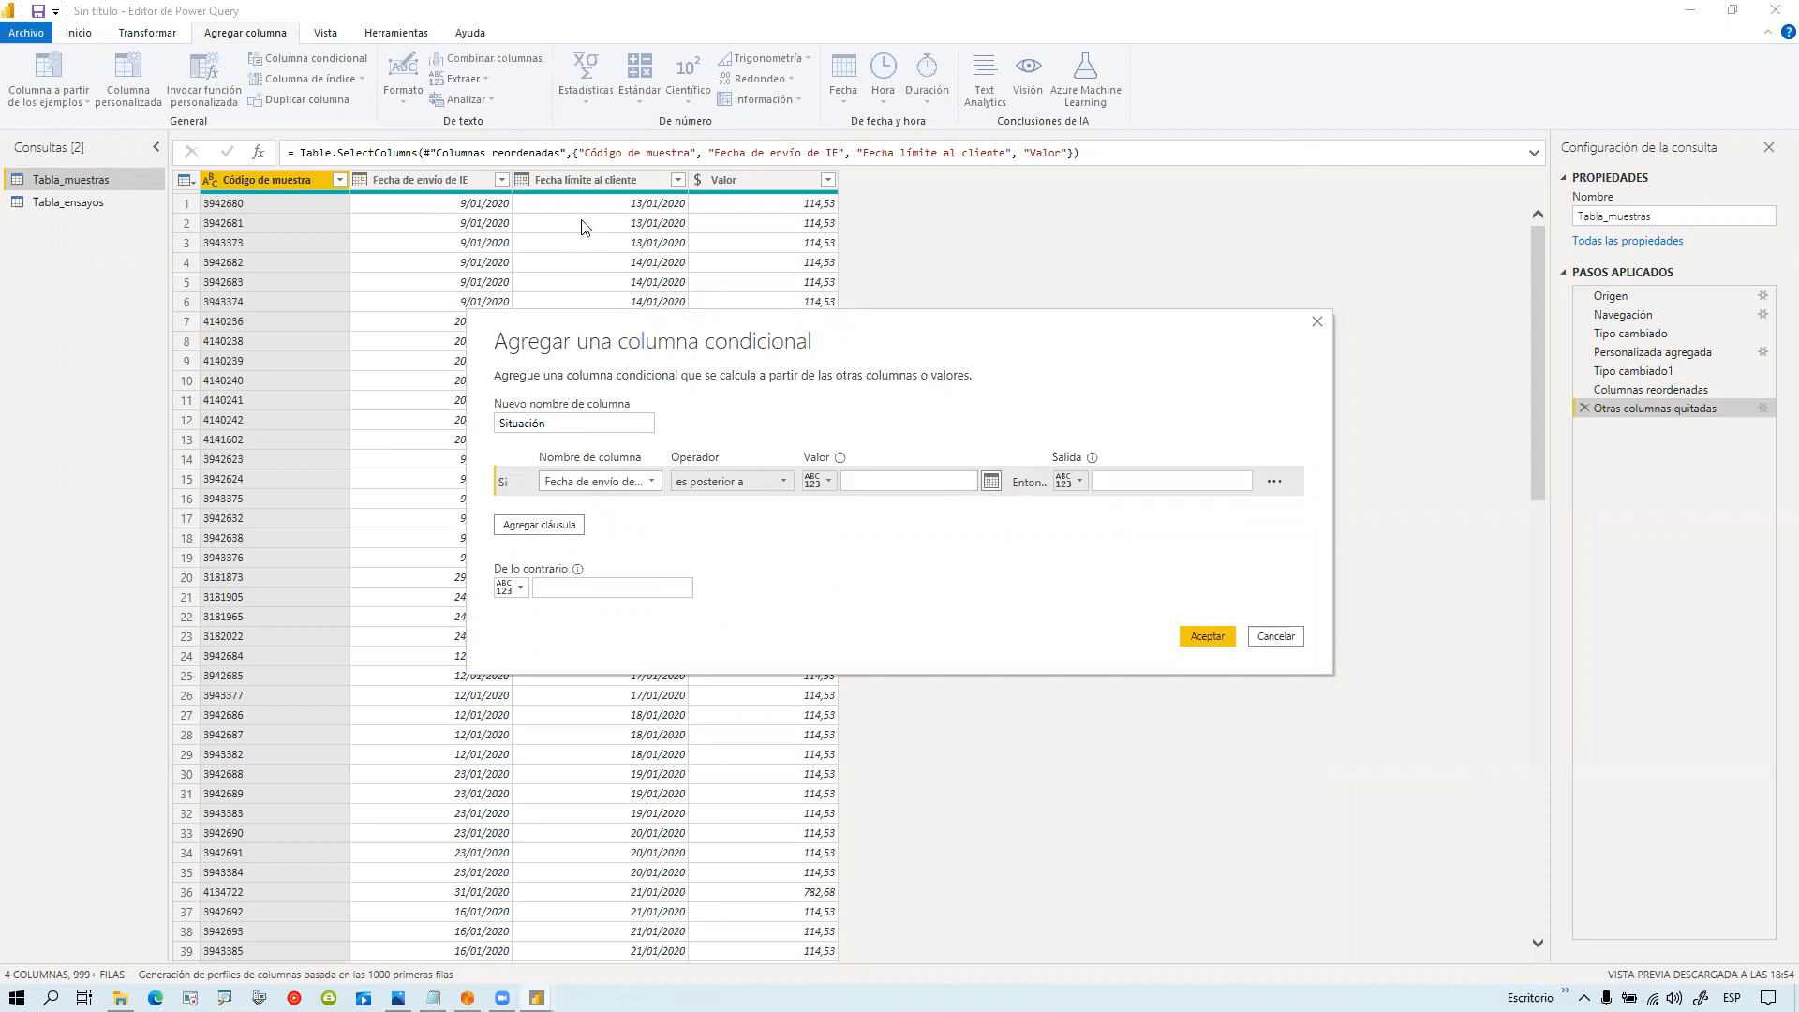
left_click(955, 480)
left_click(822, 480)
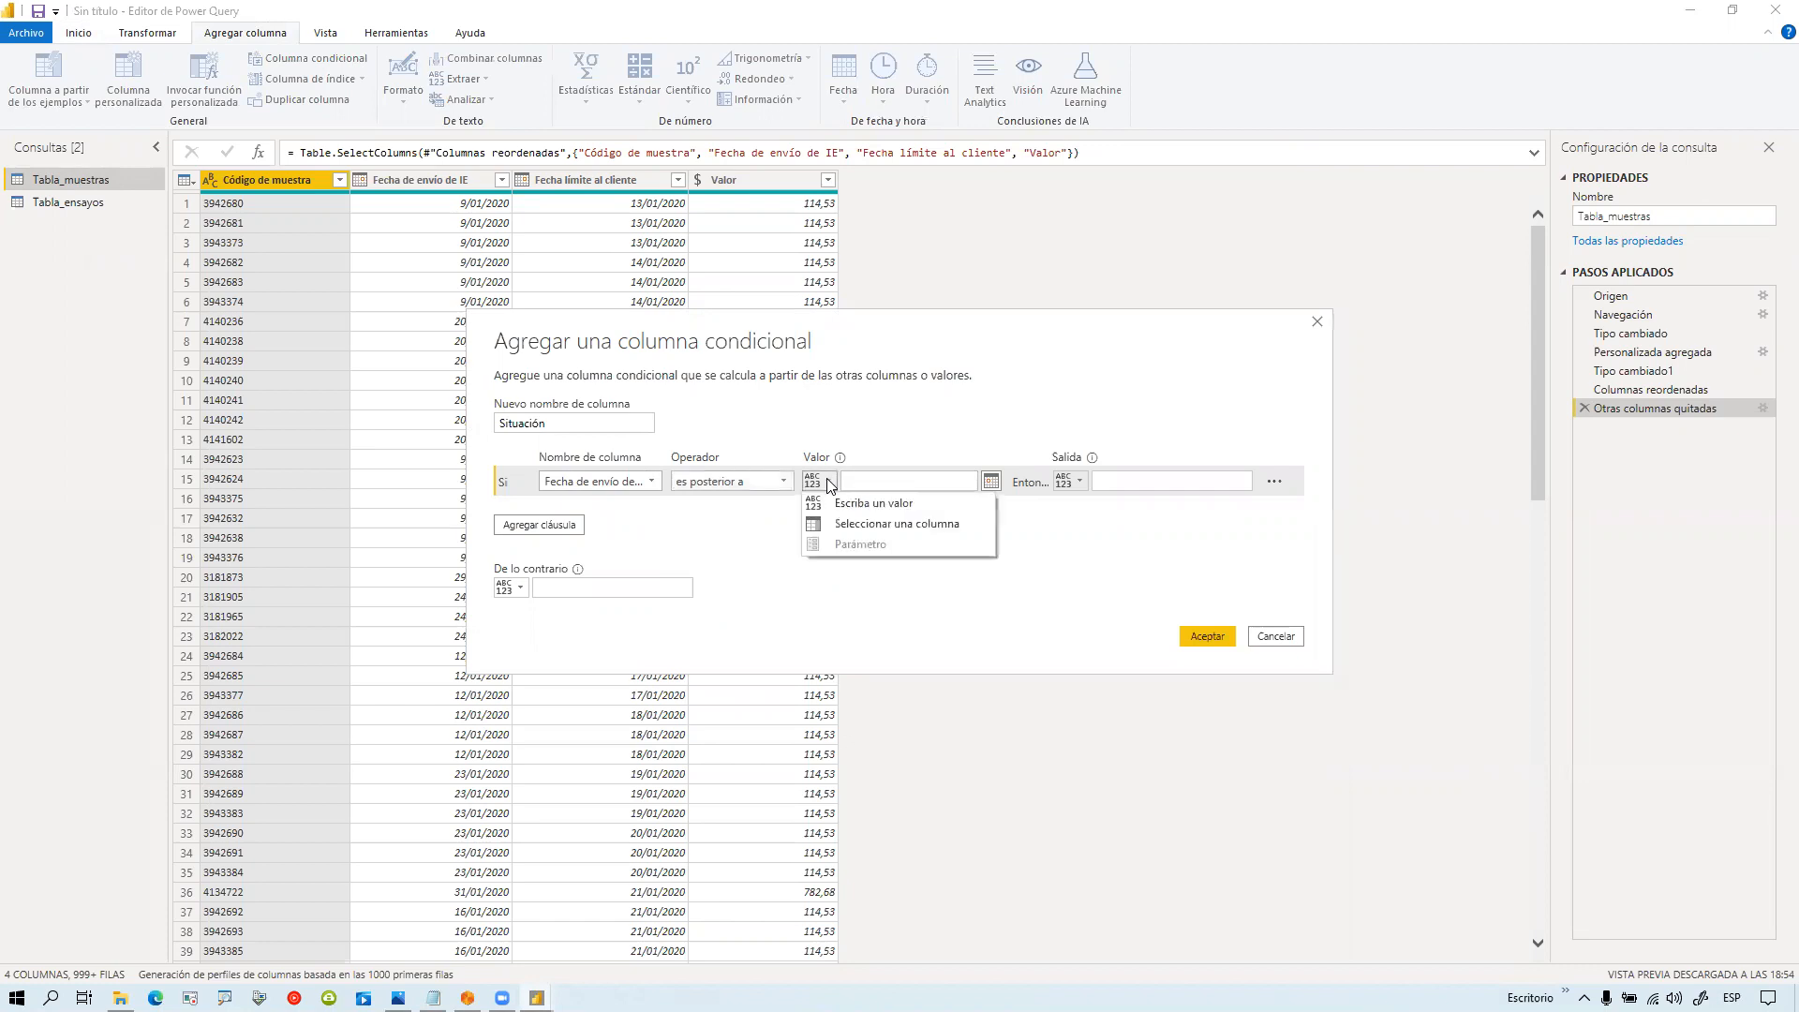
left_click(851, 527)
left_click(895, 482)
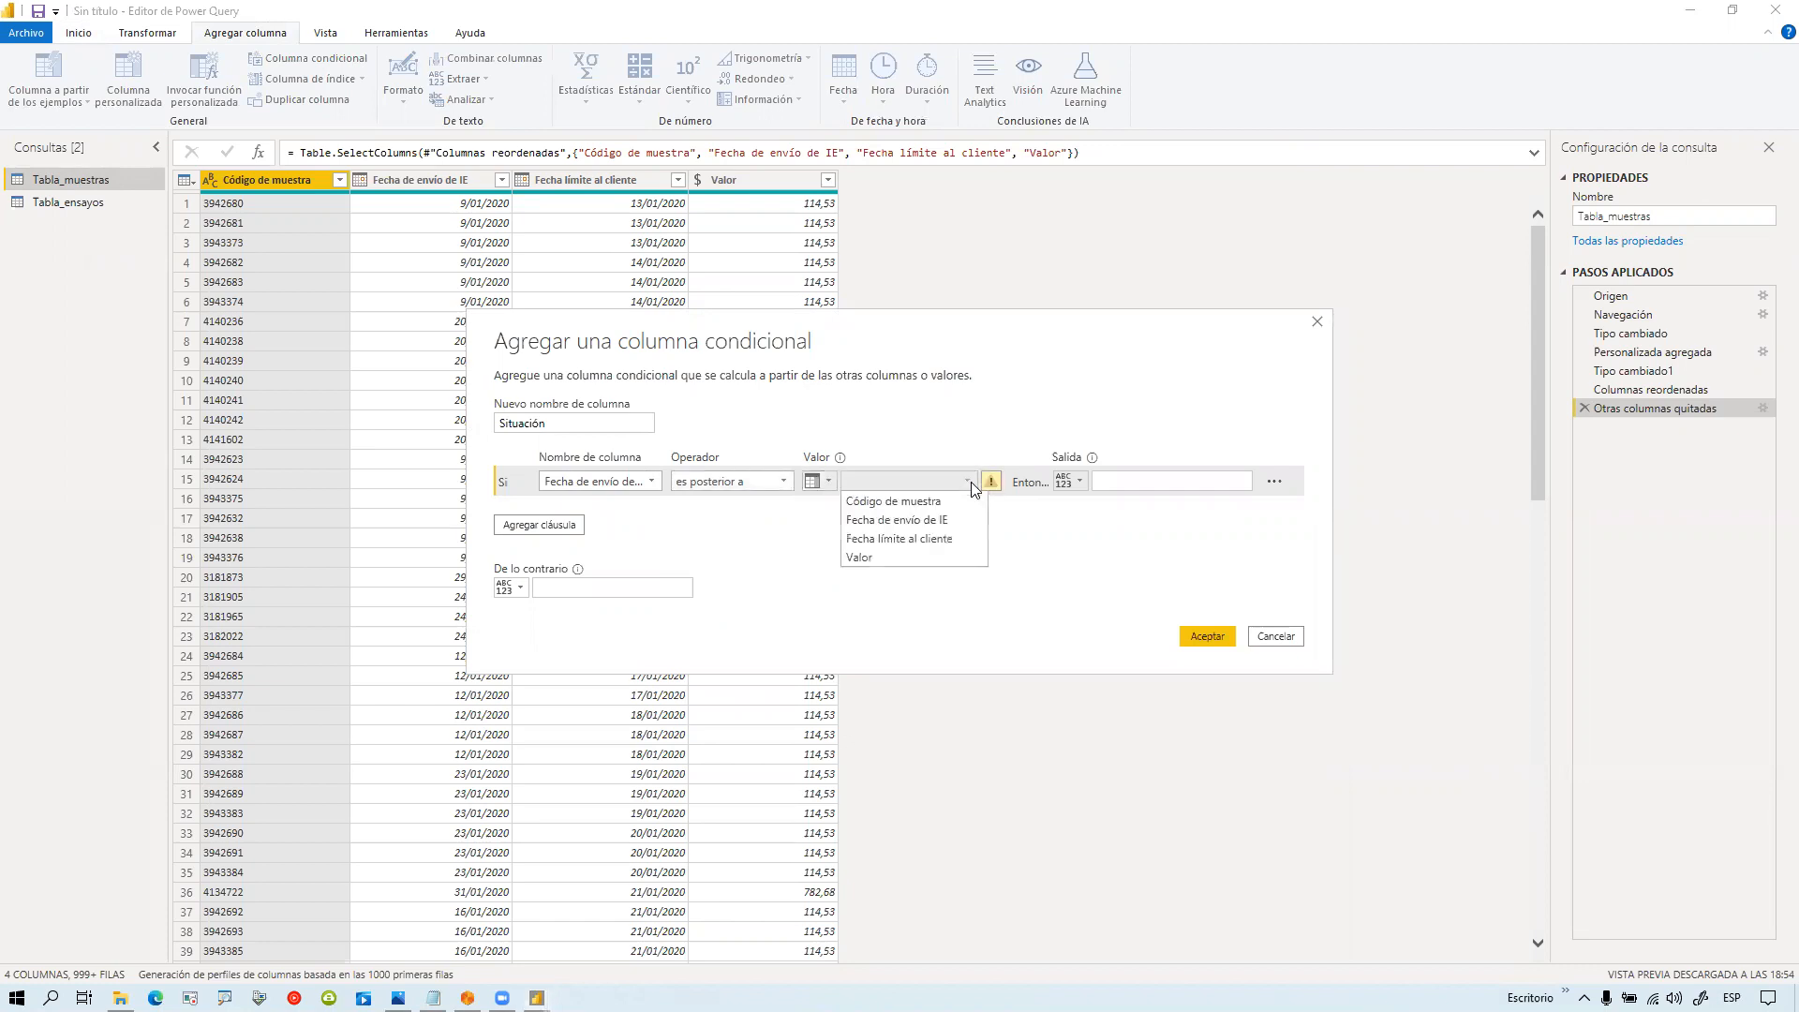
left_click(927, 539)
Step: Set the condition's output to Out-time and the otherwise value to On-time, and create the conditional column
left_click(1113, 486)
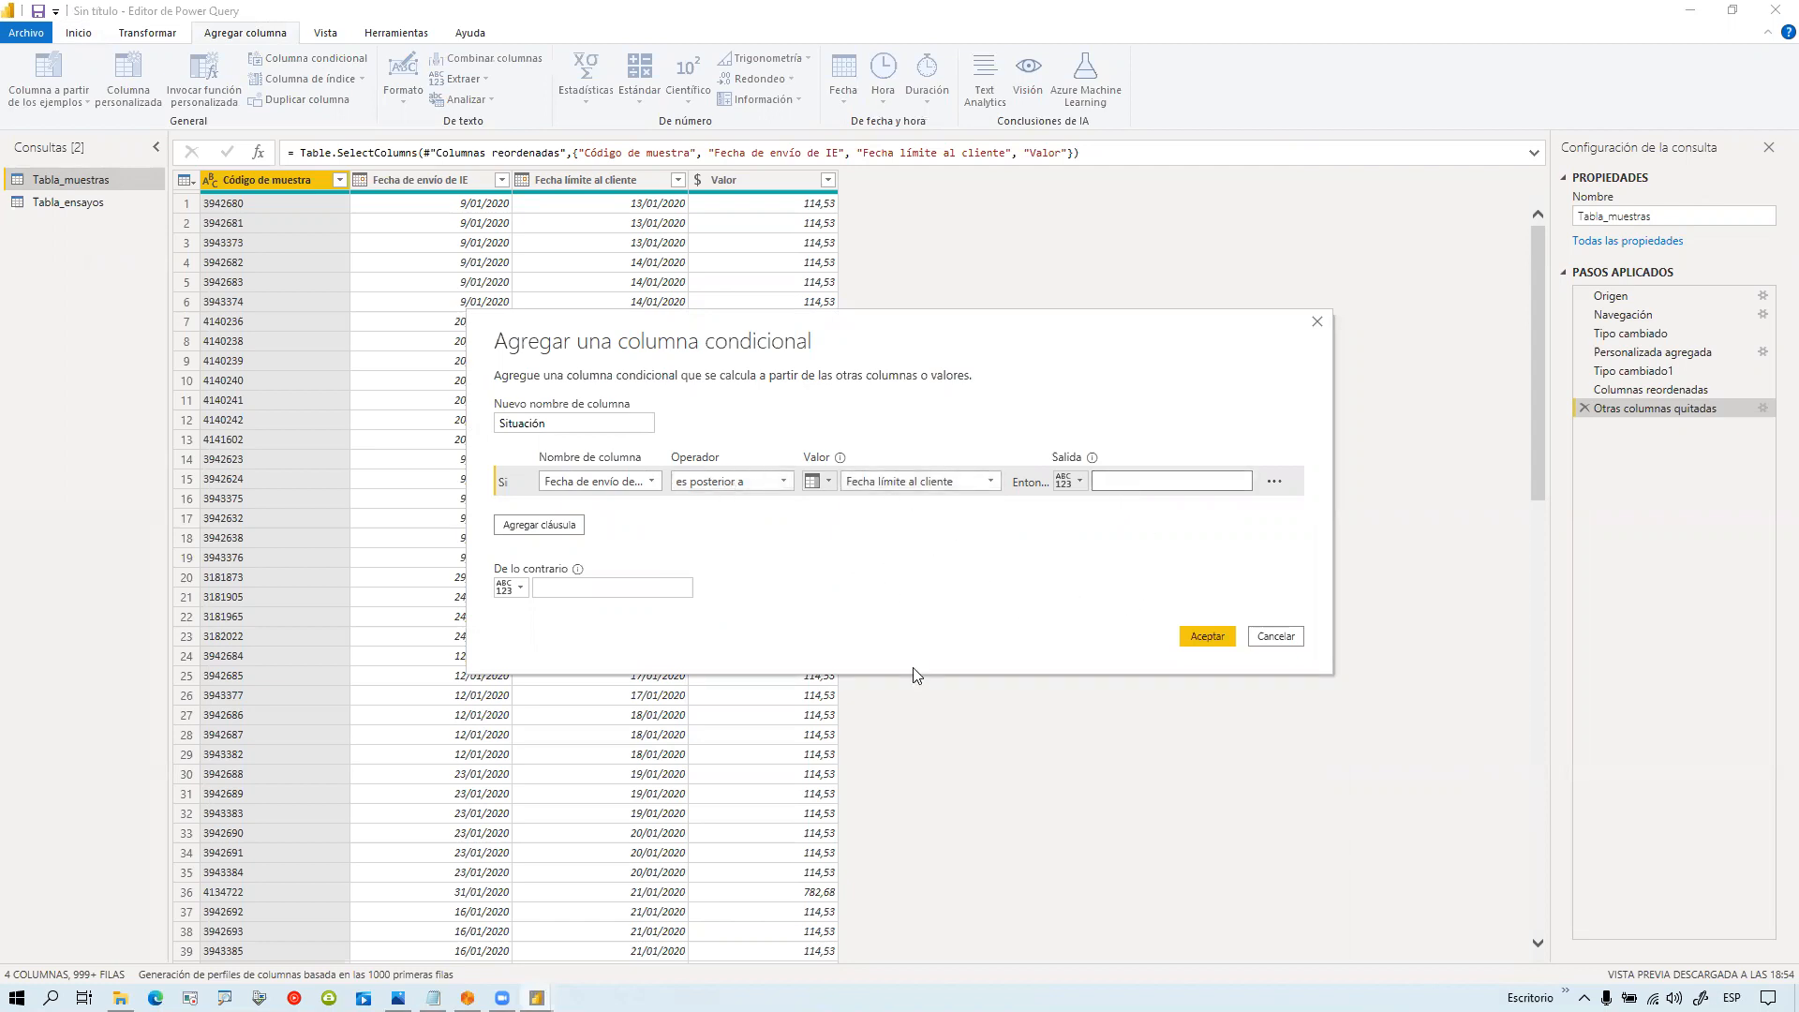
type("Out-time")
left_click(568, 587)
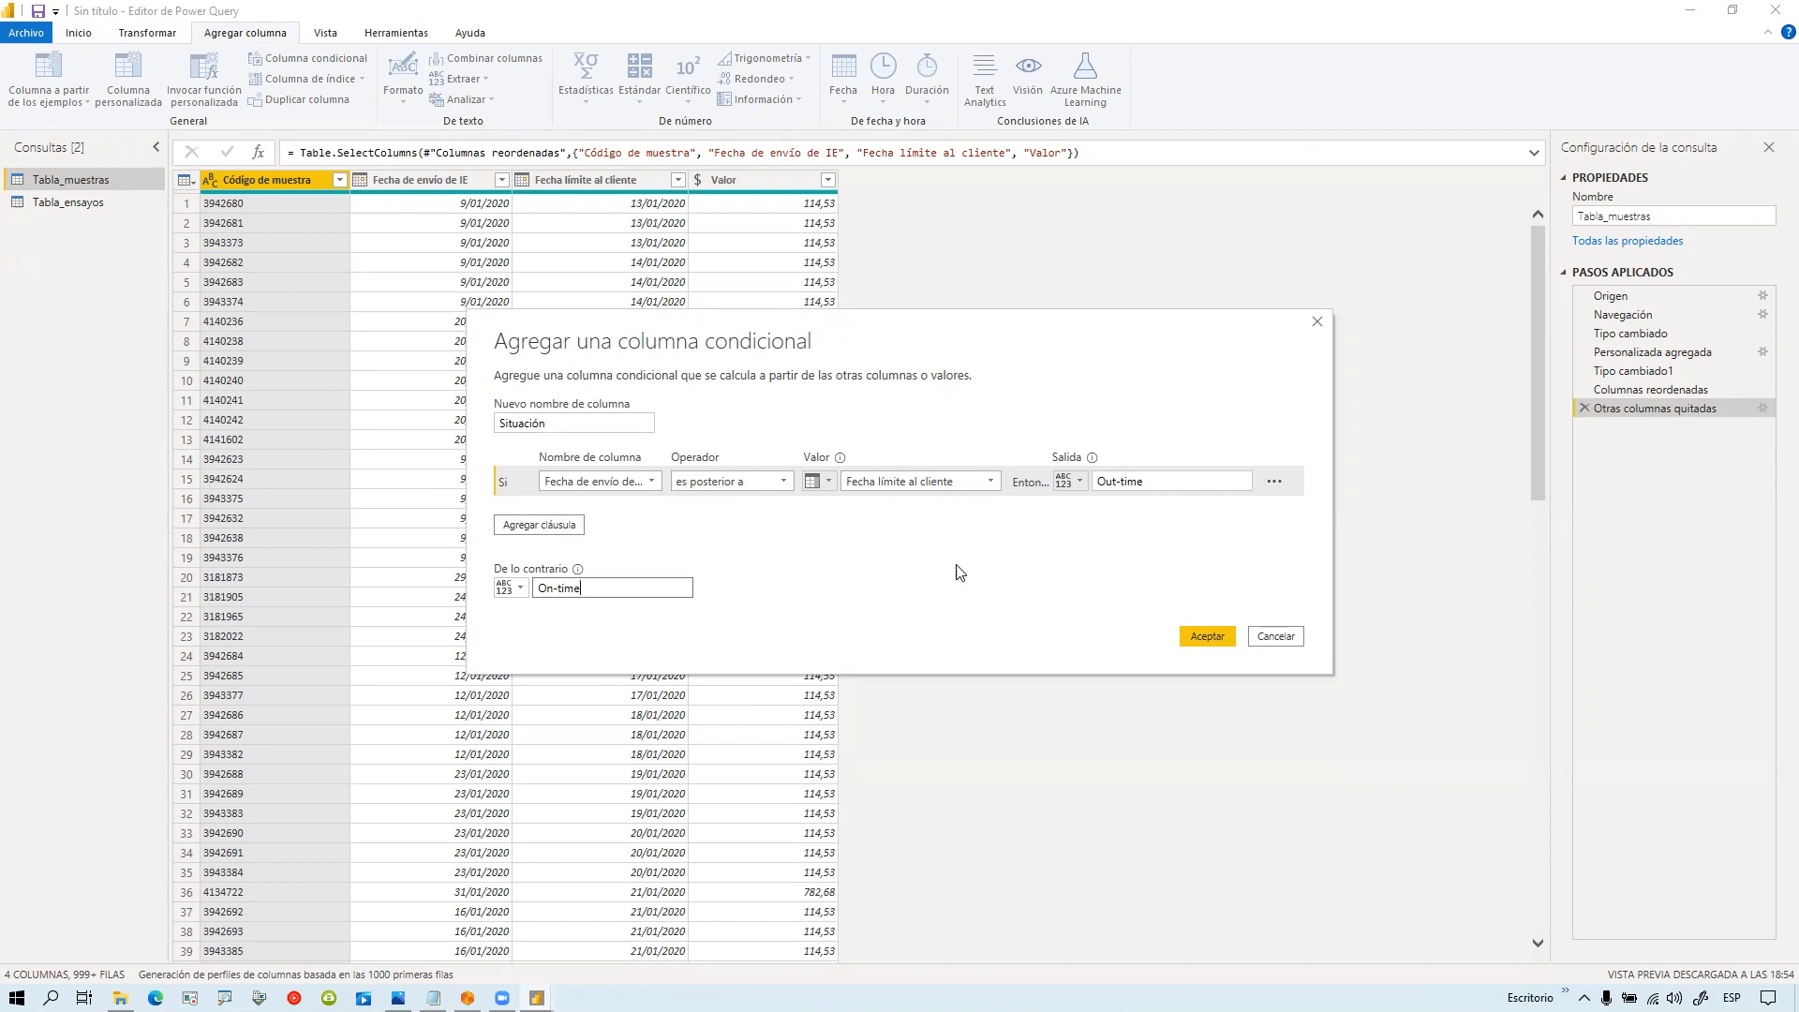
left_click(1199, 639)
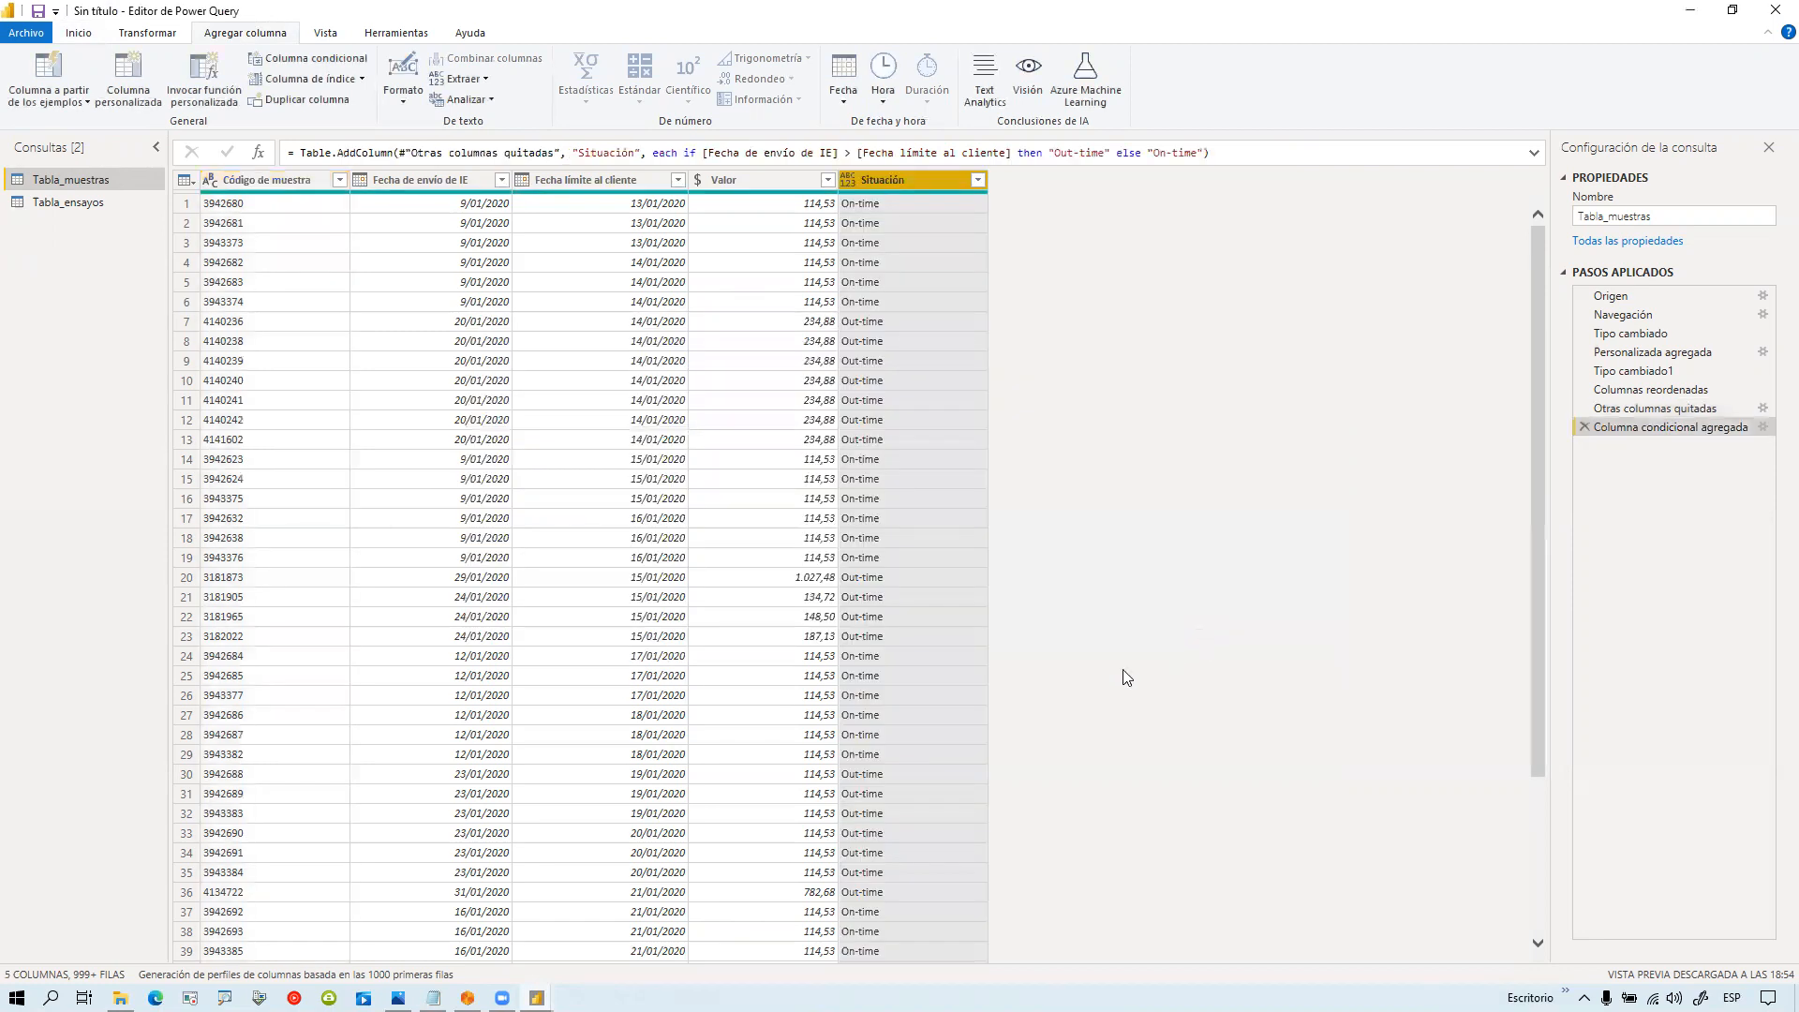
Step: Compare Fecha de envío de IE and Fecha límite al cliente with the Situación value in rows 1 and 7
left_click(889, 204)
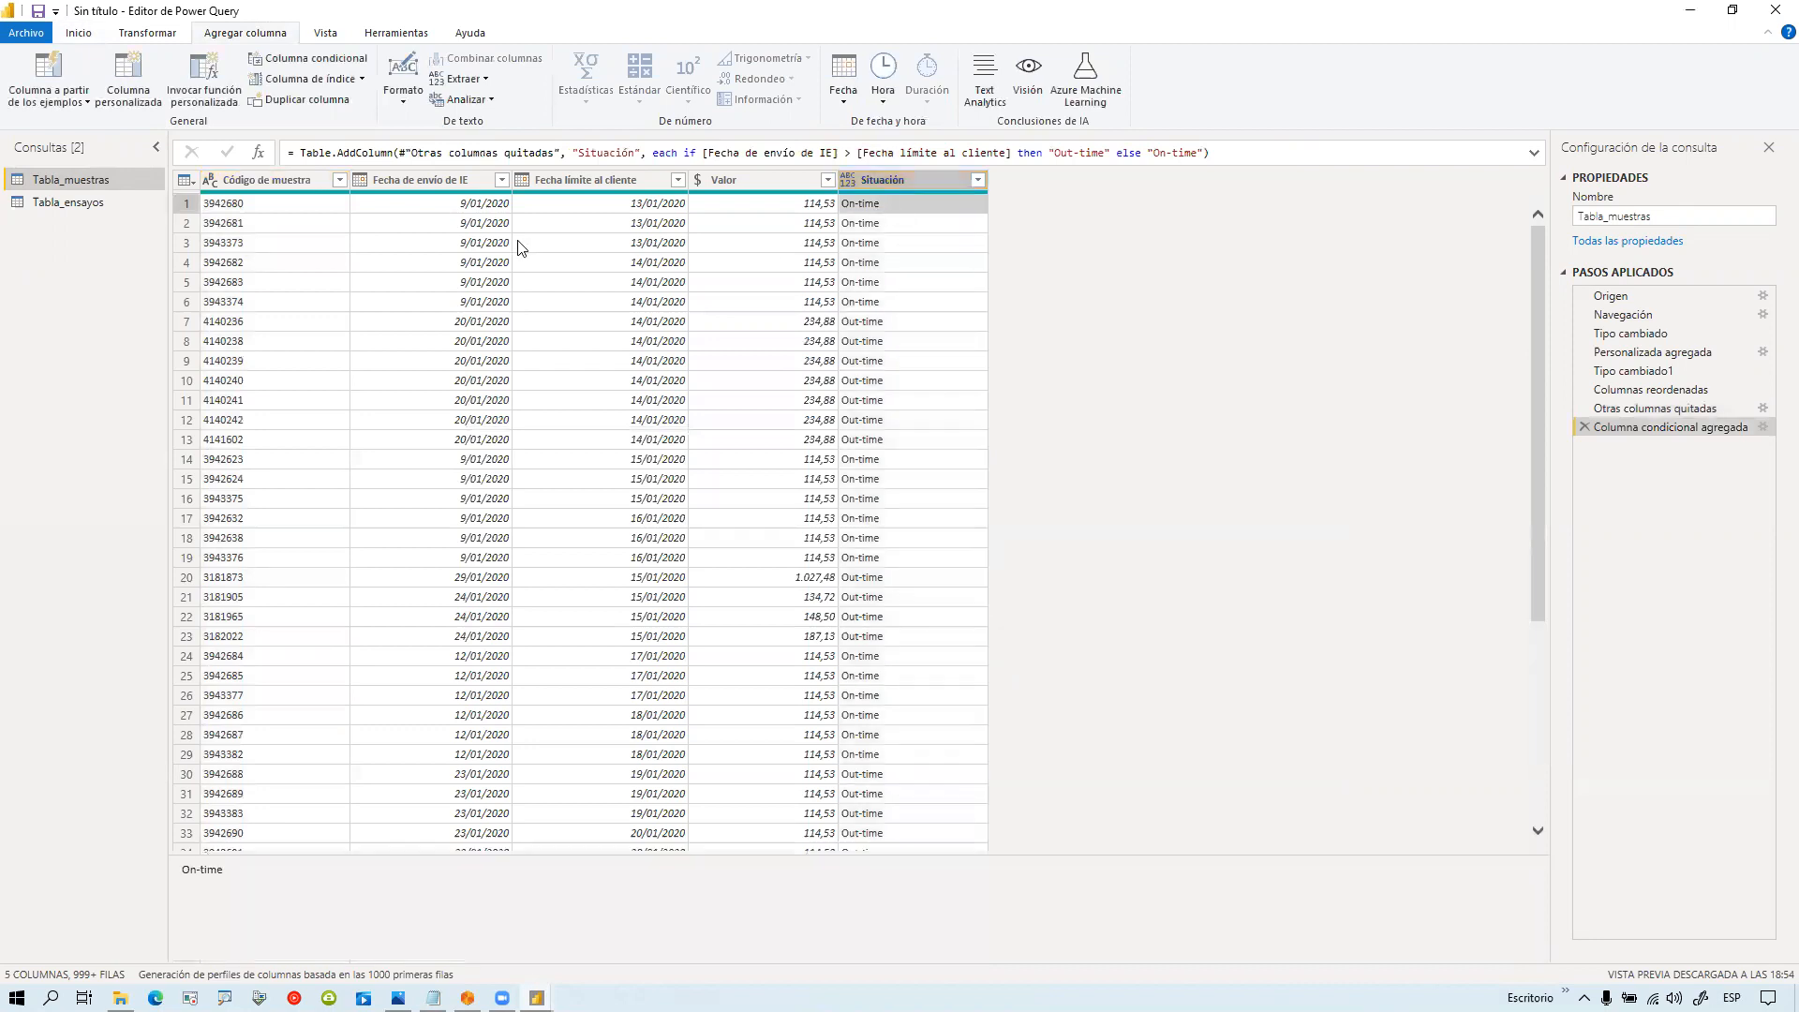
left_click(438, 204)
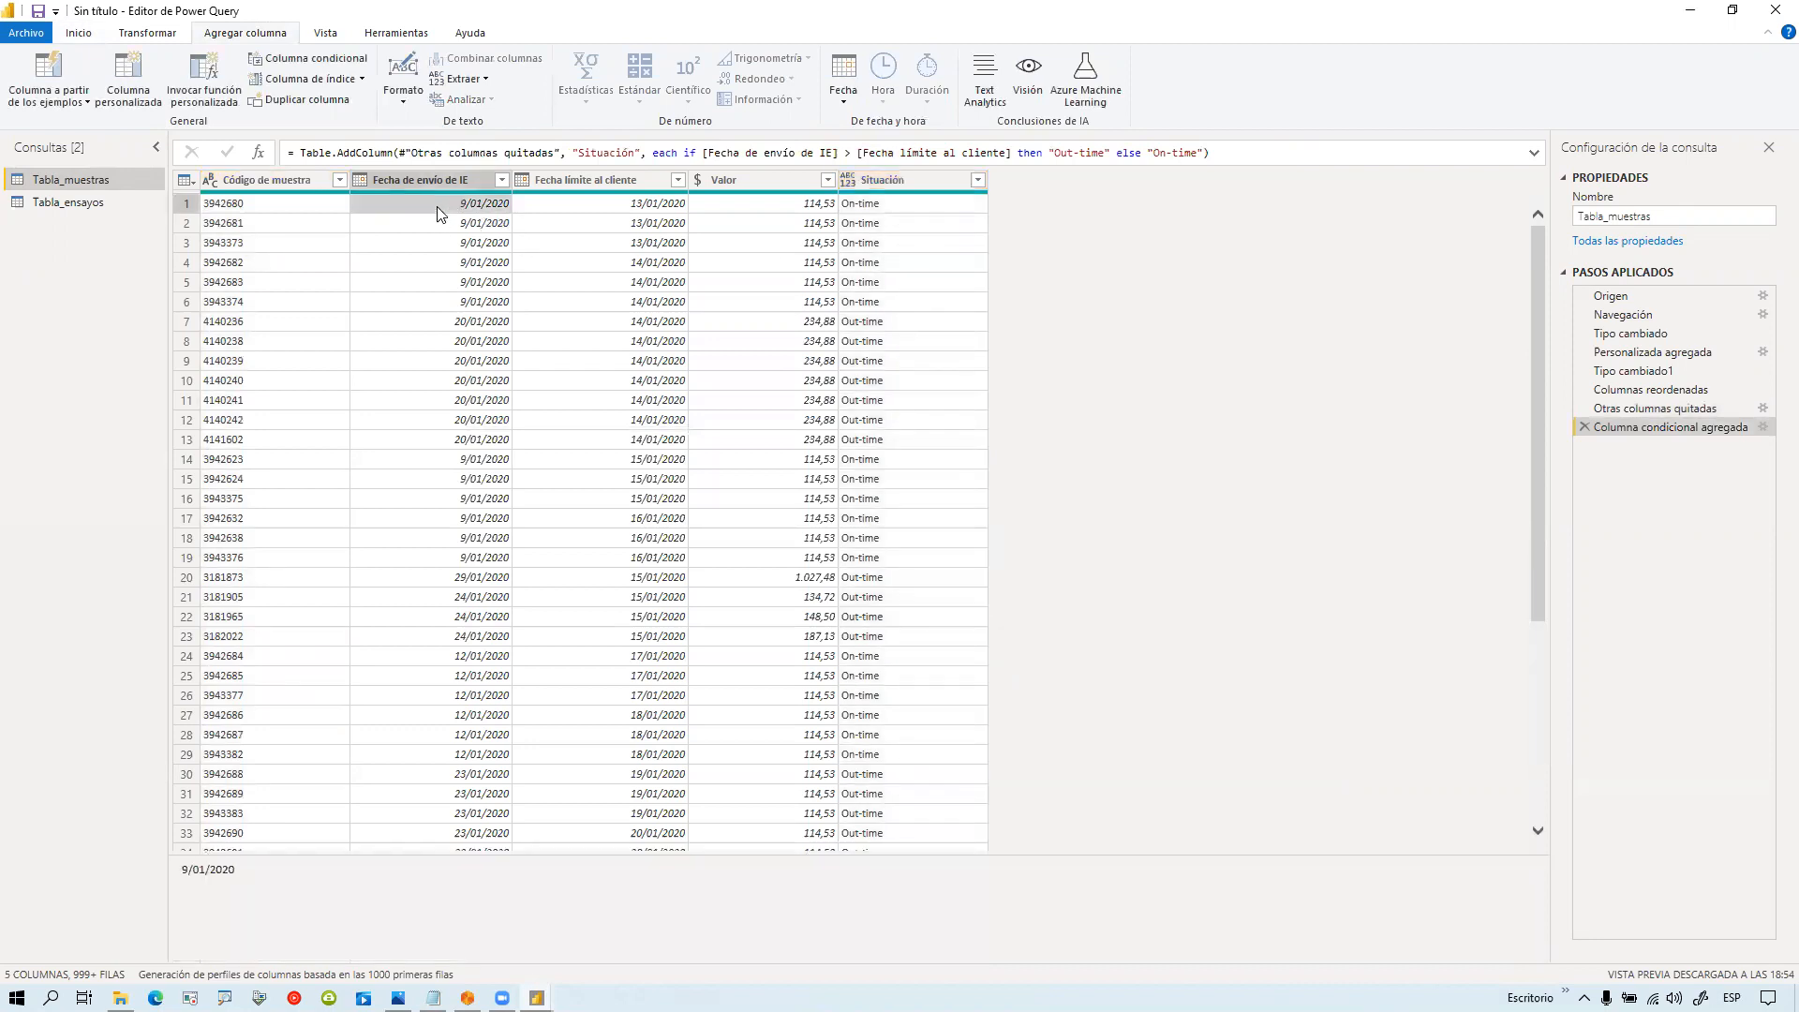
left_click(585, 216)
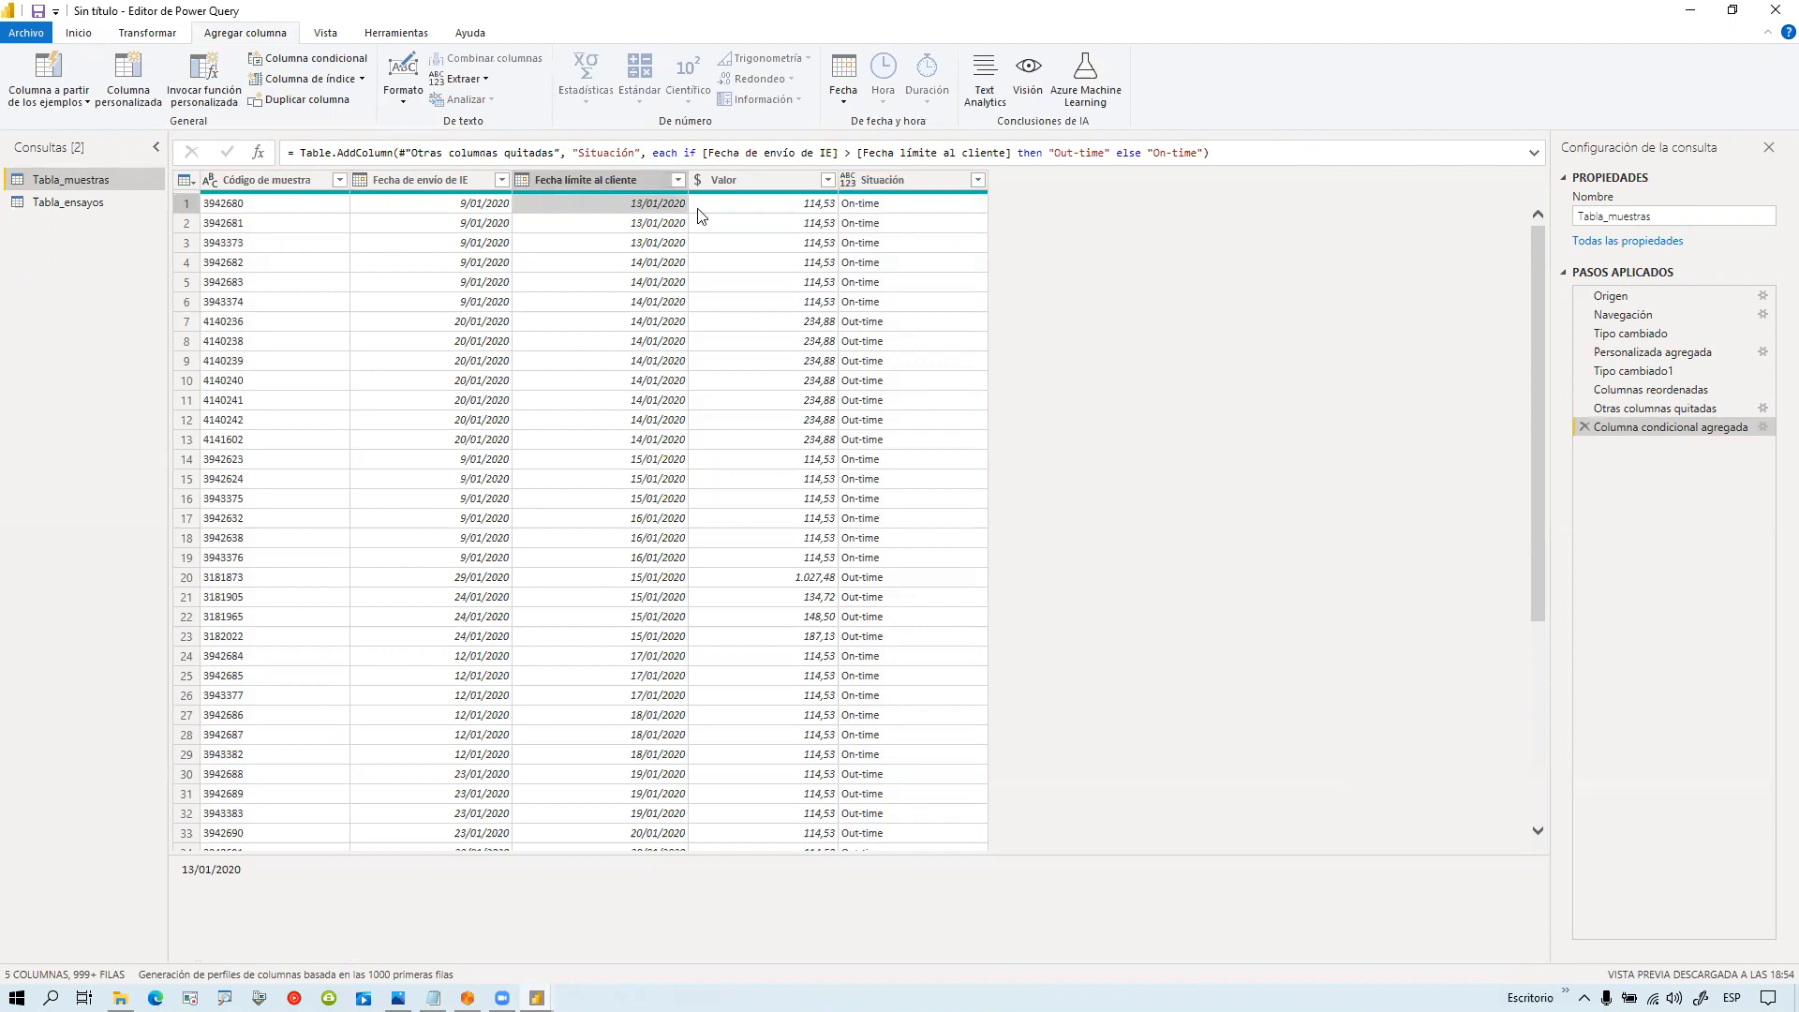
left_click(885, 205)
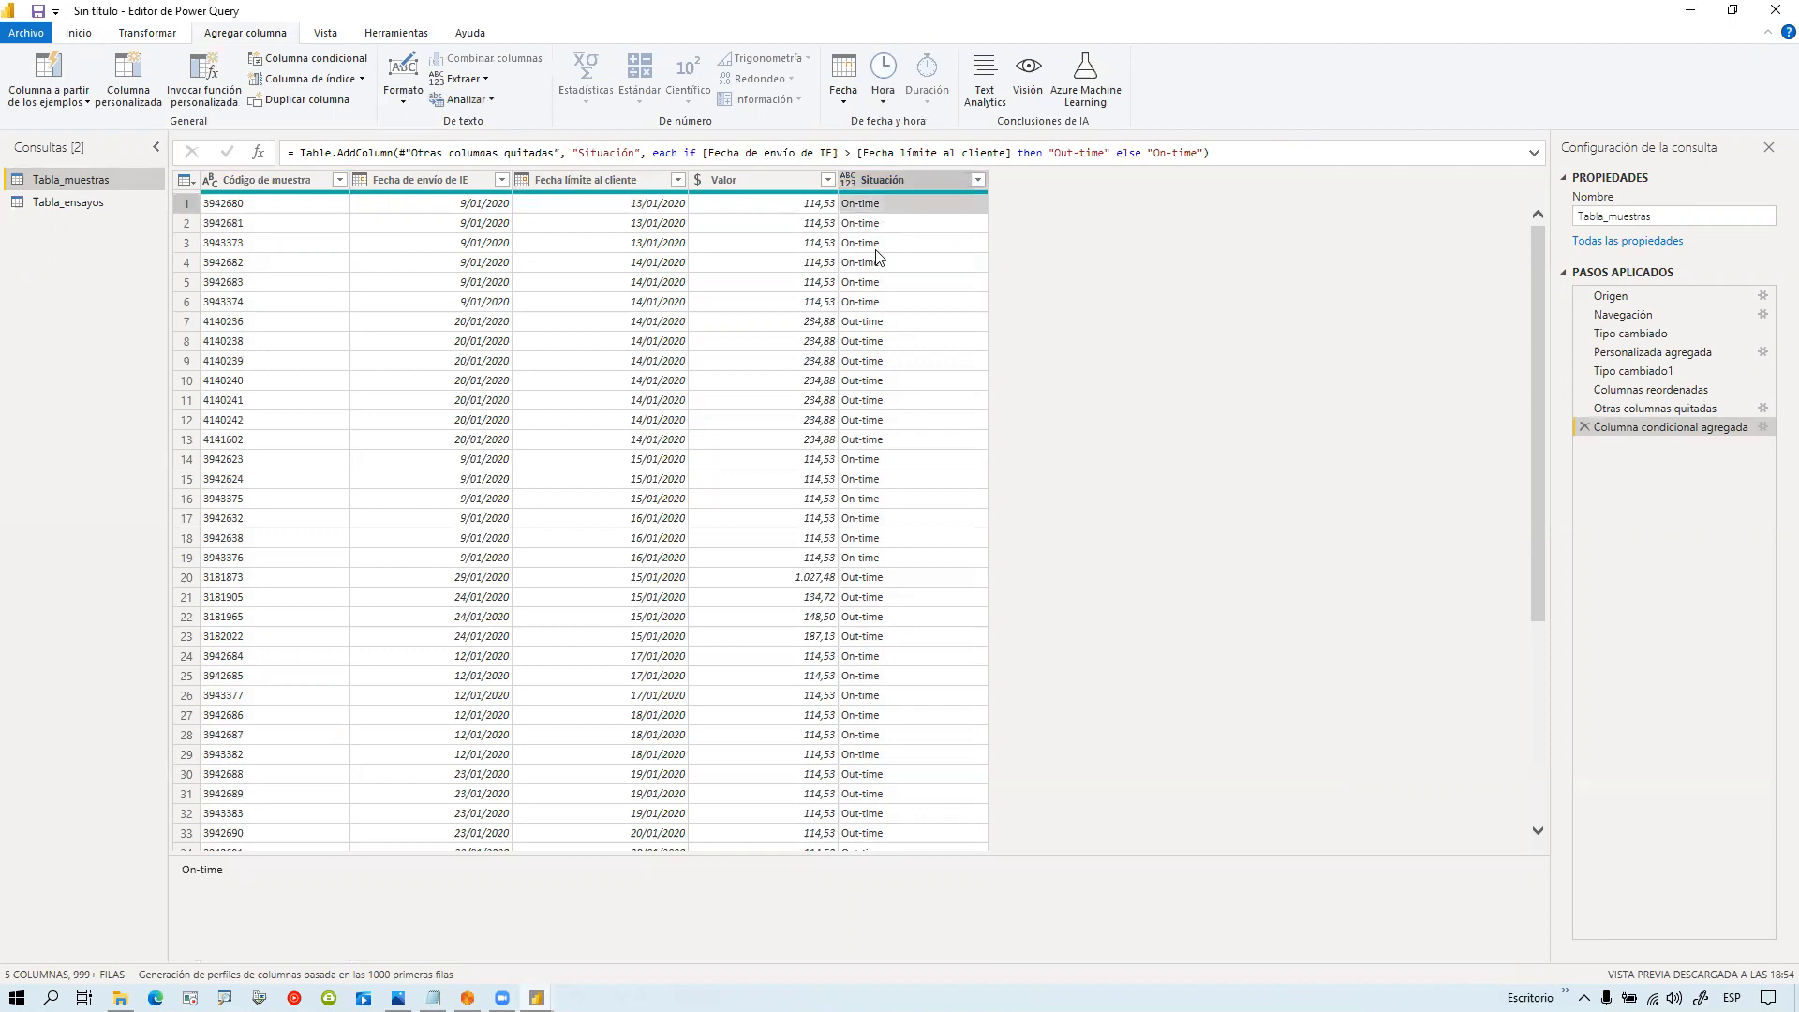
left_click(885, 323)
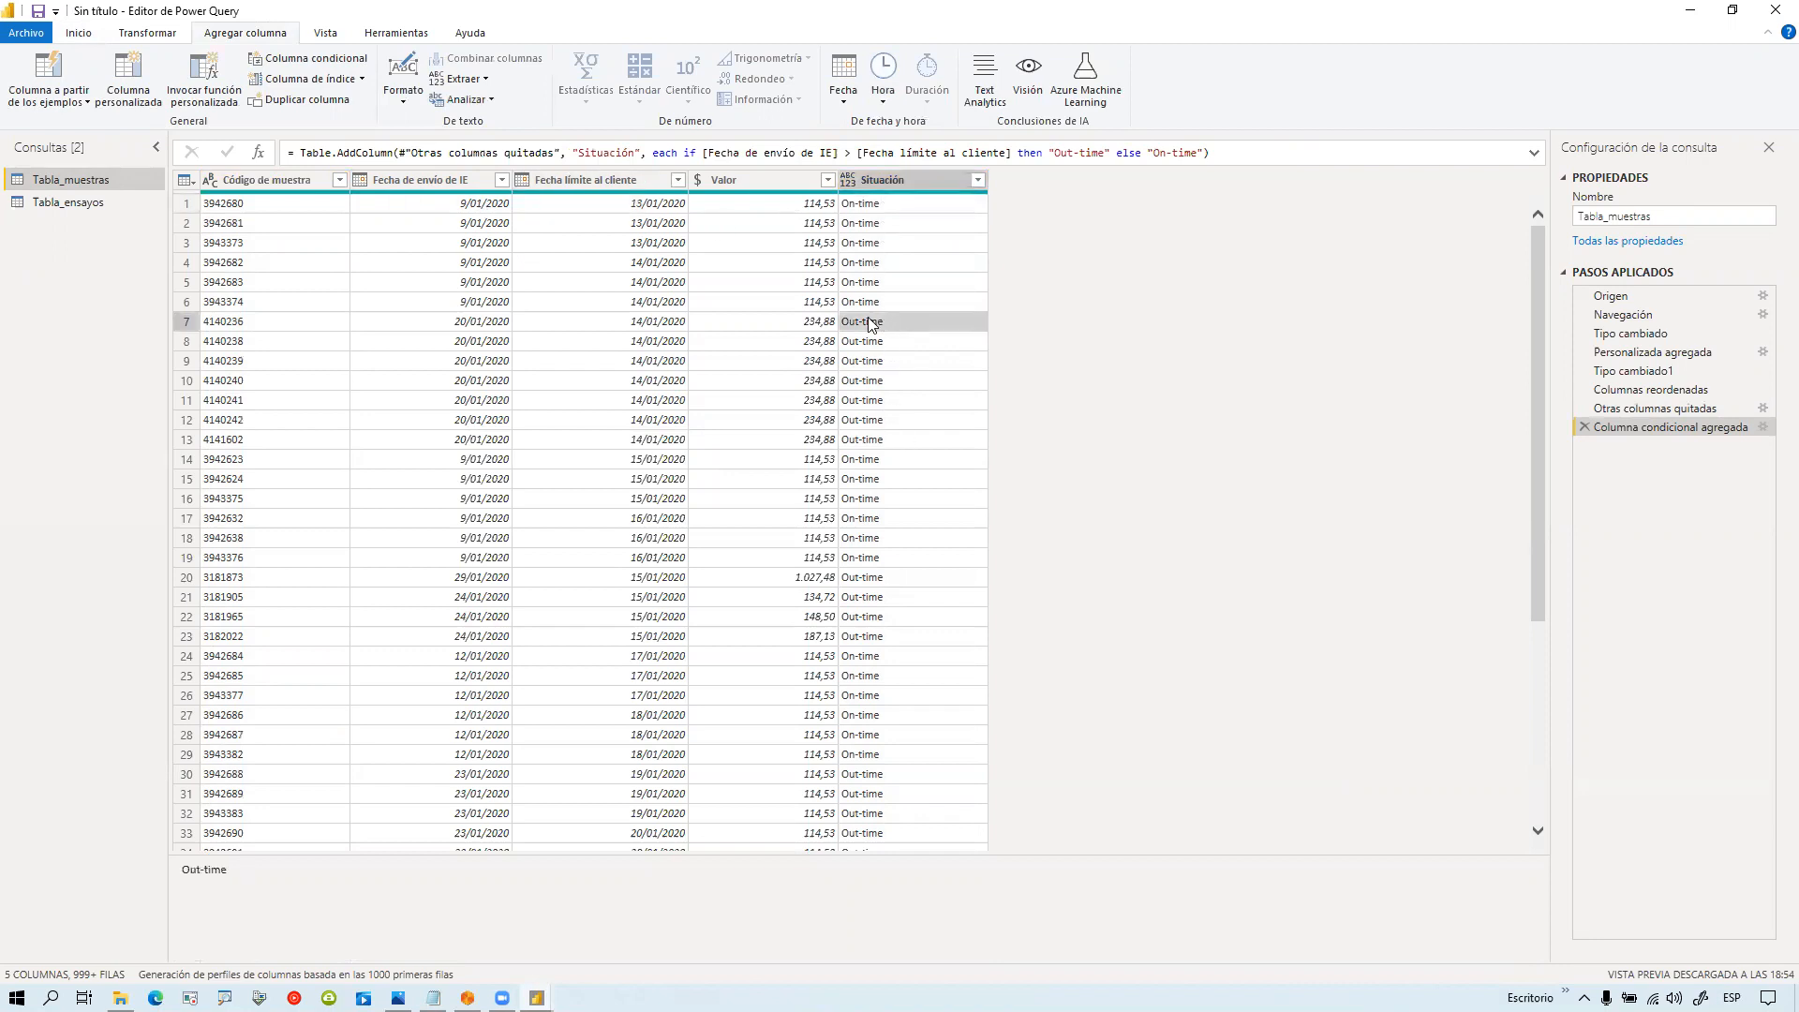
left_click(476, 328)
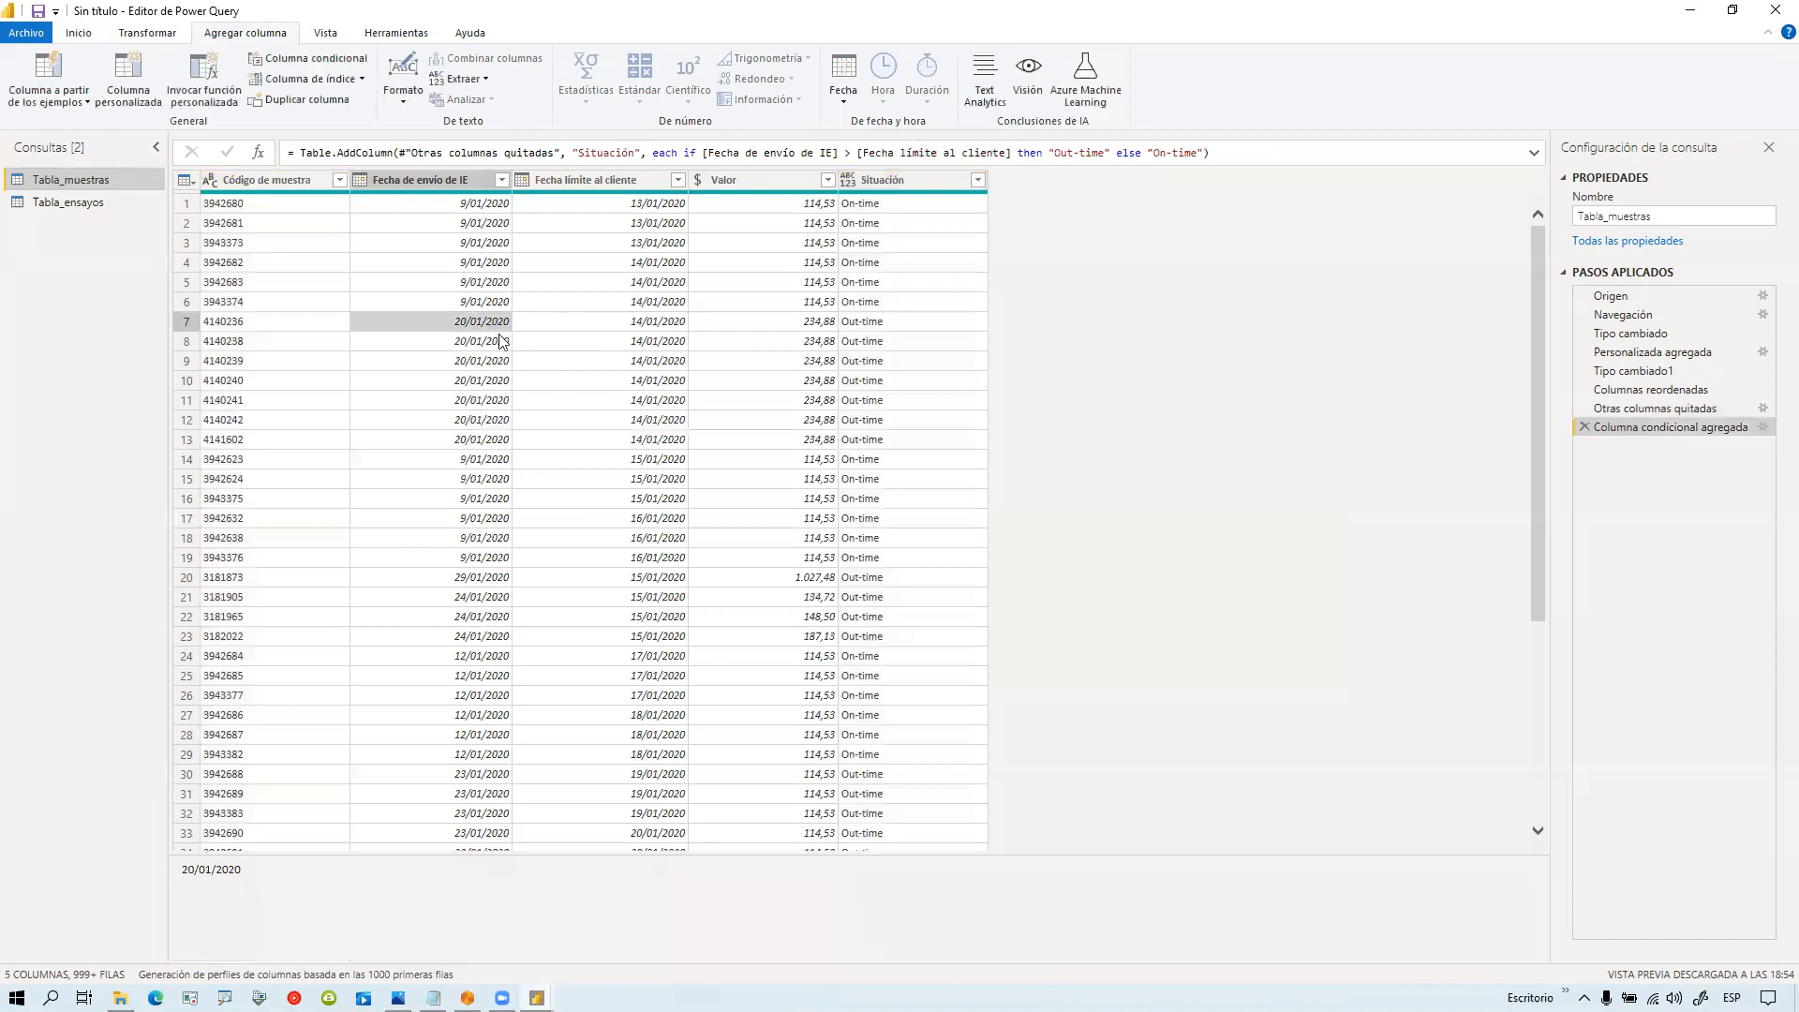
left_click(626, 330)
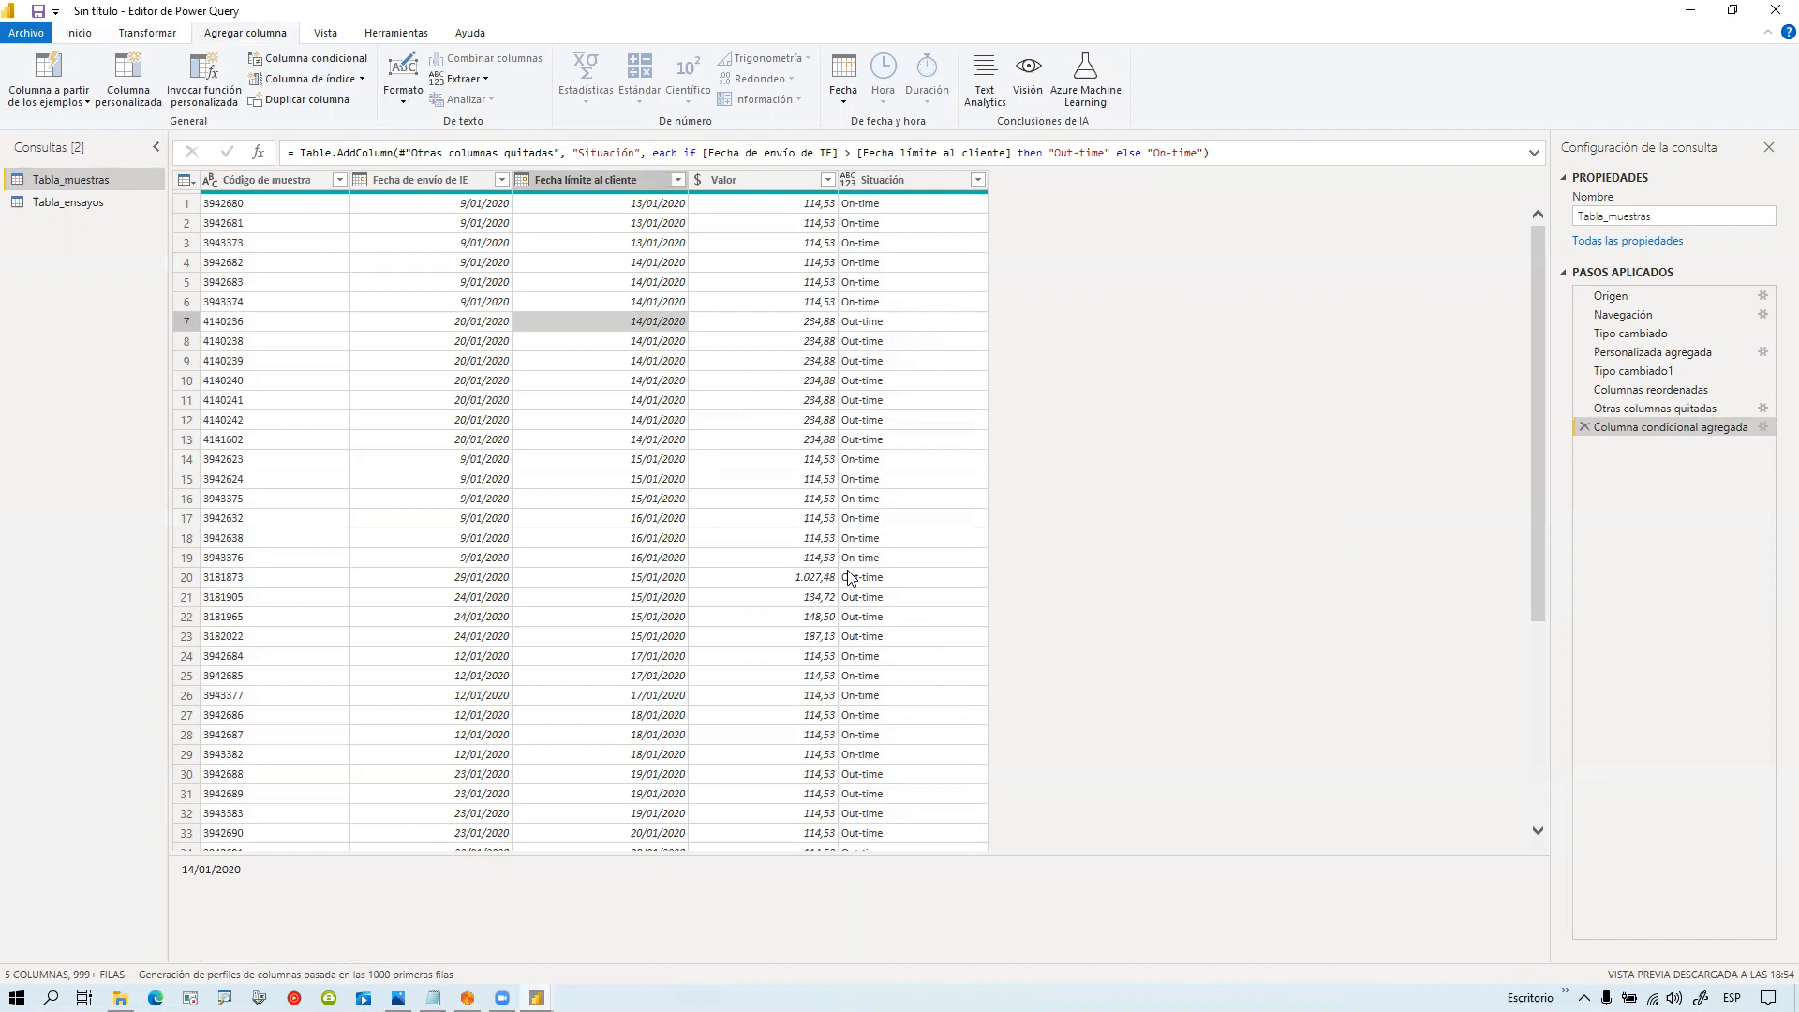
Step: Remove the Fecha límite al cliente column from Tabla_muestras
left_click(600, 179)
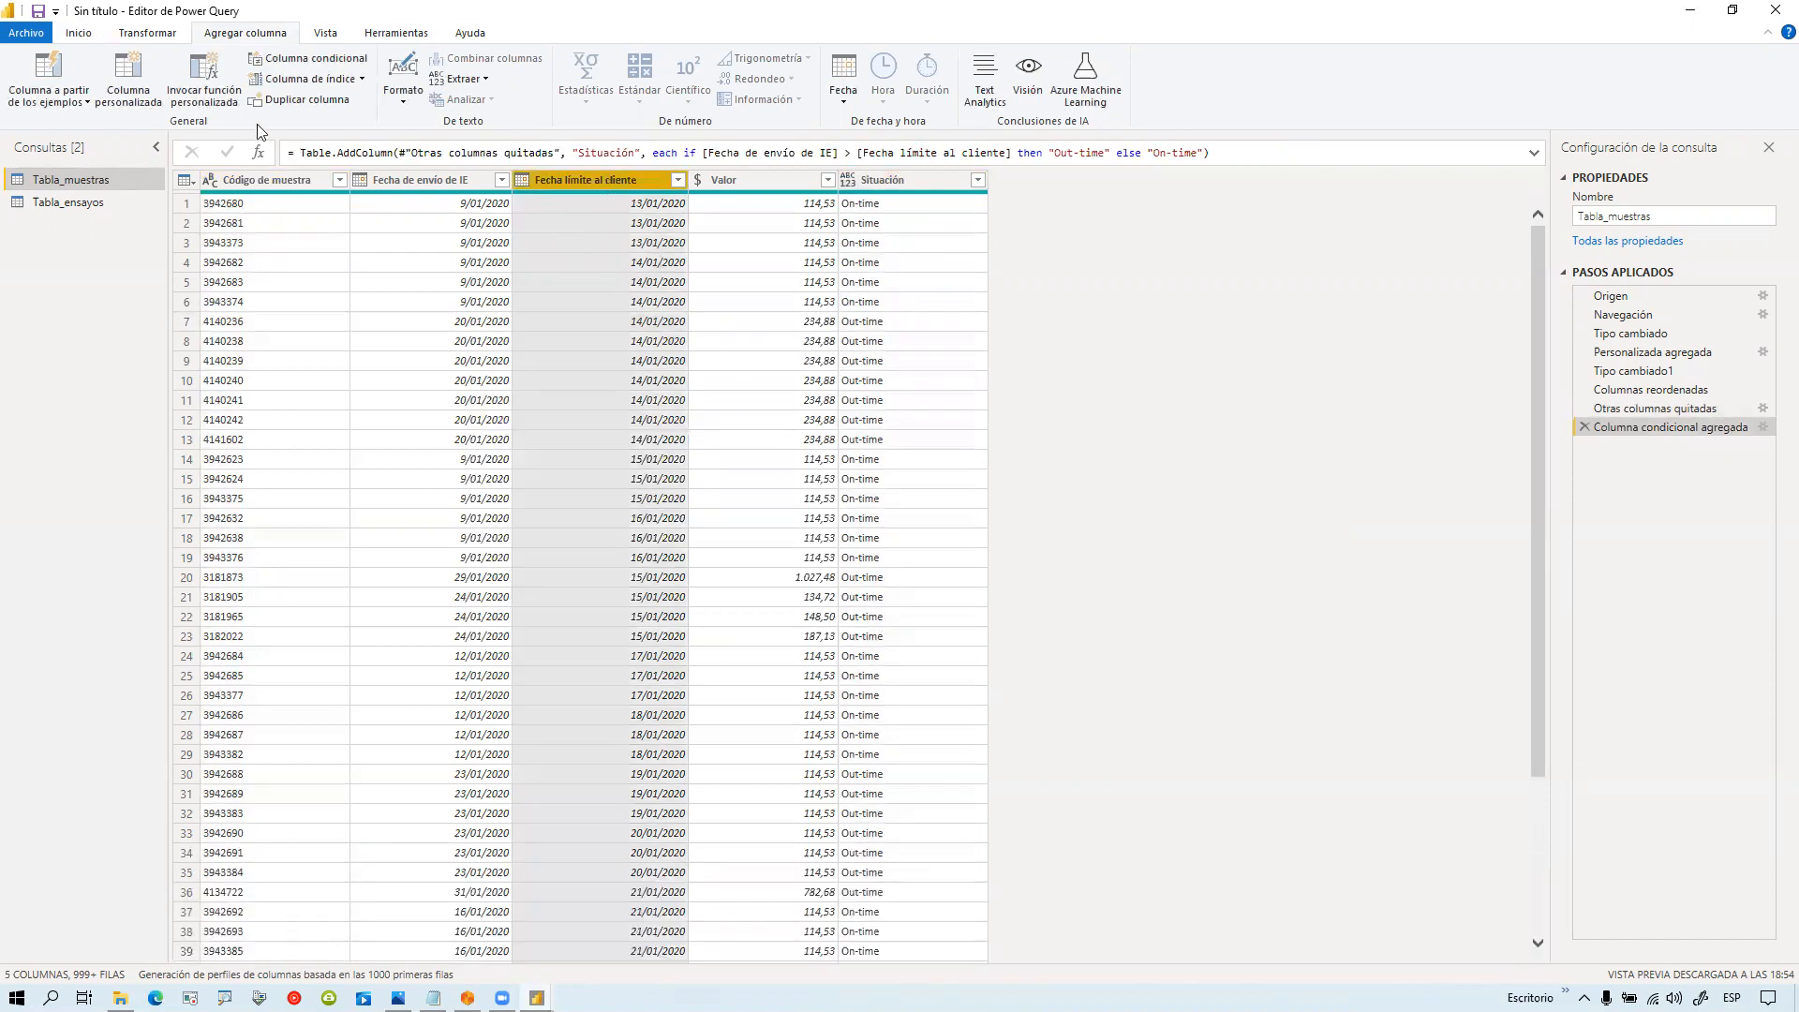
left_click(79, 38)
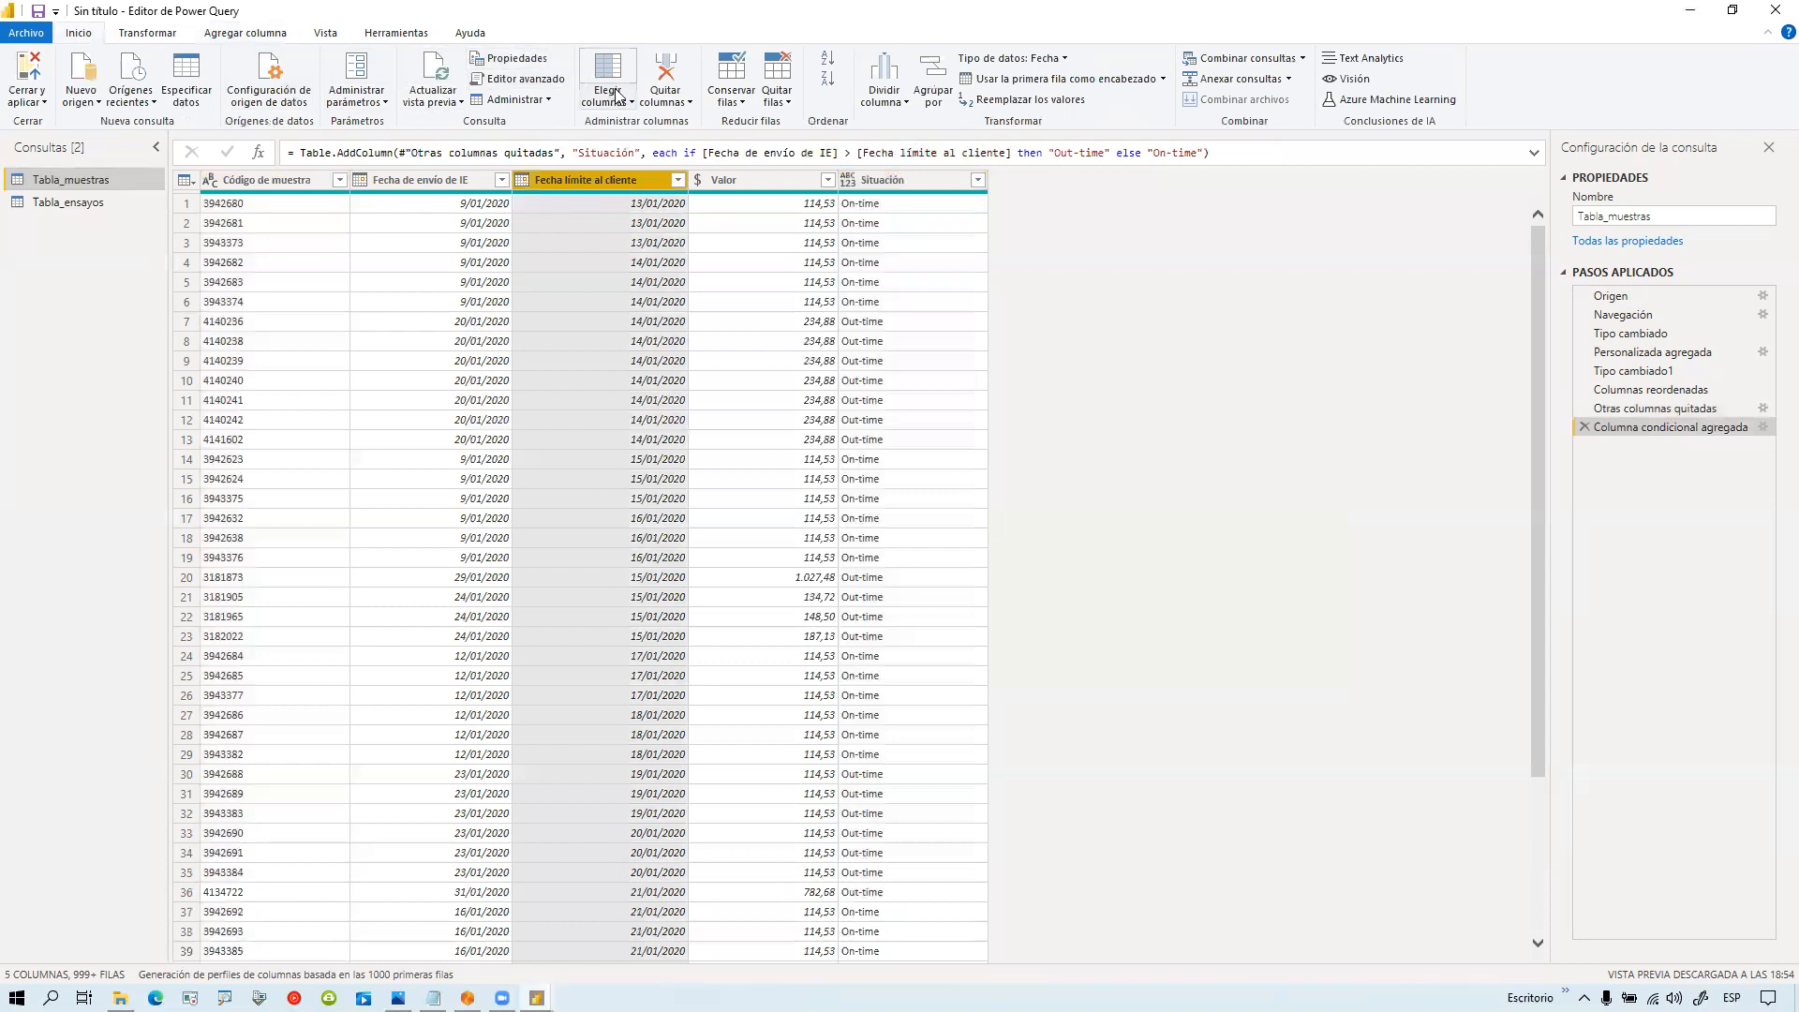
left_click(667, 70)
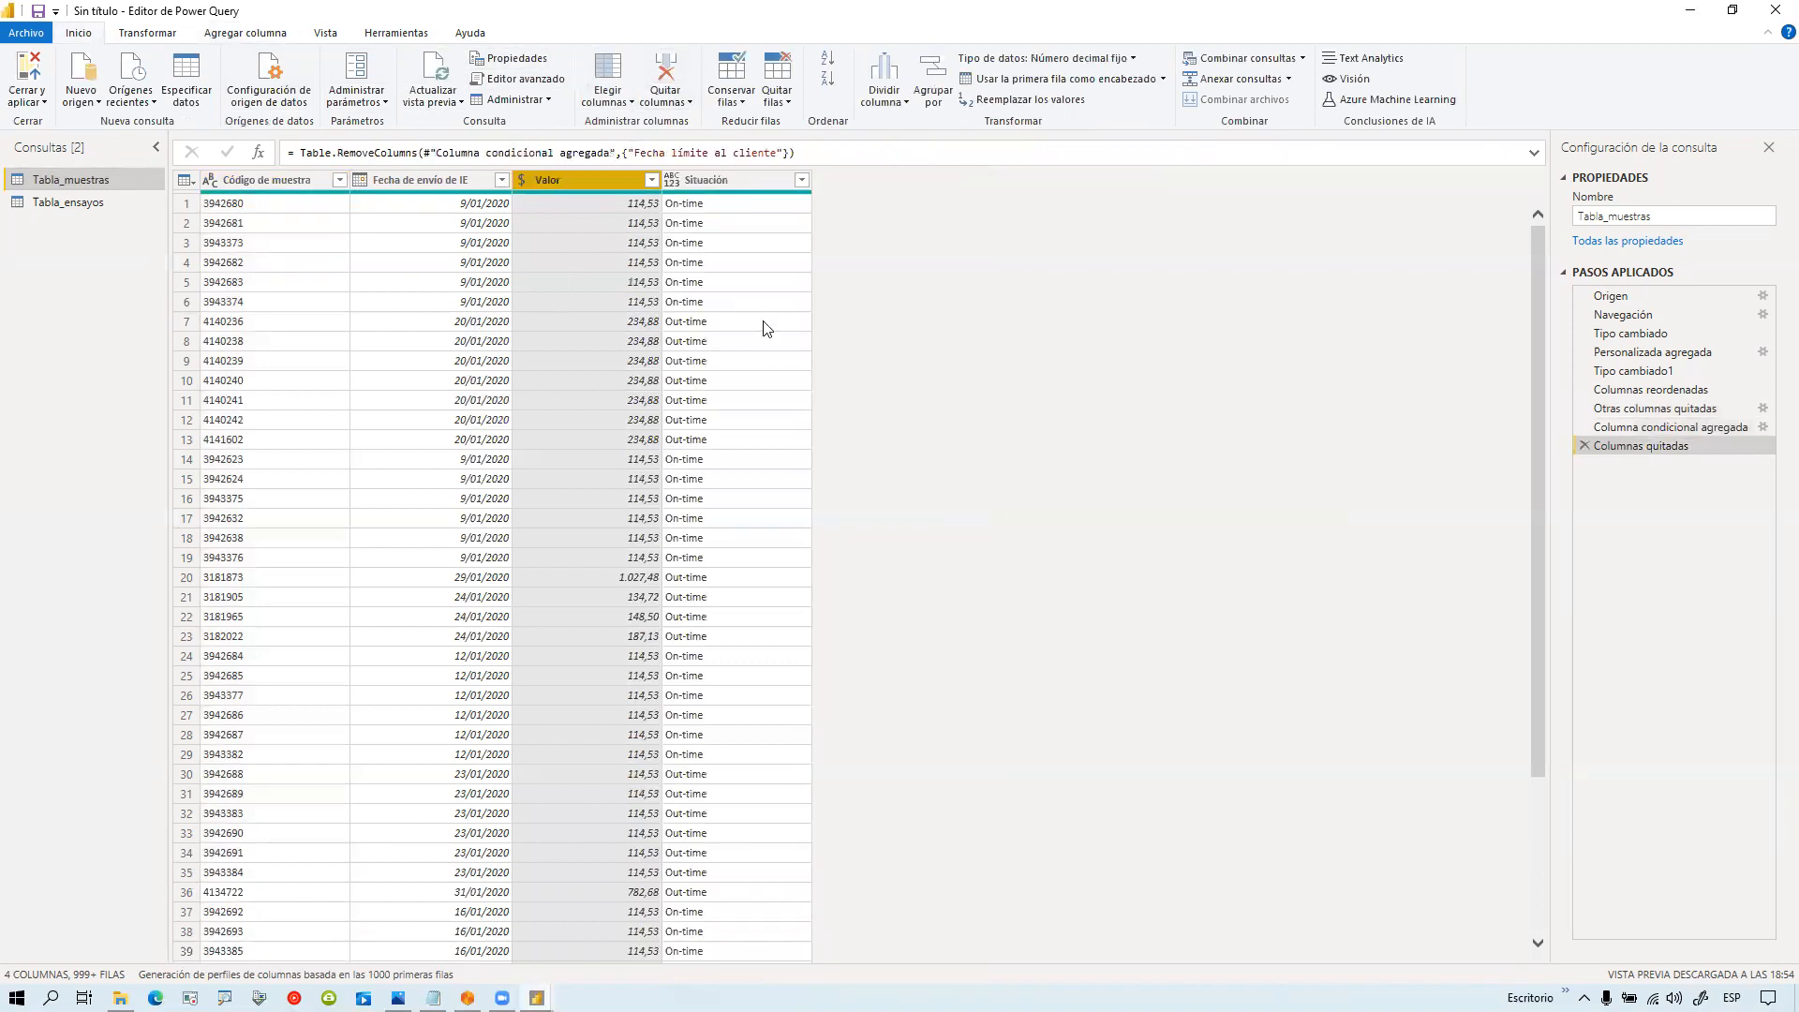
left_click(479, 323)
left_click(718, 302)
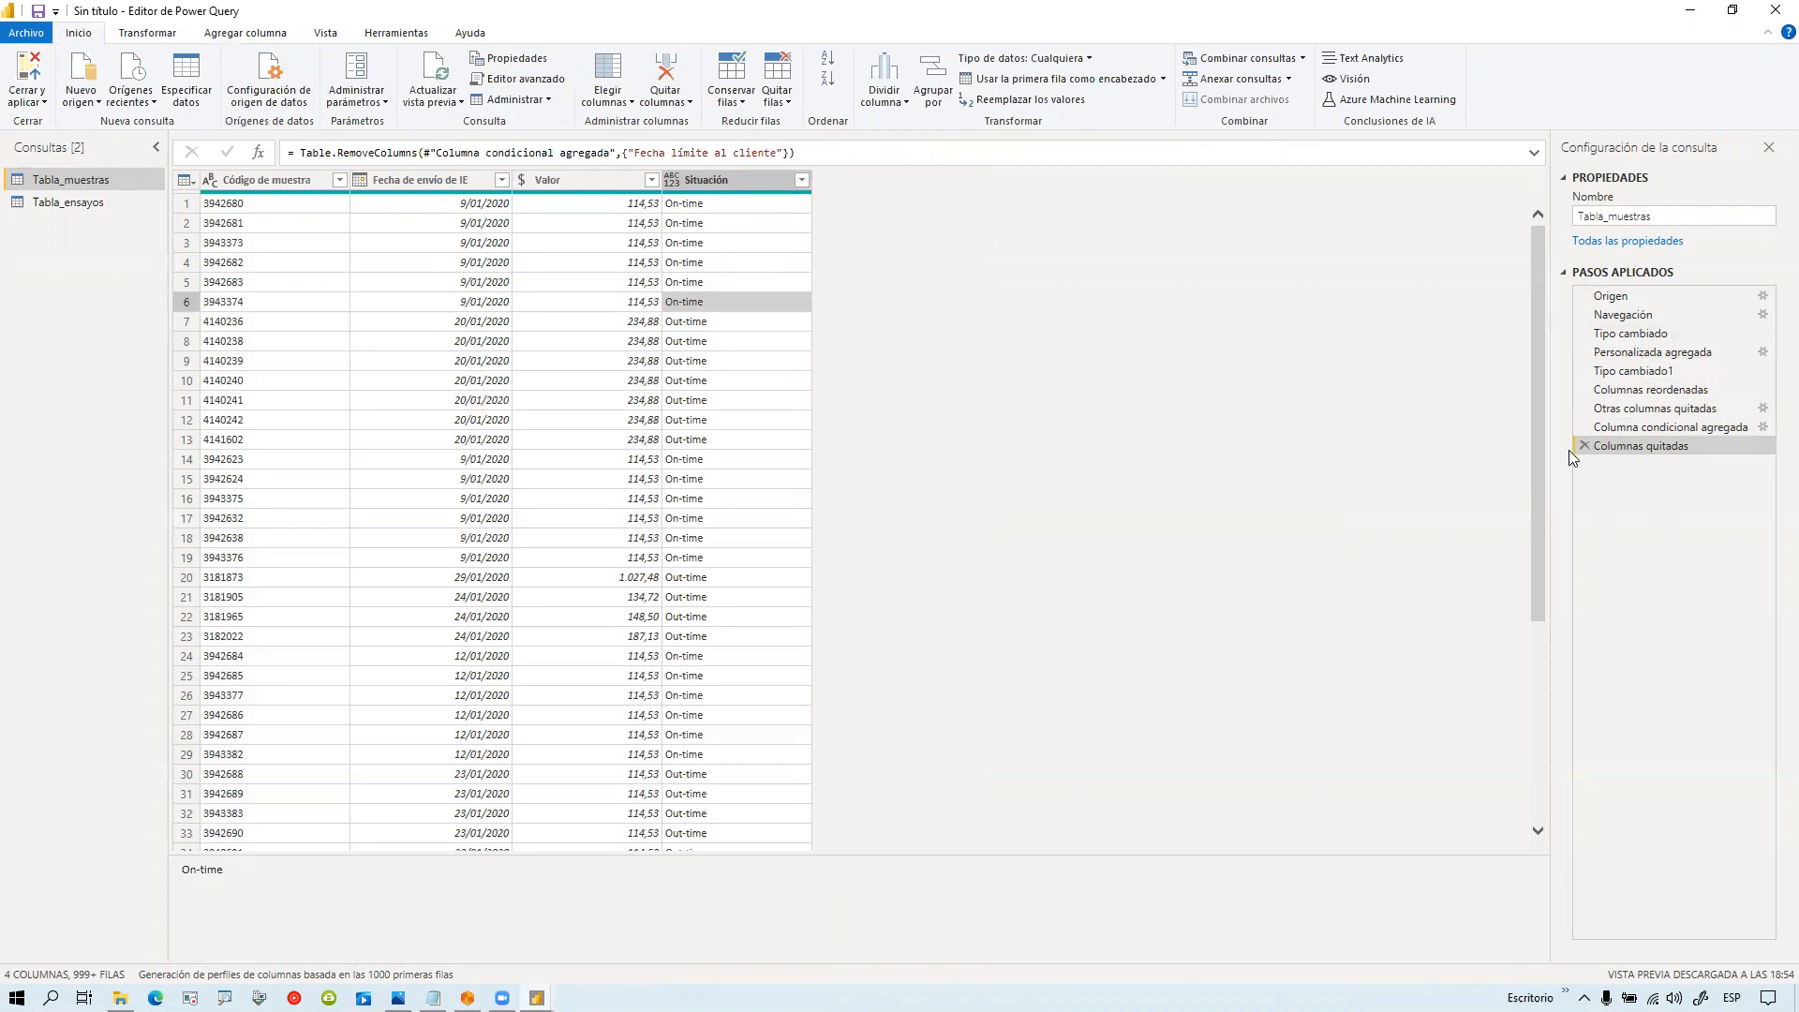
Step: Review the applied steps of Tabla_muestras in order, from Tipo cambiado through Columnas quitadas, examining the columns at each stage
left_click(1636, 335)
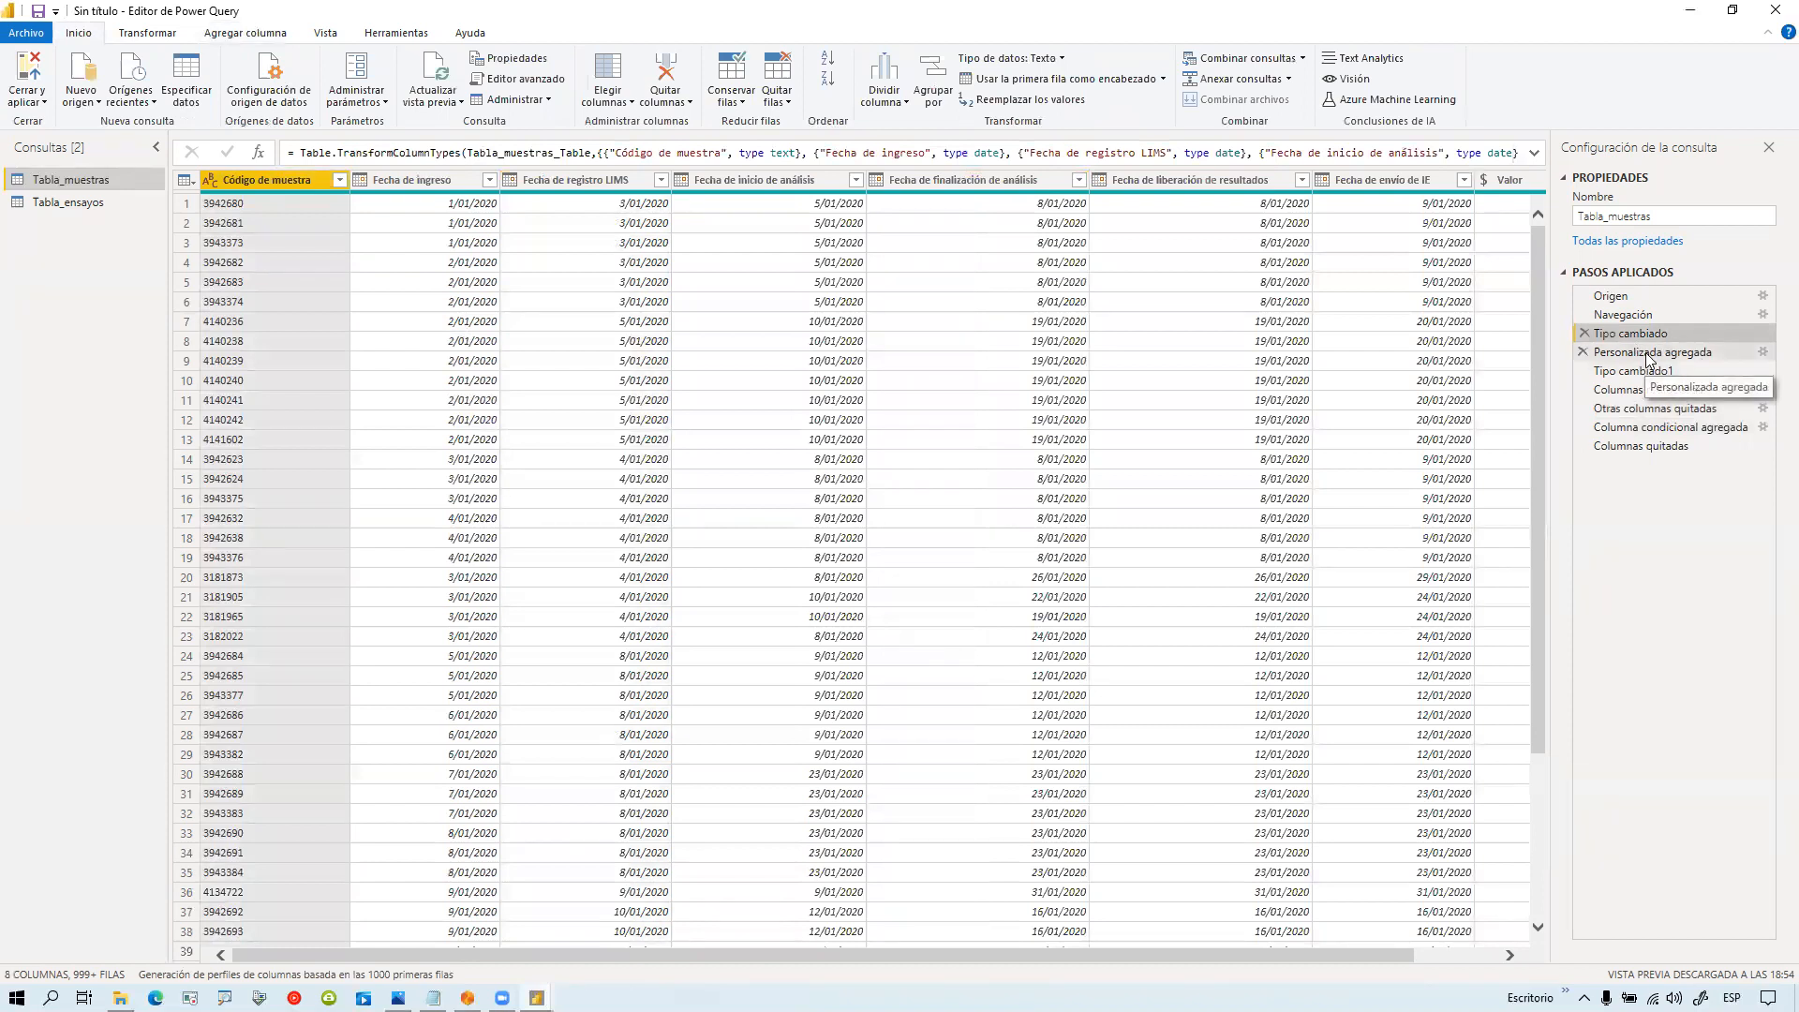
scroll(990, 952, "right", 2)
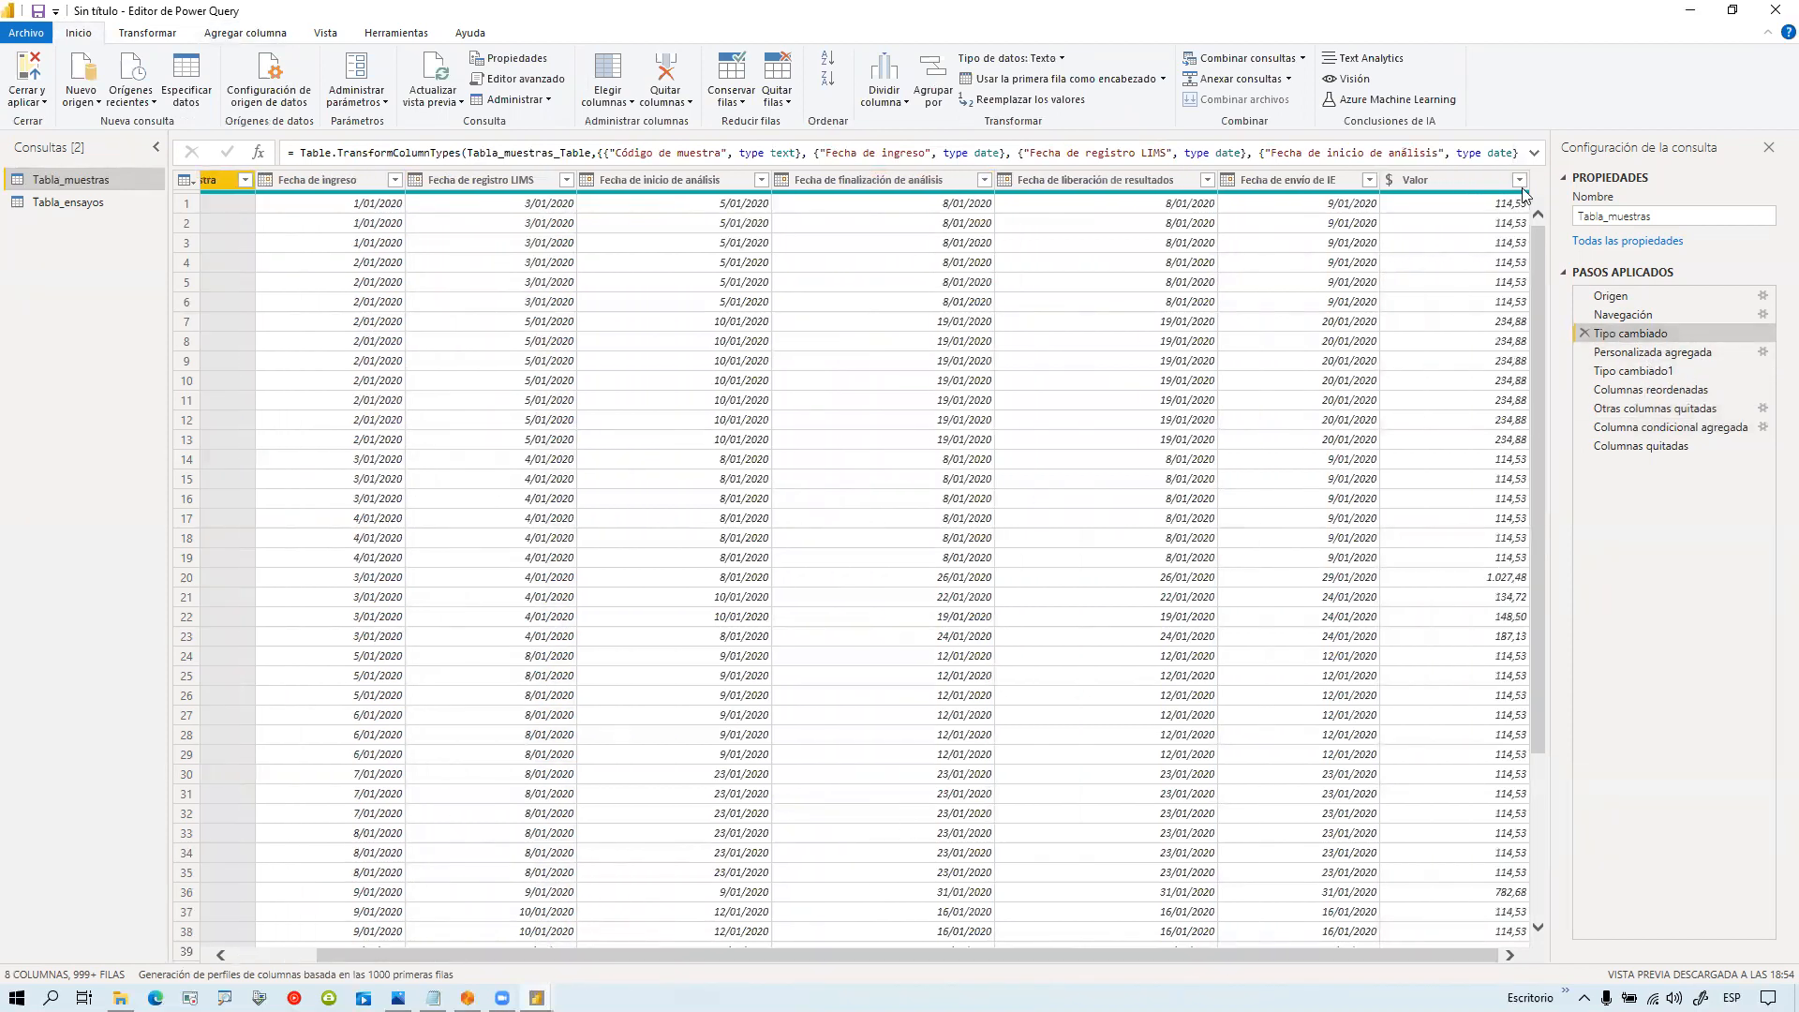
left_click(1635, 356)
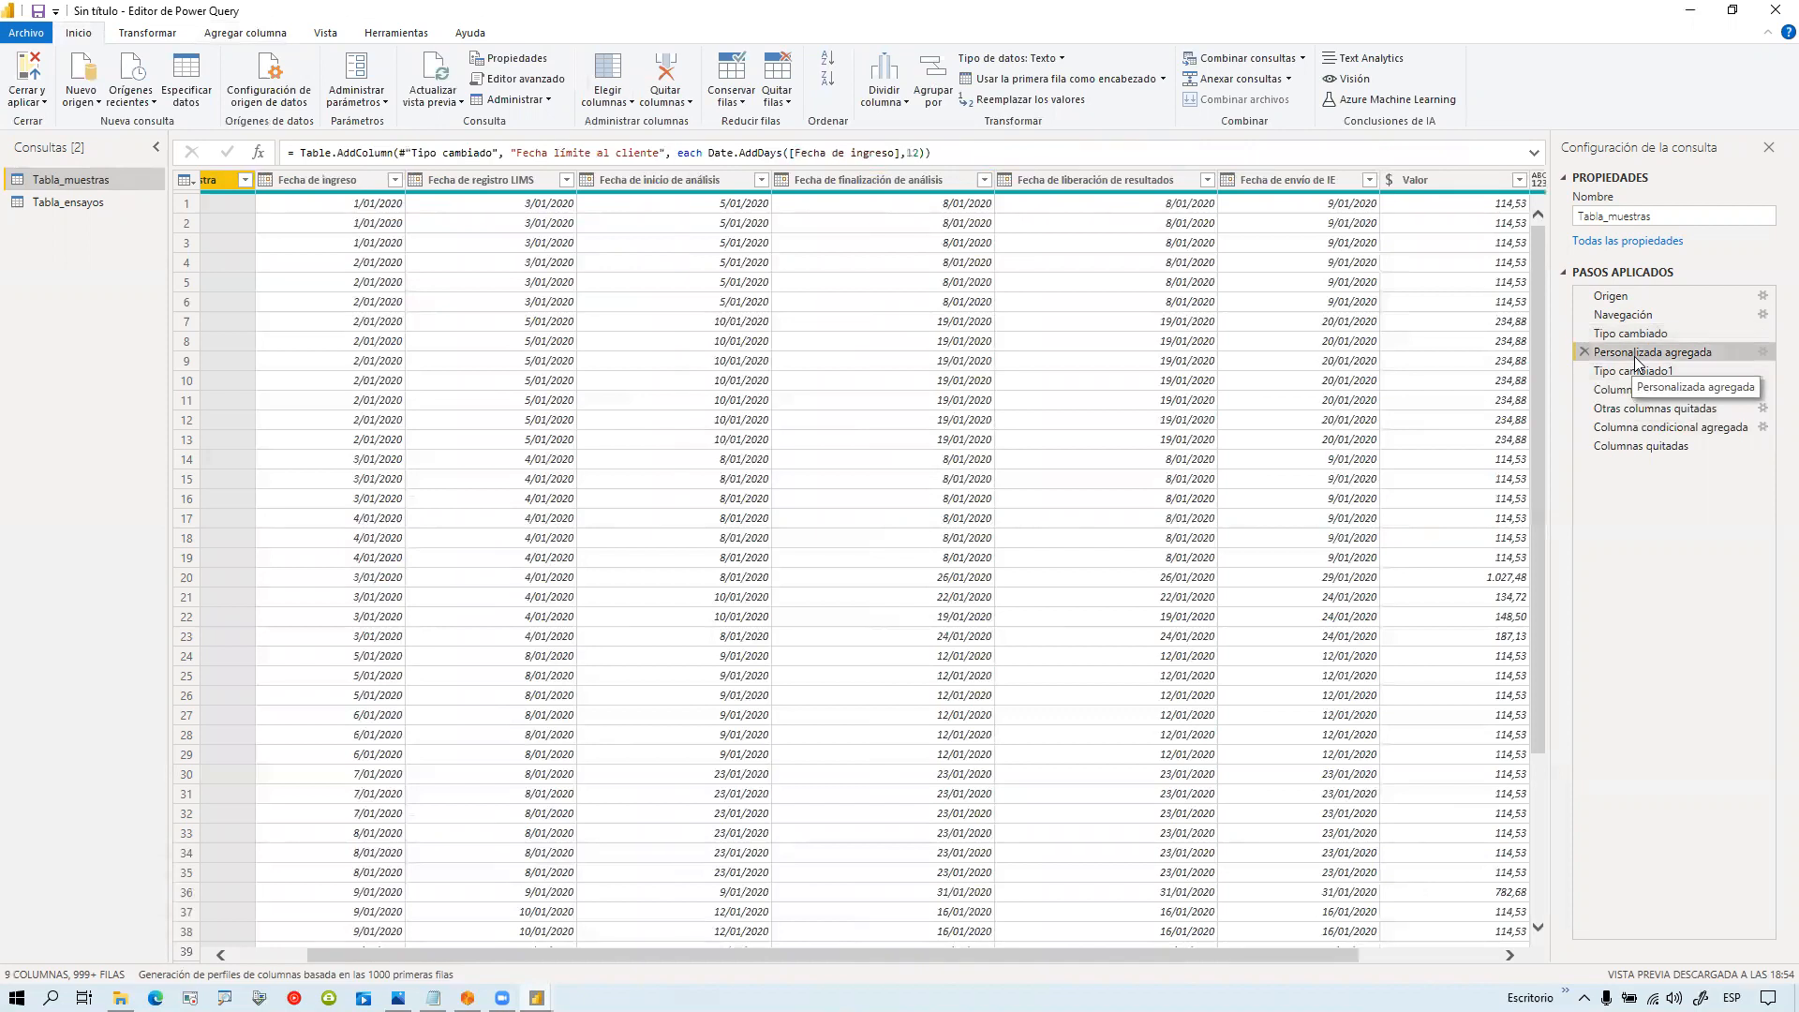
left_click_drag(1043, 956, 1310, 971)
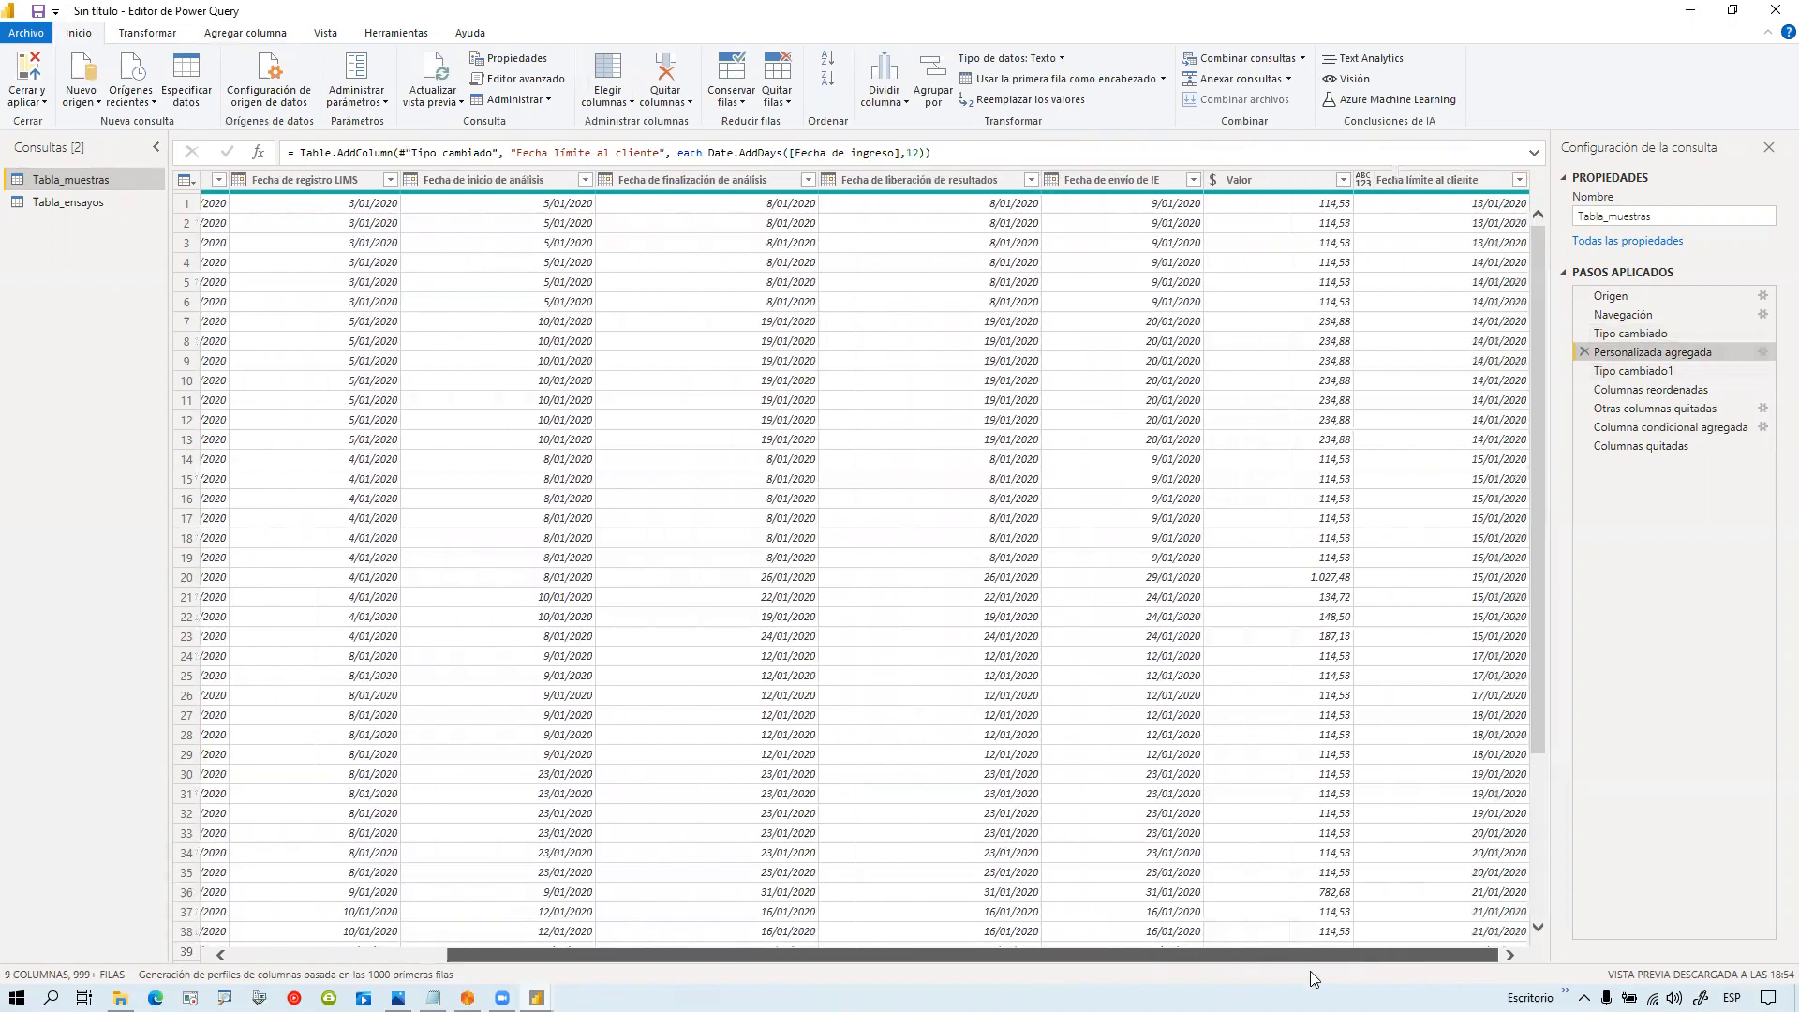
left_click(1639, 371)
left_click(1642, 390)
left_click(1641, 408)
left_click(1642, 428)
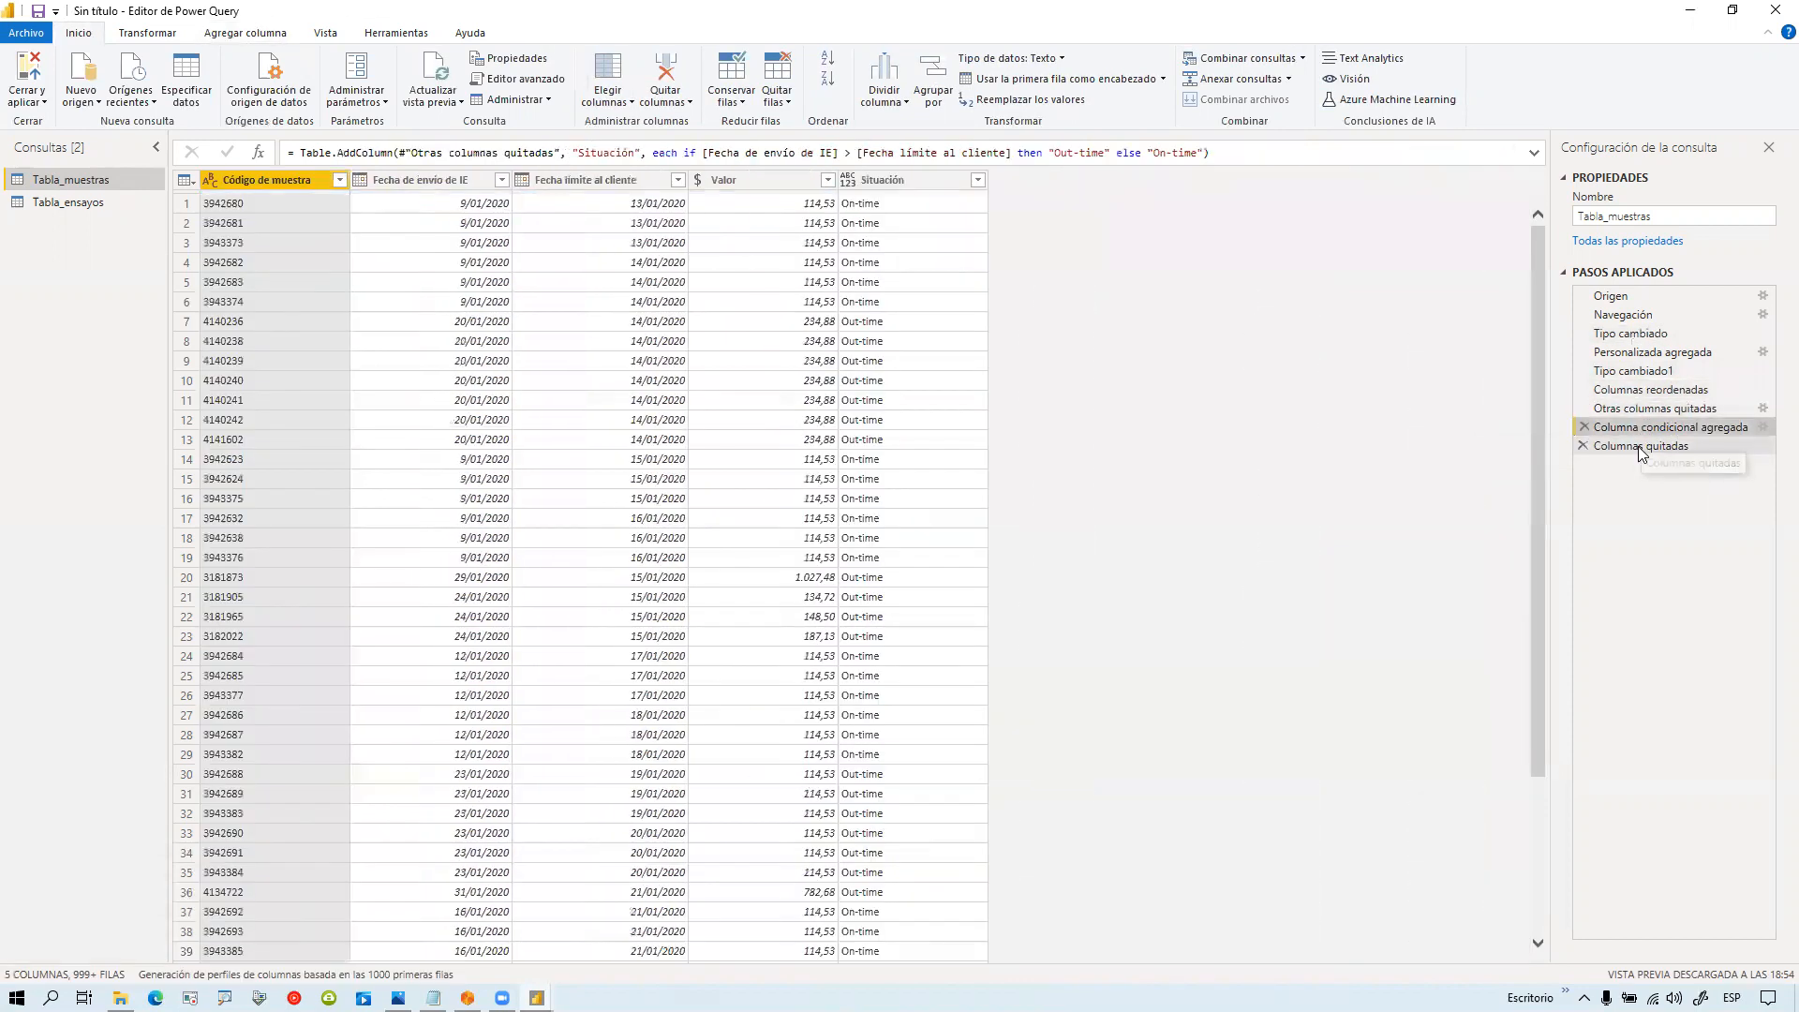
left_click(1642, 447)
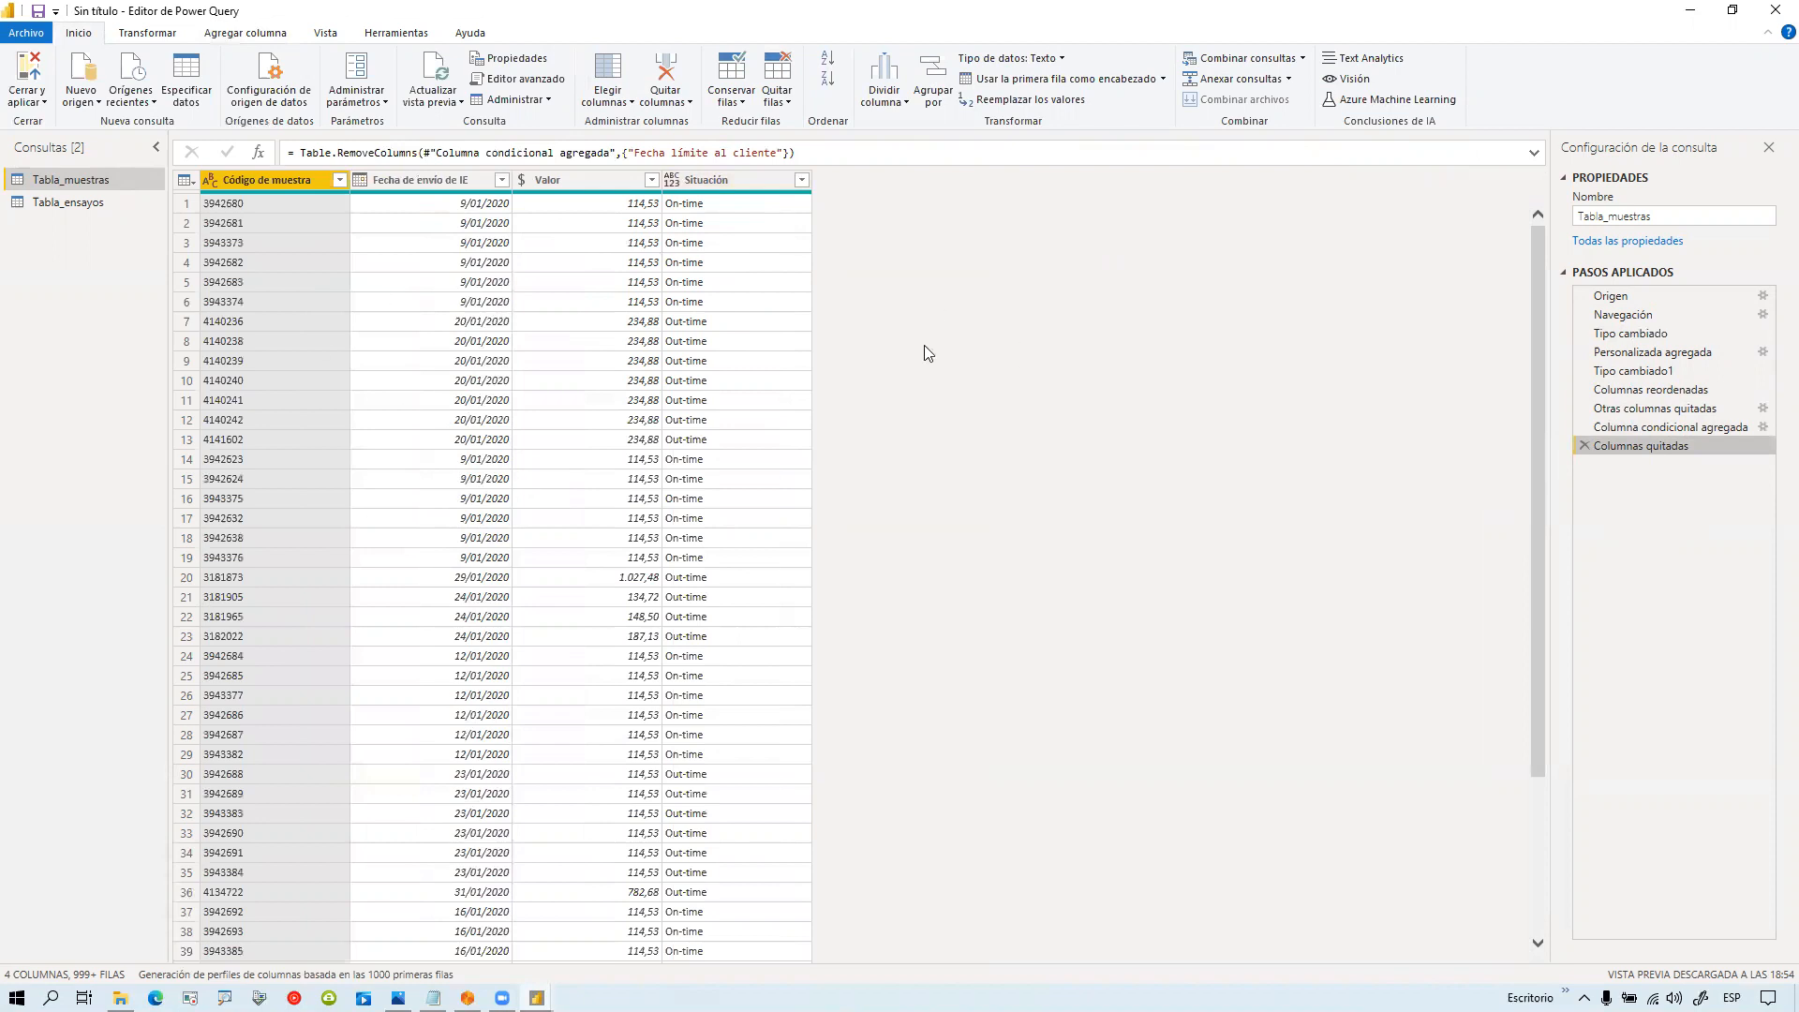
Step: Compare the Fecha límite de reporte values in Tabla_ensayos with the remaining columns of Tabla_muestras
left_click(87, 206)
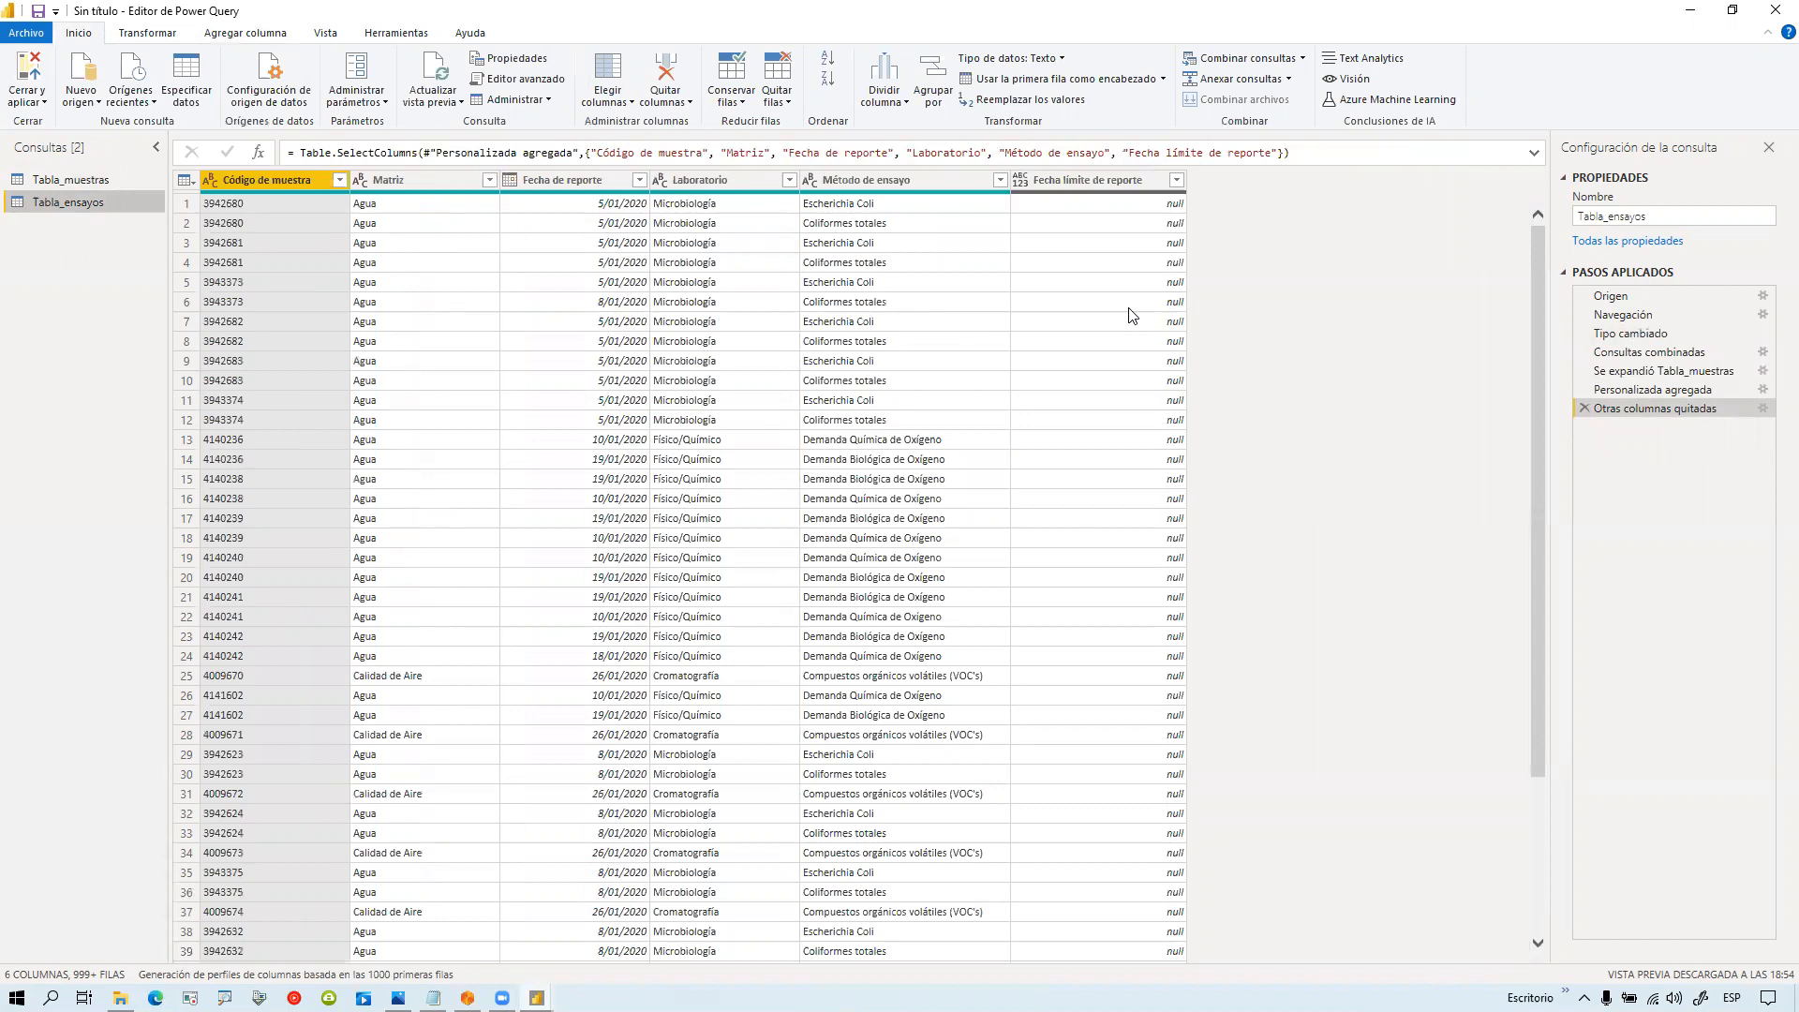
left_click(86, 181)
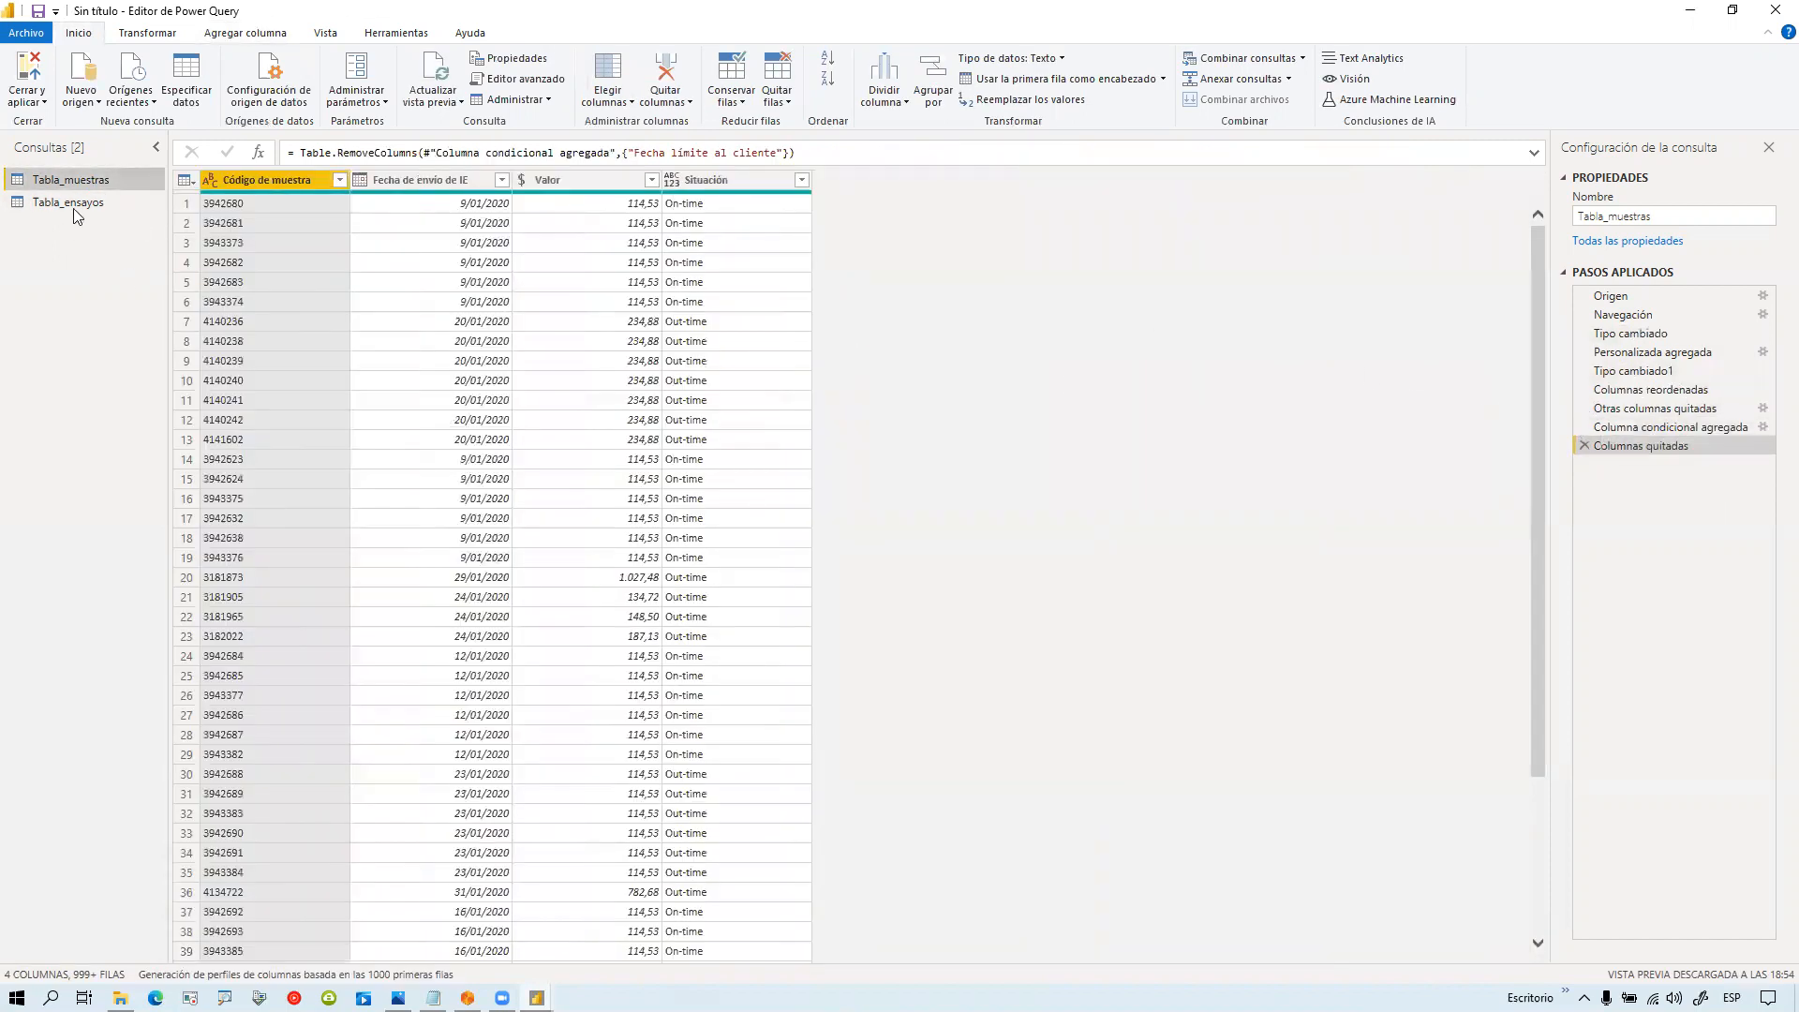
left_click(73, 205)
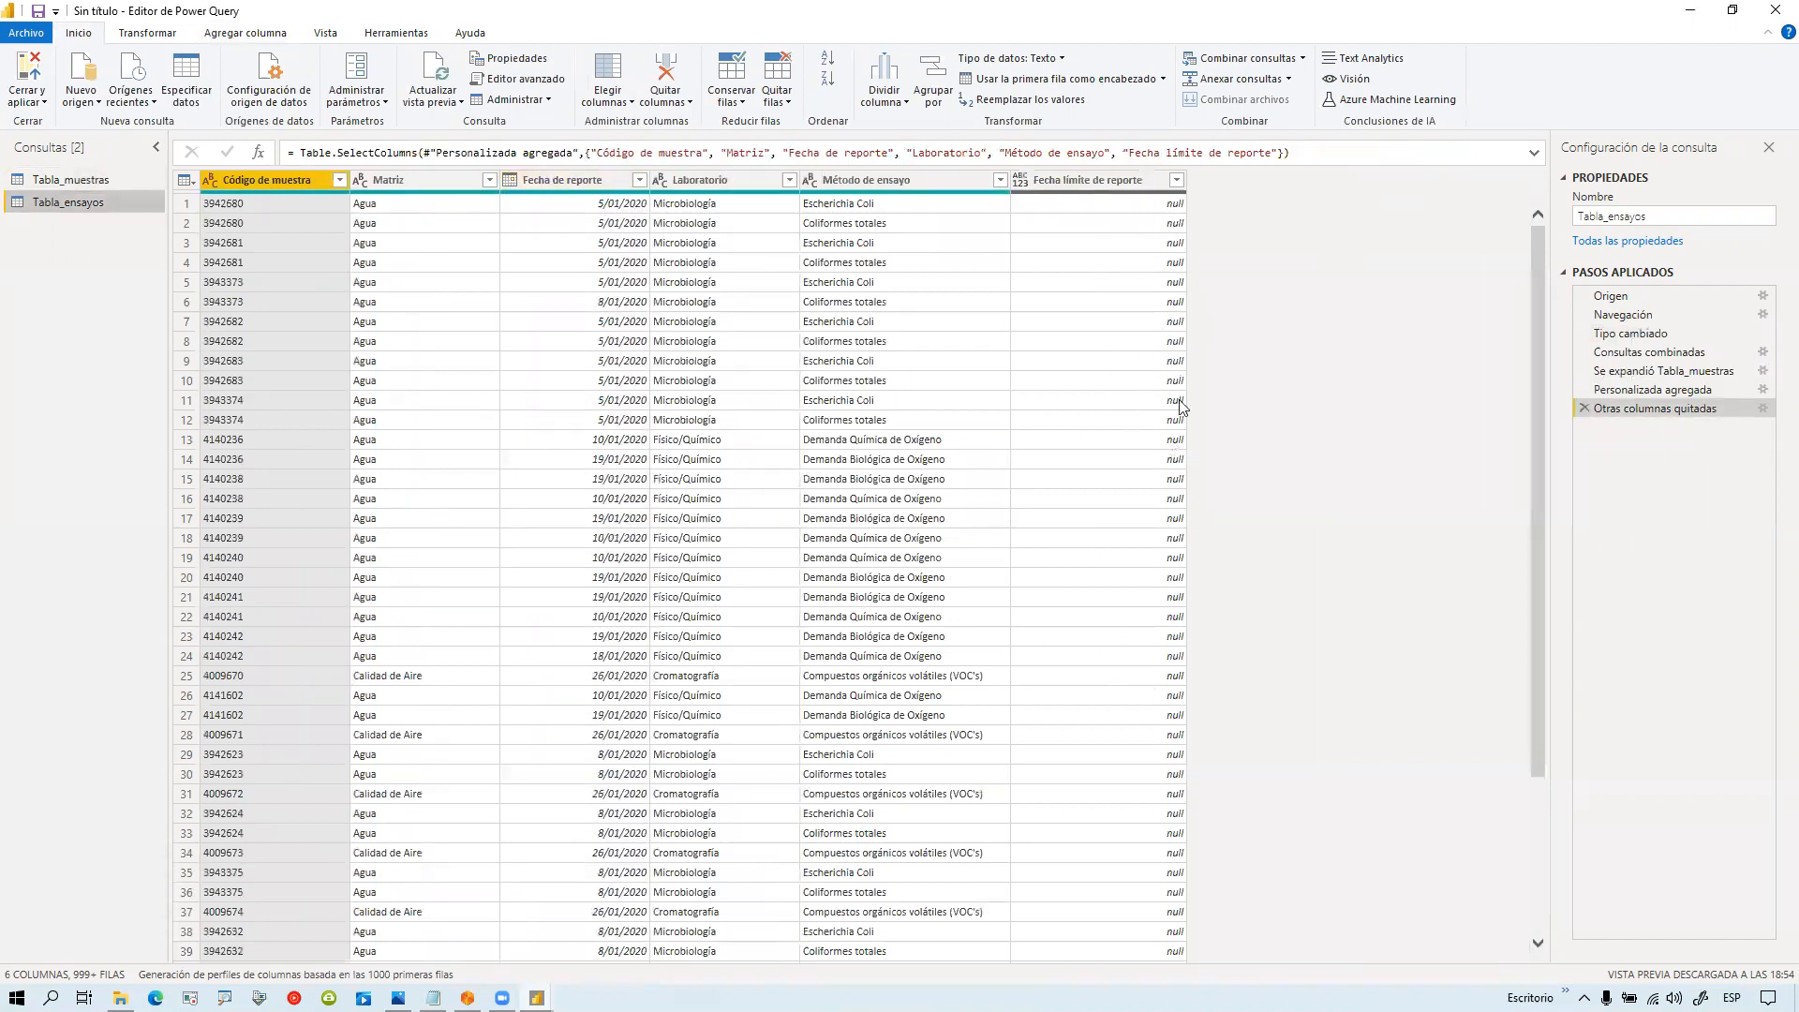
left_click(112, 178)
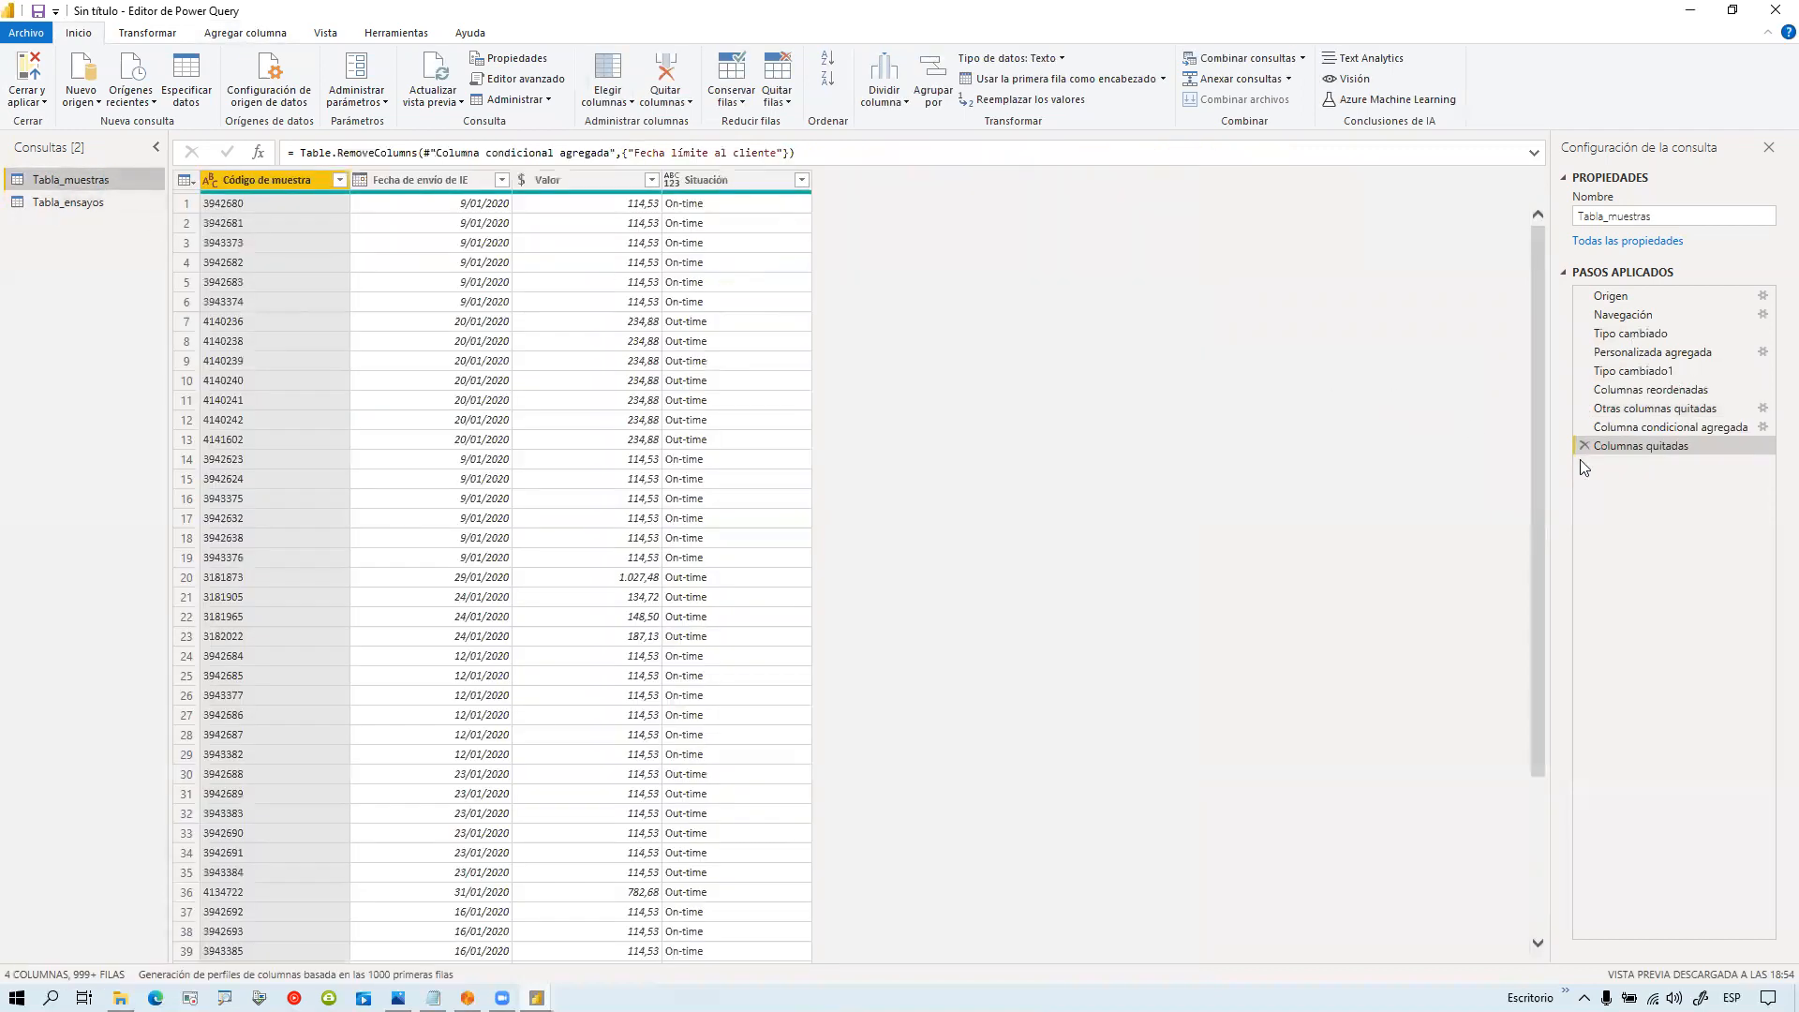
left_click(49, 203)
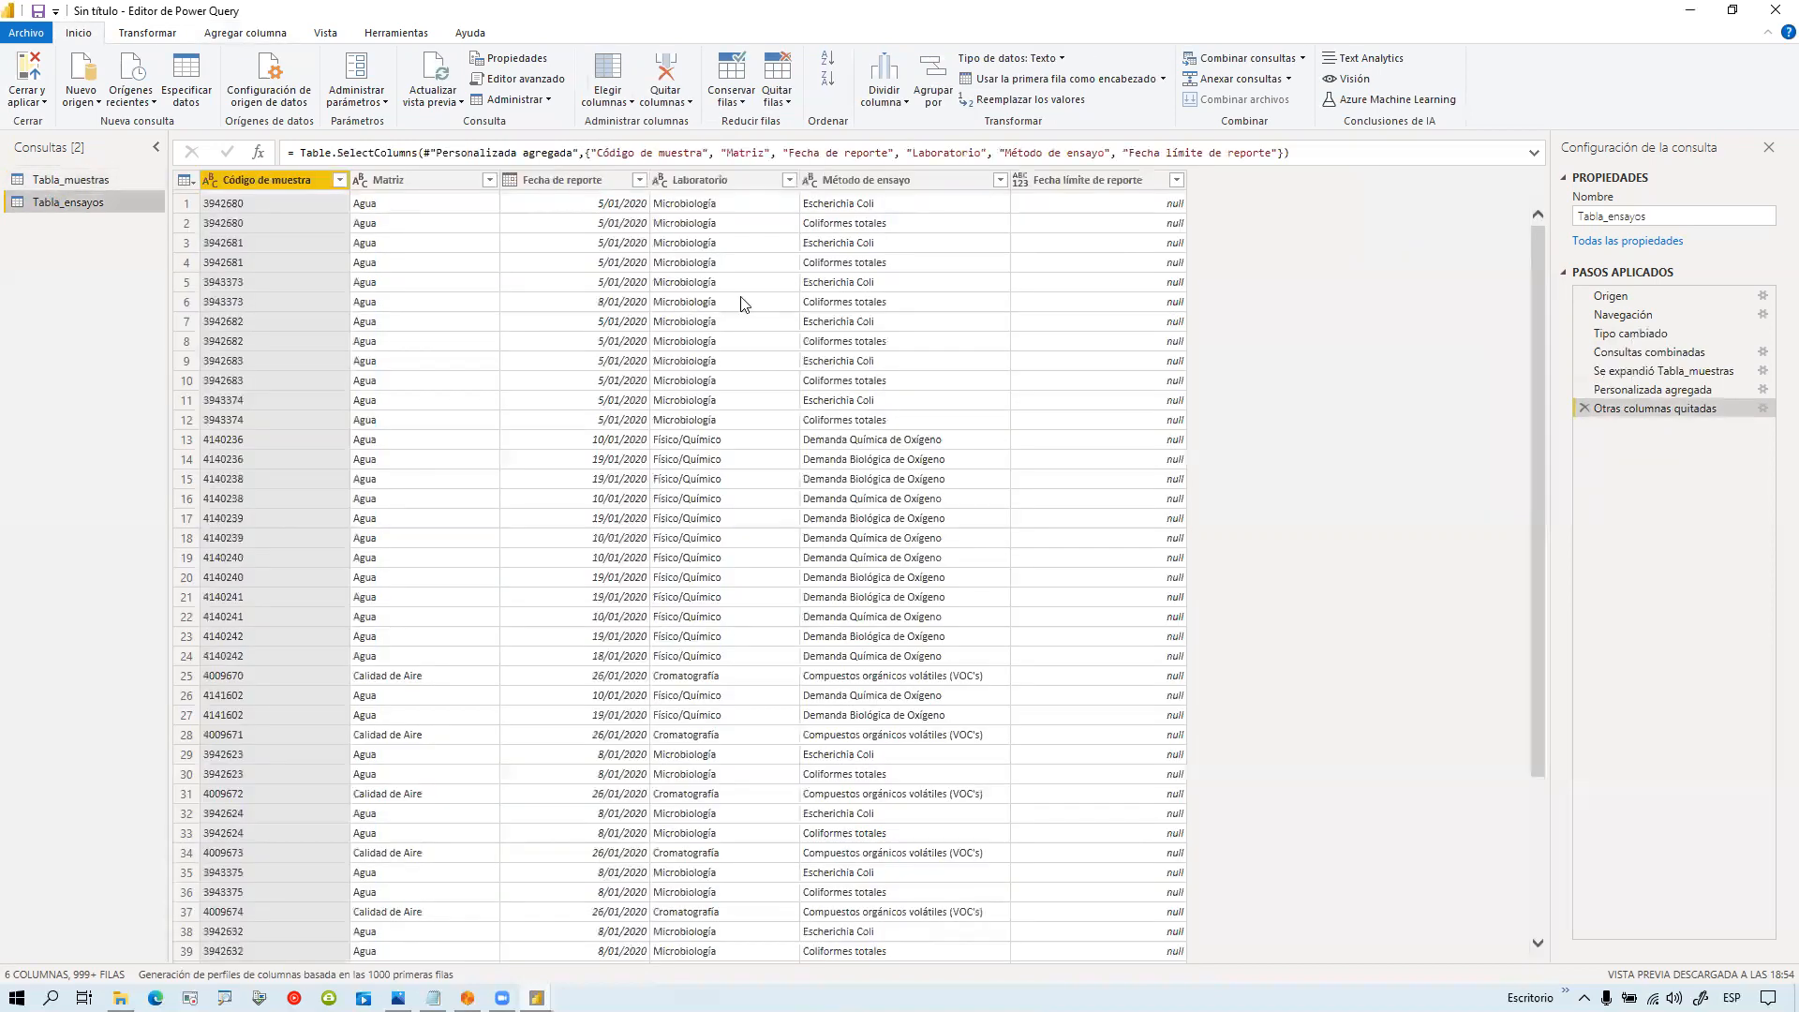
left_click(105, 181)
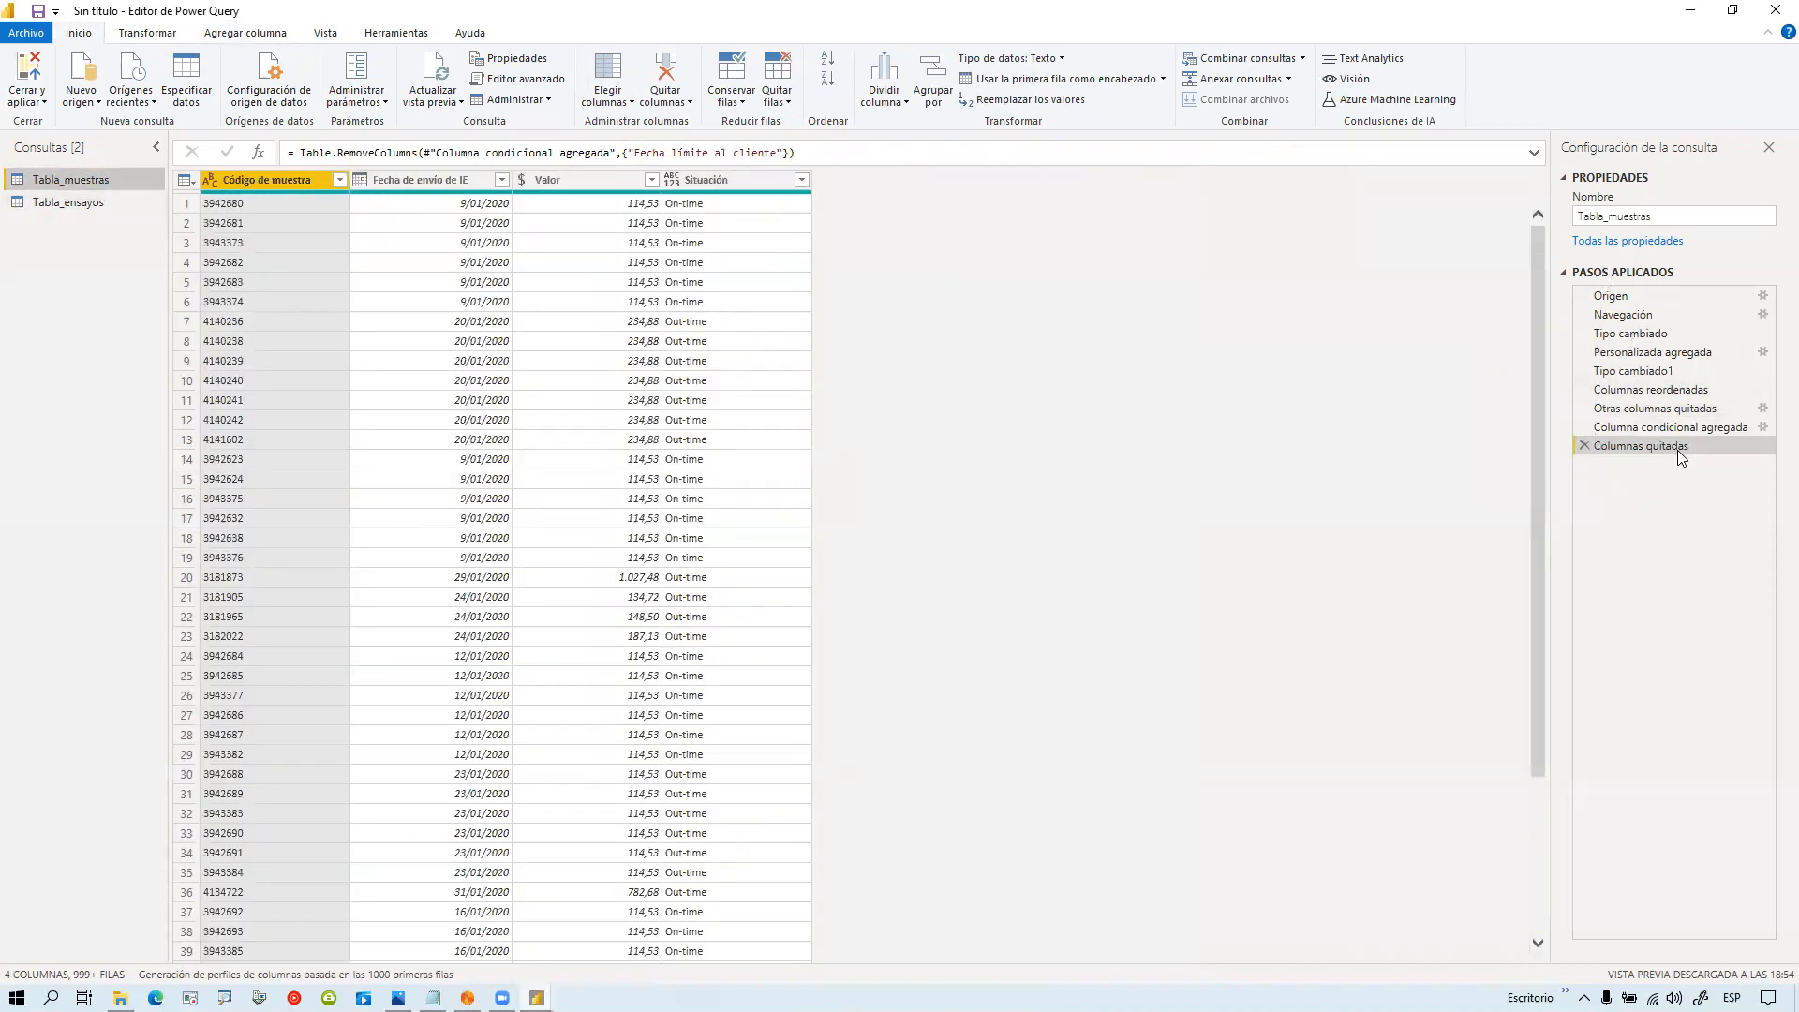
Step: Delete the Columnas quitadas step from Tabla_muestras to restore the Fecha límite al cliente column
left_click(1698, 426)
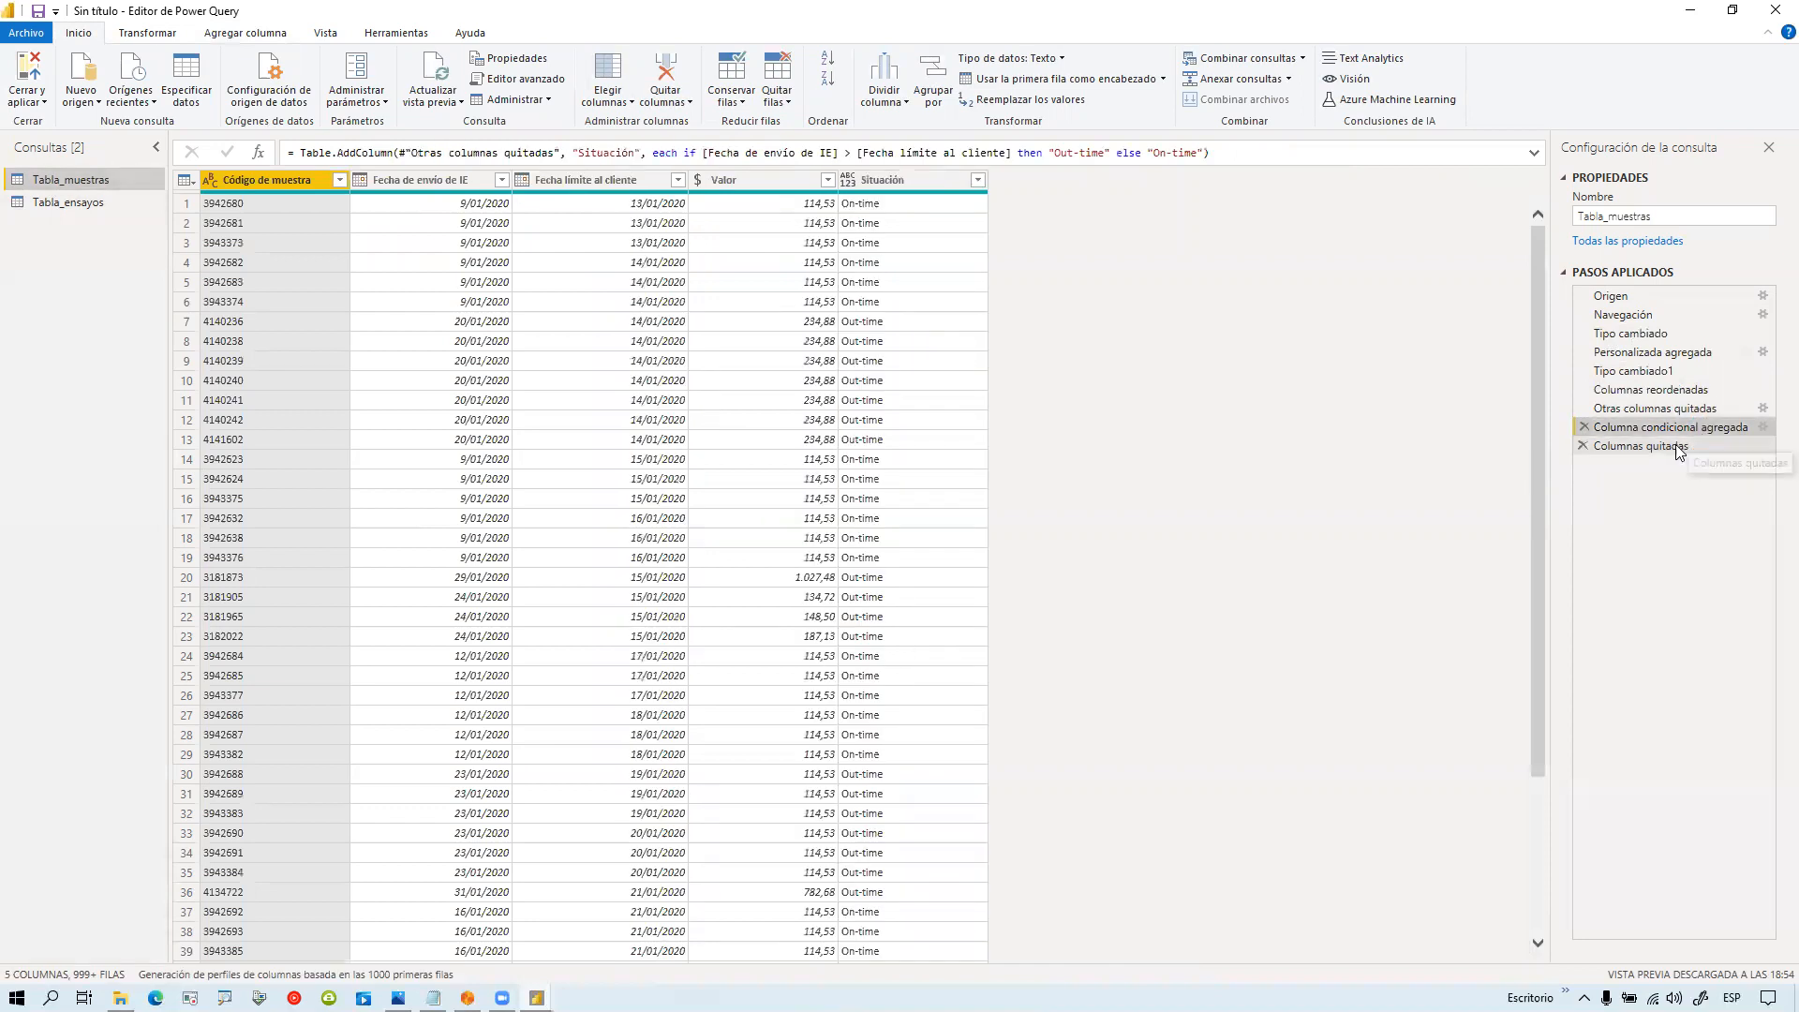
left_click(1581, 449)
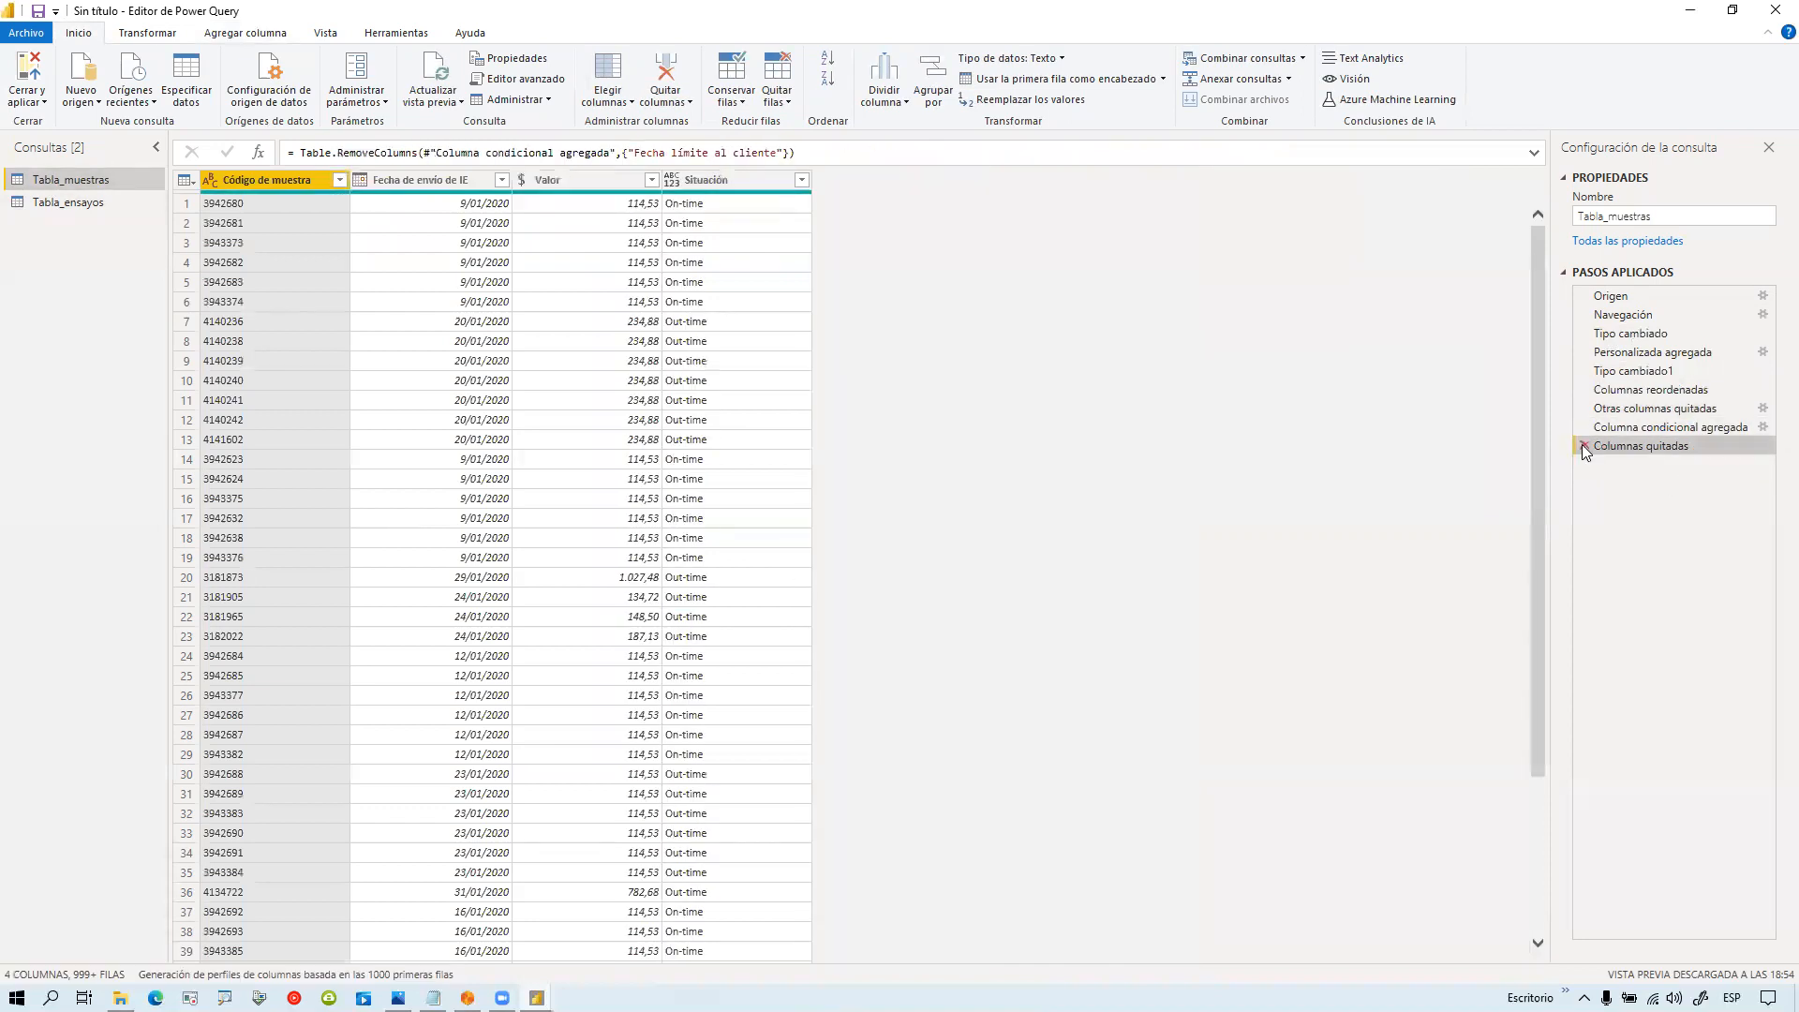
left_click(1582, 446)
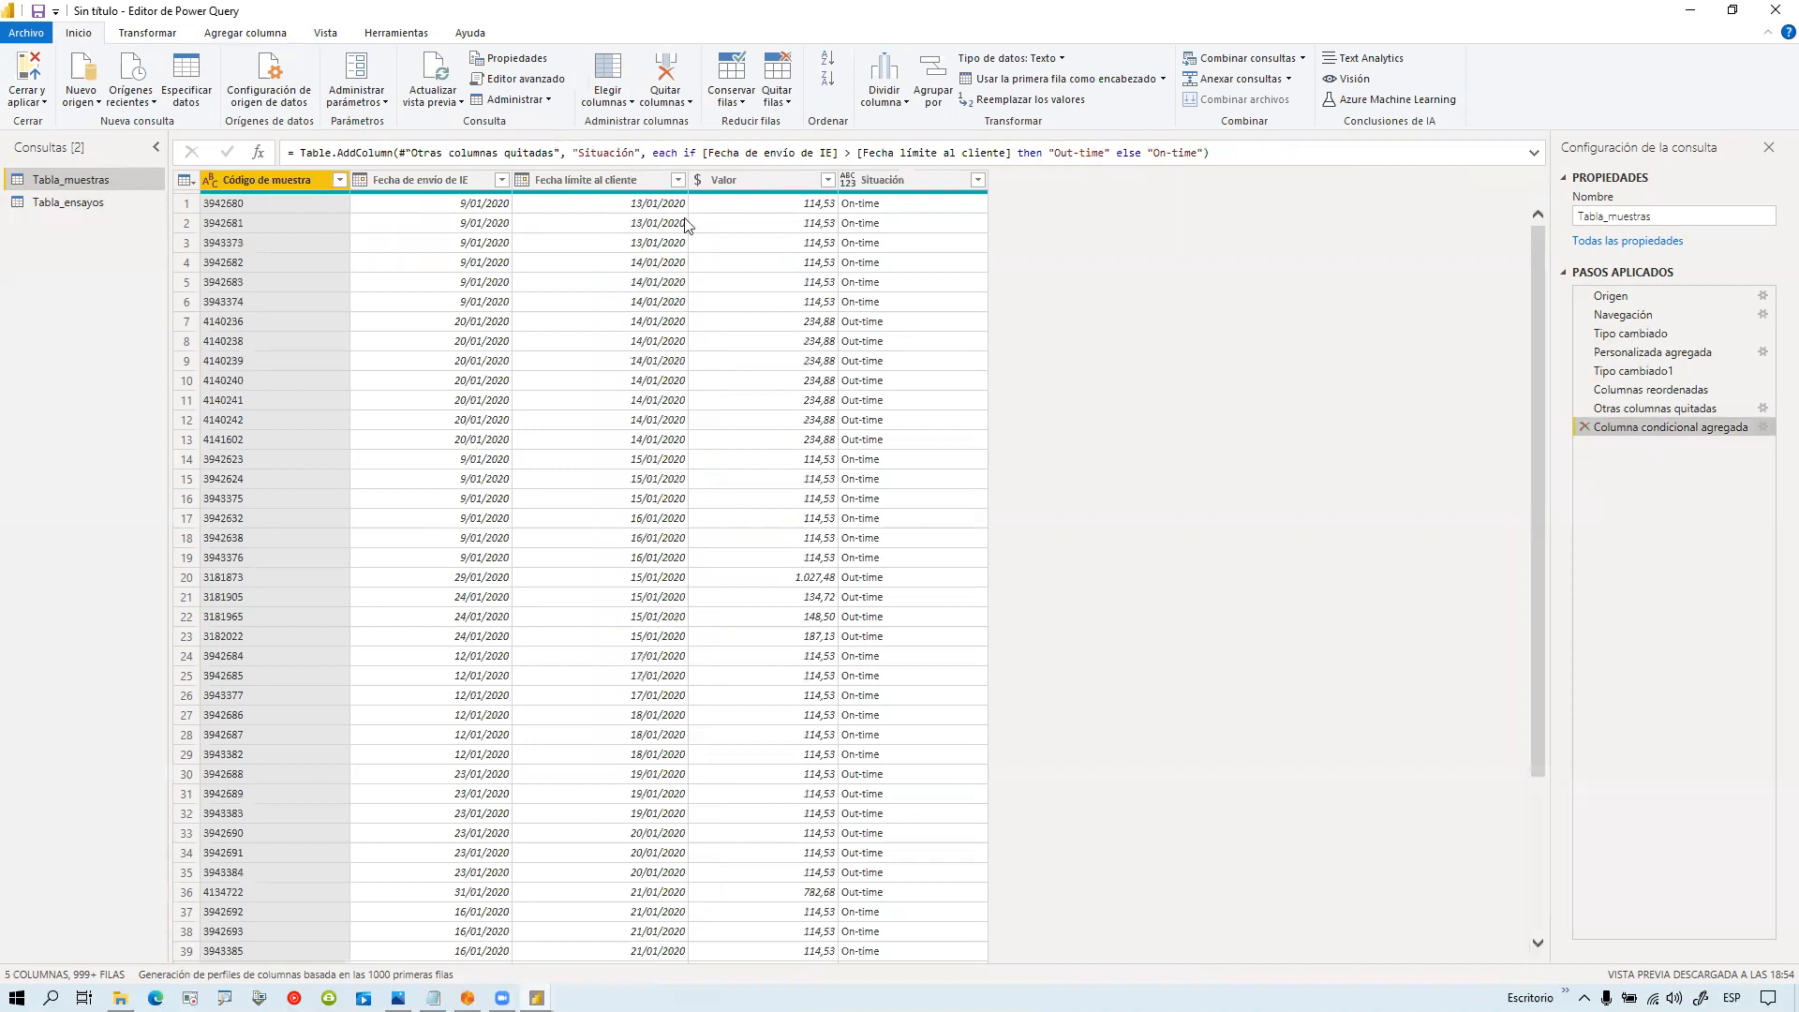
Step: Start a conditional column in Tabla_ensayos with the condition Fecha de reporte es posterior a the Fecha límite de reporte column
left_click(93, 206)
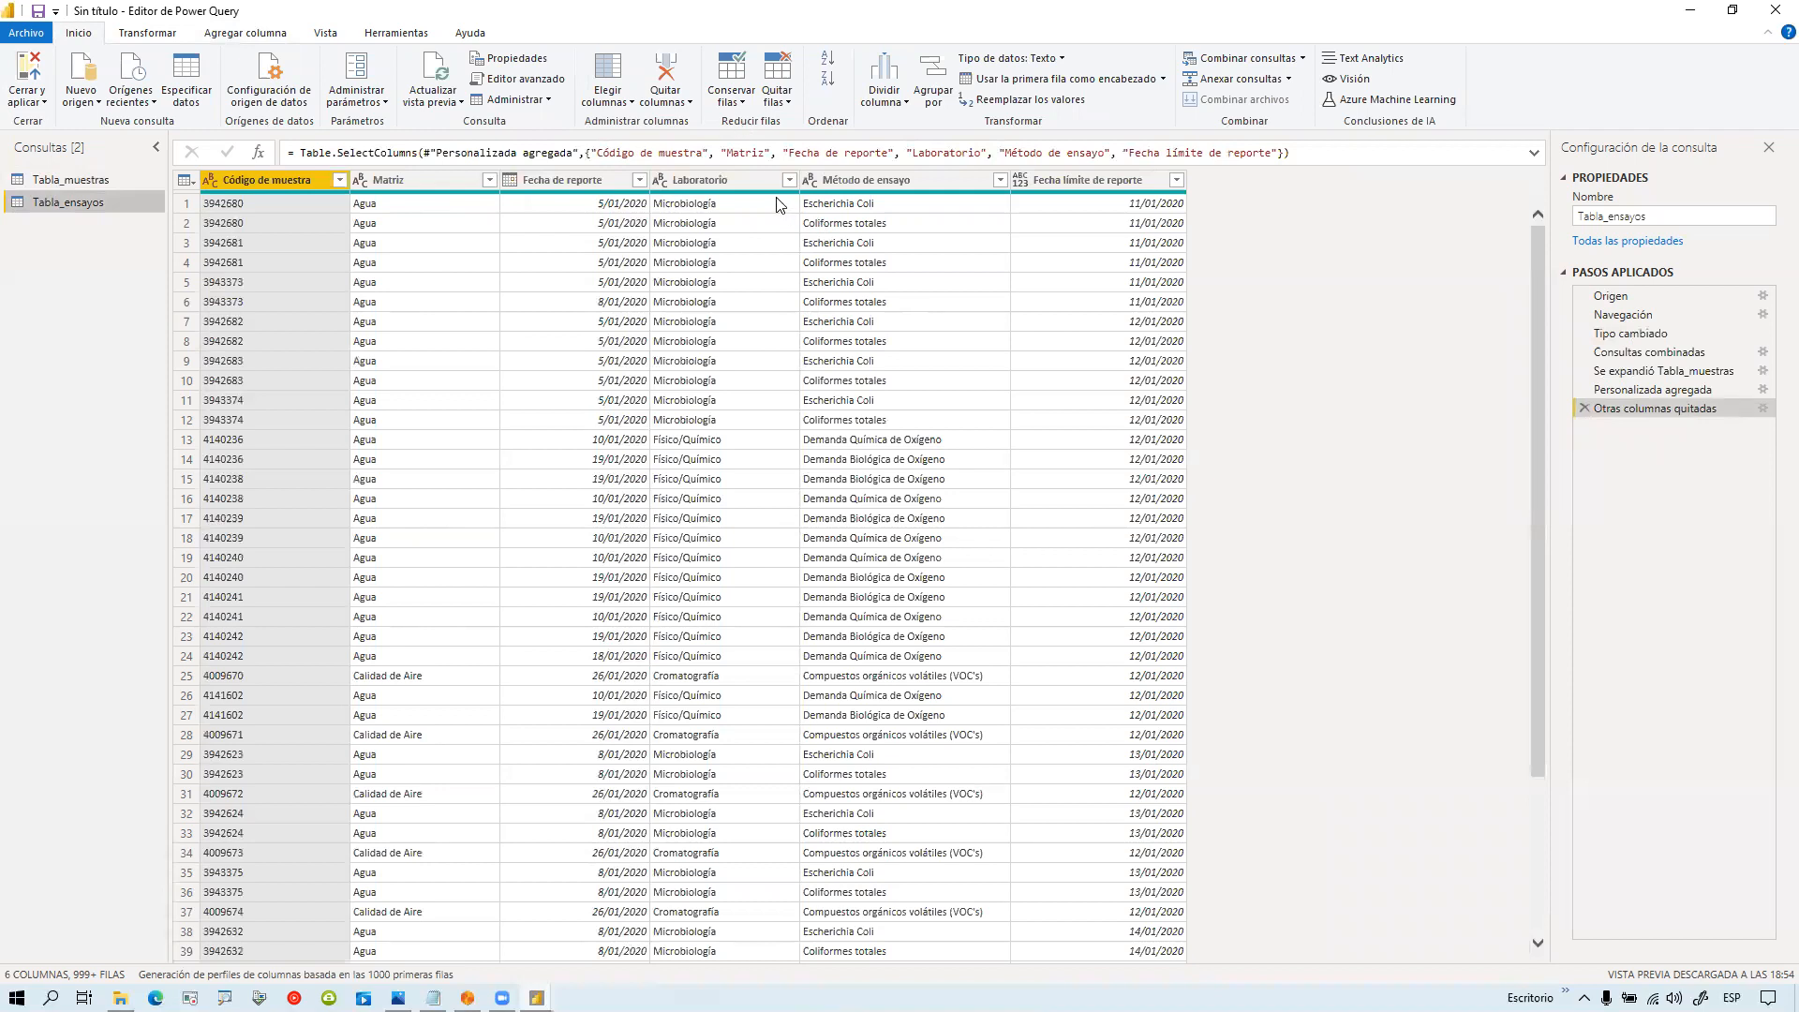
mouse_move(769, 197)
left_click(230, 37)
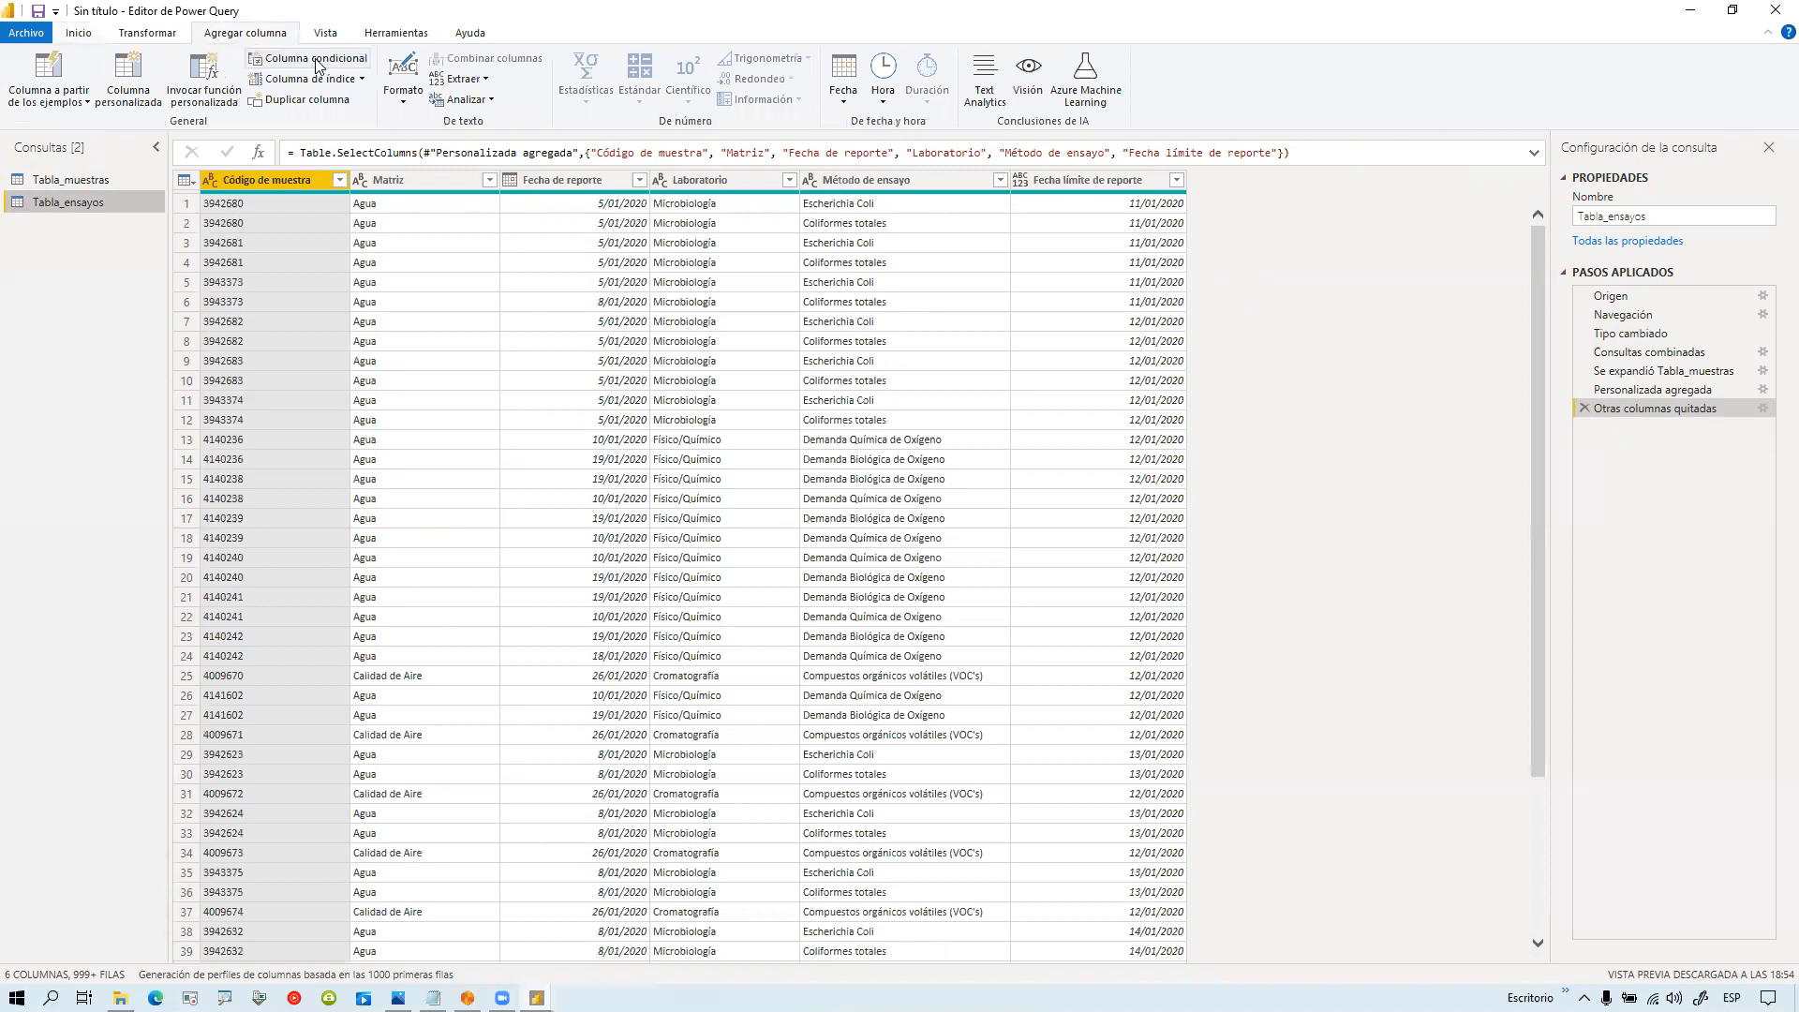
left_click(318, 64)
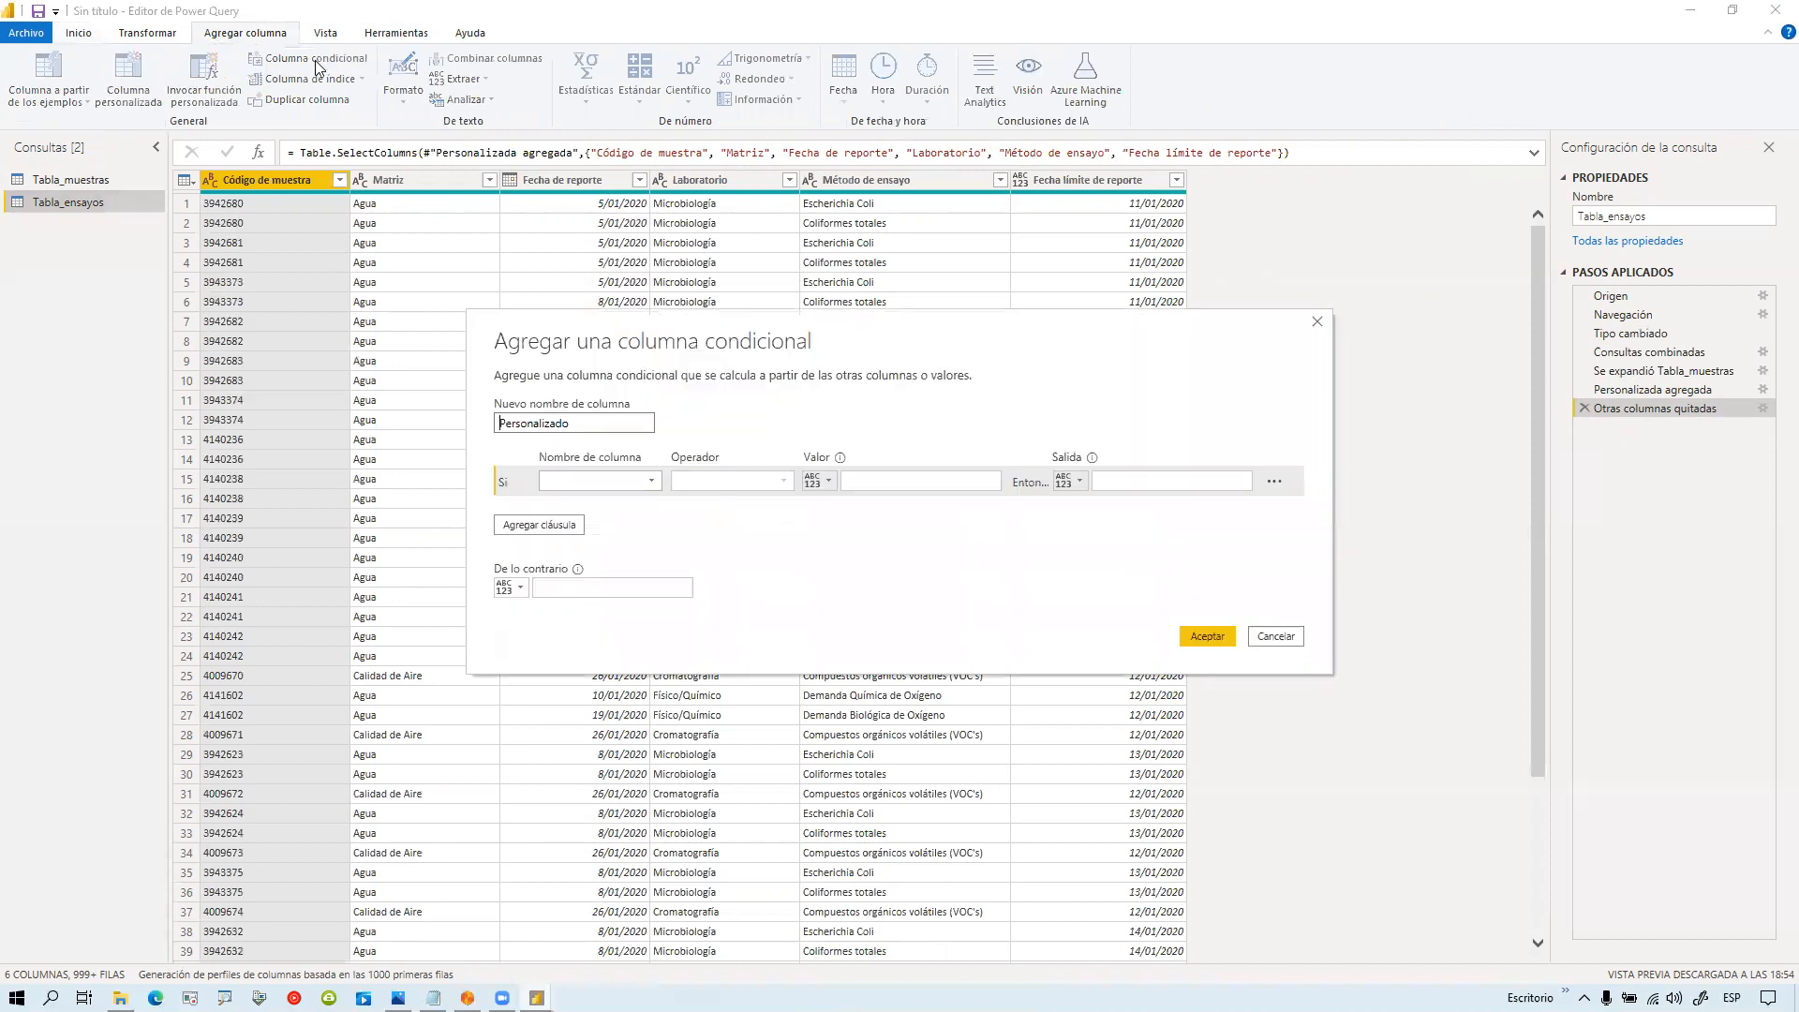
left_click(653, 483)
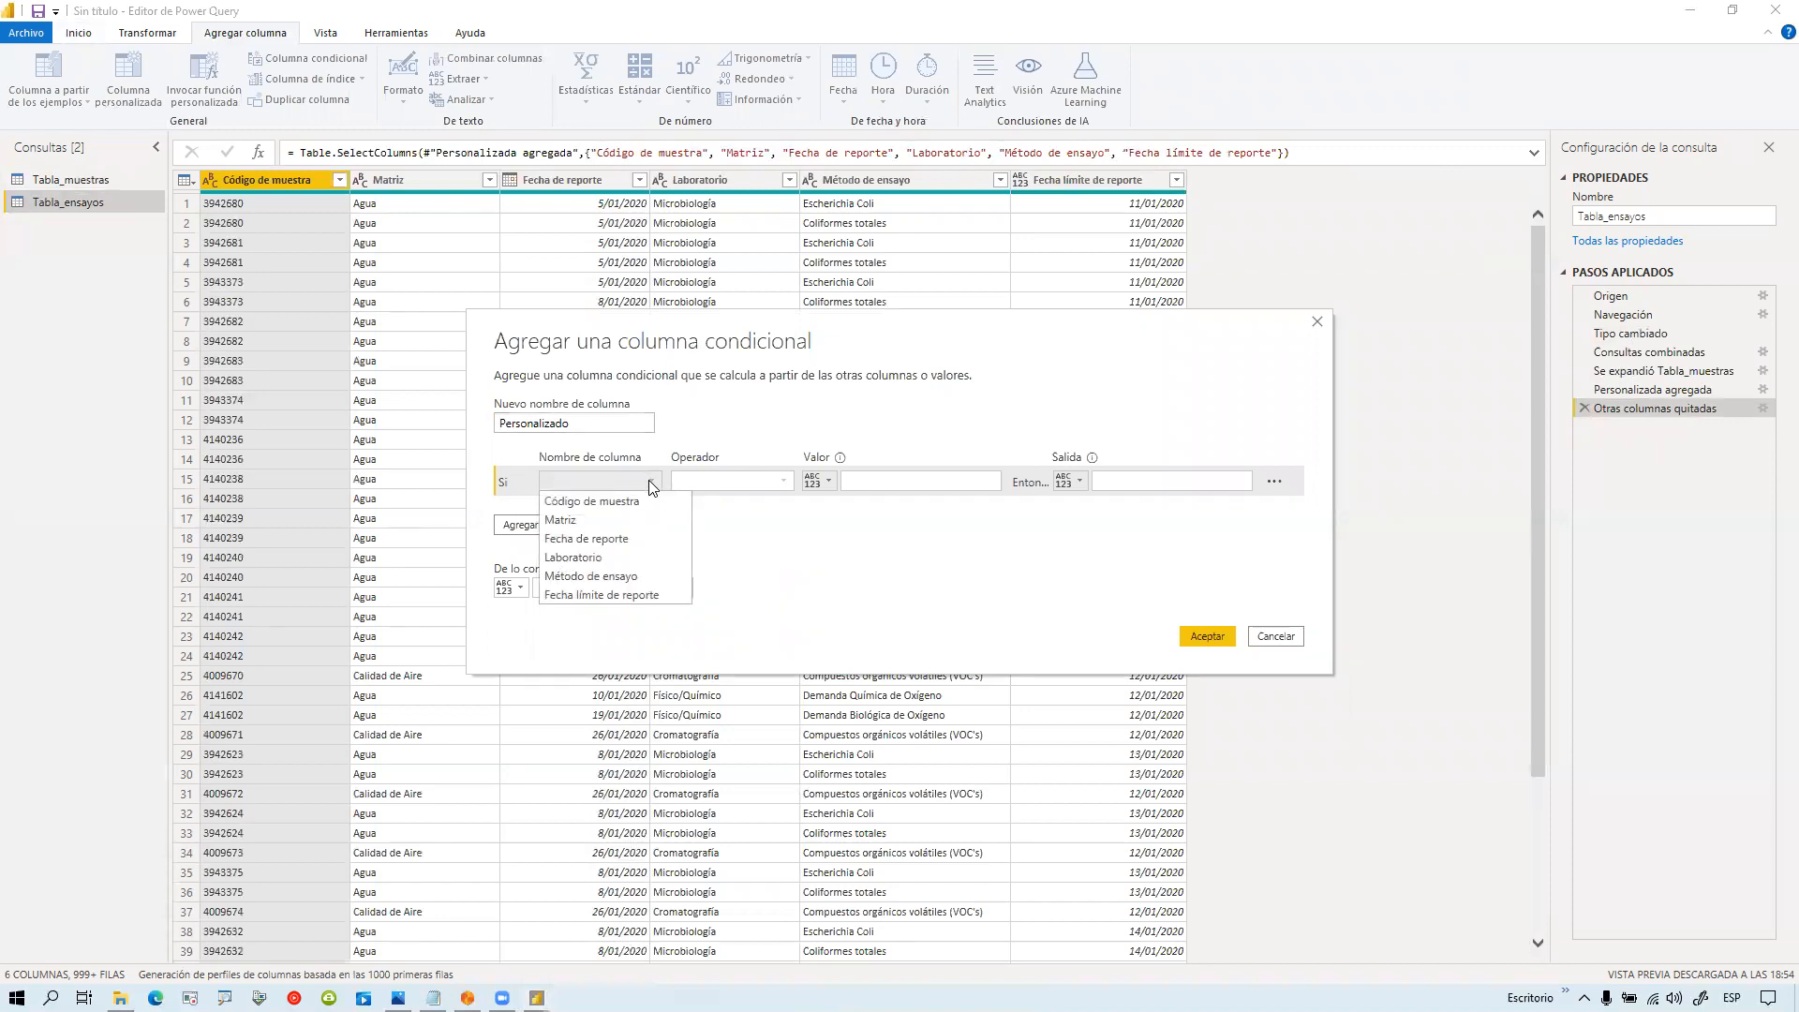
left_click(628, 538)
left_click(782, 482)
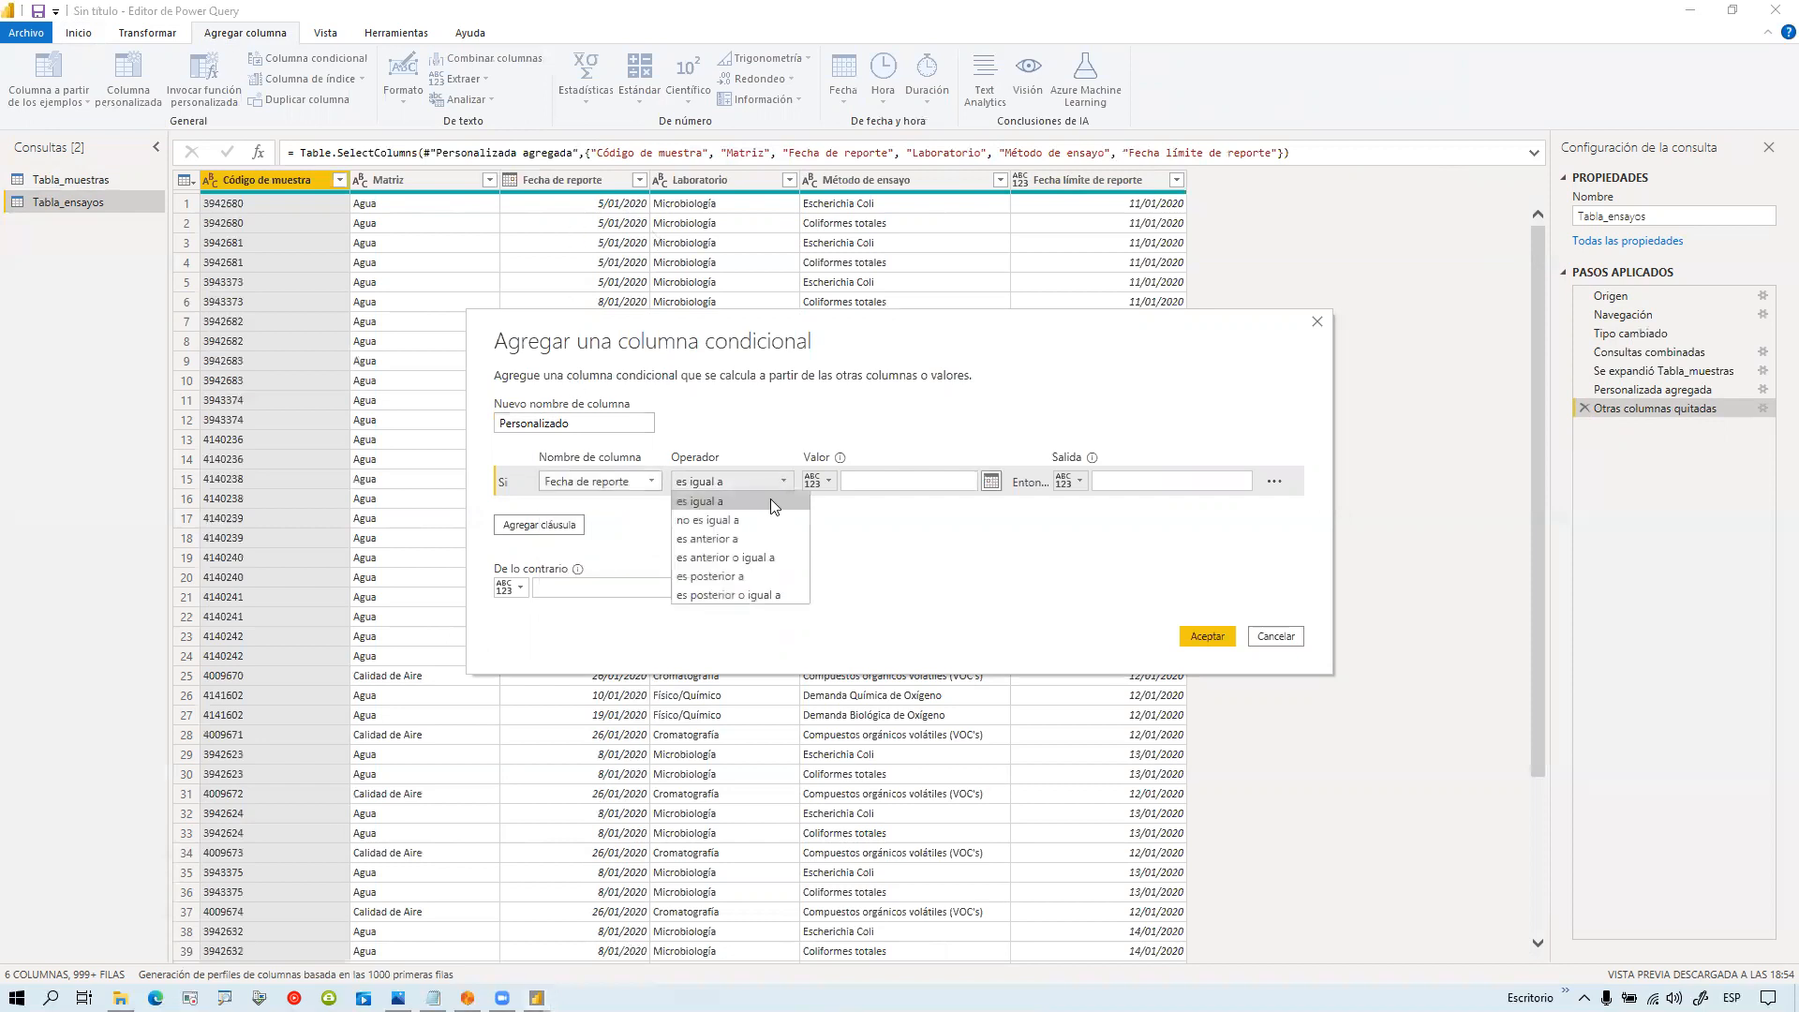
left_click(751, 579)
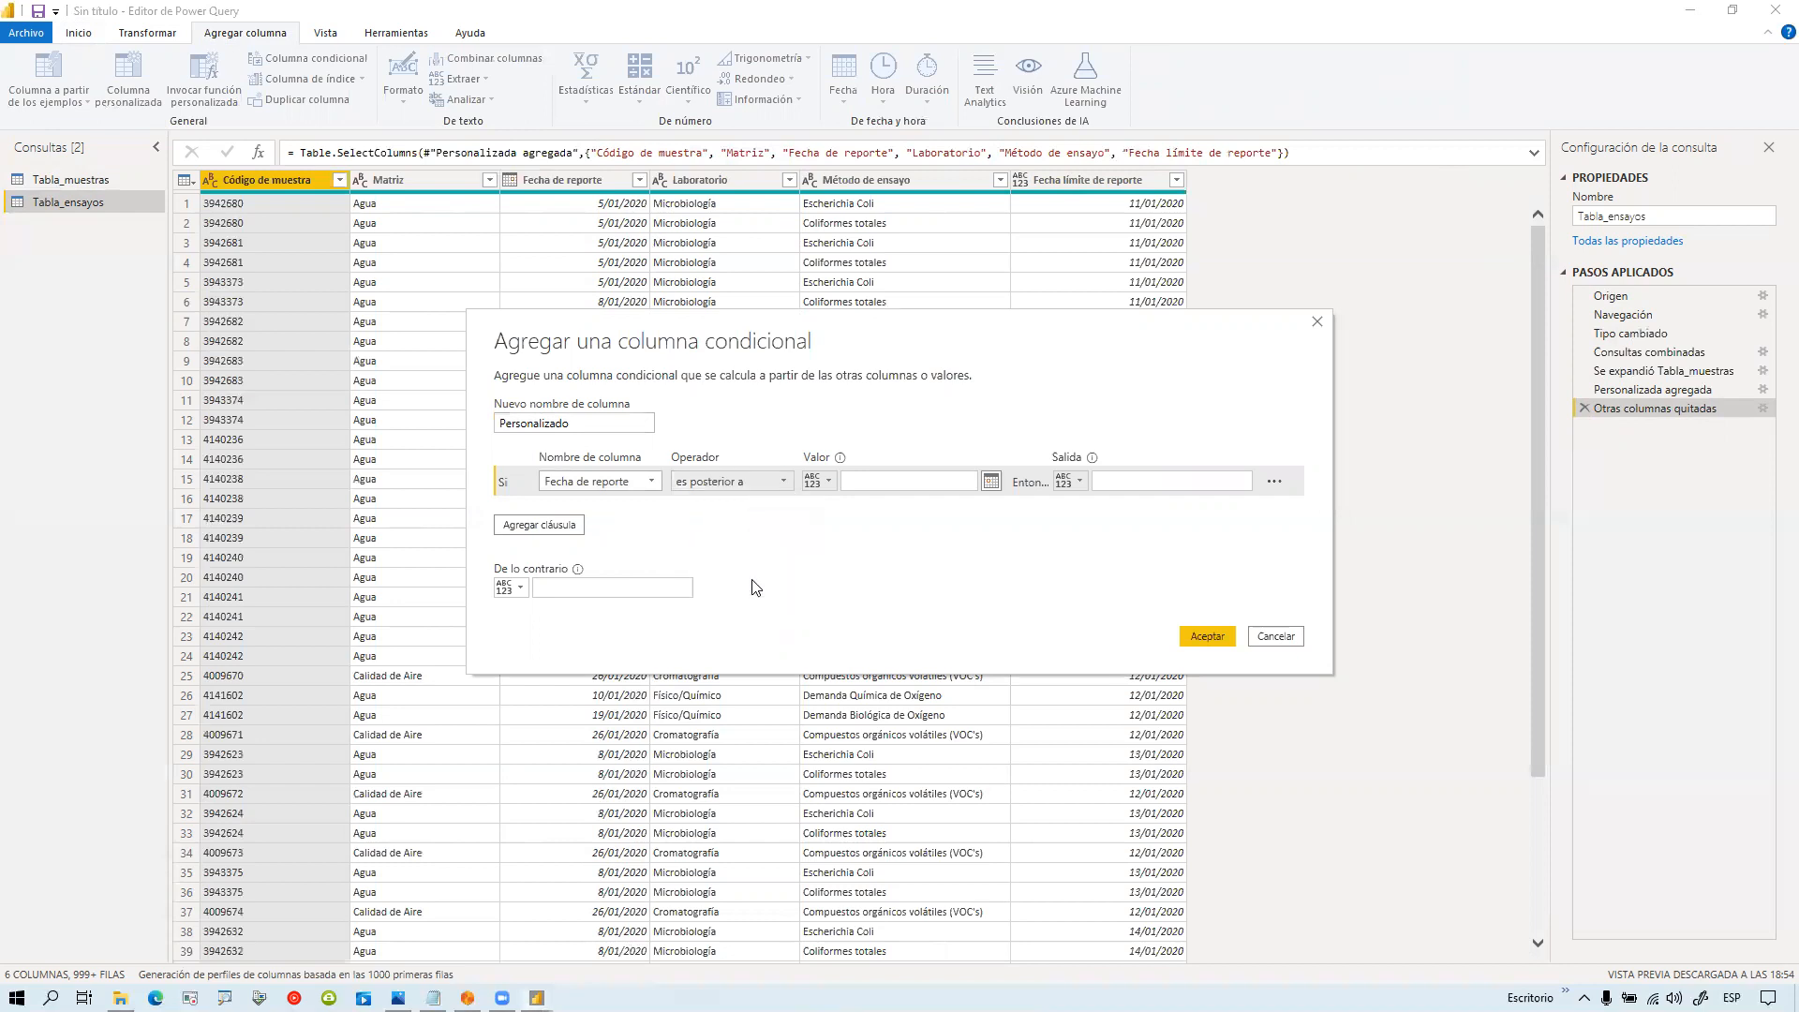
left_click(828, 481)
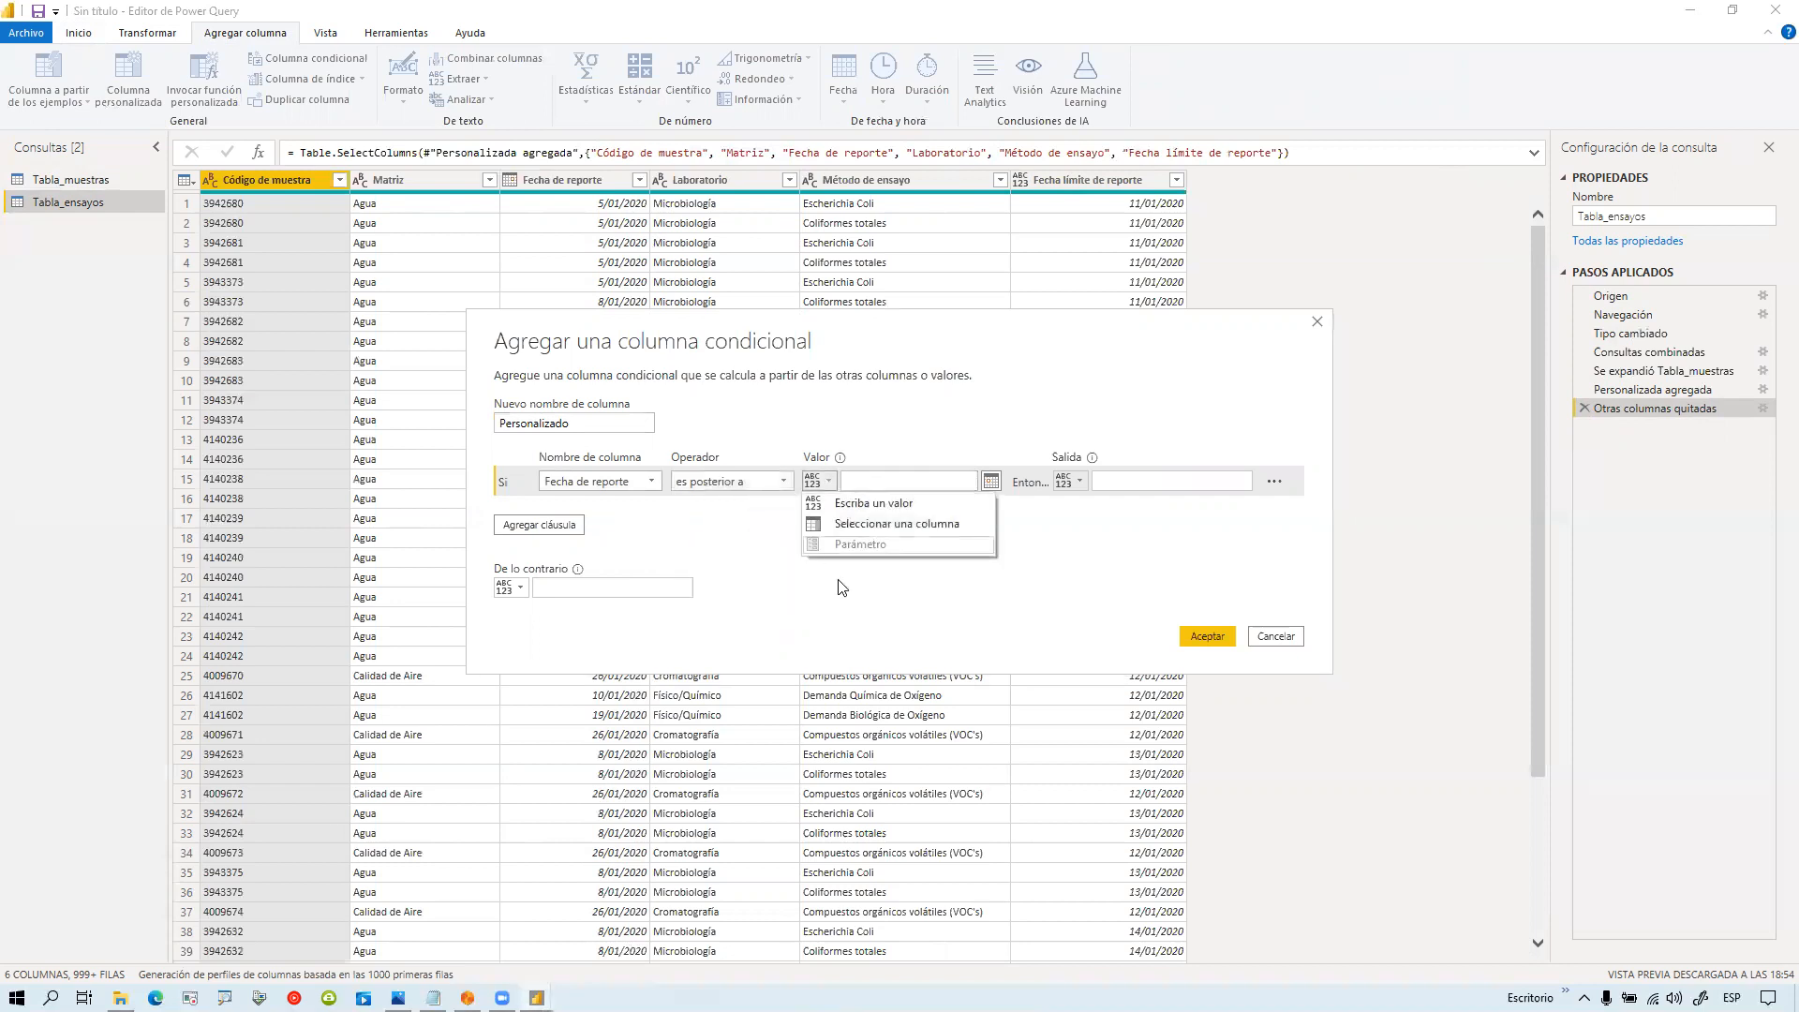
left_click(875, 525)
left_click(969, 480)
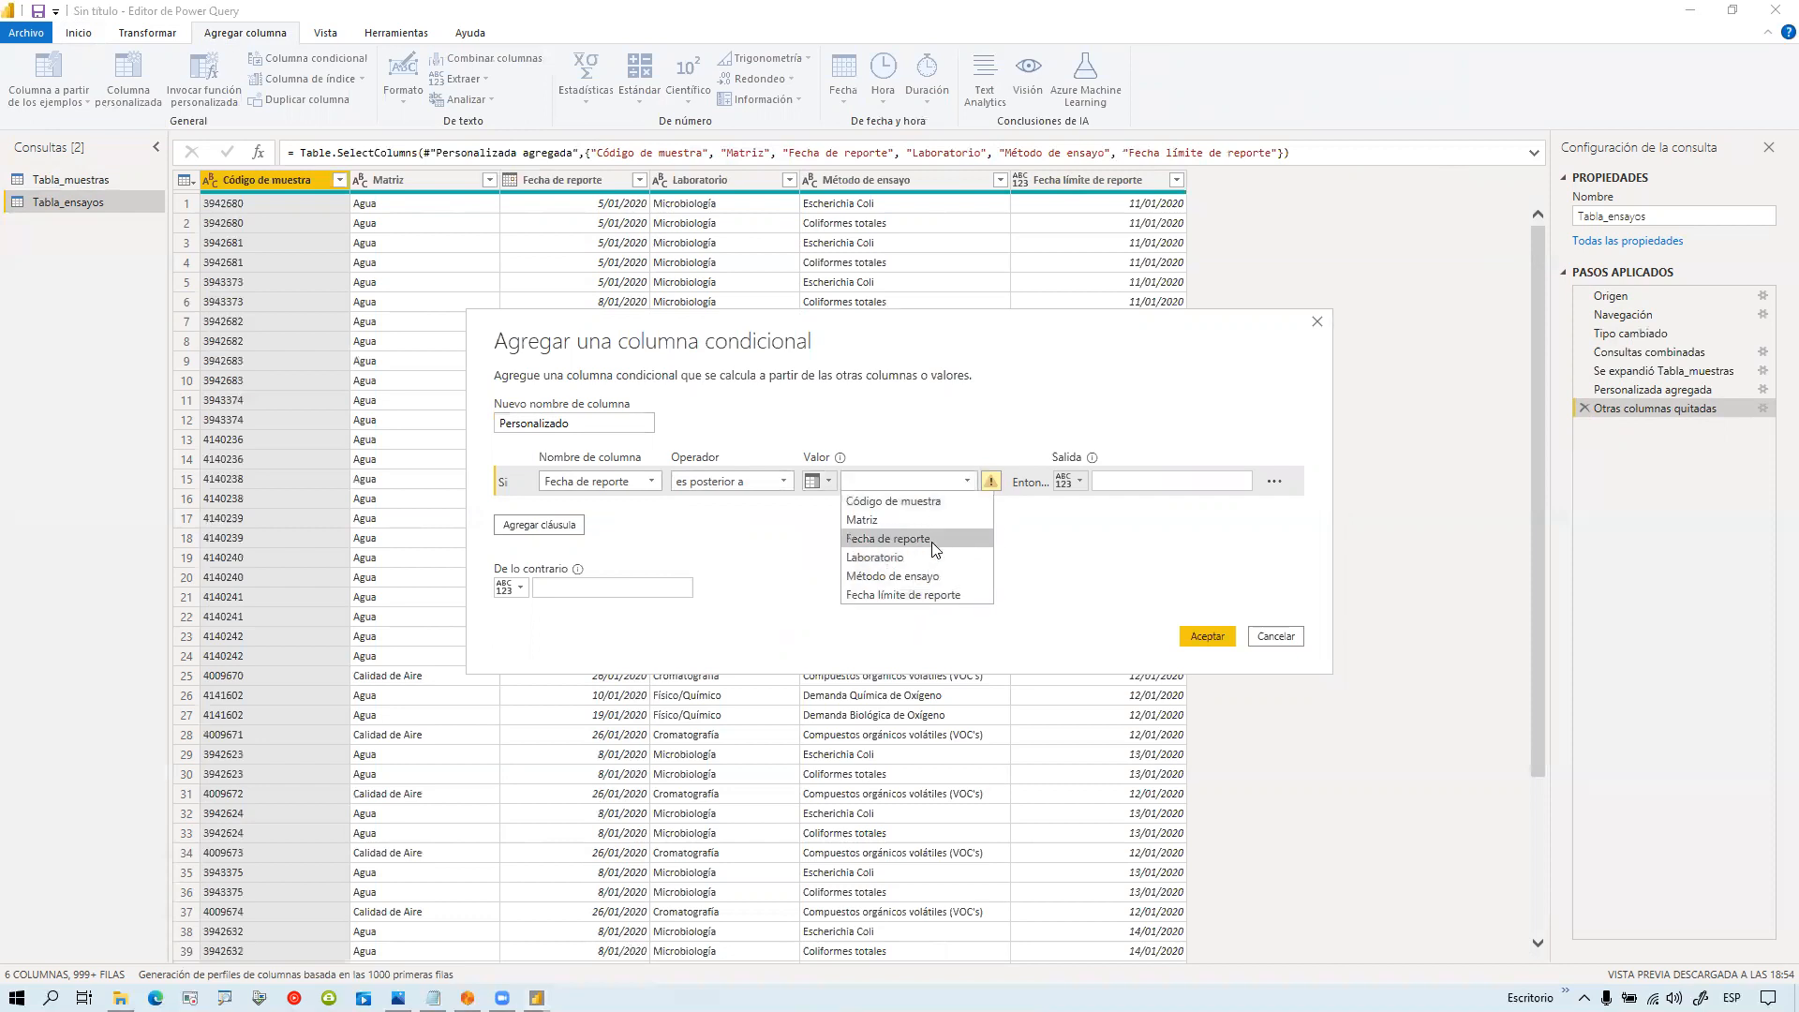
left_click(934, 598)
Step: Set the condition's output to Out-time and the otherwise value to On-time, and create the column in Tabla_ensayos
left_click(1134, 484)
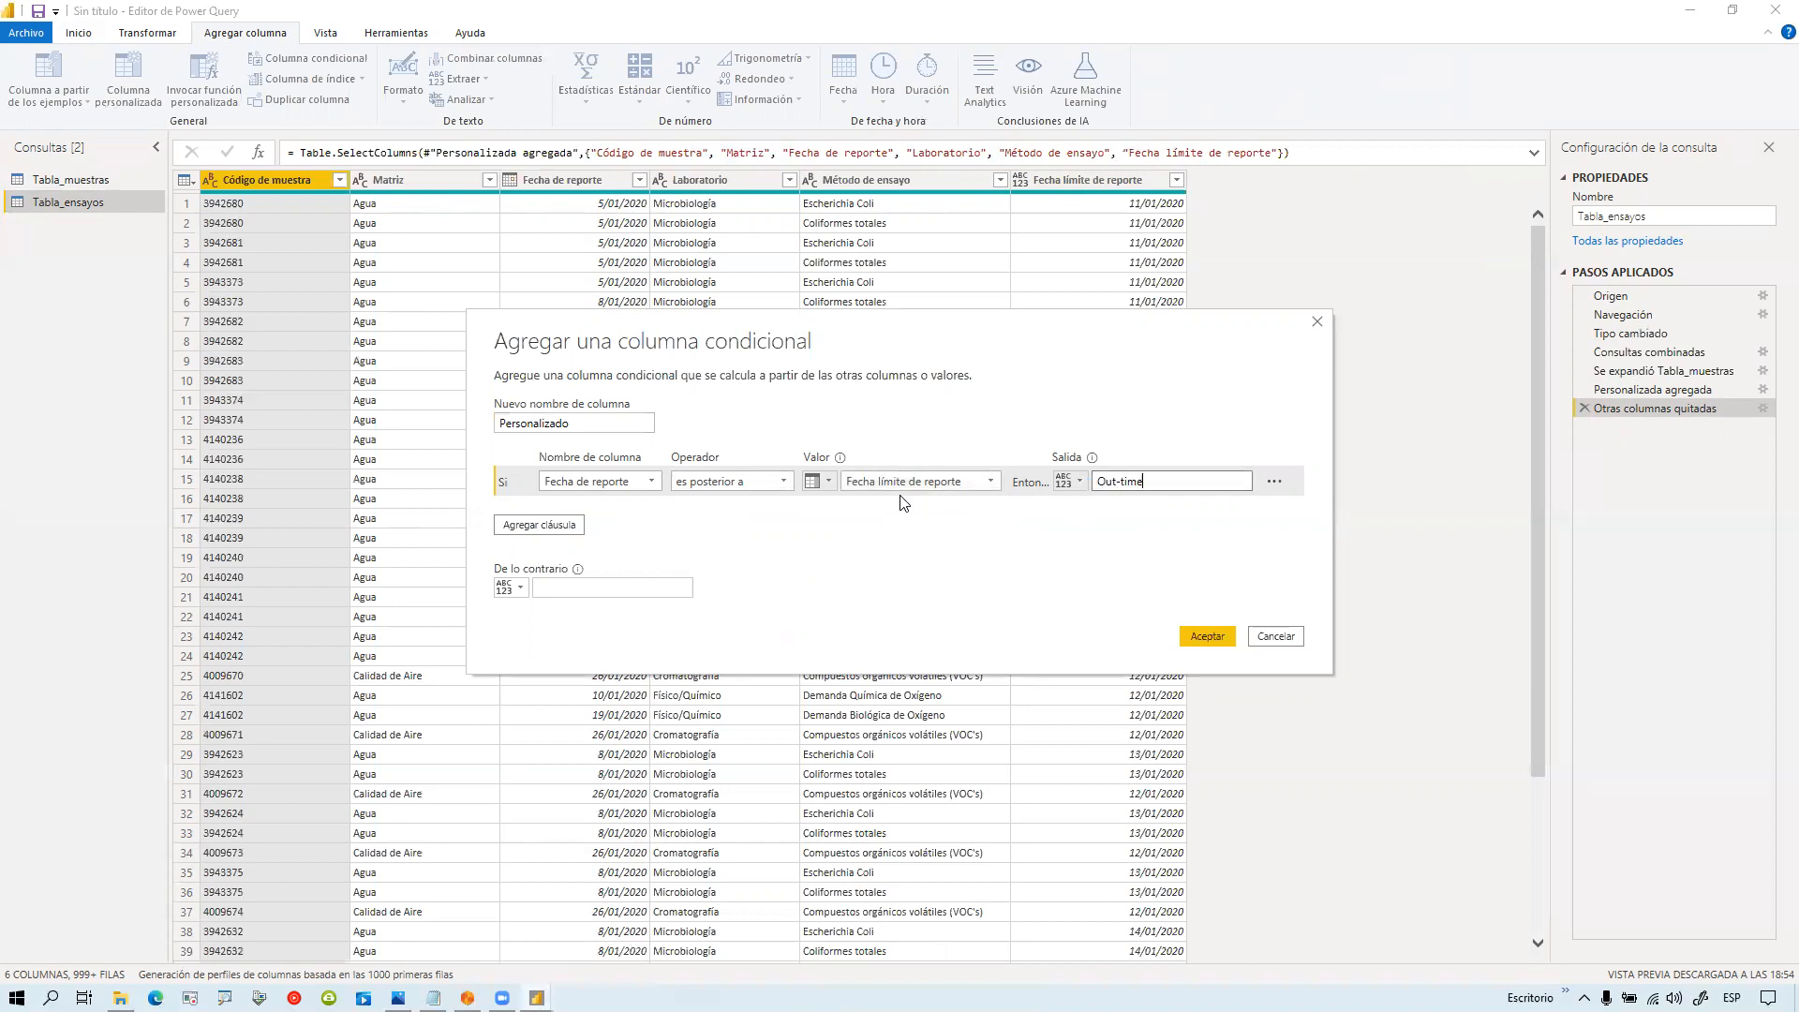
left_click(614, 588)
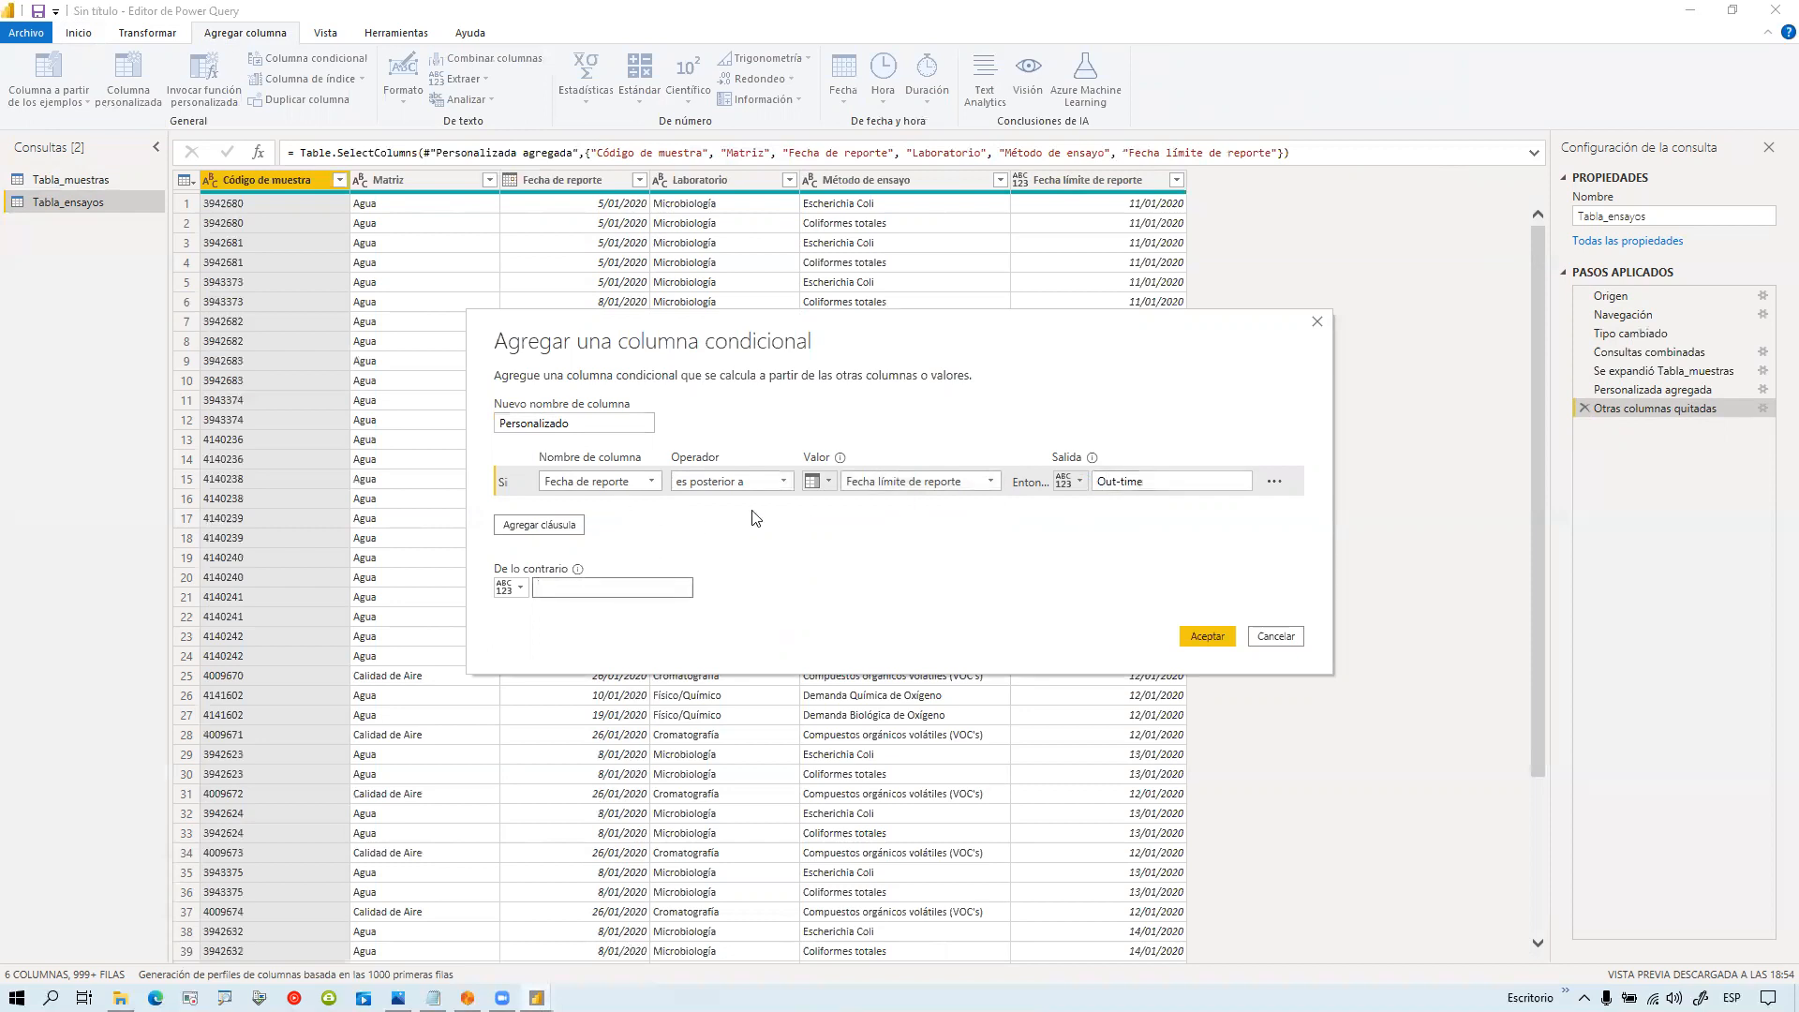
type("On-time")
left_click(1206, 636)
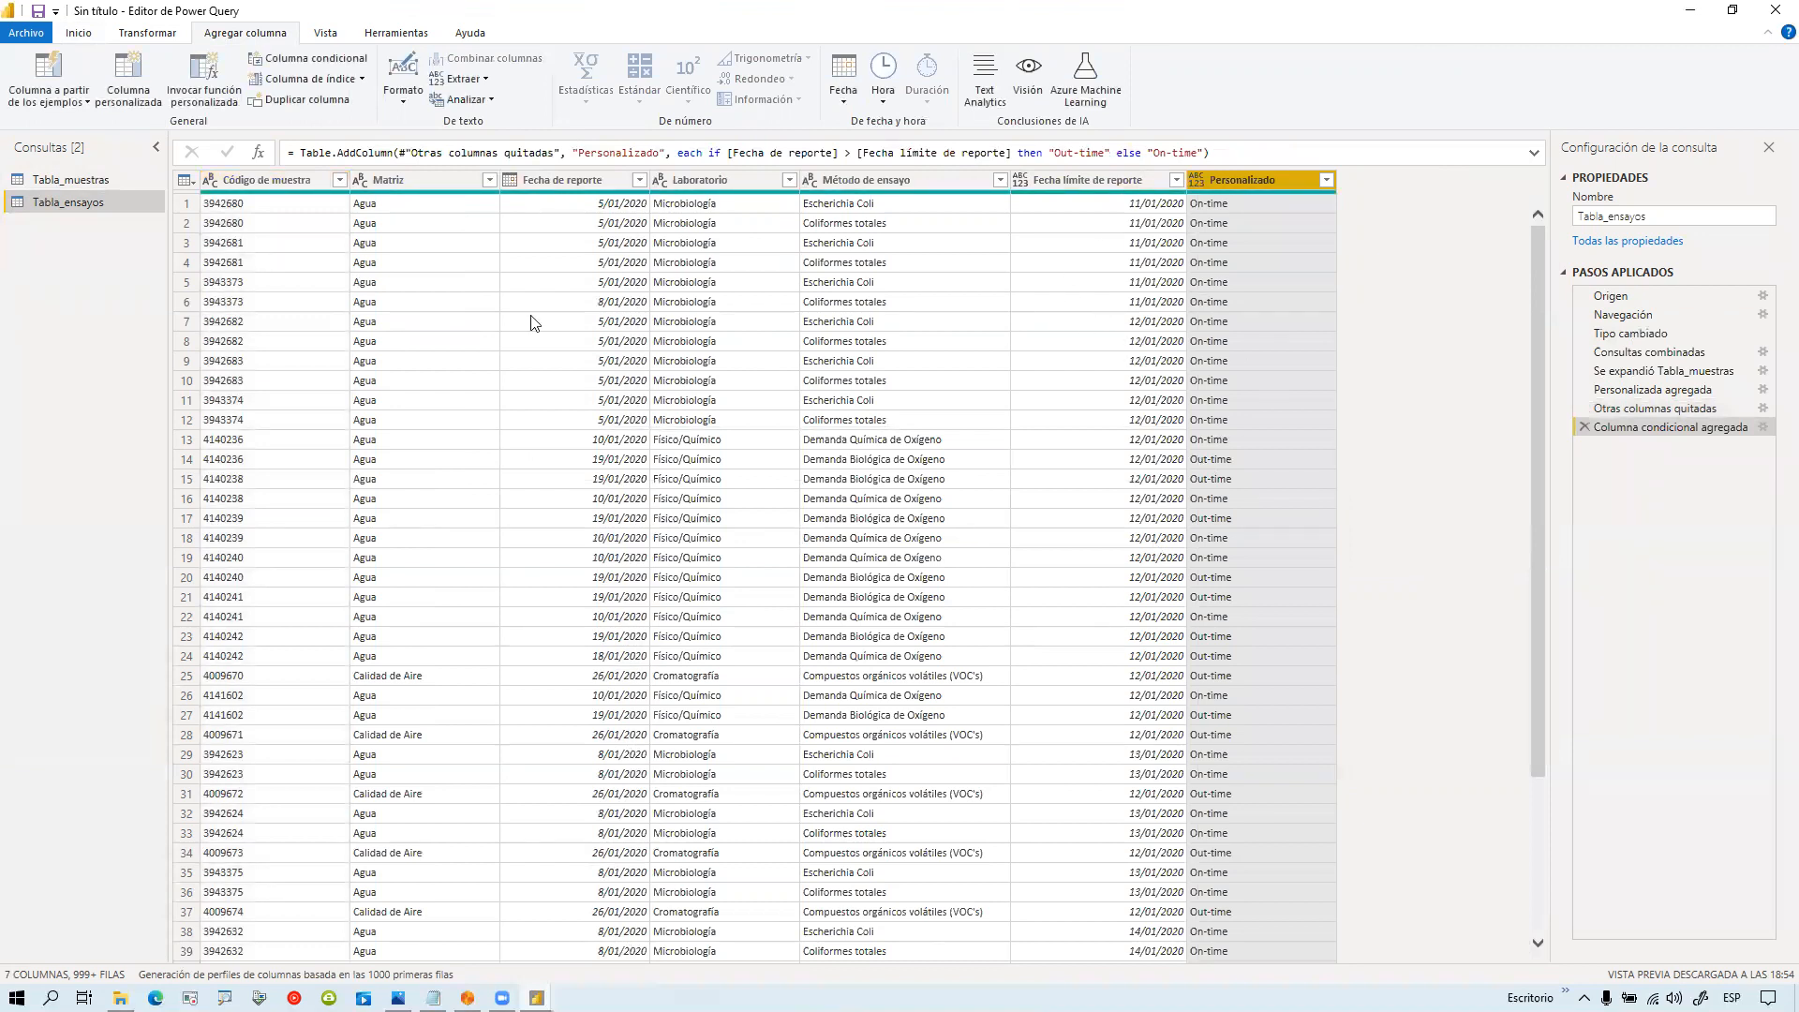
Step: Remove the Fecha límite al cliente column from Tabla_muestras and check its effect on Tabla_ensayos
left_click(123, 180)
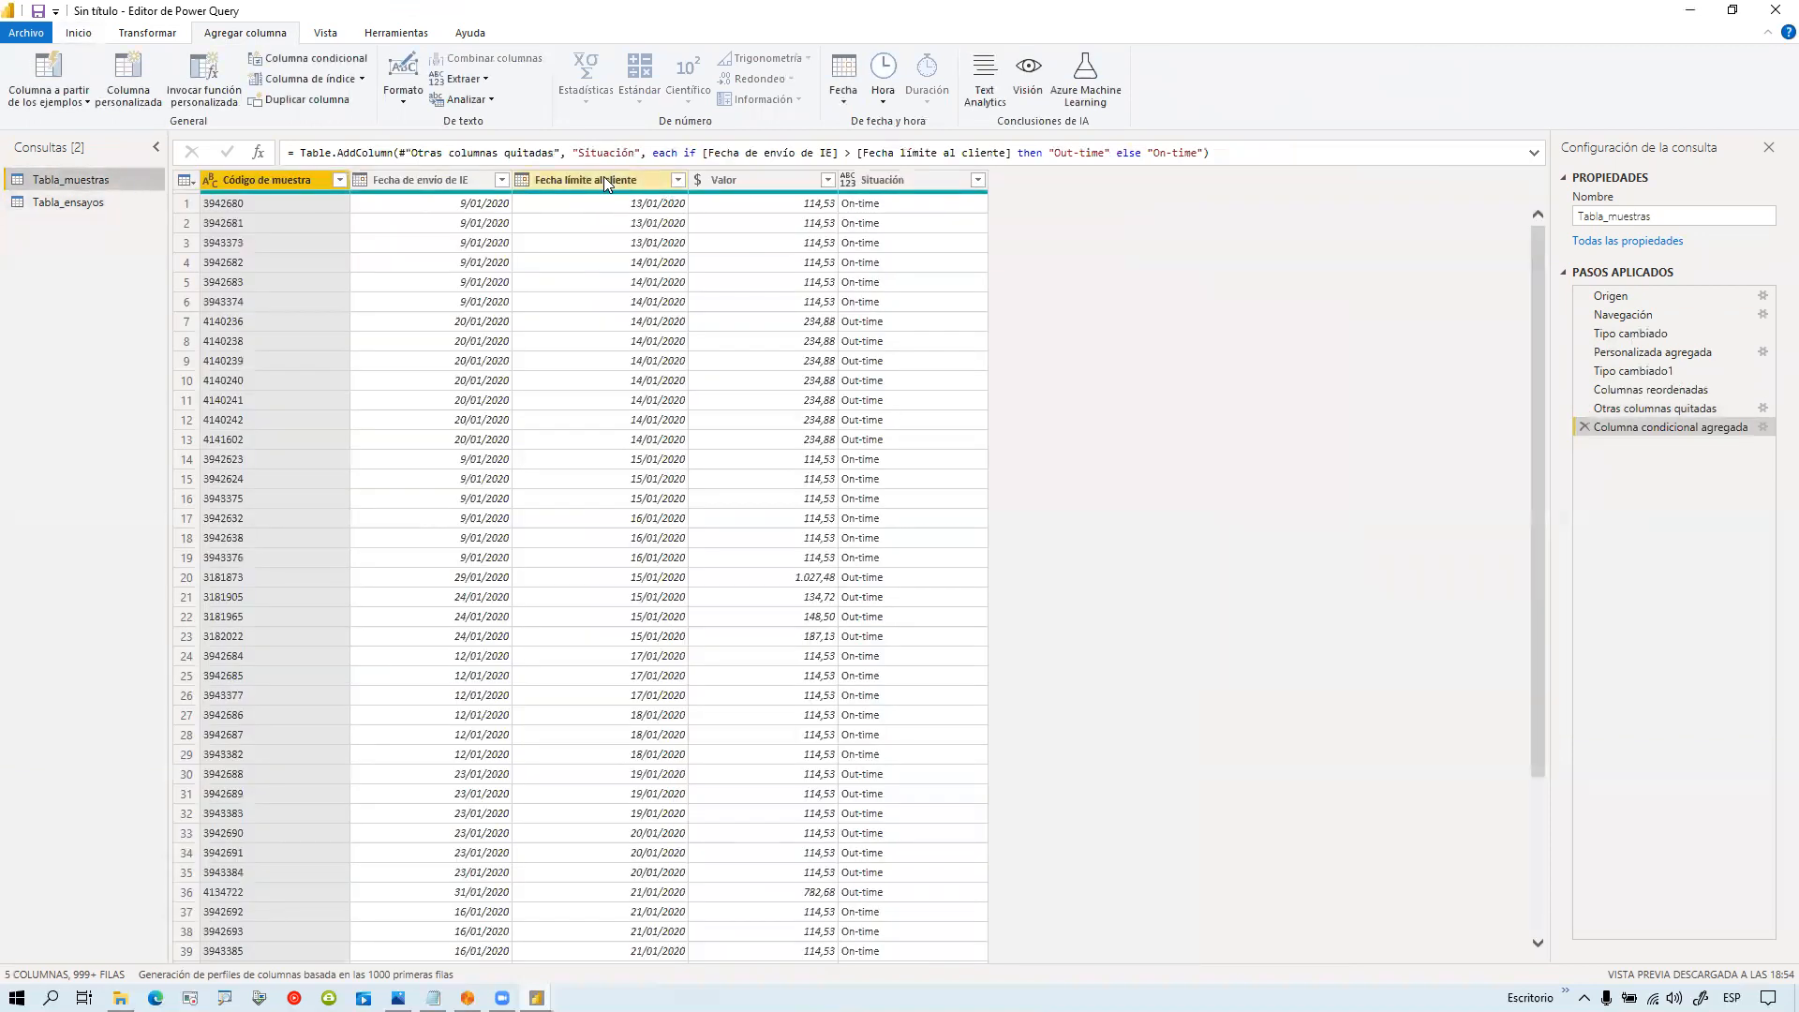
left_click(574, 184)
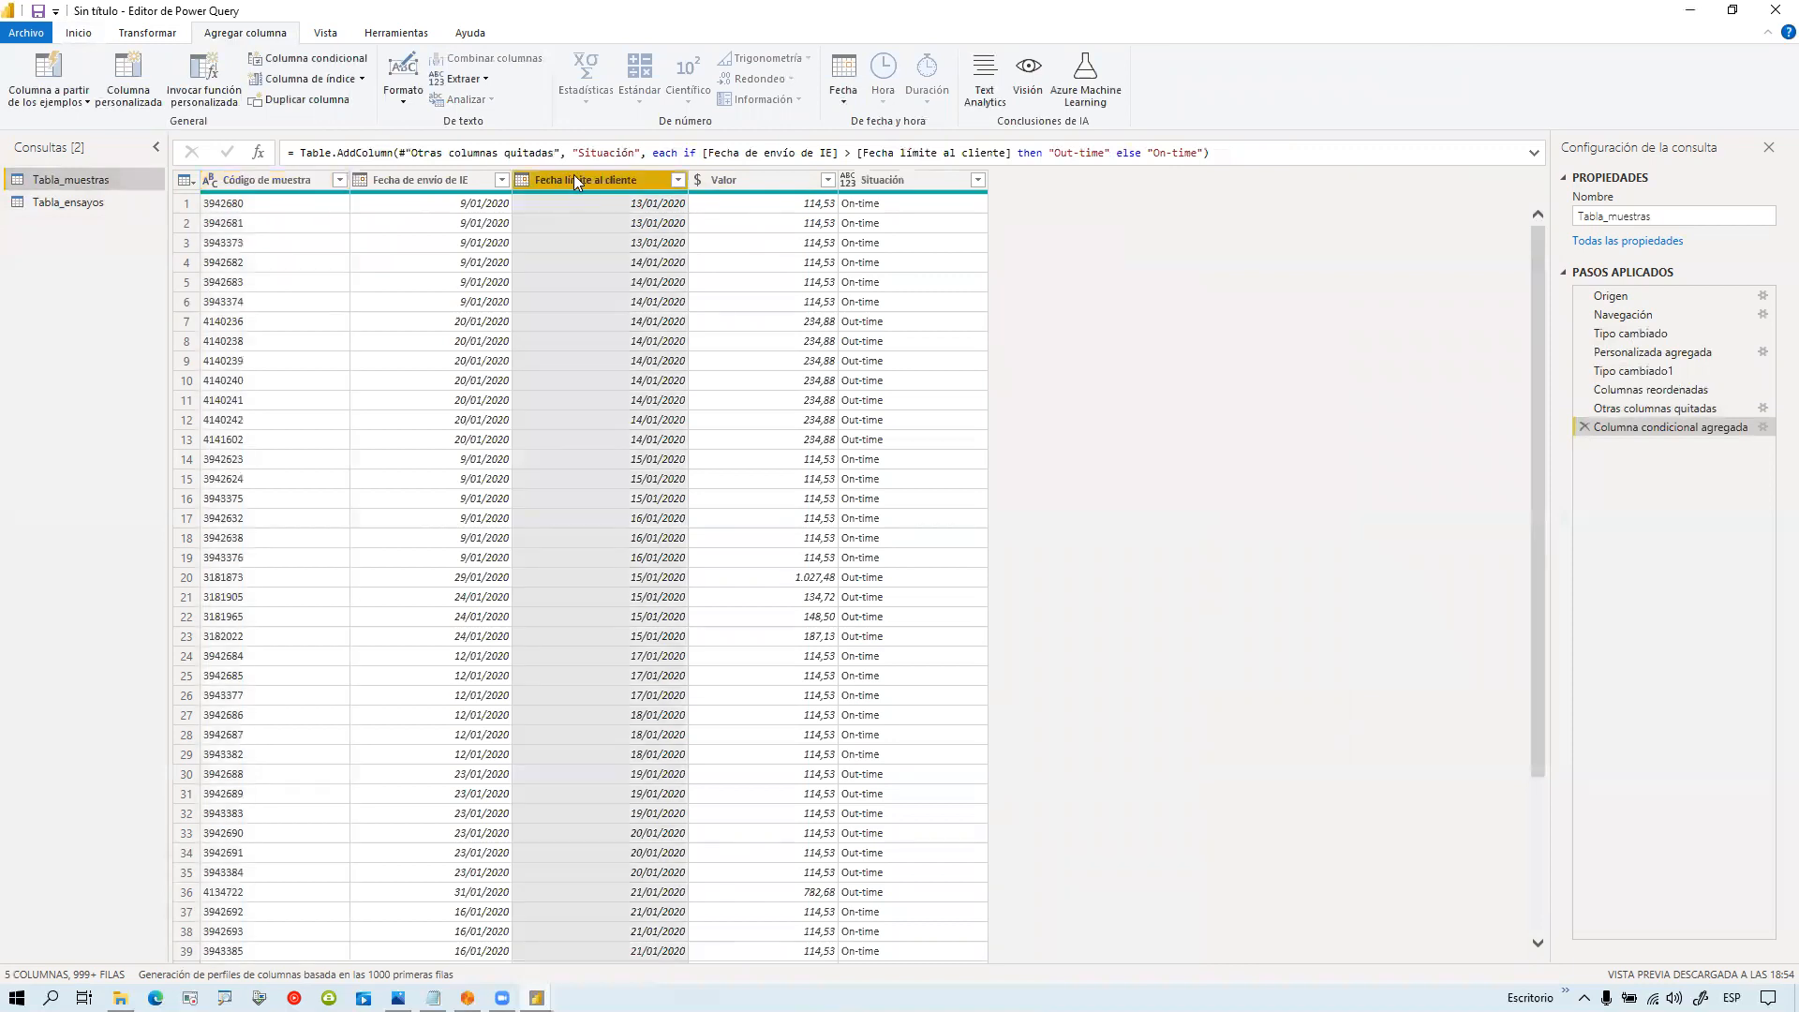
left_click(78, 33)
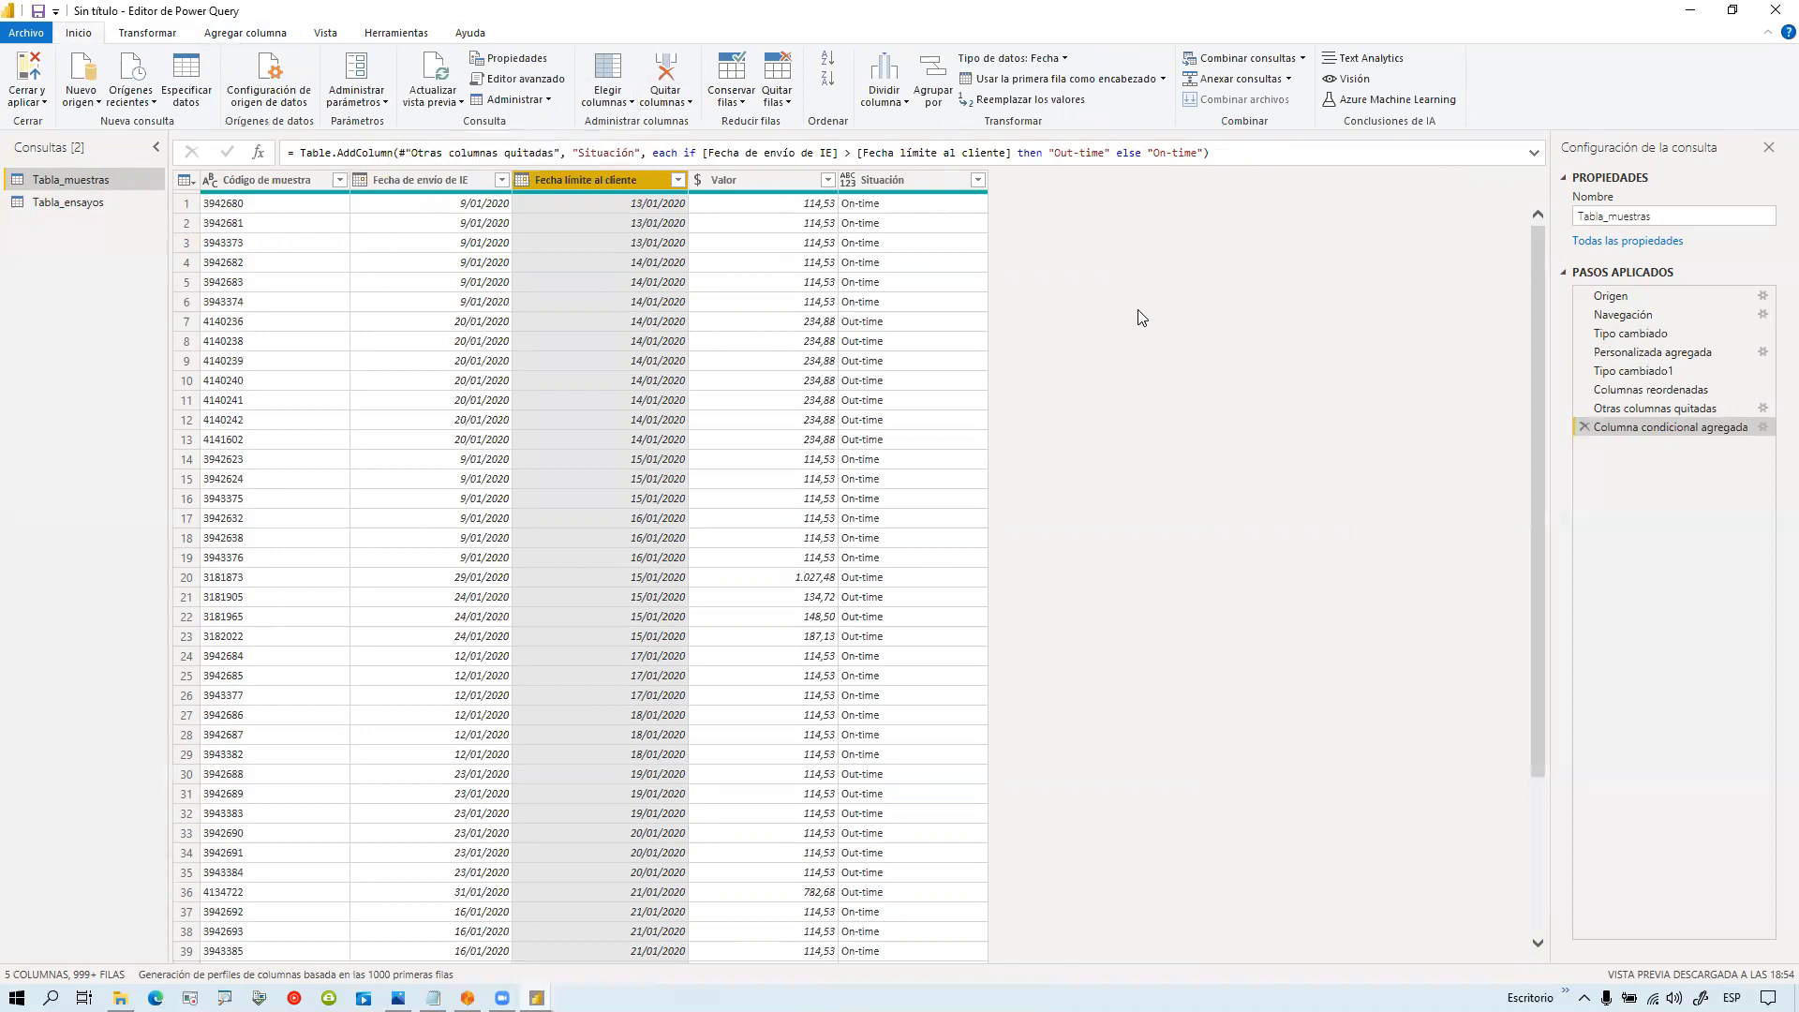
left_click(680, 80)
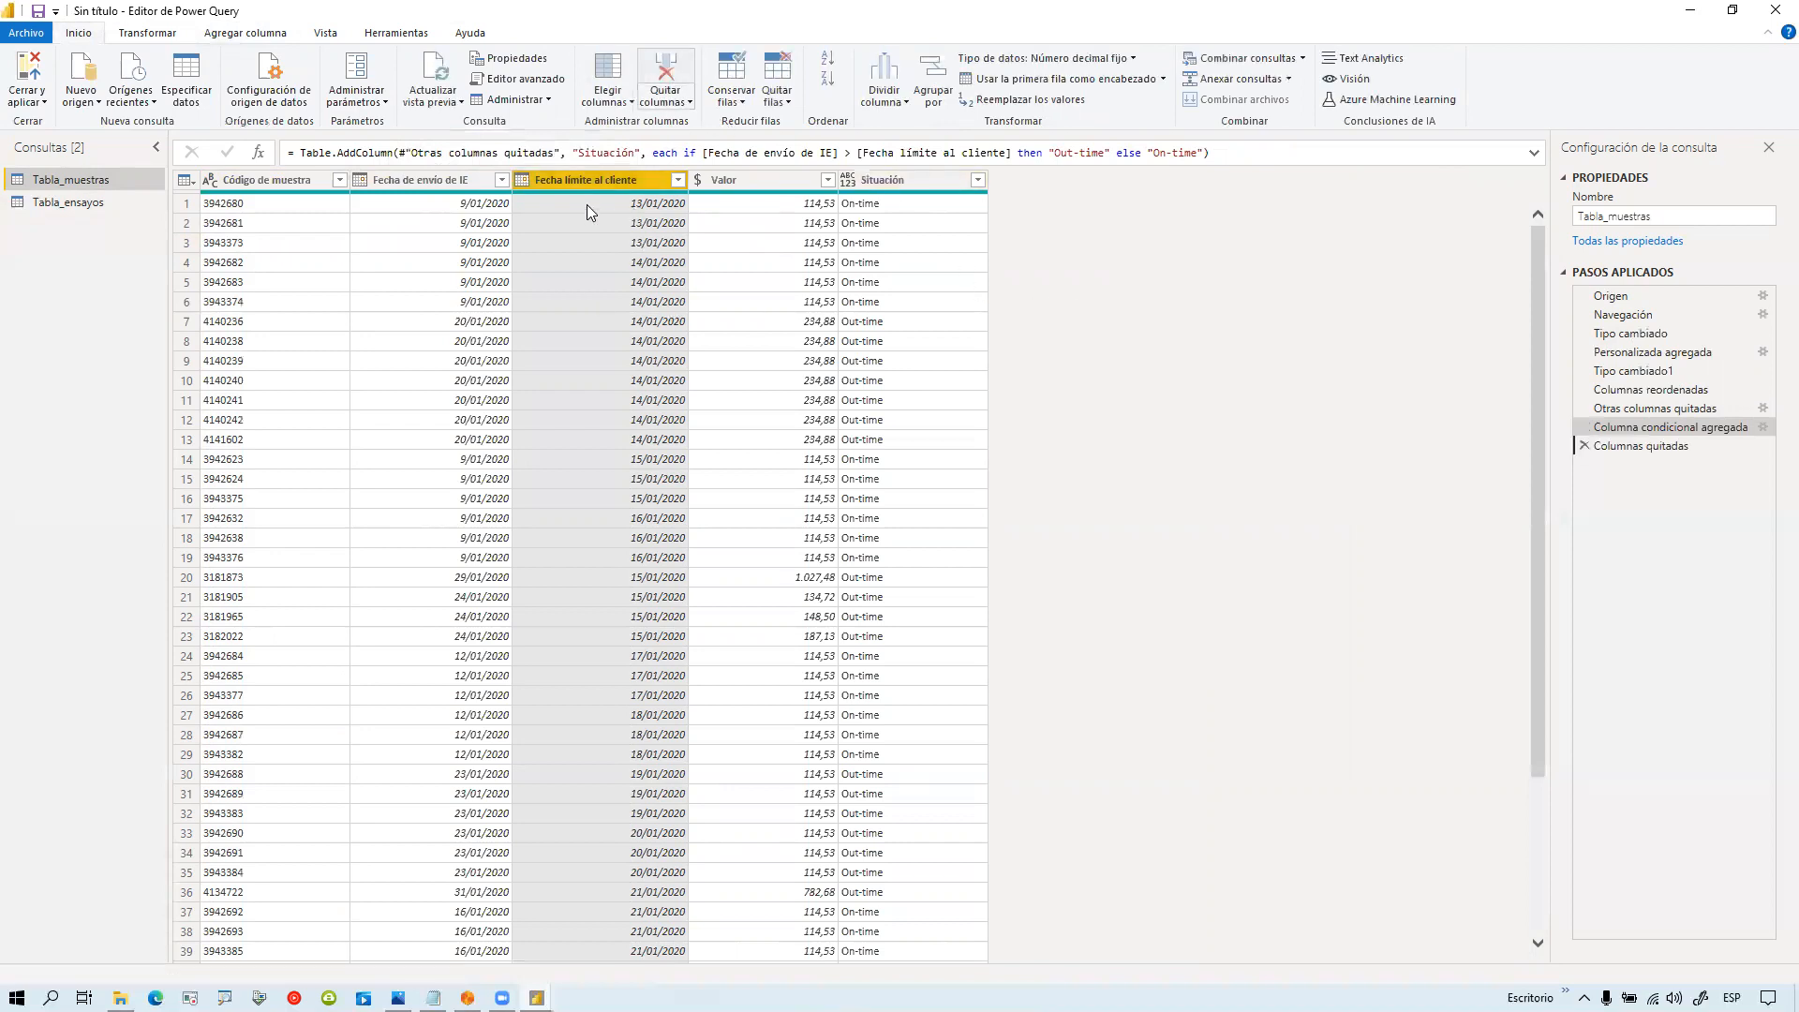
left_click(89, 201)
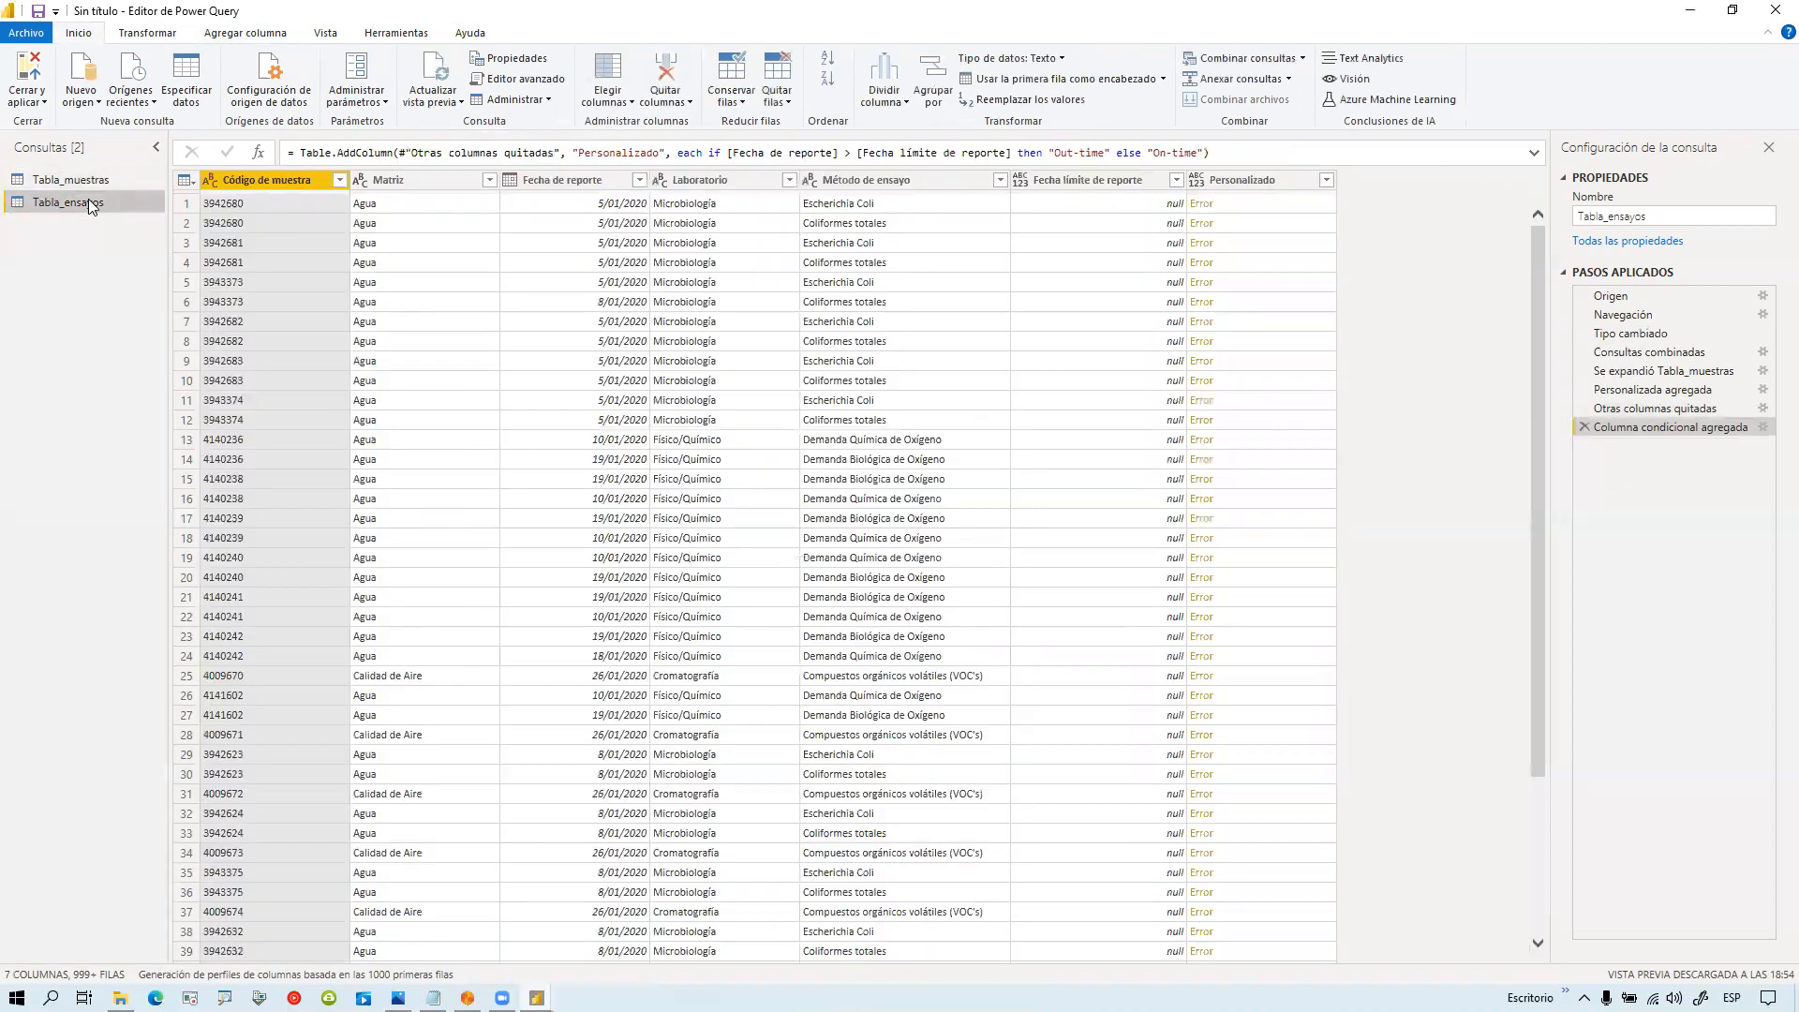
Step: Delete the Columnas quitadas step from Tabla_muestras to bring back the Fecha límite al cliente column
left_click(103, 180)
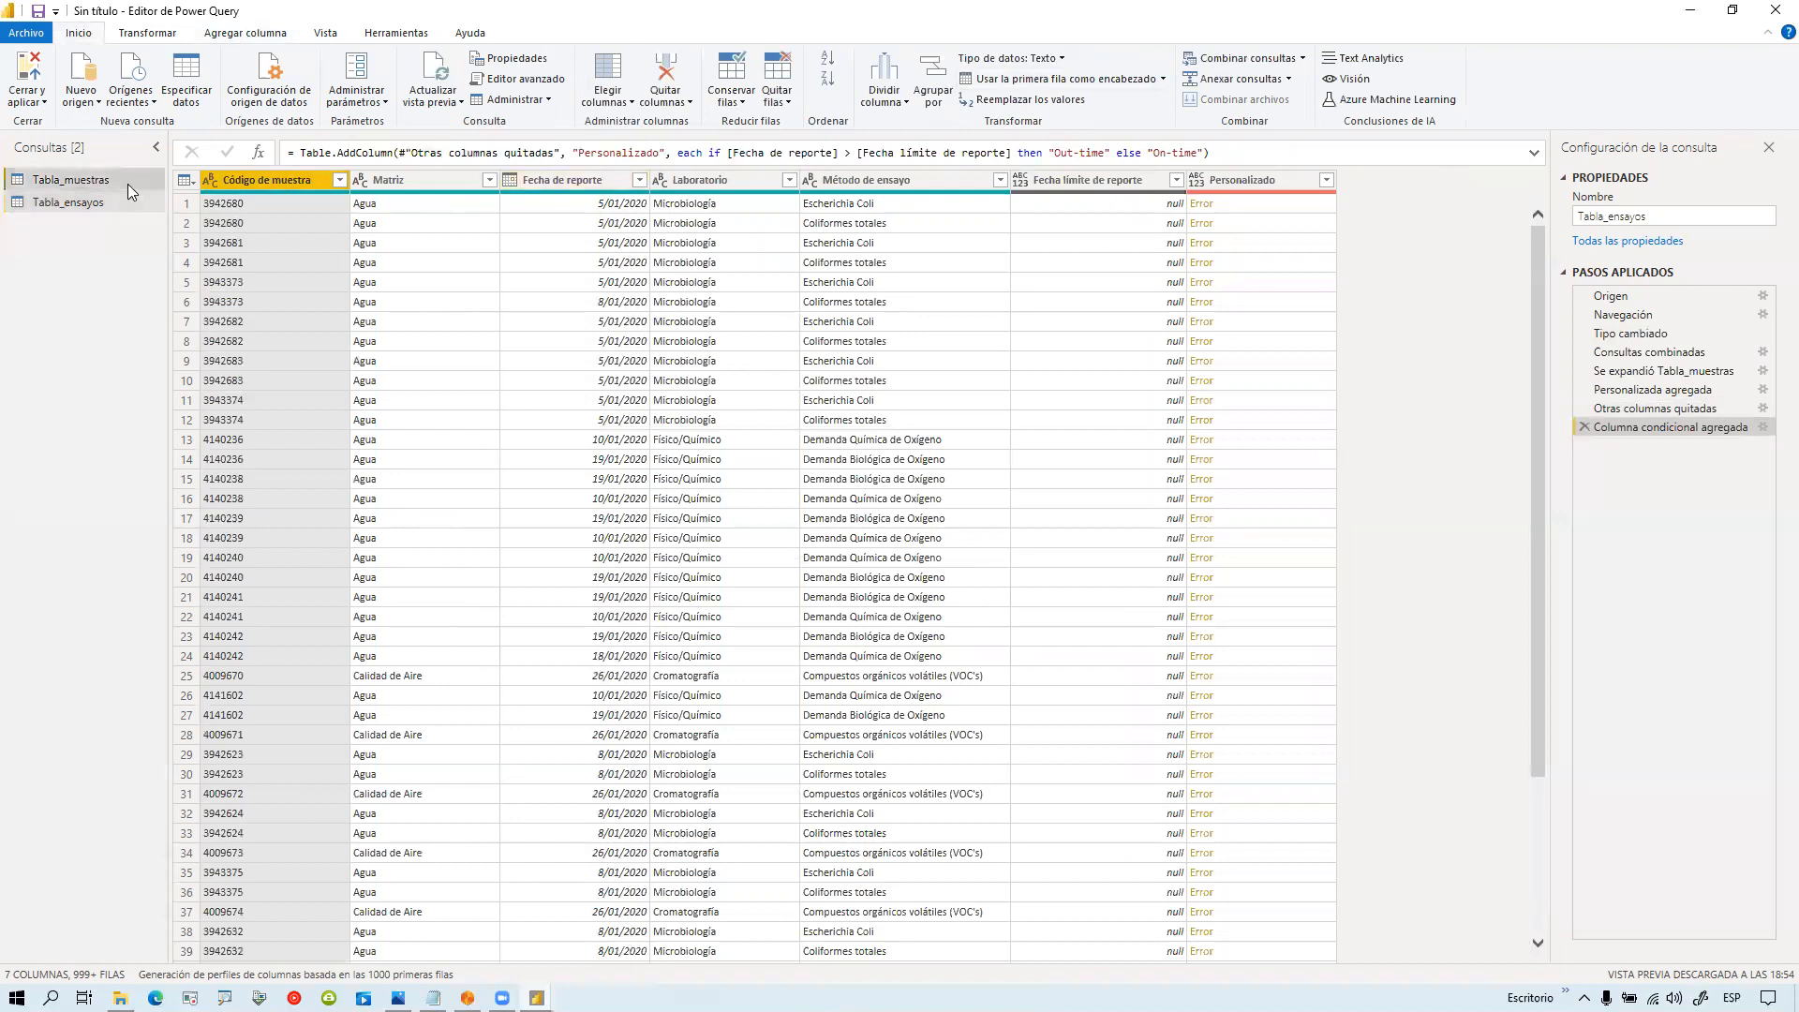
left_click(1584, 447)
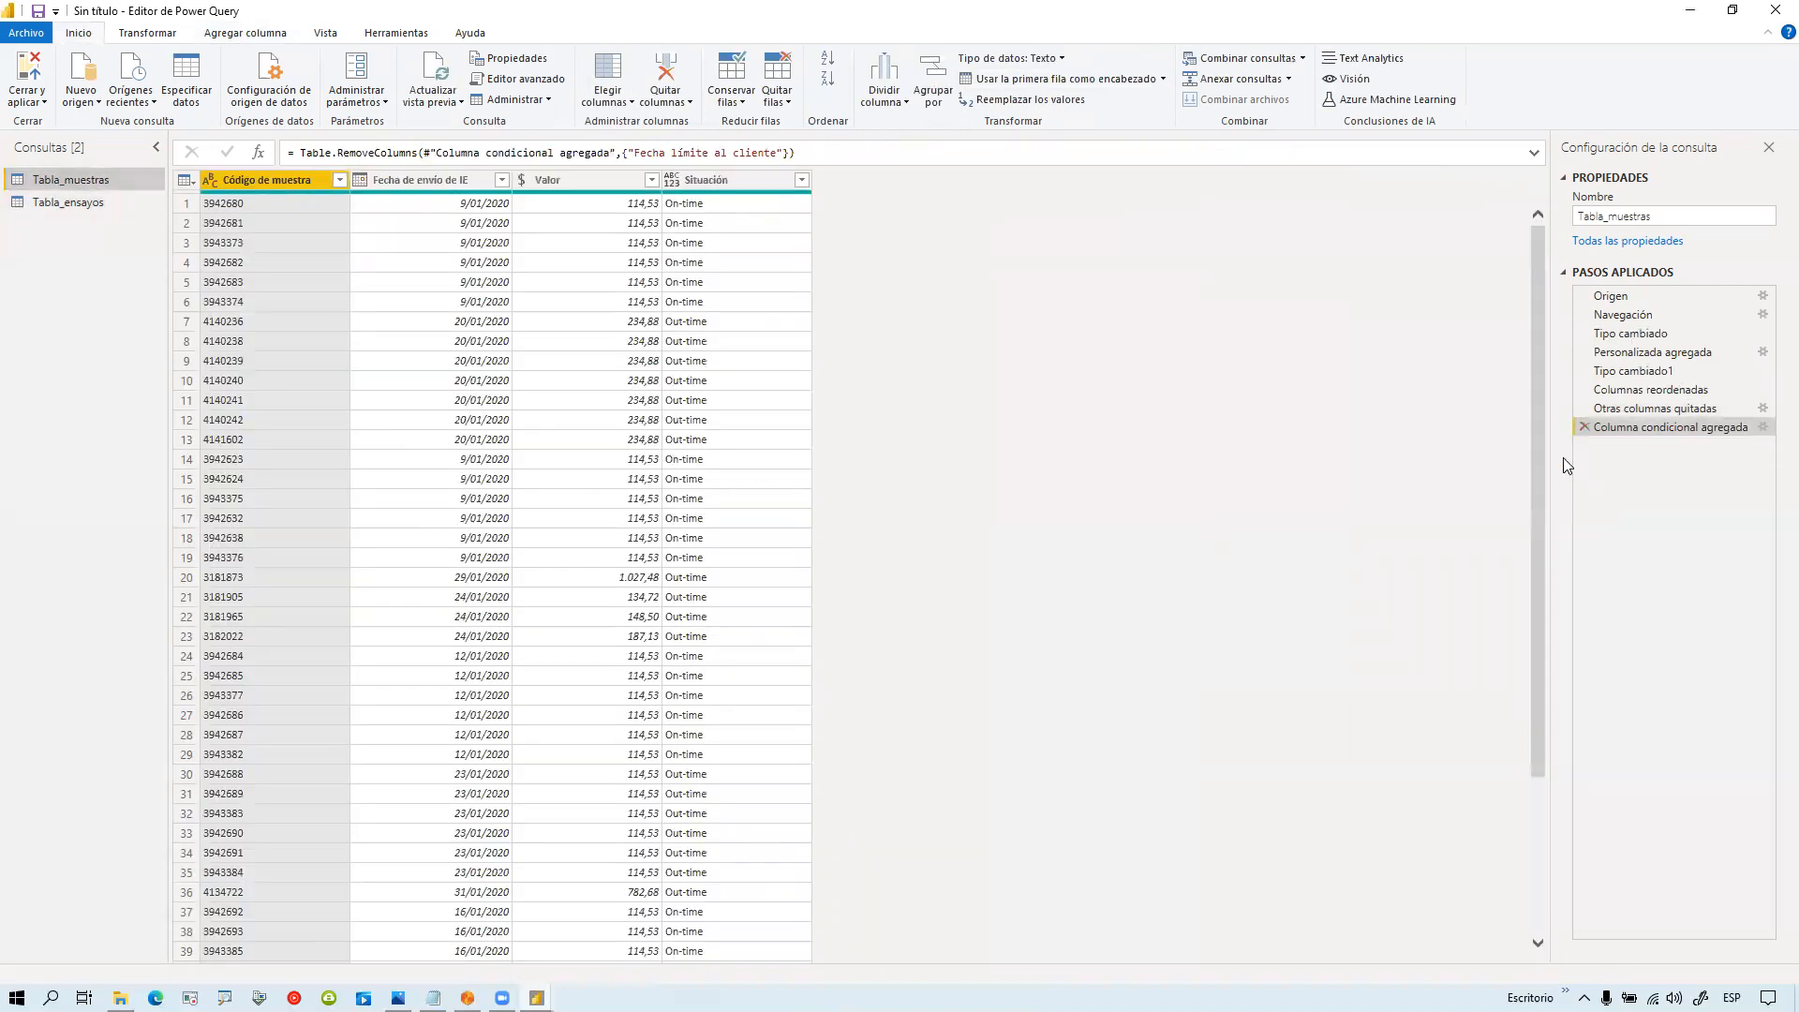
Step: Remove the Fecha límite de reporte column from Tabla_ensayos
left_click(116, 208)
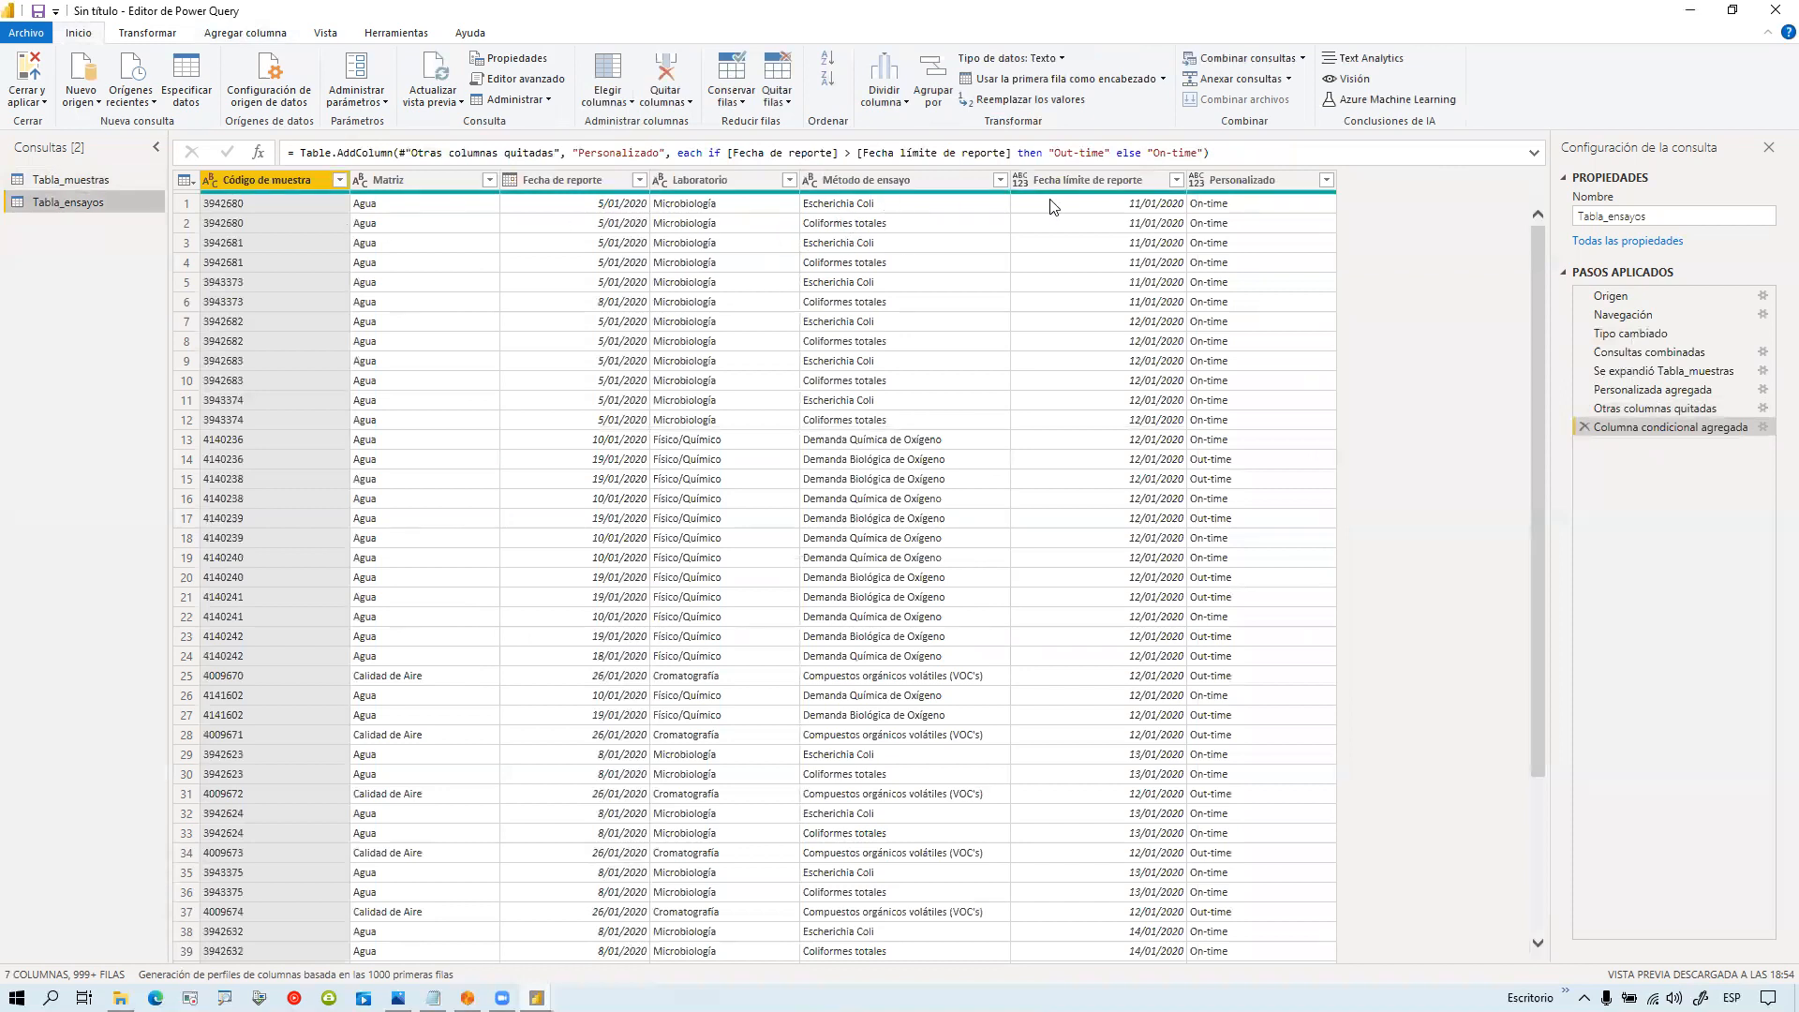
left_click(1074, 182)
left_click(665, 70)
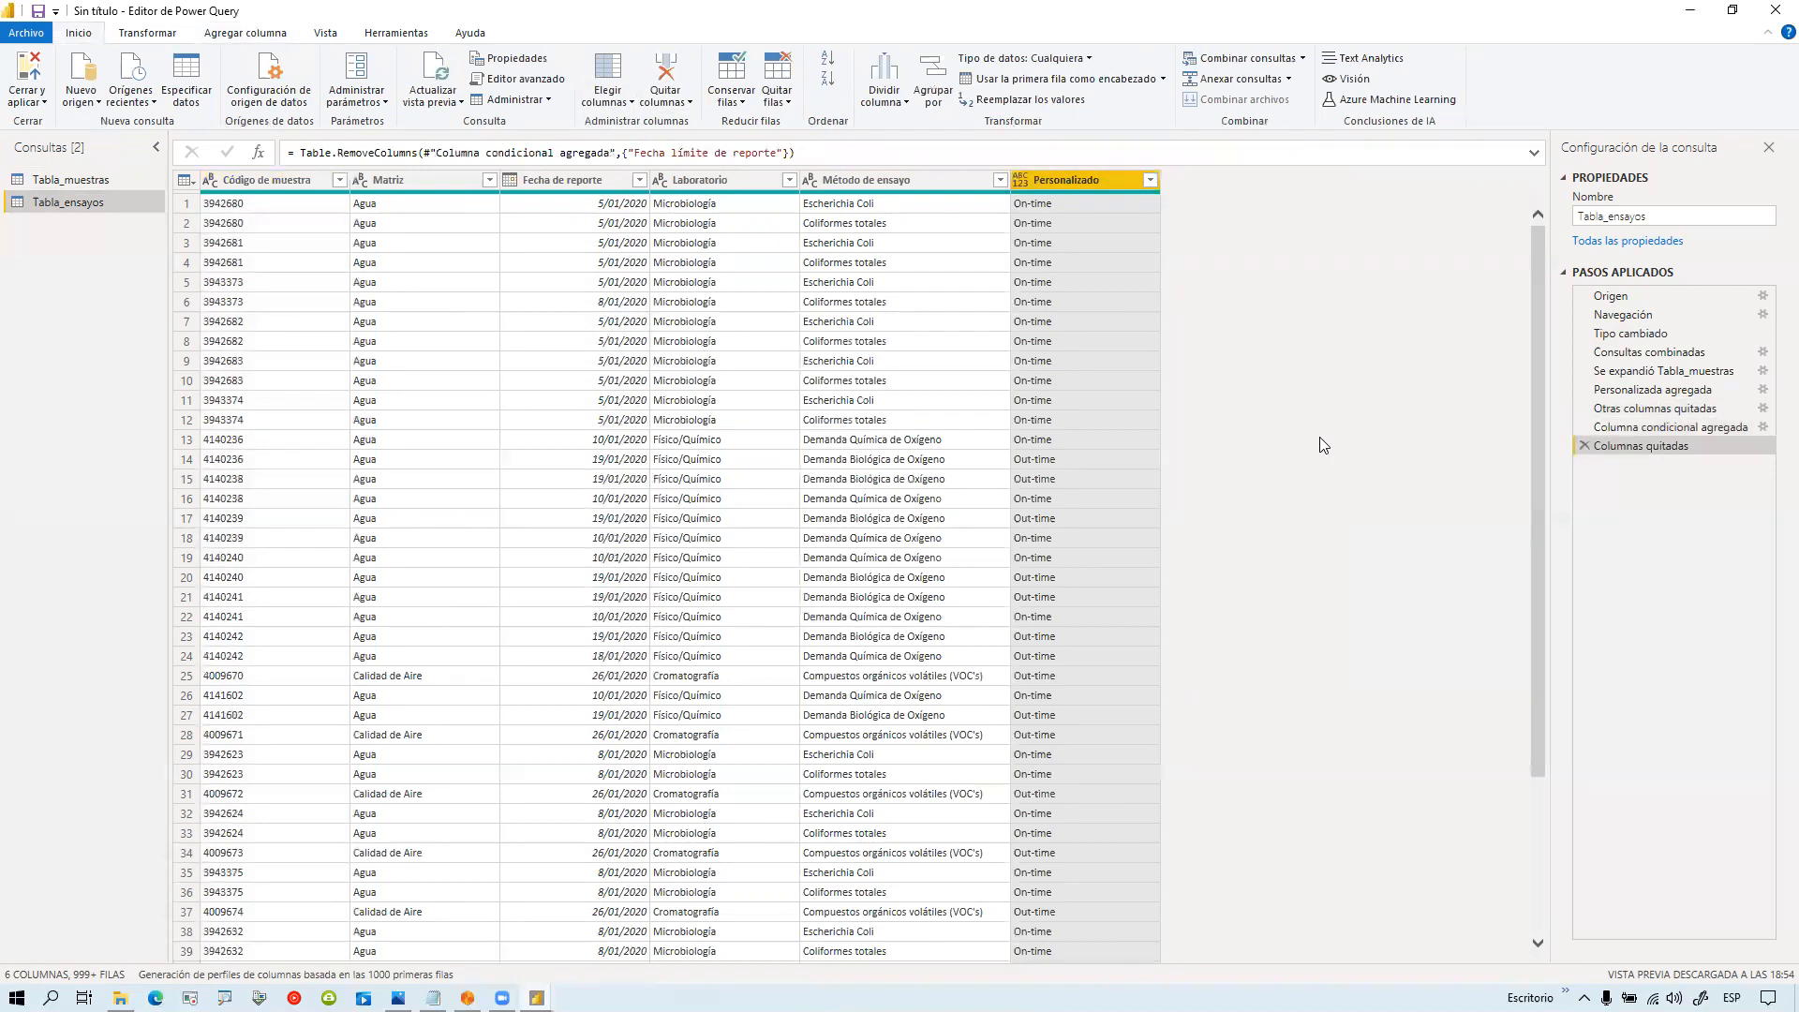
Step: Compare the remaining columns and applied steps of Tabla_muestras and Tabla_ensayos
left_click(89, 180)
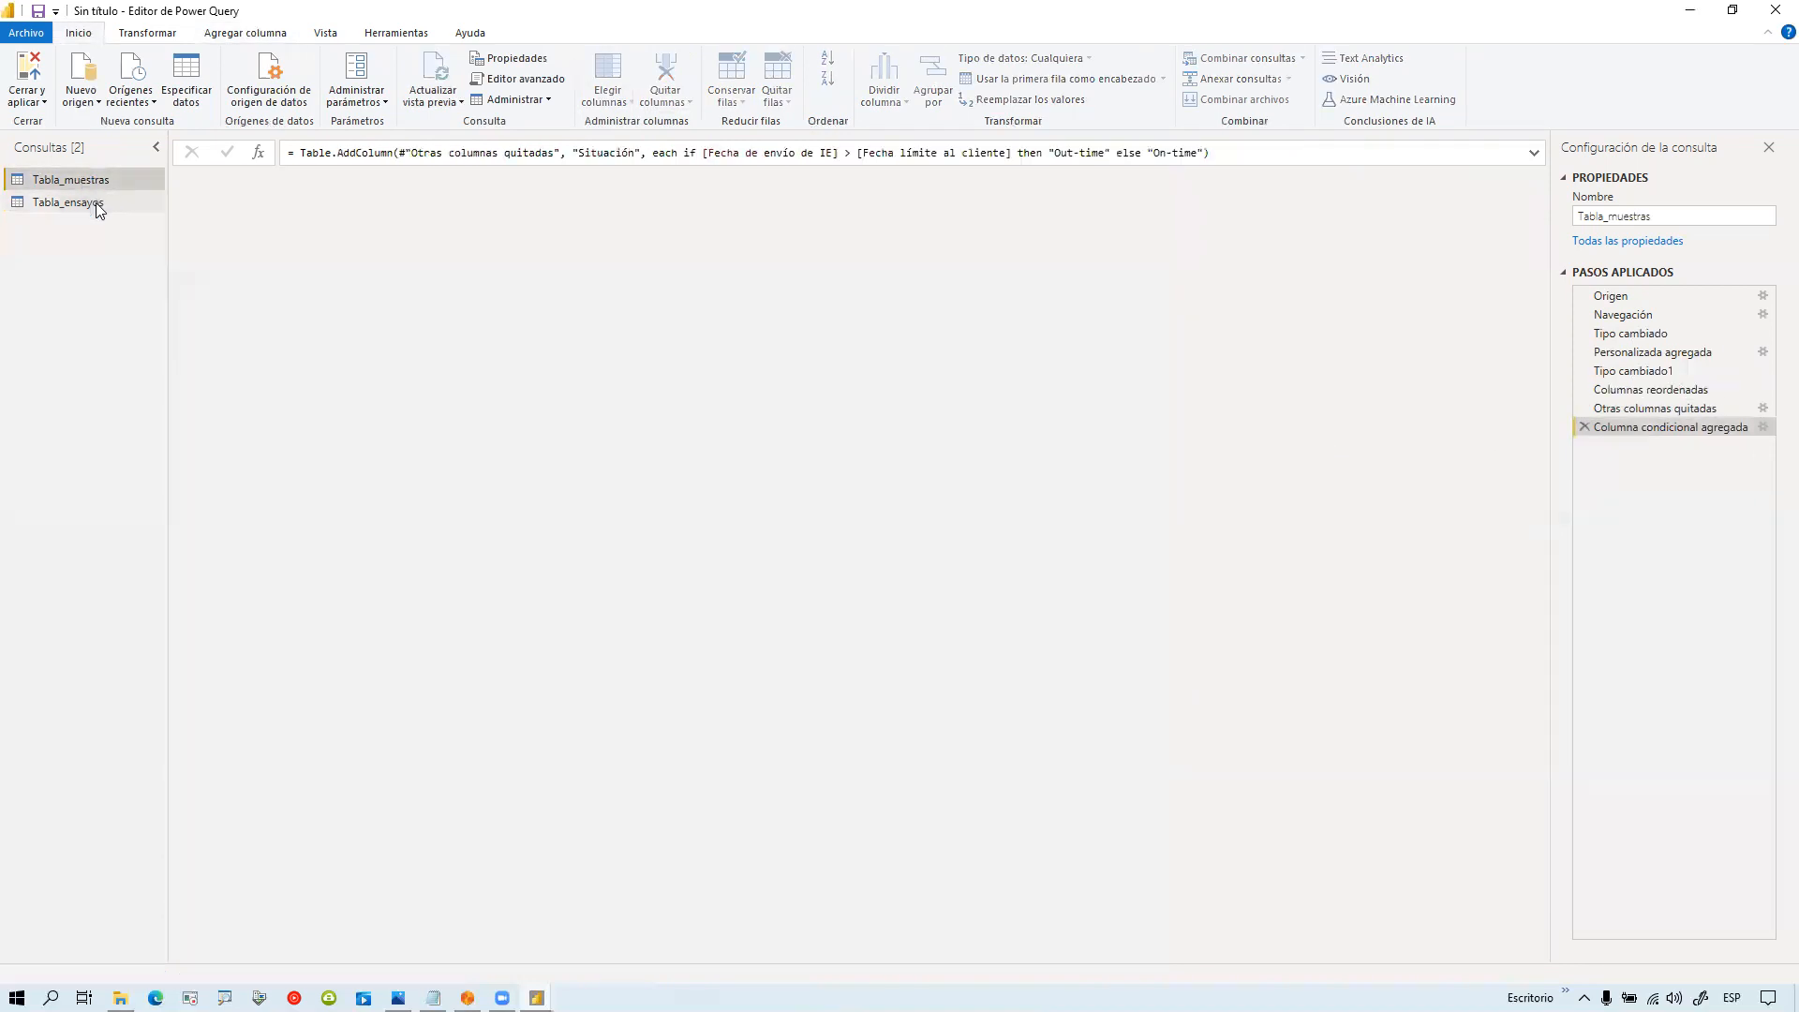
left_click(98, 204)
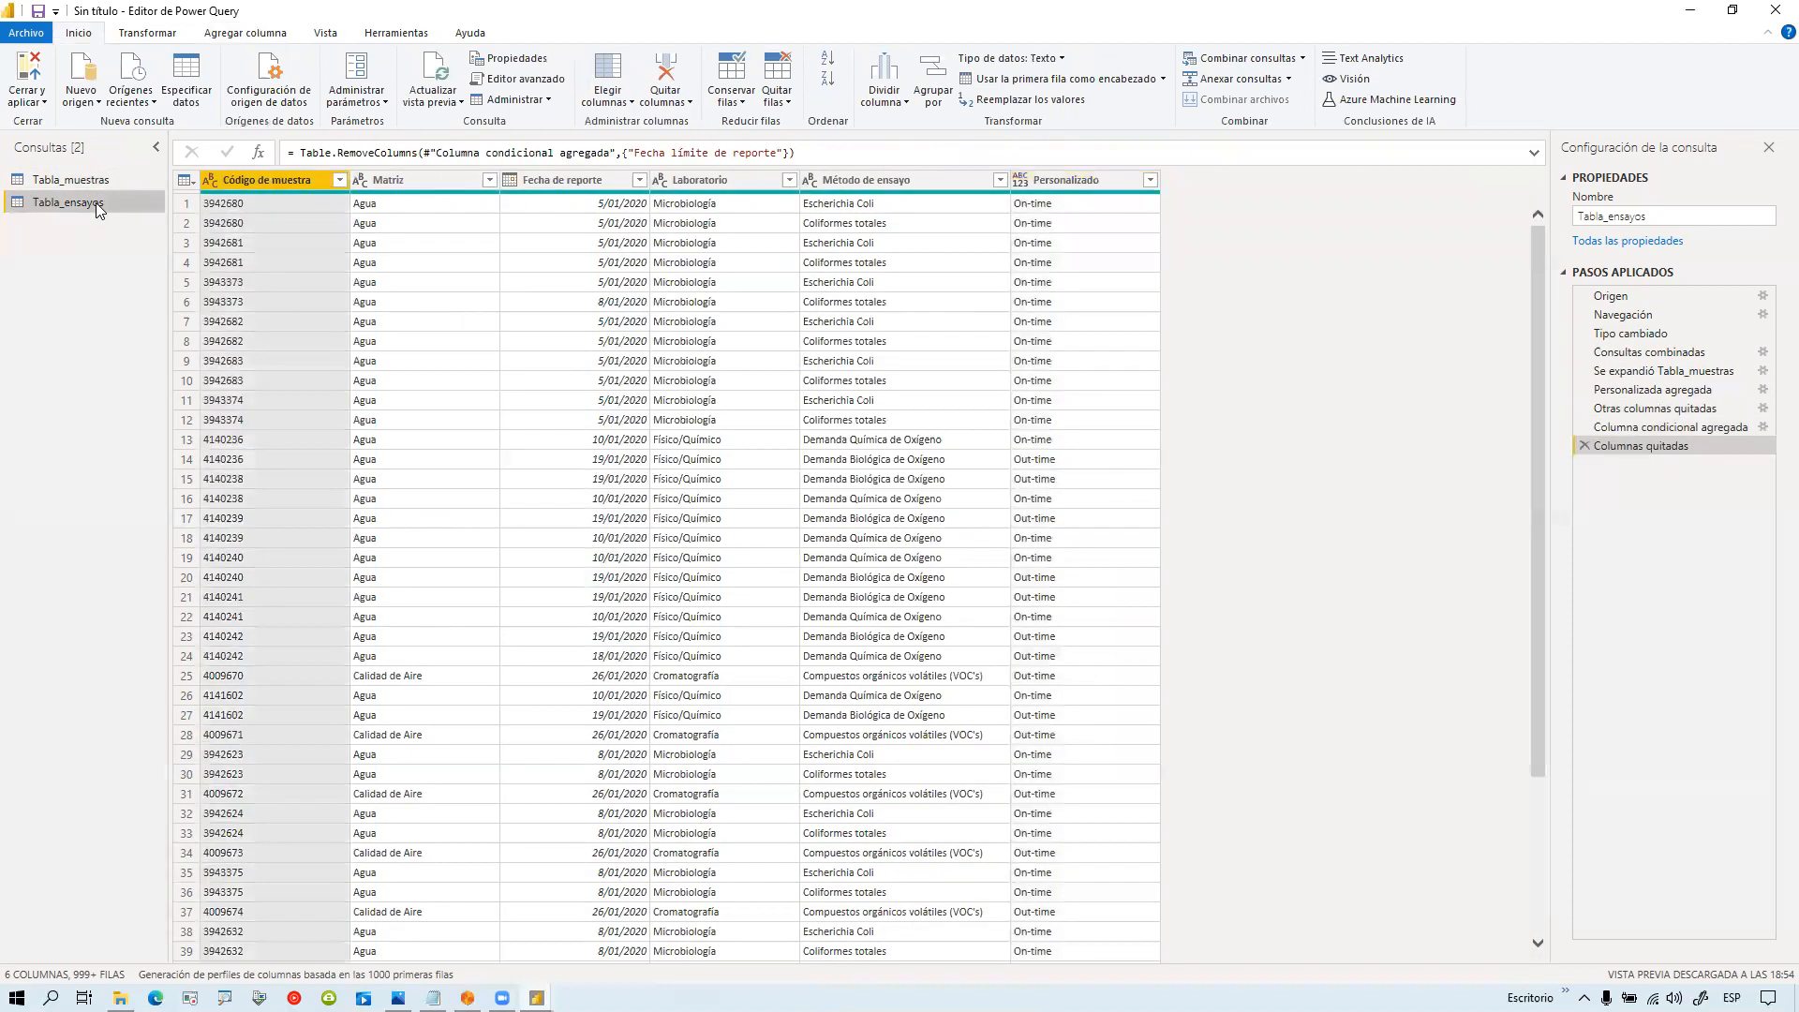
left_click(118, 178)
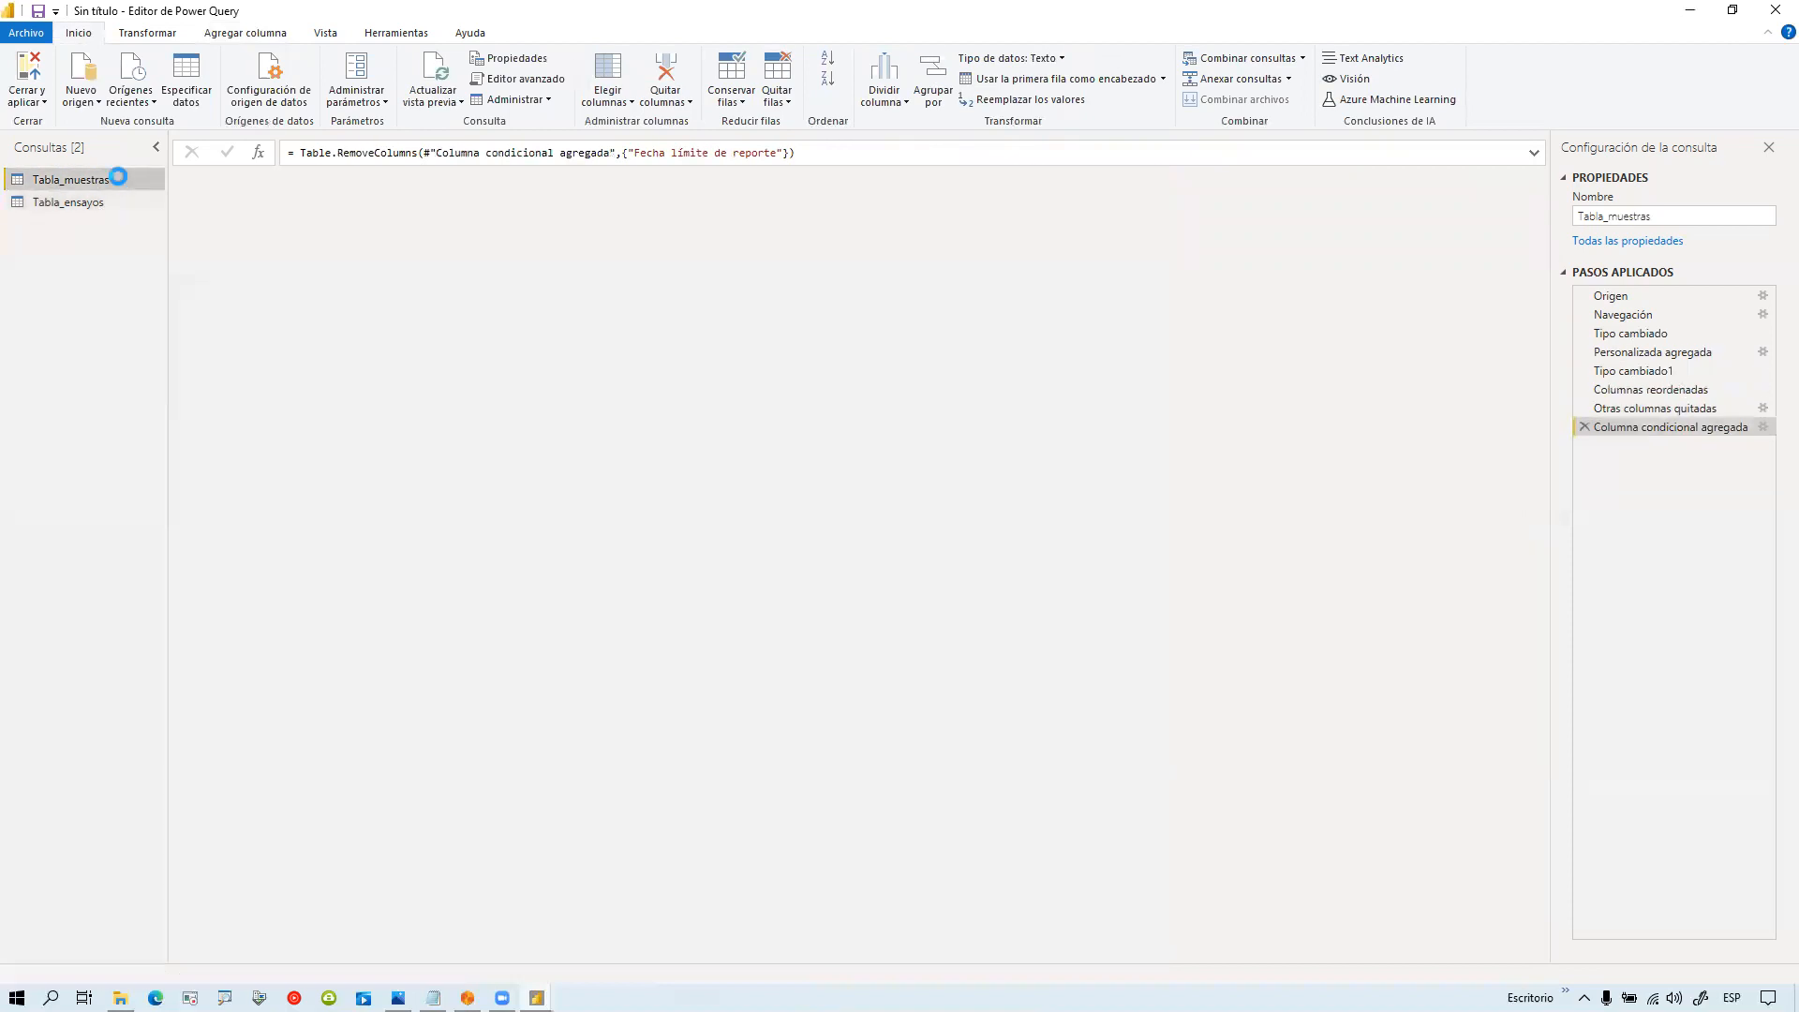
left_click(118, 201)
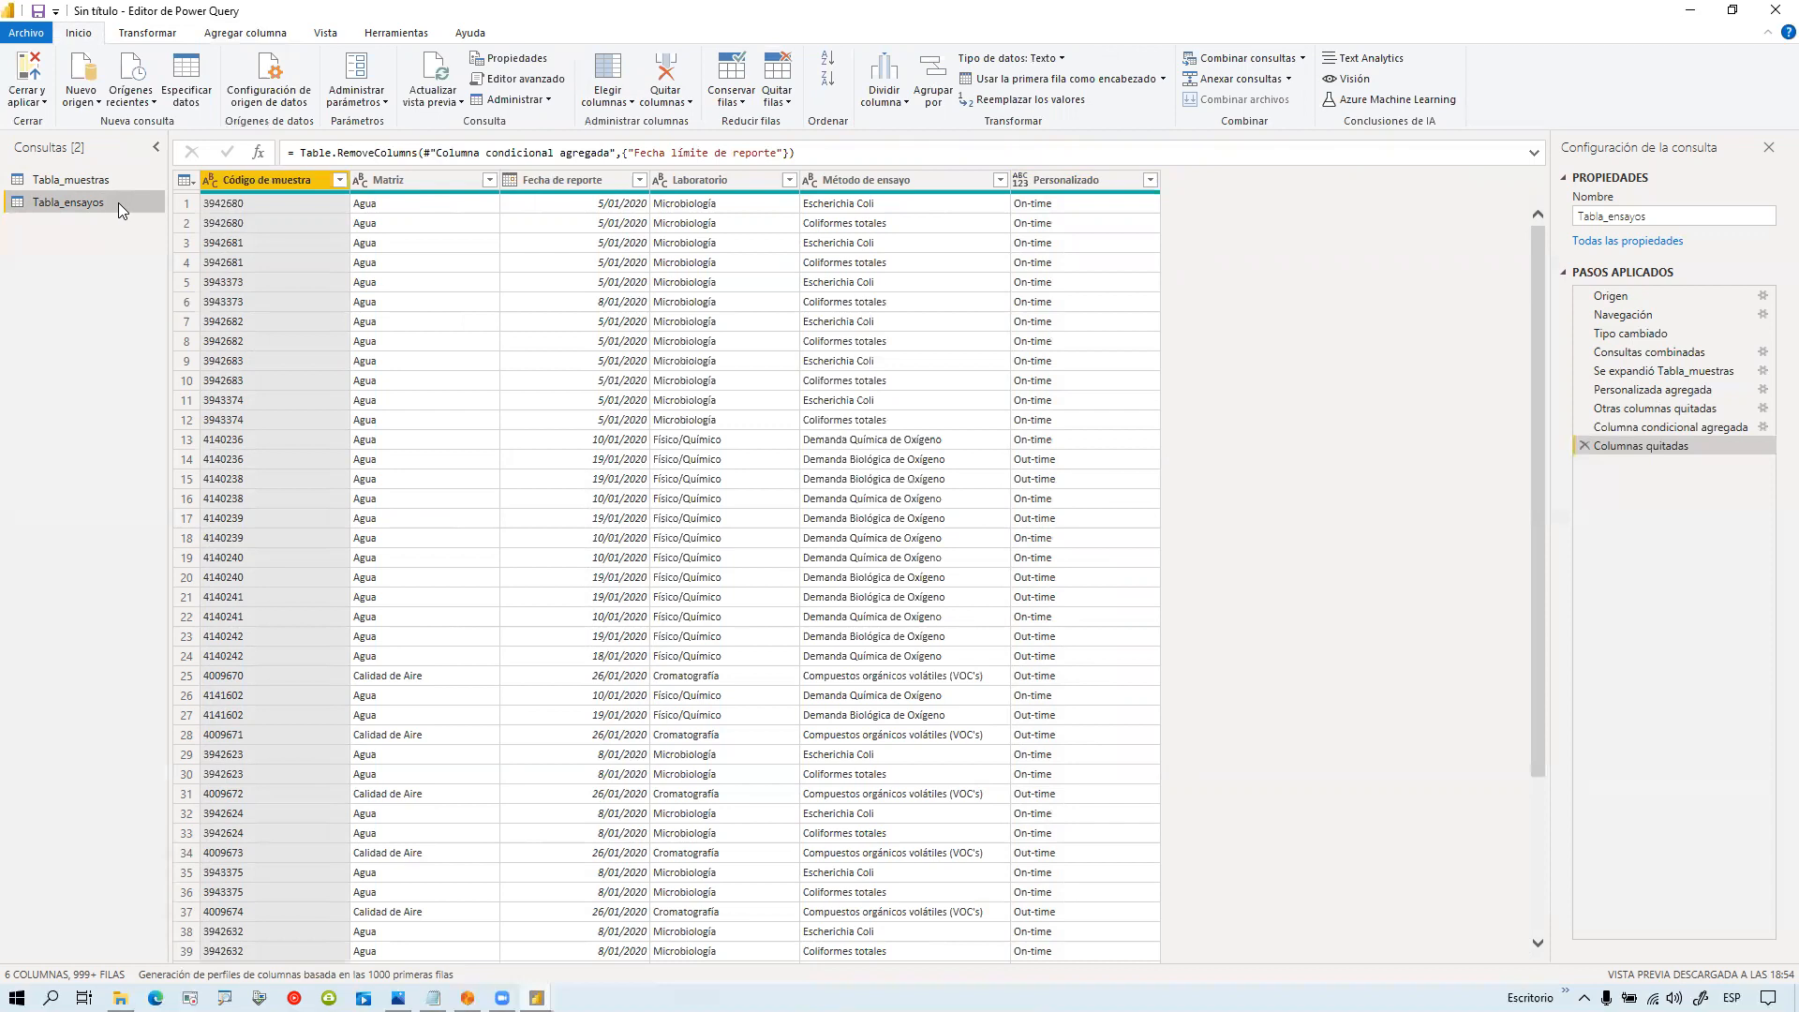
left_click(108, 178)
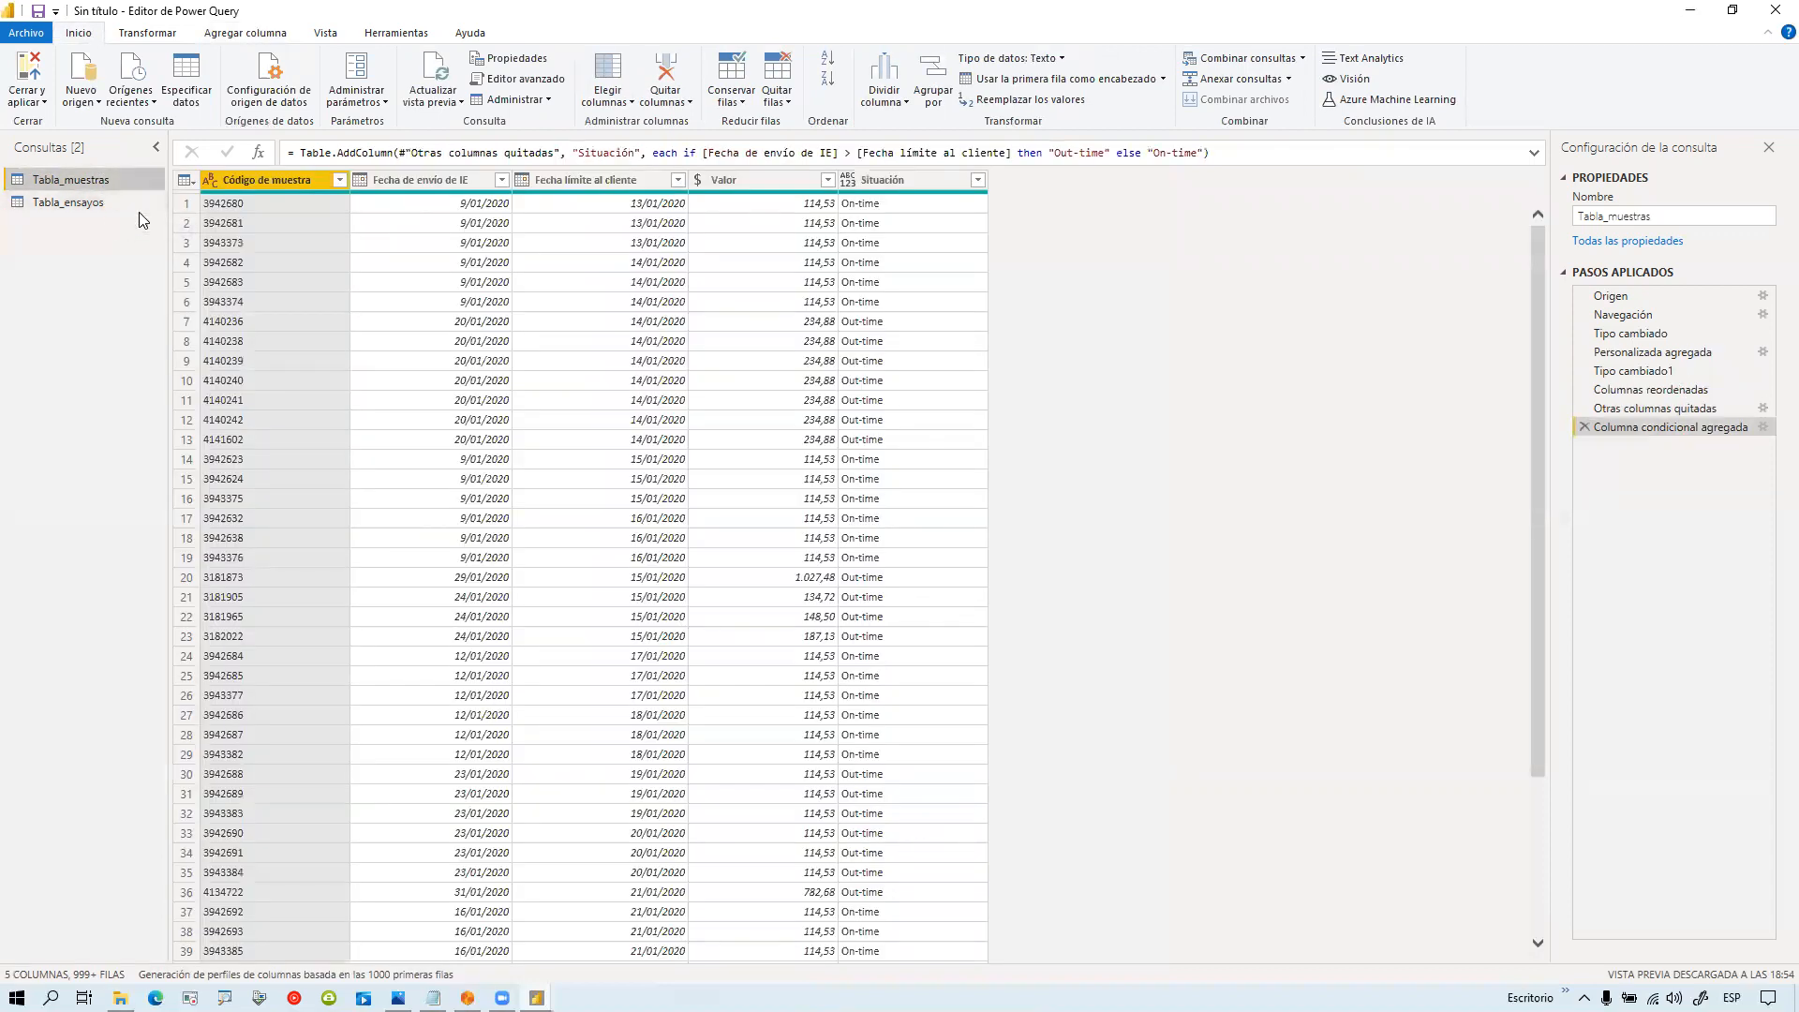
left_click(123, 203)
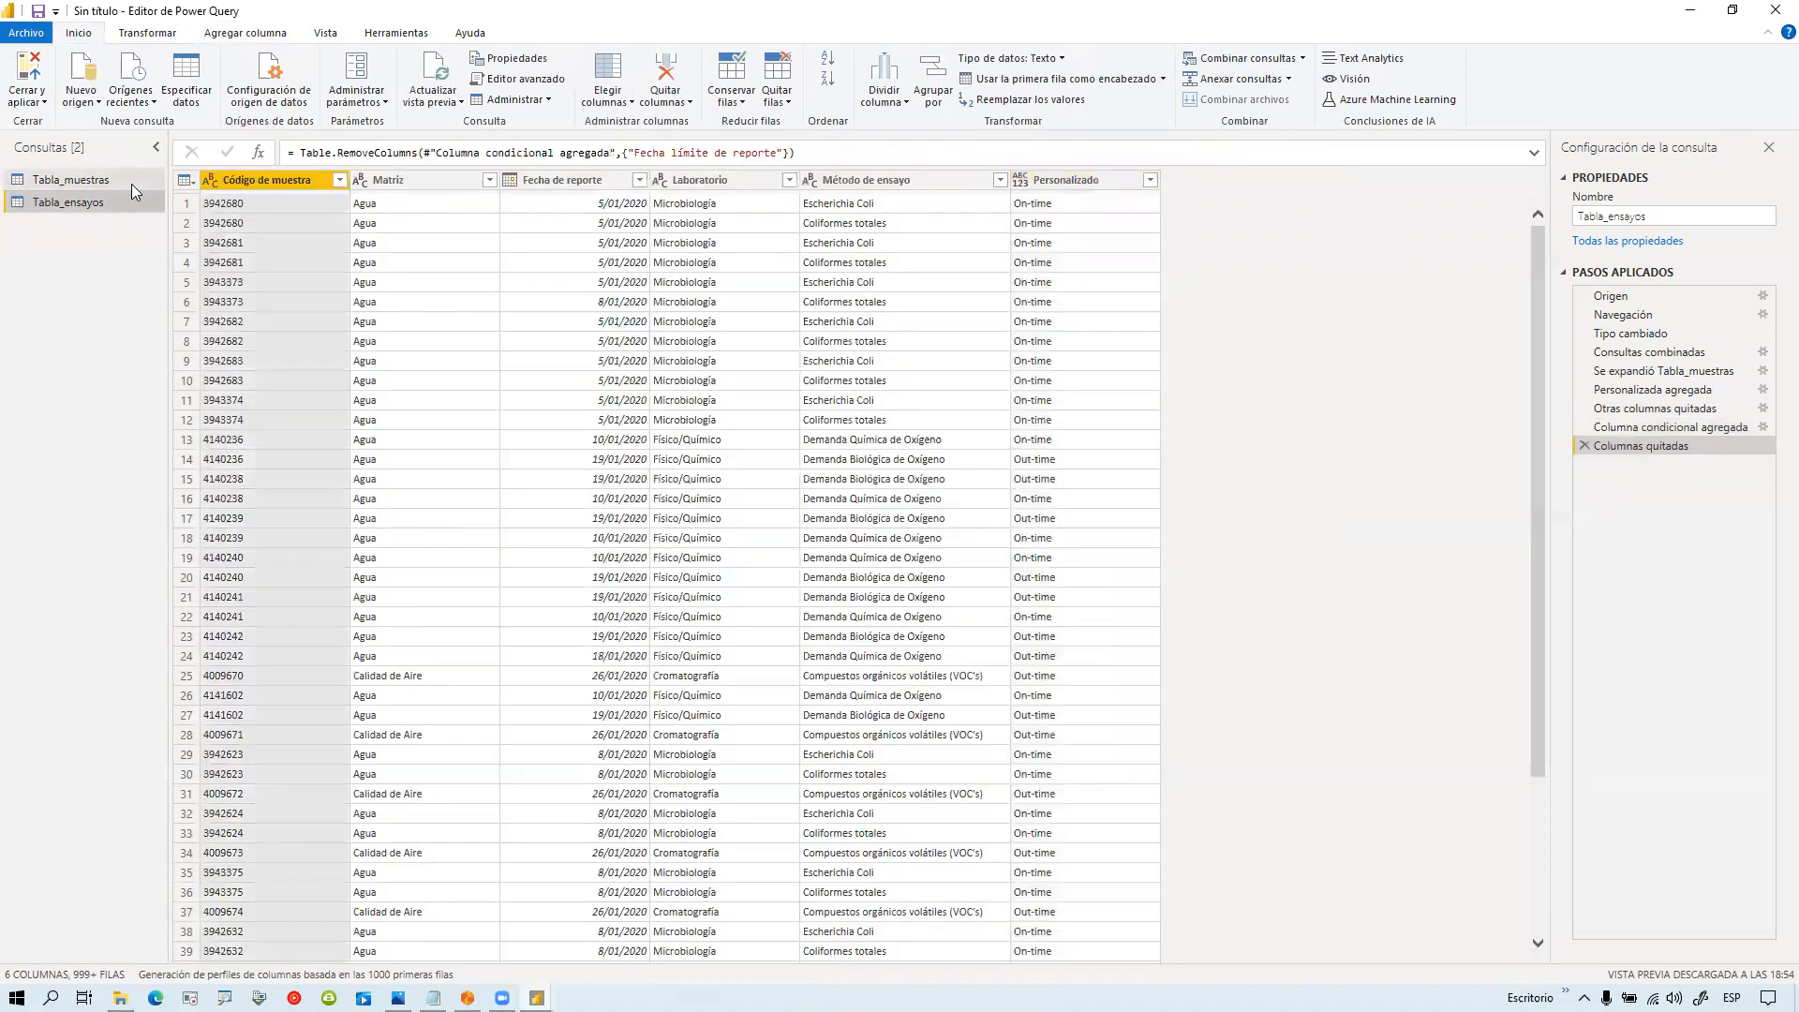
left_click(131, 180)
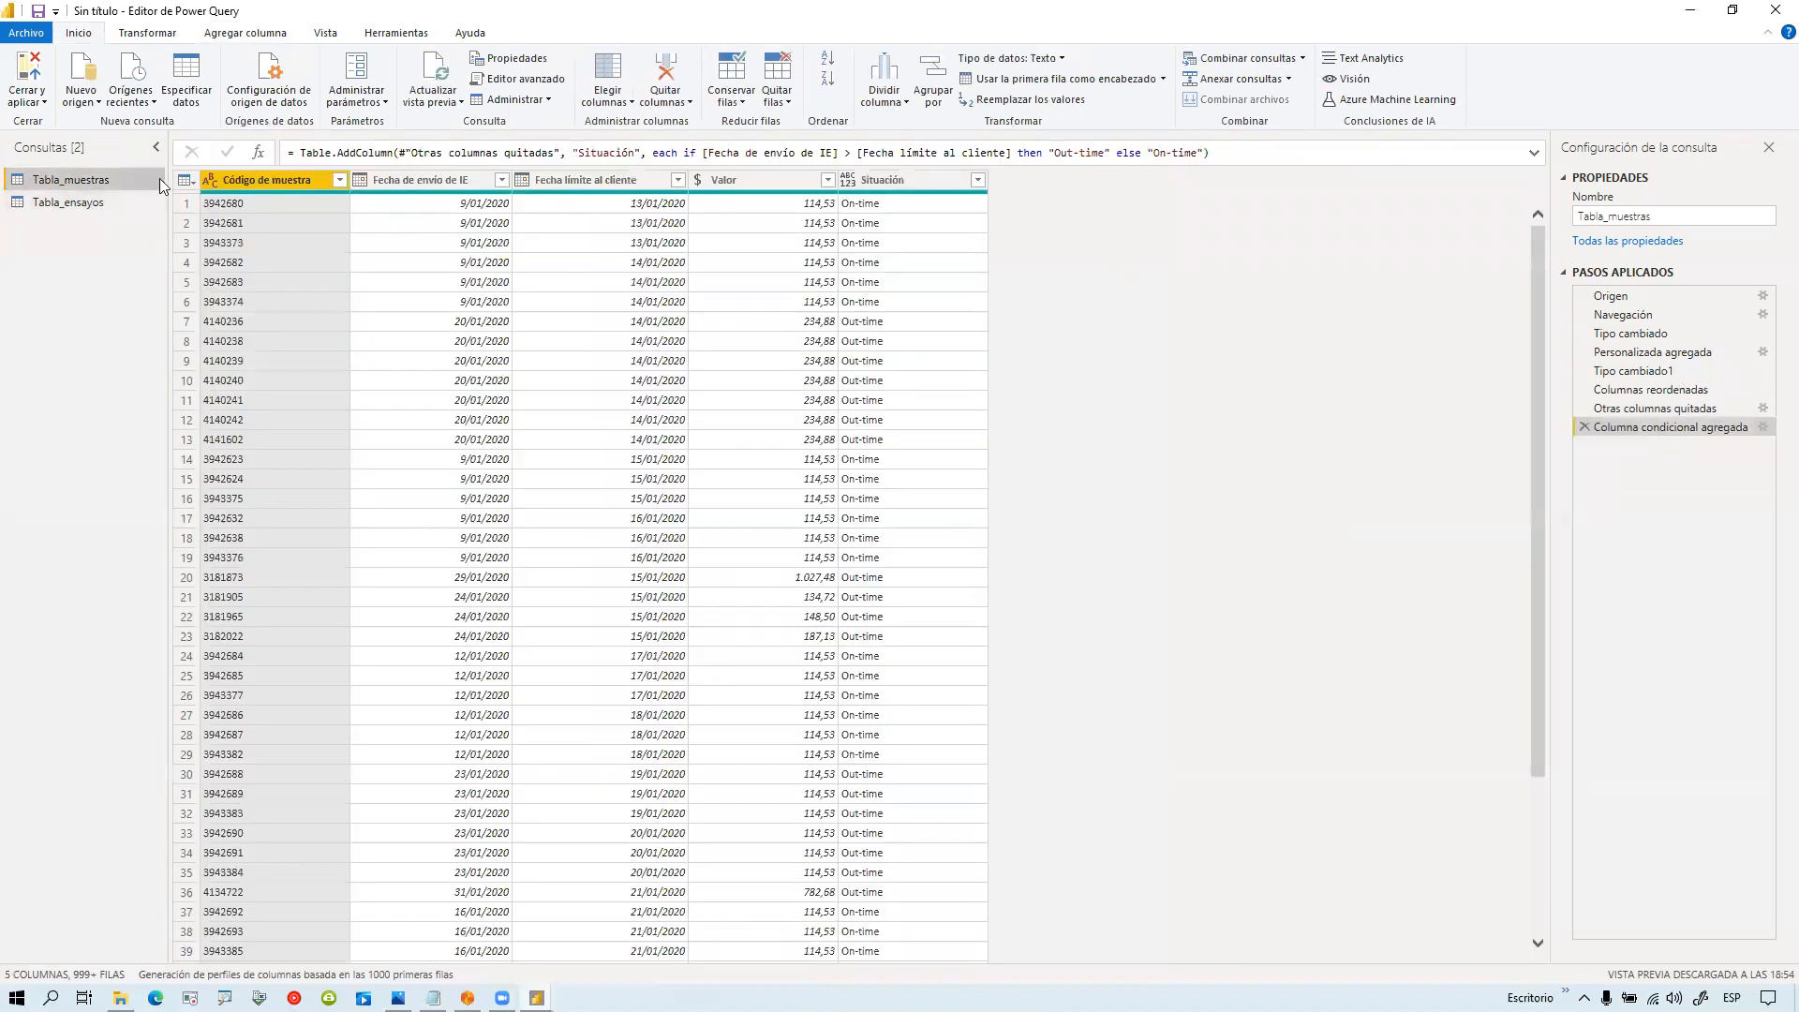
left_click(110, 202)
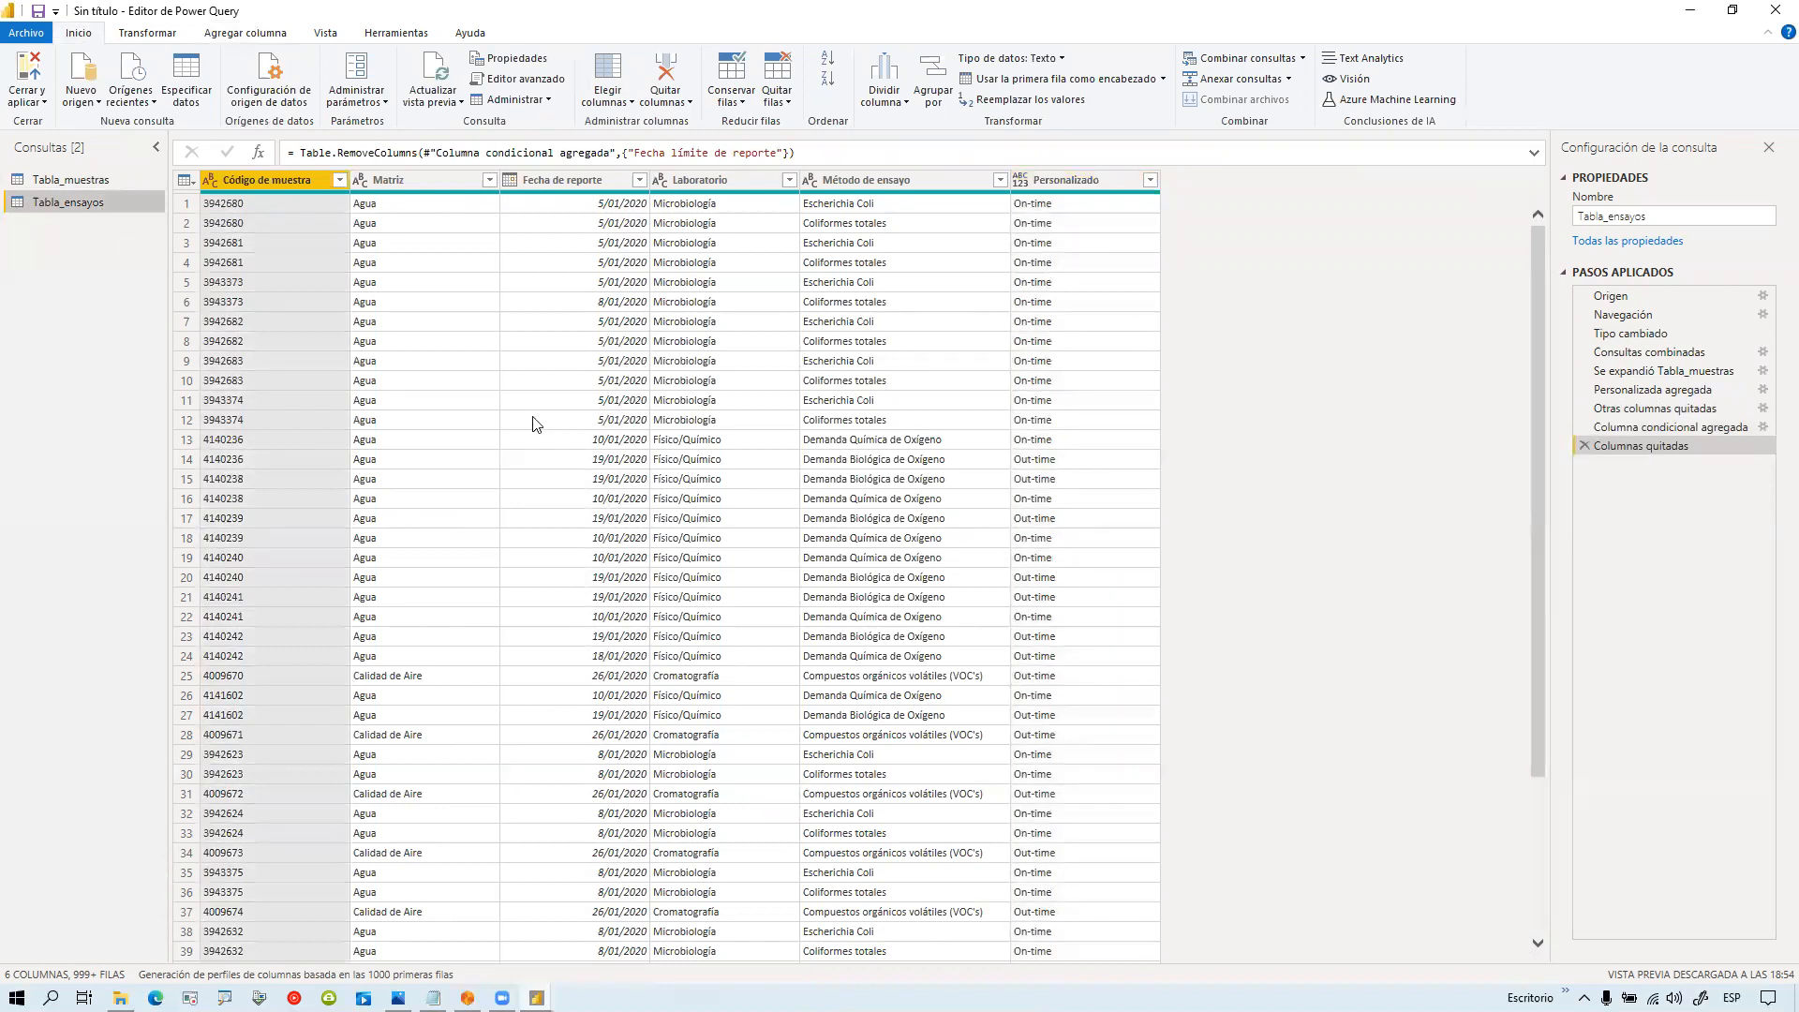
Step: Close the query editor applying the changes, and expand the fields of Tabla_ensayos and Tabla_muestras in the report
left_click(27, 79)
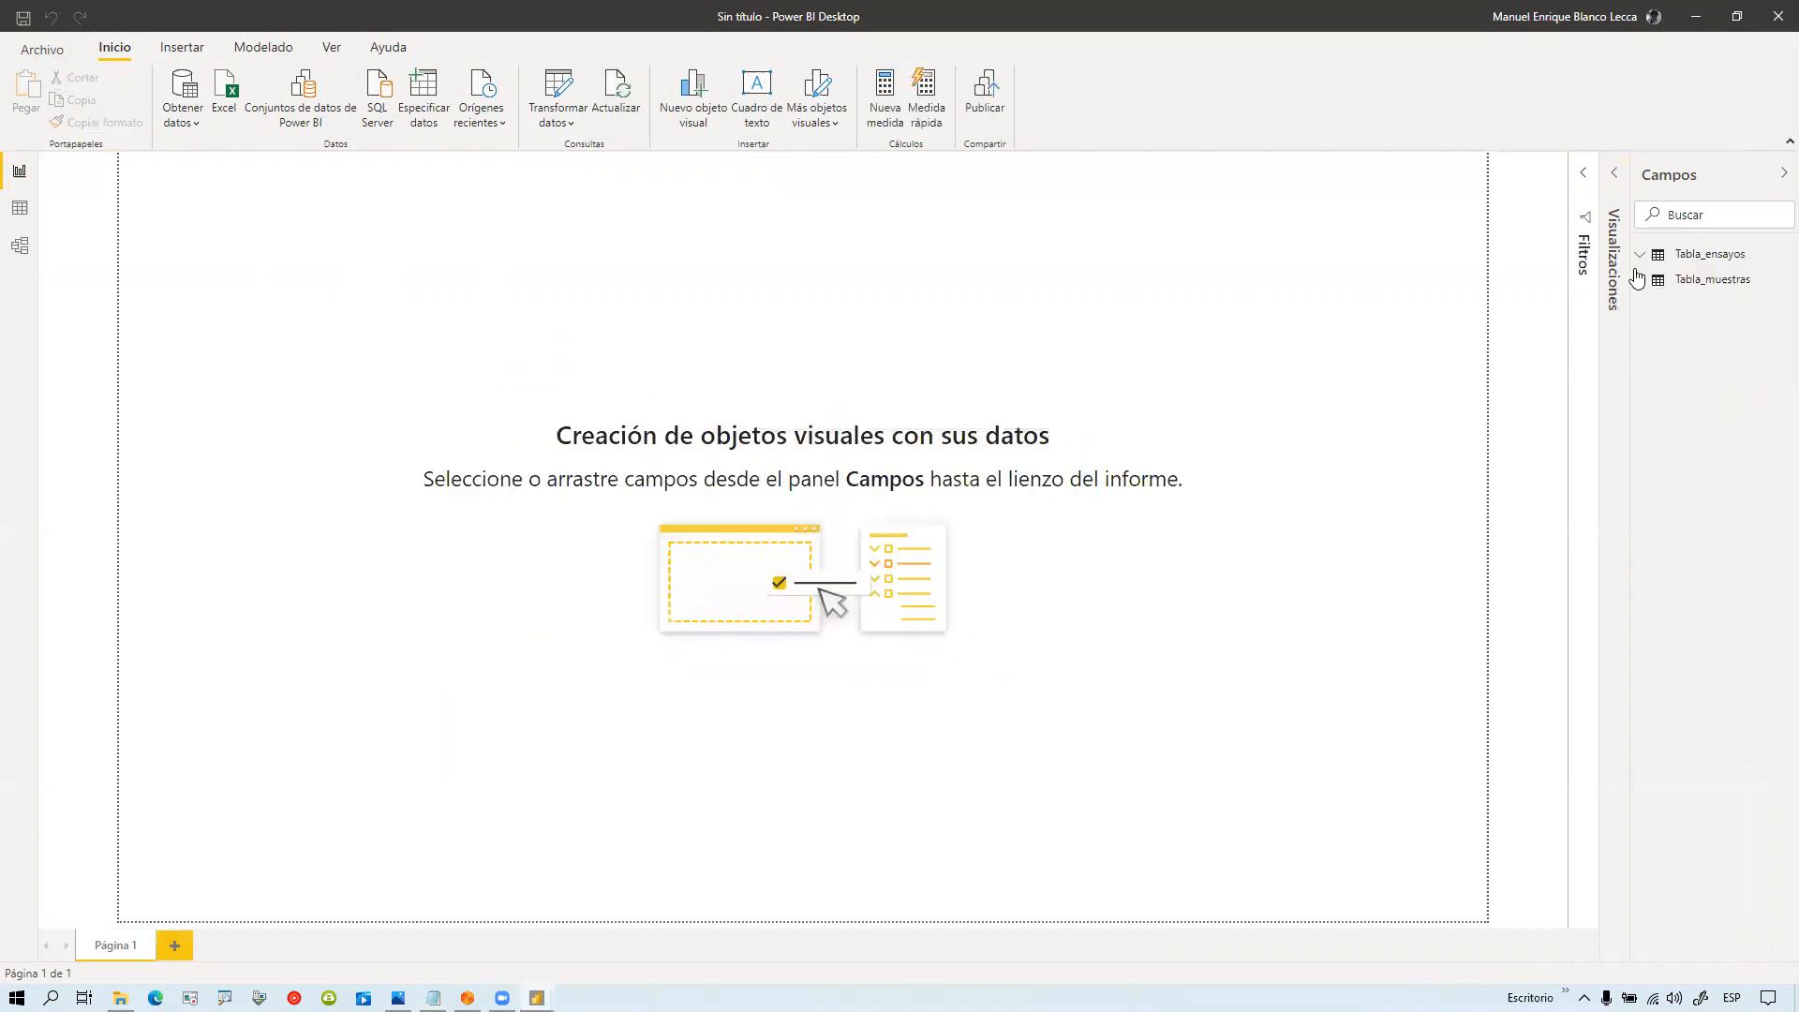
left_click(1640, 254)
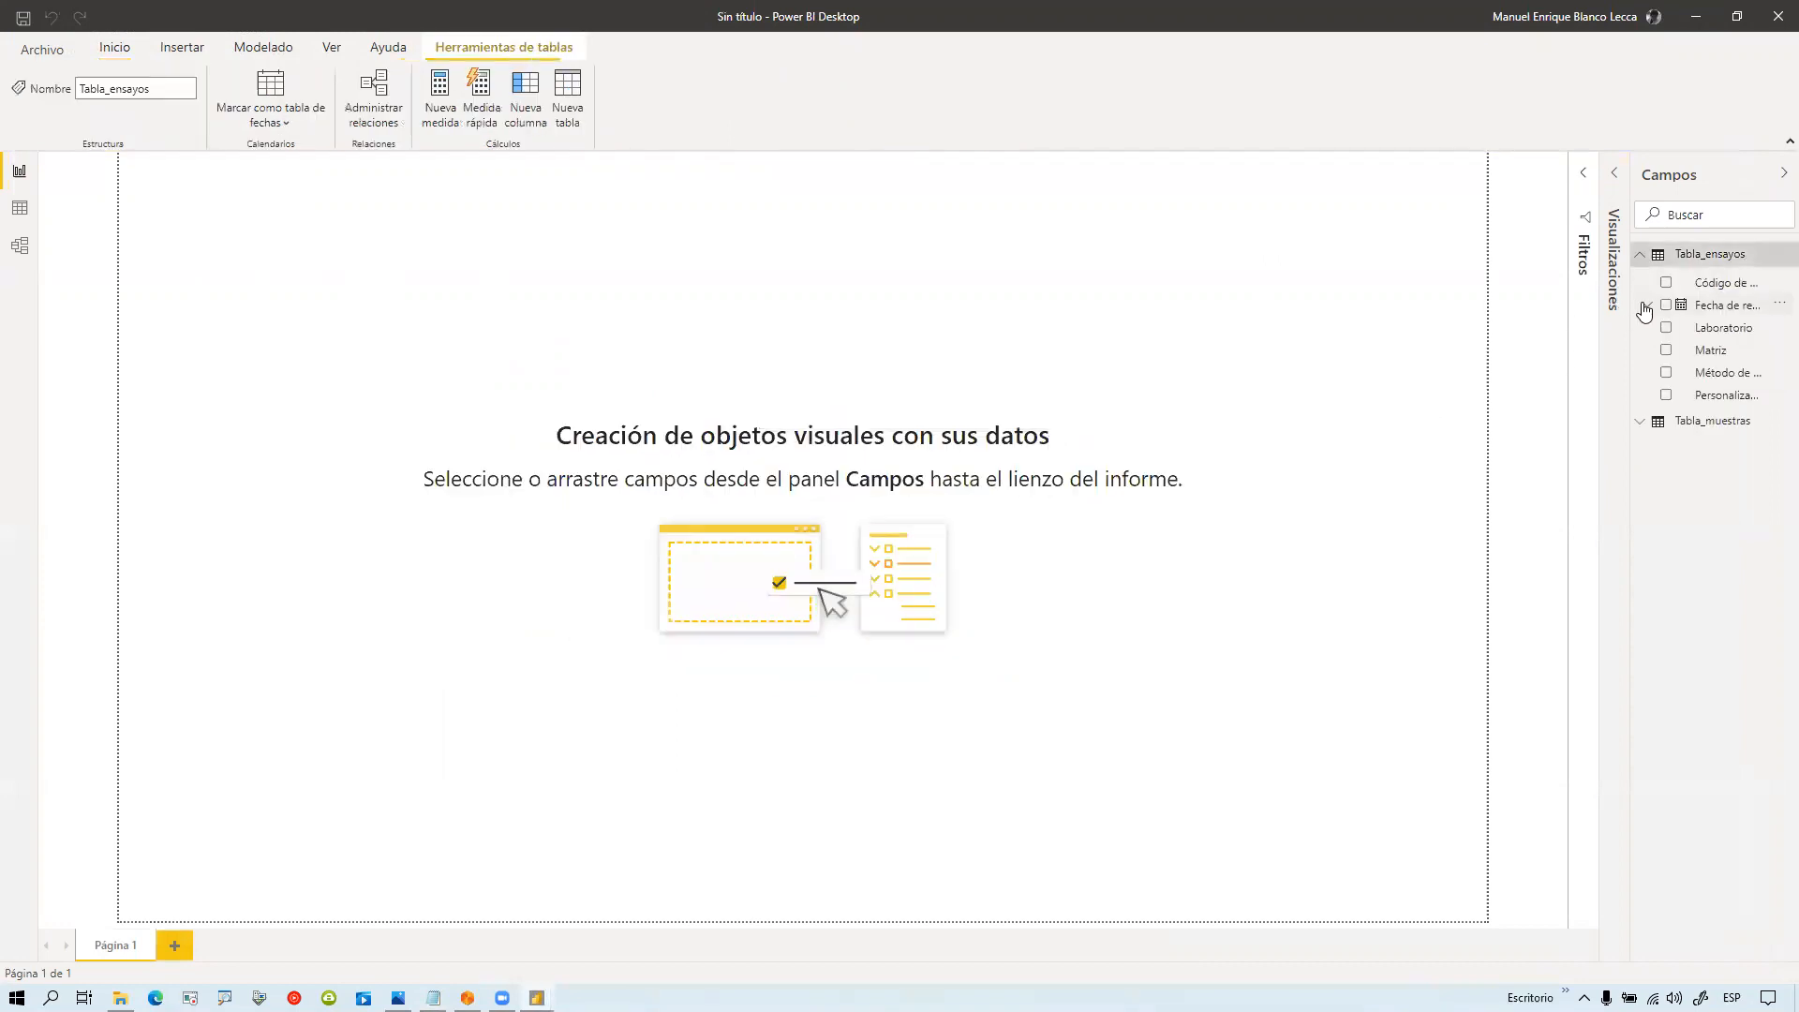
left_click(1640, 422)
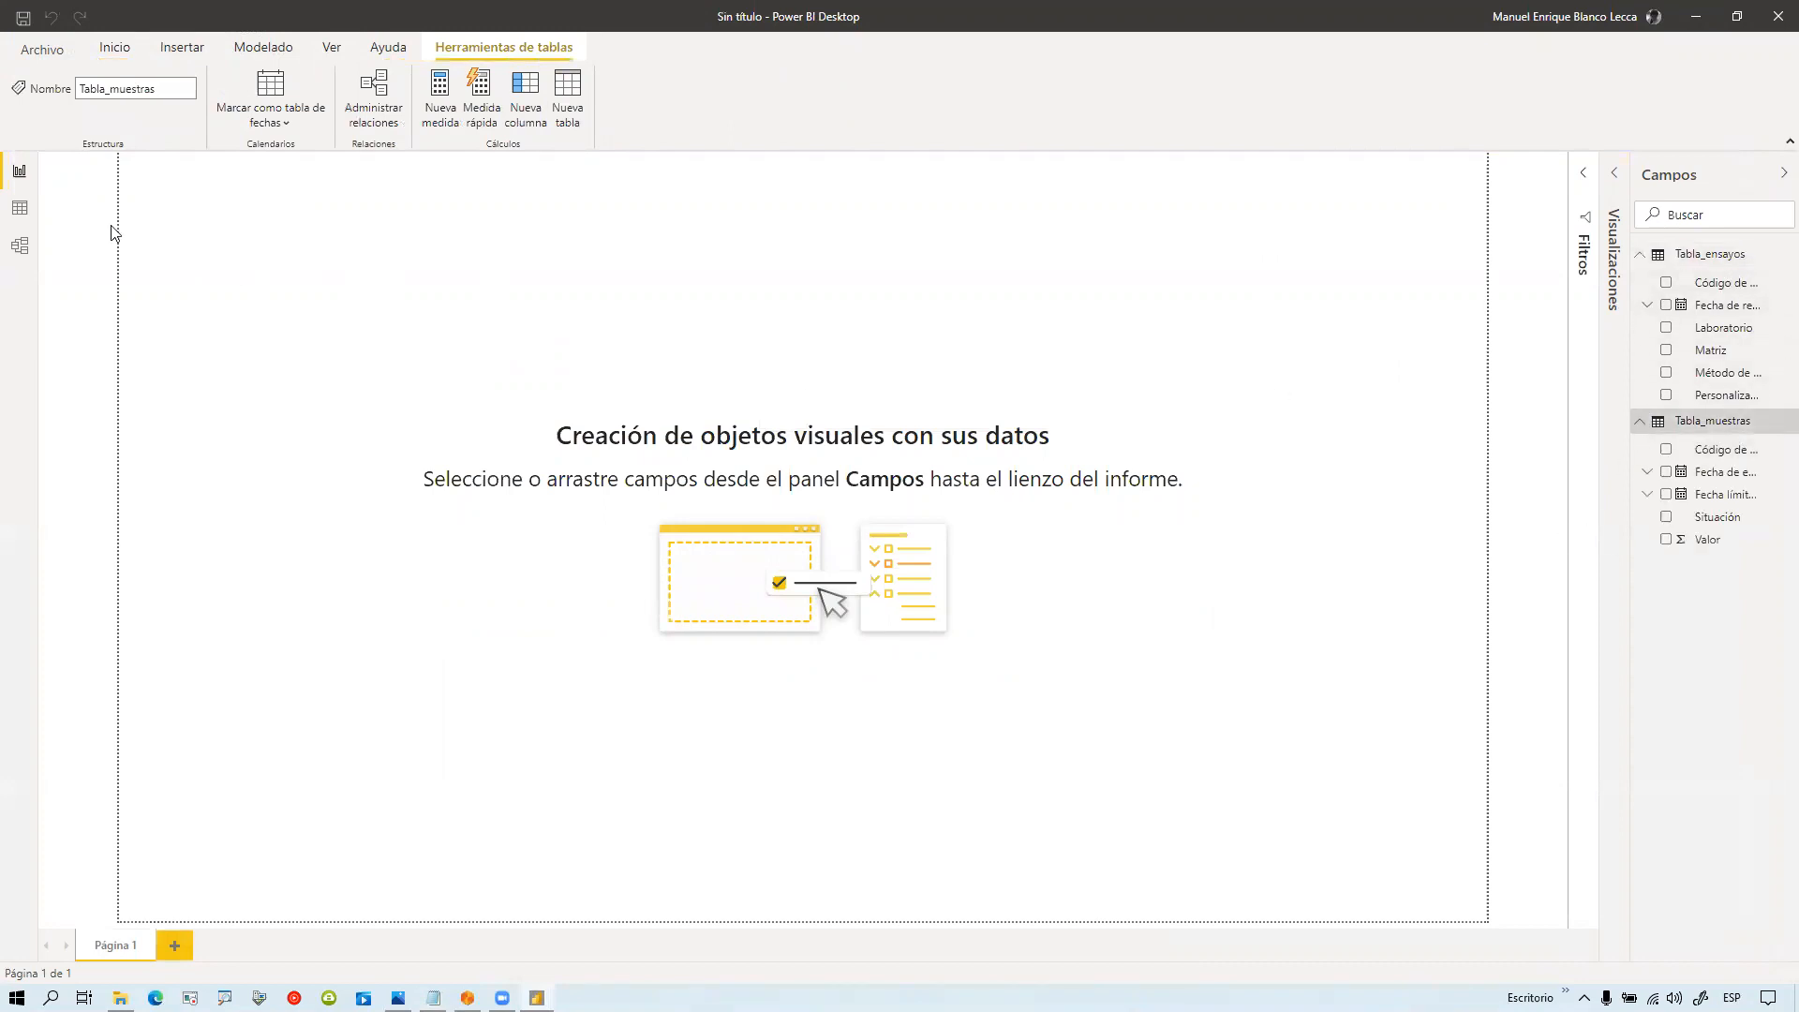
Step: Review the loaded data of Tabla_ensayos and Tabla_muestras, and return to the report page with the visualizations shown
left_click(20, 216)
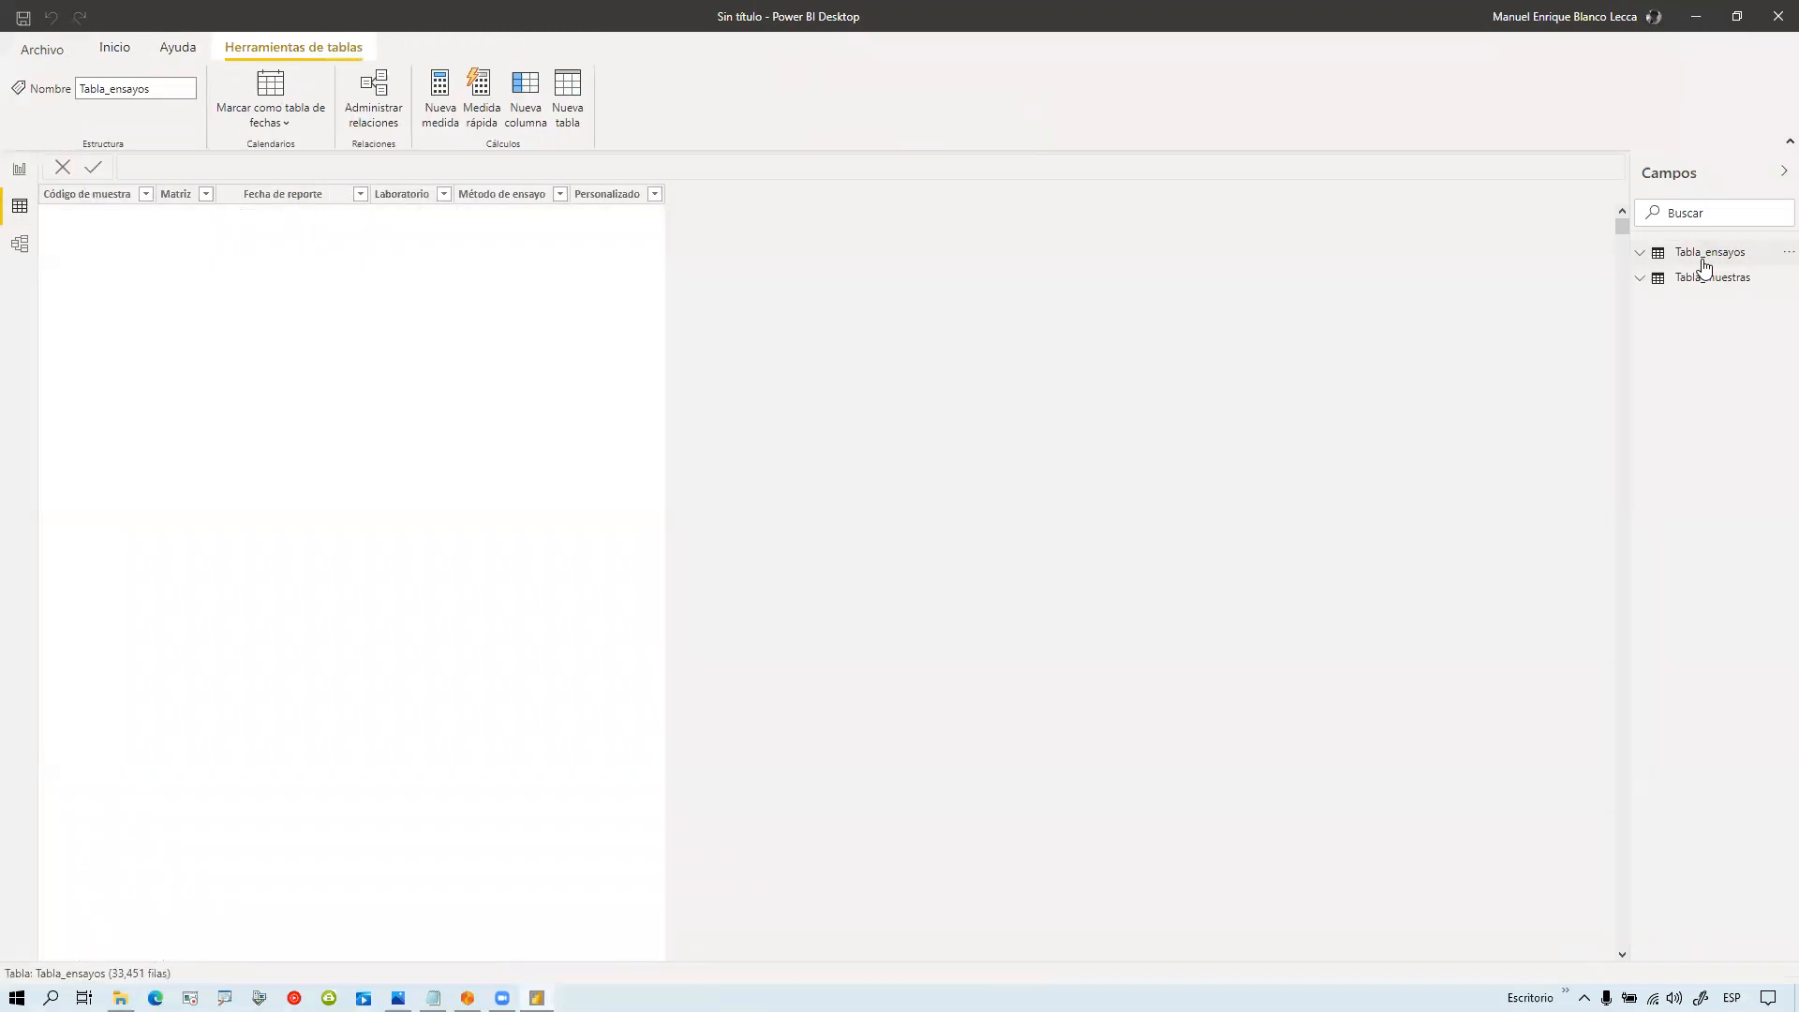
left_click(1702, 255)
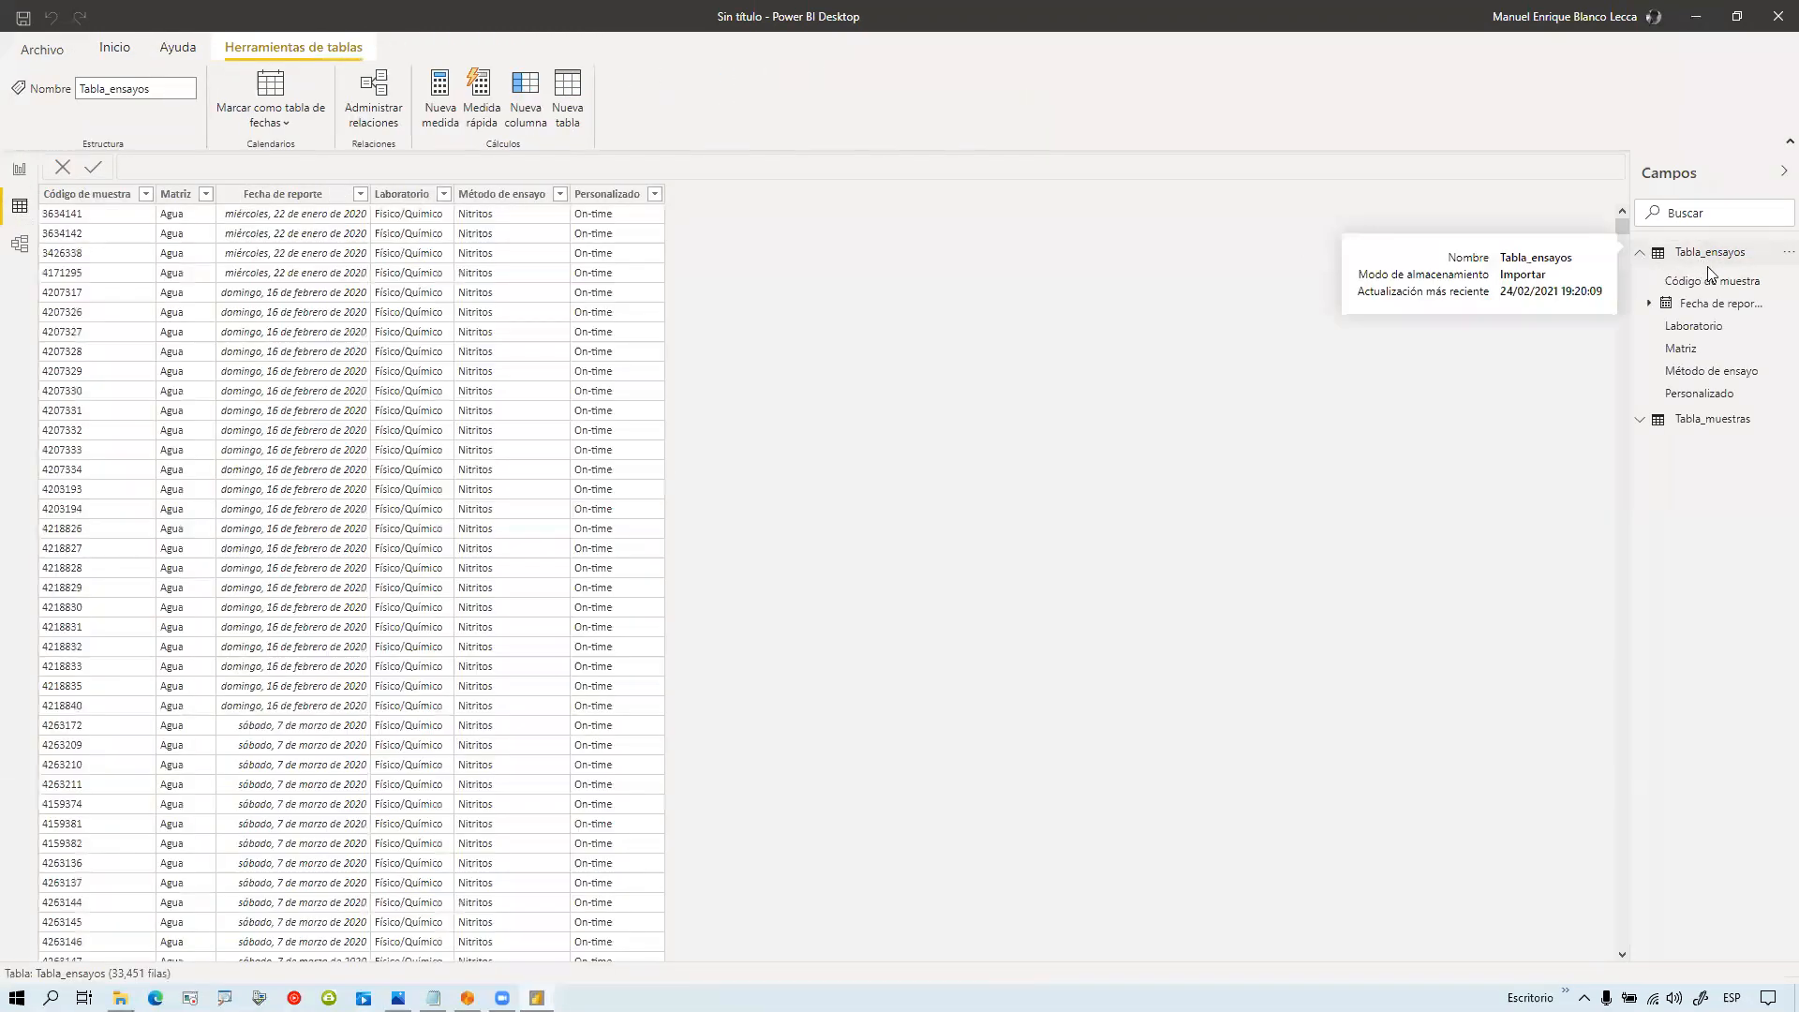
left_click(1706, 421)
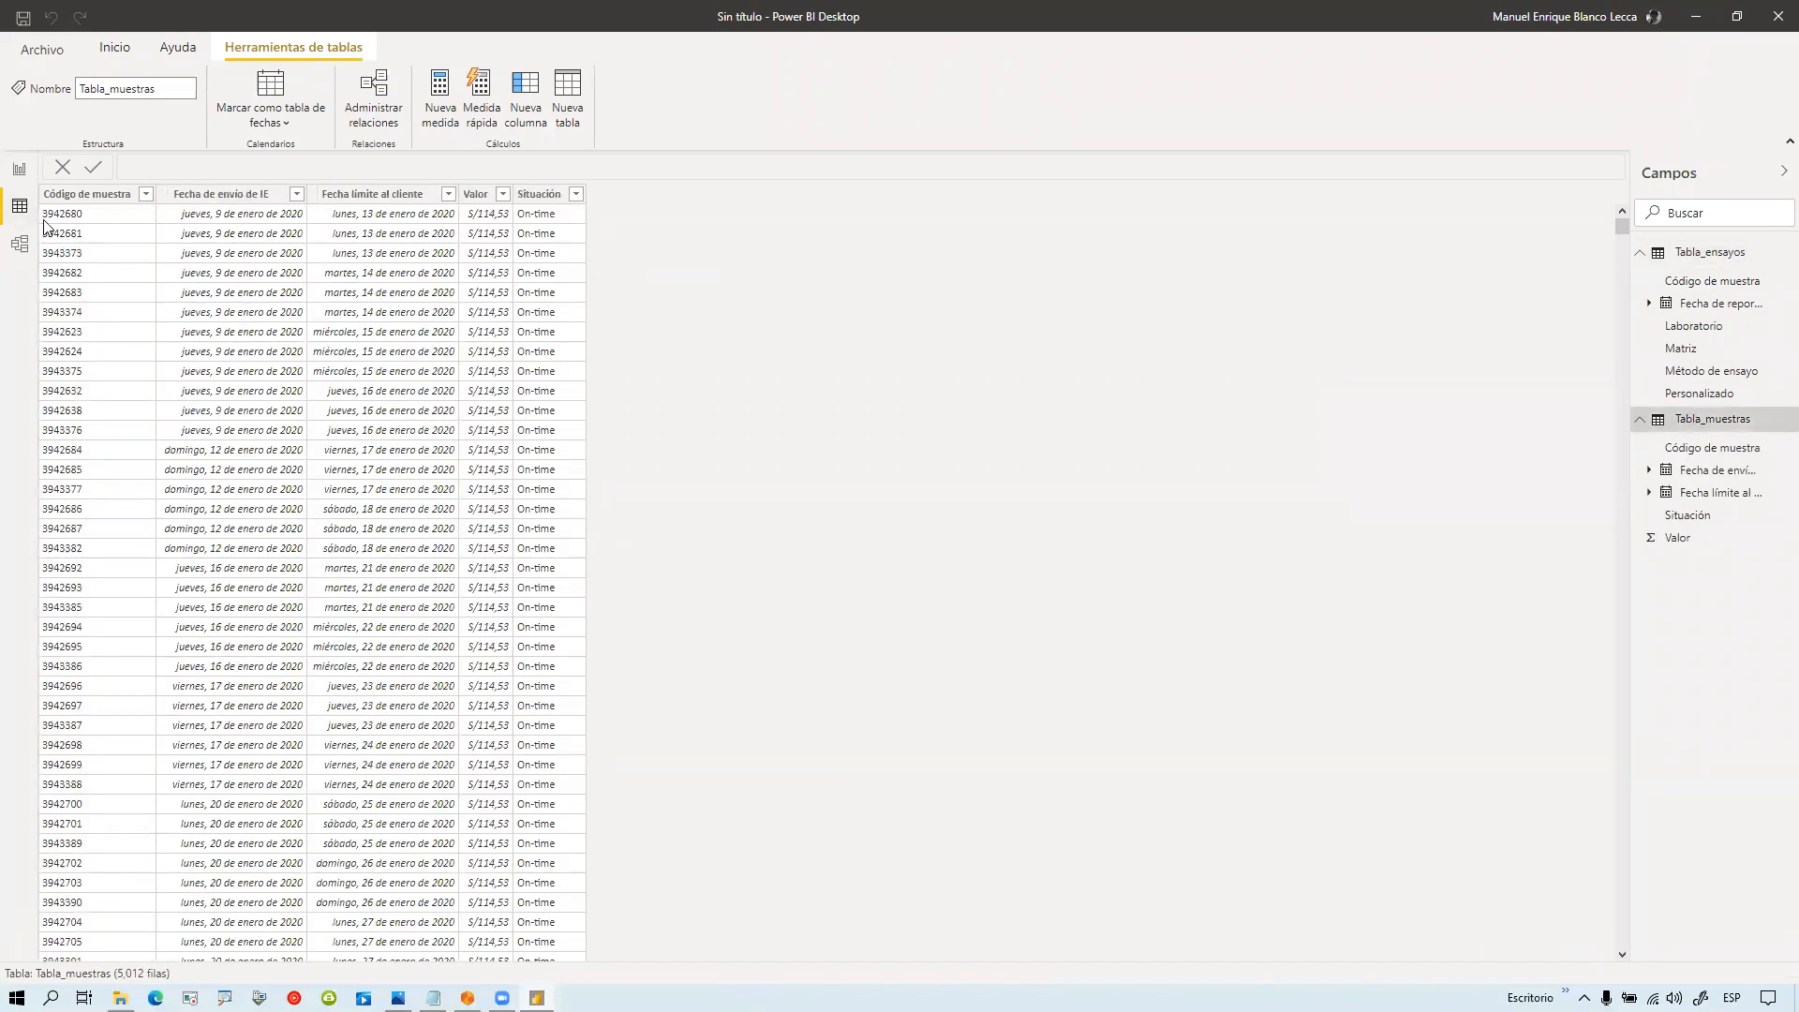
left_click(20, 173)
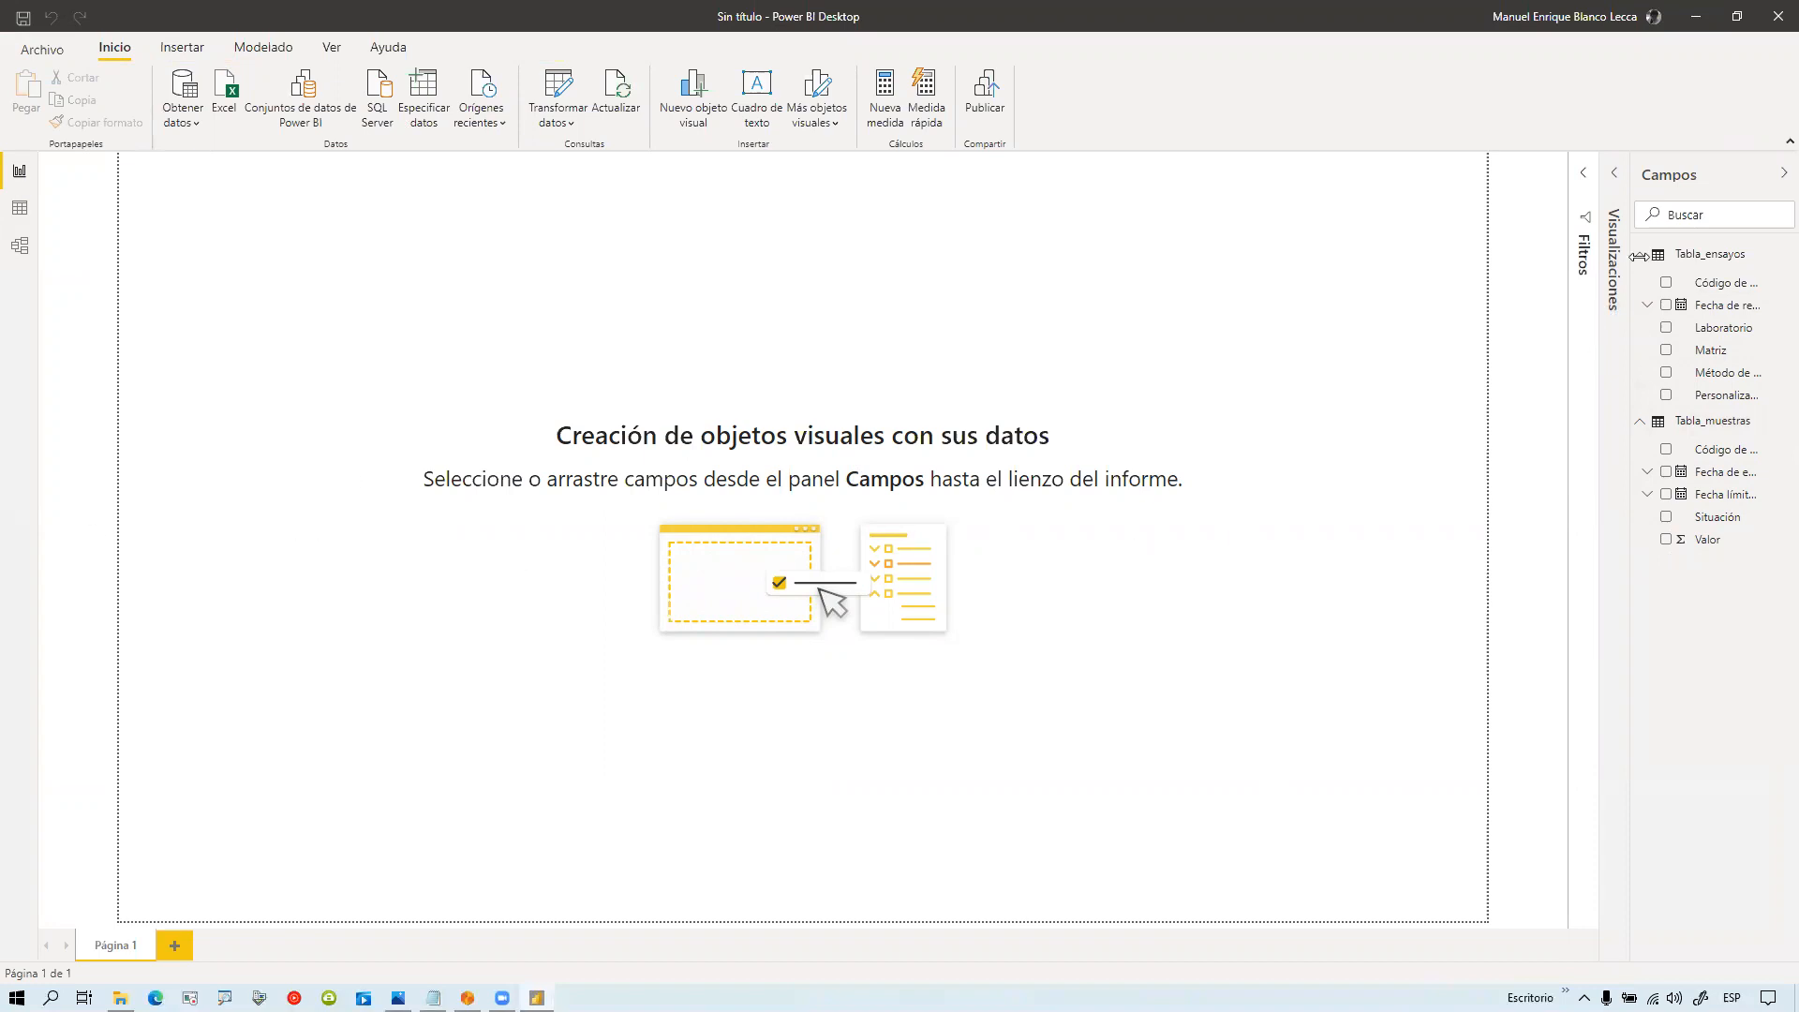
left_click(1612, 188)
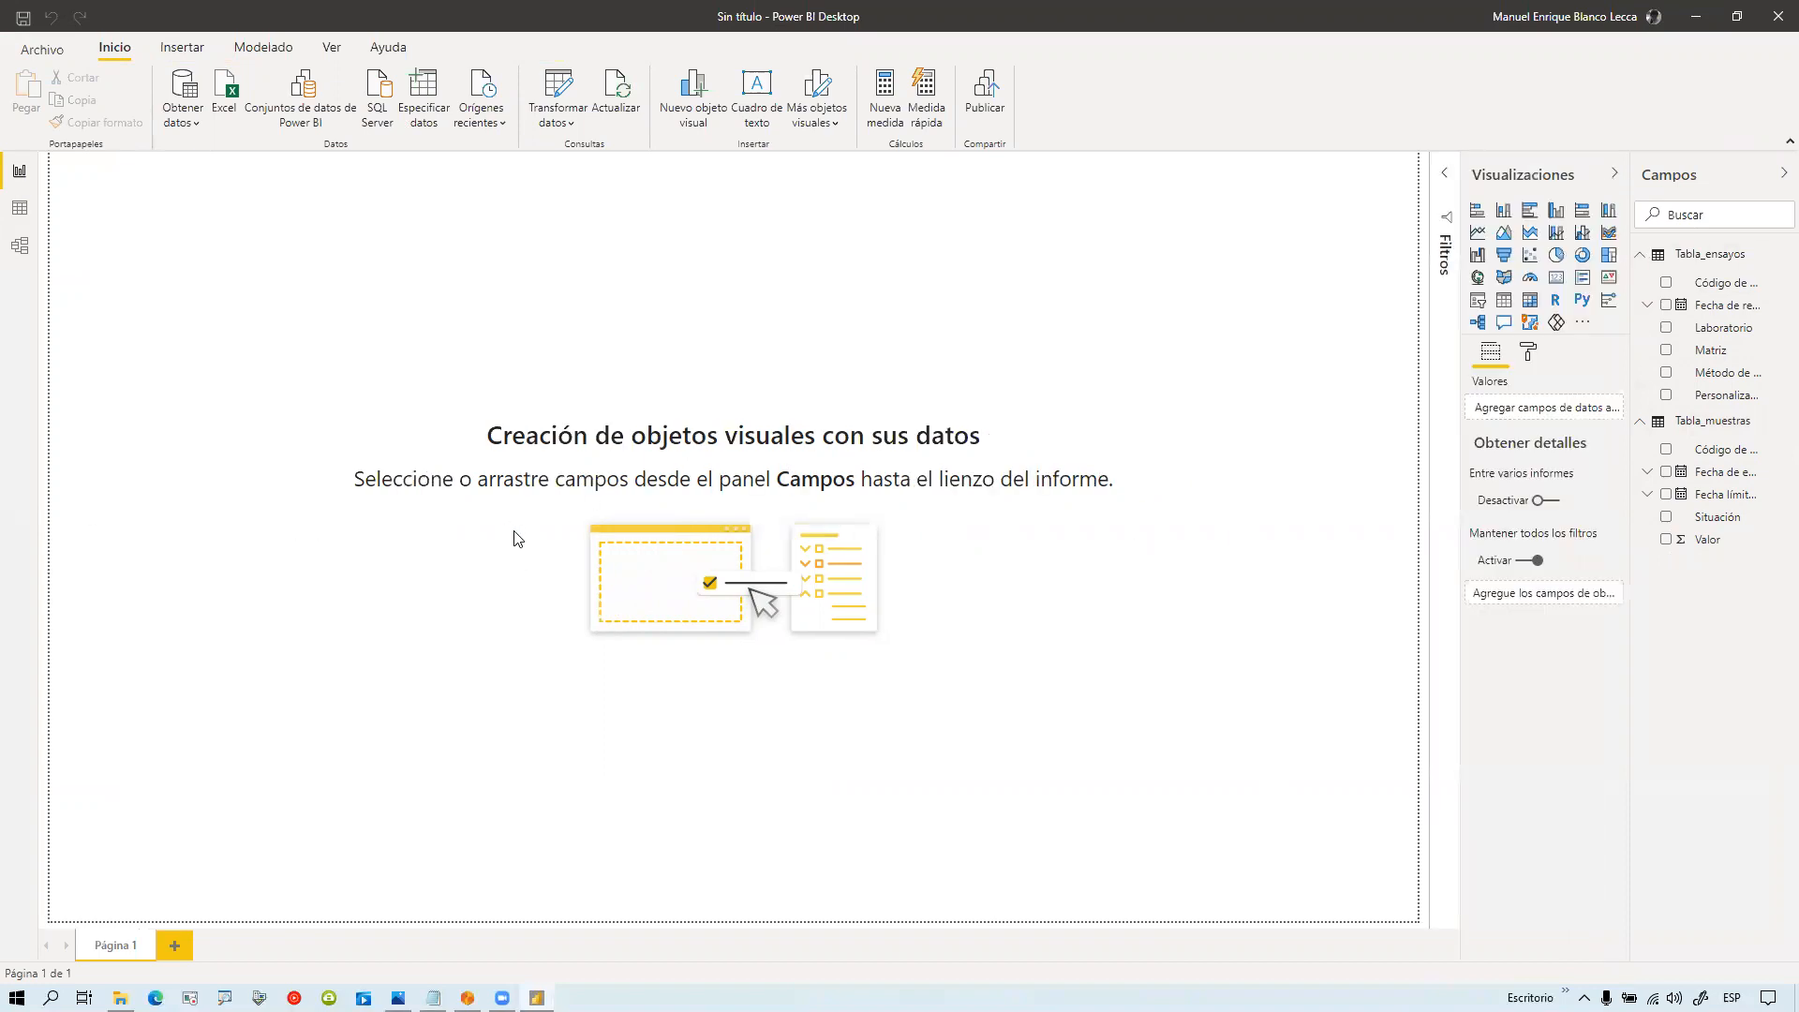
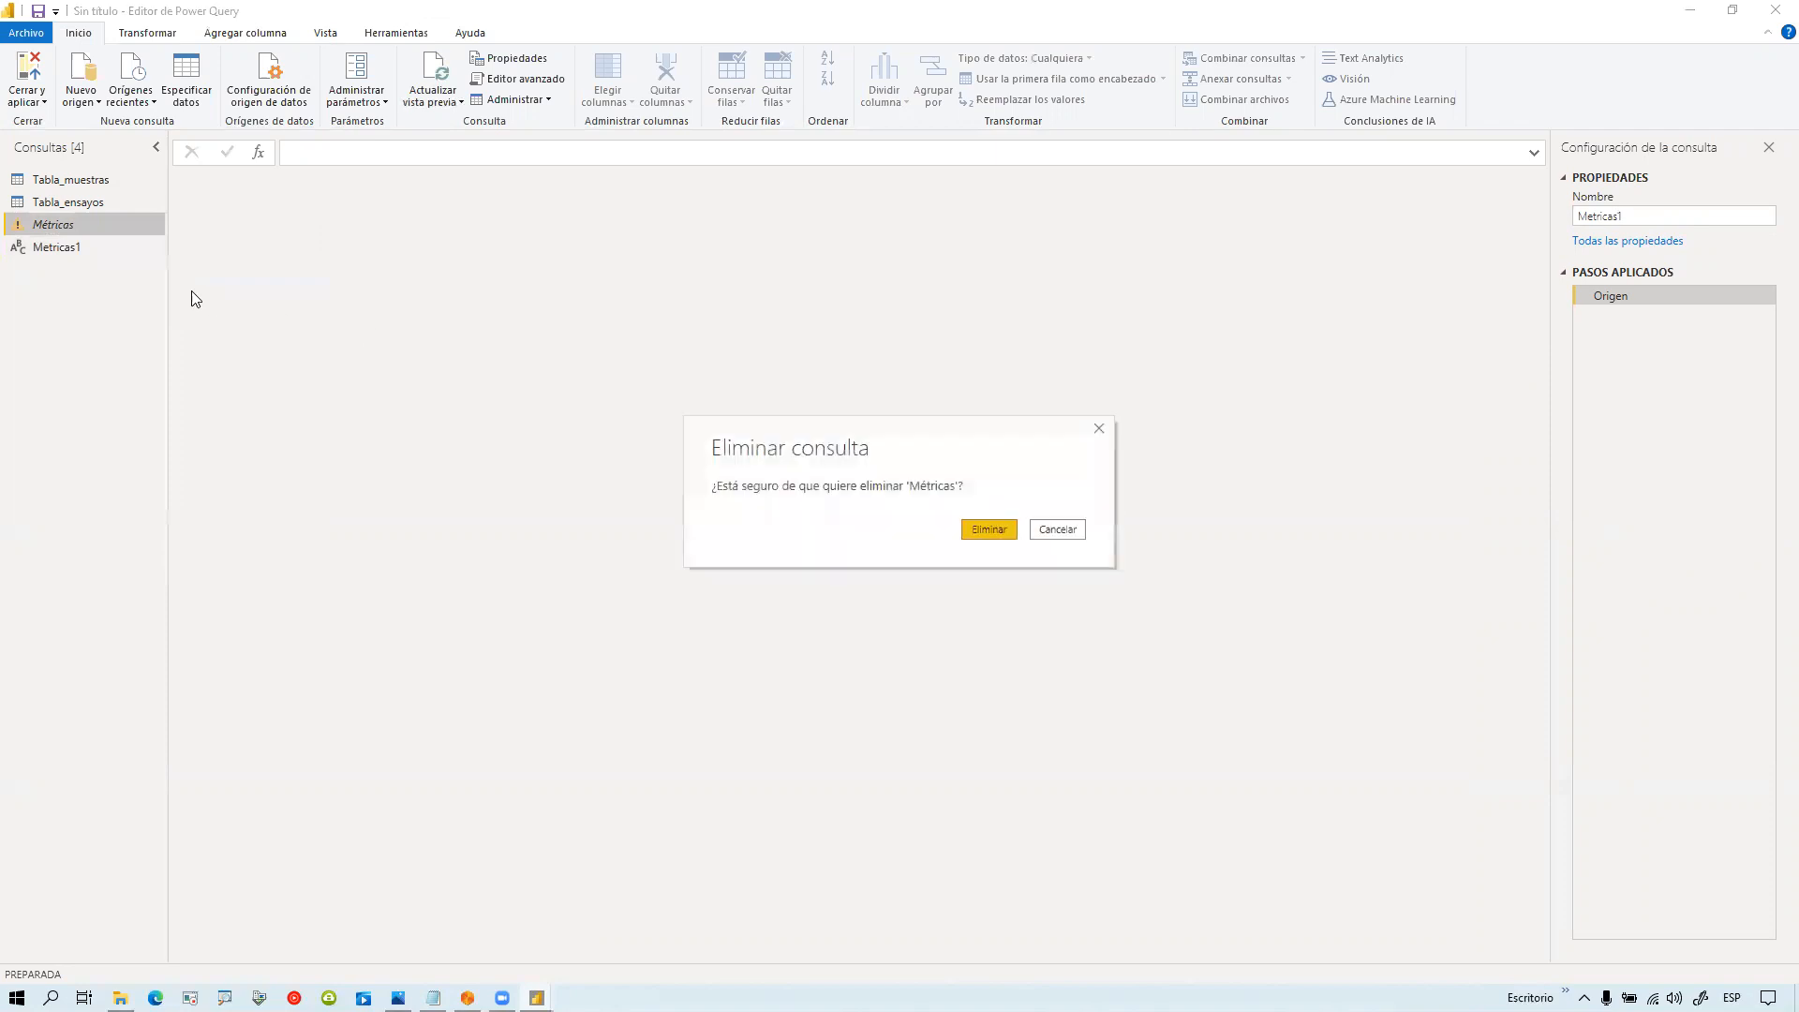
Step: Confirm deleting the Métricas query and rename the Metricas1 query as Metricas
left_click(984, 523)
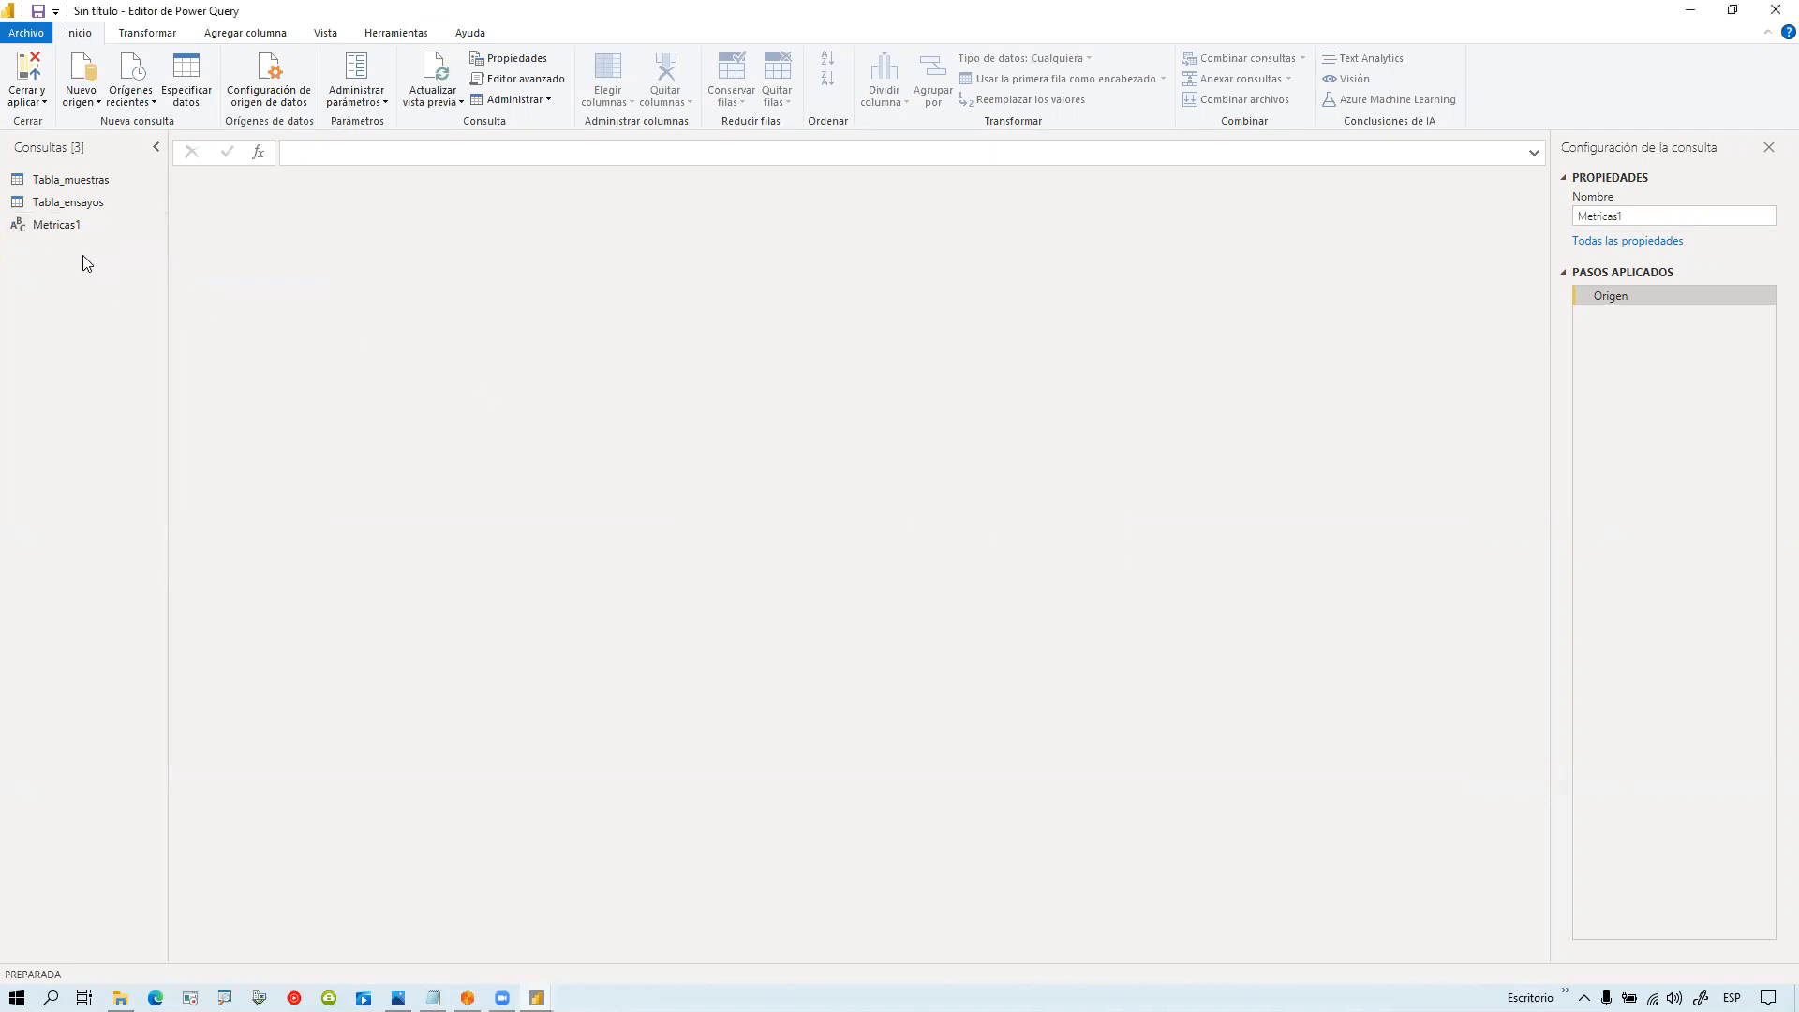
left_click(77, 230)
left_click(1674, 218)
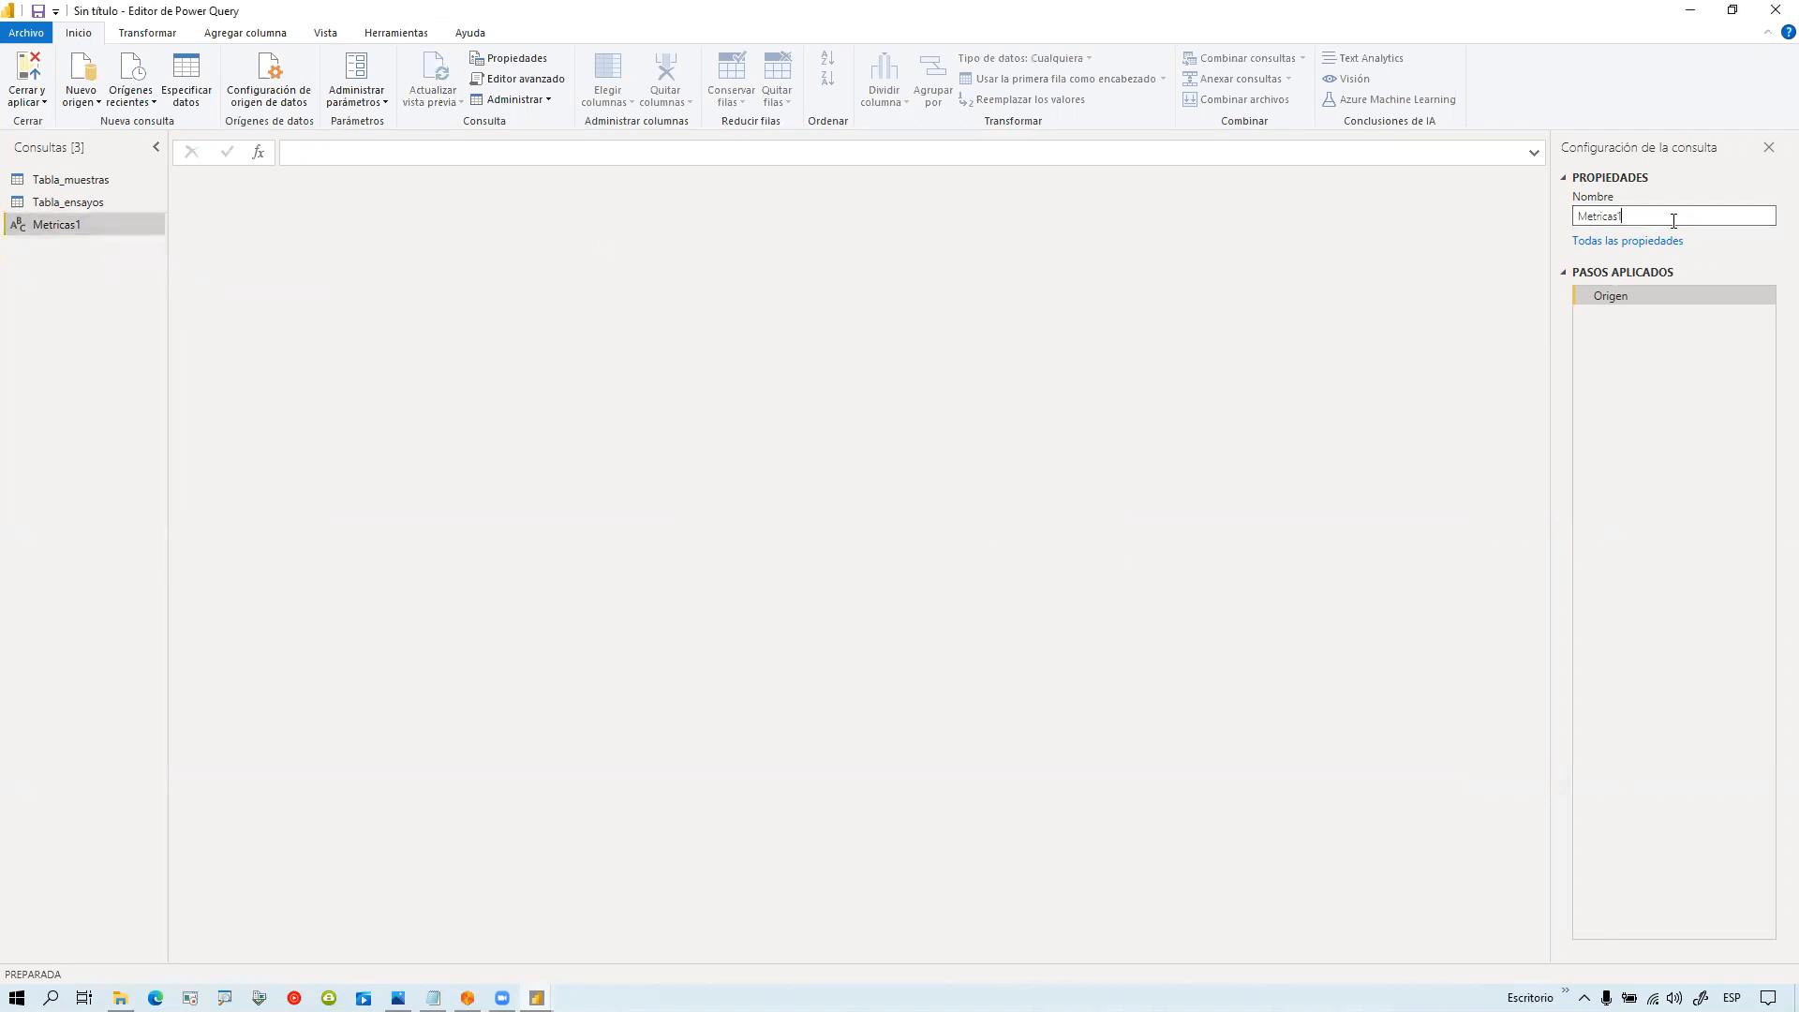
key("Return")
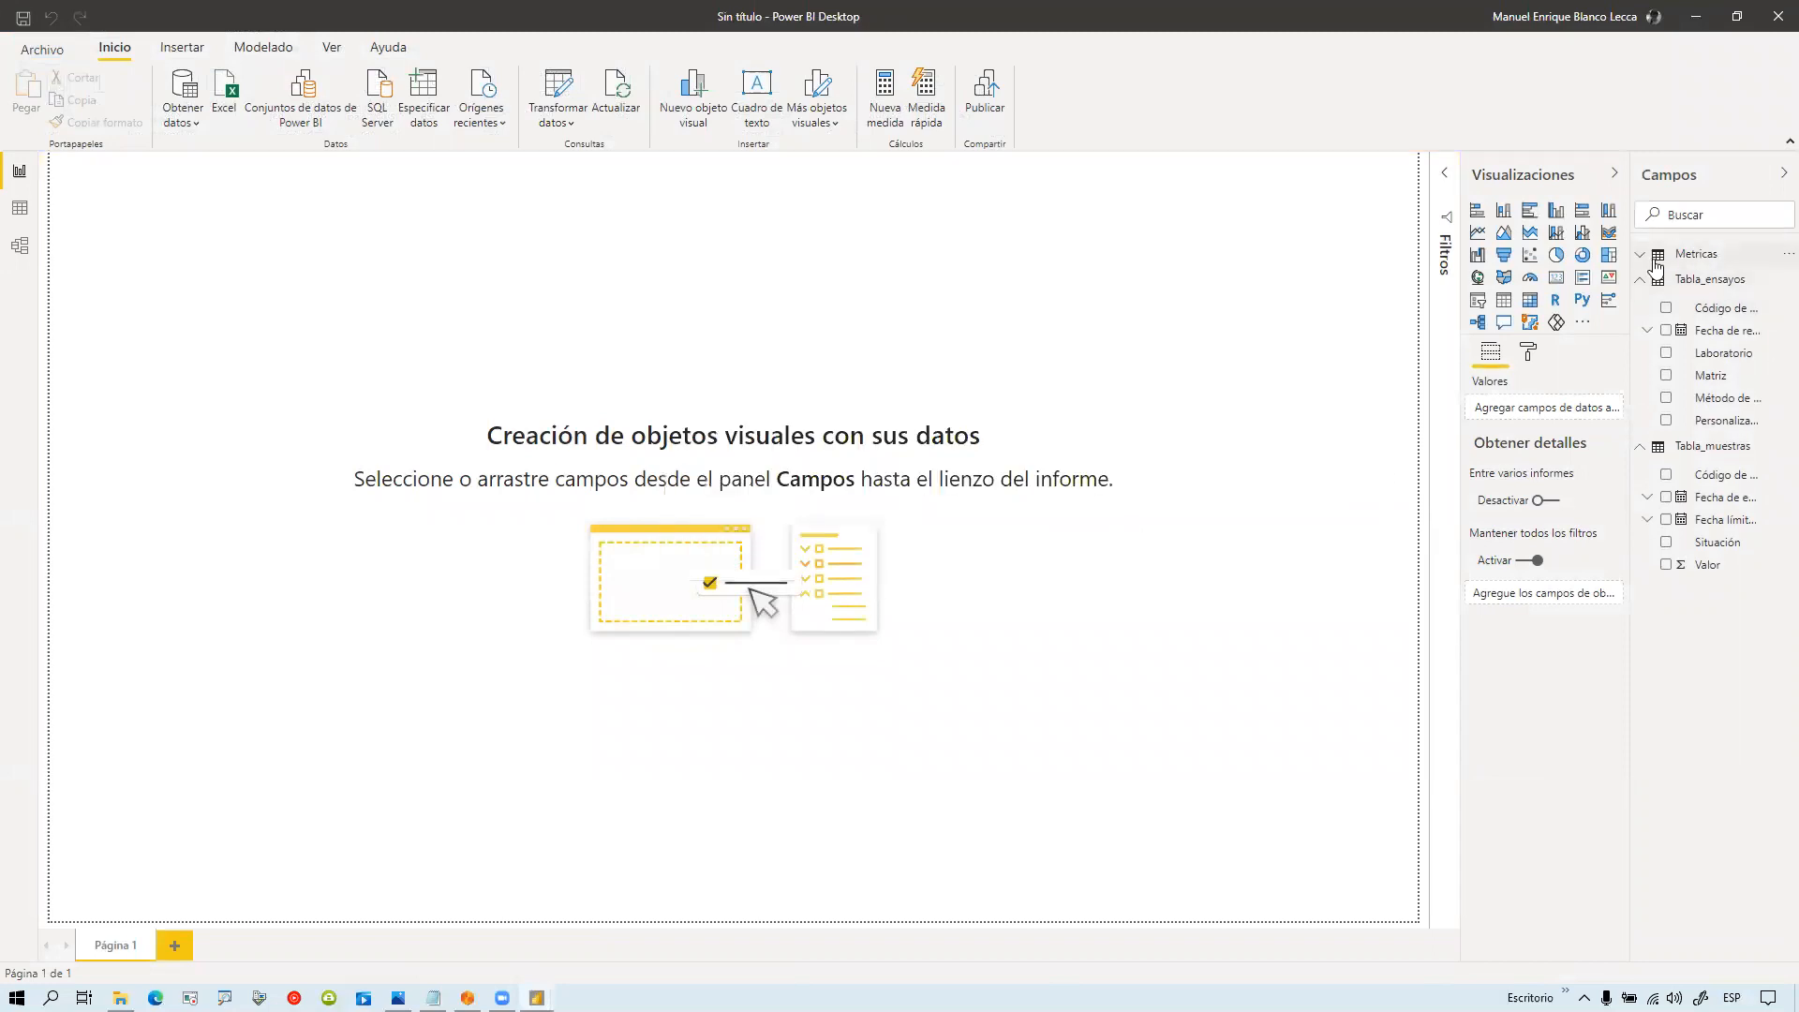
Step: Create a new measure named "nro total de muestras" in the Metricas table
right_click(1690, 262)
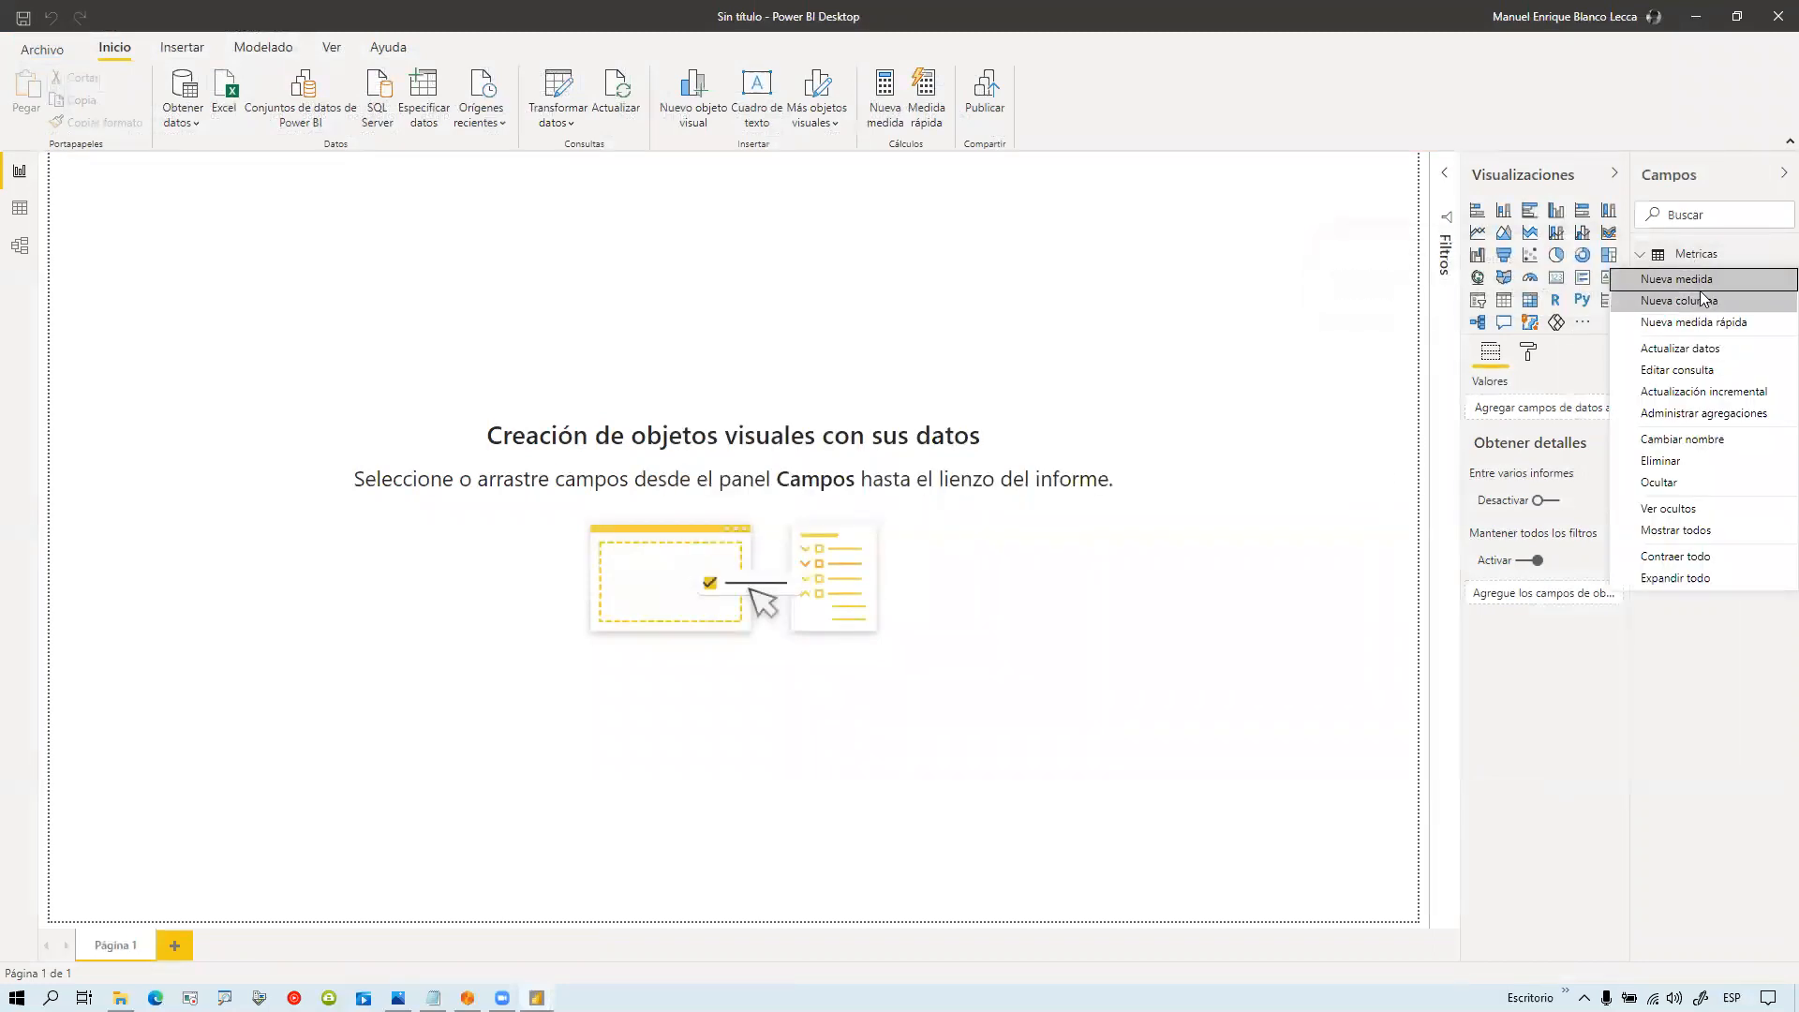
left_click(1699, 281)
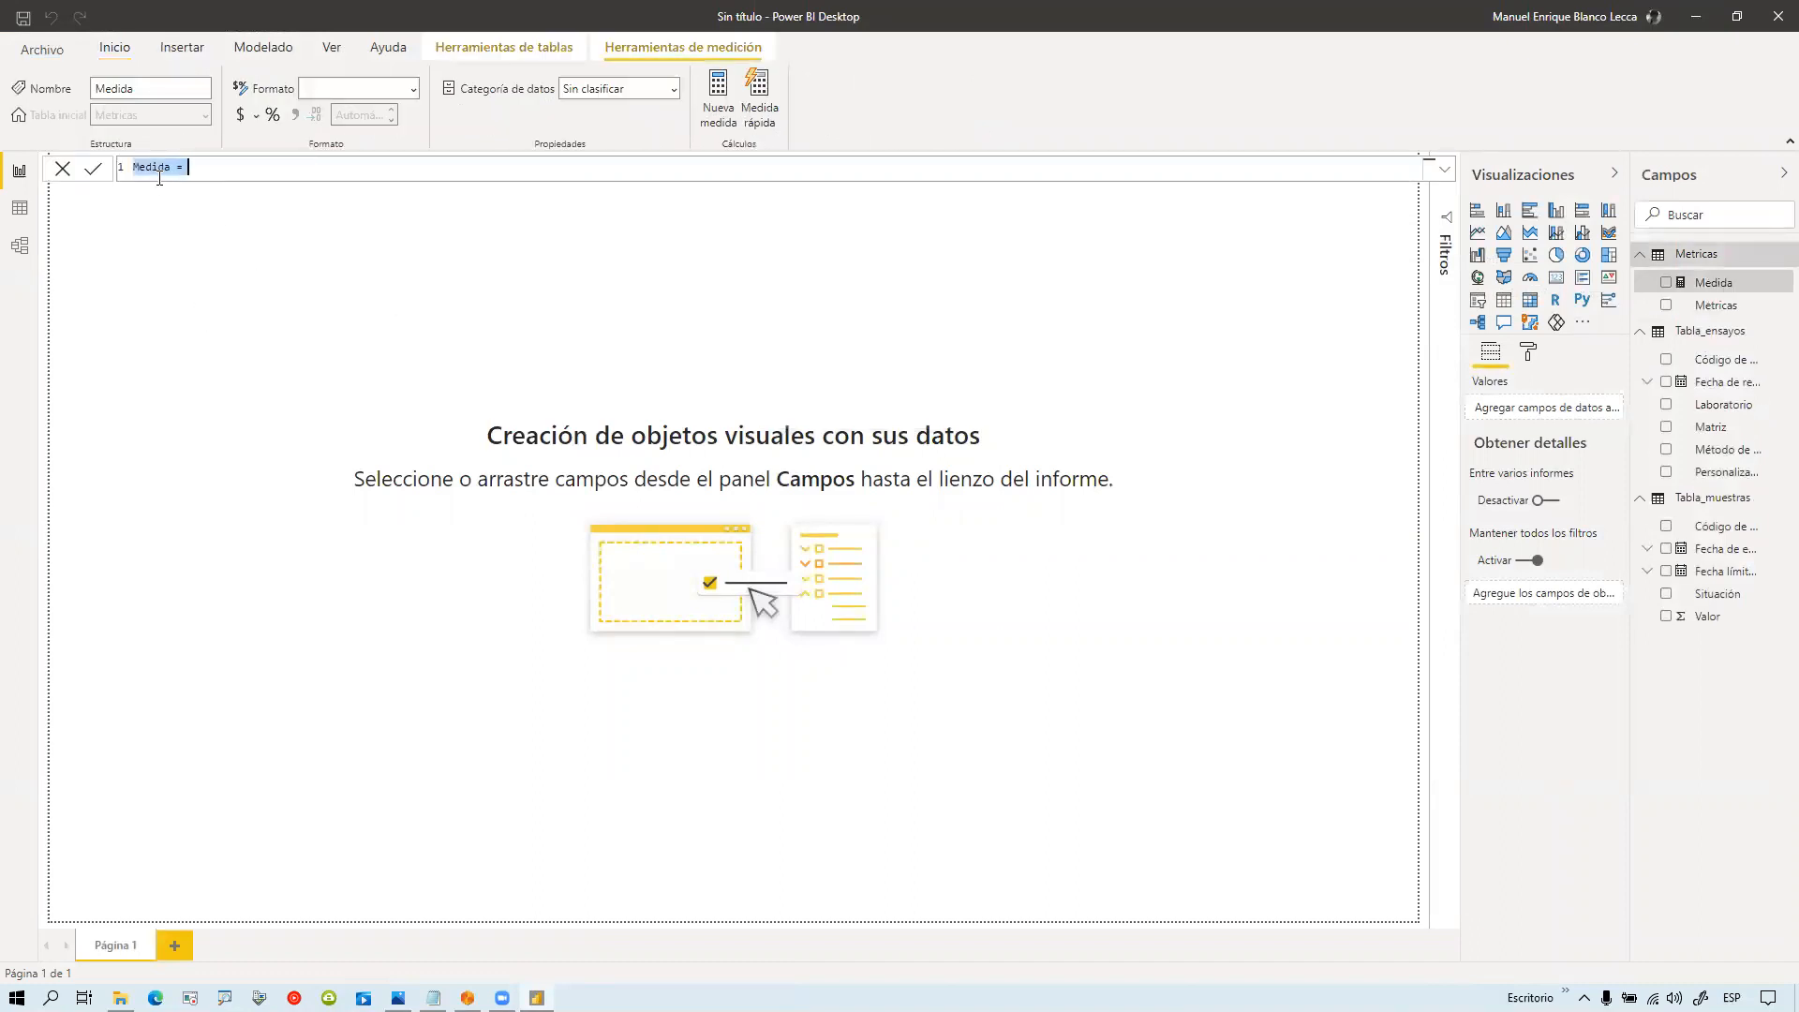
type("nro total de muestras=")
Step: Define the nro total de muestras measure with the COUNTA function over Tabla_muestras[Código de muestra]
type("c")
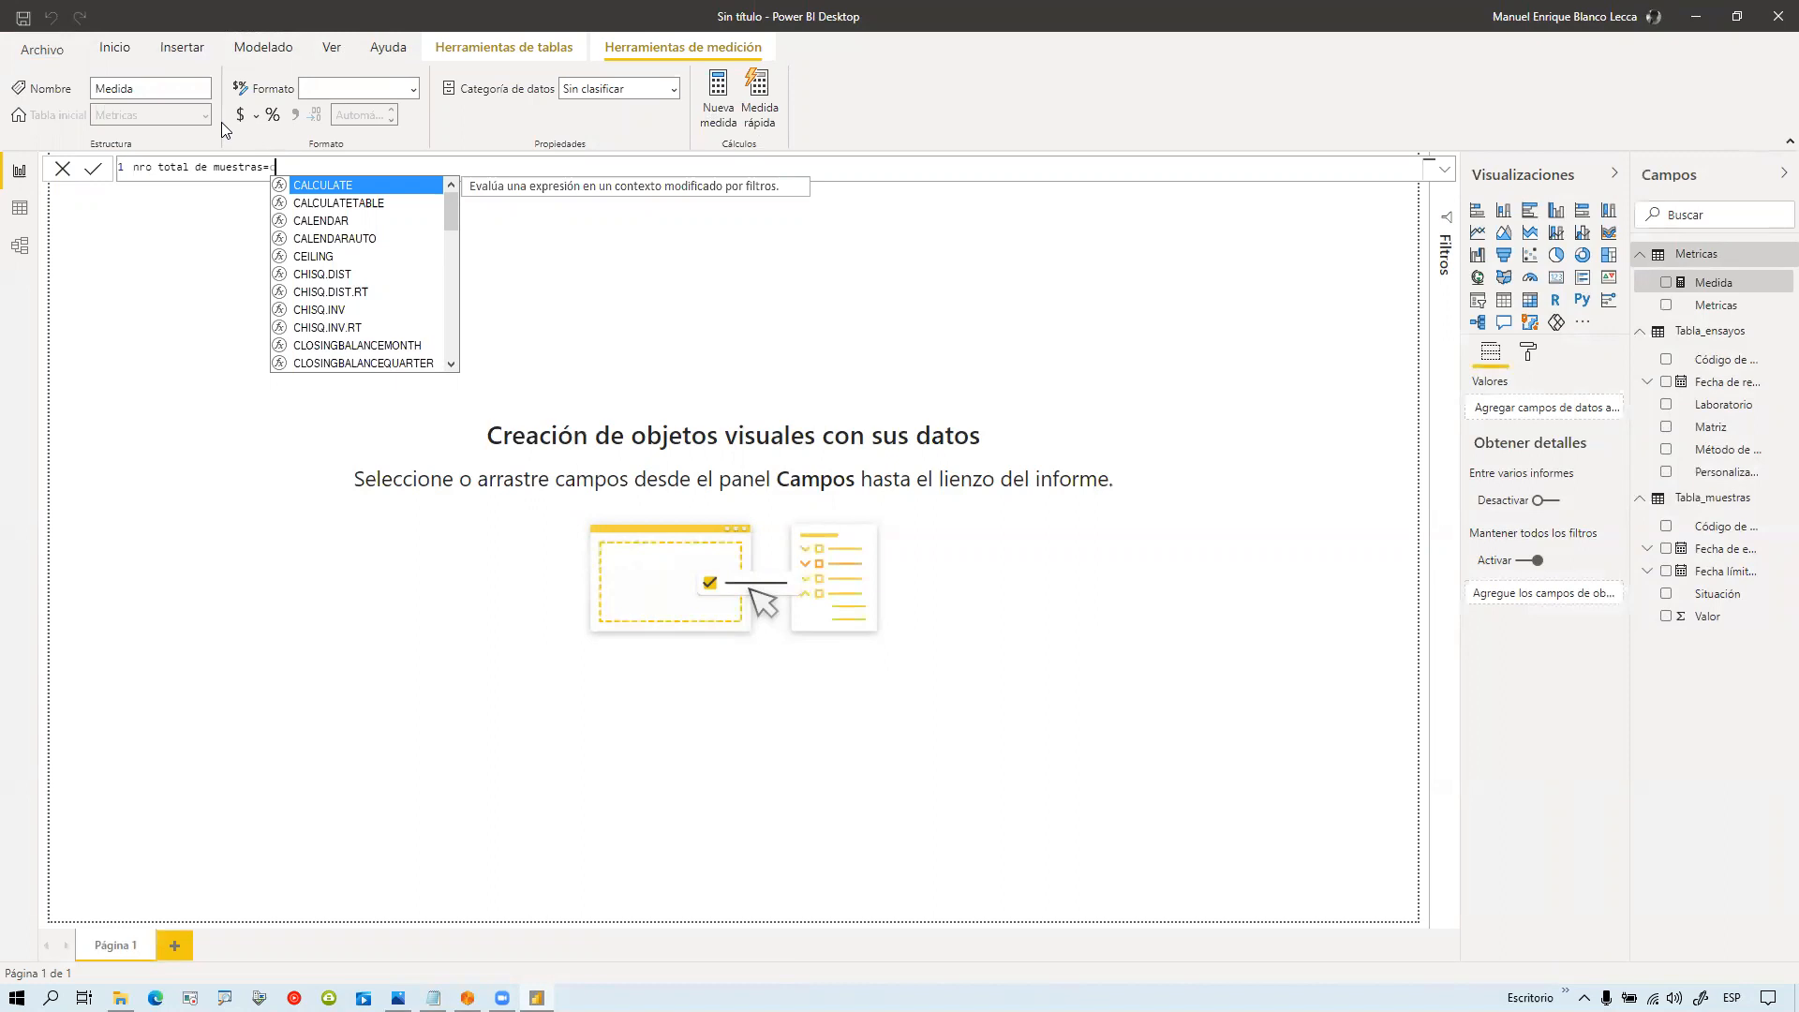
type("on")
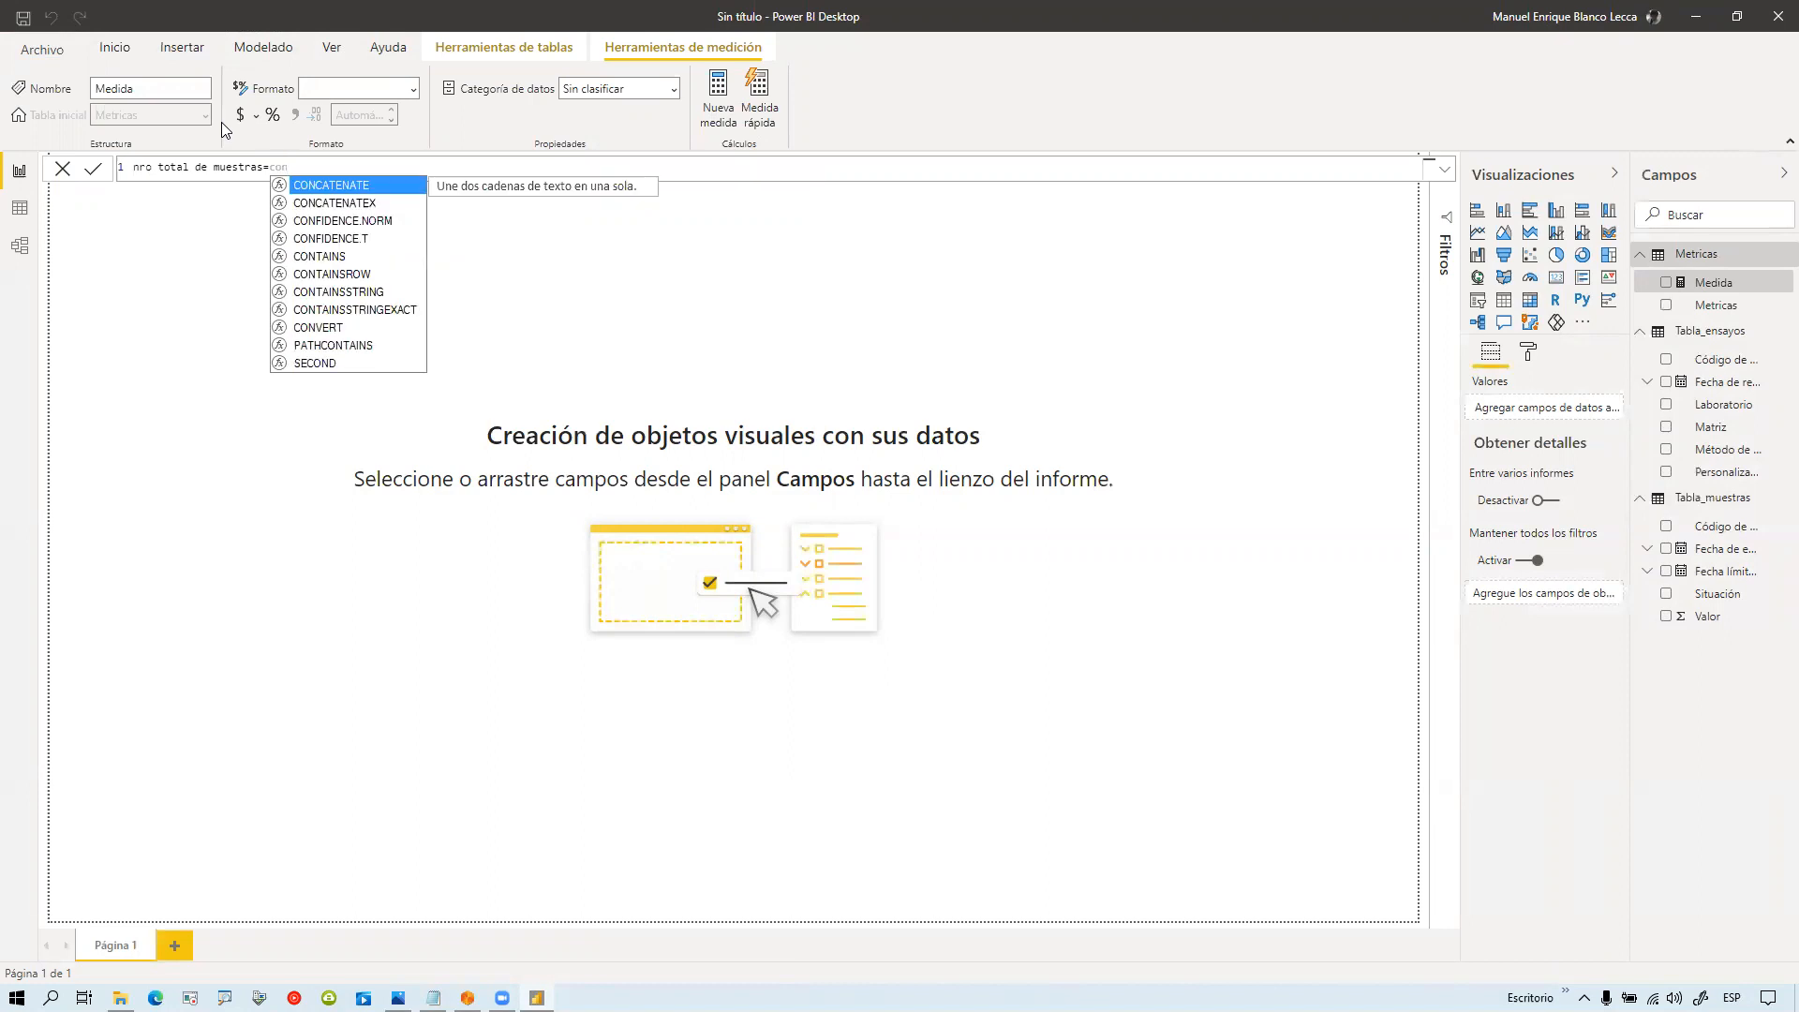
key("BackSpace")
type("un")
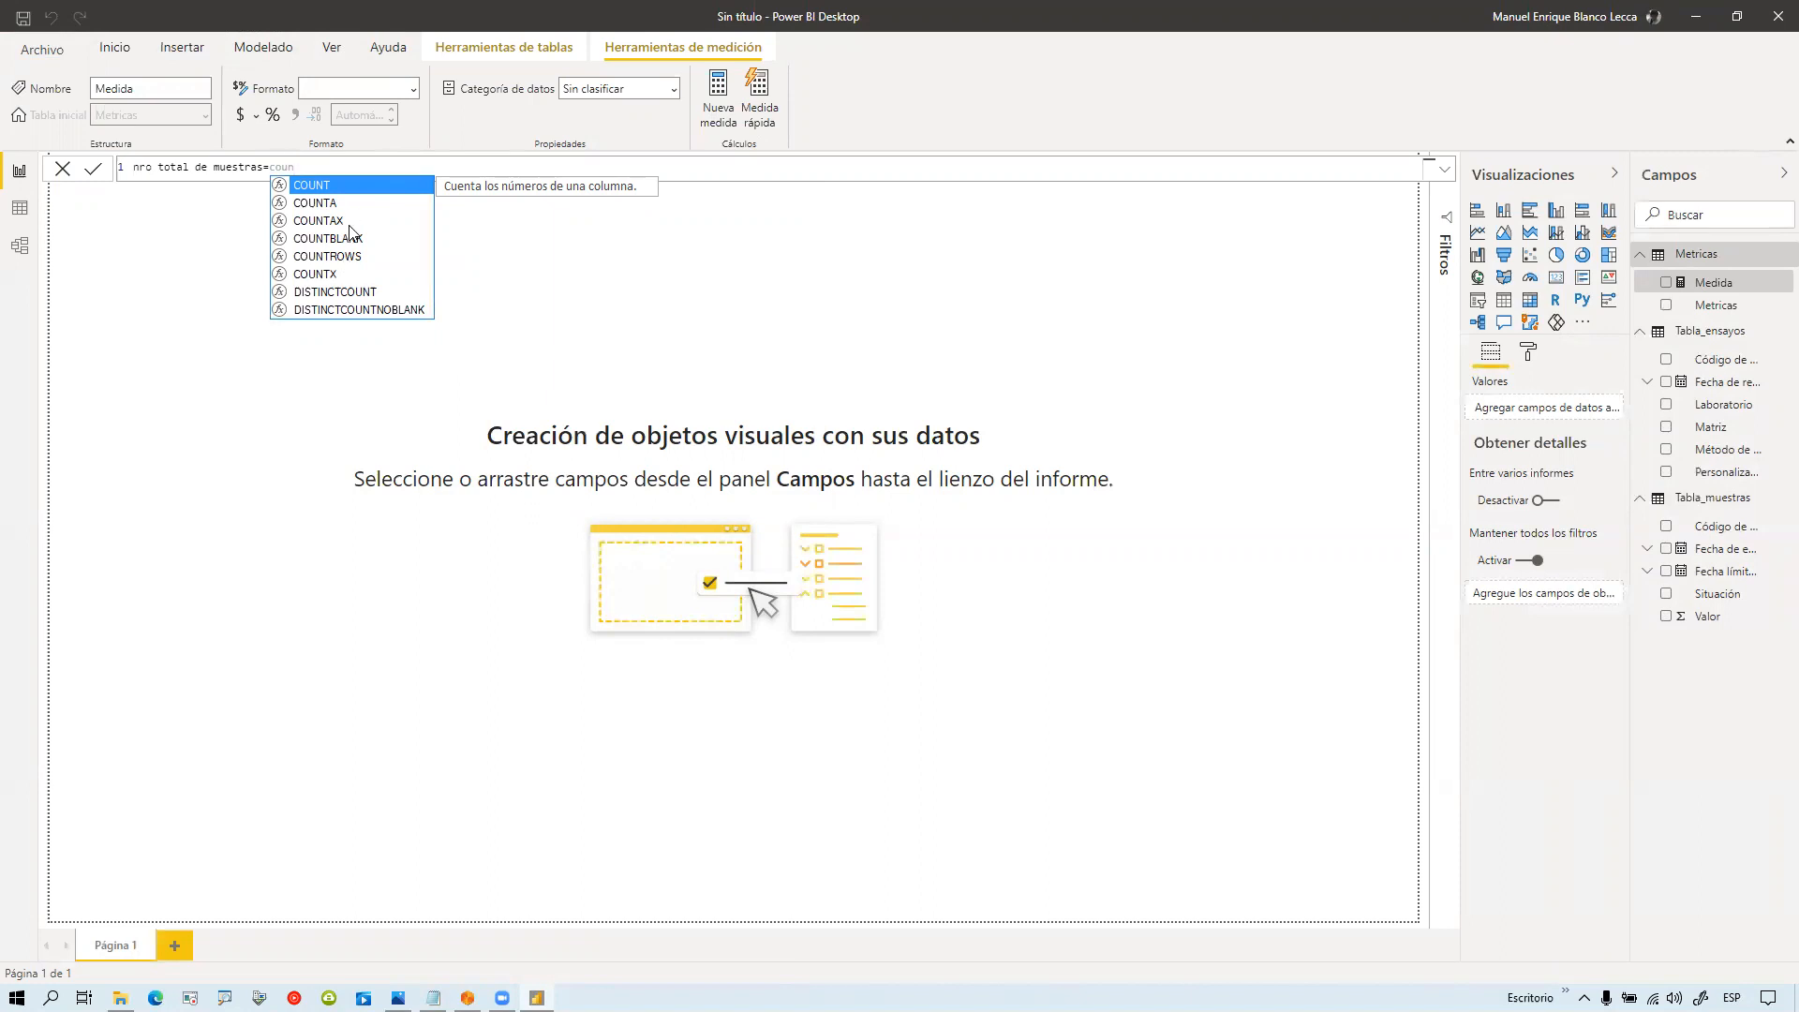
left_click(329, 208)
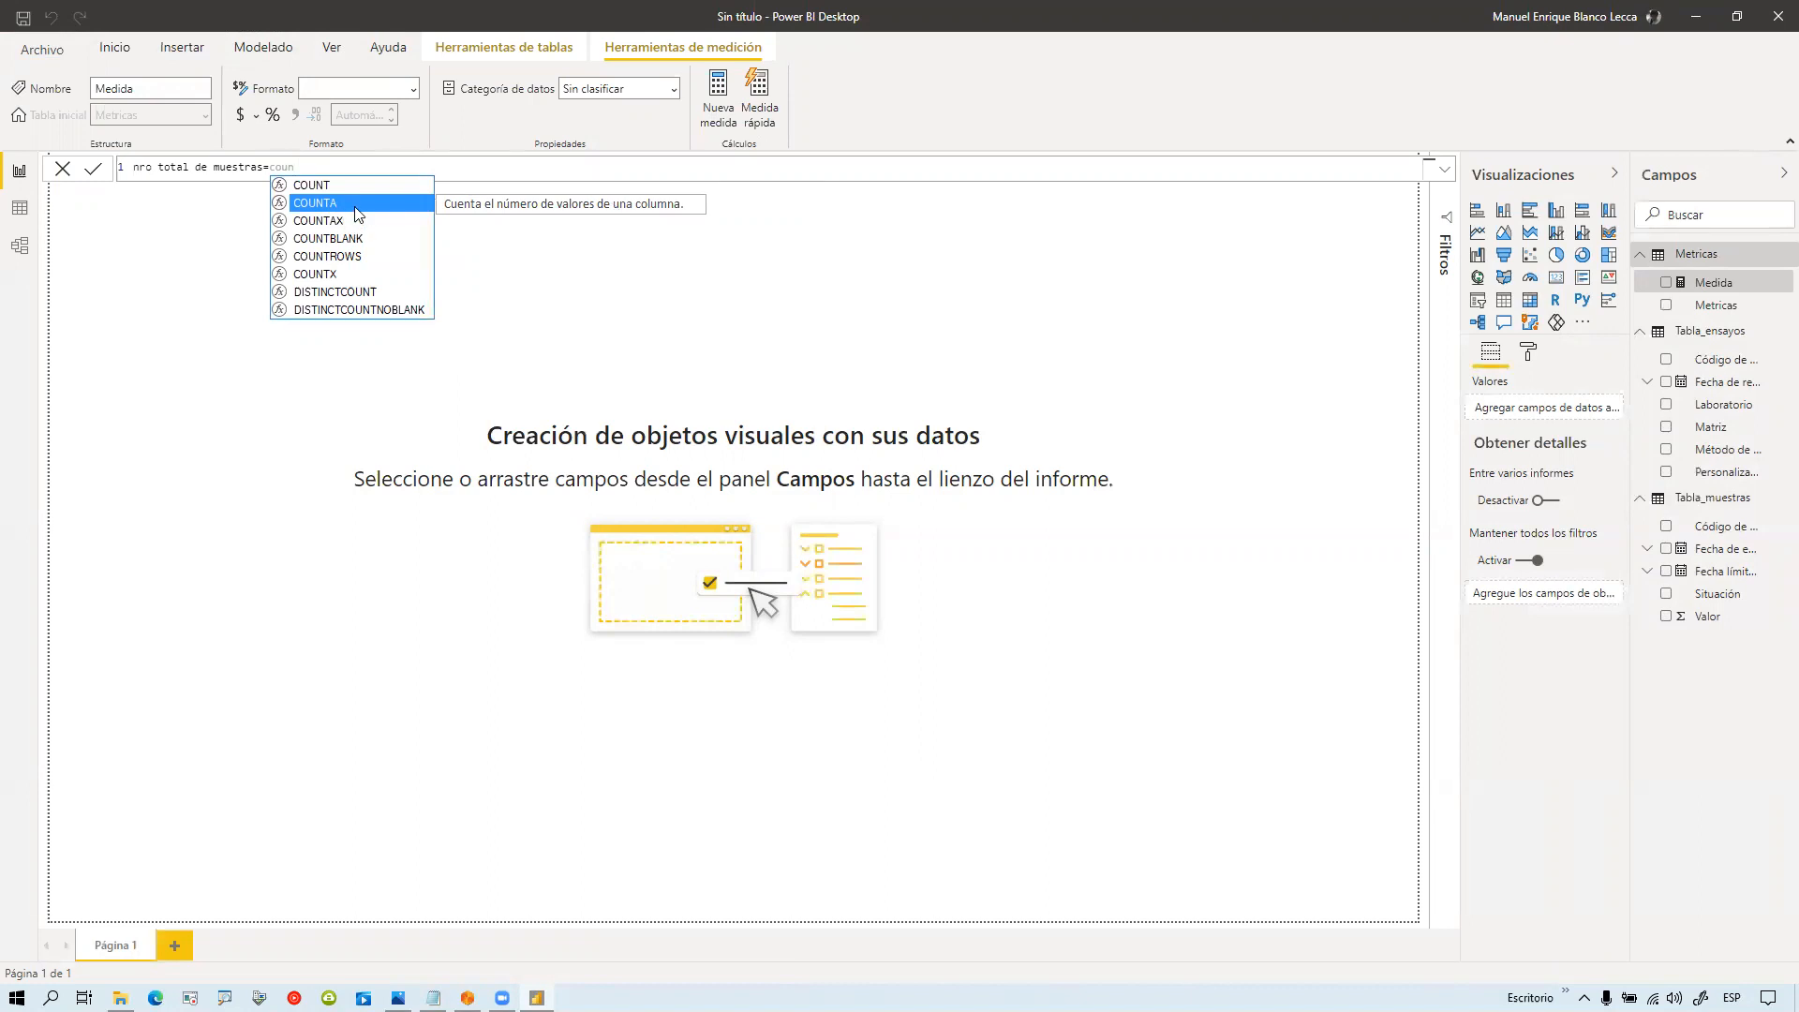
key("Tab")
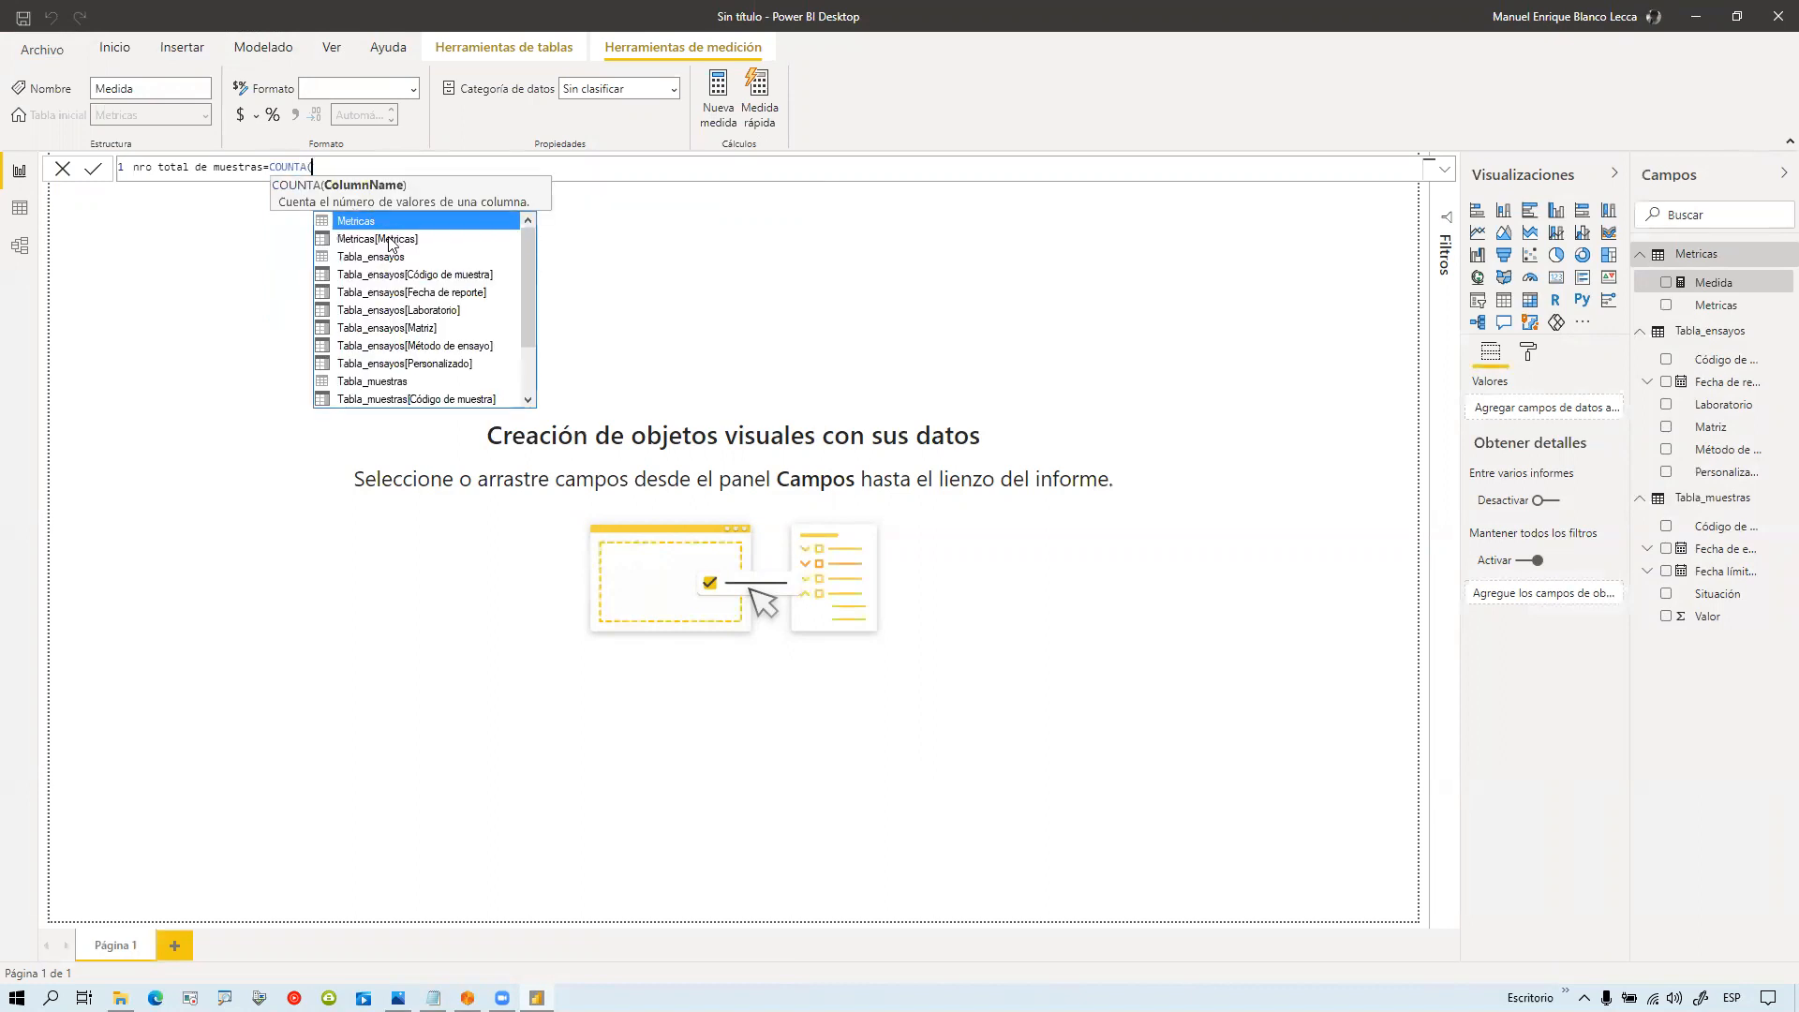
mouse_move(531, 279)
left_mouse_down()
mouse_move(527, 338)
mouse_move(540, 231)
mouse_move(517, 362)
mouse_move(538, 218)
mouse_move(529, 243)
left_mouse_up()
scroll(397, 337, "down", 2)
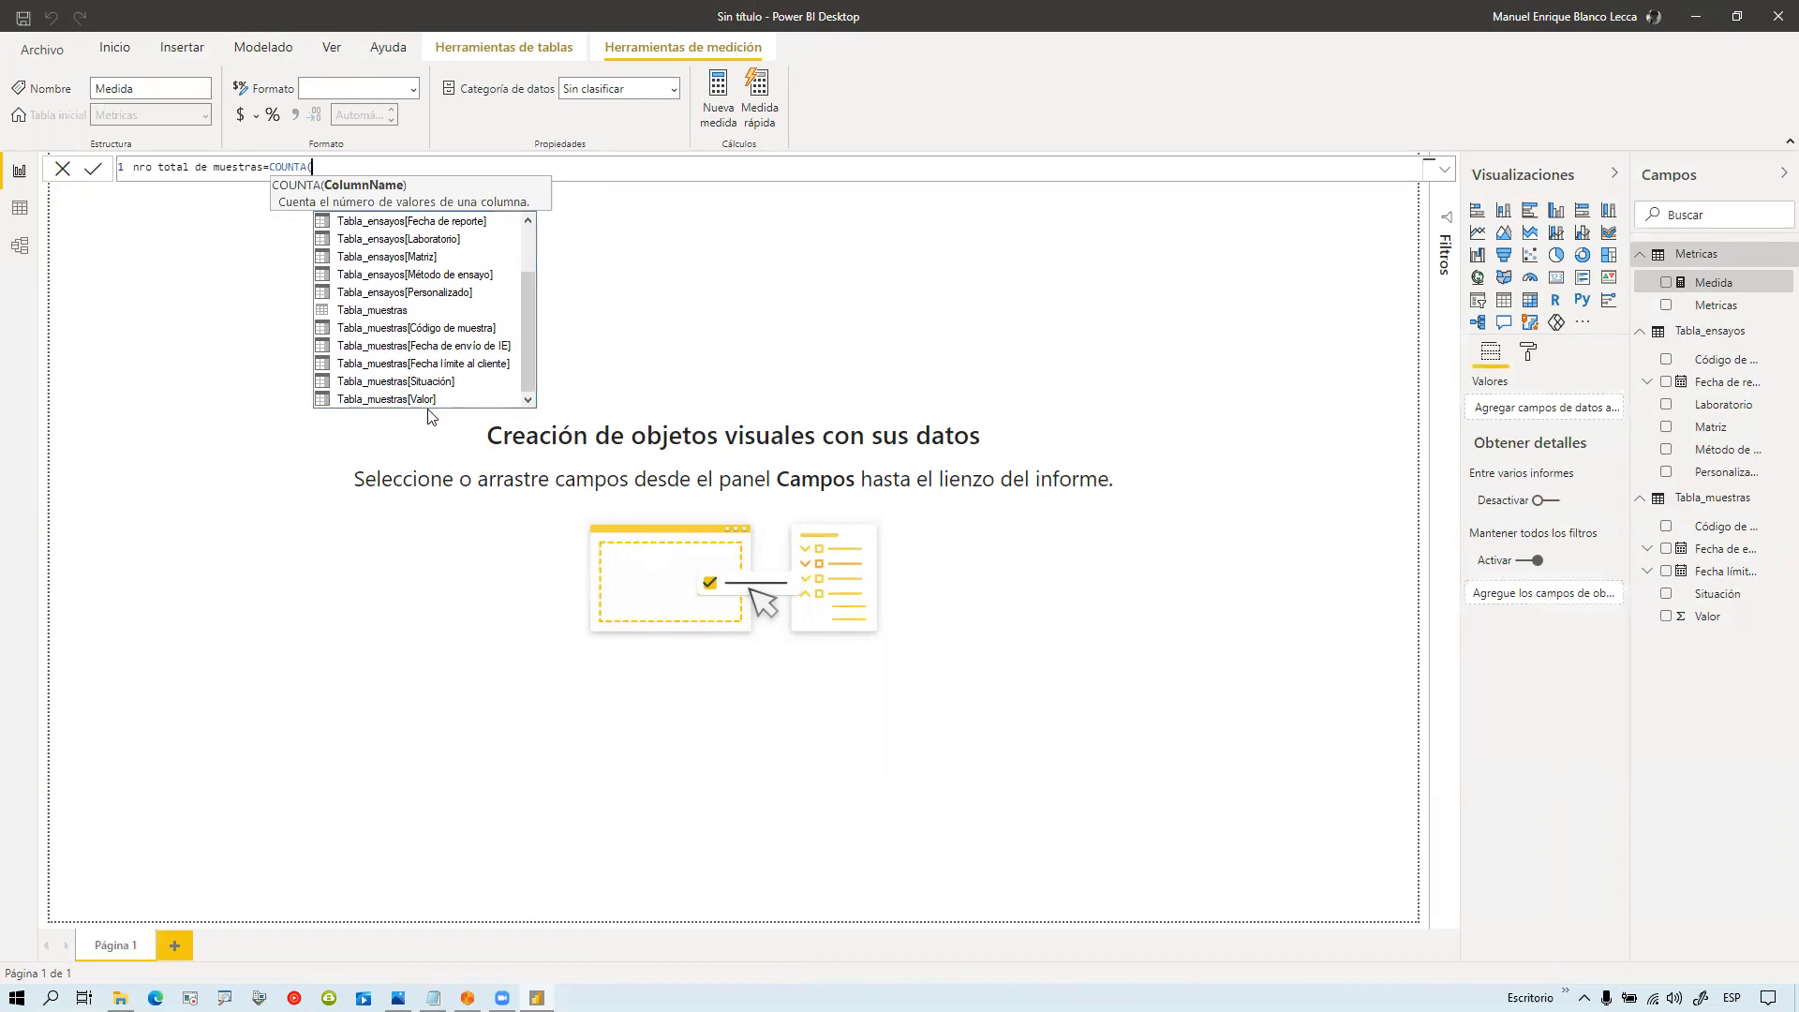
left_click(458, 330)
double_click(457, 330)
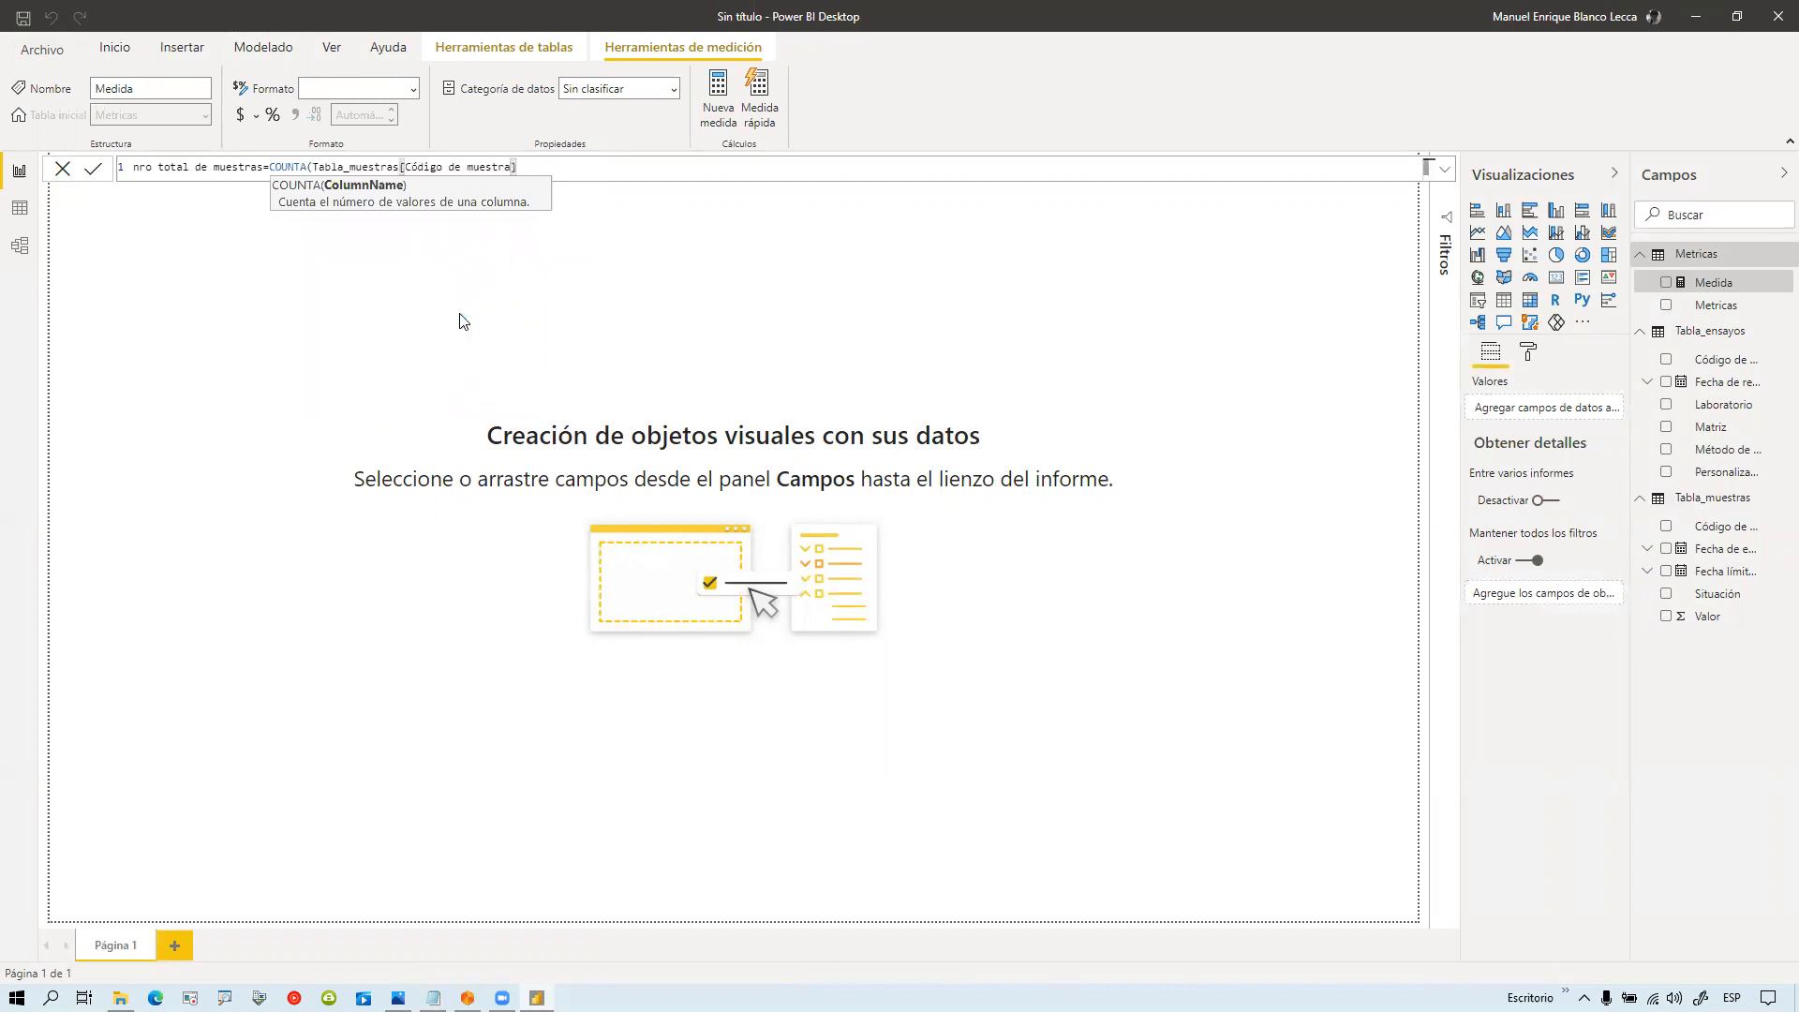
Step: Finish the measure nro total de muestras as COUNTA(Tabla_muestras[Código de muestra]) and delete the Metricas column from the Metricas table
type(")")
key("Return")
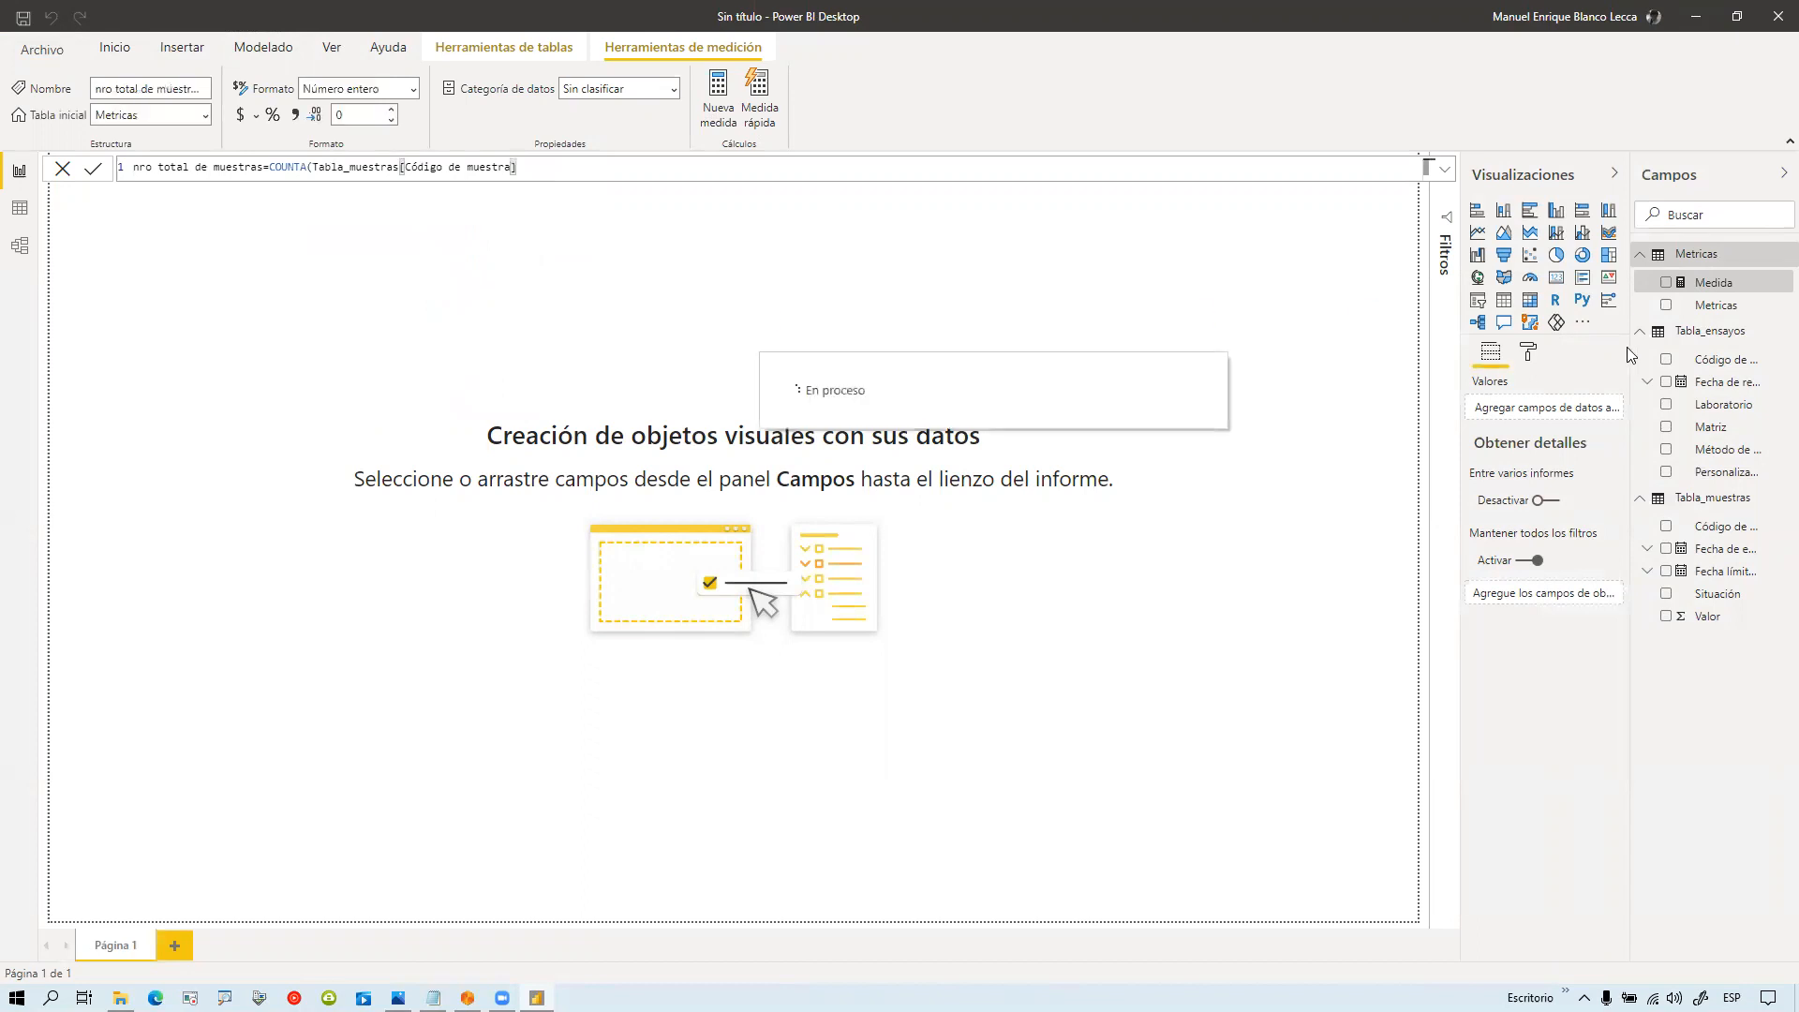
right_click(1724, 300)
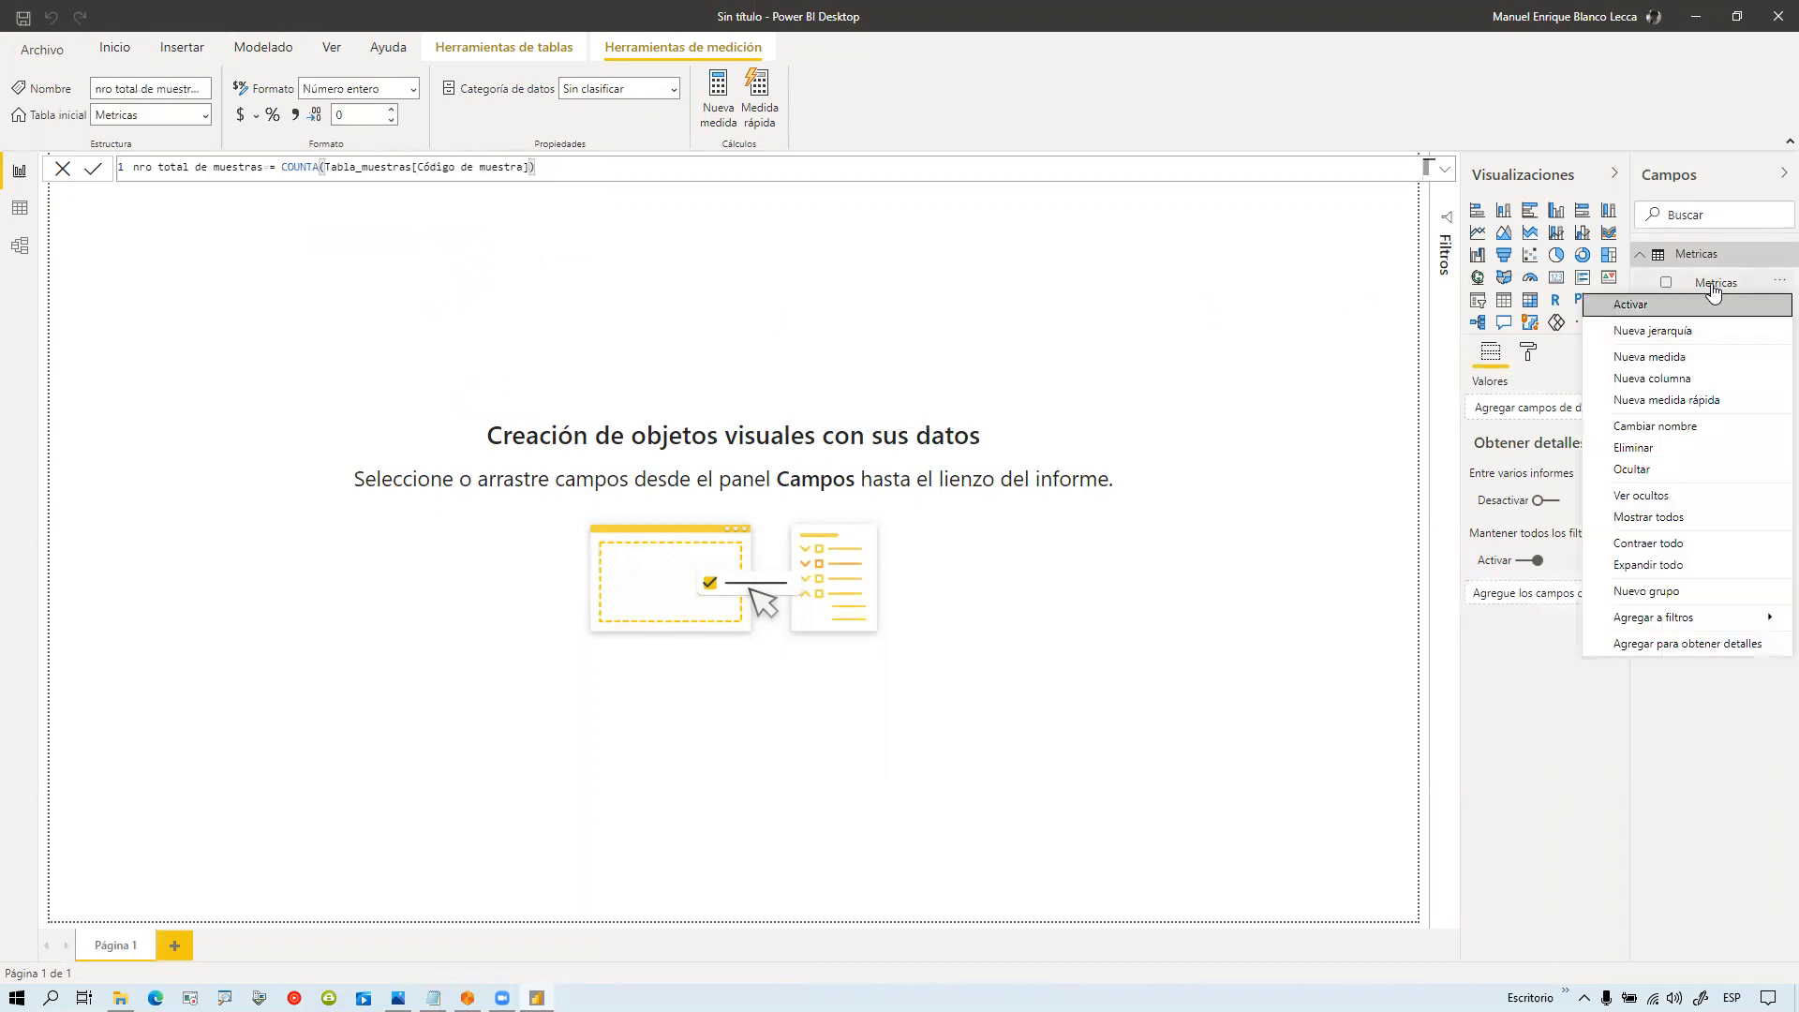
left_click(1674, 447)
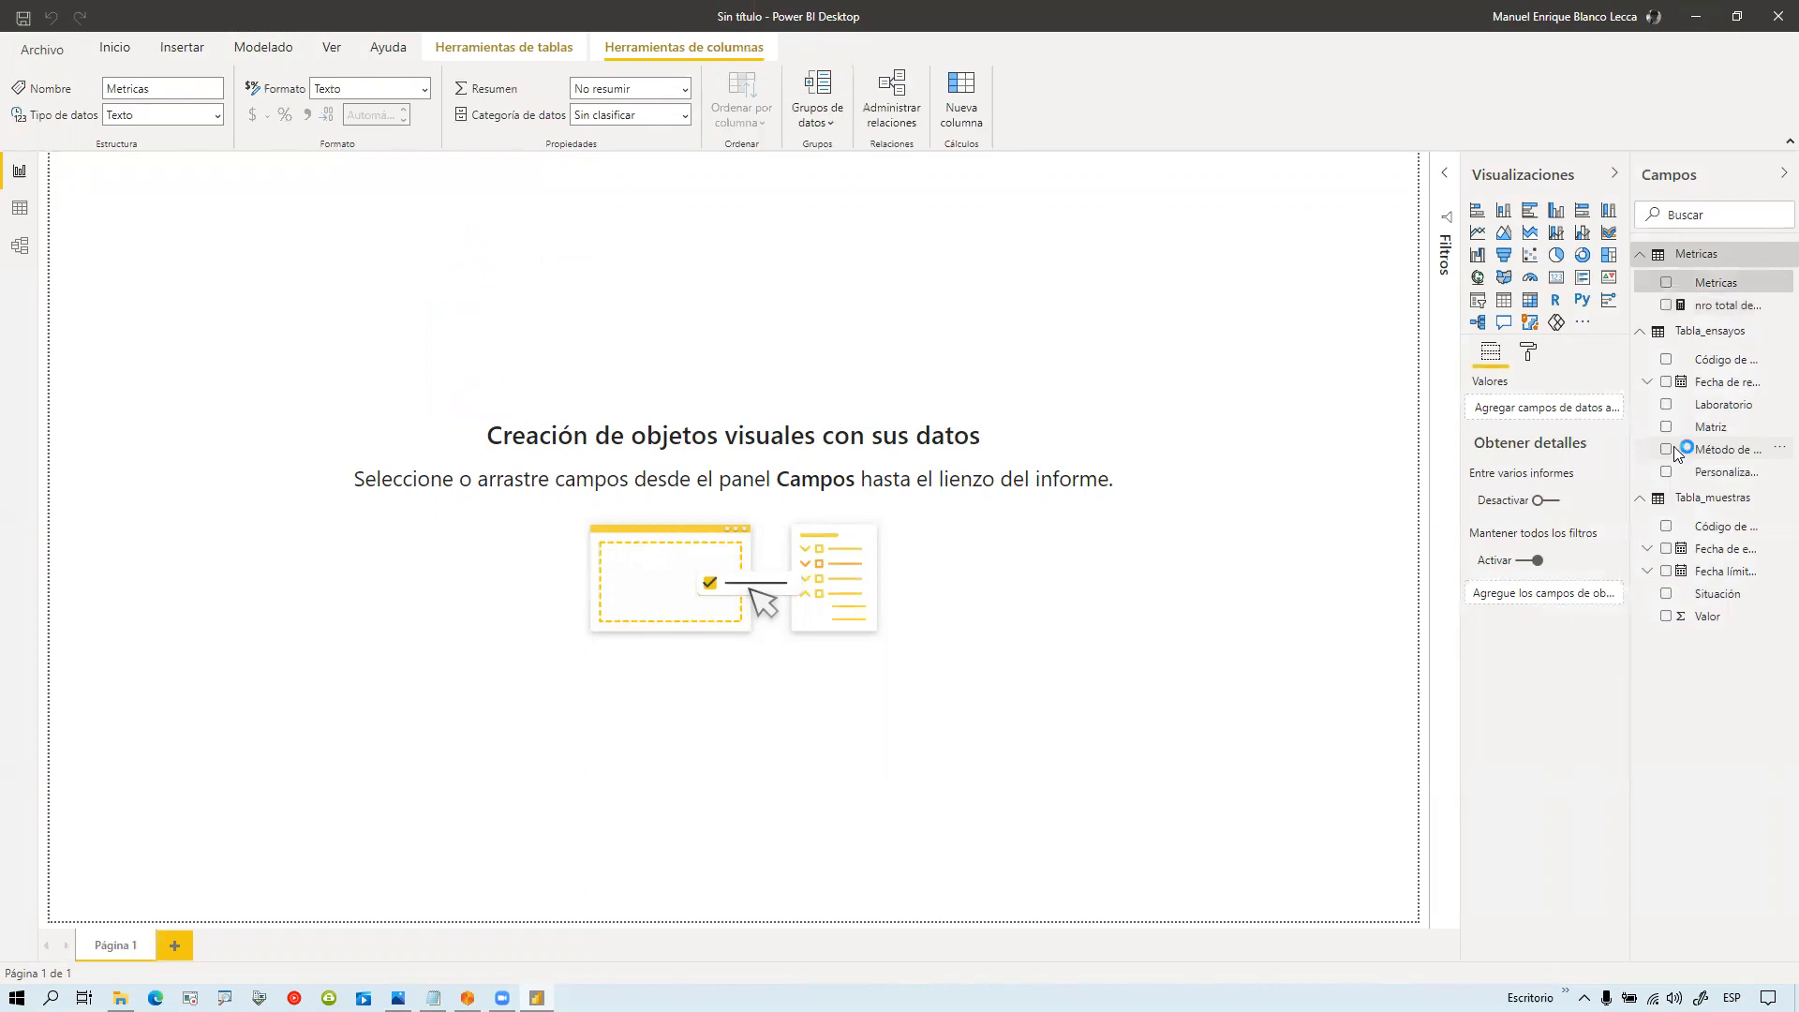
left_click(1005, 528)
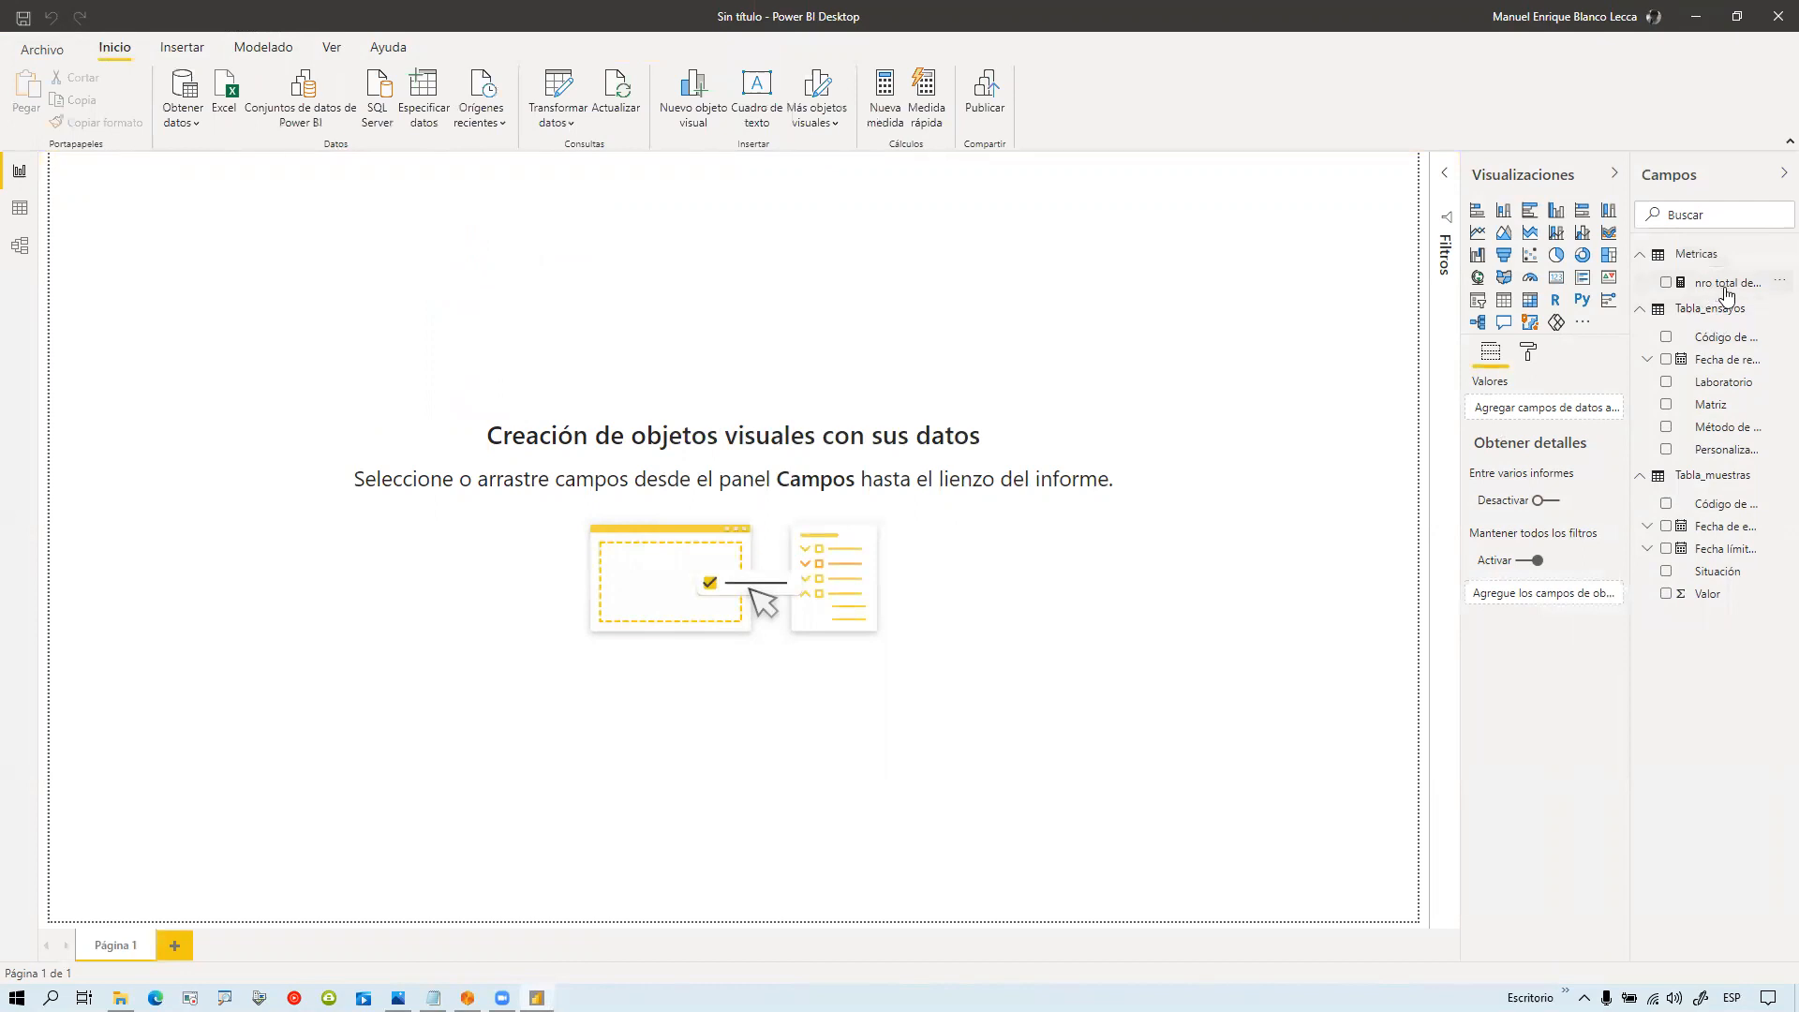
Step: Add the nro total de muestras measure to the report page as a card and move it toward the page's left side
left_click_drag(1724, 286, 715, 274)
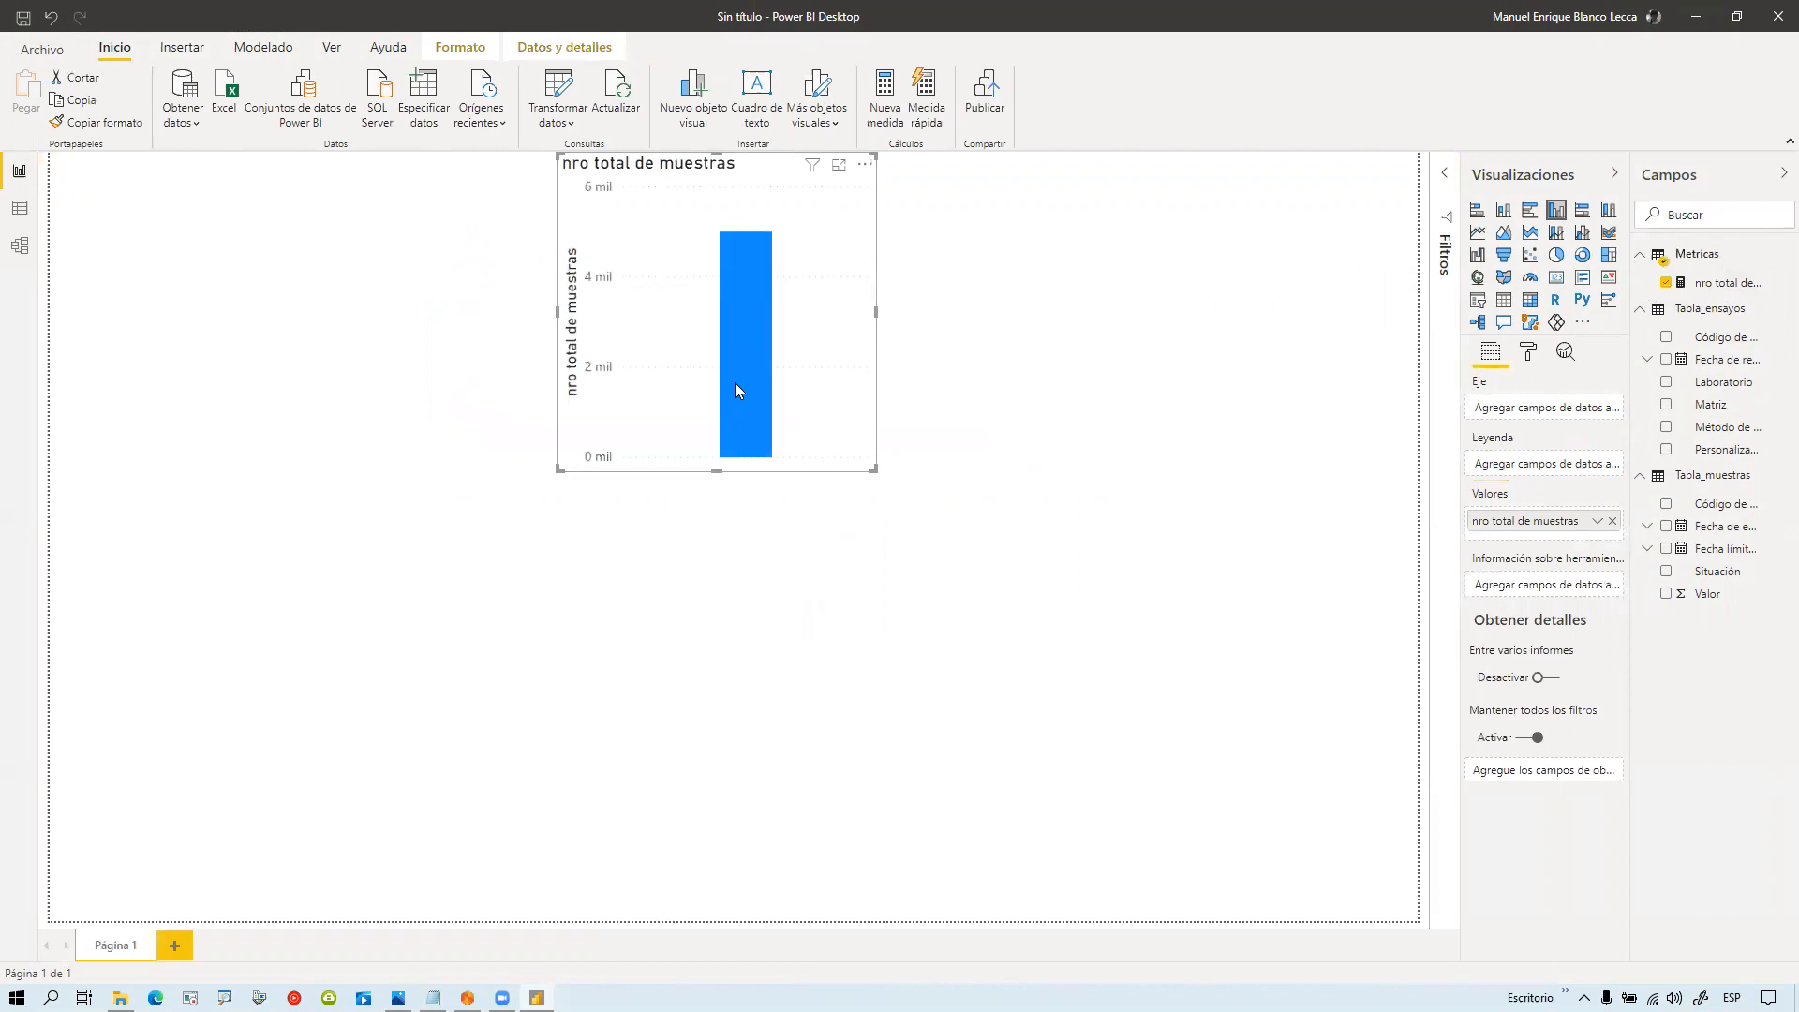
left_click(1557, 279)
left_click_drag(671, 468, 316, 624)
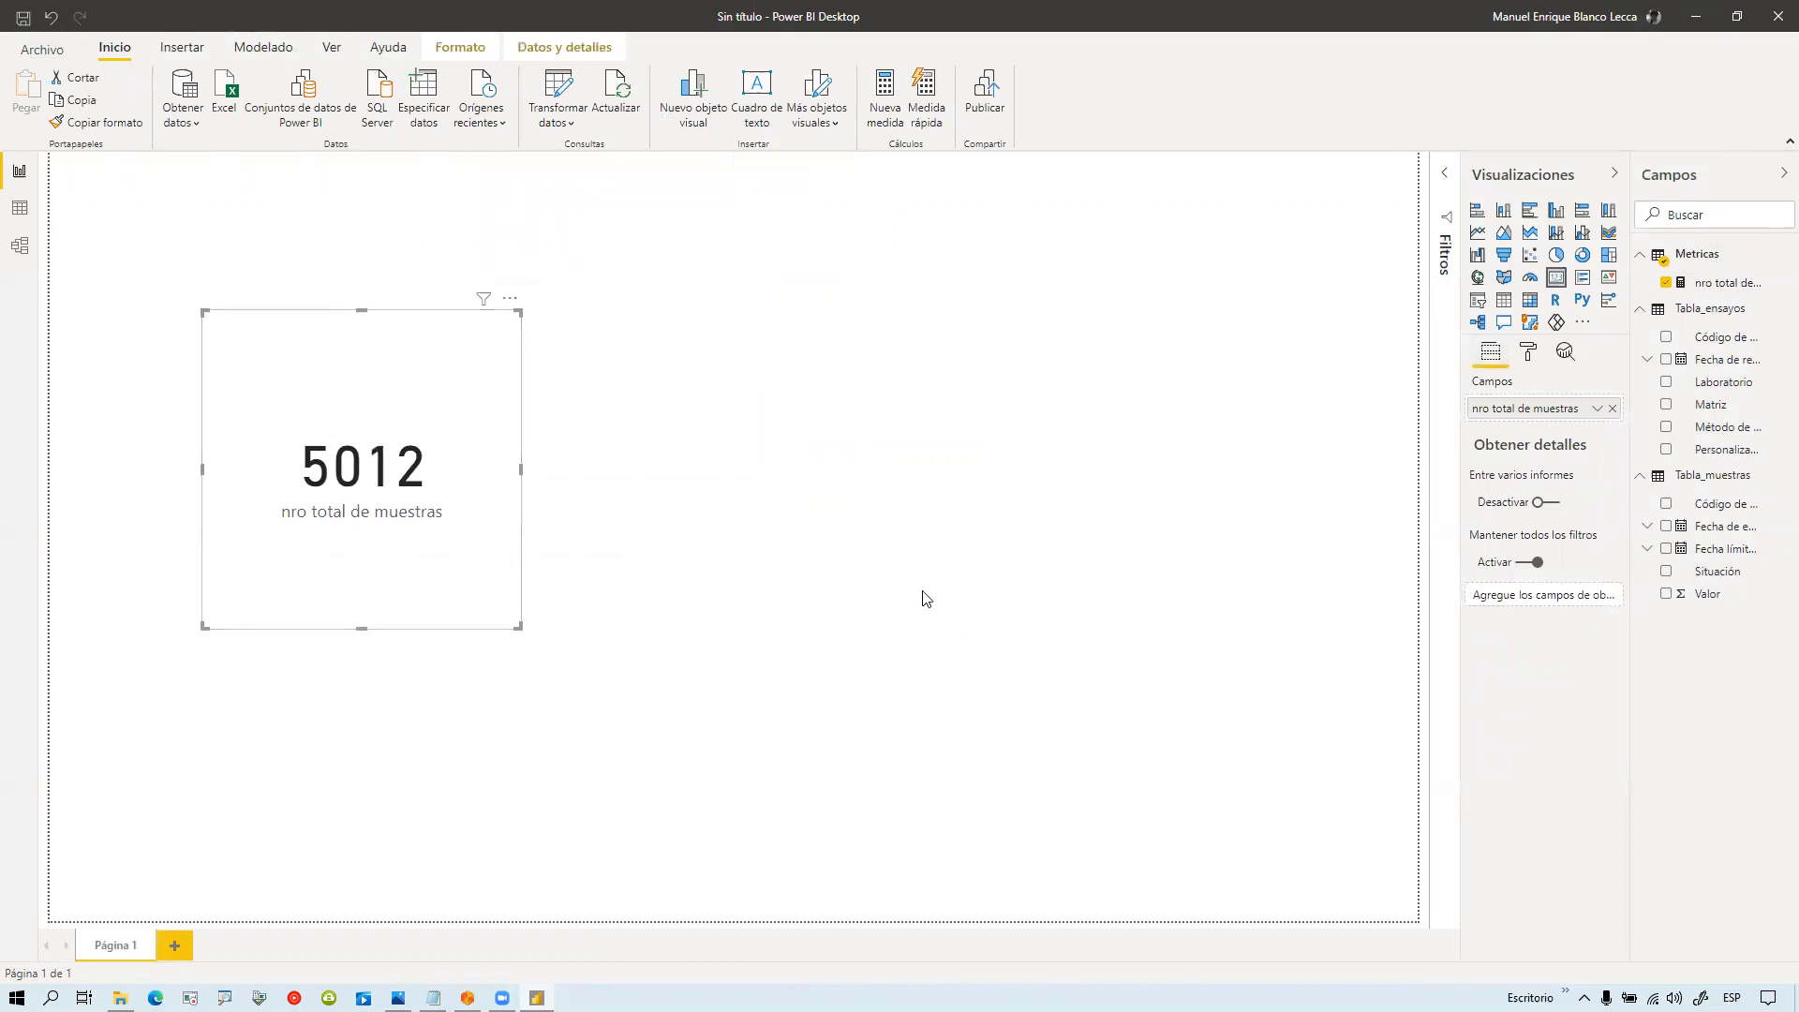
left_click(834, 616)
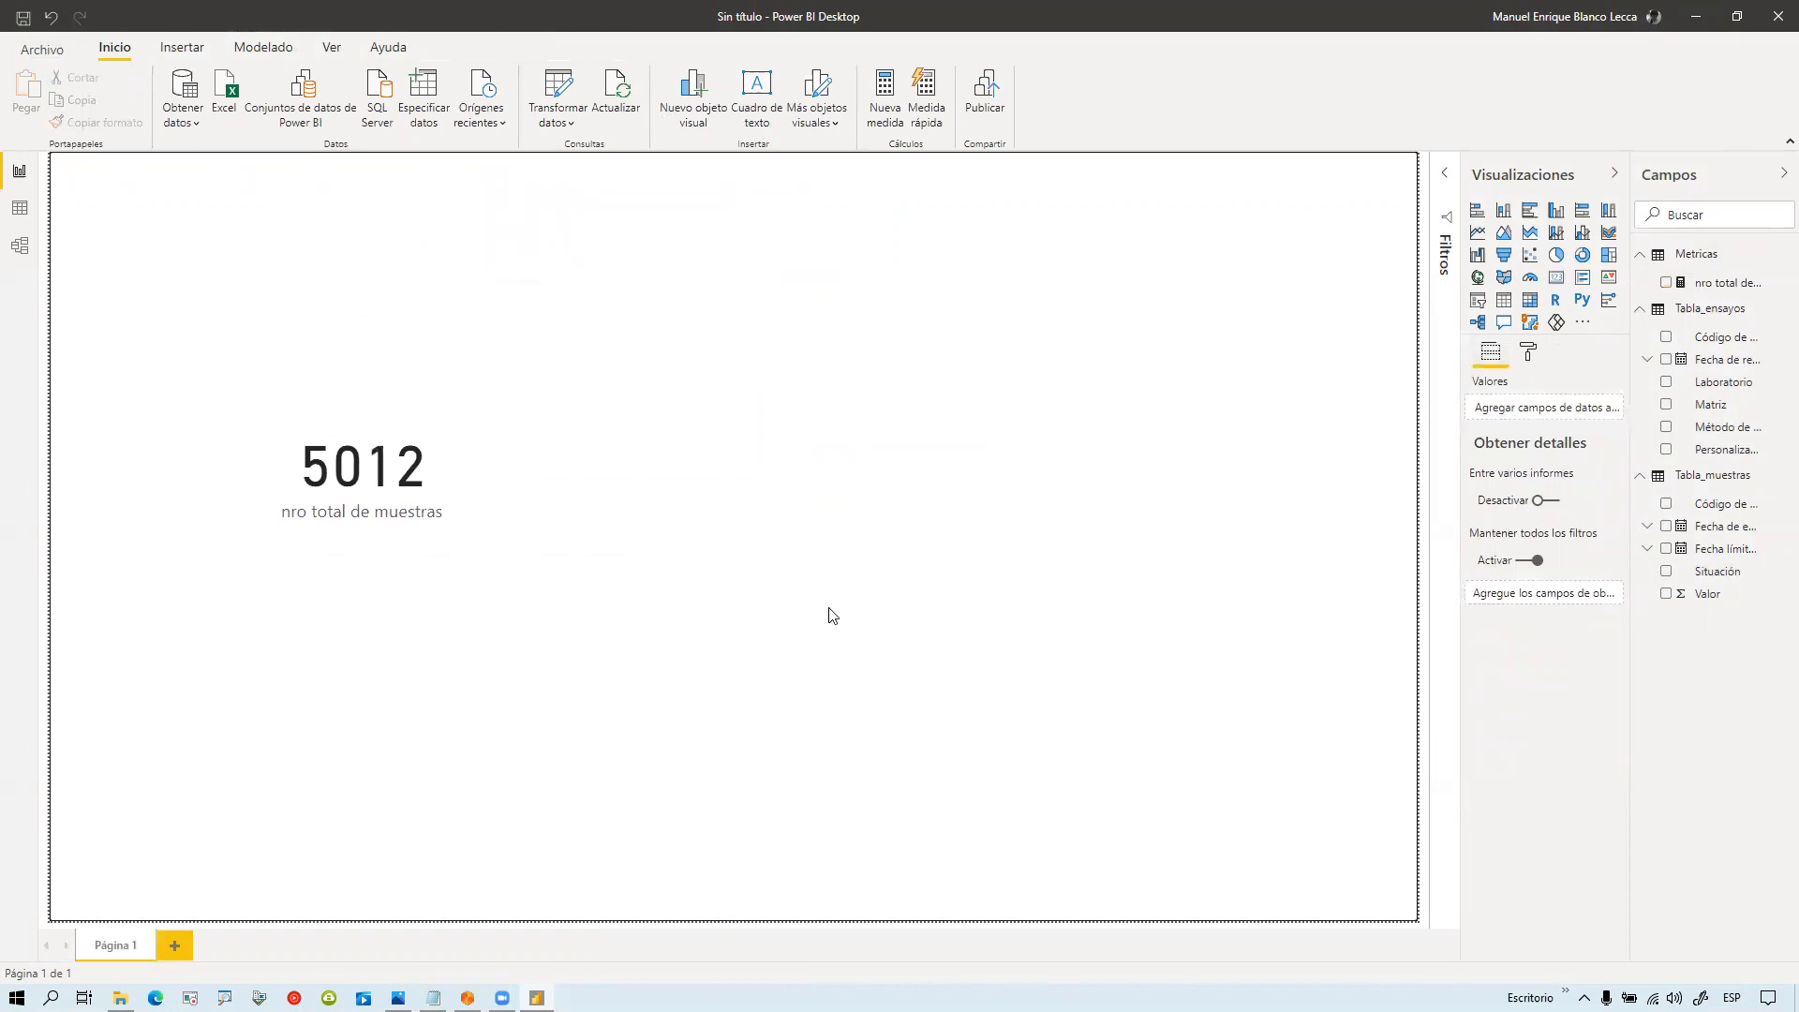
Step: Create a new measure in the Metricas table named Nro total de ensayos and start its formula with COUNTAX
right_click(1684, 261)
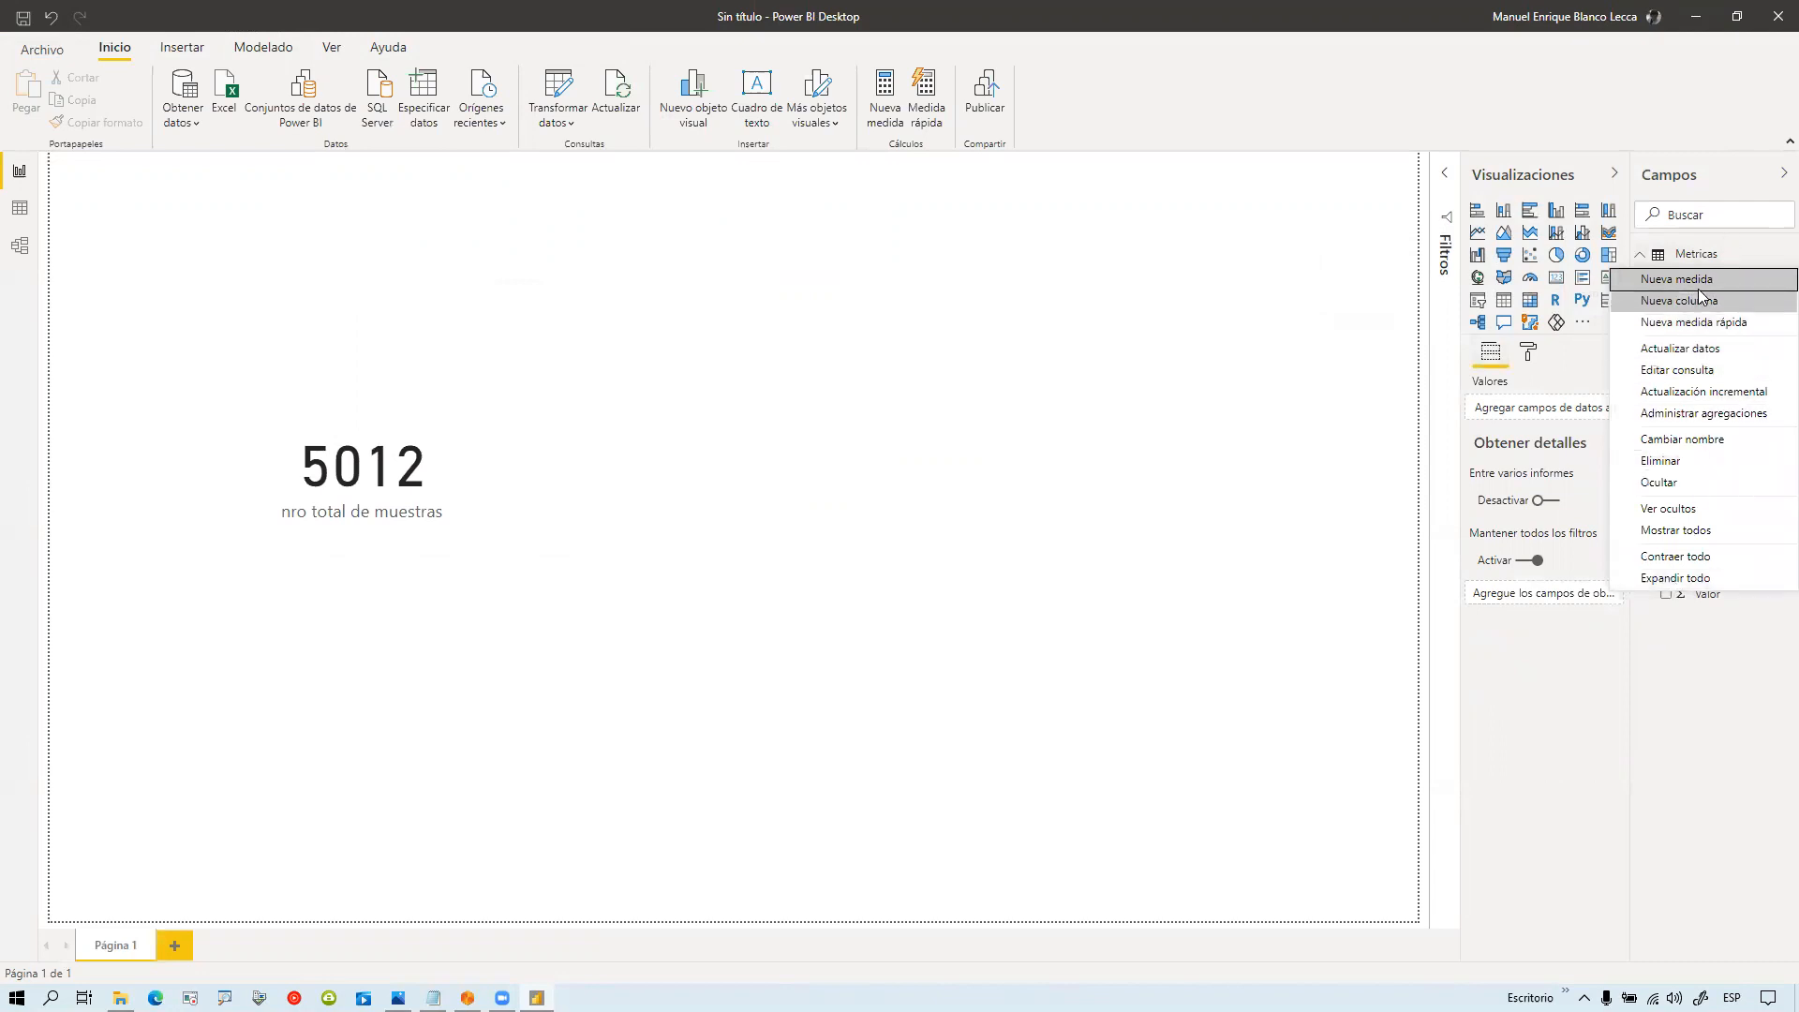
key("Escape")
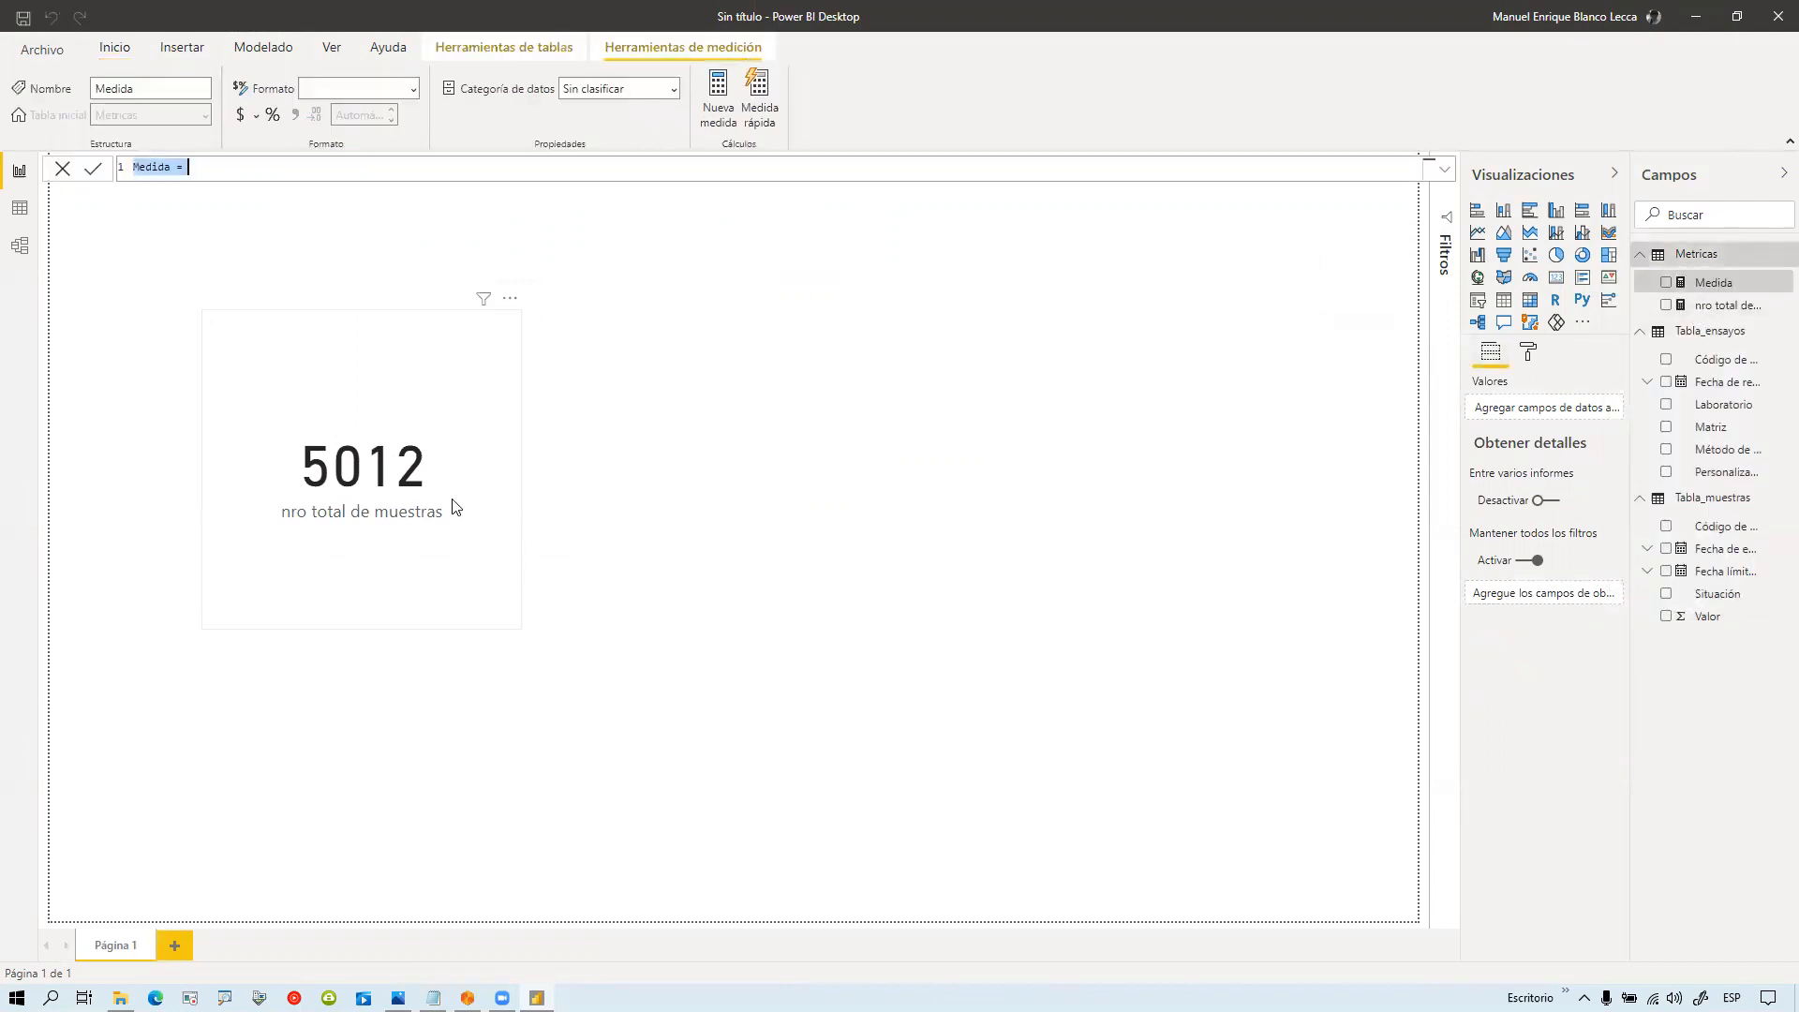
type("Nro total de ensayos = co")
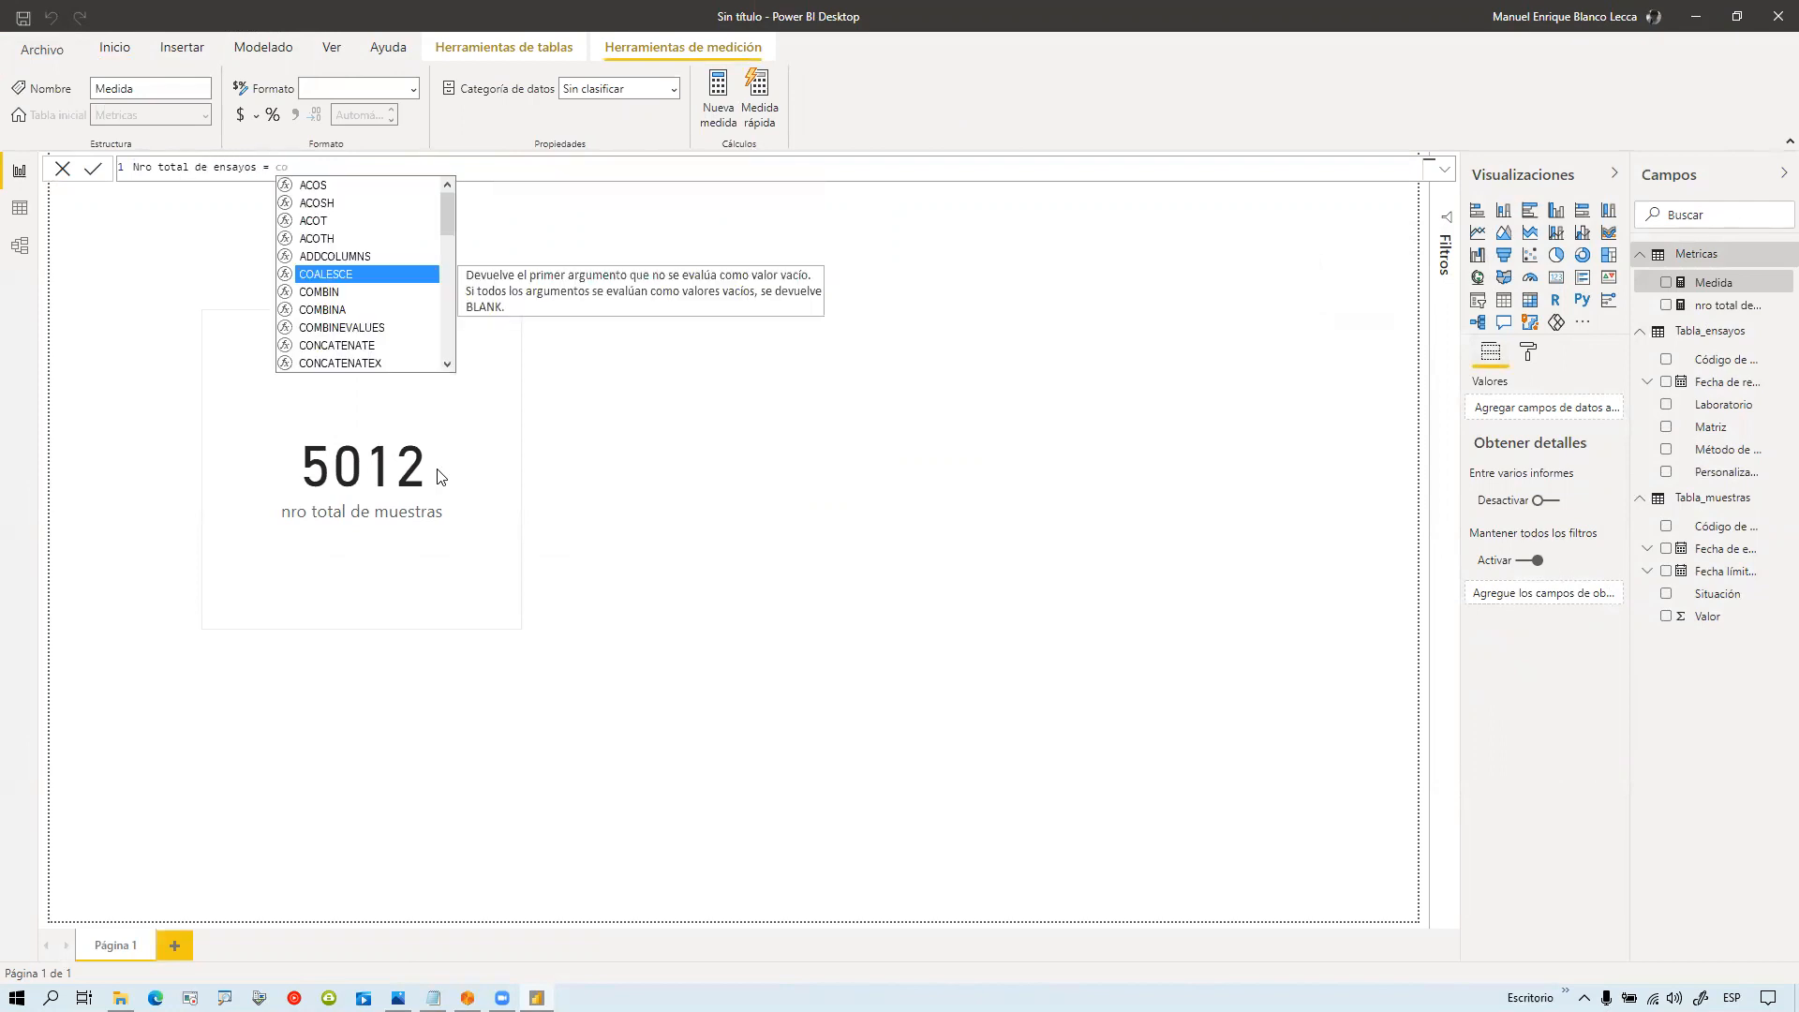
type("u")
key("Down")
key("Down")
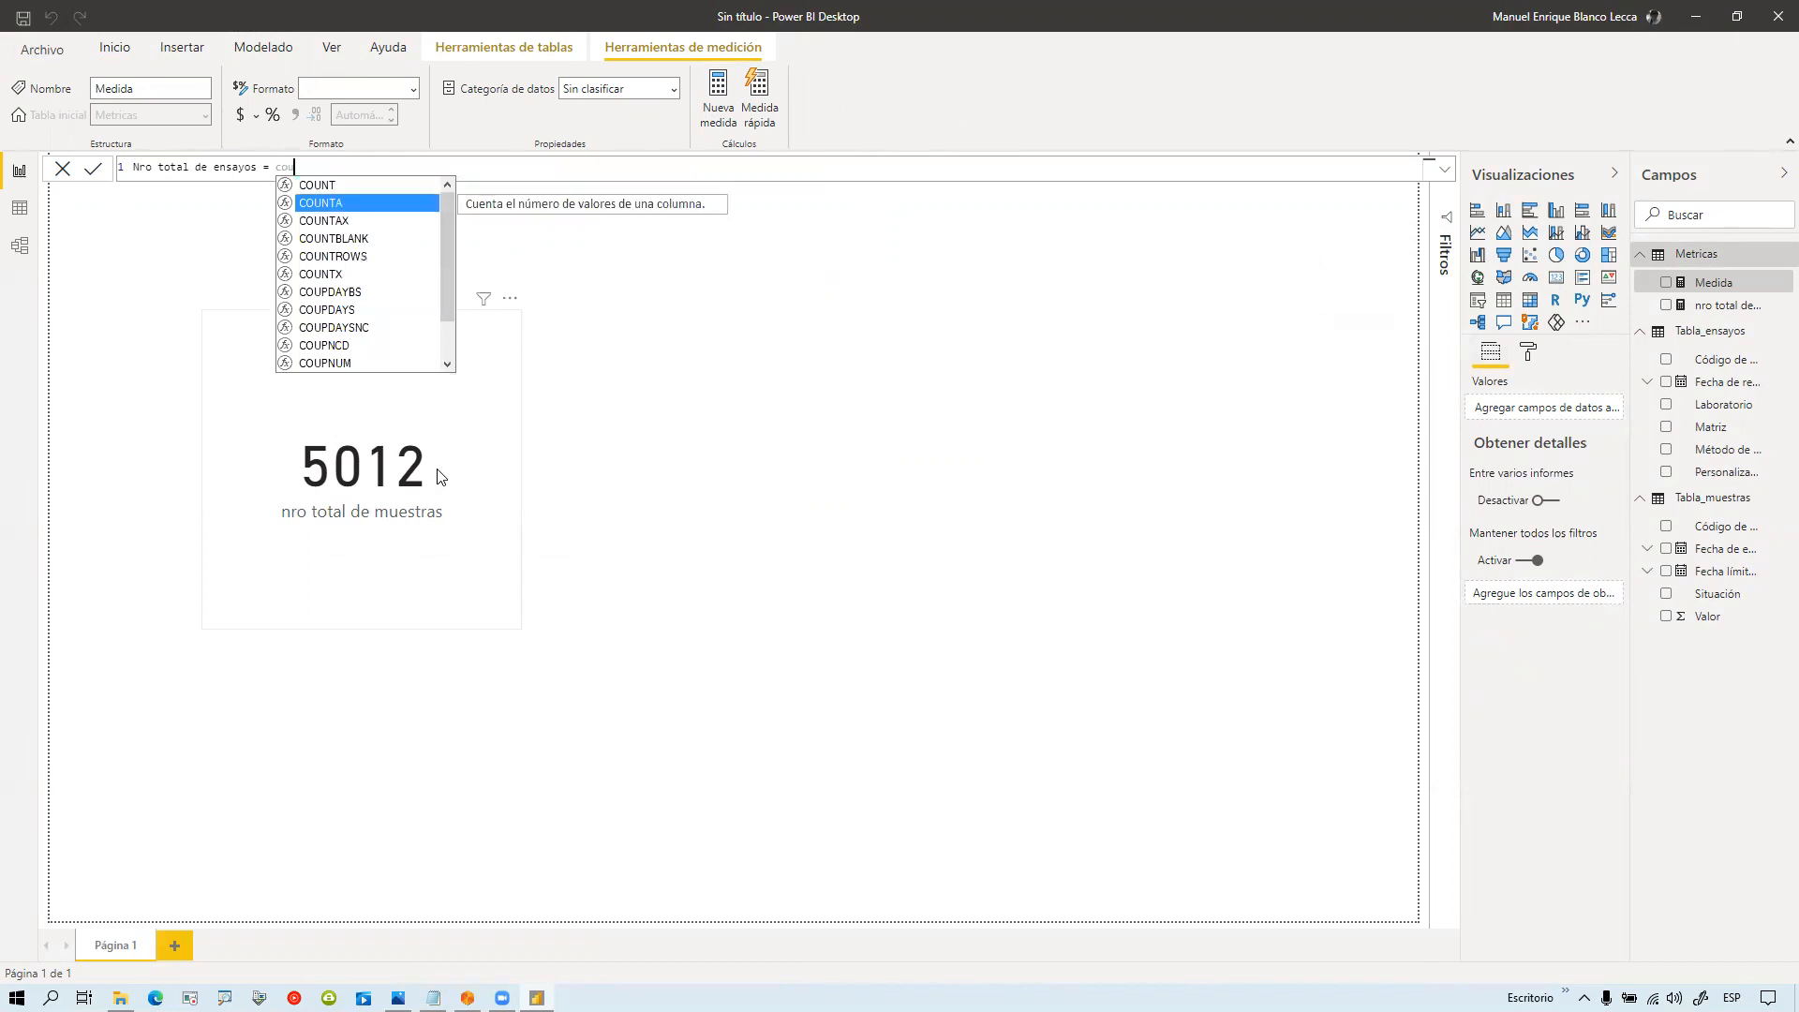
key("Tab")
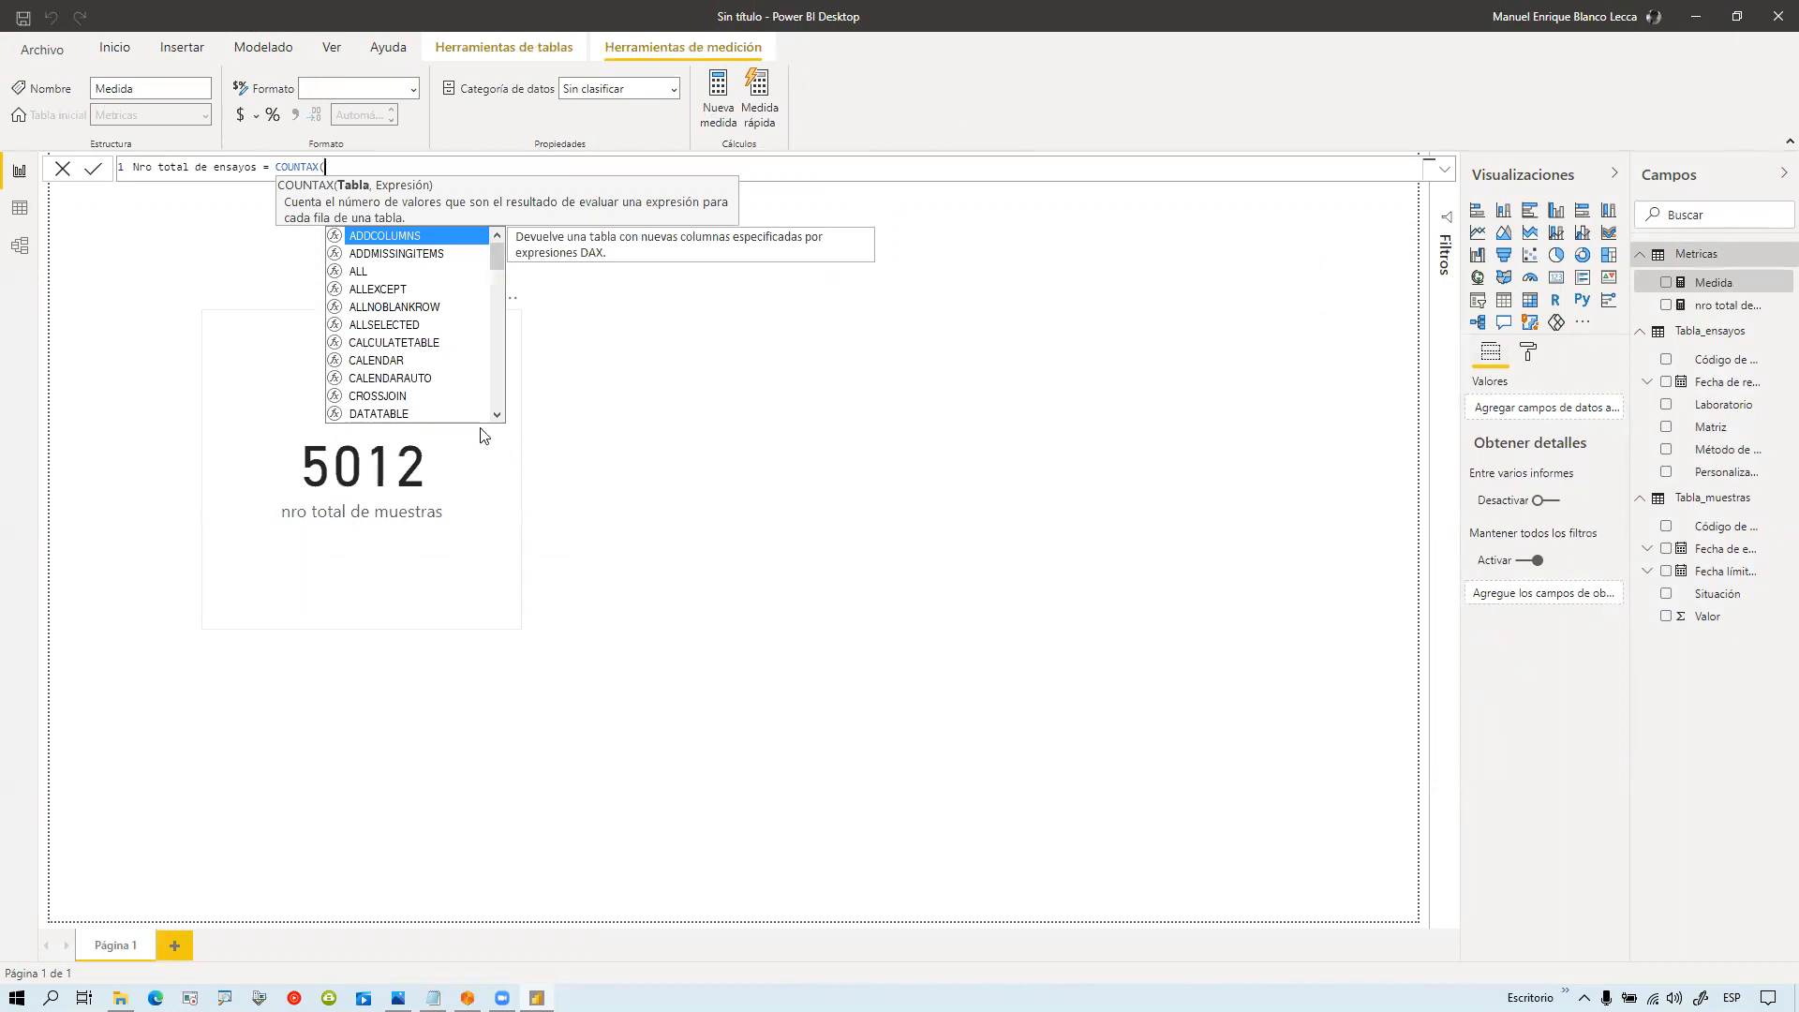
Step: Replace the function in the Nro total de ensayos formula with COUNTA
key("BackSpace")
key("BackSpace")
key("BackSpace")
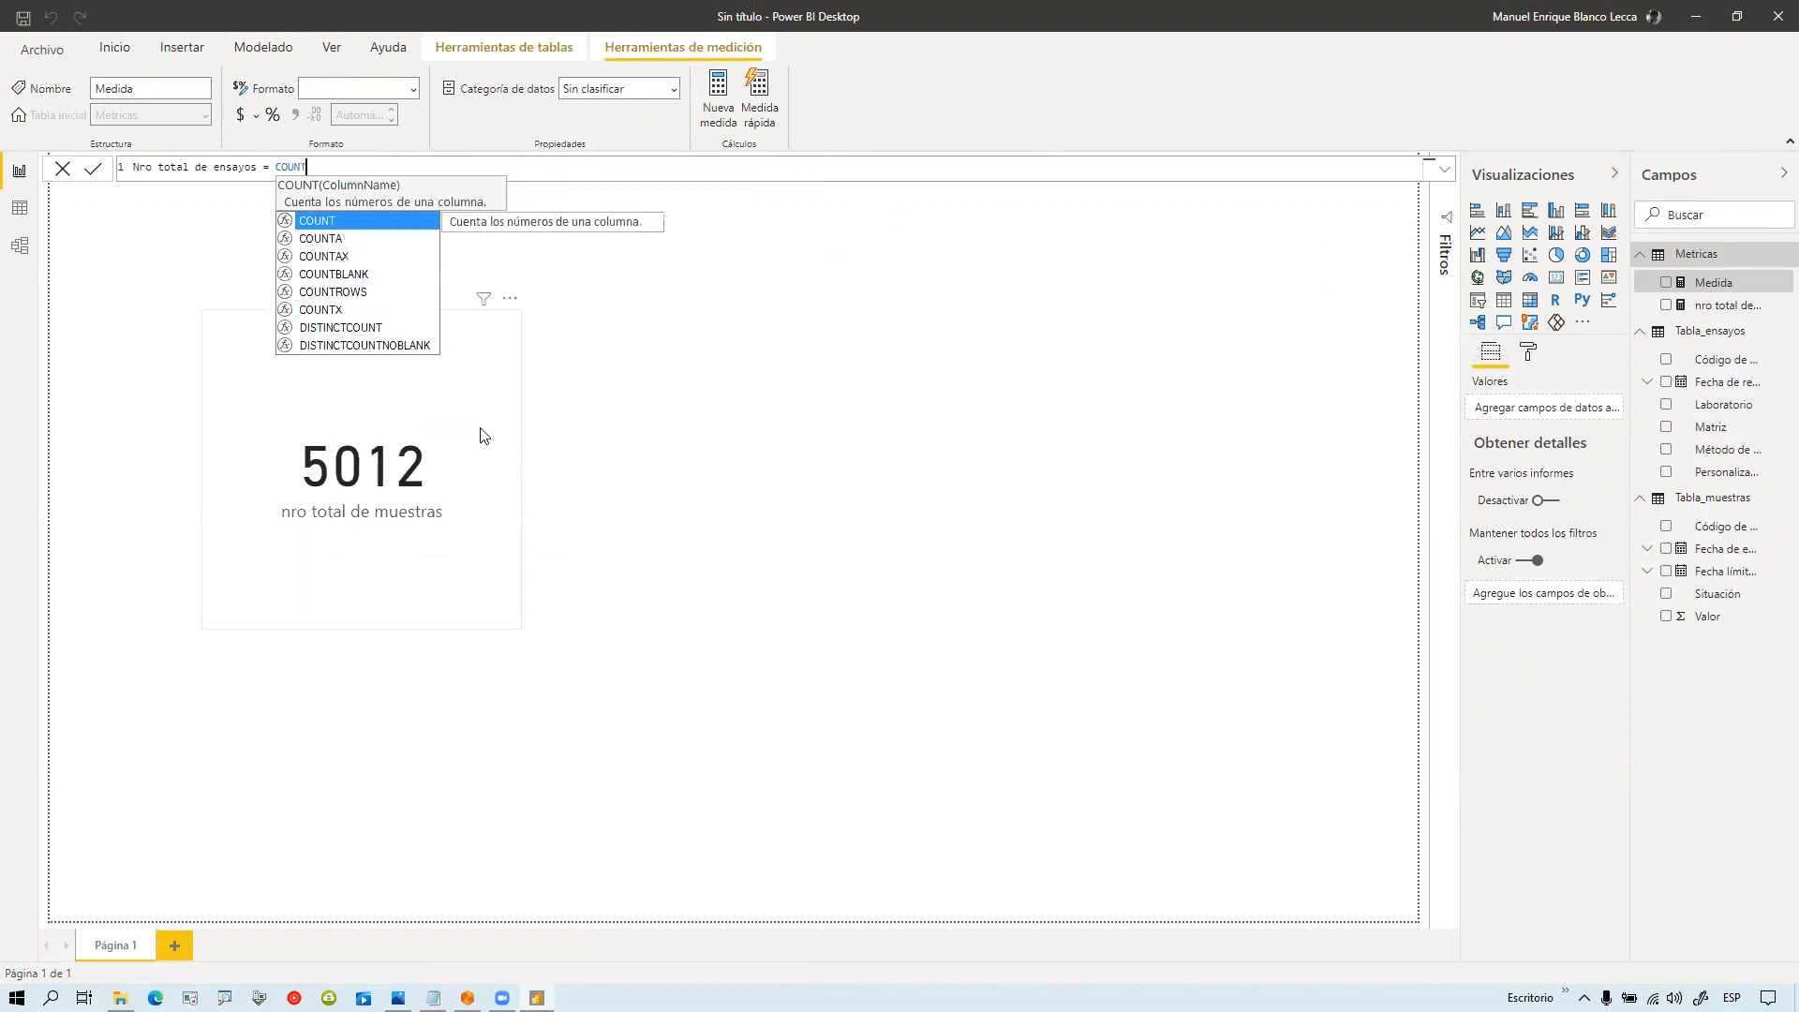
key("Down")
key("Down")
key("Down")
key("Down")
key("Up")
key("Up")
key("Up")
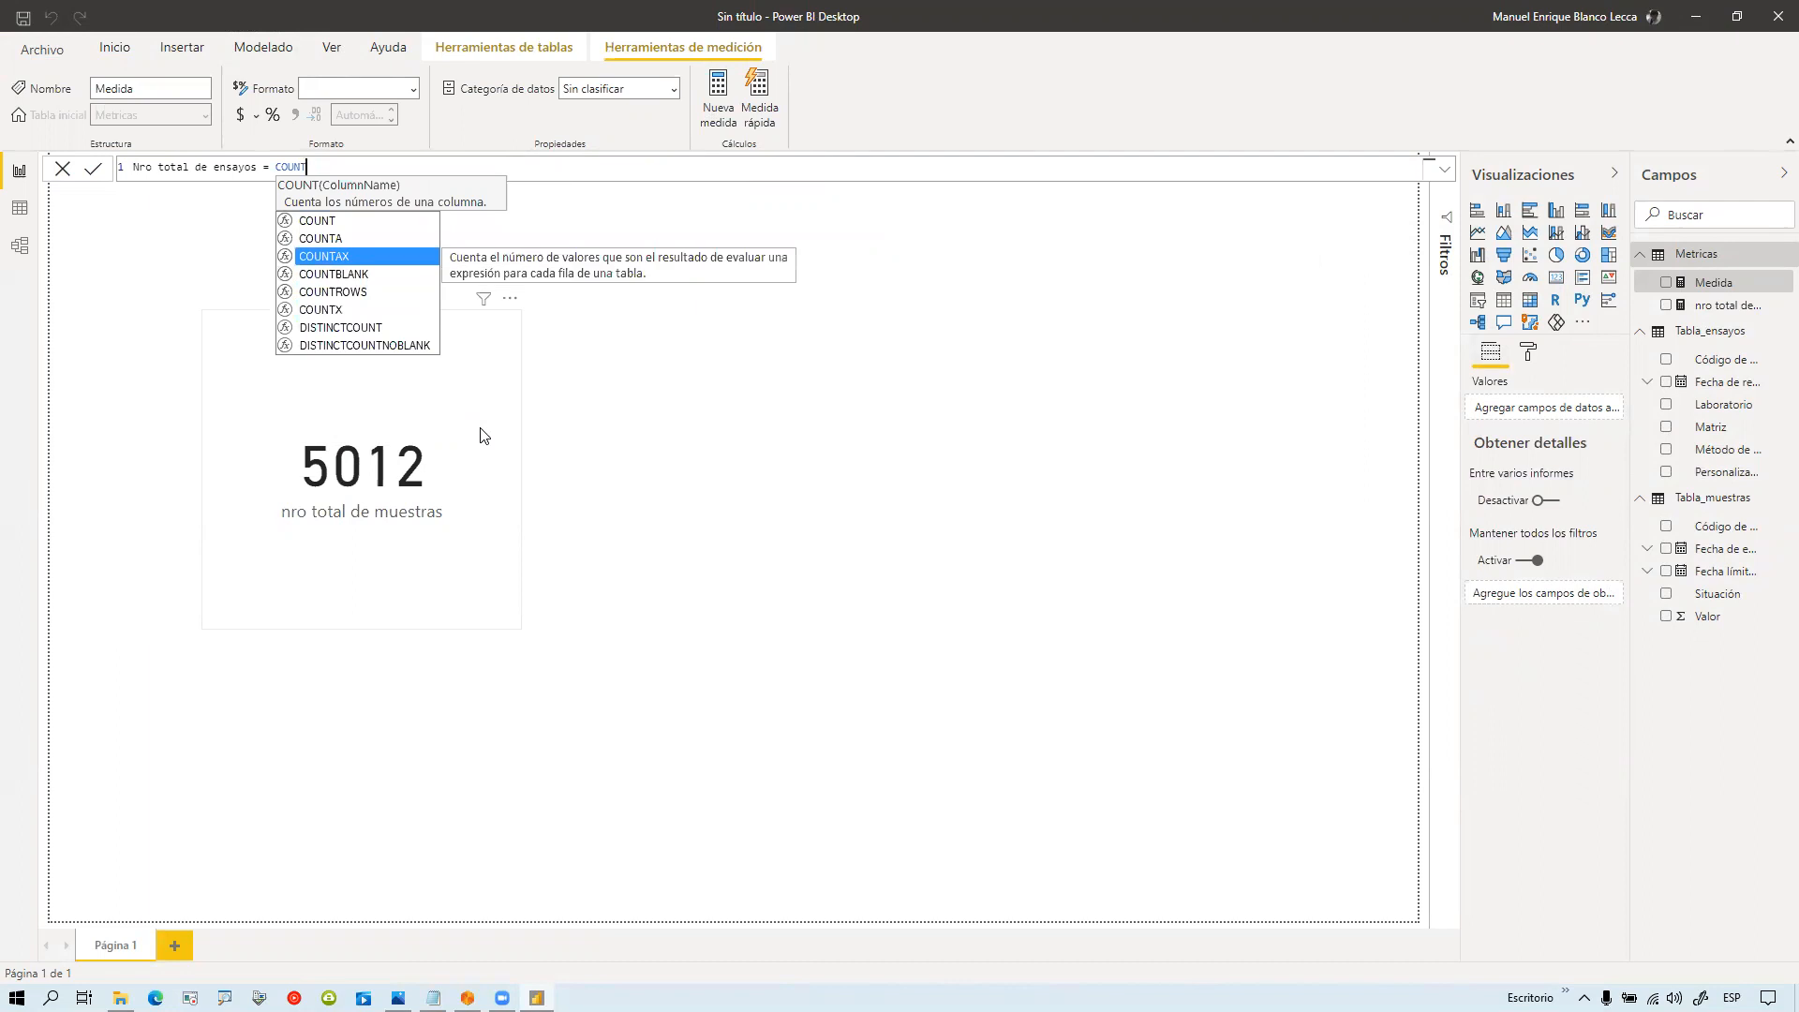
type("A(")
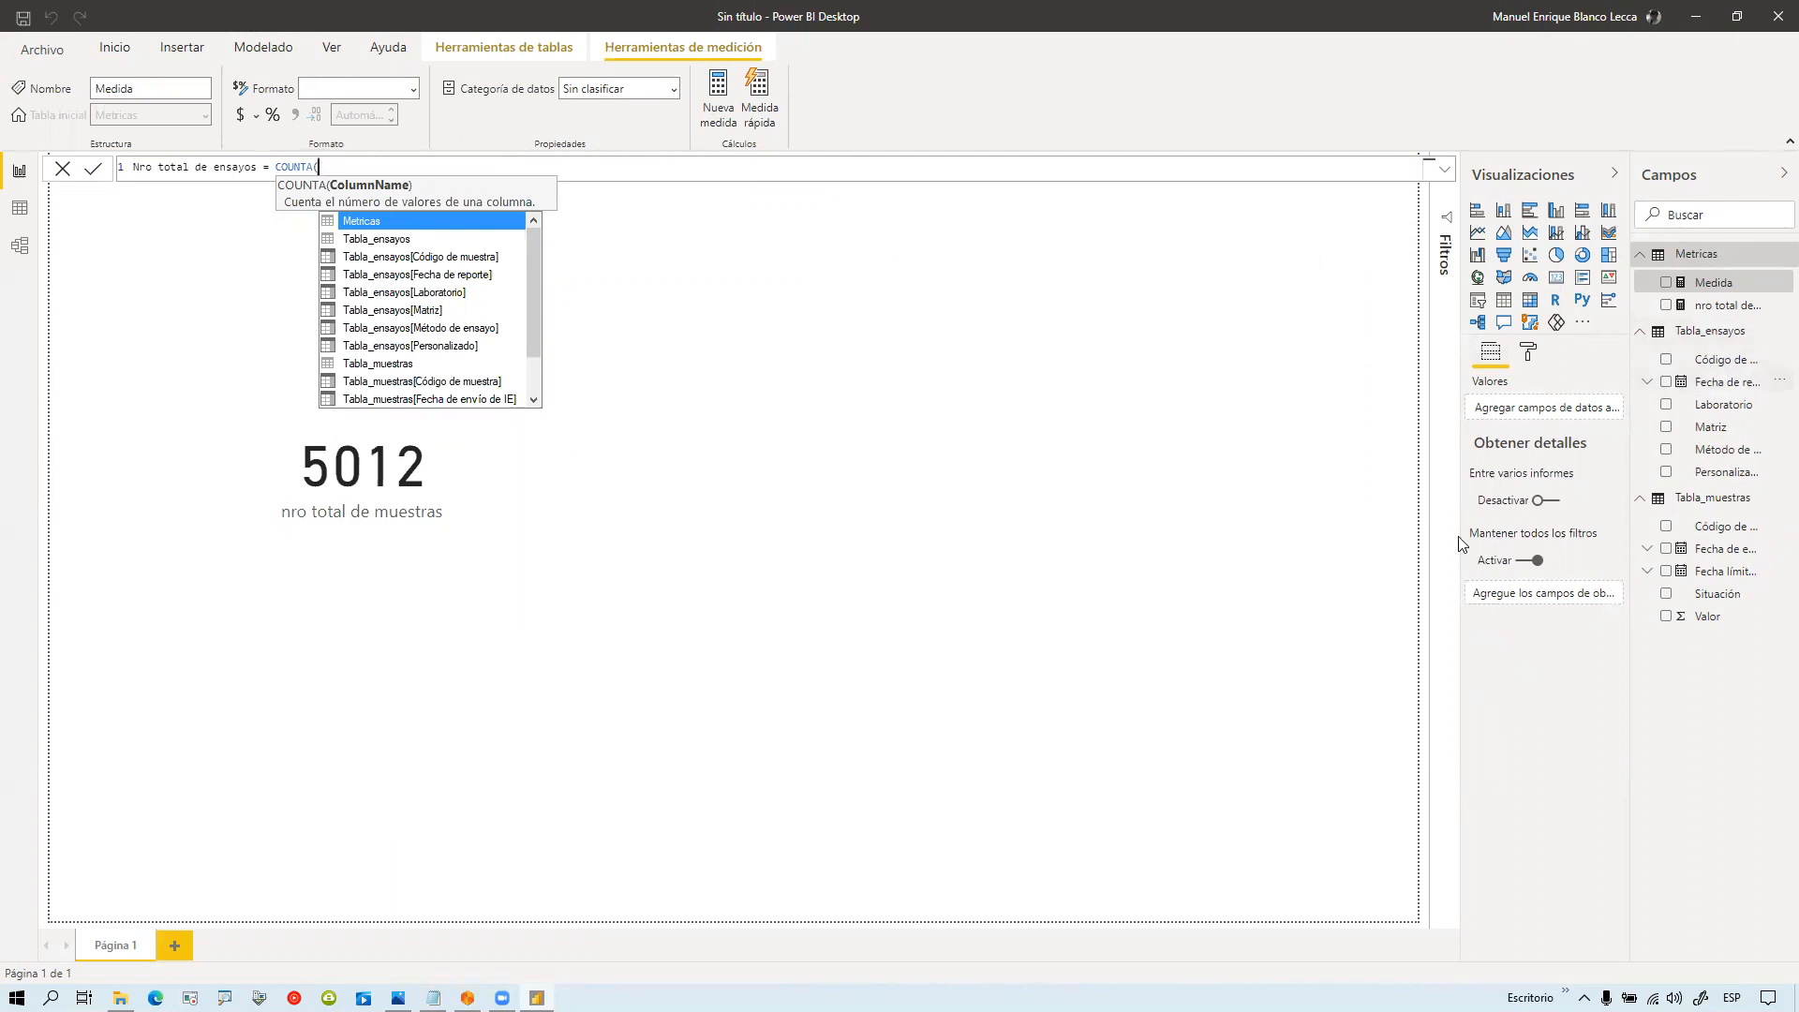
Step: Use Tabla_ensayos[Código de muestra] as the COUNTA argument, close the formula and commit the measure
left_click(487, 259)
double_click(488, 257)
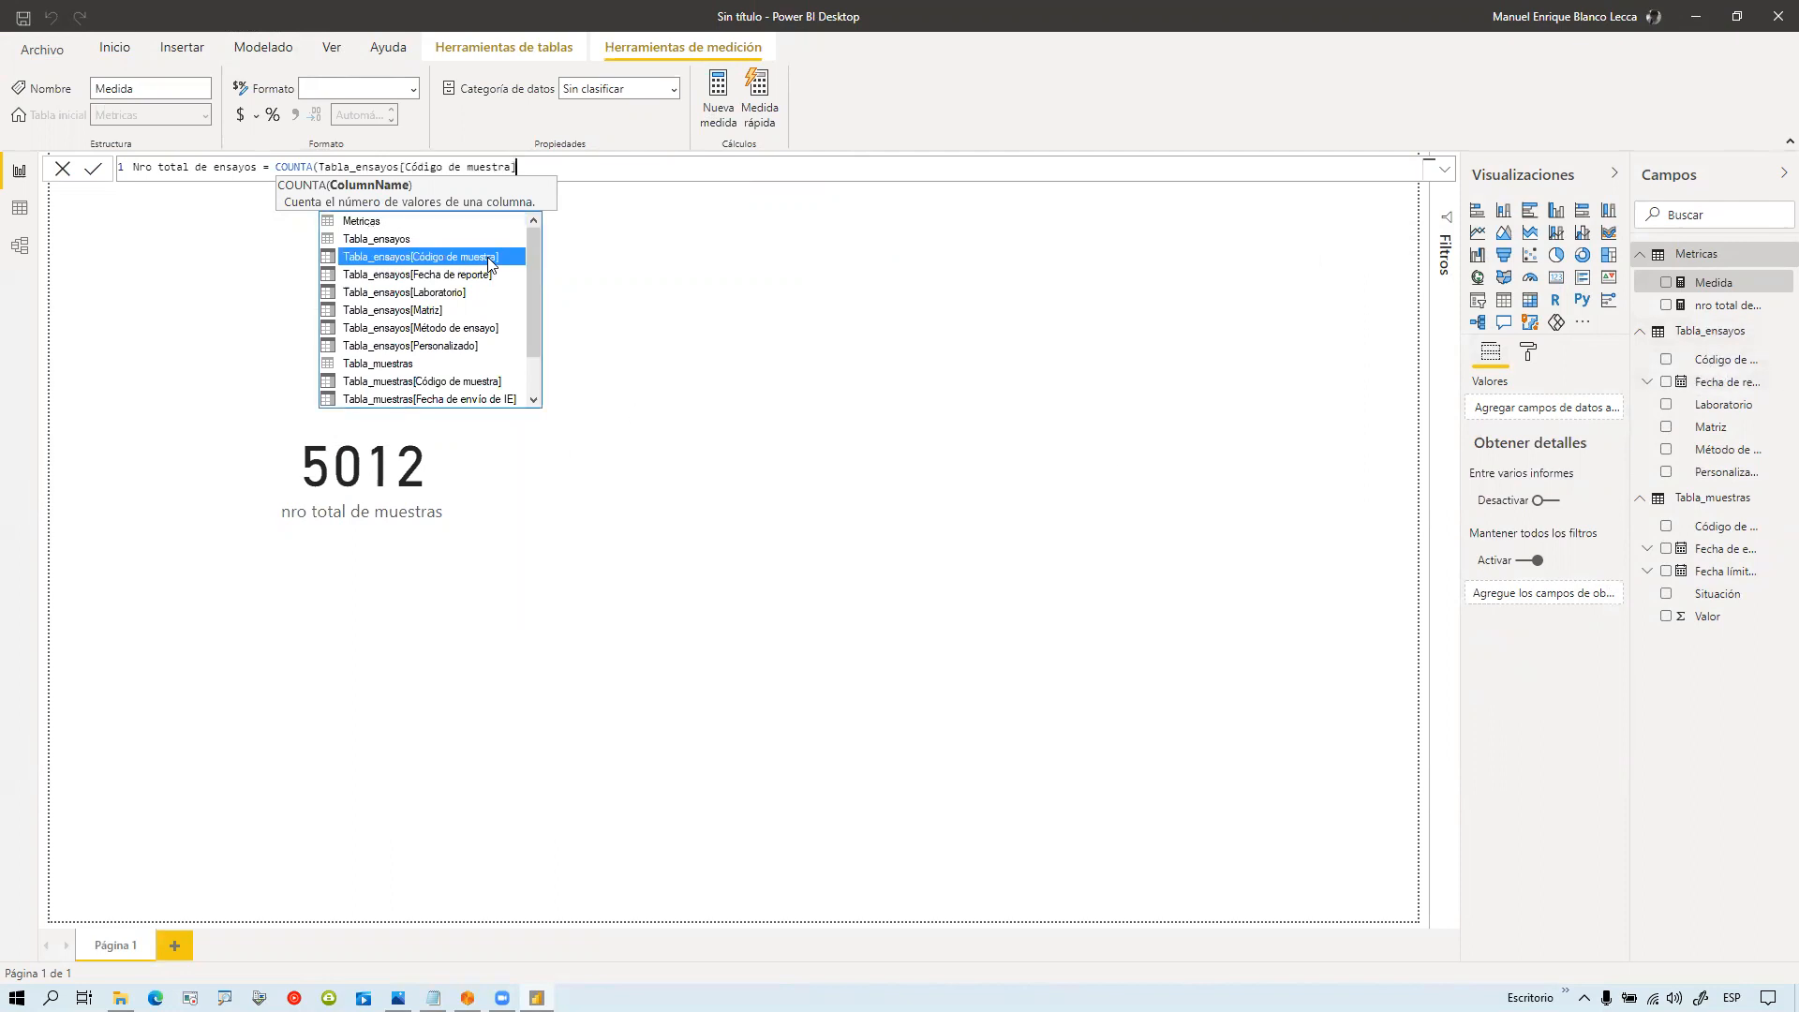
type(")")
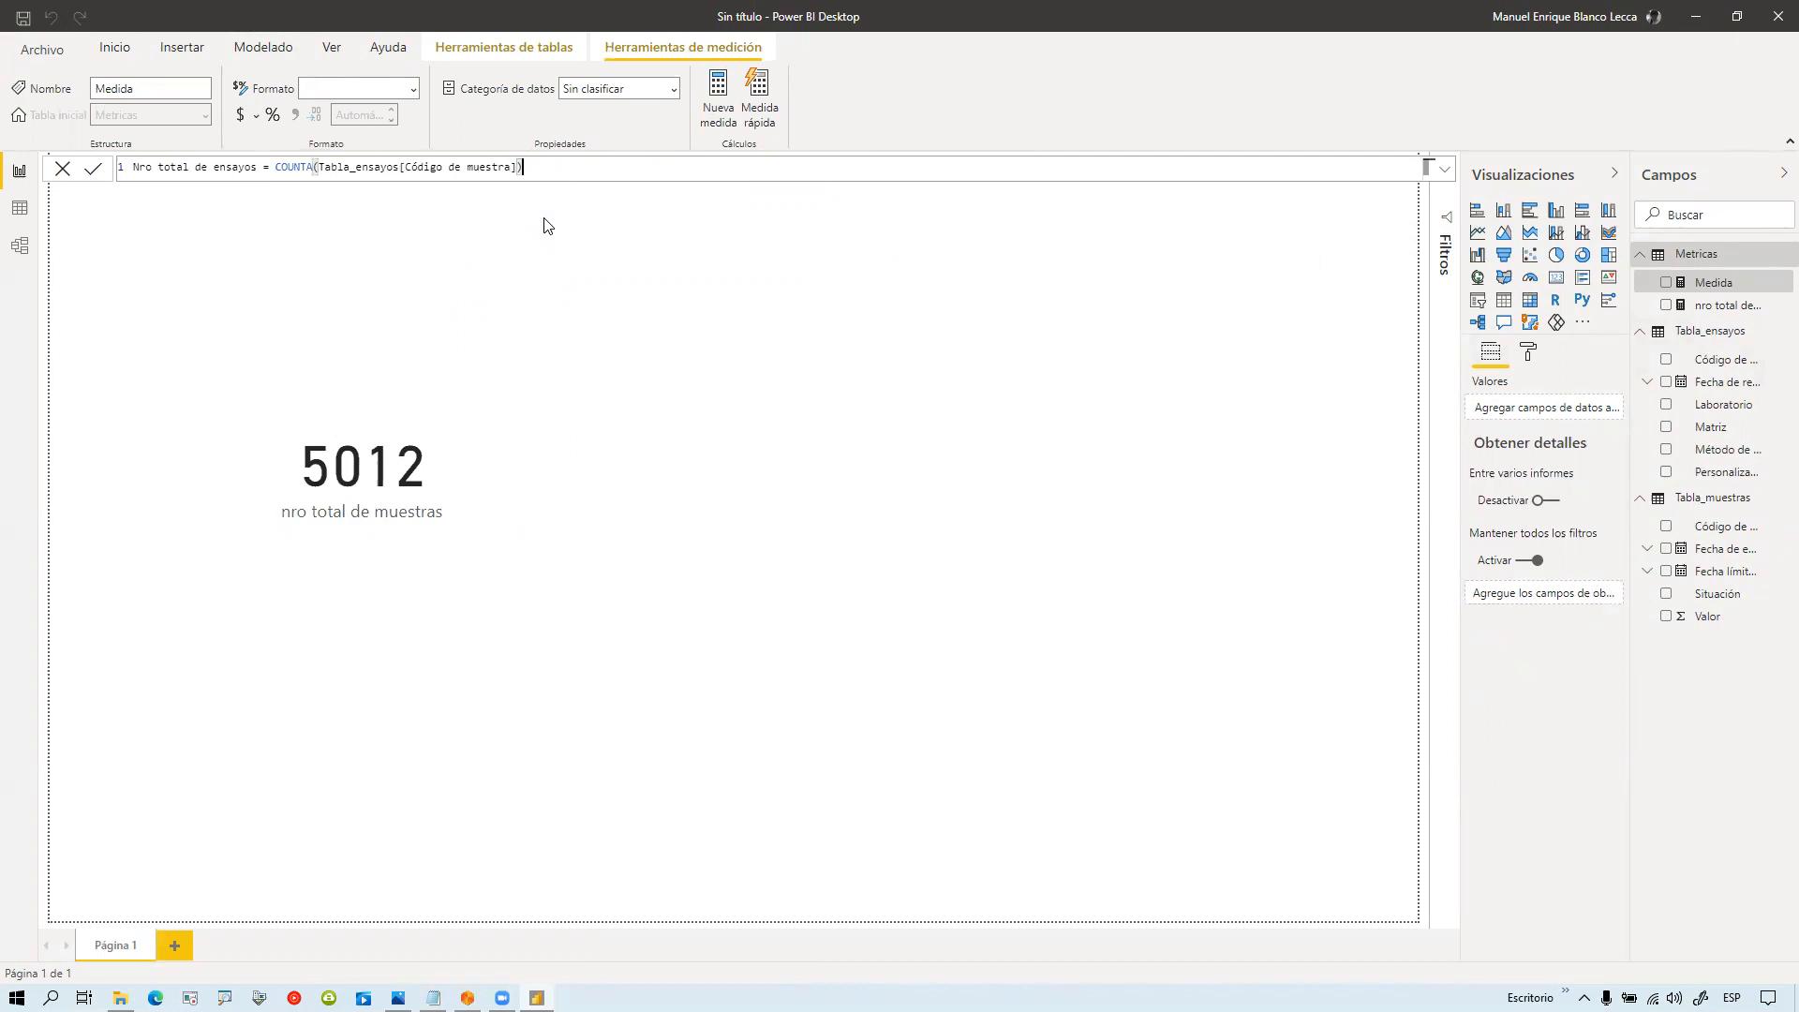
key("Return")
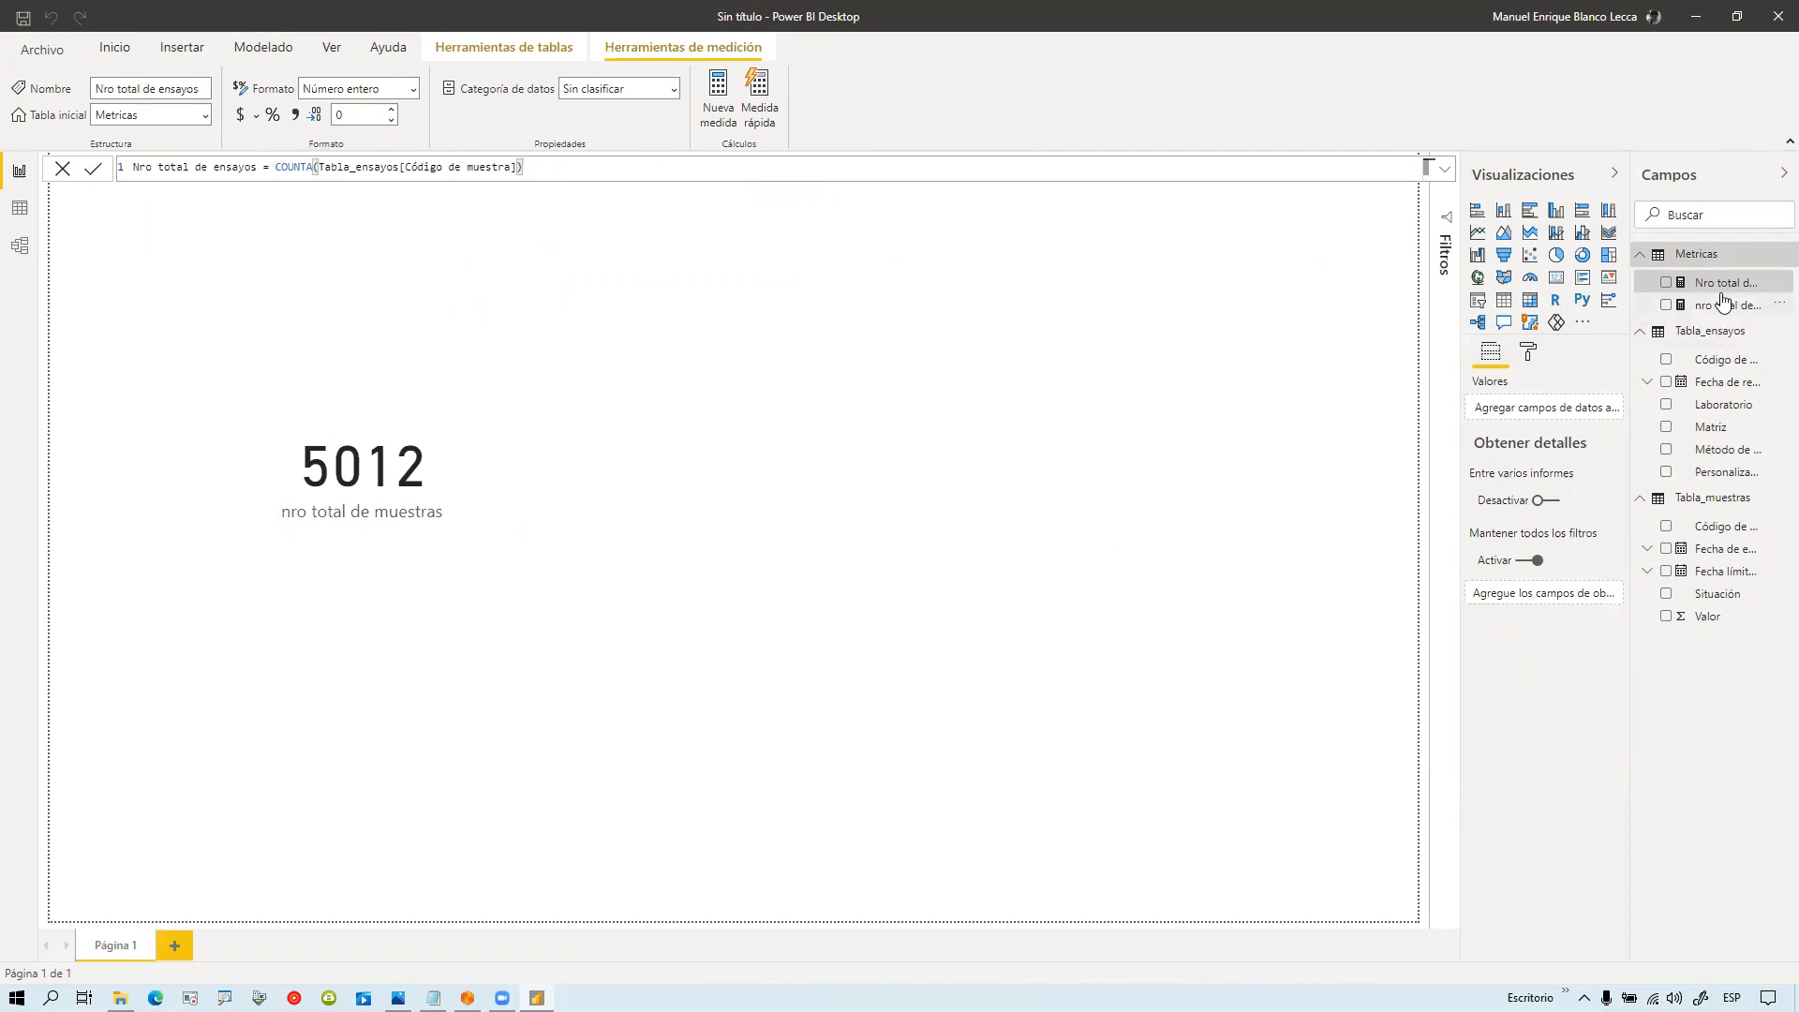
Step: Add the Nro total de ensayos measure to the page as a card and widen the field list to show full names
left_click_drag(1719, 283, 776, 305)
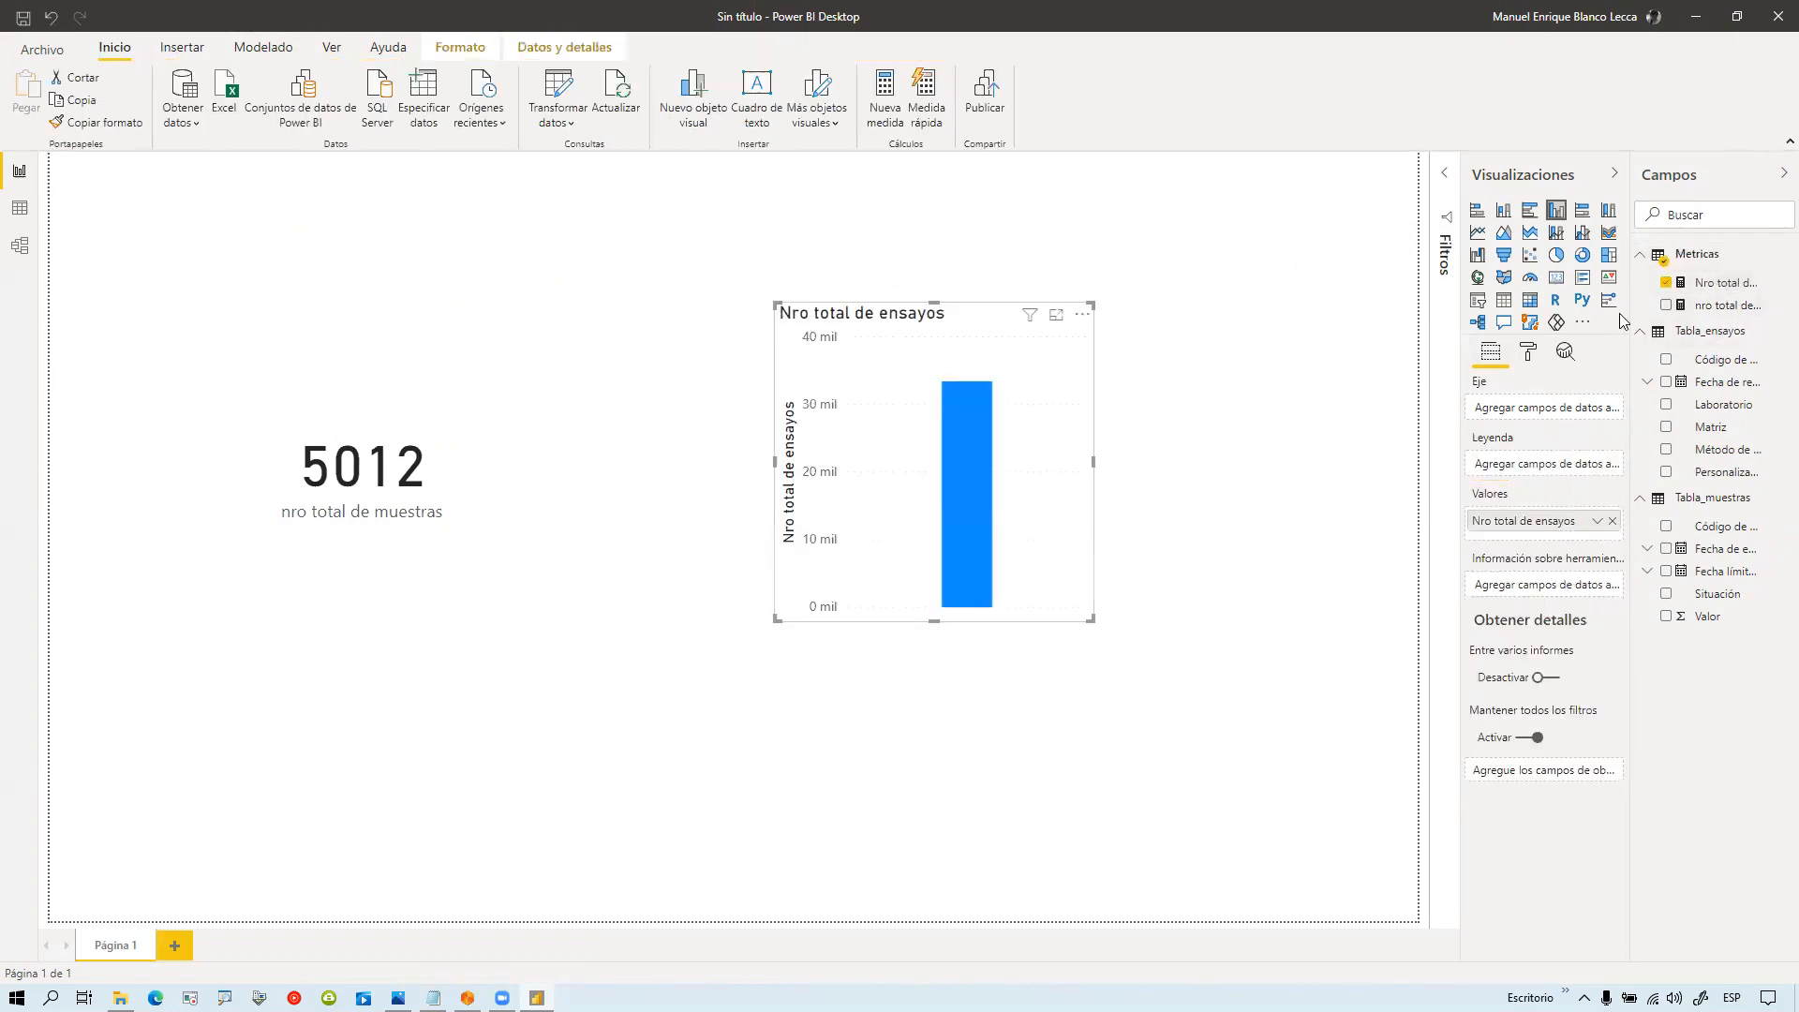
left_click_drag(1628, 313, 1504, 319)
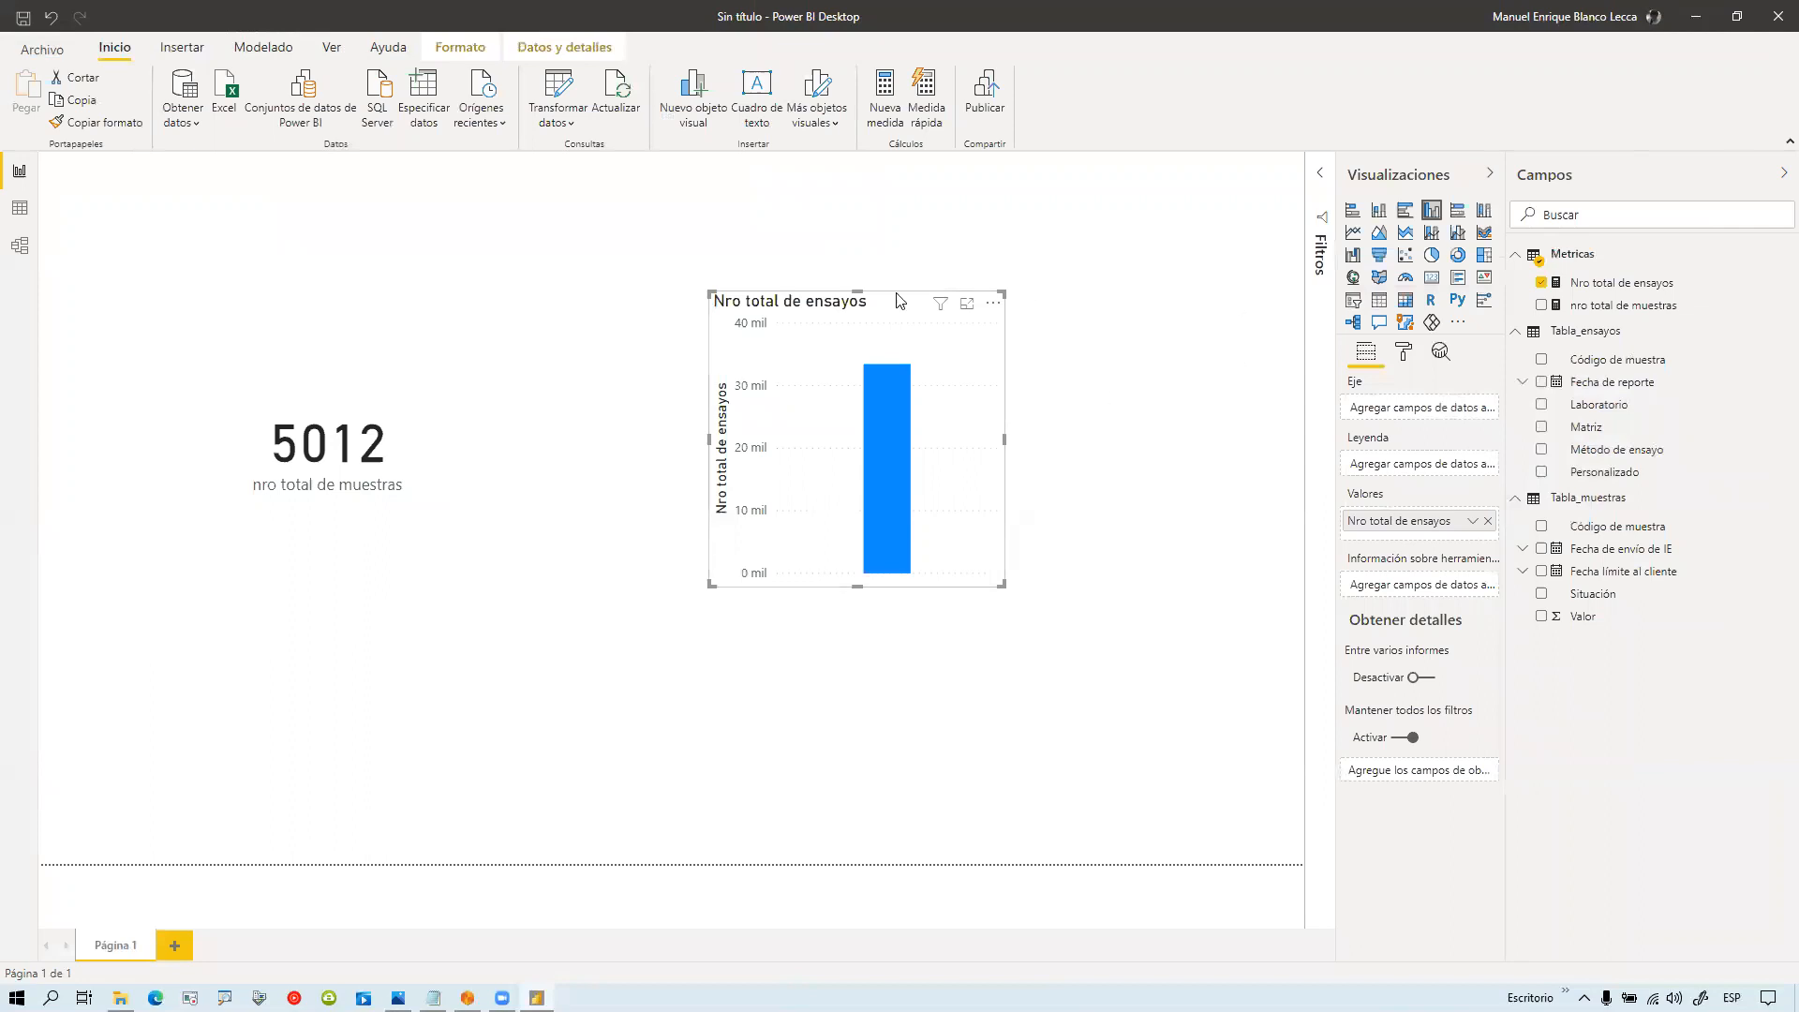
left_click(1432, 277)
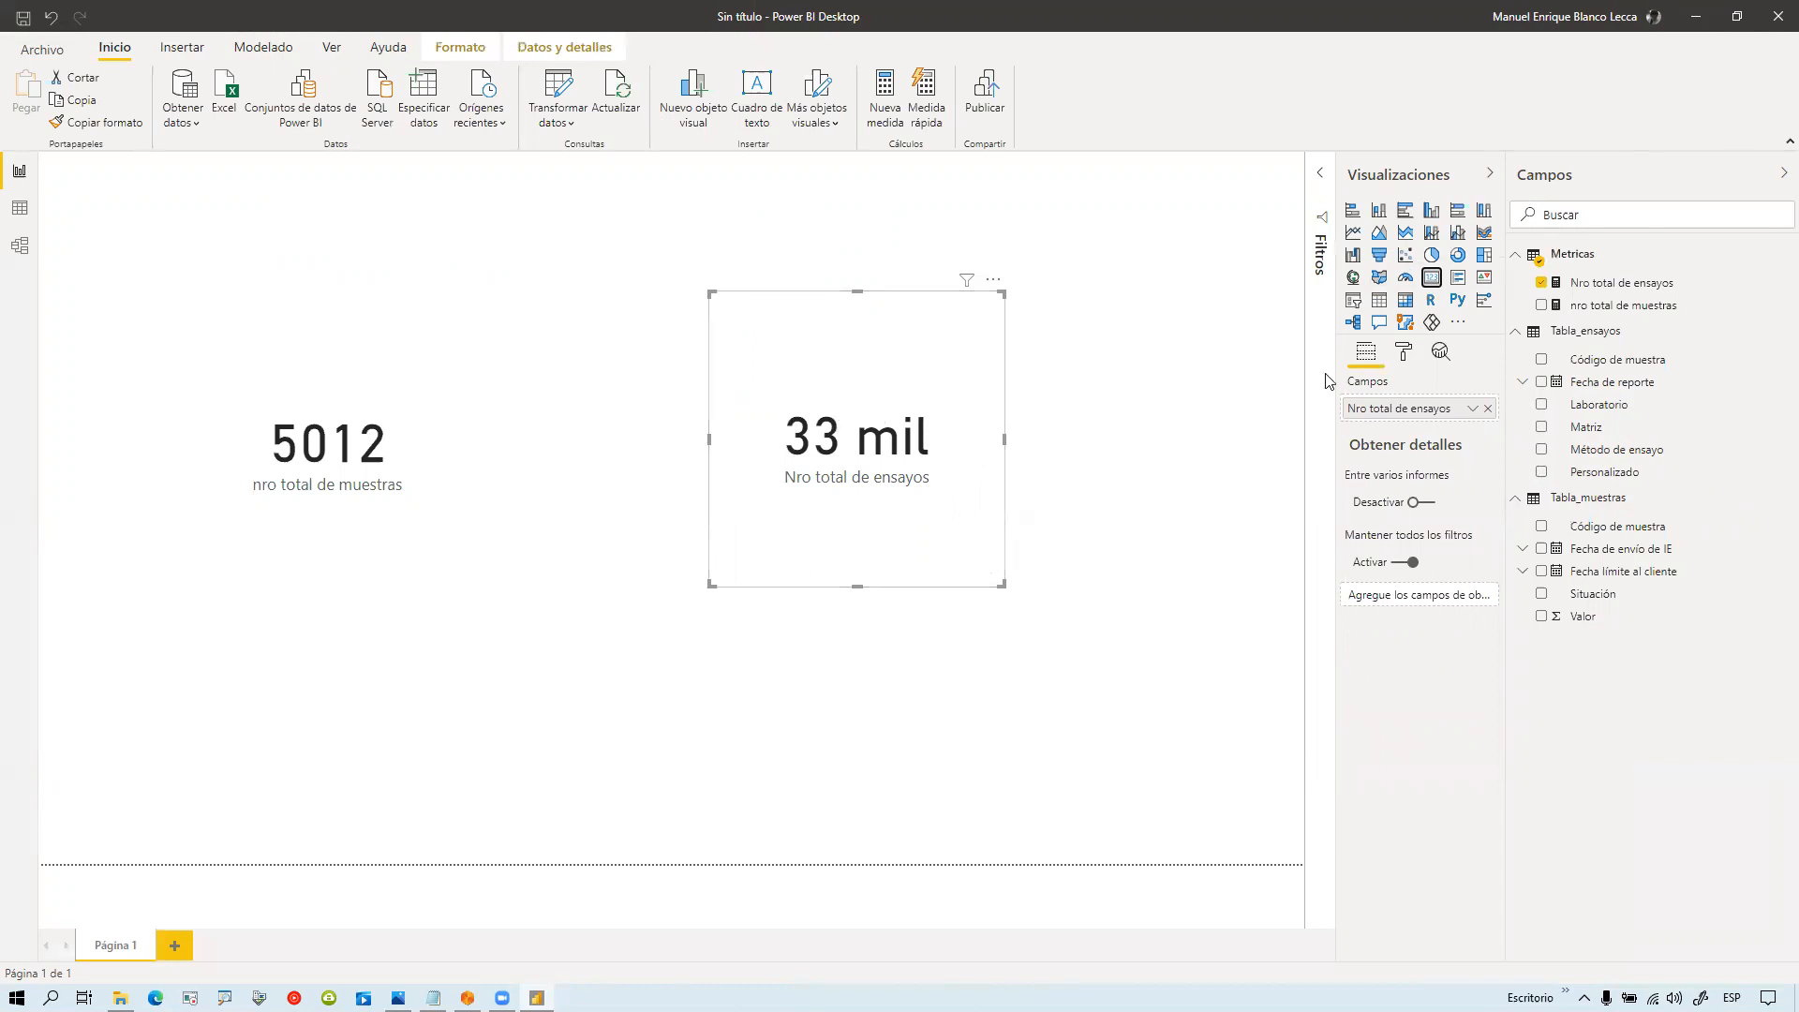
Step: Set the display units of the Nro total de ensayos card's data label to Ninguno
left_click(1404, 353)
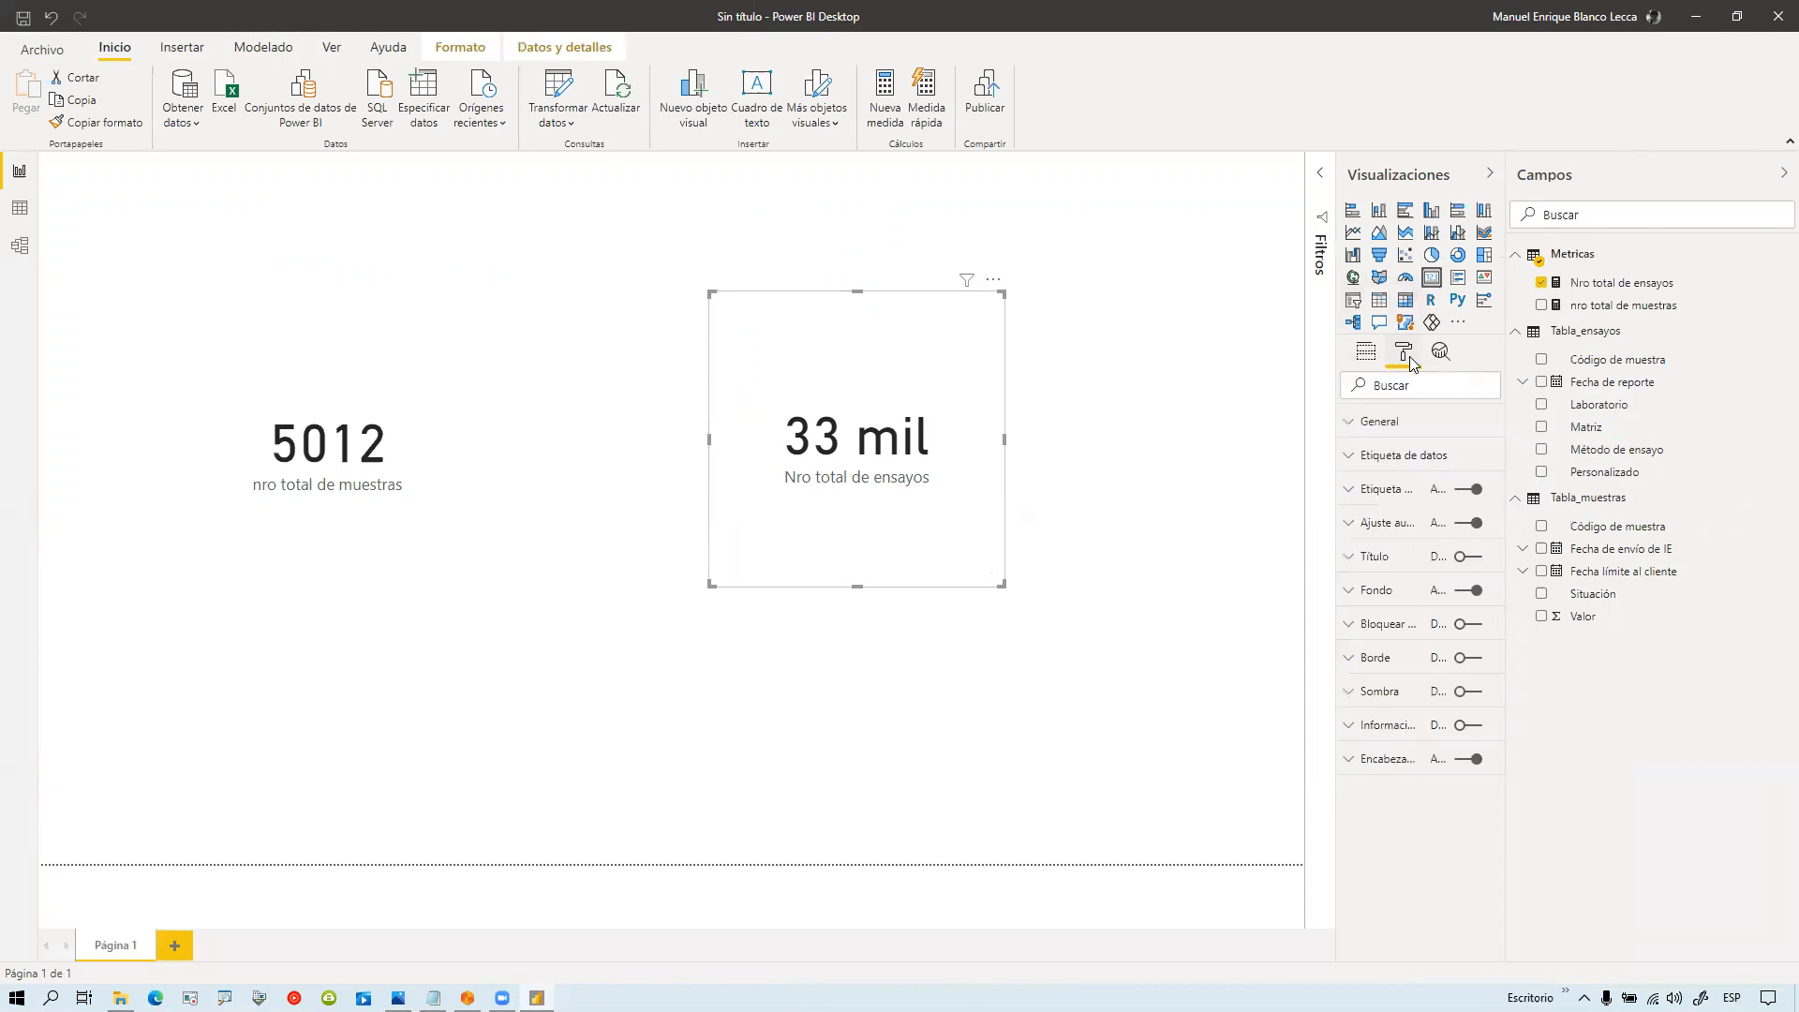
left_click(1350, 458)
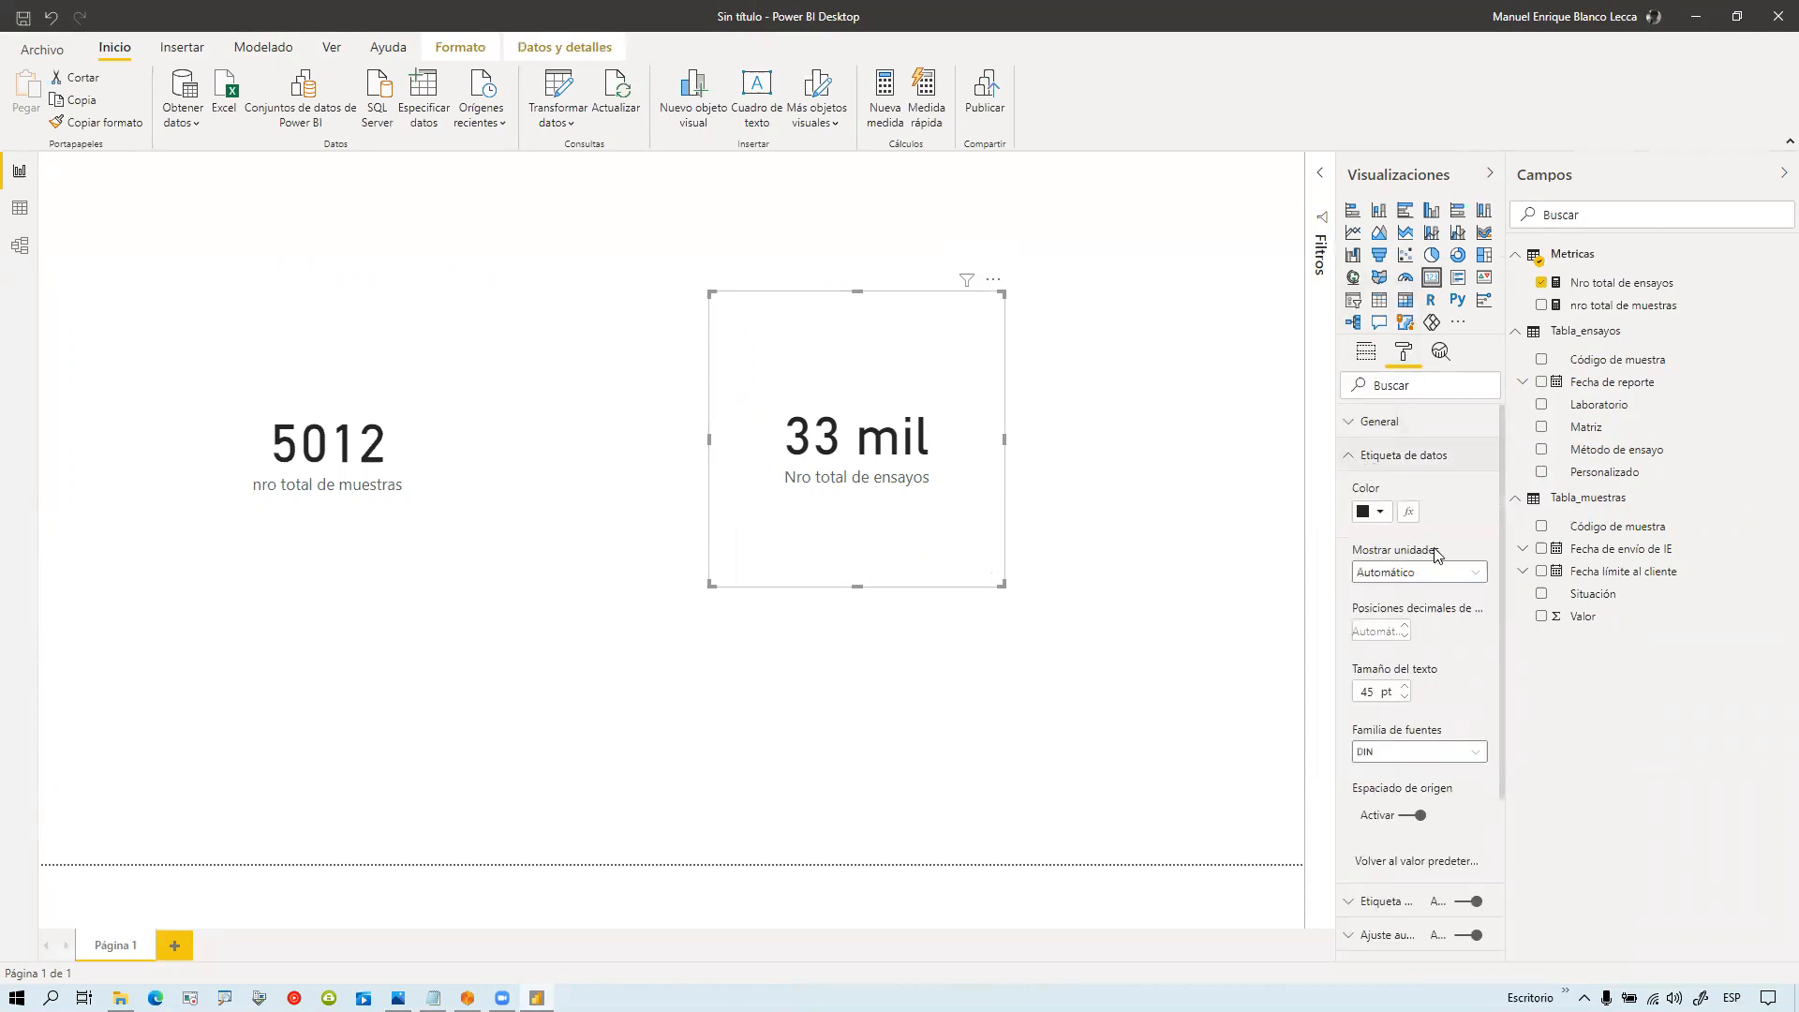
left_click(1478, 573)
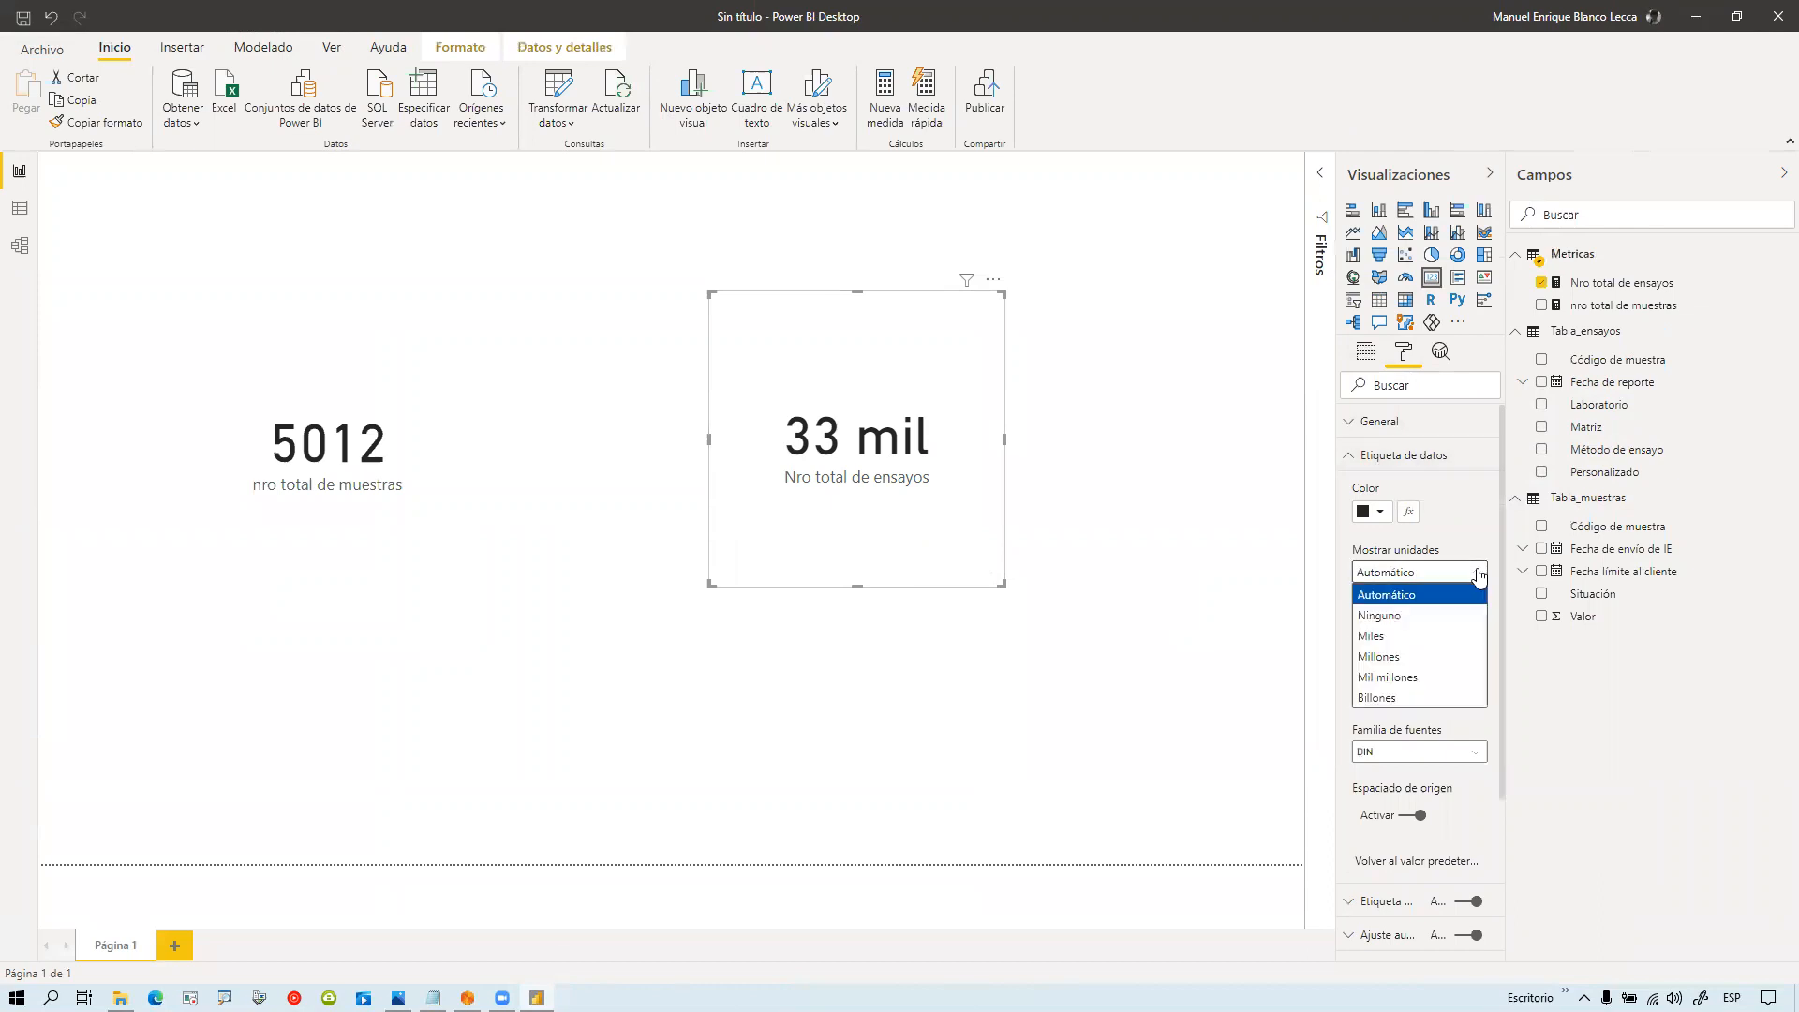
left_click(1408, 617)
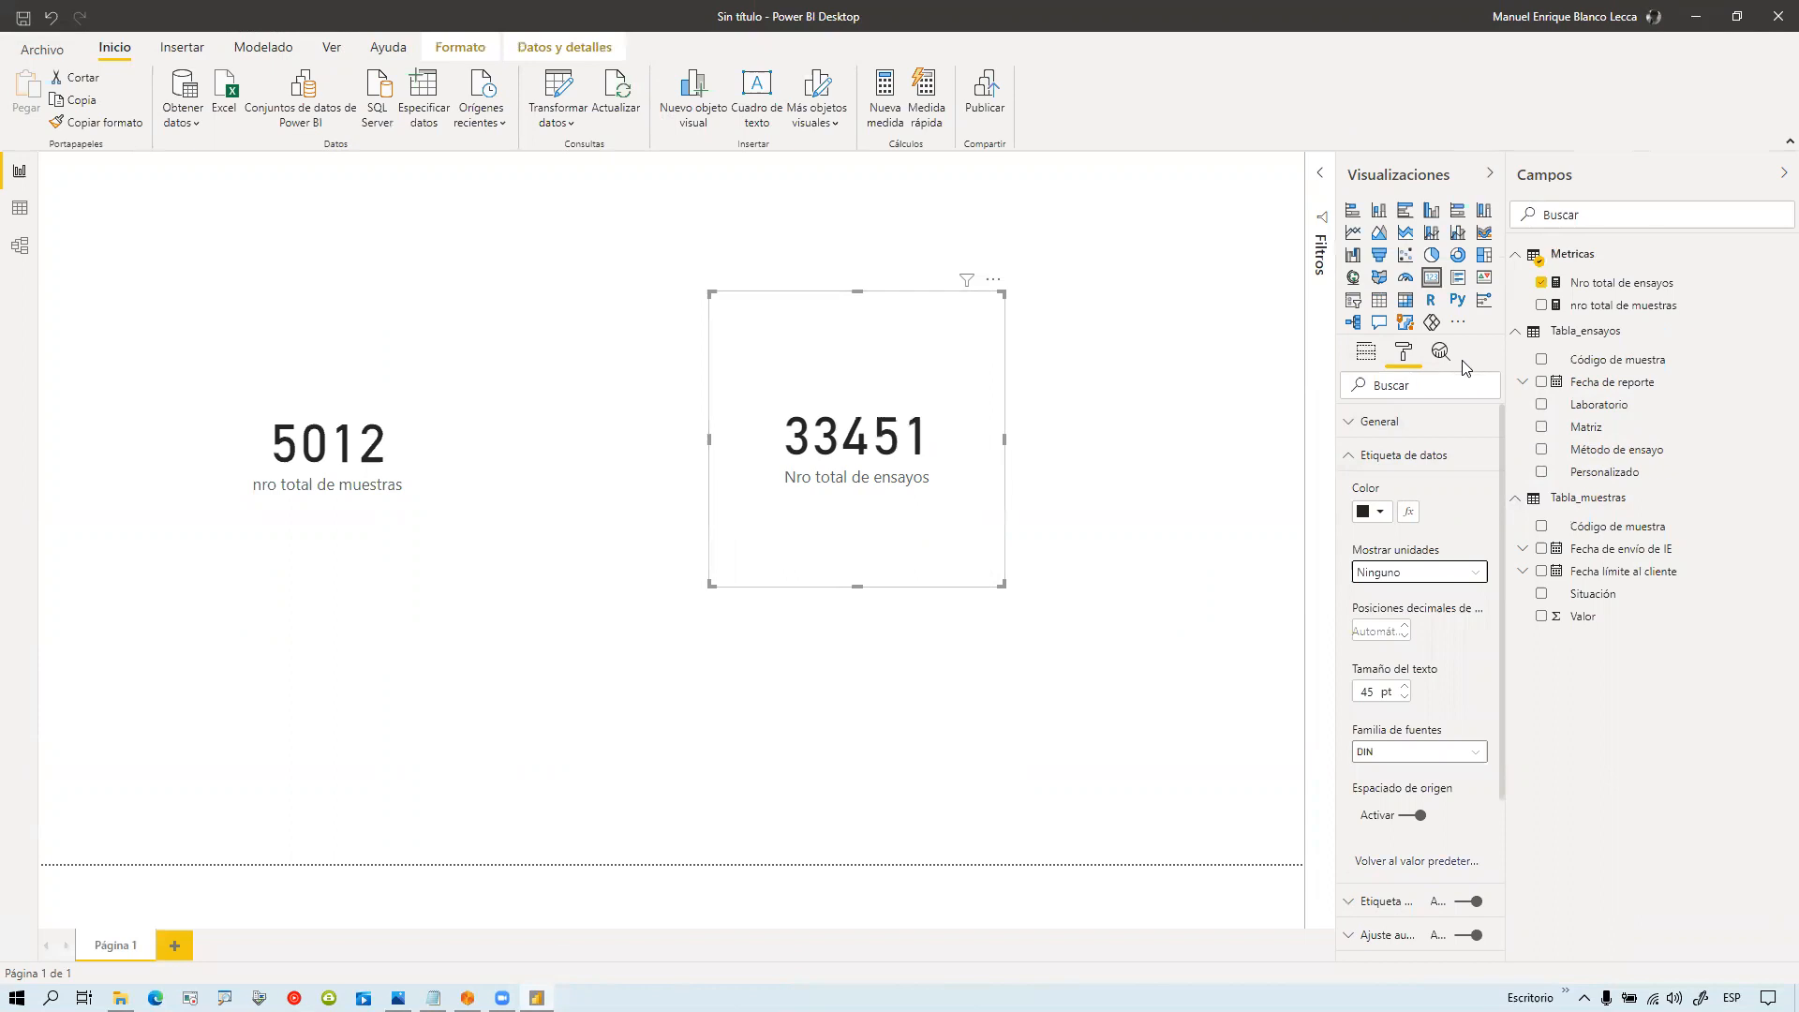
left_click(1367, 352)
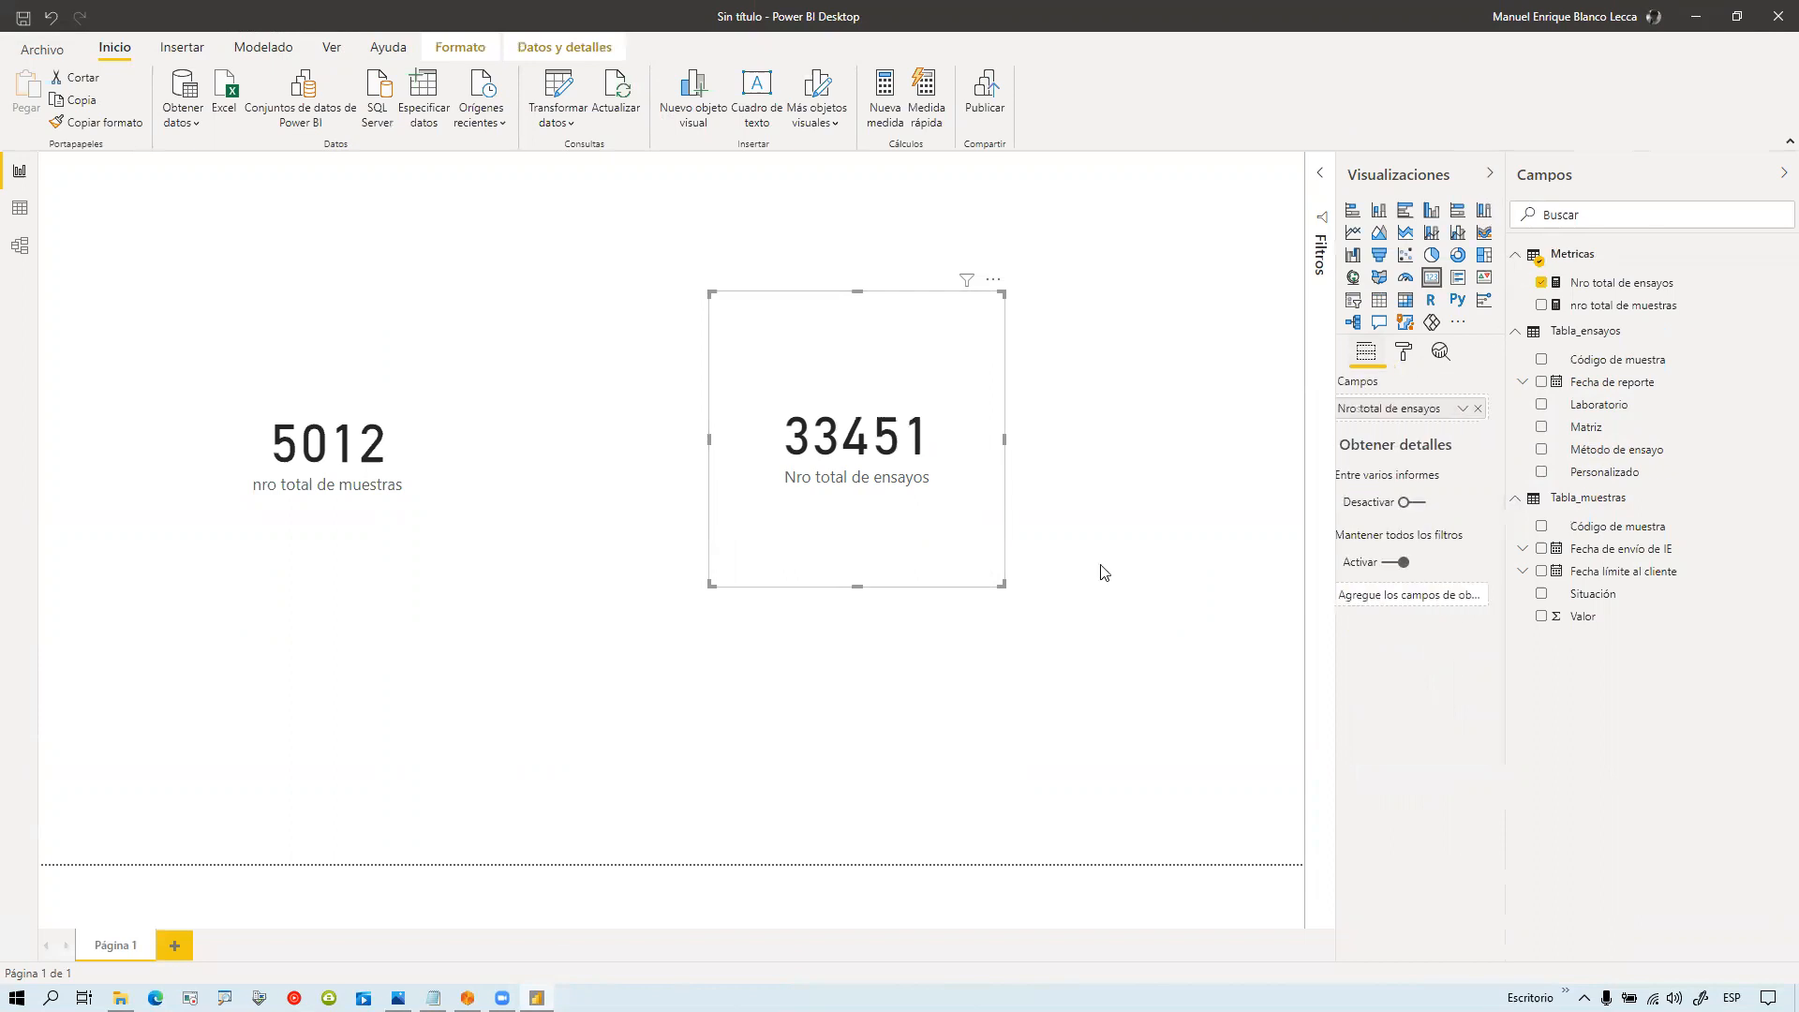
Step: Arrange the samples and tests cards side by side along the top of the report page
left_click_drag(787, 582, 494, 462)
left_click_drag(390, 350, 403, 217)
left_click_drag(600, 412, 629, 412)
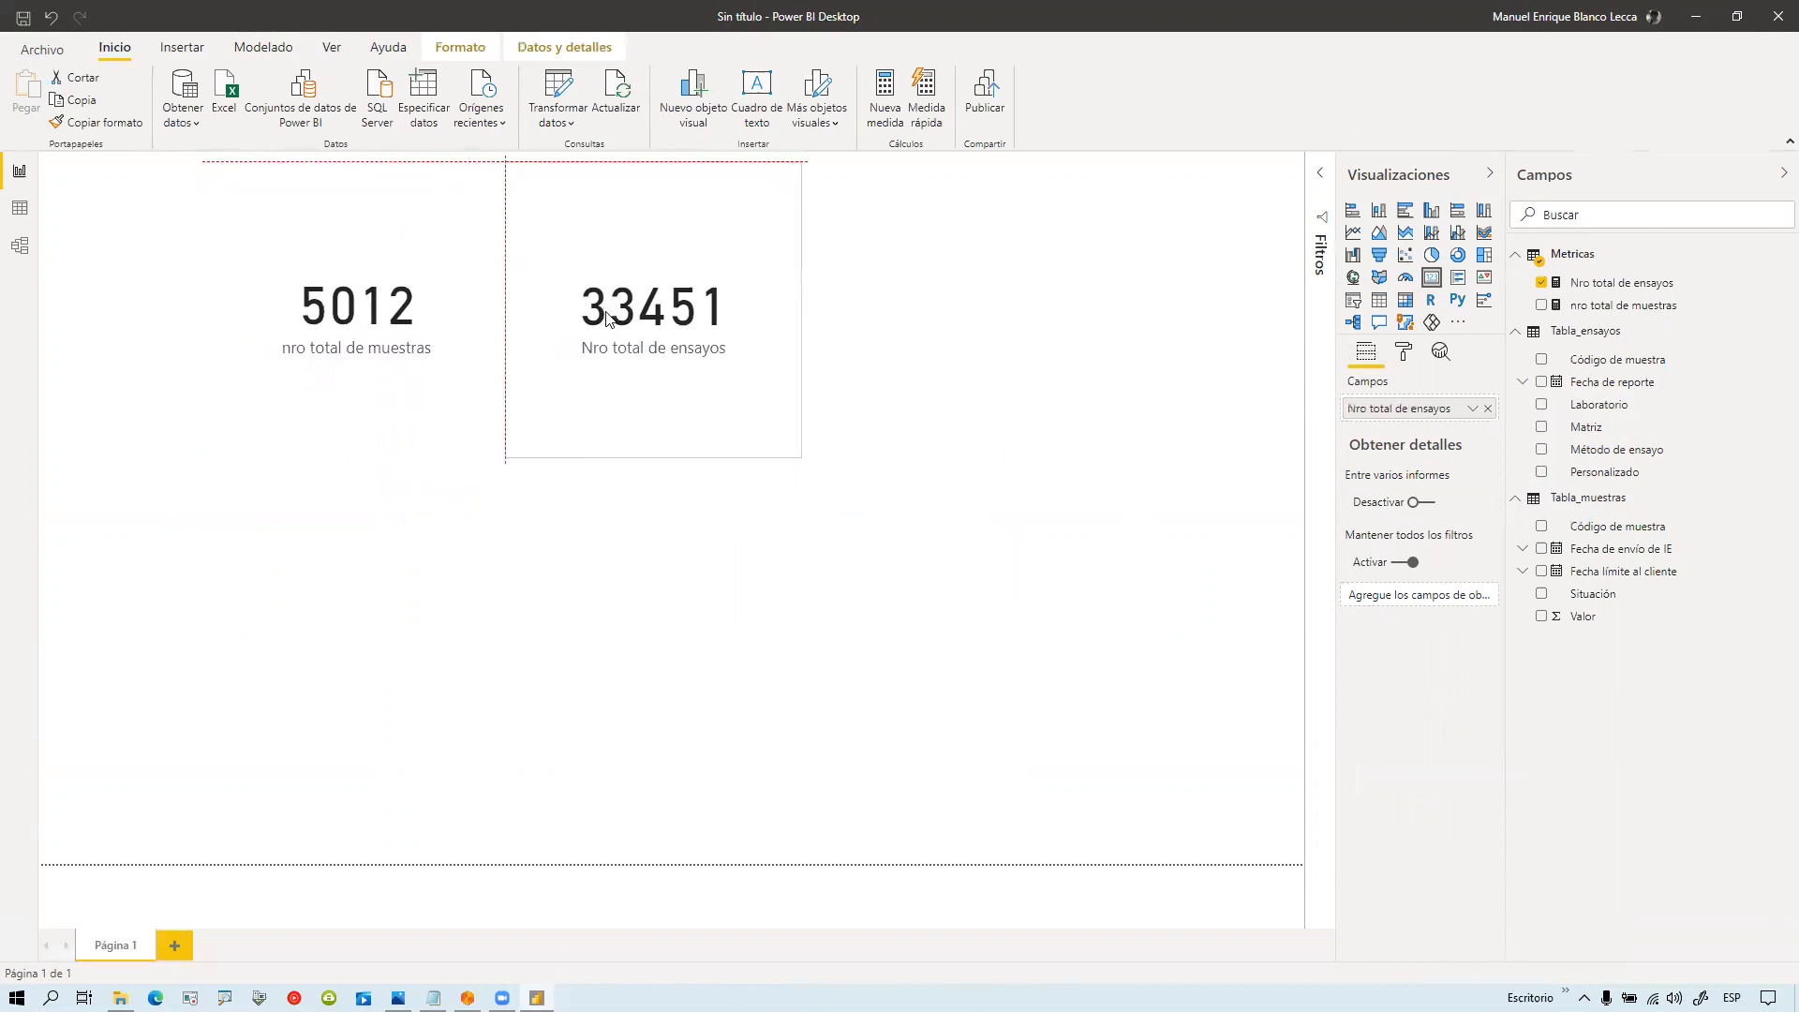
left_click(797, 559)
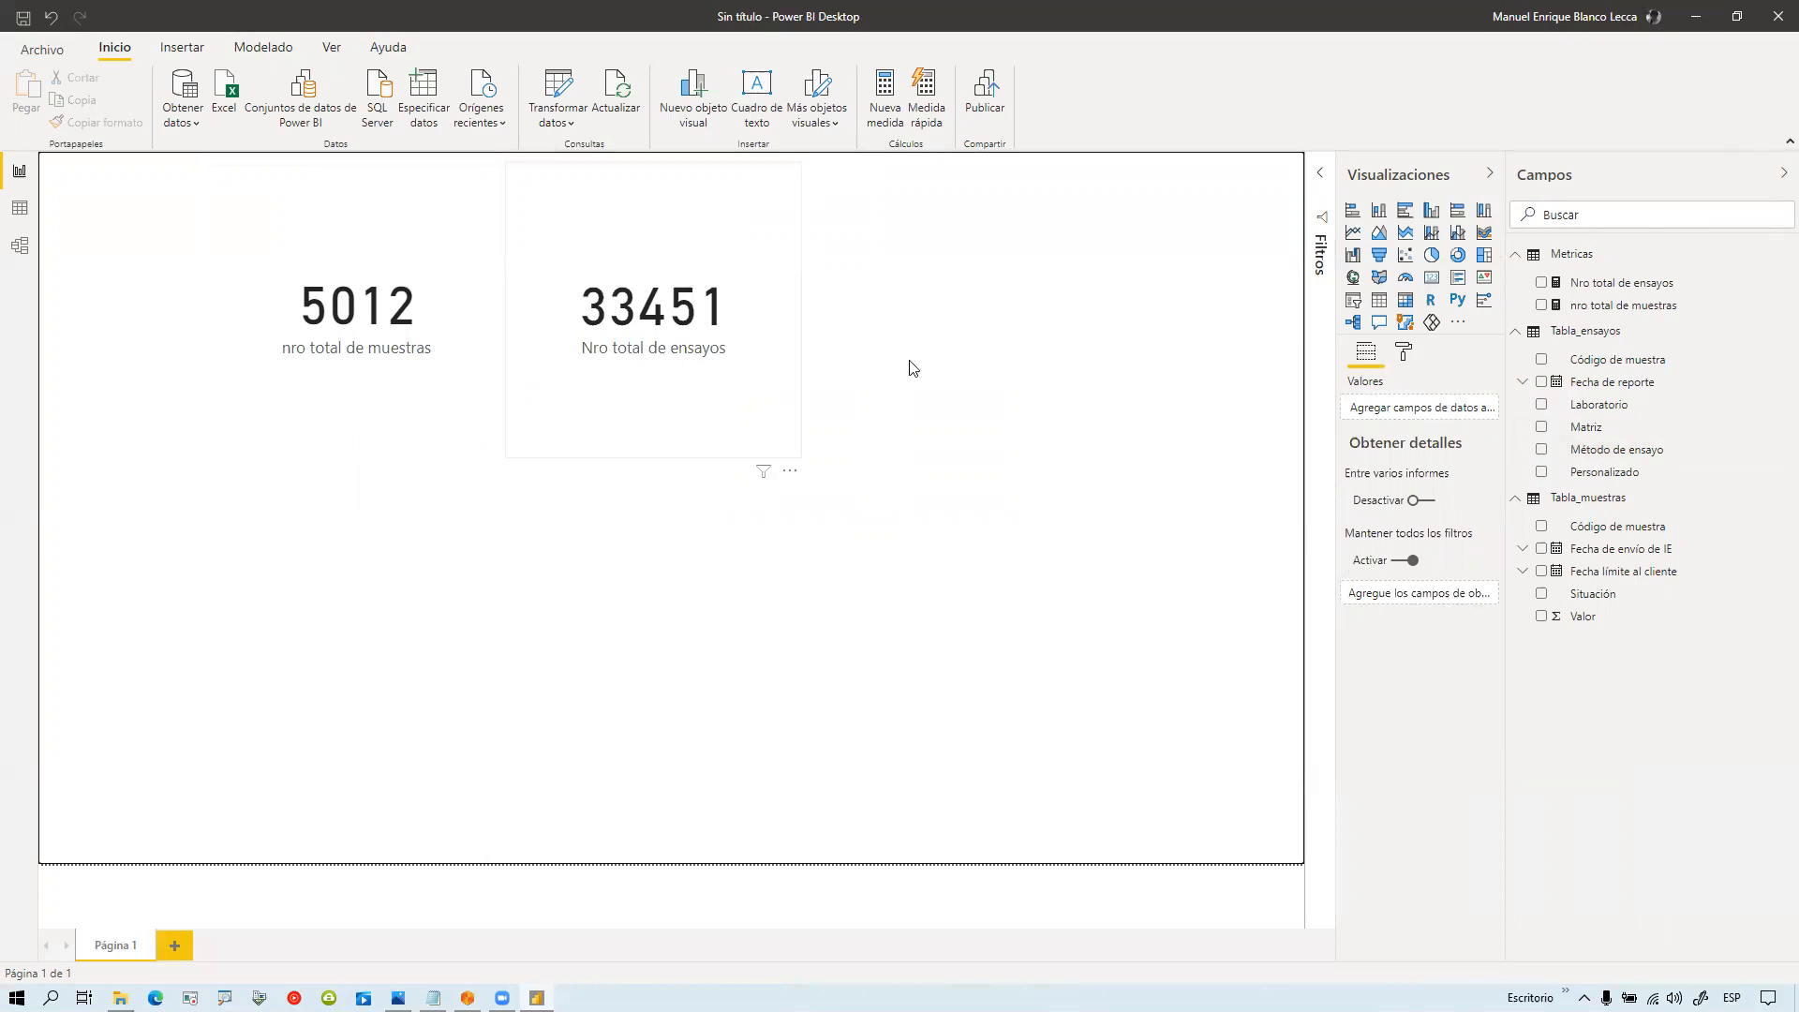
Step: Create a new measure named Nro muestras on-time in the Metricas table and begin its formula with the COUNTAX function
right_click(1599, 266)
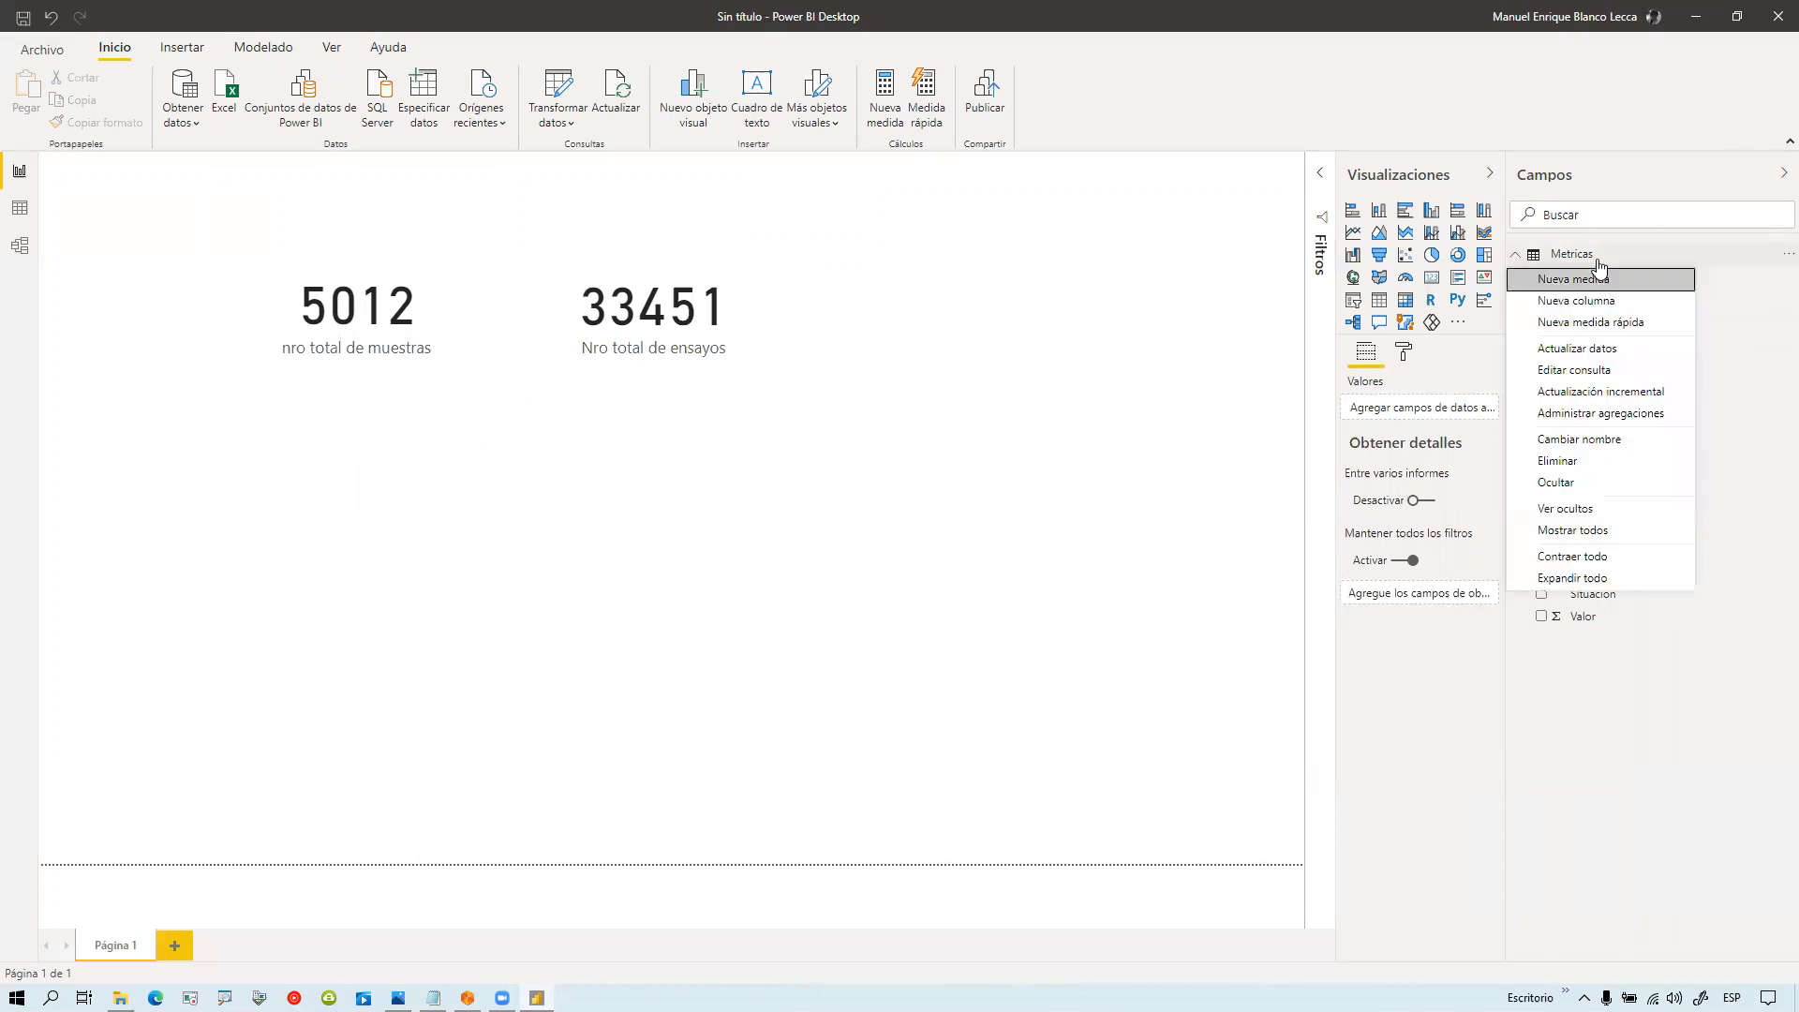
key("Escape")
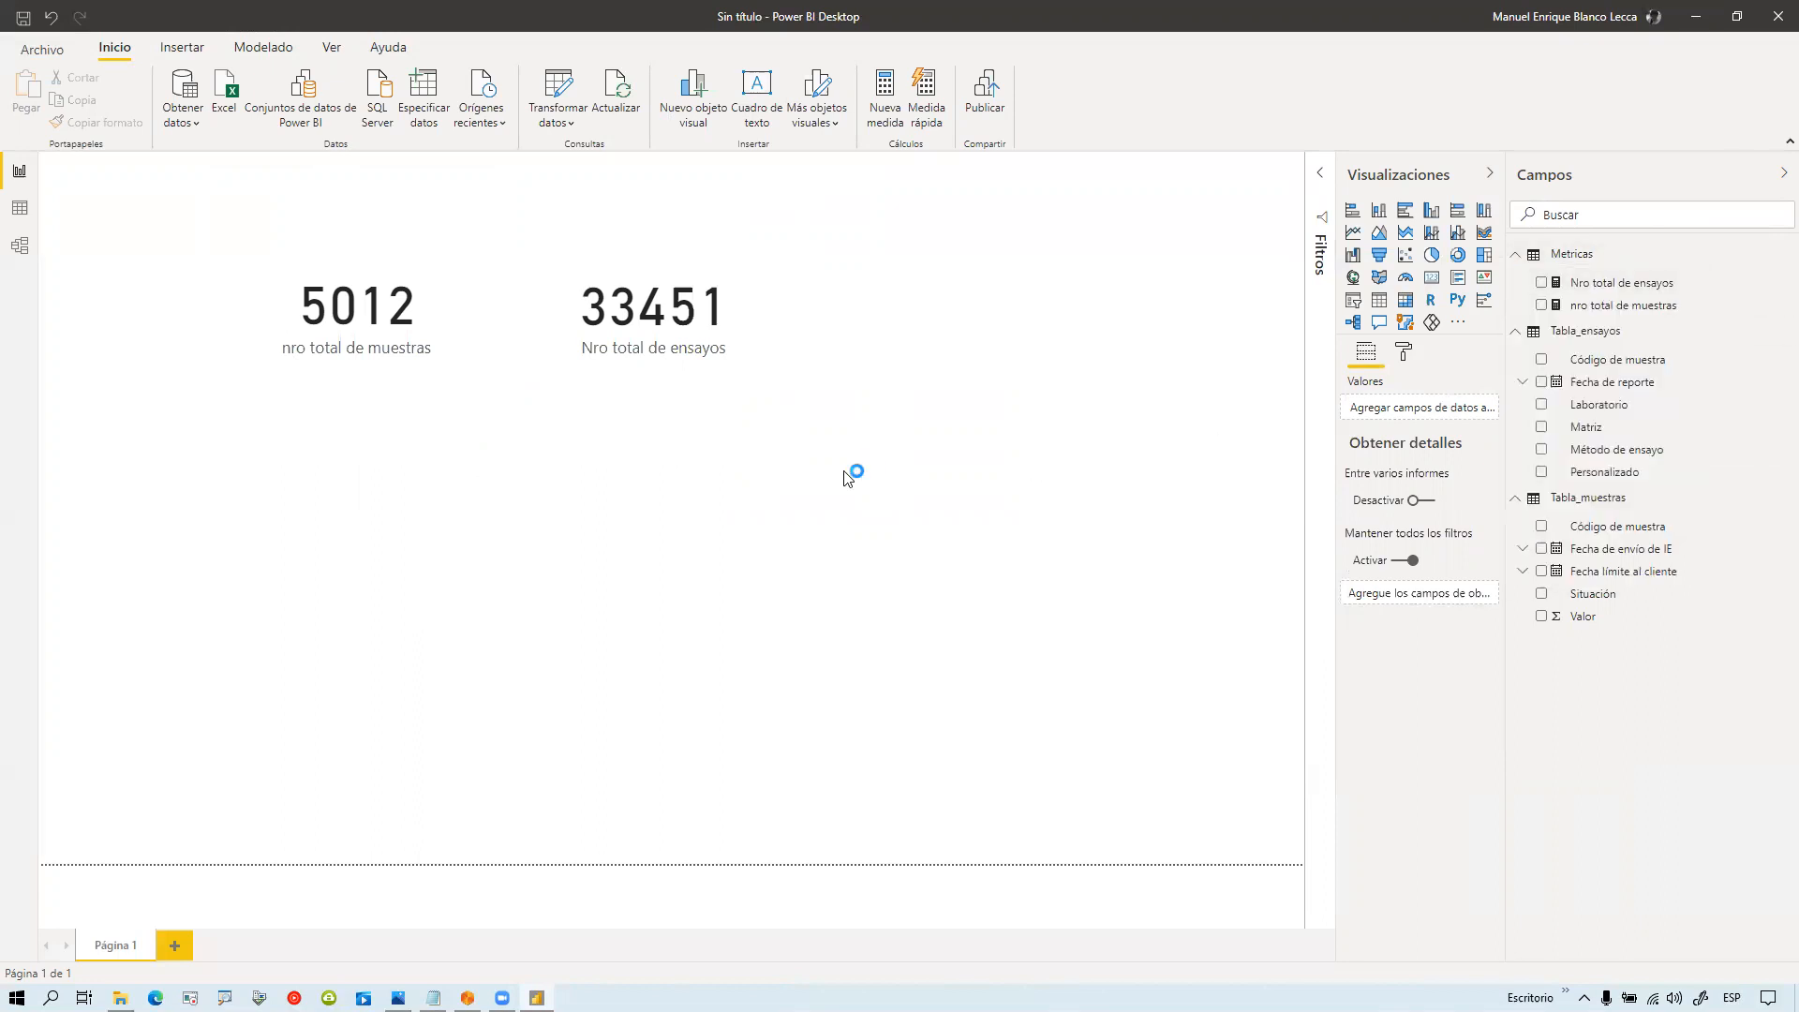
type("Nro muestras on-time")
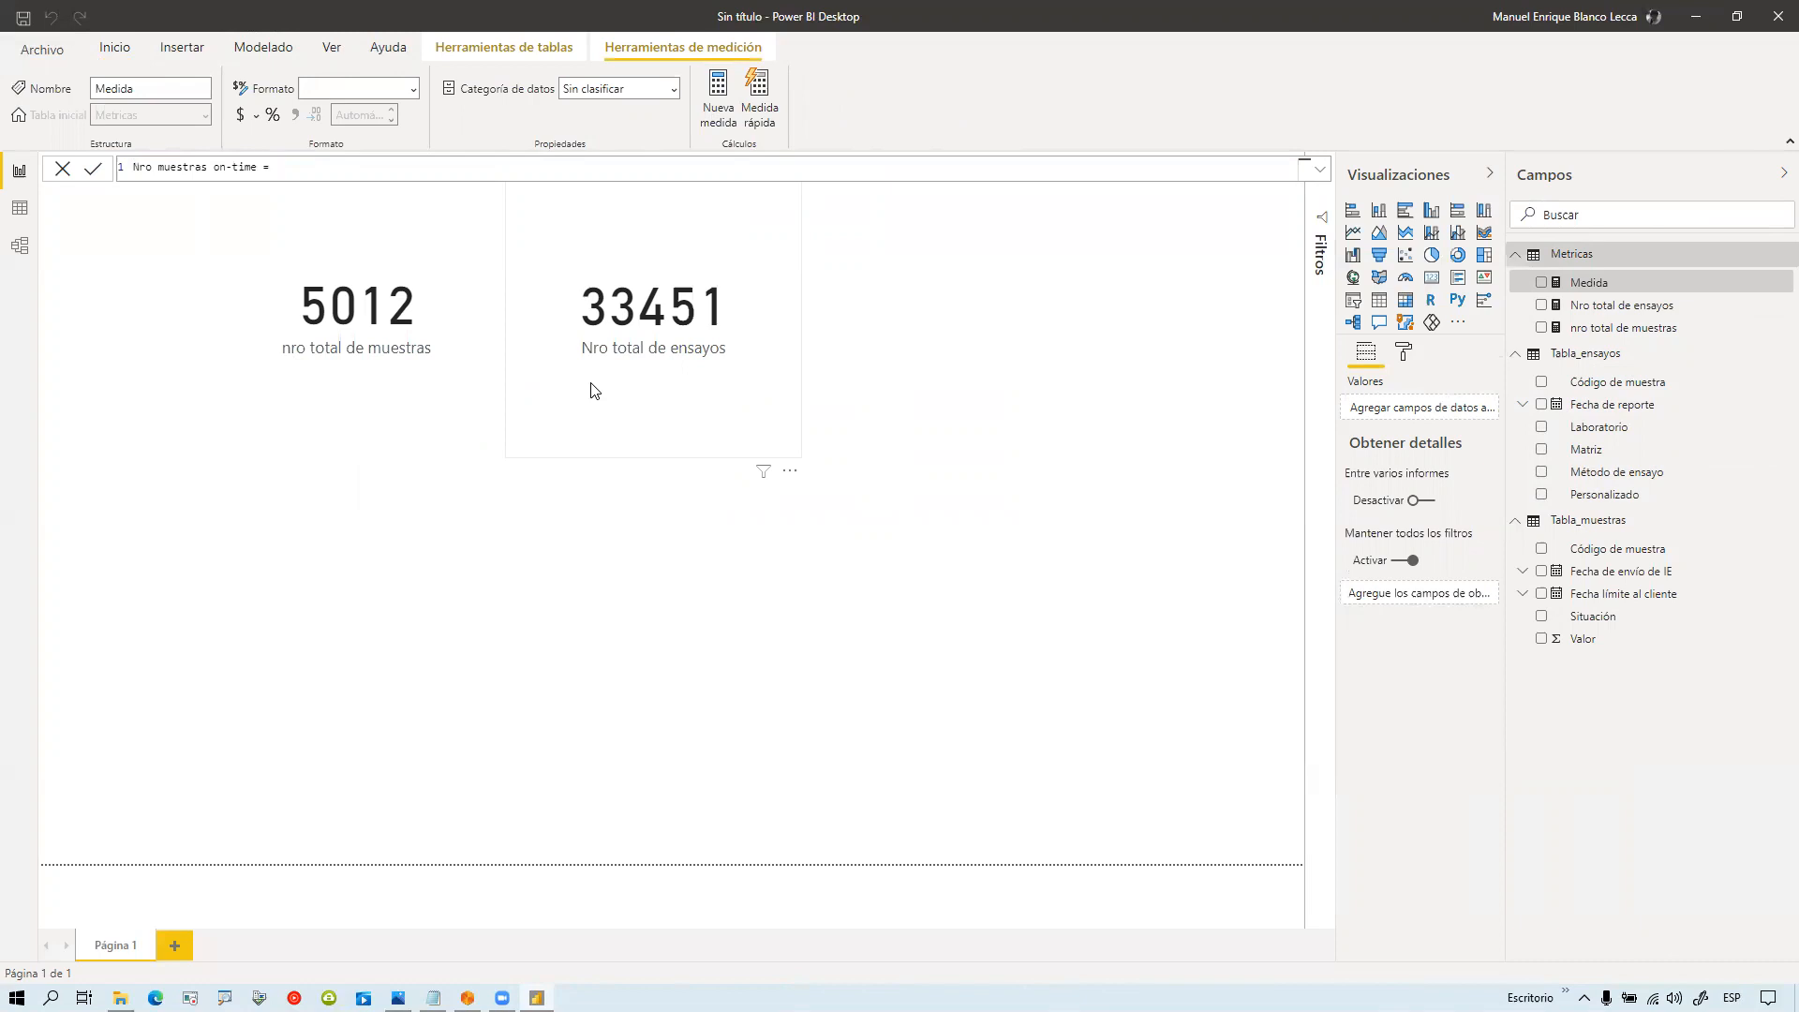
type(" = cou")
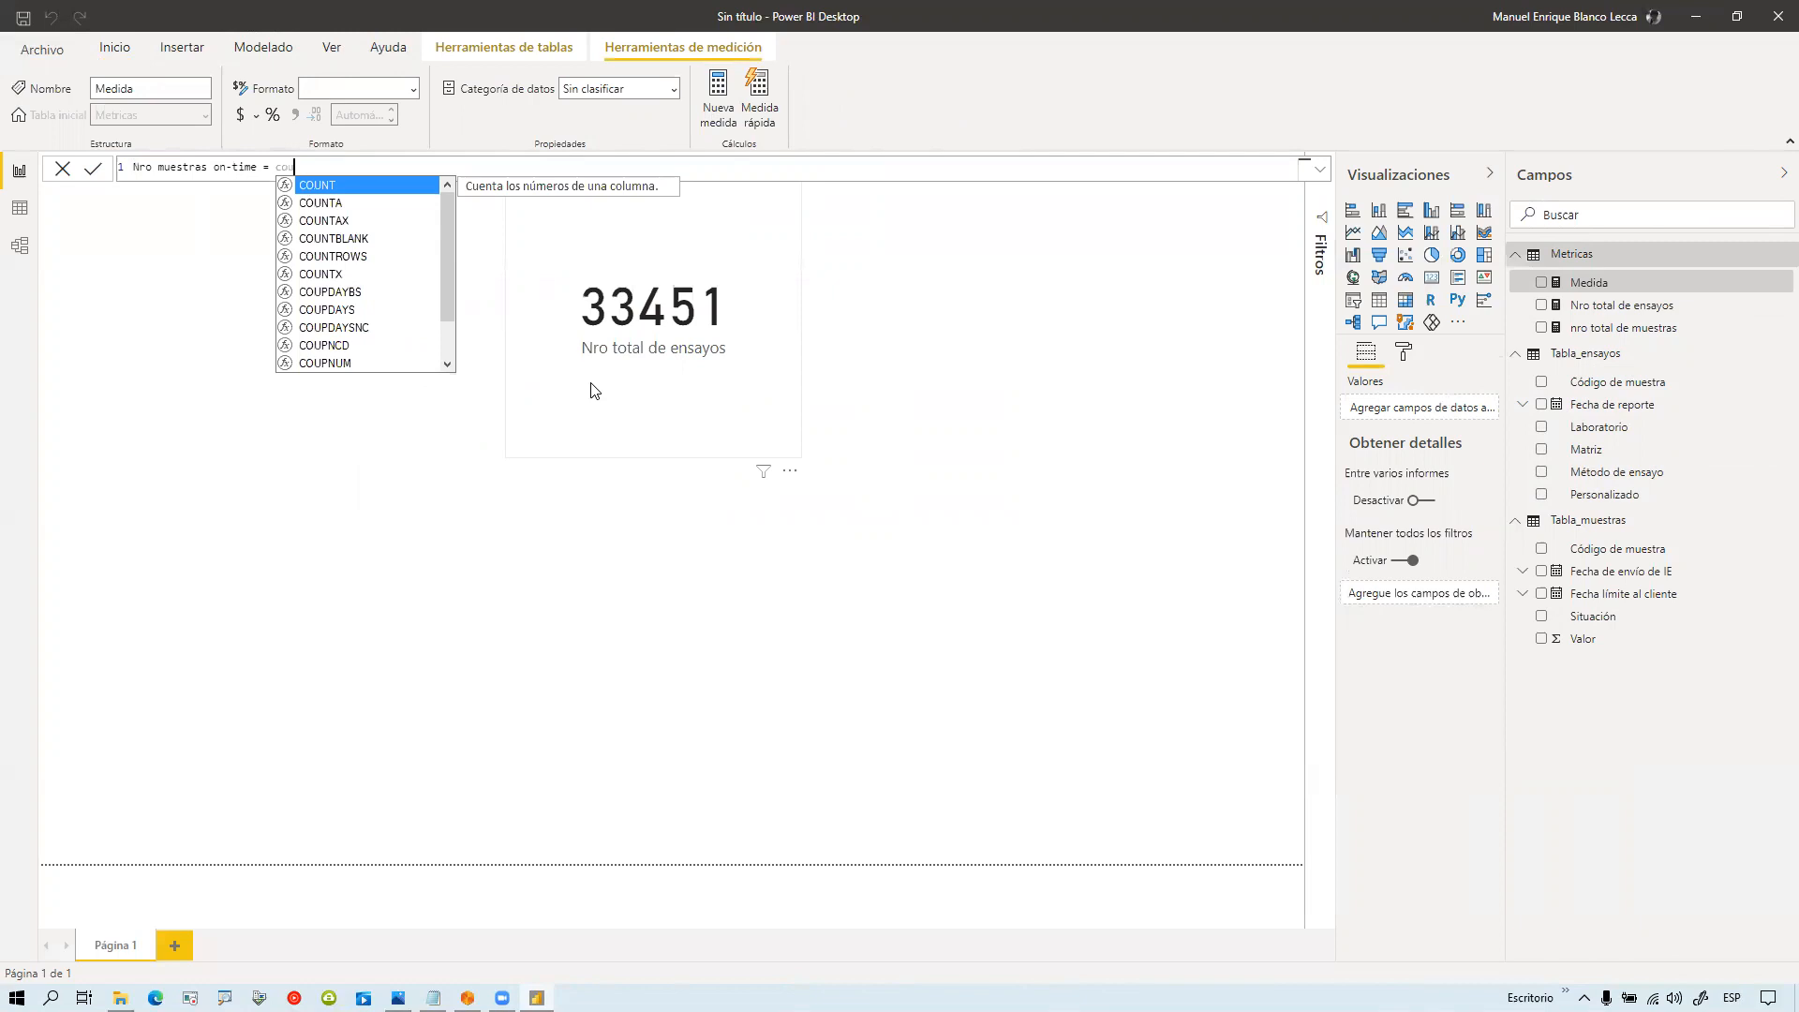
key("Down")
key("Down")
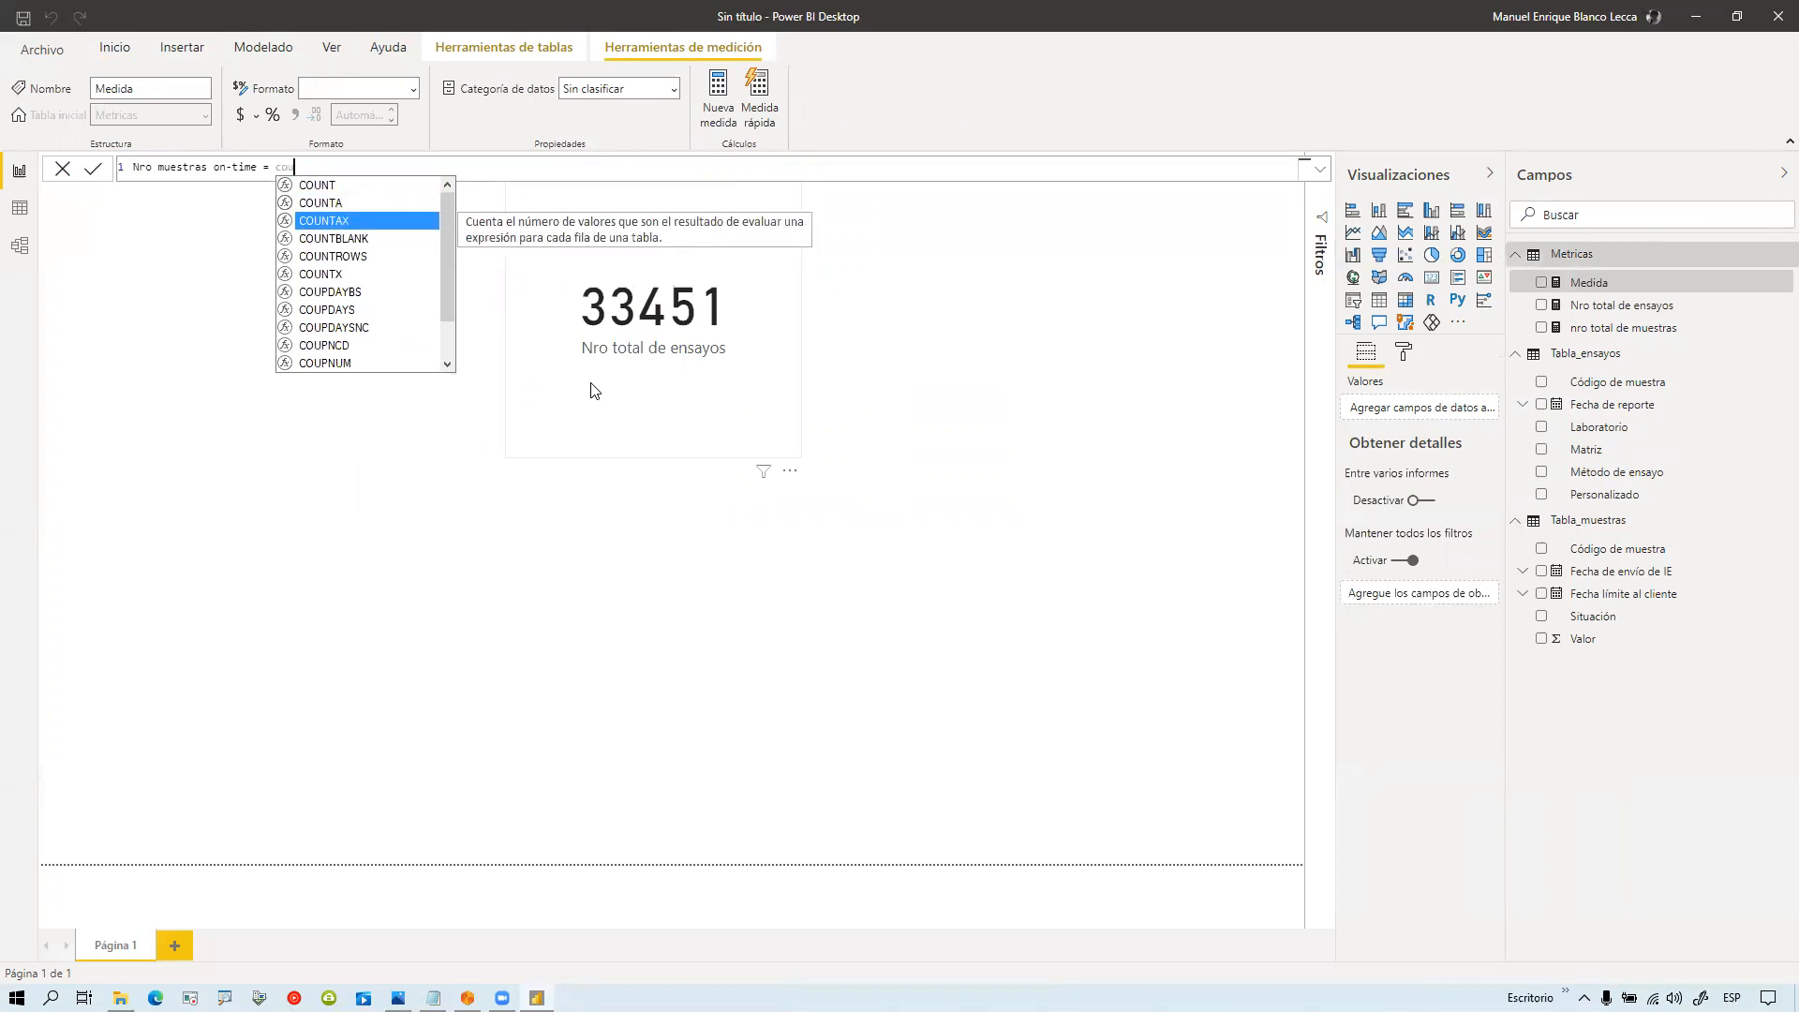
key("Up")
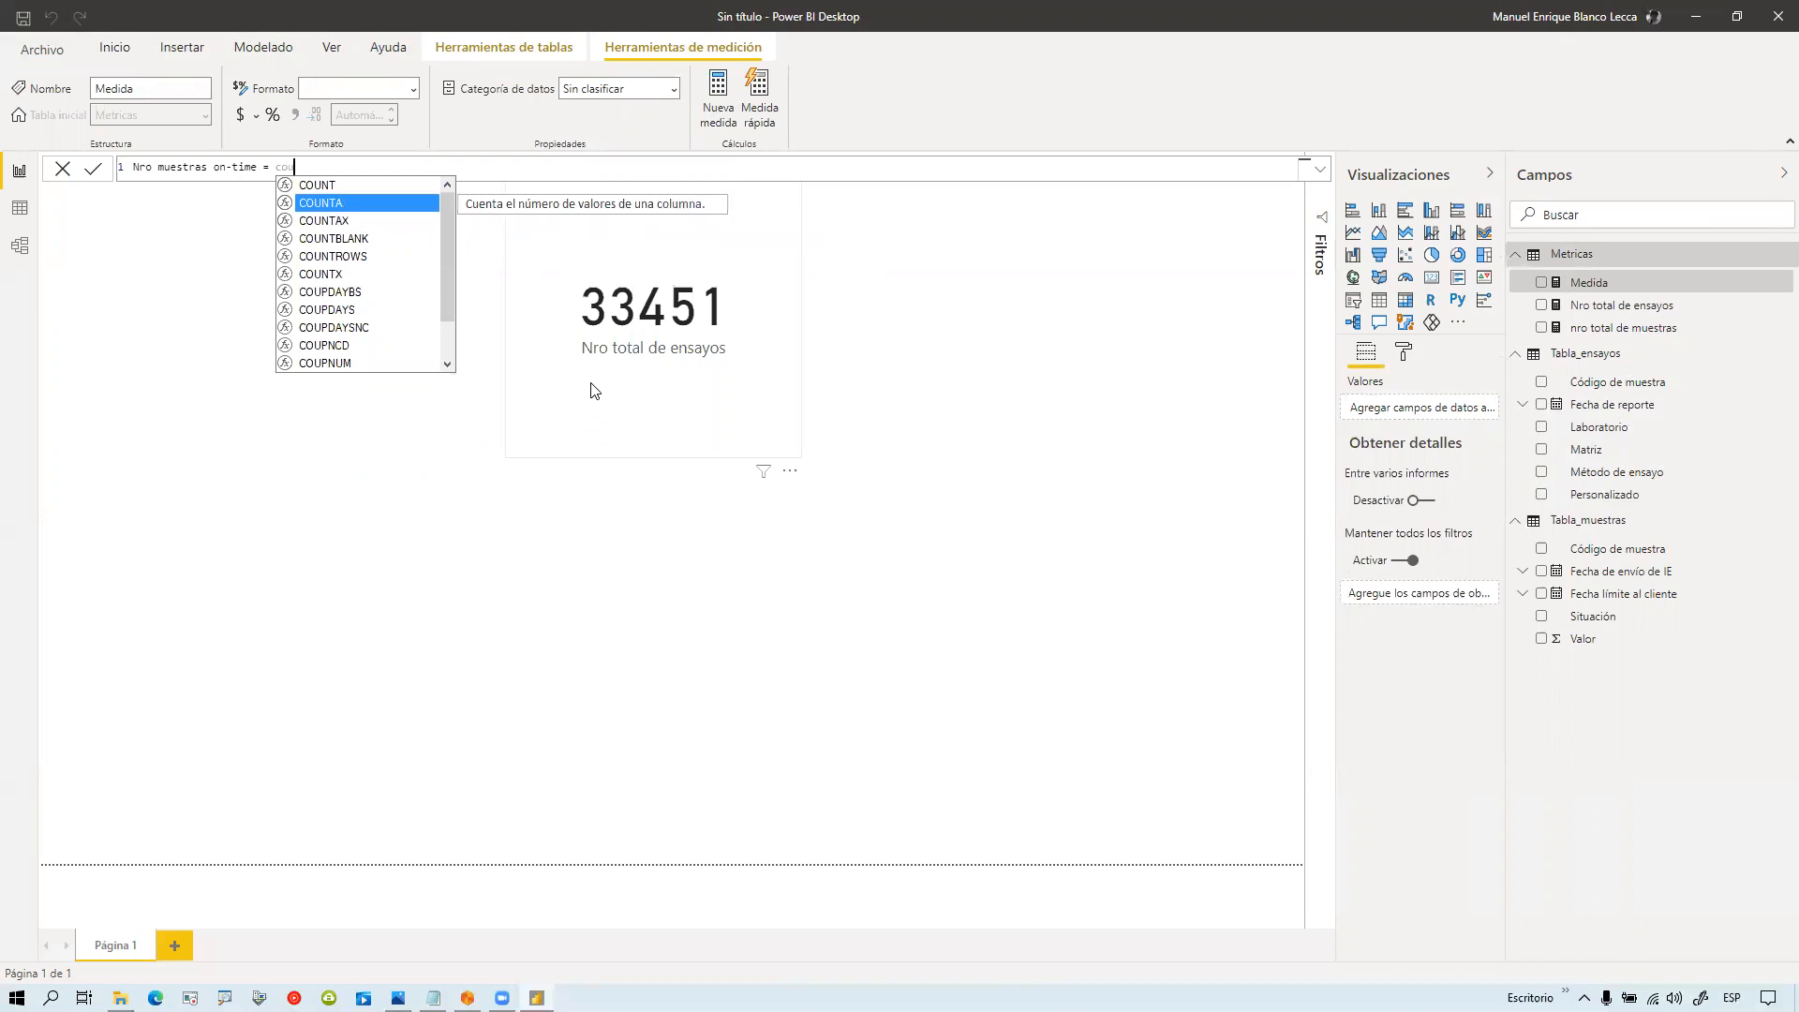
key("Down")
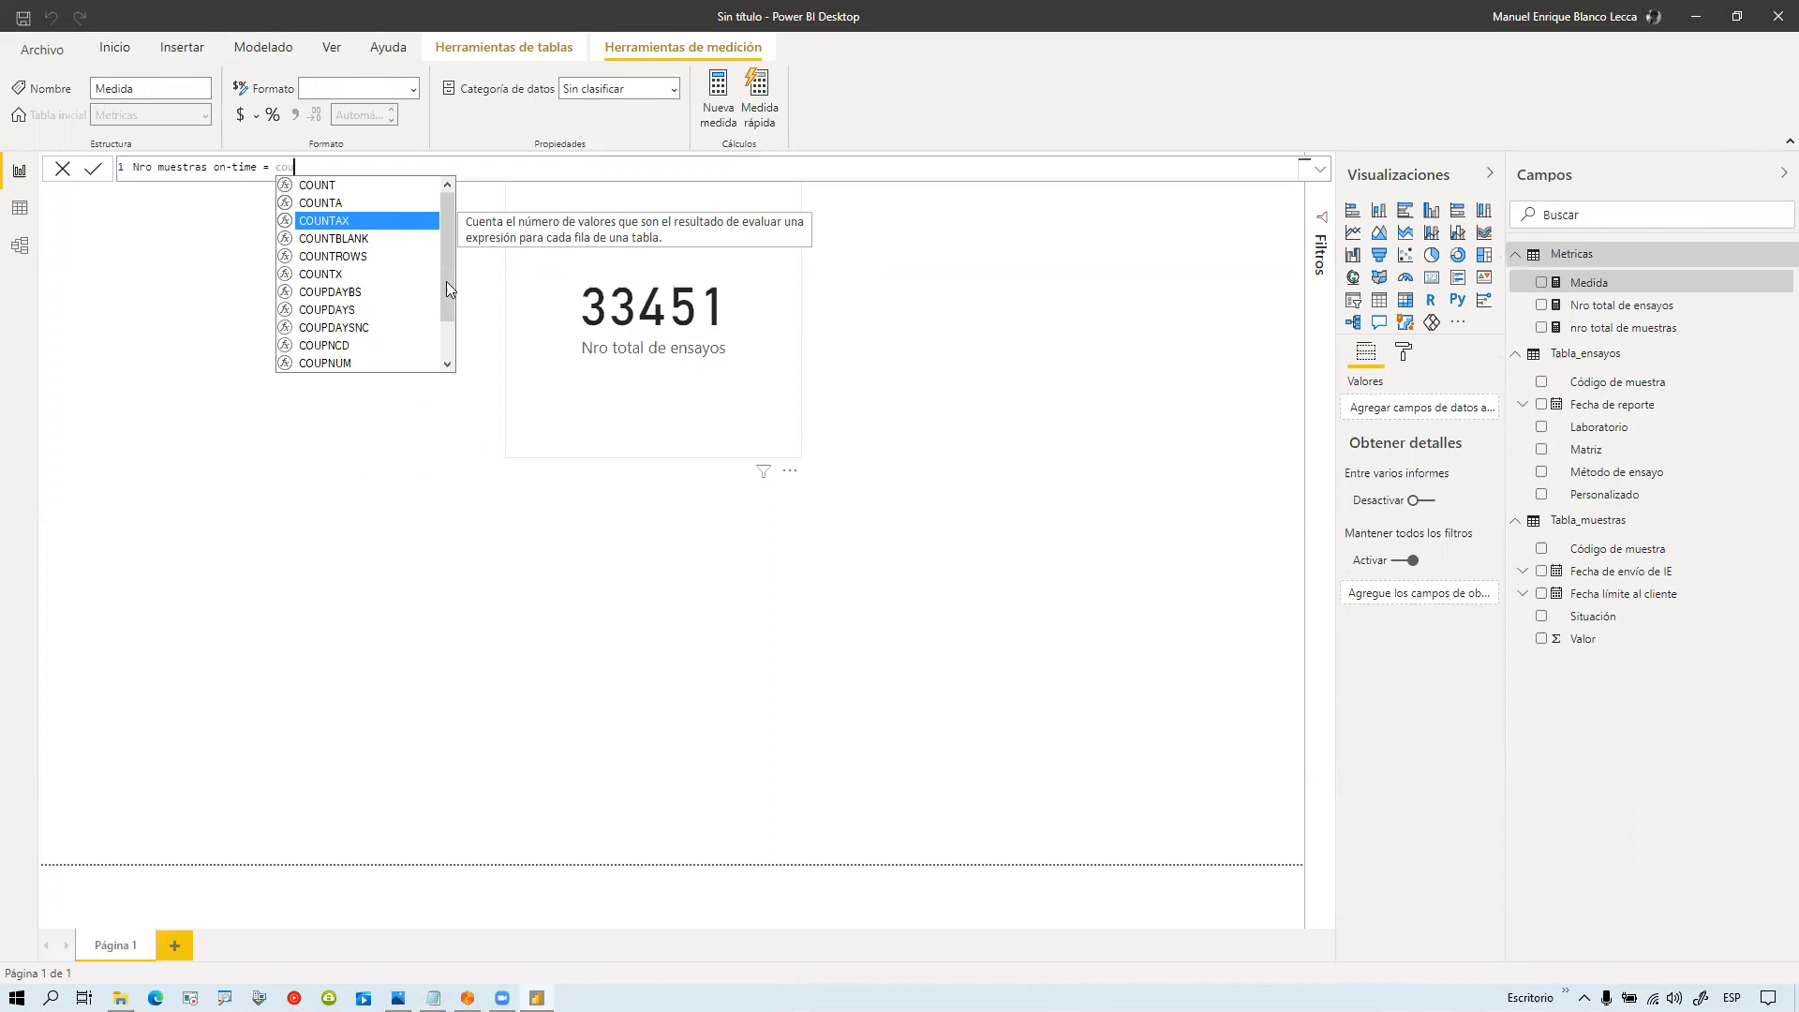
left_click(385, 220)
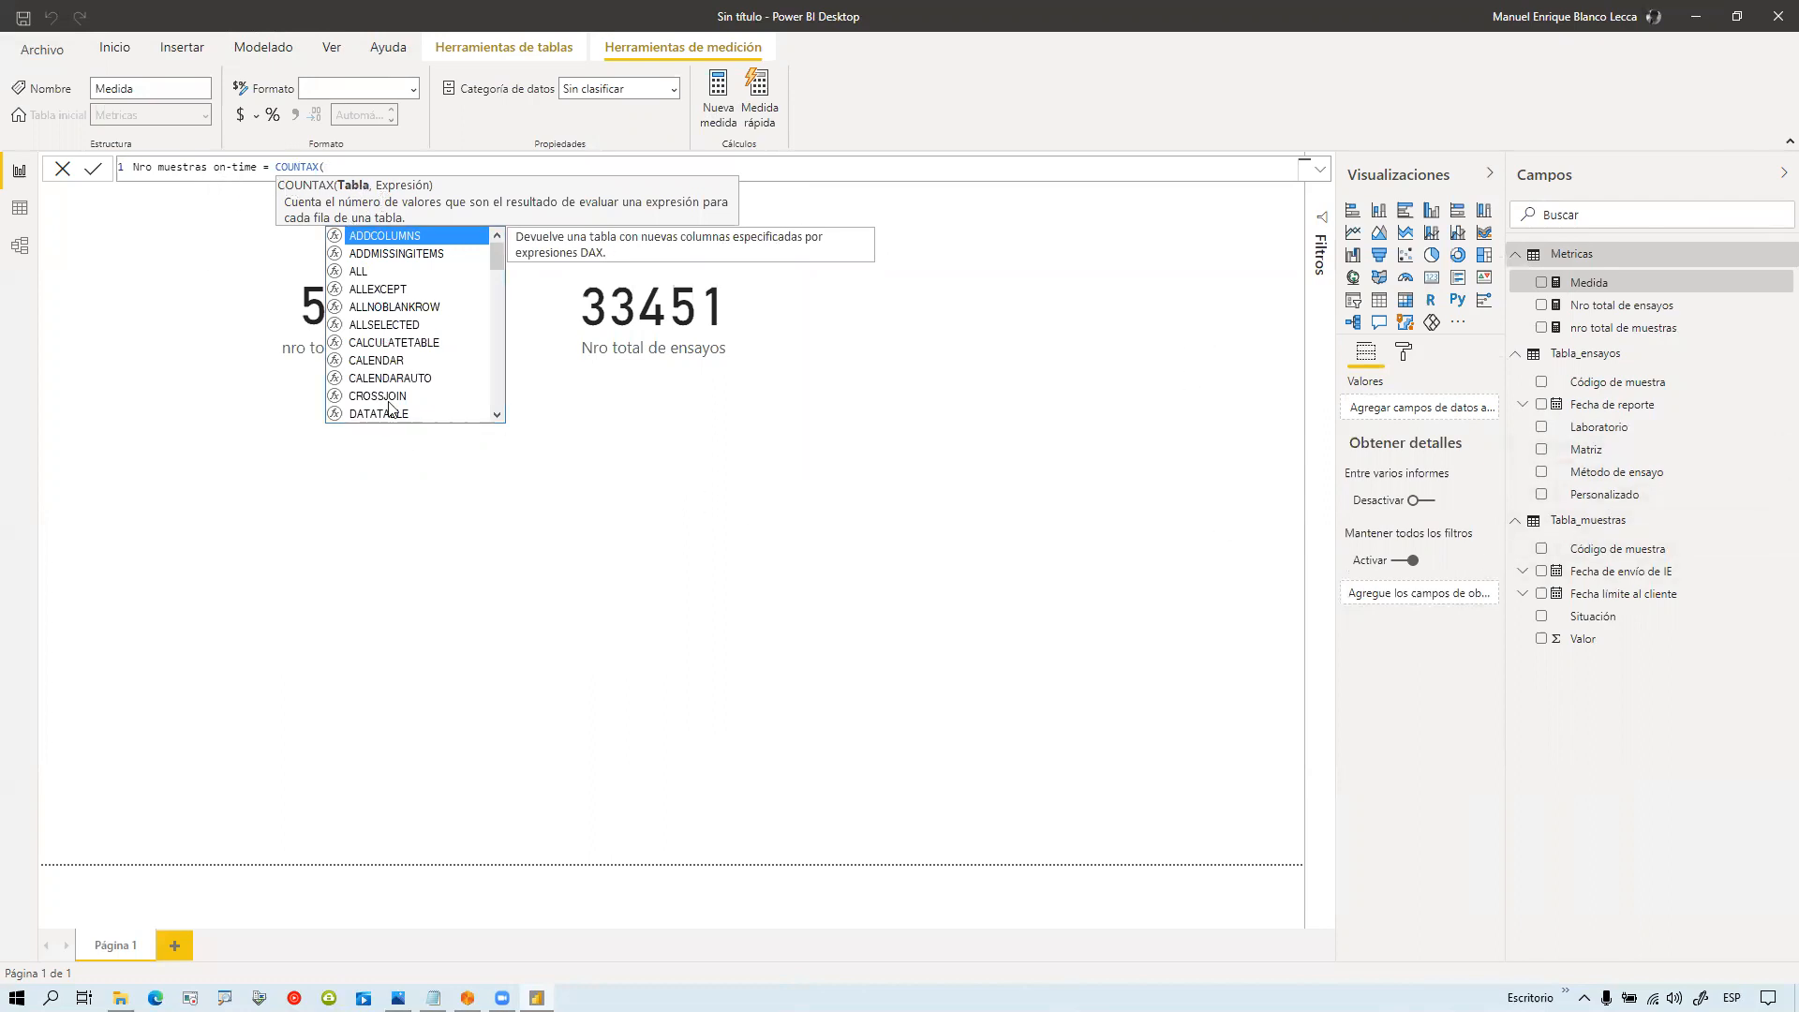
Step: Complete COUNTAX with Tabla_muestras as the table and Tabla_muestras[Situación]="On-time" as the expression, and commit the measure
type("Tab")
key("Down")
key("Tab")
type(",")
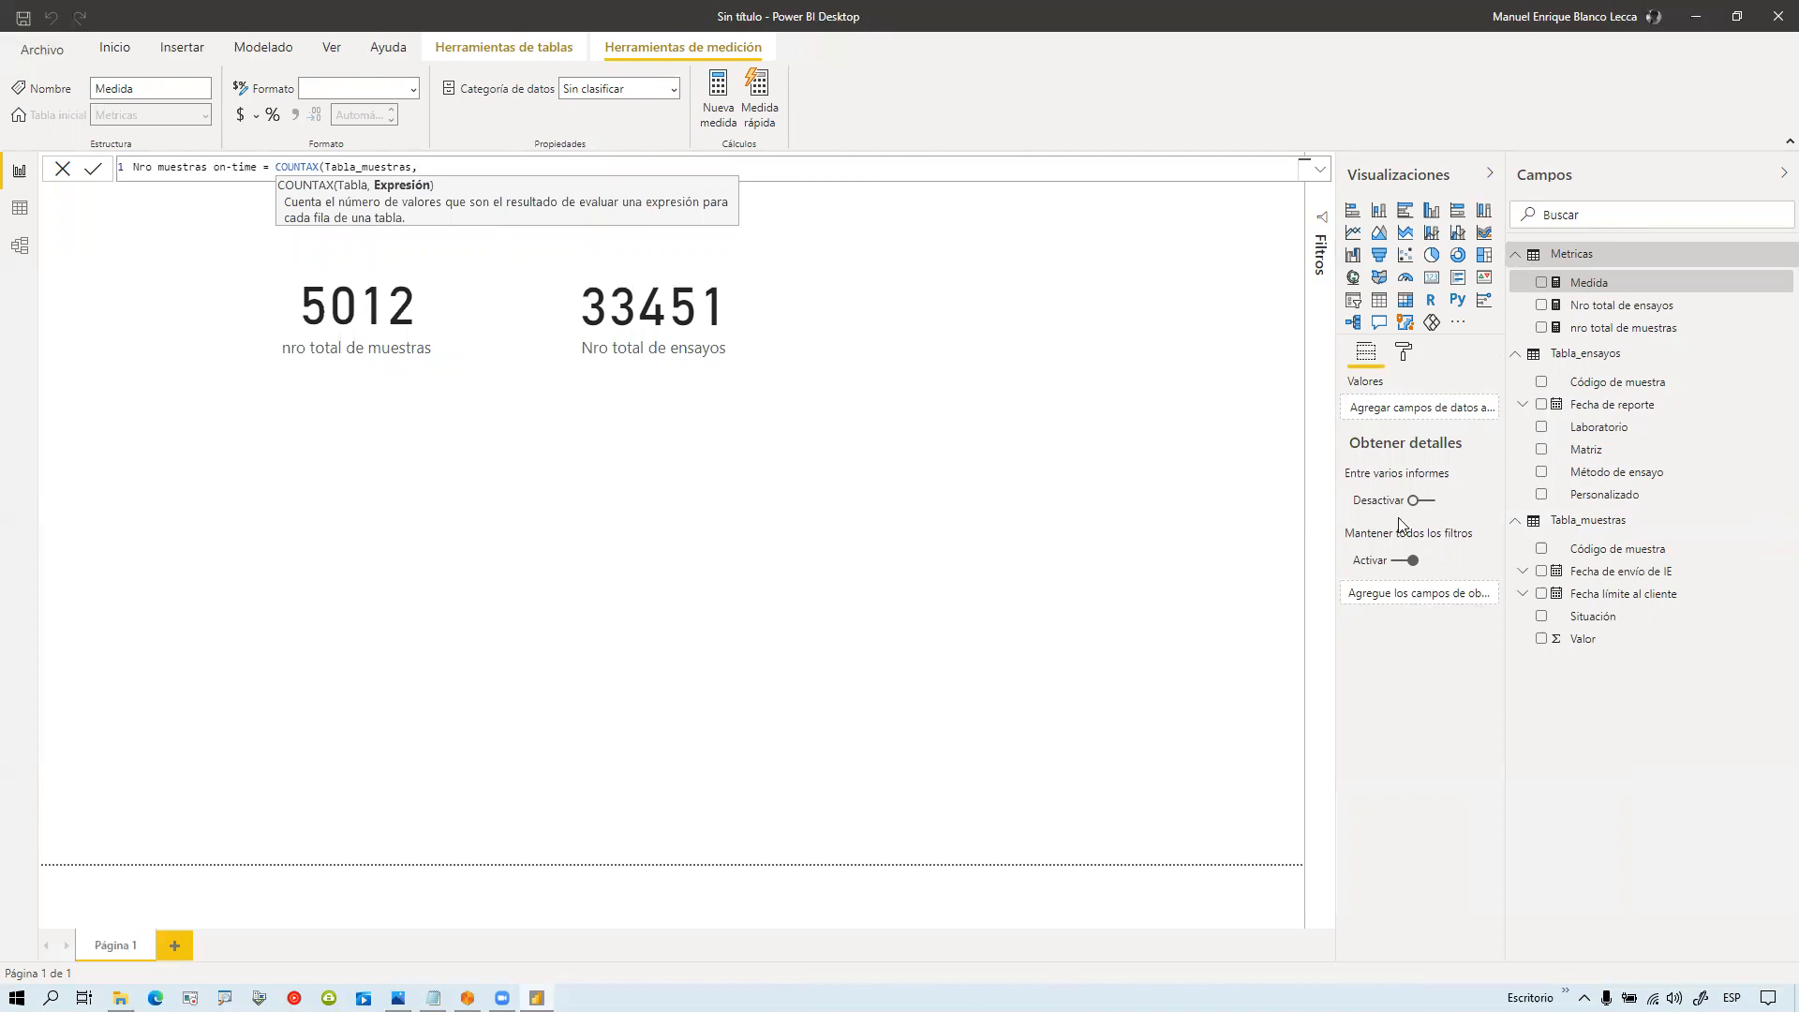
type("situ")
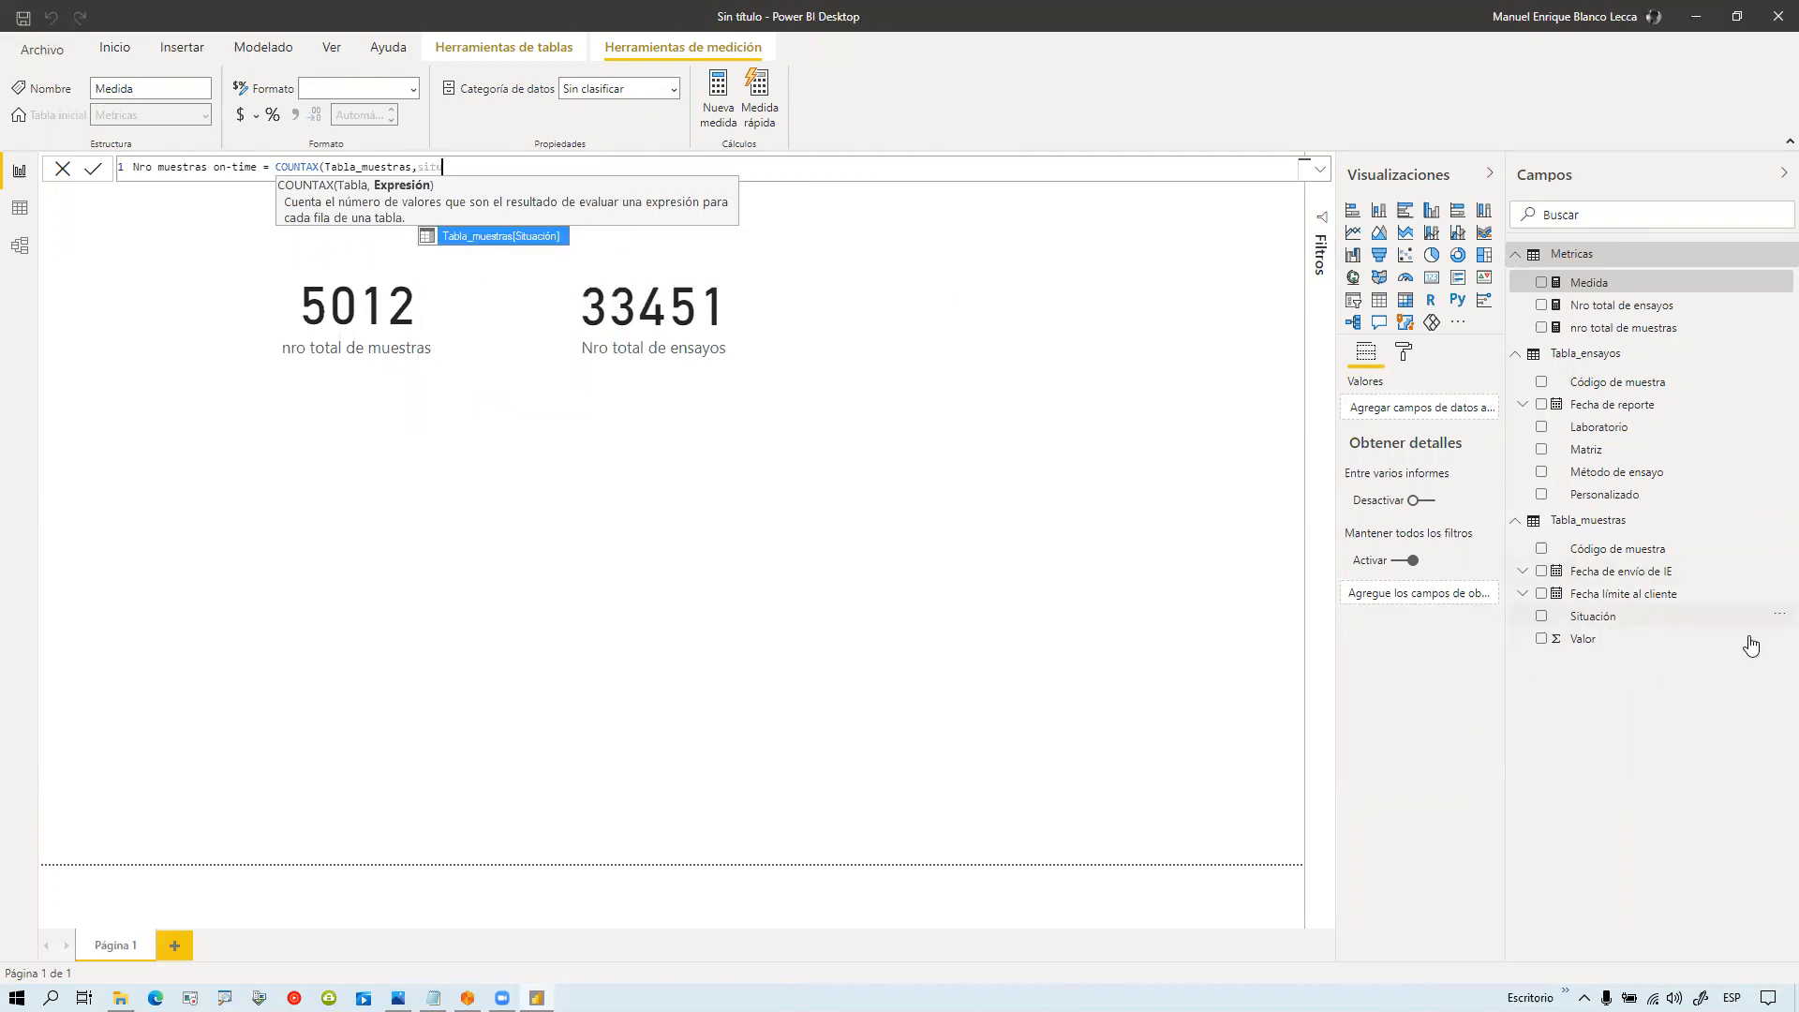
key("Tab")
type("=\"")
type("On-time")
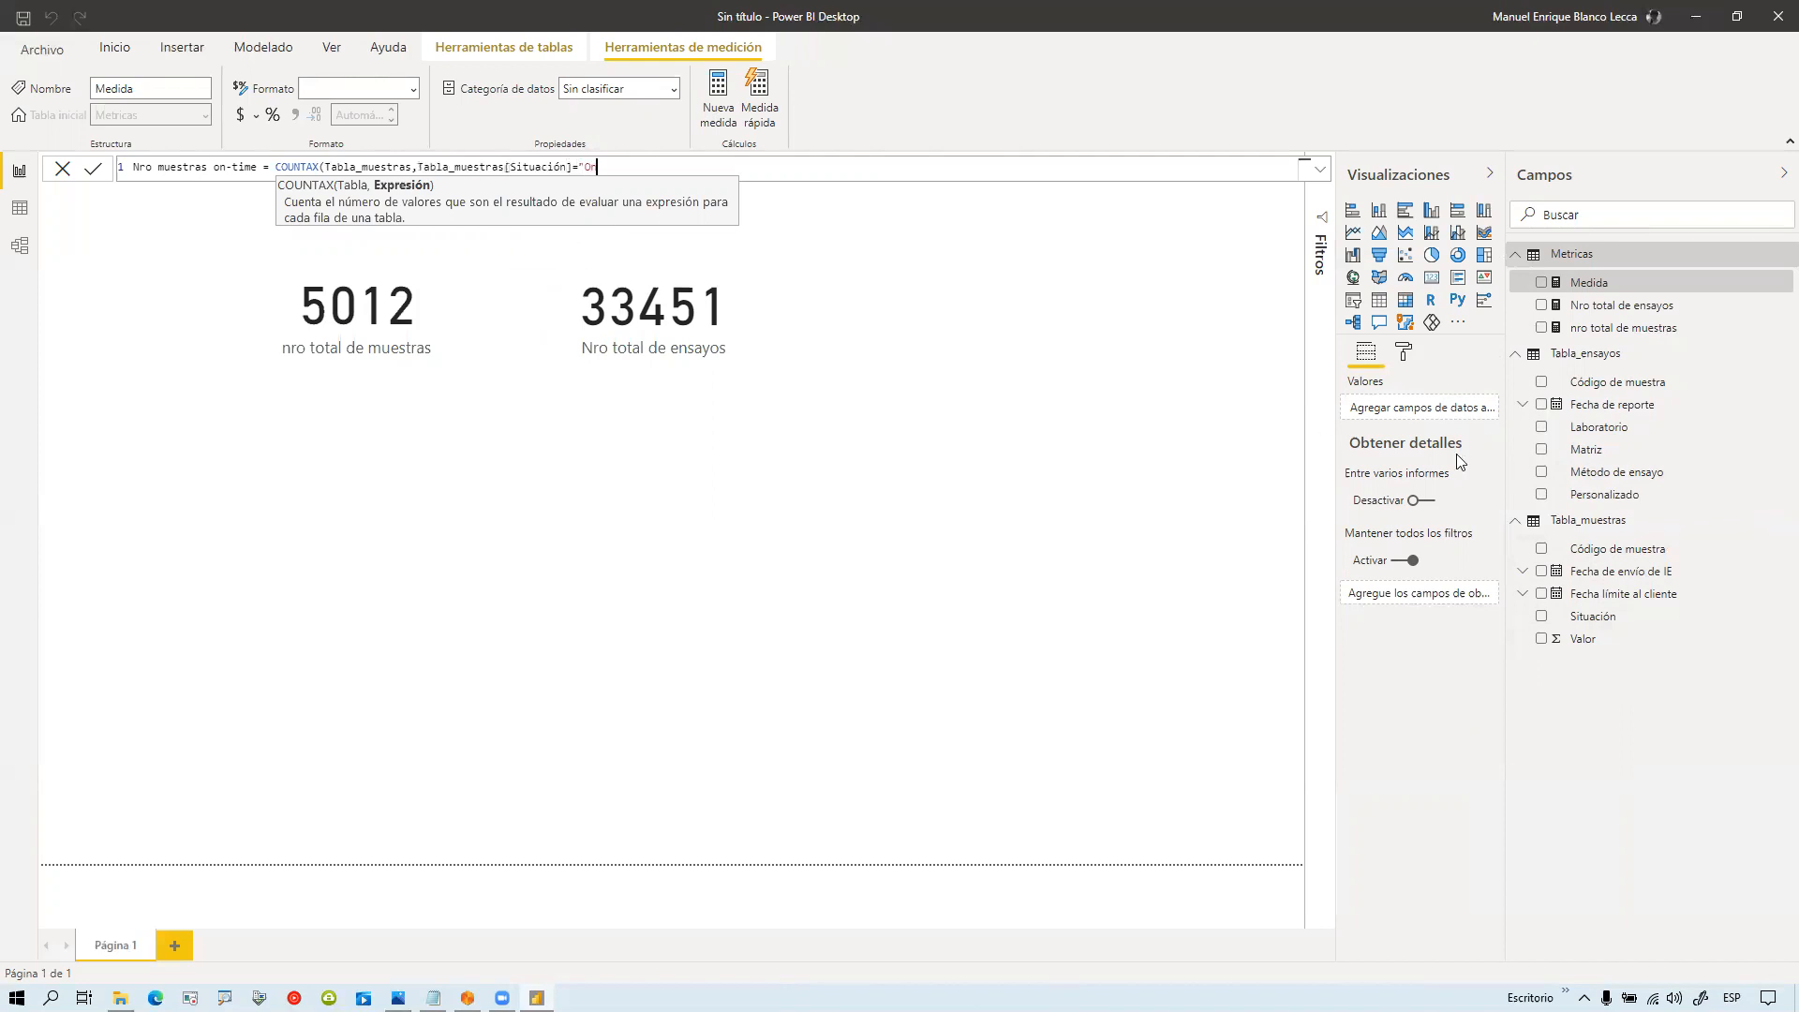
type("\")")
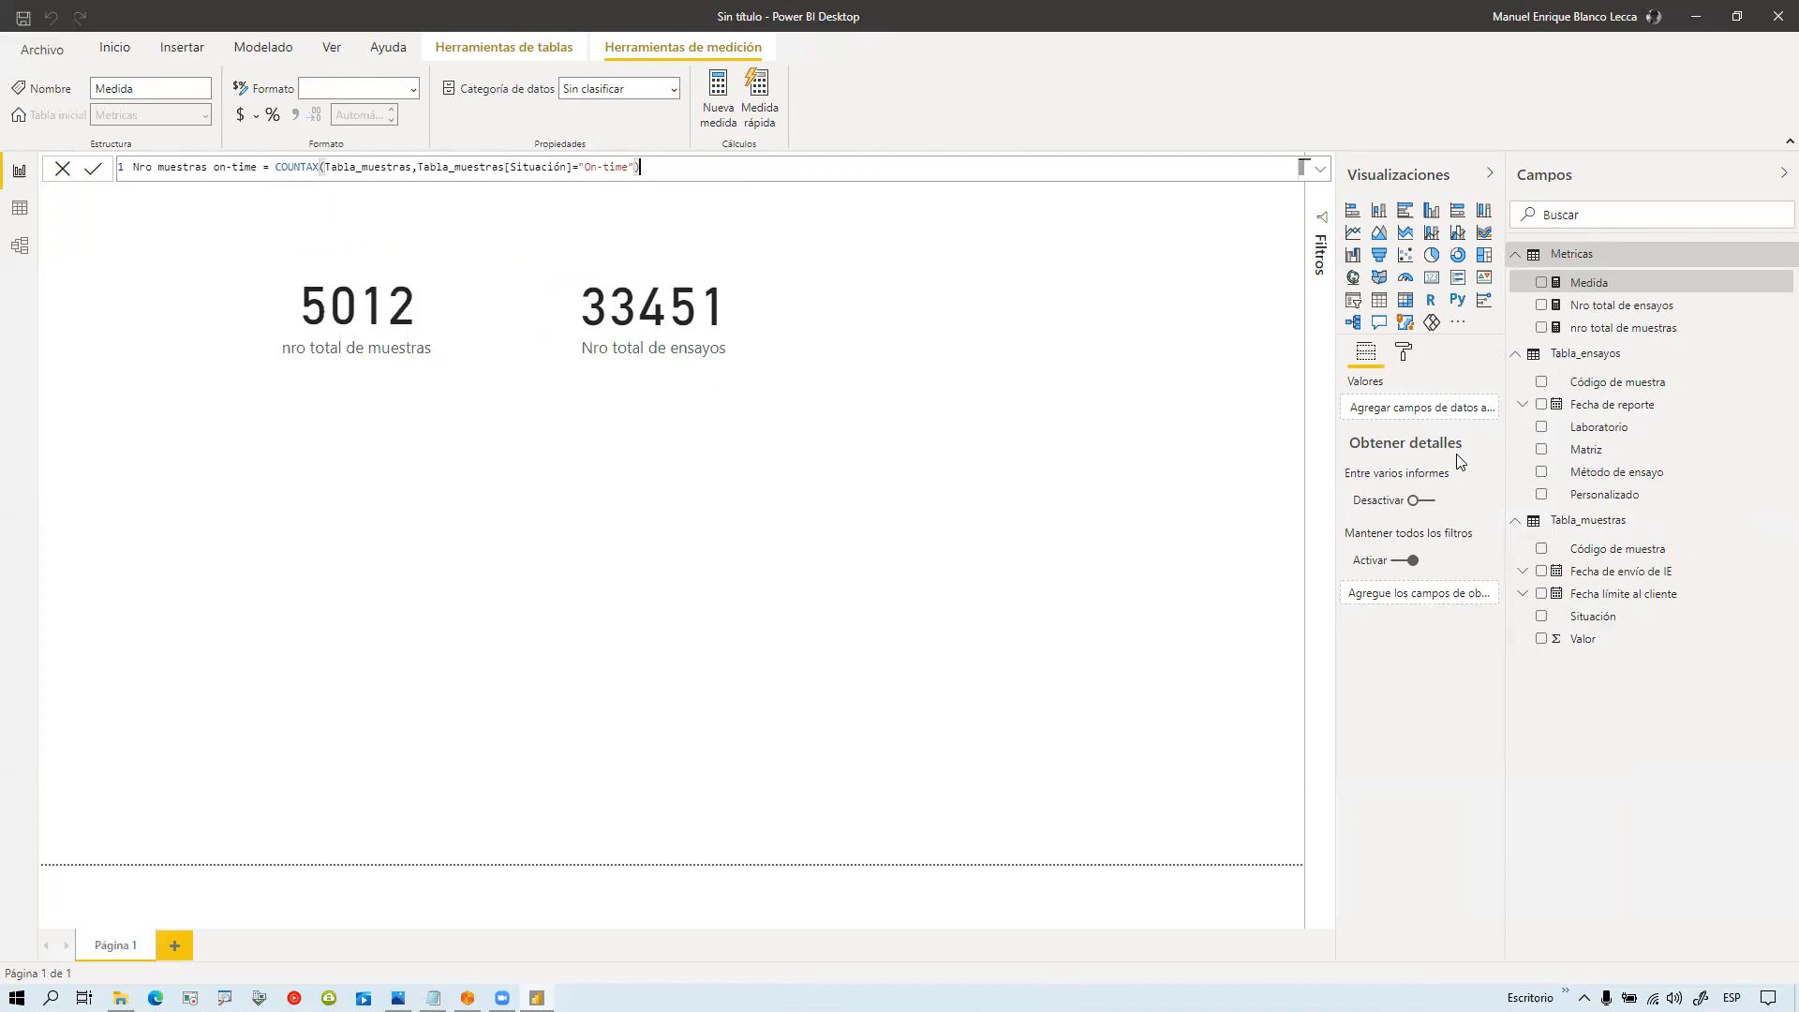
key("Return")
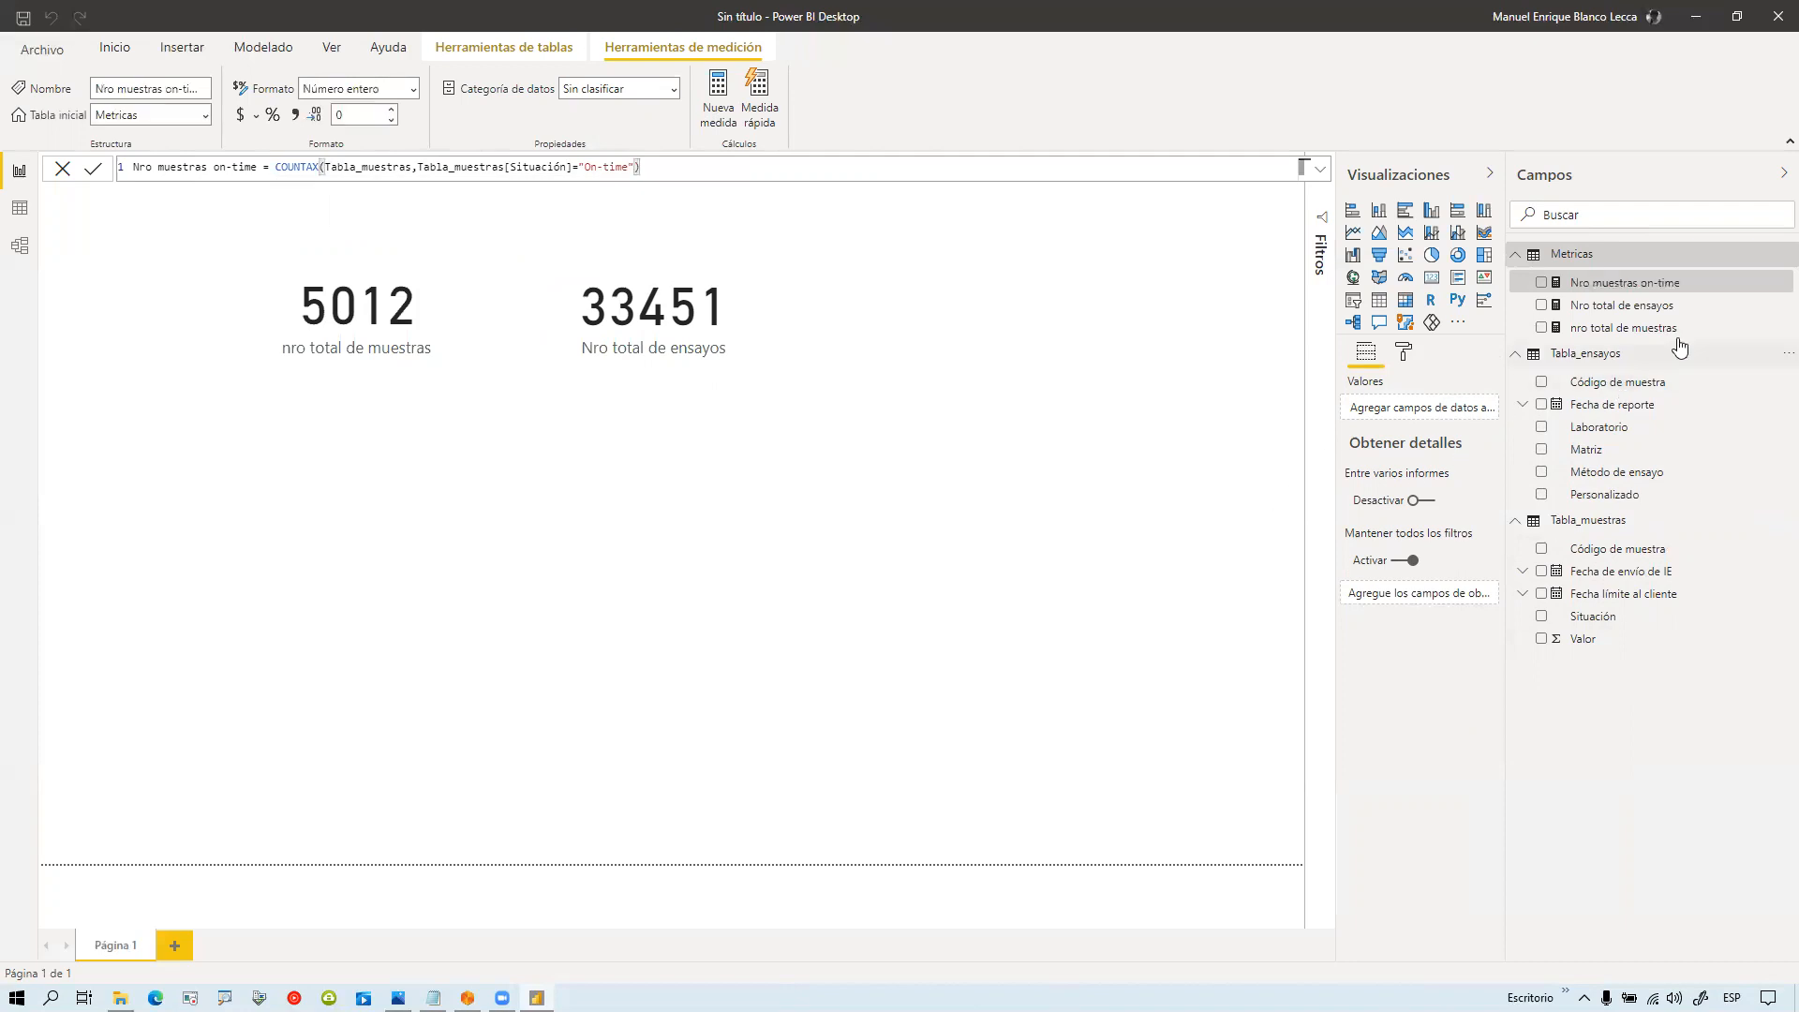
Step: Add the Nro muestras on-time measure to the report page as a card below the total samples card
left_click_drag(1673, 285, 429, 549)
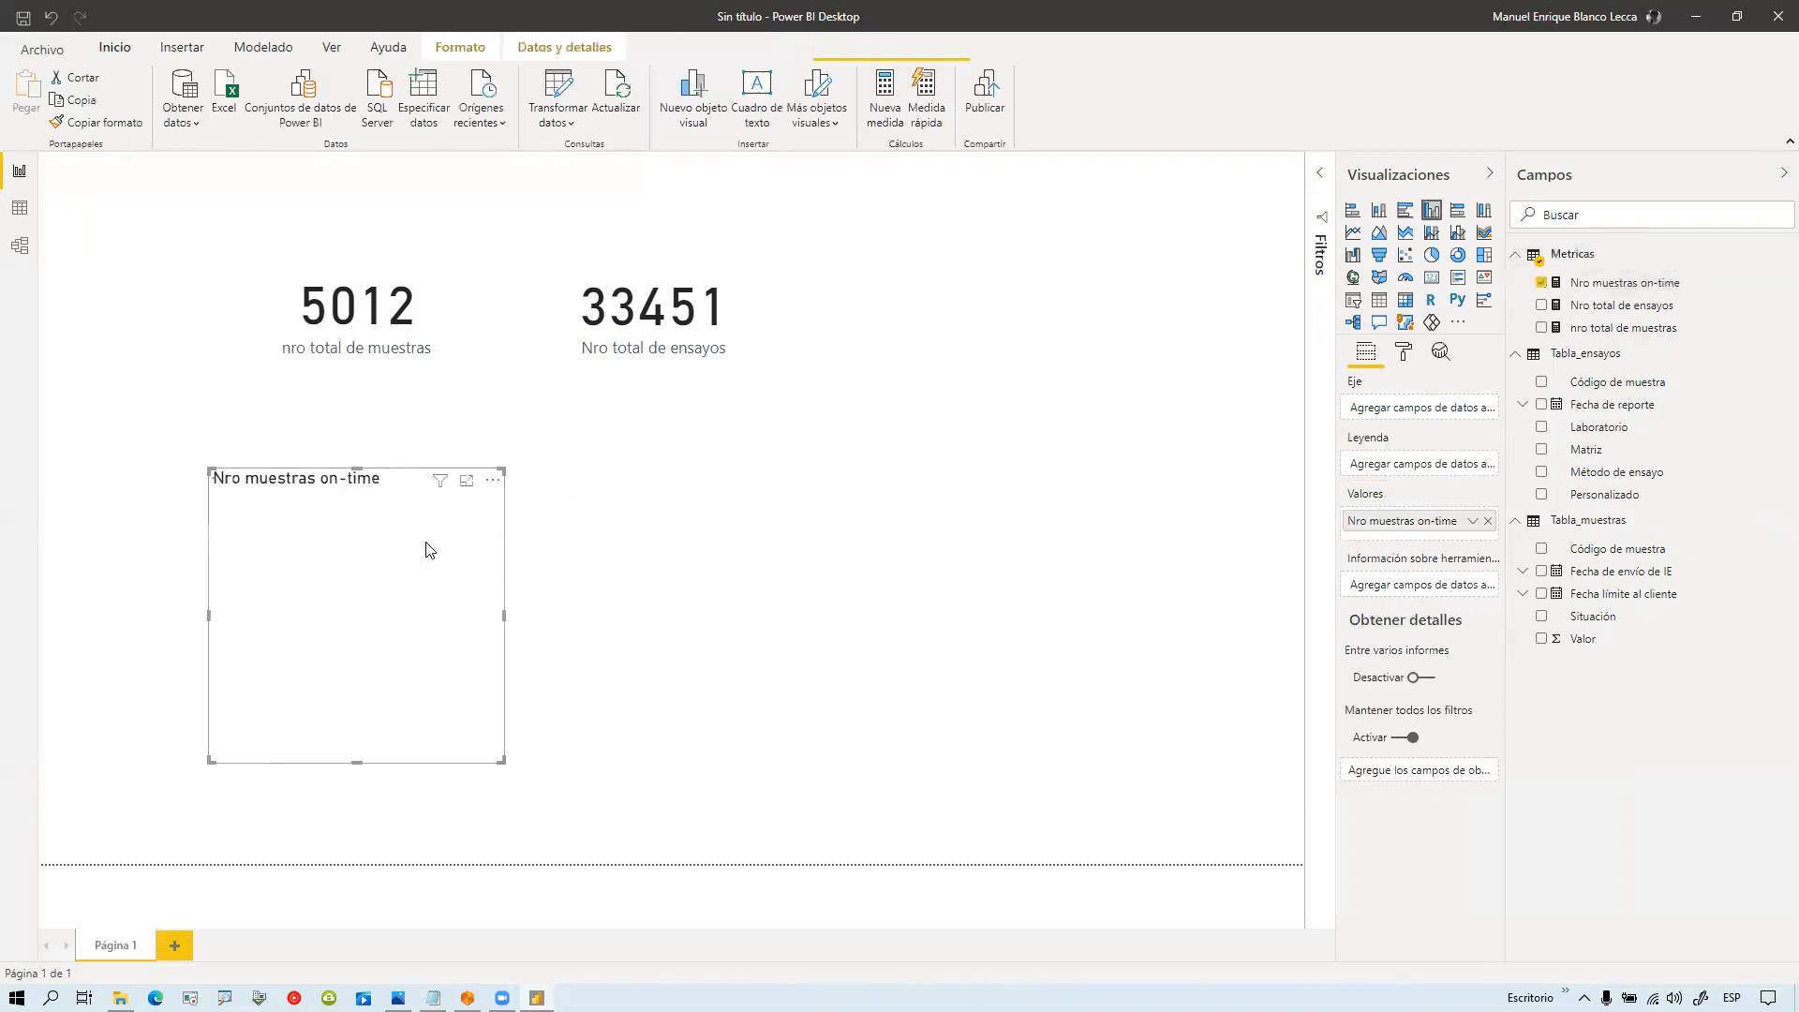
left_click(1429, 279)
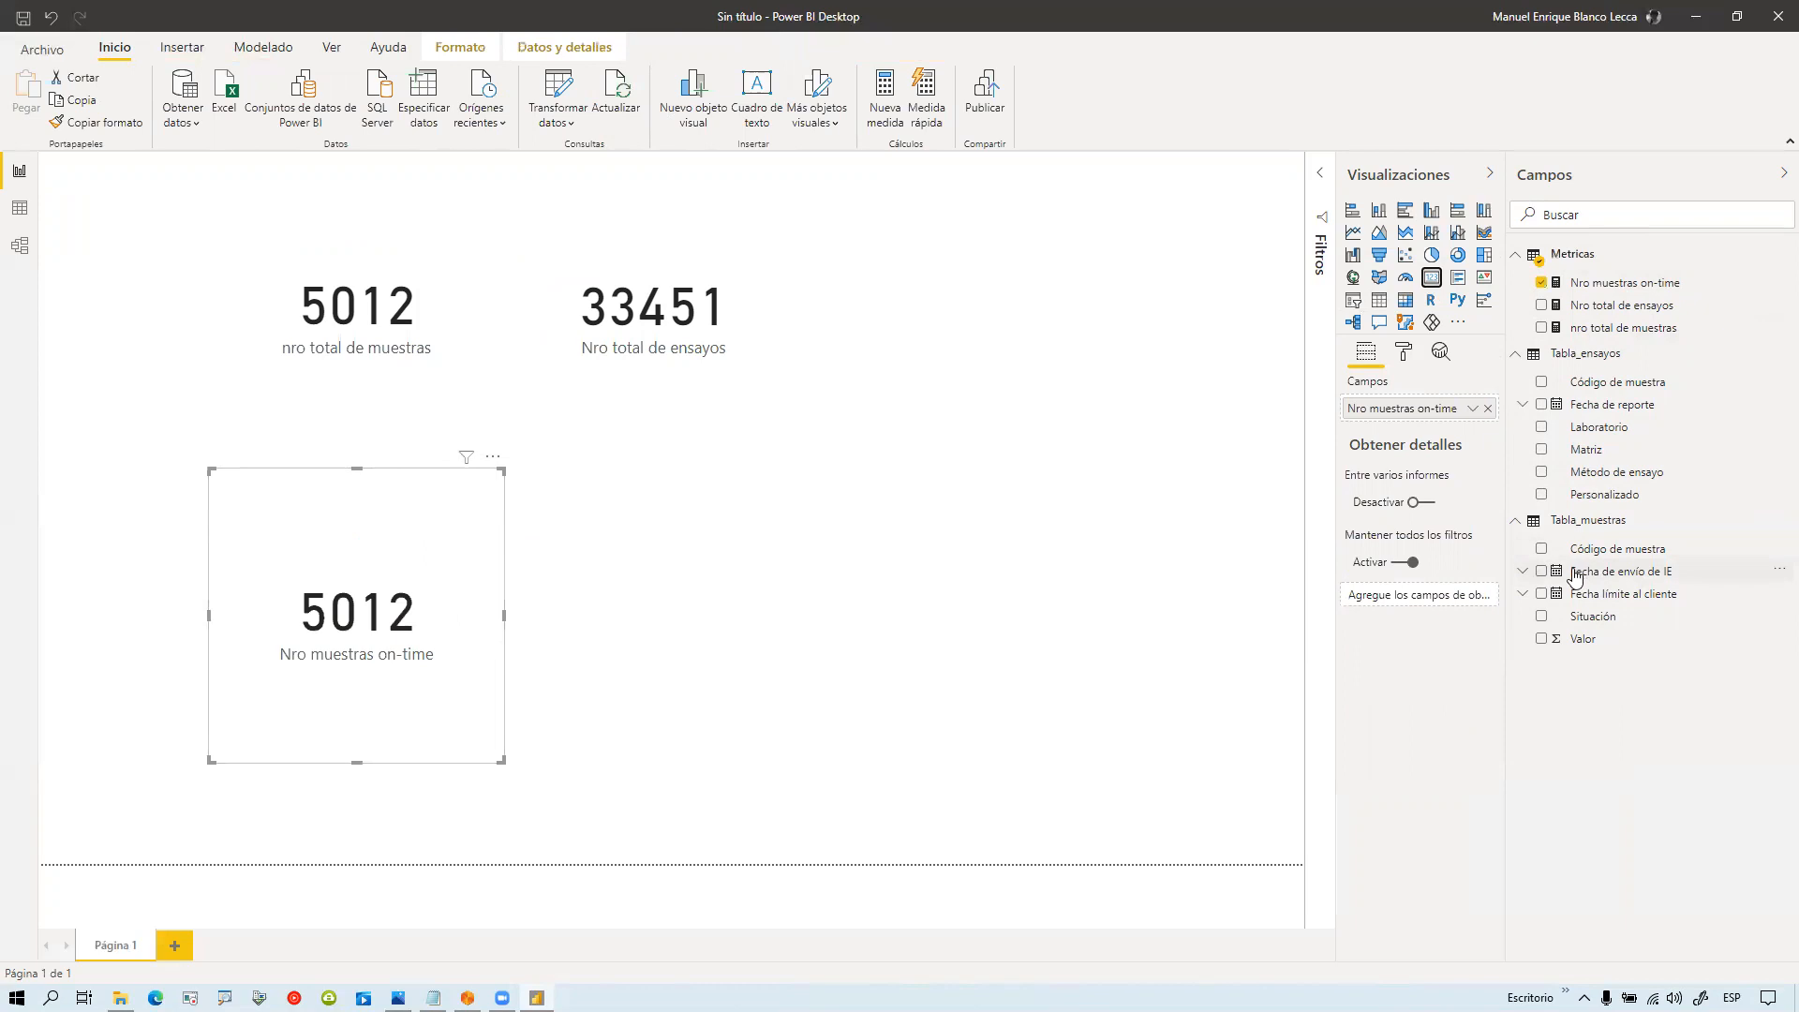
Step: Check which distinct values the Situación column of Tabla_muestras holds in the data view, and return to the report
left_click(19, 210)
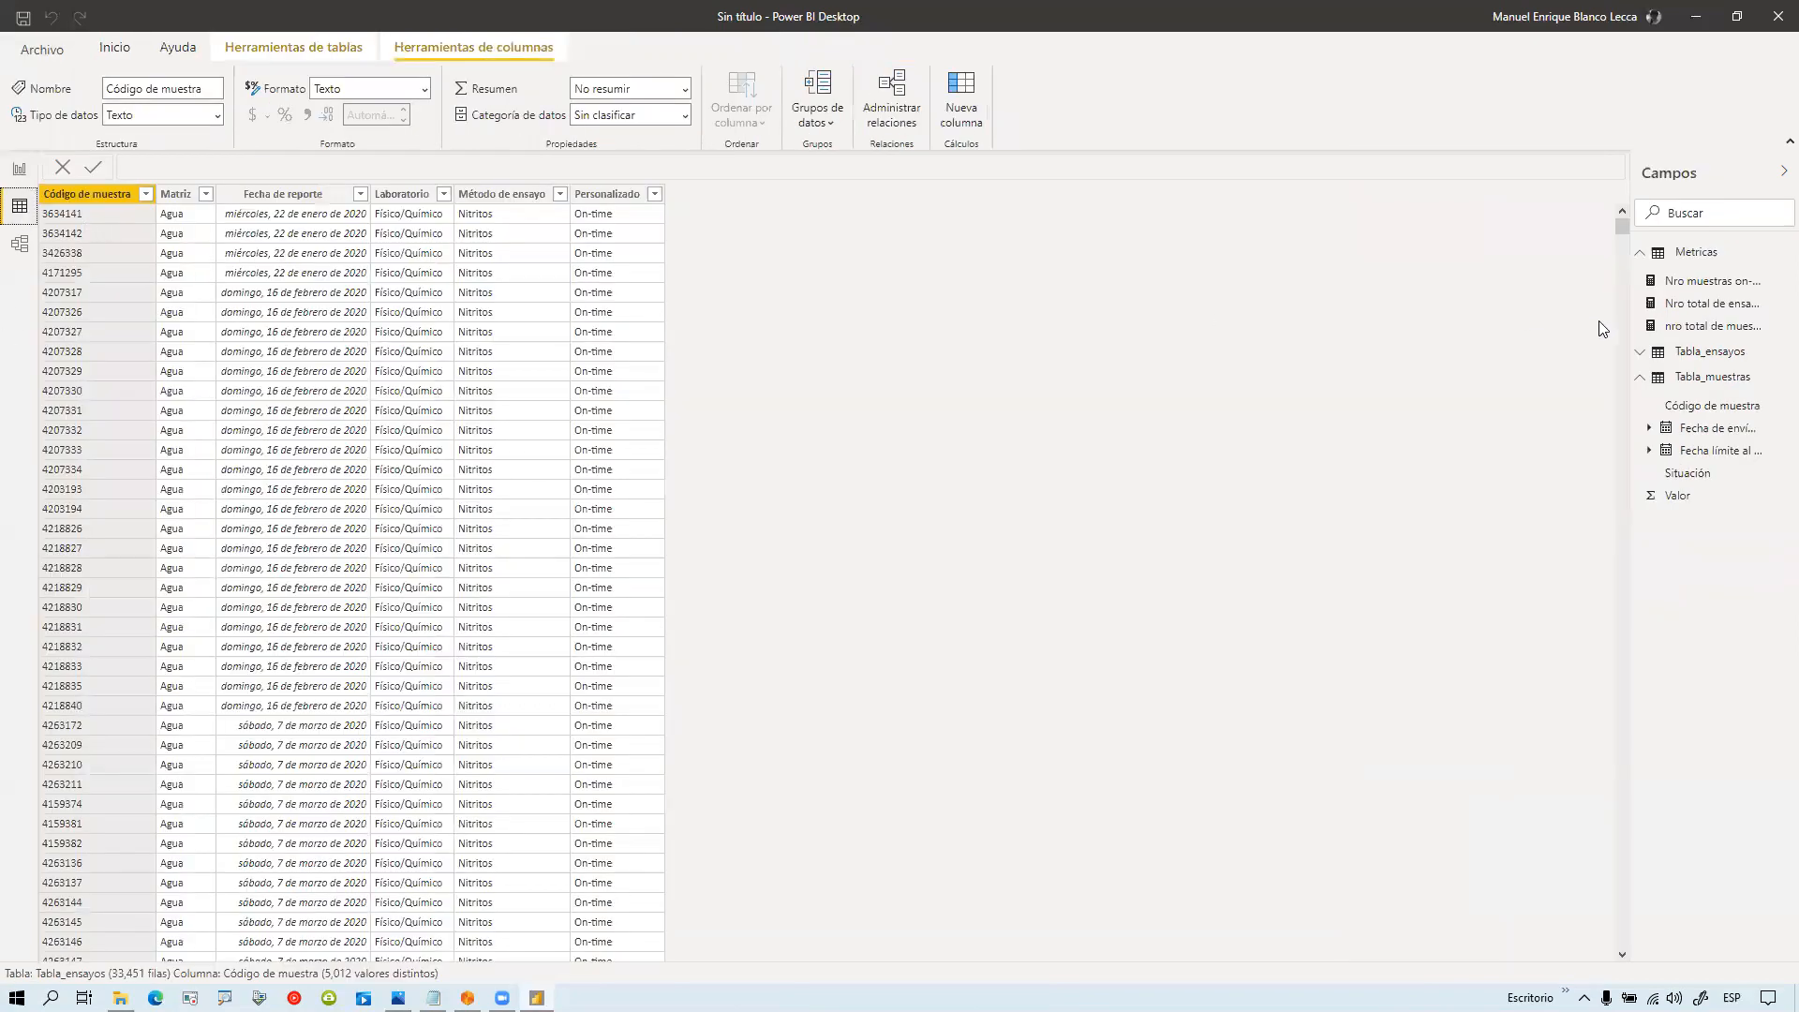
left_click(1698, 384)
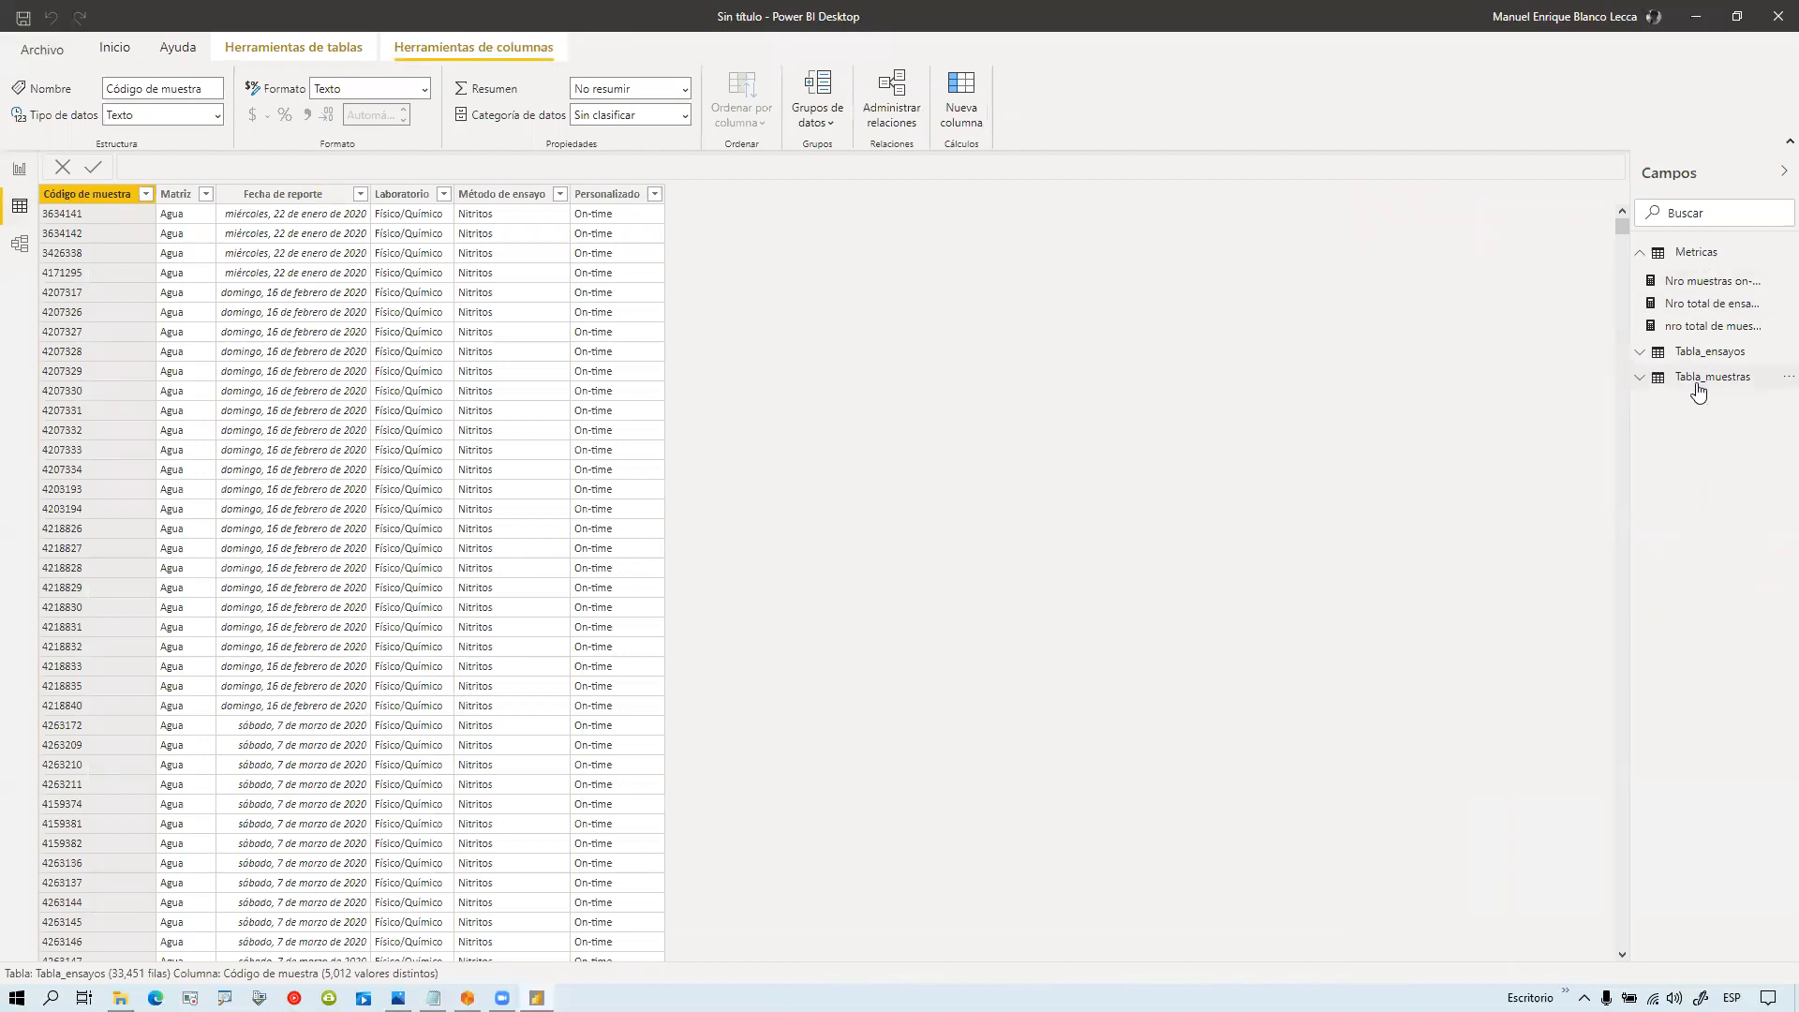
left_click(1698, 383)
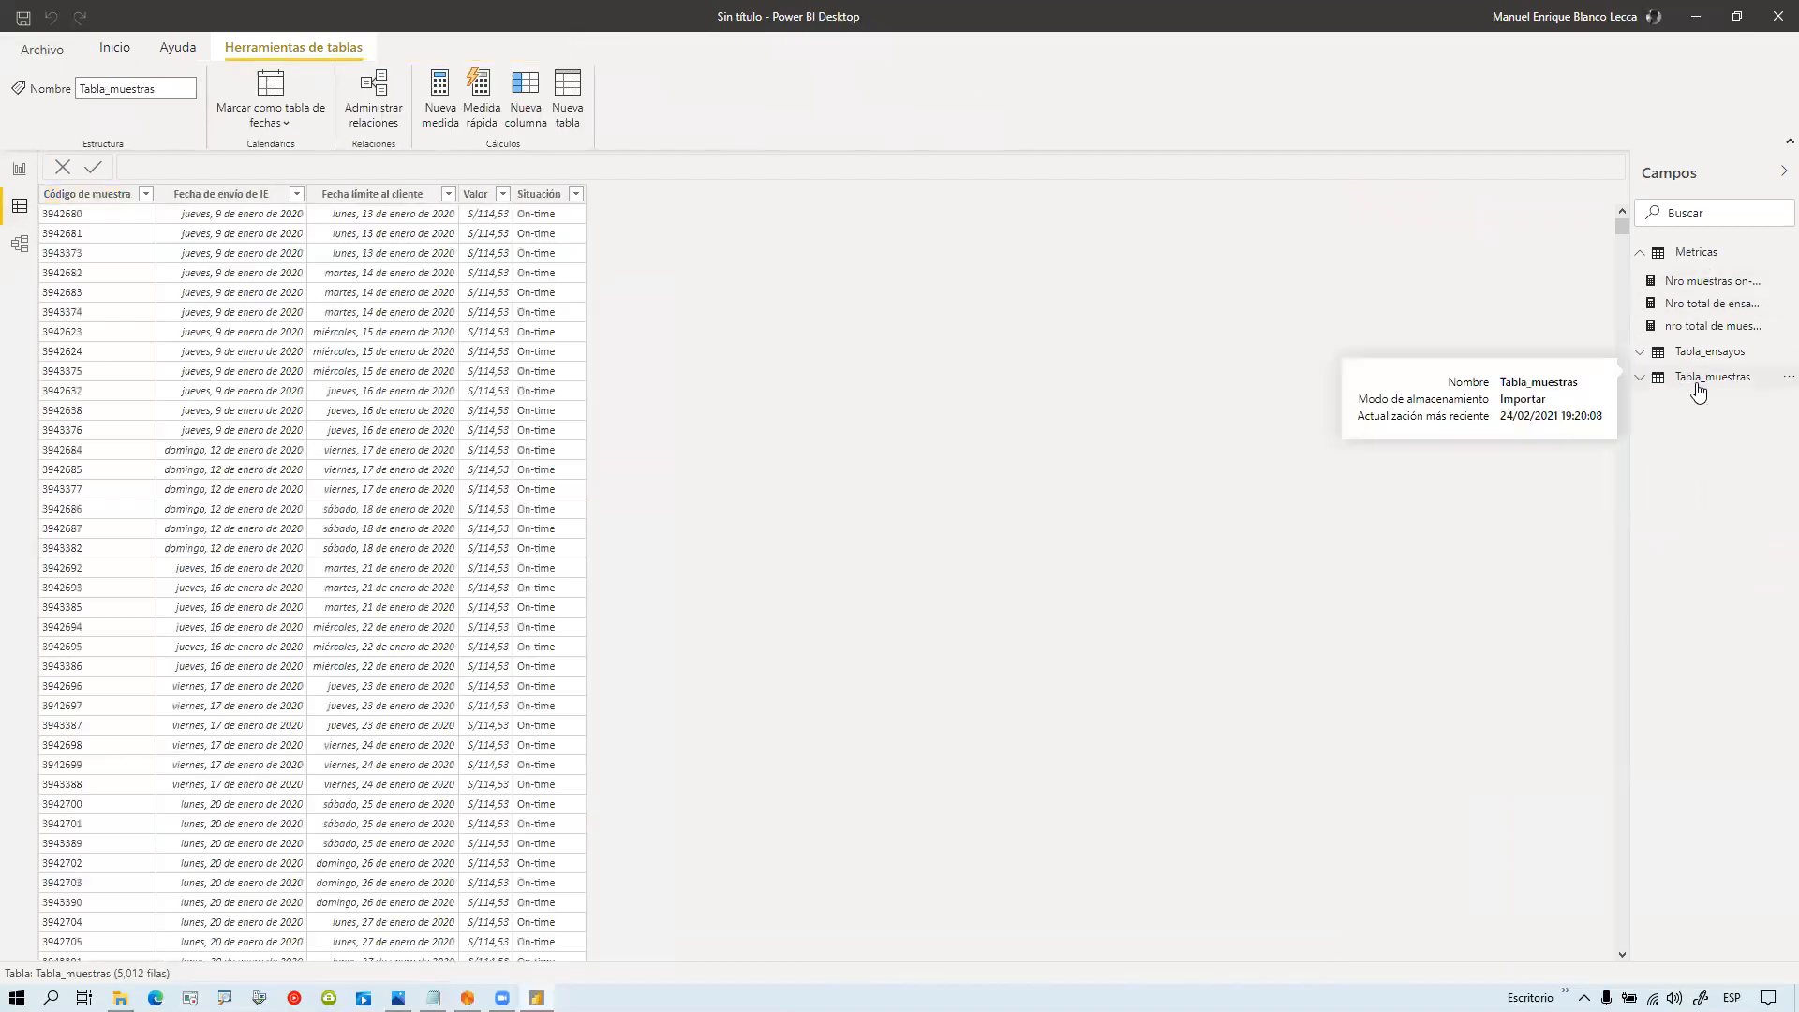
left_click(574, 194)
left_click(576, 194)
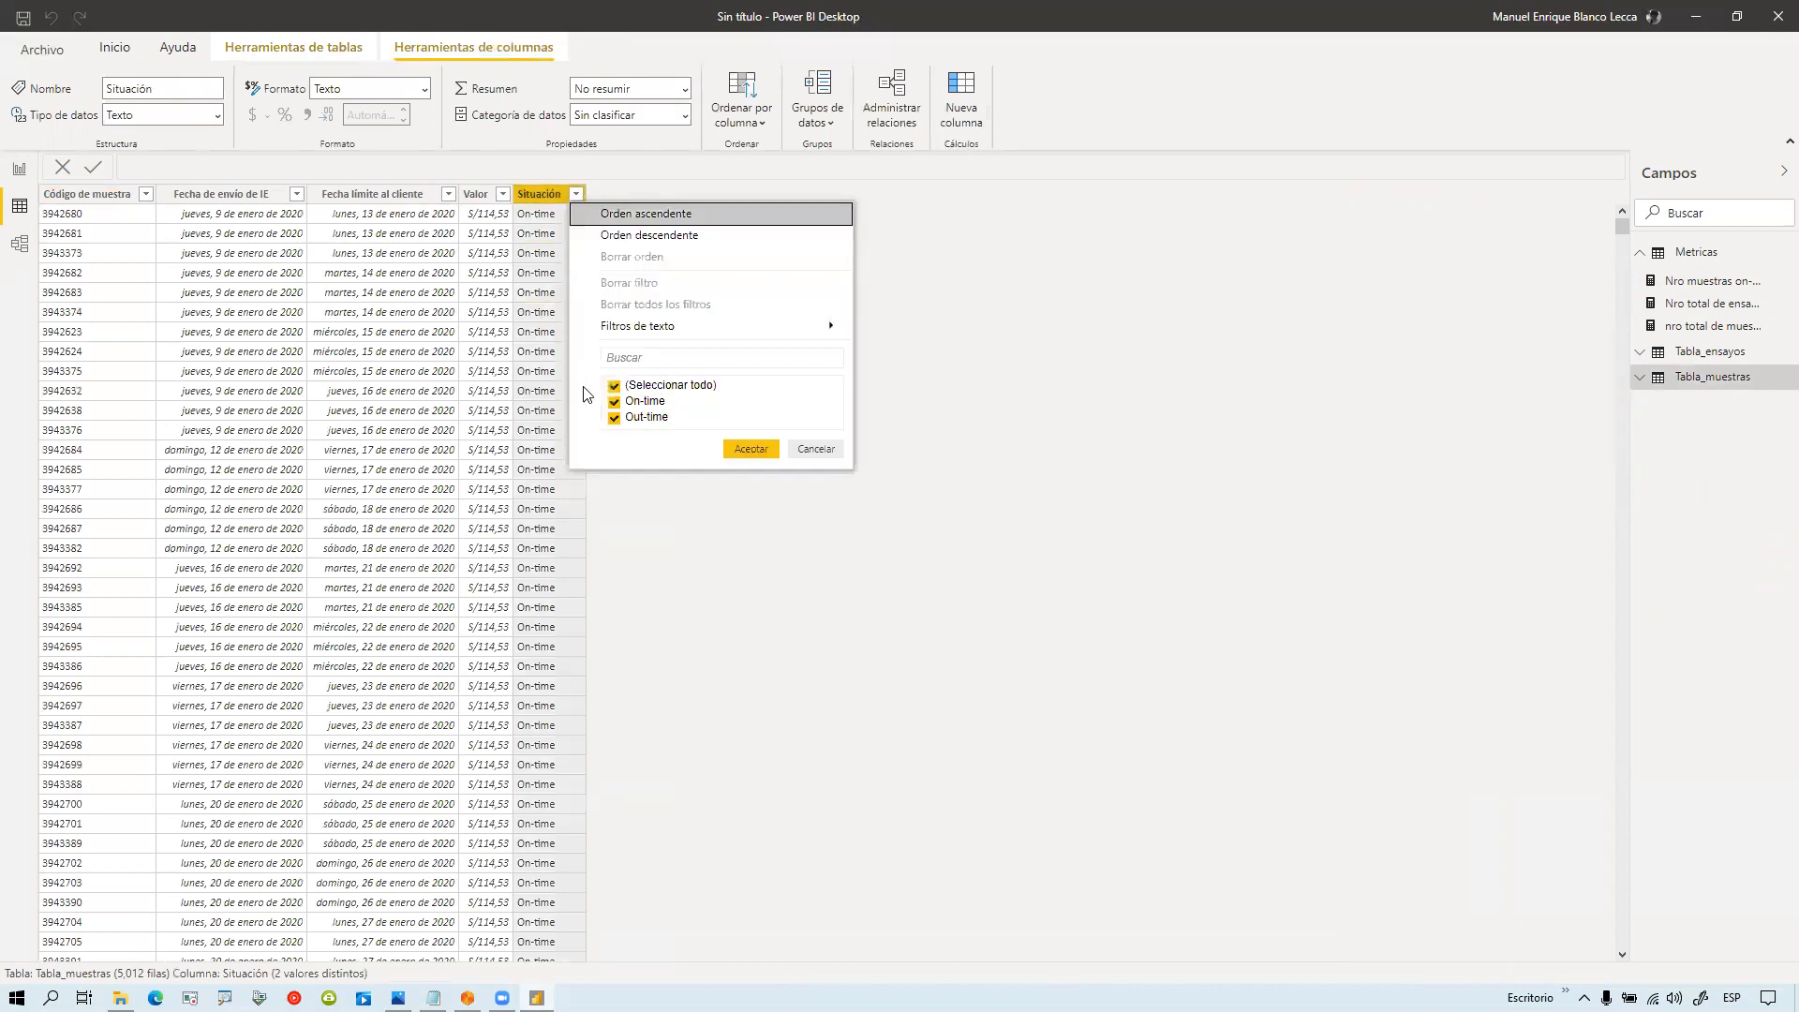
left_click(26, 173)
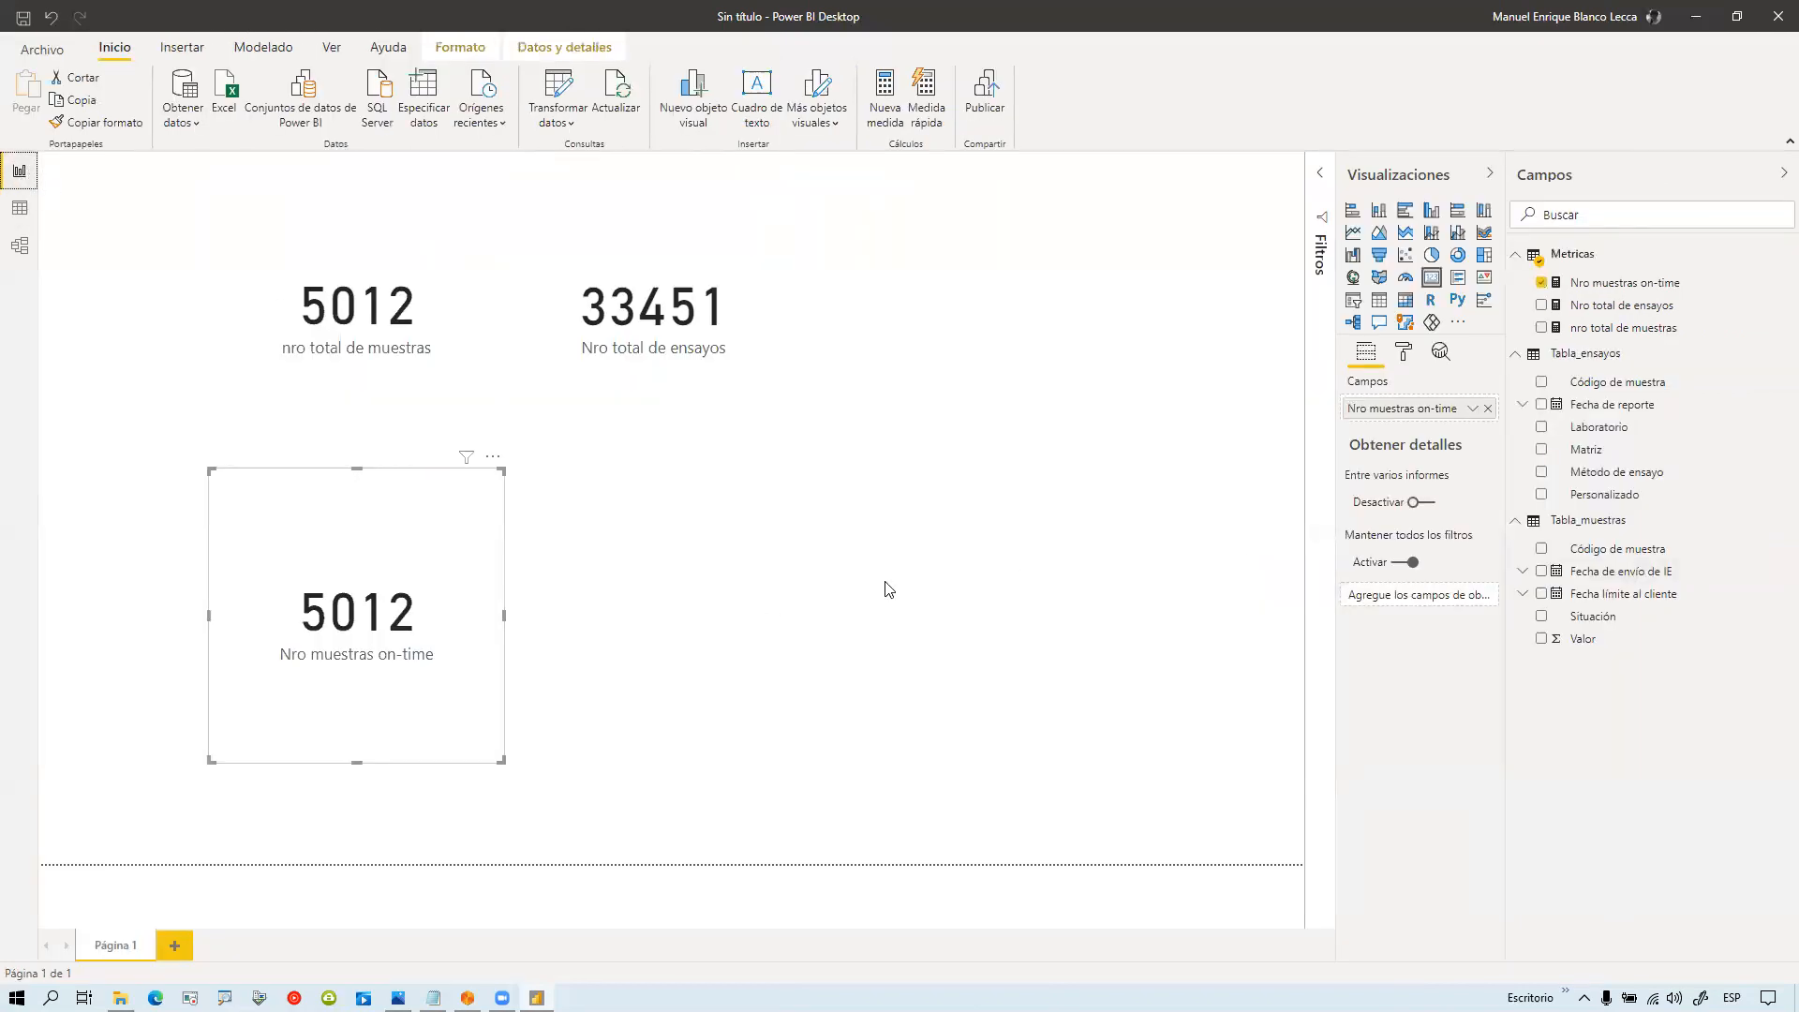
left_click(1518, 282)
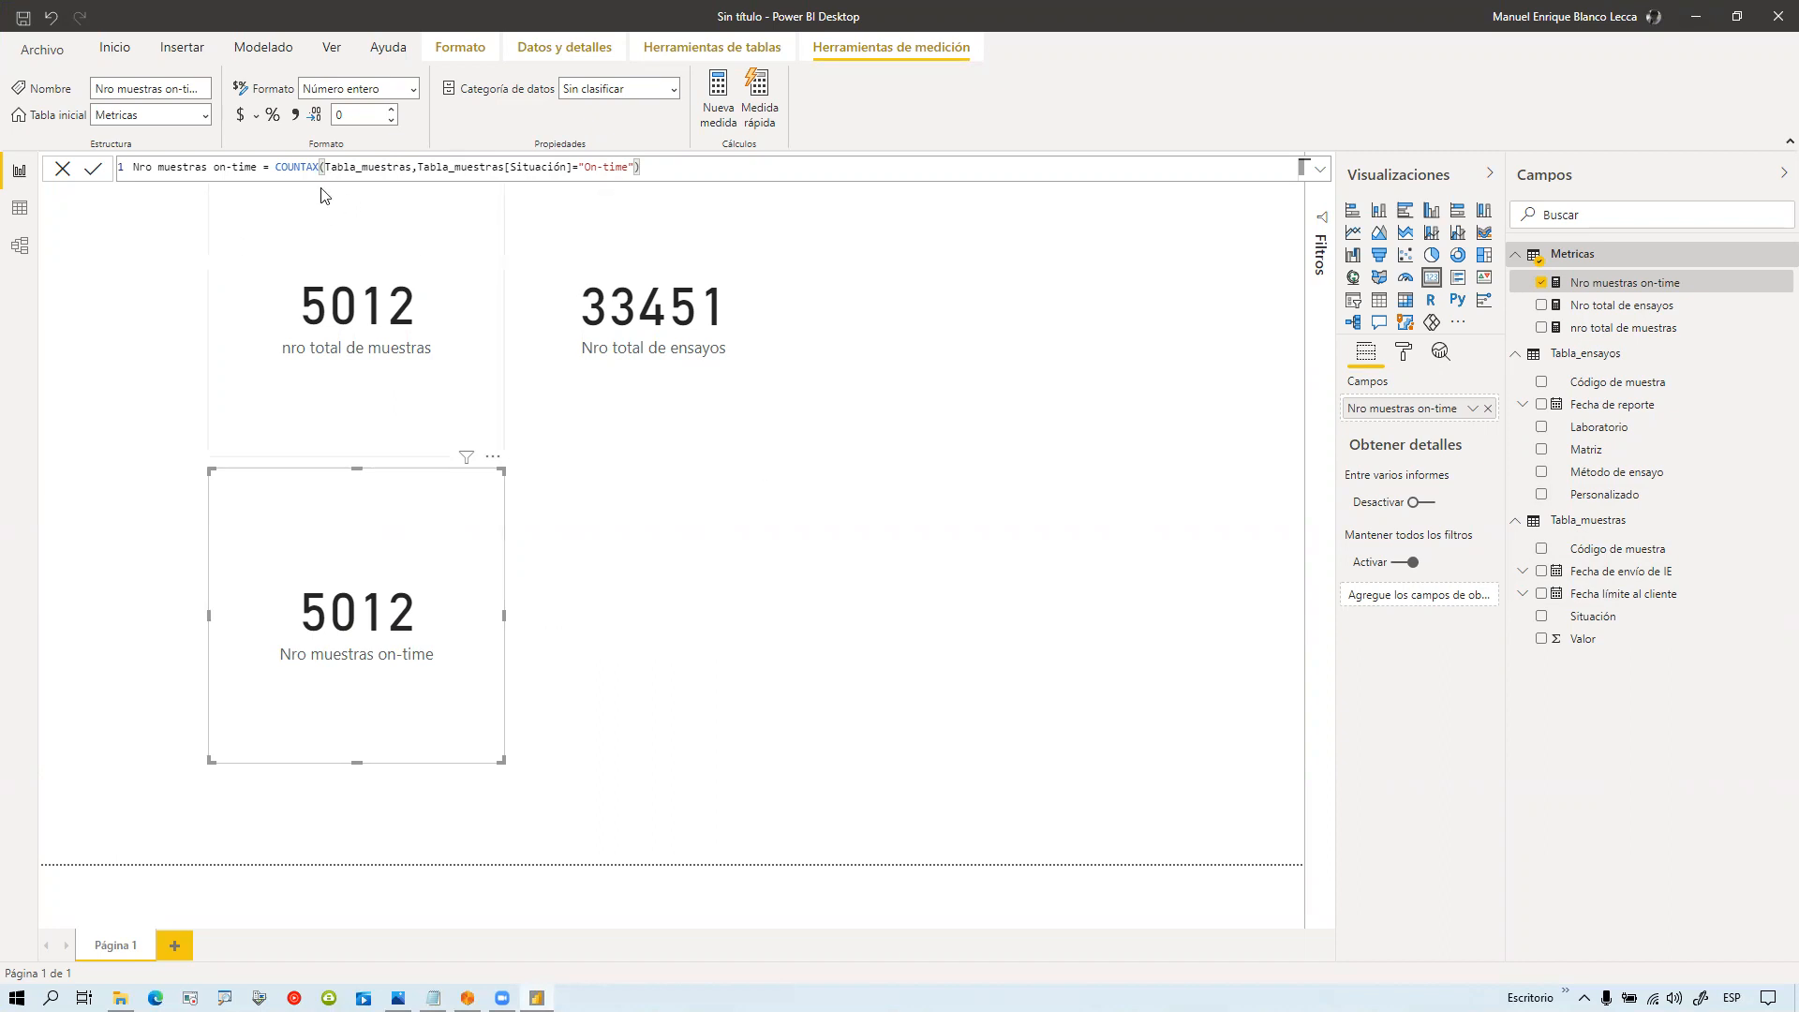
left_click_drag(274, 167, 711, 178)
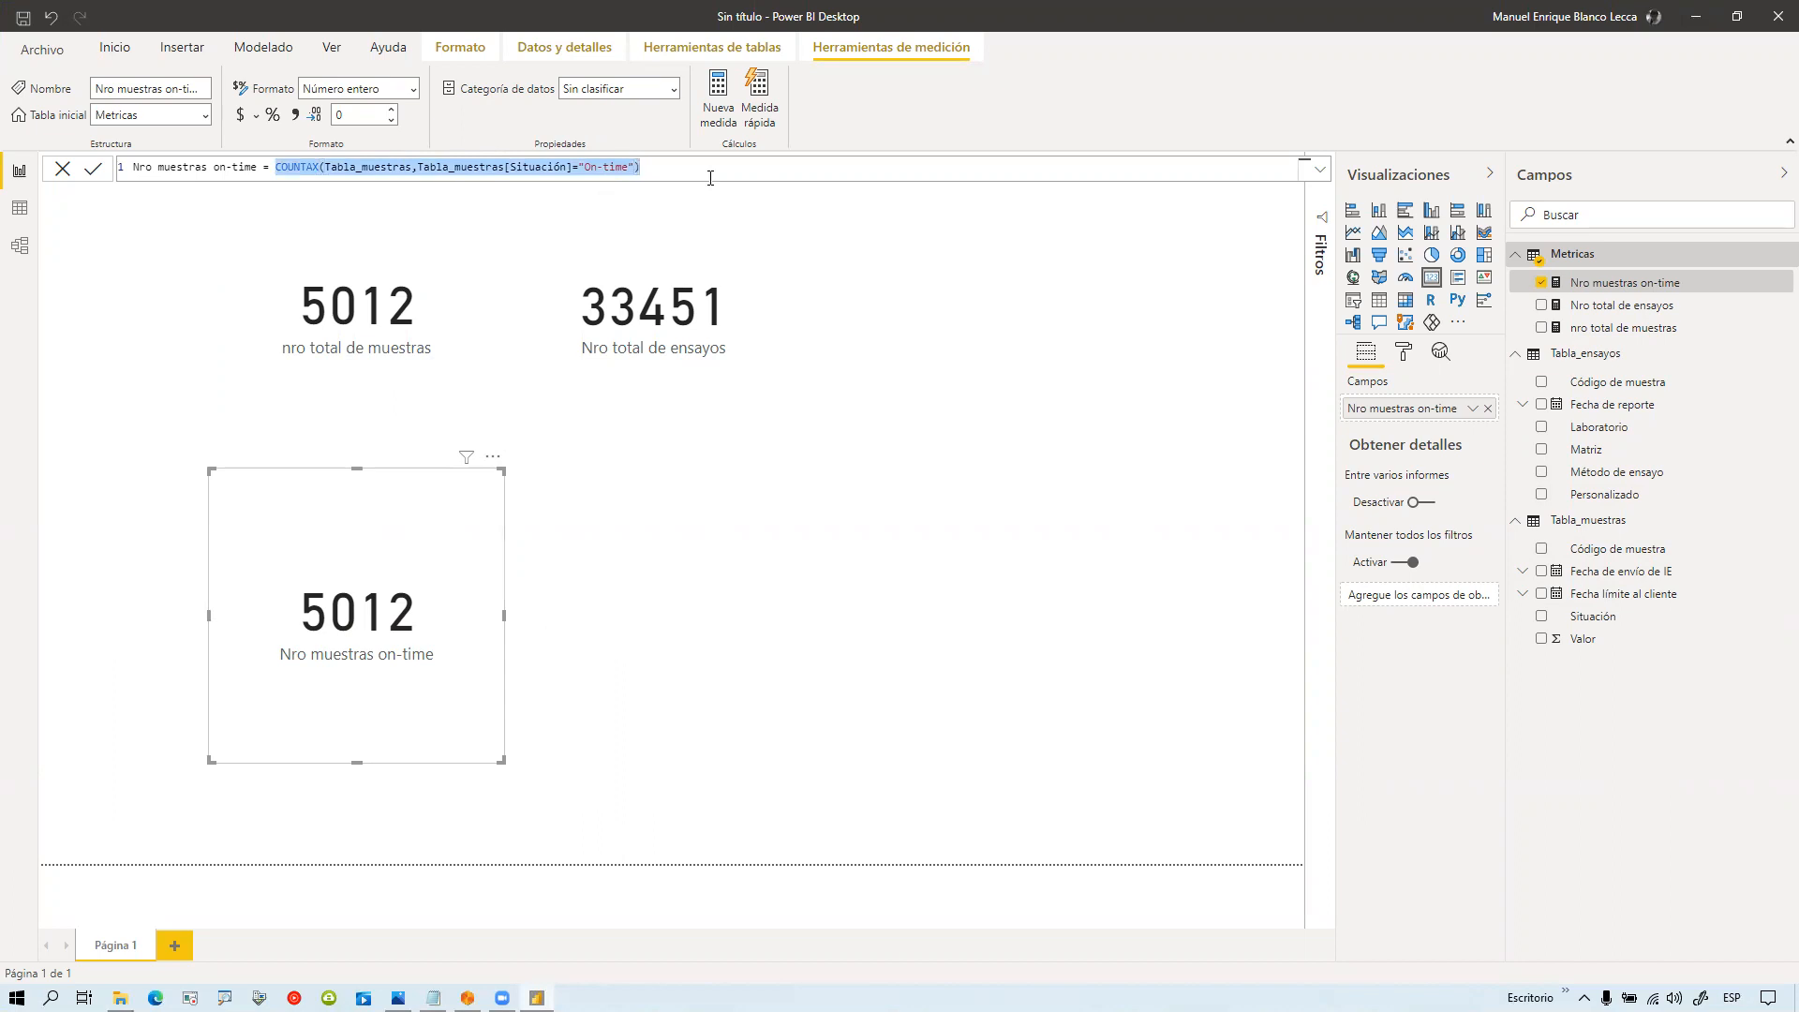
key("BackSpace")
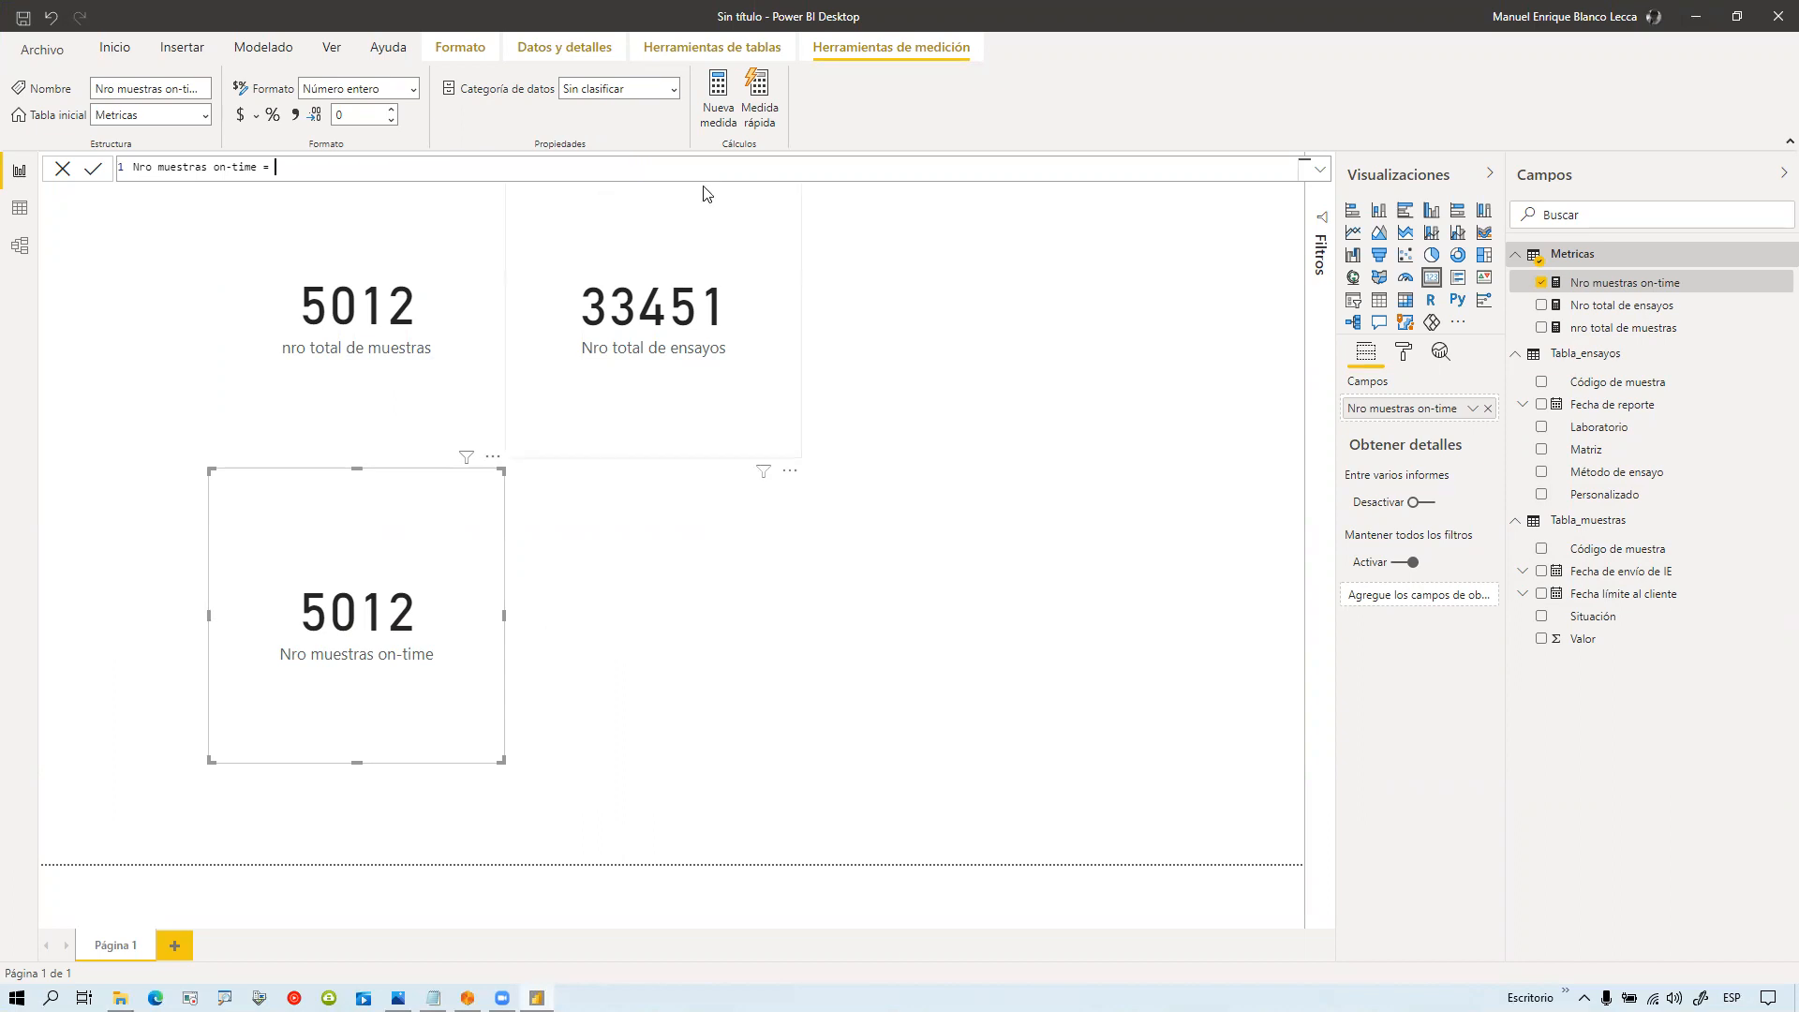
type("cou")
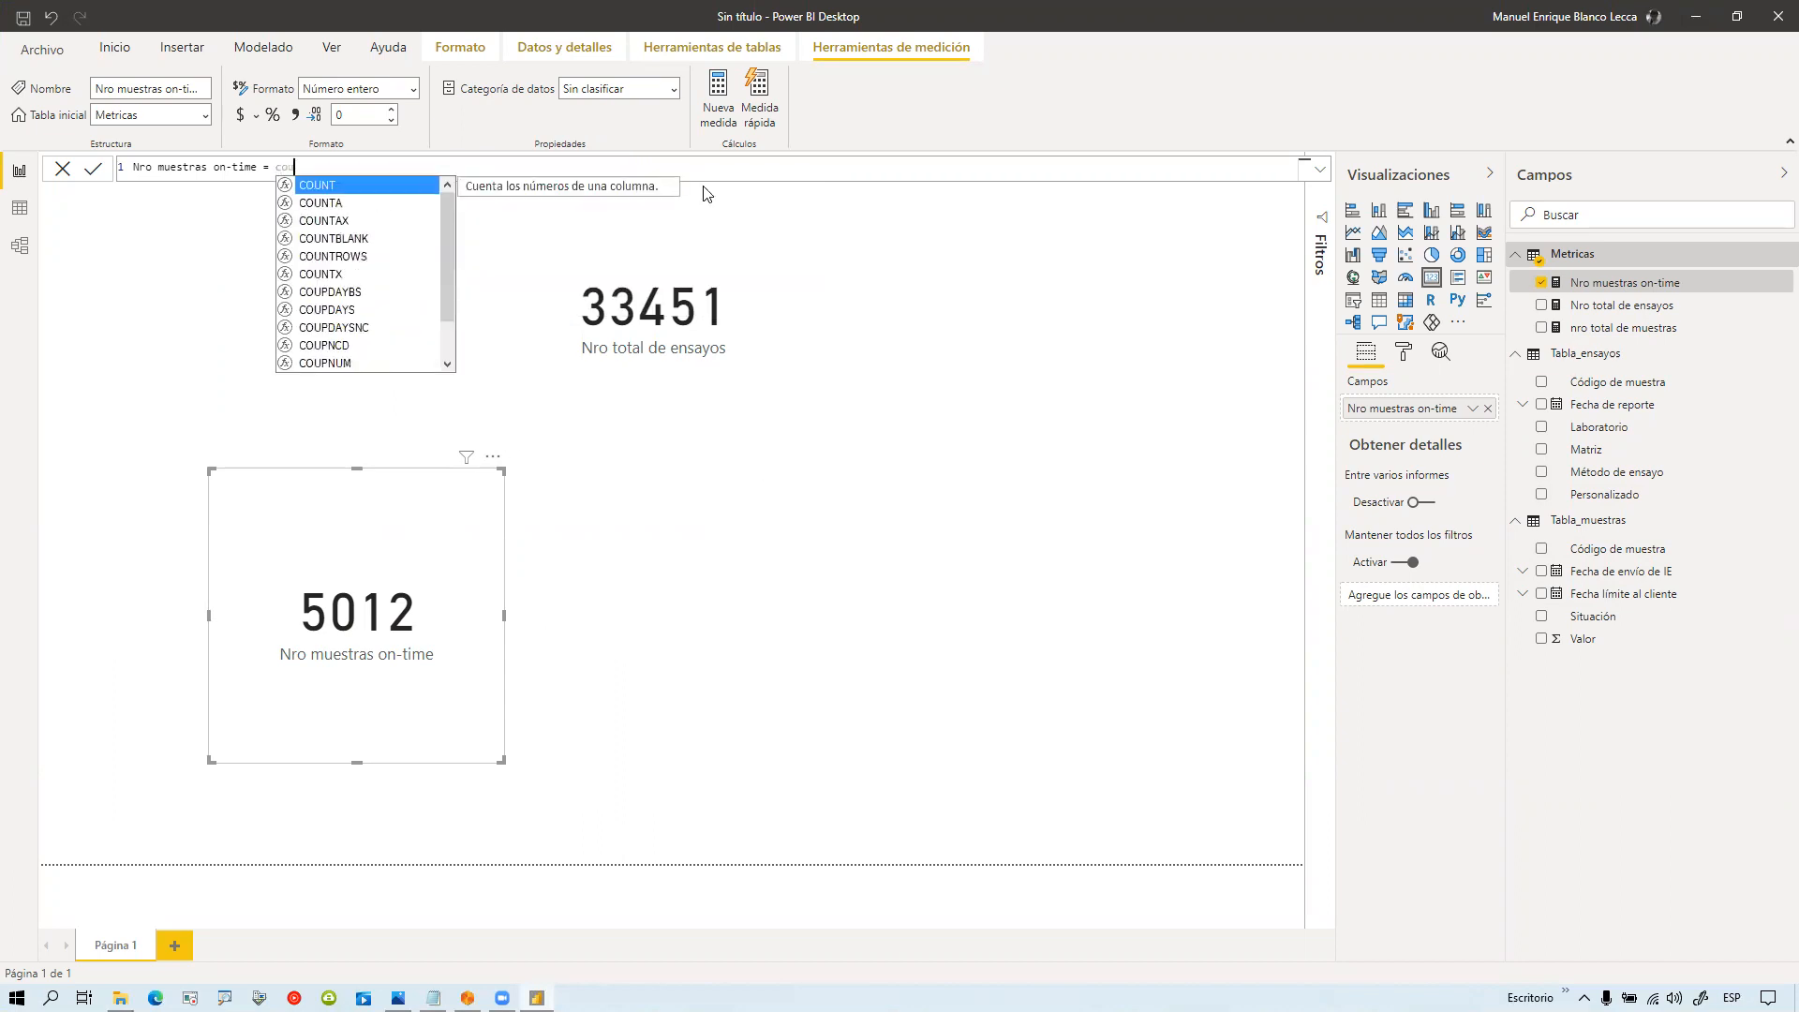
key("Down")
key("Down")
key("Down")
key("Down")
key("Down")
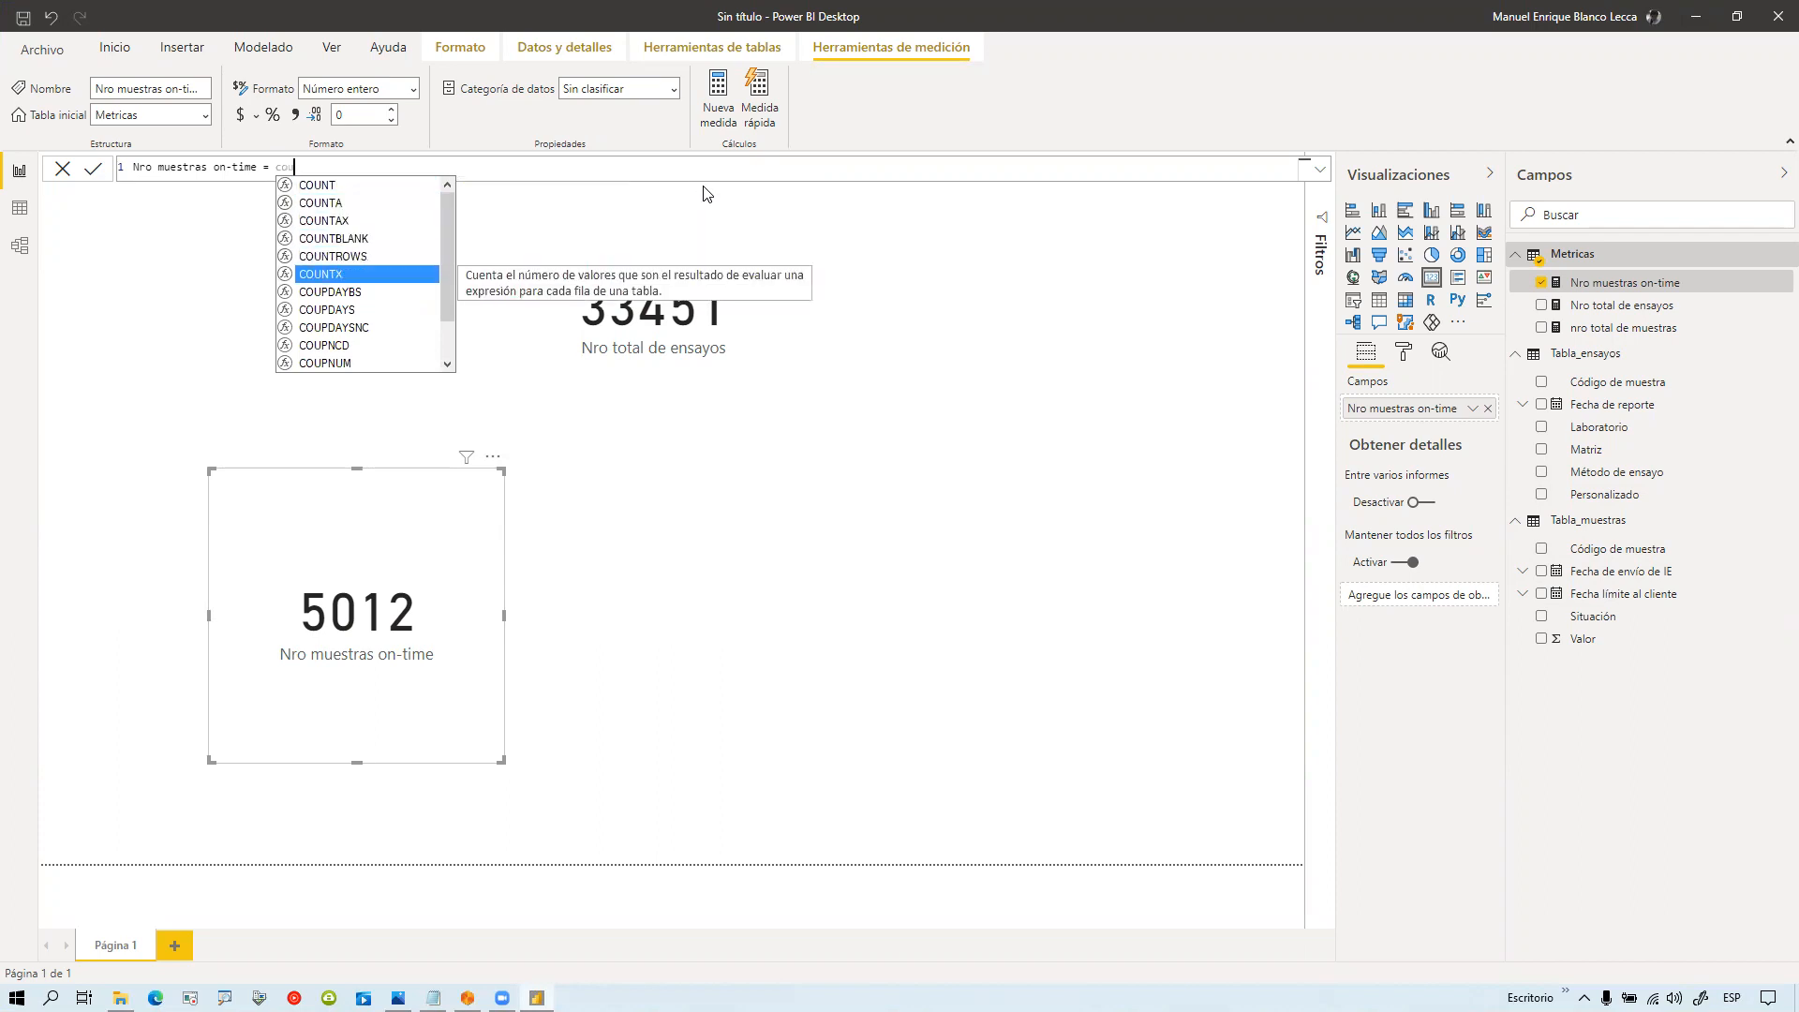
key("Tab")
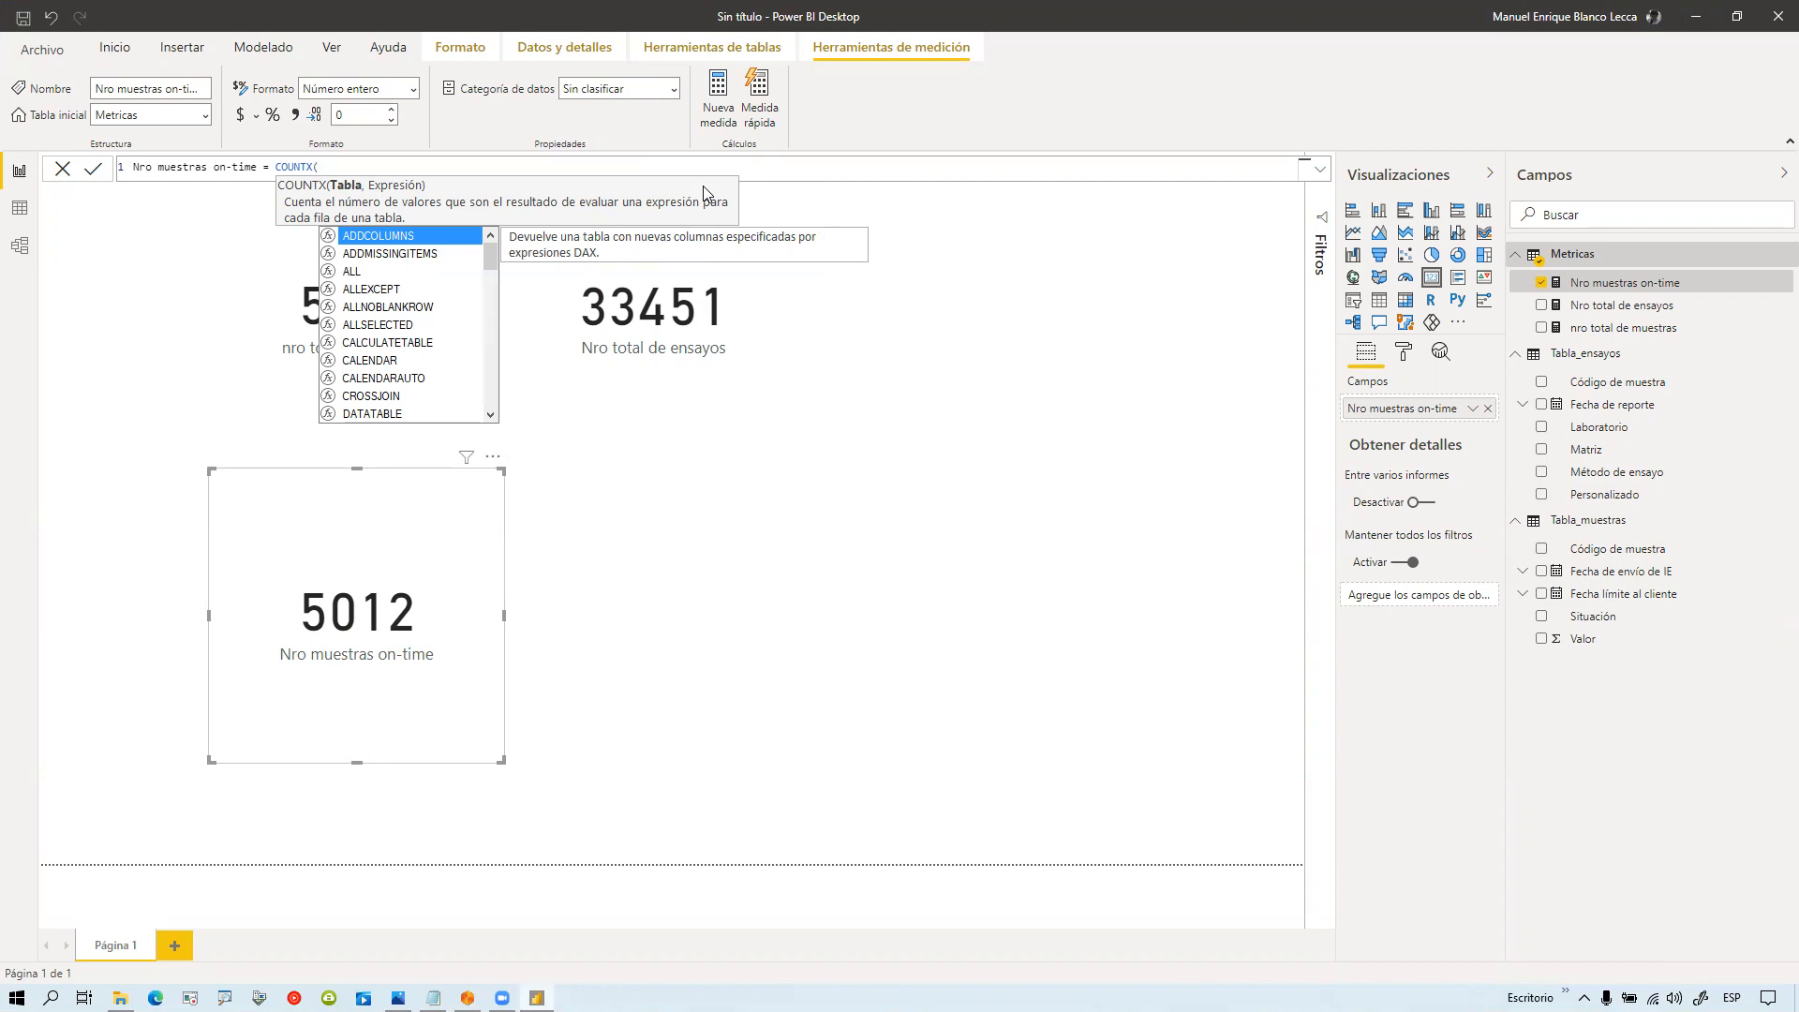
key("Escape")
key("Escape")
key("Escape")
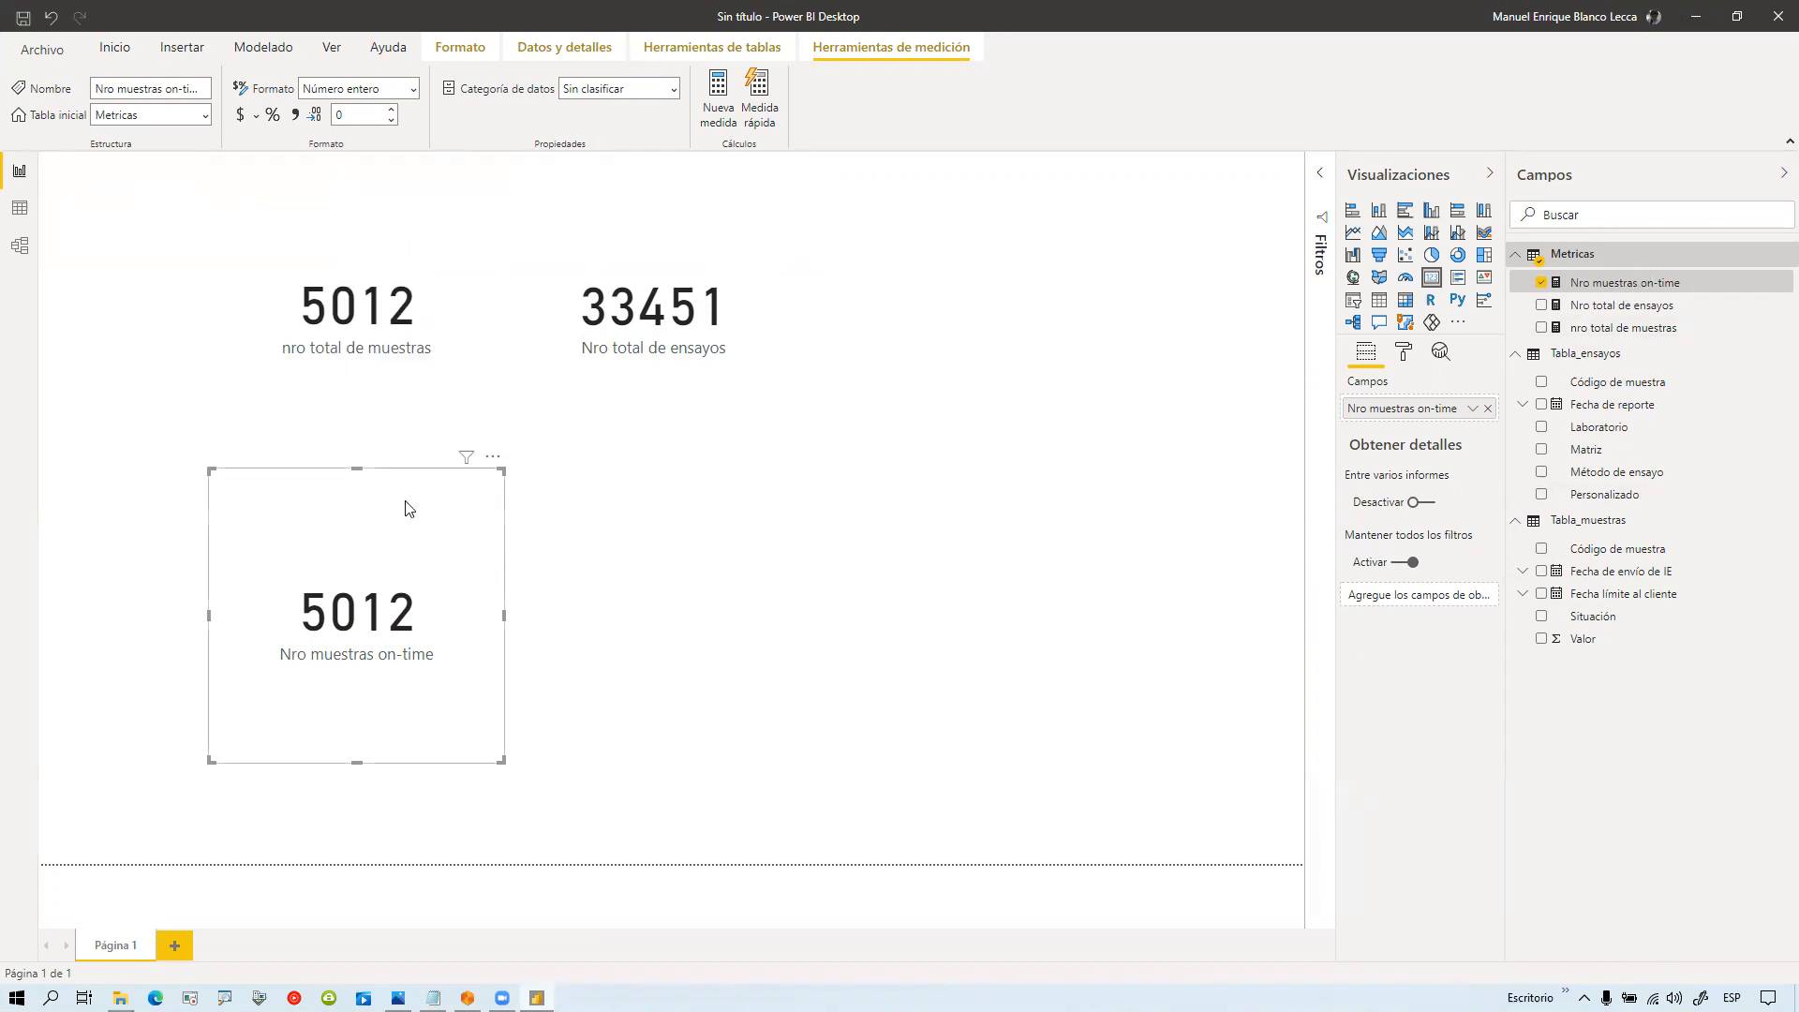
Step: Replace the COUNTAX expression in the Nro muestras on-time measure with 1 and commit the formula
left_click(1586, 301)
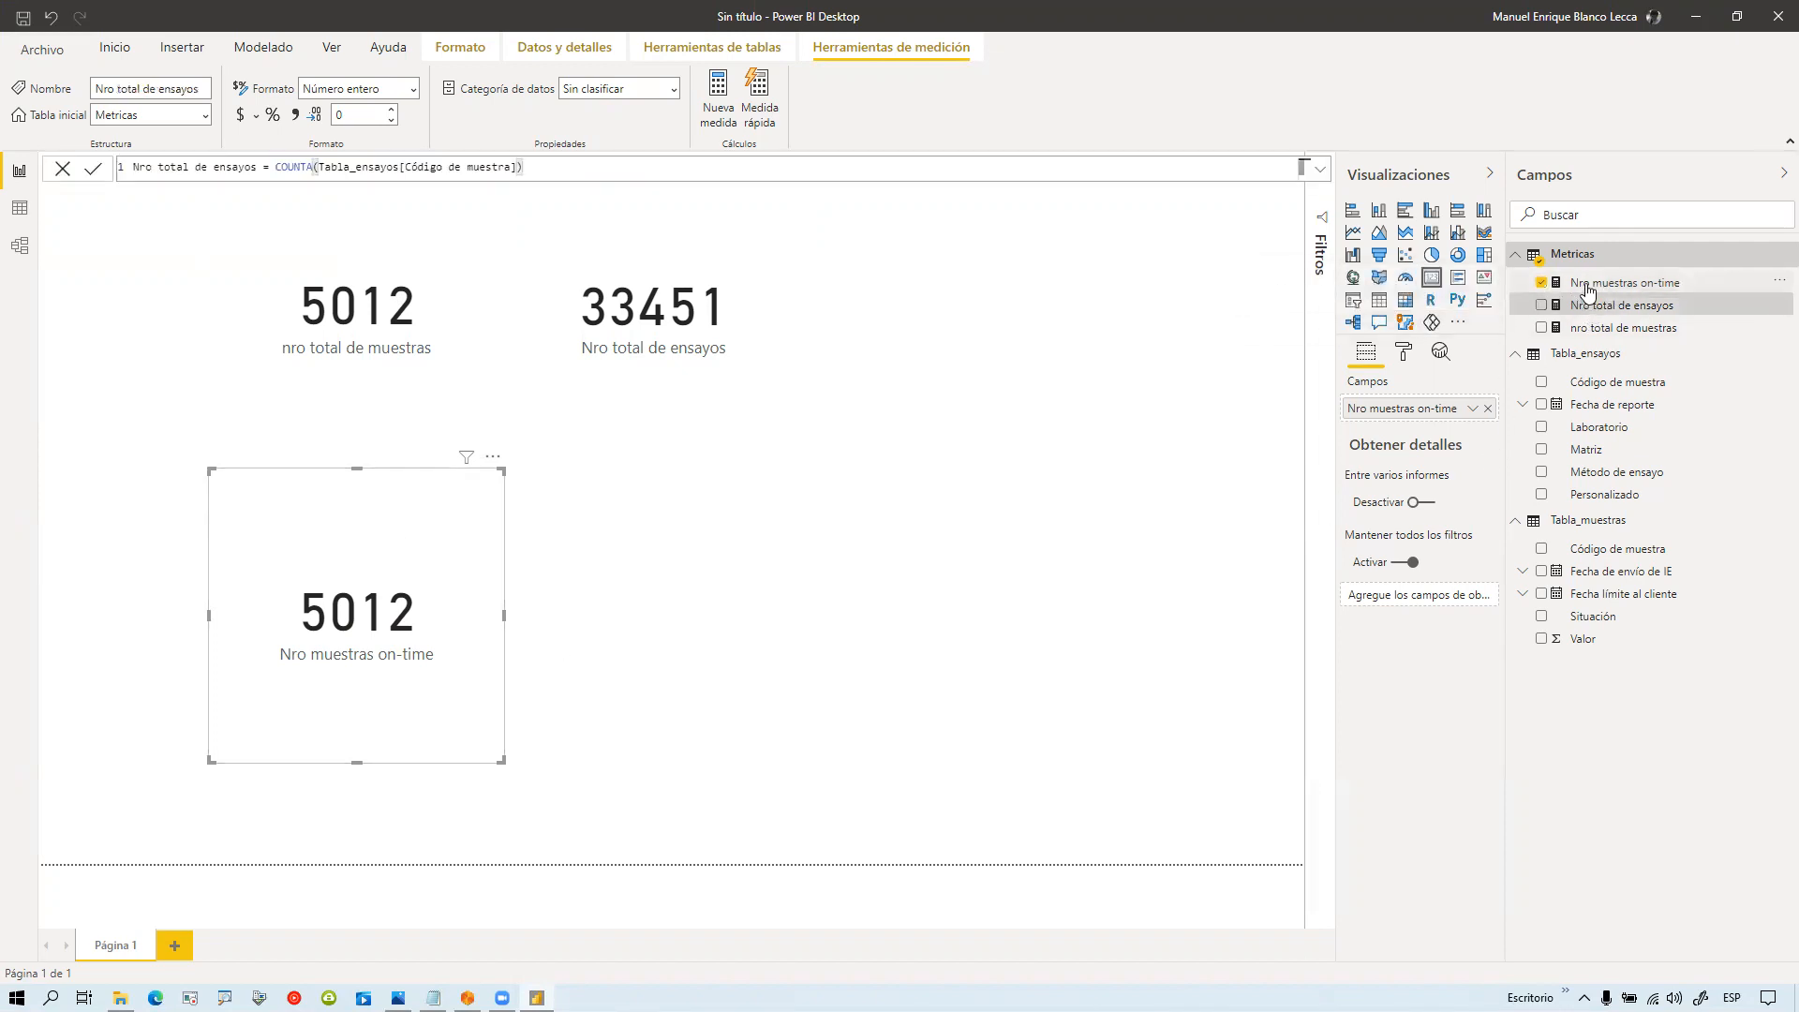
left_click(1594, 283)
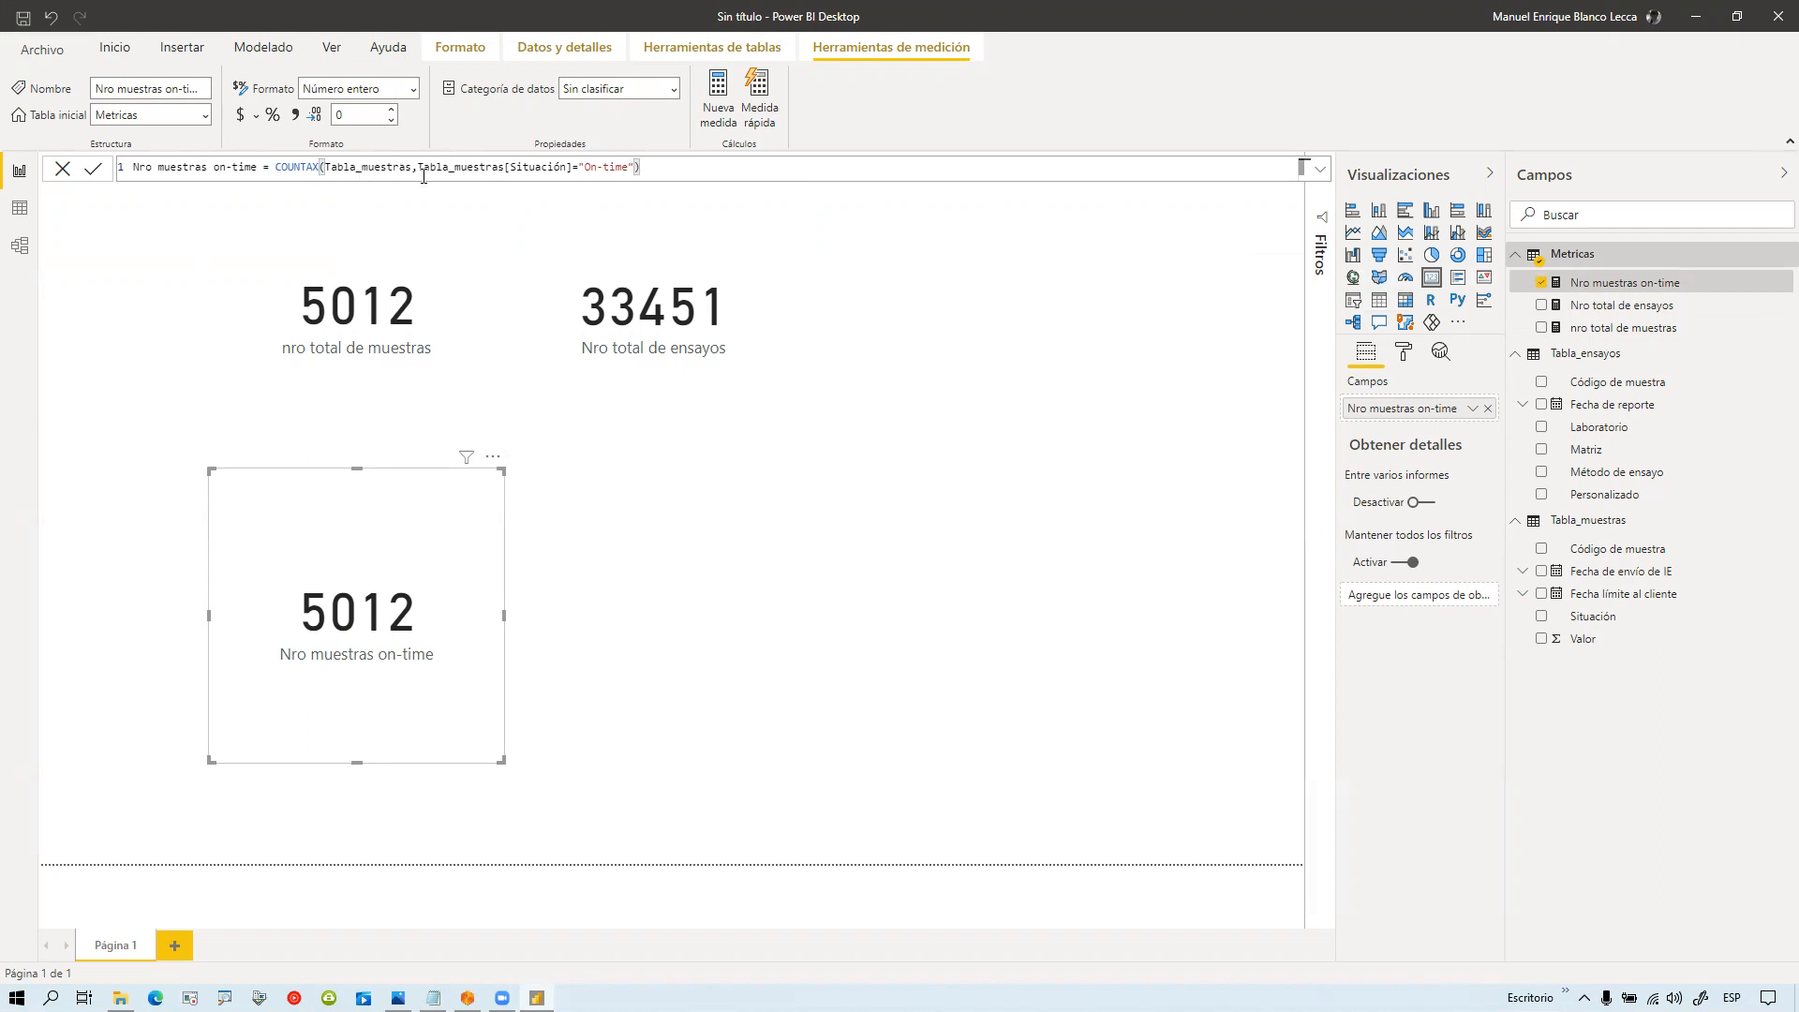
left_click_drag(419, 166, 633, 167)
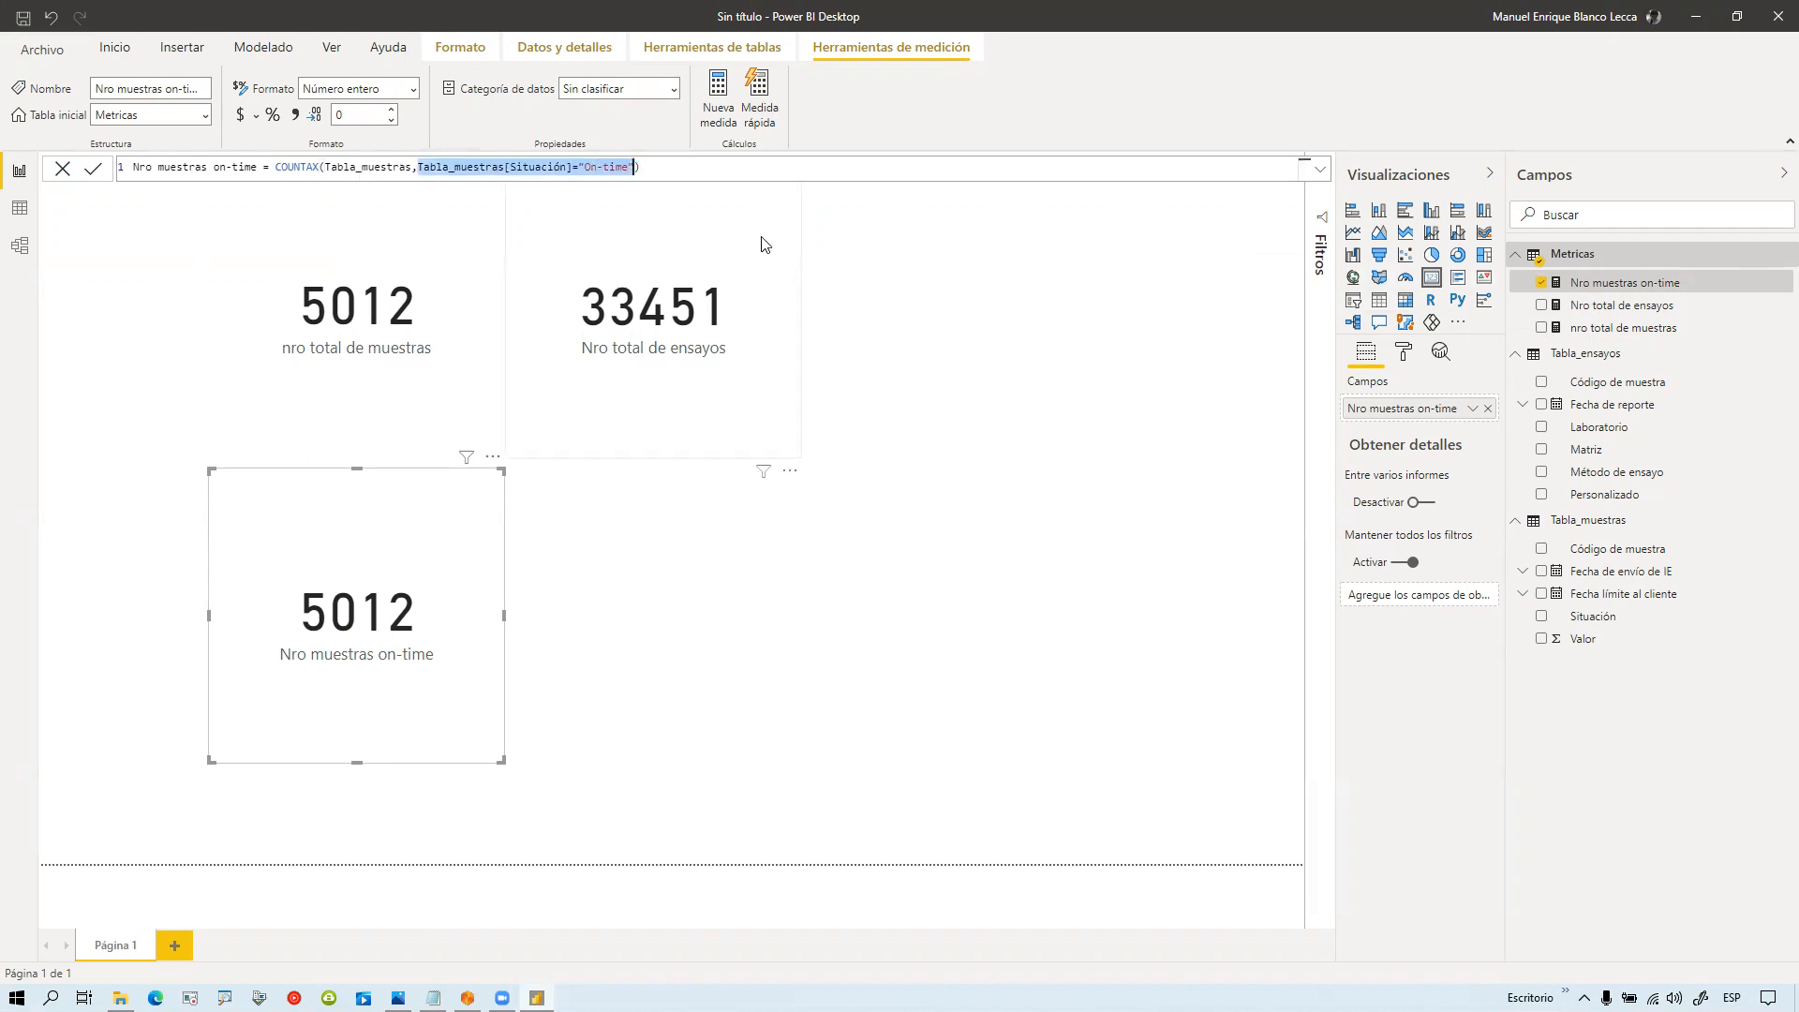
type("1")
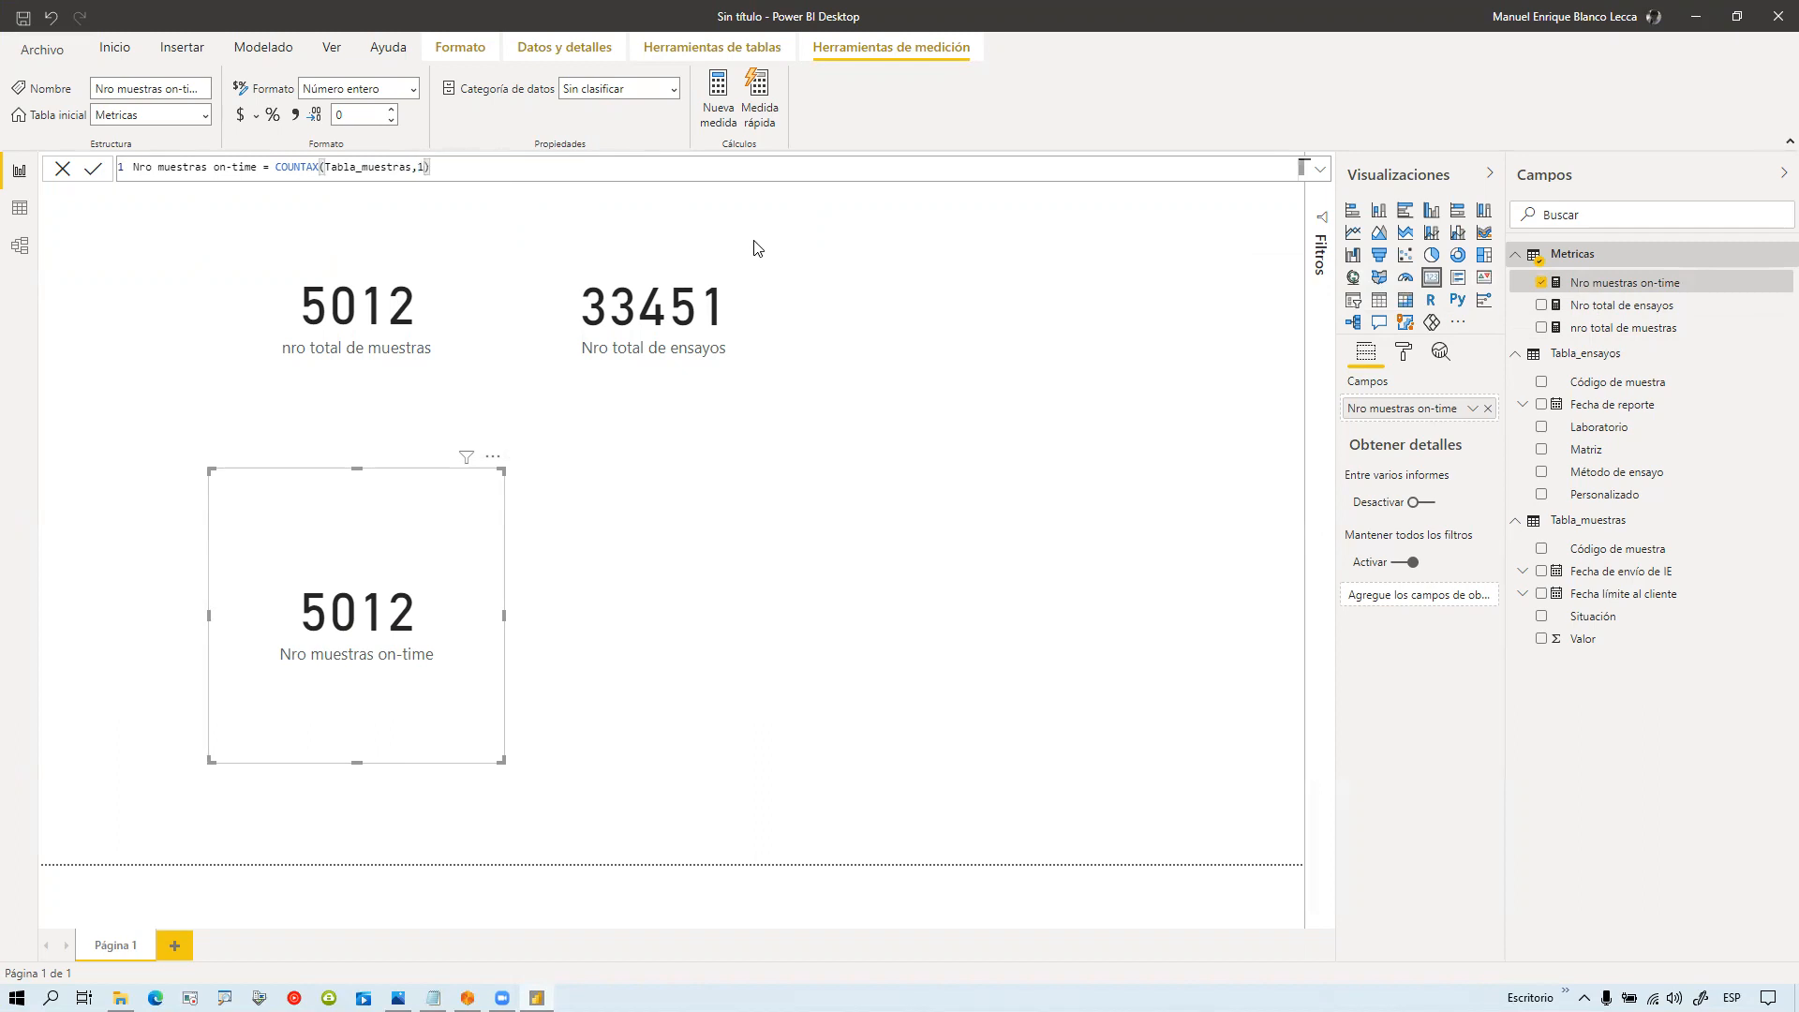
key("Return")
Step: Replace the COUNTAX table argument in Nro muestras on-time with a CALCULATETABLE over Tabla_muestras
left_click_drag(325, 168, 412, 168)
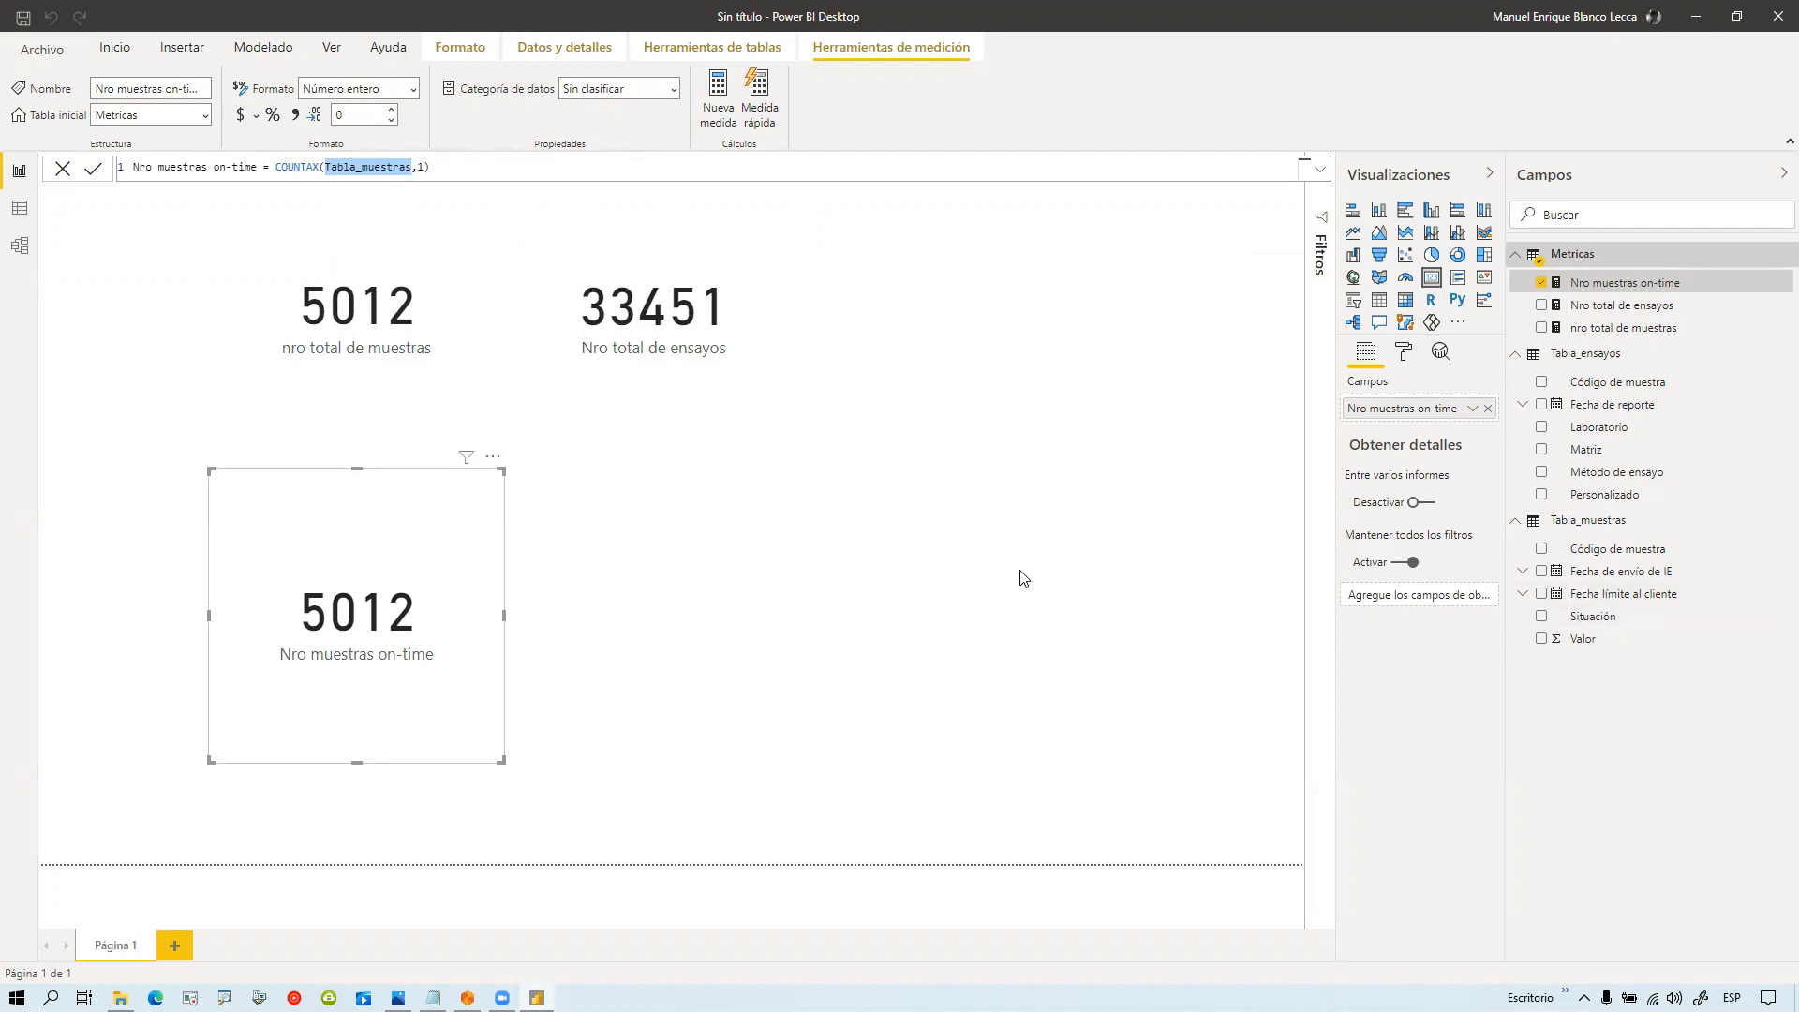
key("BackSpace")
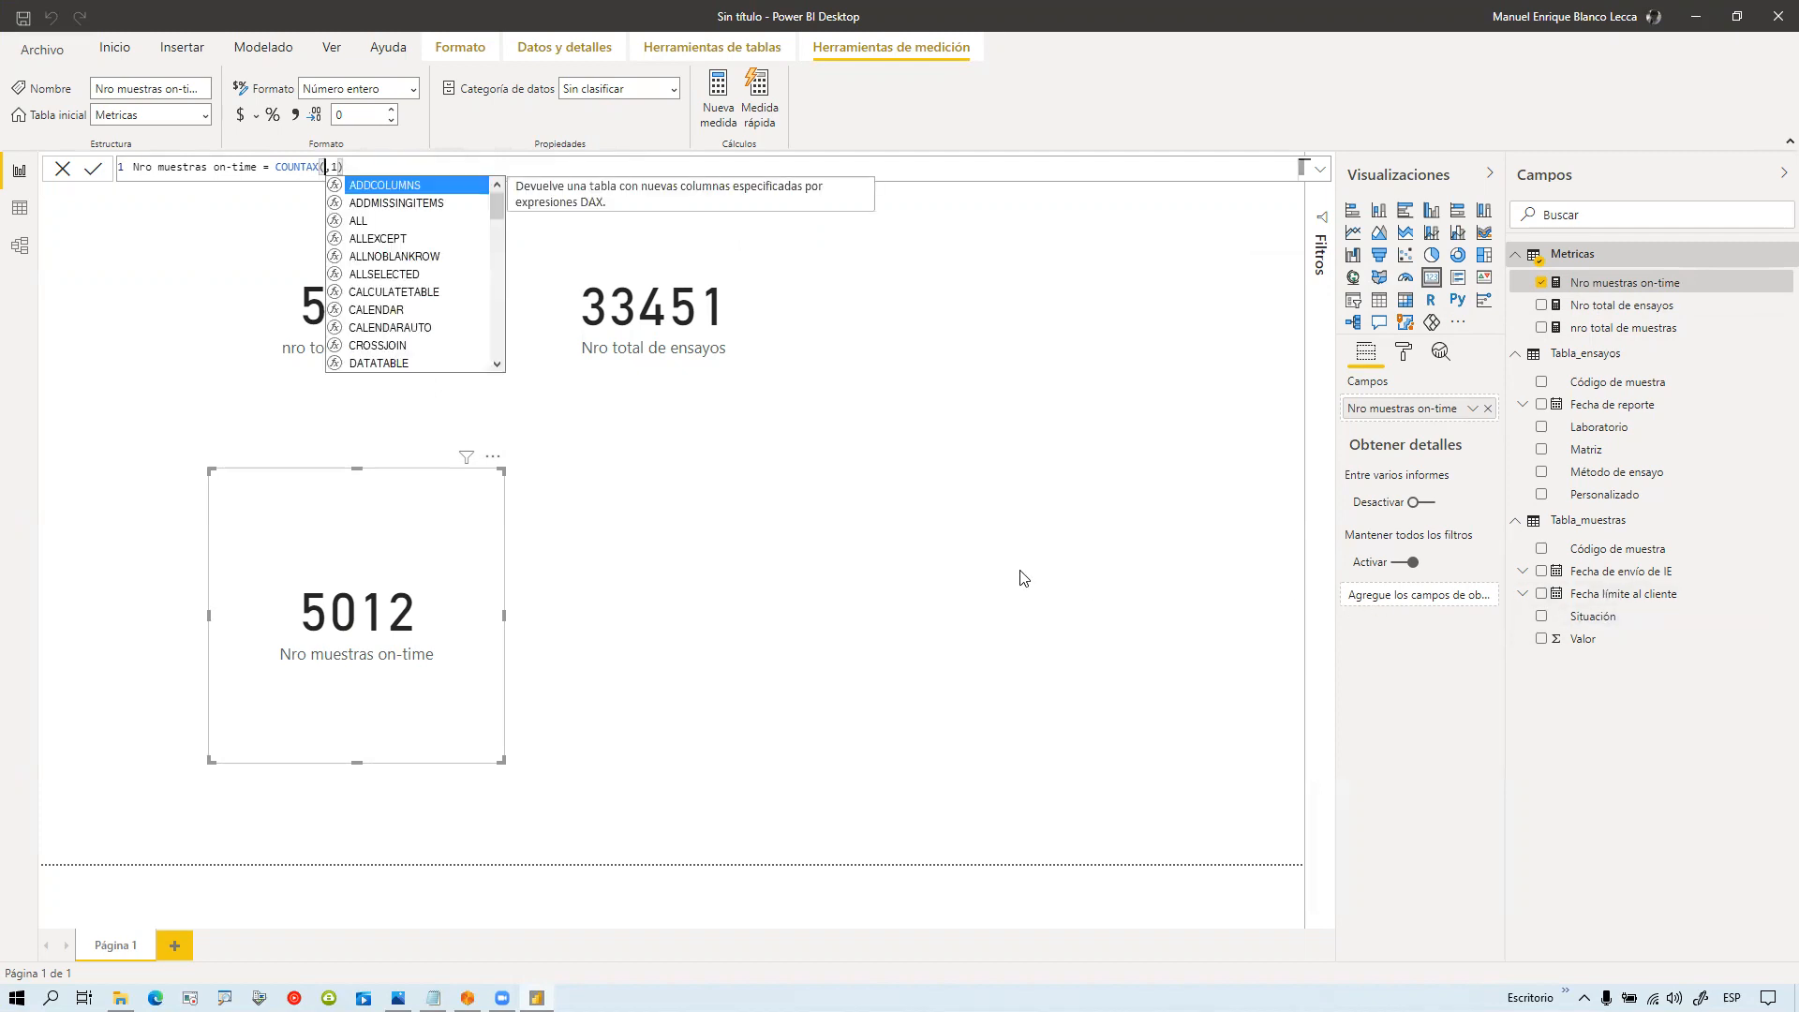
type("co")
key("BackSpace")
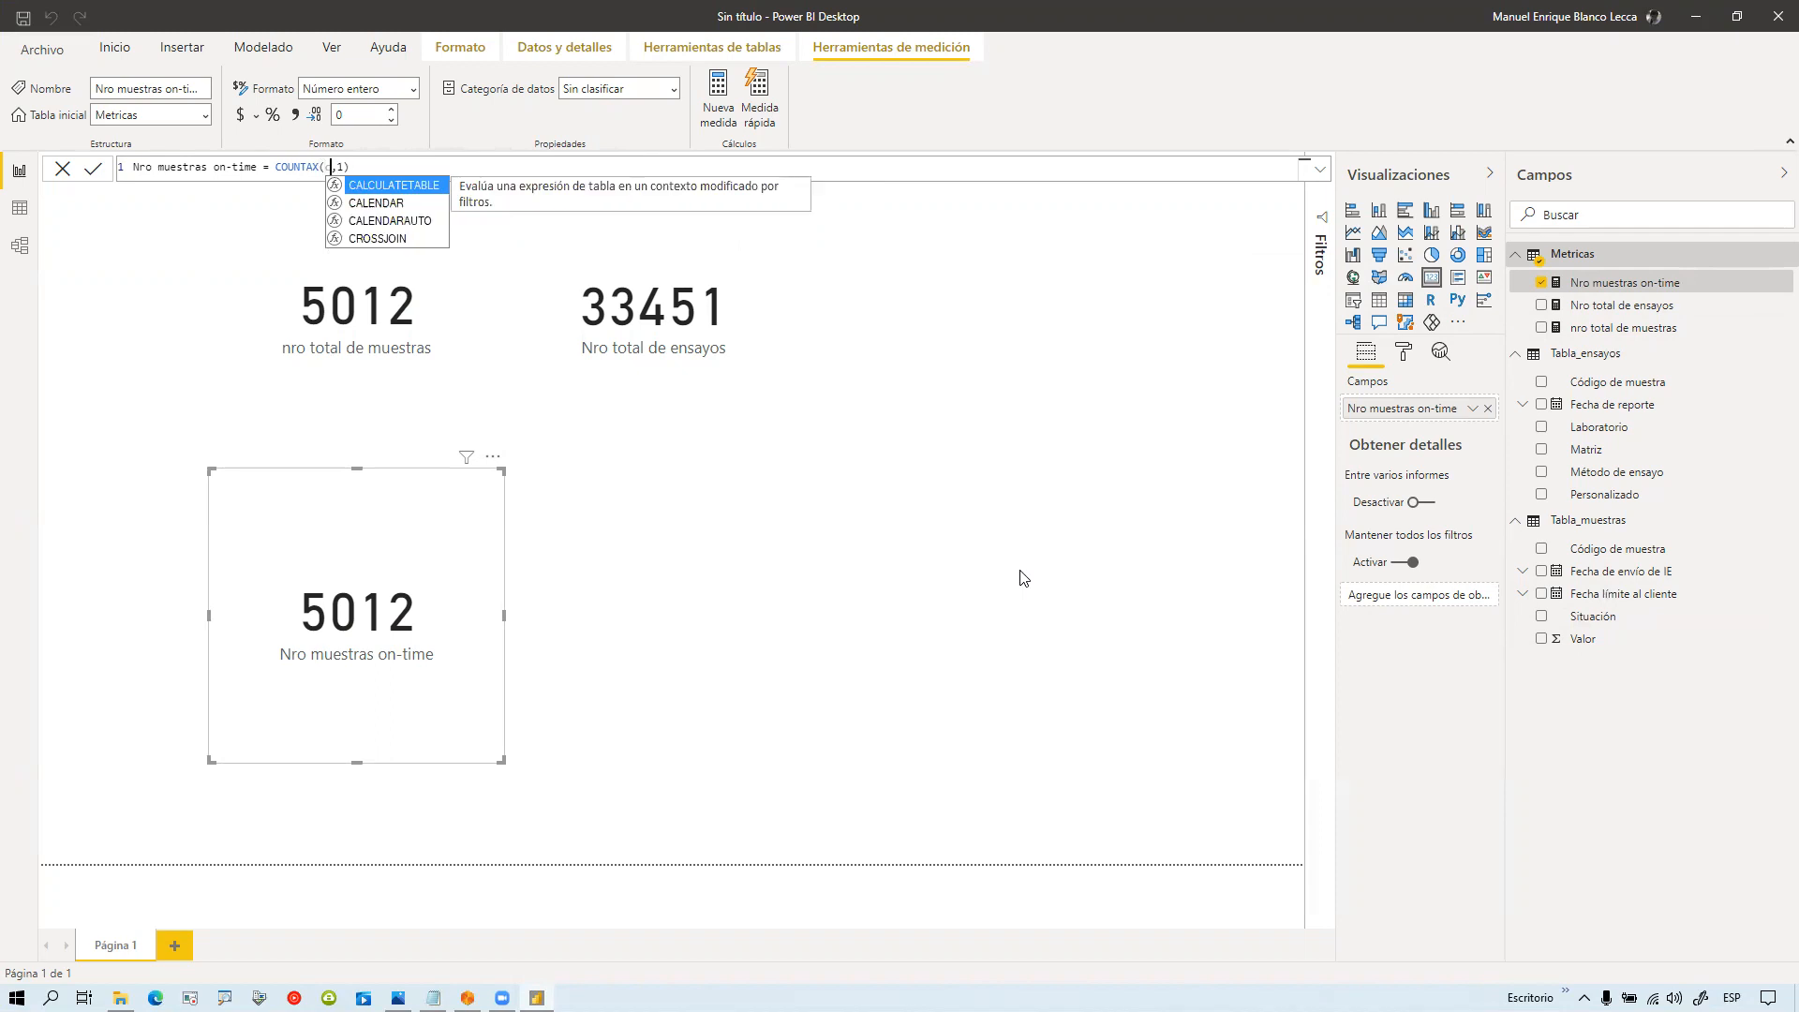
type("al")
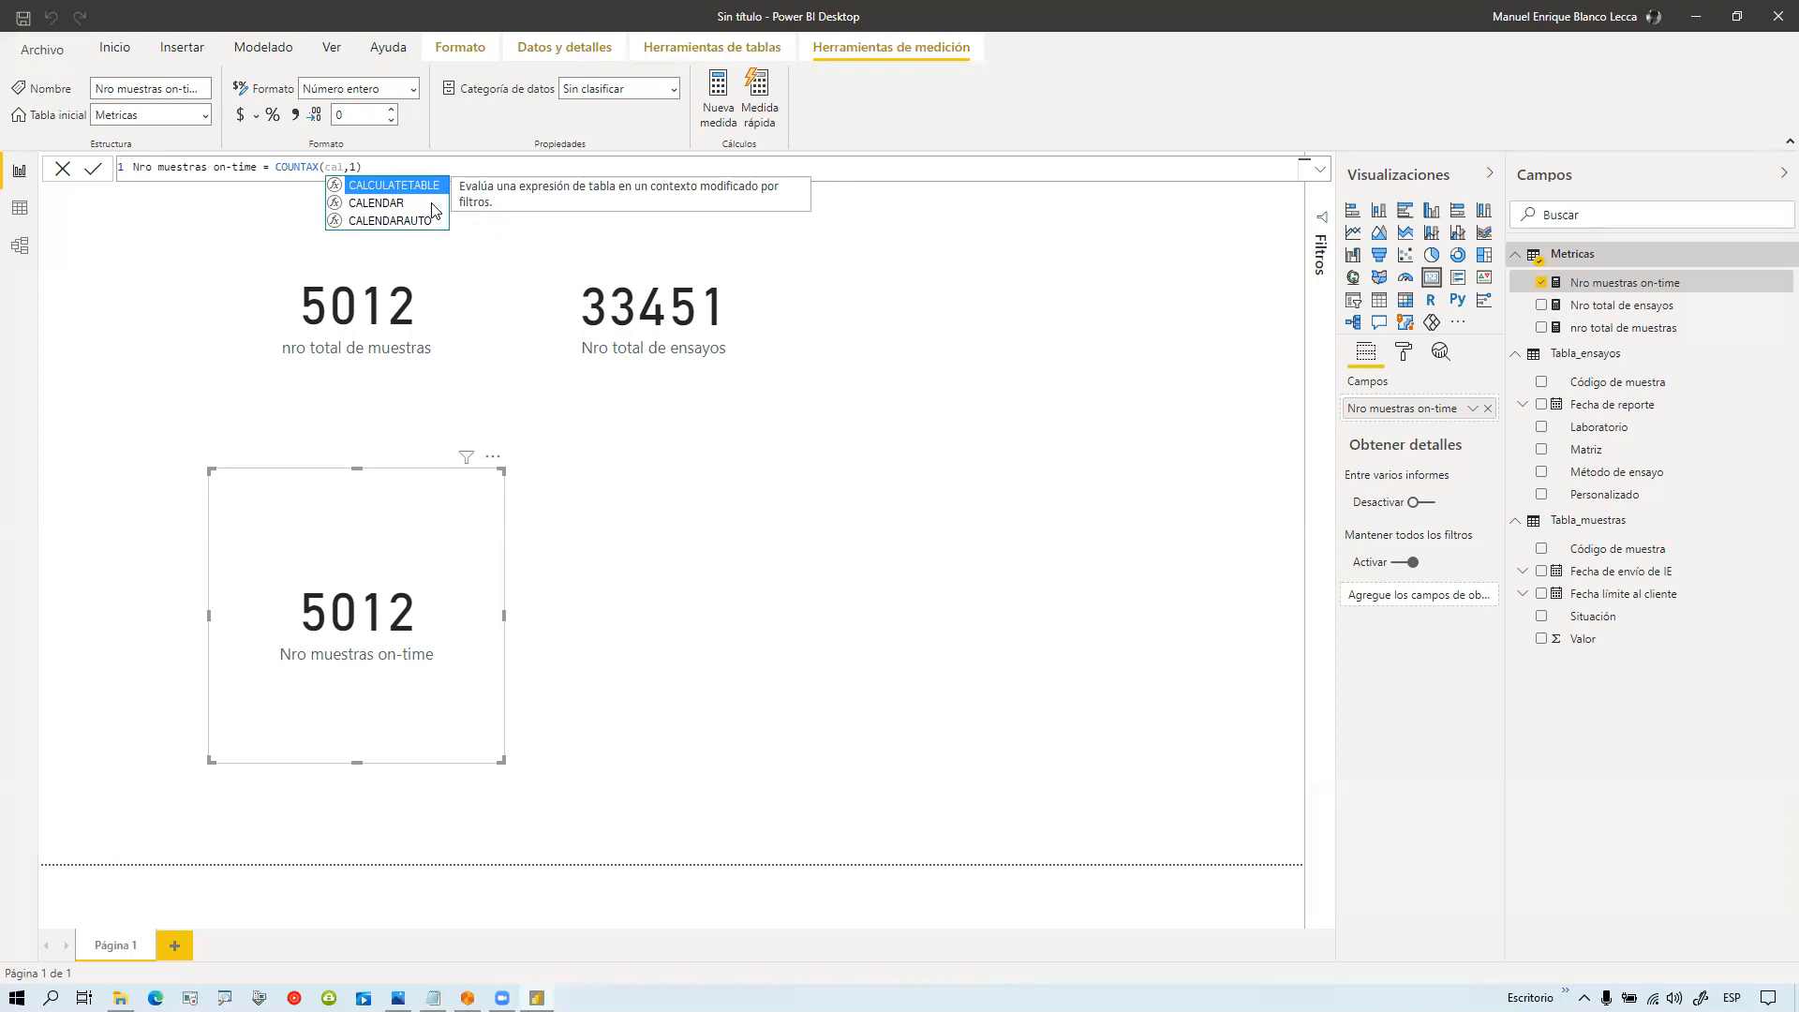
key("Tab")
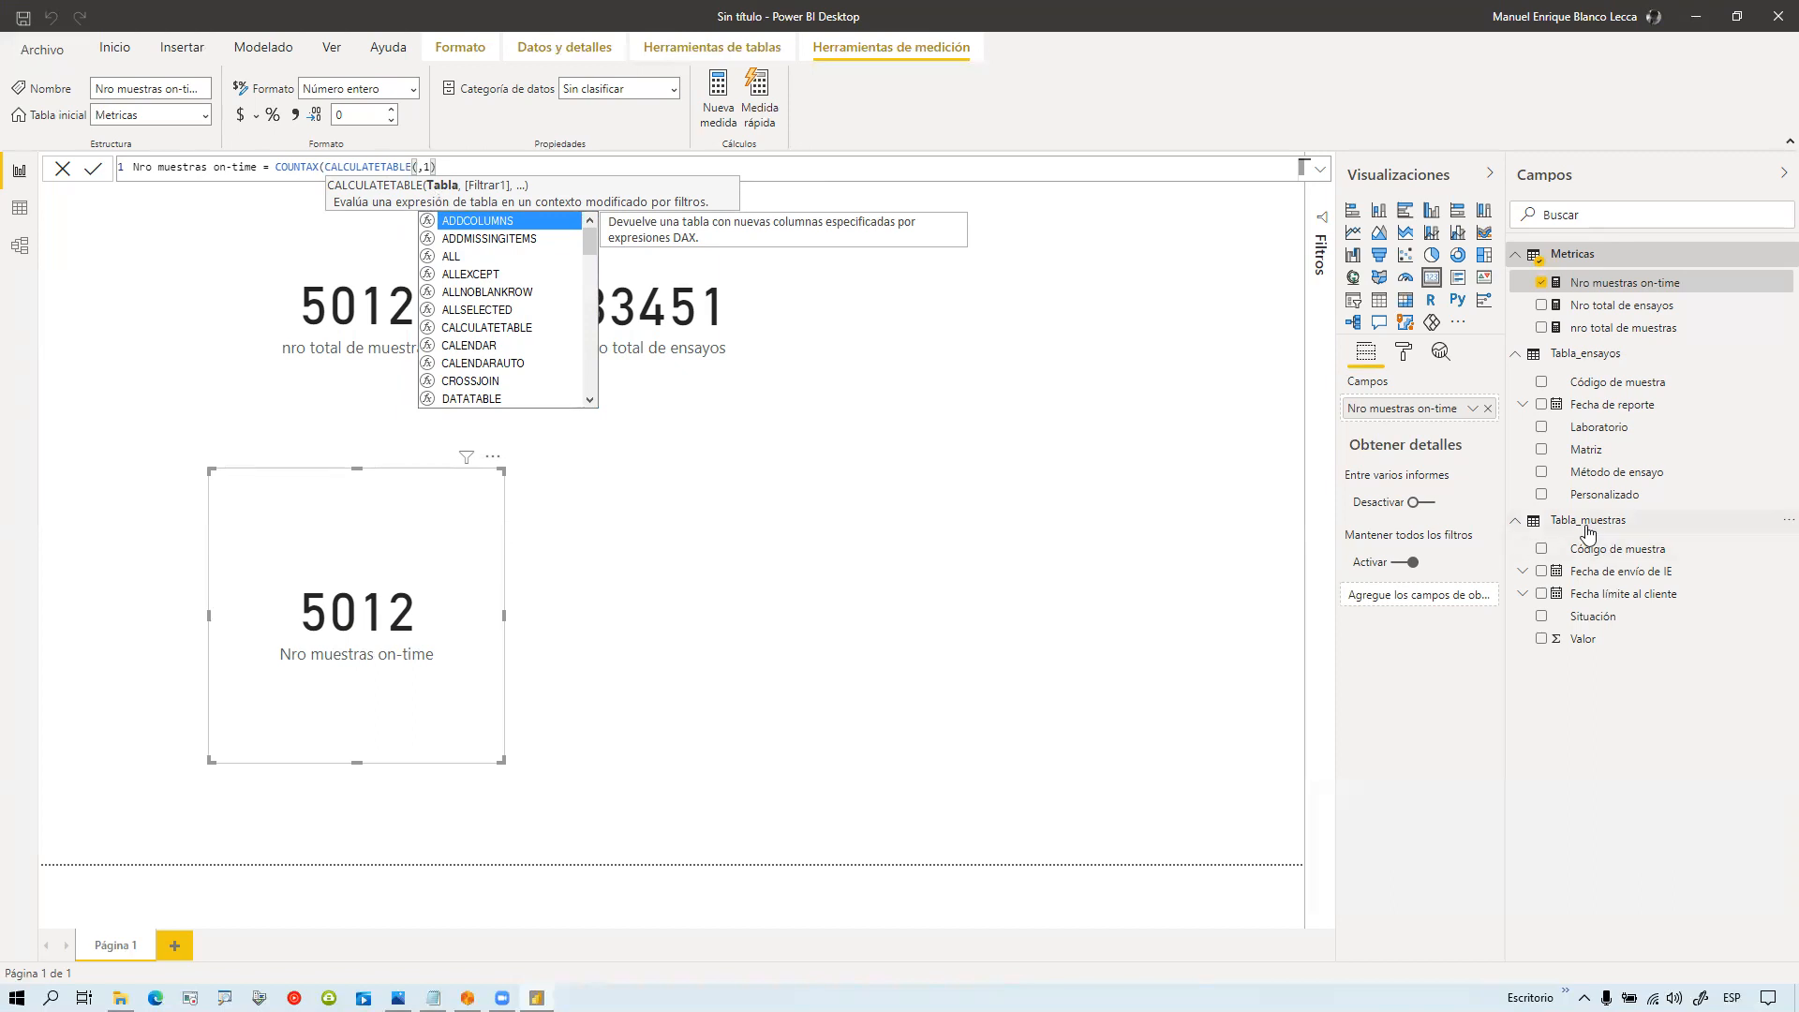
type("Tabla_muestras")
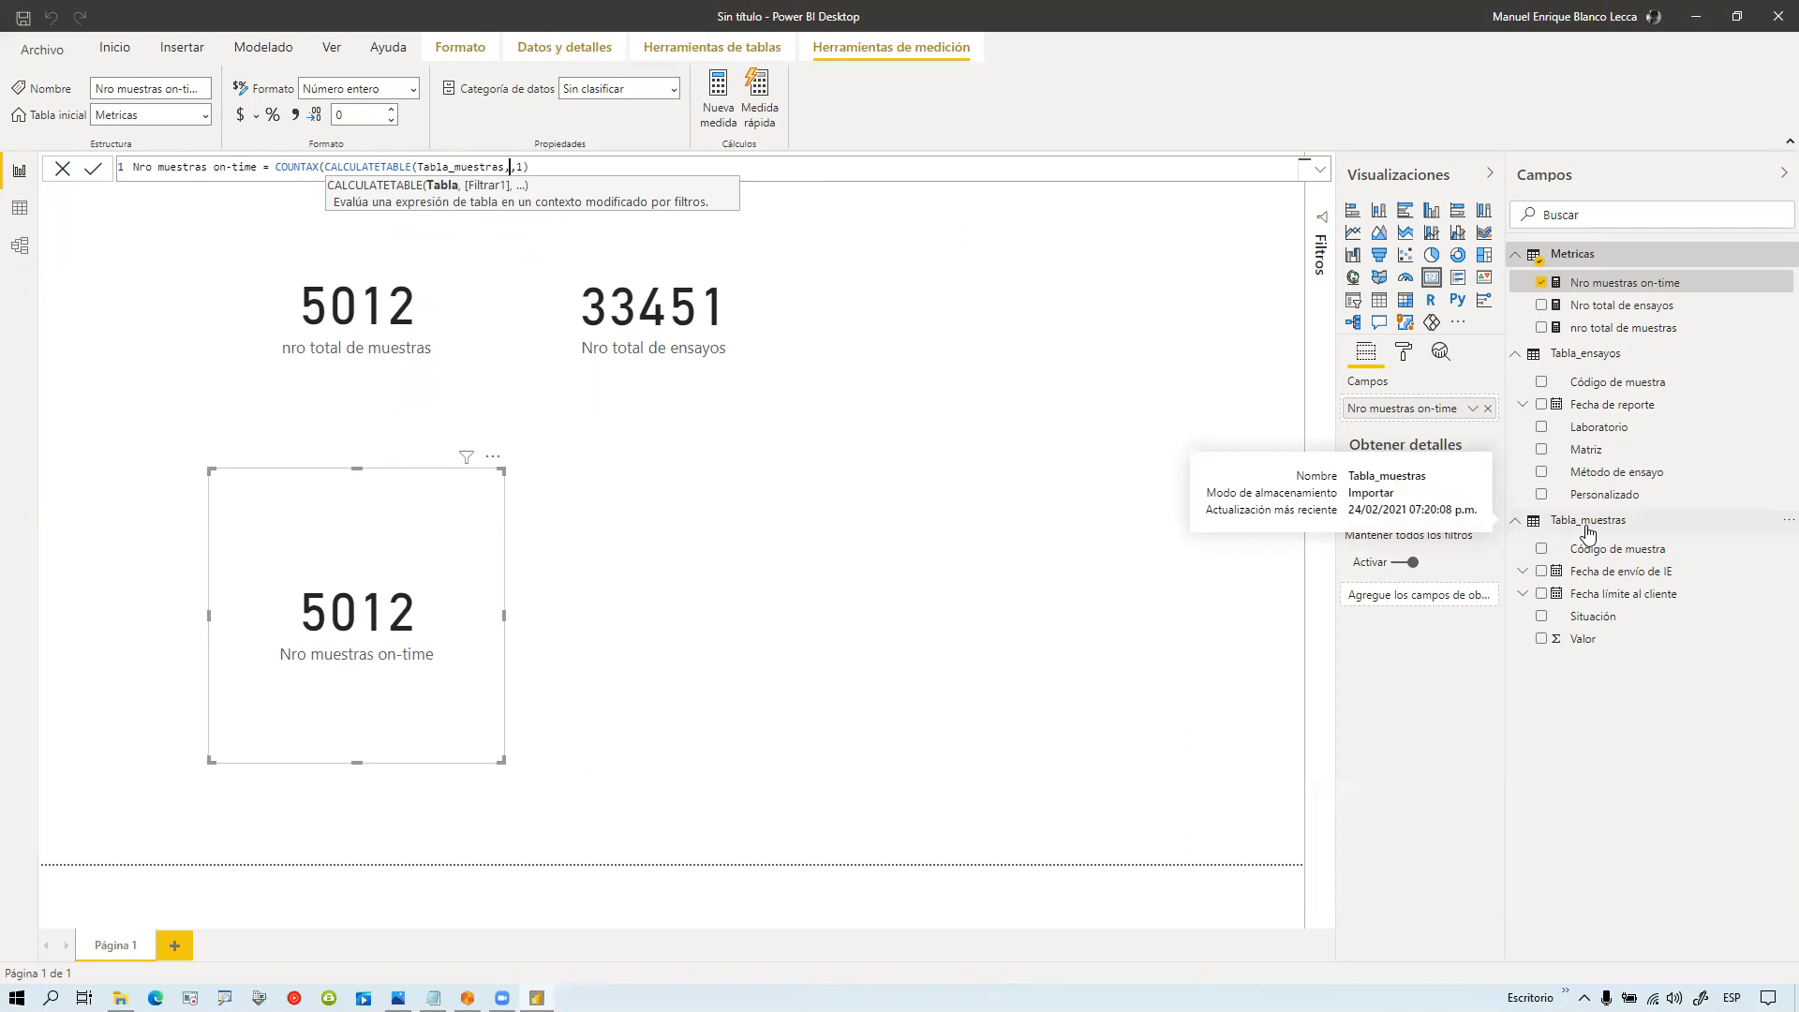
type(",")
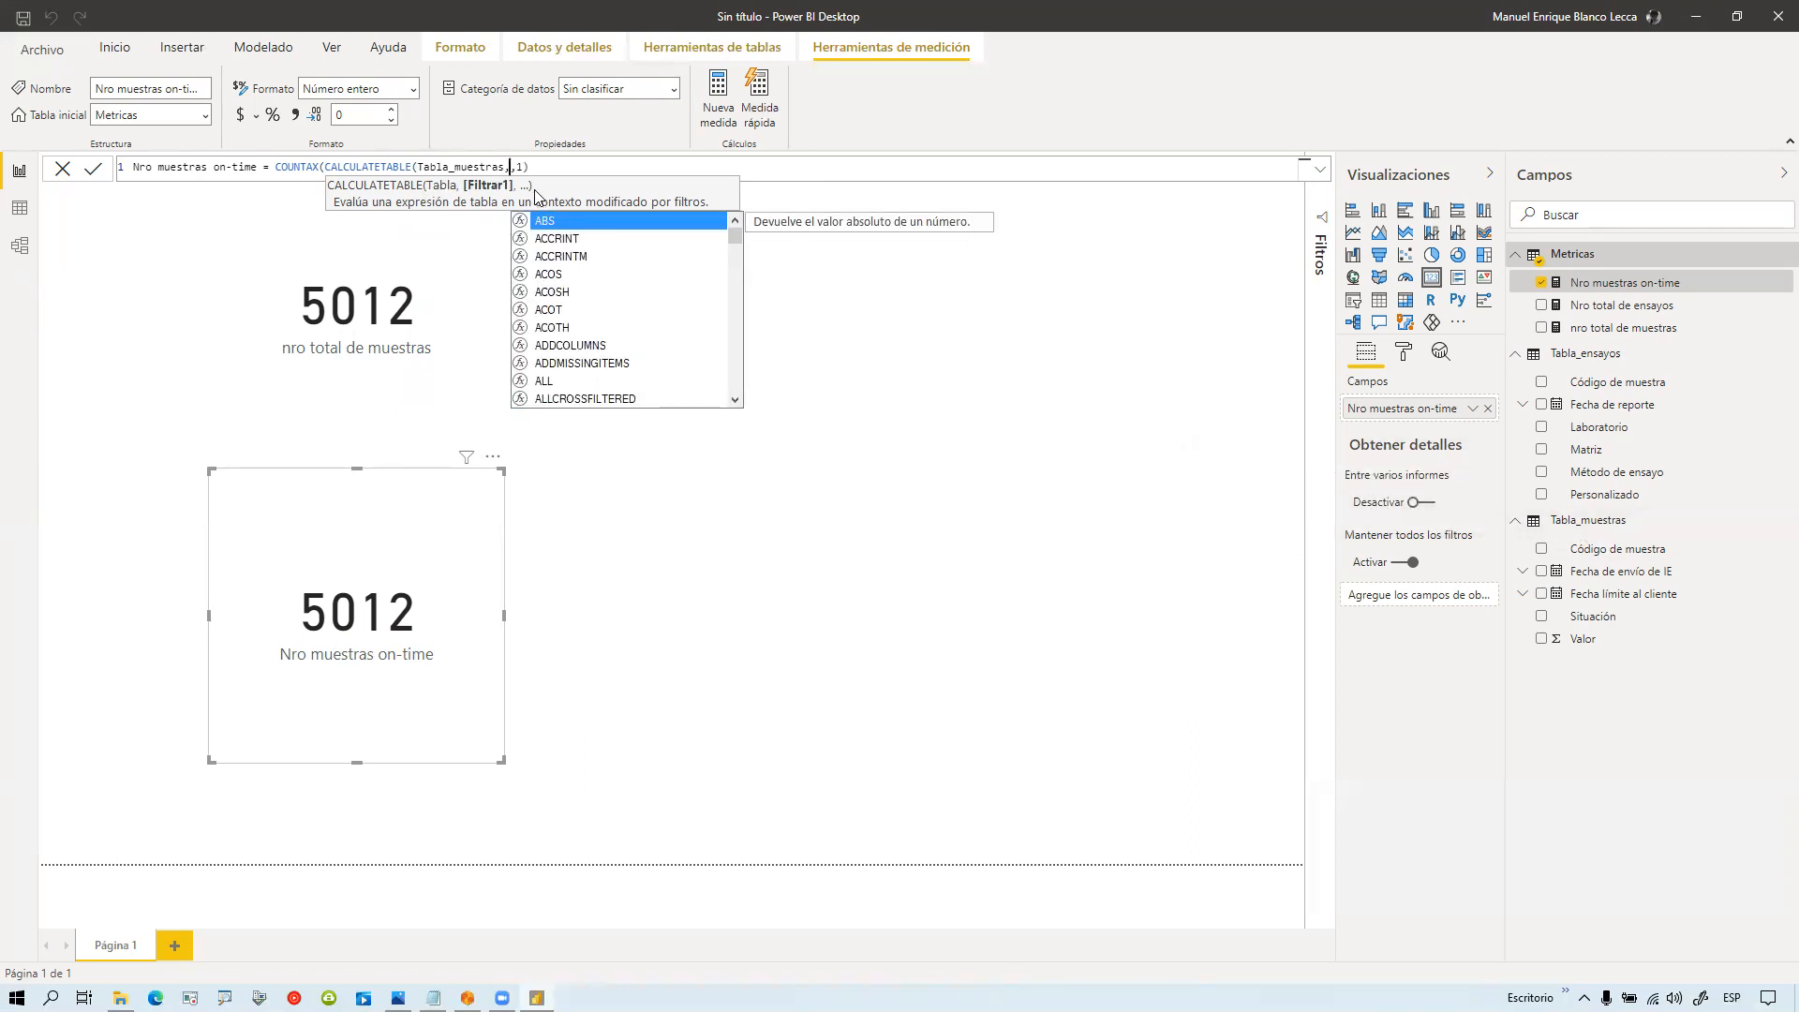
Step: Filter the CALCULATETABLE by Tabla_muestras[Situación]="On-time", close it before the expression 1, and commit the measure
type("si")
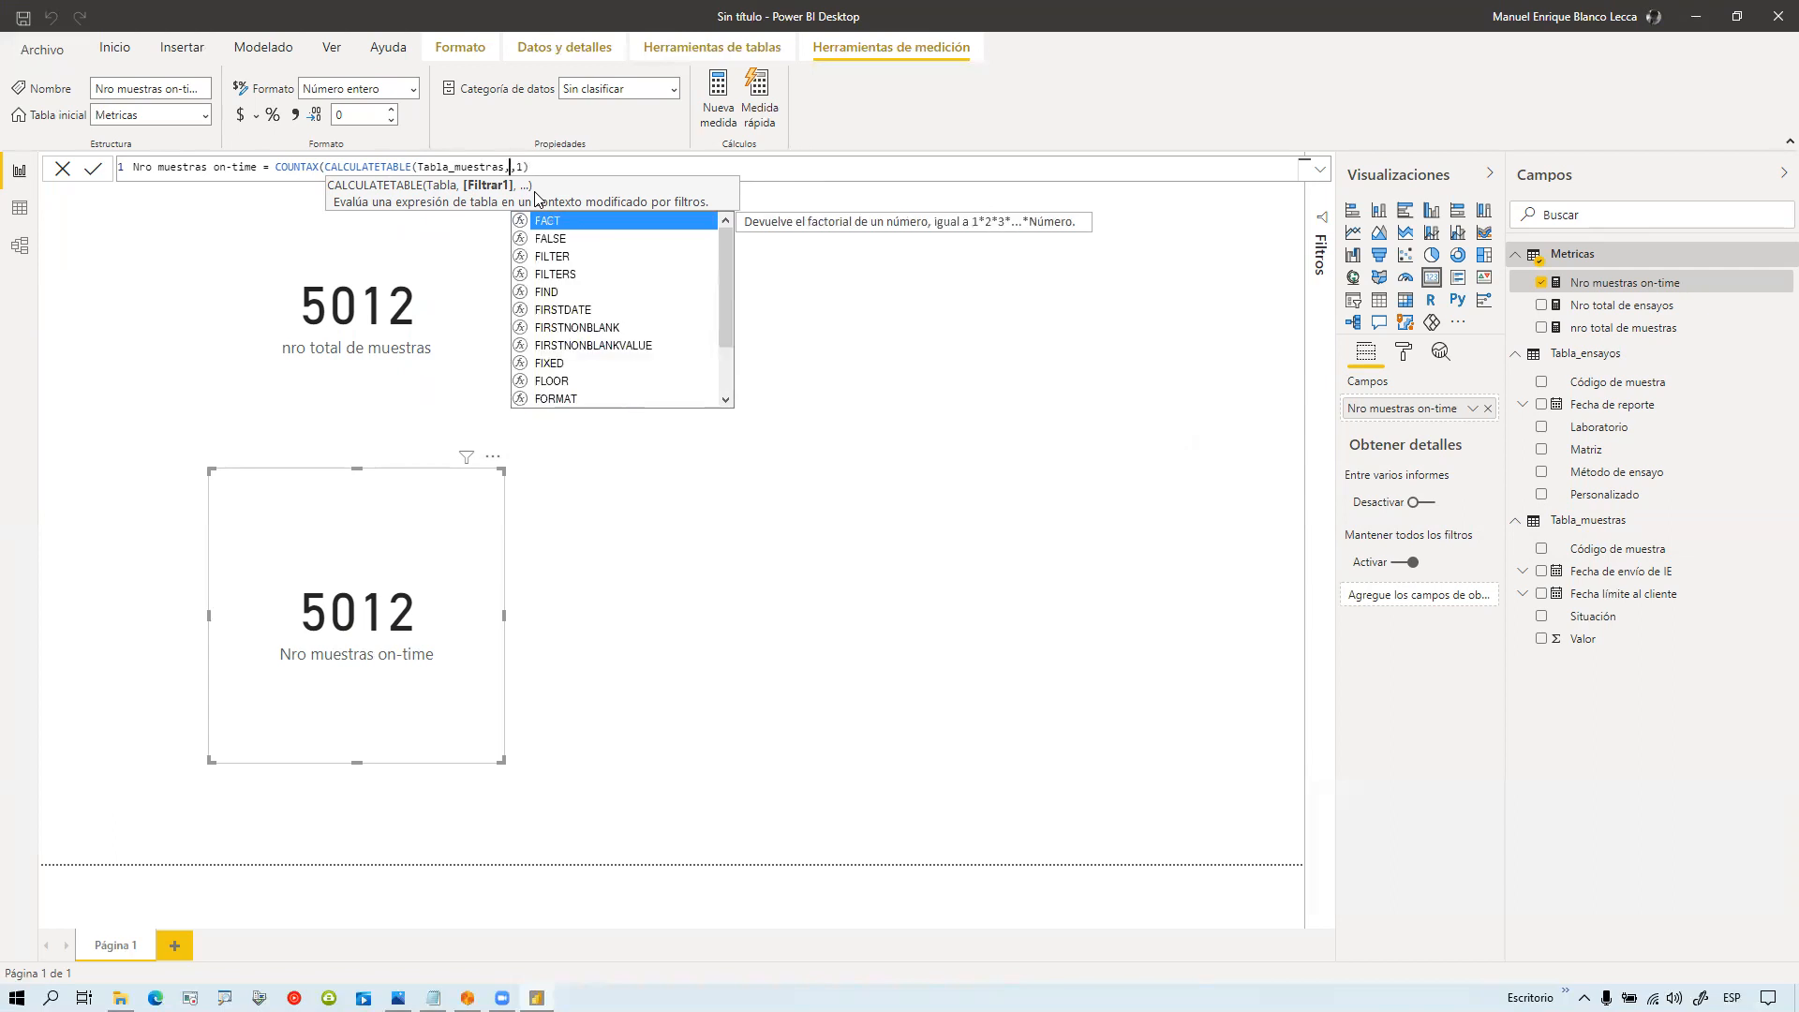
type("t")
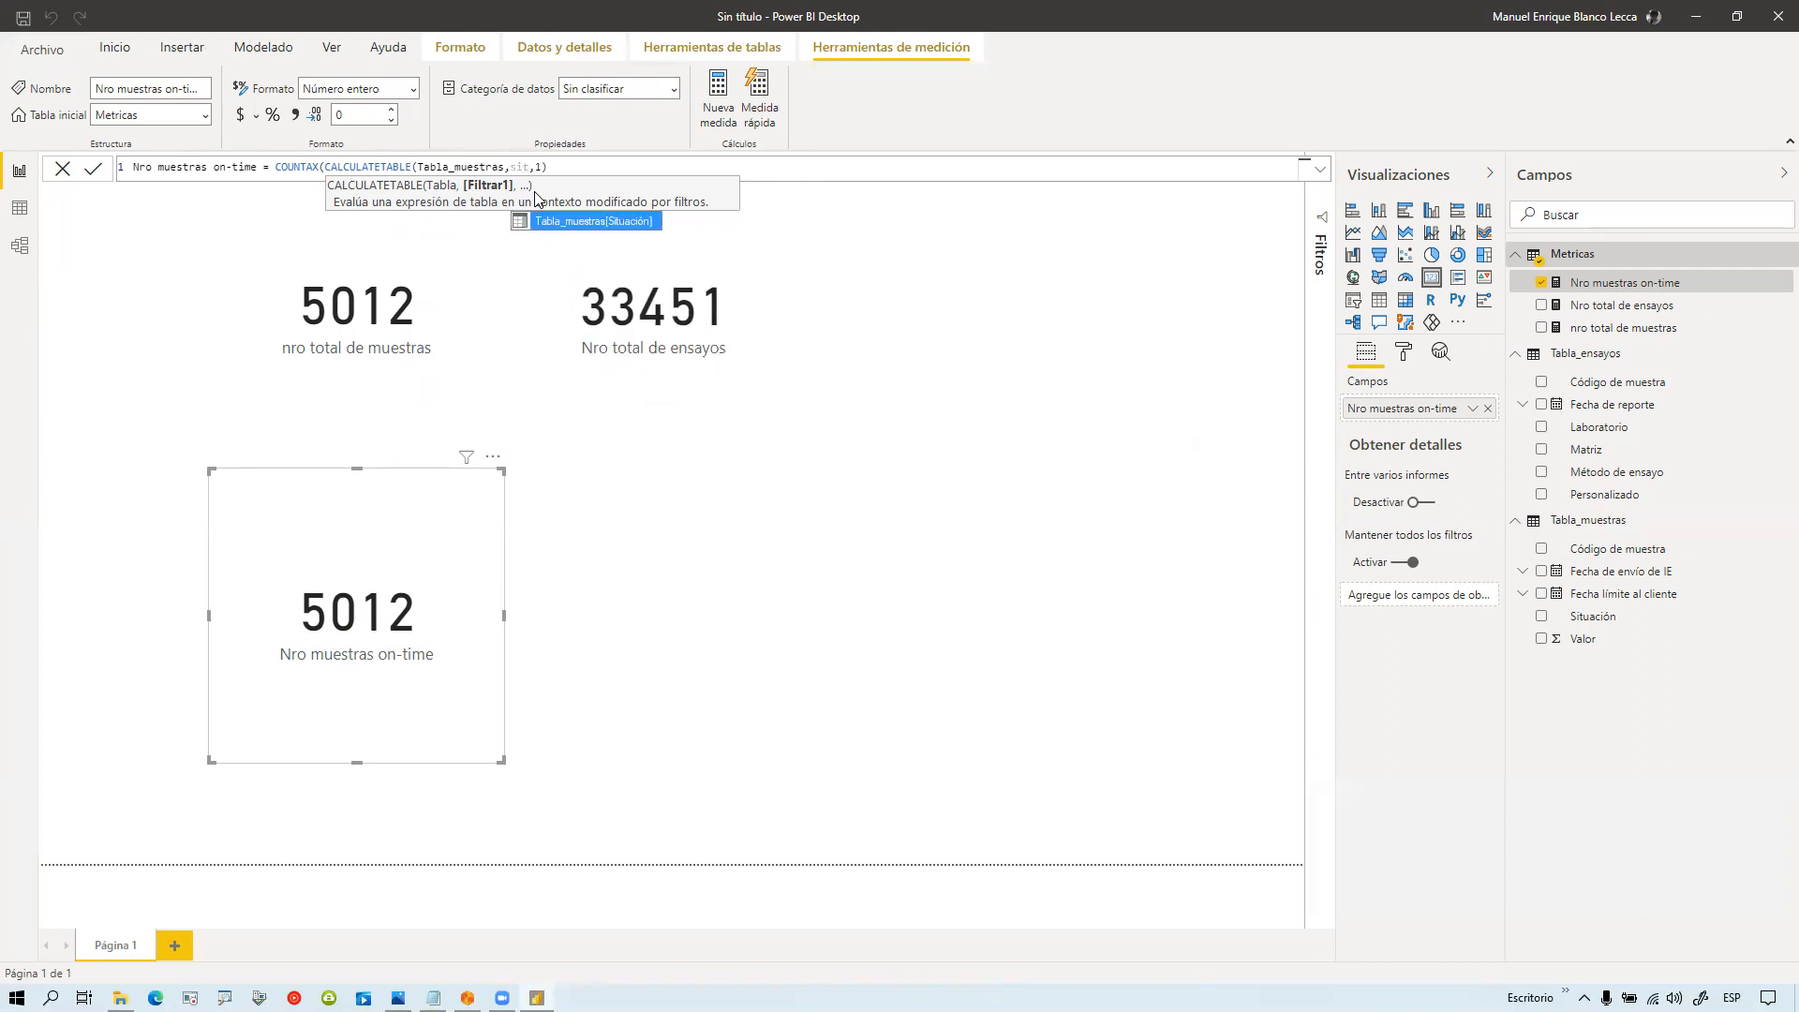
key("Tab")
type("=\"On-time\"")
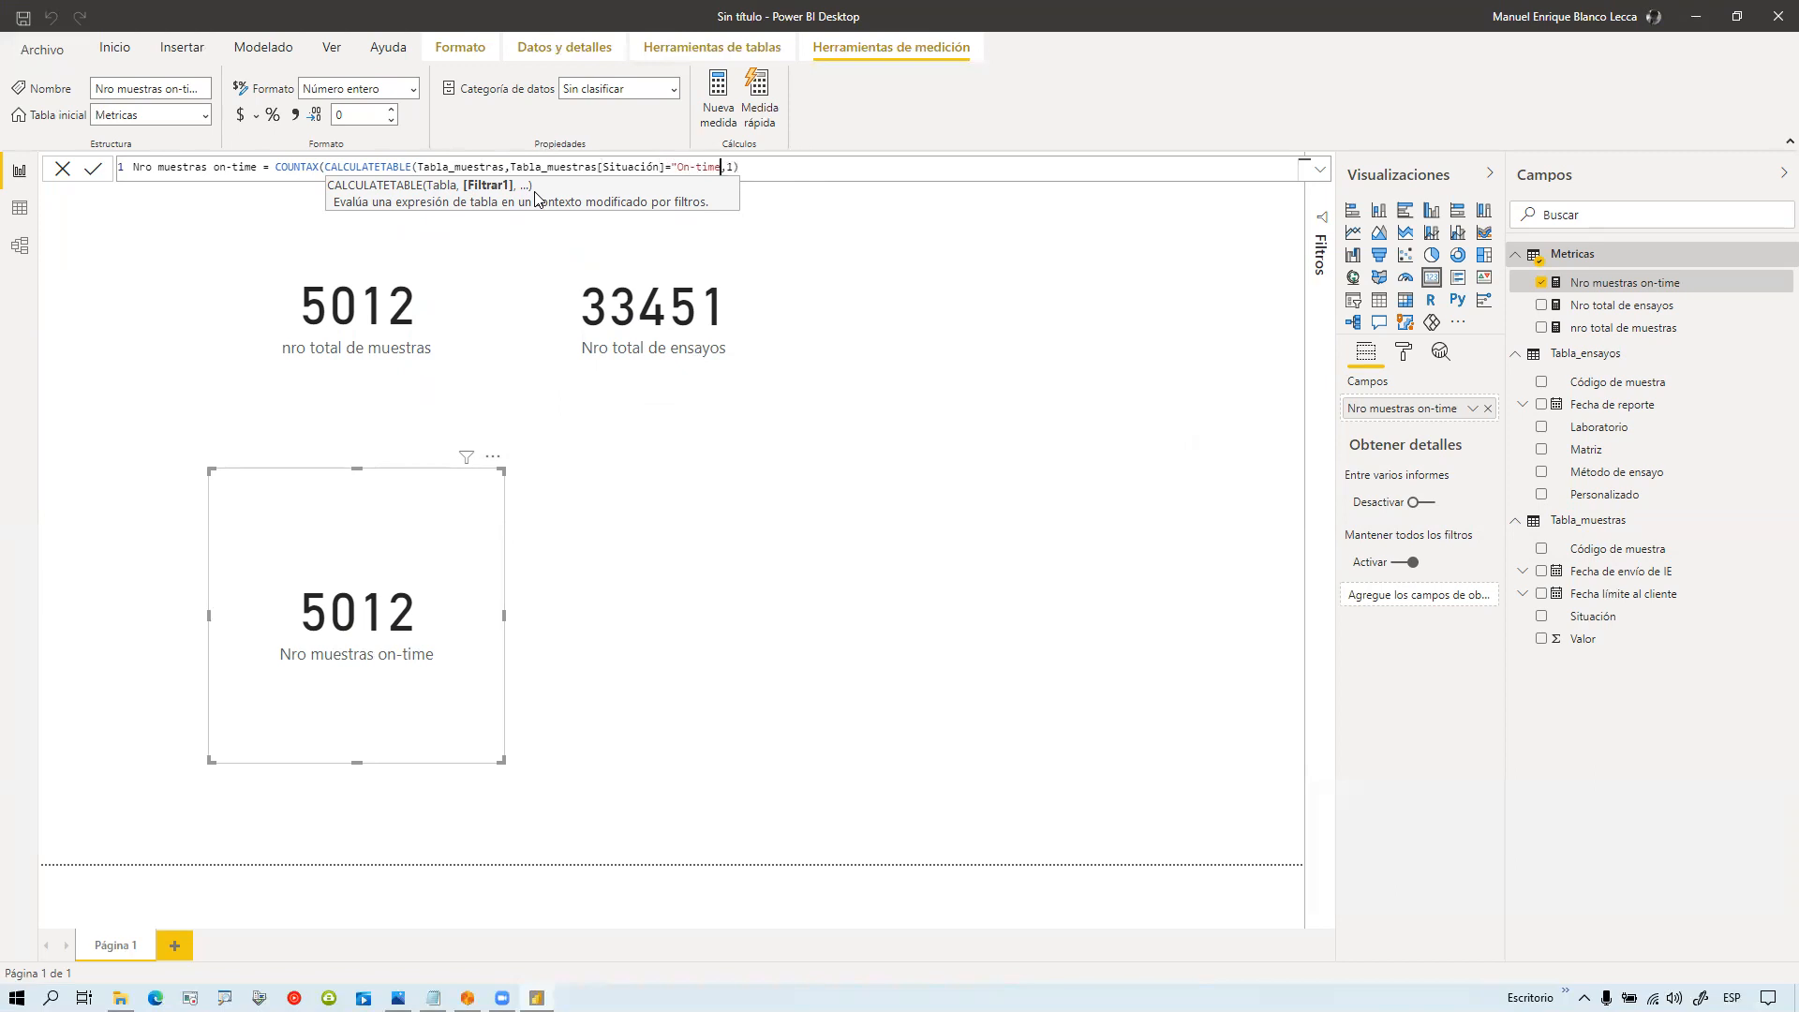
type(")")
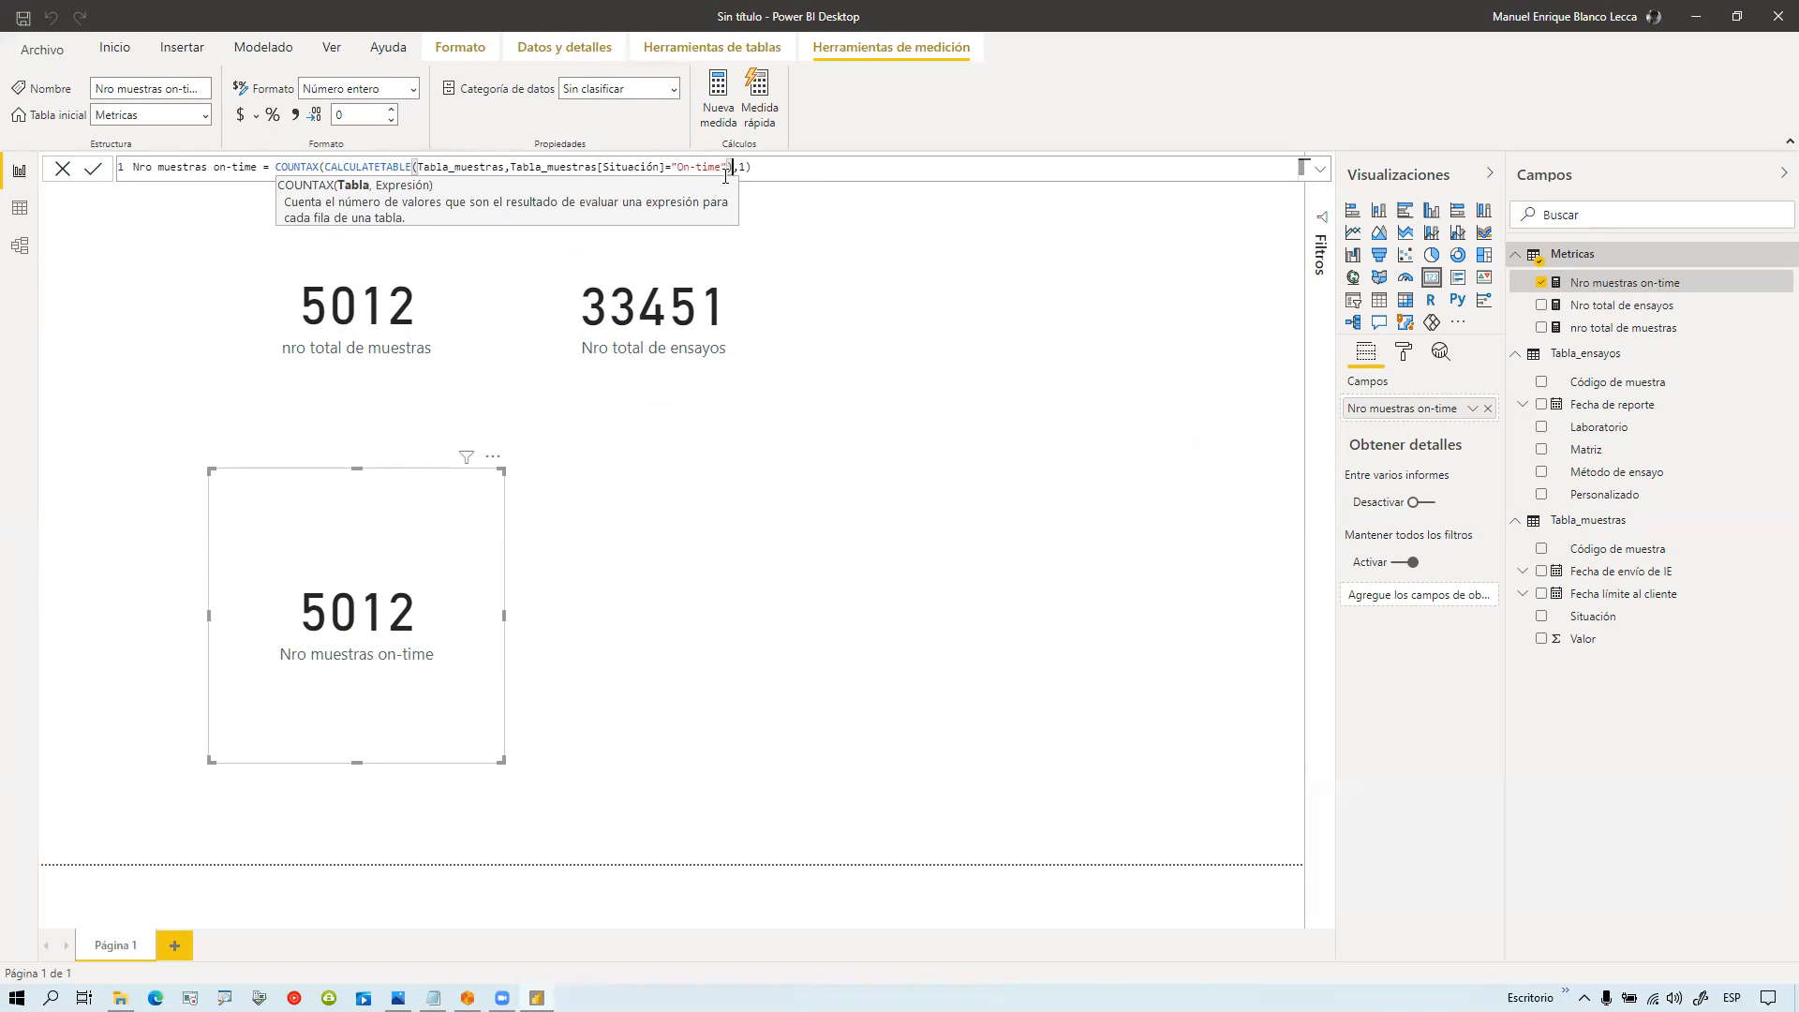
type(",1")
key("Return")
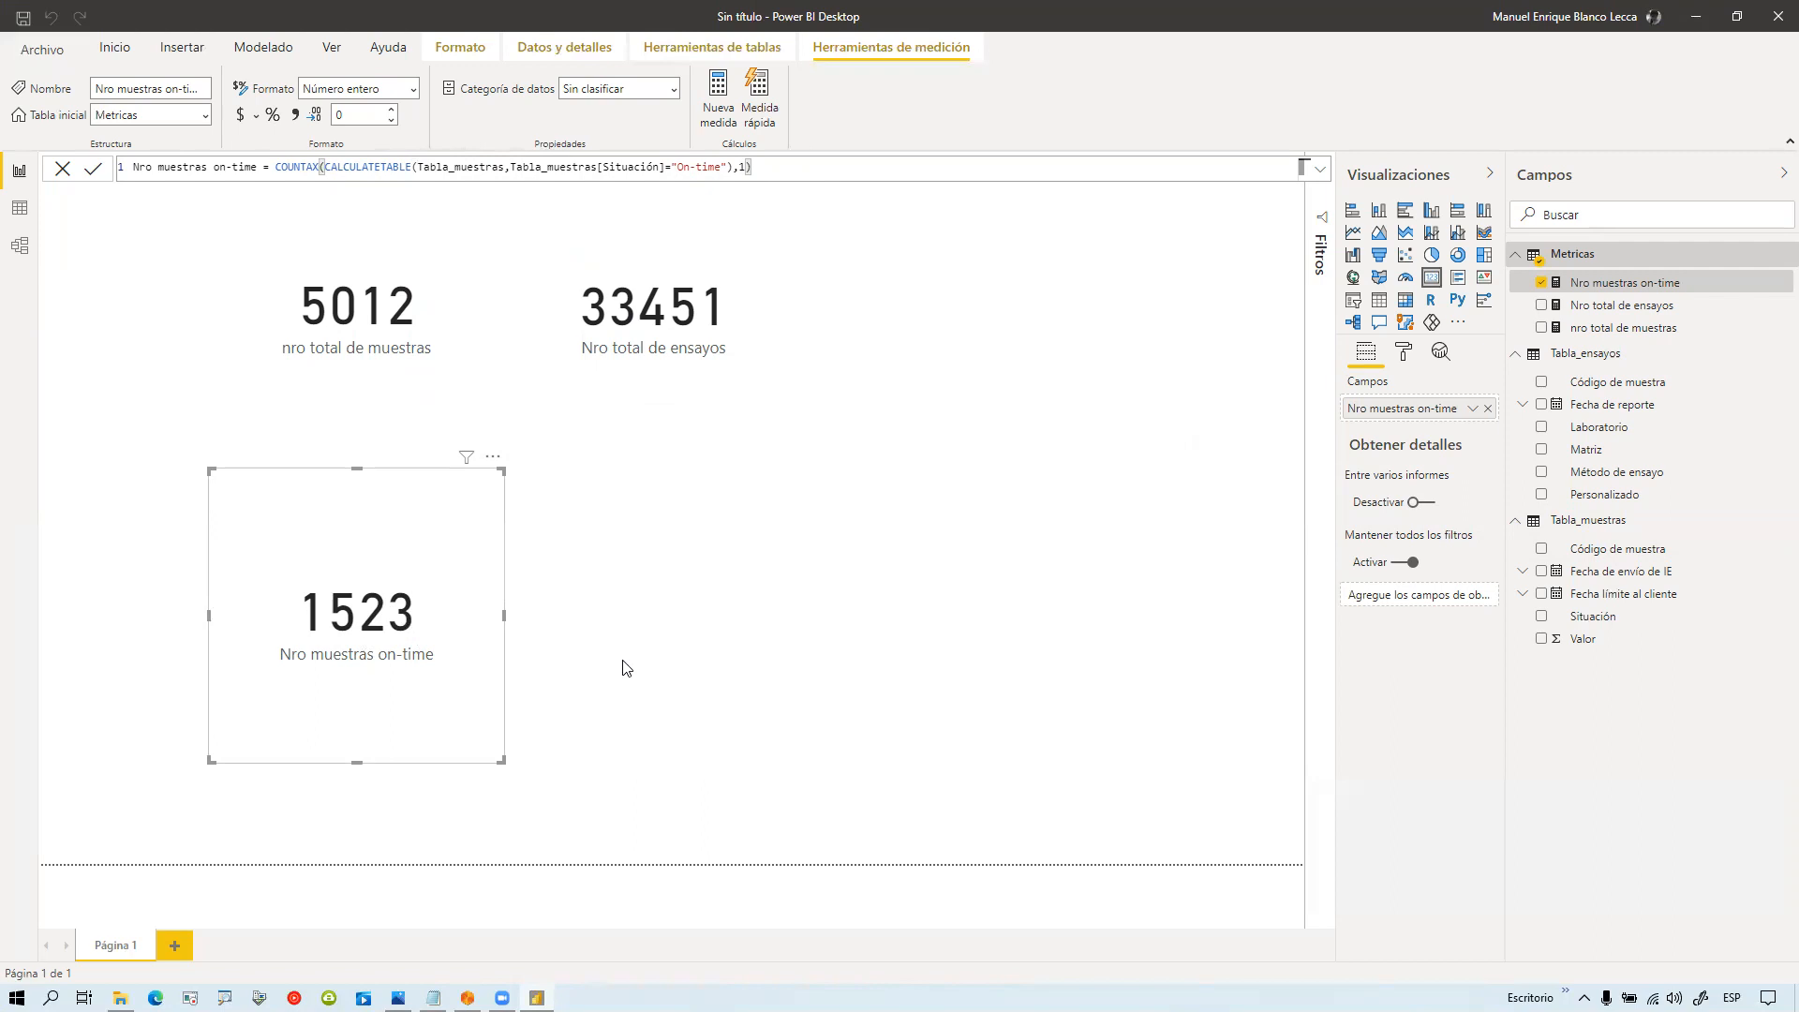
Step: Create a new measure in Metricas holding a copy of the whole Nro muestras on-time formula
right_click(1599, 285)
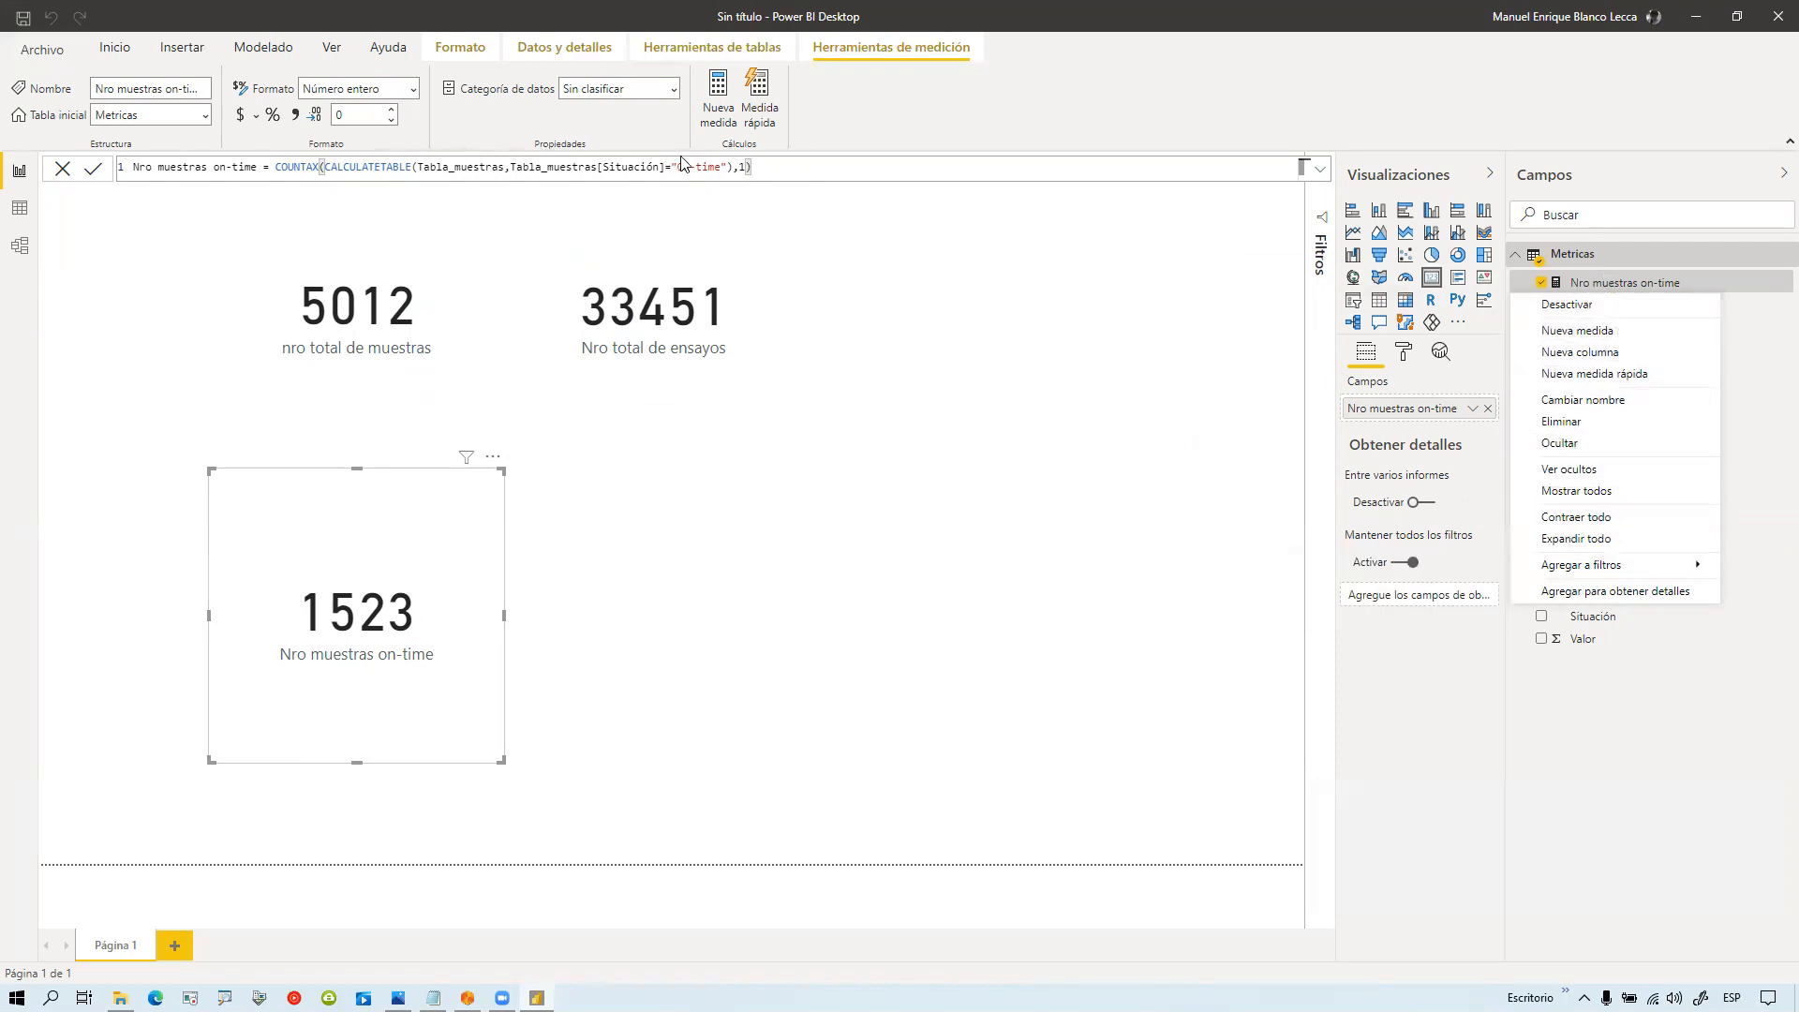
left_click_drag(808, 172, 536, 152)
left_click_drag(182, 159, 177, 167)
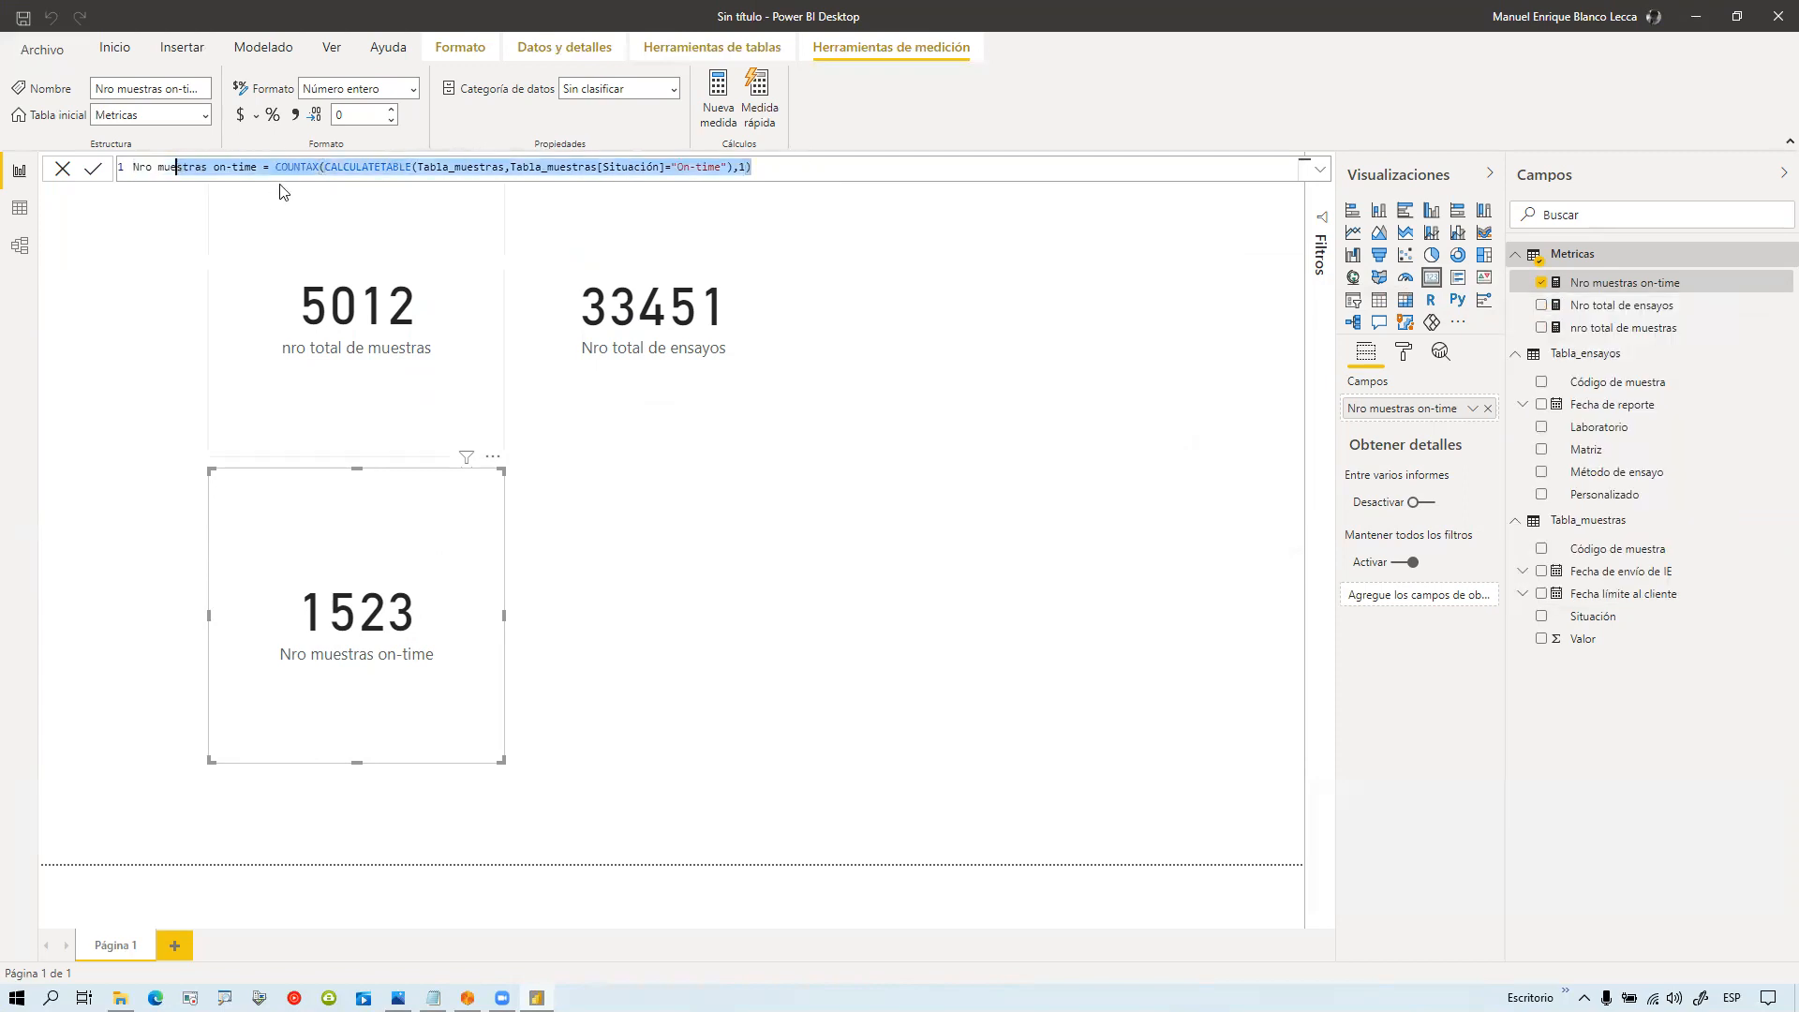
left_click_drag(787, 165, 116, 171)
key("ctrl+c")
right_click(1568, 263)
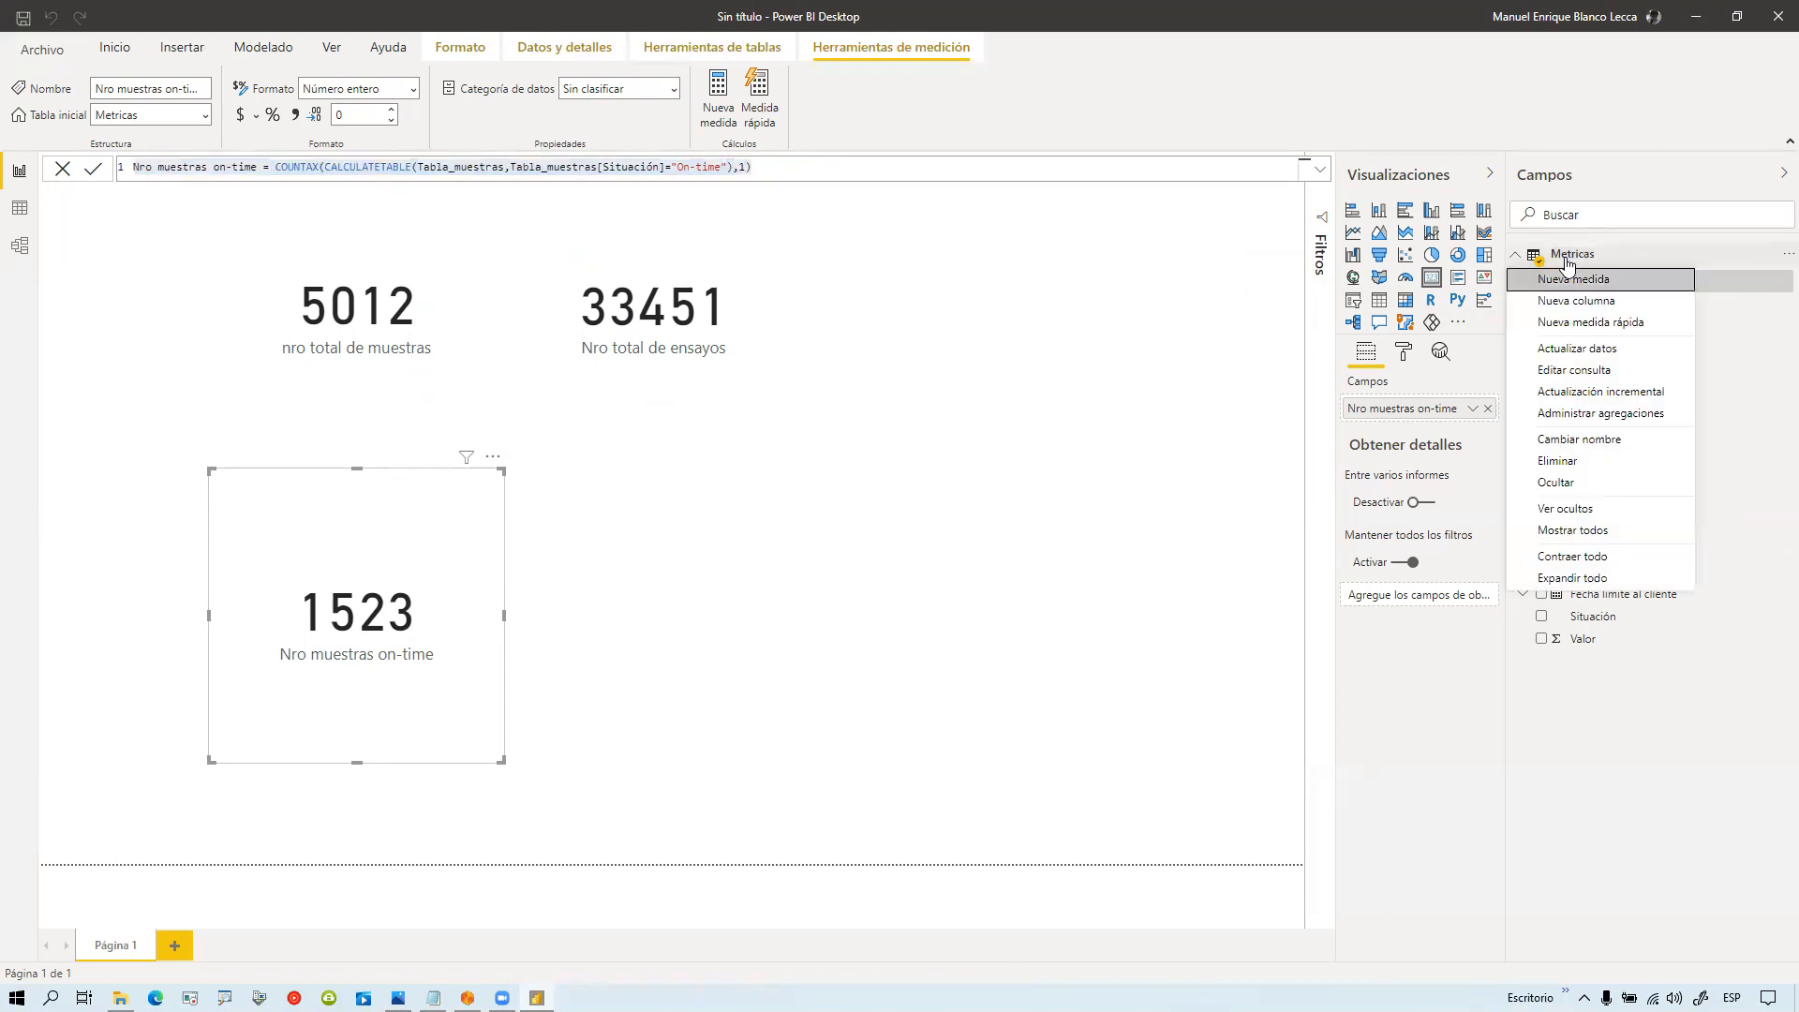
key("Escape")
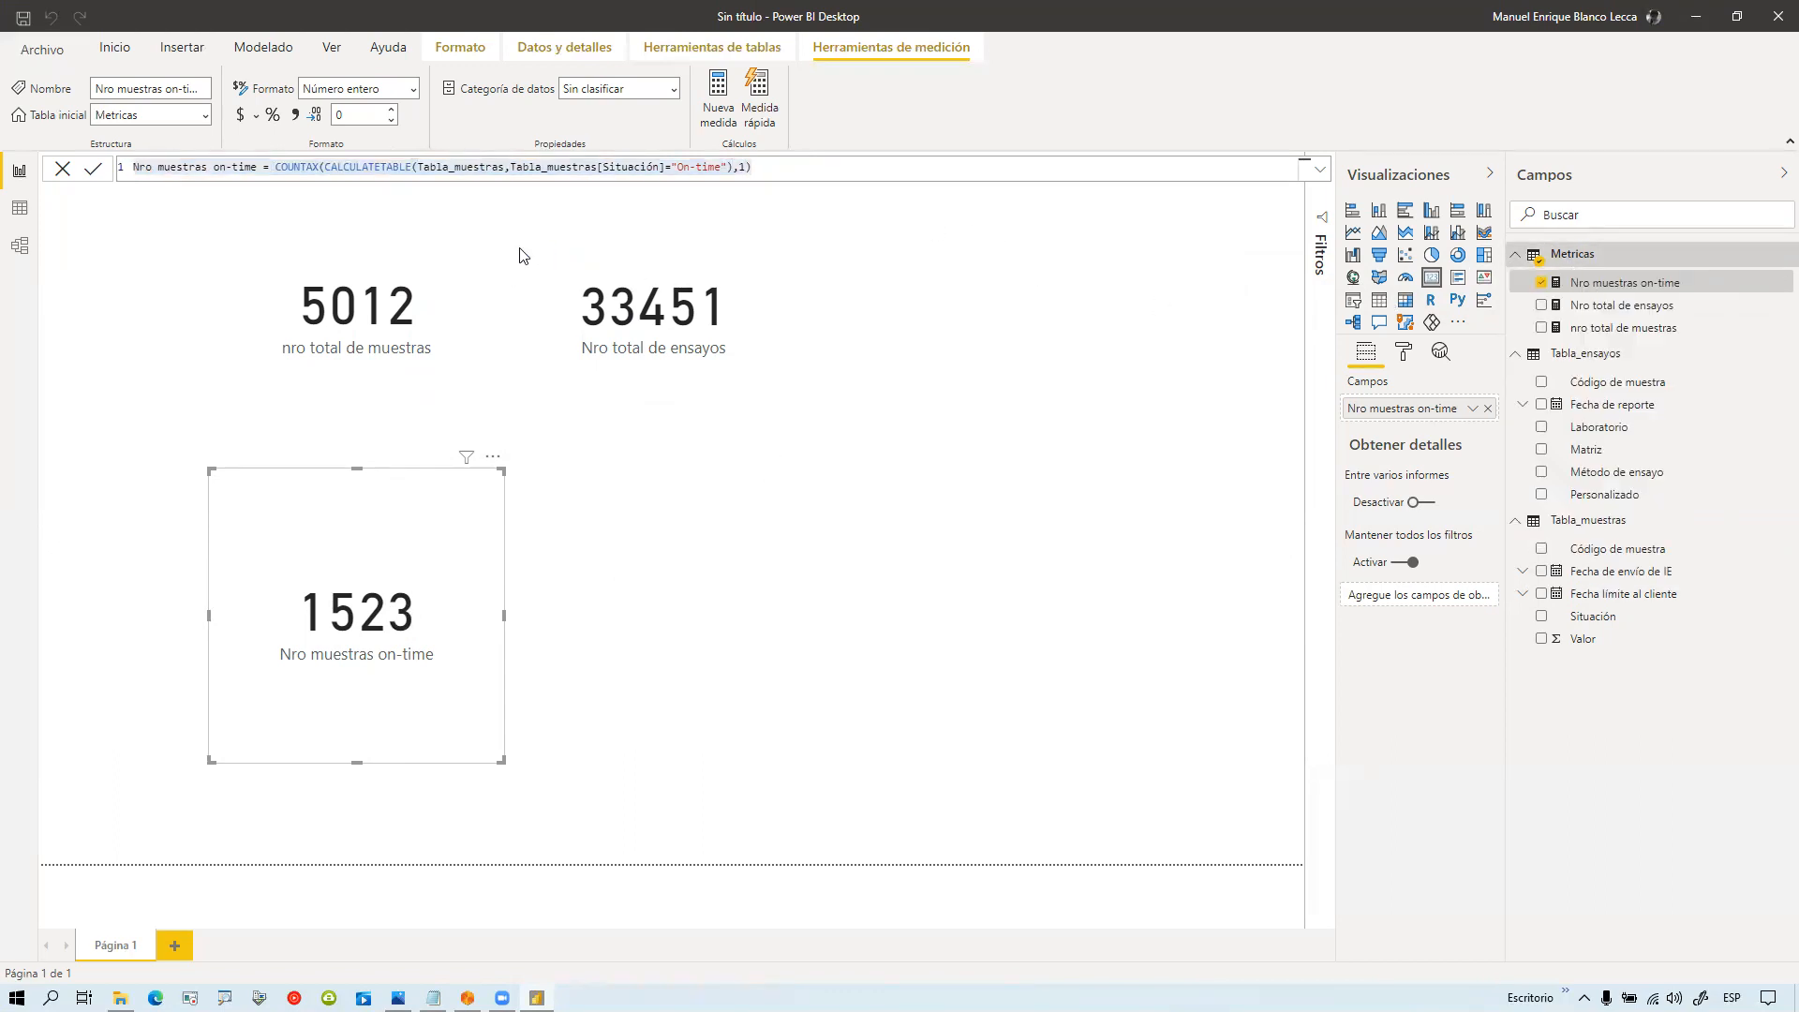
key("ctrl+v")
Step: Rename the pasted measure as Nro ensayos on-time and change the CALCULATETABLE table to Tabla_ensayos
double_click(193, 169)
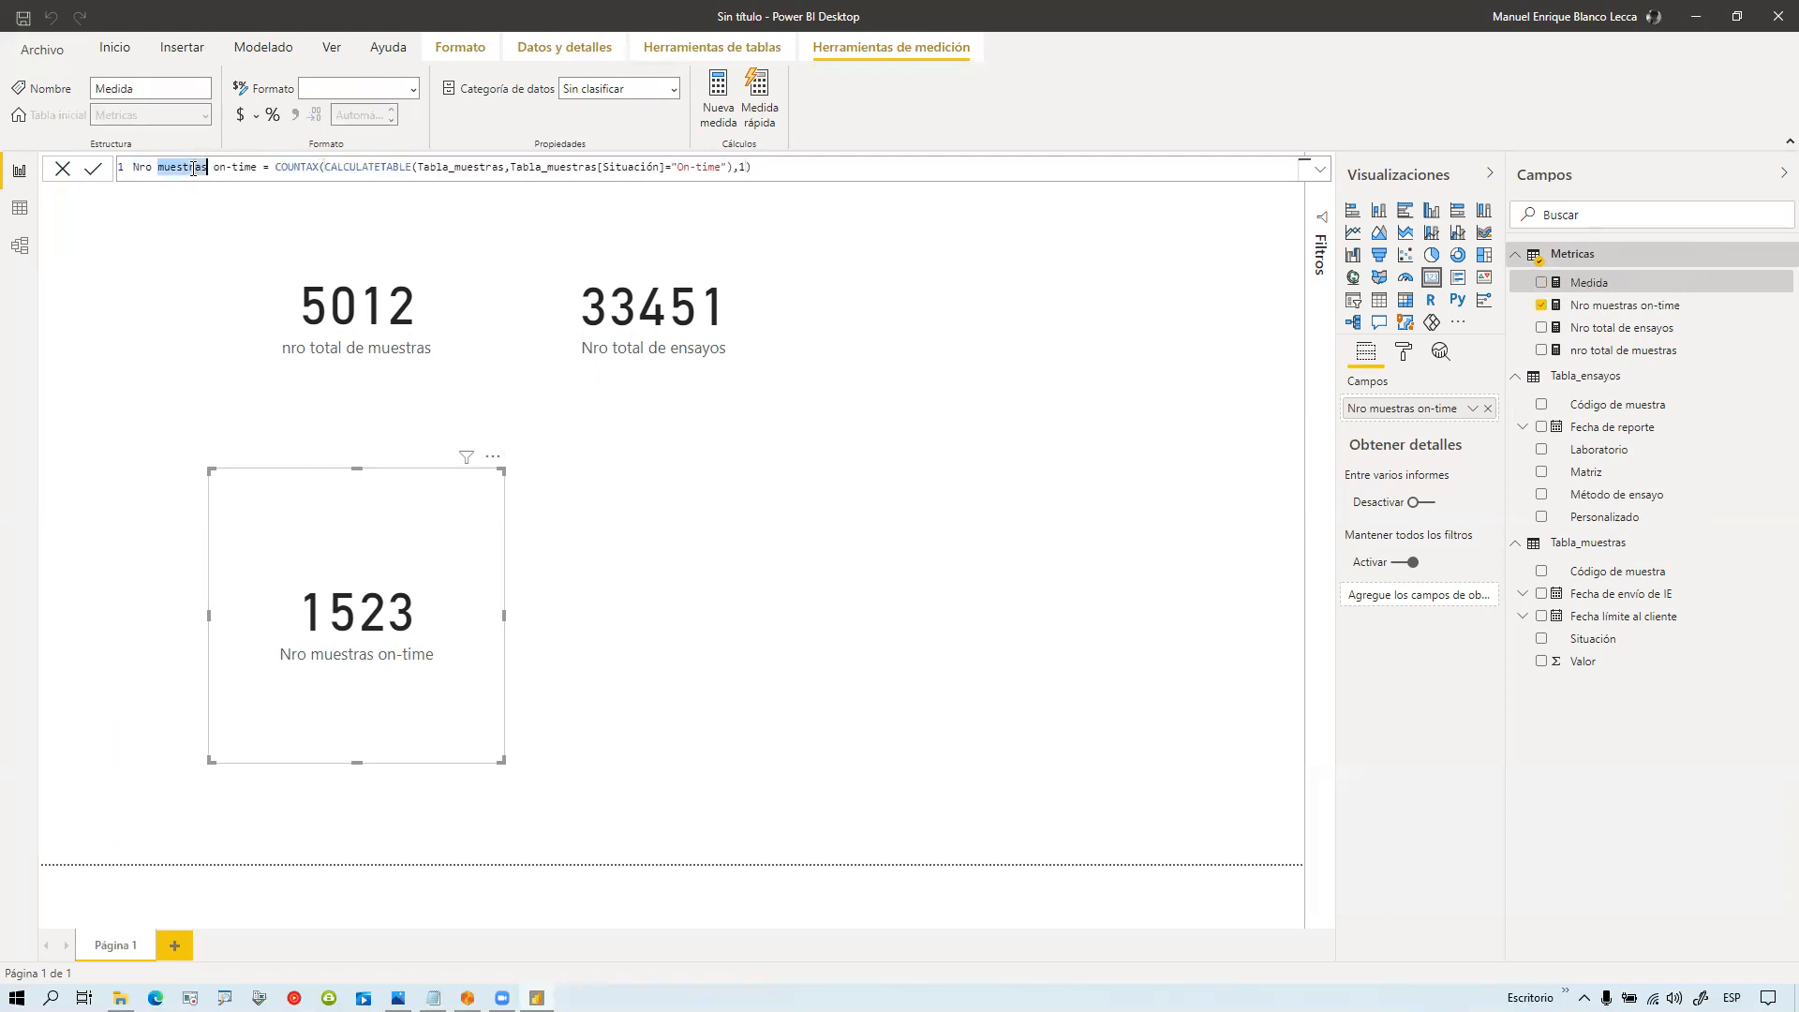
type("ensayos")
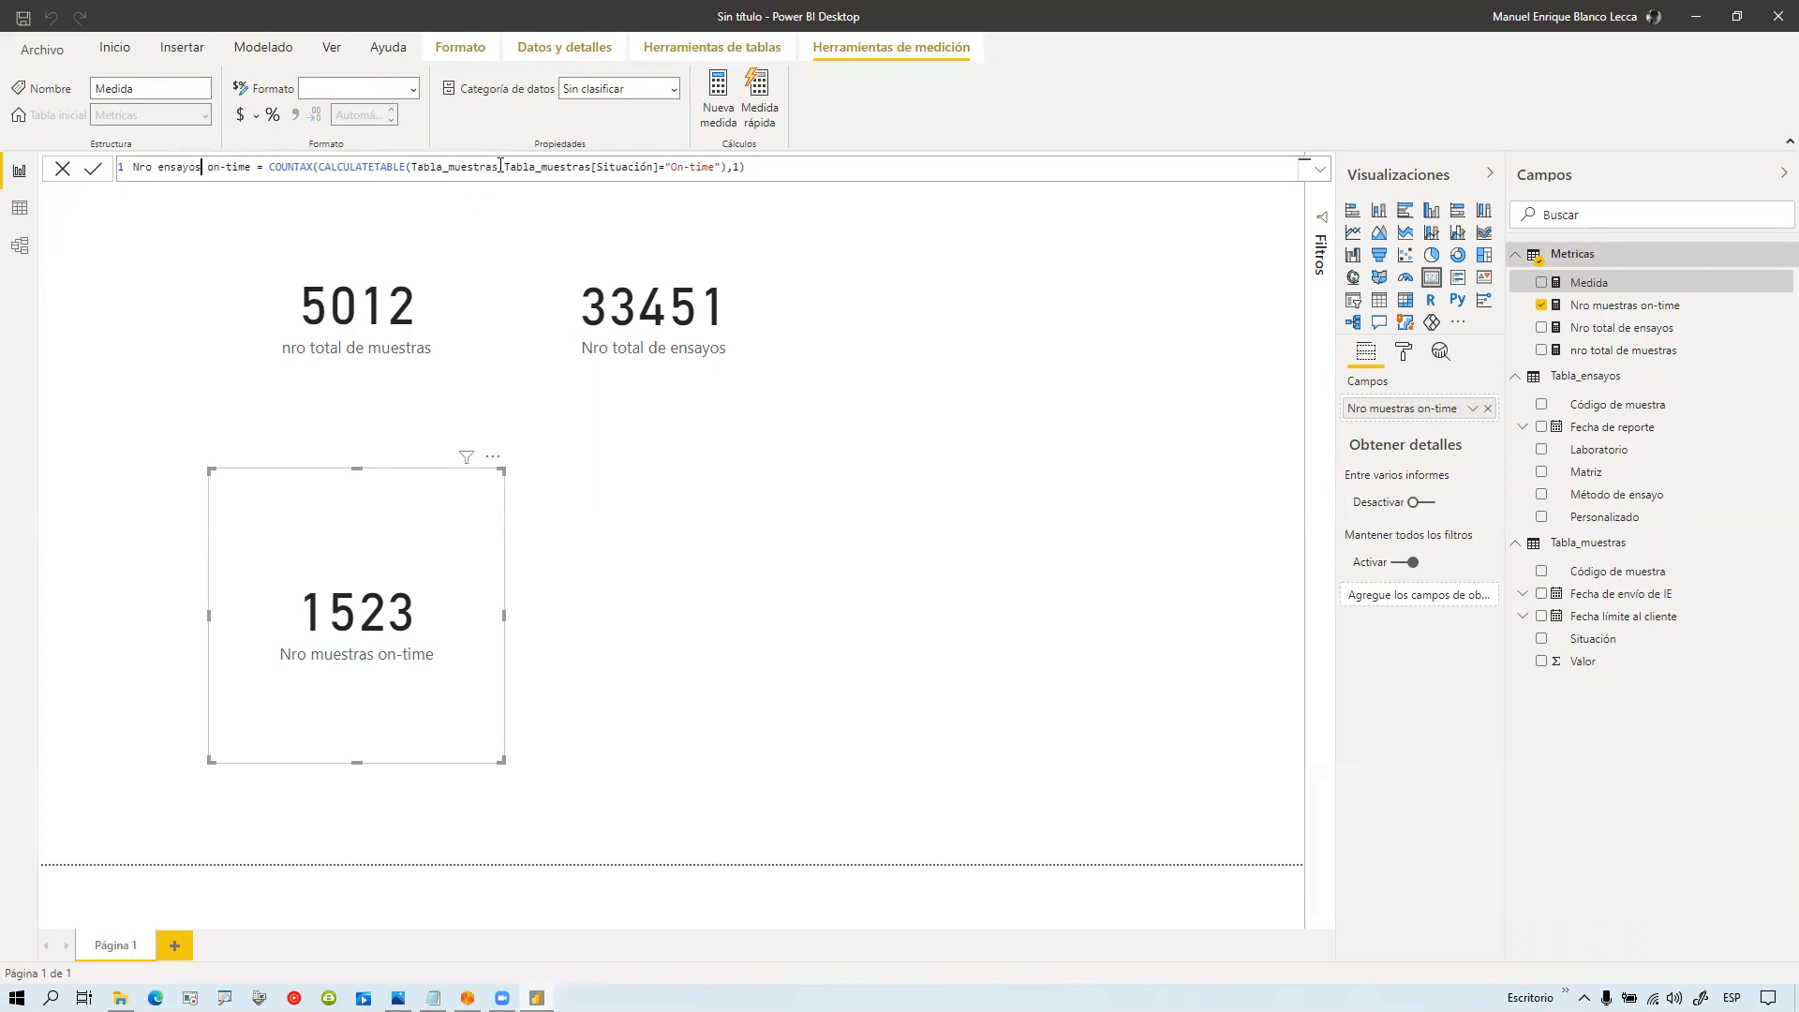
left_click_drag(500, 166, 416, 167)
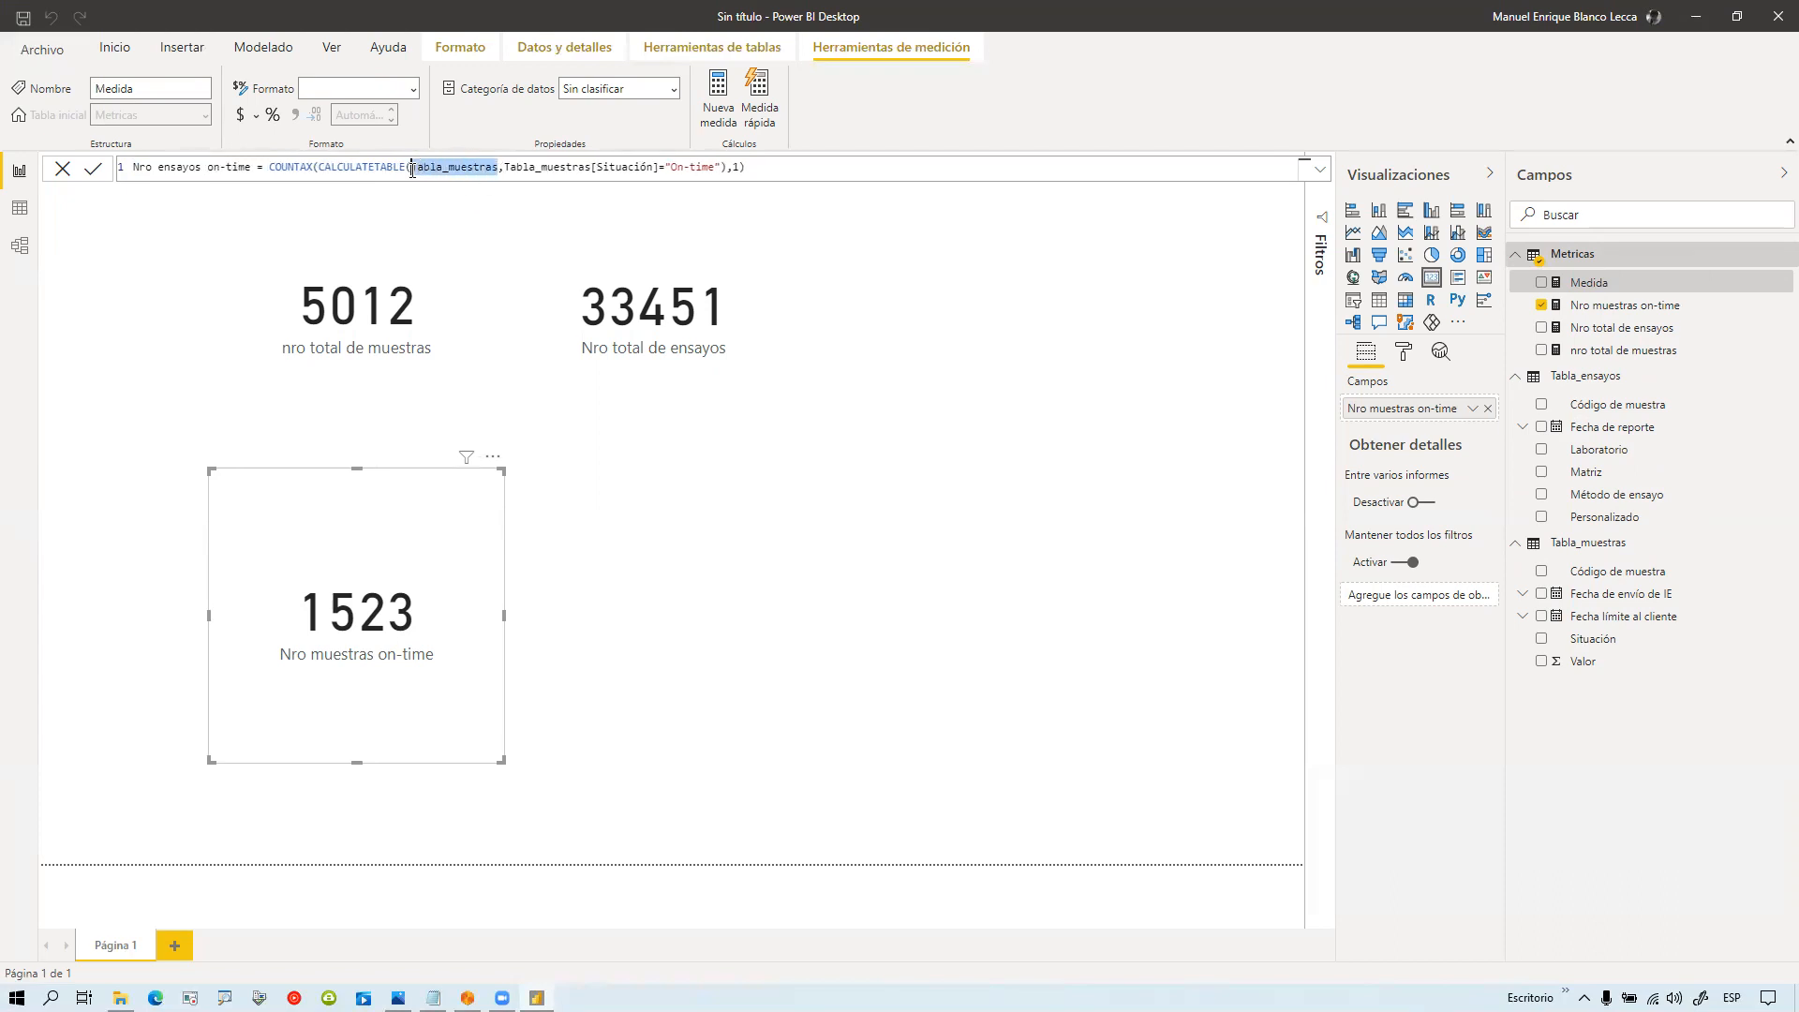
type("Tab")
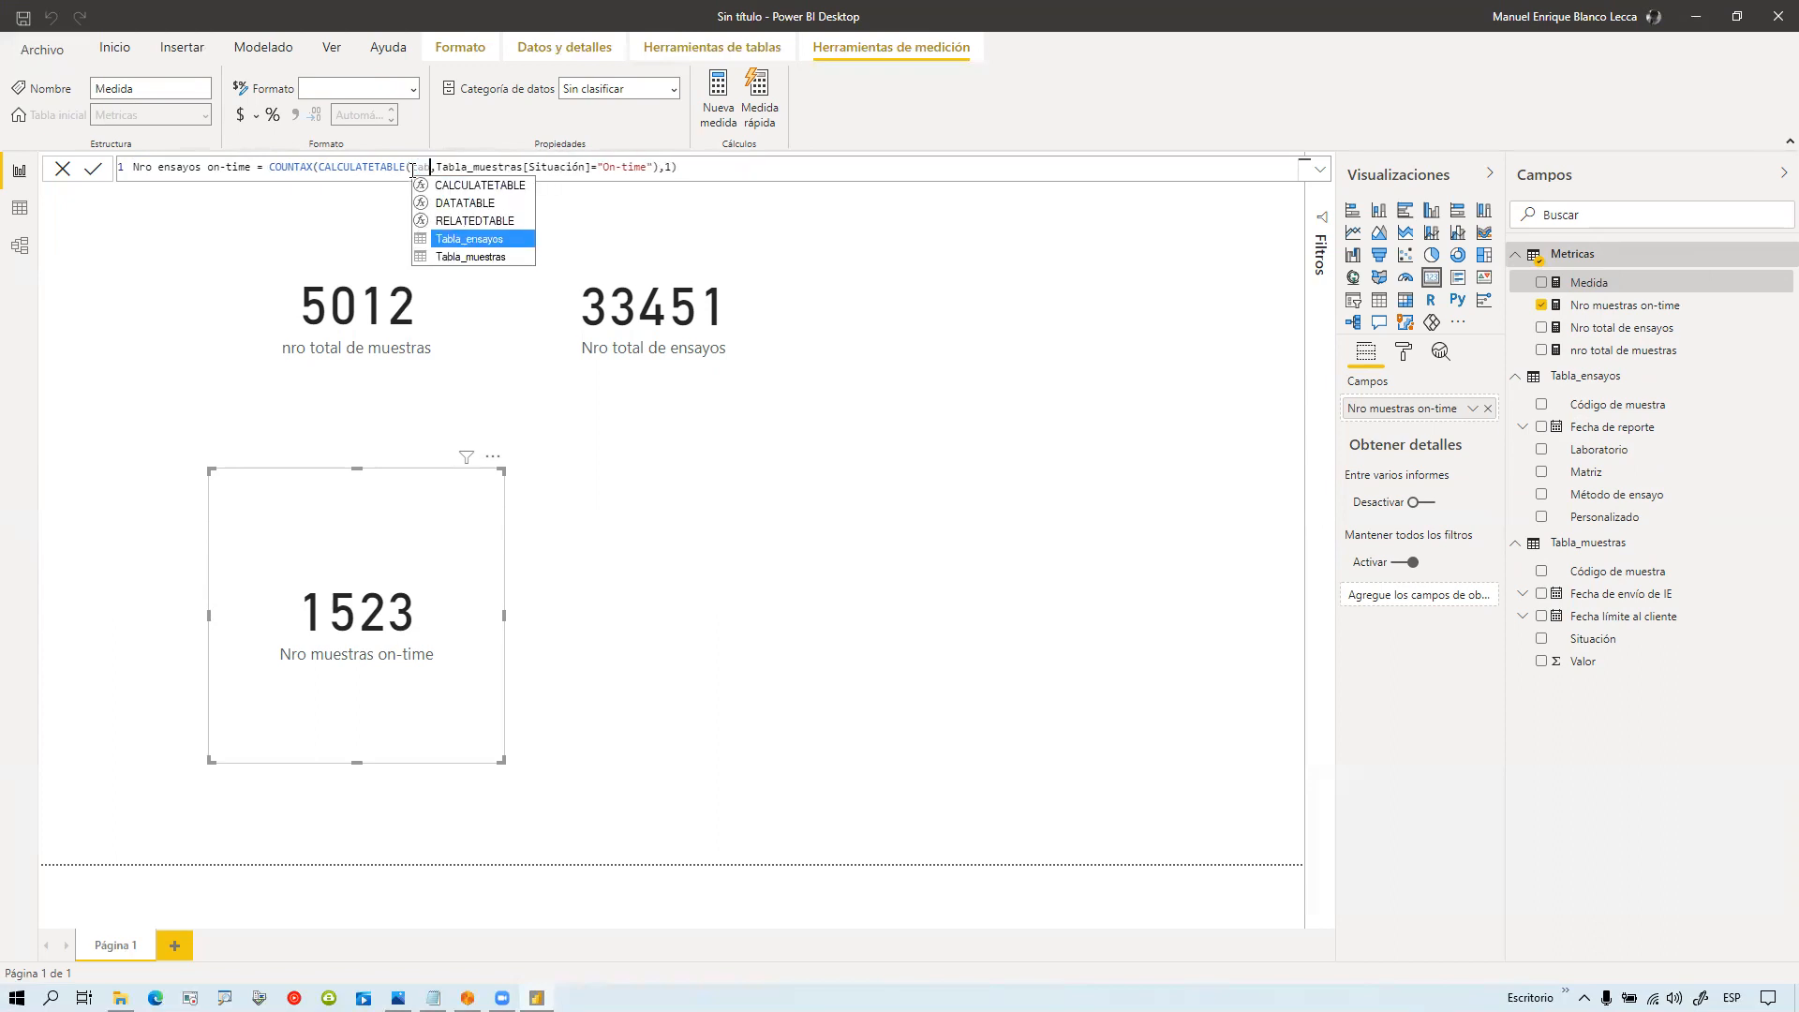
key("Tab")
left_click_drag(498, 167, 652, 167)
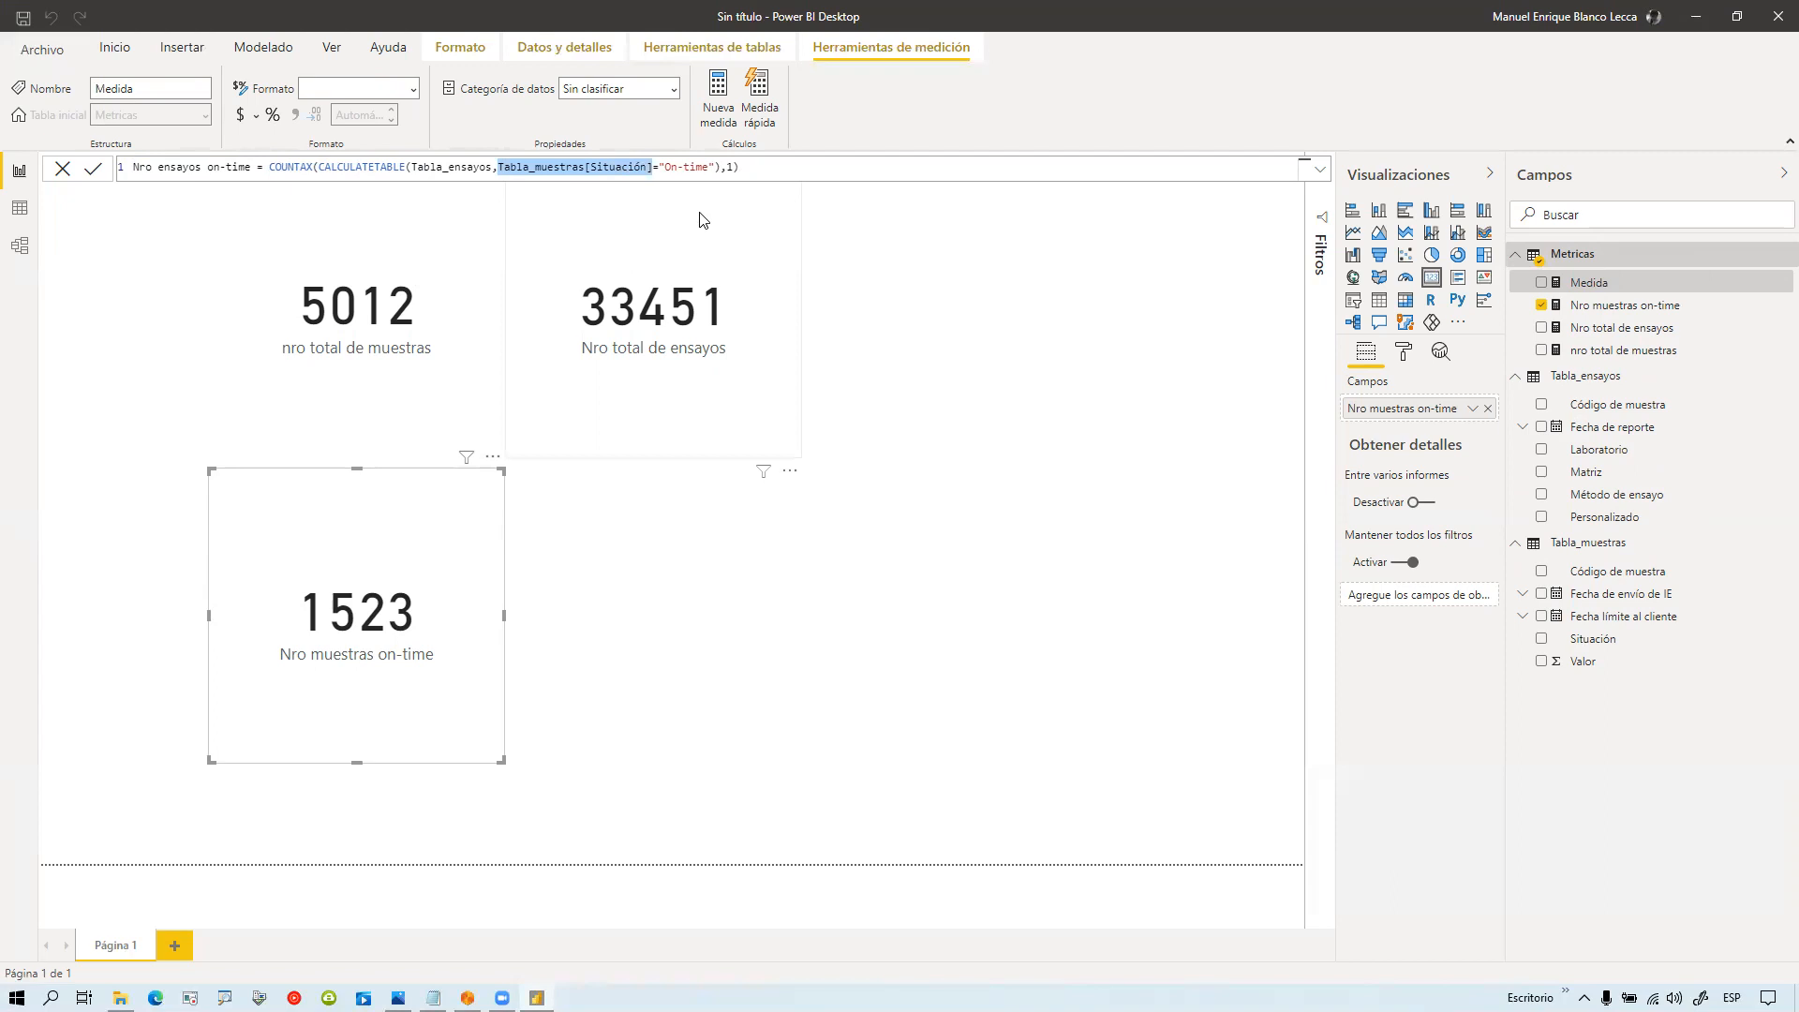
type("s")
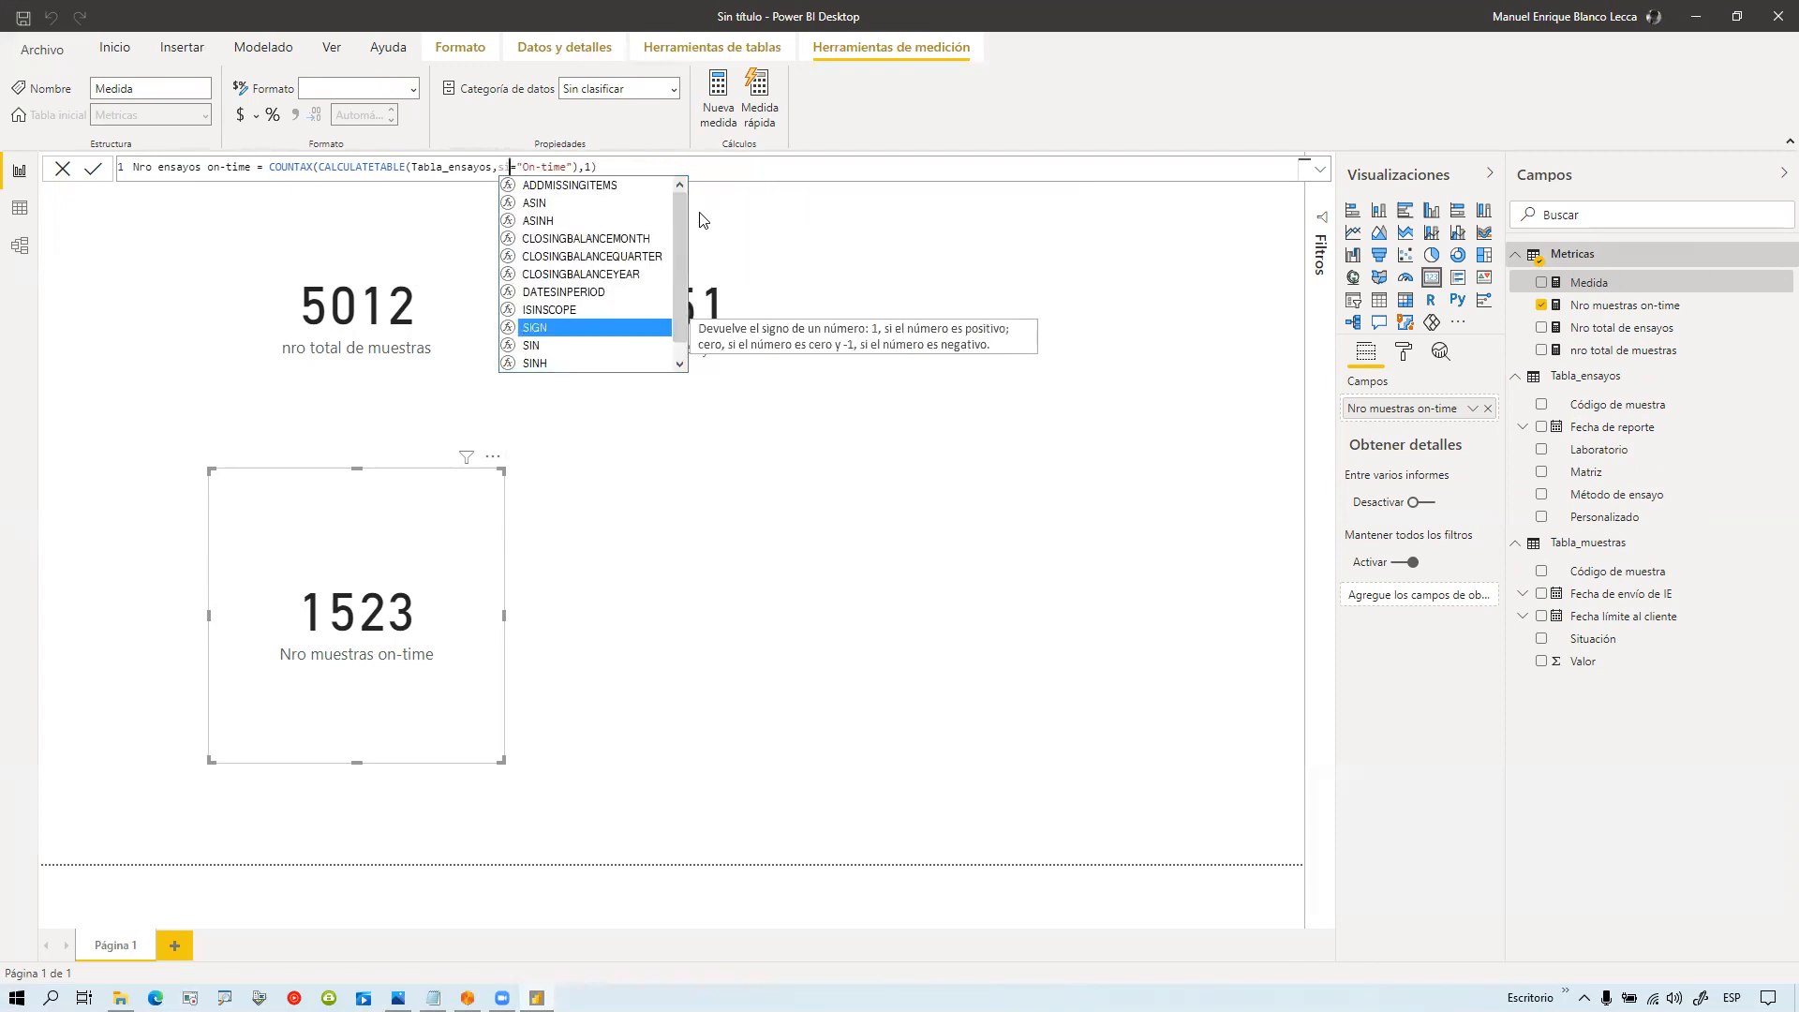
key("Escape")
key("ctrl+z")
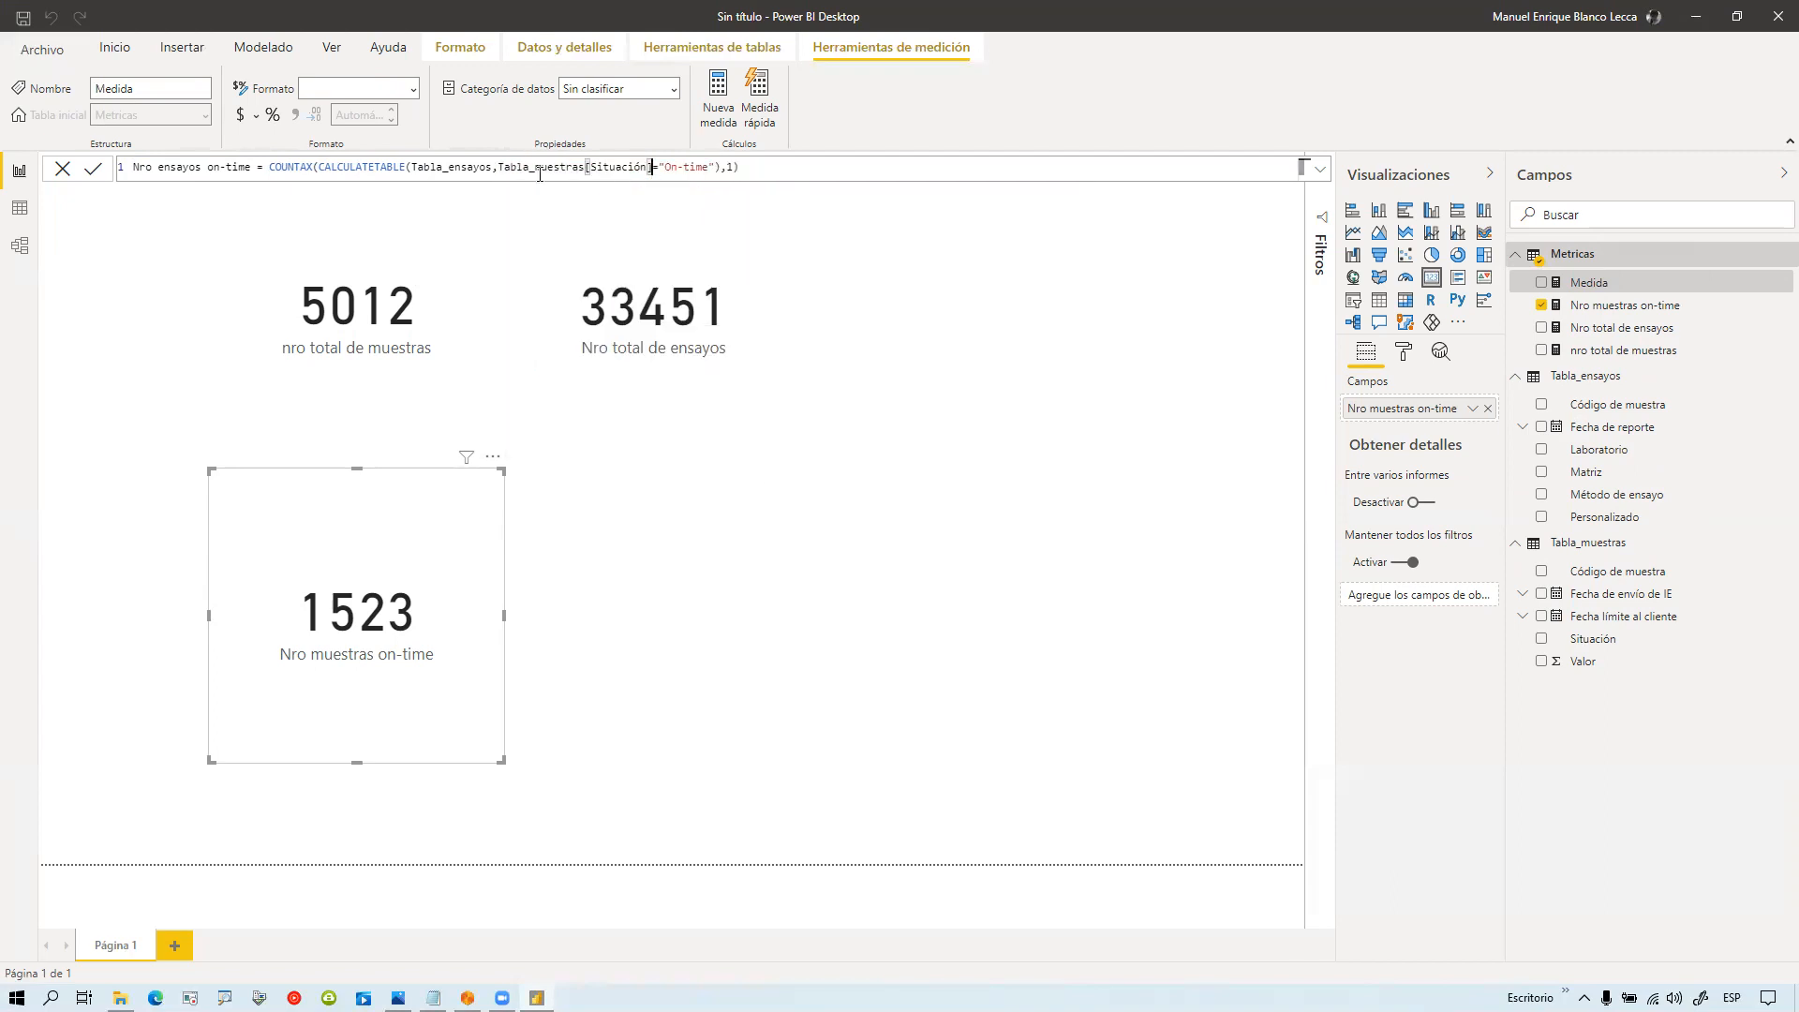
Step: Try to change only the table name in the filter's Situación column reference to Tabla_ensayos
left_click_drag(498, 167, 652, 167)
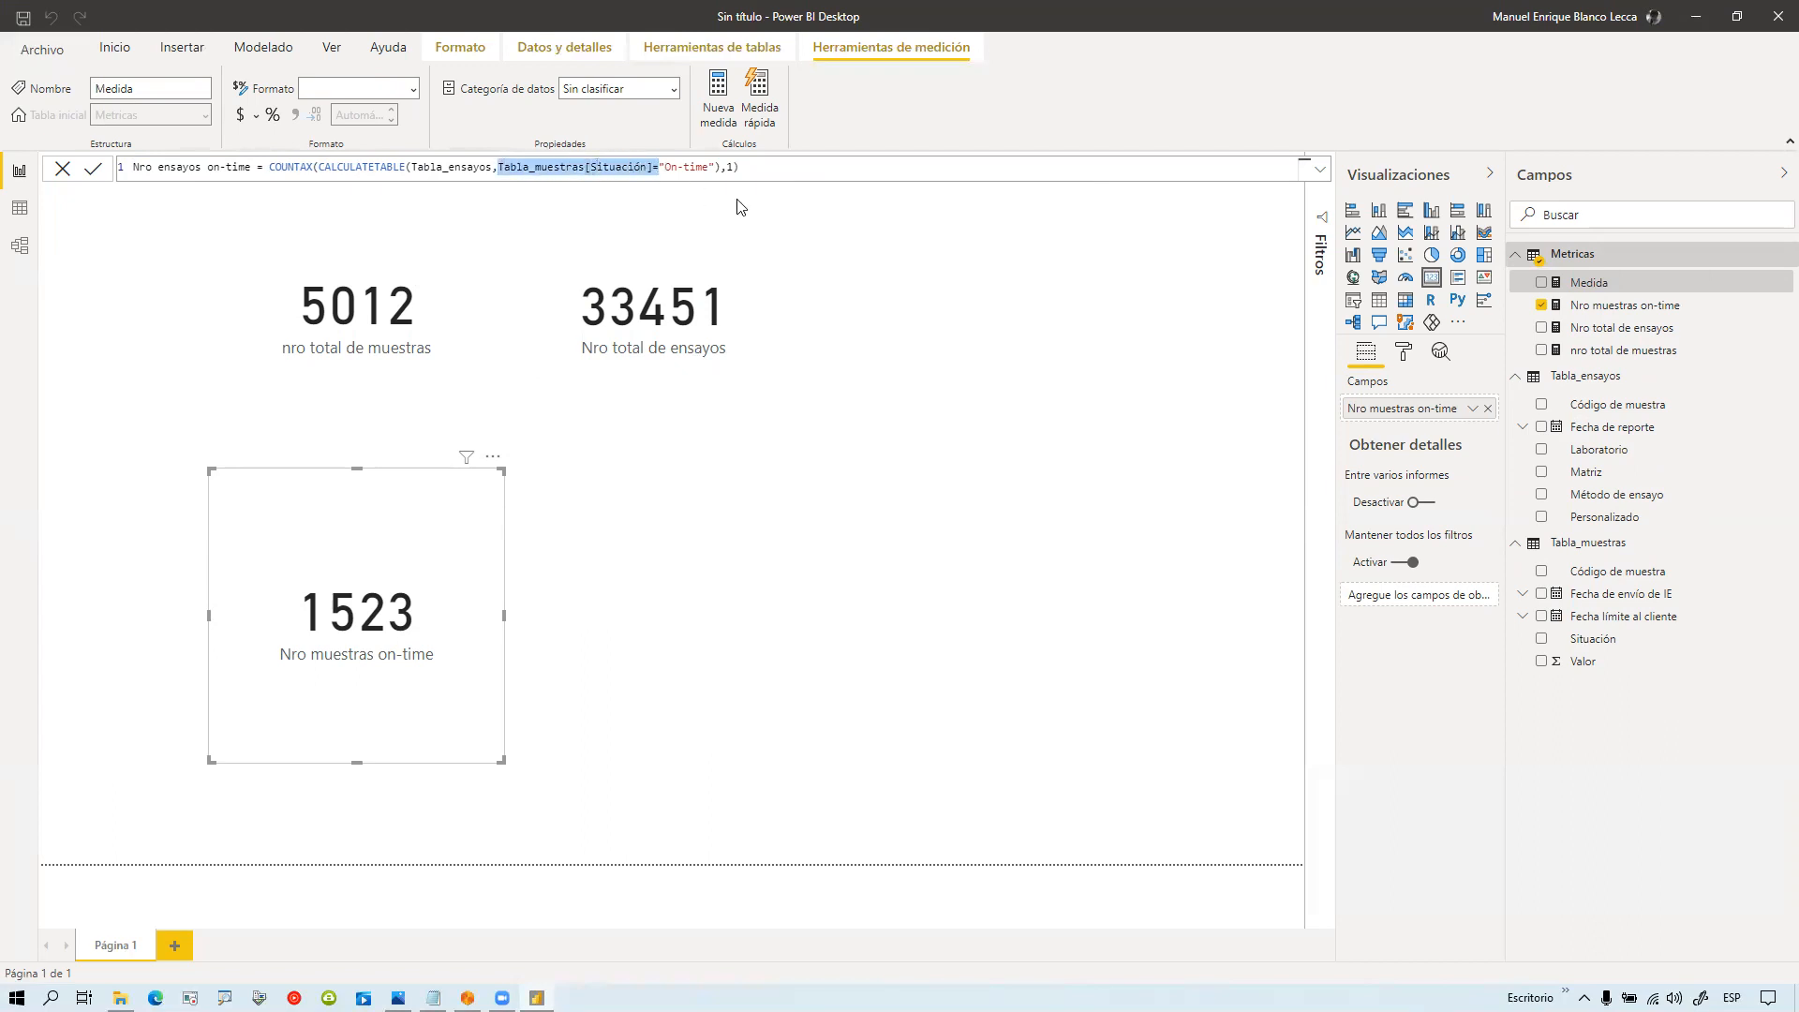
key("shift+Left")
key("shift+Left")
key("shift+Left")
key("Left")
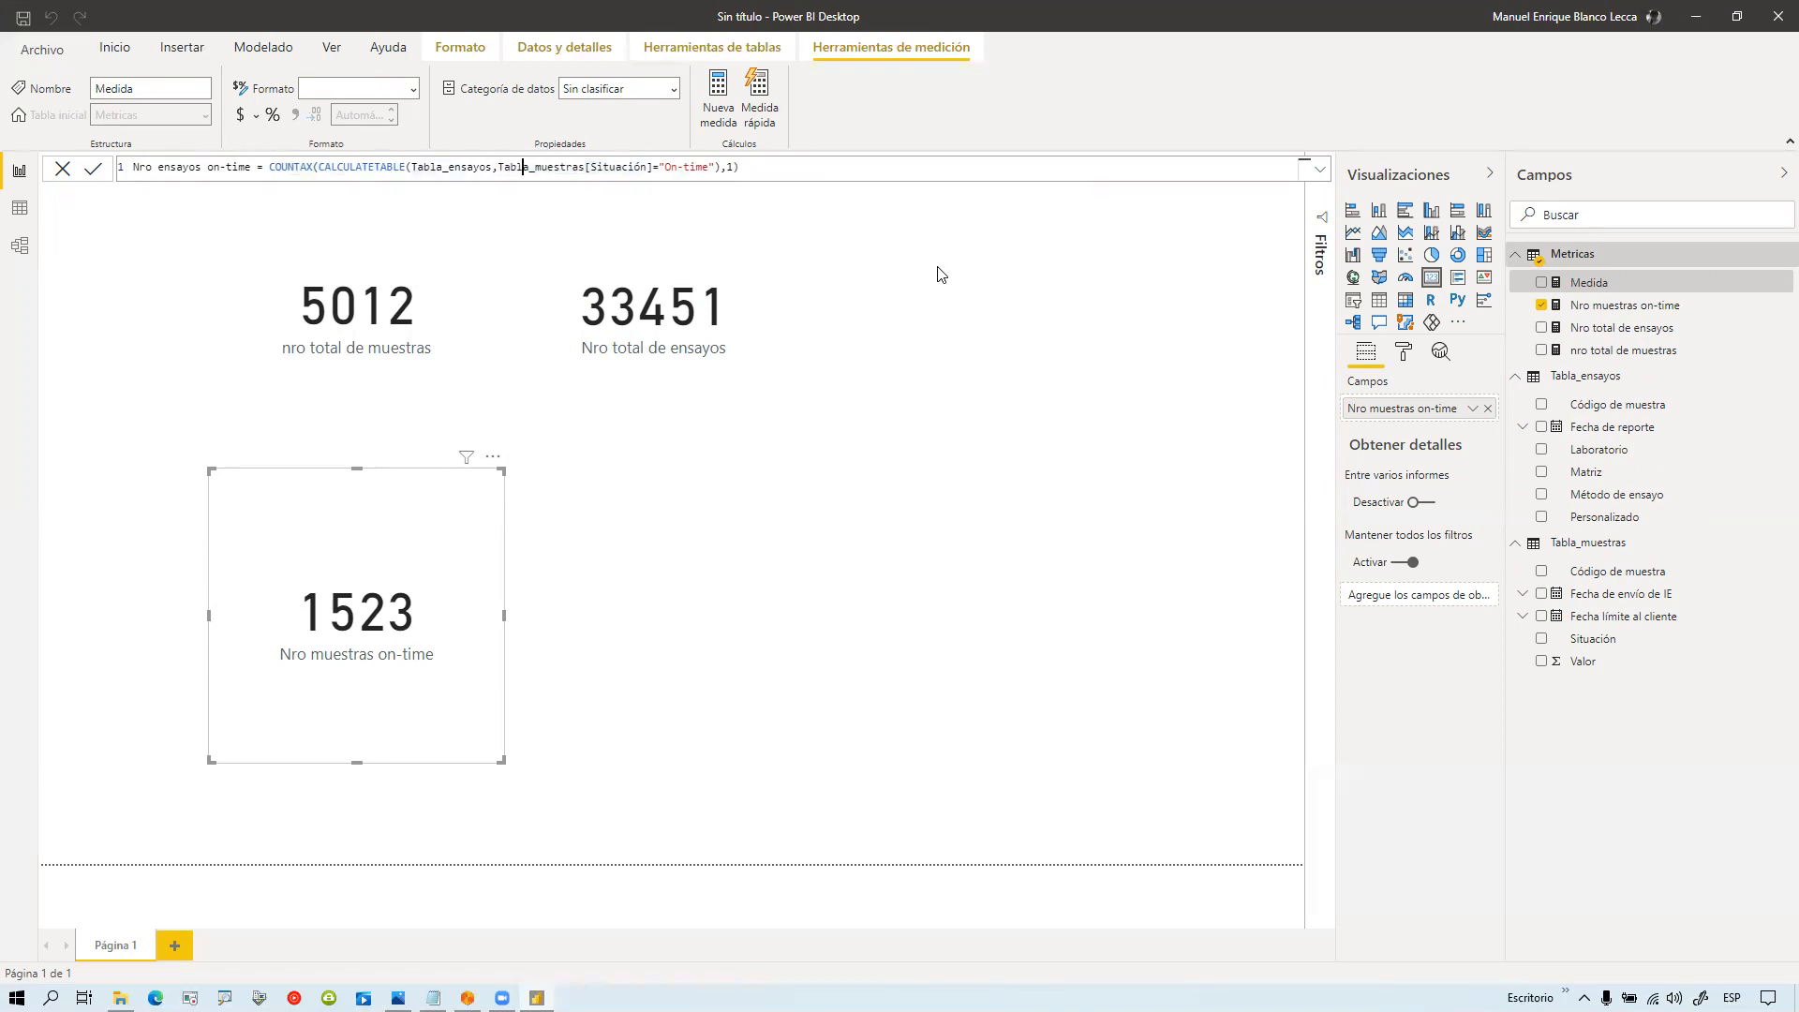
key("shift+Right")
key("shift+Right")
key("shift+Right")
key("shift+Right")
key("shift+Right")
type("ensayos")
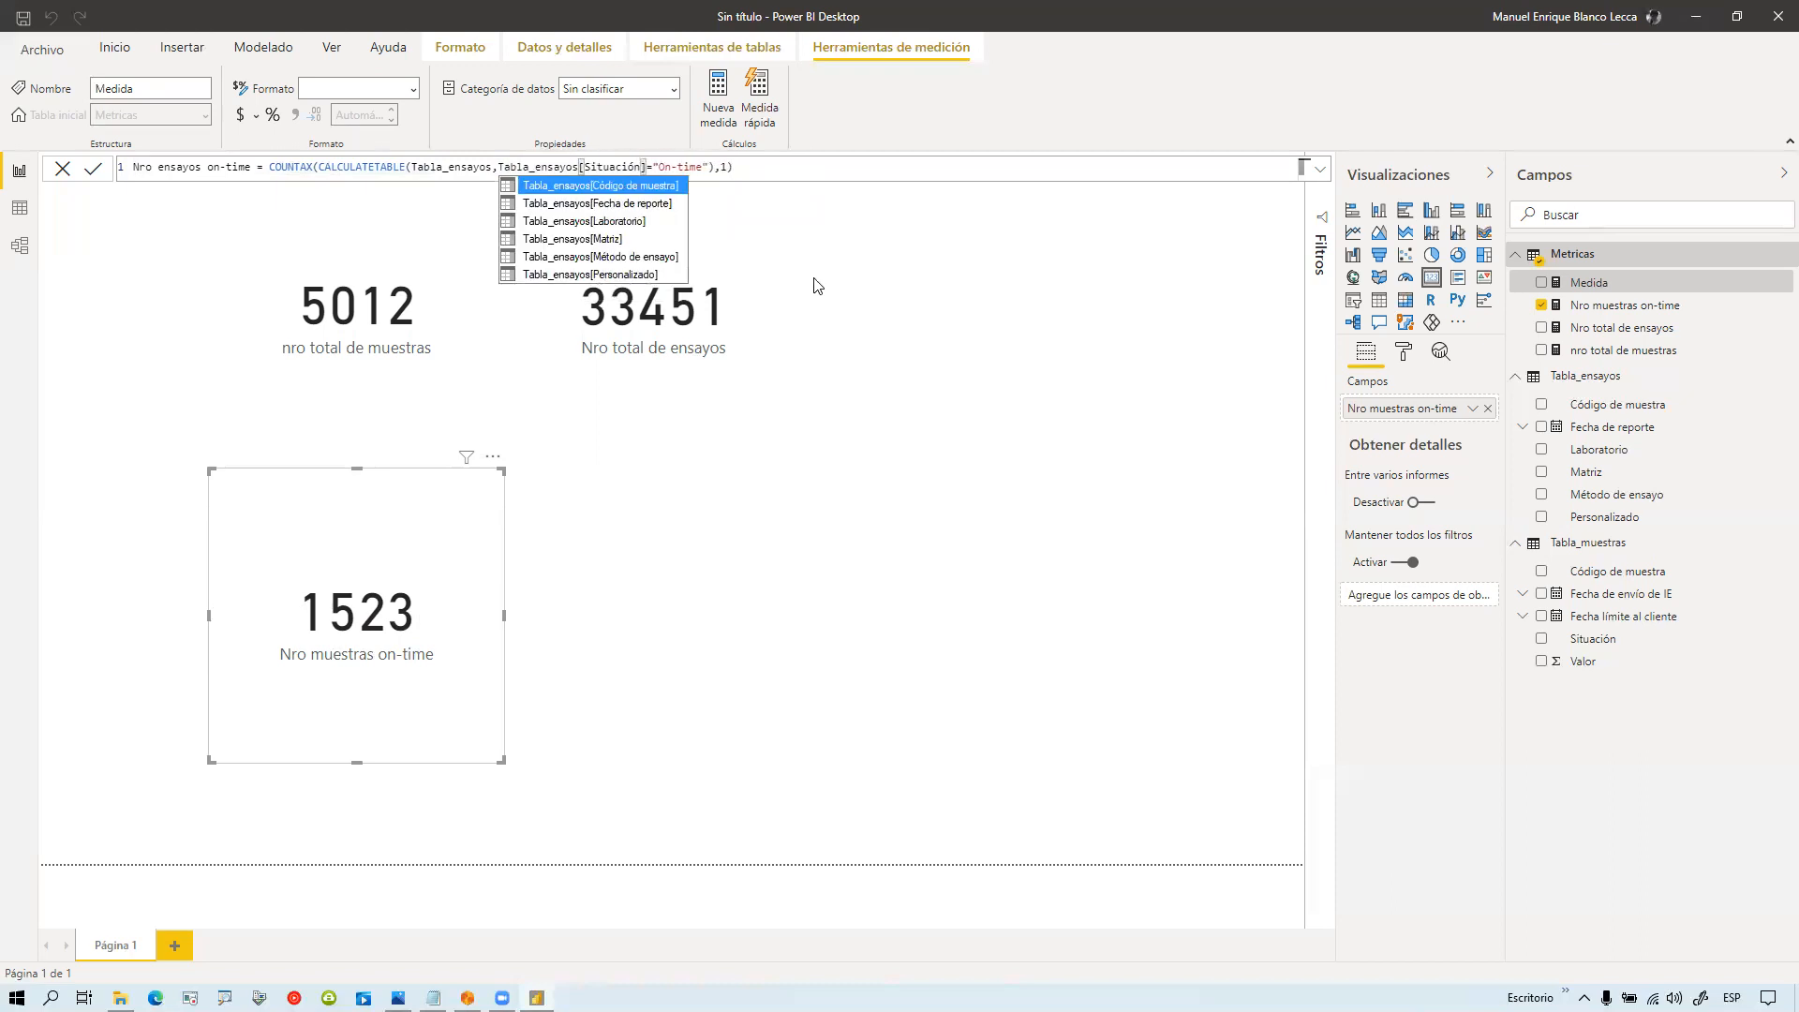
Step: Replace the filter column with Tabla_ensayos[Personalizado] and commit the Nro ensayos on-time measure
left_click(654, 167)
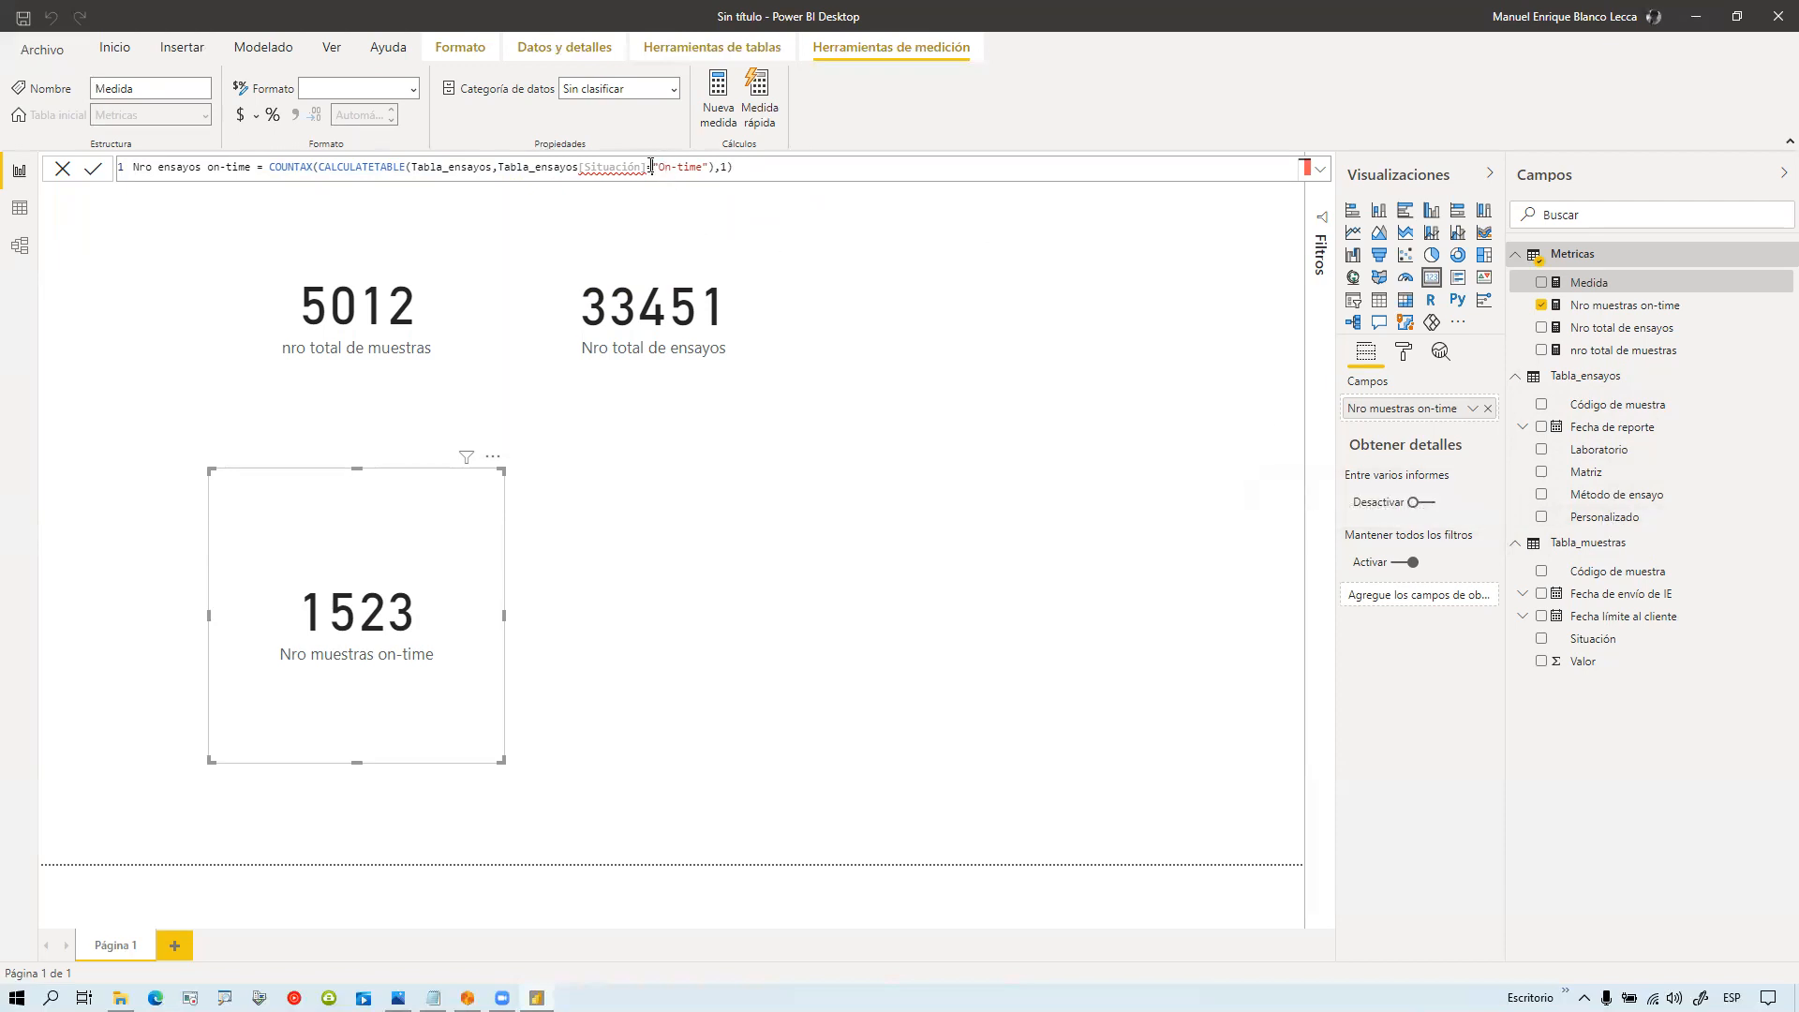
left_click_drag(649, 165, 498, 166)
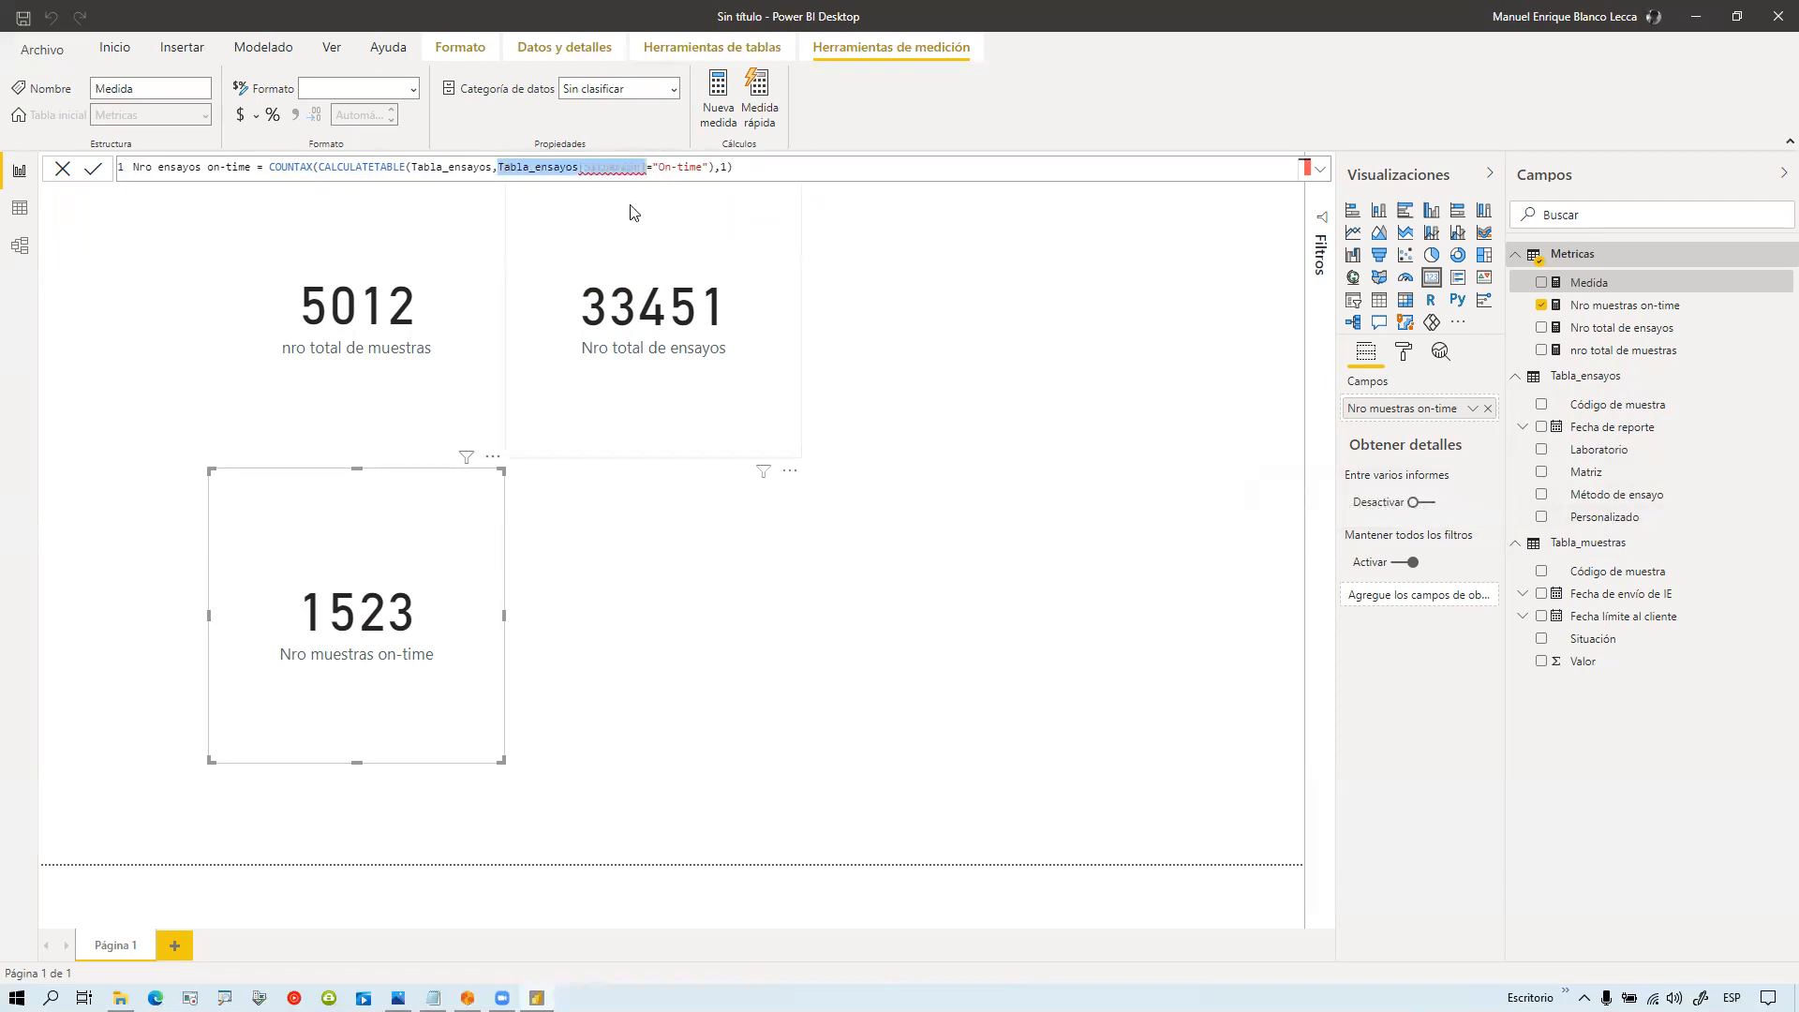
type("tabla")
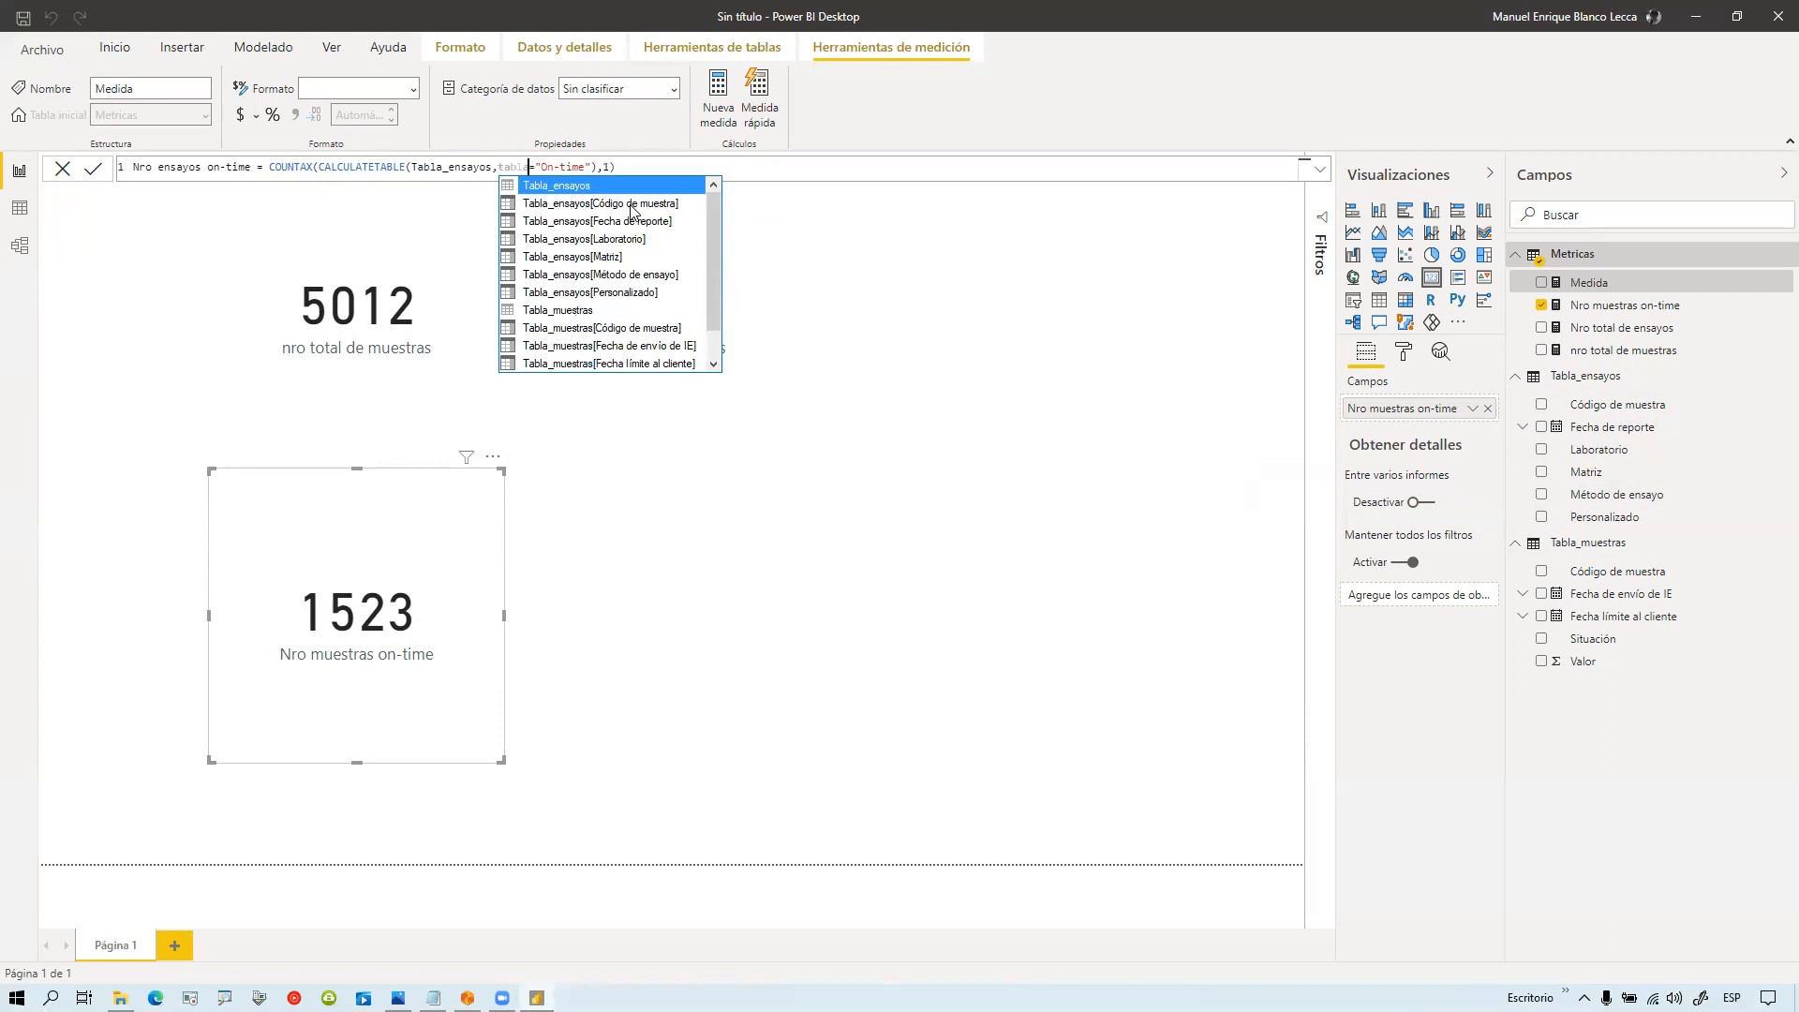
key("Down")
key("Down")
key("Down")
key("Down")
key("Down")
key("Down")
key("Tab")
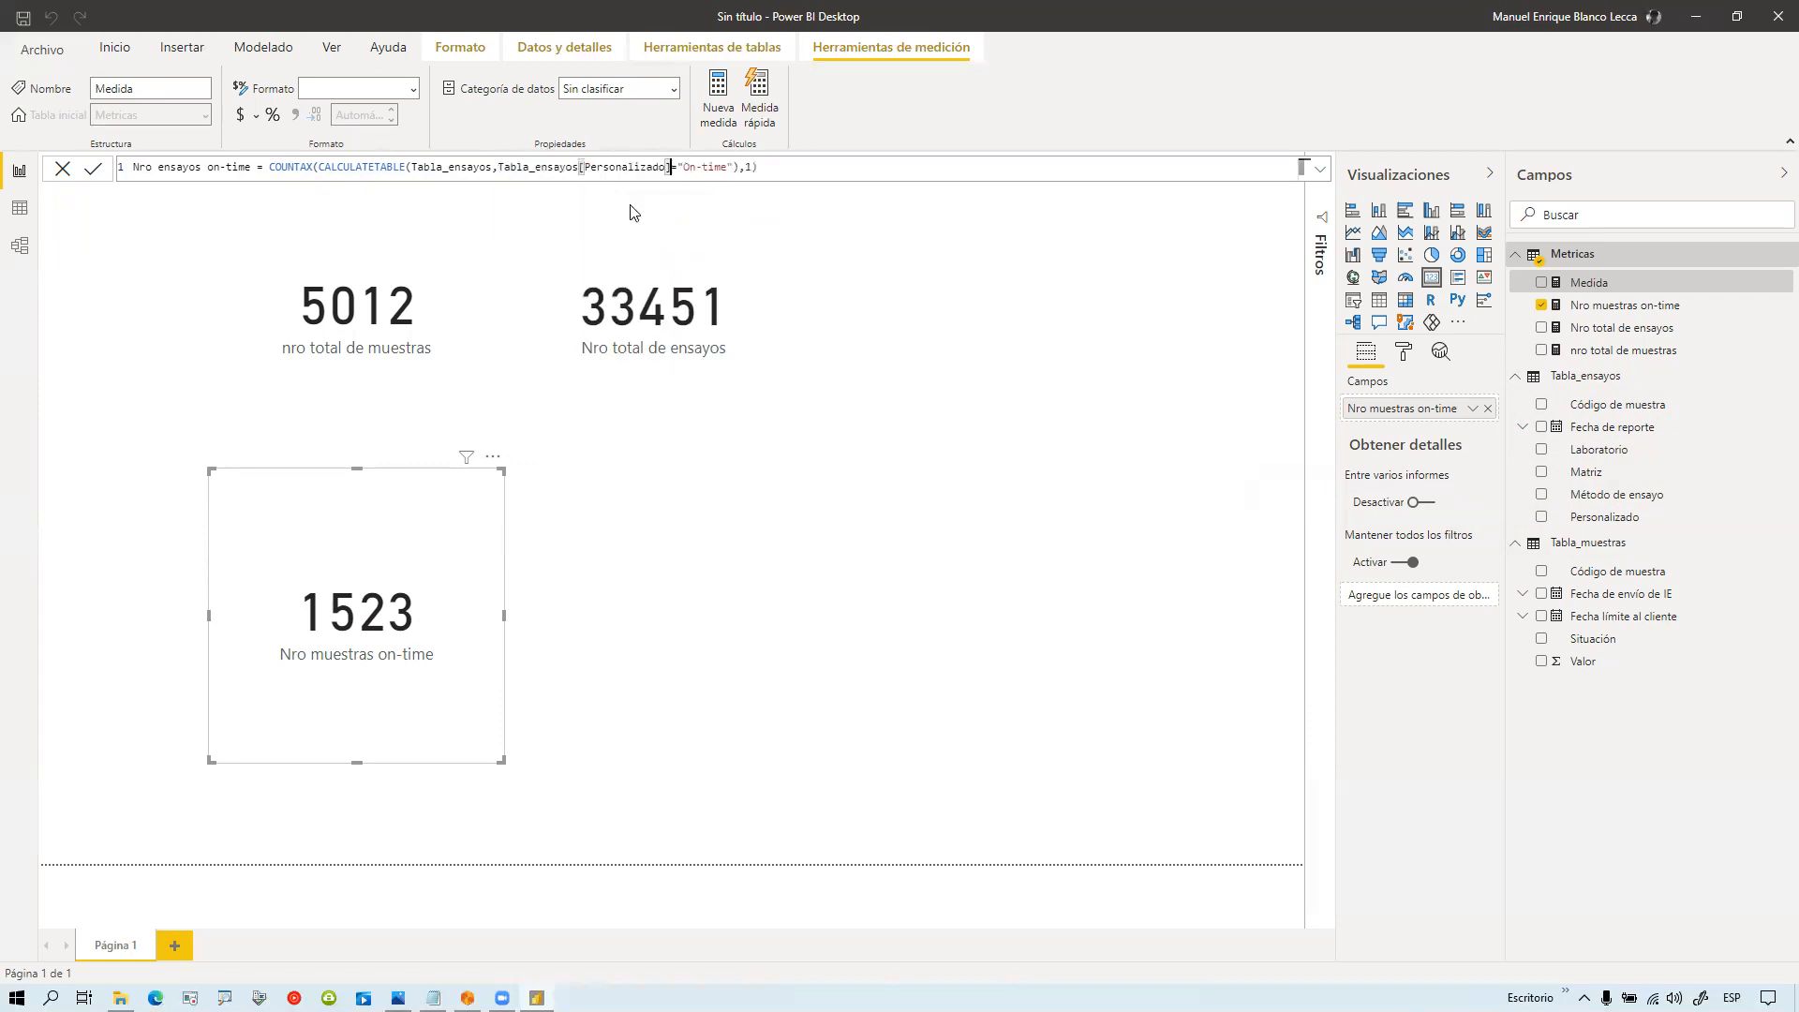
left_click(776, 170)
key("Return")
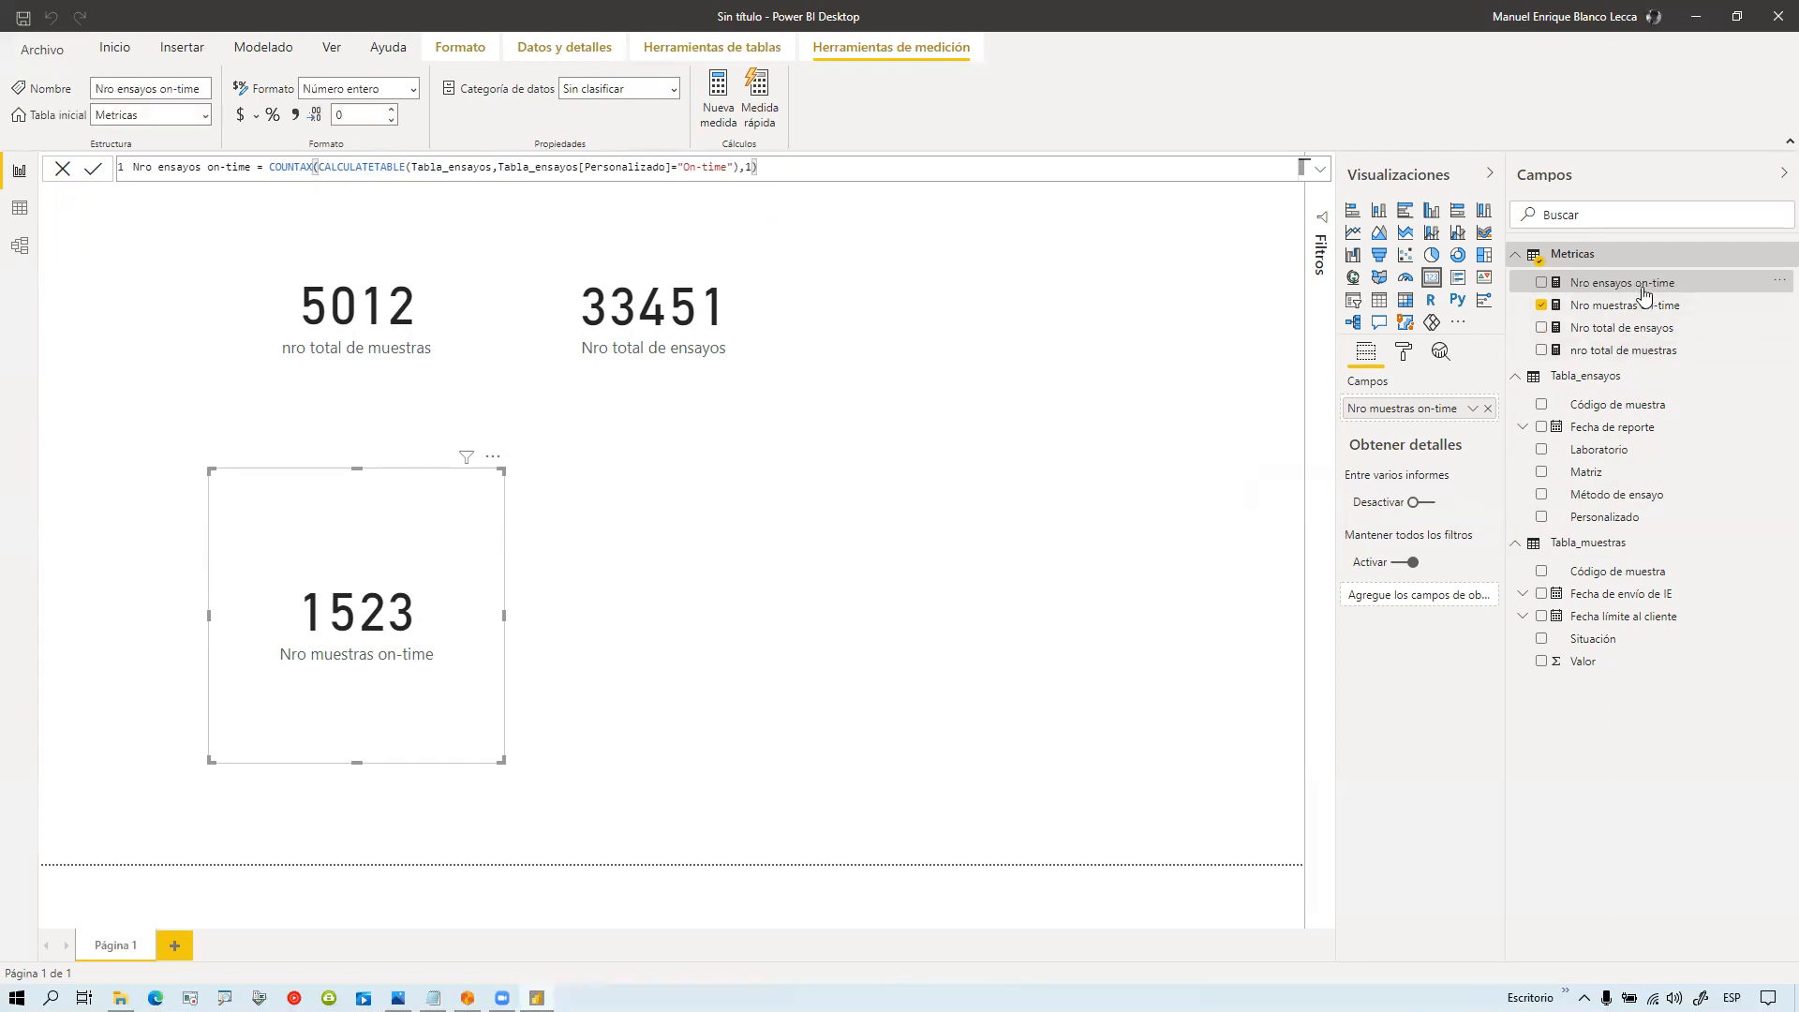
Step: Add Nro ensayos on-time to the page as a card below the total tests card, with its display units set to Ninguno
left_click_drag(1636, 291, 902, 521)
left_click(1433, 281)
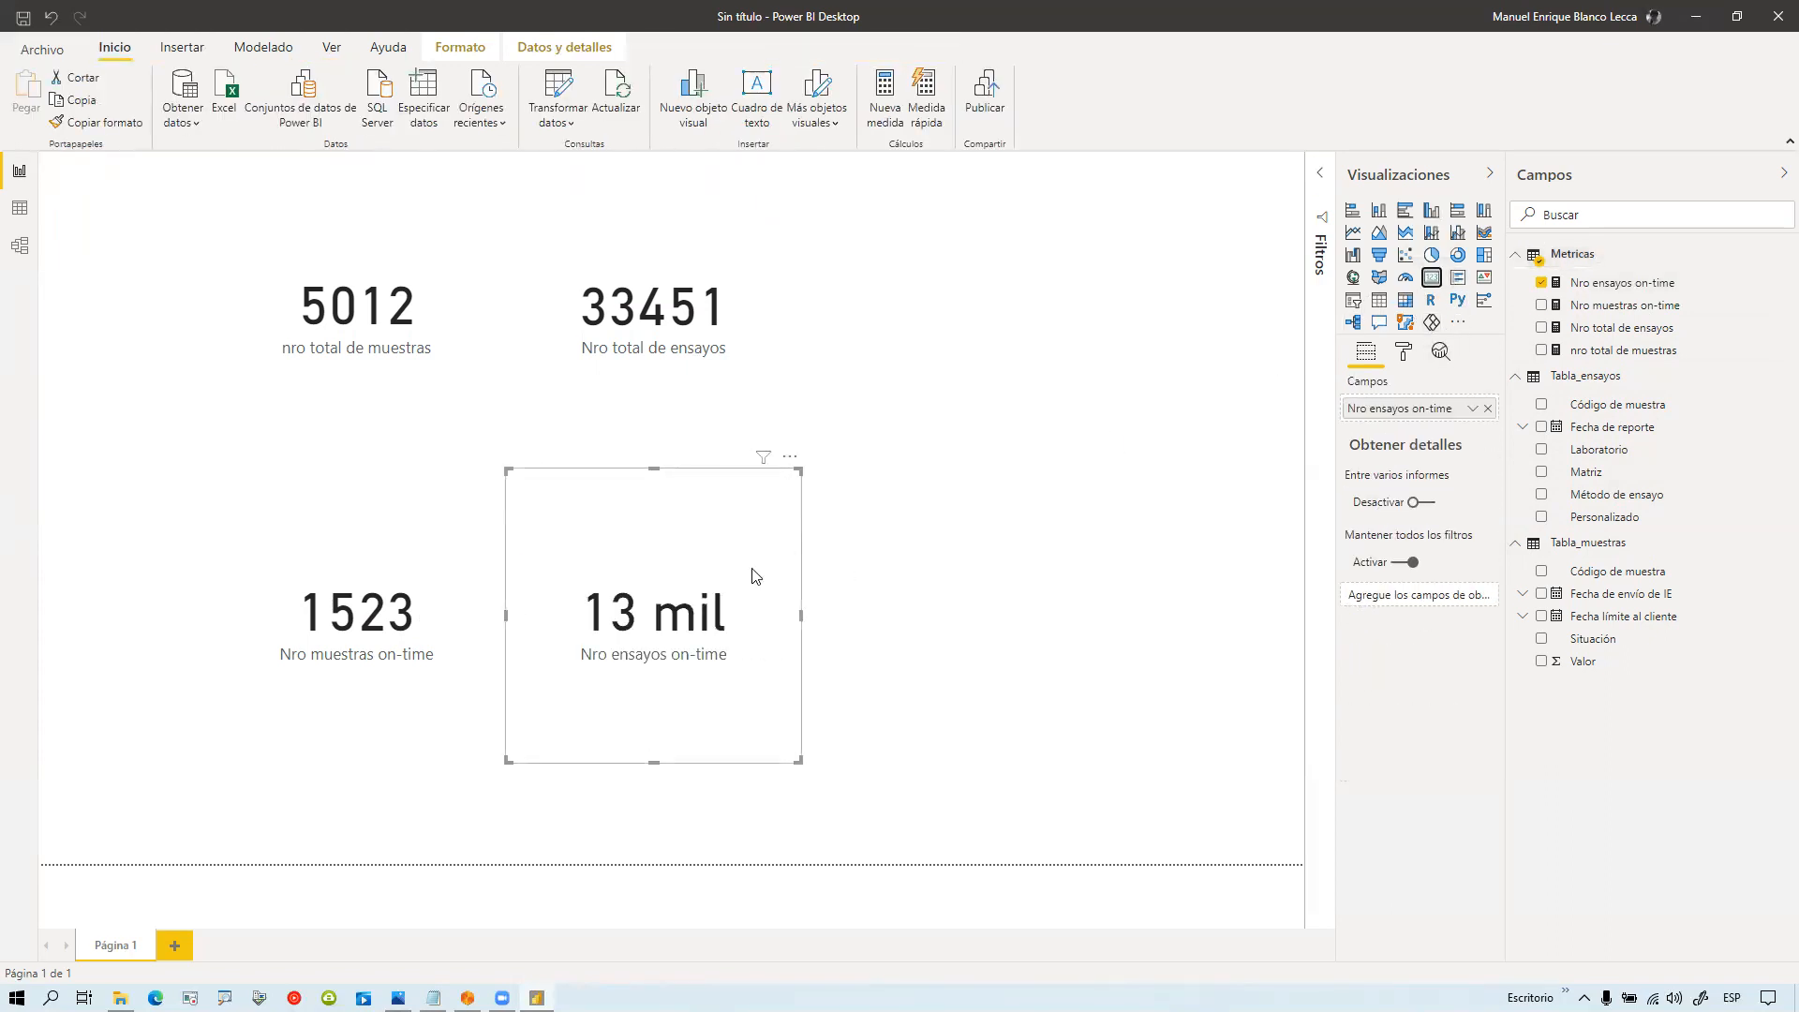
left_click(1405, 353)
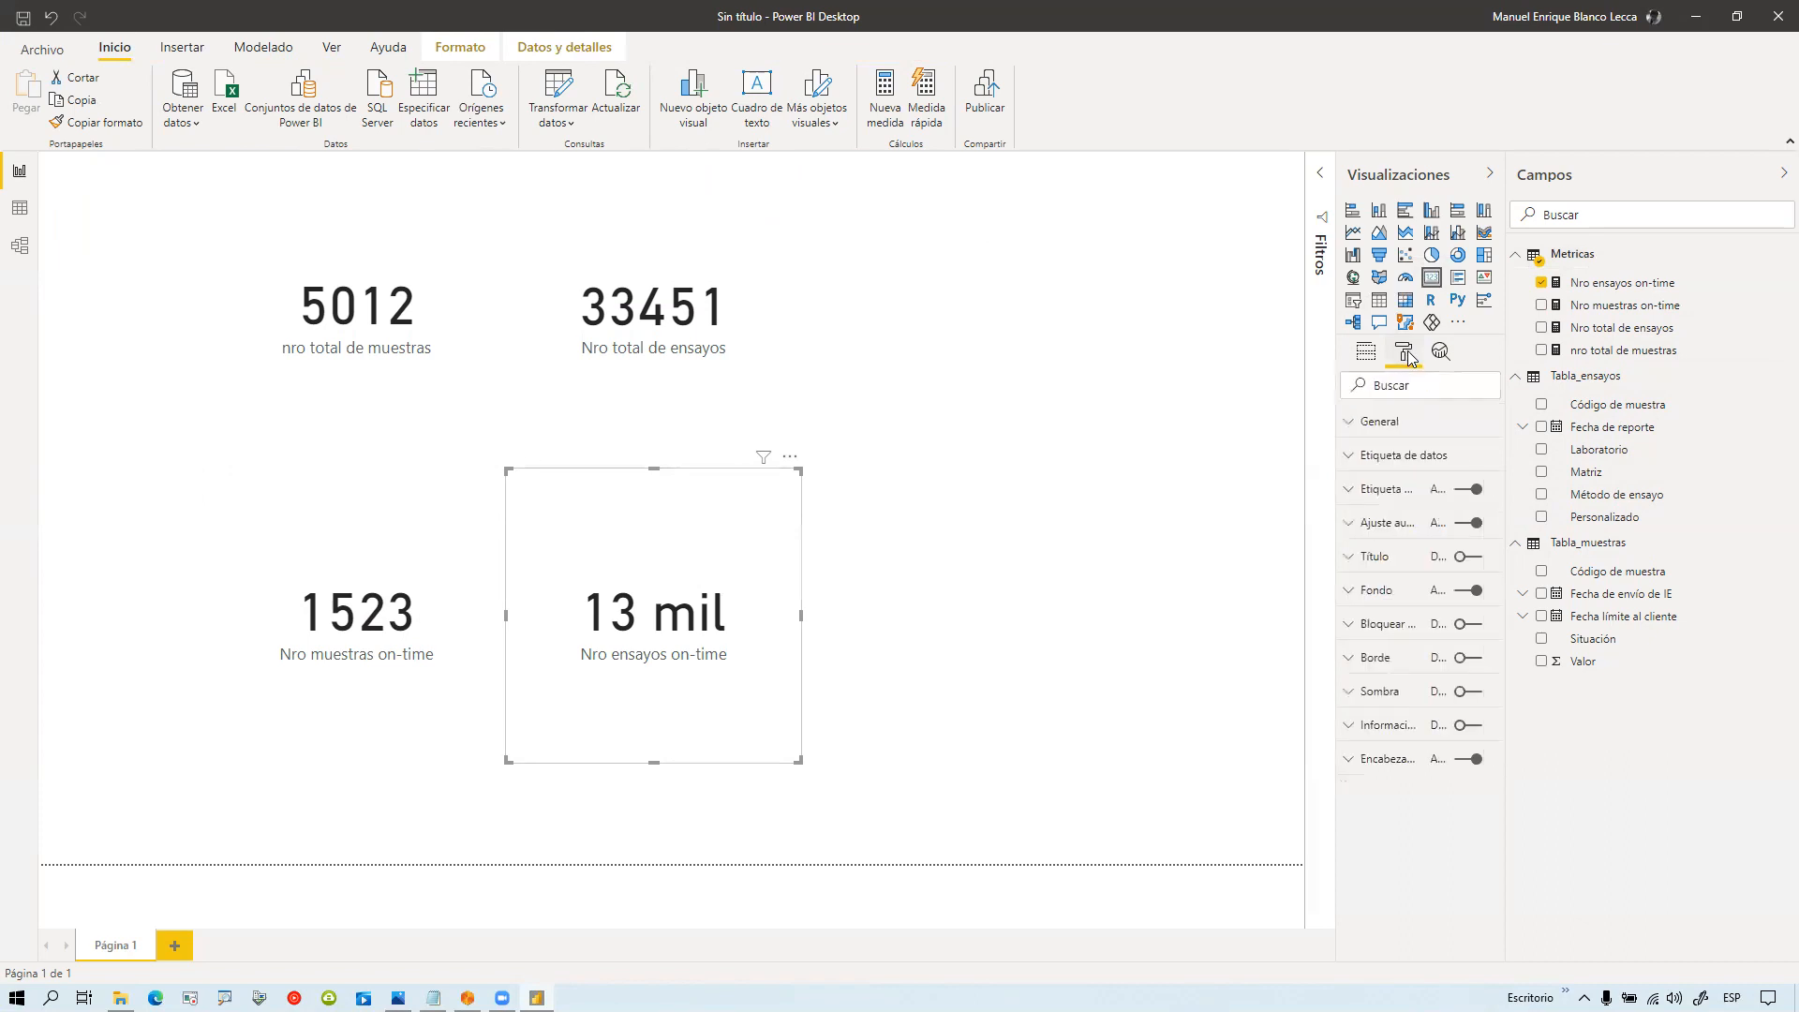
left_click(1368, 464)
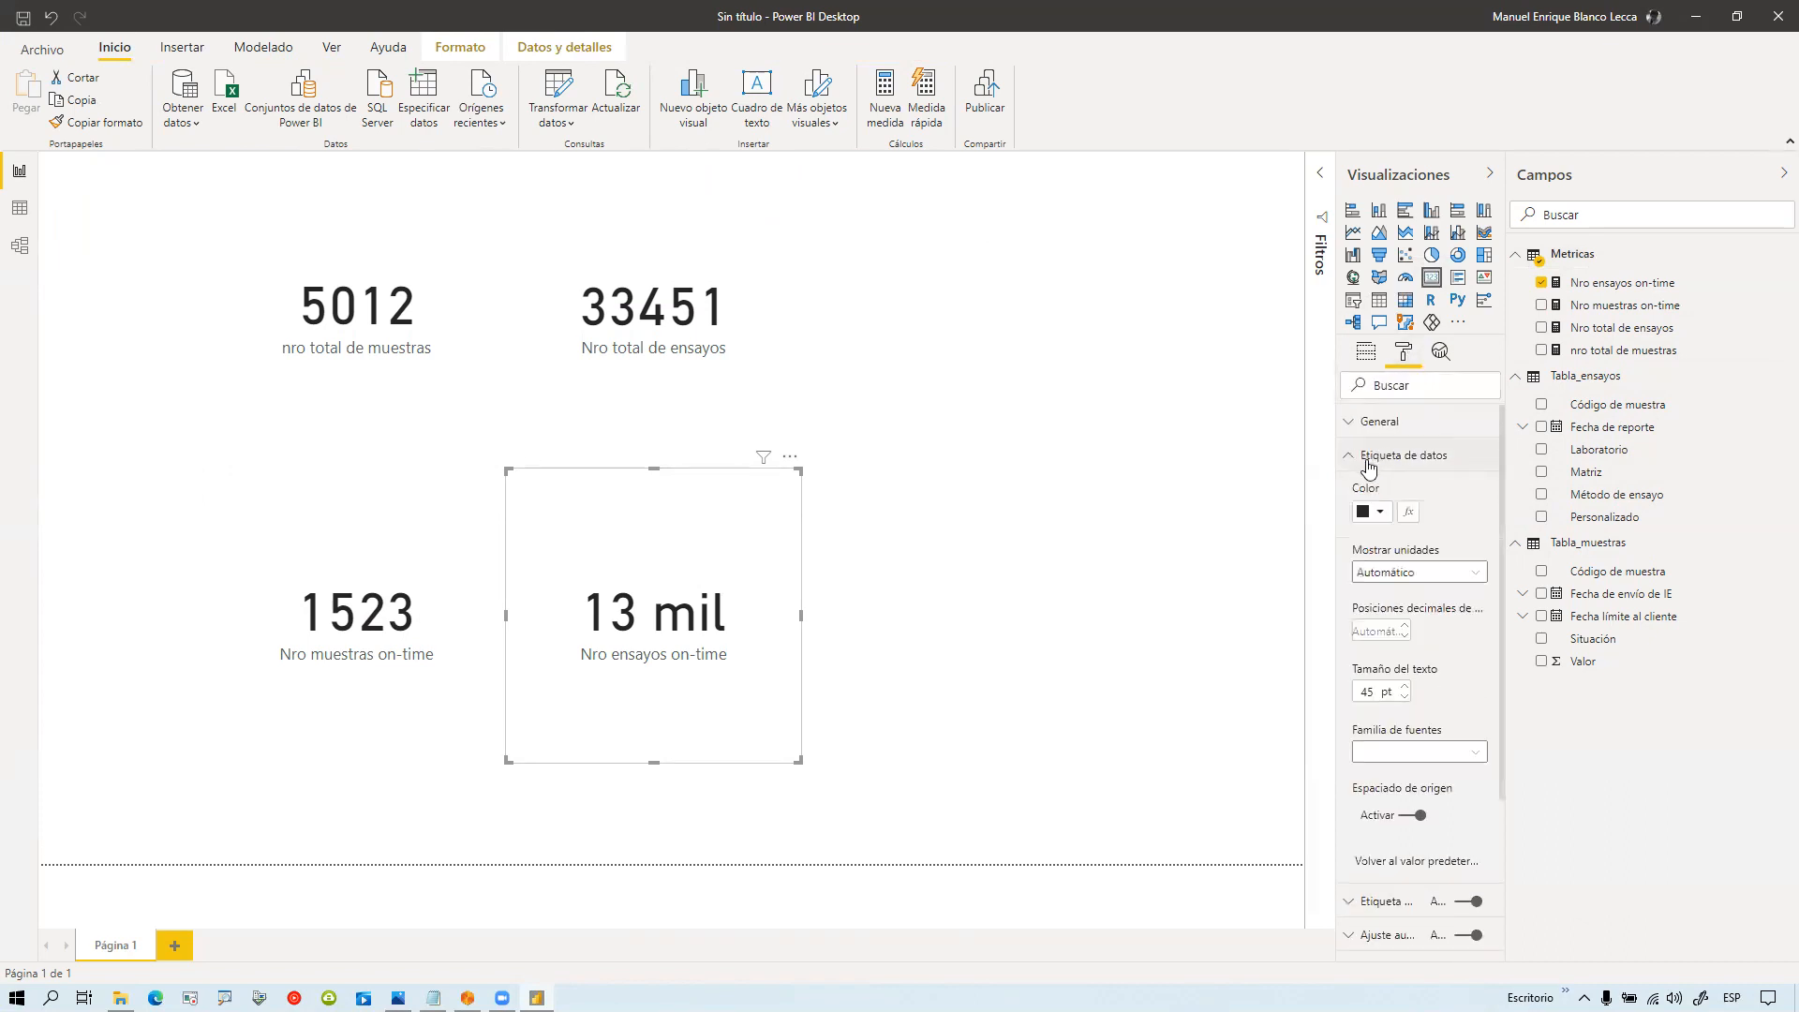
left_click(1423, 573)
left_click(1420, 616)
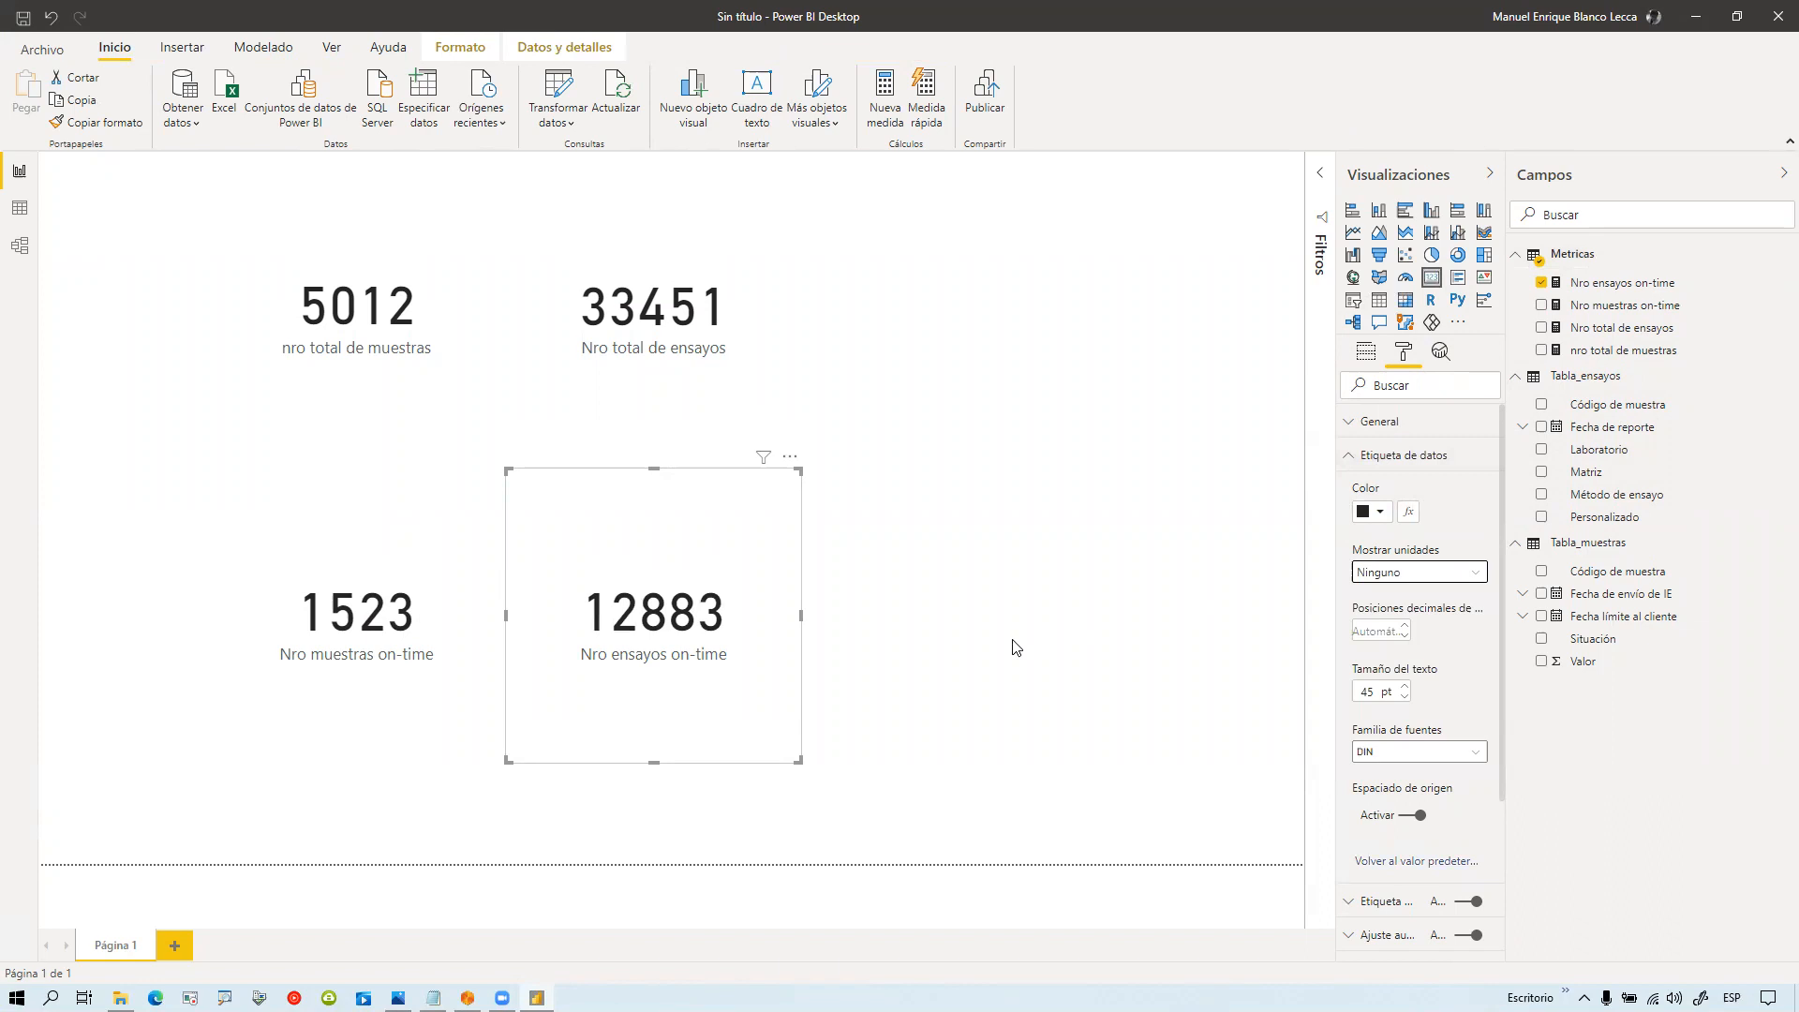
Step: Rename the Personalizado column of the Tabla_ensayos query to Situación in Power Query Editor and apply the changes
left_click(1015, 647)
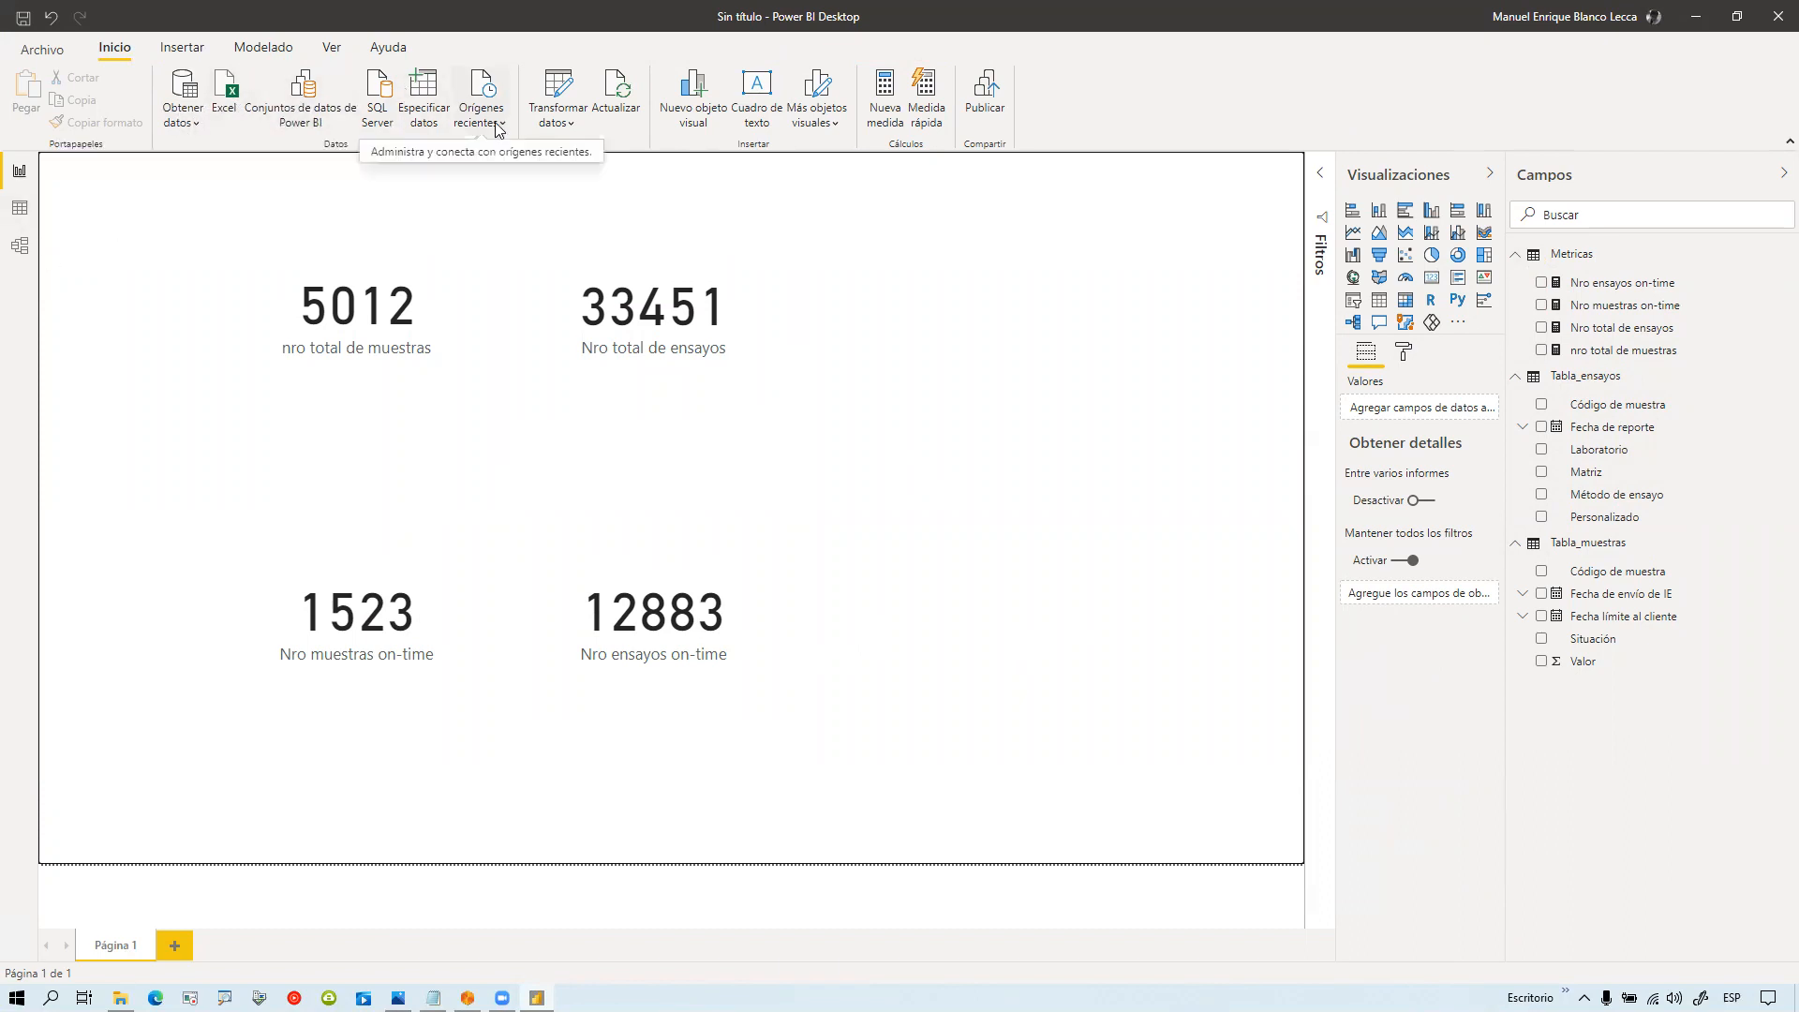
left_click(575, 126)
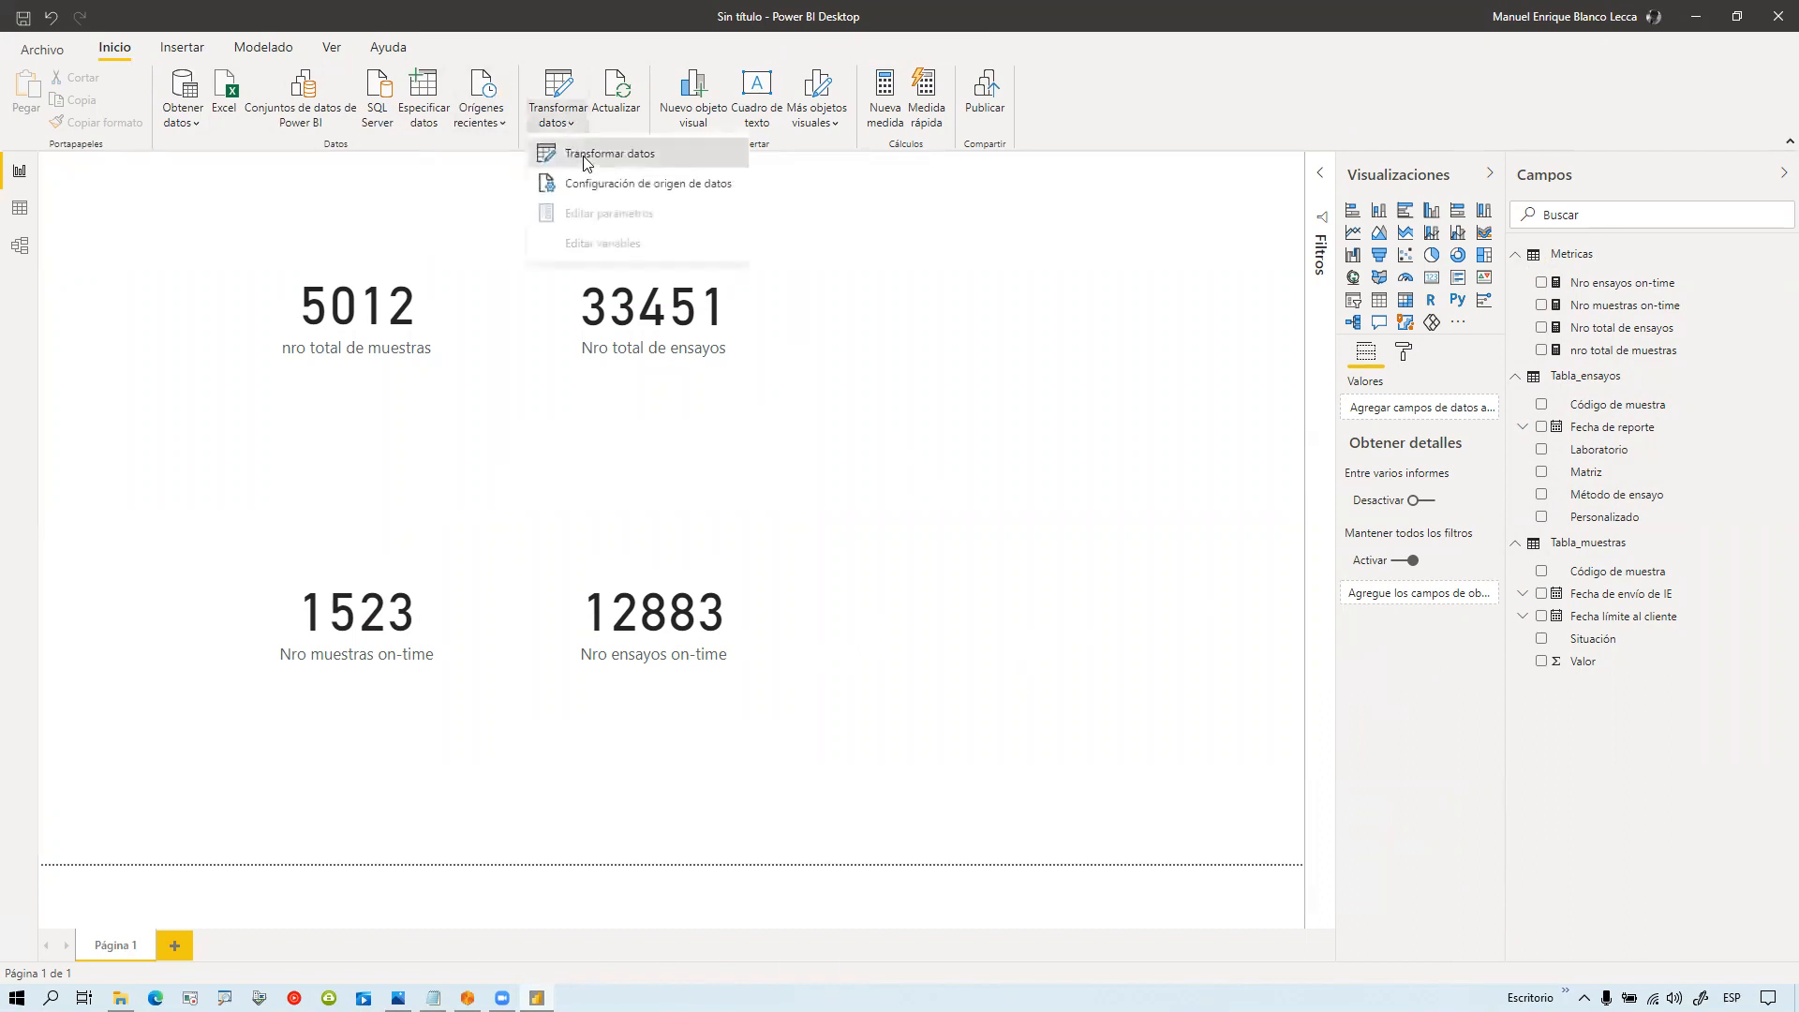
left_click(587, 159)
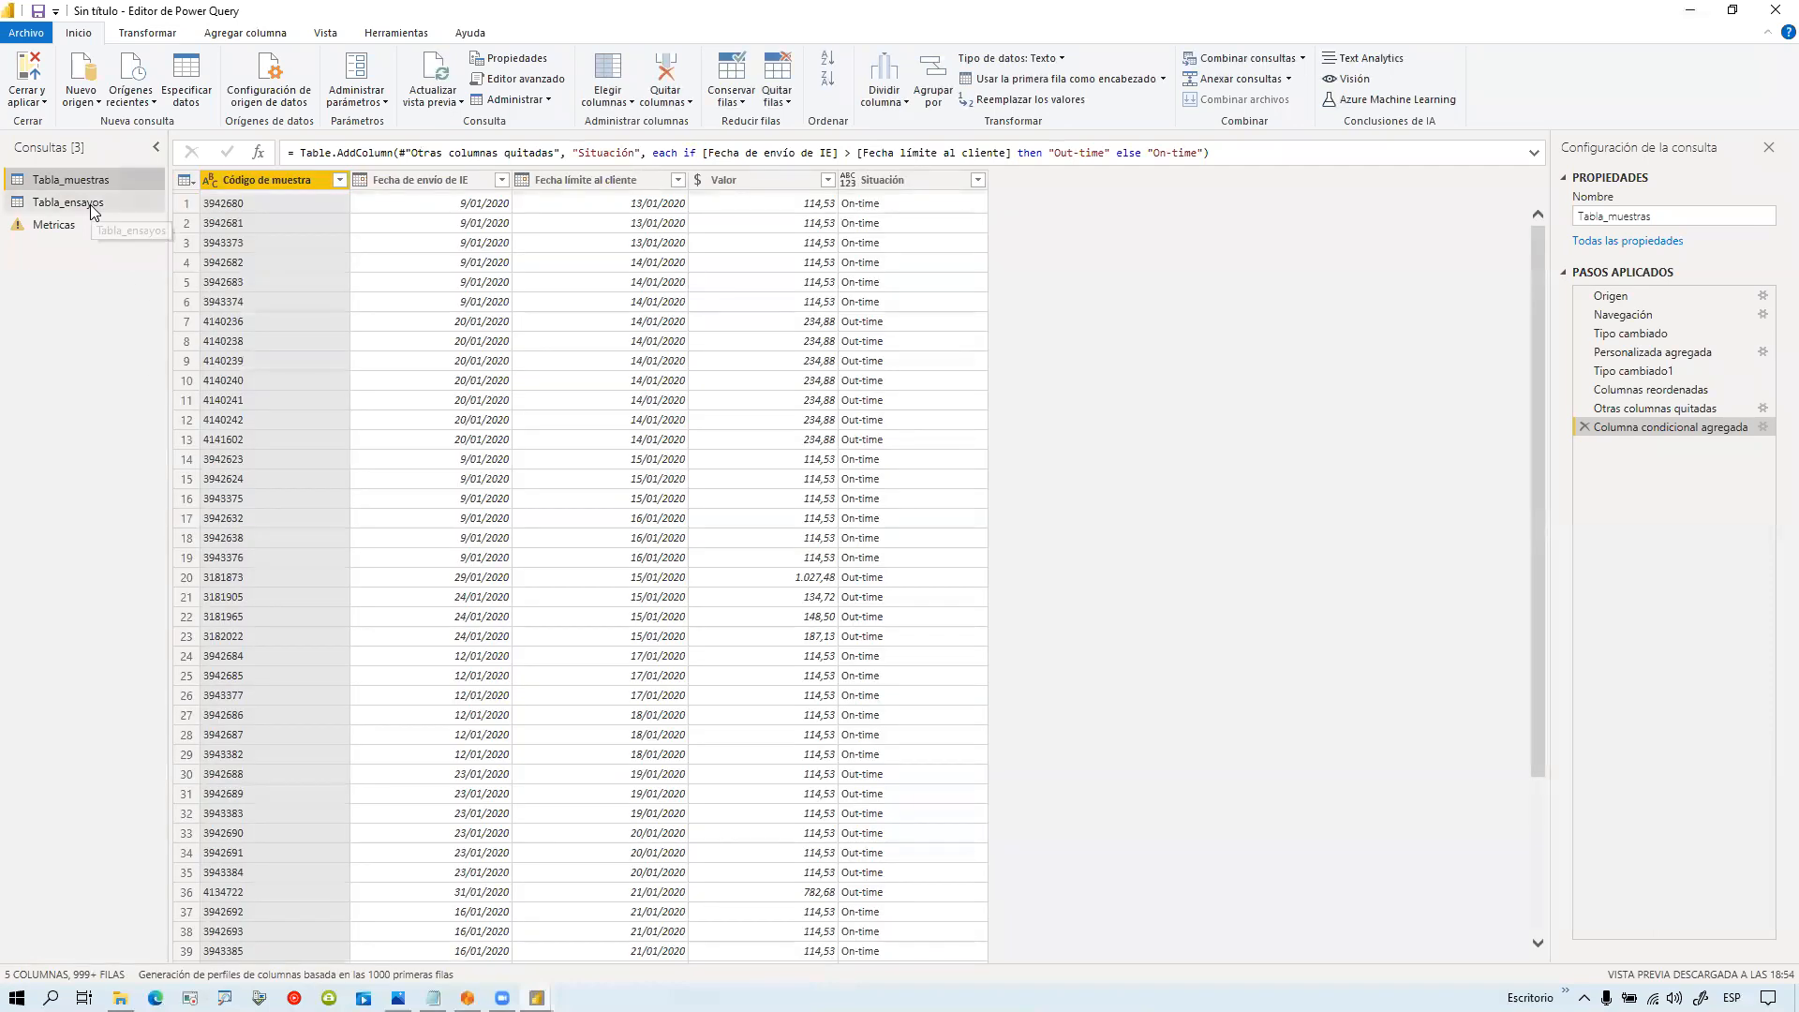
left_click(92, 207)
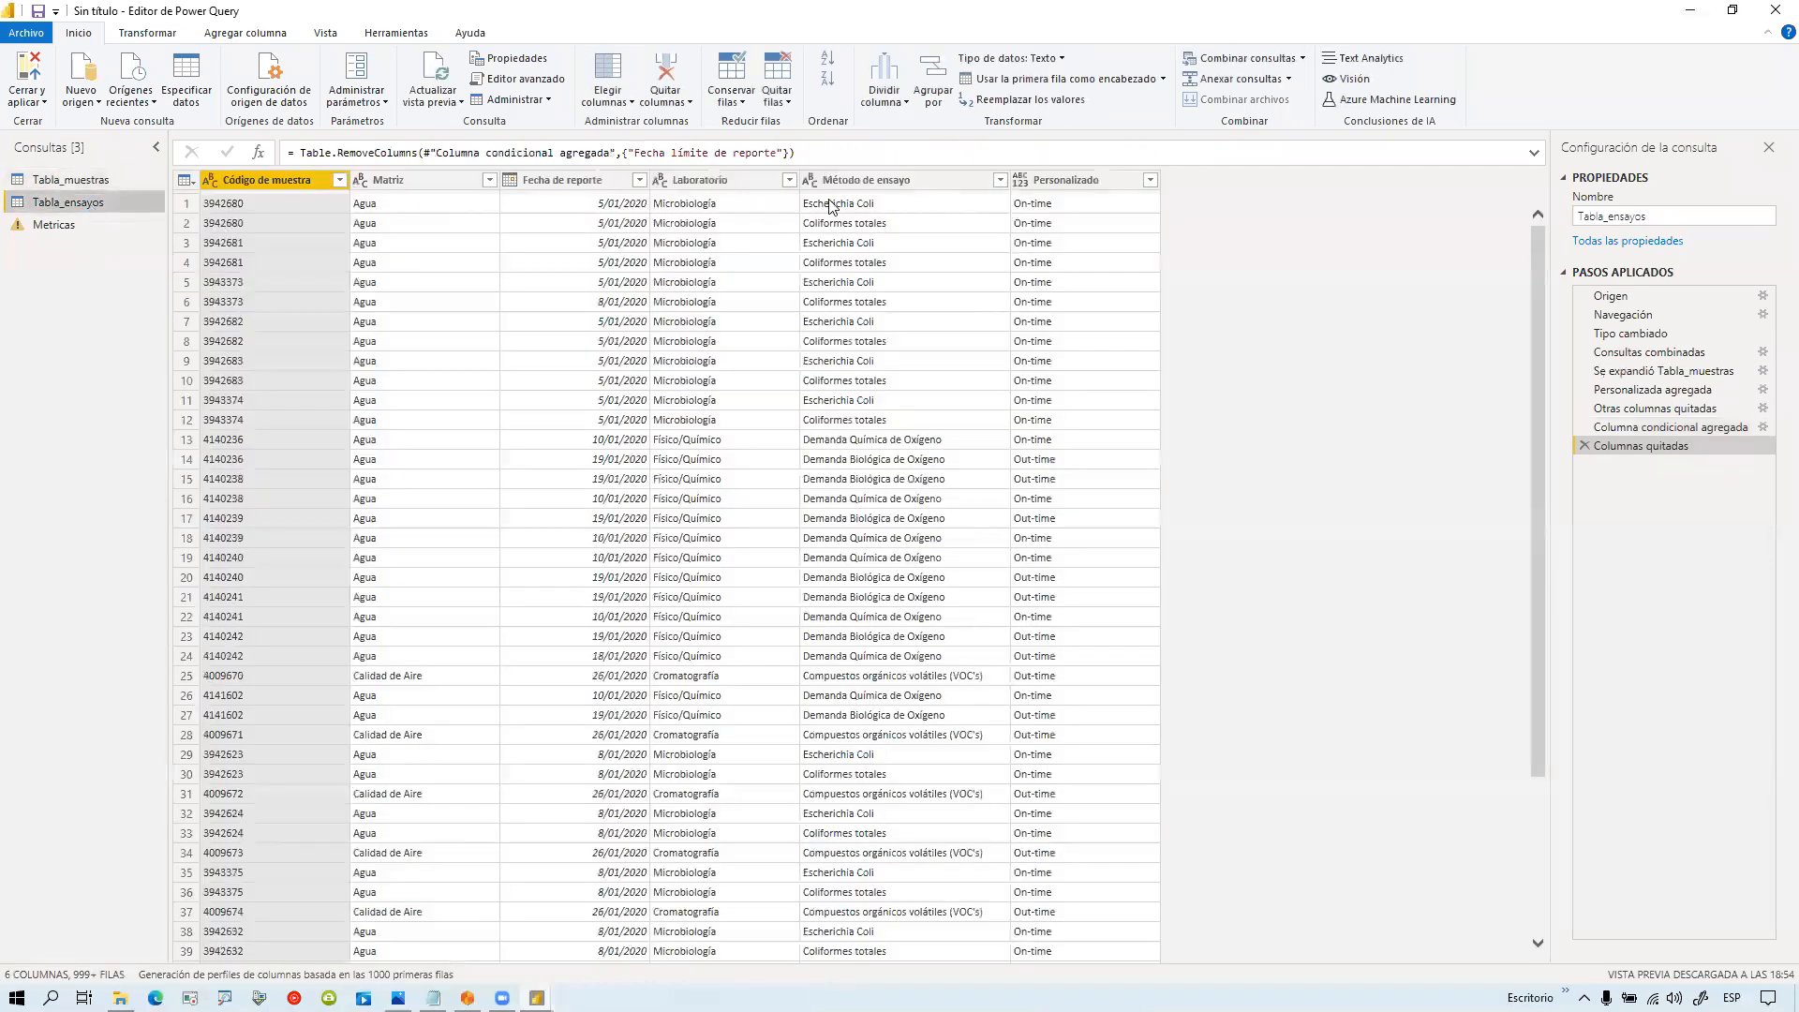
left_click(1085, 180)
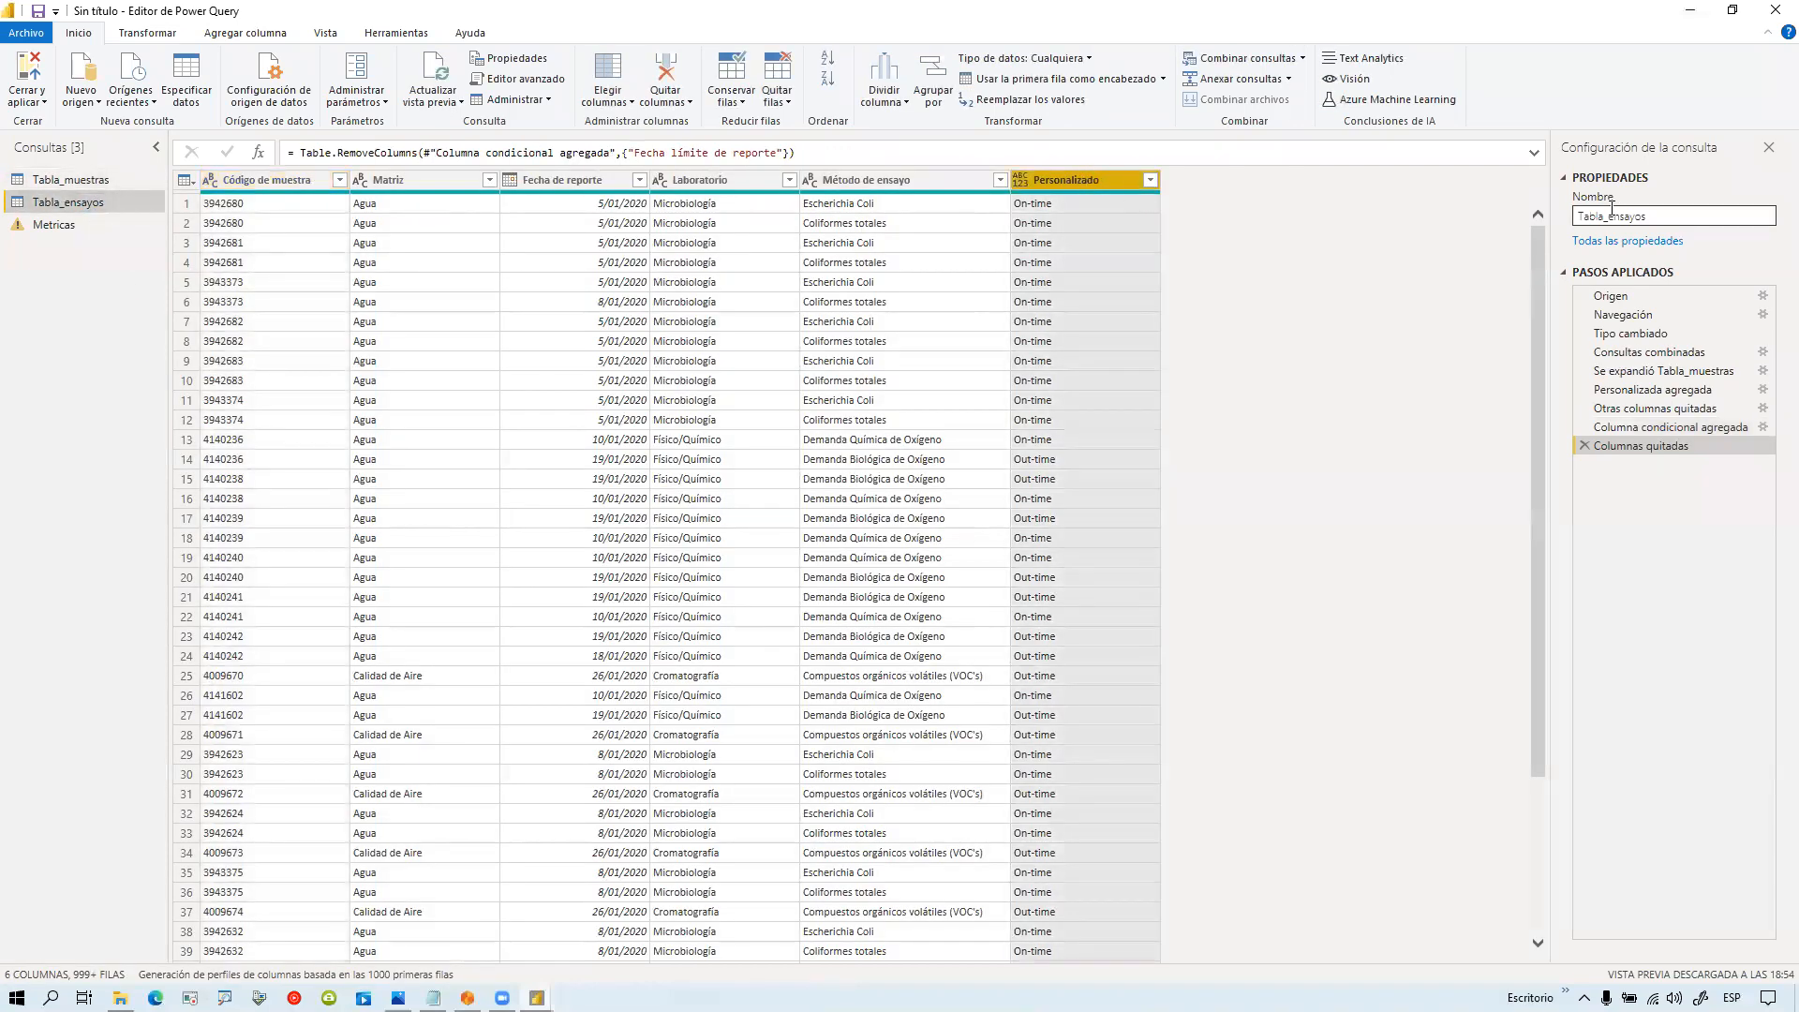
double_click(1077, 182)
type("Situación")
key("Return")
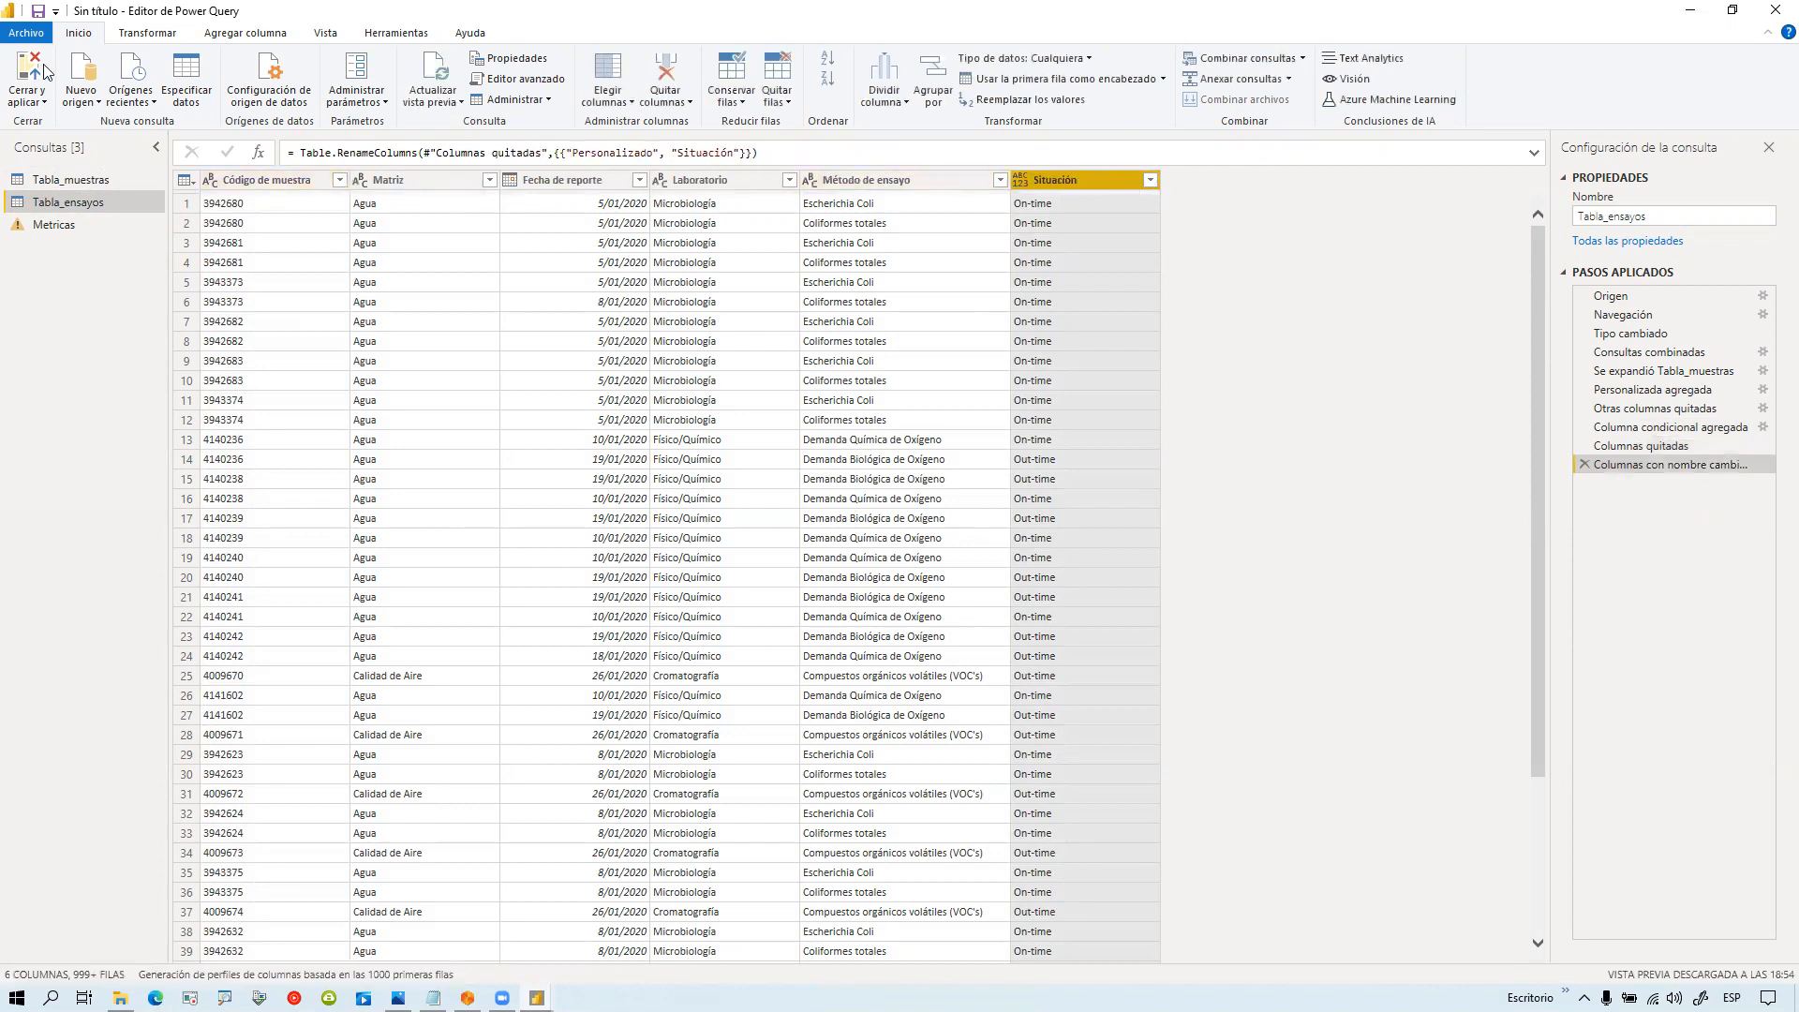
left_click(33, 70)
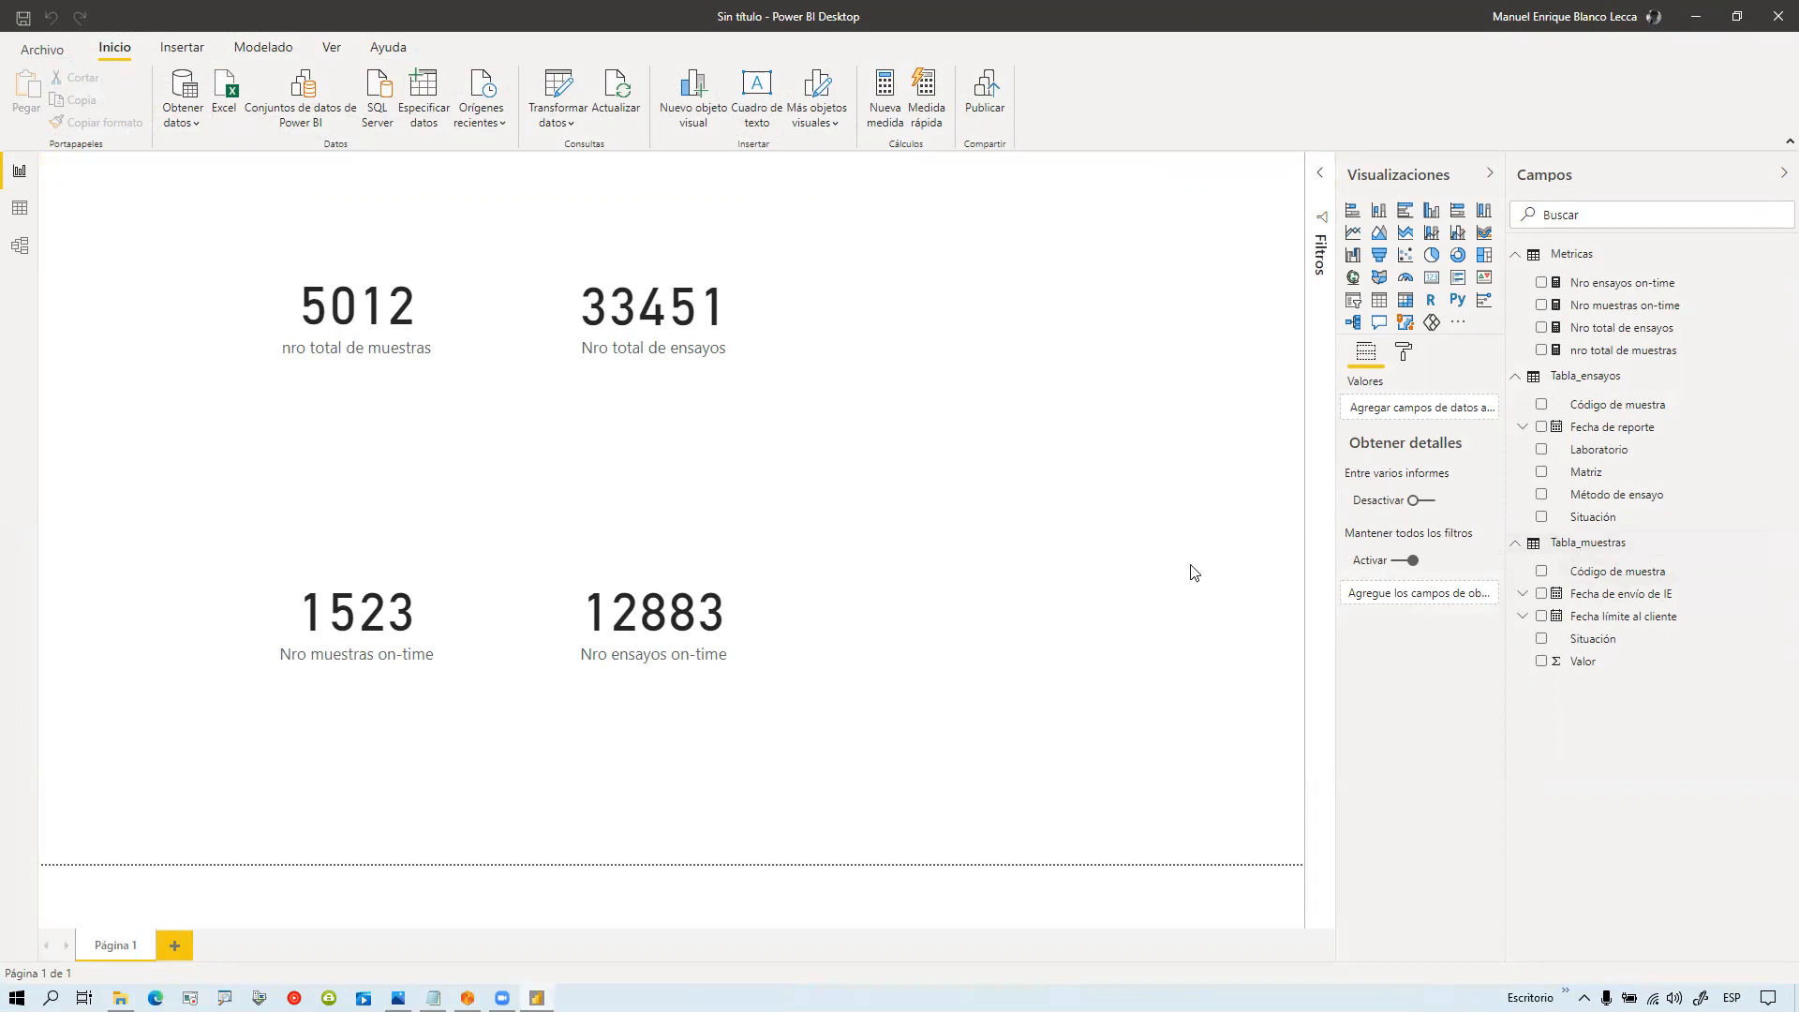
Step: Check which column the Nro ensayos on-time measure's formula references after the column rename
left_click(696, 634)
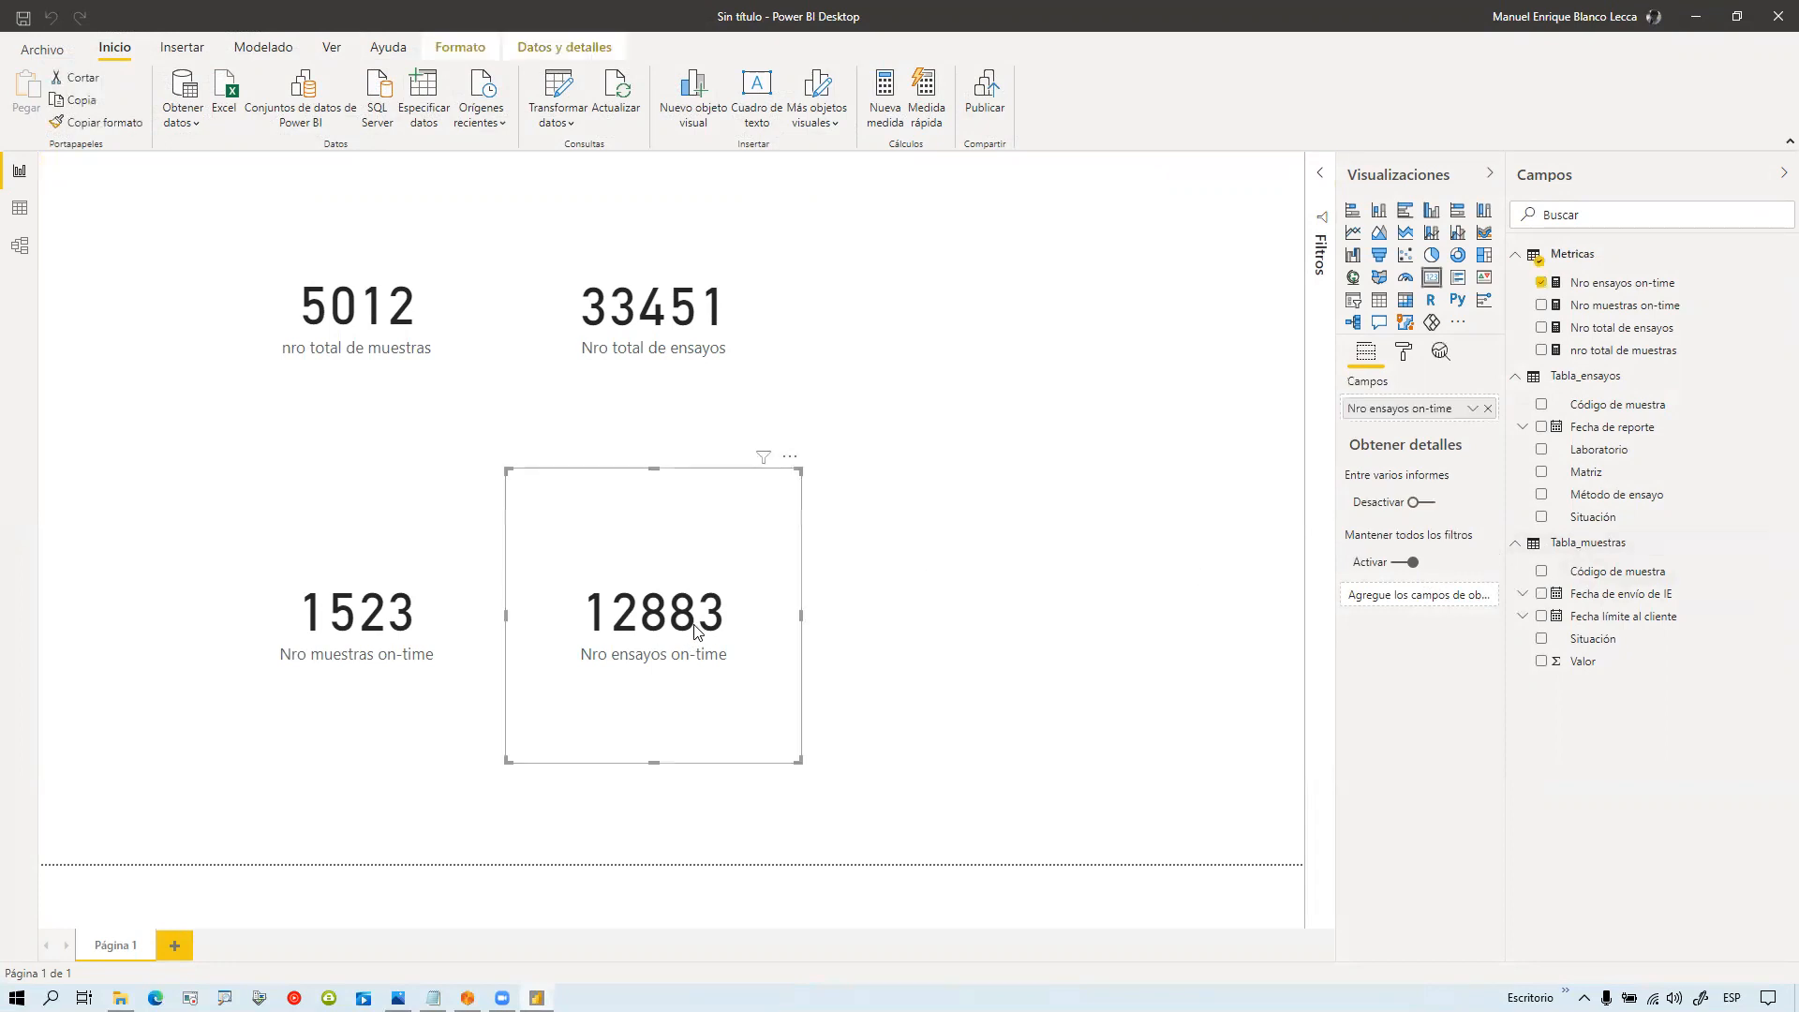
left_click(1649, 287)
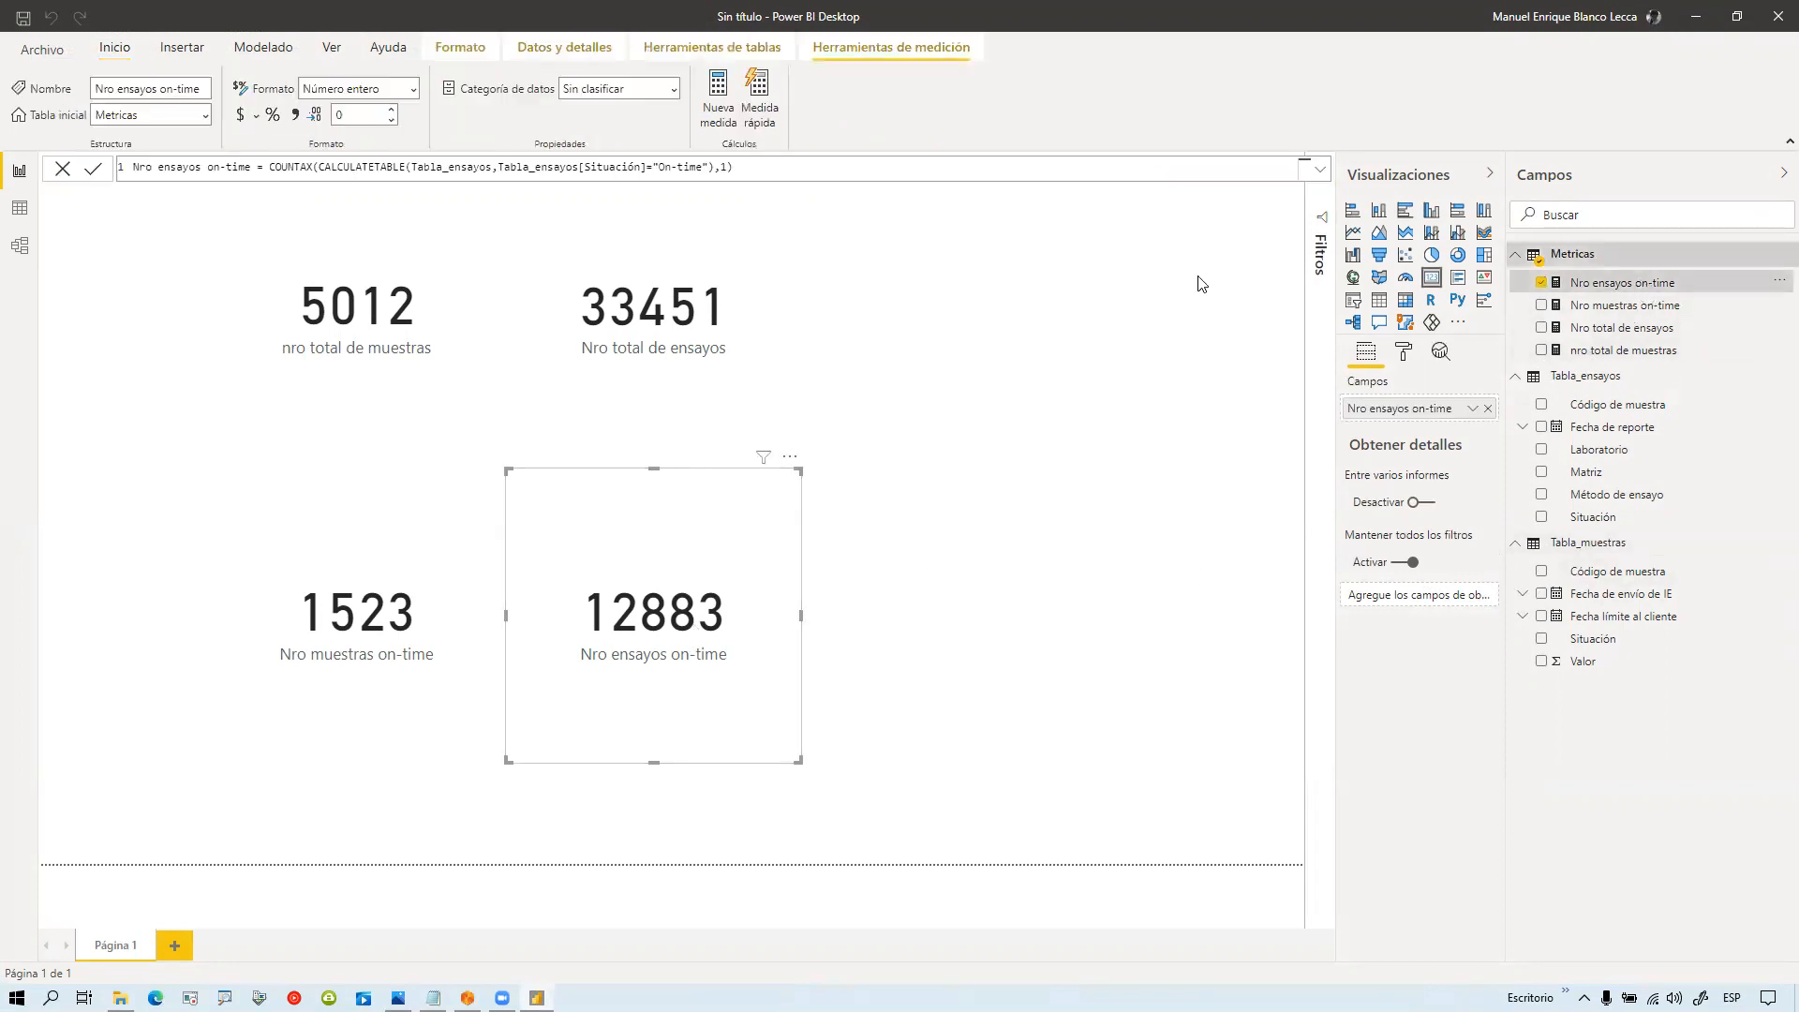
left_click(943, 469)
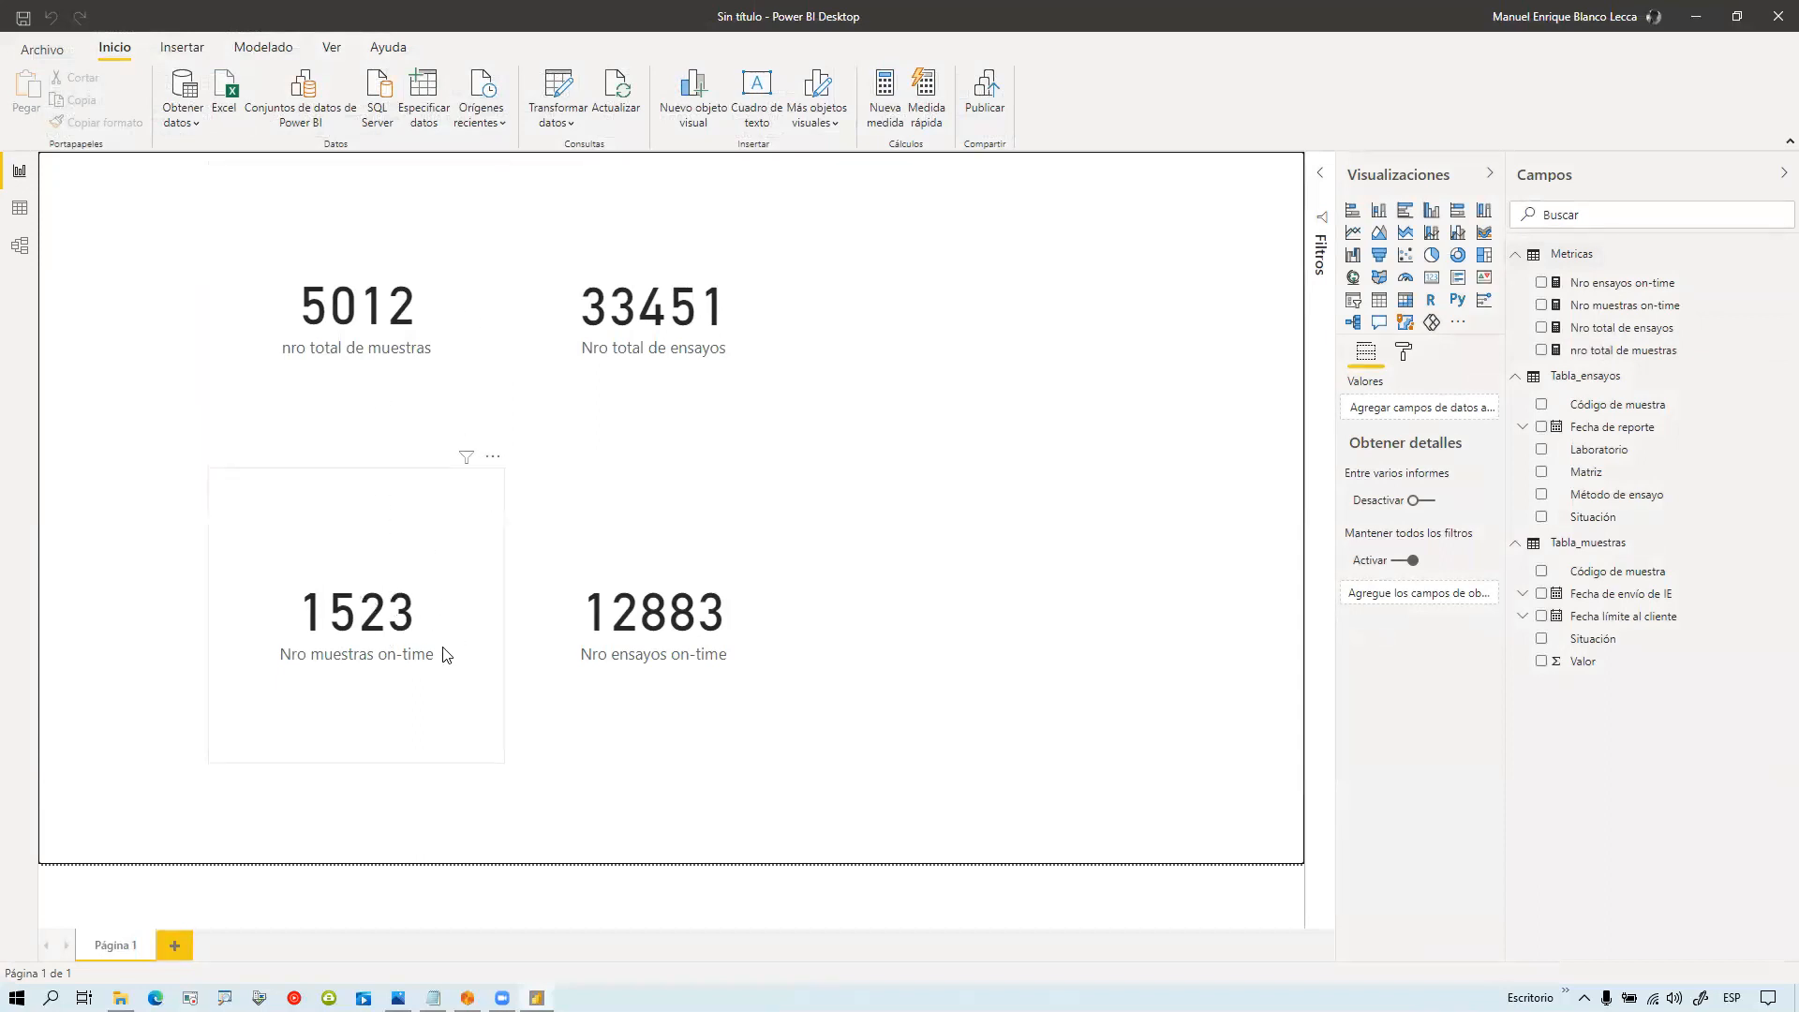
left_click(367, 609)
left_click(363, 353)
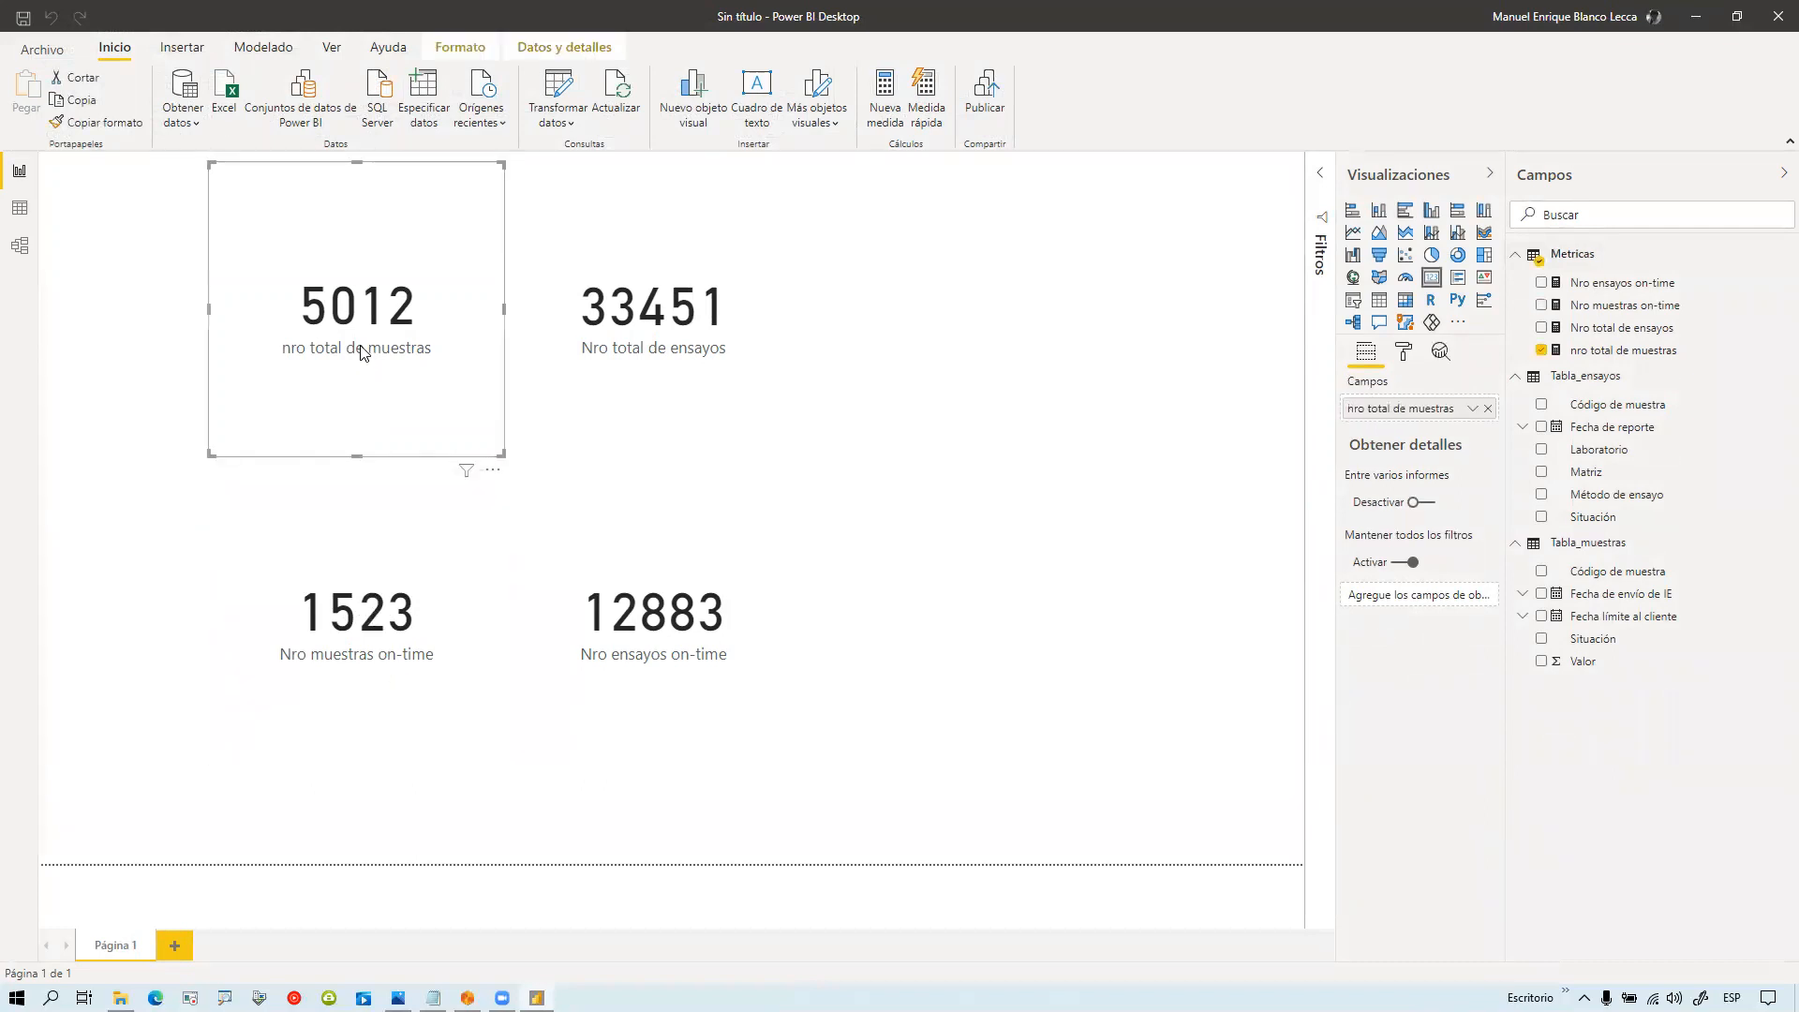
left_click(700, 630)
left_click(778, 355)
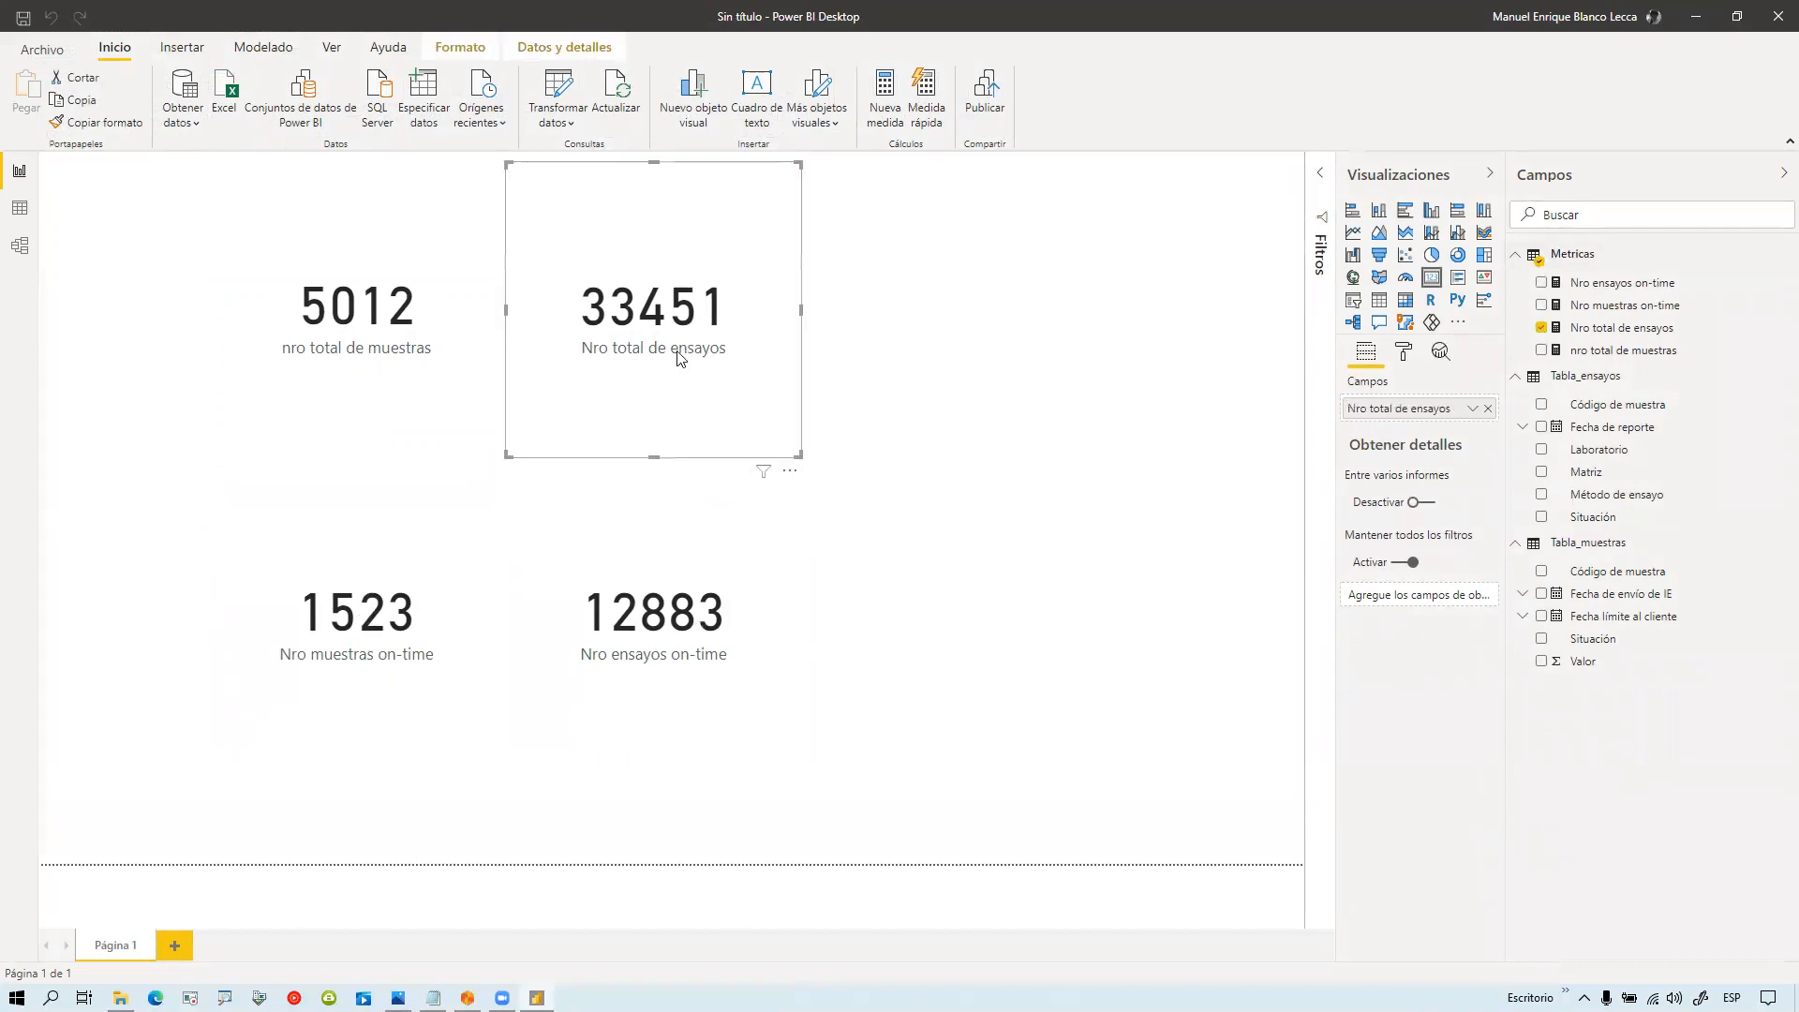
Step: Create a measure in Metricas: %on-time muestras = [Nro muestras on-time]/[nro total de muestras]
right_click(1584, 259)
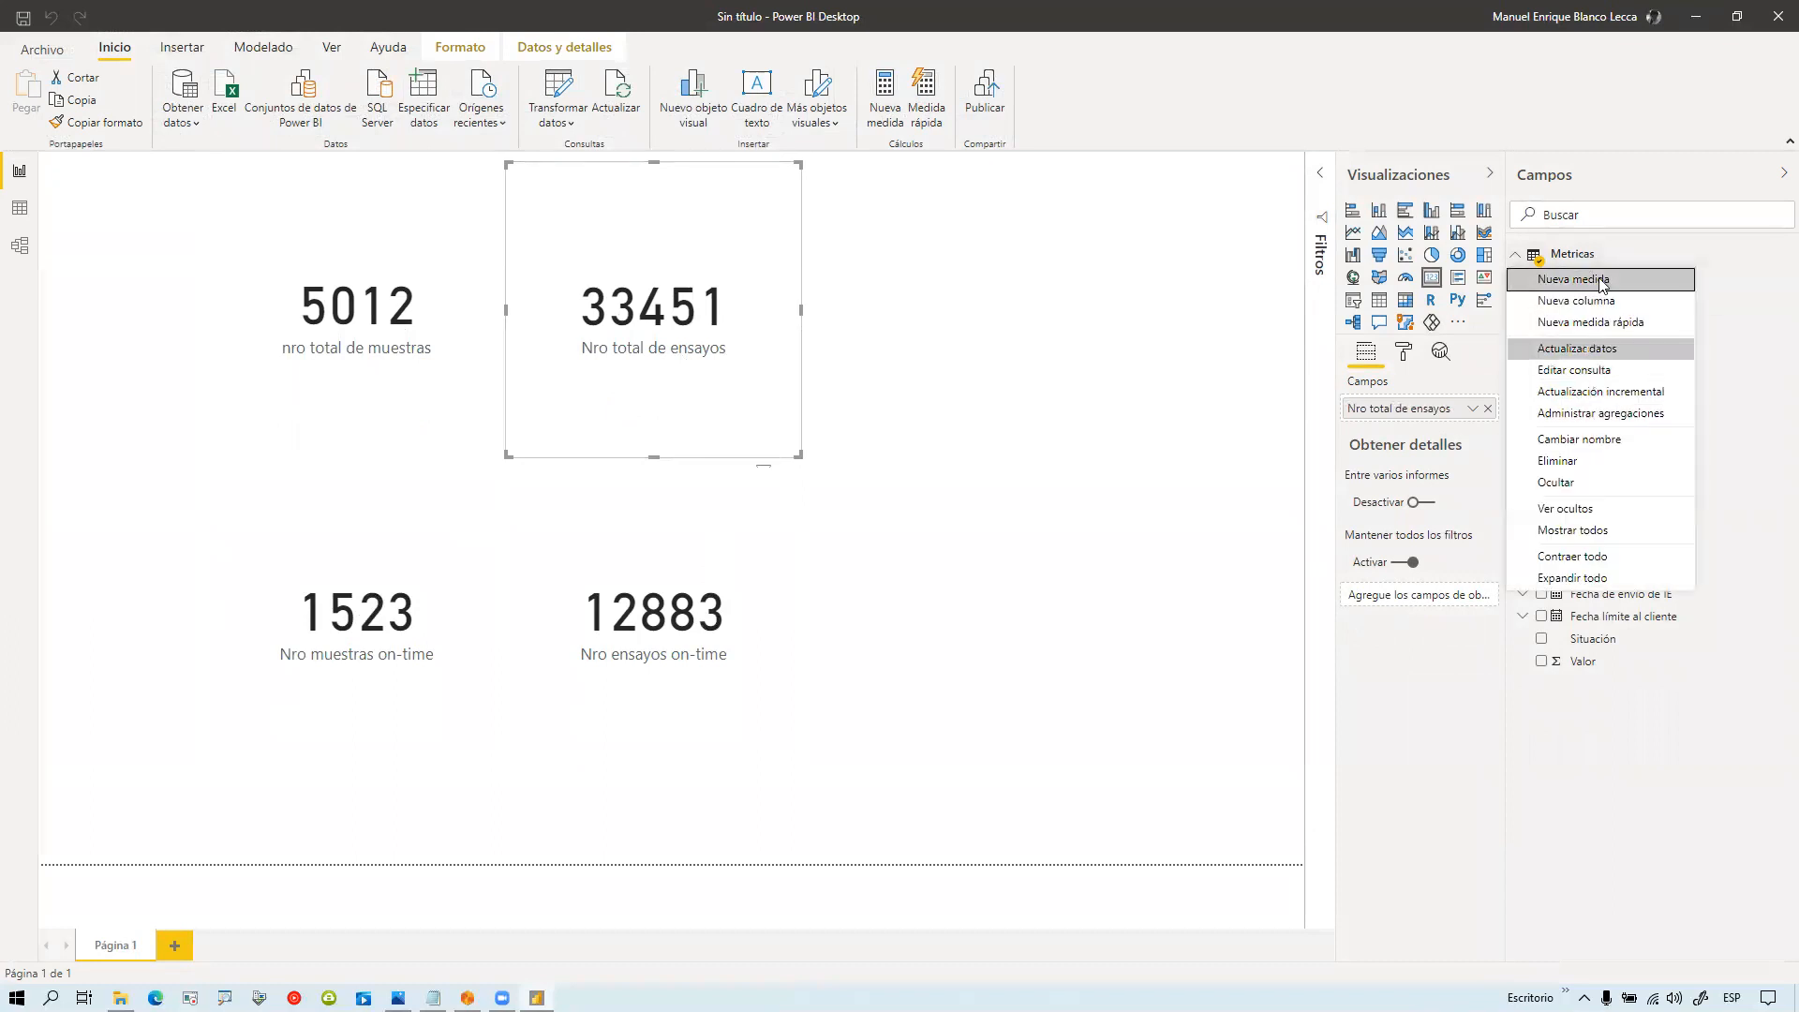
key("Escape")
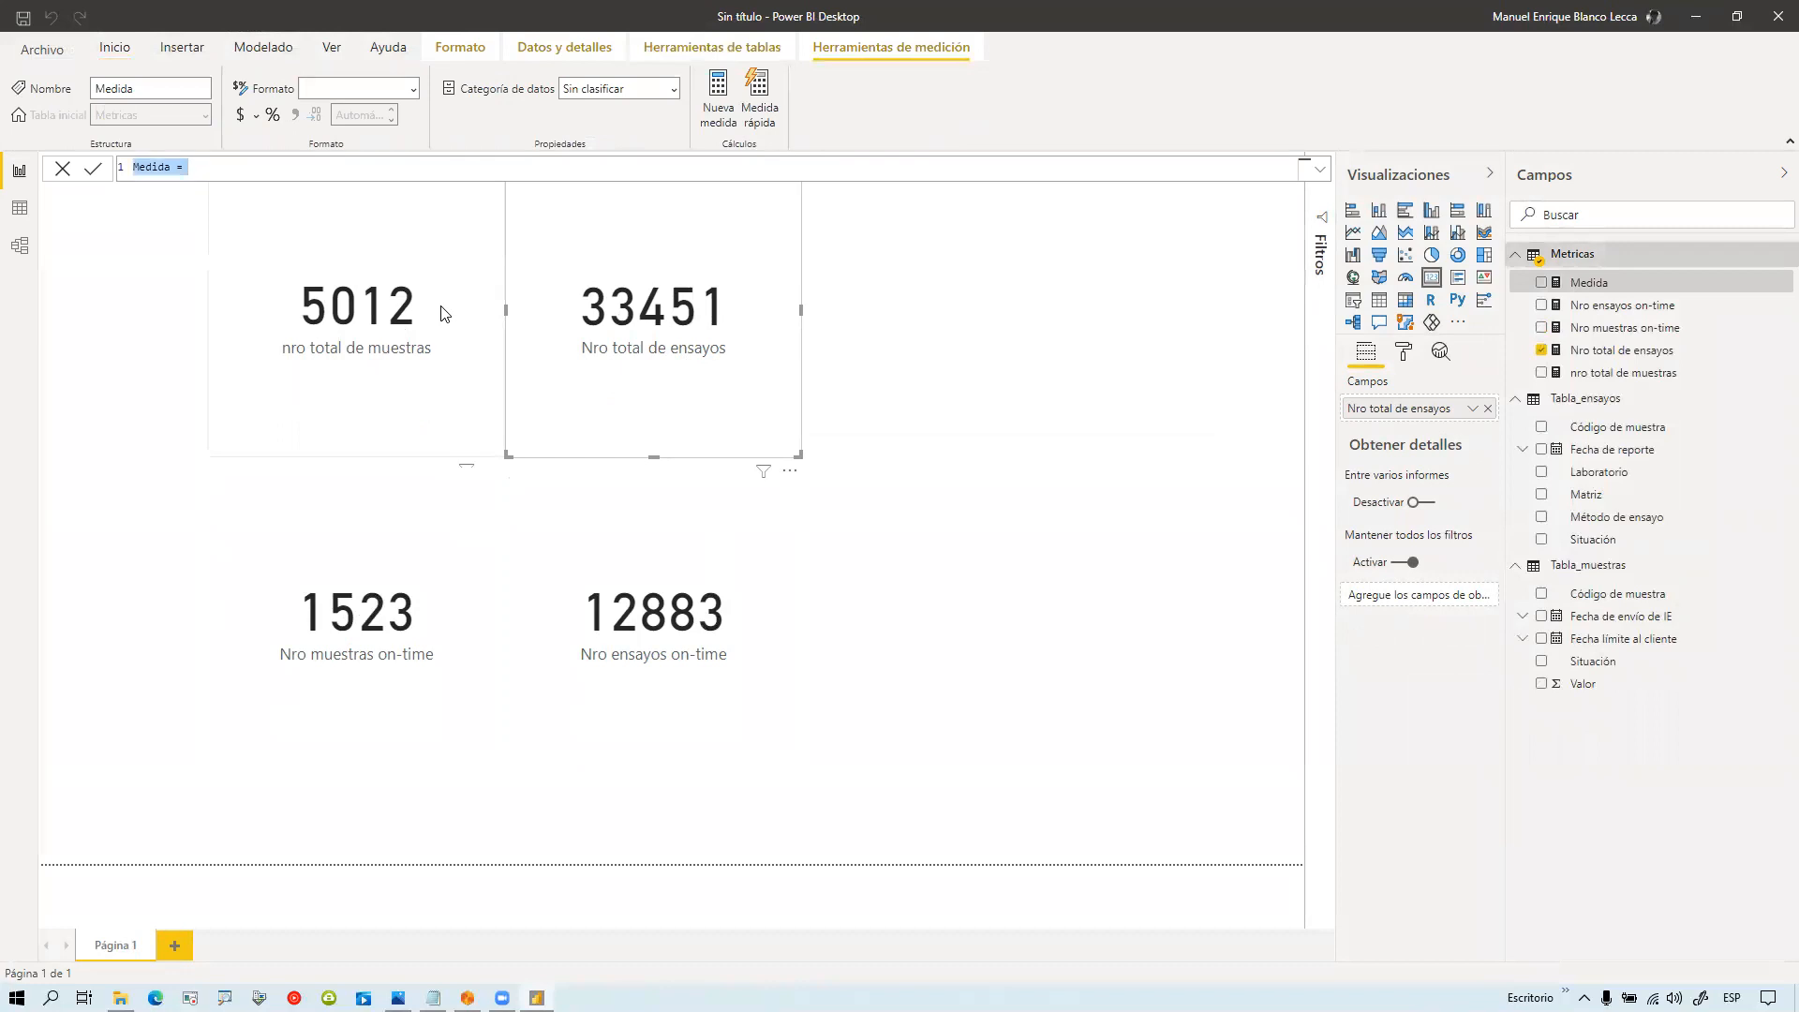
type("%")
type("nro")
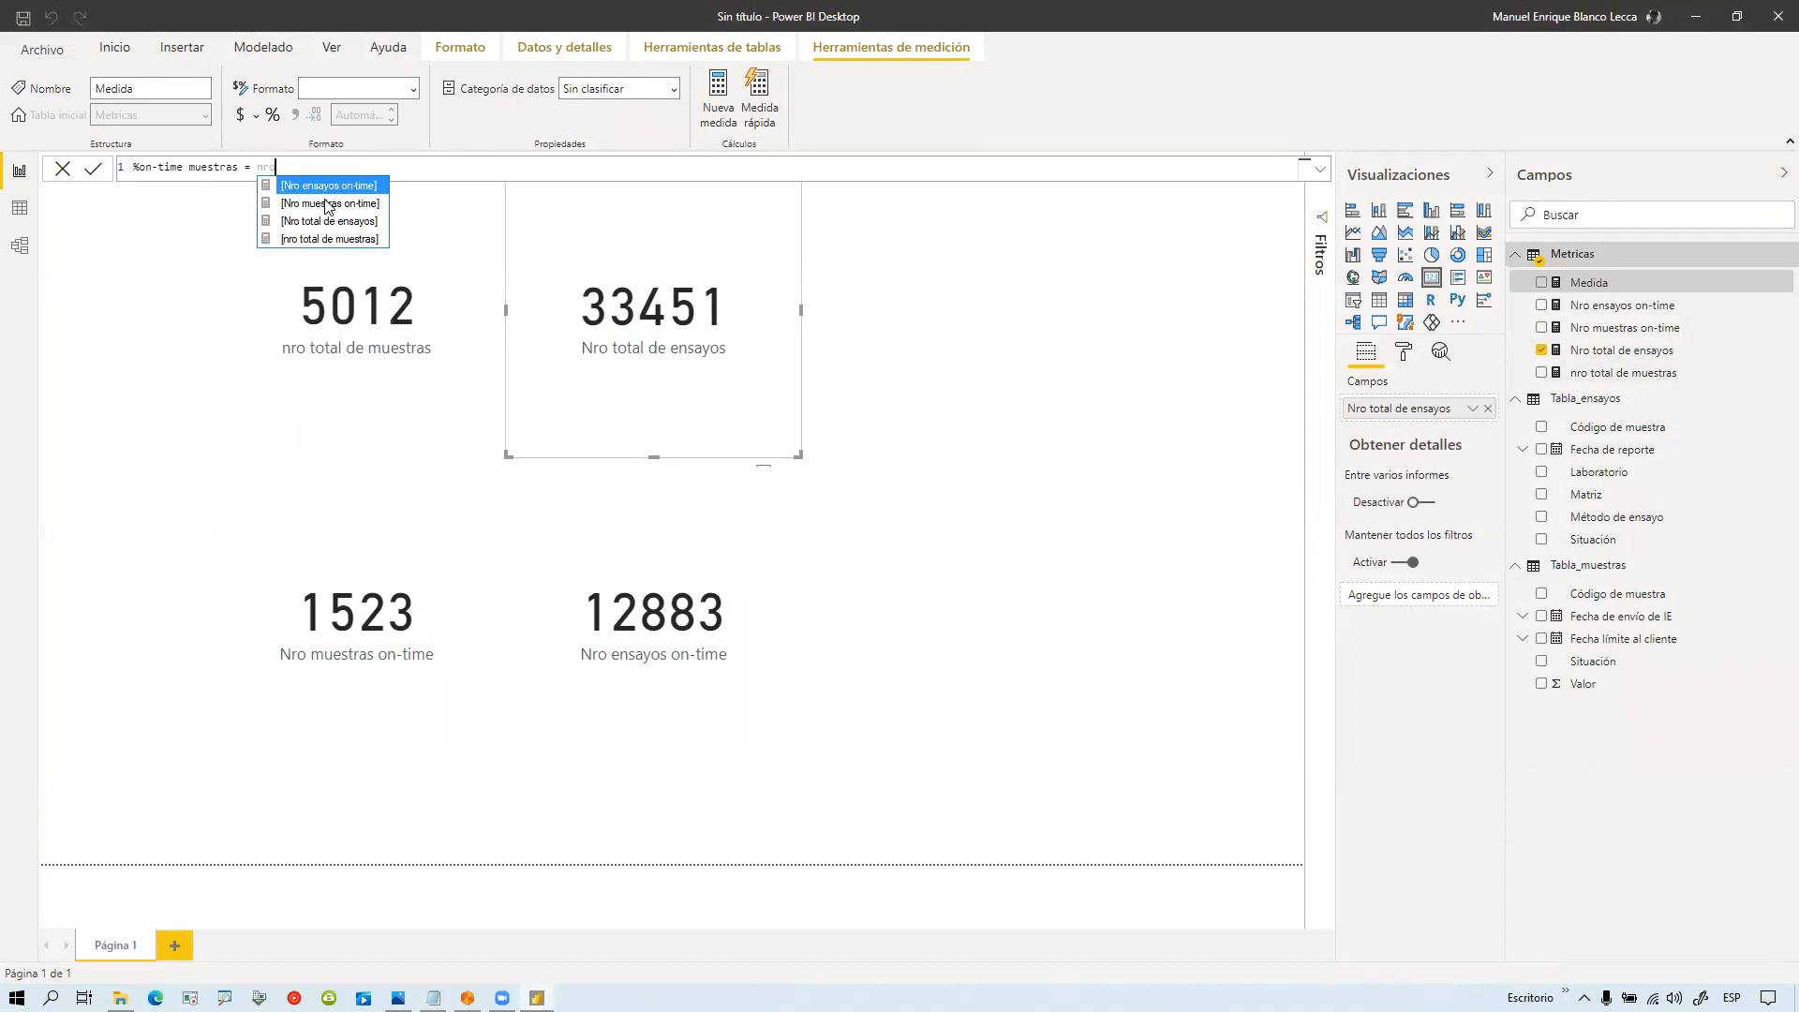
left_click(334, 205)
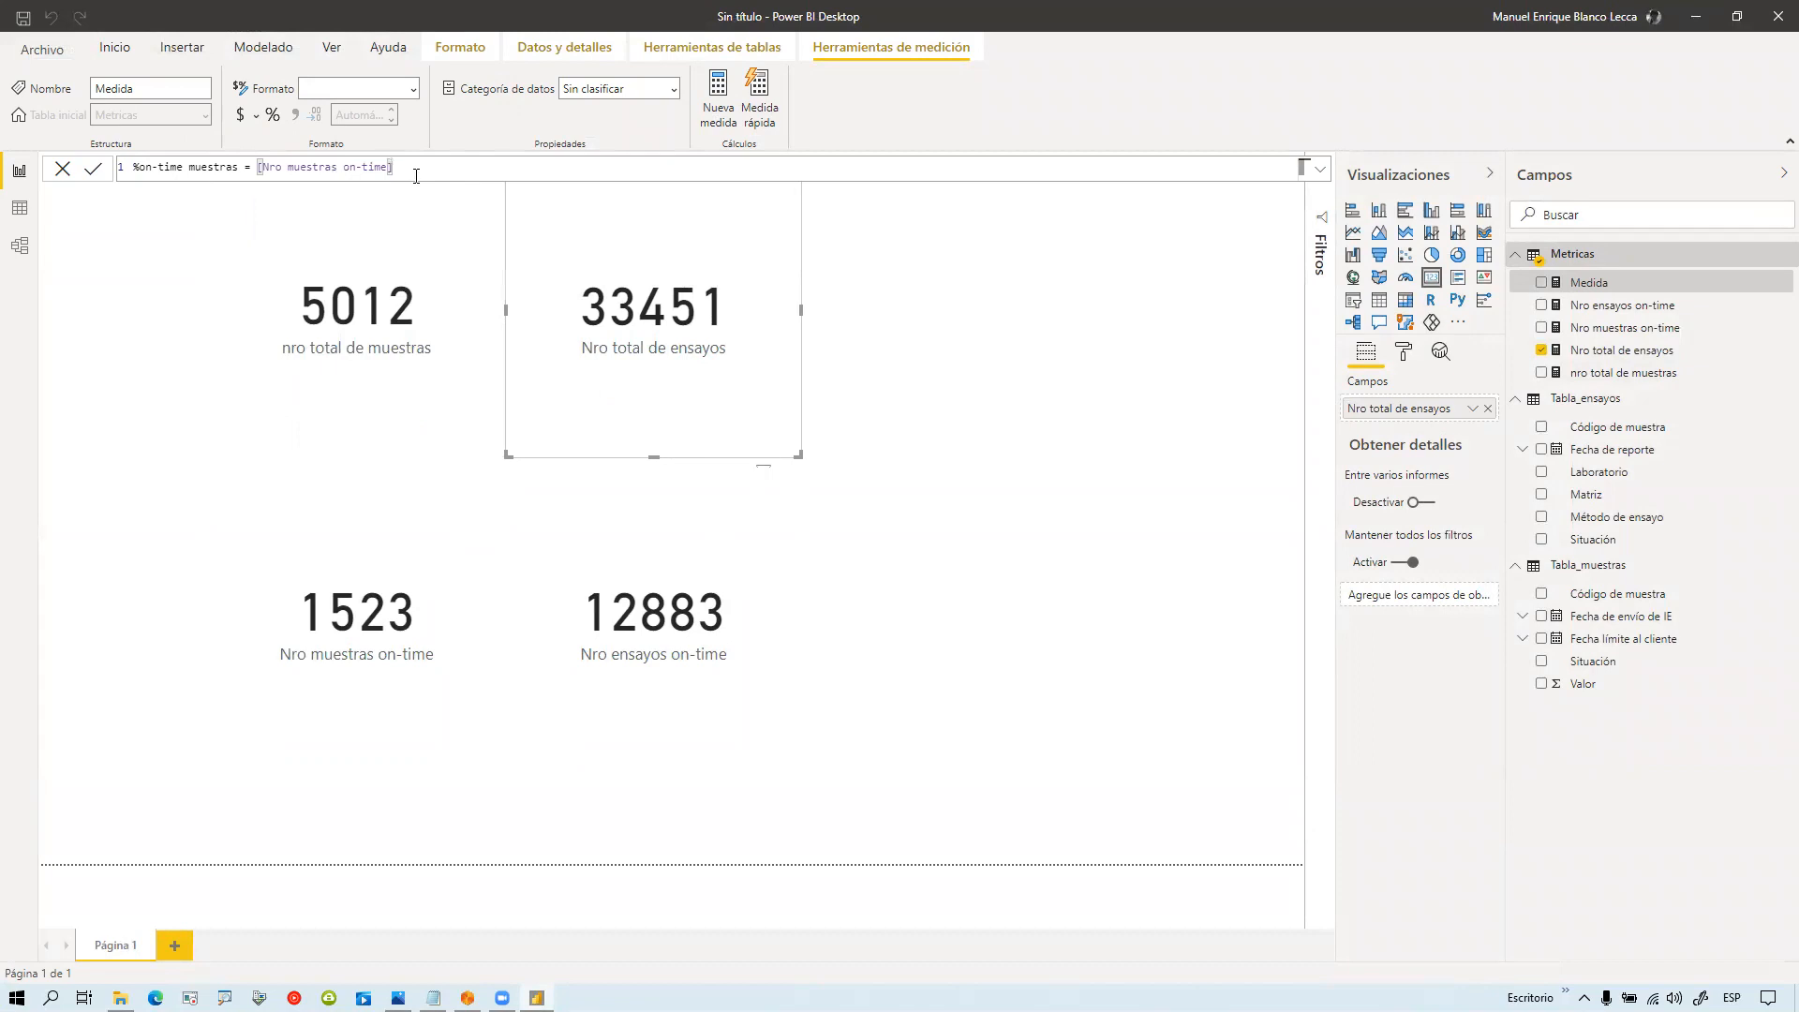
type("/nro")
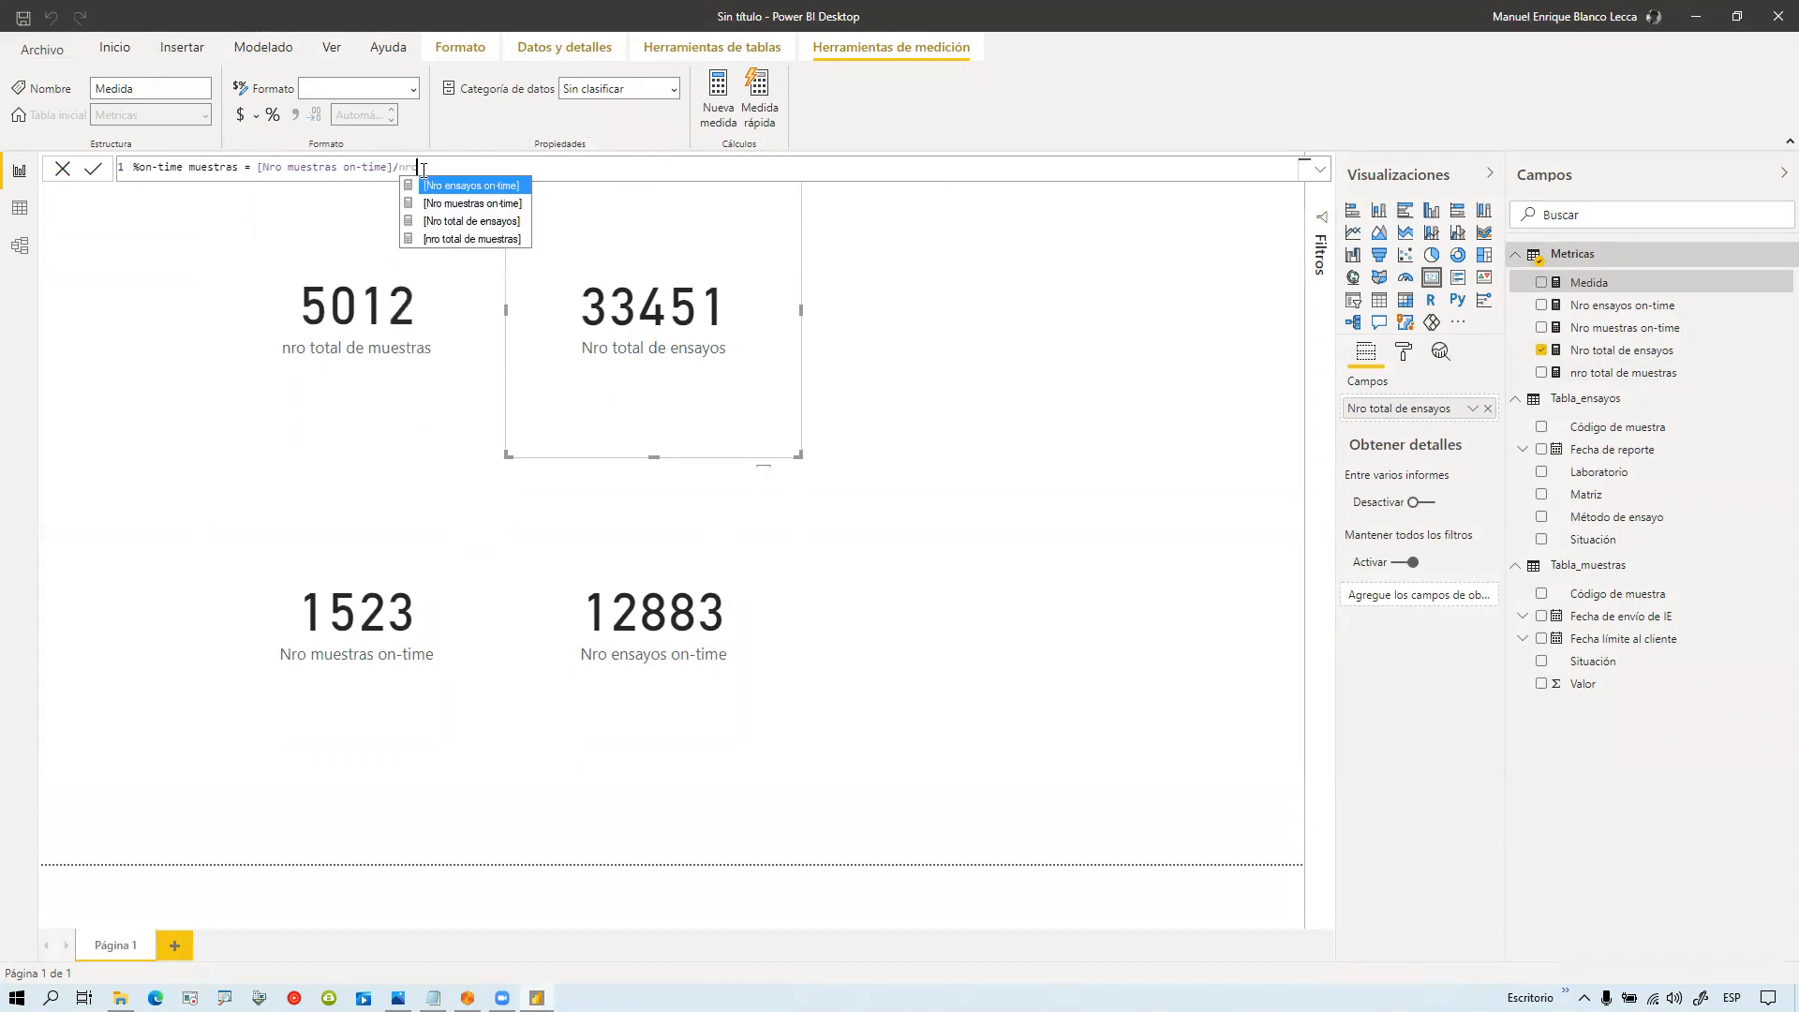
key("Down")
key("Down")
key("Down")
key("Tab")
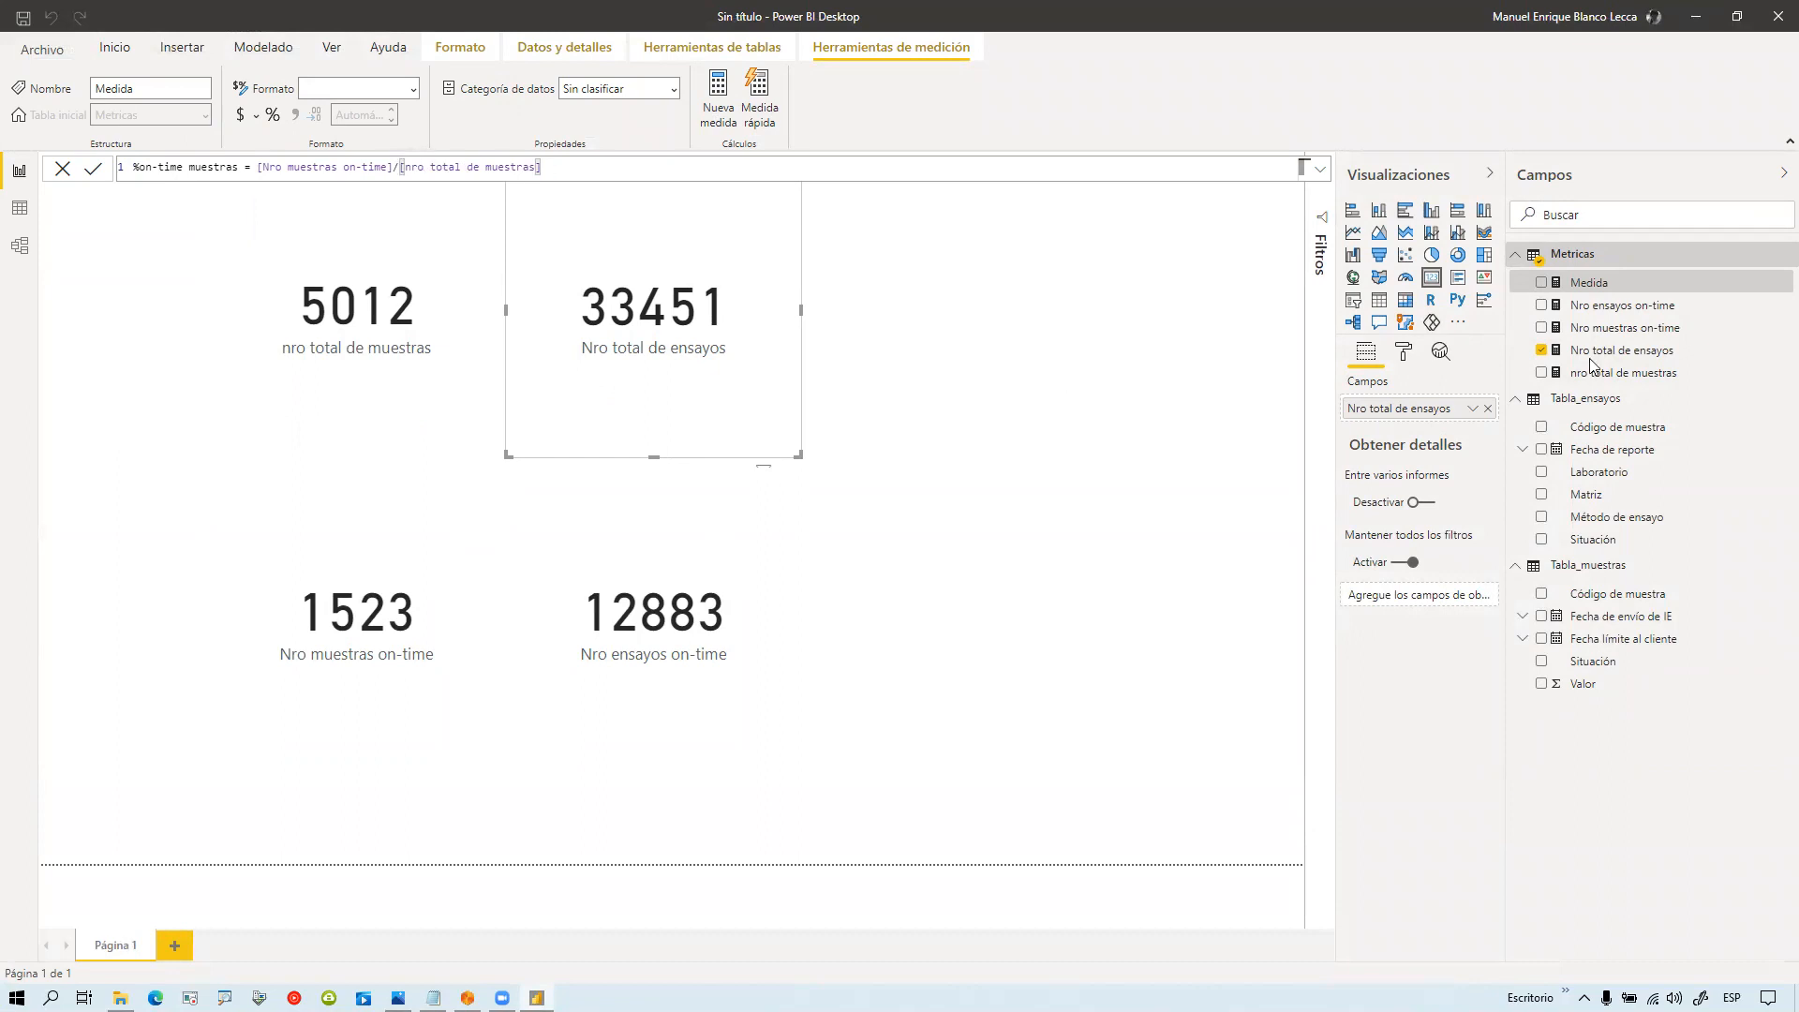
key("Return")
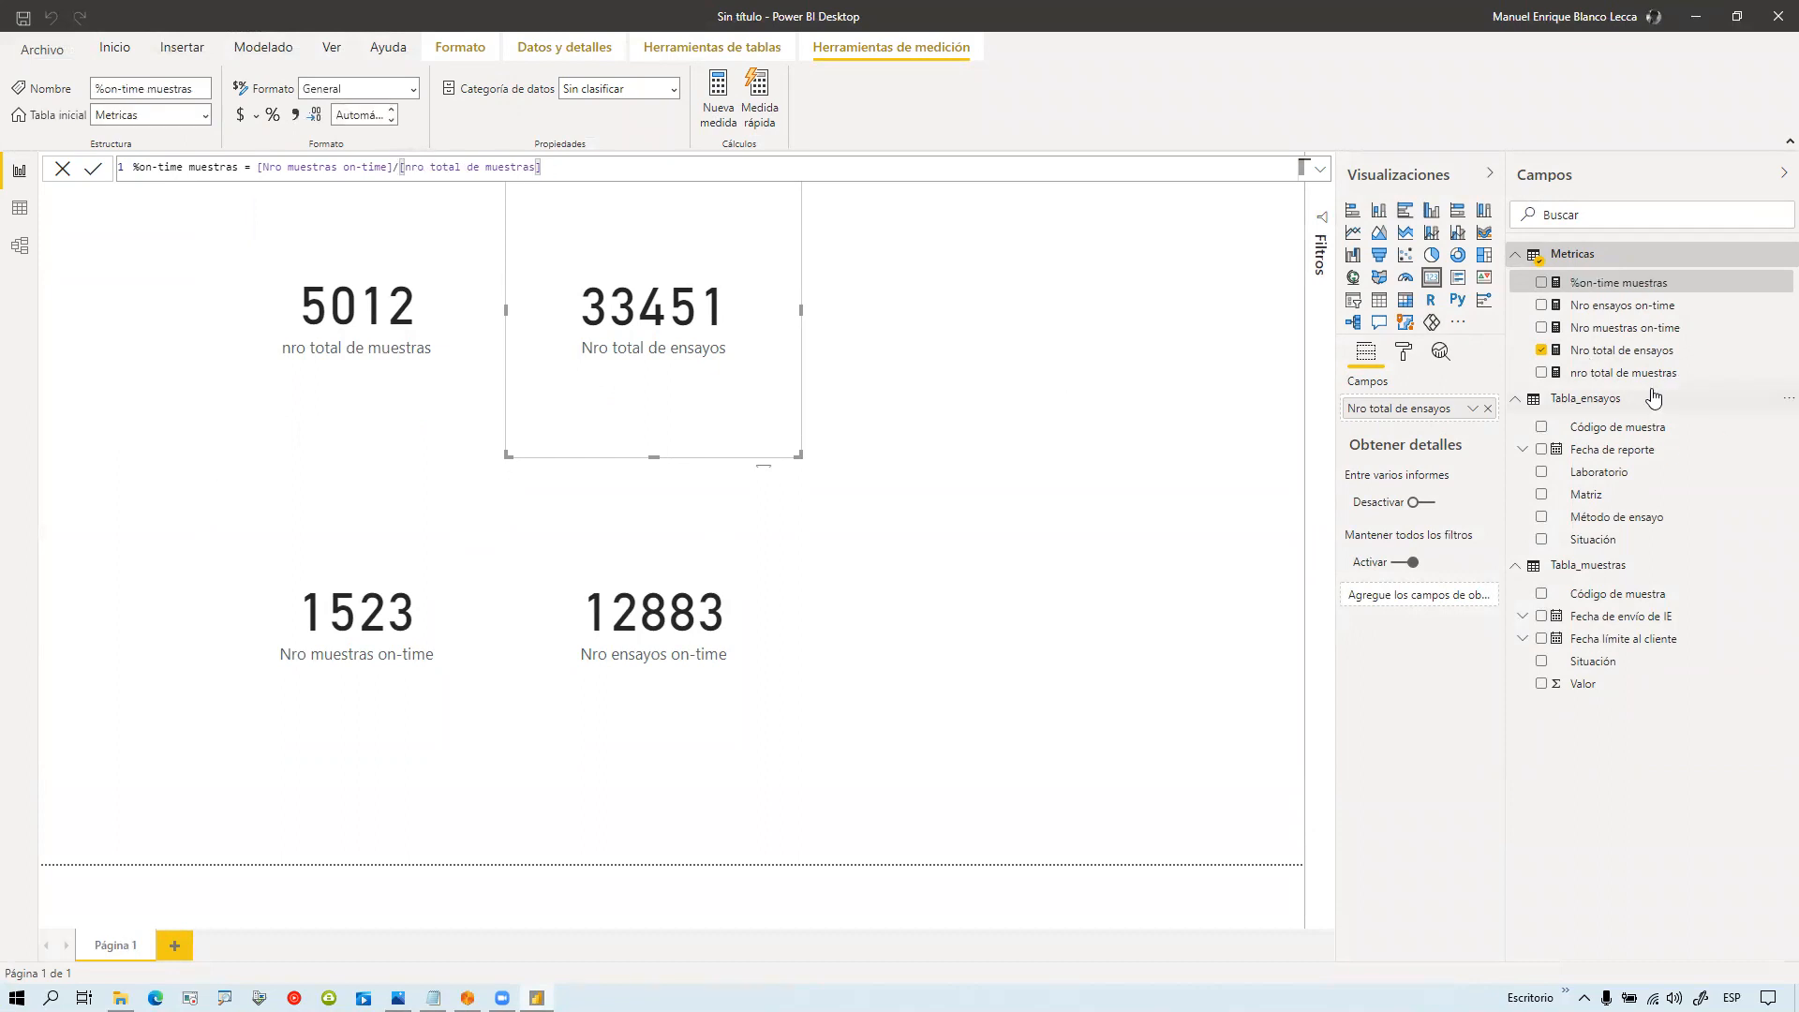
Step: Show %on-time muestras as a card to the right of the total tests card and format the measure as Porcentaje
left_click_drag(1626, 292, 1065, 361)
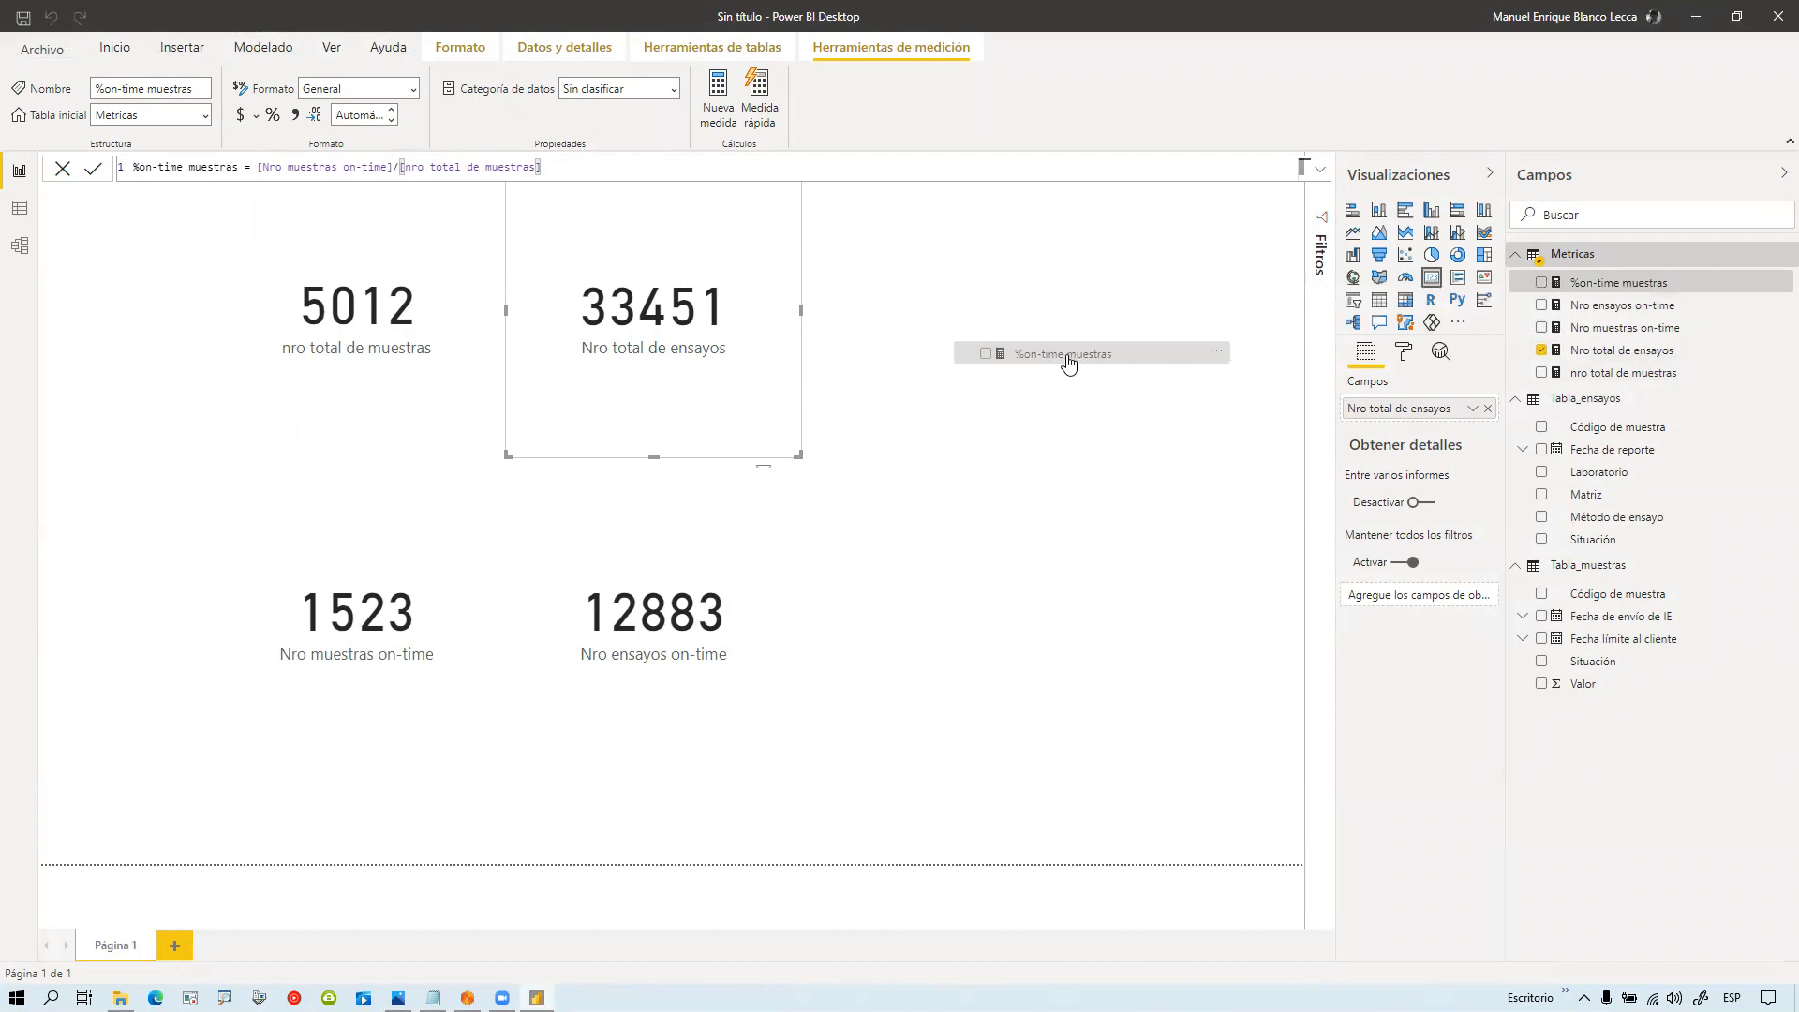
left_click(1432, 278)
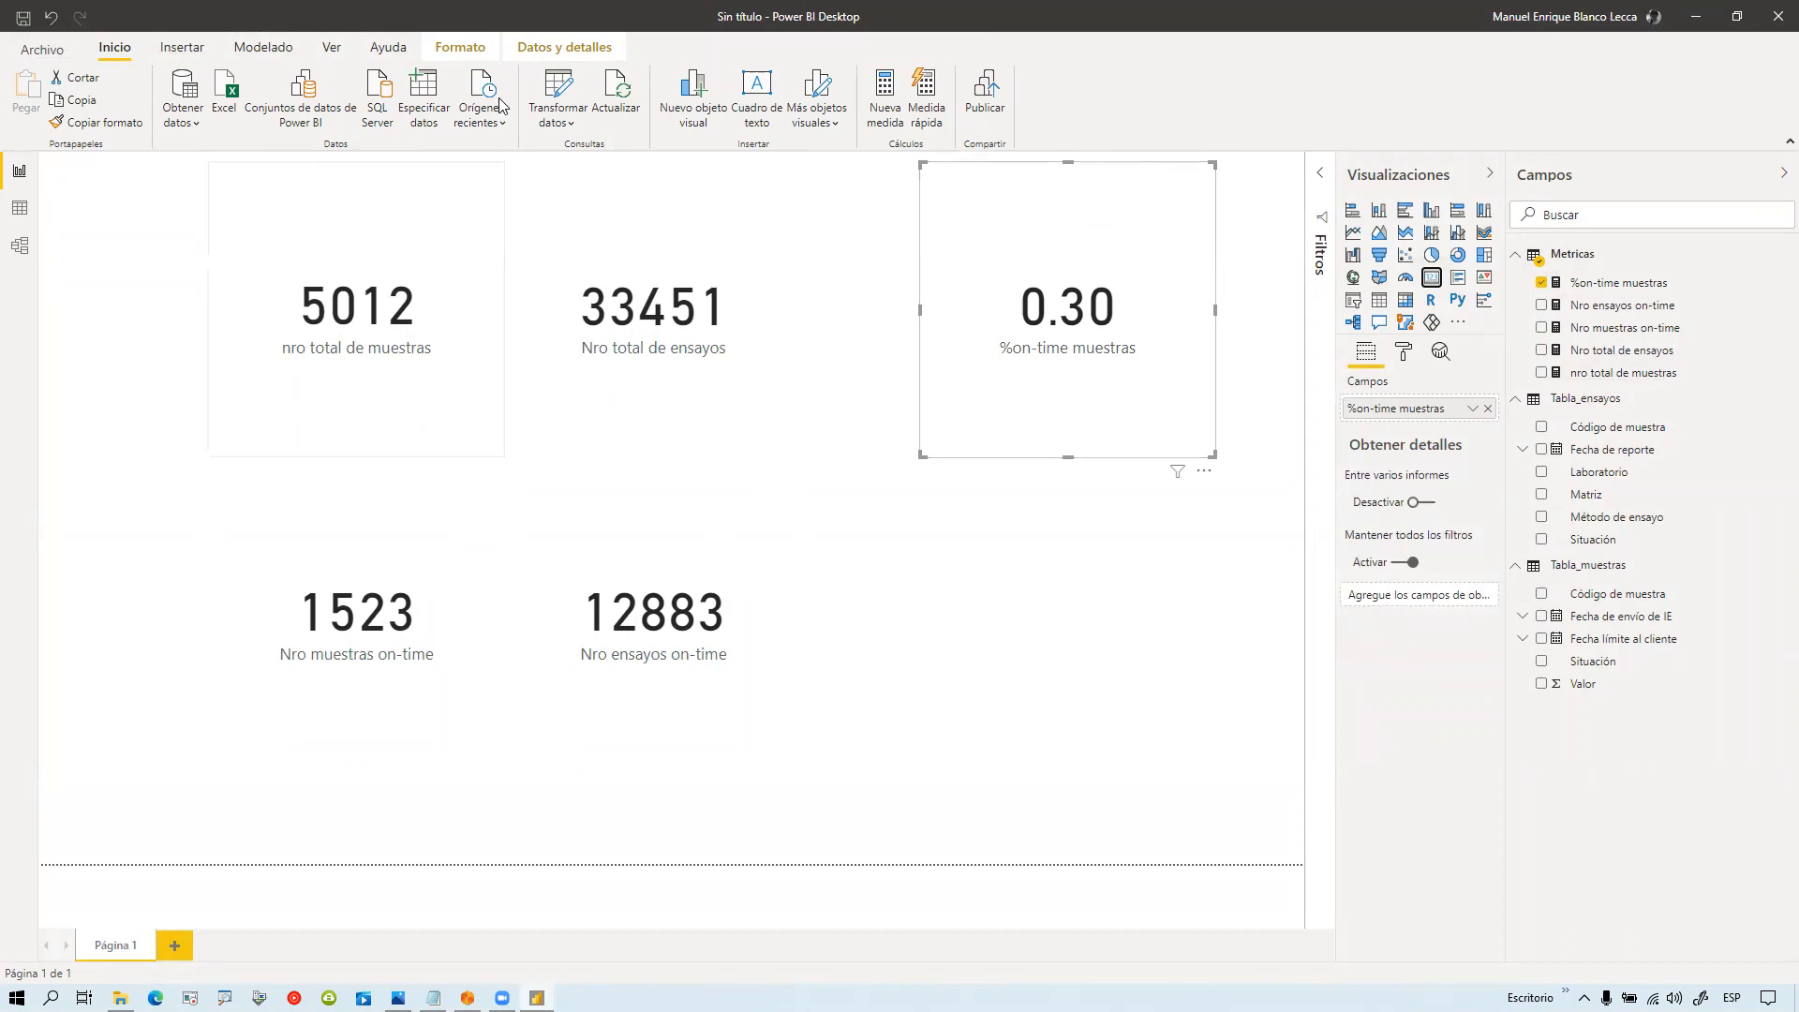
left_click(462, 49)
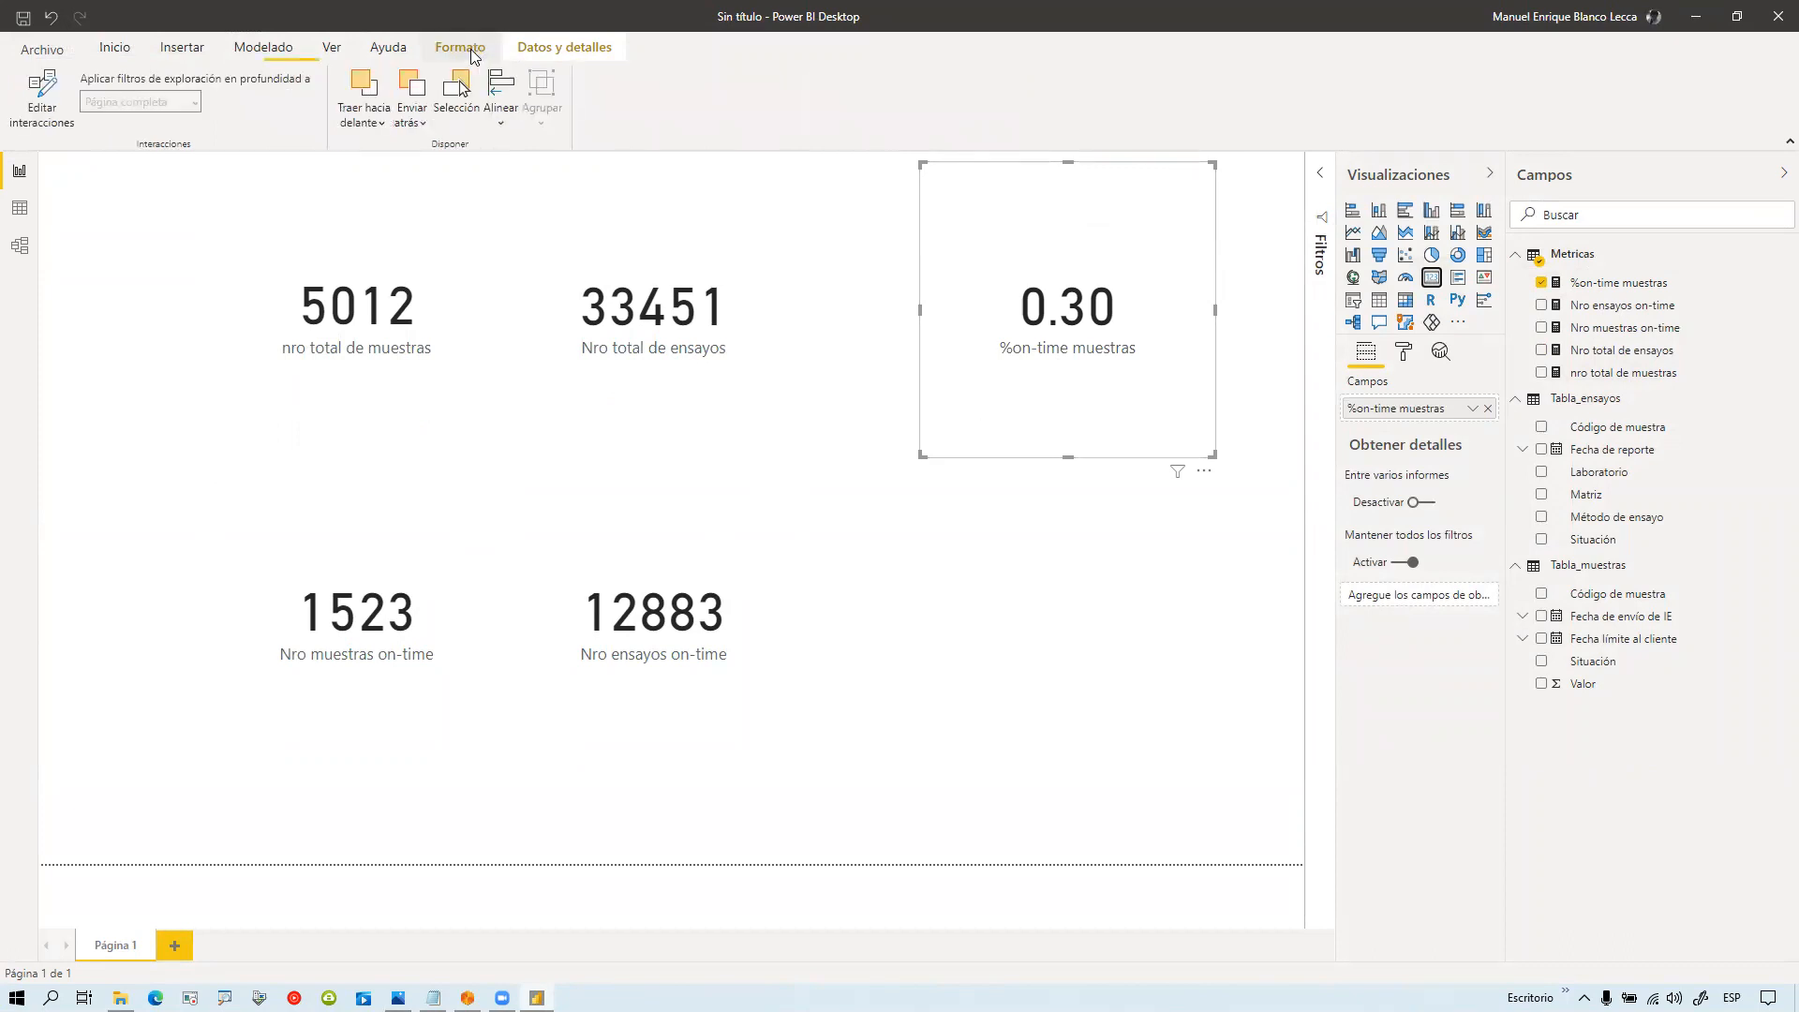
left_click(529, 51)
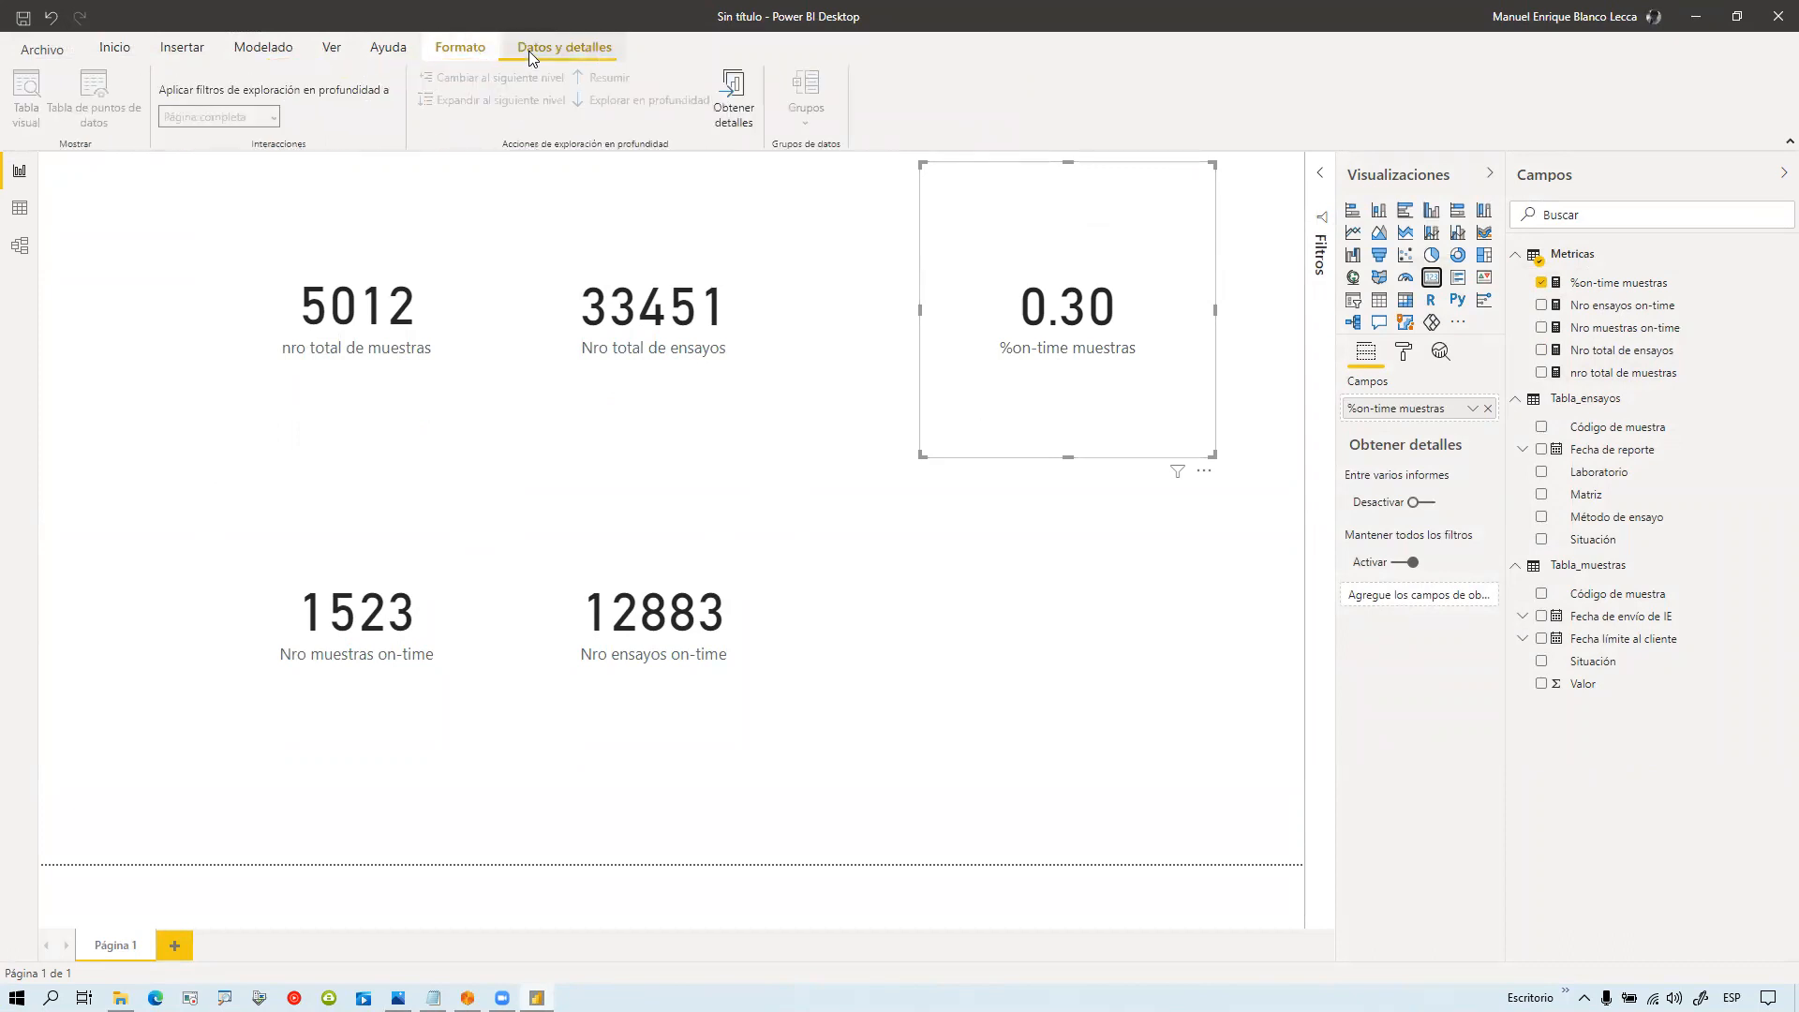
left_click(462, 48)
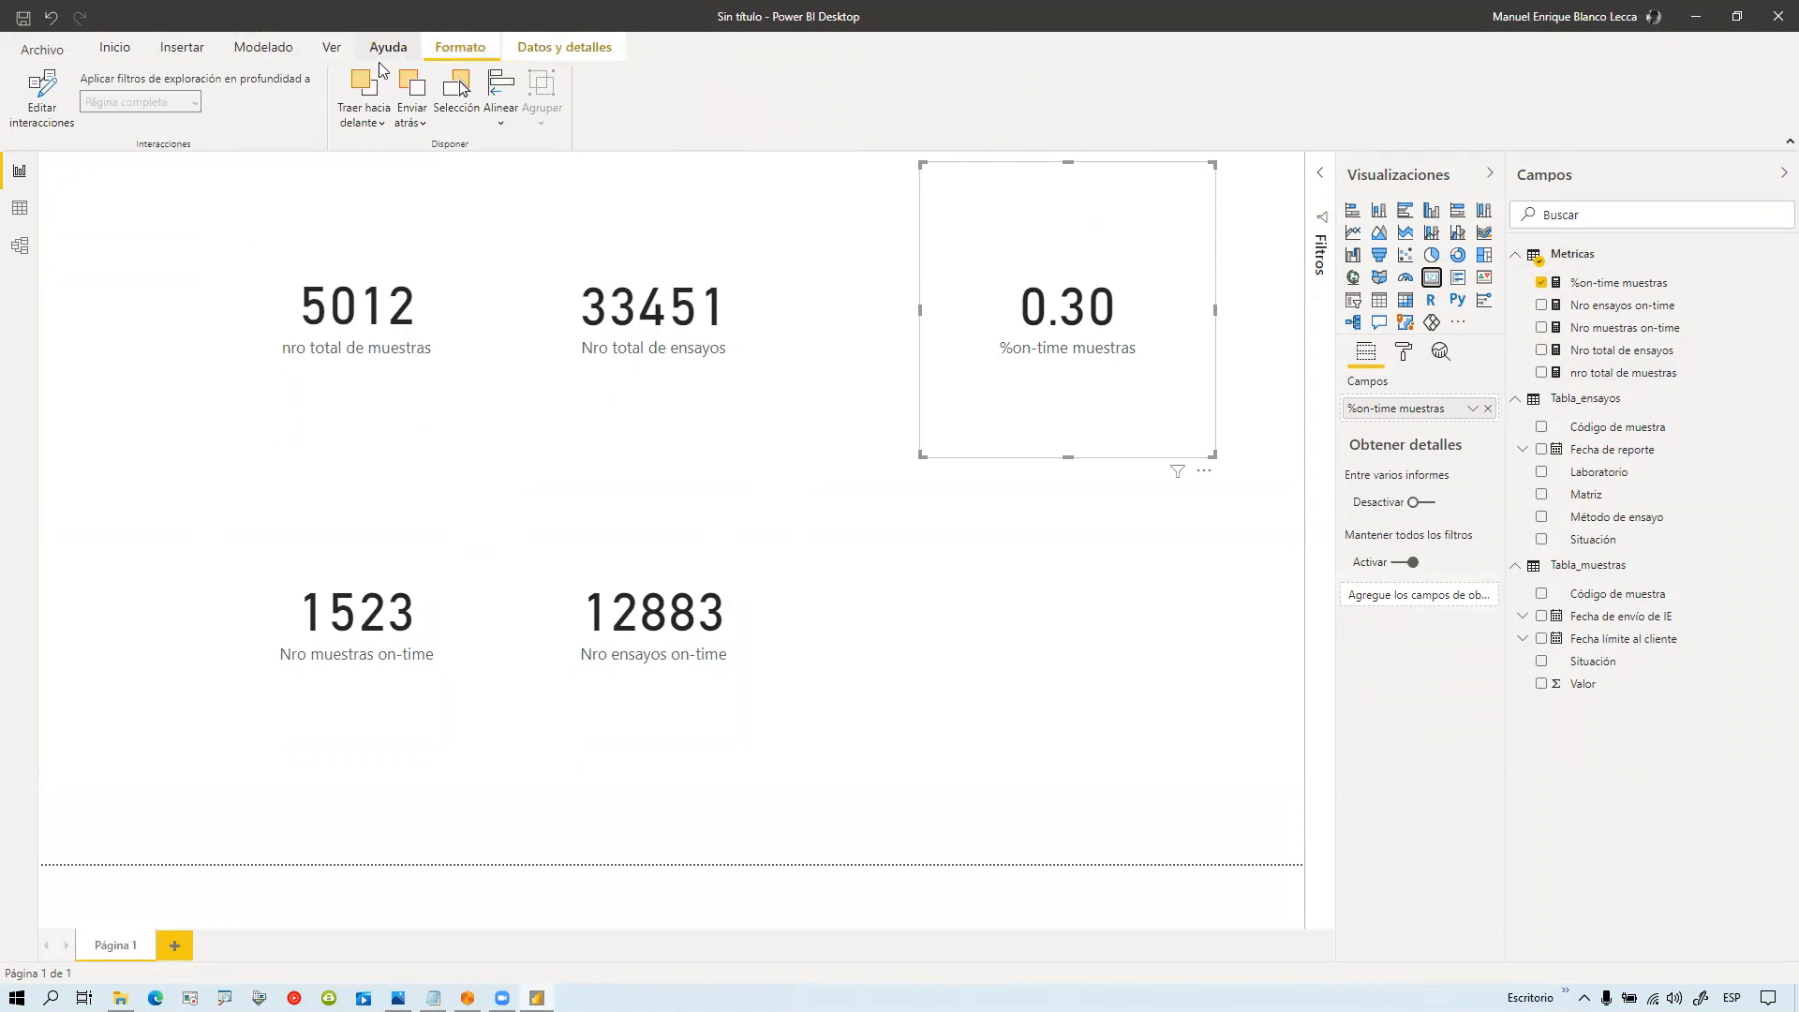
left_click(1594, 289)
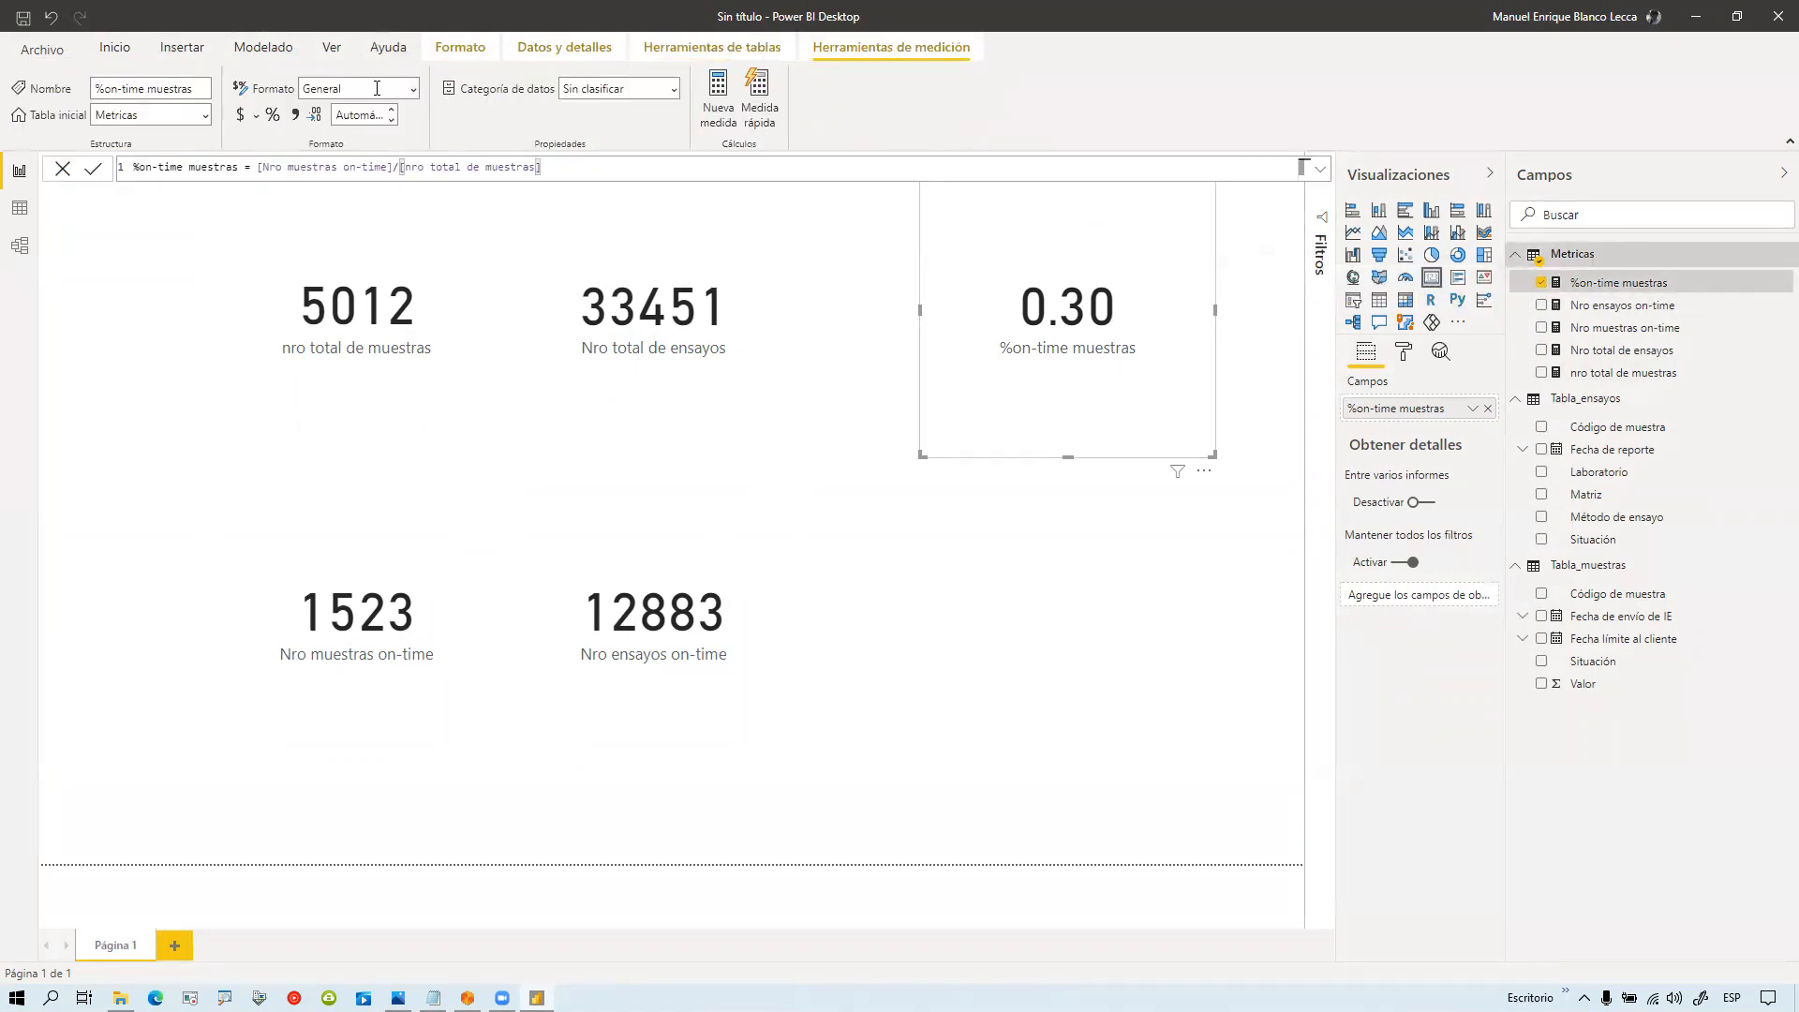
left_click(414, 88)
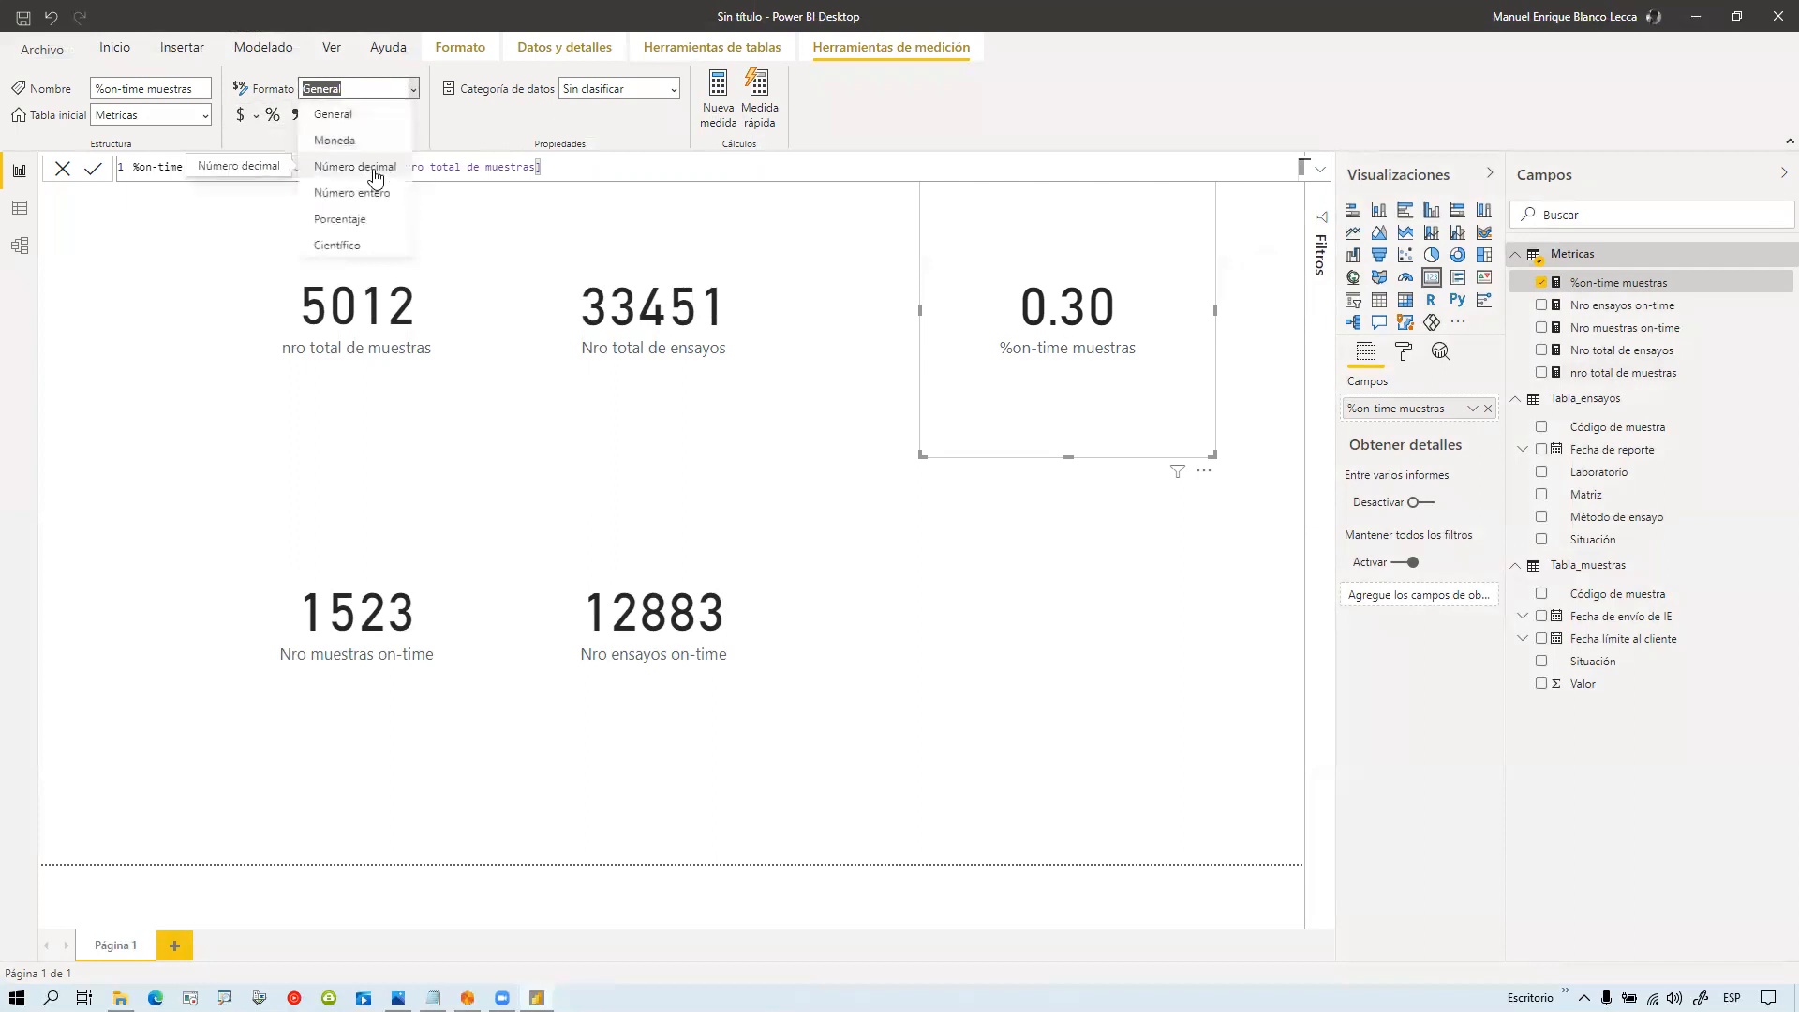
left_click(339, 219)
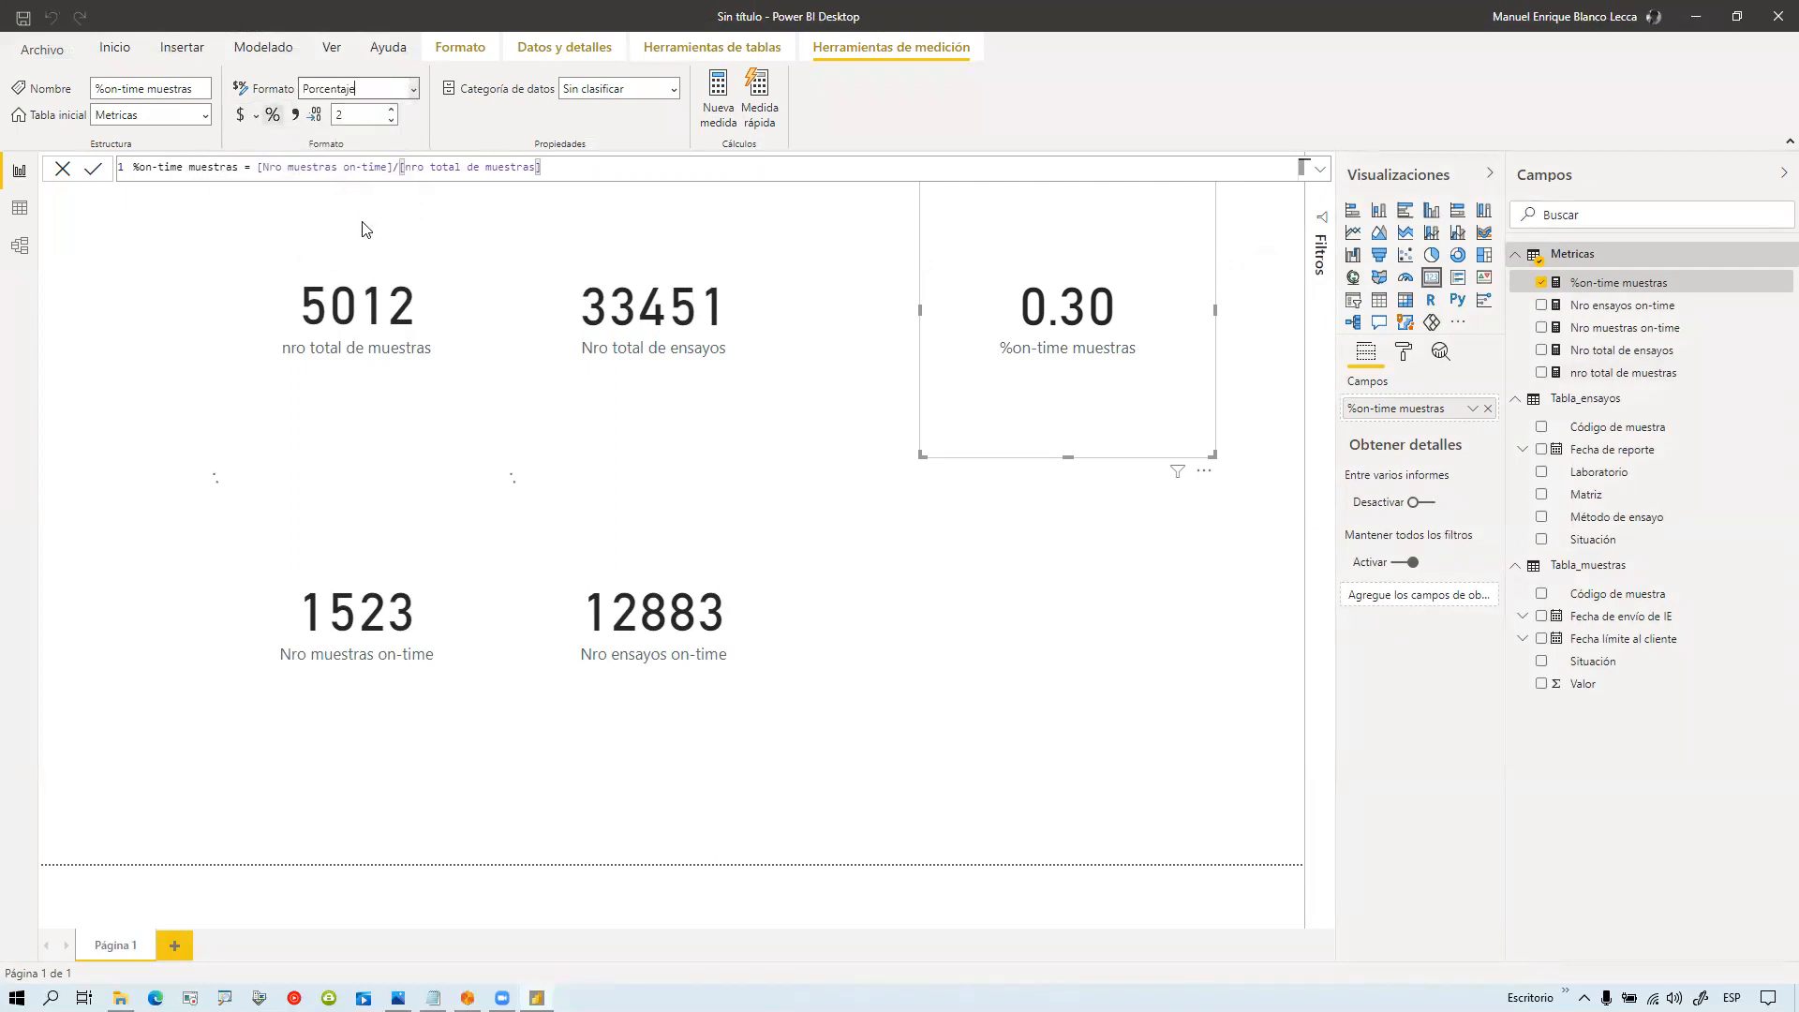
left_click(1075, 583)
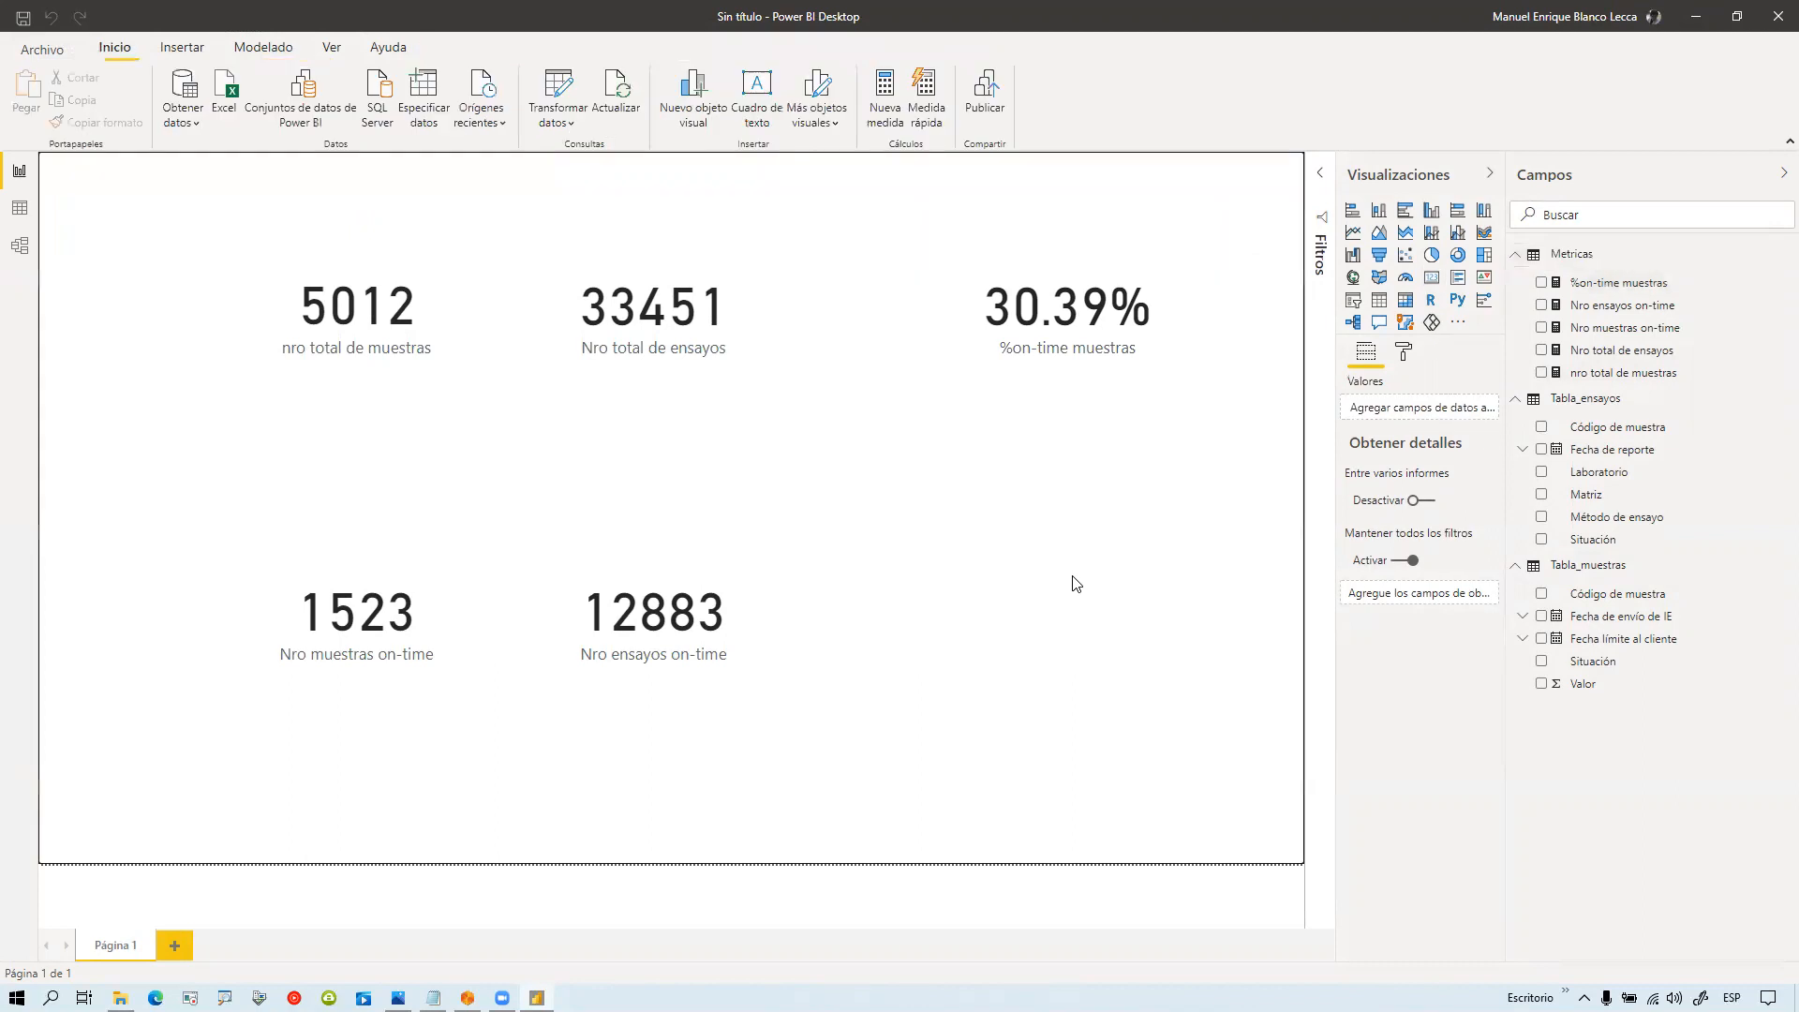
Step: Set the %on-time muestras measure to 1 decimal place
left_click(1092, 347)
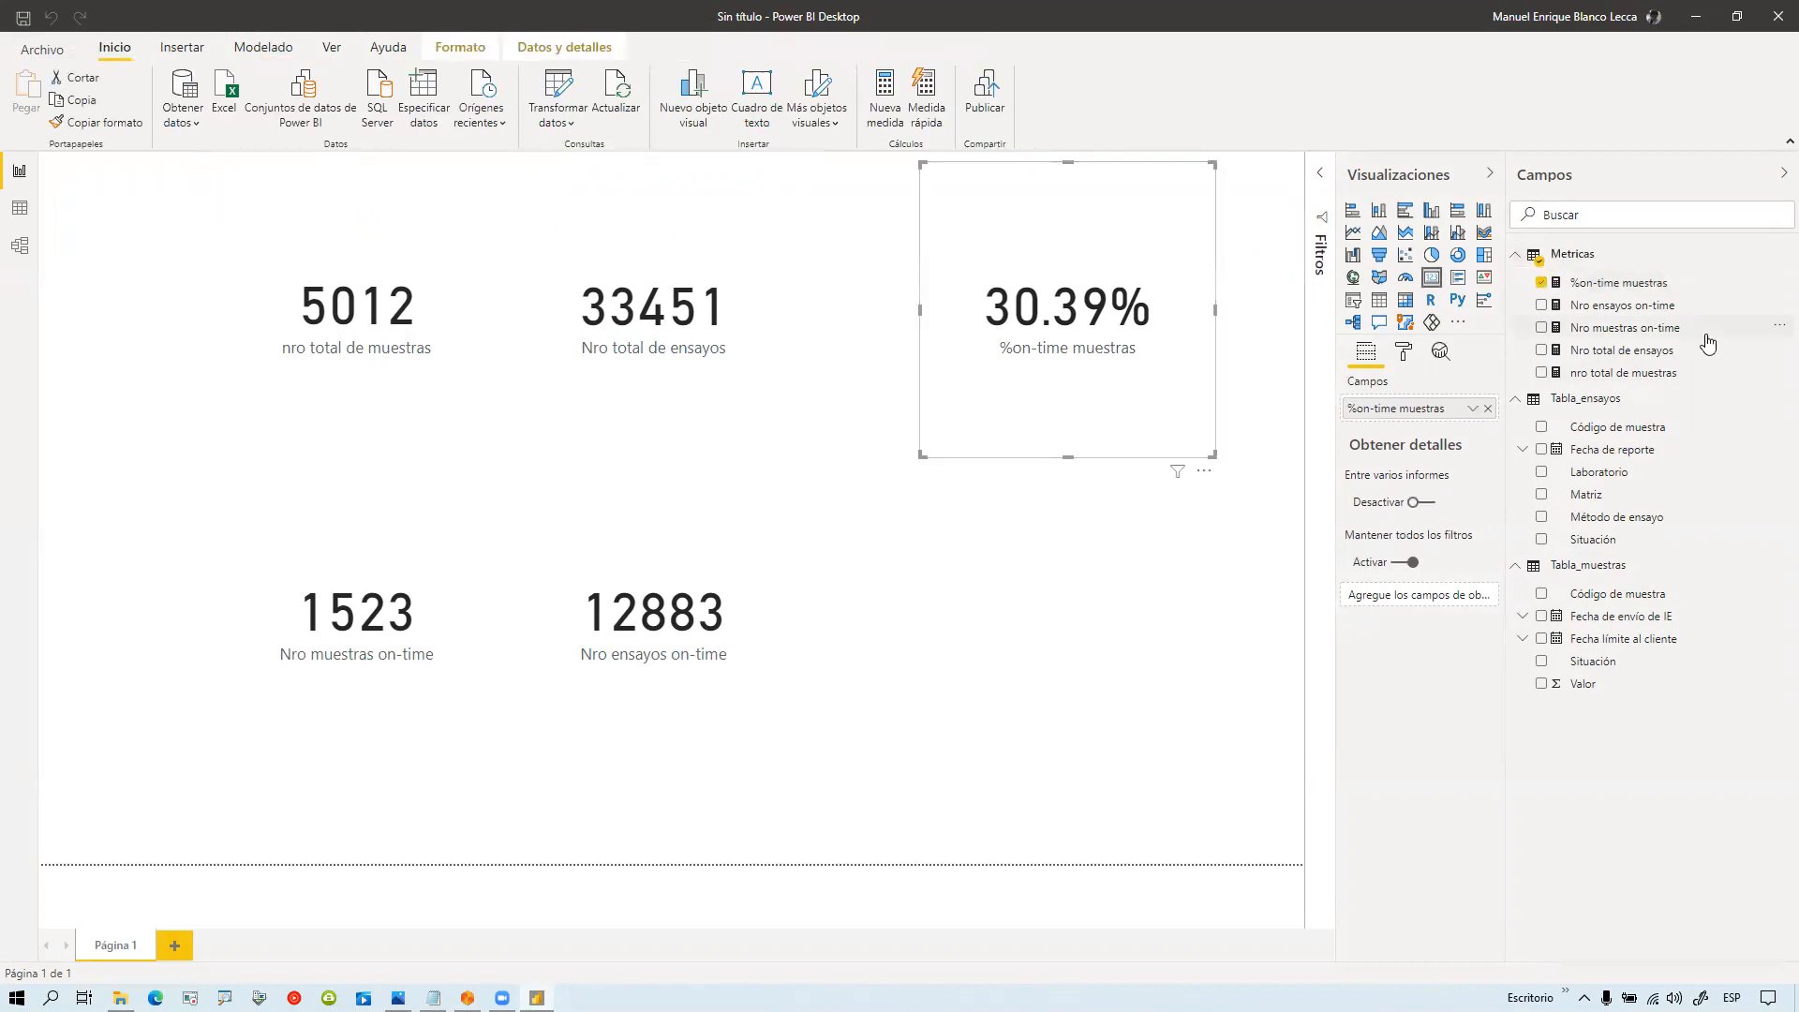
left_click(1619, 283)
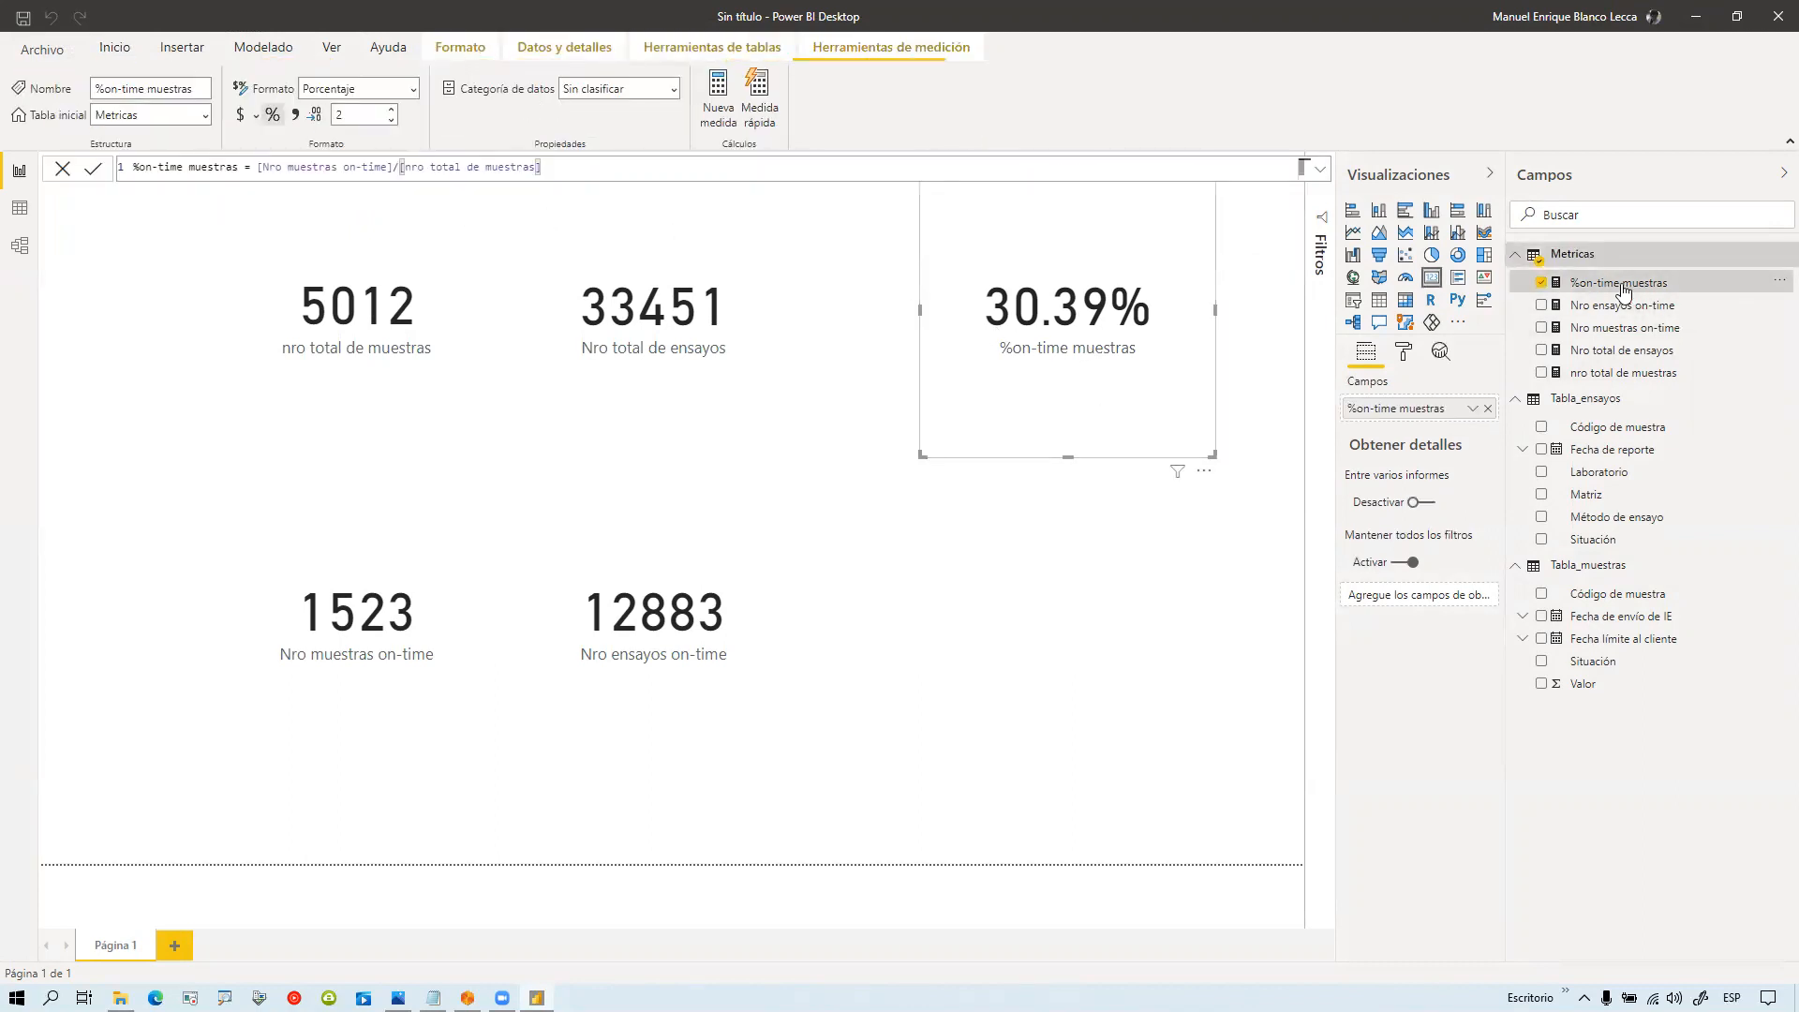
left_click(392, 120)
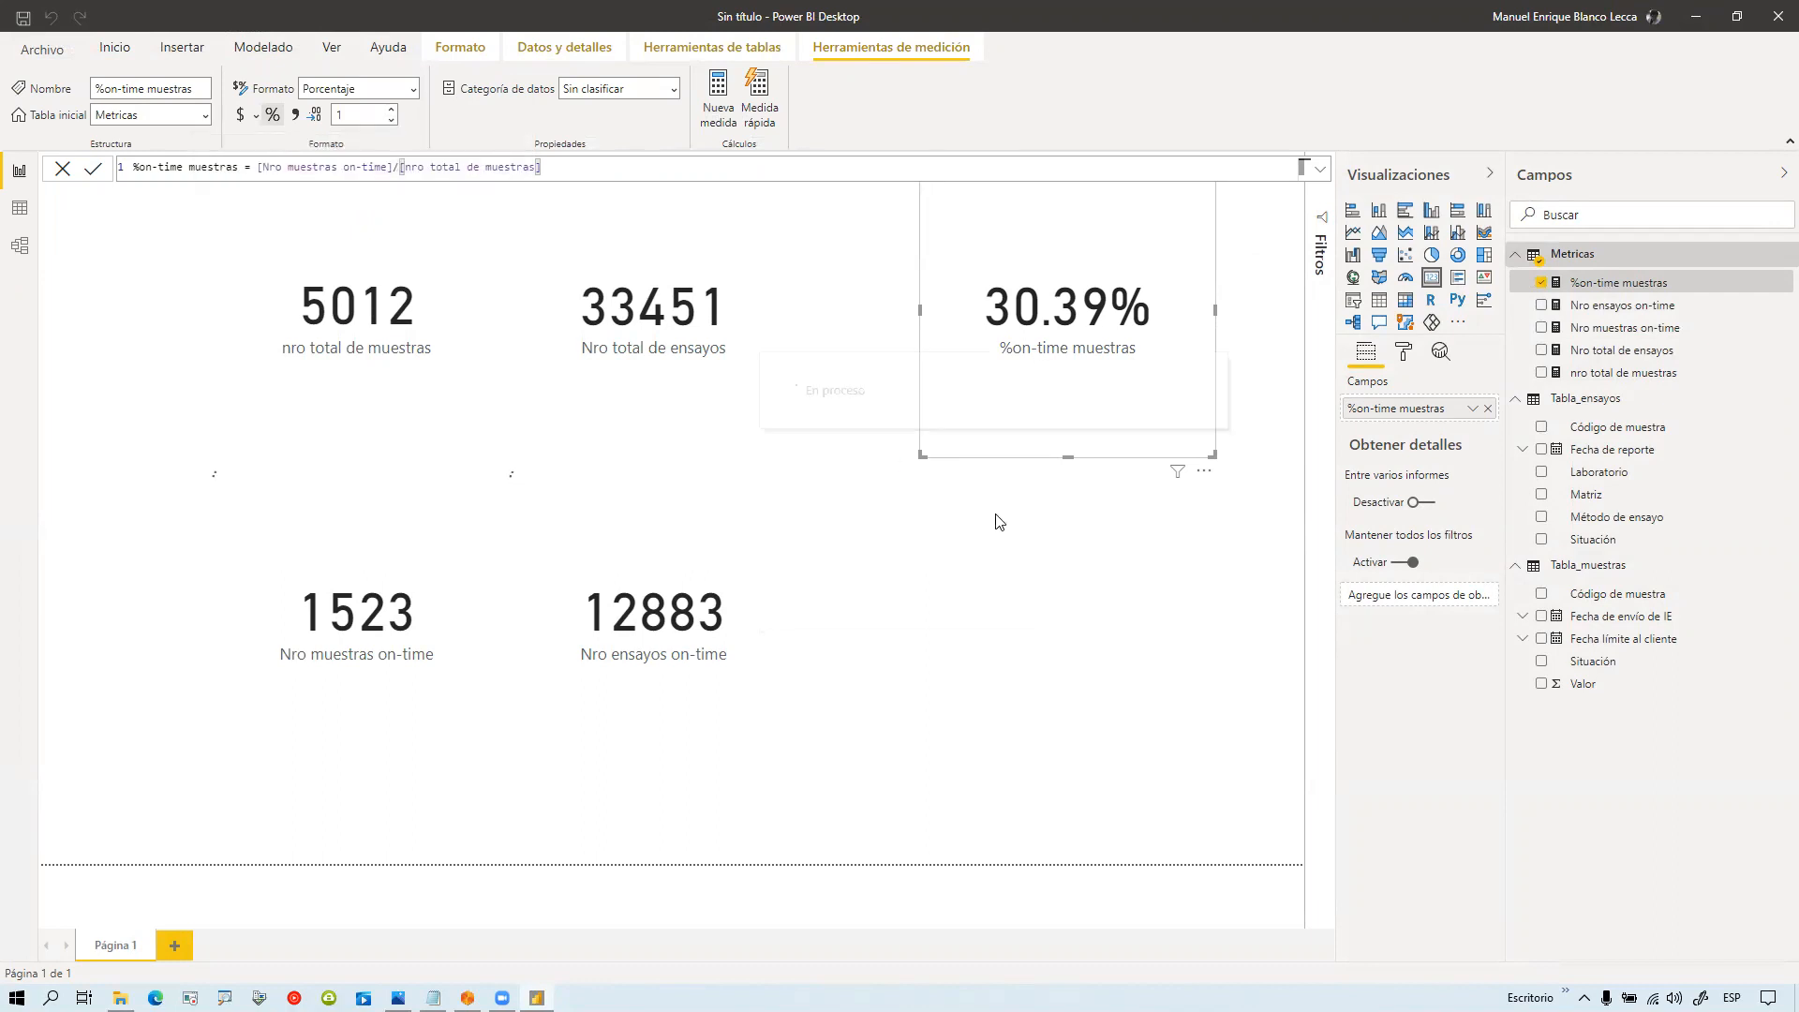
left_click(1117, 555)
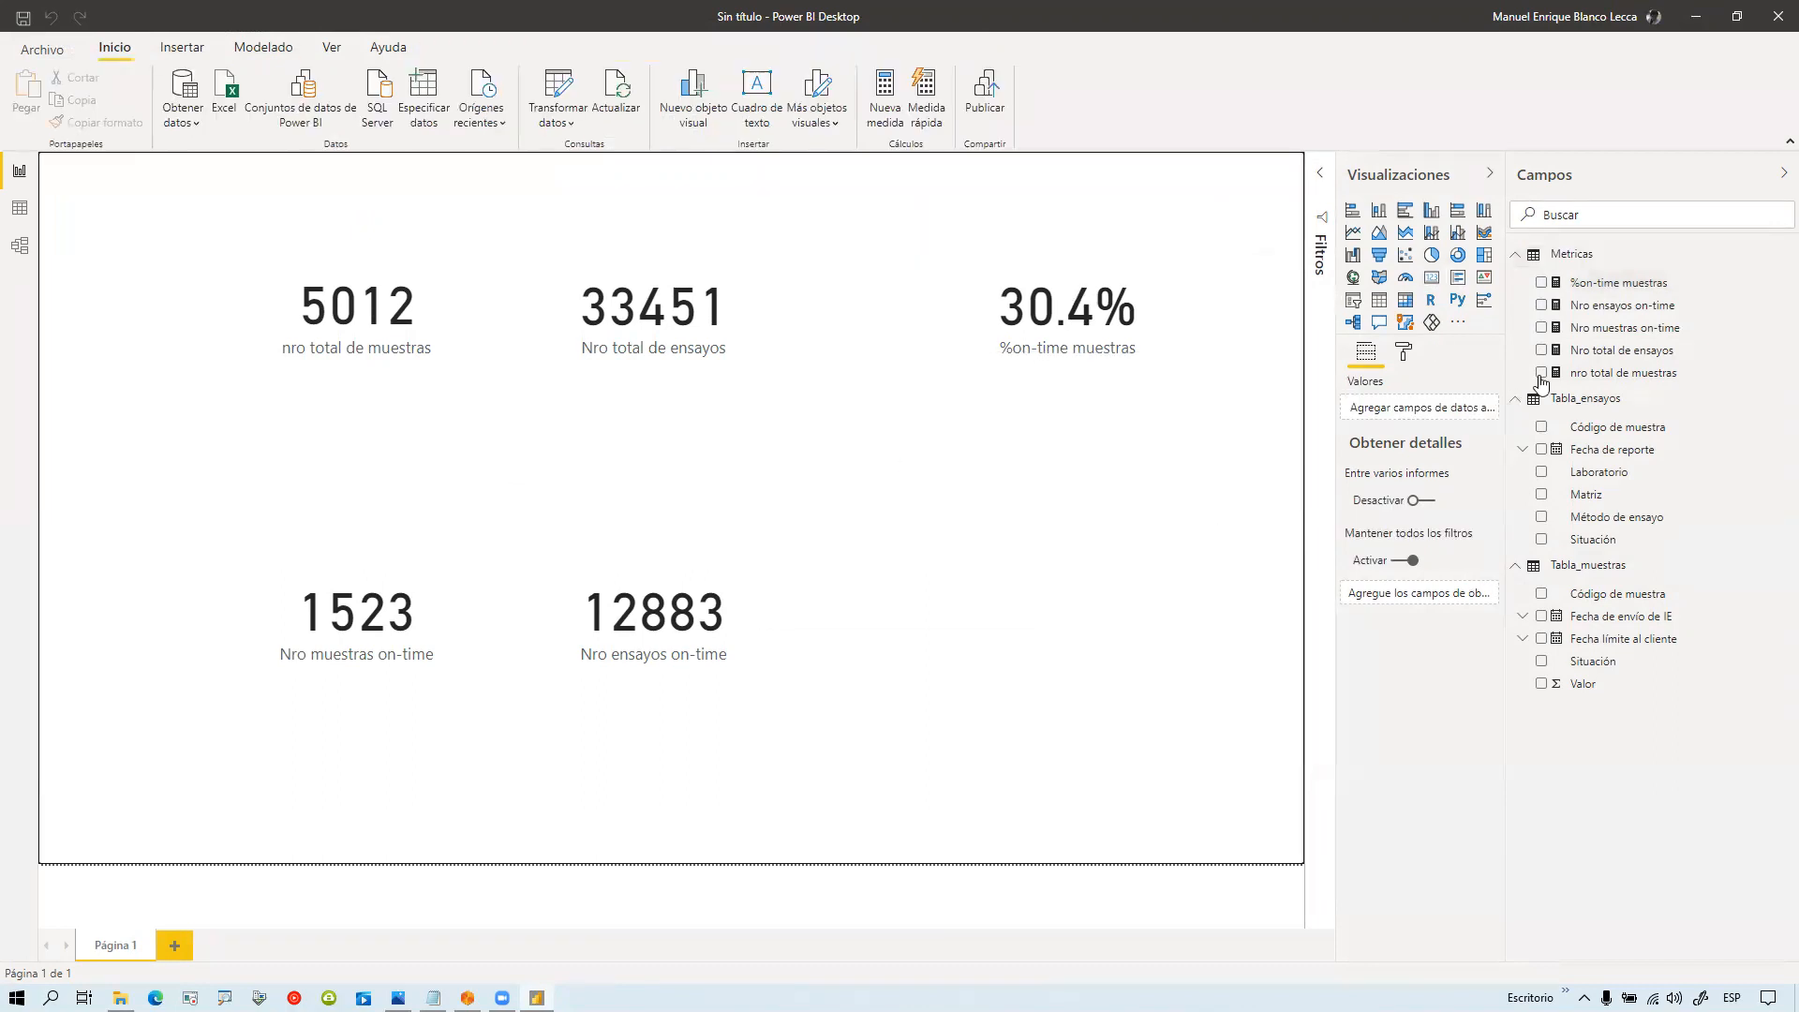
Step: Create a measure in Metricas: %On-time ensayos = [Nro ensayos on-time]/[Nro total de ensayos]
left_click(1640, 284)
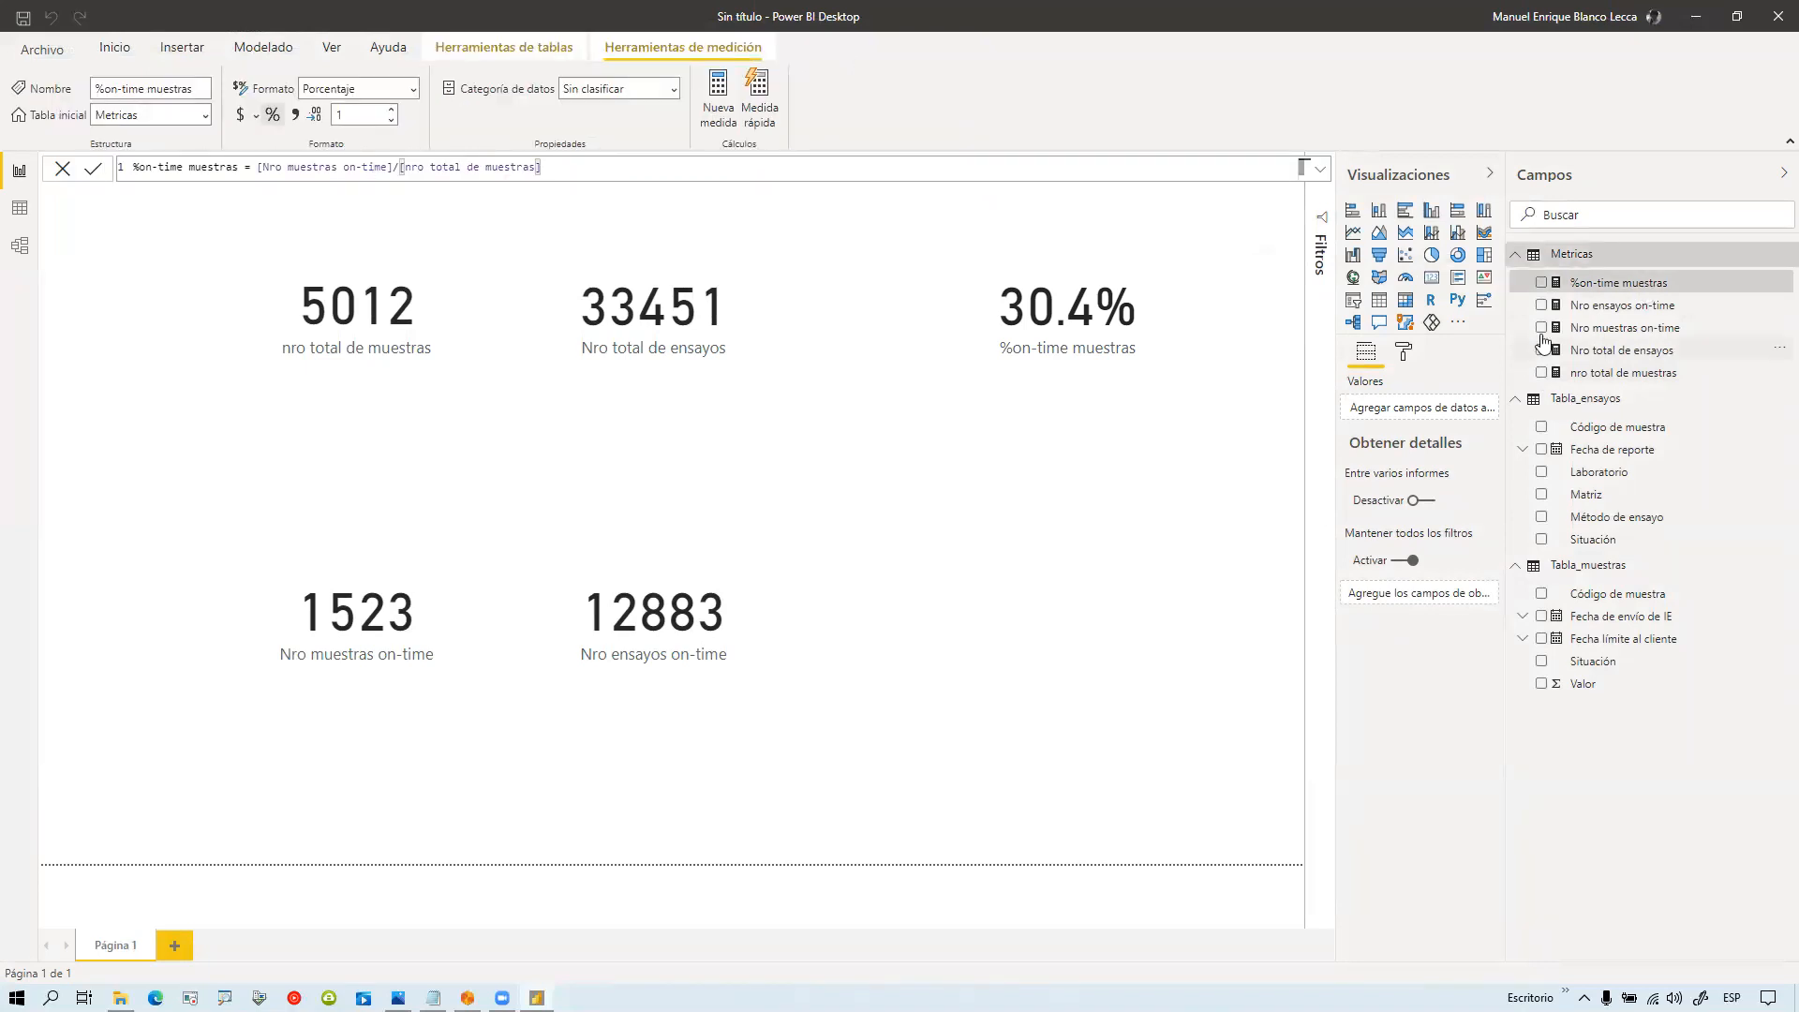
right_click(1567, 254)
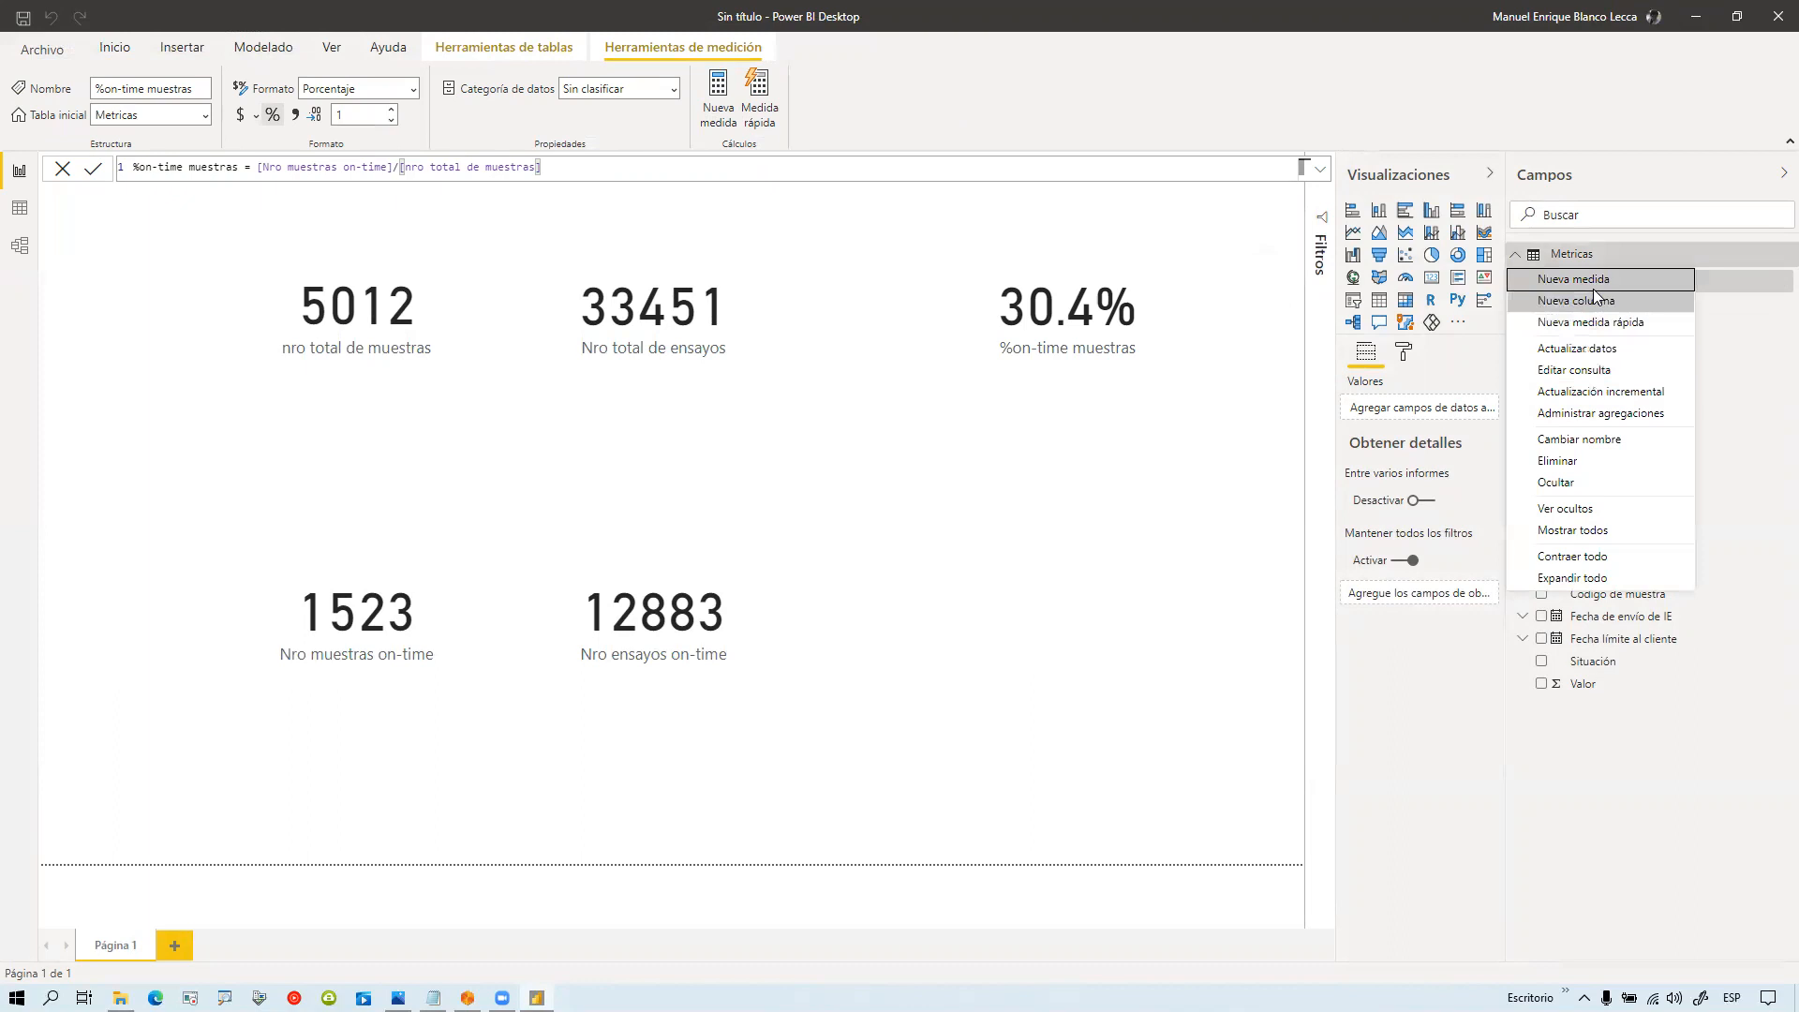
key("Escape")
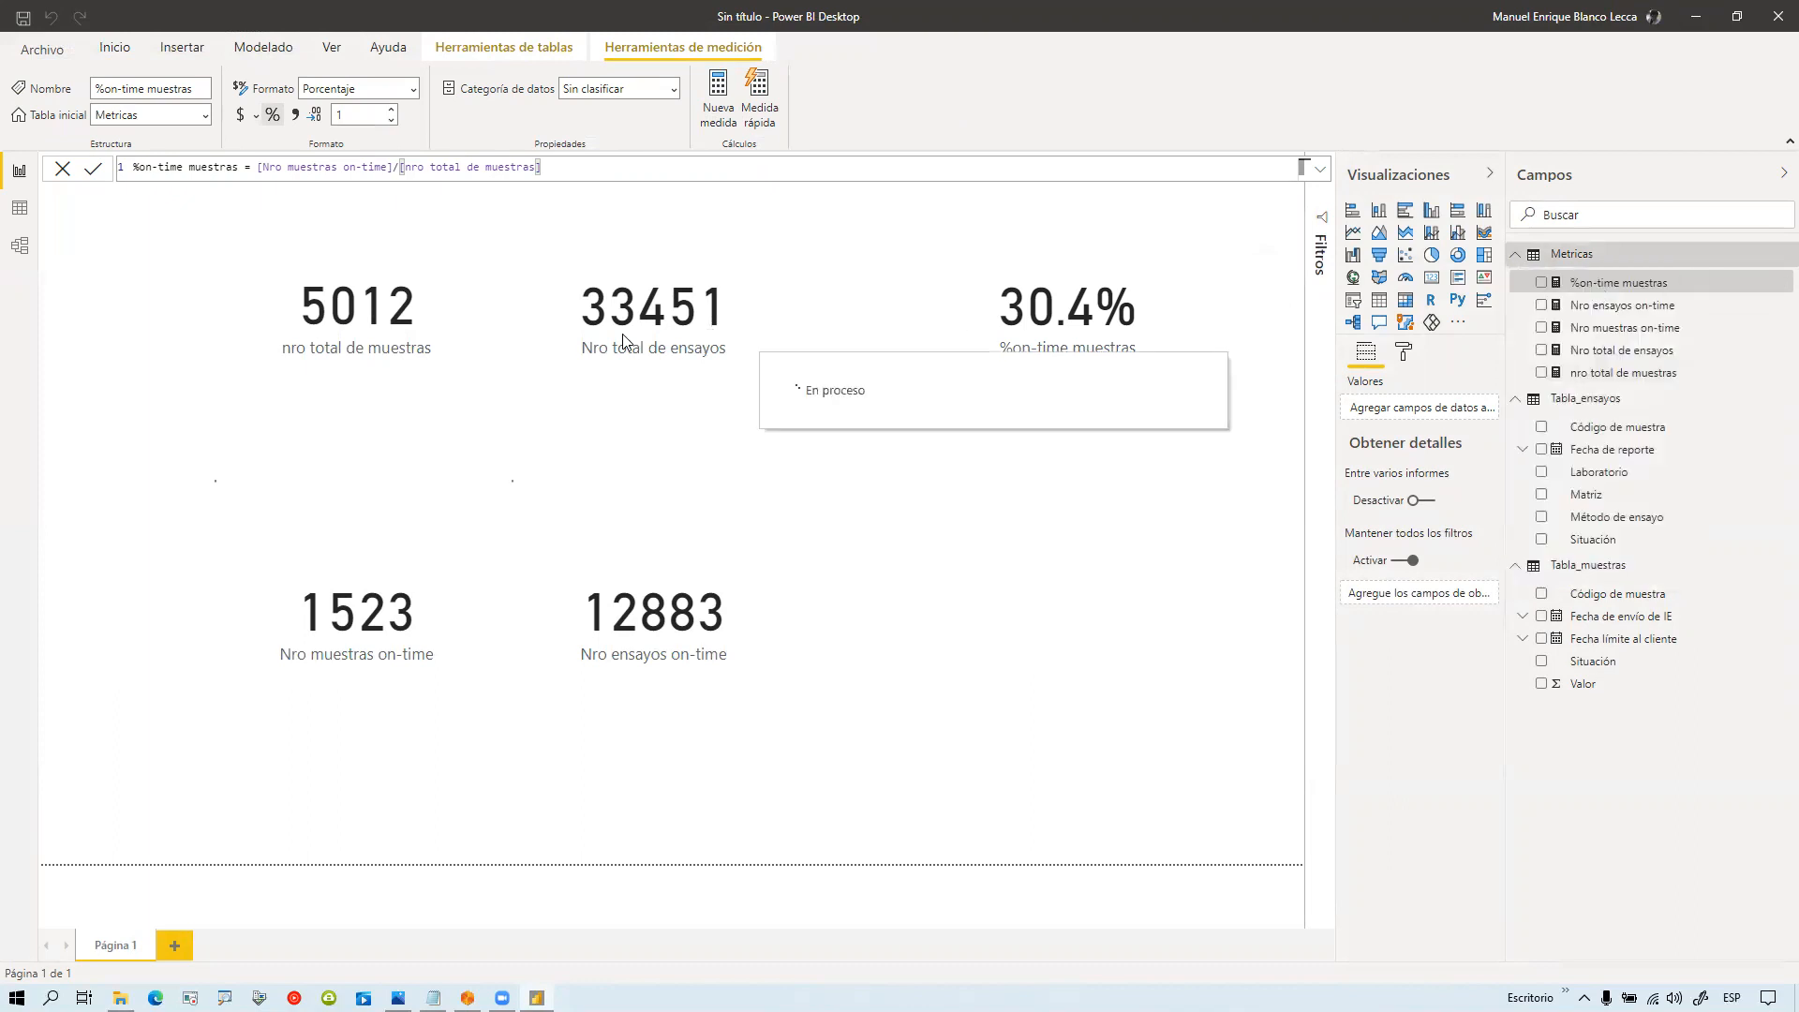
type("%On-time ensayos")
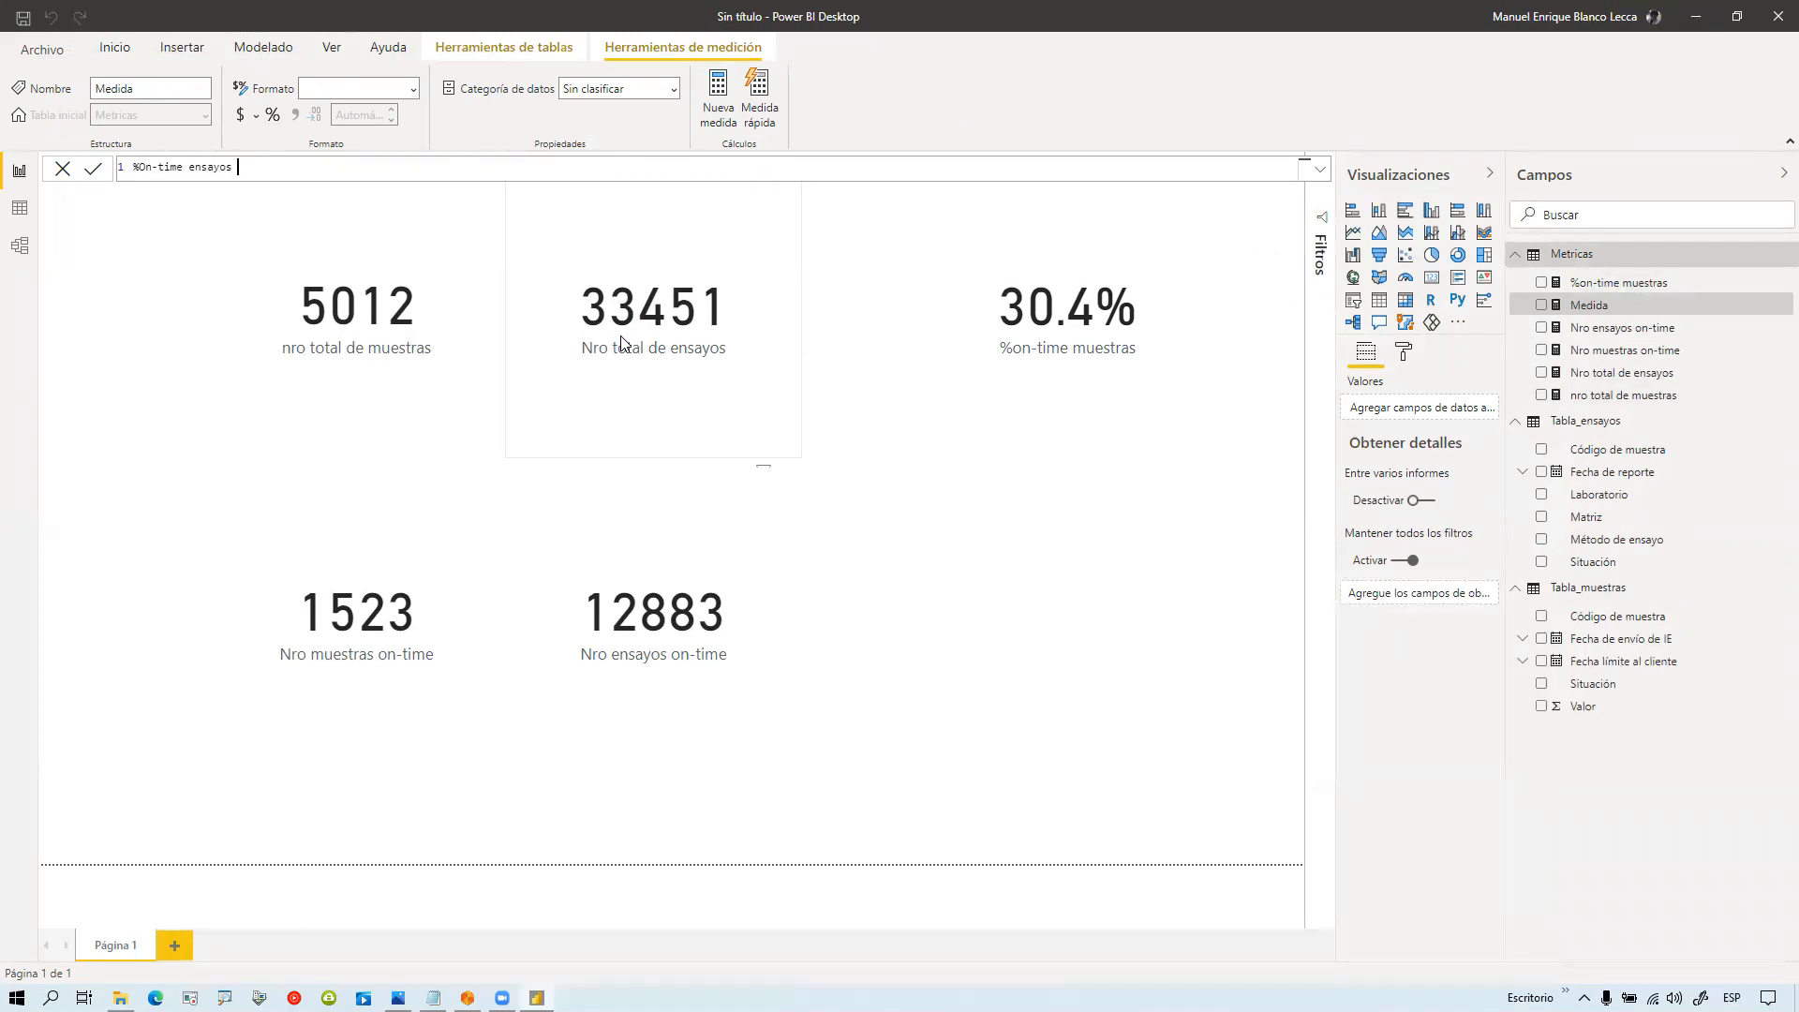
type(" = nr")
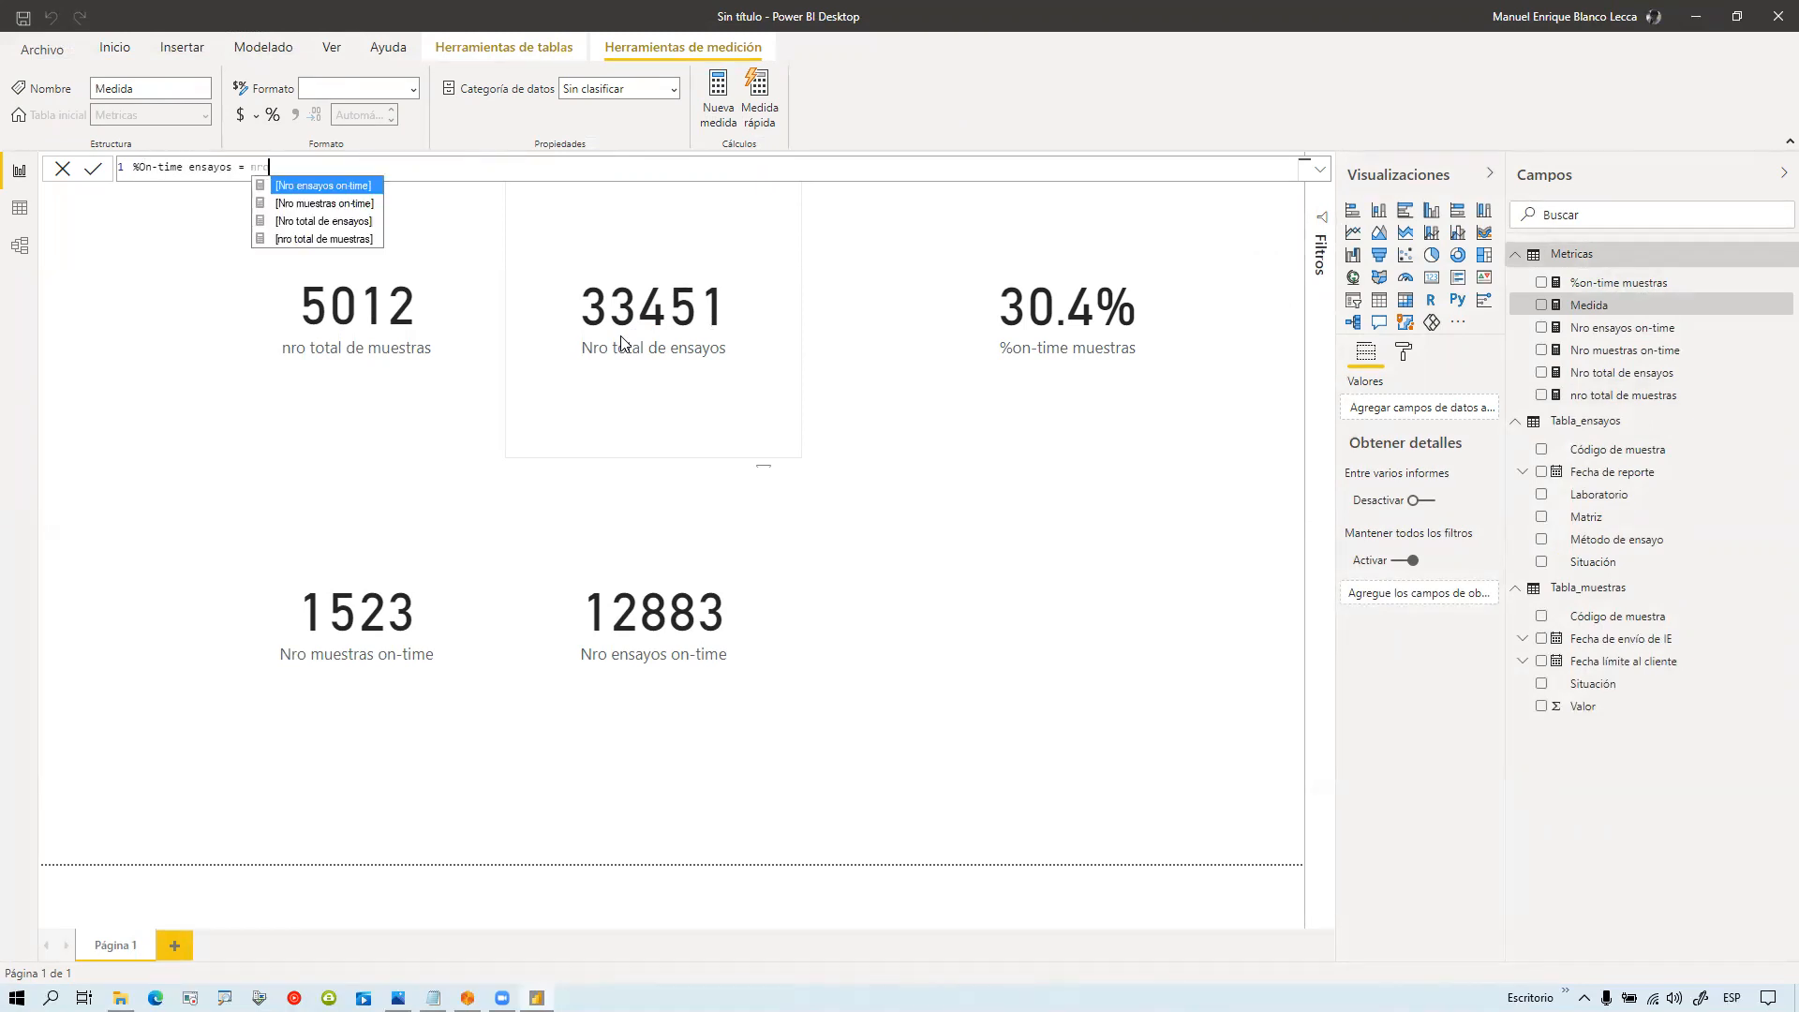
type("o")
key("Tab")
type("/nro")
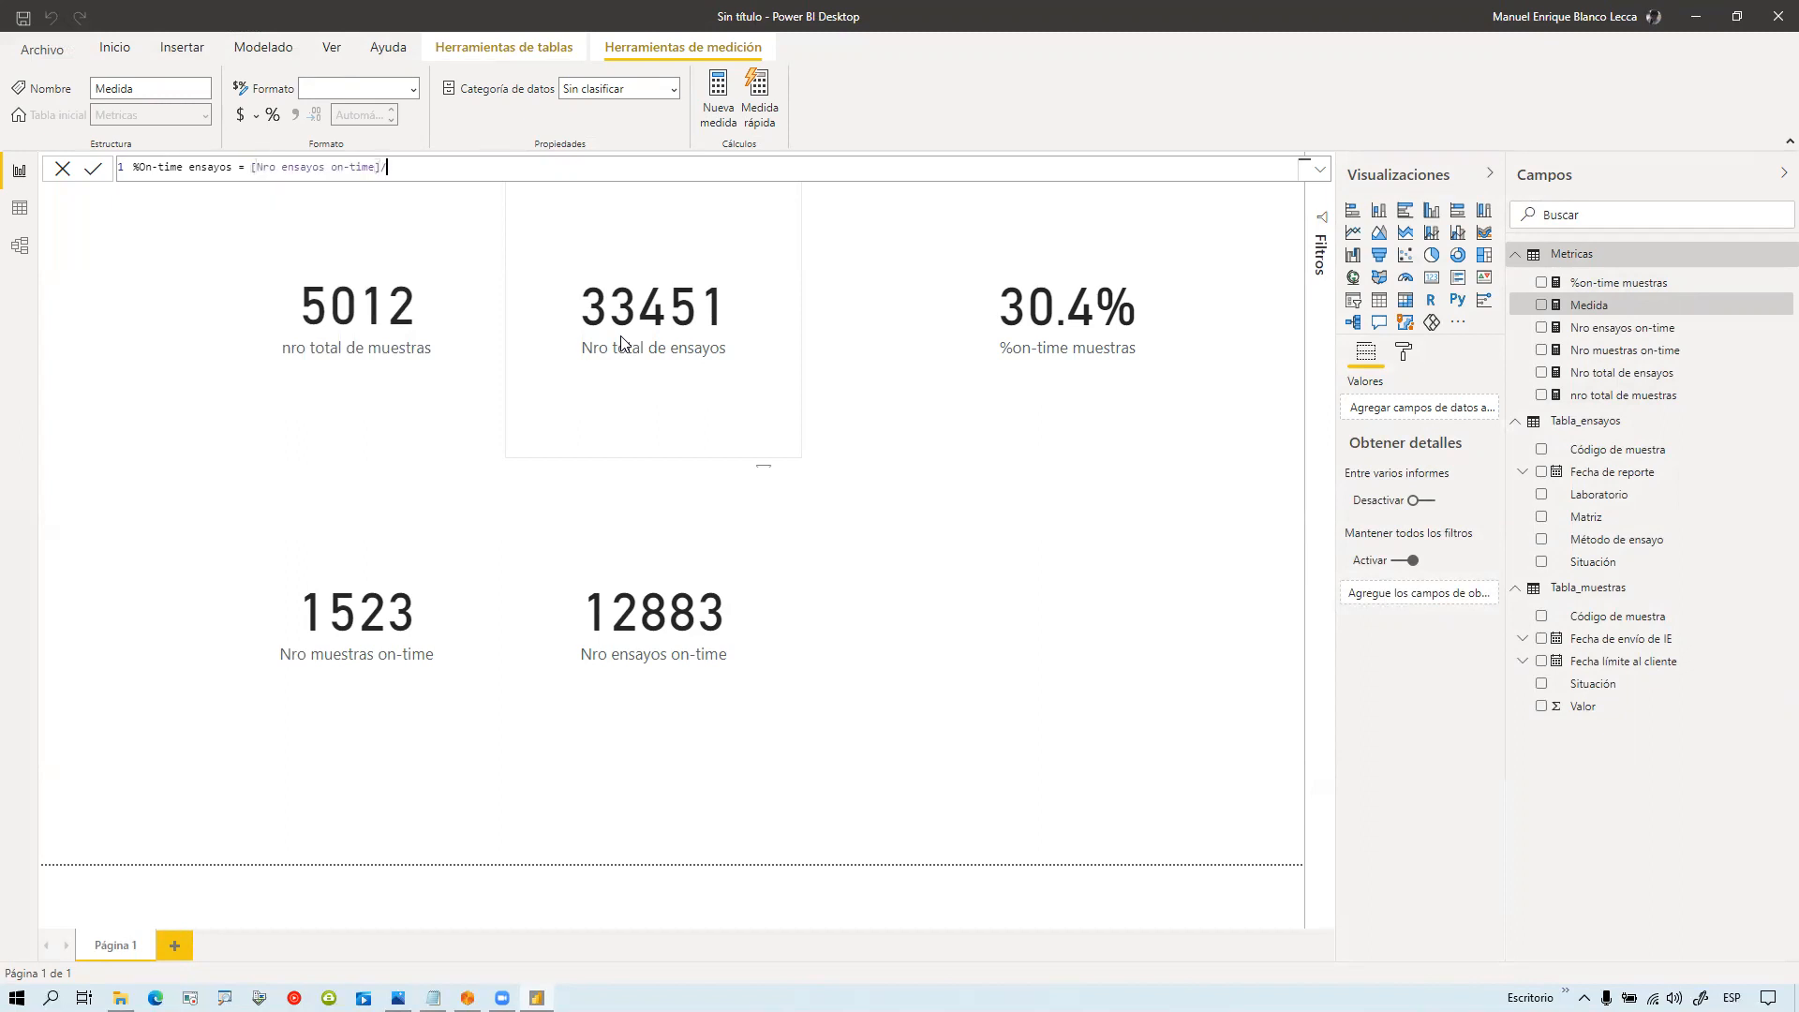
key("Down")
key("Down")
key("Tab")
key("Return")
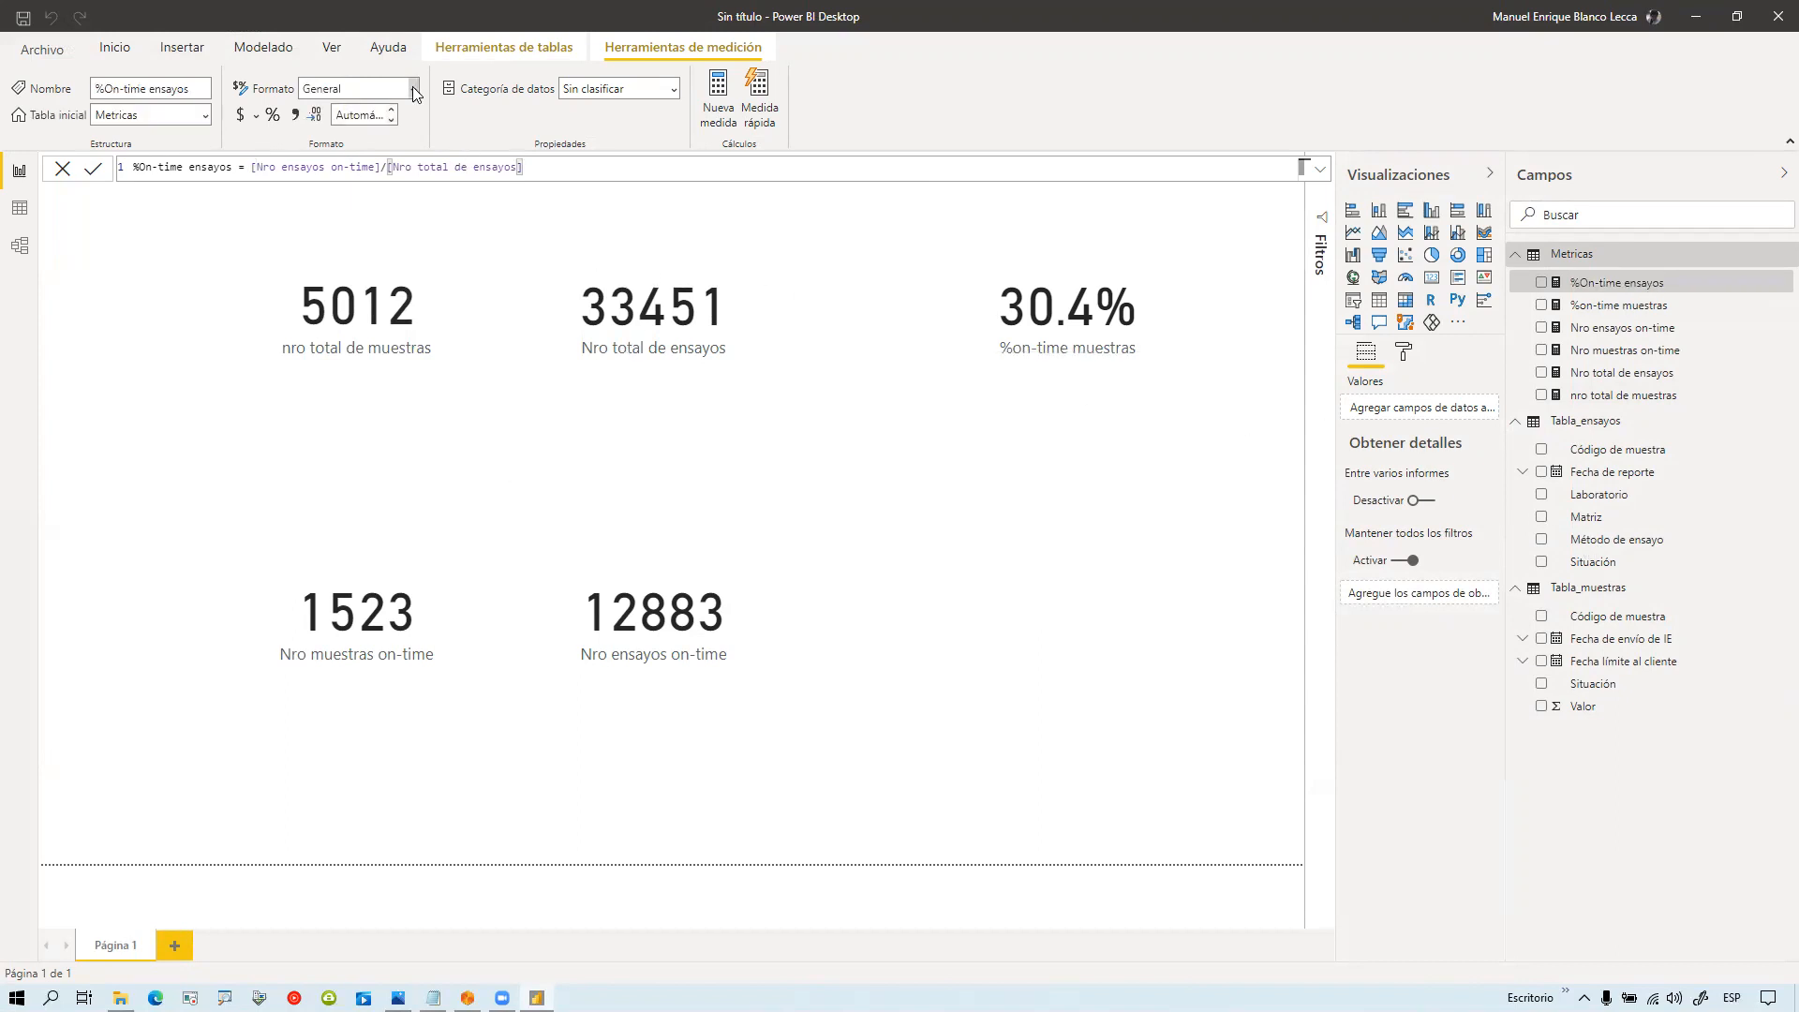
Step: Format %On-time ensayos as Porcentaje with 1 decimal place and show it as a card below the %on-time muestras card
left_click(413, 88)
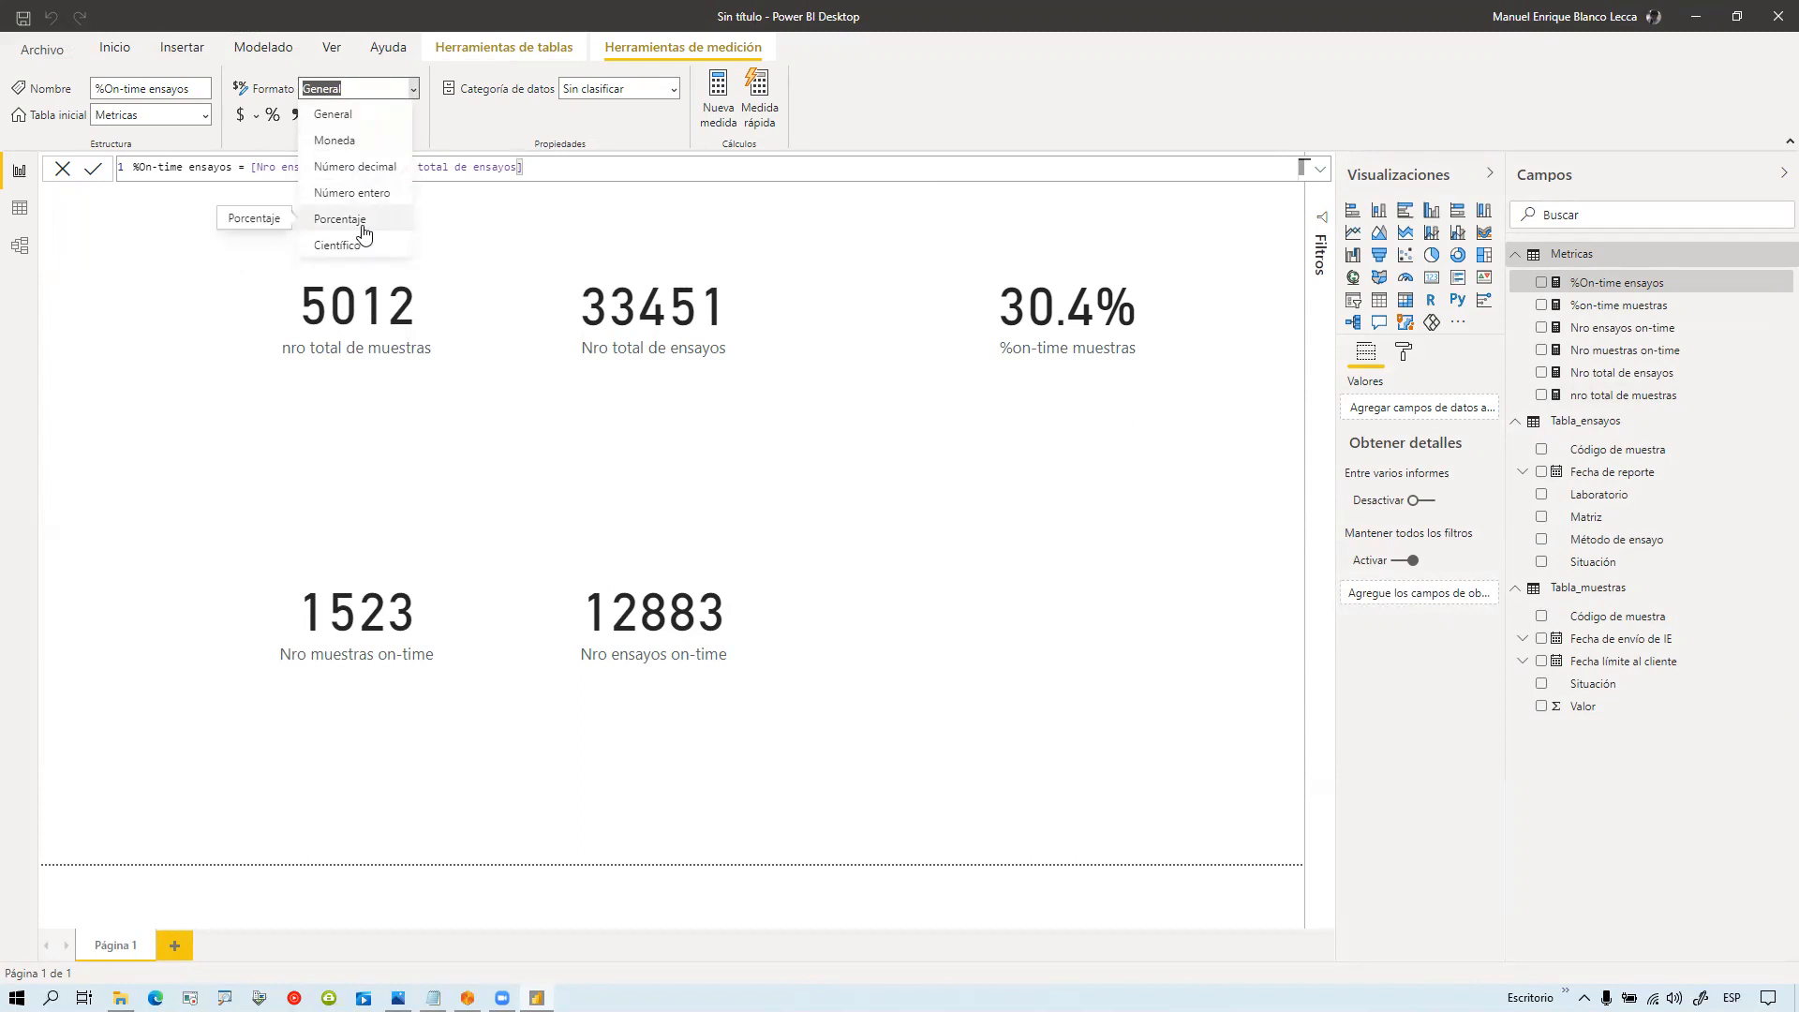
left_click(368, 216)
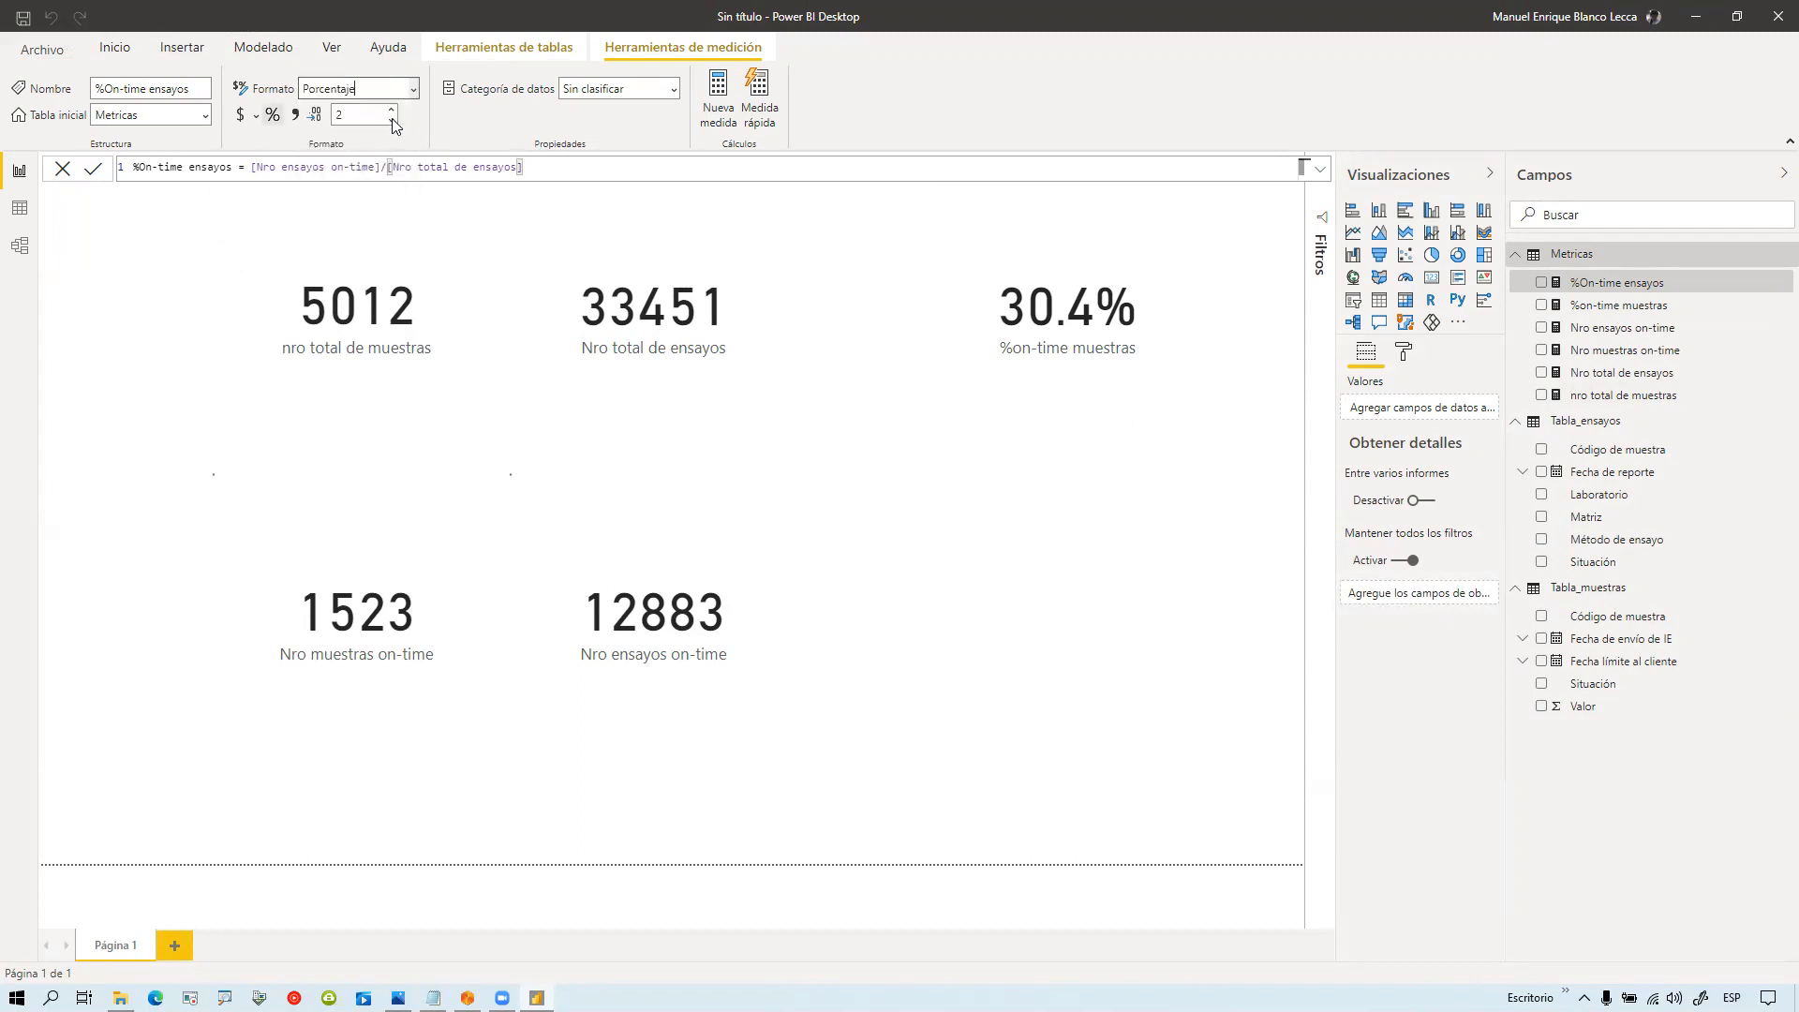
left_click(391, 120)
left_click_drag(1636, 286, 1092, 479)
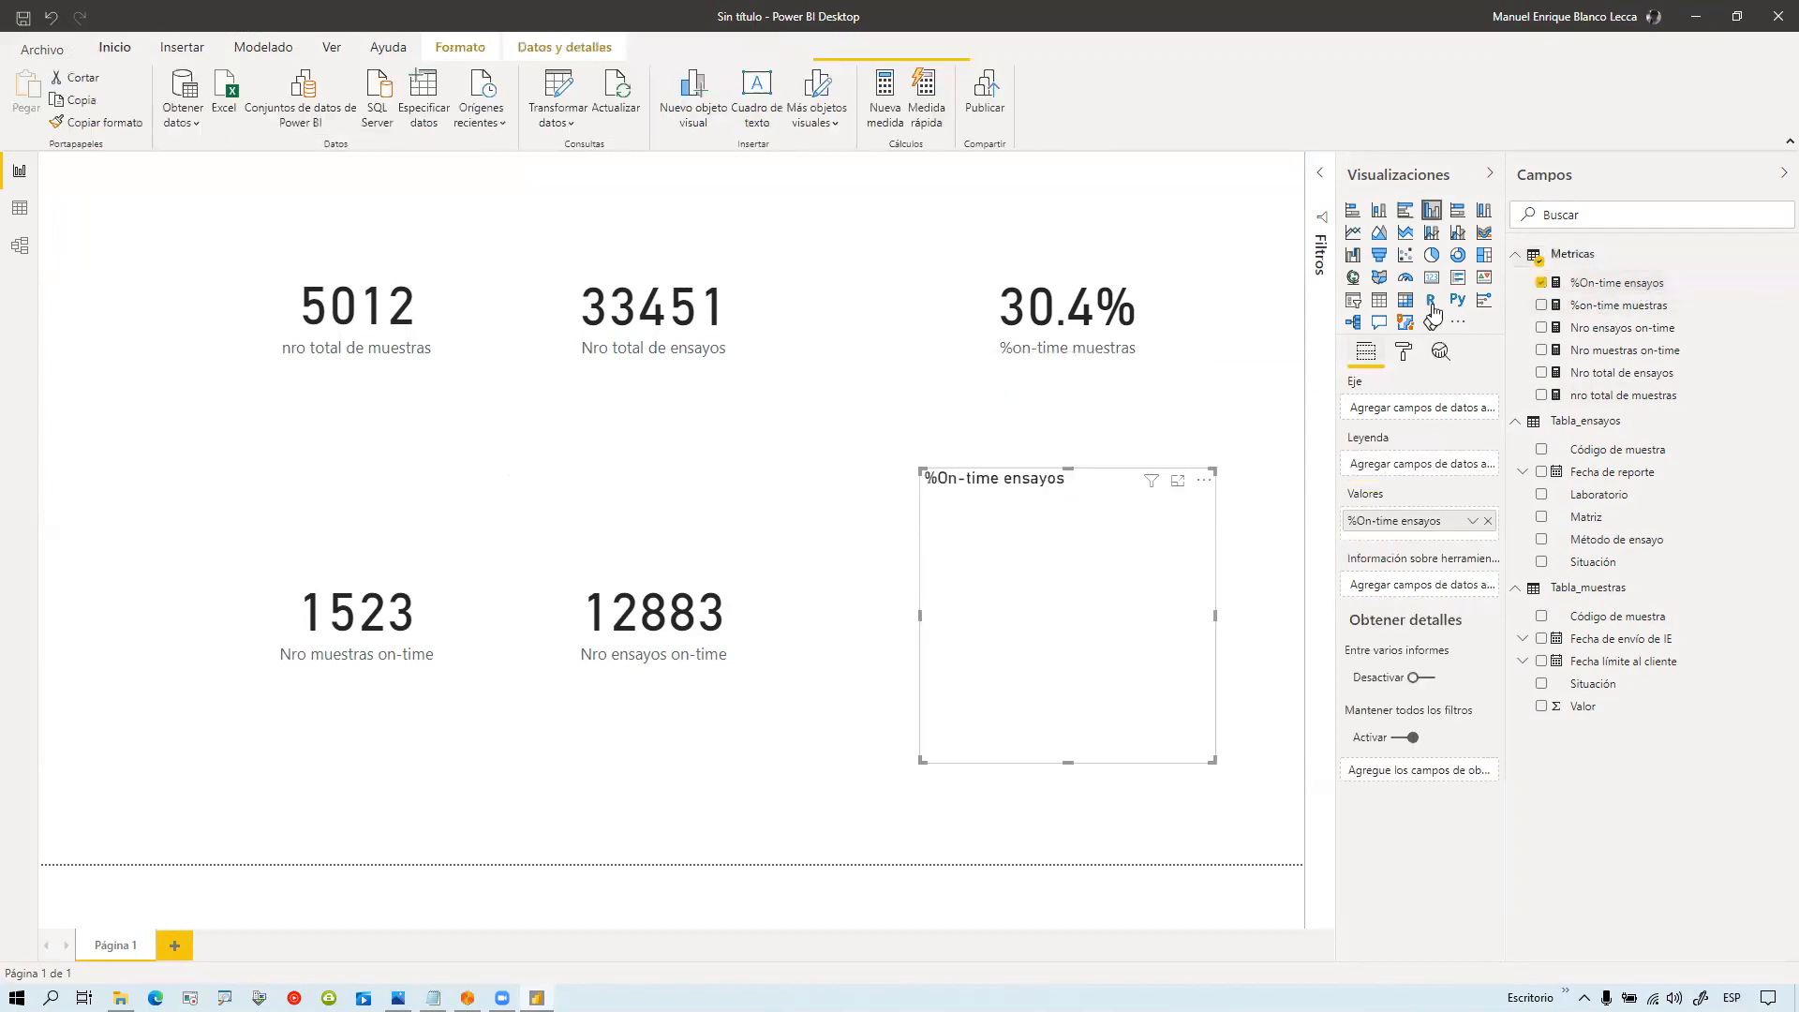
left_click(1432, 277)
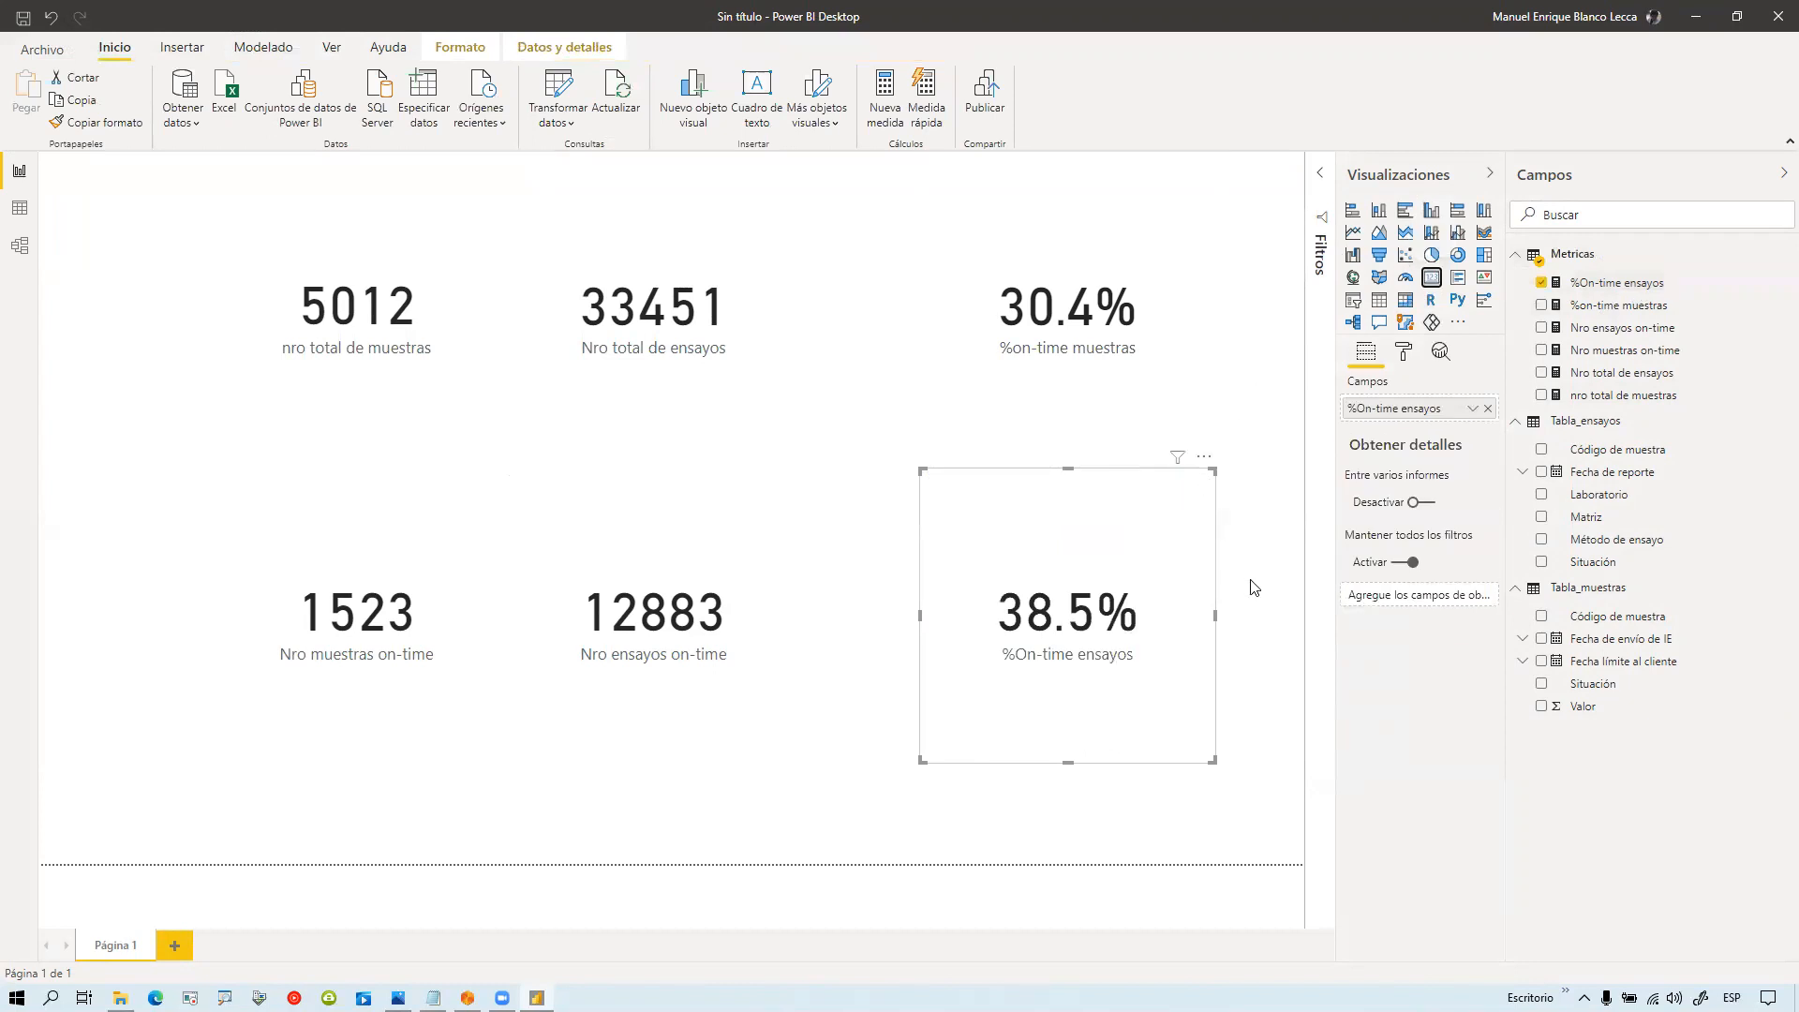
Step: Move the six cards toward the page's left edge, arranged in two rows of three closely spaced cards
left_click_drag(347, 324, 177, 314)
left_click_drag(633, 345, 454, 337)
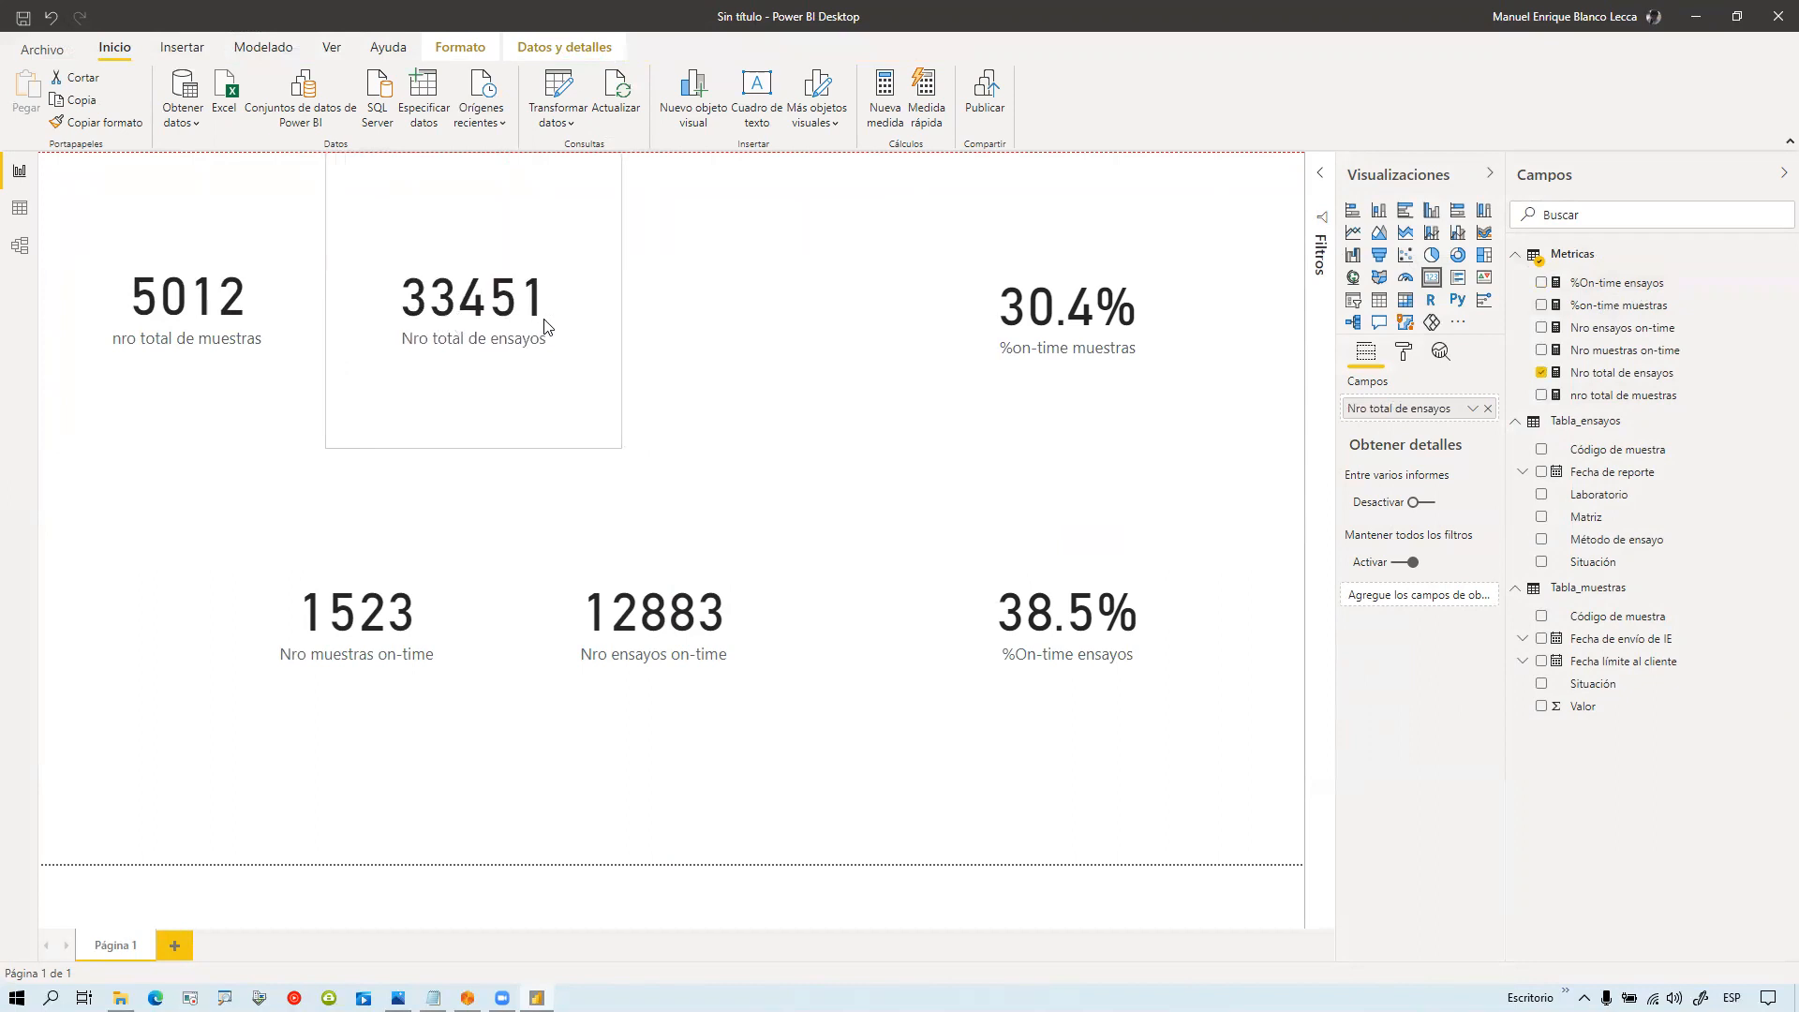
left_click_drag(981, 340, 700, 328)
left_click_drag(450, 574, 211, 504)
left_click_drag(614, 633, 475, 563)
left_click_drag(980, 619, 708, 574)
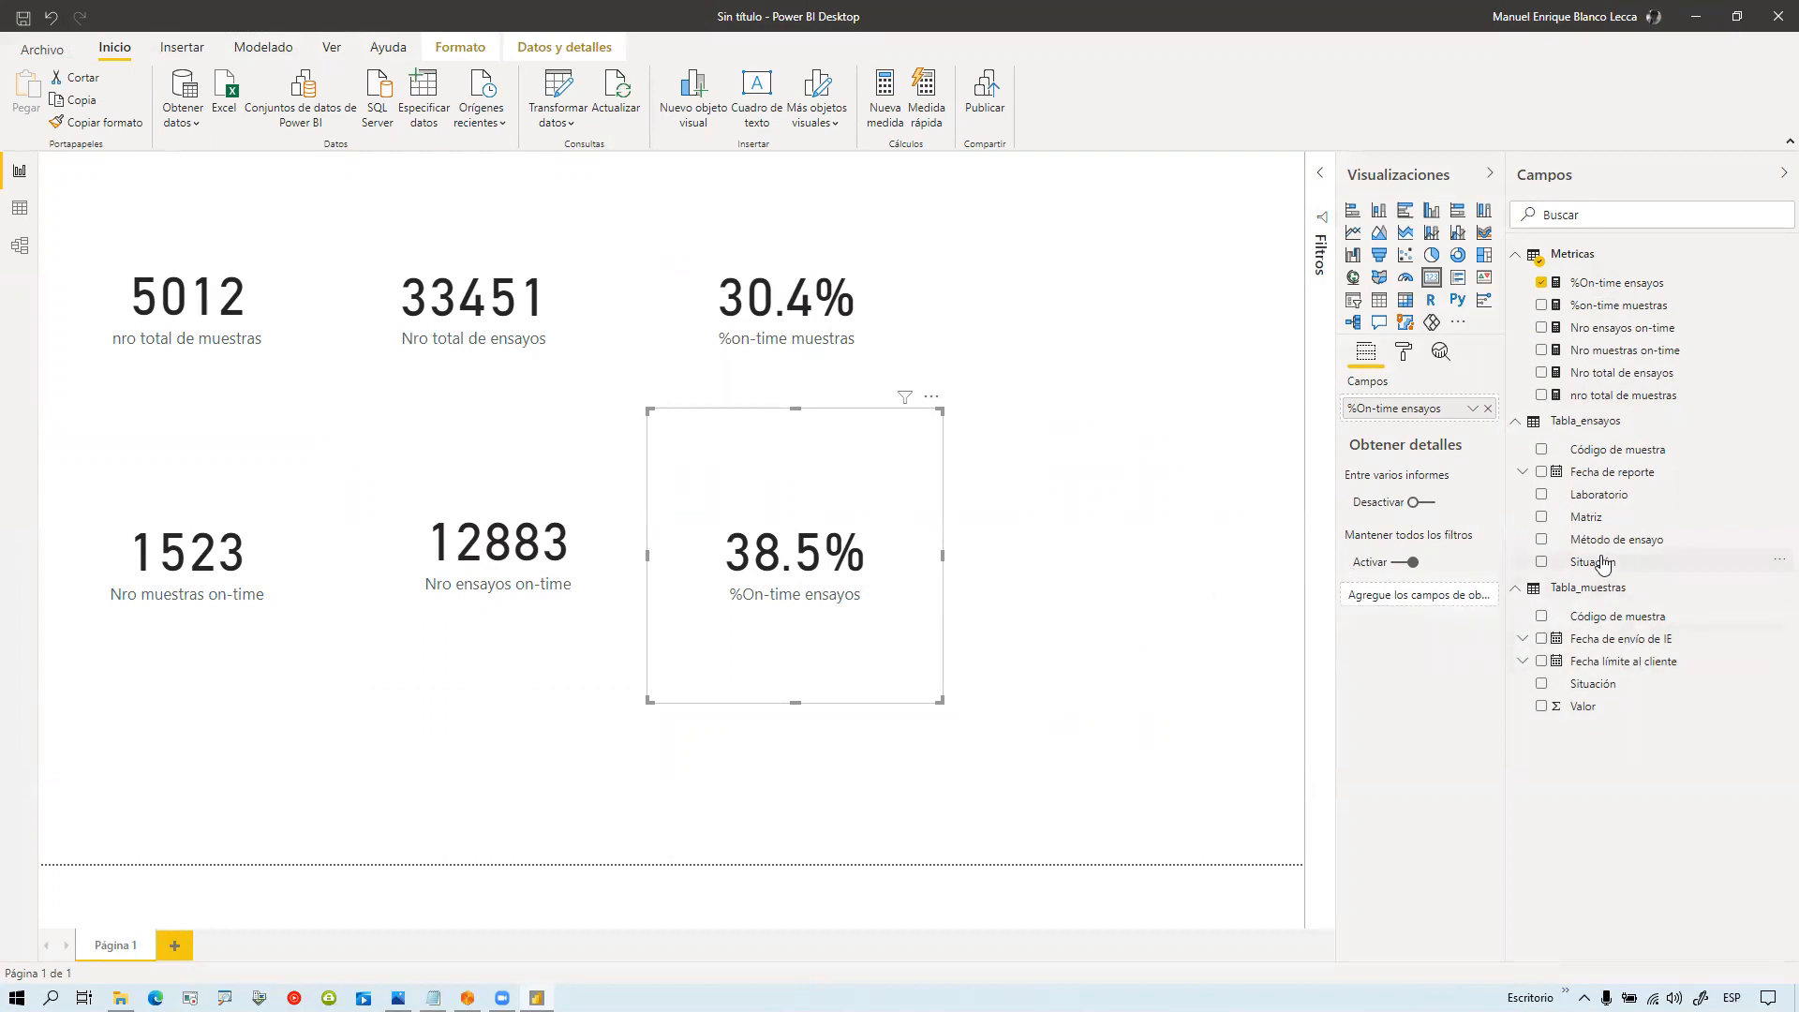
Step: Examine the rows and columns of Tabla_ensayos in the data view and return to the report page
left_click(21, 208)
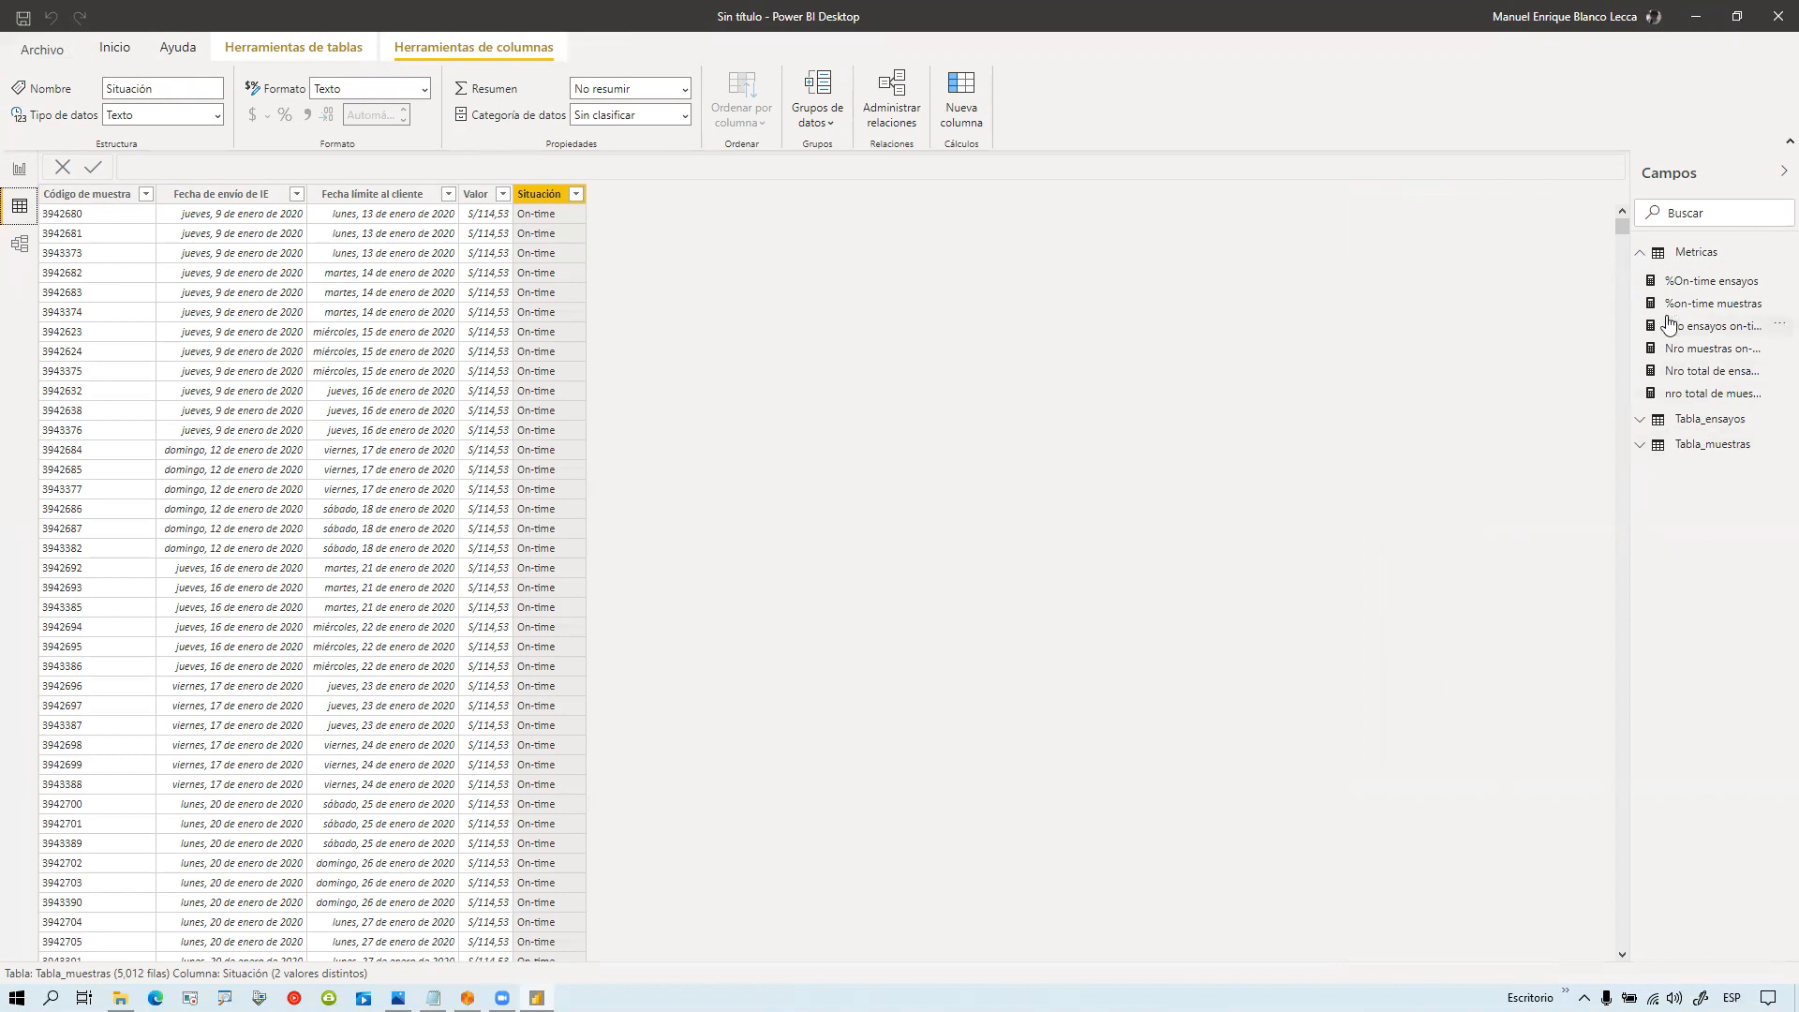
left_click(1640, 253)
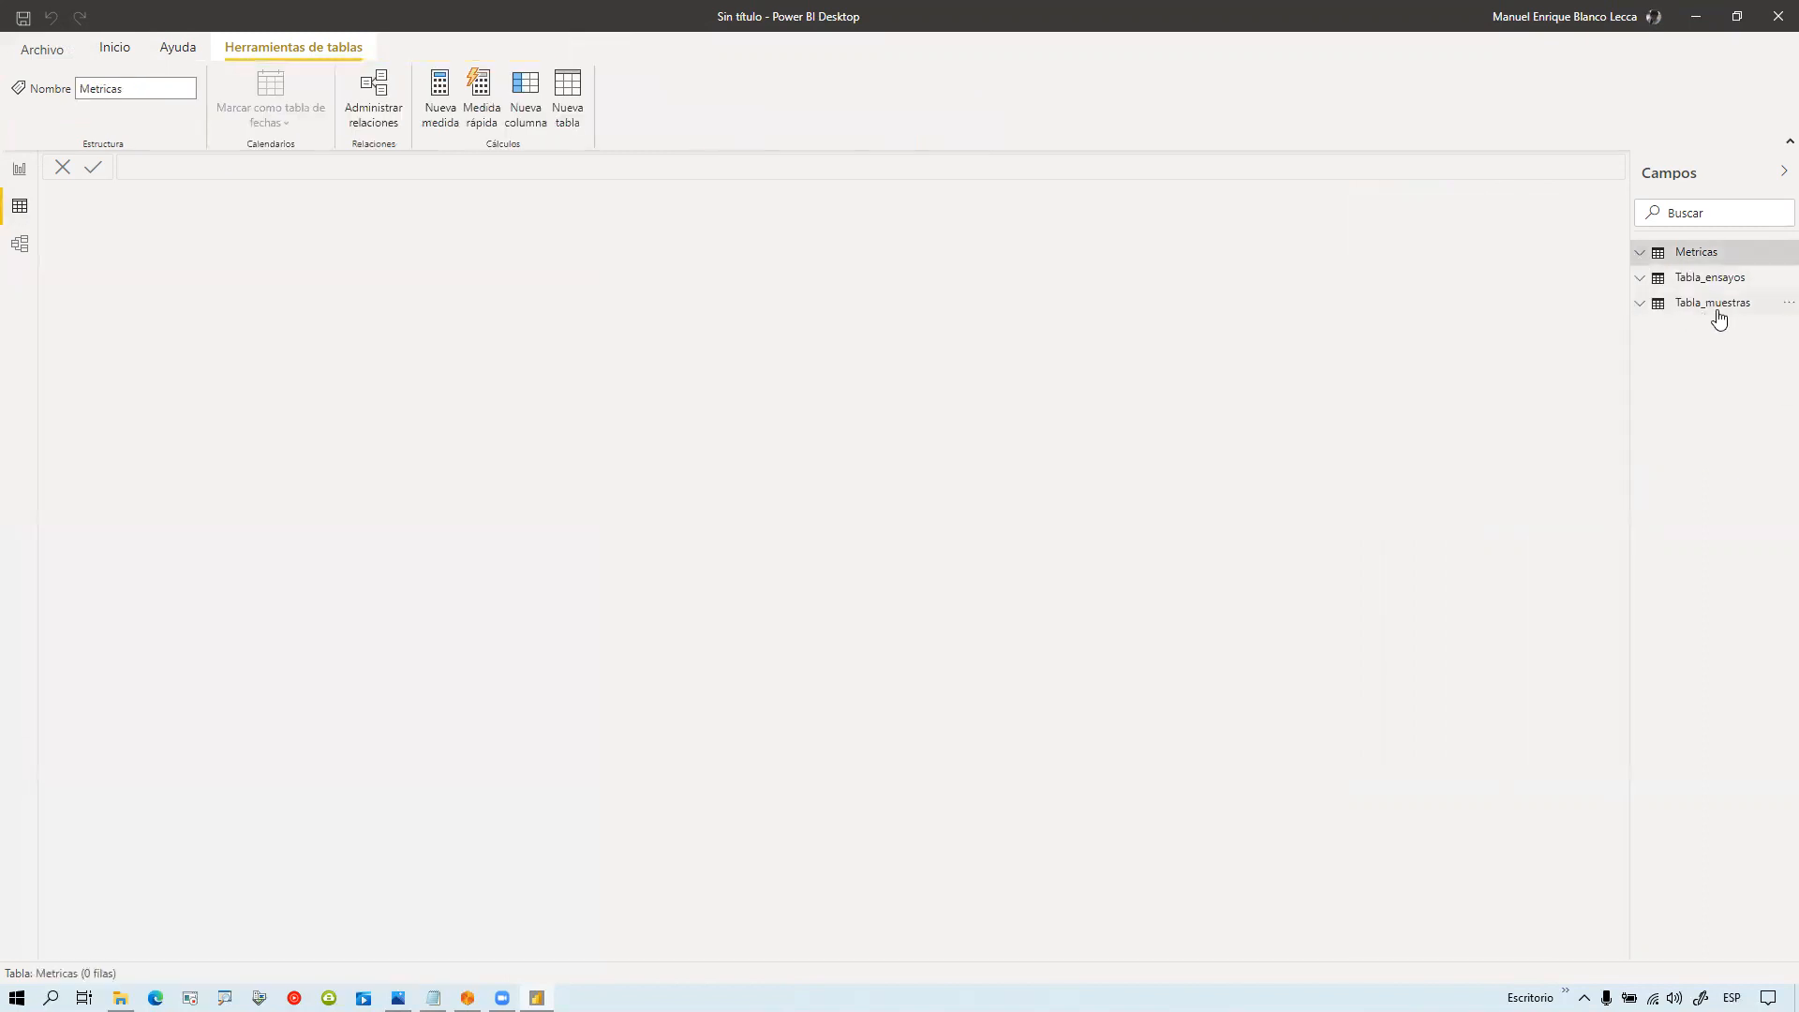
left_click(1718, 279)
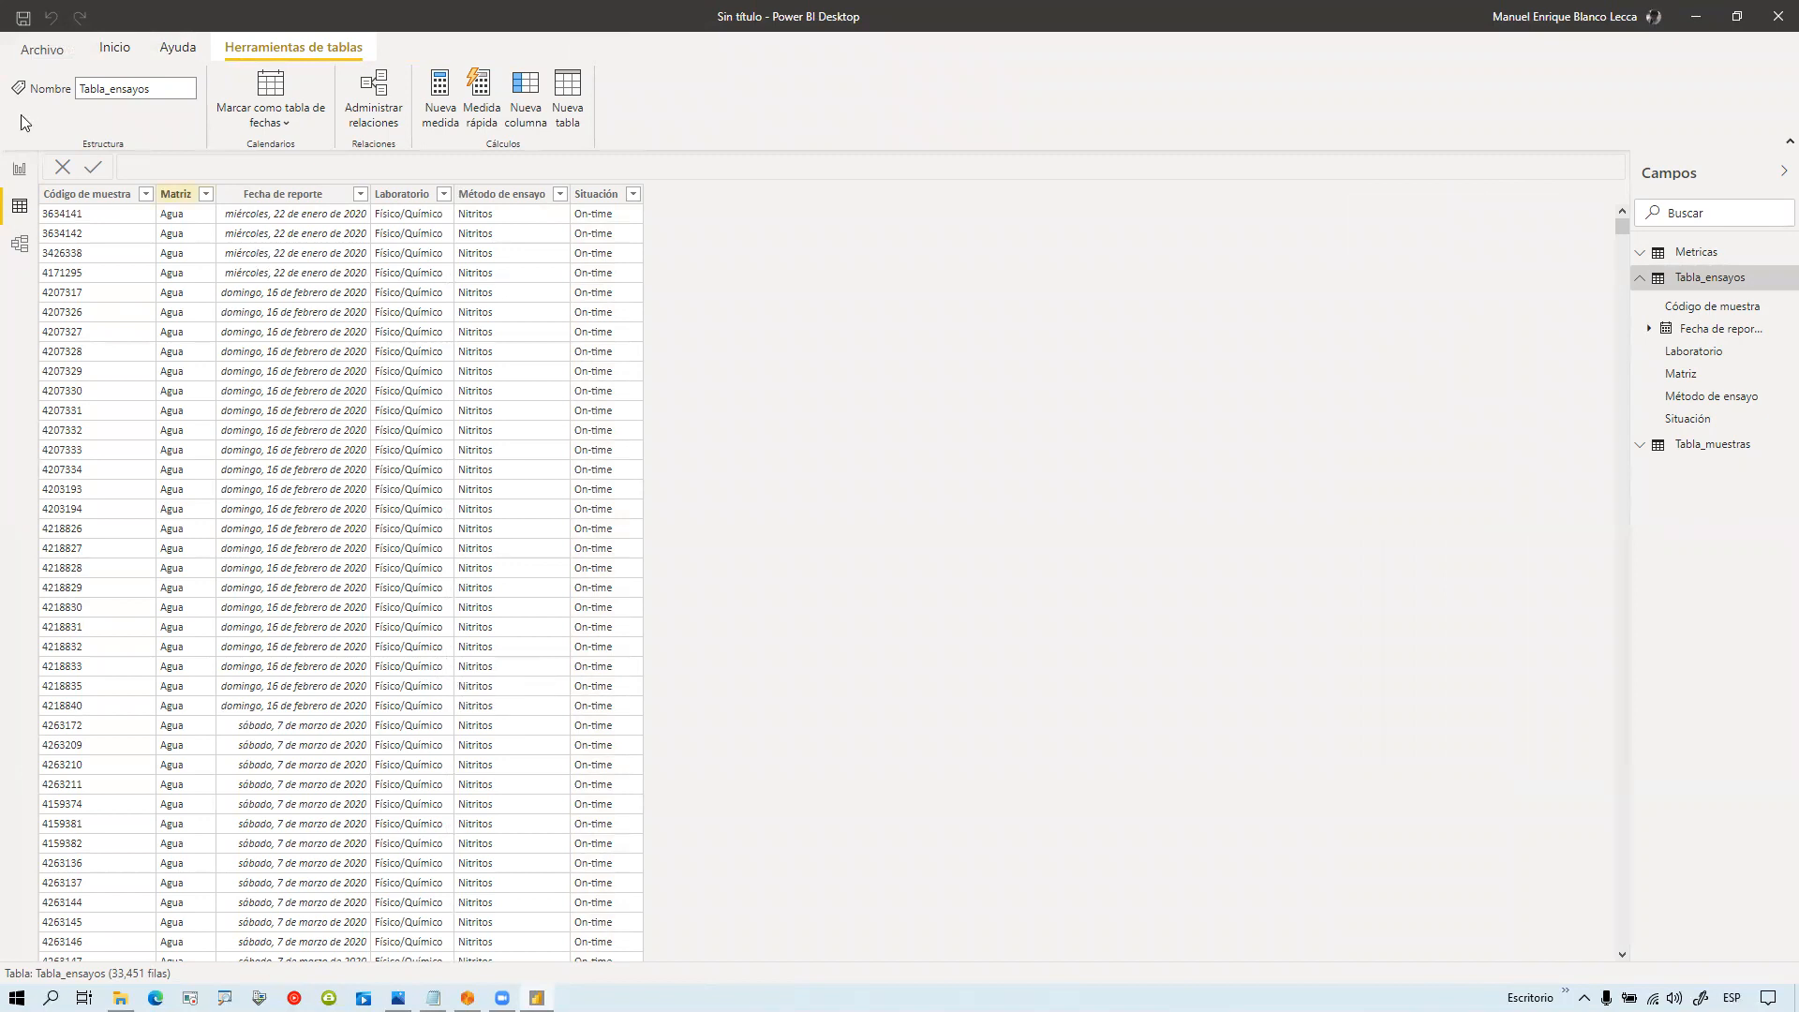
left_click(20, 170)
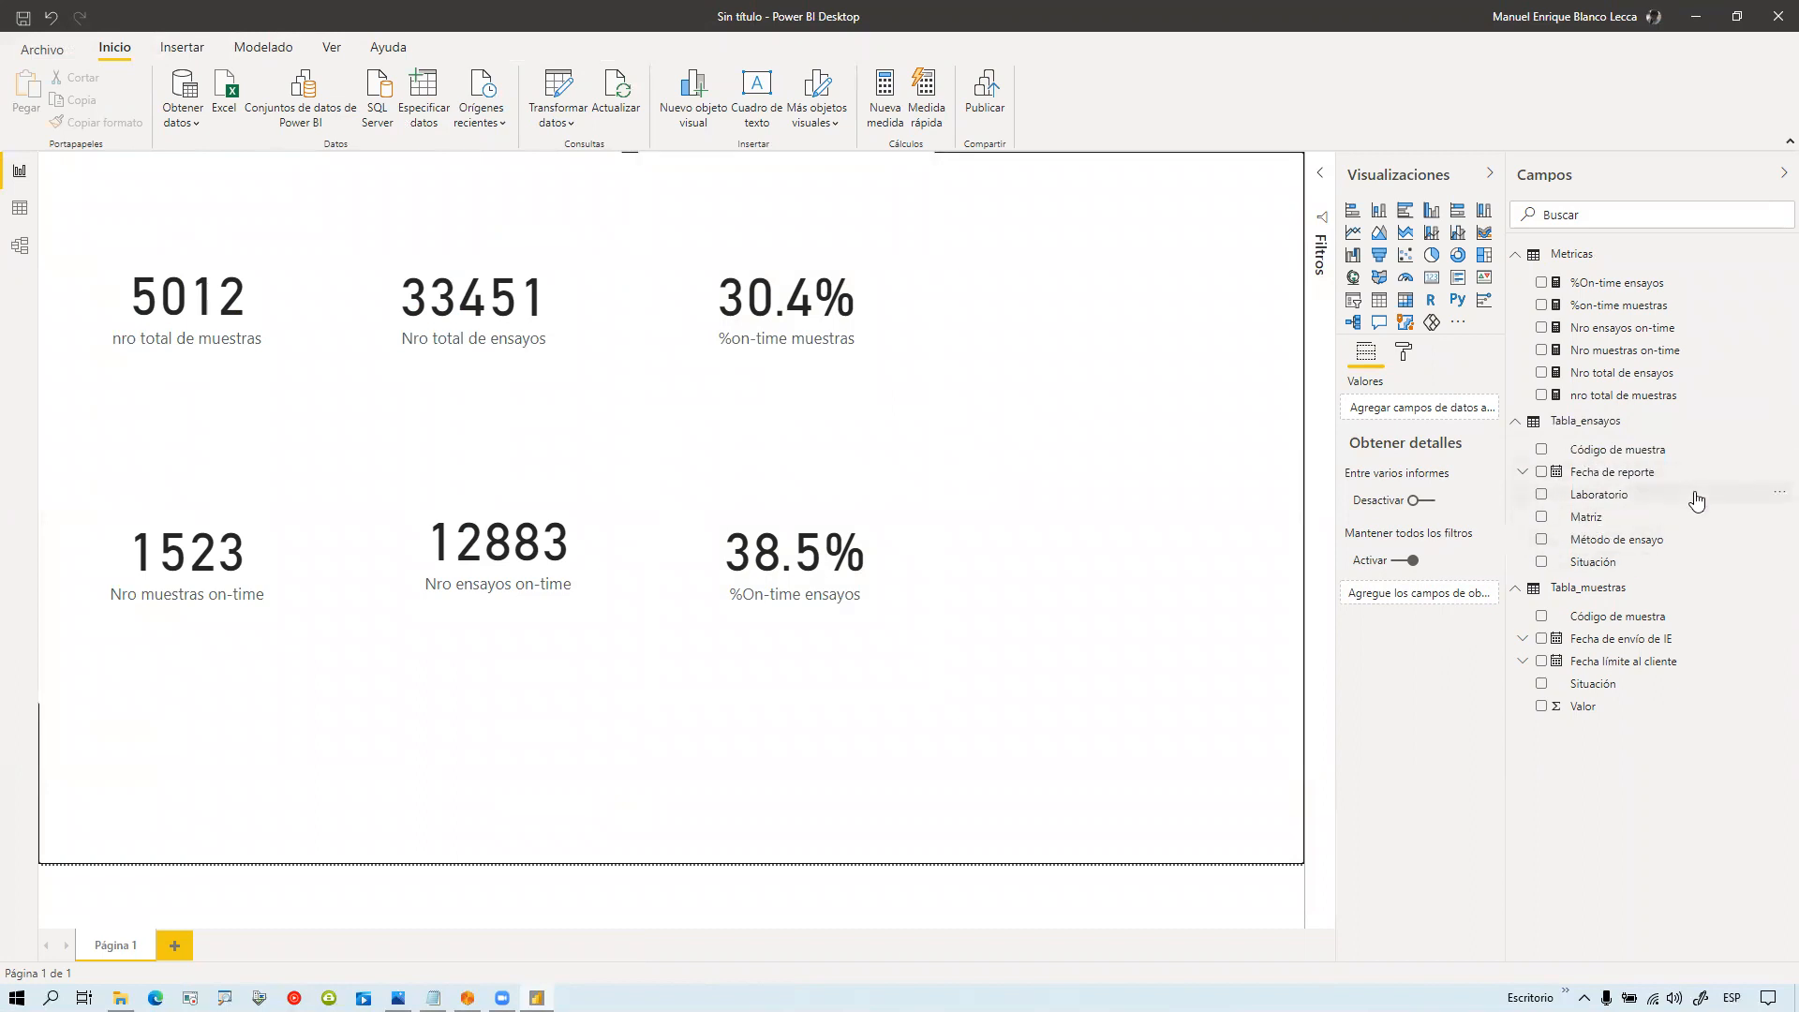
right_click(1584, 262)
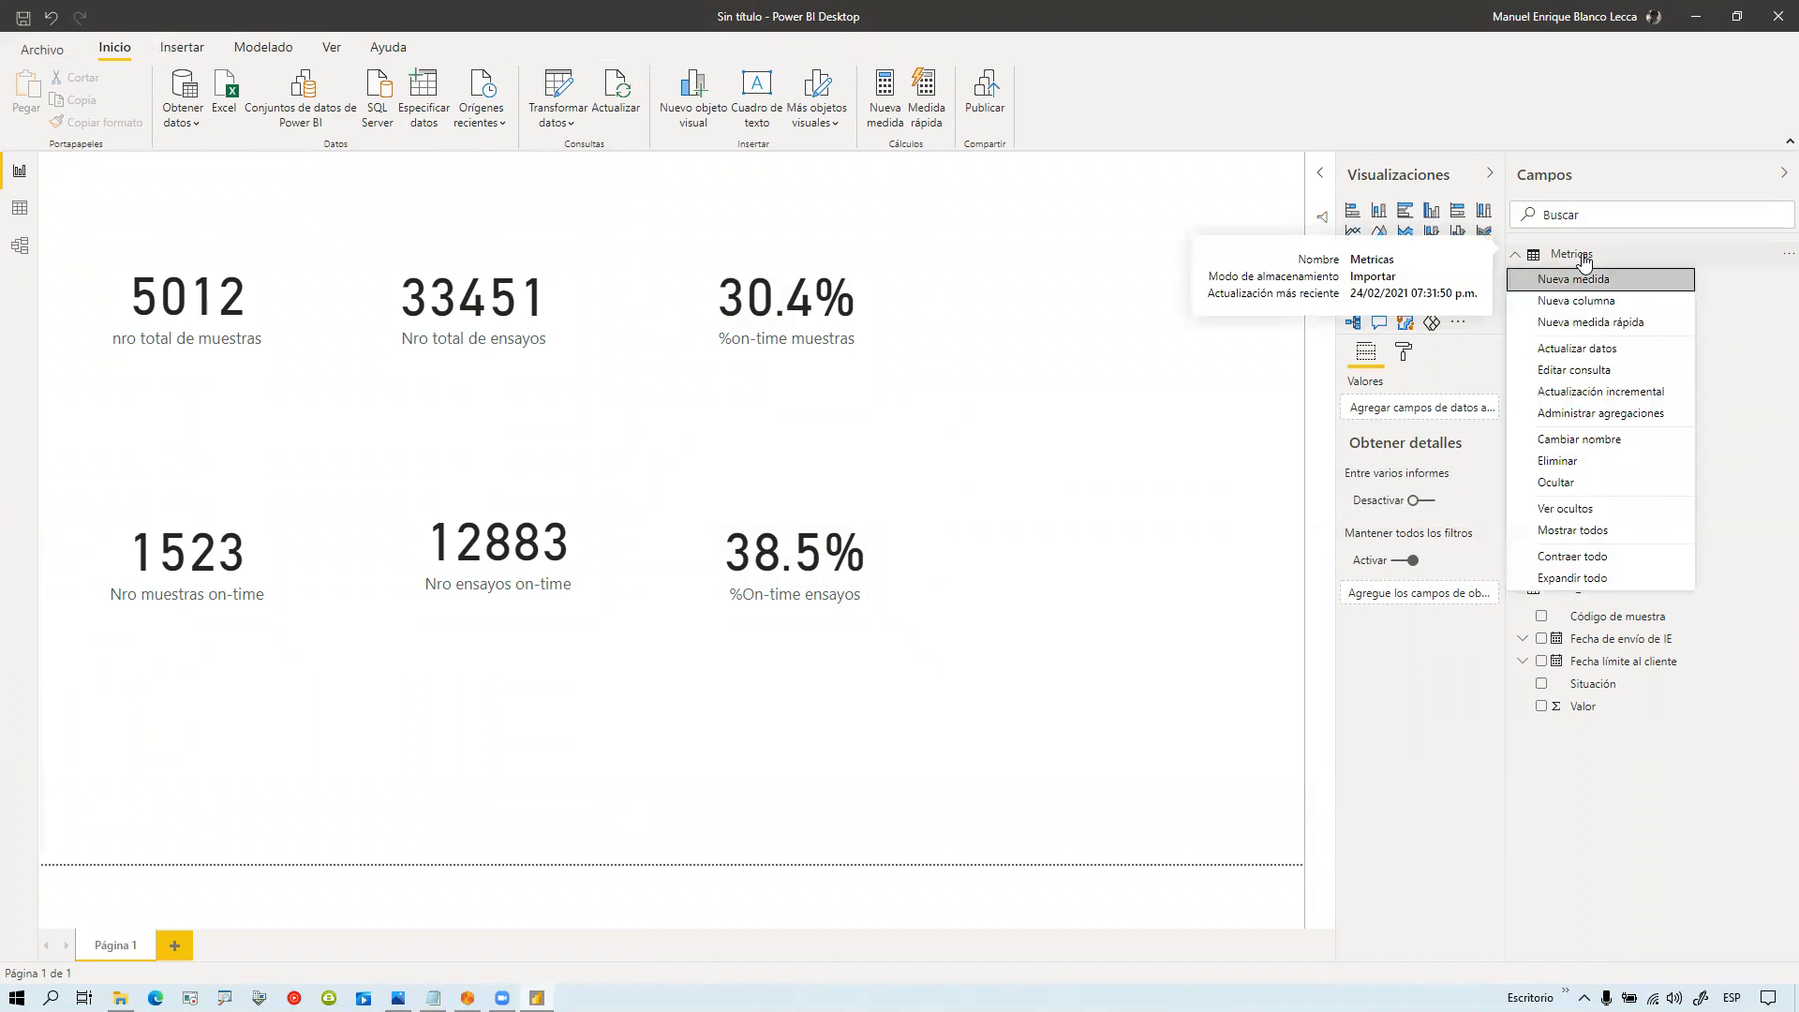
left_click(1021, 490)
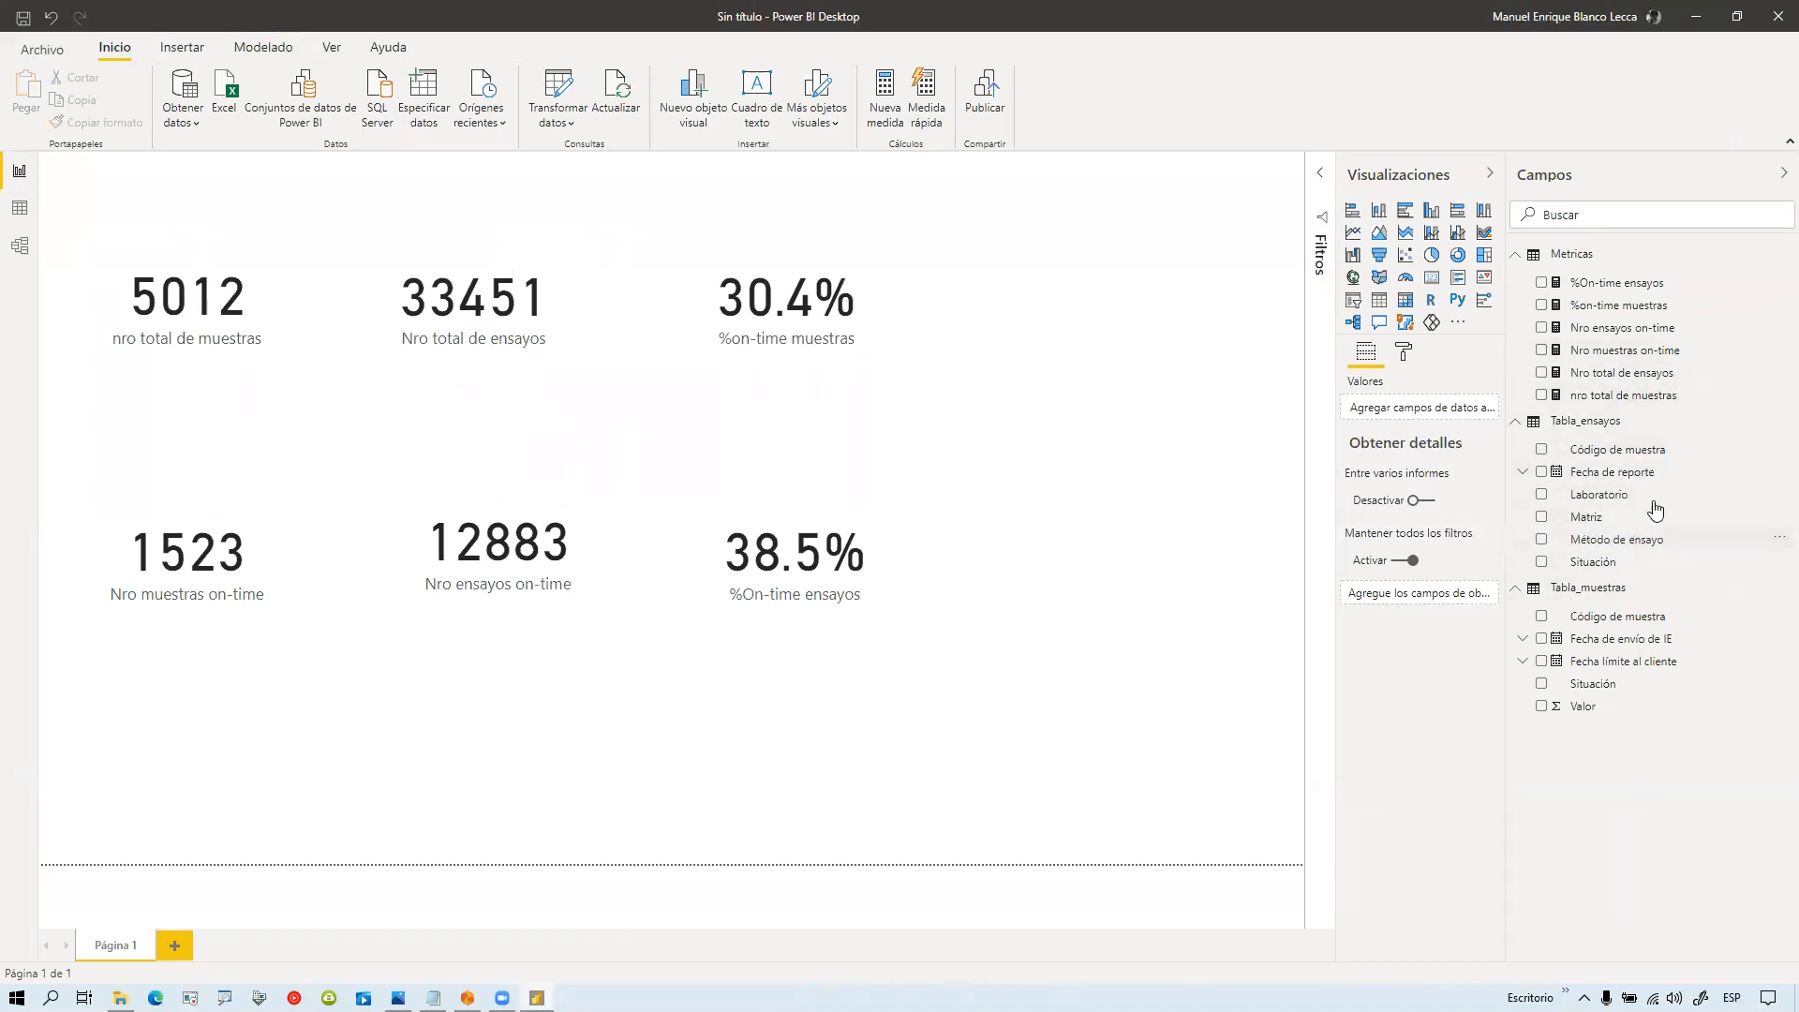
Step: Check which laboratories occur in the Laboratorio column of Tabla_ensayos, leaving the table unfiltered
left_click(20, 209)
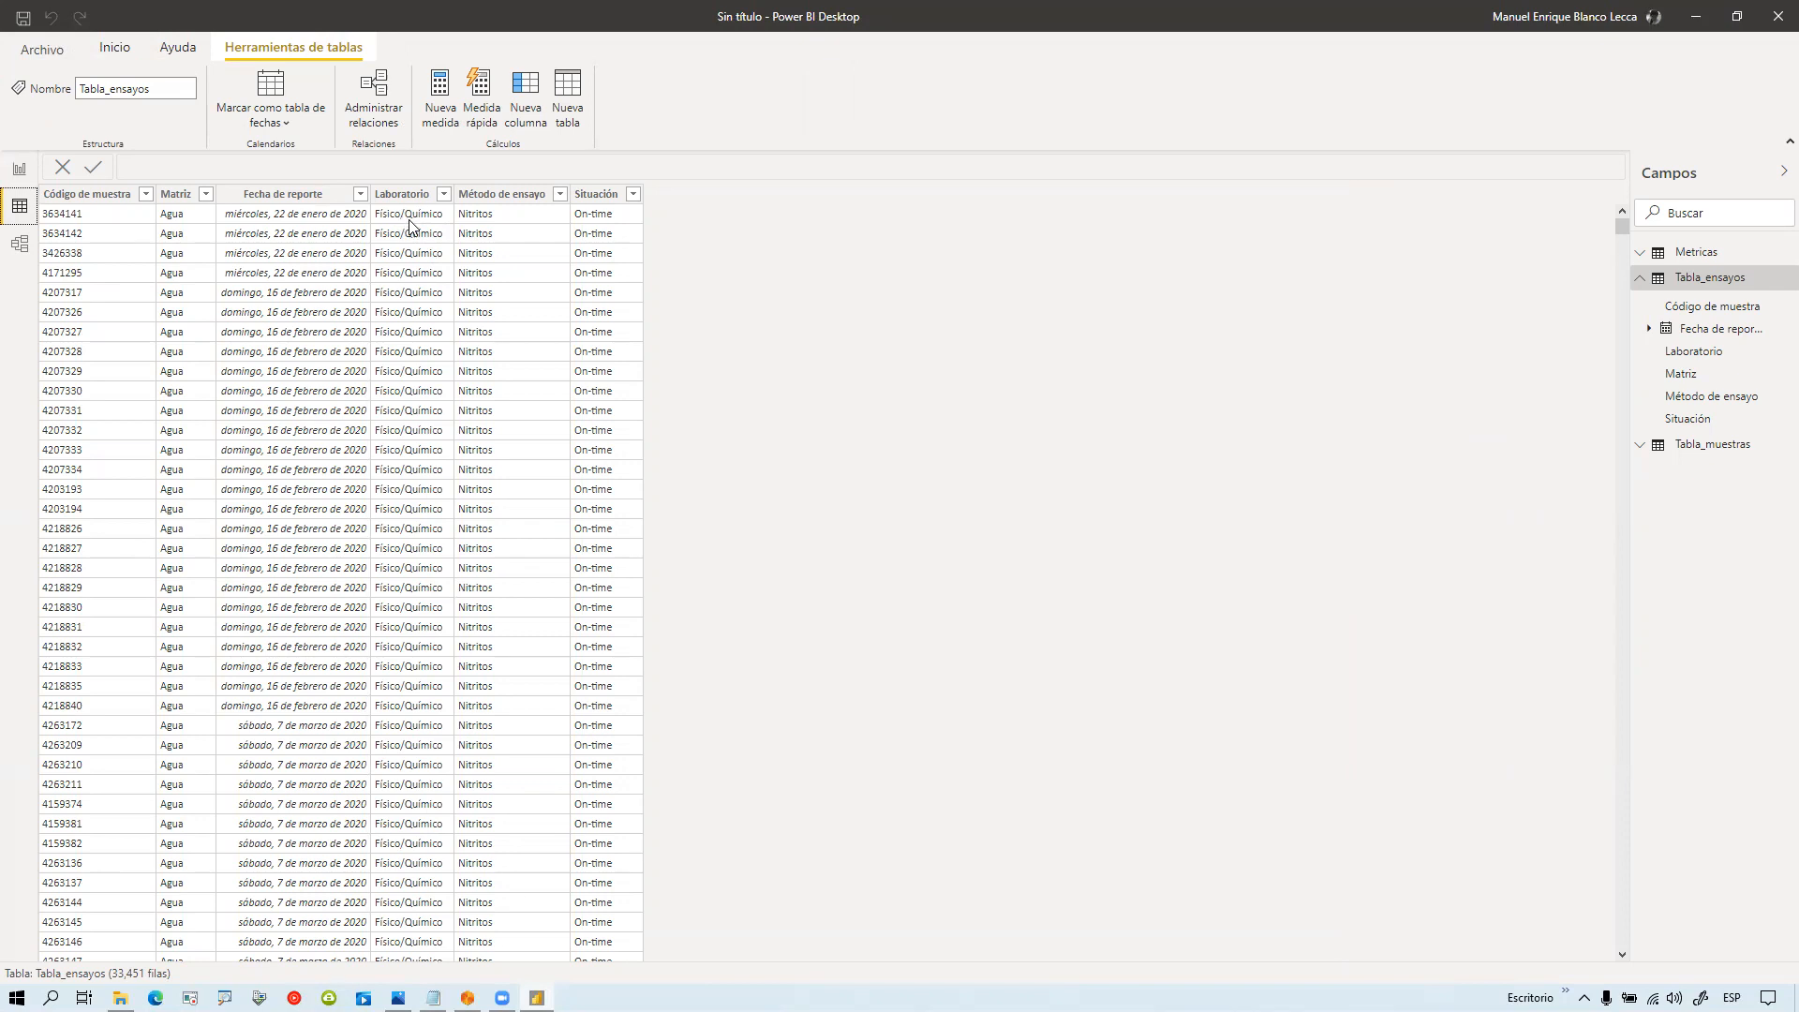
scroll(383, 630, "down", 1)
scroll(388, 585, "up", 1)
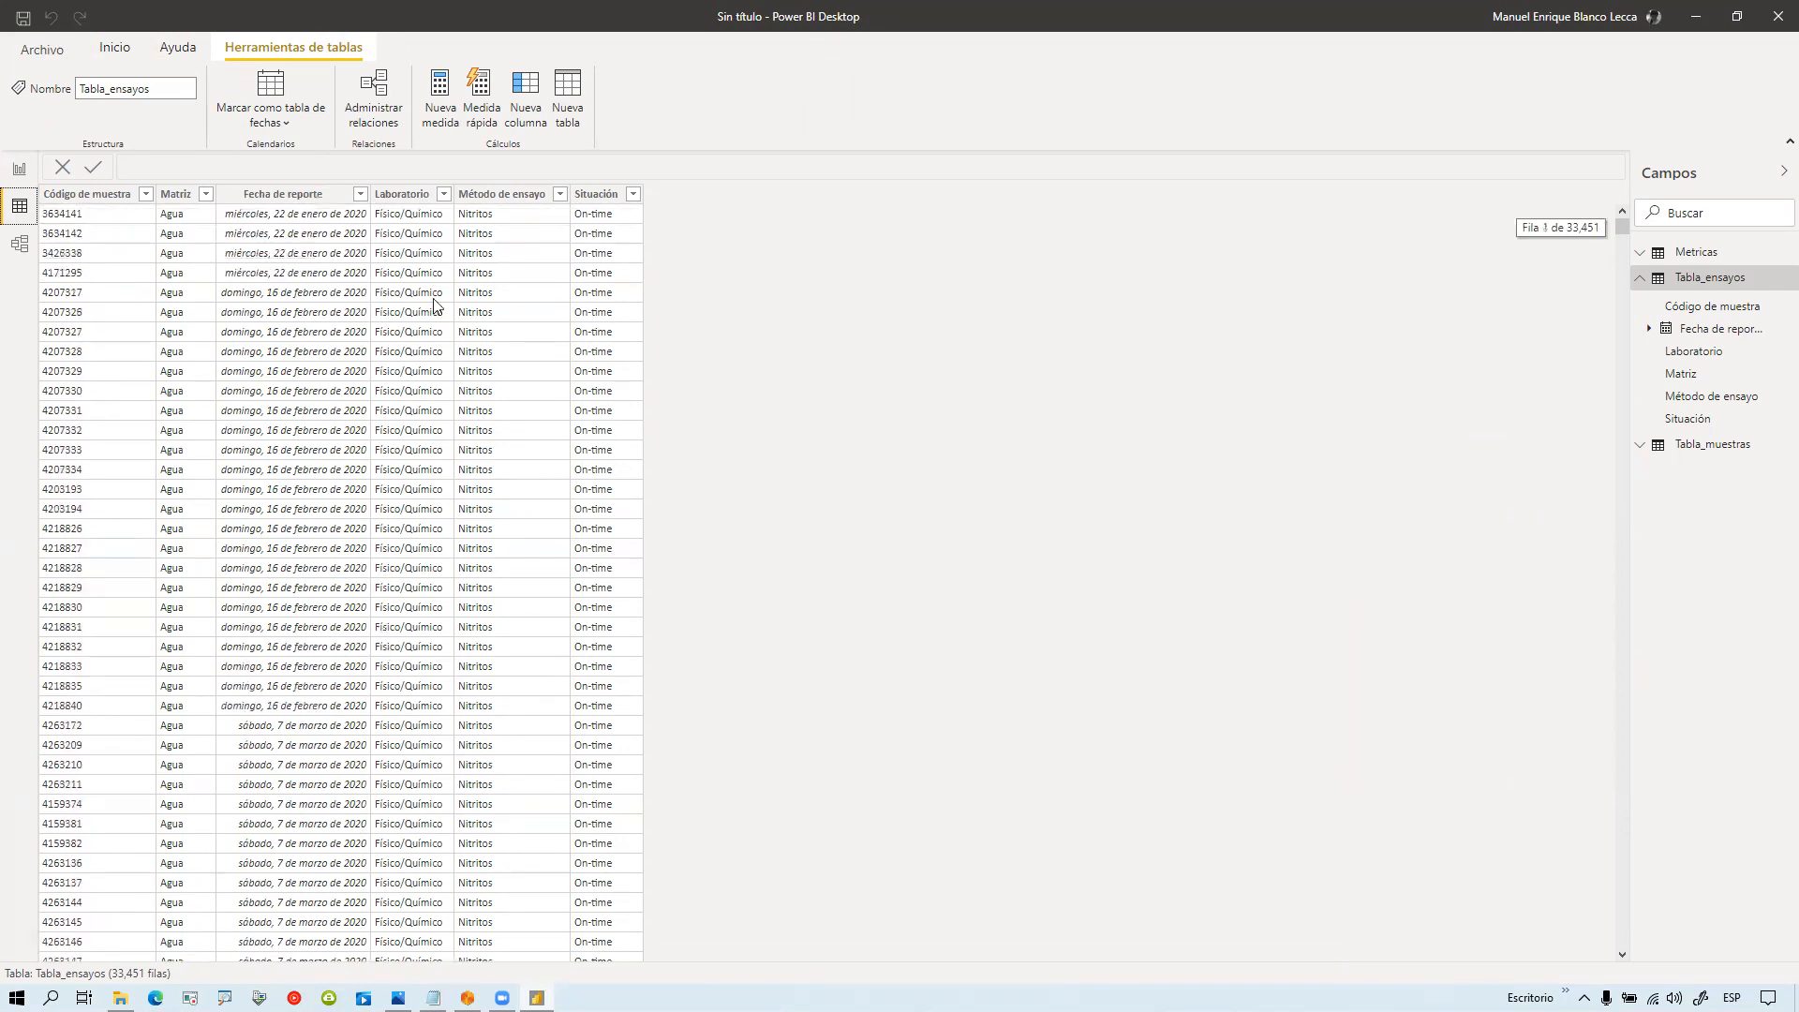
left_click(444, 193)
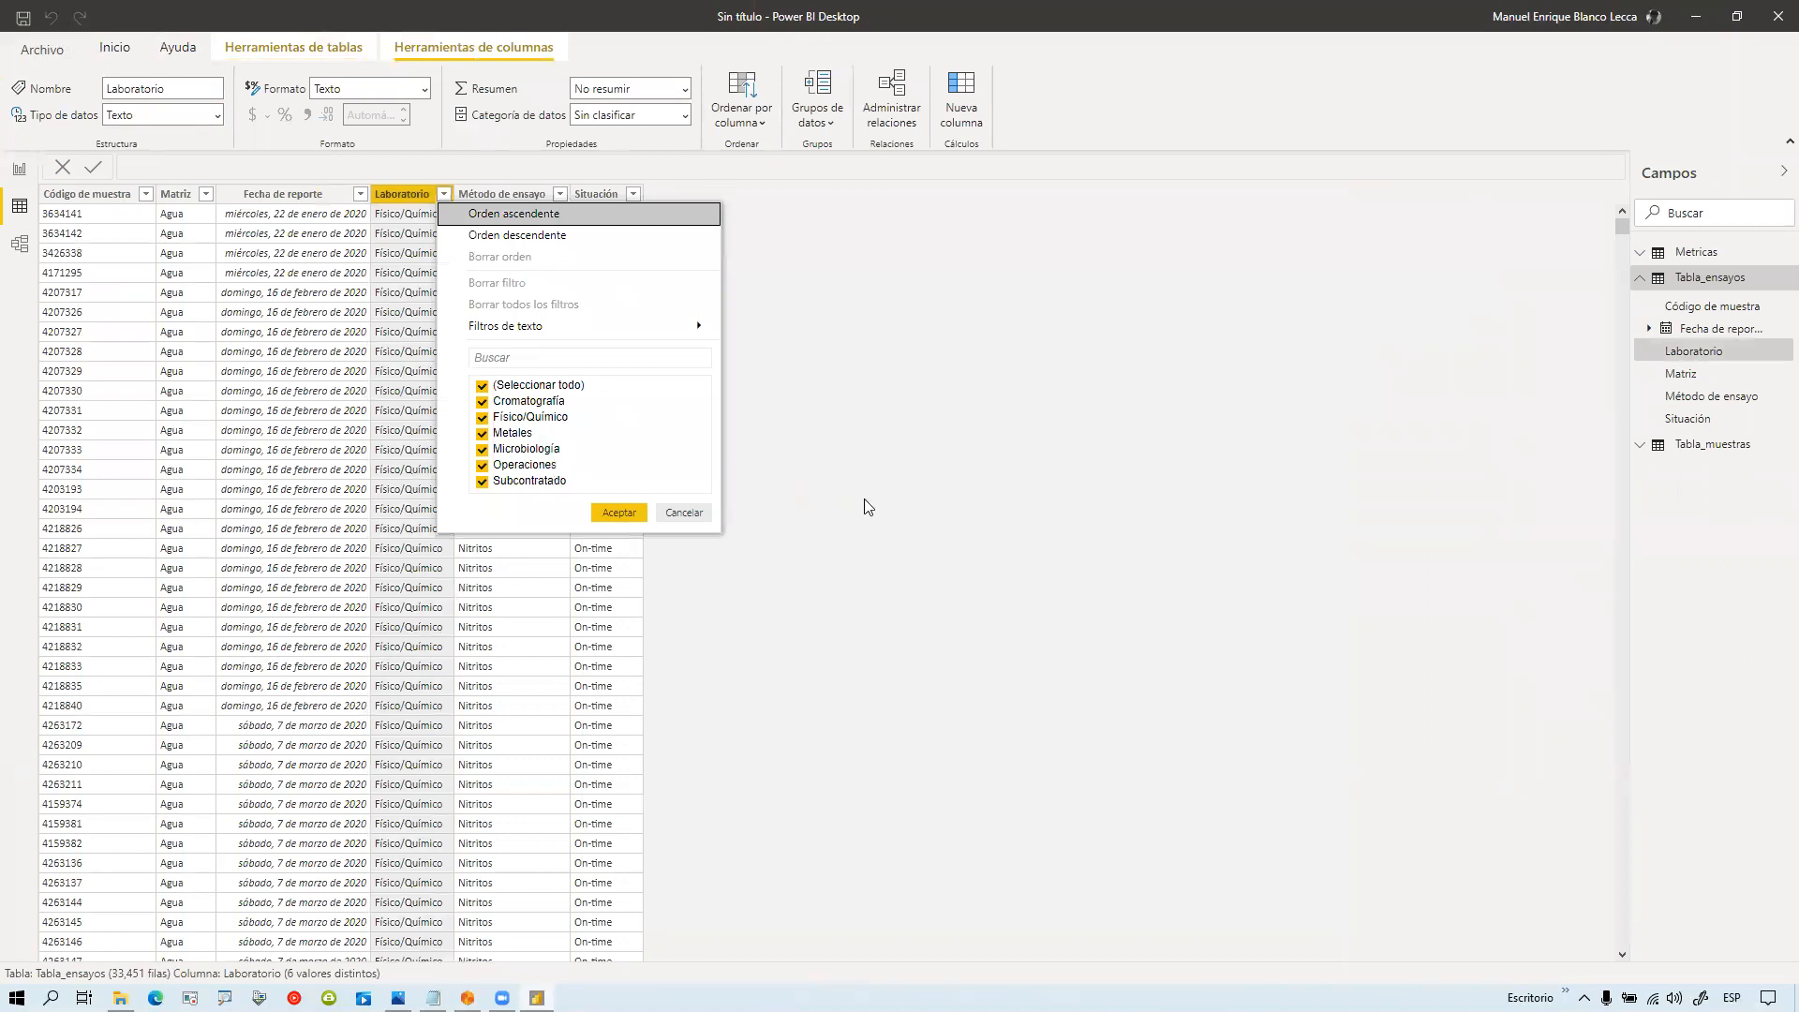
left_click(864, 499)
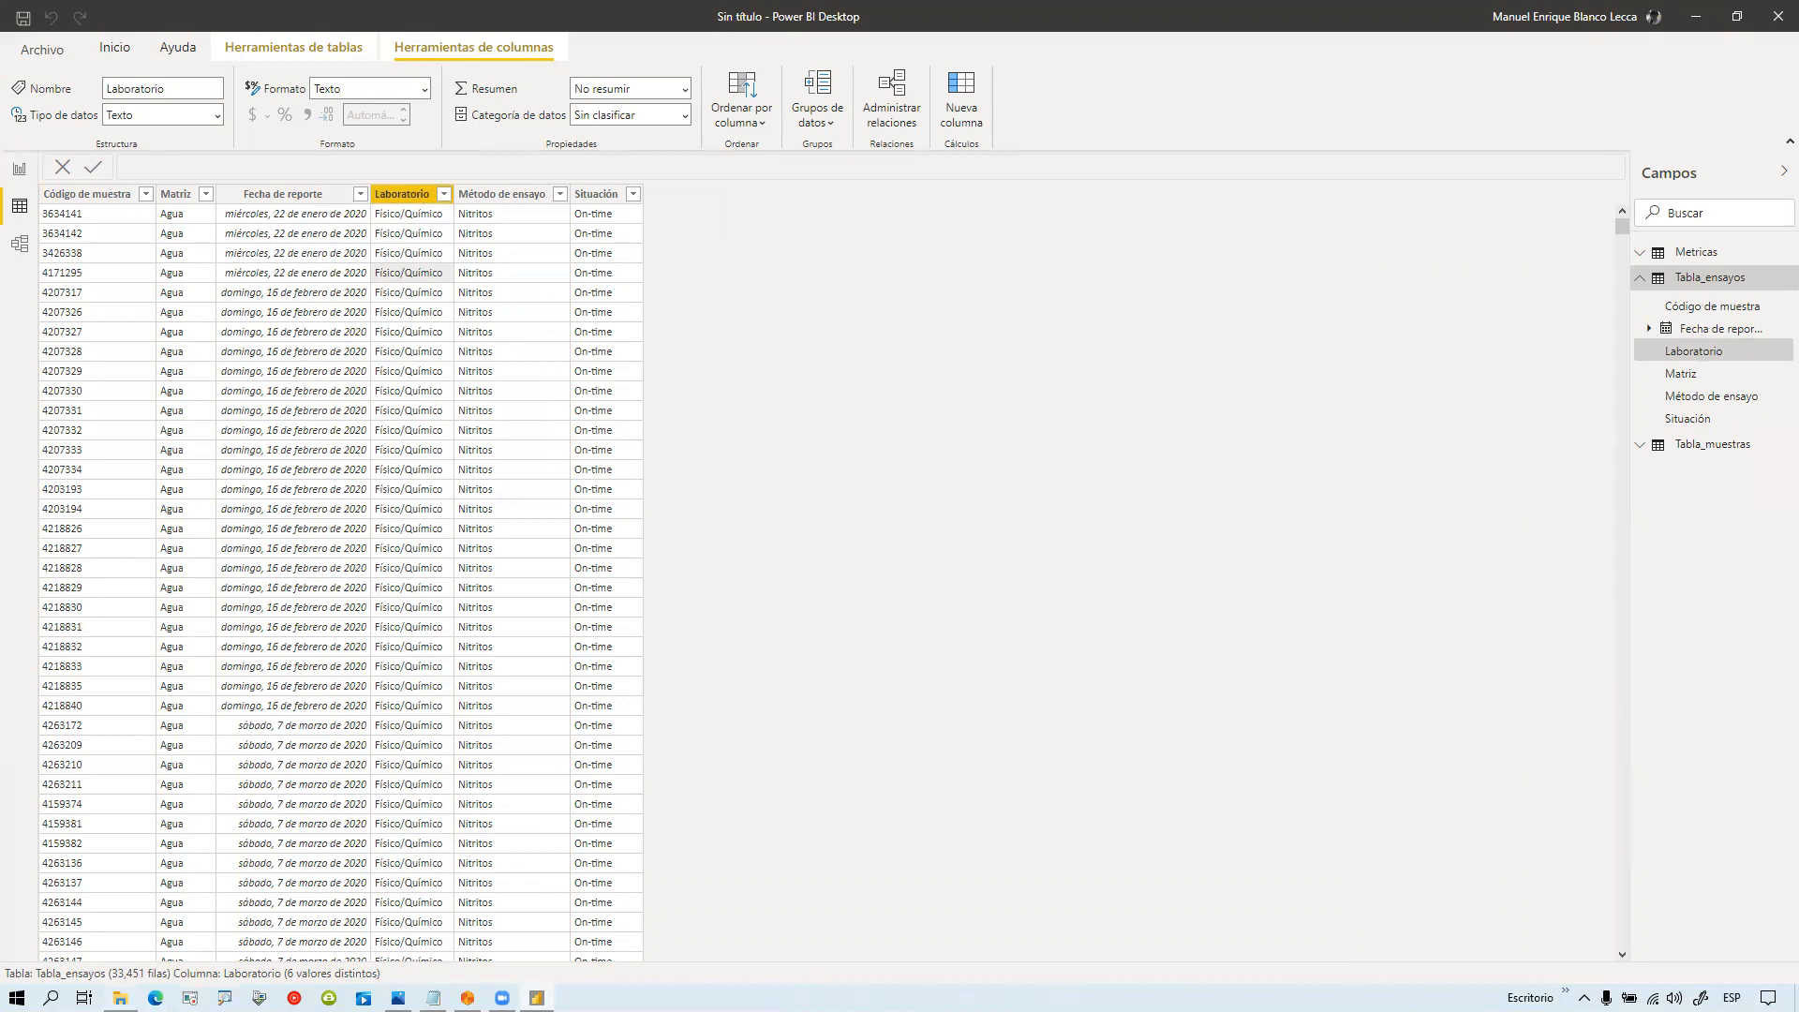
Step: Switch to Reporte_ensayos.xlsx in Excel, filter the Laboratorio column to Cromatografía to check its records, and return to Power BI
key("alt+Tab")
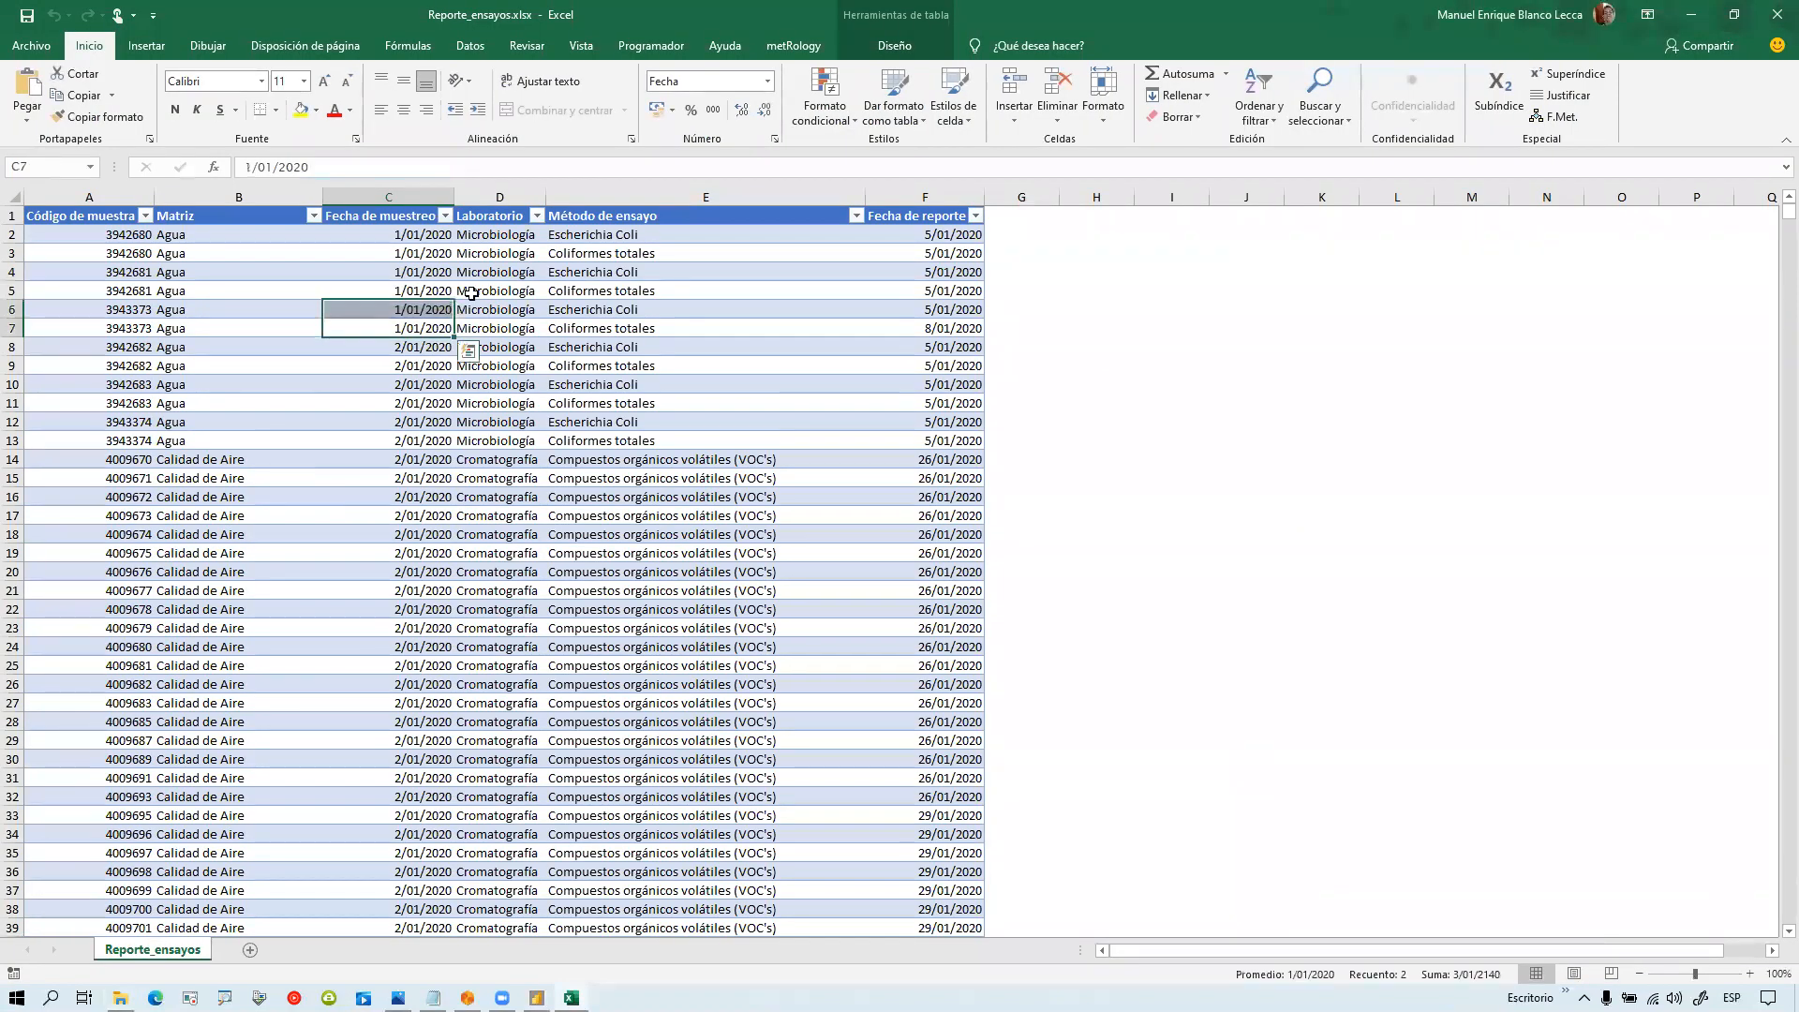
left_click(490, 252)
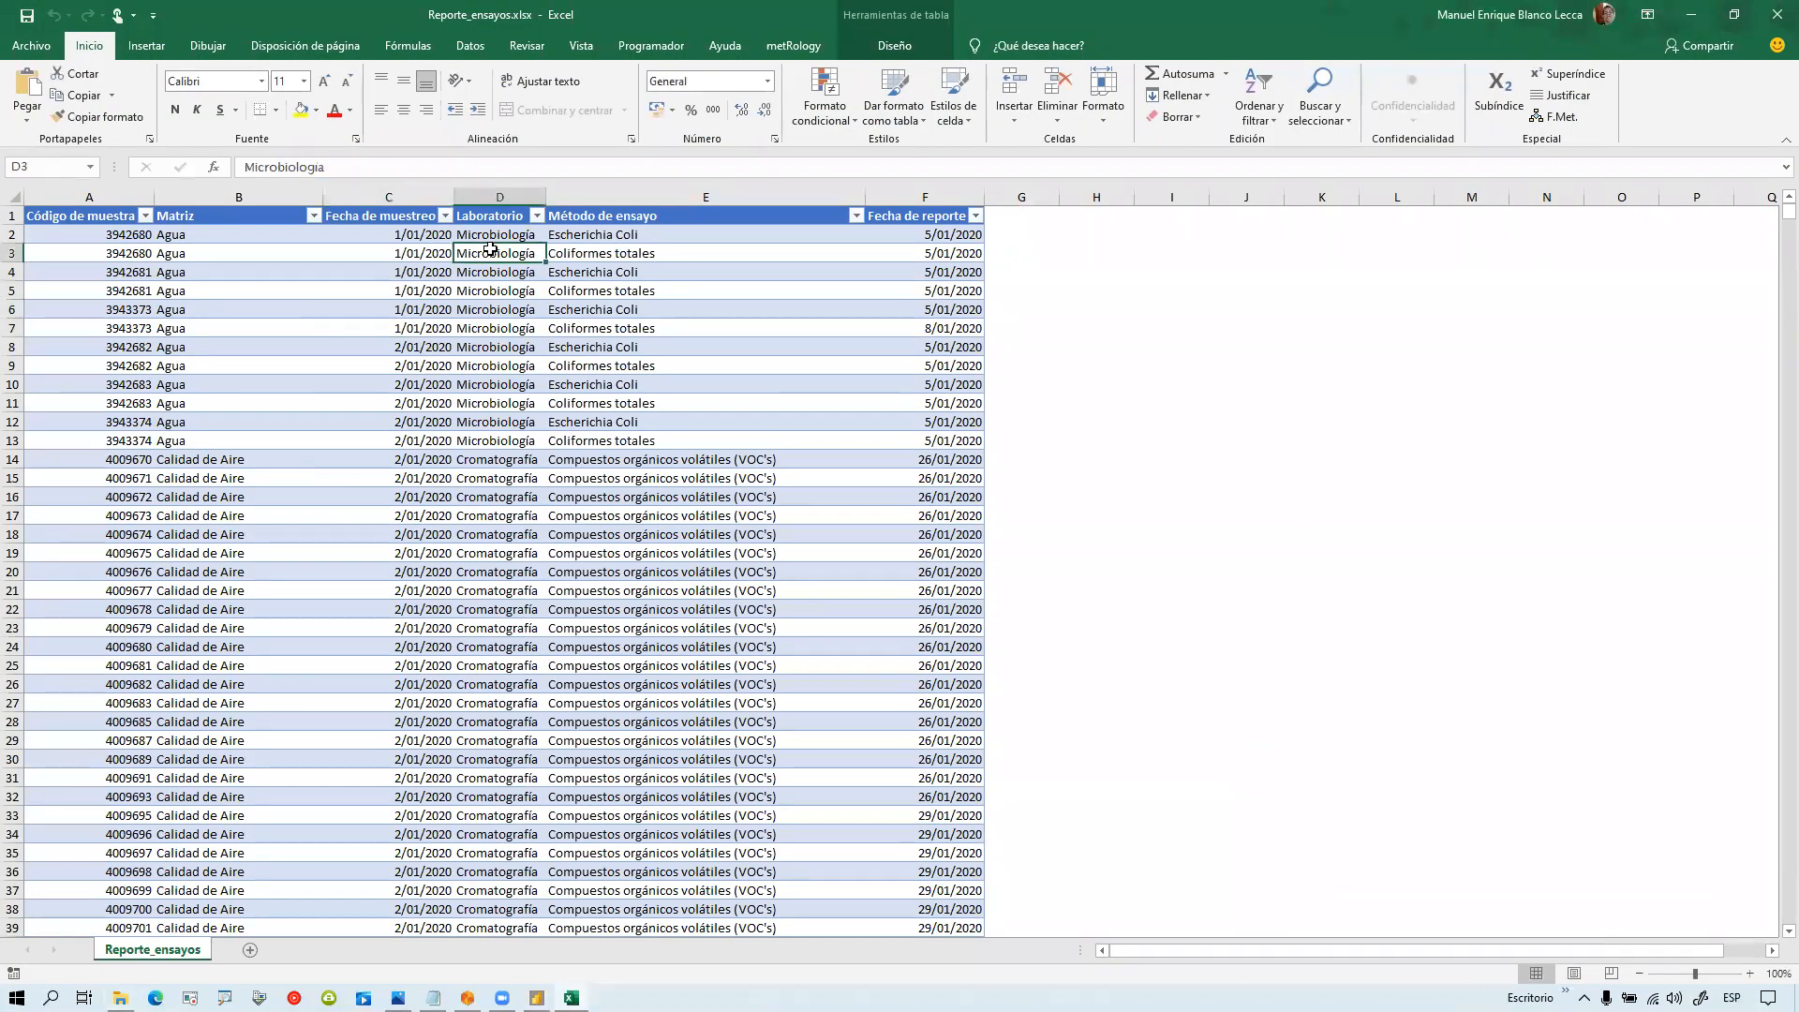
left_click(537, 217)
left_click(393, 422)
left_click(395, 438)
left_click(424, 594)
left_click(512, 570)
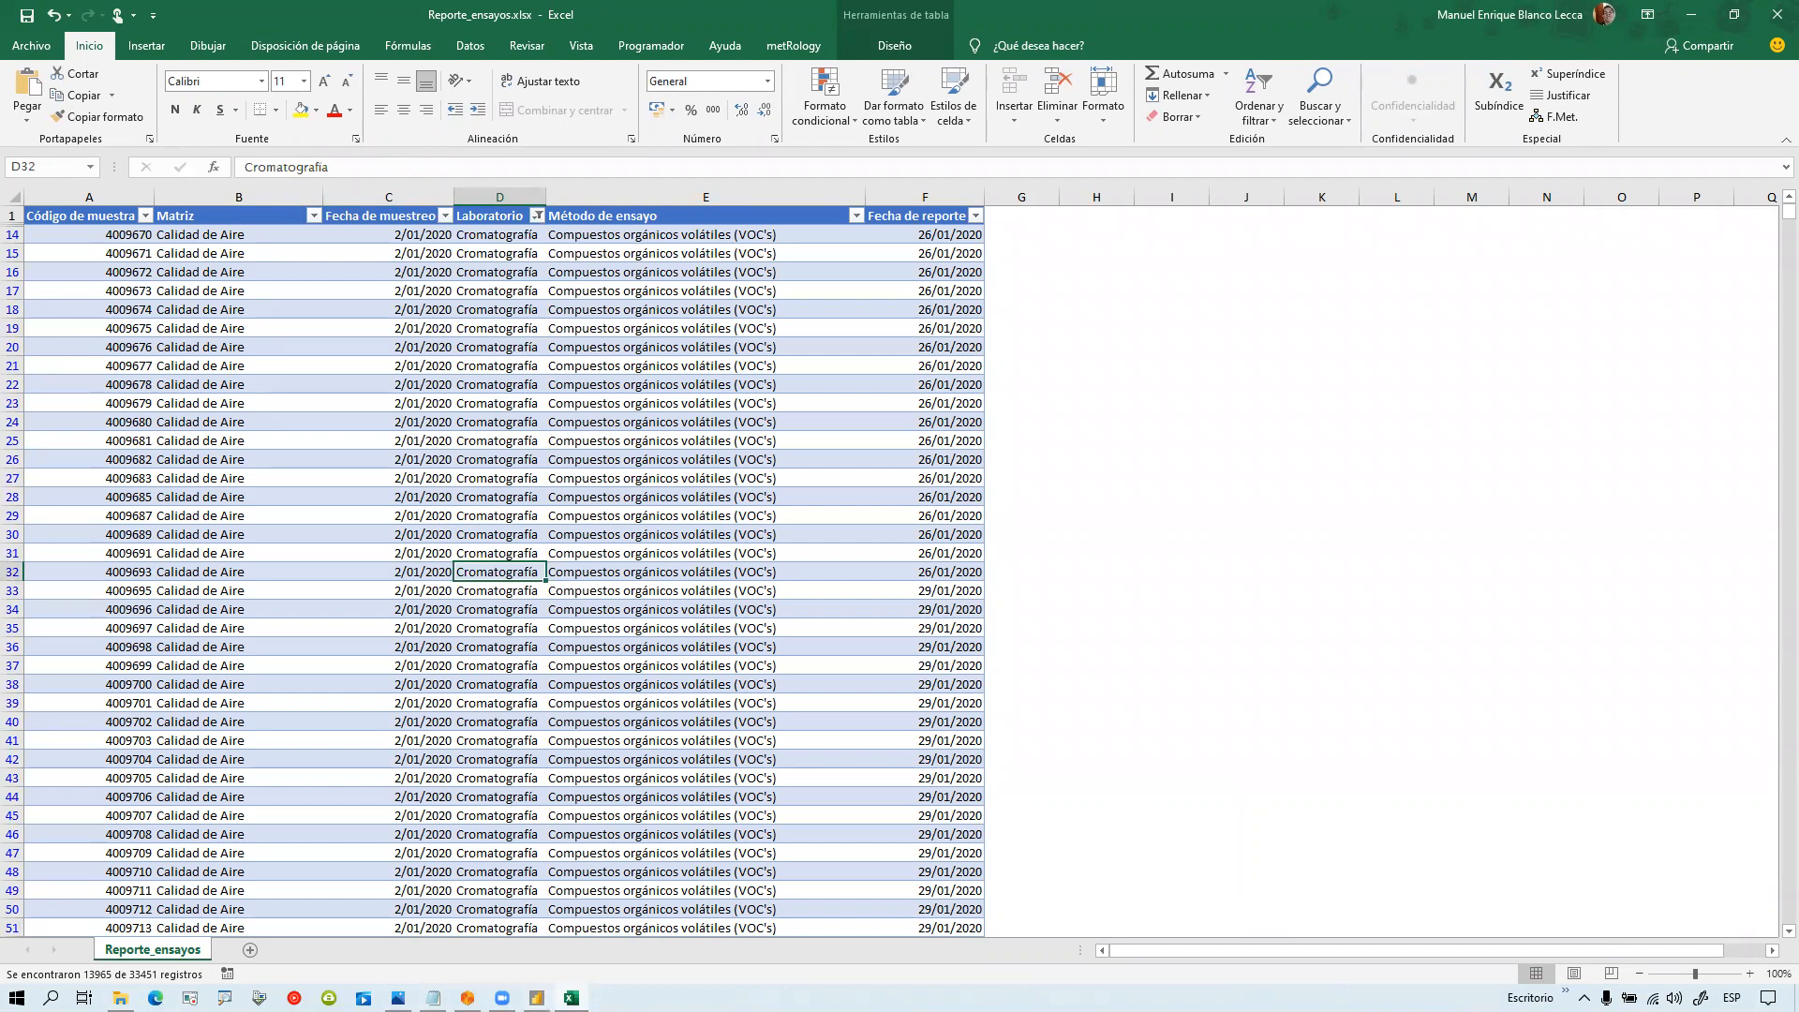
left_click(497, 914)
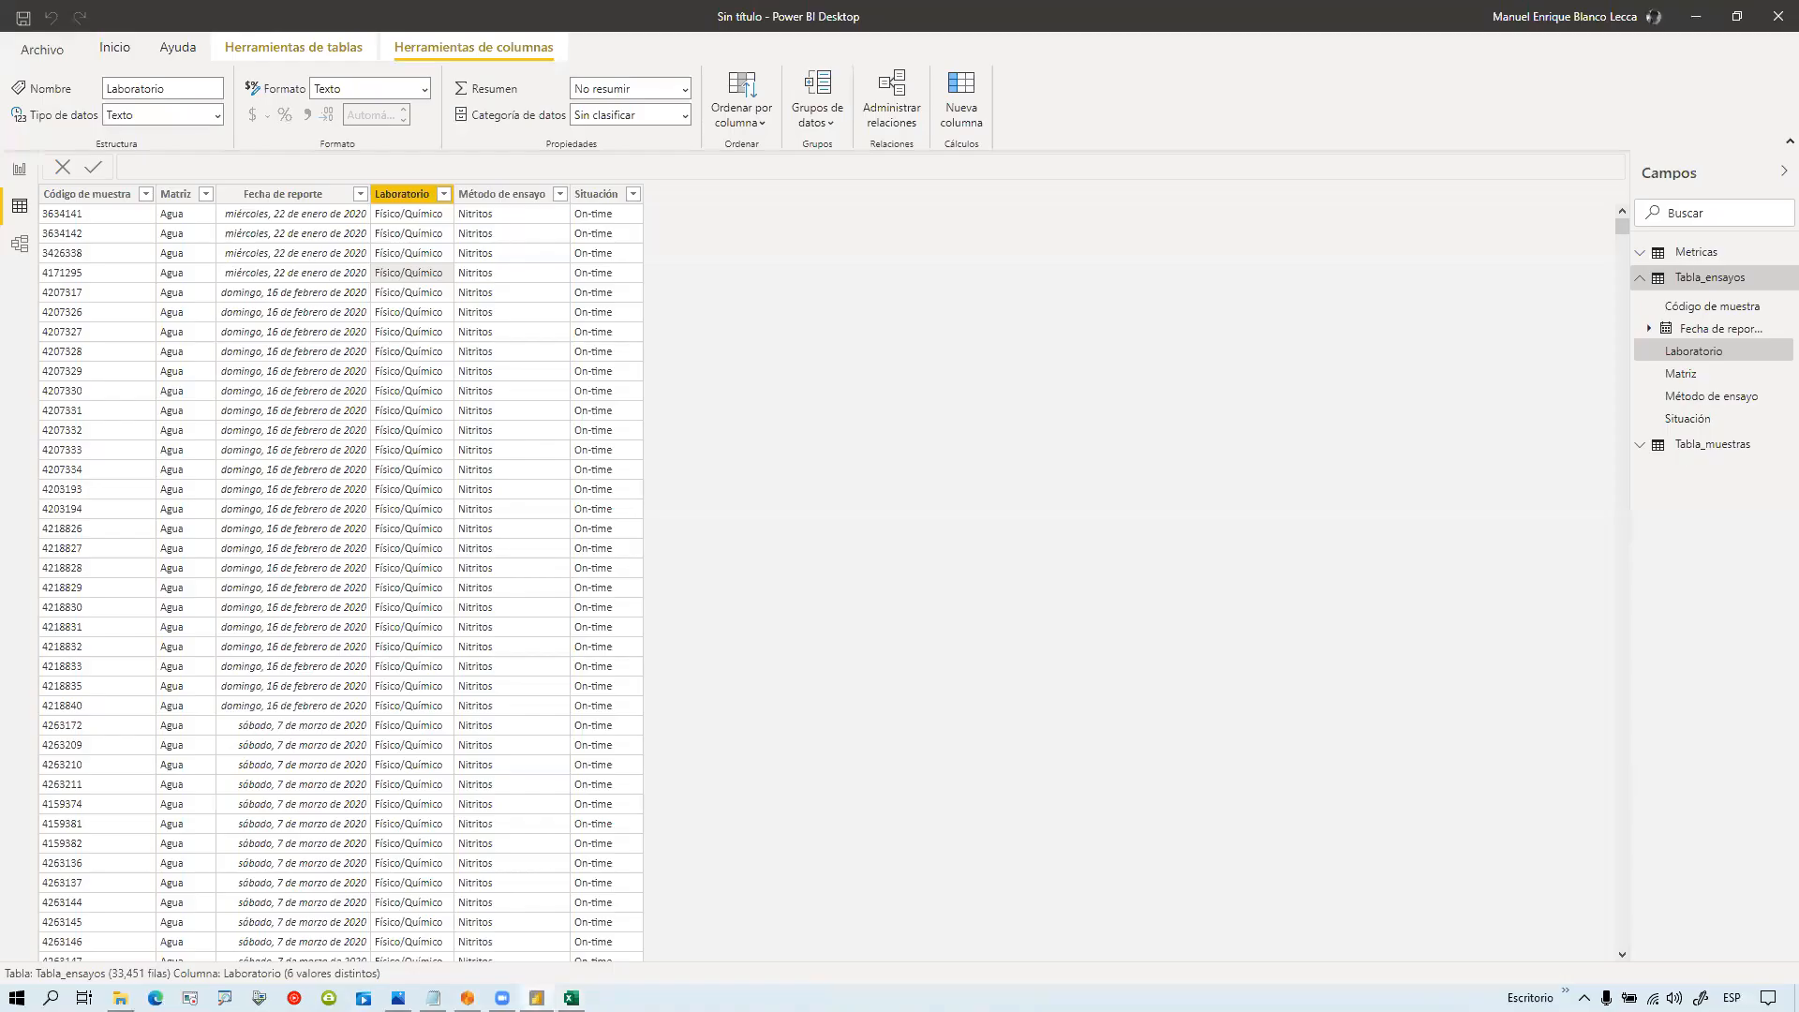
Step: Start a new measure in the Metricas table from the report view
left_click(19, 171)
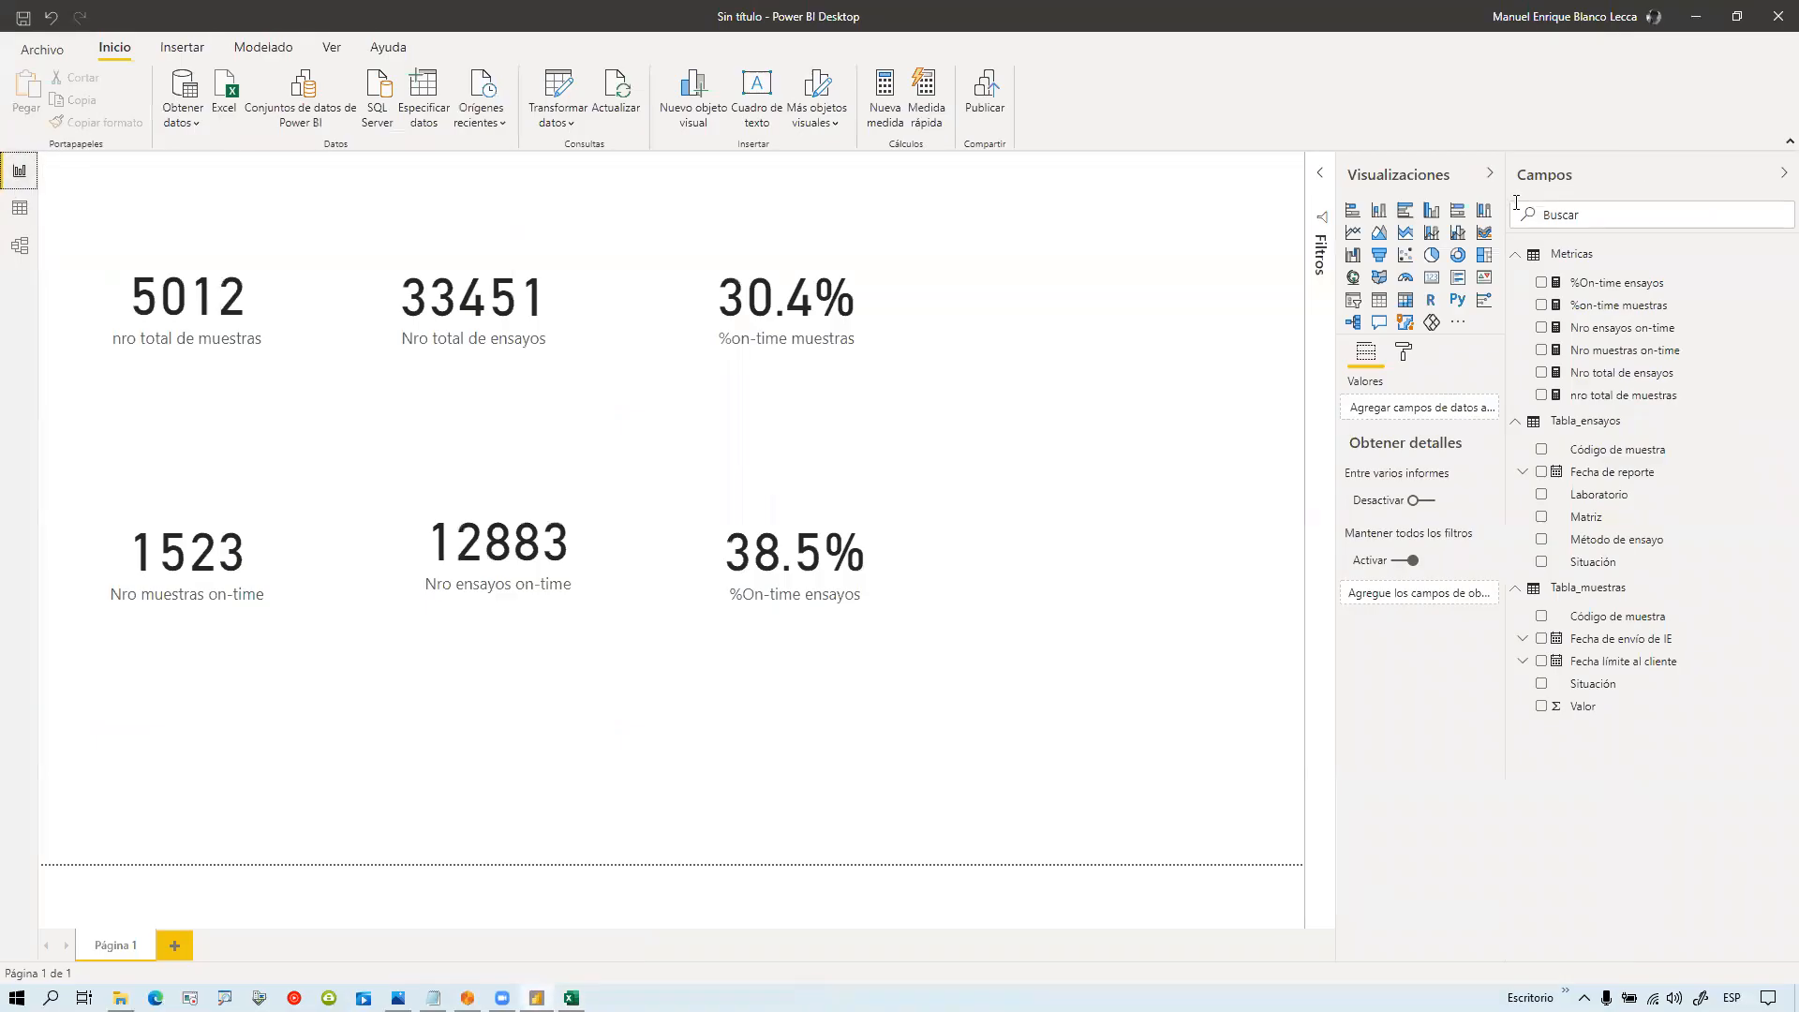
right_click(1572, 257)
left_click(1599, 289)
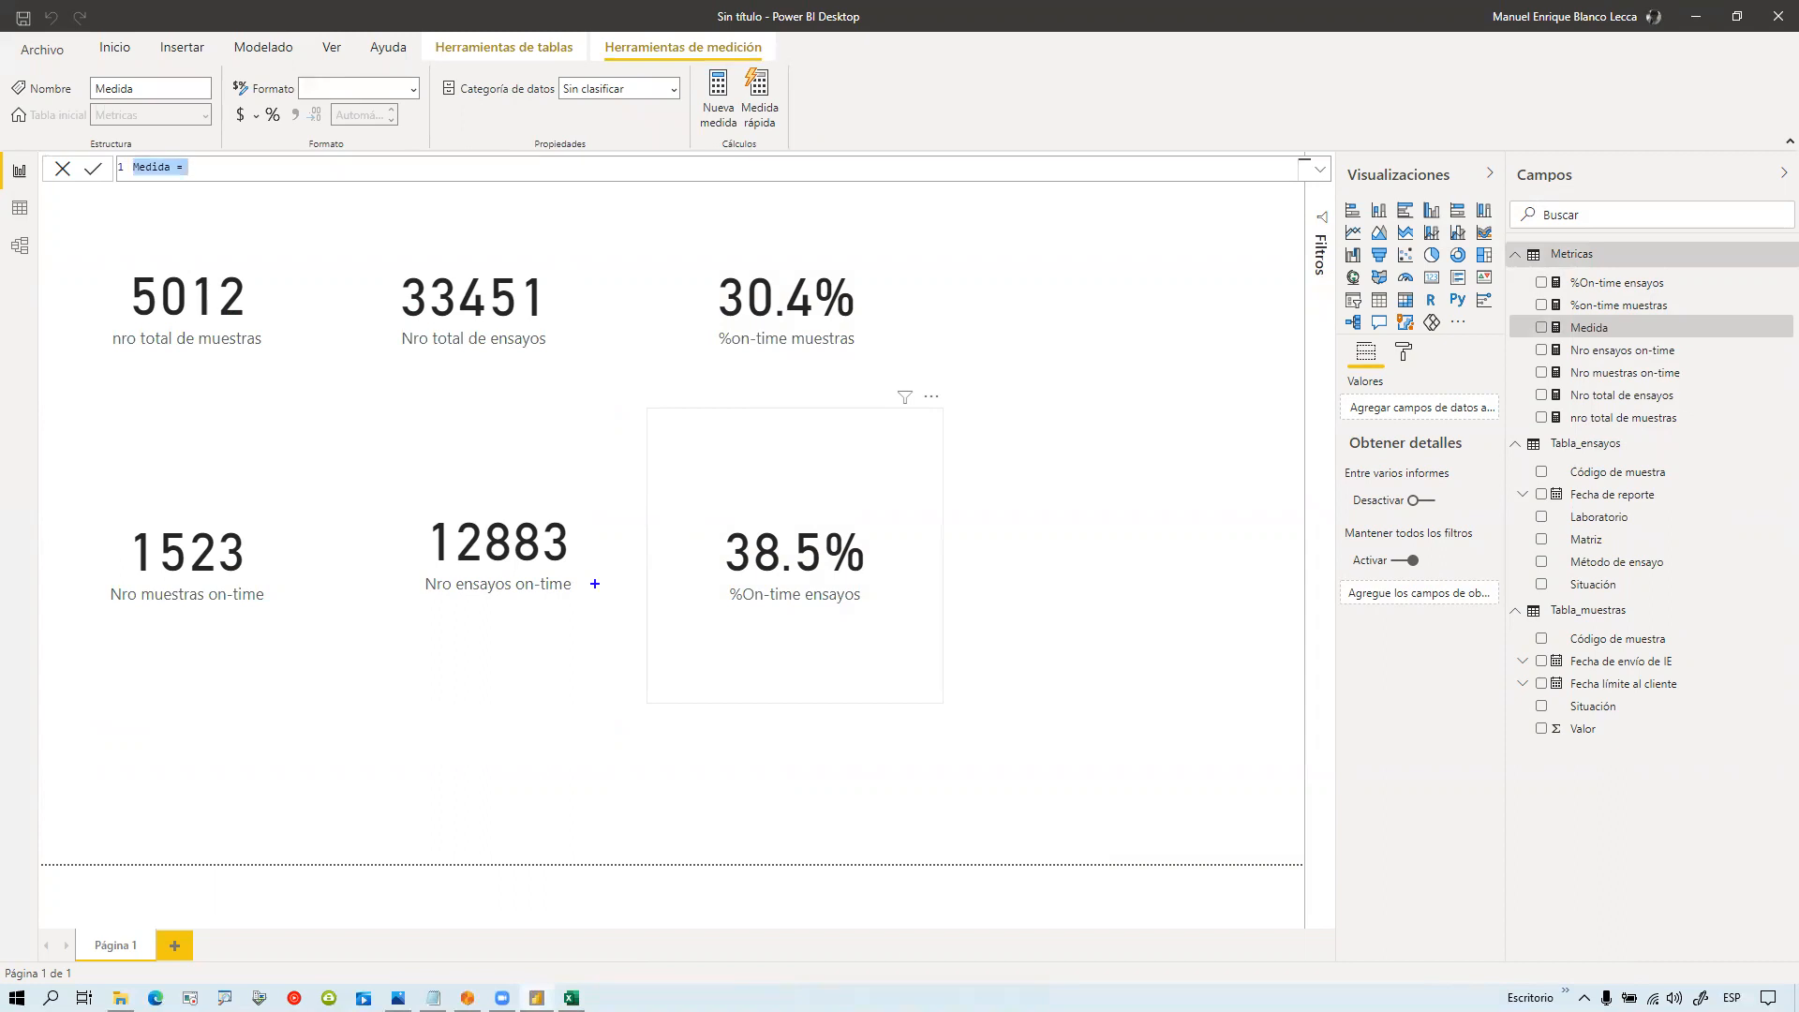
left_click_drag(132, 698, 123, 748)
mouse_move(143, 731)
left_mouse_down()
mouse_move(187, 711)
mouse_move(207, 743)
mouse_move(244, 735)
left_mouse_up()
mouse_move(260, 688)
left_mouse_down()
mouse_move(272, 727)
mouse_move(264, 696)
mouse_move(317, 735)
mouse_move(360, 712)
mouse_move(399, 733)
mouse_move(460, 714)
left_mouse_up()
left_click_drag(438, 730, 757, 742)
mouse_move(548, 682)
left_mouse_down()
mouse_move(536, 707)
mouse_move(604, 701)
left_mouse_up()
mouse_move(613, 677)
left_mouse_down()
mouse_move(613, 714)
mouse_move(627, 693)
mouse_move(665, 727)
mouse_move(751, 729)
left_mouse_up()
mouse_move(562, 782)
left_mouse_down()
mouse_move(561, 802)
mouse_move(596, 793)
mouse_move(654, 820)
mouse_move(761, 817)
left_mouse_up()
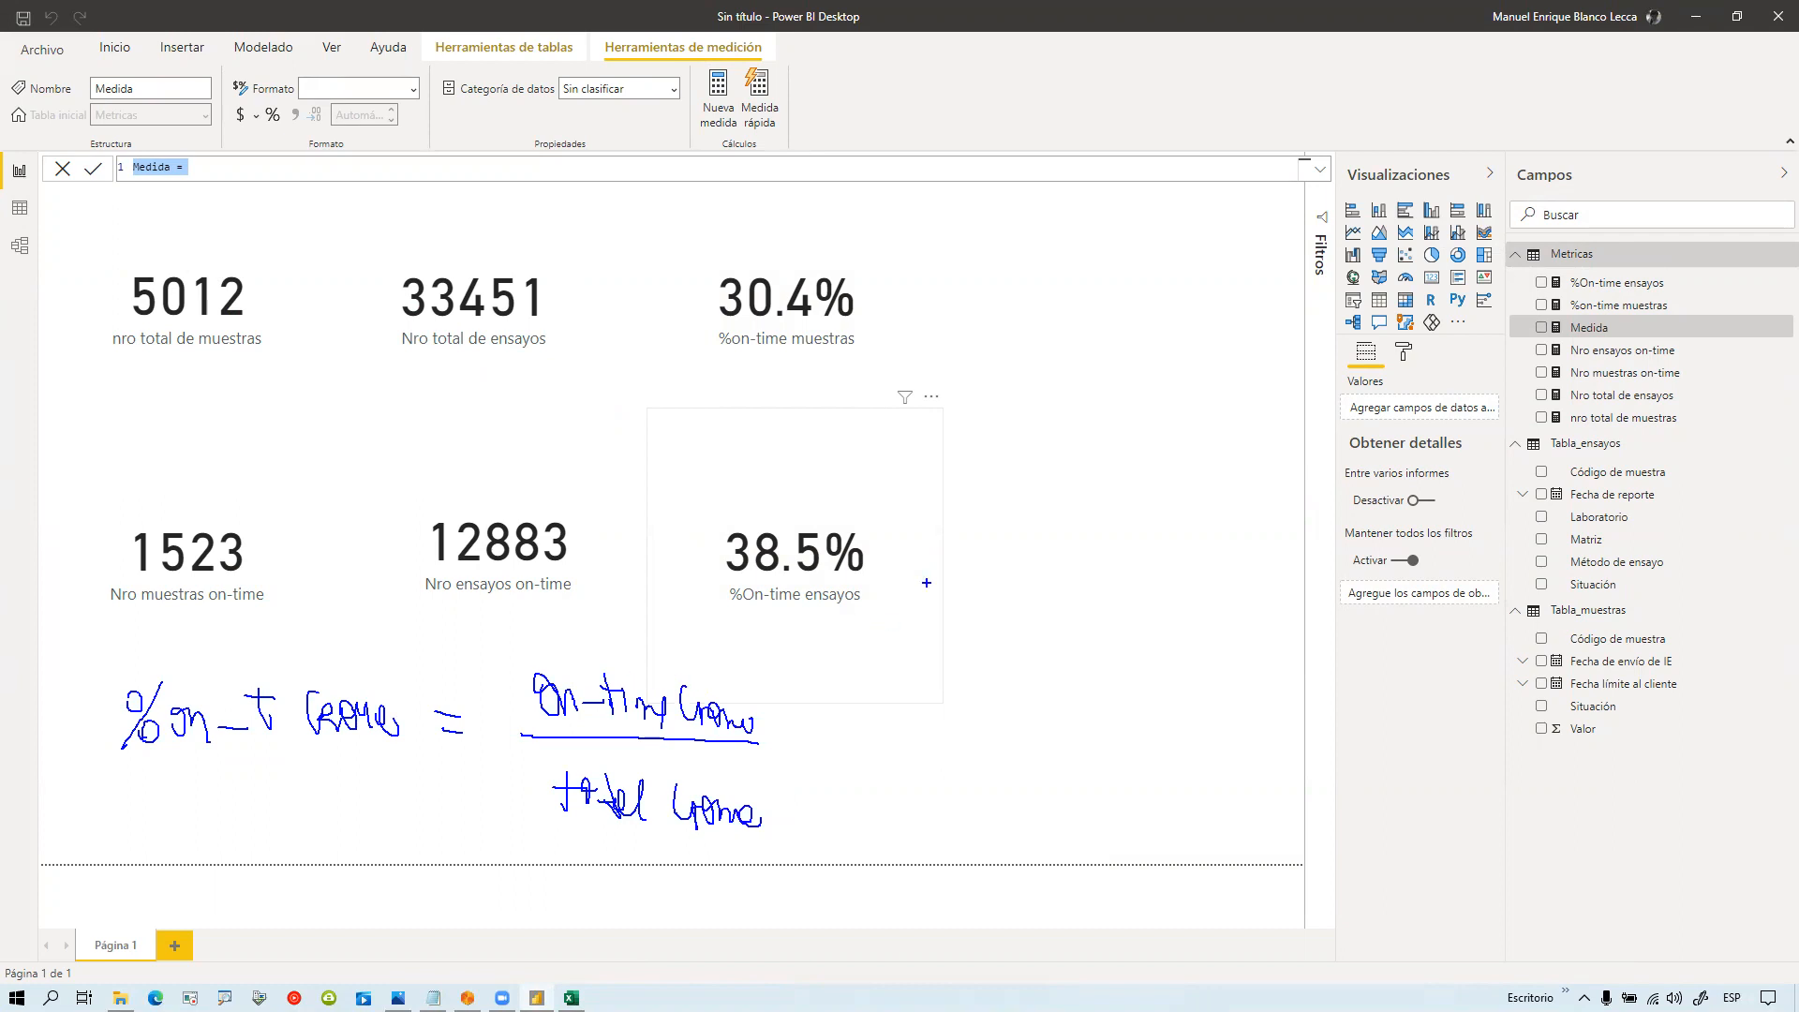
mouse_move(1147, 244)
left_mouse_down()
mouse_move(1139, 354)
mouse_move(1156, 333)
left_mouse_up()
mouse_move(1139, 411)
left_mouse_down()
mouse_move(1156, 391)
mouse_move(1146, 488)
mouse_move(1163, 477)
left_mouse_up()
mouse_move(1121, 199)
left_mouse_down()
mouse_move(1218, 433)
mouse_move(1109, 208)
left_mouse_up()
mouse_move(910, 613)
left_mouse_down()
mouse_move(789, 656)
mouse_move(801, 644)
left_mouse_up()
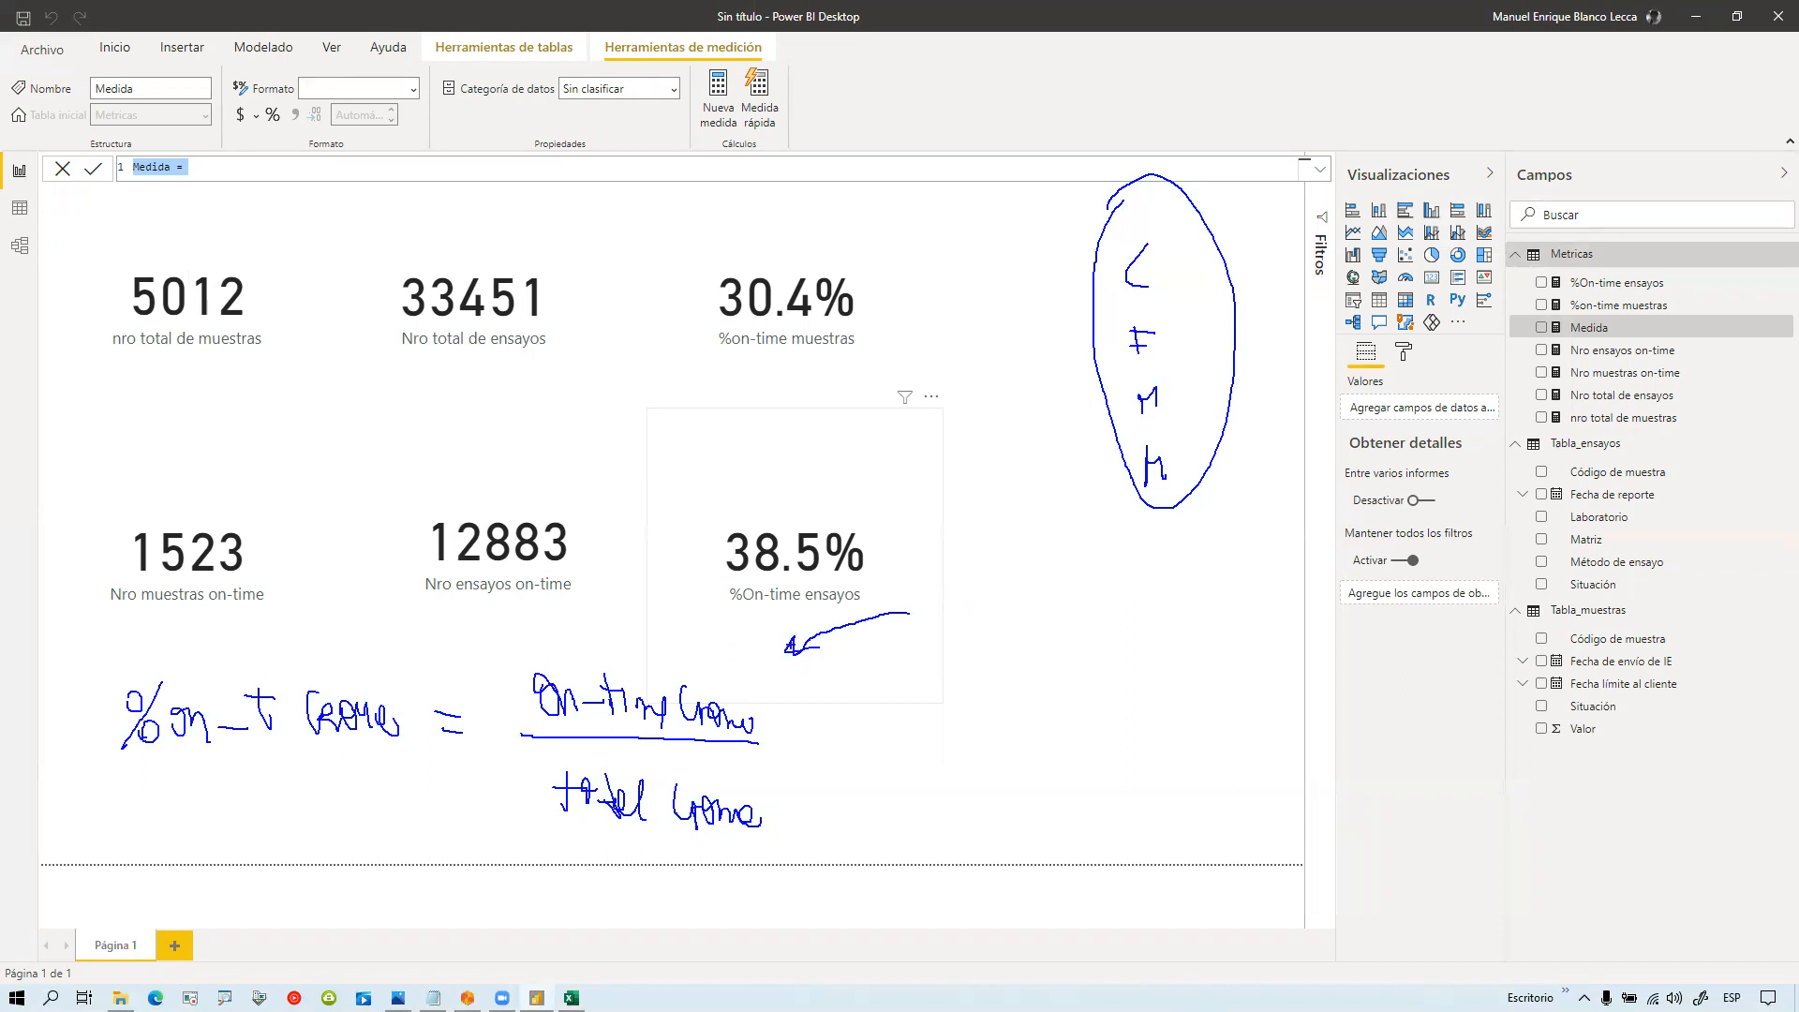
left_click_drag(1093, 304, 1170, 294)
mouse_move(934, 593)
left_mouse_down()
mouse_move(943, 628)
mouse_move(1009, 638)
mouse_move(1038, 618)
mouse_move(1060, 643)
left_mouse_up()
mouse_move(1636, 427)
left_mouse_down()
mouse_move(1563, 417)
mouse_move(1627, 452)
mouse_move(1112, 565)
left_mouse_up()
left_click_drag(1162, 635, 1160, 656)
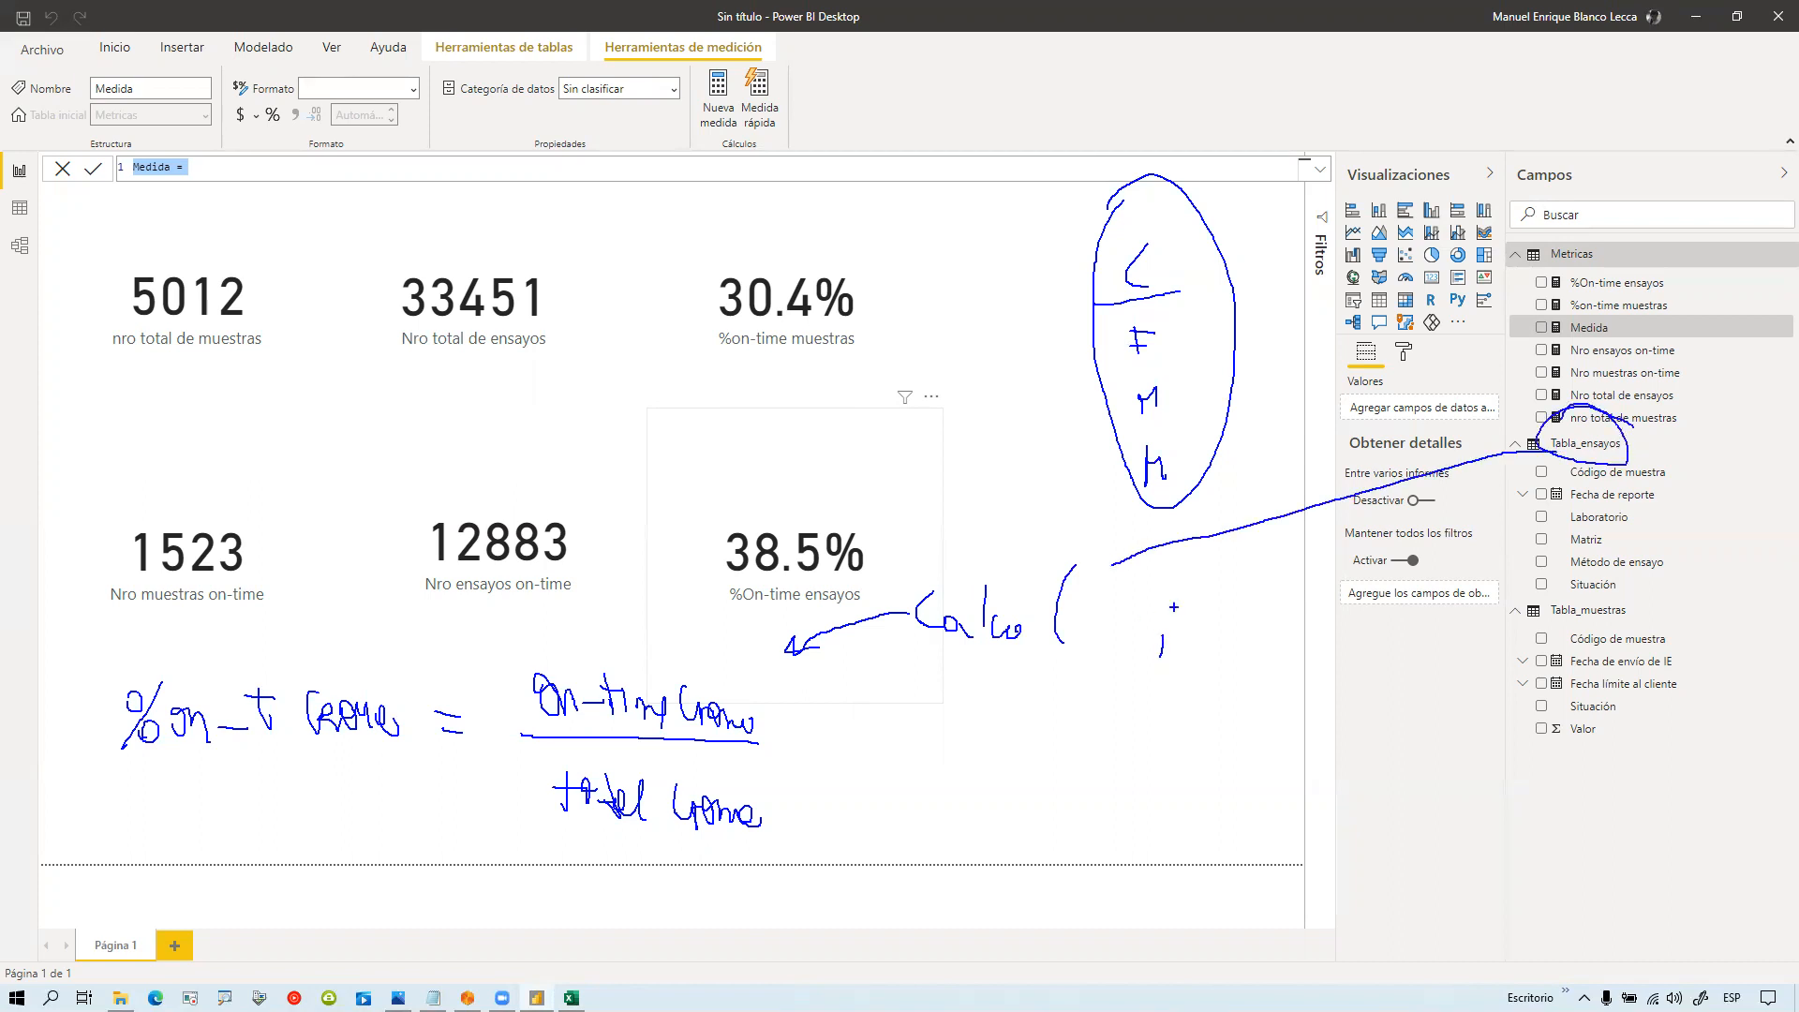
mouse_move(1171, 292)
left_mouse_down()
mouse_move(1099, 261)
mouse_move(1151, 298)
left_mouse_up()
mouse_move(1209, 583)
left_mouse_down()
mouse_move(1179, 621)
mouse_move(1225, 640)
mouse_move(1240, 671)
left_mouse_up()
mouse_move(1076, 670)
left_mouse_down()
mouse_move(1053, 752)
mouse_move(741, 869)
left_mouse_up()
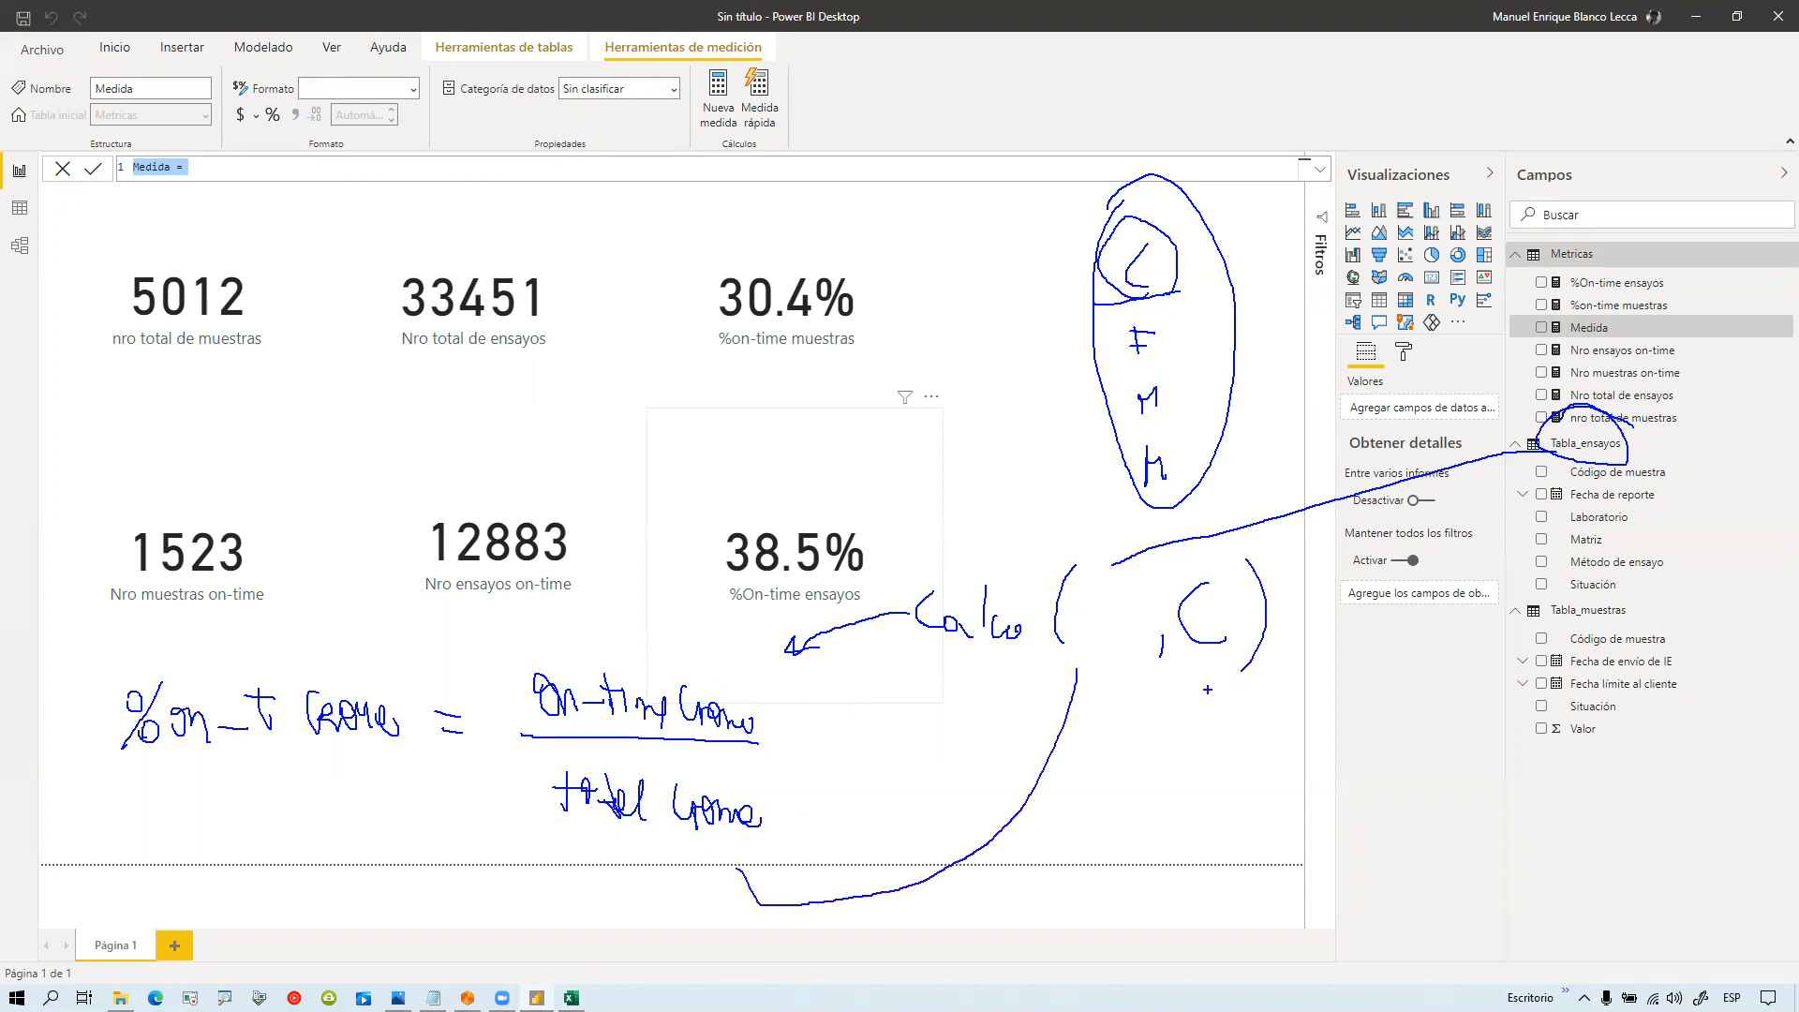
left_click_drag(1241, 638, 1206, 701)
mouse_move(1233, 632)
left_mouse_down()
mouse_move(1228, 675)
mouse_move(1290, 541)
mouse_move(1315, 575)
mouse_move(1350, 557)
mouse_move(1367, 578)
left_mouse_up()
mouse_move(1392, 556)
left_mouse_down()
mouse_move(1396, 579)
mouse_move(1485, 574)
left_mouse_up()
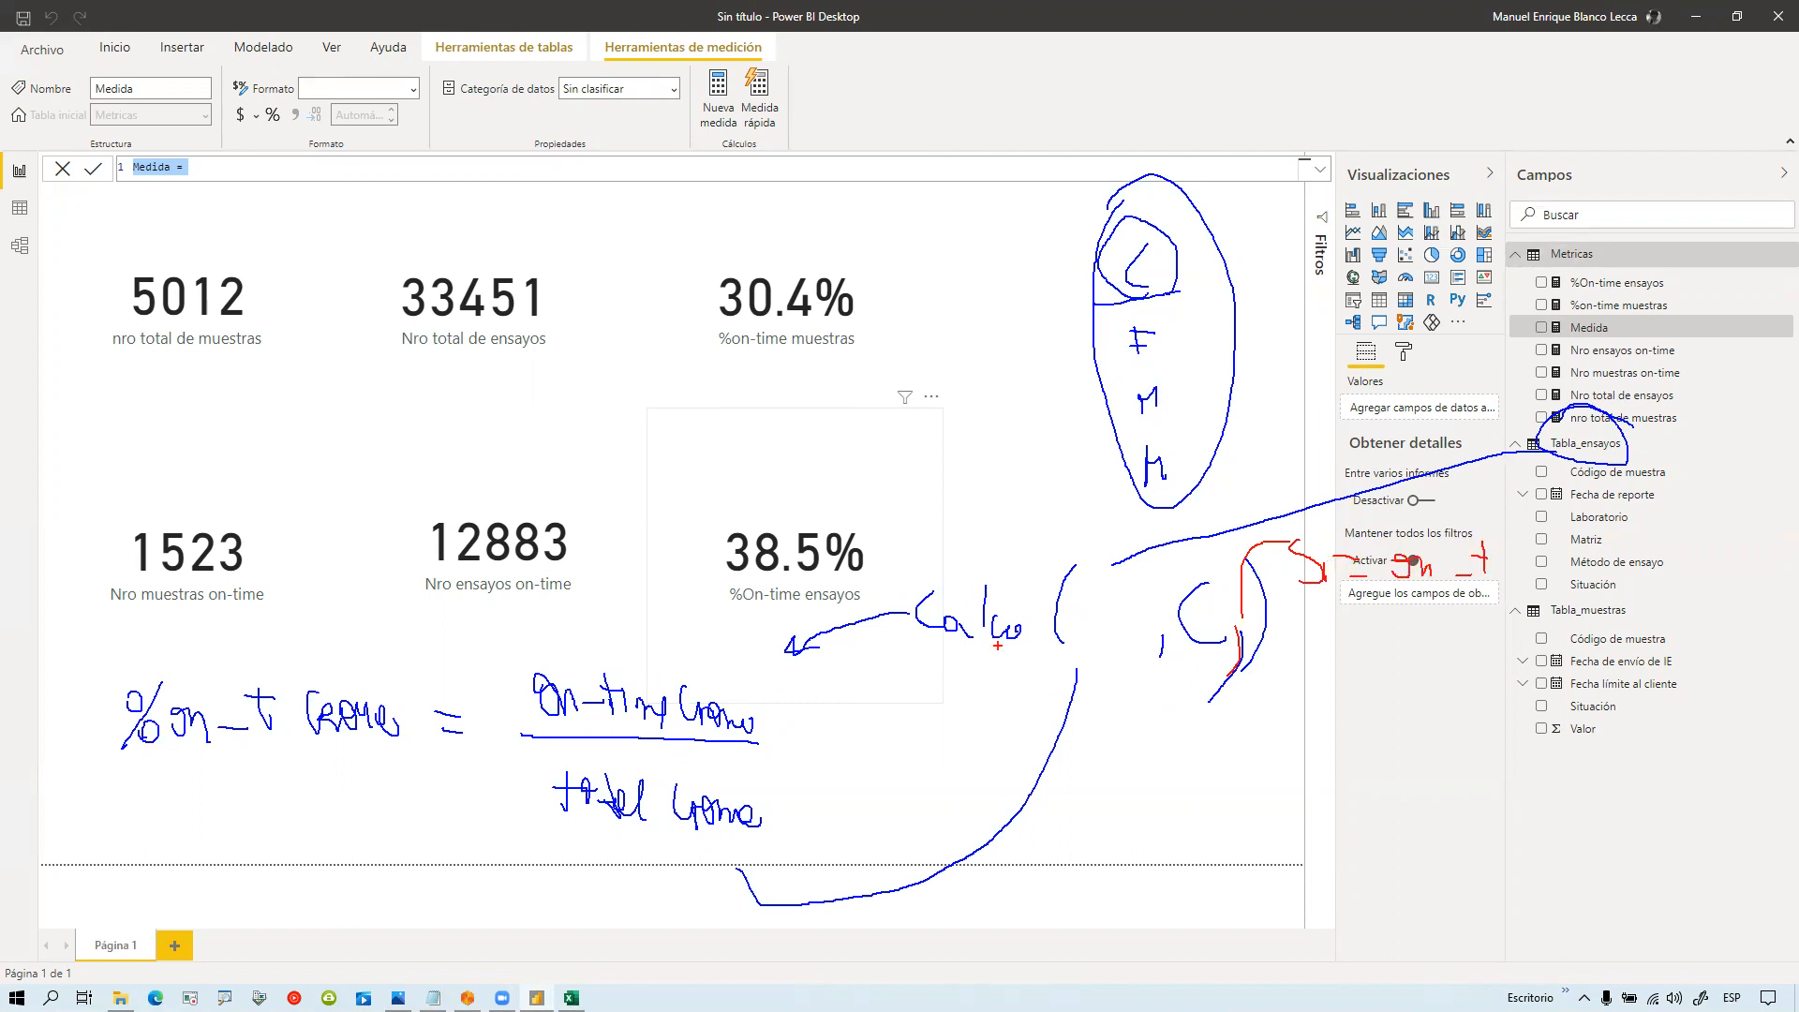
mouse_move(1115, 575)
left_mouse_down()
mouse_move(1093, 647)
mouse_move(1080, 636)
left_mouse_up()
mouse_move(1331, 524)
left_mouse_down()
mouse_move(1468, 625)
mouse_move(1377, 515)
left_mouse_up()
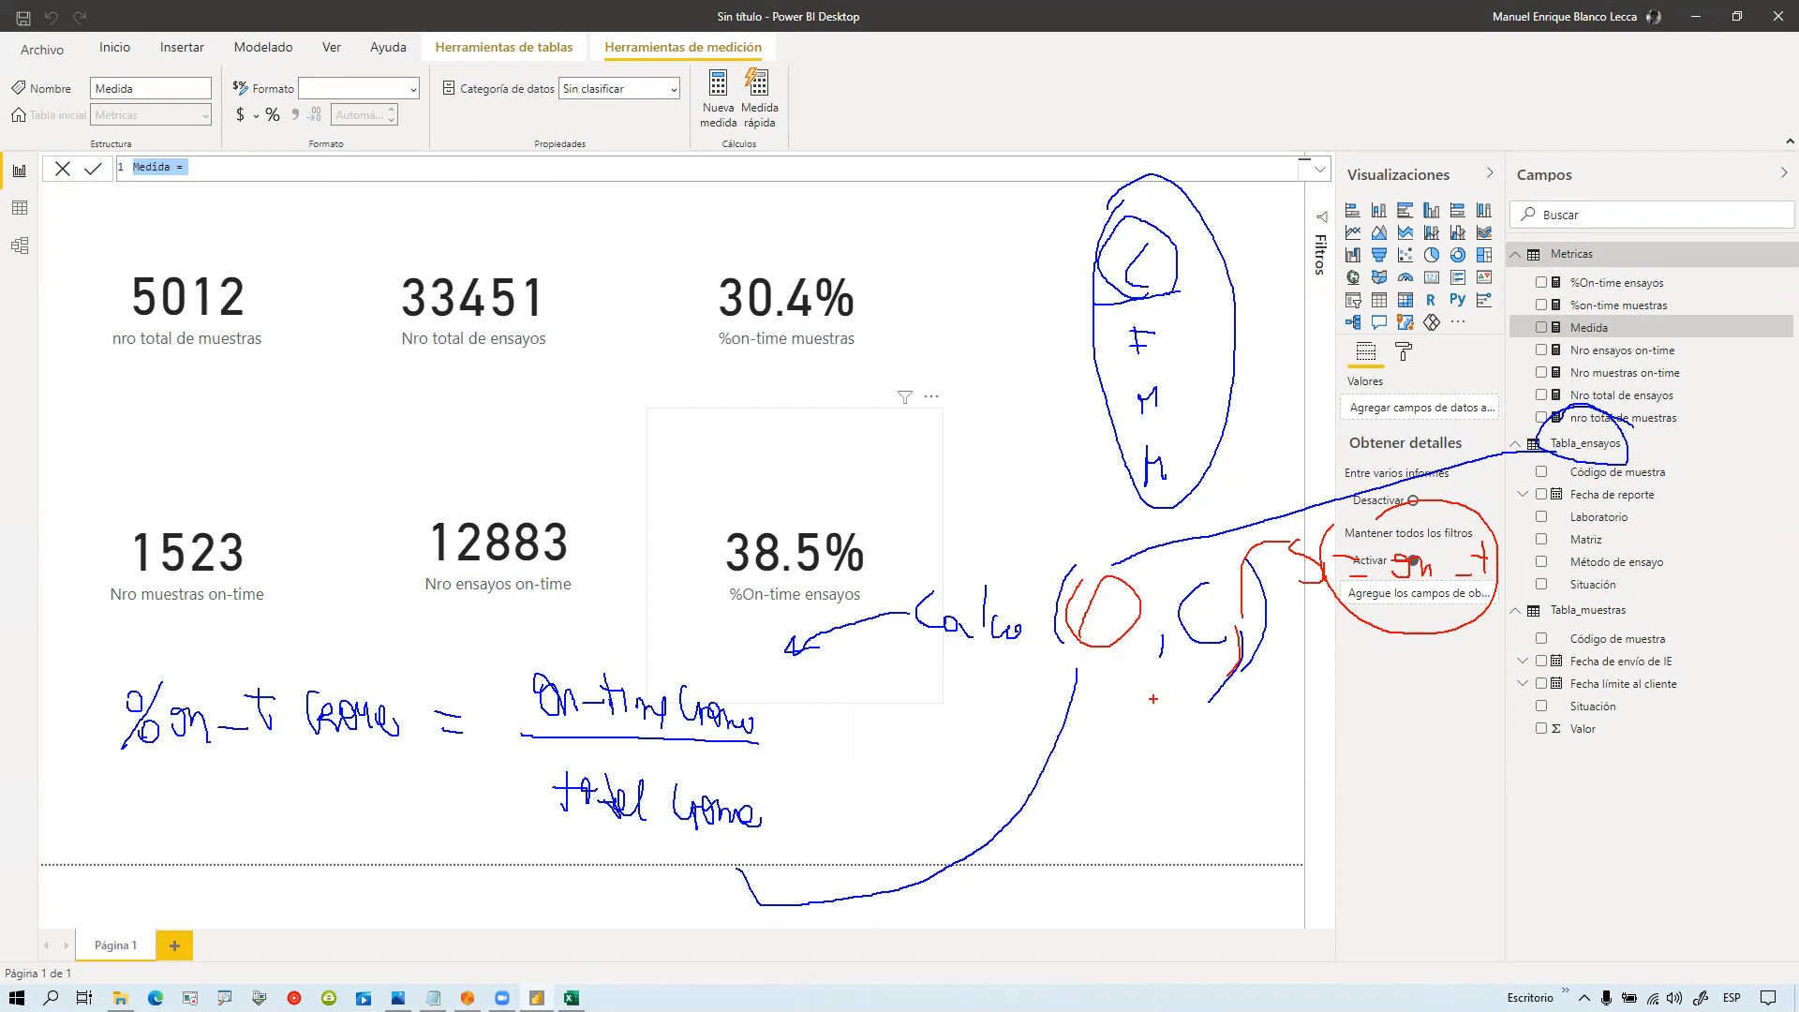
Step: Name the new measure %on-time cromatografía and begin its formula with COUNTX over a CALCULATETABLE expression
key("Escape")
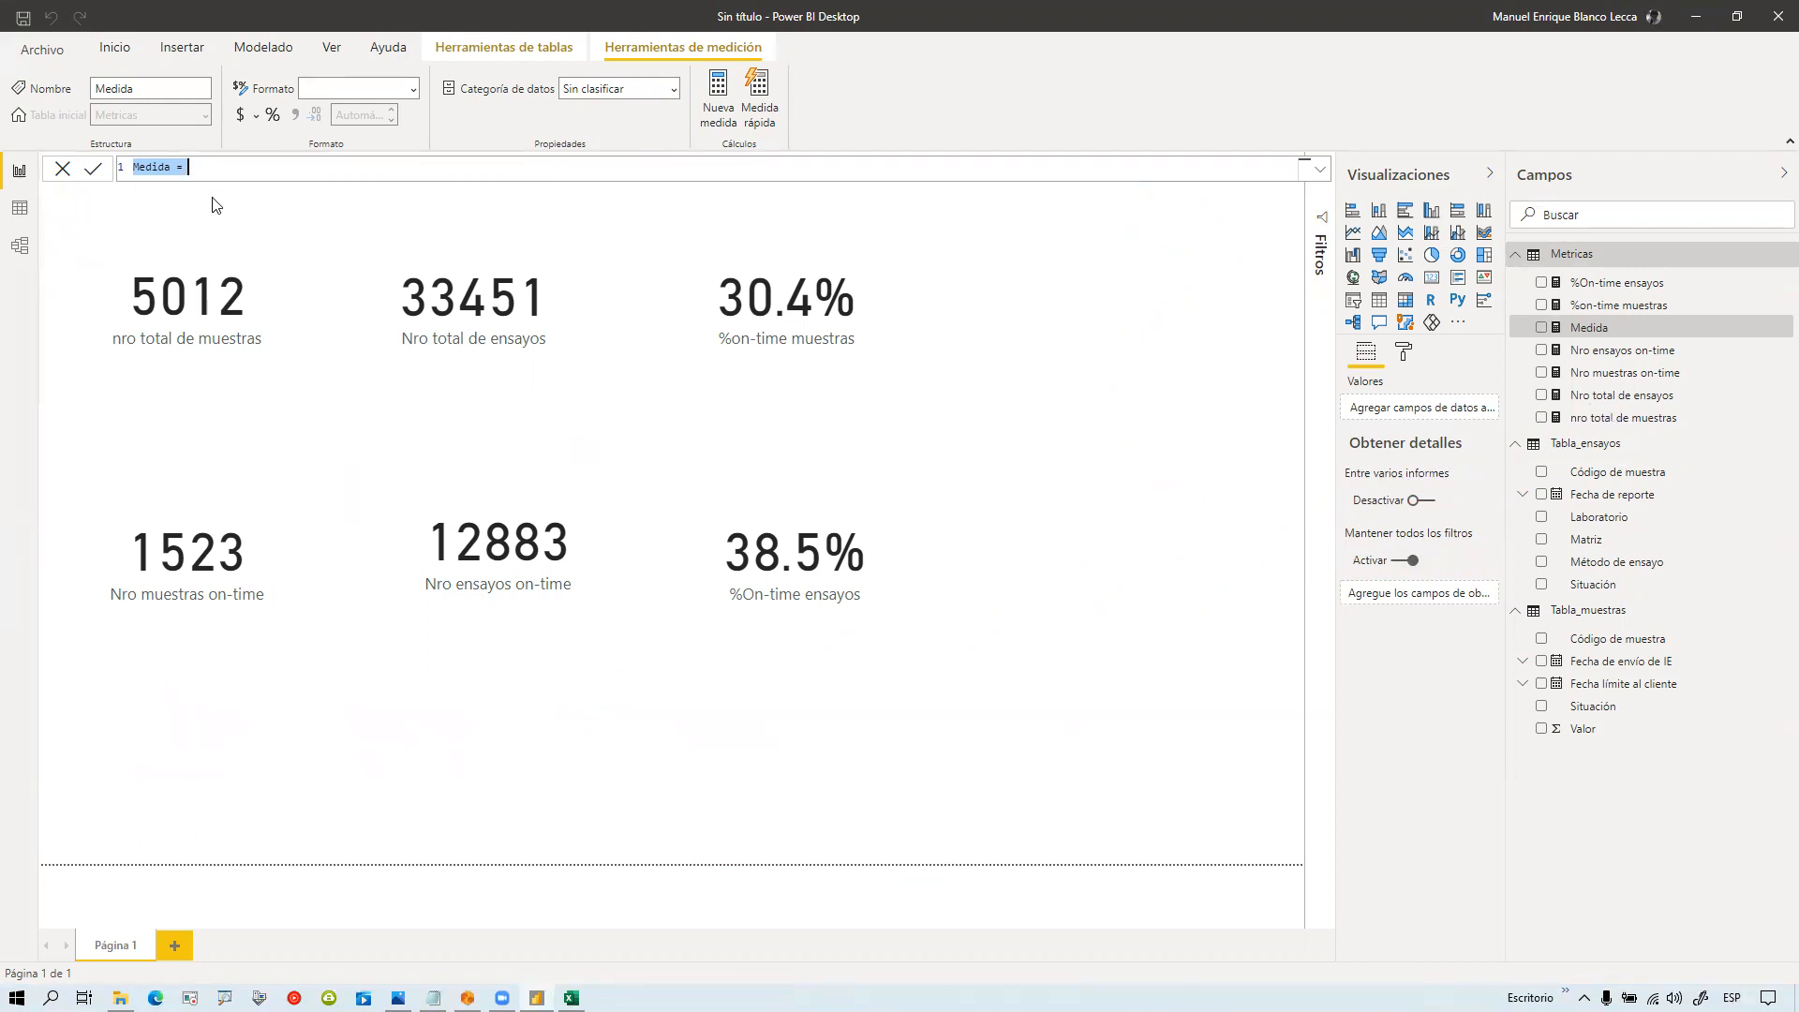
type("%on-time cromatografía")
type("=")
type("coun")
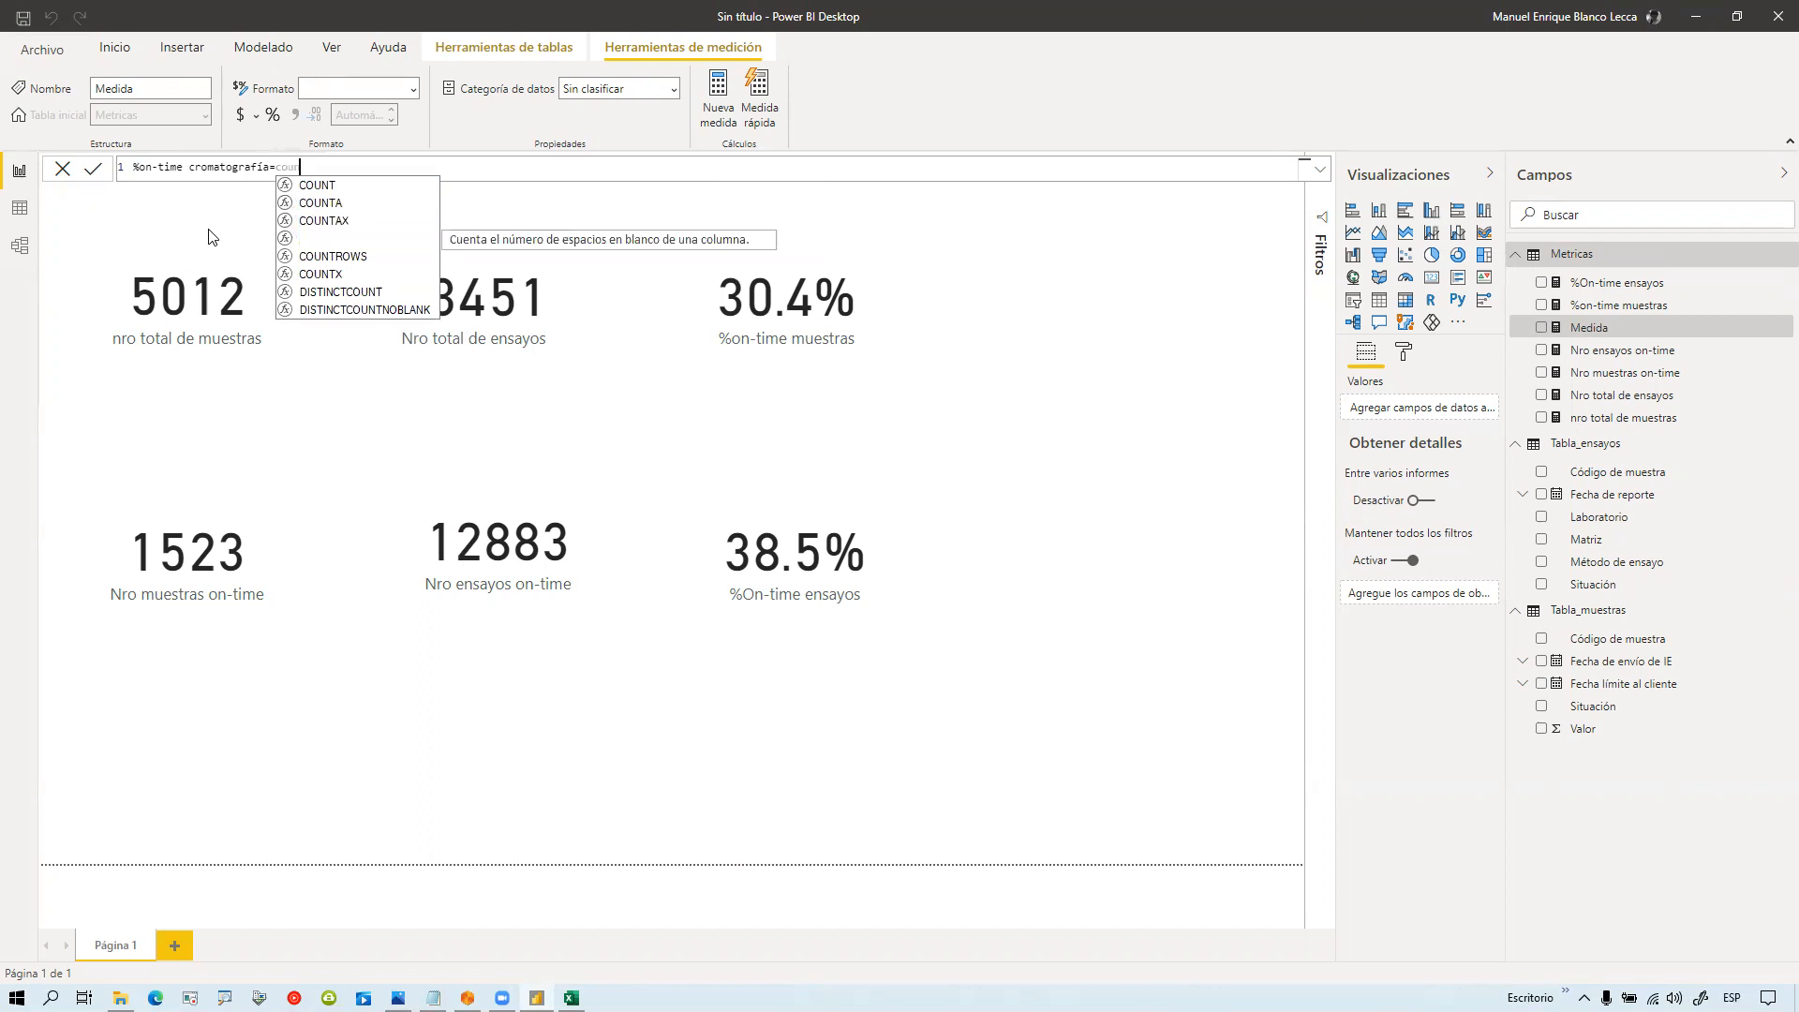
key("Down")
key("Down")
key("Tab")
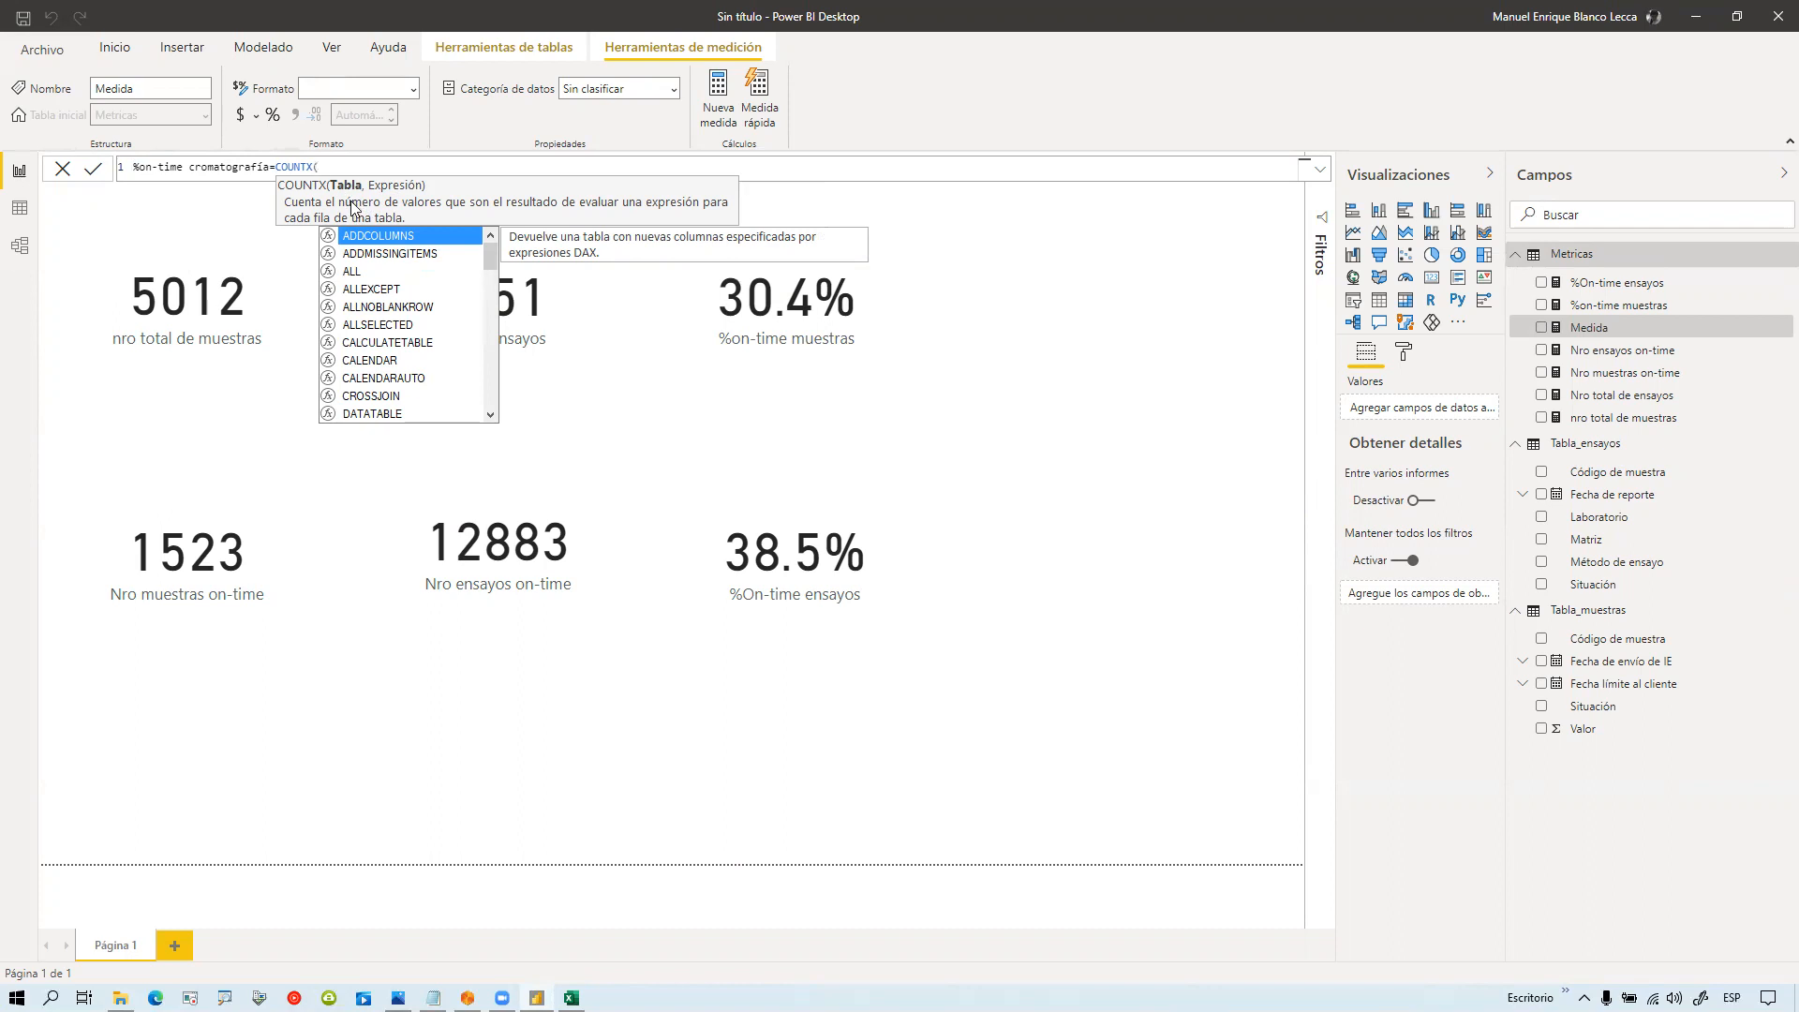
type("cal")
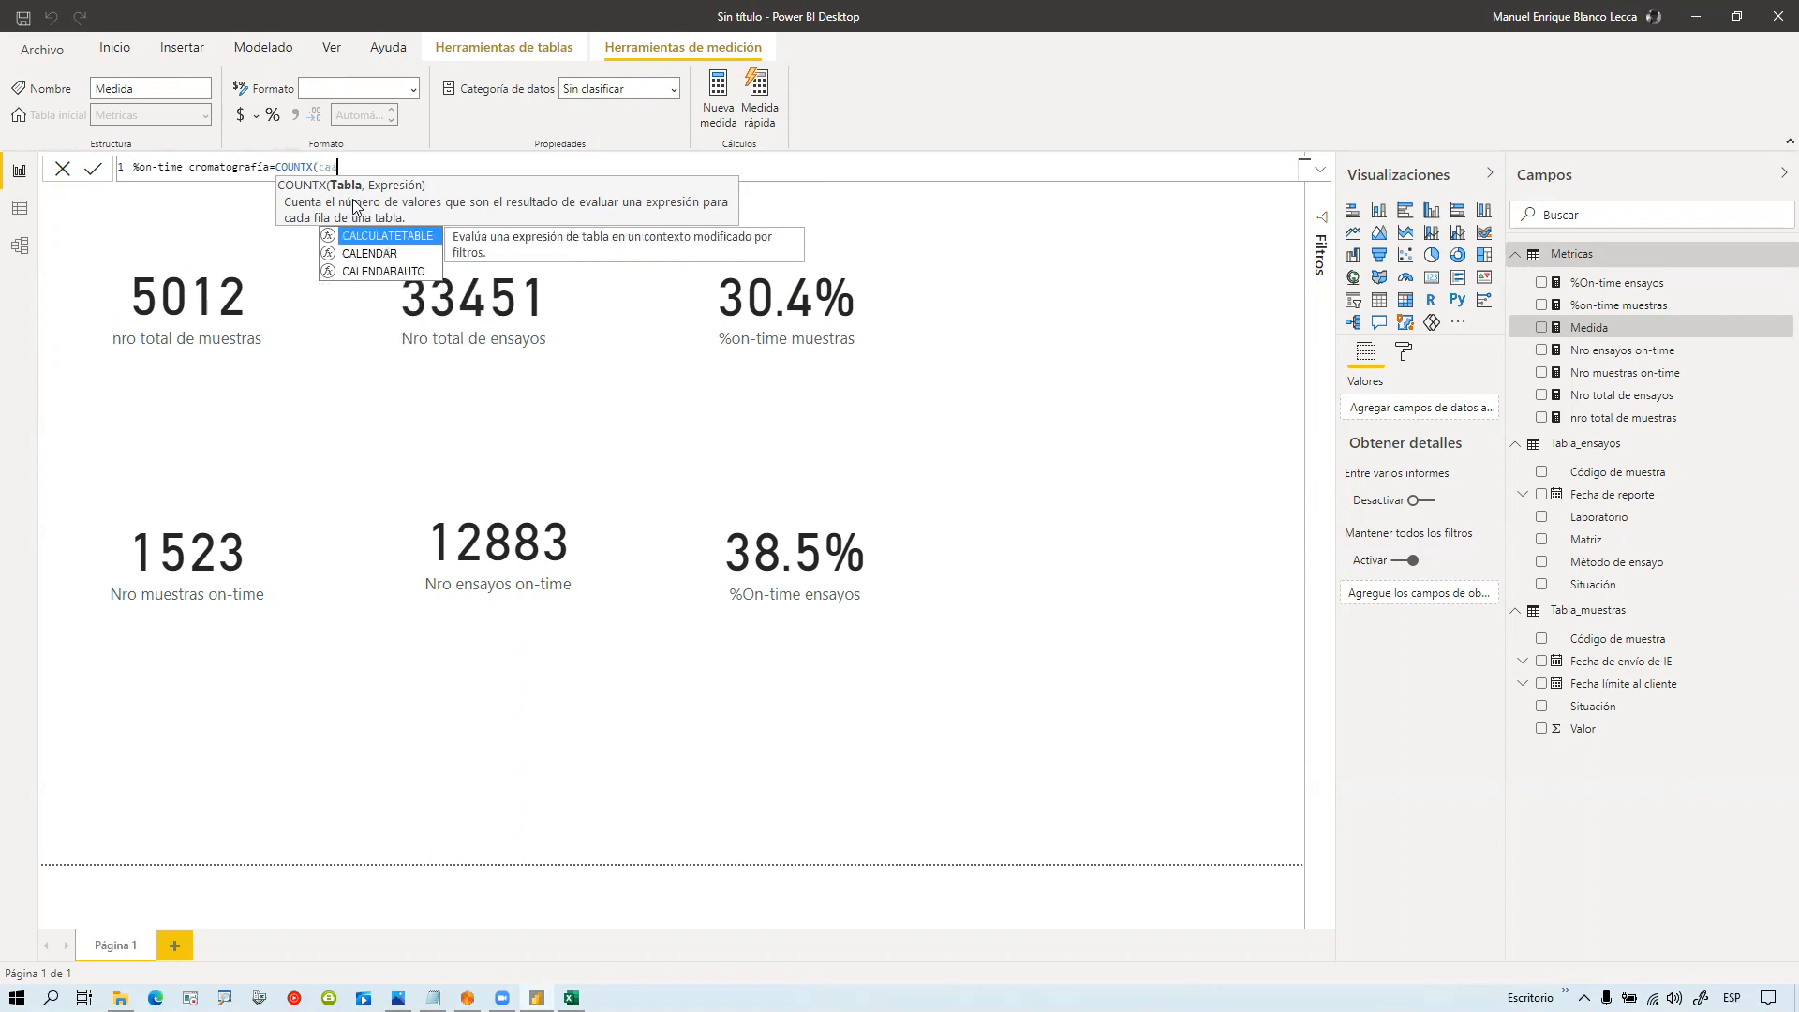
key("Tab")
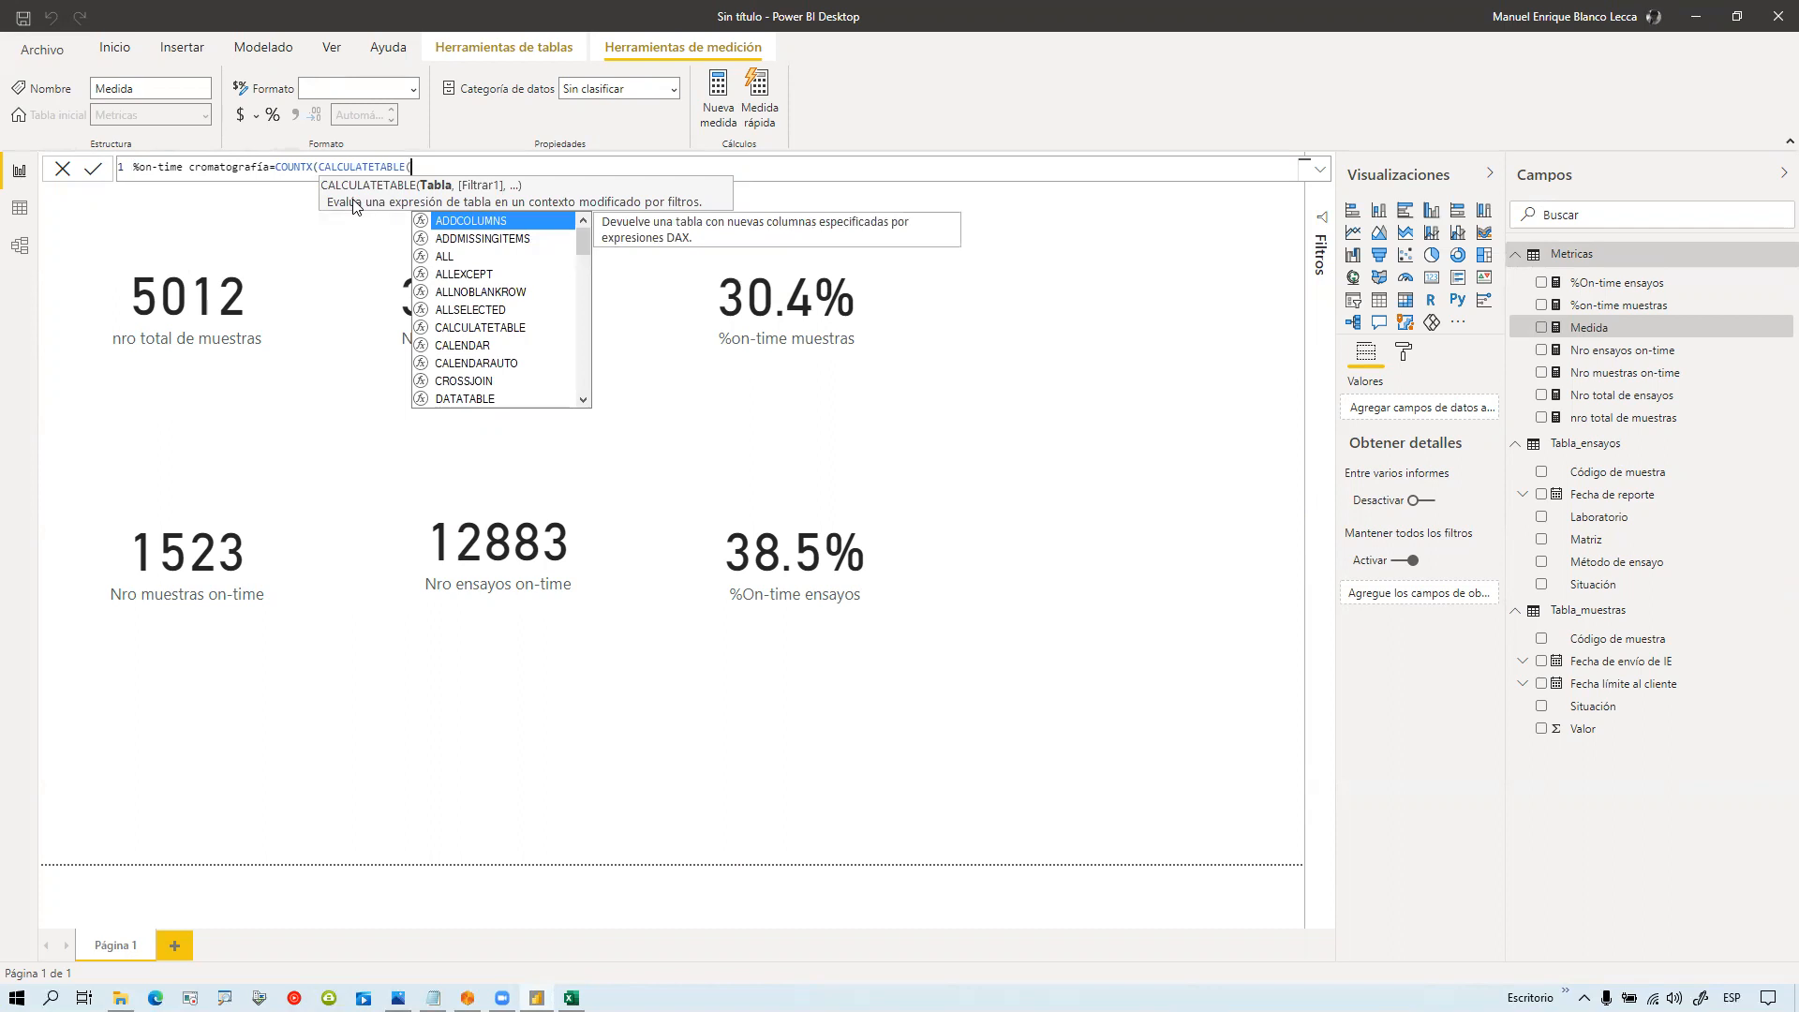
Step: Filter Tabla_ensayos inside CALCULATETABLE to Laboratorio equal to "Cromatografía", copying the laboratory name from Reporte_ensayos.xlsx in Excel and returning to Power BI
type("tab")
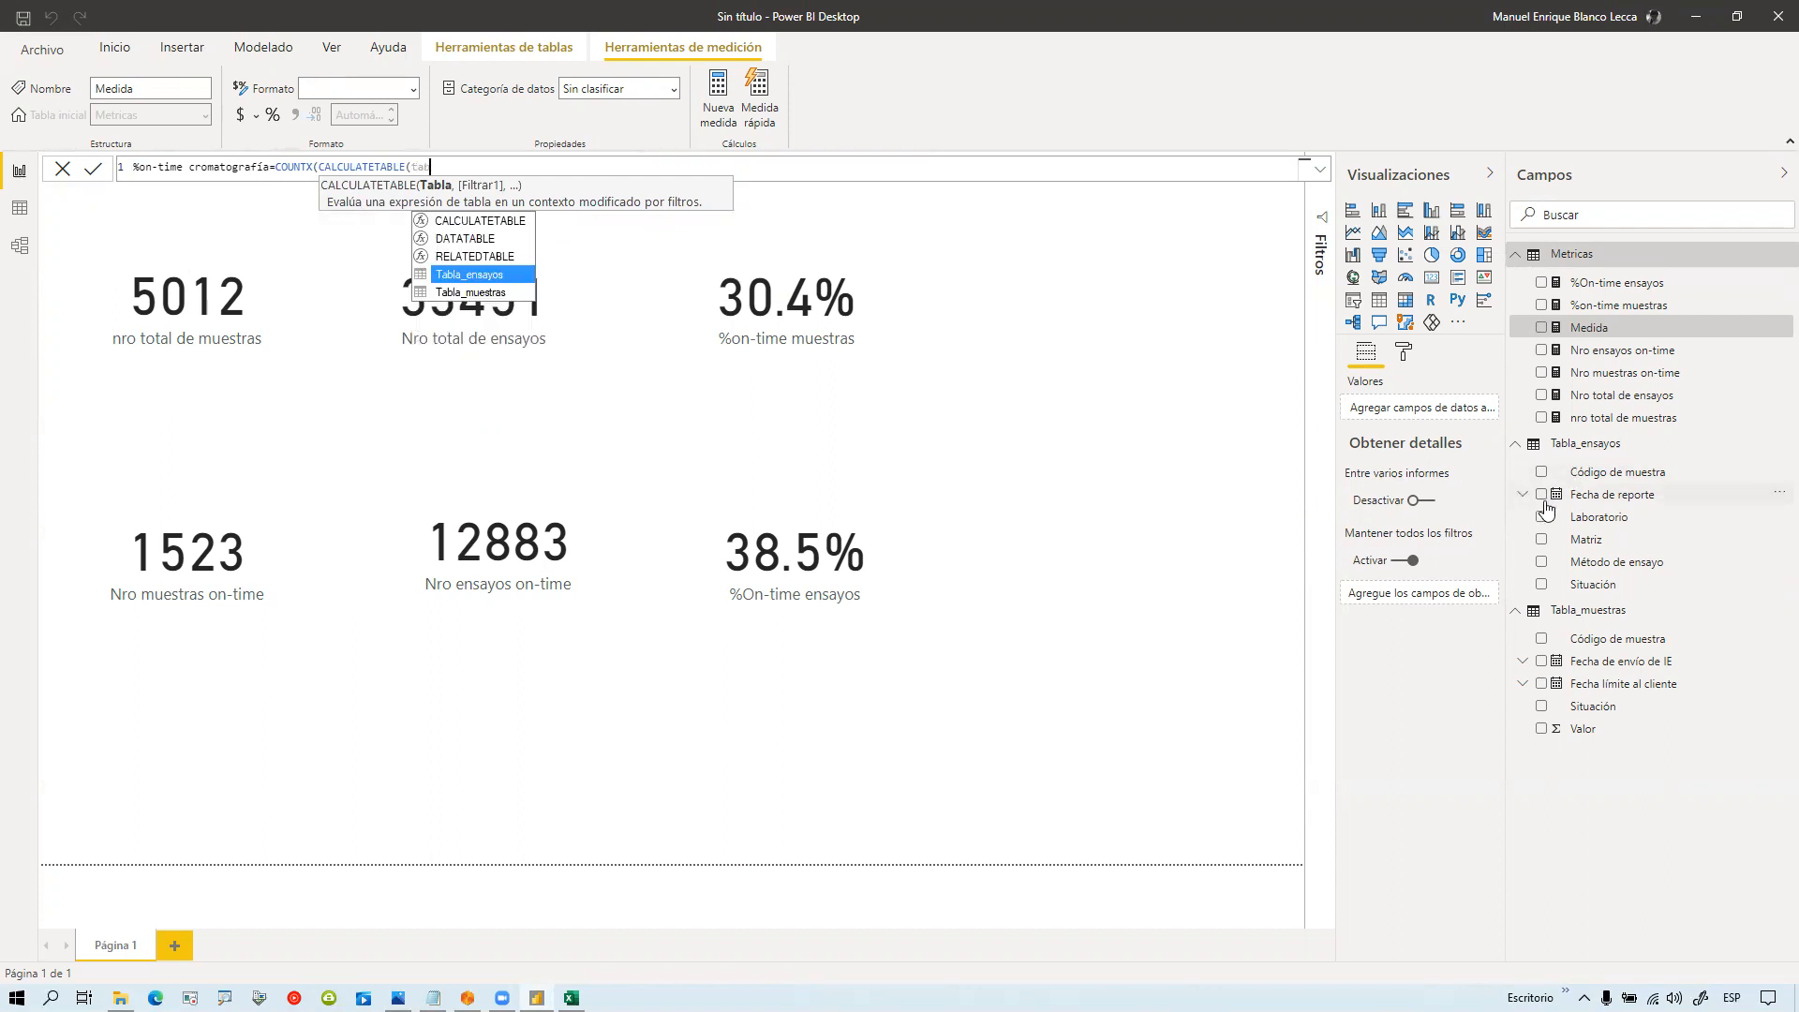
key("Tab")
type(",")
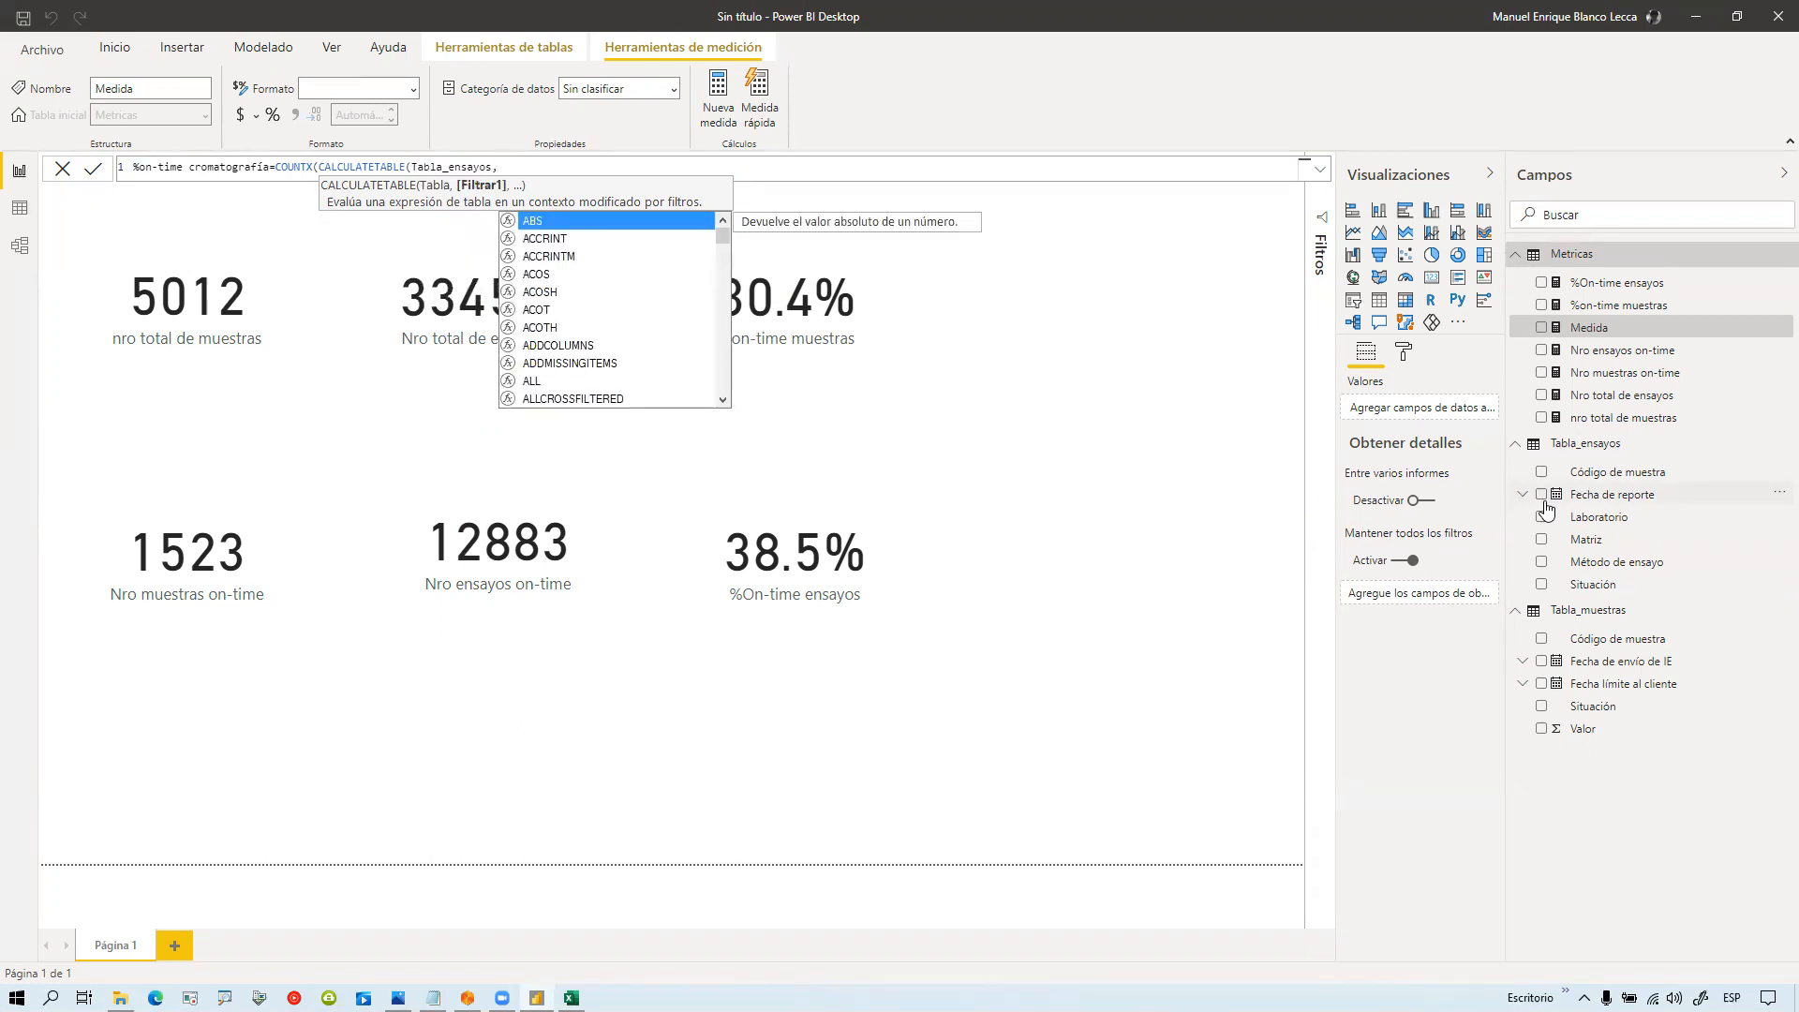
type("lab")
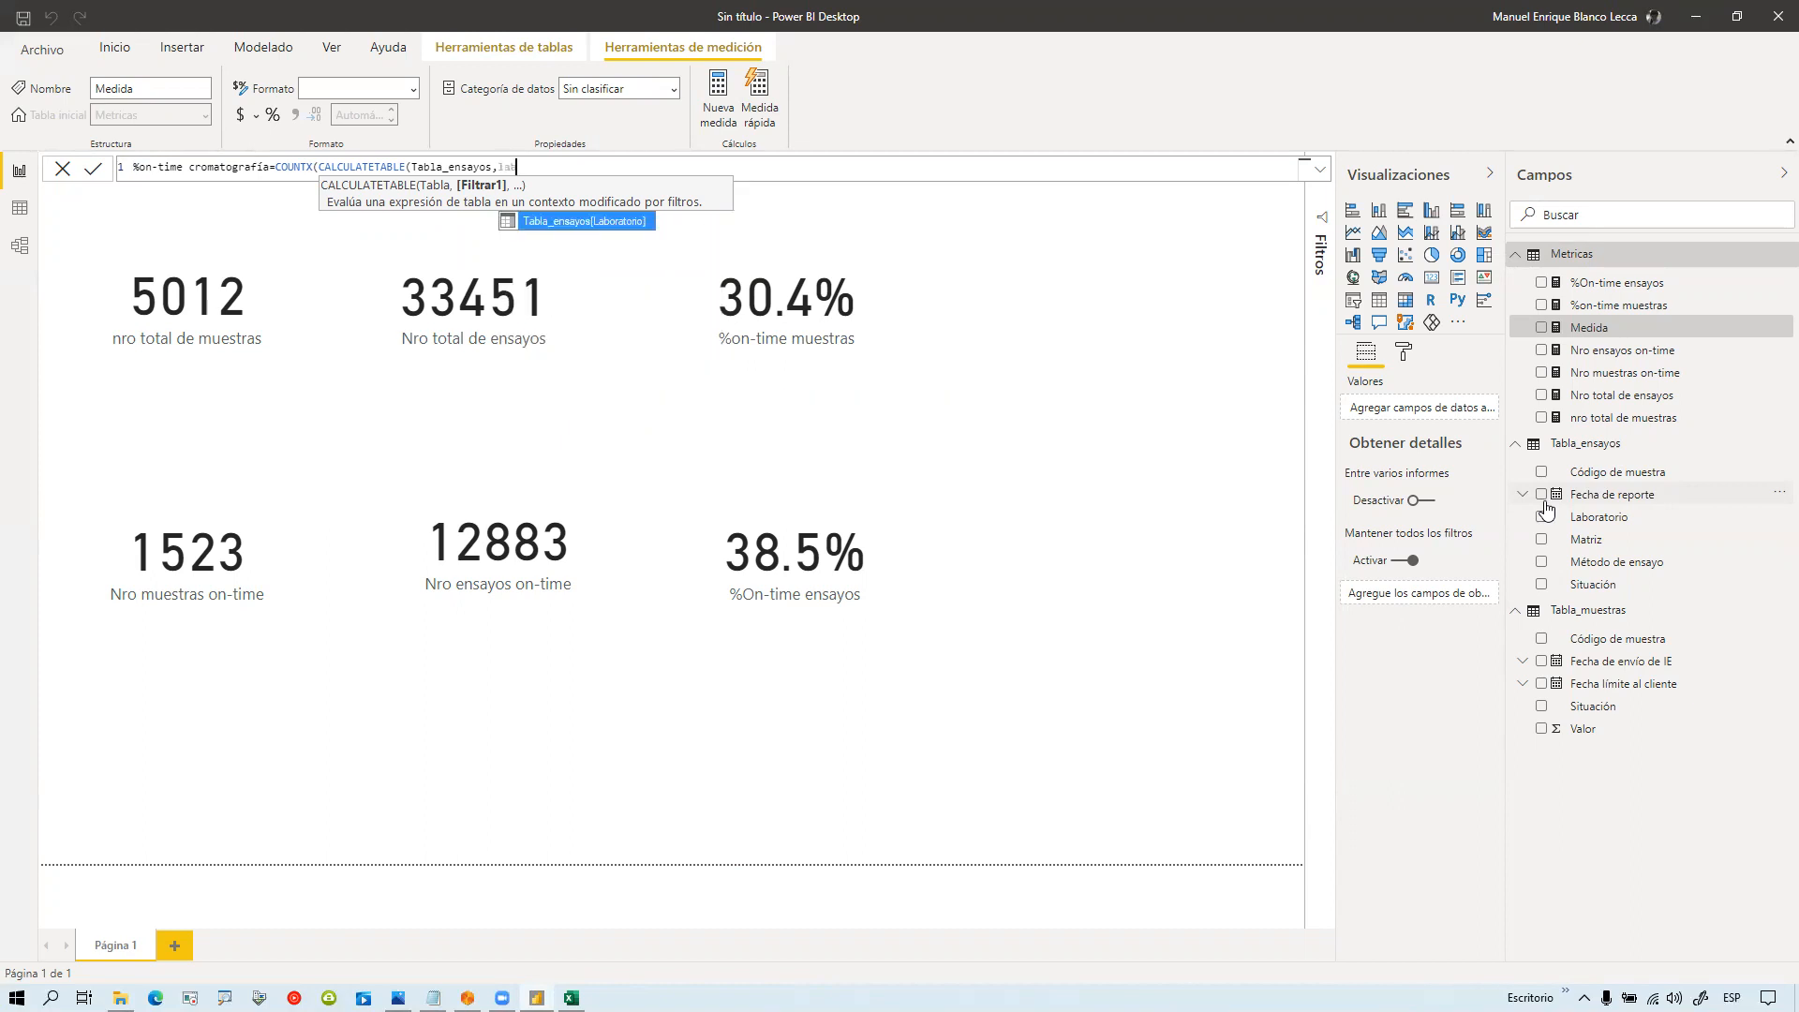
key("Tab")
type("=")
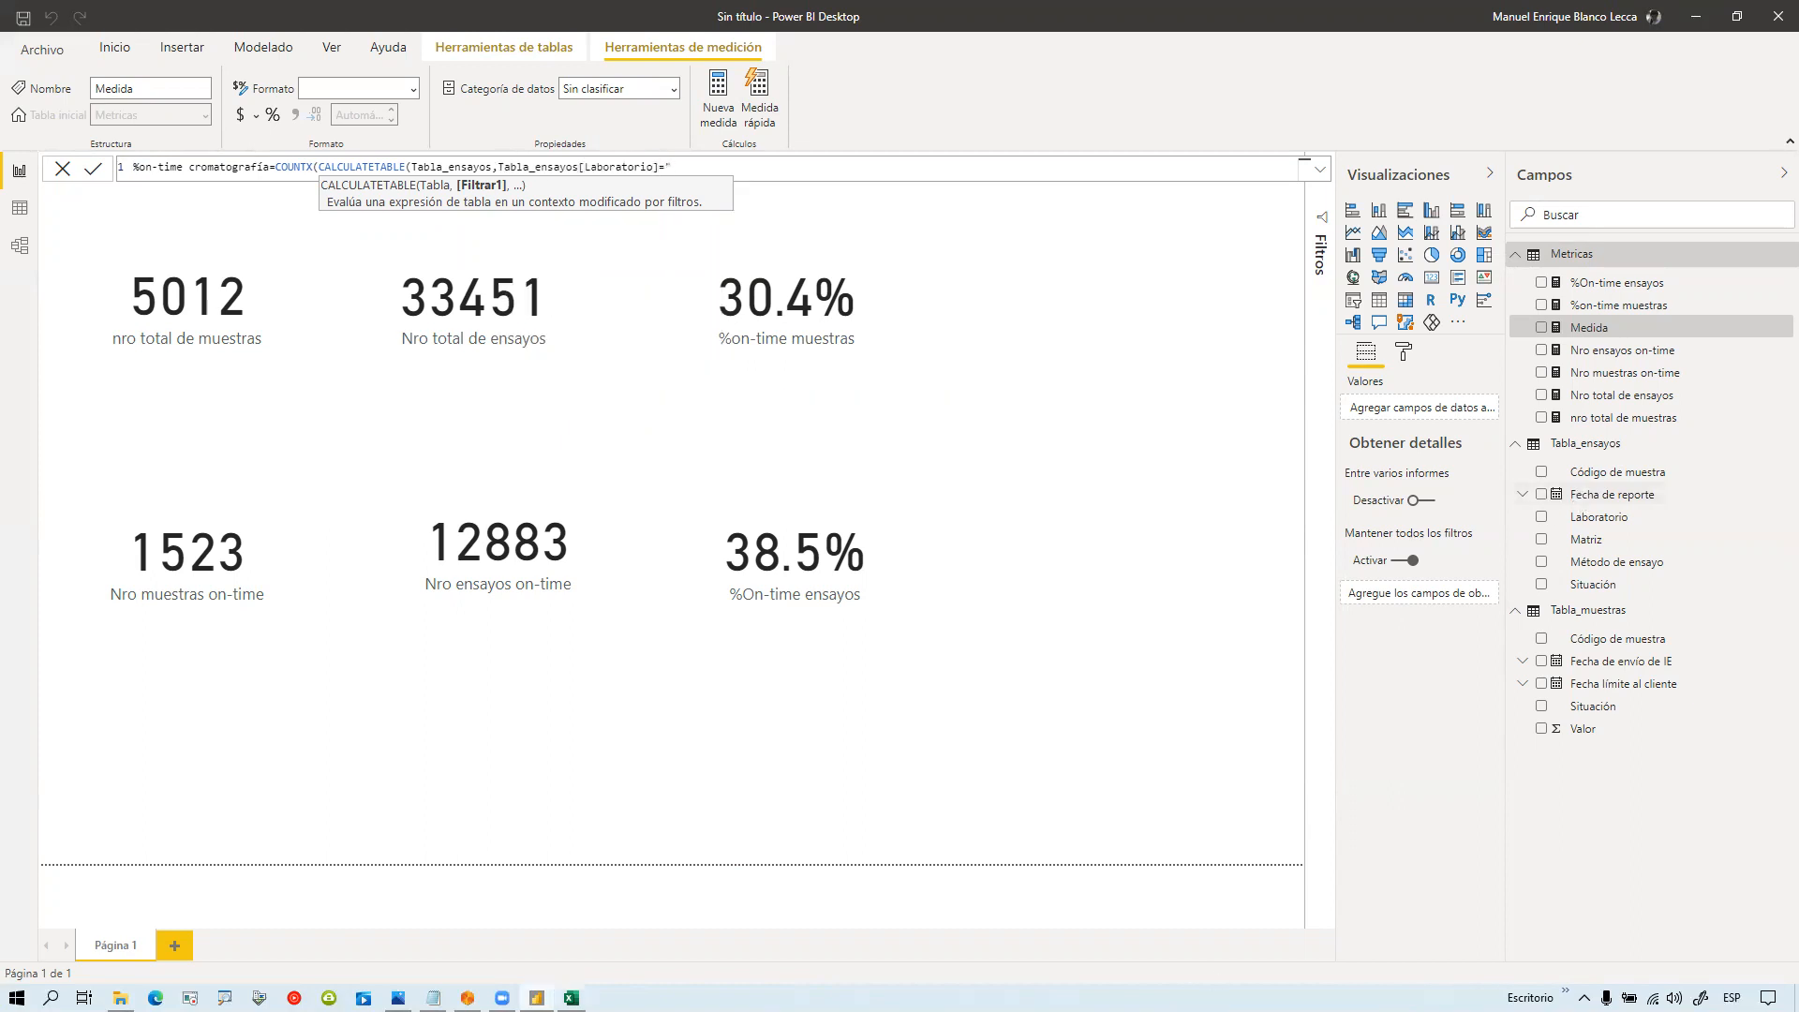
type("\"")
key("alt+Tab")
left_click(520, 240)
left_click_drag(351, 167, 242, 167)
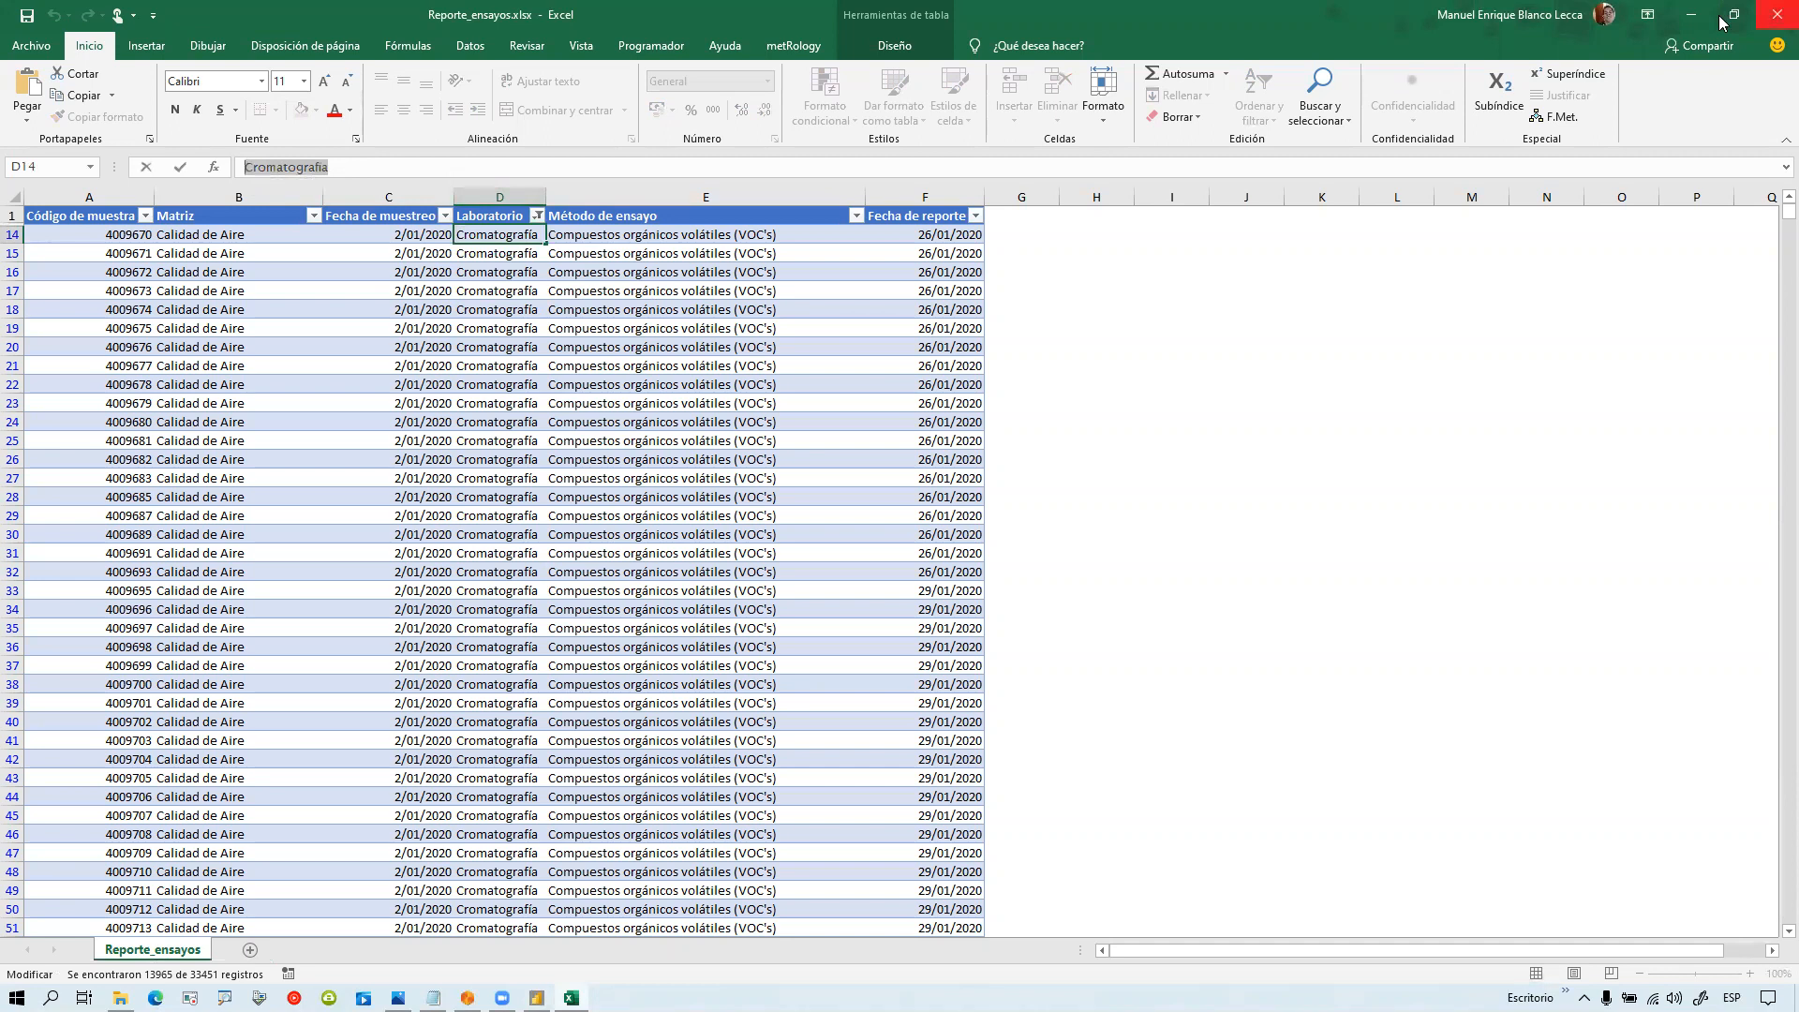
key("alt+Tab")
type("Cromatografía")
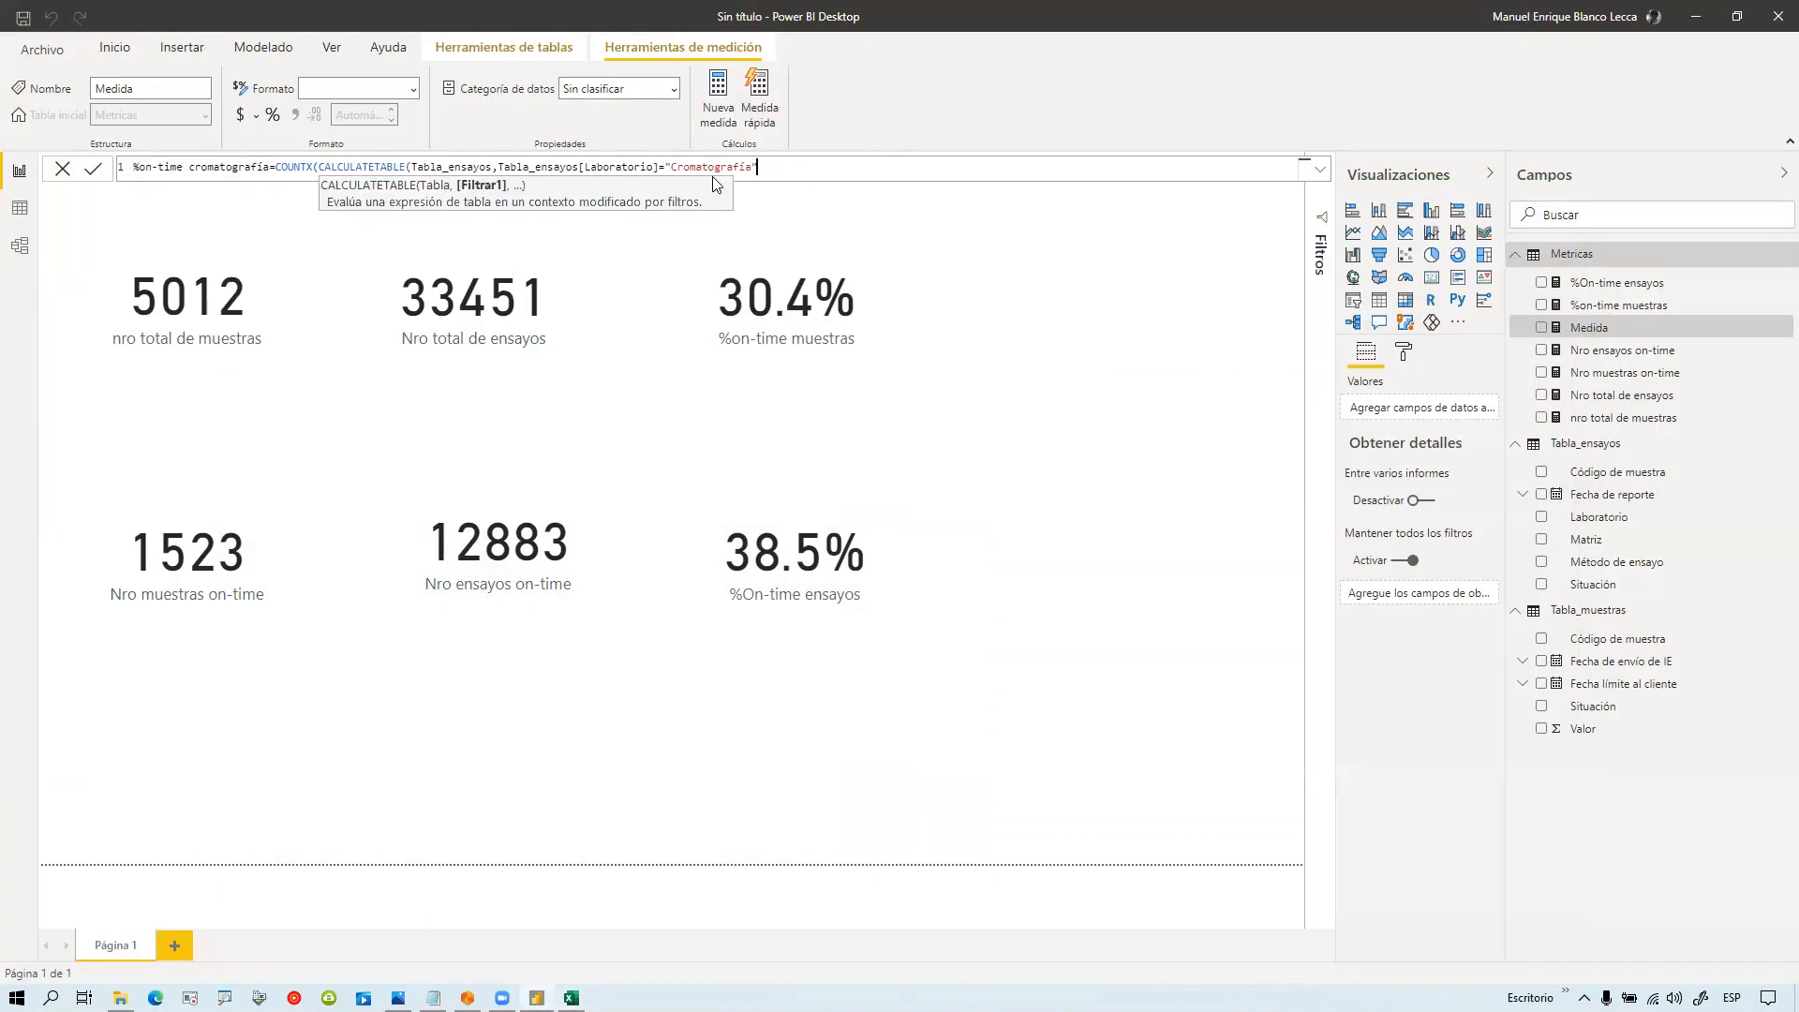
Step: Add the filter Tabla_ensayos[Situación]="On-time" to CALCULATETABLE and finish COUNTX with 1 as its expression
type(",")
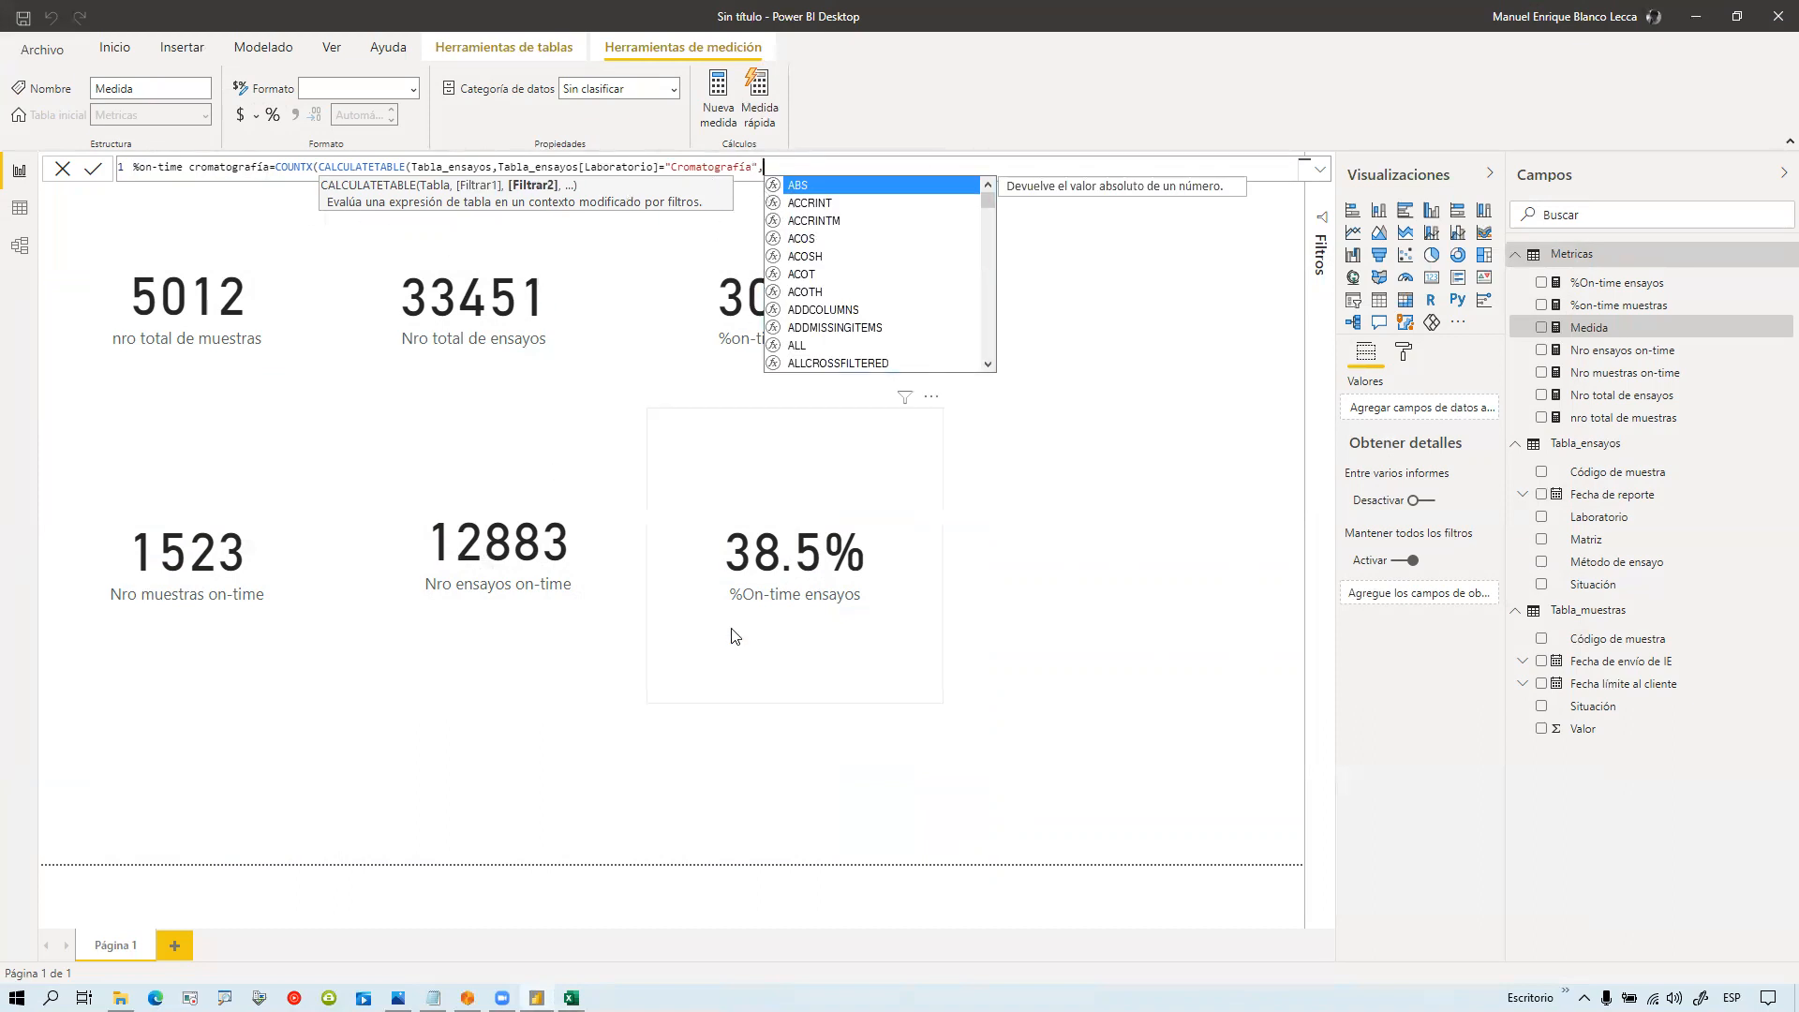
type("situ")
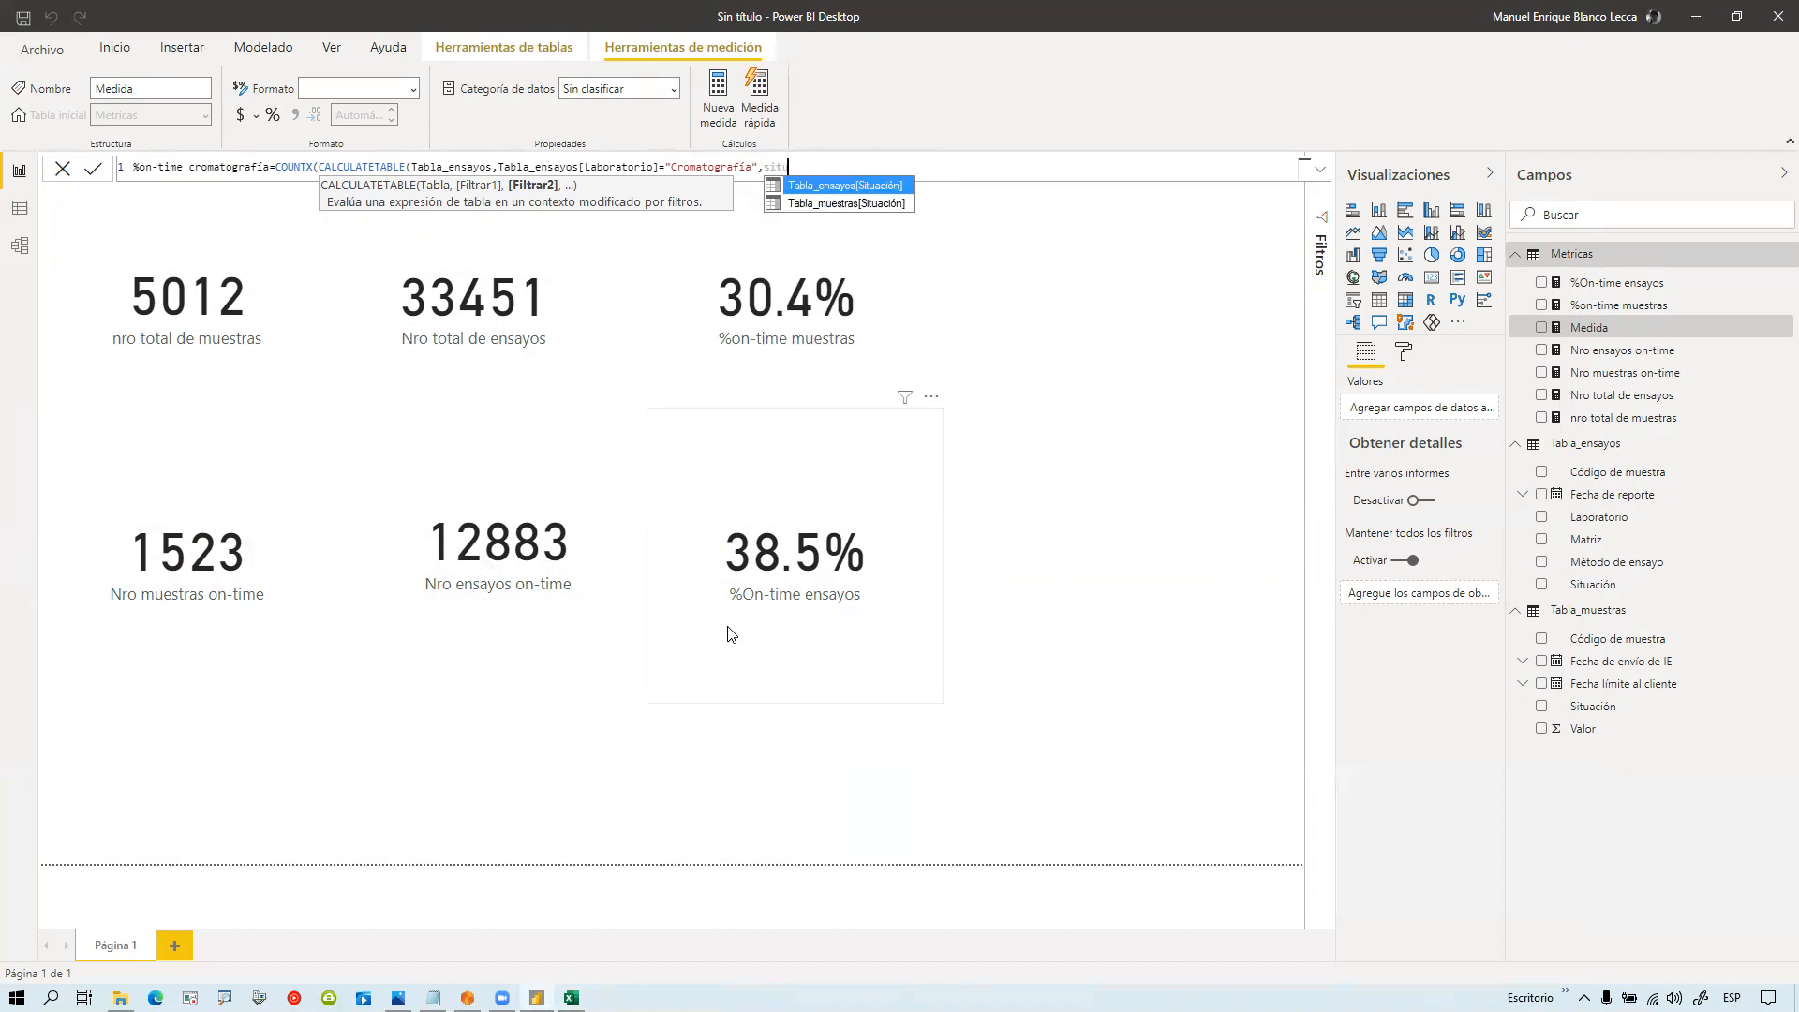
key("Tab")
type("=\"On-time\"")
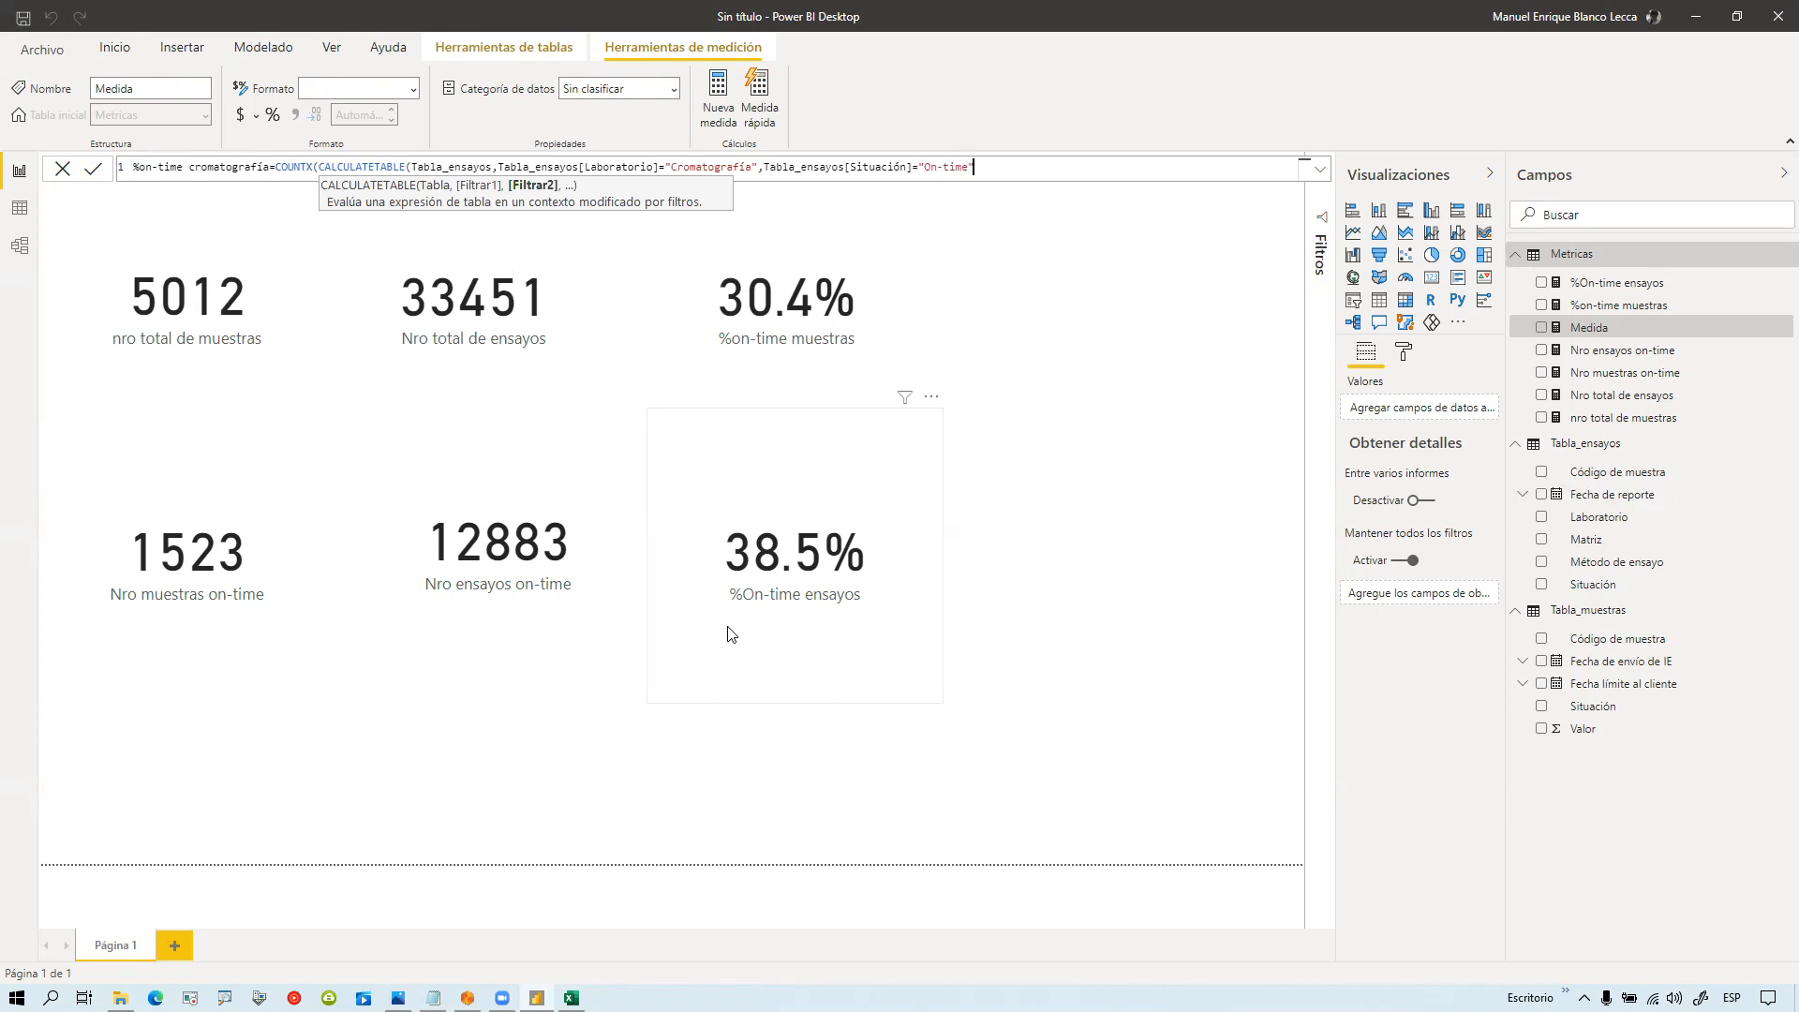
type(")")
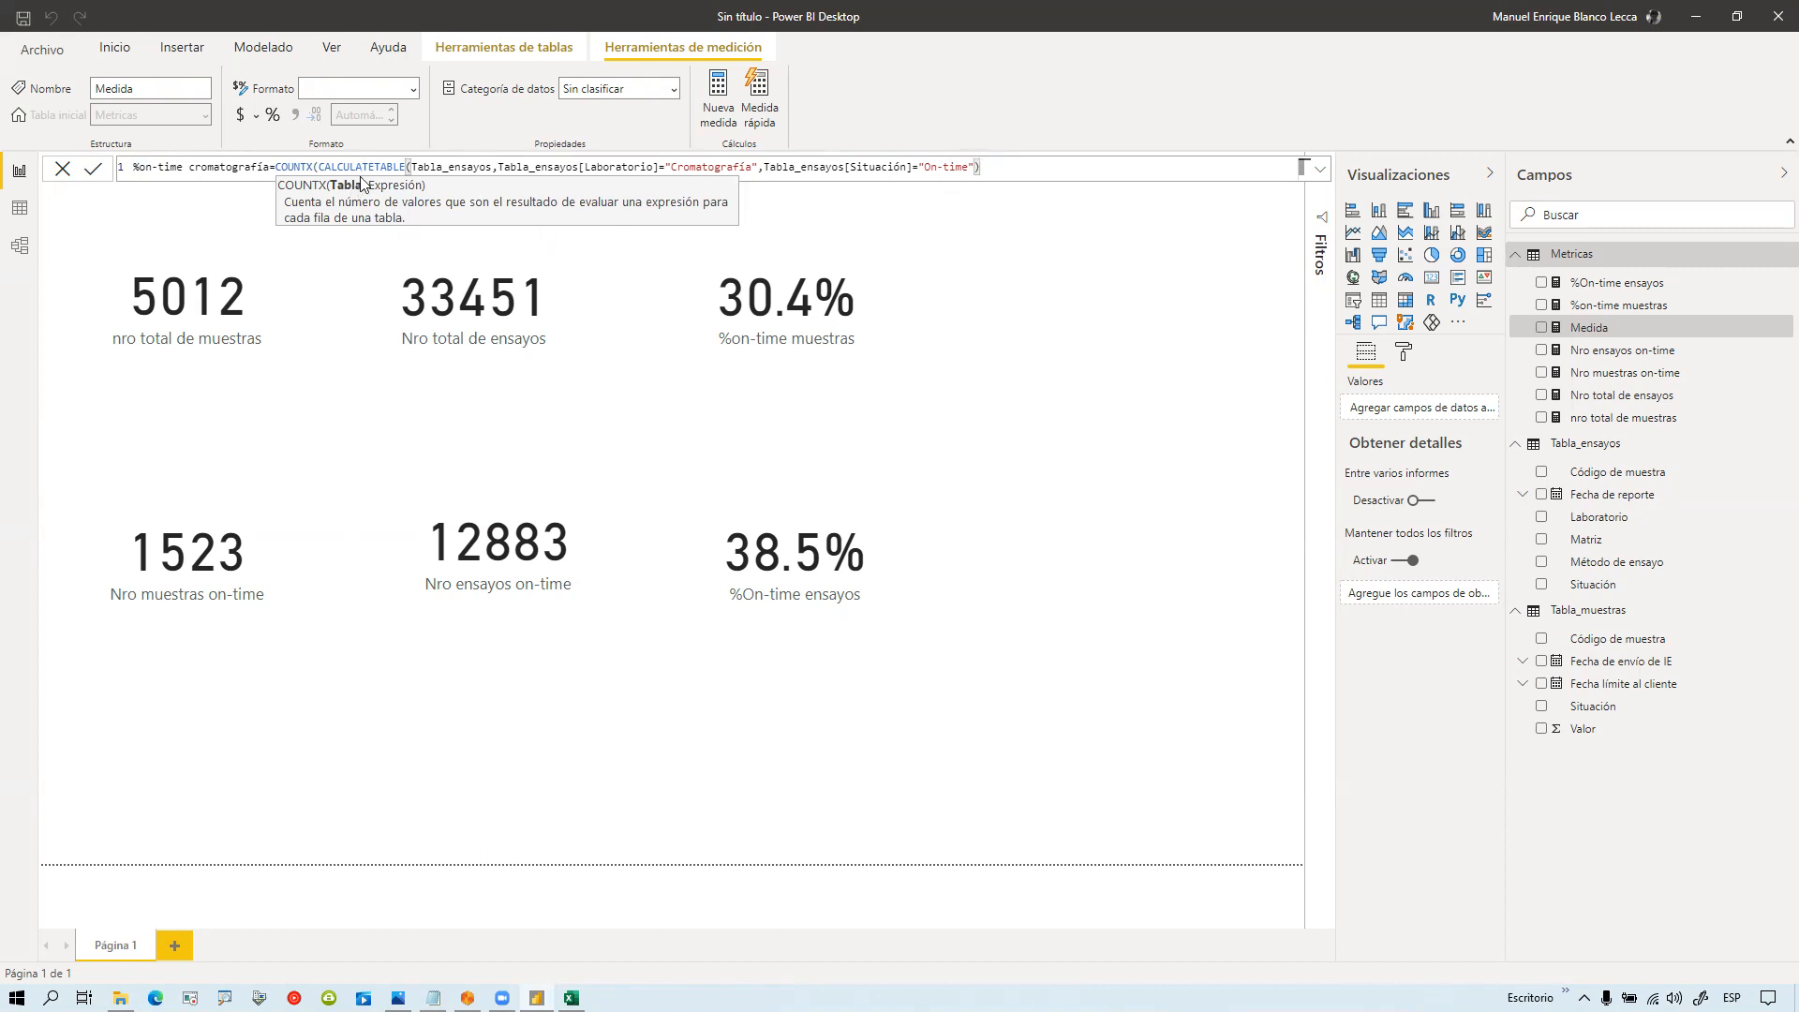
type(",1)")
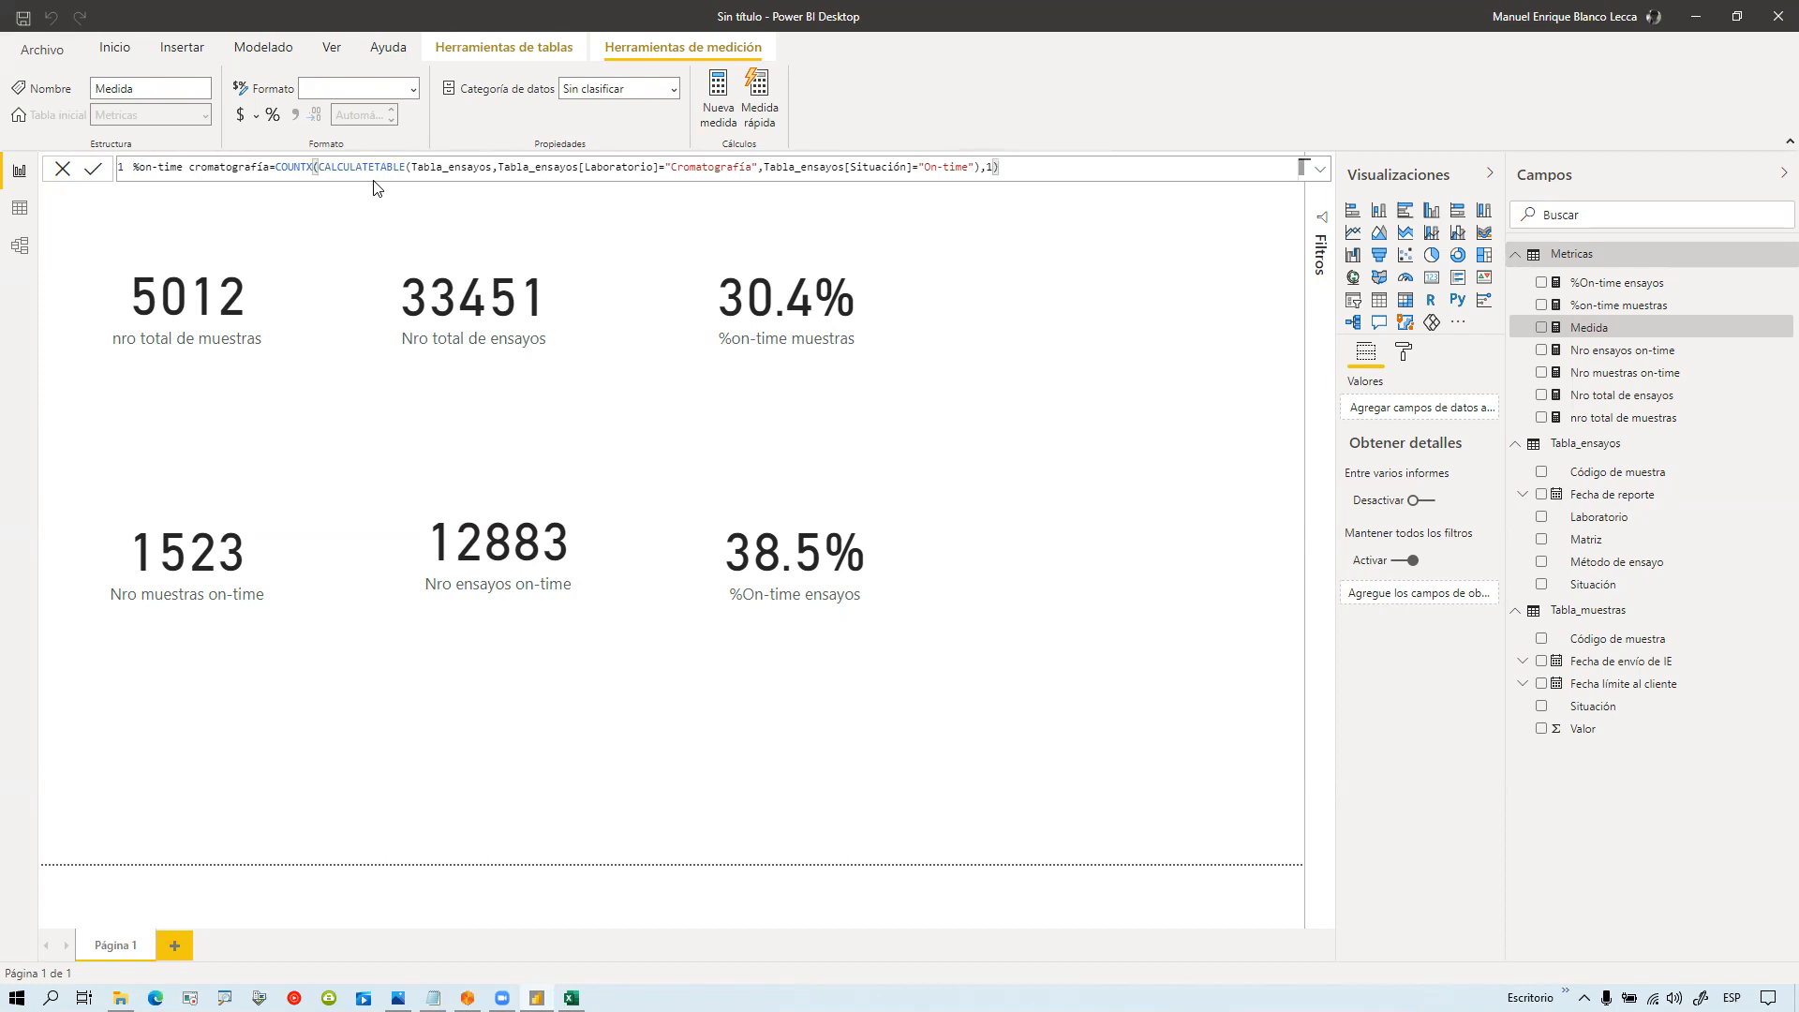
Step: Divide the formula by a copy of its COUNTX expression without the Situación filter, and commit the measure
left_click_drag(276, 167, 1008, 166)
key("ctrl+c")
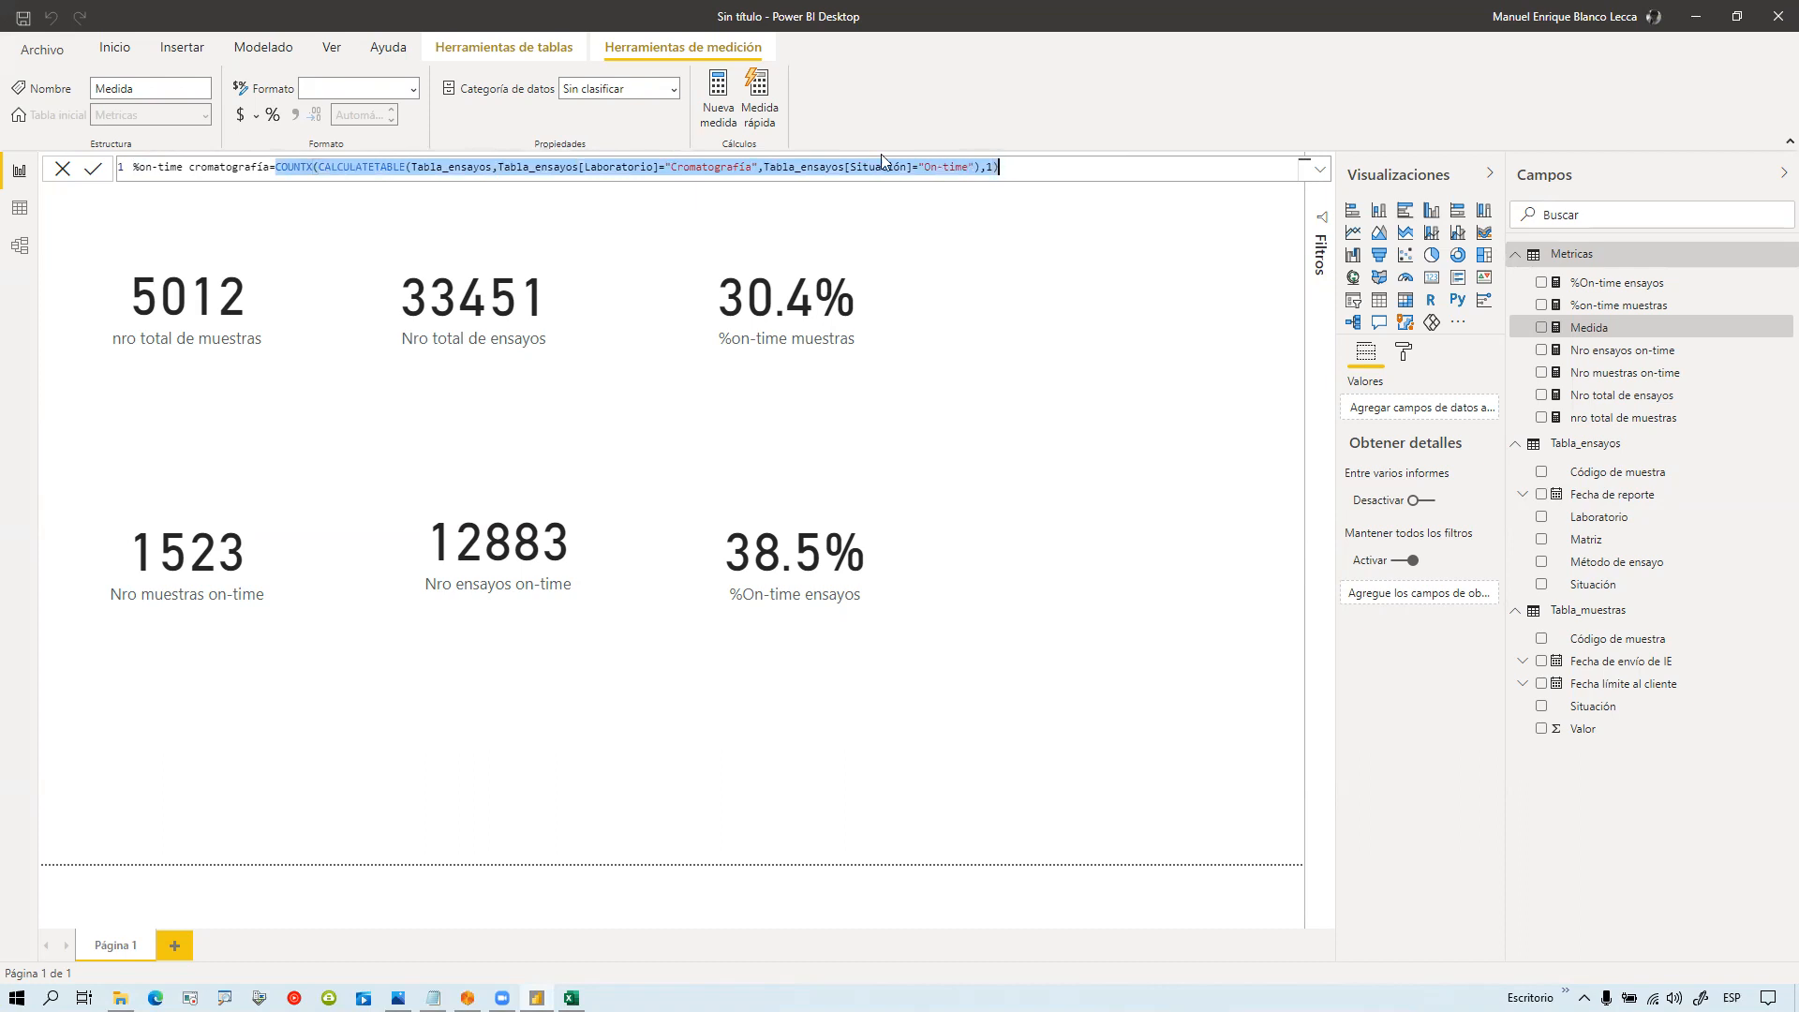
left_click(1025, 162)
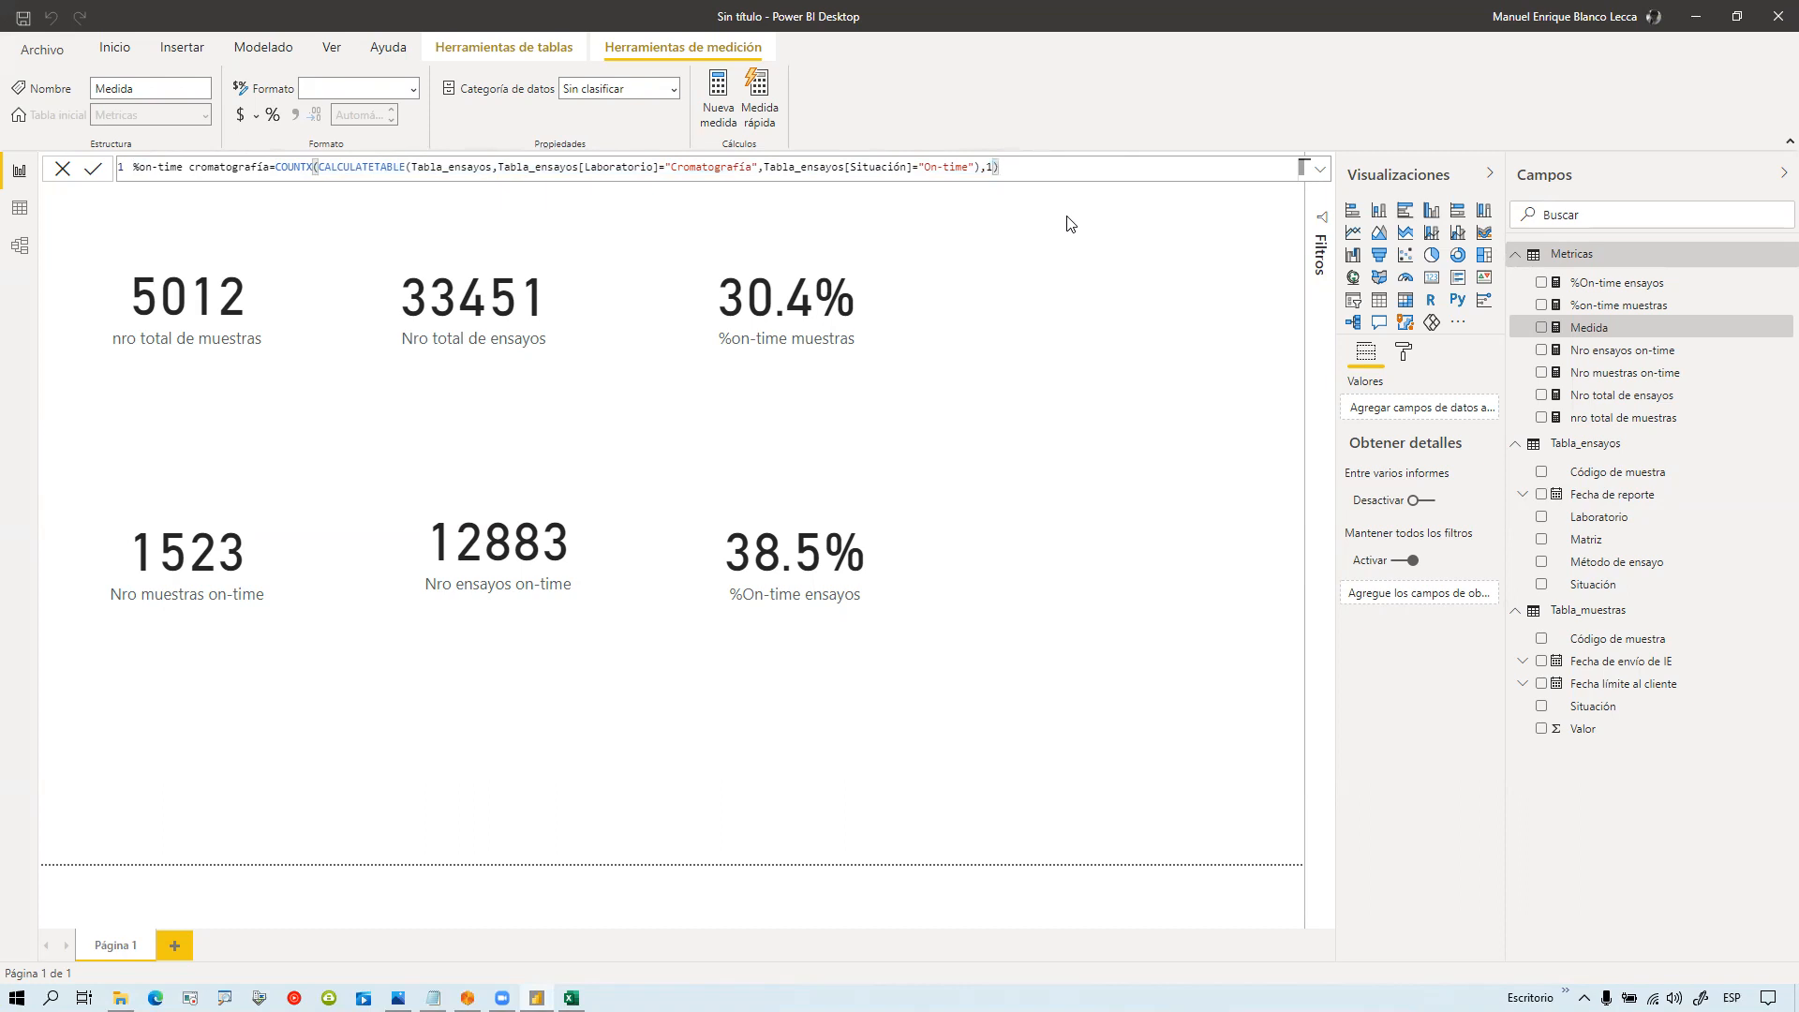
type("/")
key("ctrl+v")
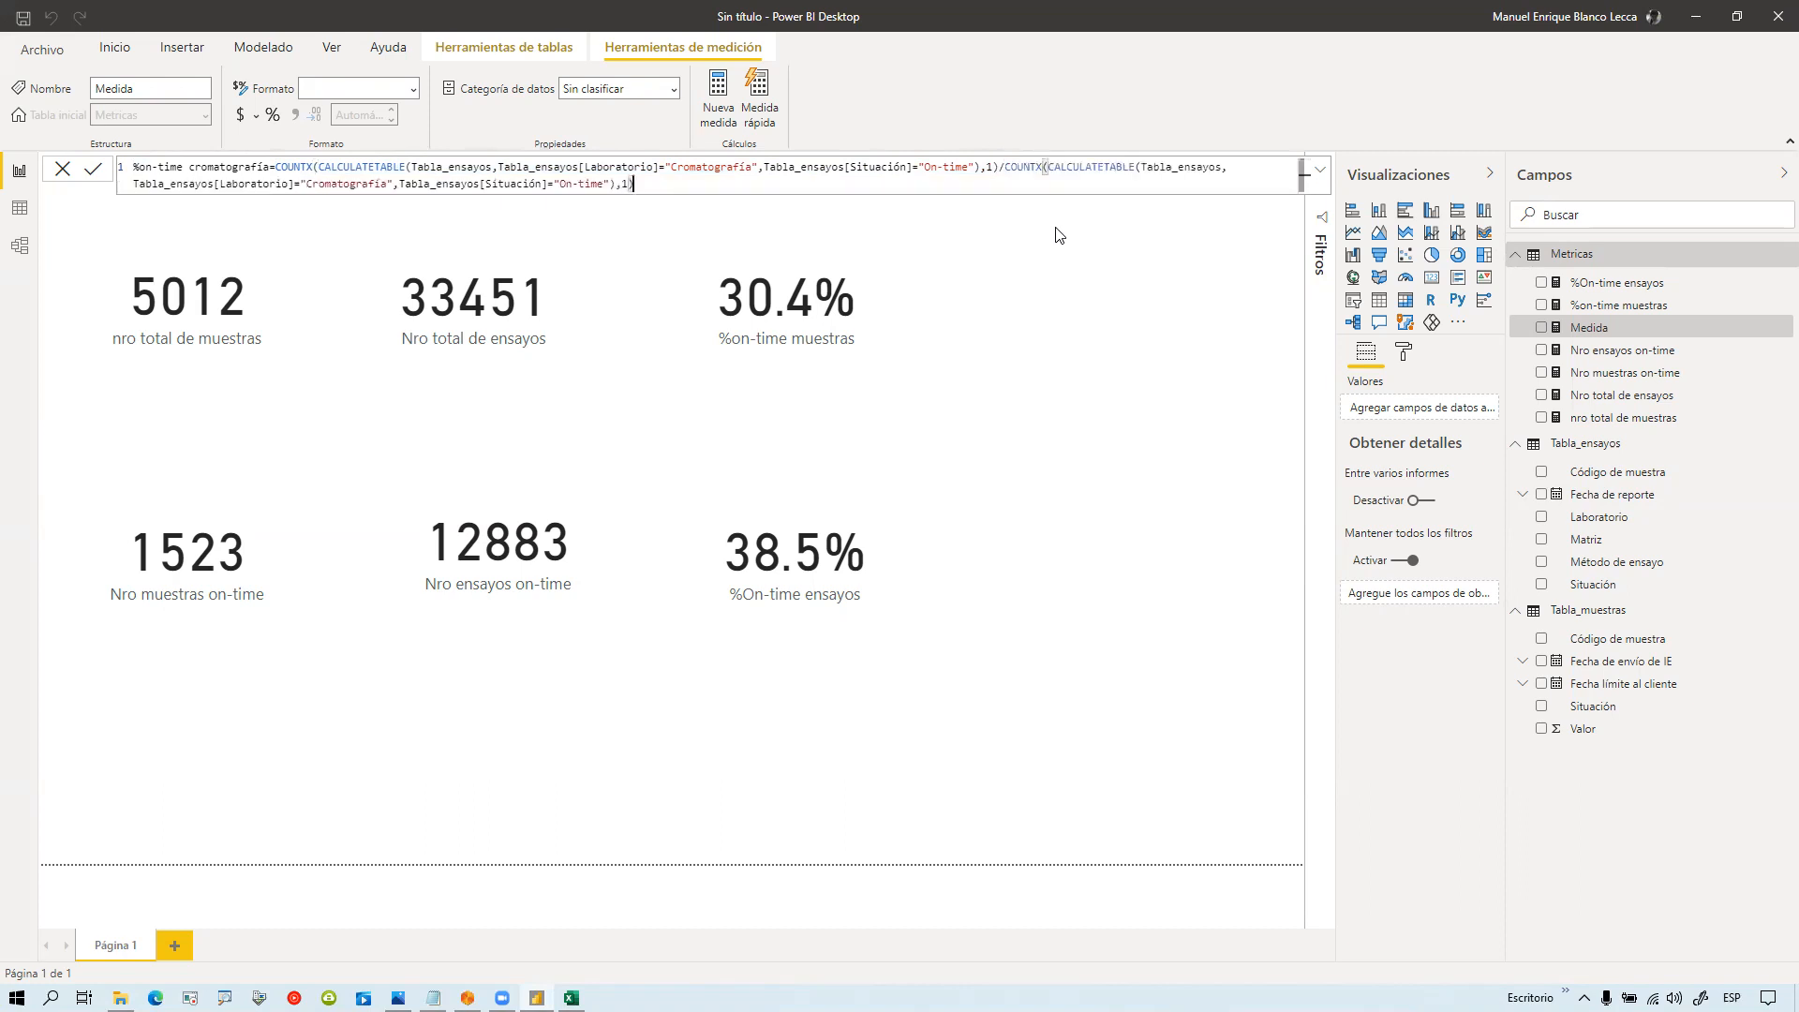
left_click_drag(399, 184, 609, 181)
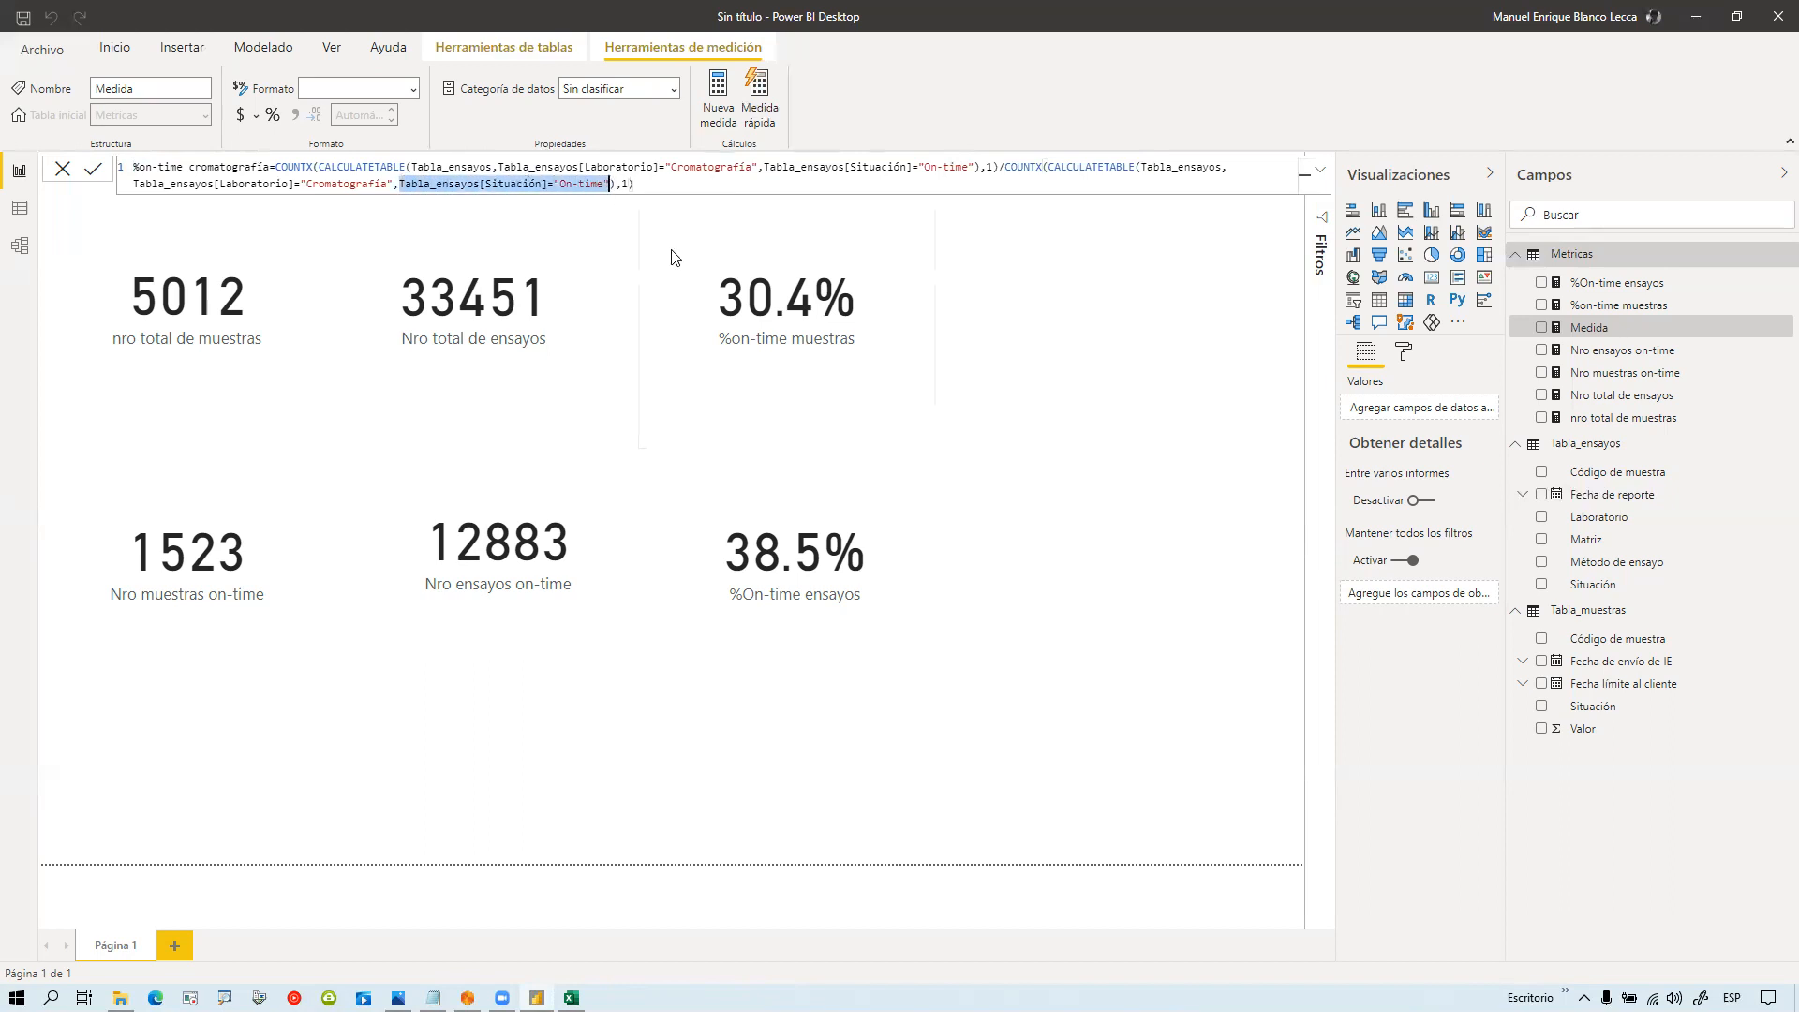
key("BackSpace")
key("BackSpace")
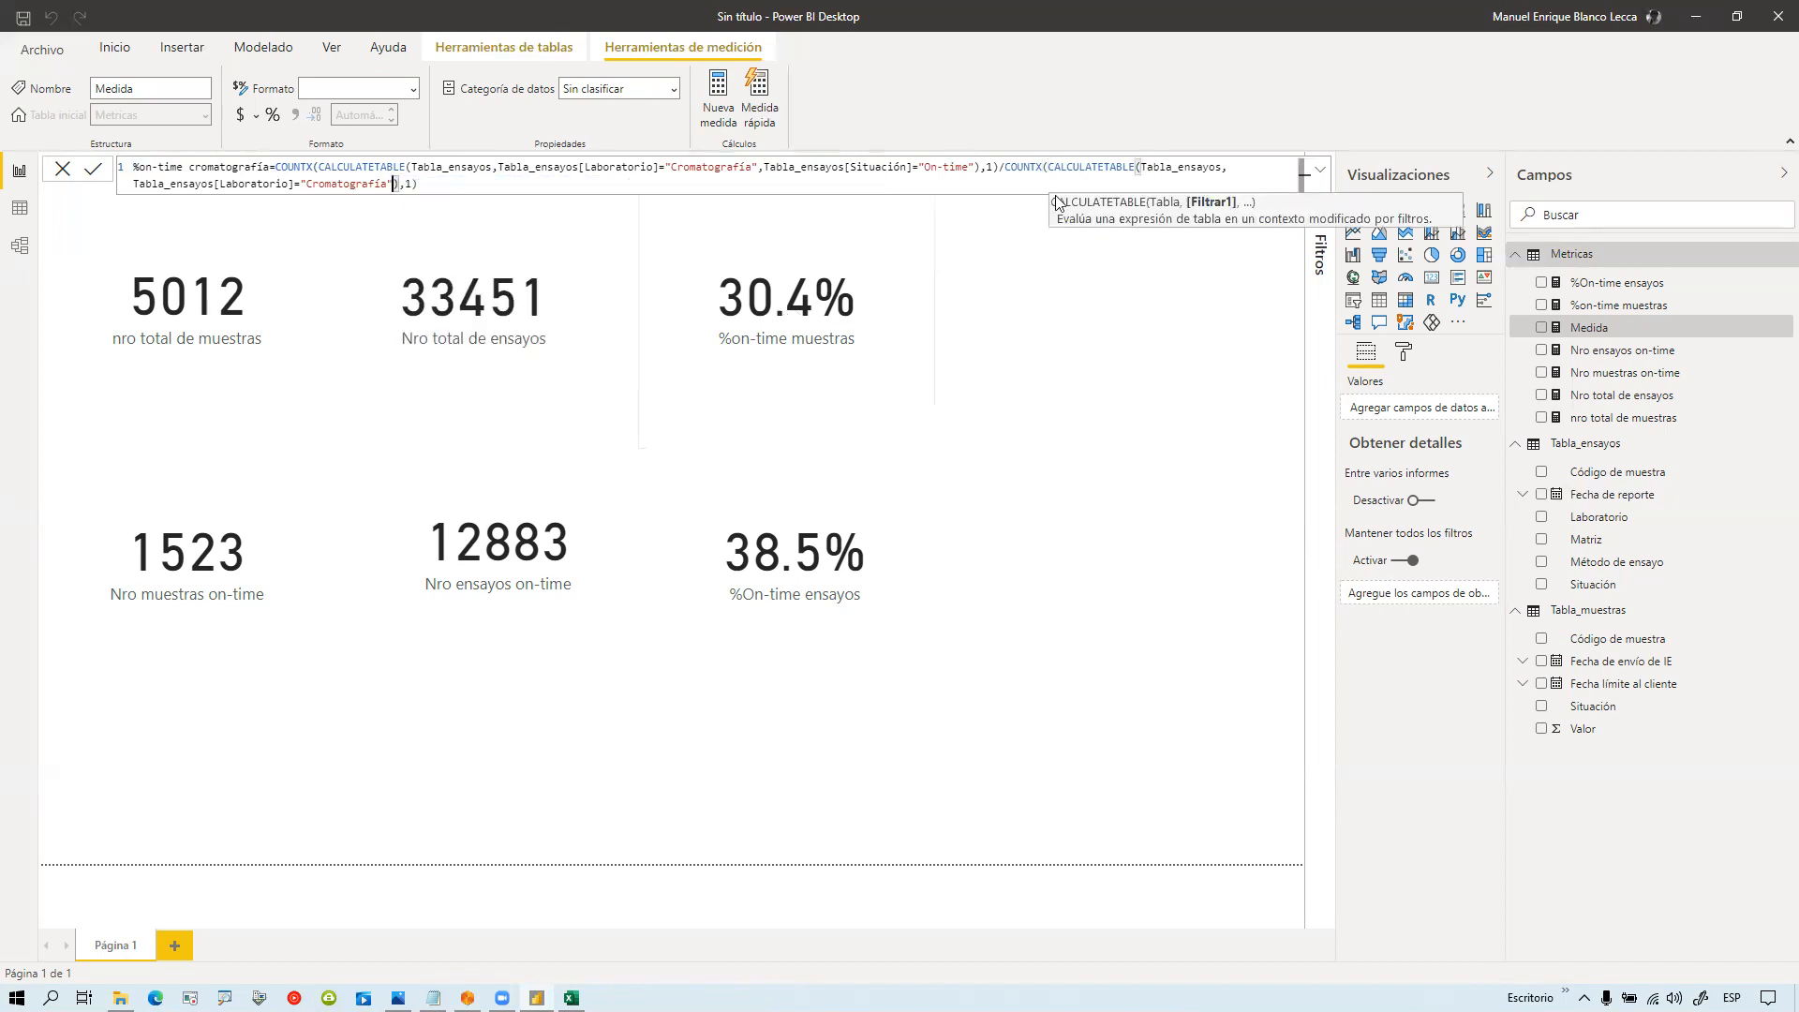
left_click(456, 187)
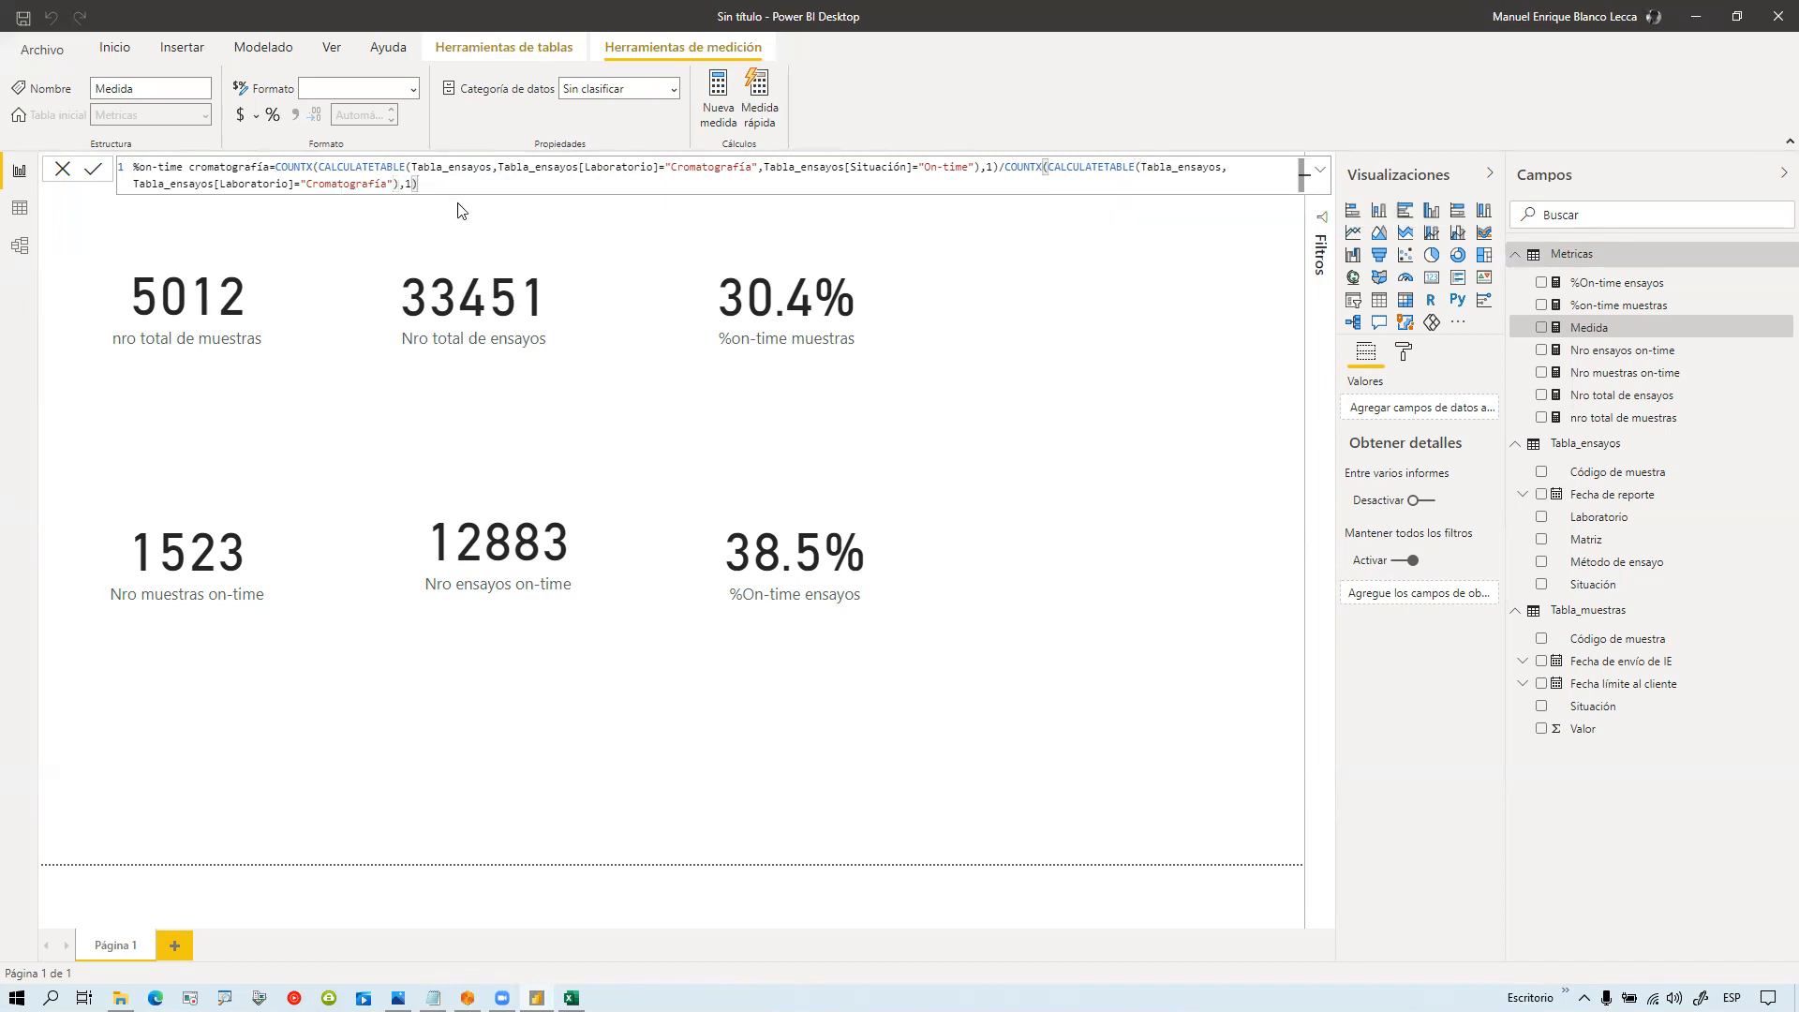
key("Return")
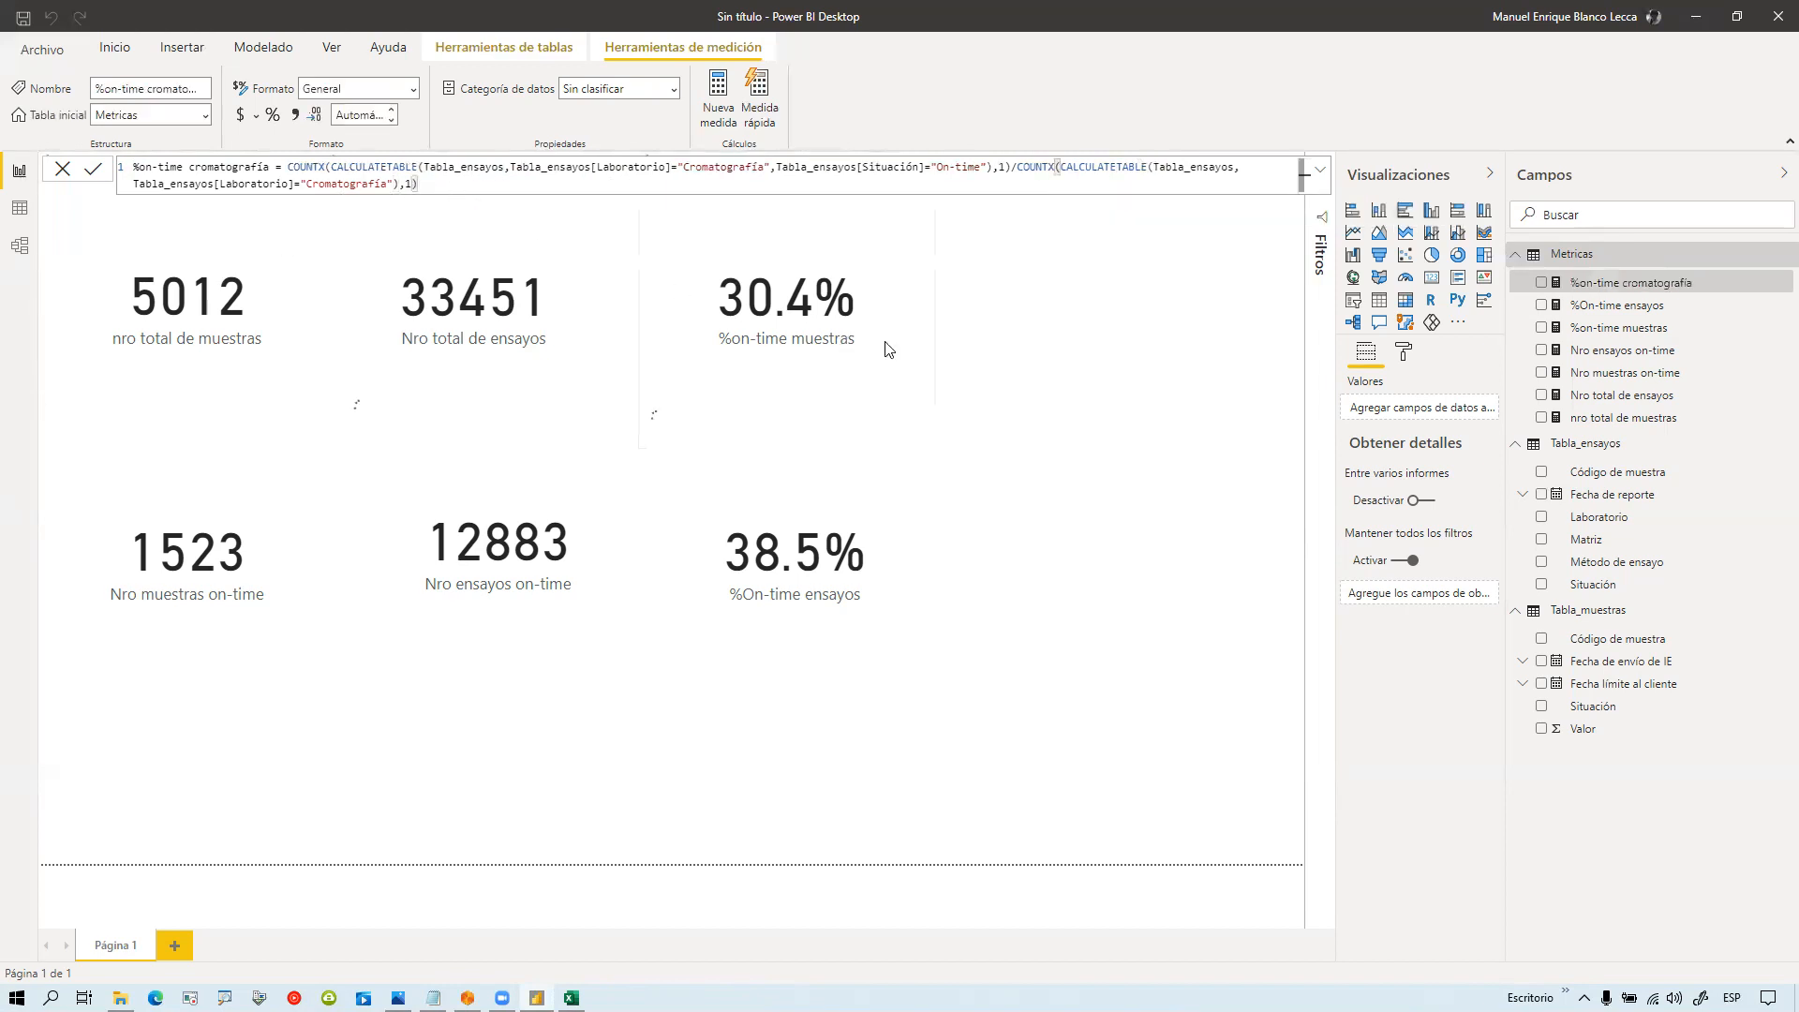
Step: Place %on-time cromatografía on the report page as a card, formatted as Porcentaje with 1 decimal
left_click_drag(1668, 284, 1117, 438)
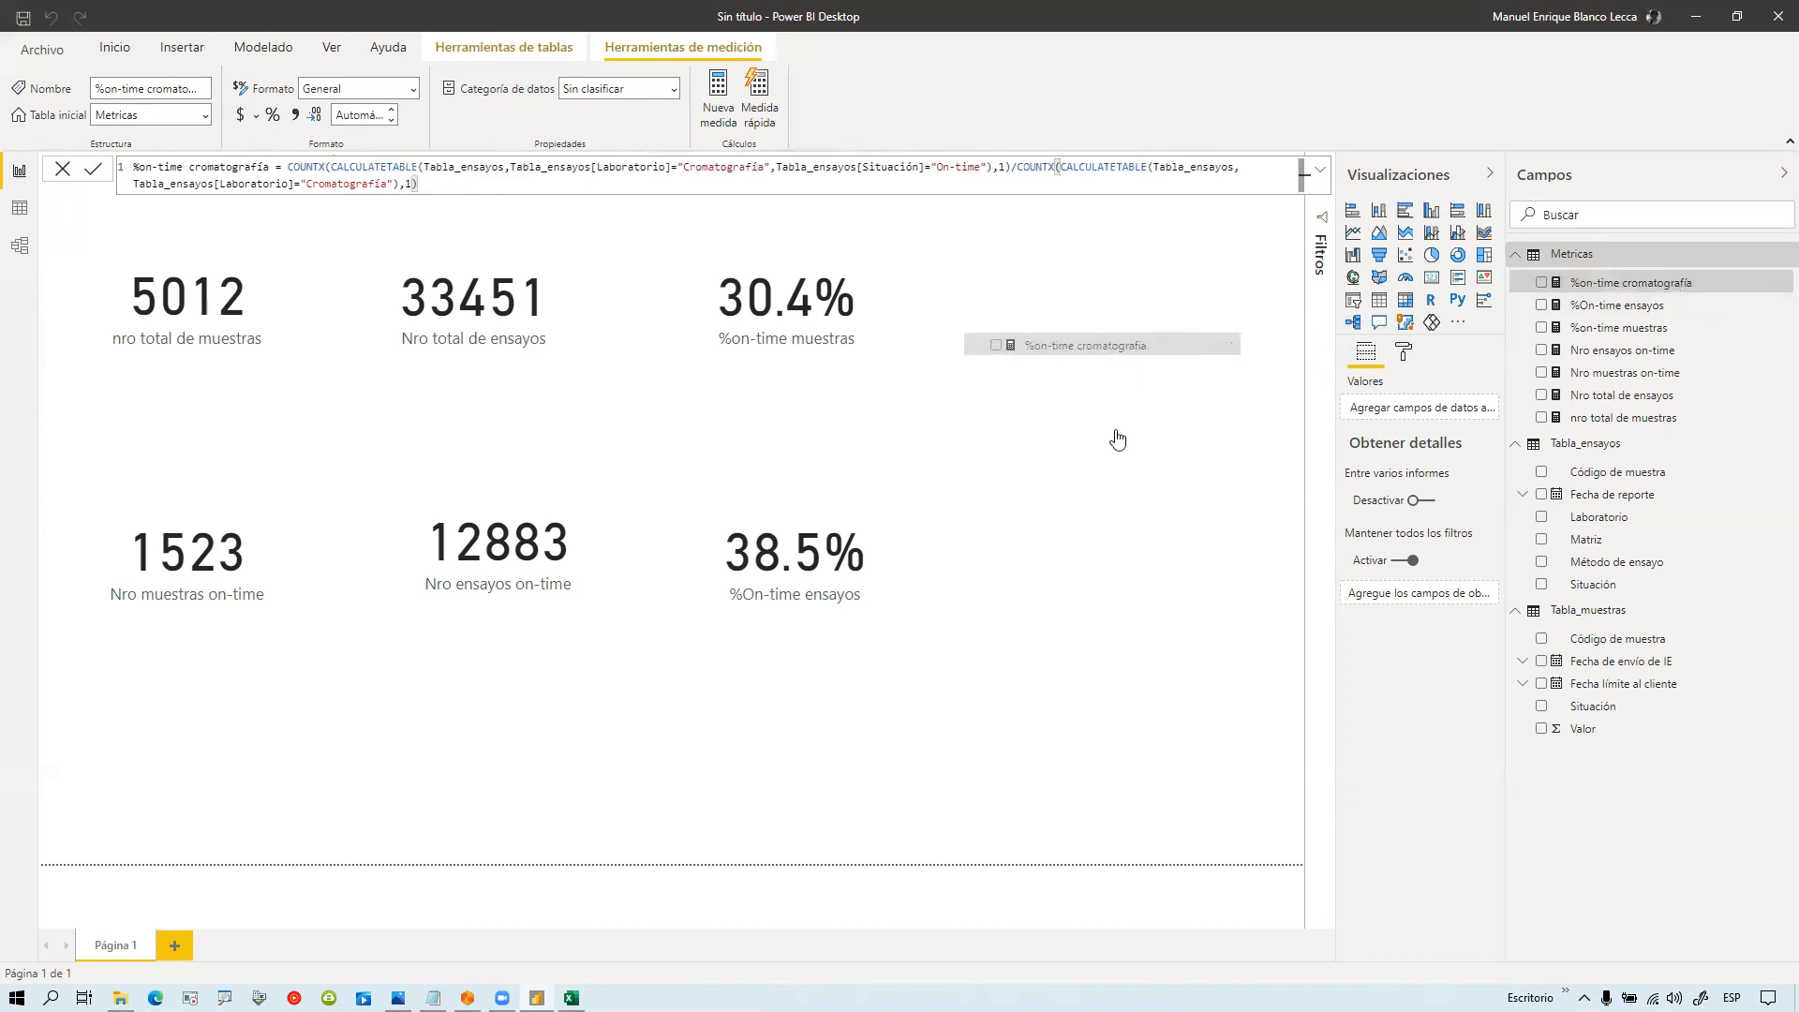
left_click_drag(1102, 565, 1098, 566)
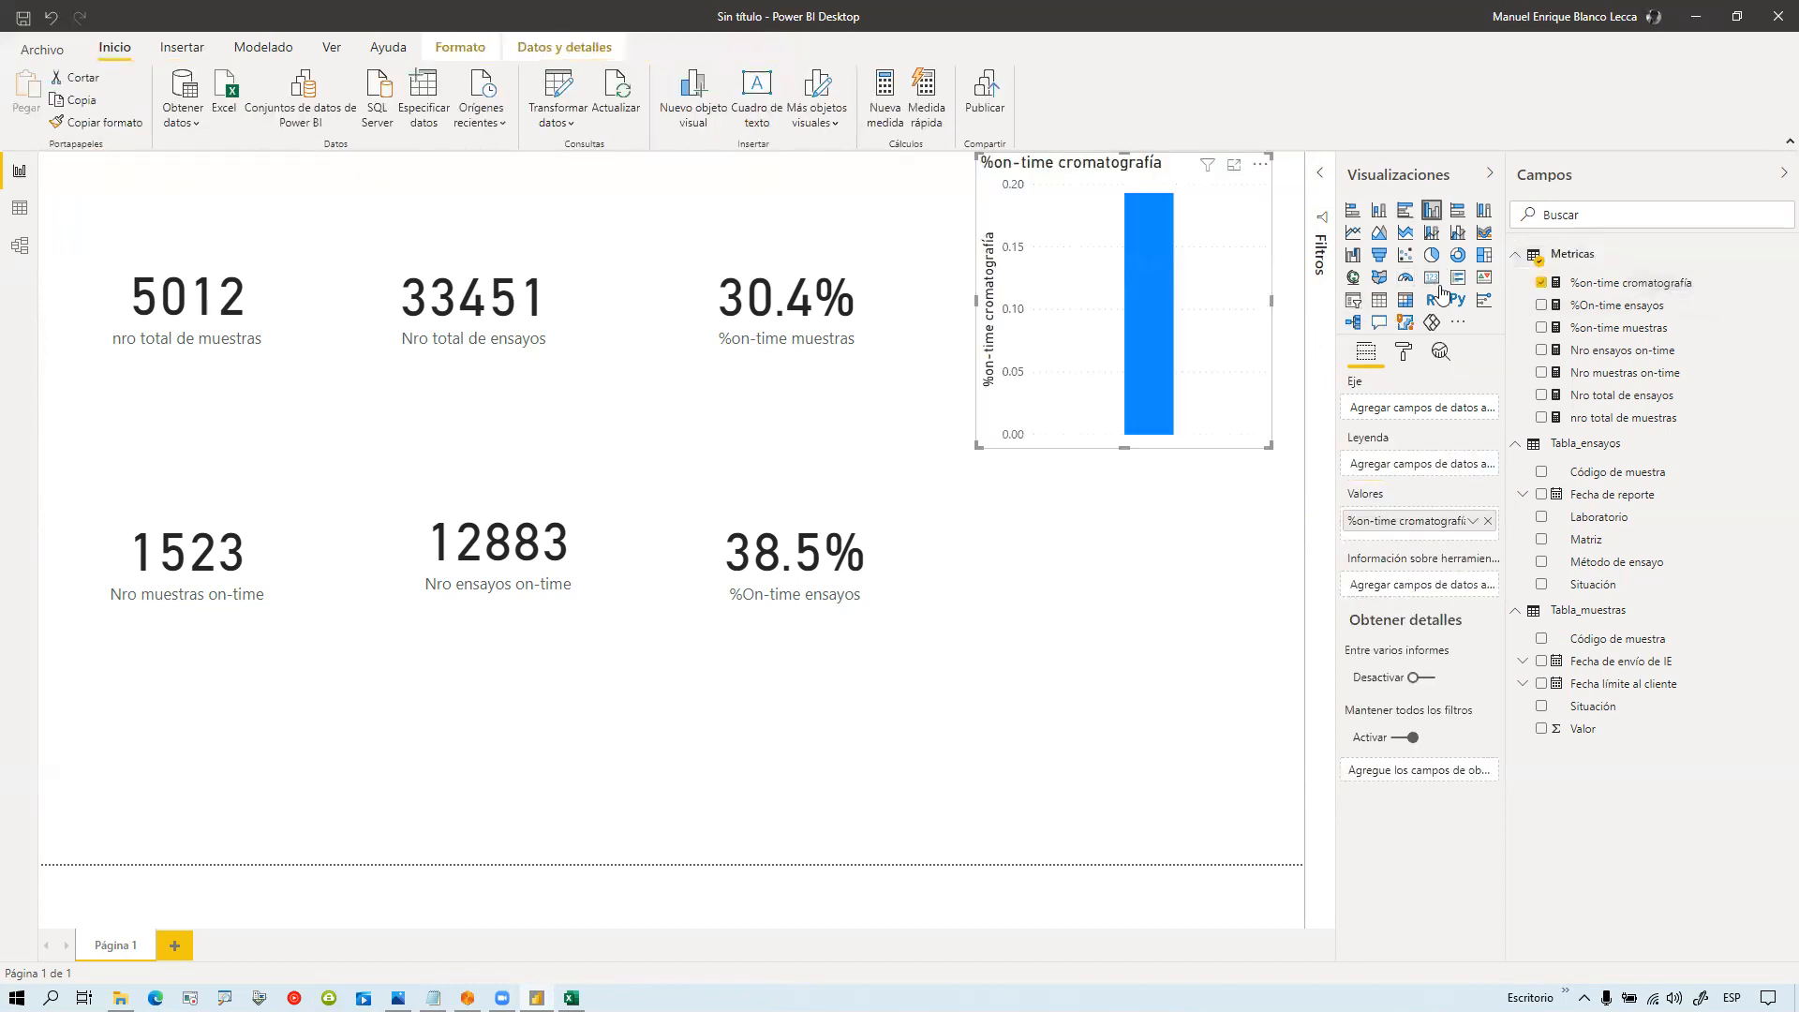
left_click(1593, 282)
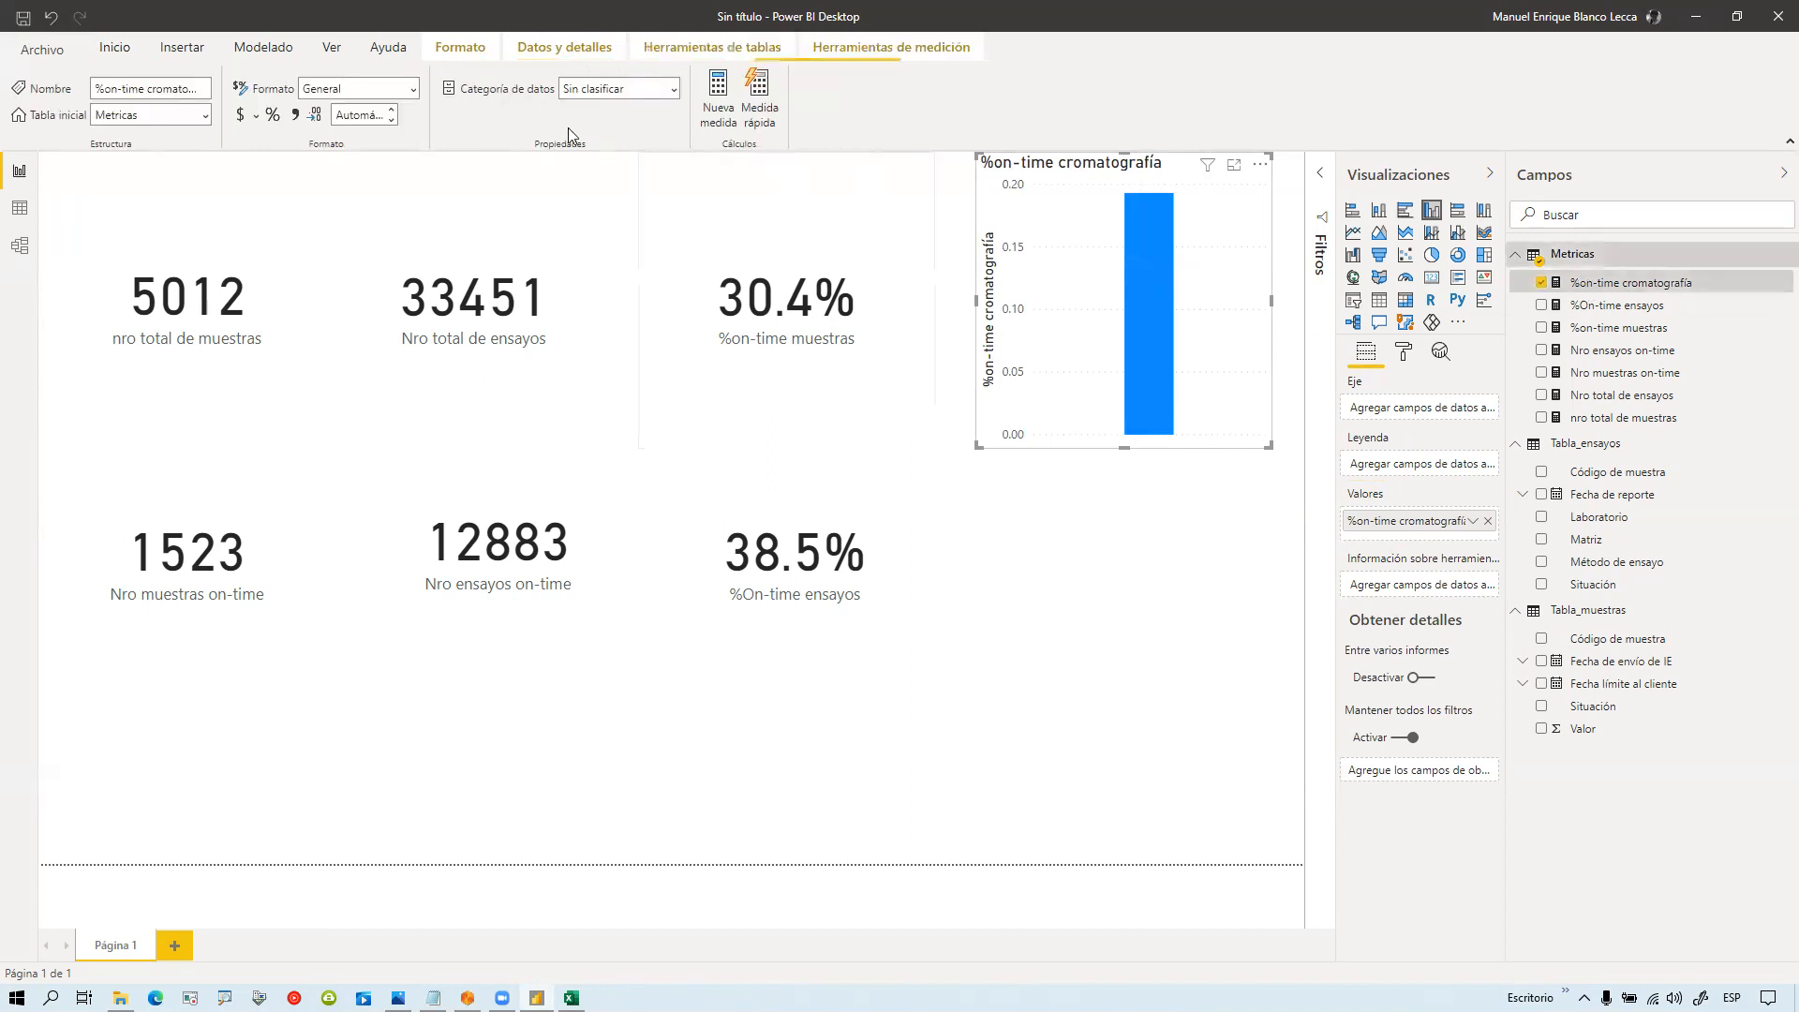
left_click(388, 88)
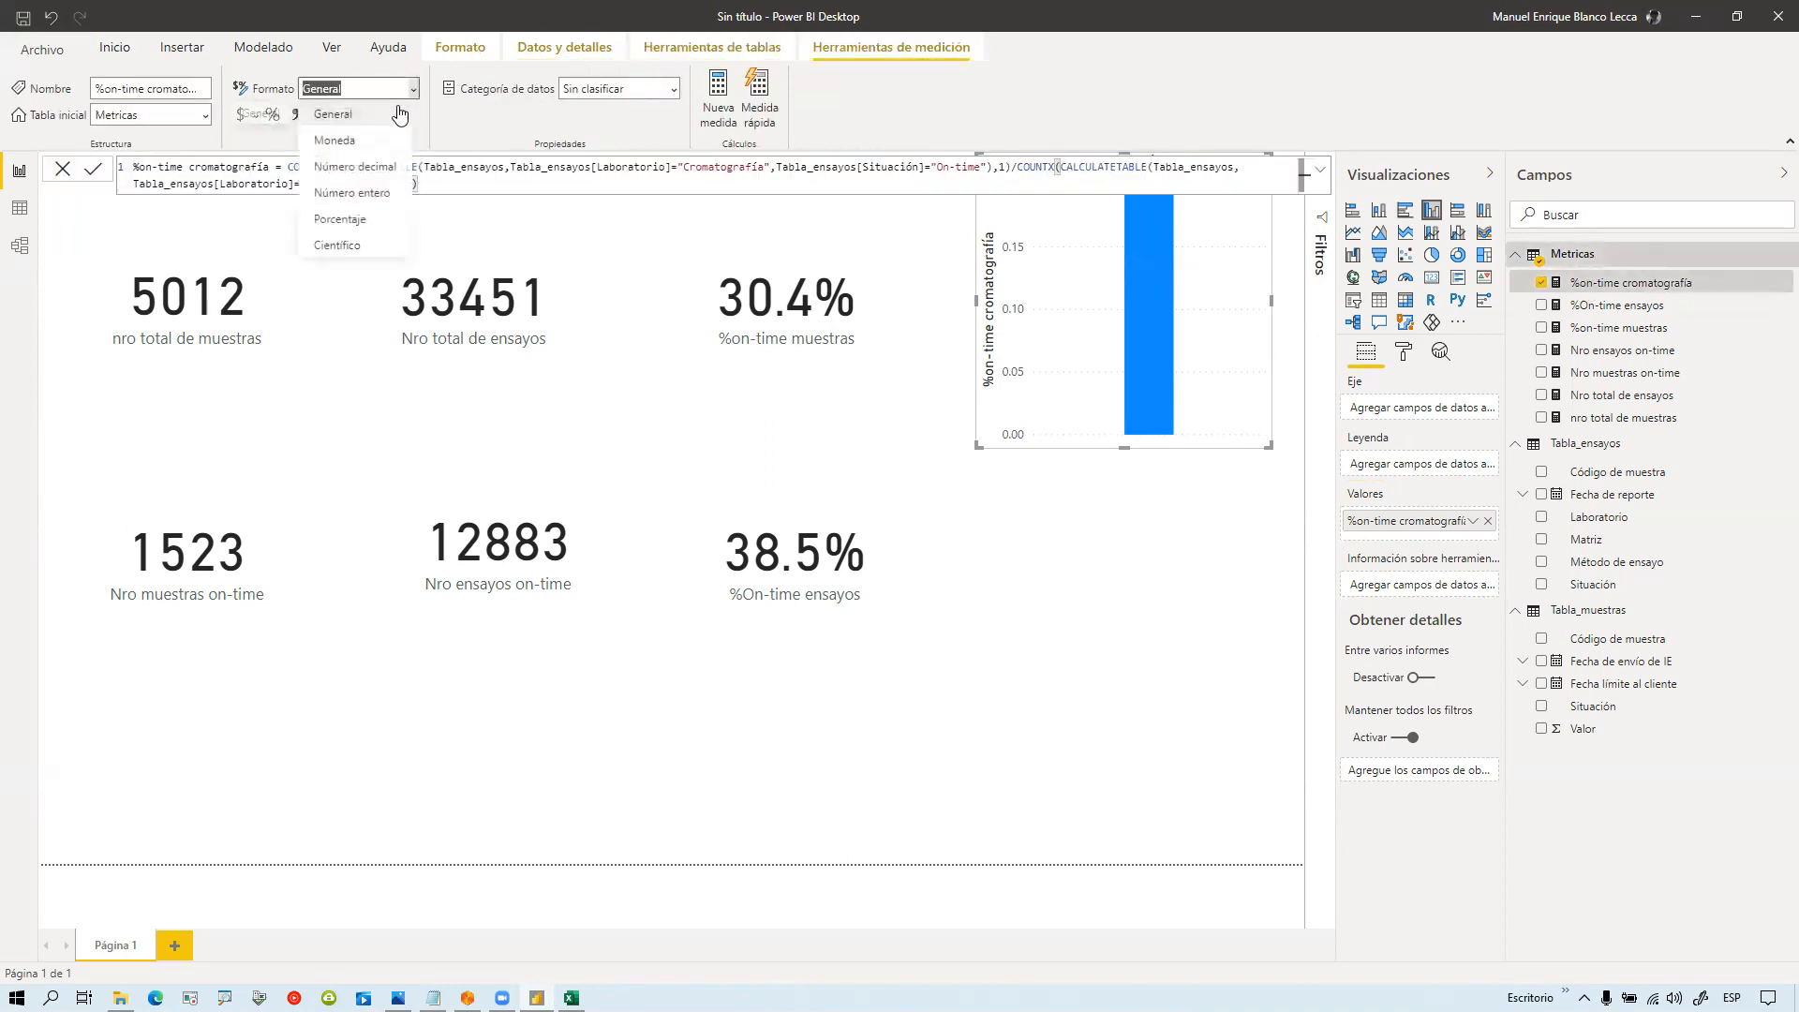
left_click(345, 219)
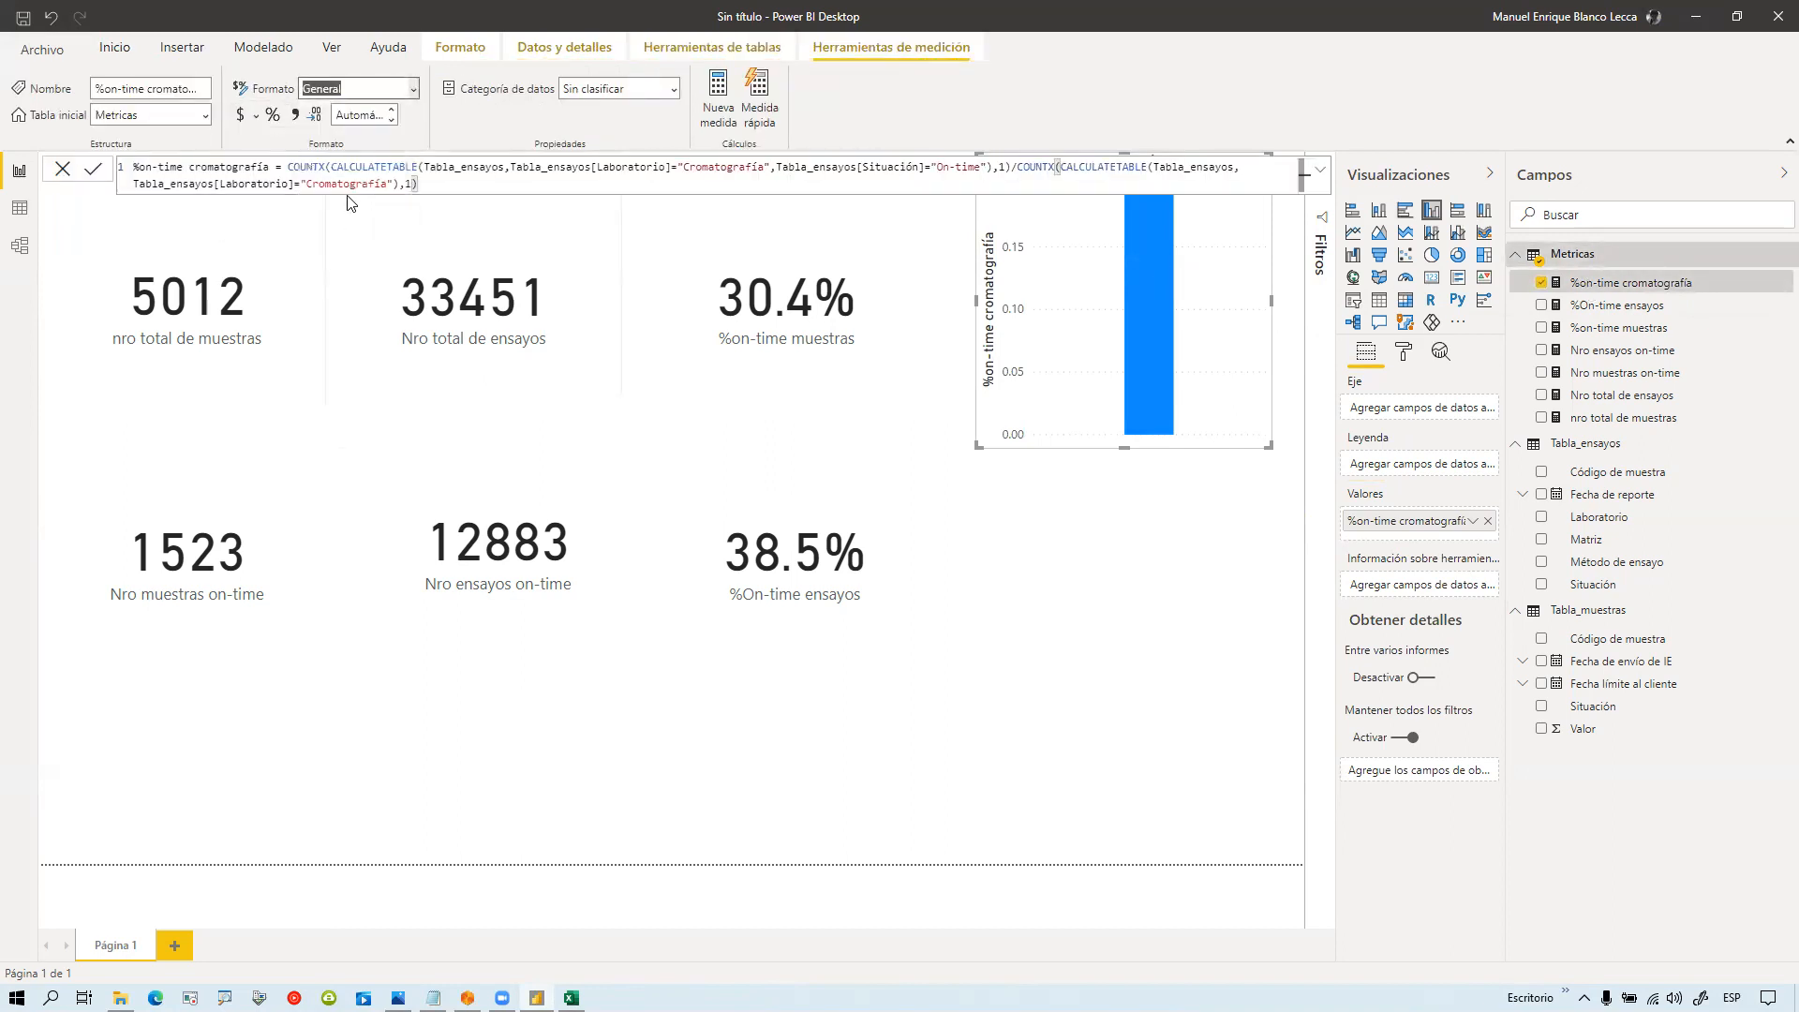
left_click(392, 120)
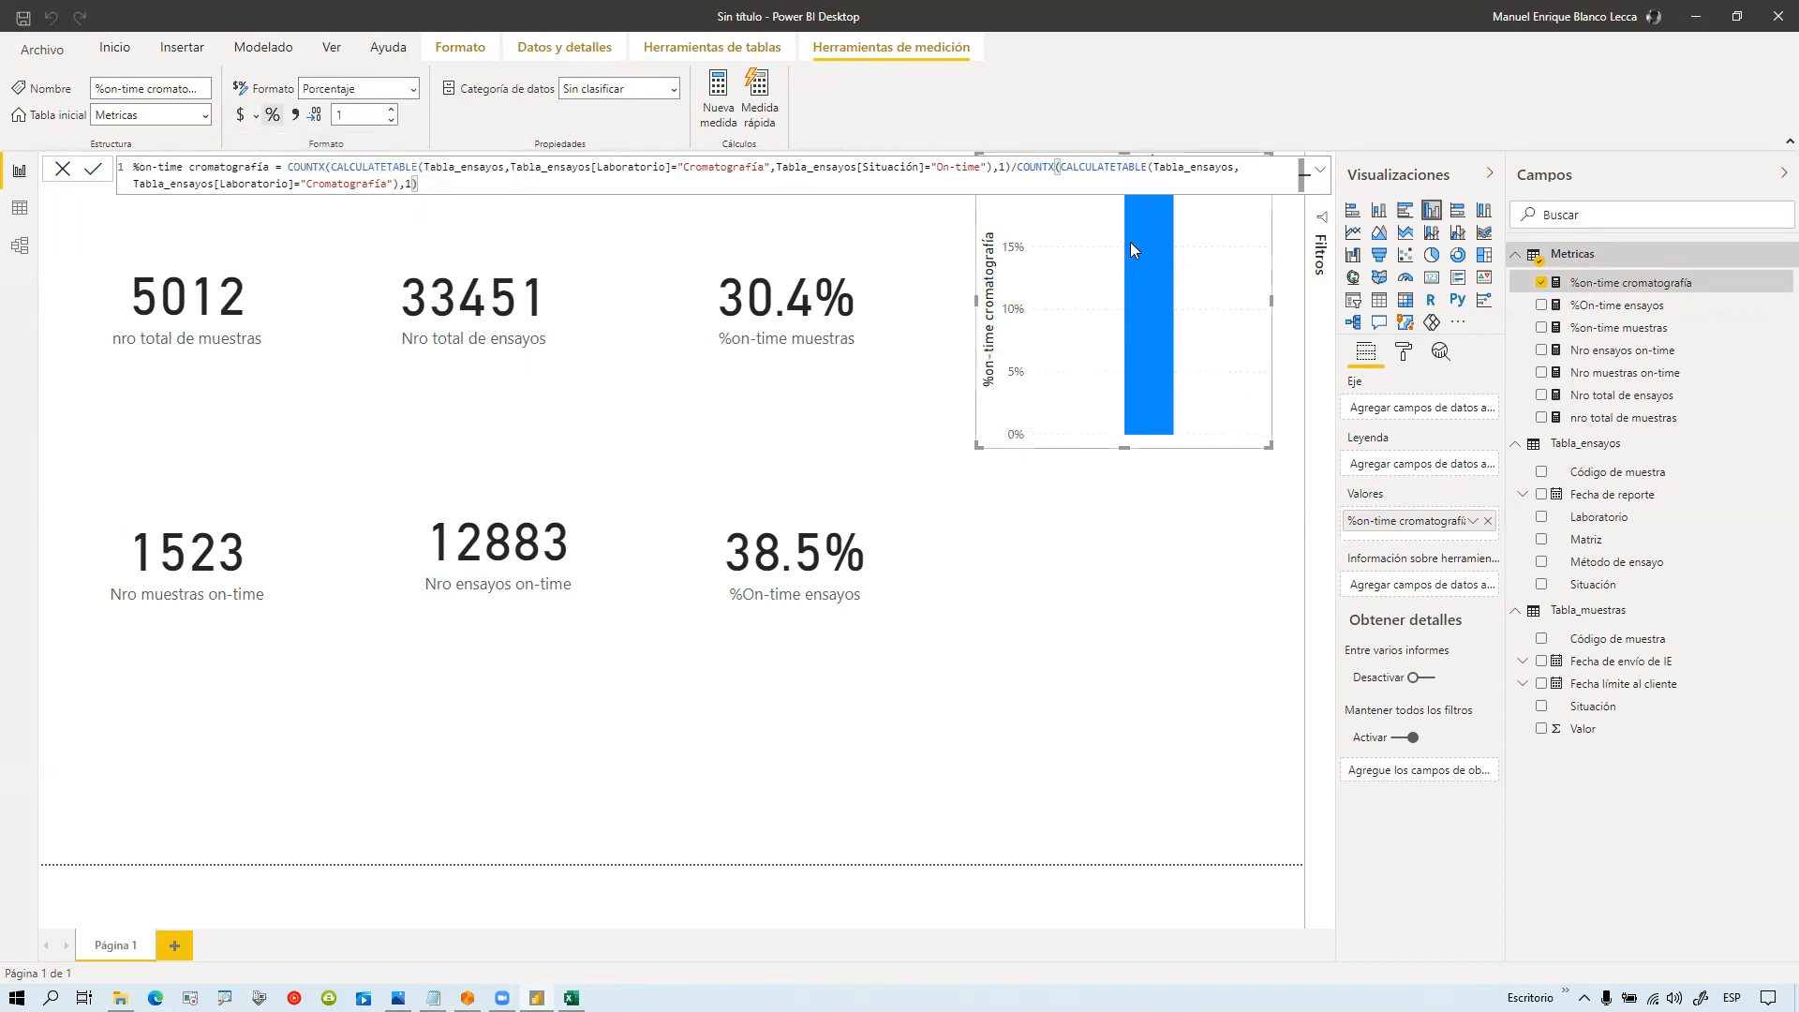
left_click(1434, 280)
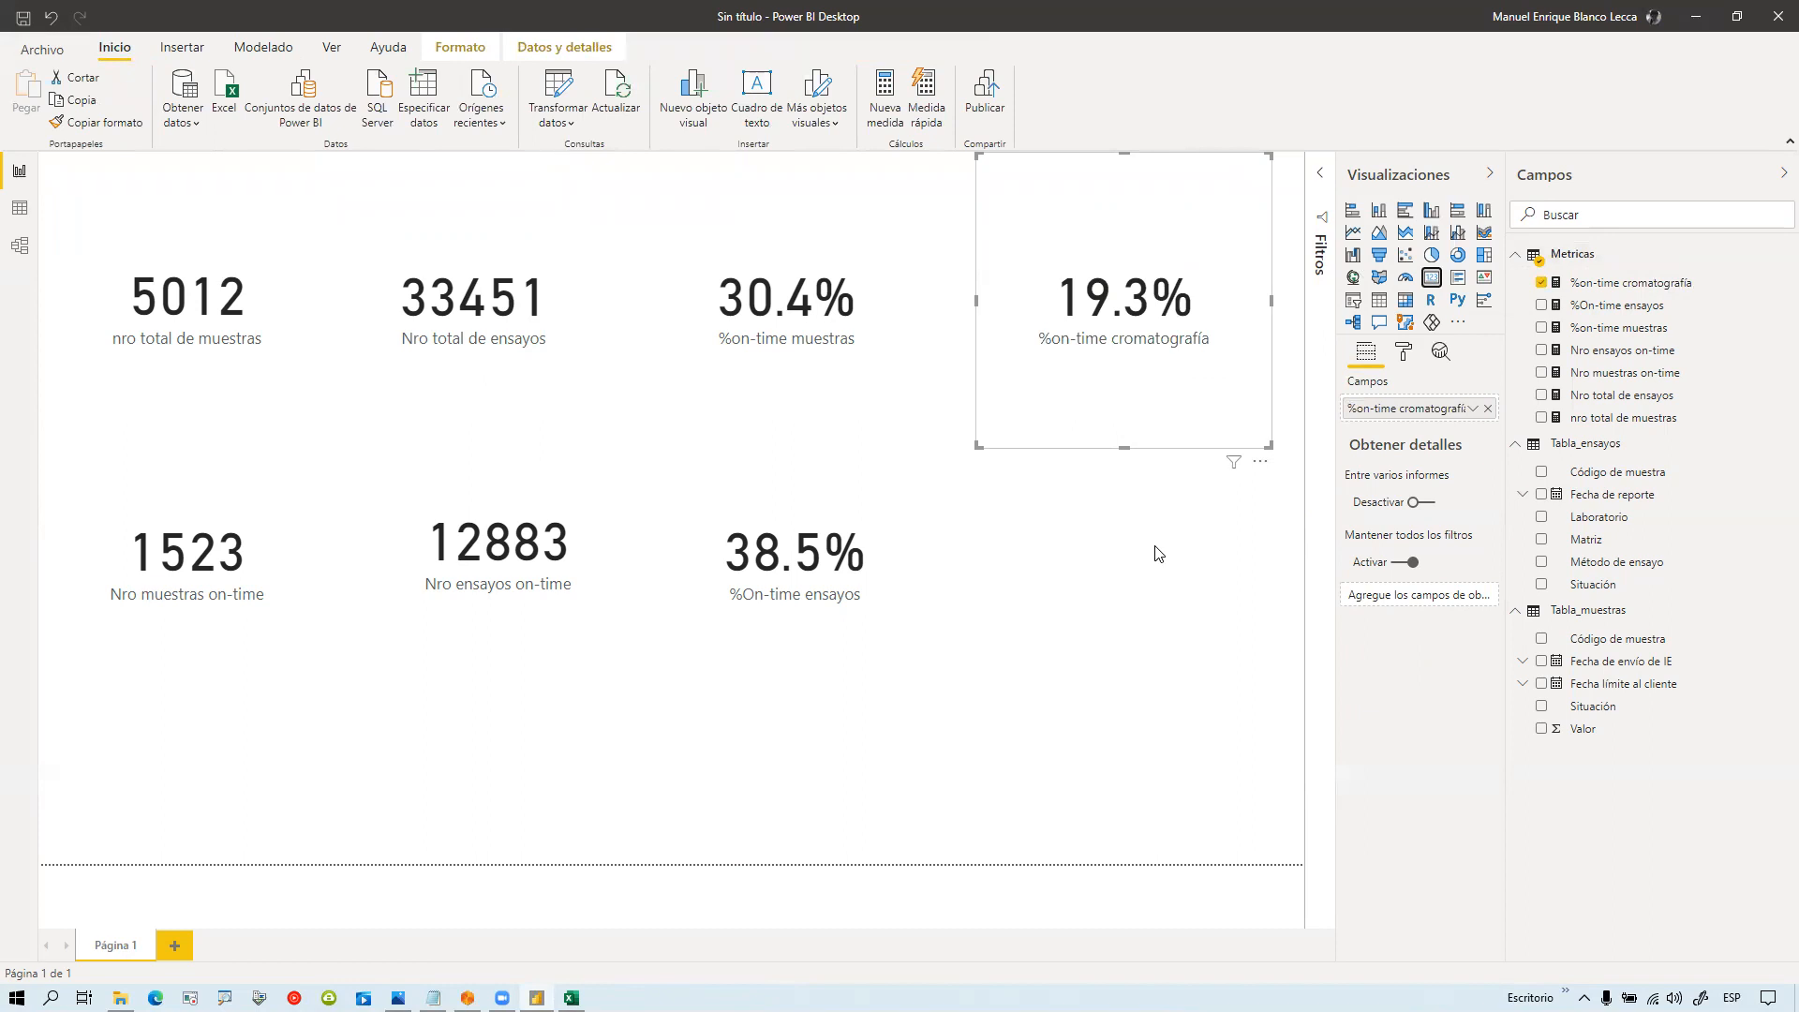
Step: Create the measure Nro ensayos cromatografía in Metricas, using the denominator COUNTX expression copied from %on-time cromatografía
left_click(1582, 284)
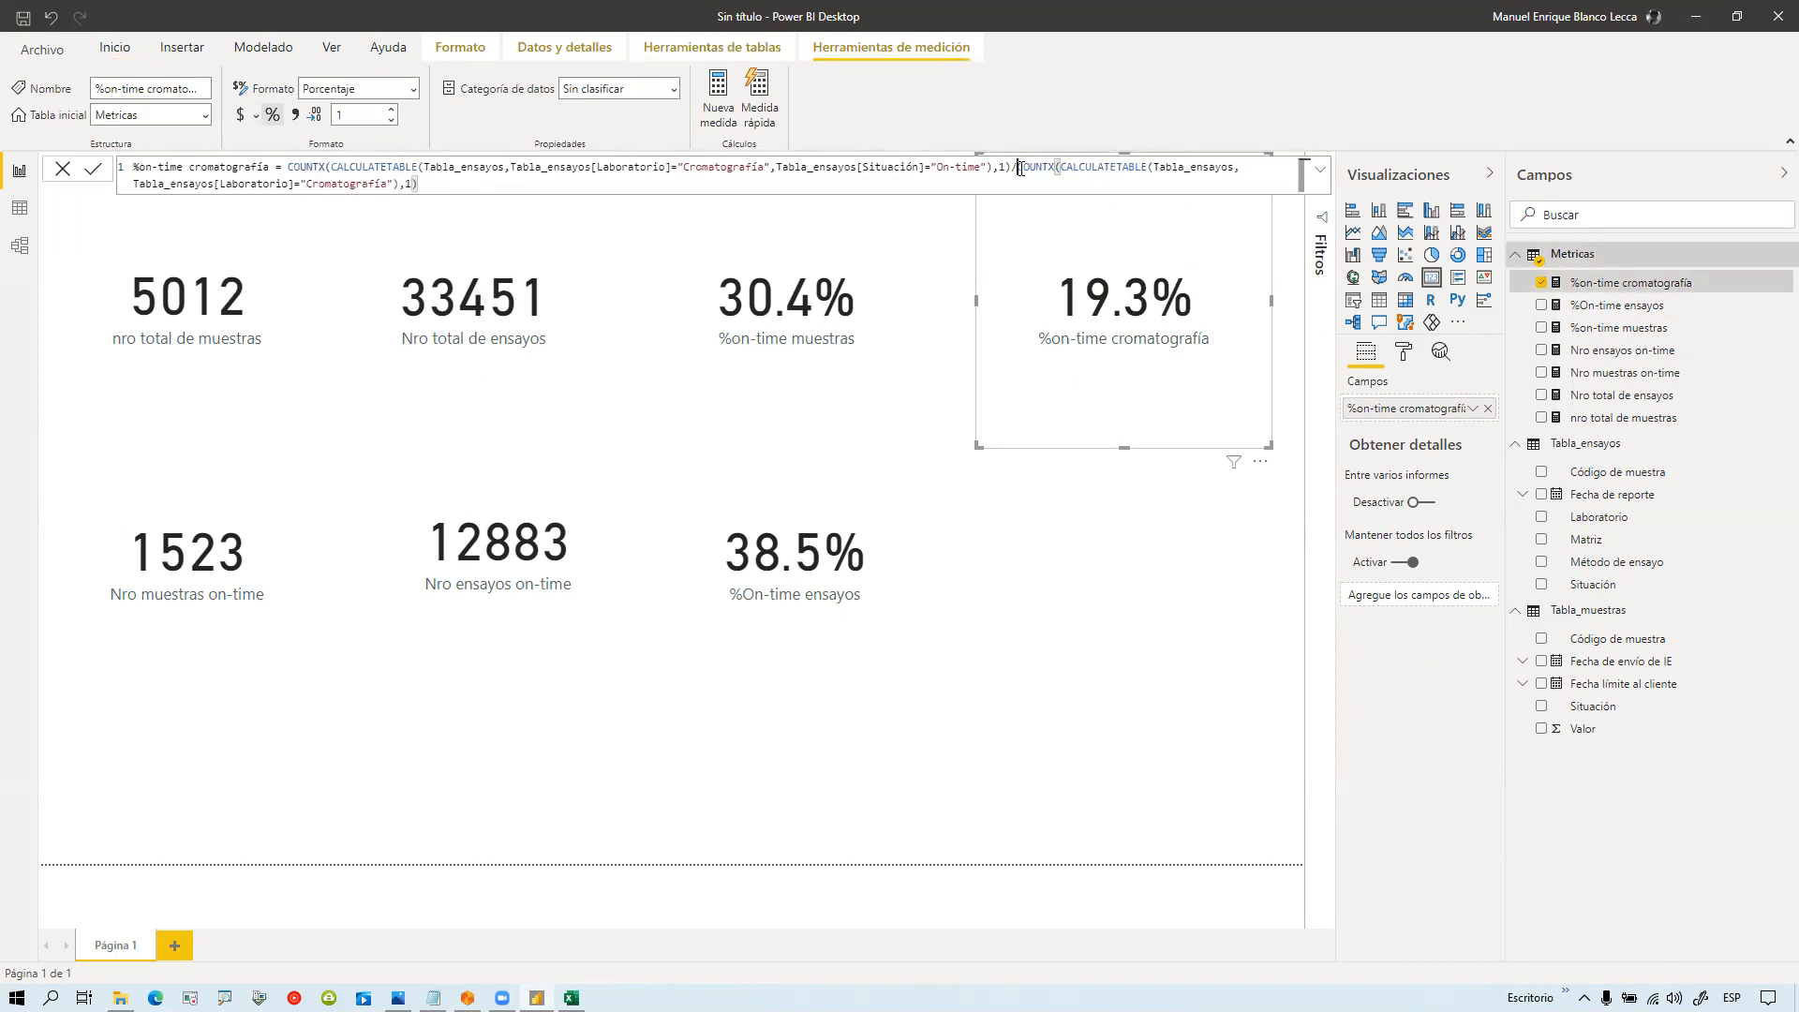
left_click_drag(1019, 169, 942, 182)
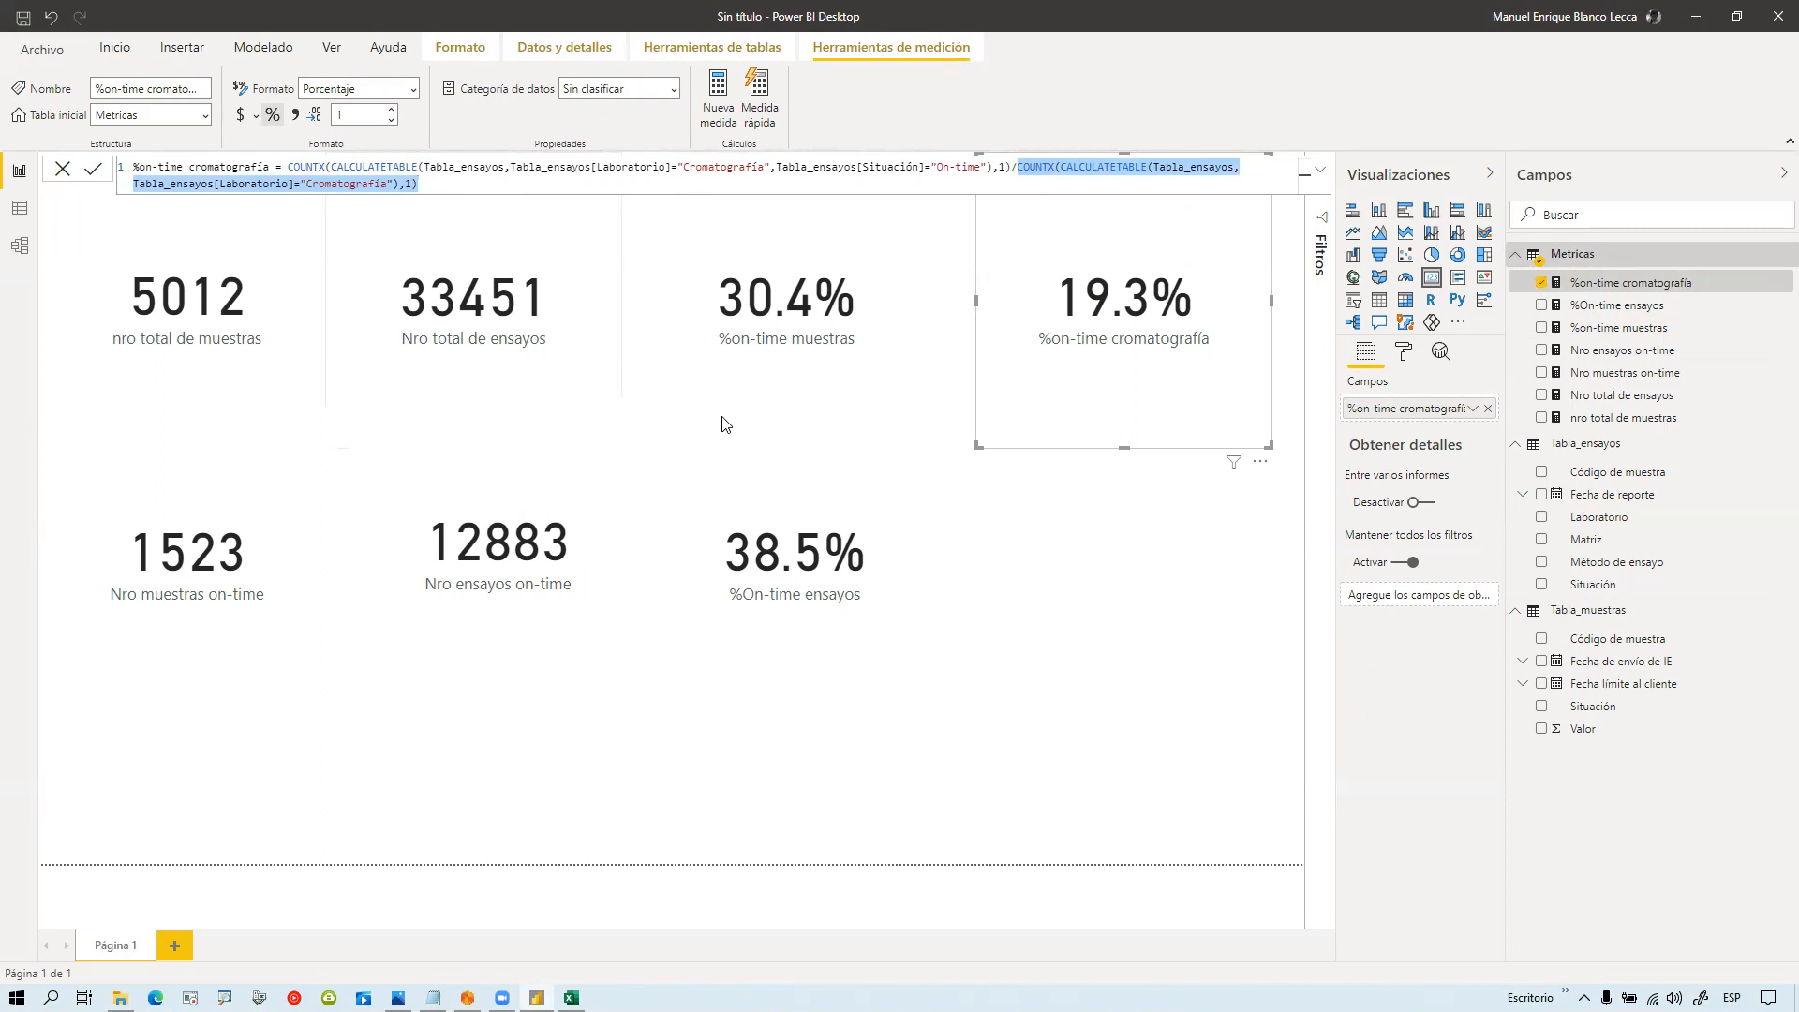
left_click(1096, 557)
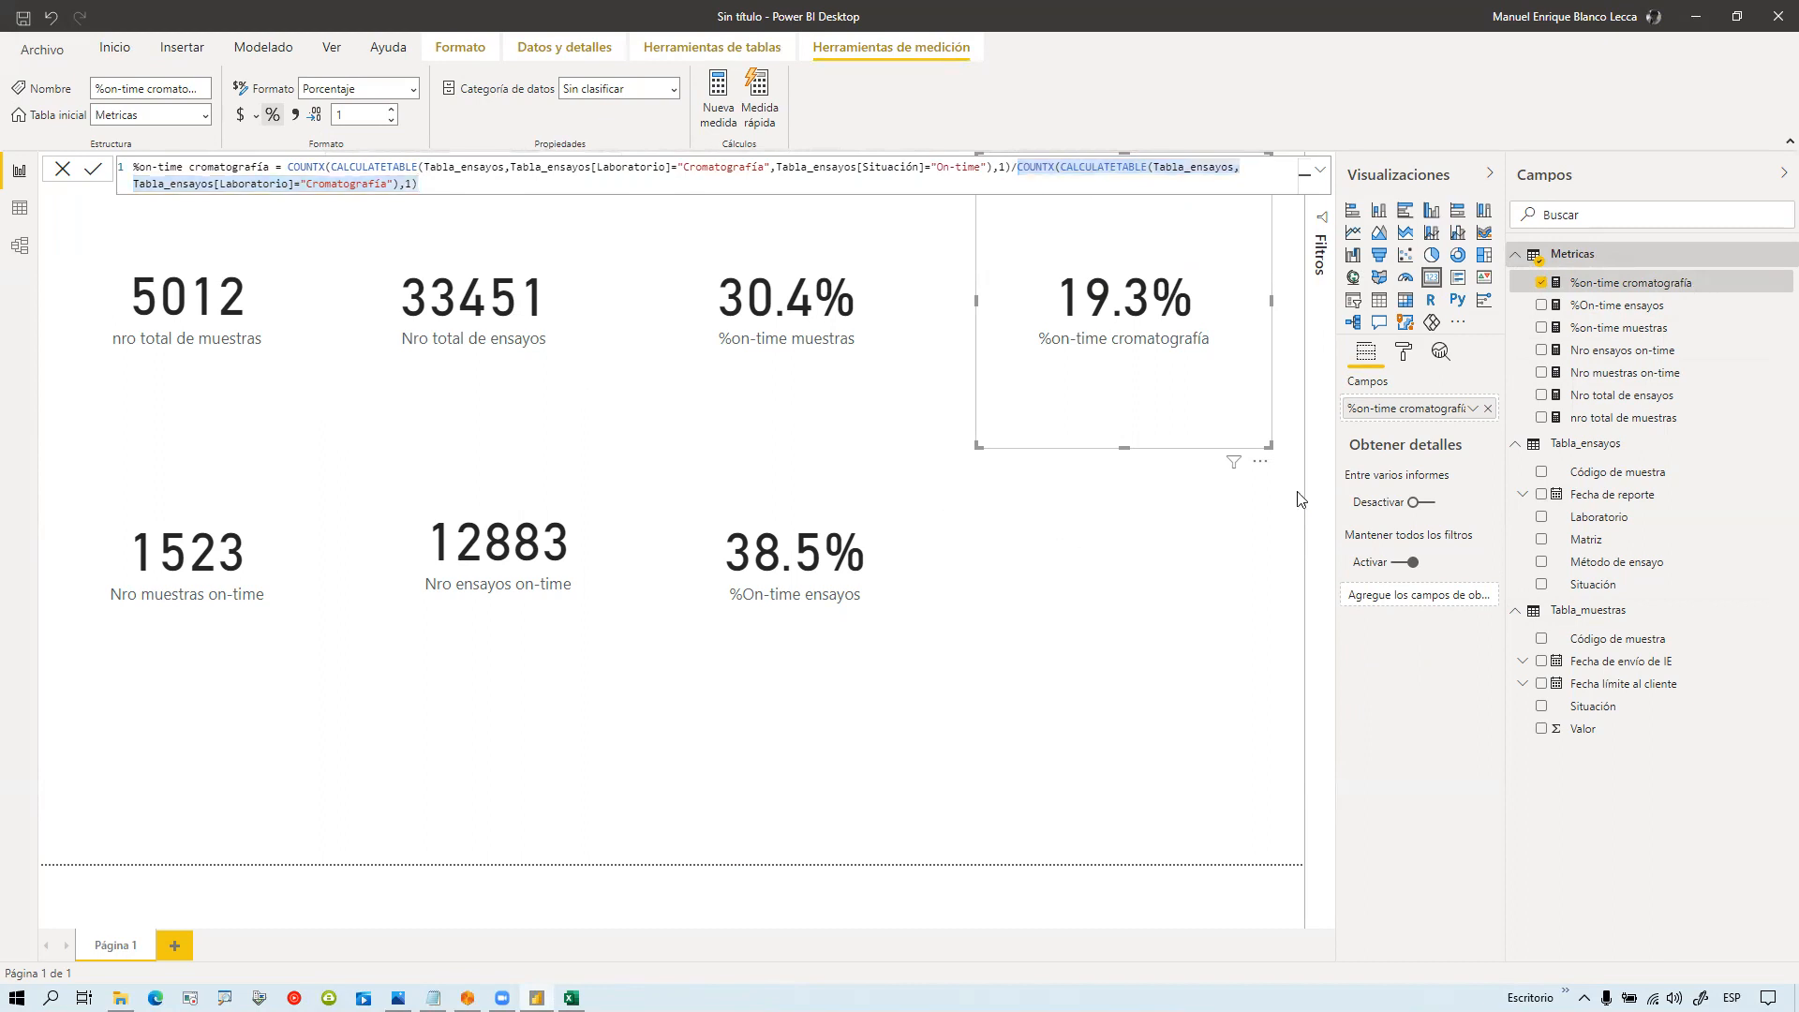
right_click(1572, 272)
key("Escape")
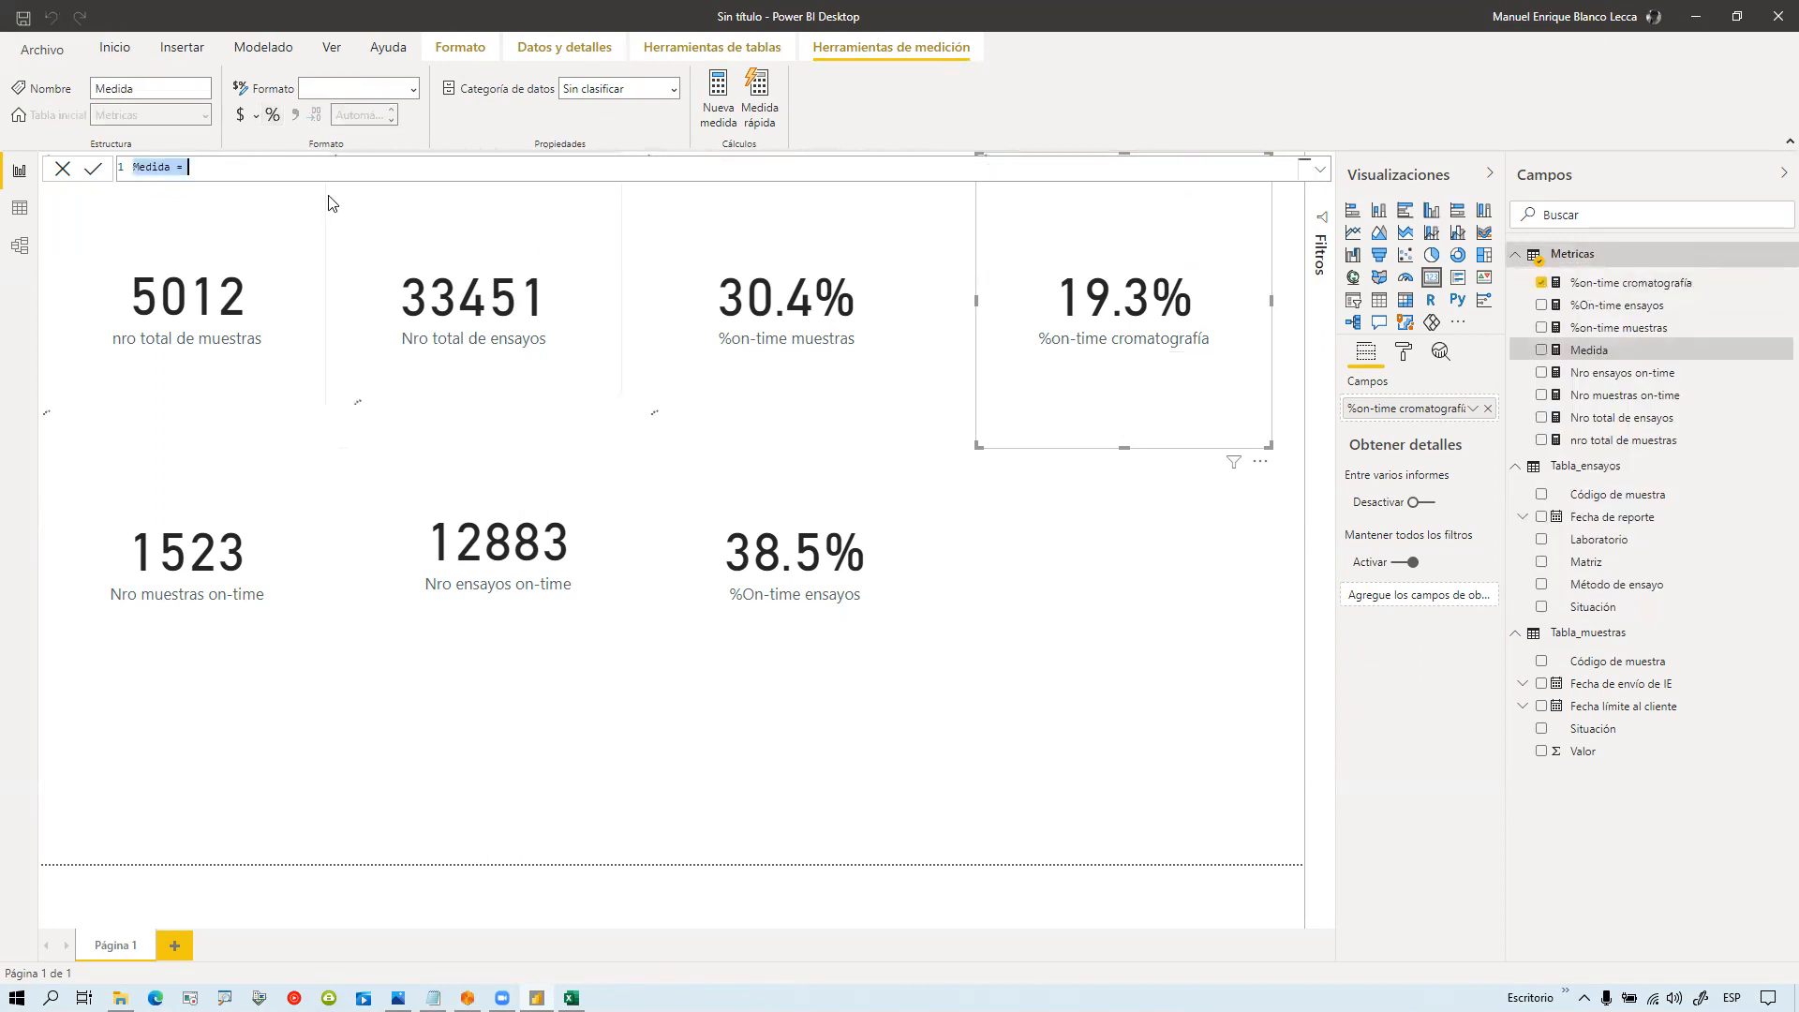
type("Nro ensayos cromatografí")
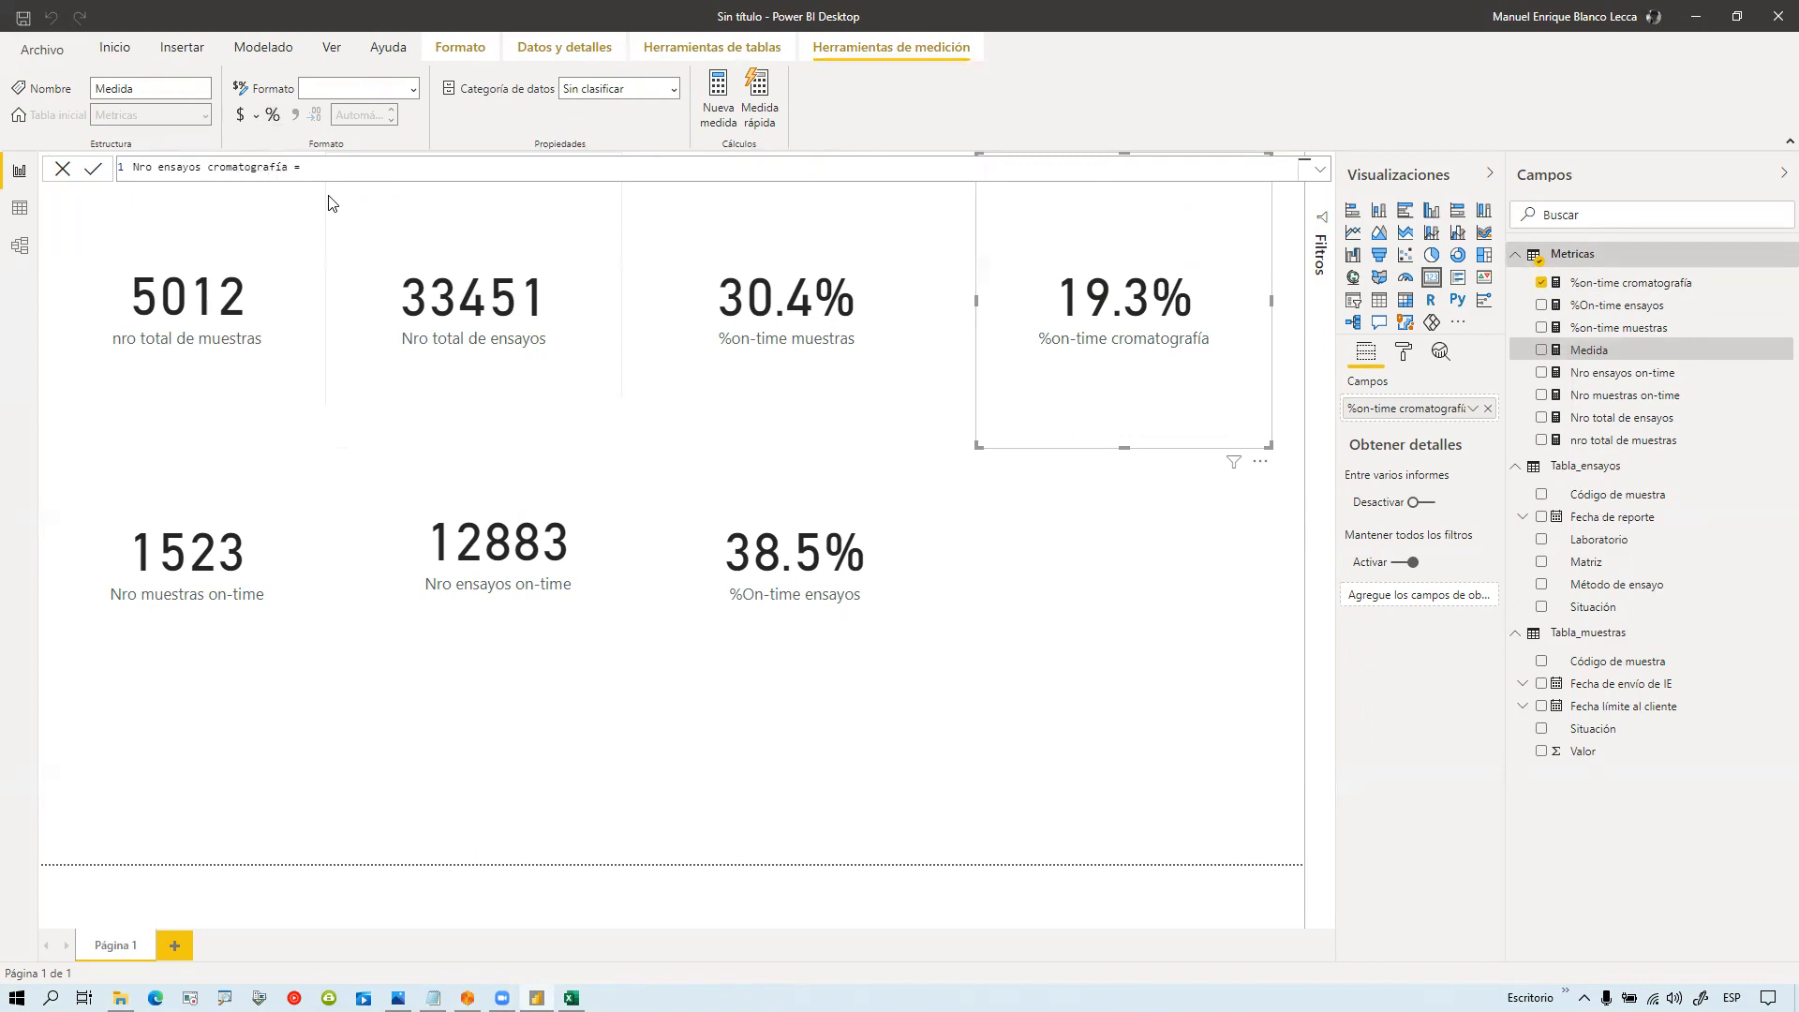
type("COUNTX(CALCULATETABLE(Tabla_ensayos,Tabla_ensayos[Laboratorio]=\"Cromatografía\"),1)")
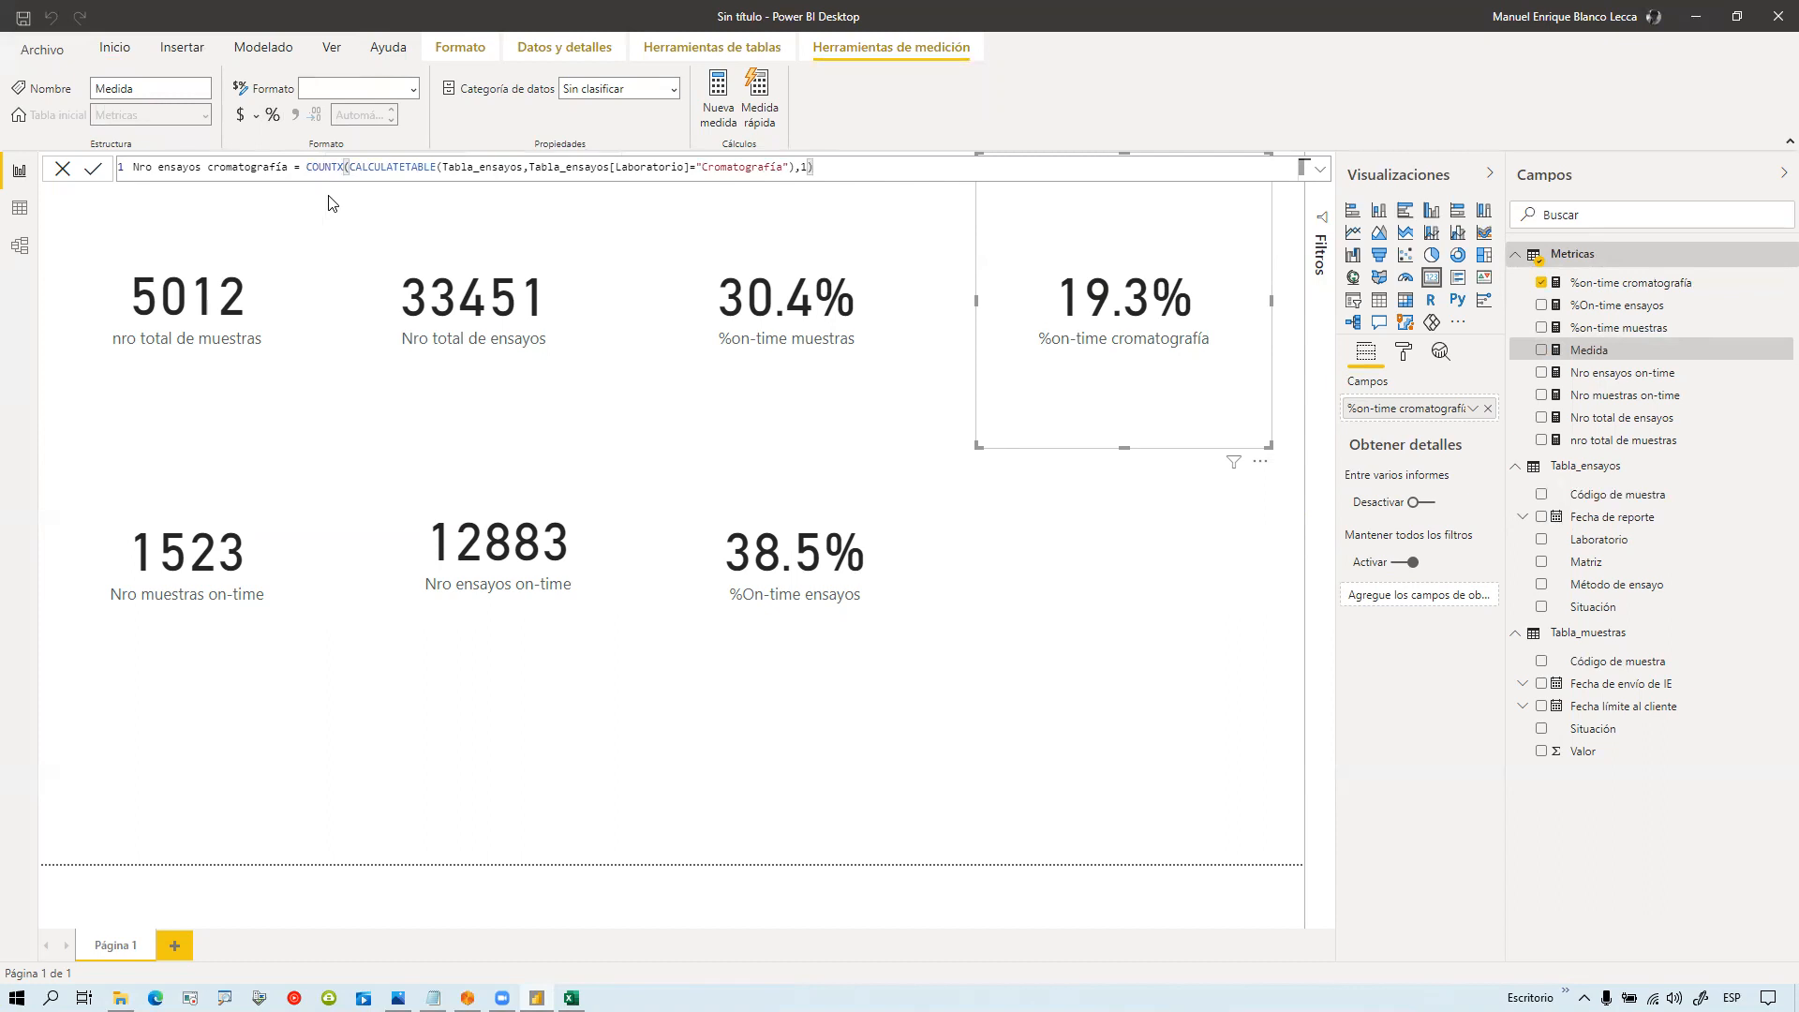
key("Return")
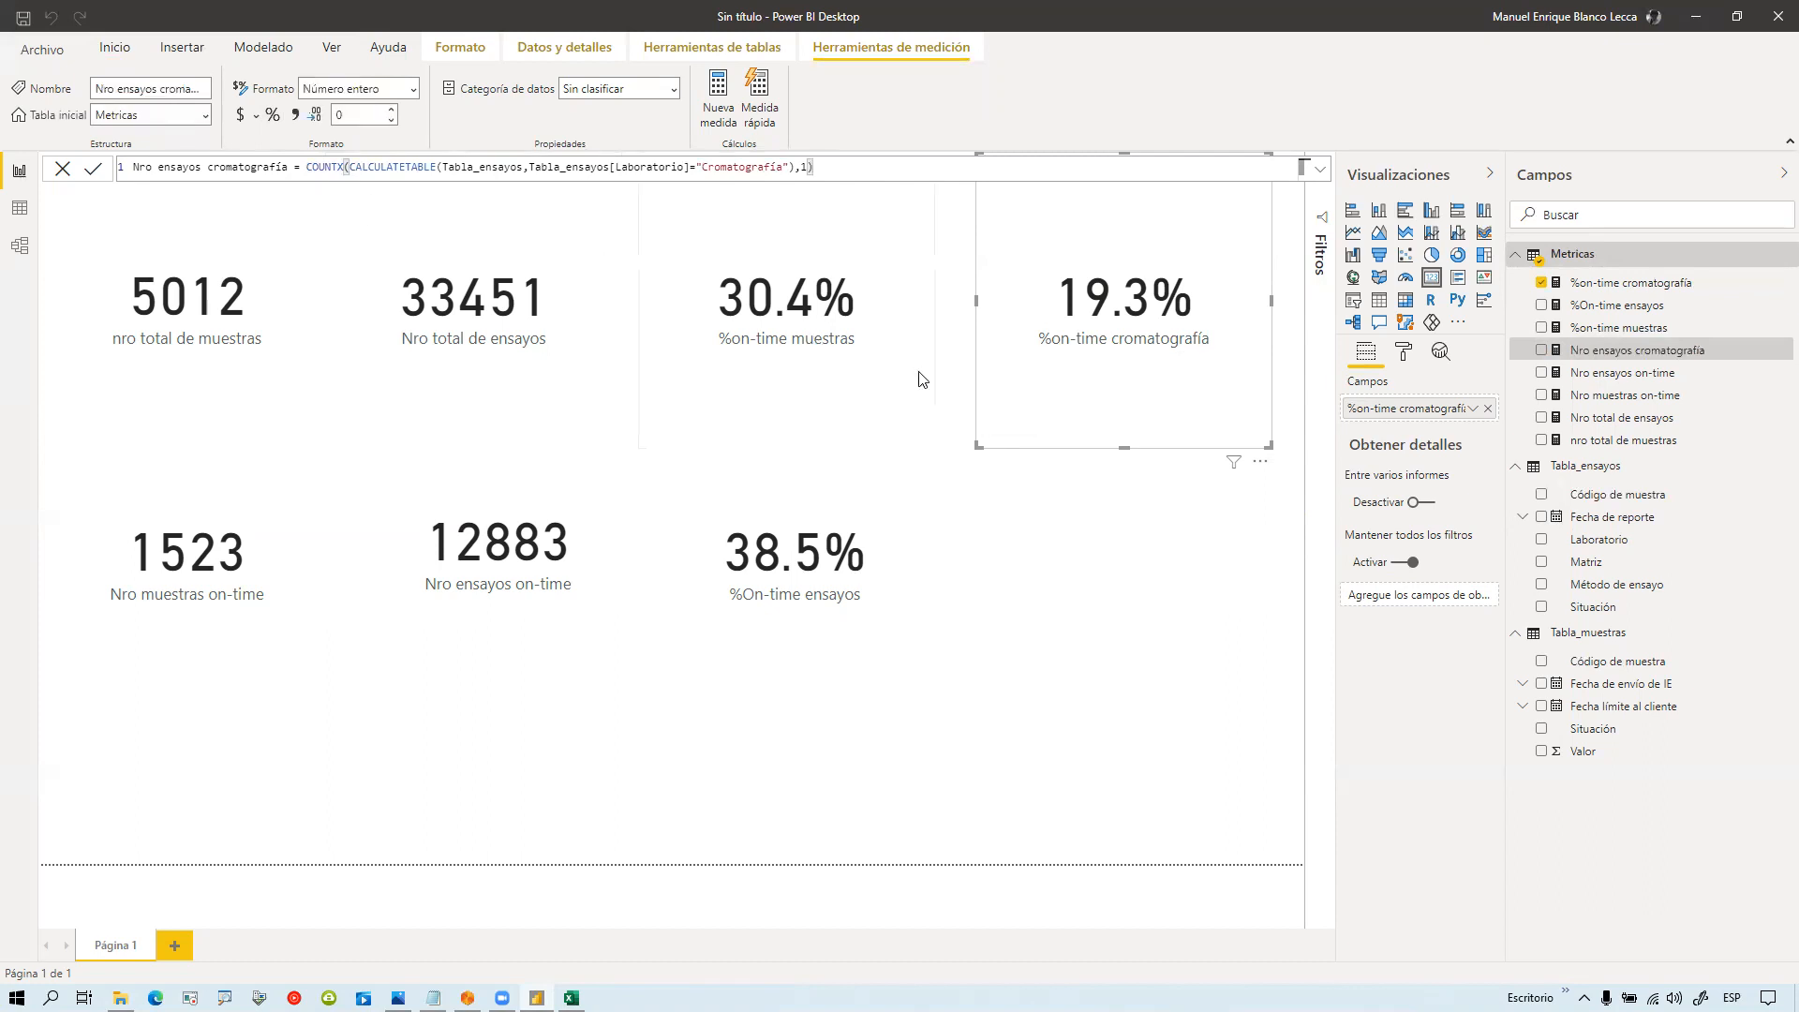
Step: Place Nro ensayos cromatografía on the report page as a card with its display units set to Ninguno
left_click_drag(1606, 362, 1134, 512)
left_click(1431, 281)
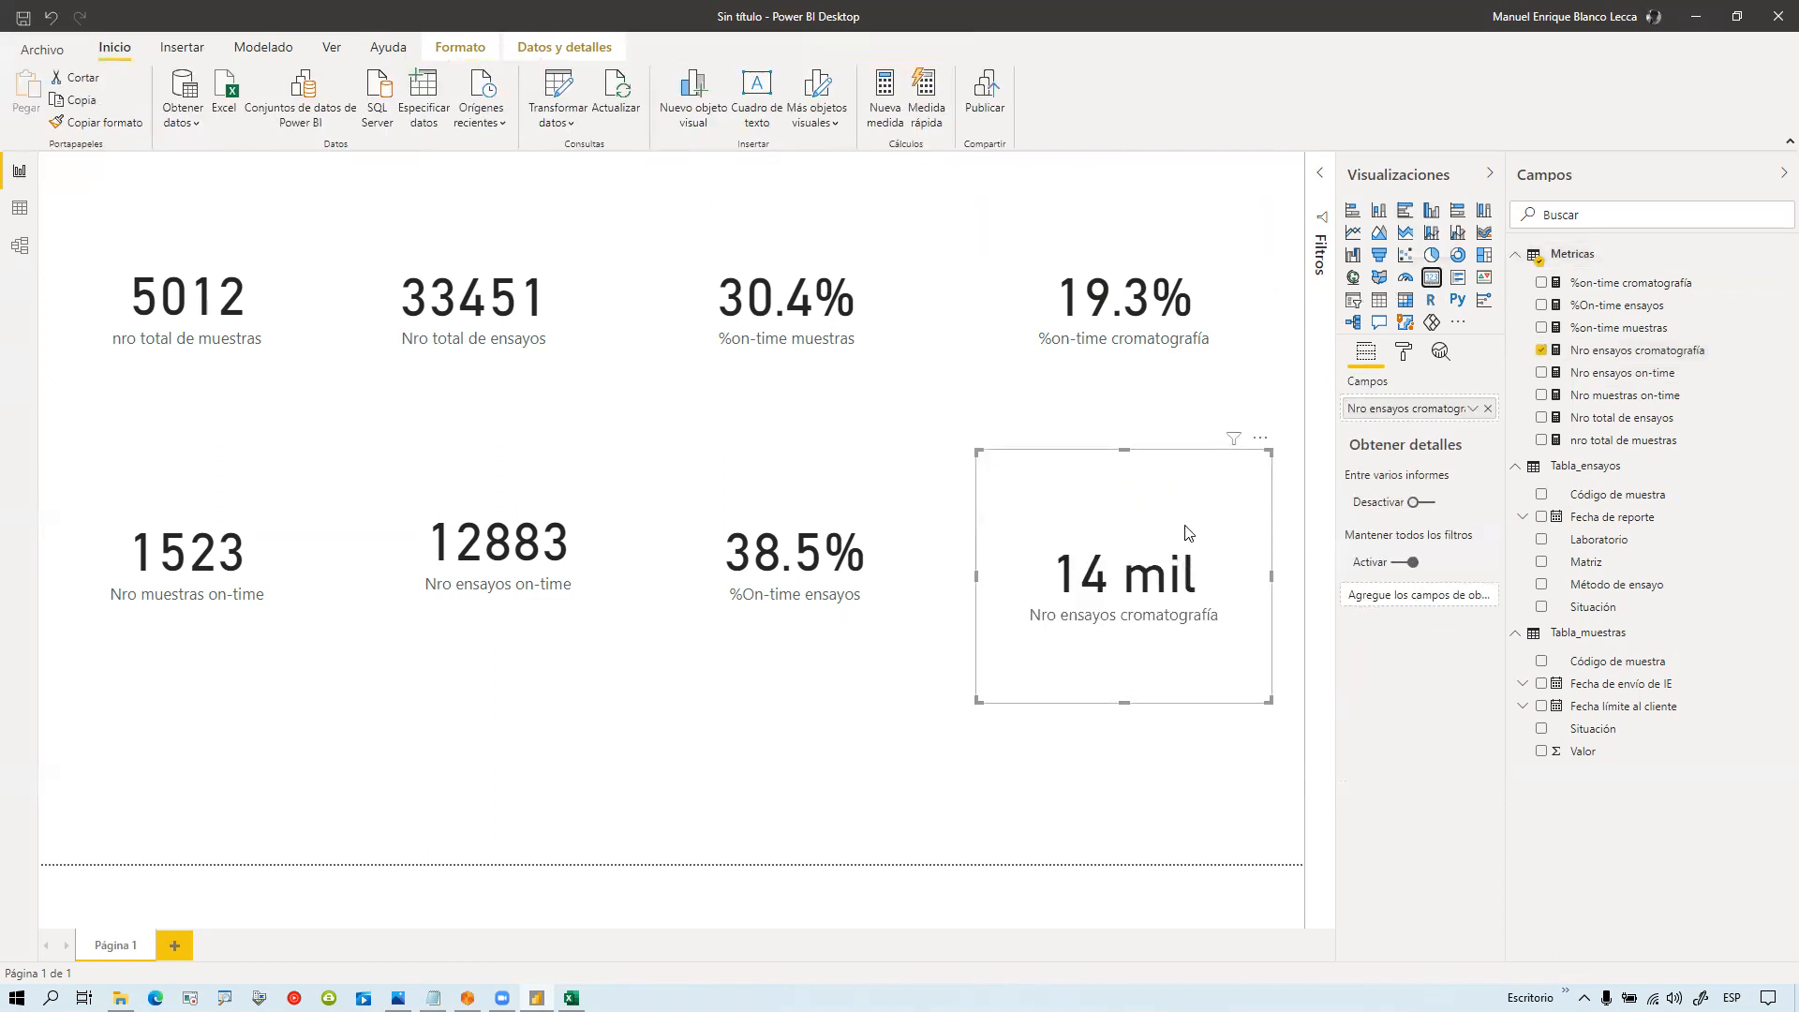
left_click(1403, 352)
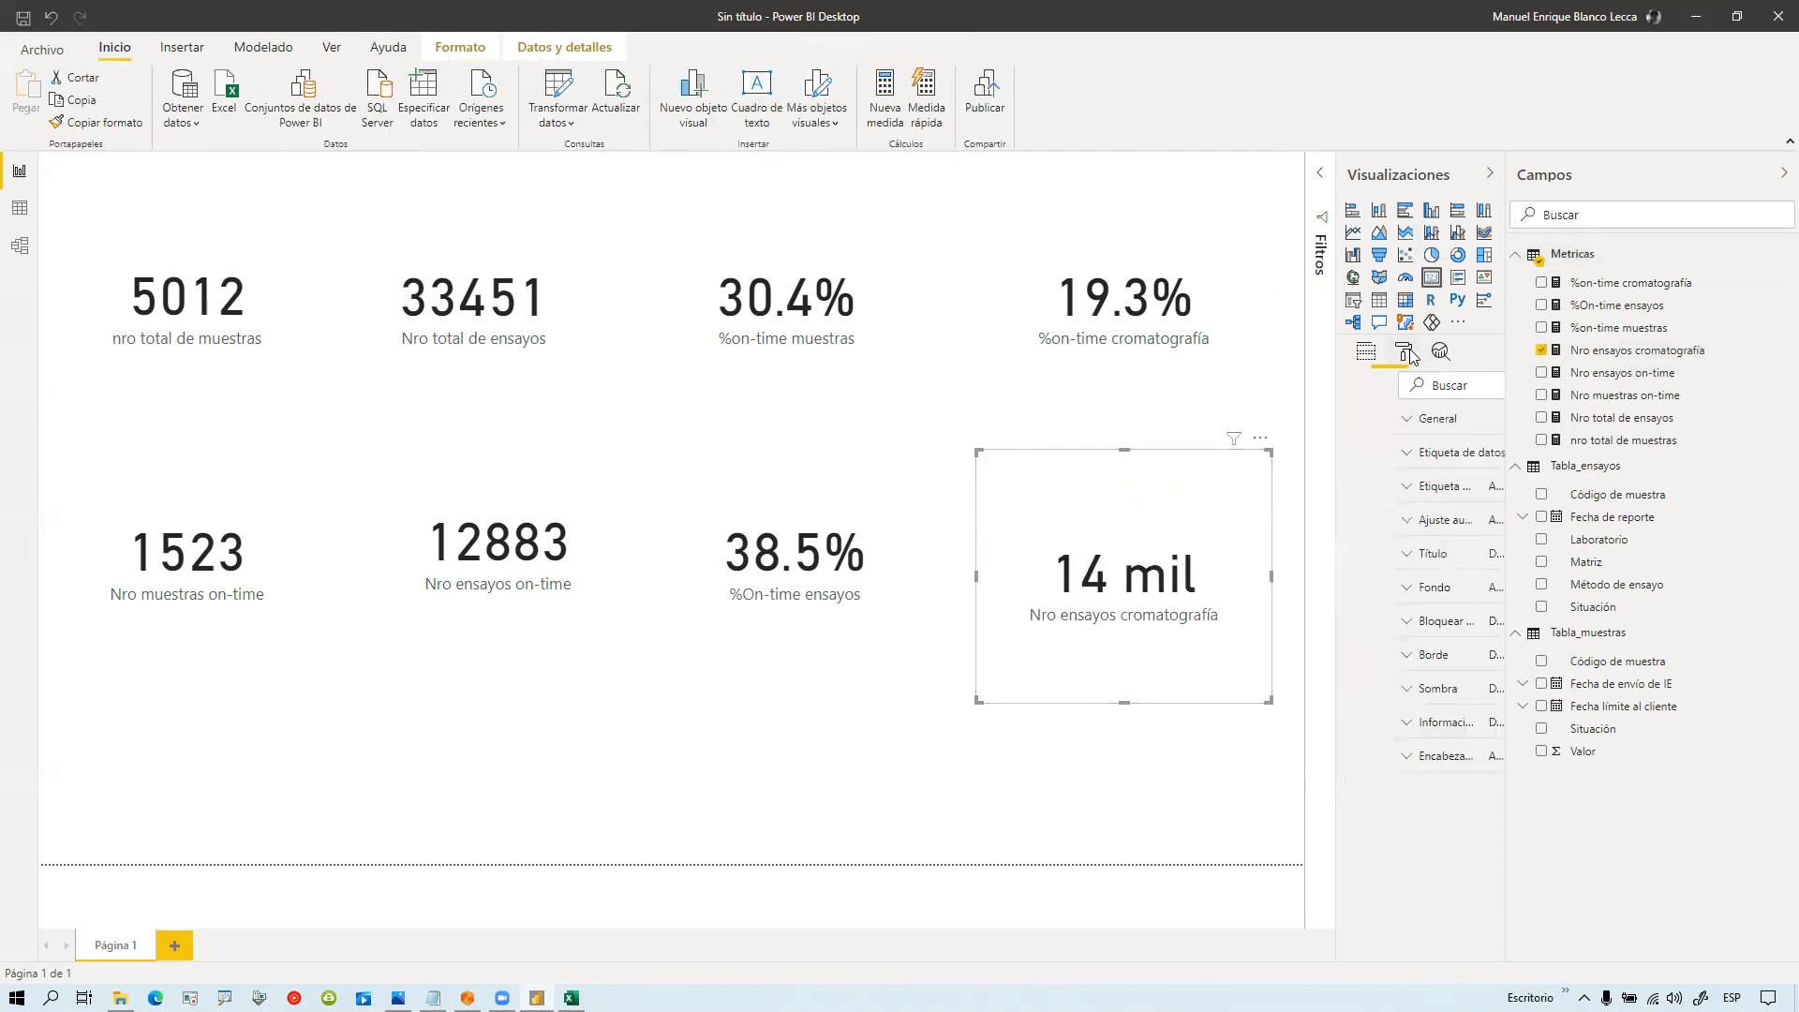
left_click(1357, 455)
left_click(1391, 573)
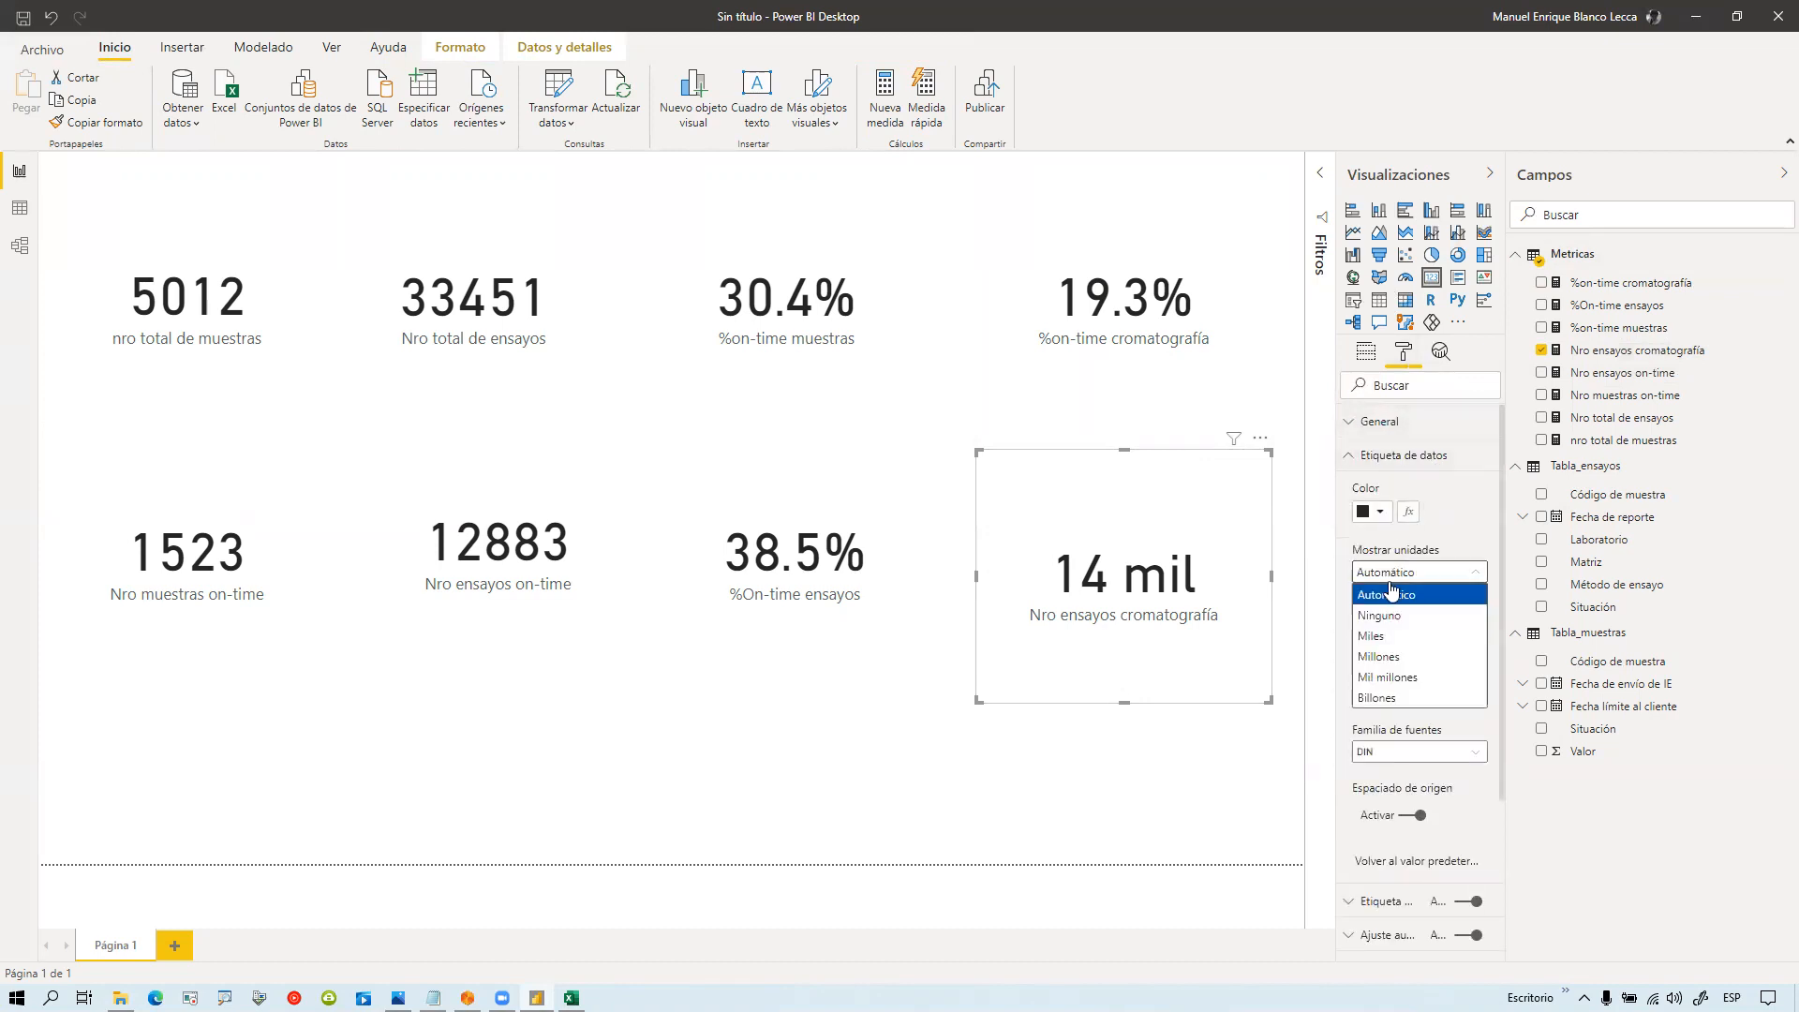
left_click(1392, 615)
left_click(1076, 759)
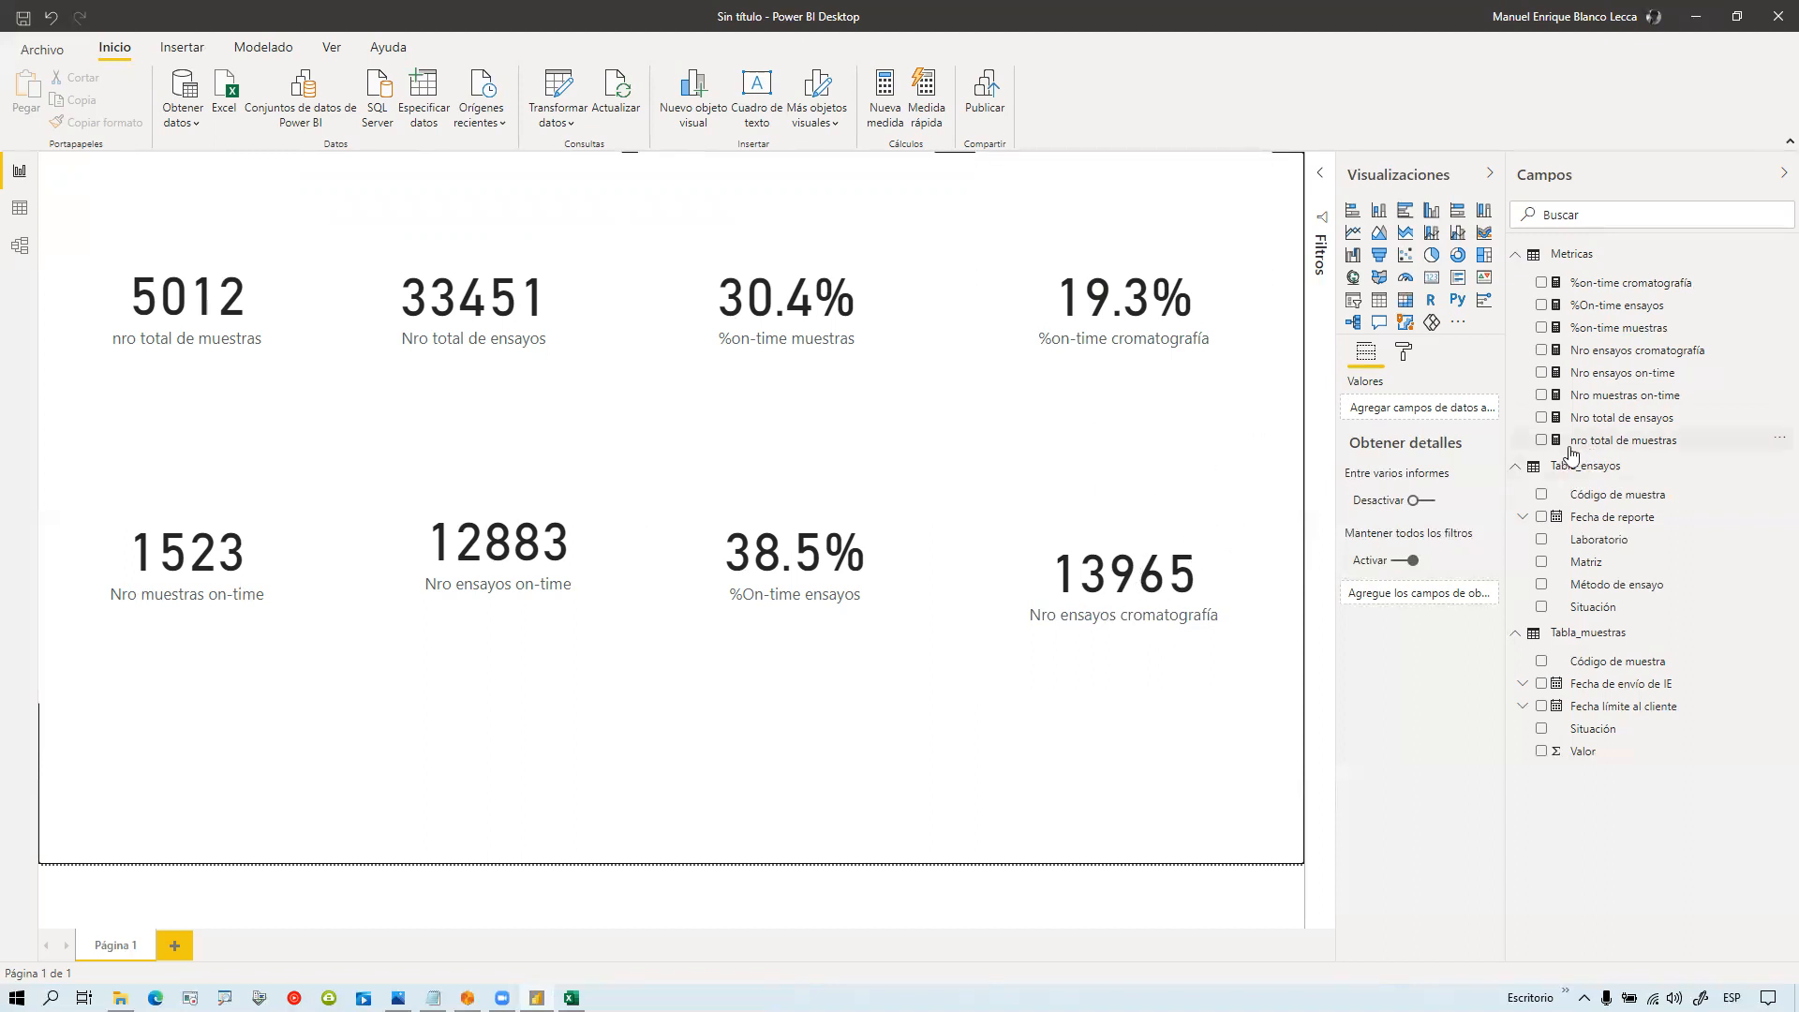
Step: Create a new measure in Metricas from a copy of the %on-time cromatografía formula and select cromatografía in its name
left_click(1633, 284)
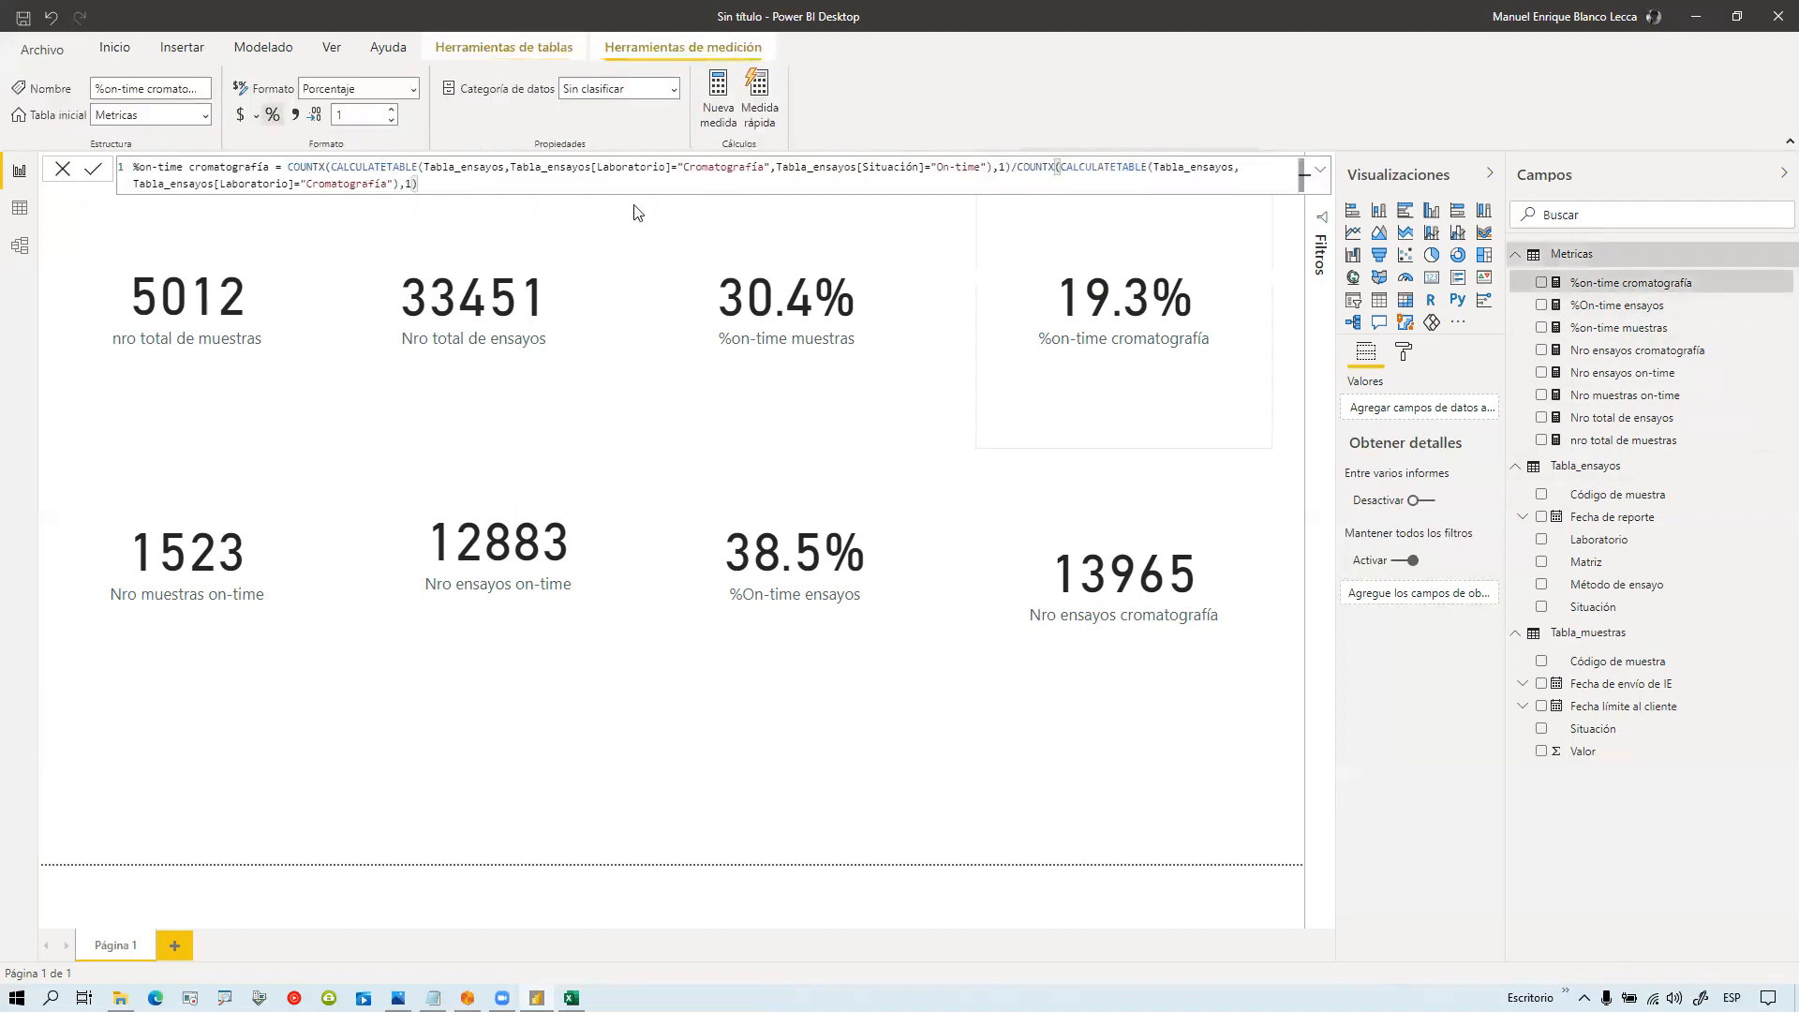
left_click_drag(437, 182, 120, 168)
key("ctrl+c")
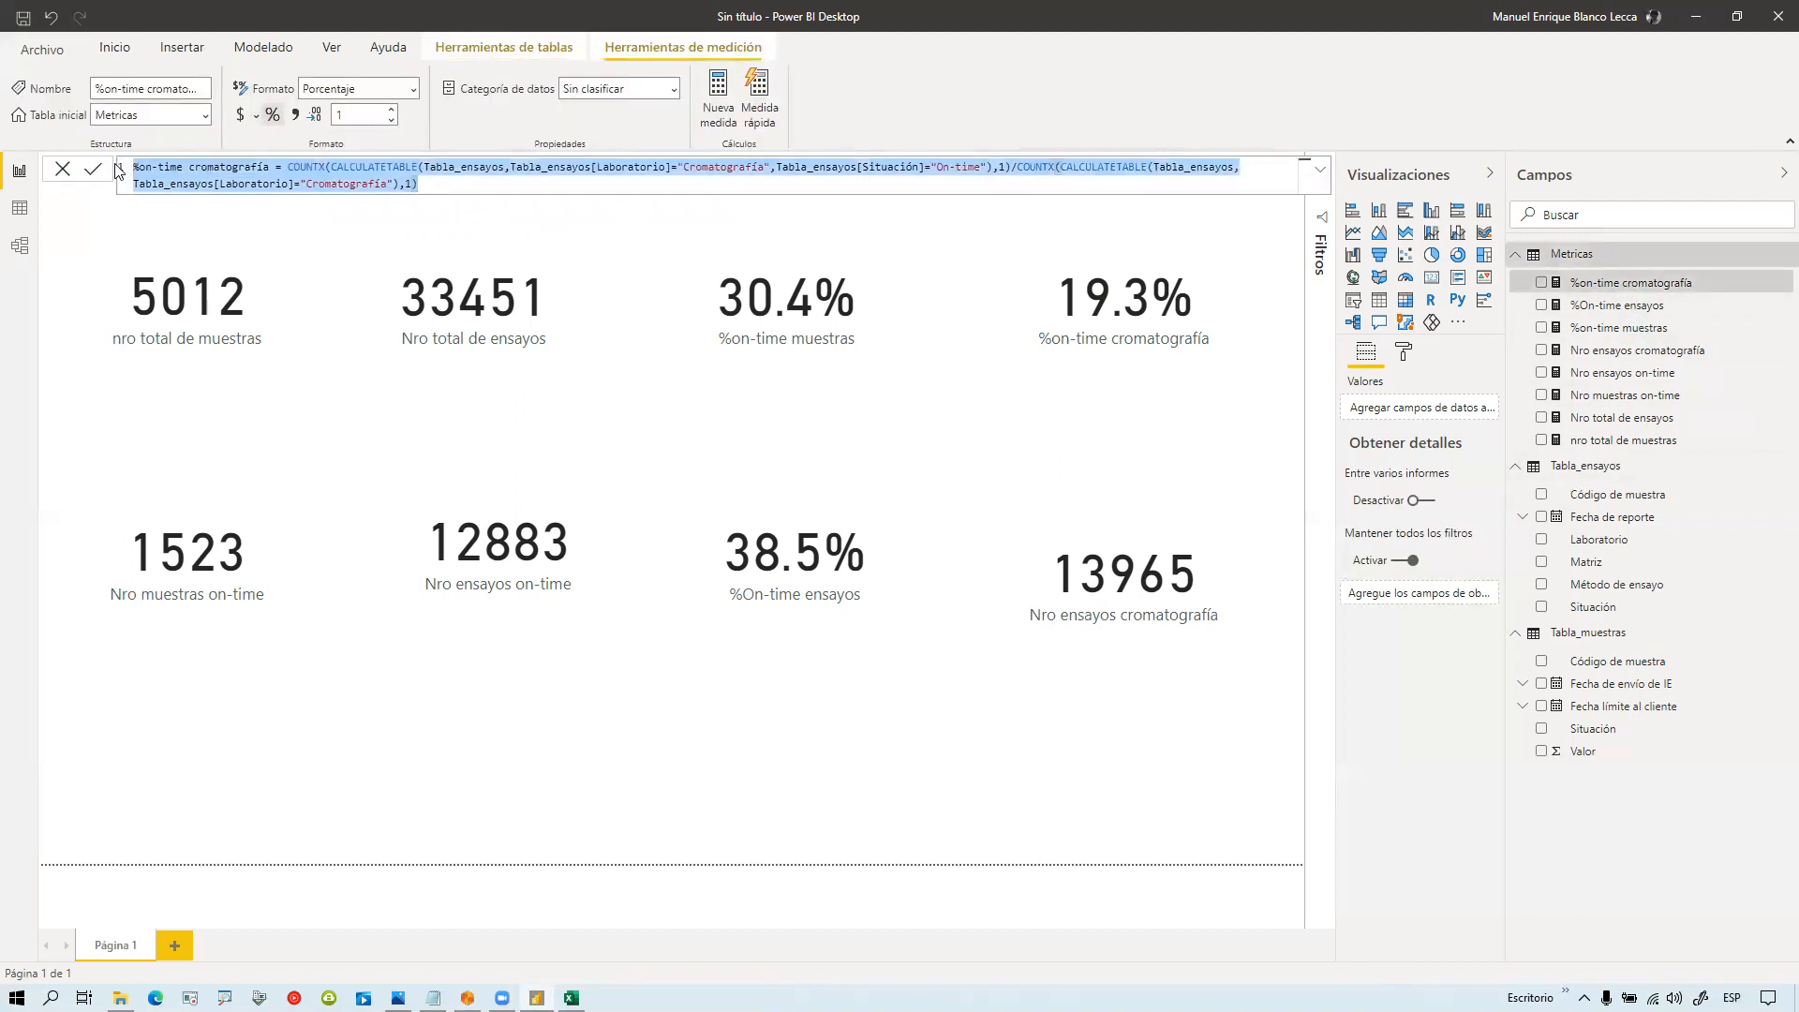
right_click(1582, 259)
left_click(1584, 286)
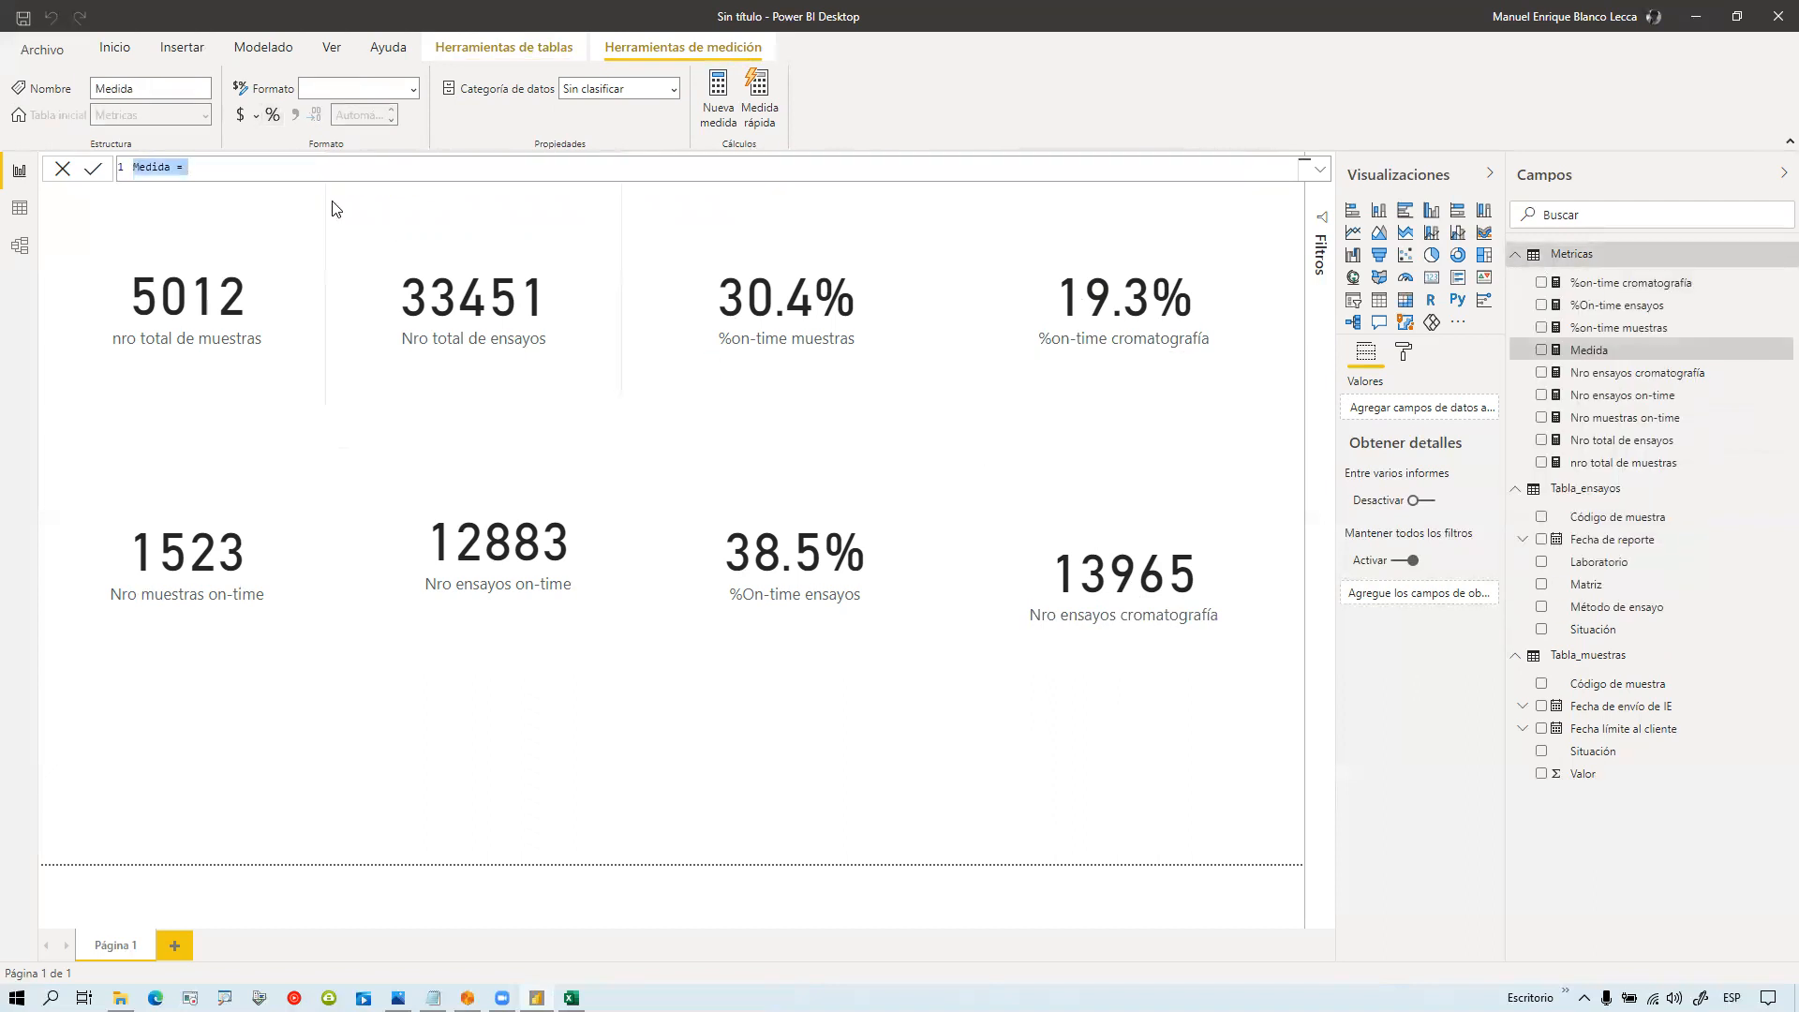
key("ctrl+v")
double_click(228, 167)
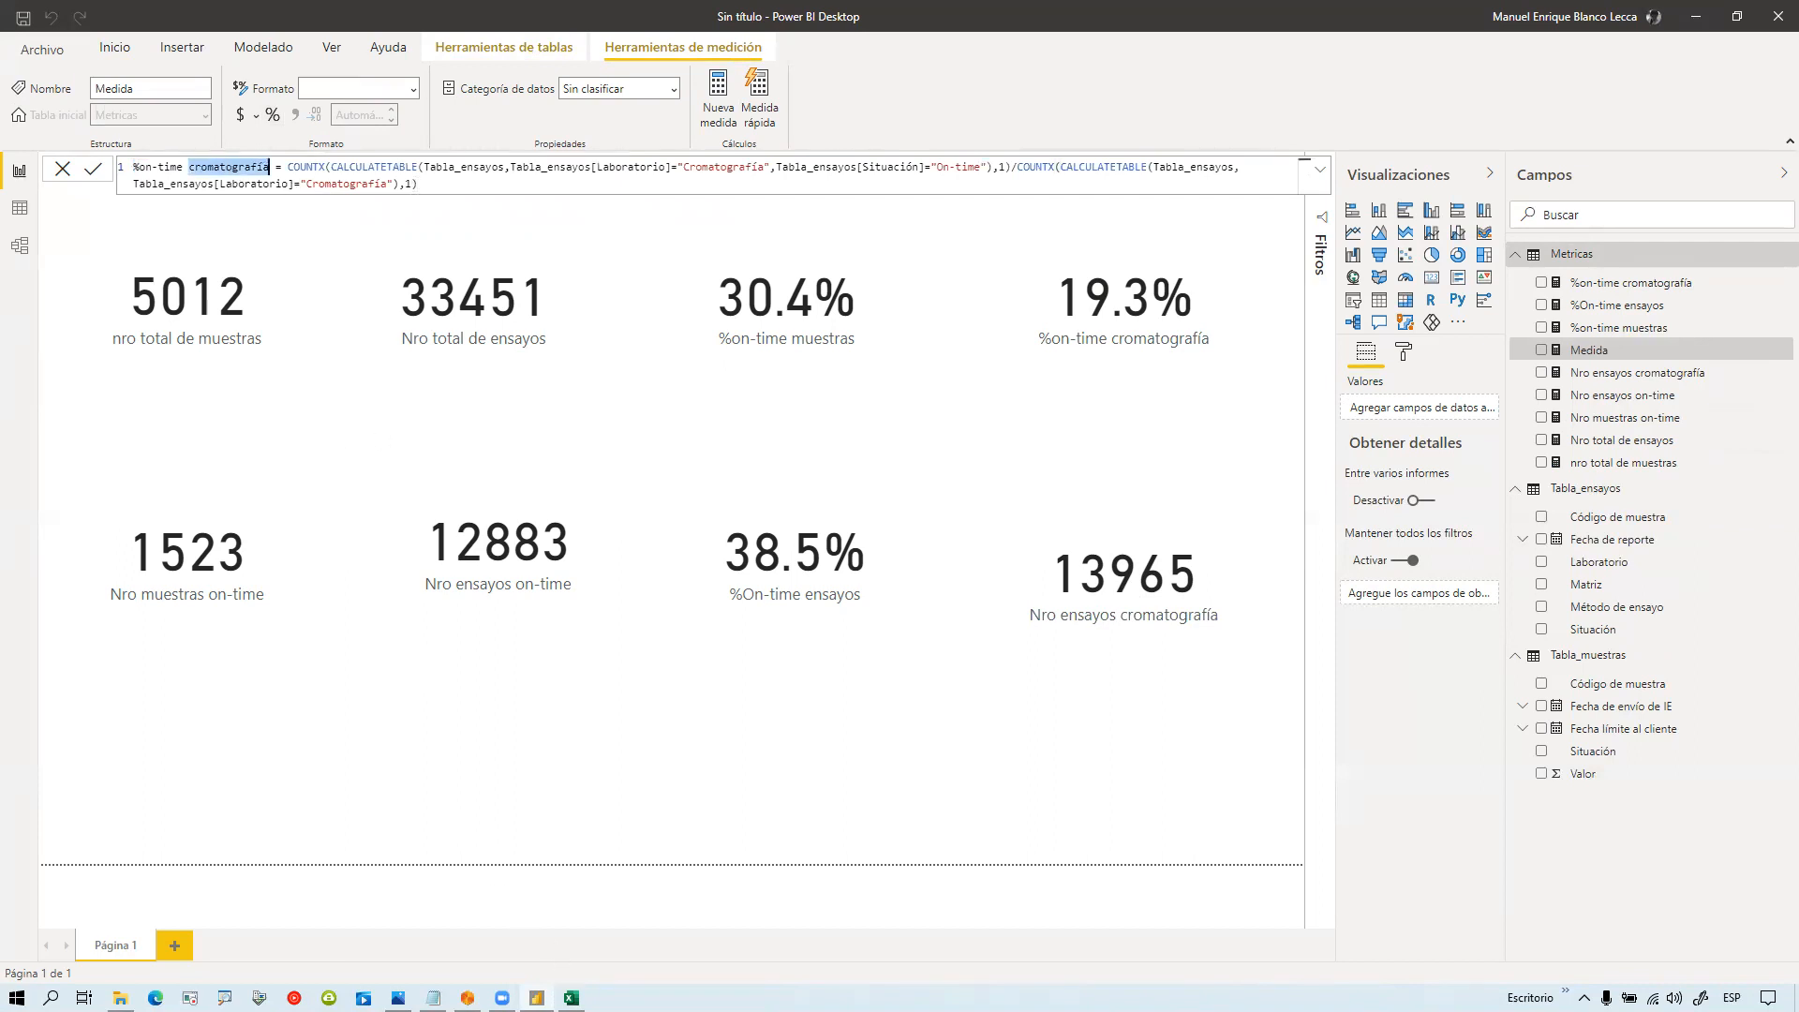
Step: Switch to Reporte_ensayos.xlsx in Excel, filter Laboratorio to Físico/Químico only, and copy that laboratory name
left_click(571, 997)
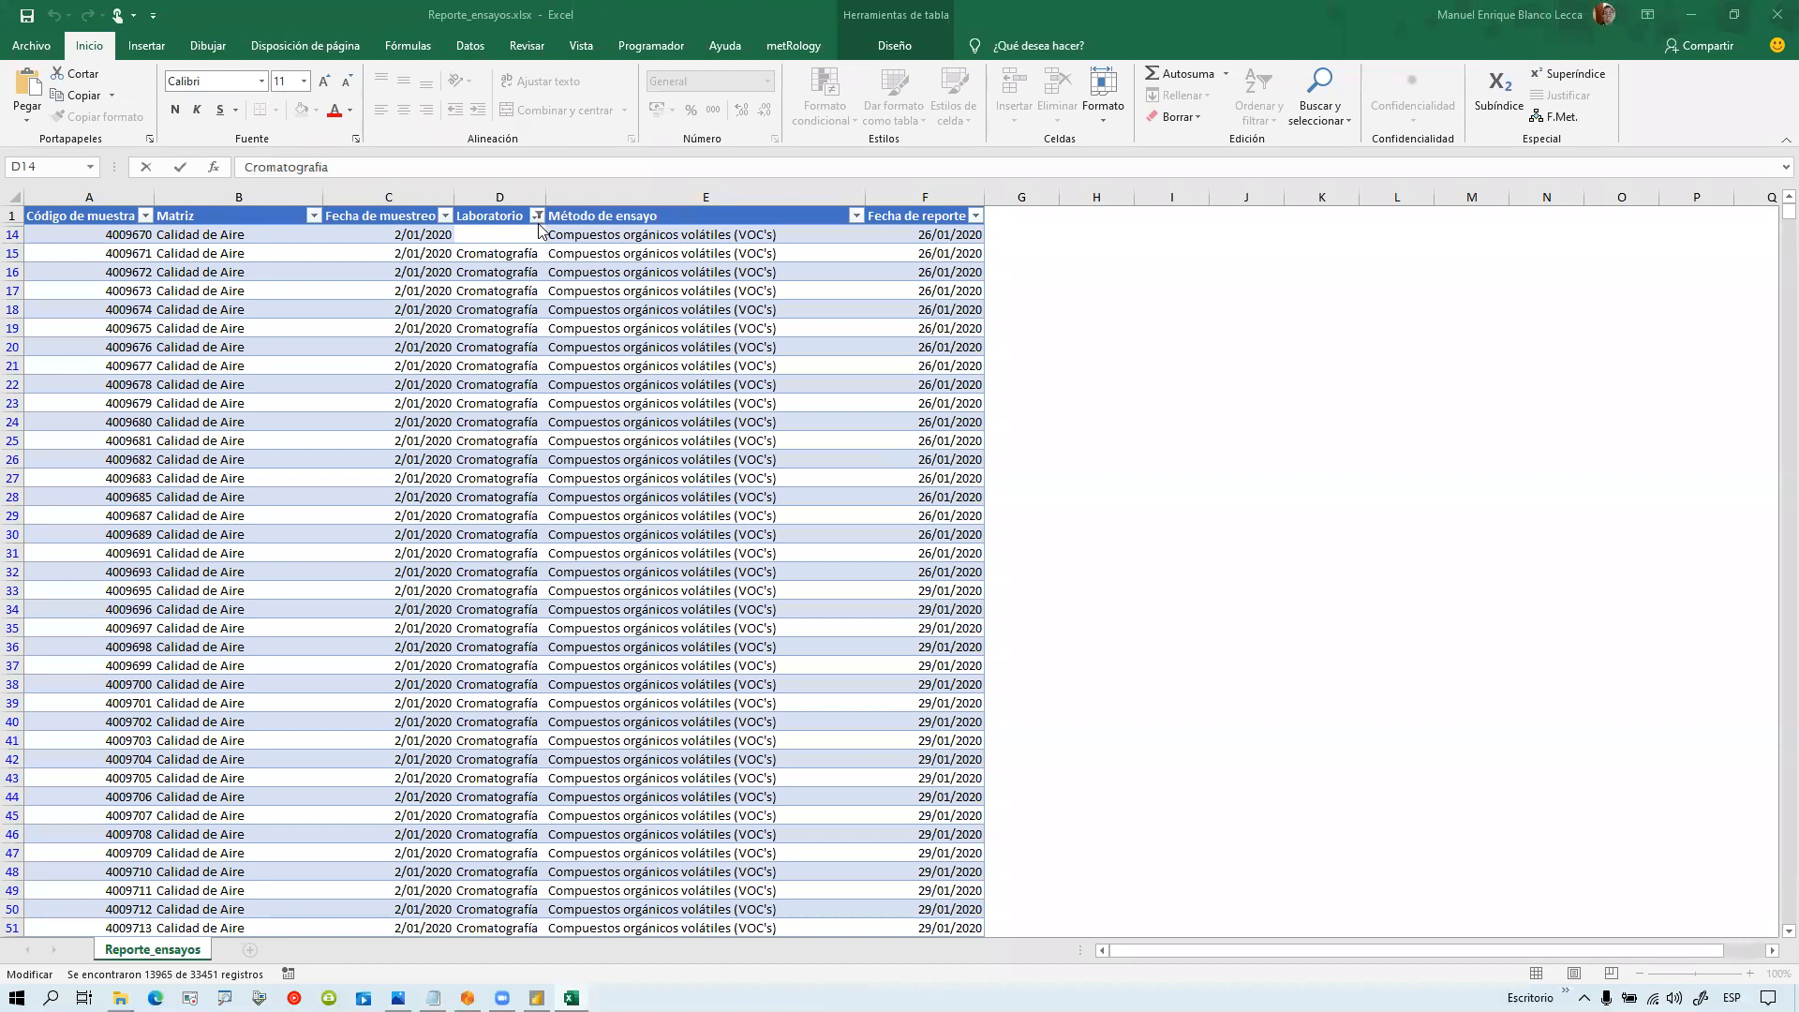
key("Escape")
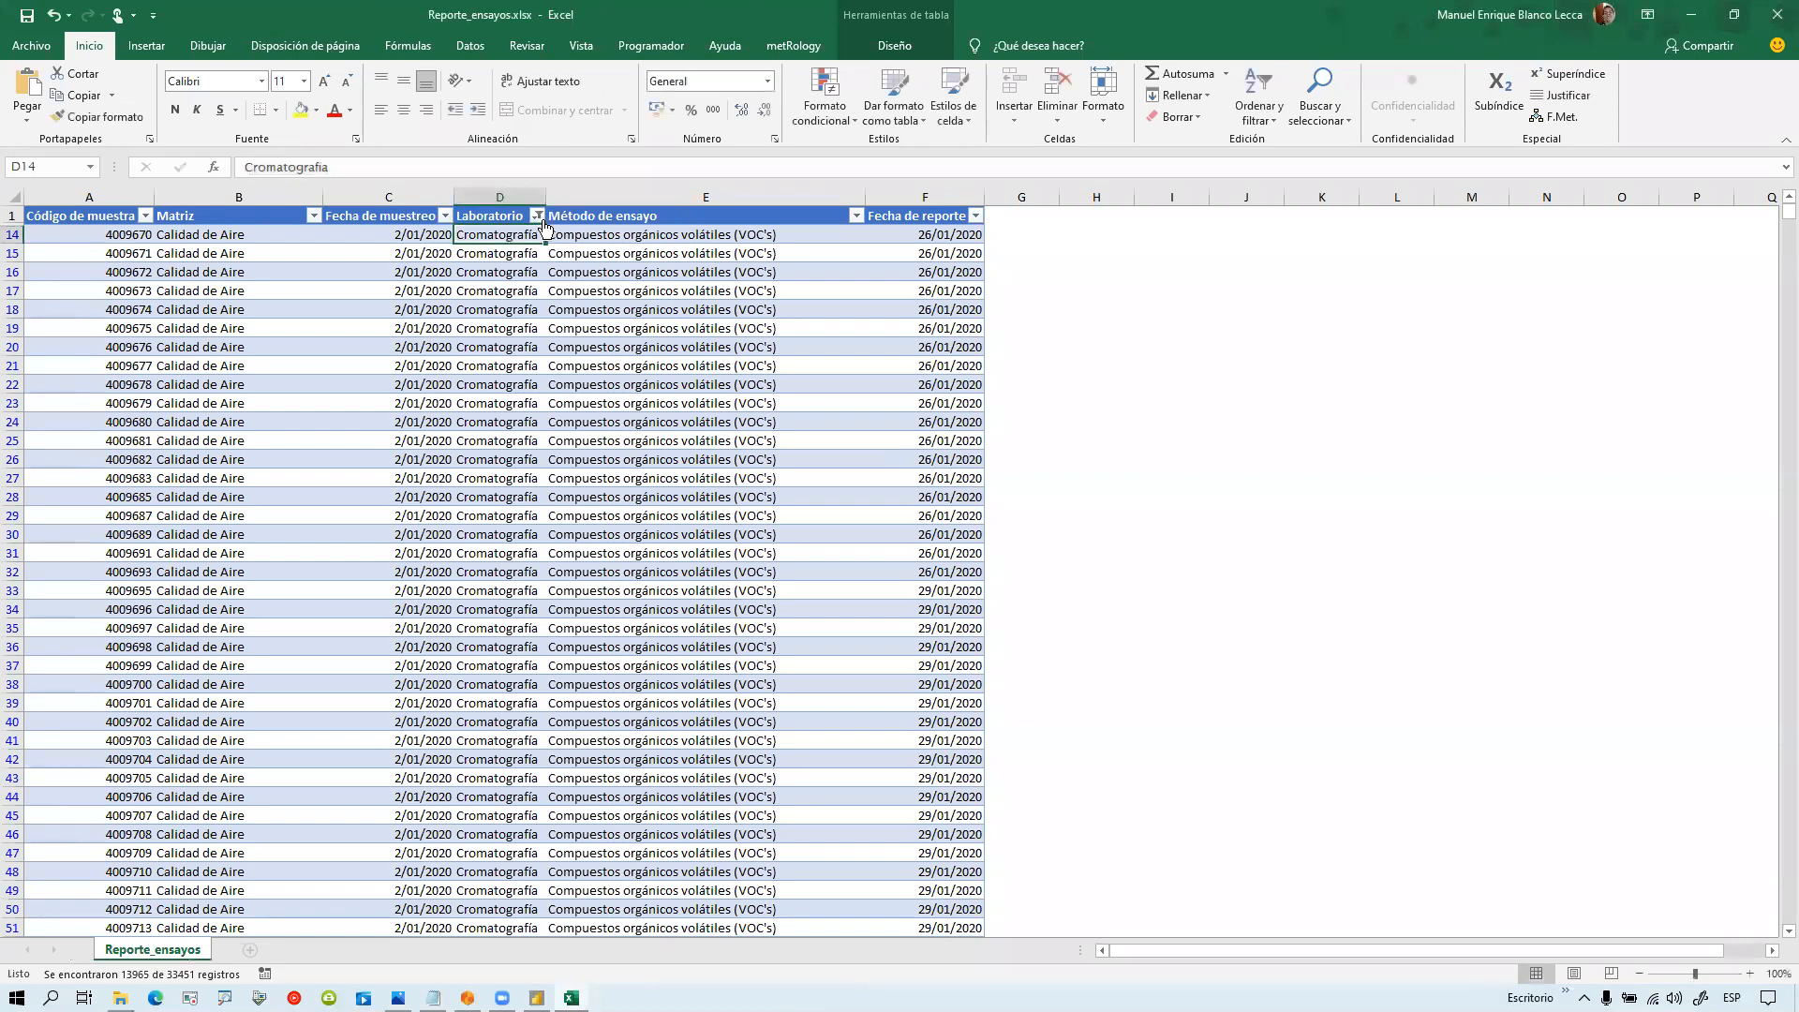
left_click(539, 216)
left_click(351, 439)
left_click(350, 455)
left_click(424, 594)
left_click(506, 236)
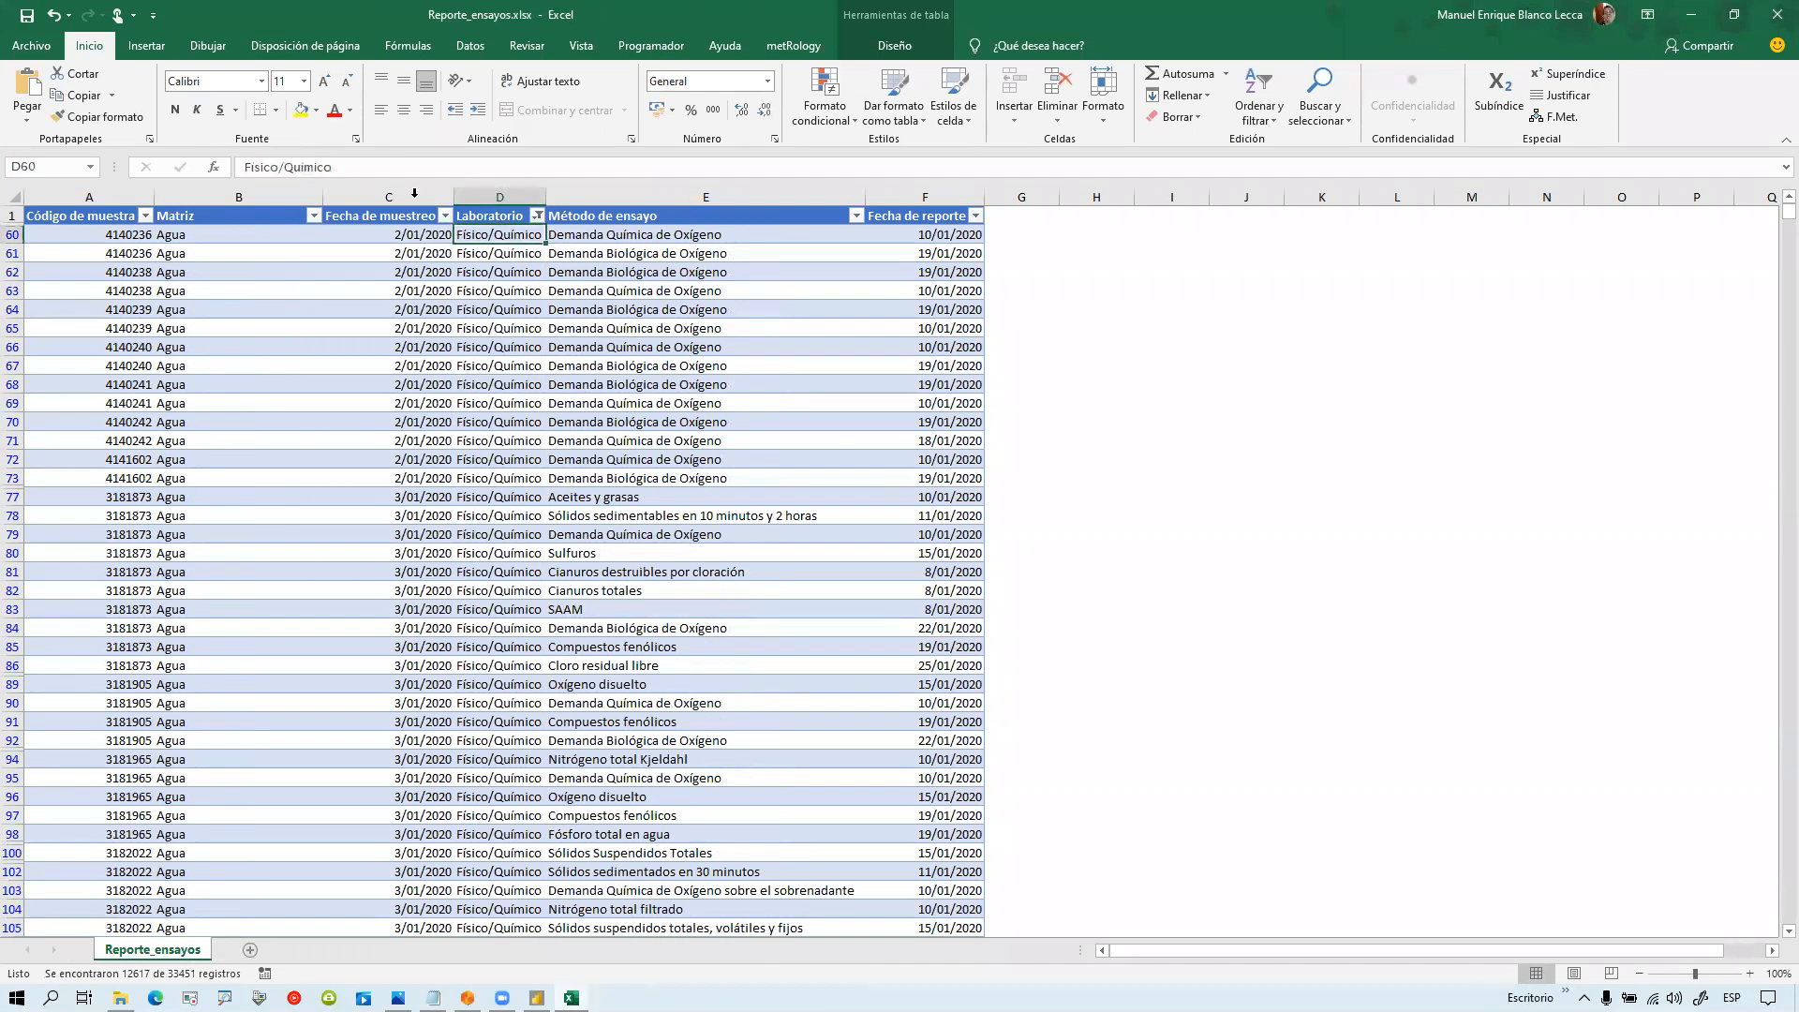
triple_click(318, 167)
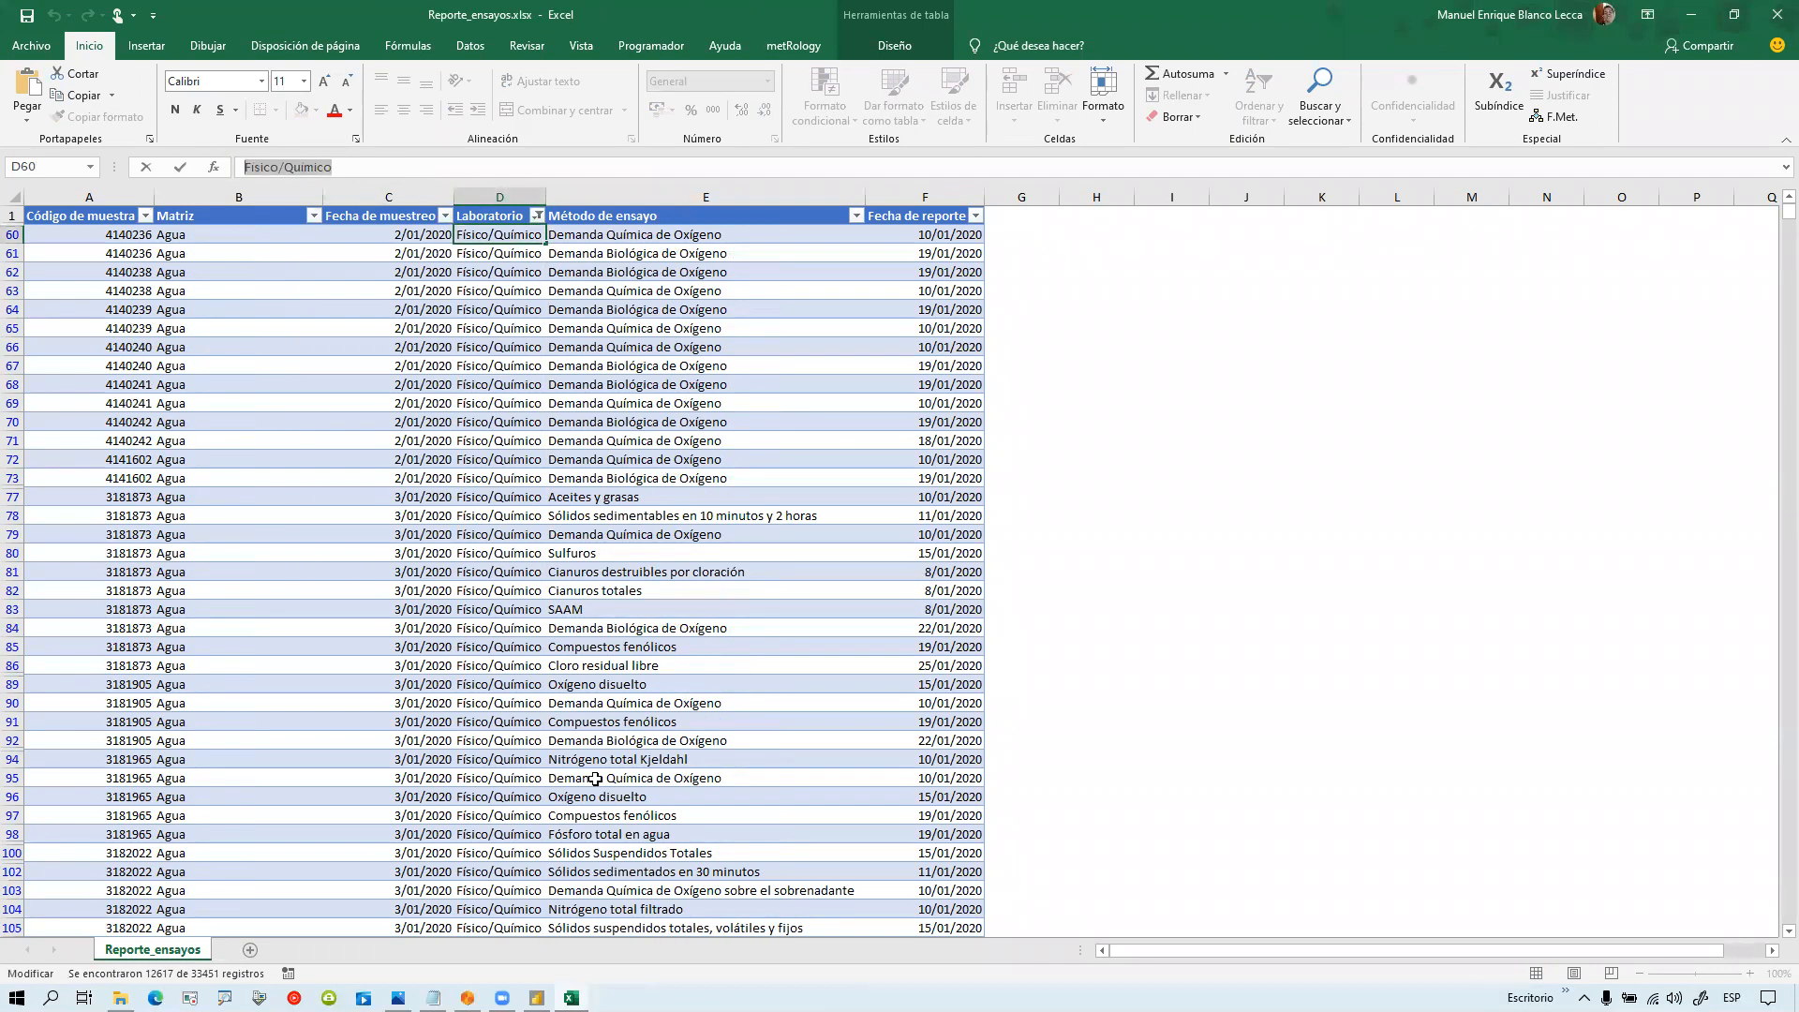
Step: Back in Power BI, replace cromatografía with Físico/Químico in the measure's name and both Laboratorio filters, and commit the measure
key("alt+Tab")
type("Físico/Químico")
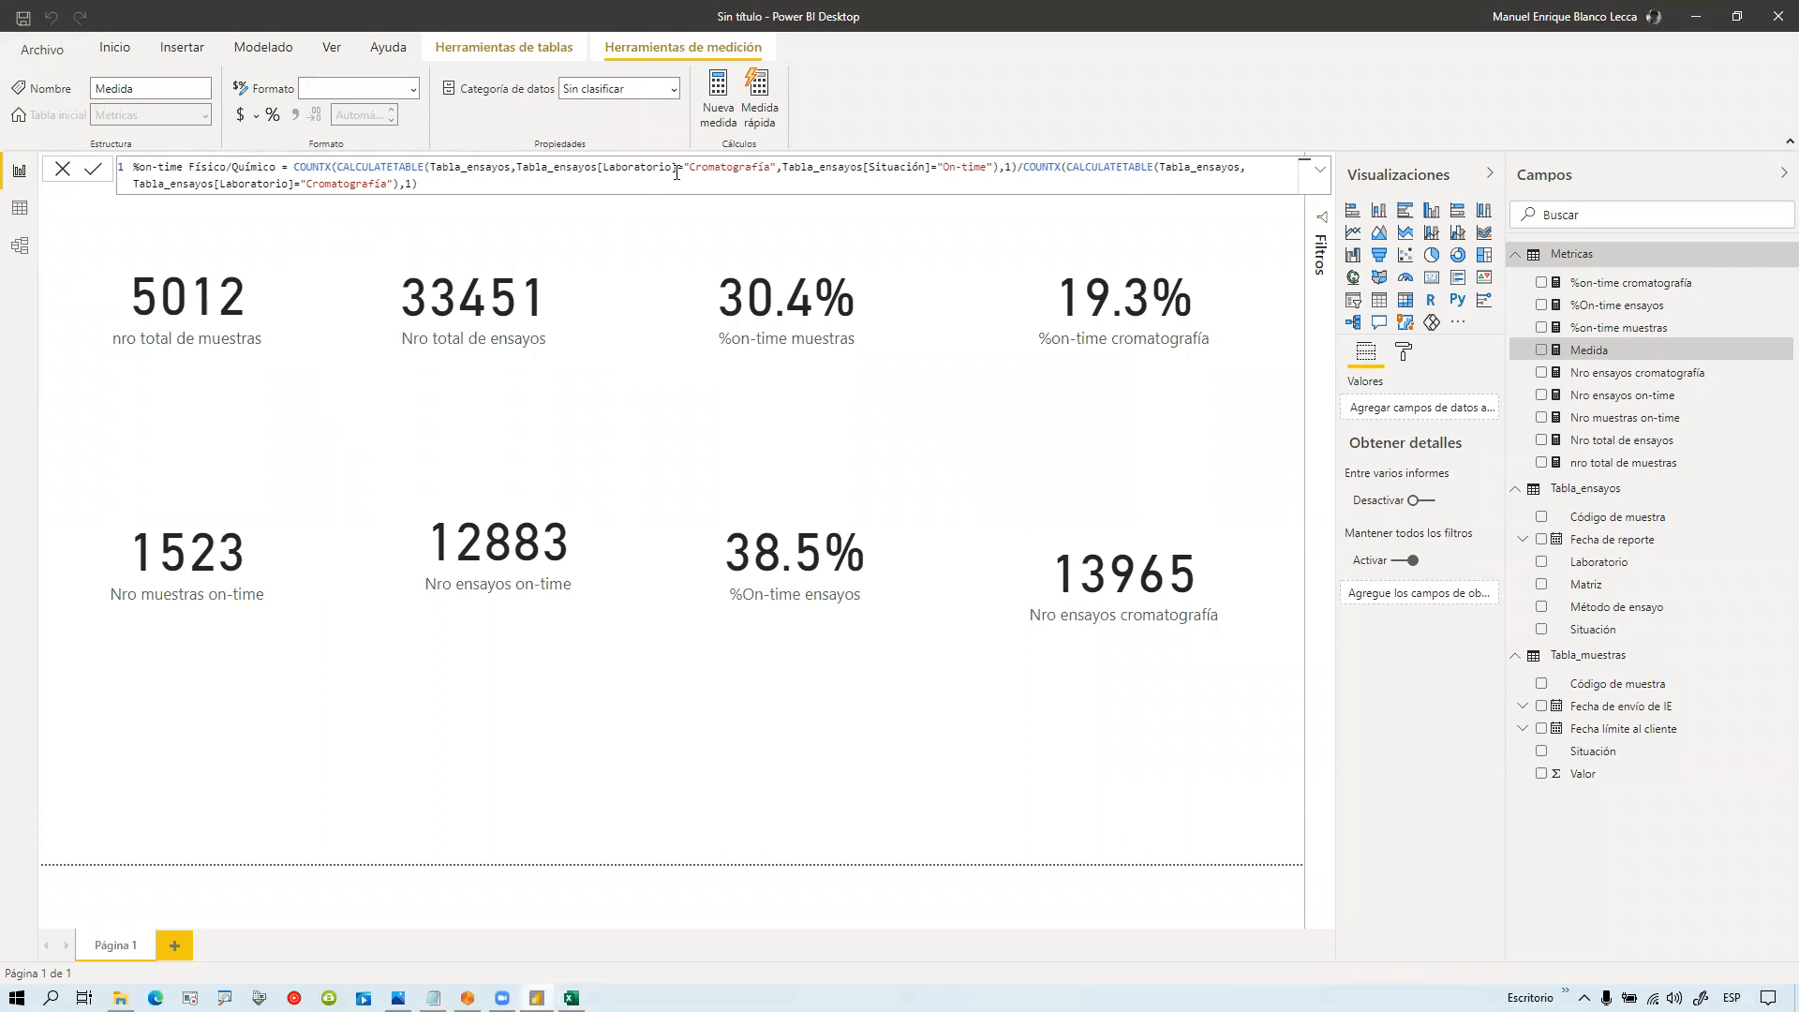
left_click_drag(692, 170, 767, 169)
type("Físico/Químico")
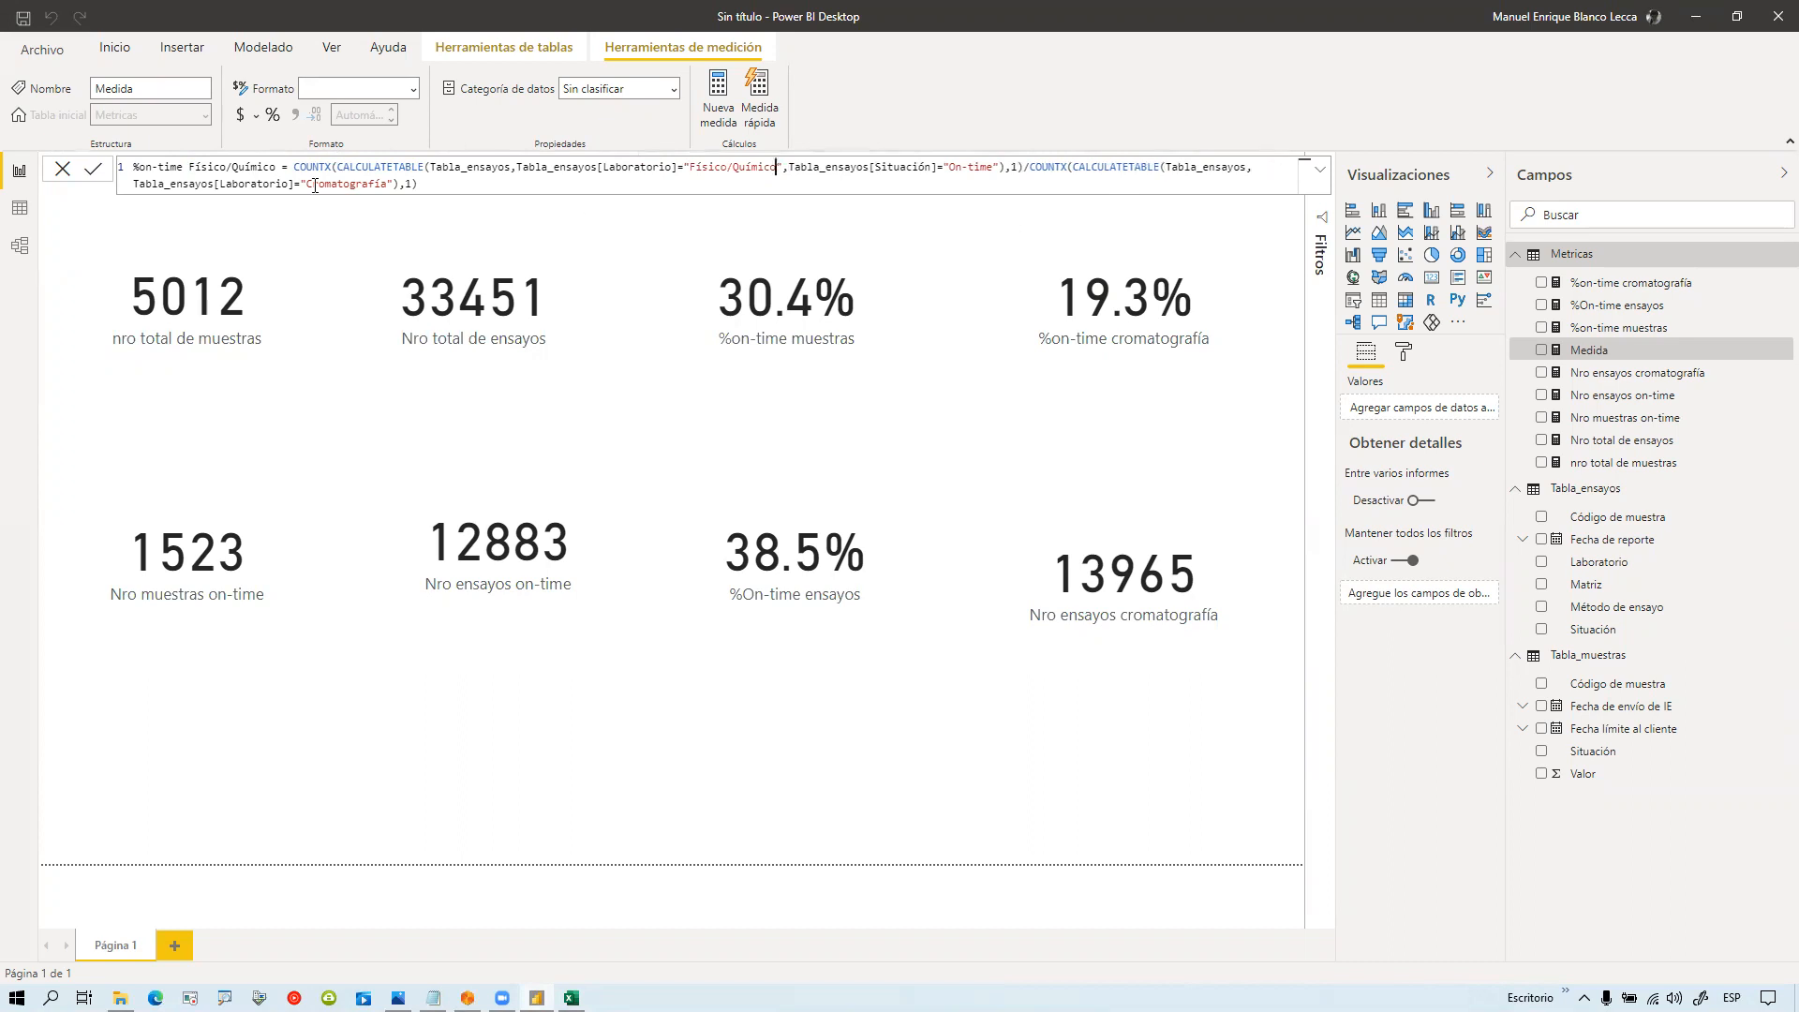
left_click_drag(311, 184, 383, 183)
type("Físico/Químico")
key("Return")
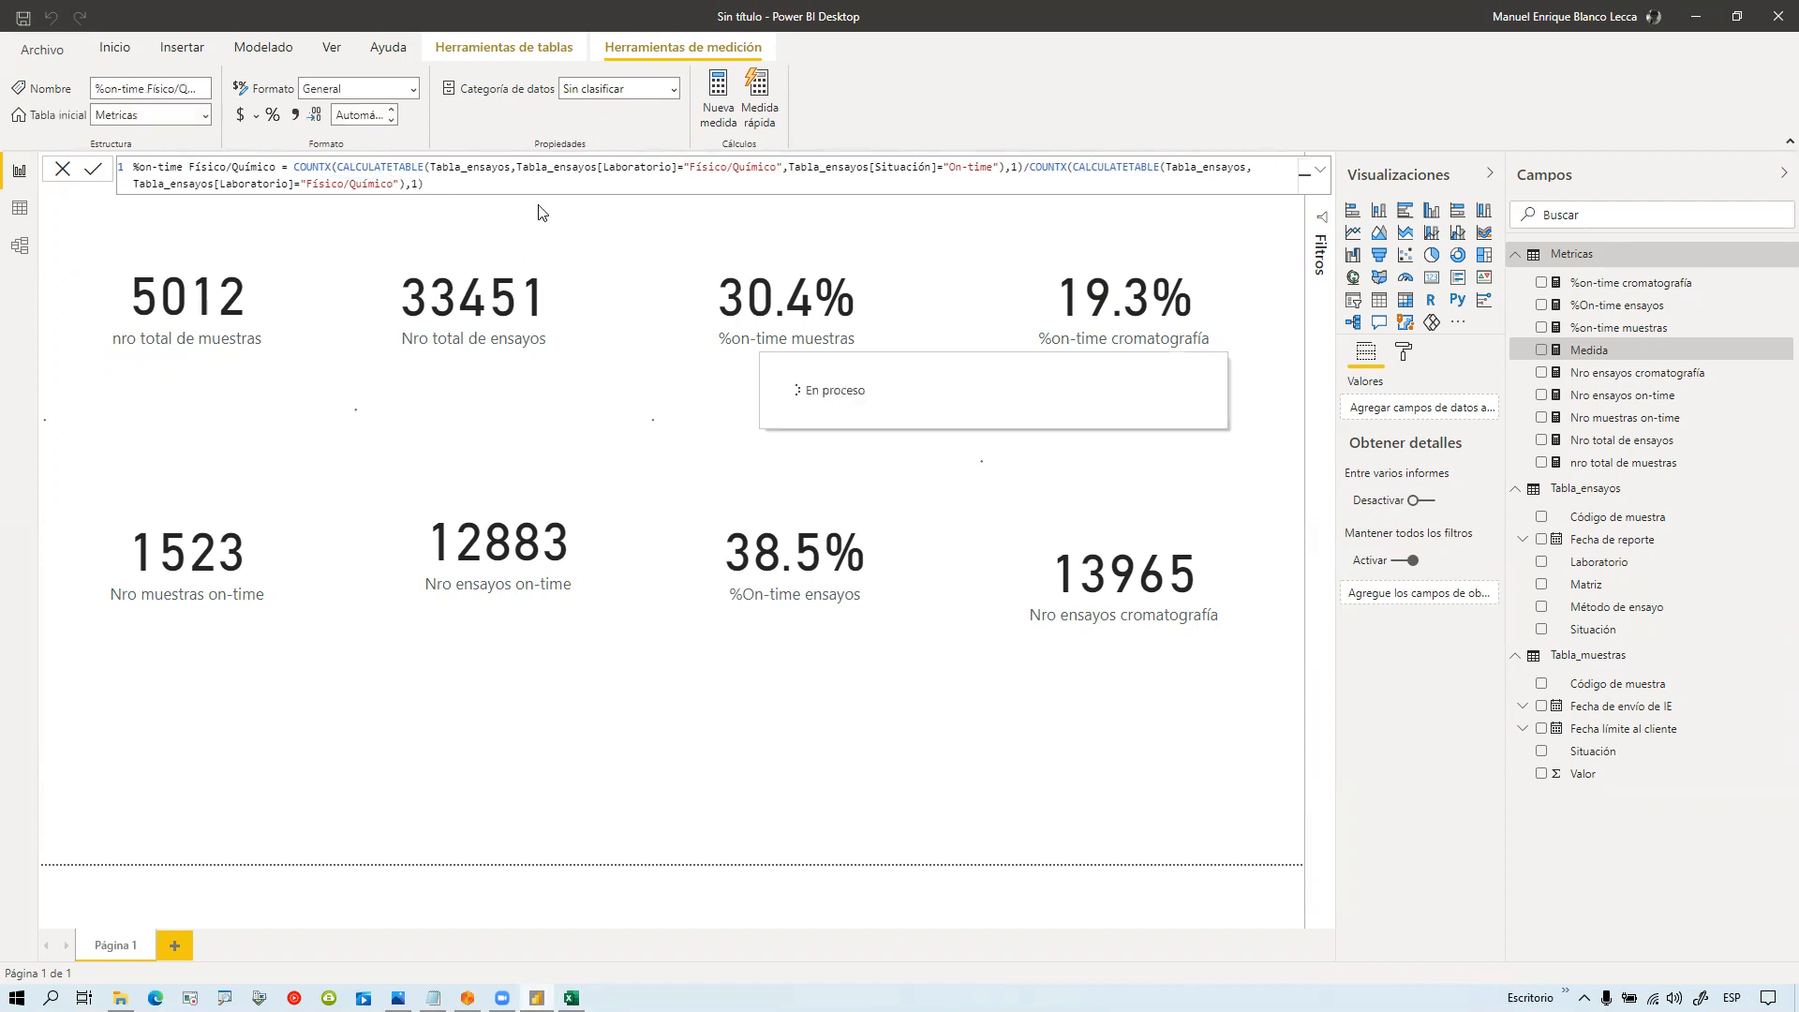
Step: Format %on-time Físico/Químico as Porcentaje with 1 decimal and place it on the report page as a card
left_click(414, 88)
left_click(341, 219)
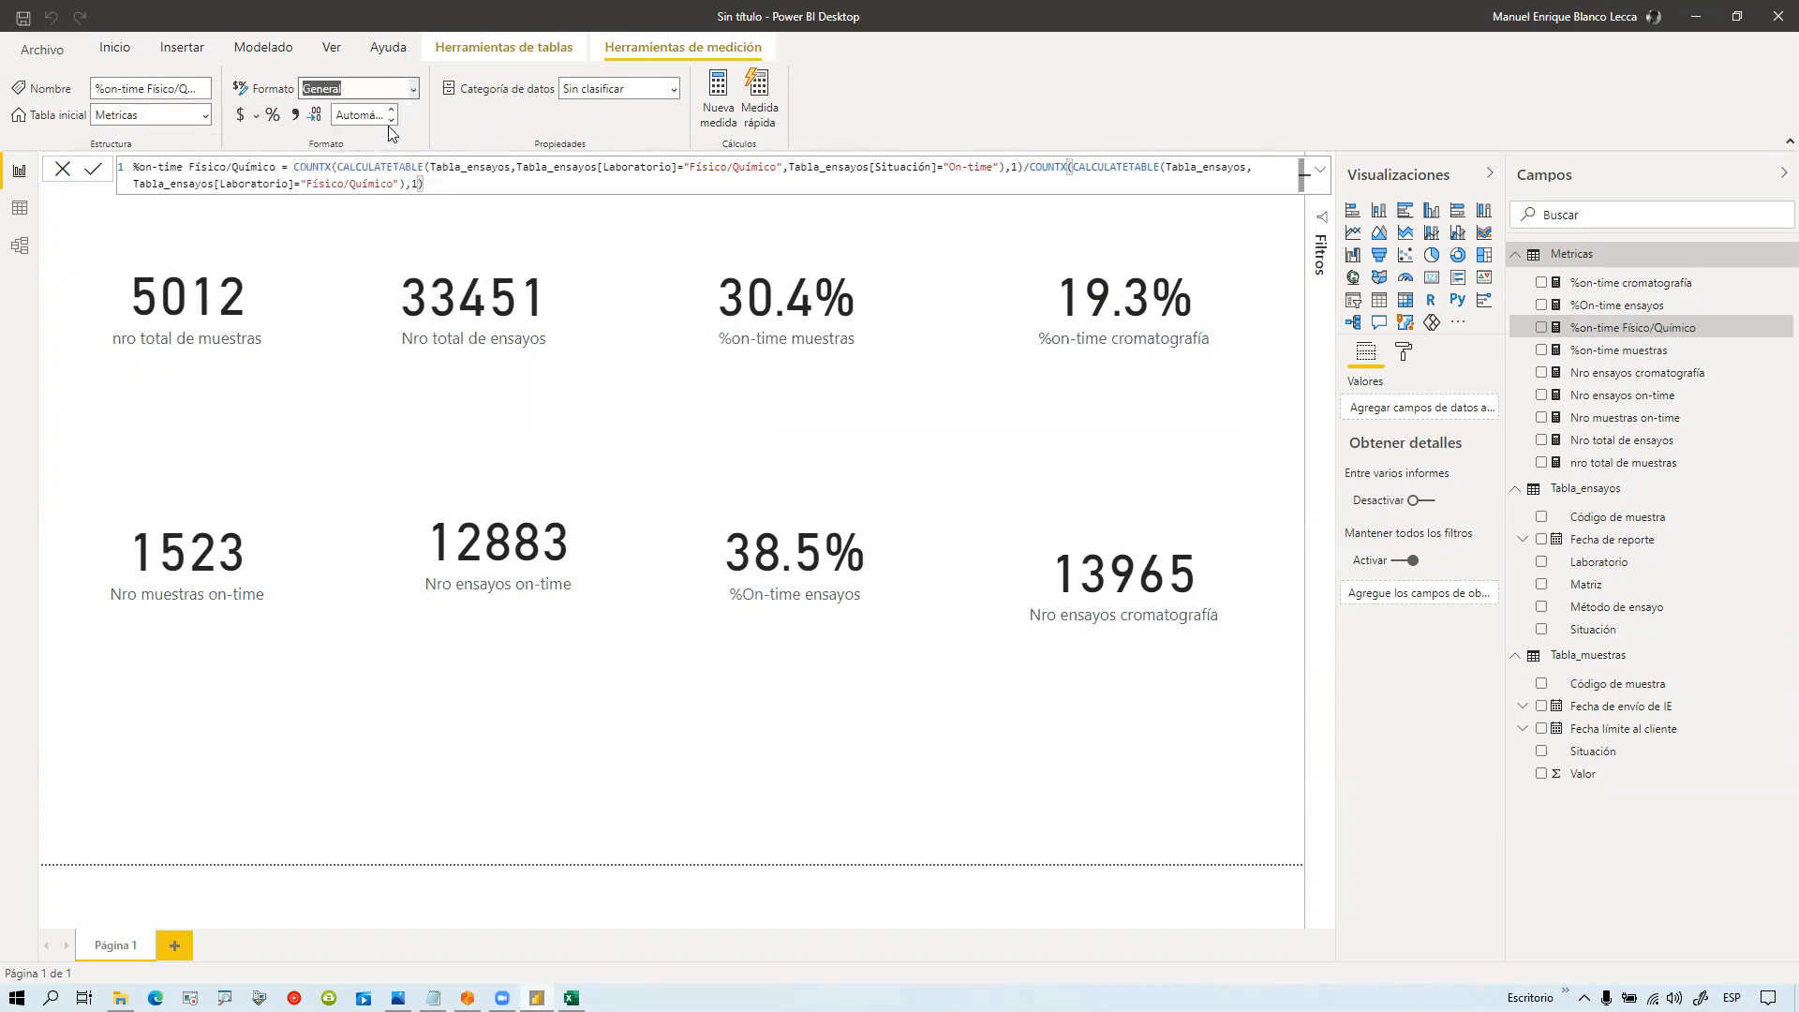
left_click(392, 120)
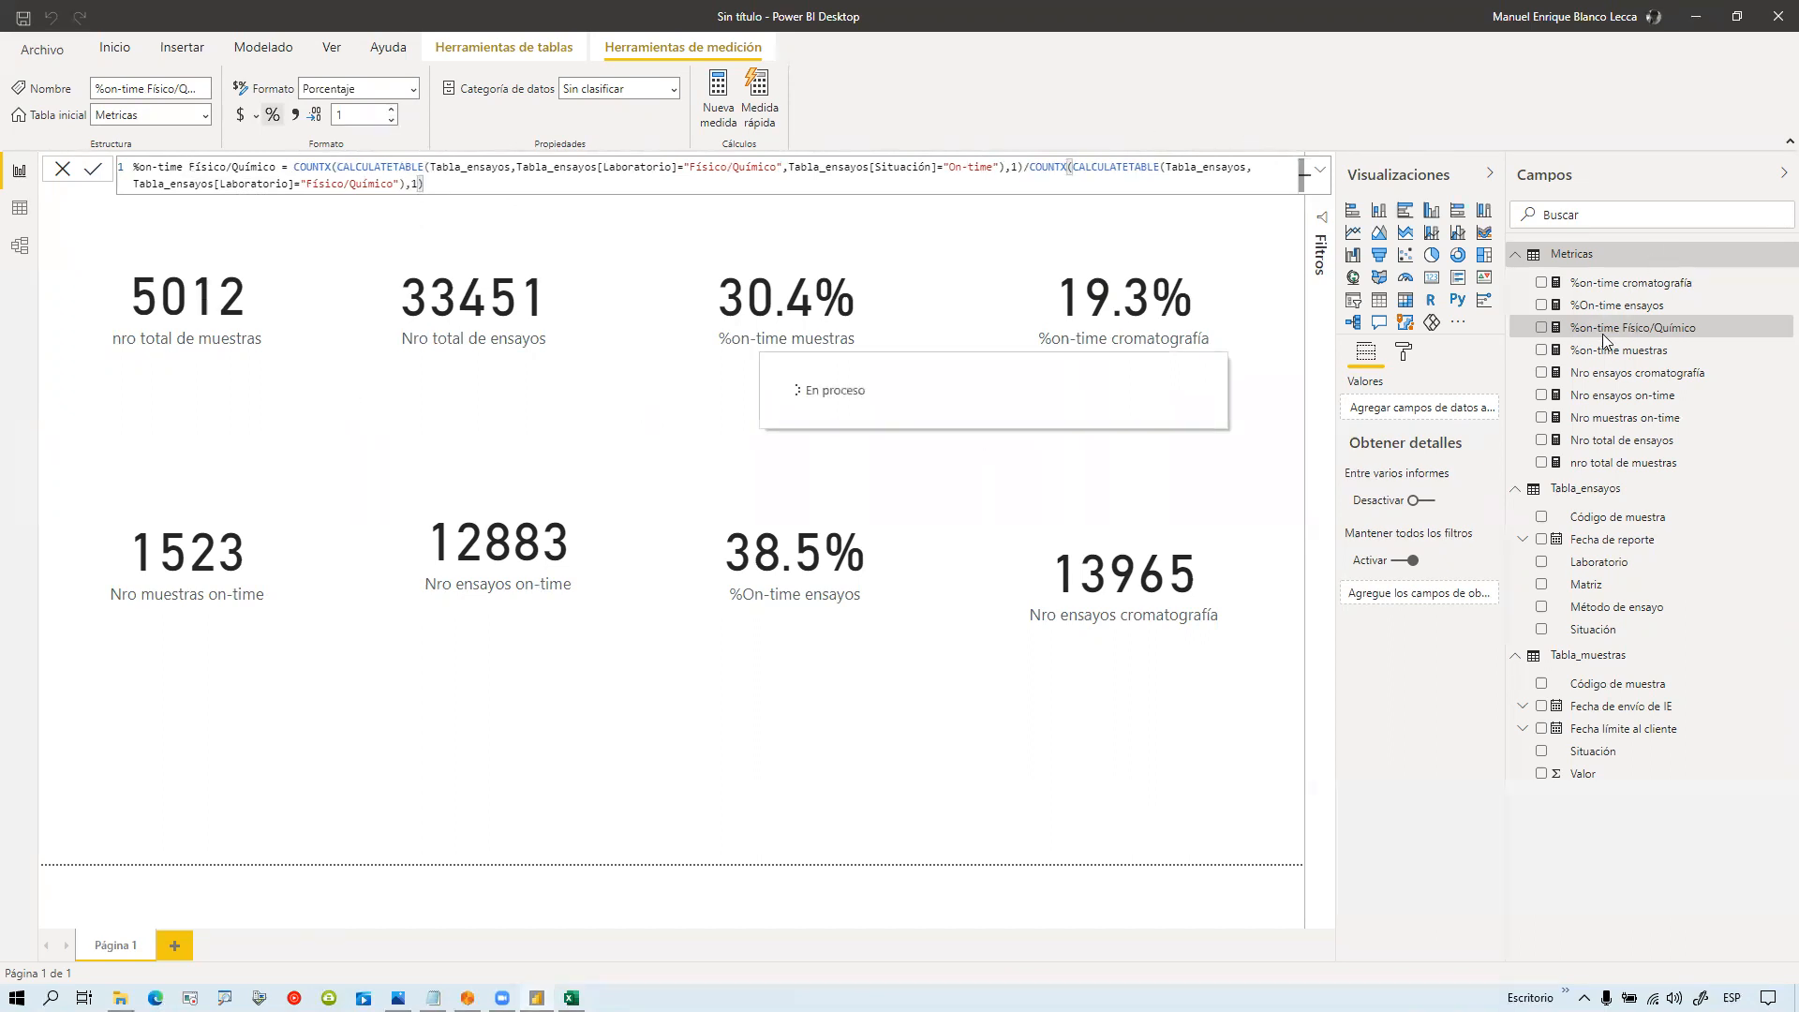
left_click_drag(1614, 335, 869, 505)
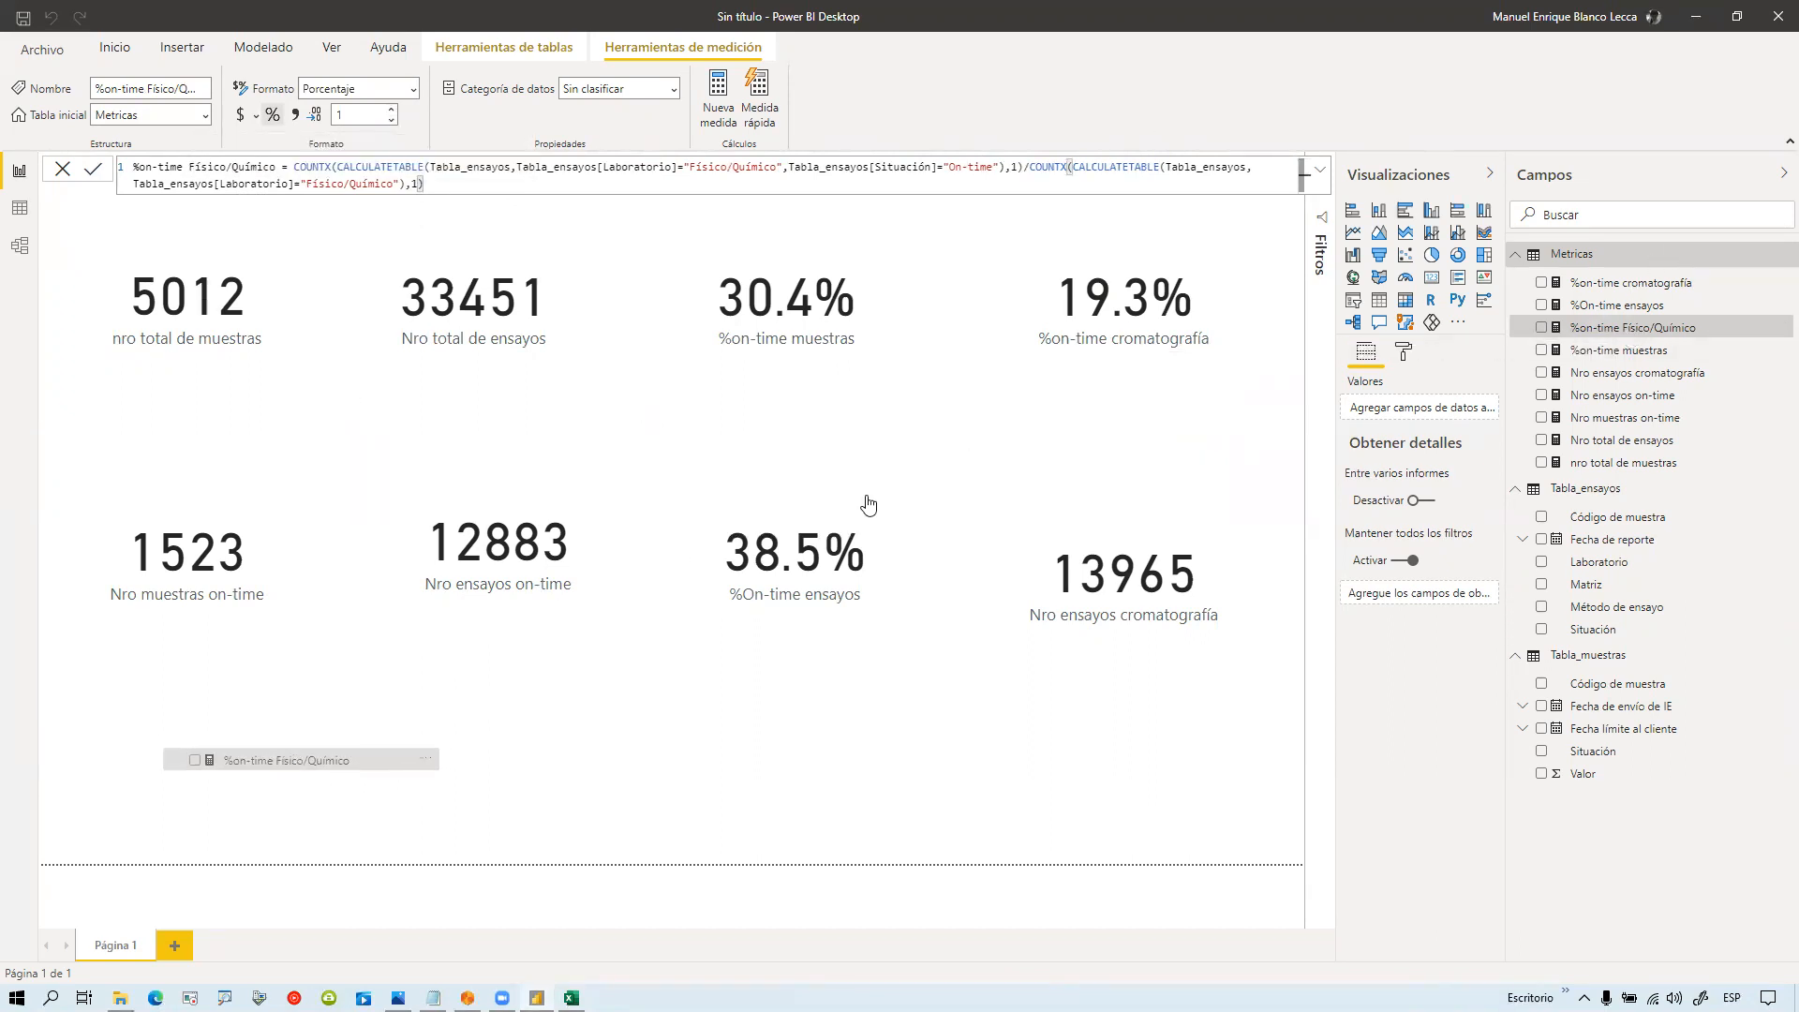
left_click(1431, 278)
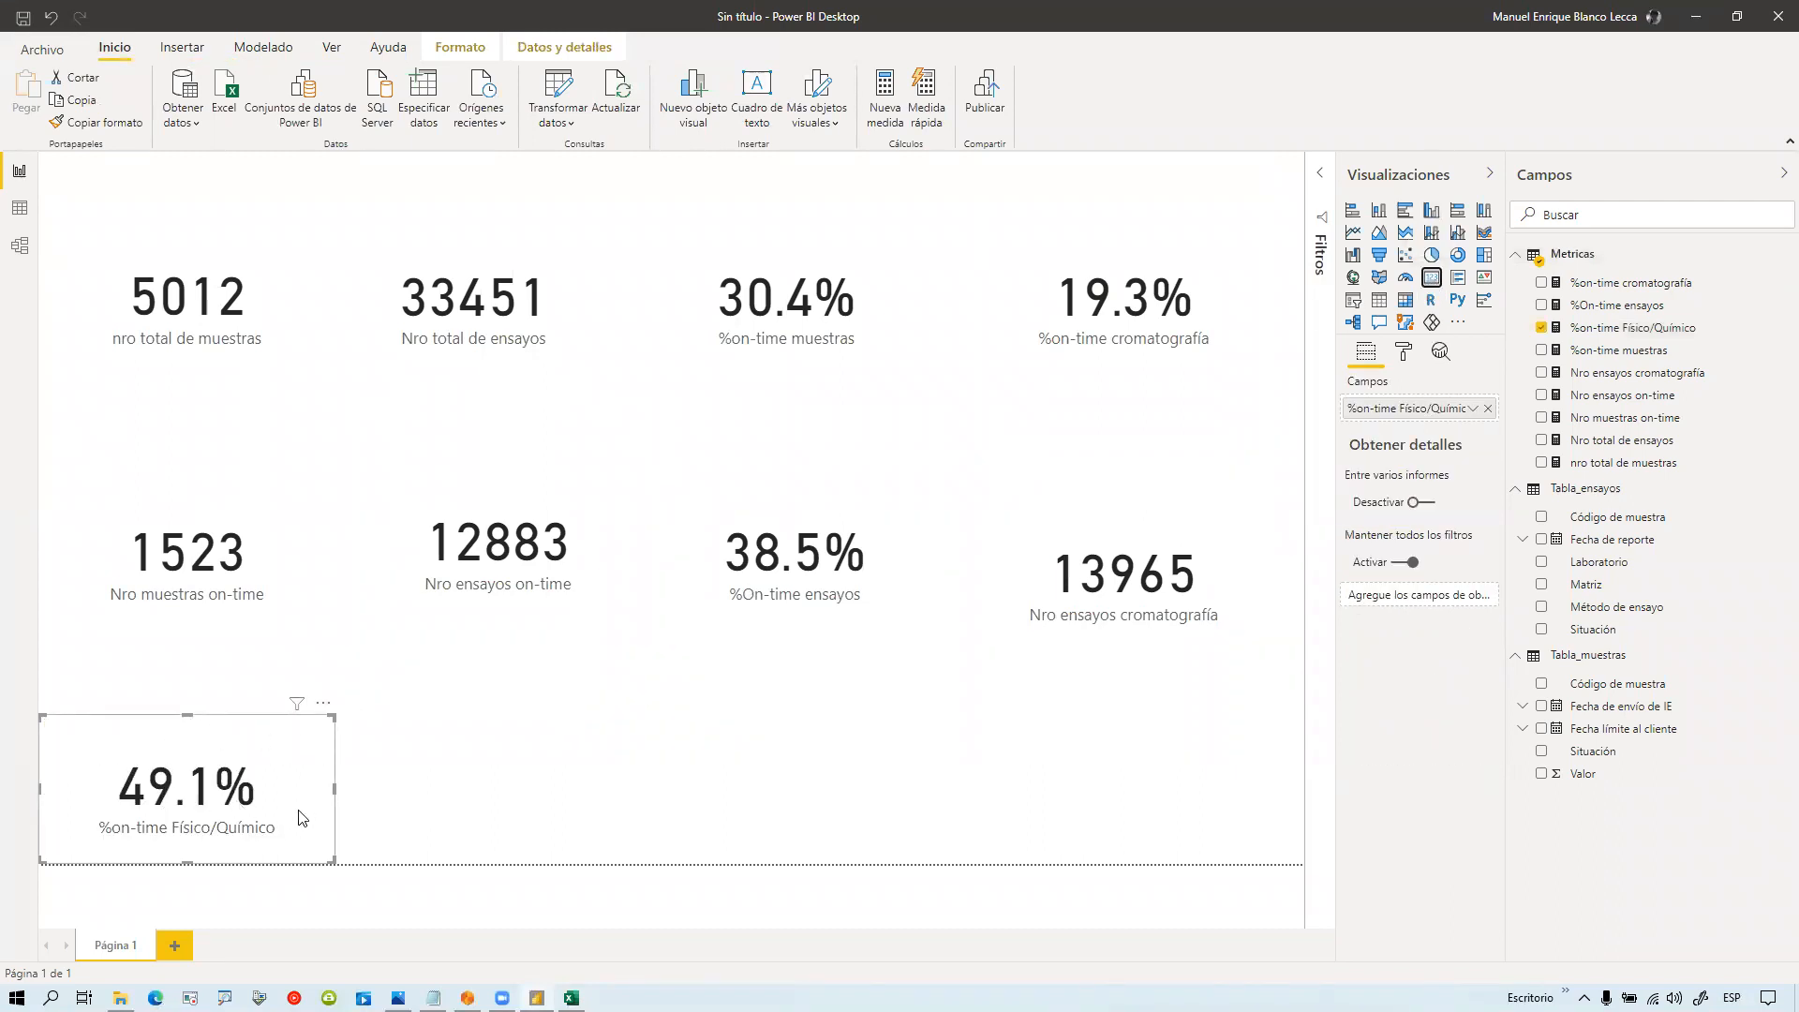
left_click(596, 673)
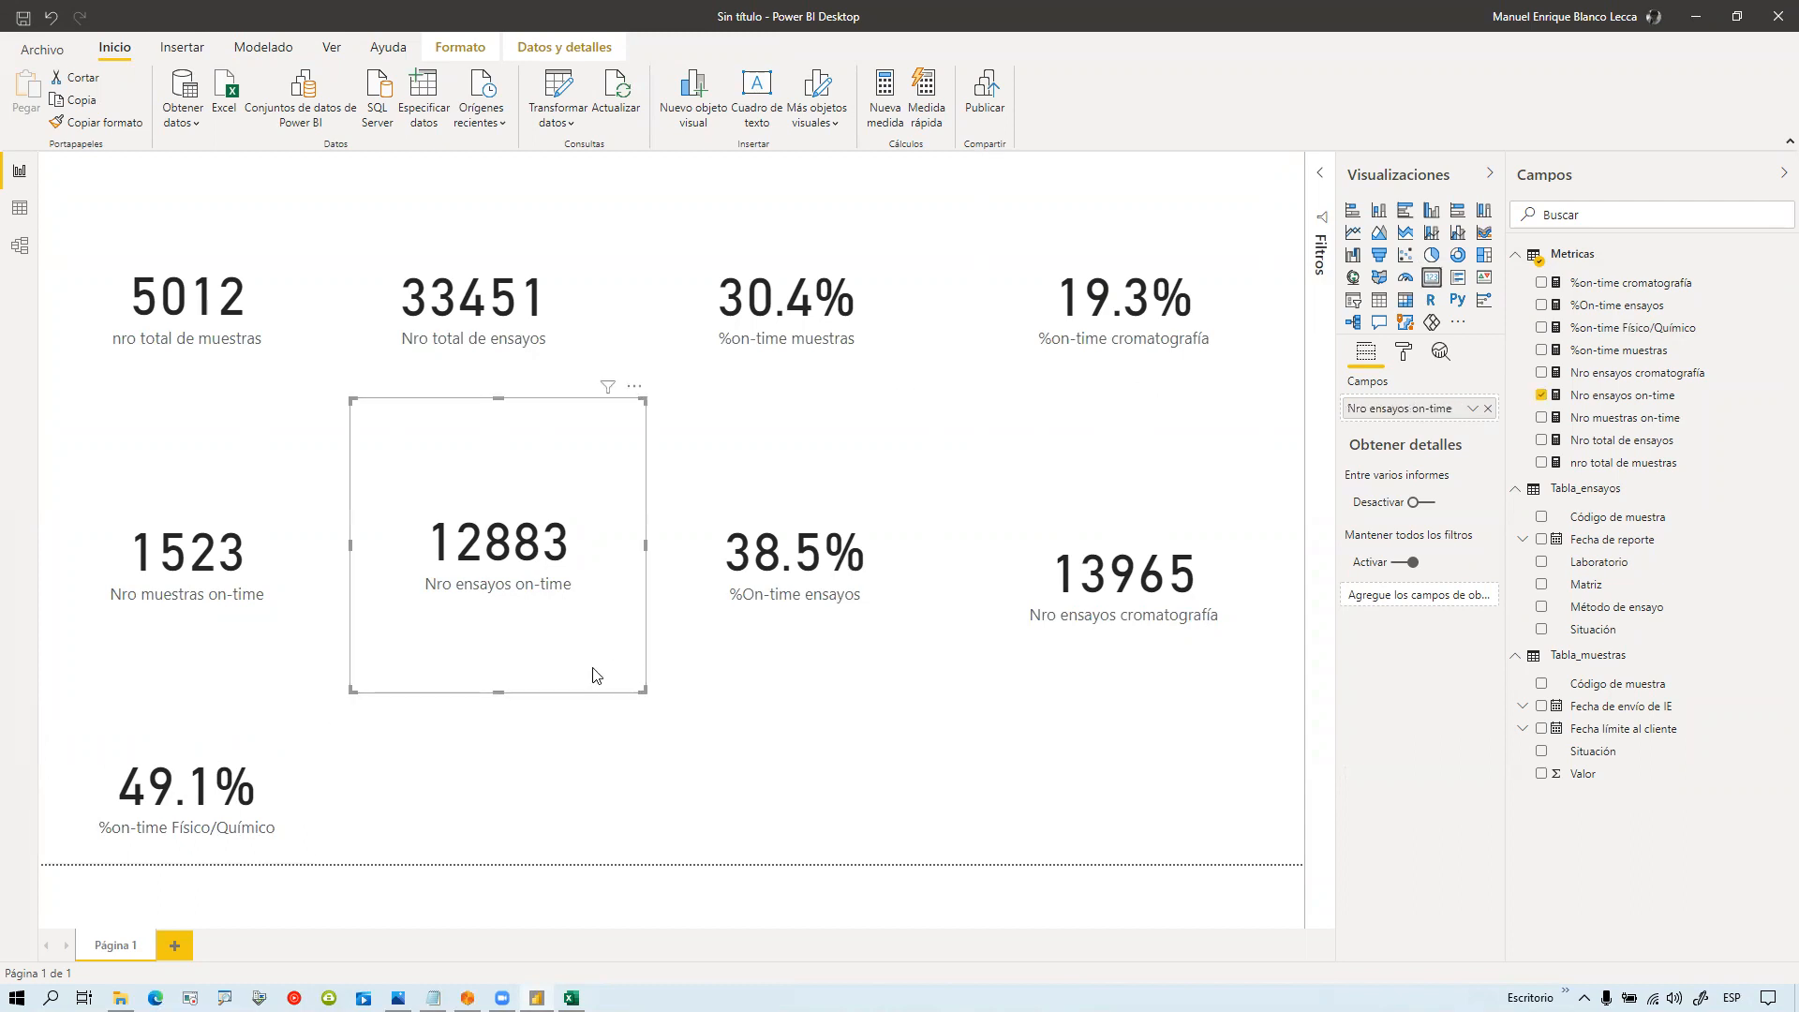
left_click(608, 745)
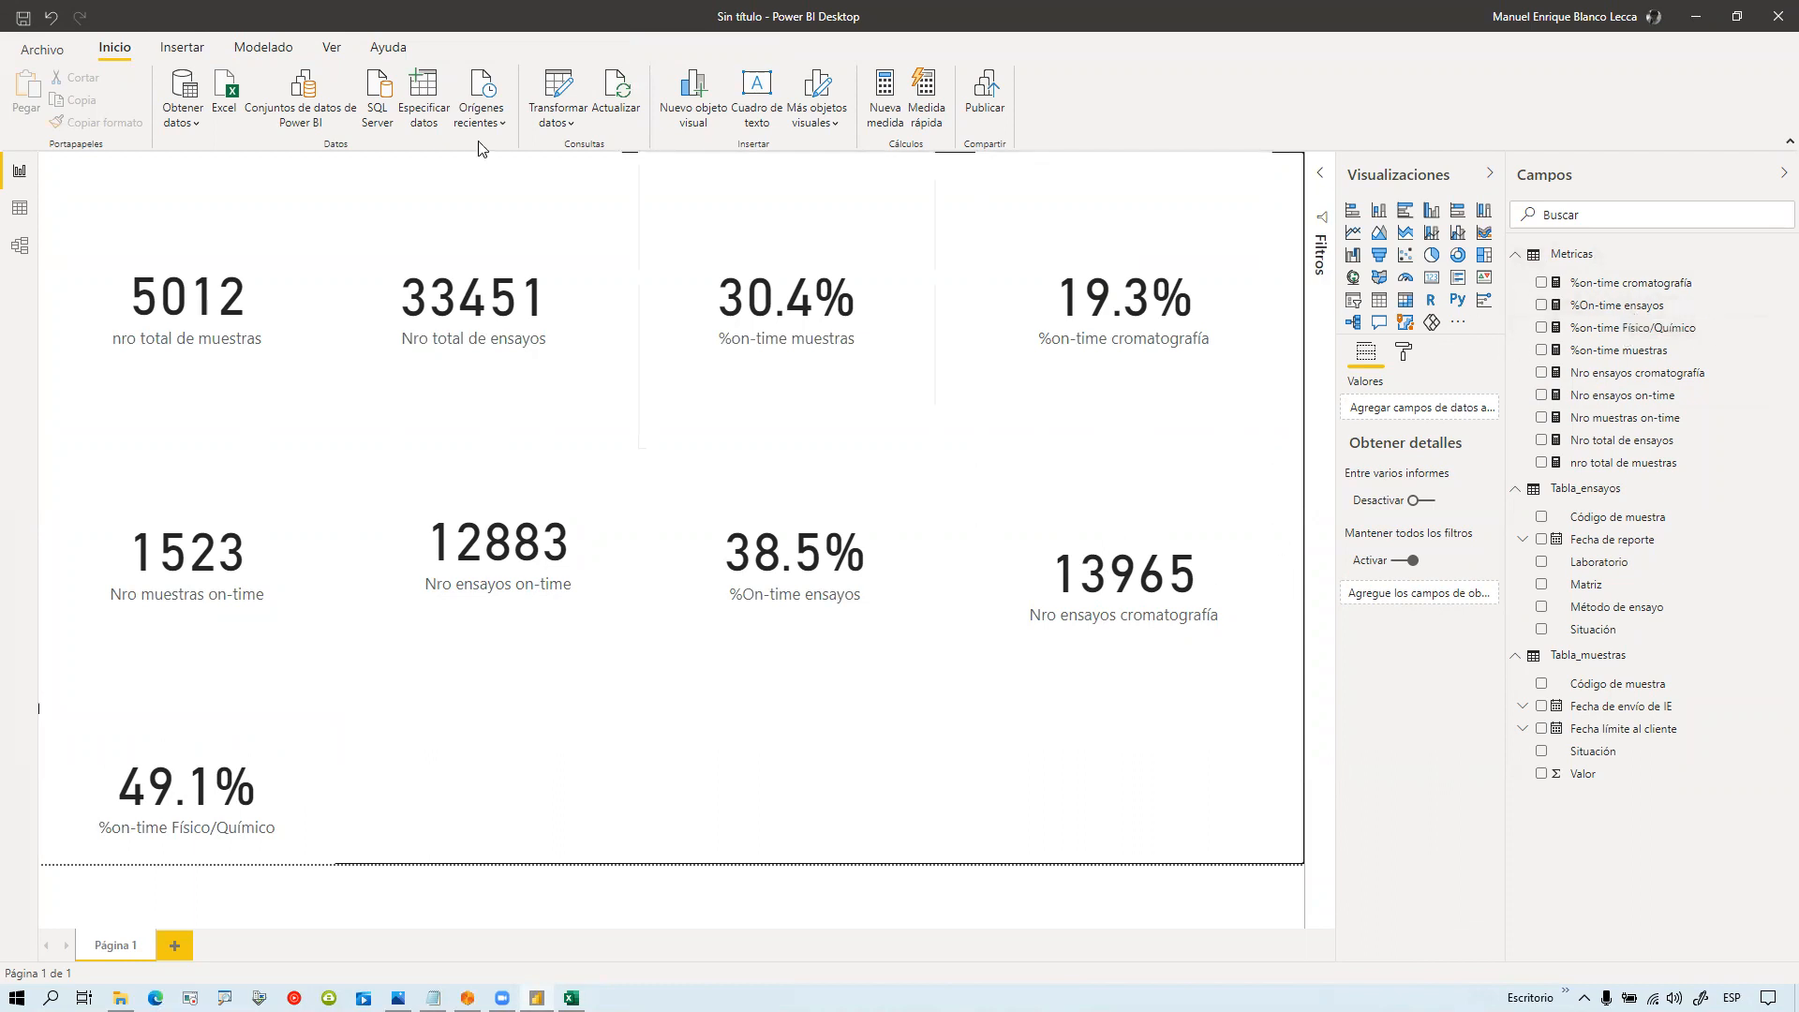
Step: Copy the whole %on-time cromatografía formula into another new measure in Metricas
right_click(1565, 255)
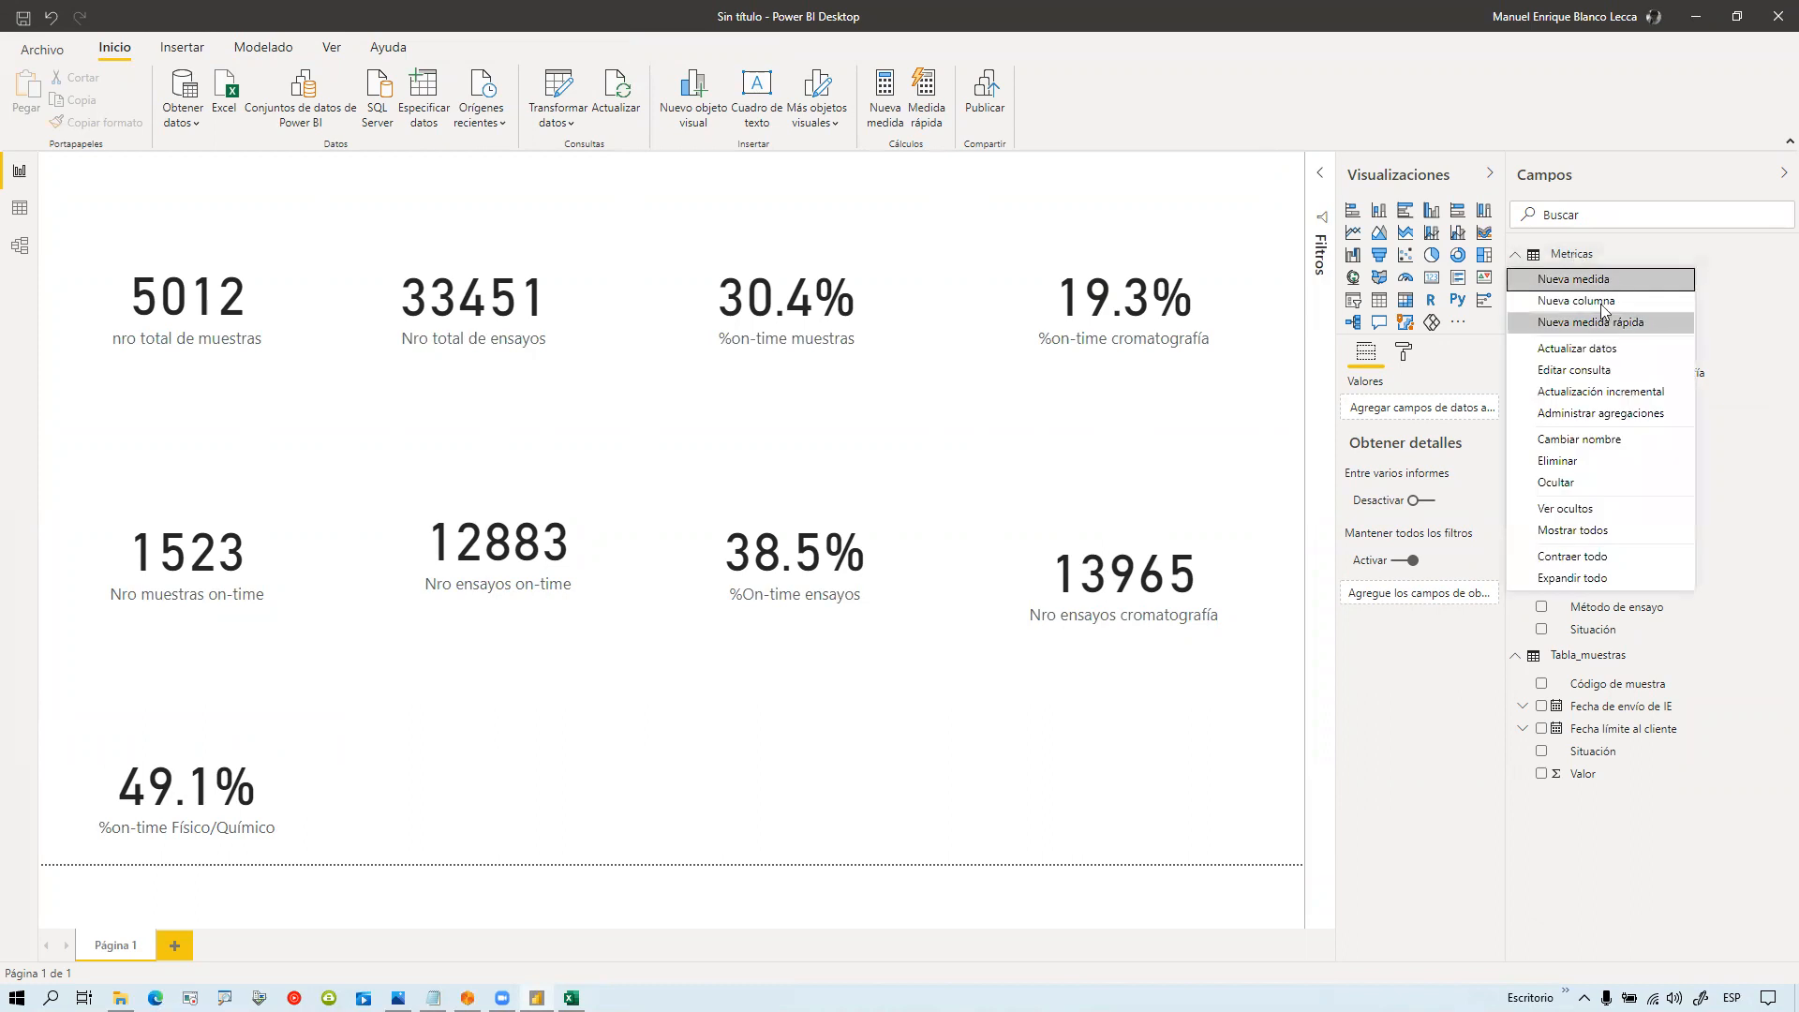
key("Escape")
left_click(1631, 282)
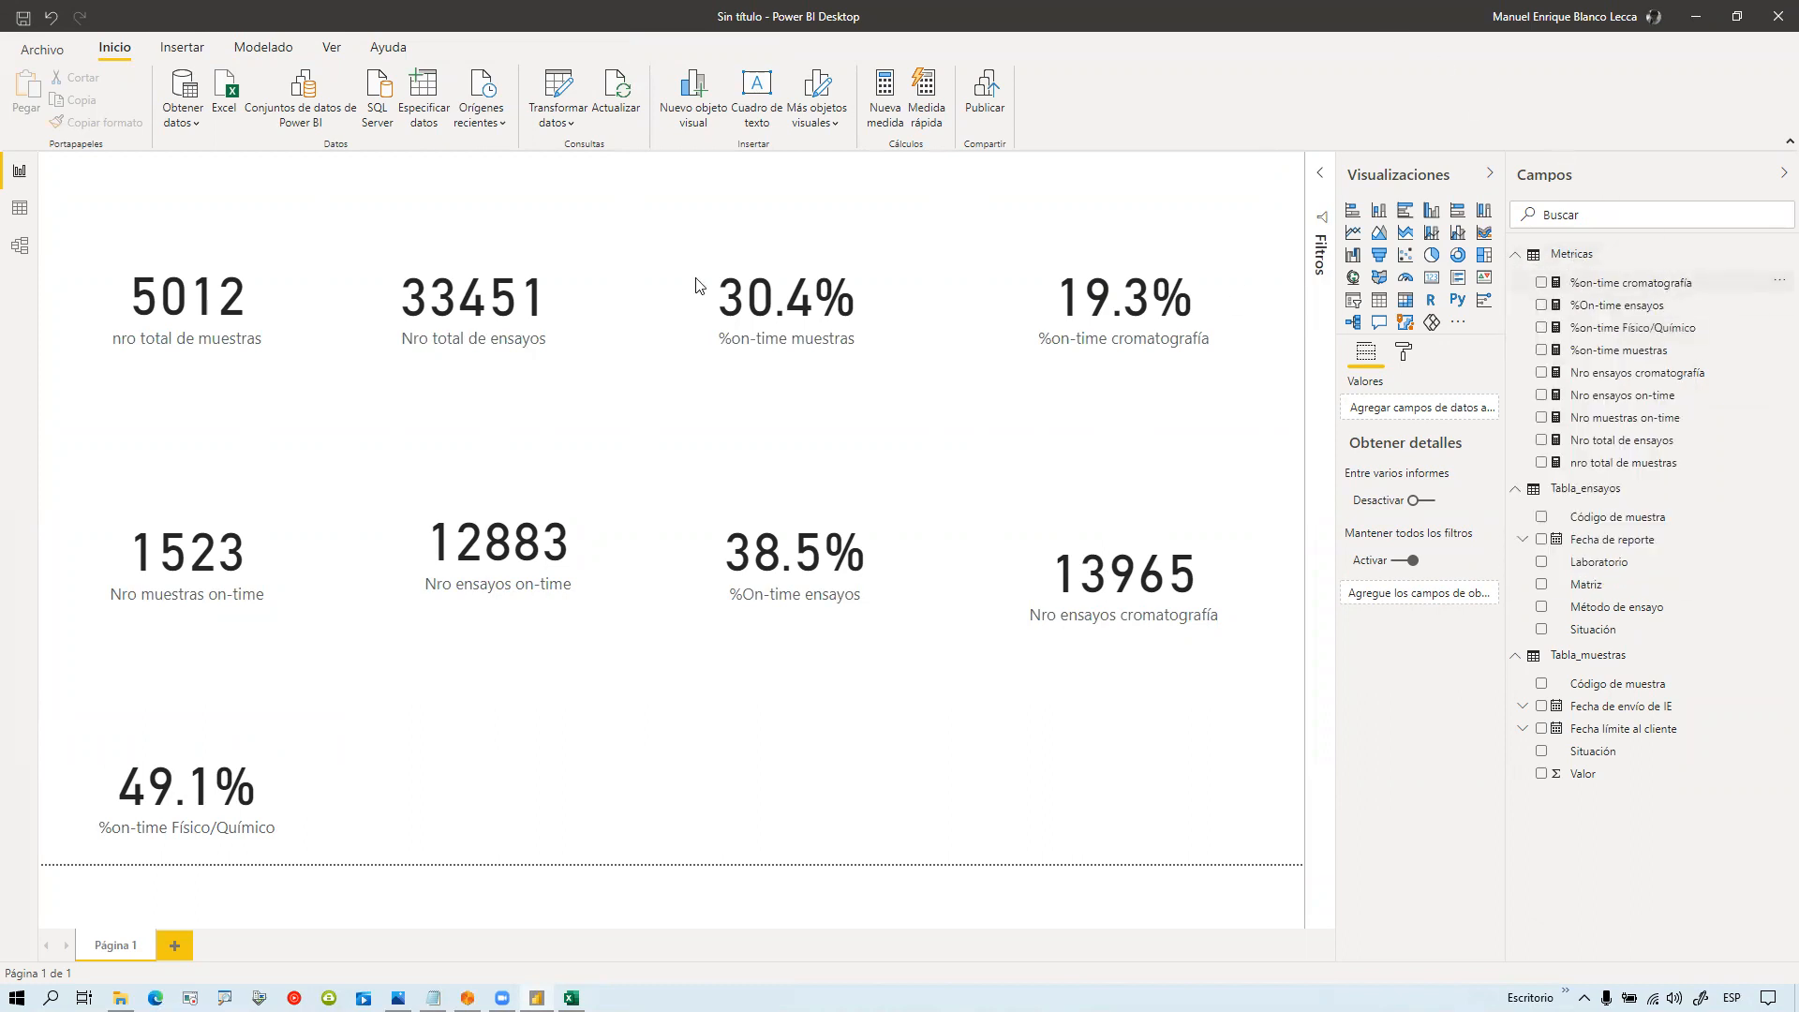
left_click_drag(418, 184, 131, 162)
key("ctrl+c")
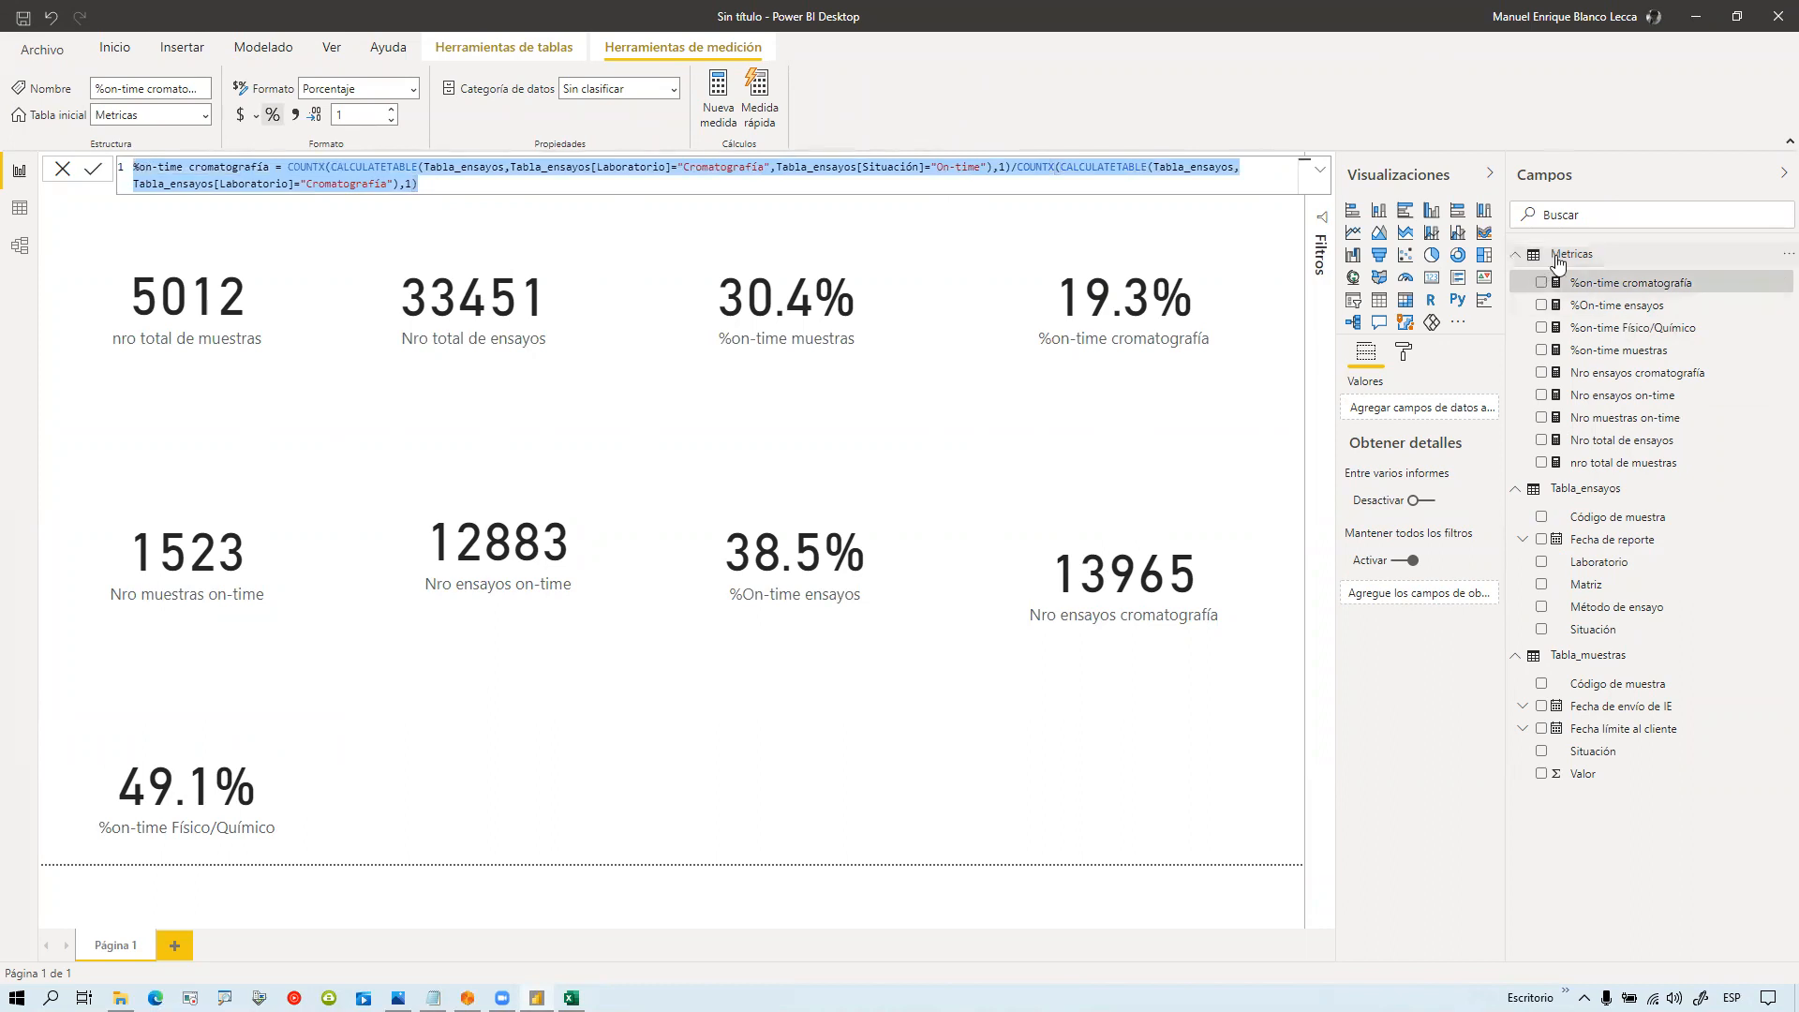
right_click(1537, 285)
key("Escape")
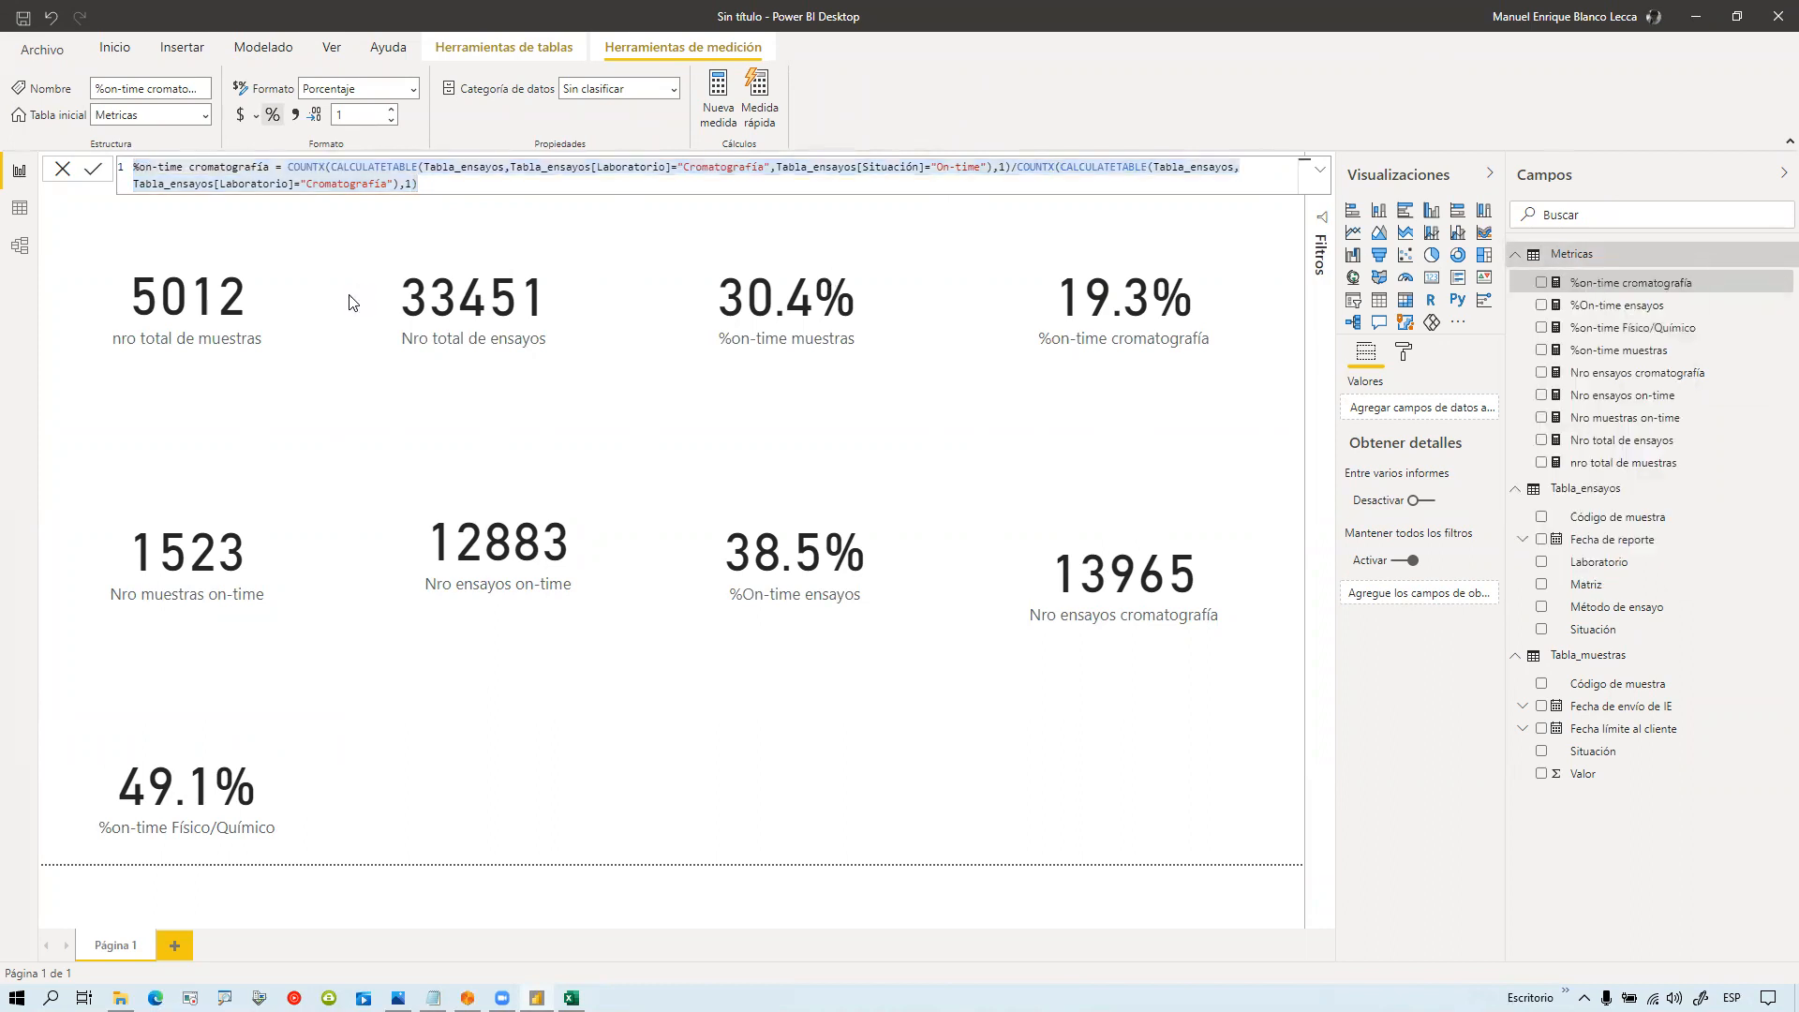
key("ctrl+v")
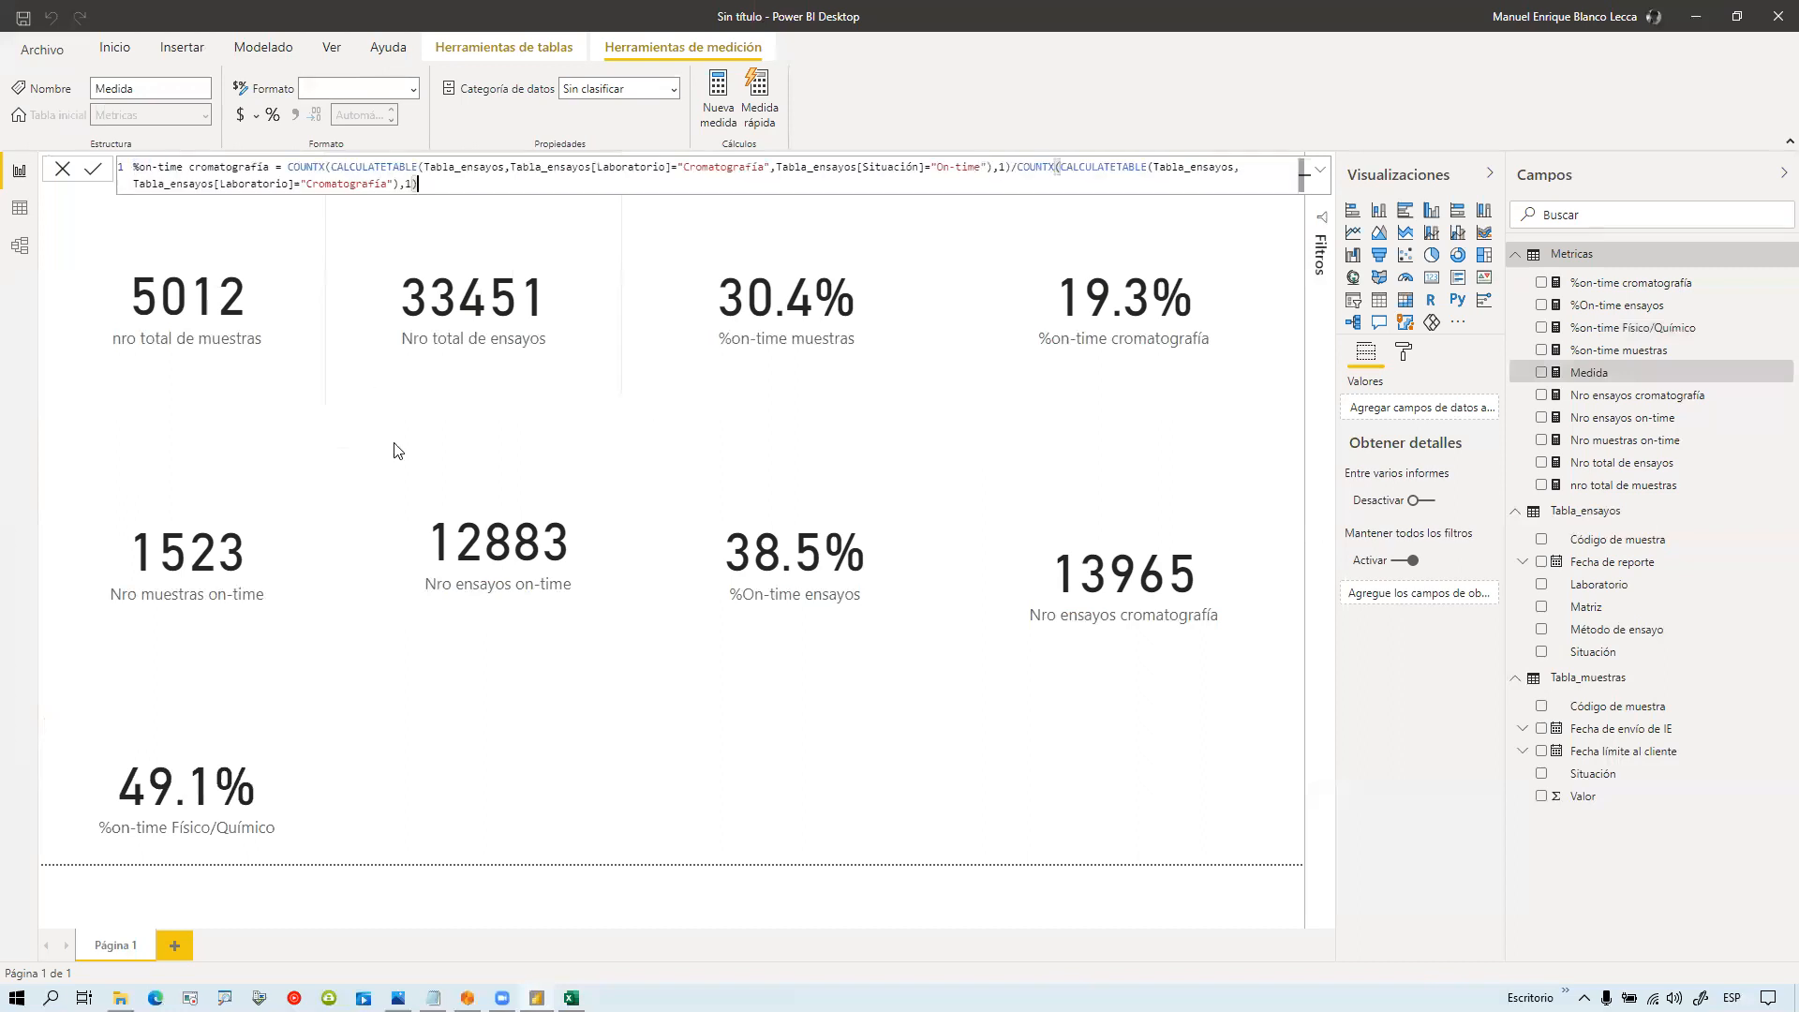
Step: Switch to Reporte_ensayos.xlsx in Excel and change the Laboratorio filter from Físico/Químico to Metales only
key("alt+Tab")
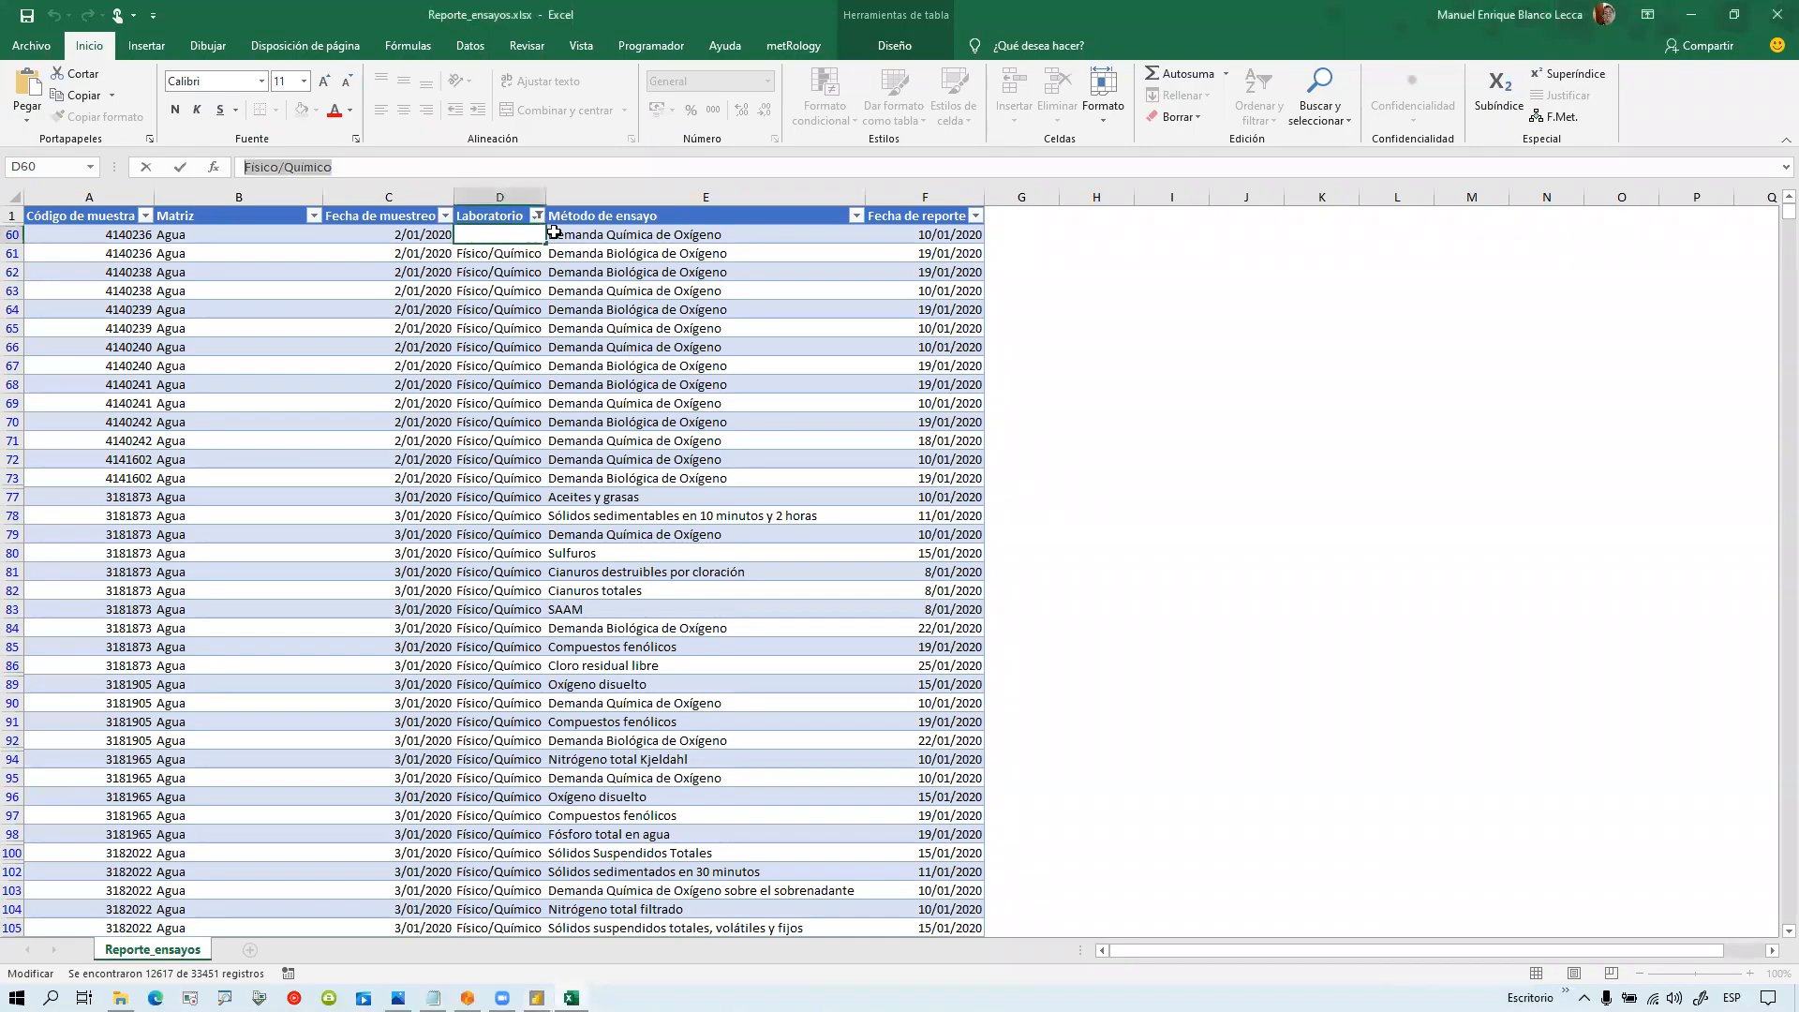
left_click(625, 268)
left_click(539, 215)
left_click(364, 473)
left_click(361, 455)
left_click(424, 595)
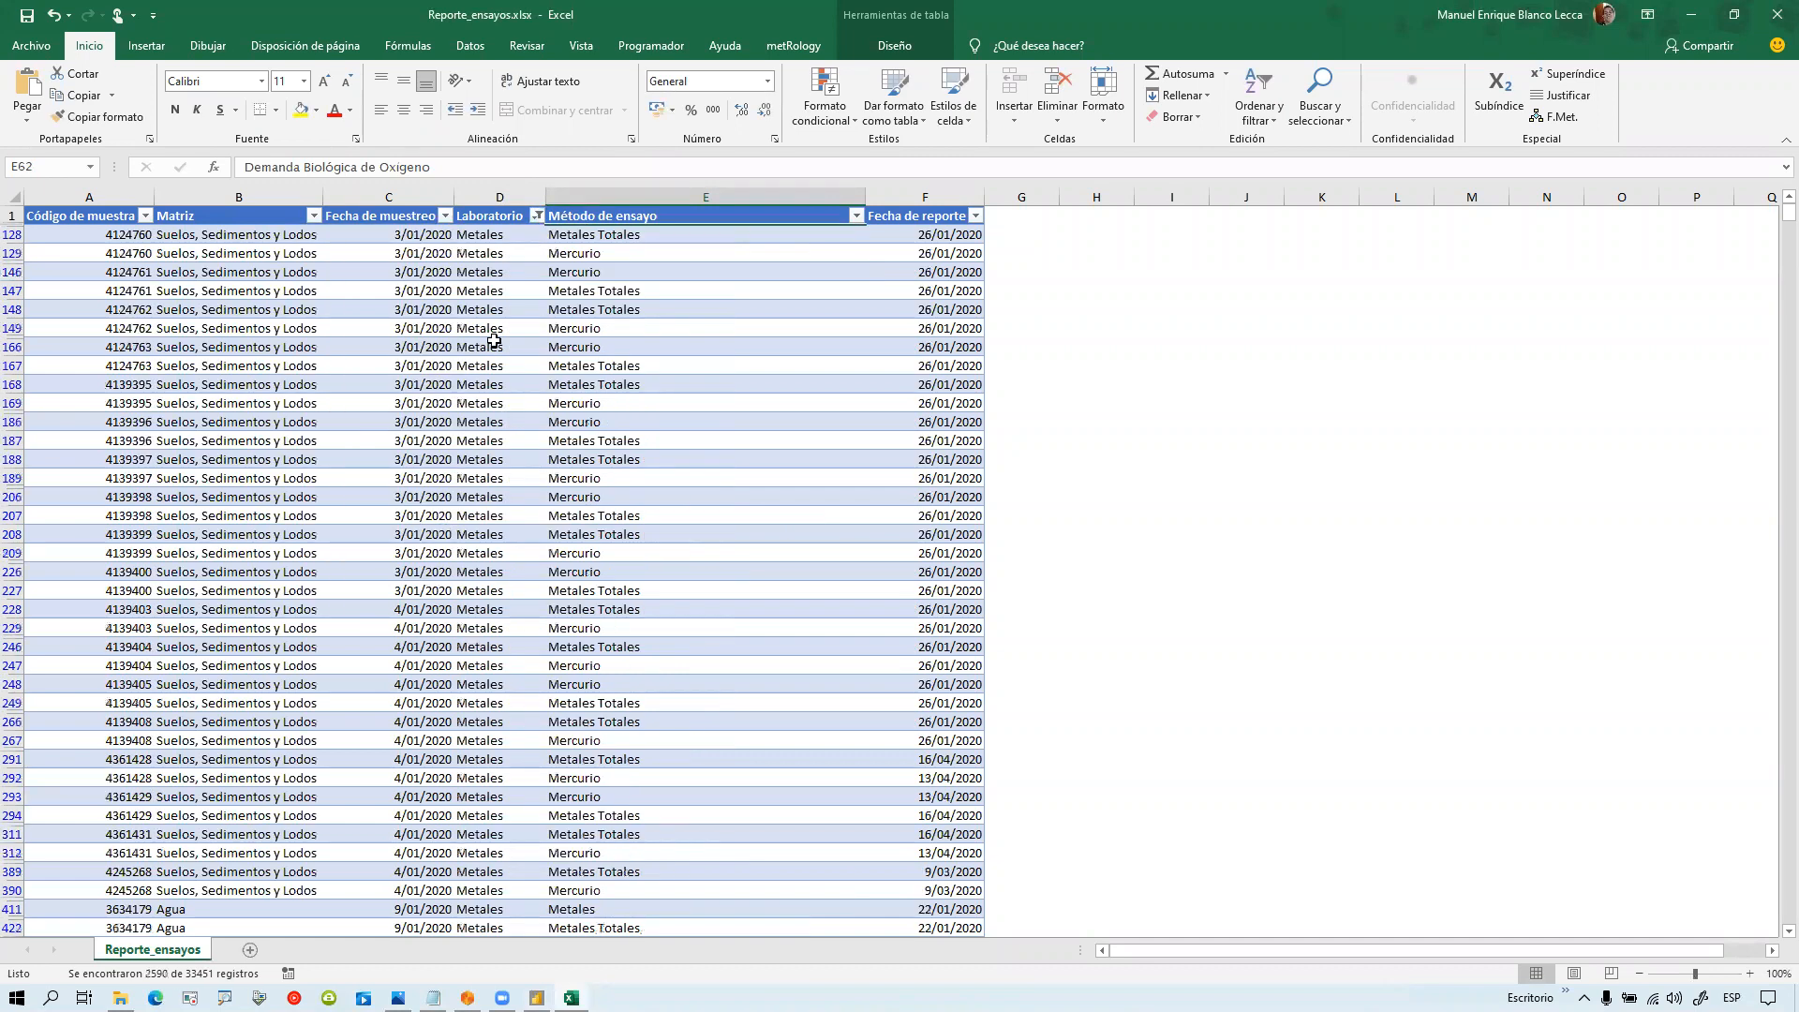
Step: Copy the laboratory name Metales from a filtered cell in the Laboratorio column
left_click(511, 251)
double_click(379, 171)
key("ctrl+c")
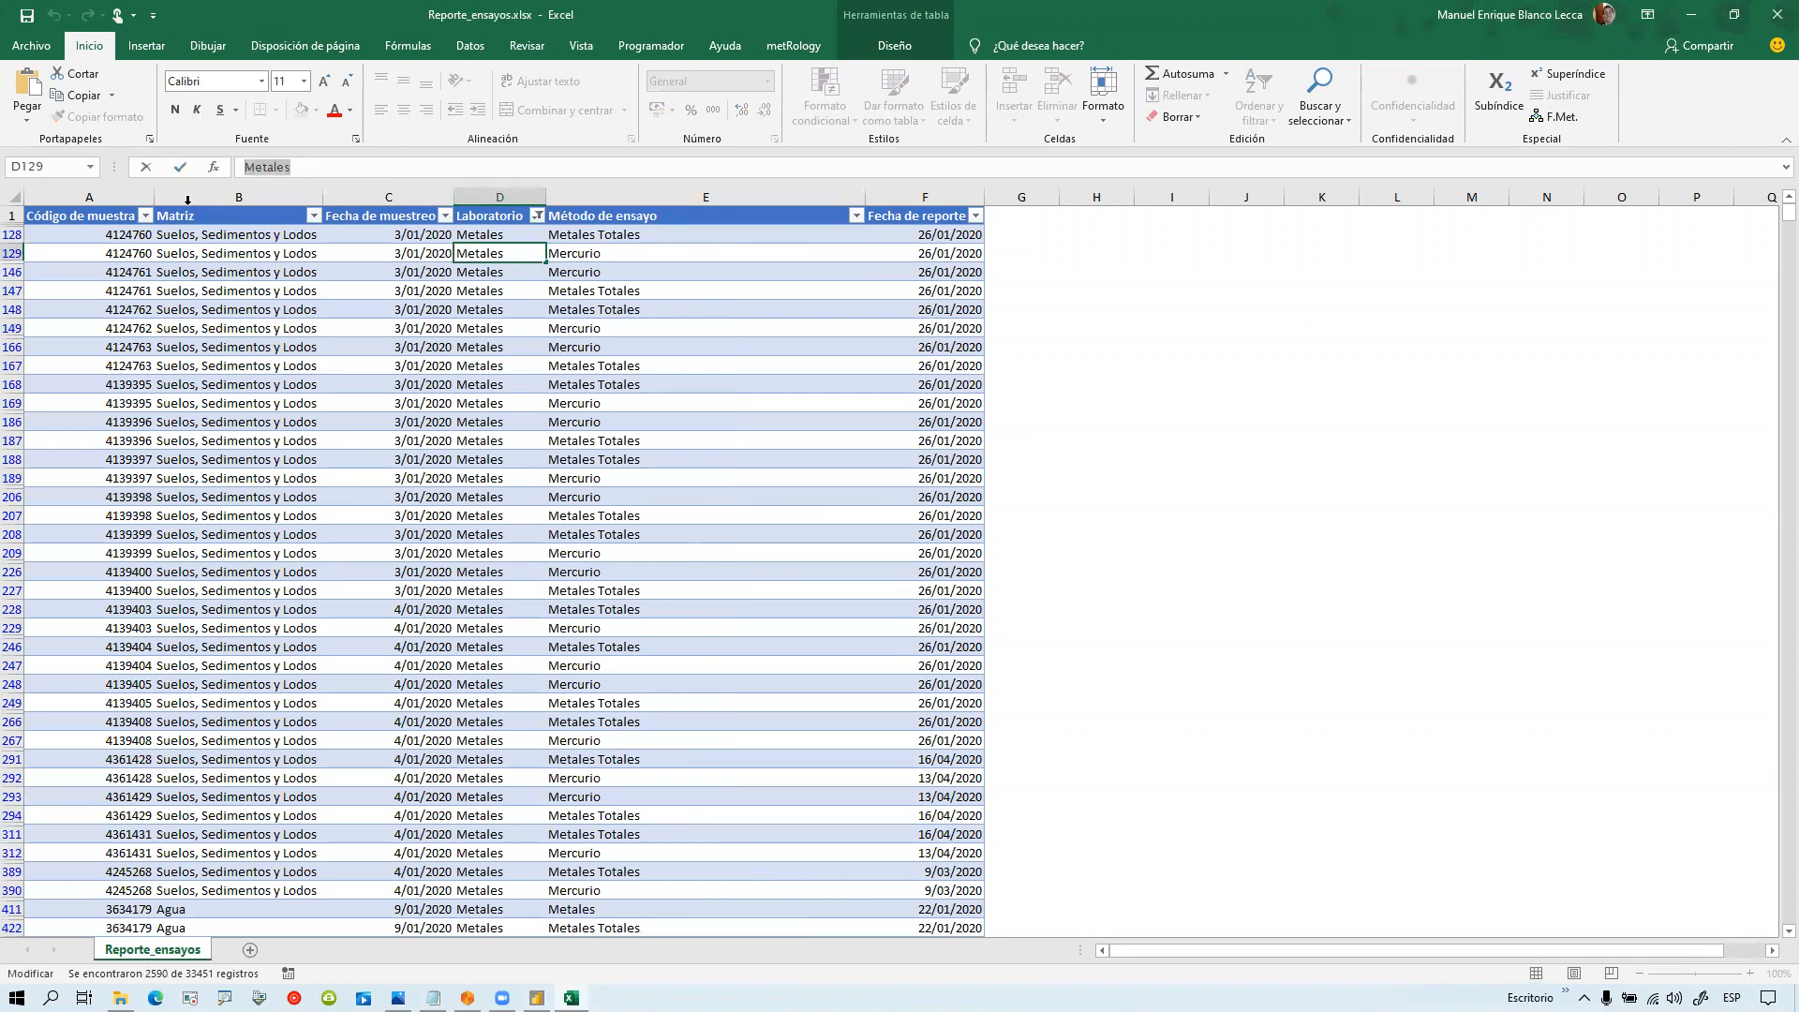
Step: Back in Power BI, replace cromatografía with Metales in the new measure's name and both Laboratorio filters, and commit the measure
key("alt+Tab")
double_click(223, 166)
key("ctrl+v")
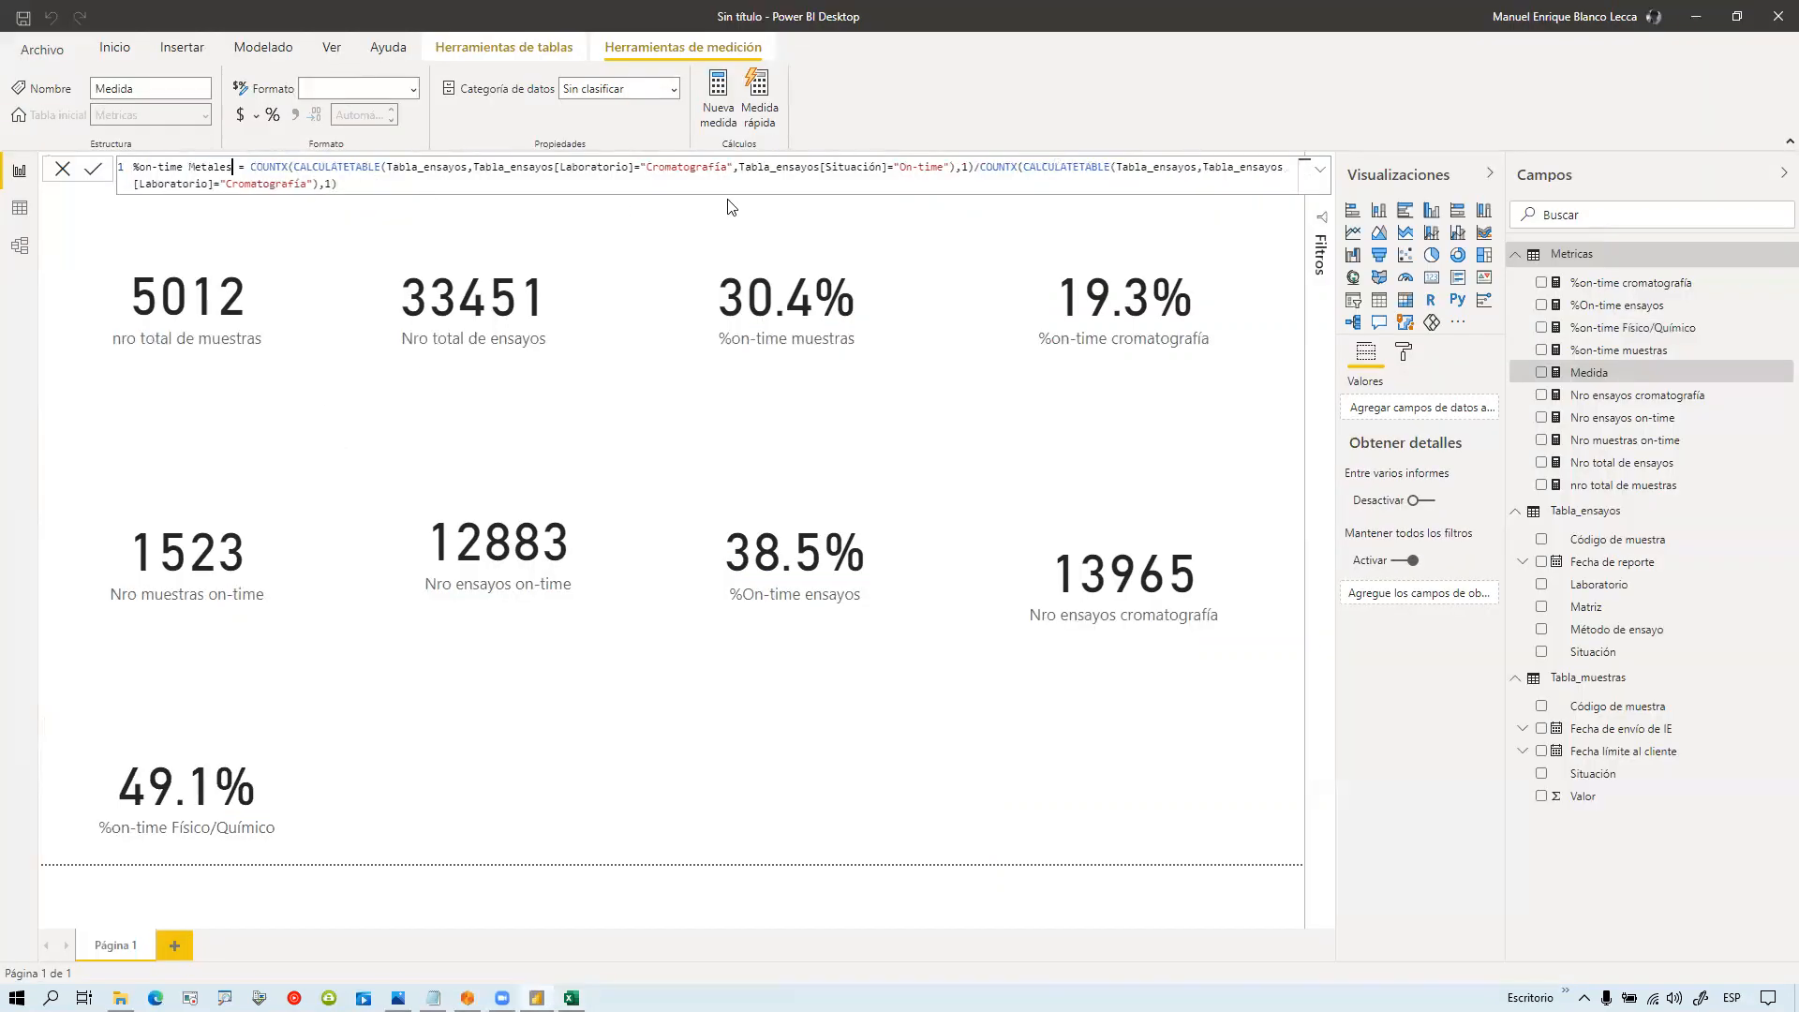
double_click(689, 166)
key("ctrl+v")
double_click(255, 183)
key("ctrl+v")
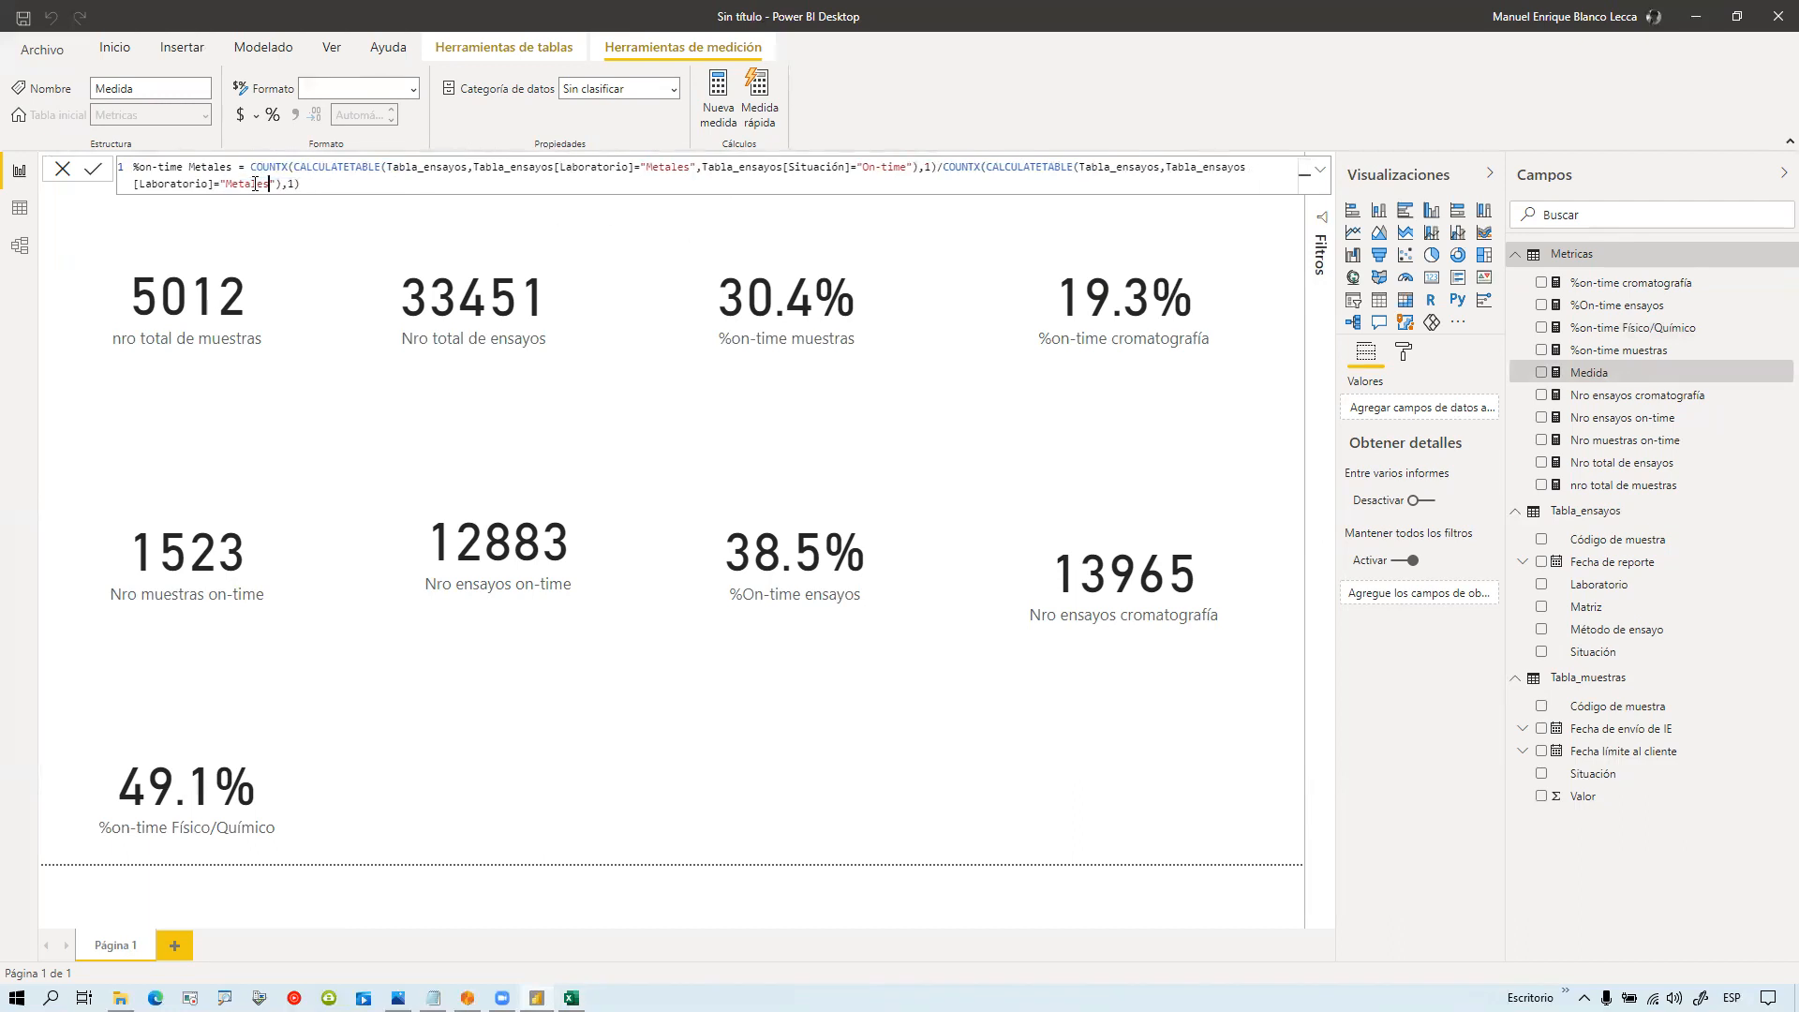
key("Return")
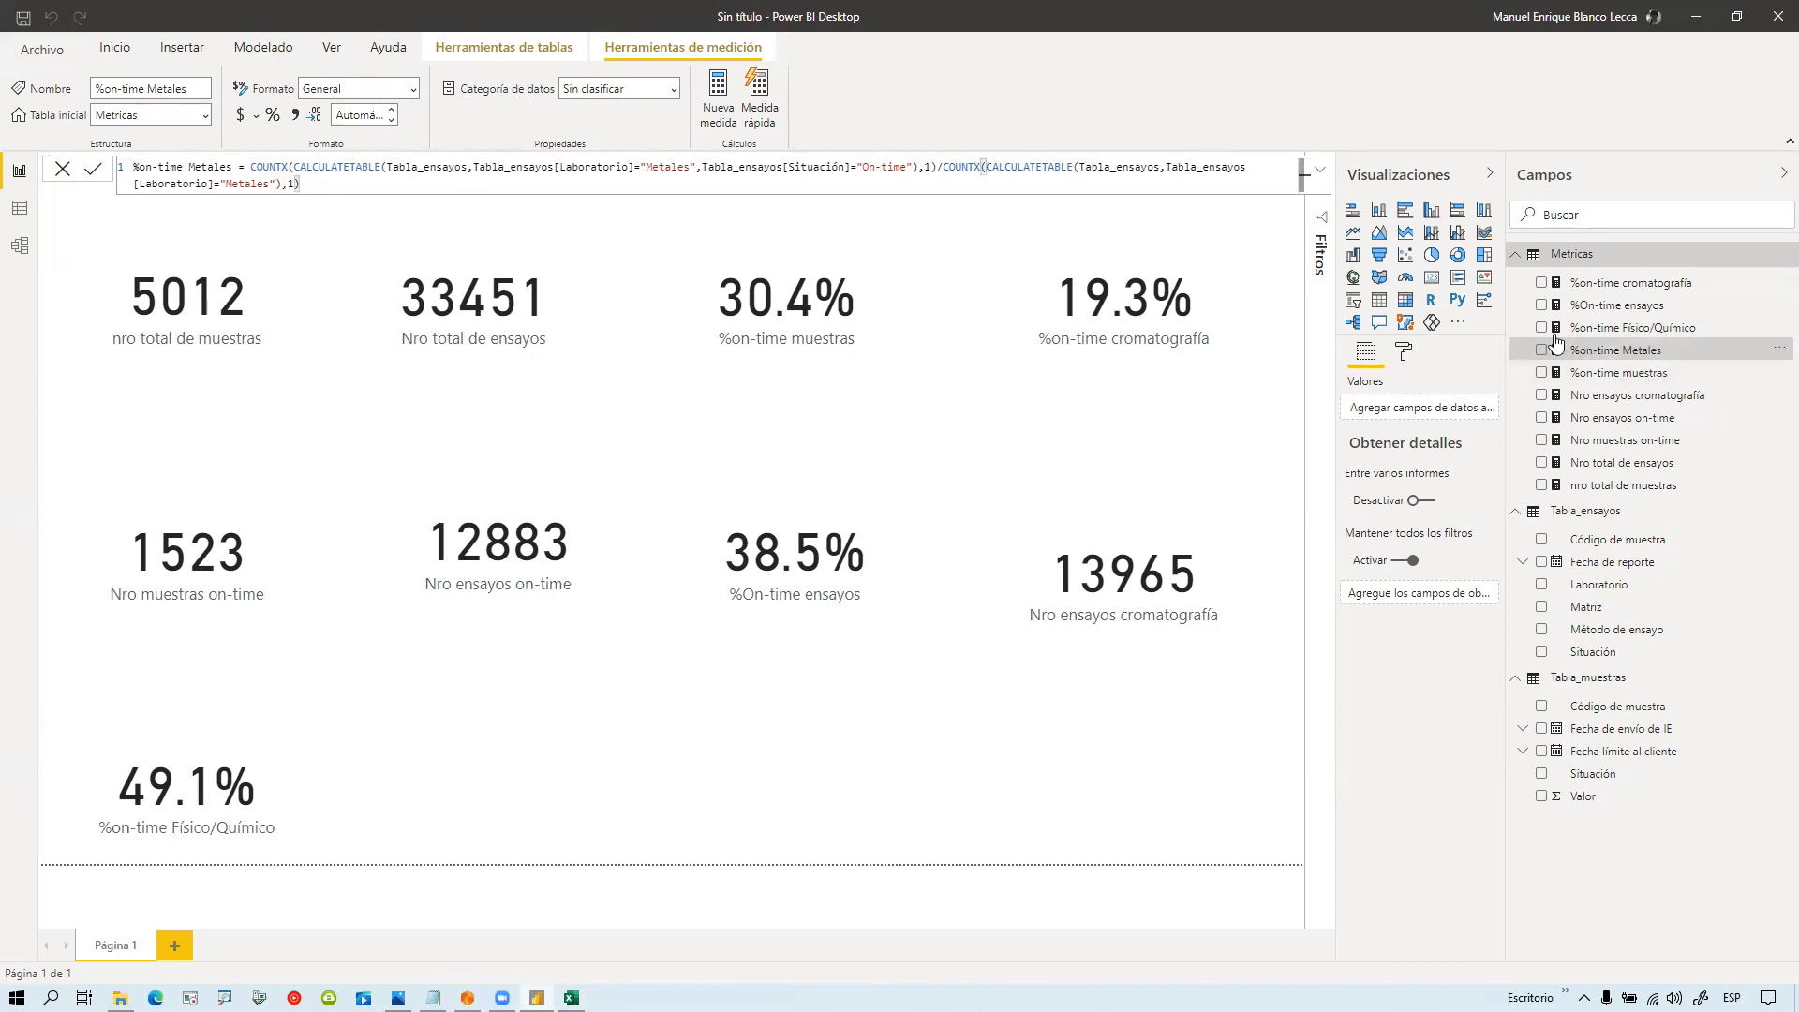
Step: Copy the whole %on-time Metales formula into a new measure in Metricas
left_click_drag(300, 180, 125, 172)
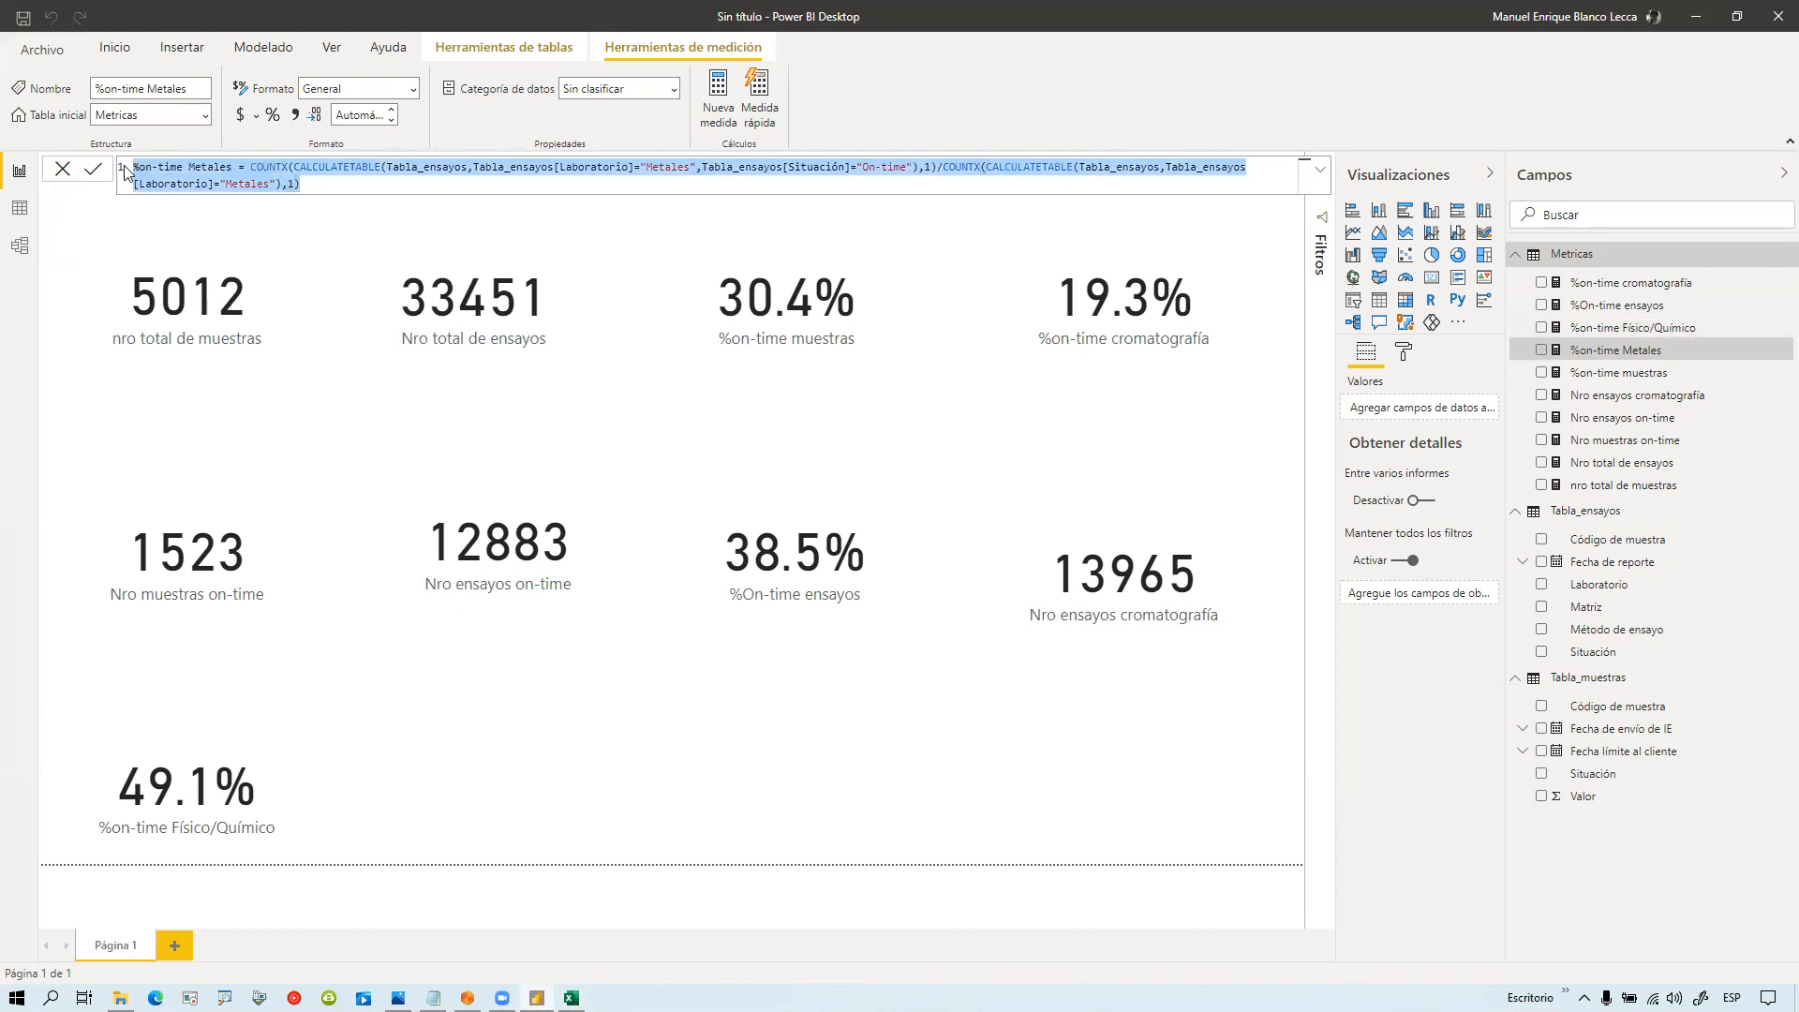
right_click(1563, 260)
left_click(1578, 278)
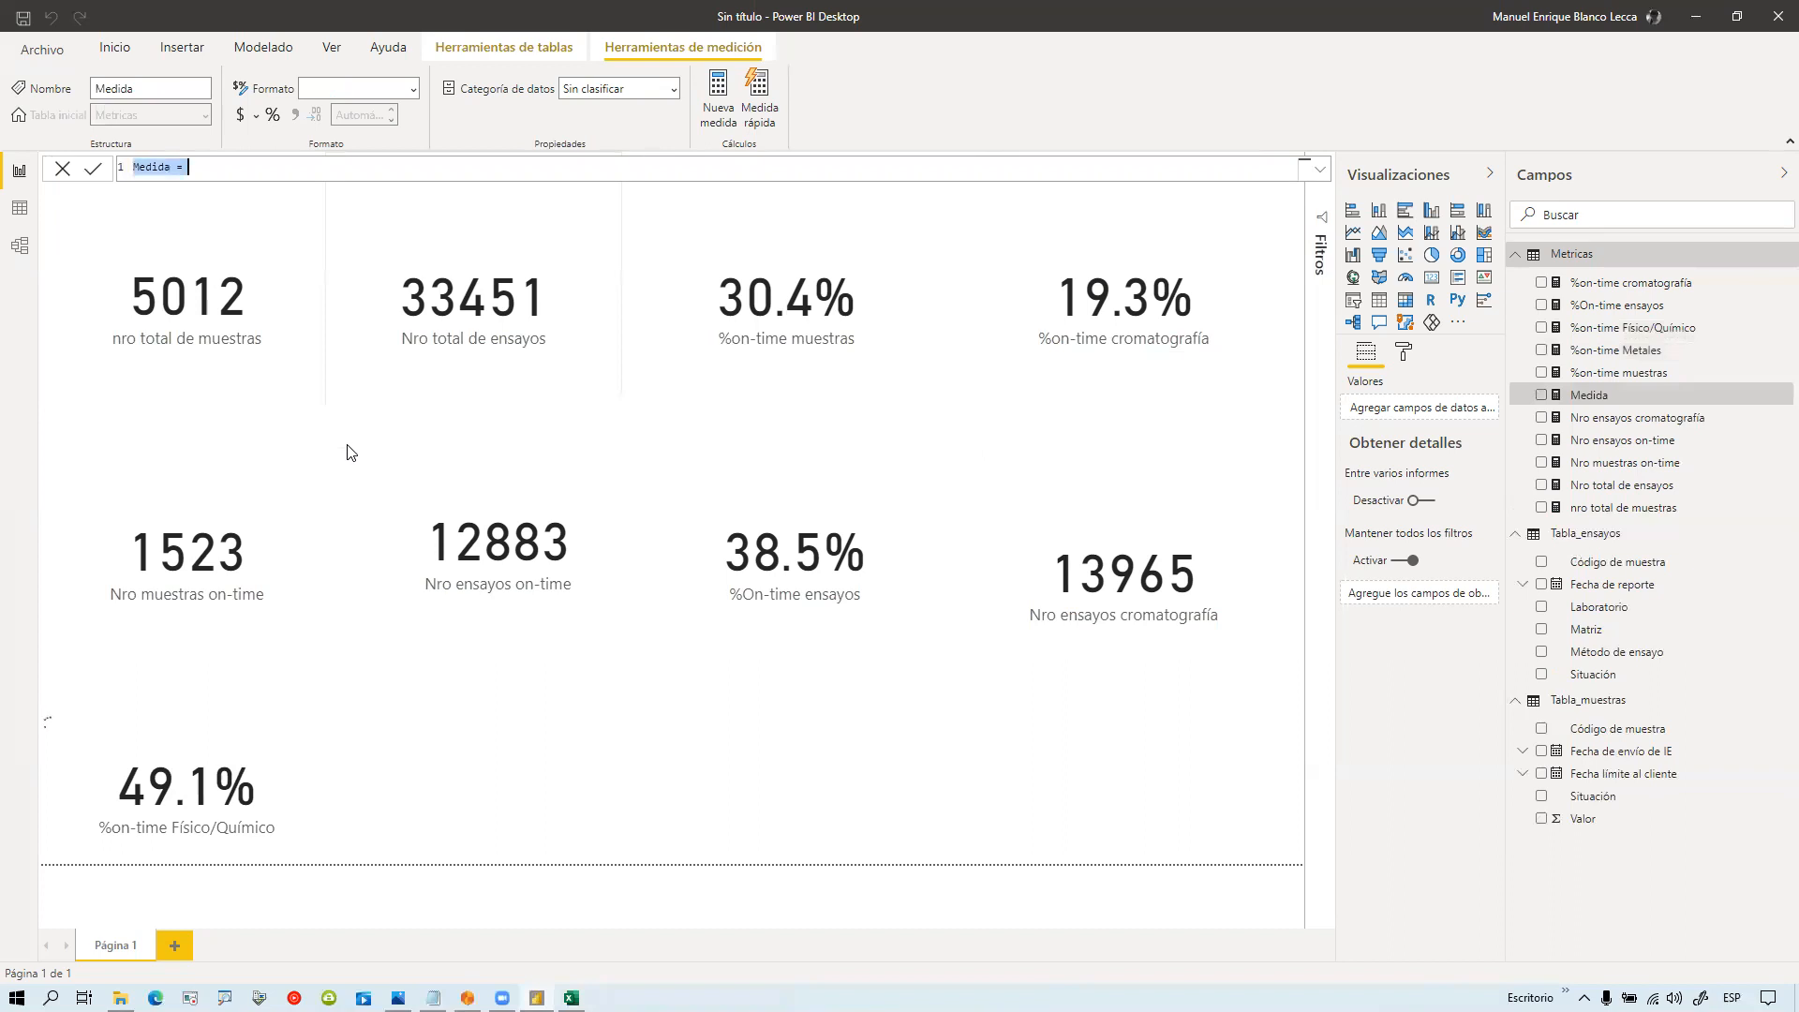
key("ctrl+v")
Step: Switch to Reporte_ensayos.xlsx in Excel, filter Laboratorio to Microbiología only, and copy that laboratory name from a cell
left_click(571, 998)
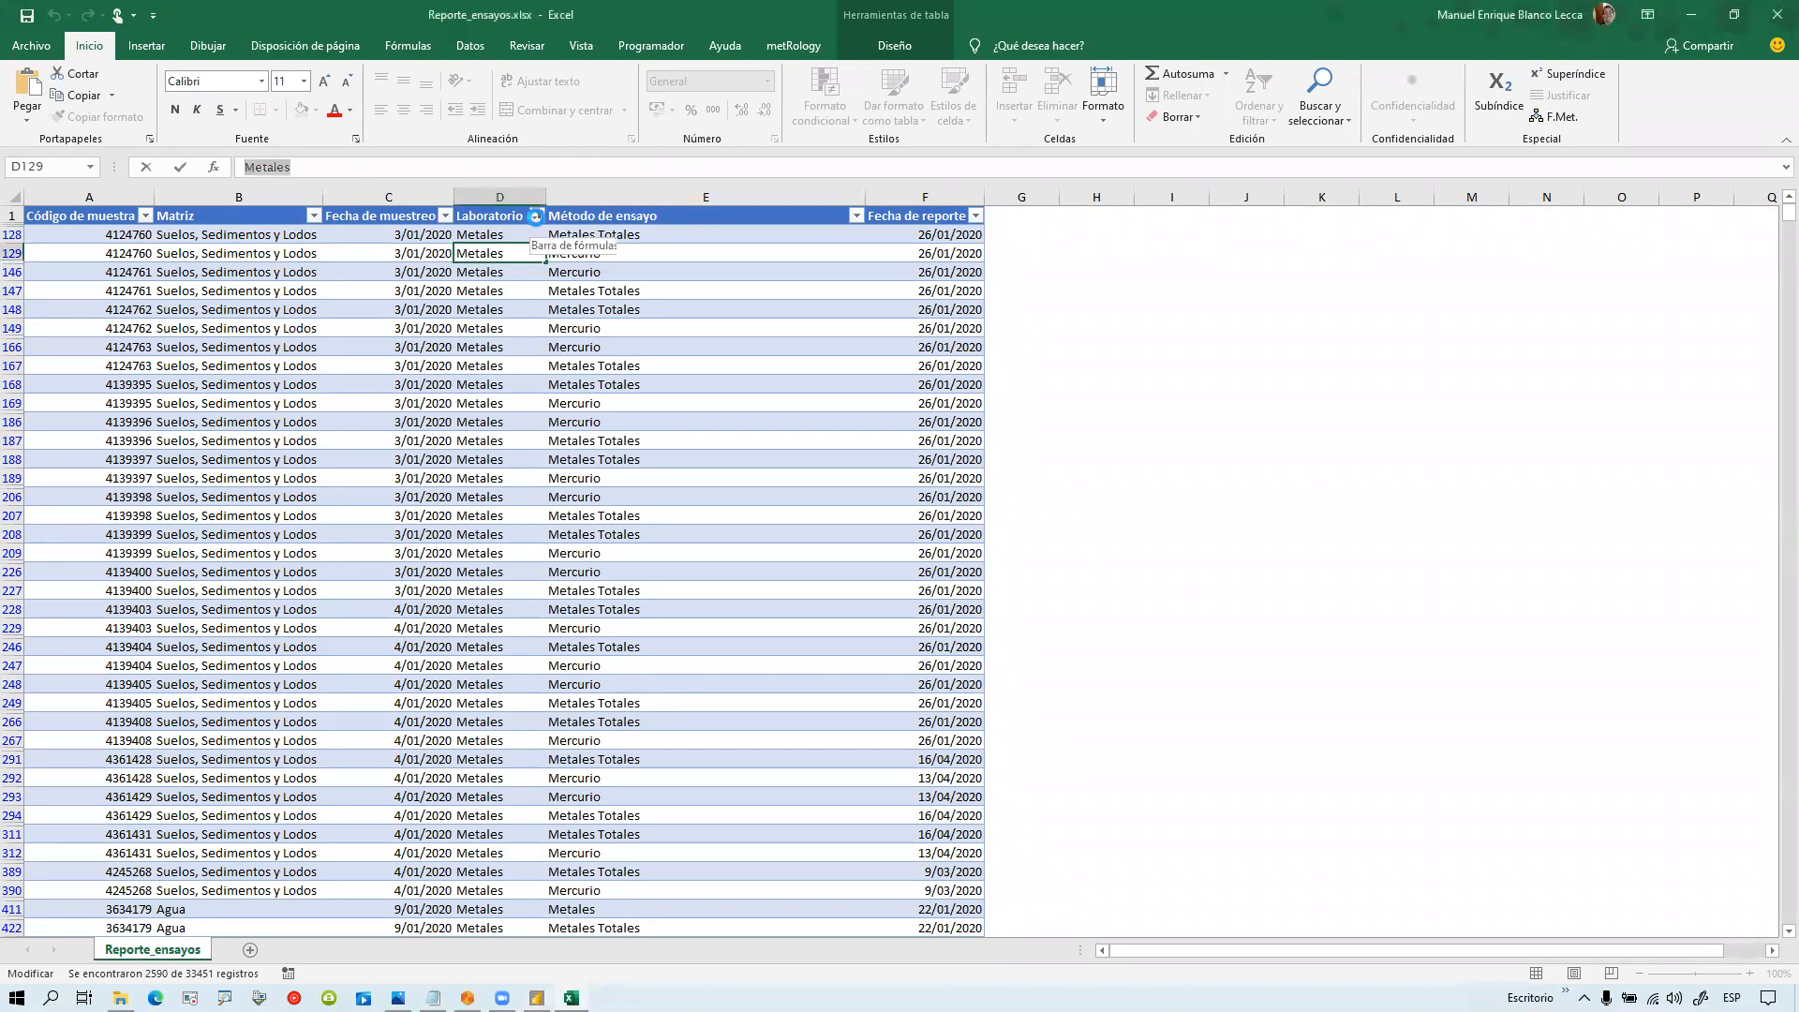
left_click(537, 216)
left_click(351, 489)
left_click(351, 472)
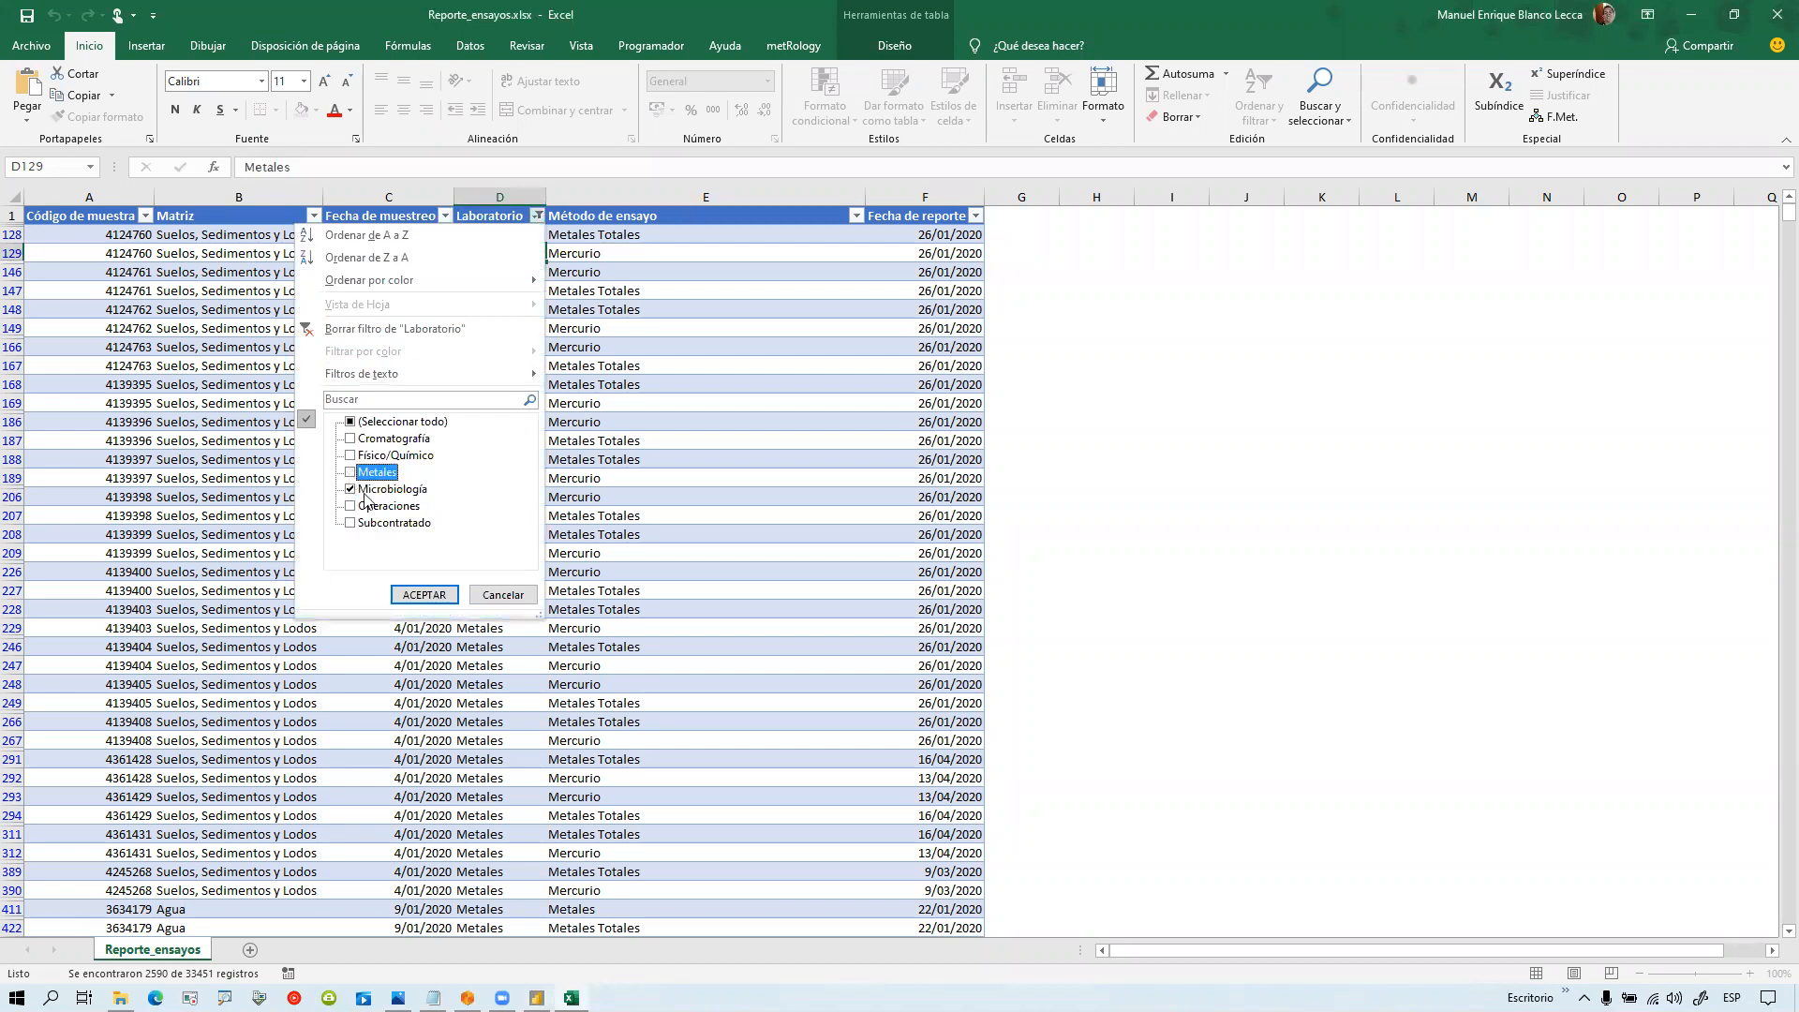
left_click(425, 595)
left_click(511, 274)
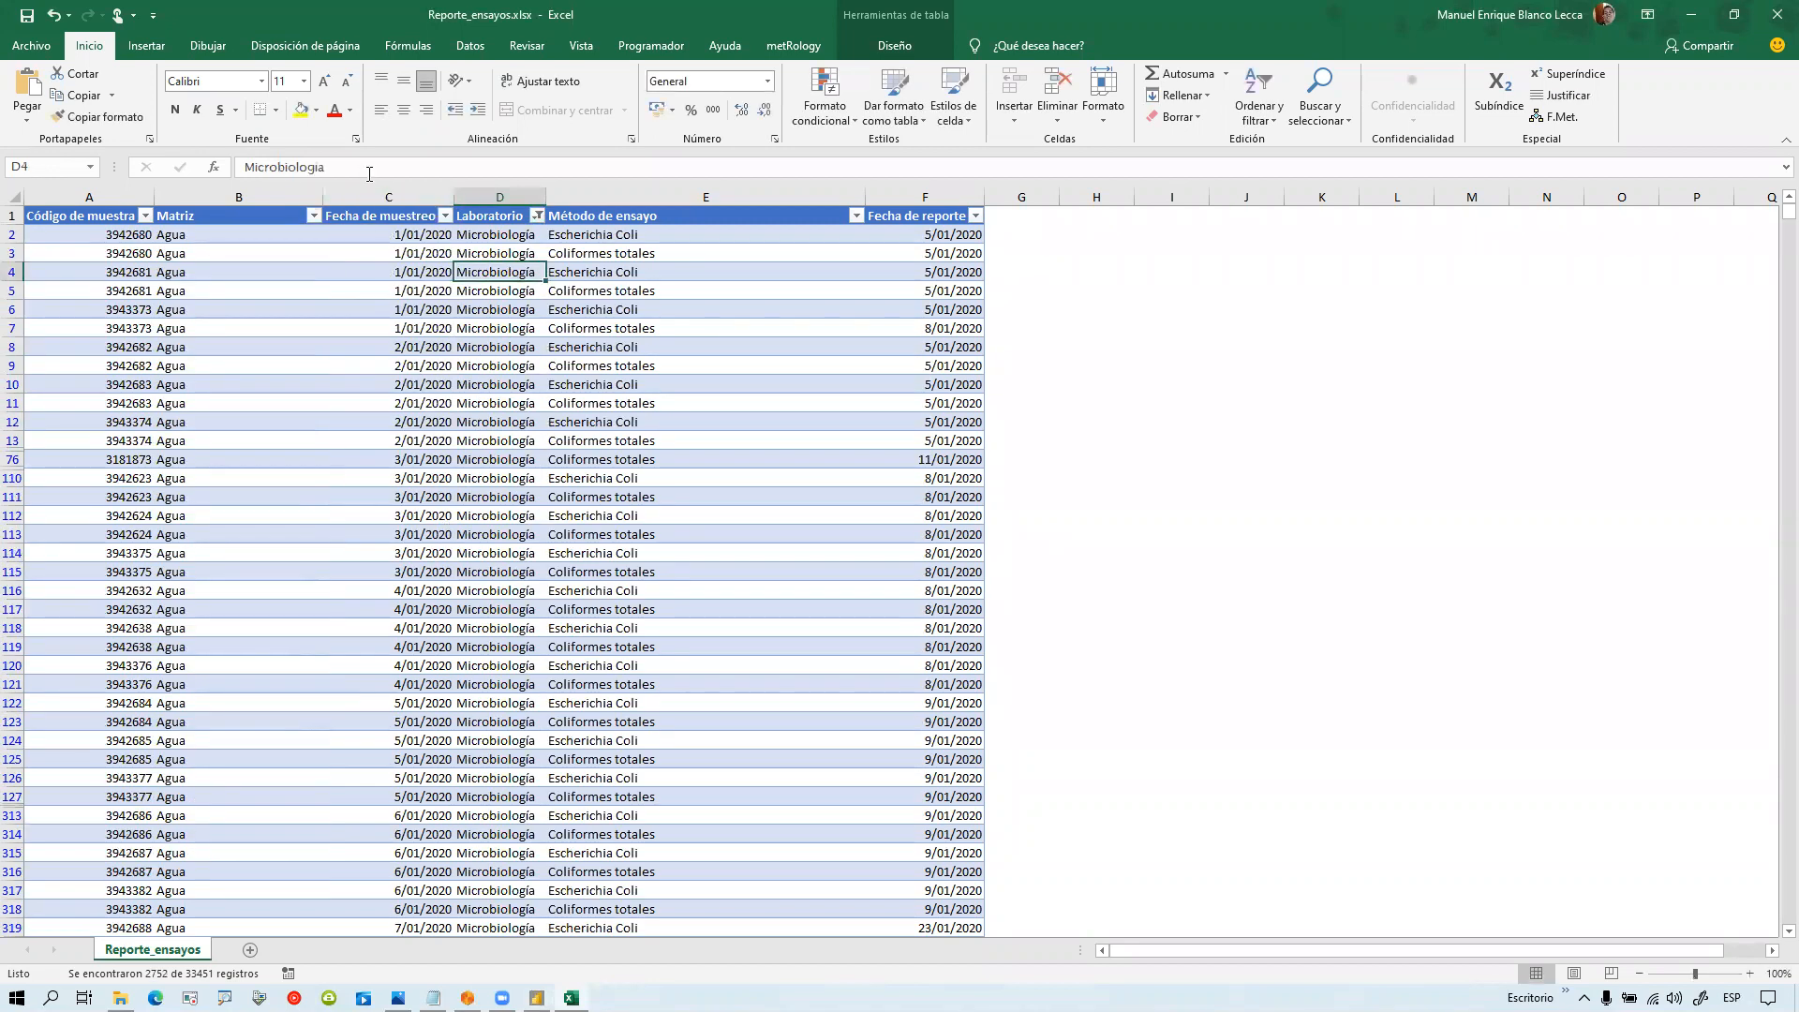
double_click(369, 173)
key("ctrl+c")
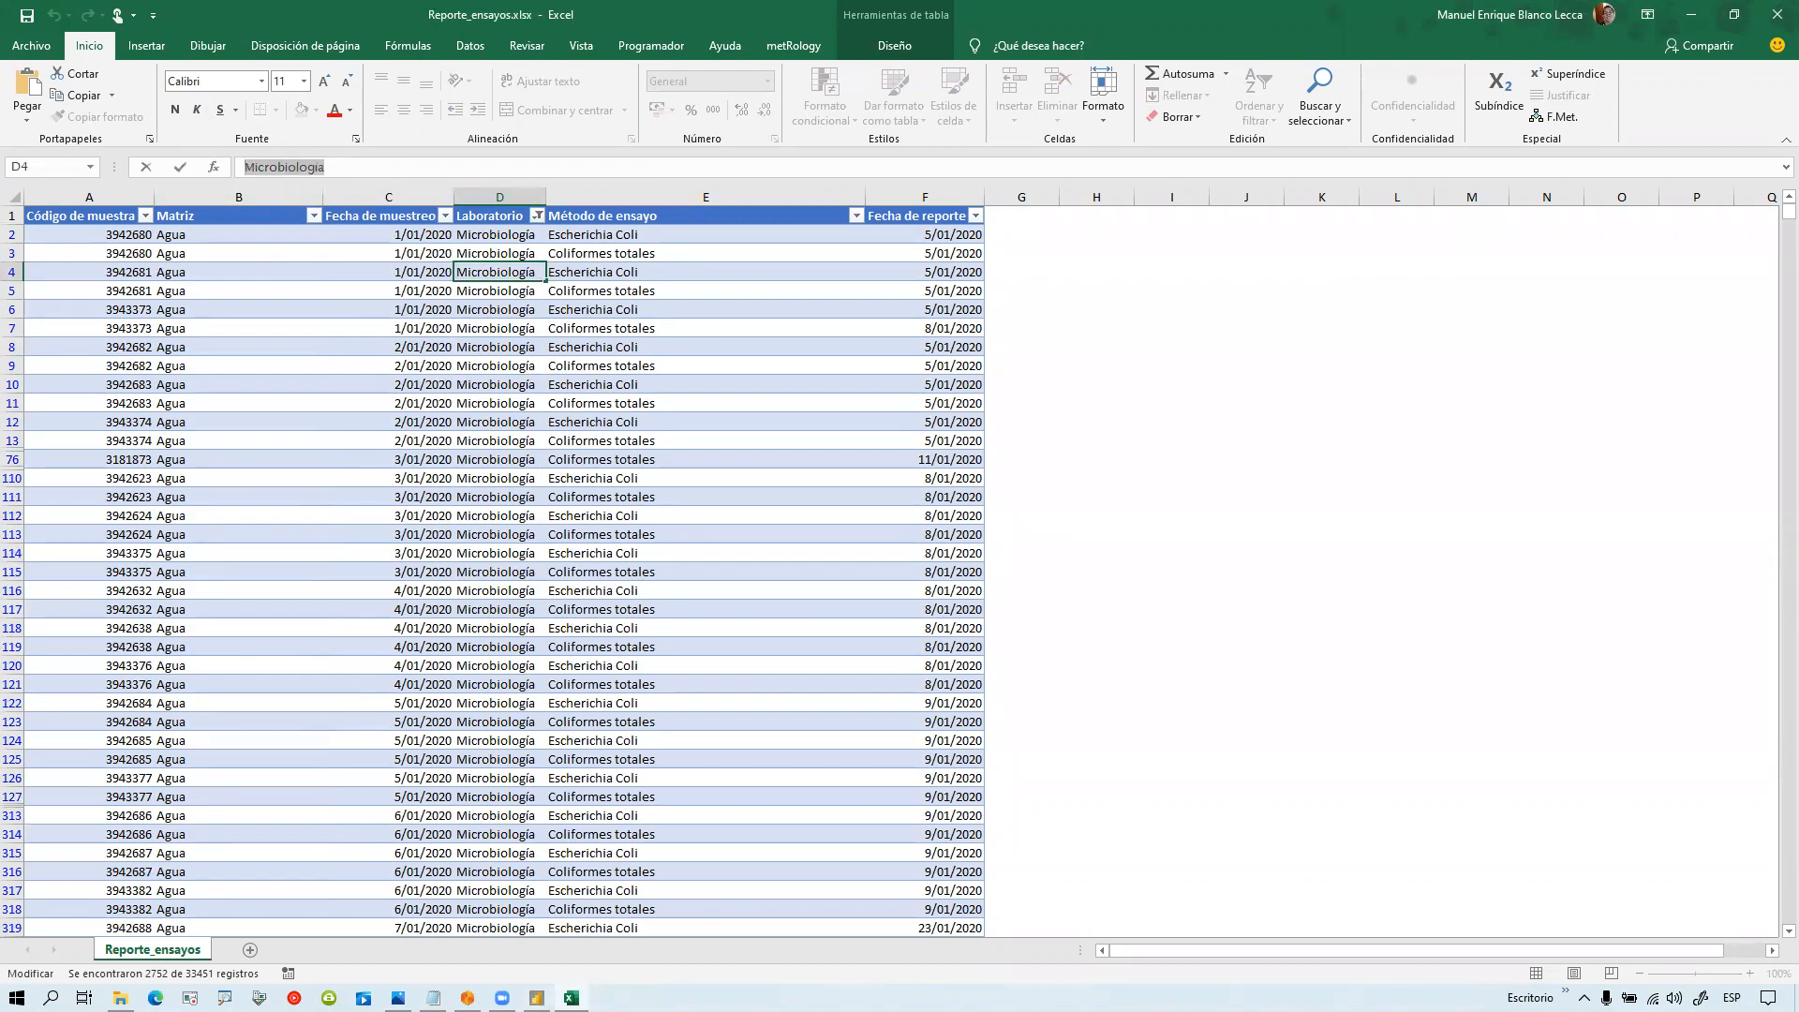
Step: Back in Power BI, put Microbiología in the new measure's name and both Laboratorio filters, and commit the measure
key("alt+Tab")
double_click(205, 168)
key("ctrl+v")
double_click(705, 167)
key("ctrl+v")
double_click(315, 183)
key("ctrl+v")
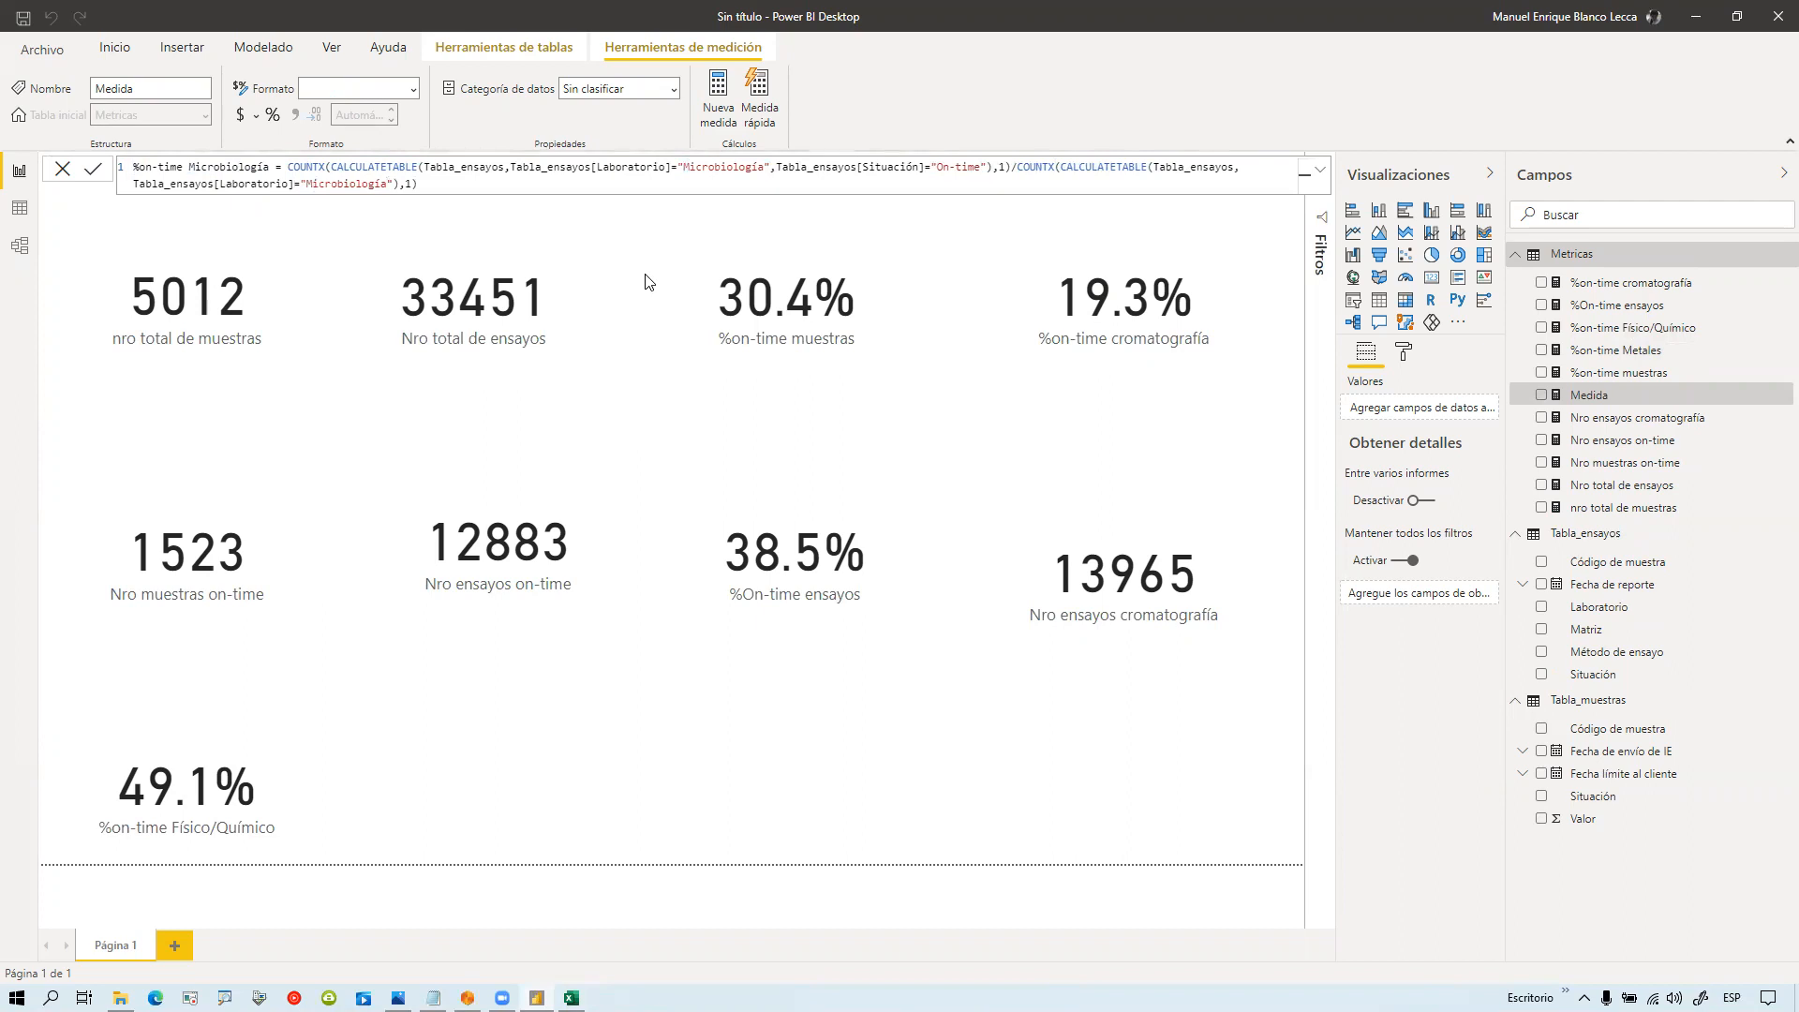
key("Return")
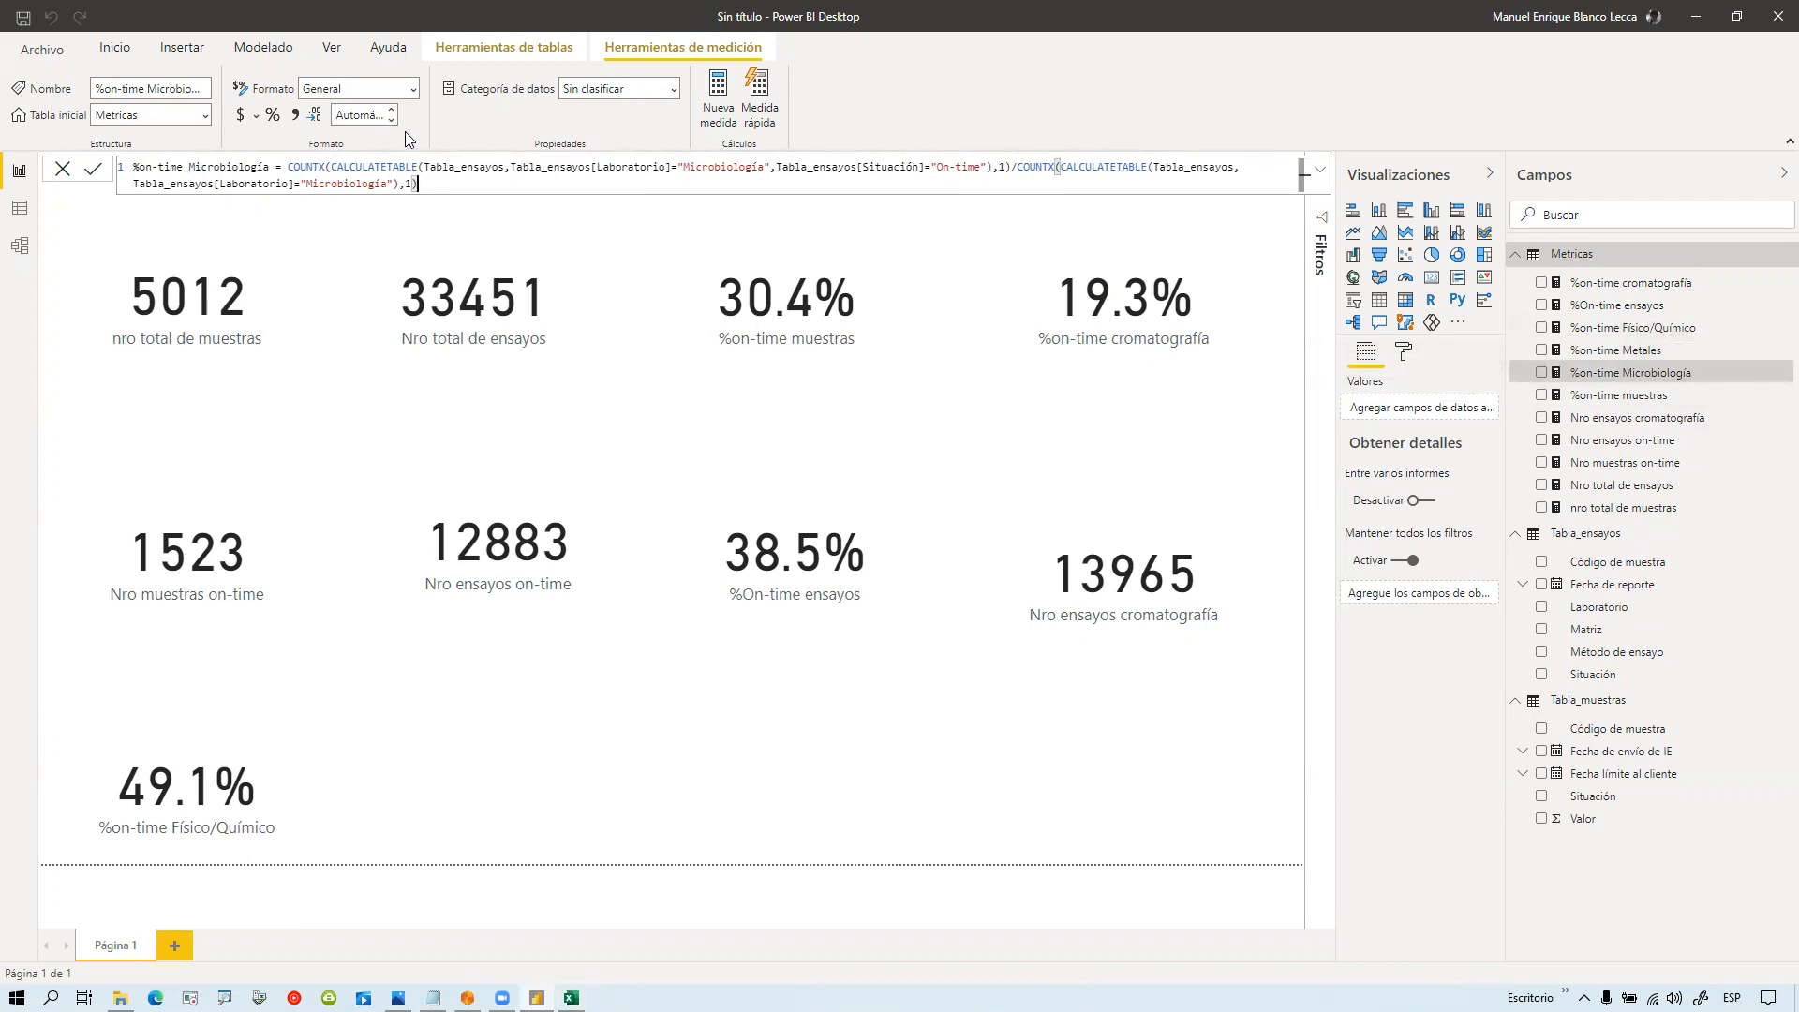
Step: Format the %on-time Microbiología measure as Porcentaje and adjust its decimal places
left_click(410, 91)
left_click(370, 122)
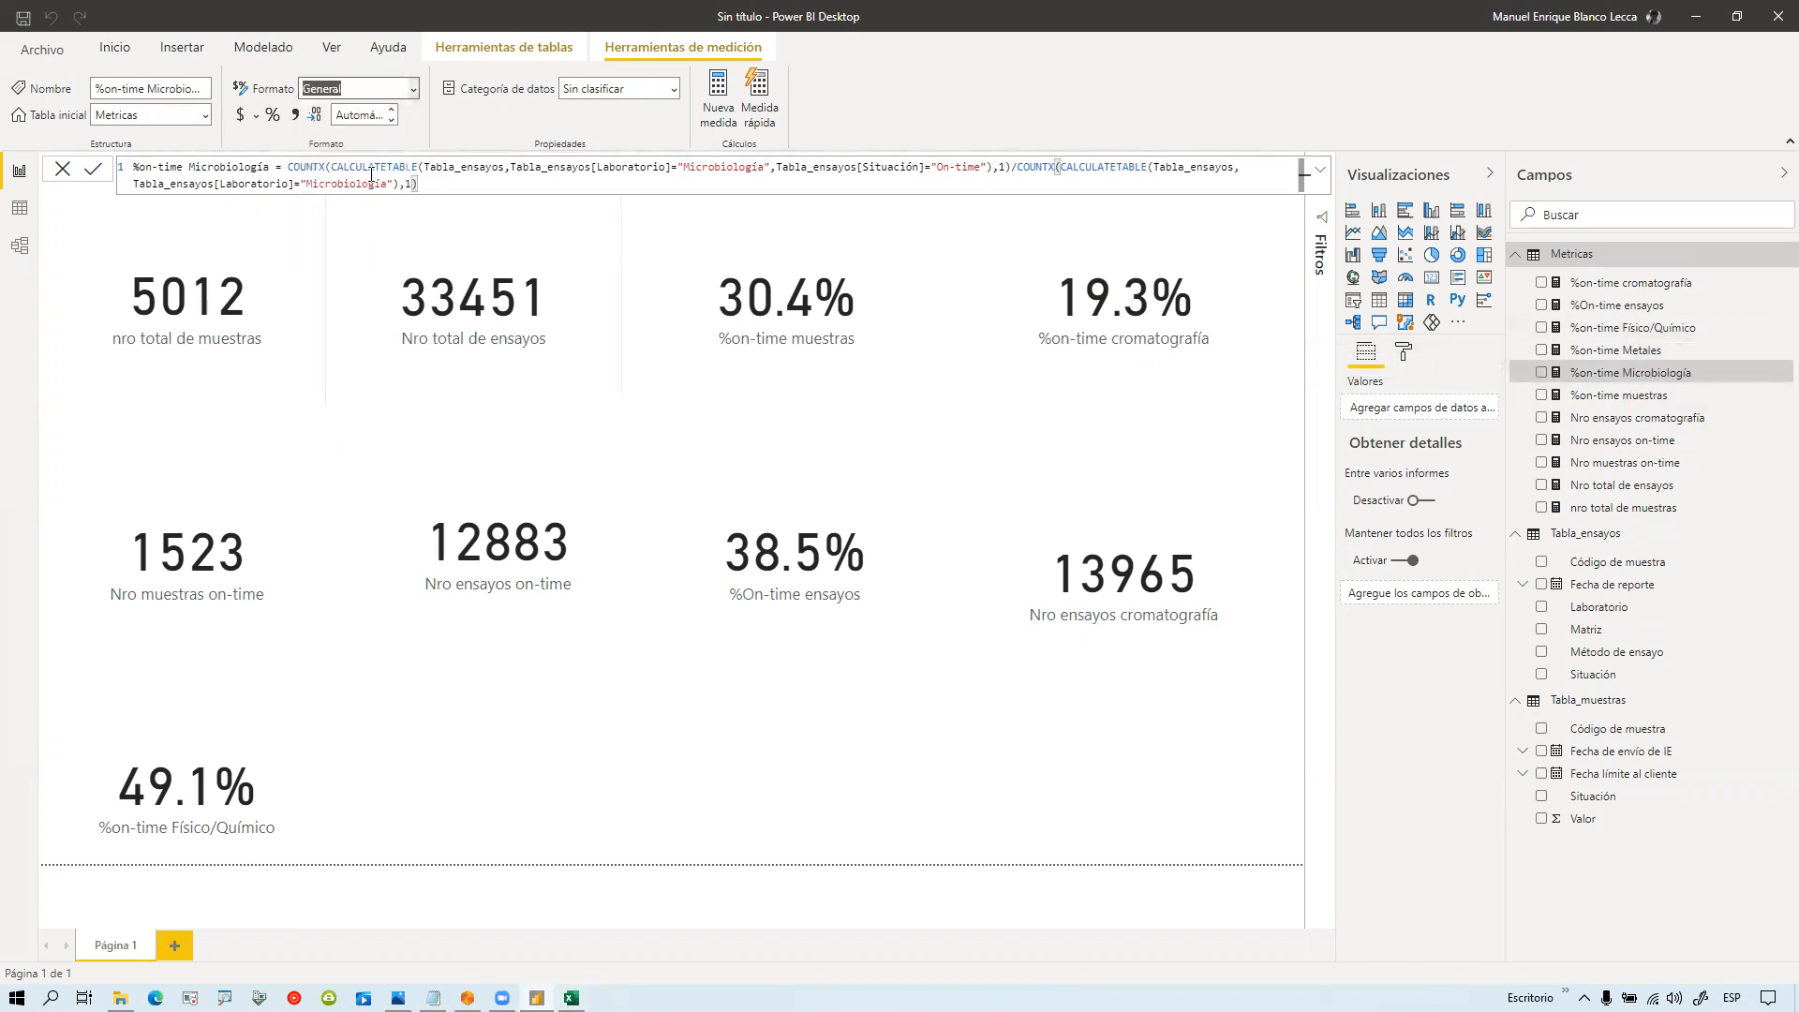
left_click(392, 110)
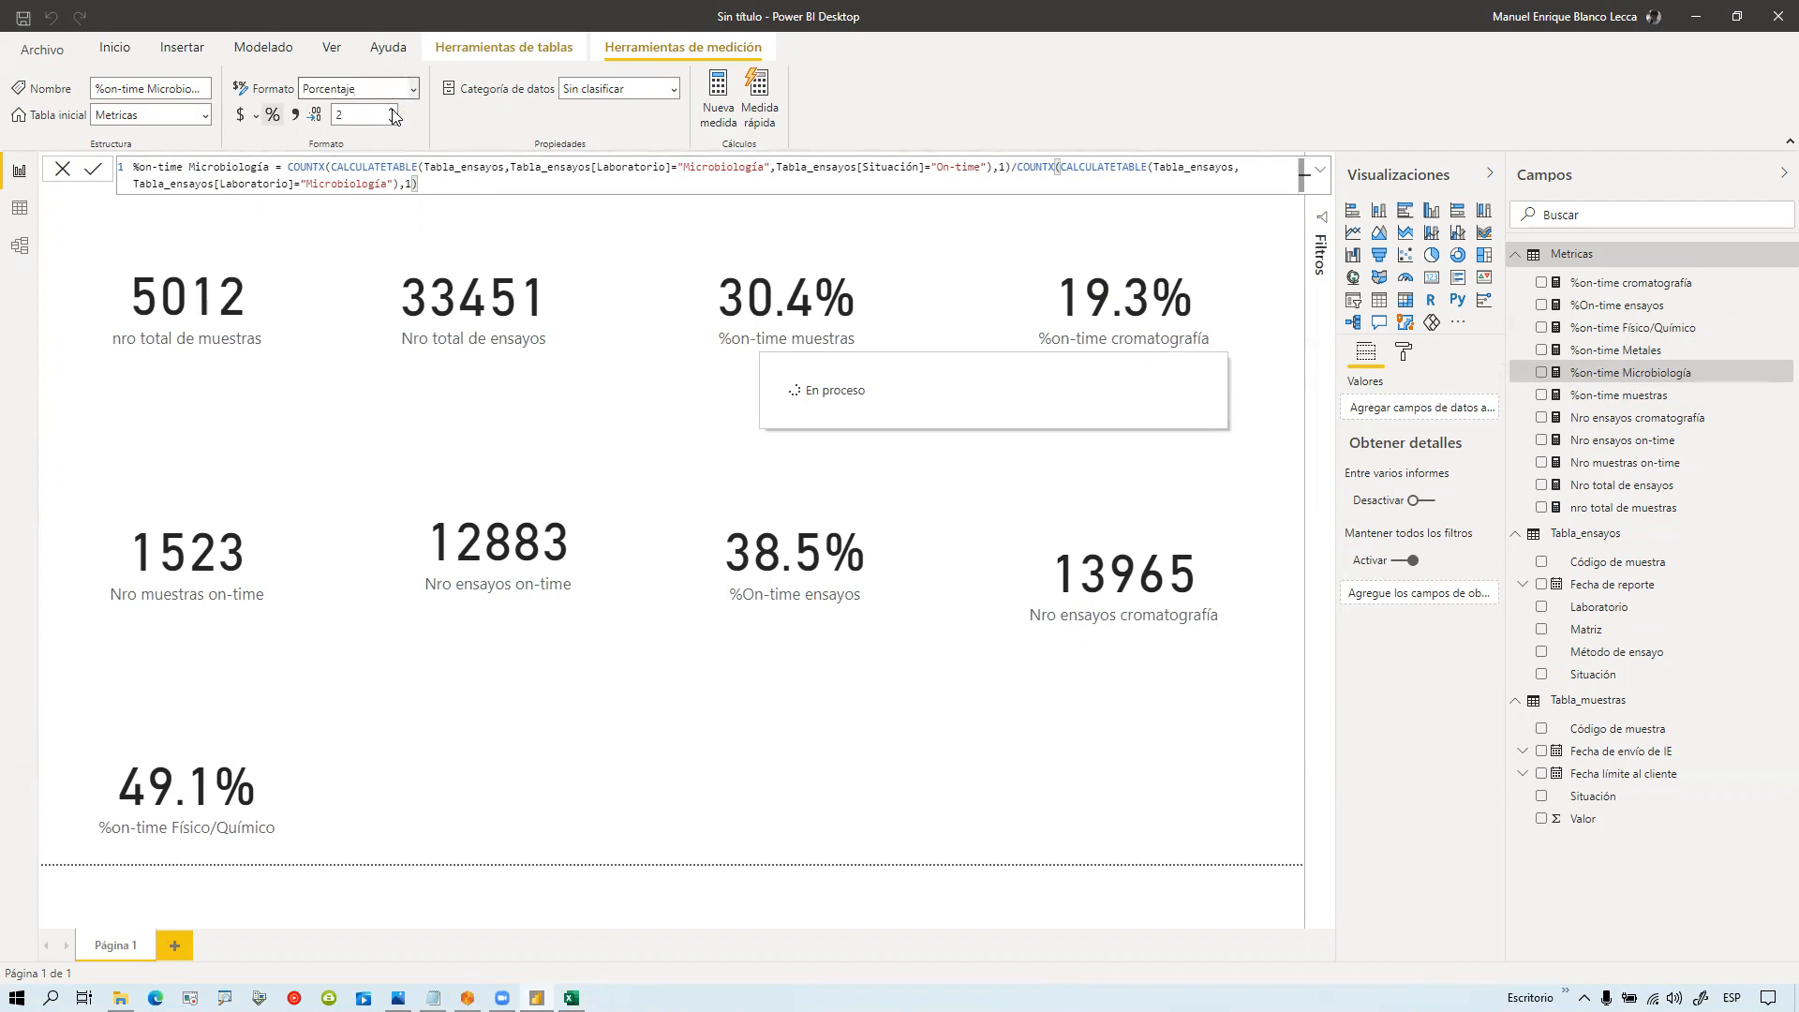
left_click(393, 110)
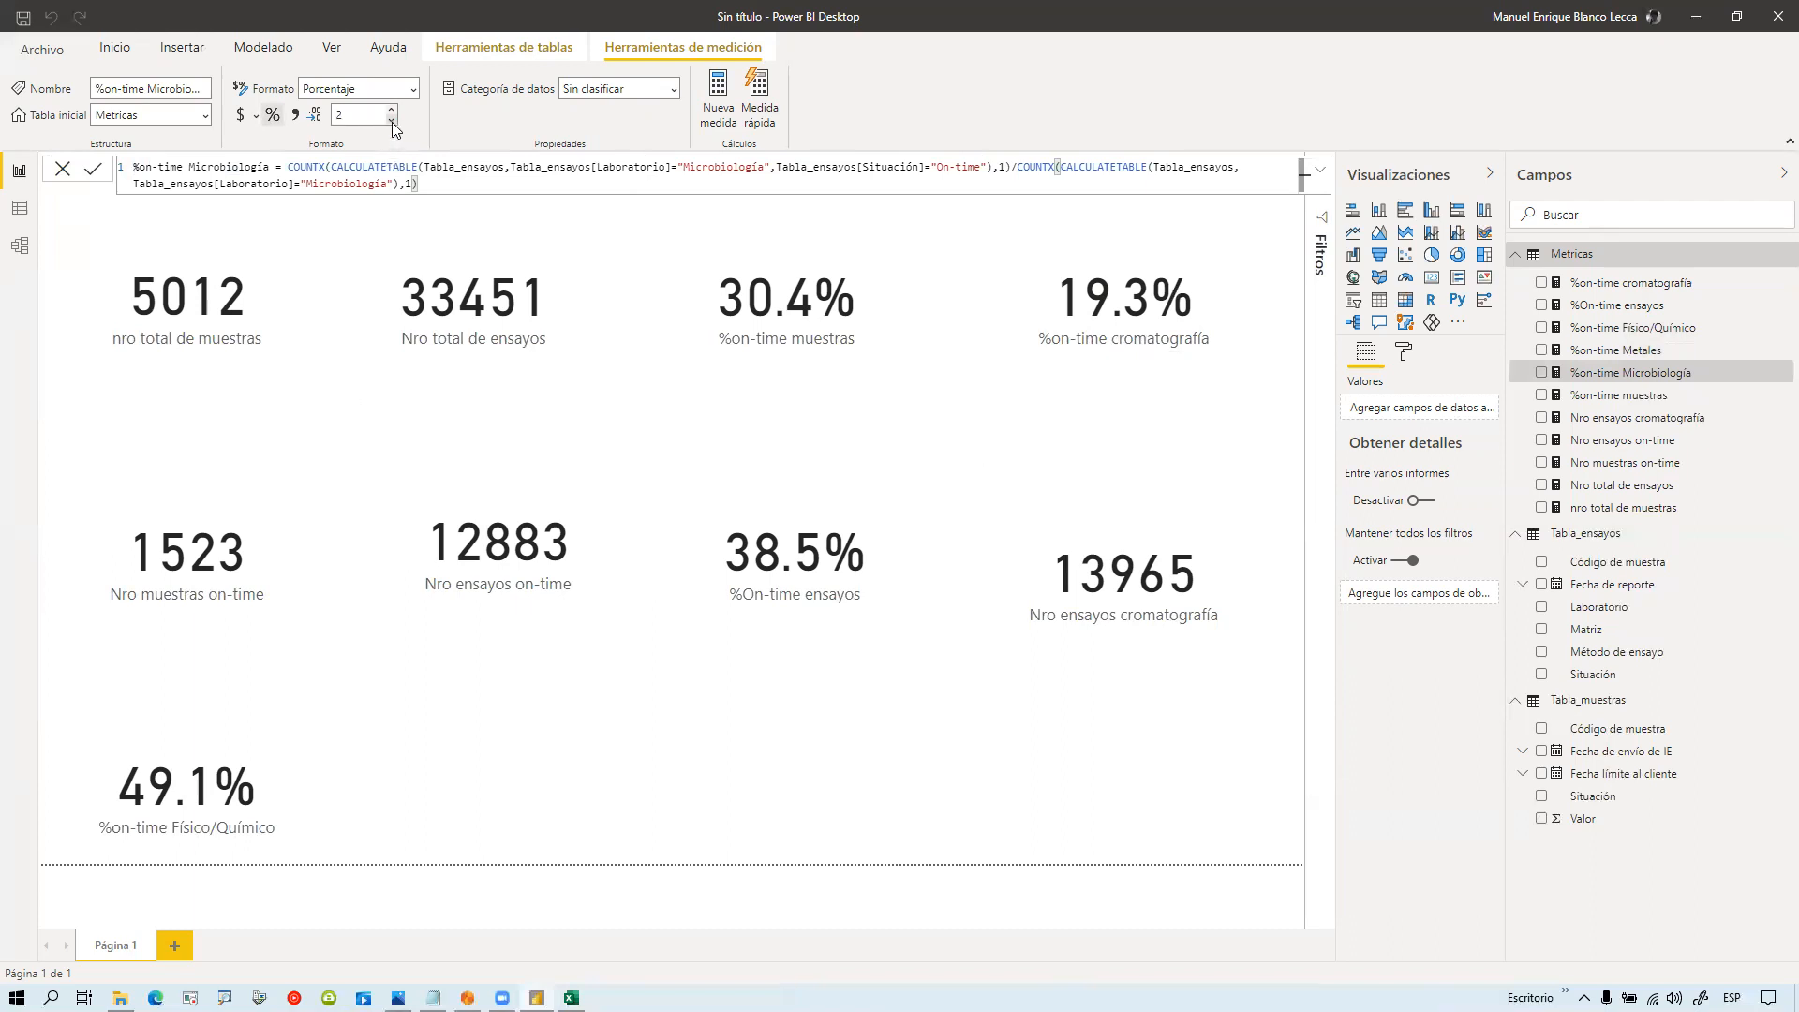
Step: Format the %on-time Metales measure as Porcentaje with 1 decimal
left_click(1648, 355)
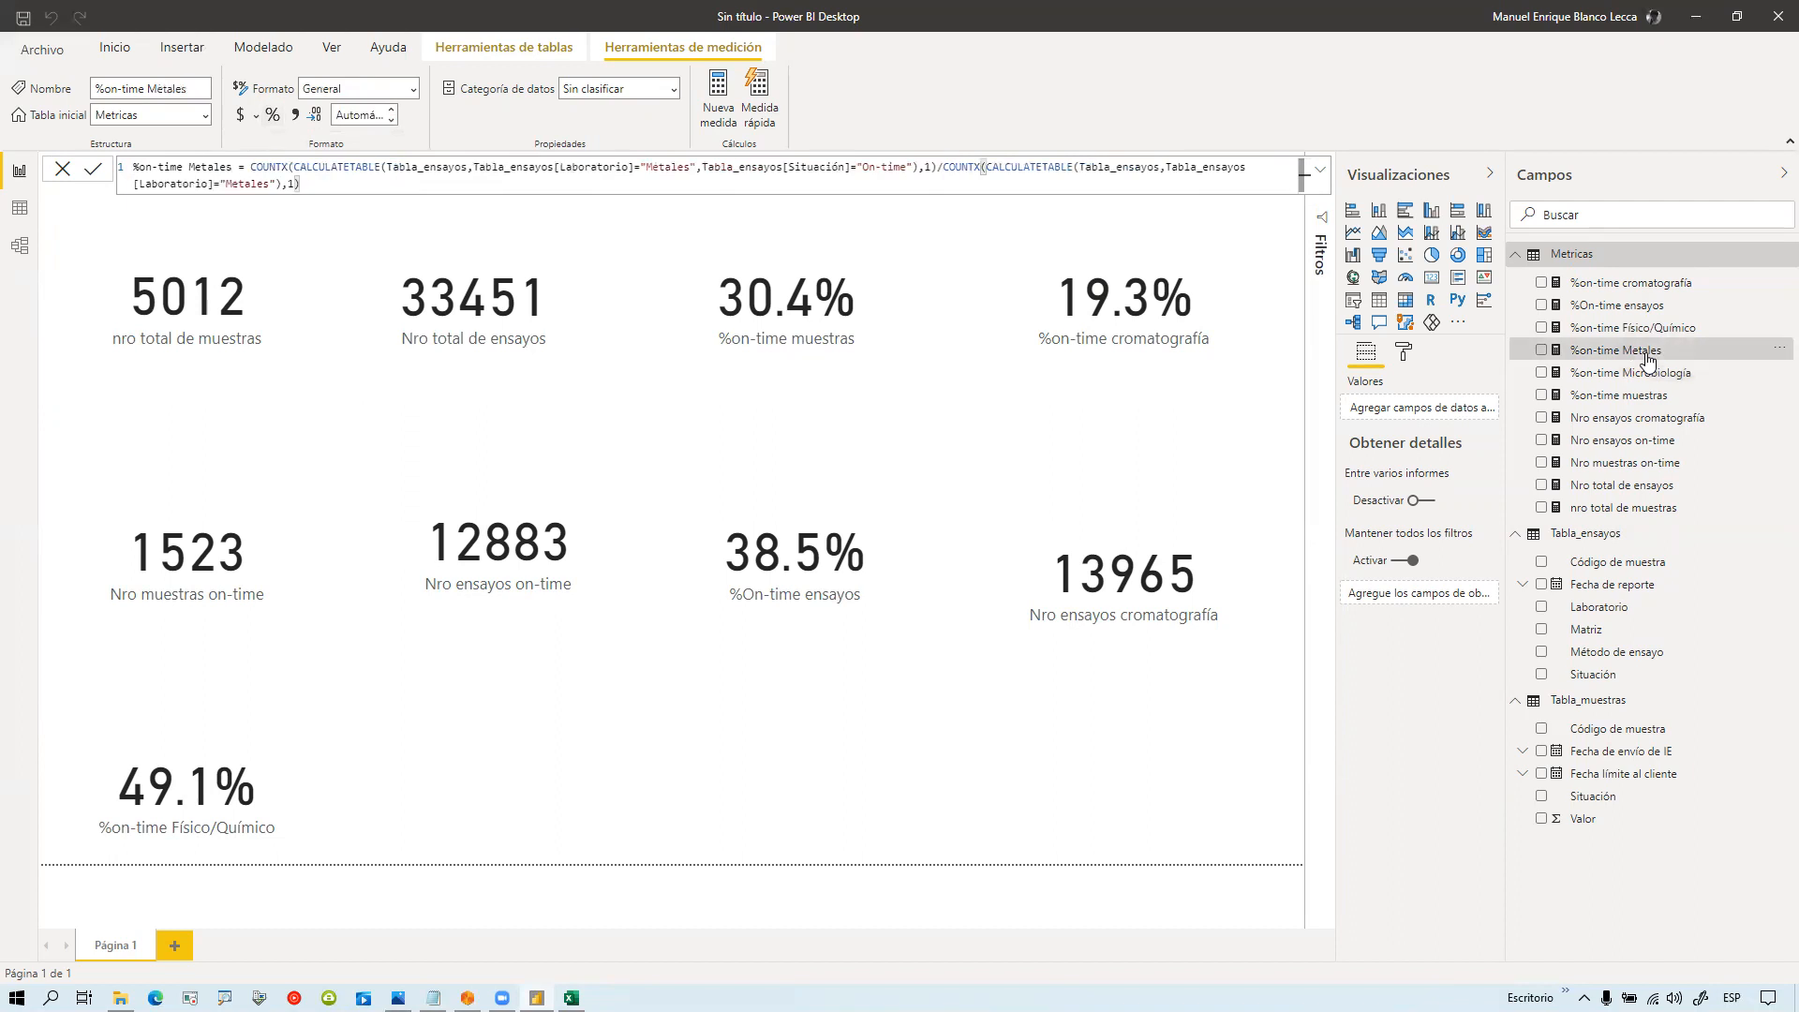
left_click(410, 89)
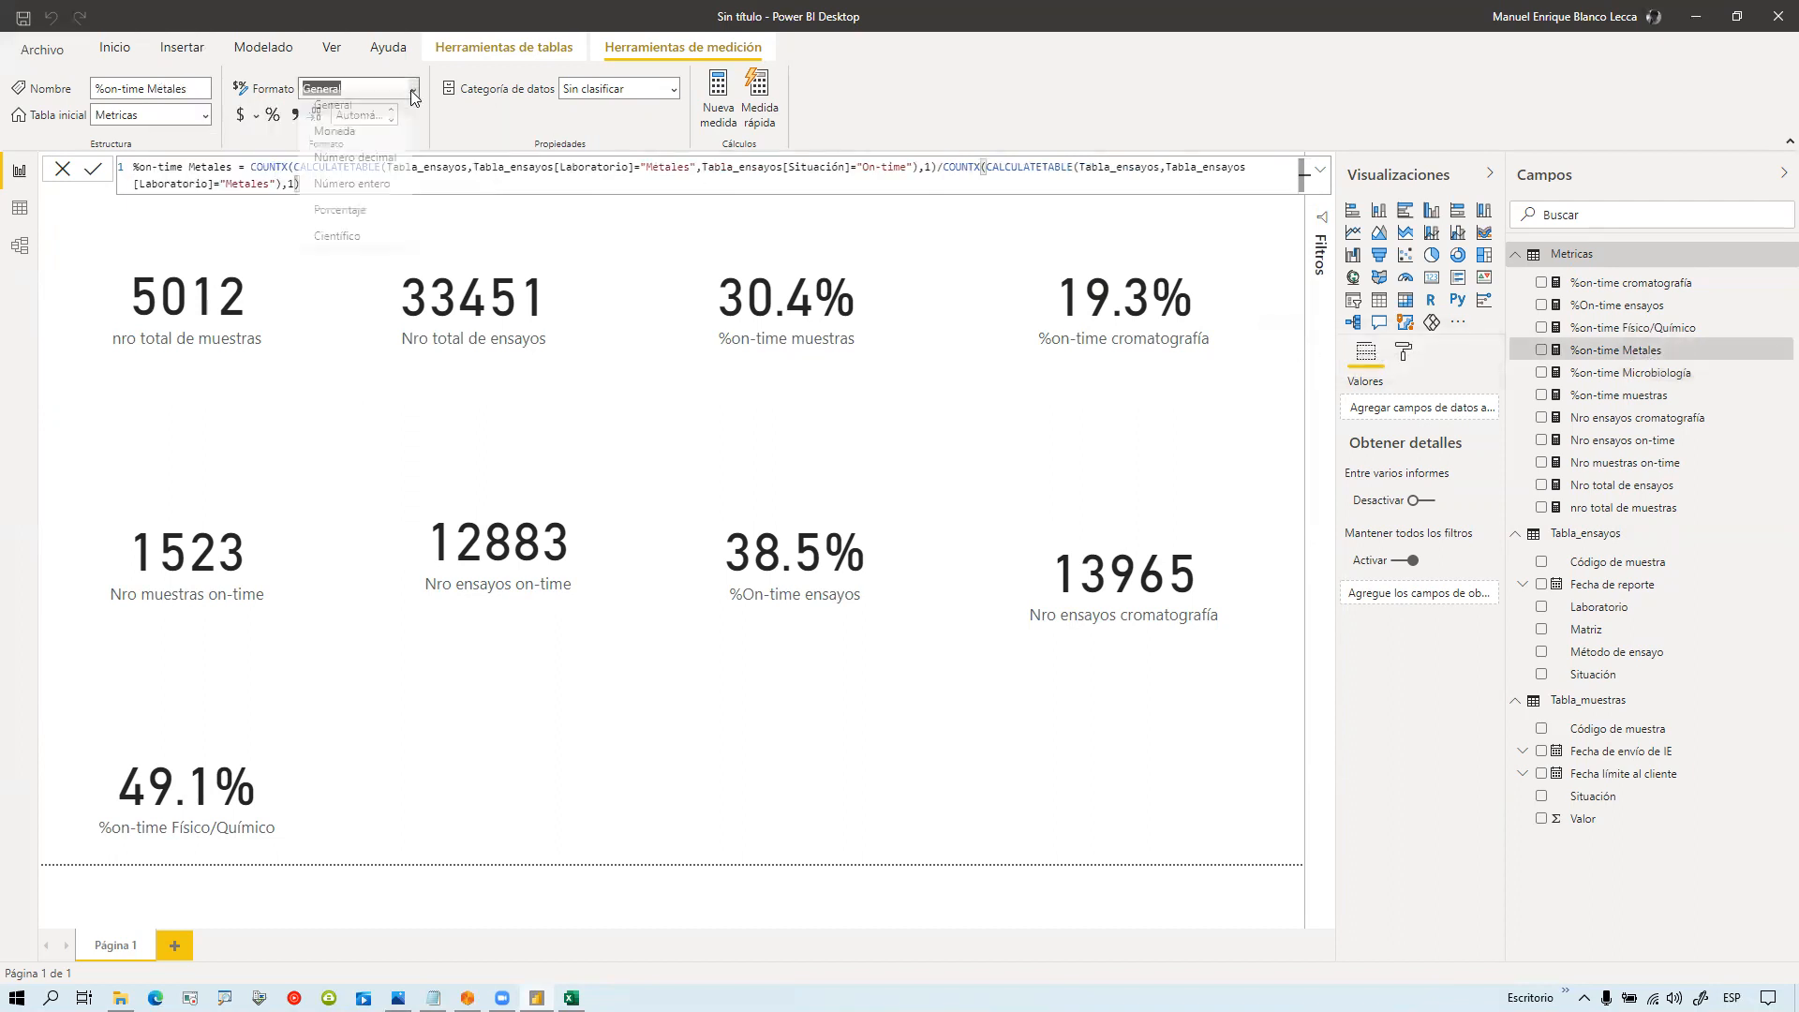
left_click(377, 158)
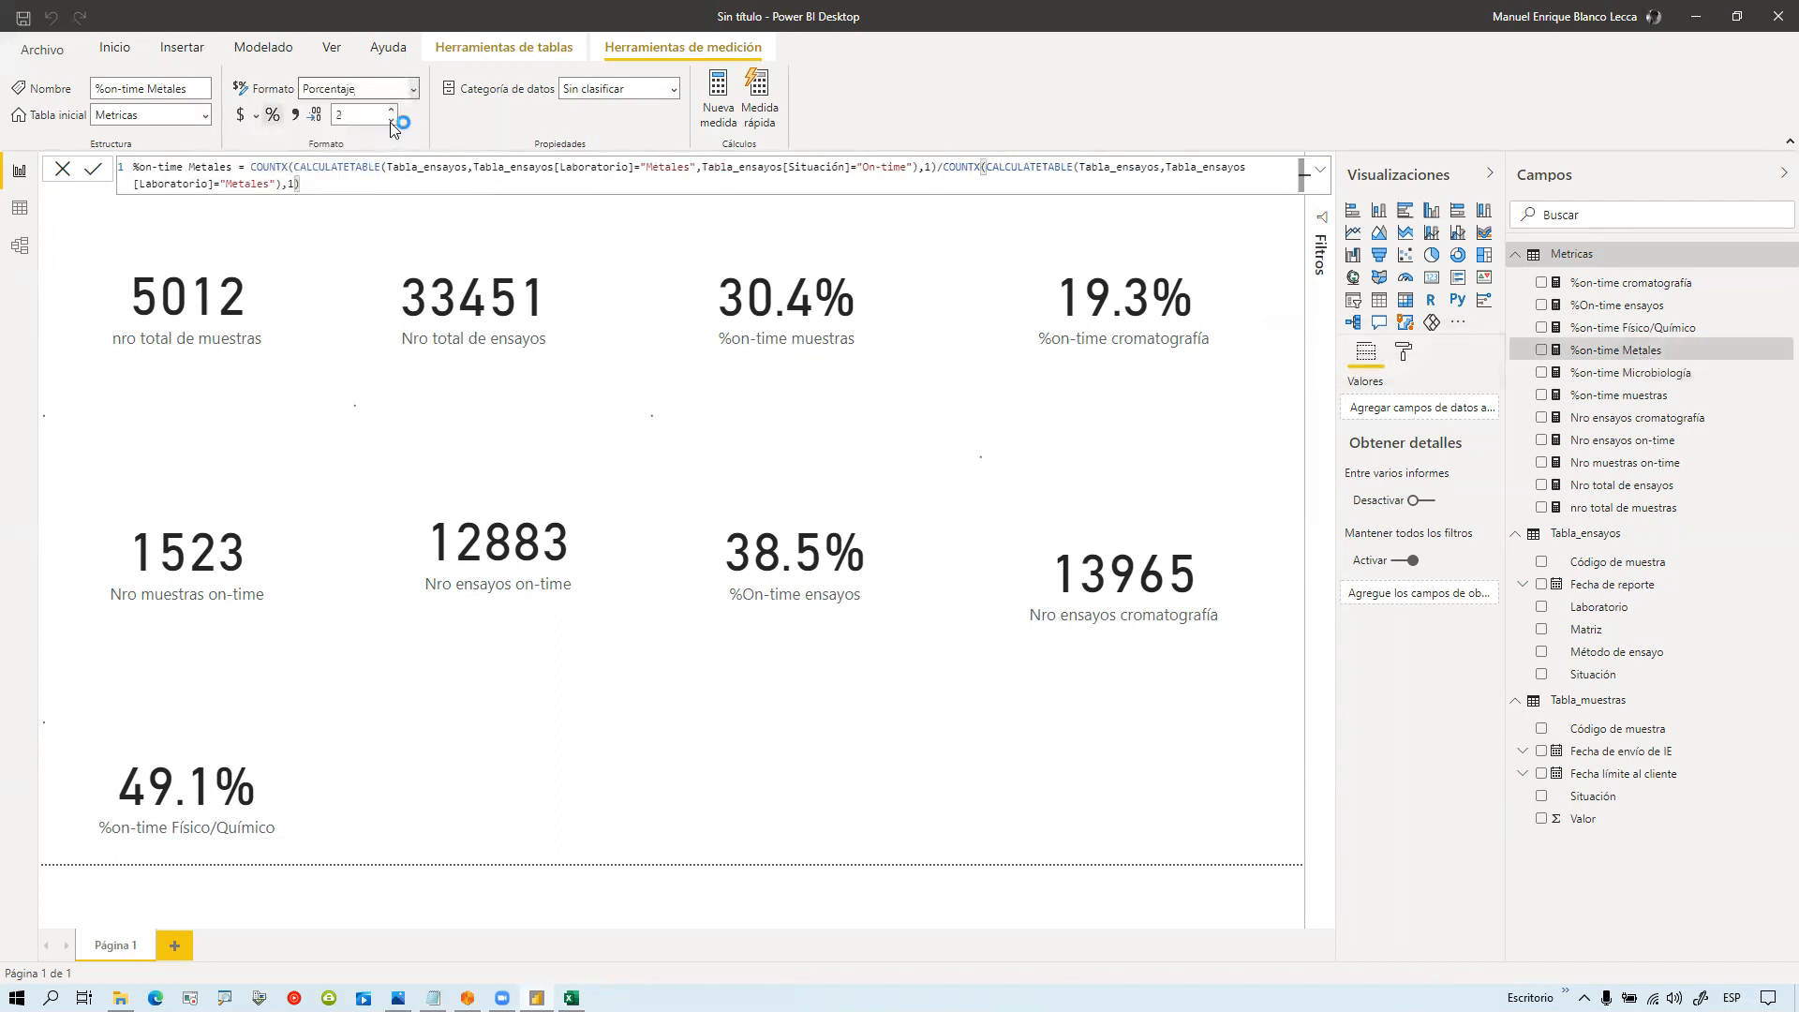
left_click(391, 121)
Step: Copy the whole %on-time Metales formula into another new measure in Metricas and change its name to %on-time Operaciones
left_click_drag(298, 184, 103, 156)
key("ctrl+c")
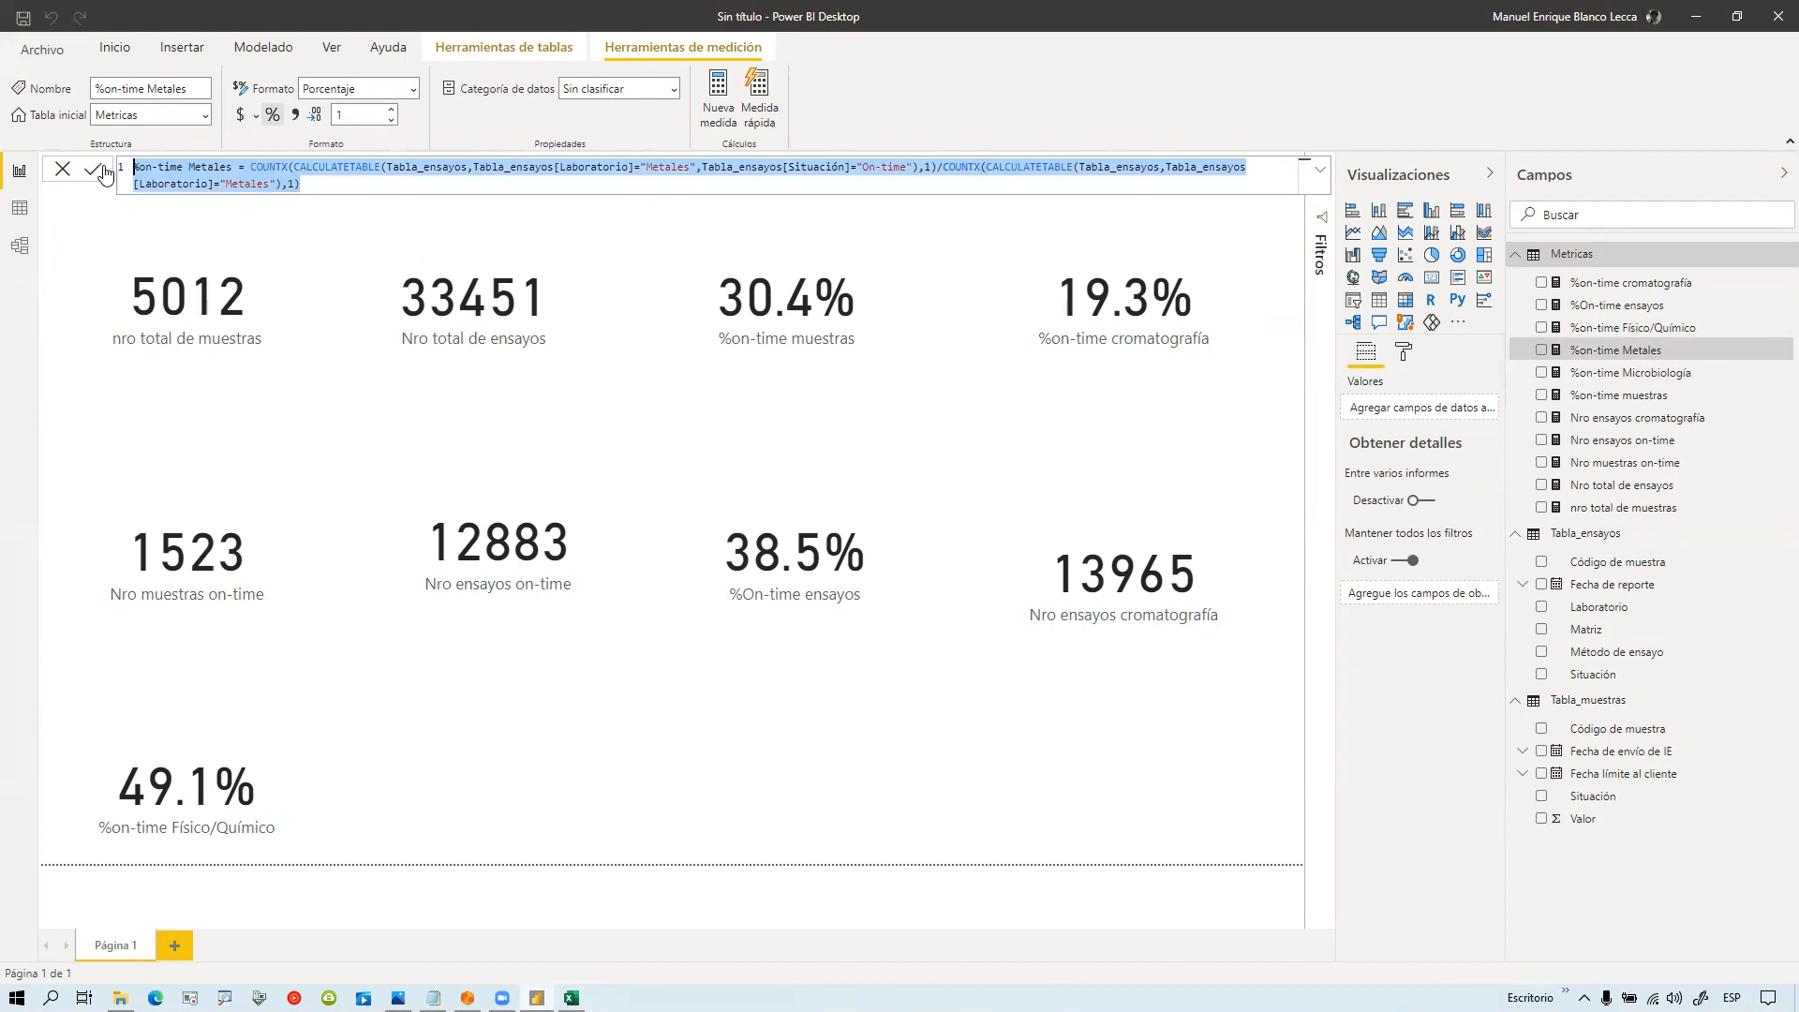
right_click(1595, 265)
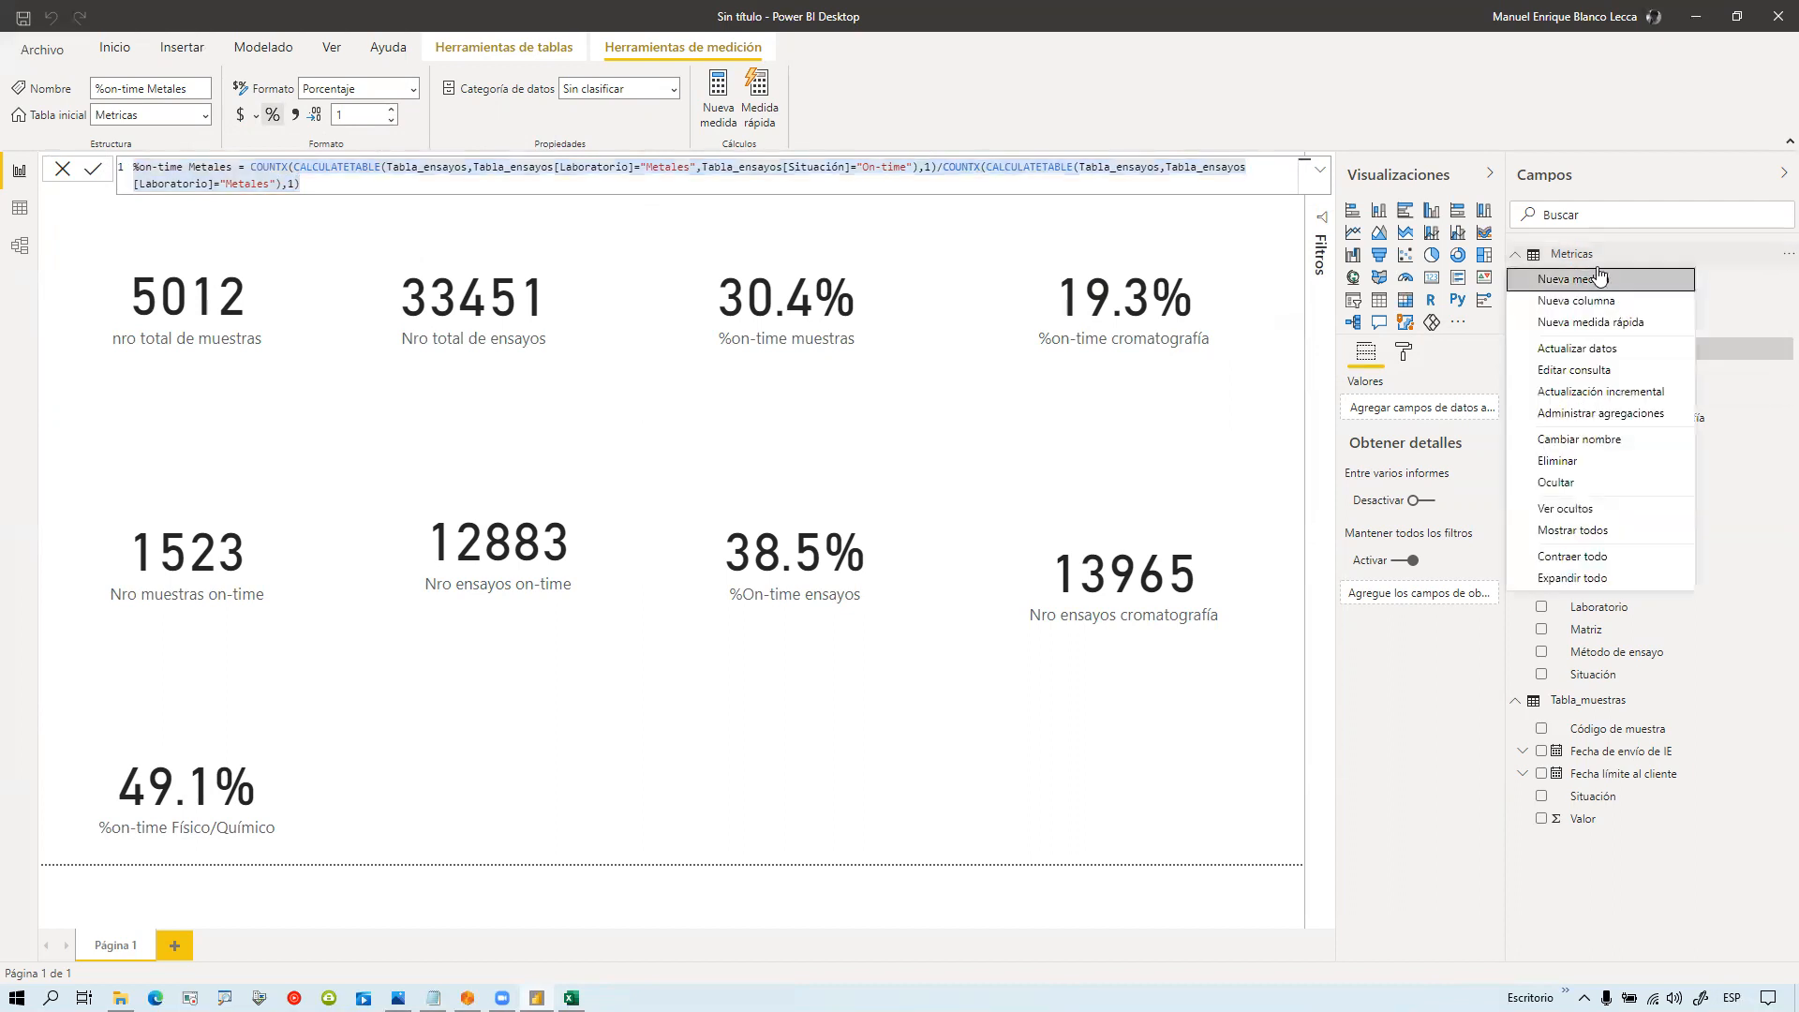
key("Escape")
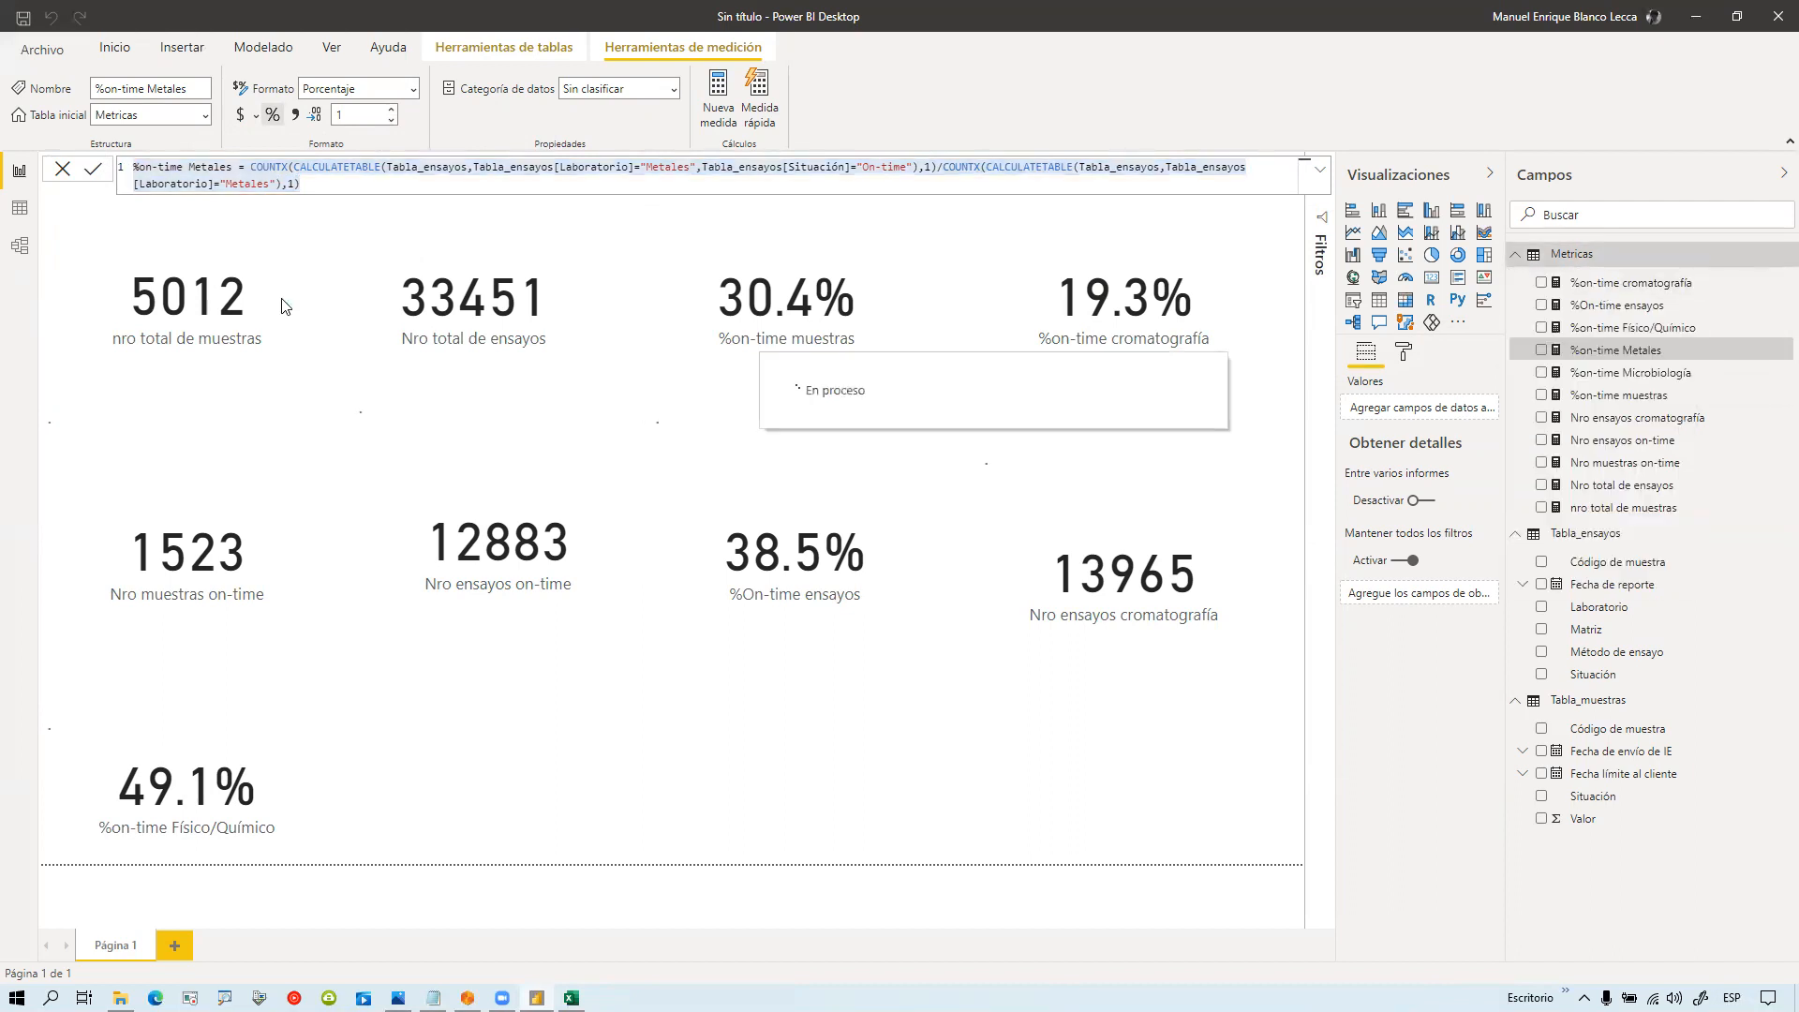
key("ctrl+v")
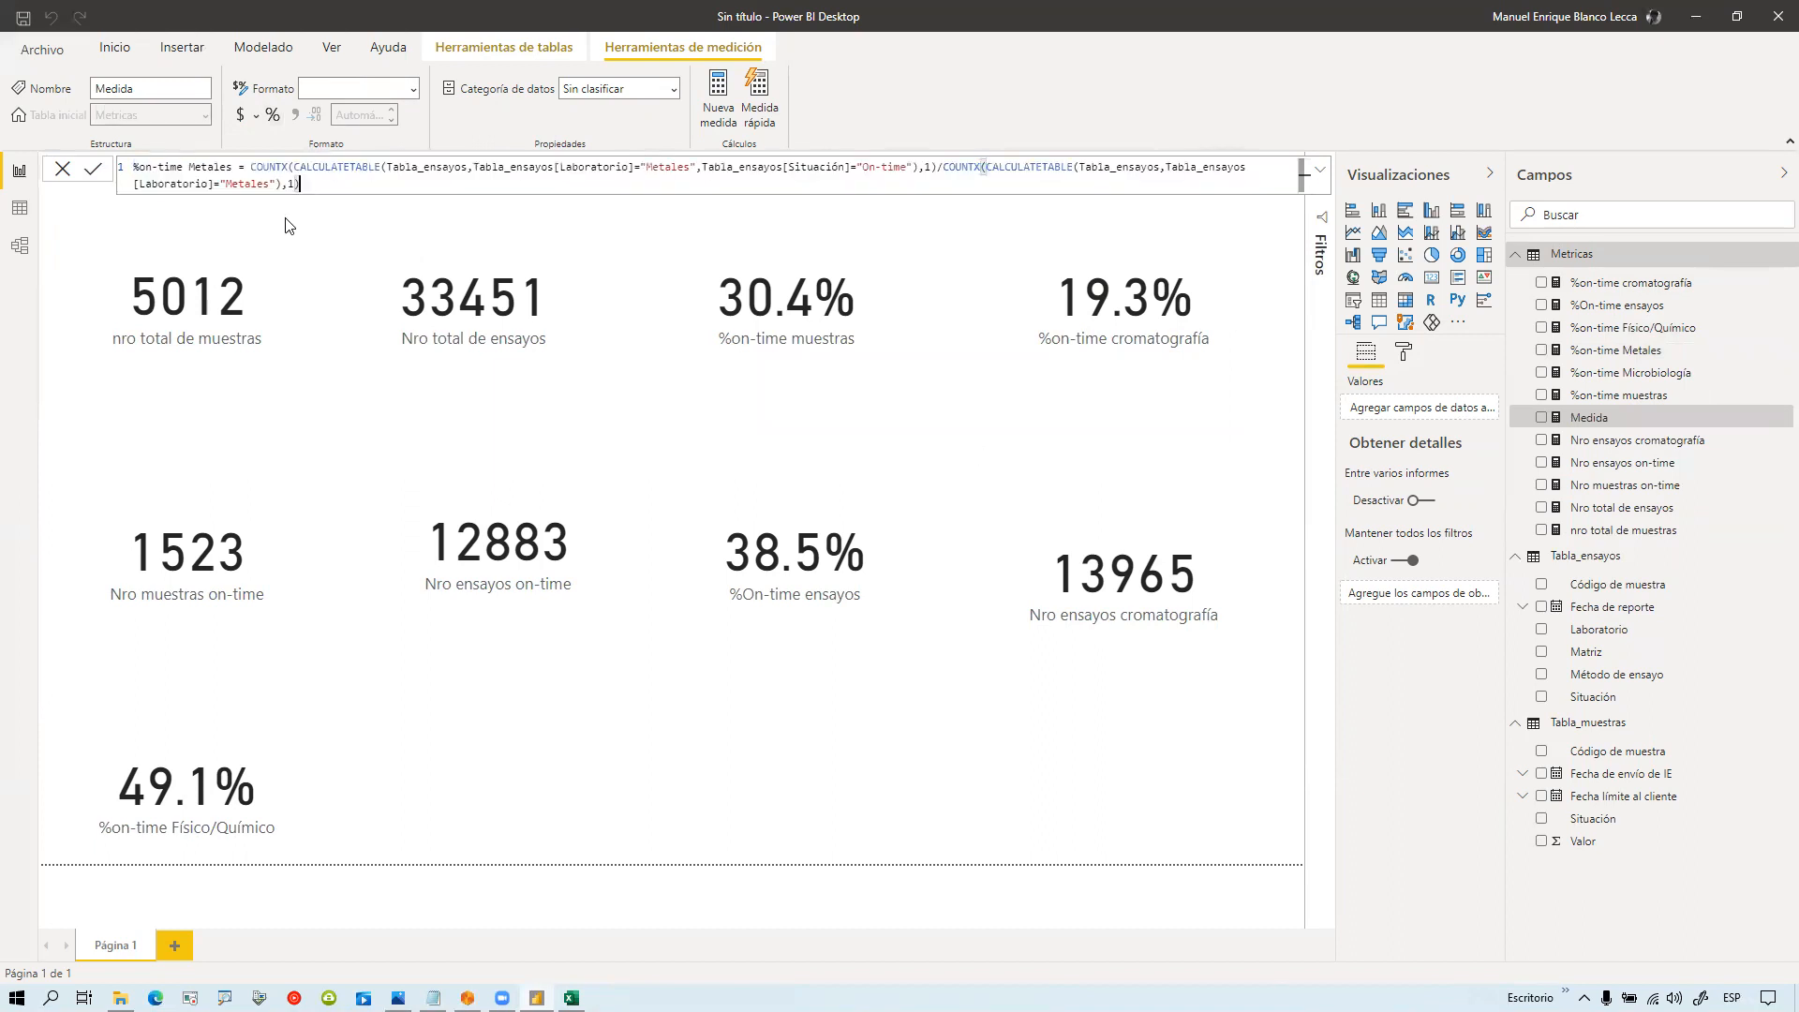
double_click(210, 167)
type("Operaciones")
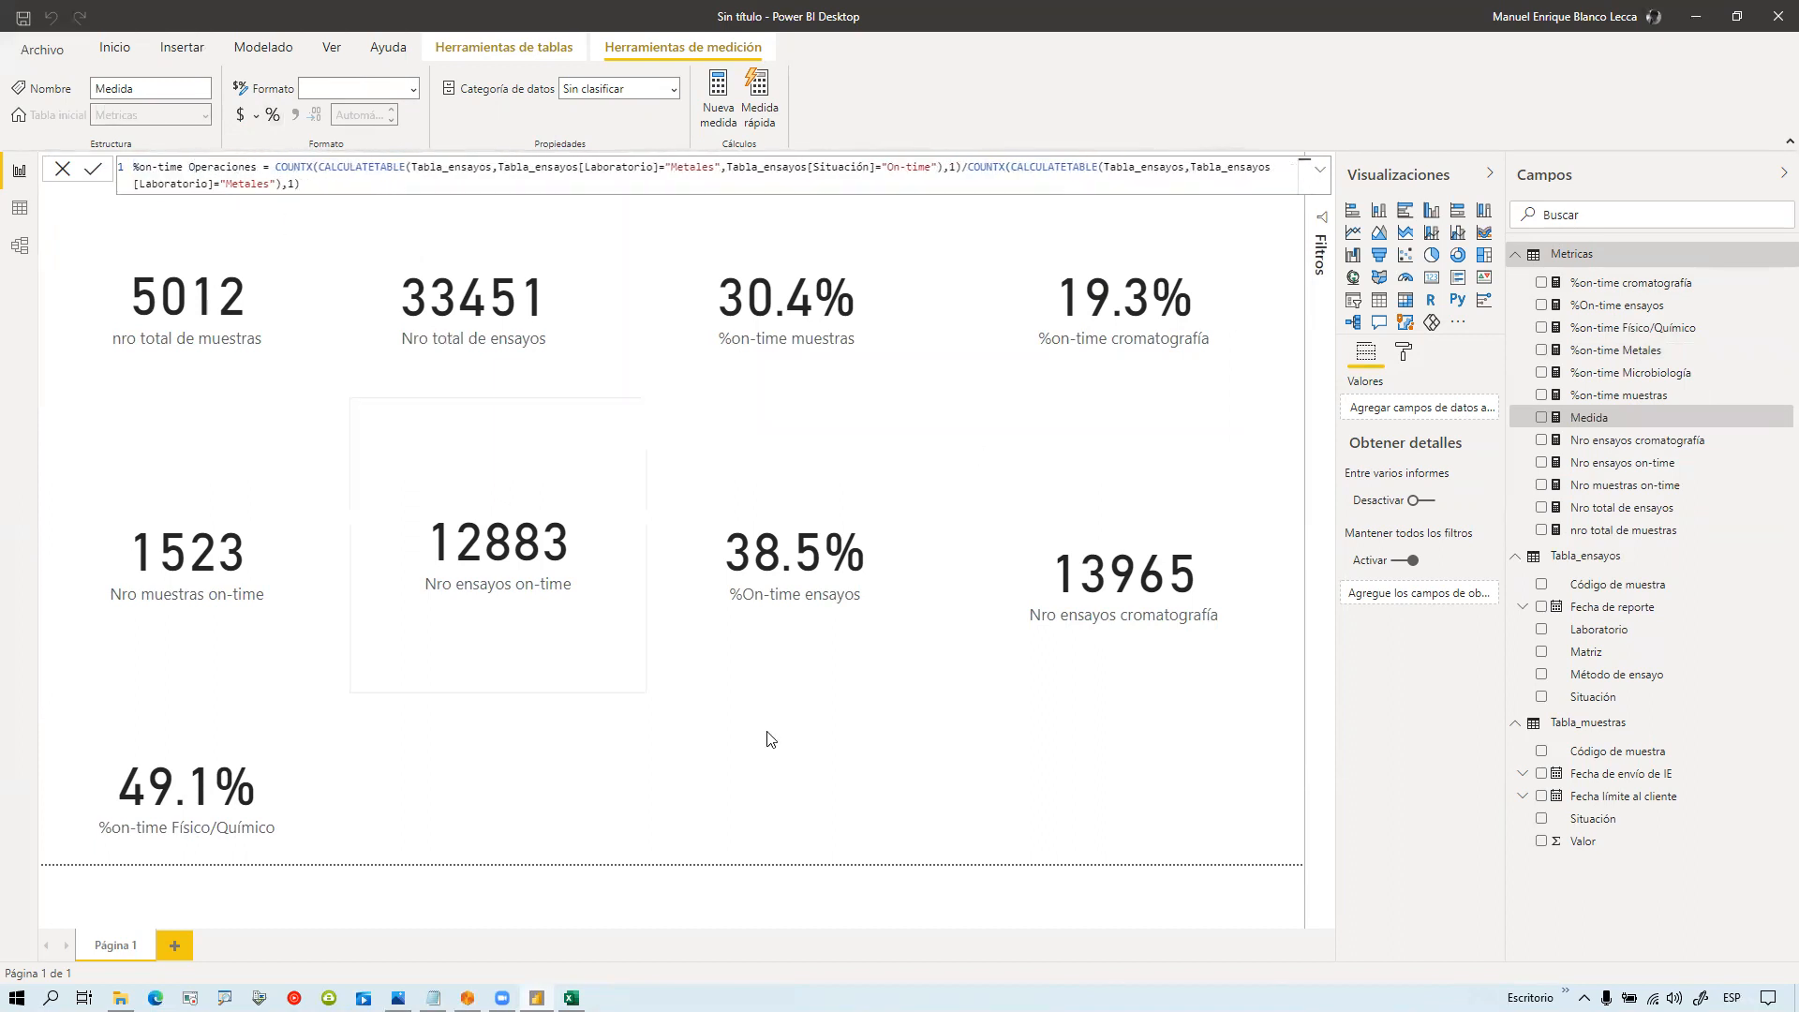
Step: Switch to Reporte_ensayos.xlsx in Excel, filter Laboratorio to Operaciones only, and copy that laboratory name from a cell
key("alt+Tab")
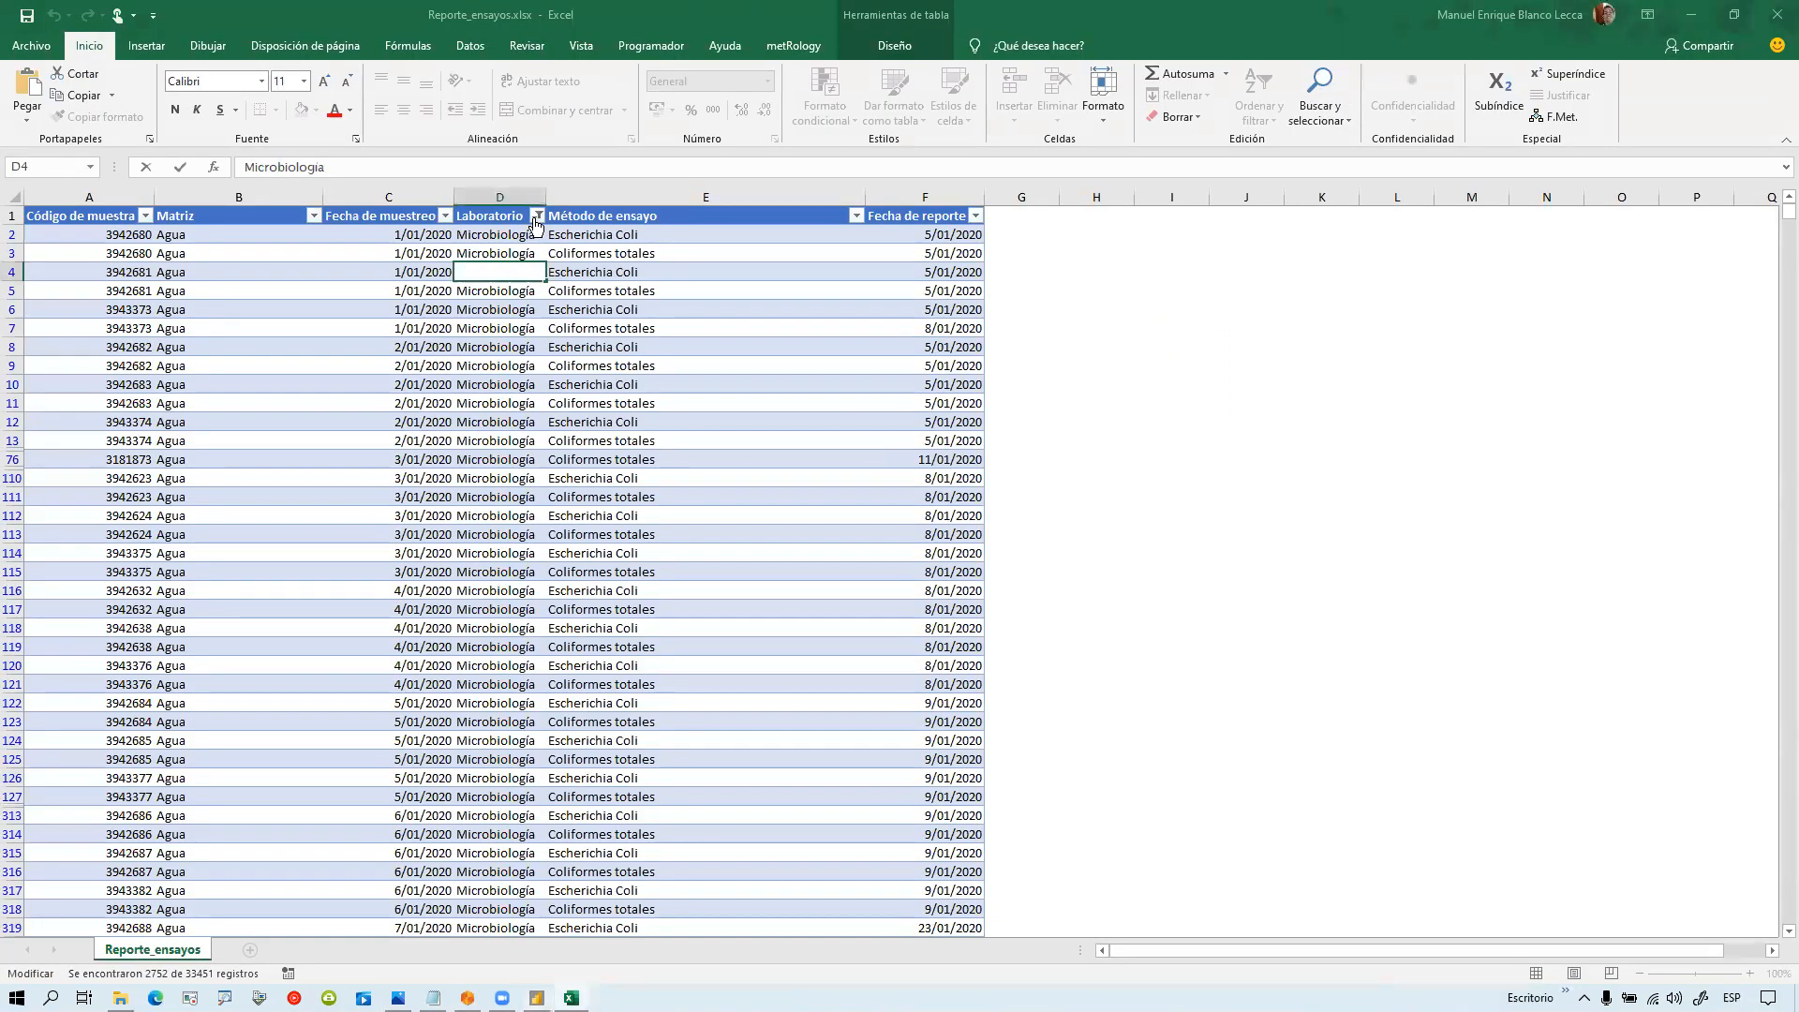
left_click(538, 216)
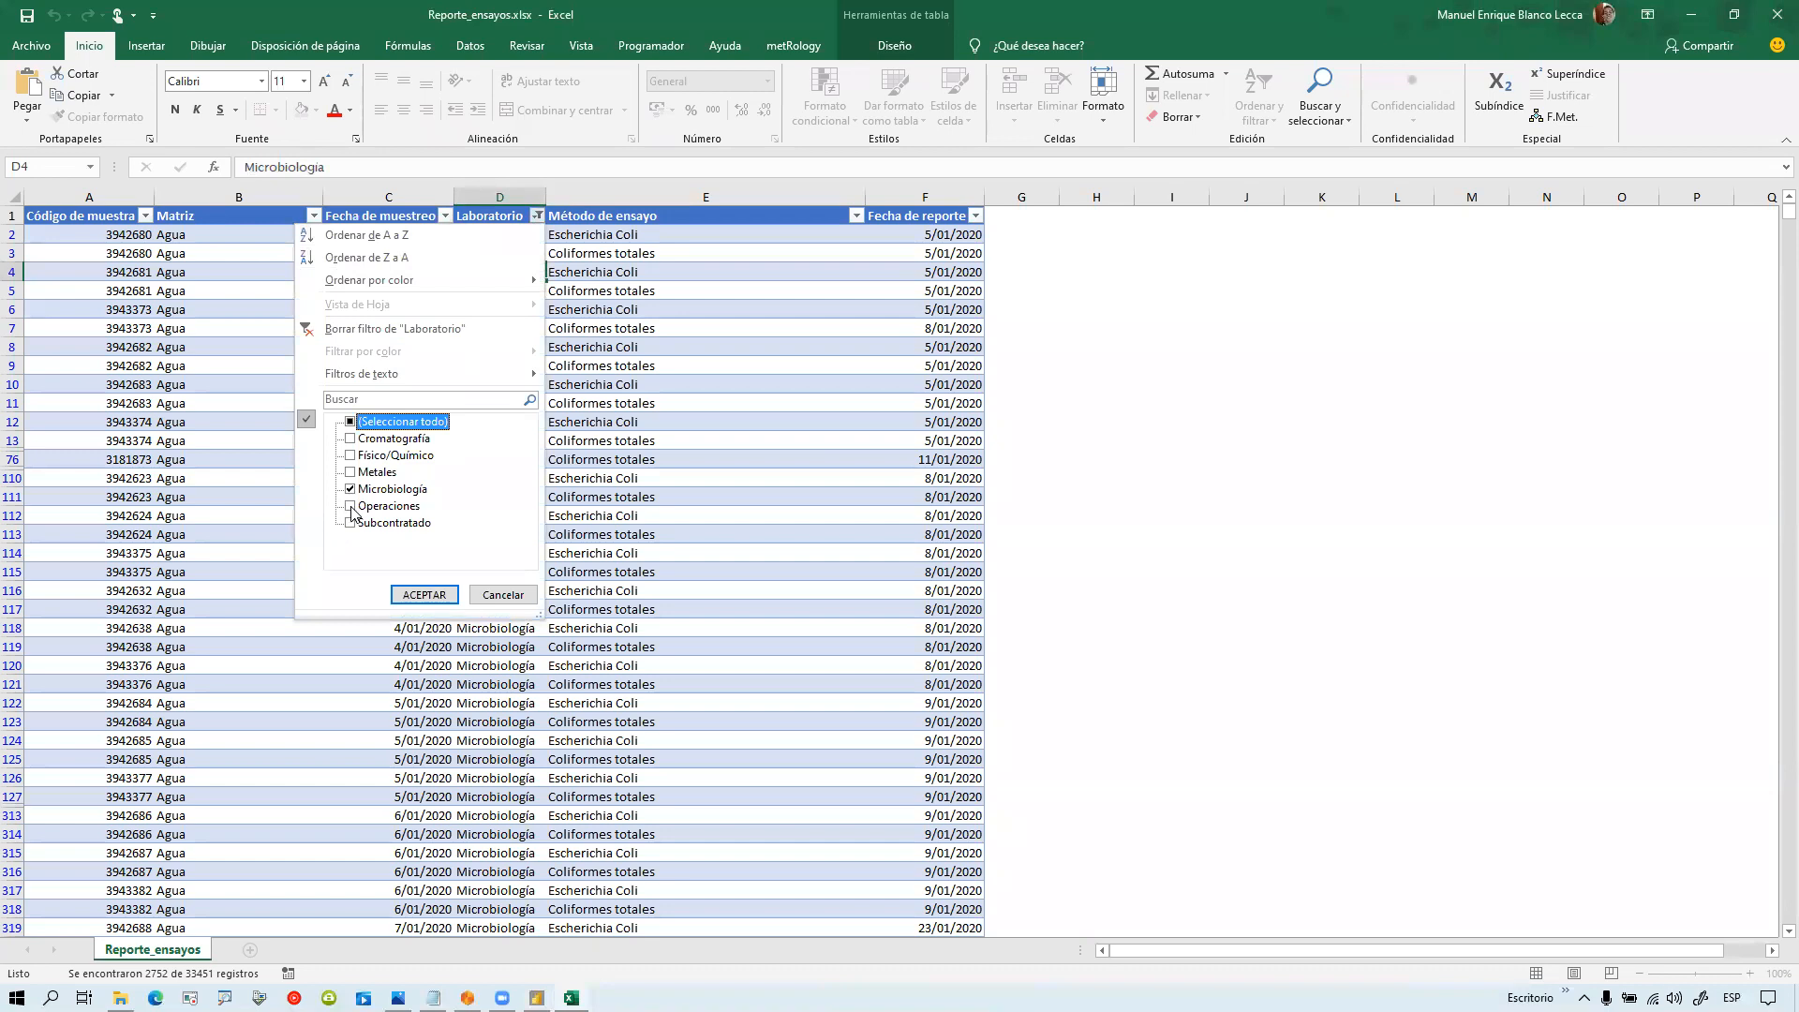
left_click(351, 507)
left_click(350, 490)
left_click(423, 594)
left_click(513, 254)
left_click_drag(386, 169, 225, 169)
key("ctrl+c")
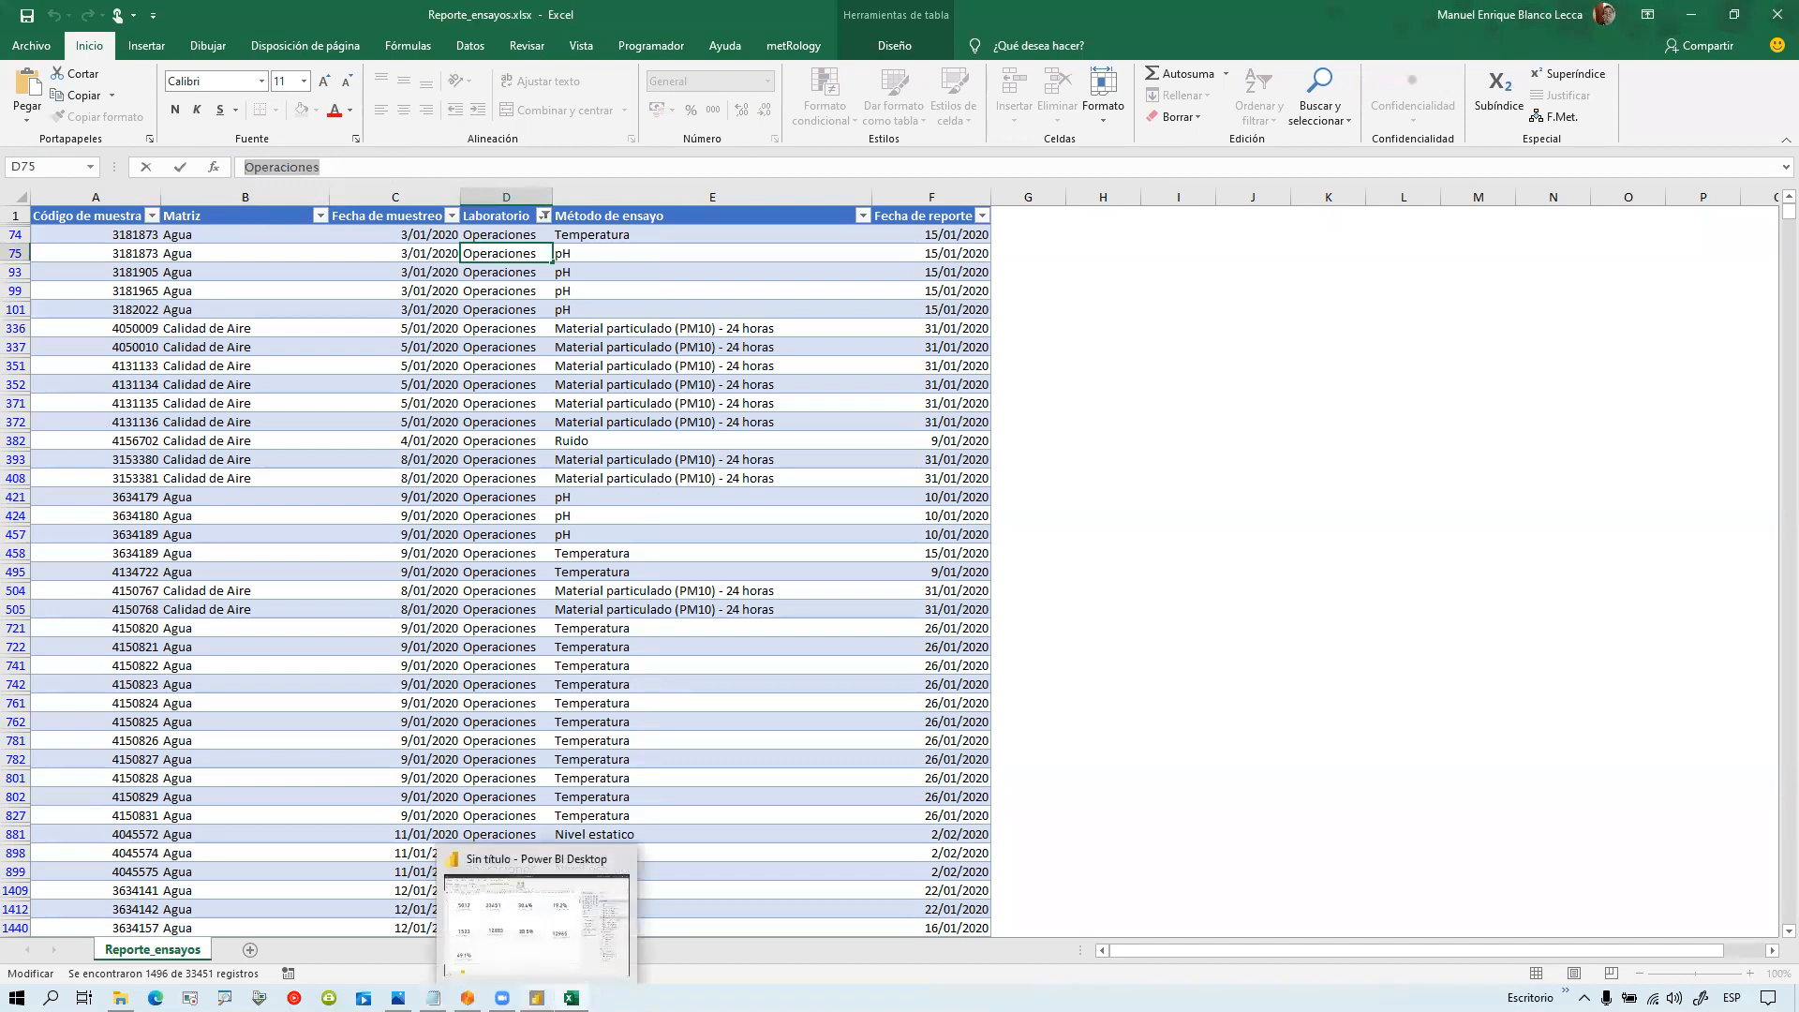
Step: Back in Power BI, paste Operaciones into the measure's name and both Laboratorio filters in place of Metales, and commit the measure
left_click(536, 997)
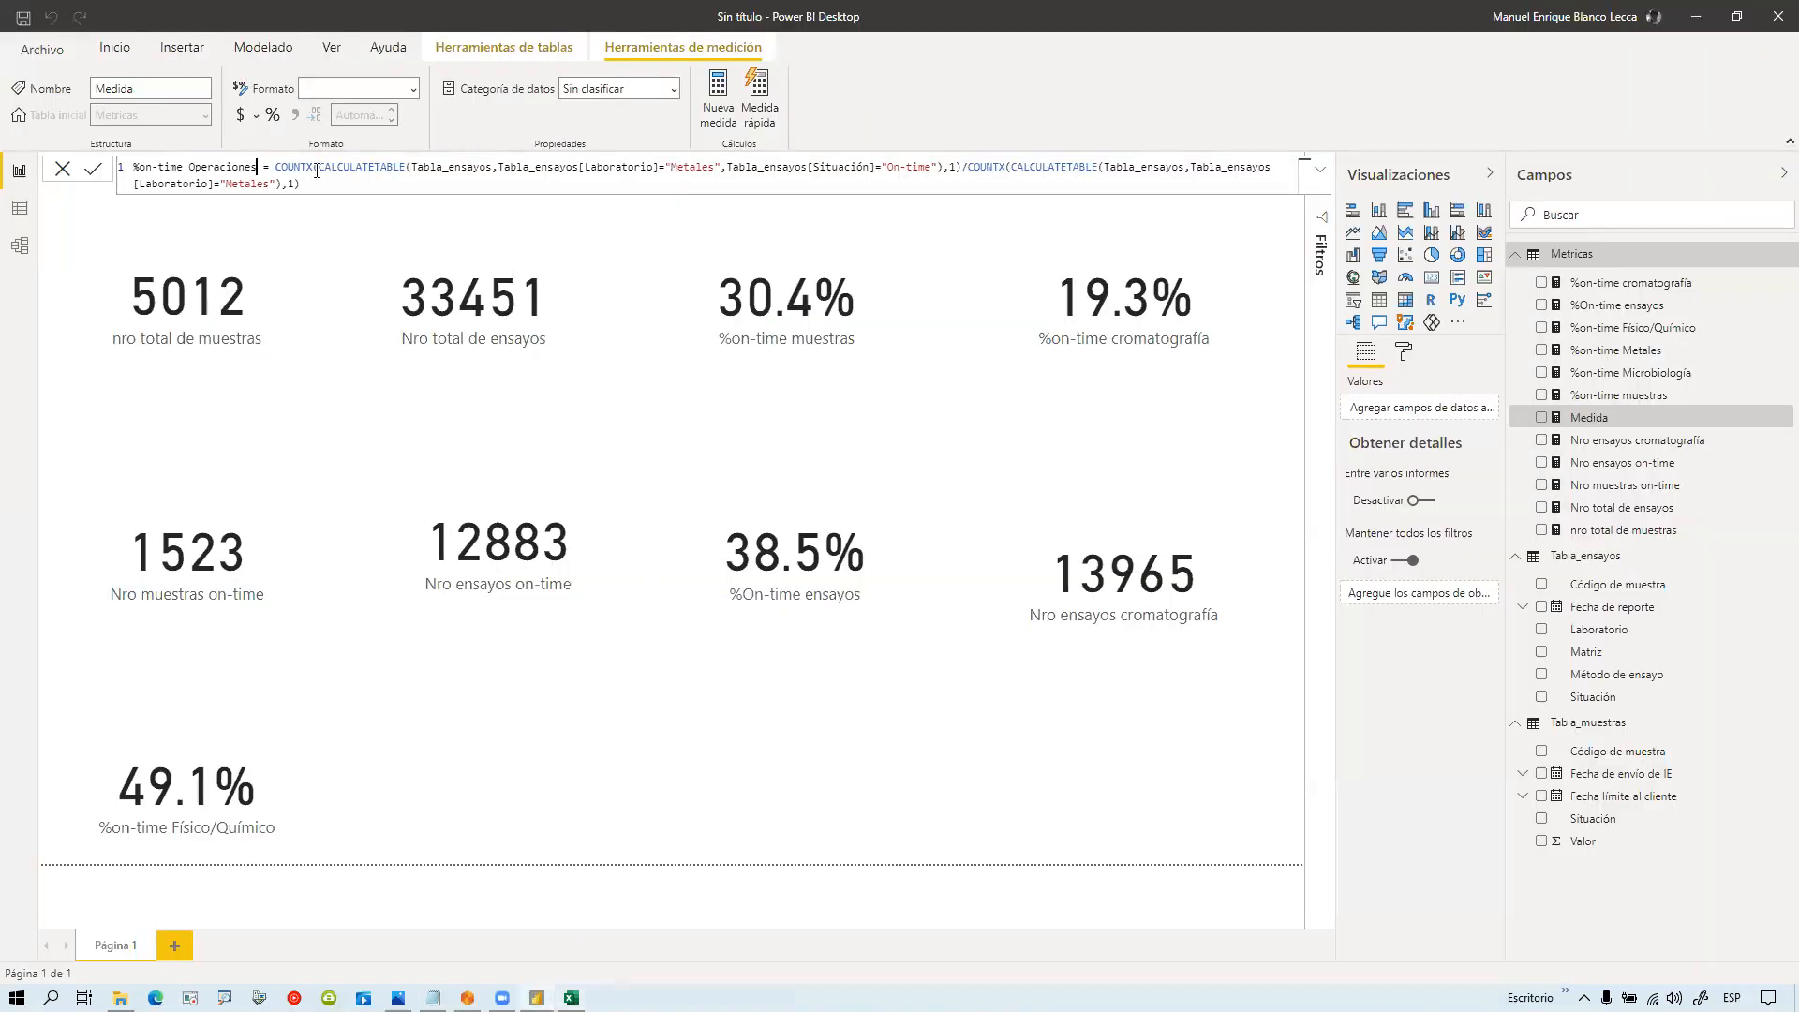
double_click(231, 169)
key("ctrl+v")
double_click(683, 166)
key("ctrl+v")
double_click(256, 184)
key("ctrl+v")
key("Return")
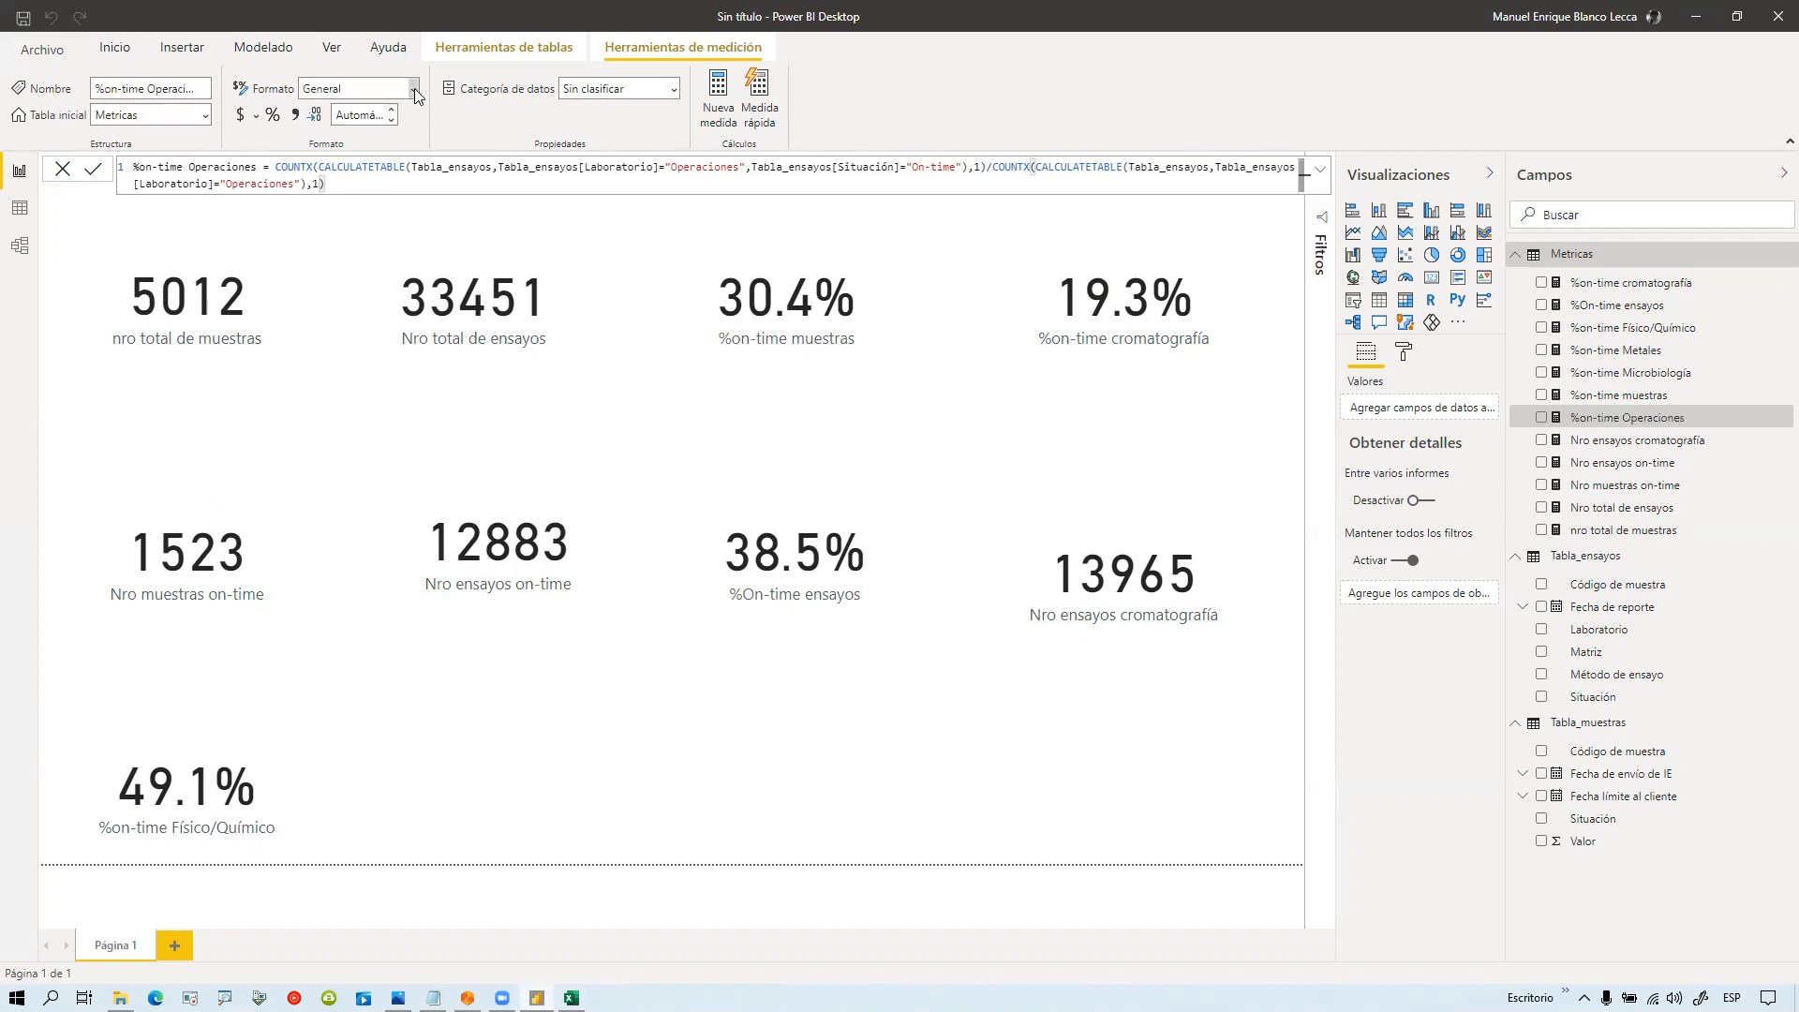
Step: Format the %on-time Operaciones measure as Porcentaje with 1 decimal
left_click(412, 90)
left_click(359, 219)
left_click(393, 122)
left_click(392, 120)
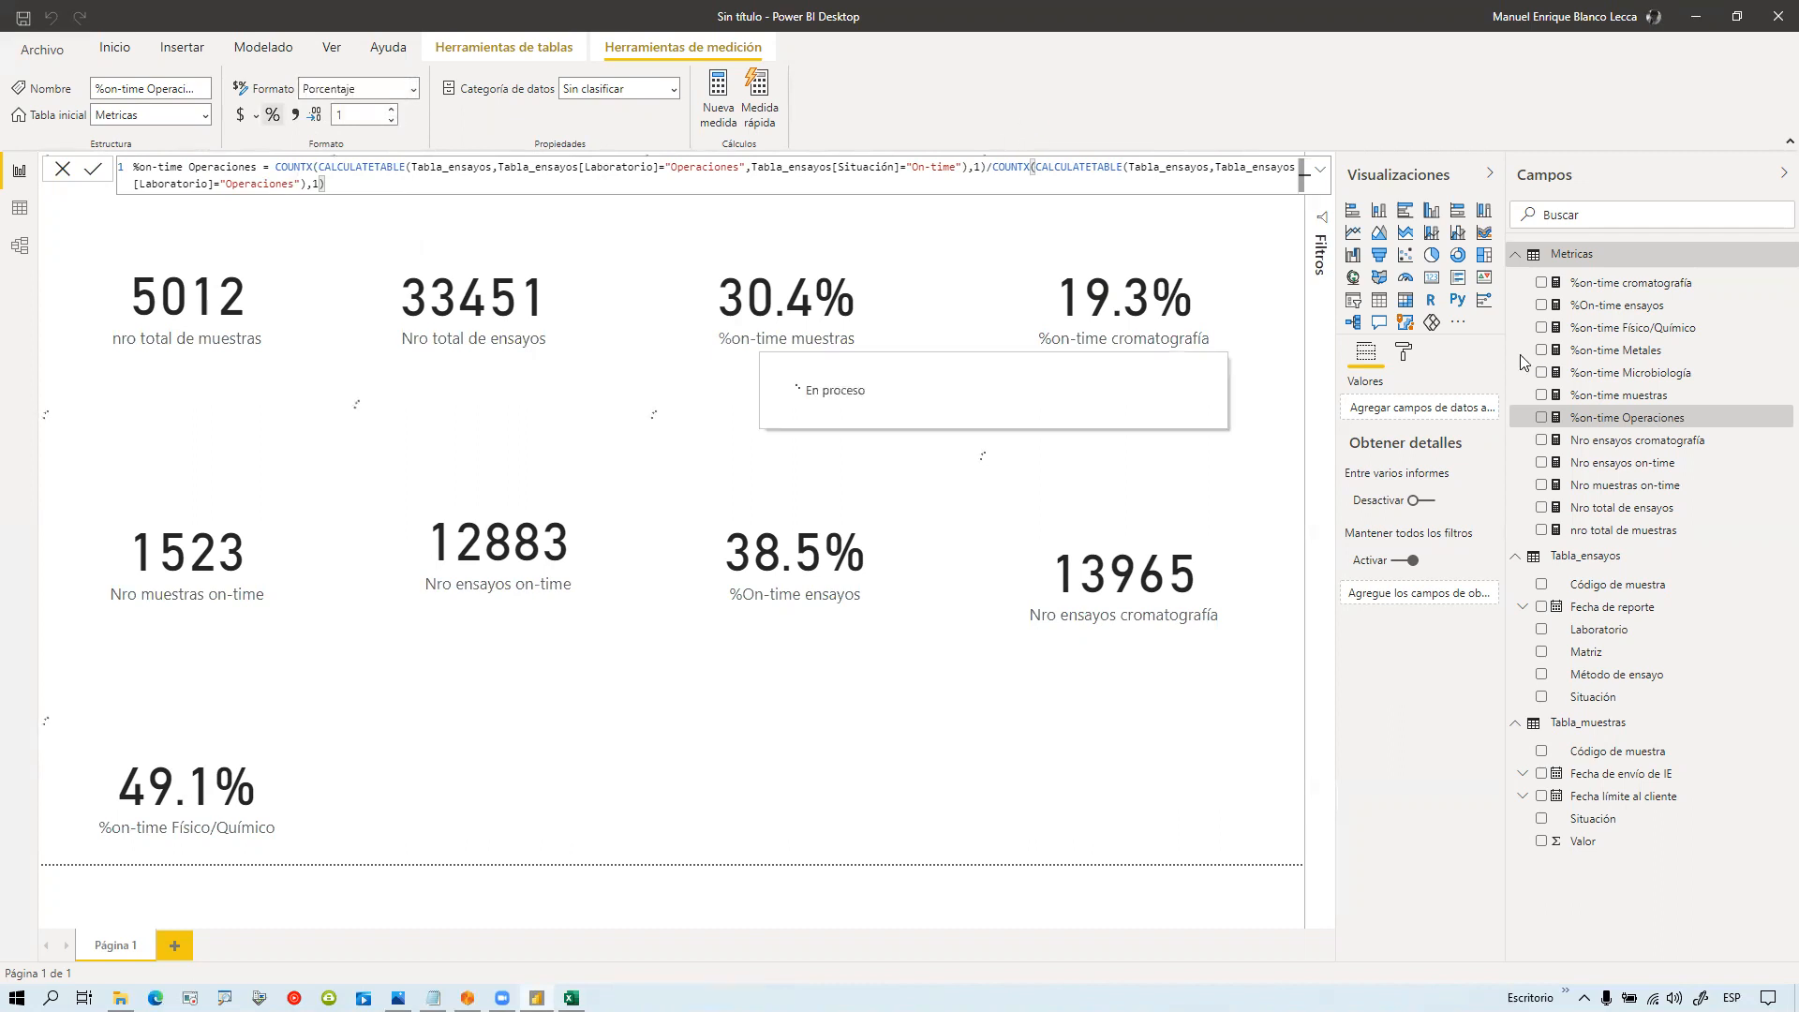
Step: Copy the whole %on-time Operaciones formula into another new measure in Metricas
left_click_drag(340, 182, 111, 174)
key("ctrl+c")
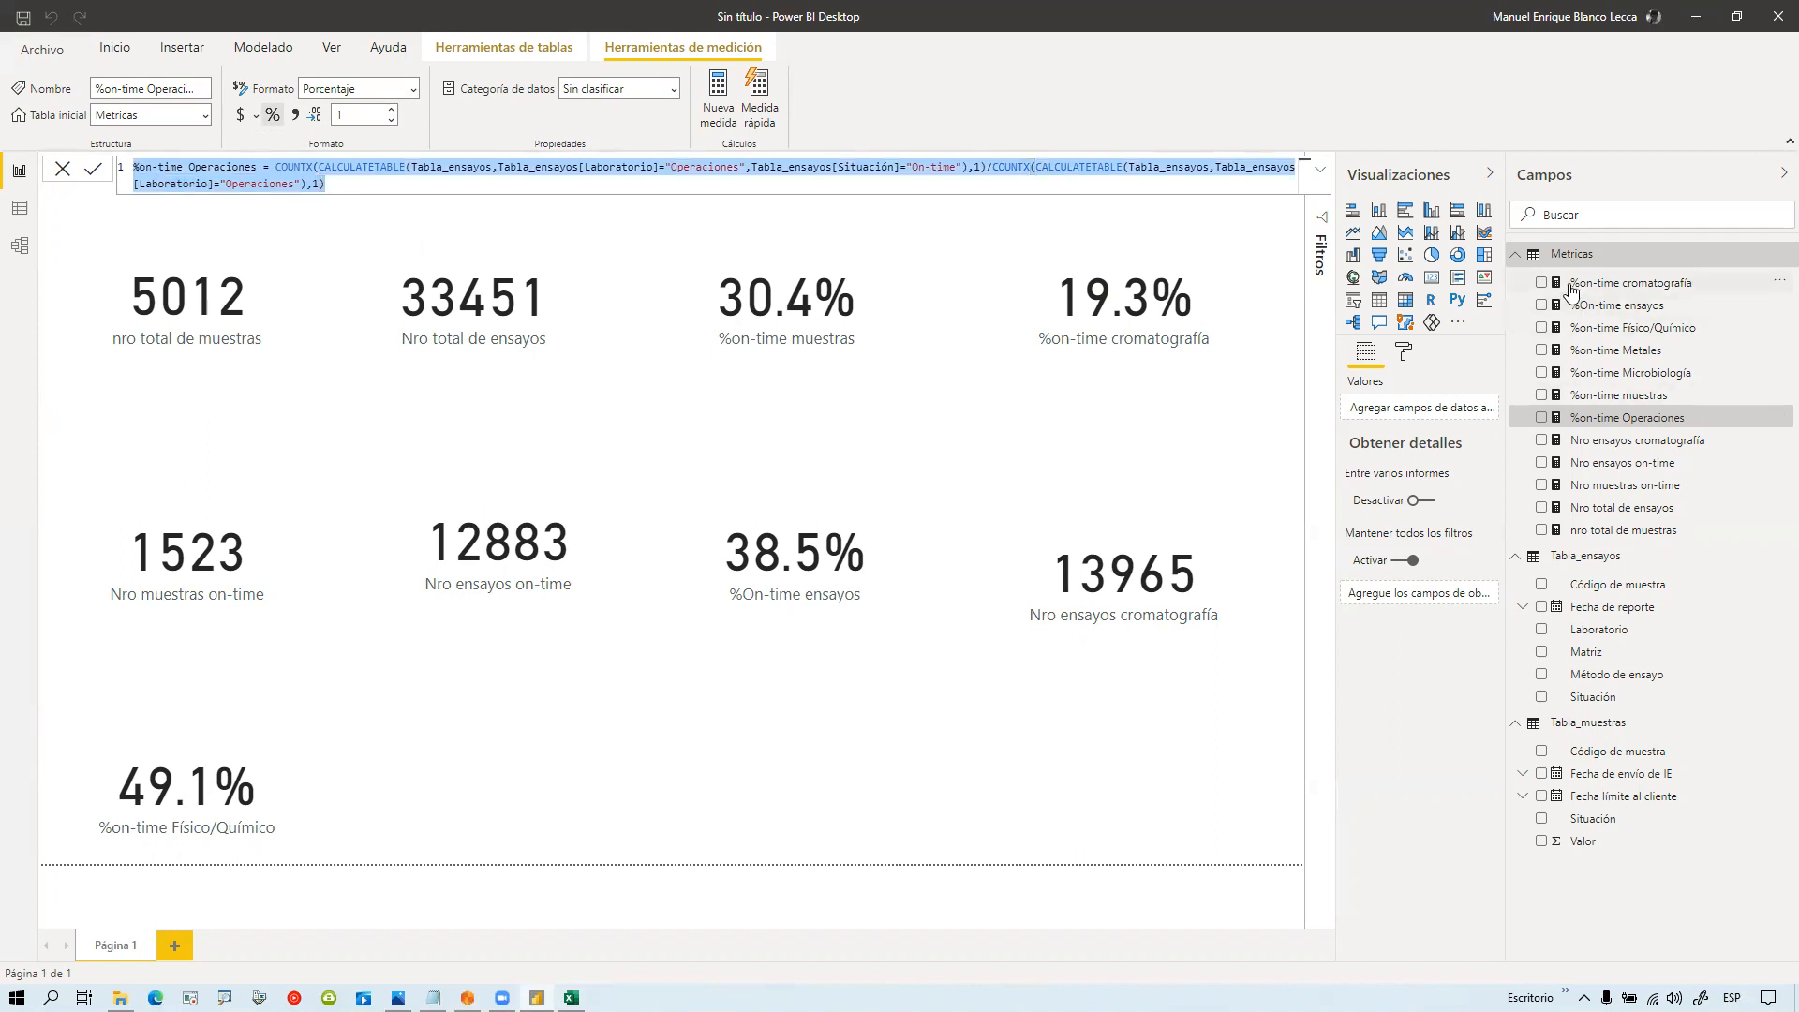
right_click(1590, 265)
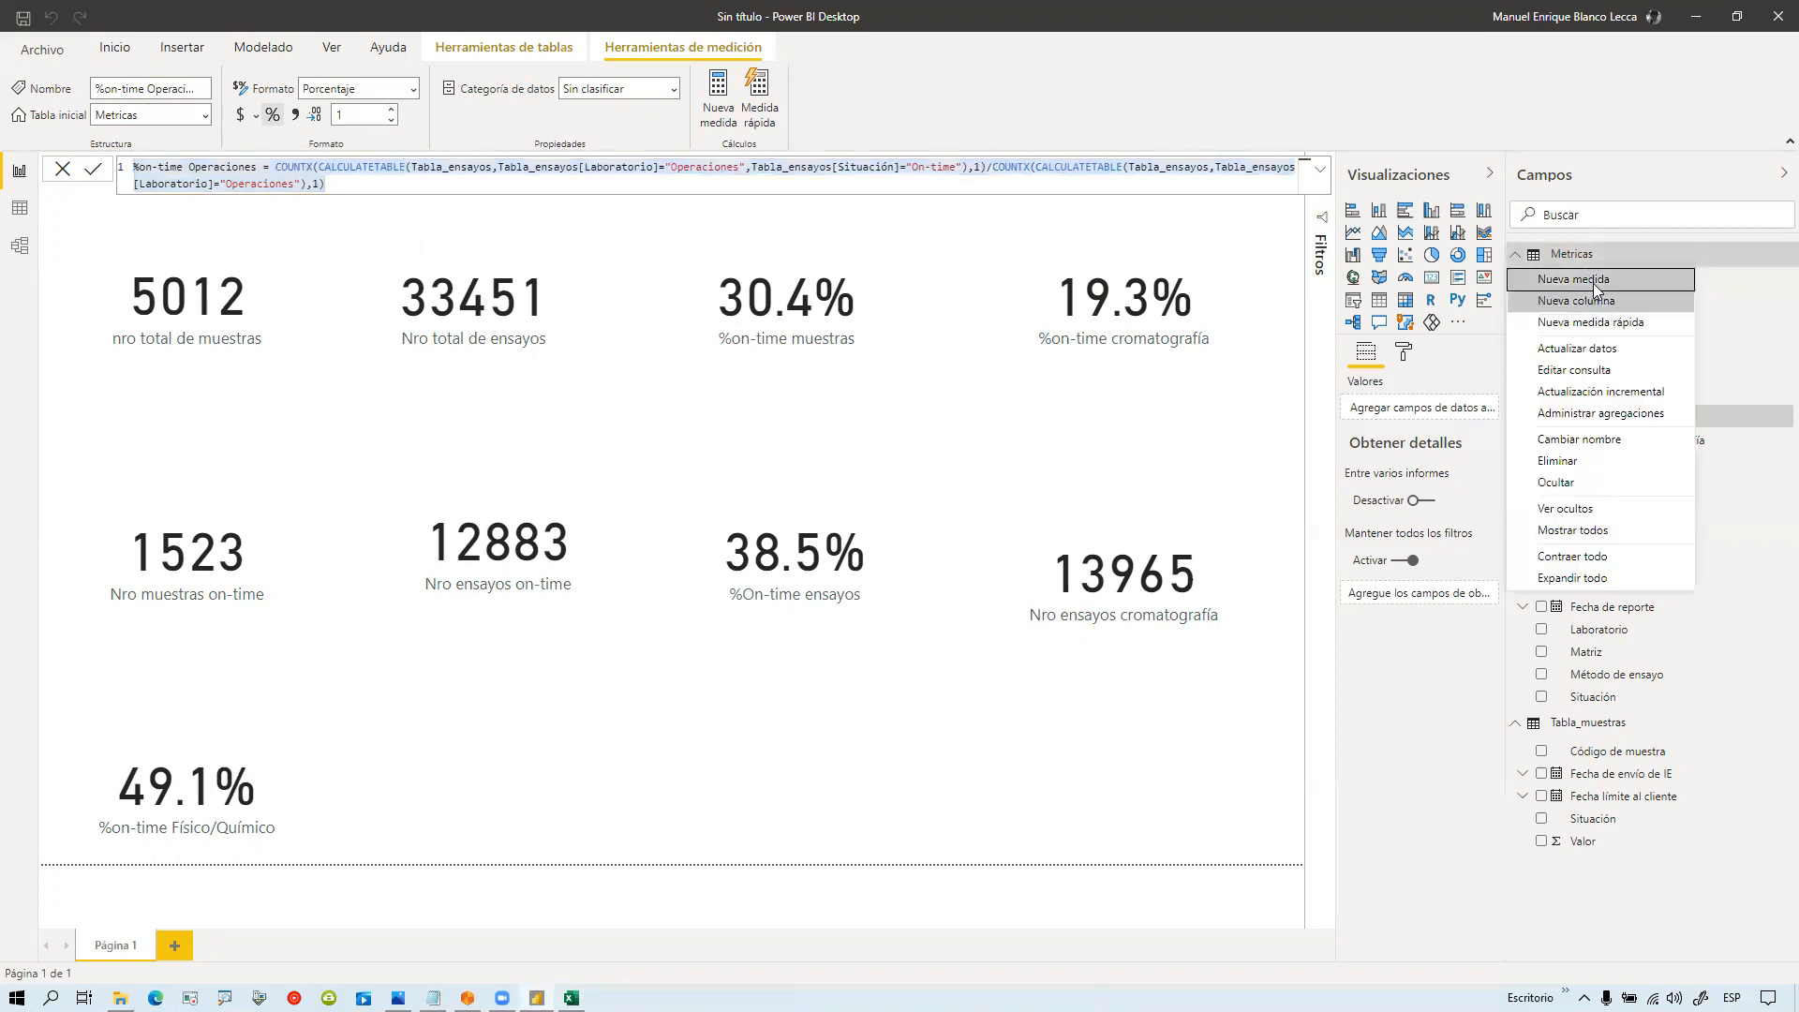
left_click(1596, 285)
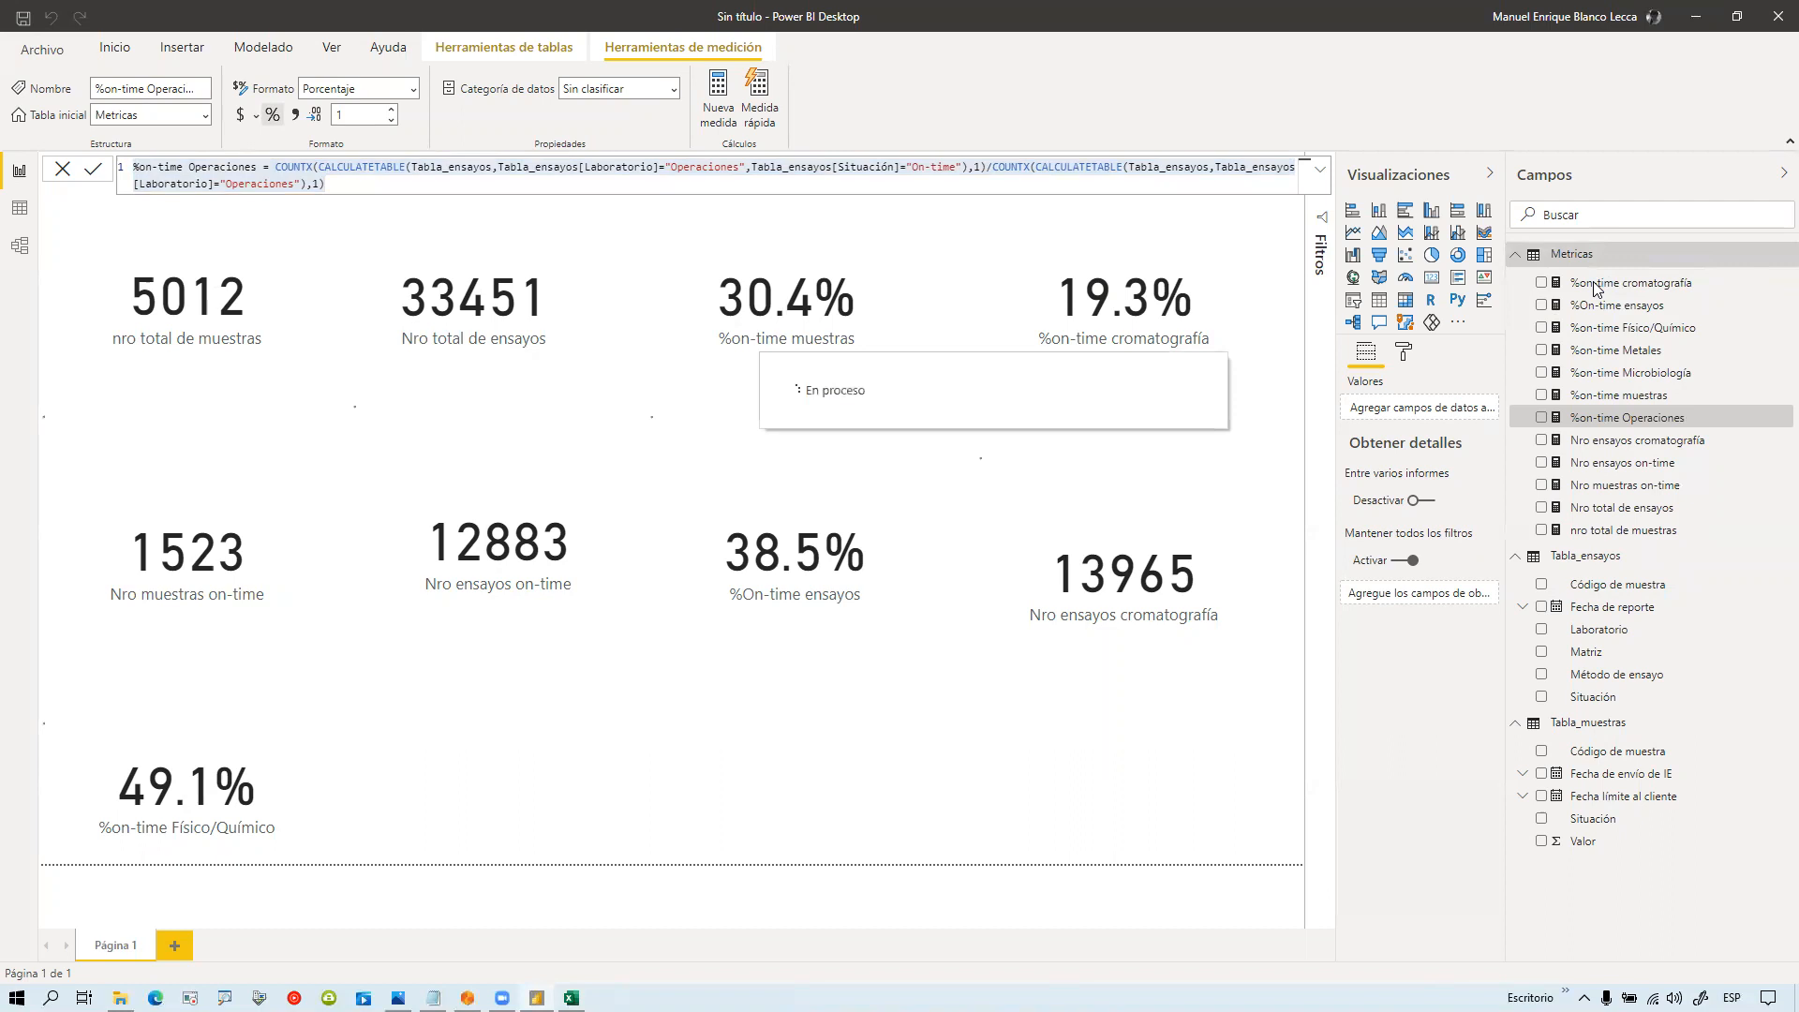
key("ctrl+v")
Step: Switch to Reporte_ensayos.xlsx in Excel, change the Laboratorio filter from Operaciones to Subcontratado only, and select a Subcontratado cell
key("alt+Tab")
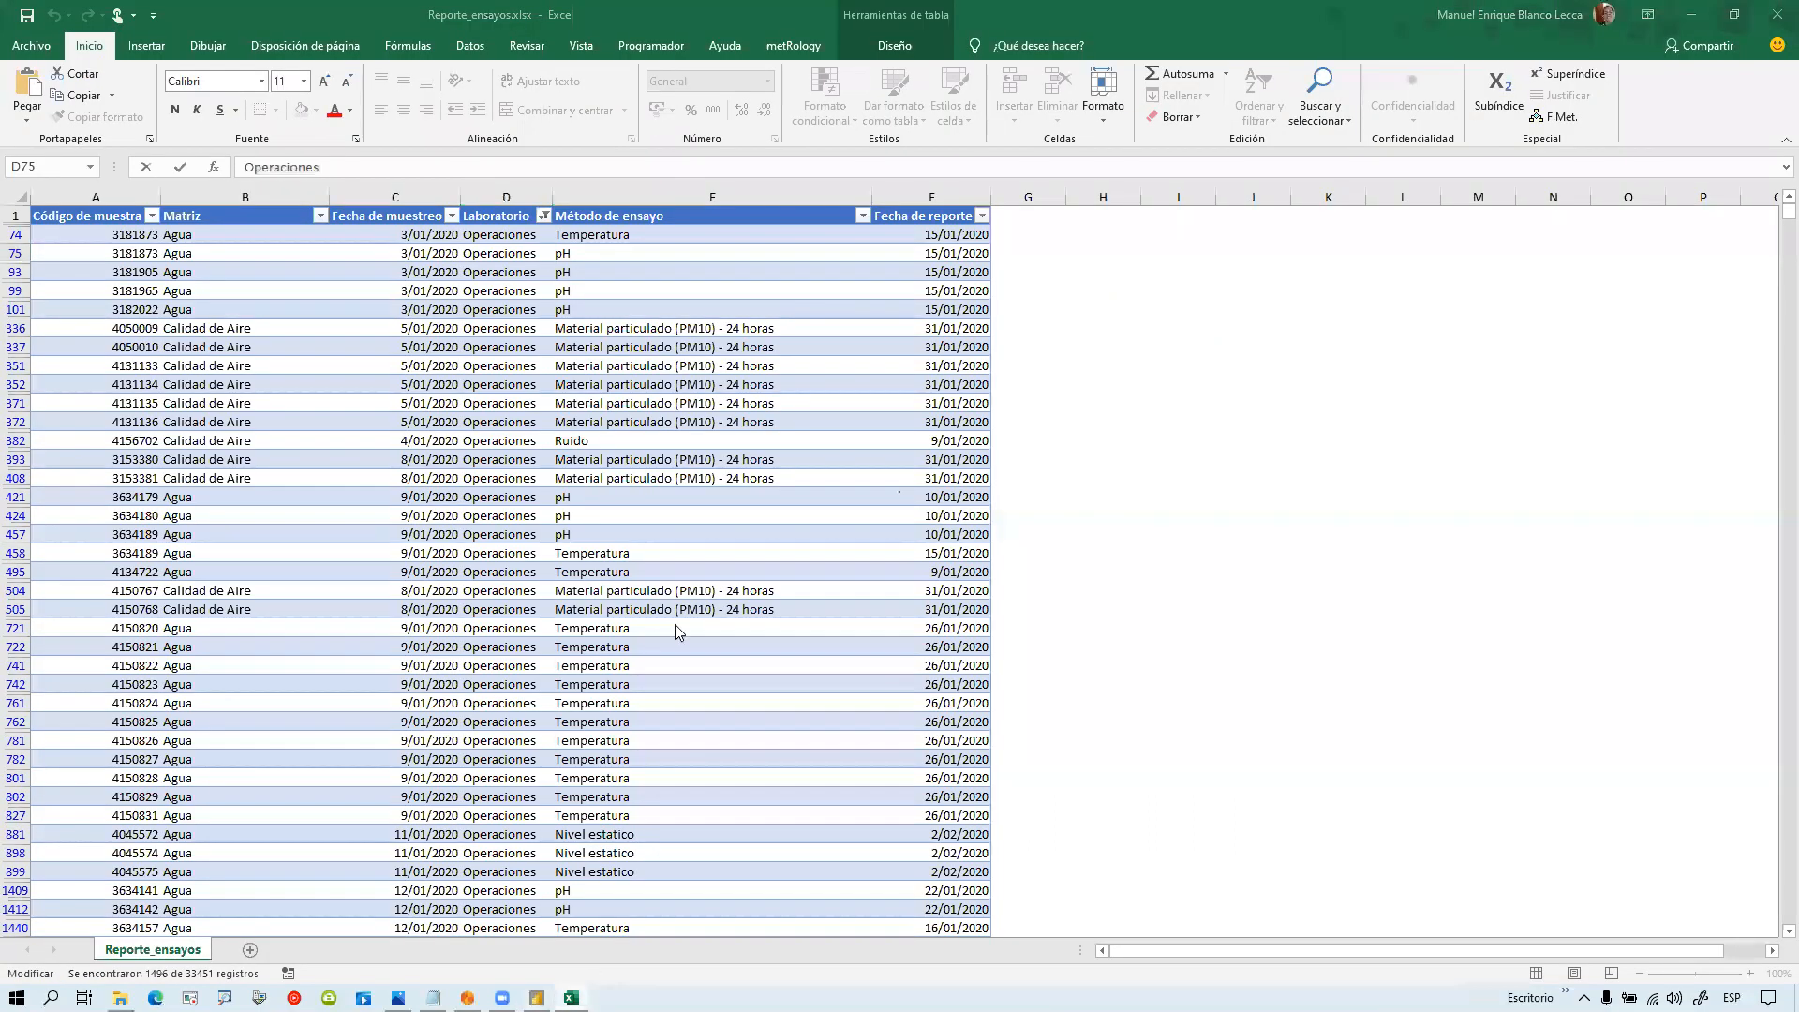
left_click(544, 217)
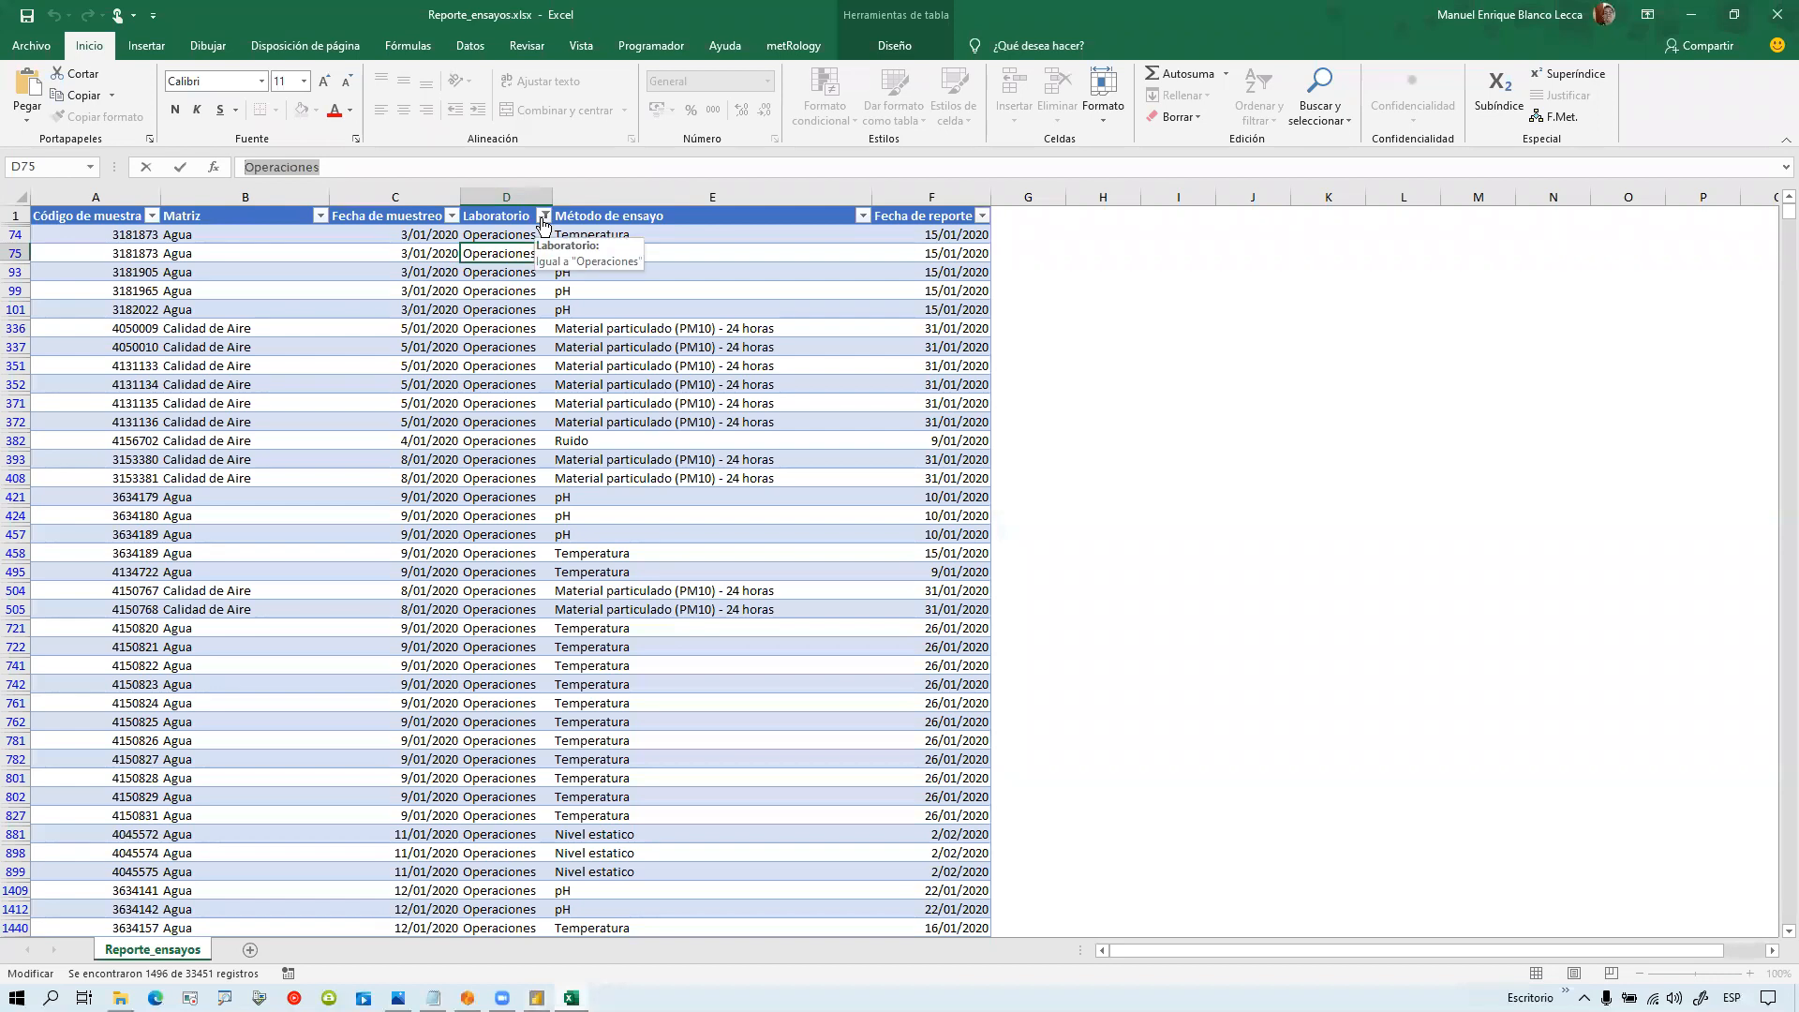
left_click(357, 523)
left_click(357, 506)
left_click(431, 595)
left_click(496, 241)
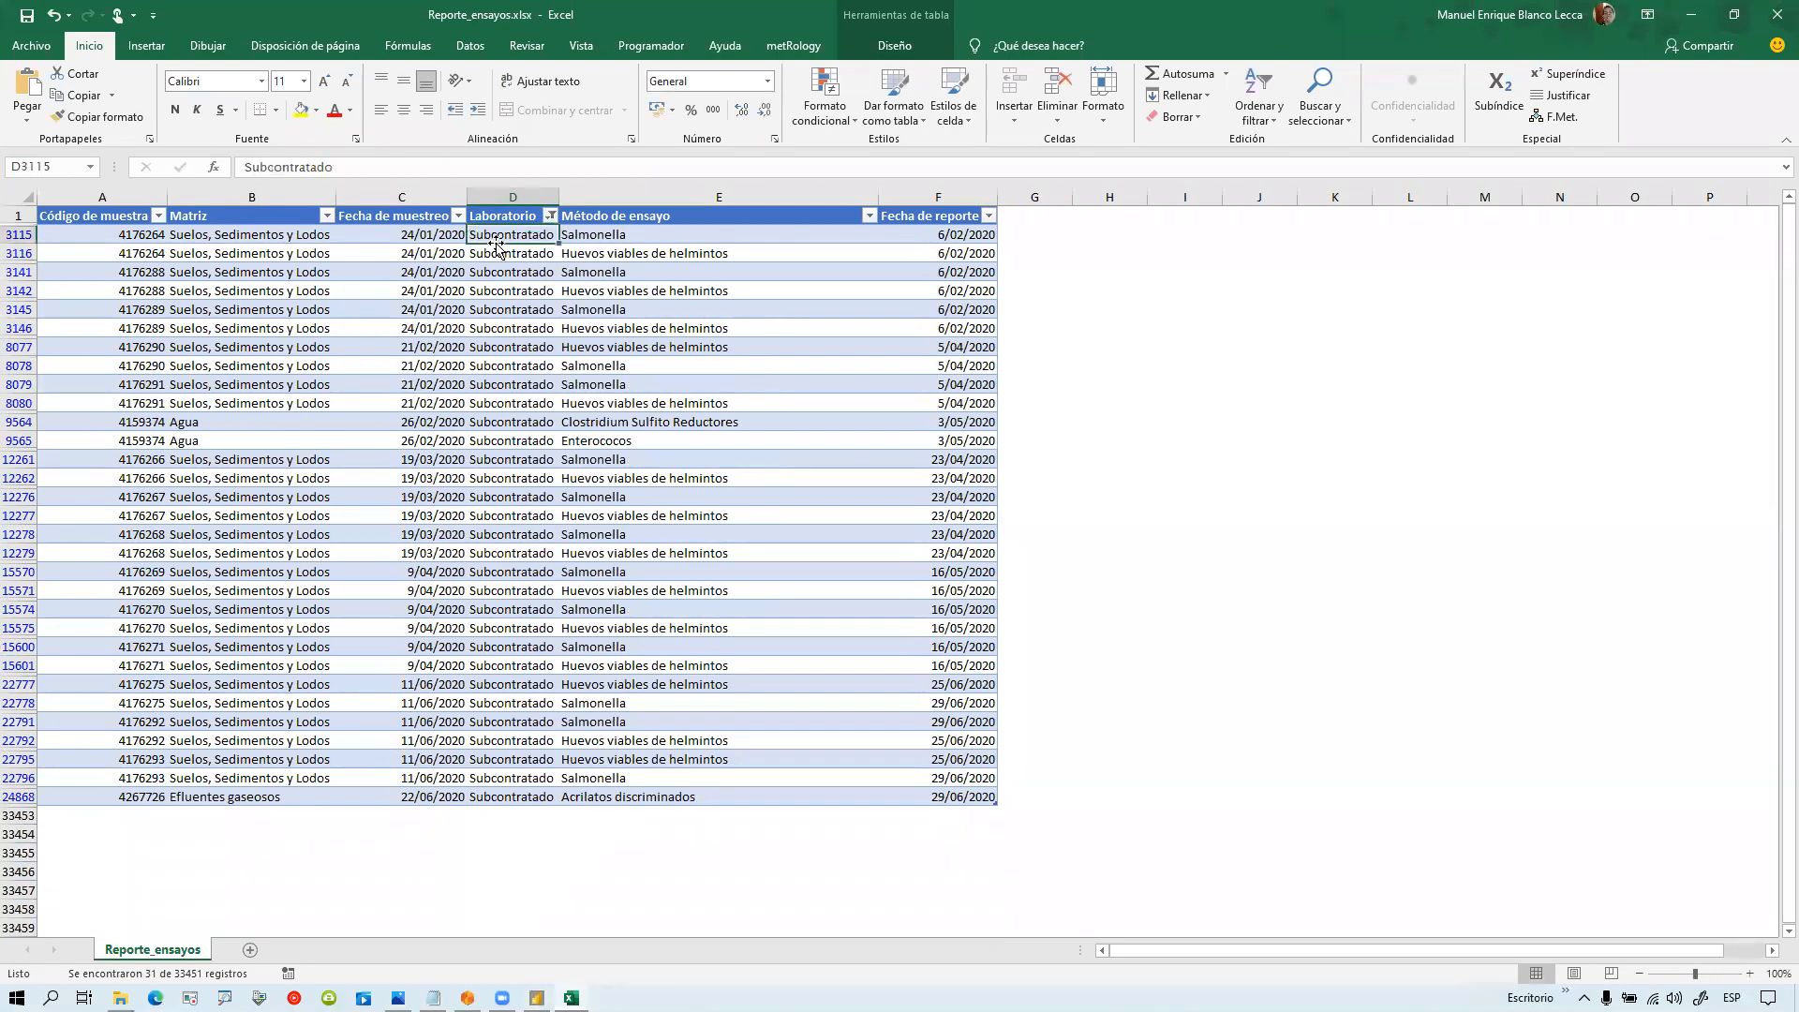
Step: Copy the Subcontratado text from the selected cell and select all filtered Fecha de reporte dates to count the rows
left_click_drag(357, 170, 206, 162)
key("ctrl+c")
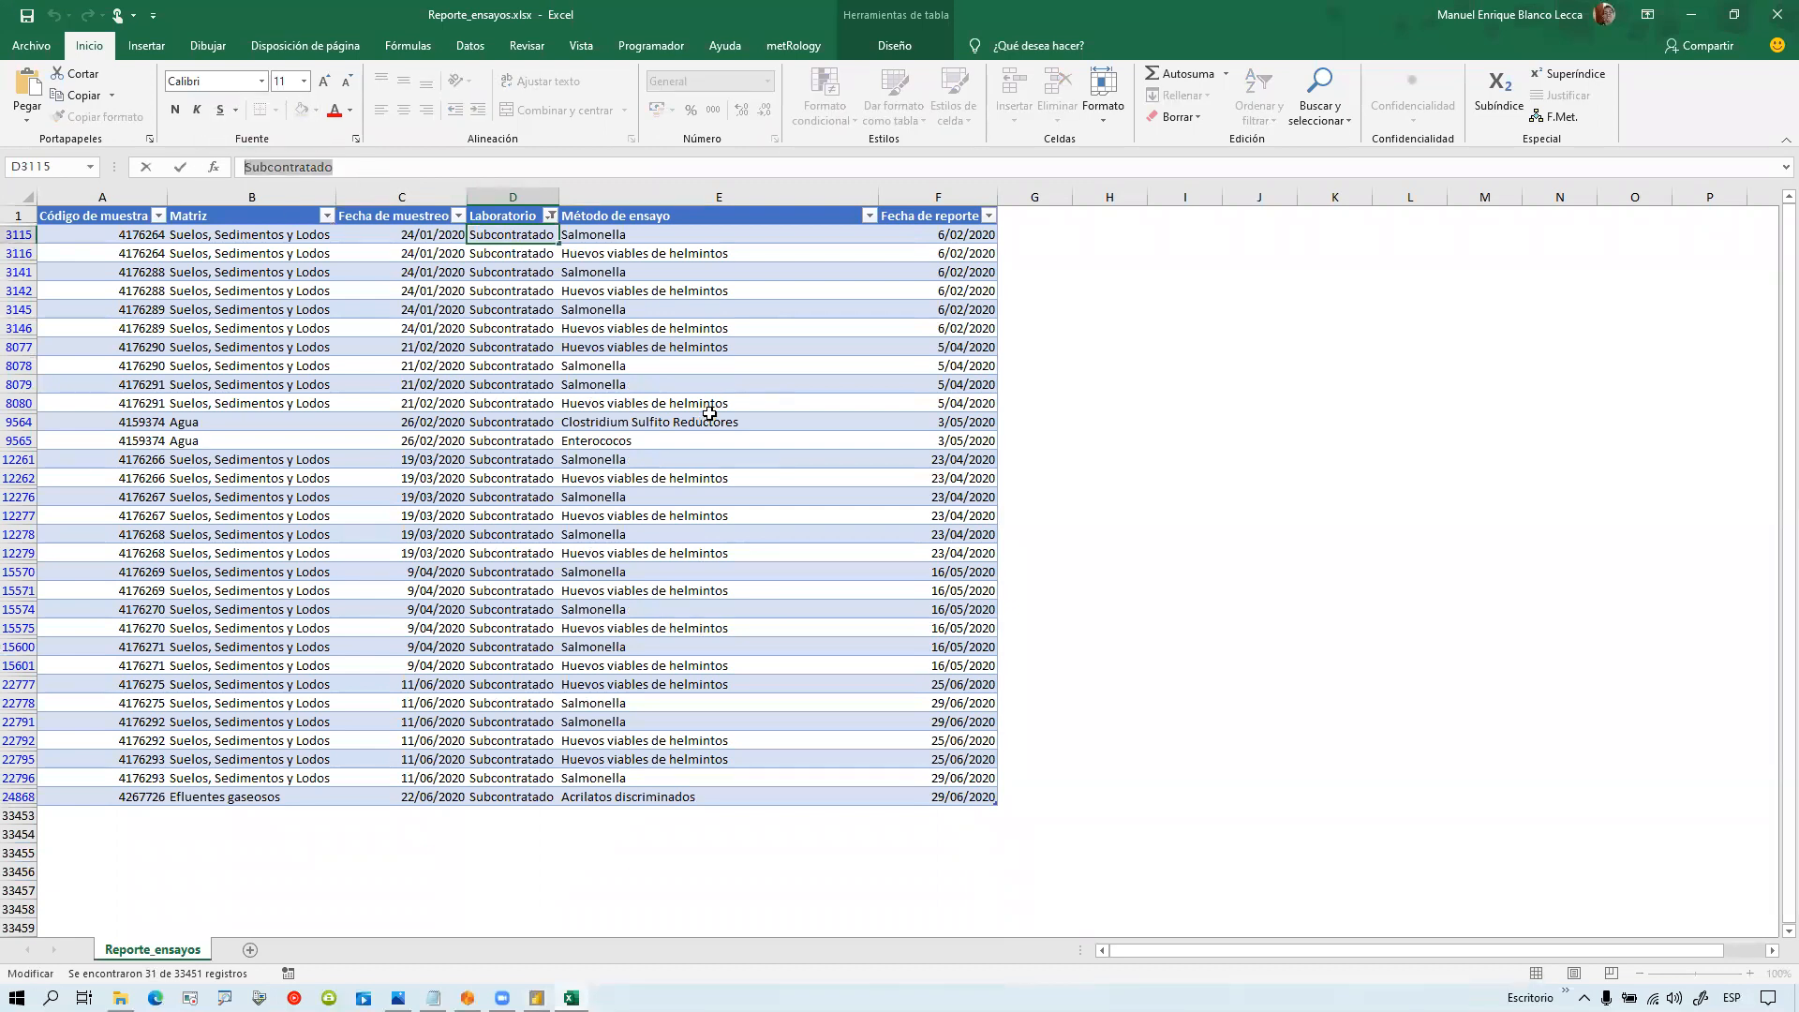
left_click_drag(946, 235, 956, 796)
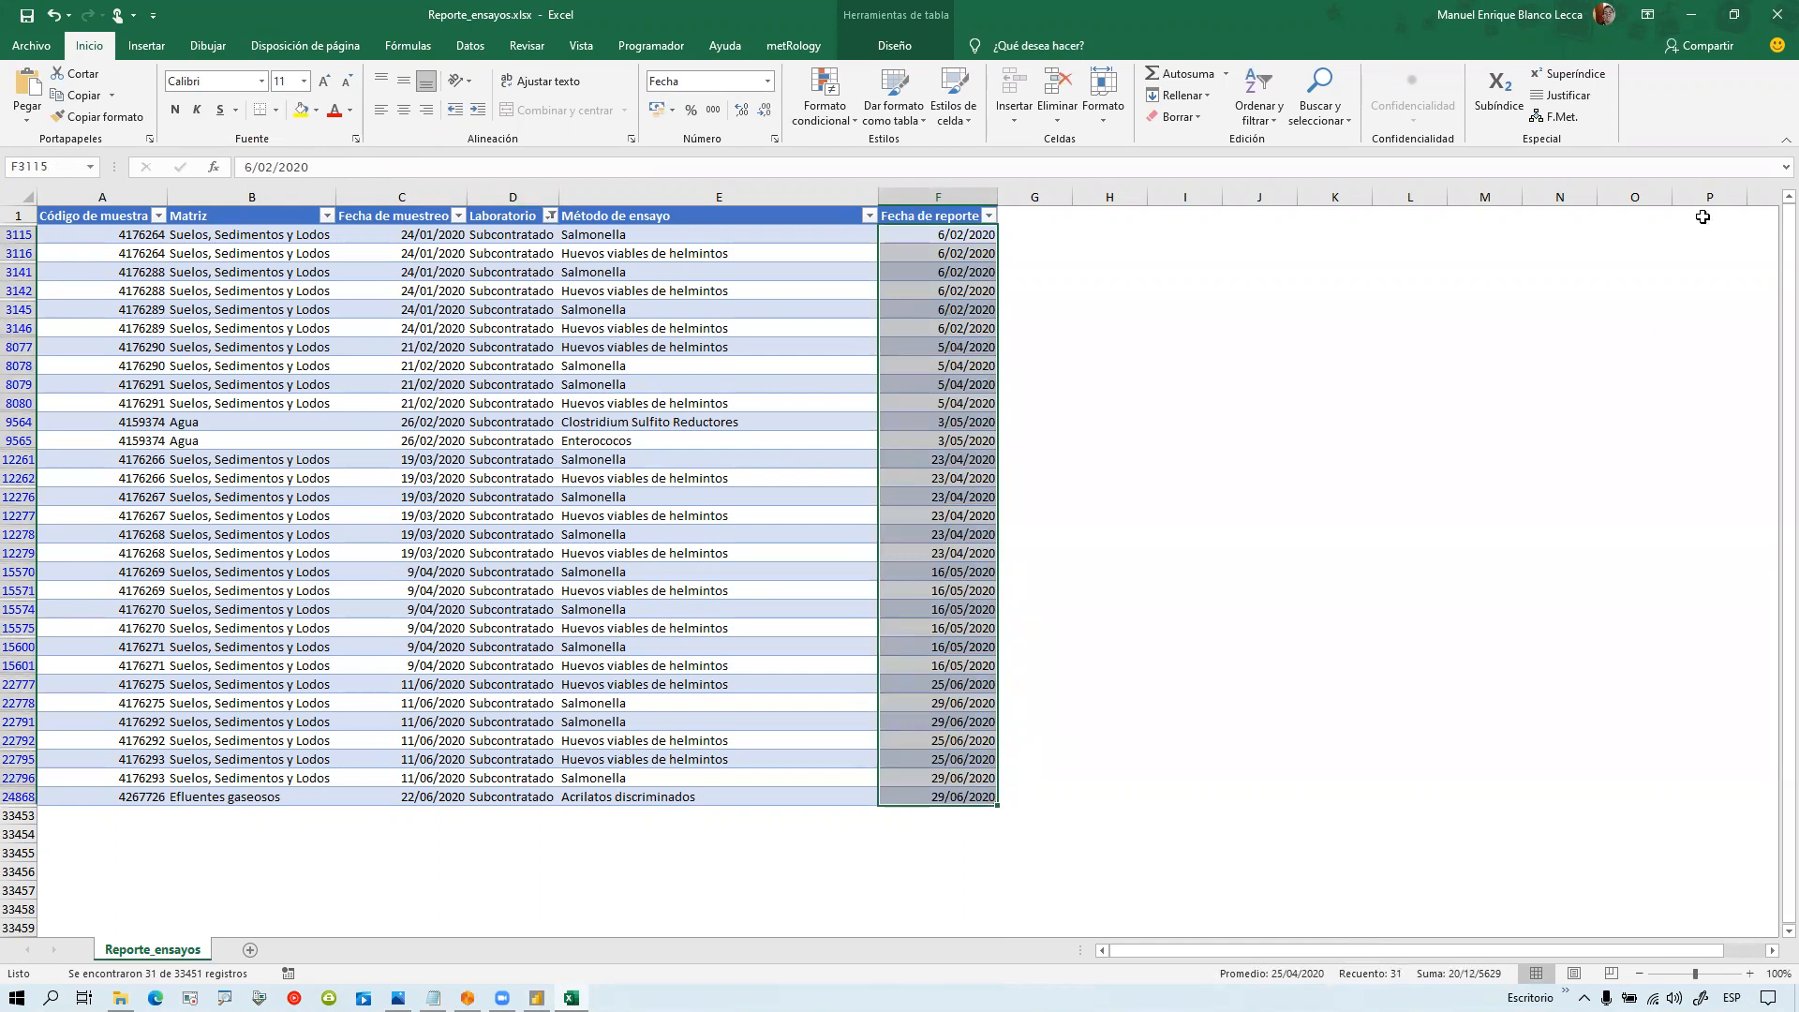
Step: Back in Power BI, paste Subcontratado into the new measure's name and both Laboratorio filters in place of Operaciones
left_click(1691, 15)
double_click(237, 167)
key("ctrl+v")
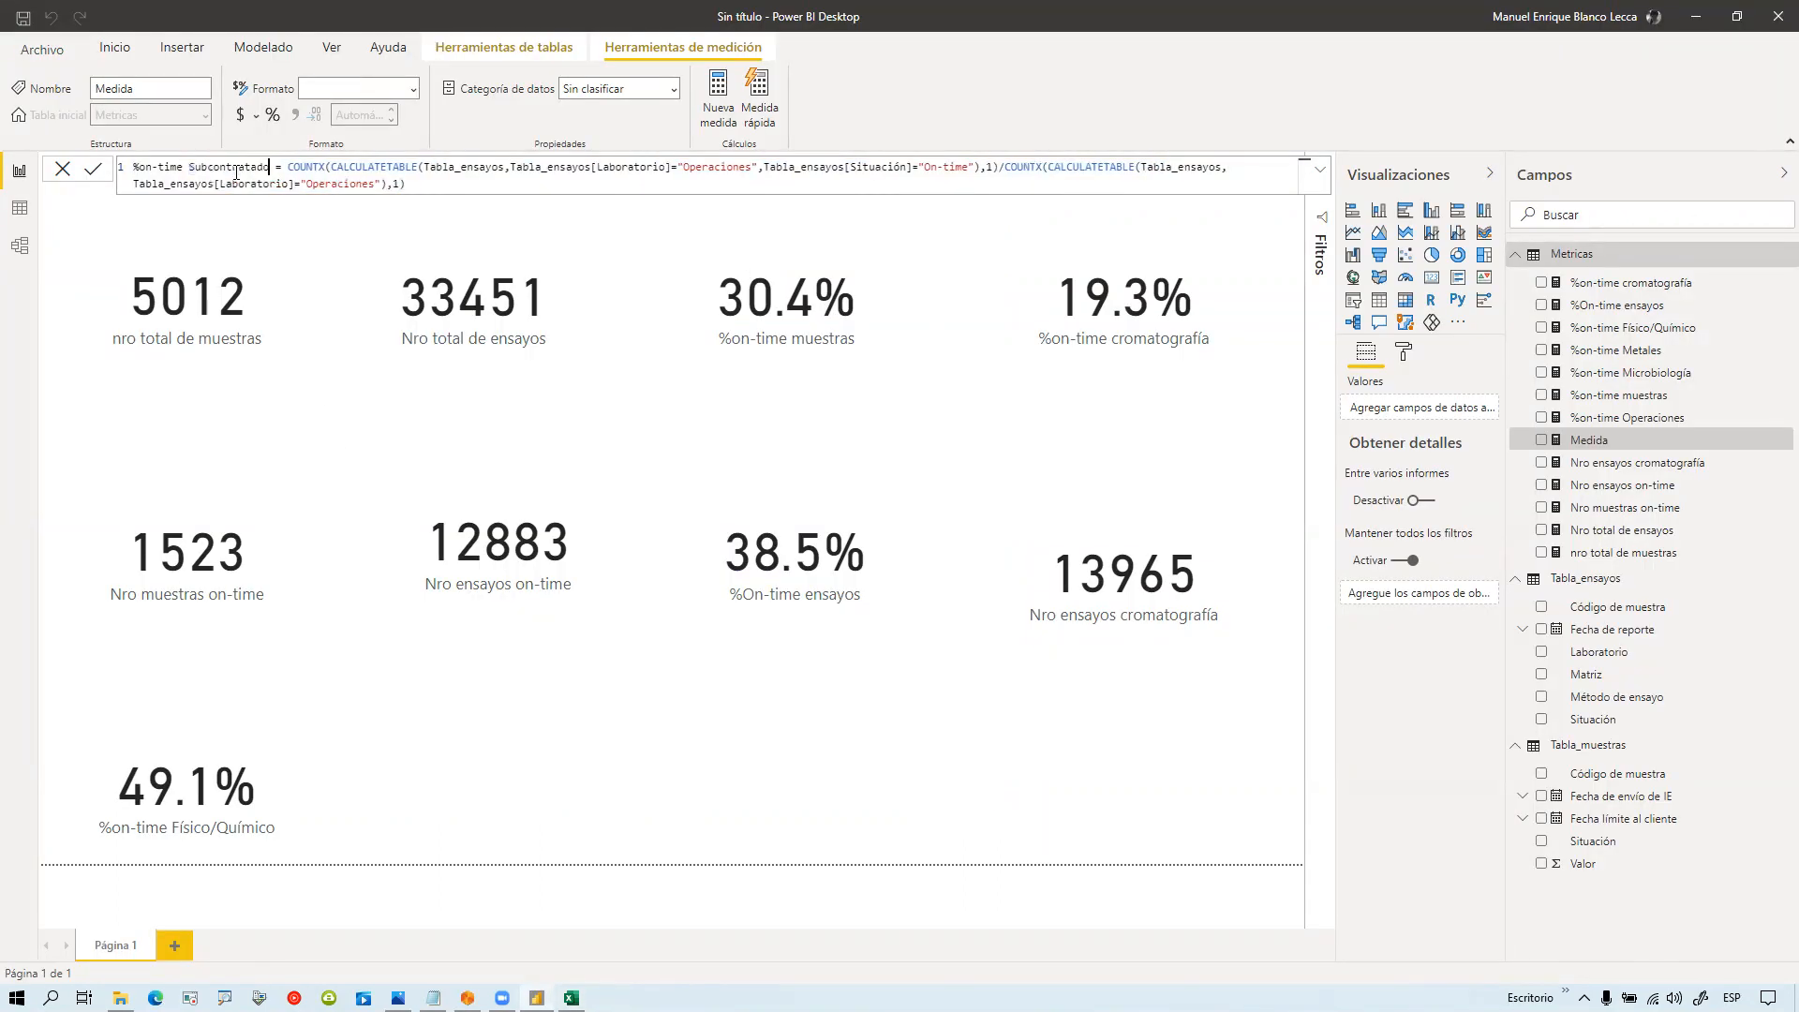
double_click(739, 171)
key("ctrl+v")
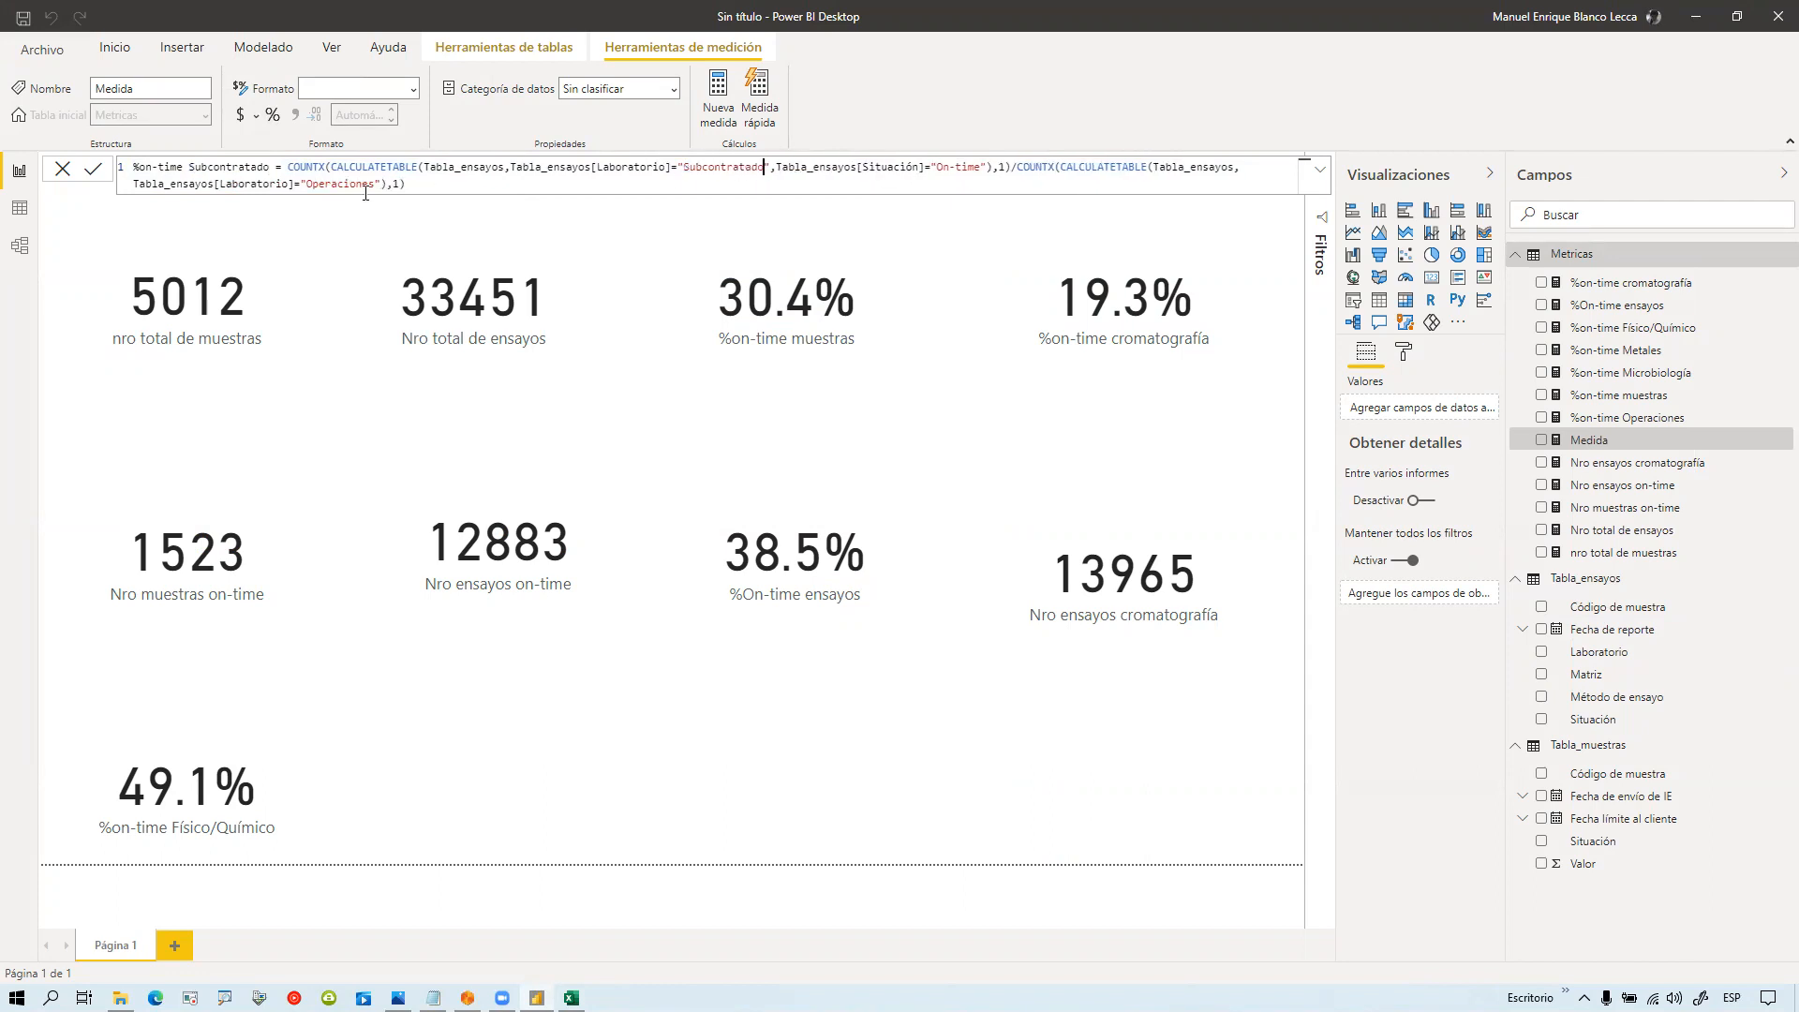
double_click(346, 184)
key("ctrl+v")
Step: Copy the formula's COUNTX denominator for Subcontratado and commit the %on-time Subcontratado measure
left_click_drag(550, 164, 1015, 167)
key("ctrl+c")
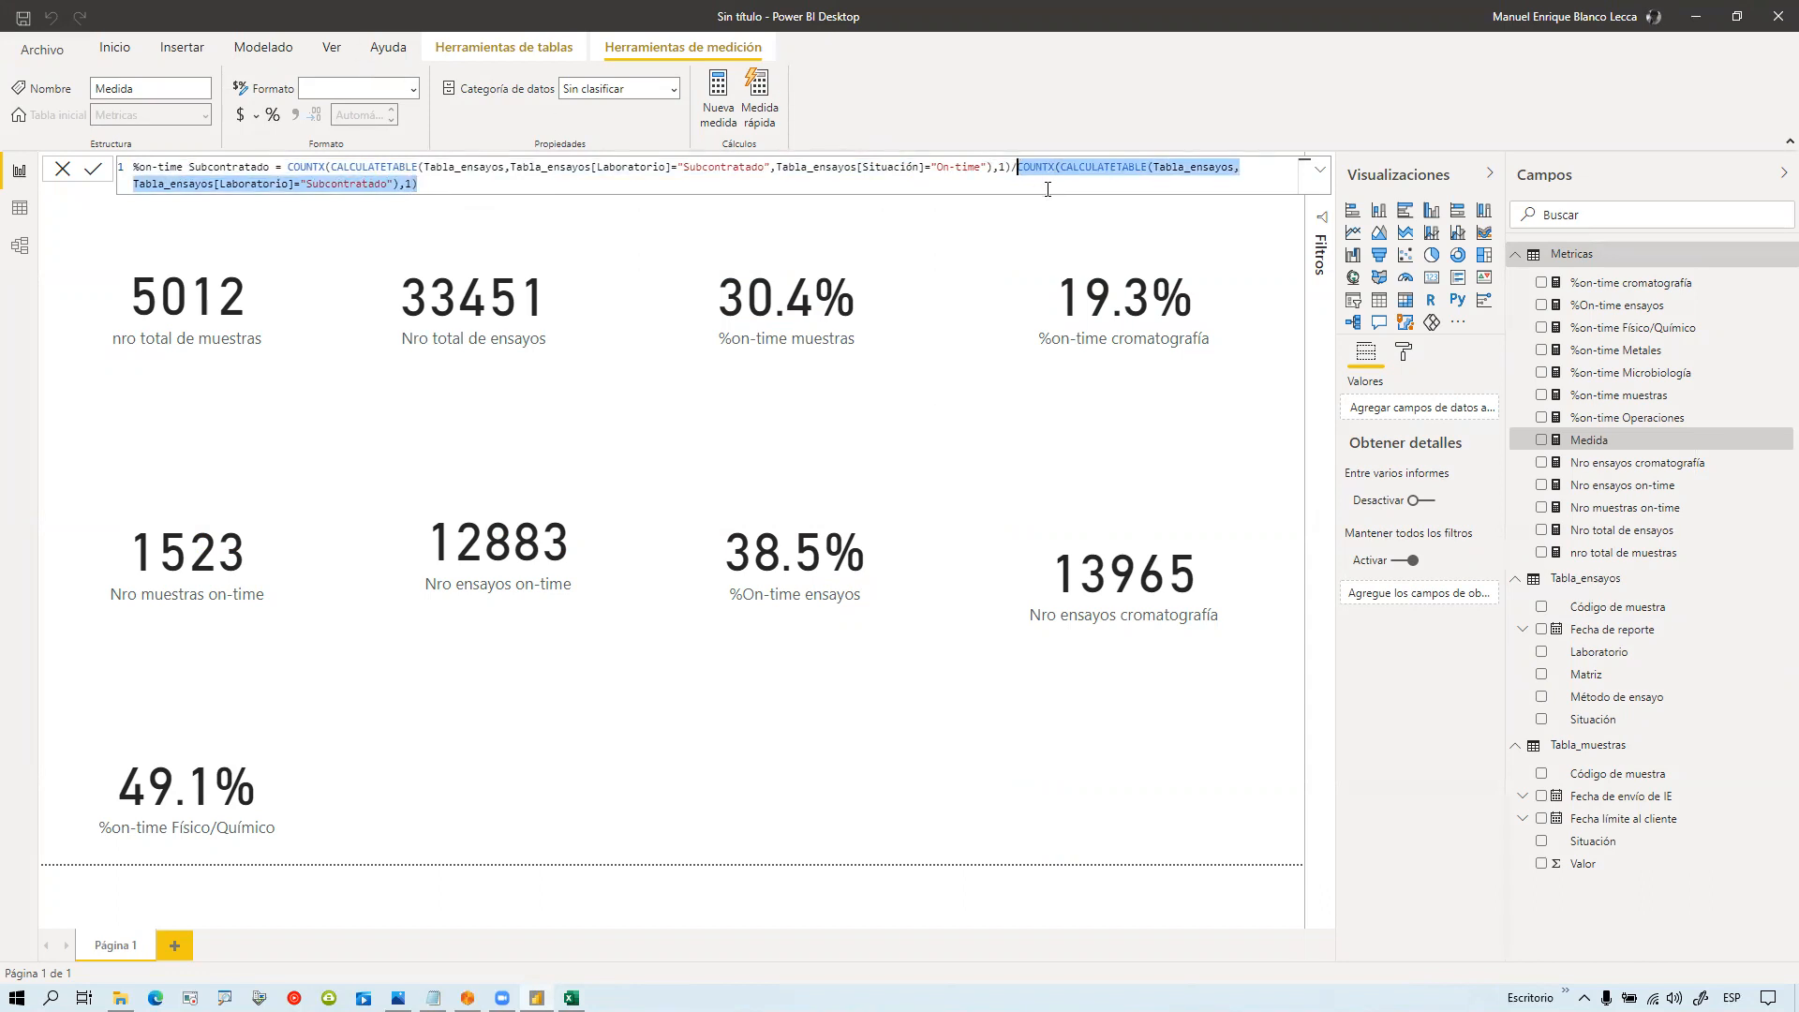
key("Return")
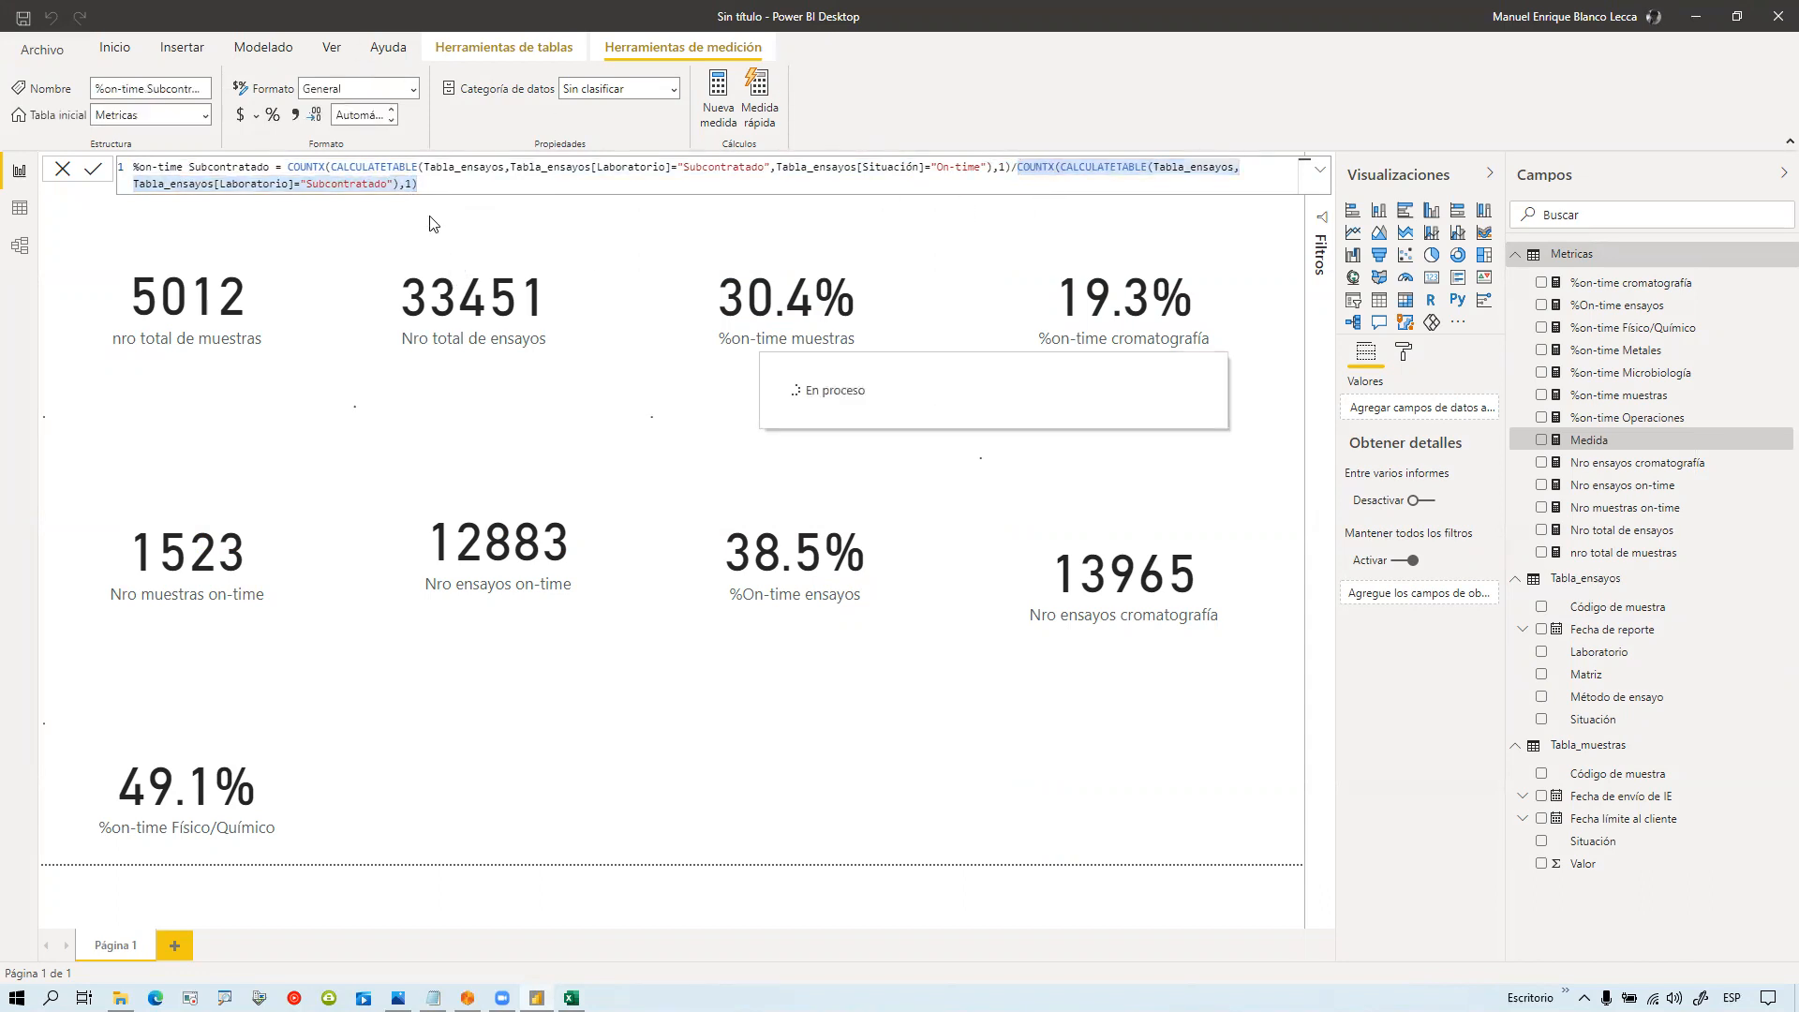
Step: Format the %on-time Subcontratado measure as Porcentaje with 1 decimal
left_click(412, 92)
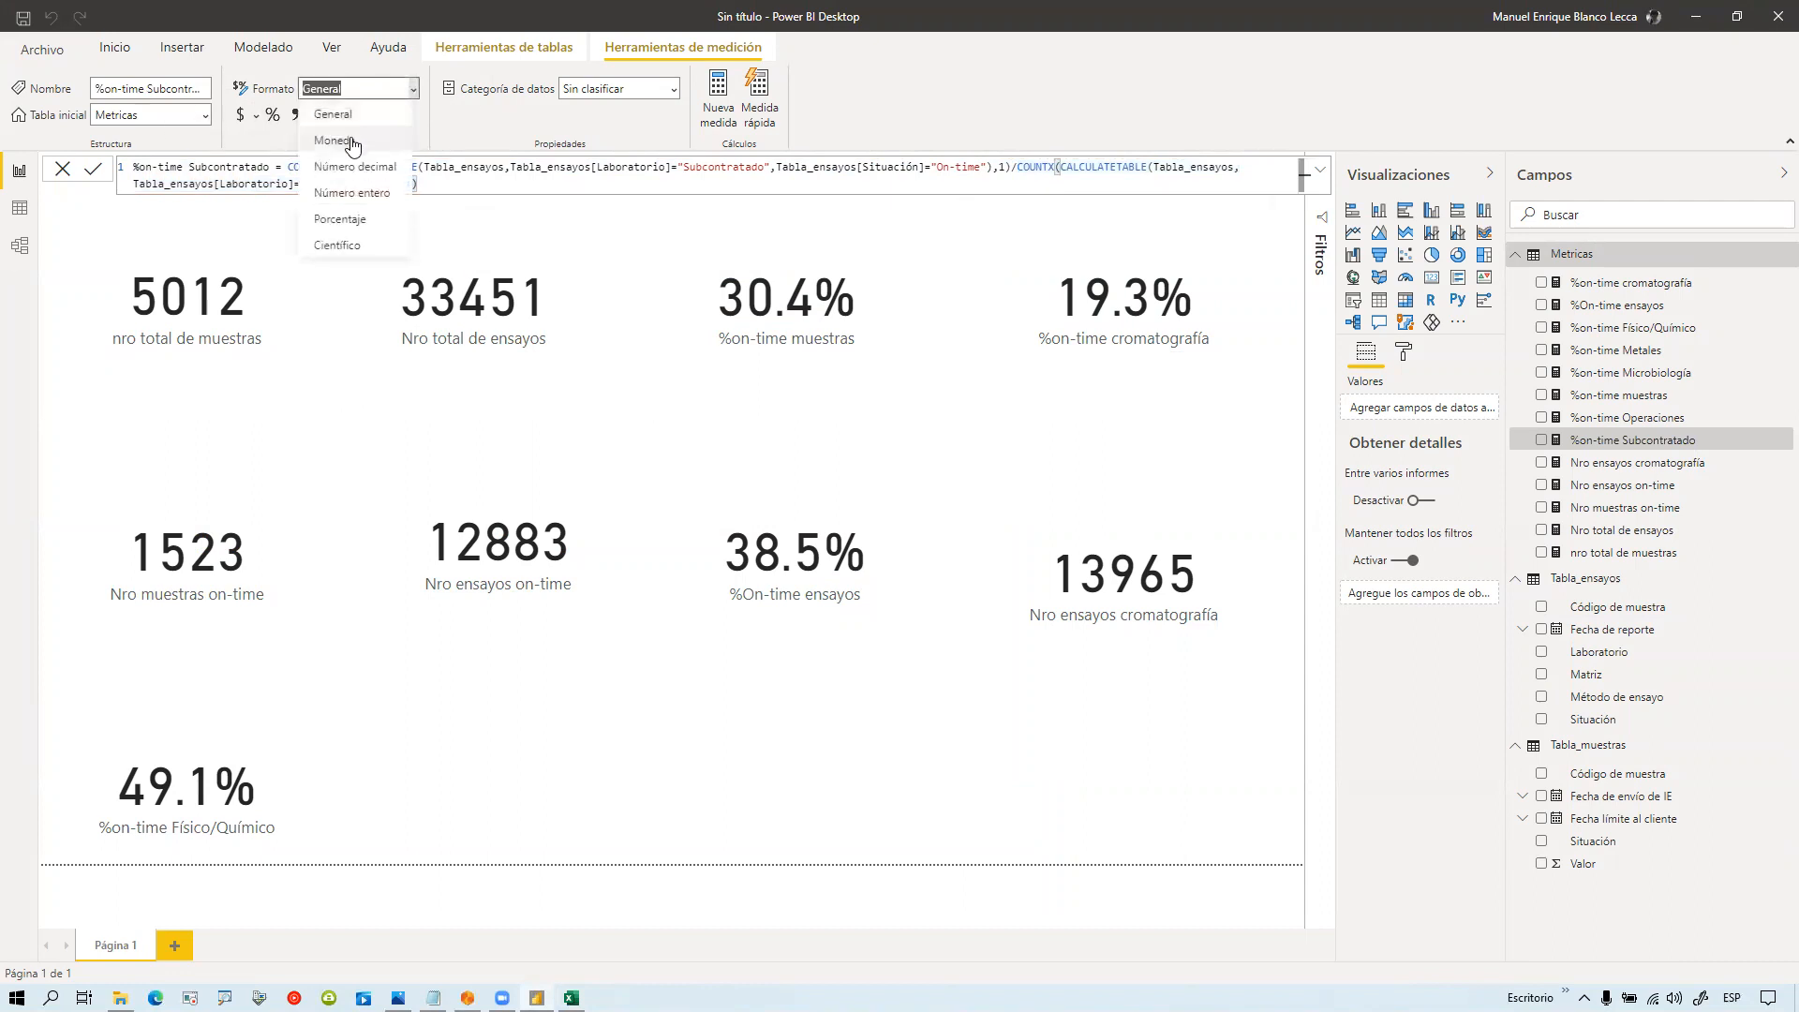
left_click(359, 220)
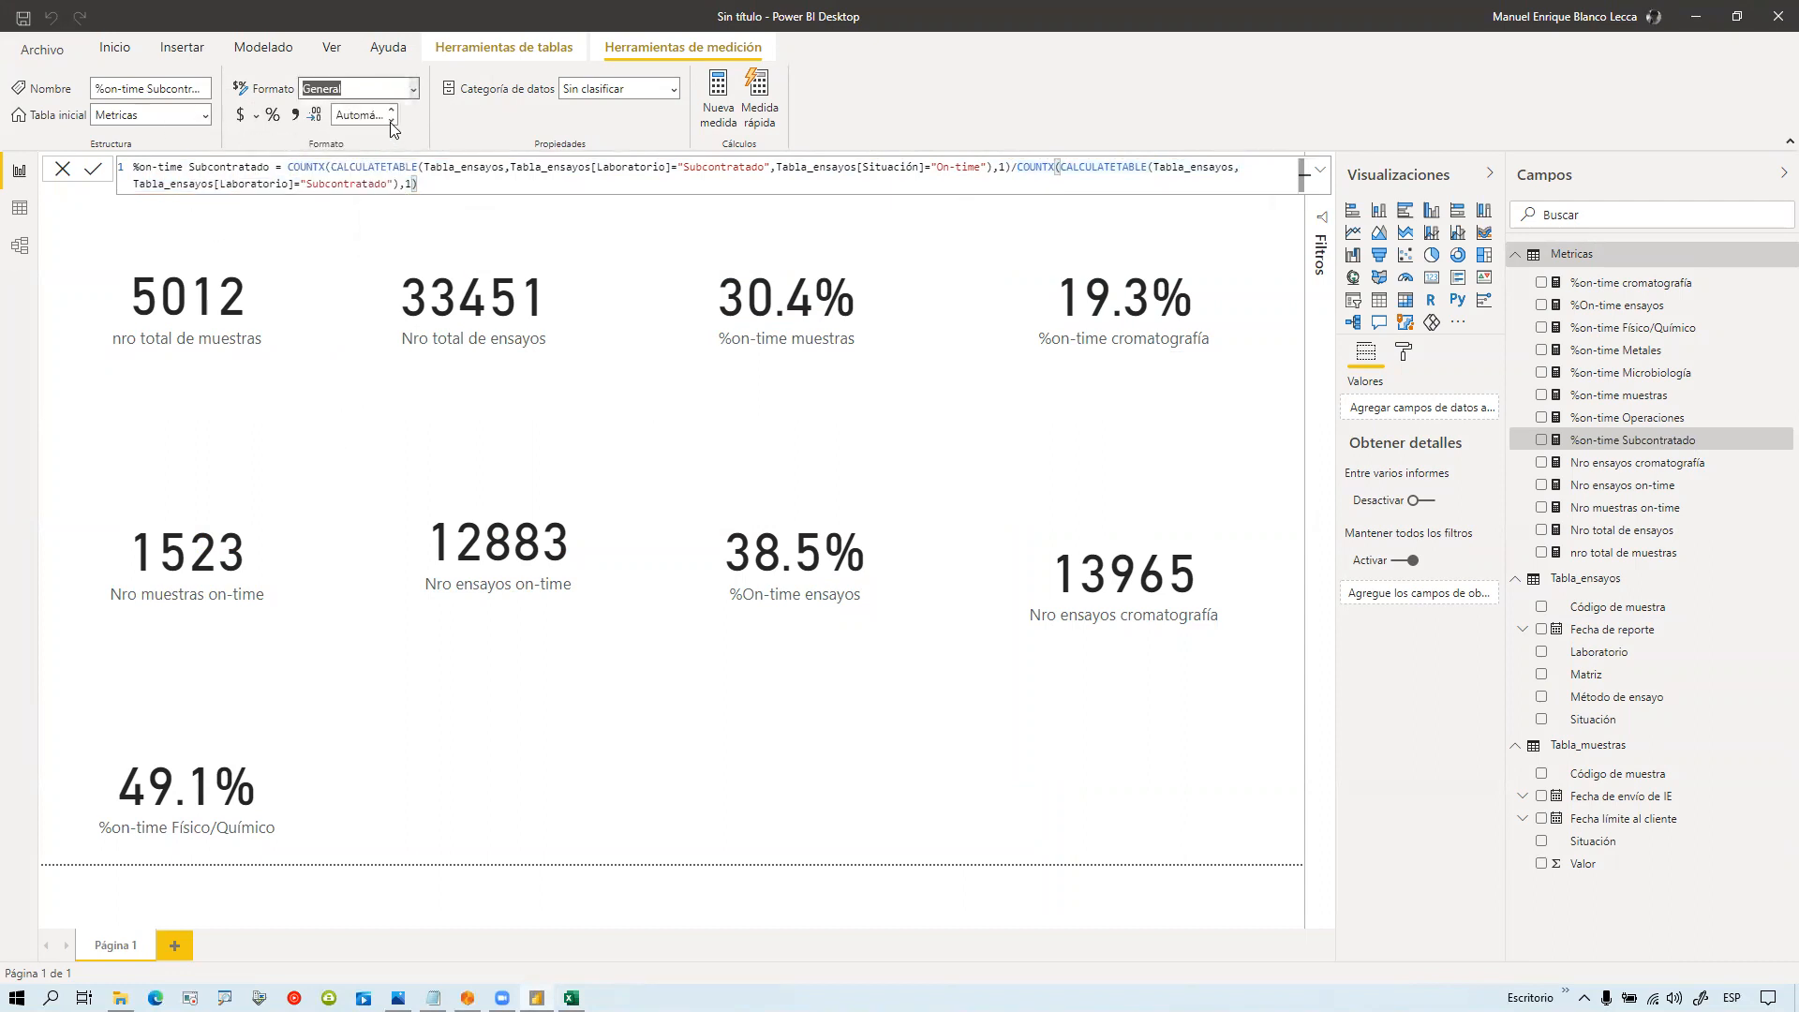
left_click(392, 120)
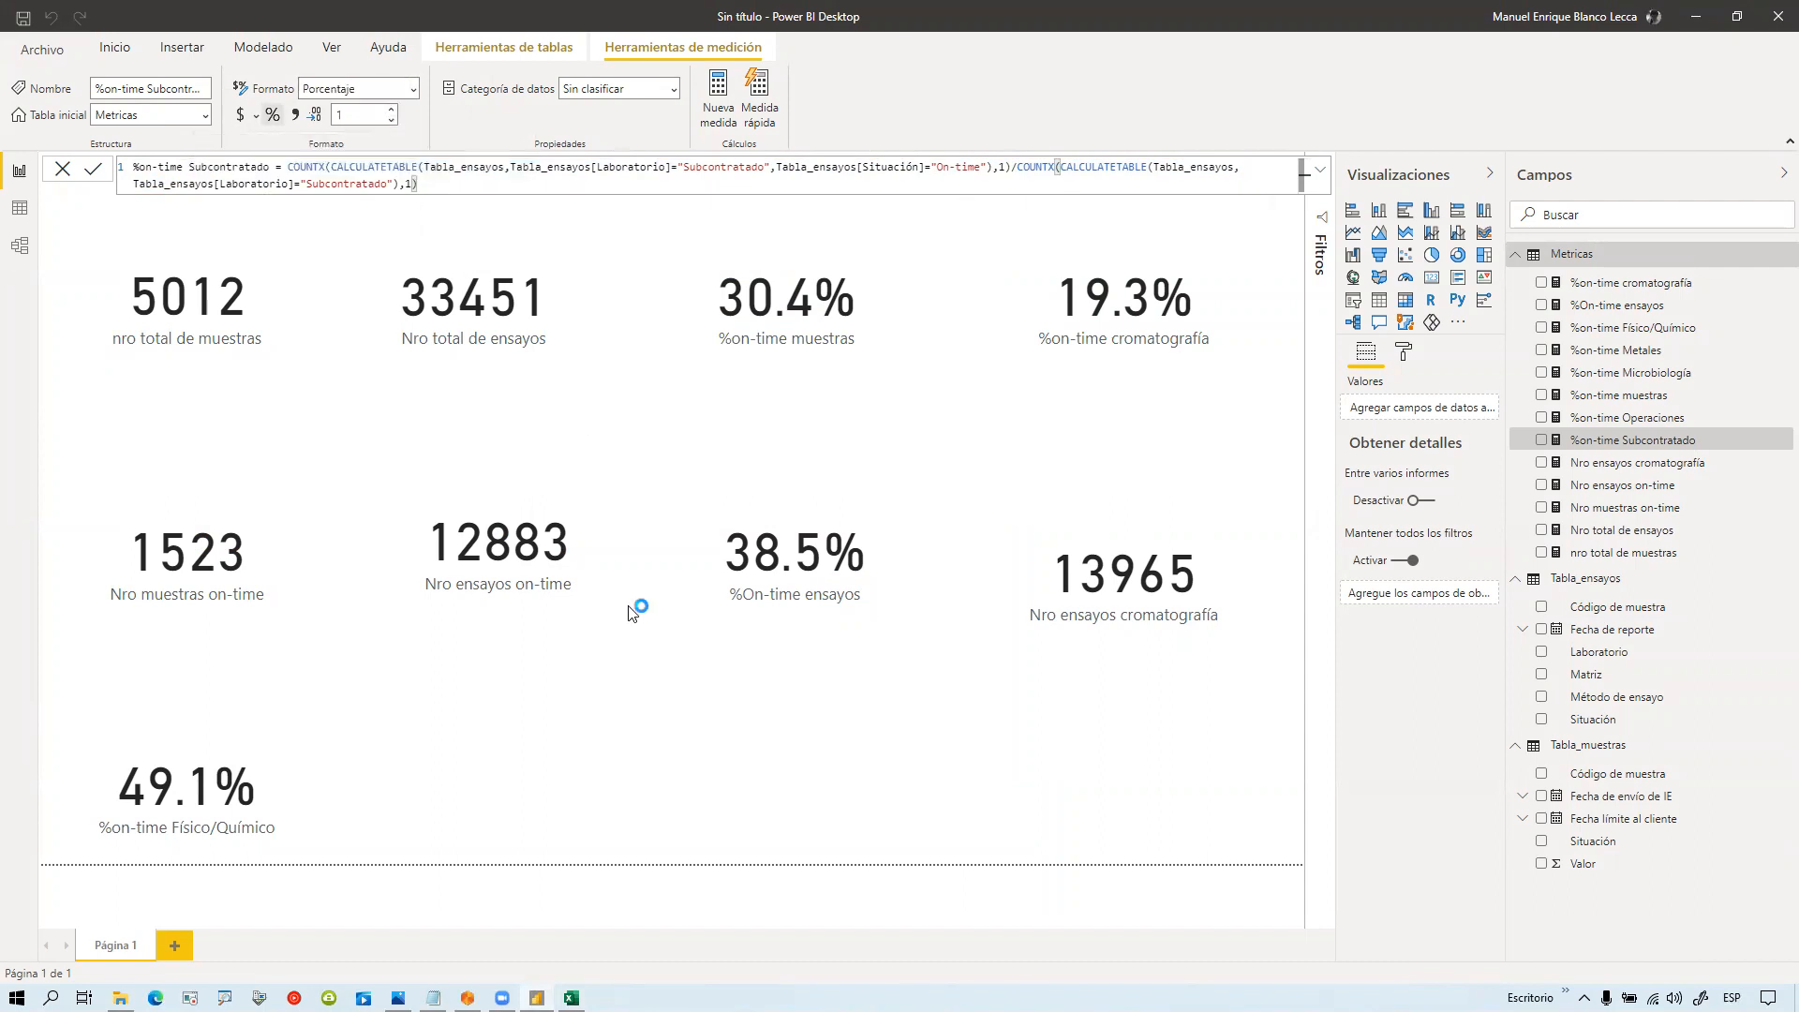
left_click(605, 710)
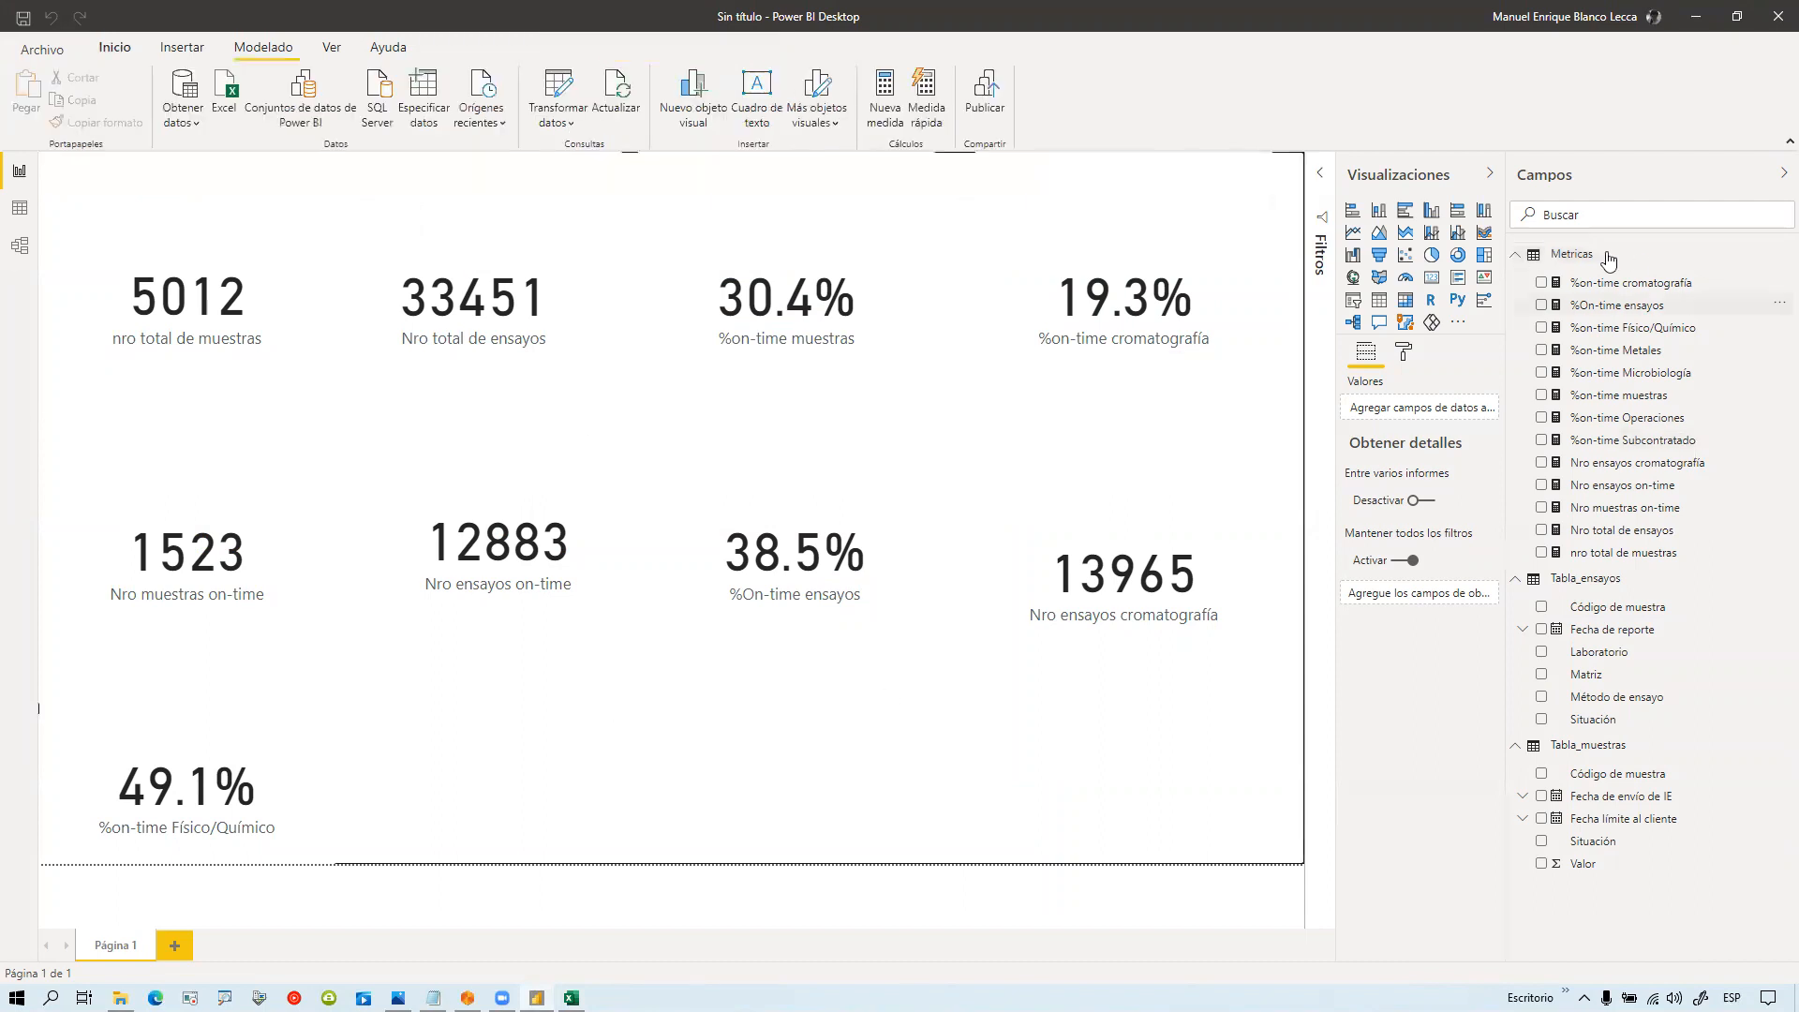
Step: Create the Metricas measure "nro ensayos subcontratados" from the copied COUNTX denominator and show it as a card below %On-time ensayos
right_click(1599, 254)
left_click(1594, 280)
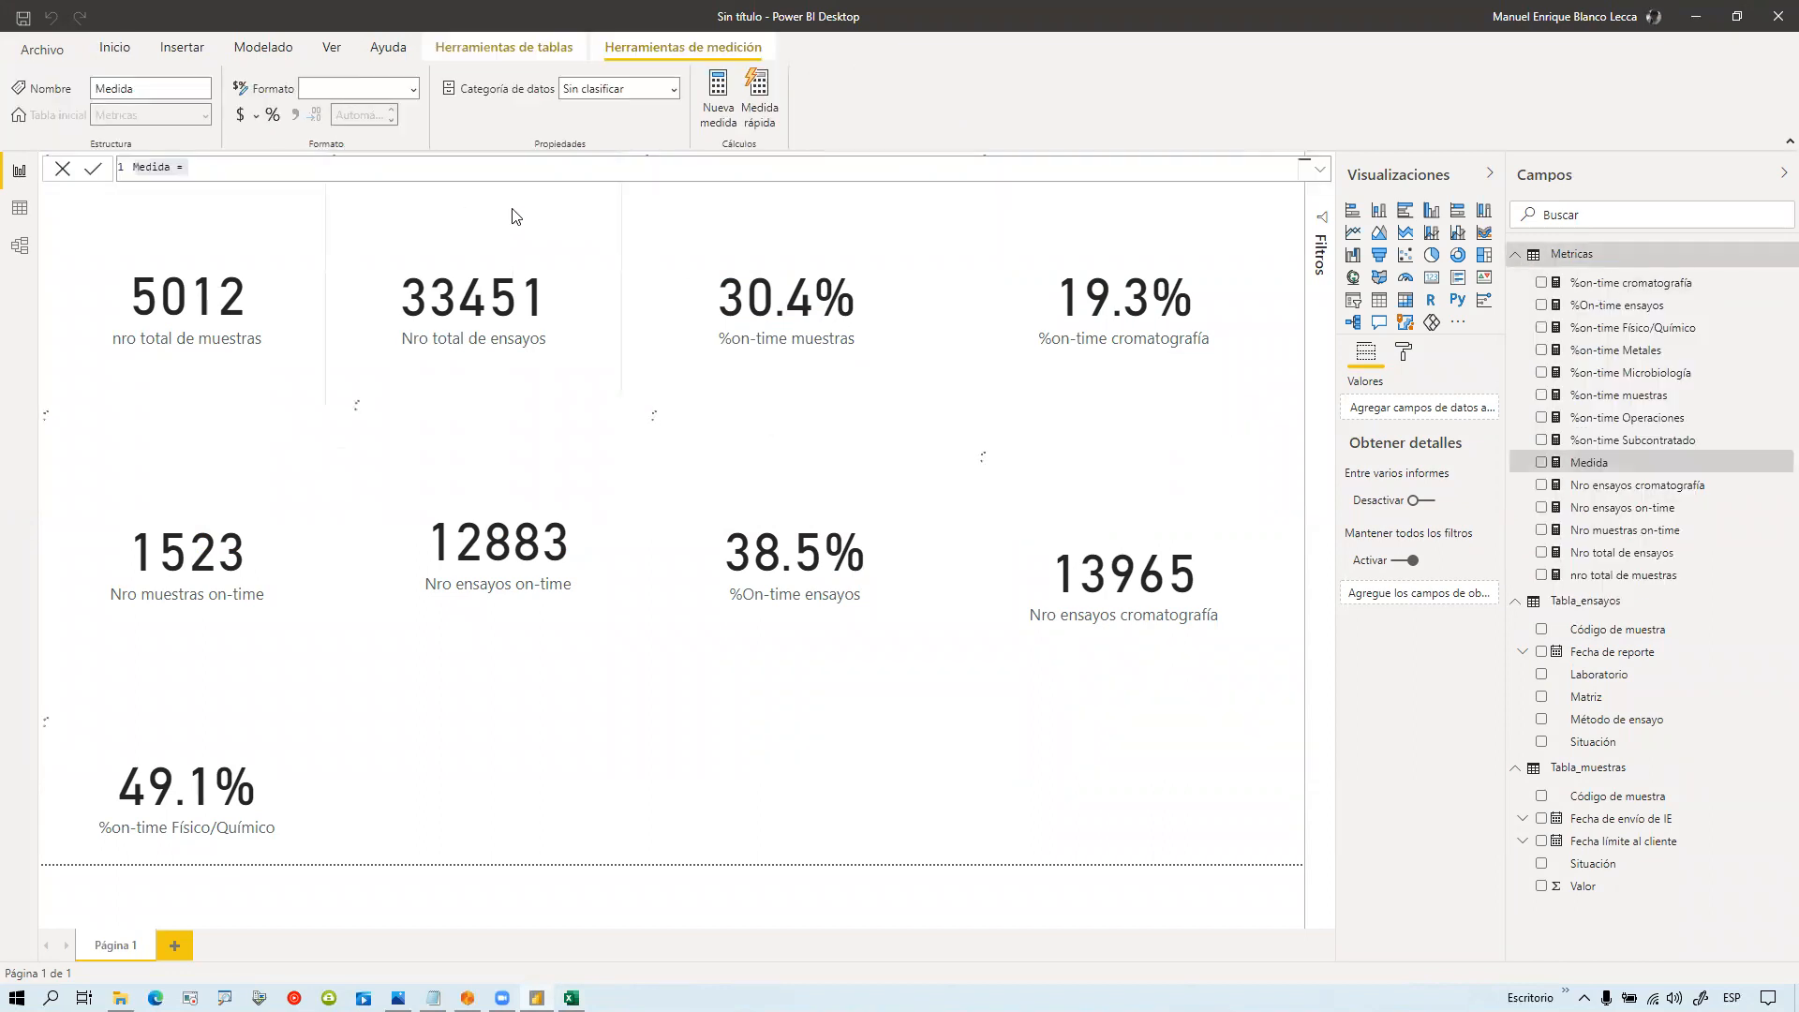
type("nro")
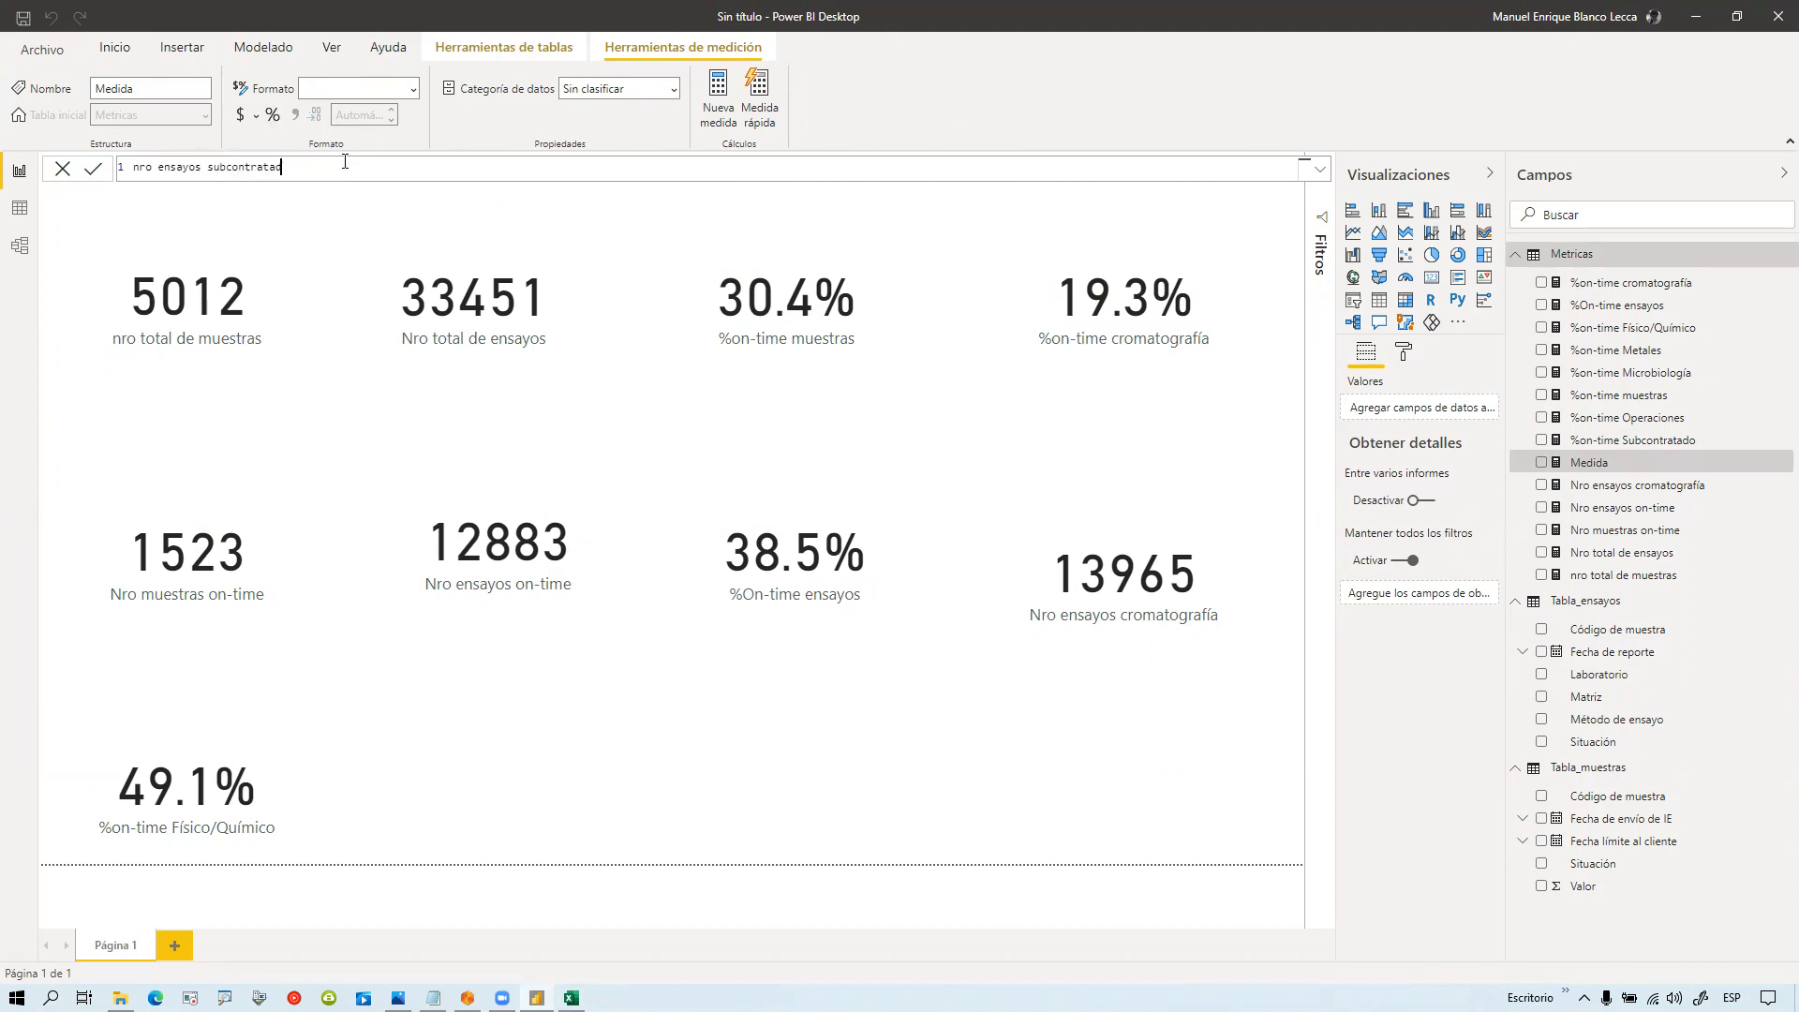
type("ensayos subcontratados =")
key("ctrl+v")
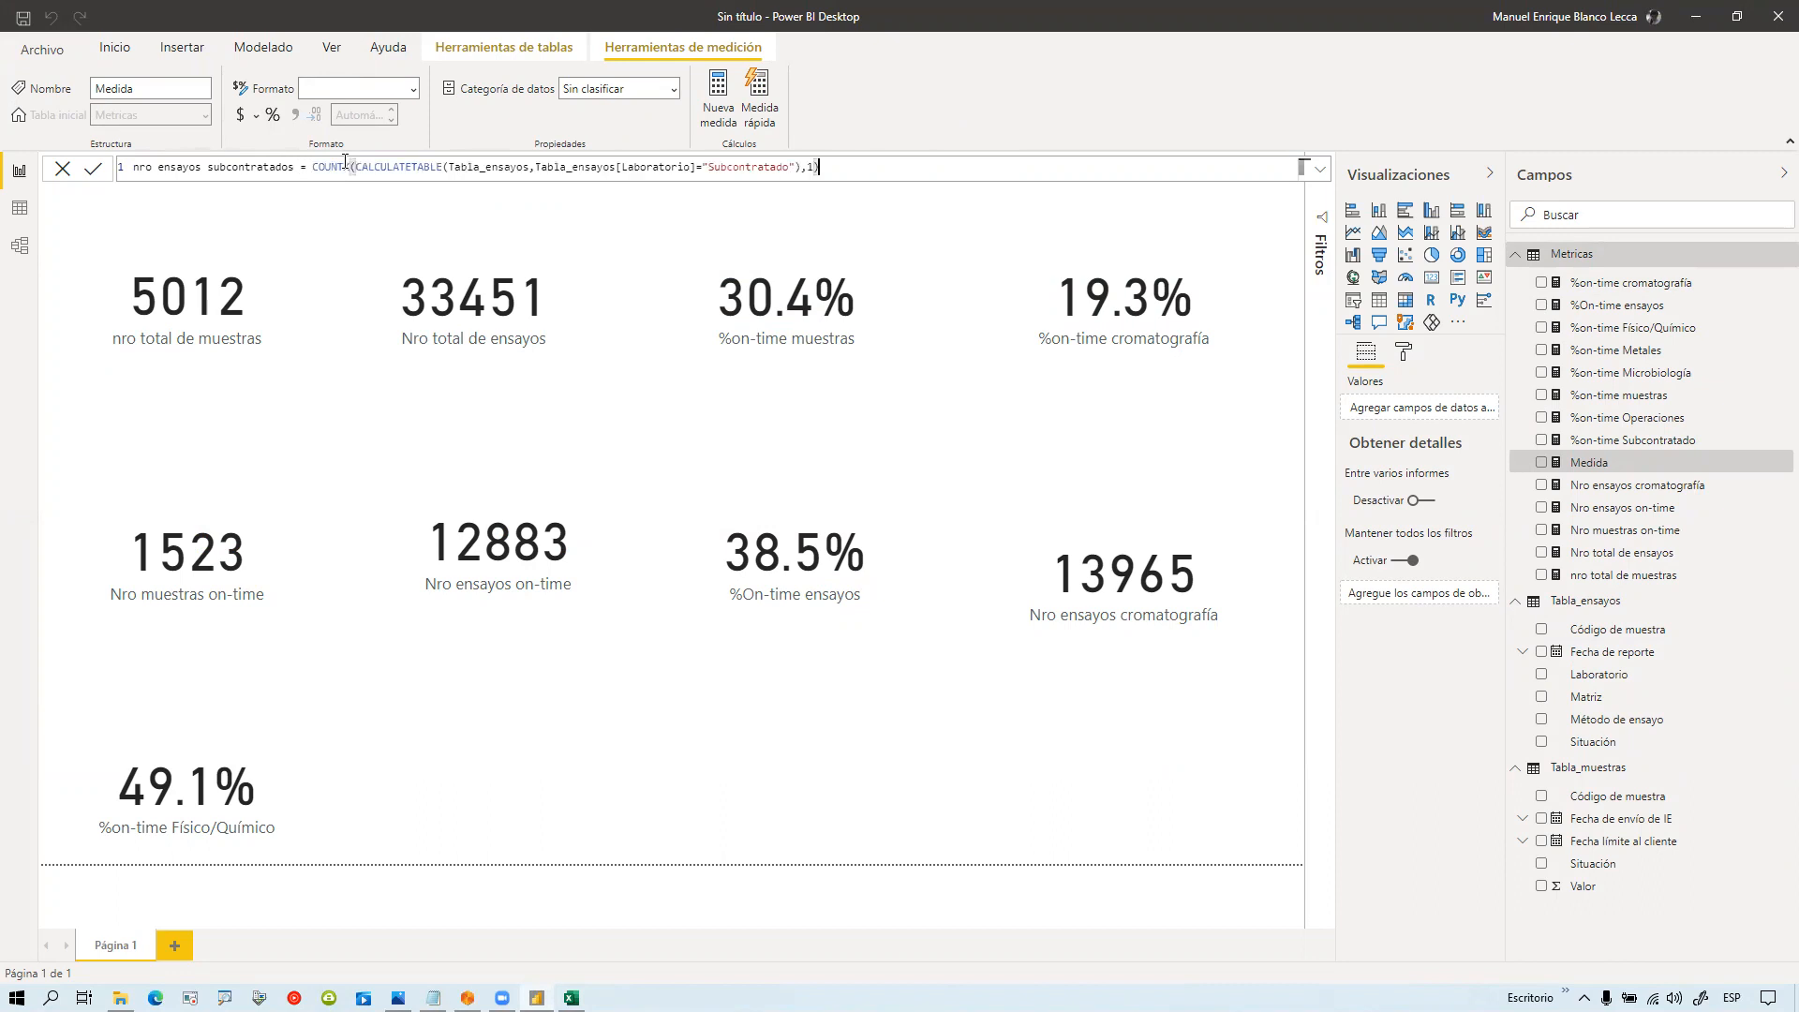
key("Return")
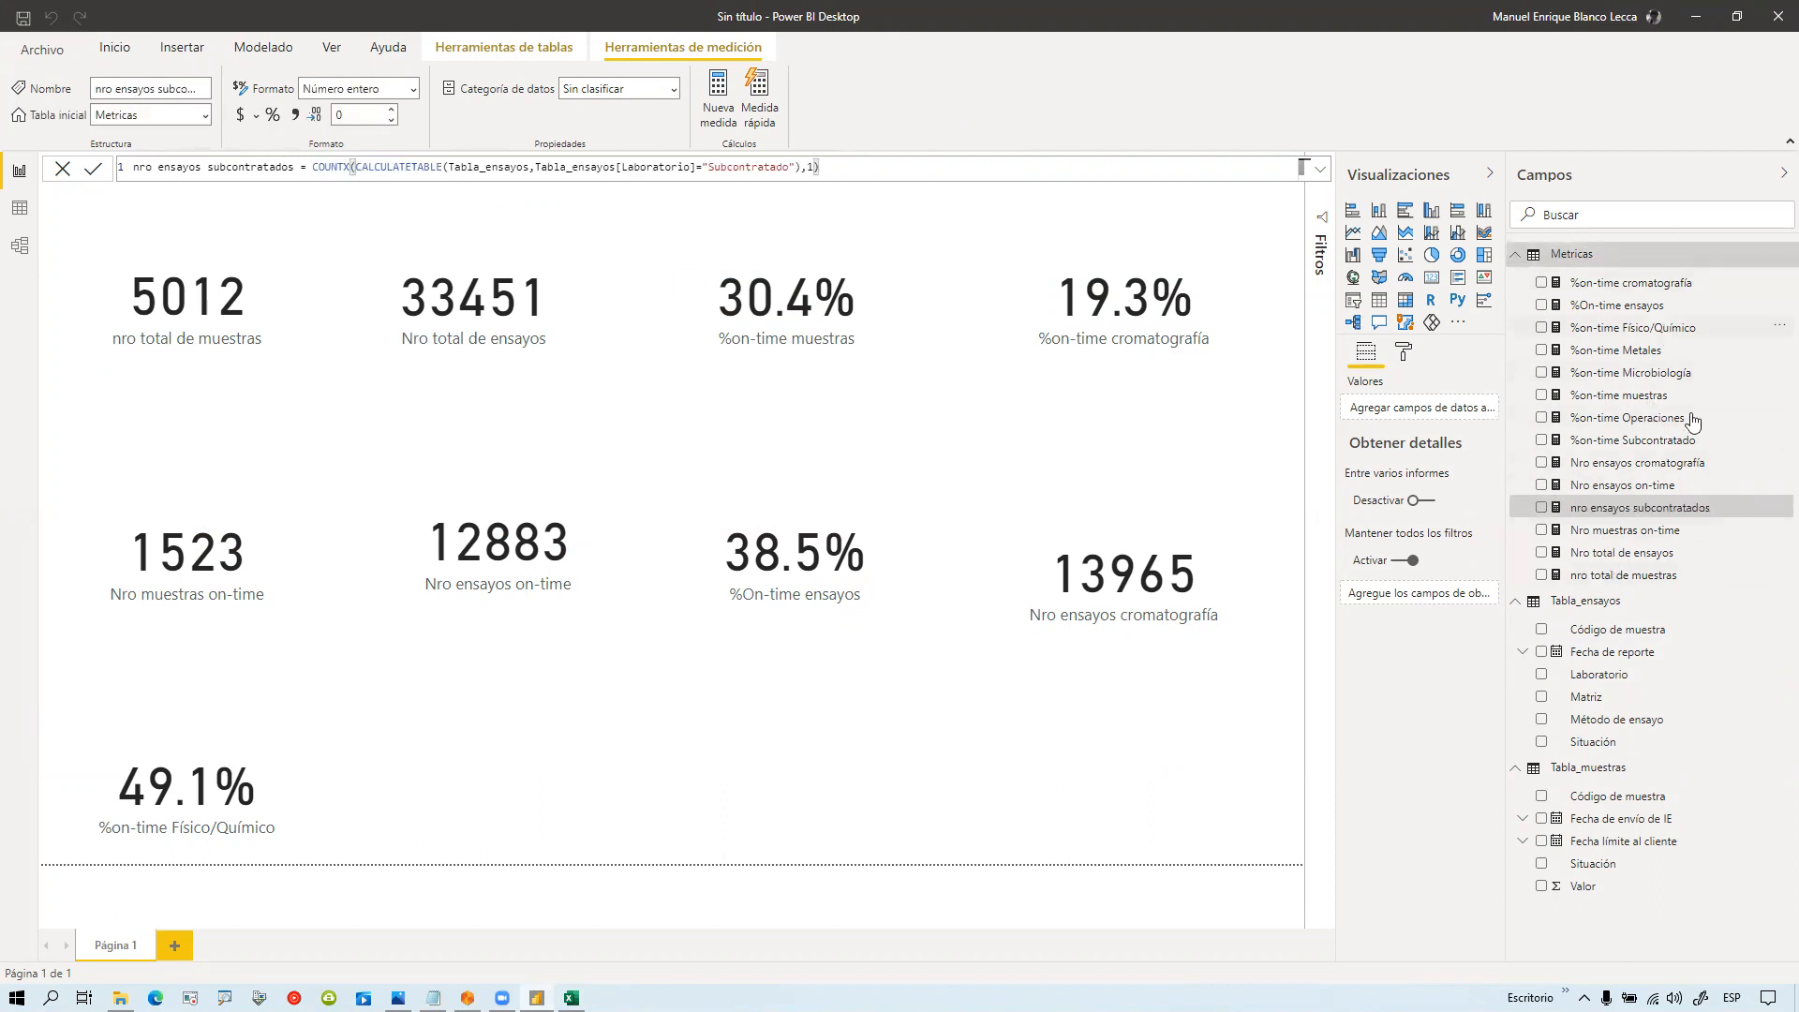
left_click_drag(1671, 510, 868, 747)
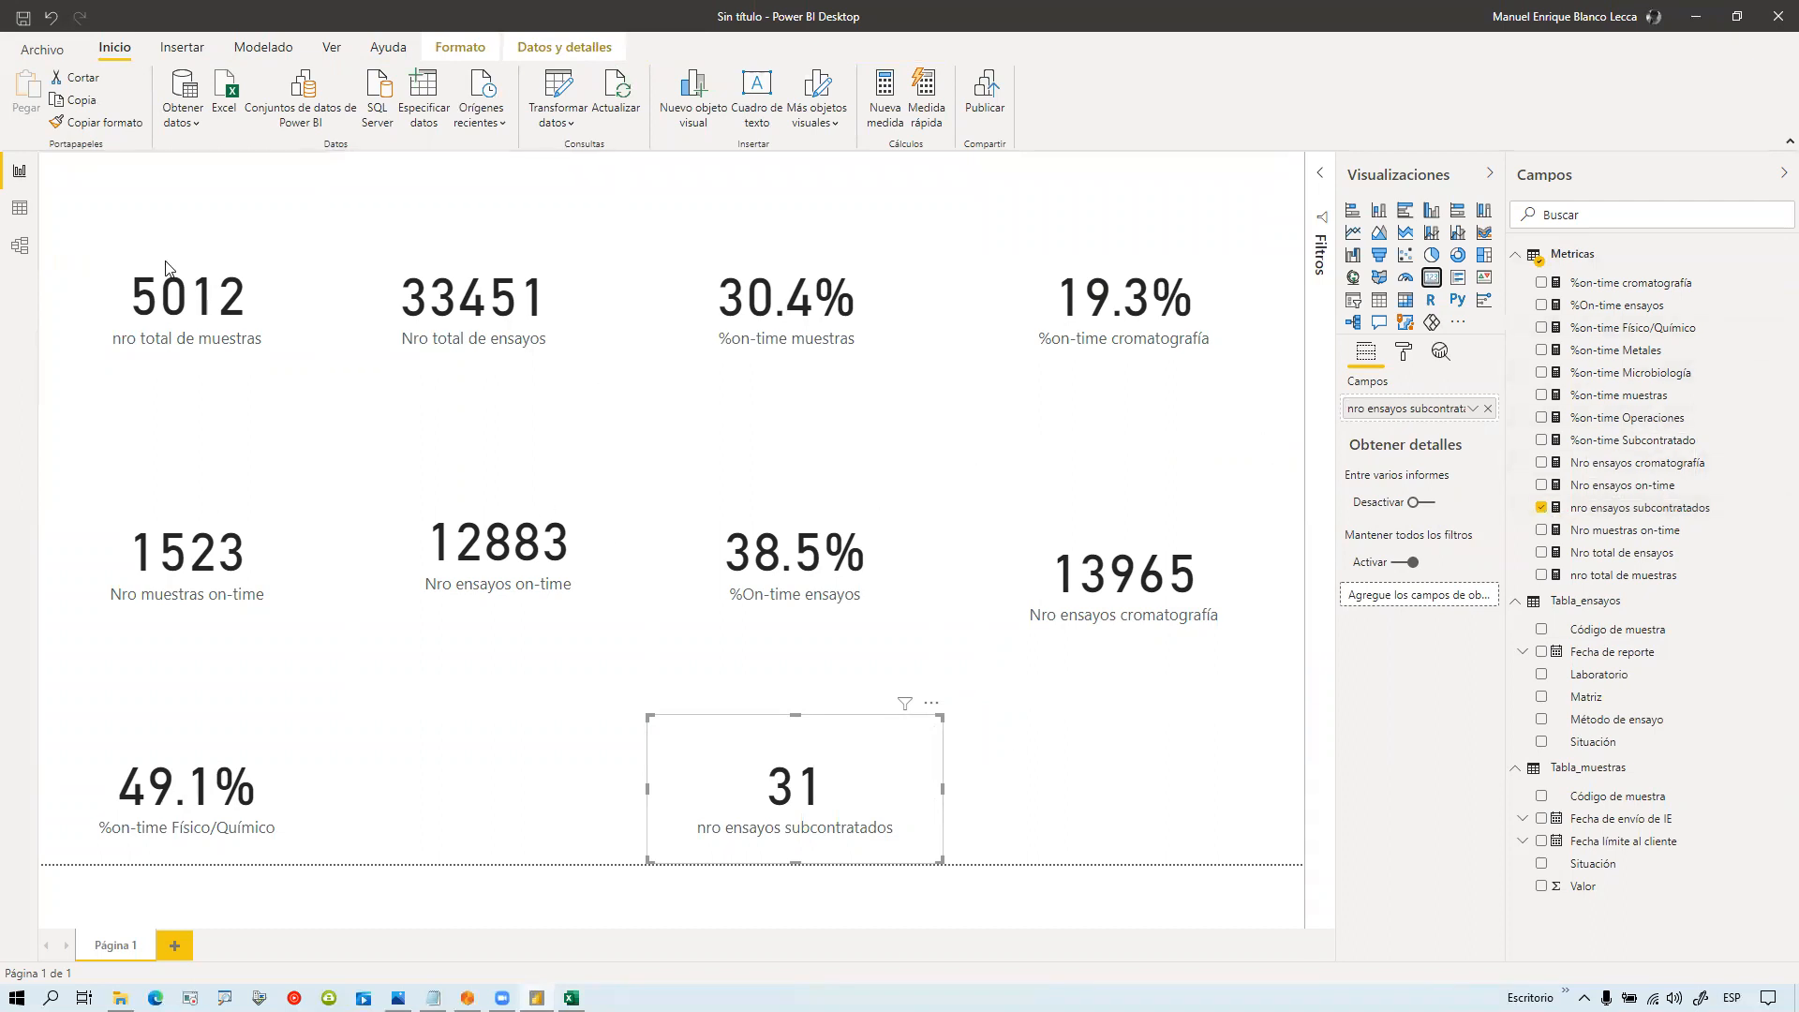
Step: Delete all the cards from Página 1 so that the report canvas is empty
left_click(169, 301)
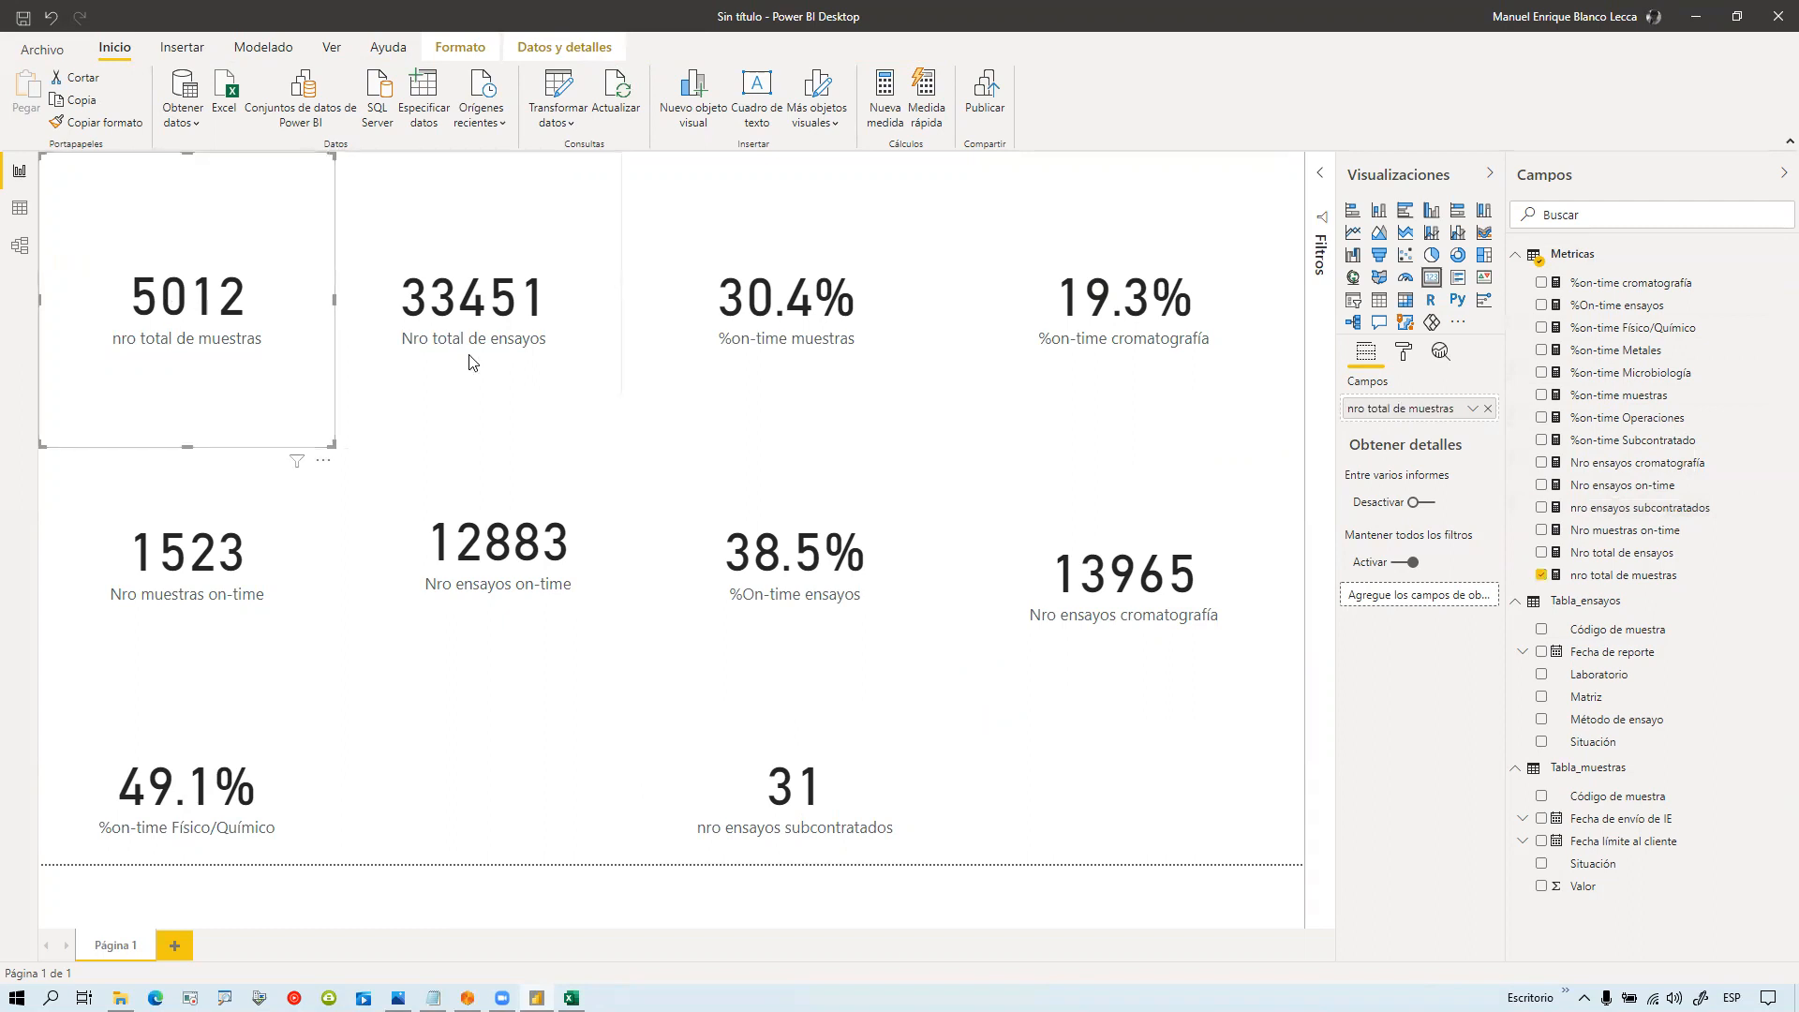
key("Delete")
left_click(509, 358)
key("Delete")
left_click(808, 357)
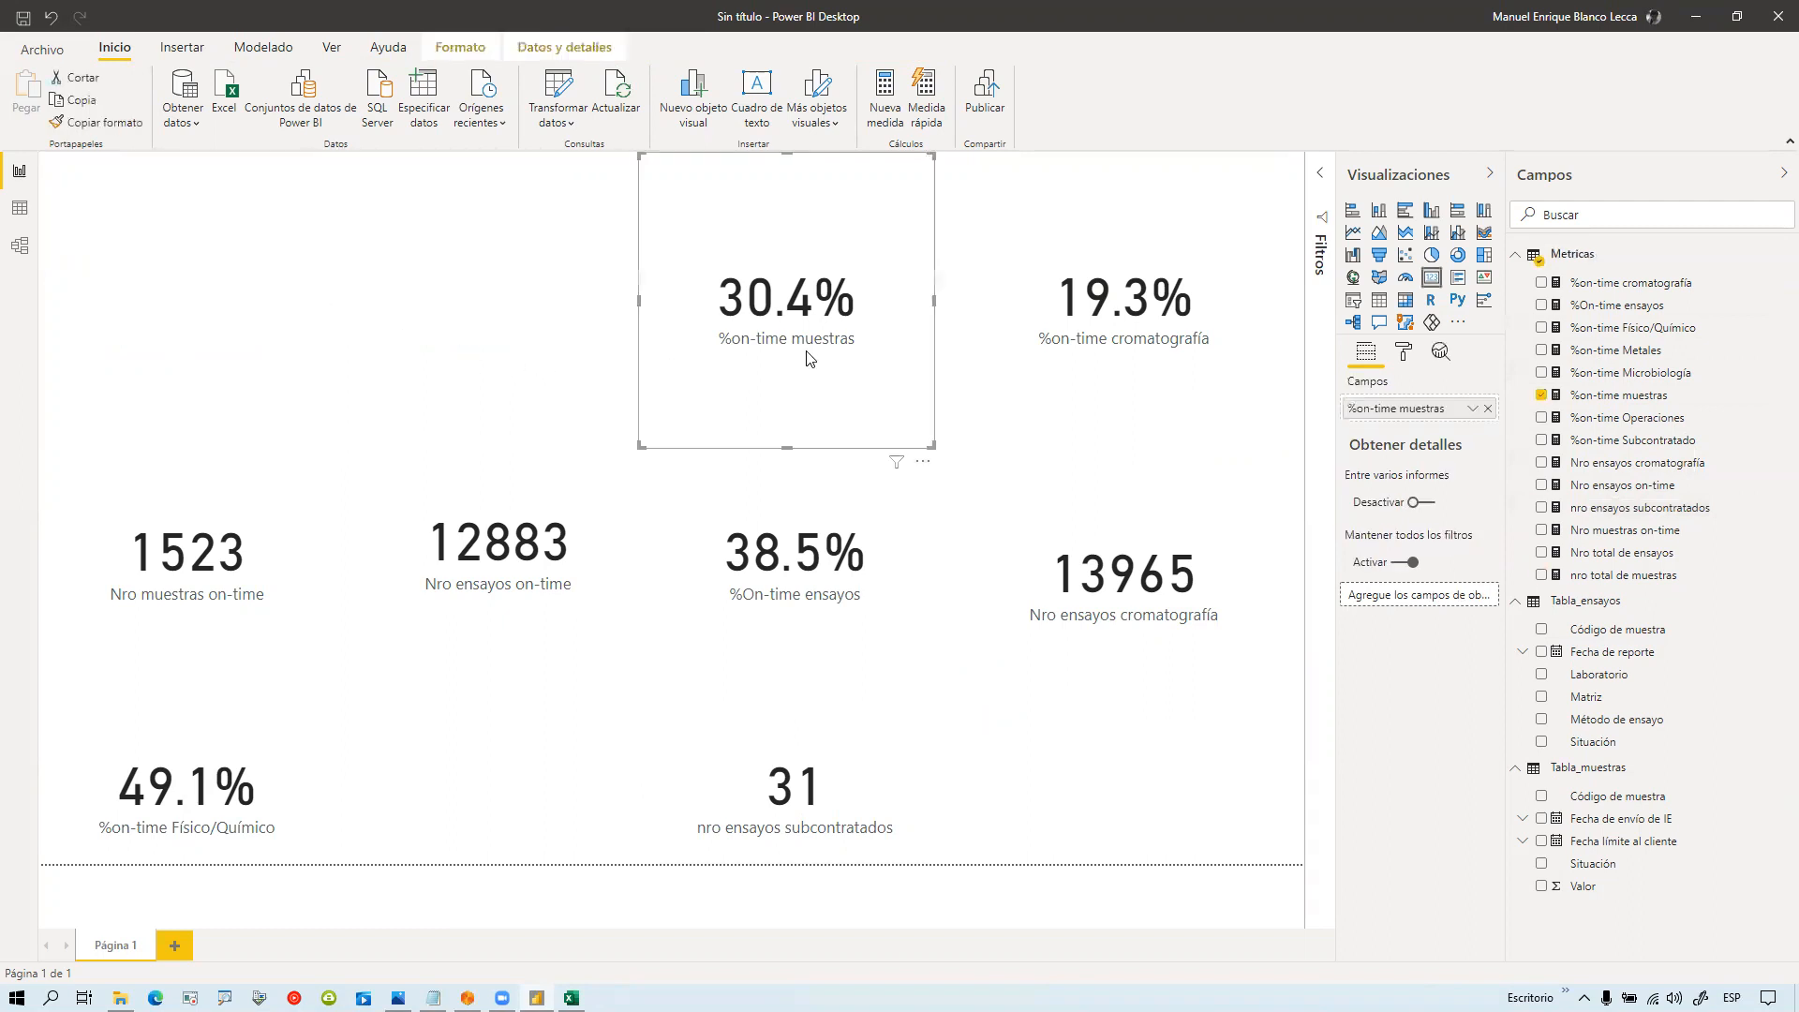
key("Delete")
left_click(1082, 354)
key("Delete")
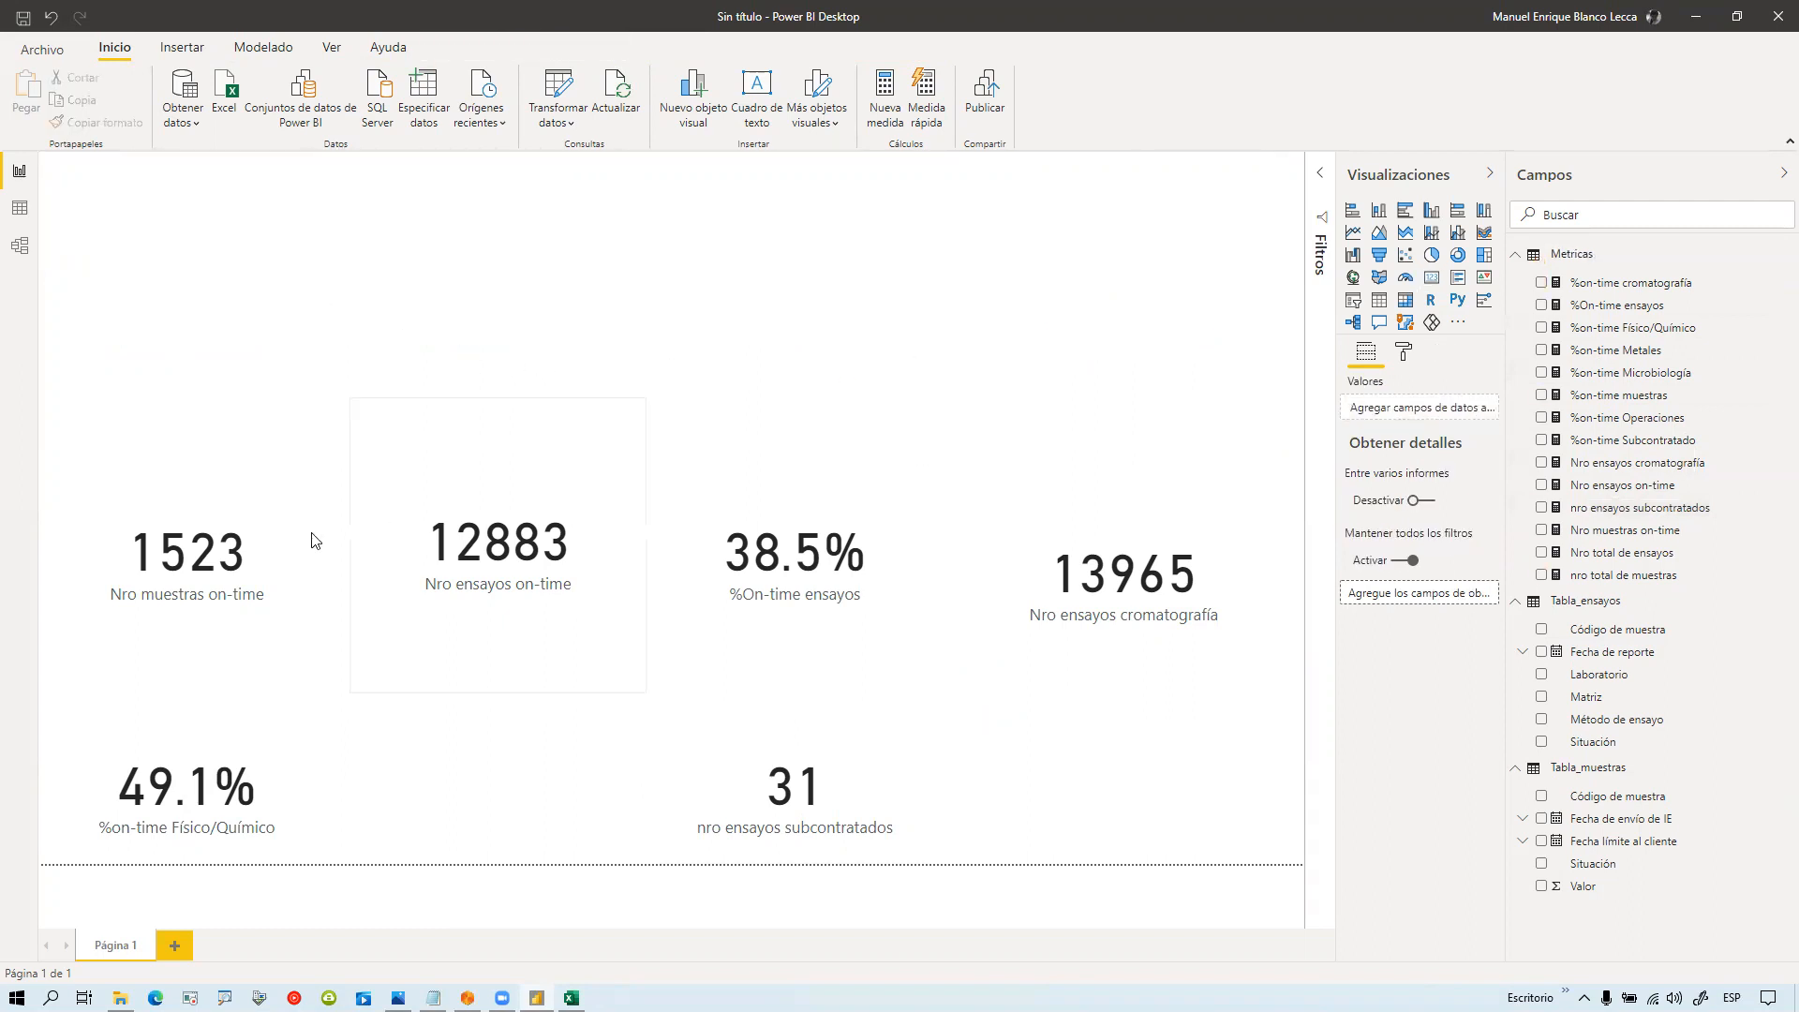
left_click(241, 561)
key("Delete")
left_click(478, 563)
key("Delete")
left_click(737, 571)
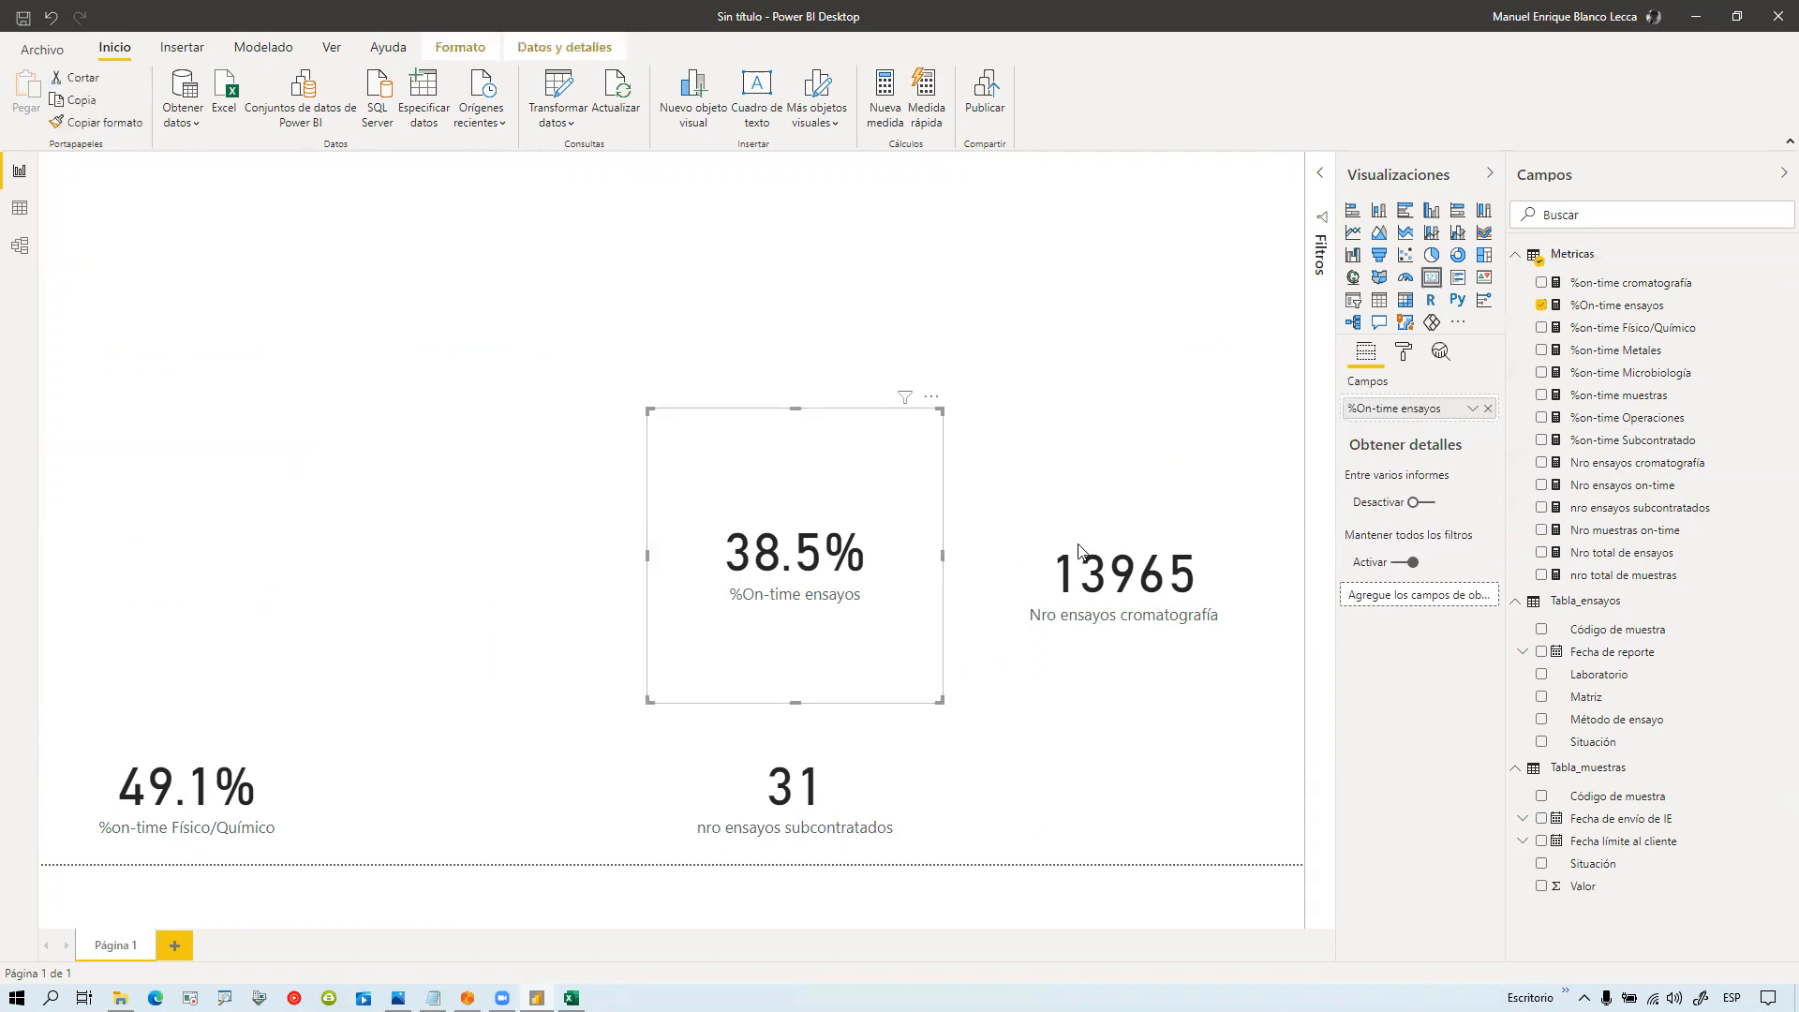
key("Delete")
left_click(1057, 573)
key("Delete")
left_click(850, 787)
key("Delete")
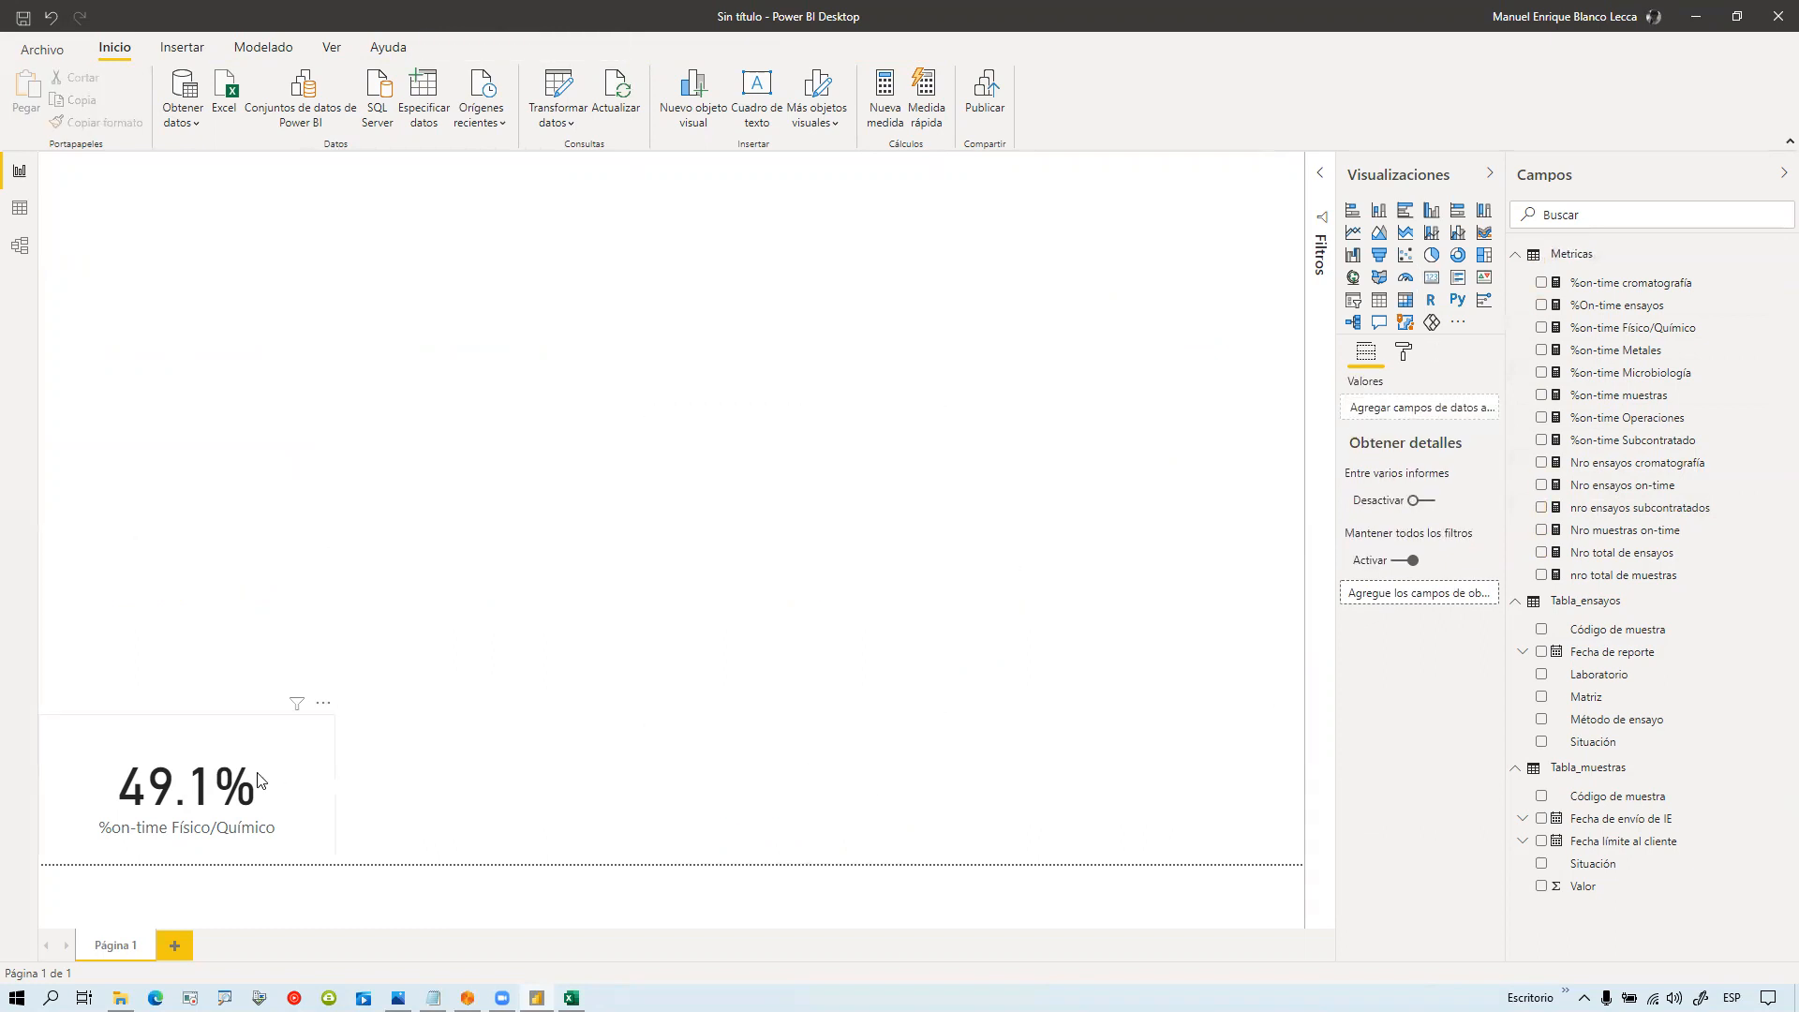
left_click(260, 781)
key("Delete")
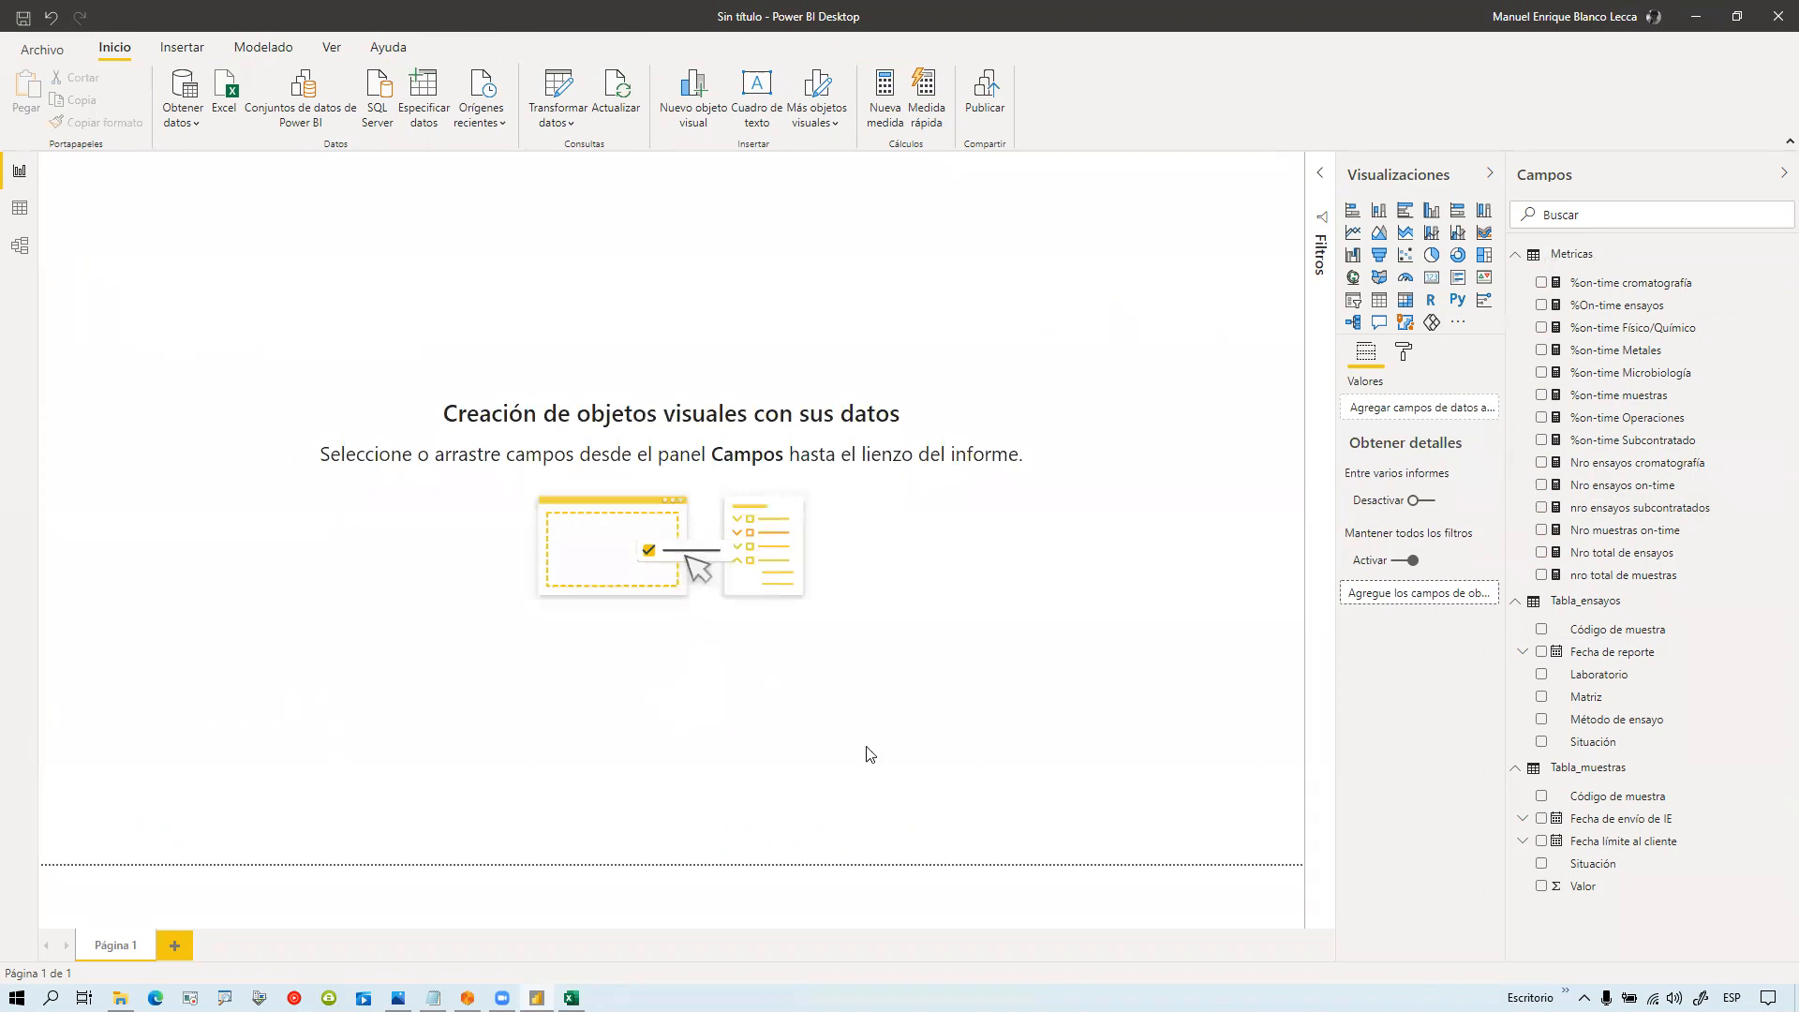
Step: Collapse Tabla_muestras and Tabla_ensayos in the field list, and browse the AppSource gallery of additional visuals
left_click(1517, 773)
left_click(1522, 607)
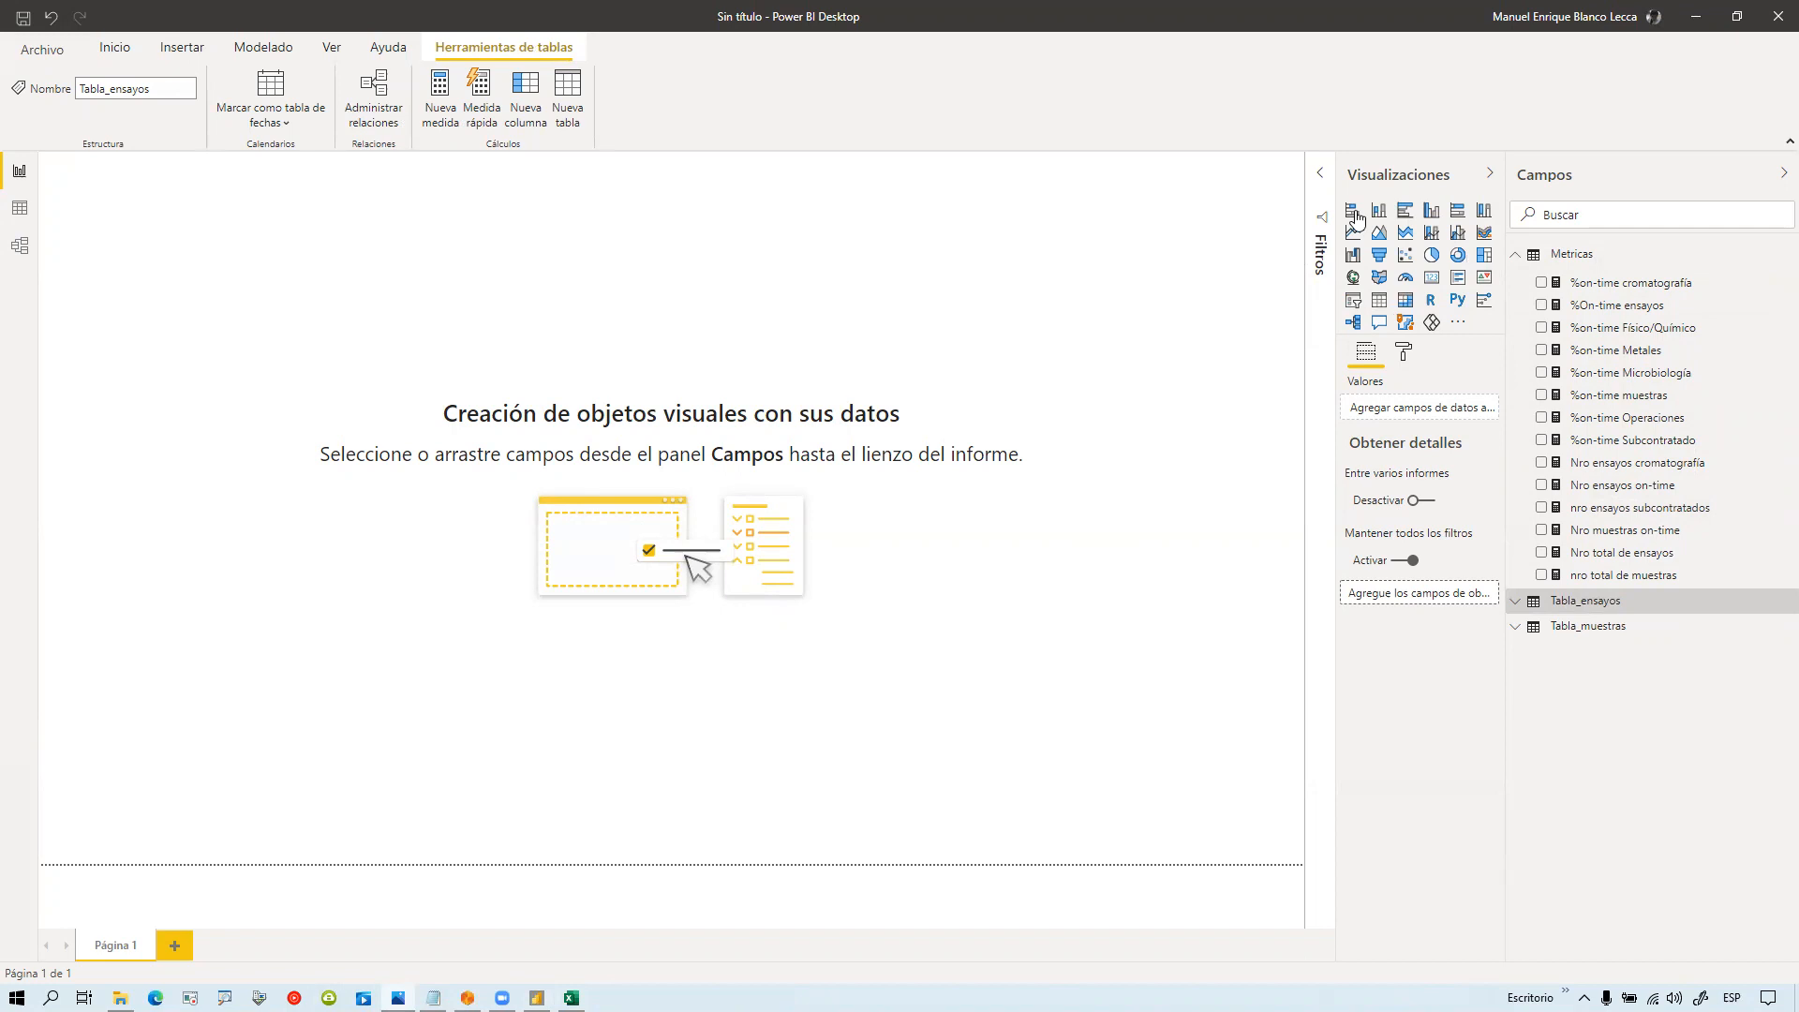
left_click(1459, 325)
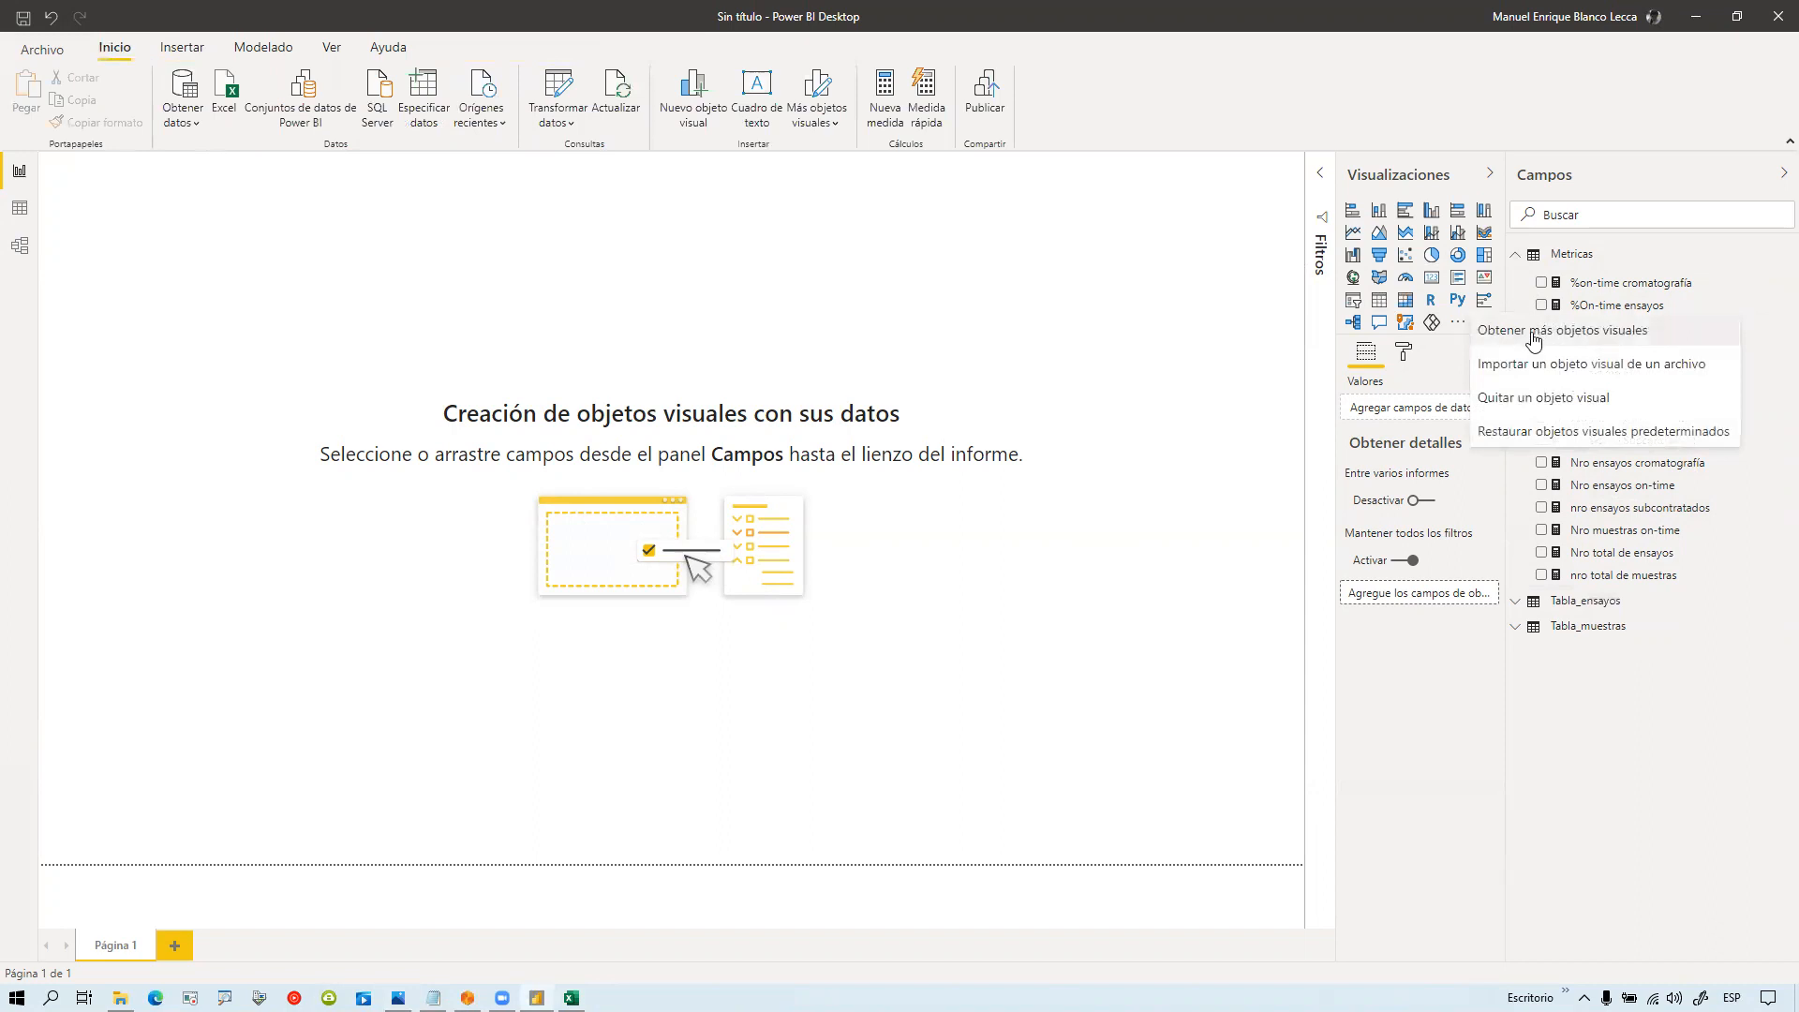
left_click(1497, 333)
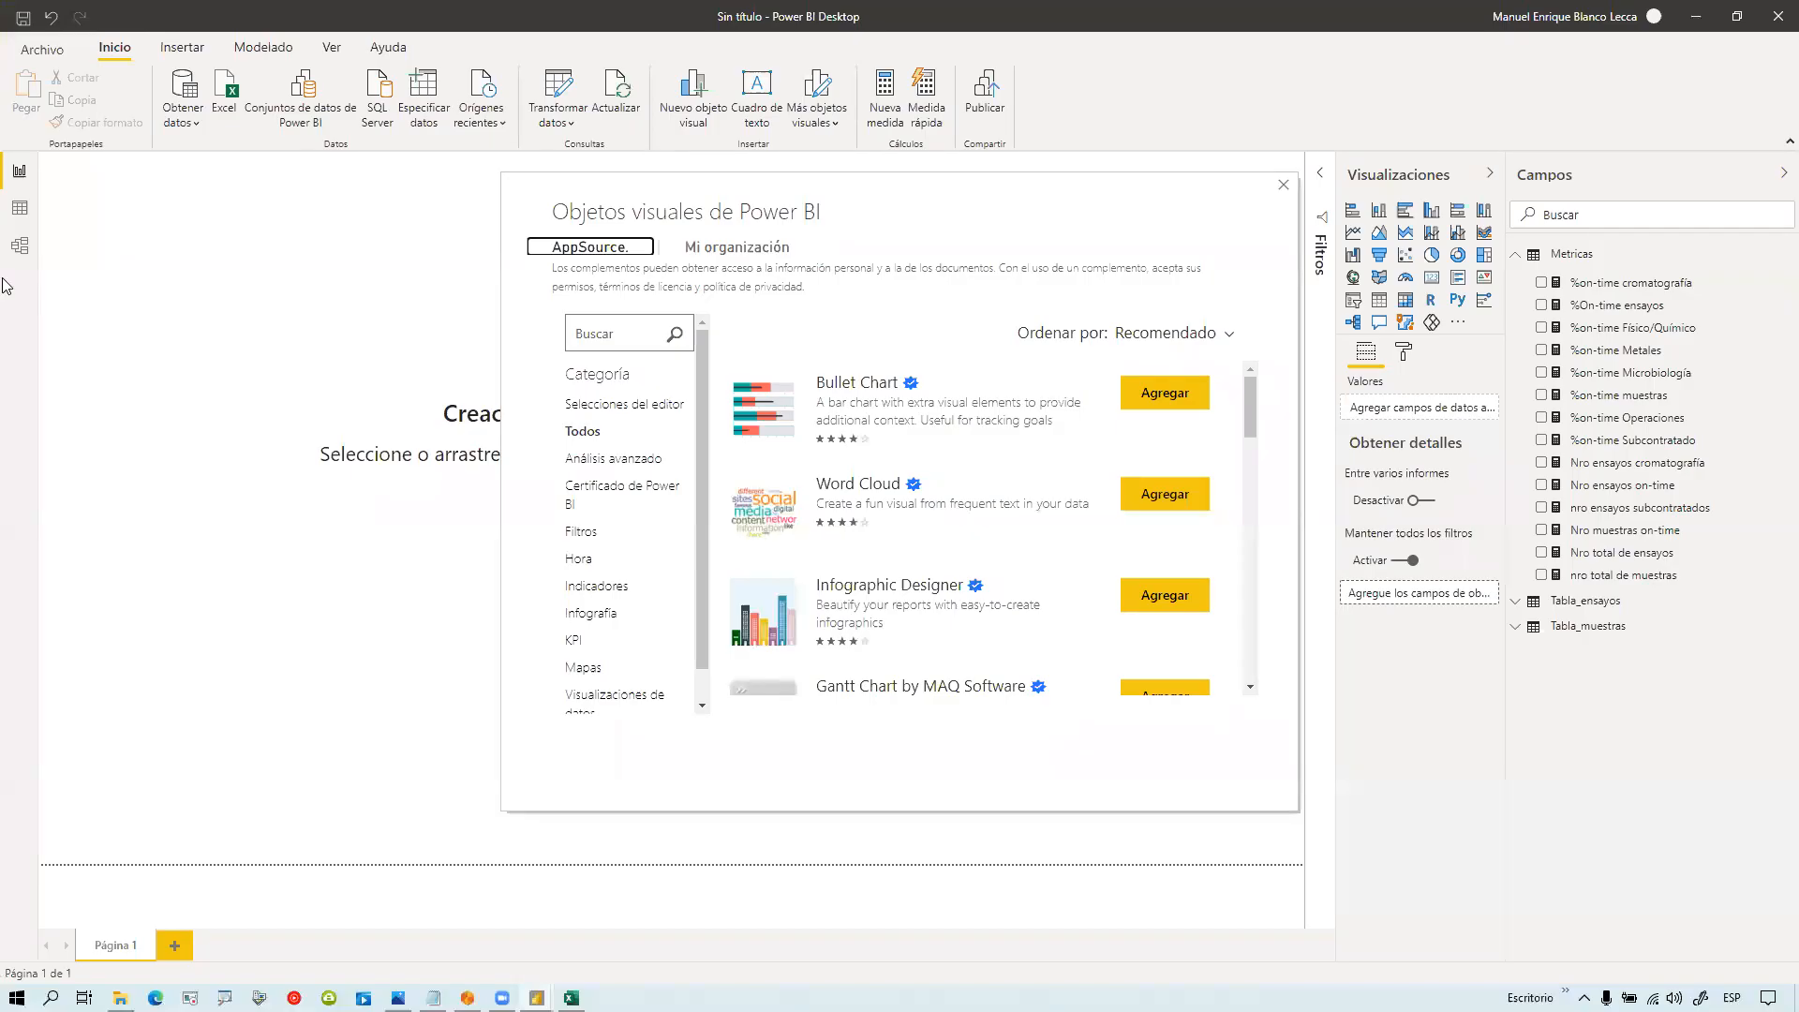
scroll(946, 500, "down", 3)
scroll(946, 500, "down", 12)
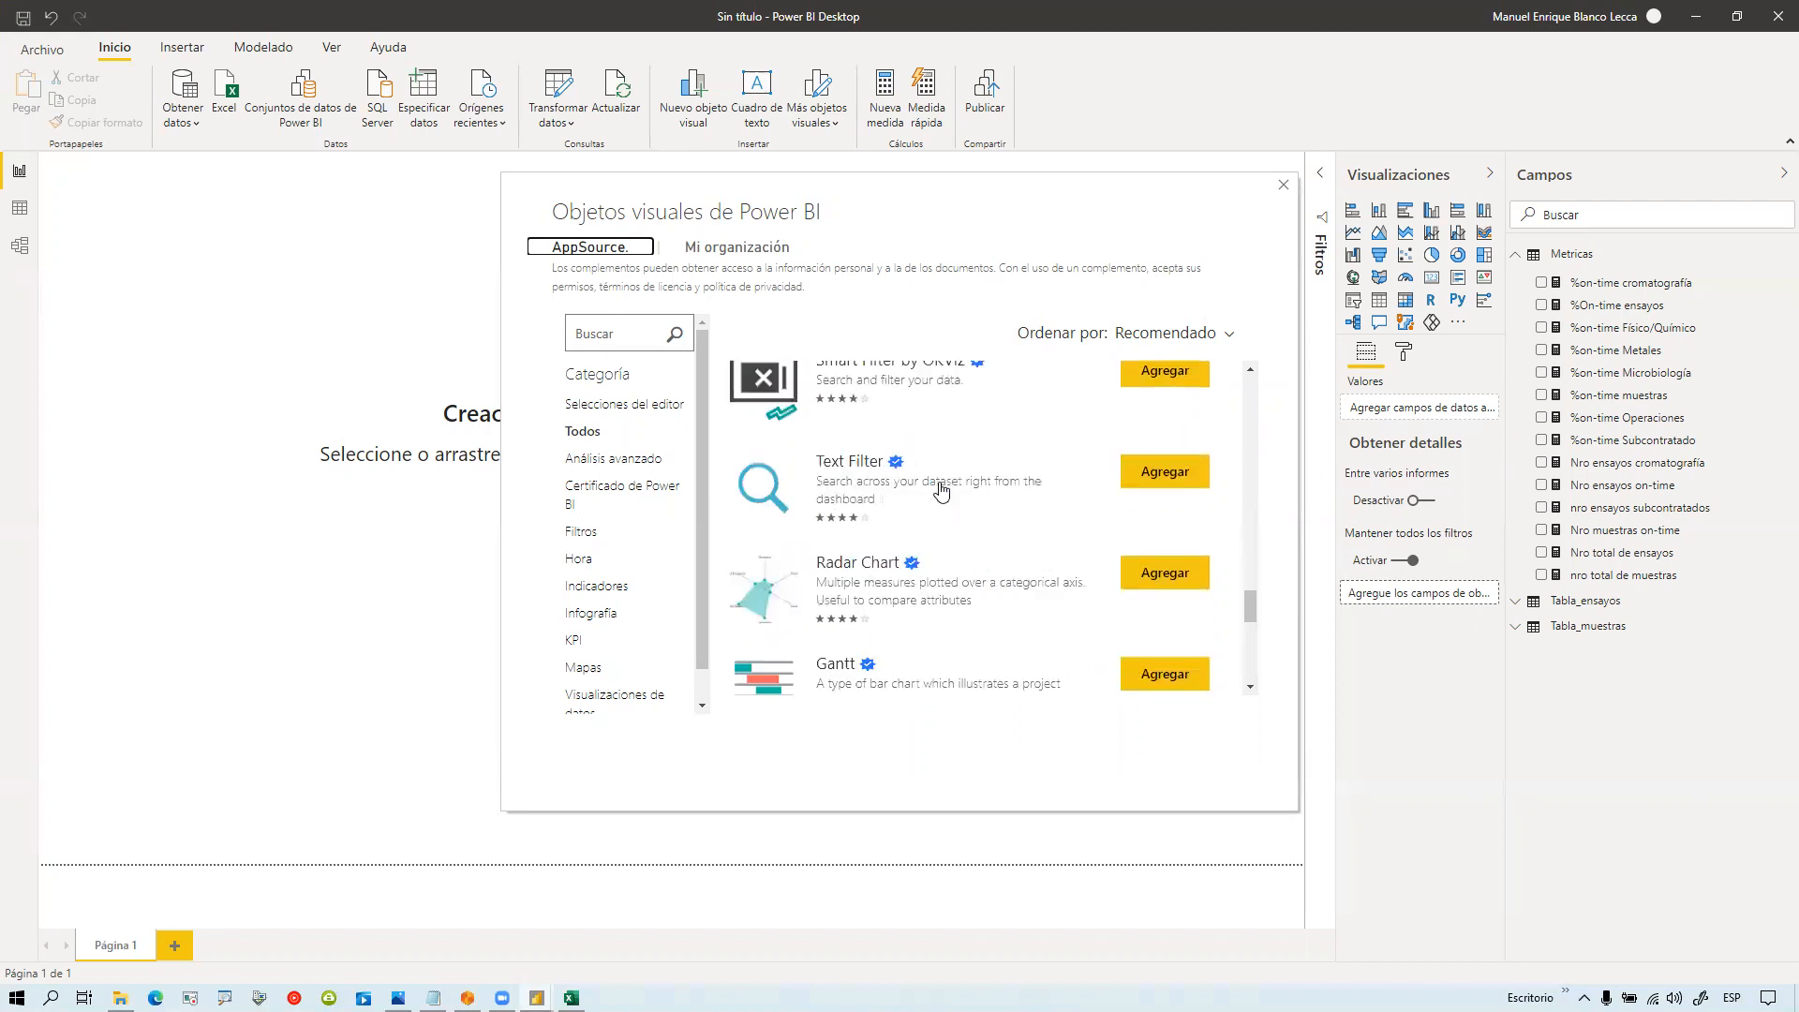
scroll(942, 492, "down", 10)
scroll(938, 506, "up", 12)
scroll(978, 506, "up", 10)
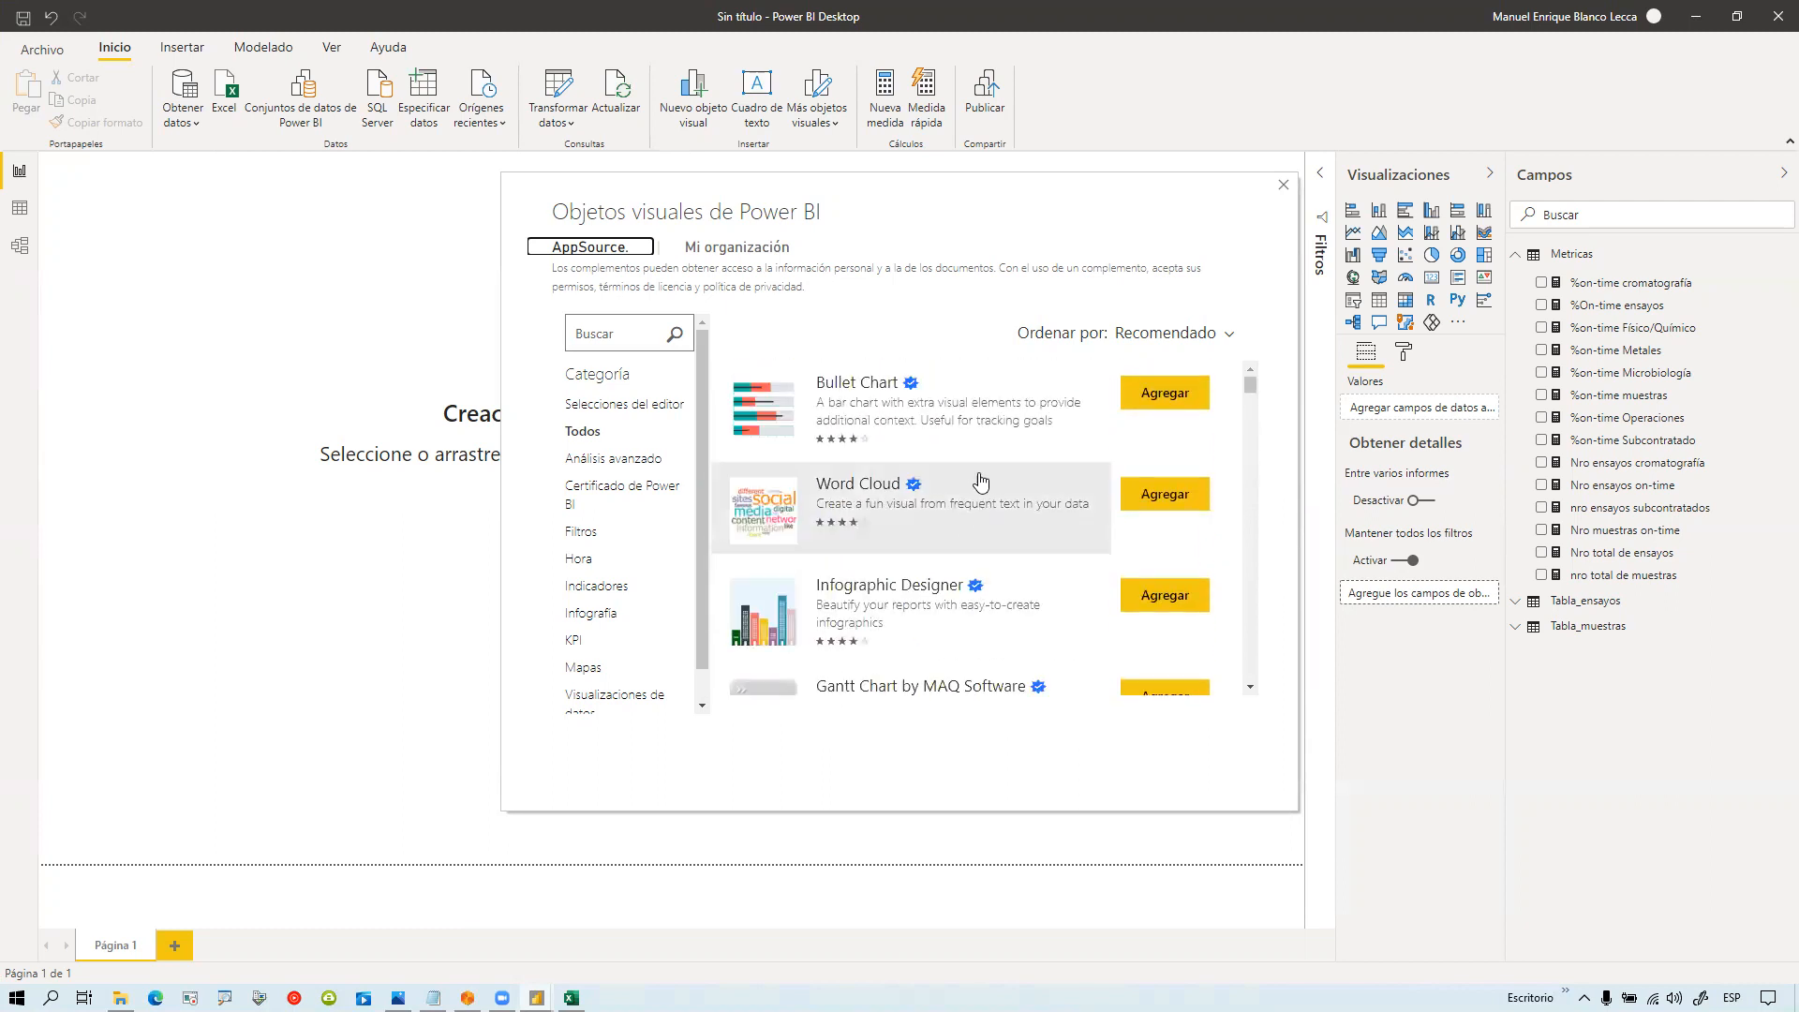
Step: Search AppSource for "tachometer" and import the Tachometer visual into the report
left_click(622, 342)
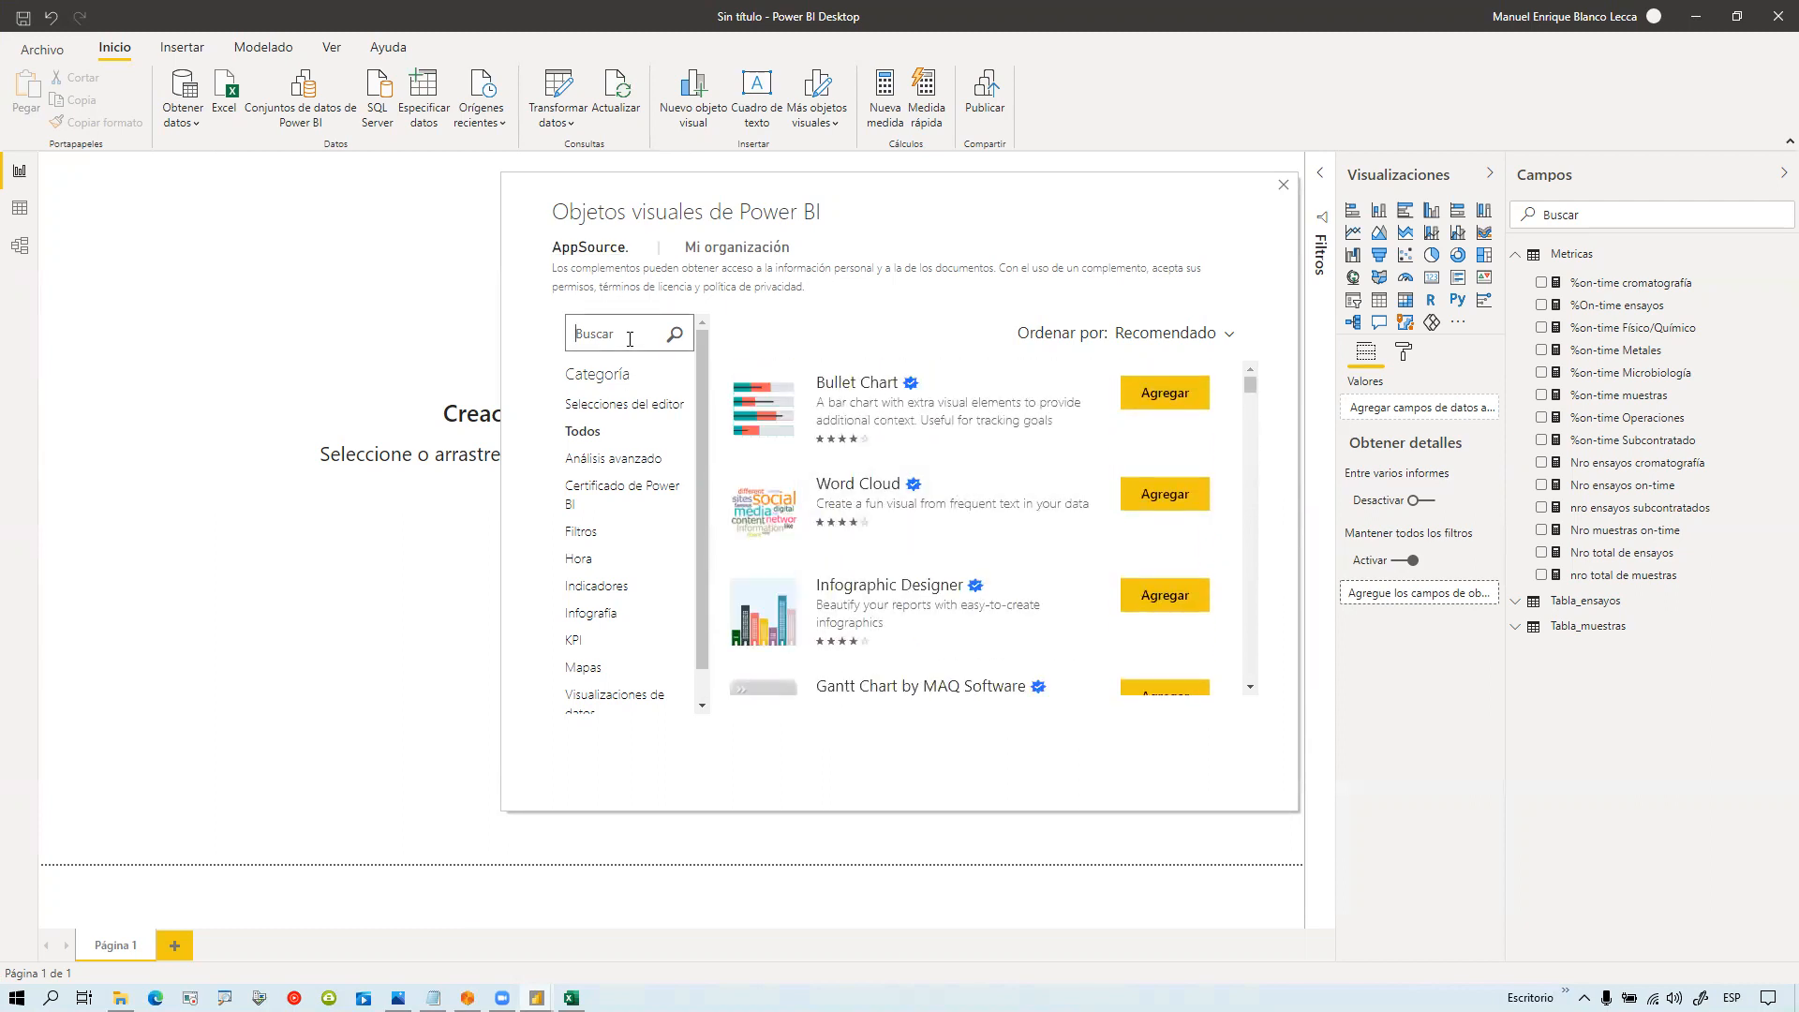
type("tachometer")
key("Return")
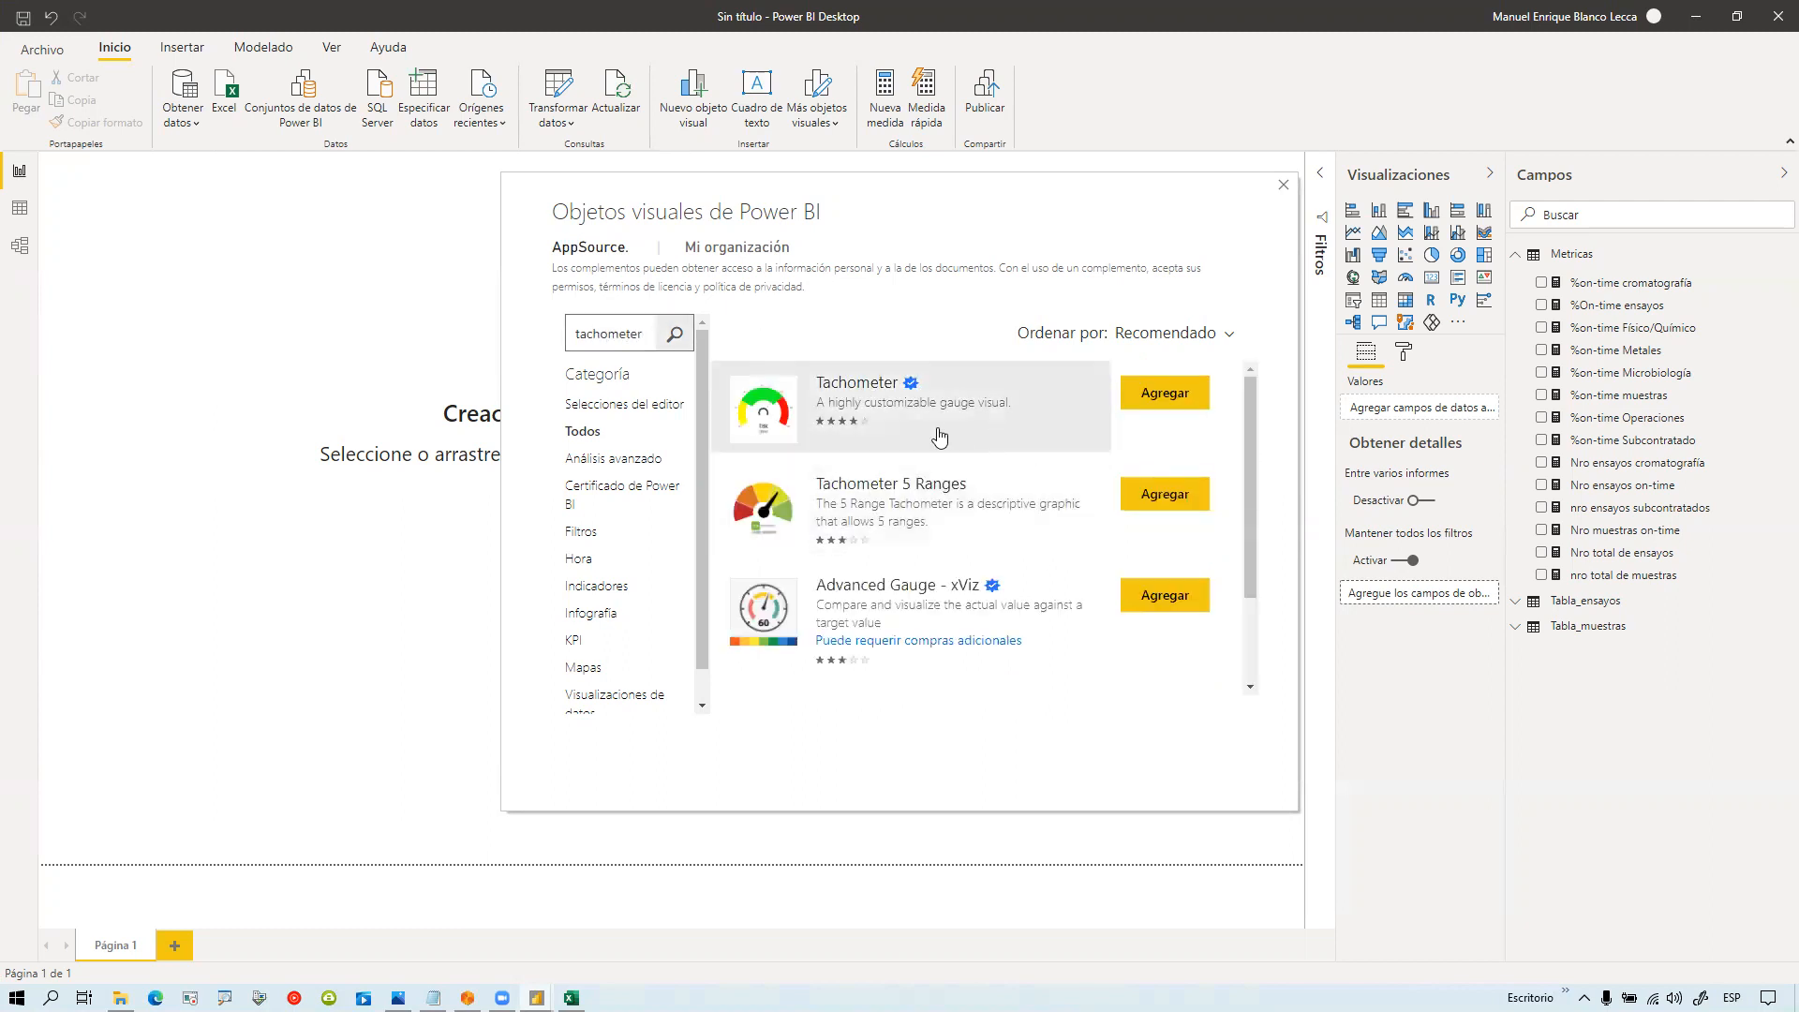
left_click(1165, 398)
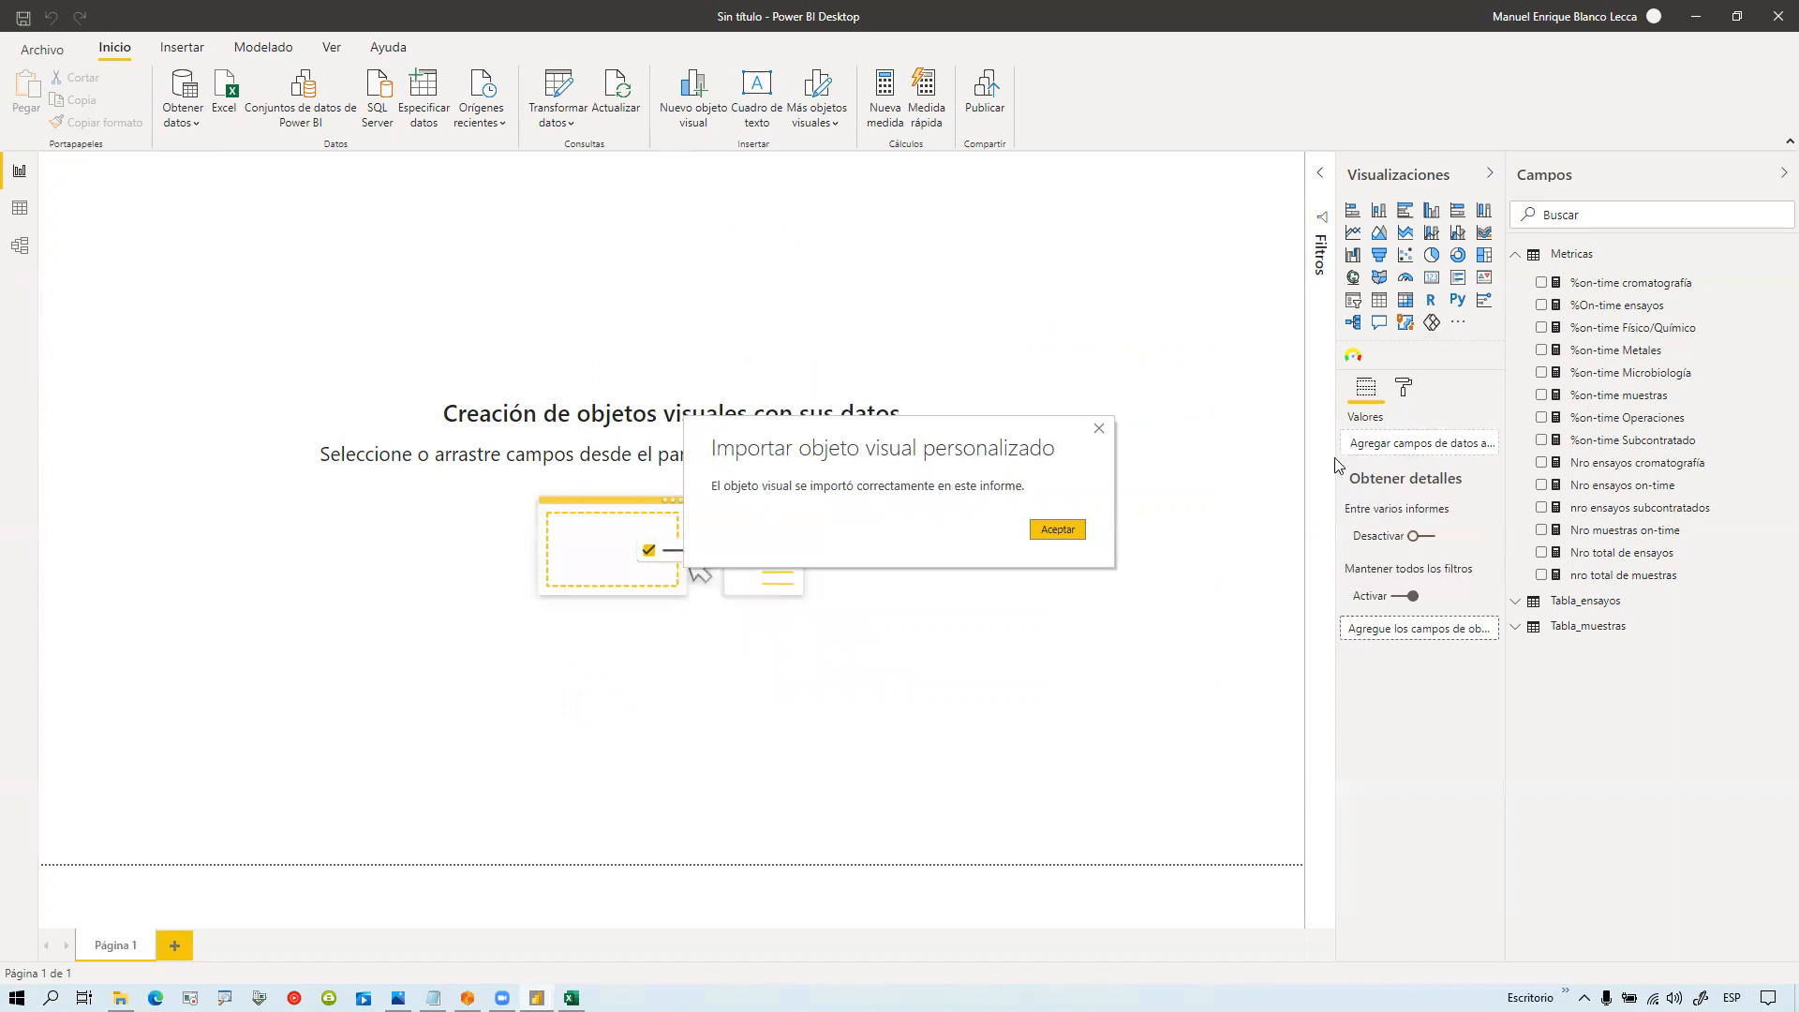
left_click(1048, 532)
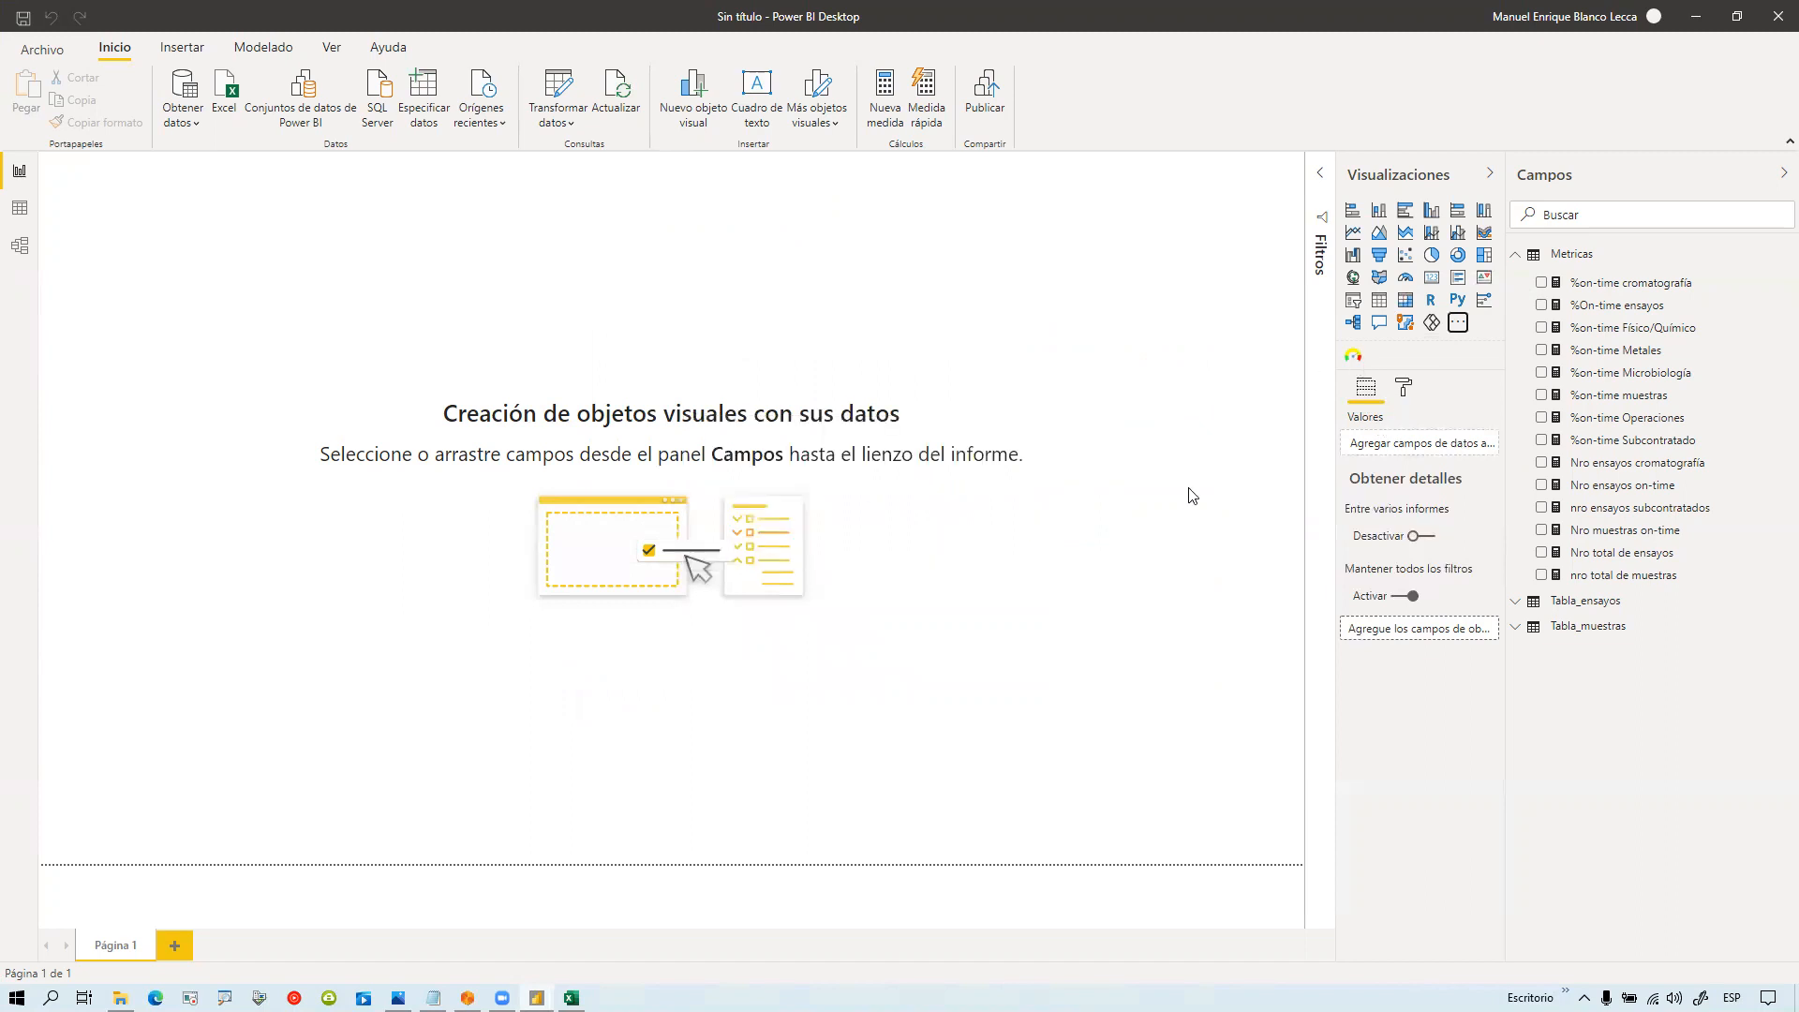
Step: Place a Tachometer visual in the upper middle of the canvas and assign %on-time muestras as its Value
left_click(1353, 356)
left_click_drag(246, 311, 618, 465)
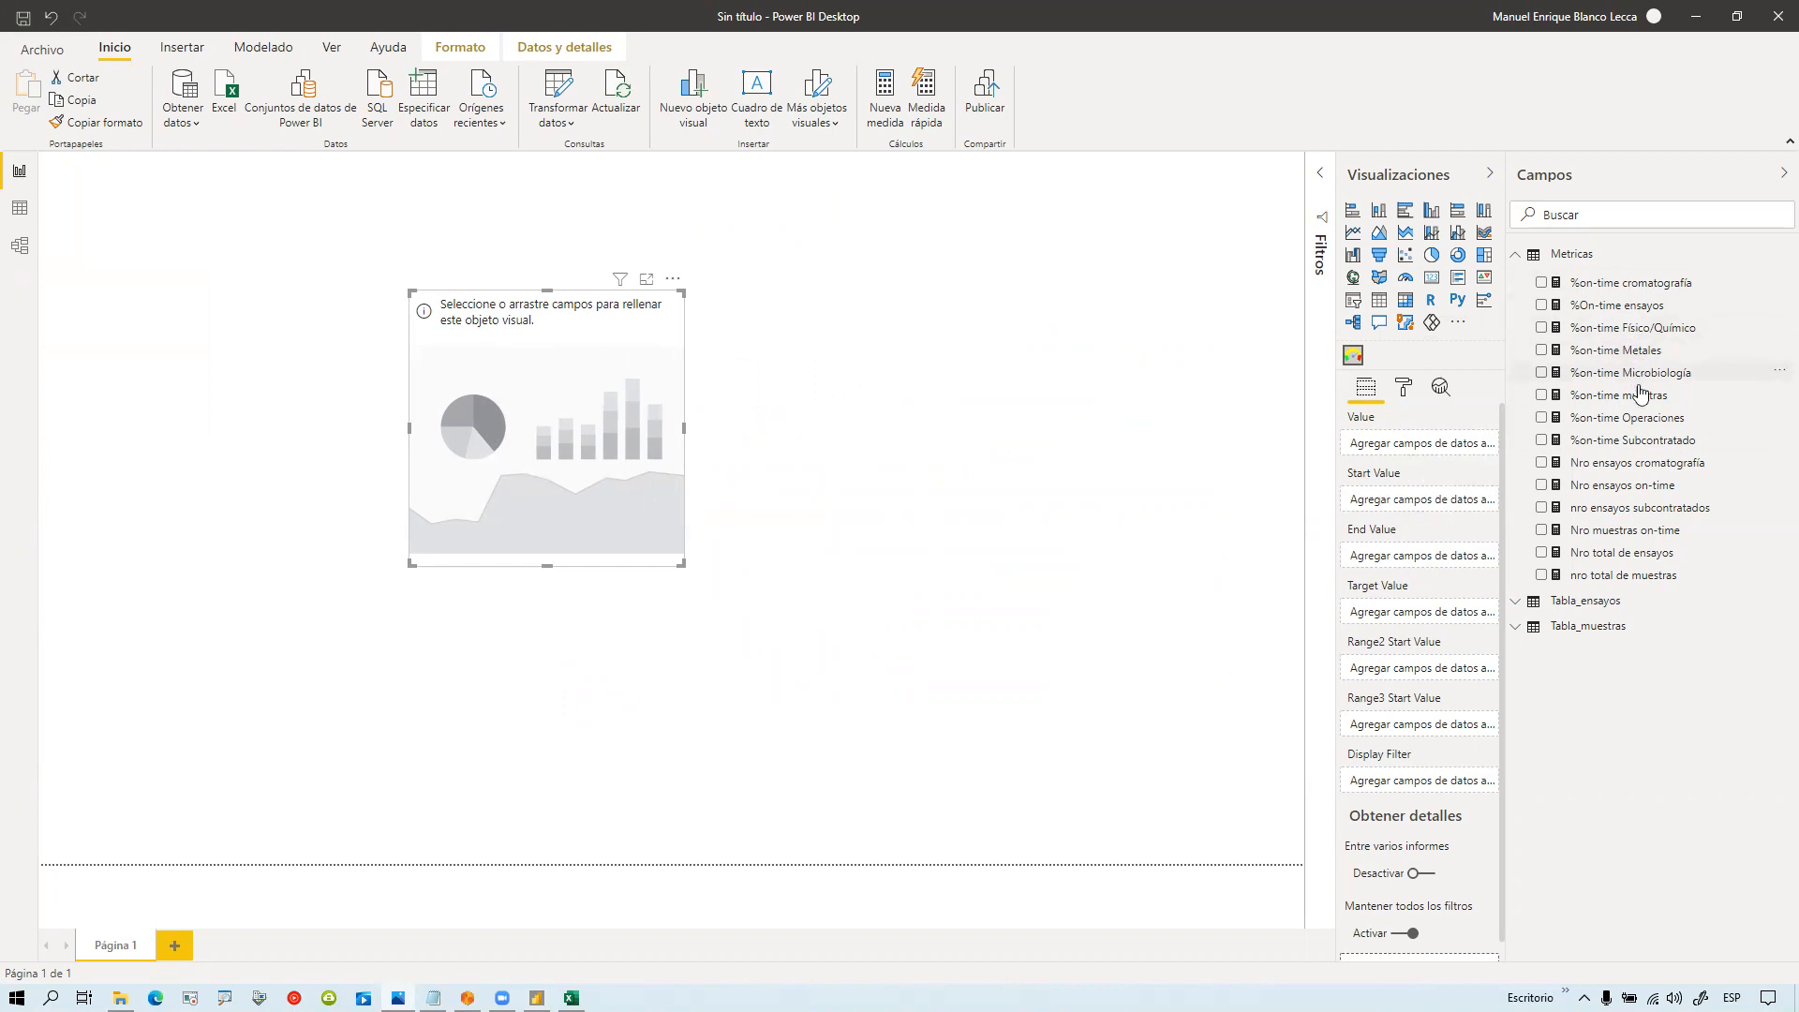
left_click_drag(1546, 403, 1422, 450)
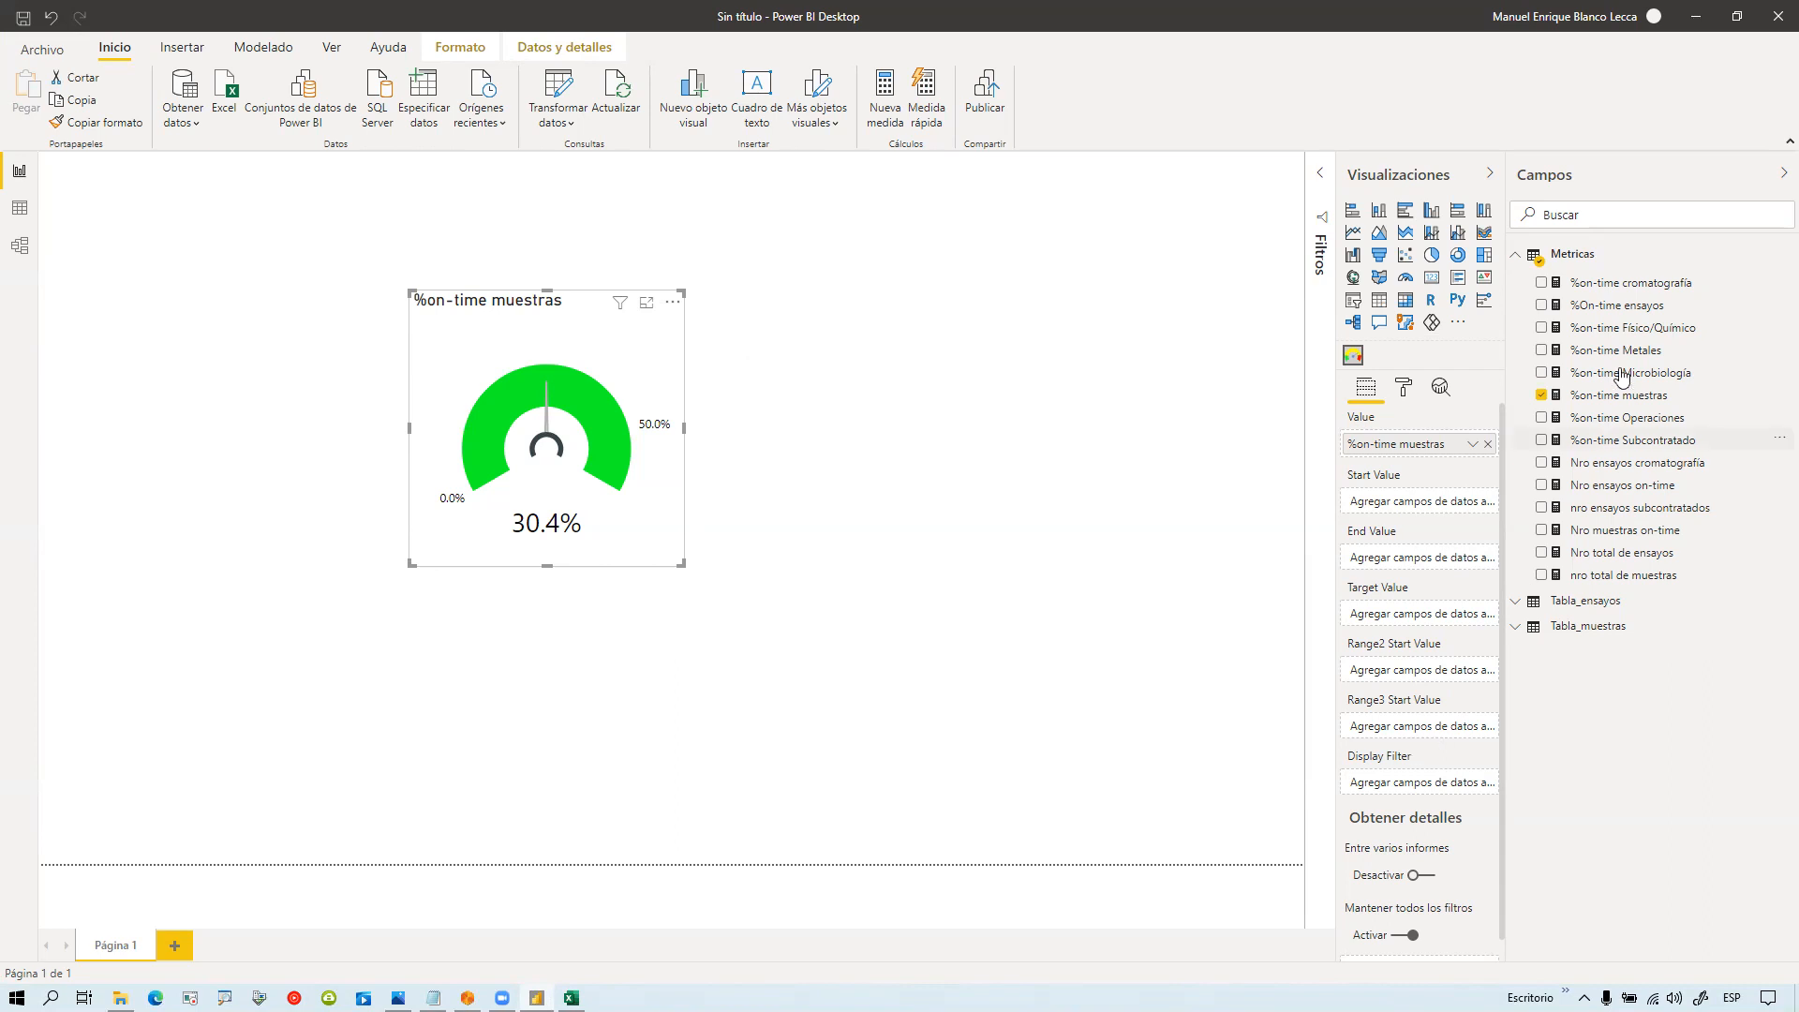
Step: Create the measure Valor inicio = 0 in Metricas and assign it as the Tachometer's Start Value
right_click(1590, 254)
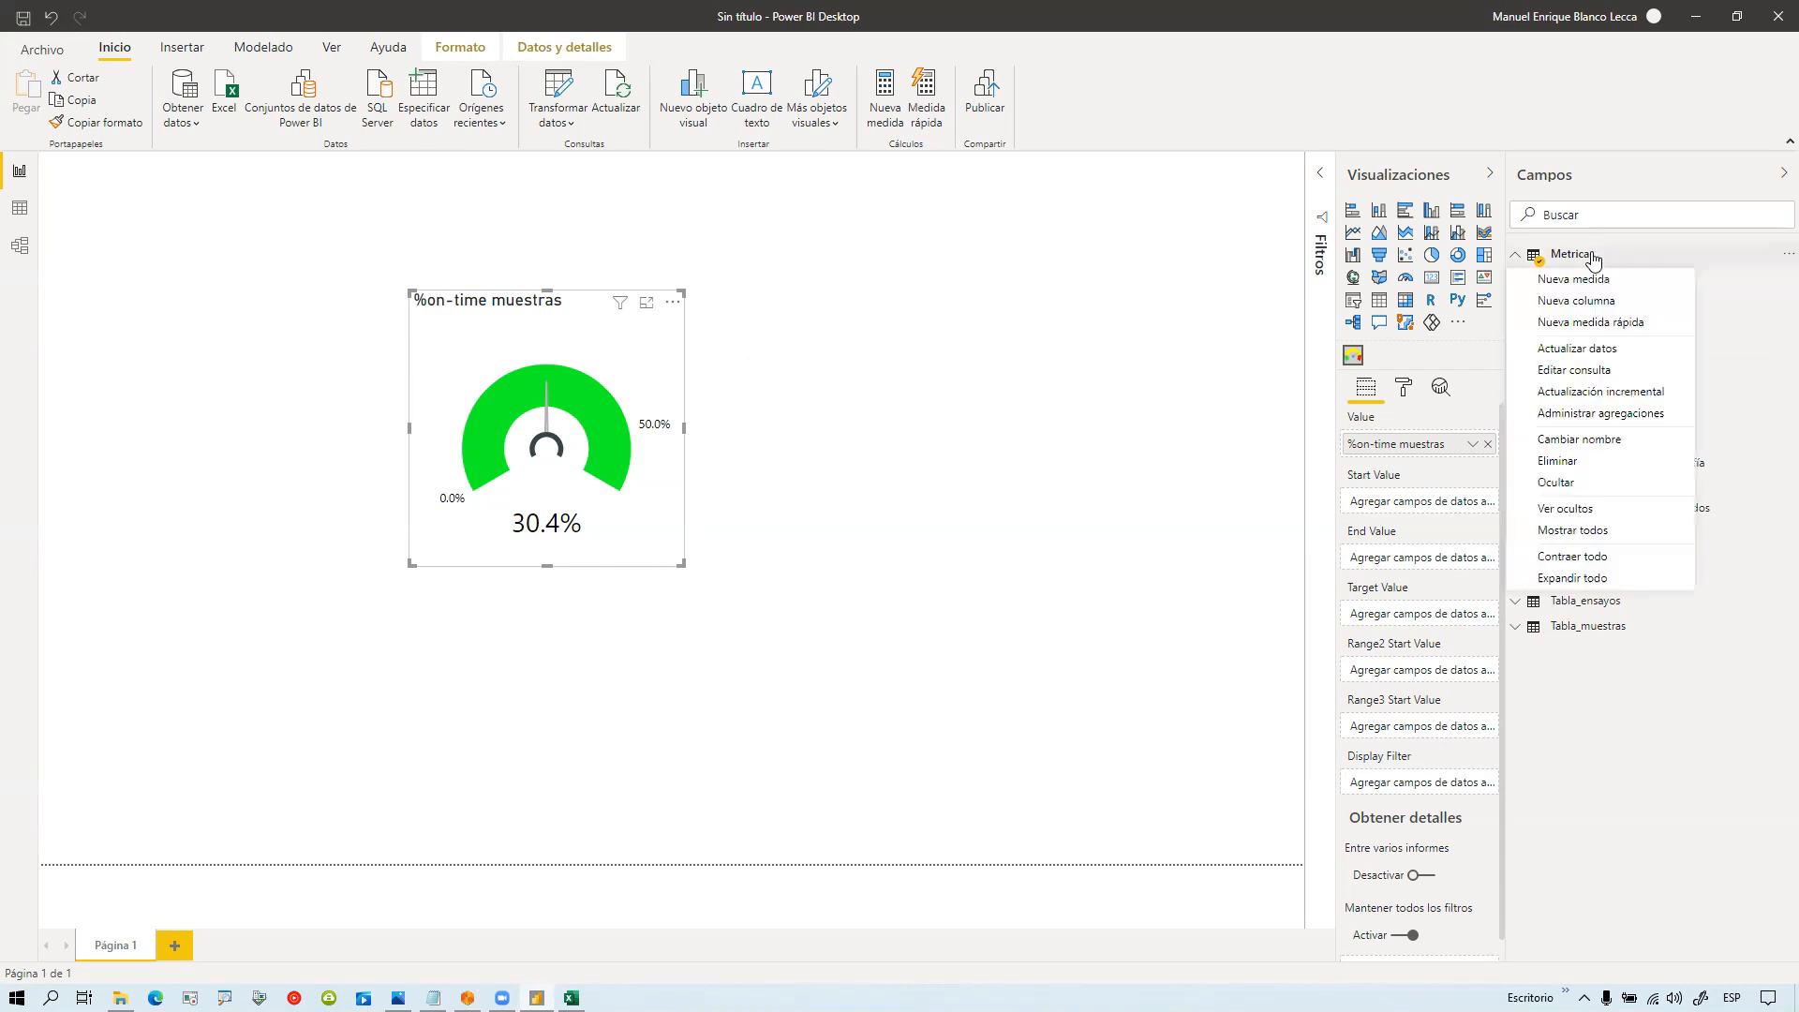
left_click(1409, 562)
right_click(1605, 257)
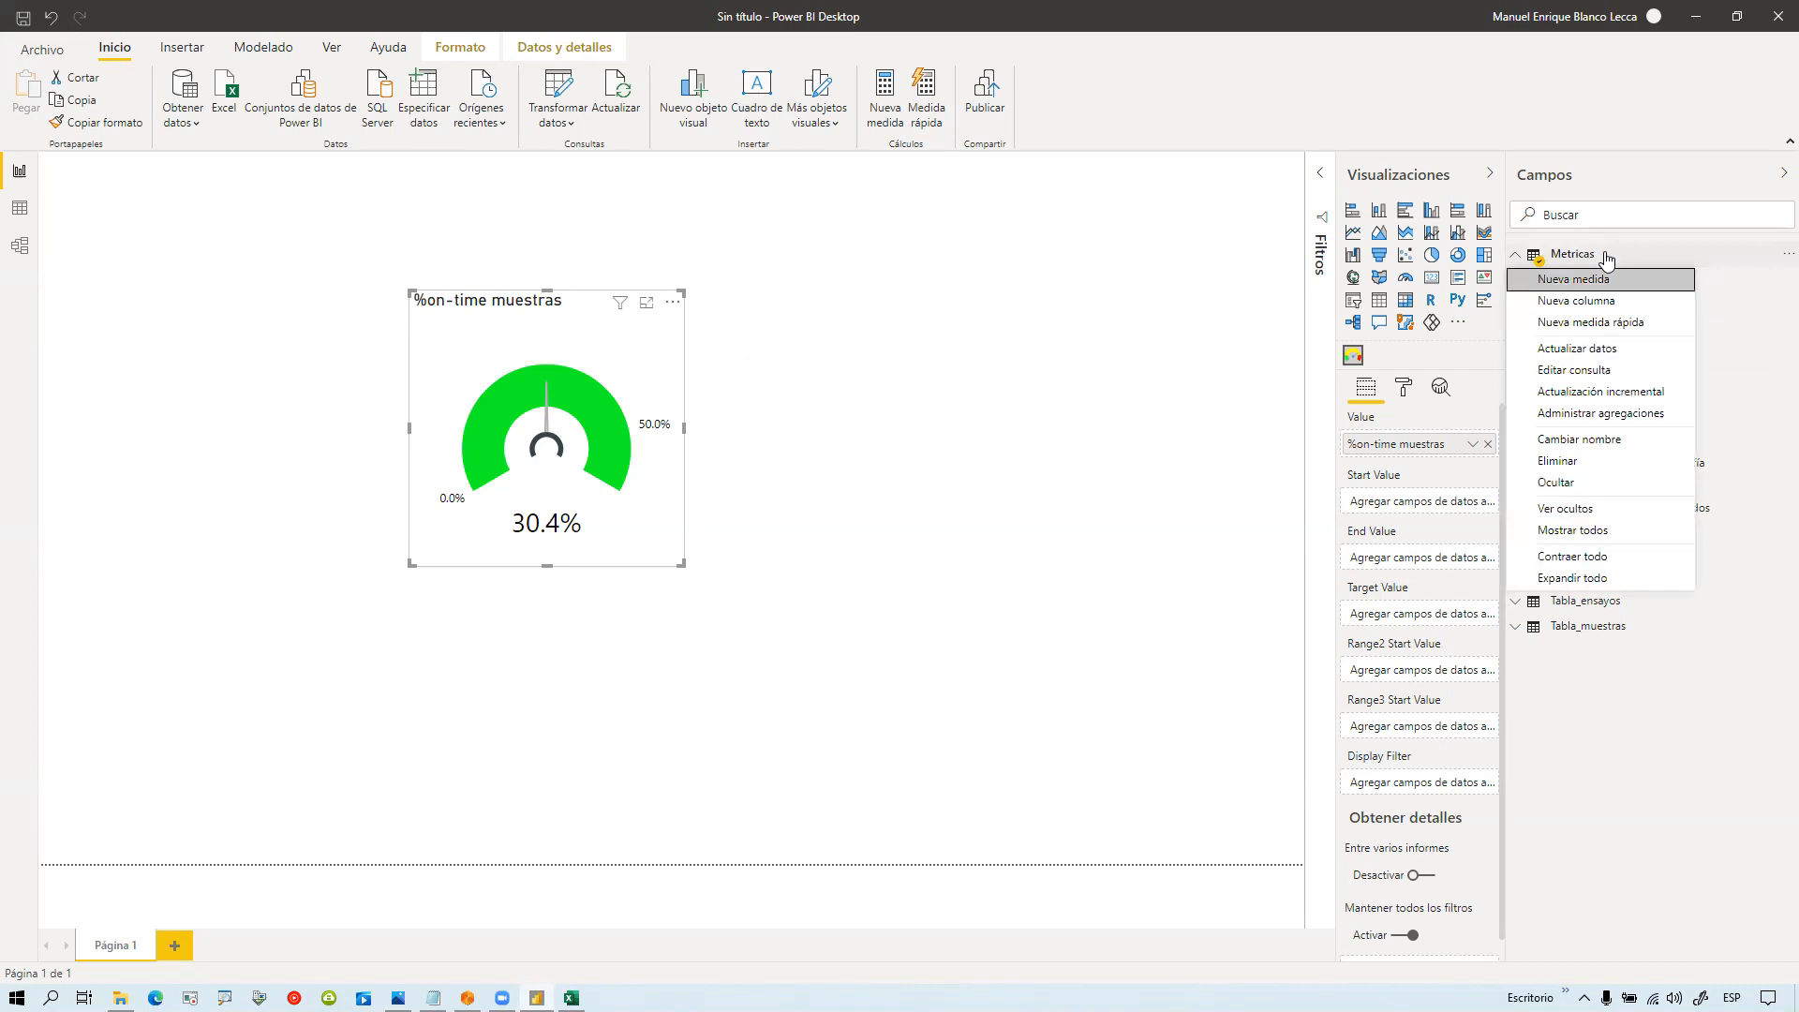
key("Escape")
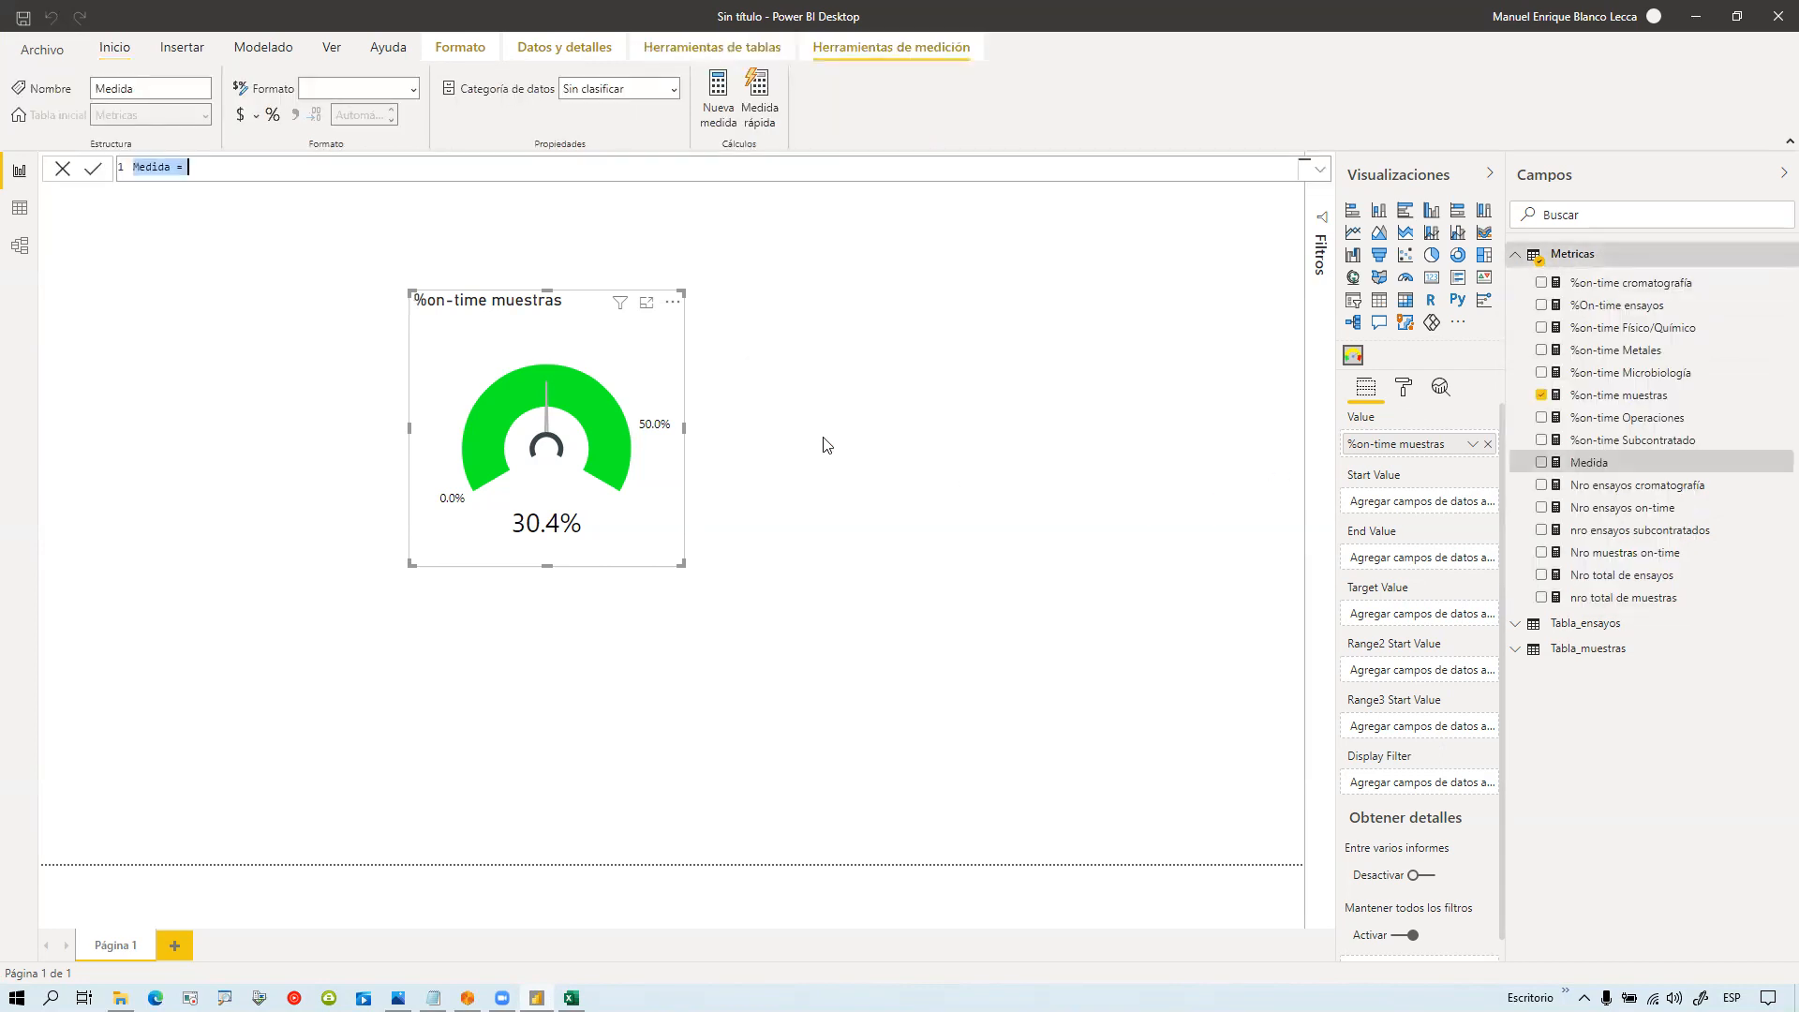
type("Valor inicio = 0")
key("Return")
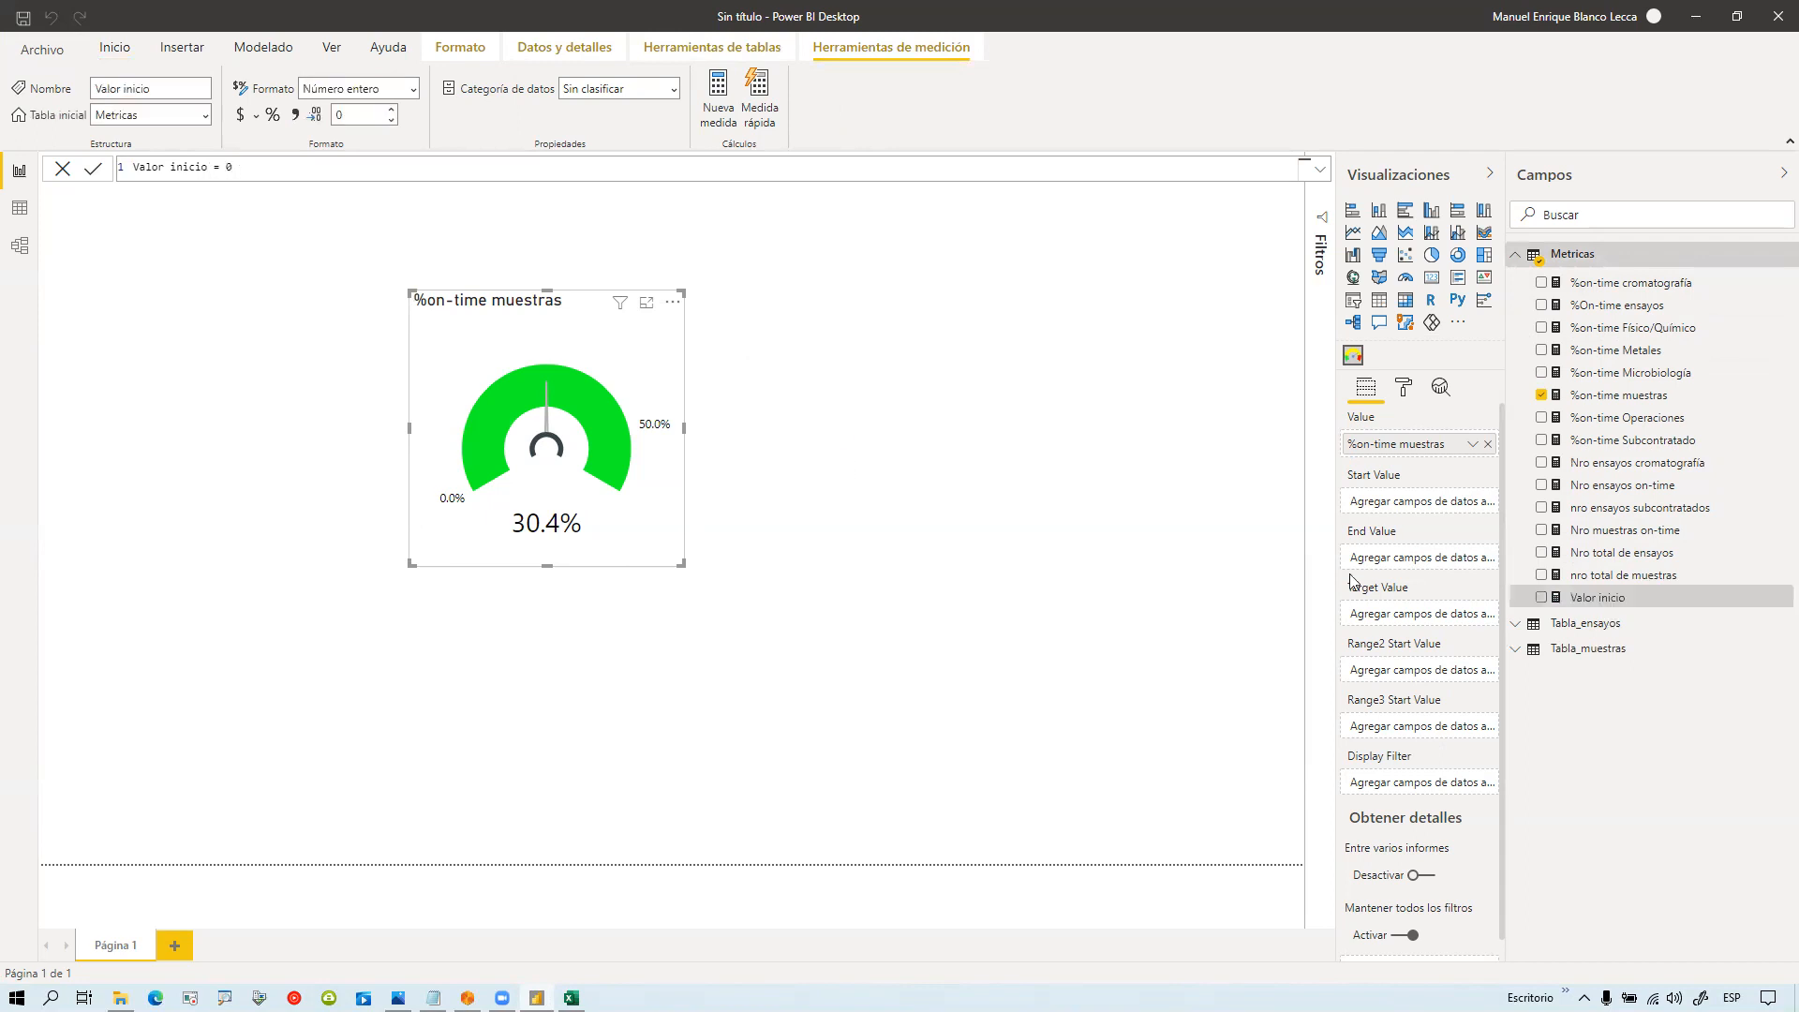
left_click_drag(1610, 597, 1435, 506)
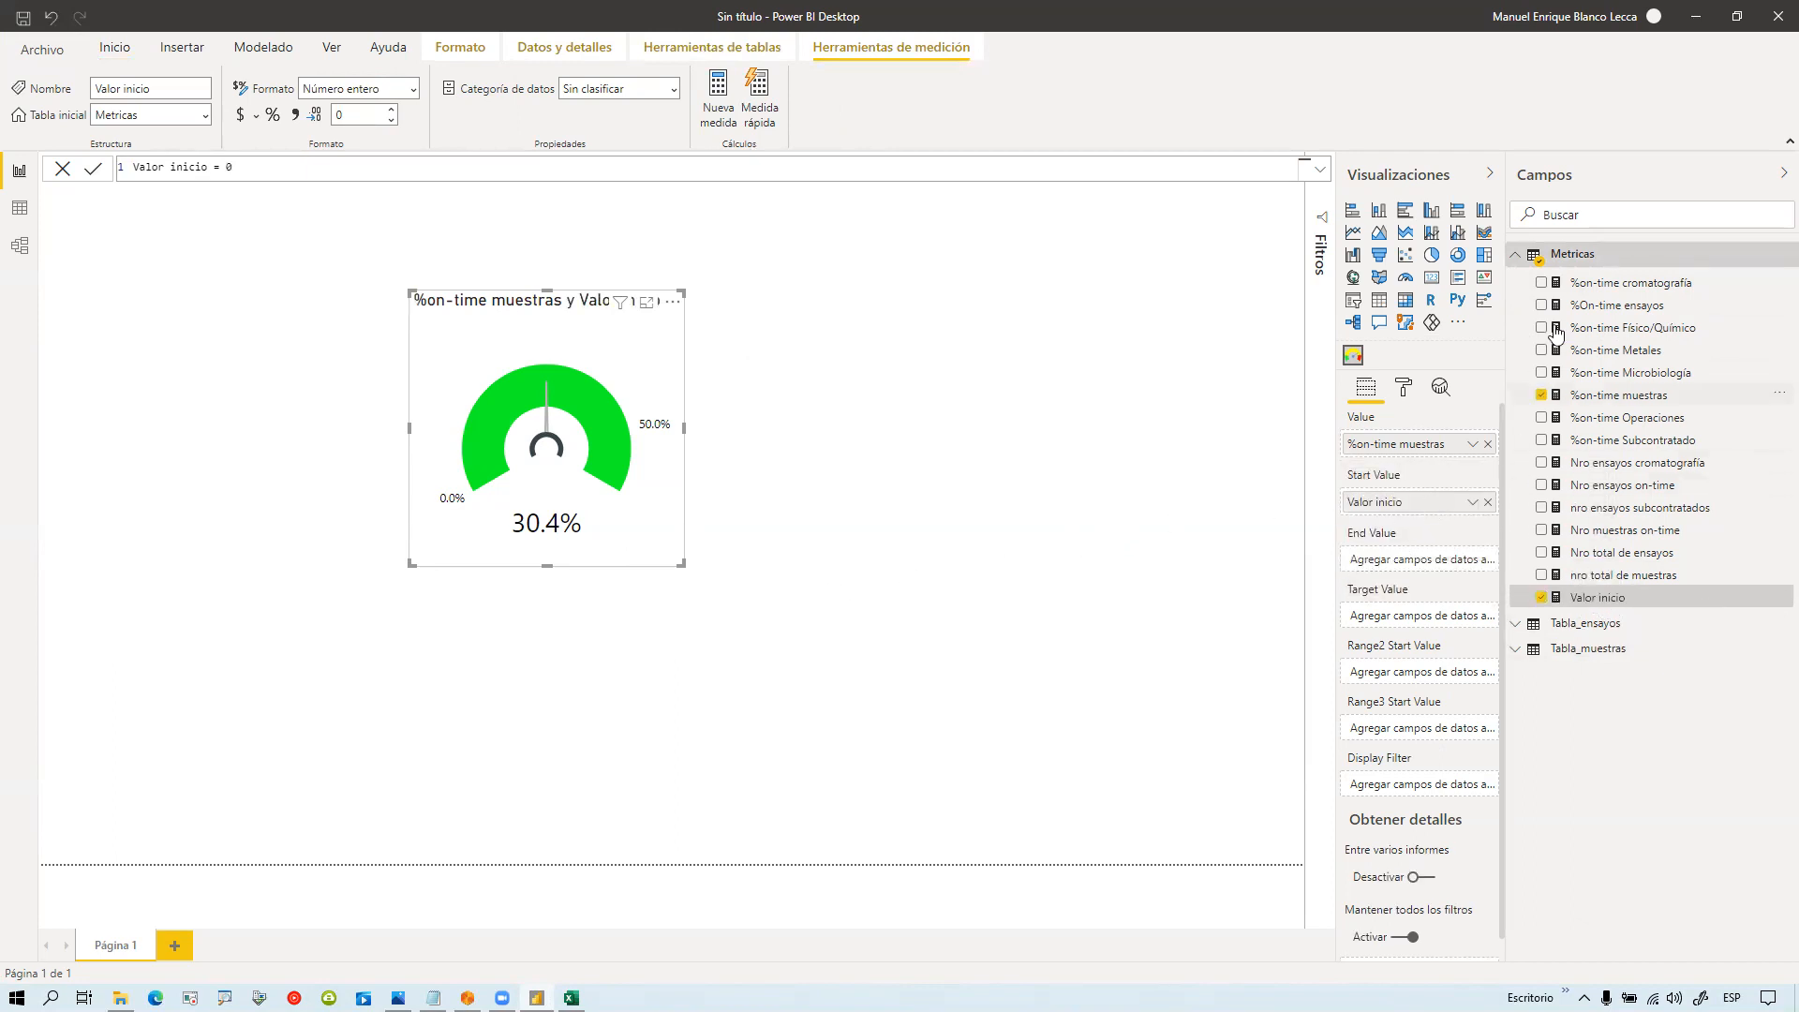
Step: Create the percentage-formatted measure Valor final = 1 in Metricas and assign it as the Tachometer's End Value
right_click(1574, 261)
key("Escape")
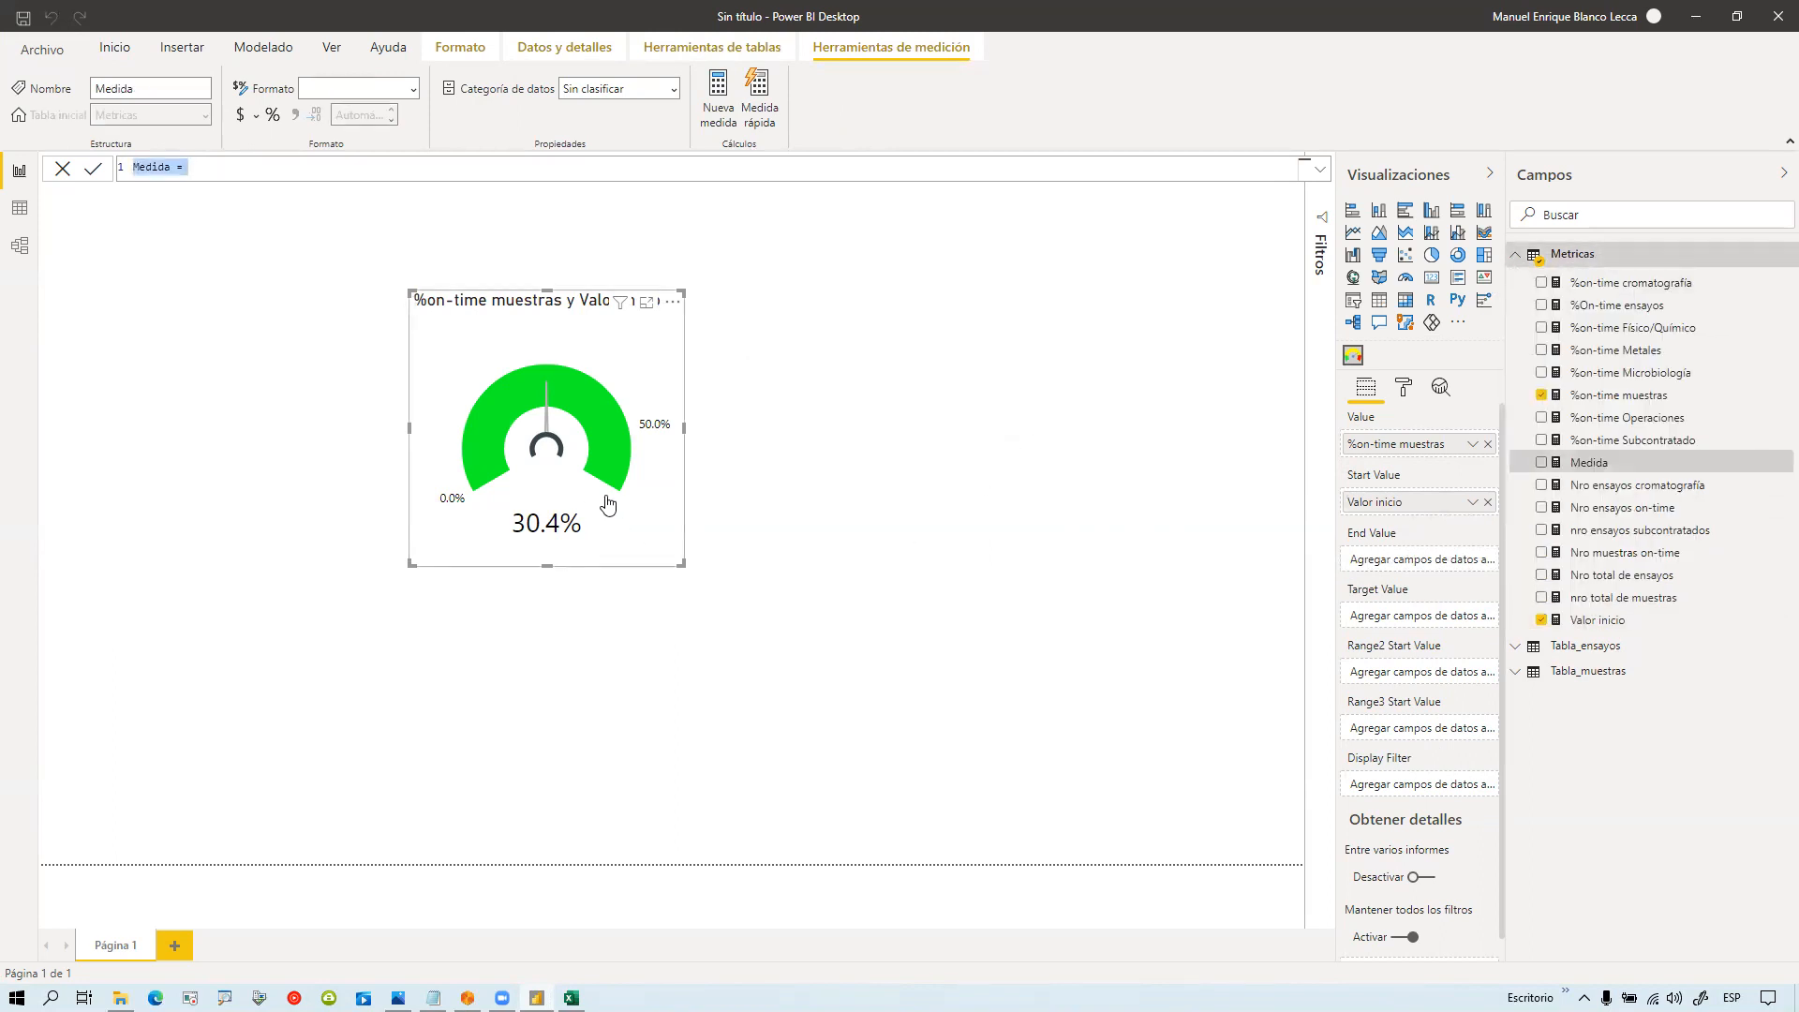
type("Valor final = 1")
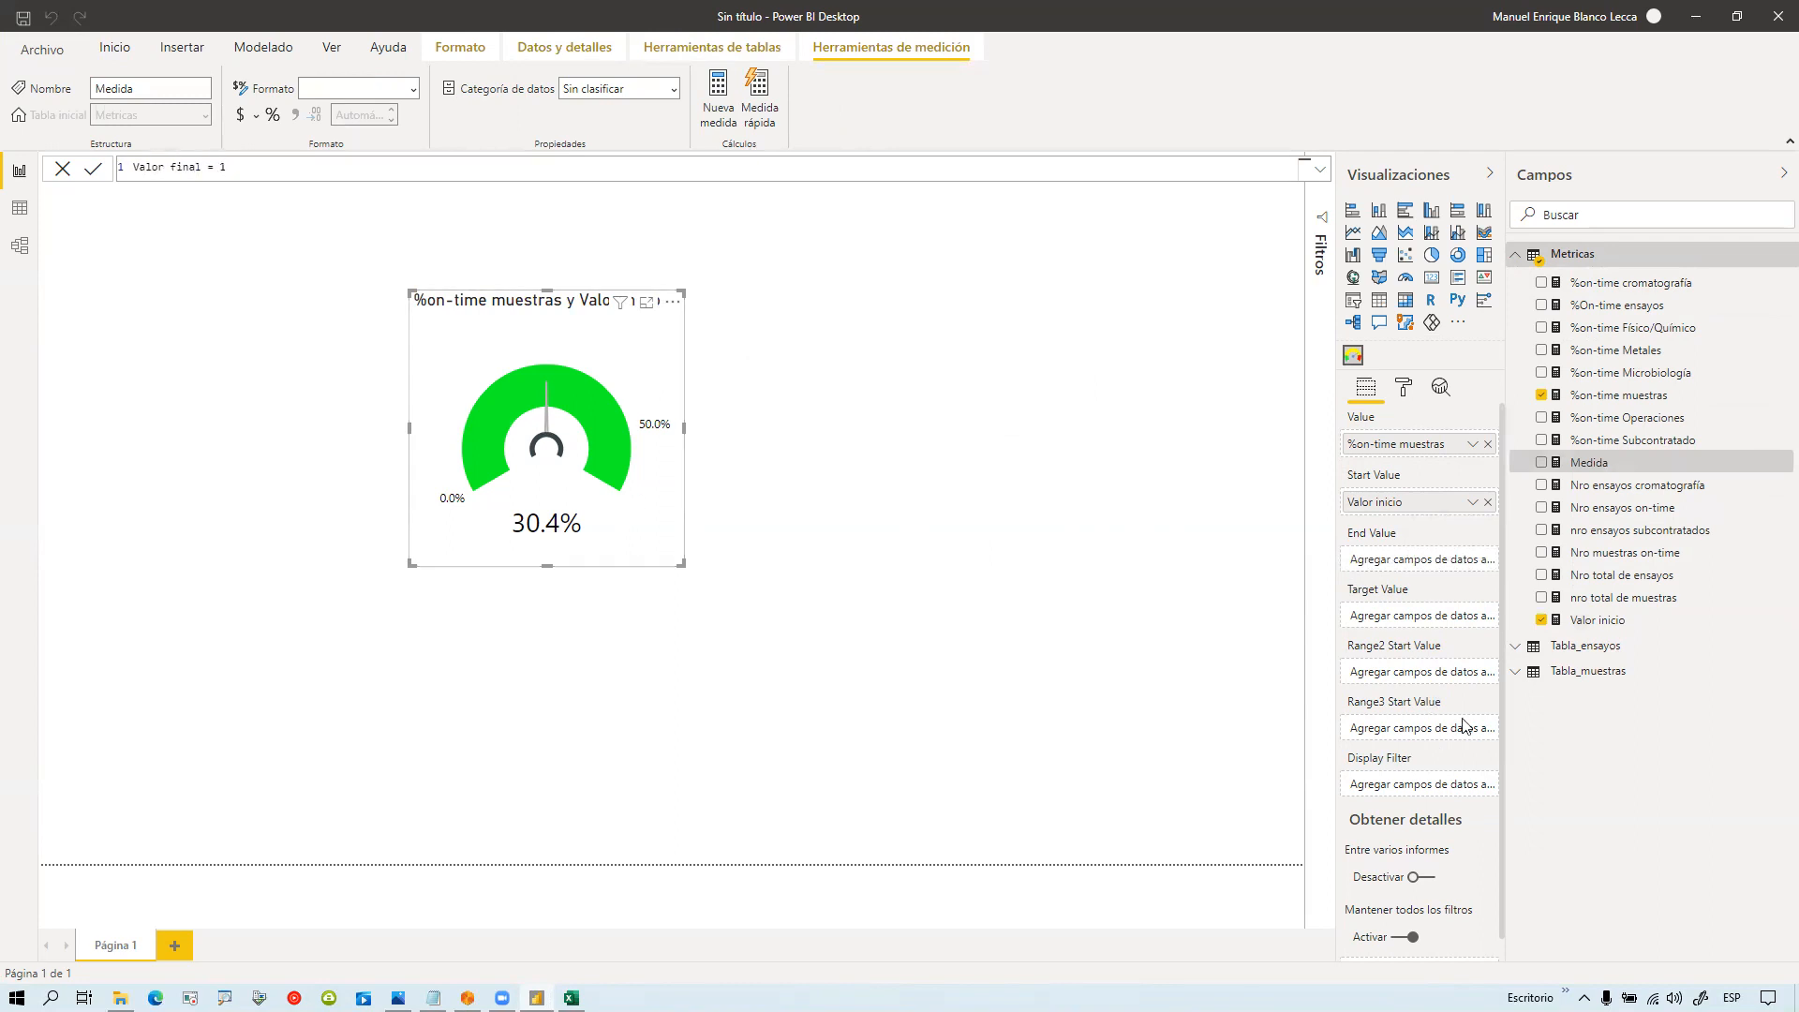
key("Return")
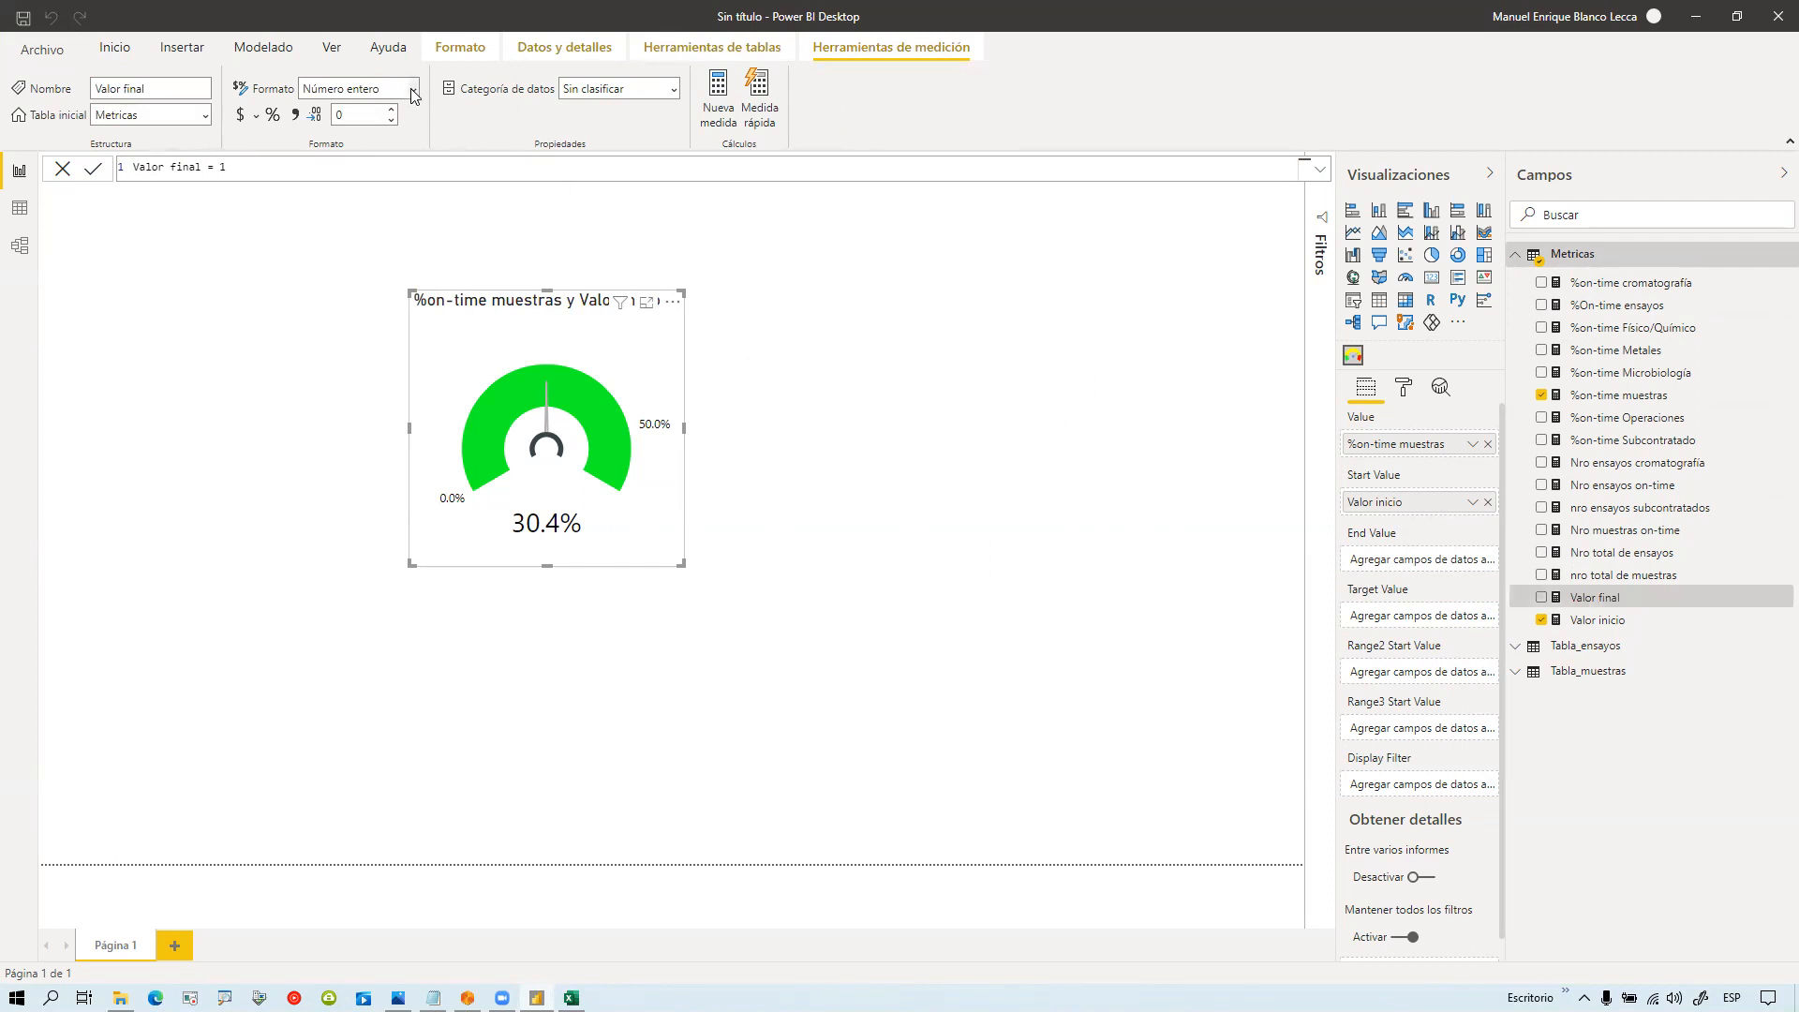
left_click(412, 89)
key("Escape")
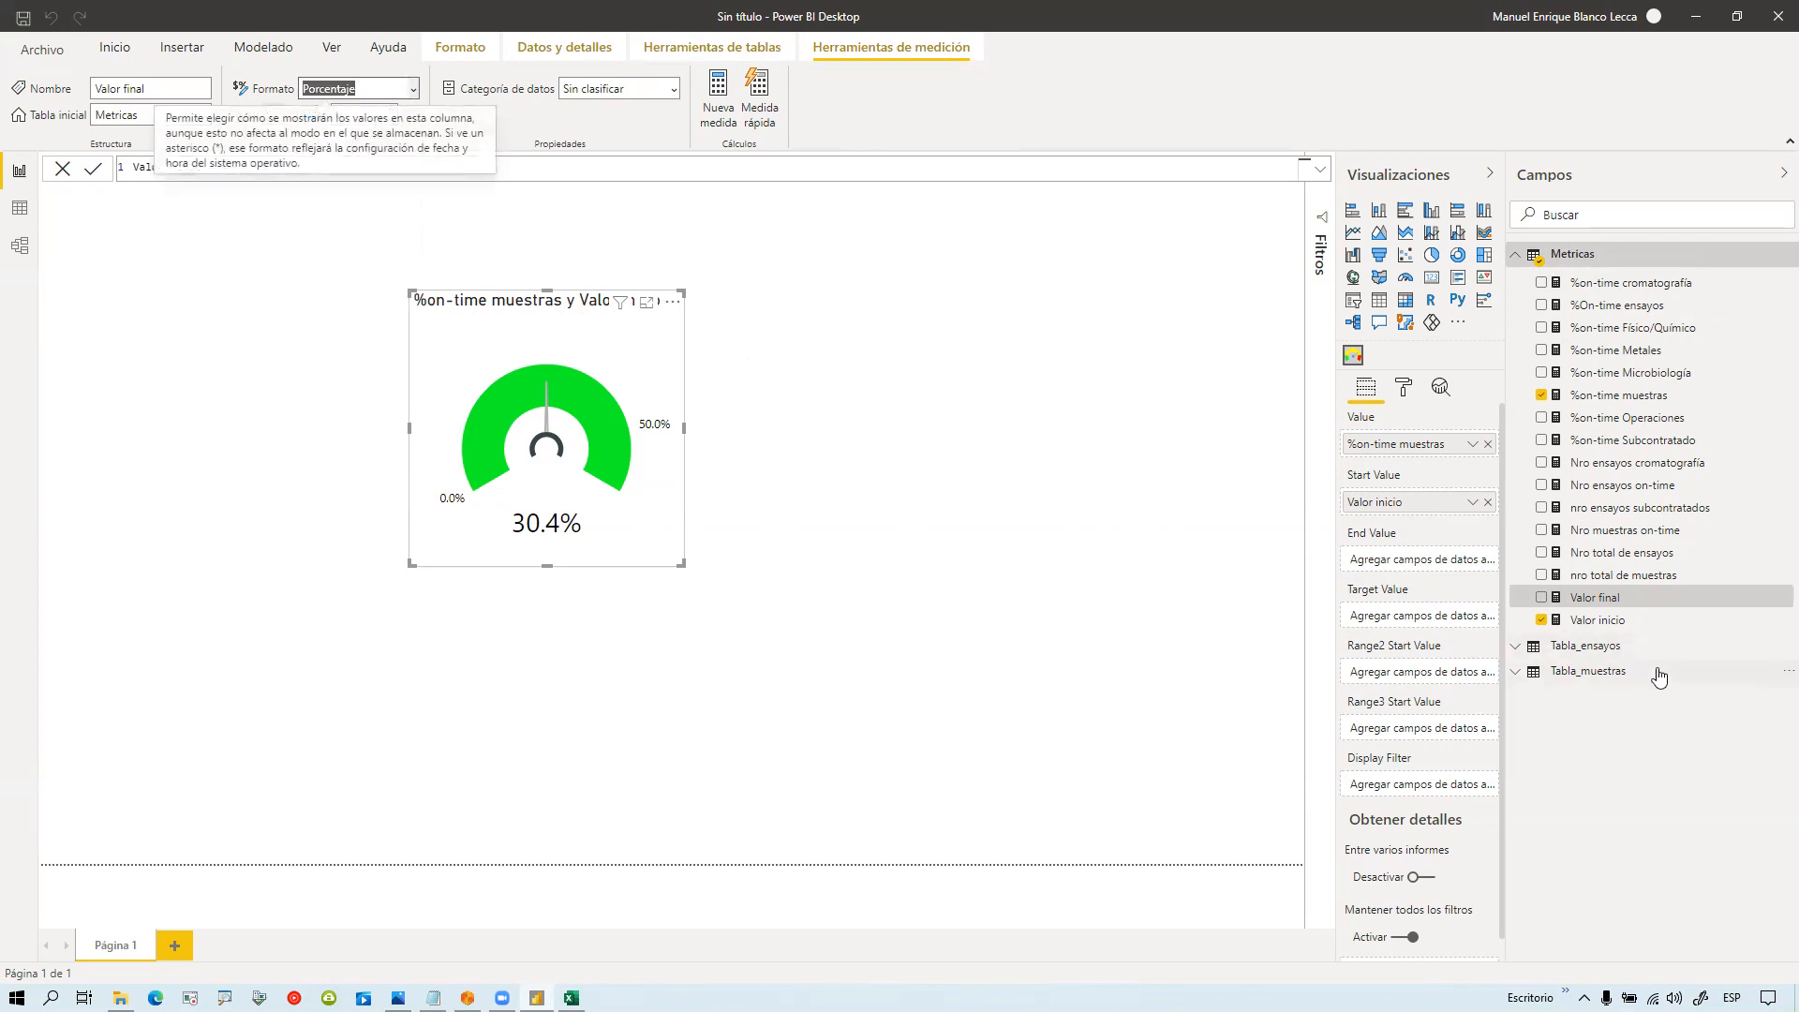
left_click_drag(1611, 600, 1436, 567)
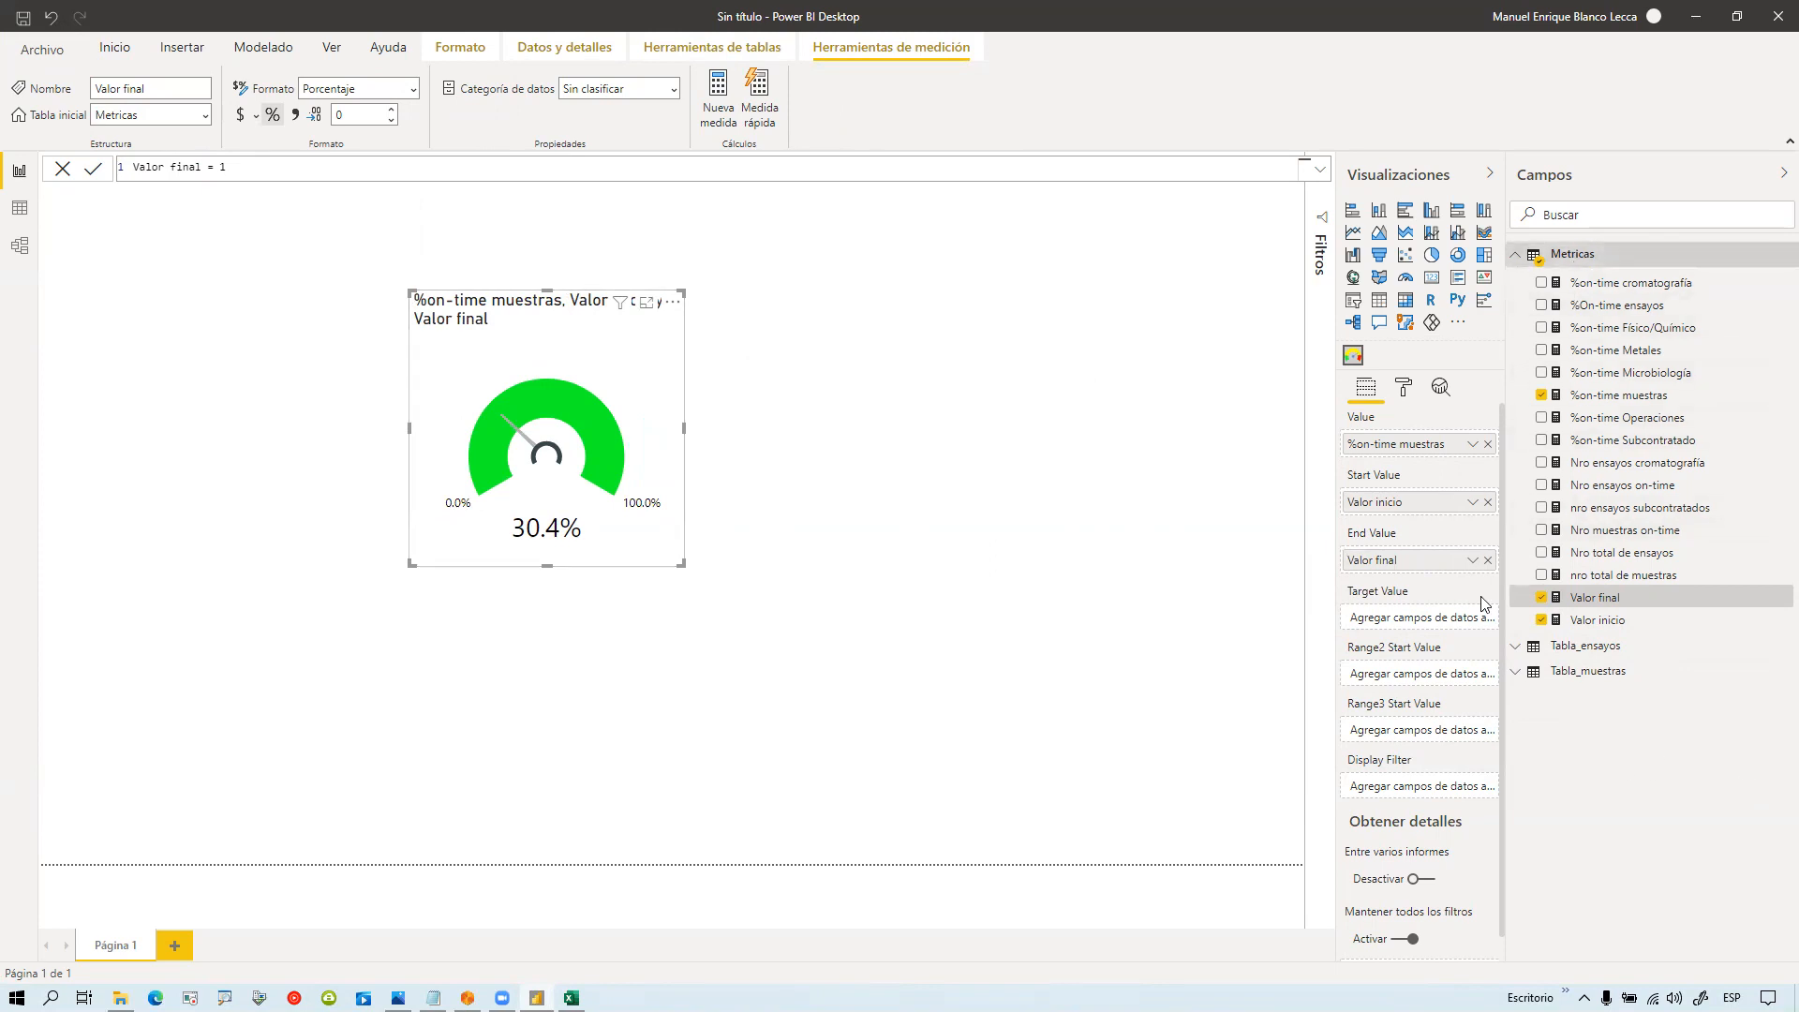
Step: Create the measure Valor objetivo = 0.95 in Metricas as a one-decimal percentage and assign it as the Tachometer's Target Value
right_click(1599, 263)
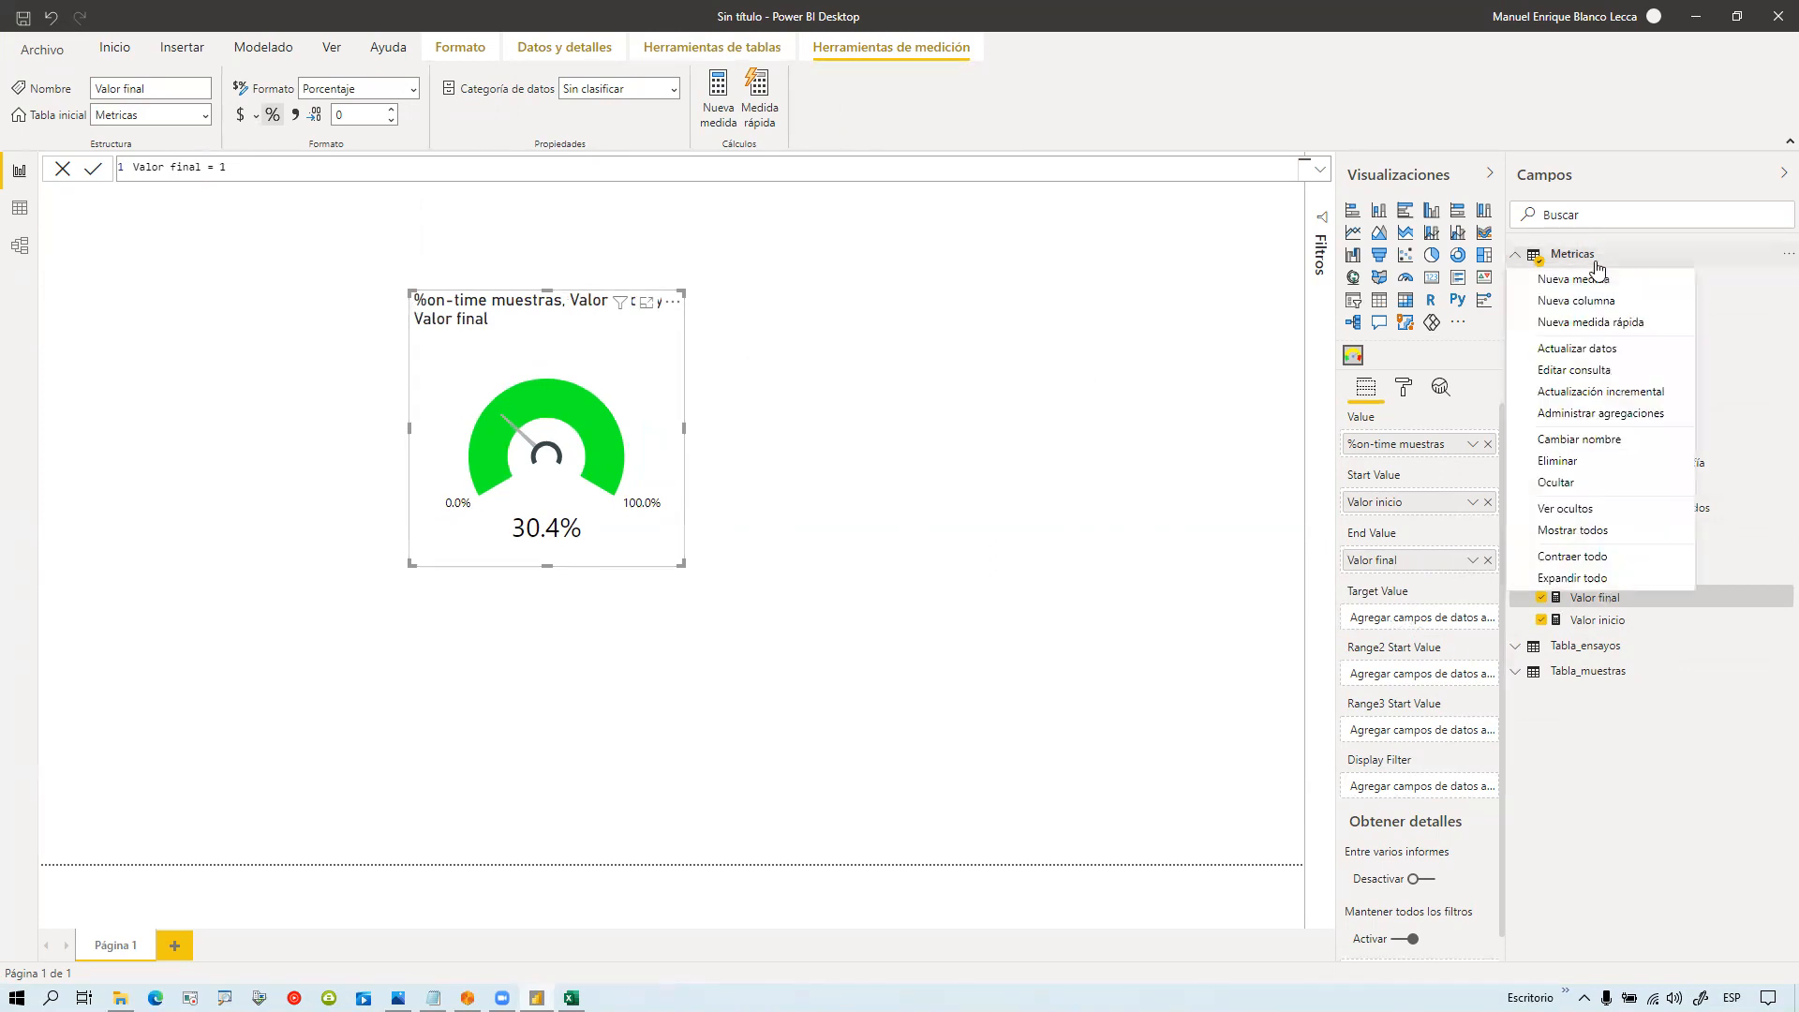
left_click(1600, 281)
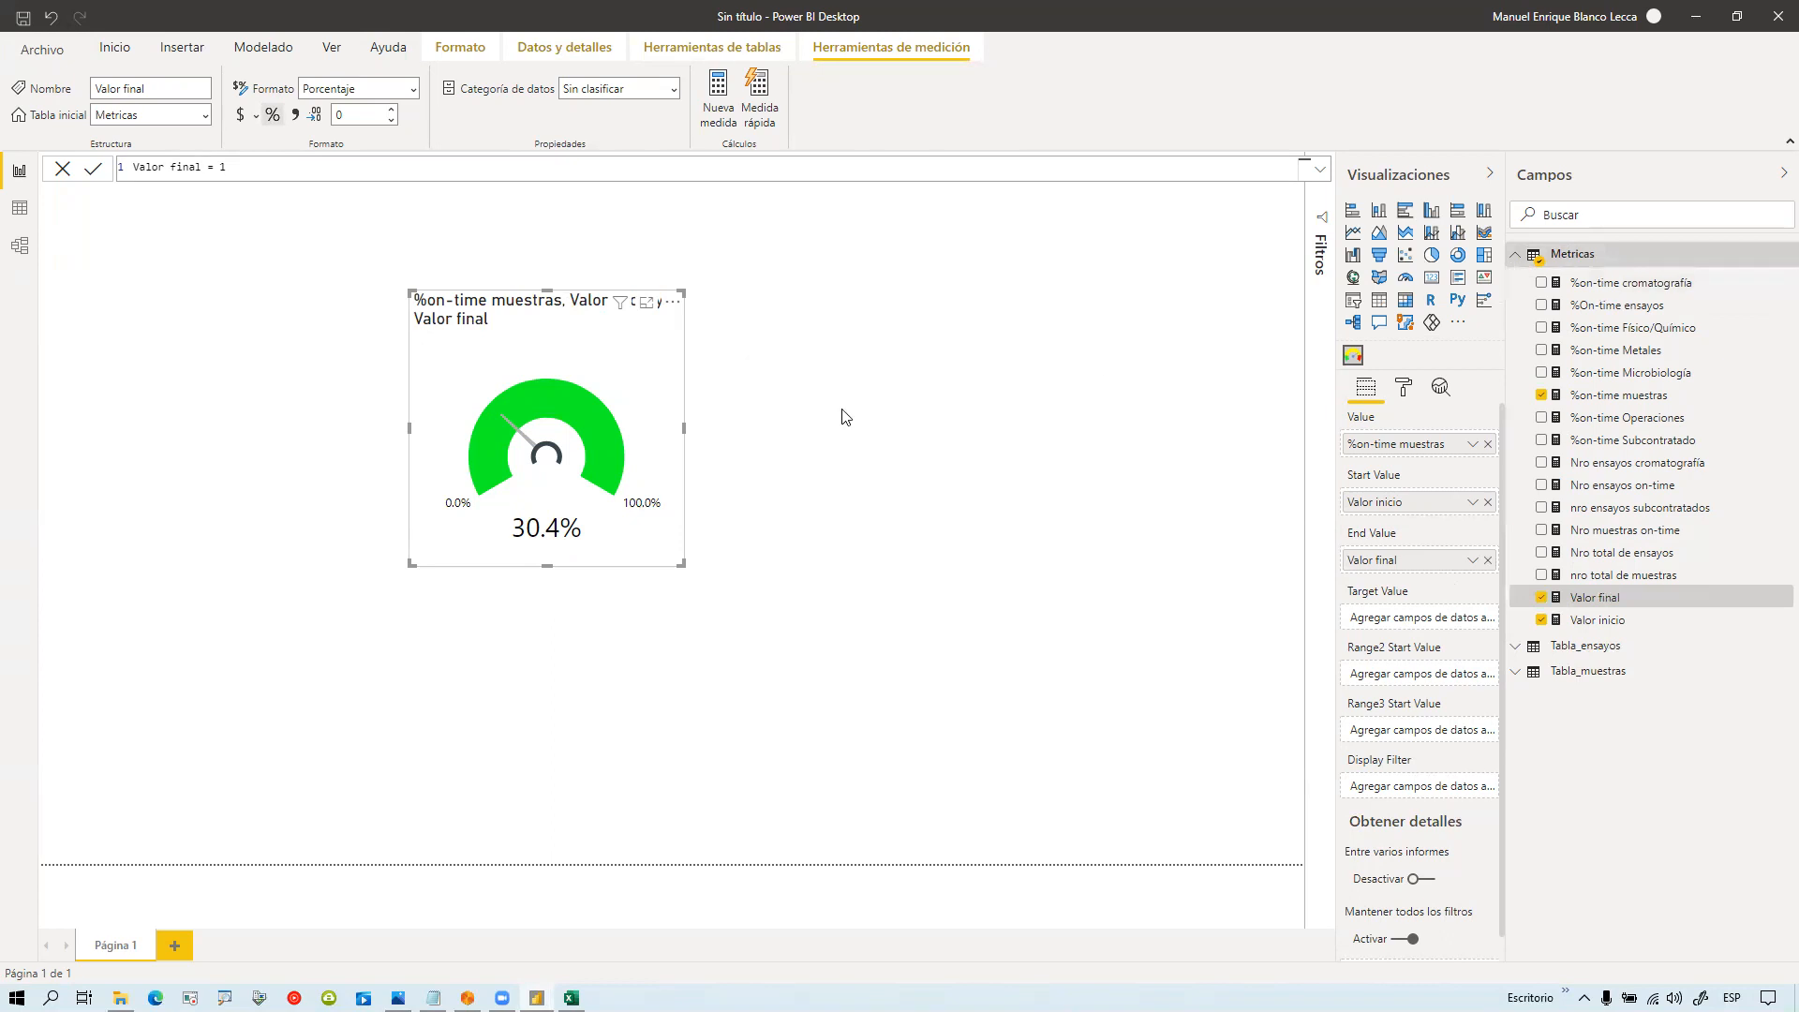
type("vo")
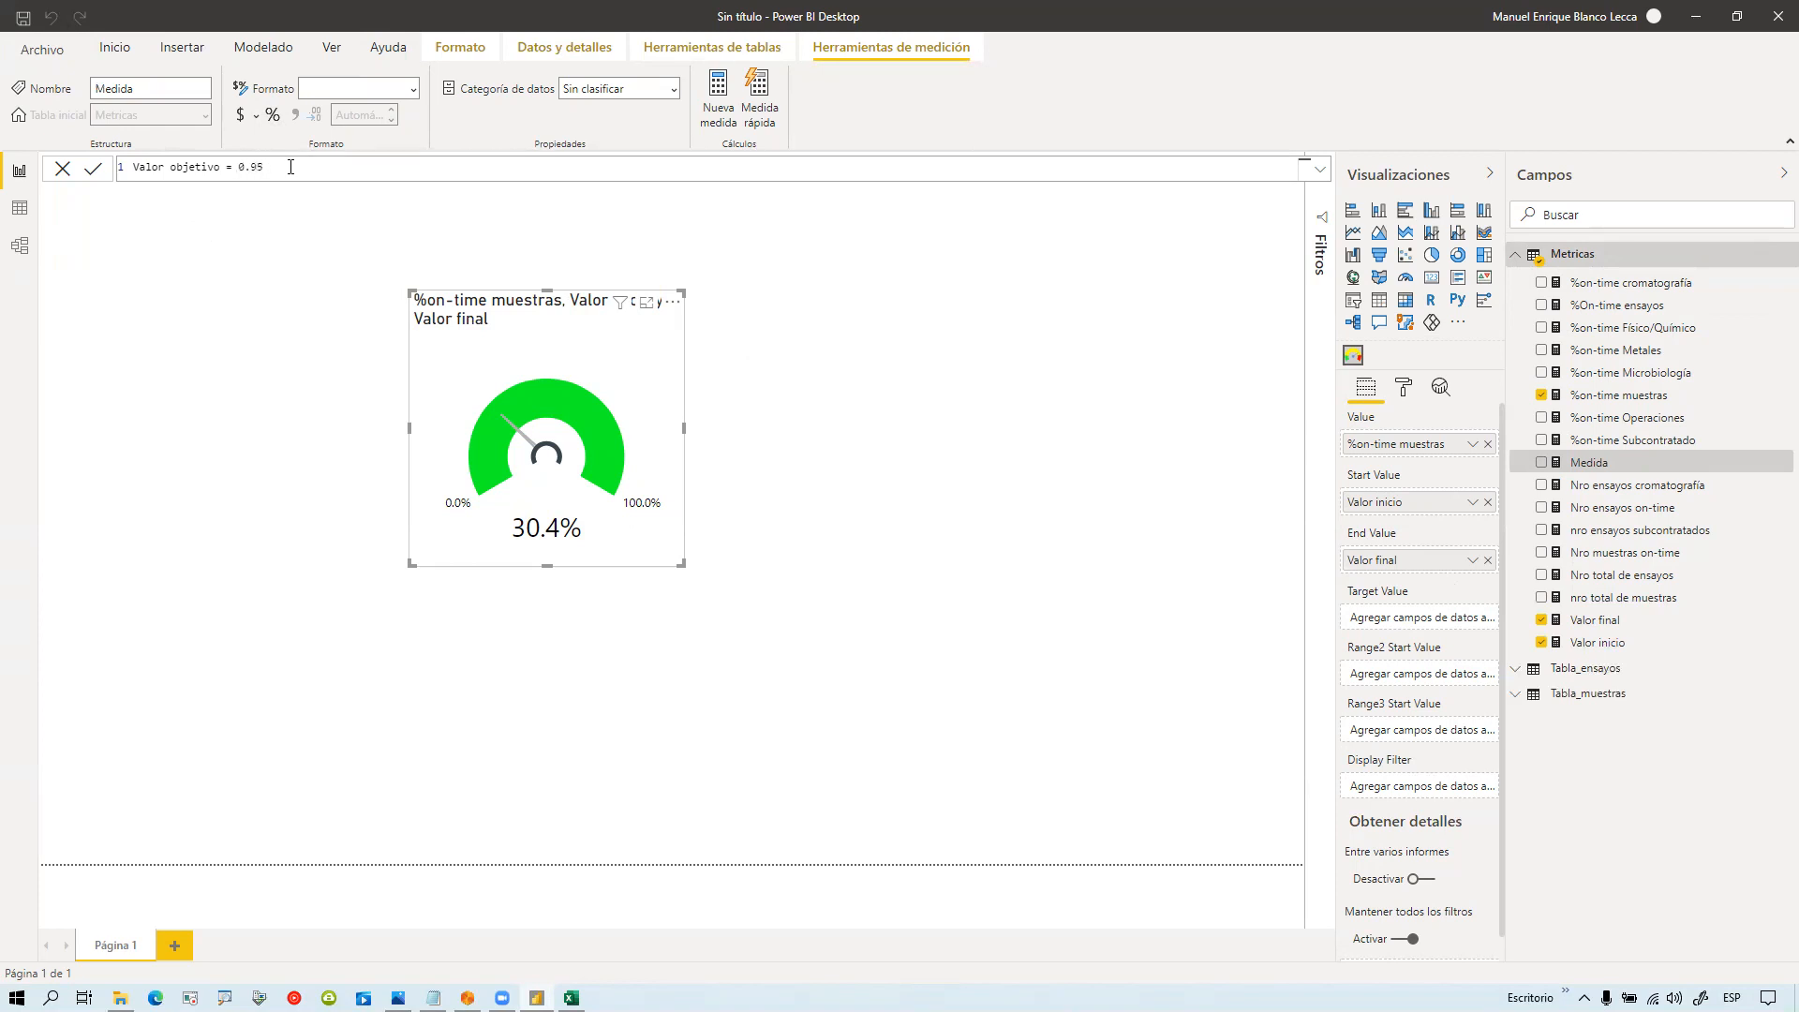
key("Return")
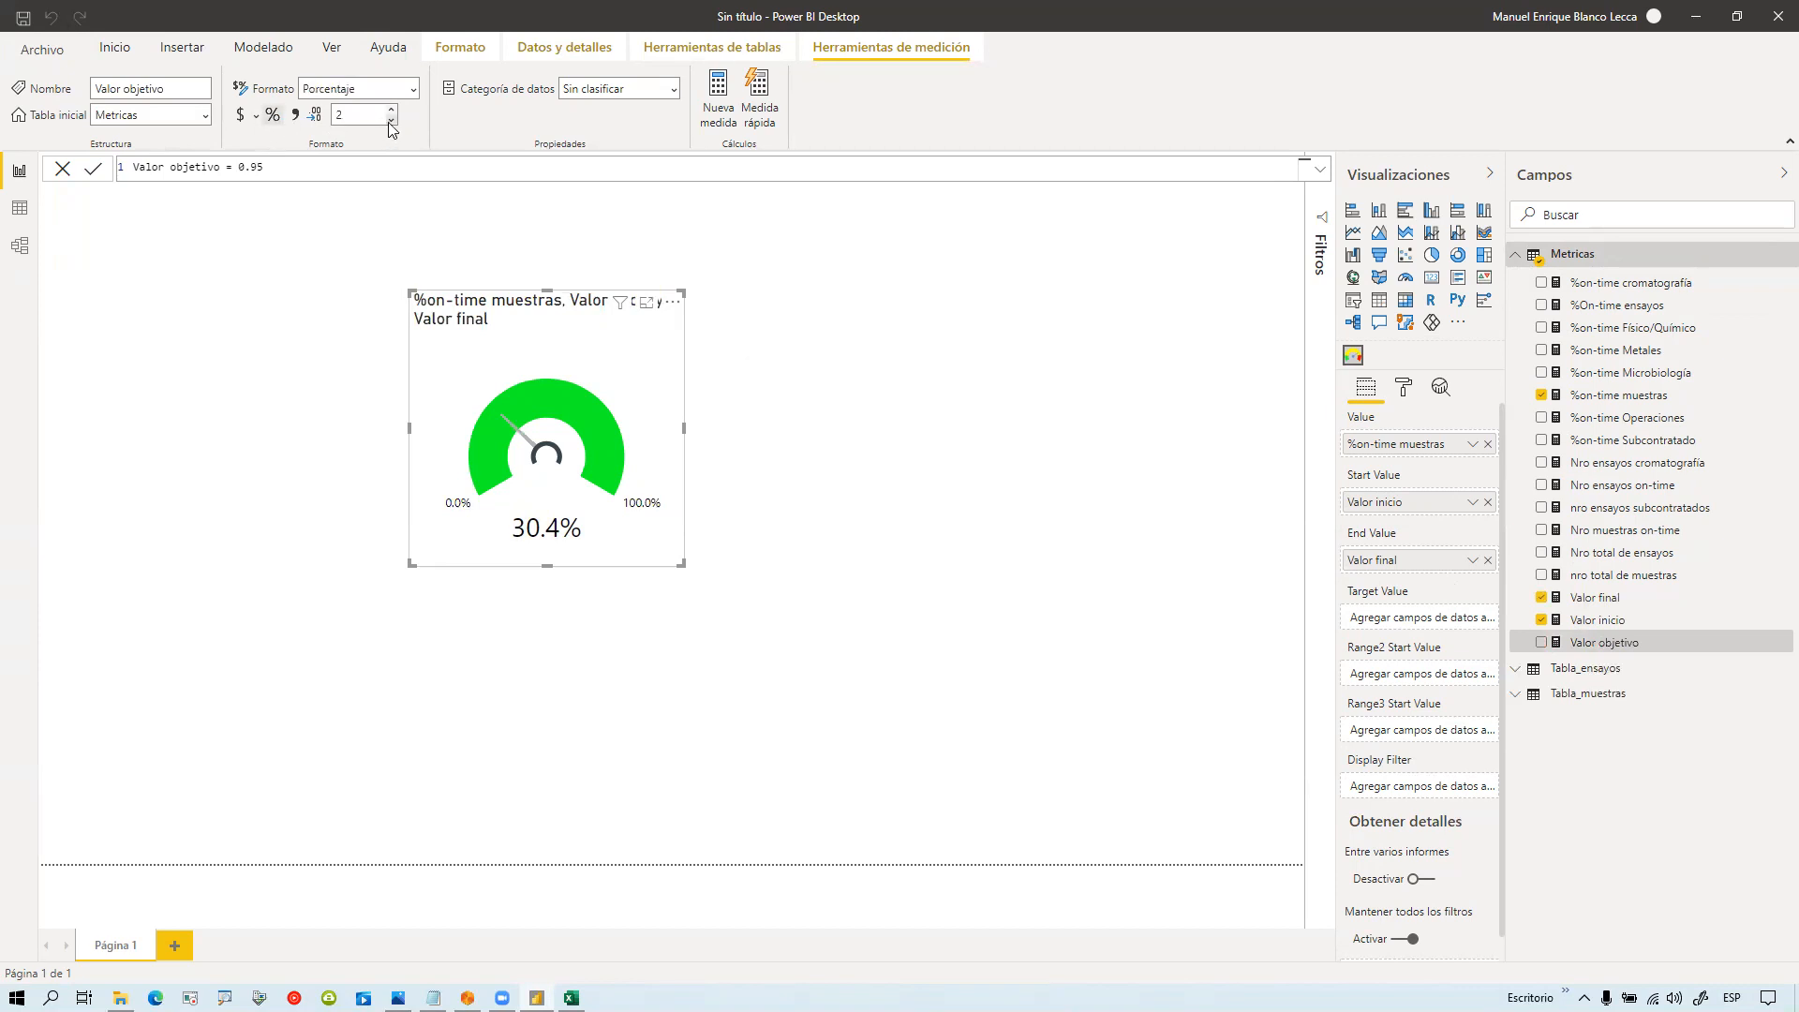
left_click(391, 120)
left_click_drag(1617, 649, 1438, 626)
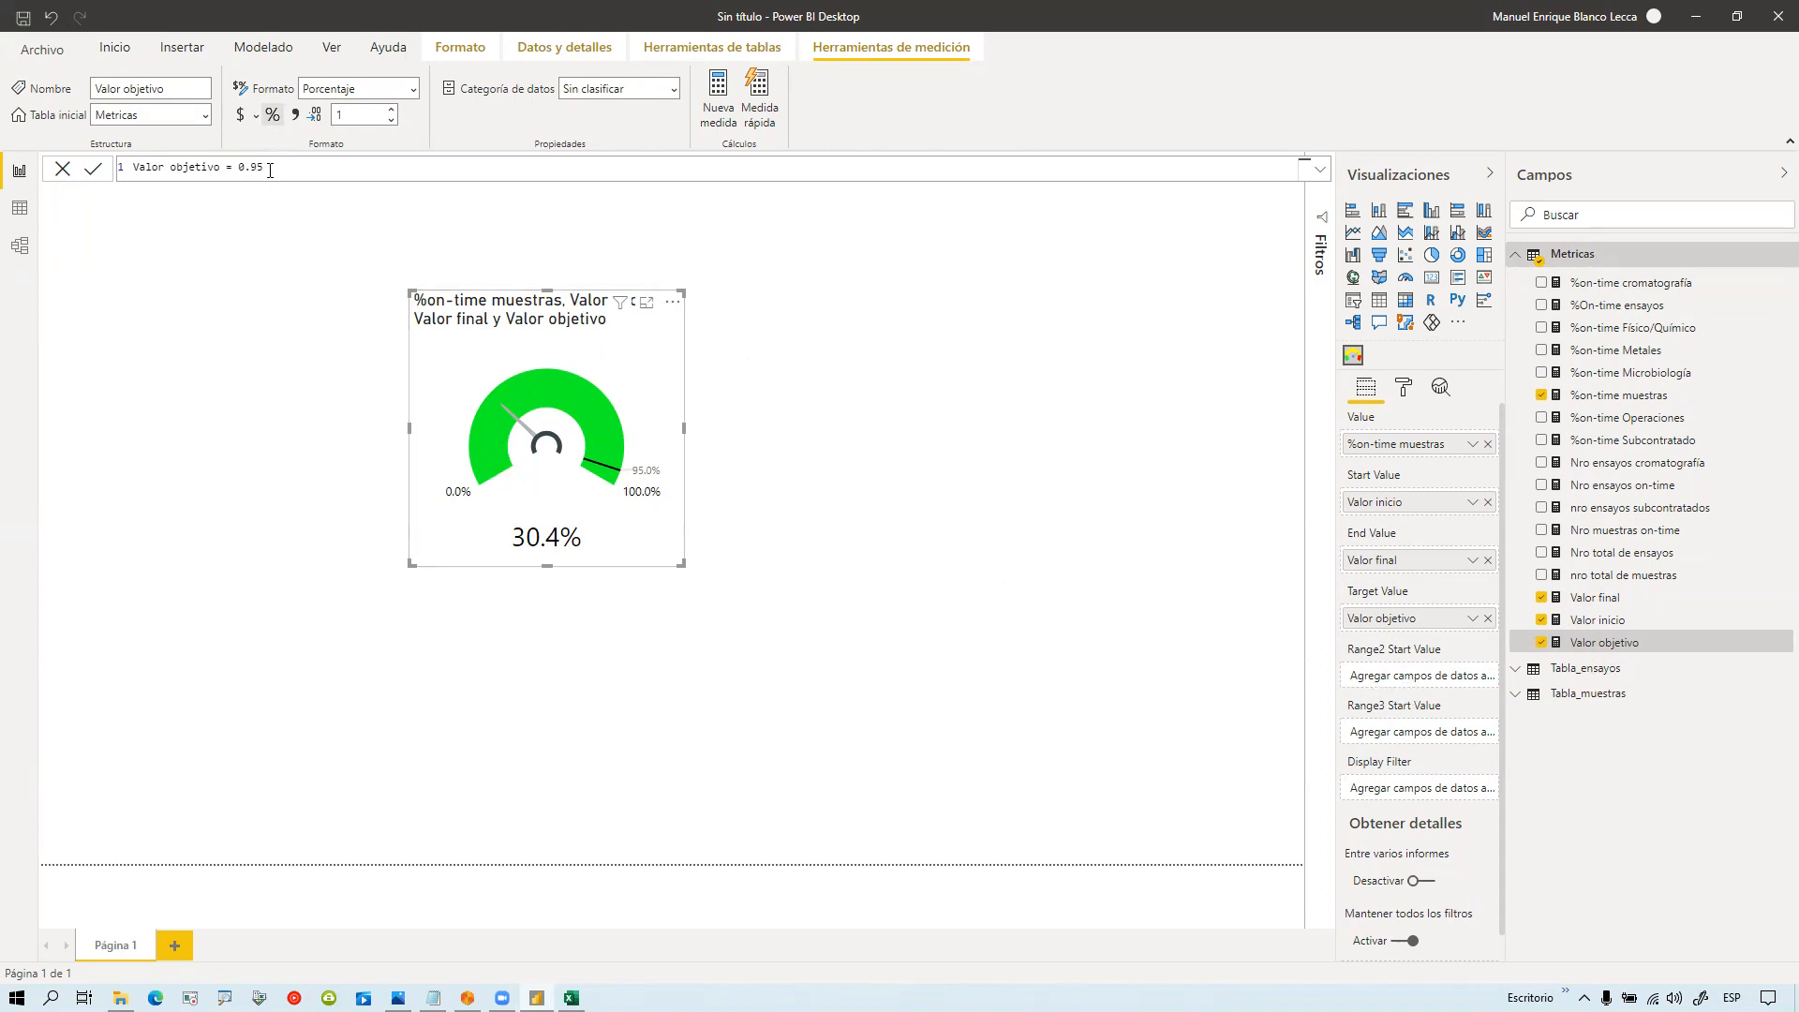
Step: Create the measure Valor amarillo = 0.7 in Metricas as a one-decimal percentage and assign it as the Tachometer's Range2 Start Value
right_click(1551, 258)
key("Escape")
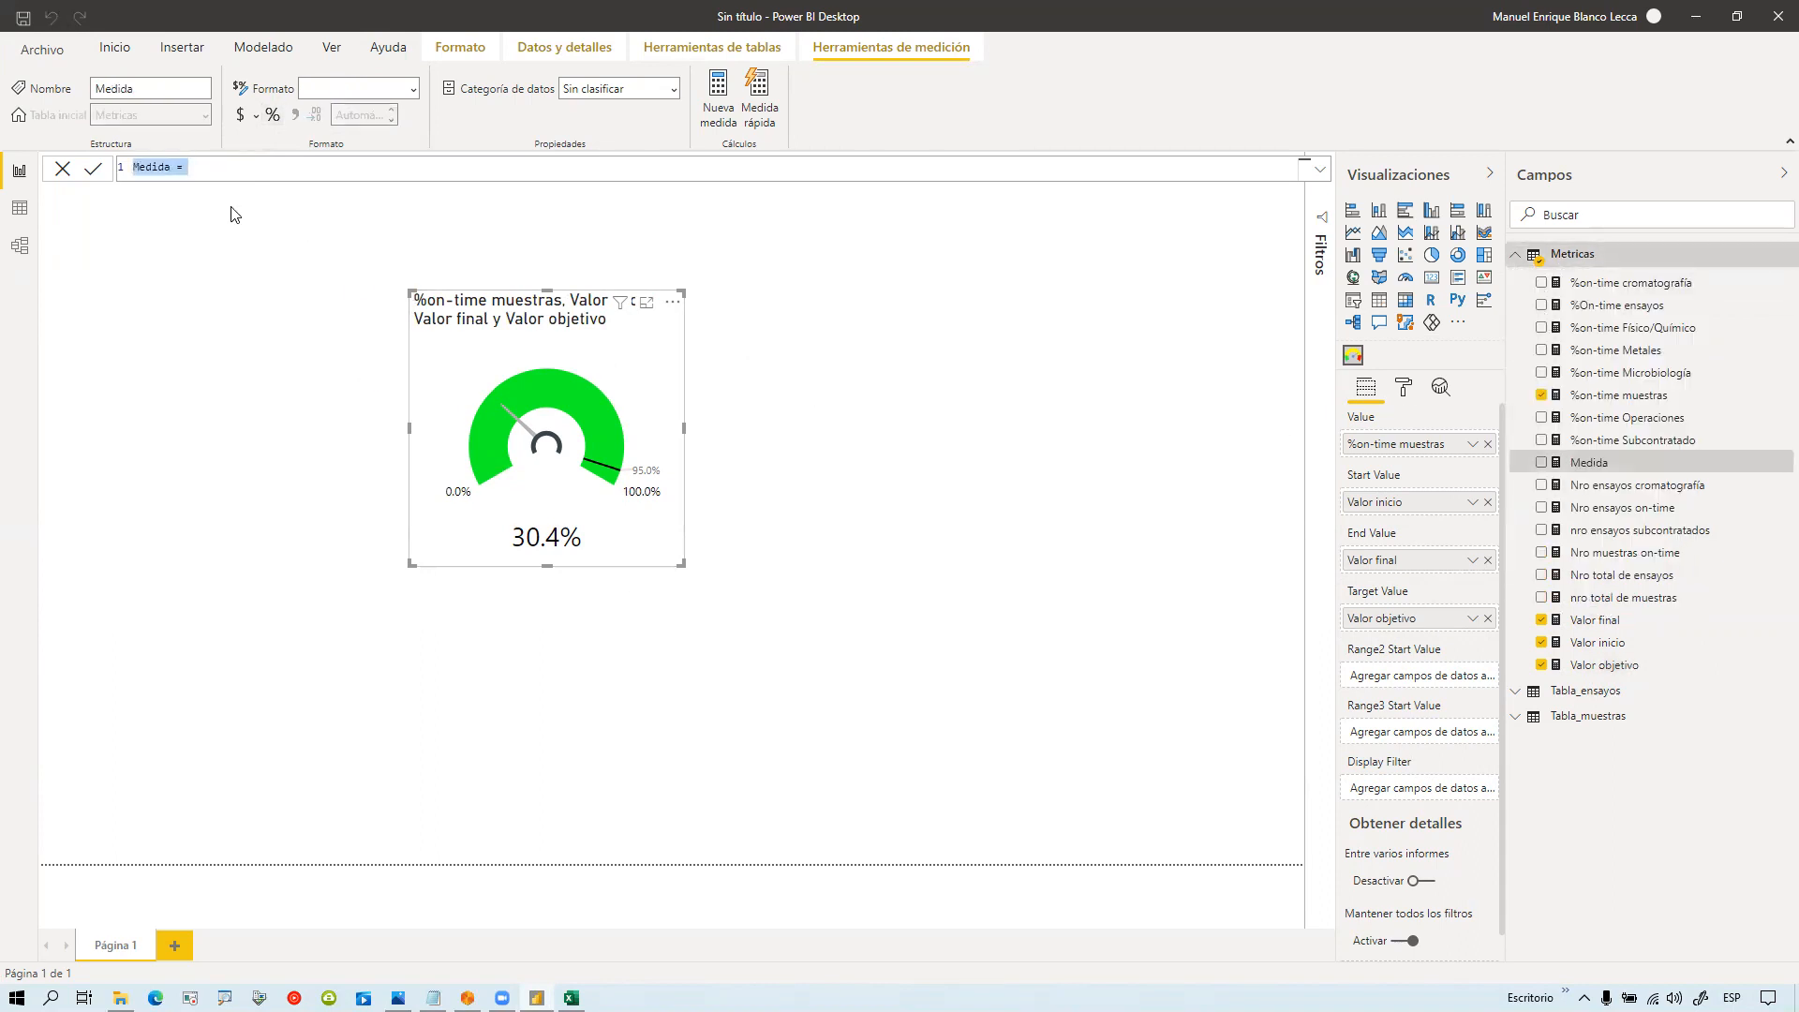
type("Valor amarillo = 70")
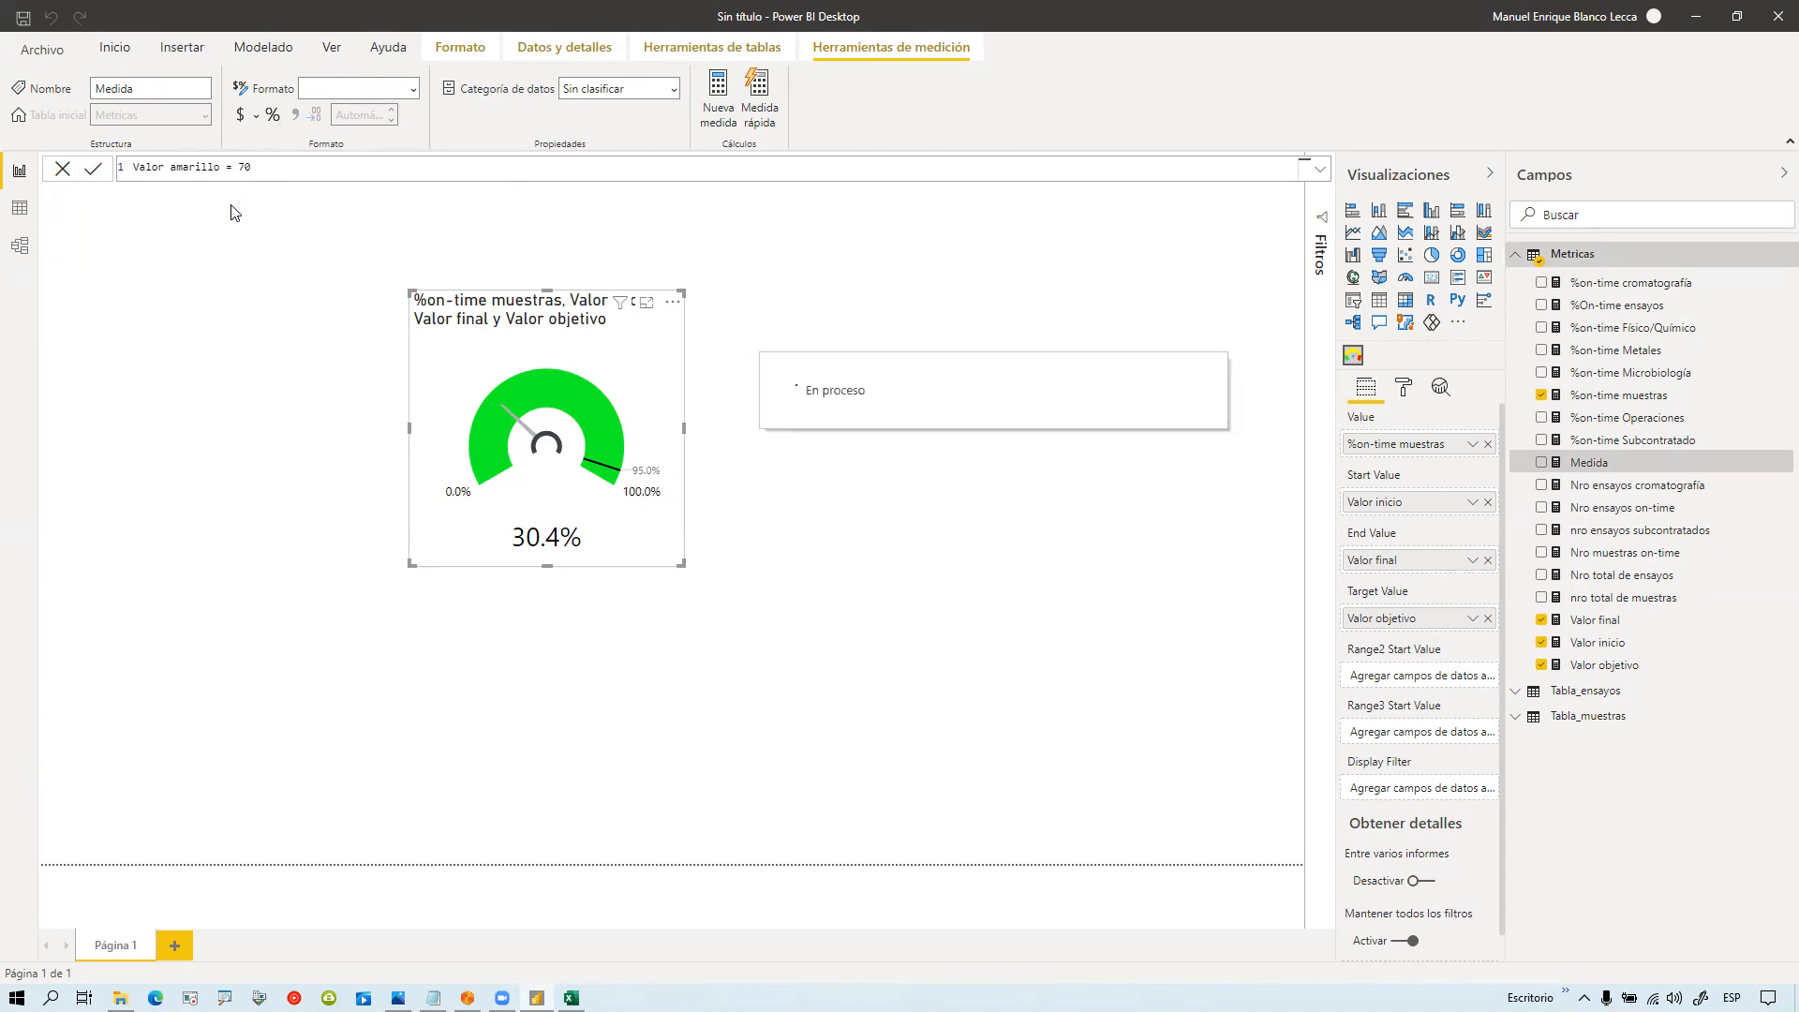
type("%")
key("Return")
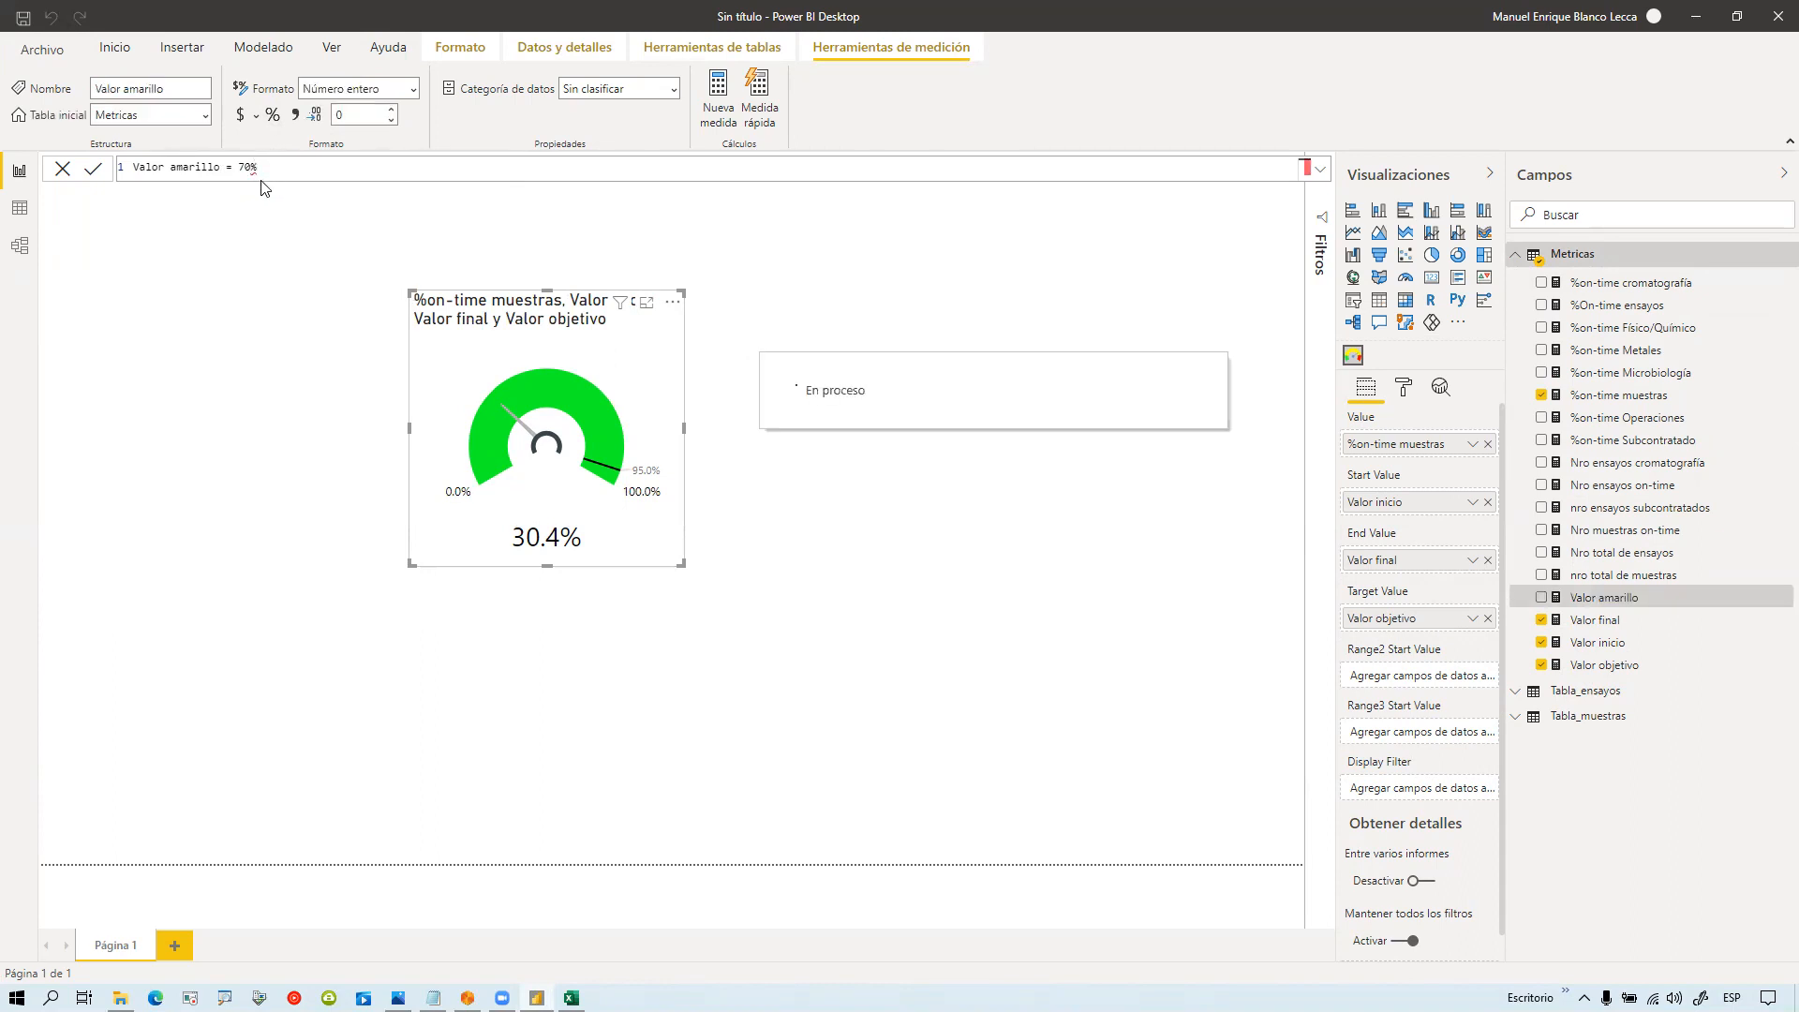
left_click_drag(254, 167, 239, 166)
type("0.")
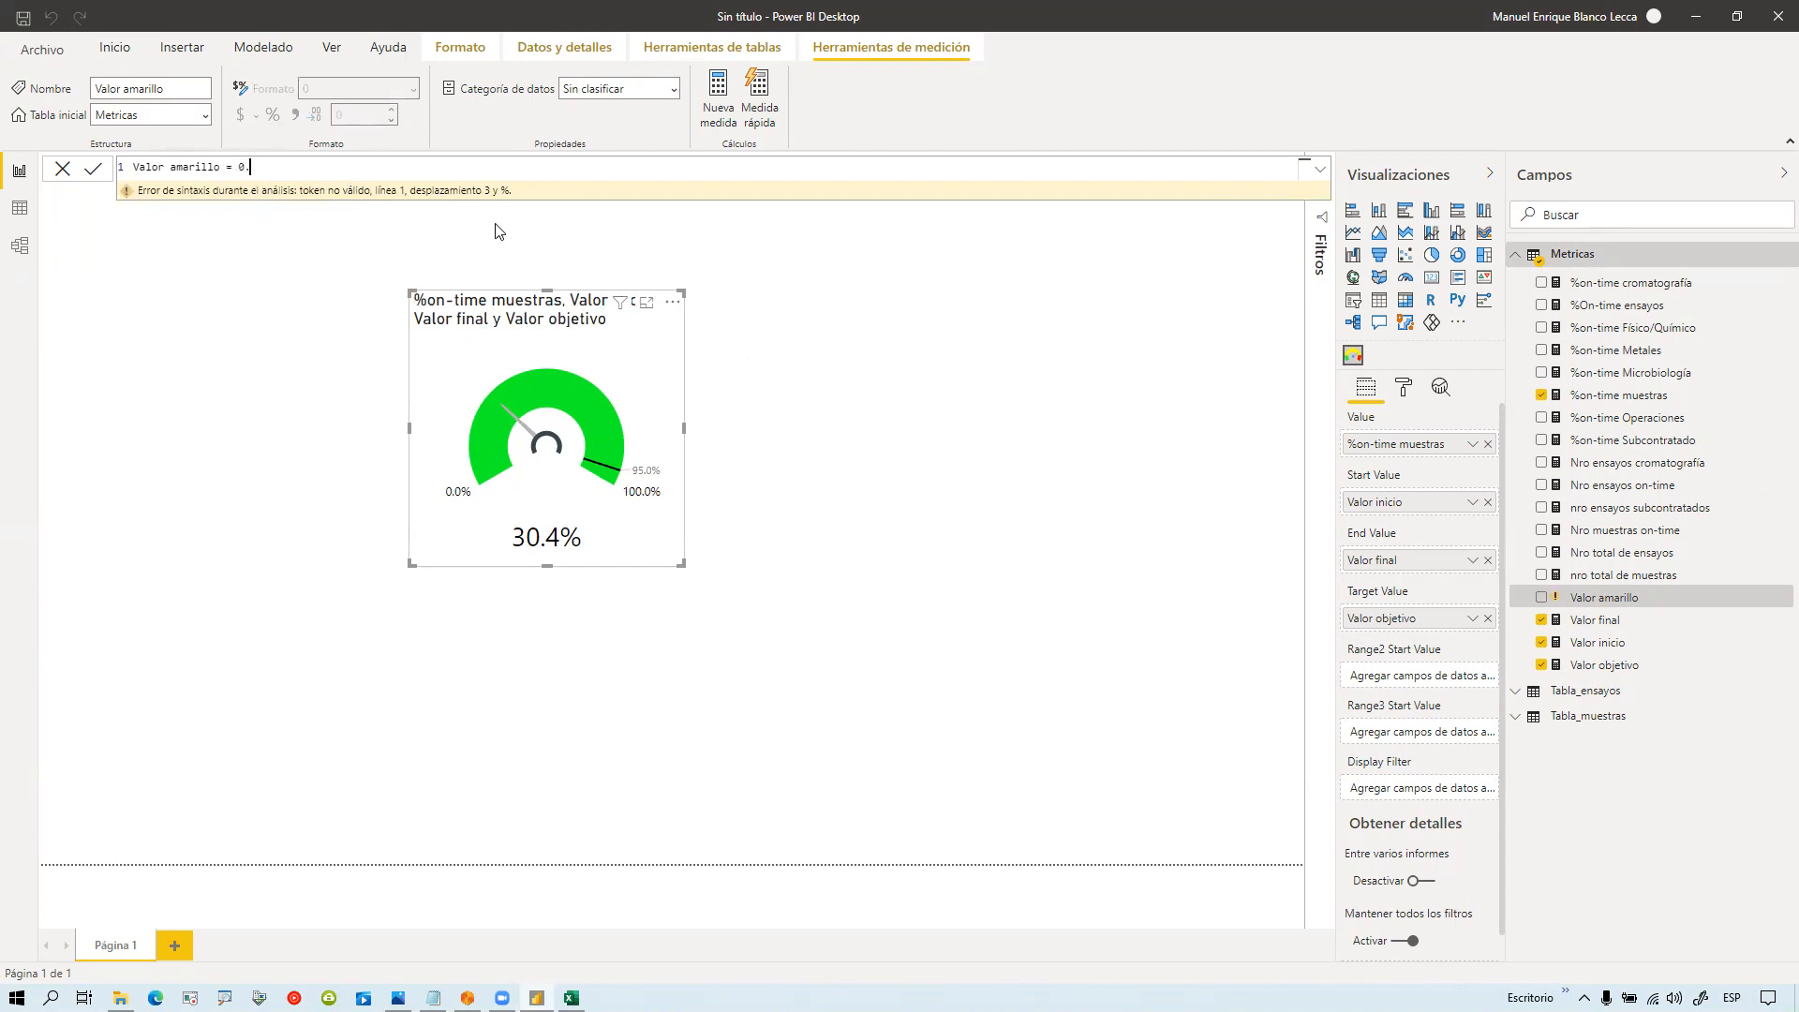
key("Return")
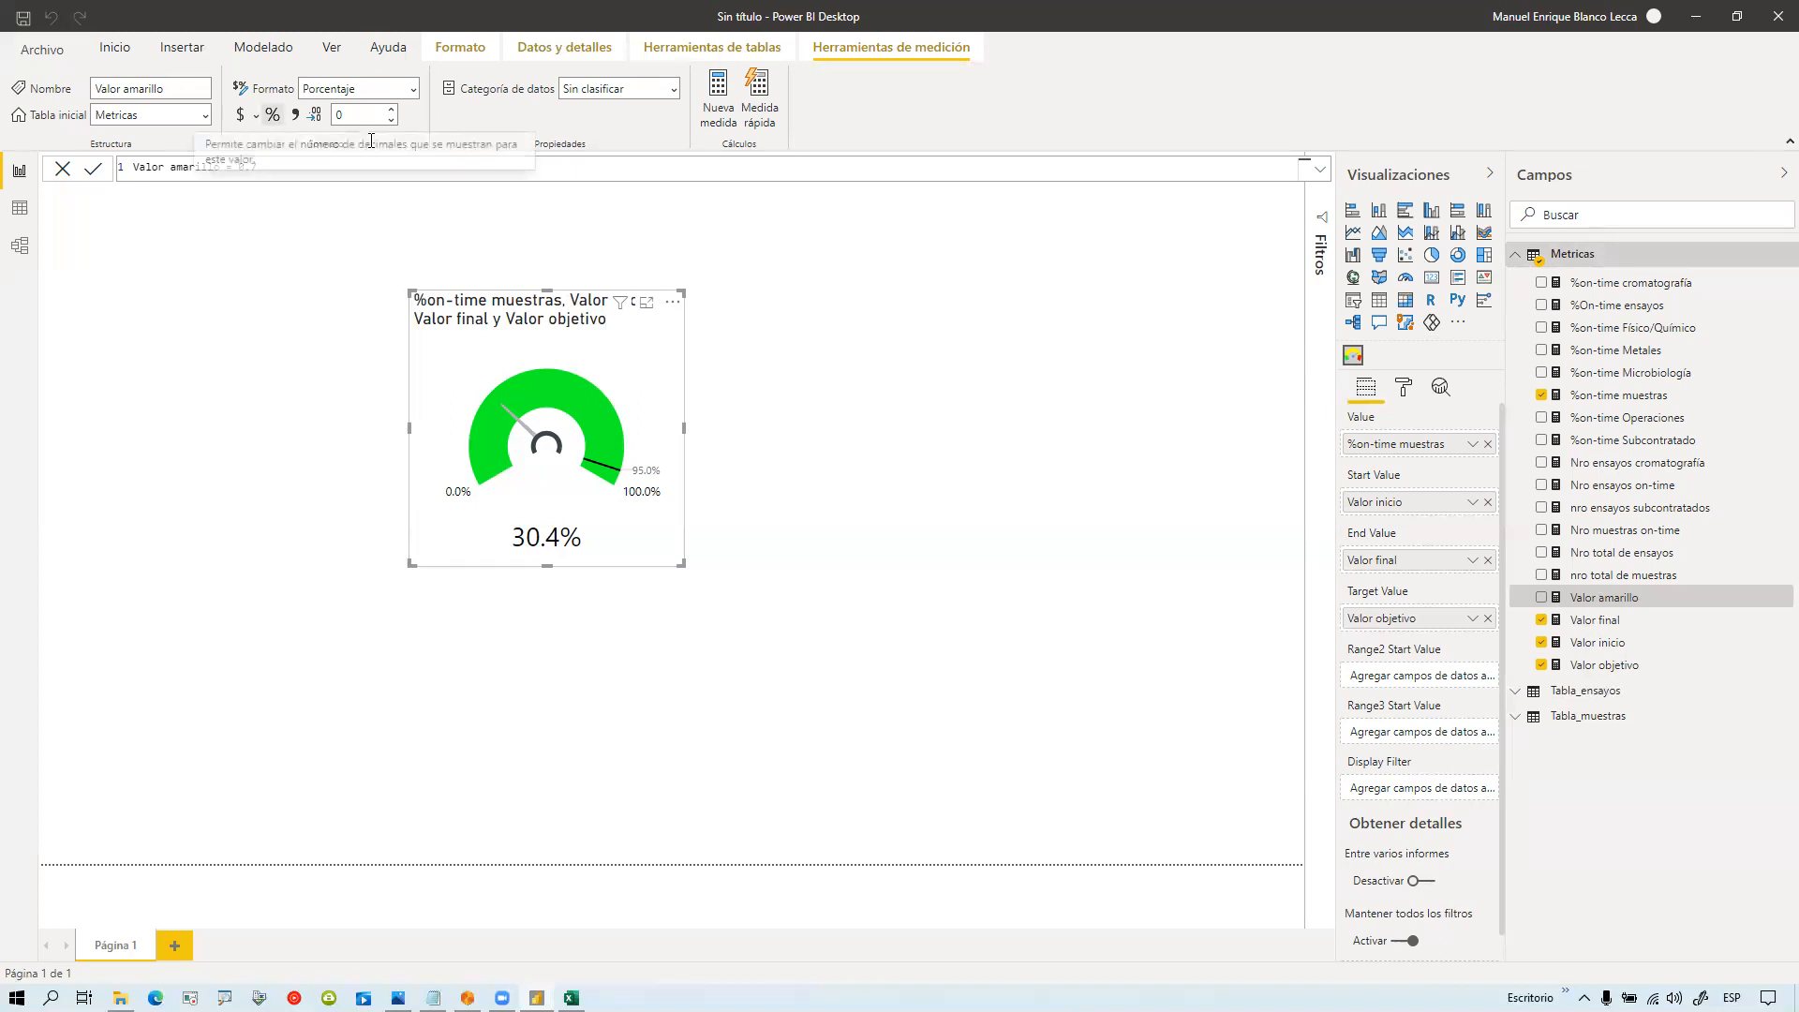
left_click(391, 109)
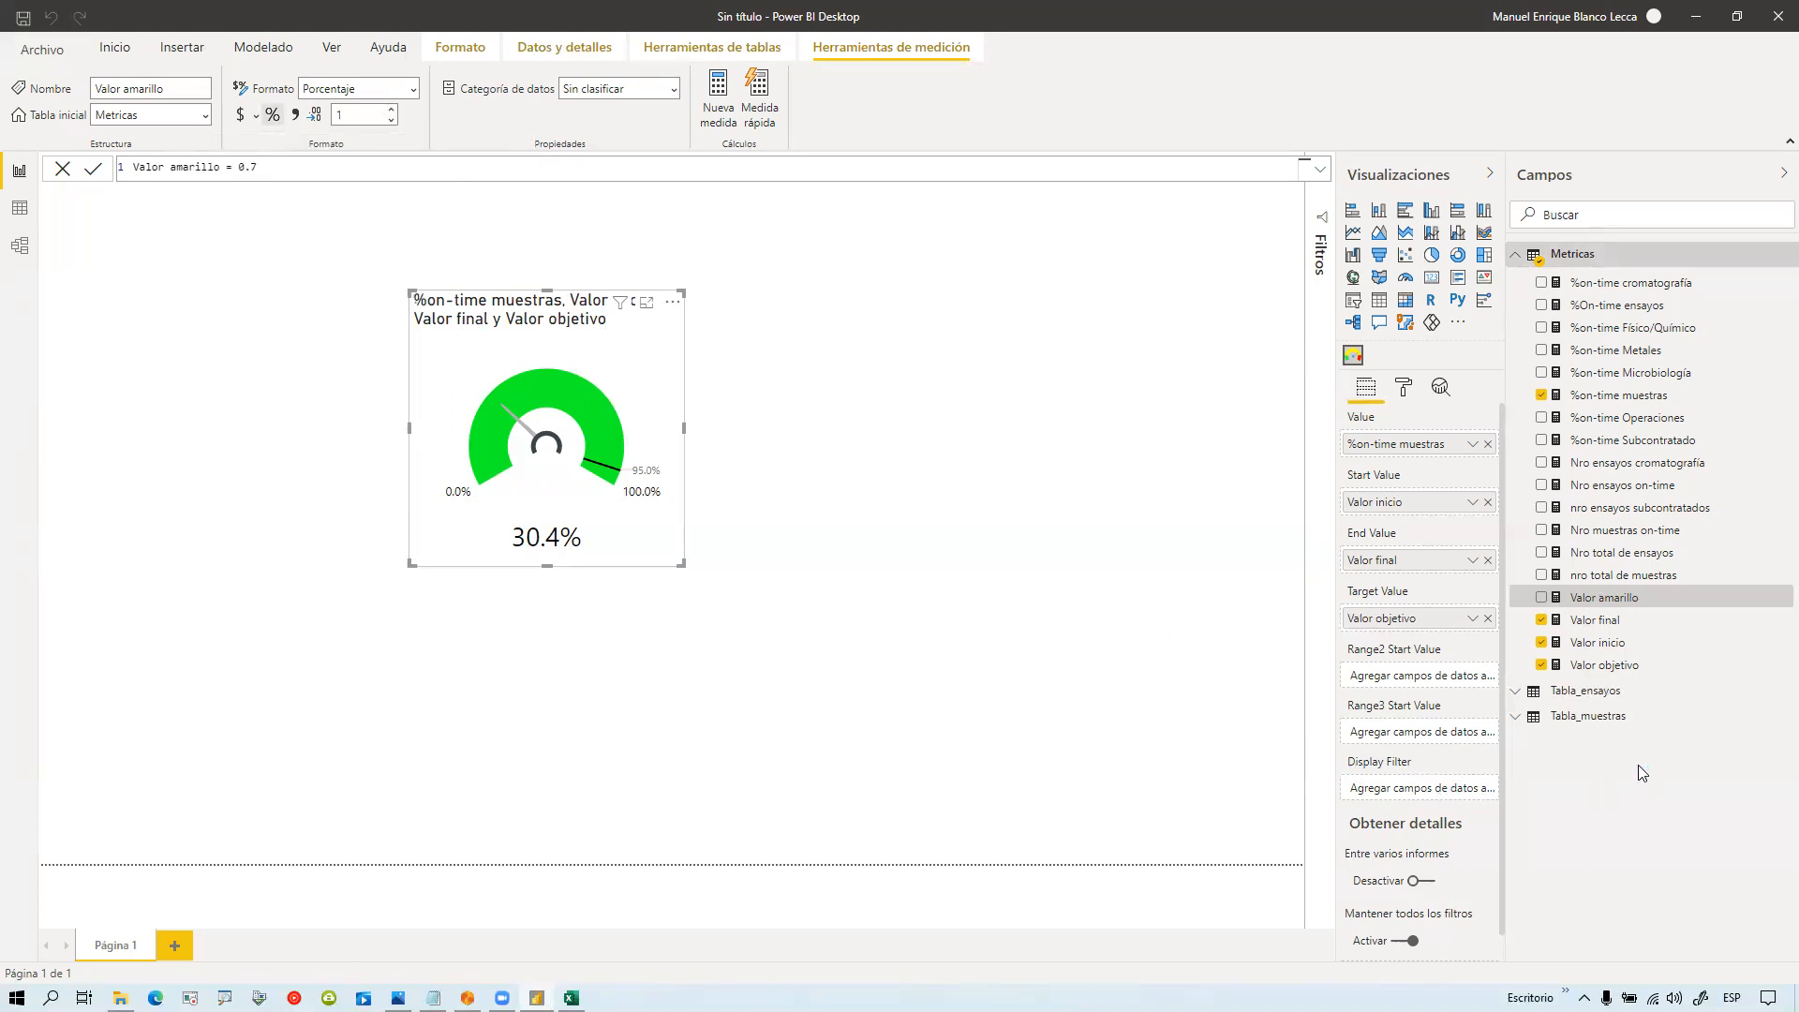
left_click_drag(1624, 607, 1441, 687)
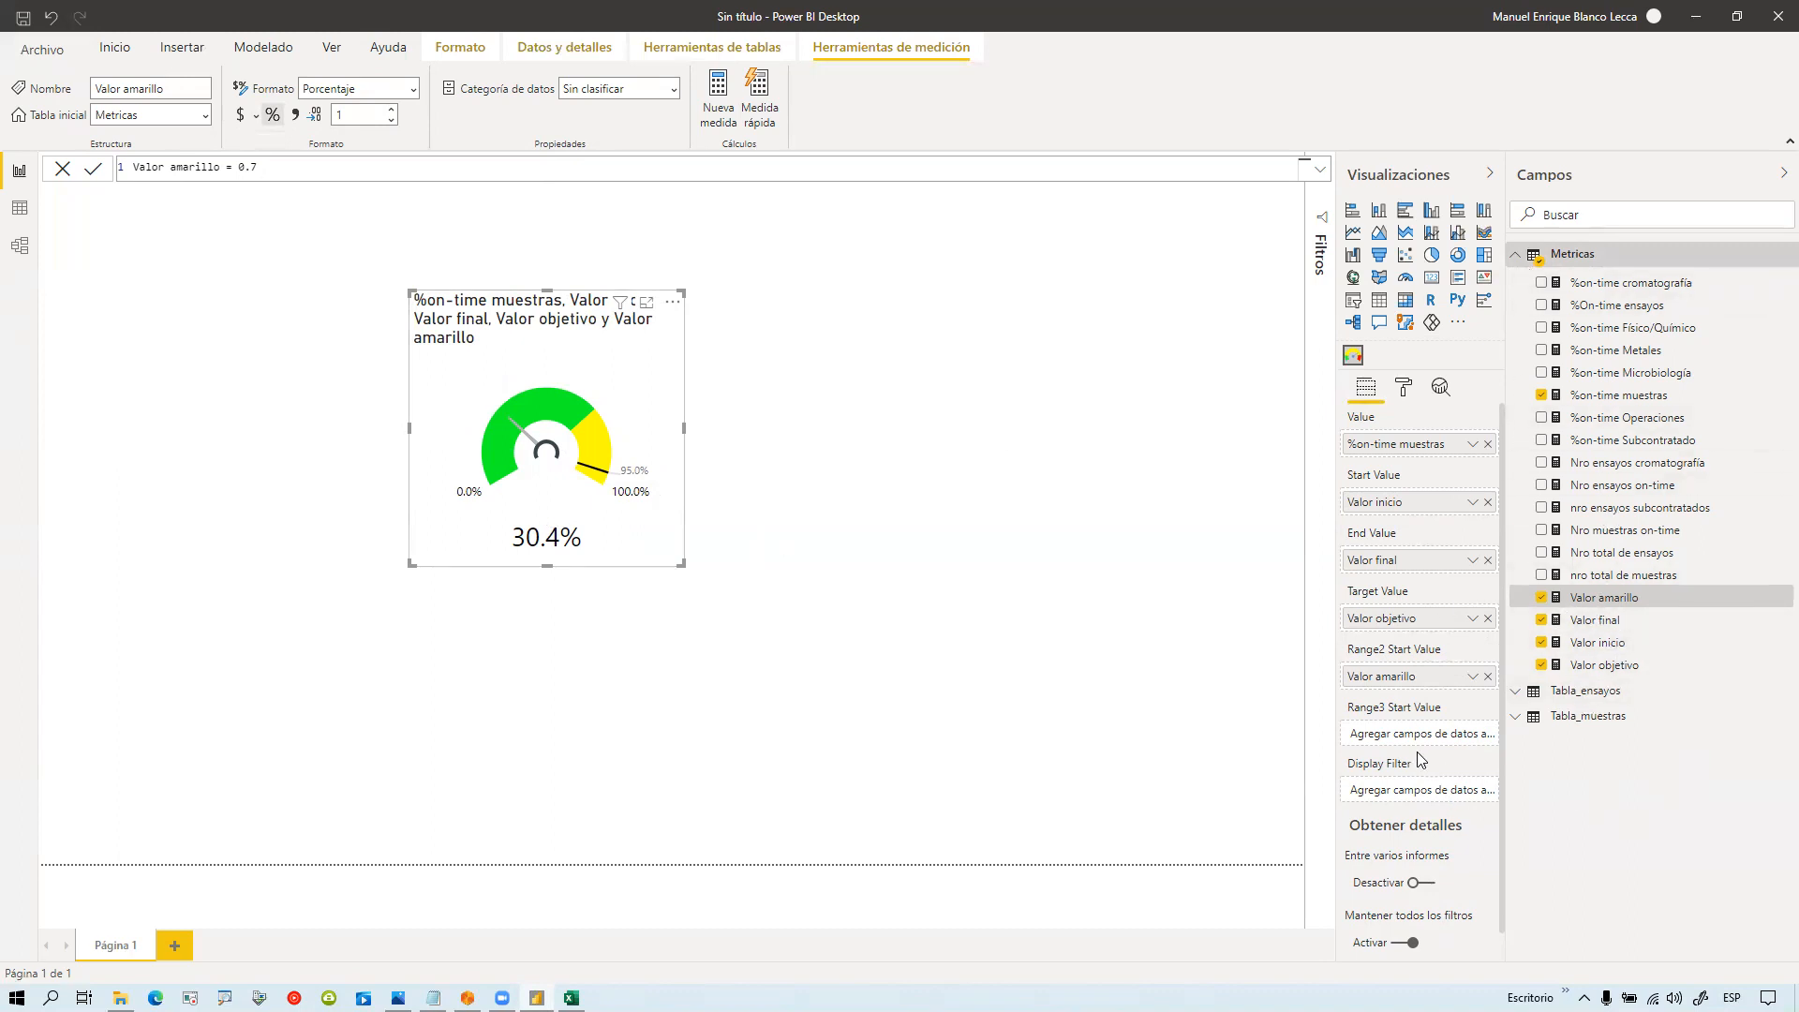
Step: Create the measure Valor verde = 0.9 in Metricas as a one-decimal percentage and assign it as the Tachometer's Range3 Start Value
right_click(1573, 255)
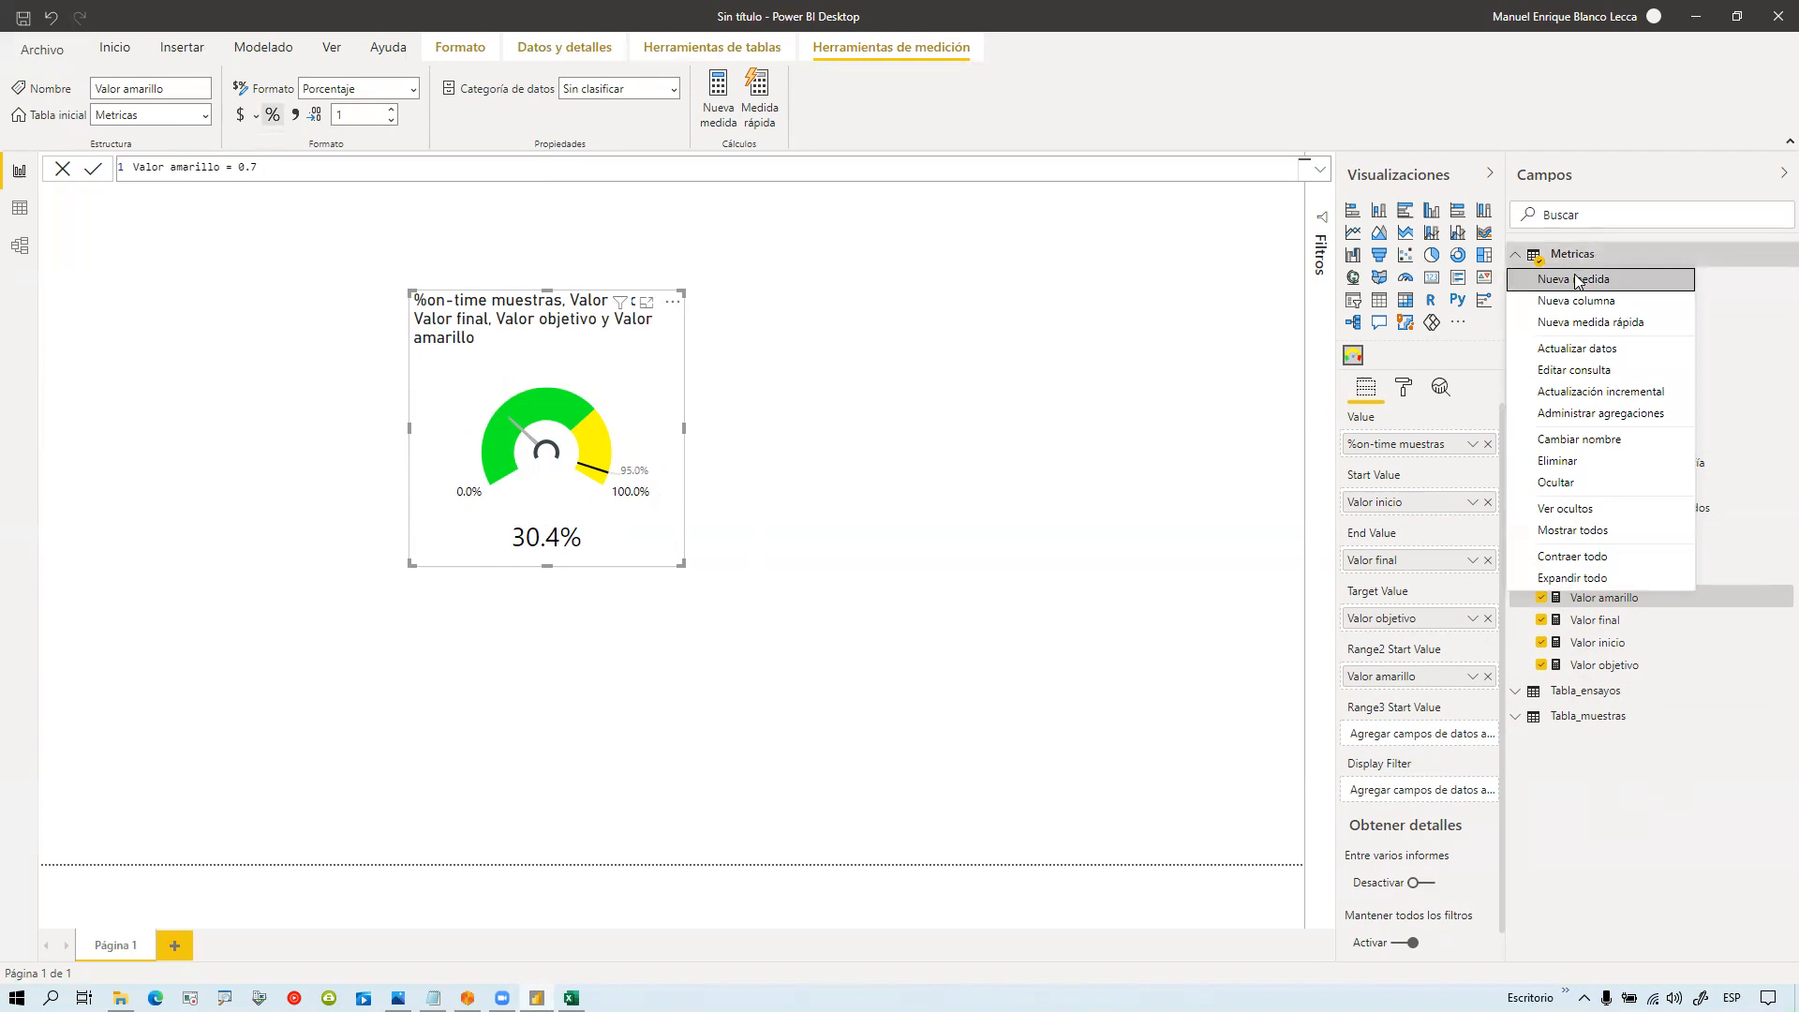
left_click(1575, 279)
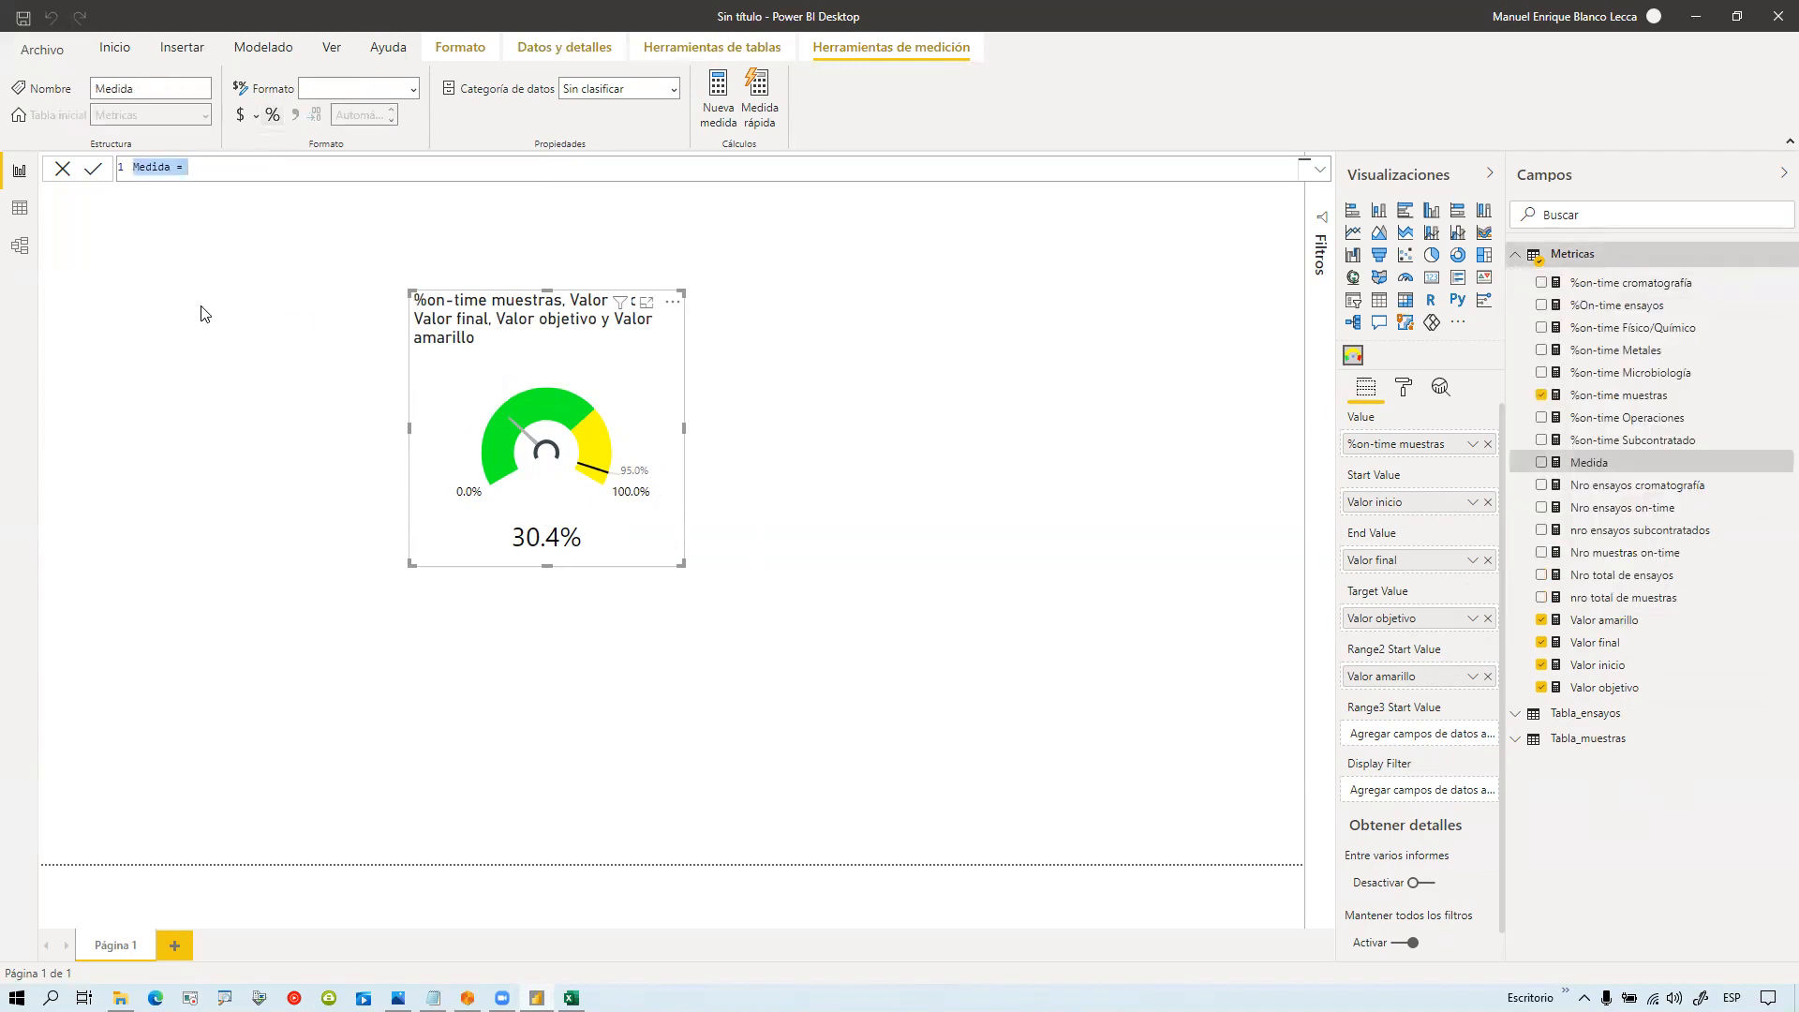
type("Valor verde")
key("Return")
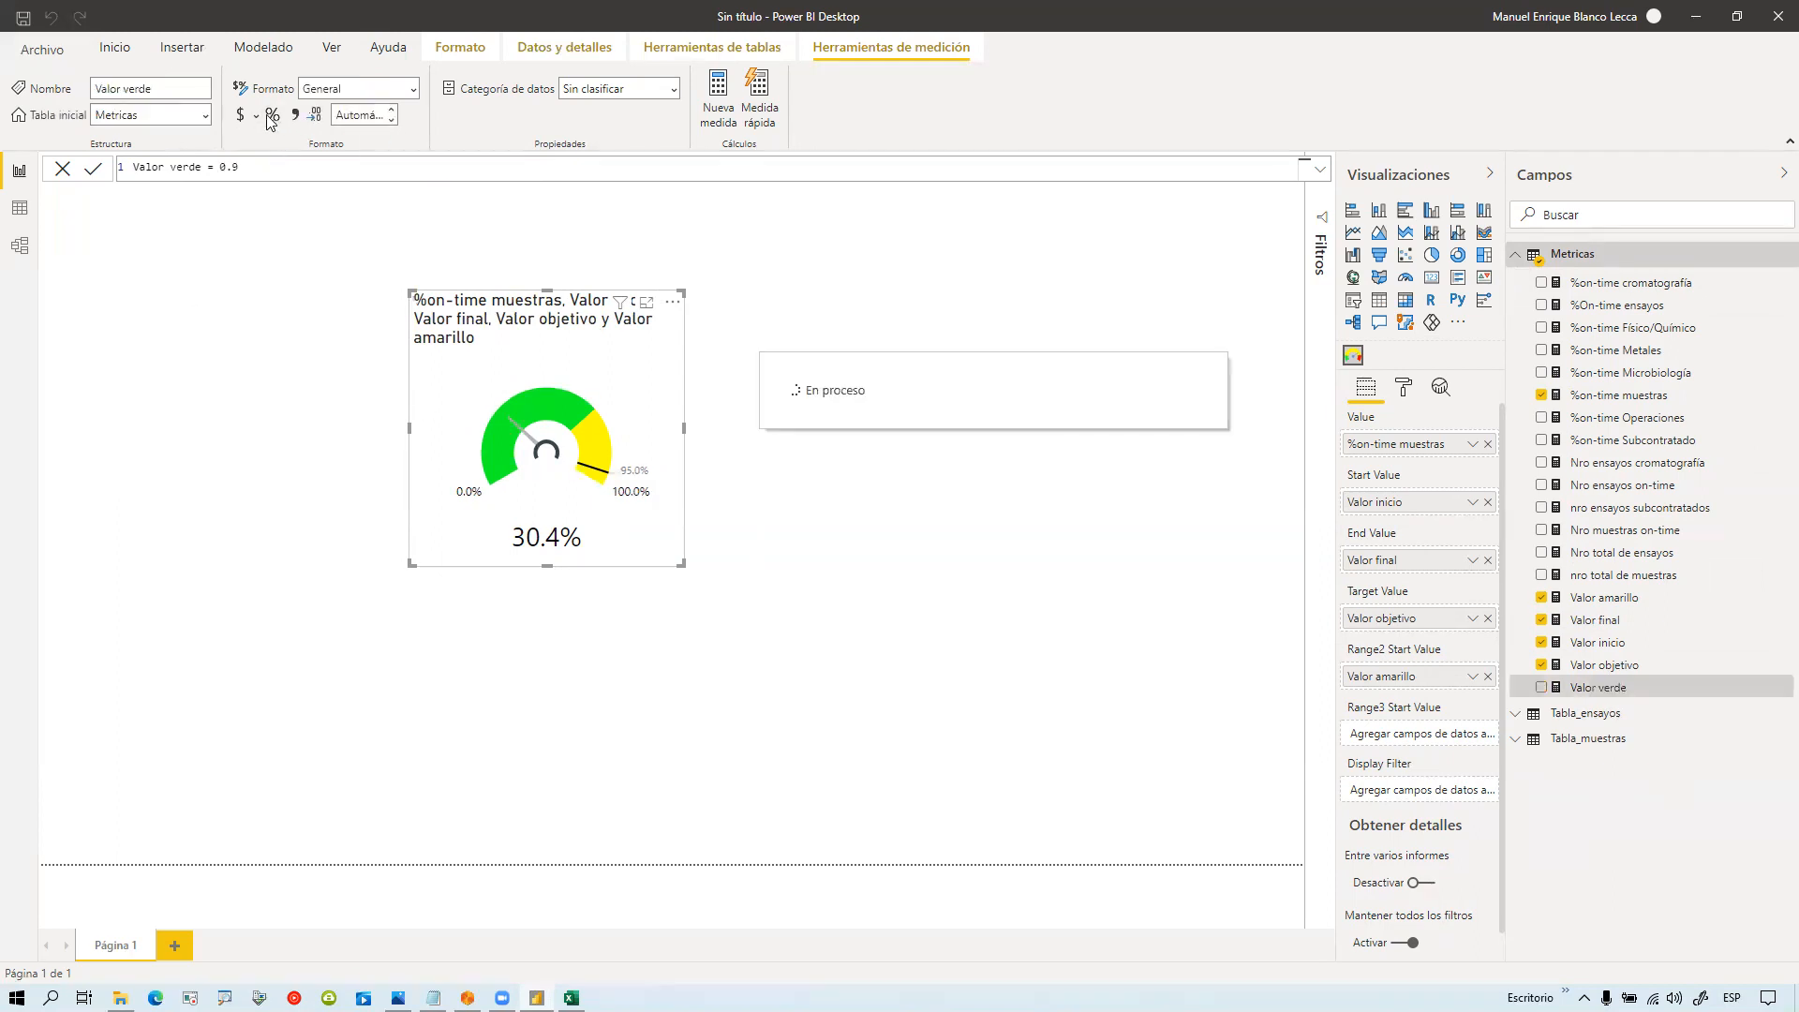
left_click(272, 115)
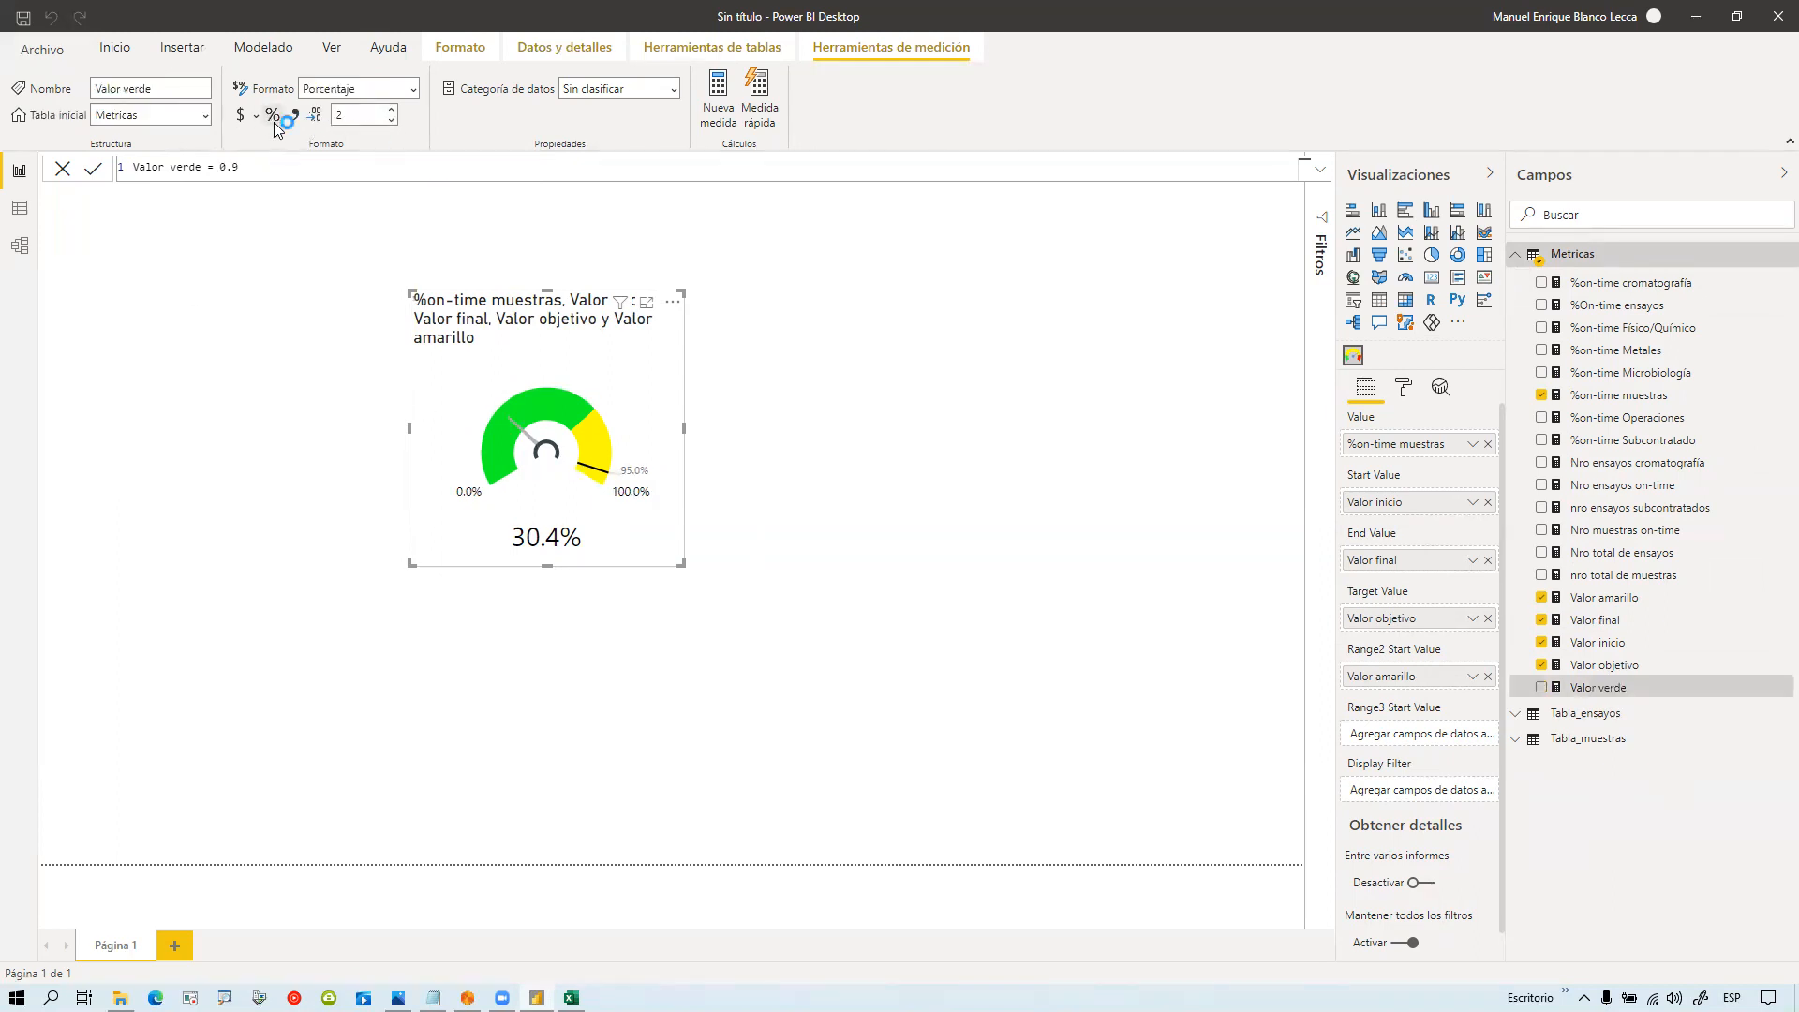
left_click(391, 120)
left_click_drag(1633, 696, 1442, 739)
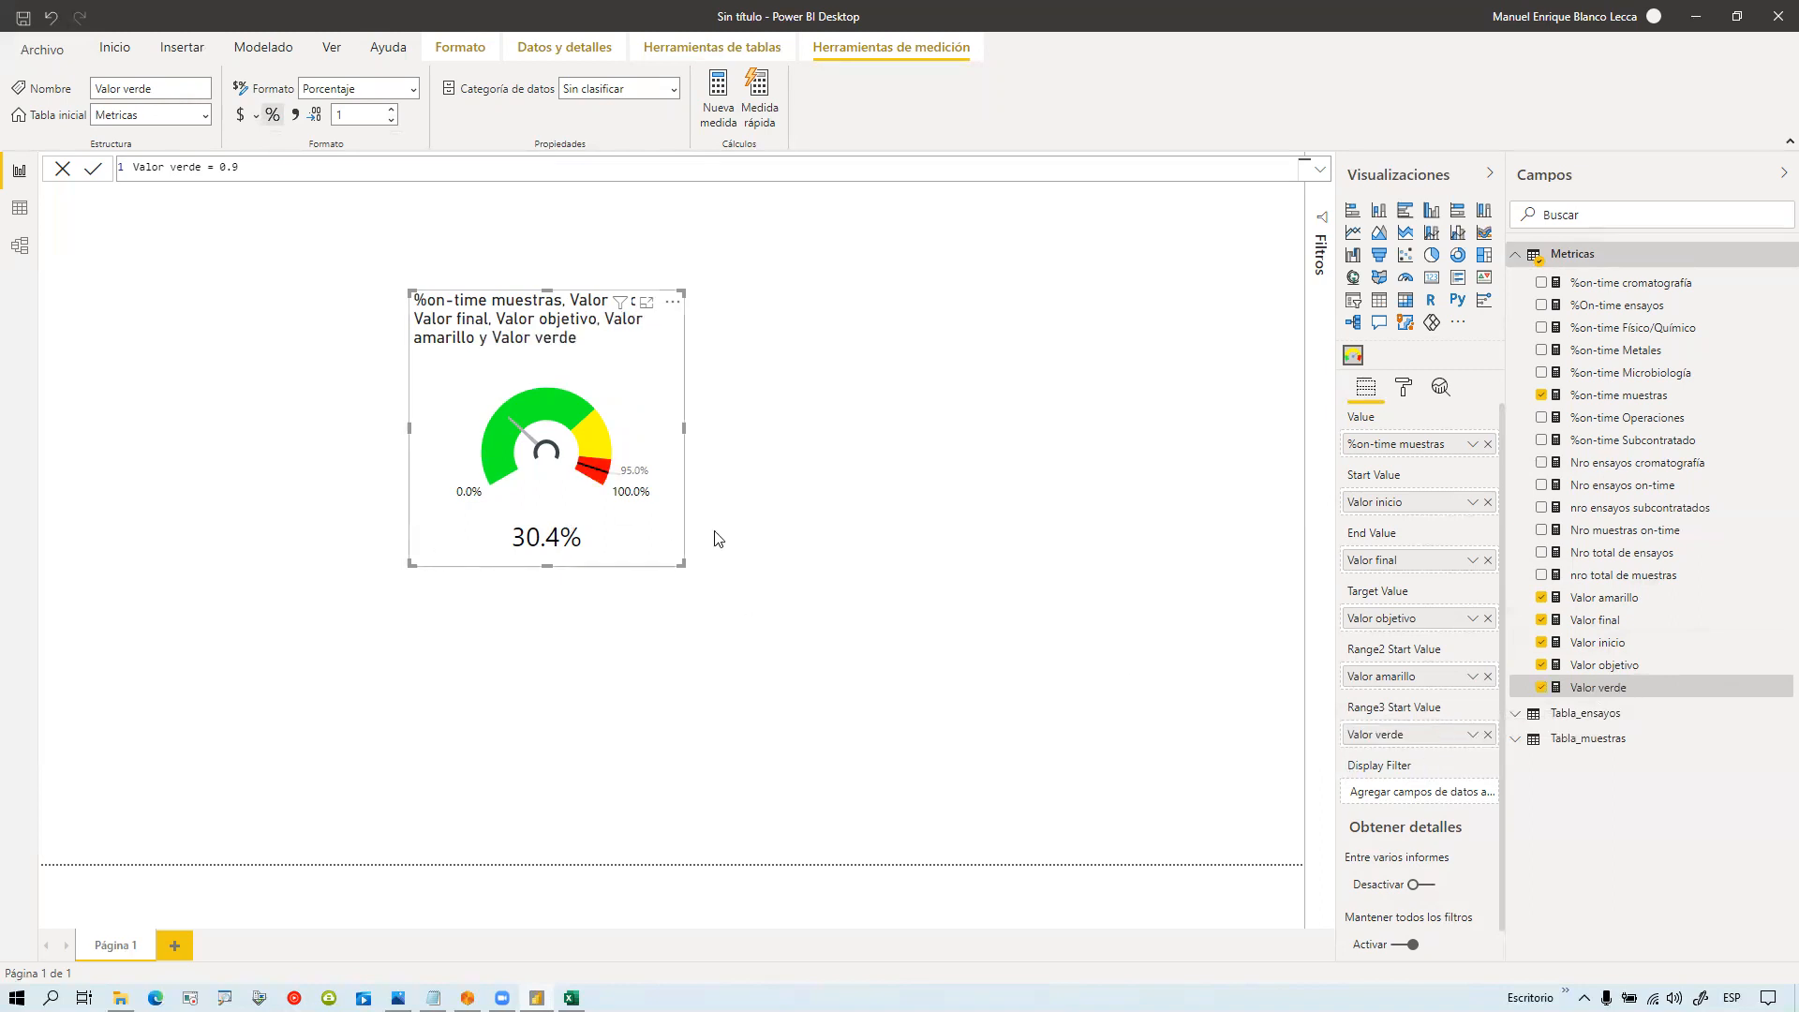
Step: Show the Tachometer in focus mode and examine the format settings of Range 1, Range 2 and Range 3
left_click(1404, 388)
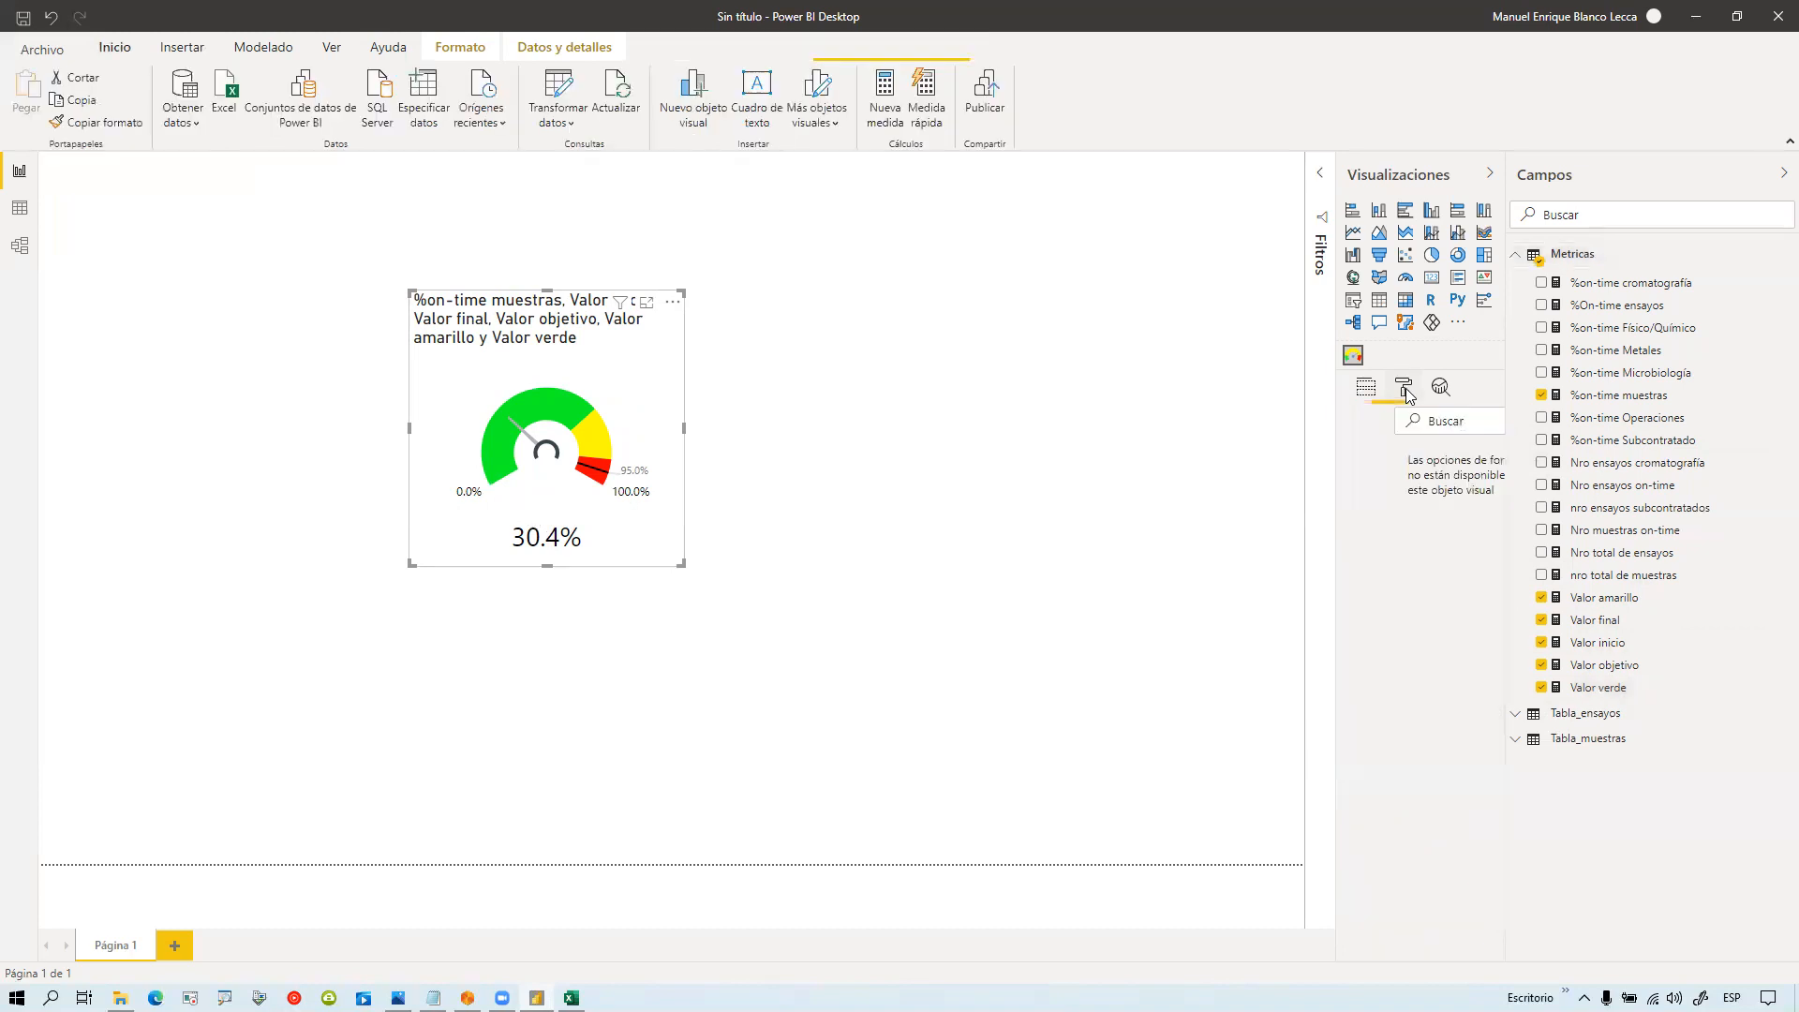
left_click(646, 304)
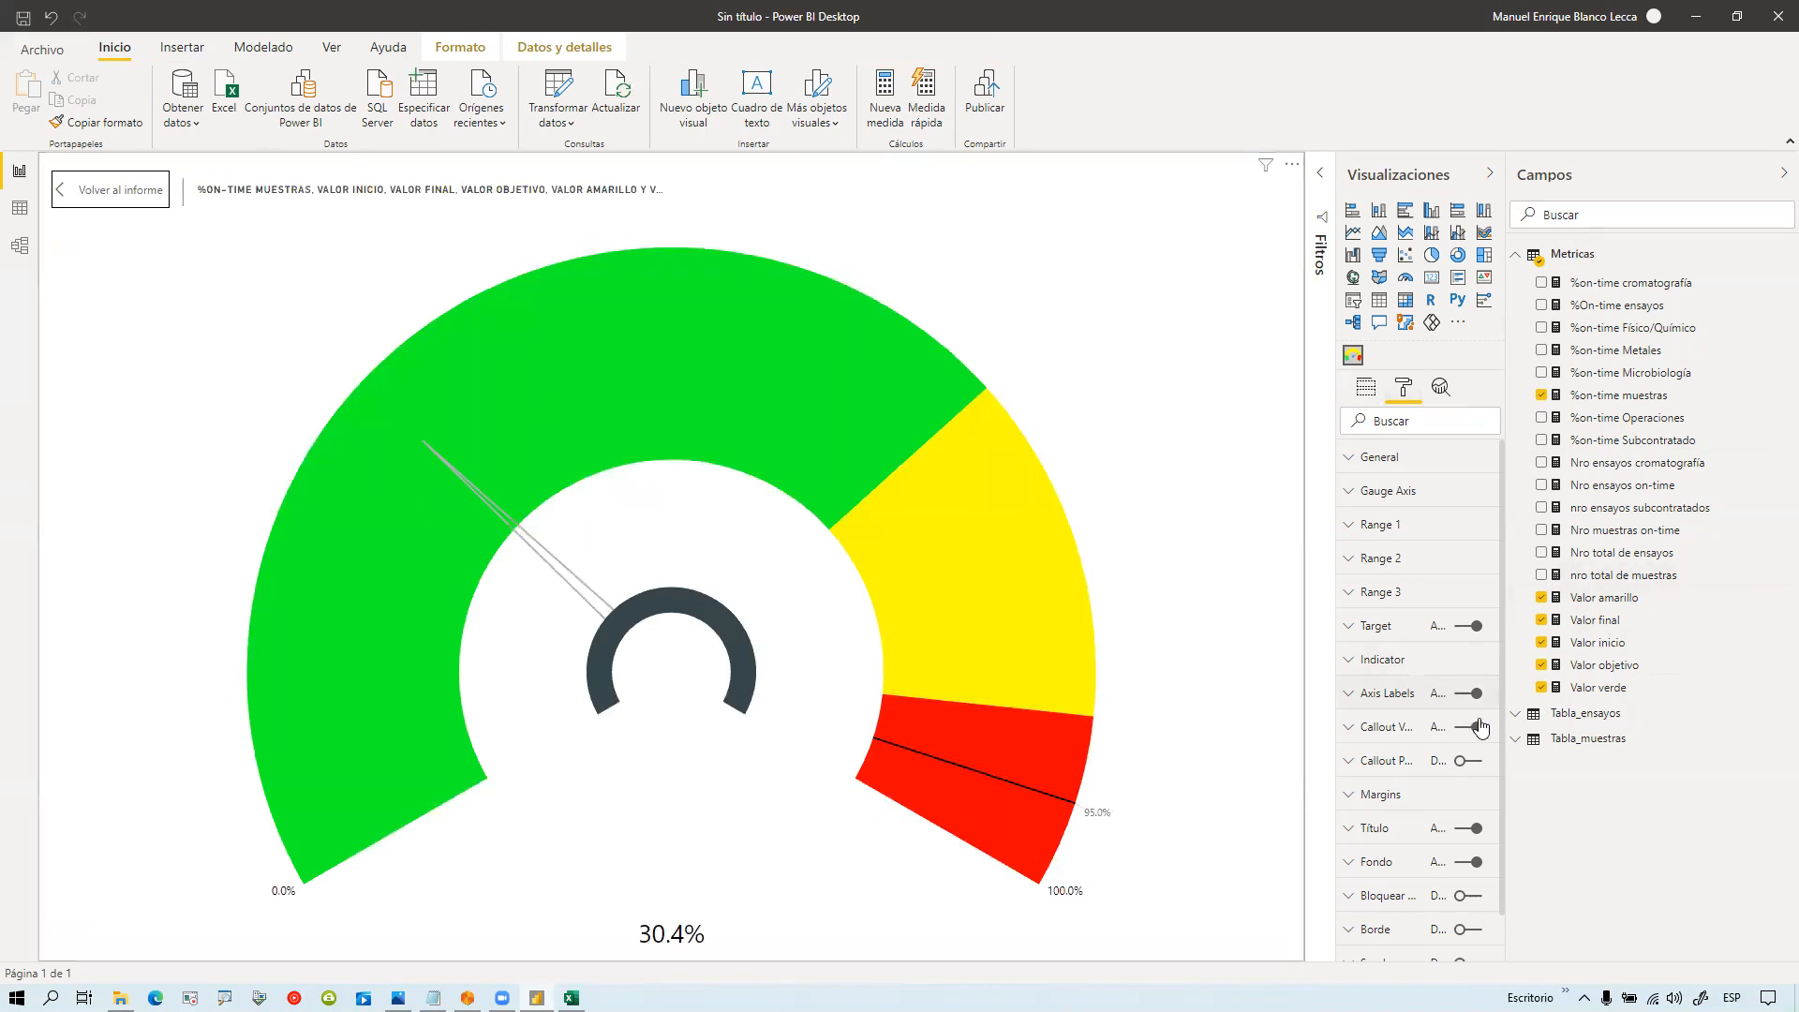
left_click(1358, 528)
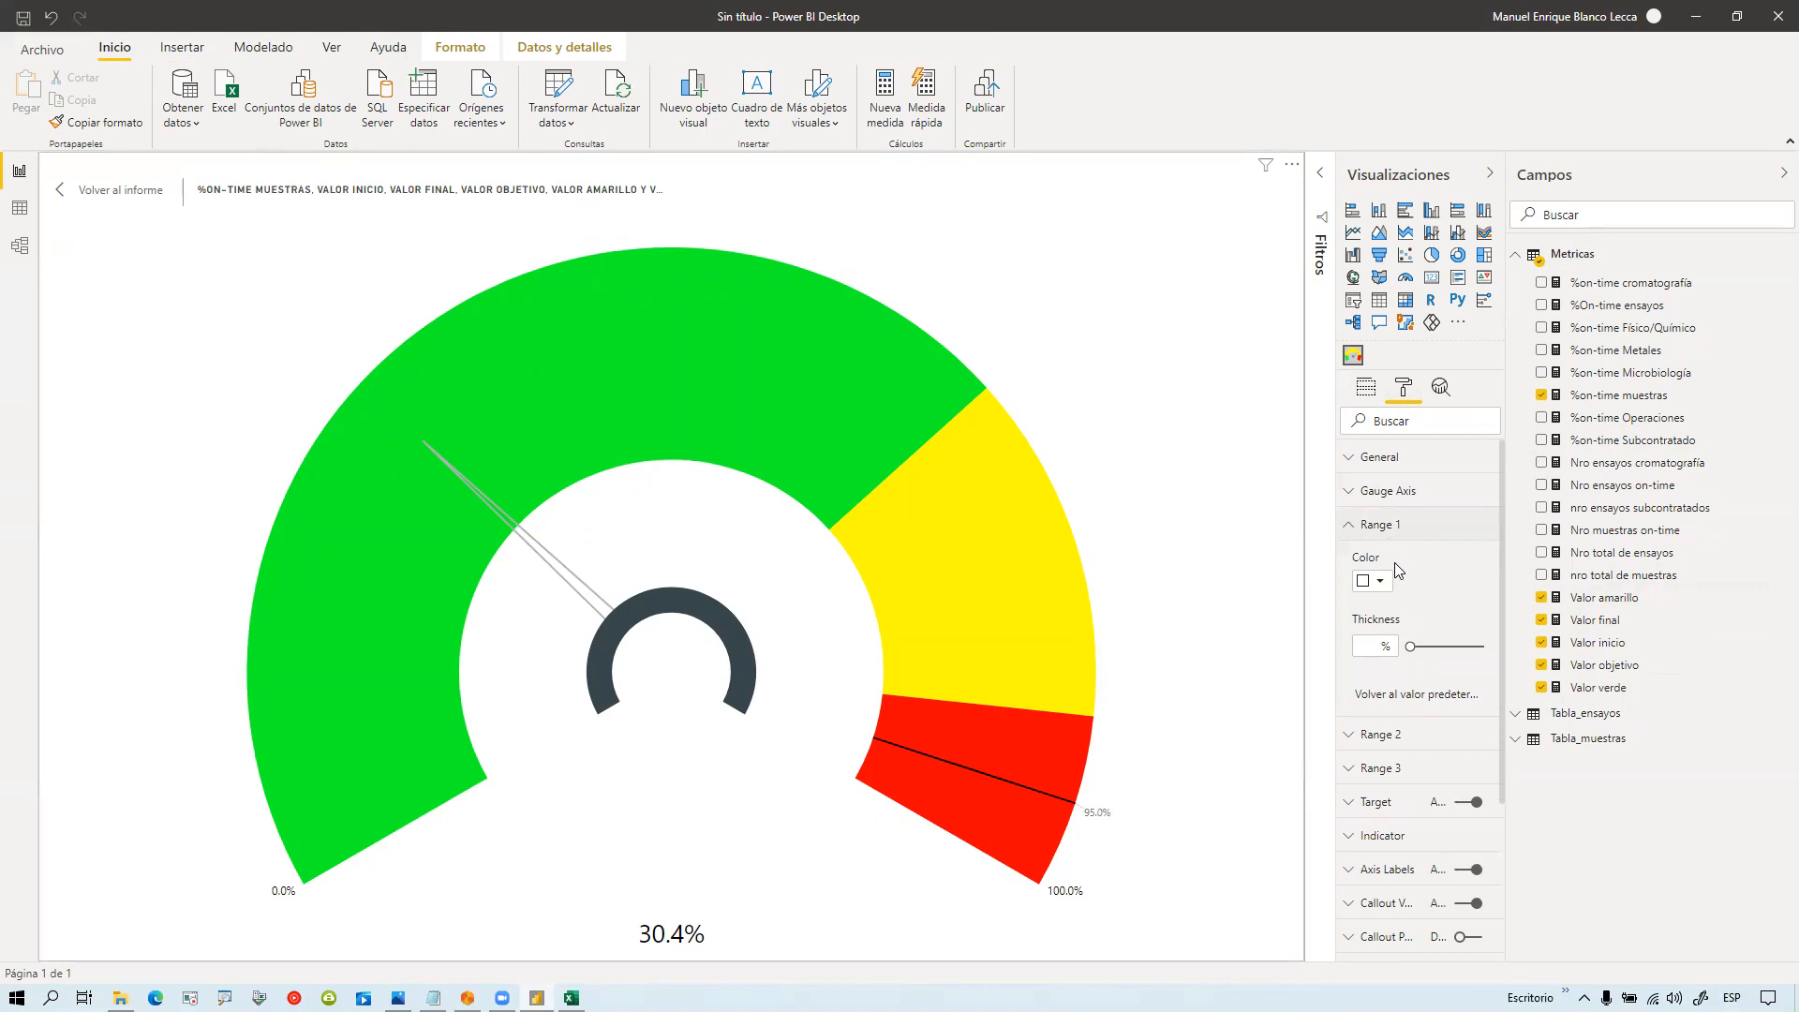
left_click(1347, 527)
left_click(1348, 560)
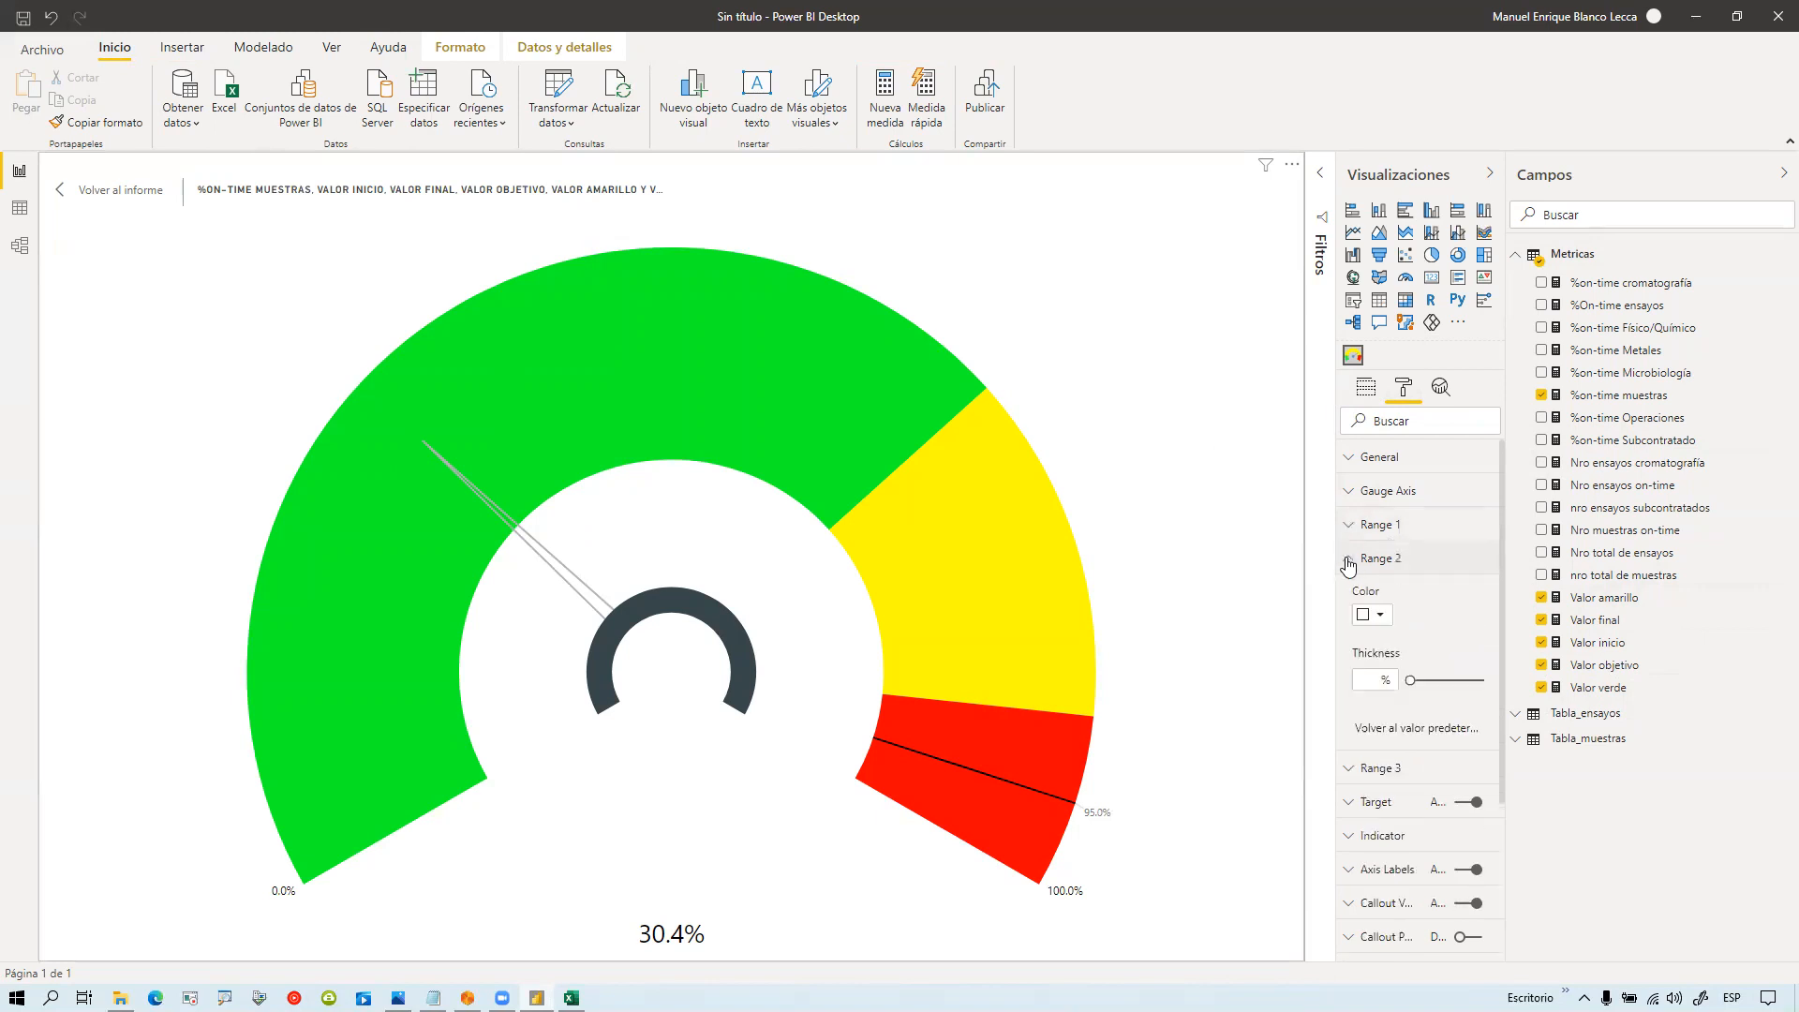
left_click(1347, 561)
left_click(1350, 595)
left_click(1349, 596)
Step: Set the Tachometer's Range 1 colour to a custom bright red
left_click(1350, 527)
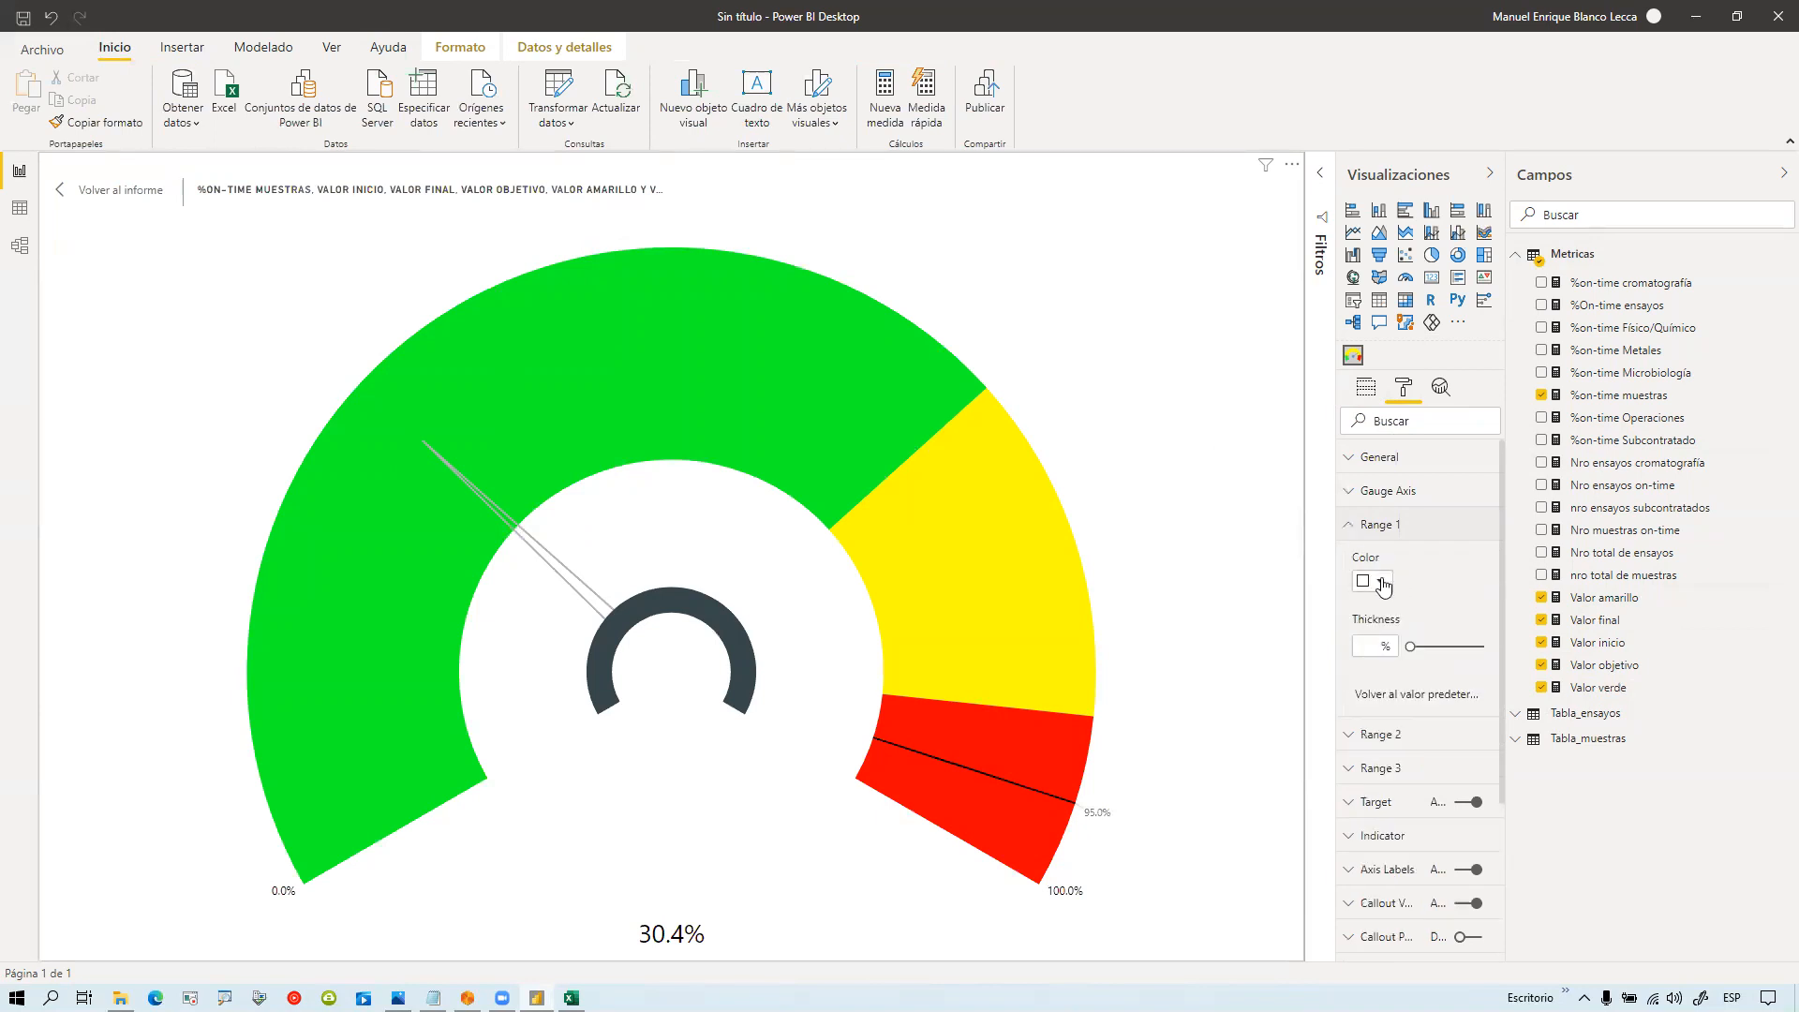
left_click(1381, 582)
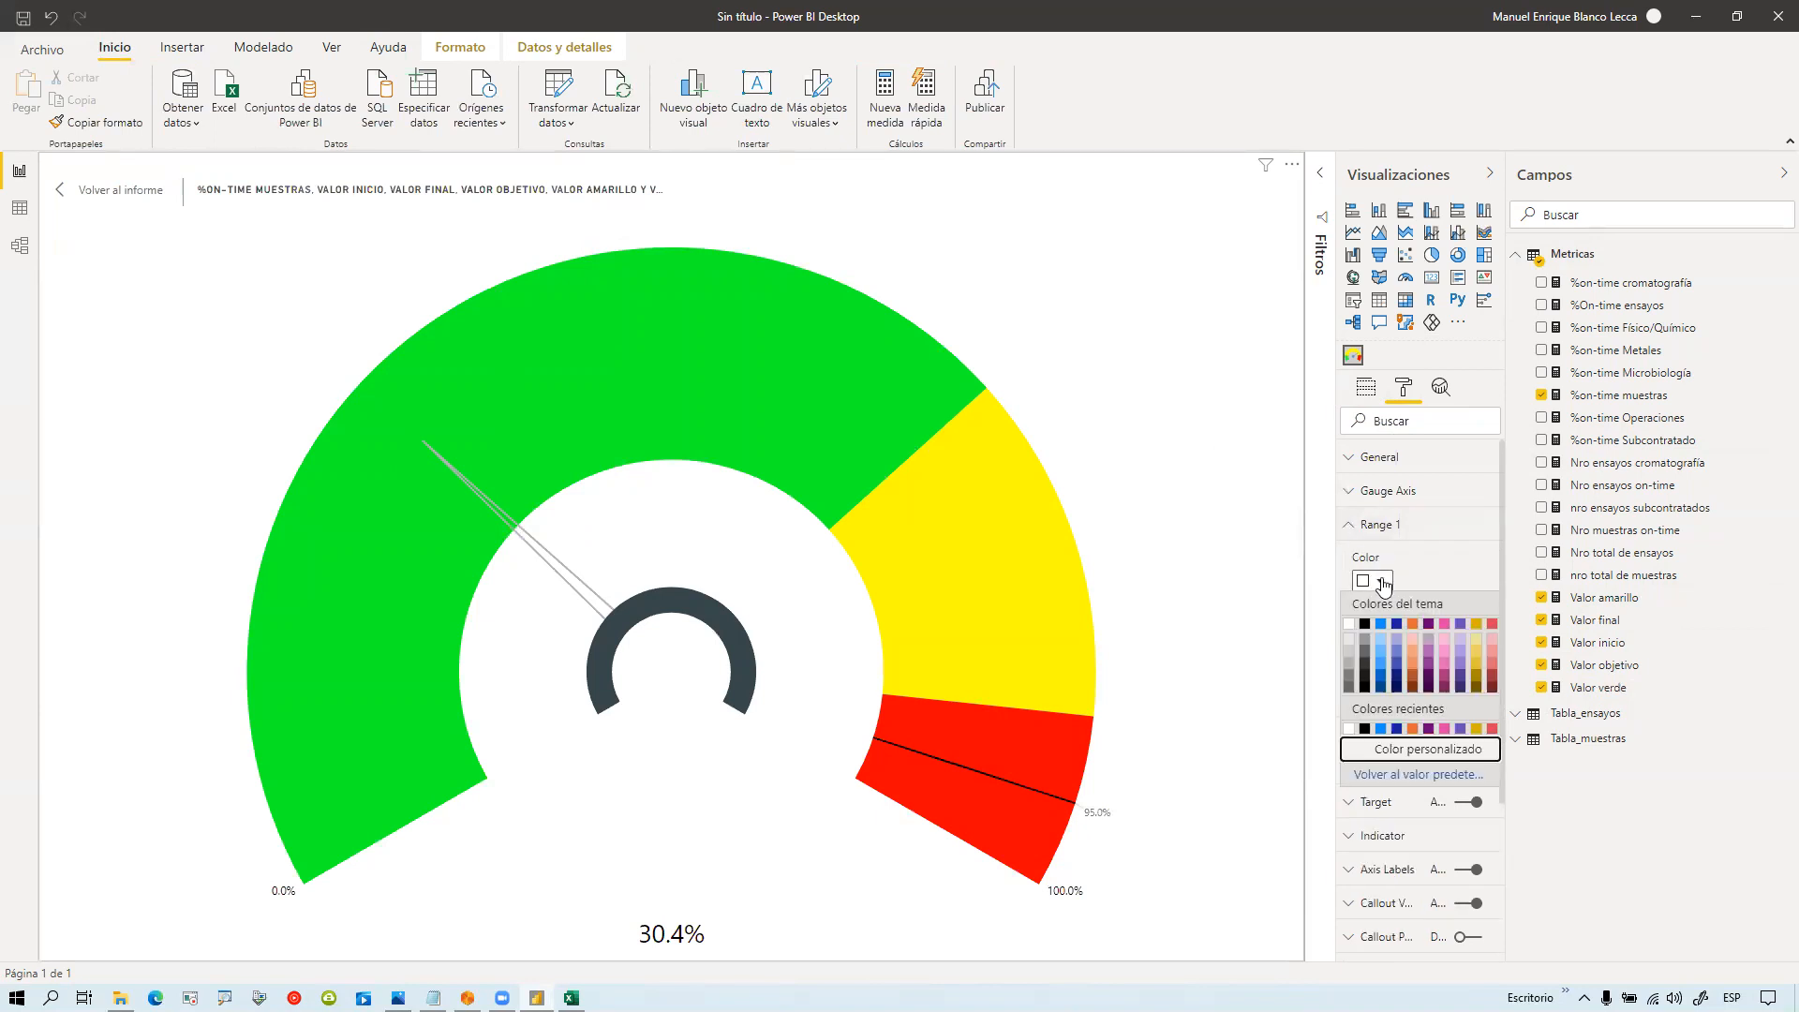
left_click(1451, 750)
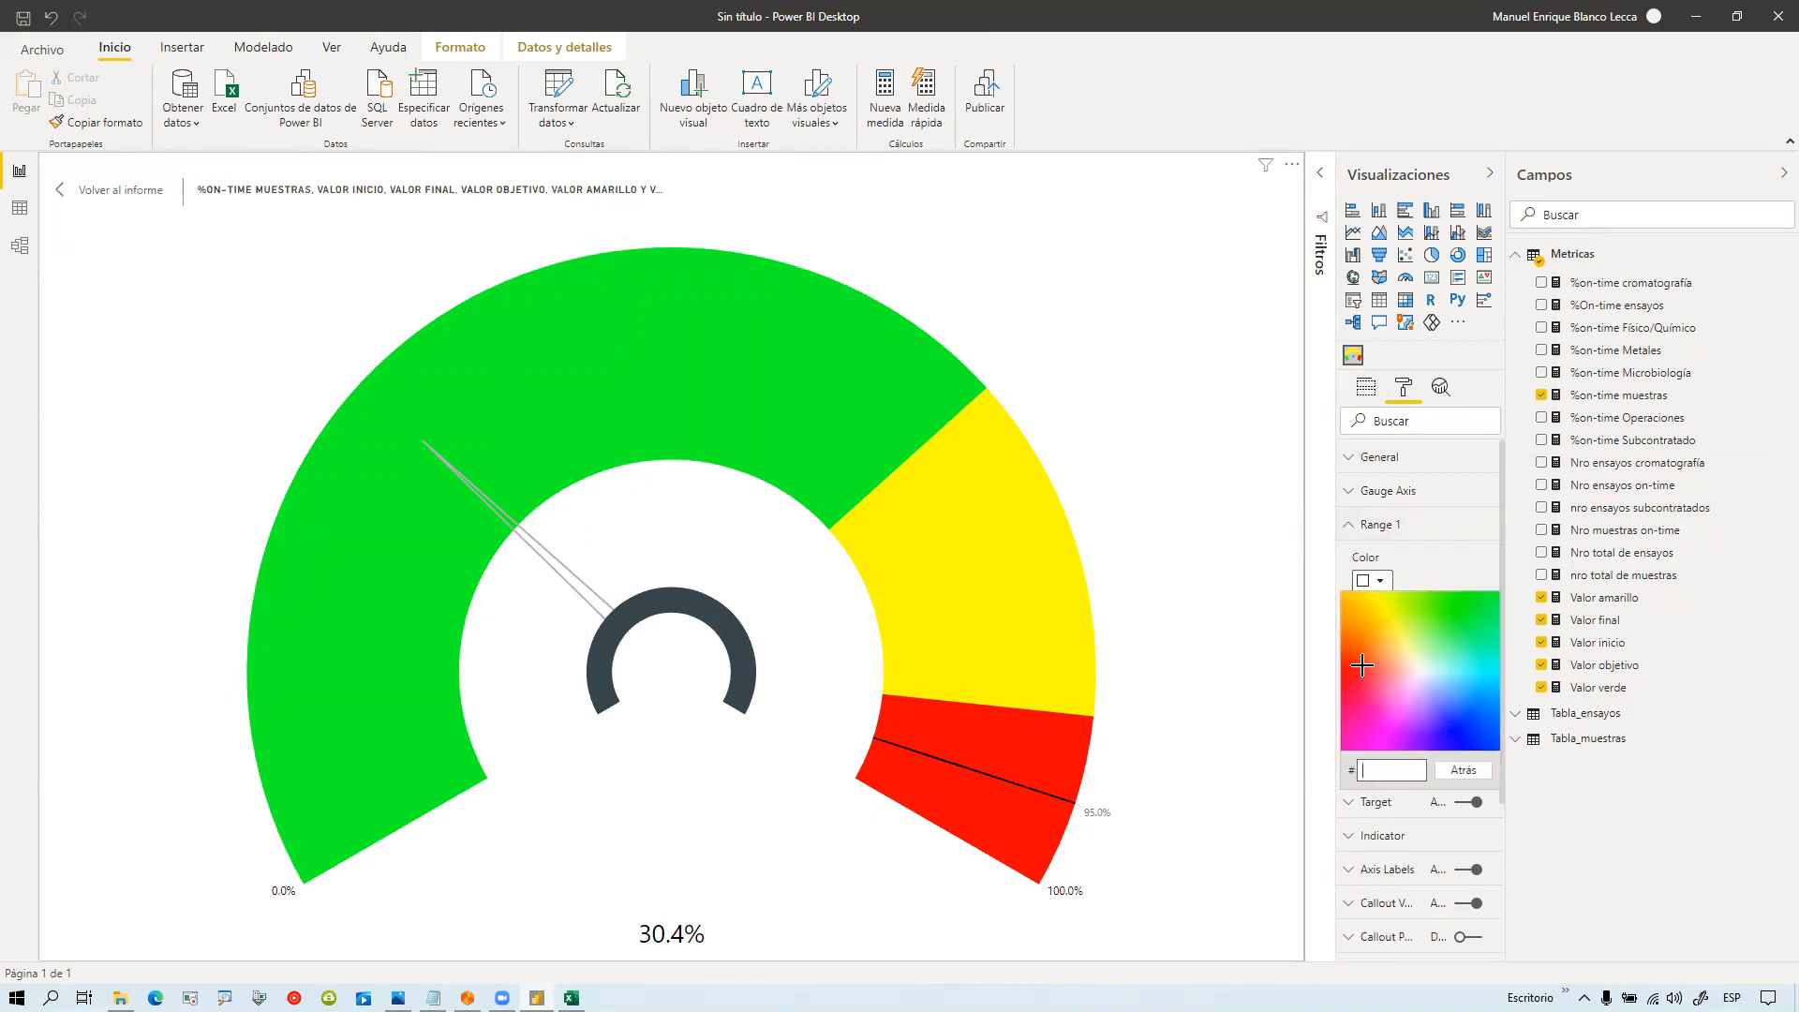
left_click(1465, 771)
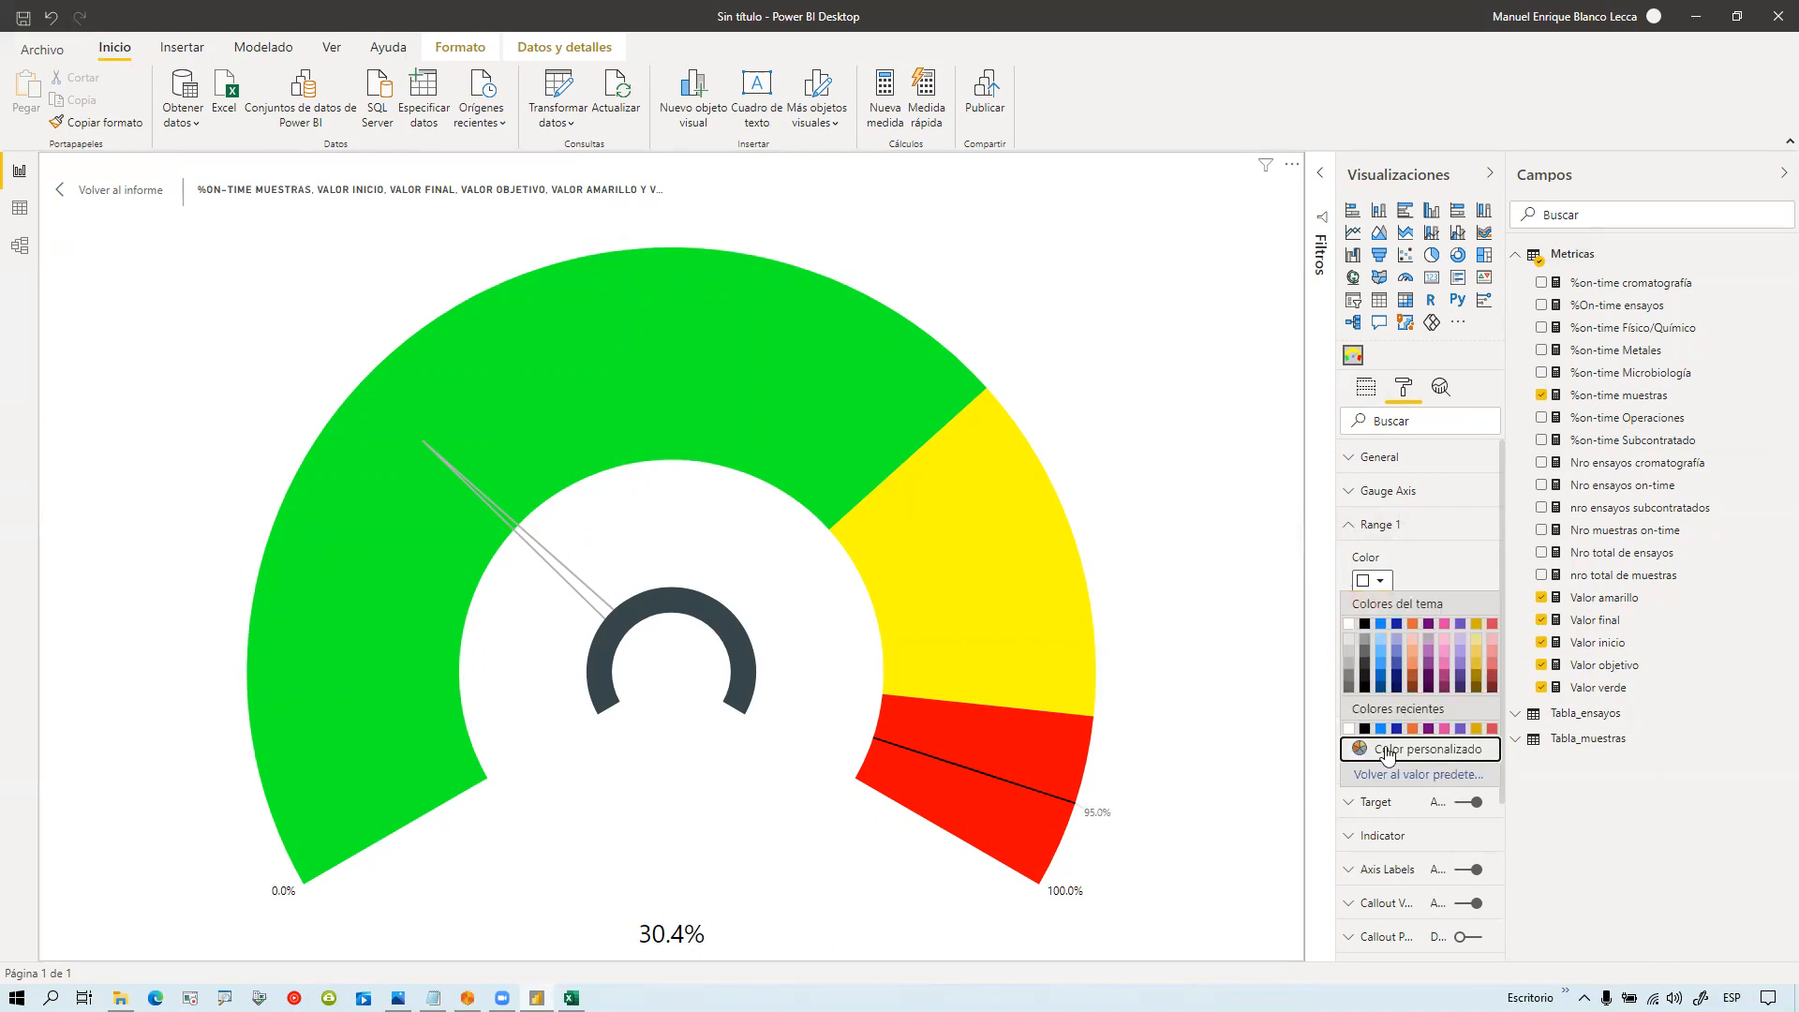
left_click(1453, 562)
left_click(1380, 581)
left_click(1492, 730)
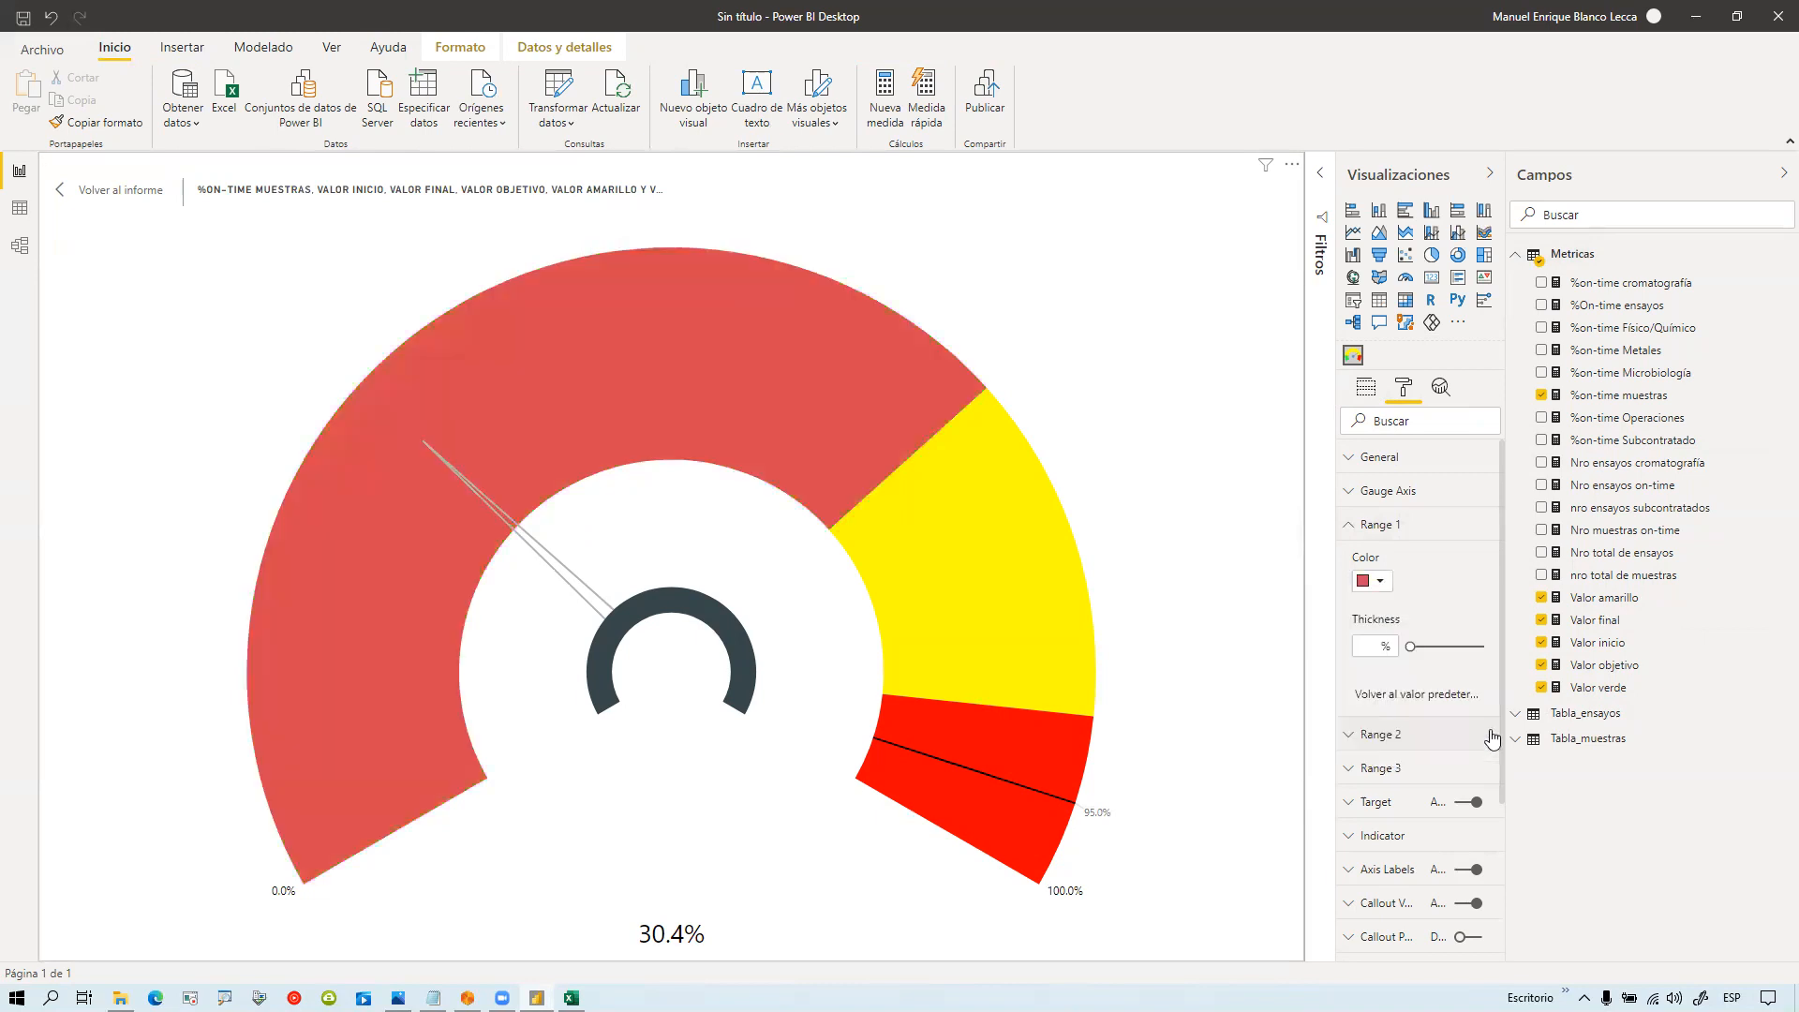
left_click(1383, 582)
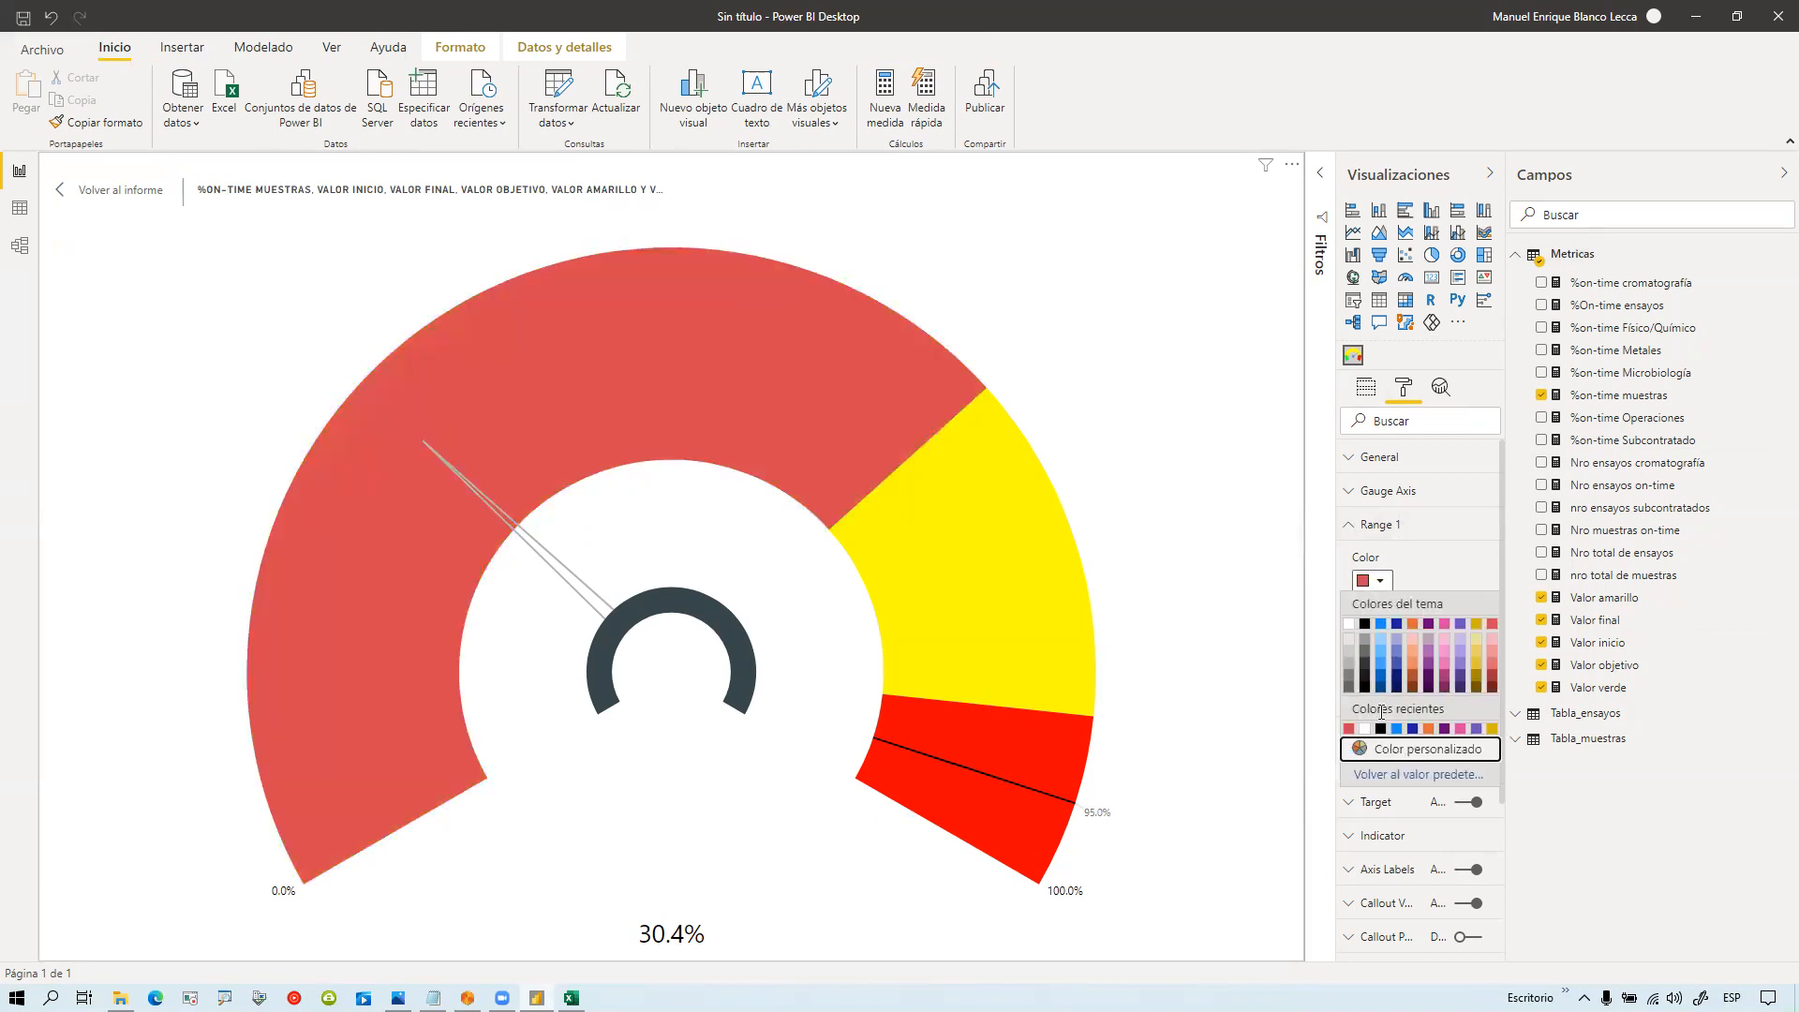
left_click(1387, 748)
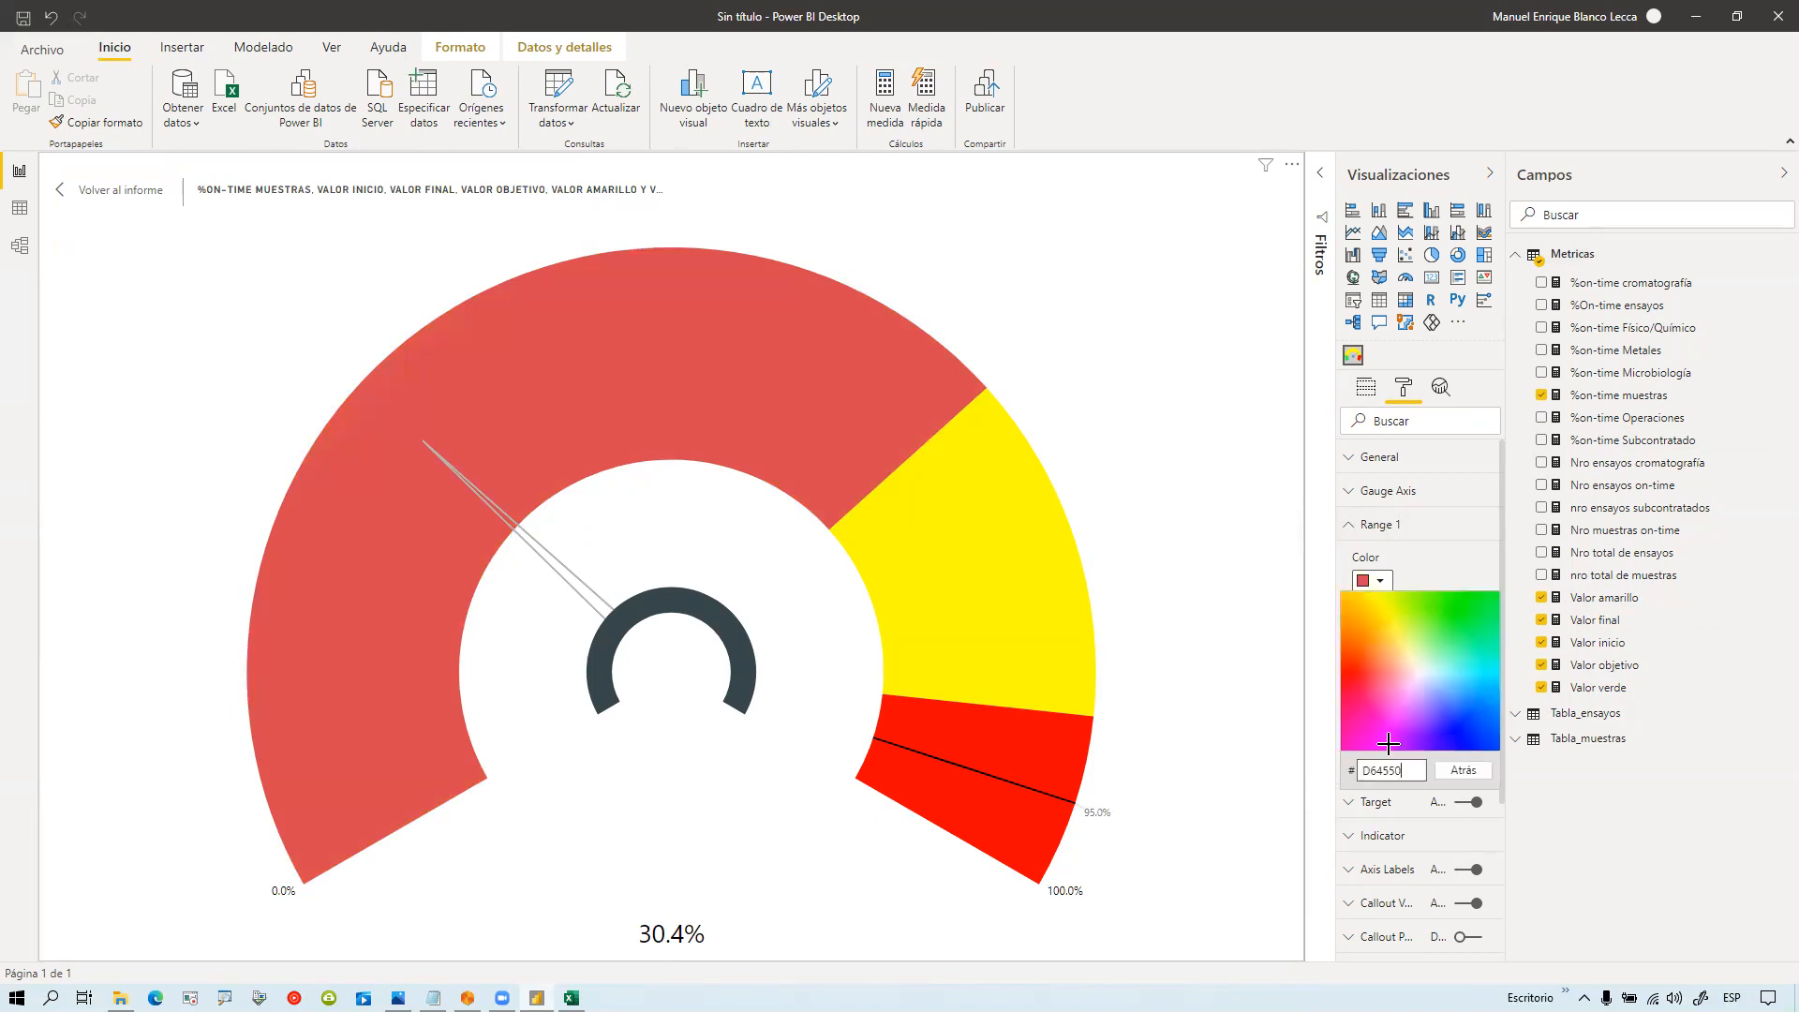
left_click(1344, 680)
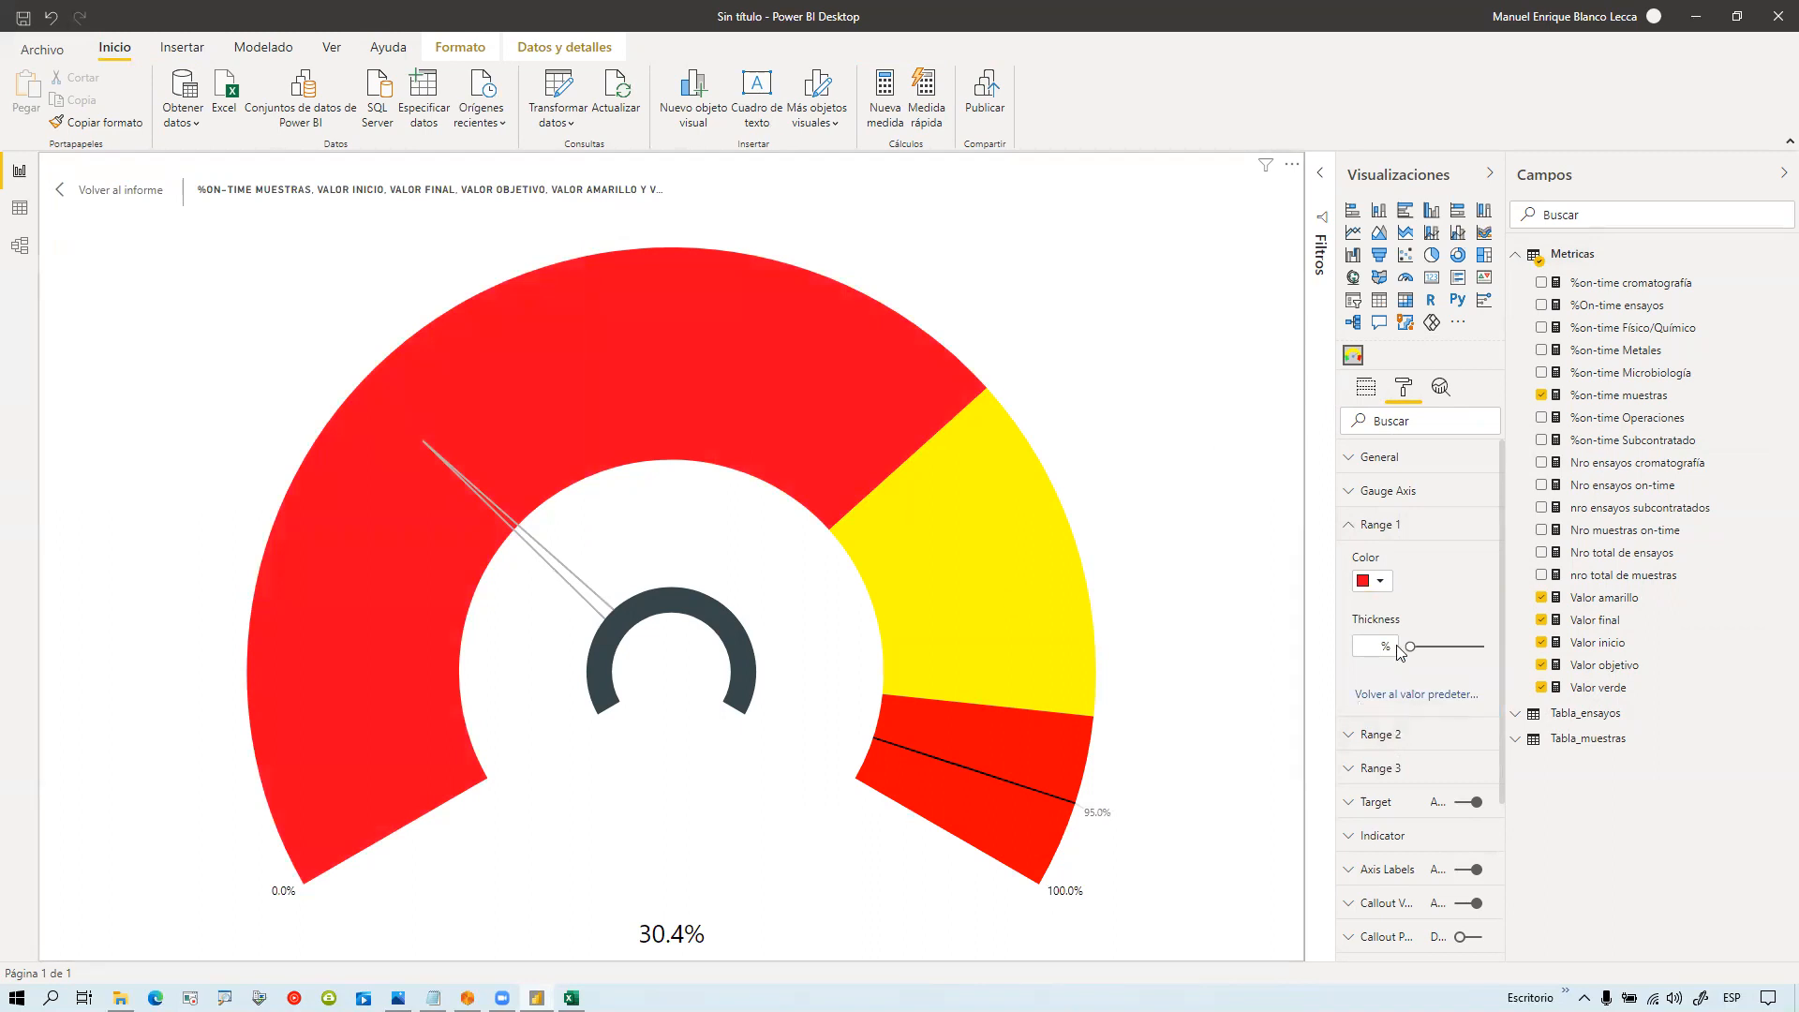
Step: Set the Tachometer's Range 3 colour to a custom bright green
left_click(1355, 530)
left_click(1351, 592)
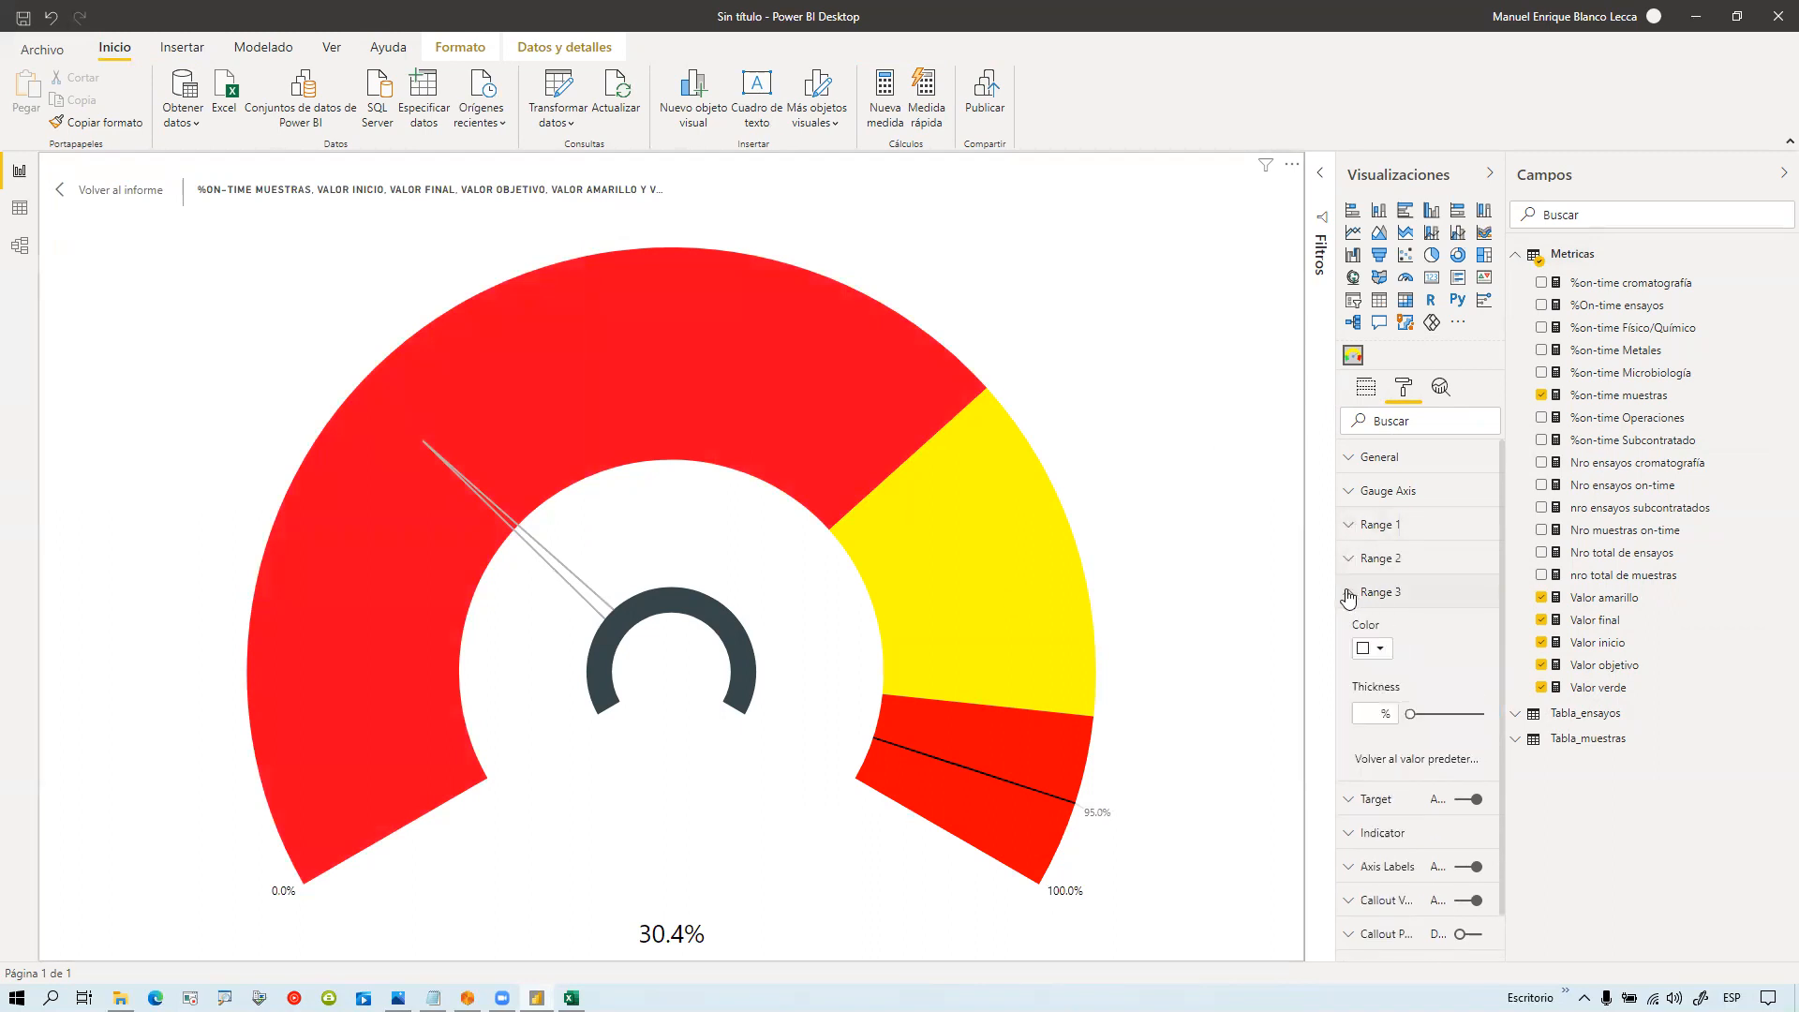
left_click(1382, 654)
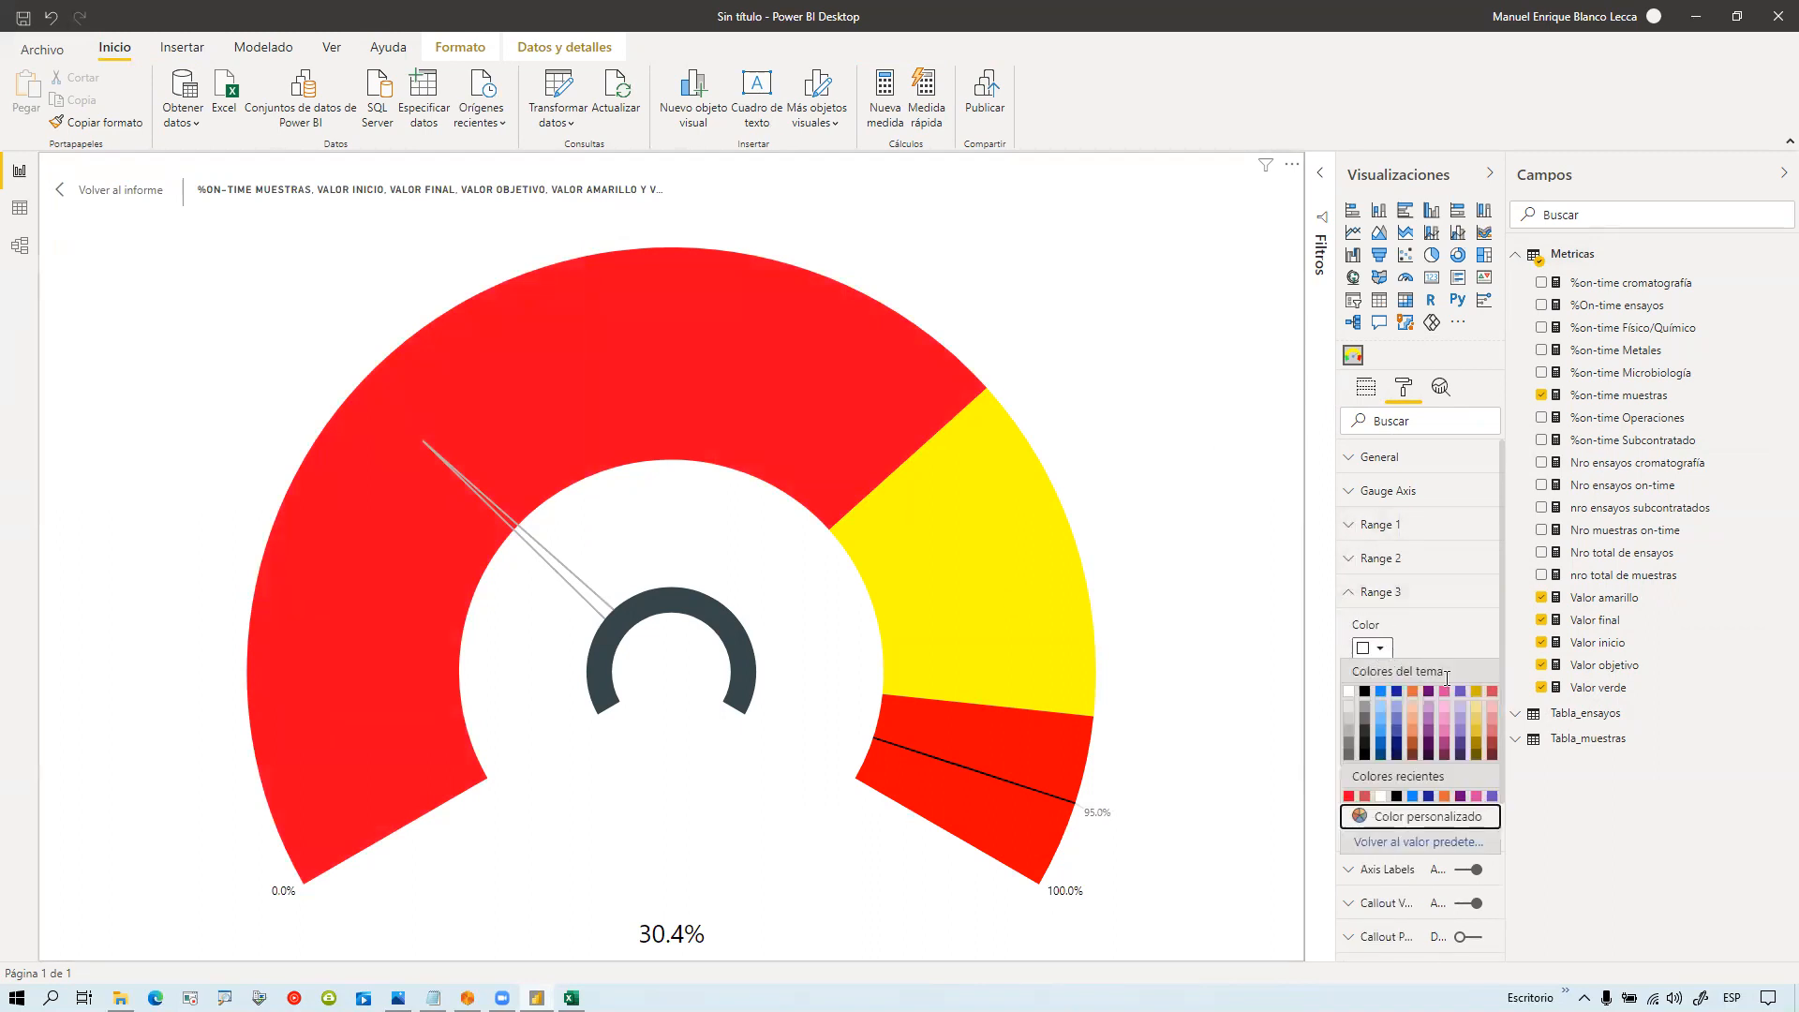
left_click(1449, 825)
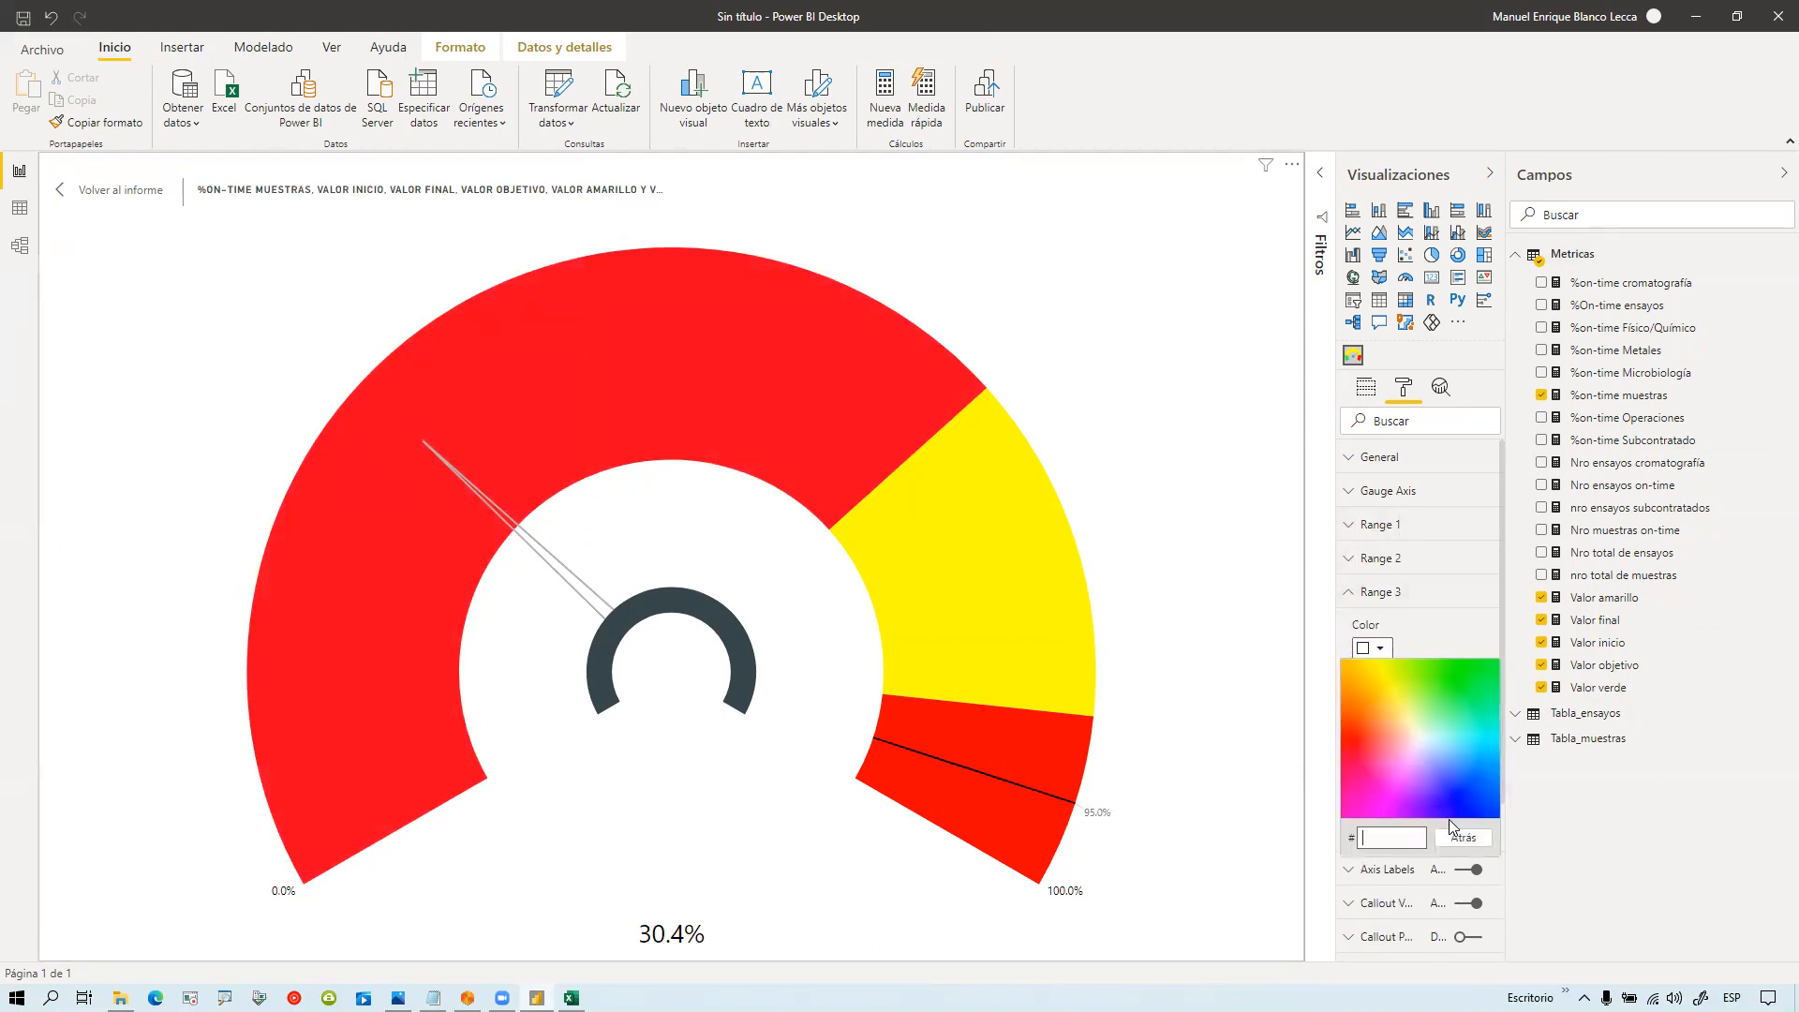
left_click(1493, 662)
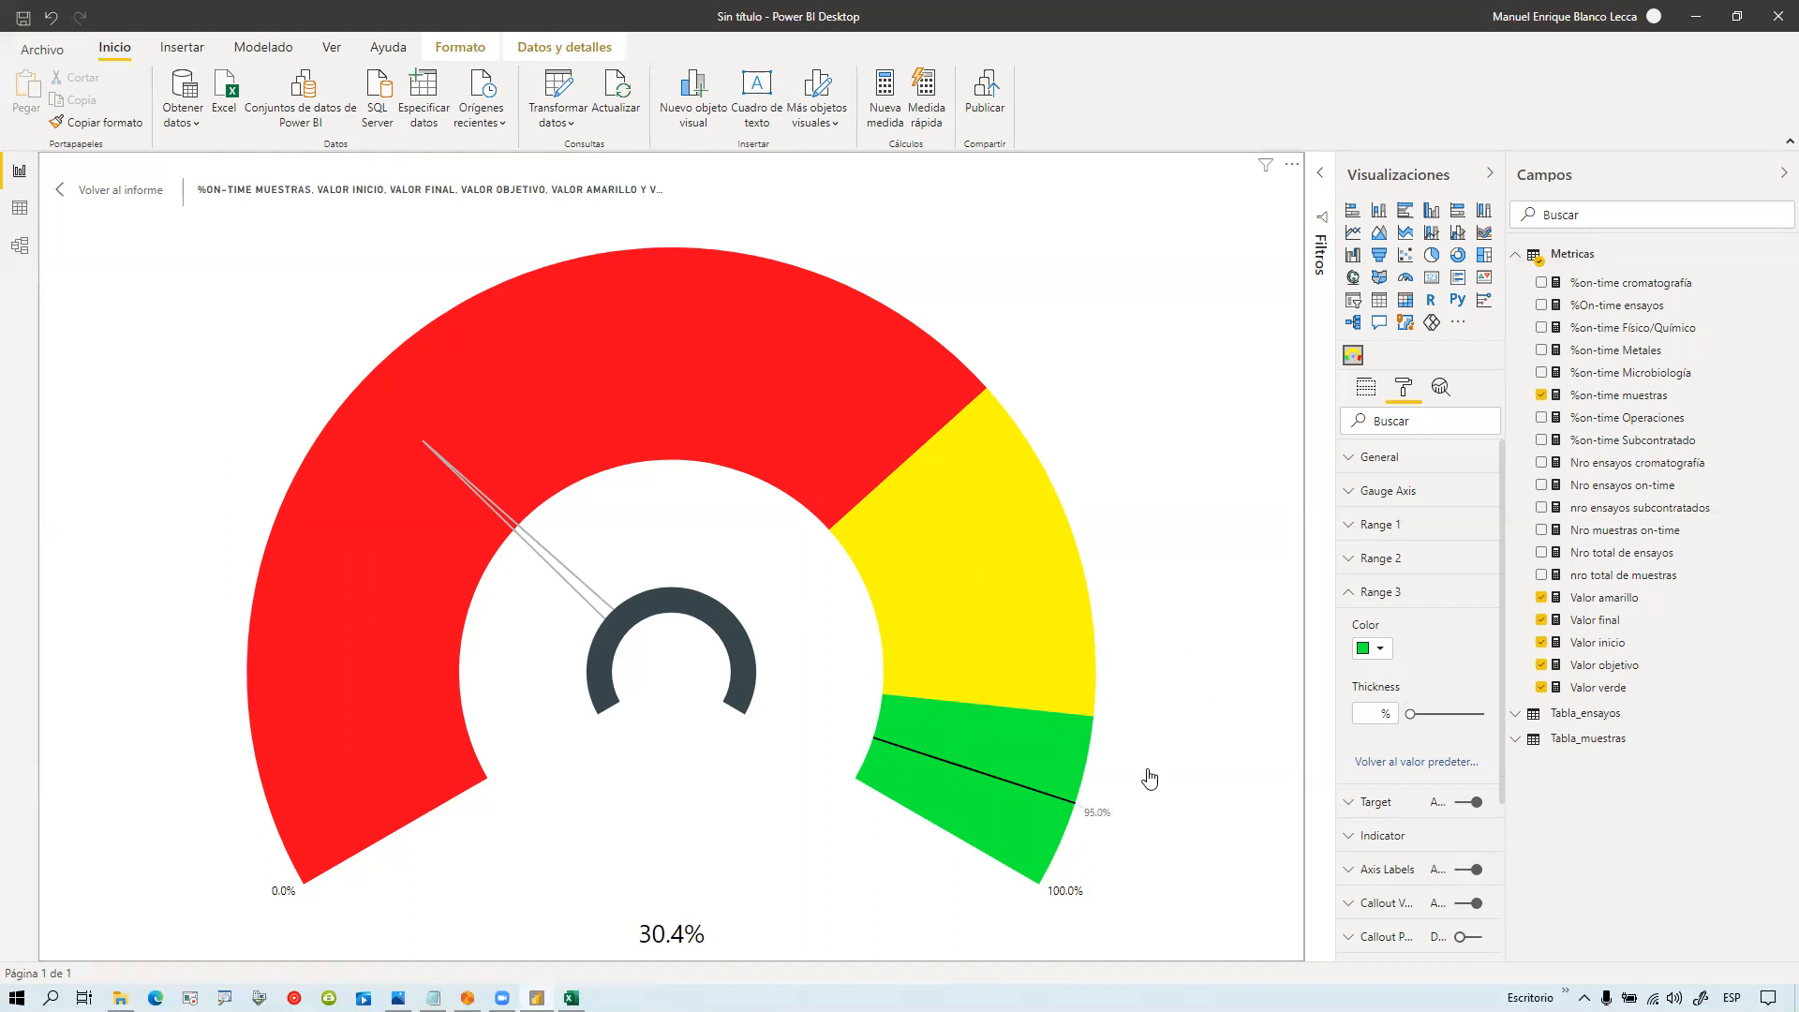
left_click(1348, 594)
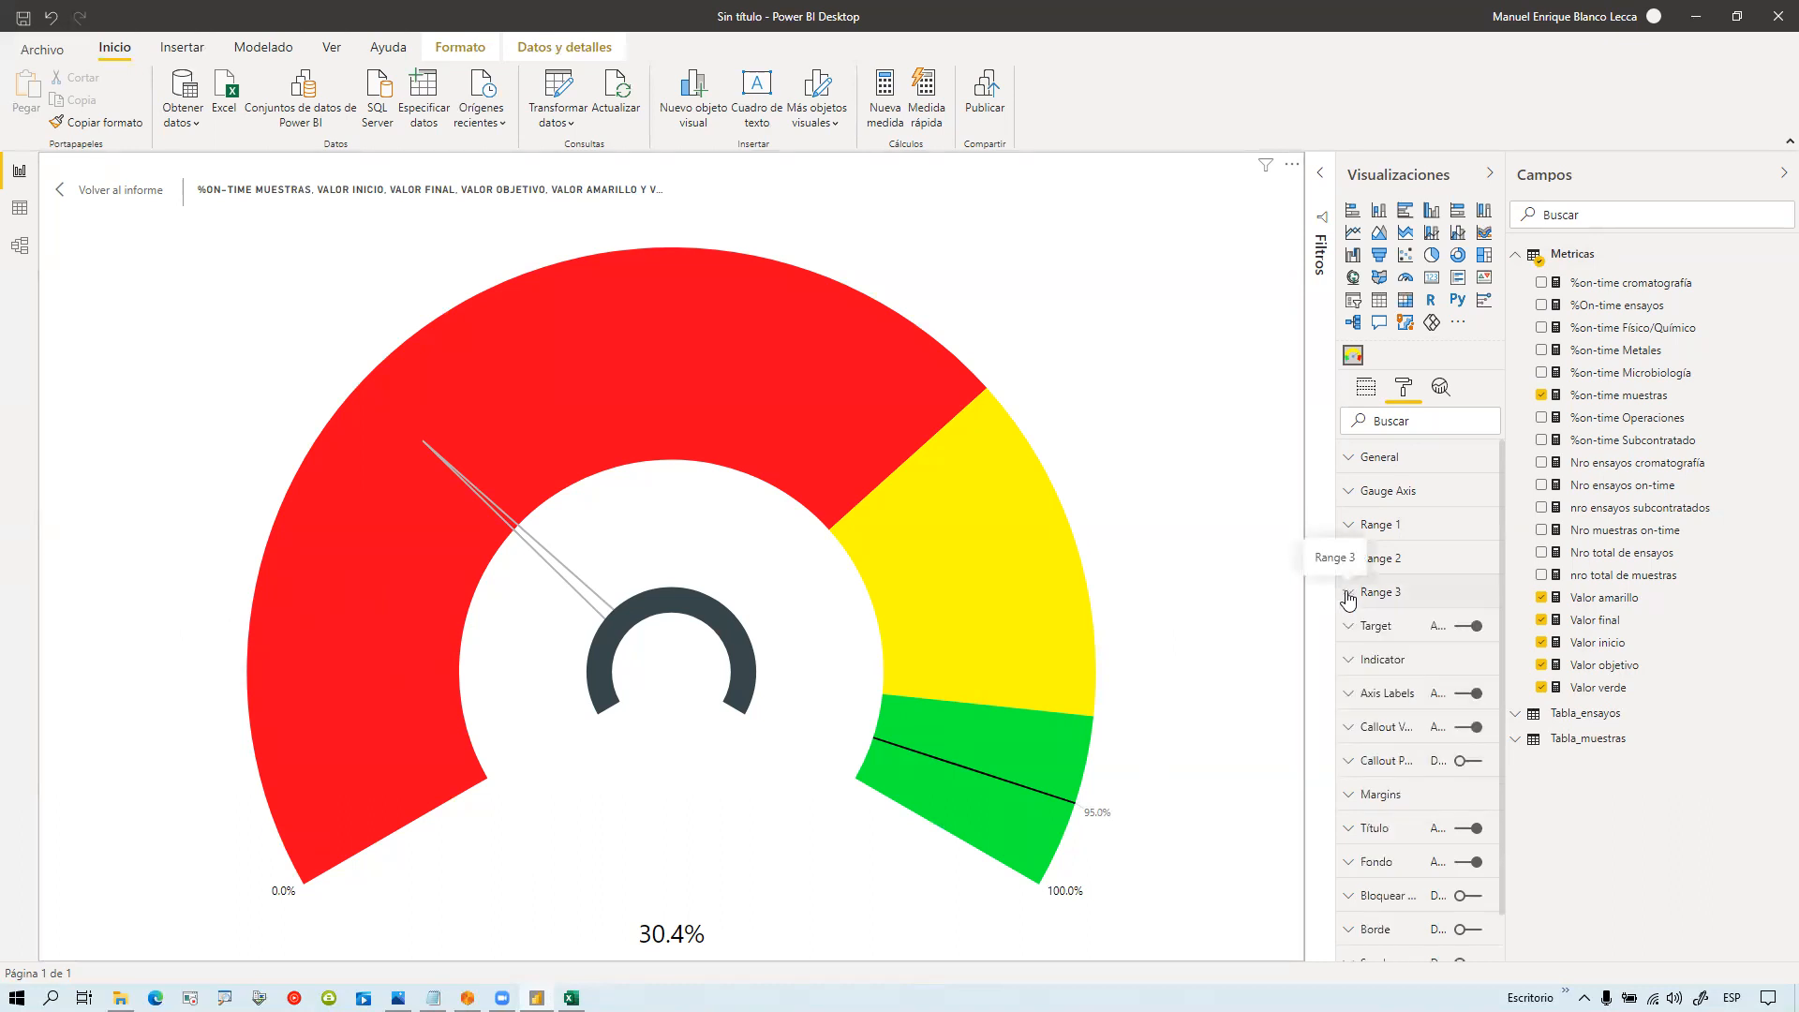
Step: Set the Tachometer's gauge axis to a start angle of -90 and an end angle of 90
left_click(1351, 492)
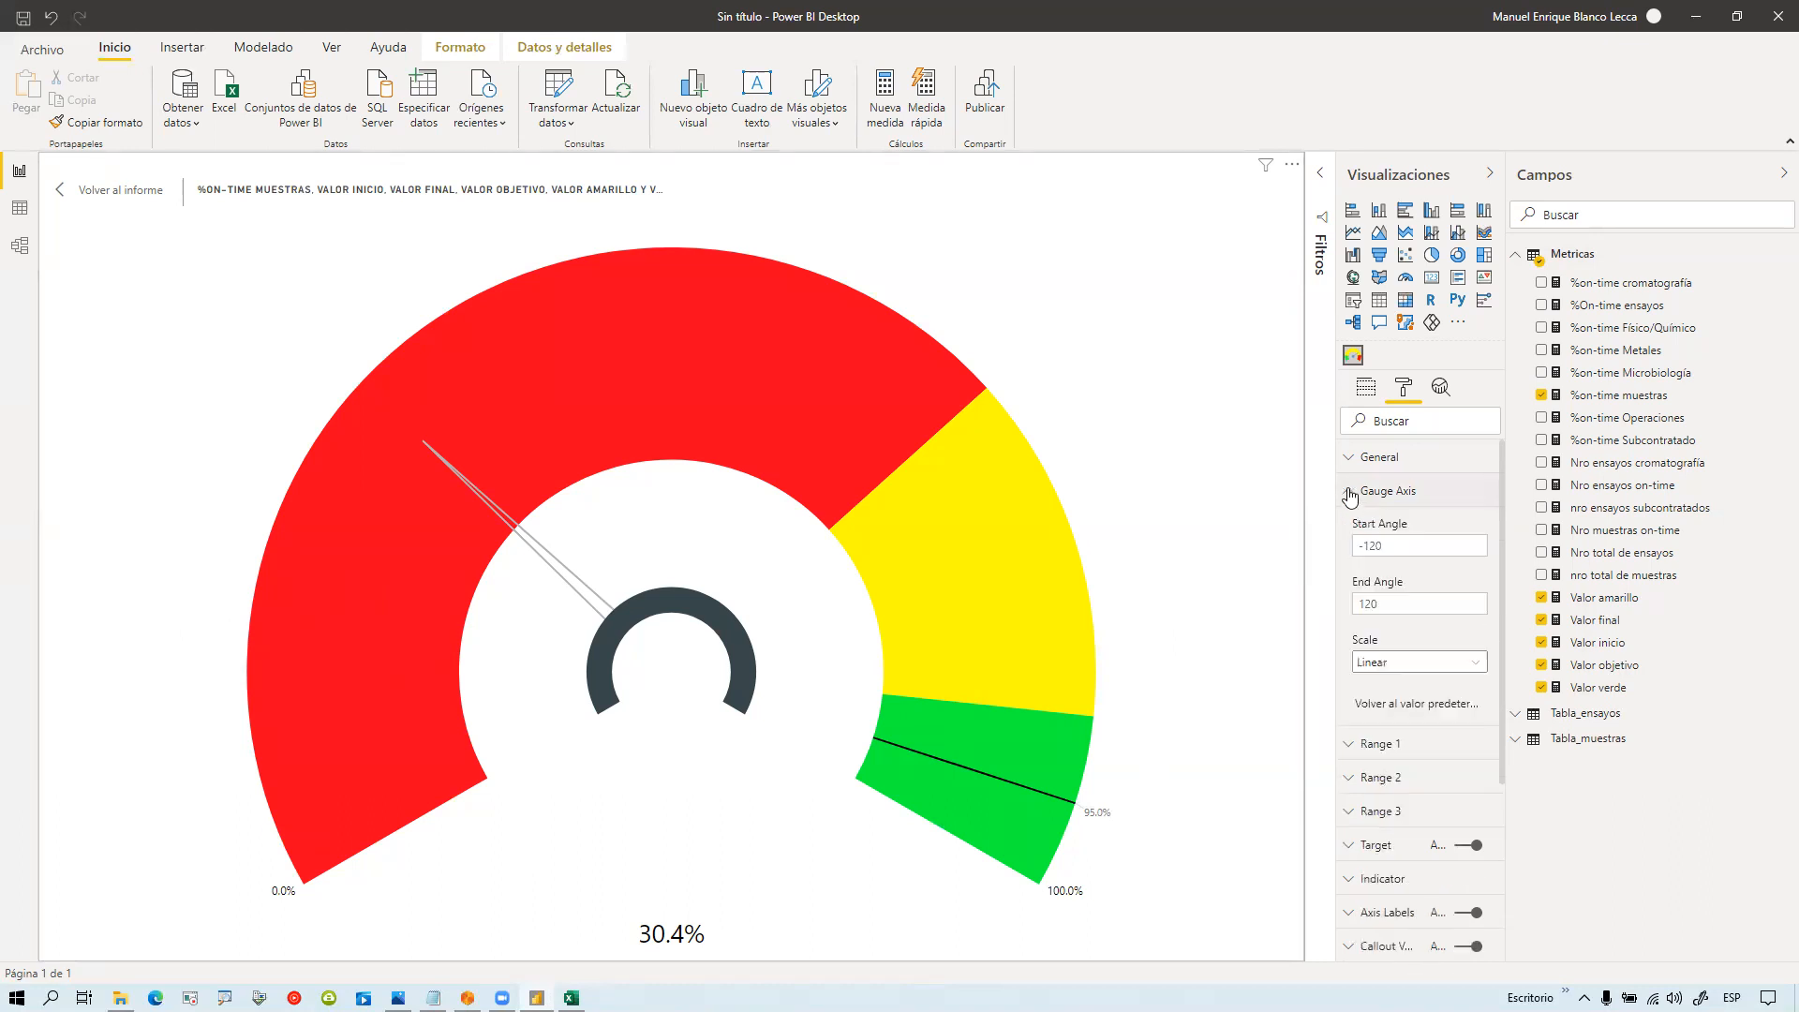
left_click(1369, 546)
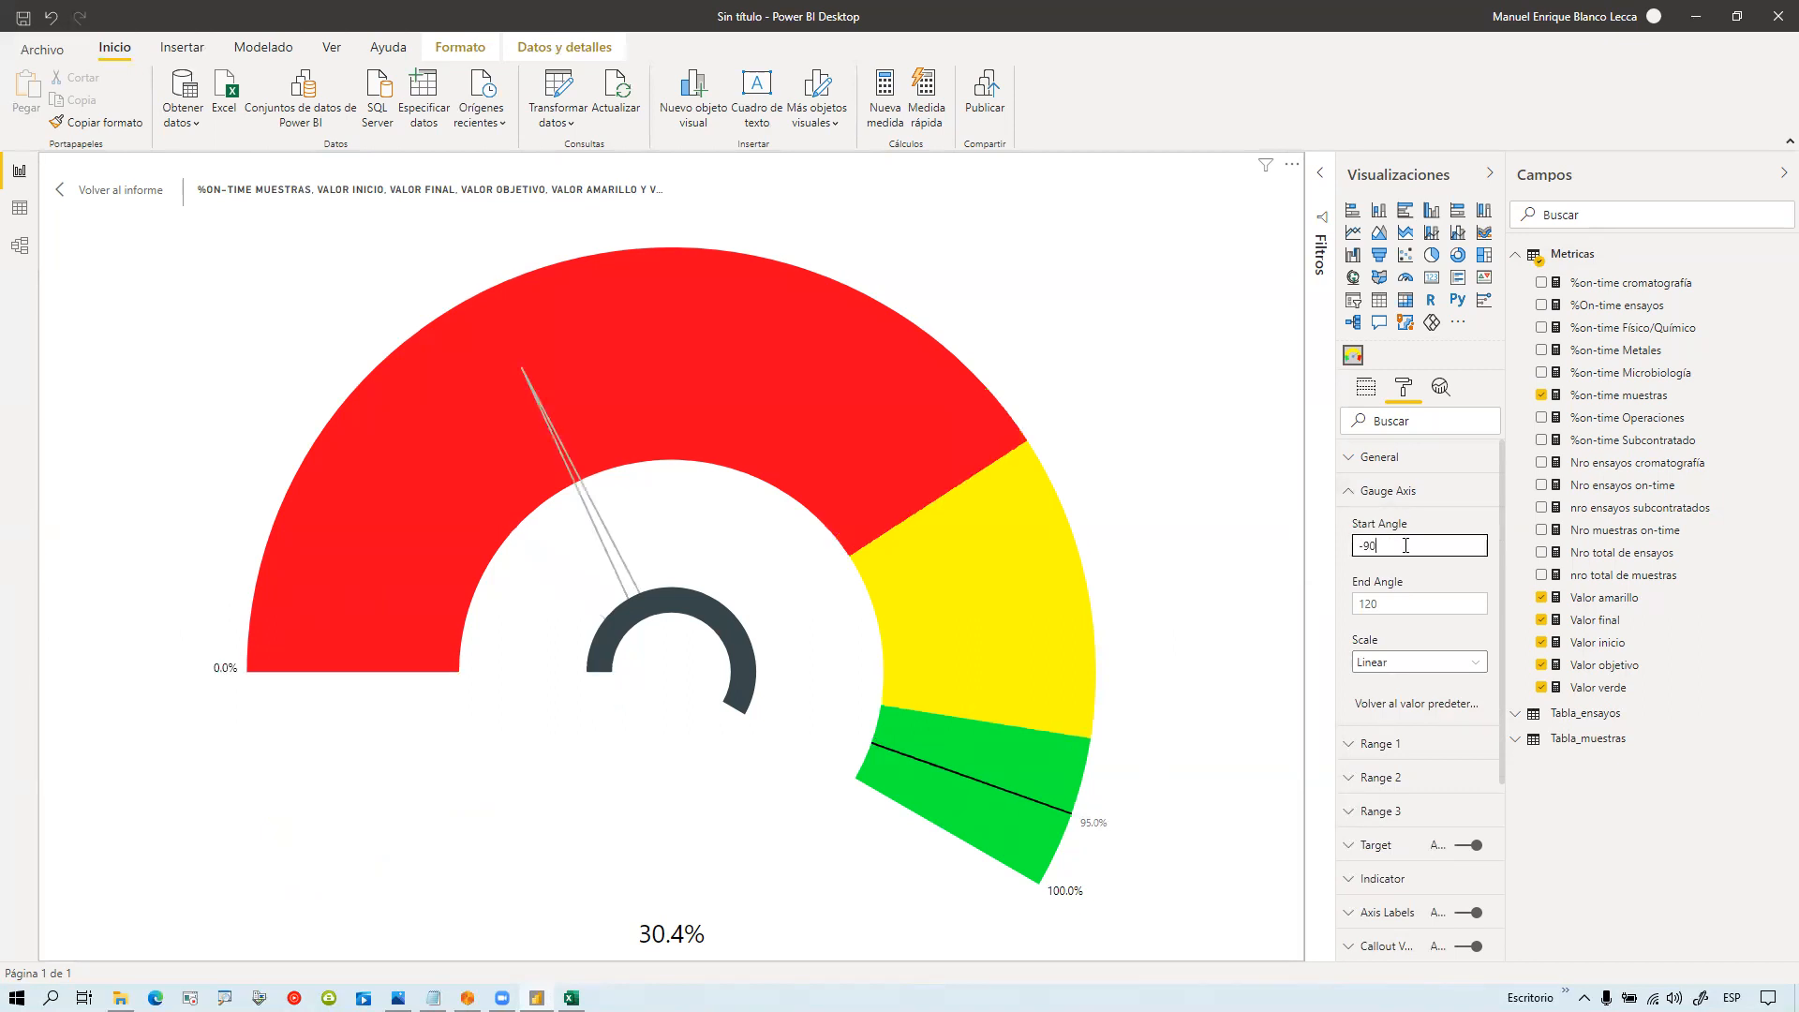
left_click(1408, 604)
type("90")
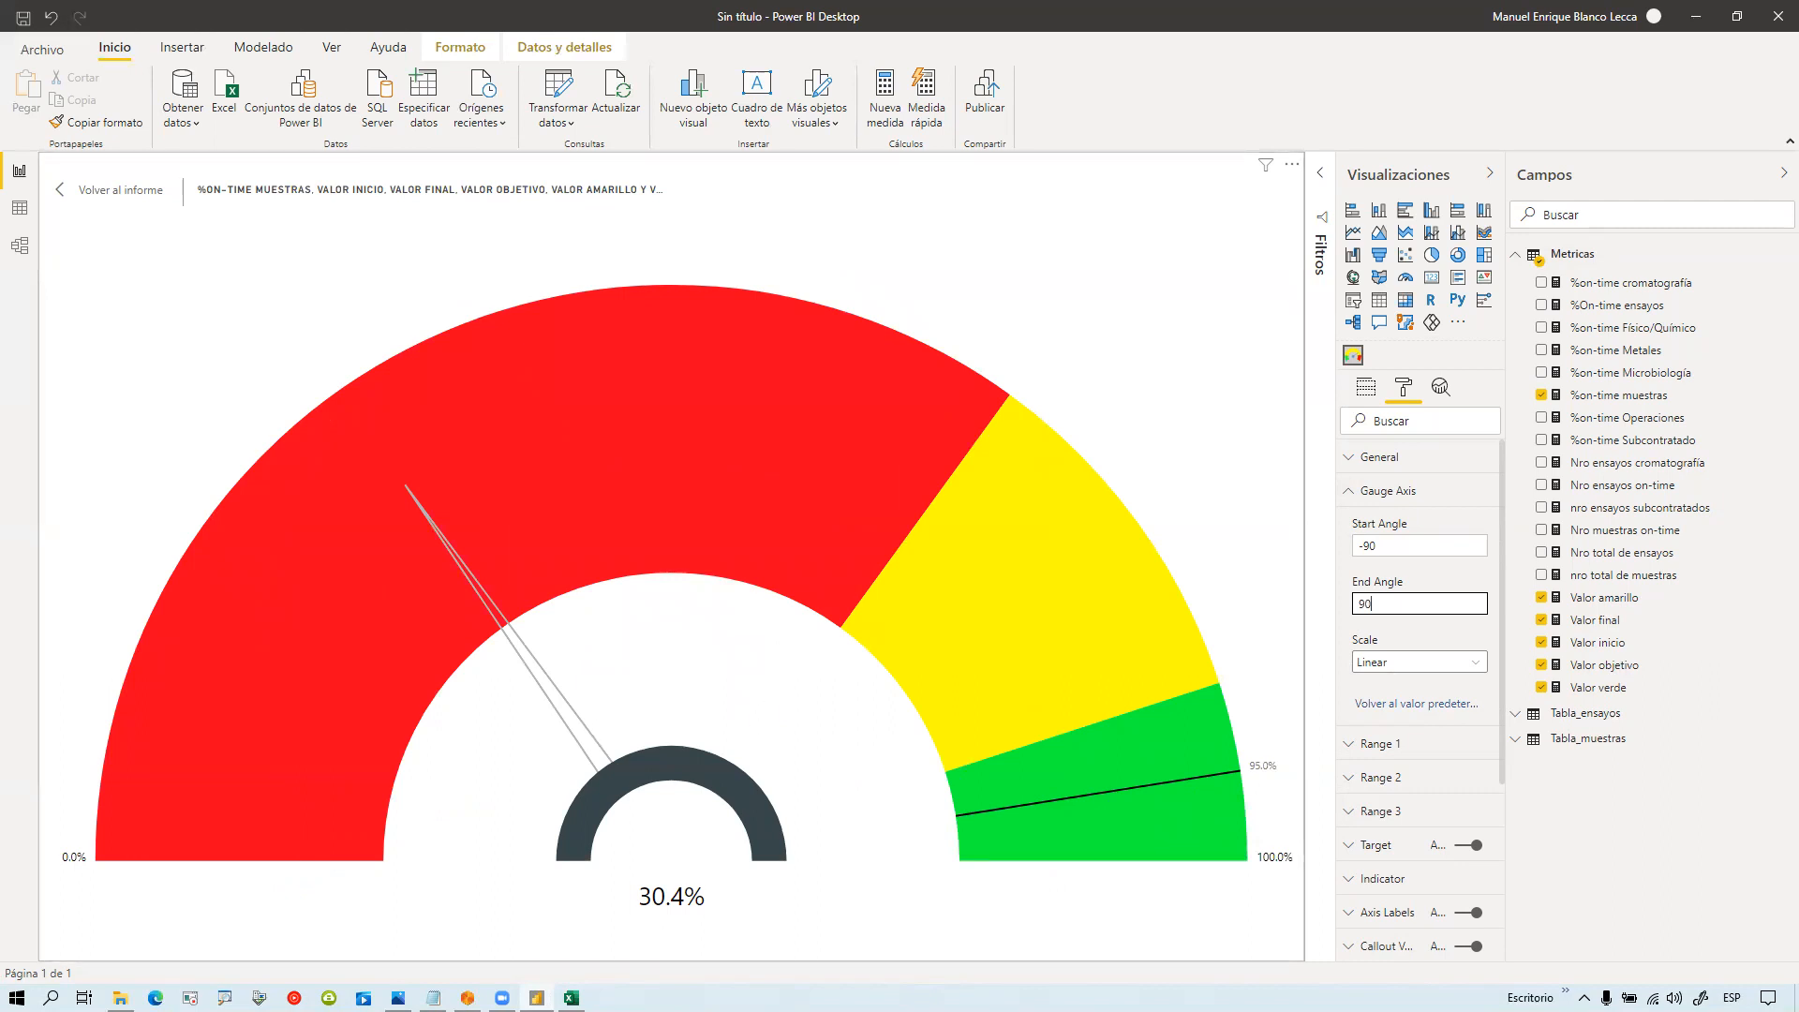
key("alt+Tab")
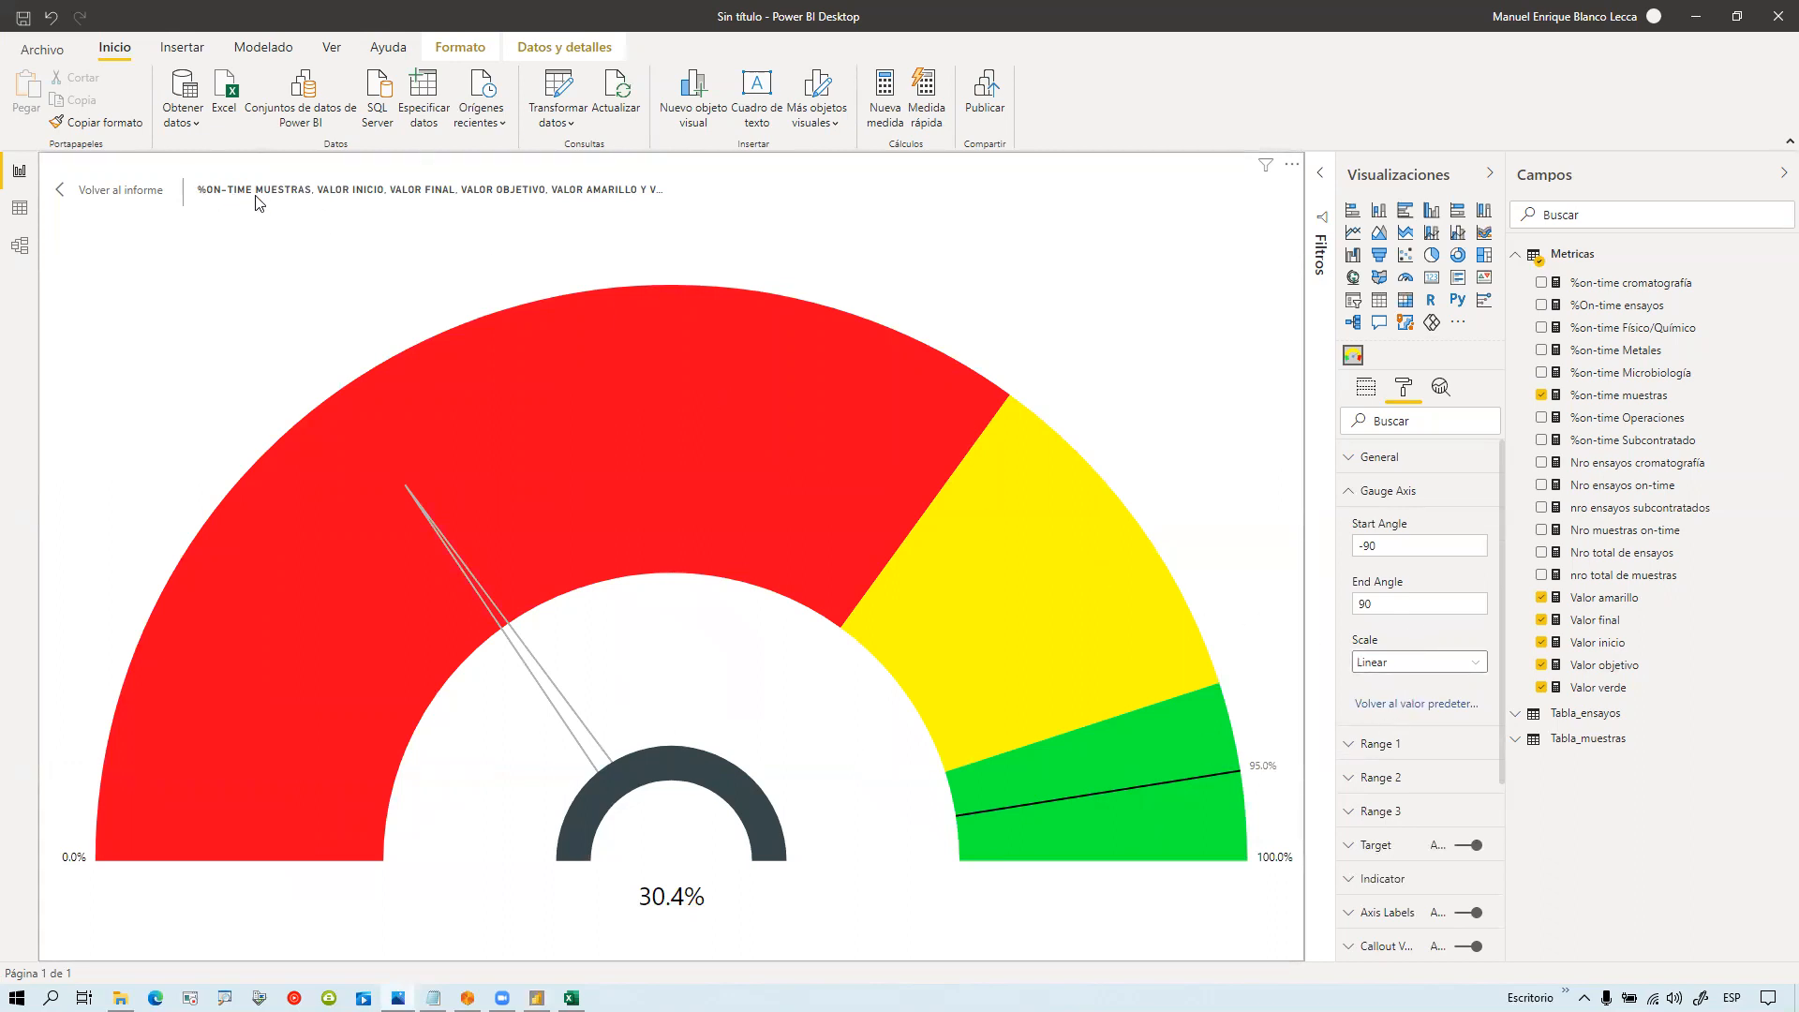
left_click(1432, 496)
left_click(1365, 500)
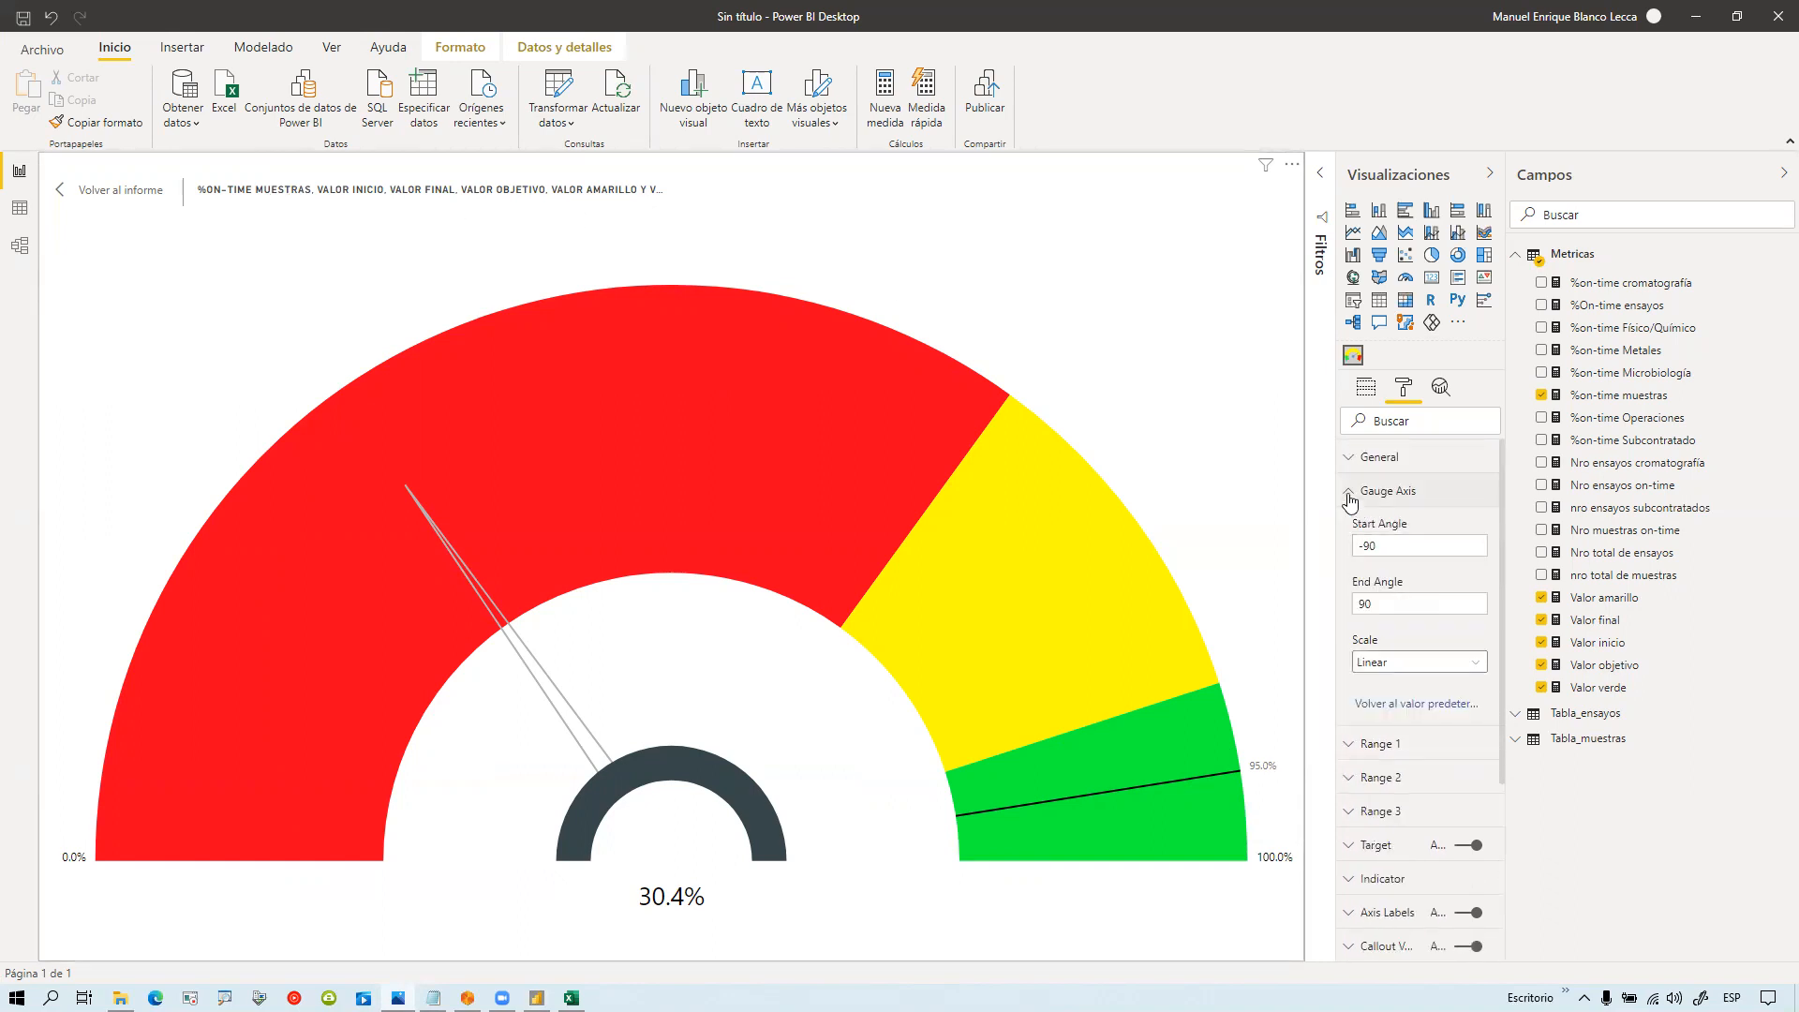
left_click(1377, 492)
Step: Return from focus mode to the report and set the Tachometer's title text to "%on-time muestras al cliente"
scroll(1414, 600, "down", 1)
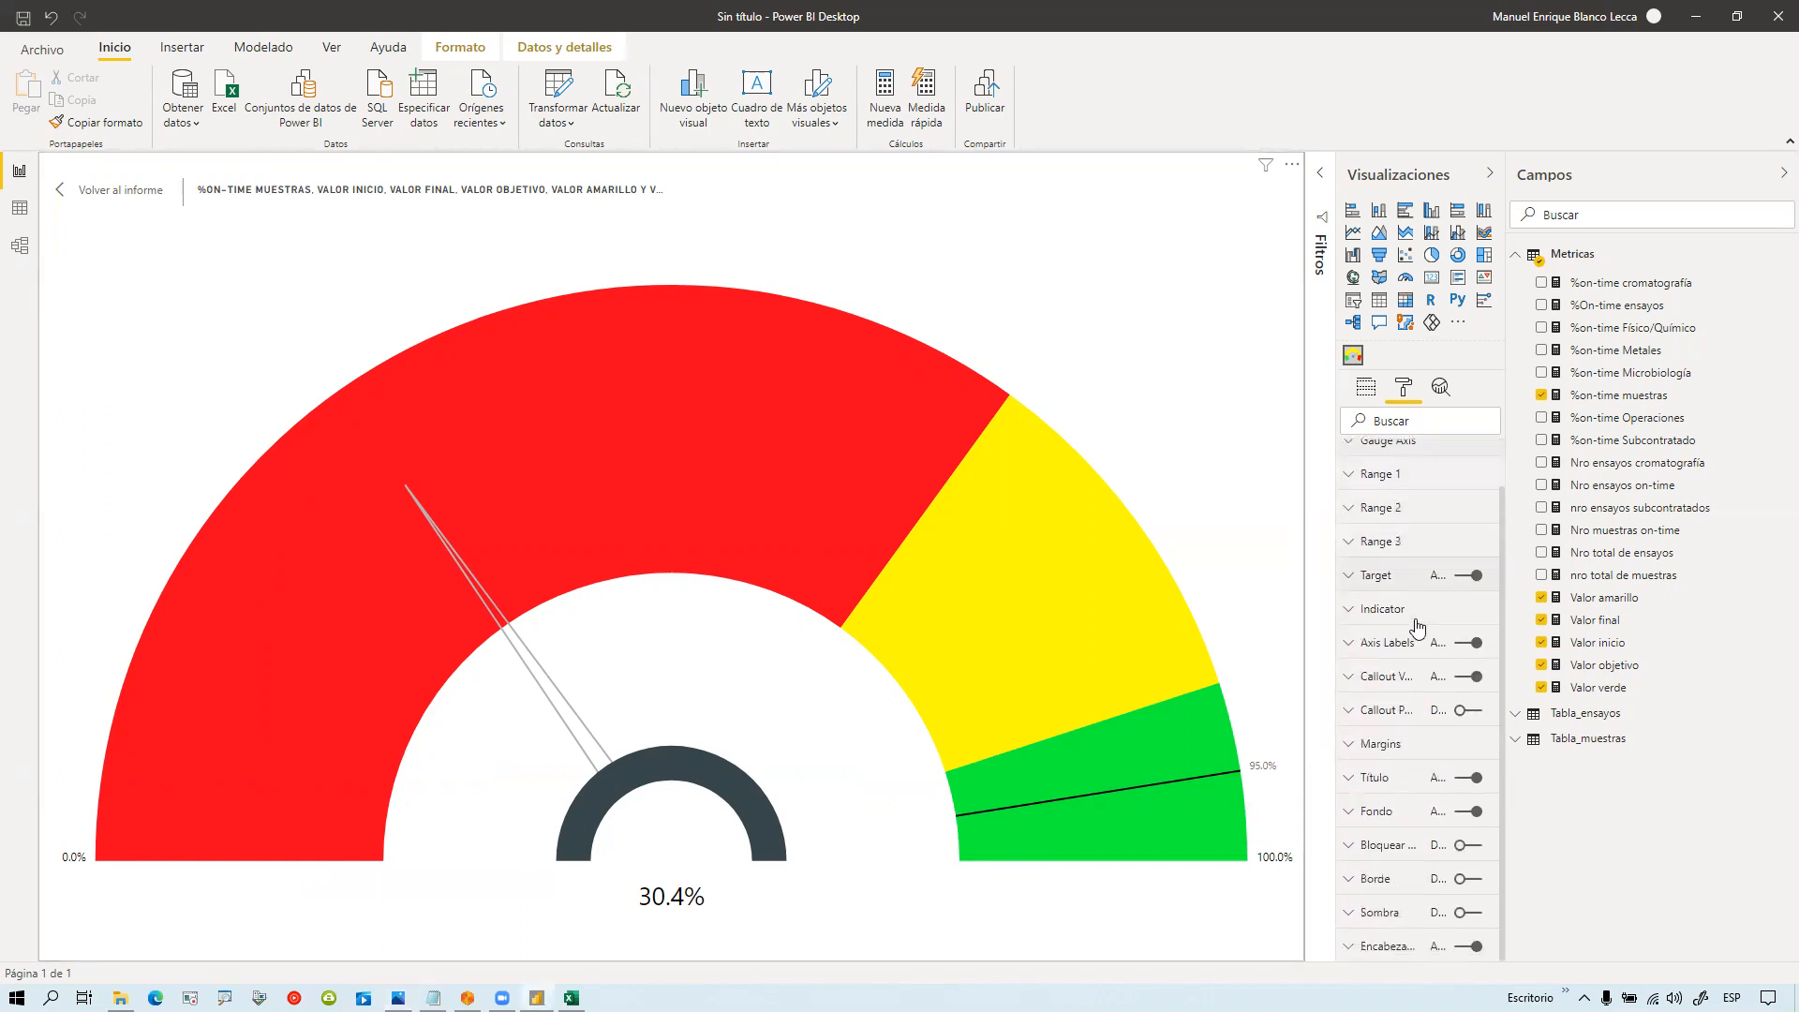
left_click(1360, 781)
left_click(1476, 780)
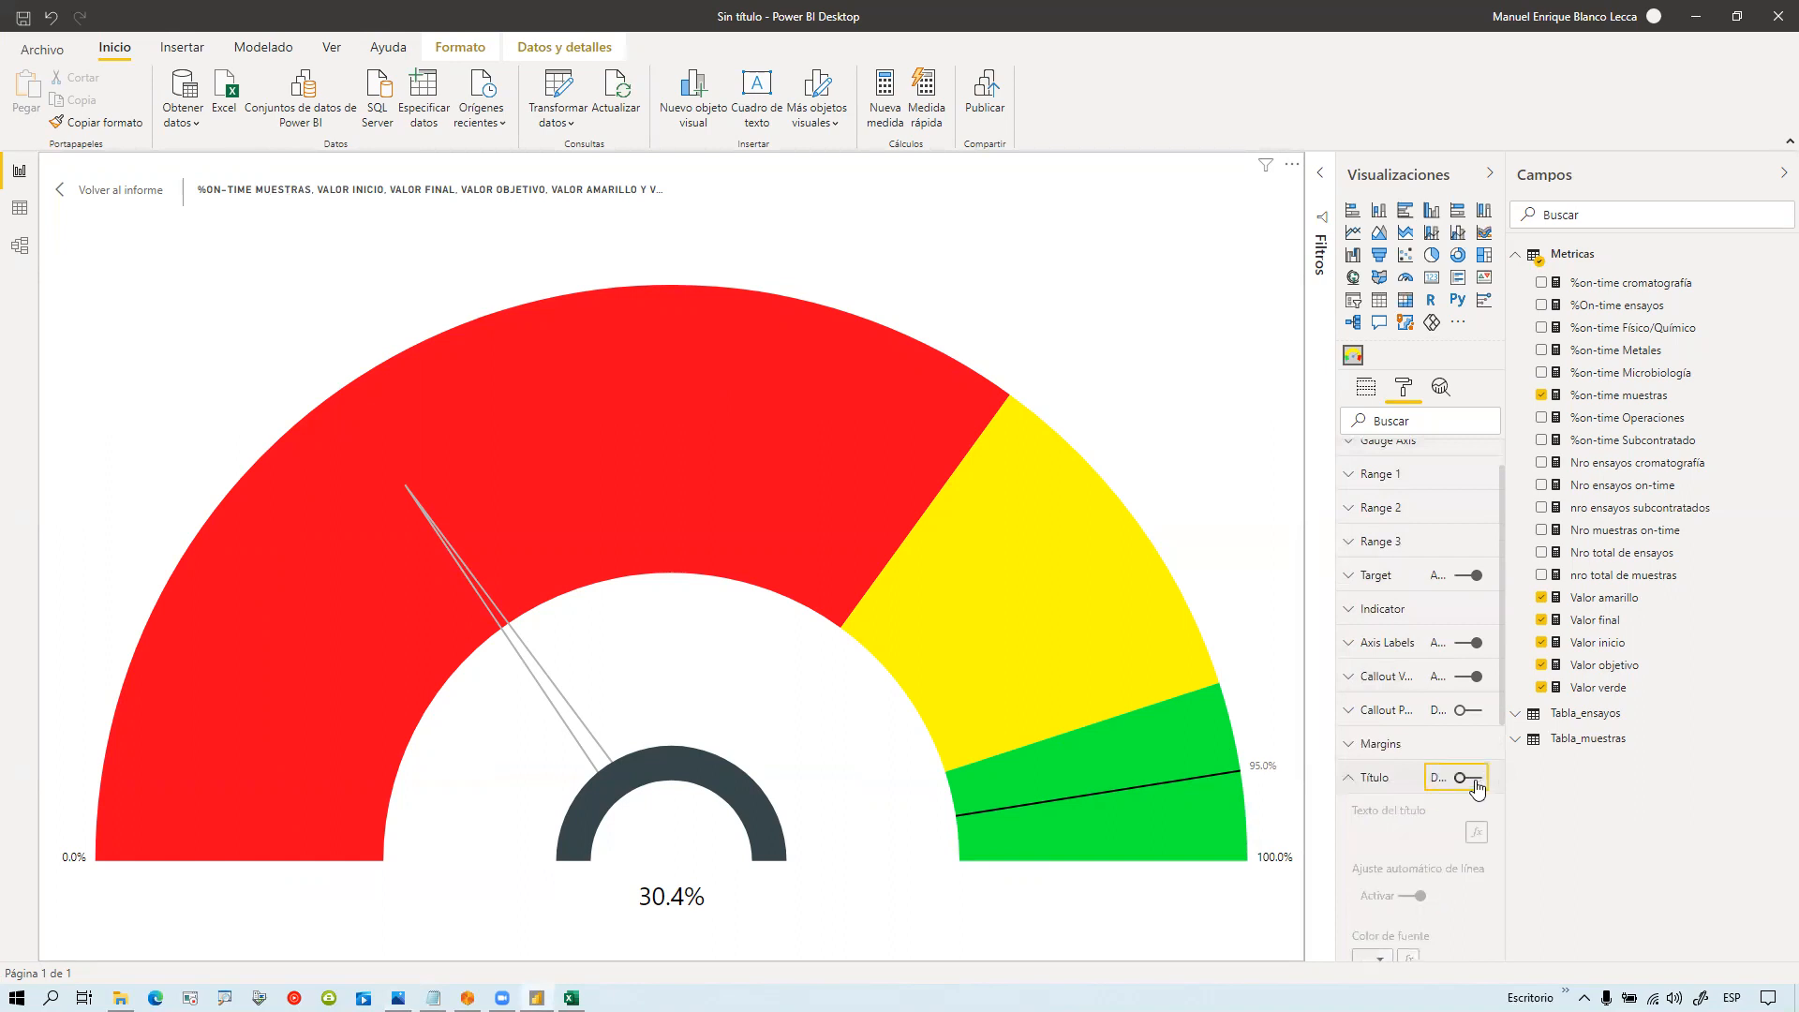
left_click(120, 190)
left_click(1467, 777)
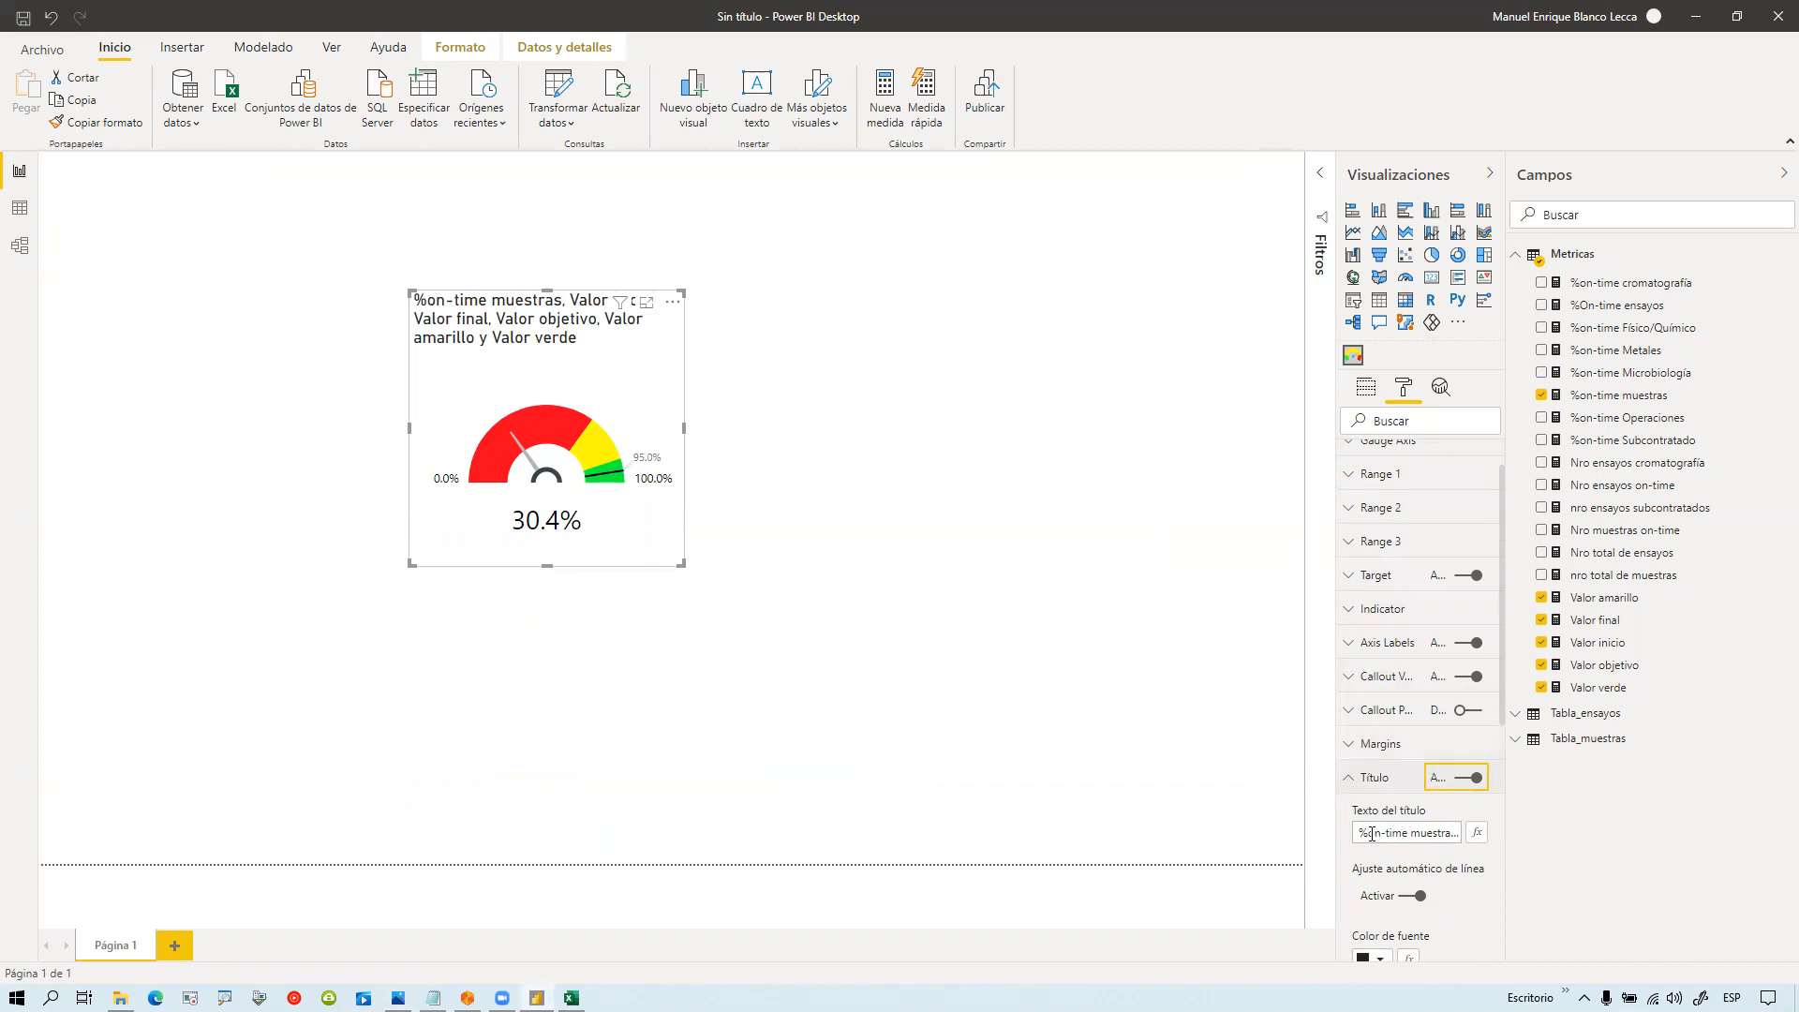
left_click_drag(1410, 833, 1571, 842)
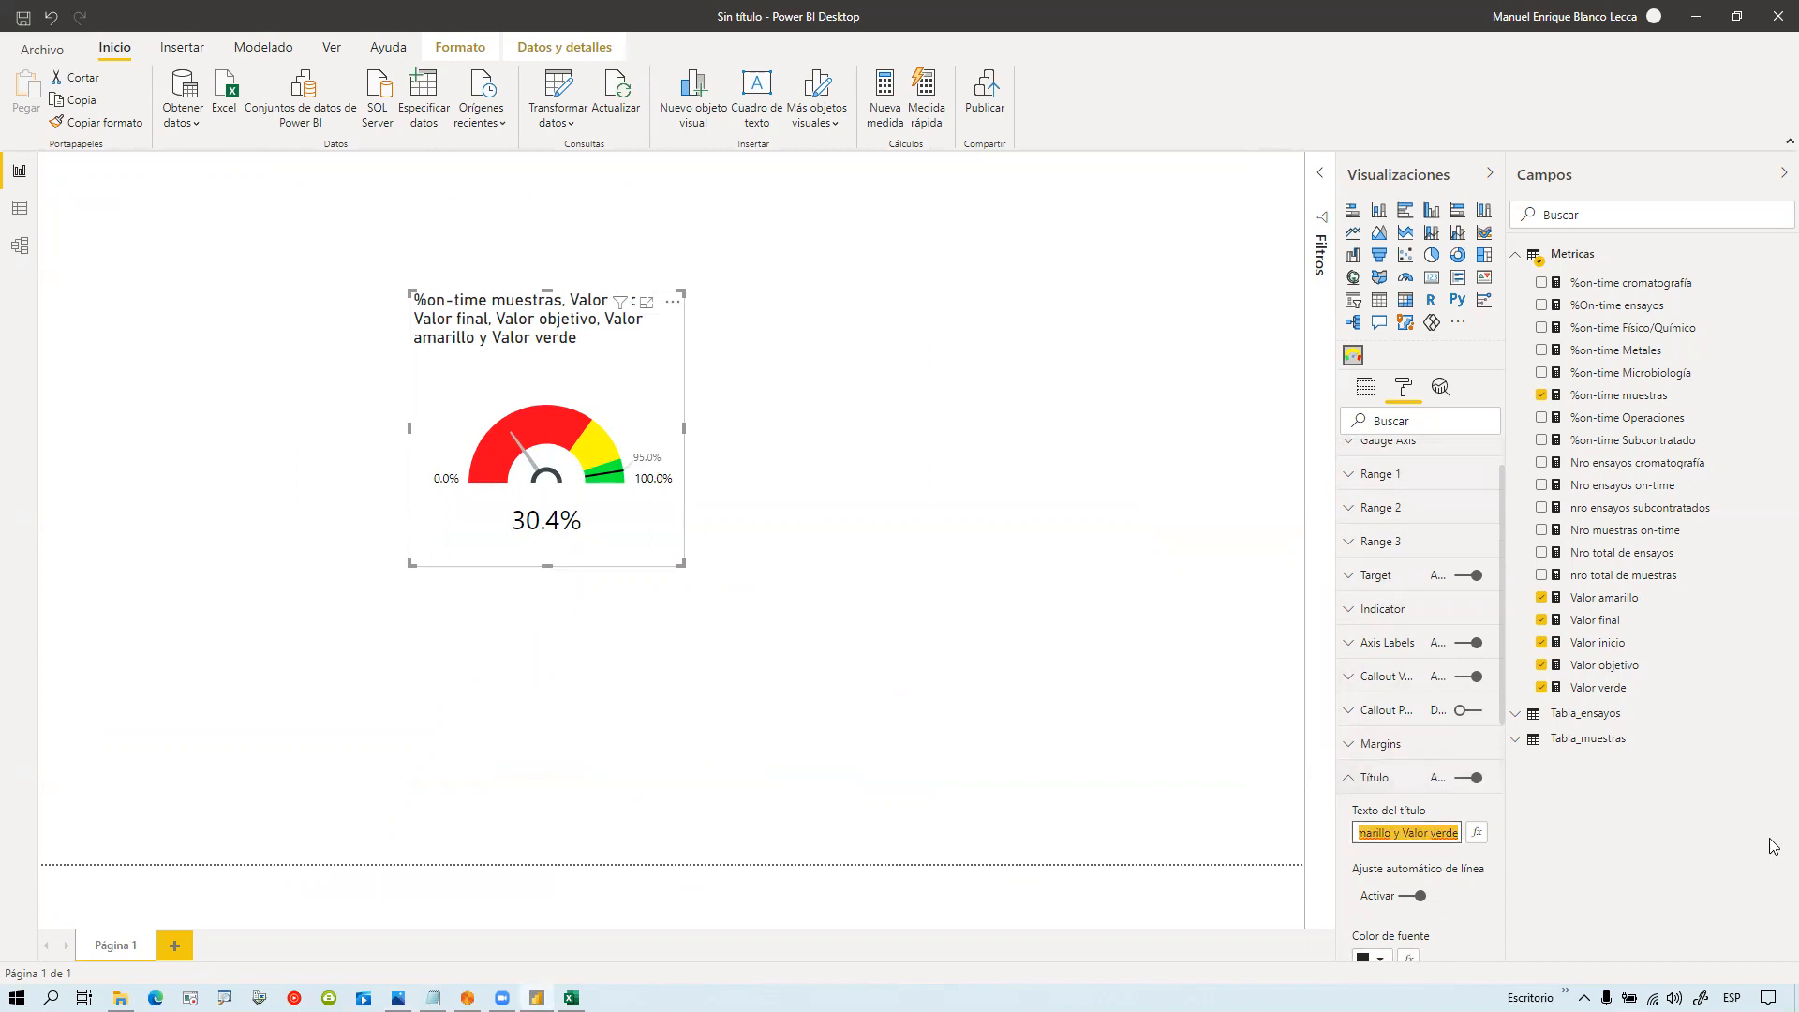
type("%on-time muestras a")
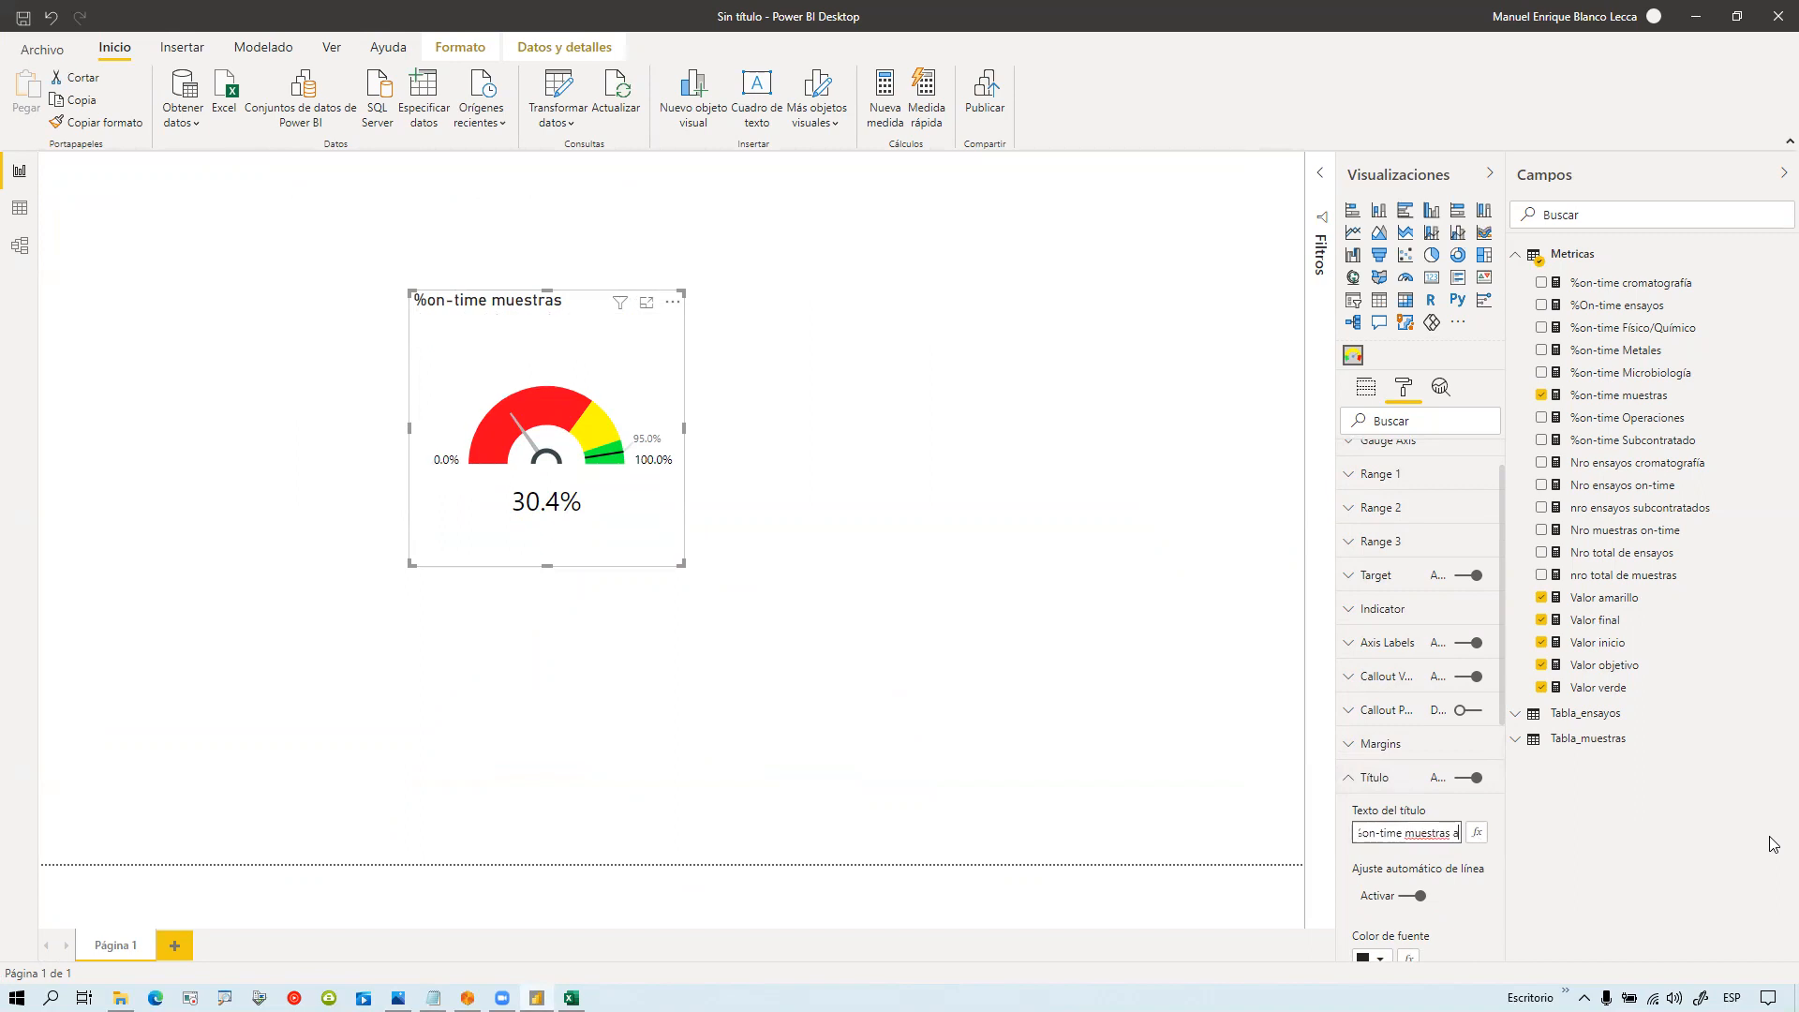
type("l cliente")
left_click(922, 532)
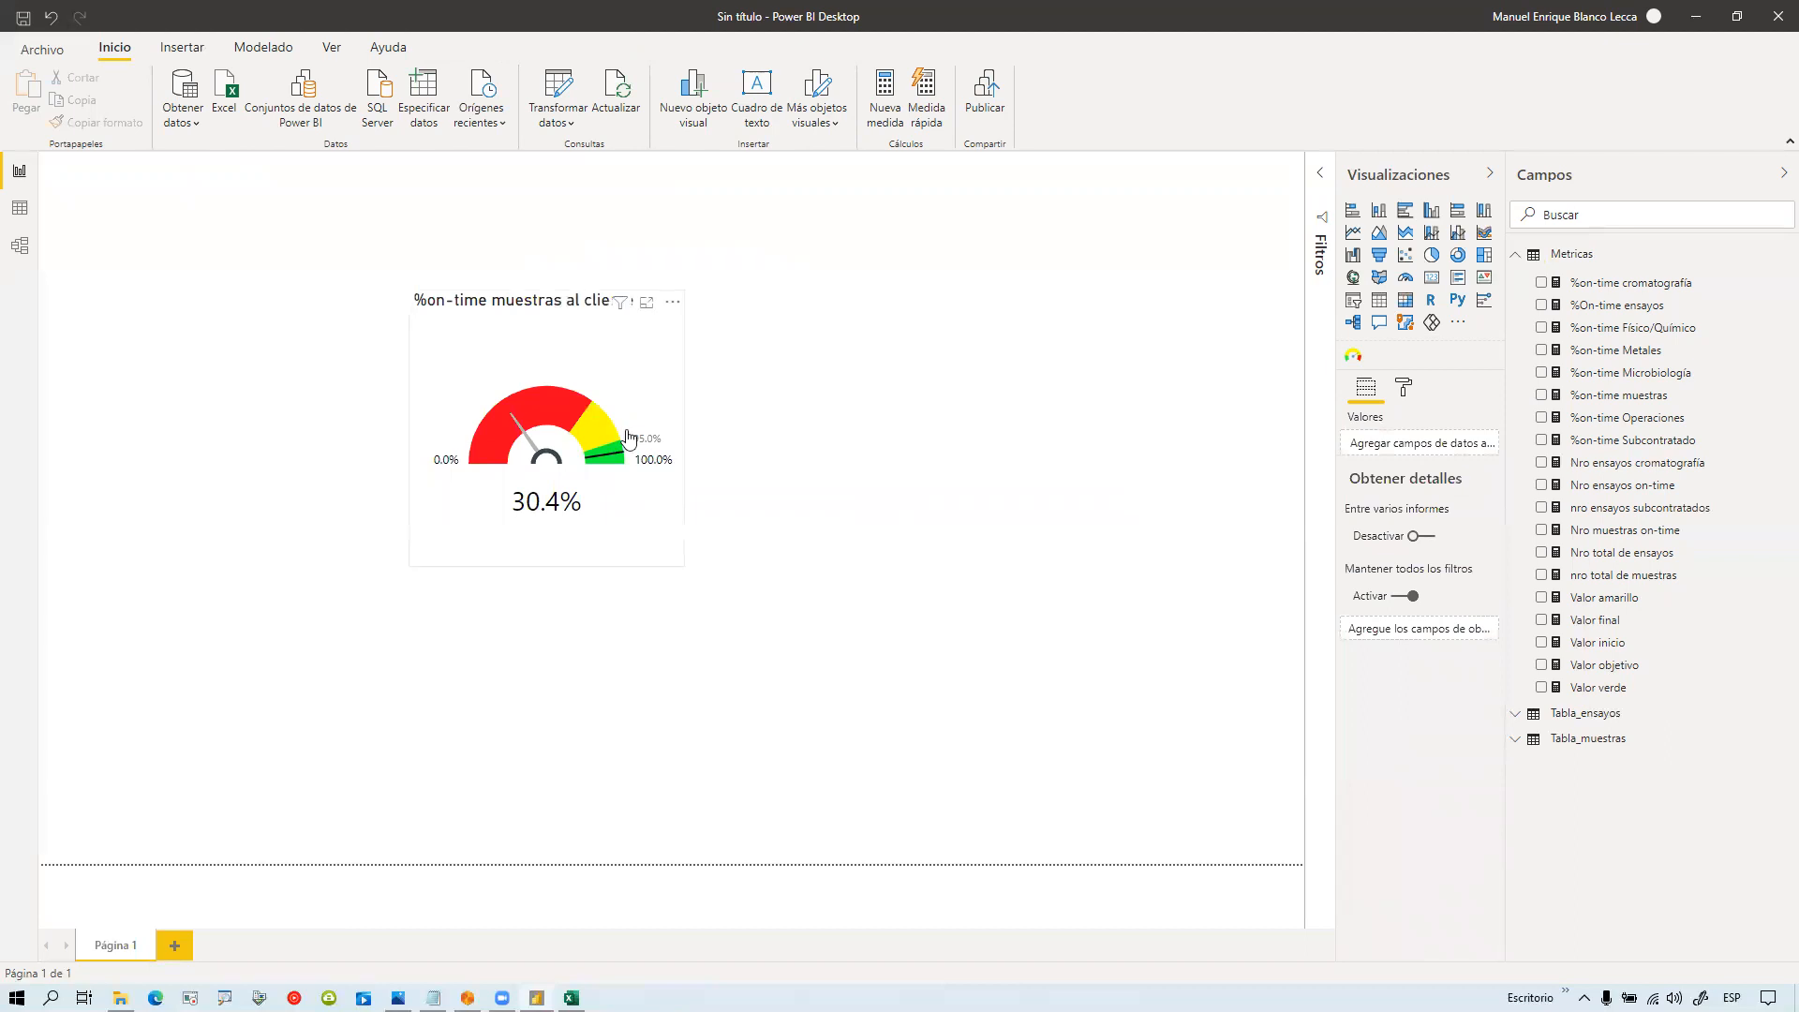
Step: Resize the Tachometer on the page to a wider, lower frame that fits its whole title on one line
left_click(668, 497)
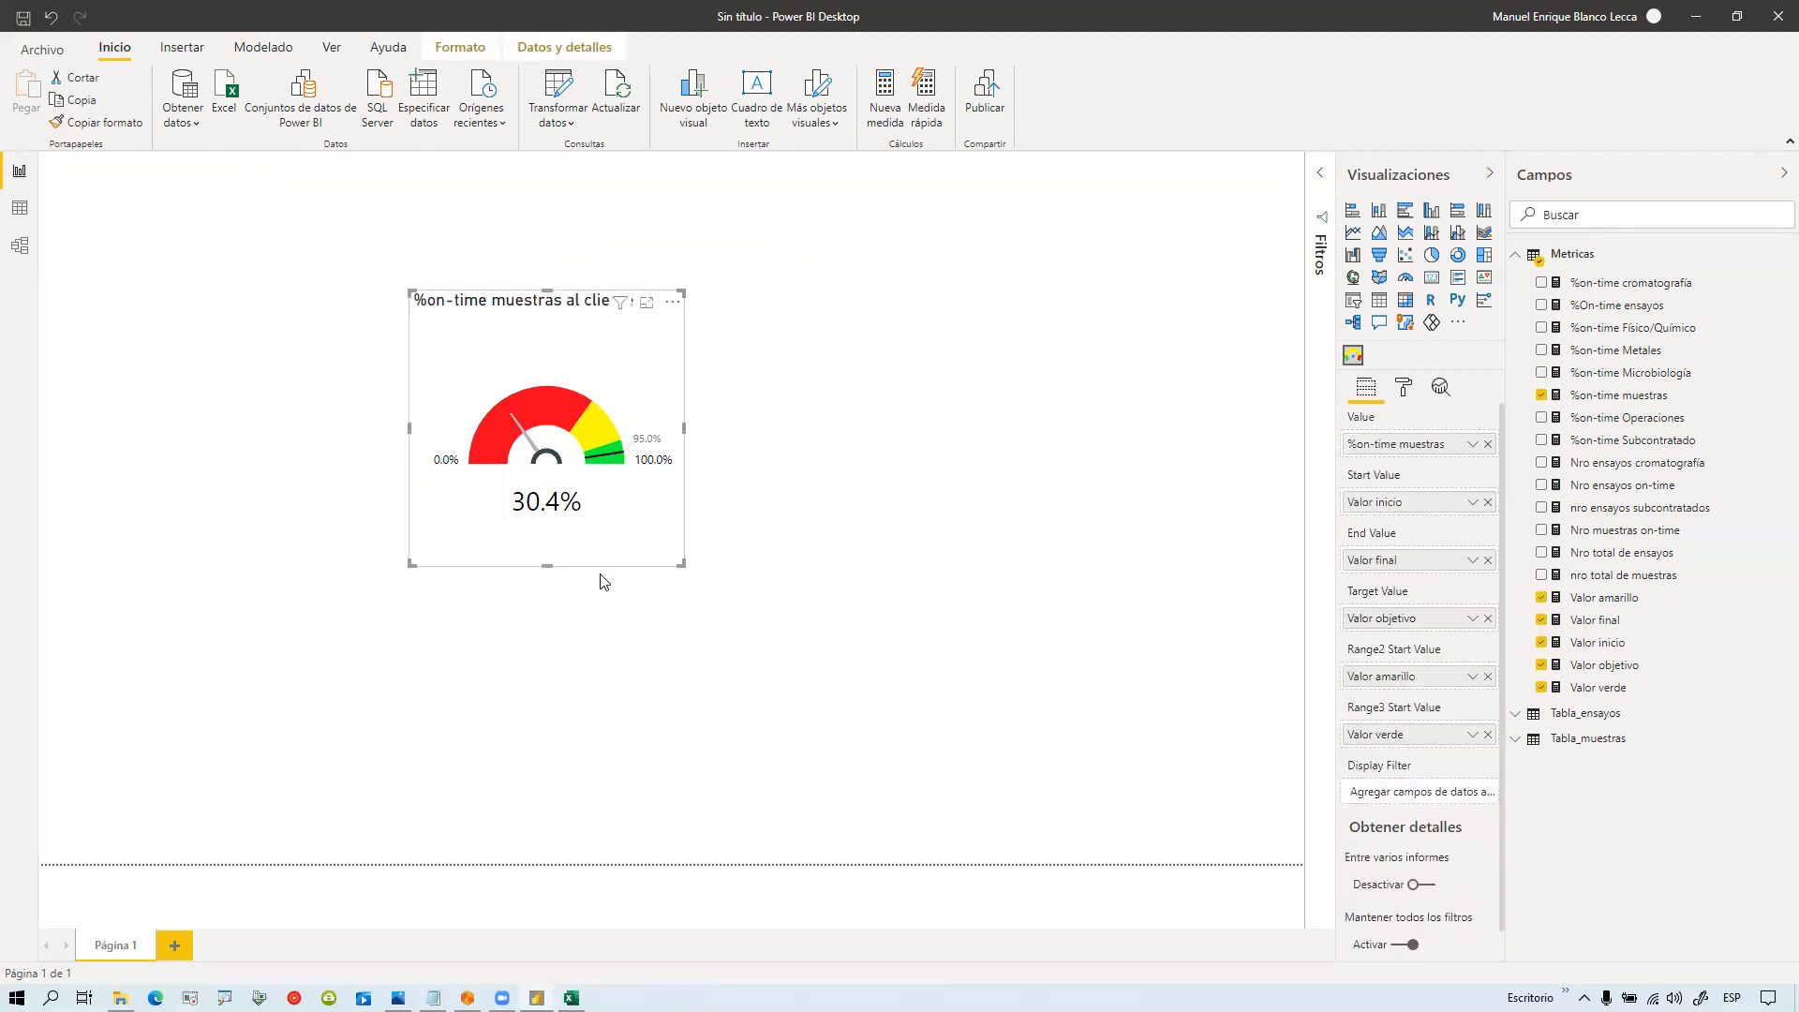
left_click_drag(549, 563, 547, 627)
left_click_drag(684, 466, 611, 542)
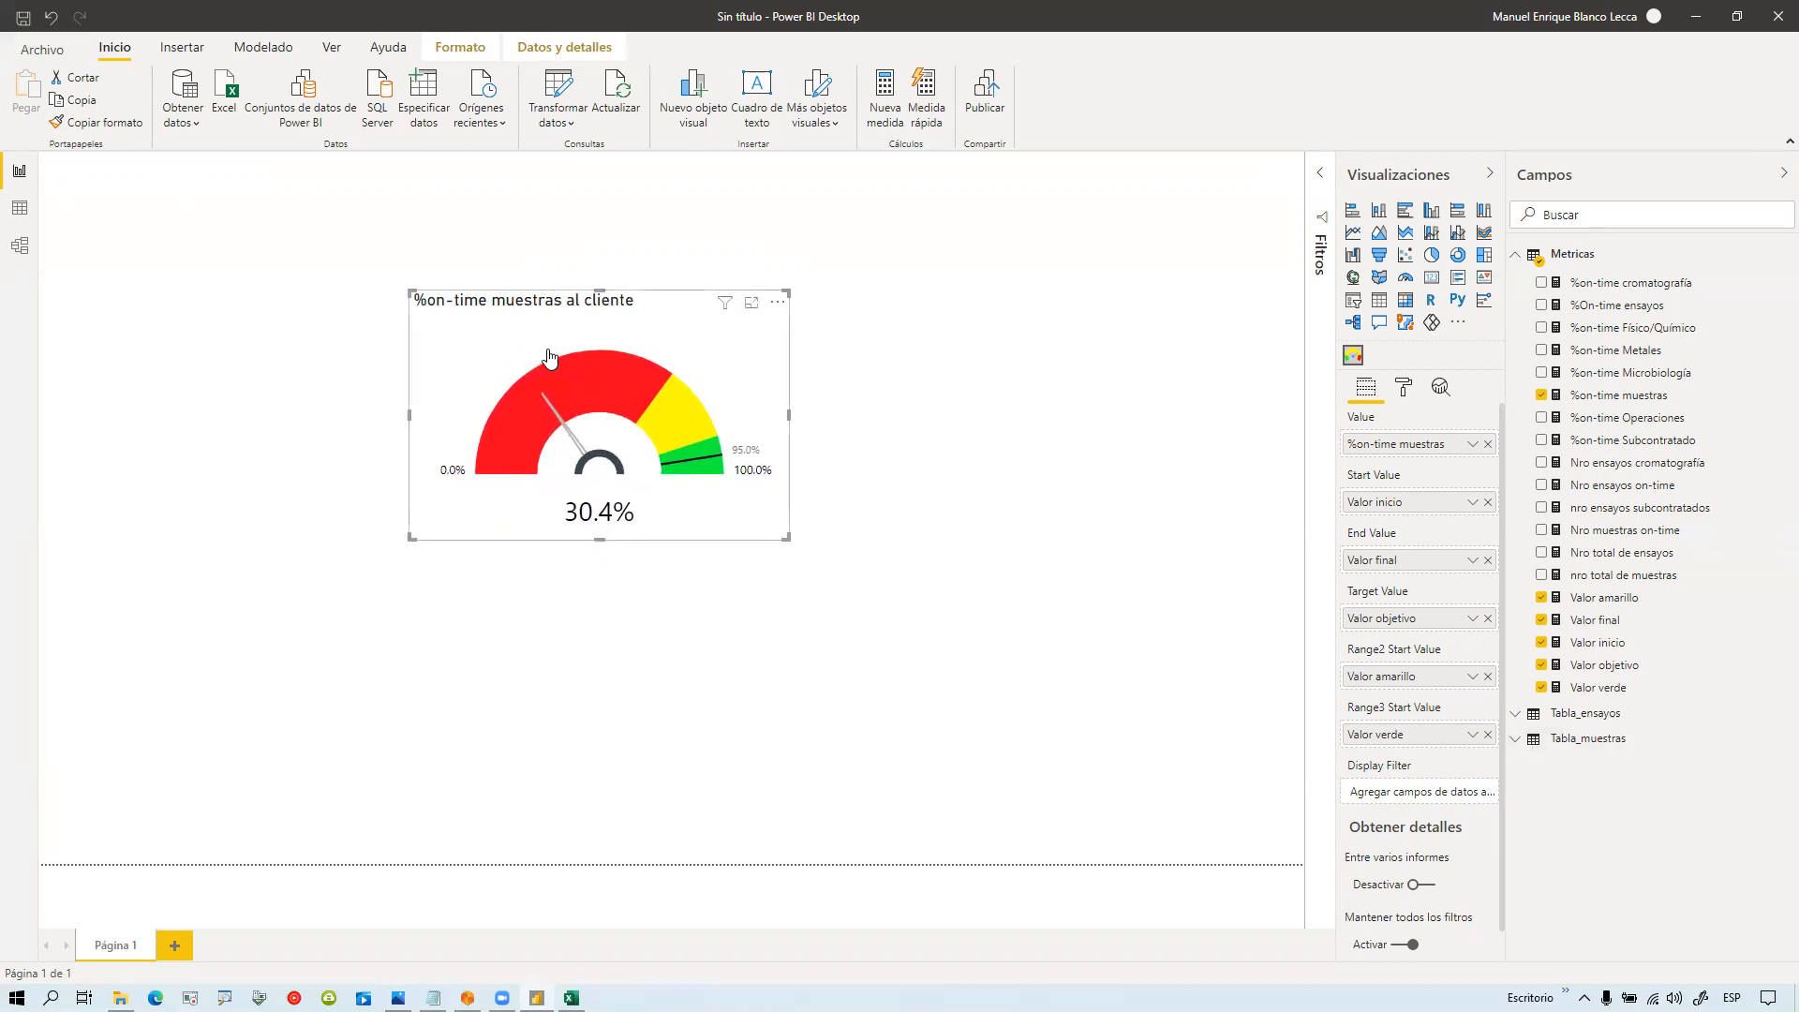
Step: Centre the Tachometer's title and set its font colour to the theme's dark blue
left_click(1400, 388)
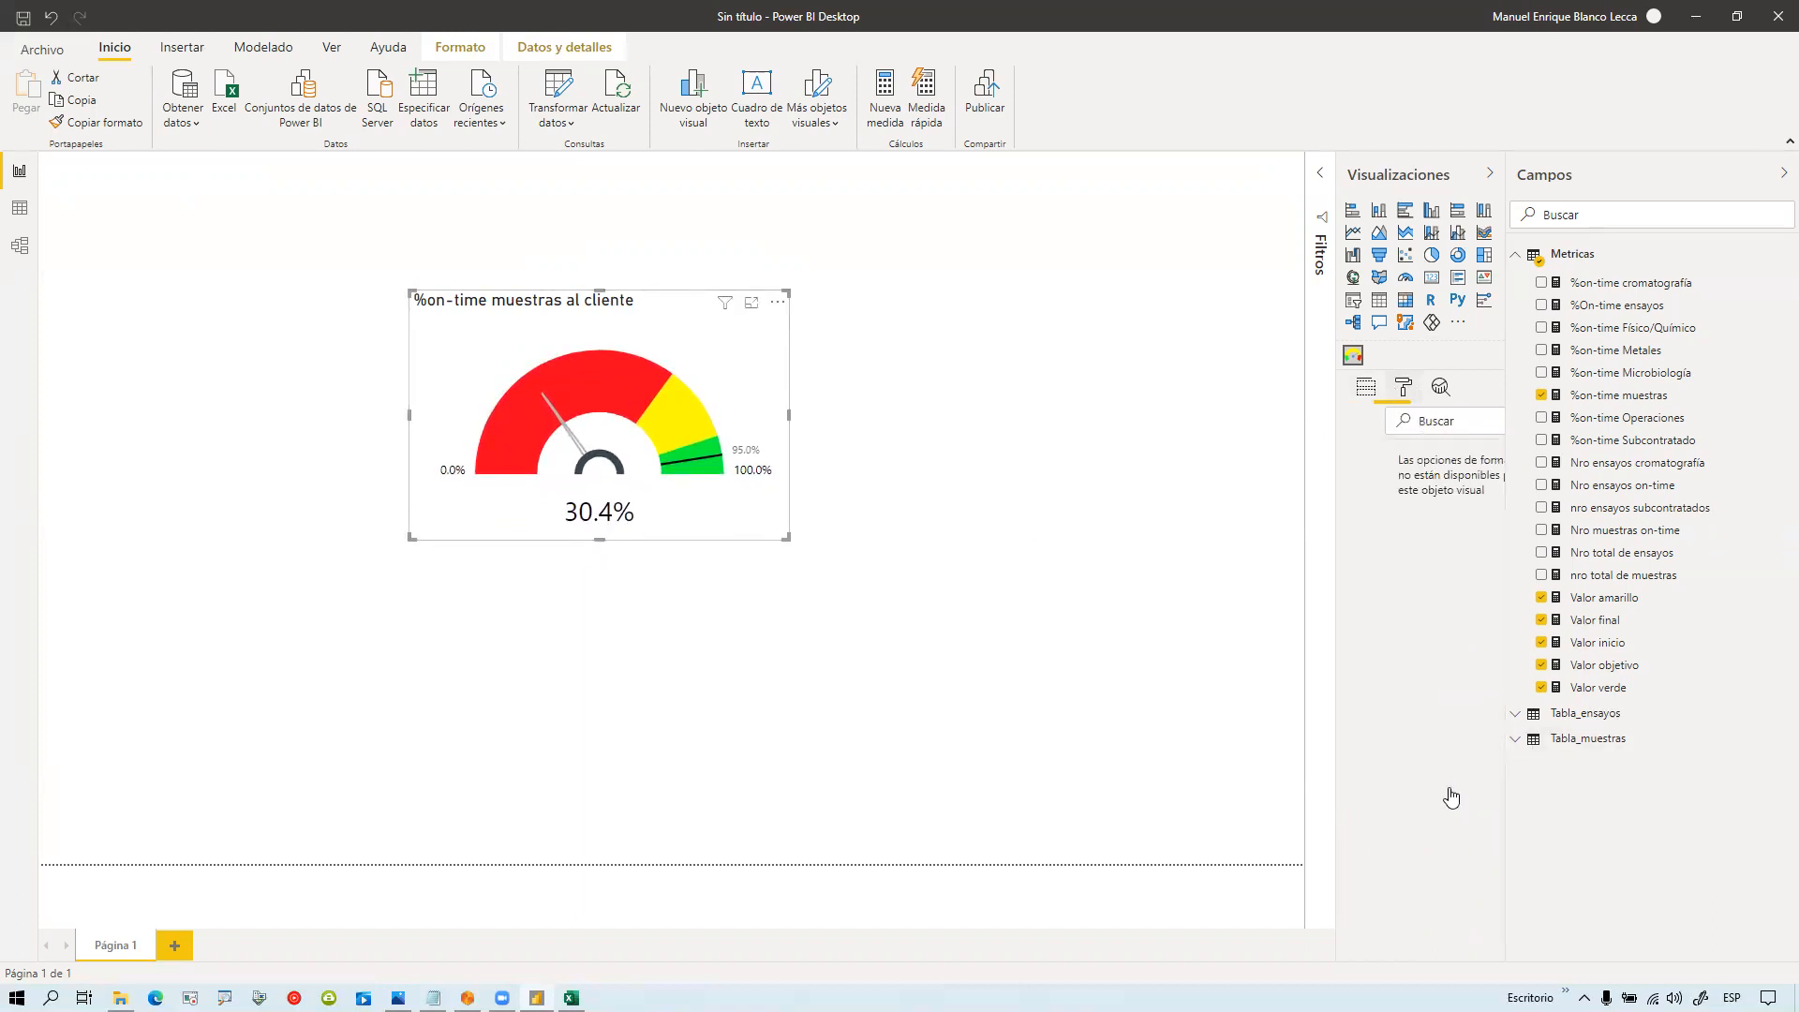
scroll(1396, 814, "down", 1)
left_click(1350, 783)
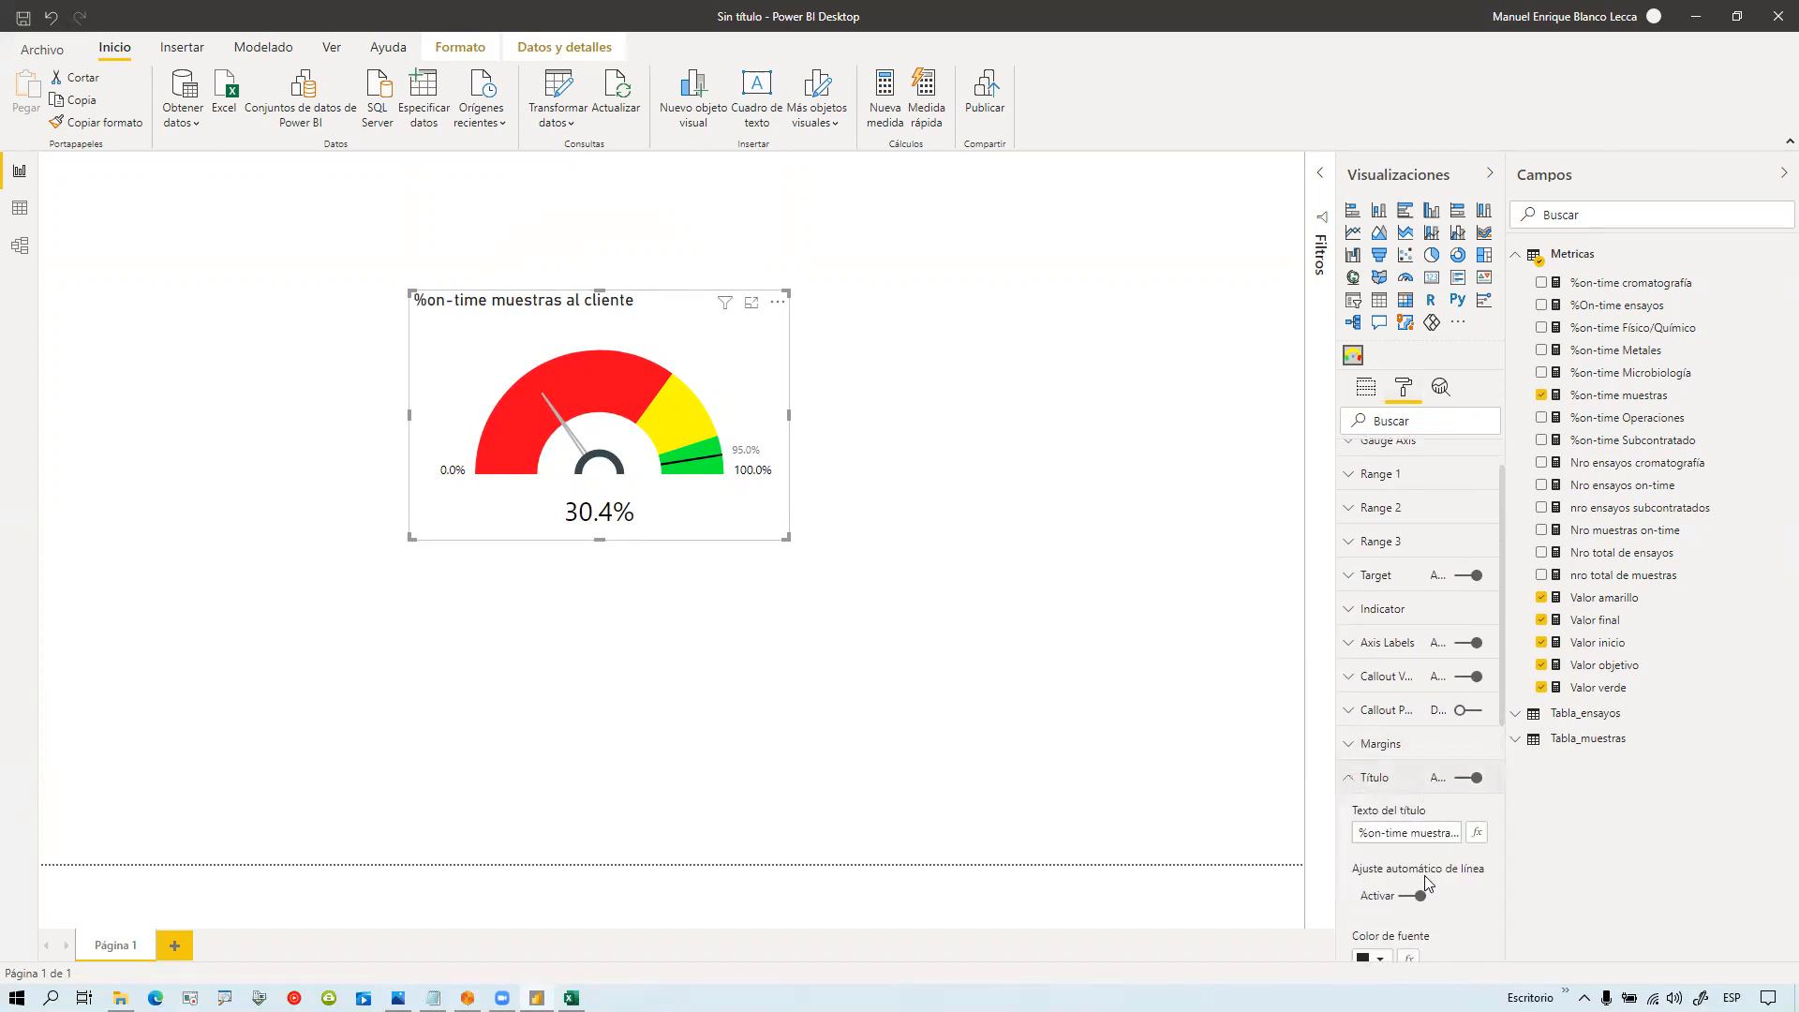
scroll(1424, 875, "down", 5)
left_click(1386, 708)
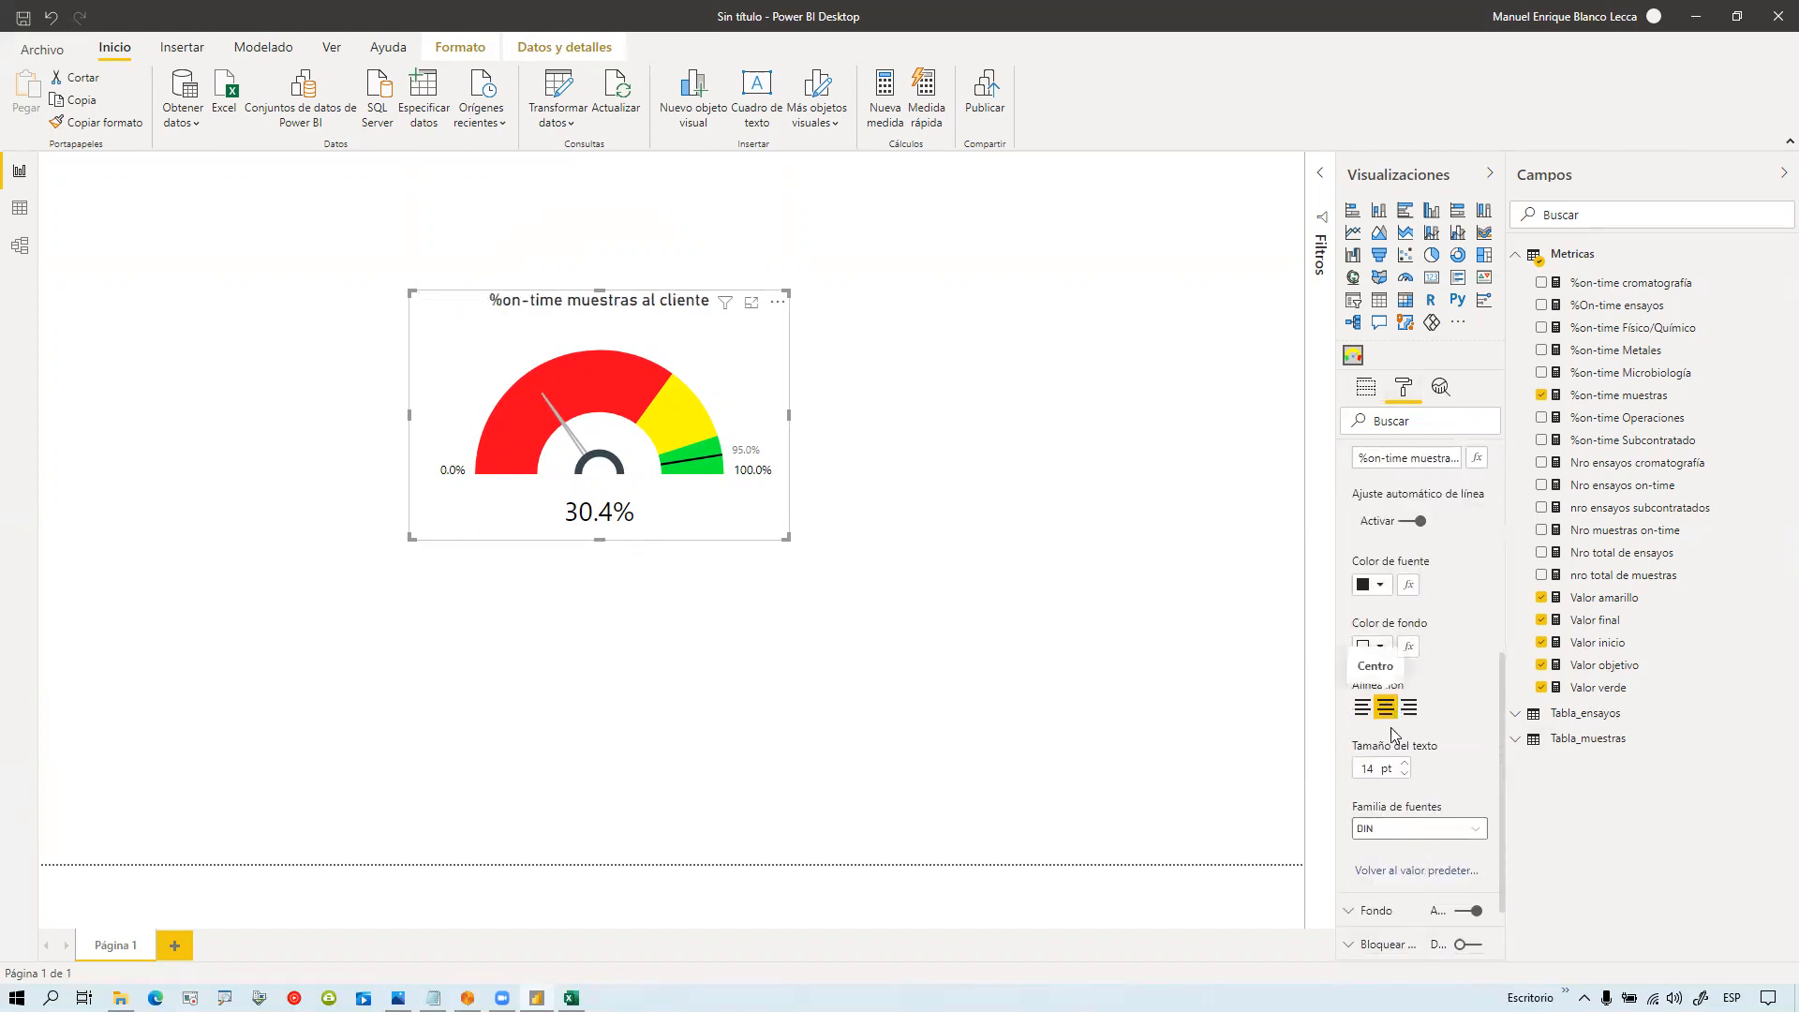
left_click(1380, 586)
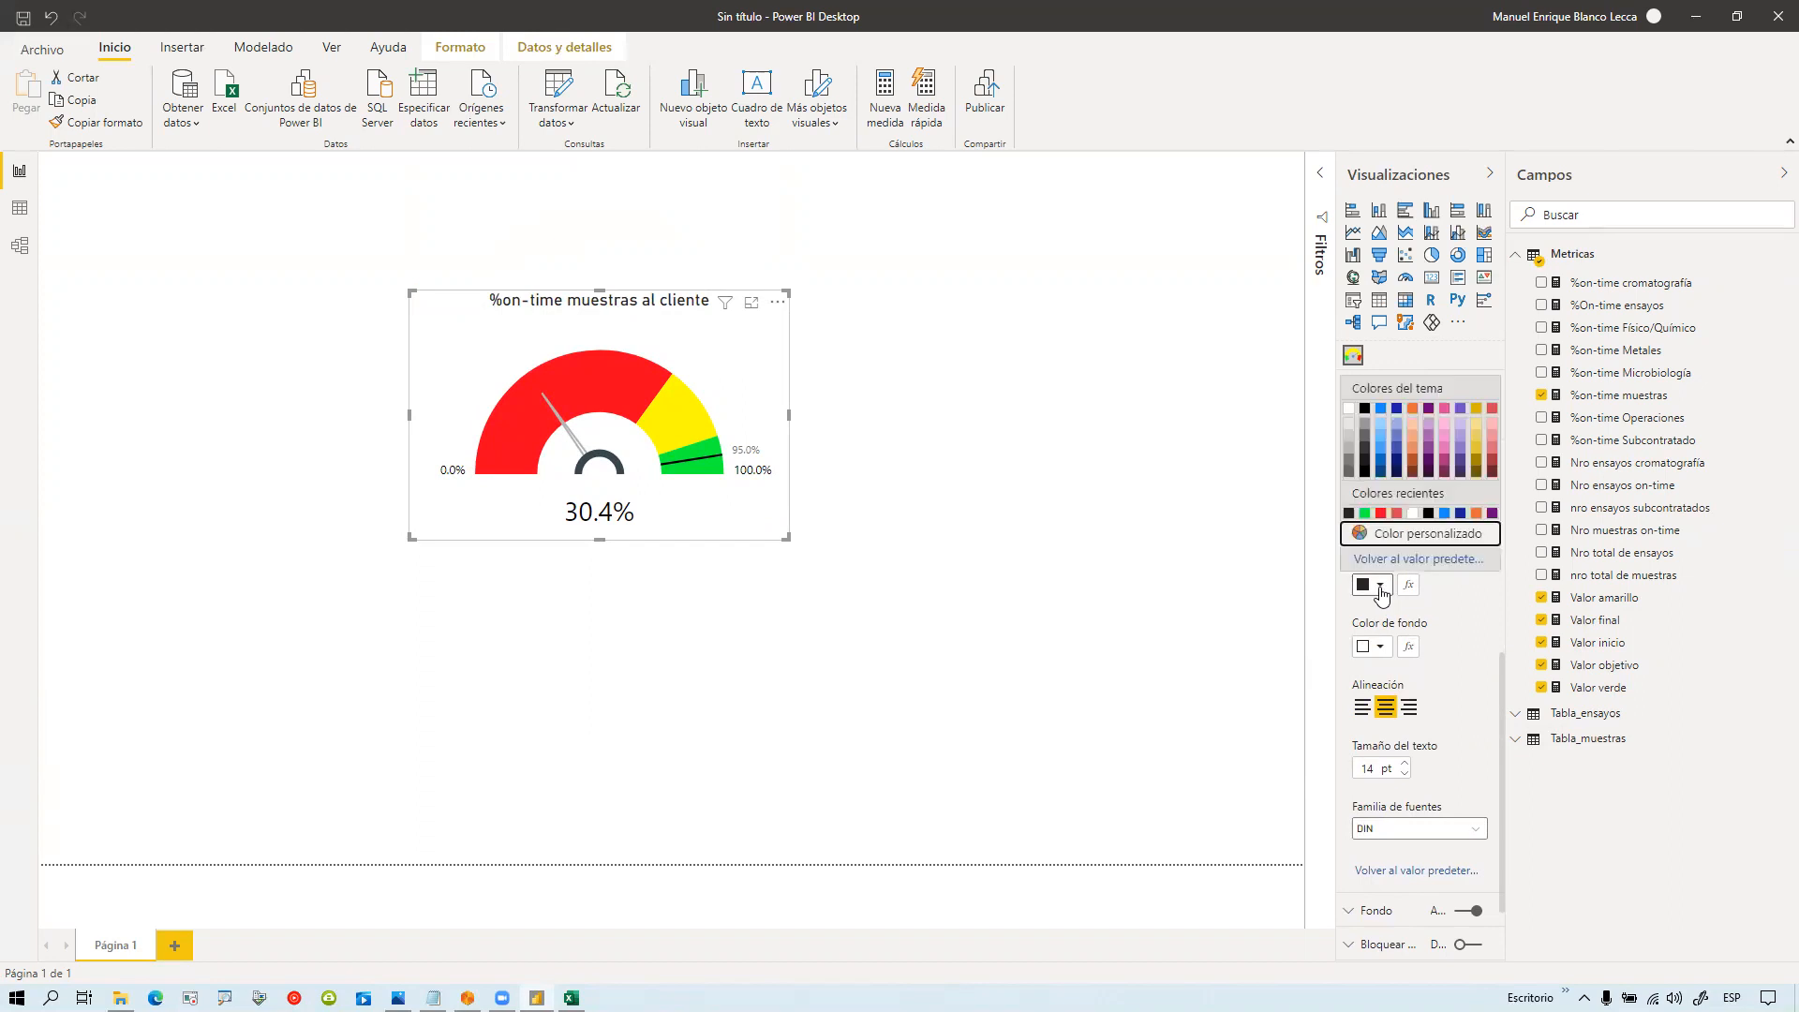
left_click(1391, 413)
left_click(1164, 451)
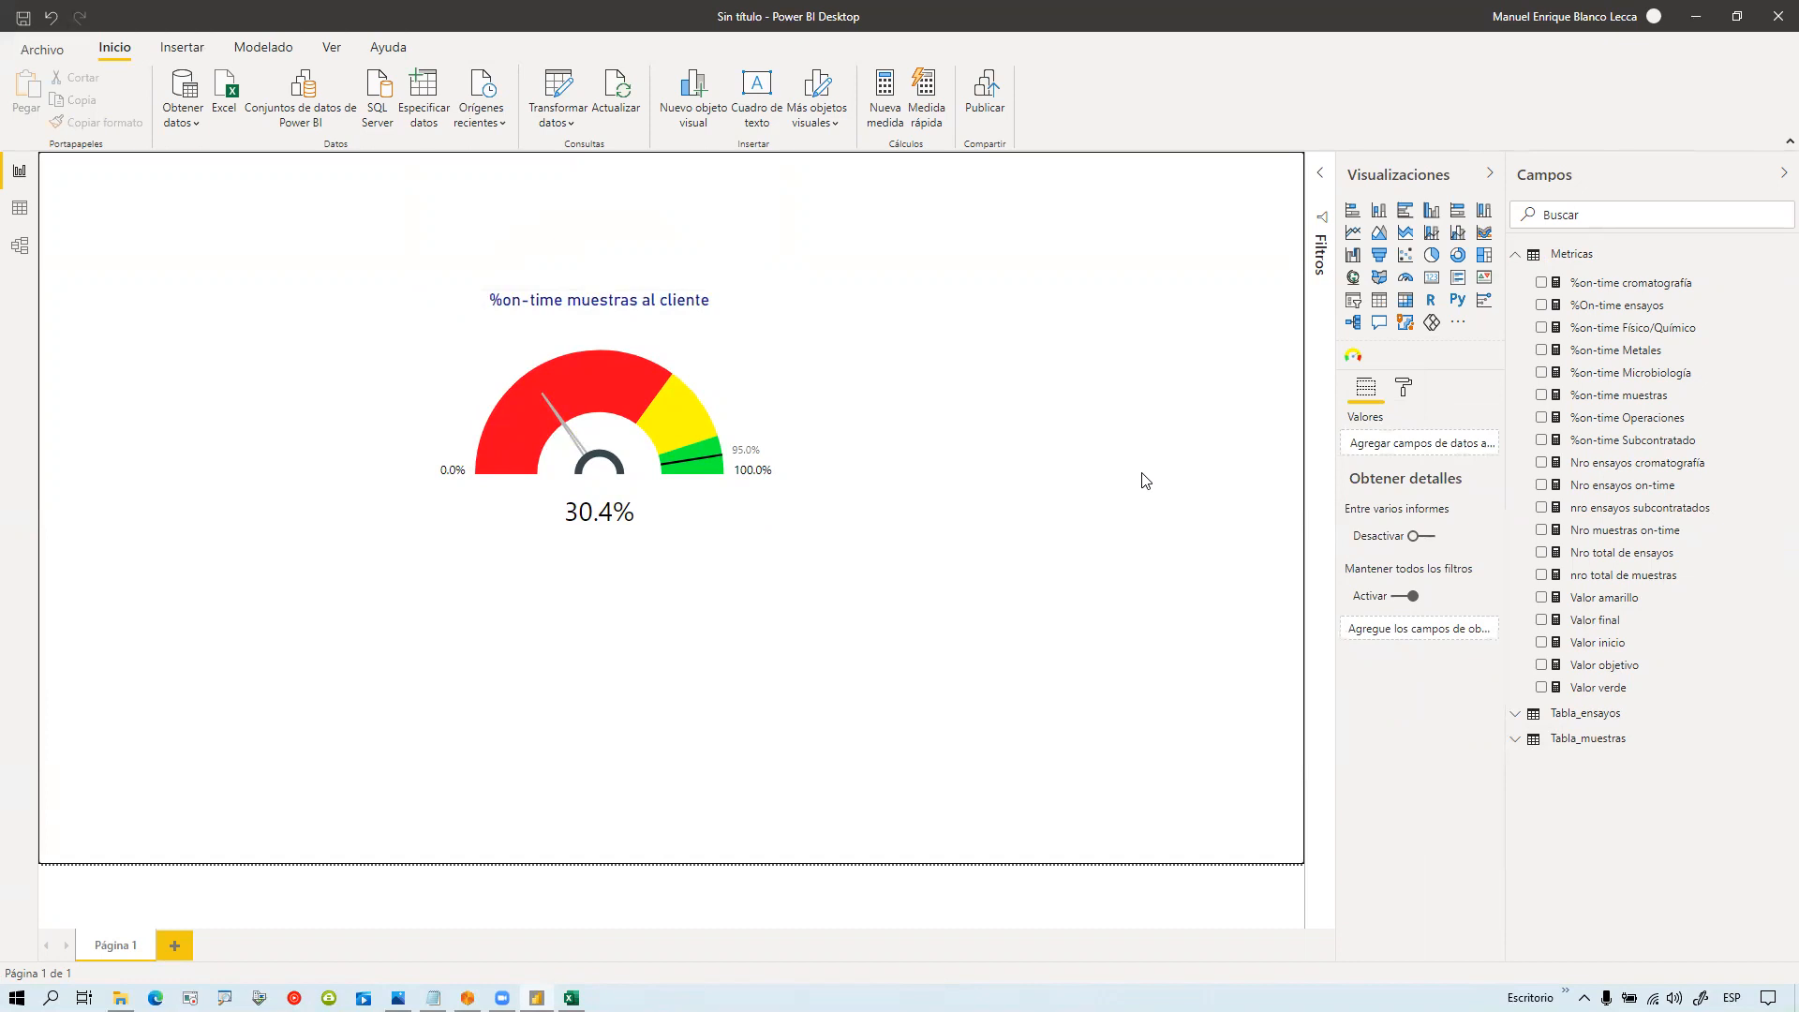
Step: Move the Tachometer toward the left side of the page and place a duplicate beside it on the right
left_click(707, 357)
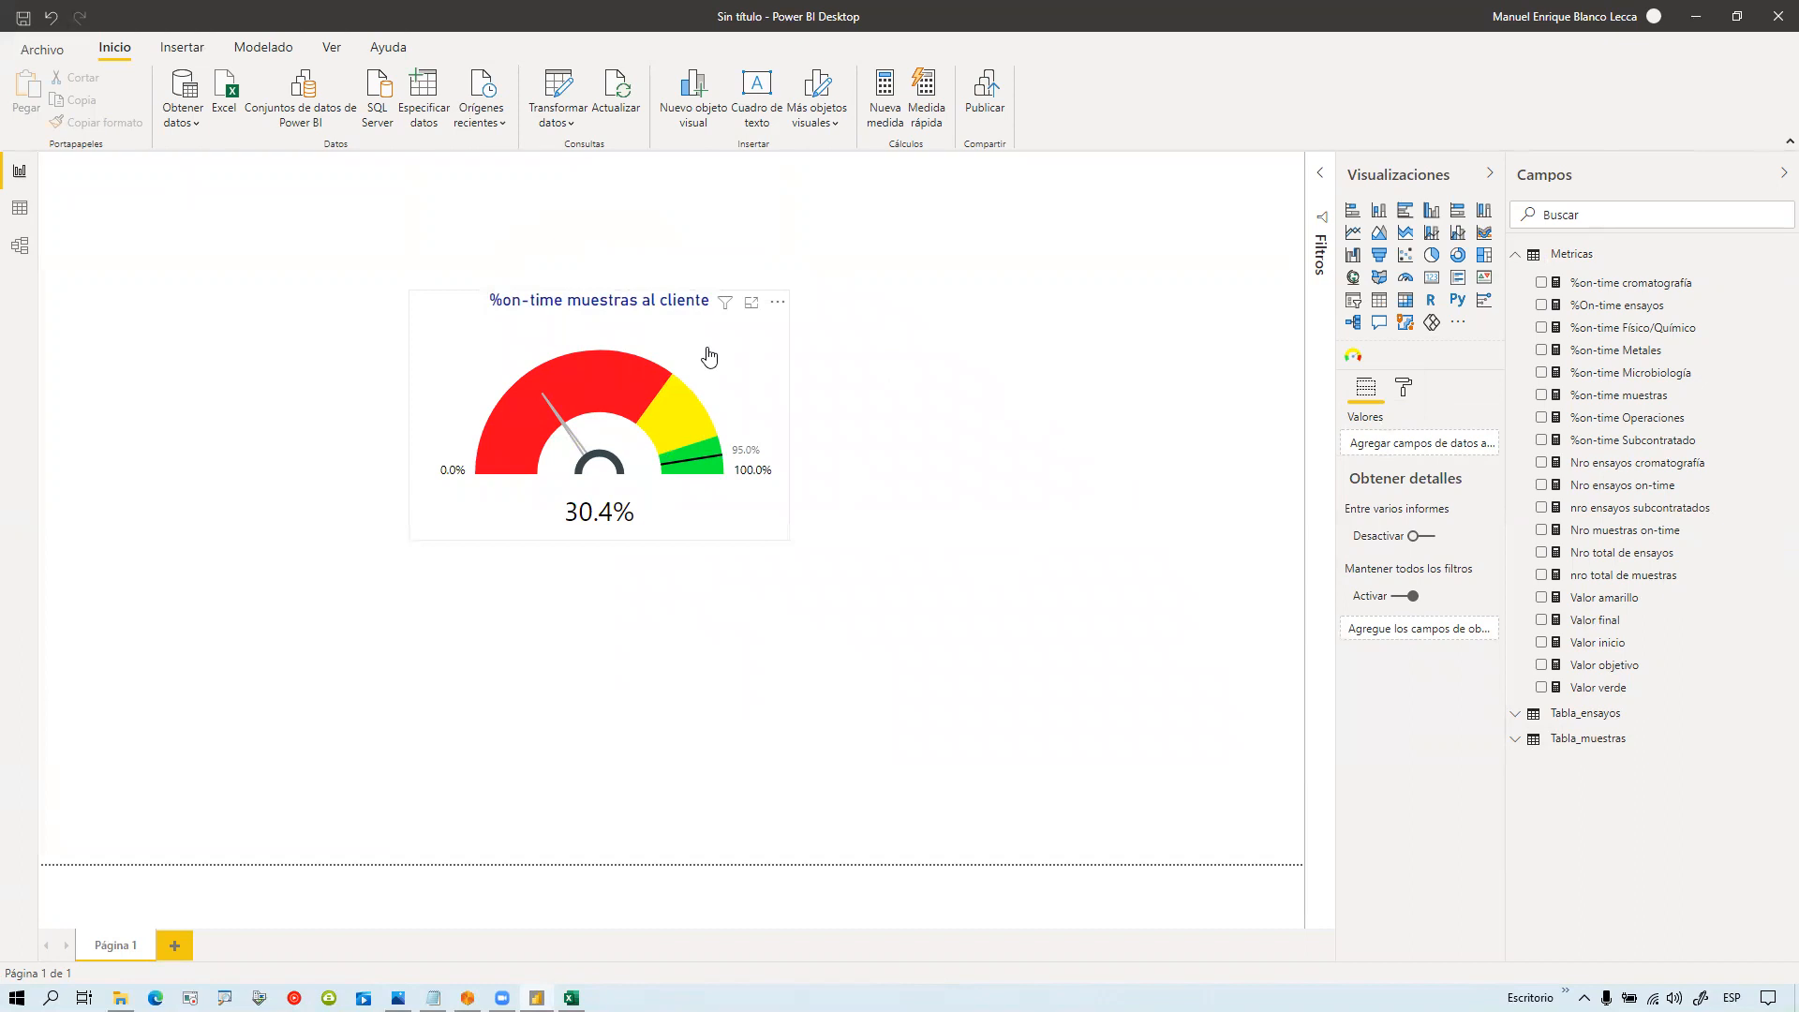
left_click_drag(683, 303, 430, 303)
left_click(791, 402)
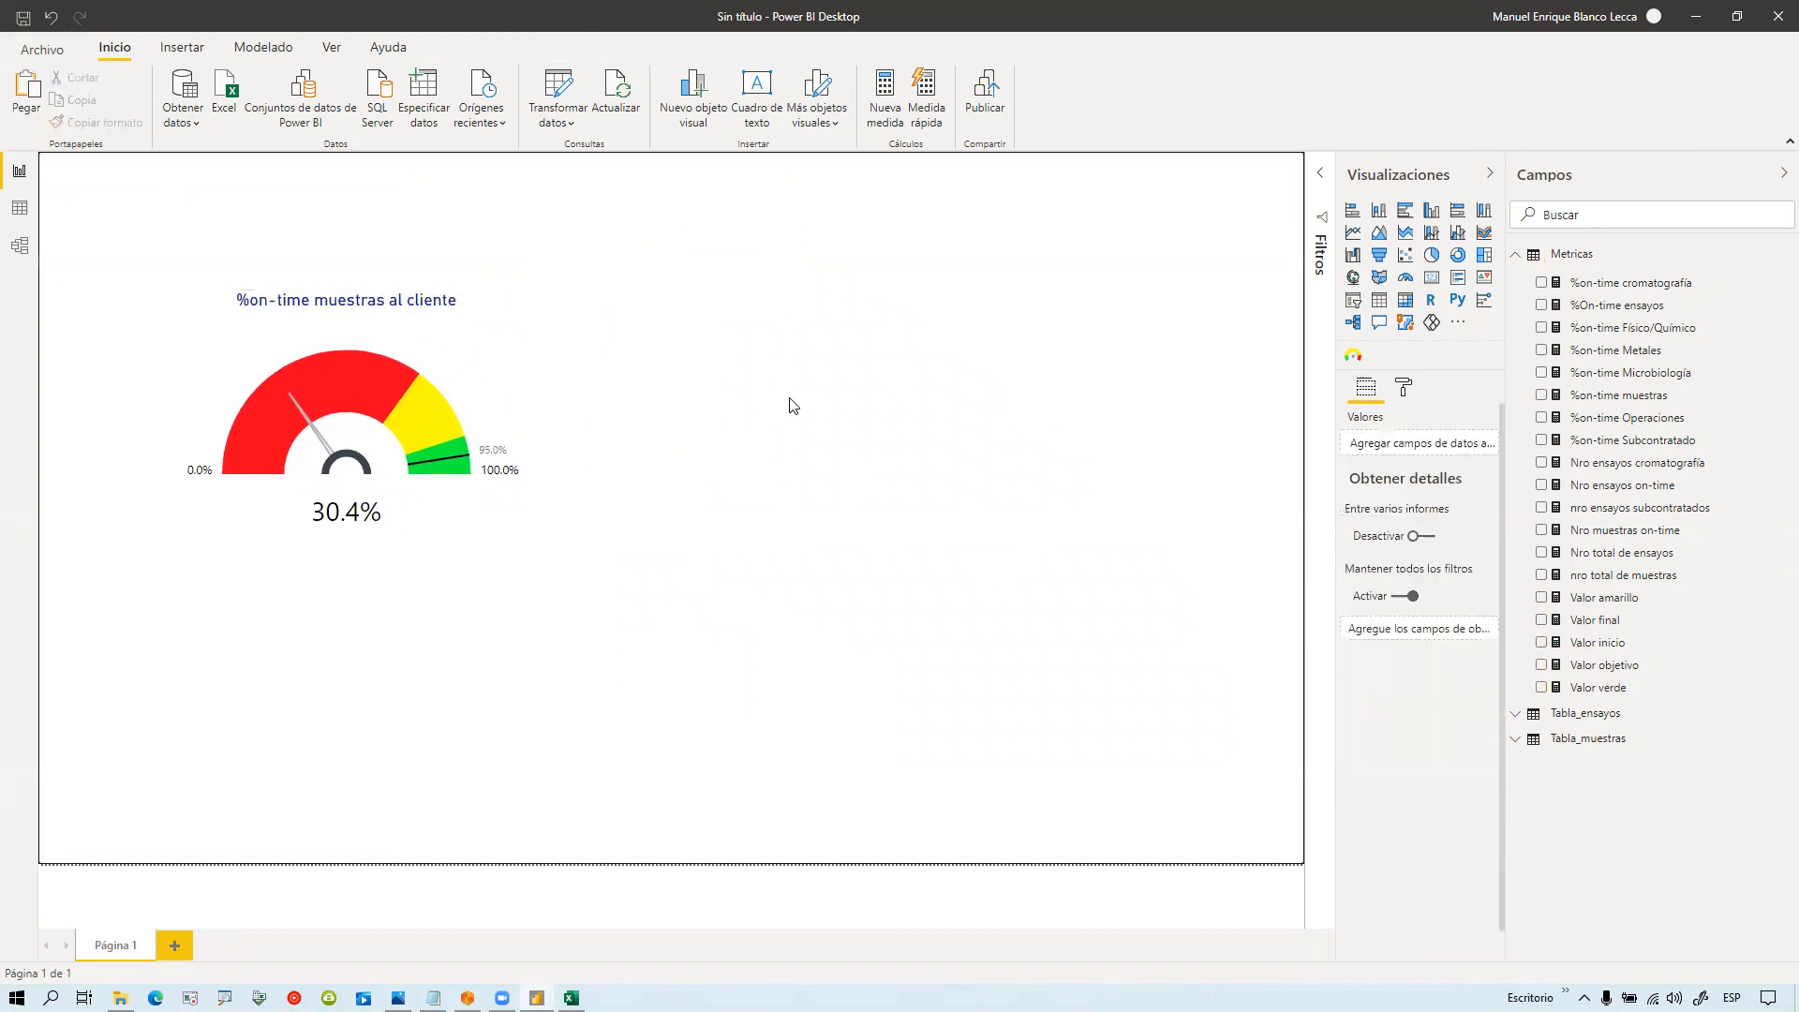
key("ctrl+v")
left_click_drag(437, 319, 852, 310)
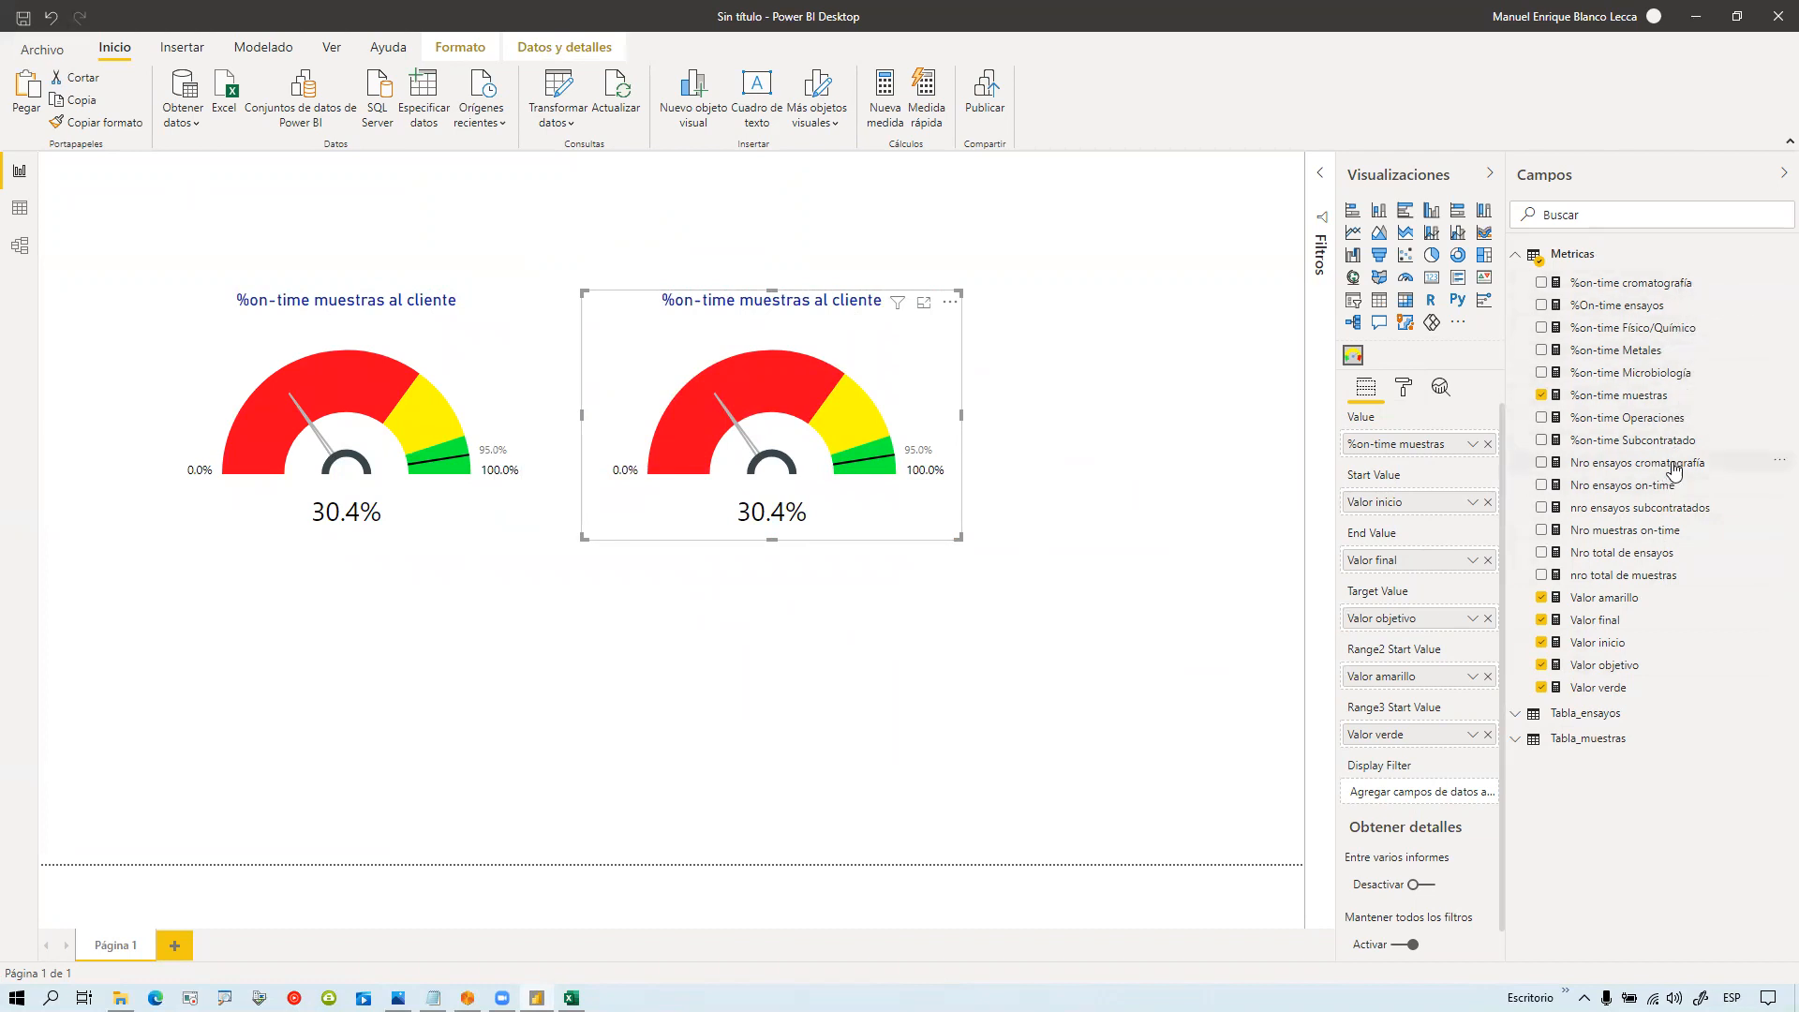
Step: Replace the duplicated Tachometer's Value field with the %On-time ensayos measure
left_click_drag(1631, 306, 1453, 441)
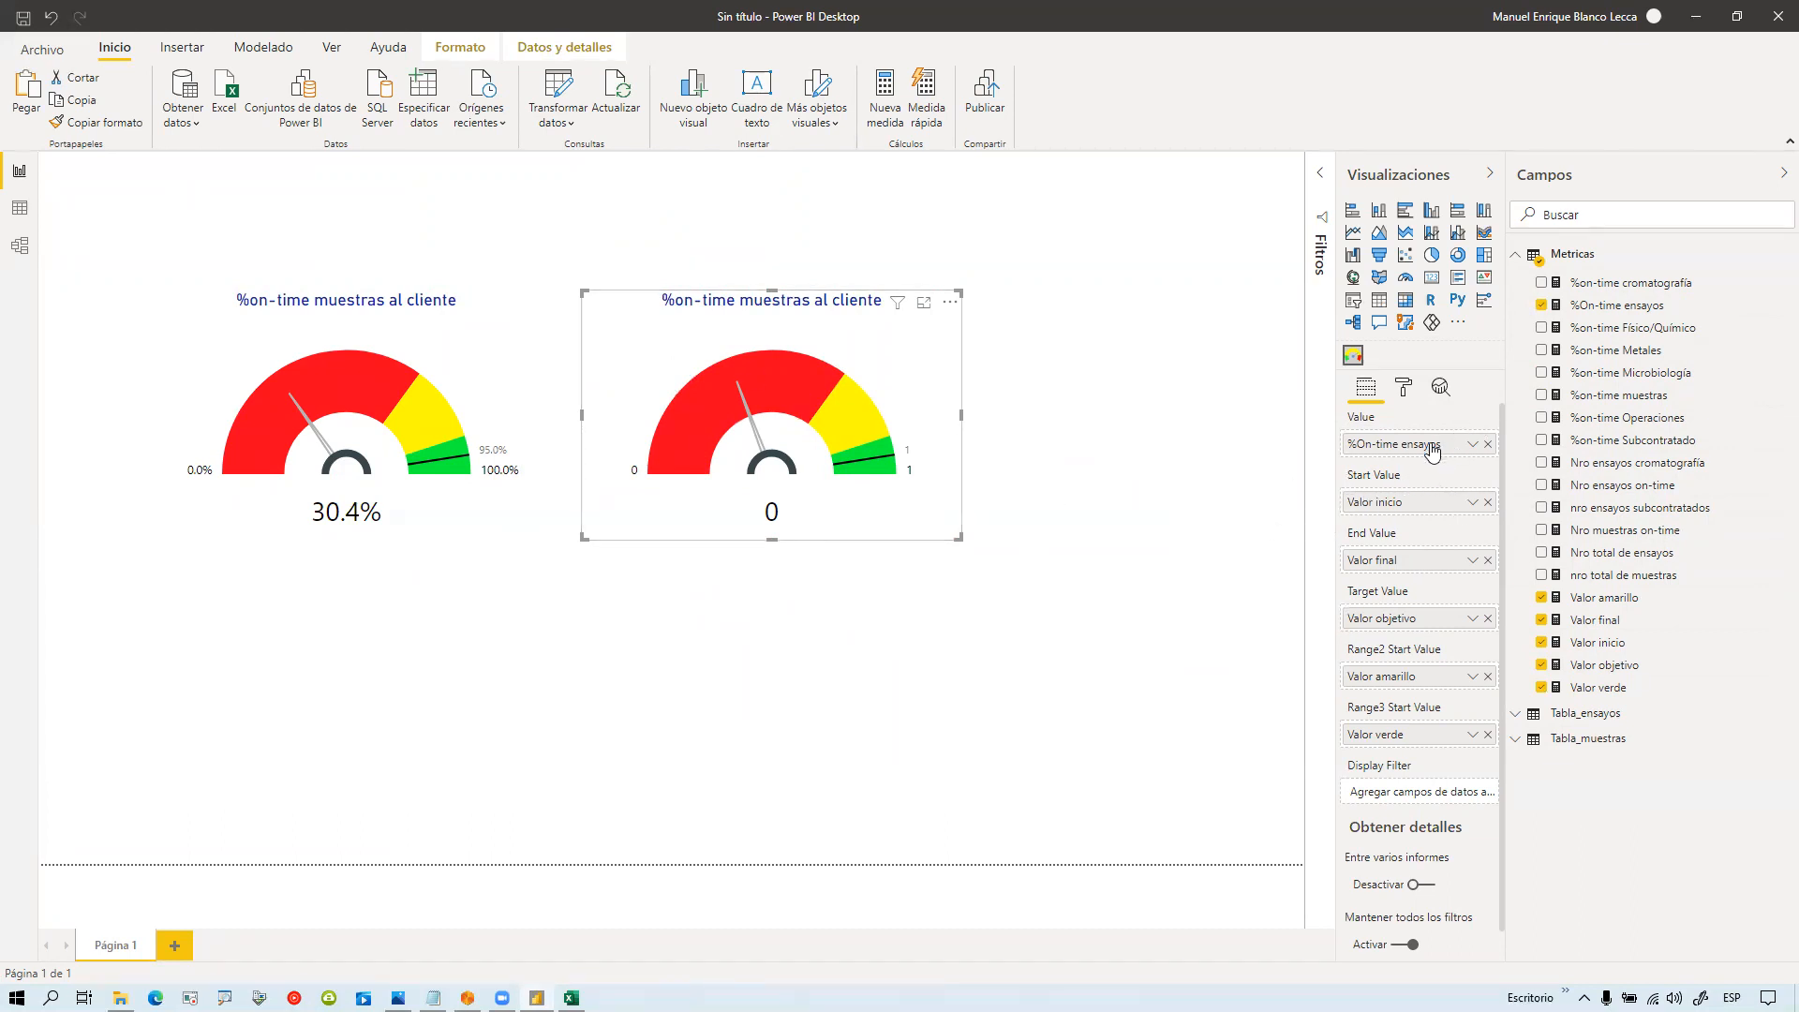
Step: Examine the second Tachometer's field assignments and its General and Indicator formatting options for a way to display percentages
left_click(1403, 387)
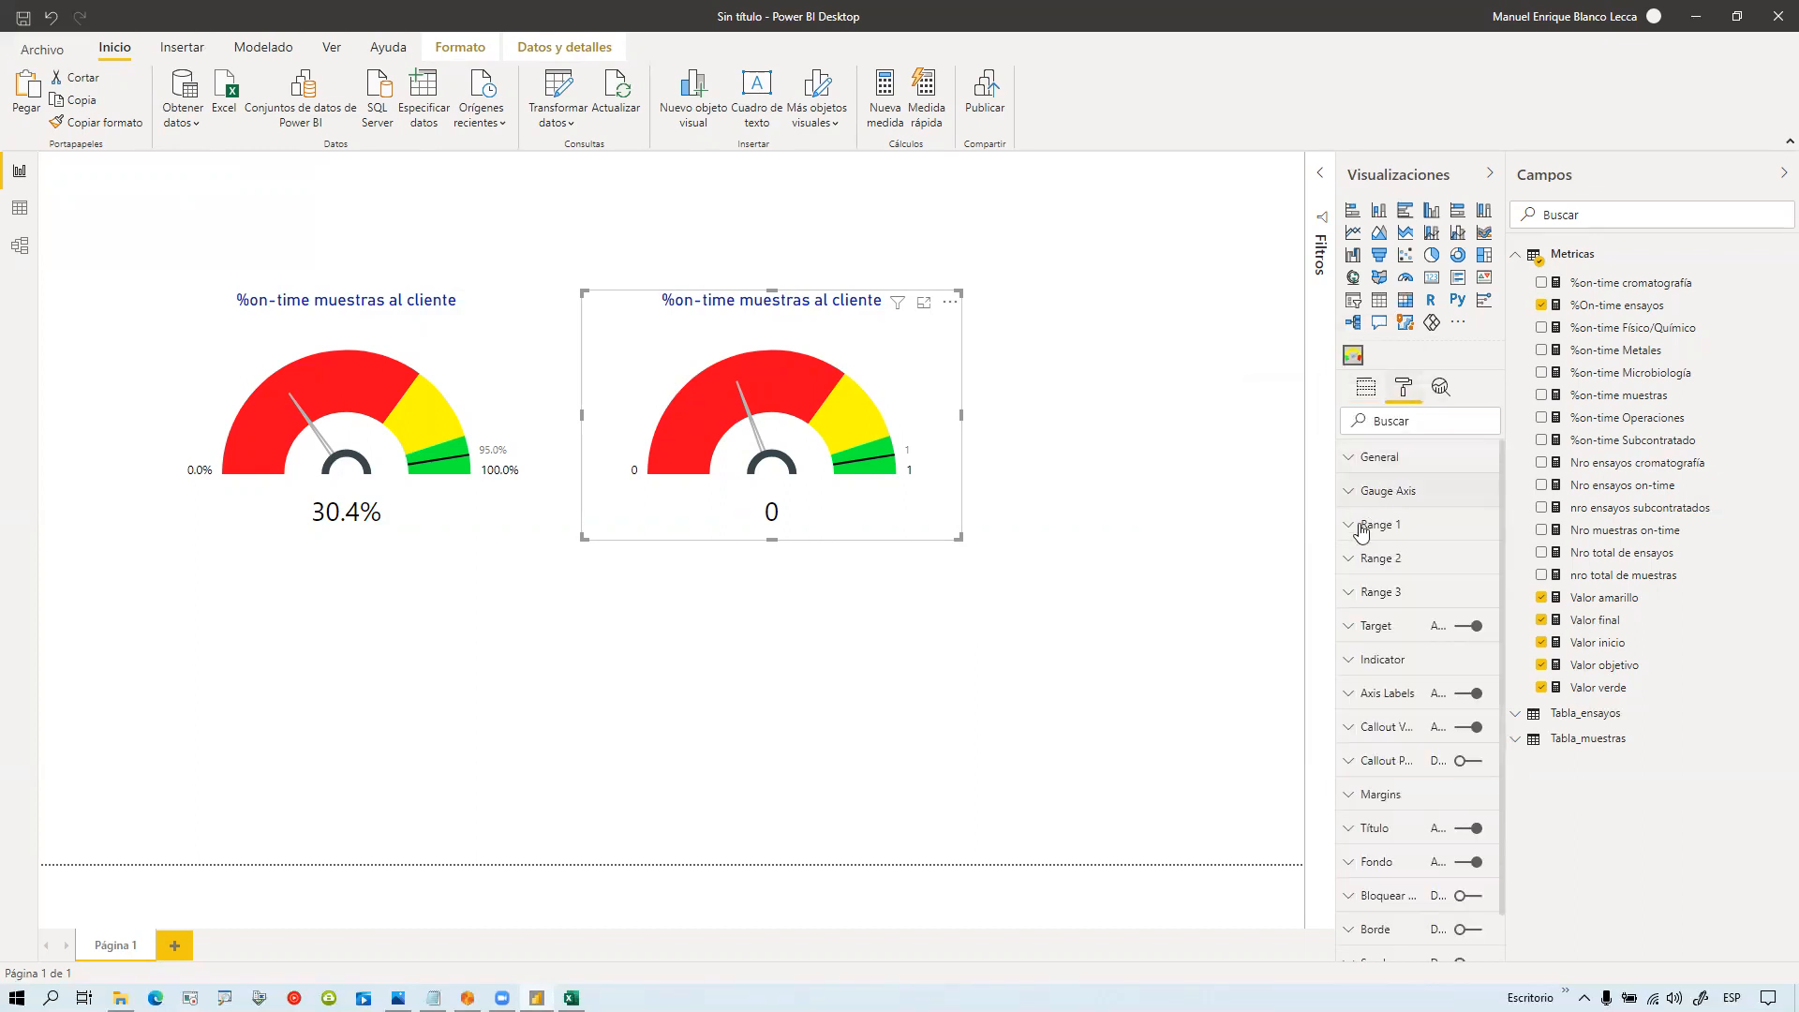
scroll(1368, 670, "down", 1)
scroll(1385, 541, "up", 1)
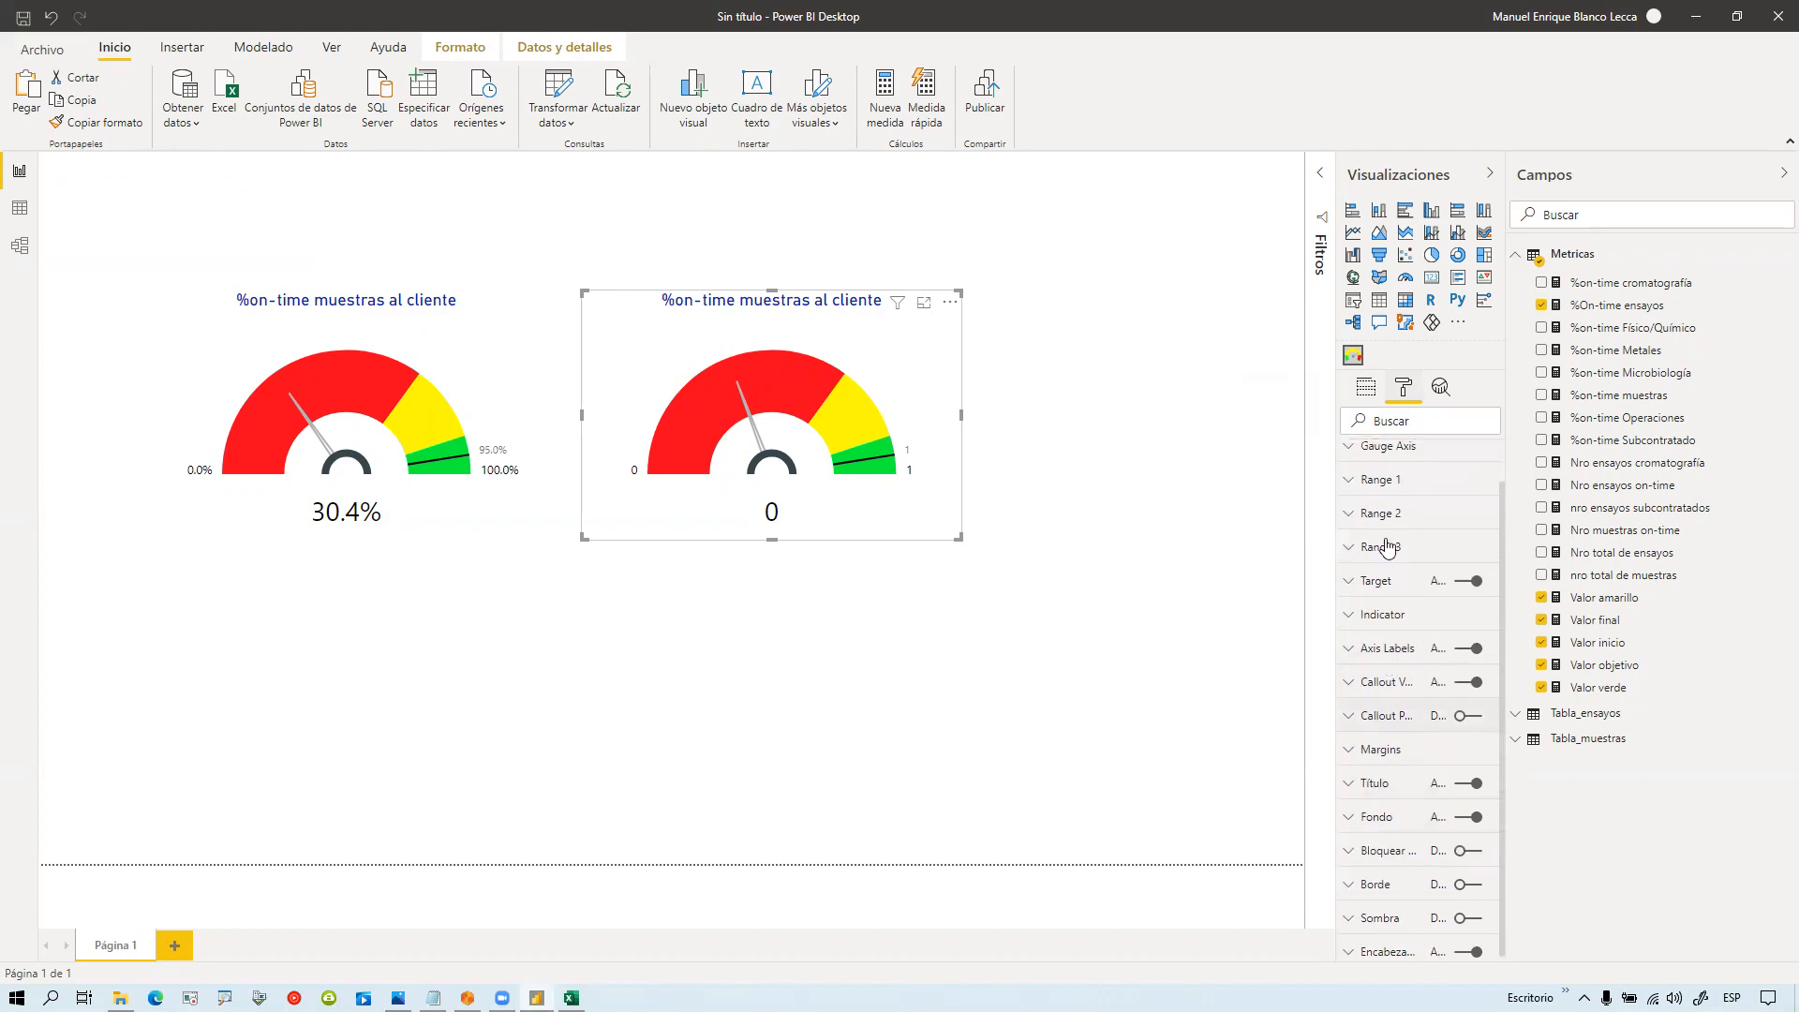
left_click(1367, 387)
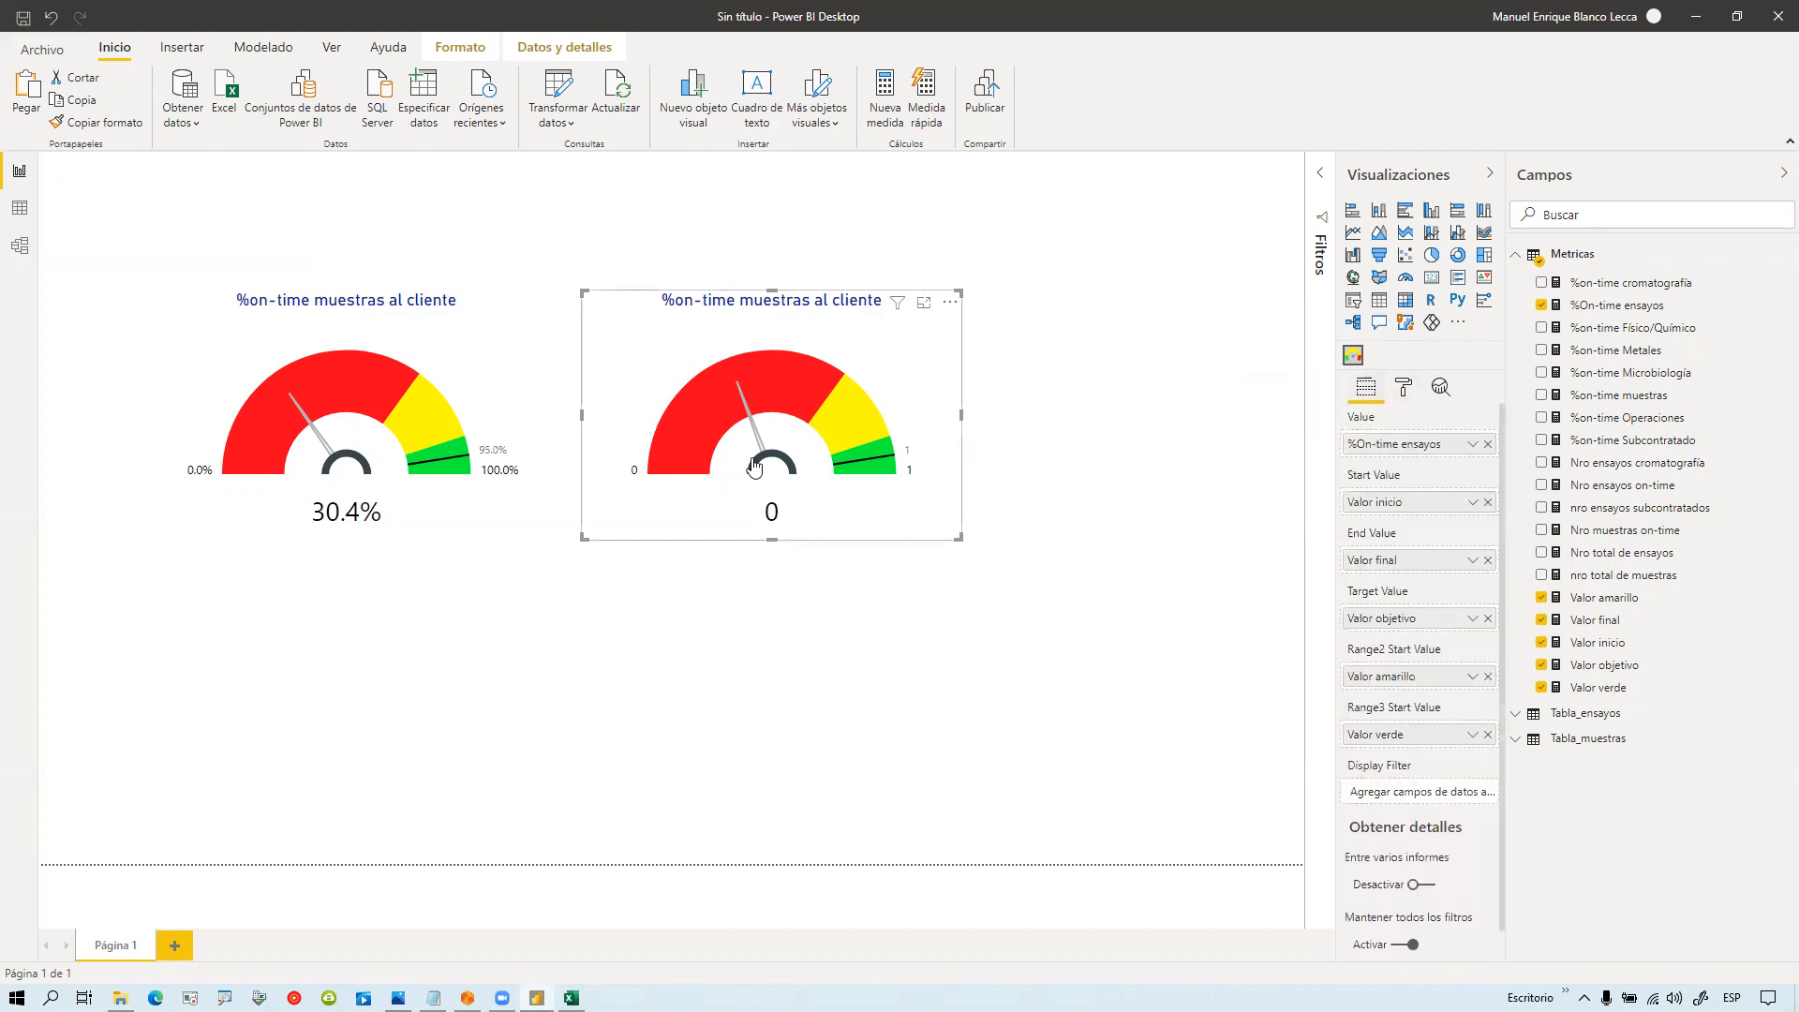
right_click(1394, 448)
left_click(1404, 387)
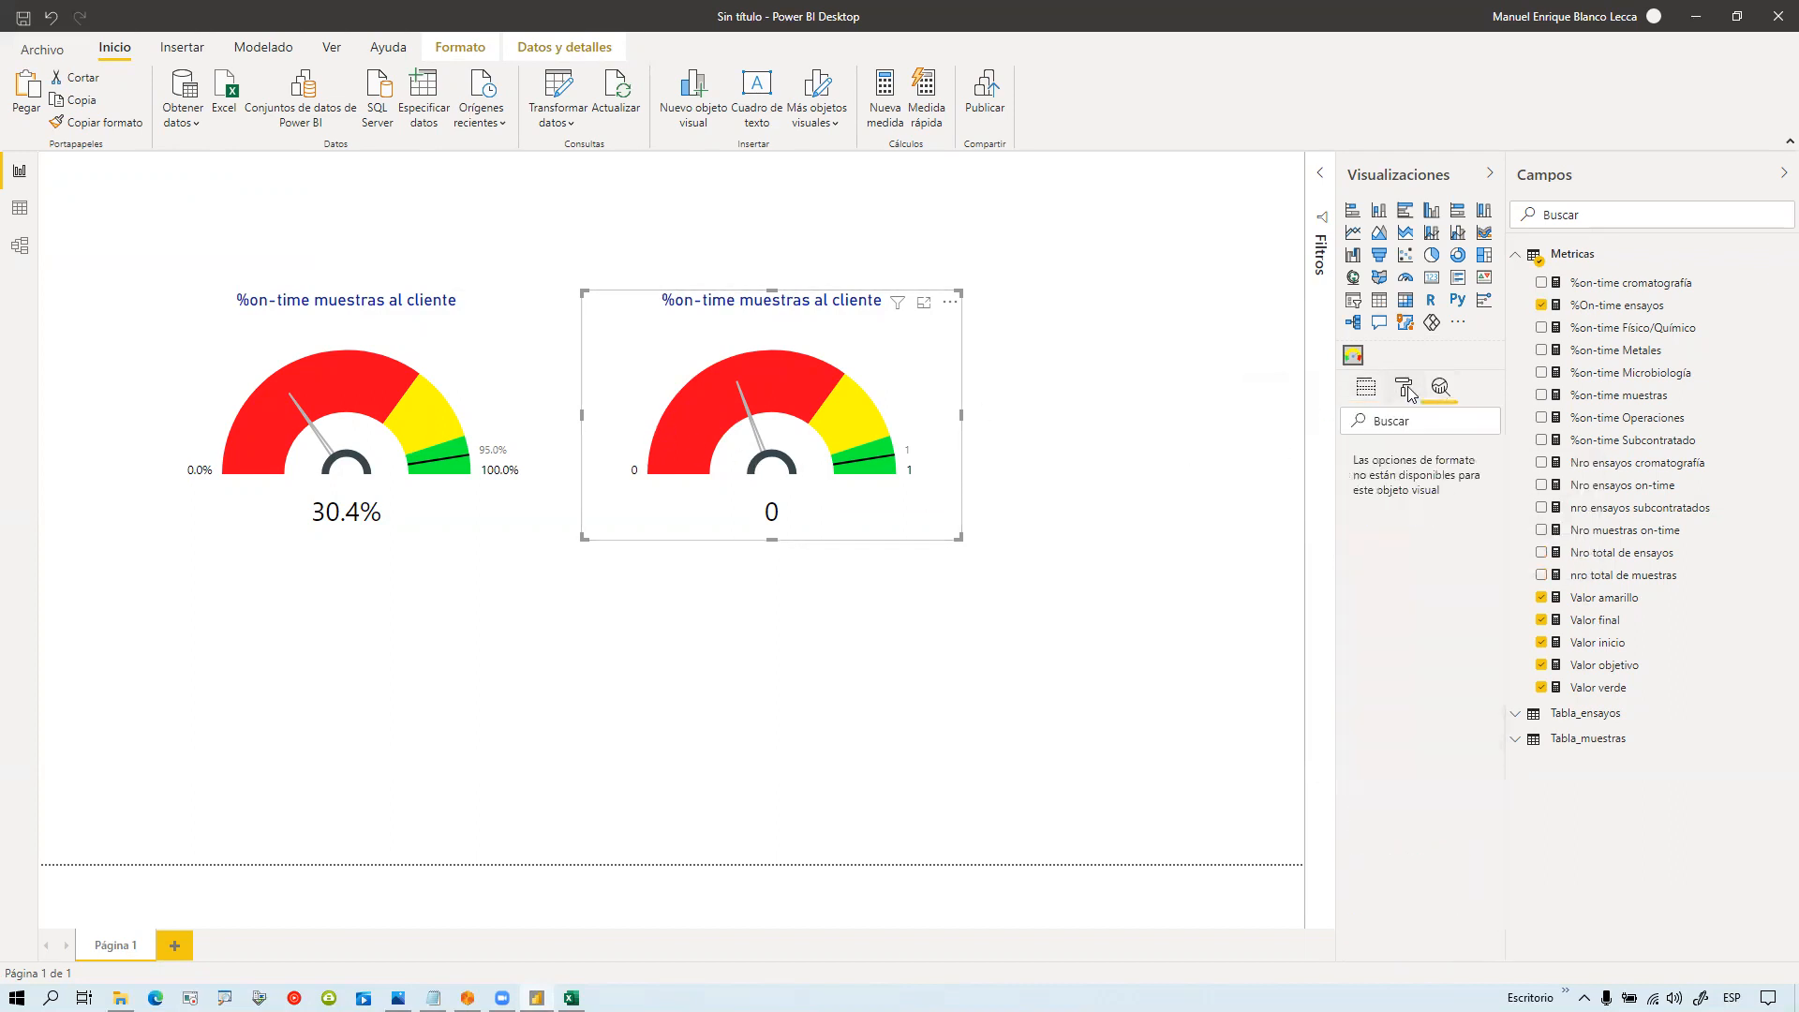
left_click(1348, 459)
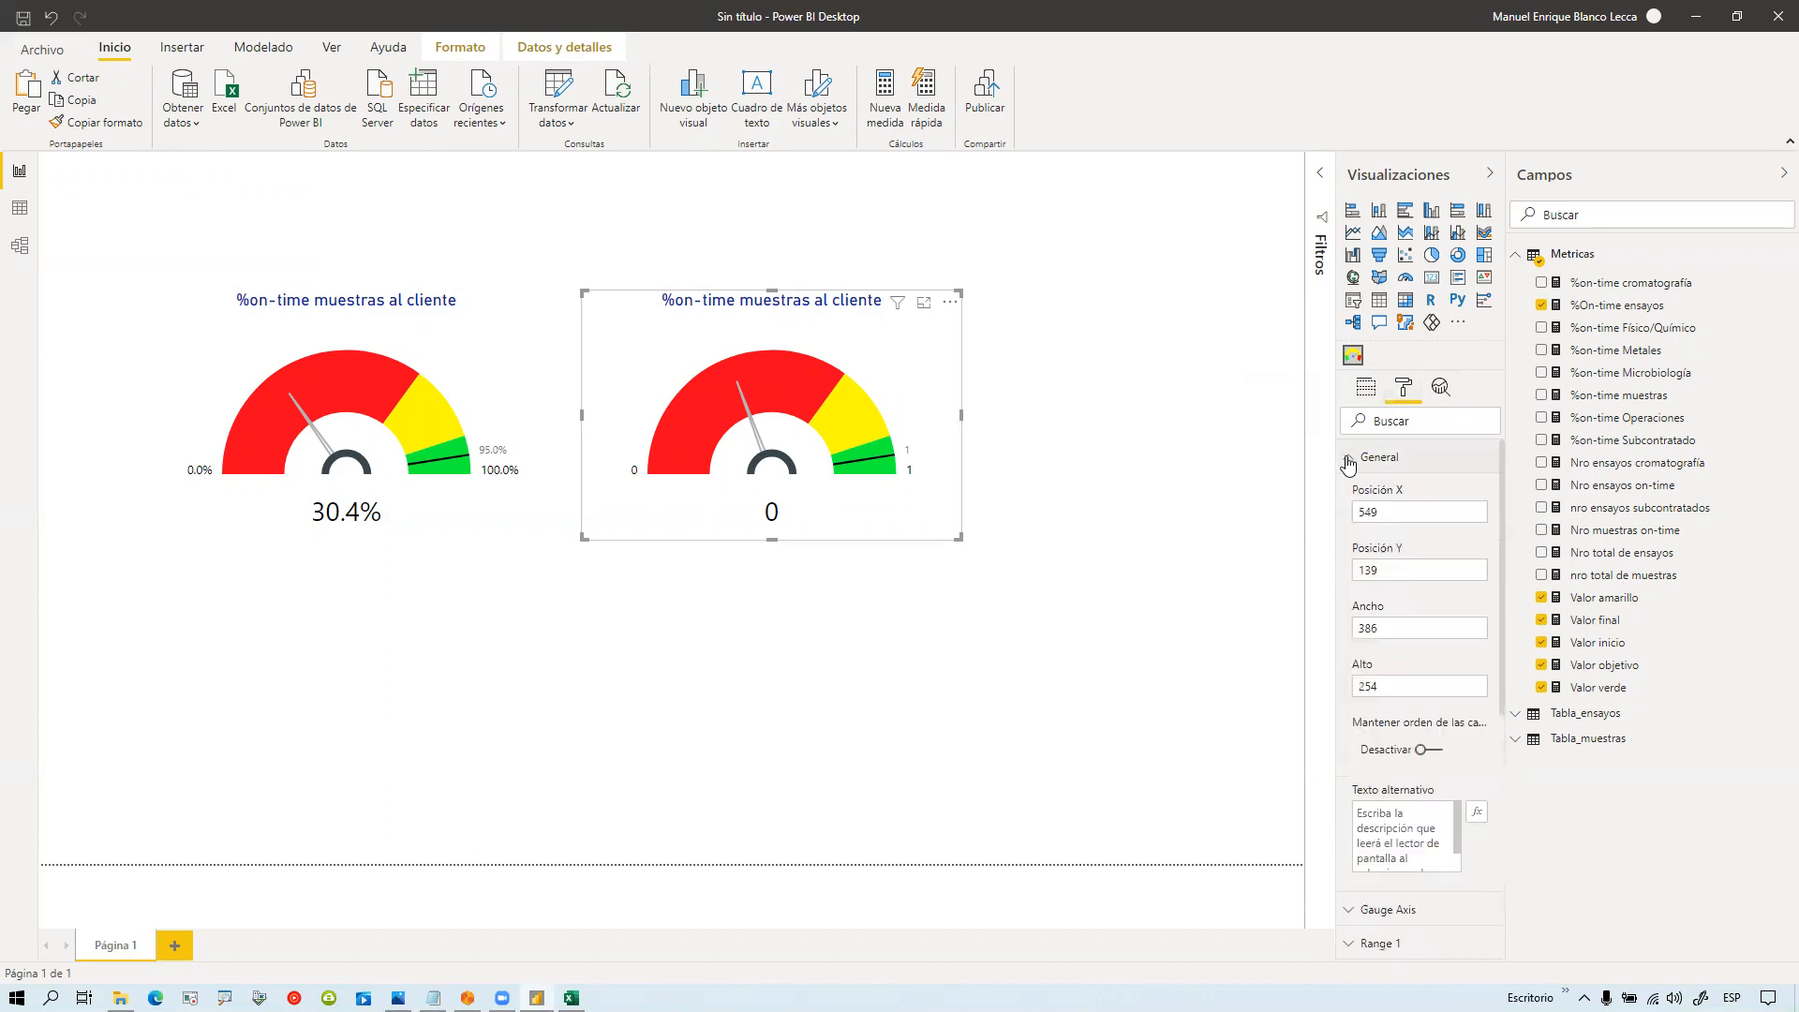
left_click(1349, 459)
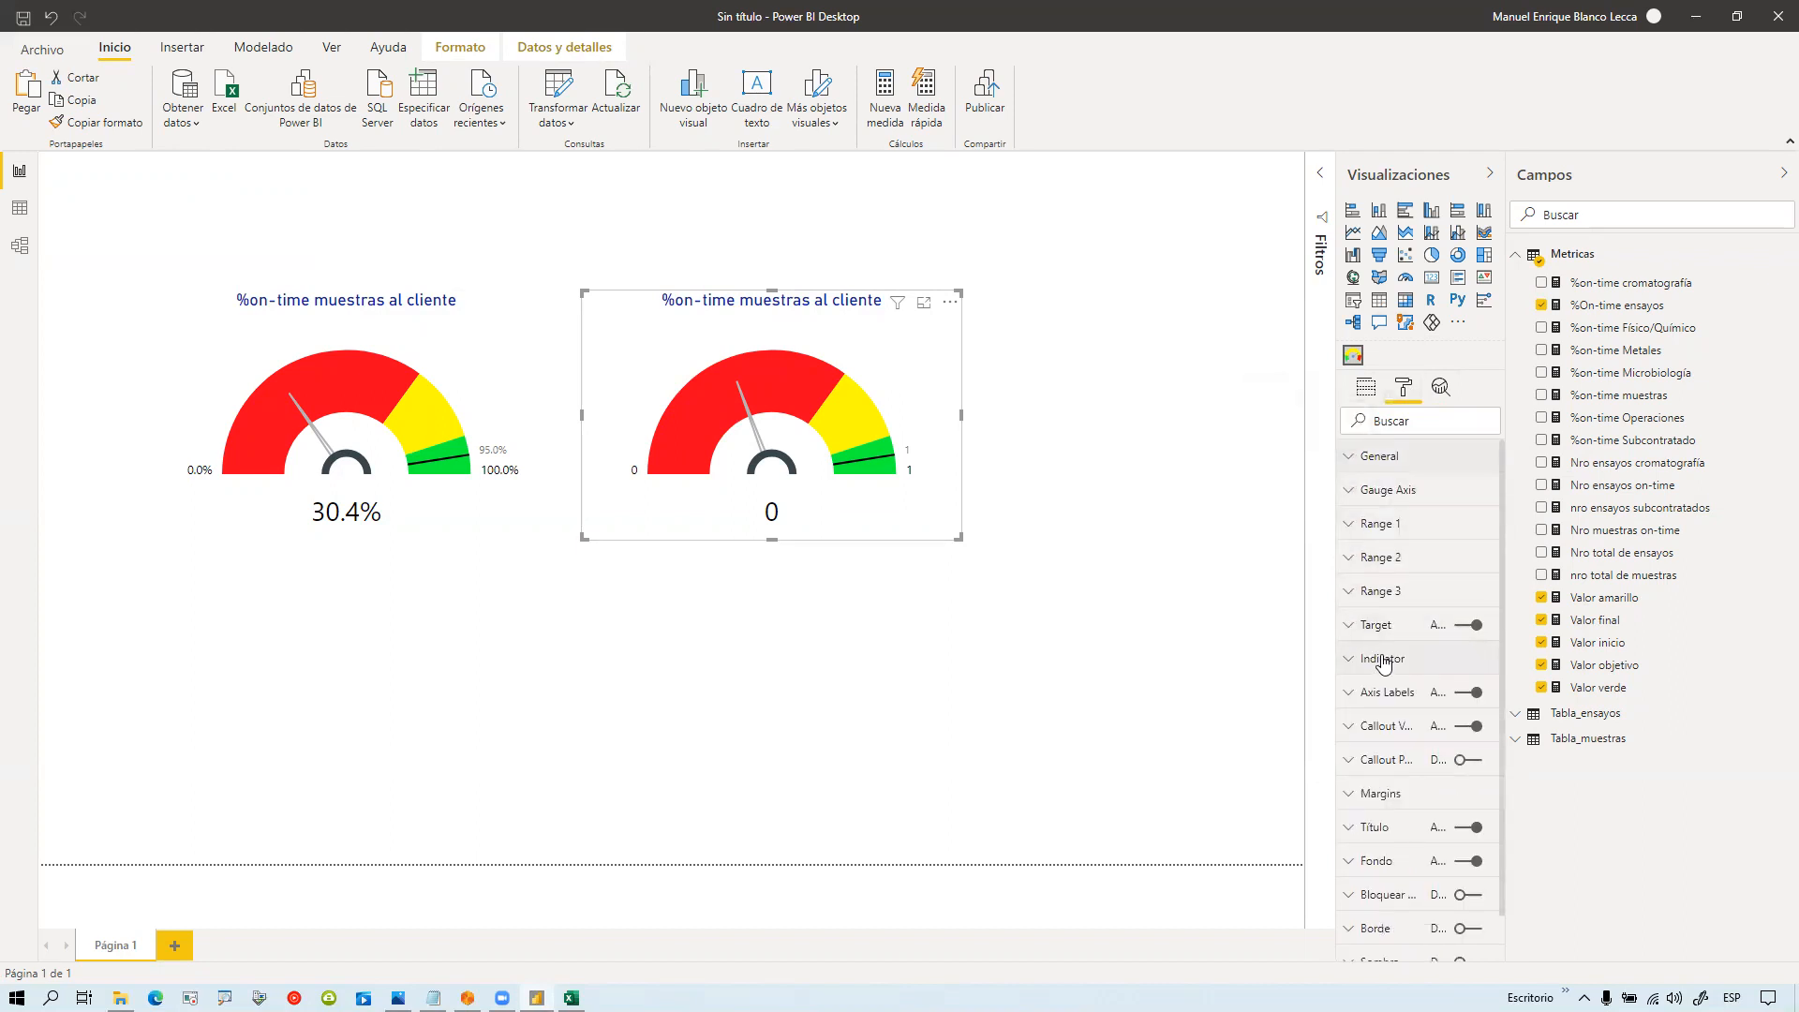
scroll(1378, 669, "down", 1)
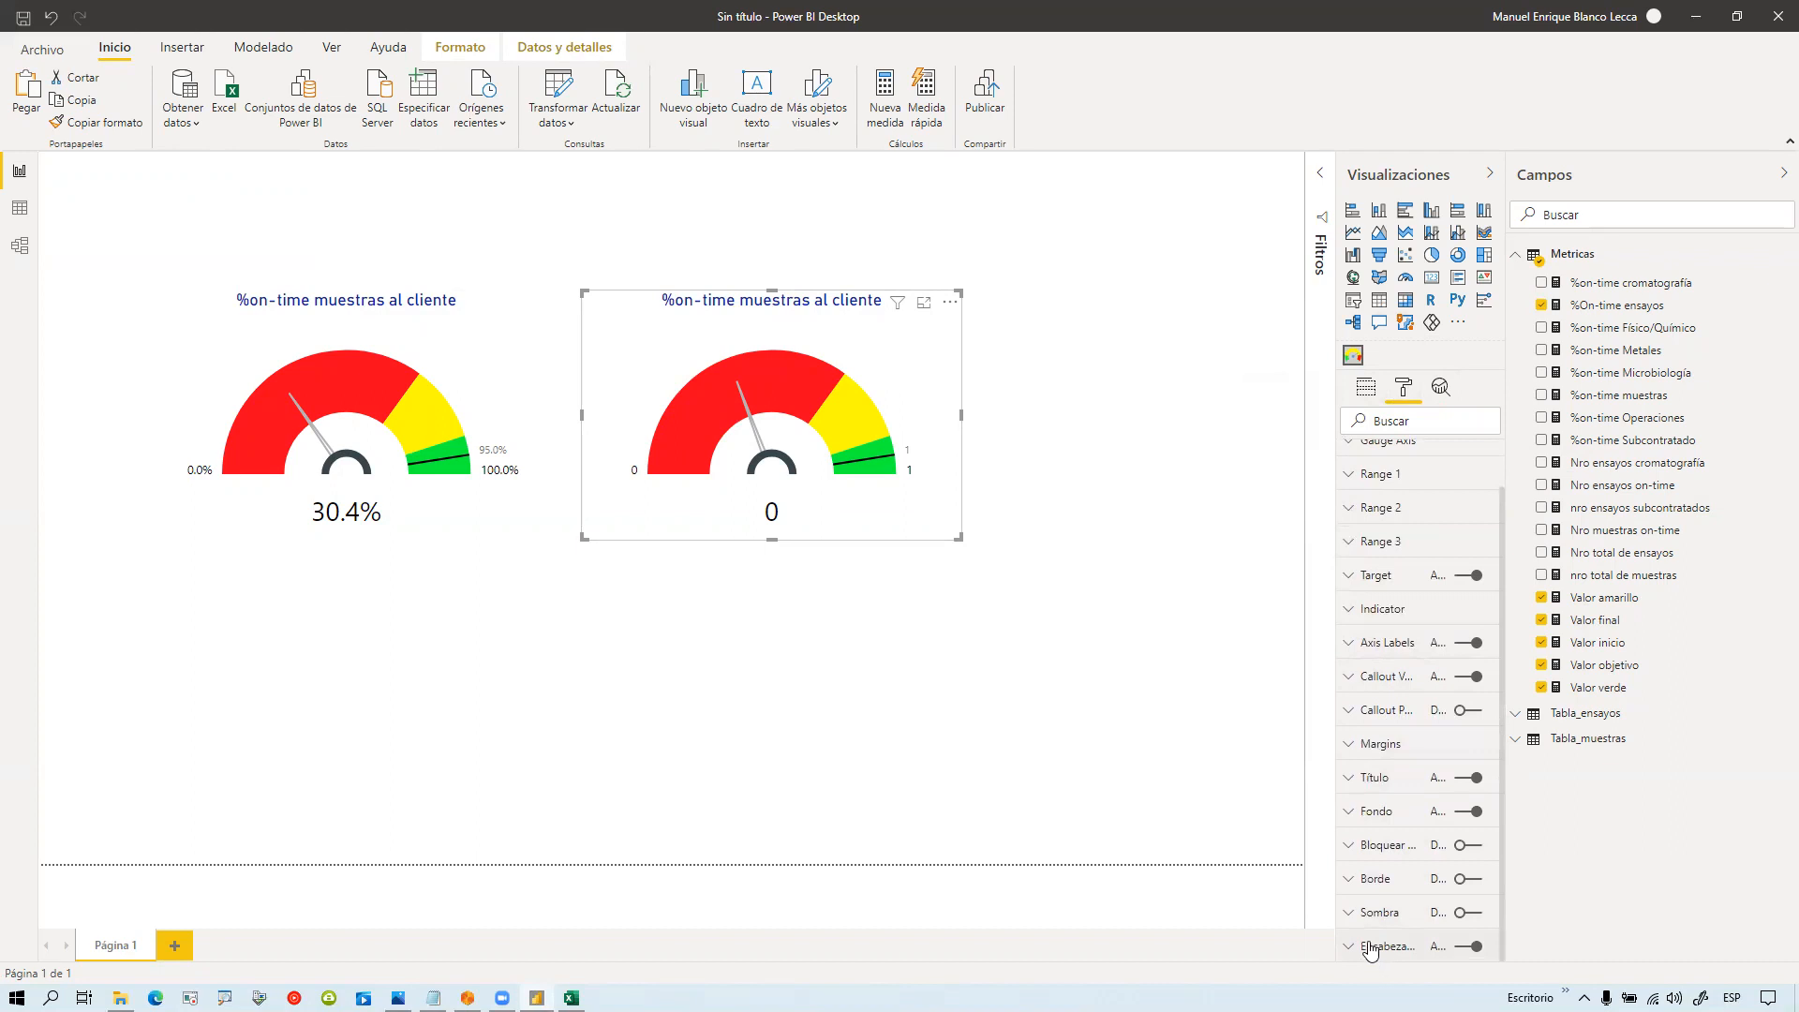
left_click(1353, 618)
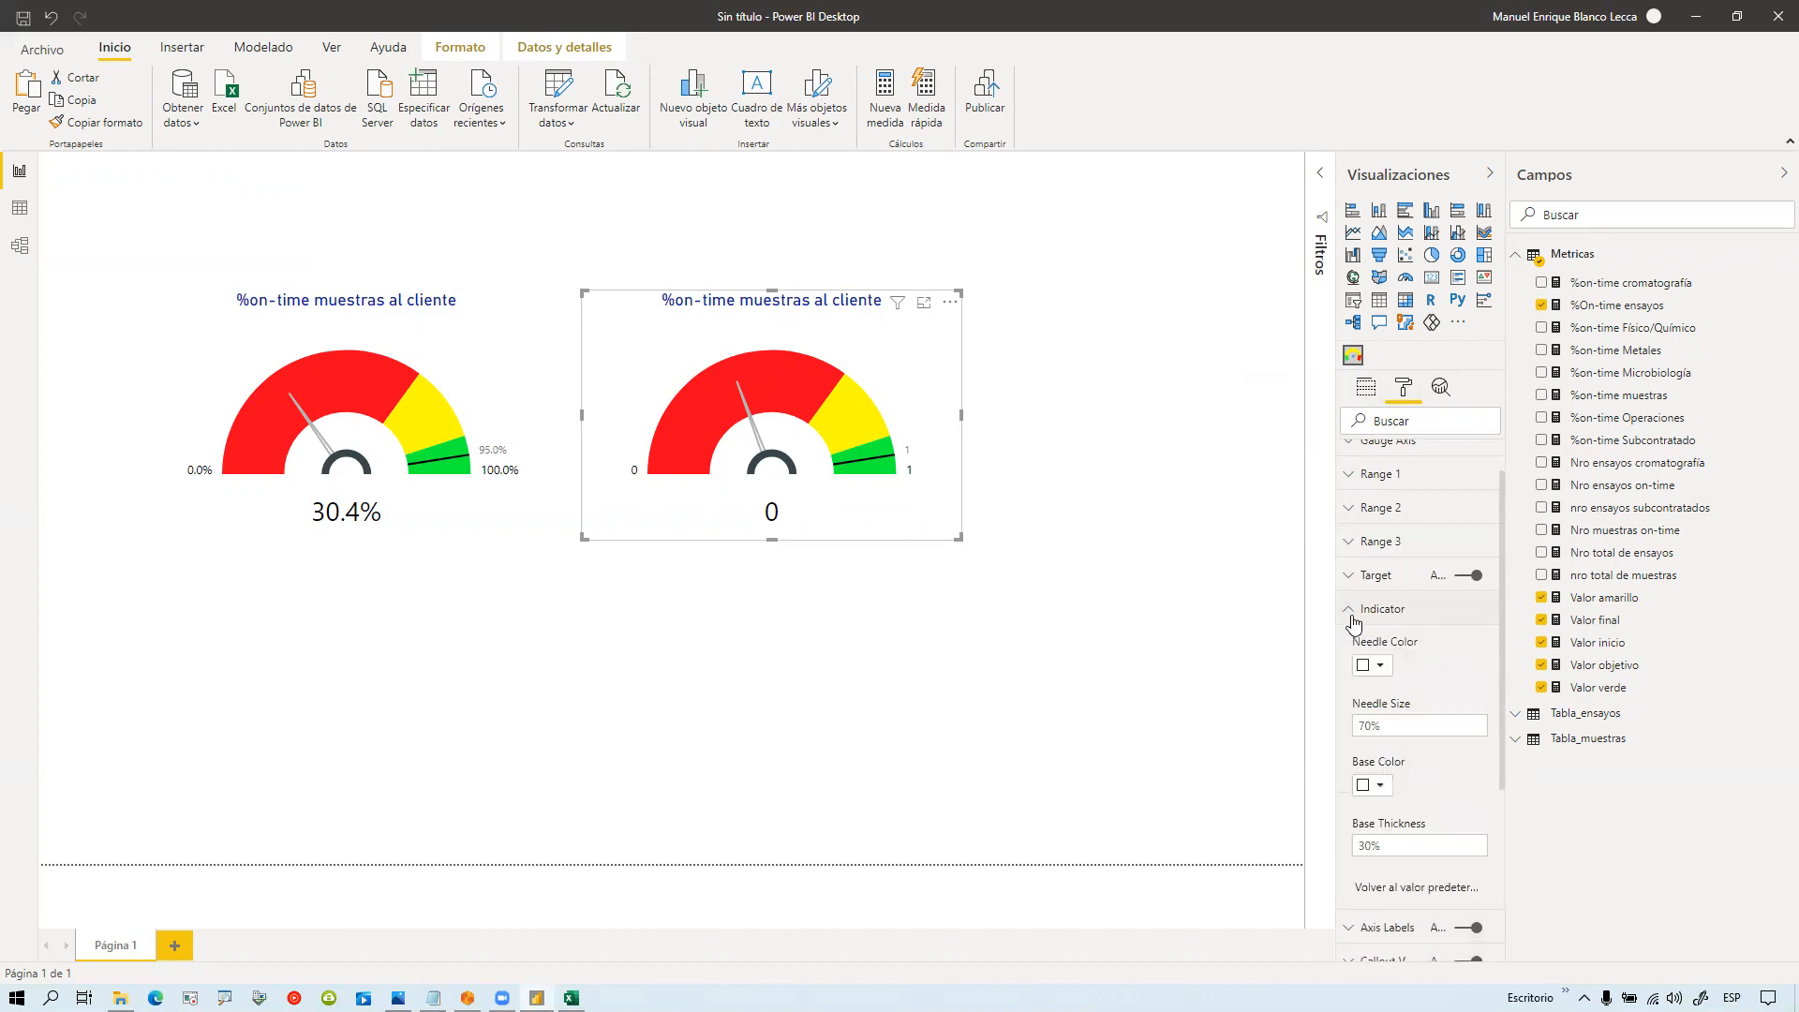
left_click(1353, 614)
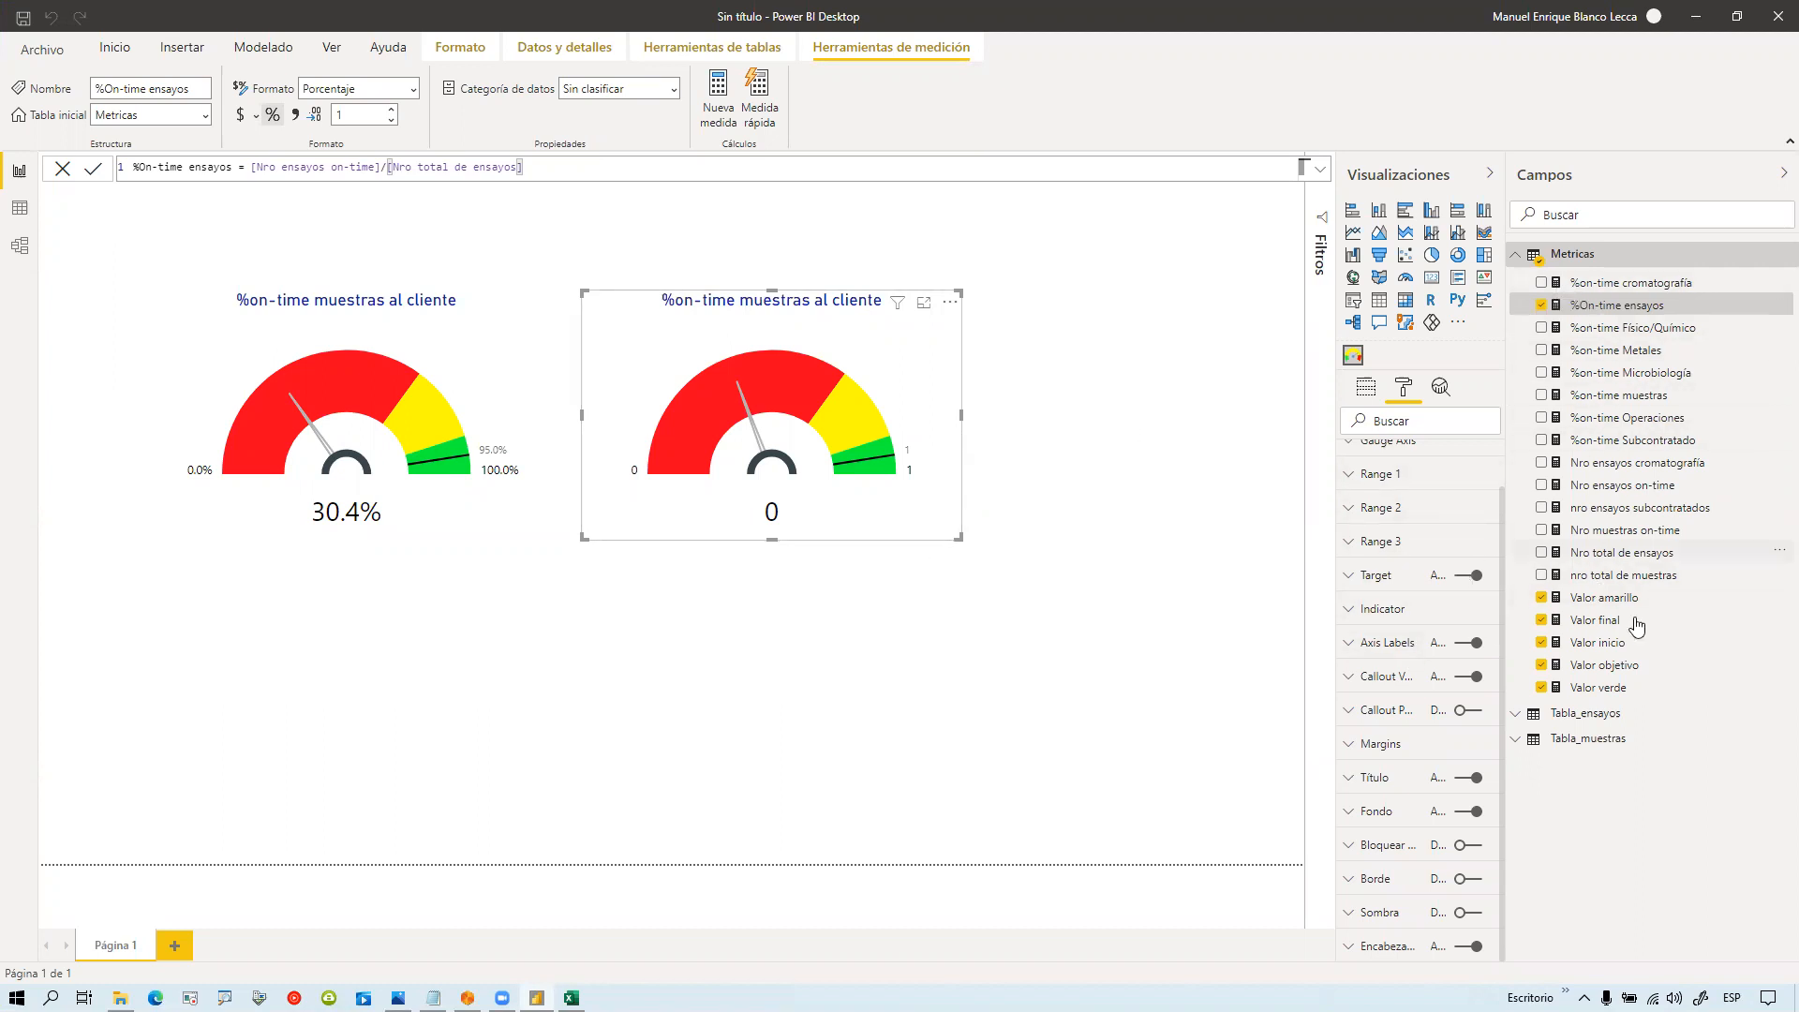
Step: Check the formats of the Valor amarillo and Valor final measures, and format Valor inicio as a percentage with 1 decimal place
left_click(1541, 598)
left_click(1607, 603)
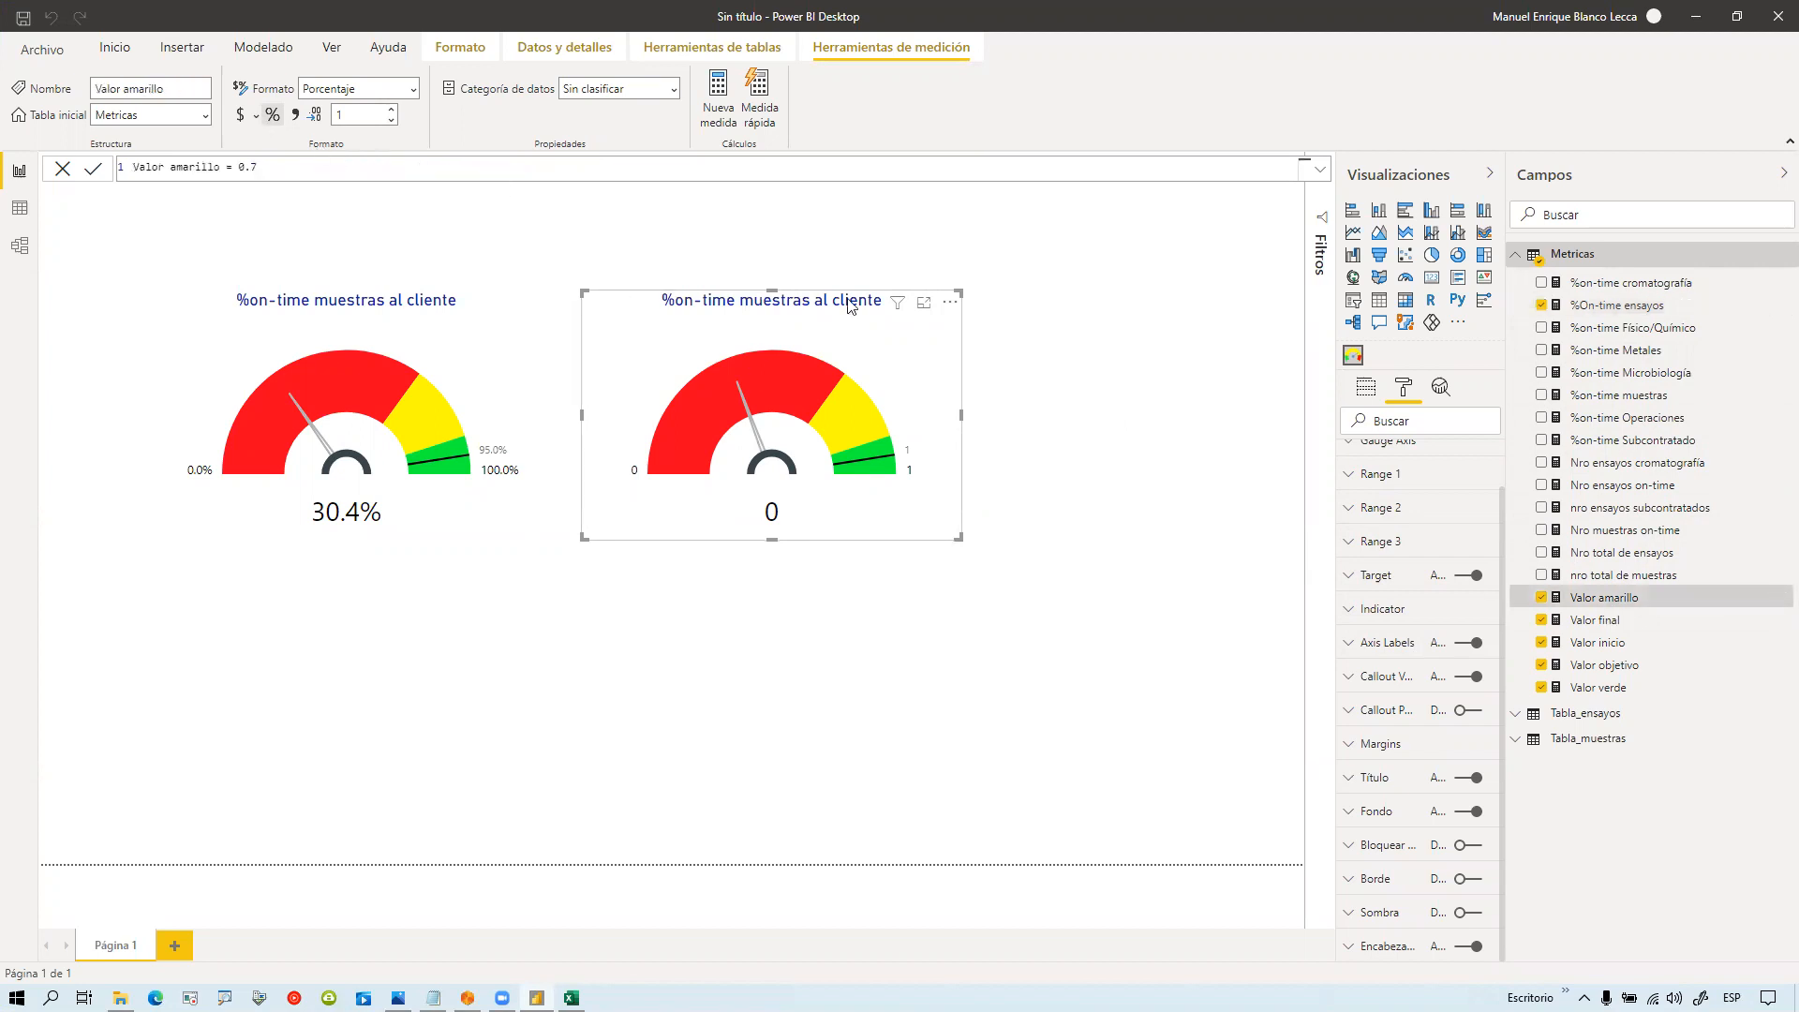
left_click(1594, 623)
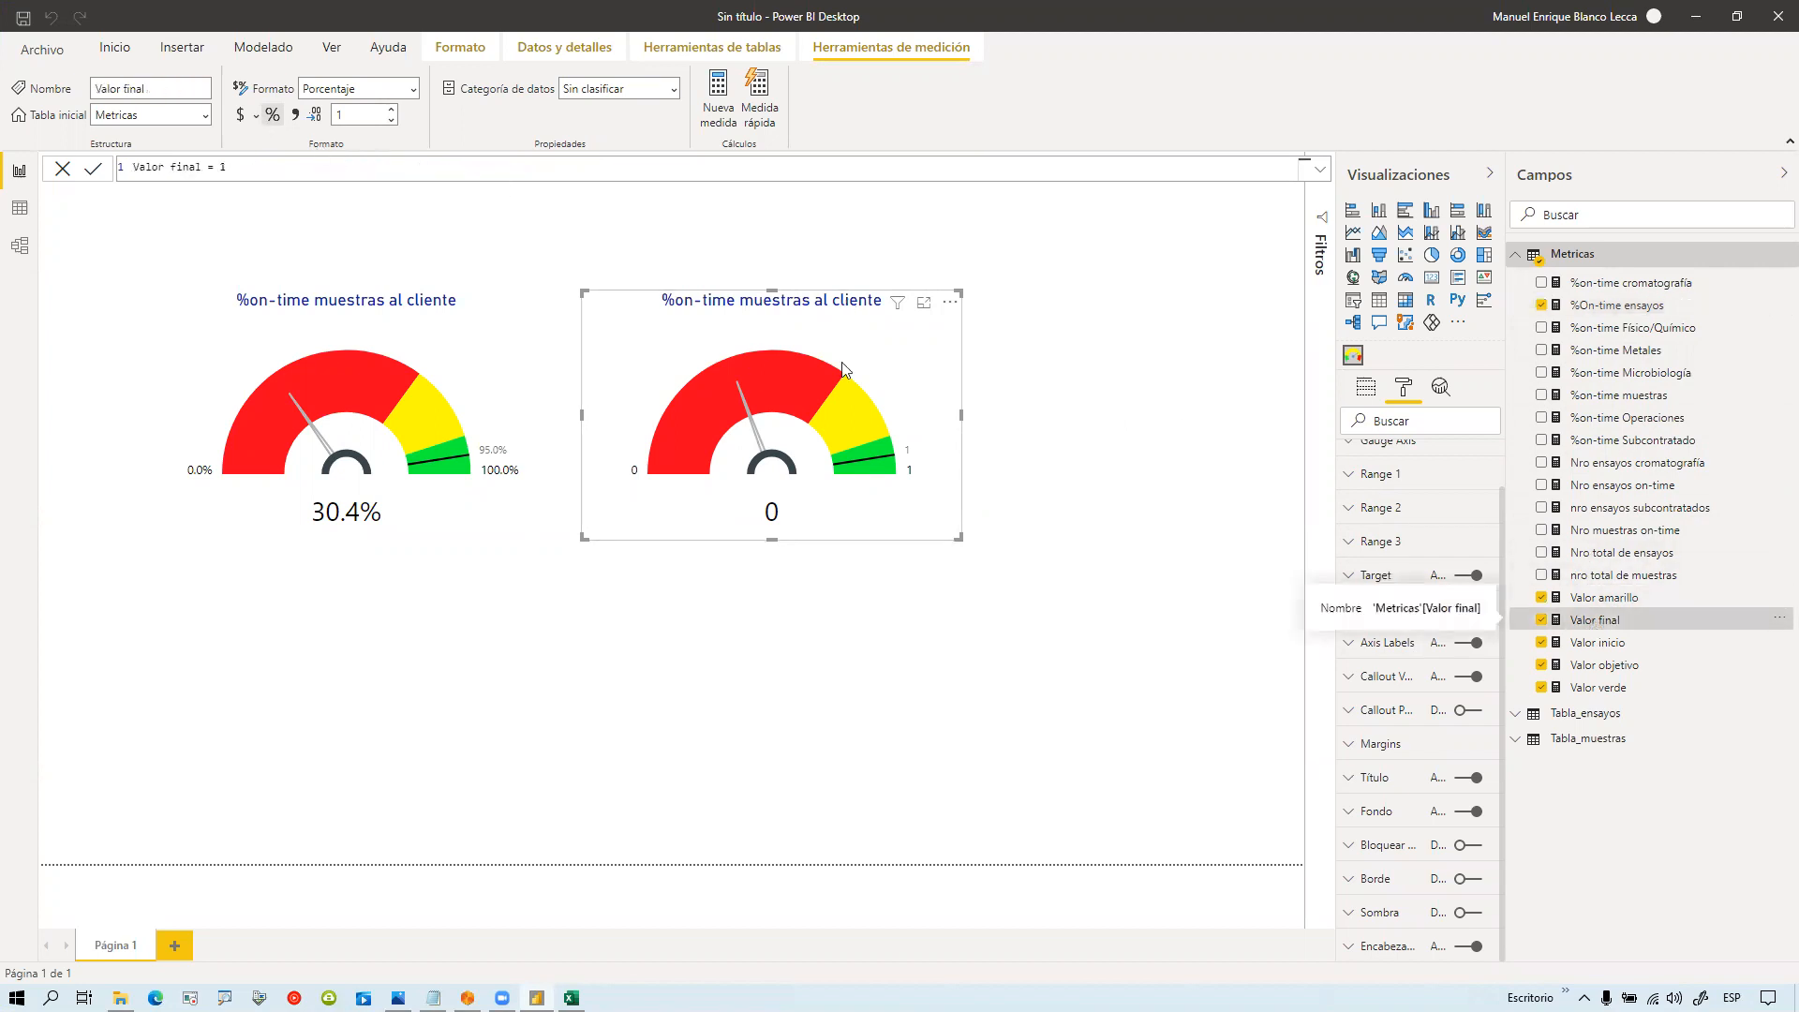
left_click(1584, 643)
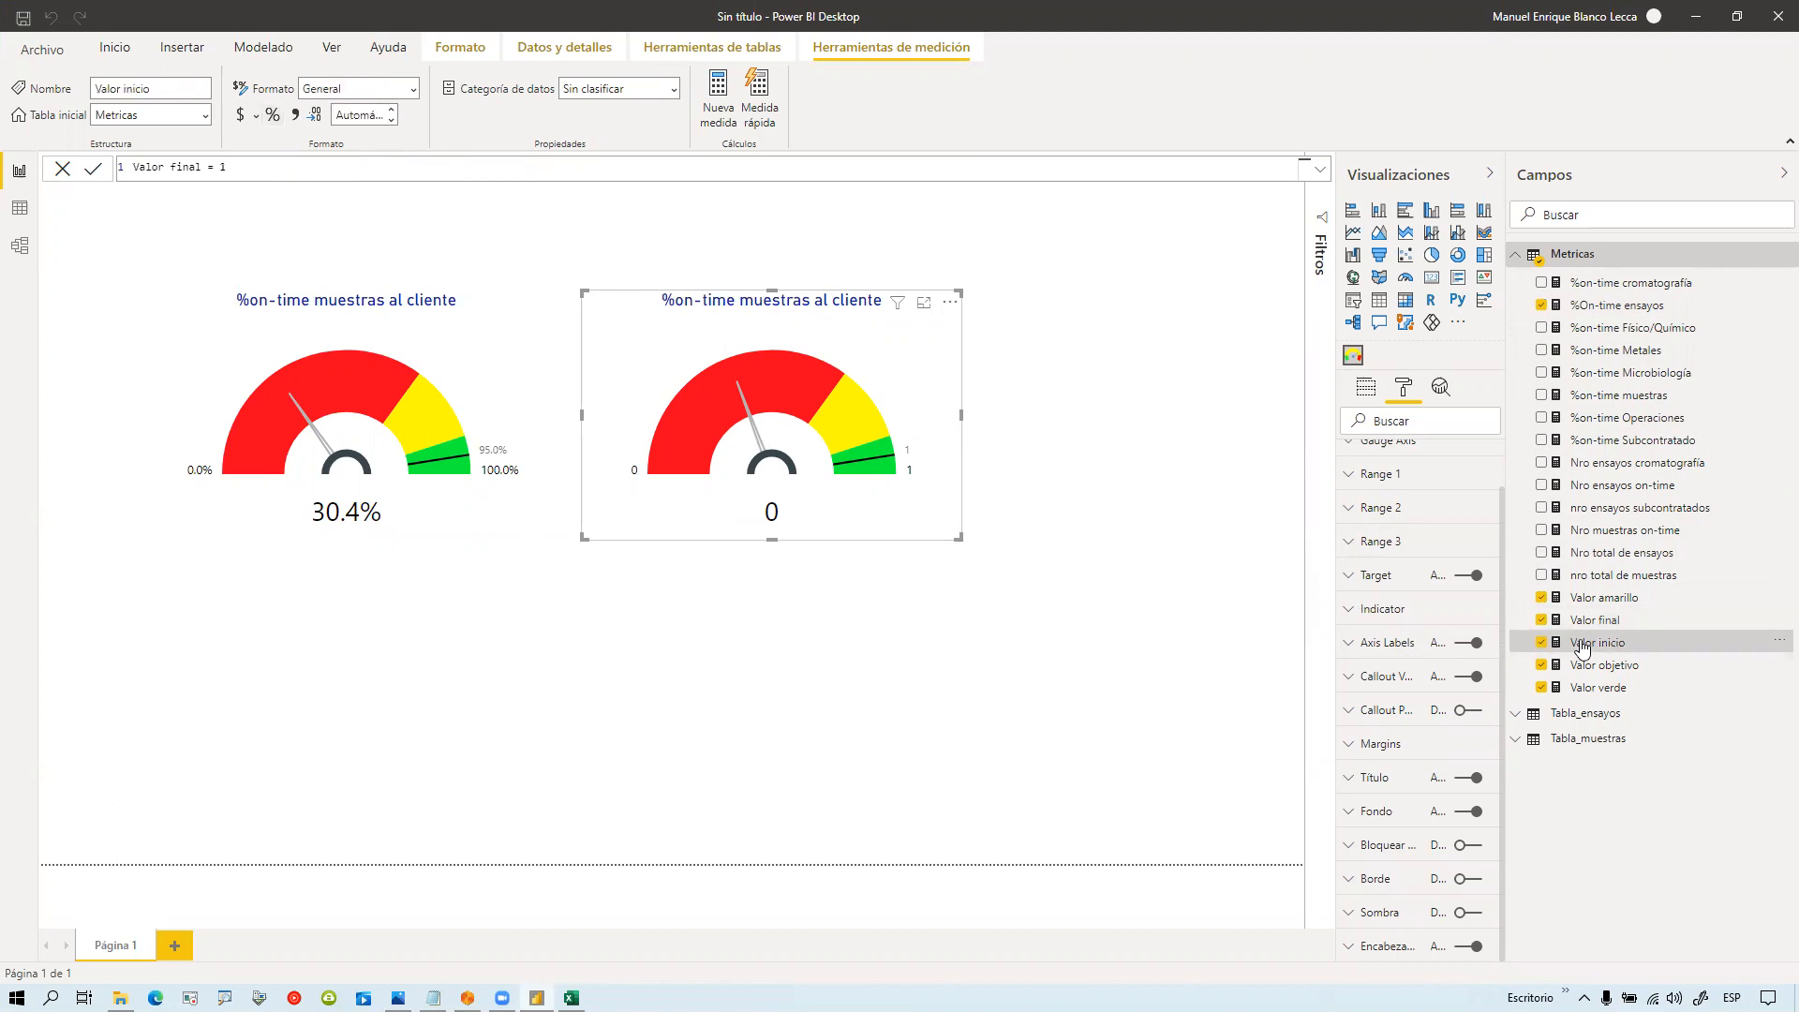
left_click(275, 116)
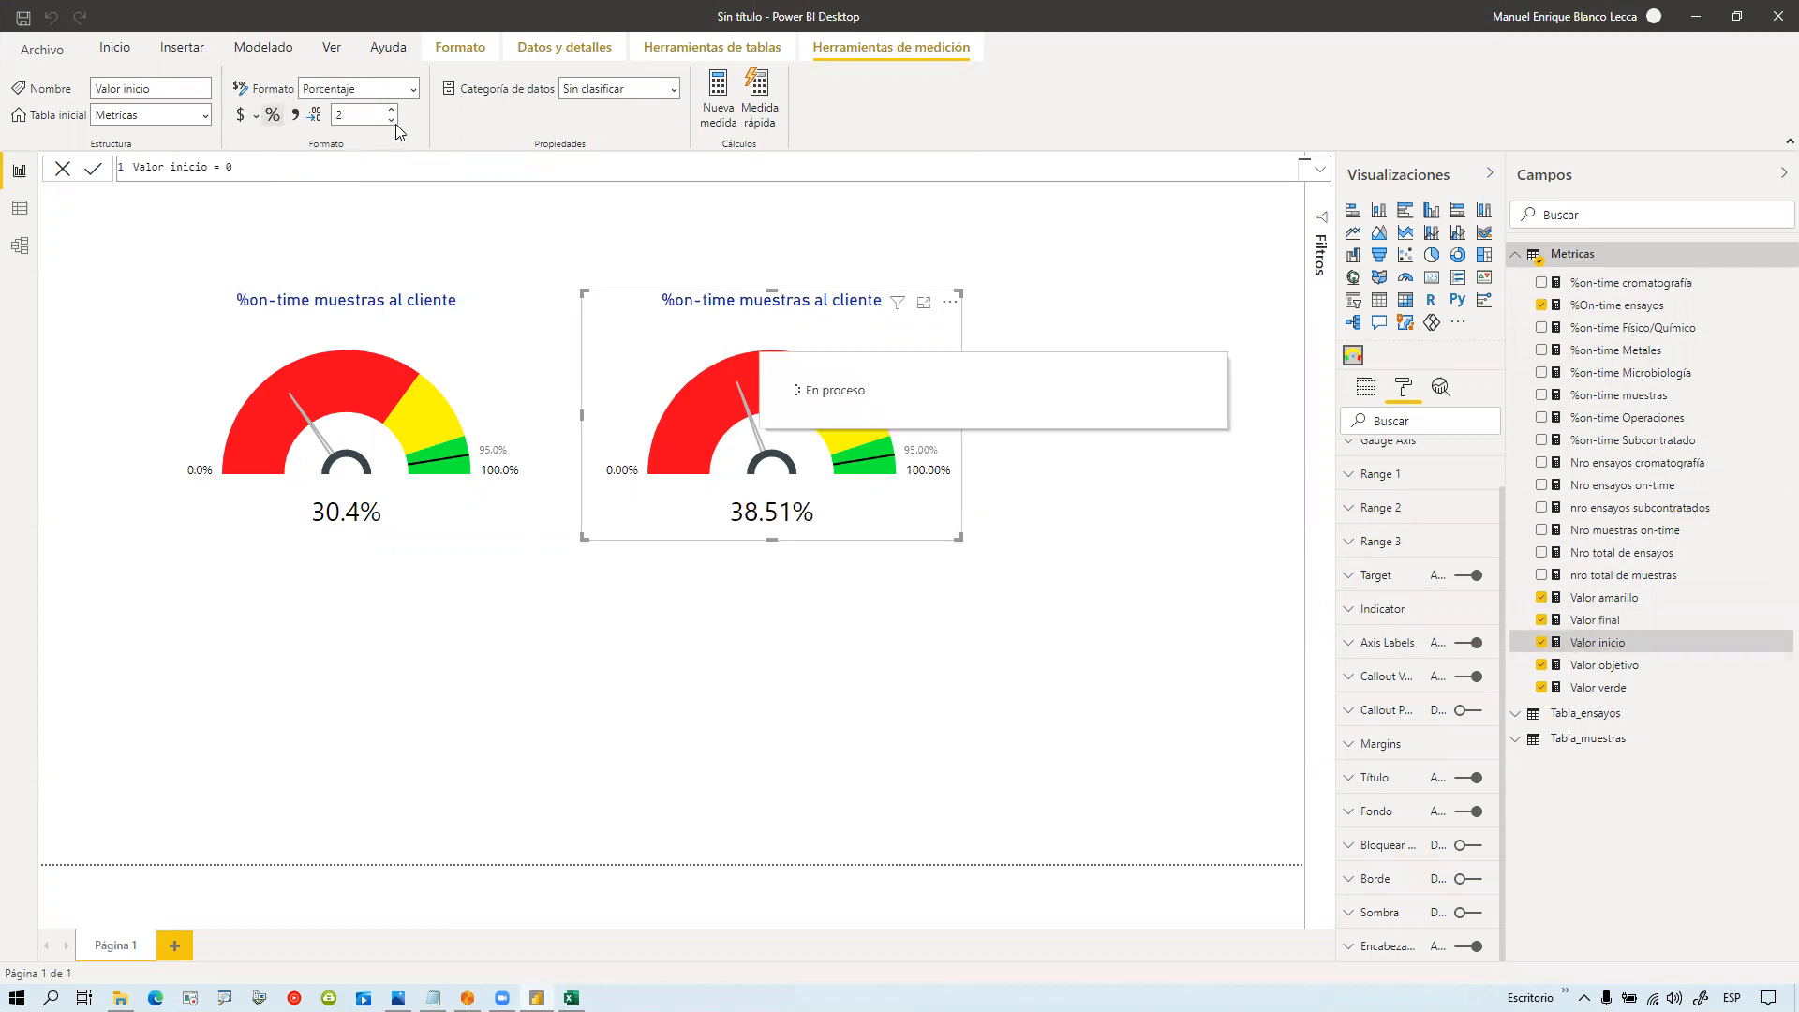
left_click(391, 120)
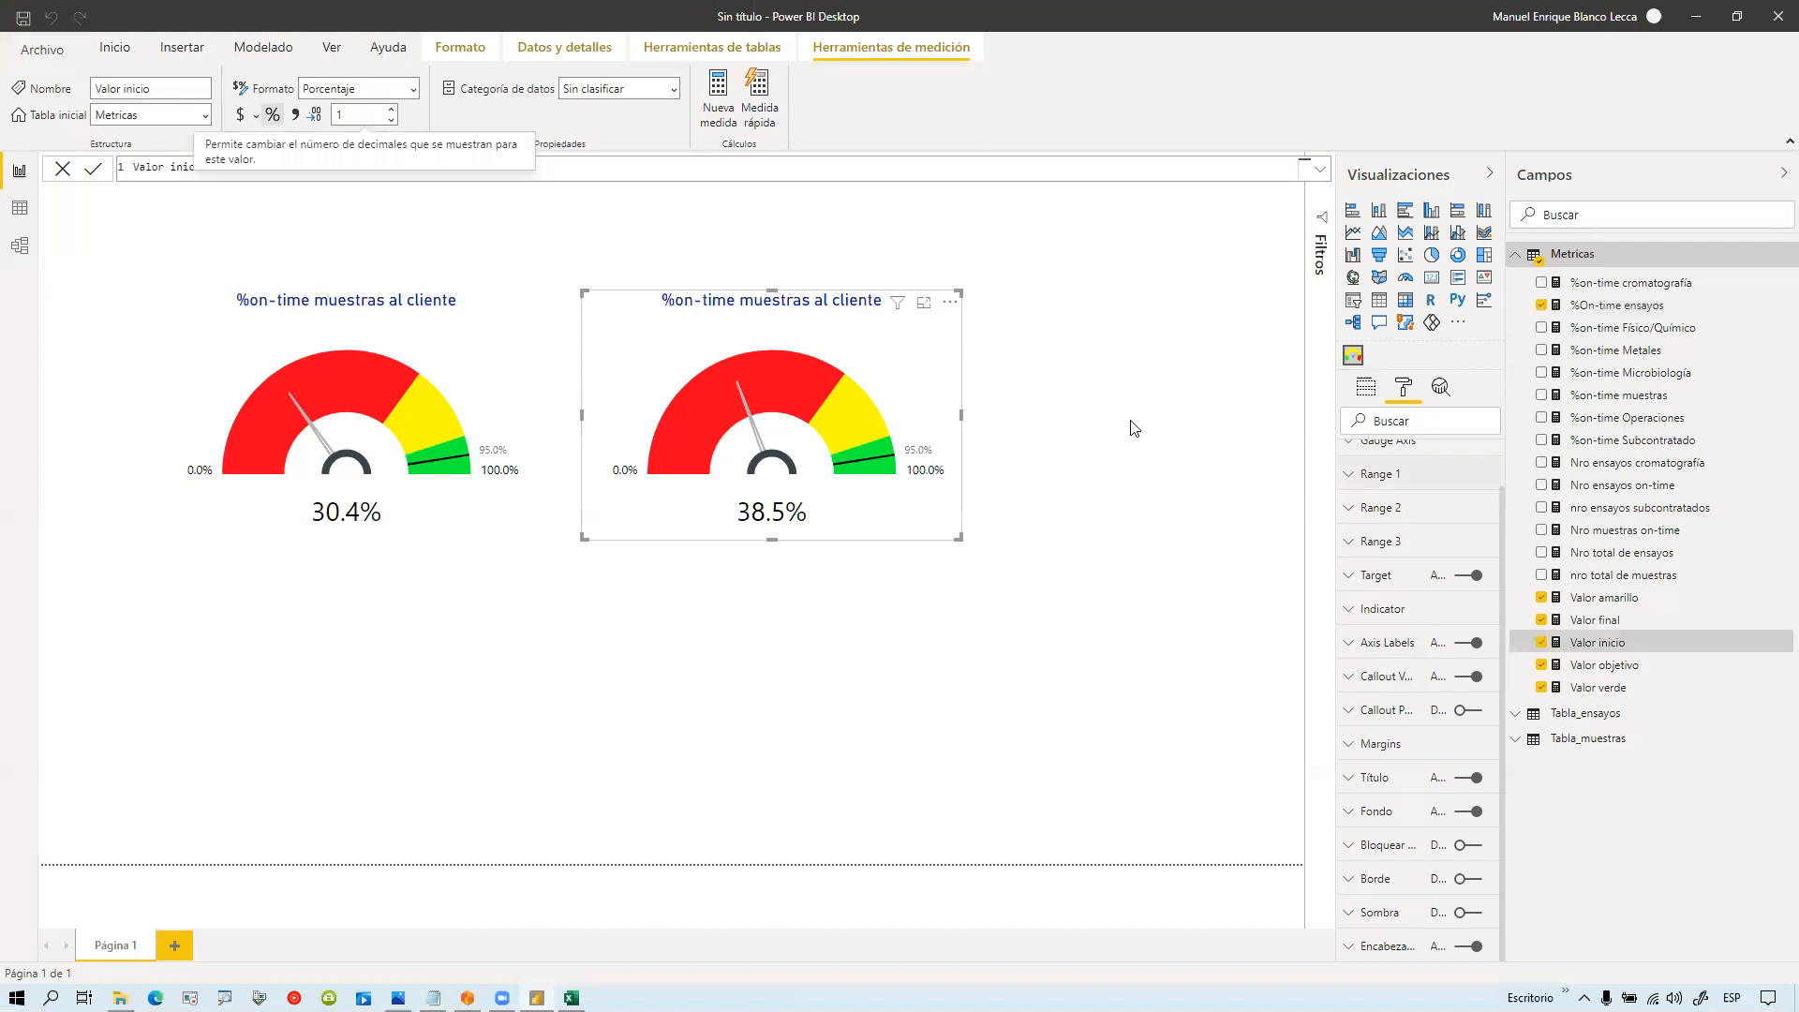
Step: Stack the two gauges vertically, with the 38.5% gauge directly beneath the 30.4% gauge
left_click(862, 562)
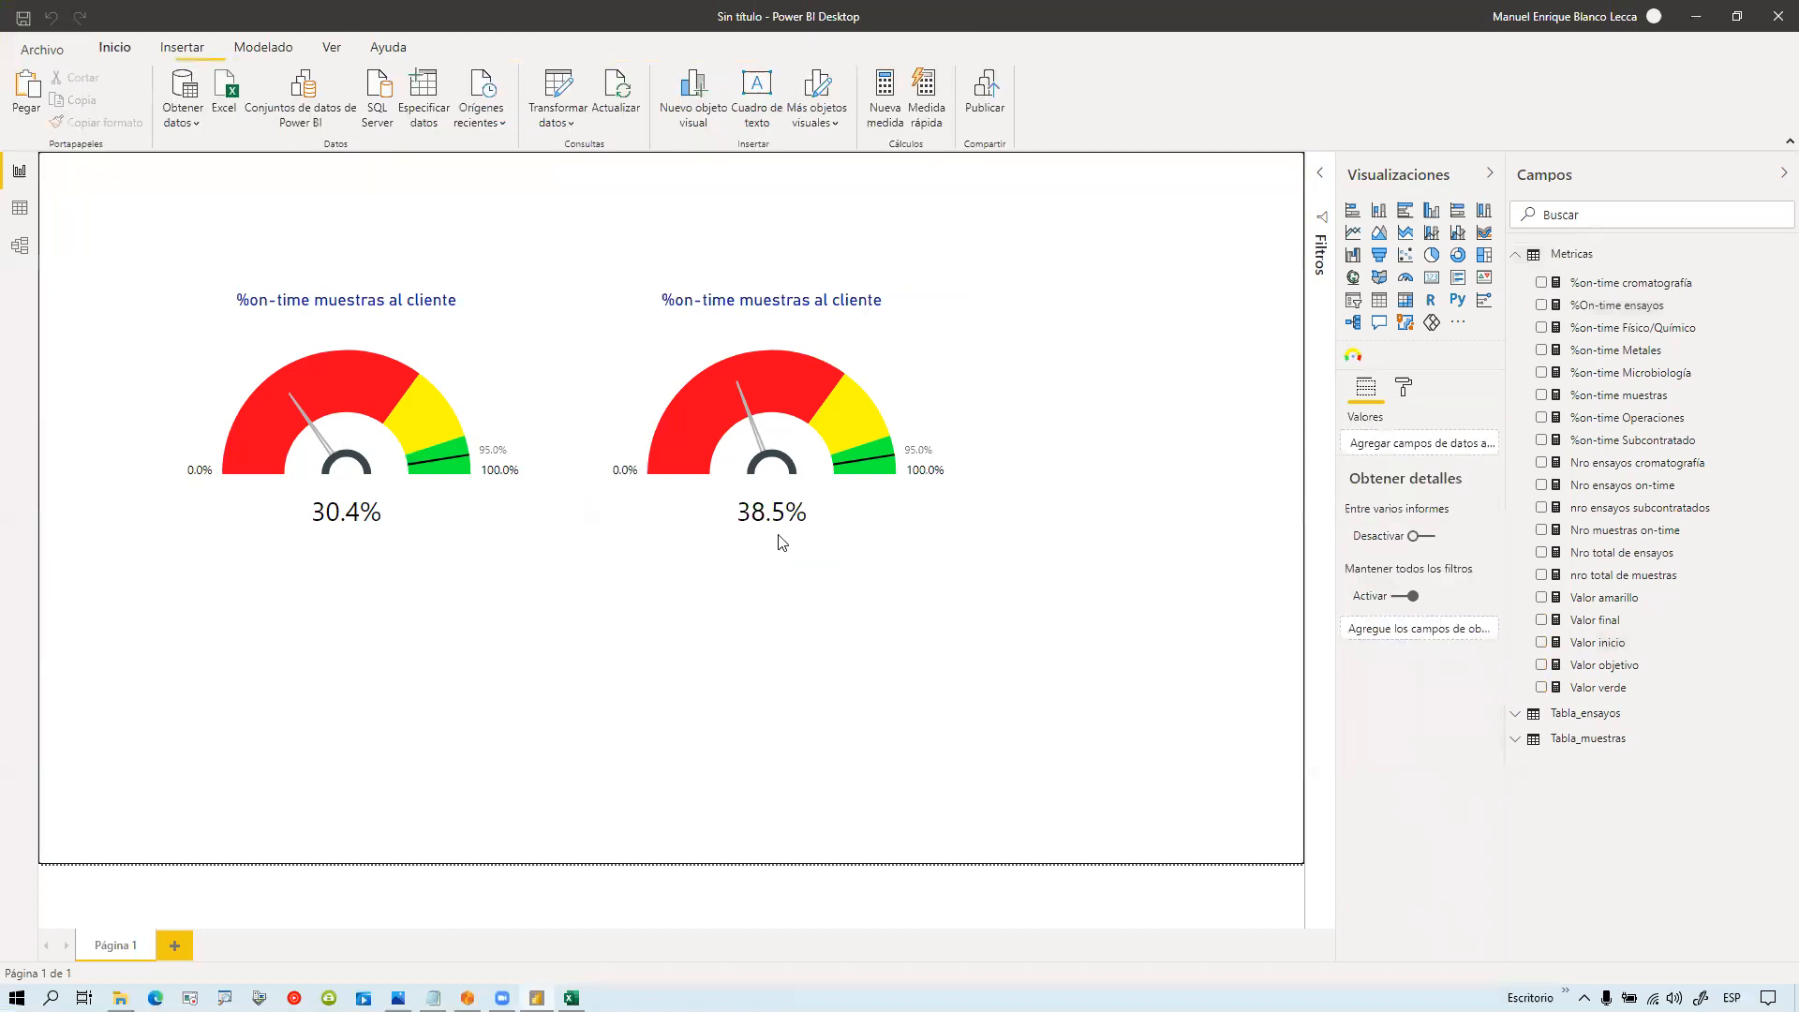
left_click_drag(429, 302, 601, 226)
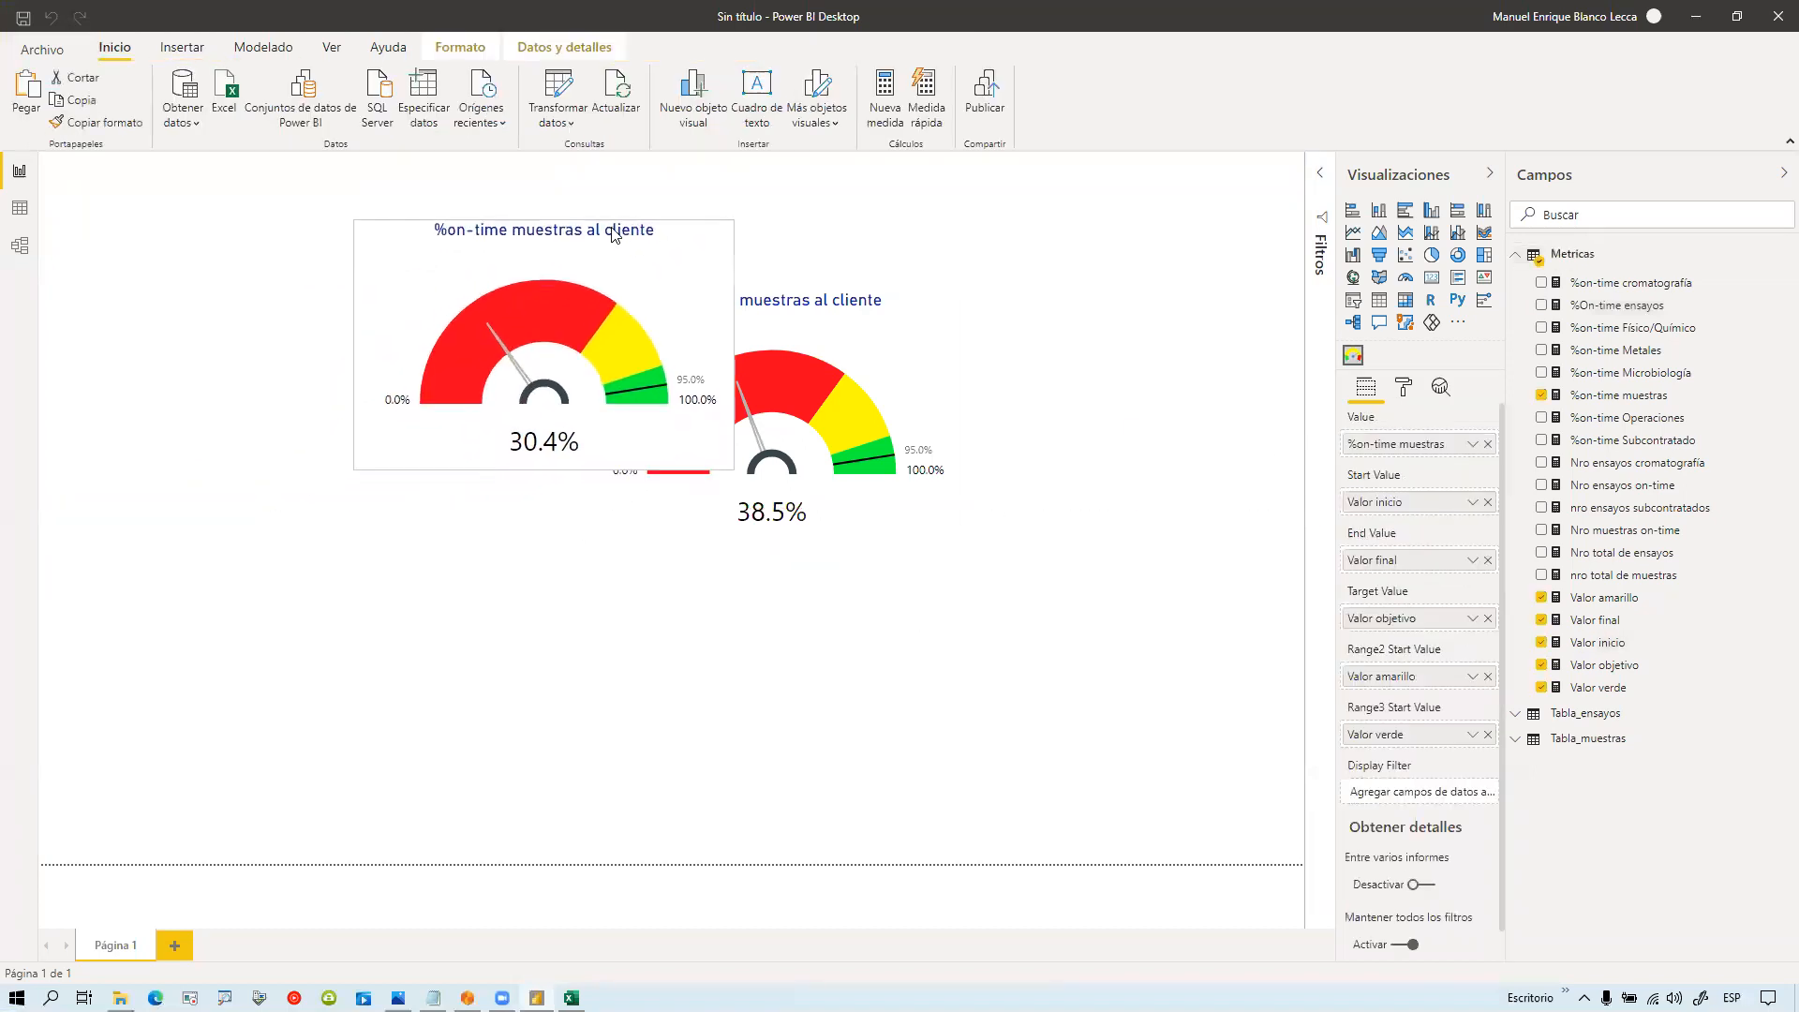
left_click_drag(754, 308, 536, 483)
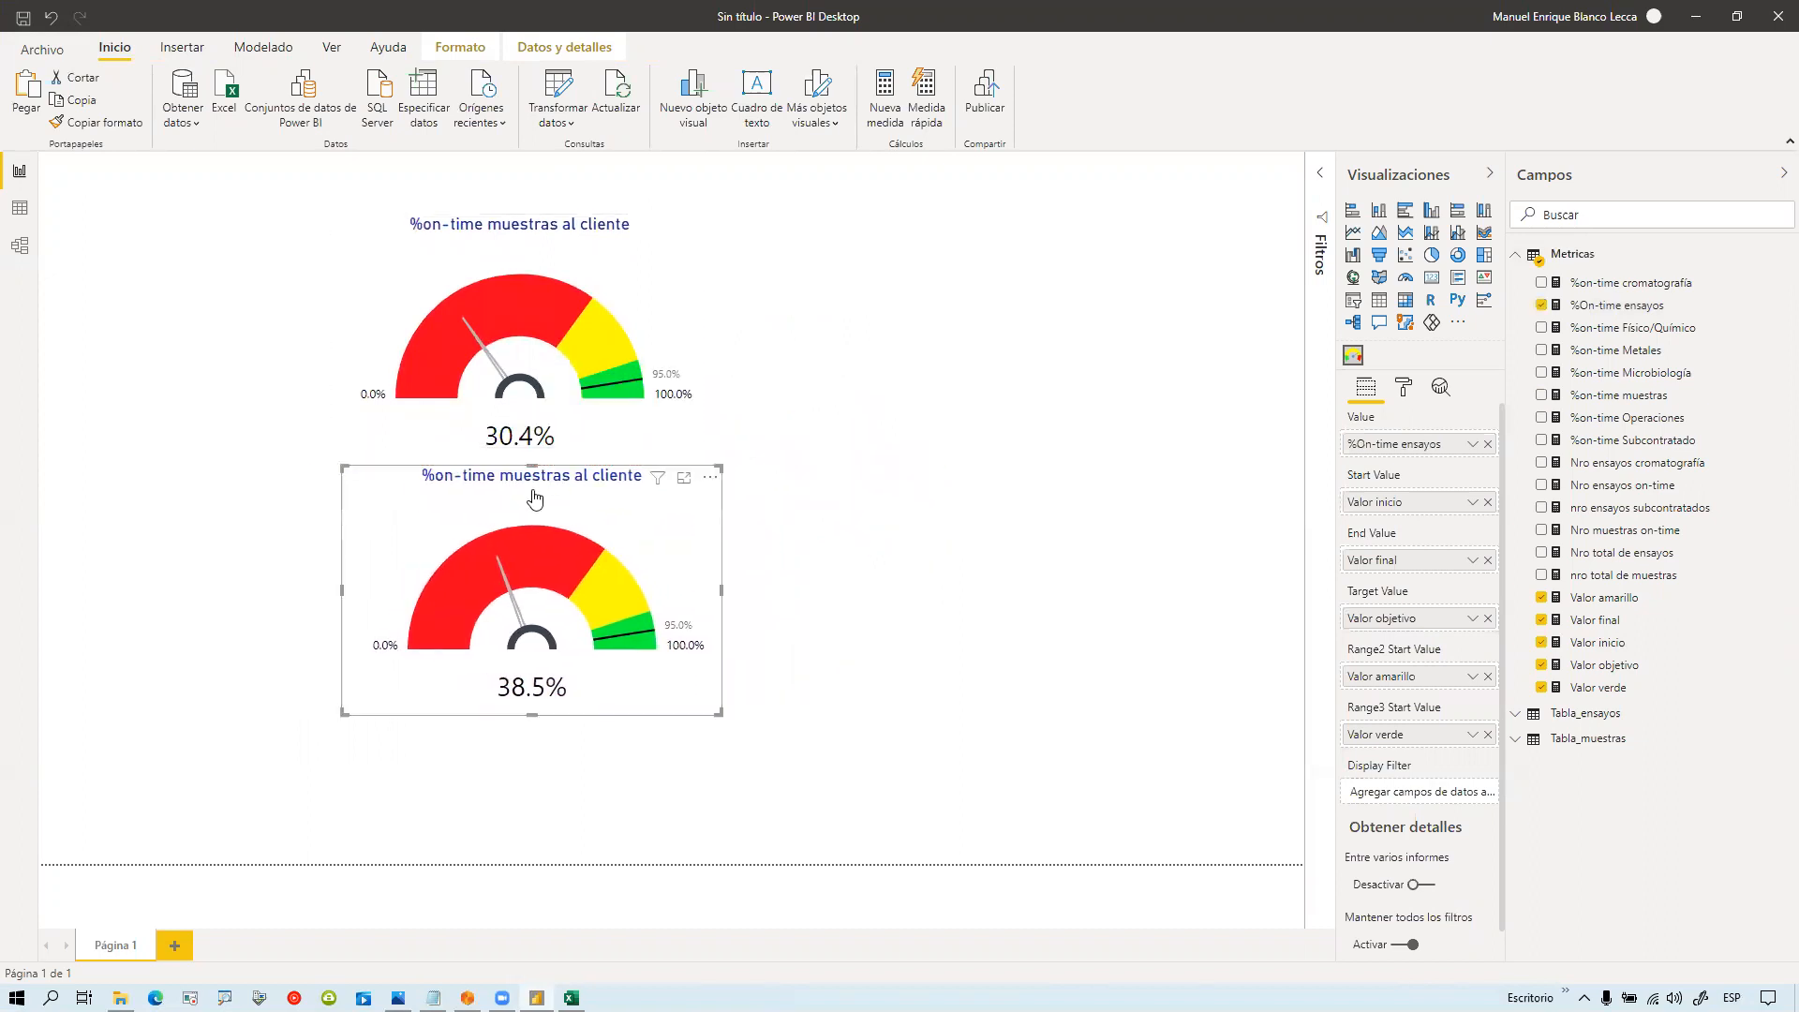
Step: Change the title of the lower gauge to "%on-time Laboratorio"
left_click(1405, 391)
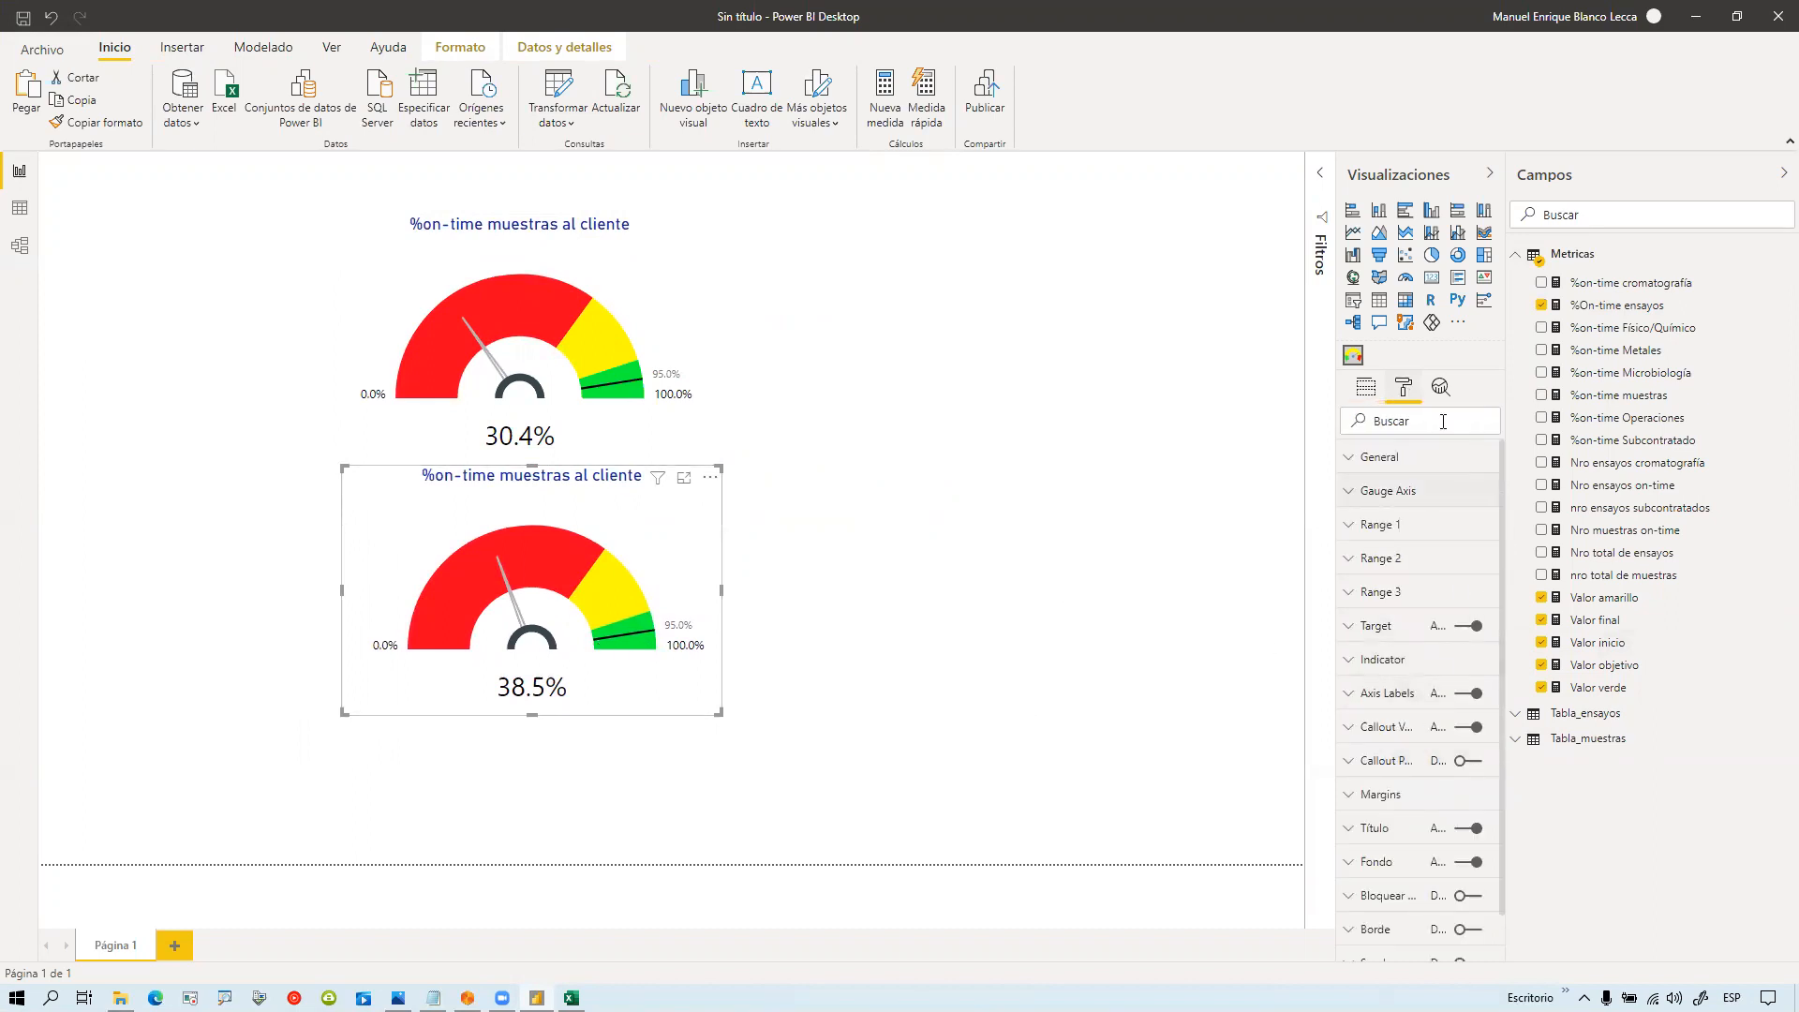
scroll(1411, 629, "down", 1)
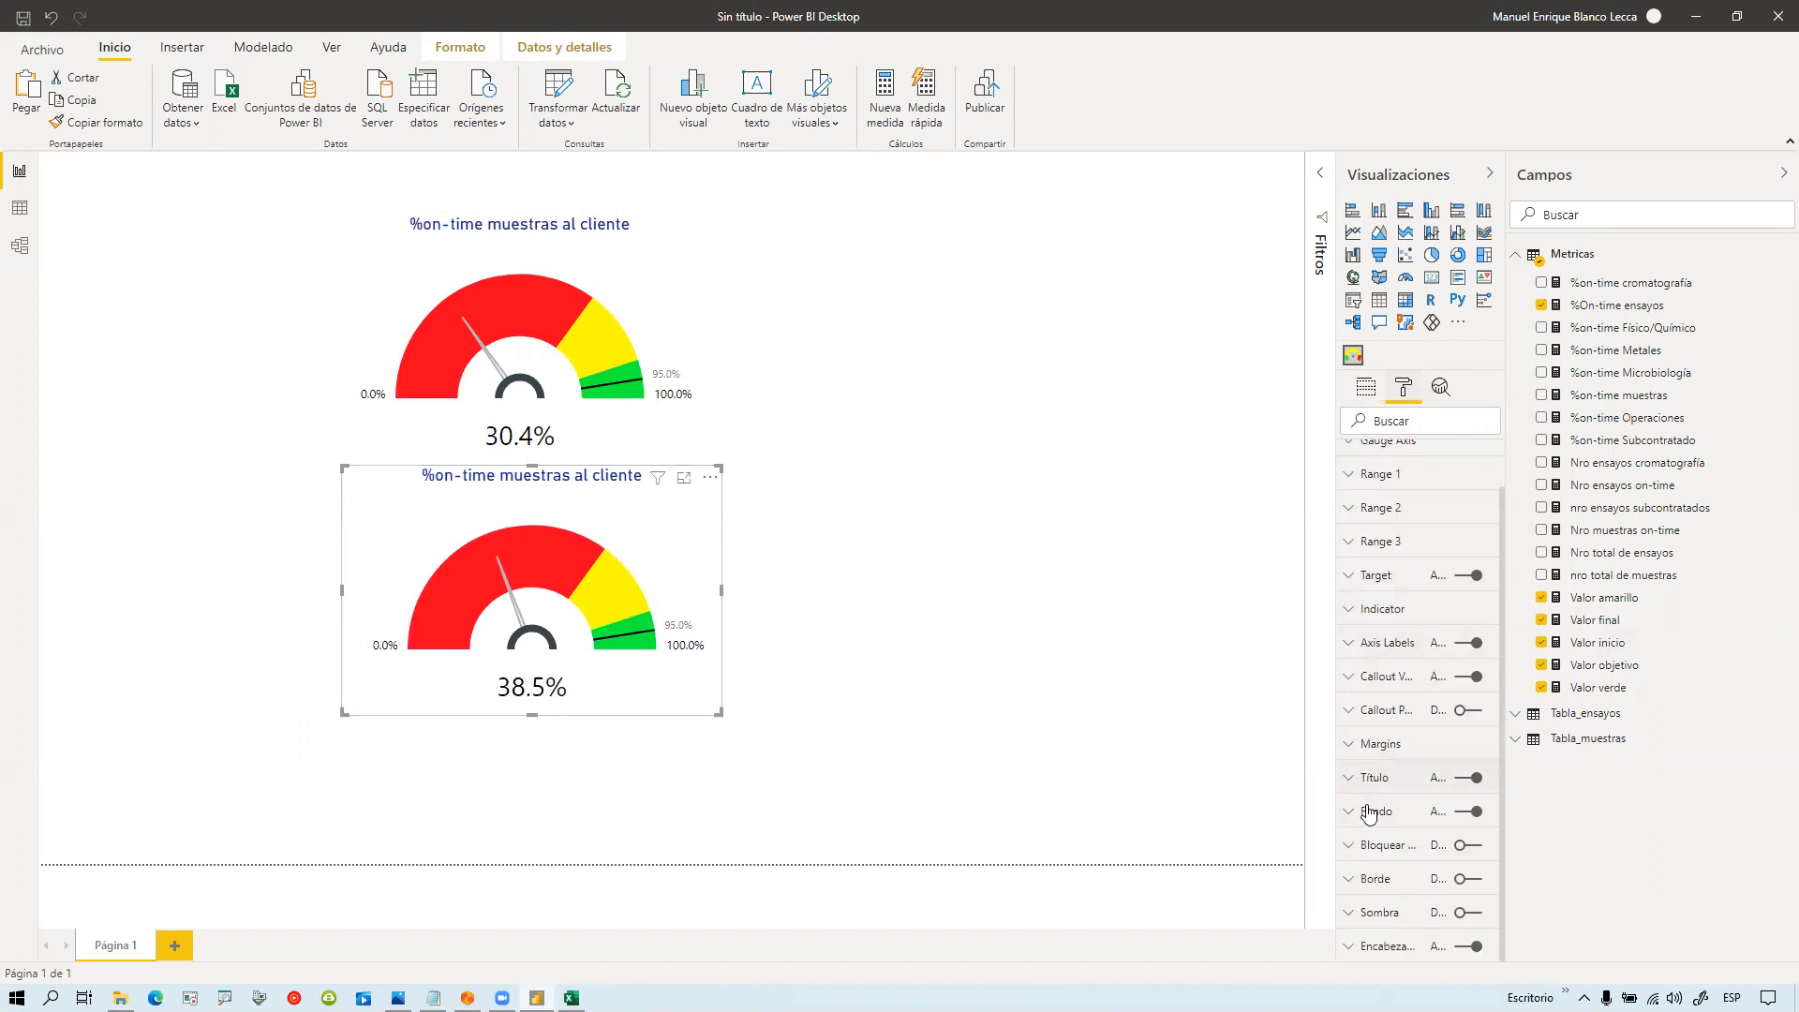
left_click(1352, 779)
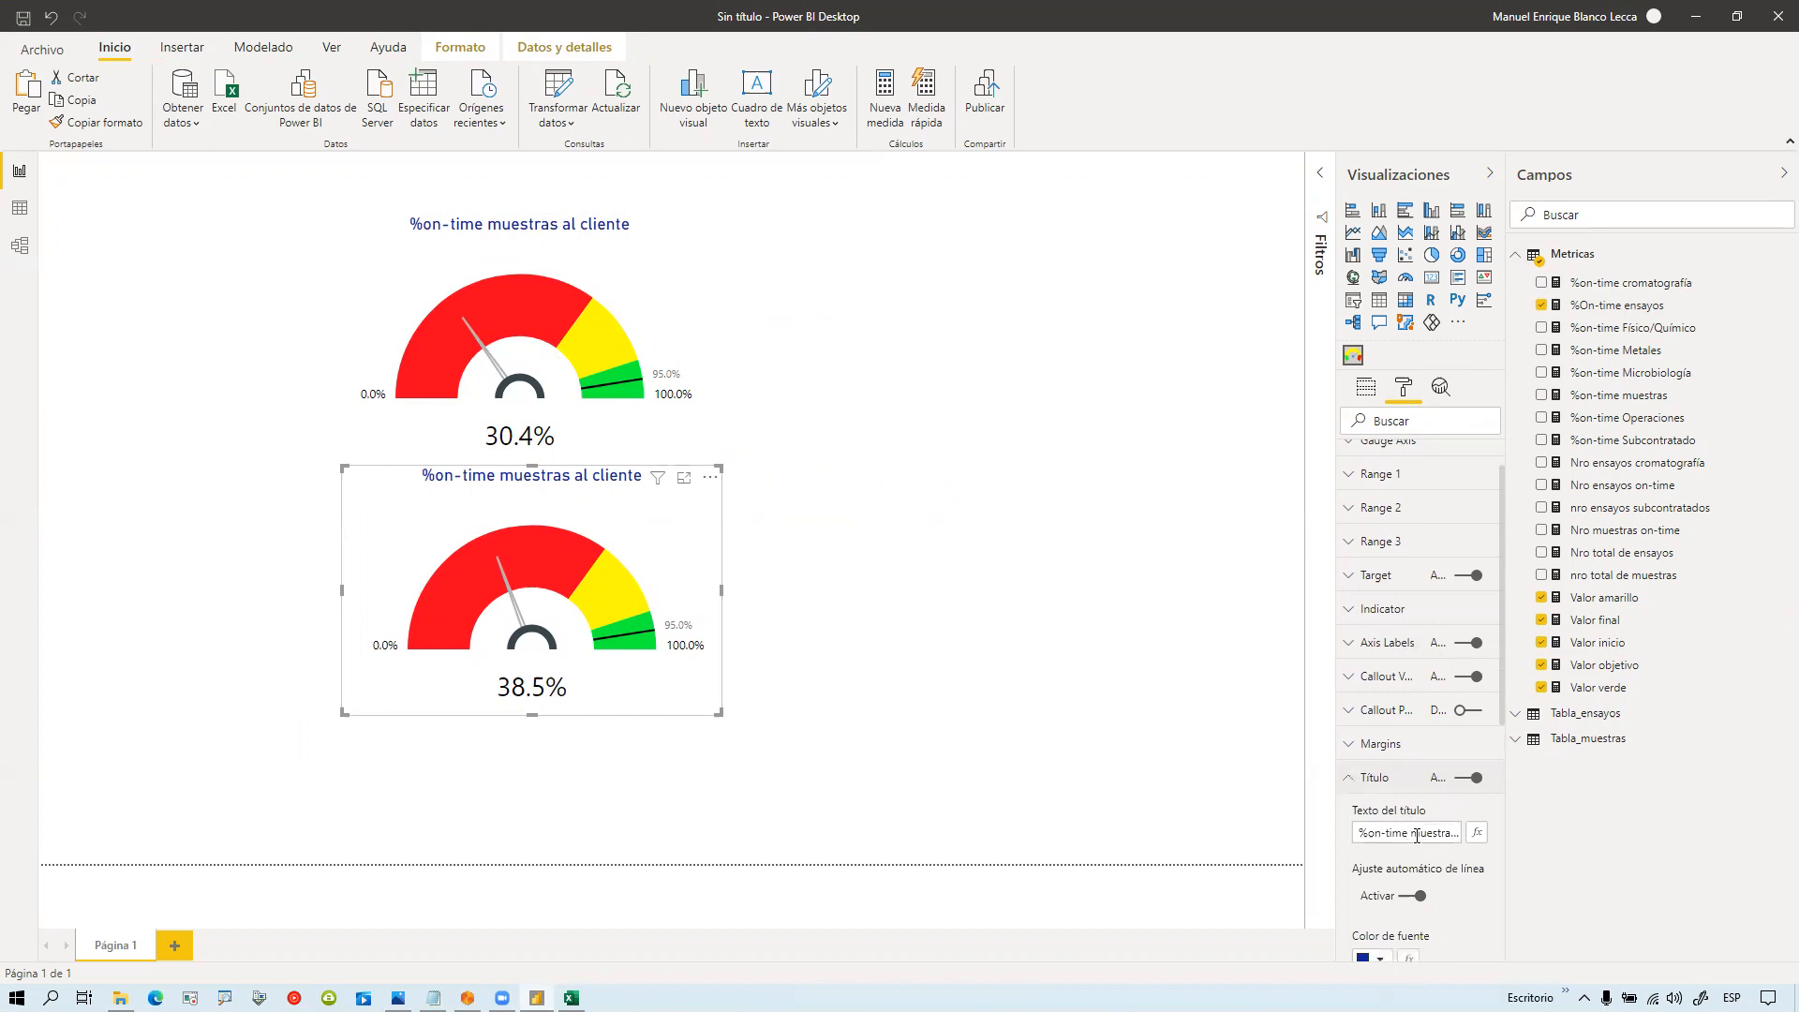
left_click_drag(1413, 835, 1613, 843)
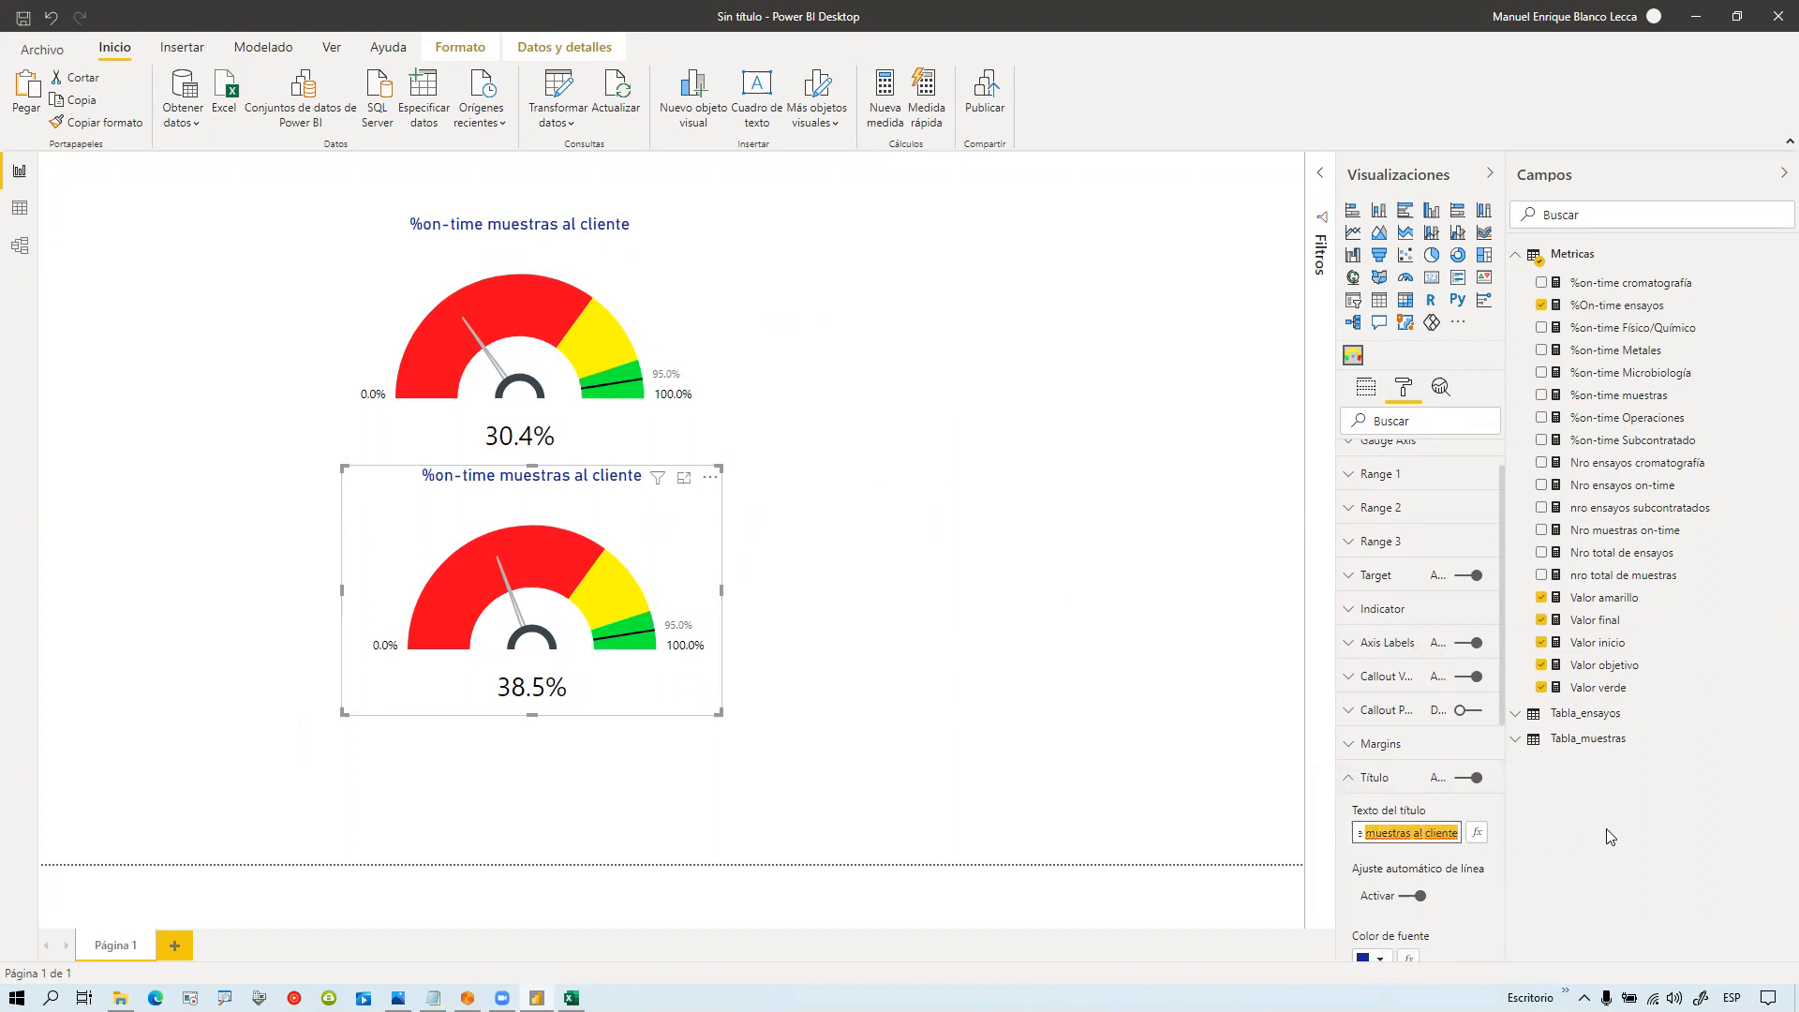
type("Labo")
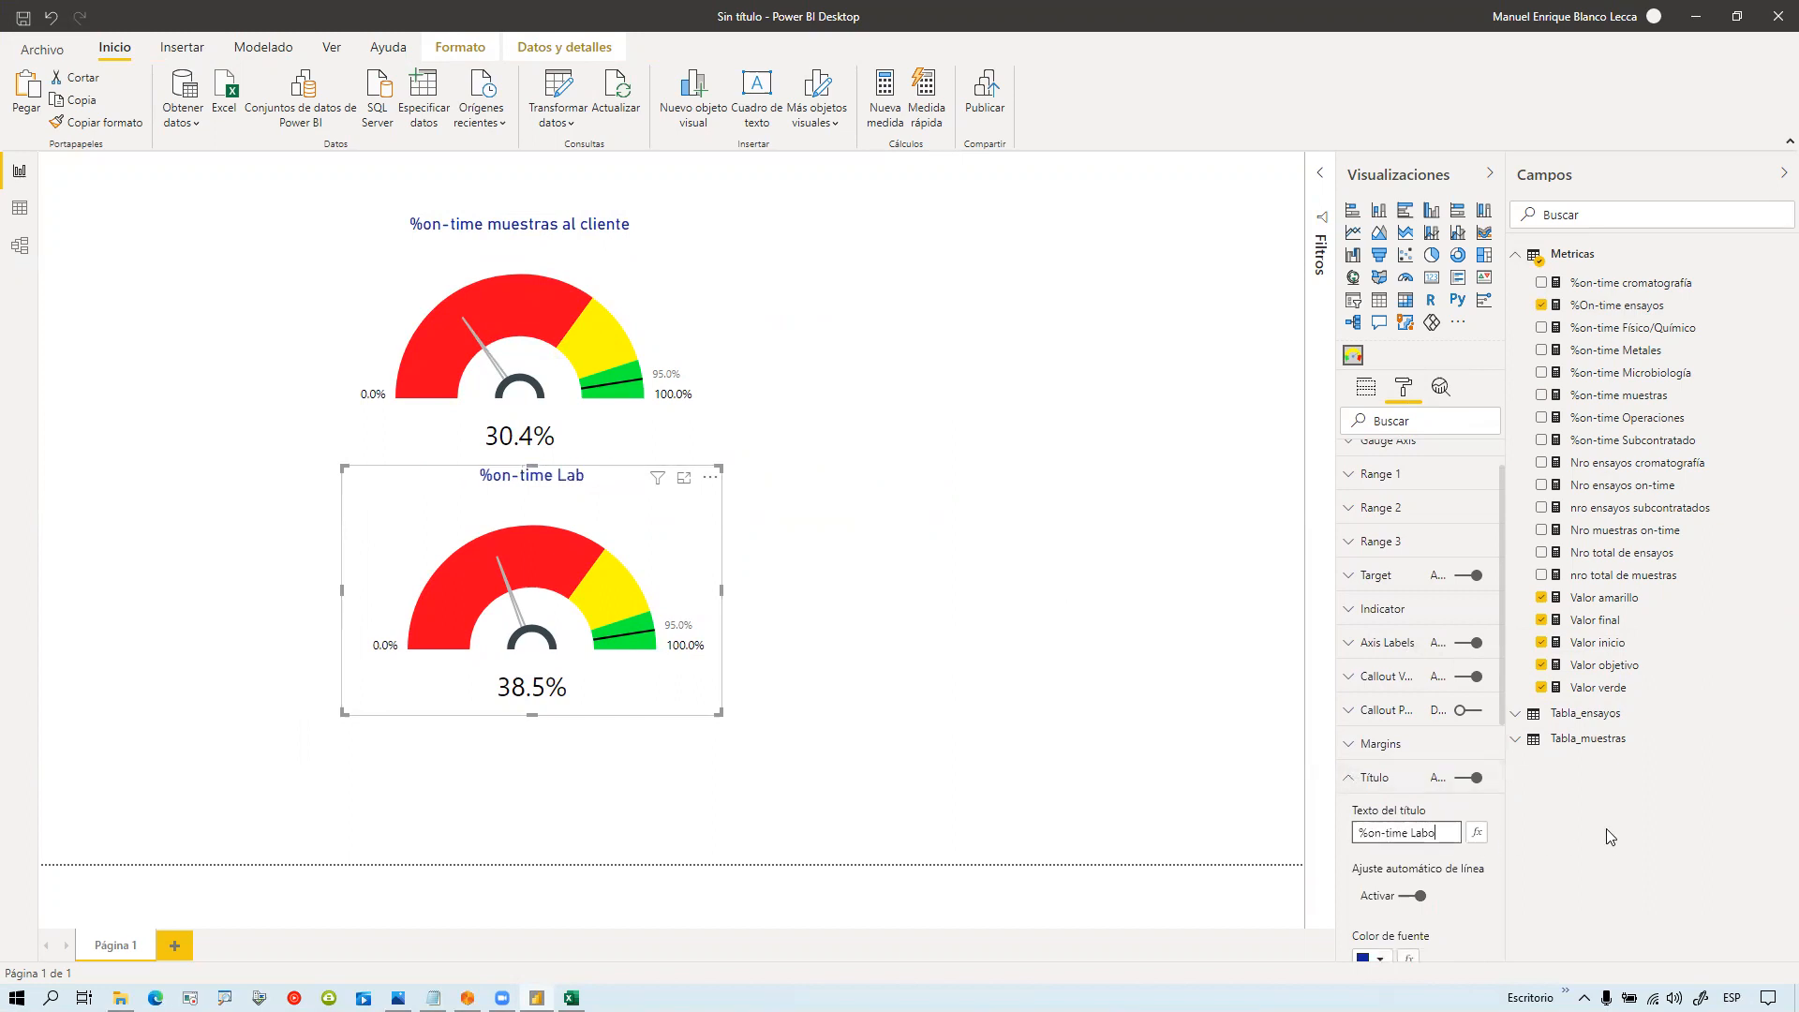
type("ratorio")
left_click(1095, 624)
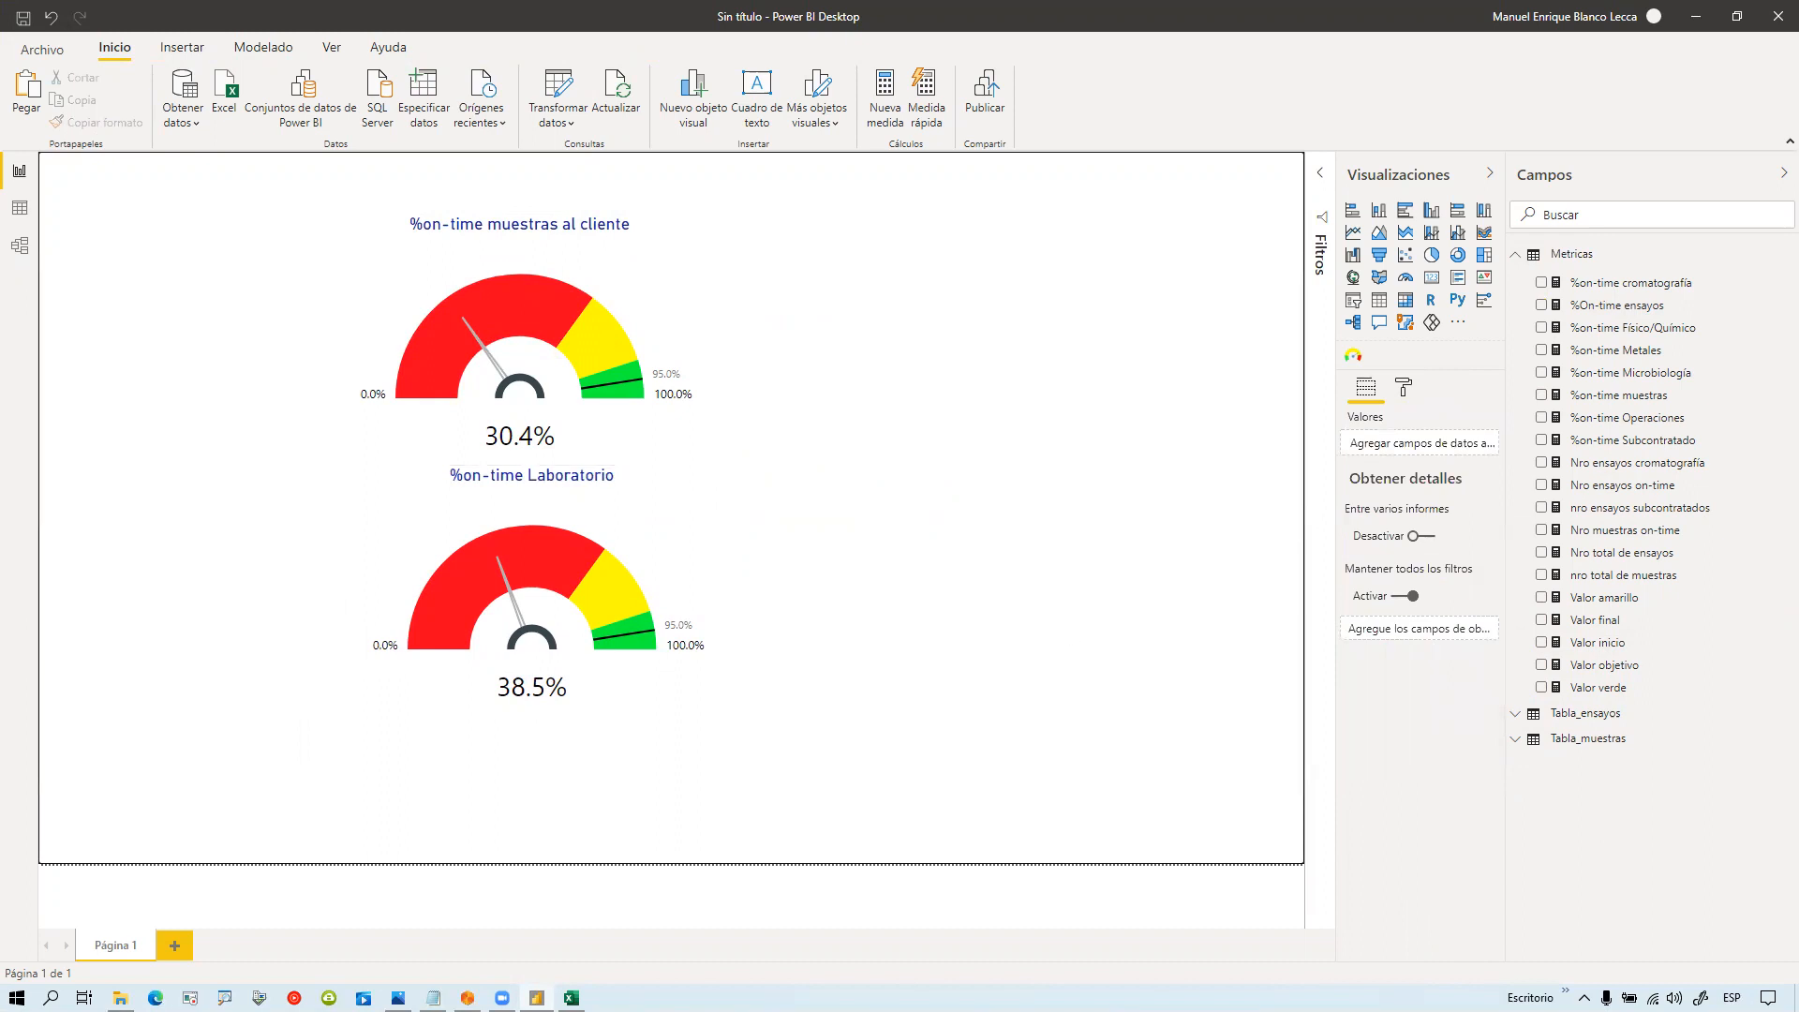
Step: Shrink both gauges and move the Laboratorio gauge up and slightly left, beneath the customer samples gauge
left_click(700, 466)
left_click_drag(705, 459, 654, 445)
left_click(418, 494)
left_click_drag(418, 494, 374, 447)
left_click_drag(707, 685, 670, 673)
left_click(788, 638)
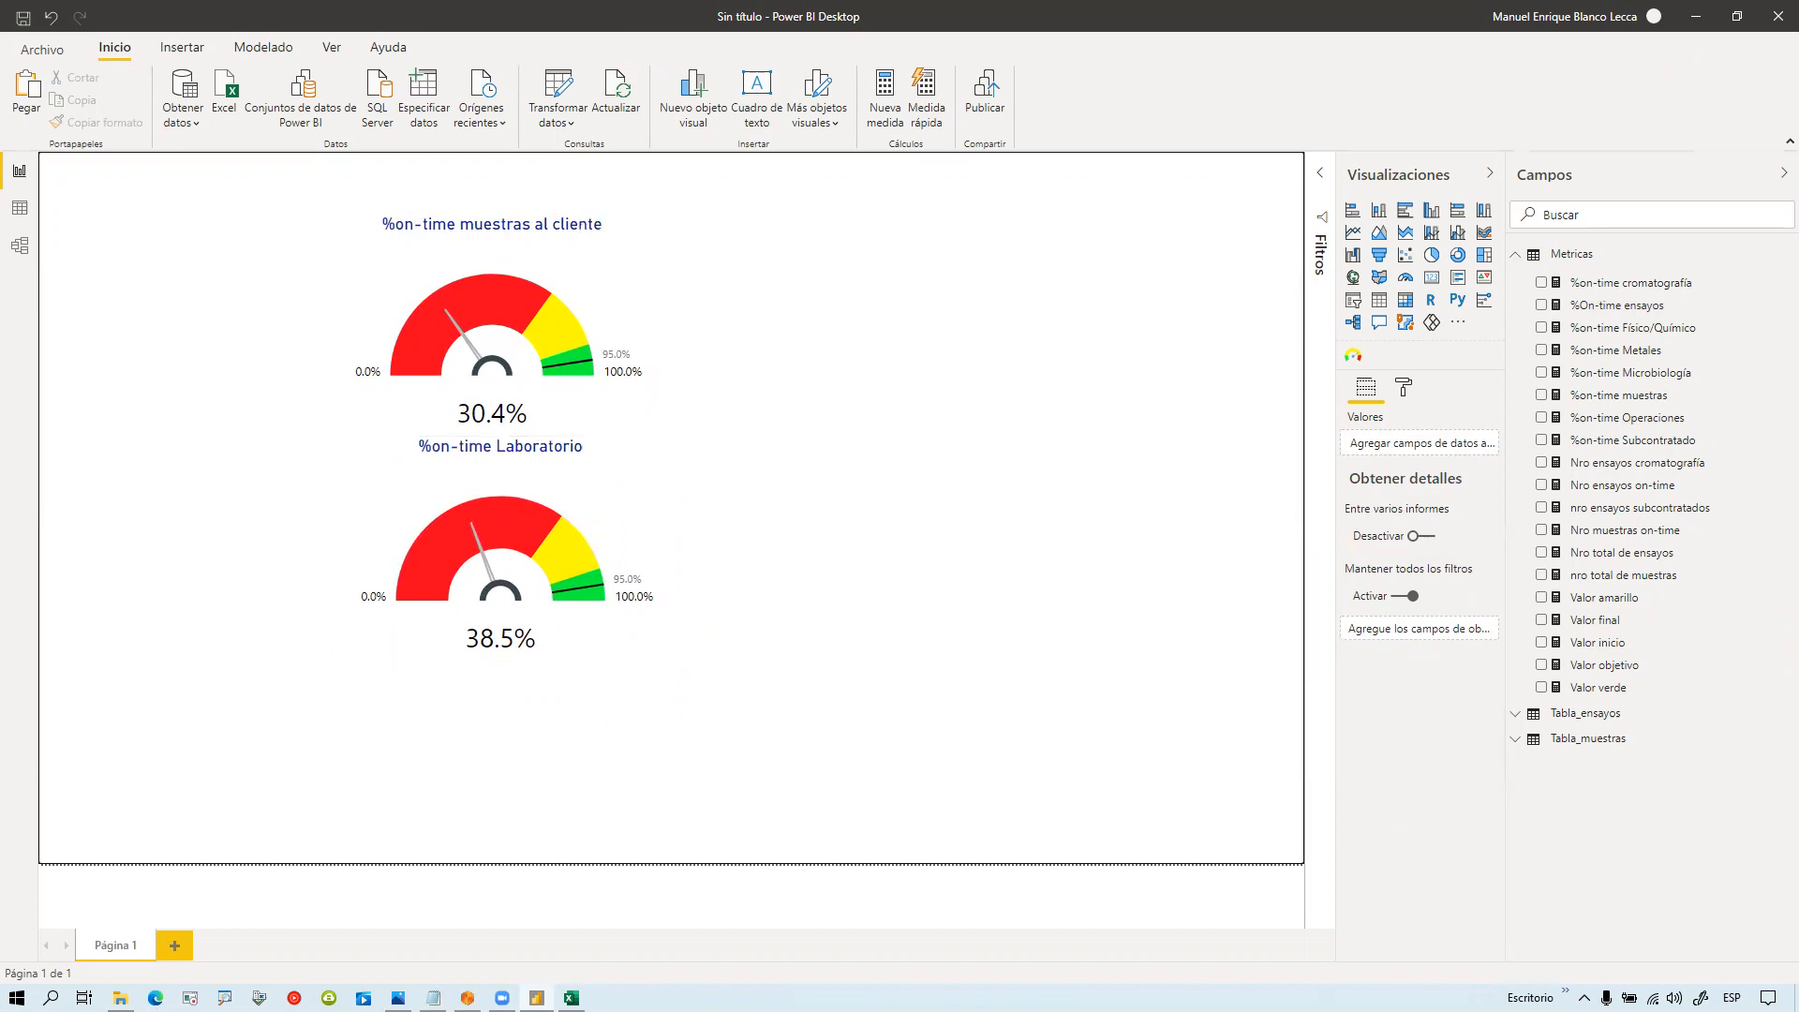
Step: Shrink the customer samples gauge further and move it up near the page's upper edge
left_click(649, 444)
left_click_drag(653, 439, 614, 420)
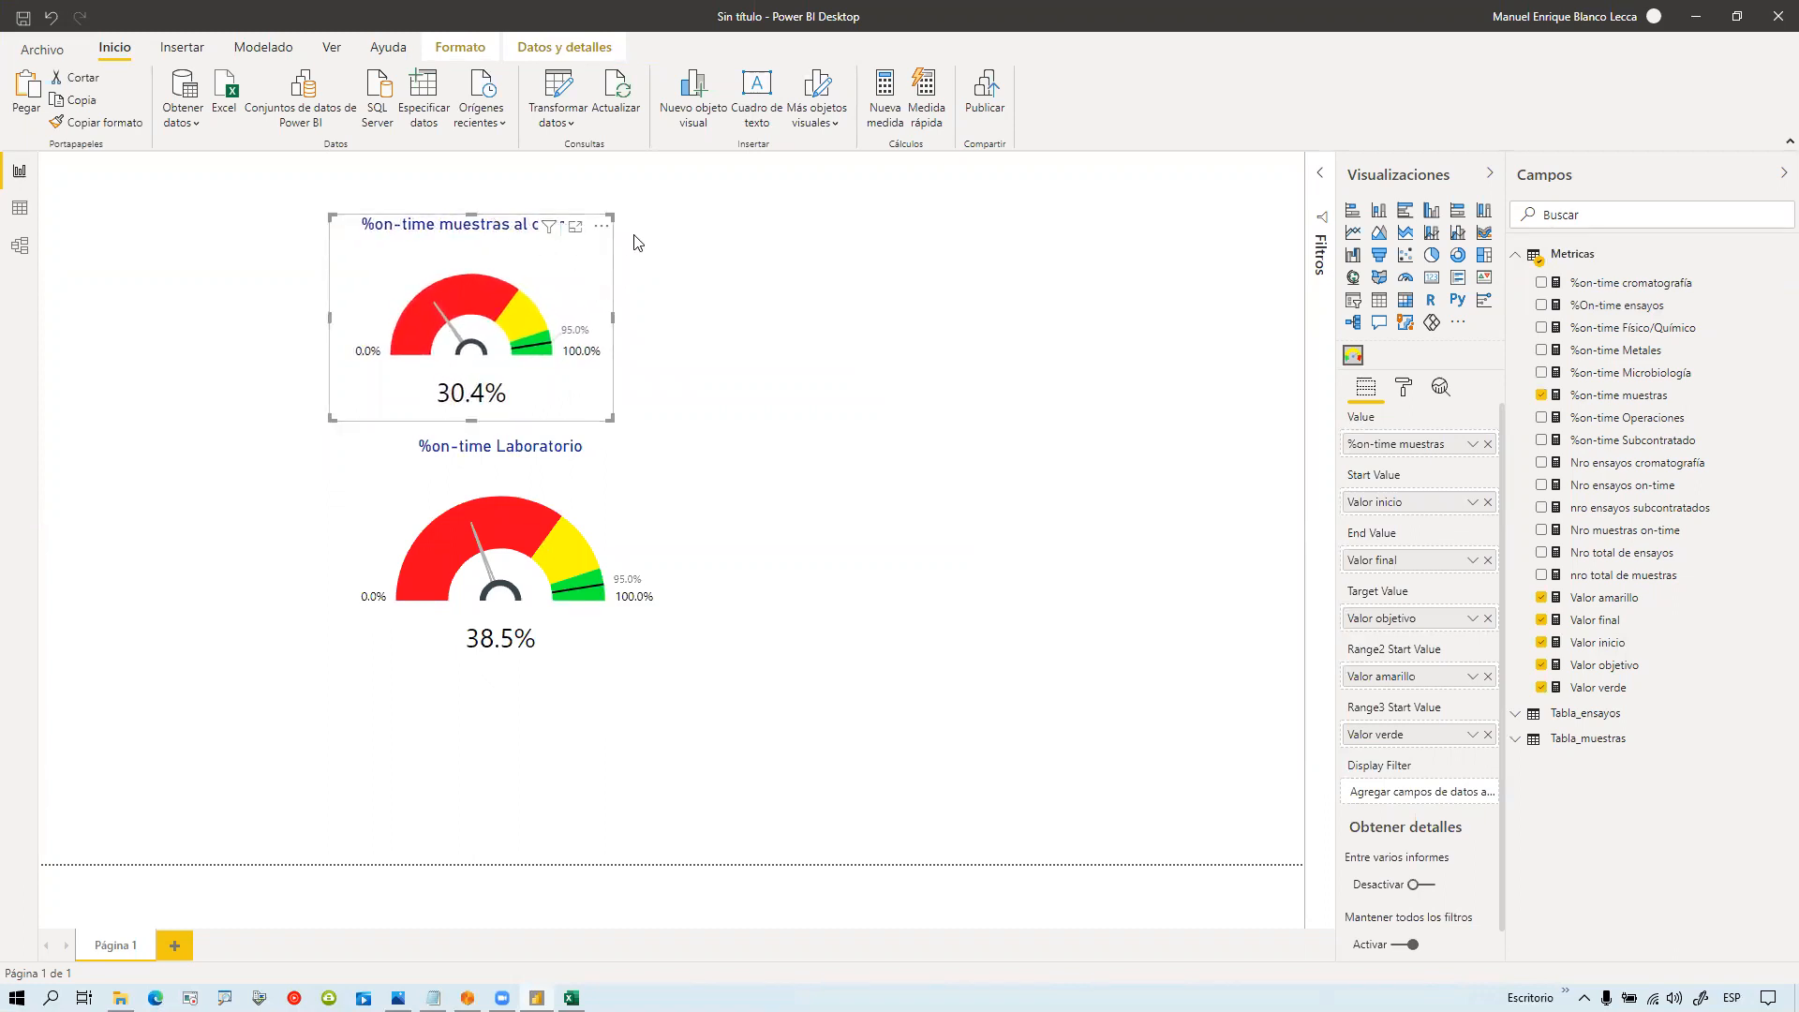
left_click_drag(509, 225, 566, 197)
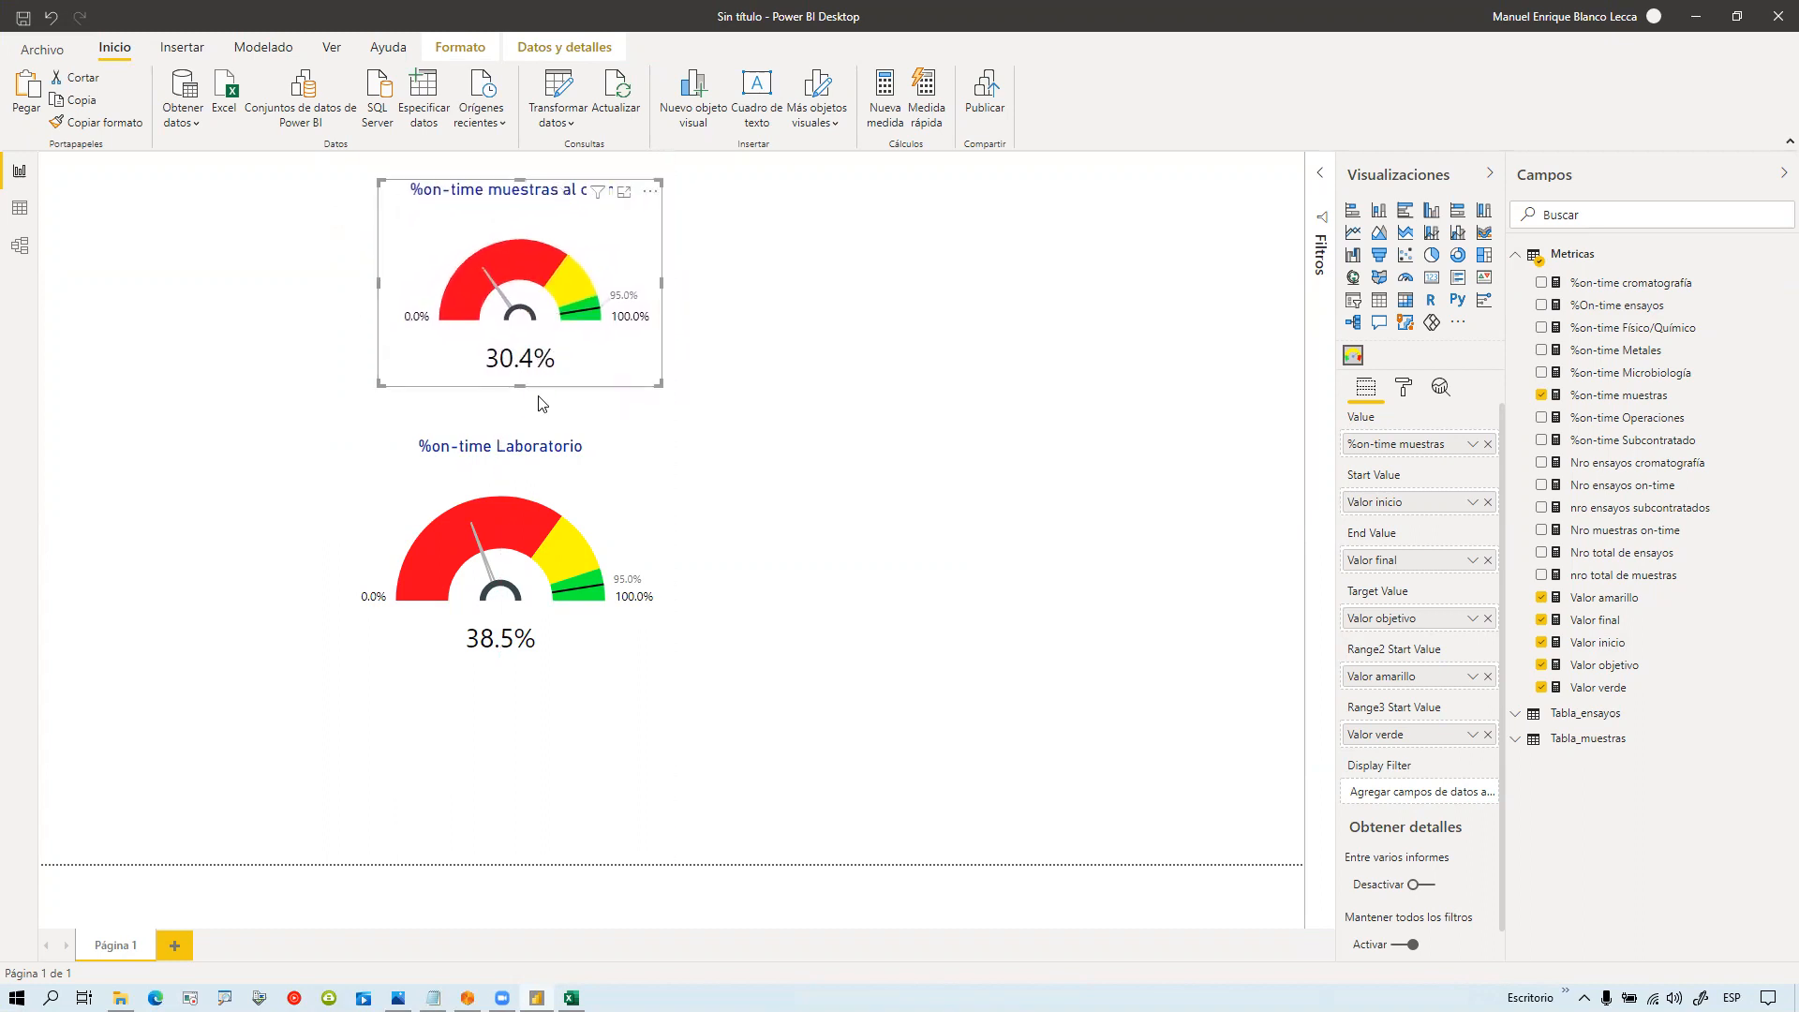
Step: Shrink the Laboratorio gauge to about the same size and centre it directly beneath the customer samples gauge
left_click_drag(559, 460, 608, 427)
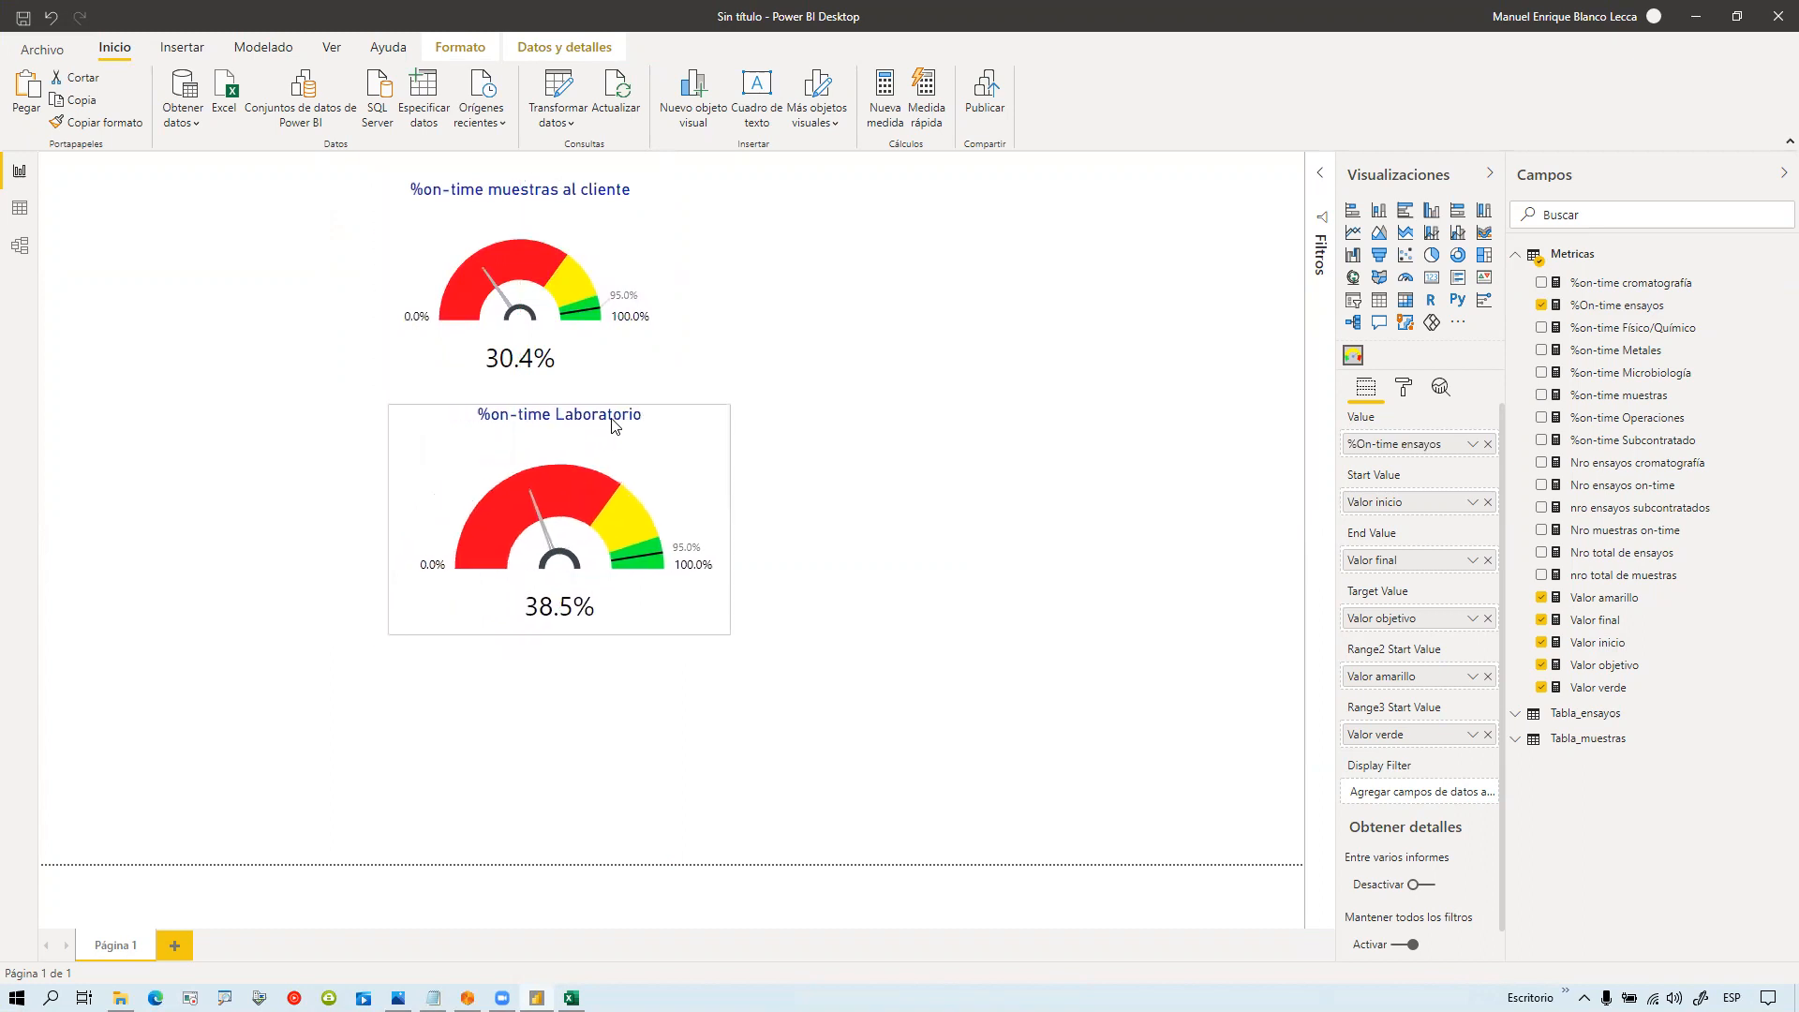
left_click_drag(718, 633, 671, 619)
mouse_move(581, 417)
left_mouse_down()
mouse_move(576, 386)
mouse_move(594, 388)
left_mouse_up()
left_click(804, 677)
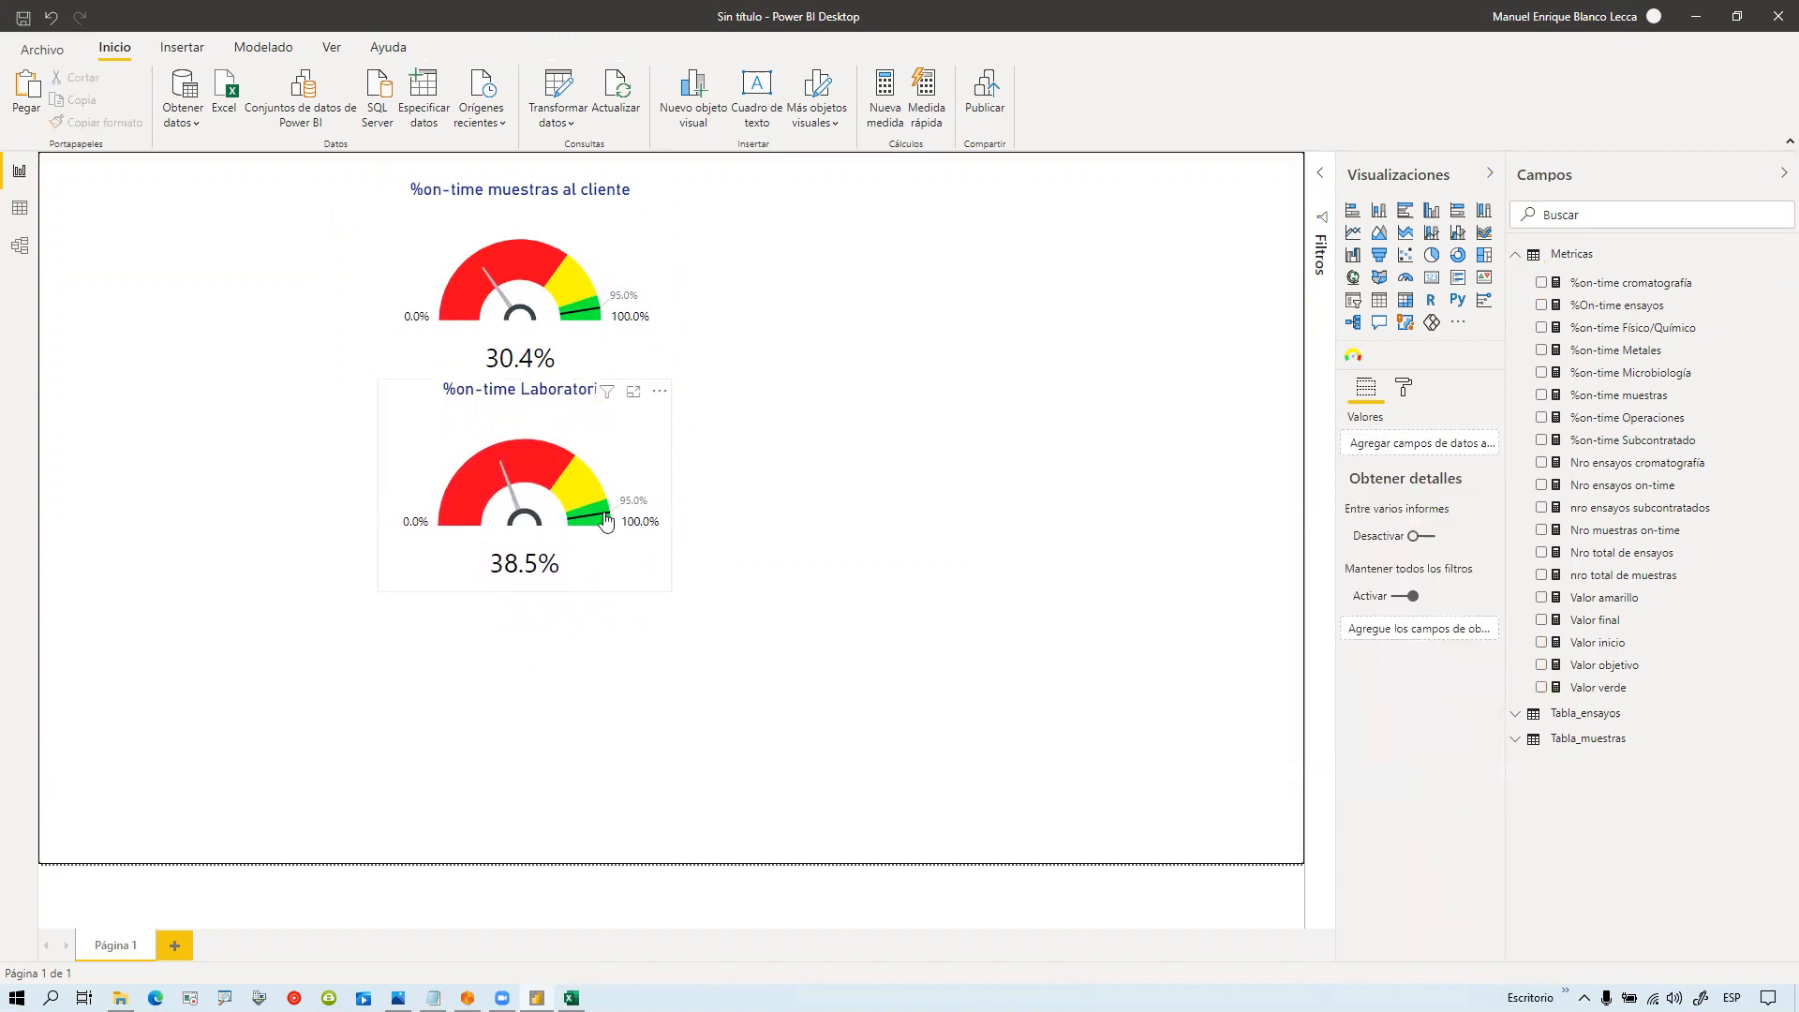
left_click_drag(568, 396, 558, 403)
left_click(847, 446)
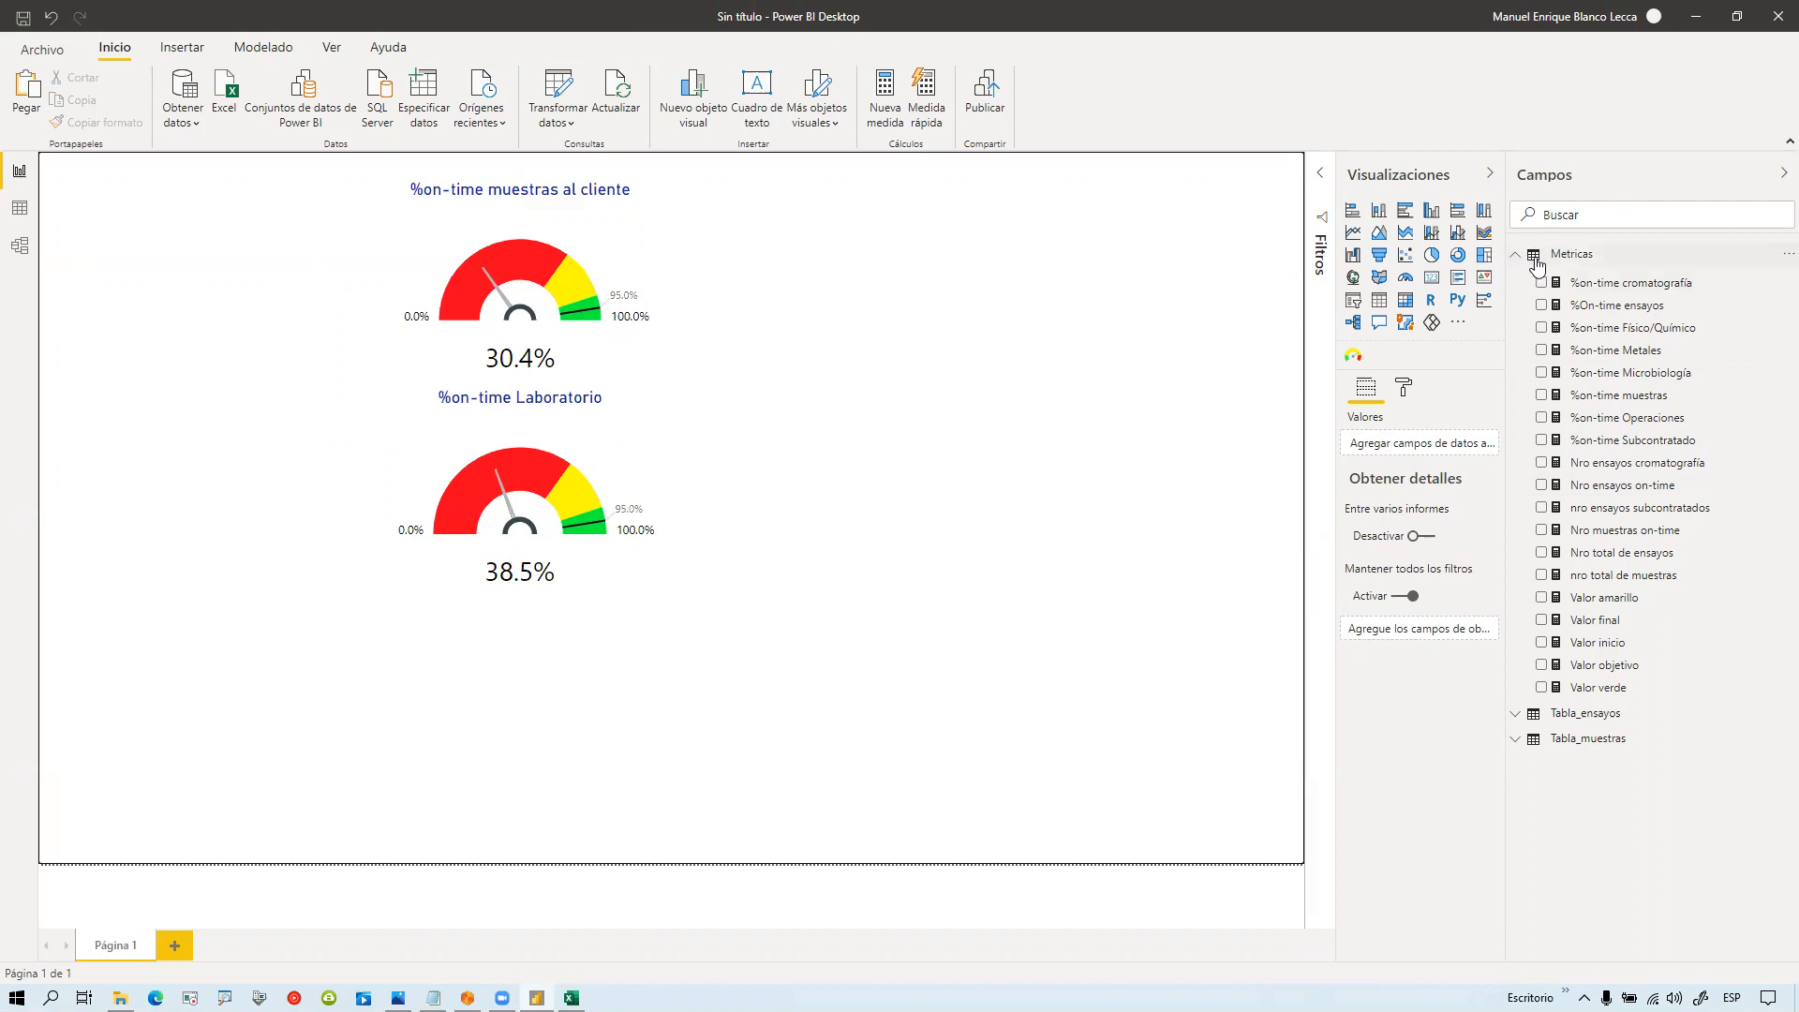
Step: Create a calculated table with the formula Calendario = CALENDARAUTO()
left_click(188, 52)
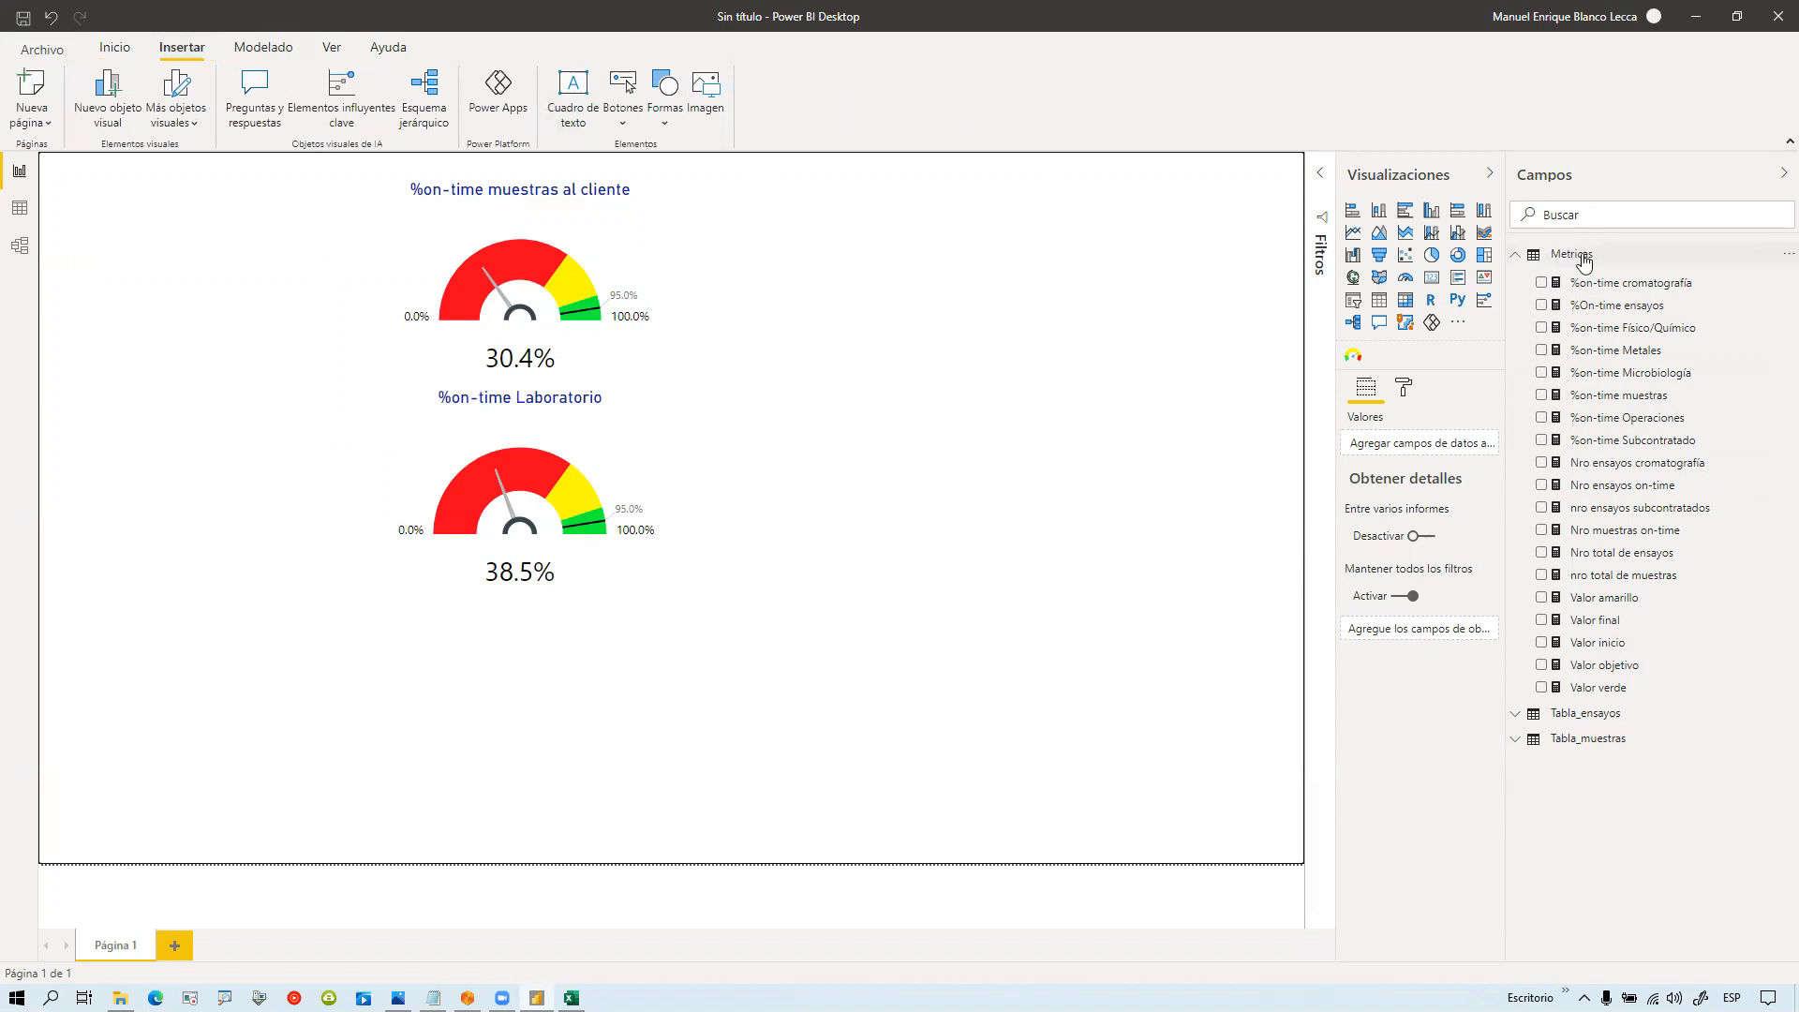
left_click(106, 54)
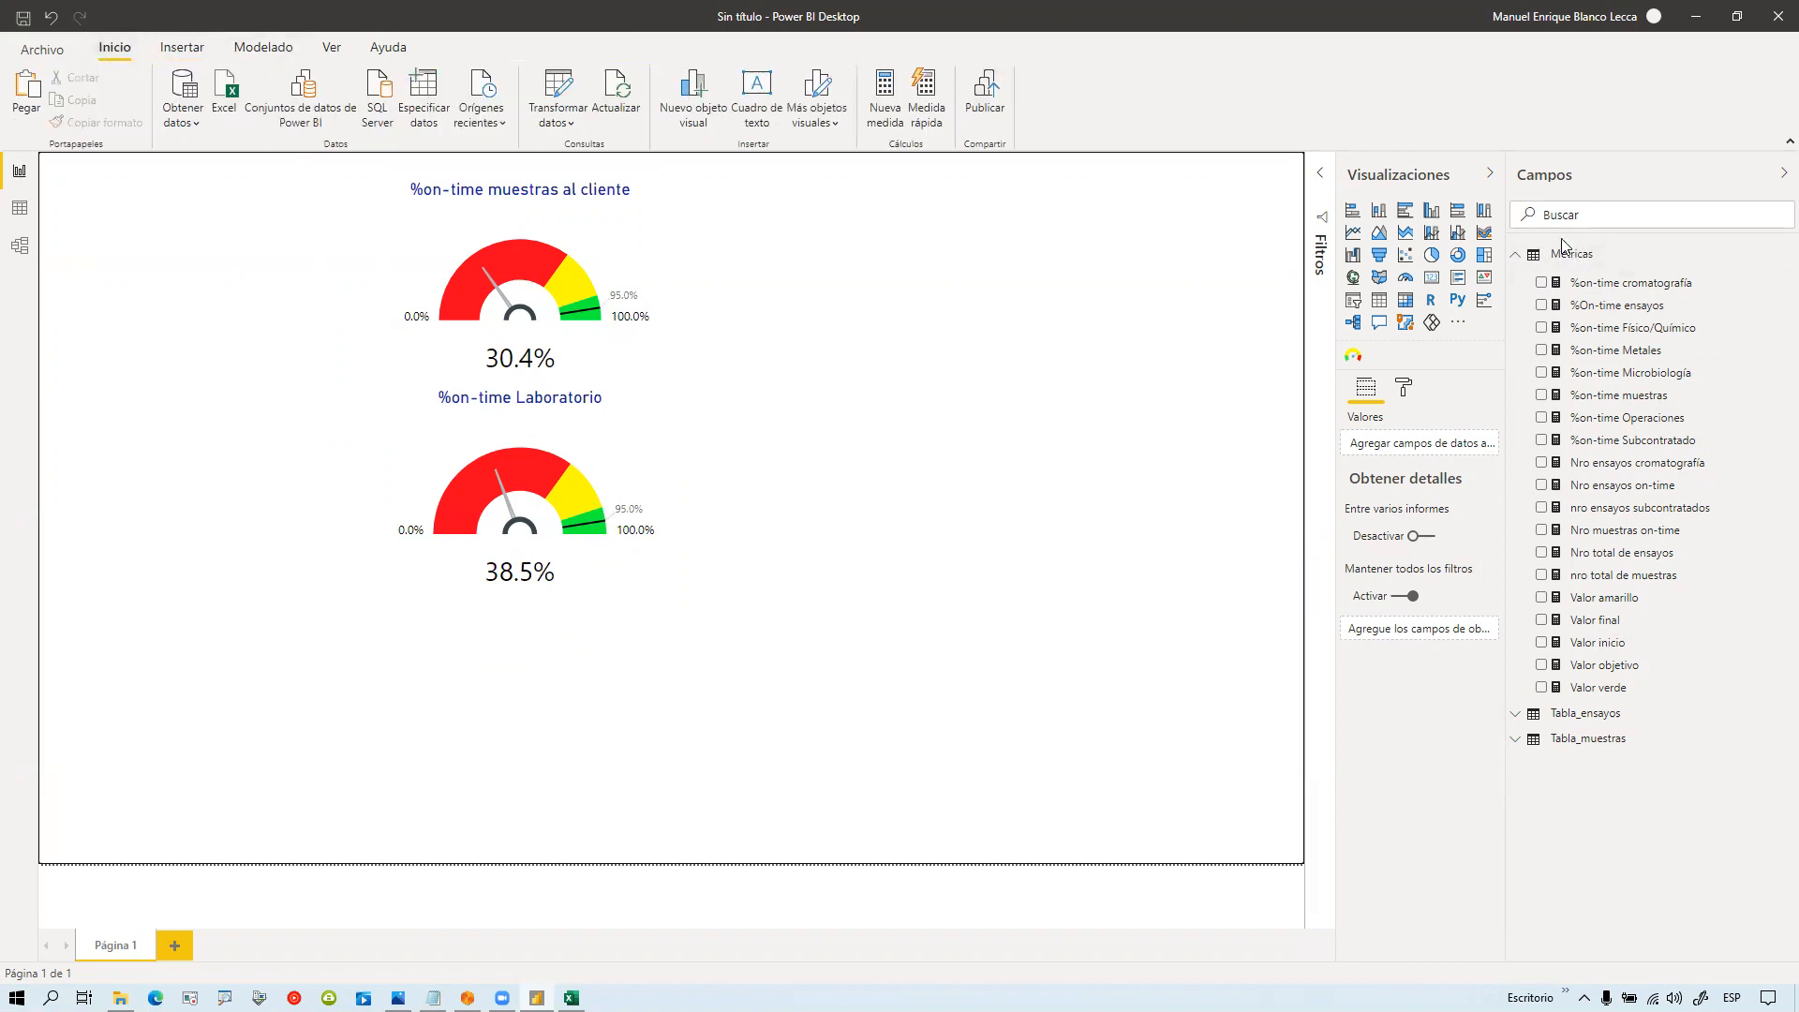
left_click(279, 50)
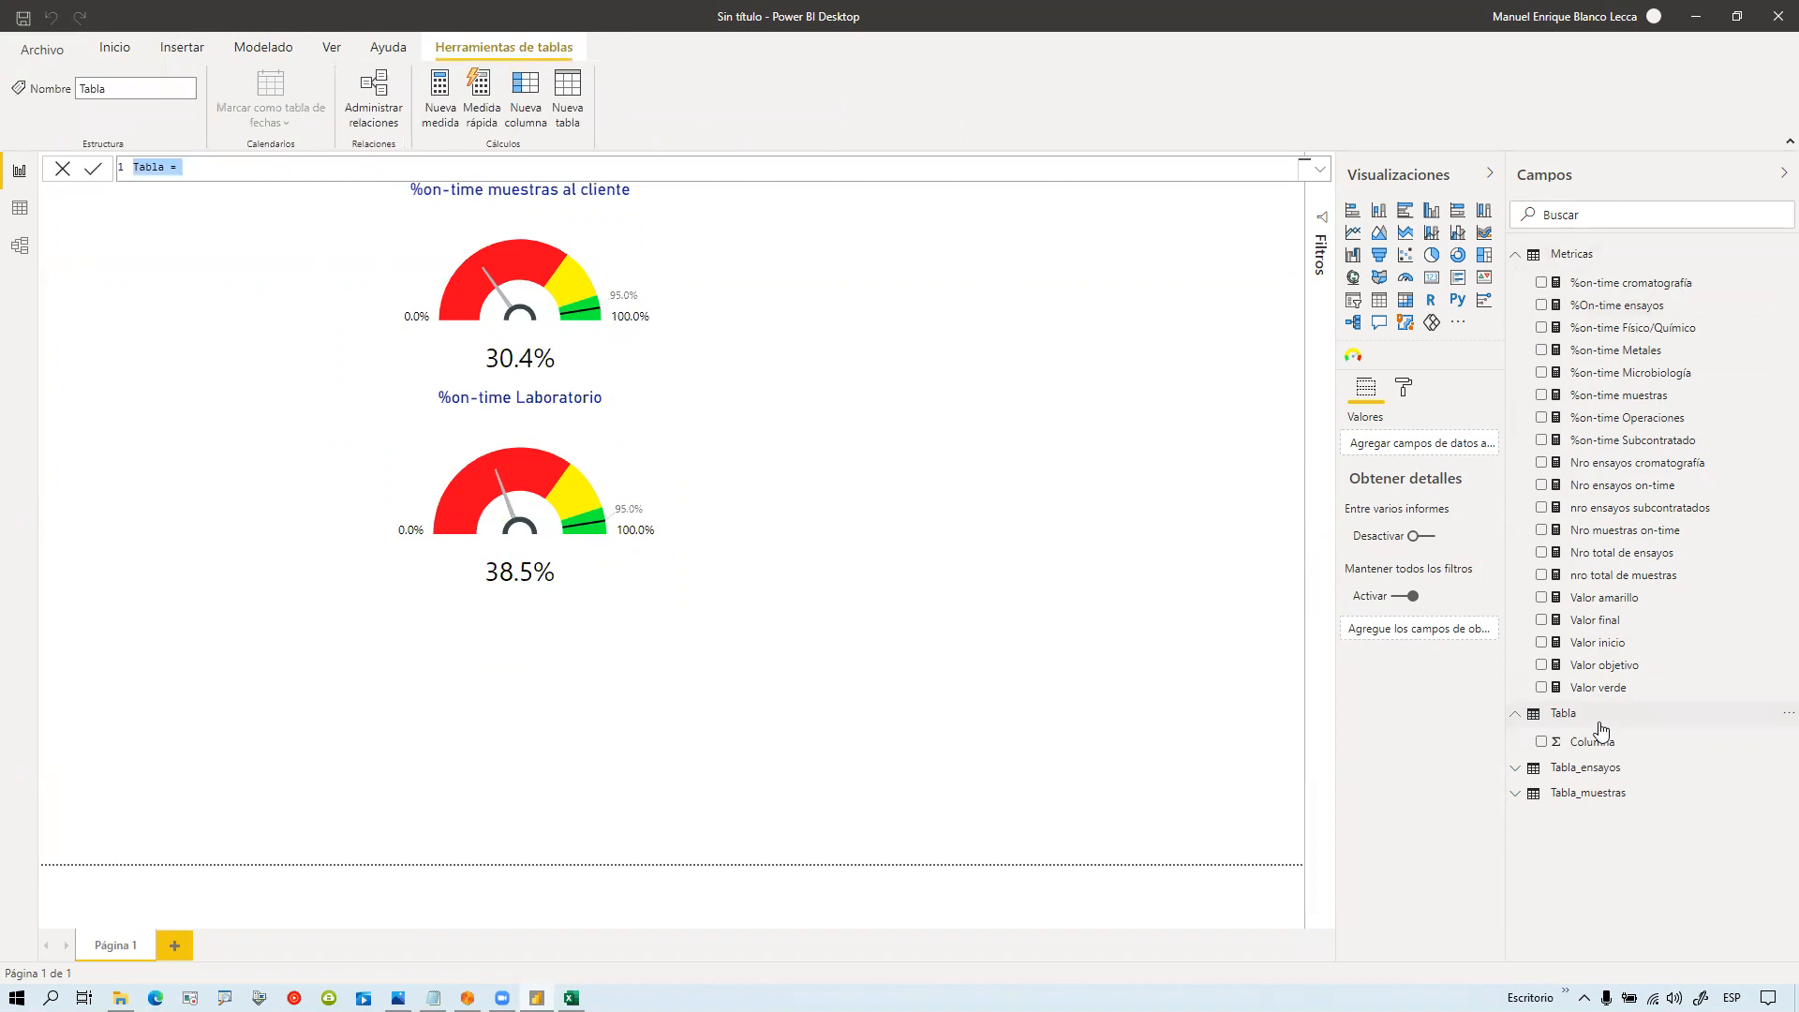
type("Calendario = cal")
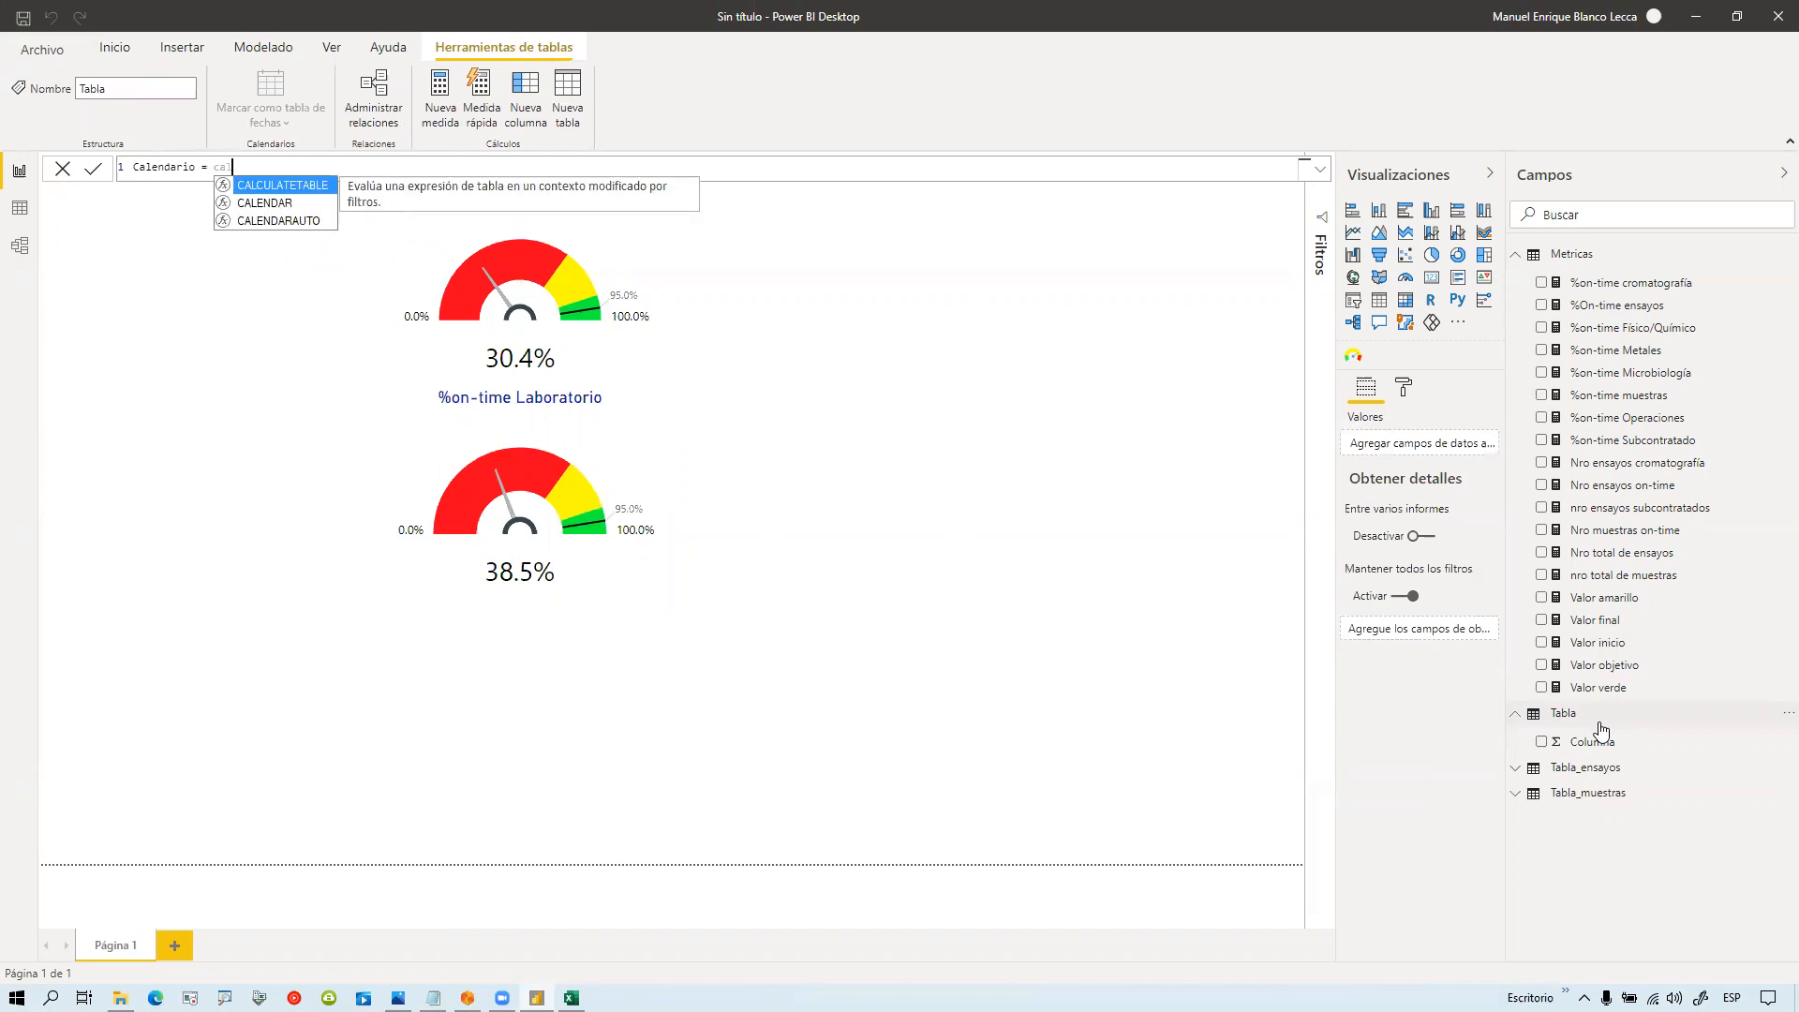
key("Down")
key("Down")
key("Tab")
type(")")
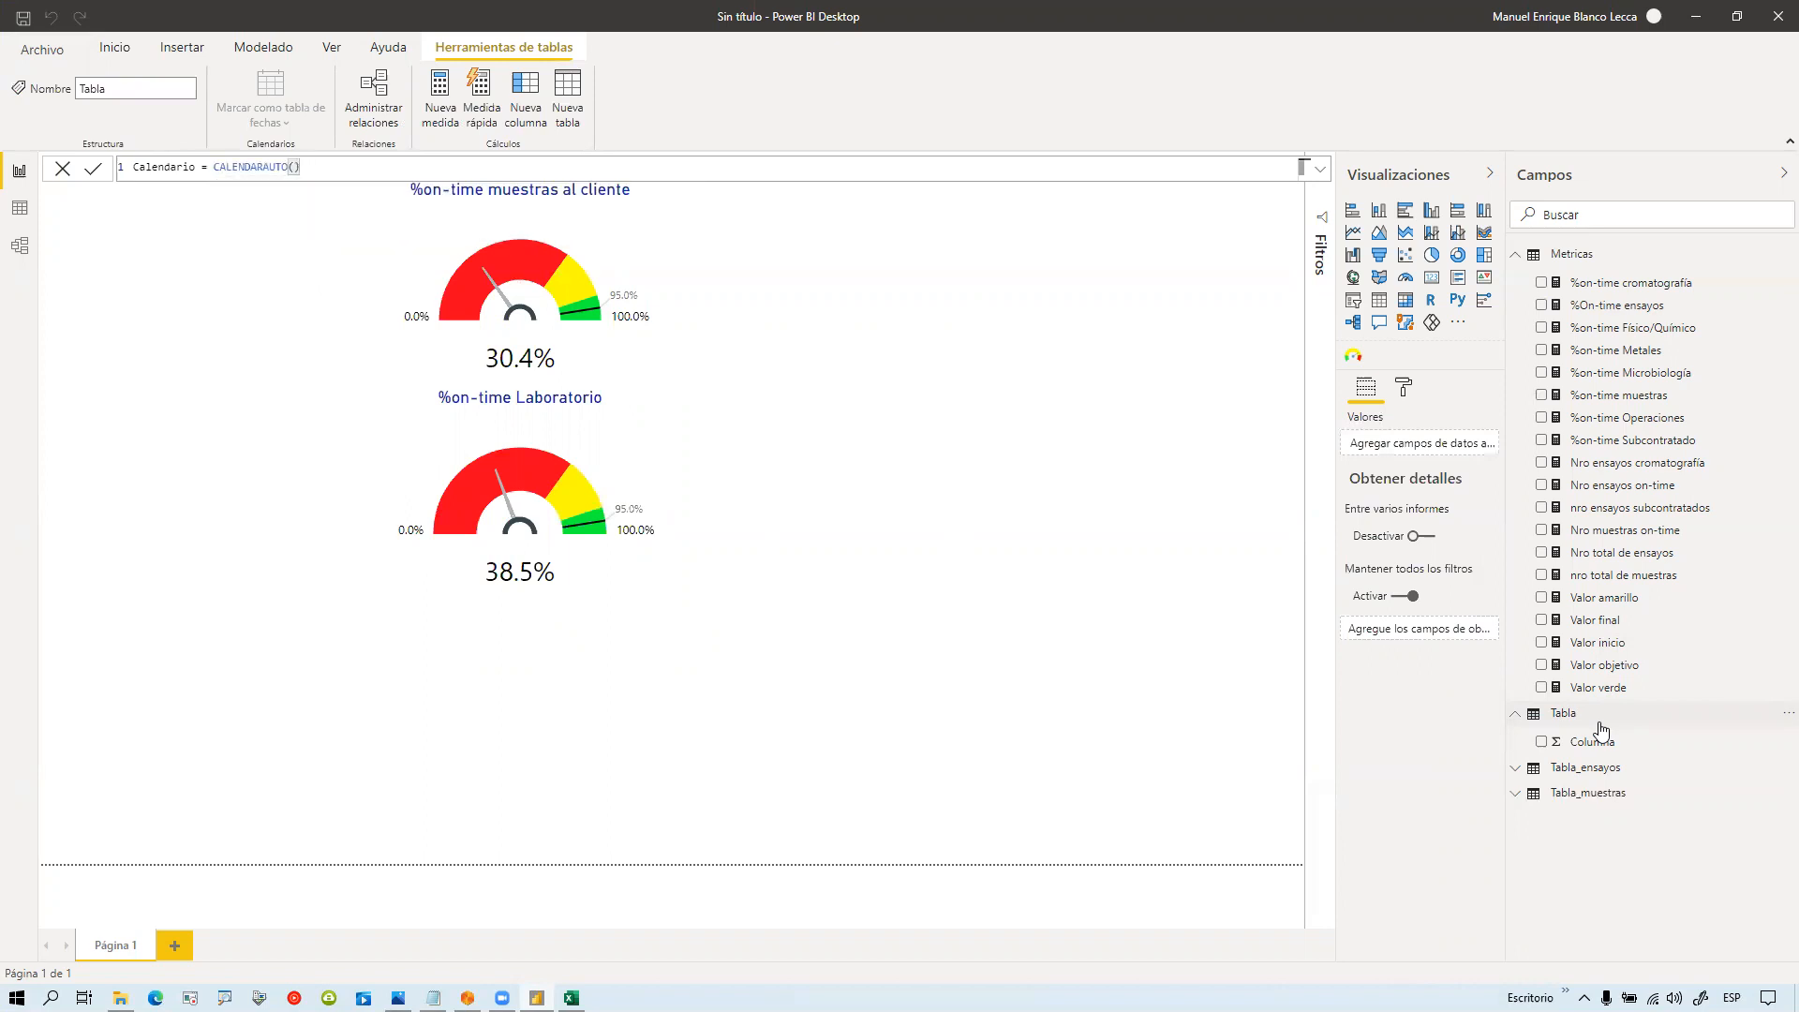
key("Return")
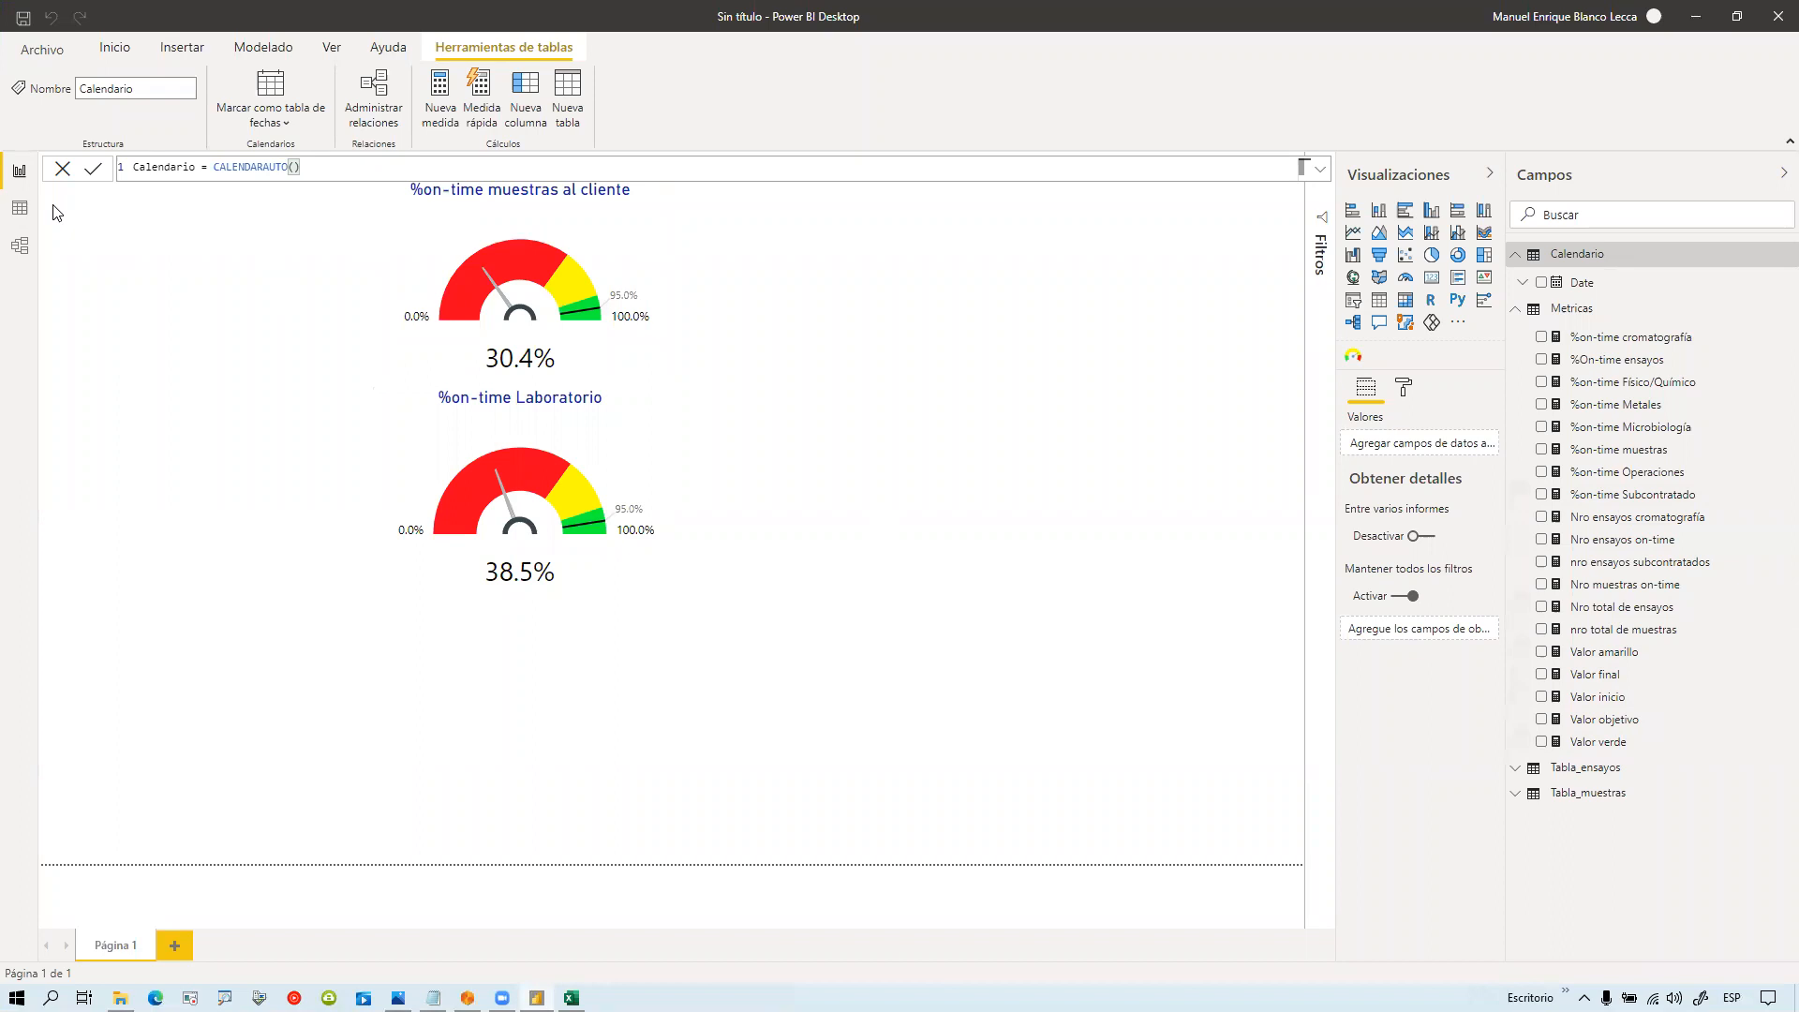
Step: Examine the range of dates in the Calendario table's data, from the first row to the last
left_click(18, 210)
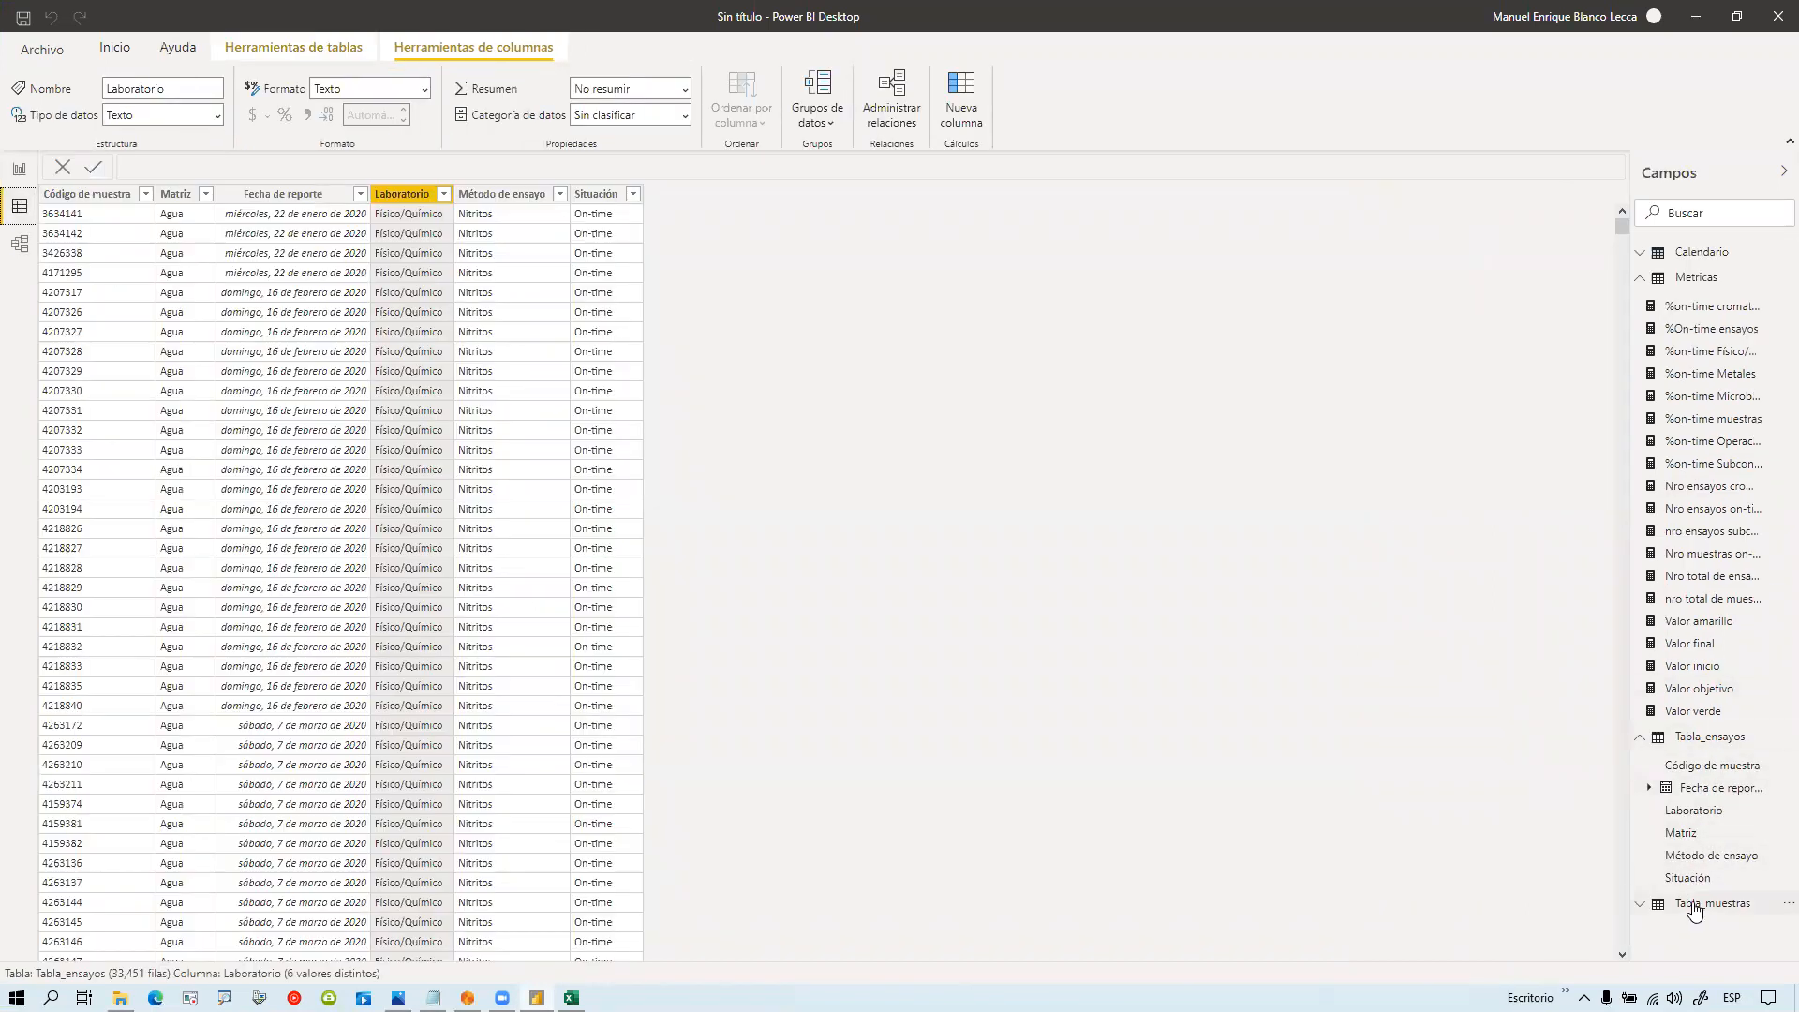
left_click(1700, 252)
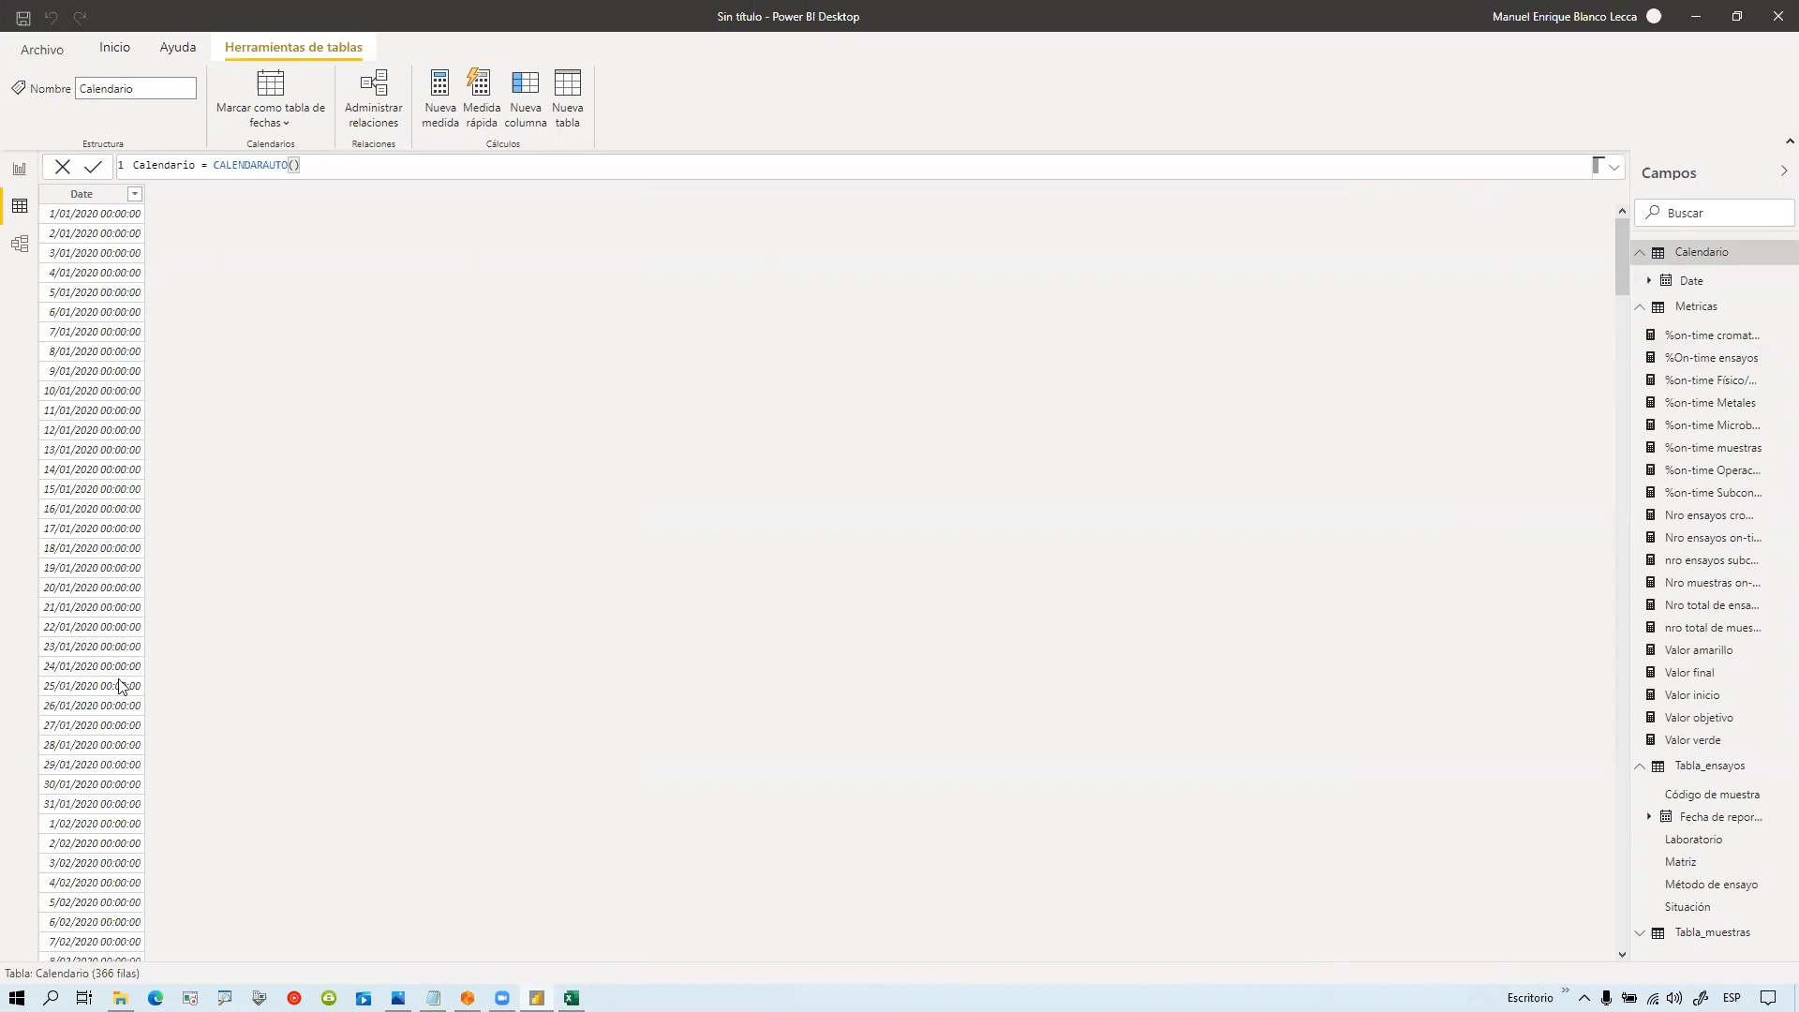
left_click_drag(1630, 281, 1610, 943)
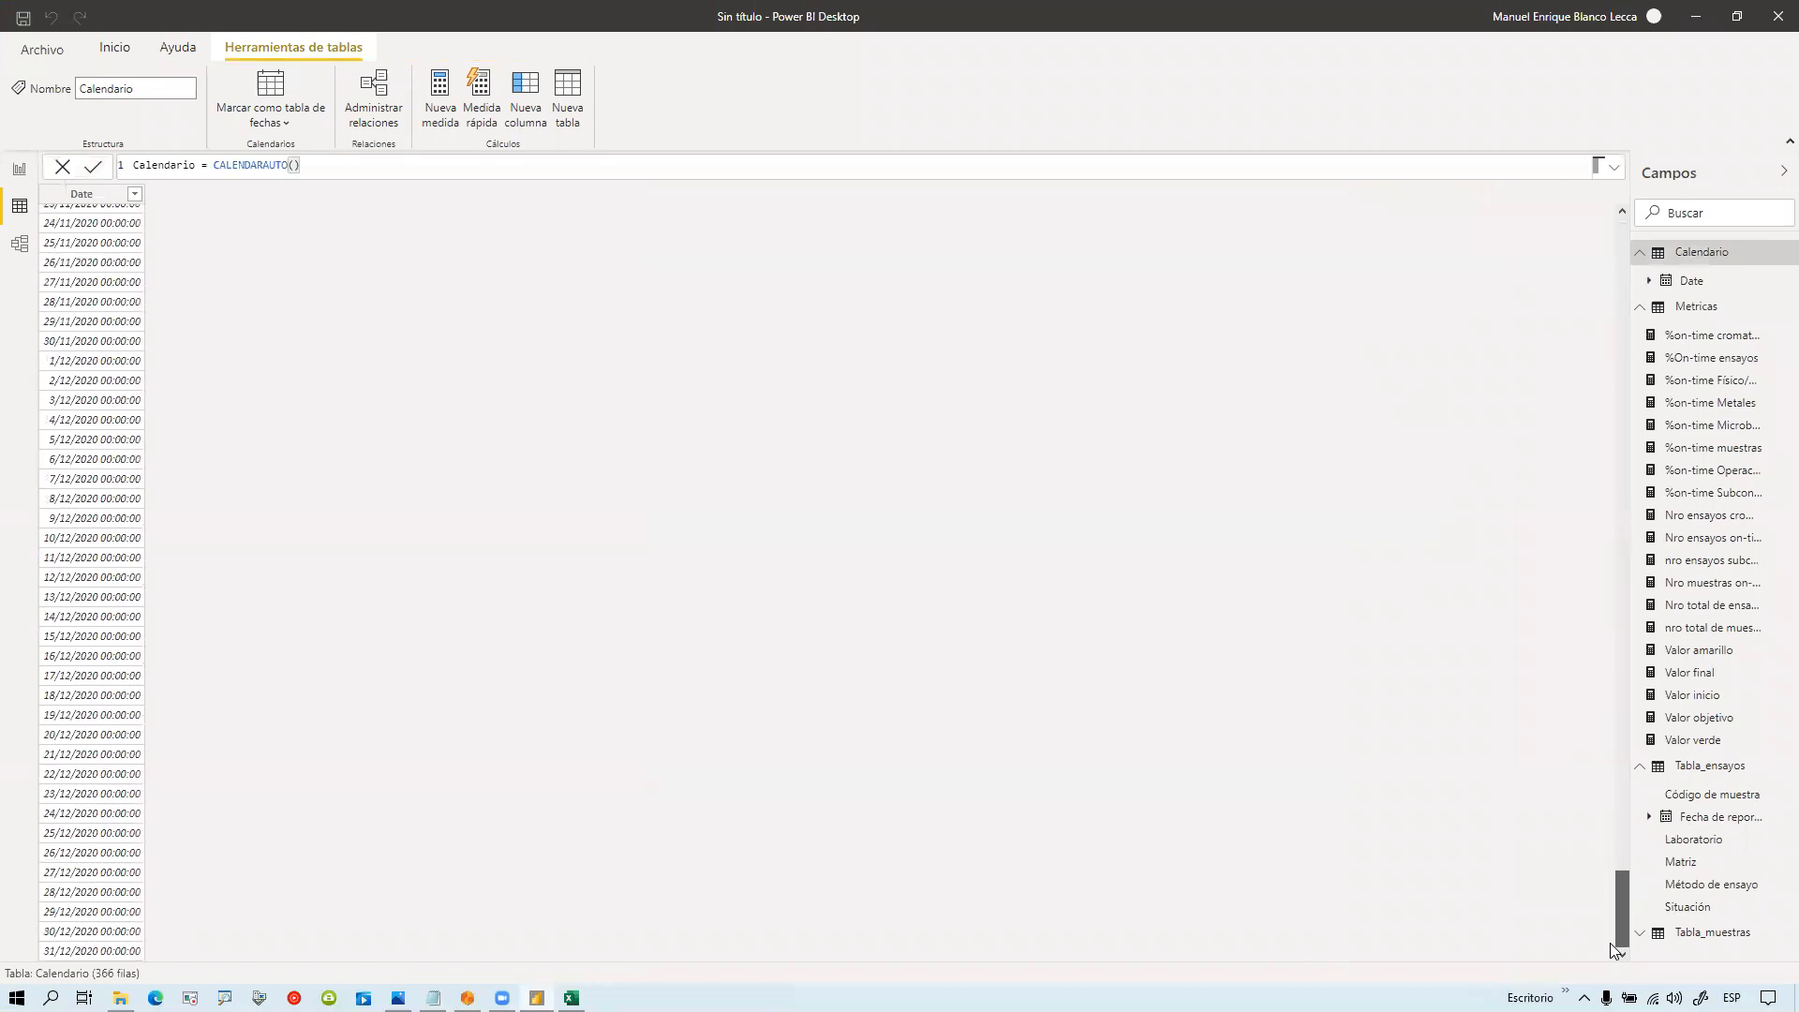
left_click_drag(1610, 943, 1567, 249)
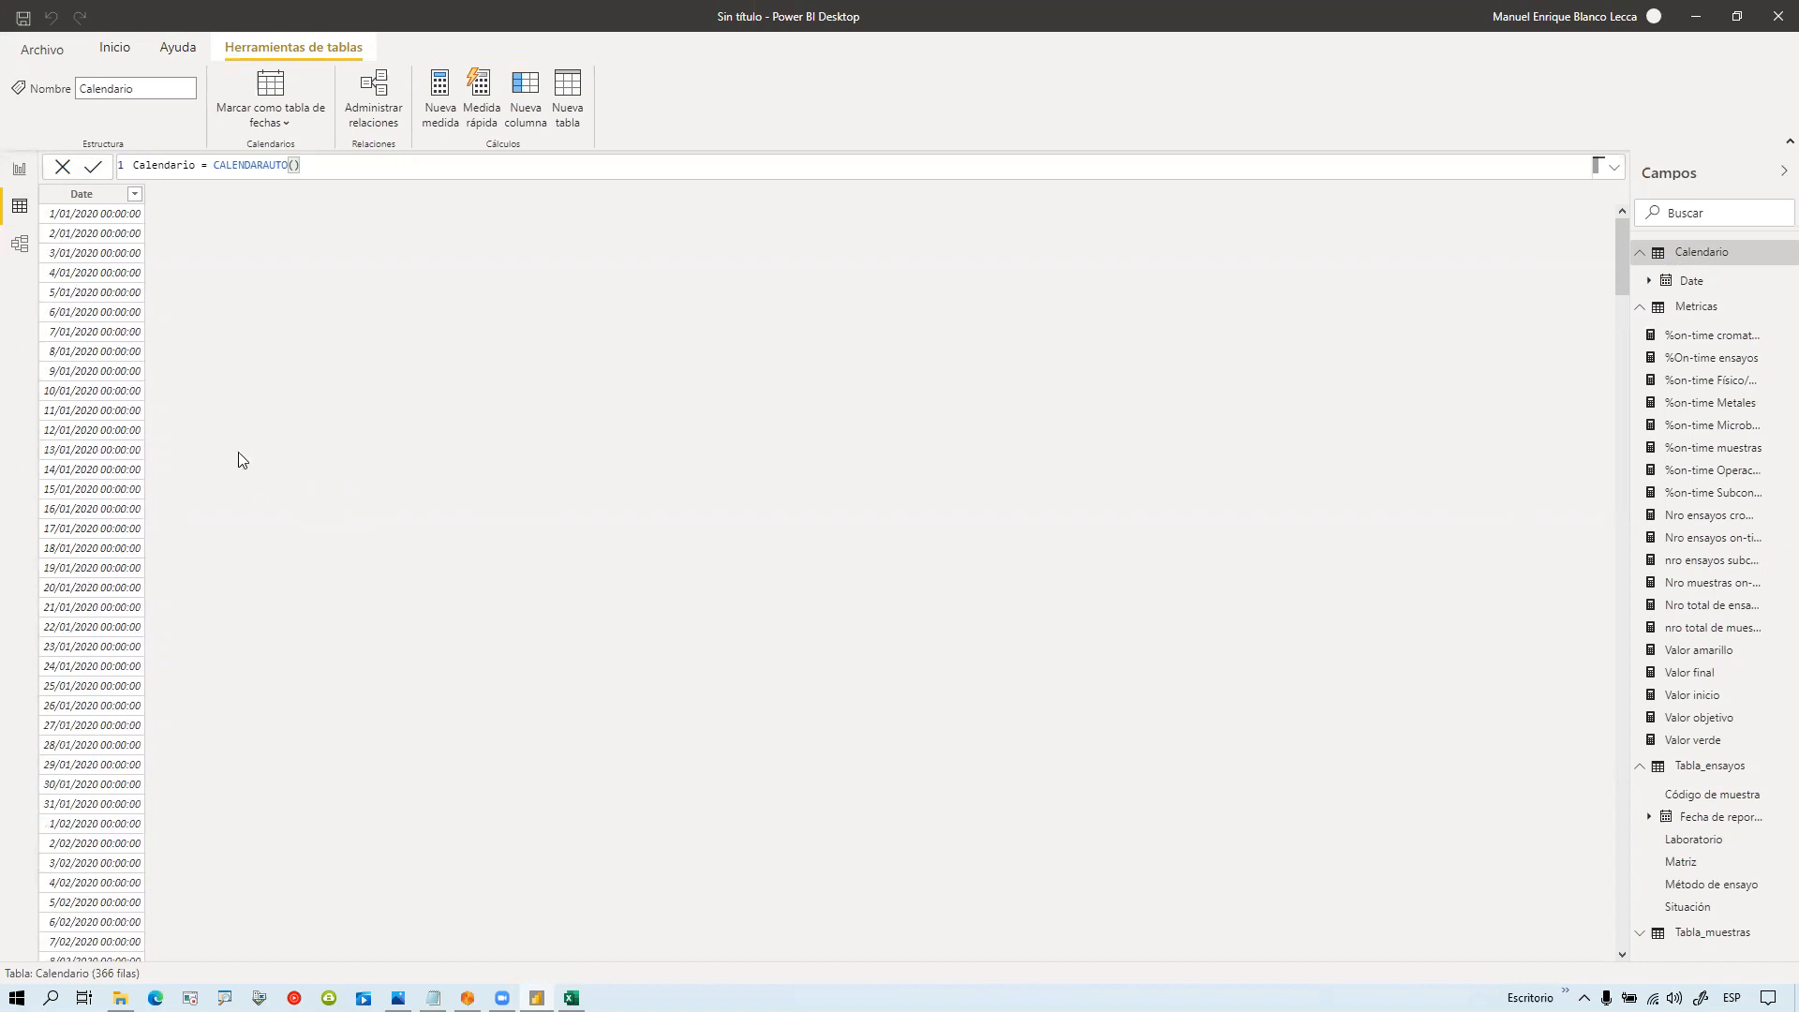
Step: In the data model, spread out Calendario and Tabla_muestras and relate Fecha de envío de IE to the Calendario Date field
left_click(21, 246)
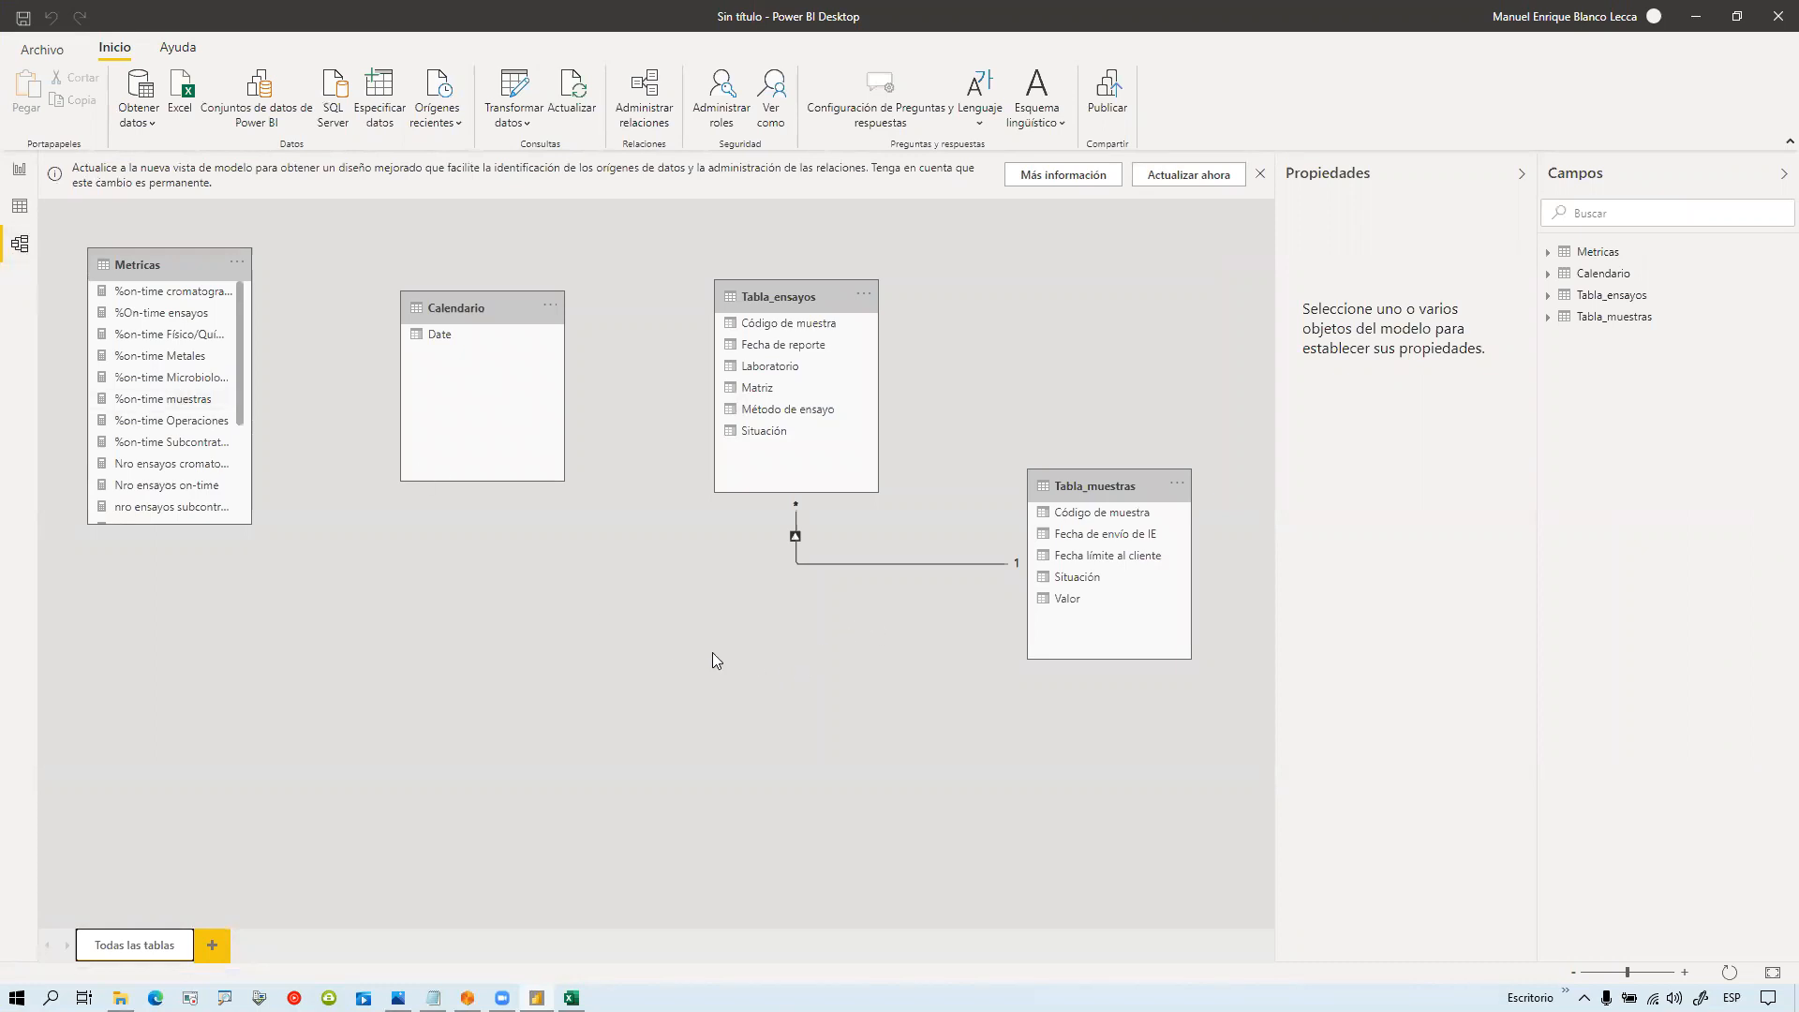
left_click_drag(450, 307, 450, 544)
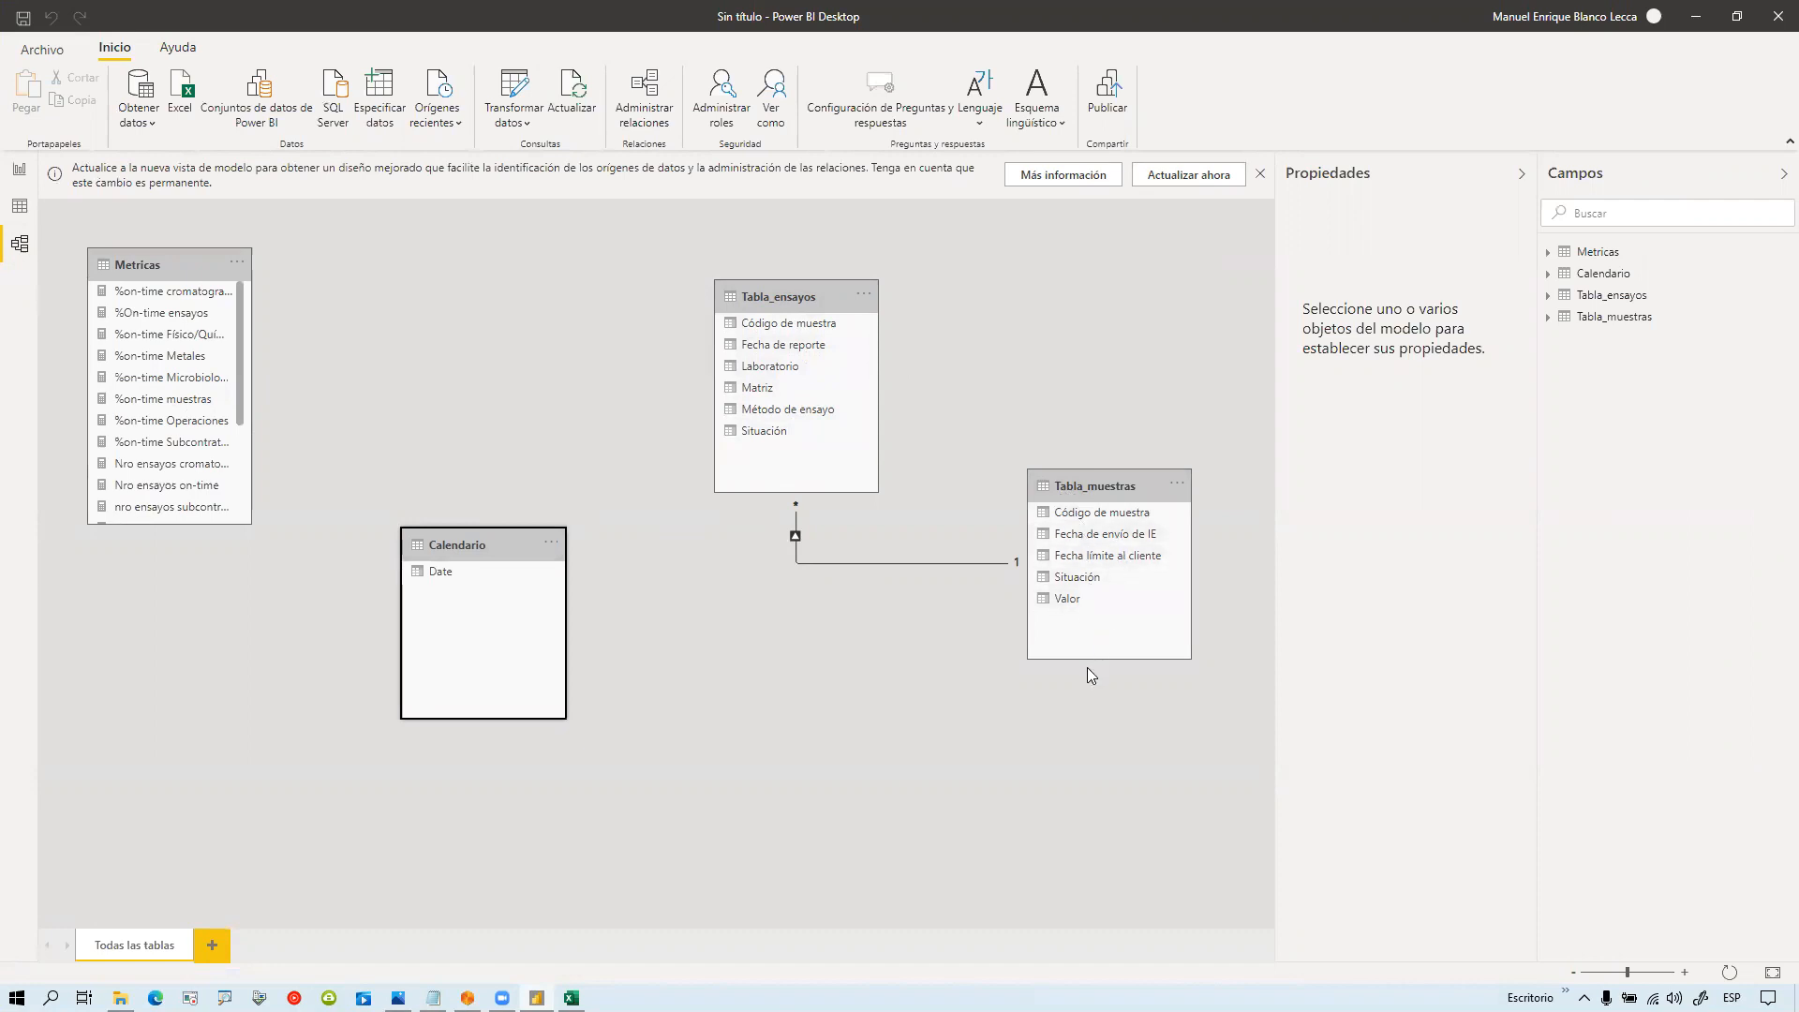
left_click_drag(1121, 497, 1059, 712)
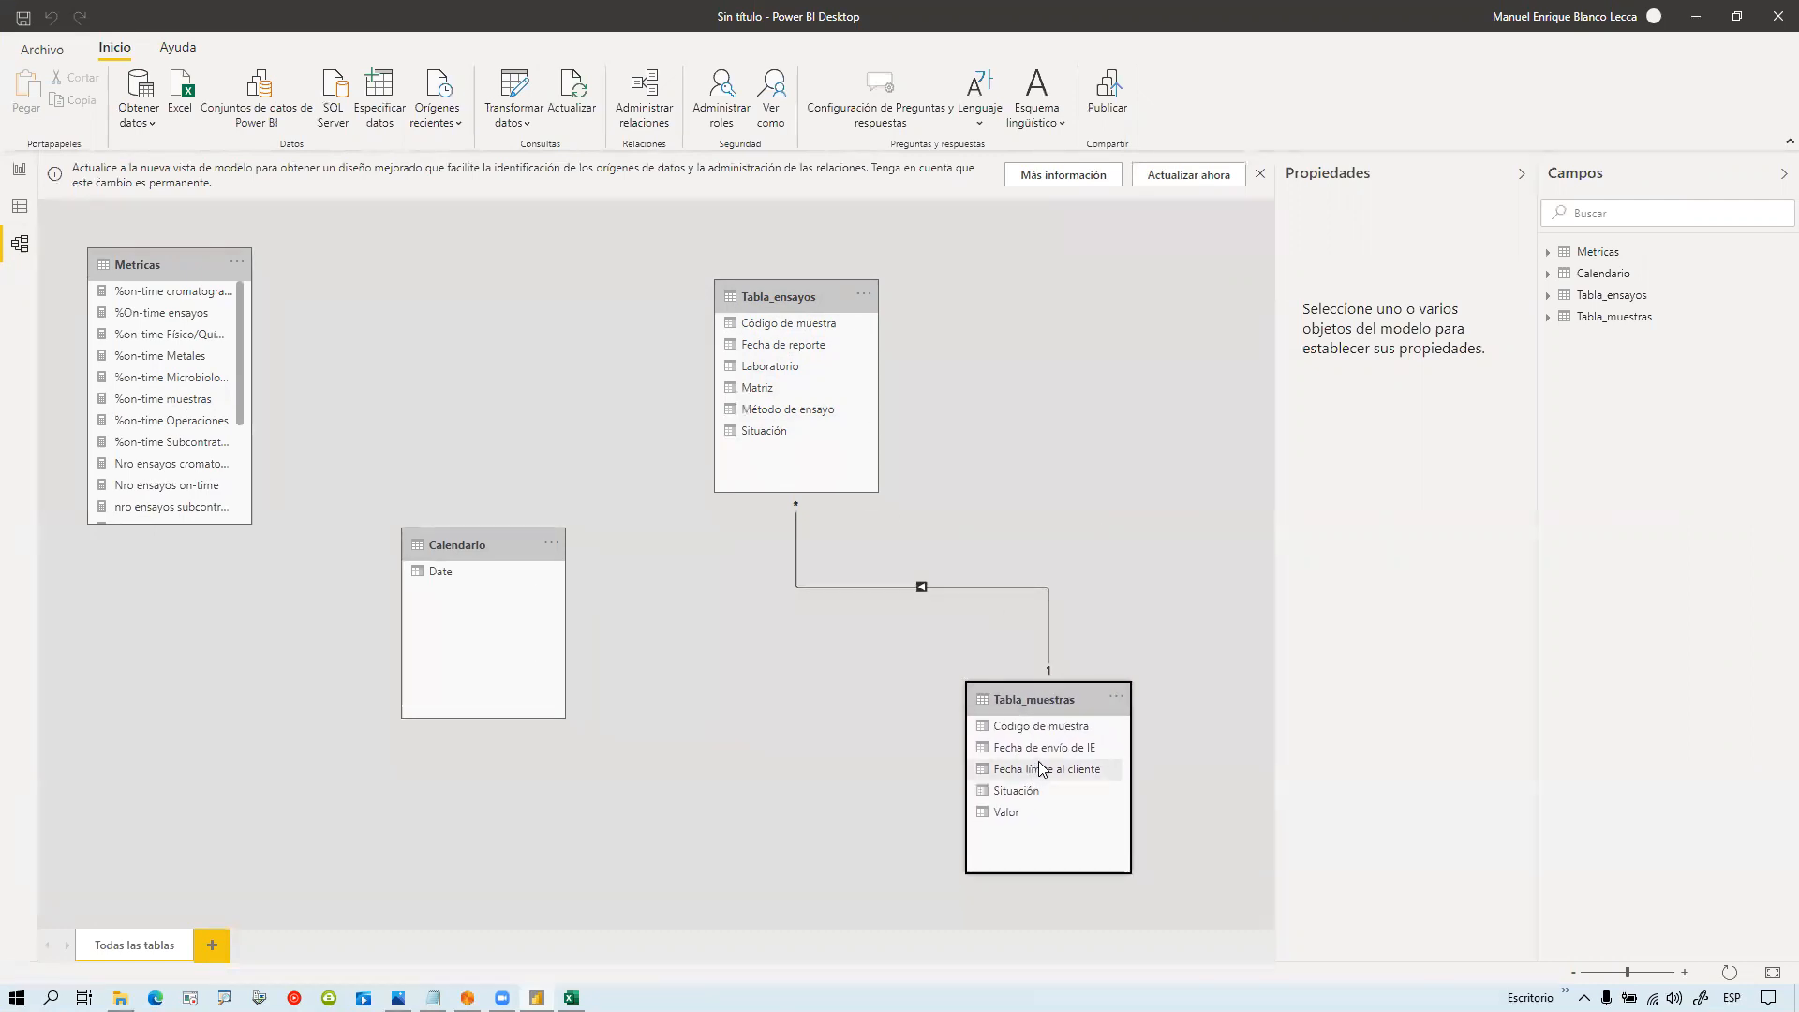
left_click_drag(1048, 761, 505, 583)
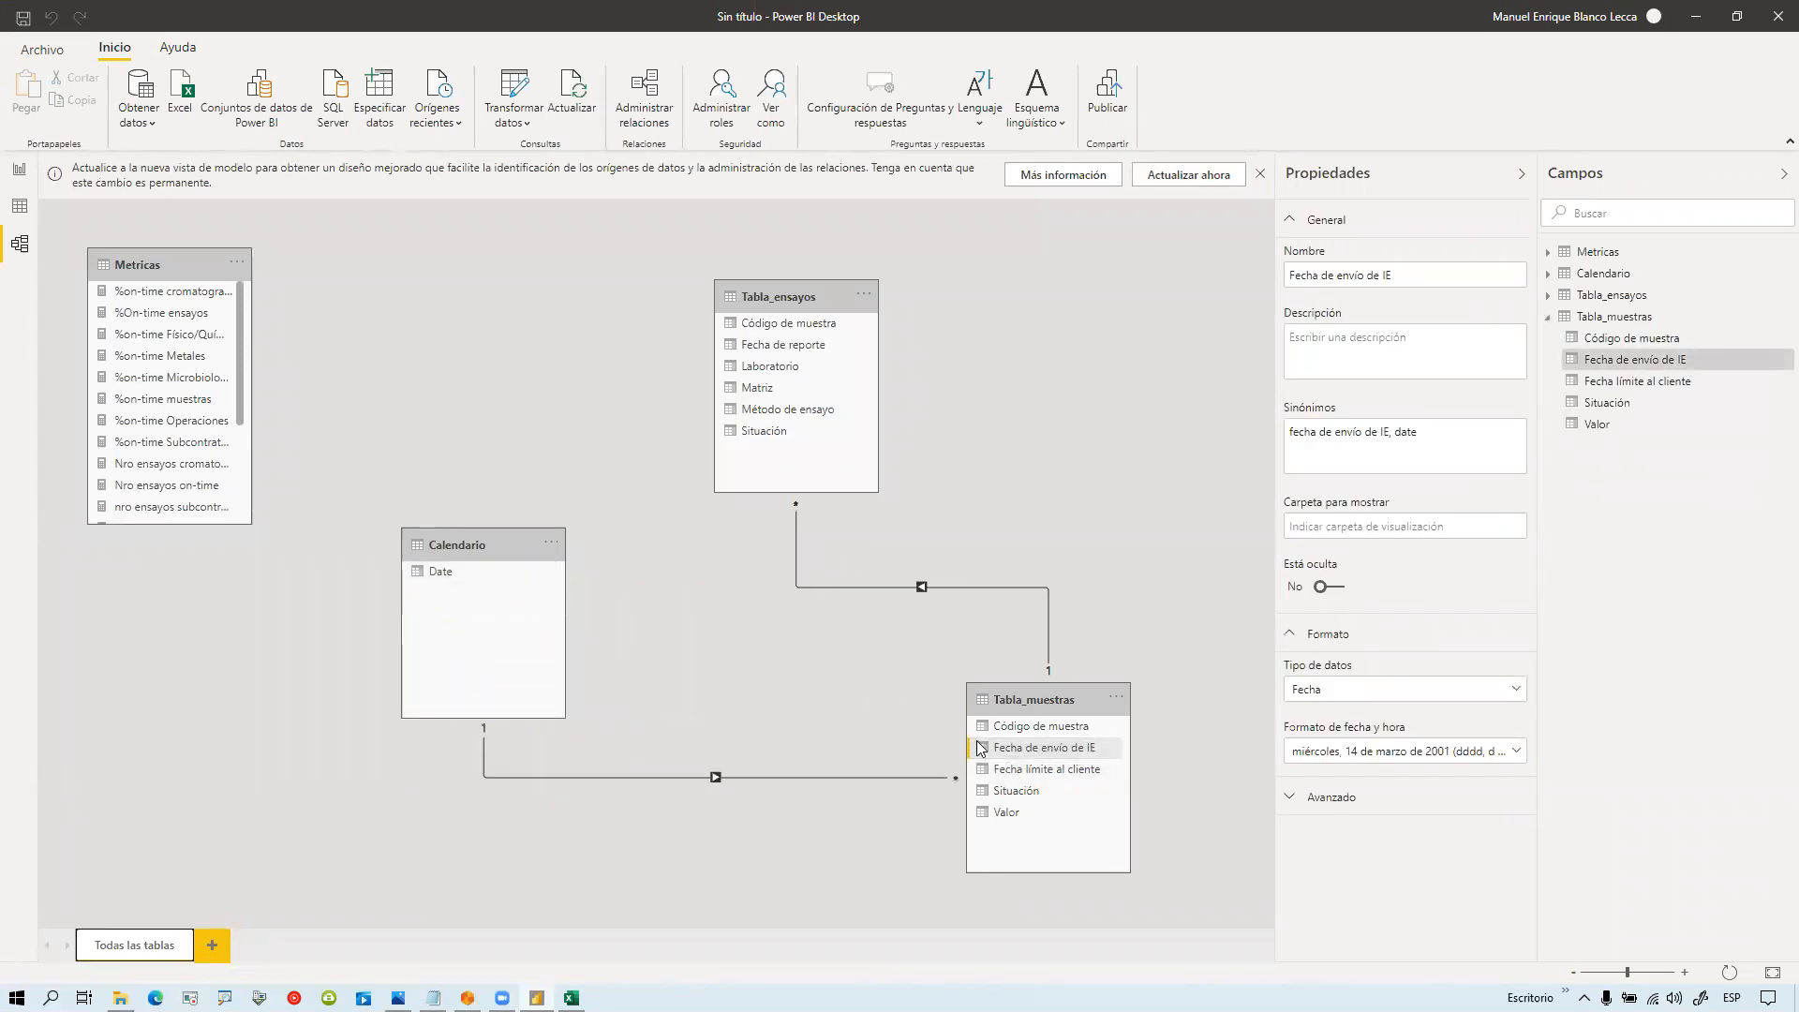
Step: Relate Fecha de reporte in Tabla_ensayos to the Calendario Date field and check which fields the relationship links
left_click(811, 347)
left_click_drag(803, 347, 497, 579)
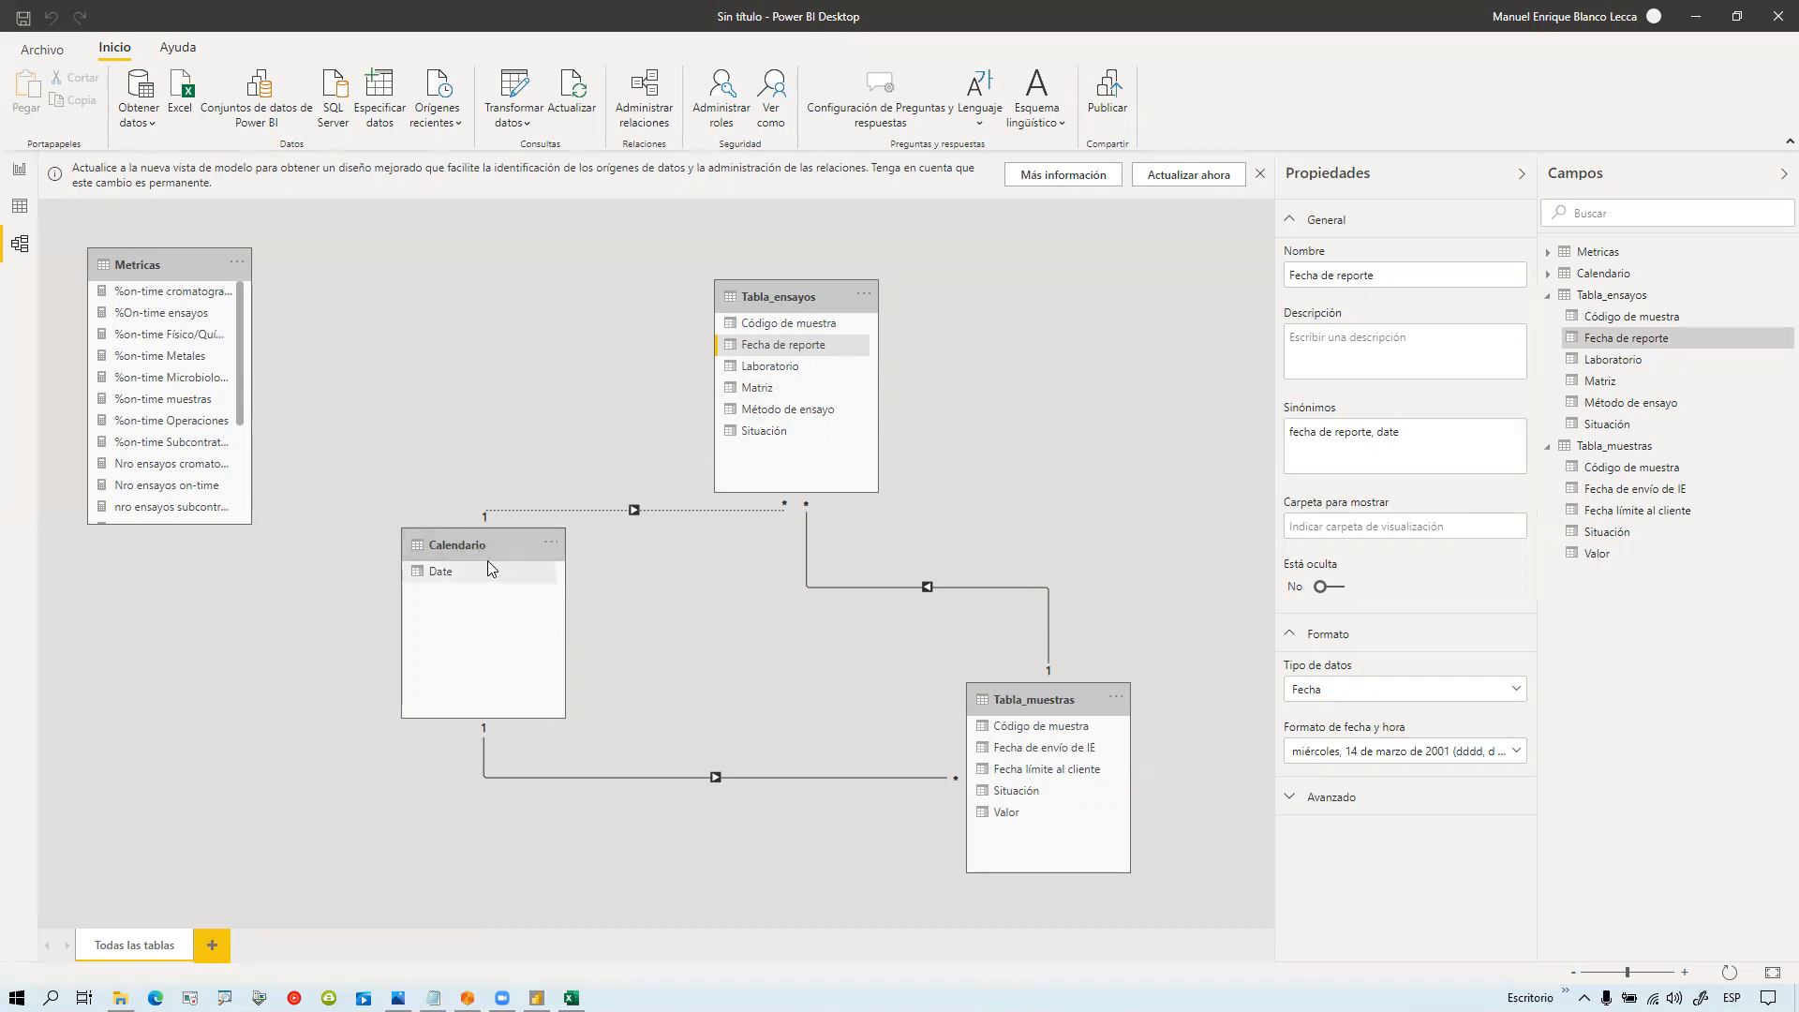
left_click(510, 511)
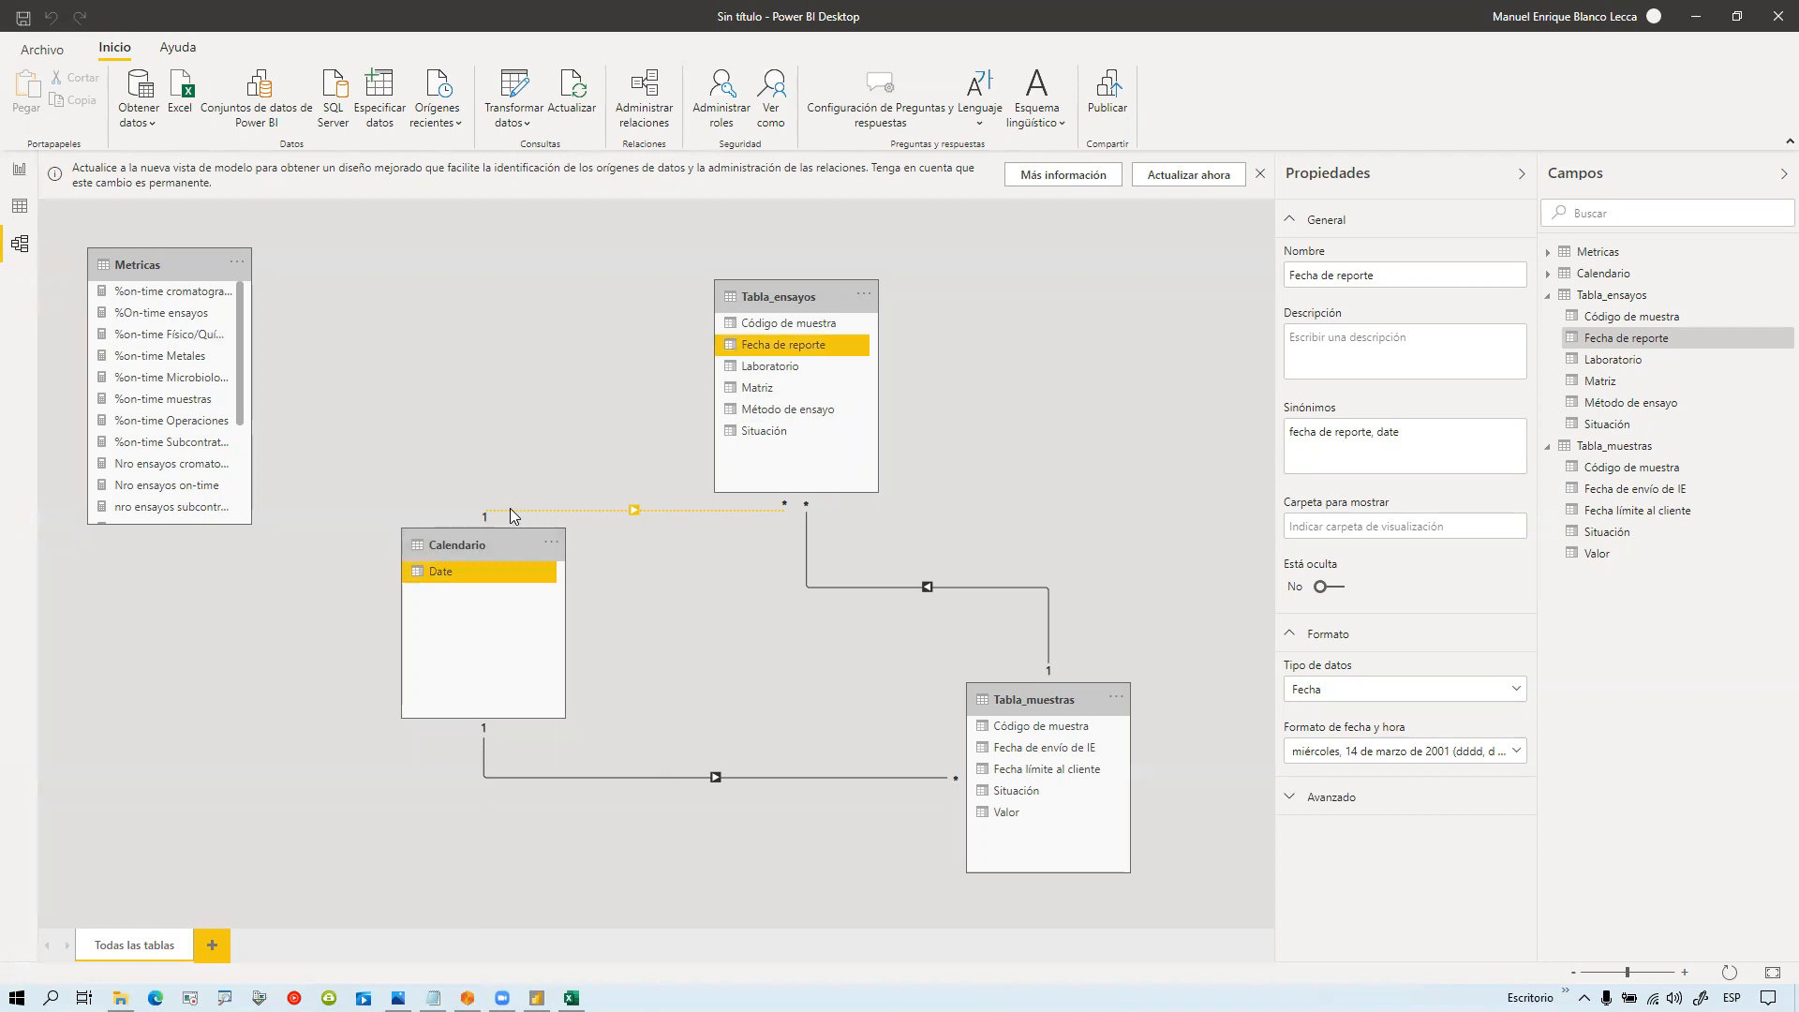
left_click(872, 759)
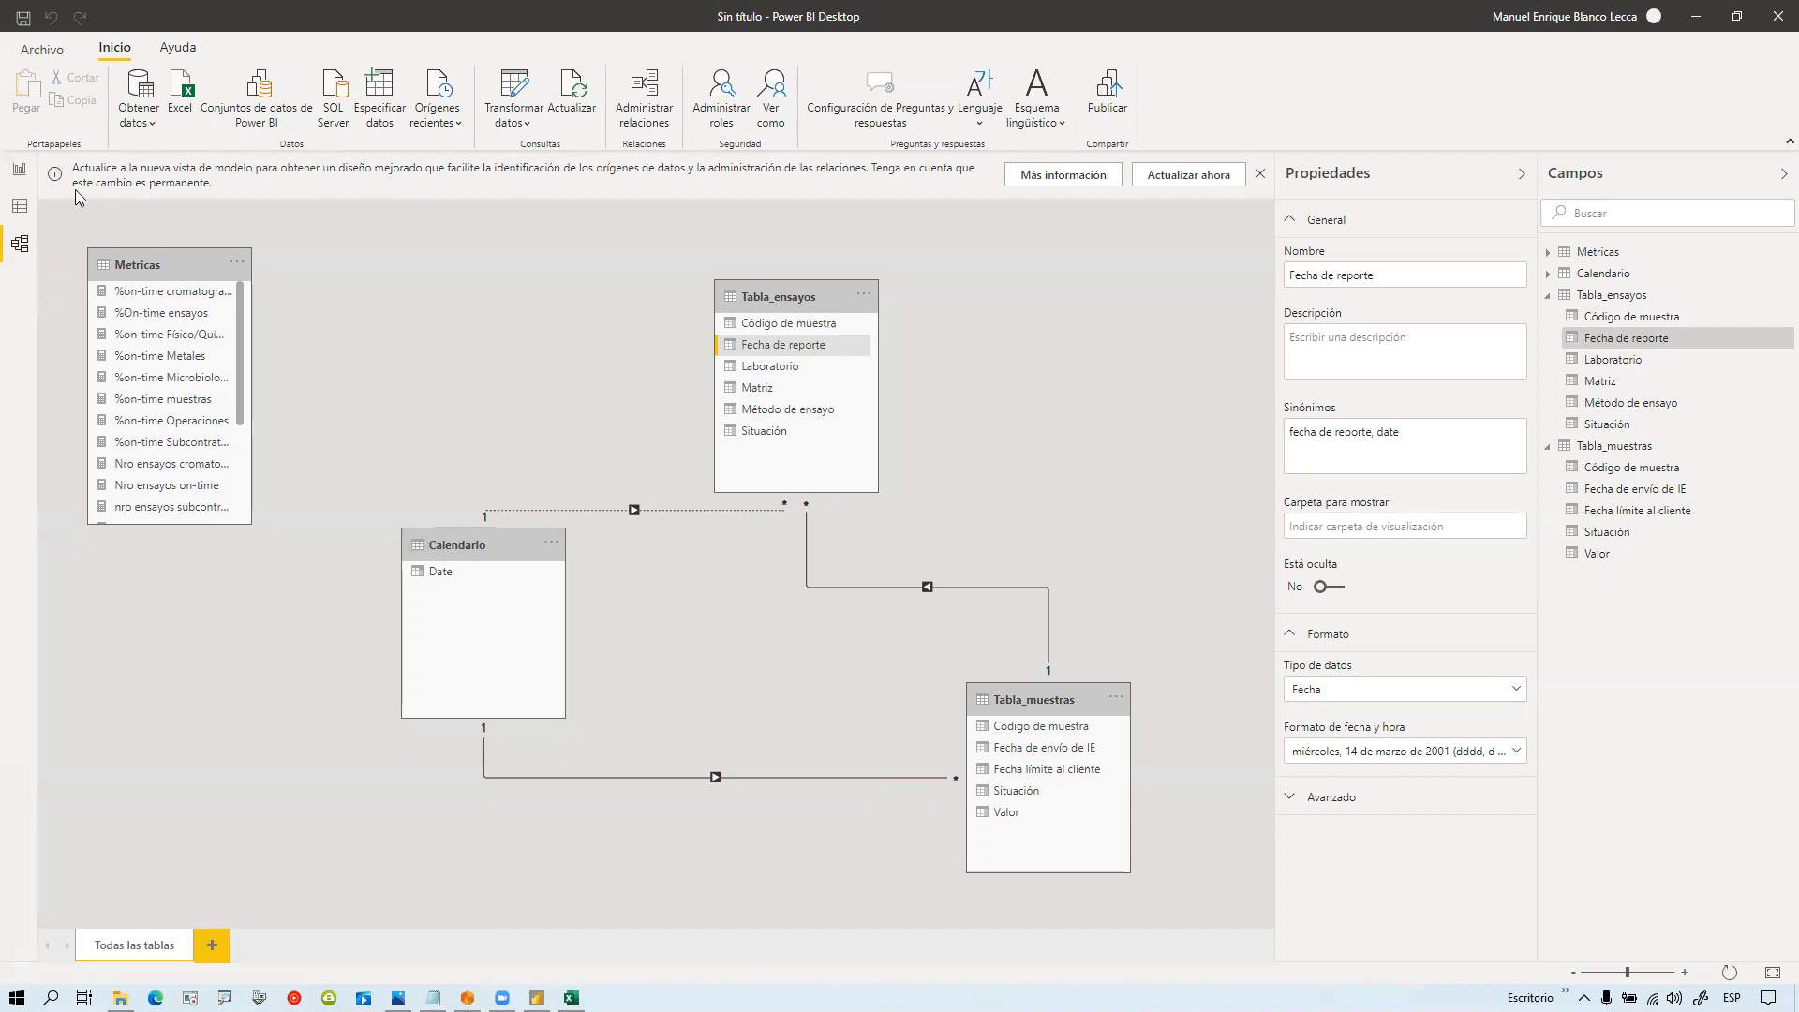
Step: Add a month-level slicer on the Calendario Date hierarchy beside the gauges on the report page and filter by enero
left_click(19, 170)
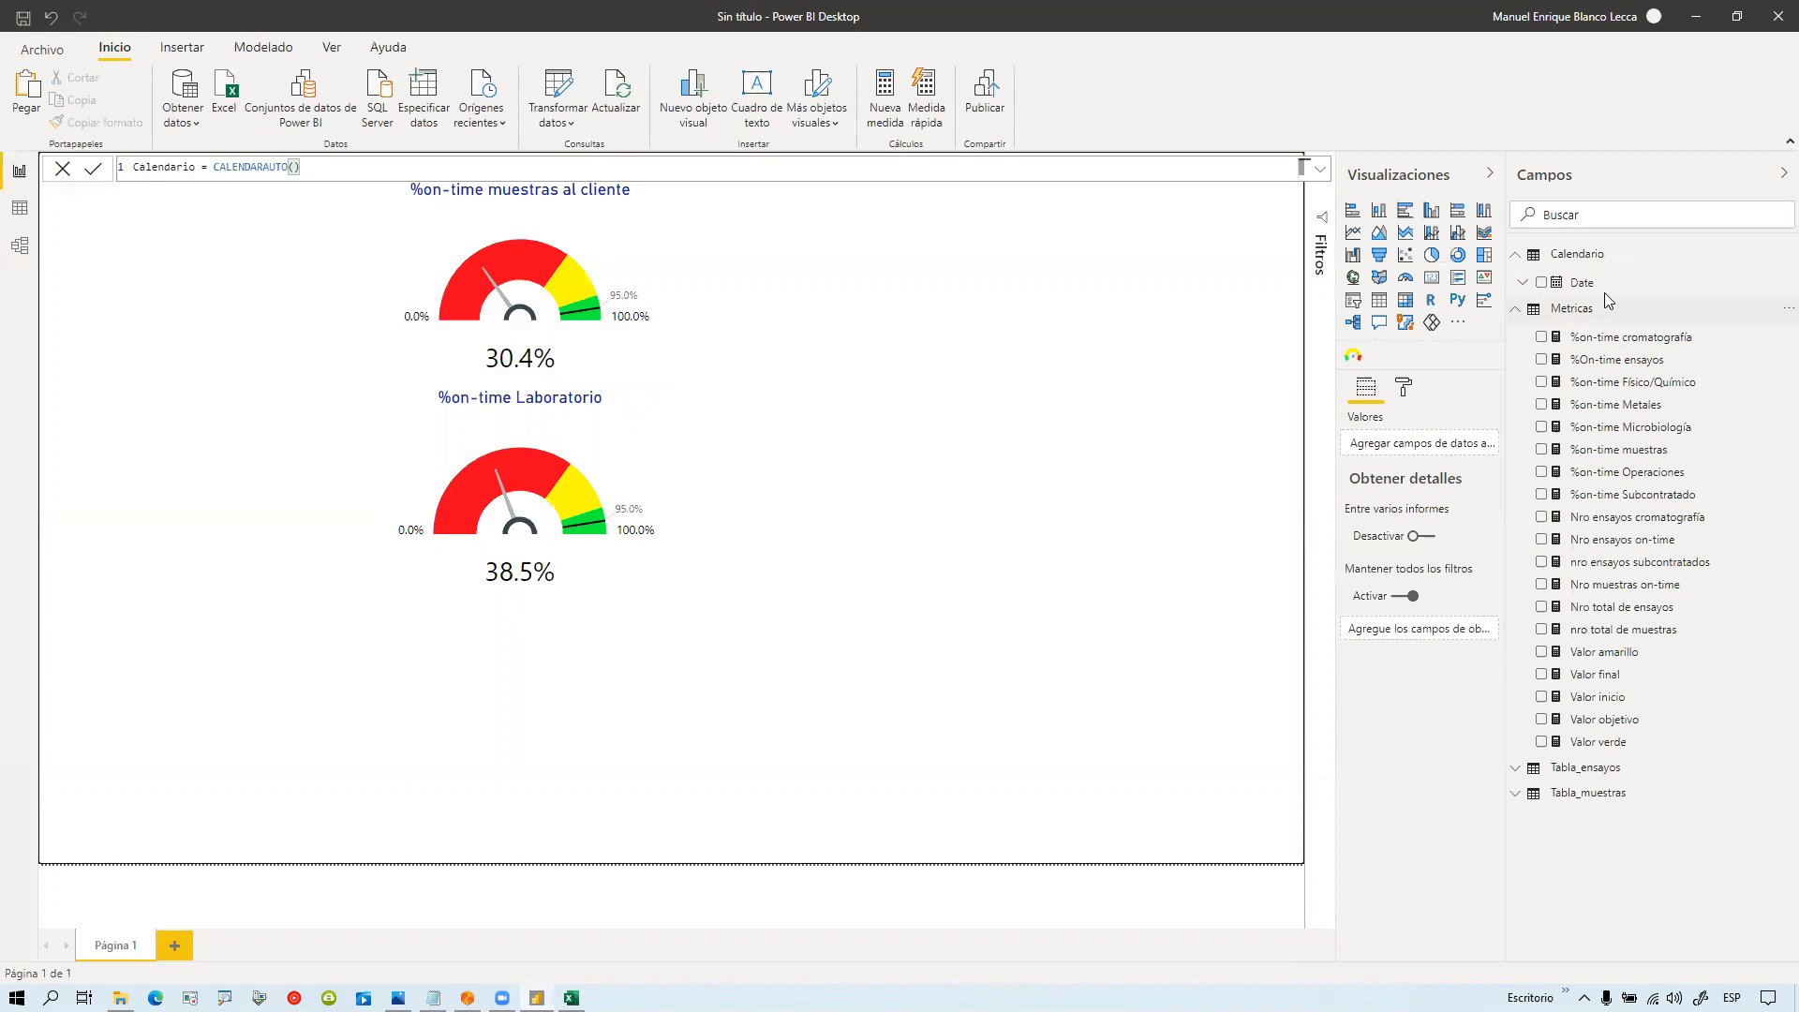
left_click_drag(1609, 287, 984, 291)
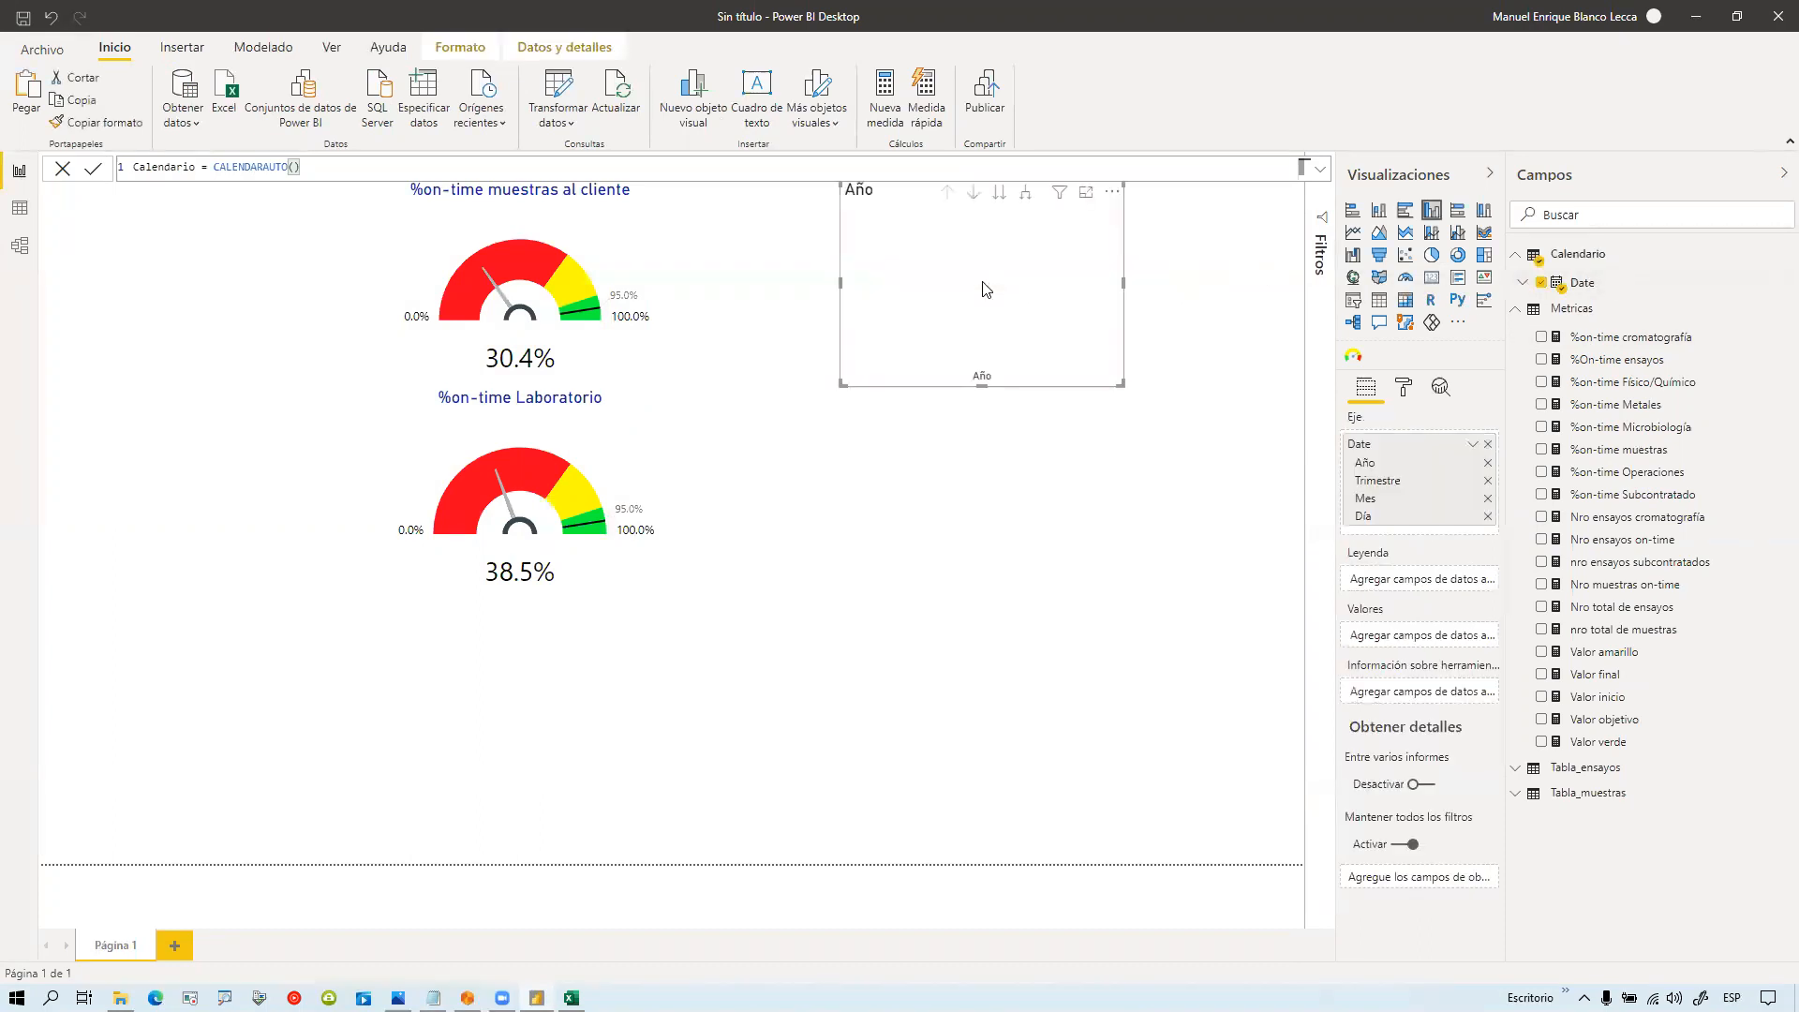
left_click(972, 193)
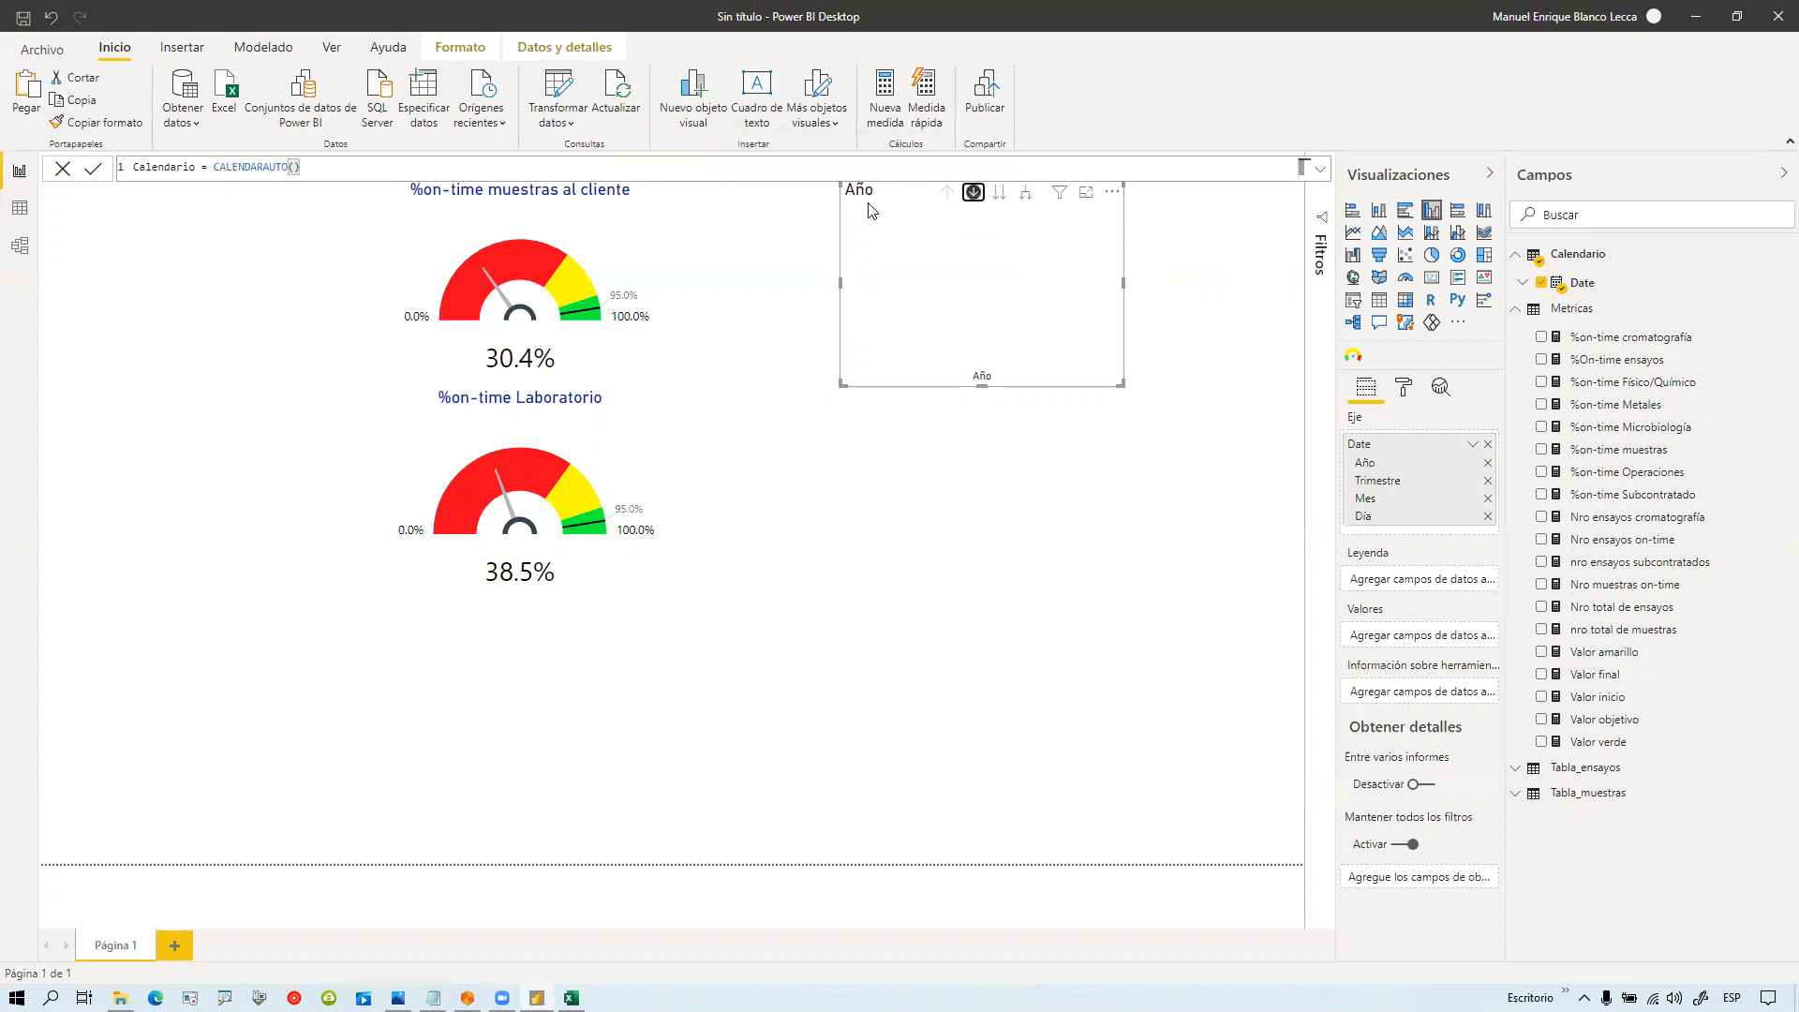
left_click(997, 197)
left_click(998, 197)
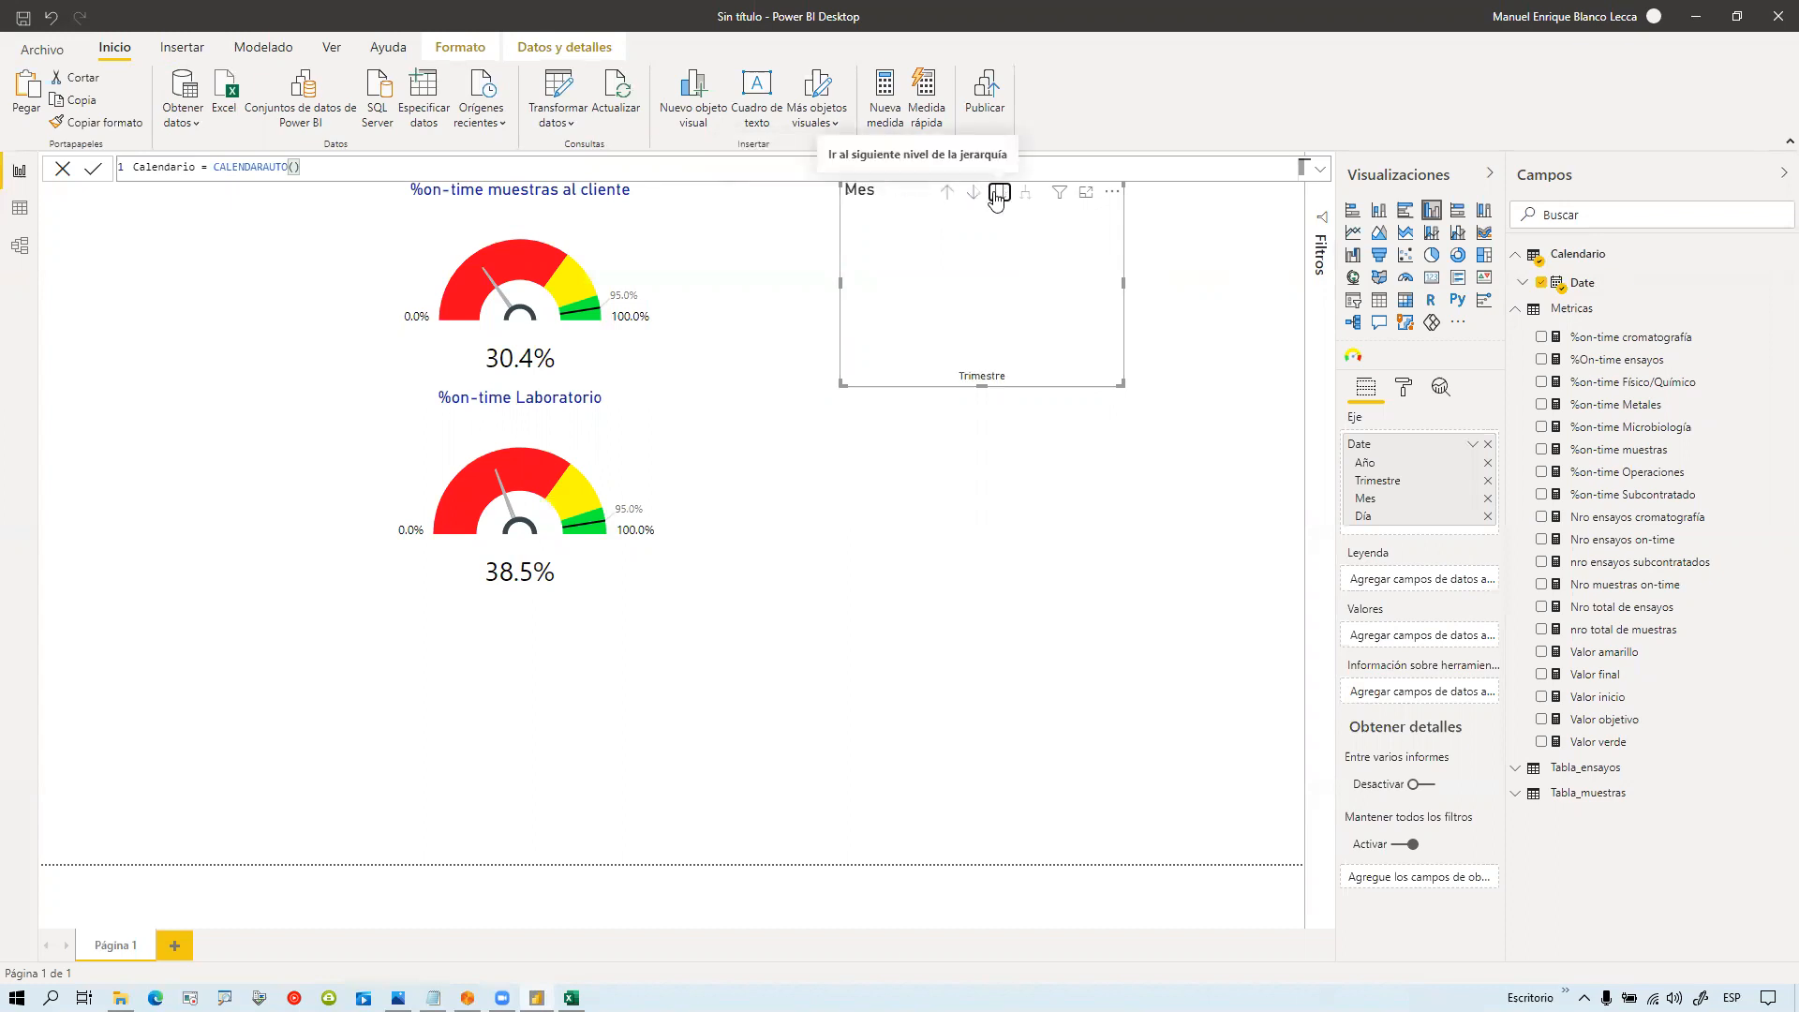
left_click(1353, 301)
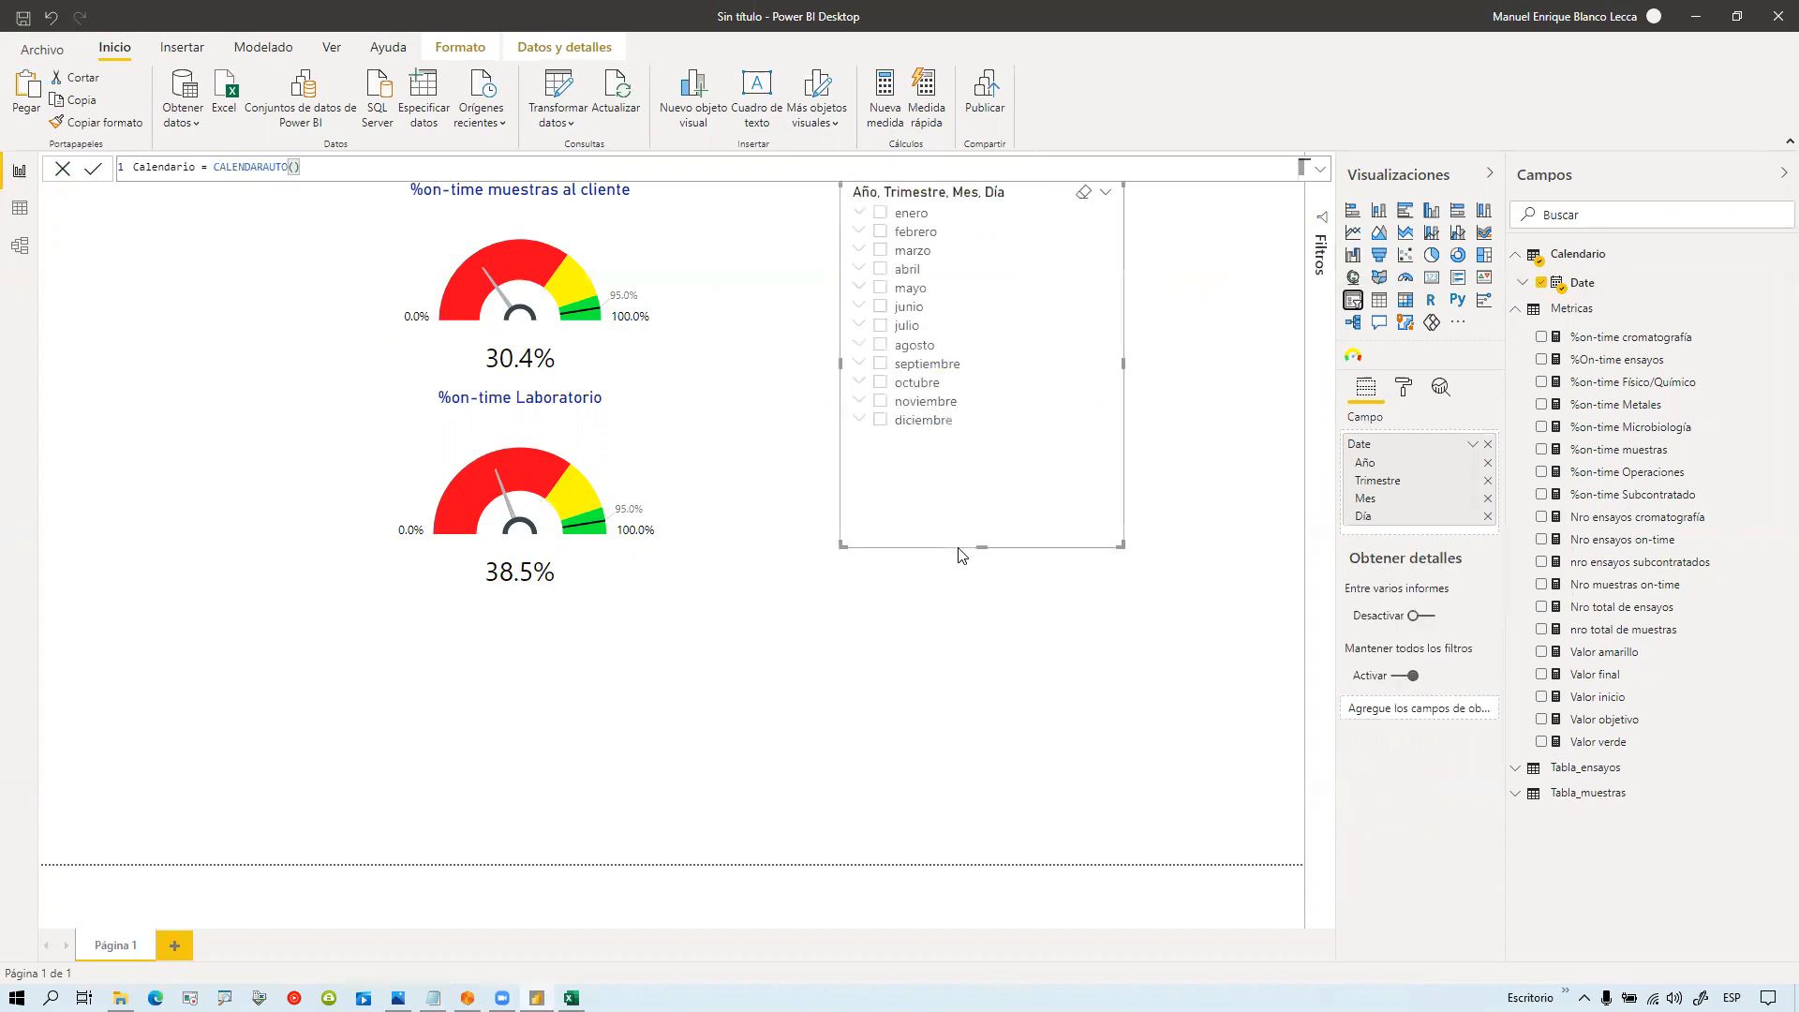
left_click(883, 216)
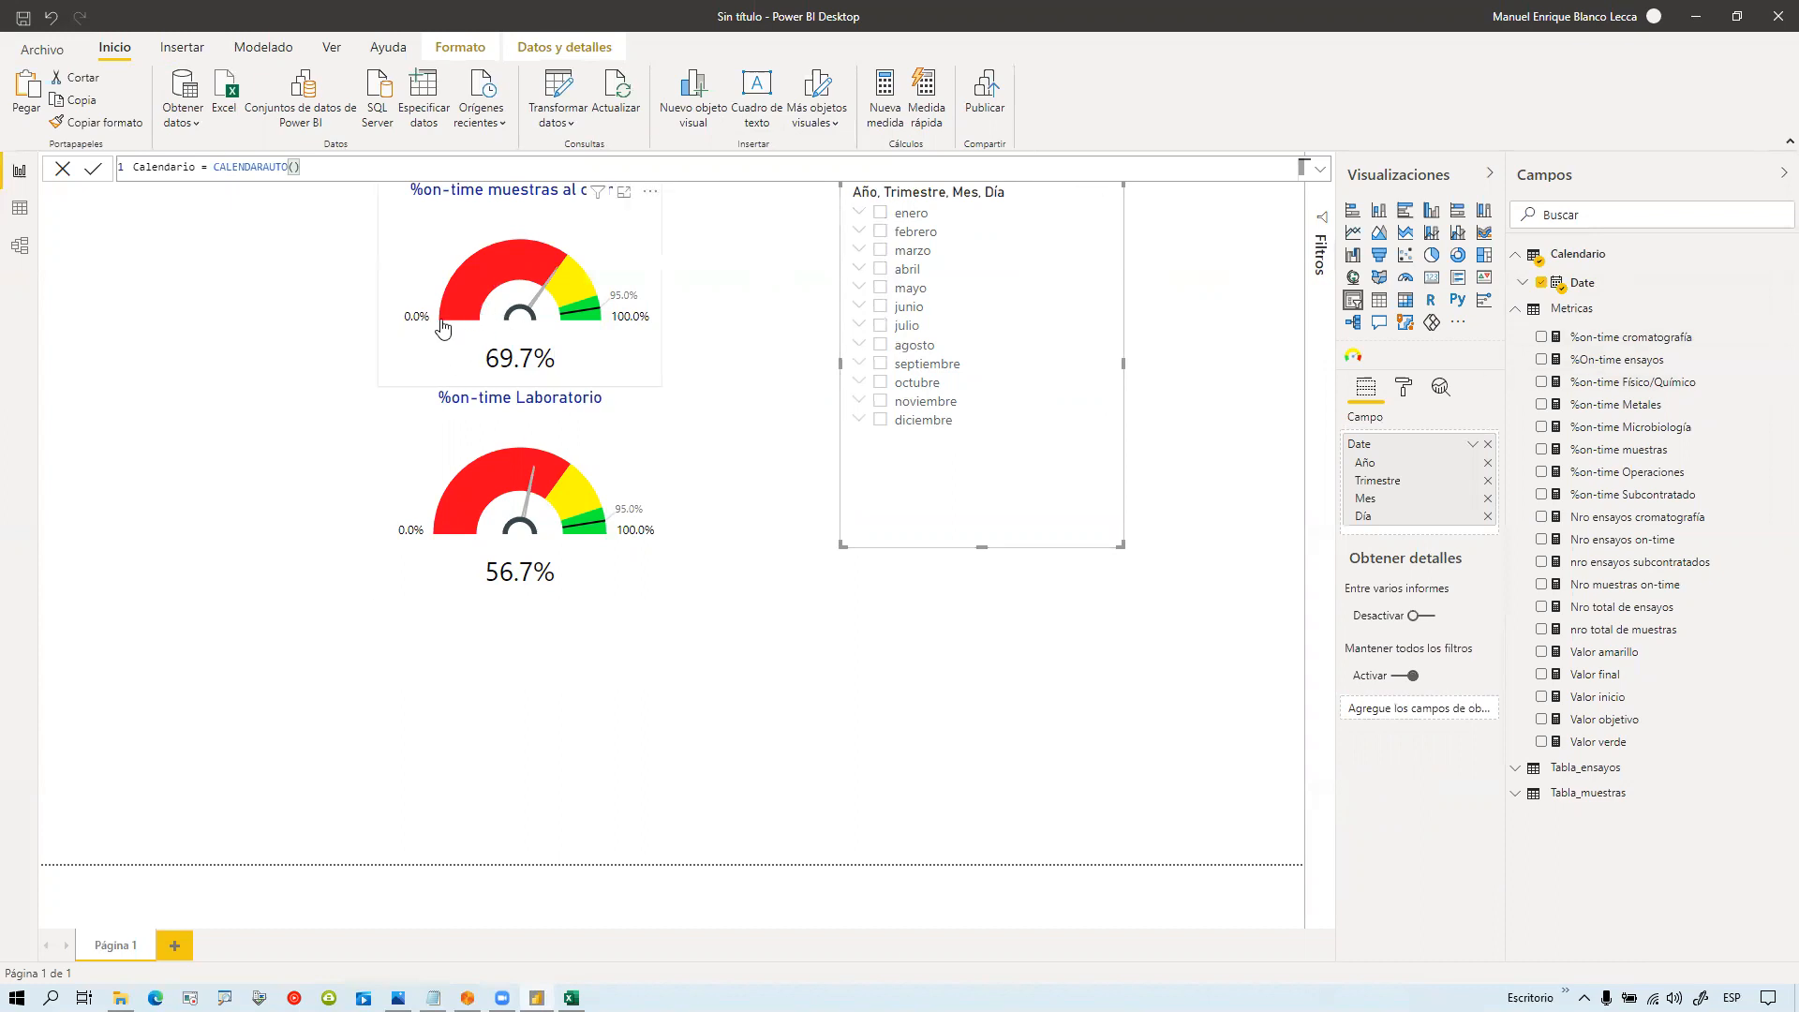
Step: Add a card showing nro total de muestras and size it to fit beside the %on-time muestras al cliente gauge
left_click(713, 335)
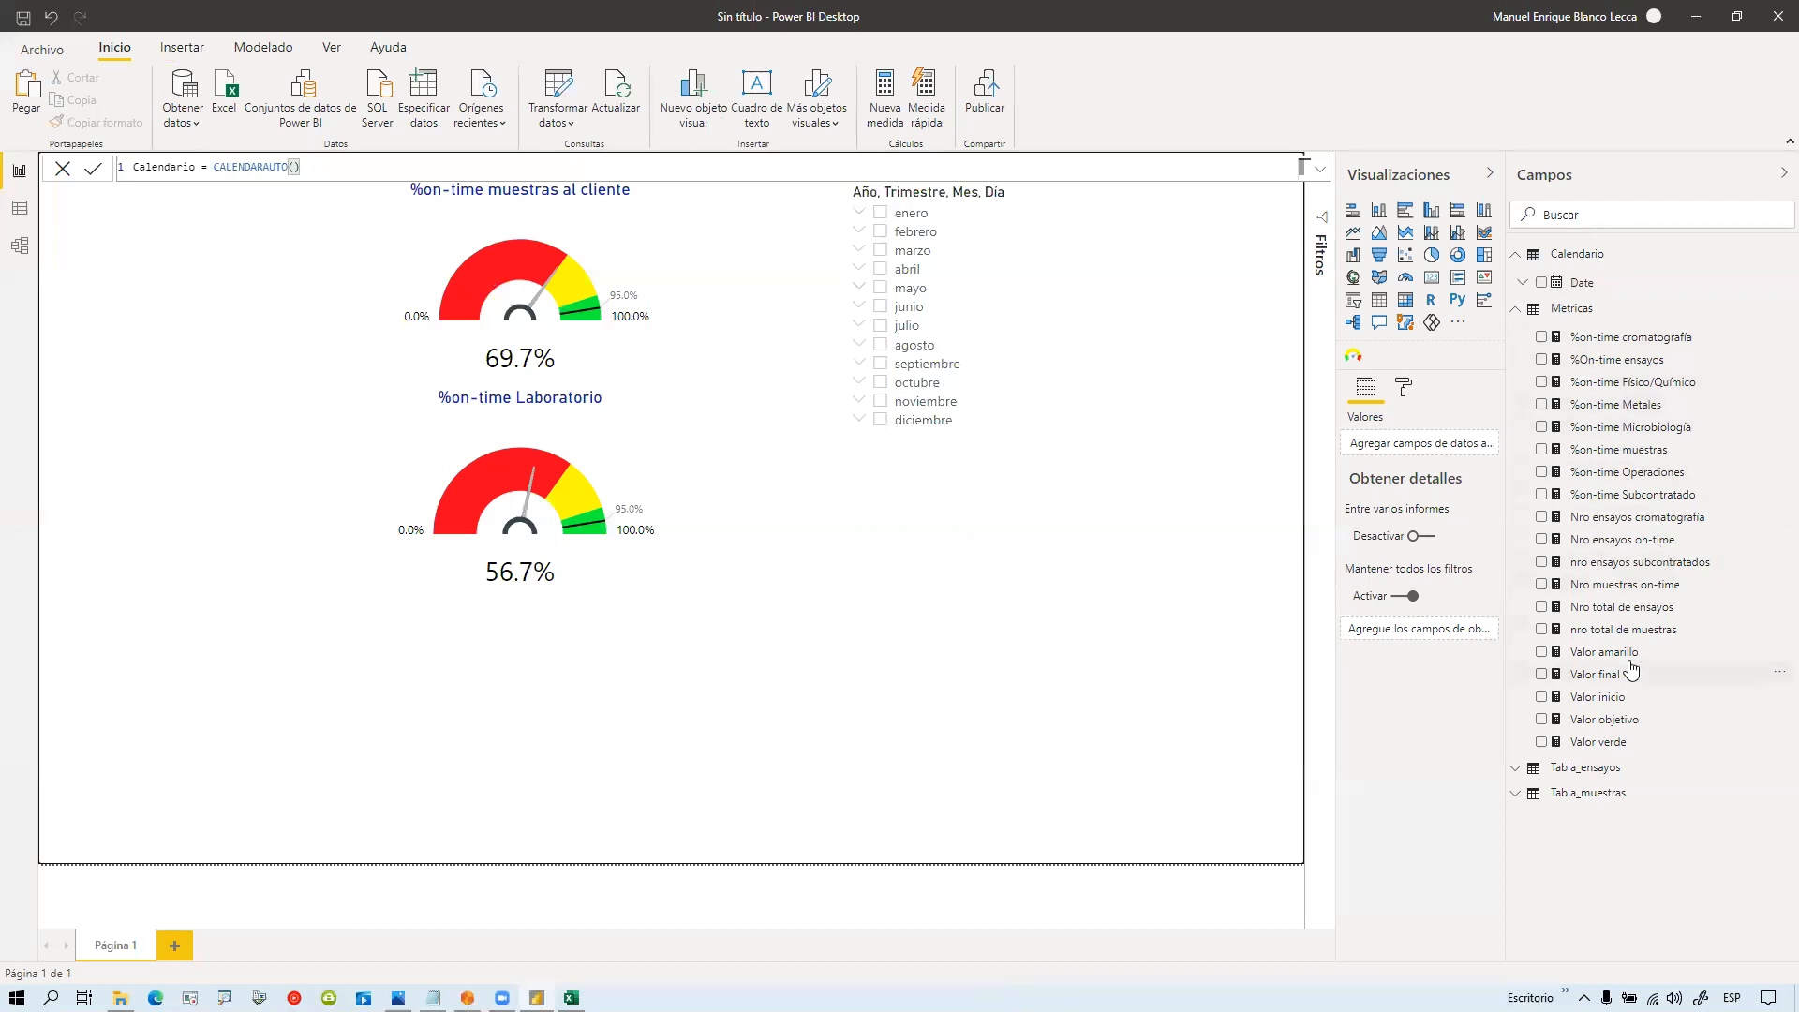
left_click_drag(1645, 640, 232, 231)
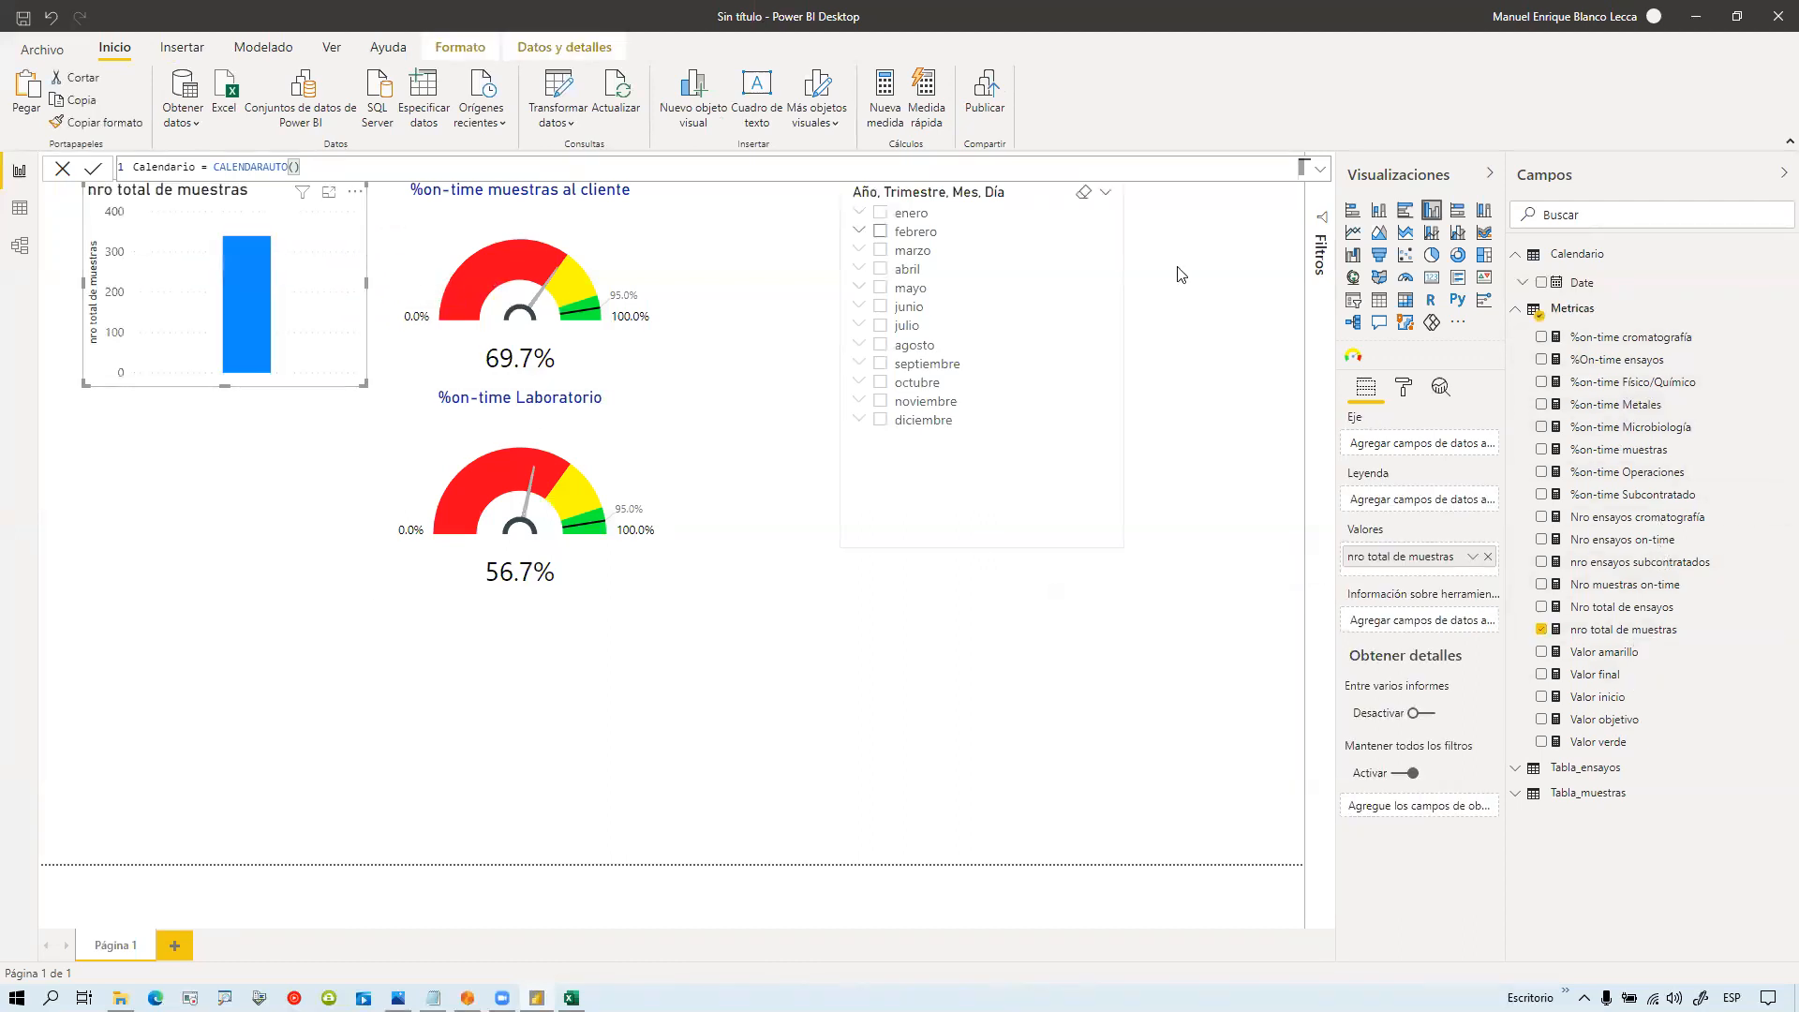
left_click(1431, 278)
left_click_drag(85, 384, 195, 327)
left_click_drag(281, 253, 348, 276)
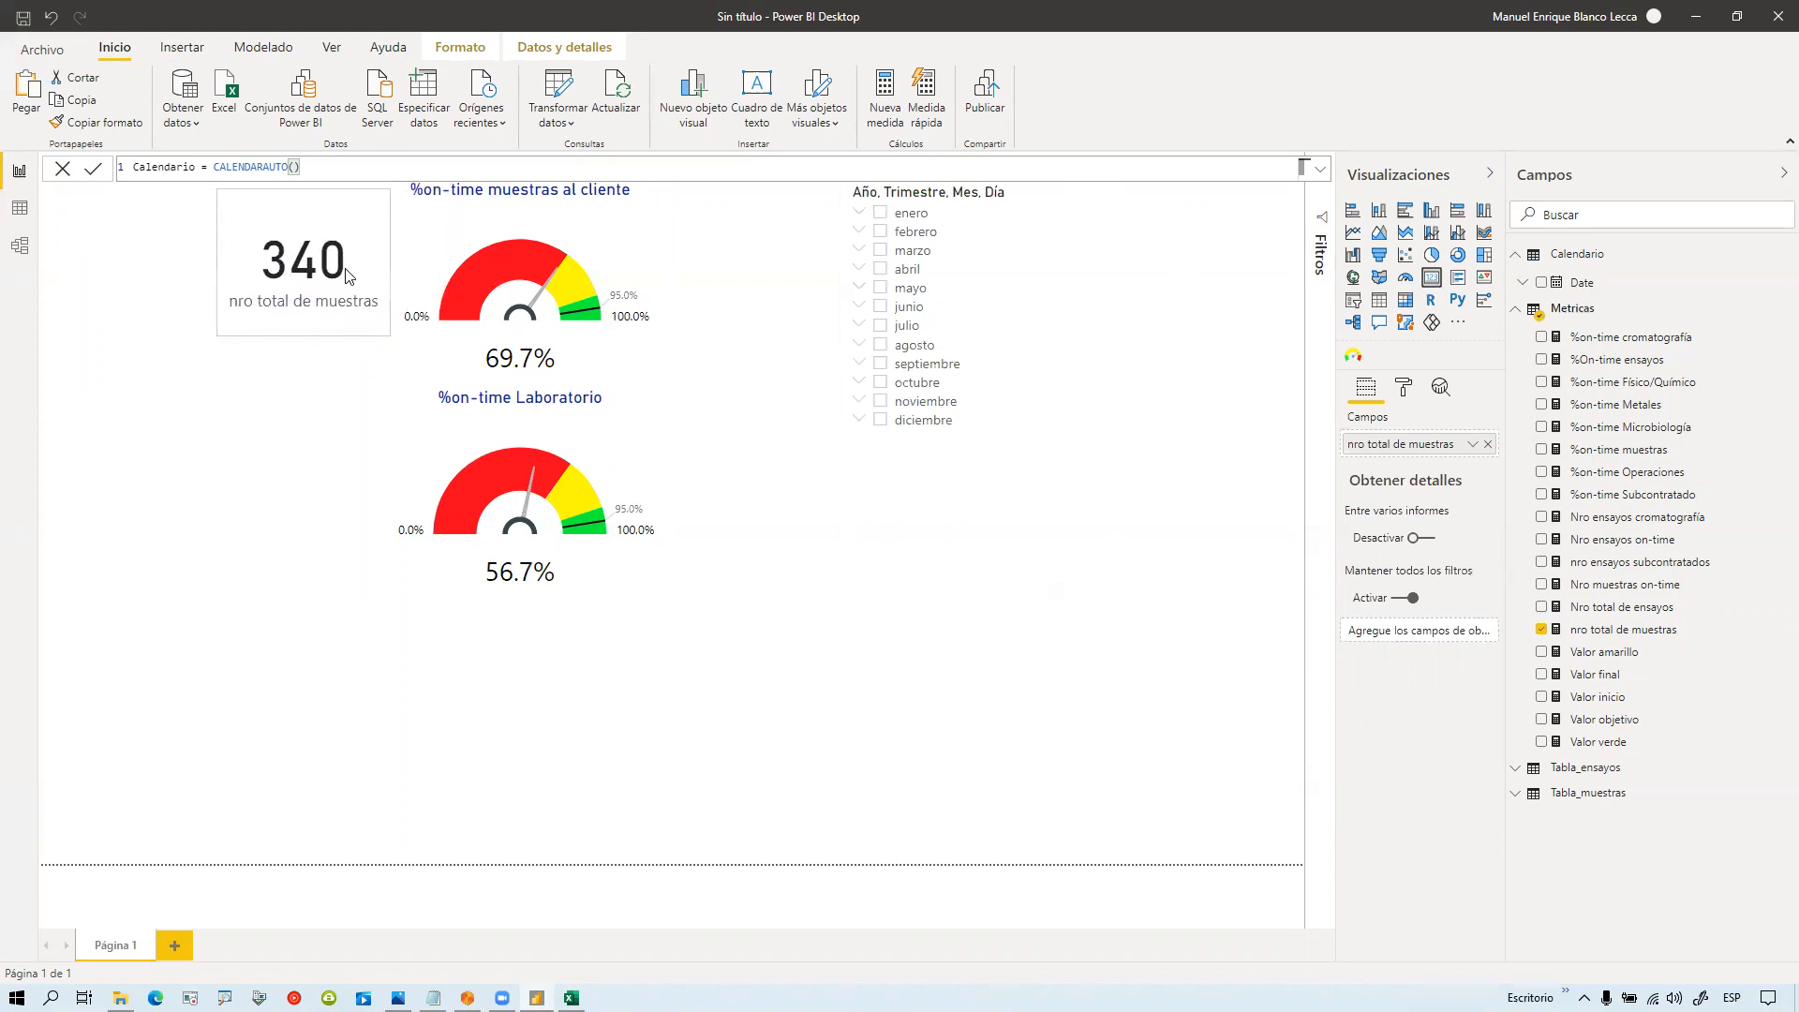
Step: Add a compact card showing Nro total de ensayos beside the %on-time Laboratorio gauge and clear the enero filter
left_click(974, 562)
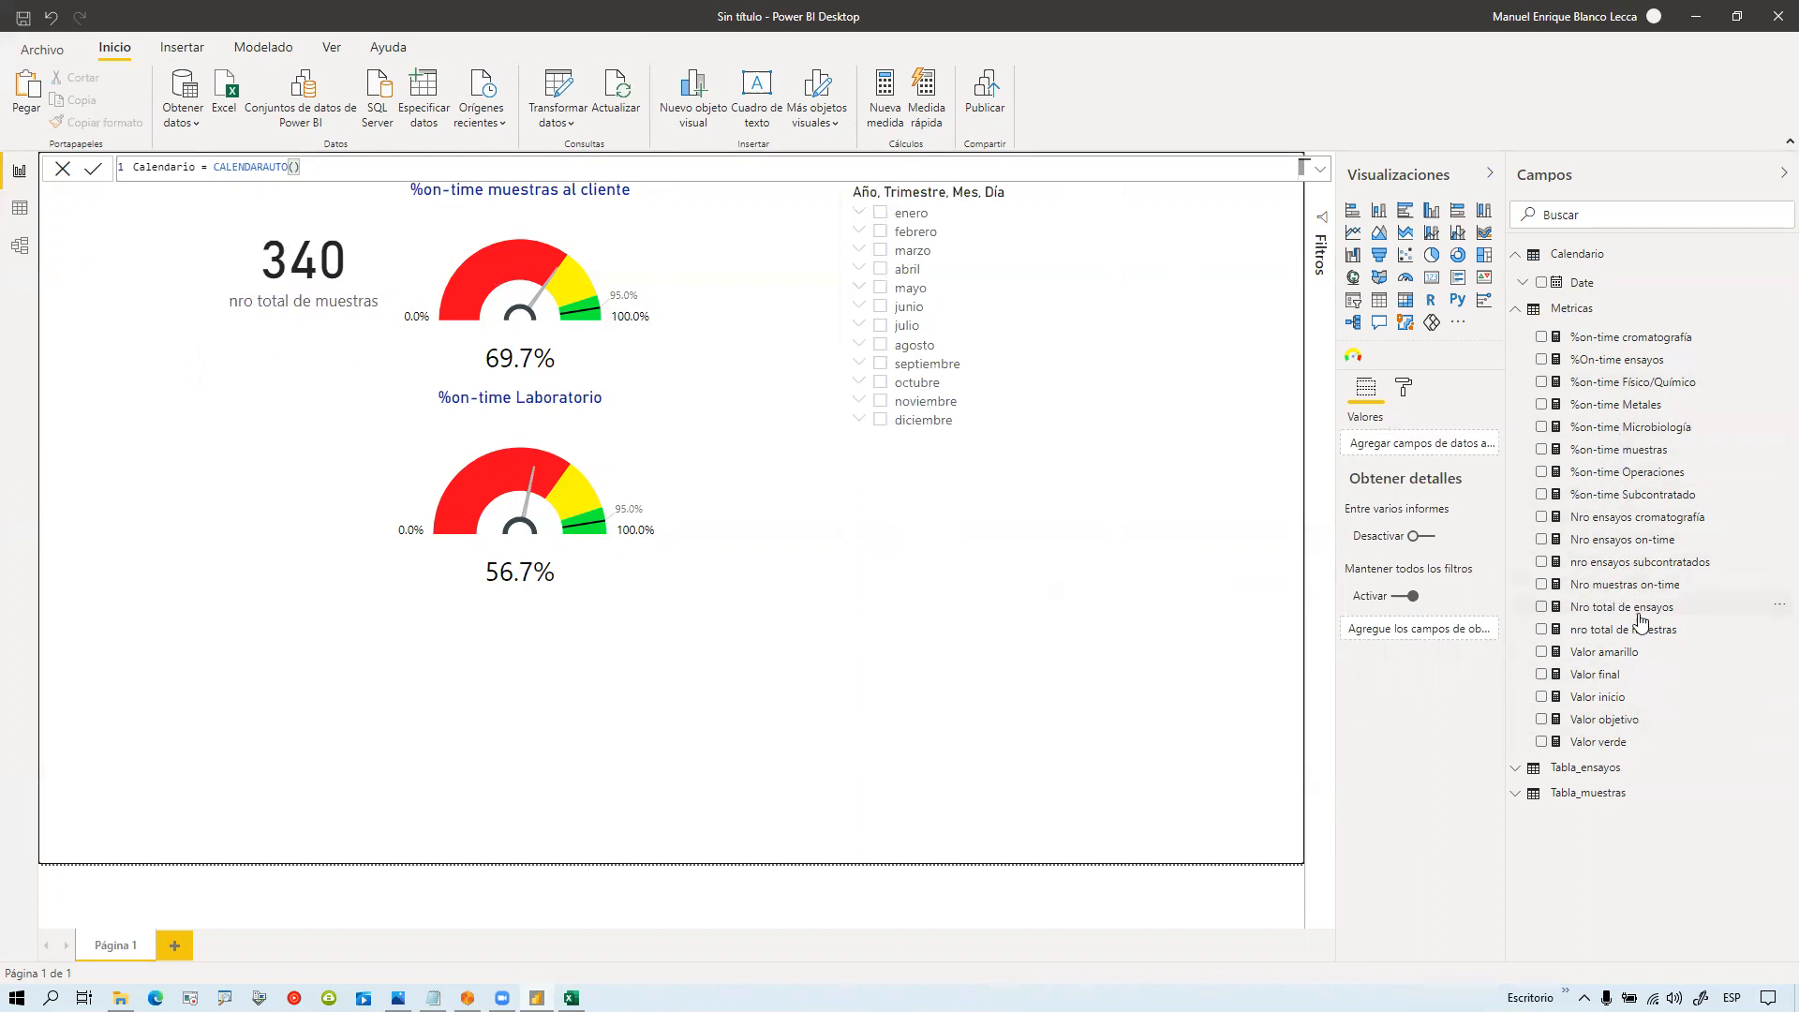
left_click_drag(1080, 545, 276, 431)
left_click(1431, 279)
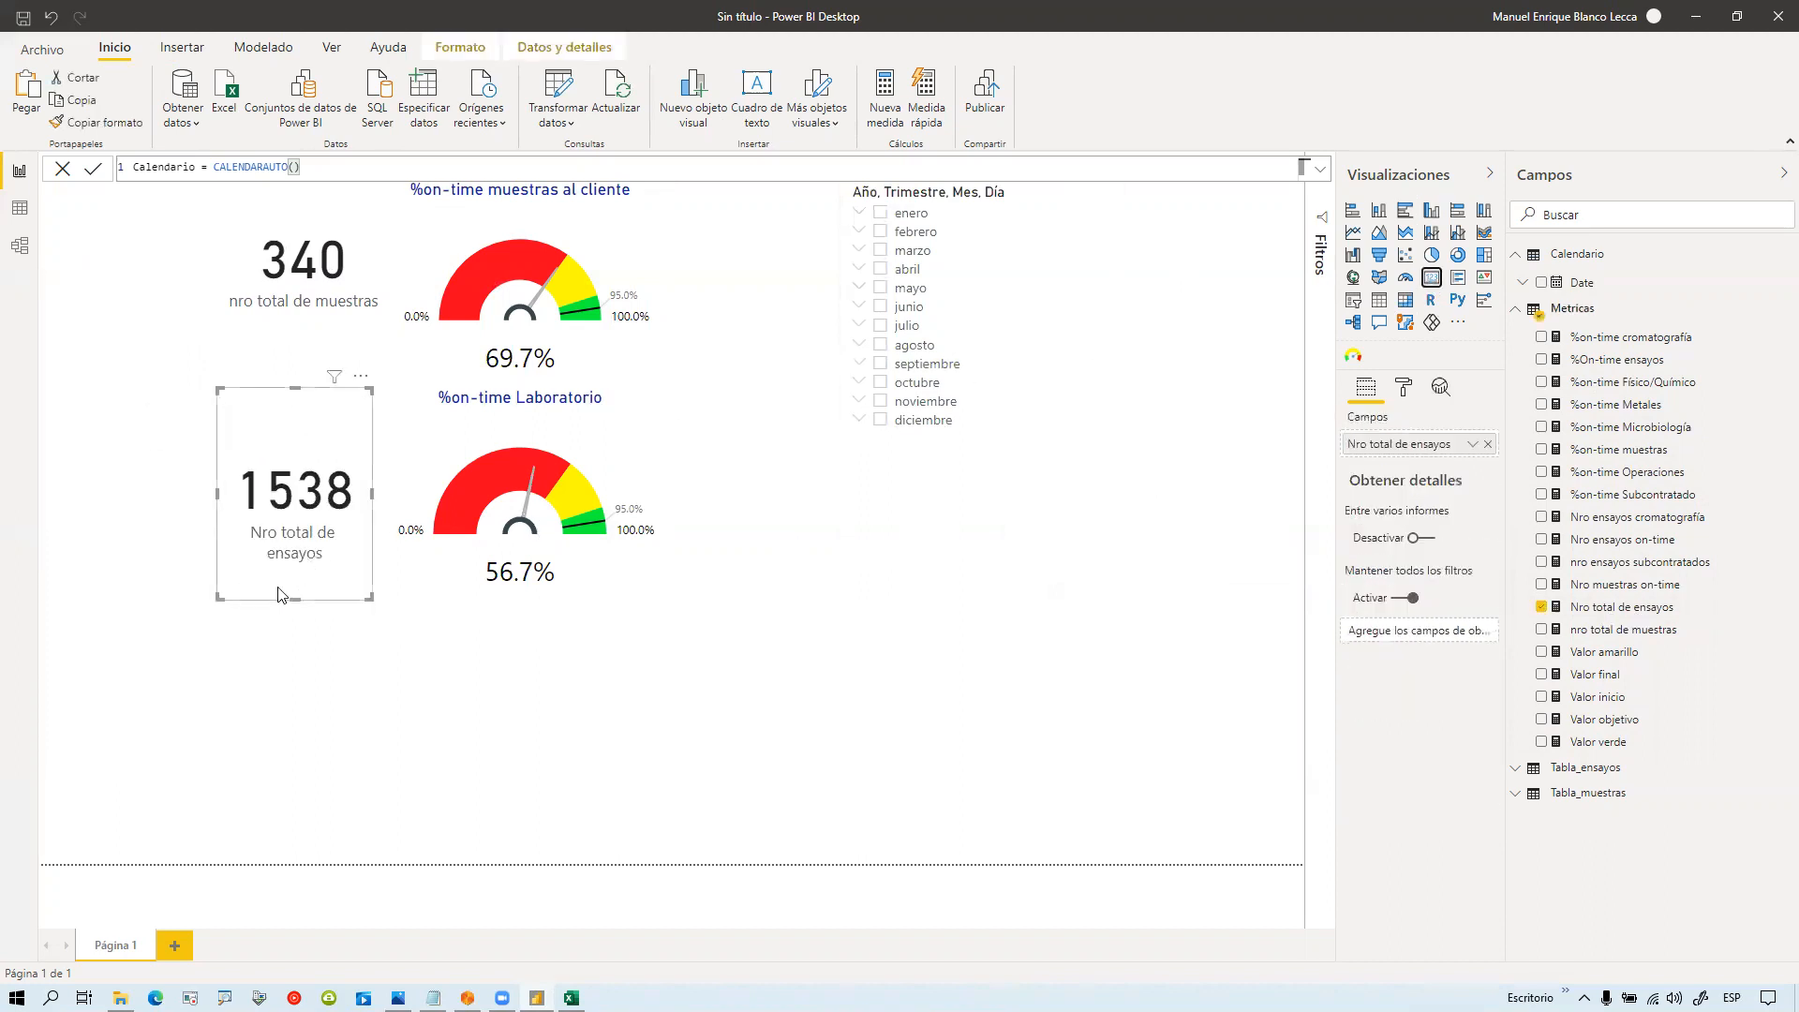
left_click_drag(298, 597, 298, 506)
left_click(929, 349)
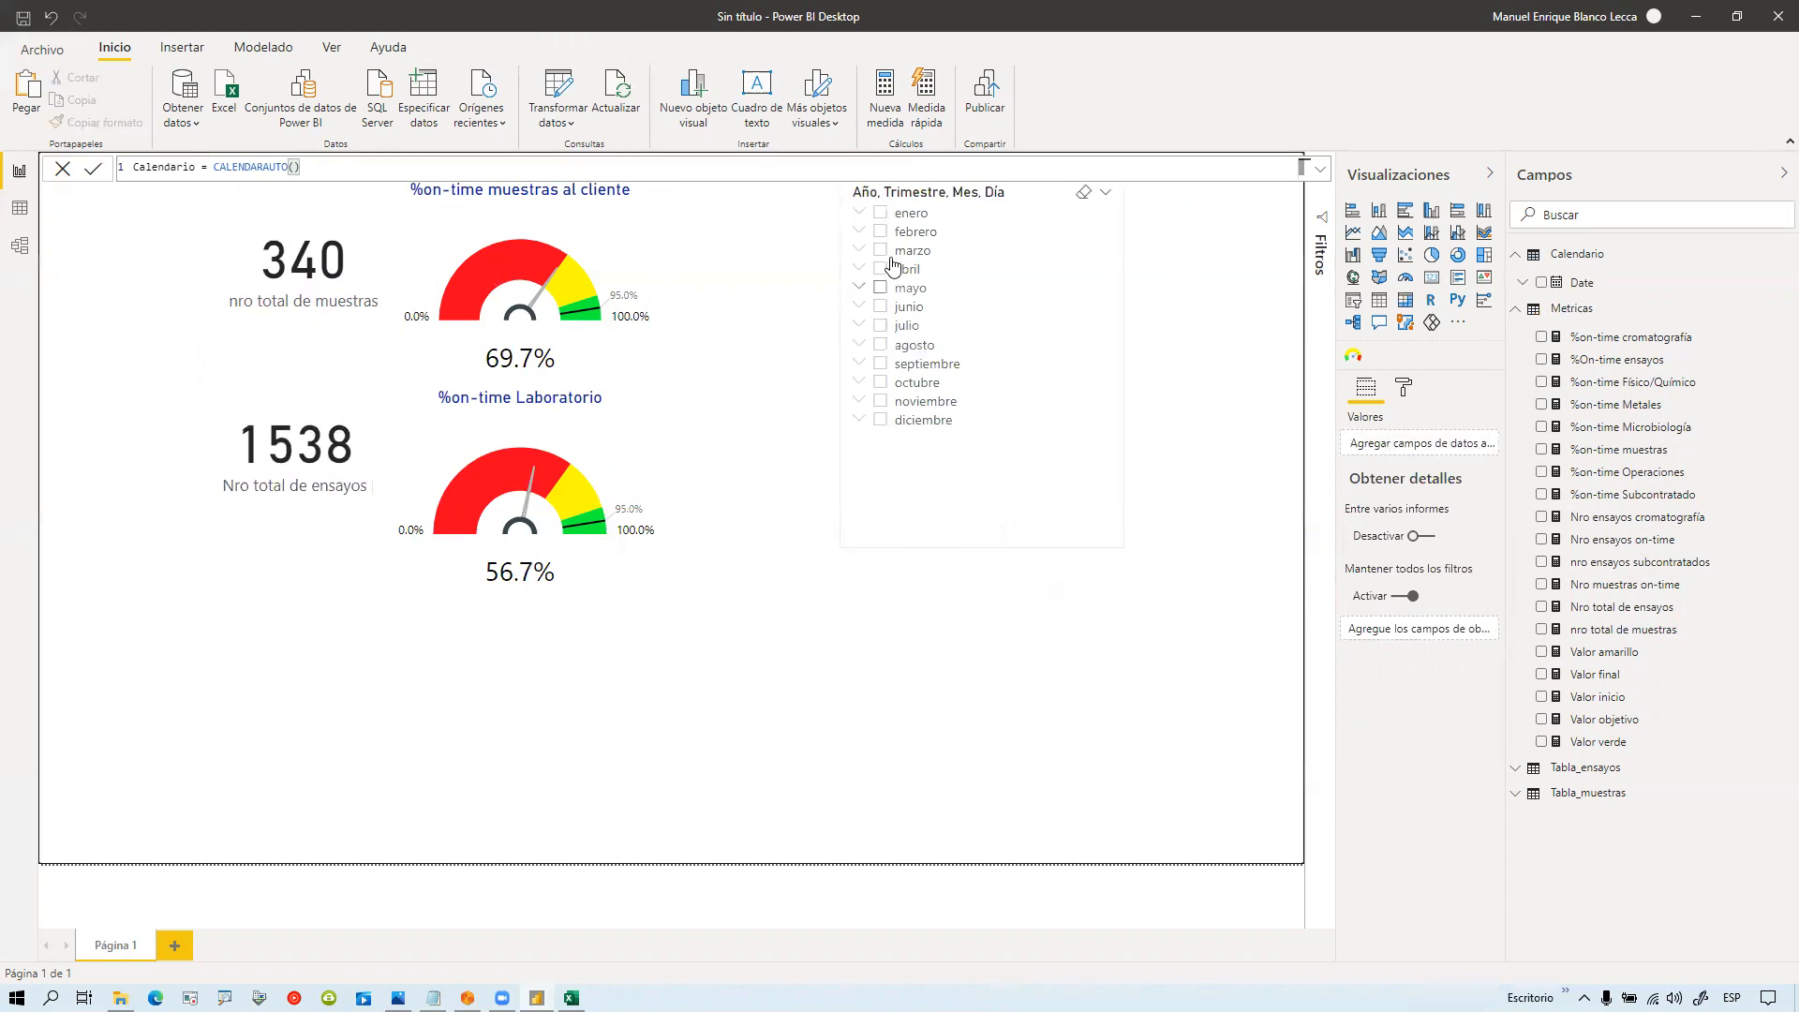
left_click(881, 216)
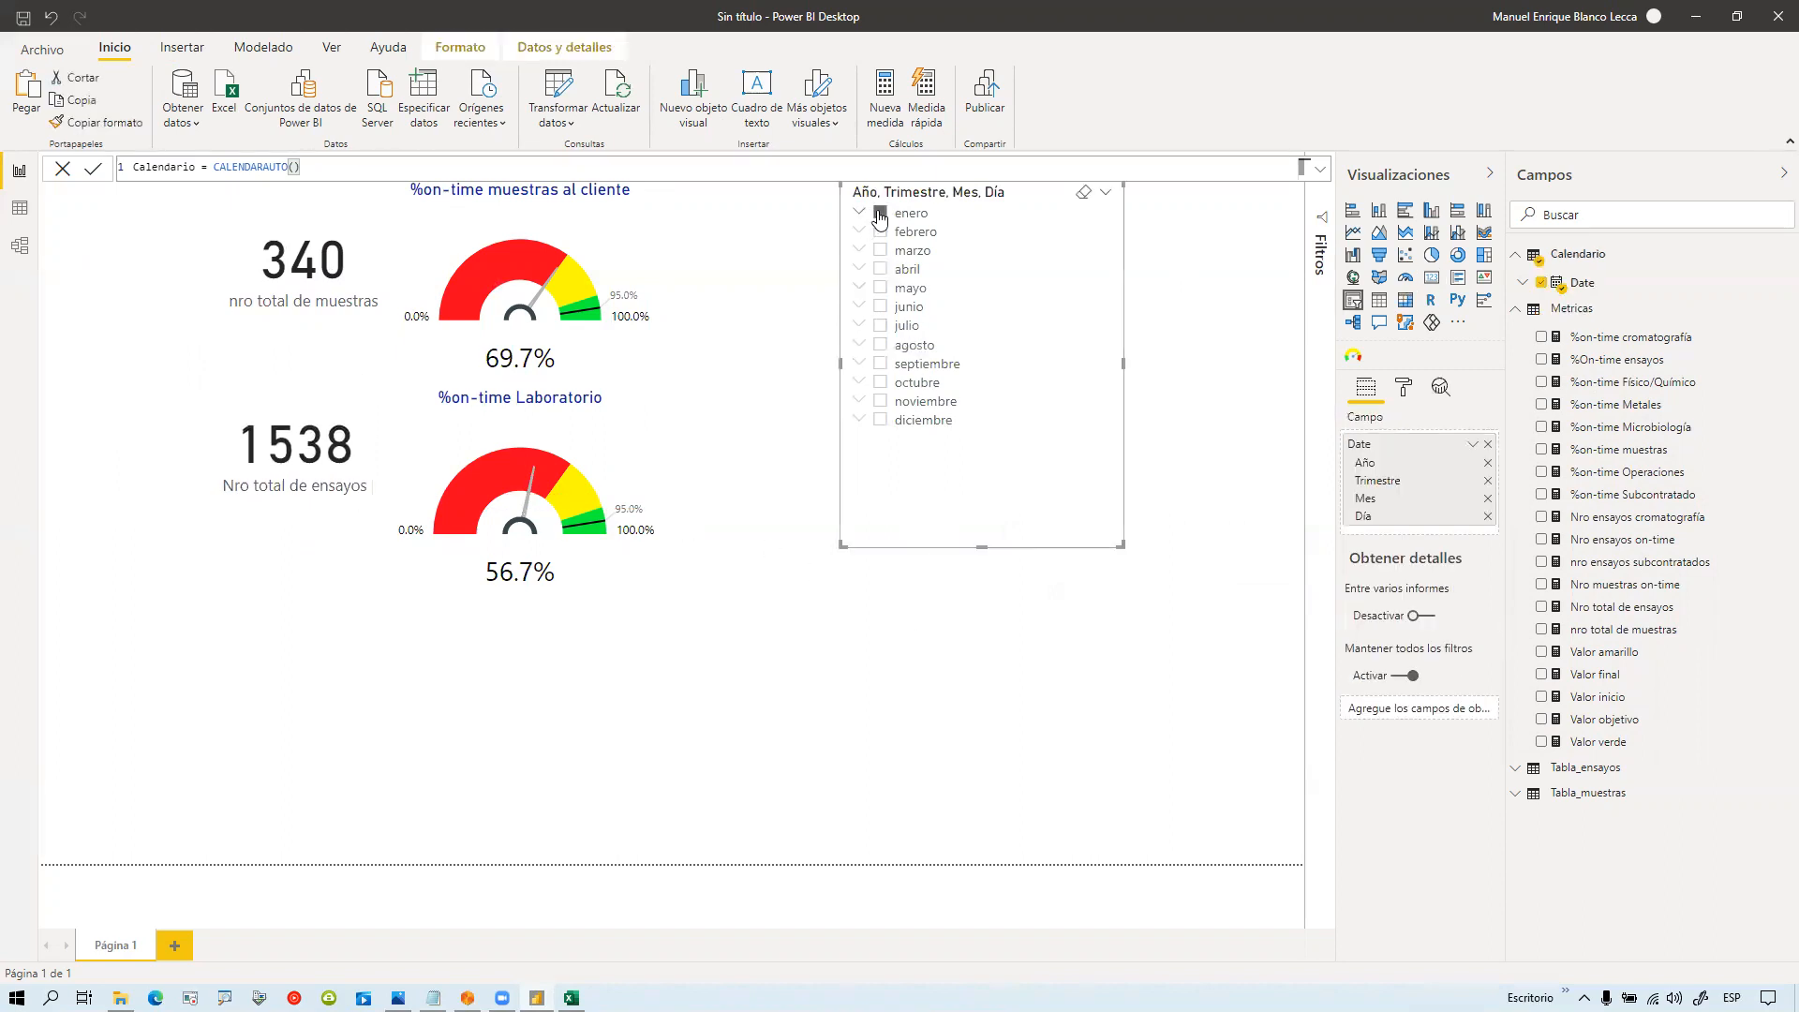
left_click(881, 215)
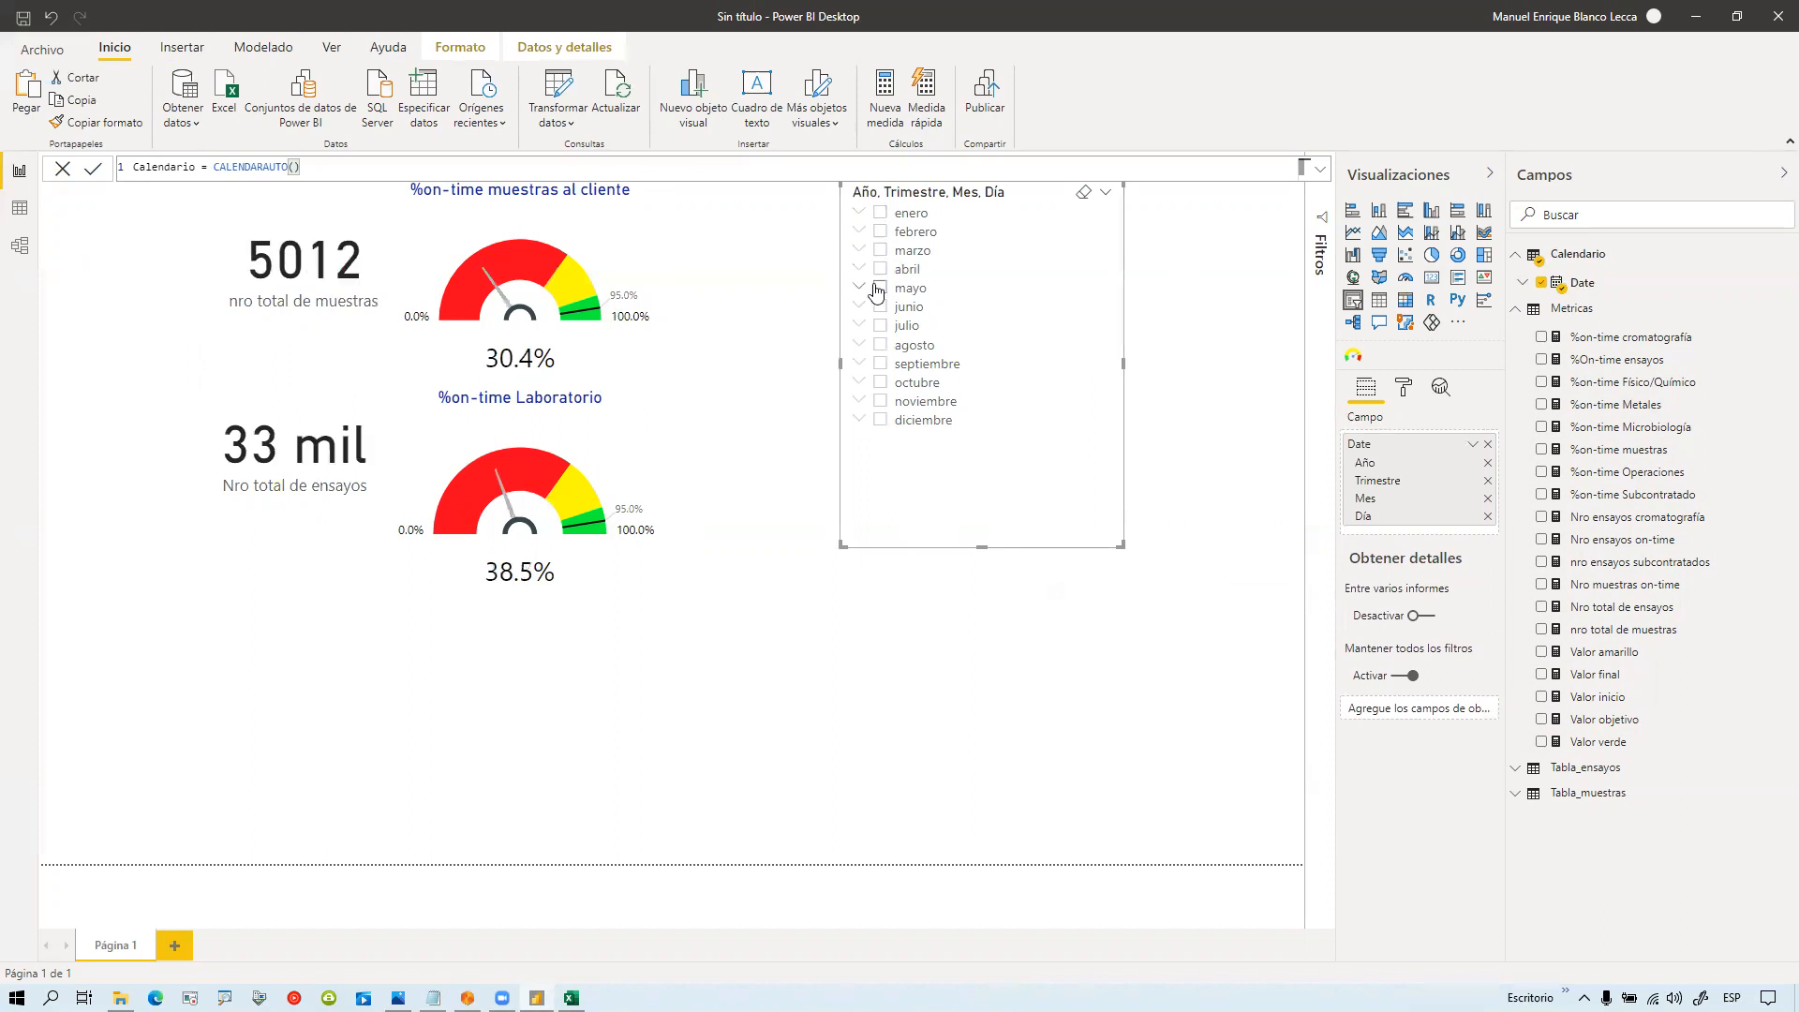
Step: Set the Nro total de ensayos card's data label display units to Ninguno and widen the card to fit the full number
left_click(281, 428)
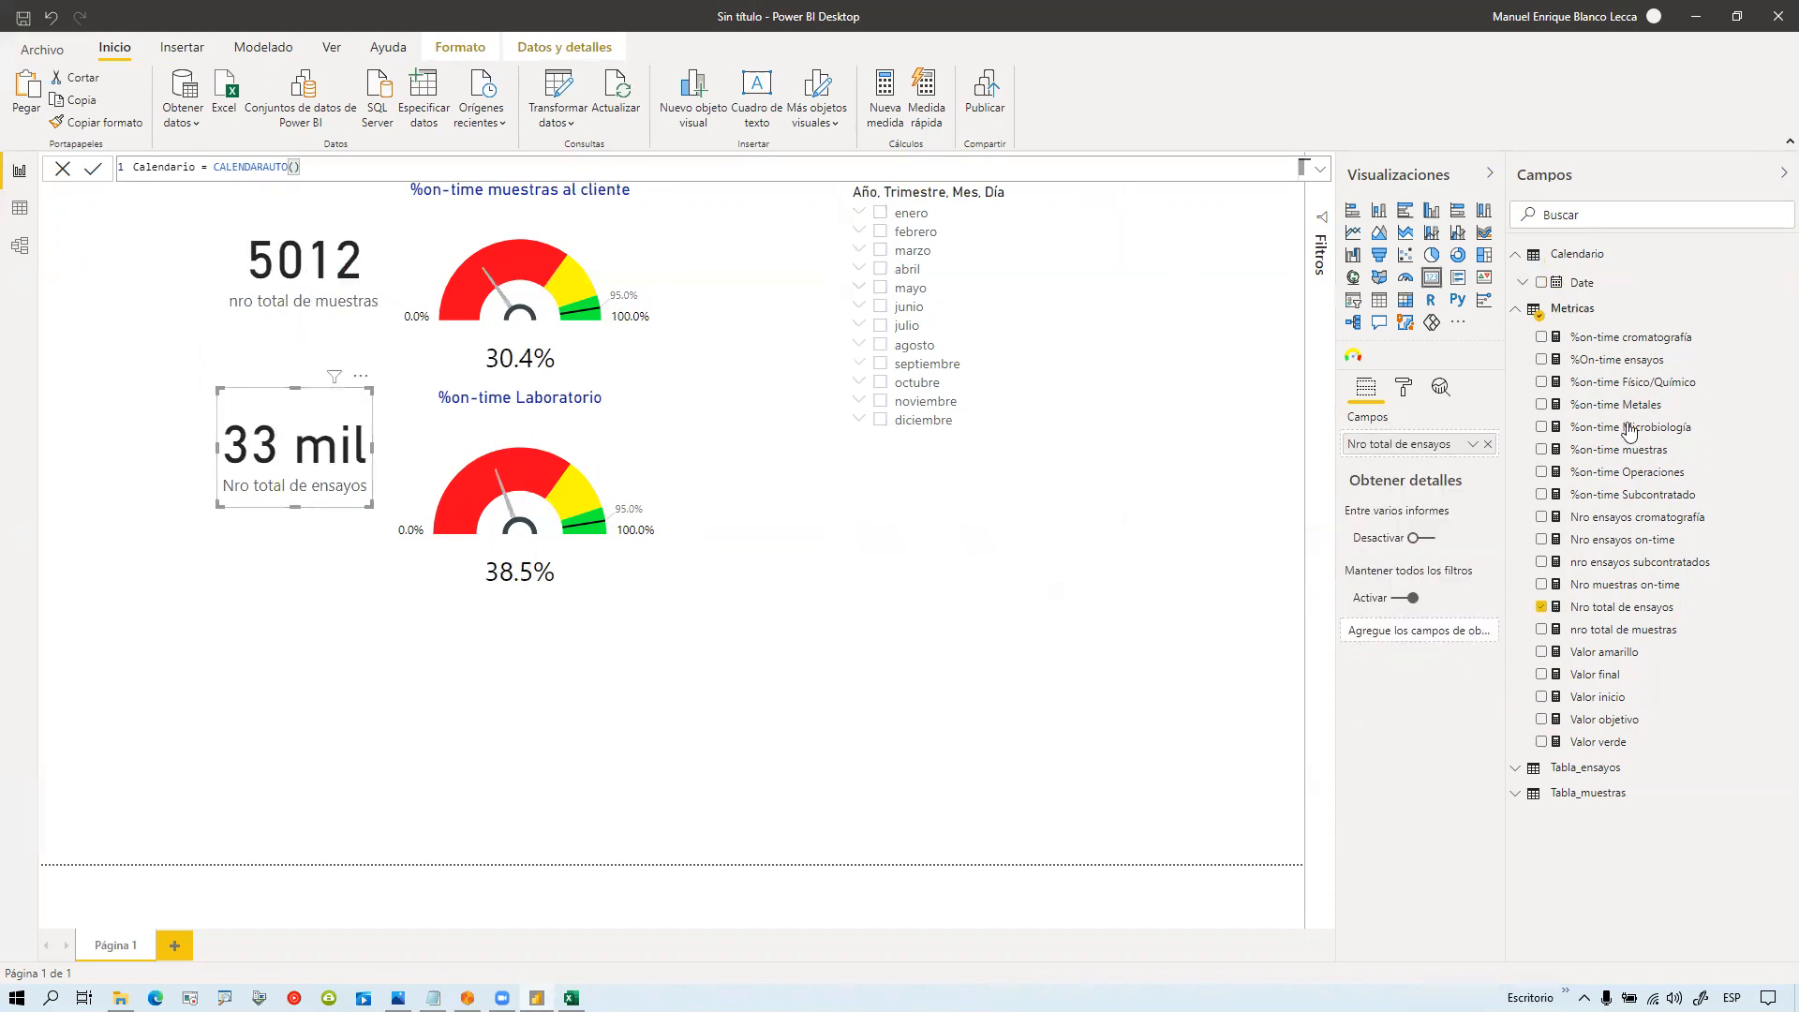
left_click(1403, 393)
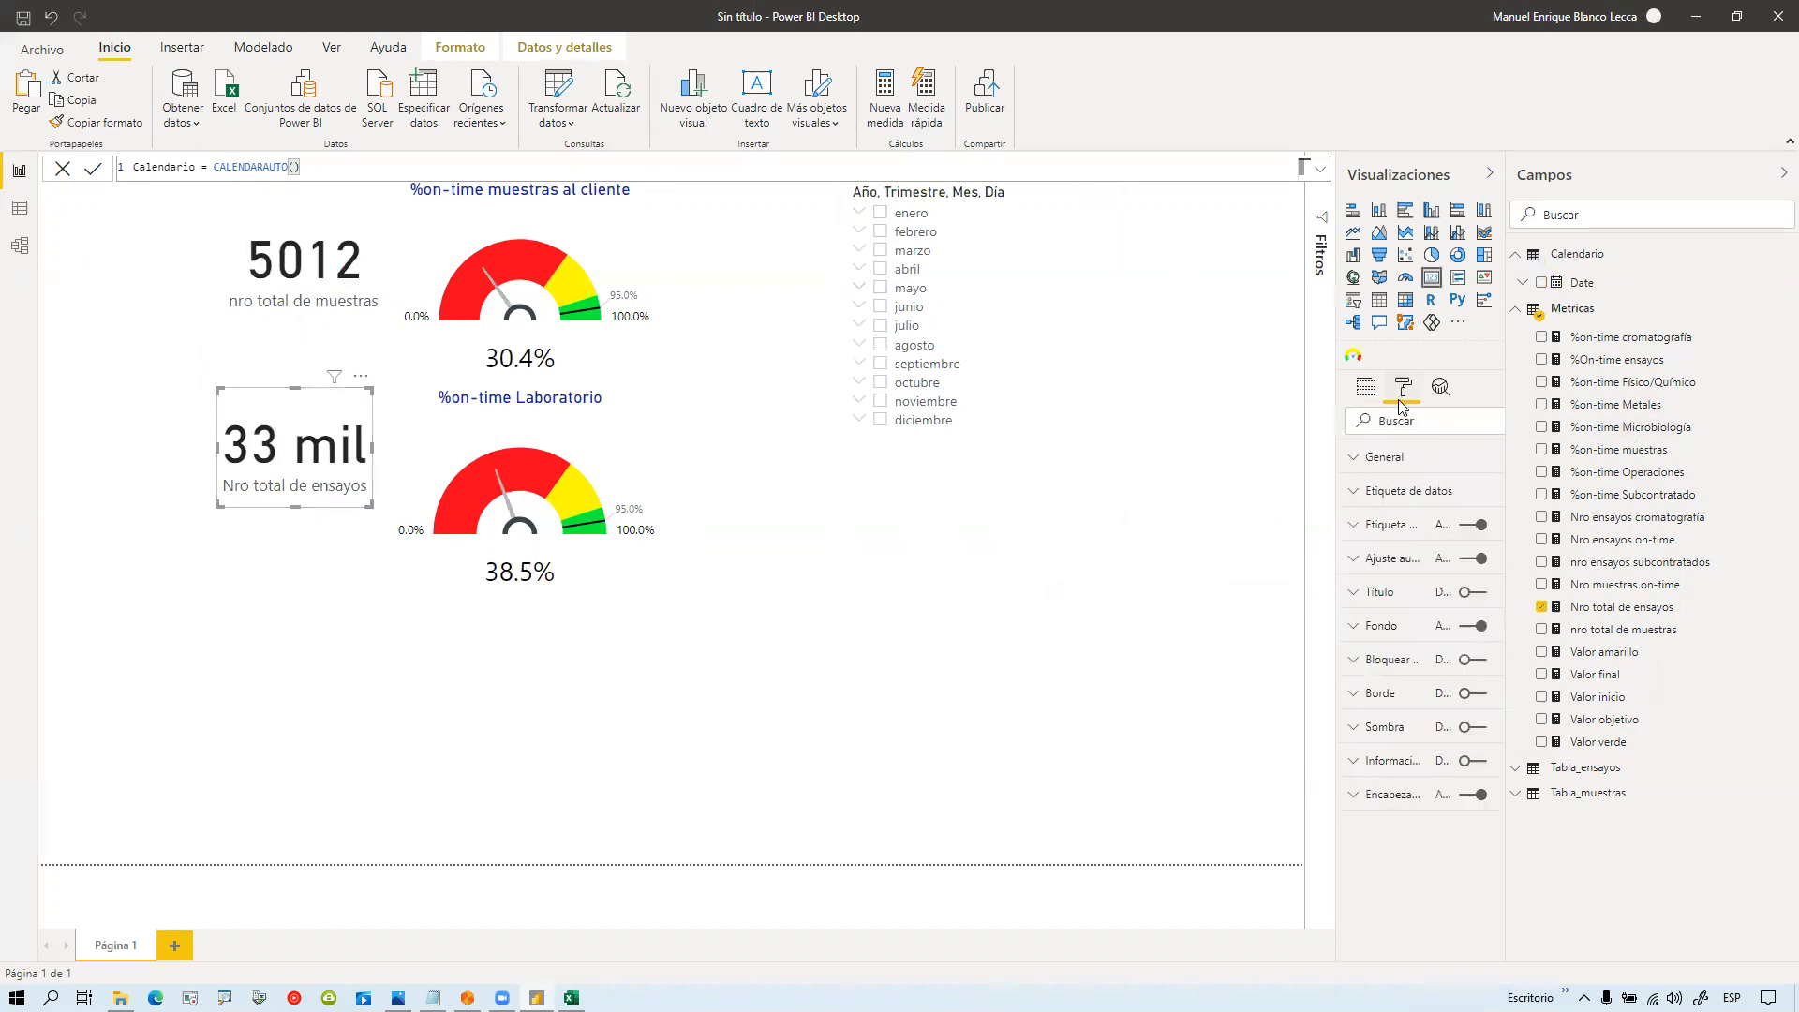
left_click(1350, 493)
left_click(1407, 608)
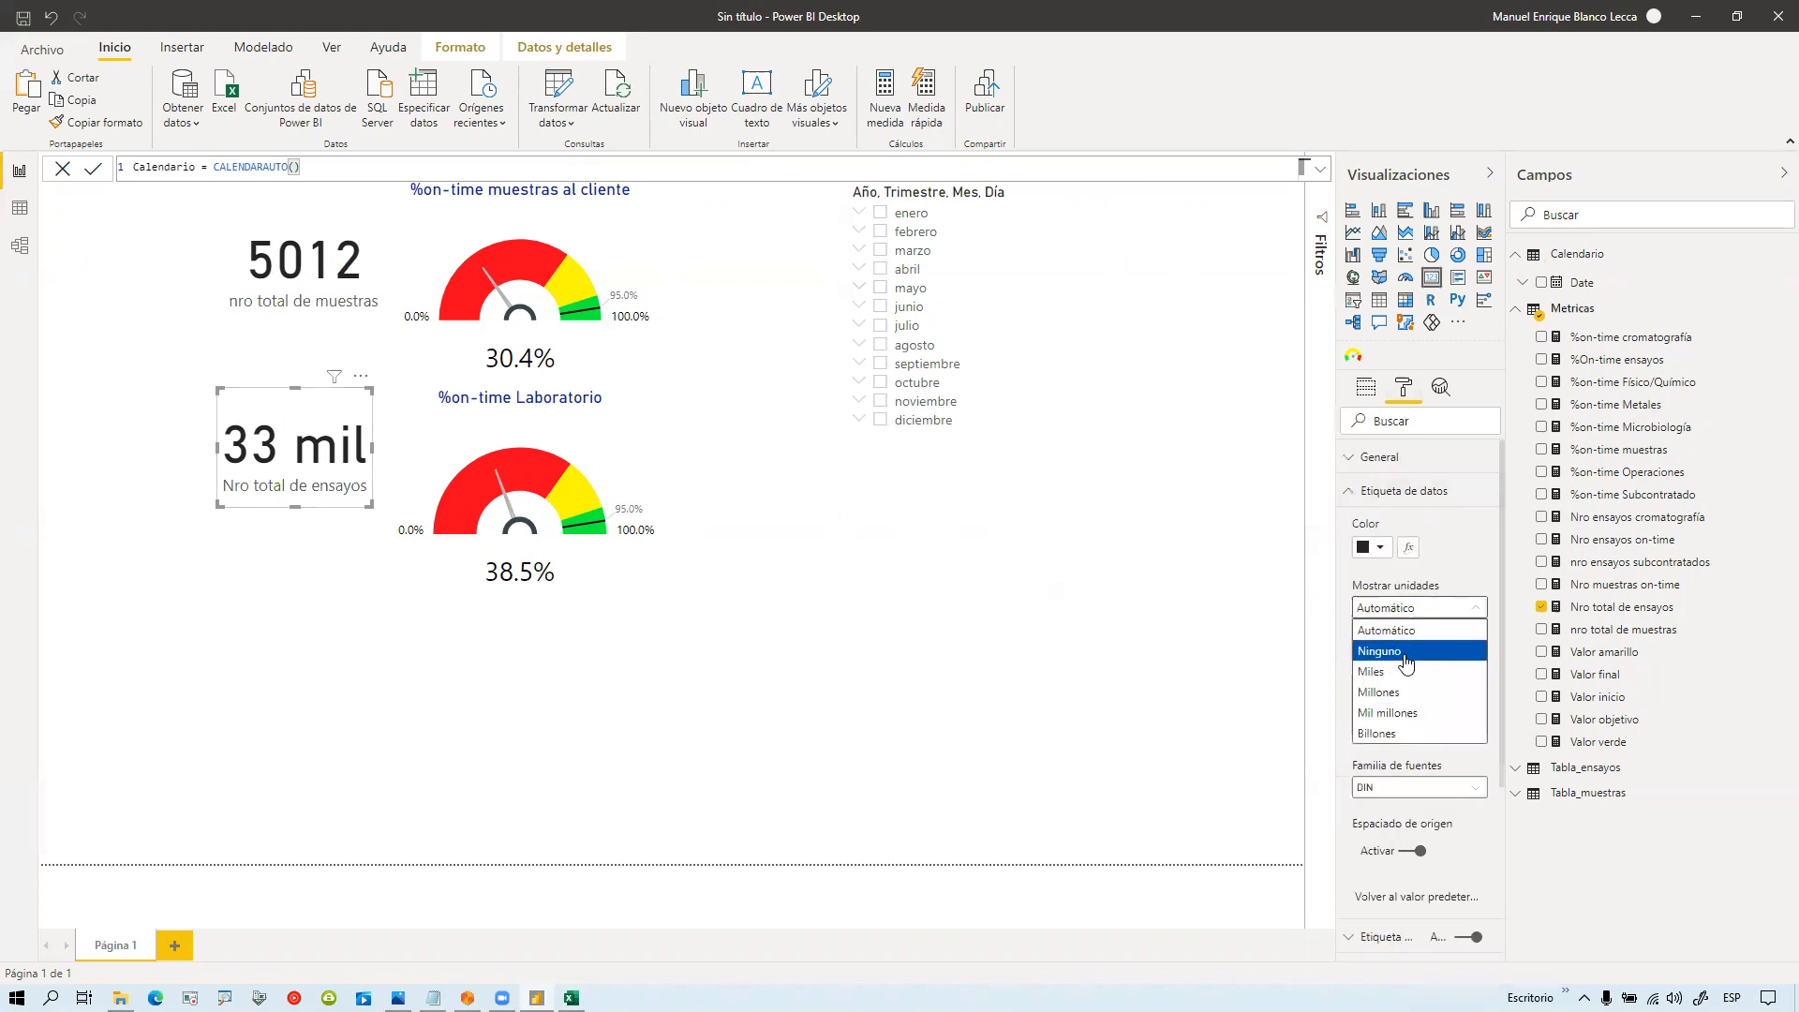
left_click(1407, 652)
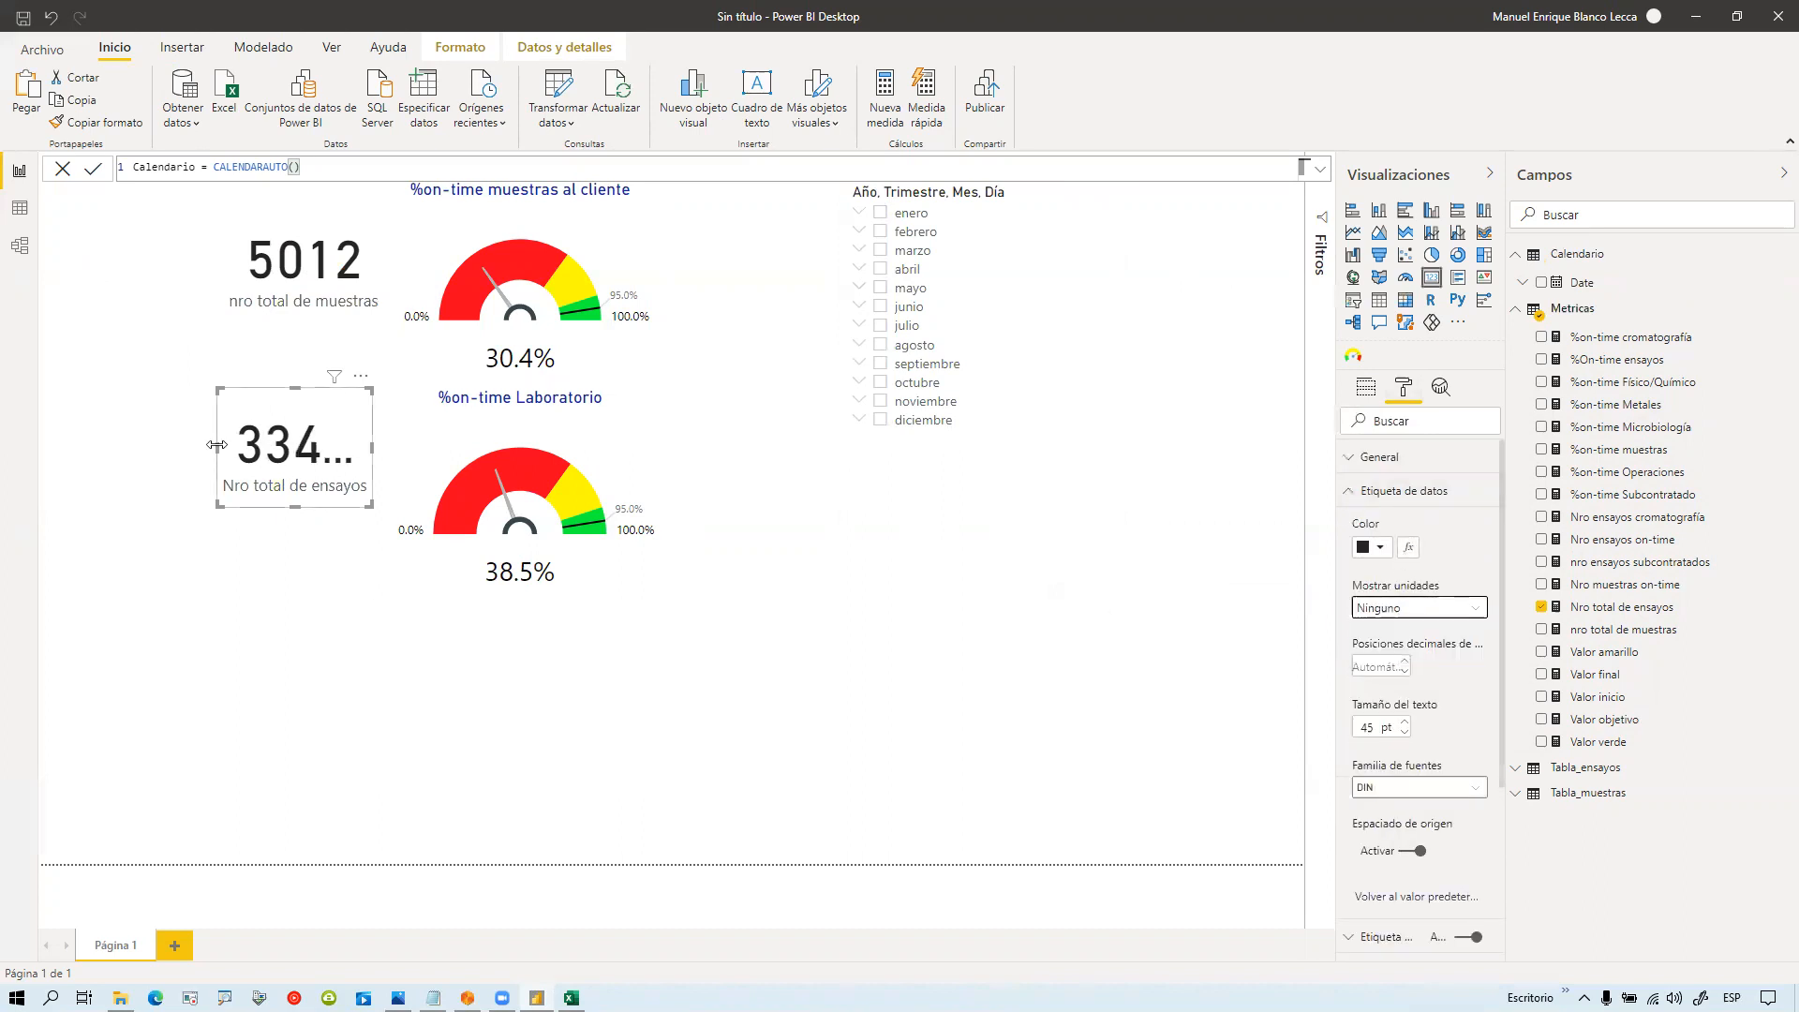
left_click_drag(187, 456, 177, 456)
left_click(926, 309)
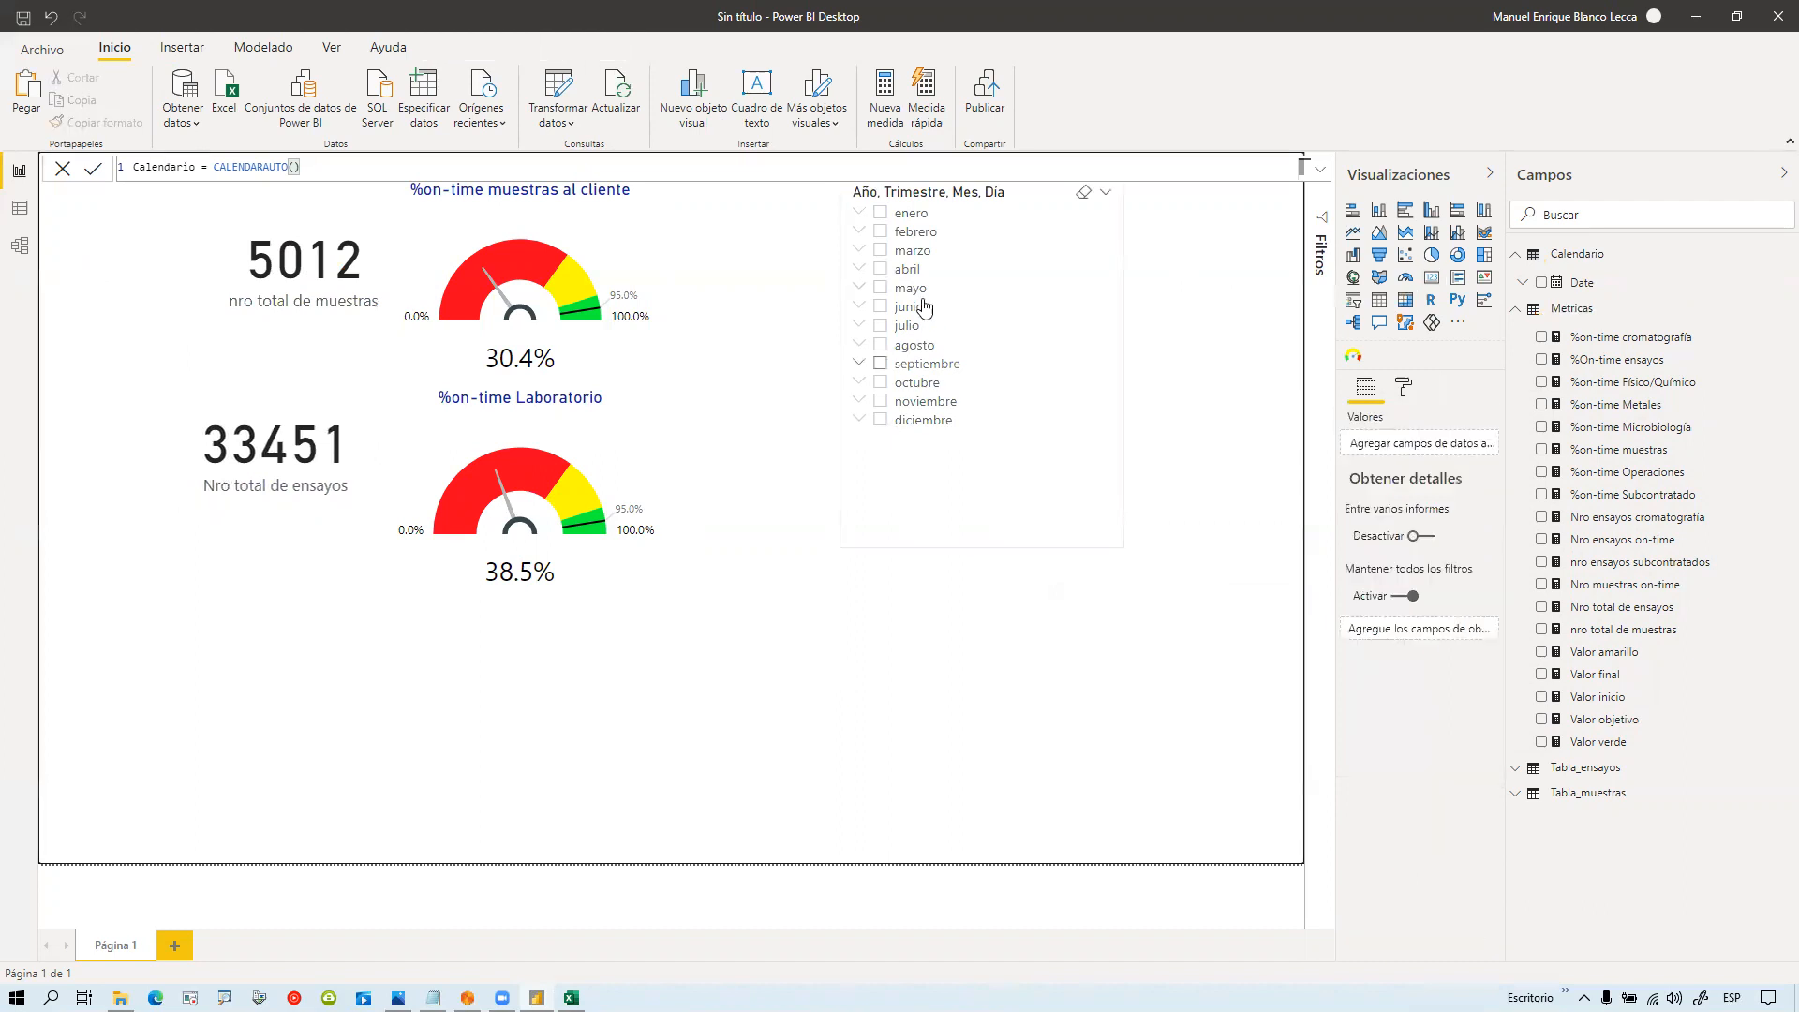
Step: Check the cards and gauges with the report filtered in turn by enero, febrero, marzo, julio, septiembre and agosto
left_click(883, 218)
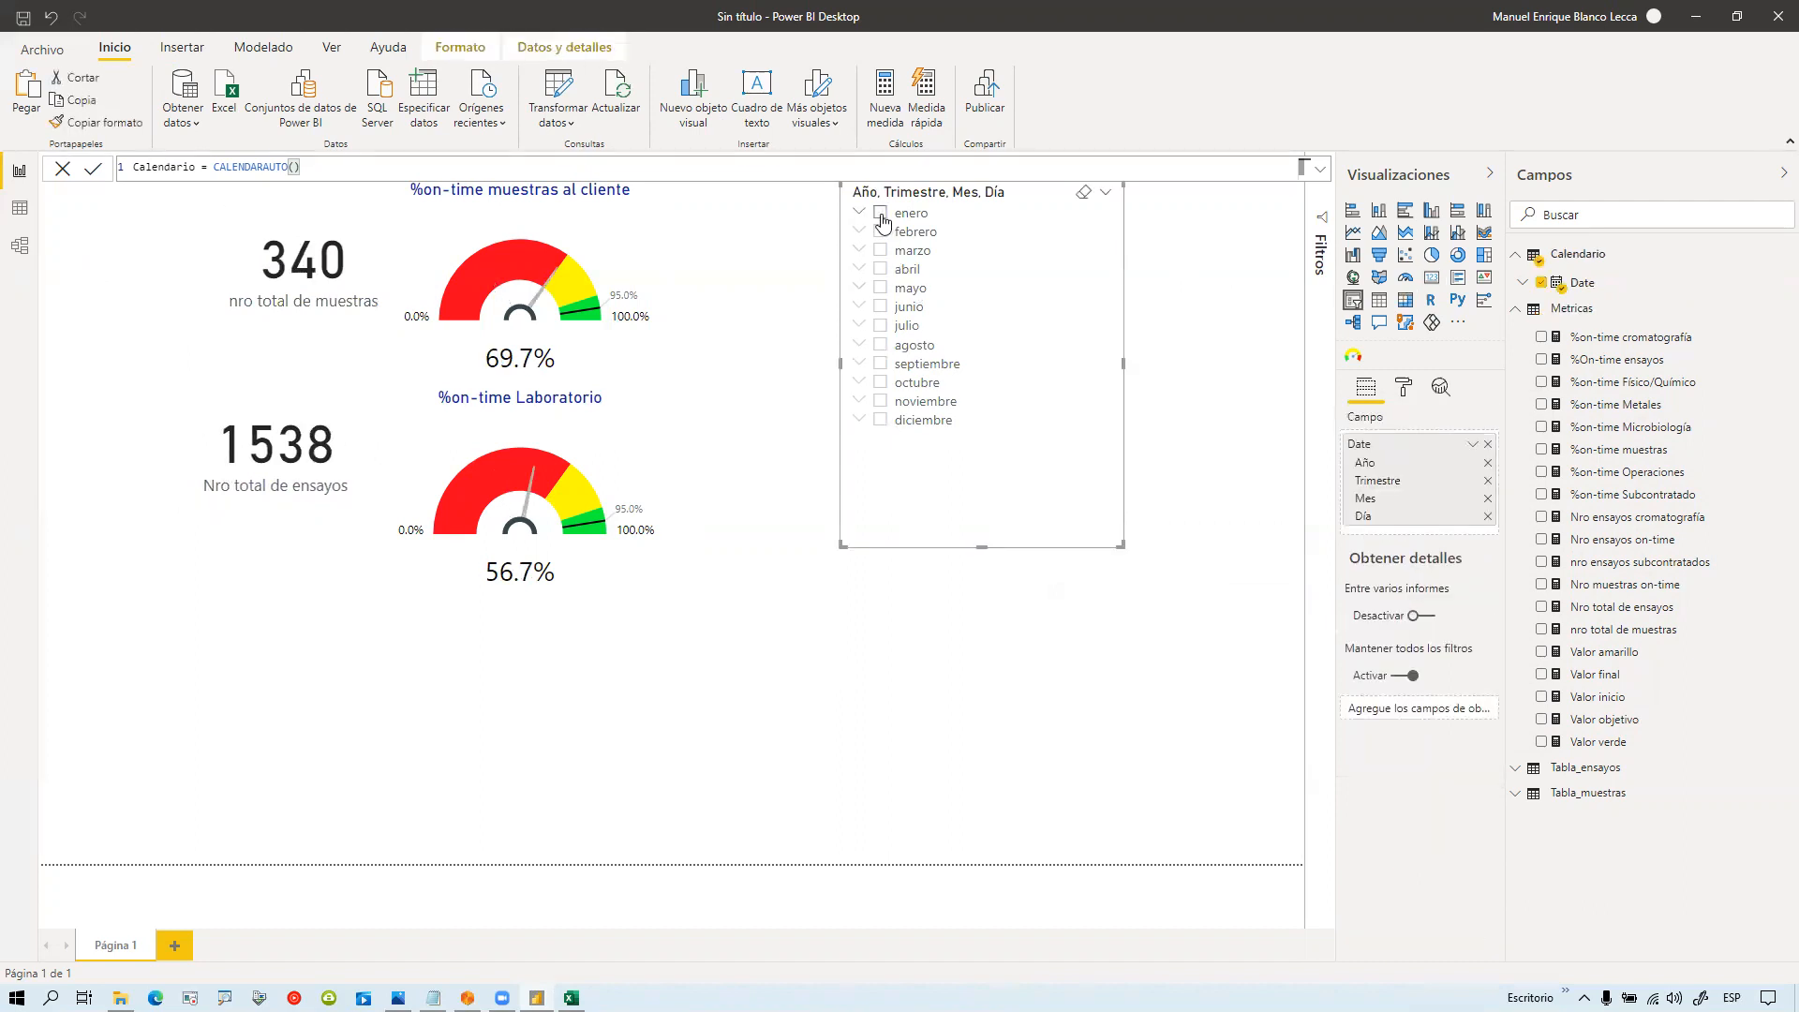
left_click(881, 235)
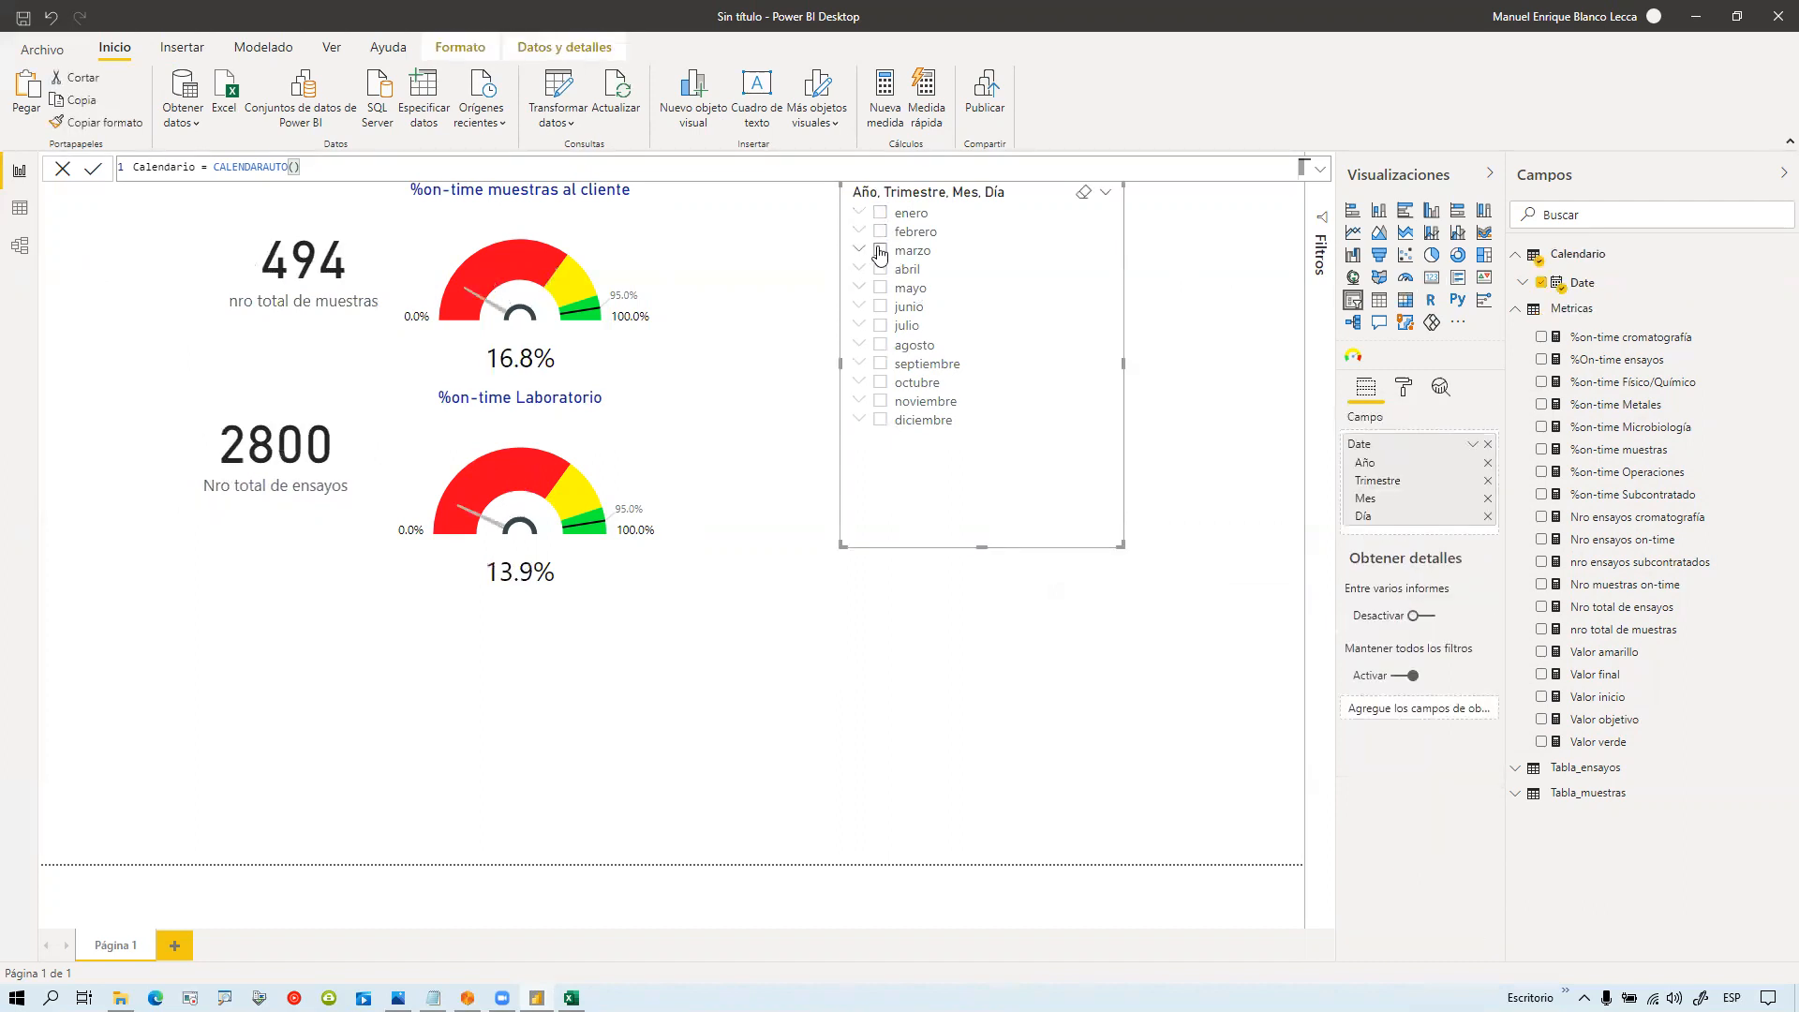
left_click(881, 251)
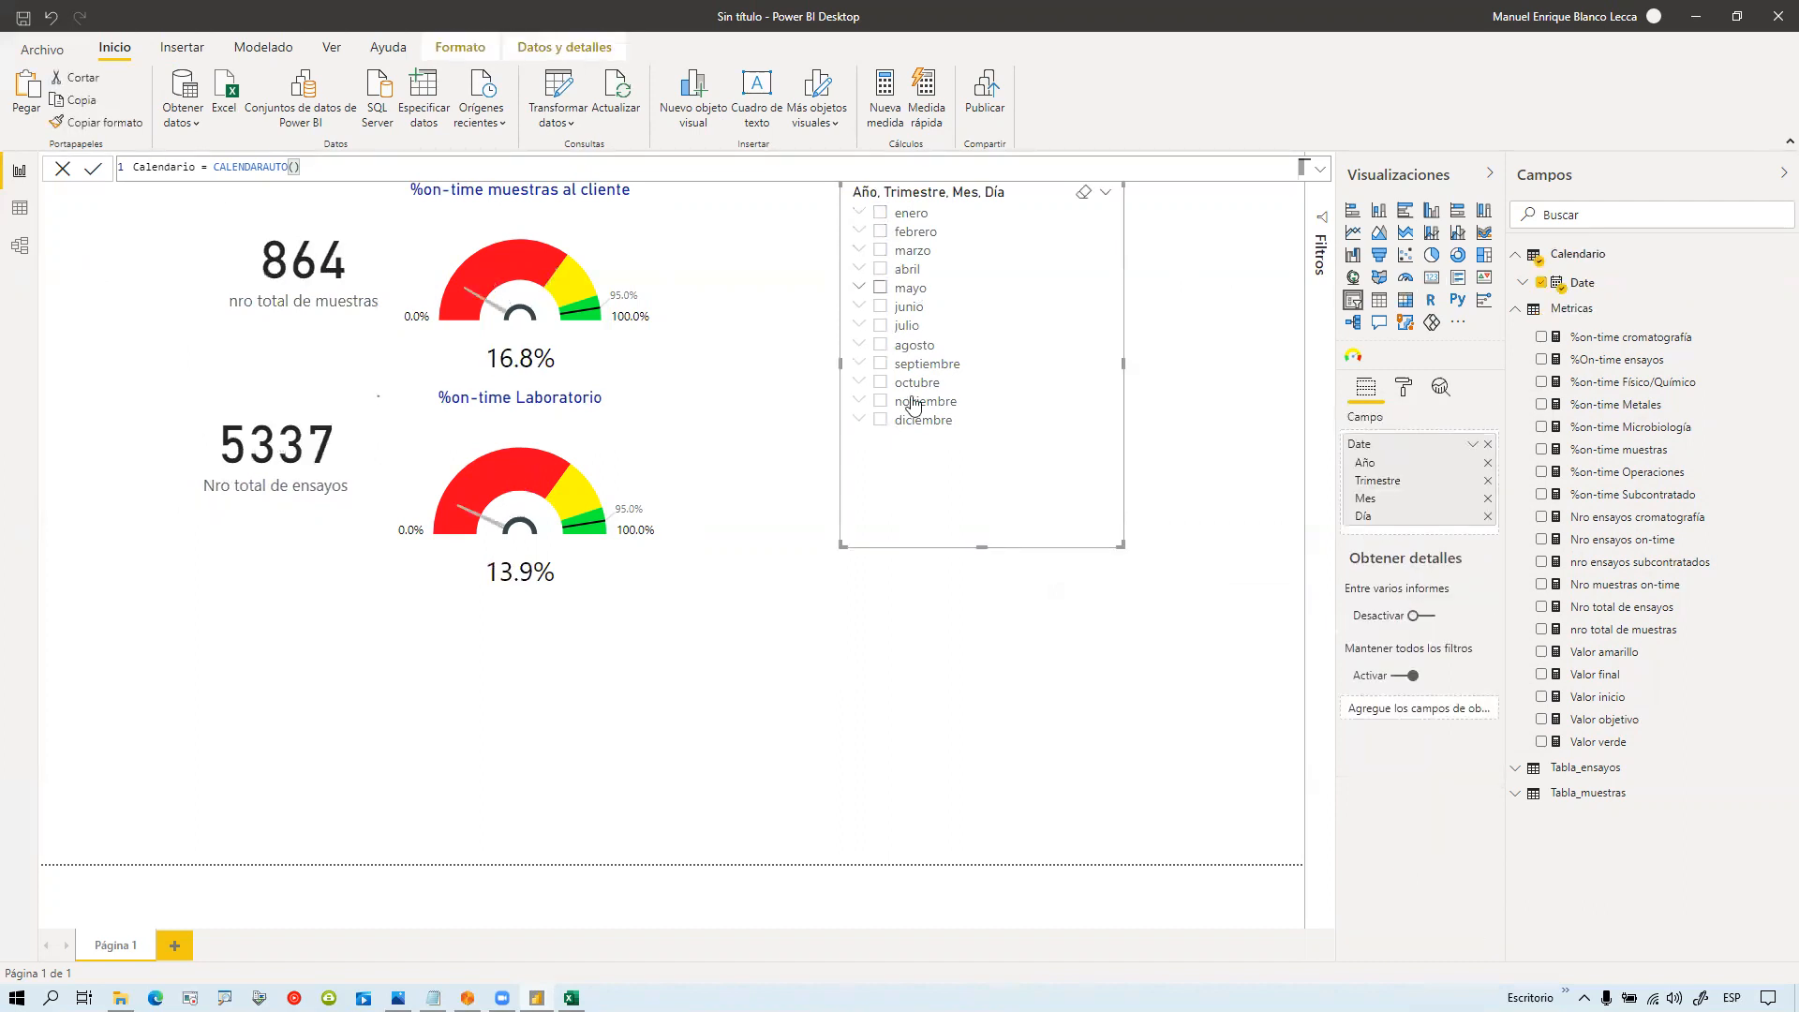
left_click(881, 328)
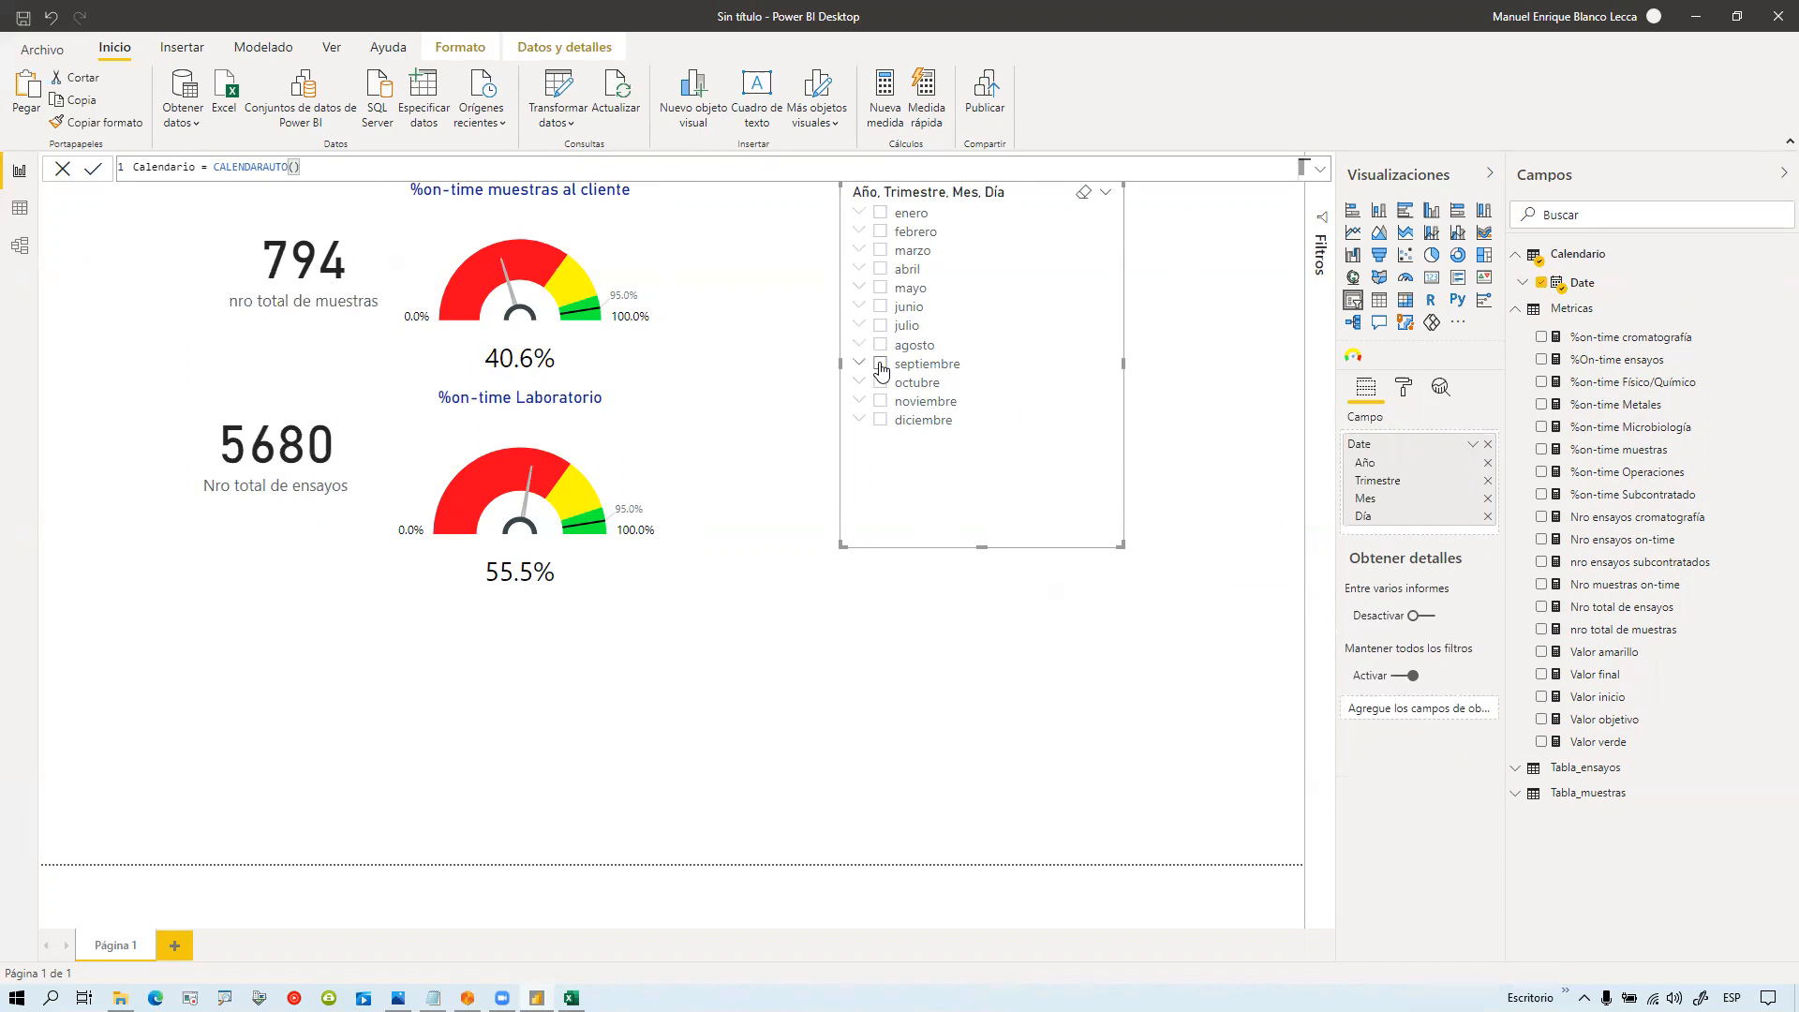
left_click(881, 365)
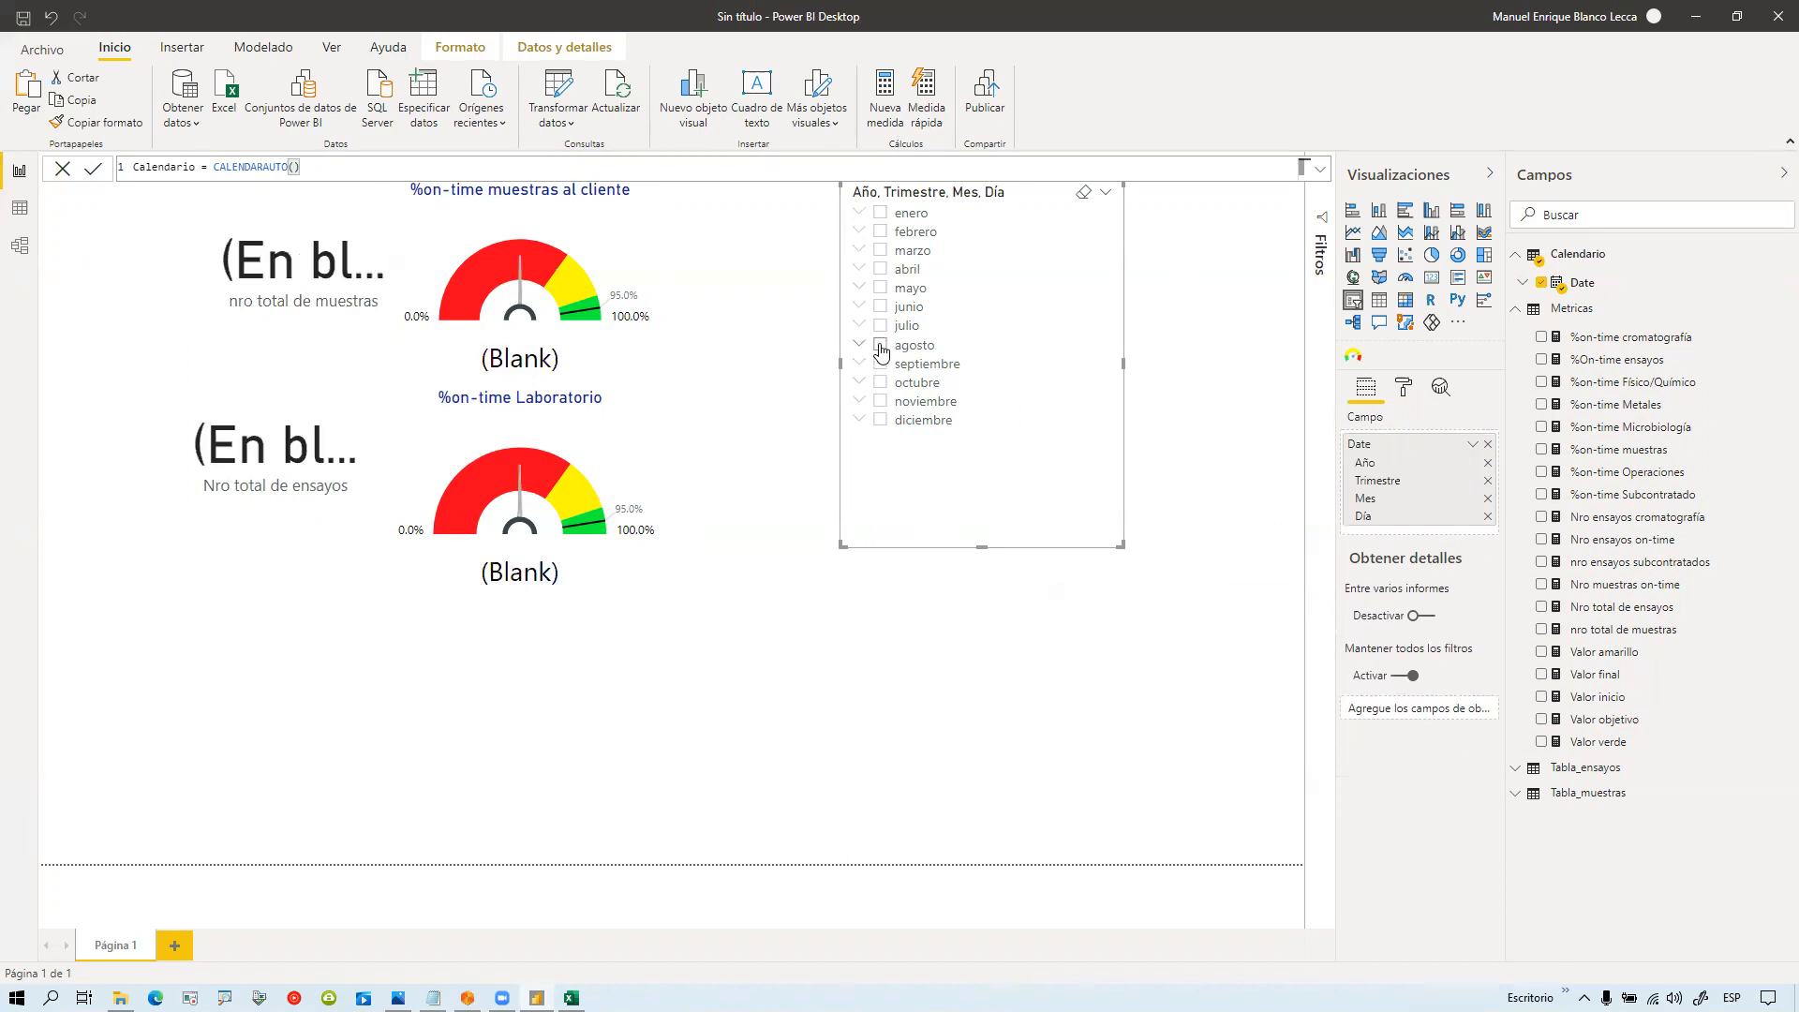
left_click(881, 346)
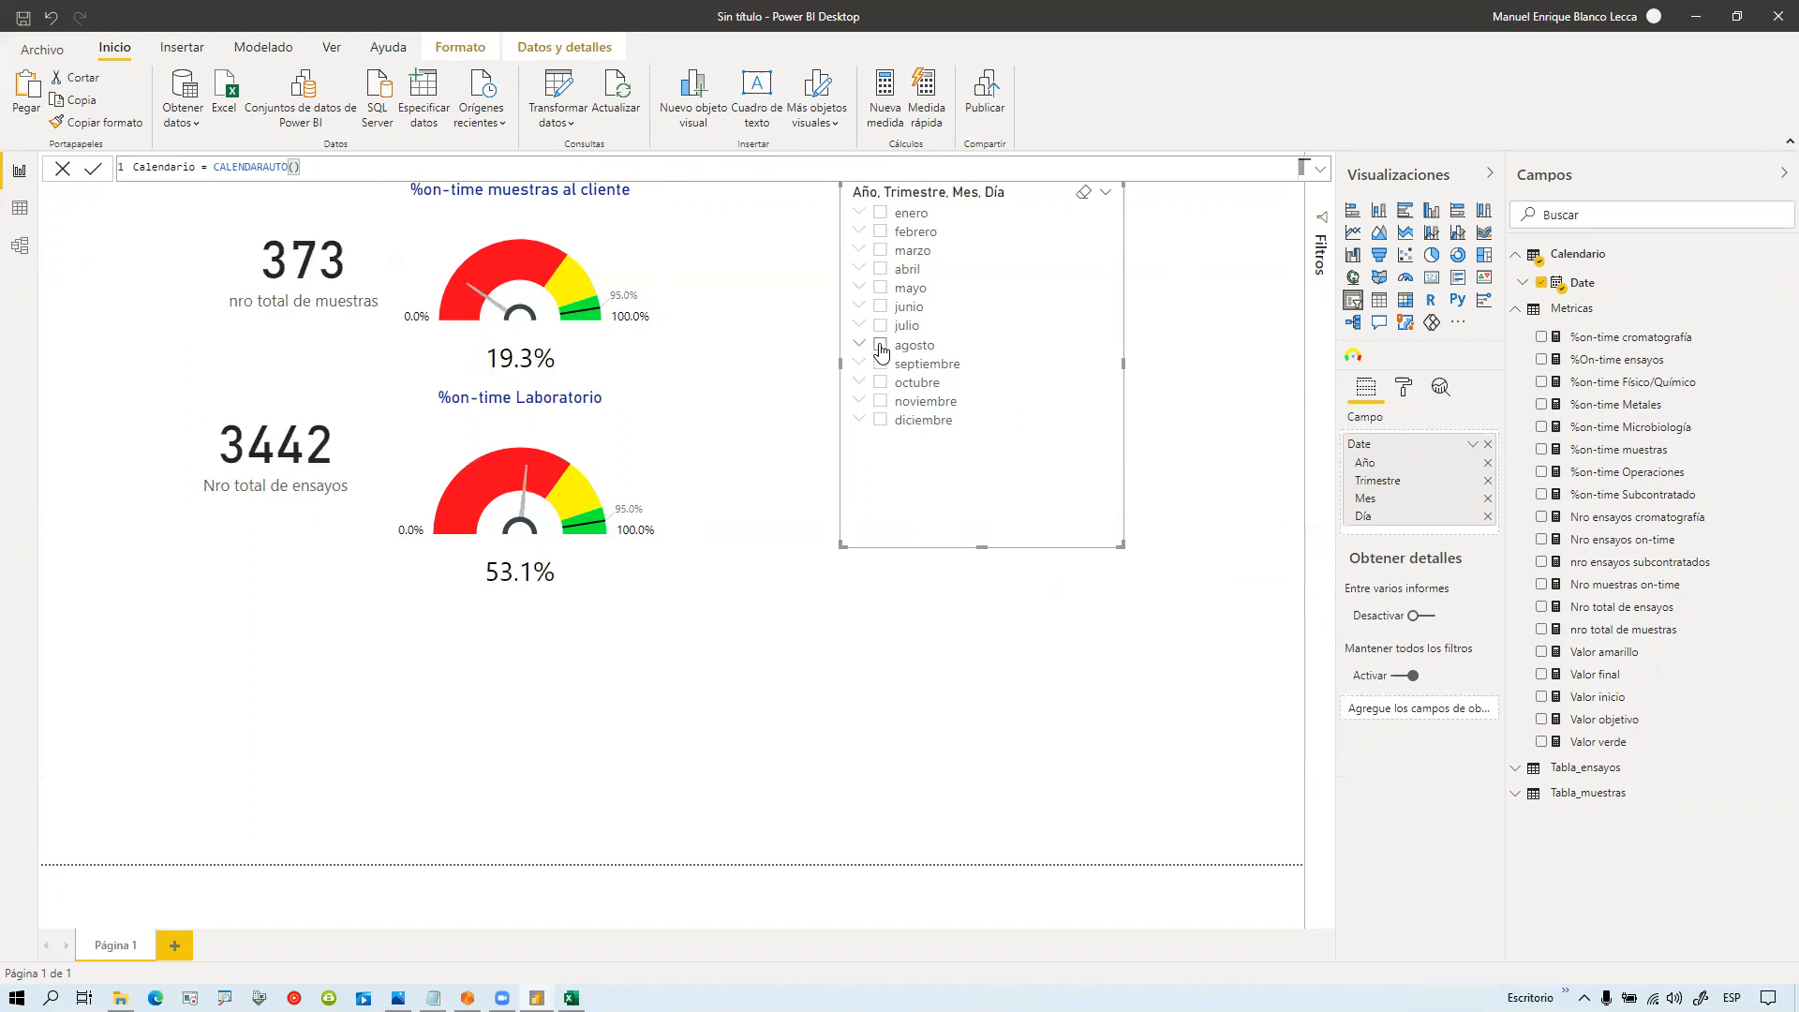
left_click(881, 346)
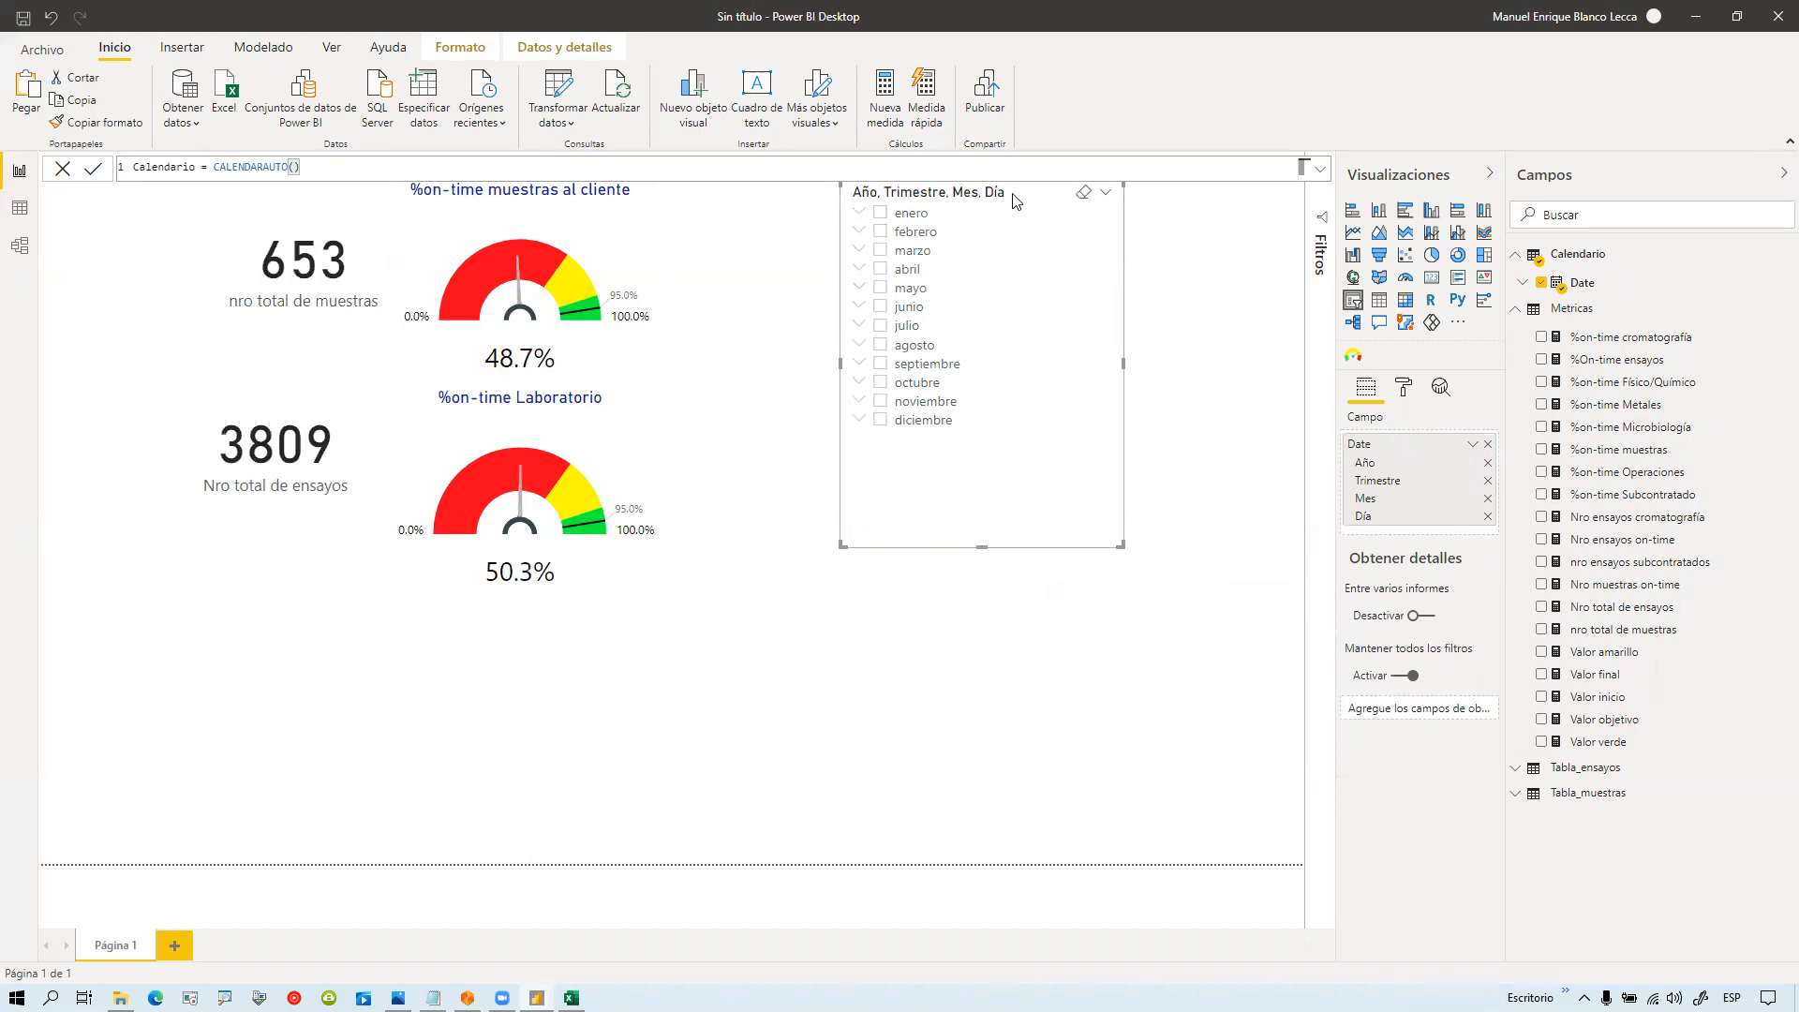
Step: Delete the month slicer and import the Timeline Slicer visual from AppSource by searching for timeline
key("Delete")
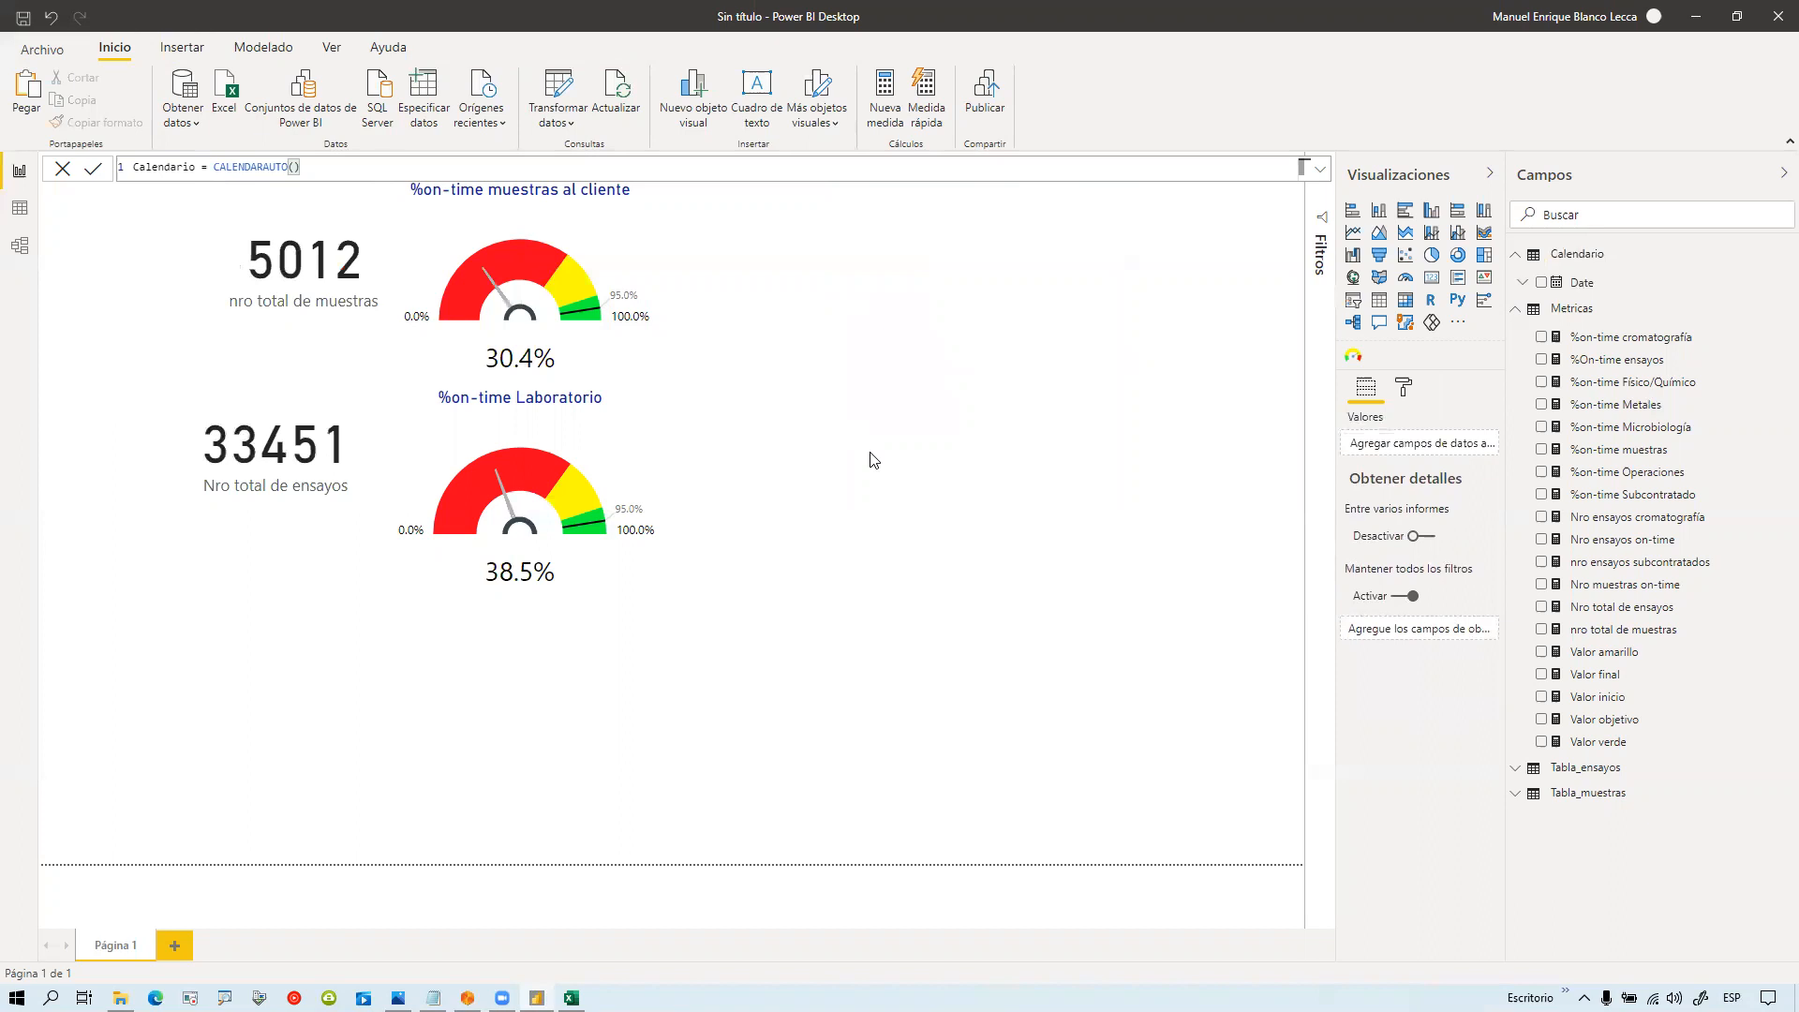
left_click(1462, 324)
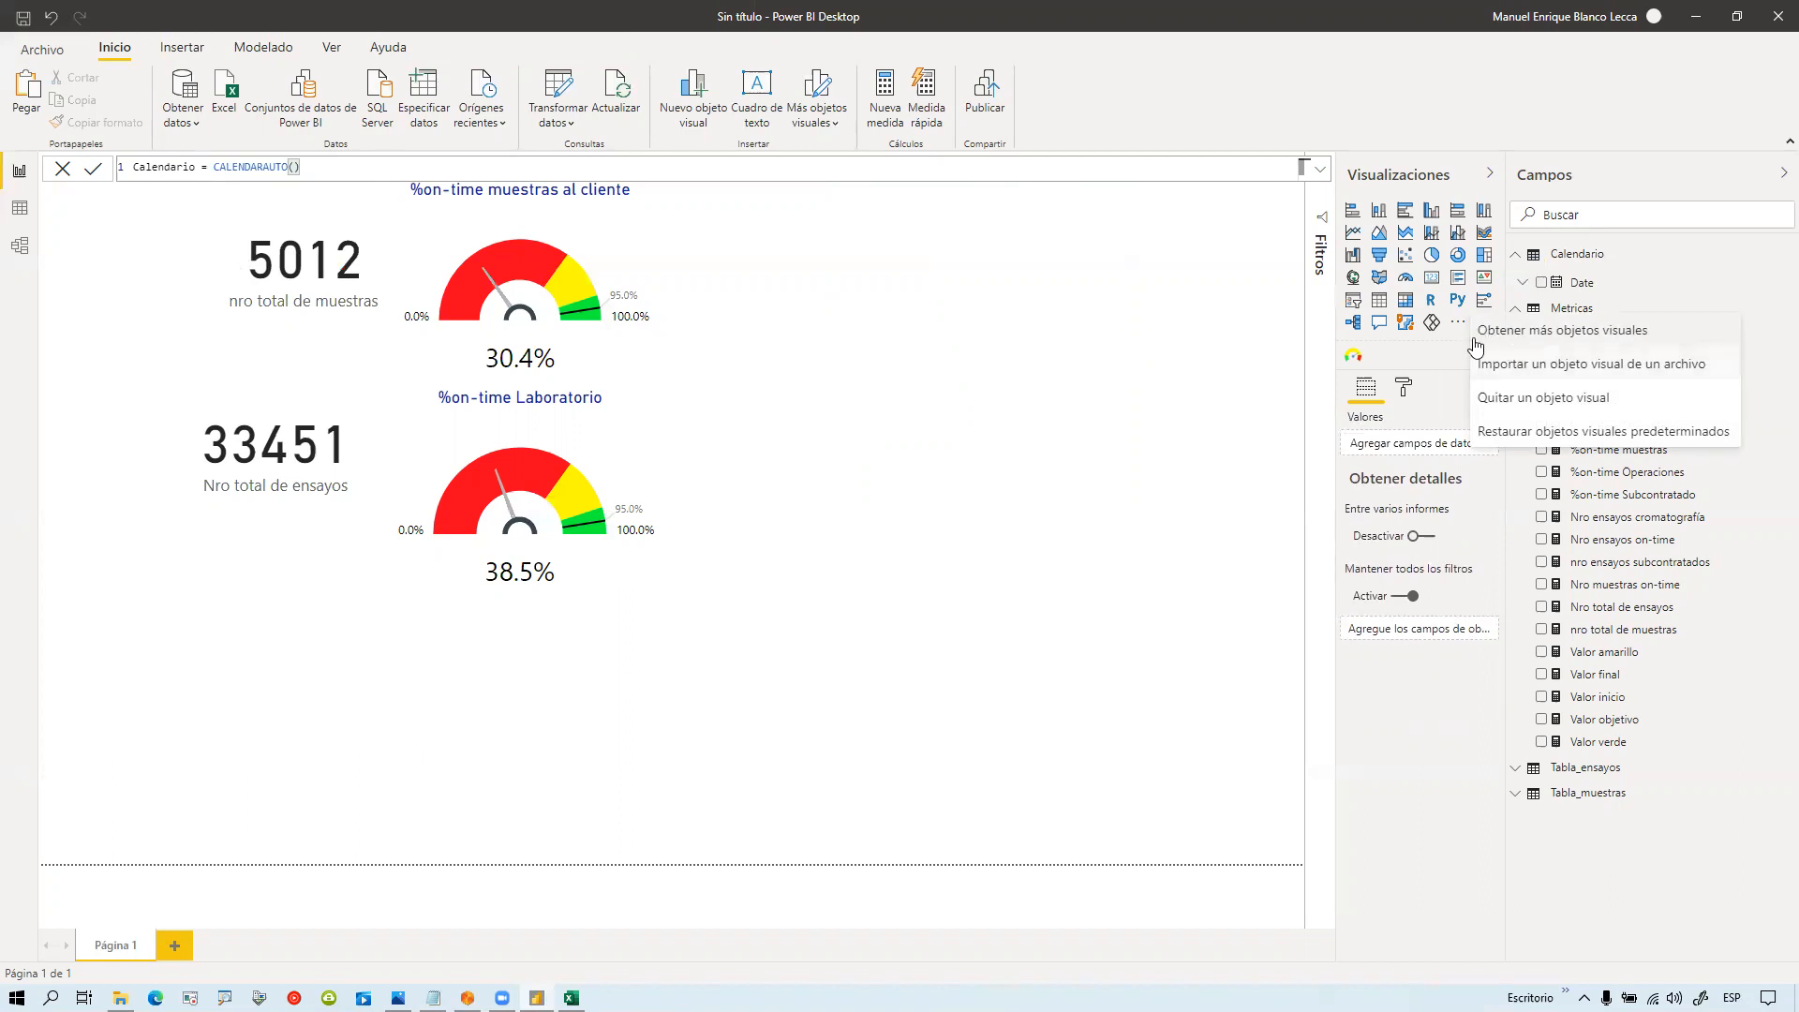
left_click(1490, 332)
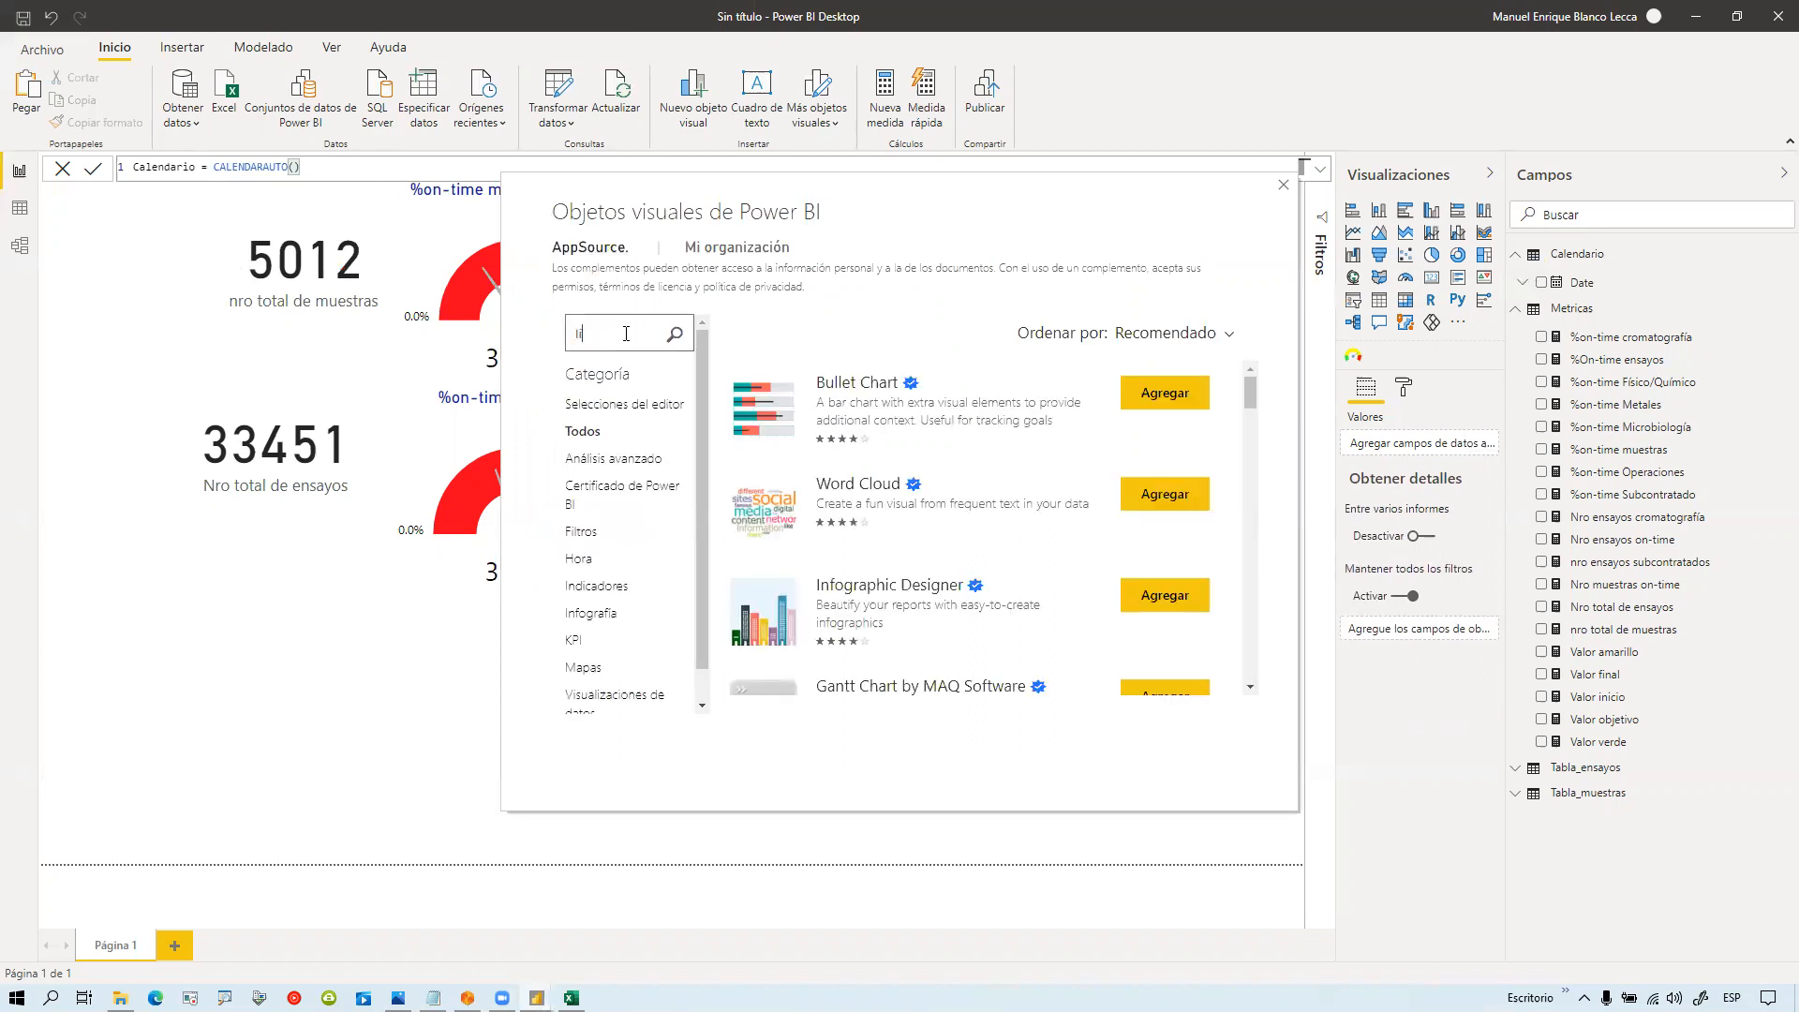
type("me")
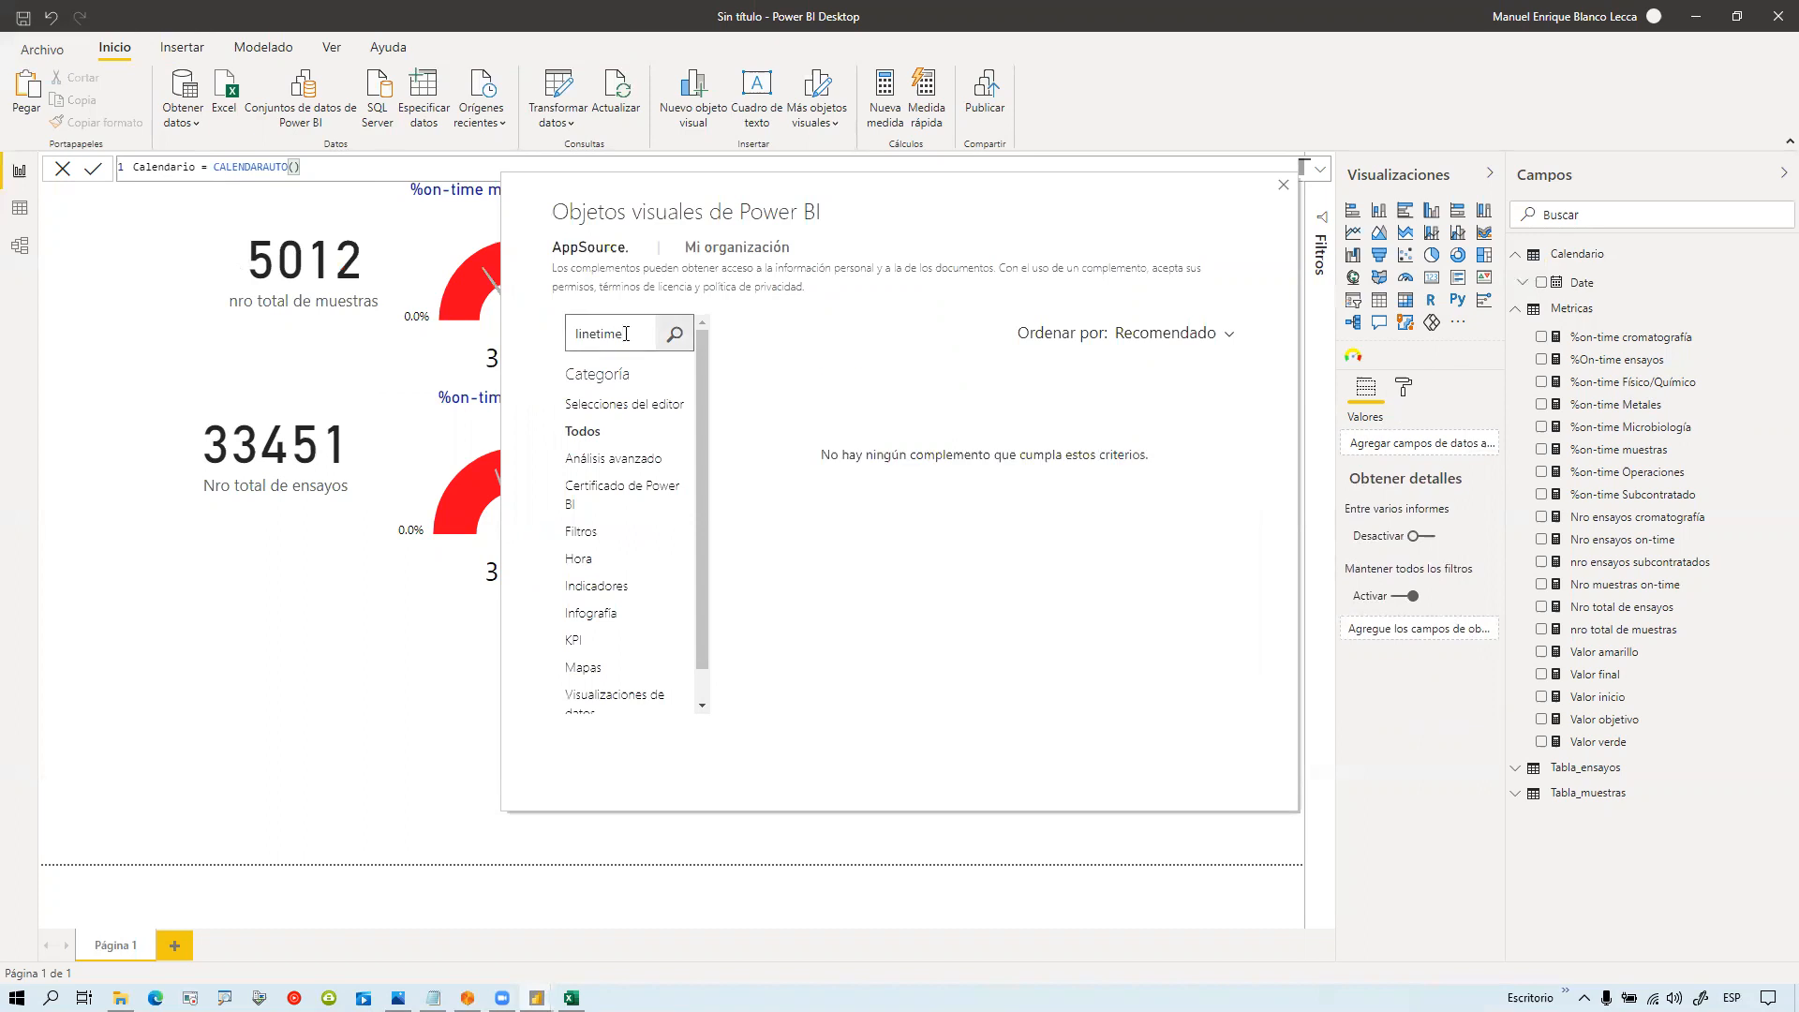
left_click_drag(630, 337, 544, 344)
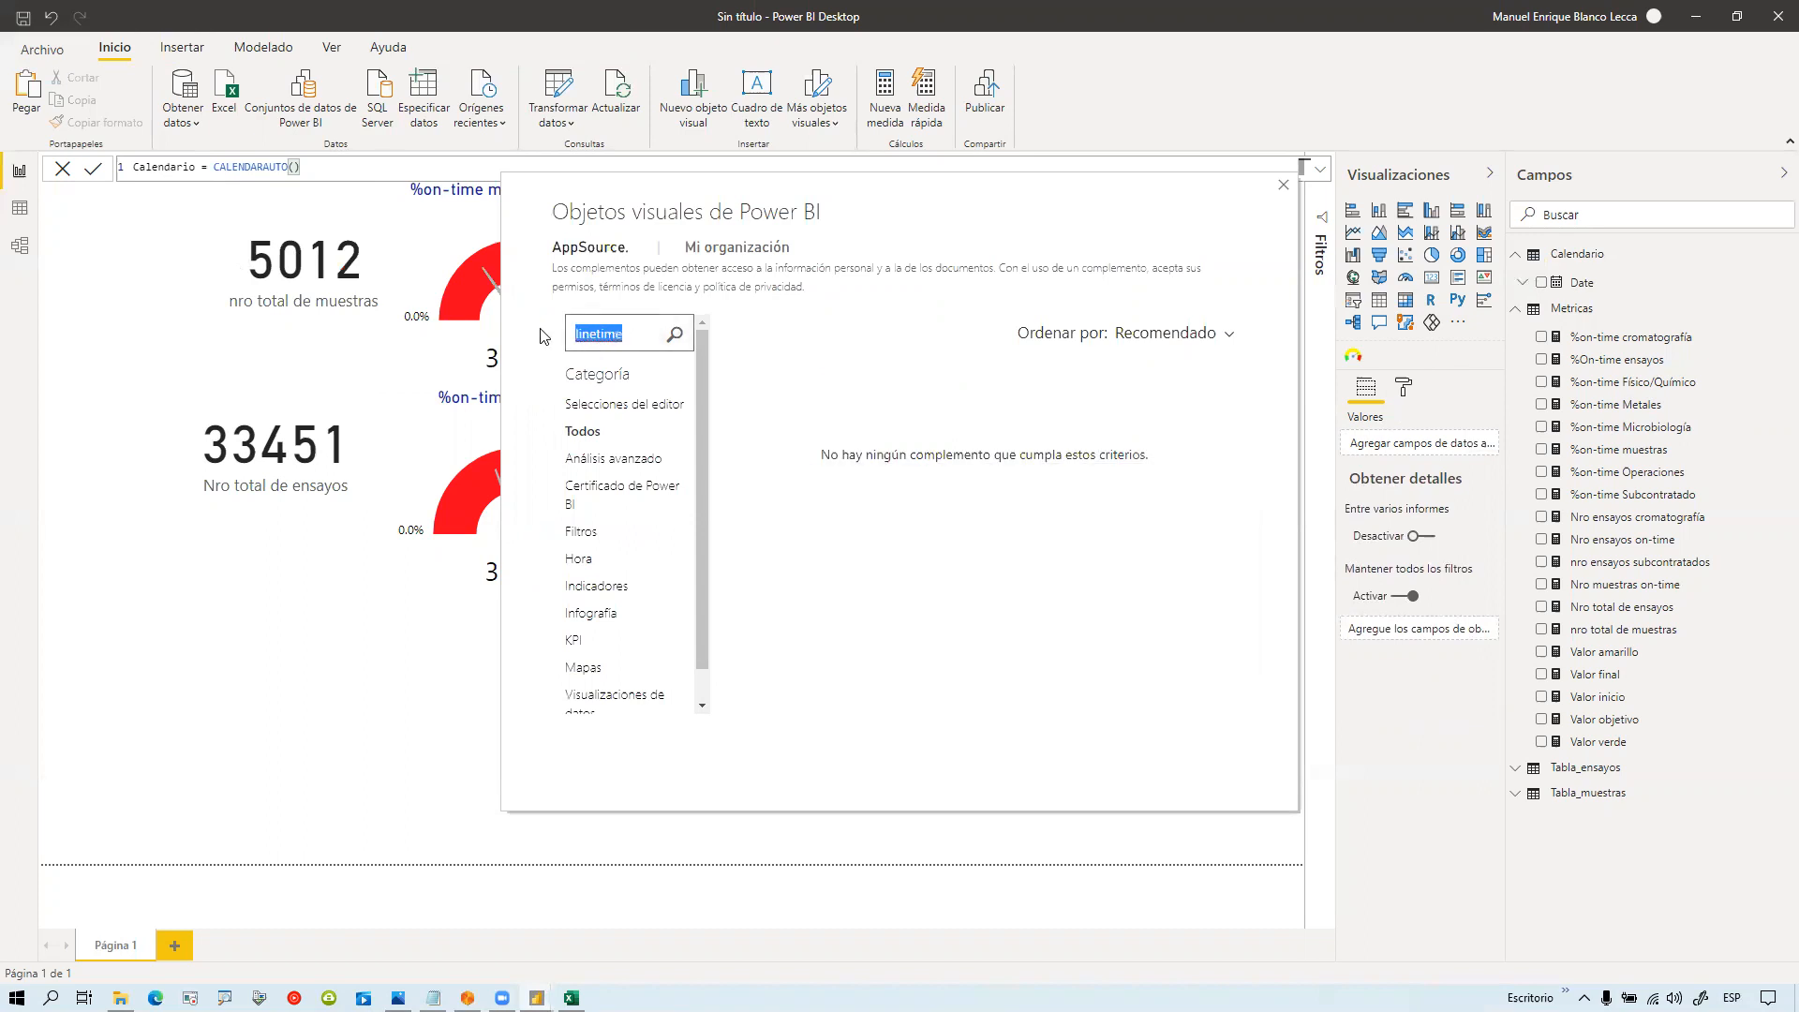
type("timeline")
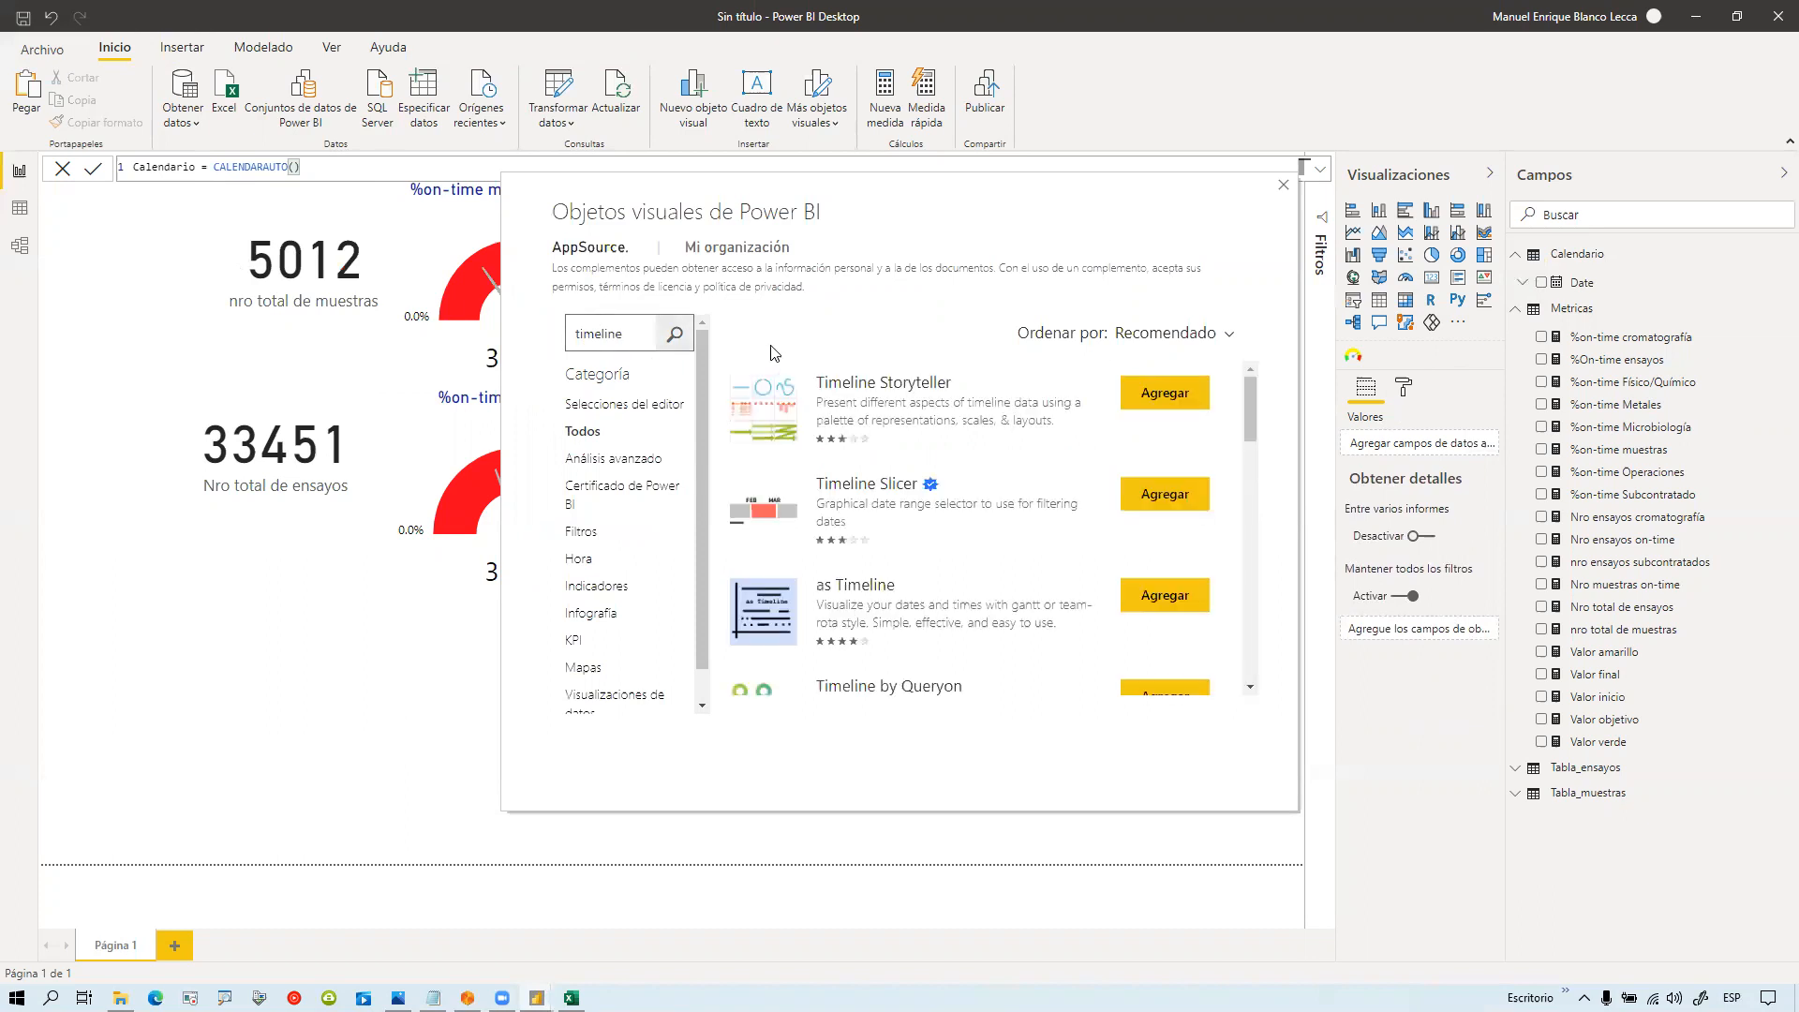
left_click(1165, 495)
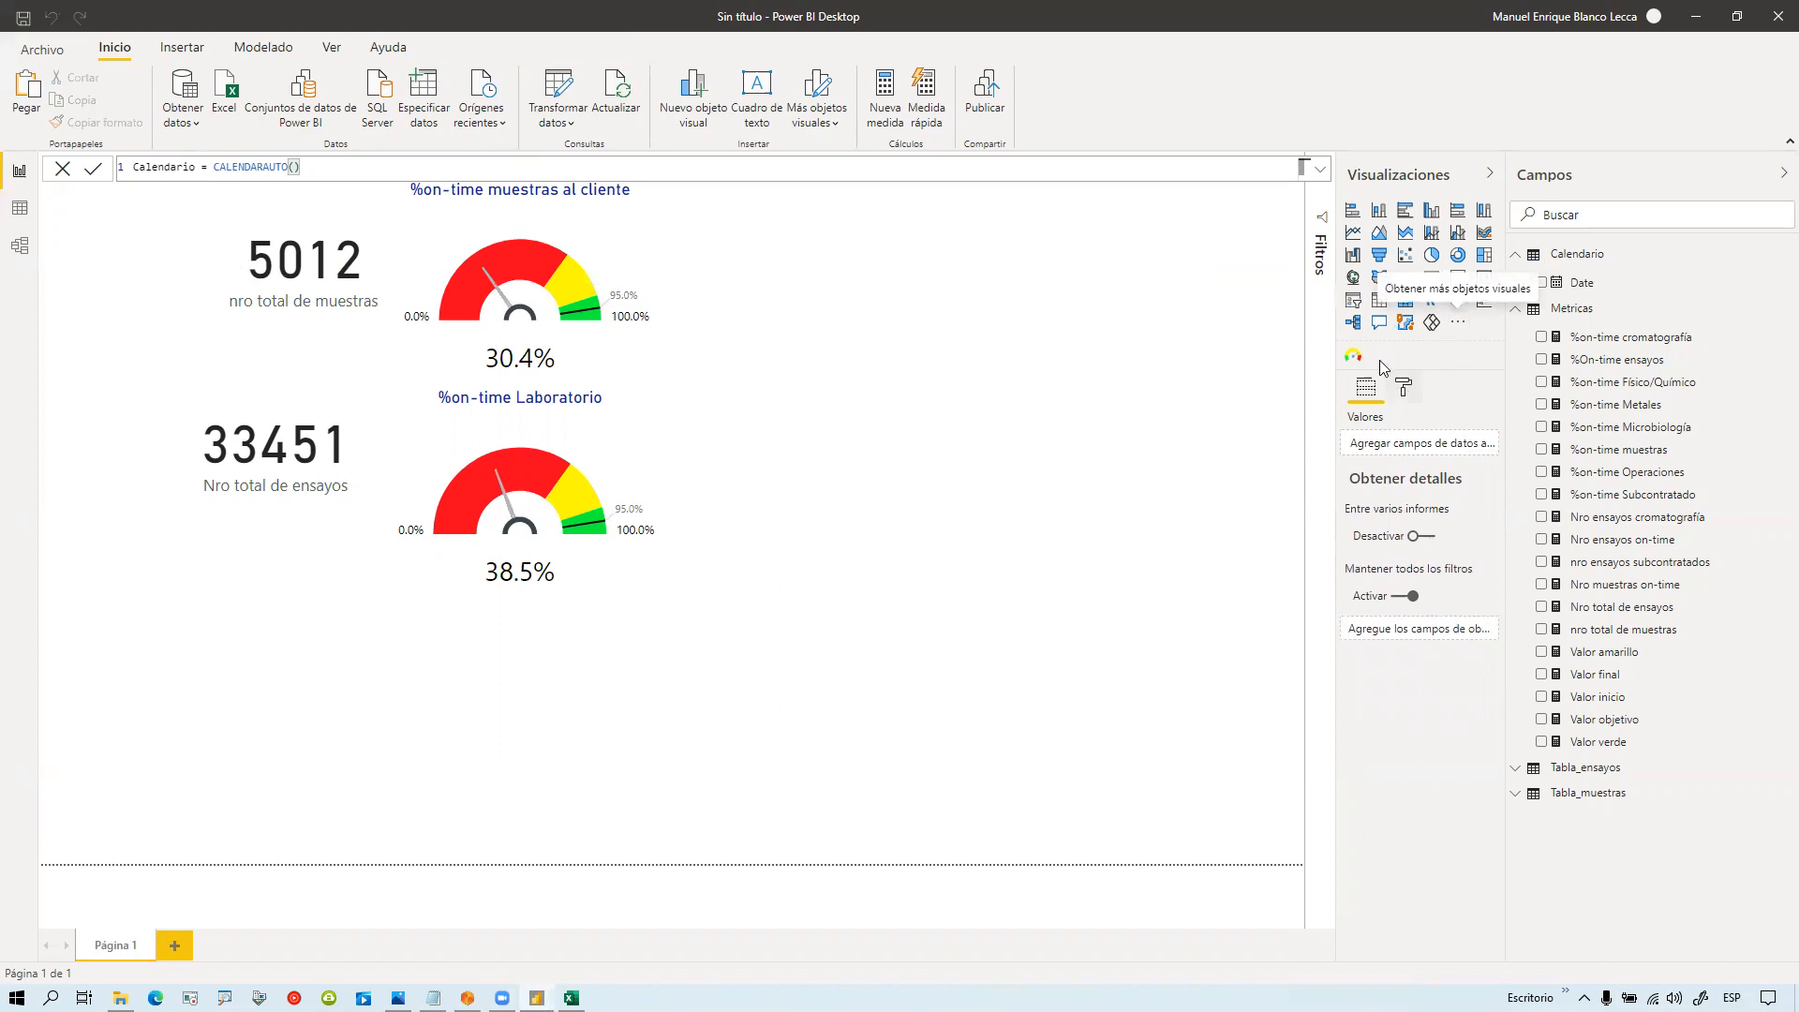
left_click(1059, 530)
Step: Place a Timeline Slicer below the Nro total de ensayos card and assign the Calendario Date field as its Hora
left_click(1379, 355)
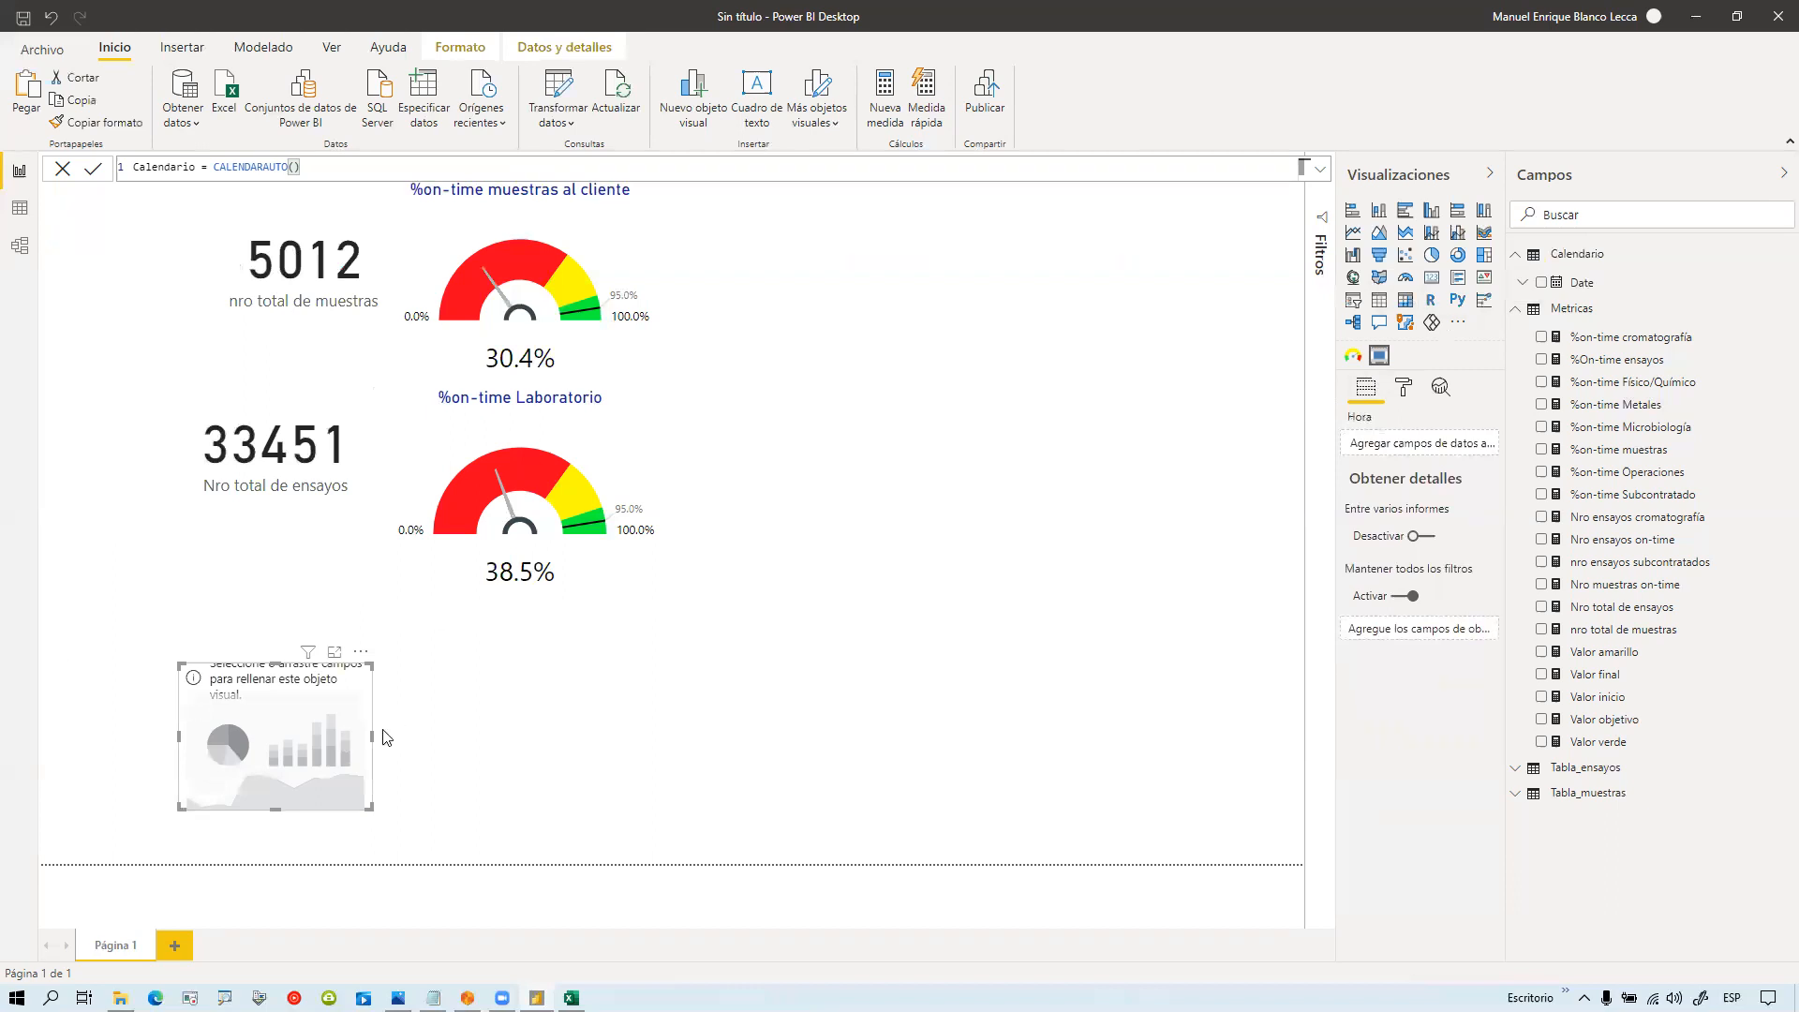
left_click_drag(1580, 288, 1431, 456)
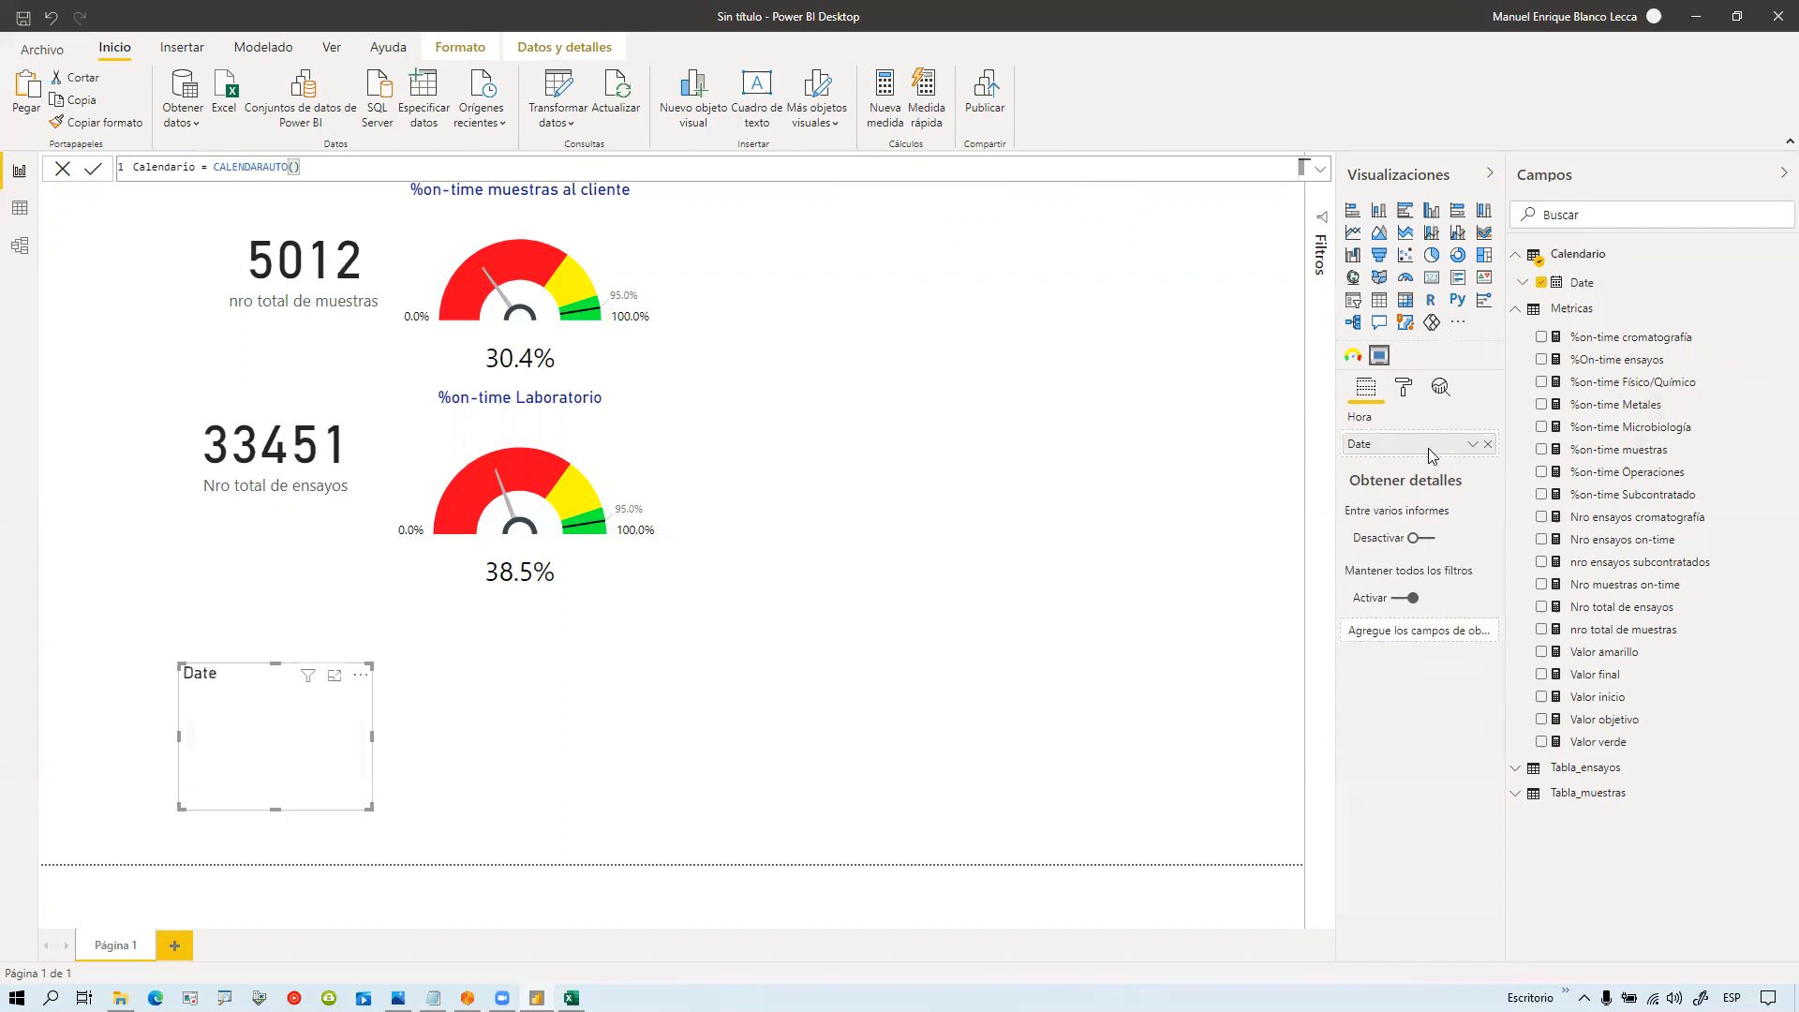
Step: Resize the Date timeline slicer to span the full page width and reach down to the page's lower edge, tall enough to show the month bar
left_click_drag(372, 737, 1302, 729)
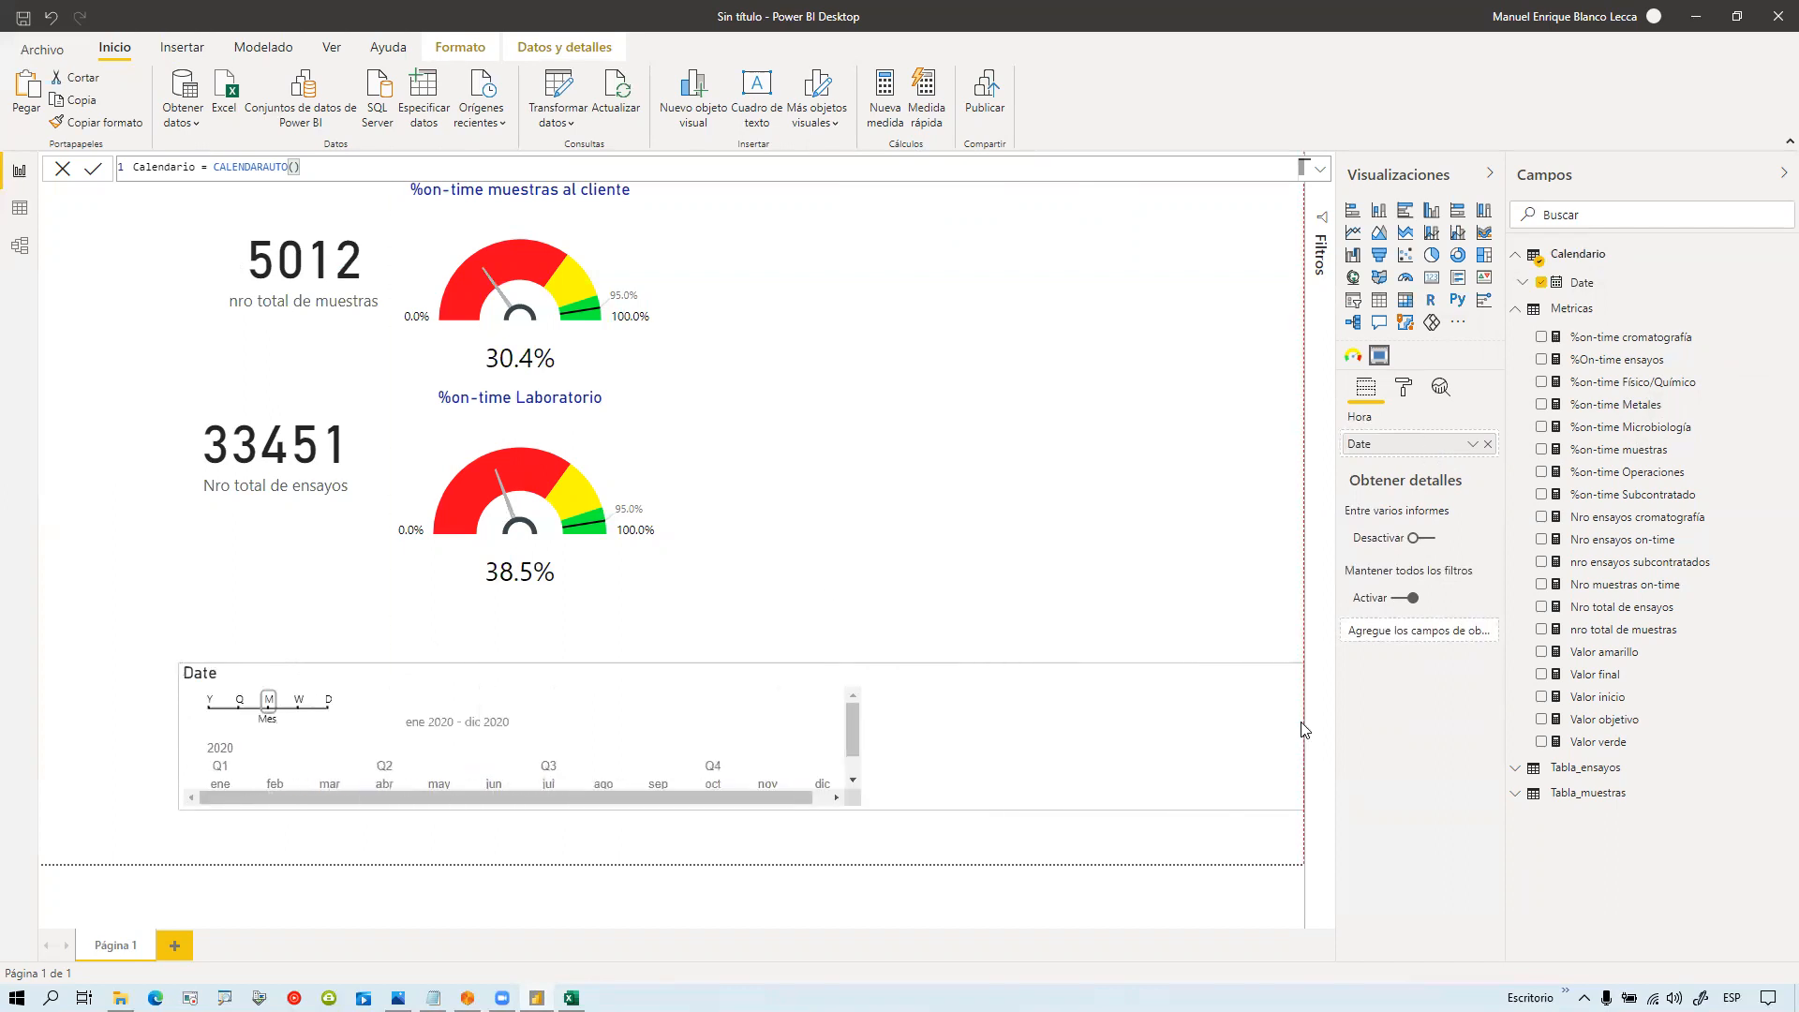
left_click(183, 735)
left_click(183, 741)
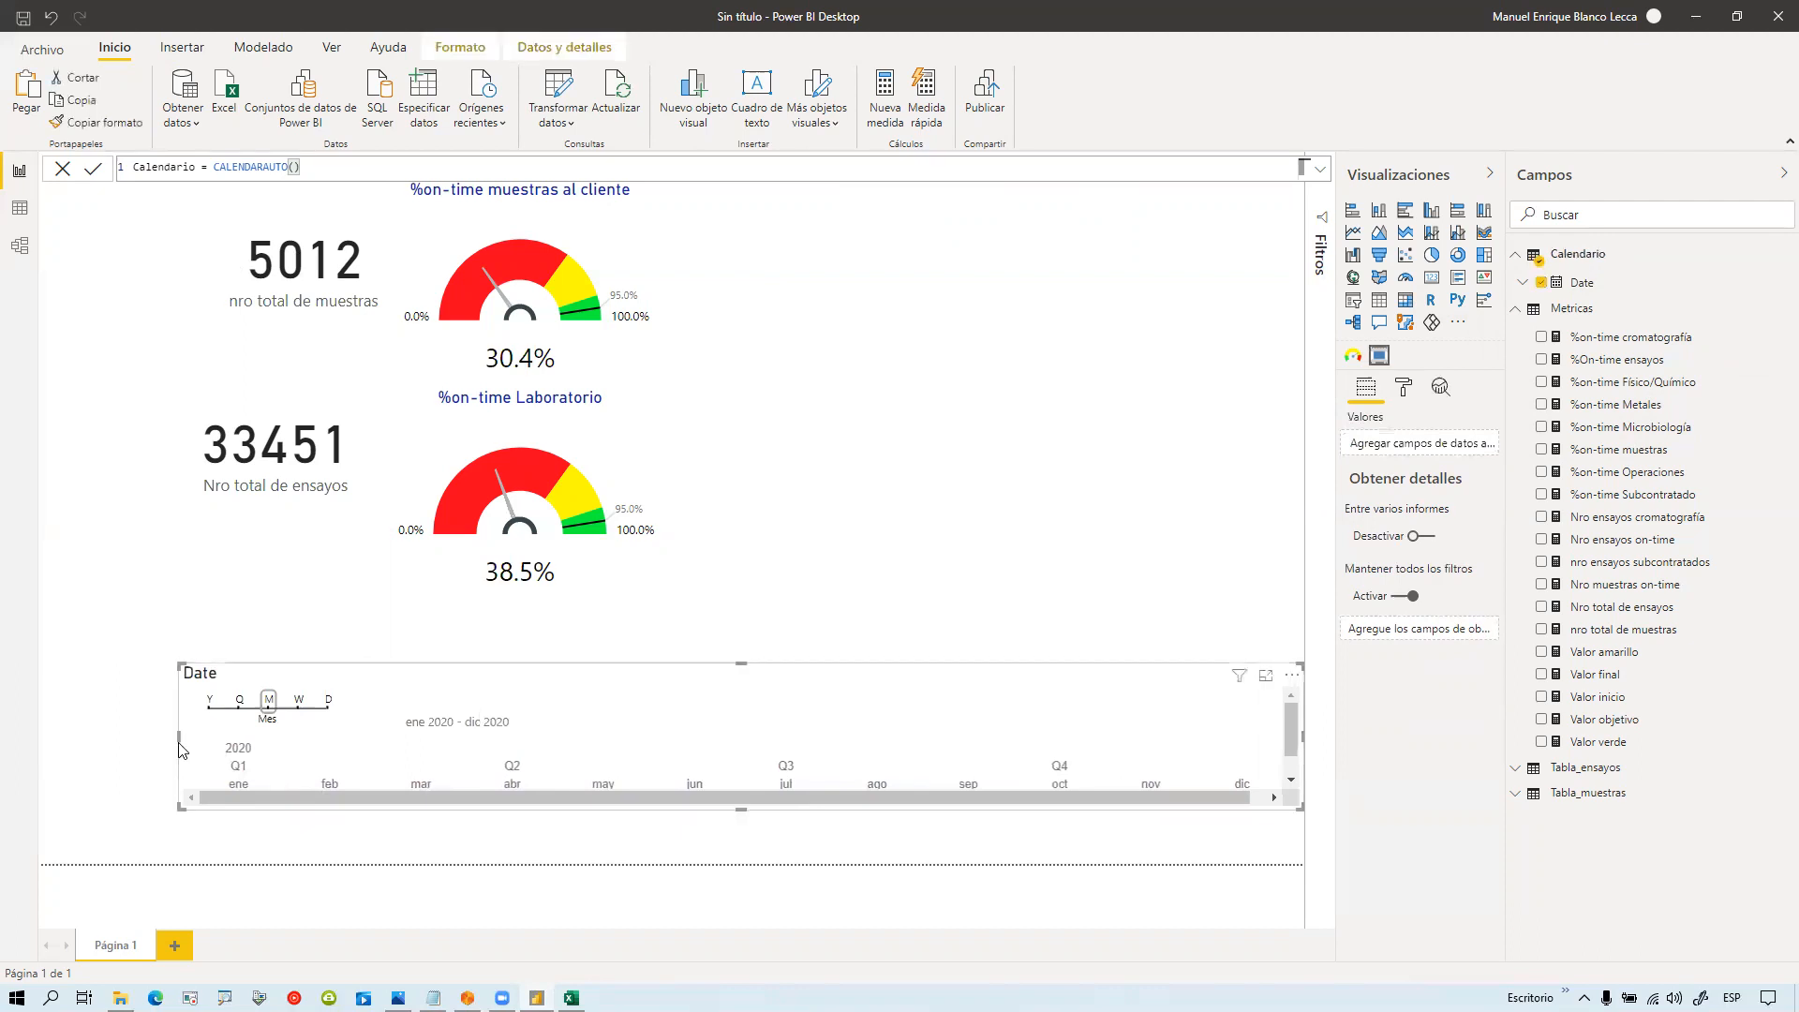
left_click_drag(183, 740, 39, 746)
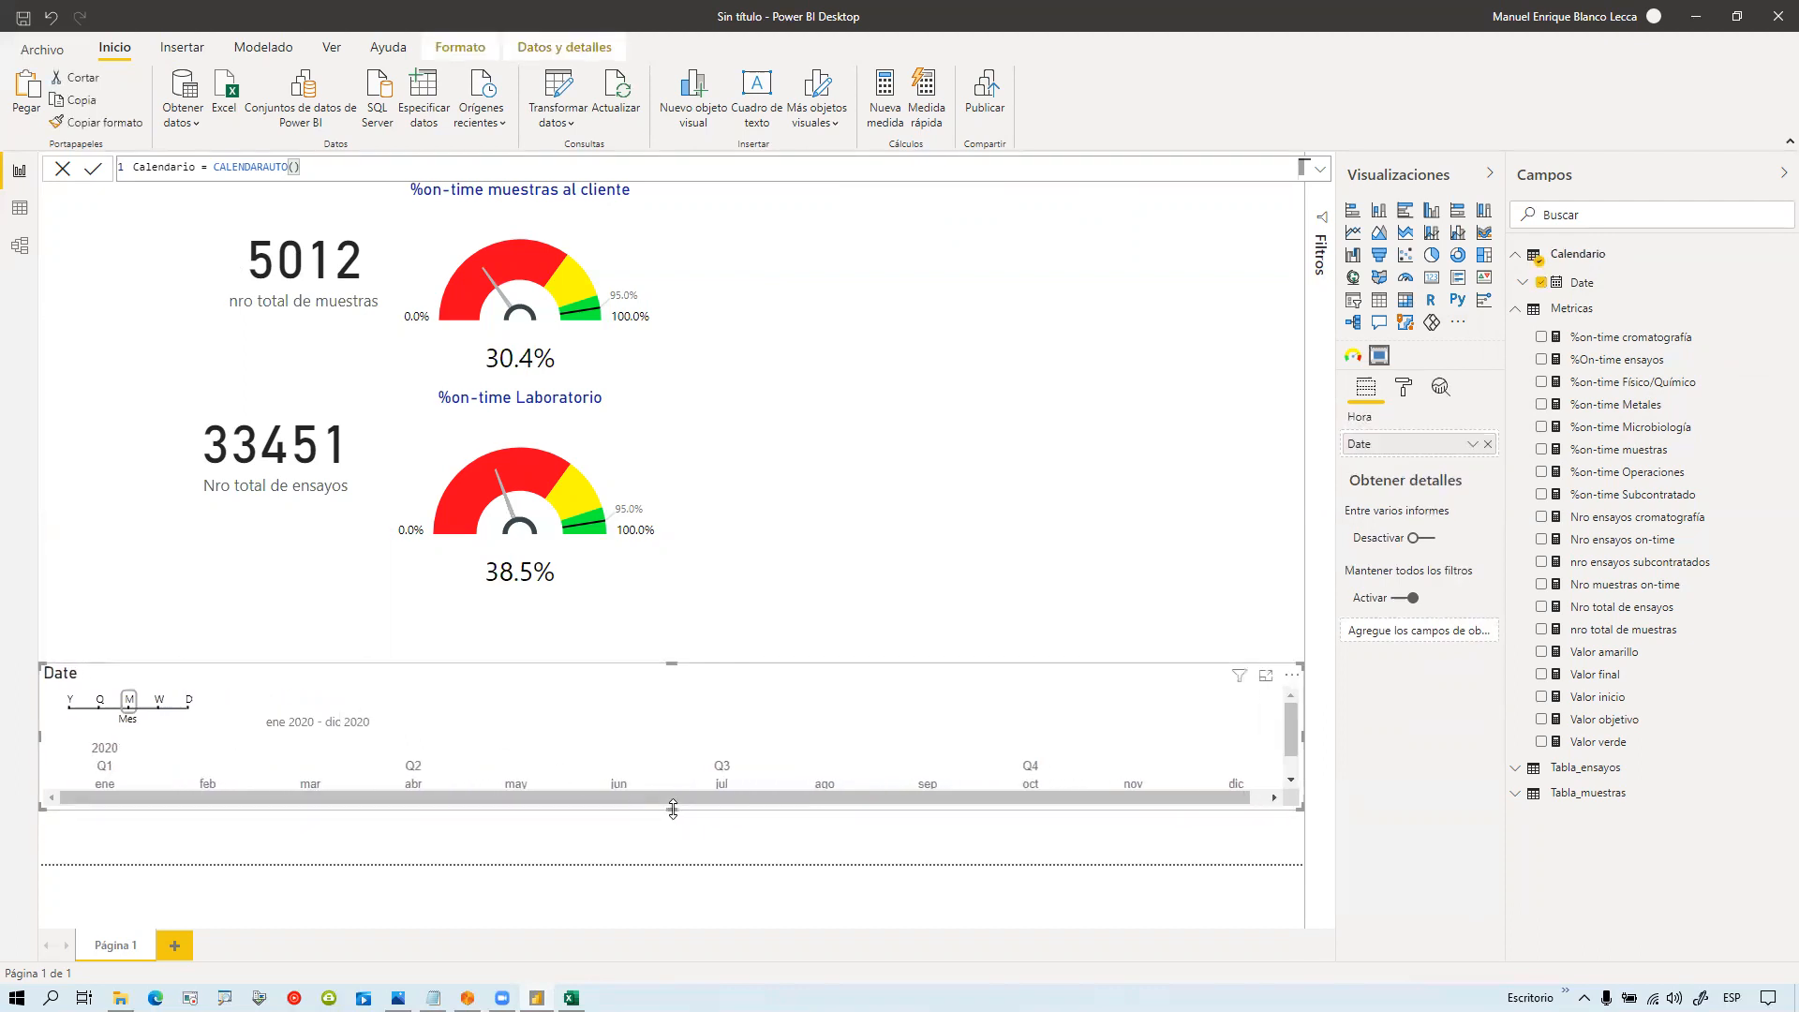
left_click_drag(673, 809, 672, 862)
left_click_drag(678, 663, 676, 618)
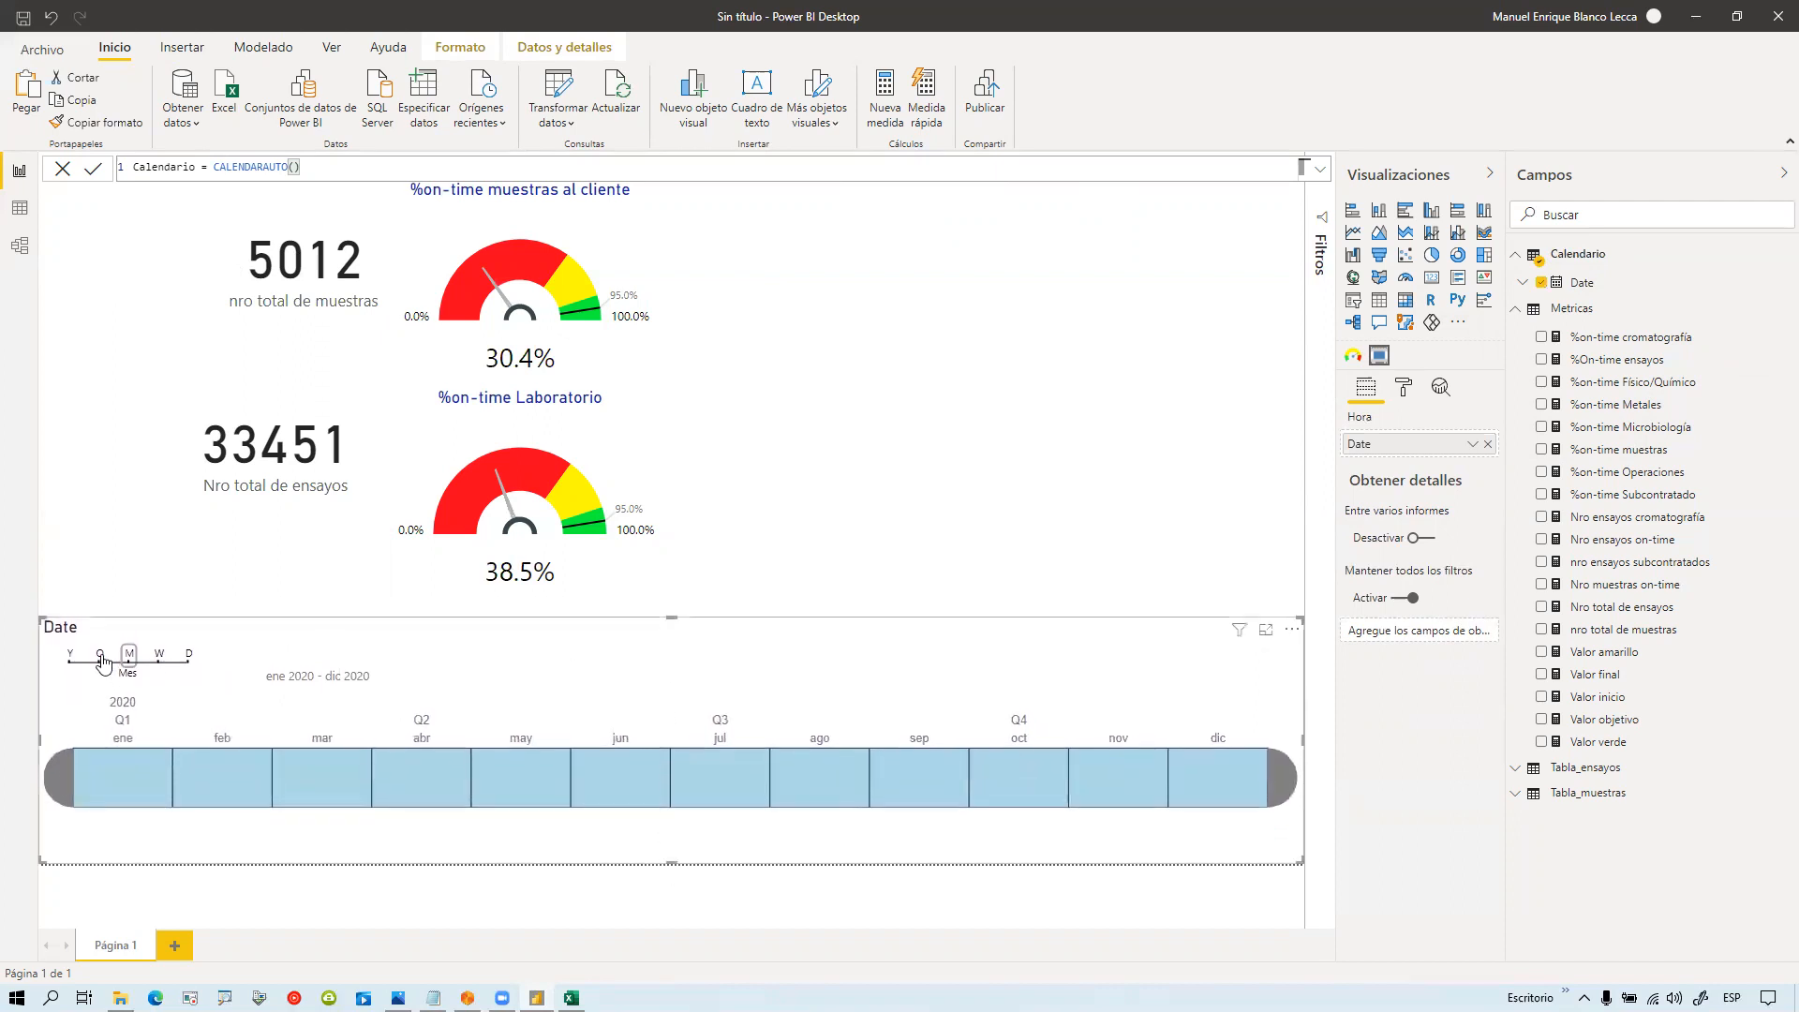
Step: Preview the timeline by quarter and day, and check the cards and gauges by month for enero, febrero to abril, and marzo 2020
left_click(100, 655)
left_click(188, 655)
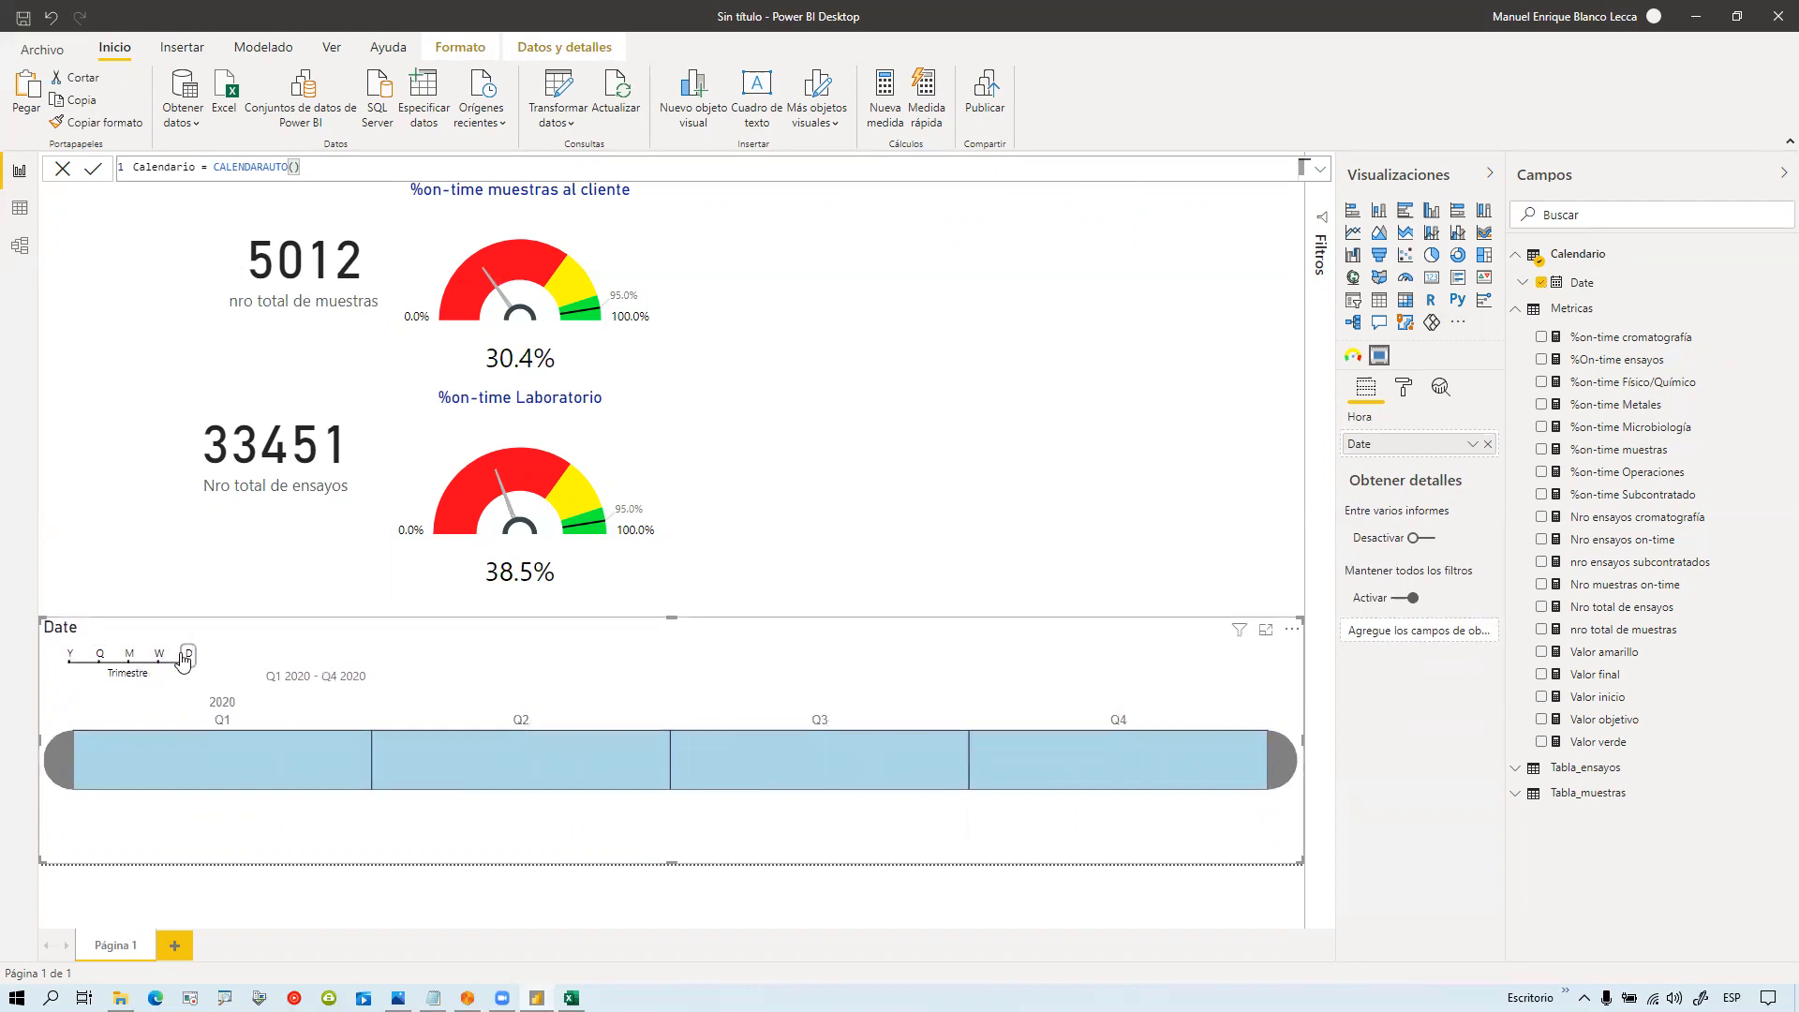
left_click(787, 588)
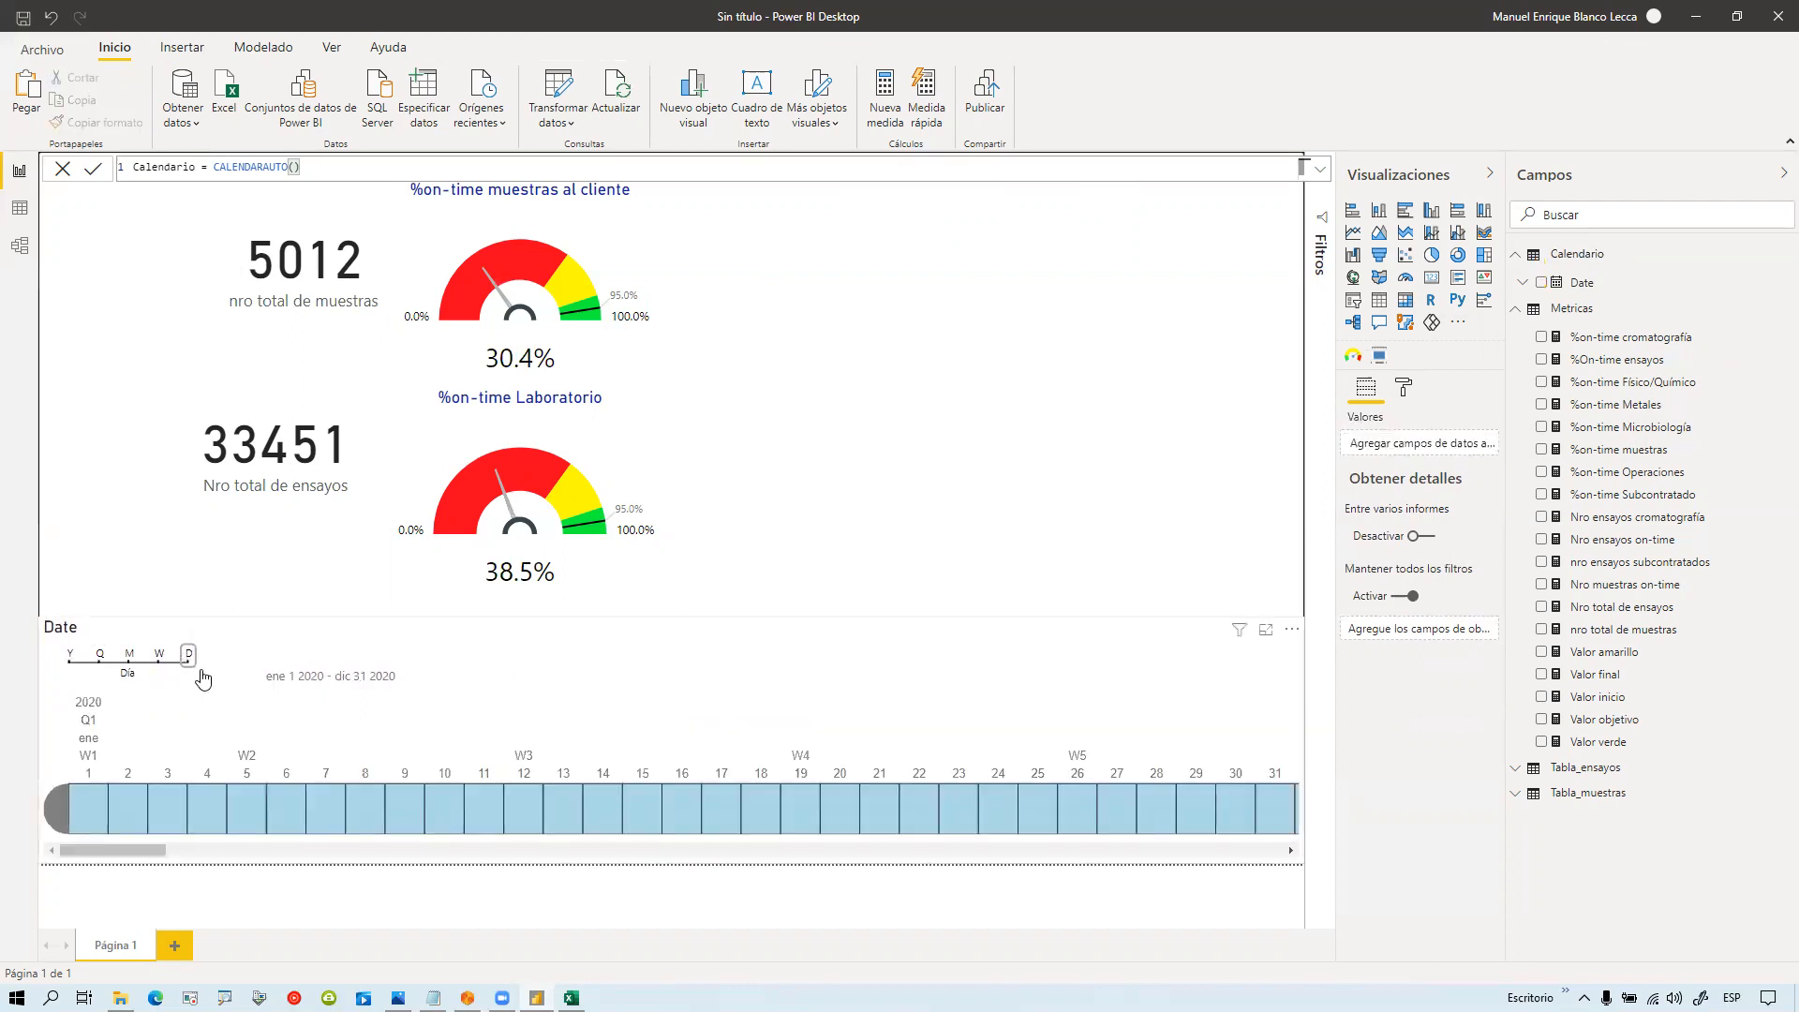
left_click(130, 656)
left_click(145, 779)
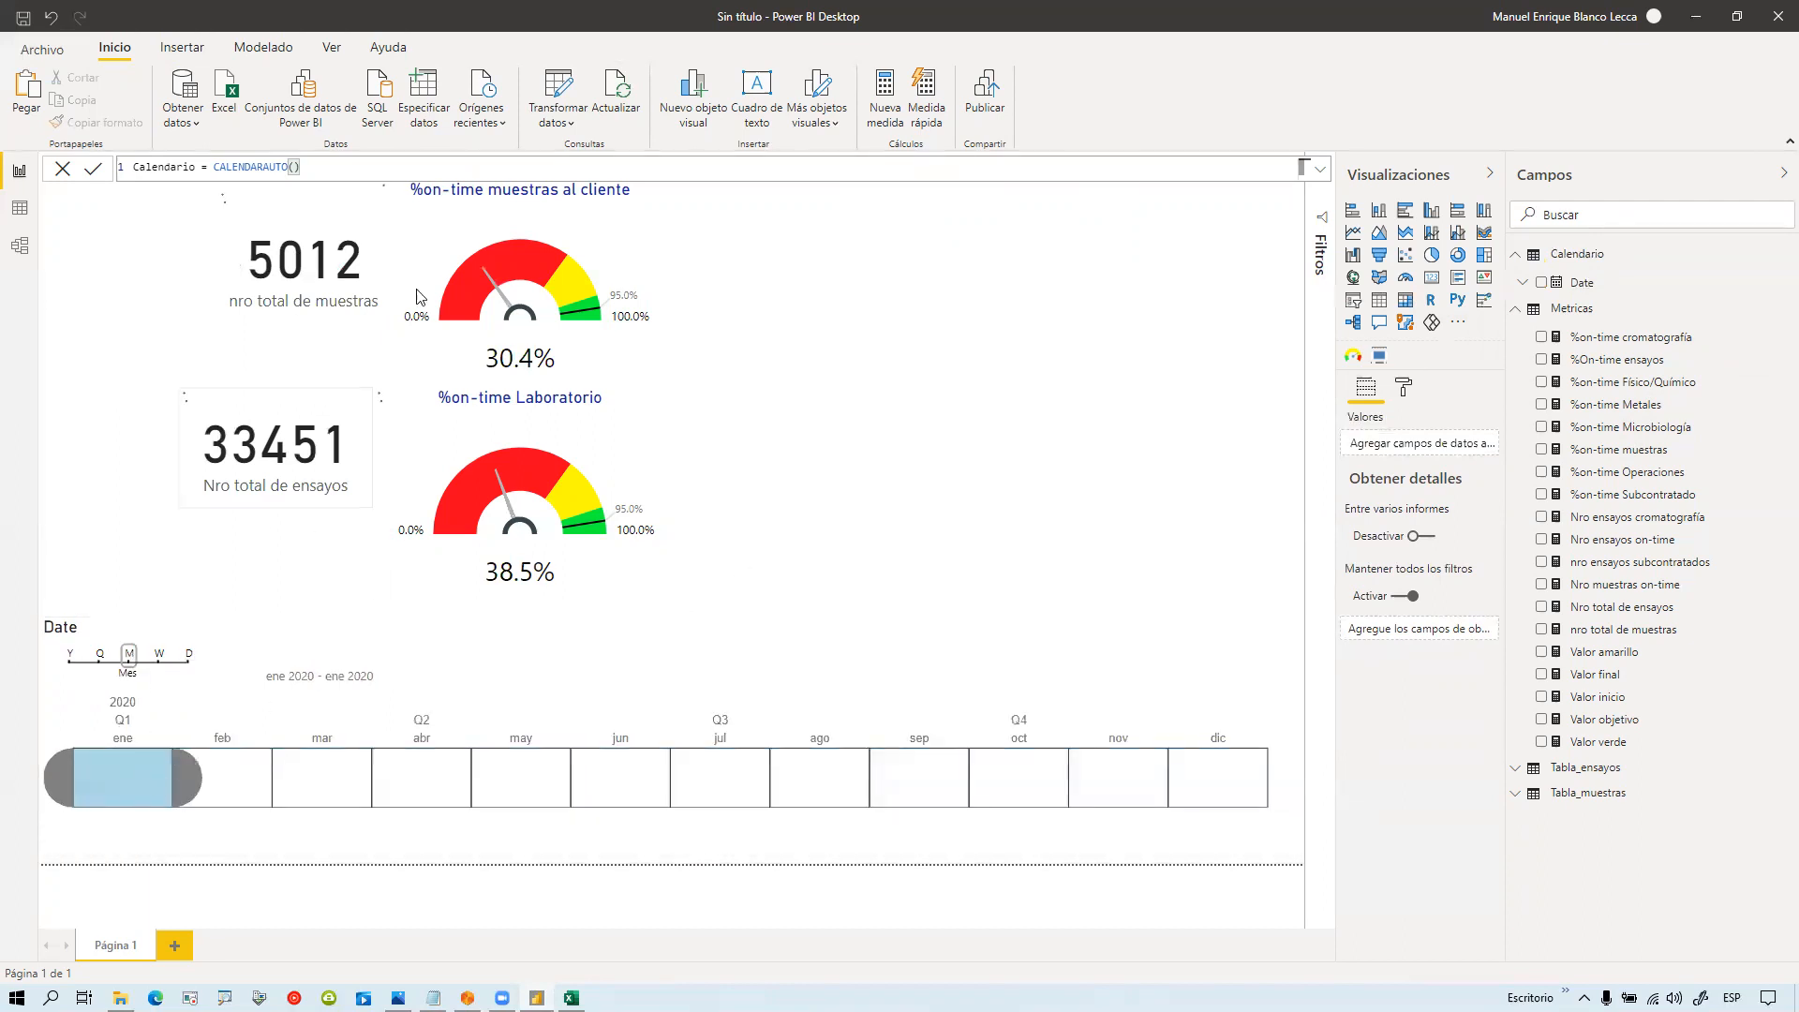
left_click(247, 795)
left_click_drag(247, 794, 453, 796)
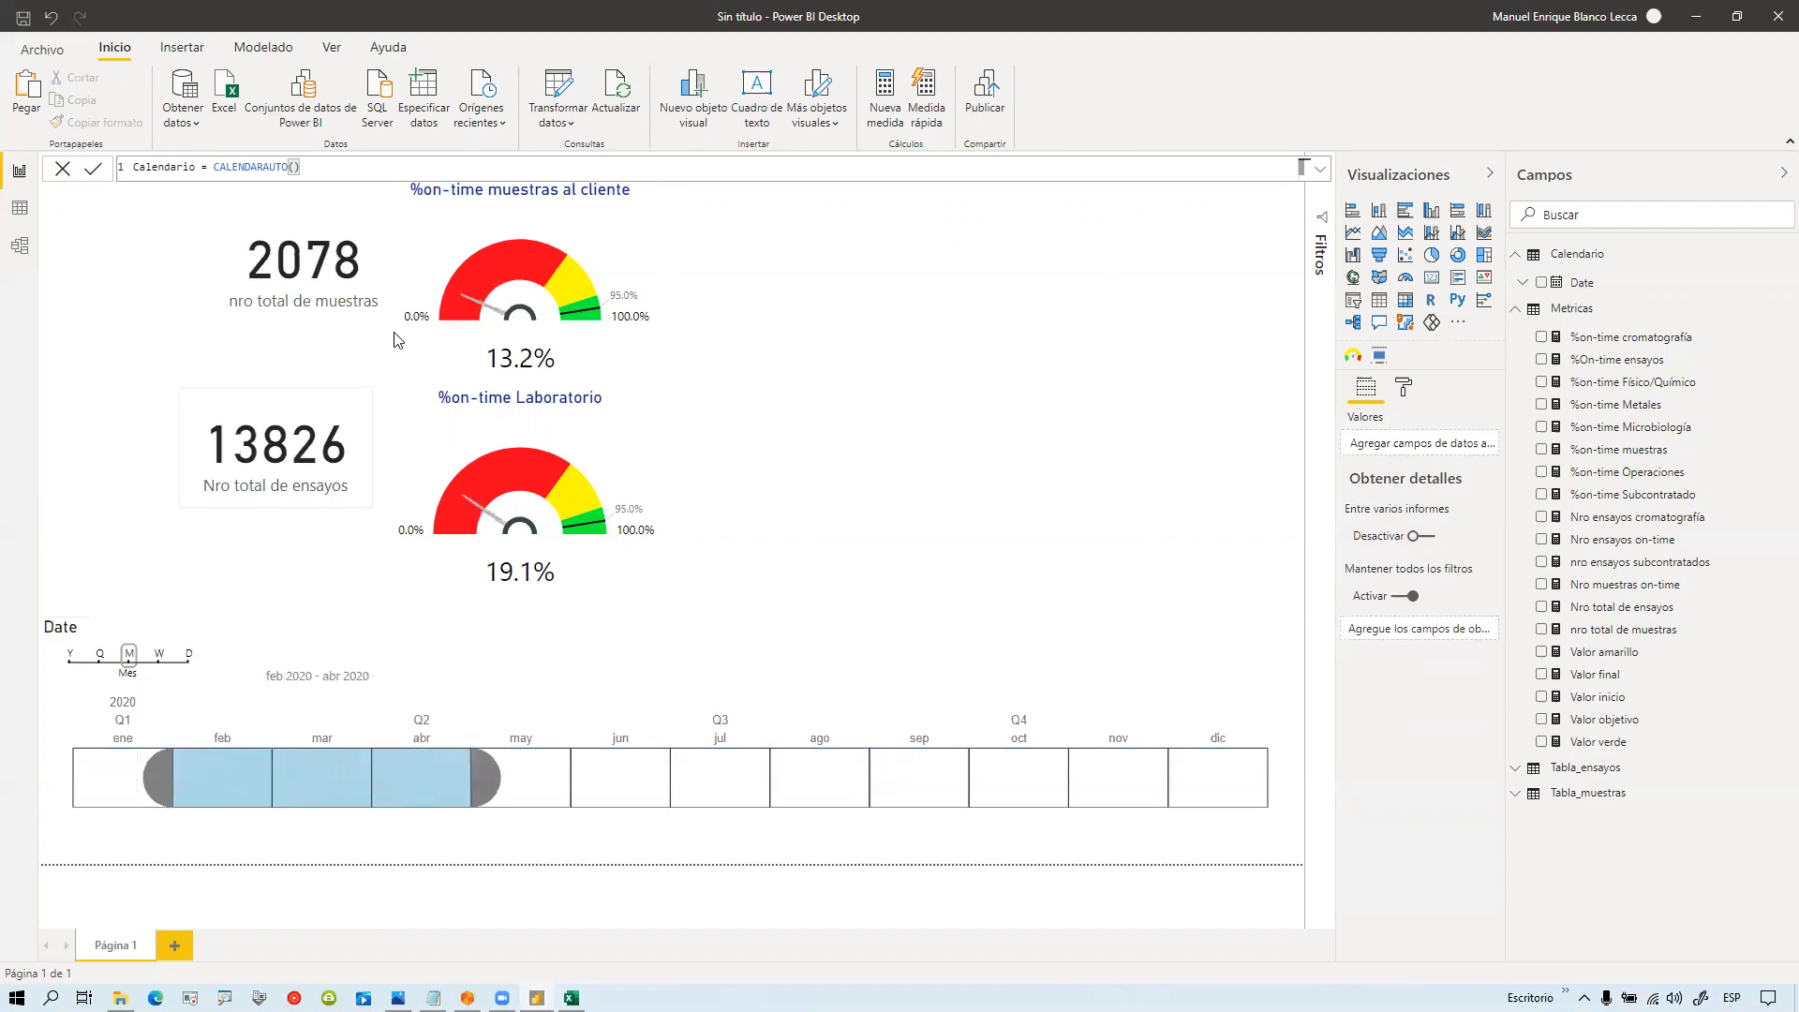
left_click(319, 783)
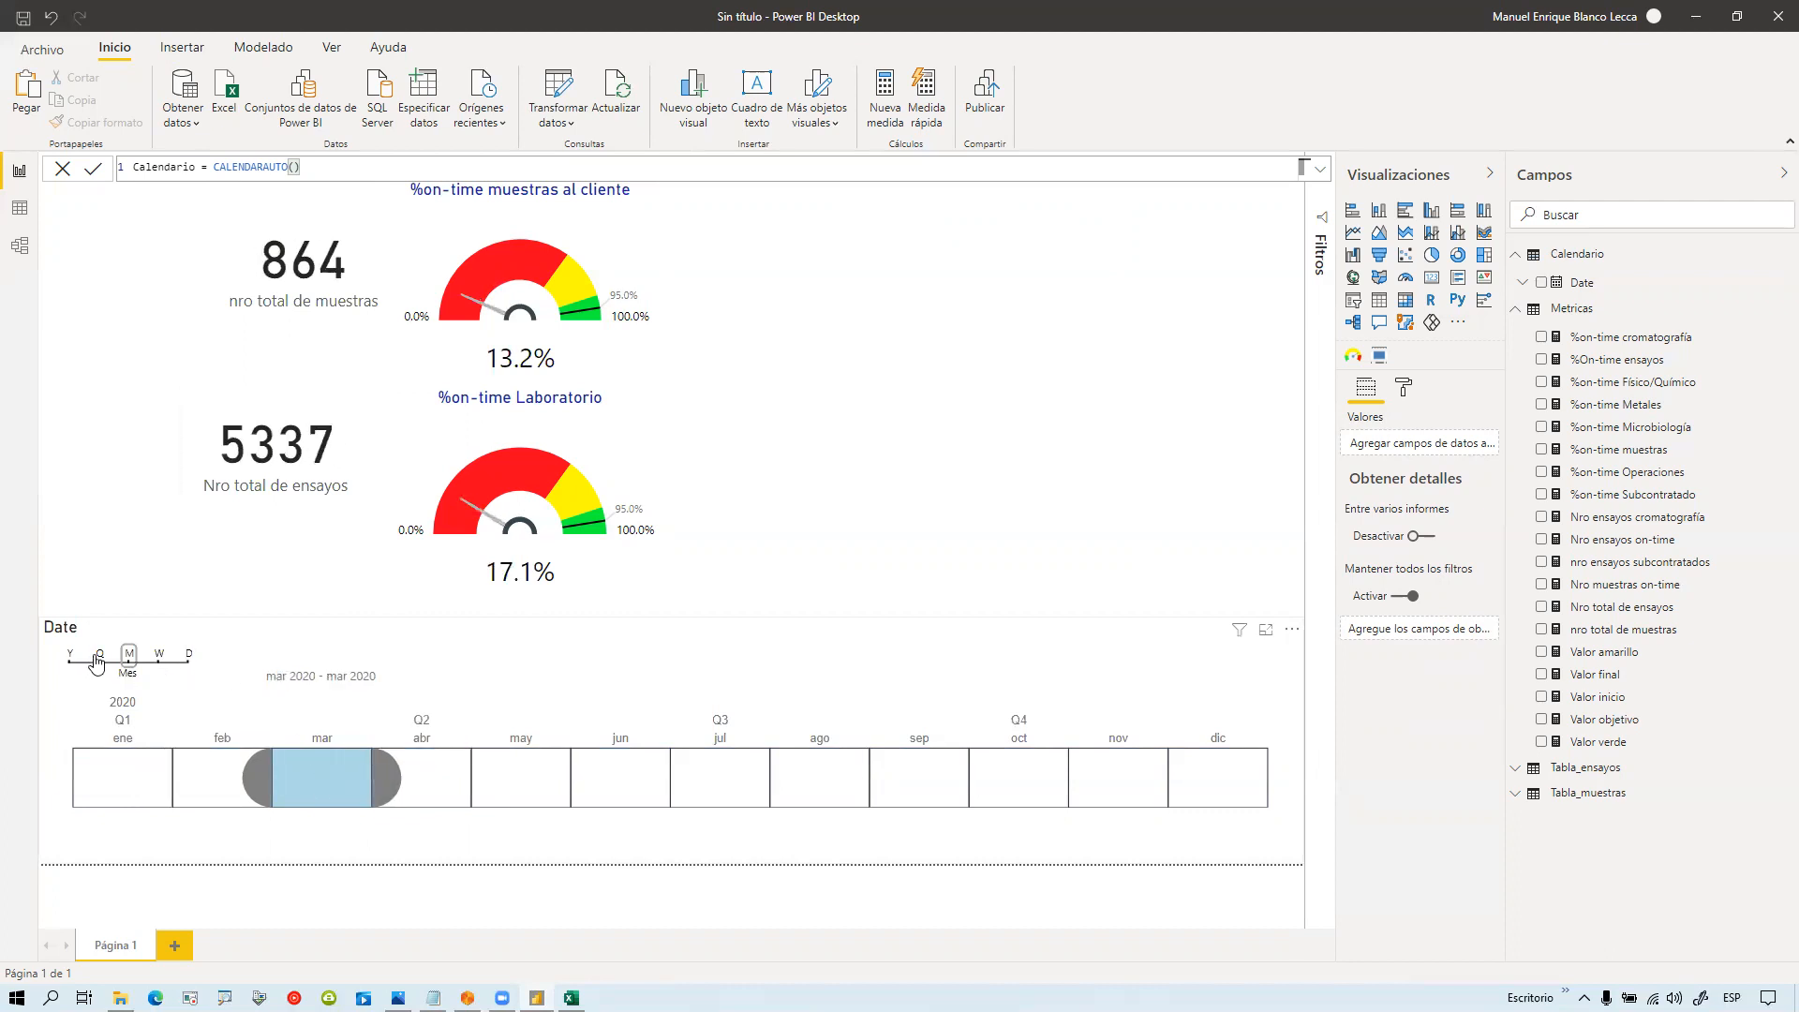
Step: Check the cards and gauges by quarter for Q2, Q1, Q3 and Q4 of 2020, and view the timeline at year level
left_click(97, 657)
left_click(487, 764)
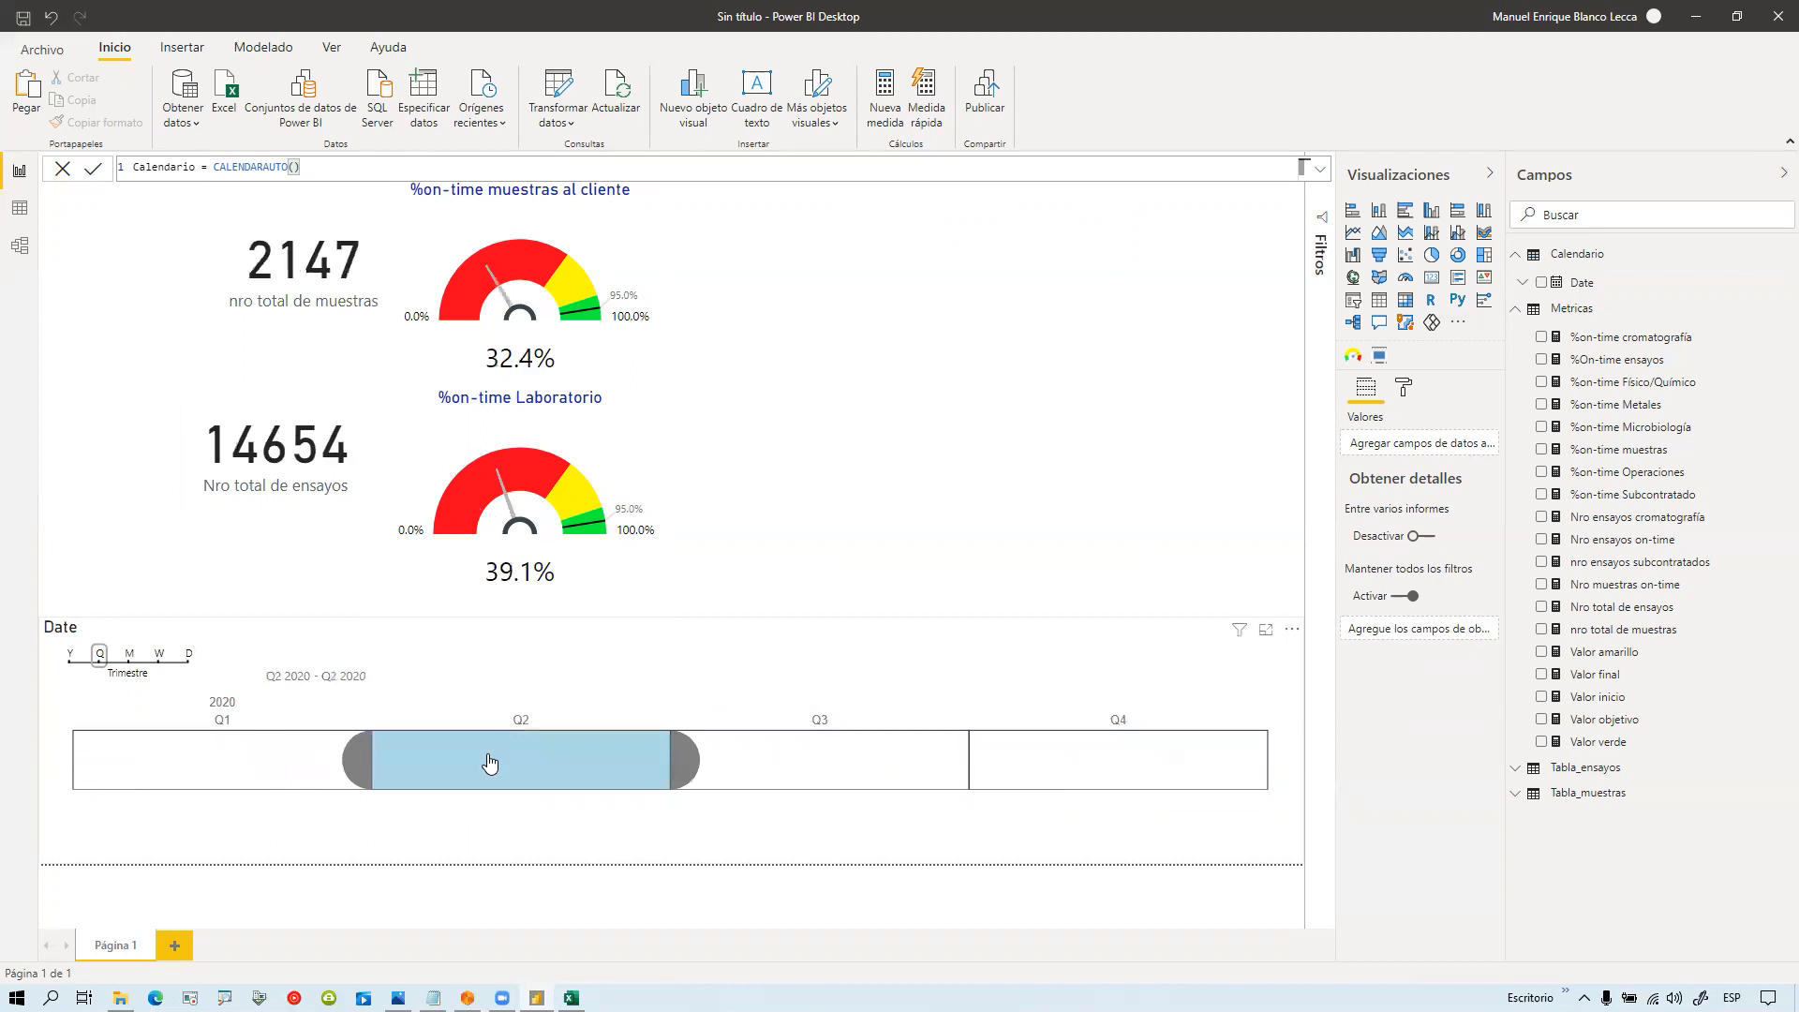
left_click(251, 754)
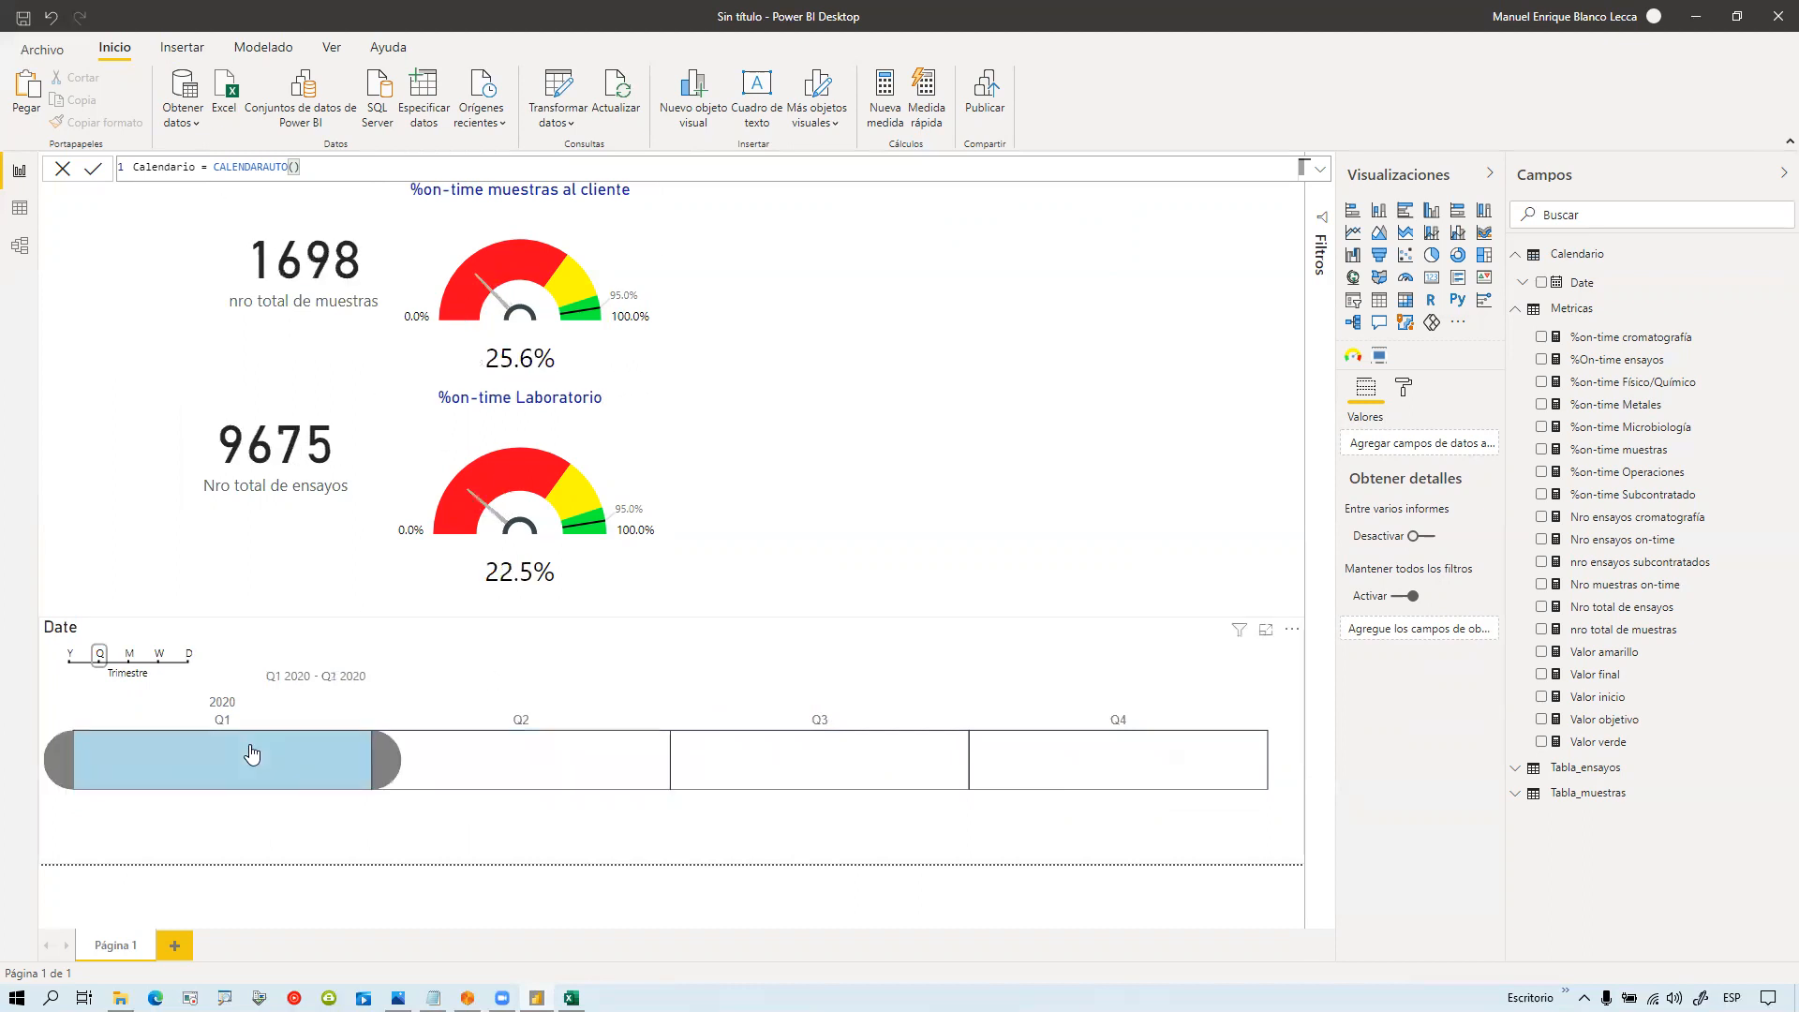
left_click(715, 757)
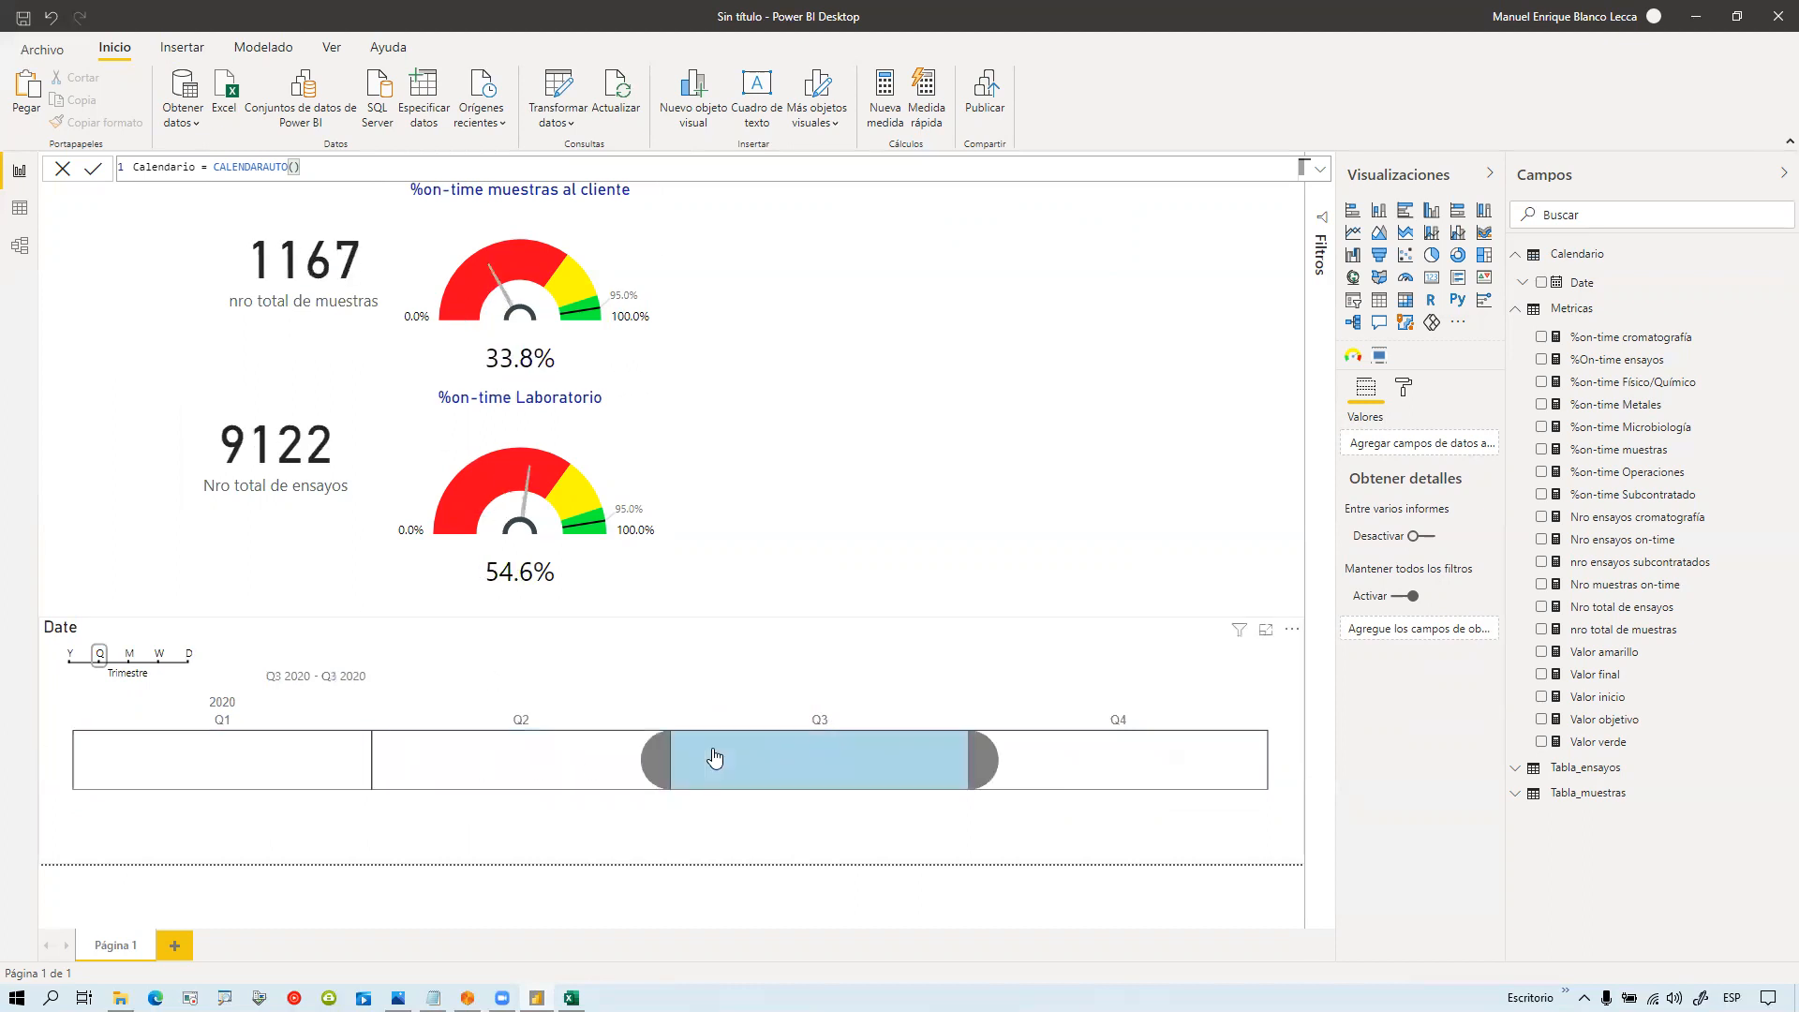
left_click(1050, 765)
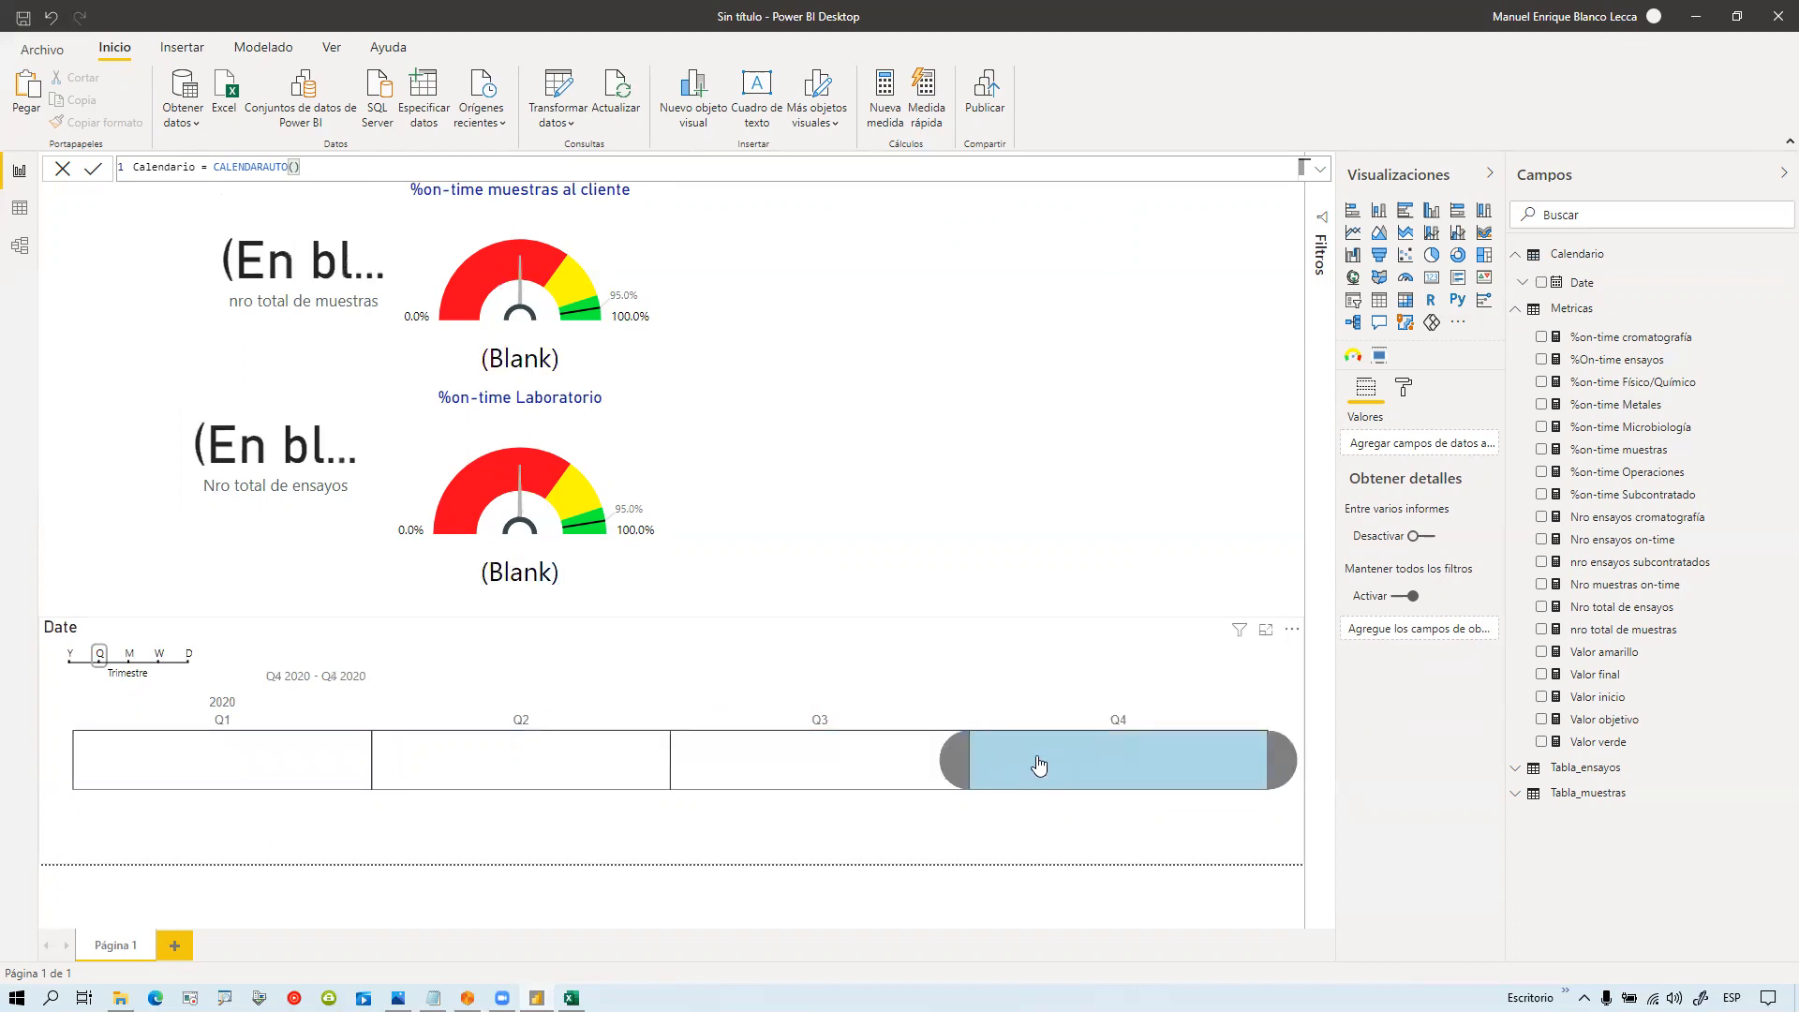
left_click(70, 654)
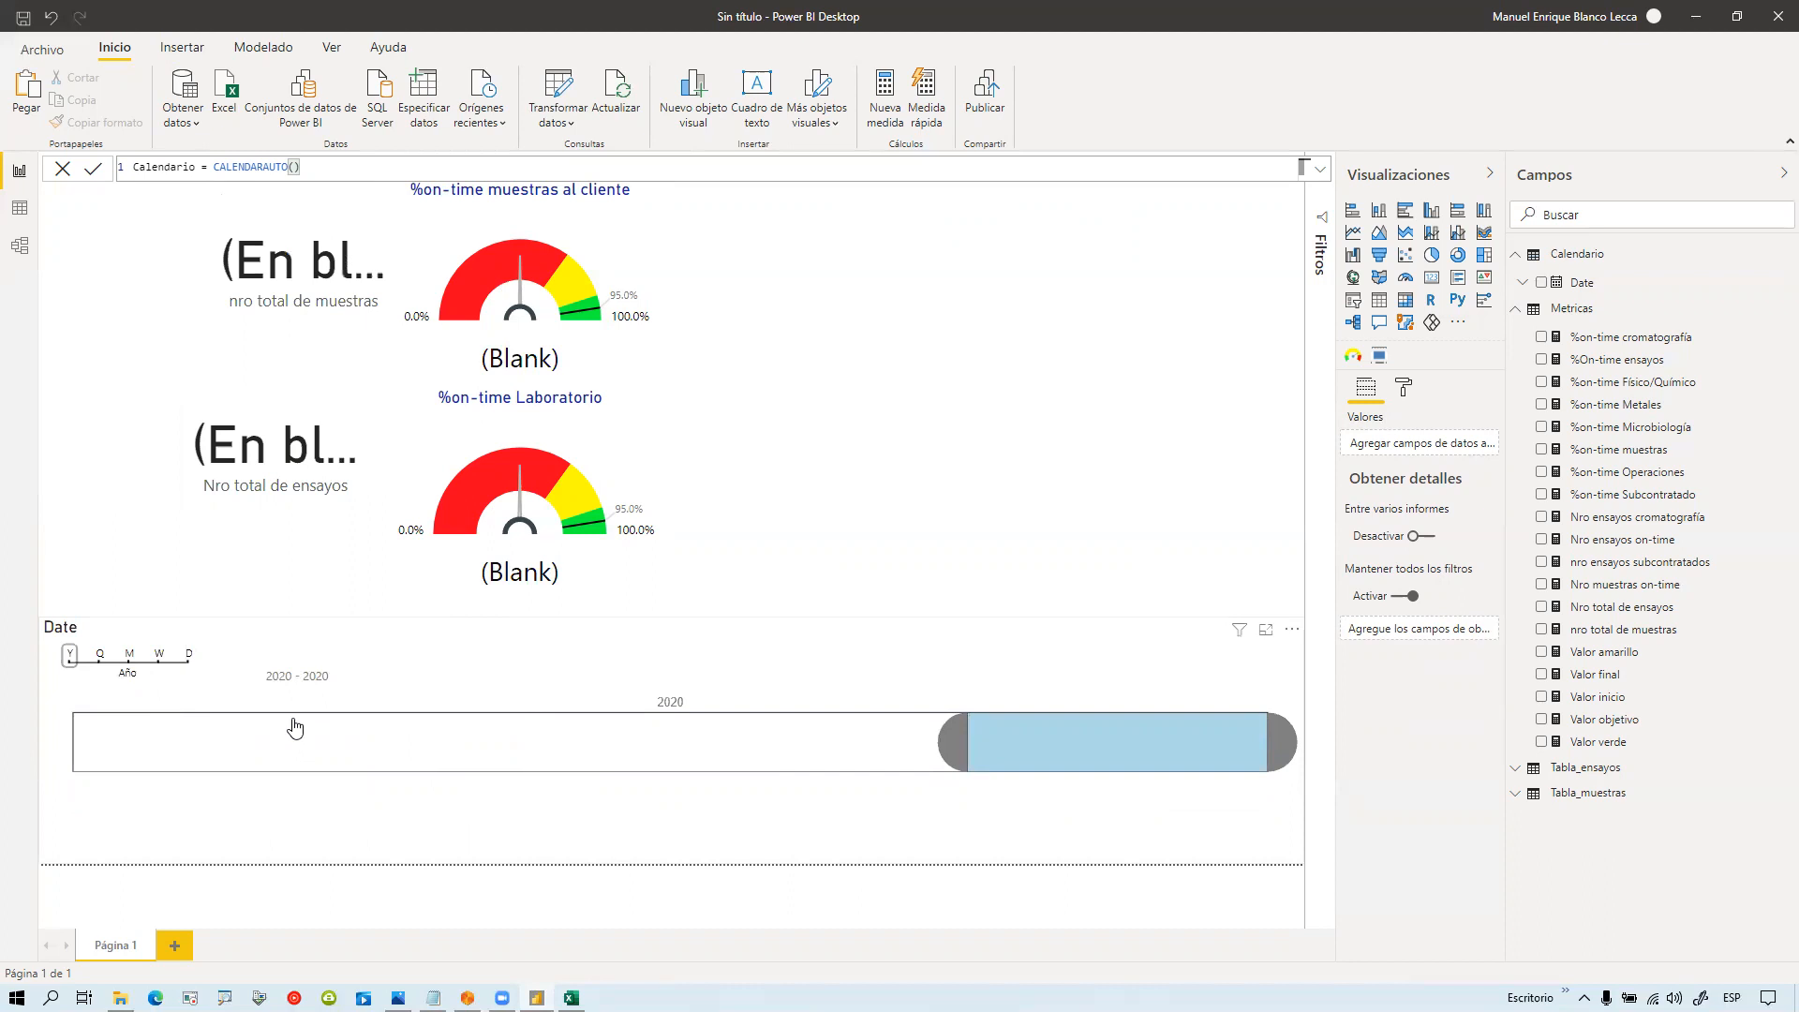
Step: Check the cards and gauges at week level for W1, W3 and W6 of 2020
left_click(159, 655)
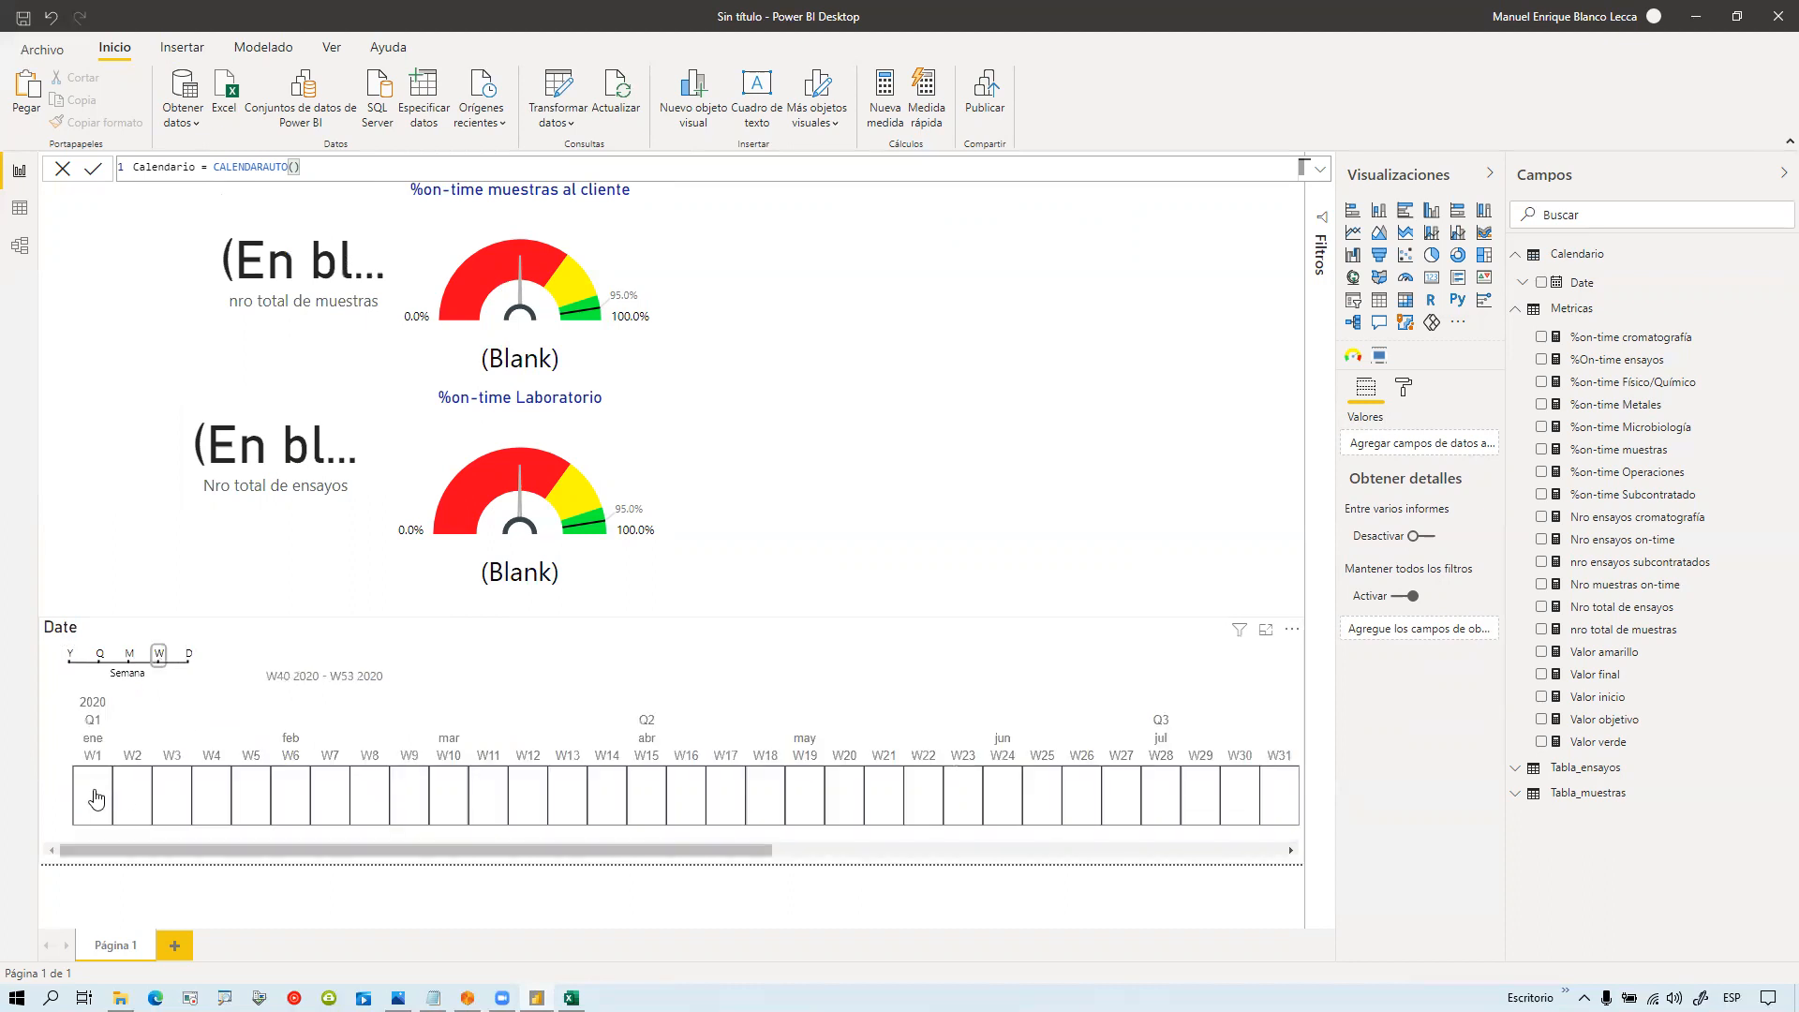
left_click(96, 798)
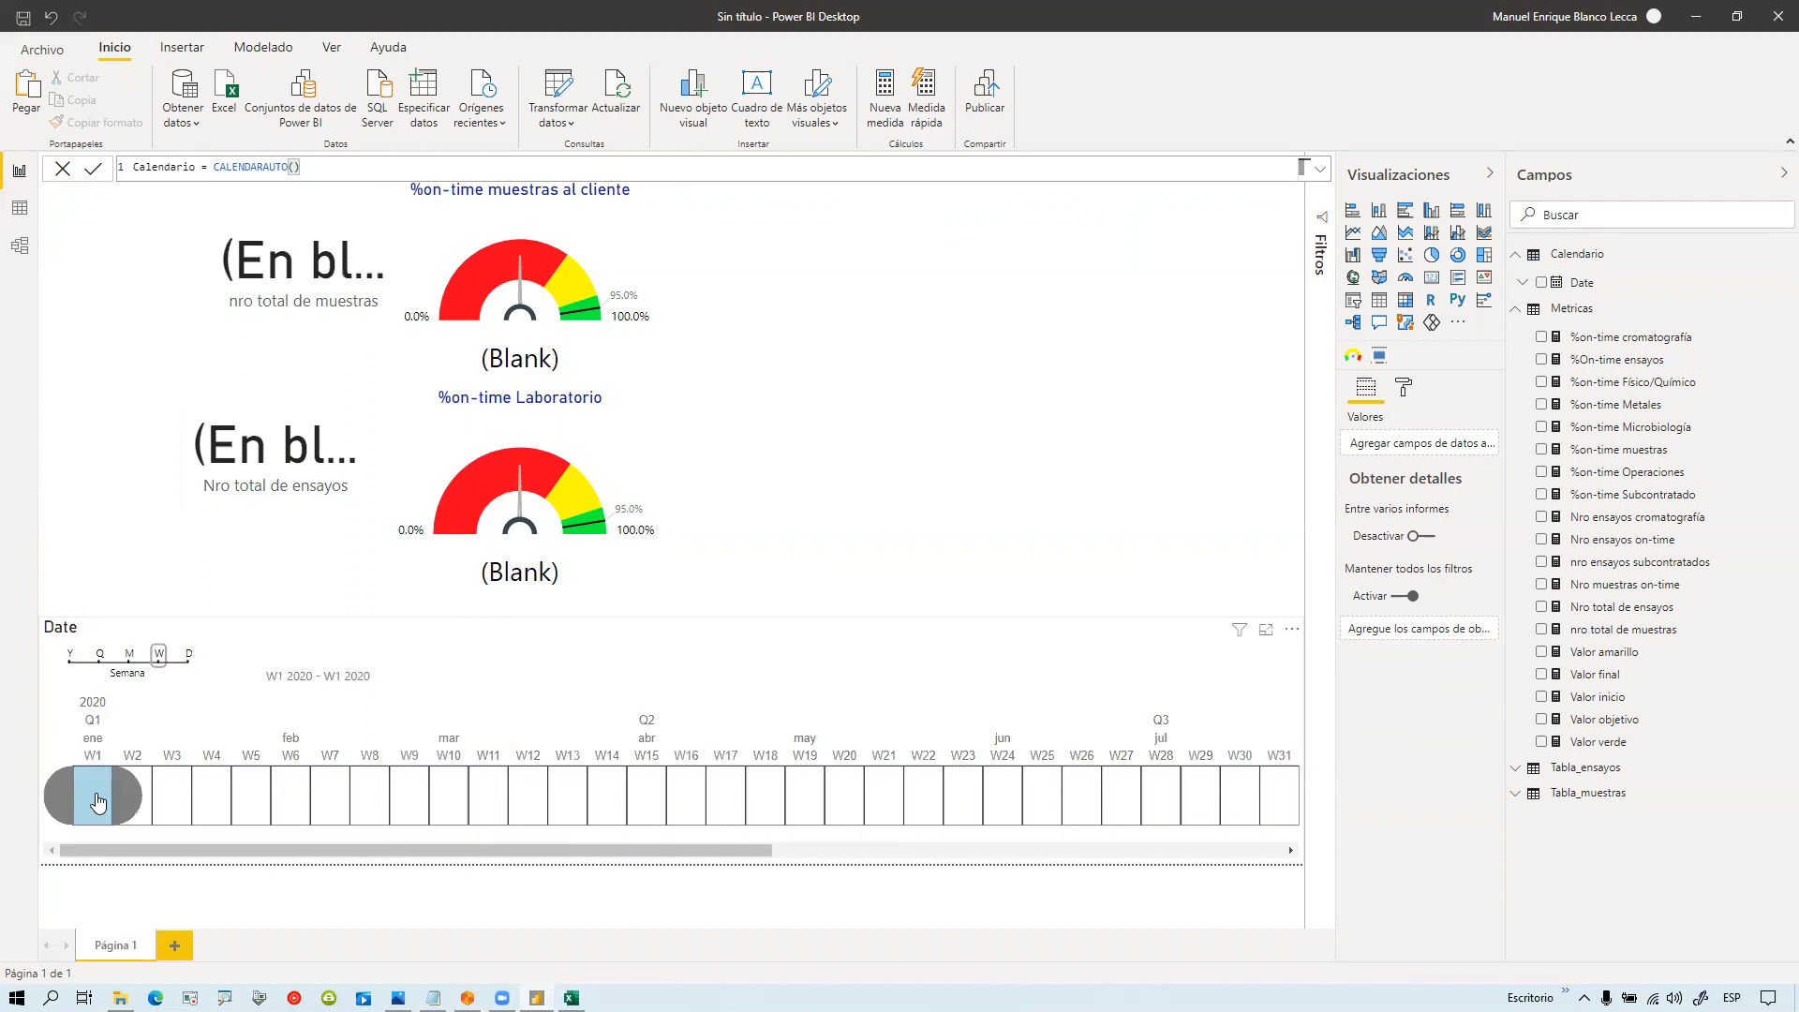
left_click(179, 803)
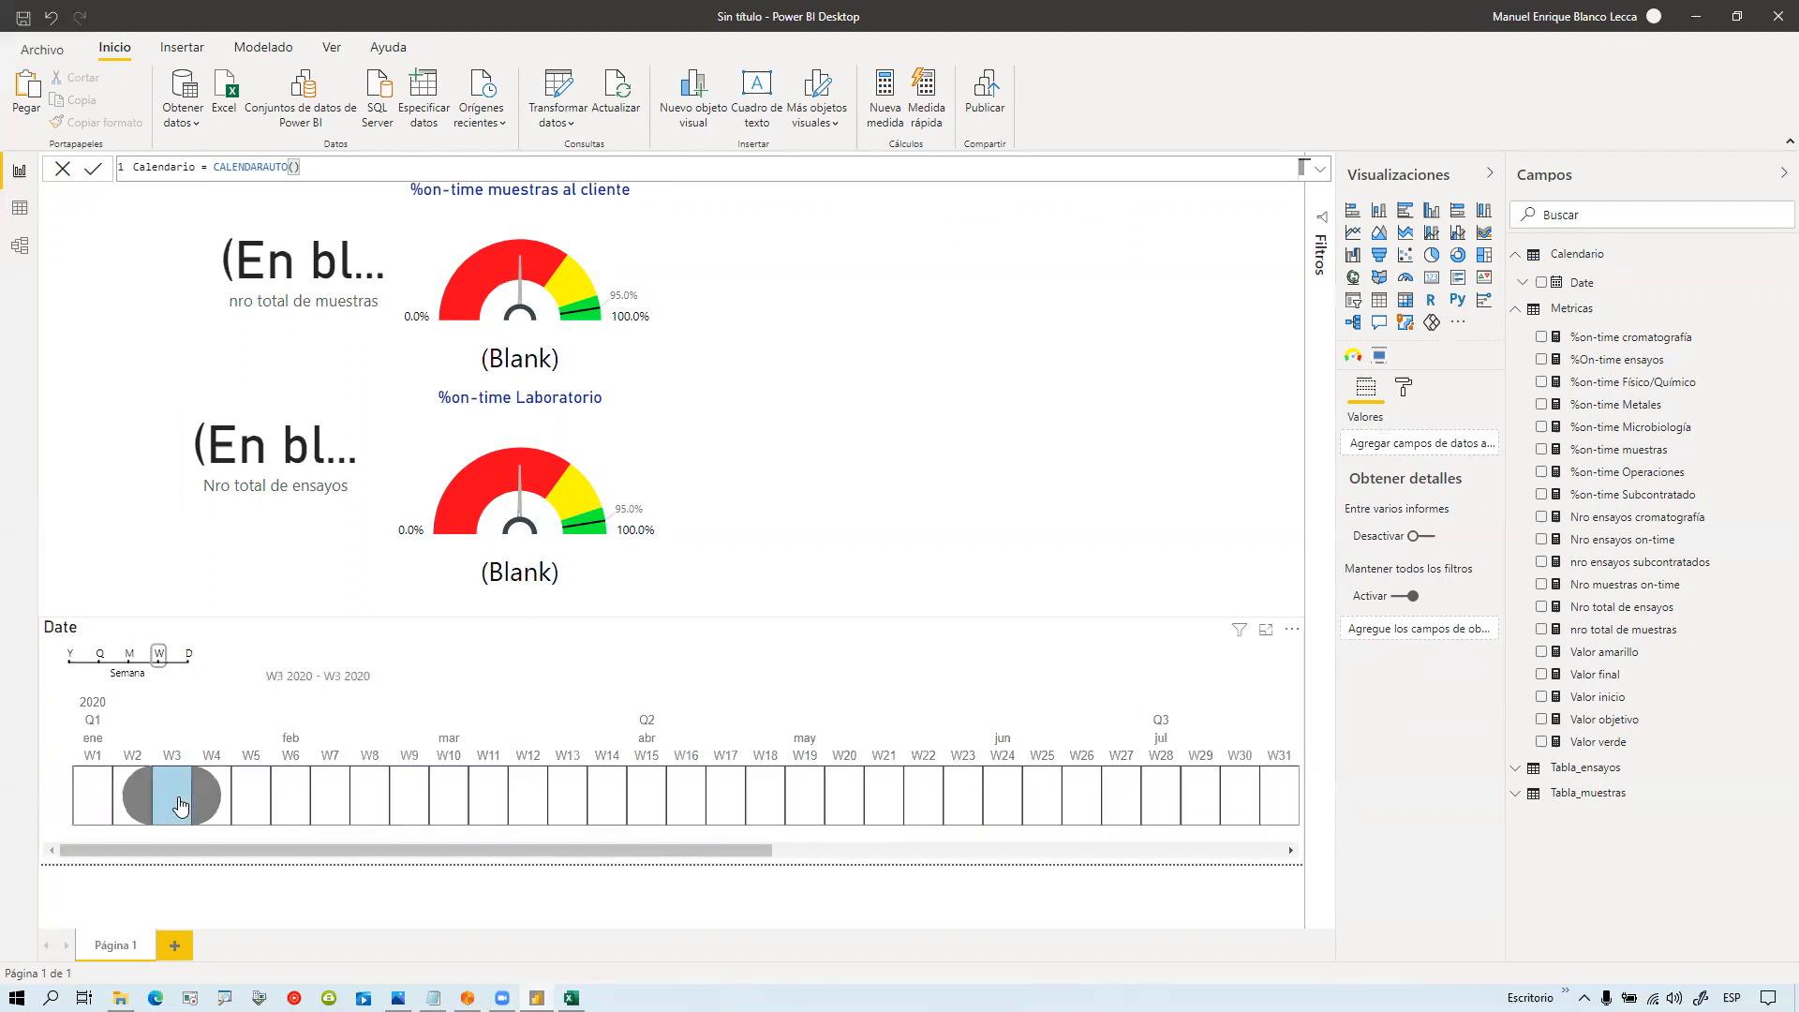
left_click(300, 803)
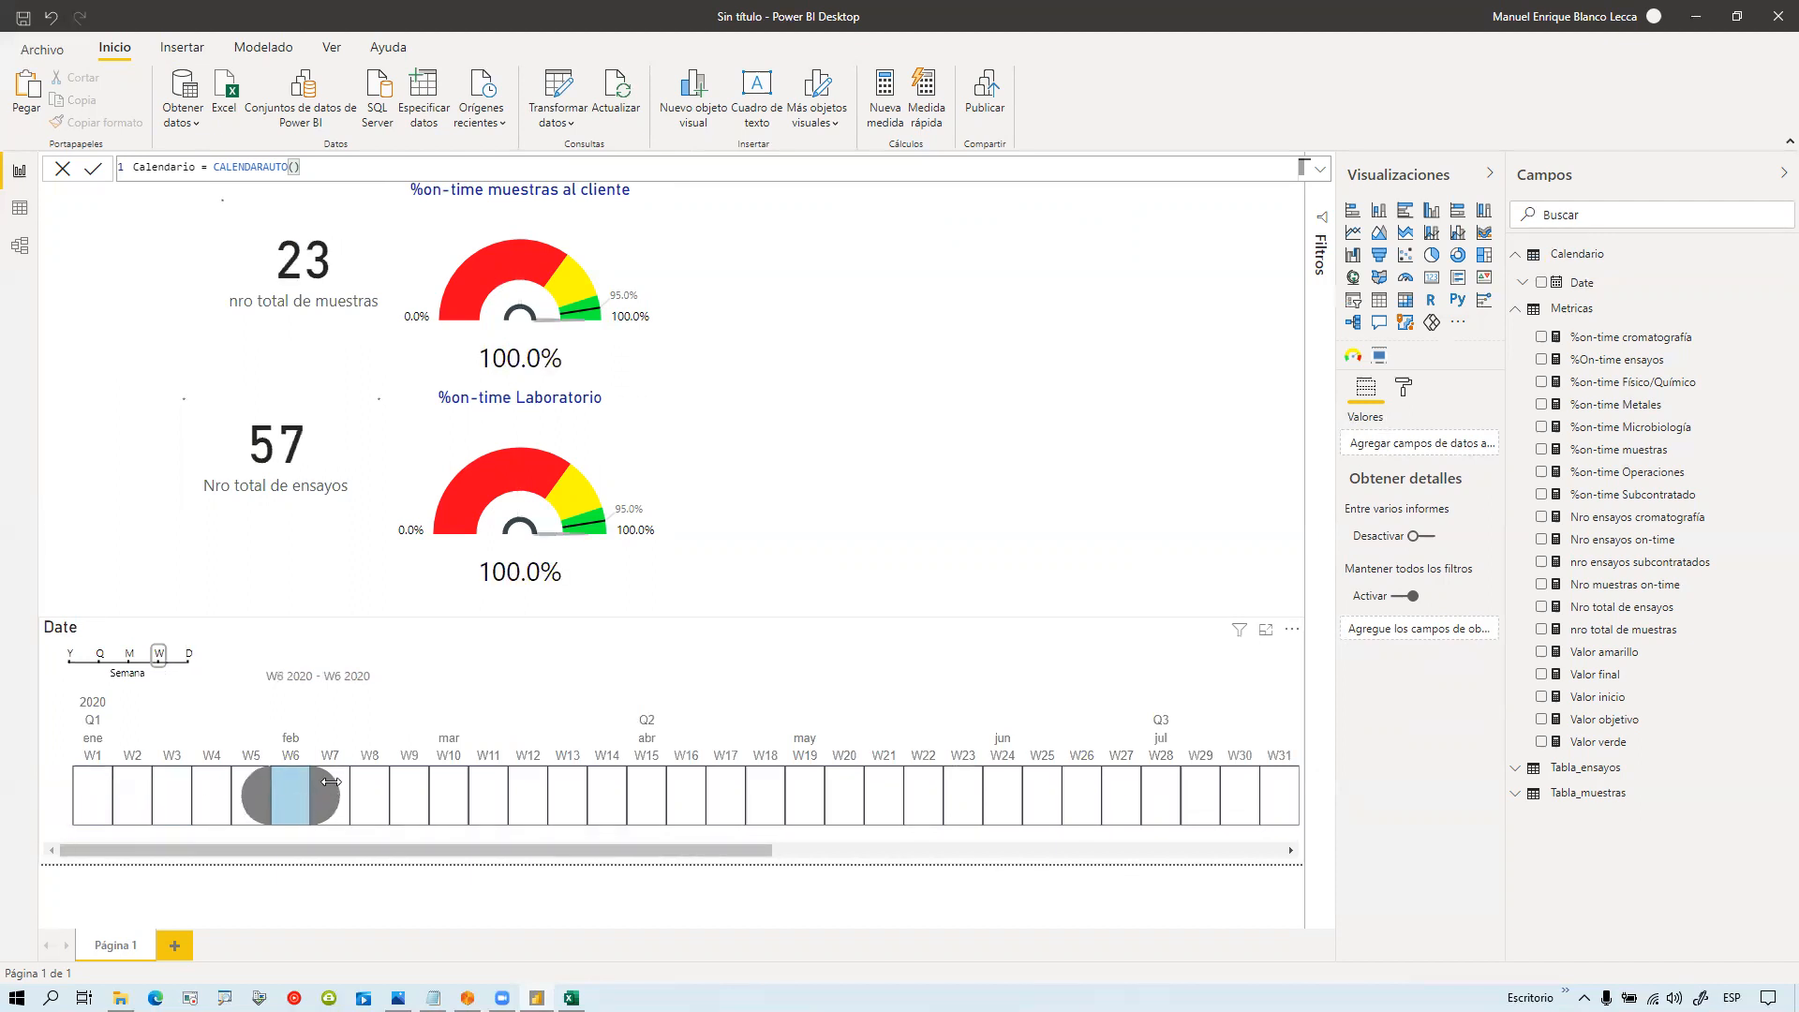
Step: Check the cards and gauges at day level for single days from 1 to 16 enero 2020 and for the range 16 to 19 enero
left_click(188, 655)
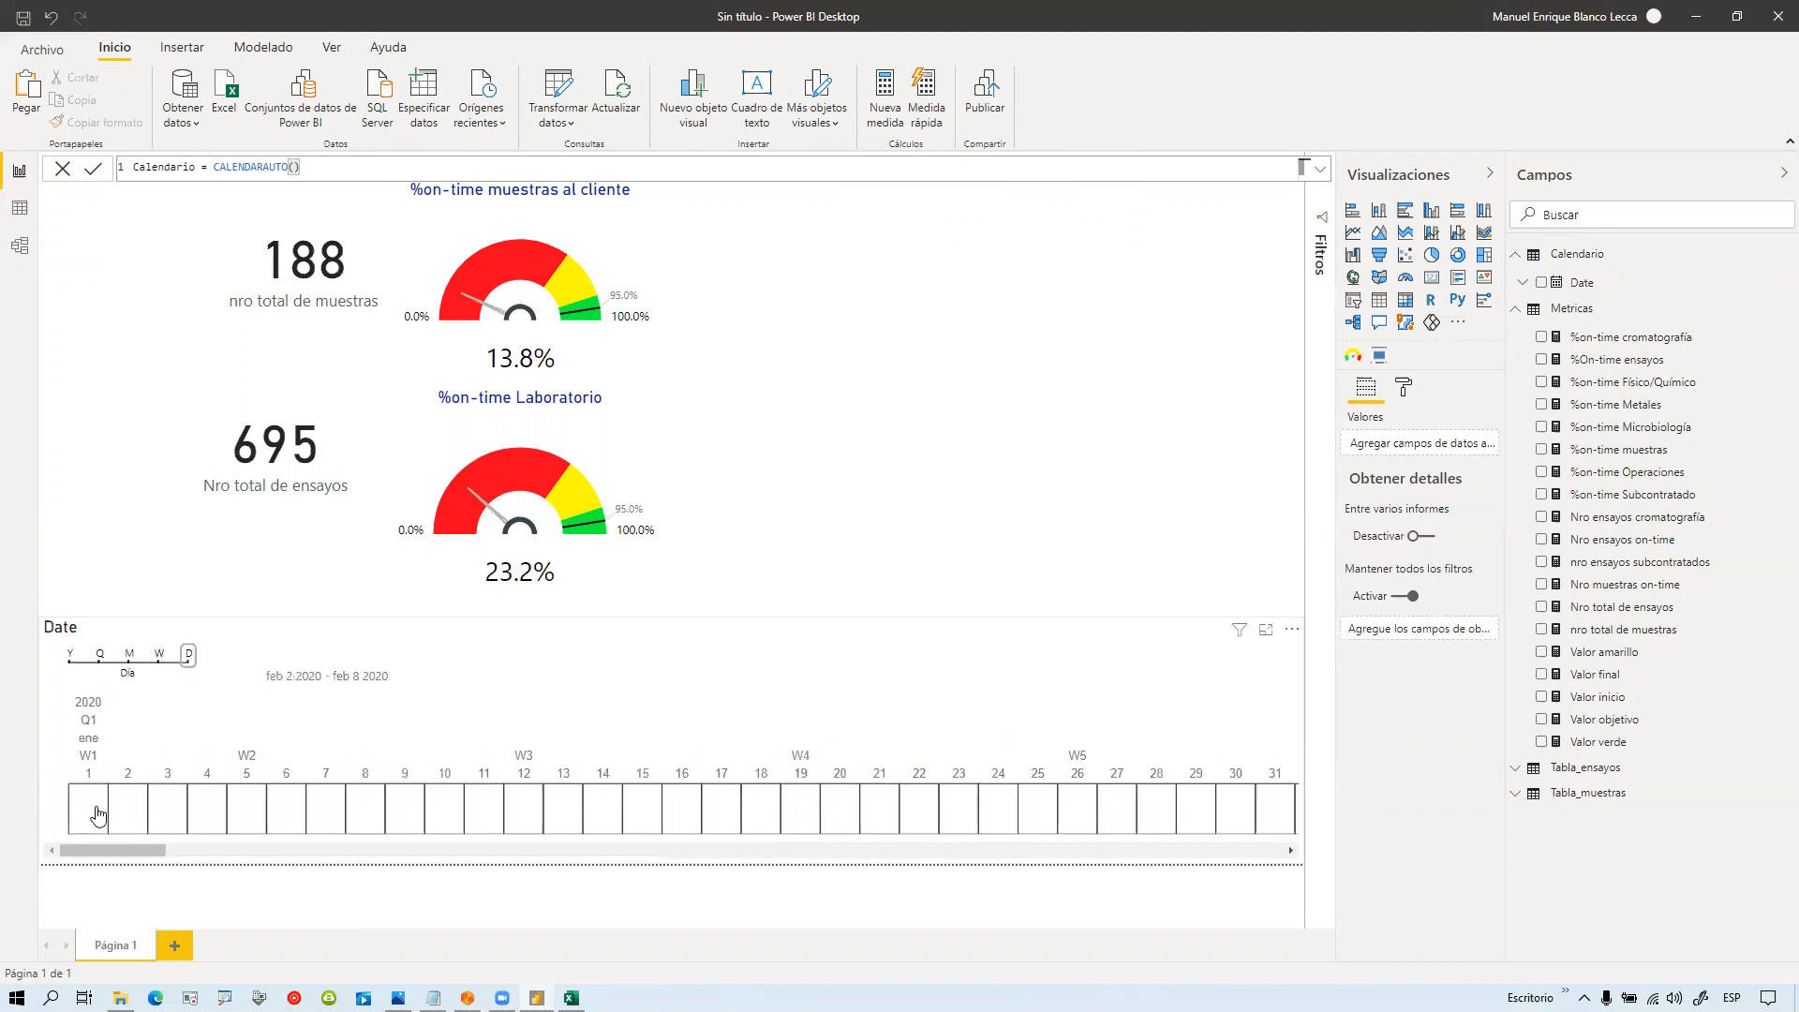
left_click(97, 812)
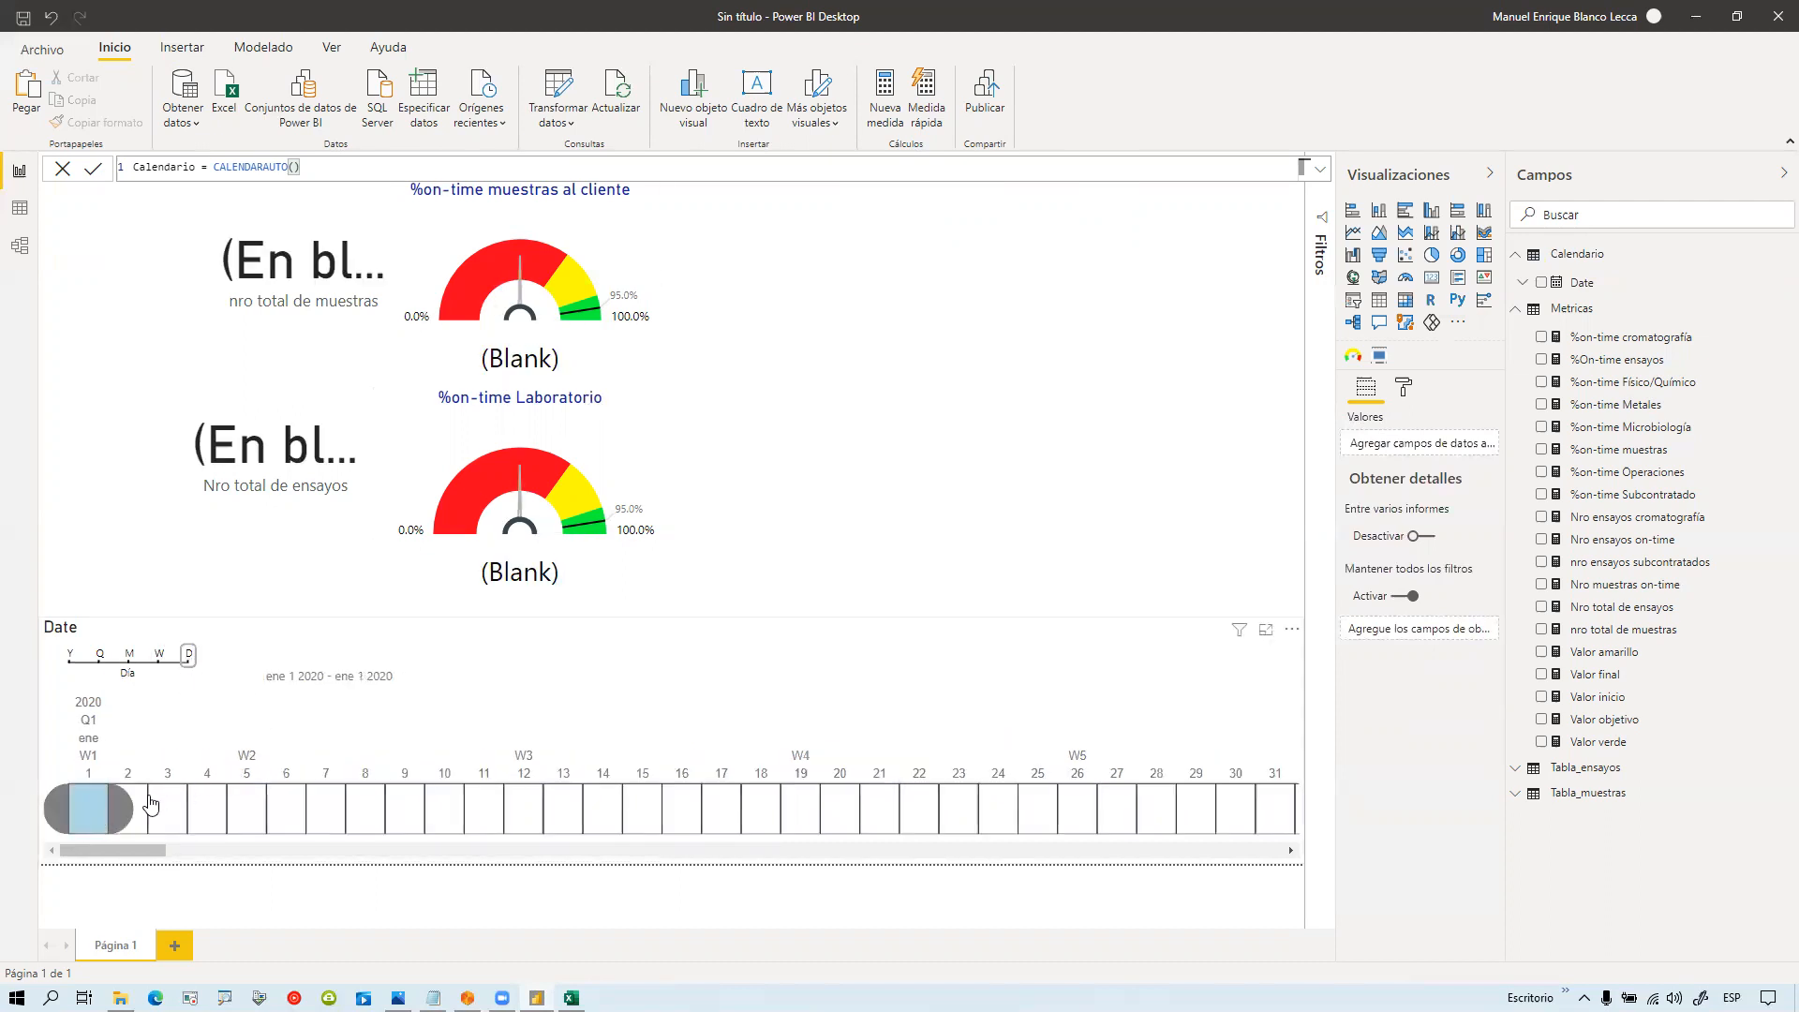
left_click(140, 809)
left_click(171, 813)
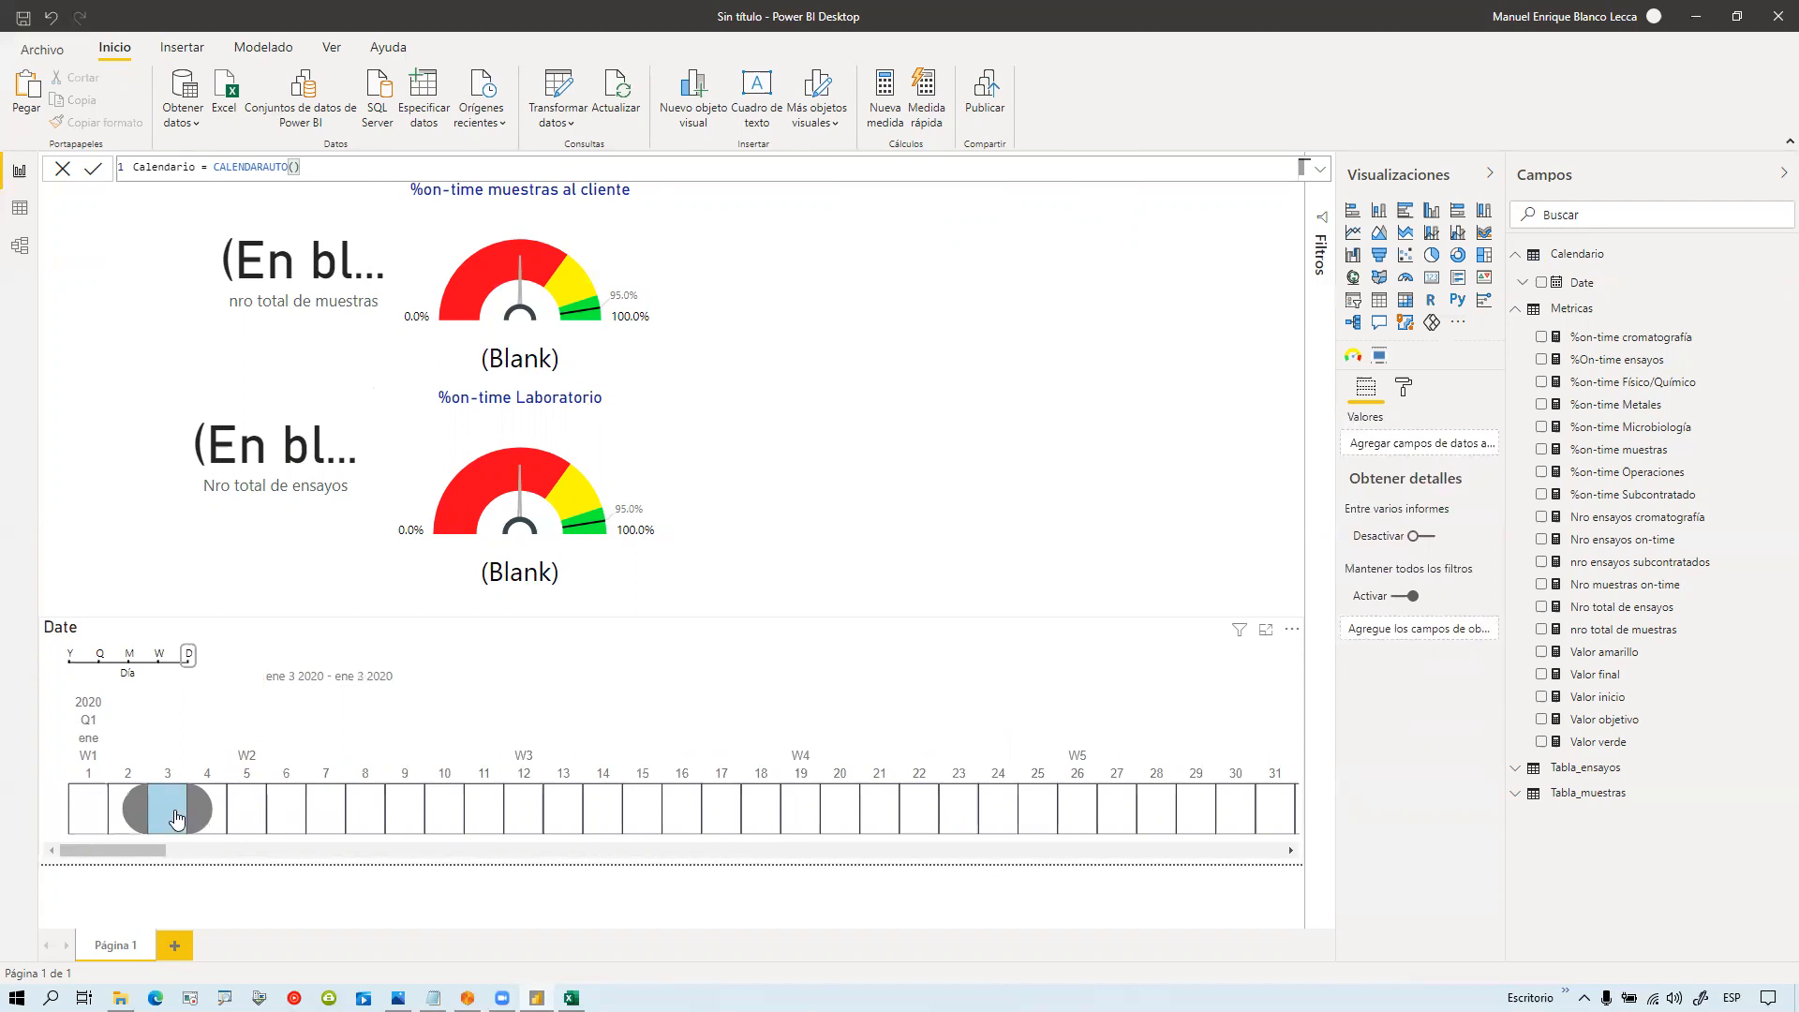
left_click(243, 816)
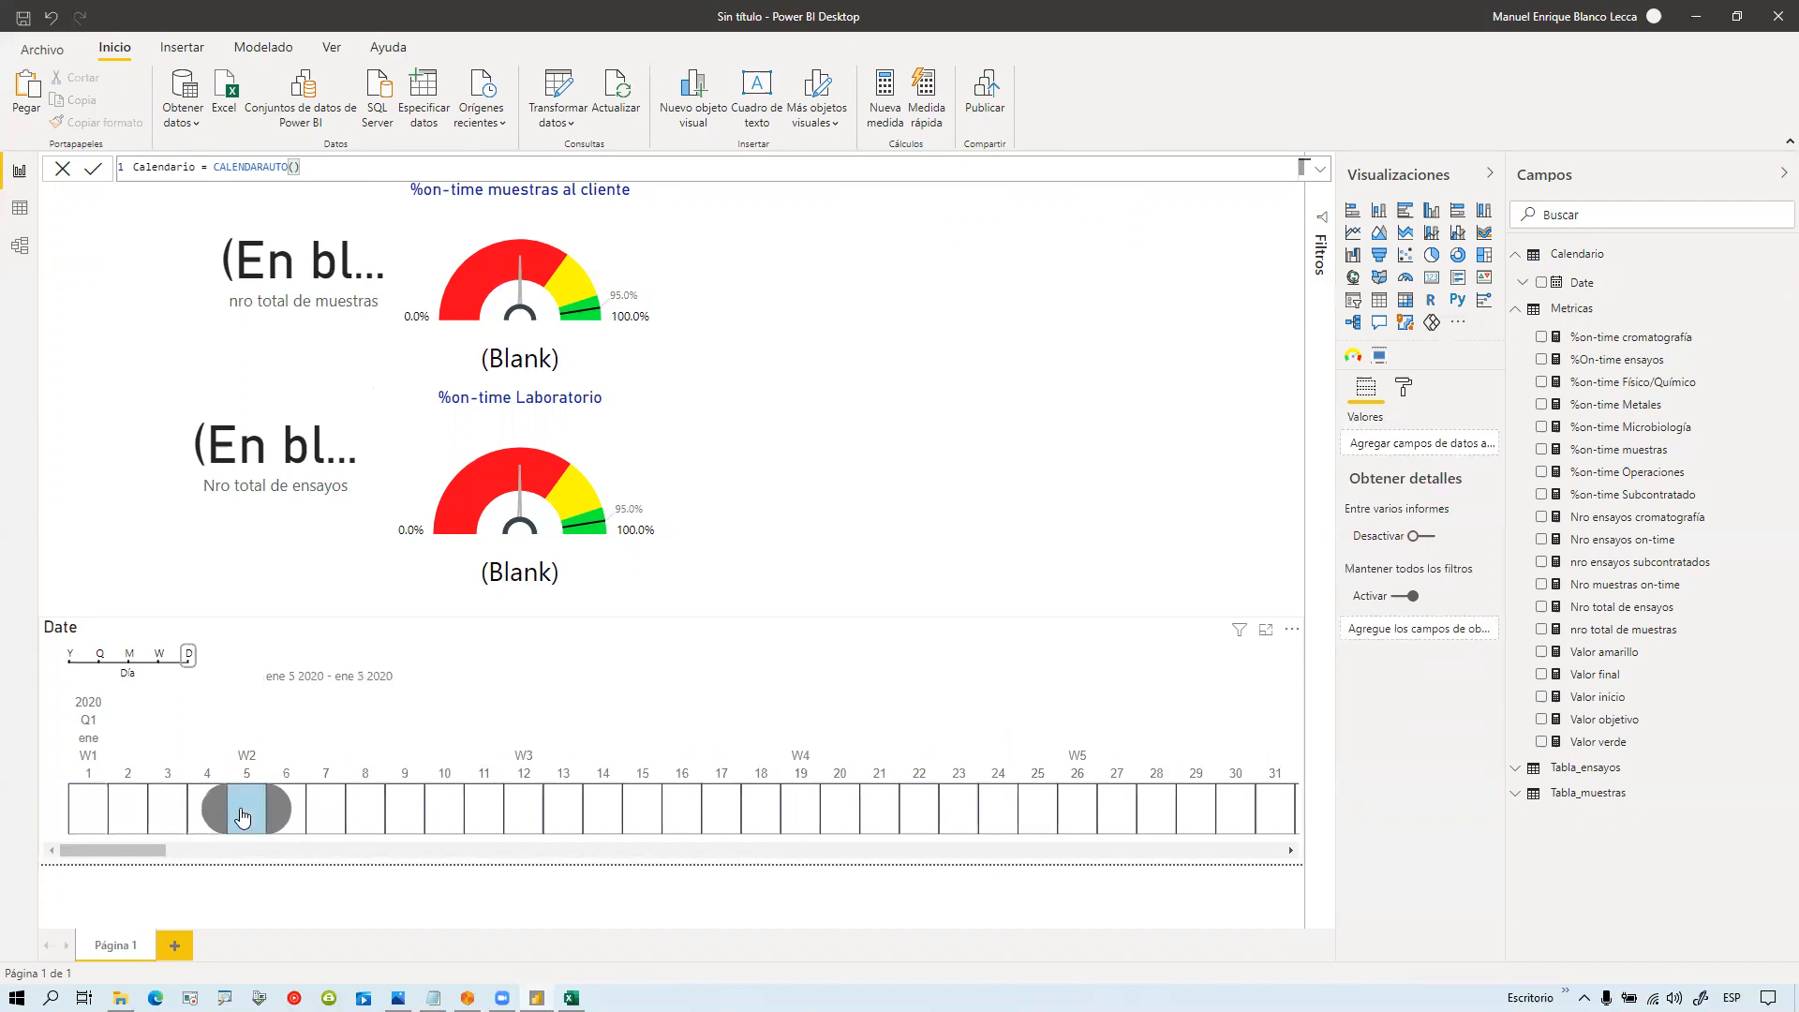
left_click(362, 814)
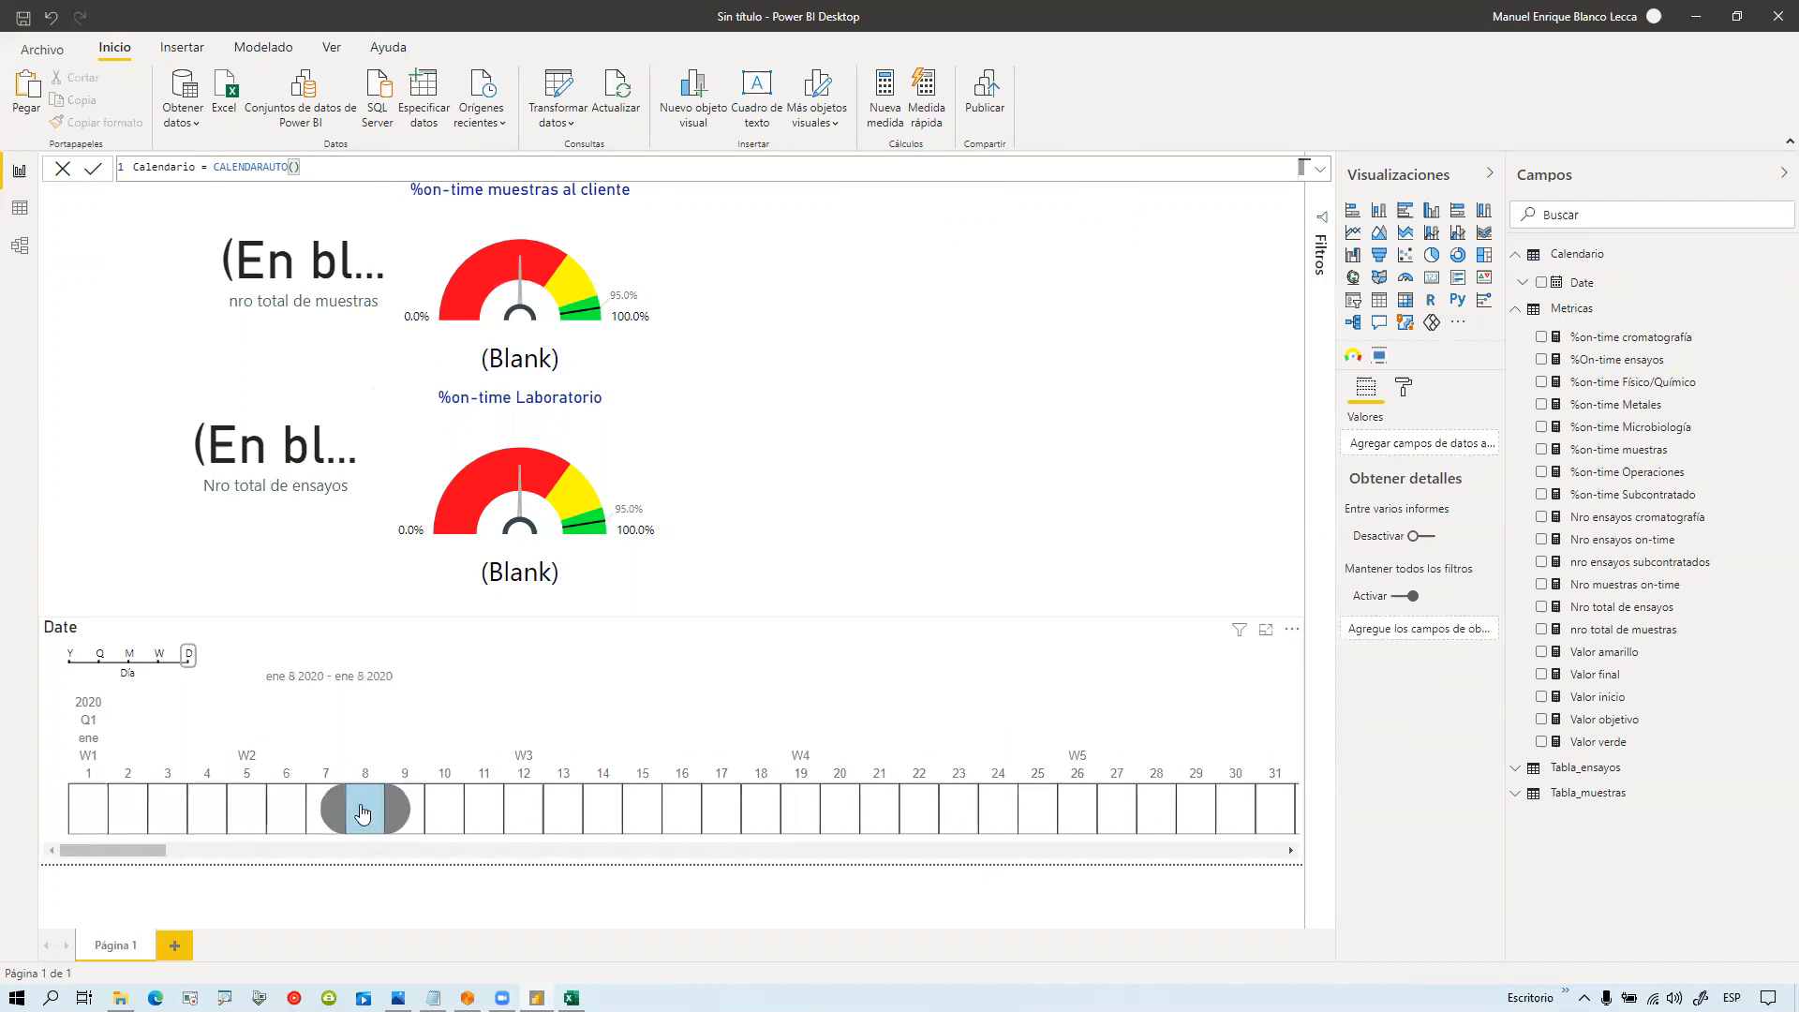
left_click(316, 822)
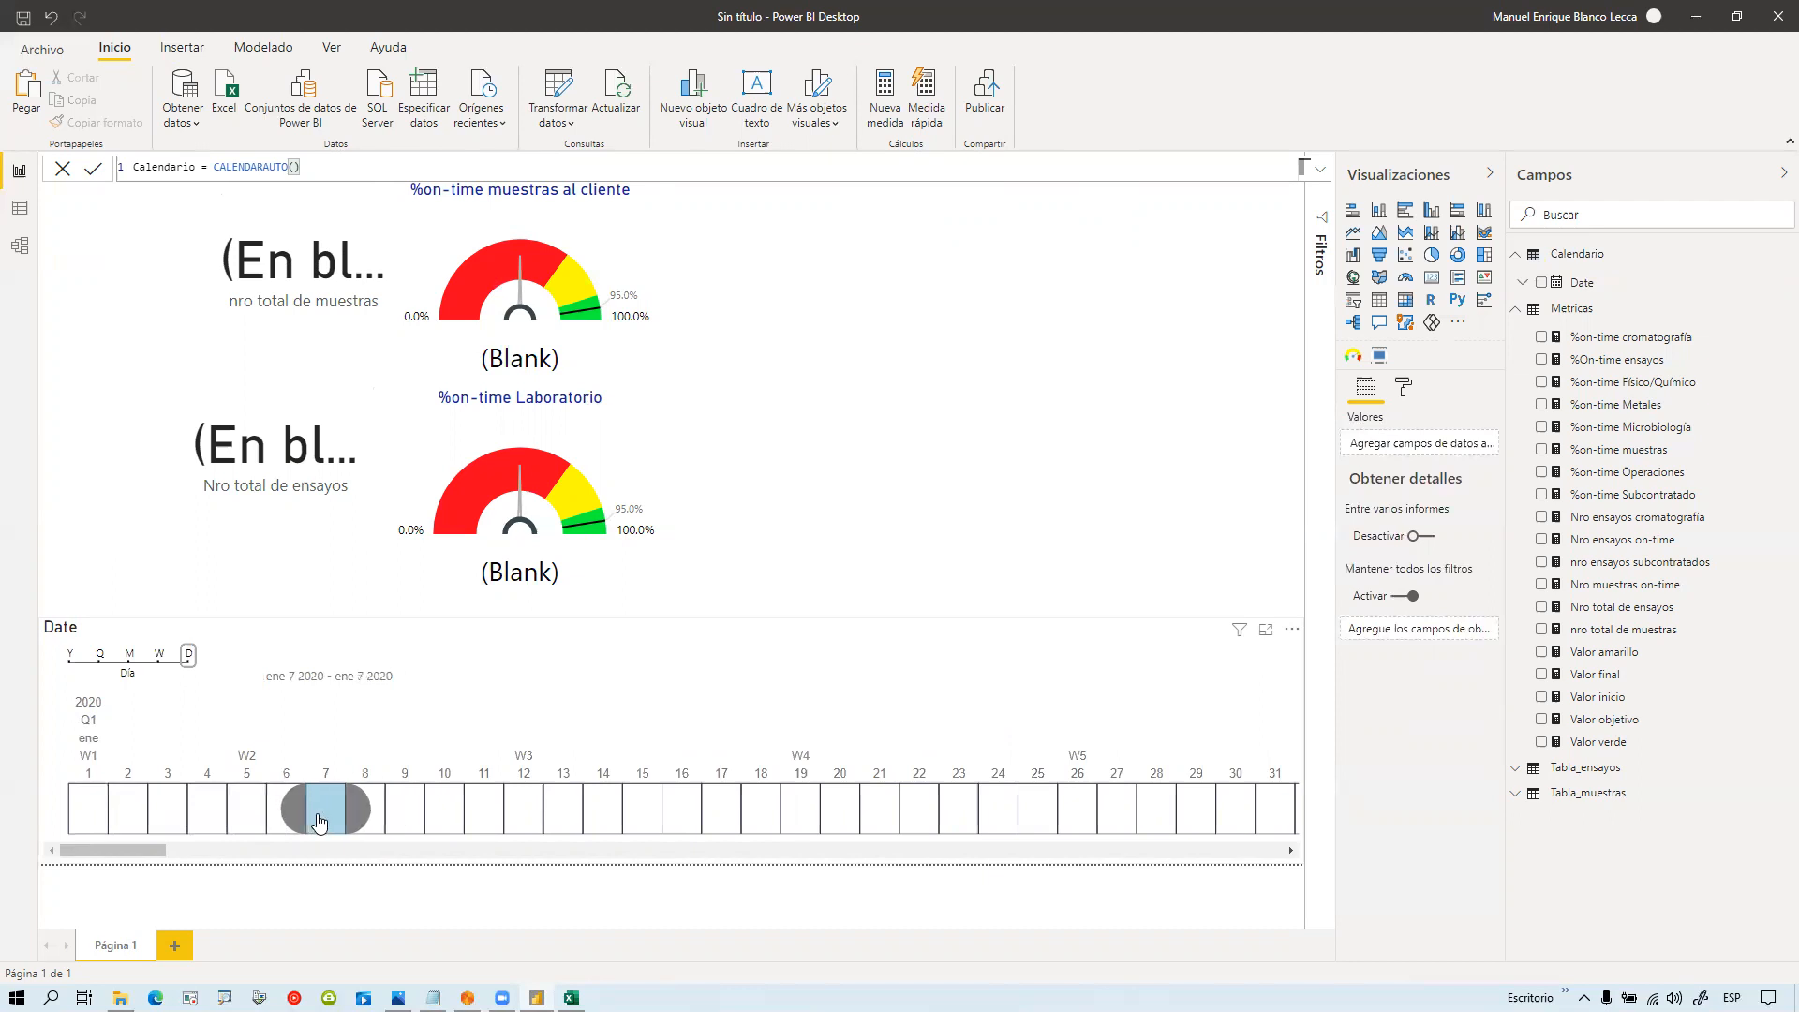
left_click(485, 822)
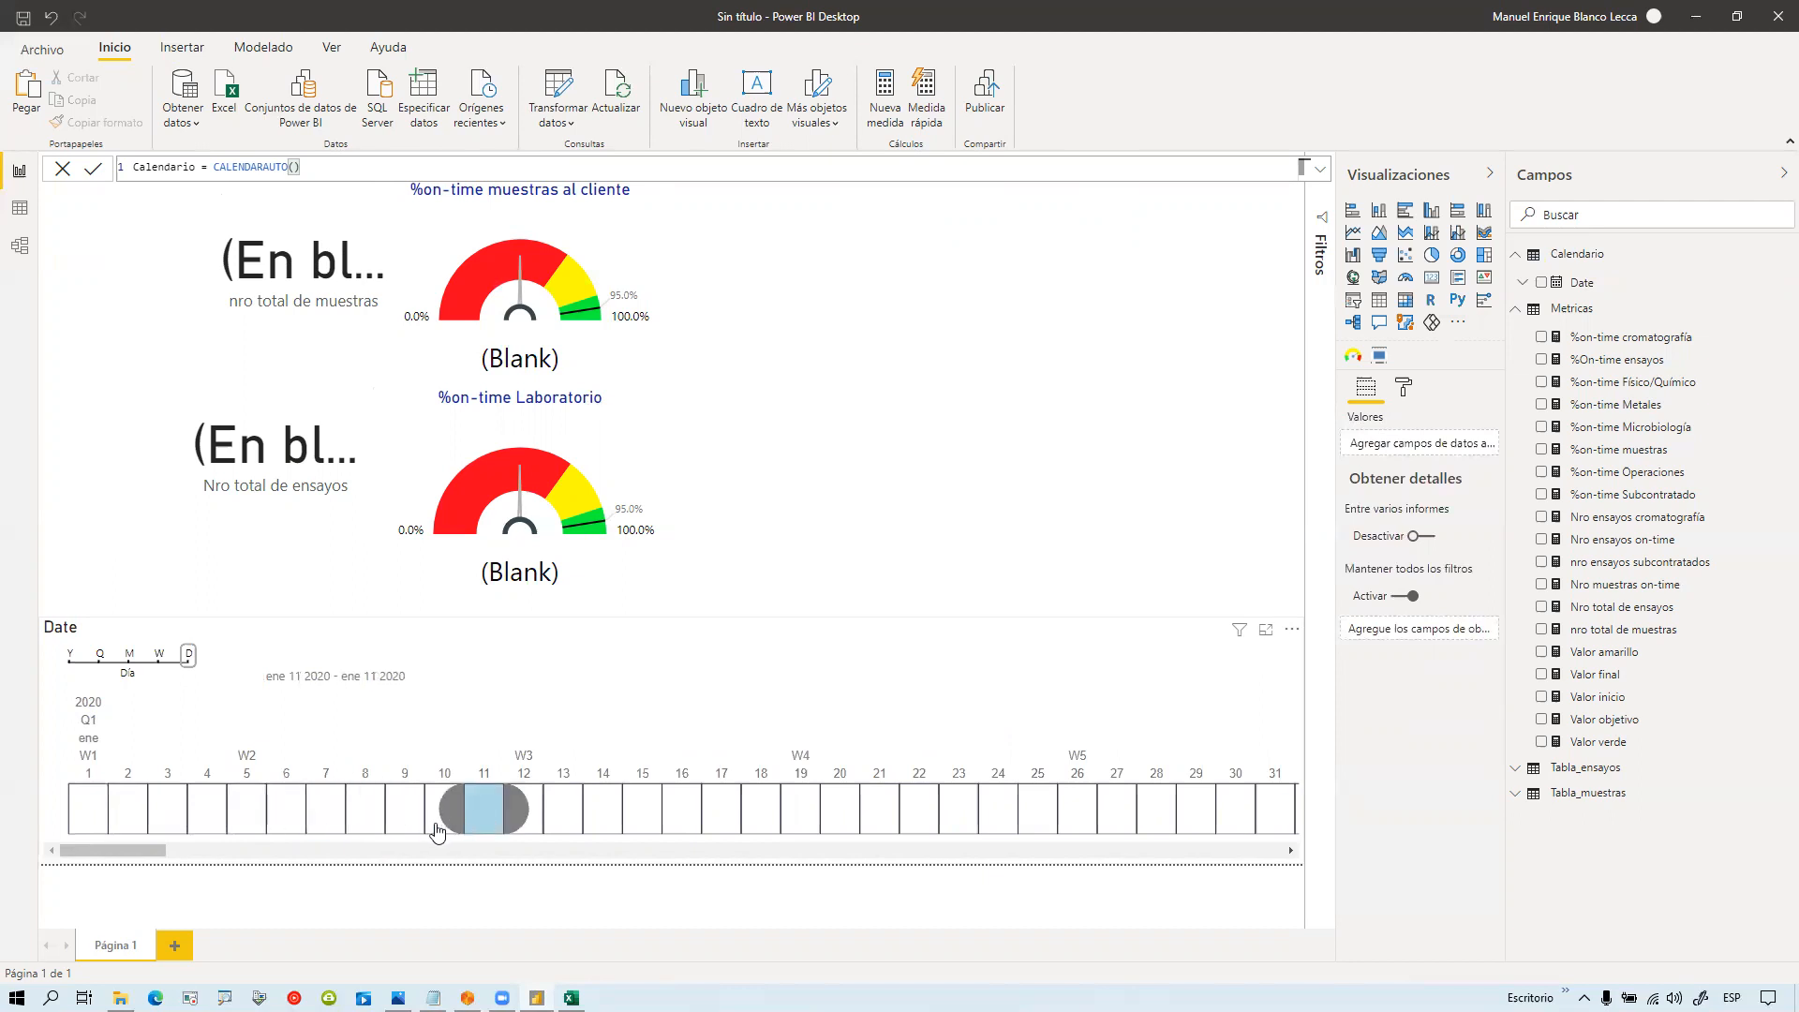
left_click(440, 825)
left_click(552, 821)
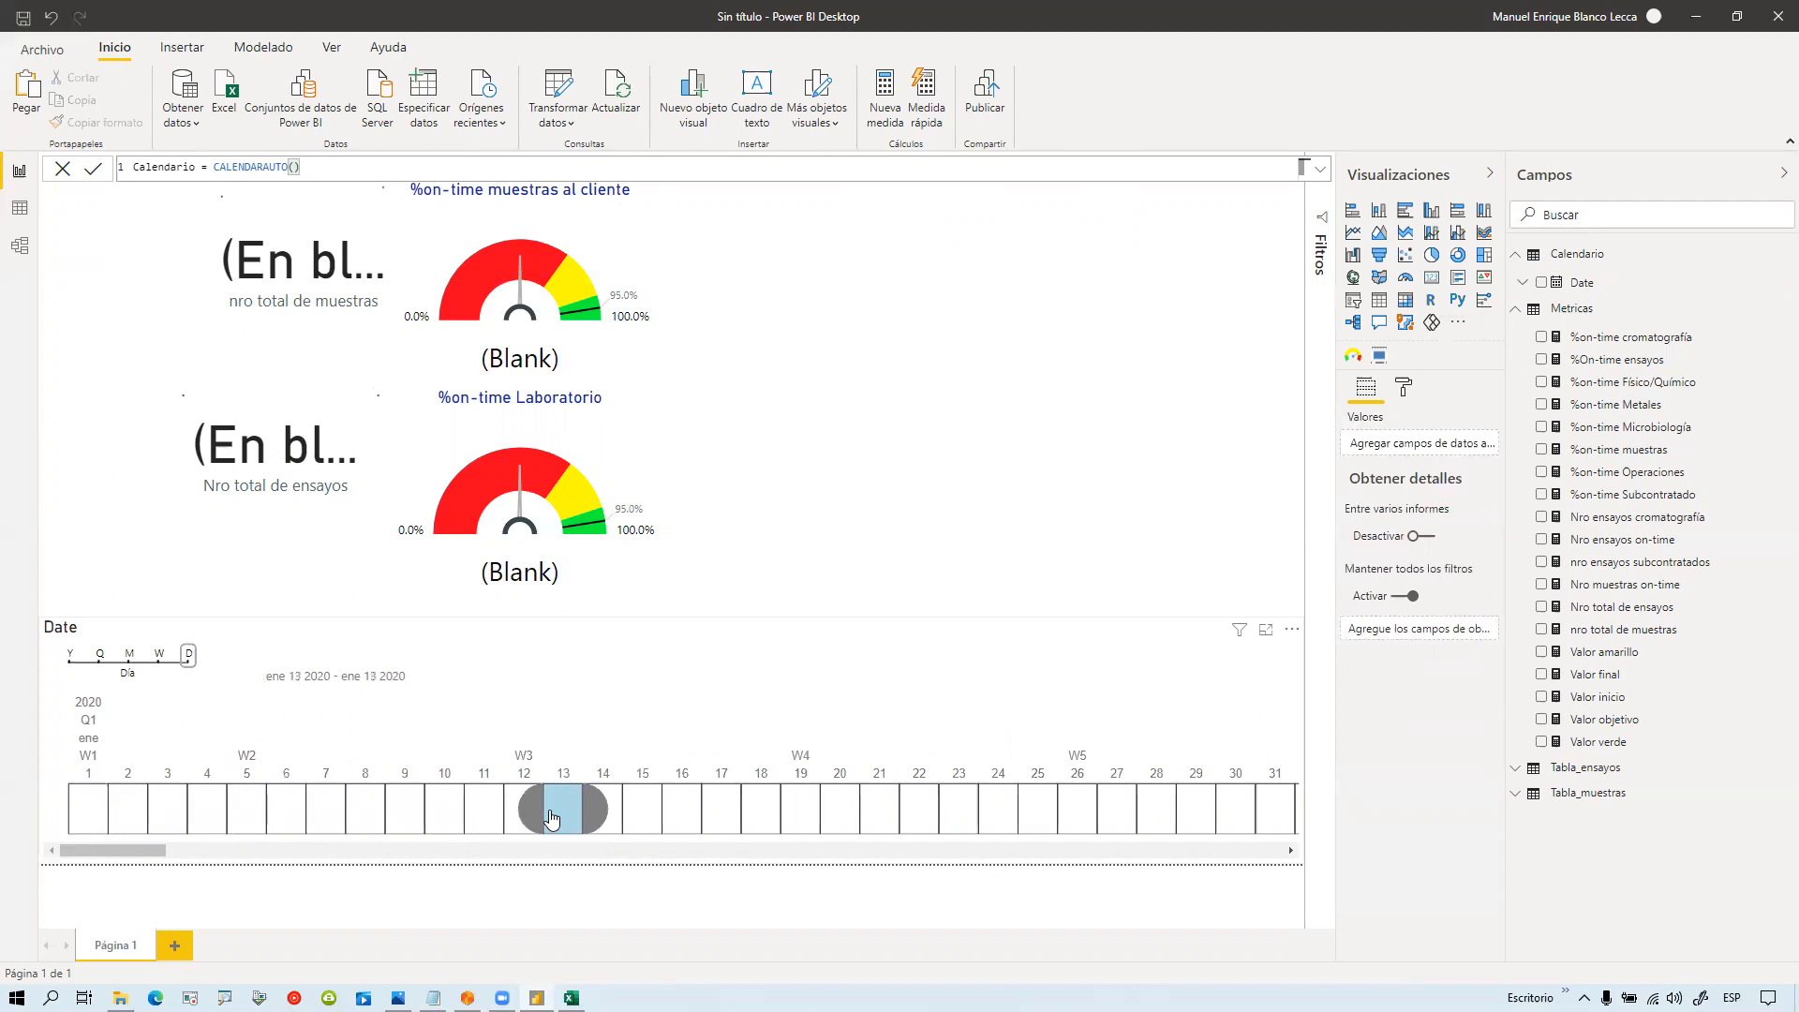
left_click(631, 813)
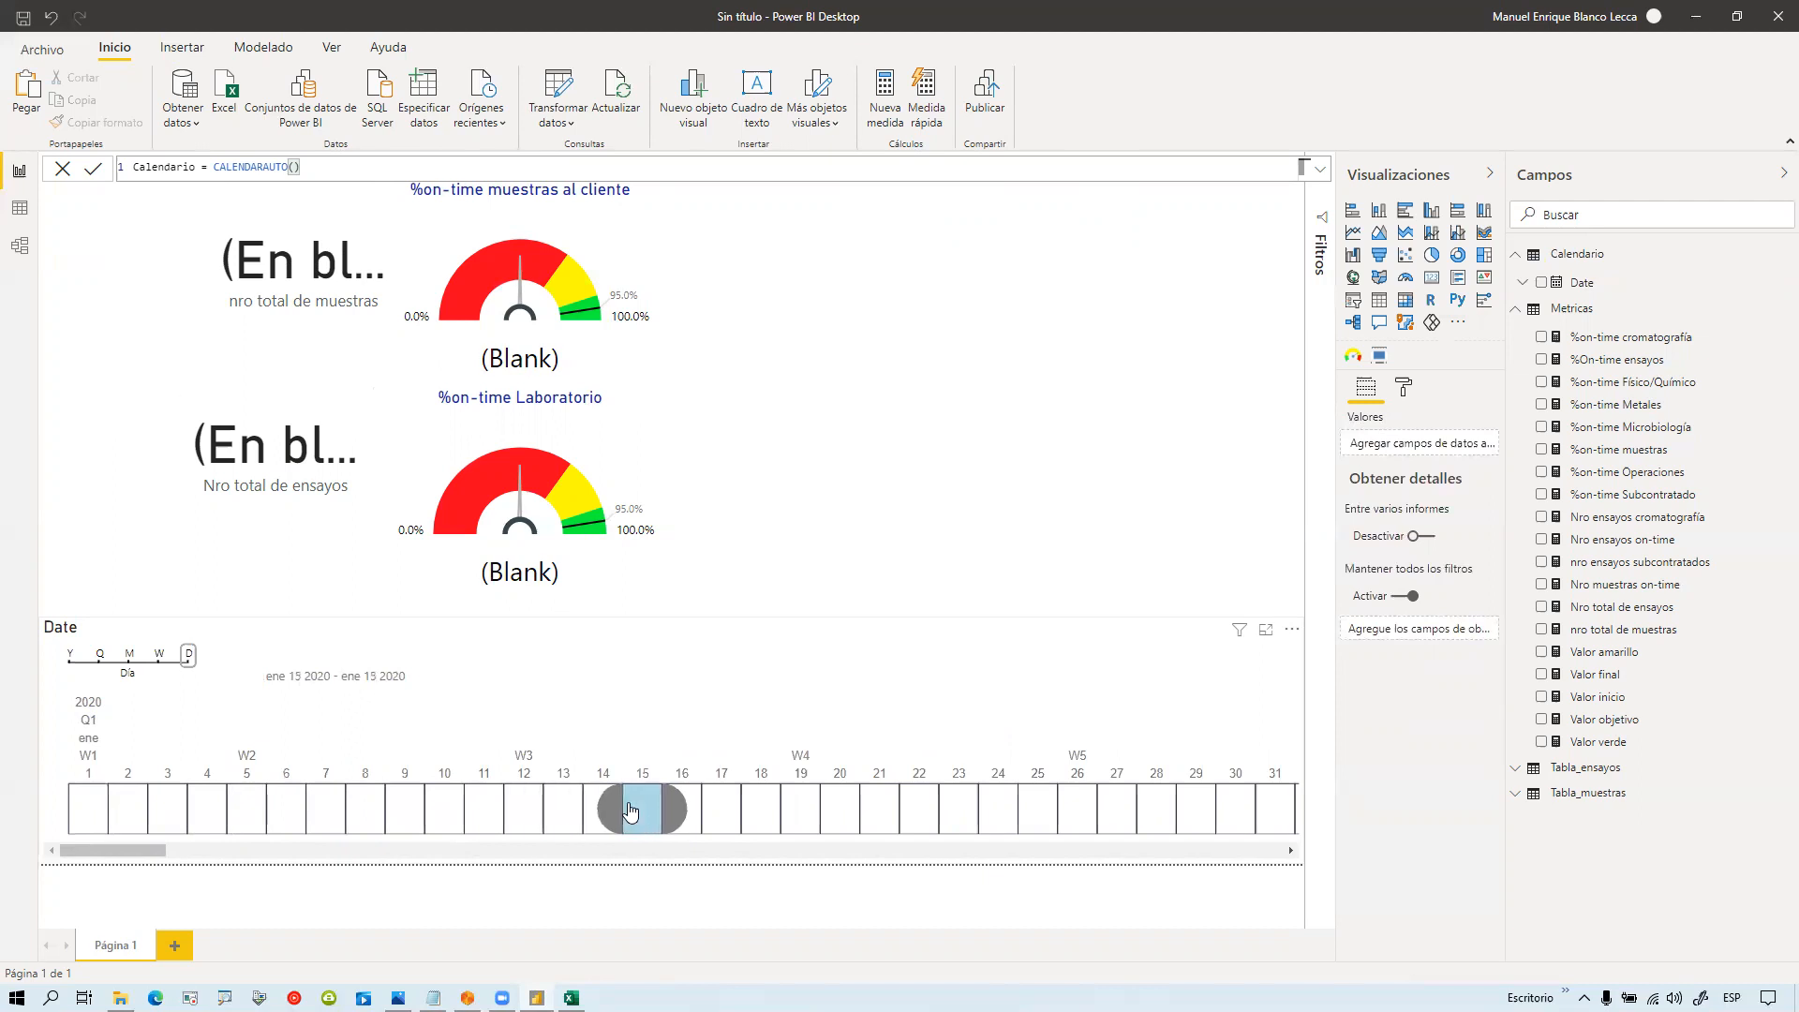
left_click(691, 811)
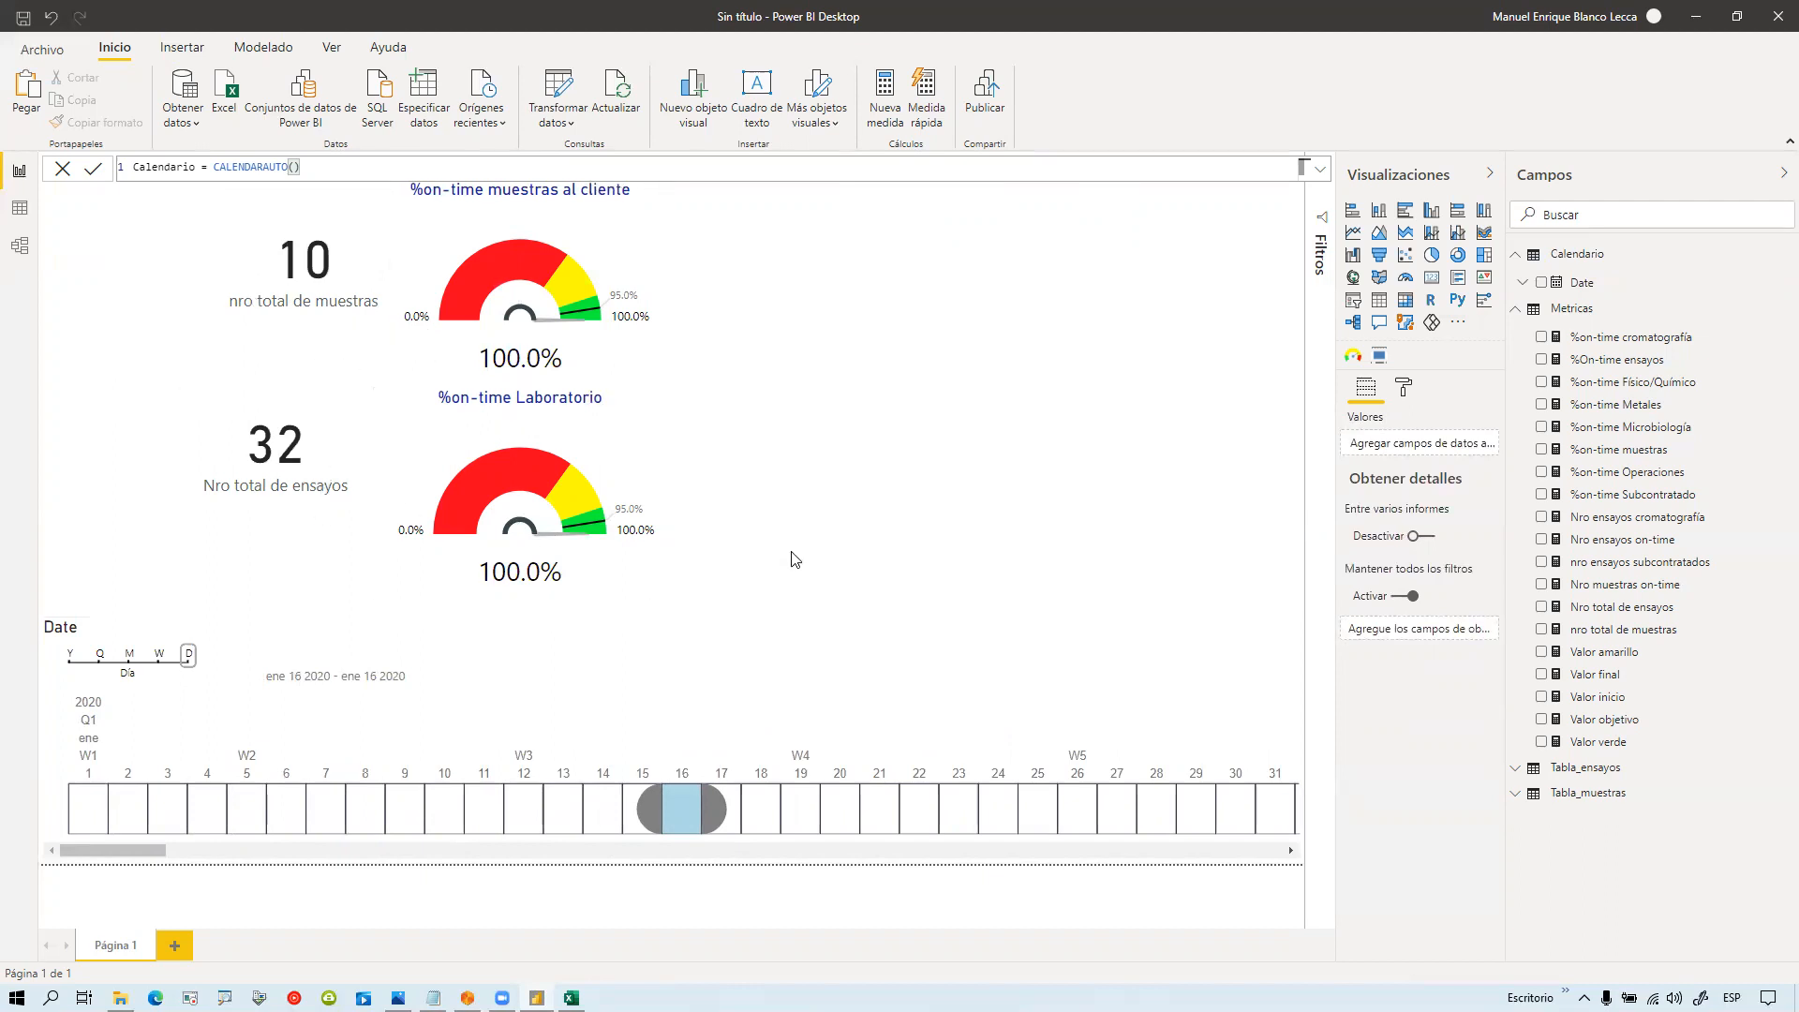
left_click_drag(715, 806, 826, 803)
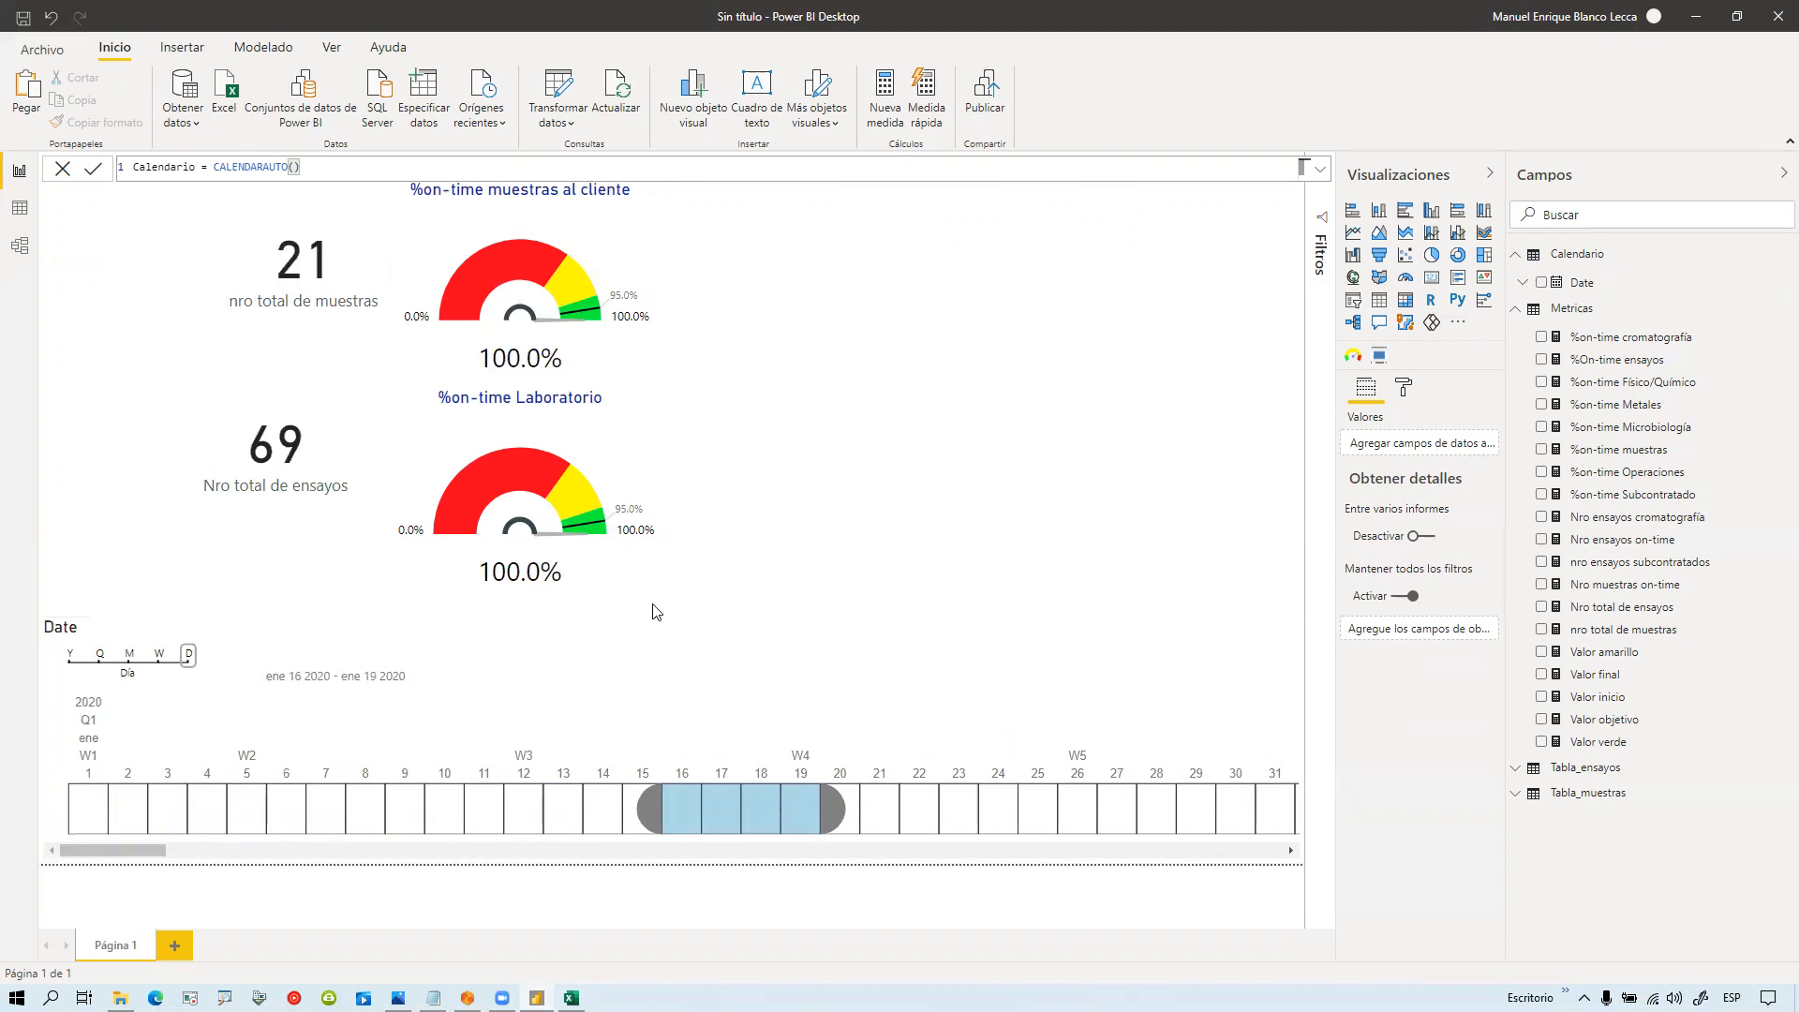
left_click(75, 812)
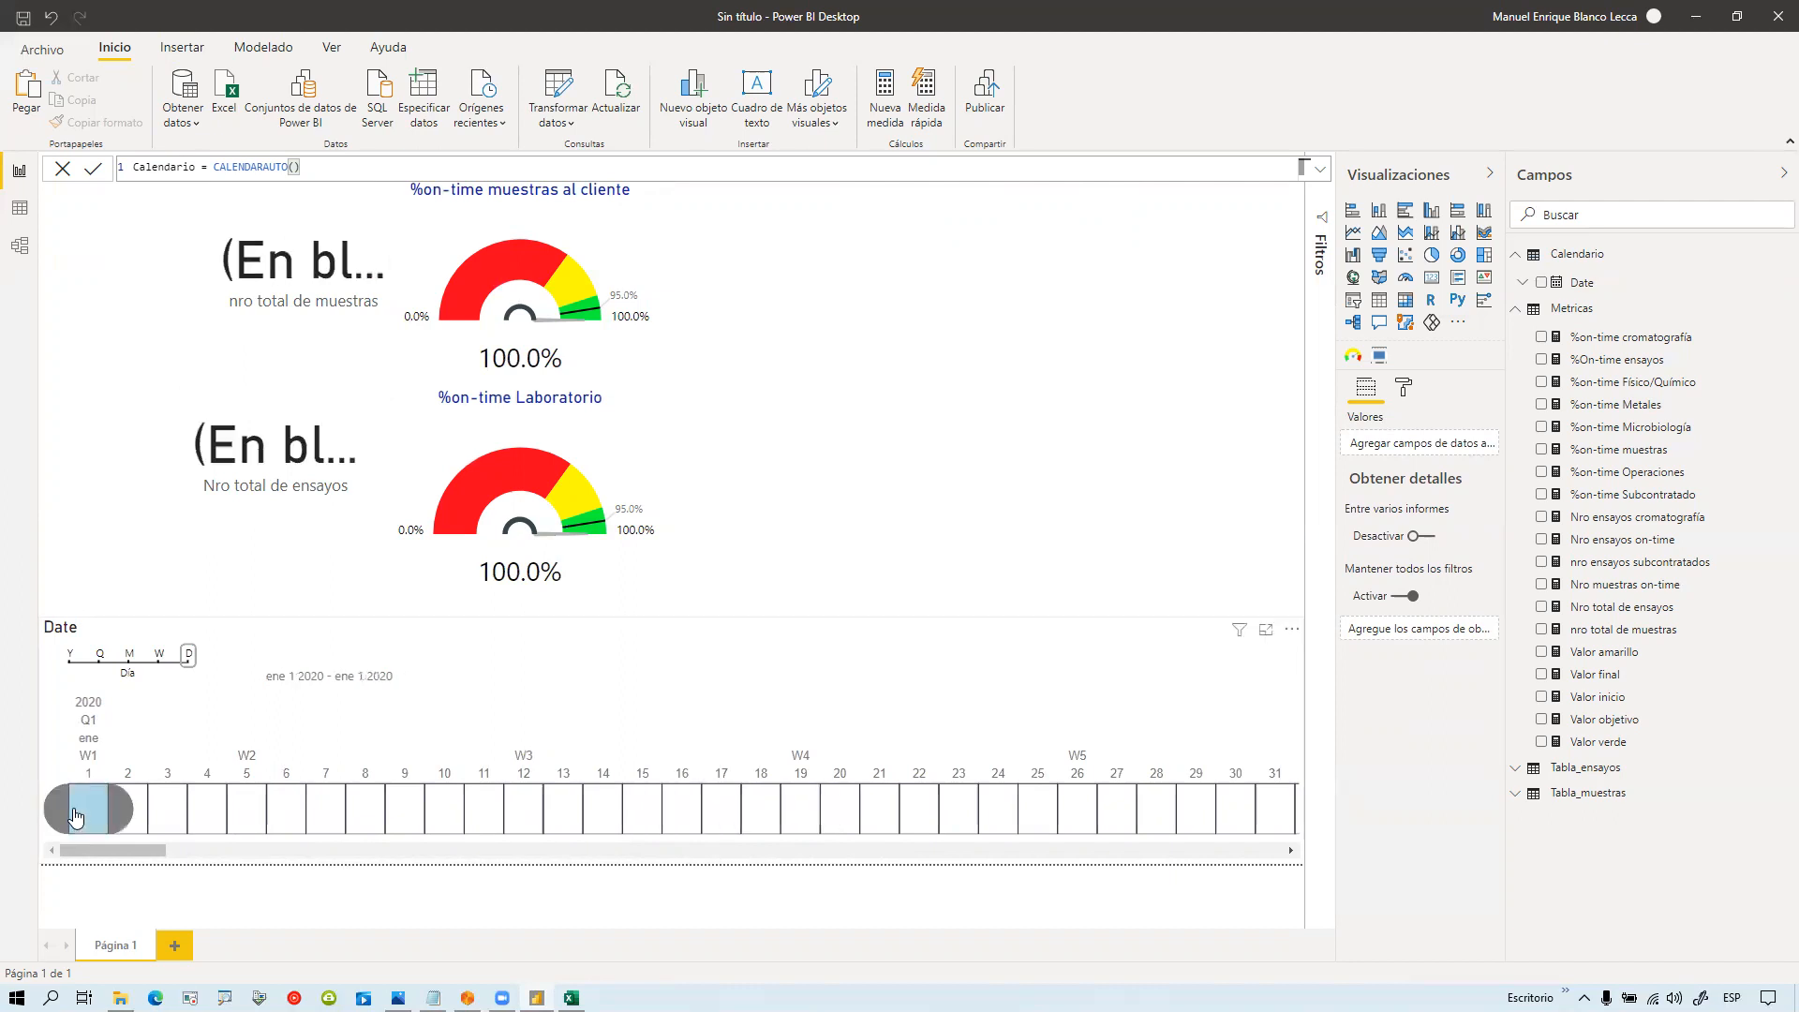
Step: Return the timeline to month level, filter by febrero 2020, and restore the full ene 2020 - dic 2020 range
left_click(130, 653)
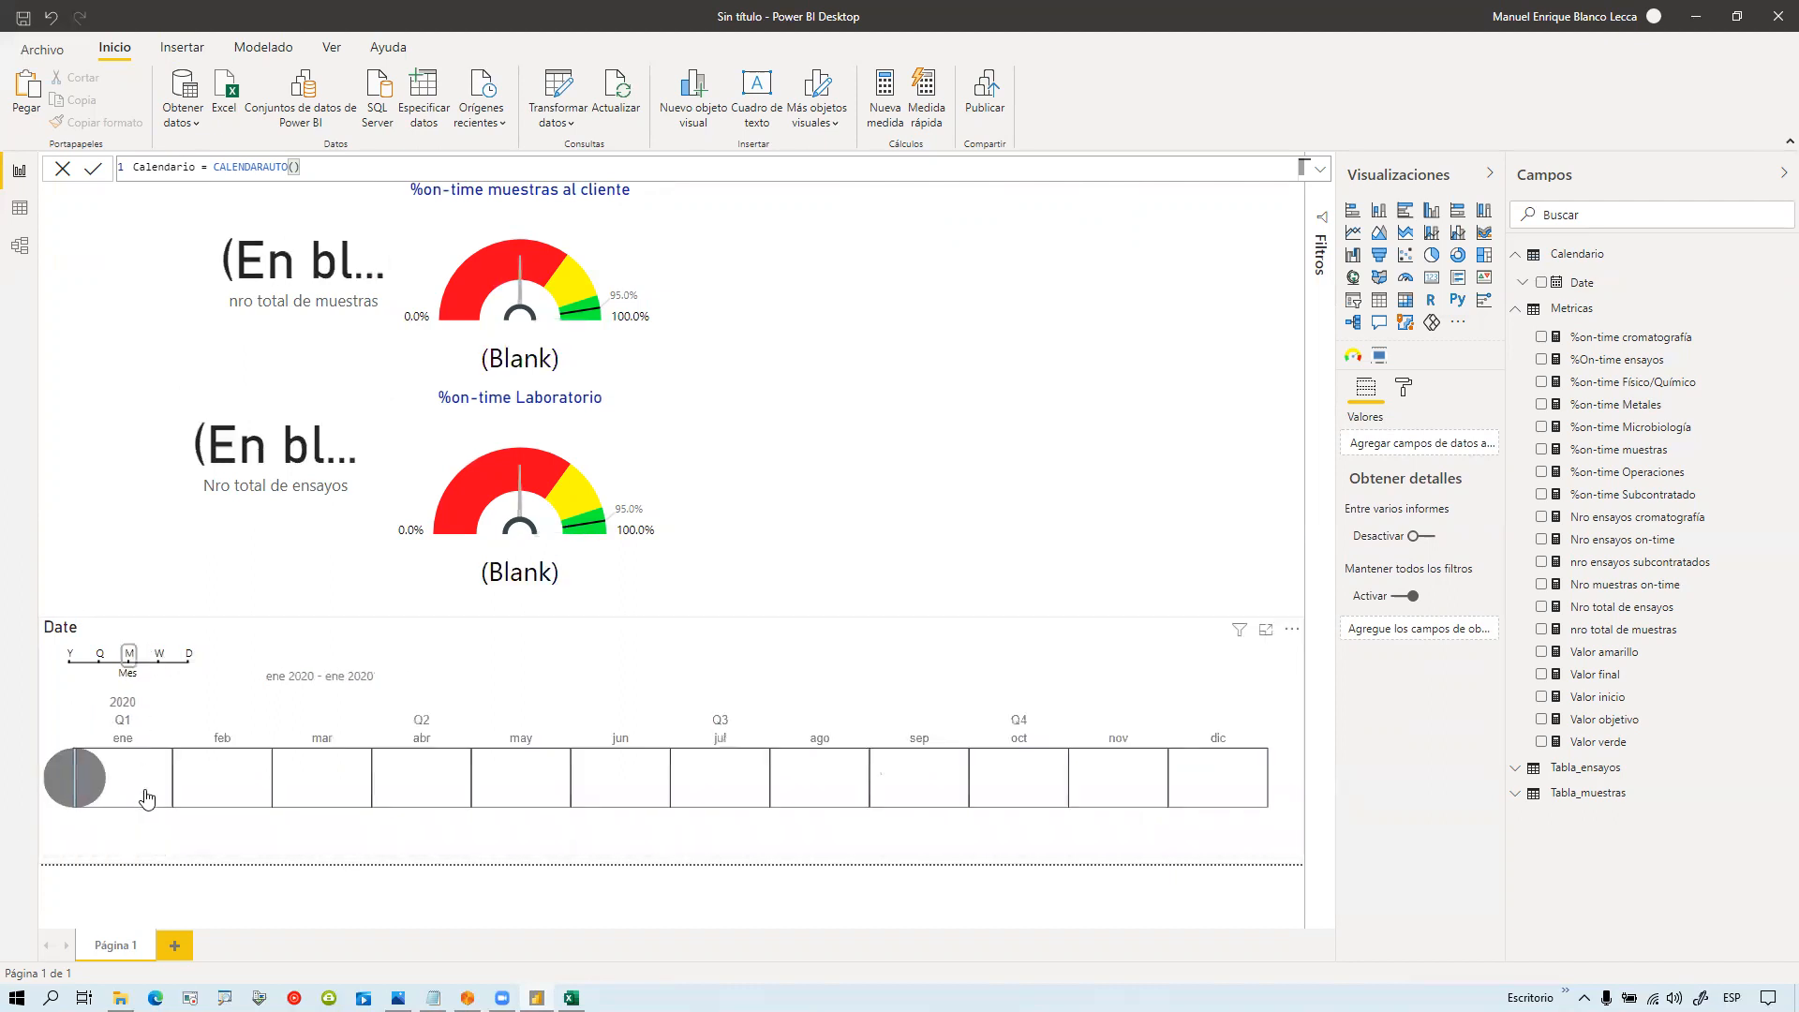
left_click(242, 782)
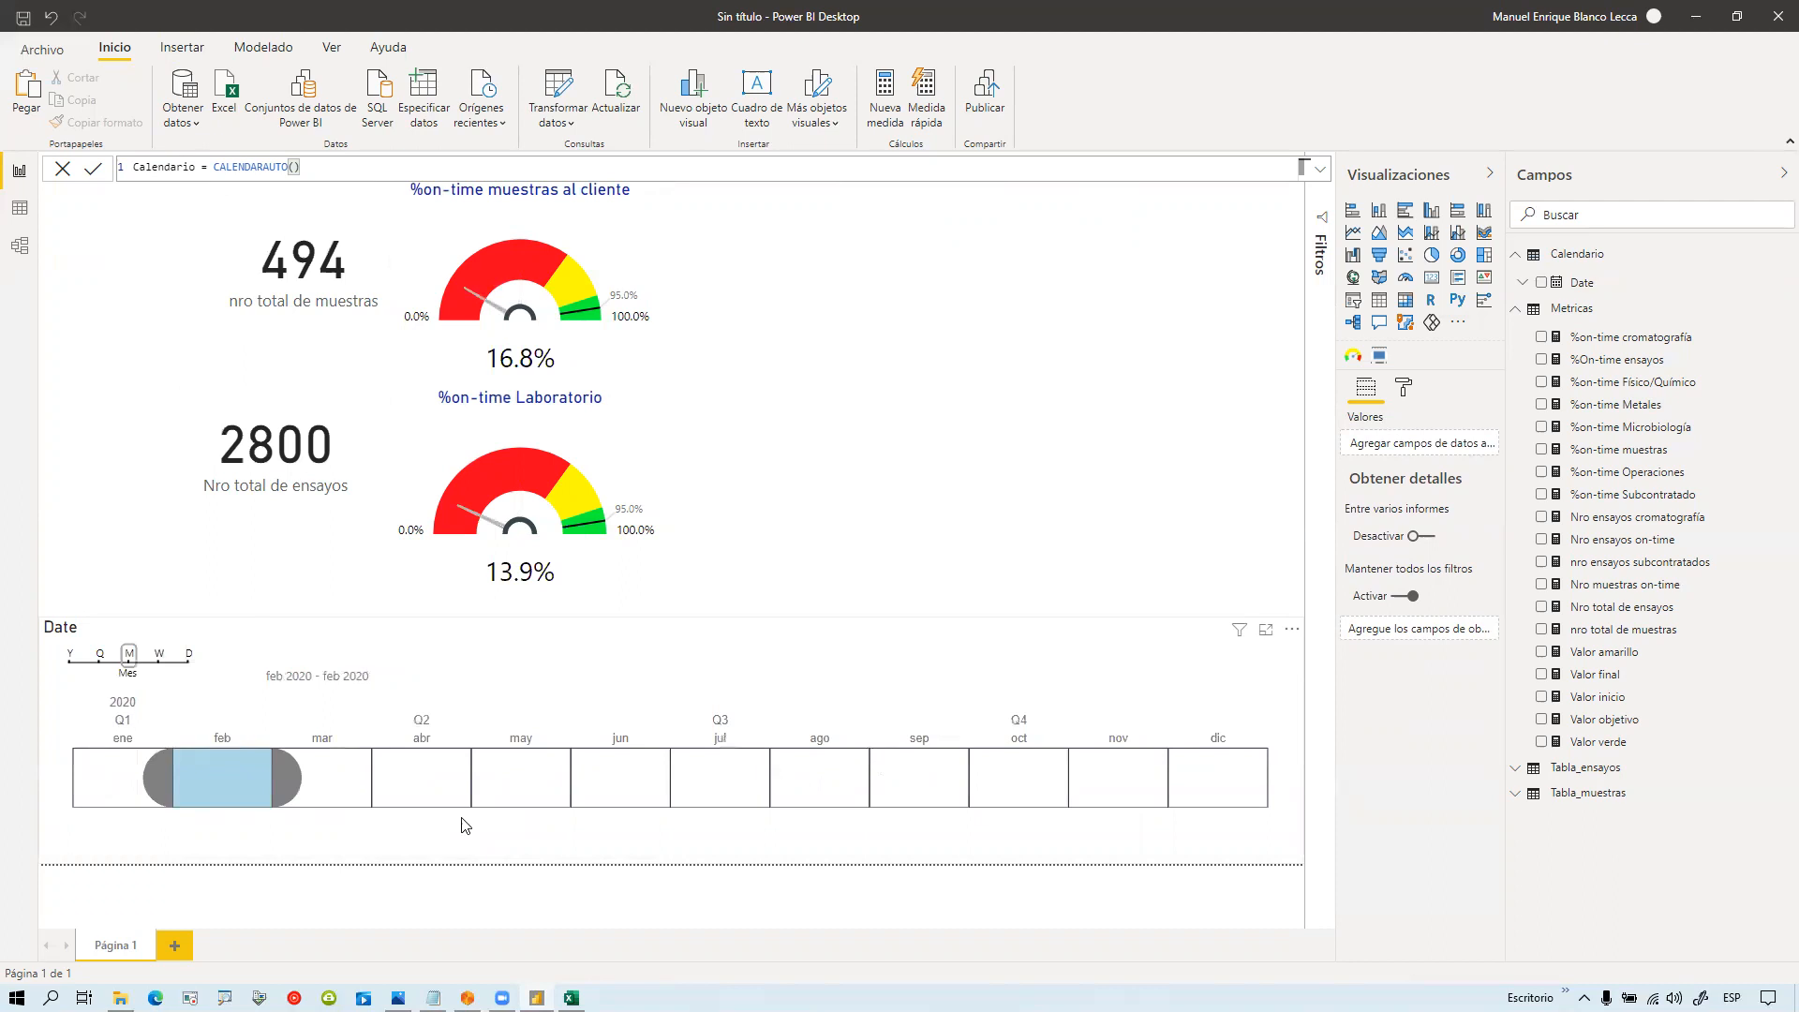
left_click(280, 780)
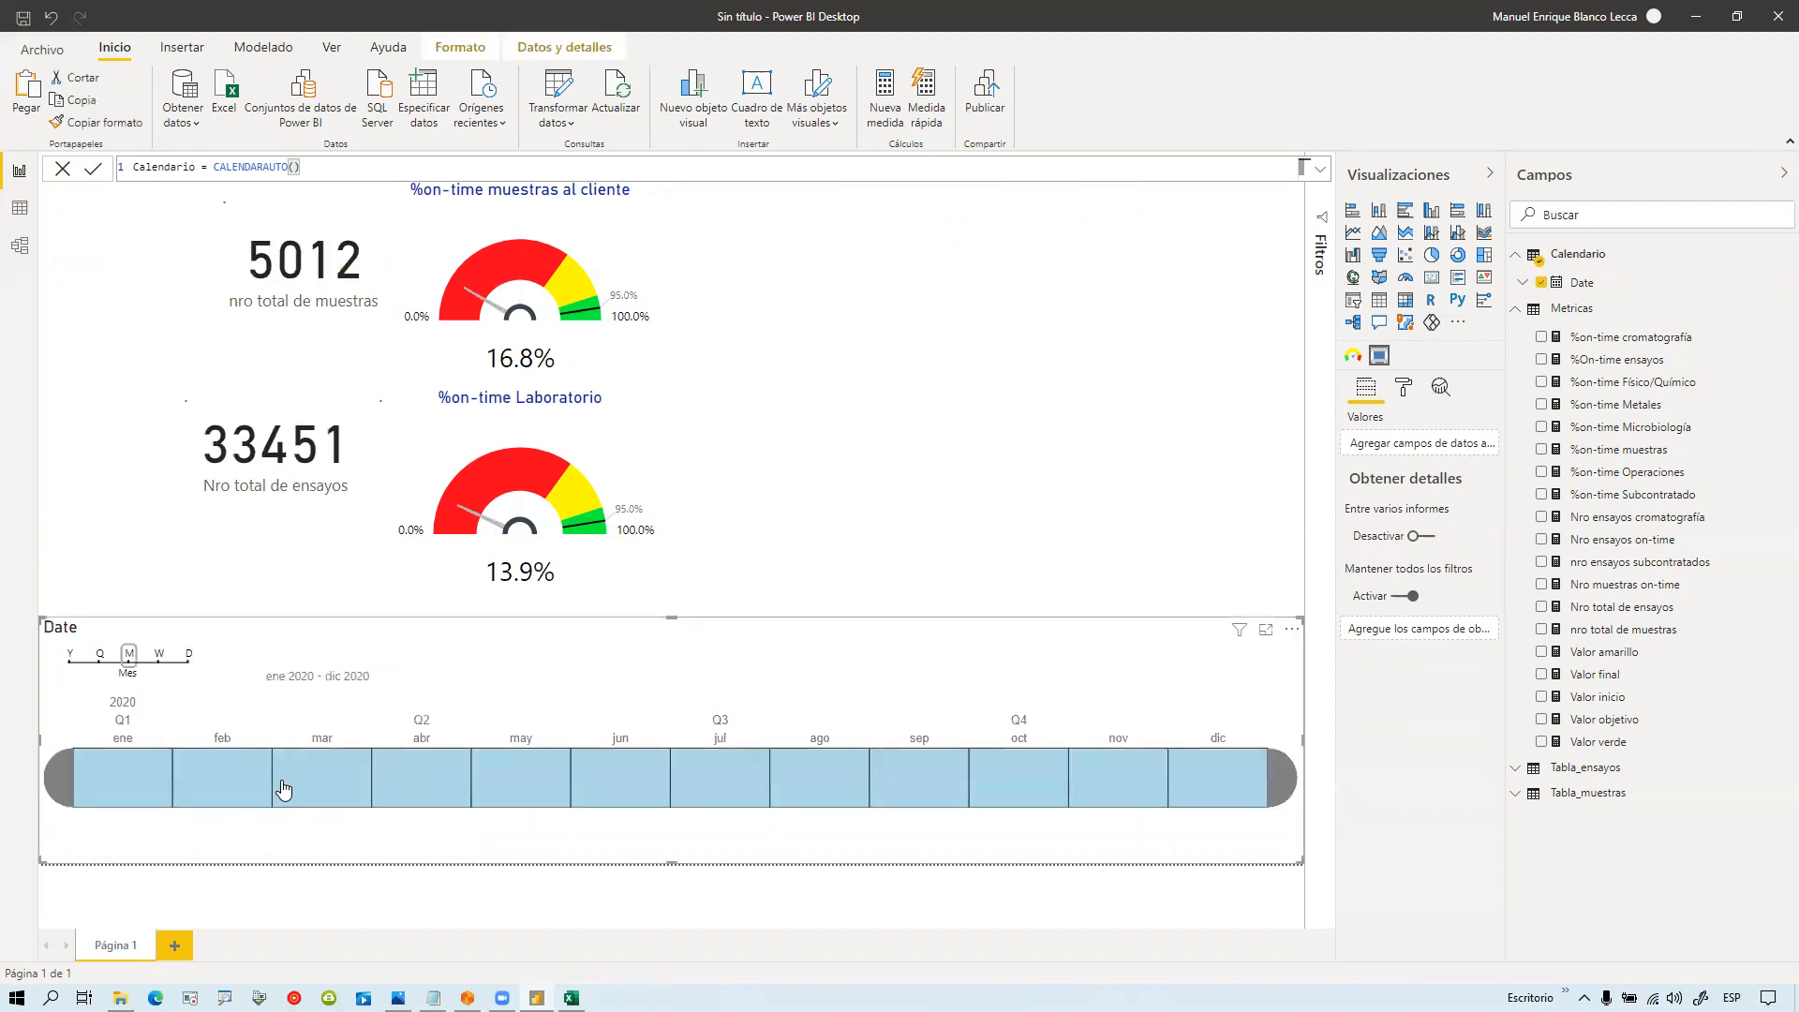
left_click(900, 486)
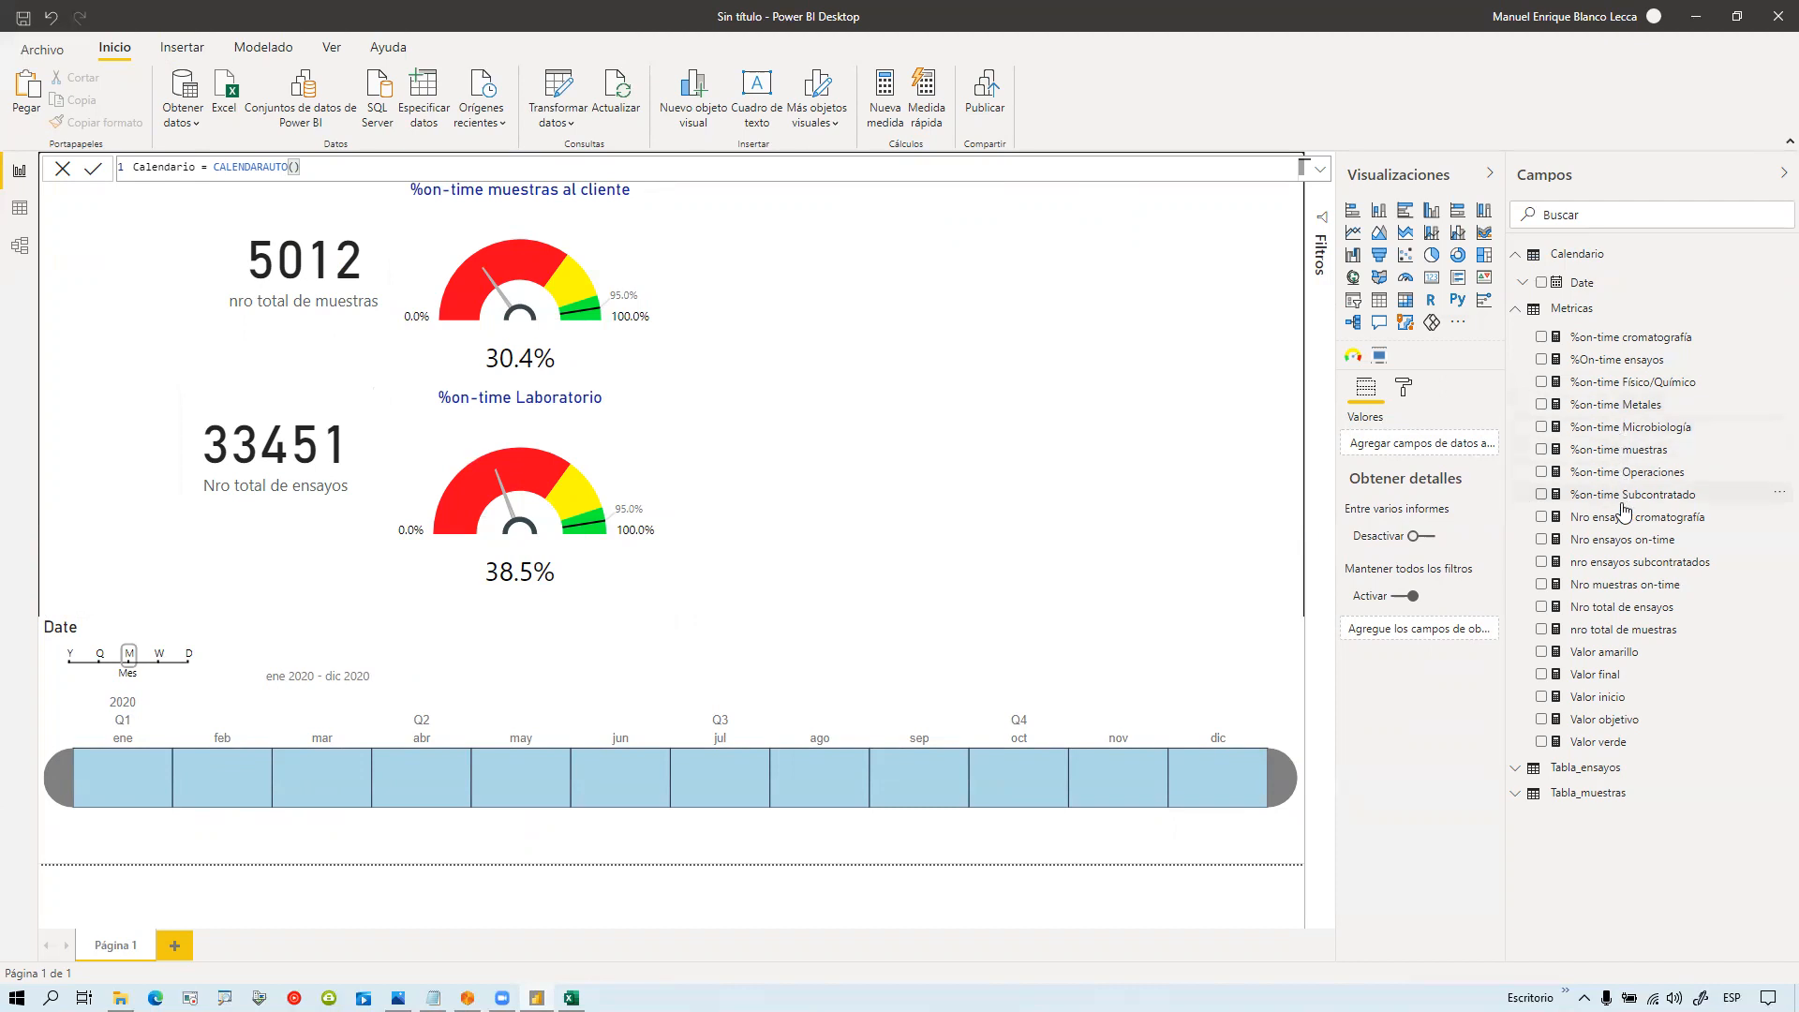
Step: Add the %on-time cromatografía measure to the empty area beside the muestras gauge and show it as a card (Tarjeta)
left_click_drag(1640, 339, 986, 270)
left_click(1433, 281)
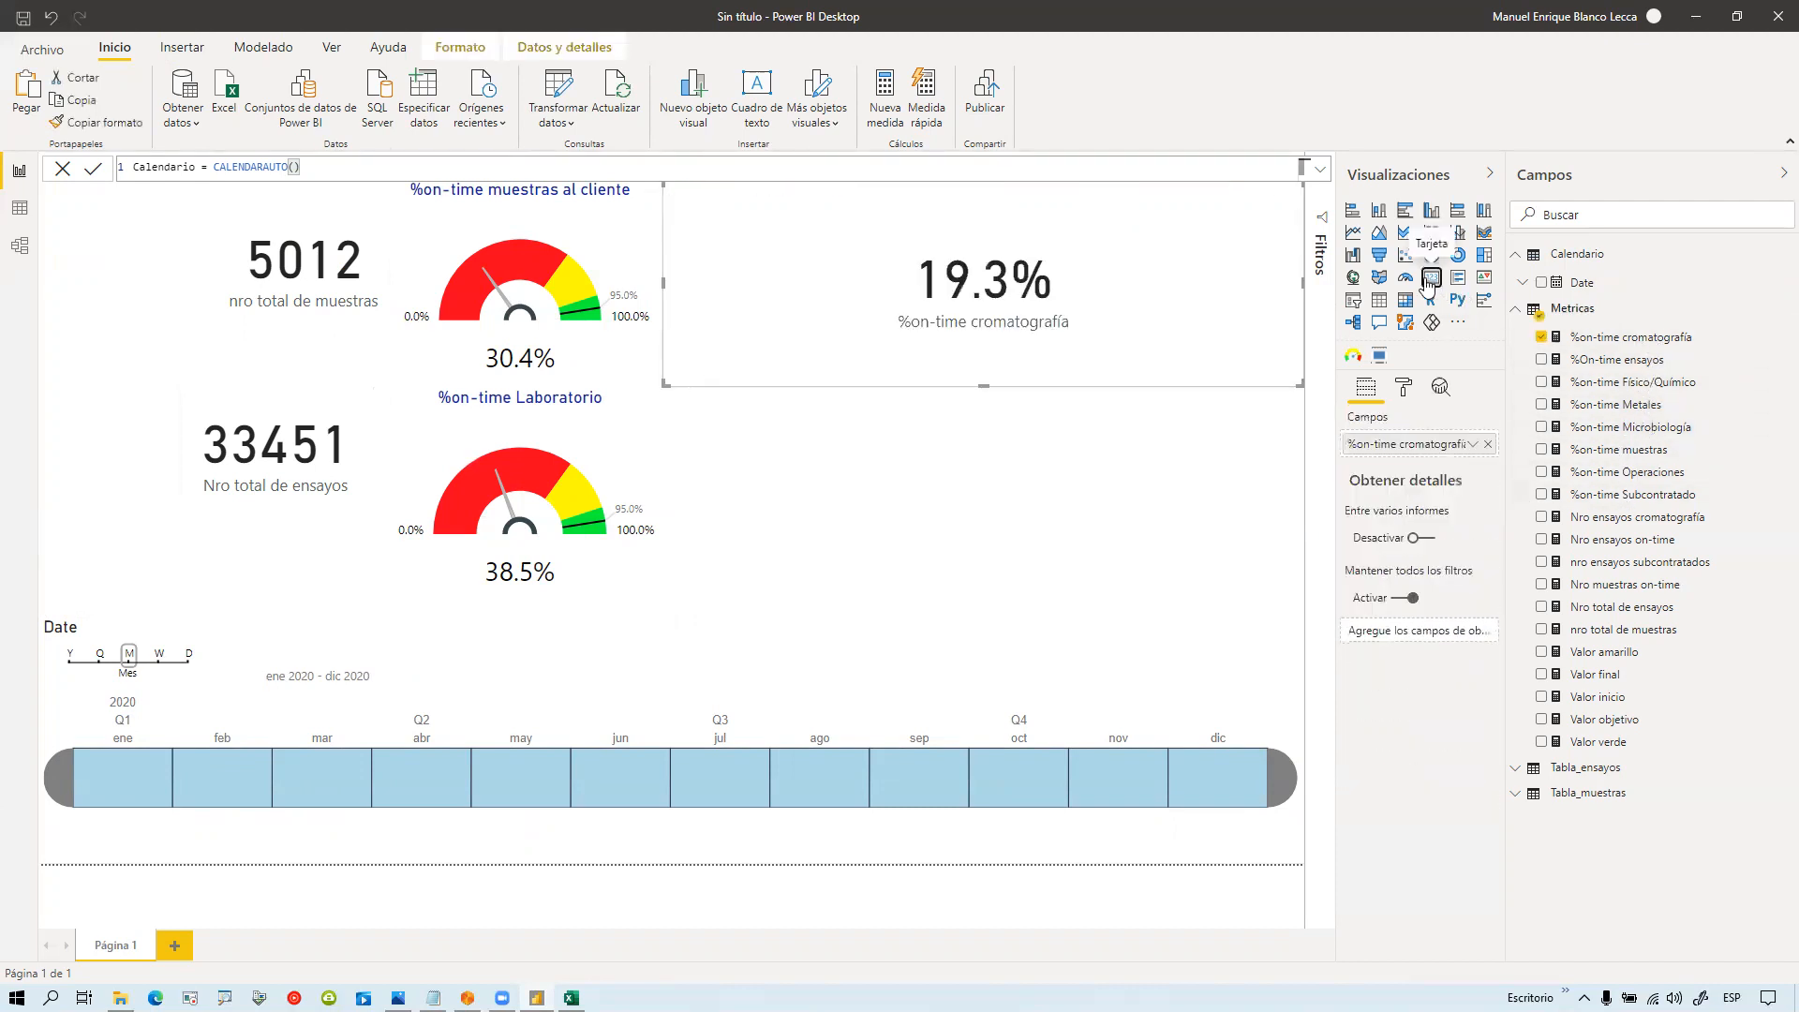
Step: Filter the timeline by marzo 2020 and narrow the %on-time cromatografía card to about half its width
left_click(1009, 478)
left_click(318, 787)
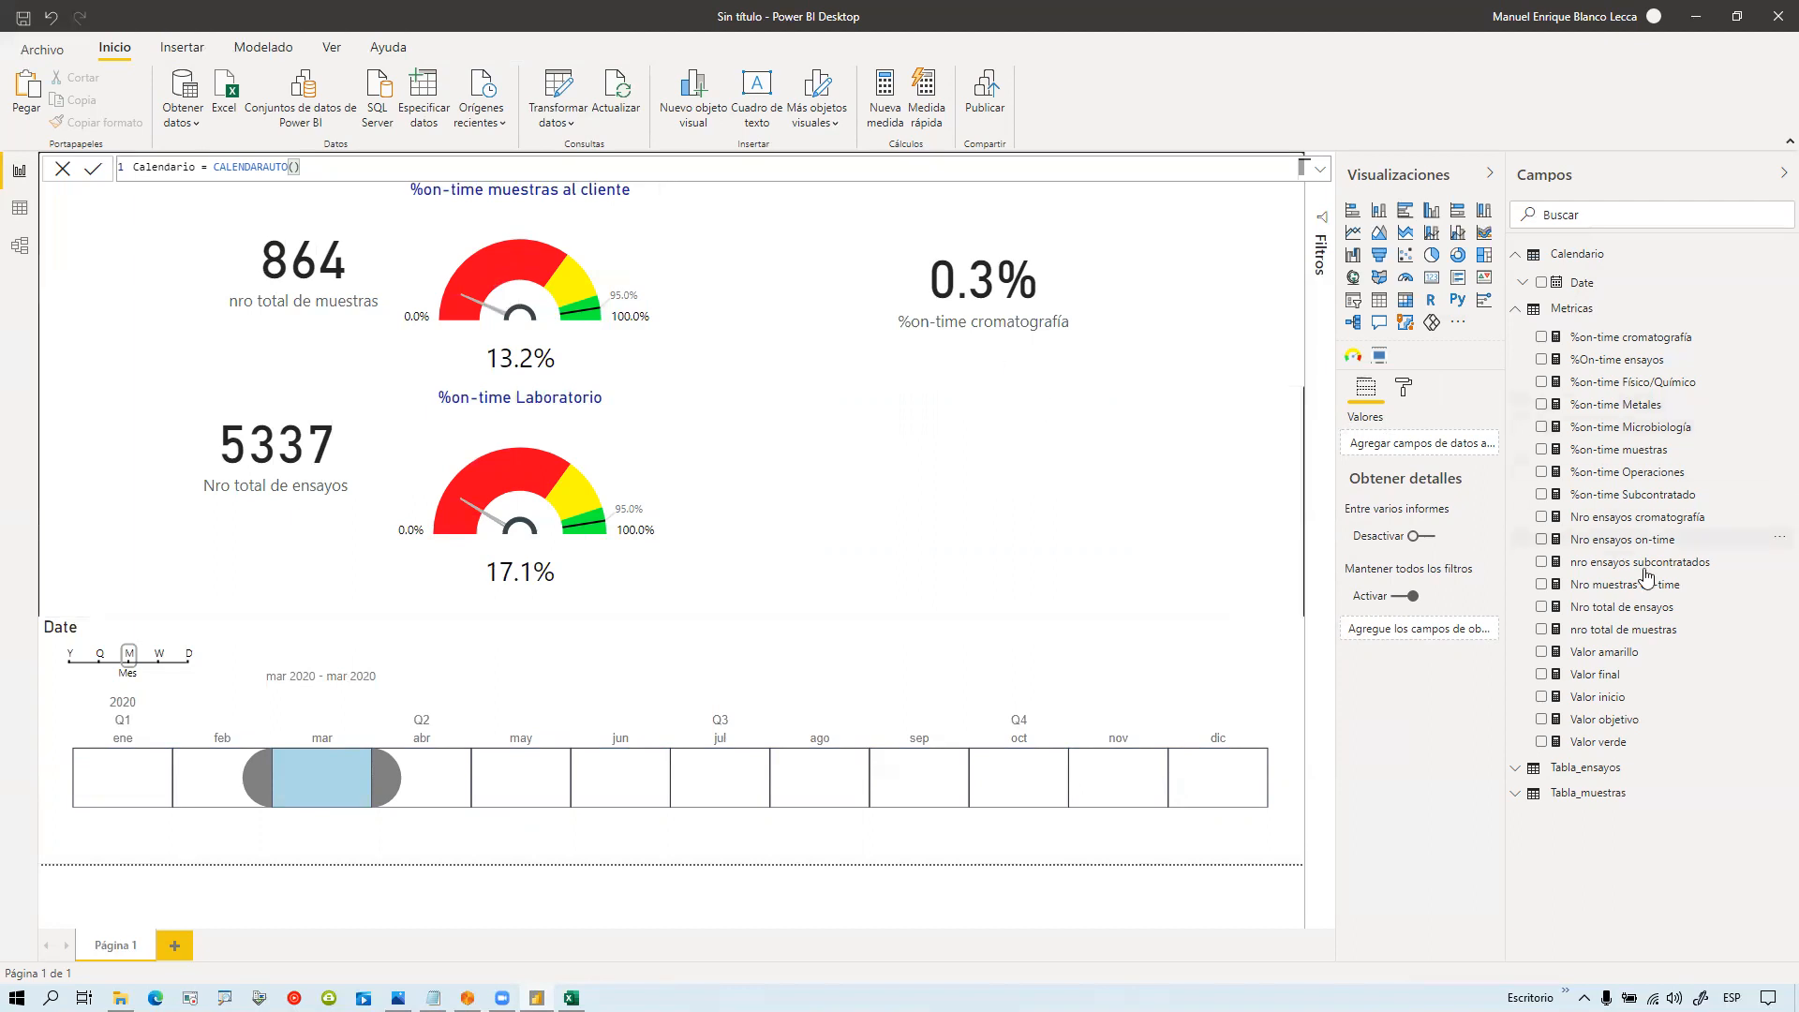
left_click(790, 302)
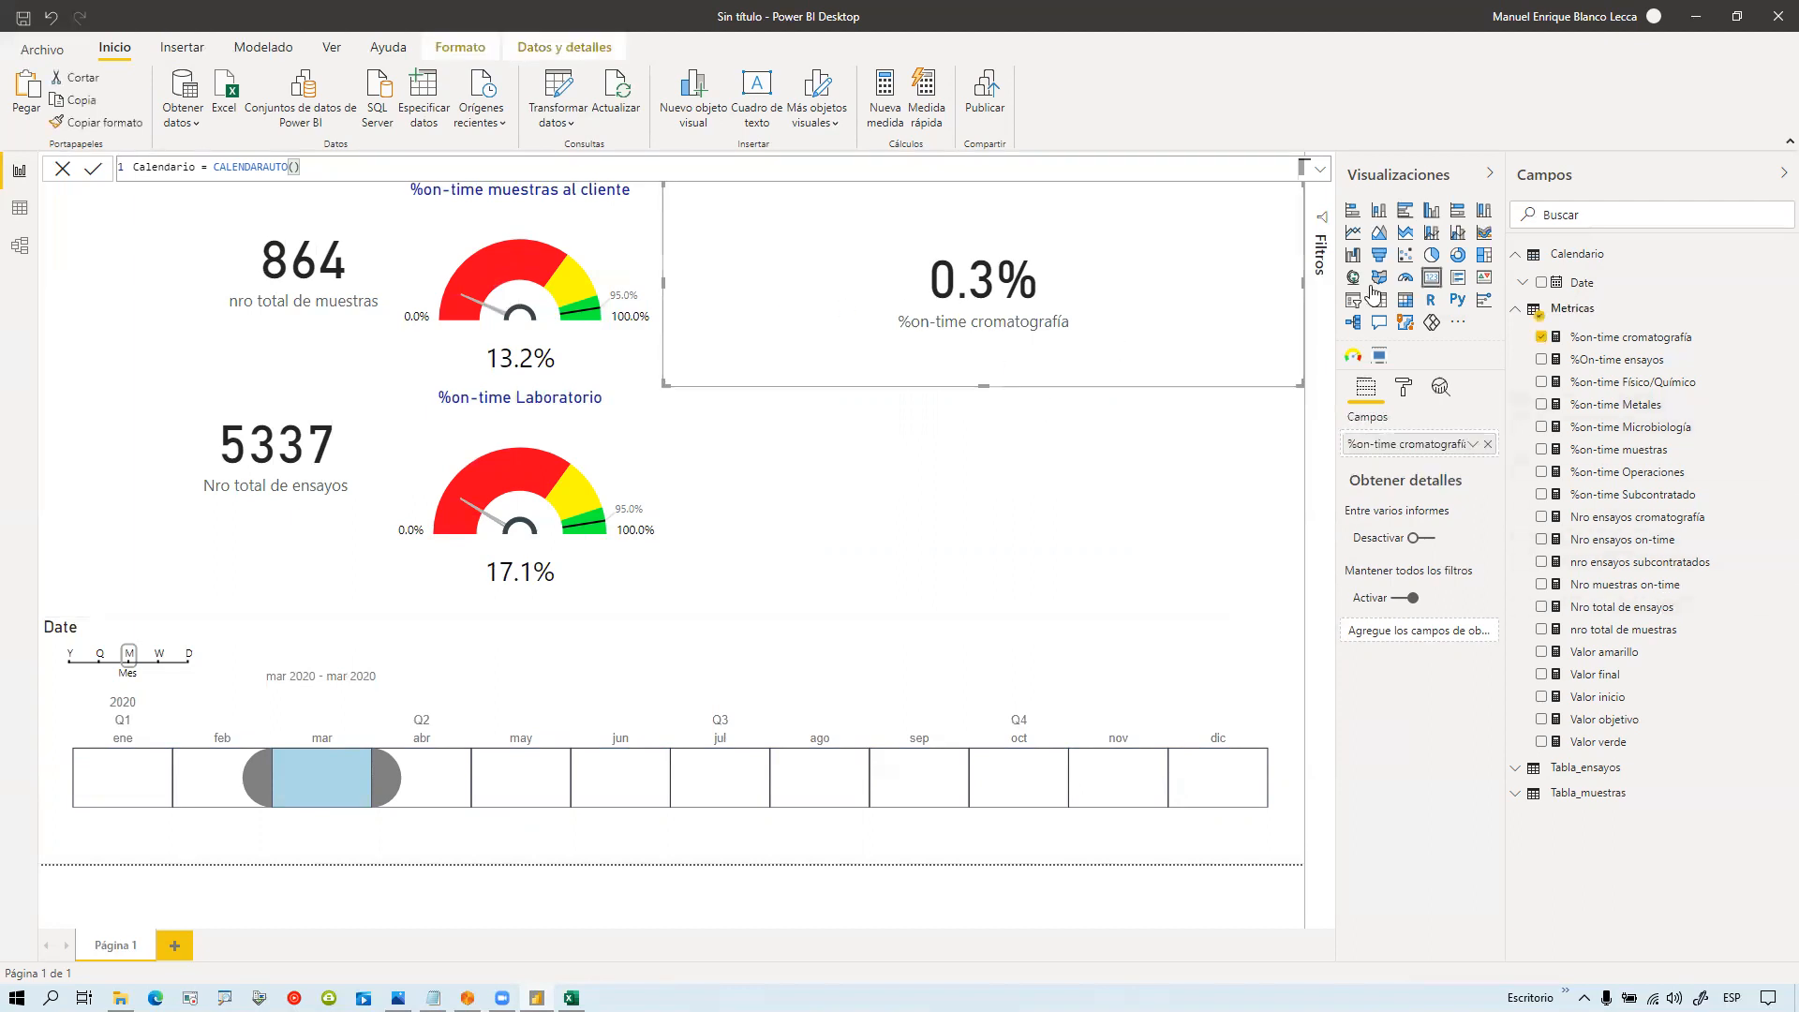
left_click_drag(1304, 286, 1285, 286)
left_click_drag(1134, 291, 987, 305)
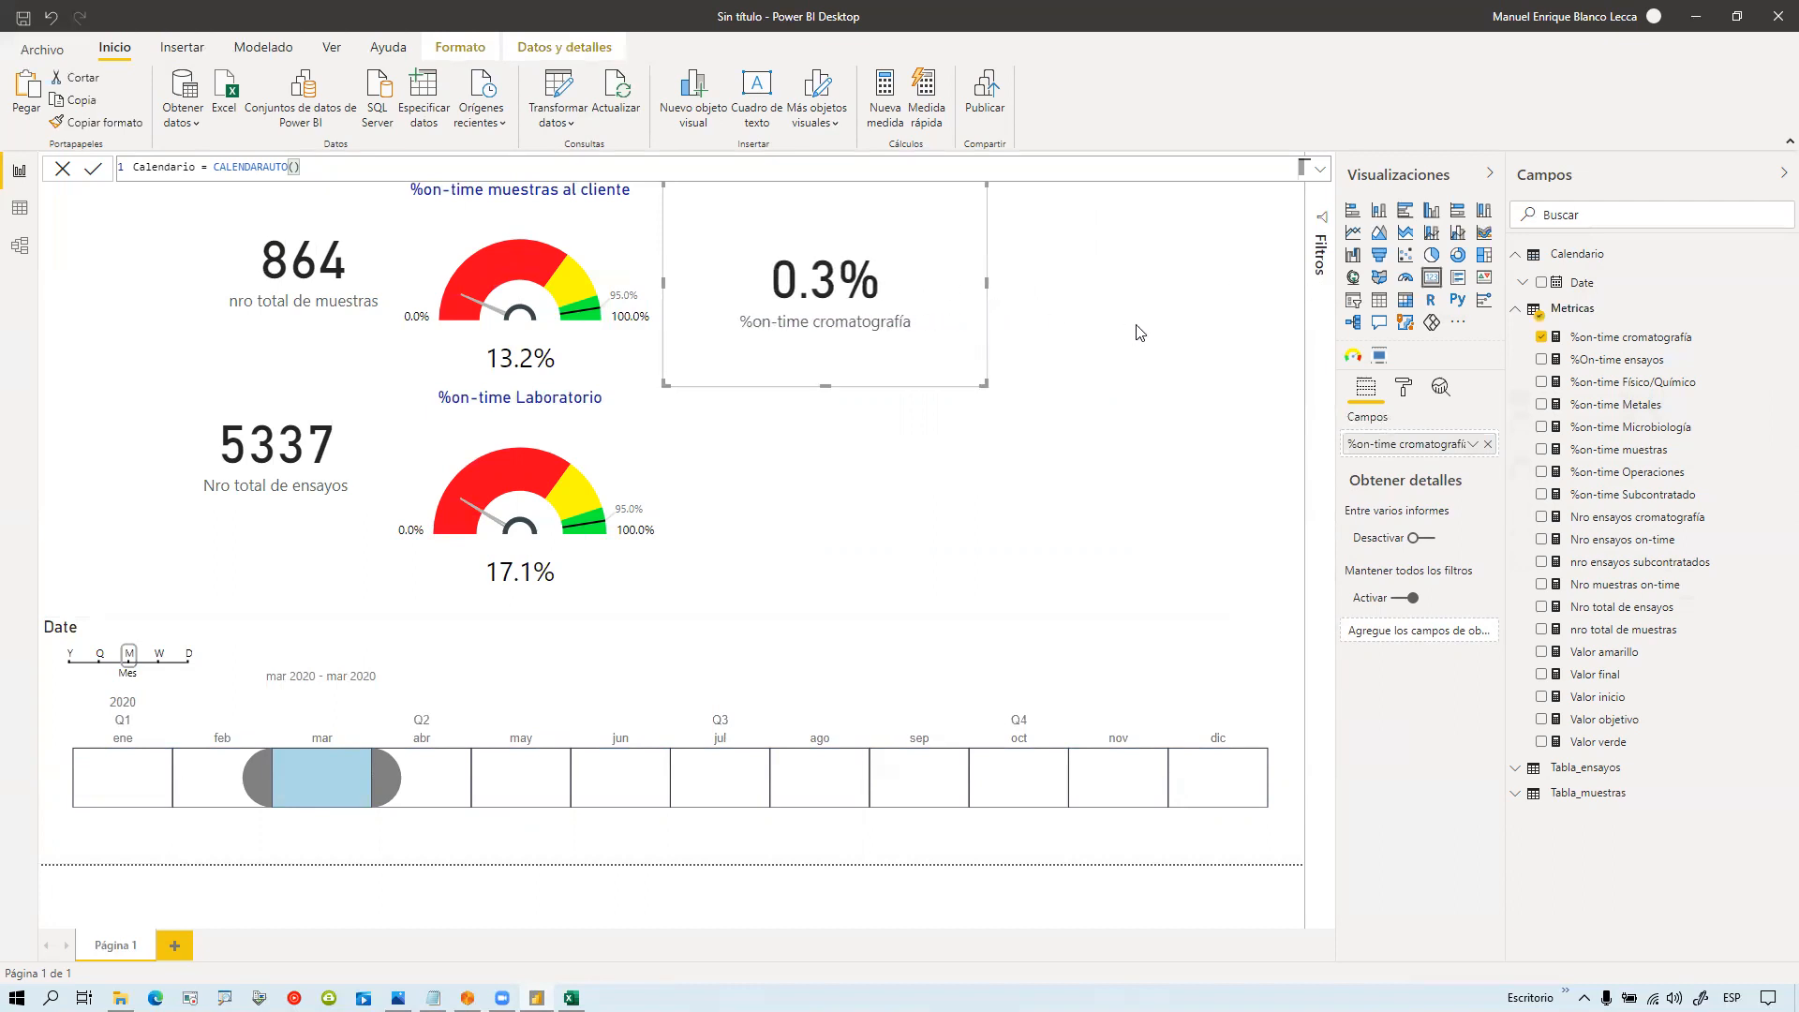
Step: Add the Nro ensayos cromatografía measure to the space freed beside the %on-time cromatografía card and show it as a card (Tarjeta)
left_click(1142, 332)
left_click_drag(1645, 518, 1144, 251)
left_click(1432, 278)
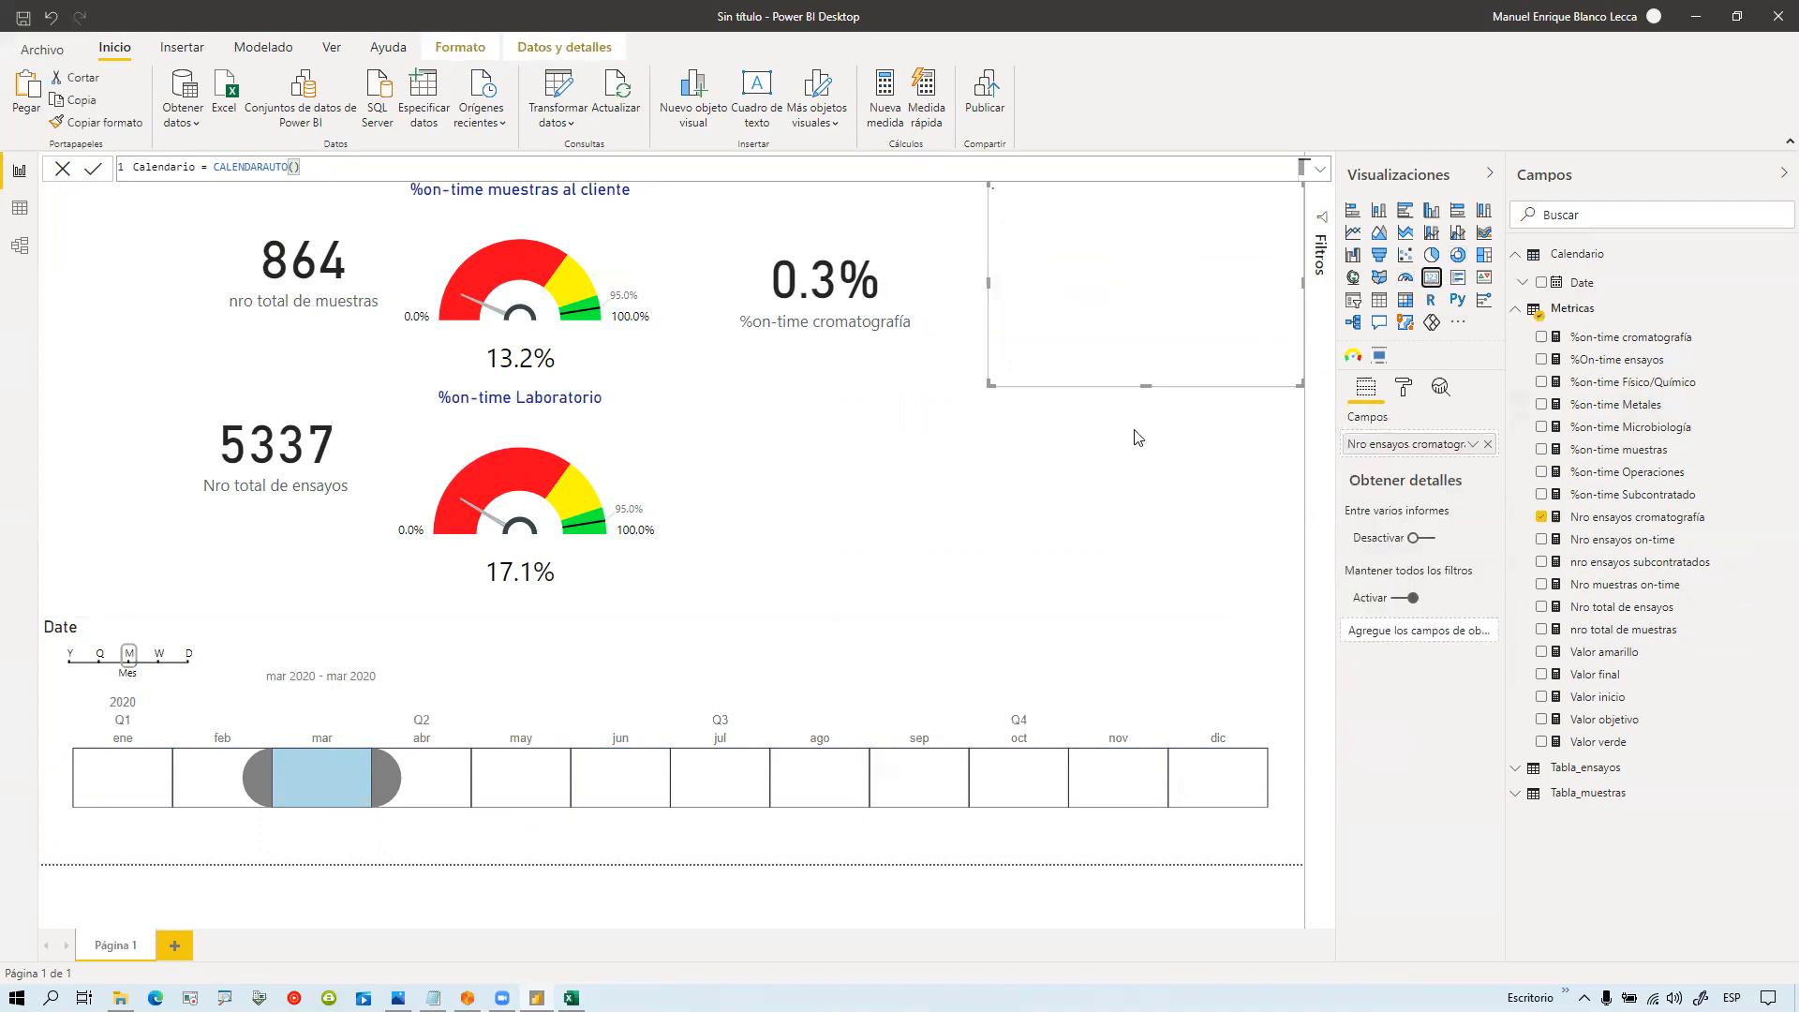
Step: Check both cromatografía cards with the timeline filtered by enero 2020 and by febrero 2020
left_click(858, 547)
left_click(155, 775)
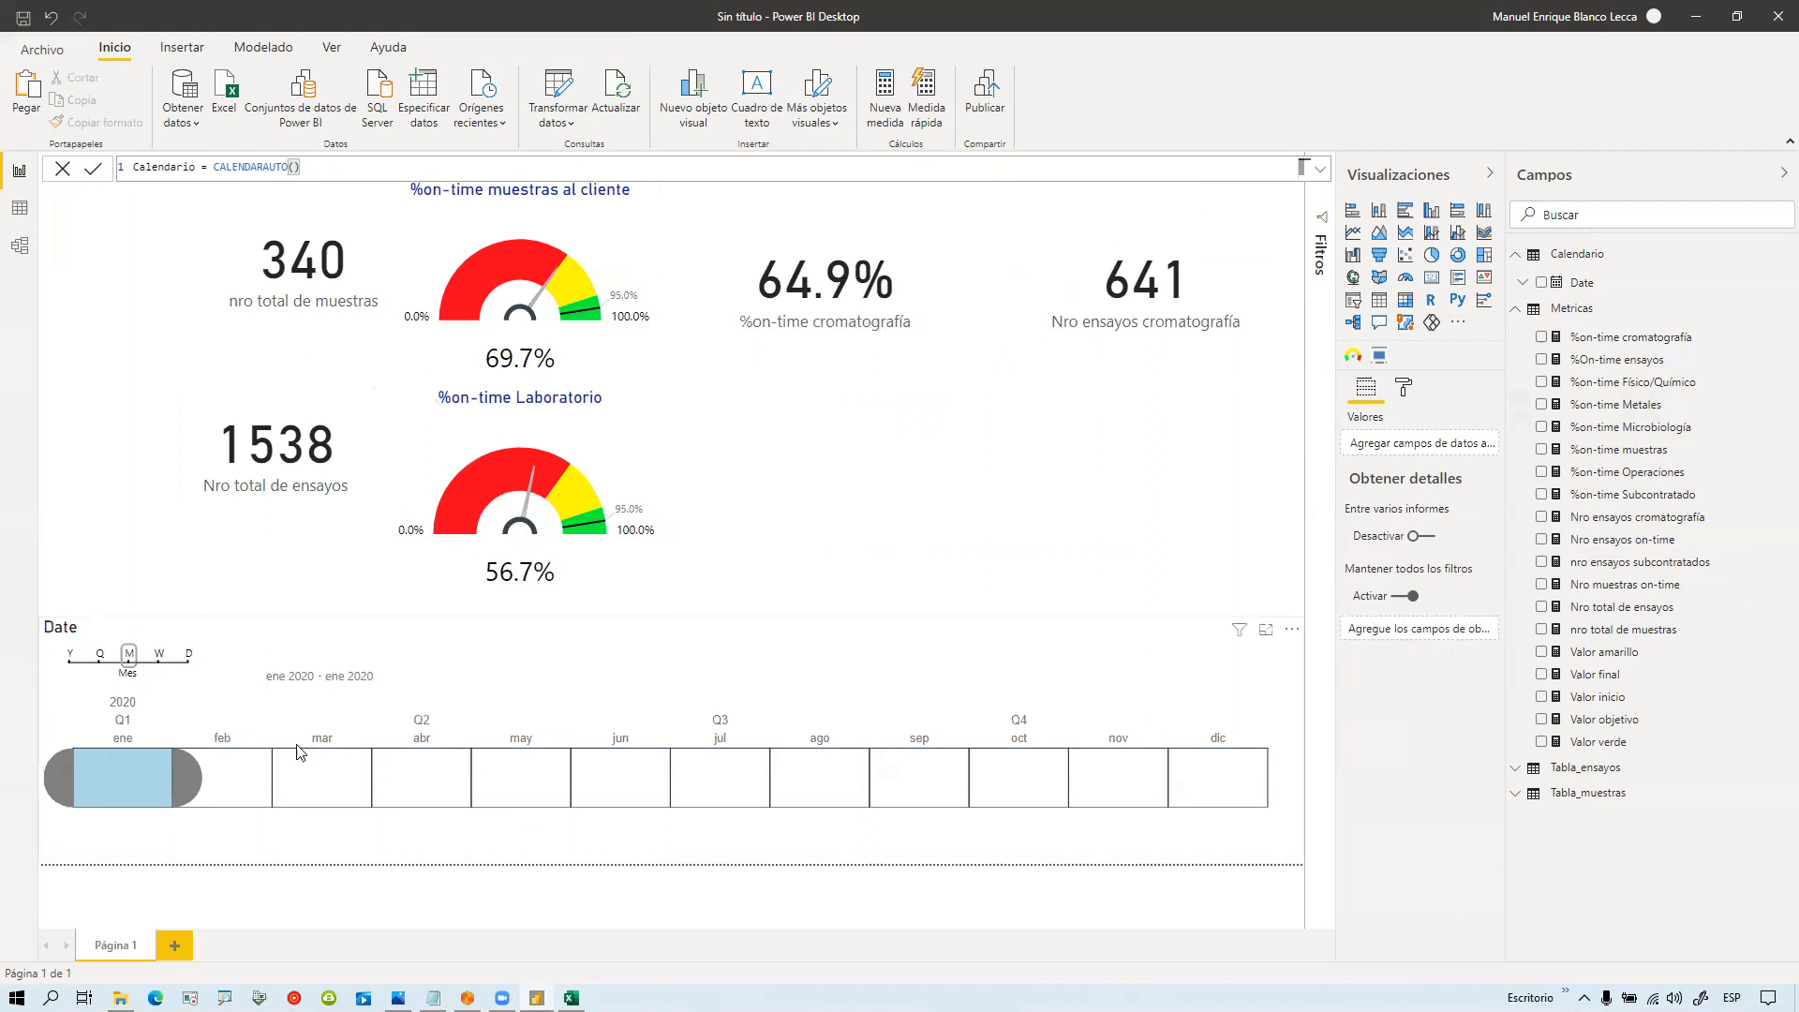
left_click(237, 780)
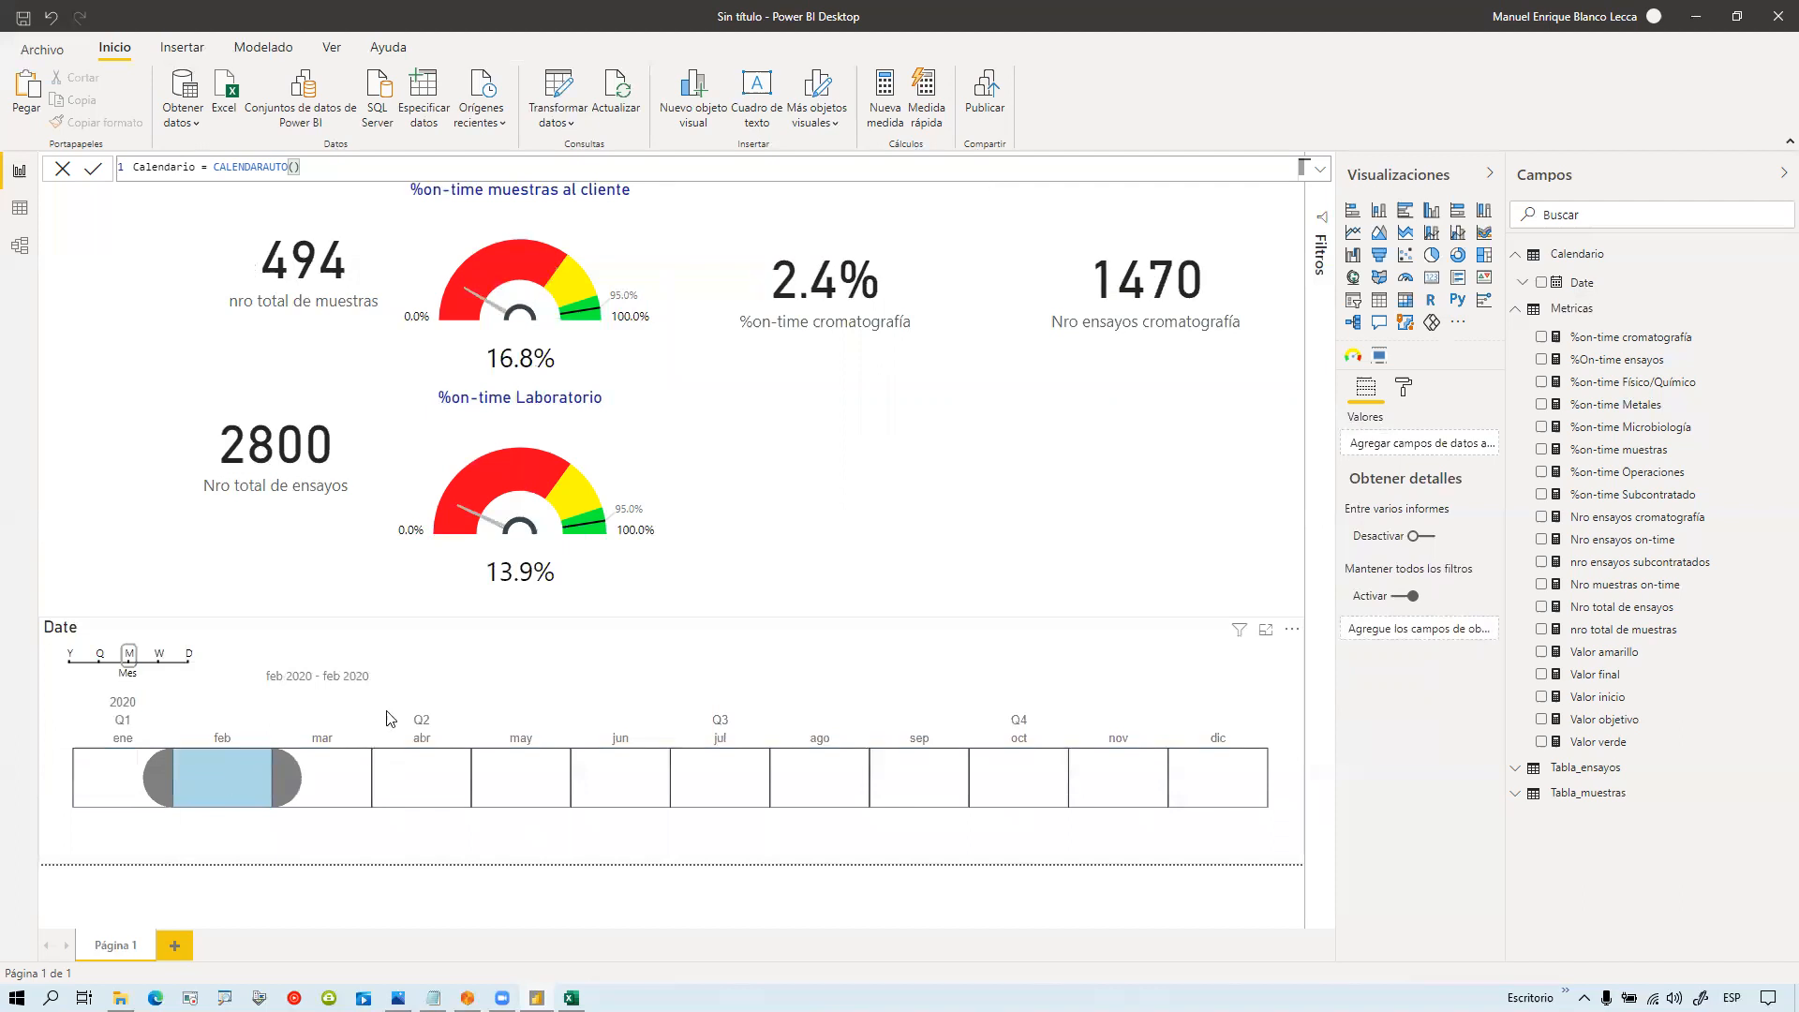
Step: Shrink the two cromatografía cards and stack them along the page's left edge beside the total-count cards
left_click_drag(619, 364, 222, 281)
left_click_drag(1011, 354, 61, 455)
left_click_drag(352, 488, 231, 395)
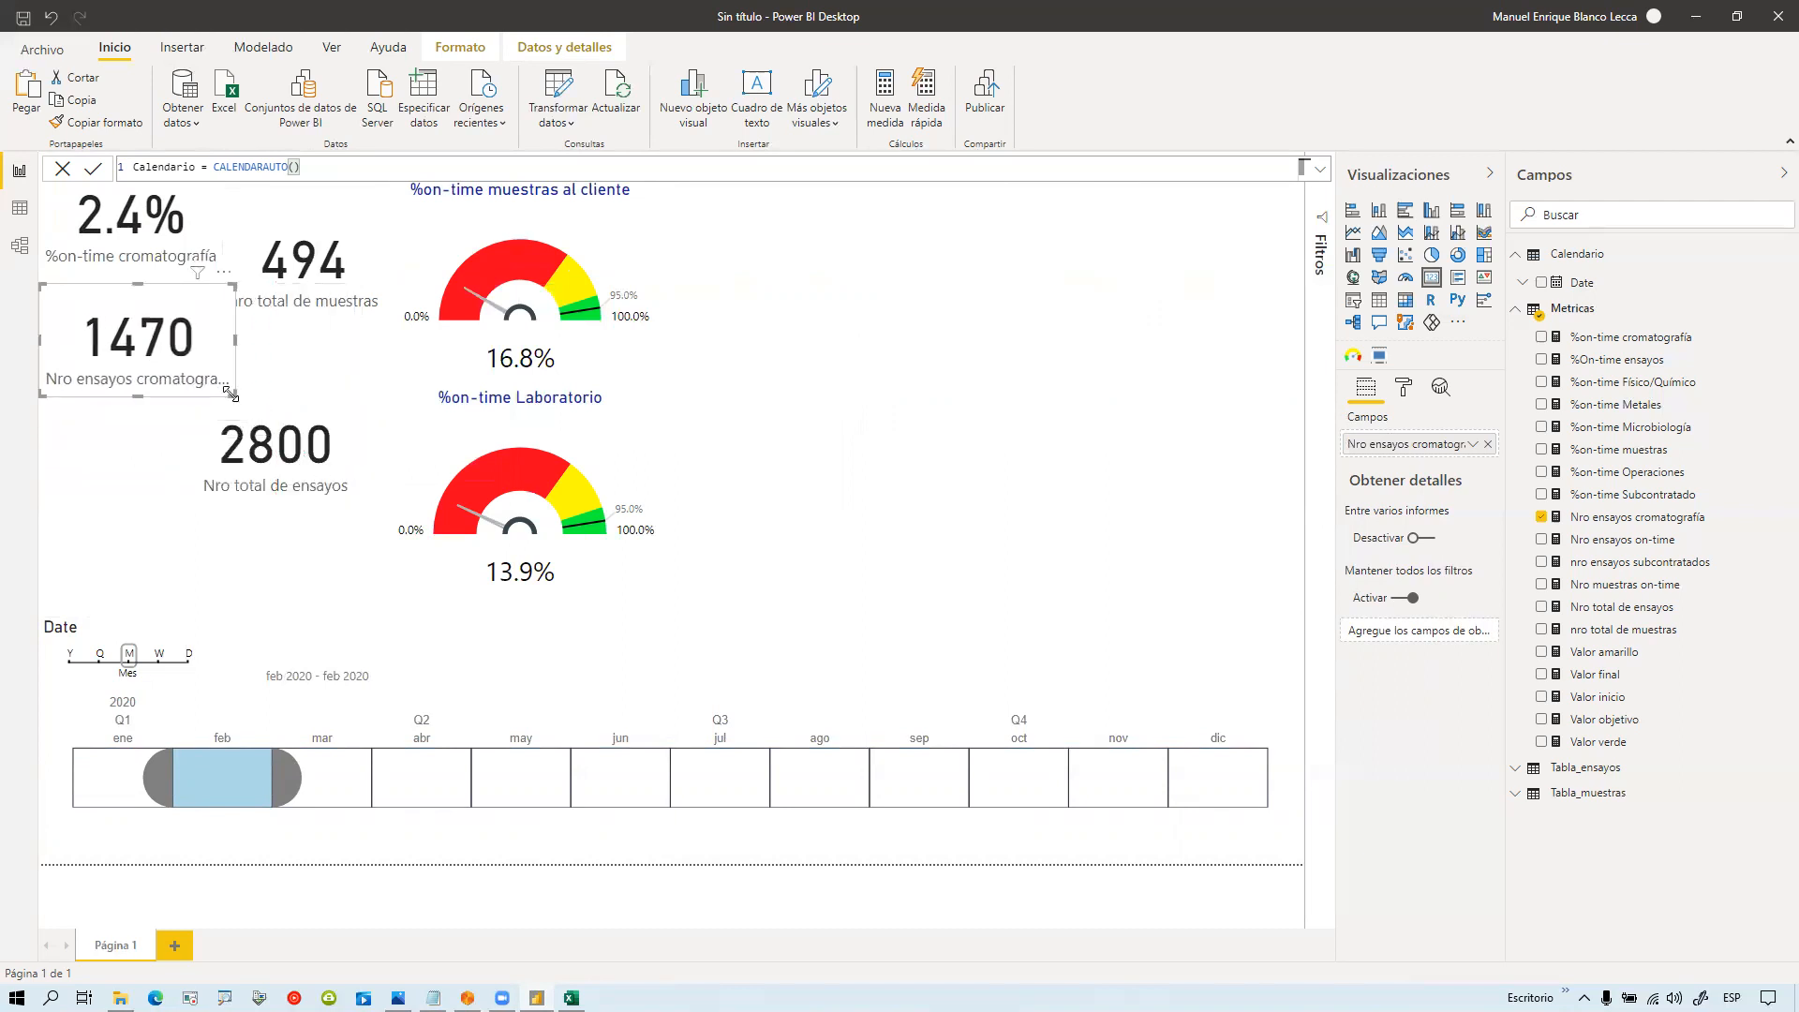
left_click(908, 432)
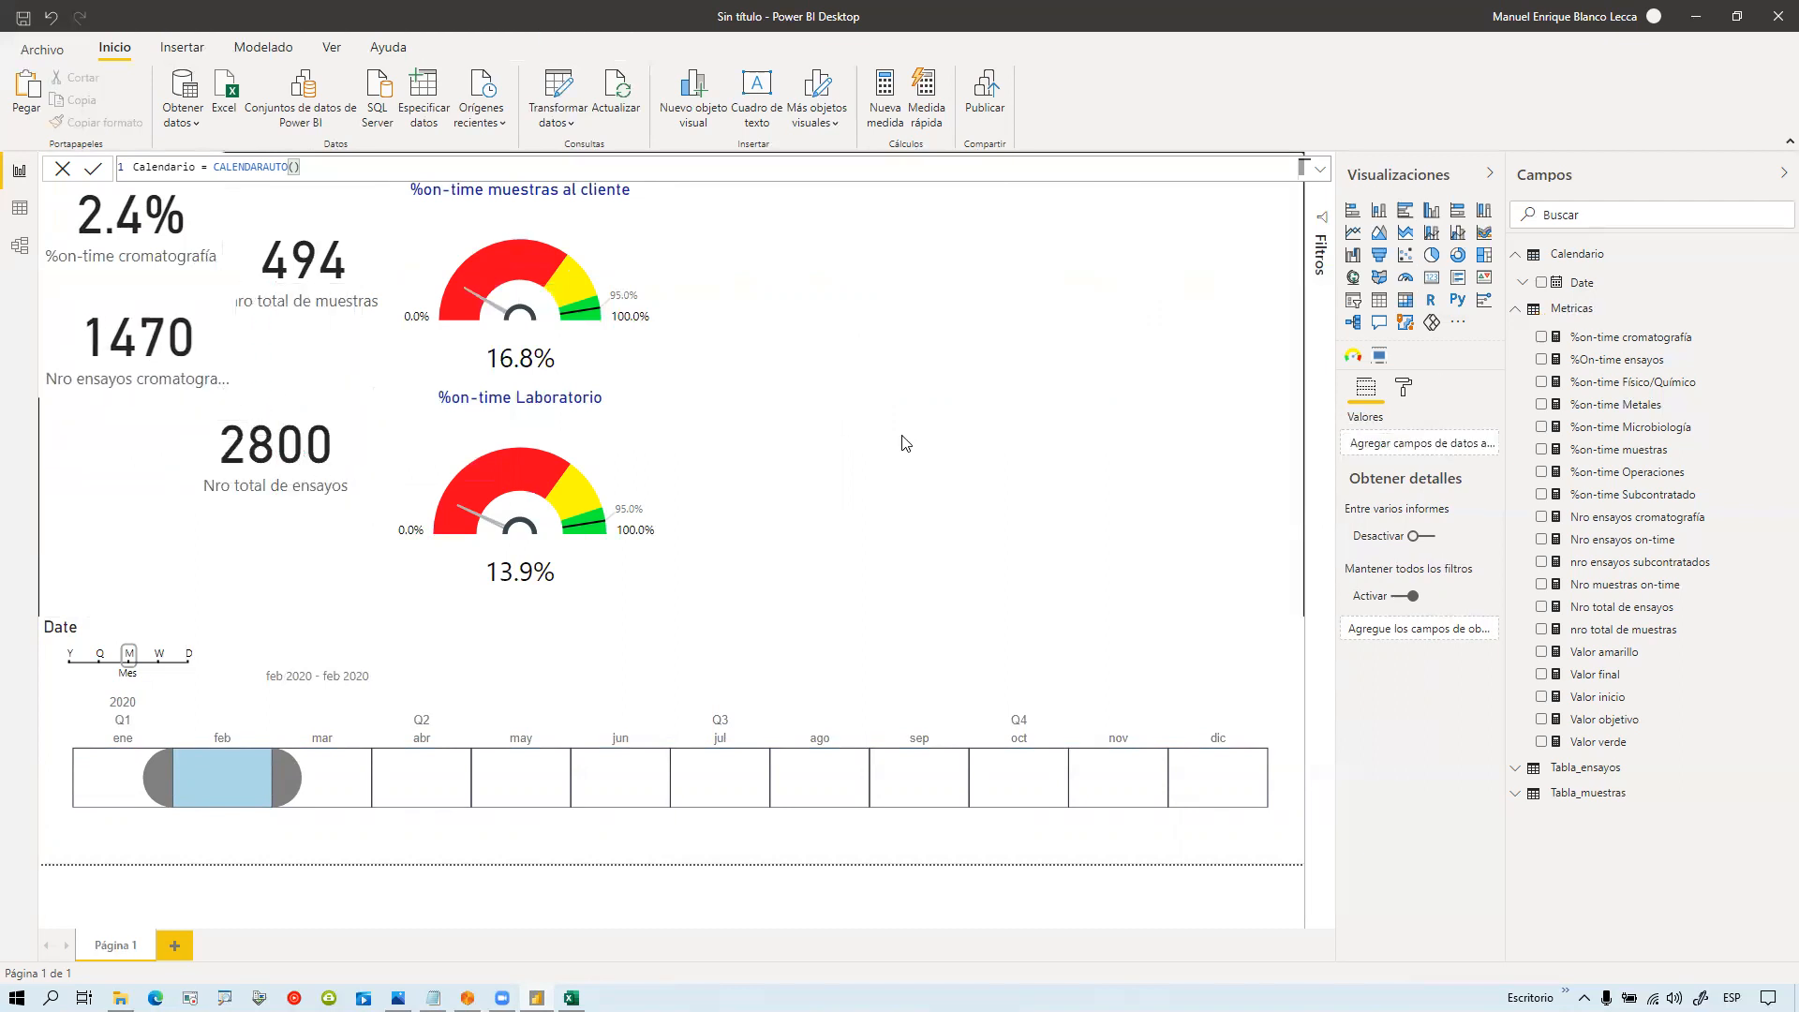
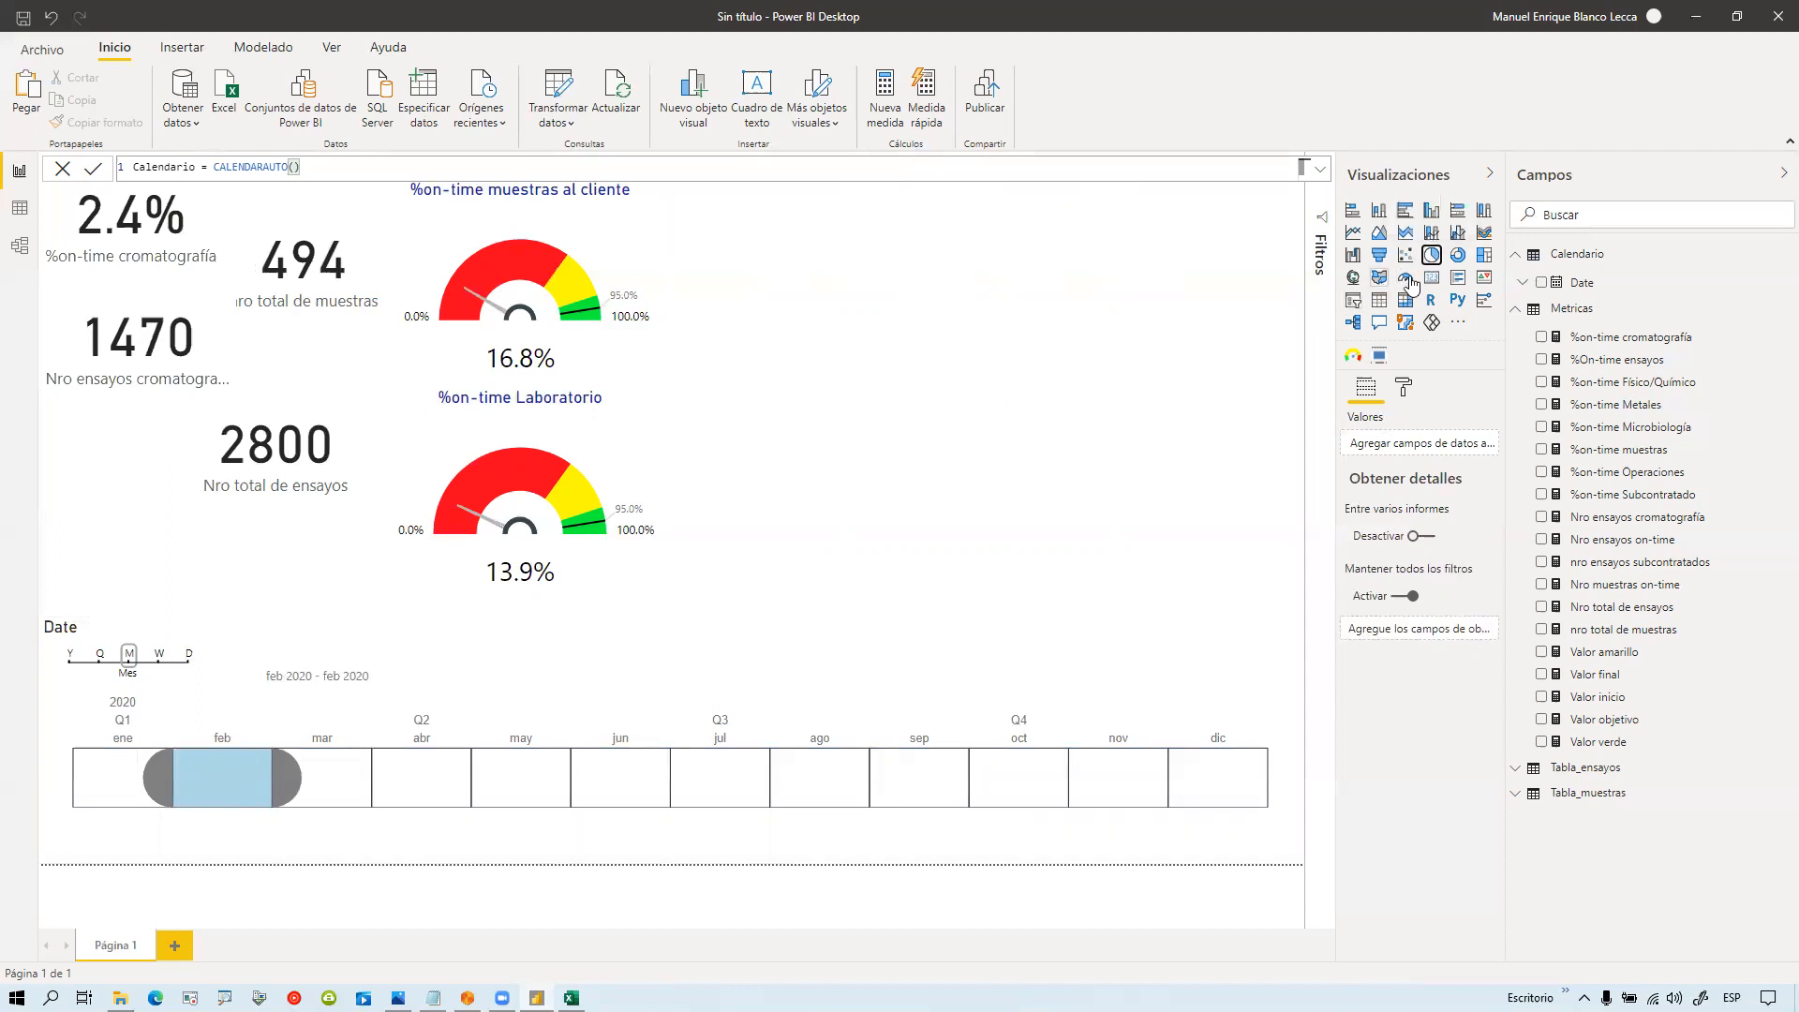
Step: Insert a pie chart with Laboratorio from Tabla_ensayos as legend and the count of Situación as values, and make it taller
left_click(1432, 257)
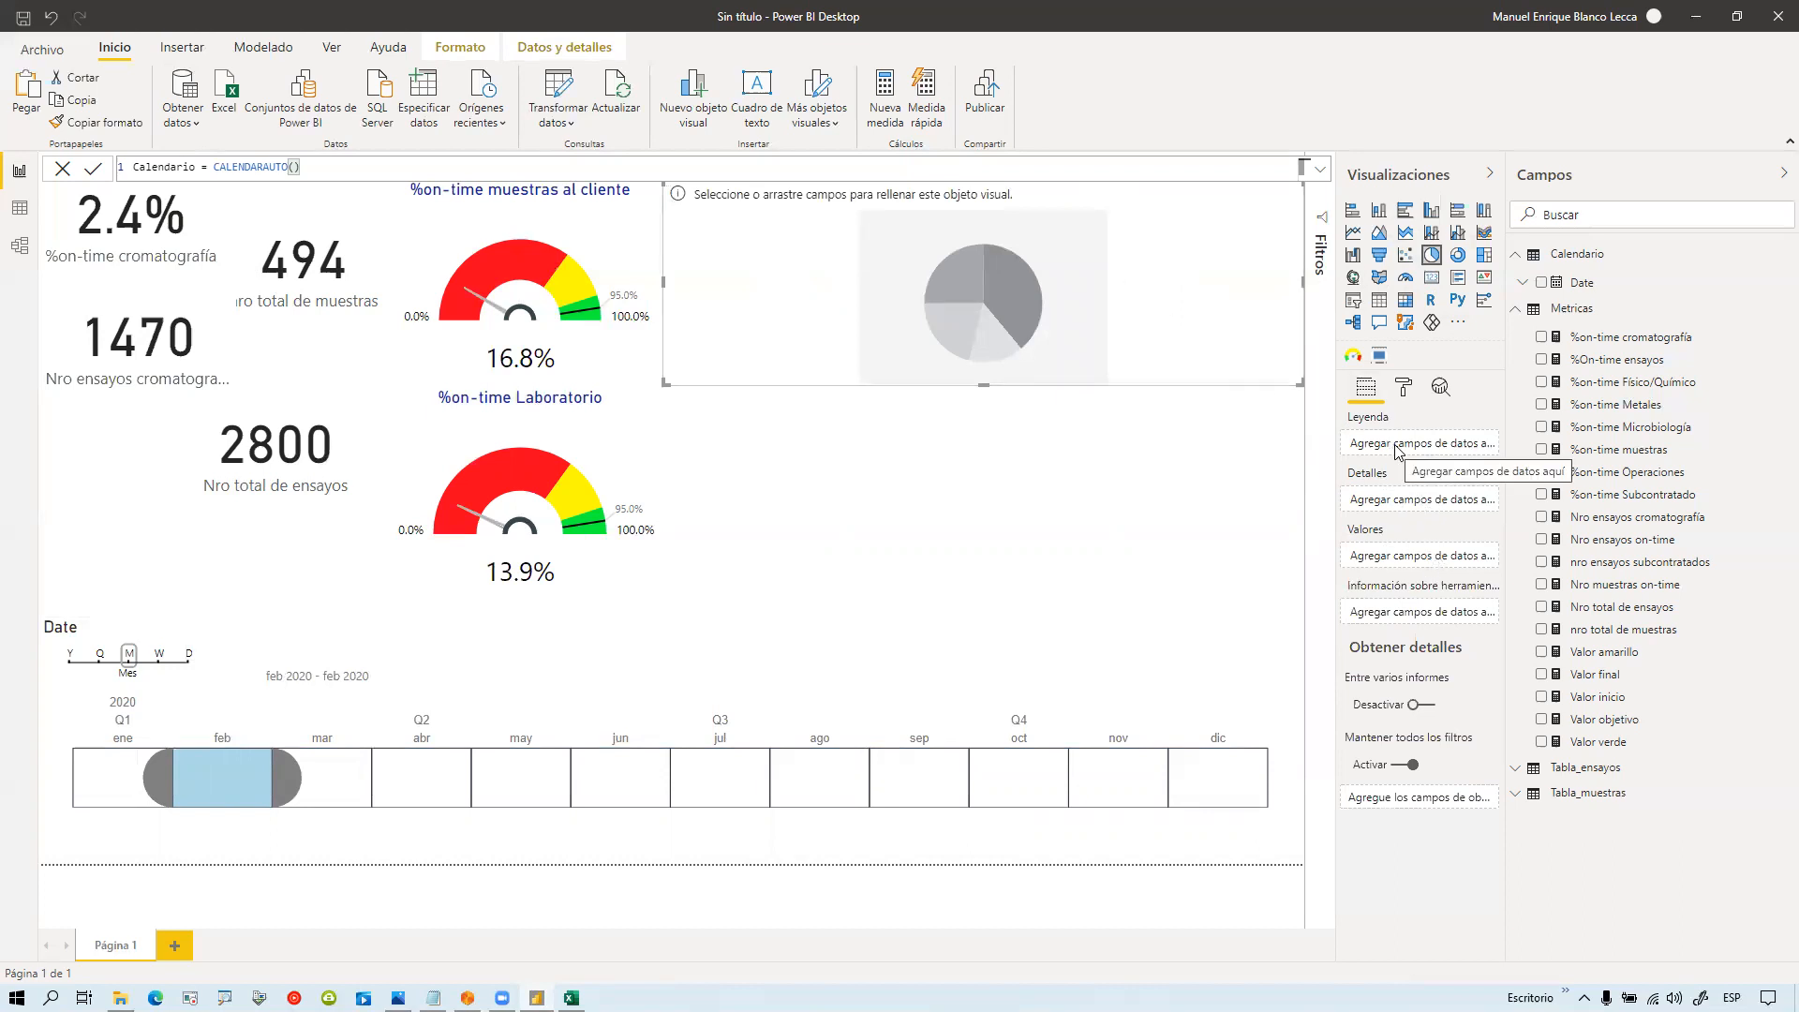
left_click(1517, 311)
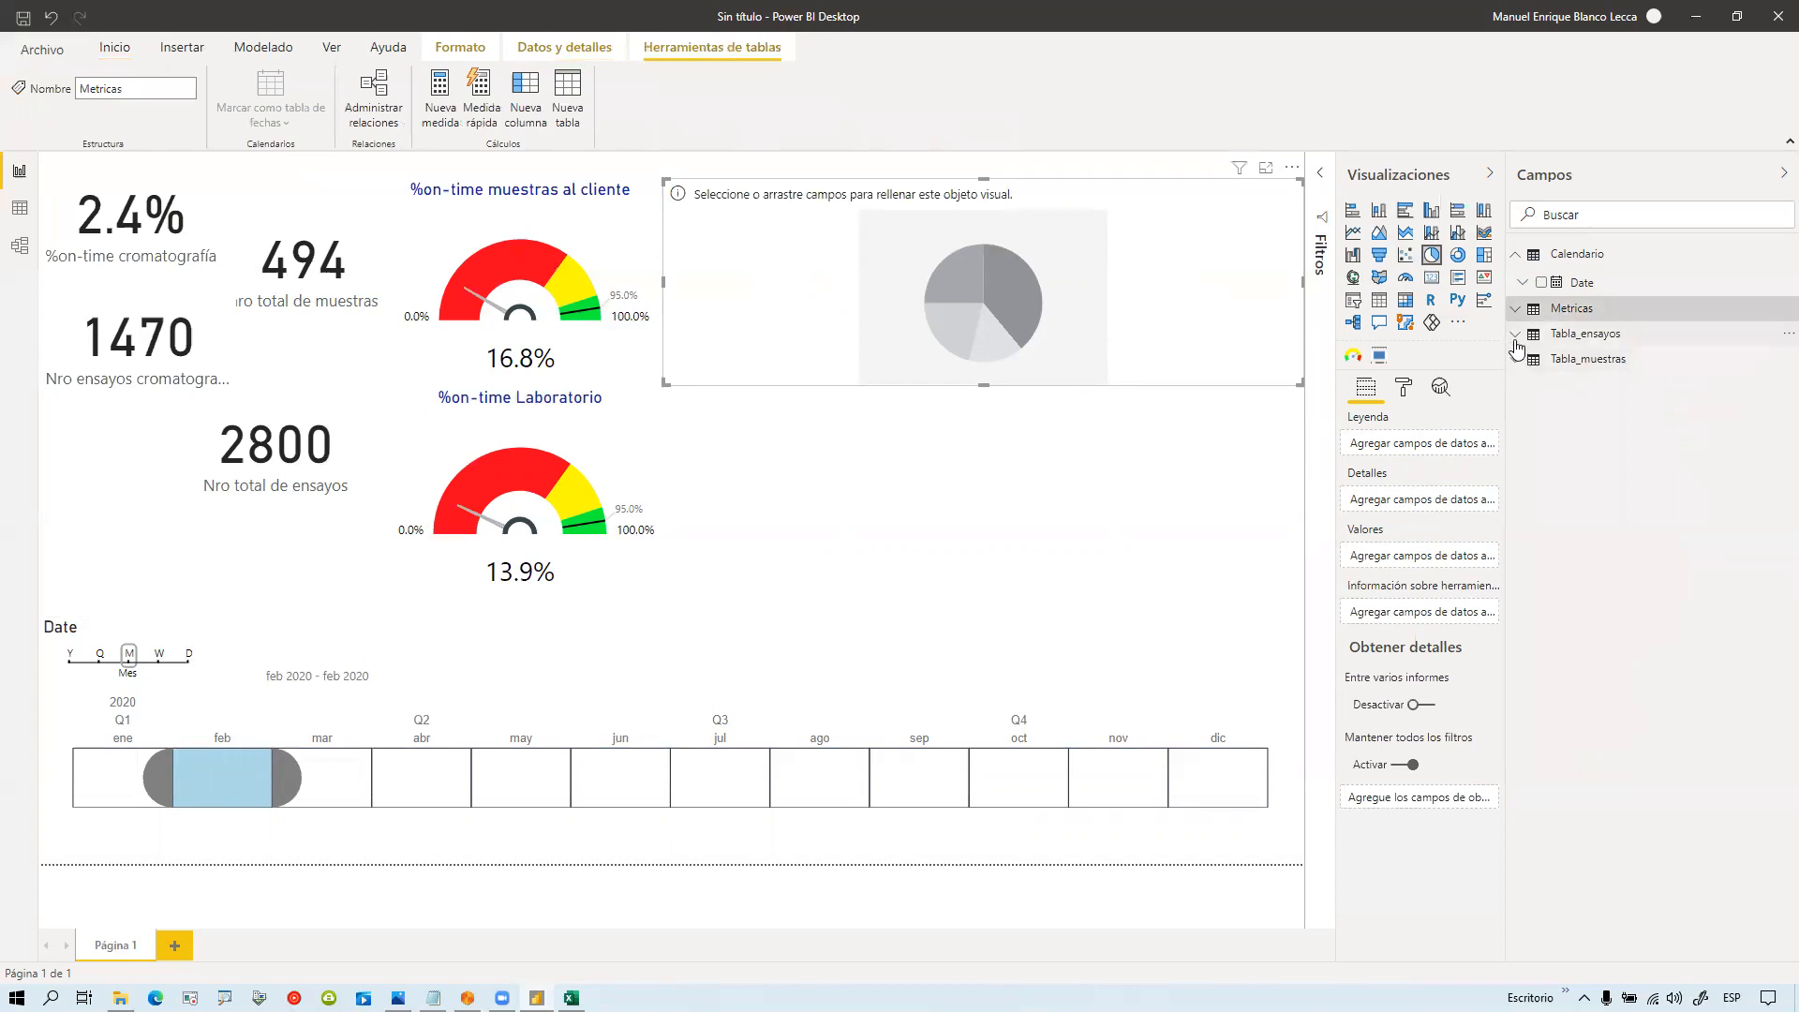
left_click(1515, 335)
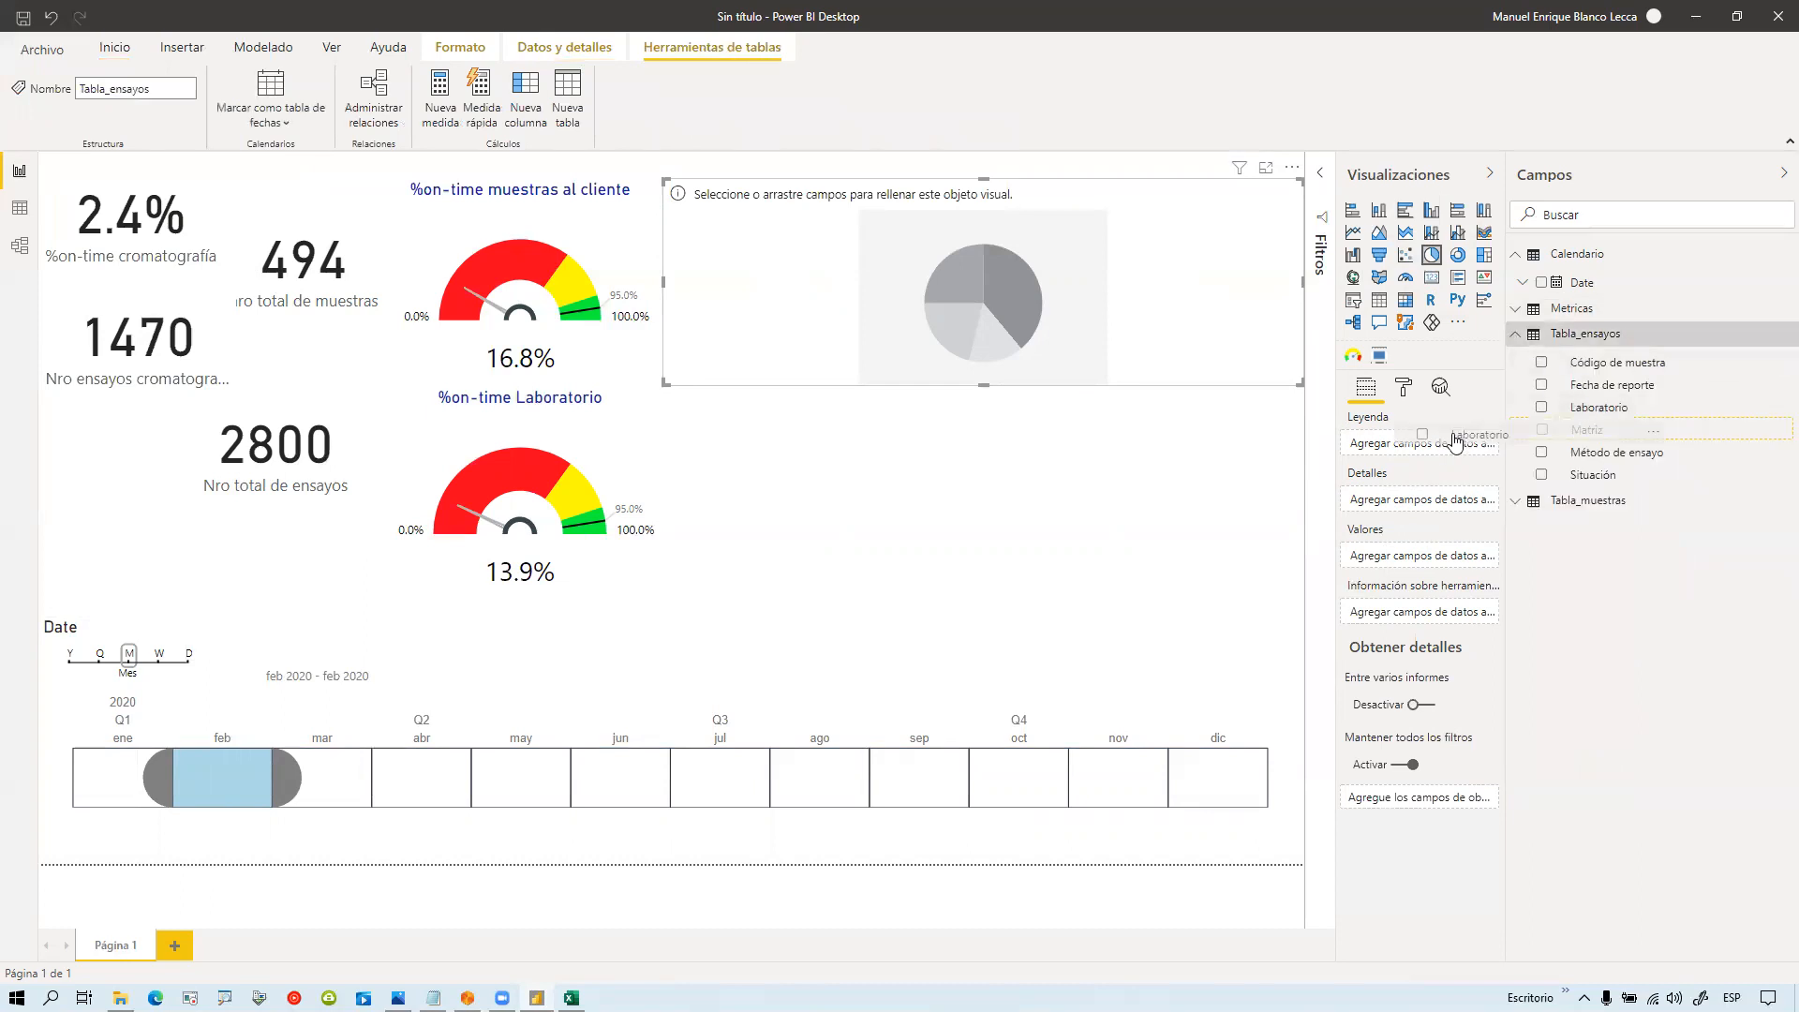
left_click_drag(1435, 448, 1434, 446)
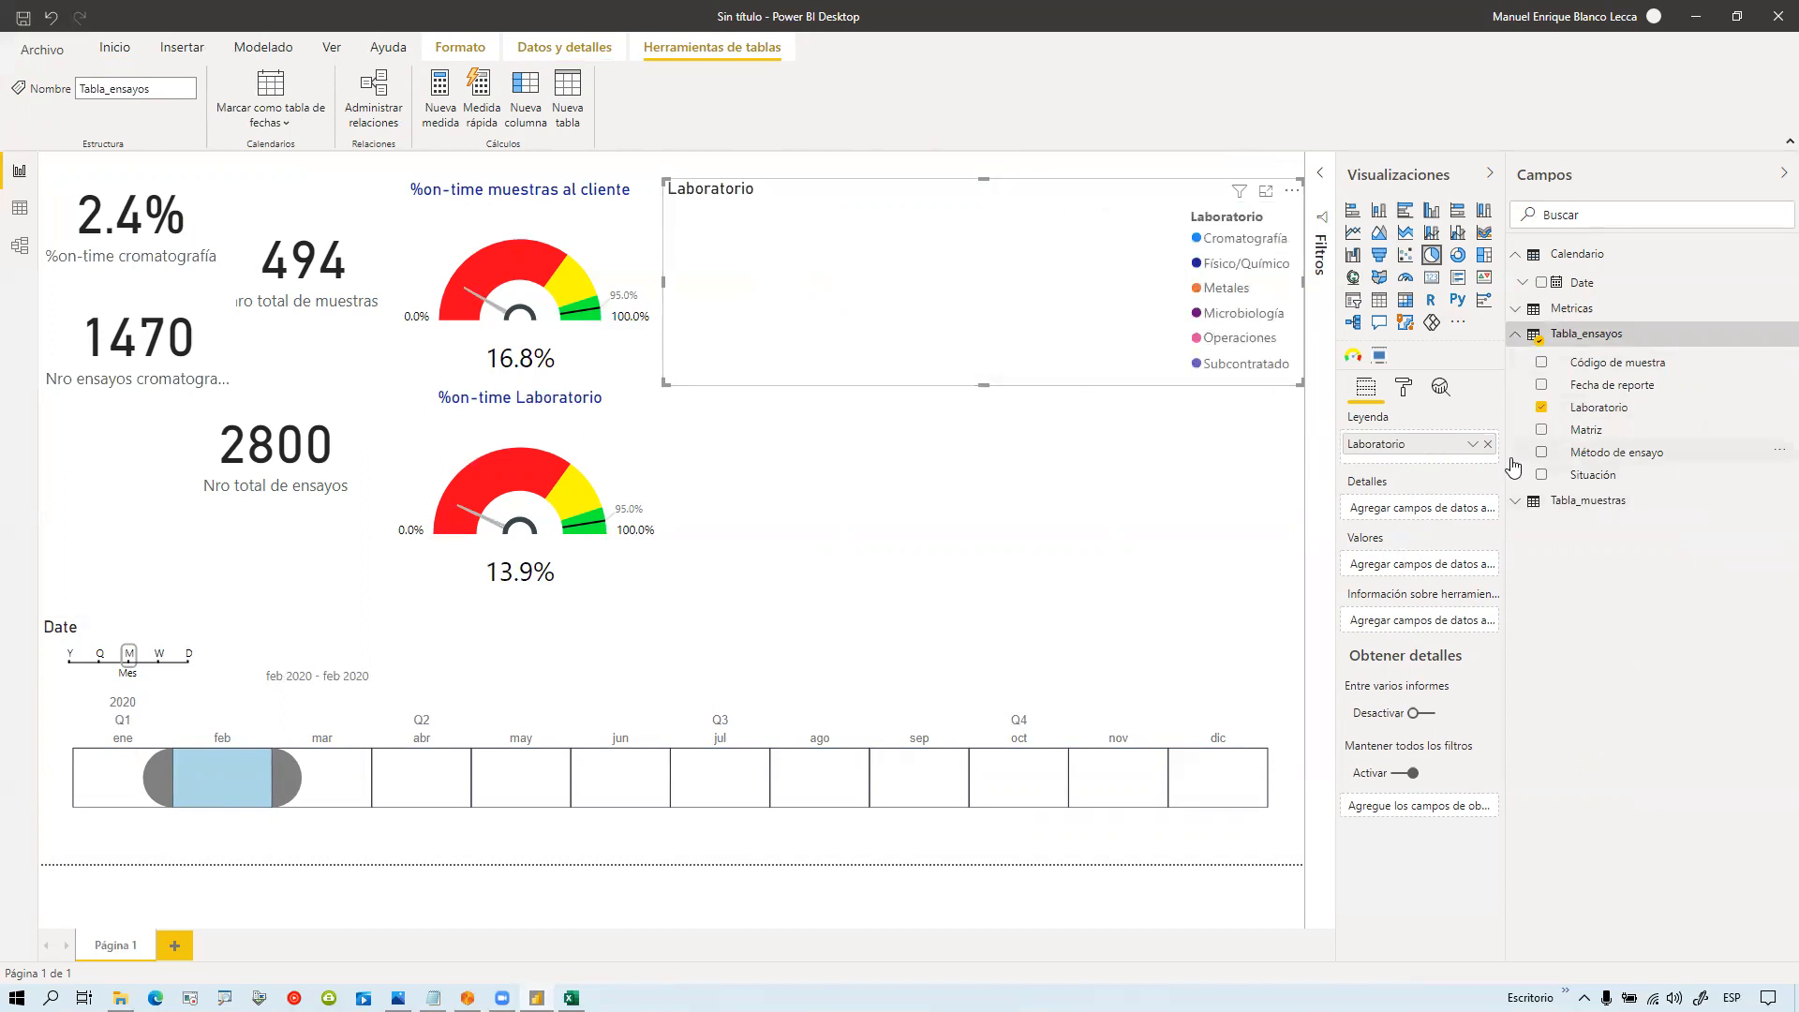
left_click_drag(1616, 476, 1420, 565)
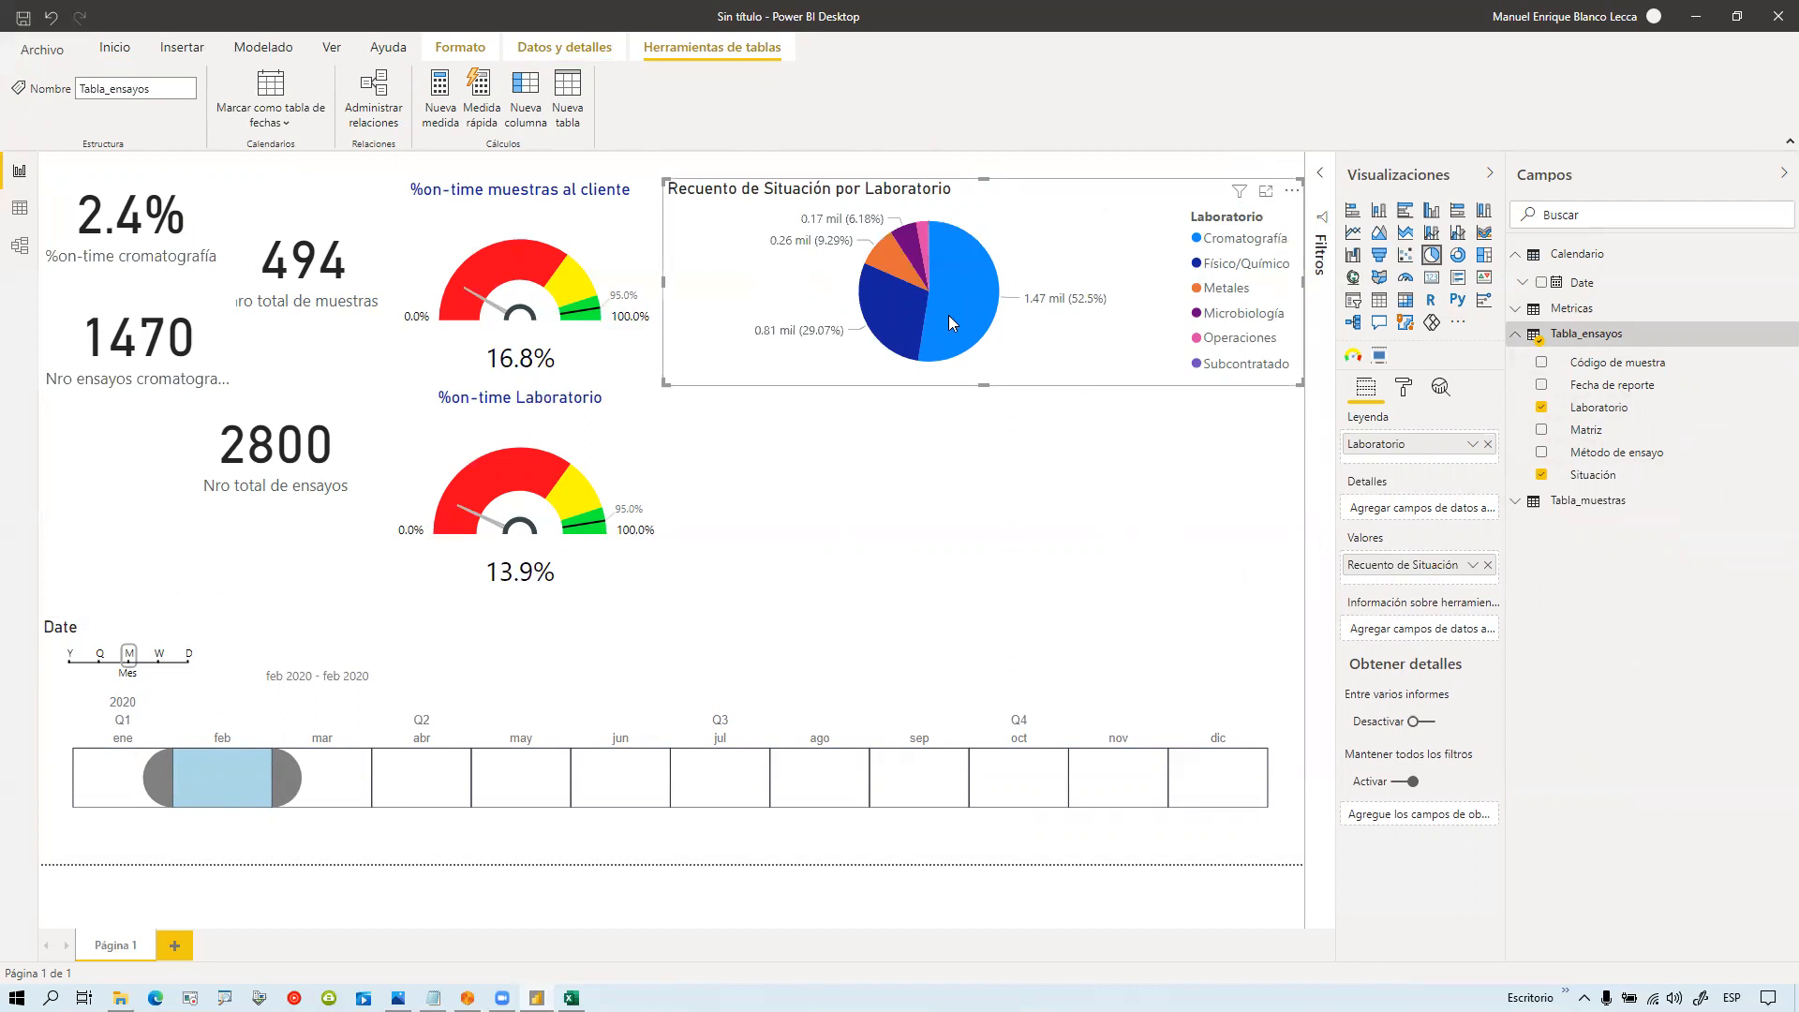
left_click_drag(985, 385, 951, 567)
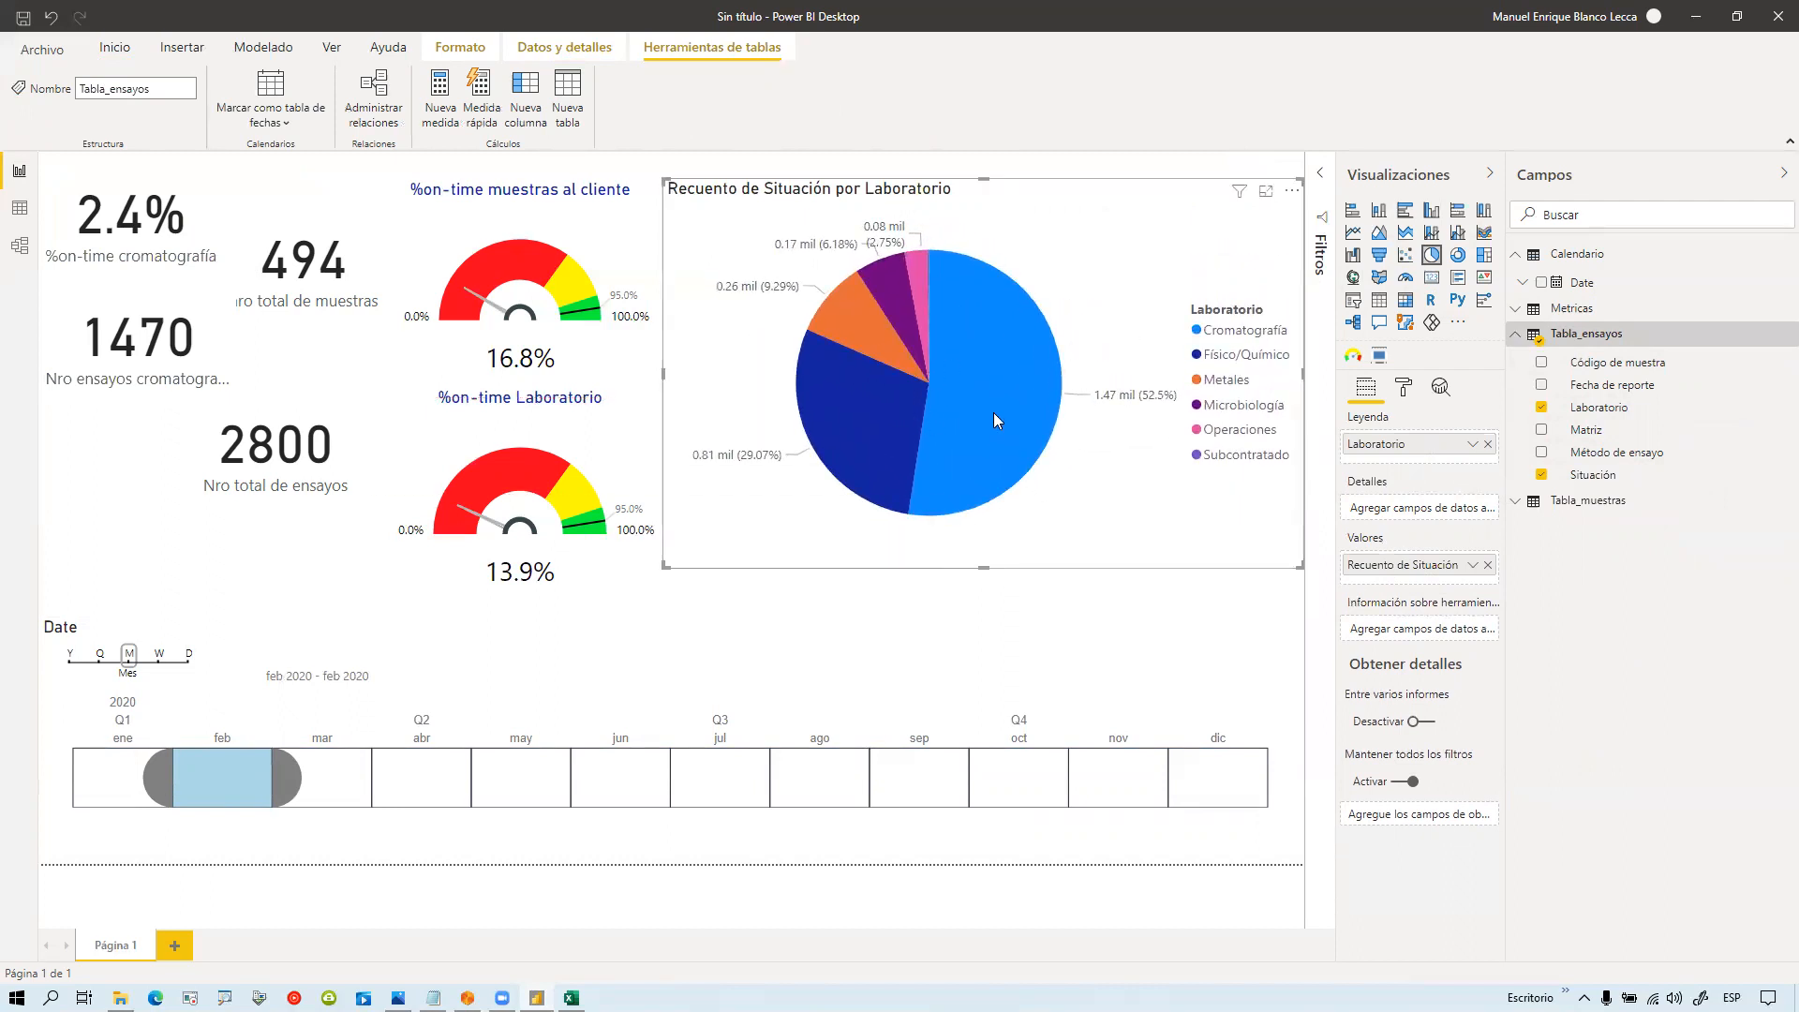
Step: Filter the timeline by enero 2020 and add up the pie chart's counts 12 + 204 + 263 + 418 + 641 in Calculator
left_click(101, 778)
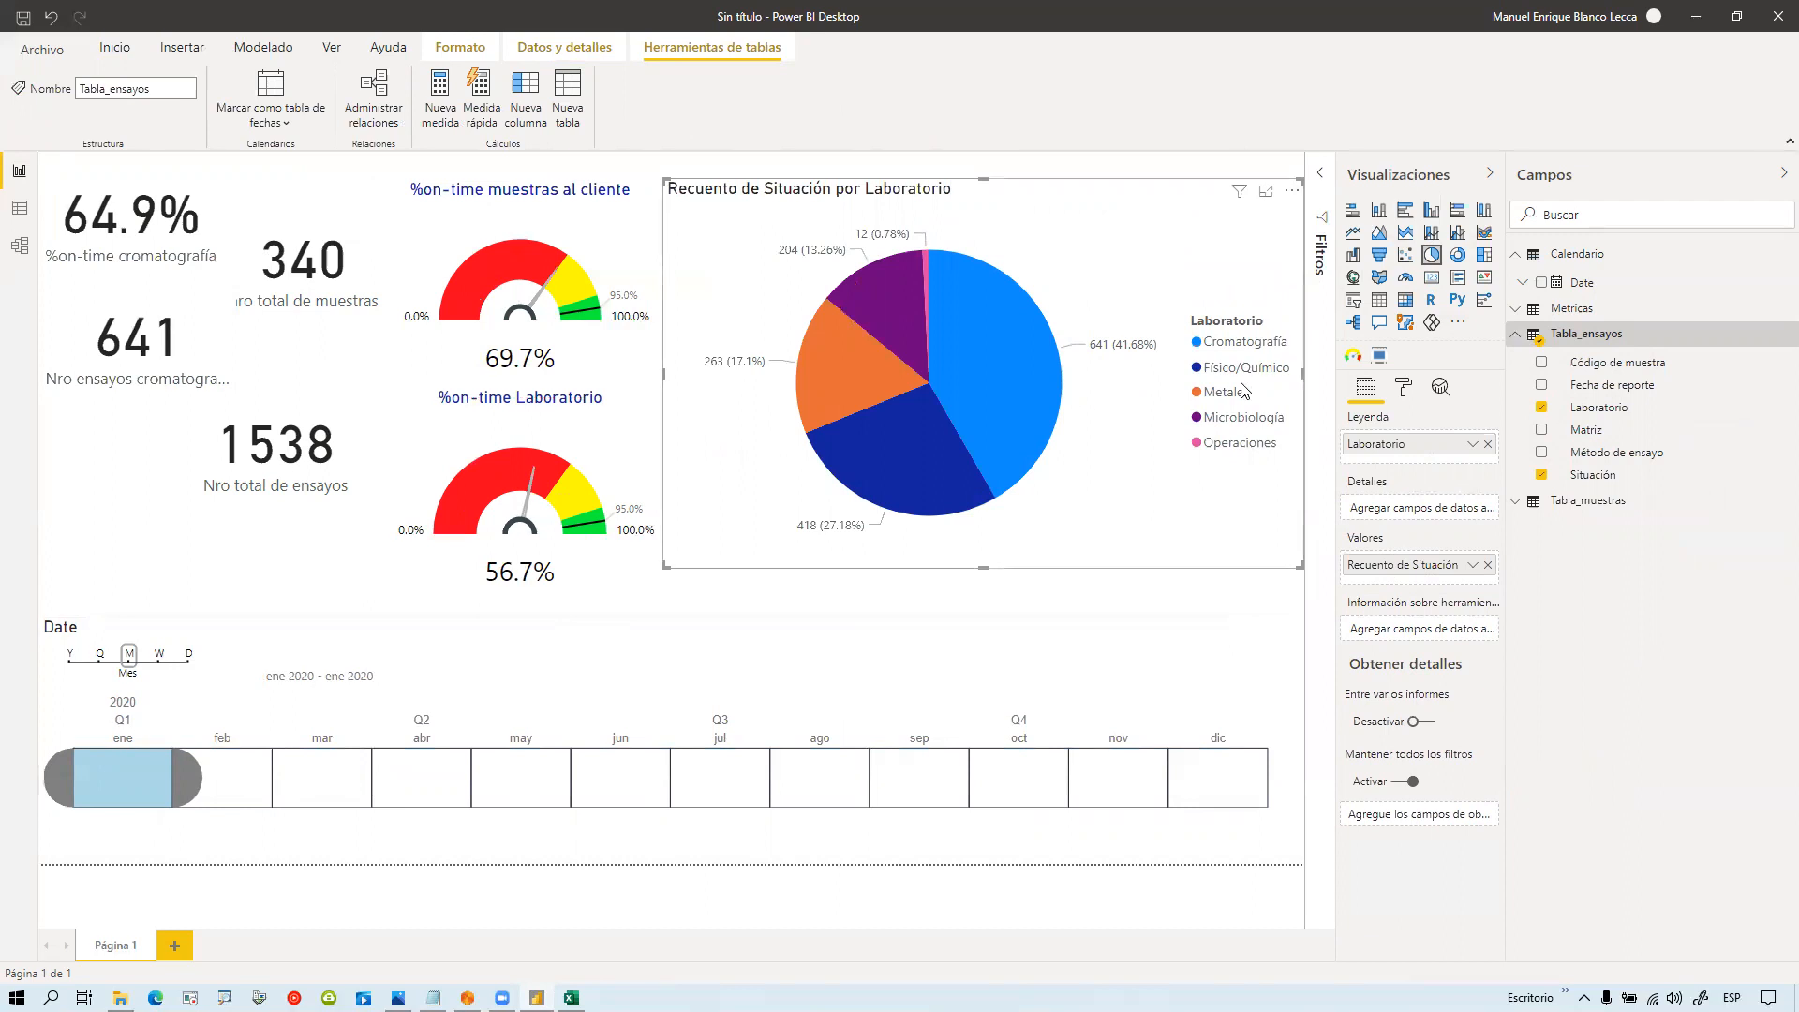
mouse_move(1038, 368)
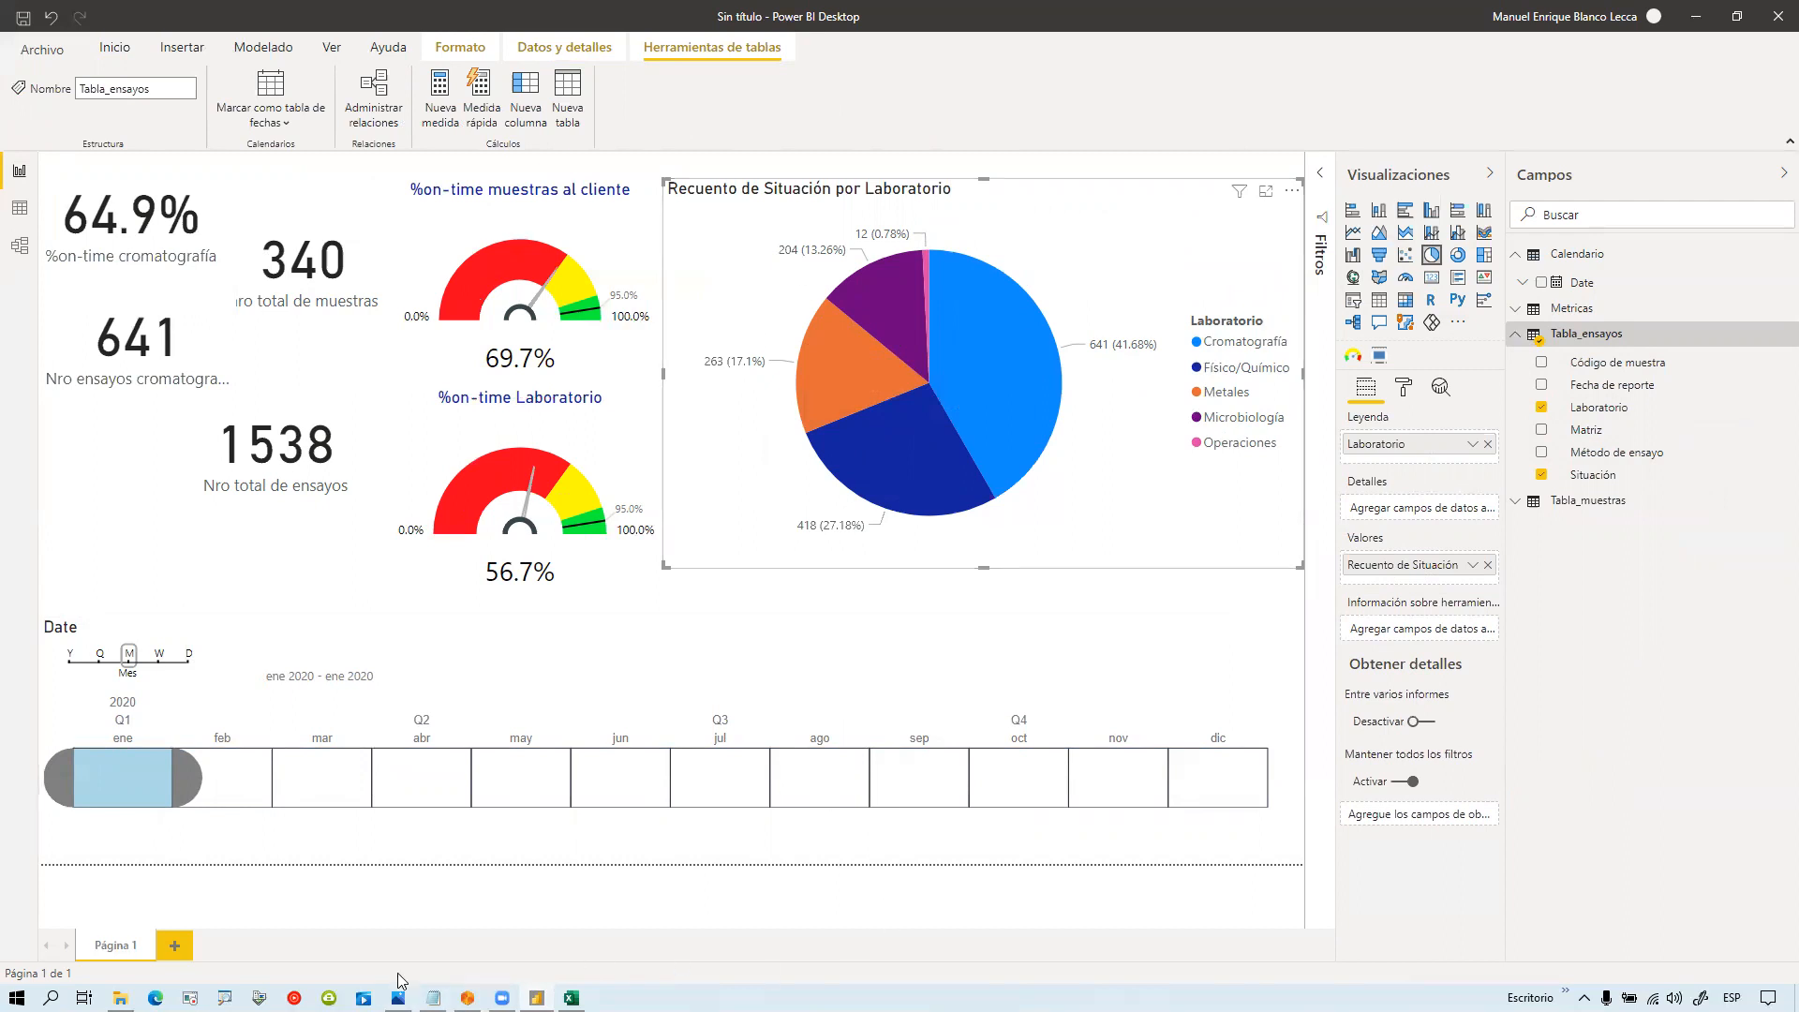
key("super")
type("calc")
key("Return")
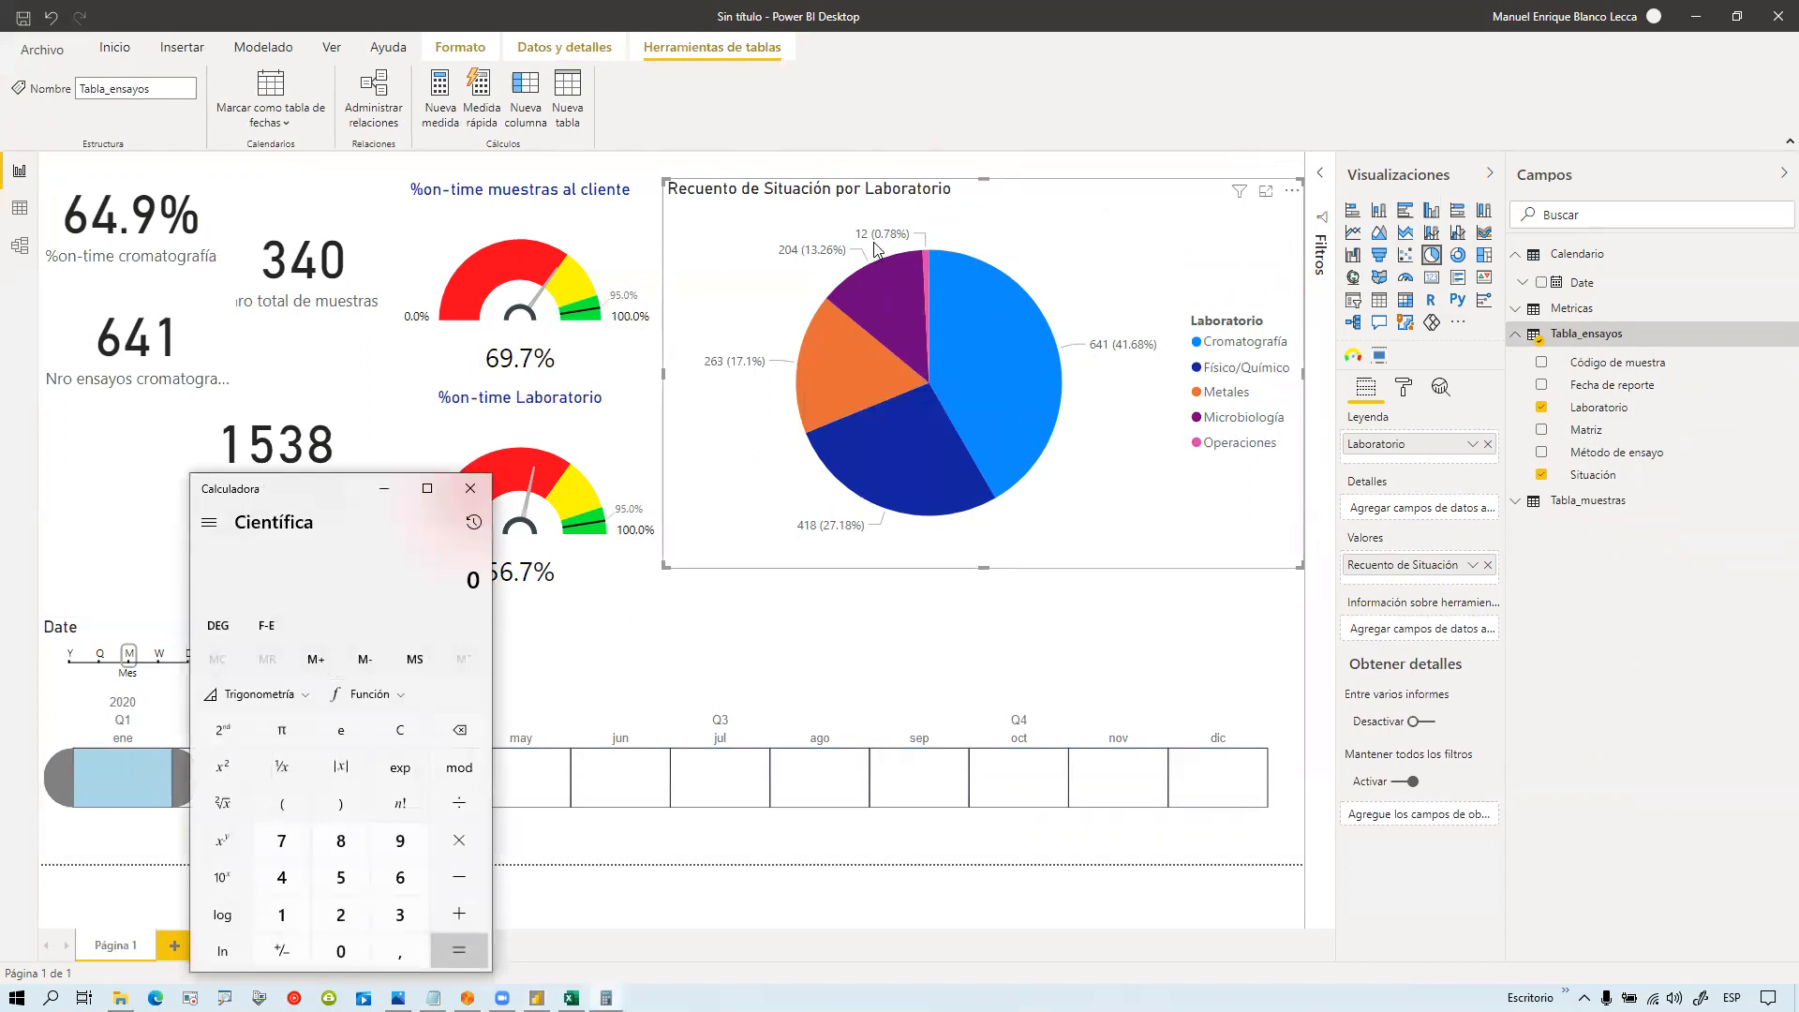
type("12 + 204 + 263 + 418 + 641")
key("Return")
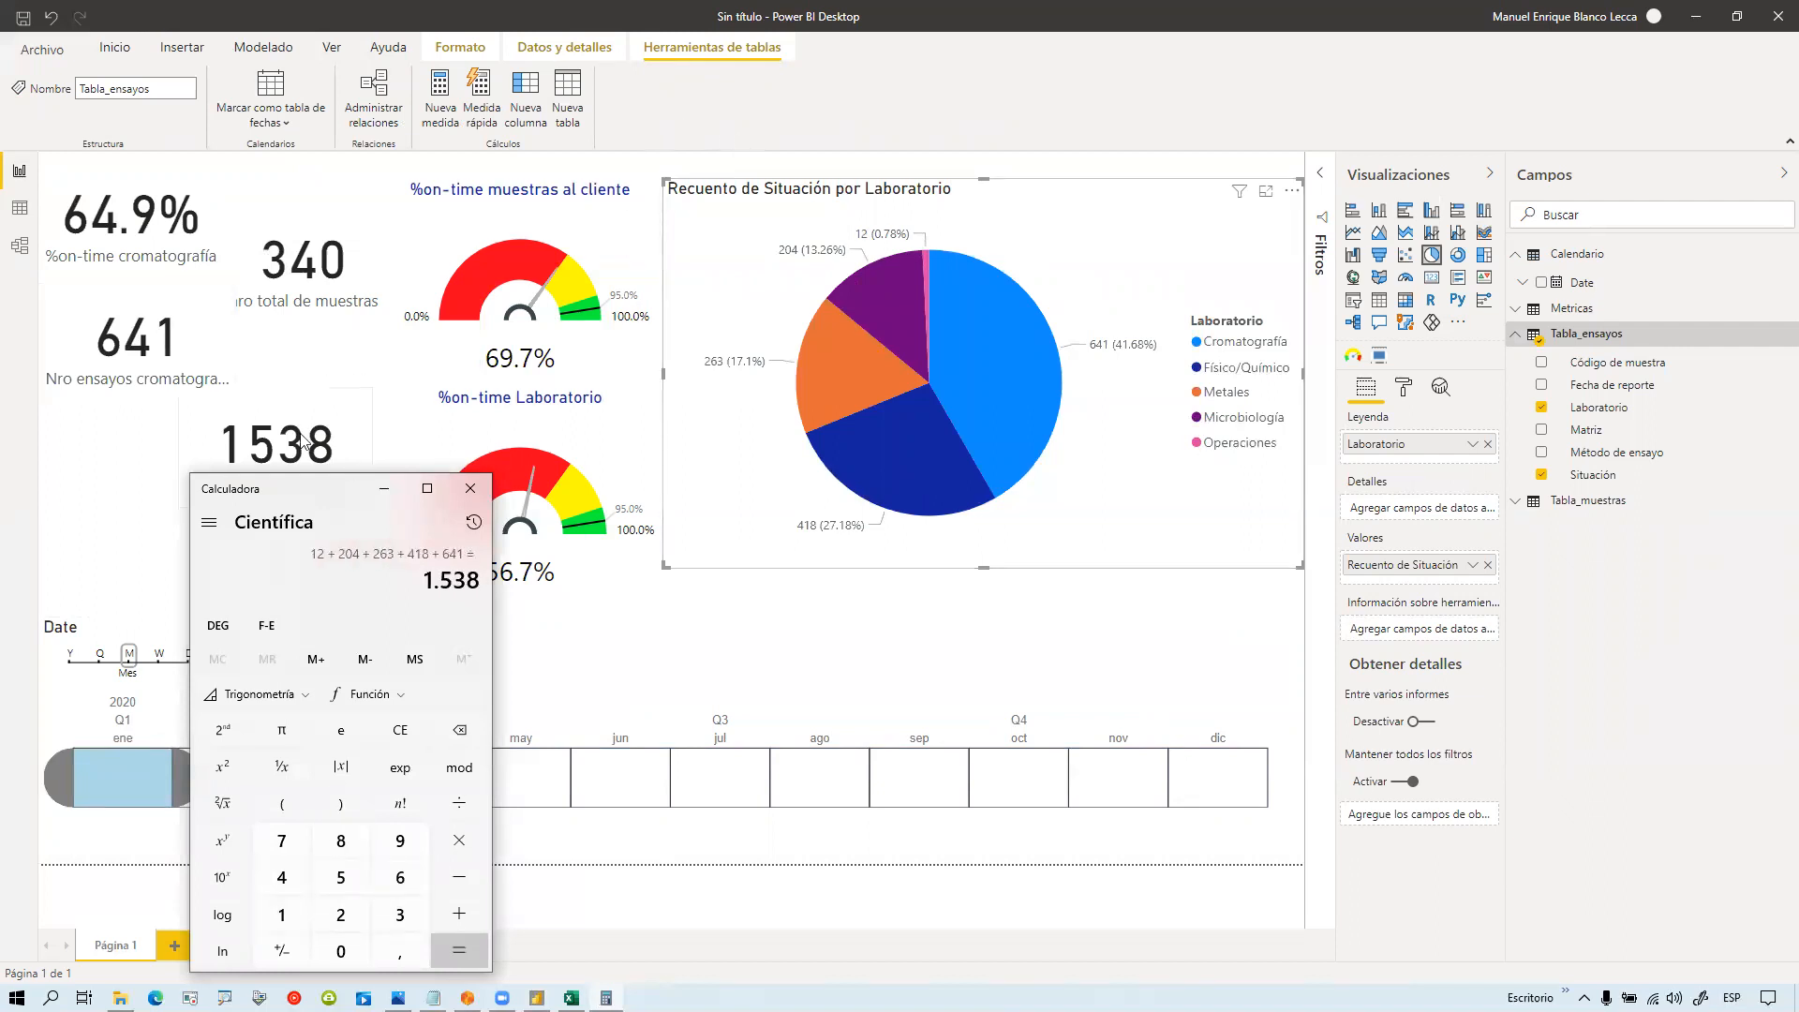
left_click(466, 493)
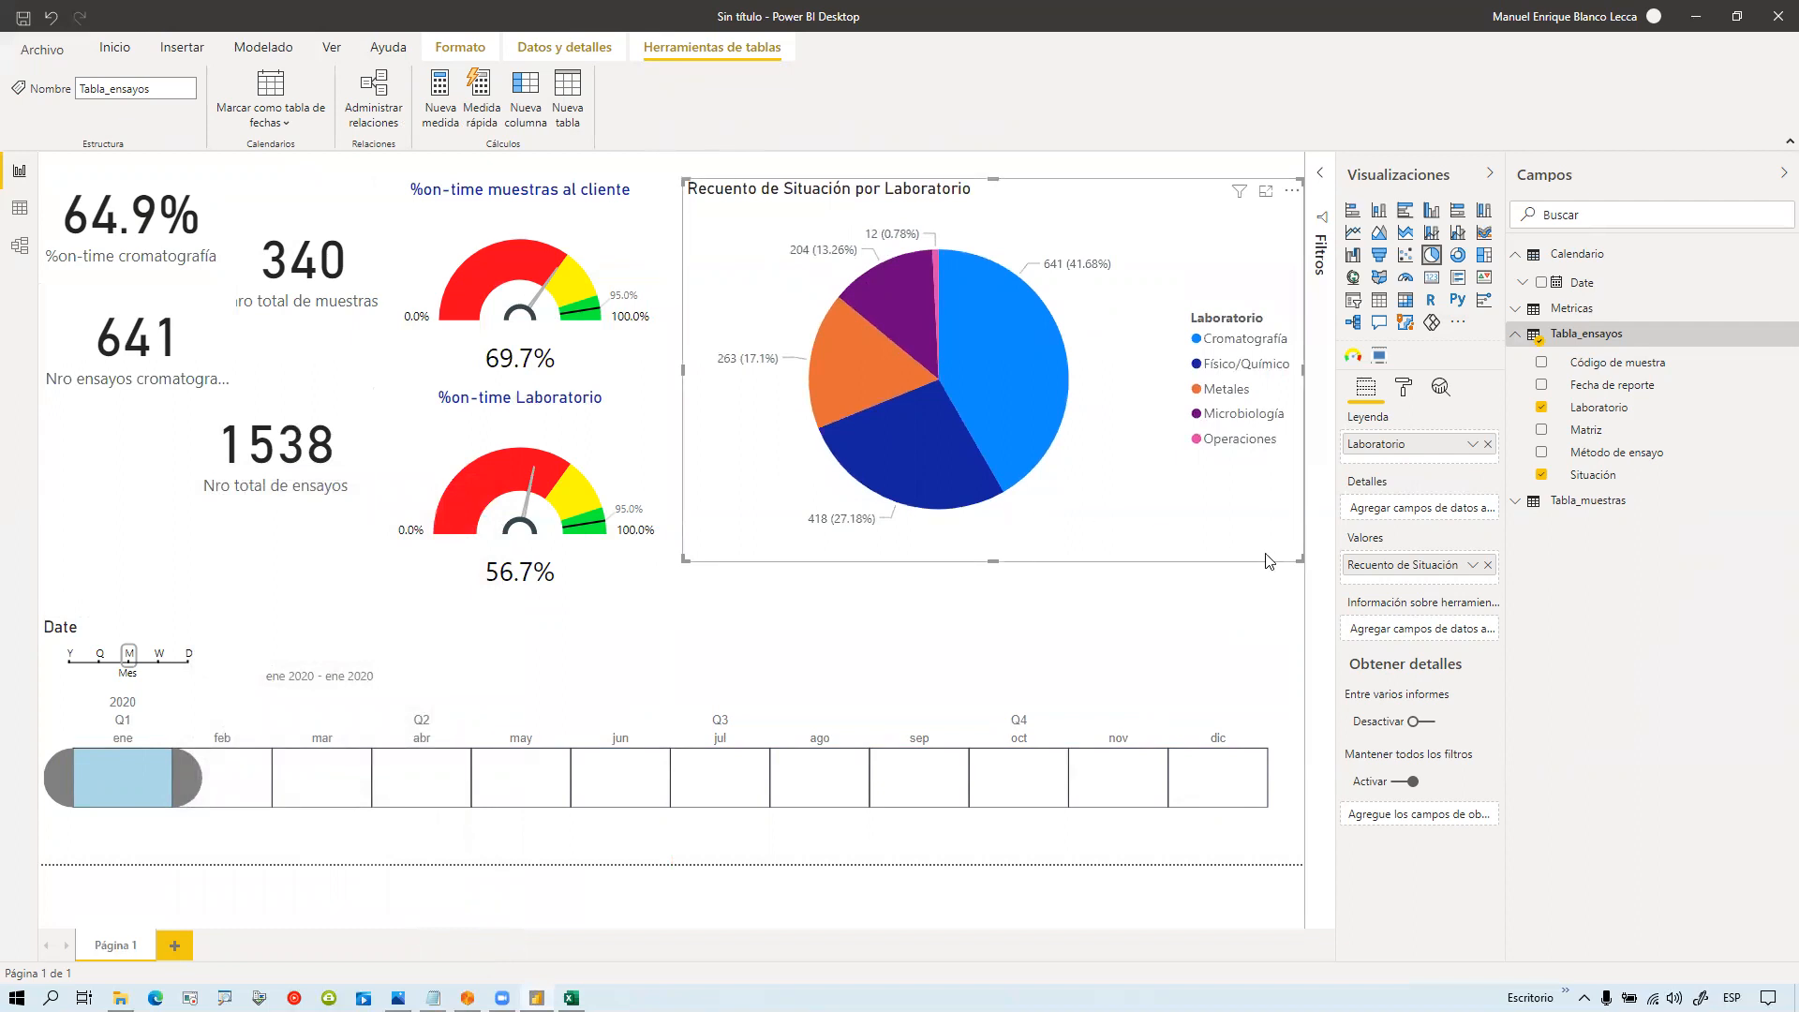
Step: Add Situación to the pie chart's details to split each laboratory slice
left_click_drag(1593, 475, 1430, 525)
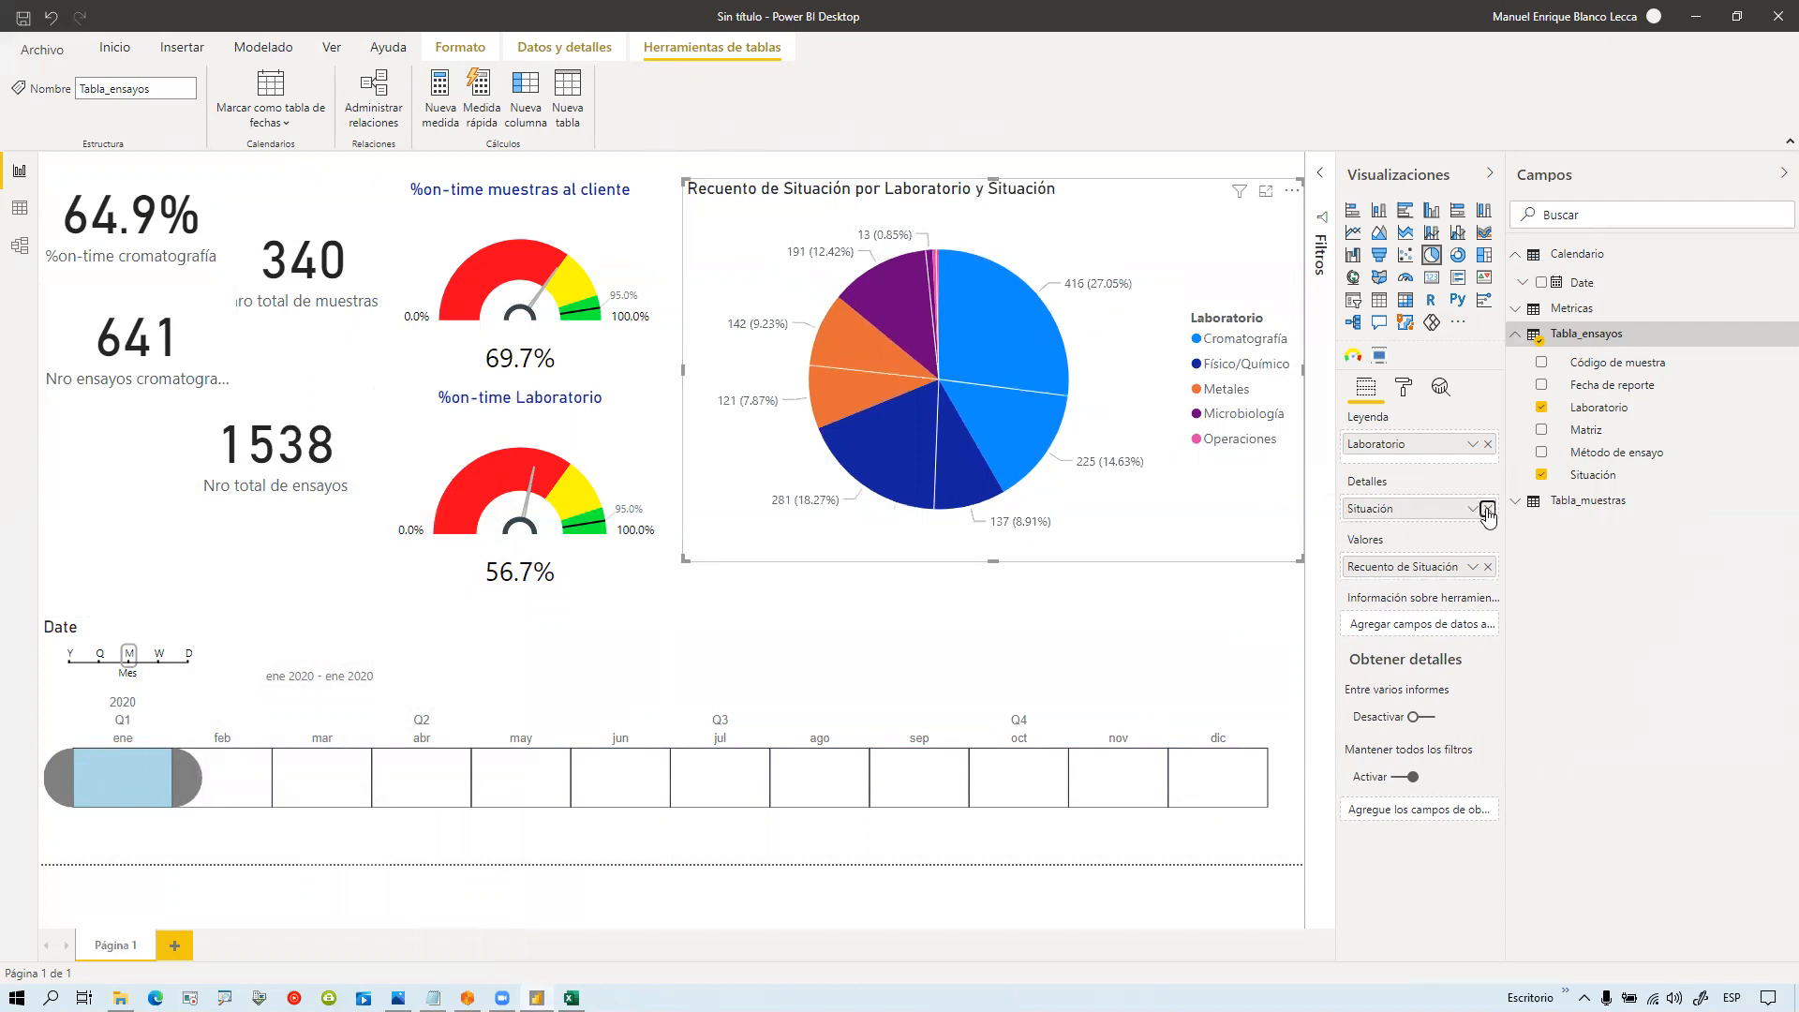
left_click(1483, 510)
left_click_drag(1604, 486, 1373, 518)
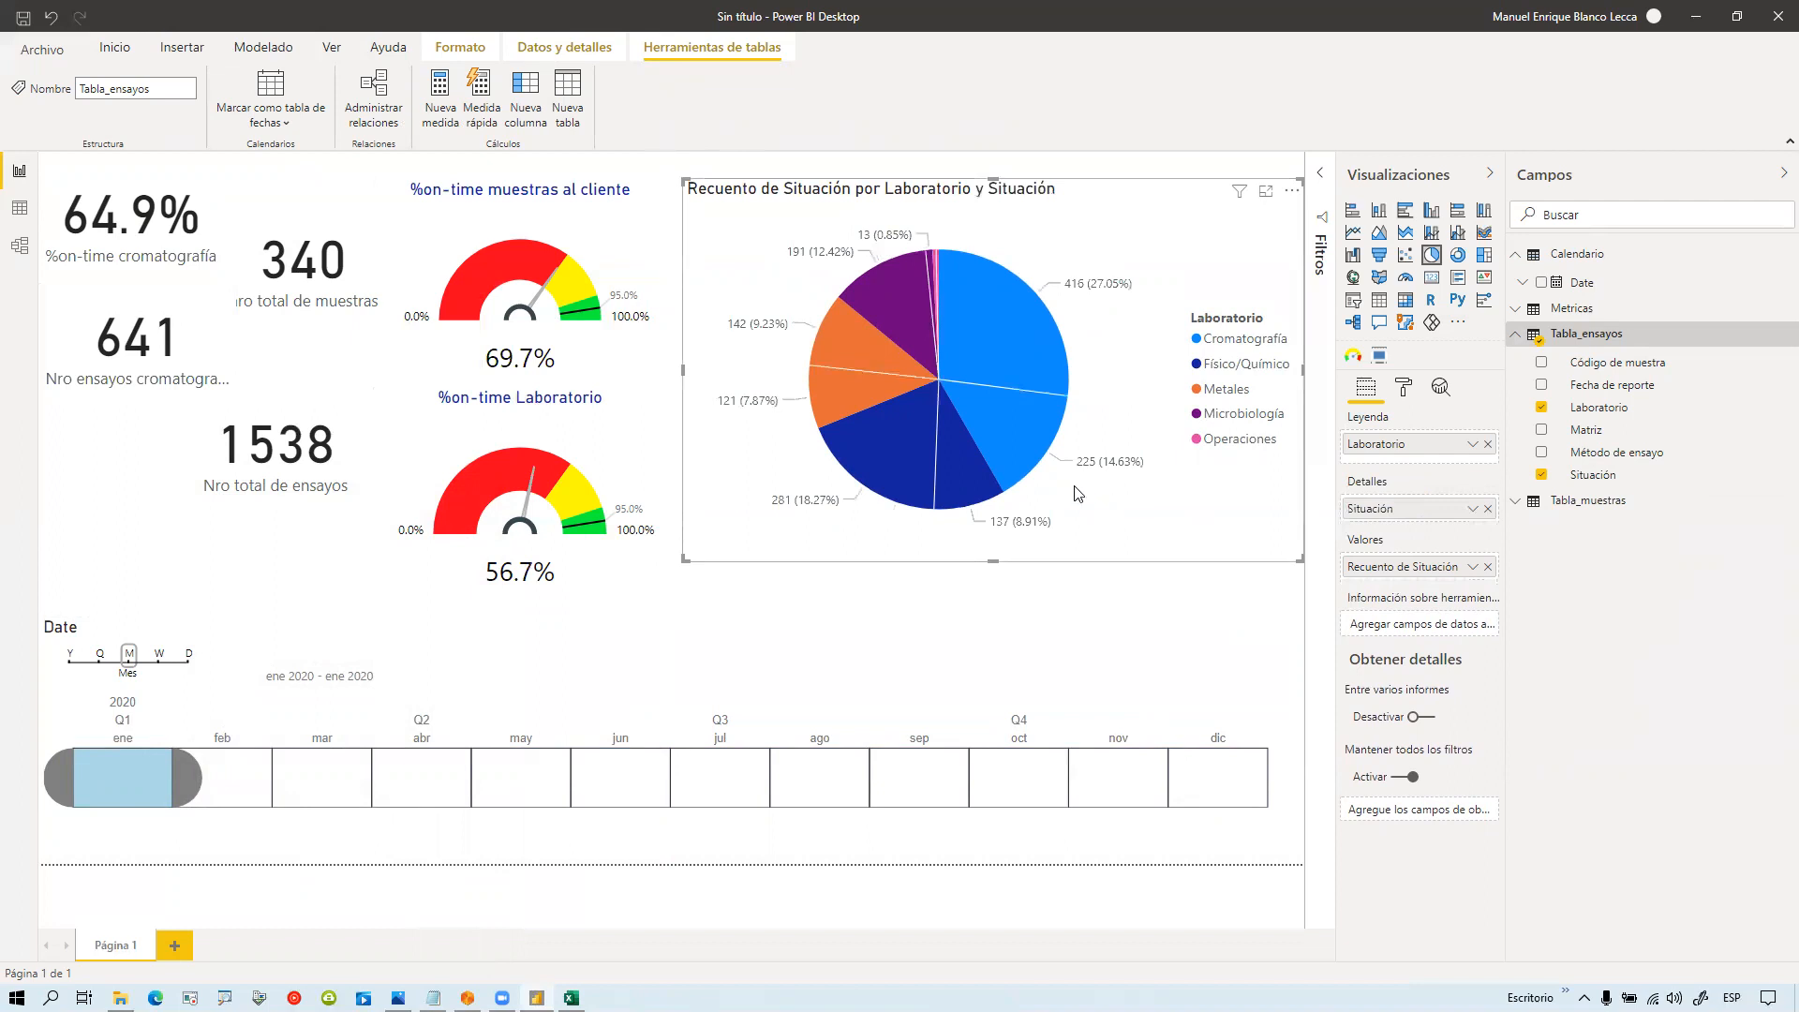
Step: Add the two Cromatografía slices, 416 + 225, in Calculator and remove Situación from the pie chart's details
mouse_move(1033, 455)
key("super")
type("cal")
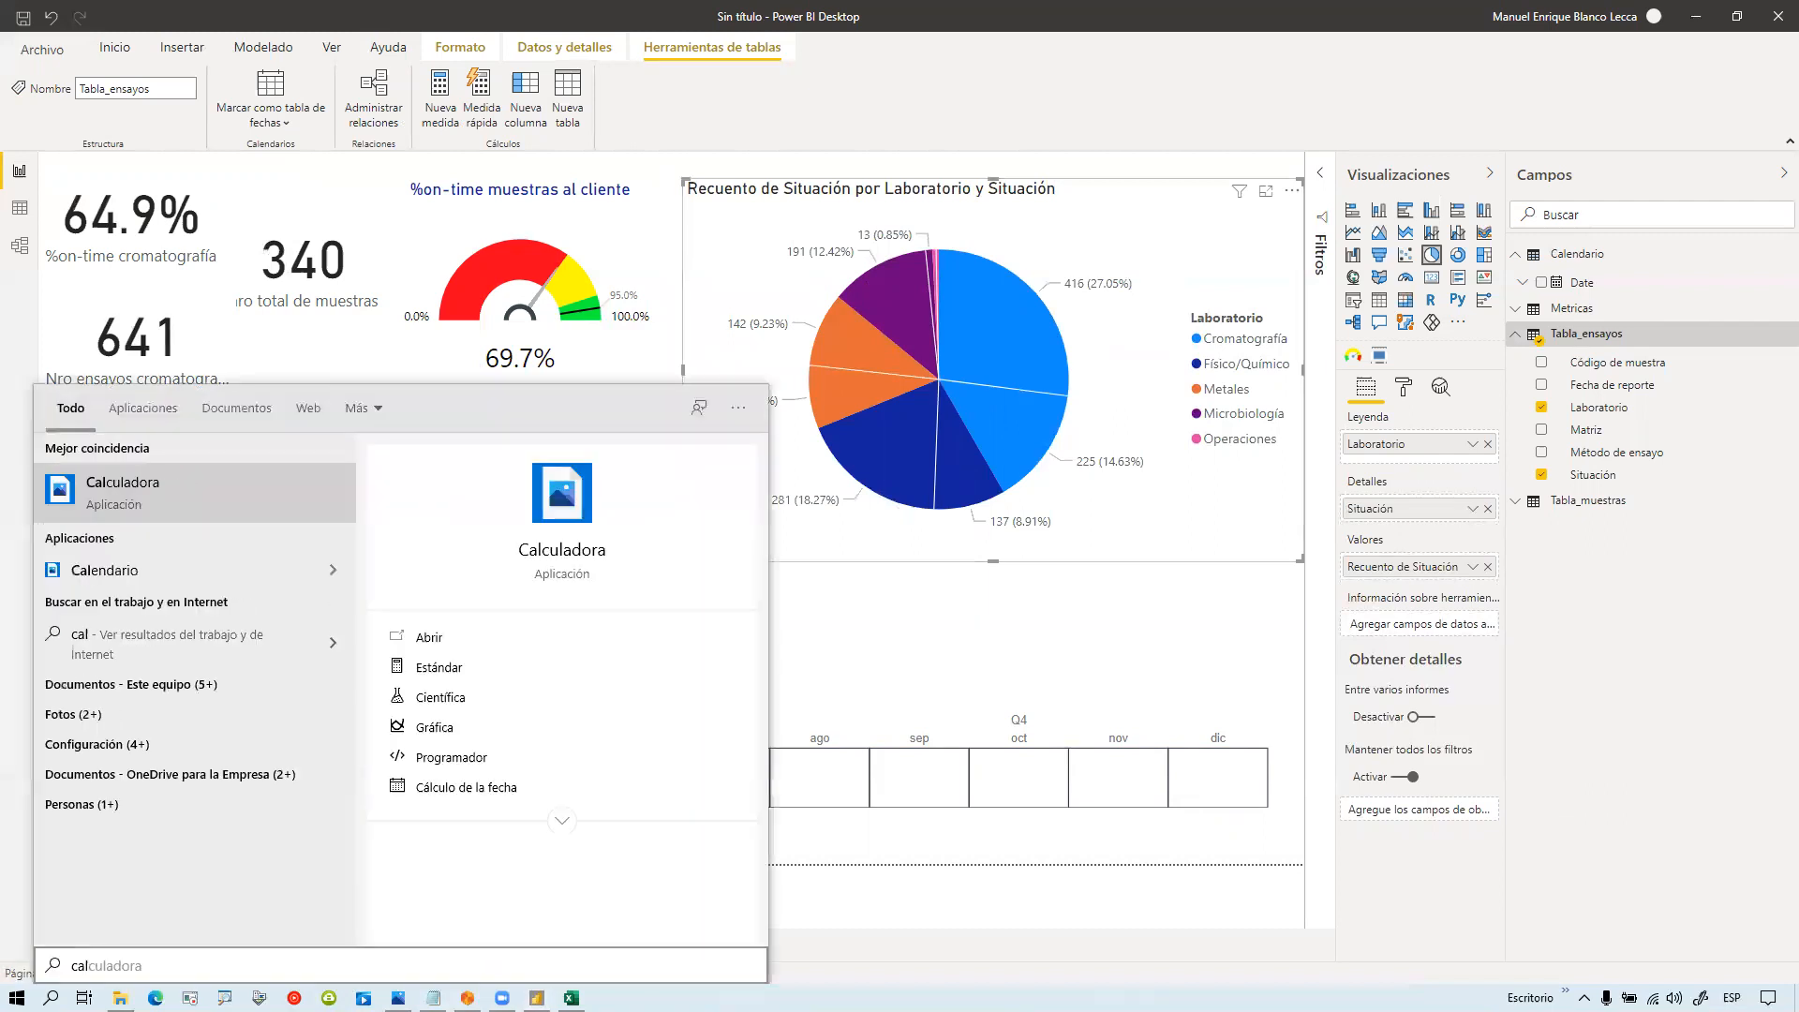
key("Return")
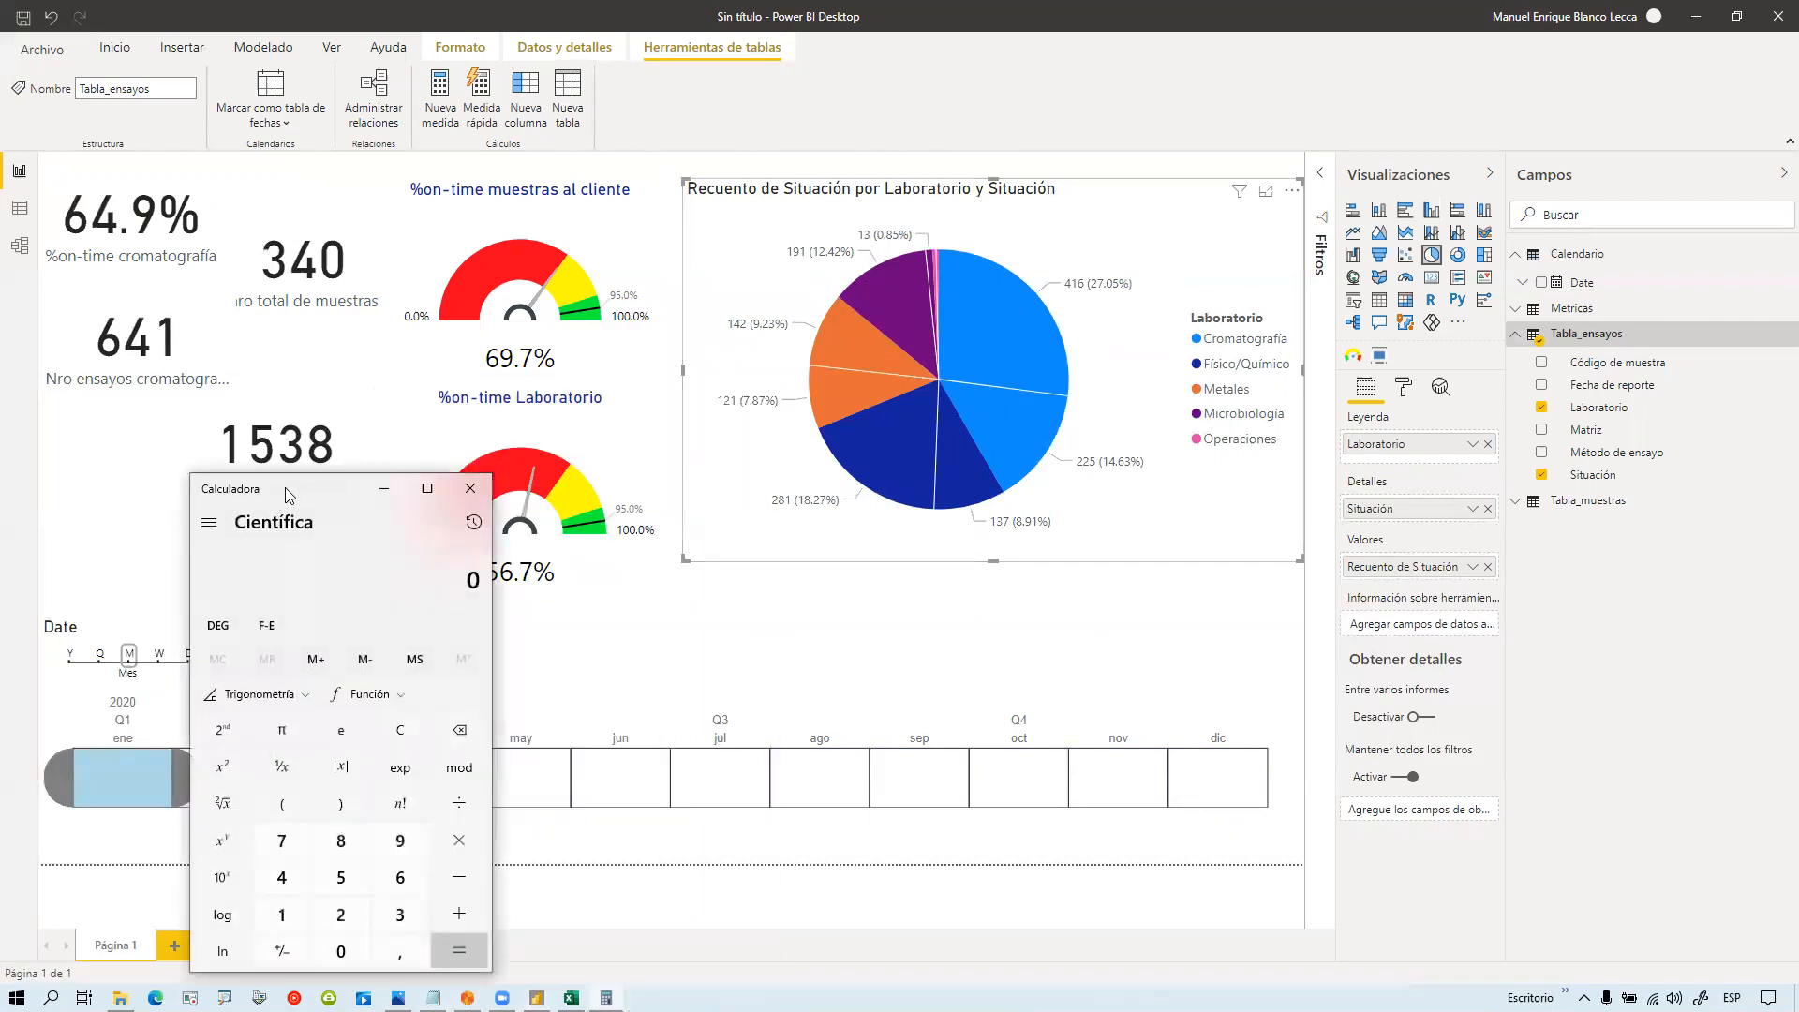
left_click_drag(288, 495, 977, 530)
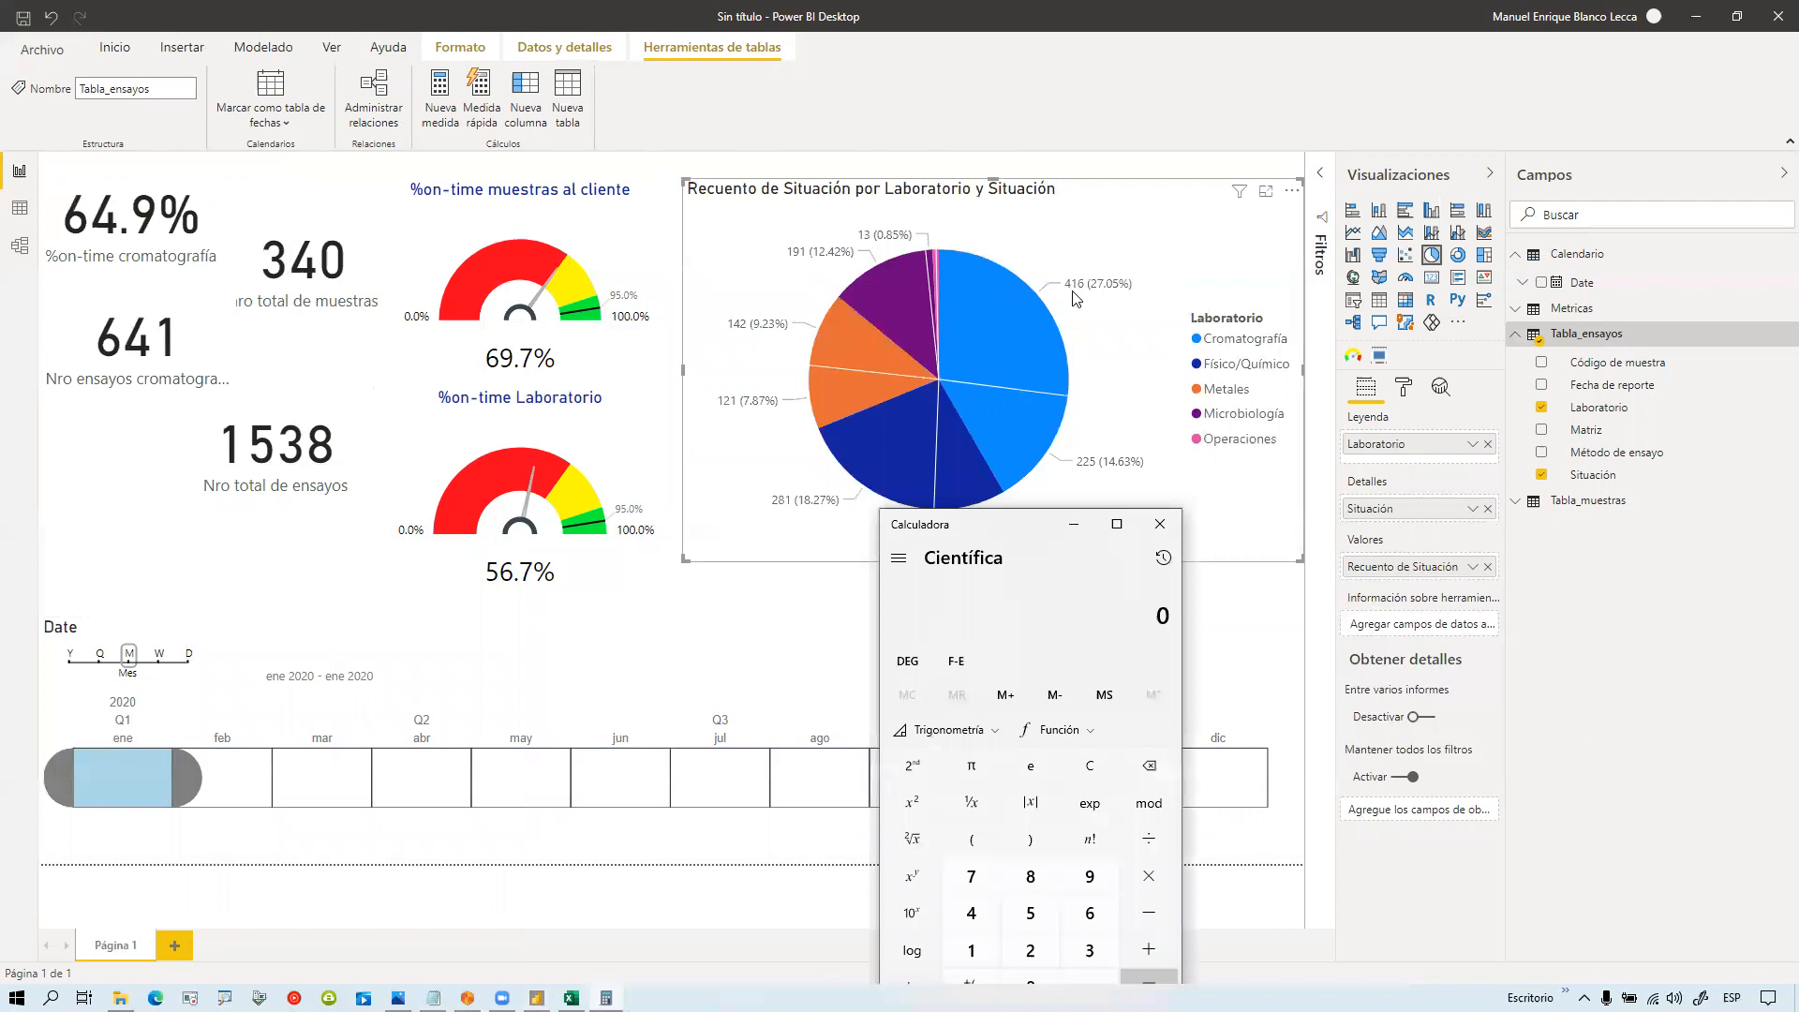
type("416 + 225")
key("Return")
mouse_move(1039, 356)
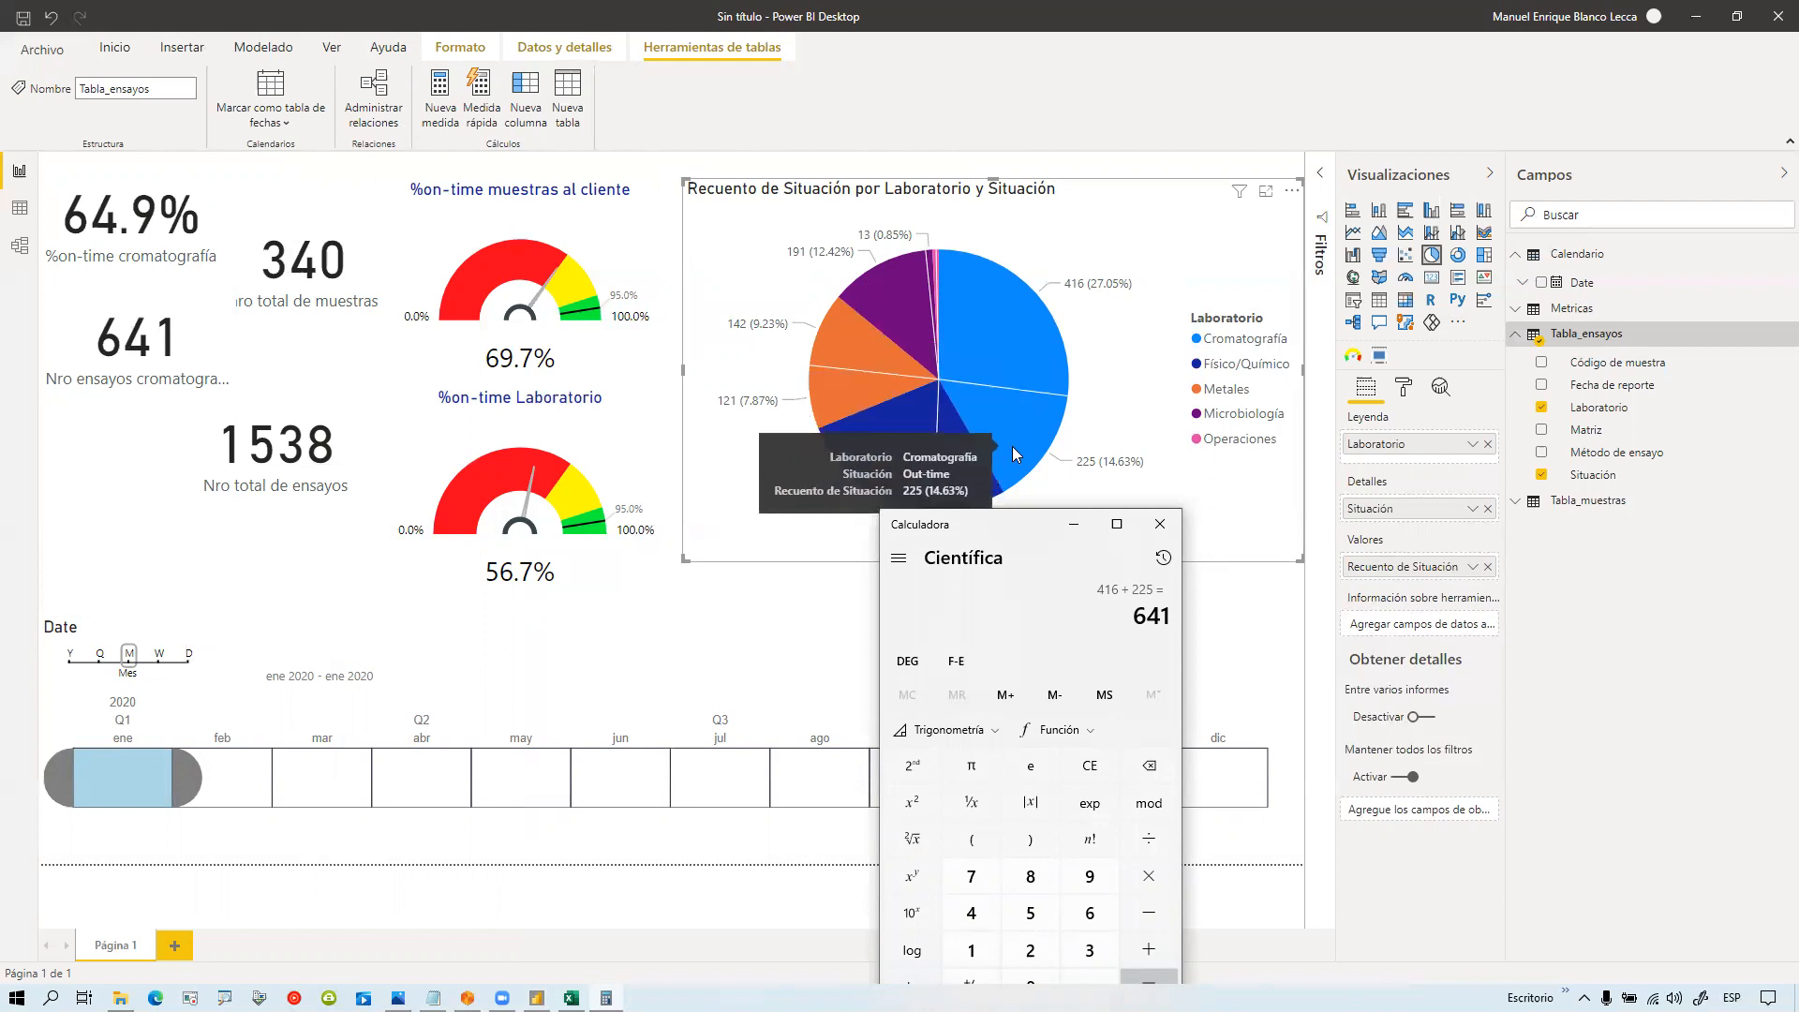
left_click(1160, 524)
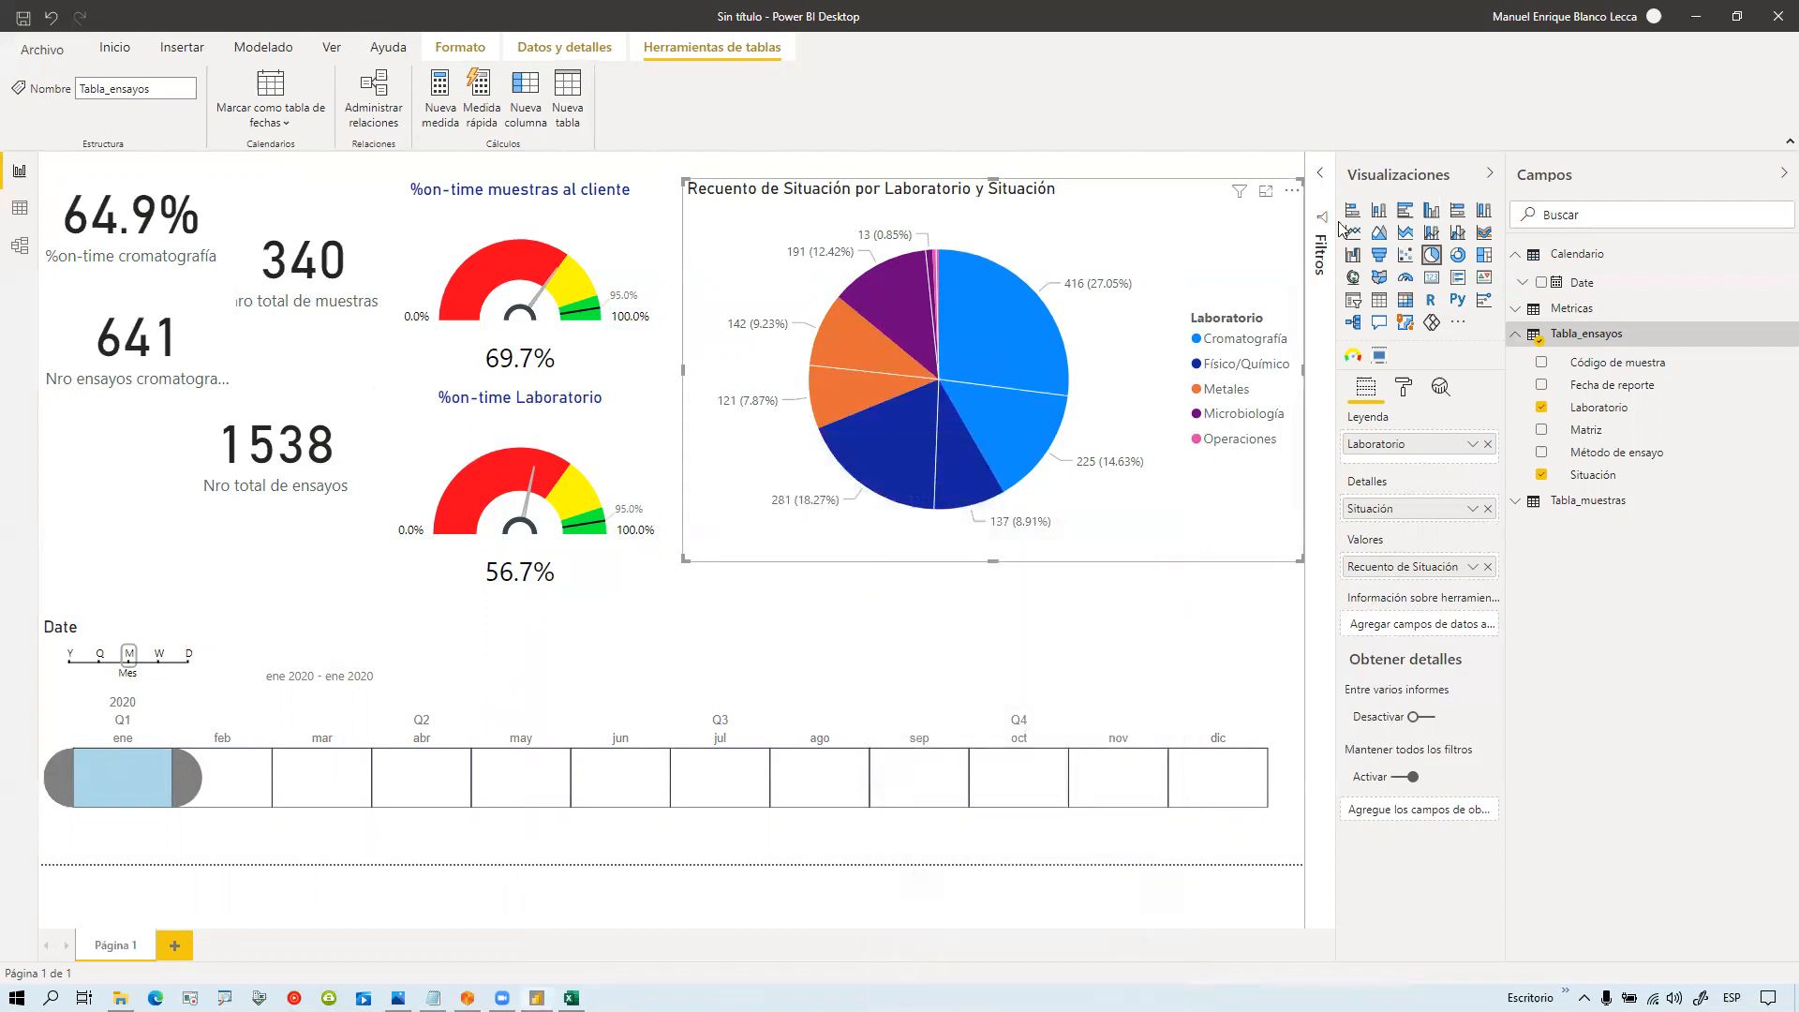
left_click(1487, 508)
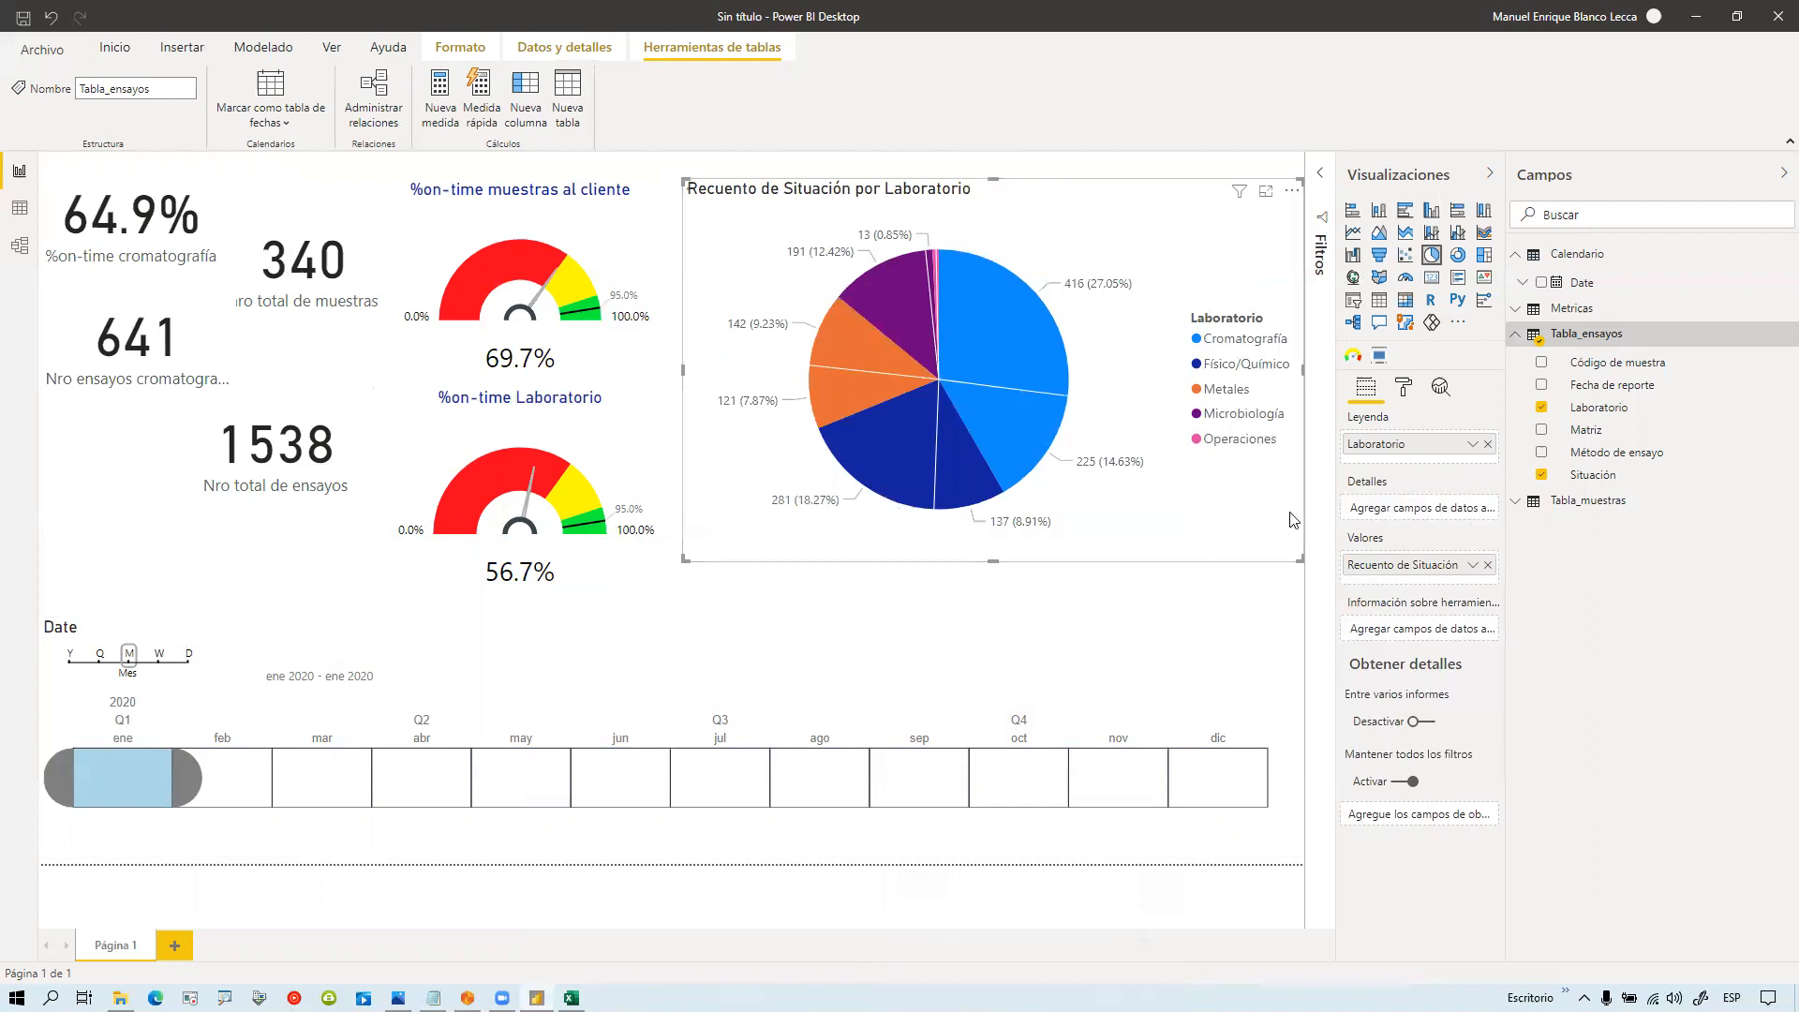
Step: Shrink the pie chart and place it just below the Laboratorio gauge, above the timeline's month bar
left_click_drag(684, 181, 950, 372)
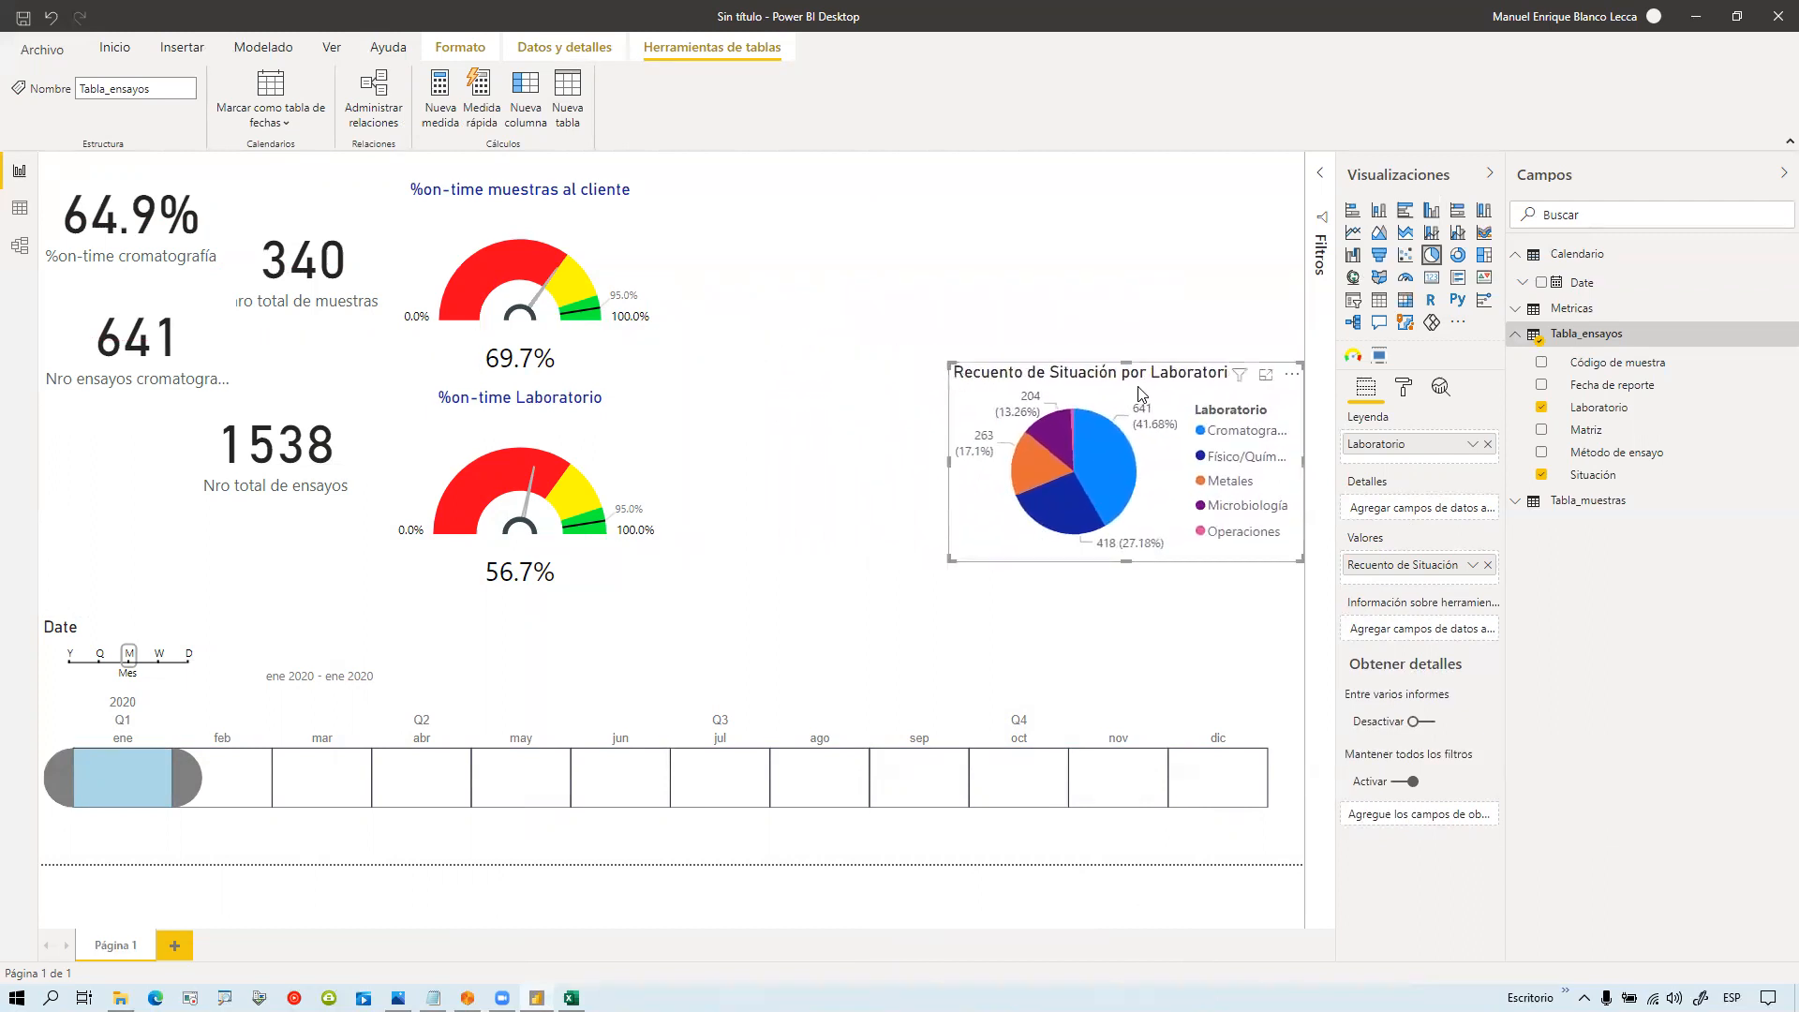
left_click_drag(1127, 379, 794, 532)
left_click_drag(965, 517, 907, 590)
mouse_move(787, 587)
left_mouse_down()
mouse_move(767, 583)
mouse_move(785, 582)
left_mouse_up()
left_click(1144, 551)
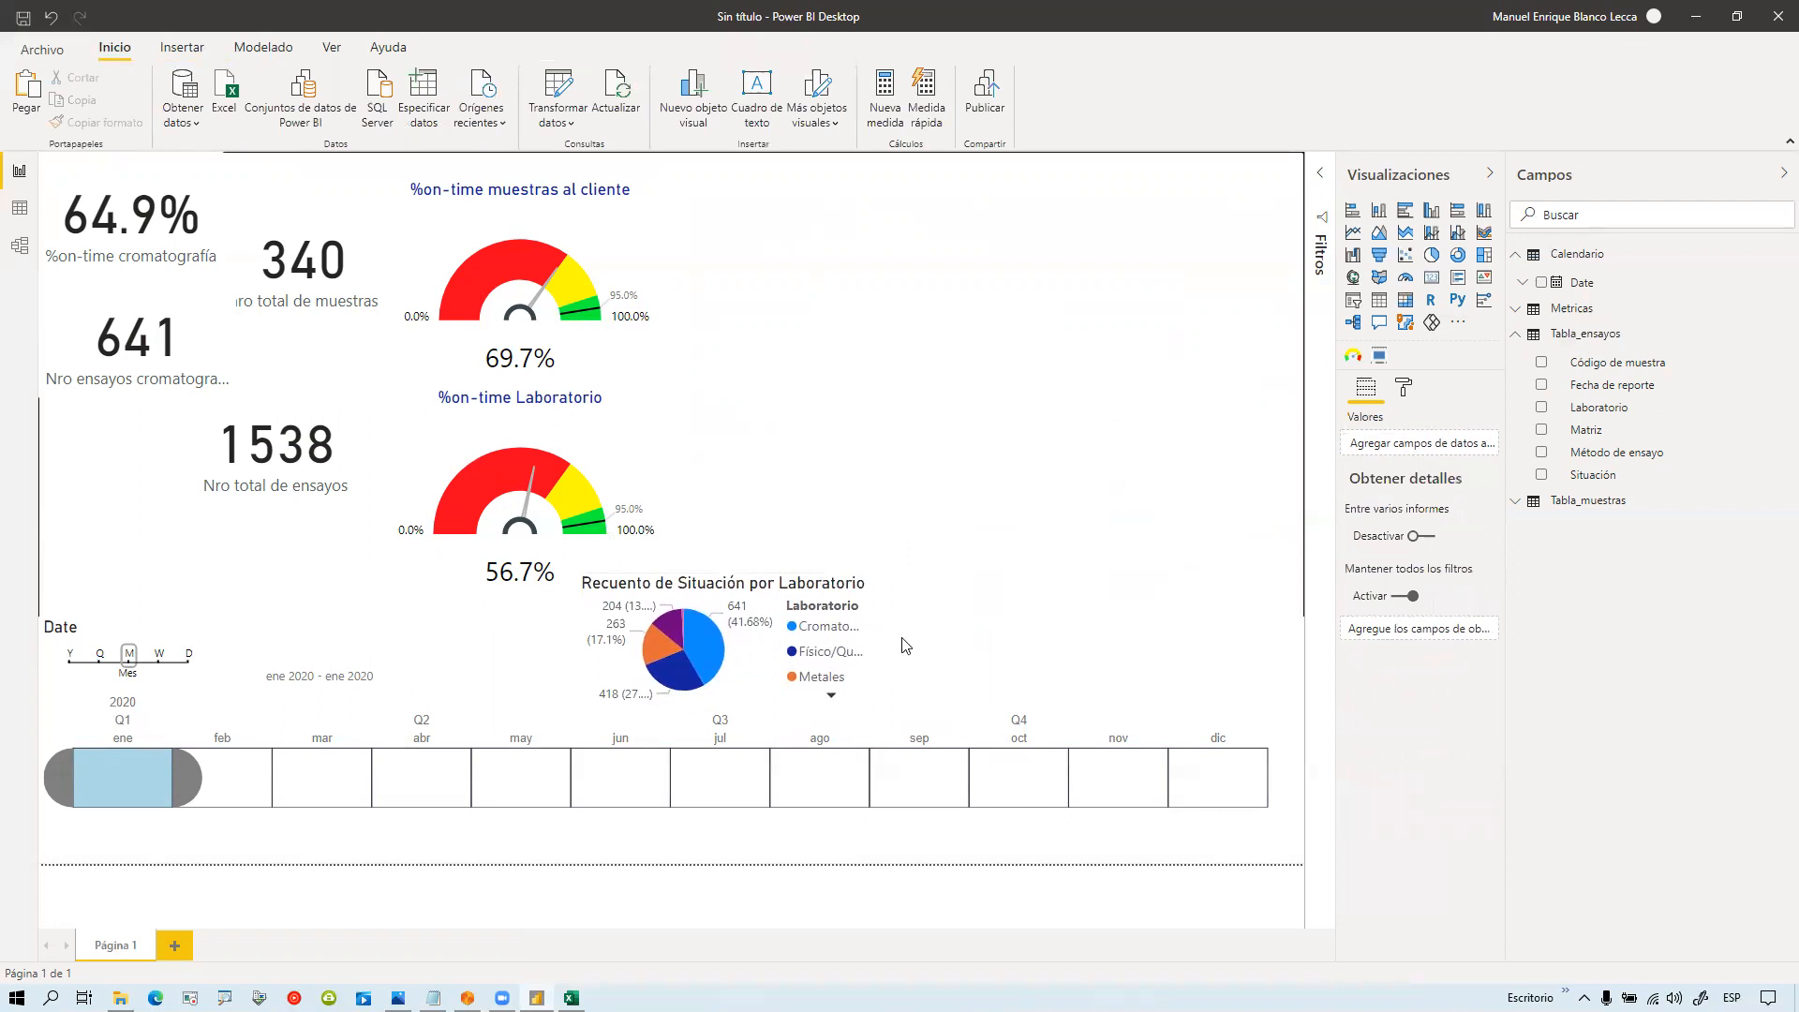
Step: Clear the title text of the Laboratorio pie chart in its format settings
left_click(778, 596)
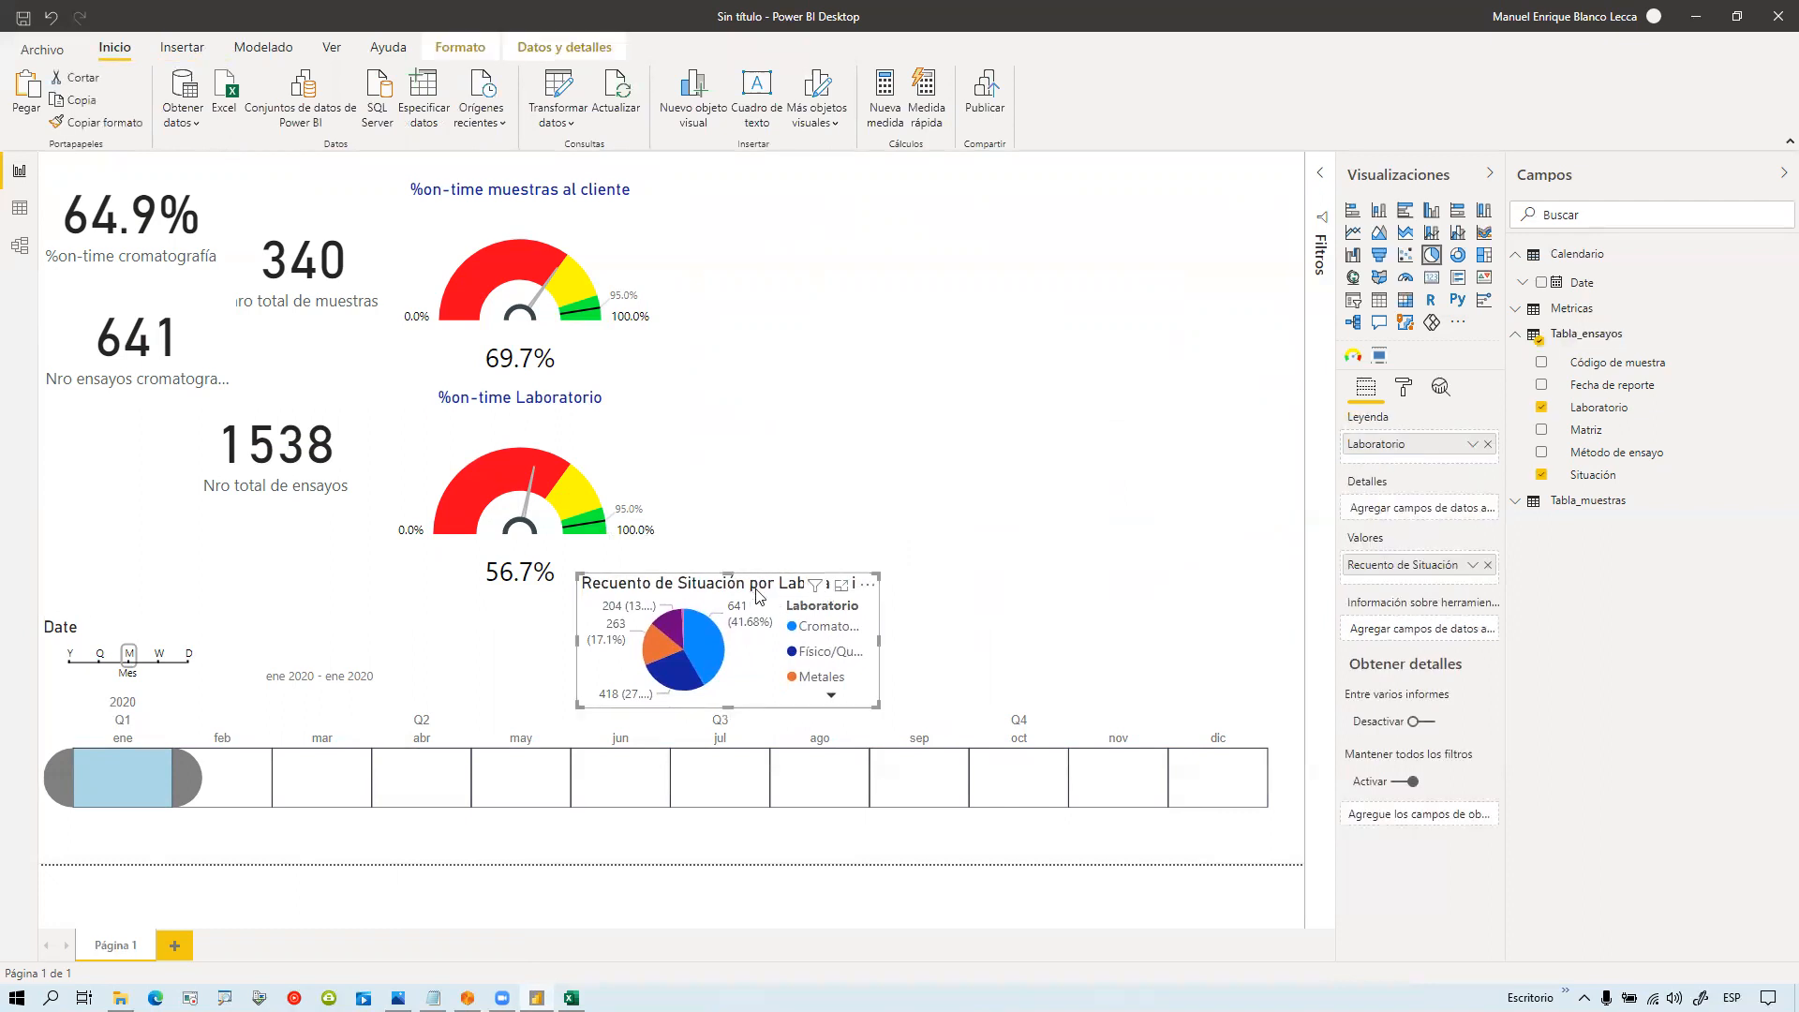
left_click(1404, 387)
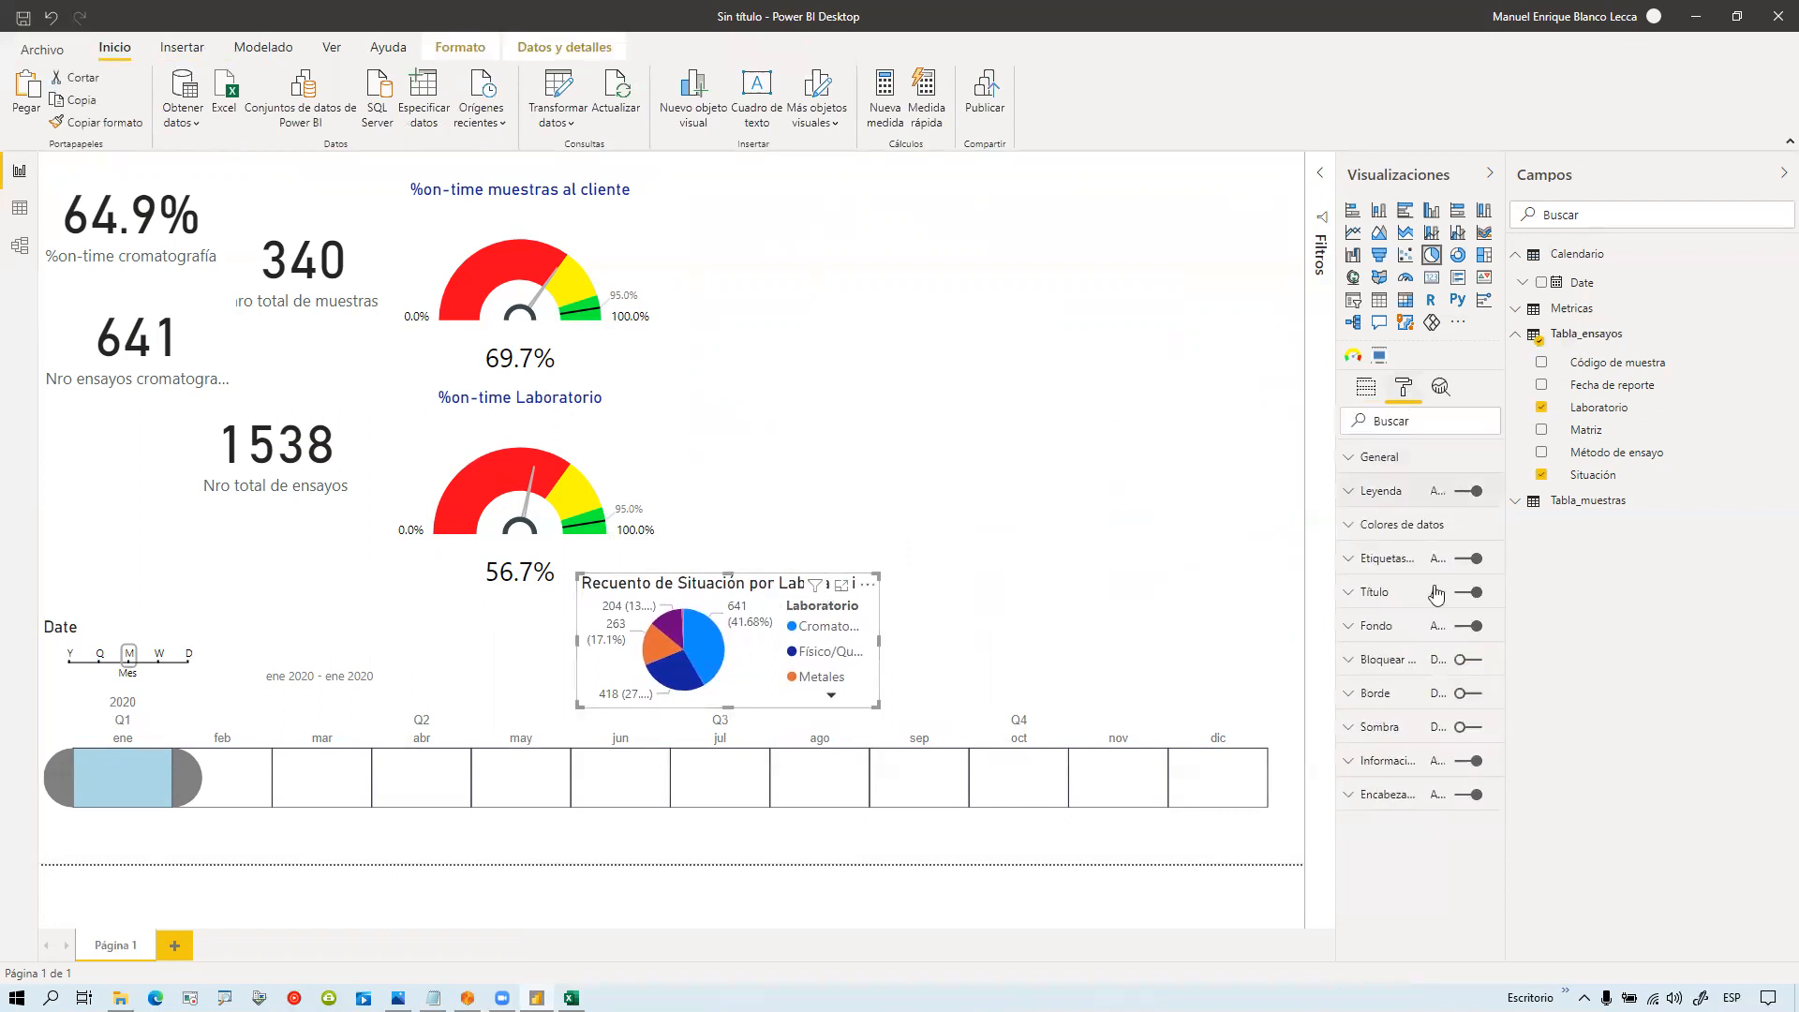
left_click(1356, 799)
scroll(1425, 863, "down", 2)
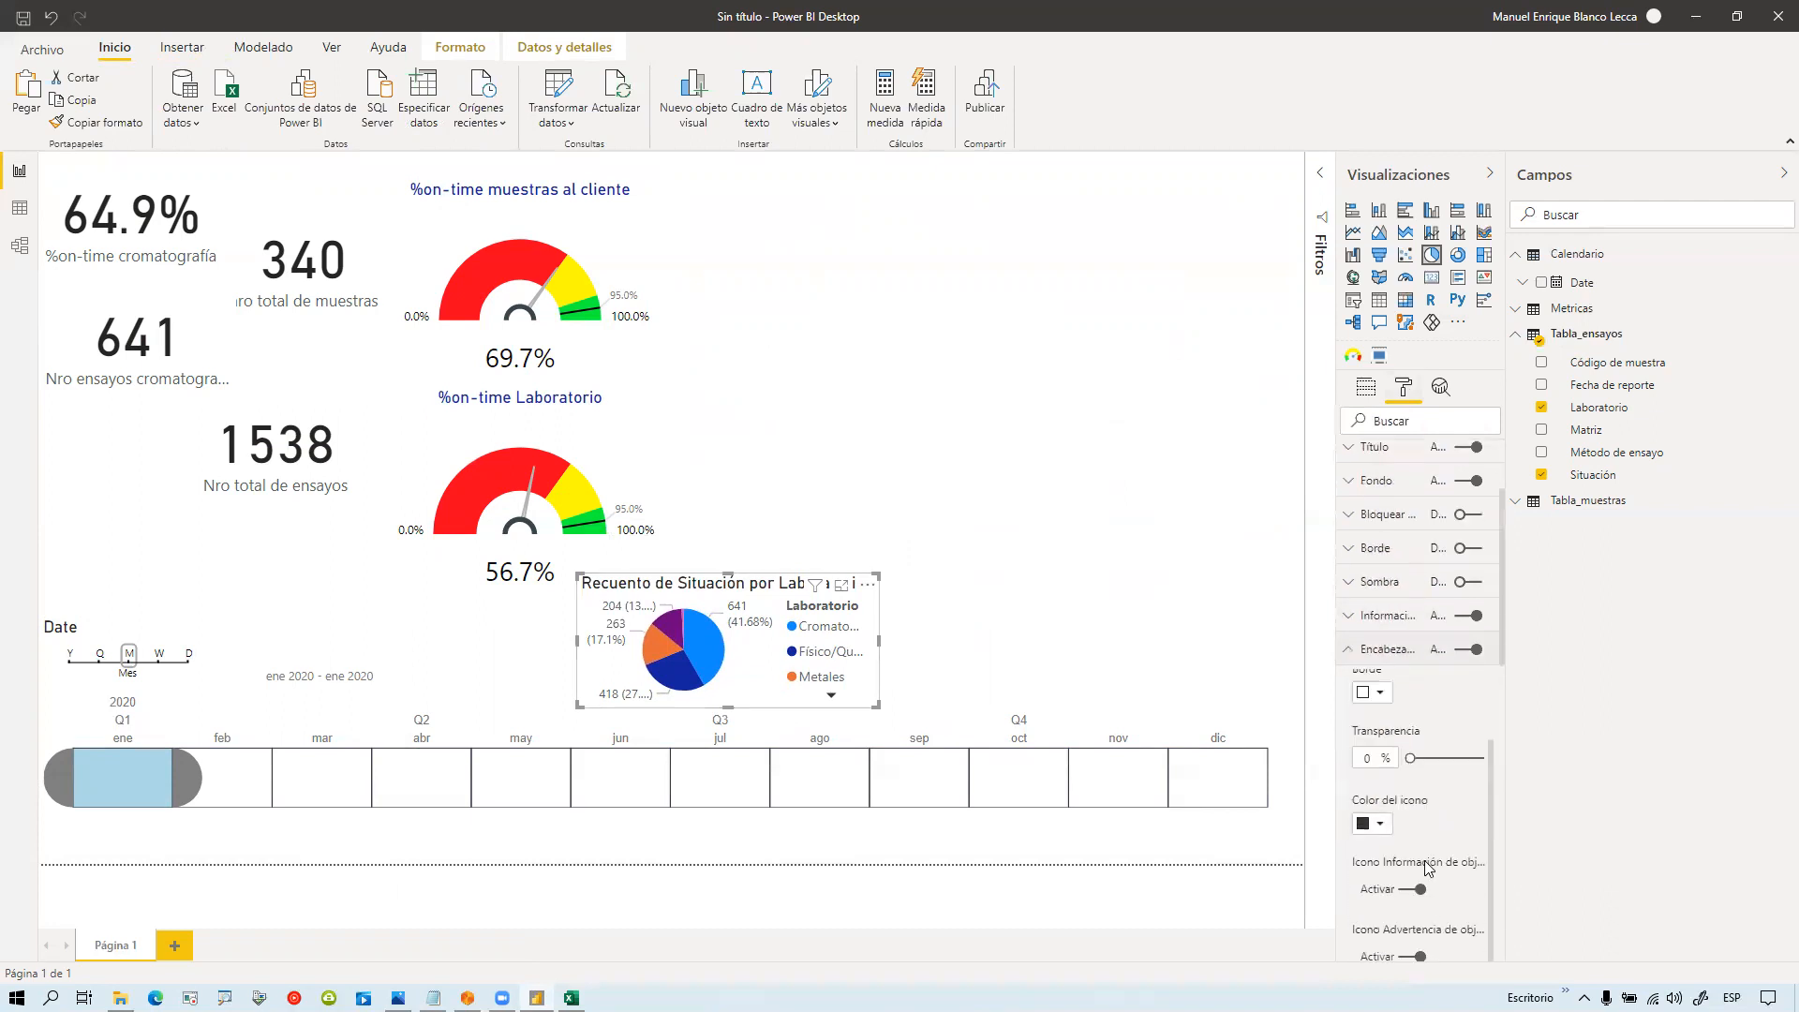
scroll(1425, 862, "up", 3)
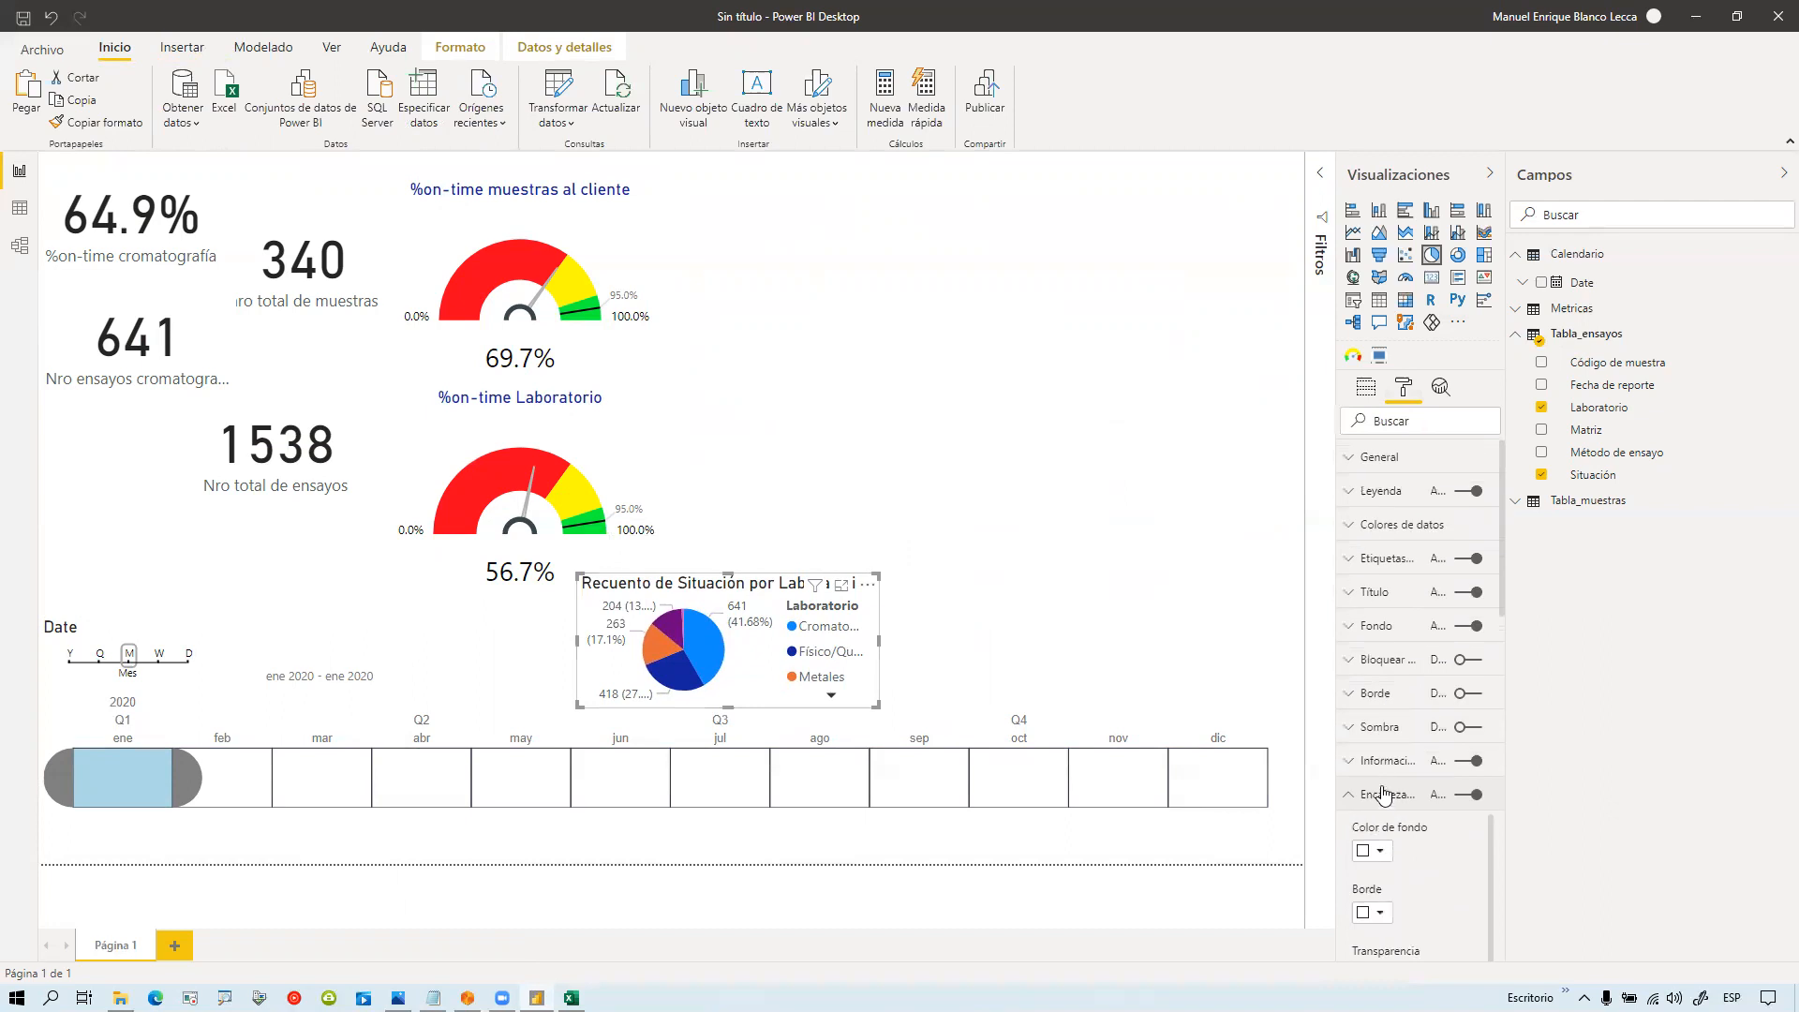
left_click(1350, 593)
left_click(1367, 649)
key("BackSpace")
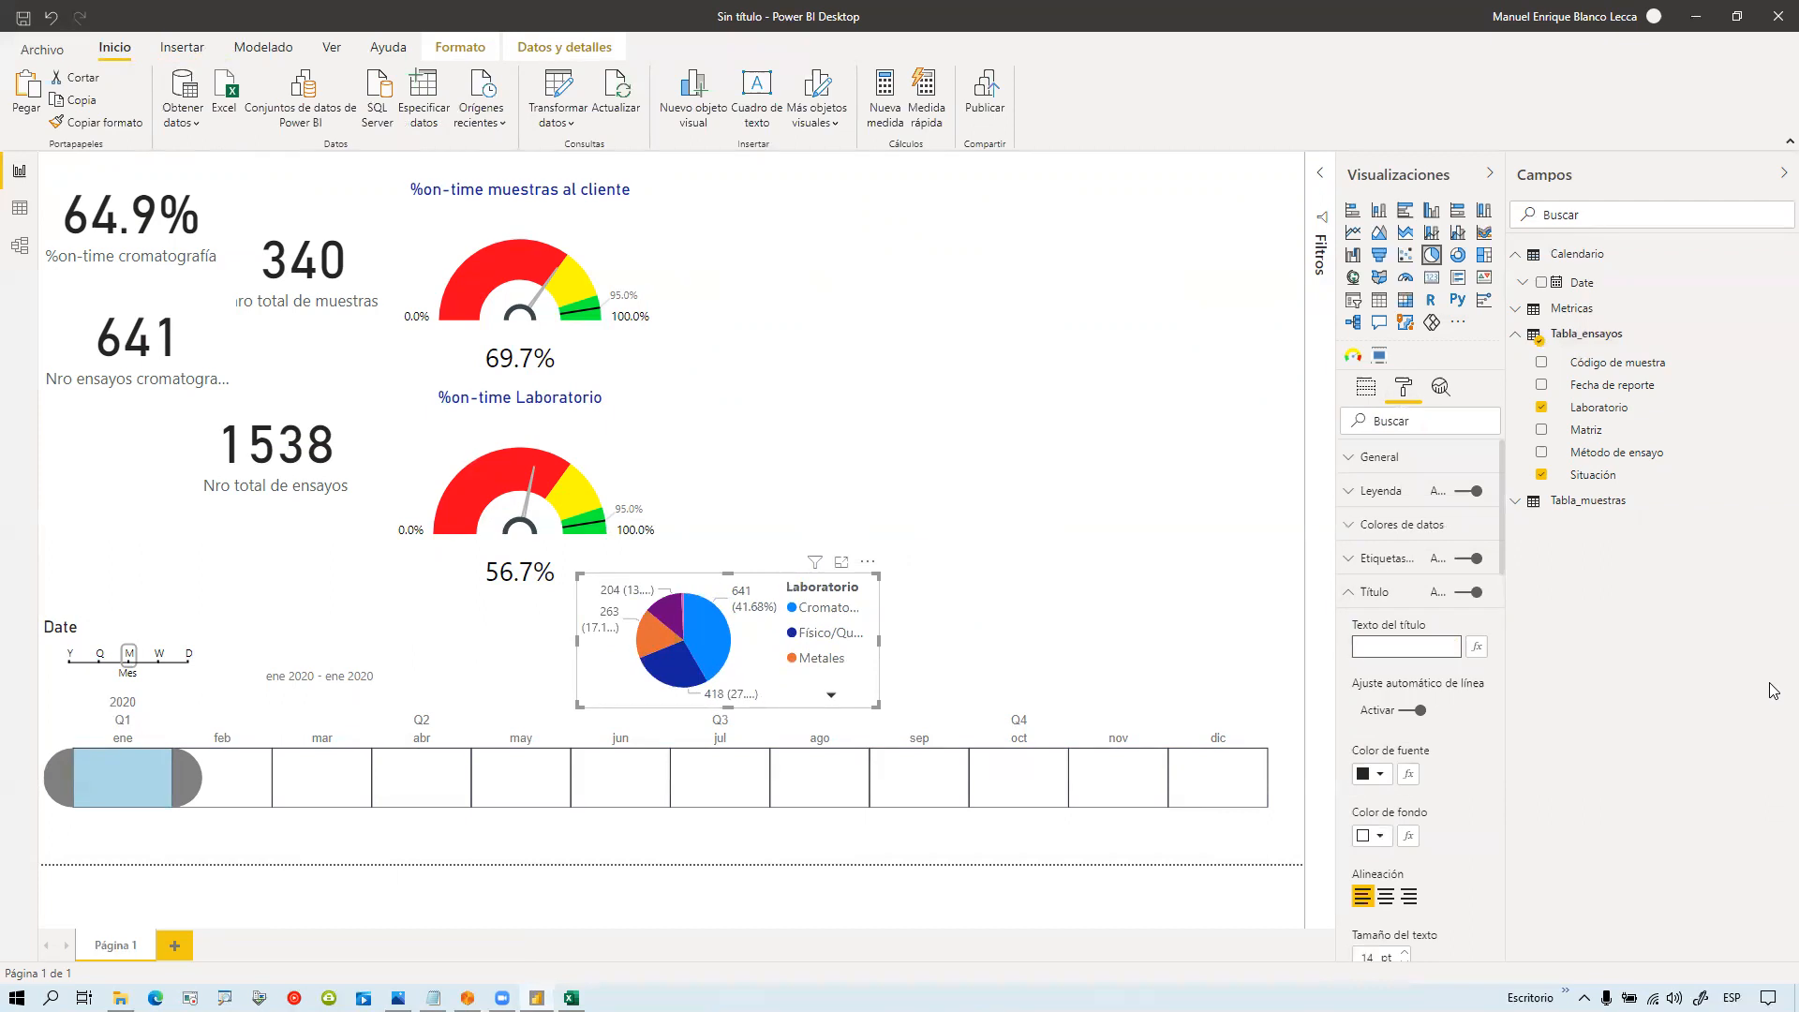
Step: Title the laboratory pie chart "Contribución por laboratorio"
type("COntribución por laboratorio")
key("Home")
key("Right")
key("Delete")
type("o")
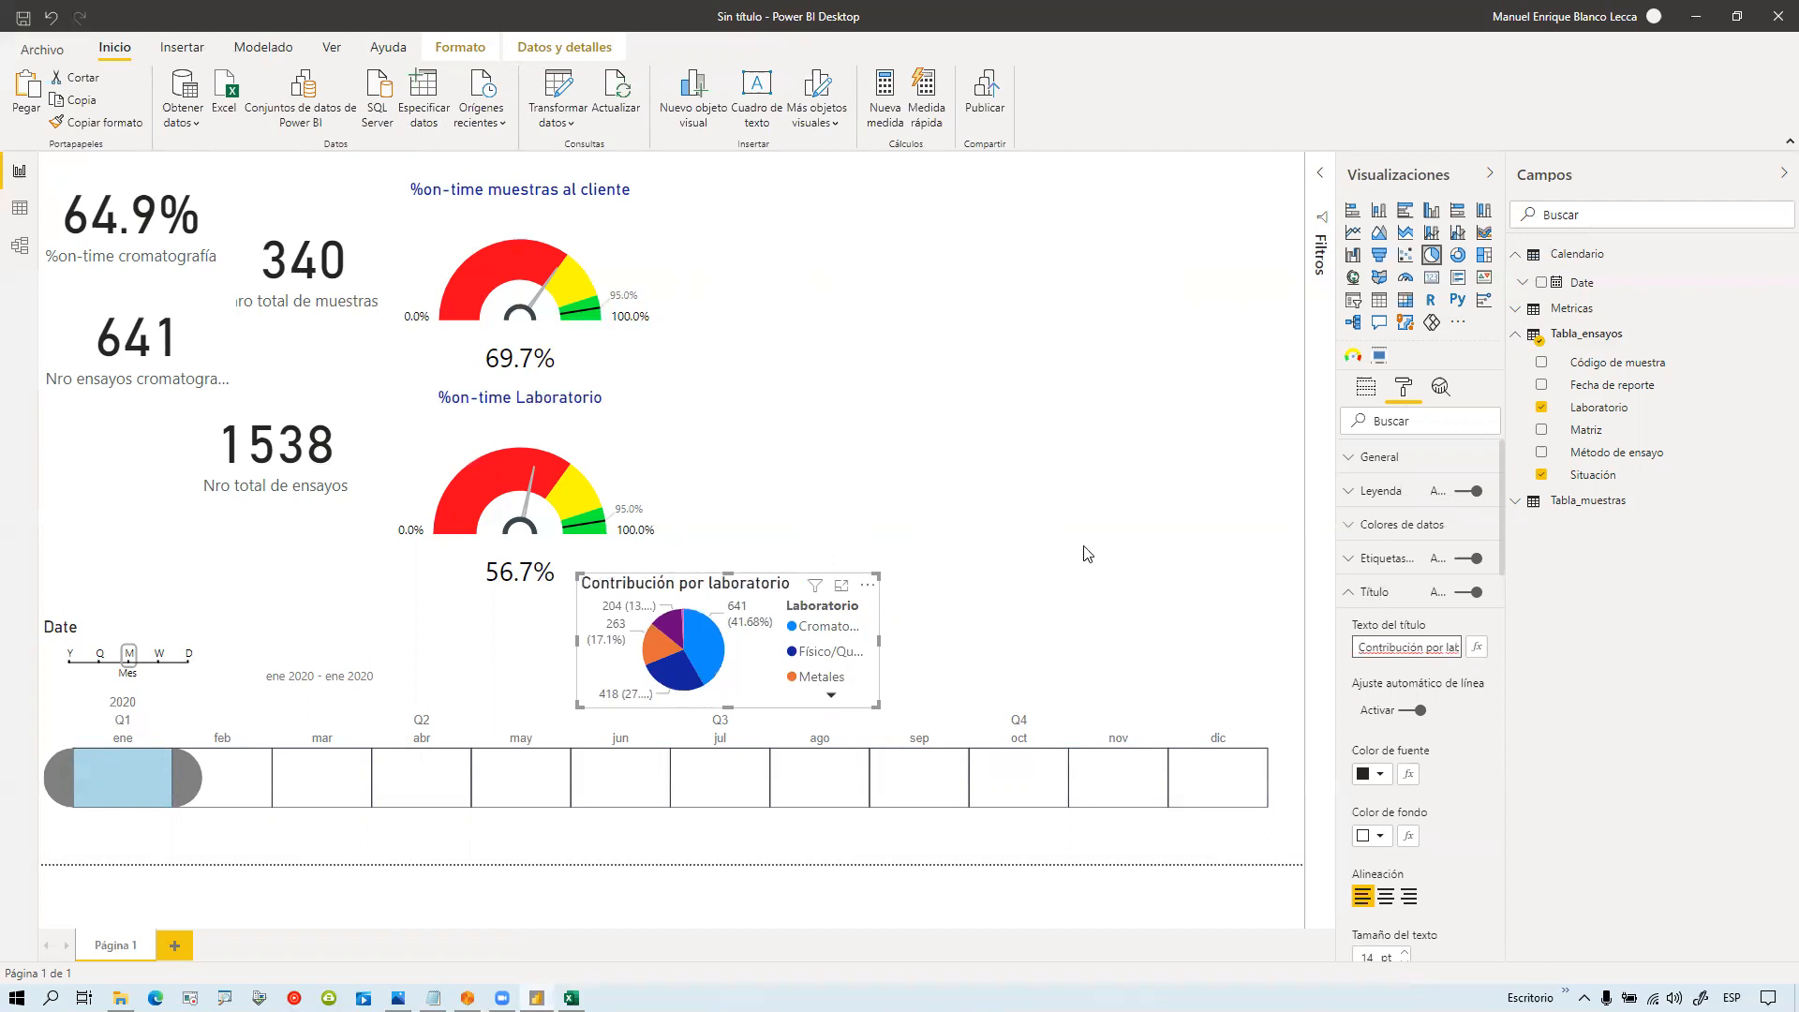
left_click(1047, 601)
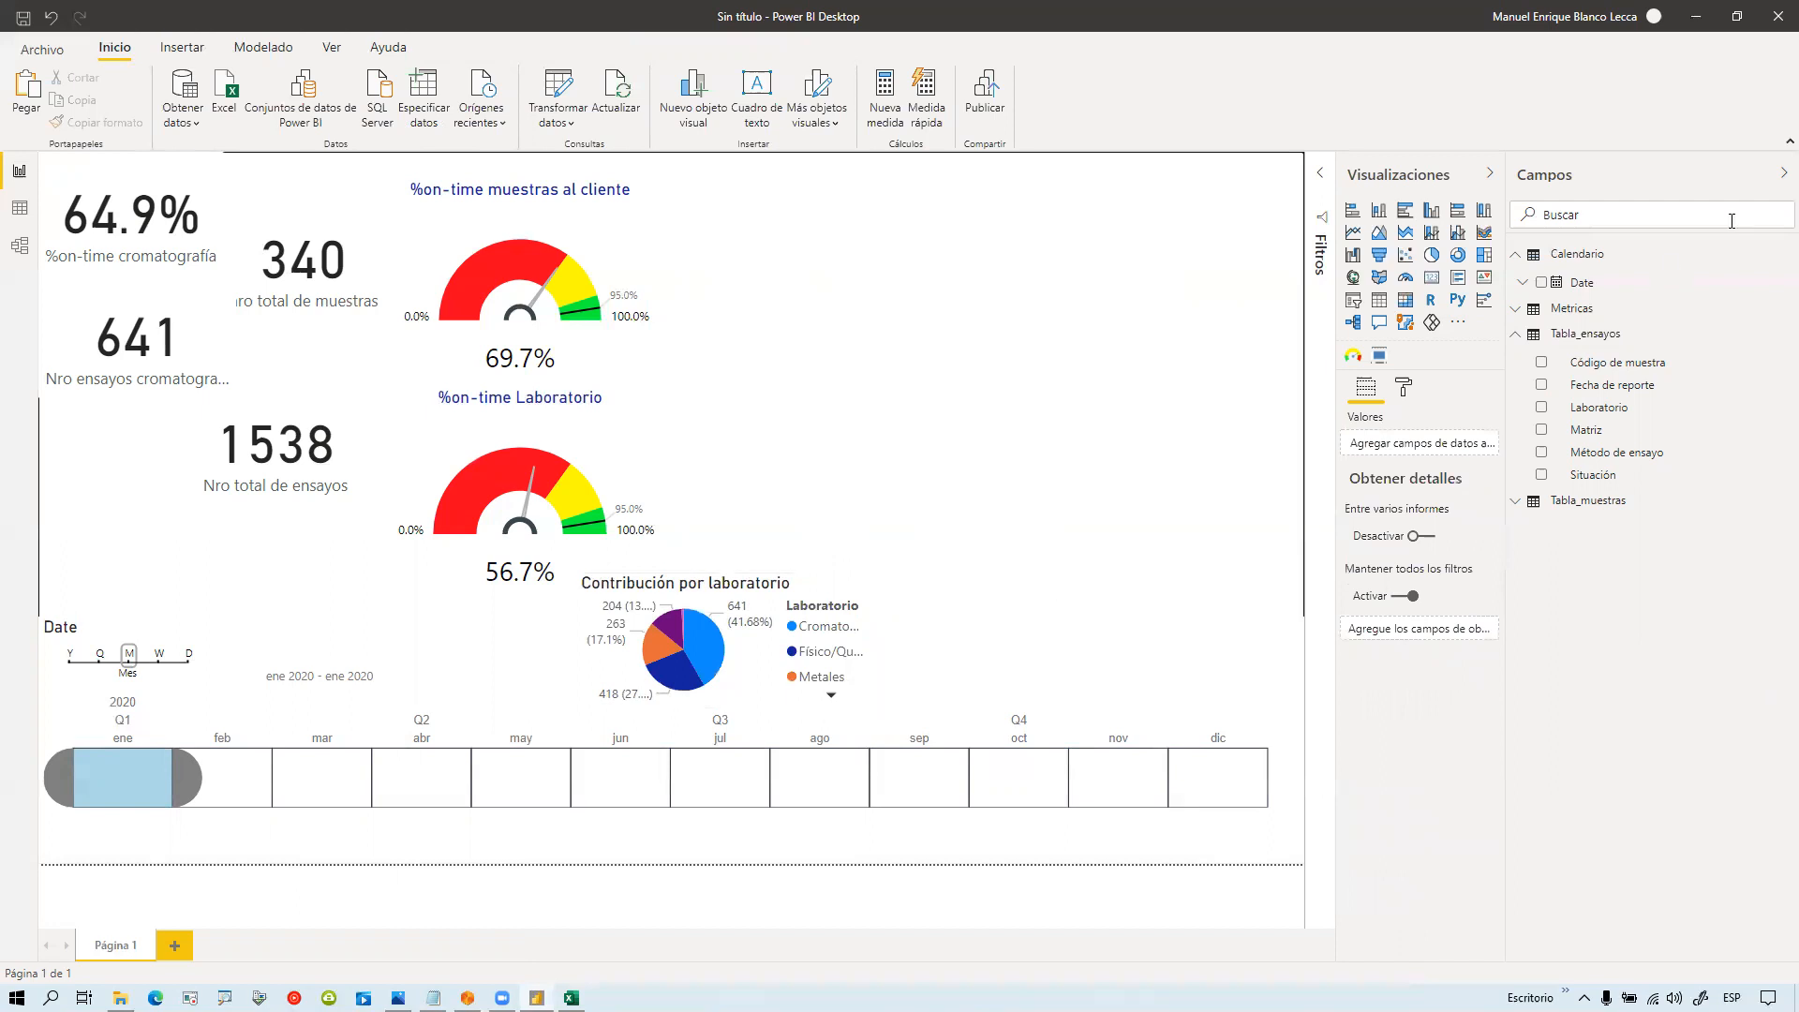
Step: Insert a line and stacked column chart with Date on the shared axis, the count of Tabla_muestras Código de muestra as columns and %on-time muestras as line
left_click(1432, 233)
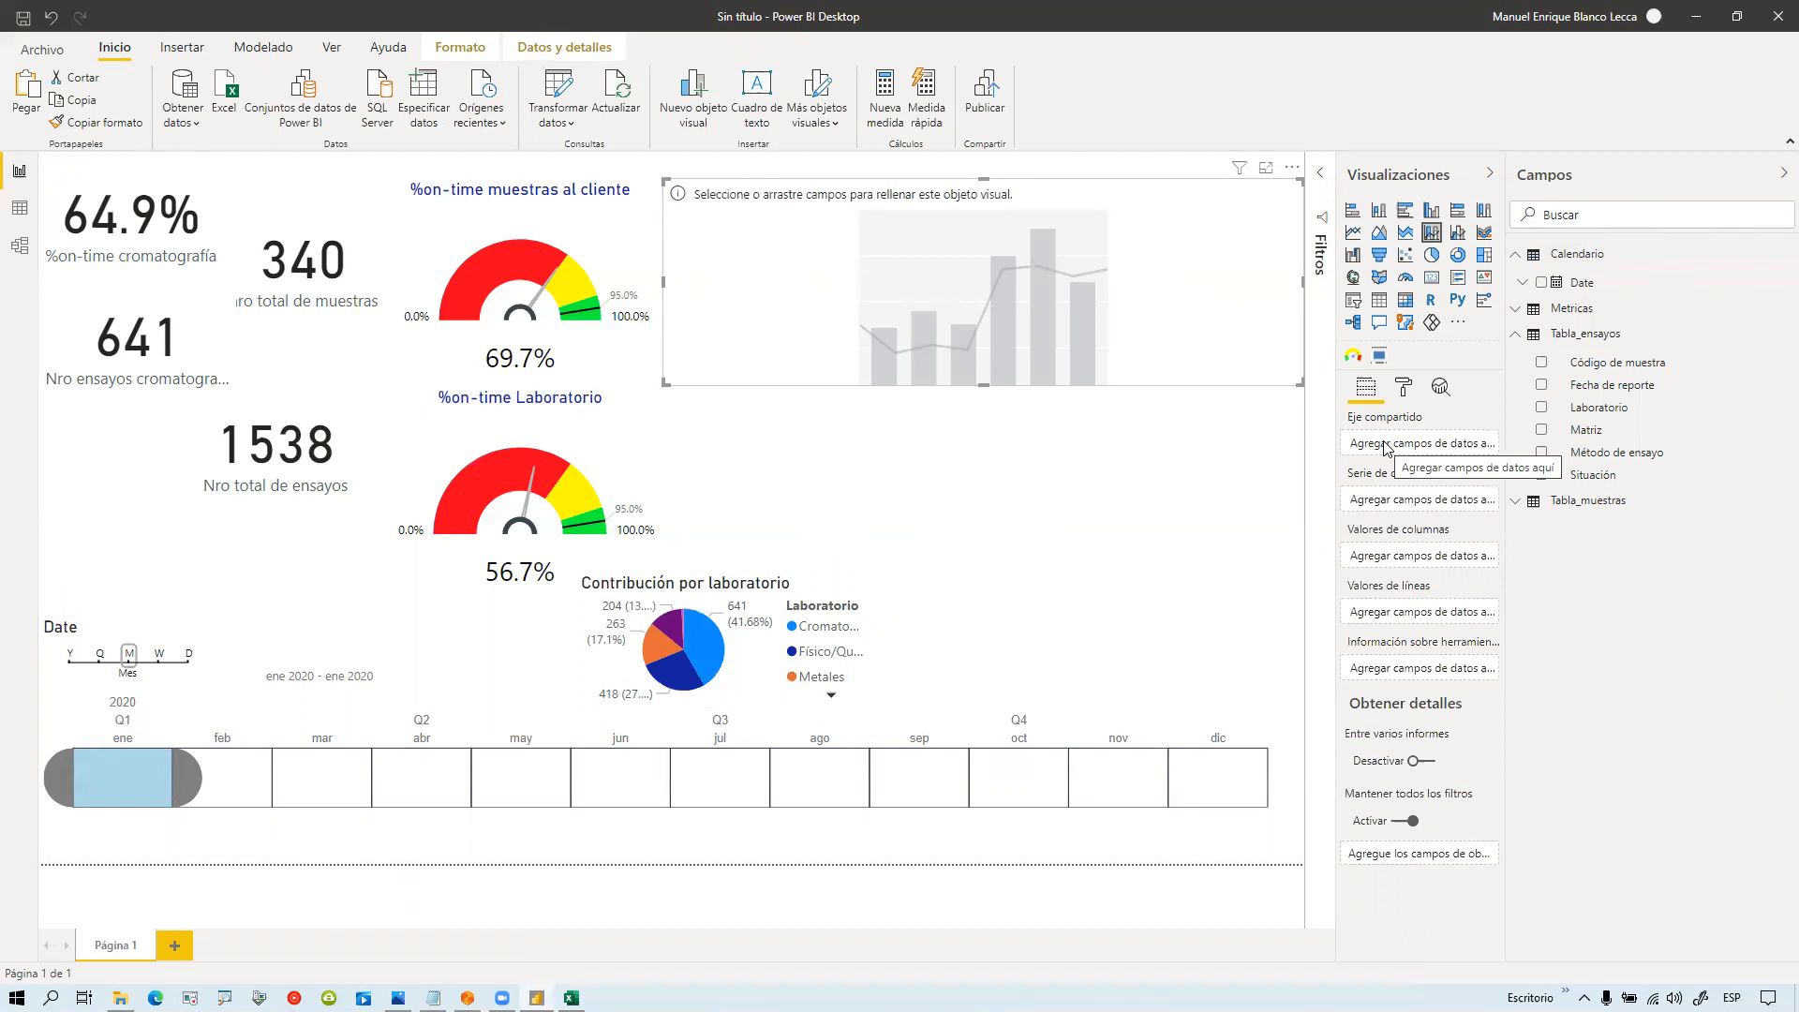
left_click_drag(1582, 282, 1426, 449)
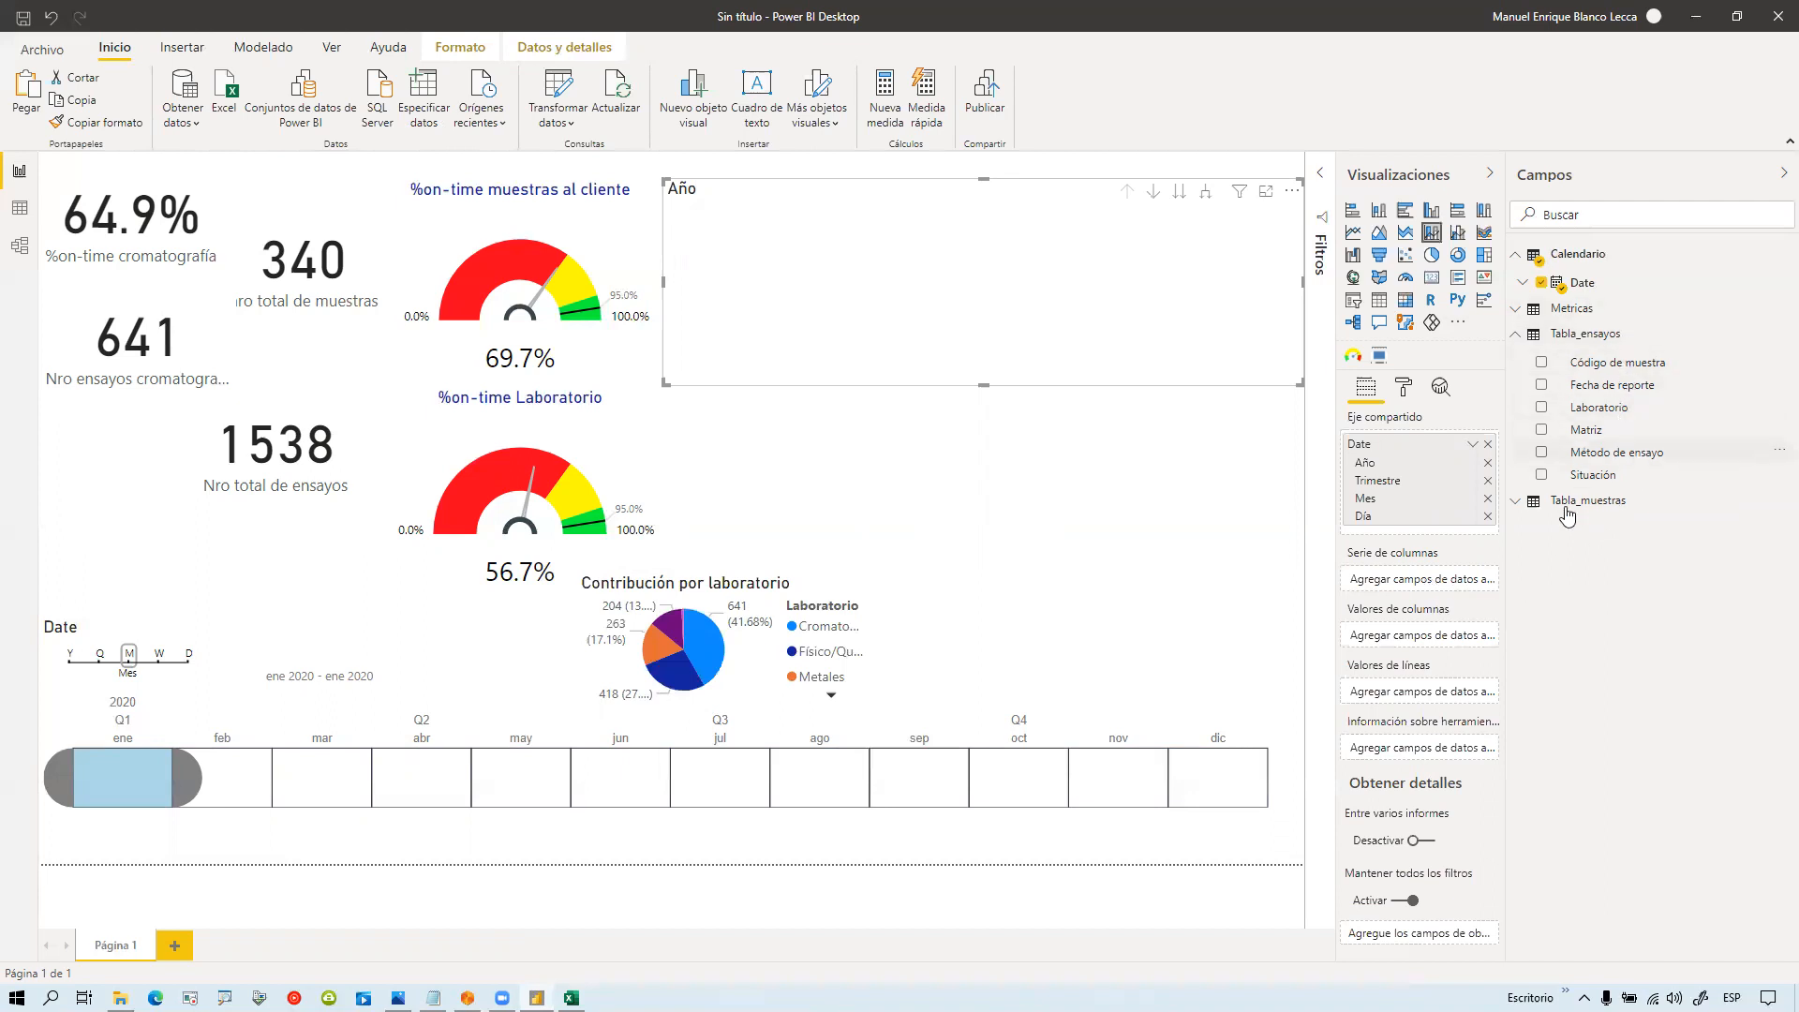
left_click(1515, 334)
left_click(1515, 360)
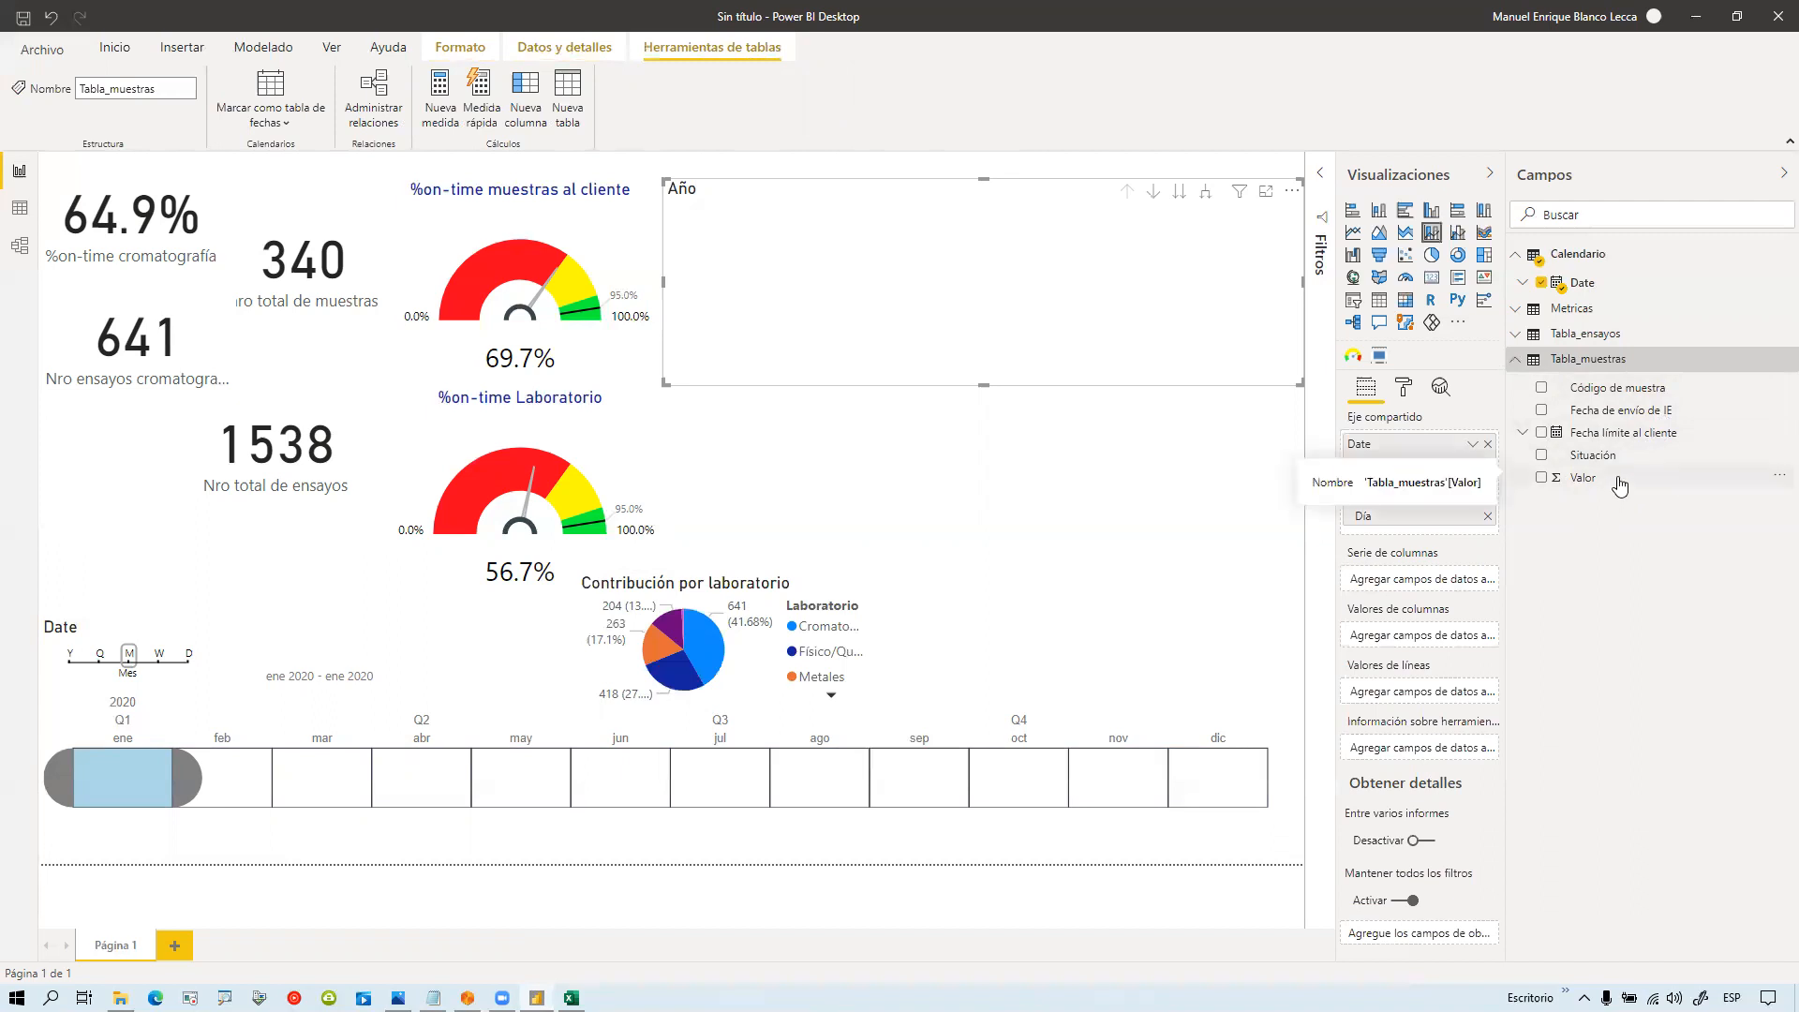
left_click_drag(1631, 391, 1443, 637)
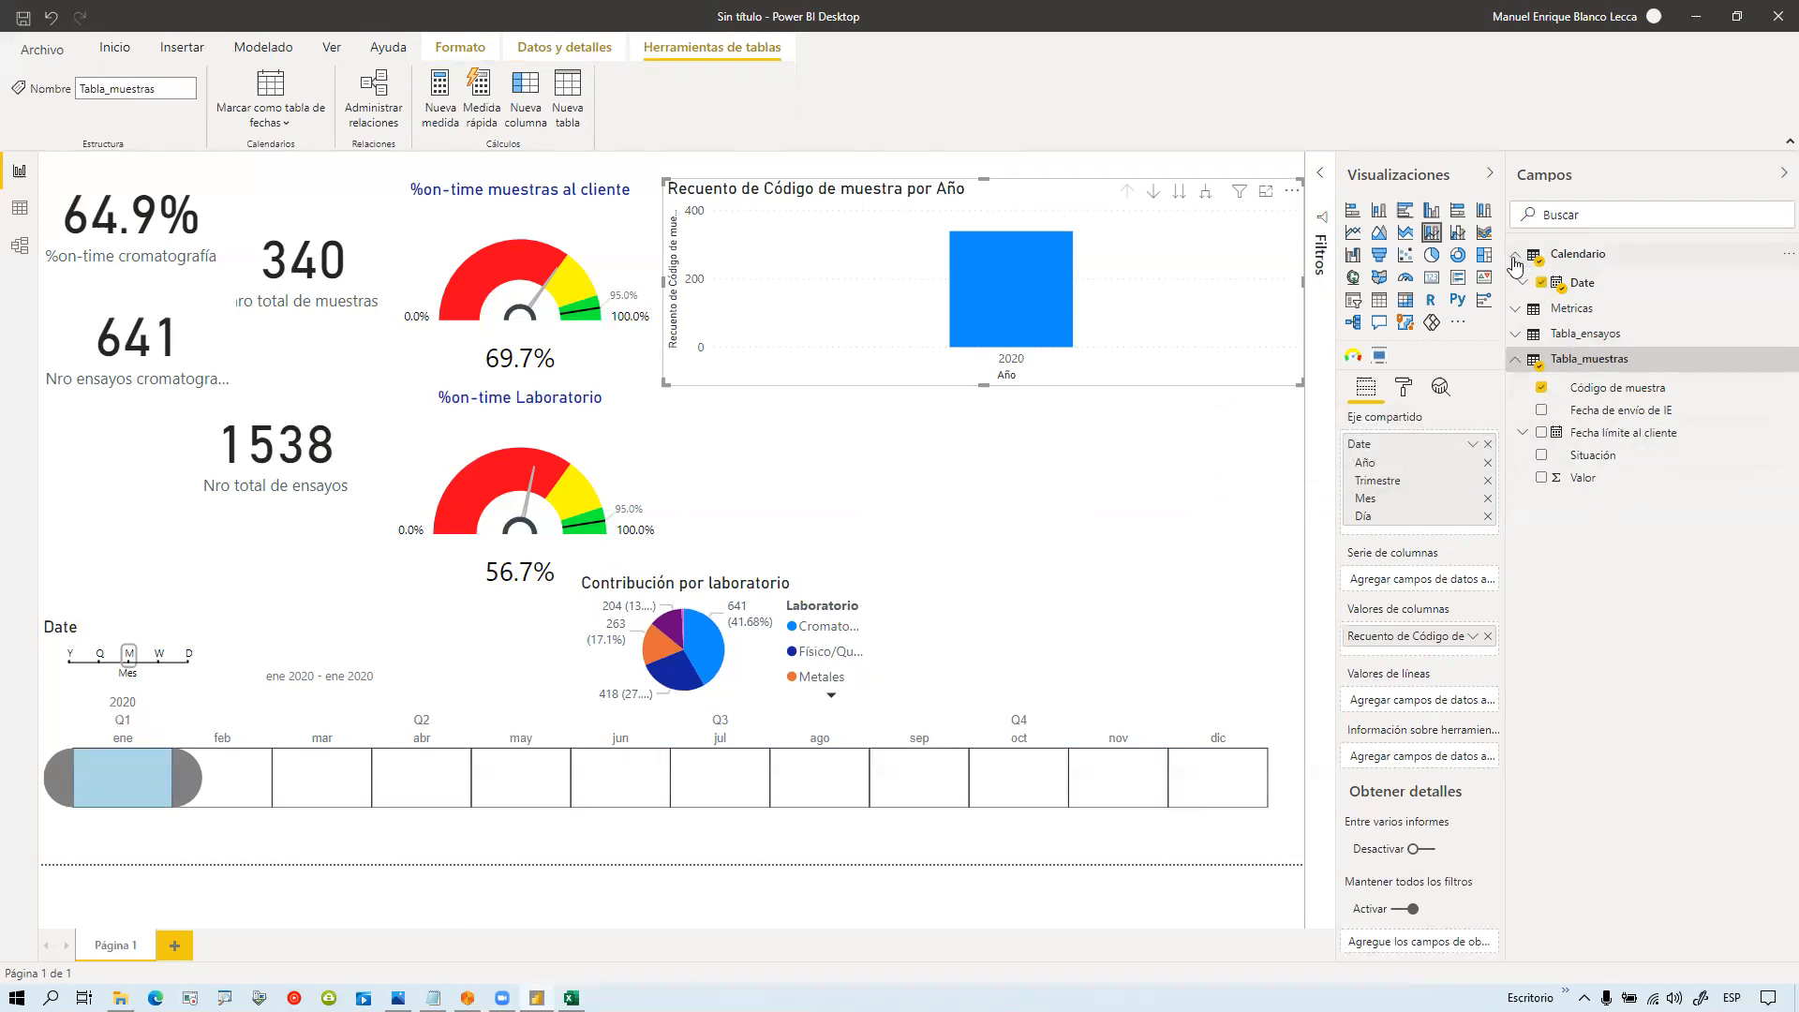
left_click(1515, 312)
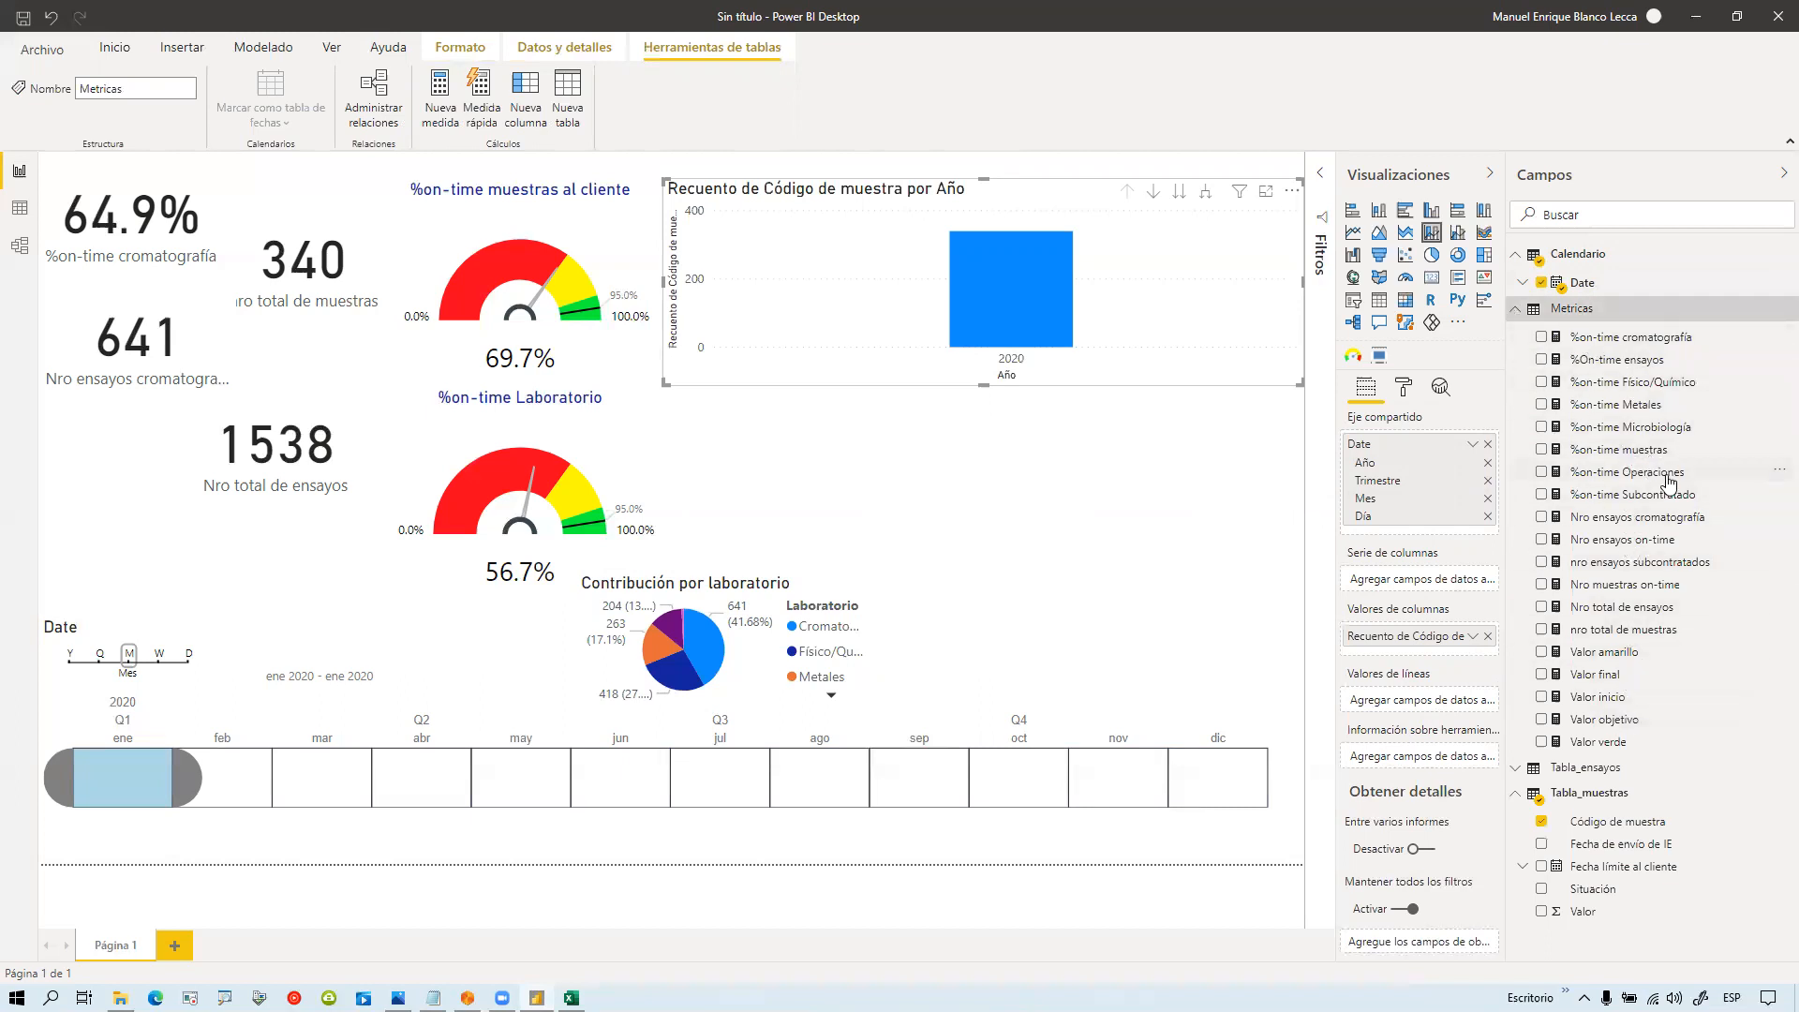
left_click_drag(1660, 458, 1448, 712)
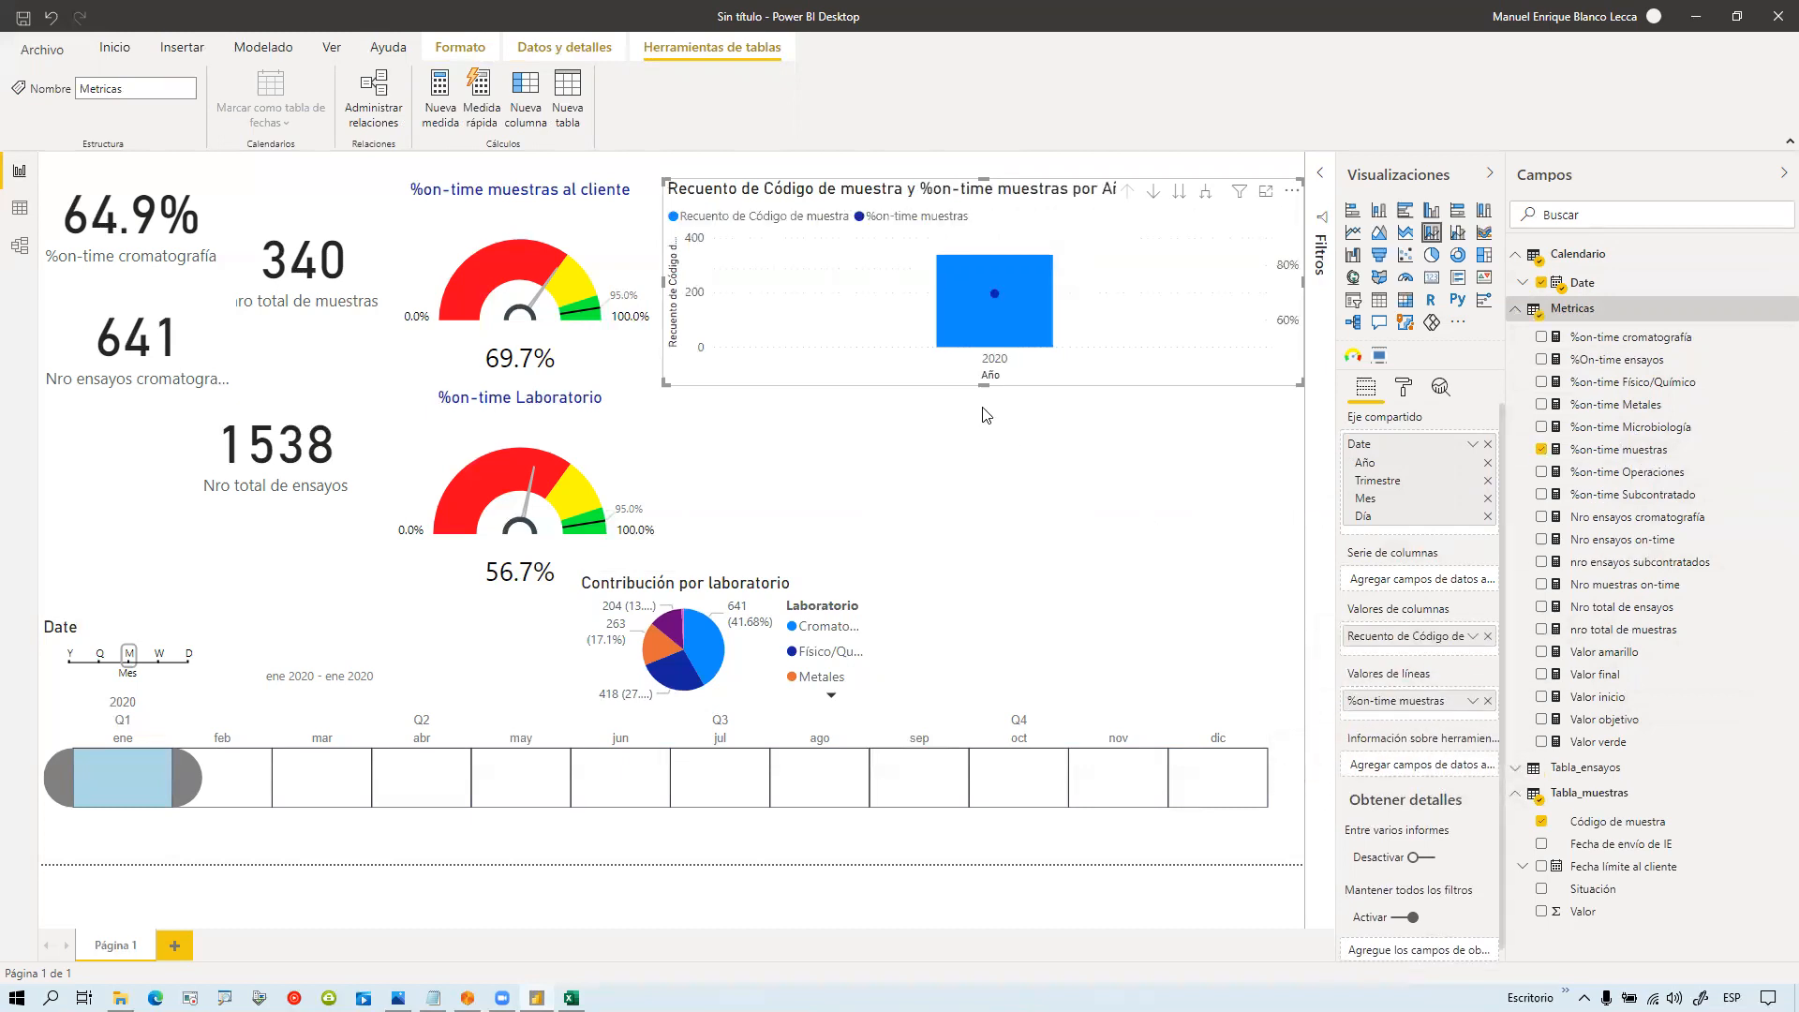
Step: Make the samples combo chart taller and turn on its data labels
left_click_drag(986, 386, 991, 494)
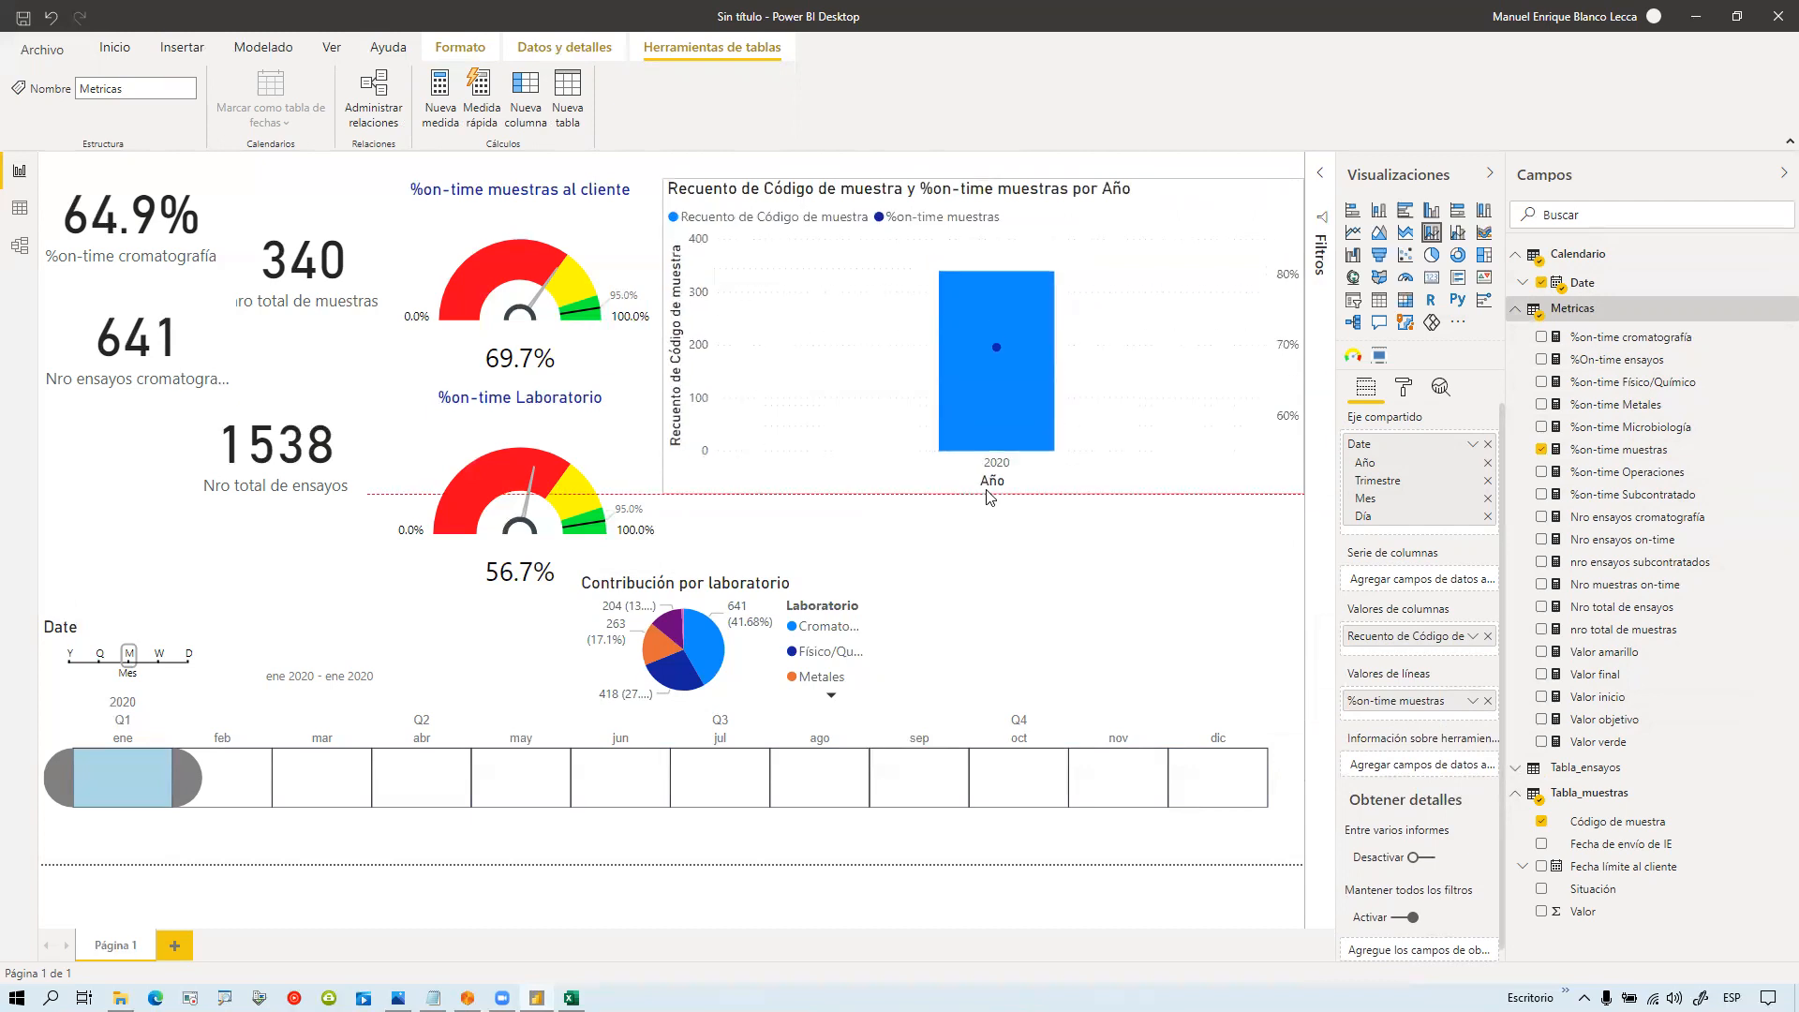
left_click(1408, 397)
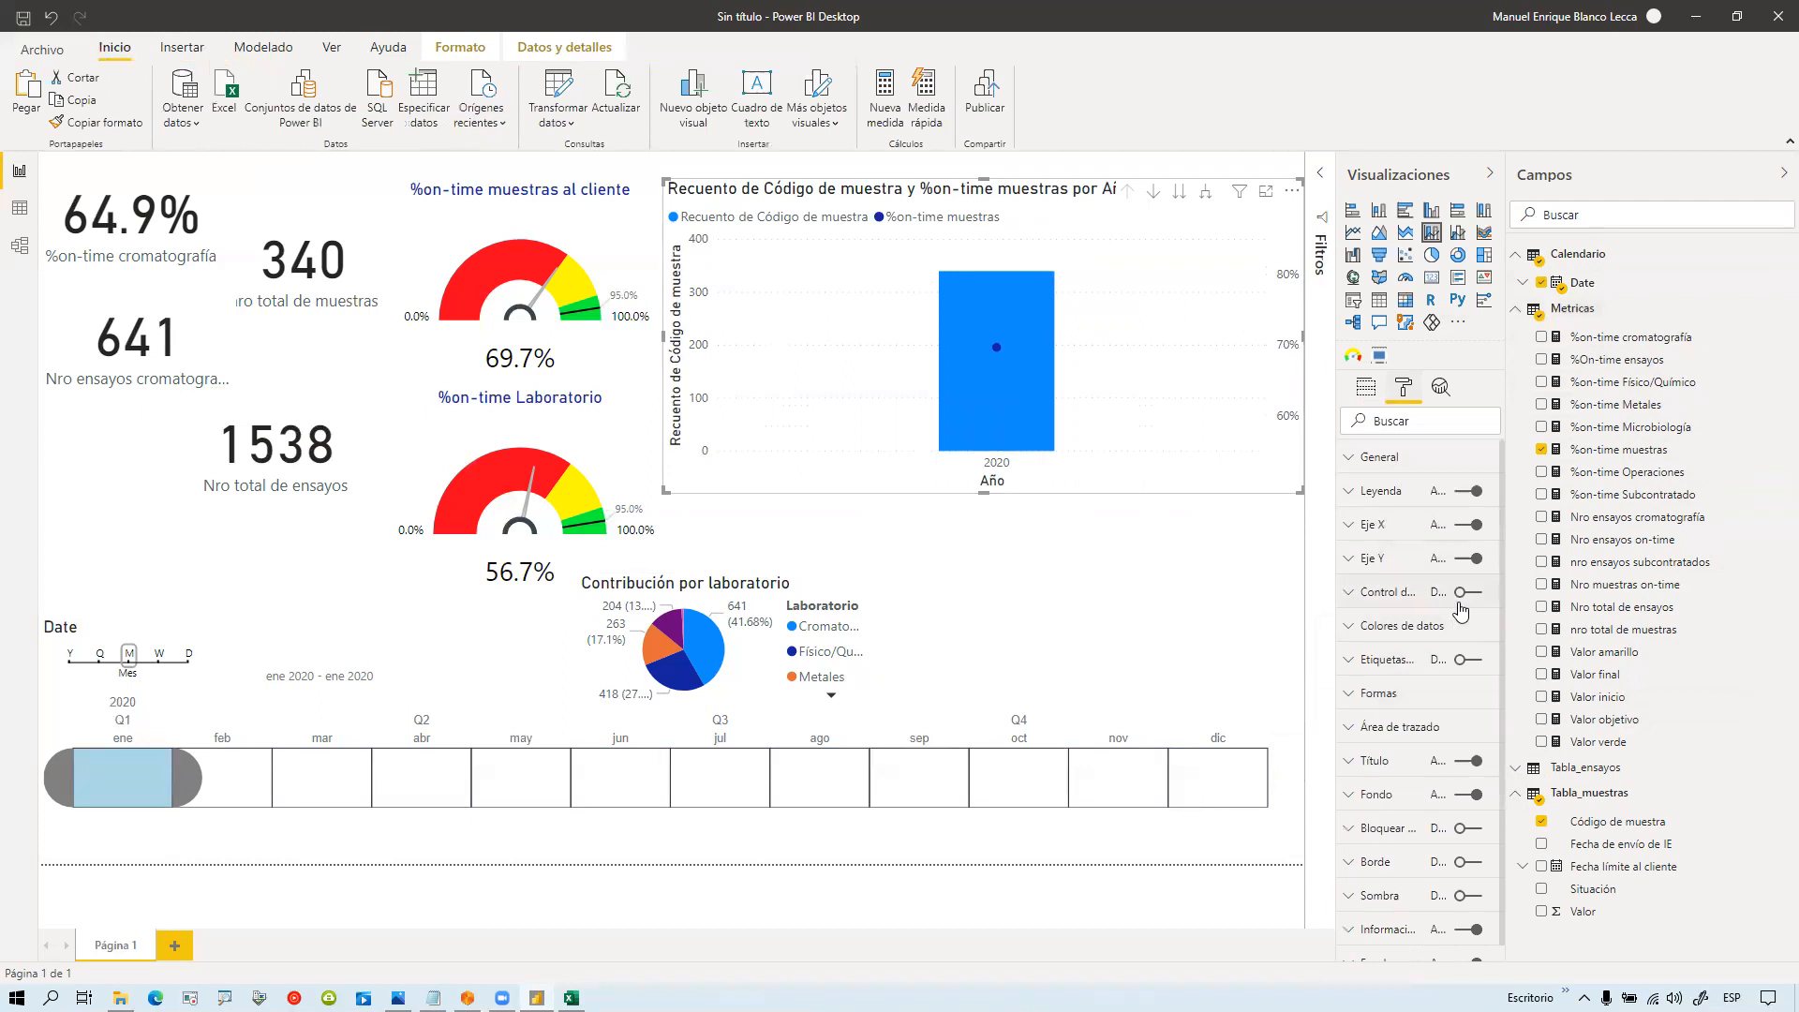
left_click(1464, 660)
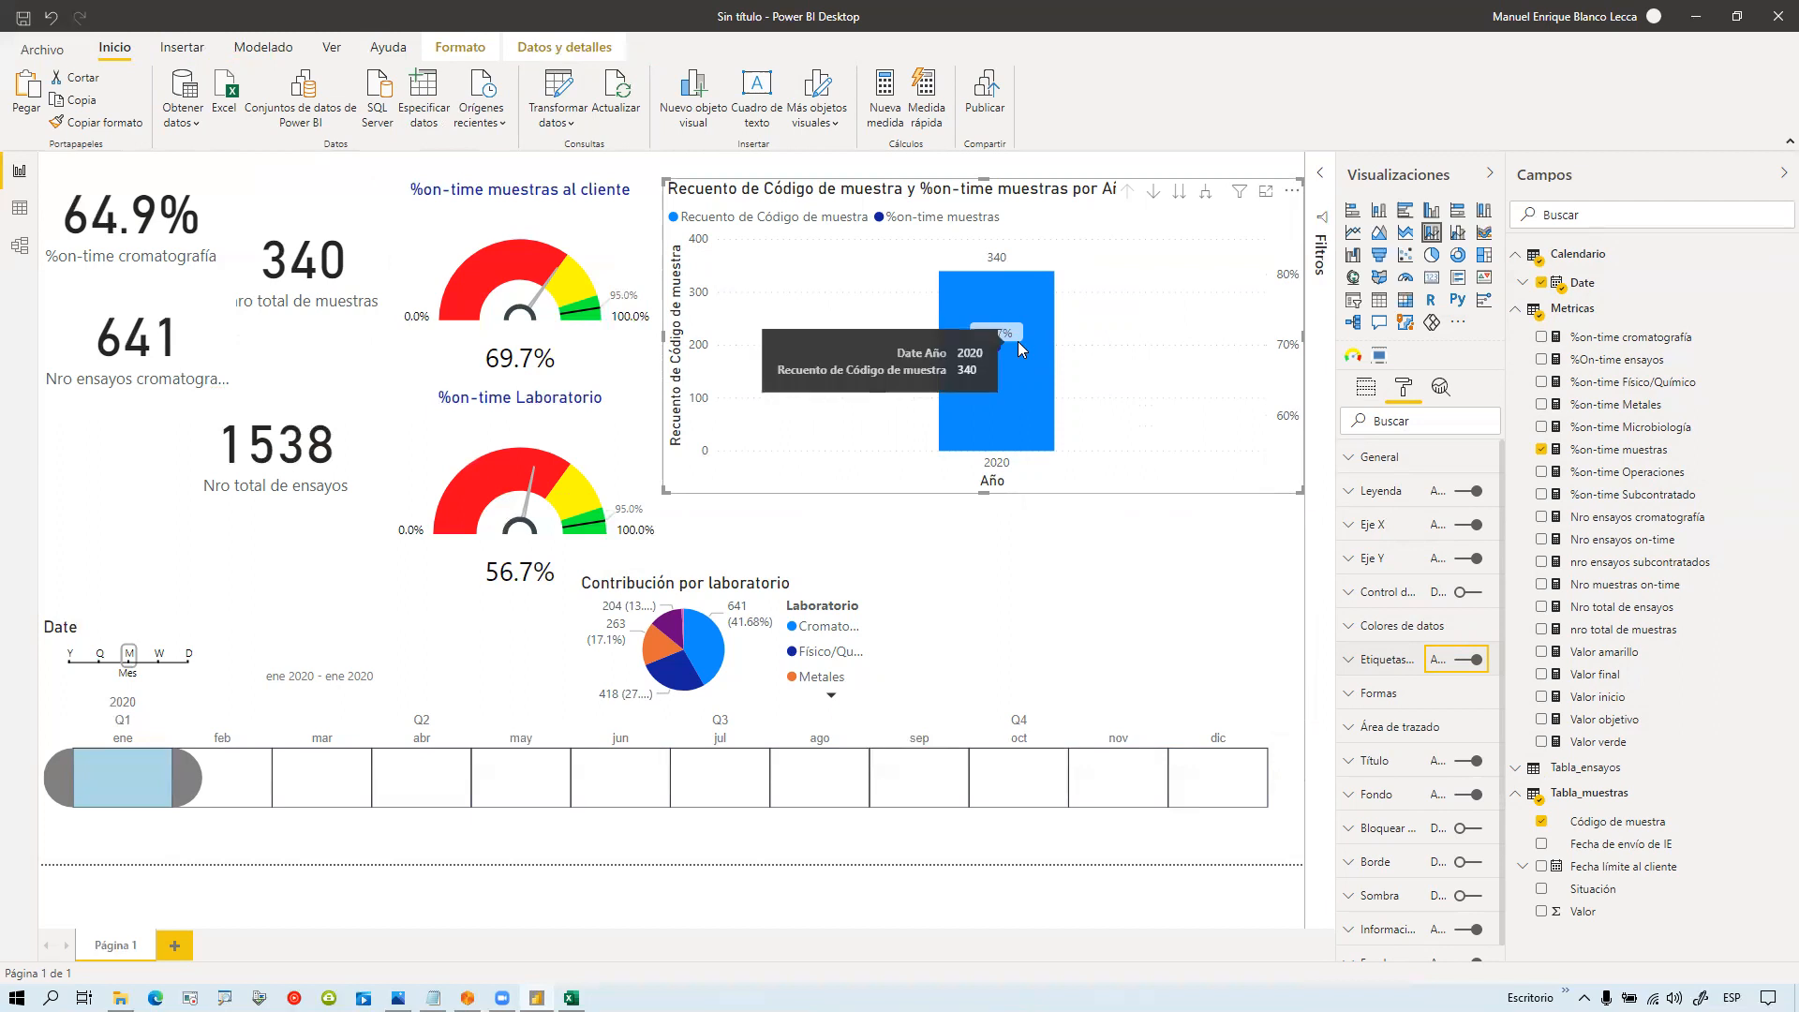
left_click(346, 284)
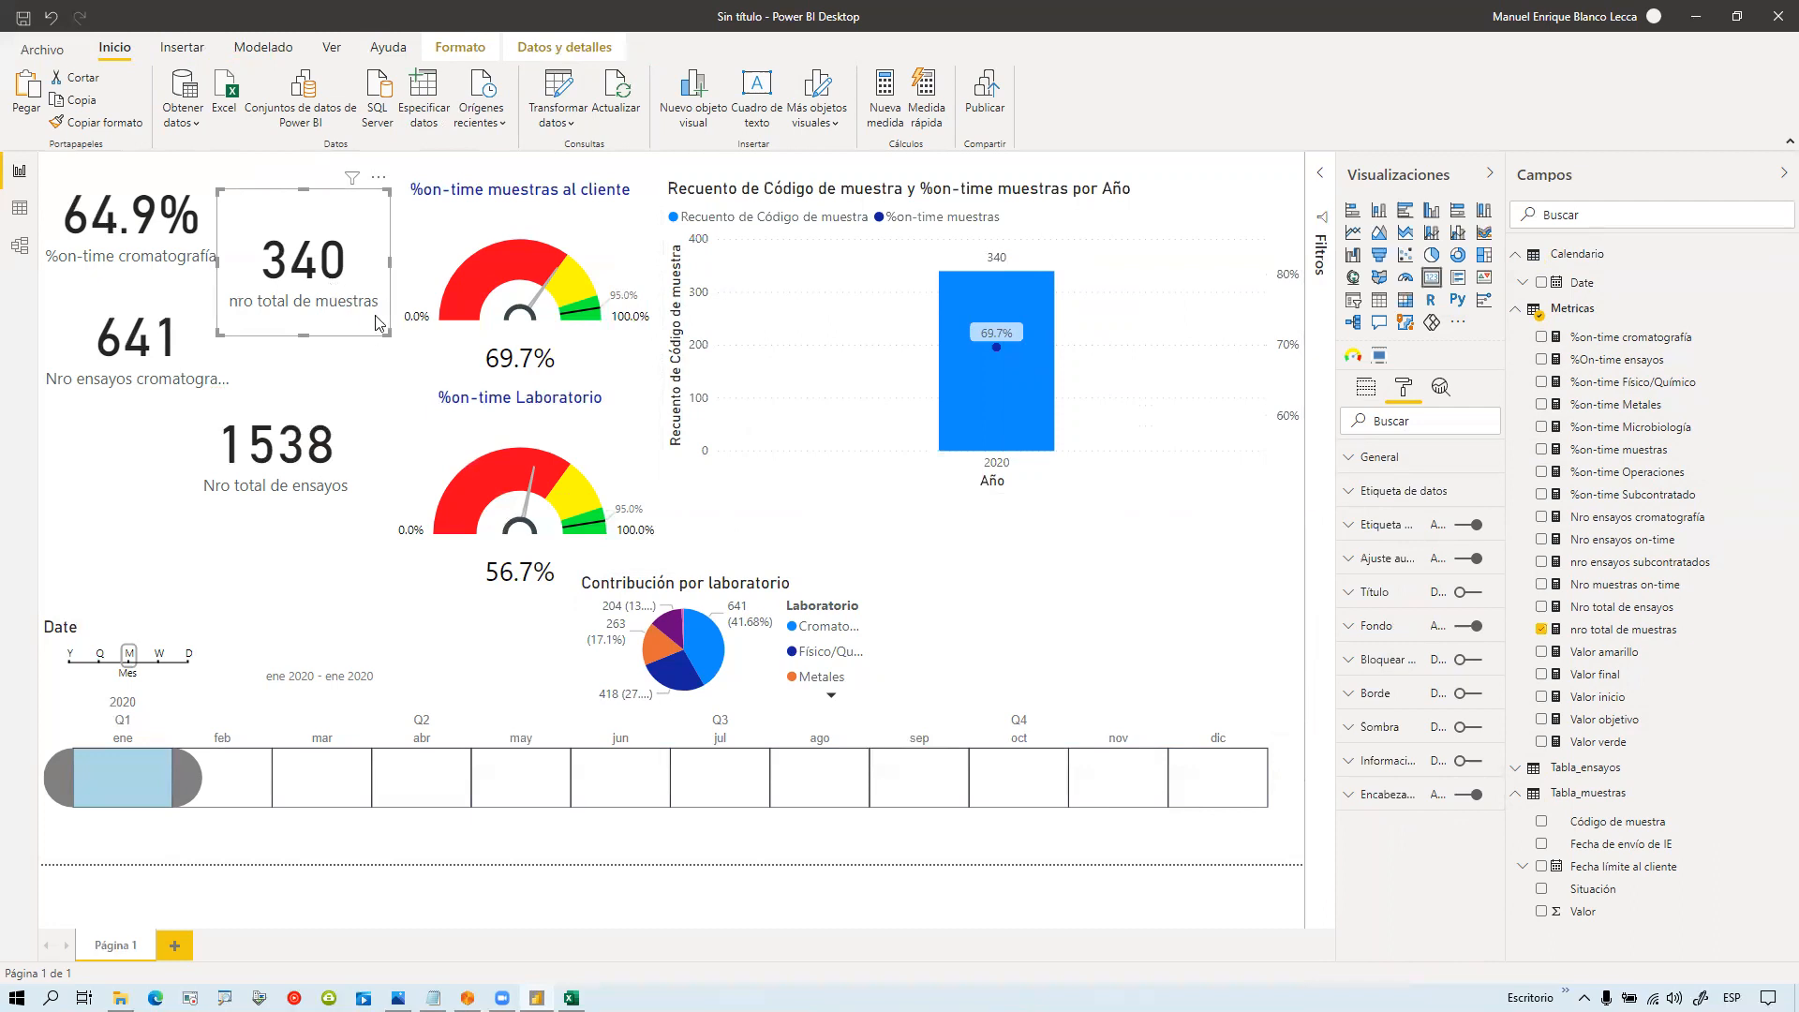
Step: Reduce the height of the samples combo chart to leave room for another visual beneath it
left_click(842, 501)
left_click(843, 486)
left_click_drag(996, 493, 1001, 433)
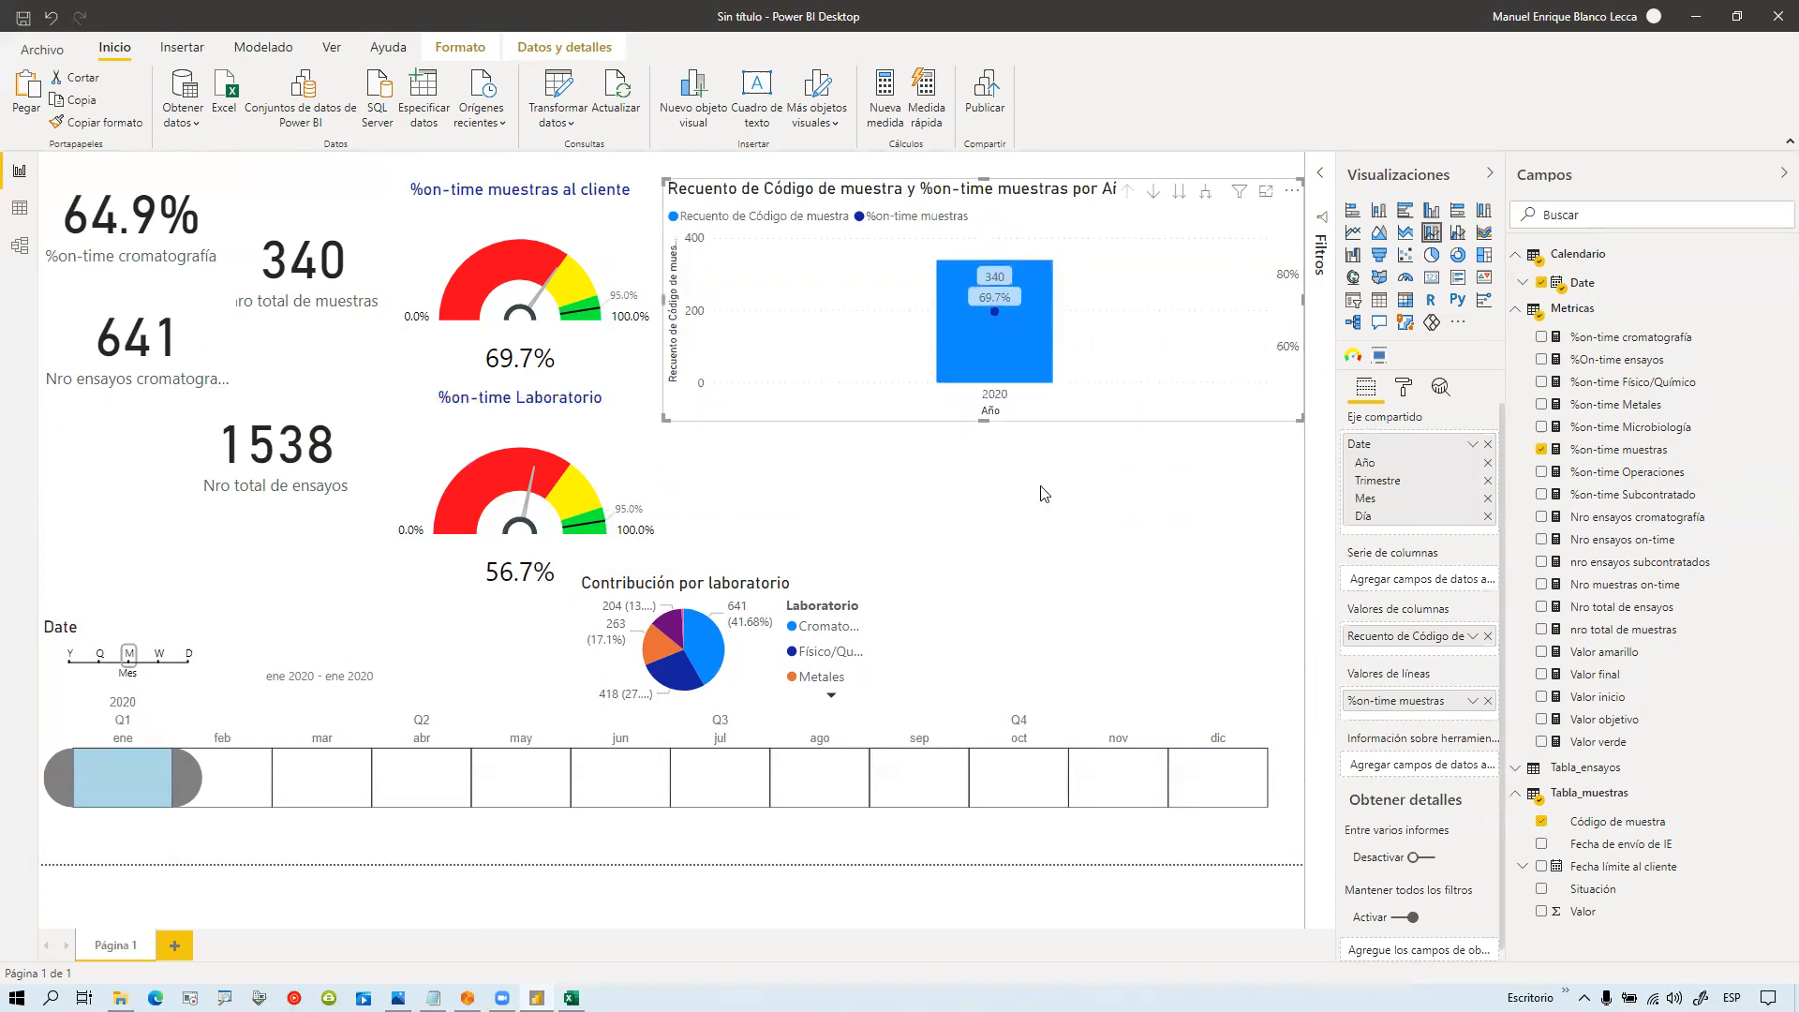
left_click(957, 454)
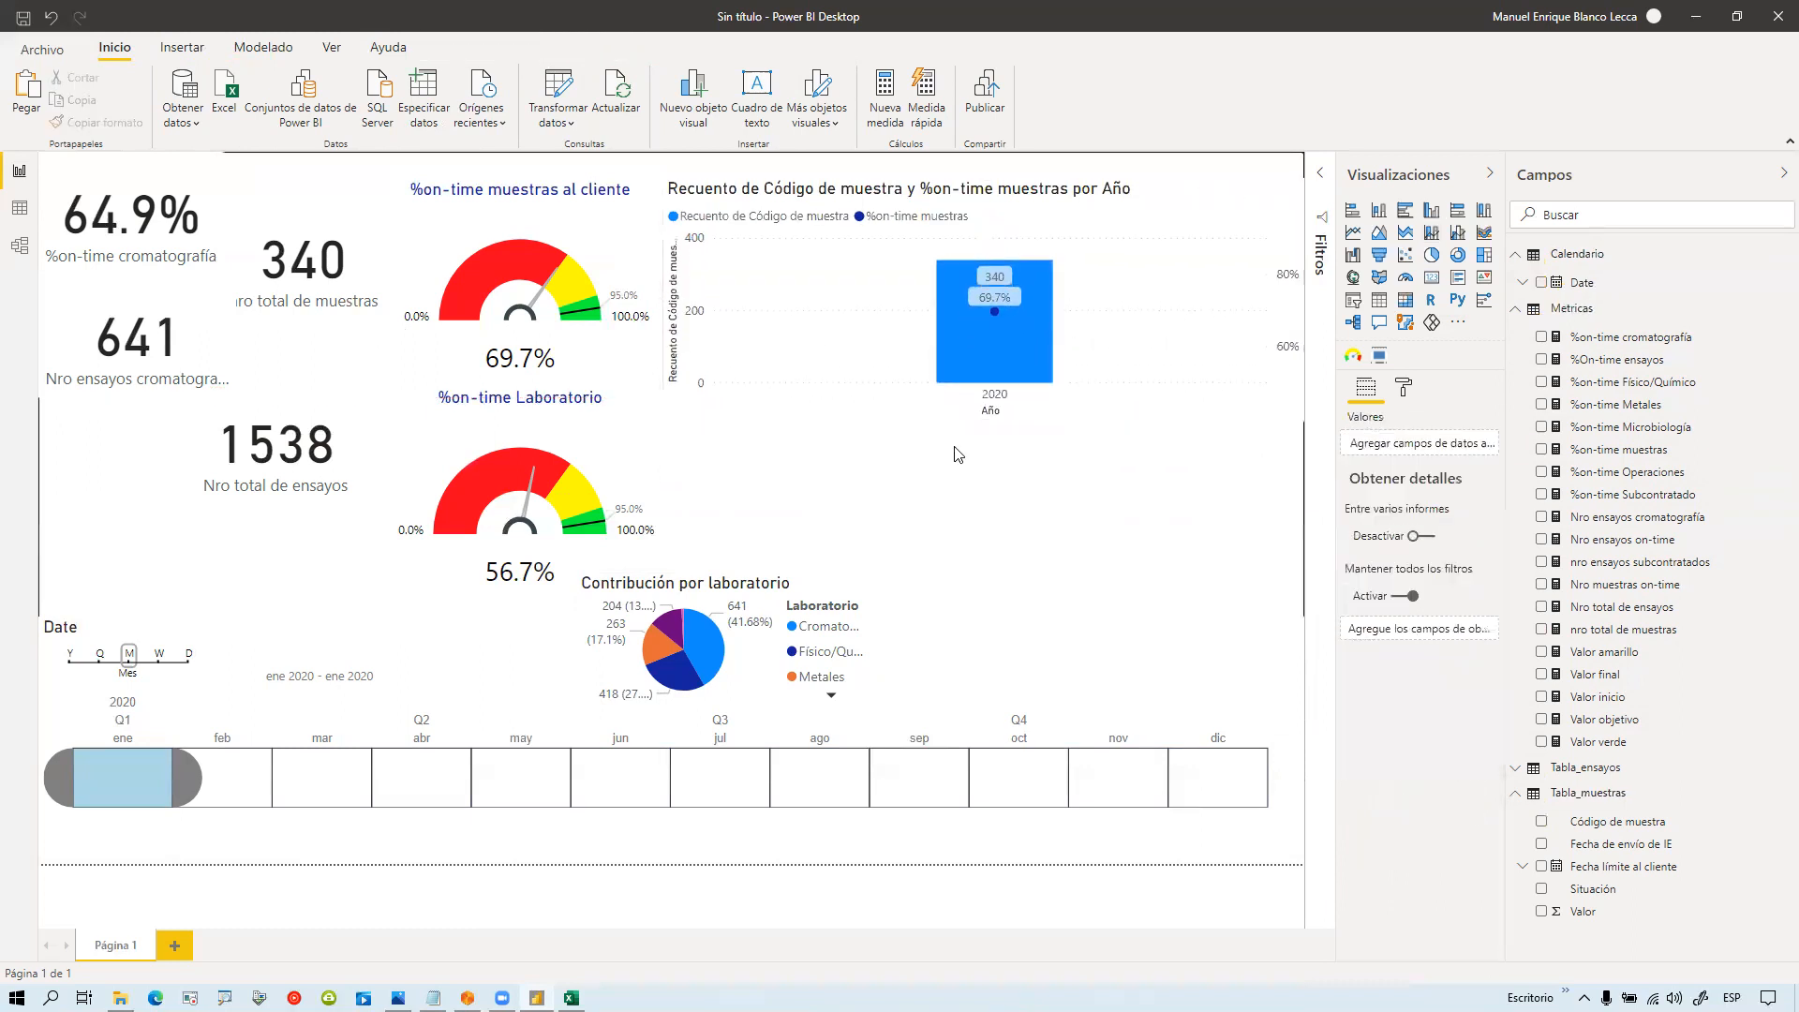
Step: Insert a second line and stacked column chart with Date on the shared axis and the count of Tabla_ensayos Código de muestra as columns
left_click(1432, 233)
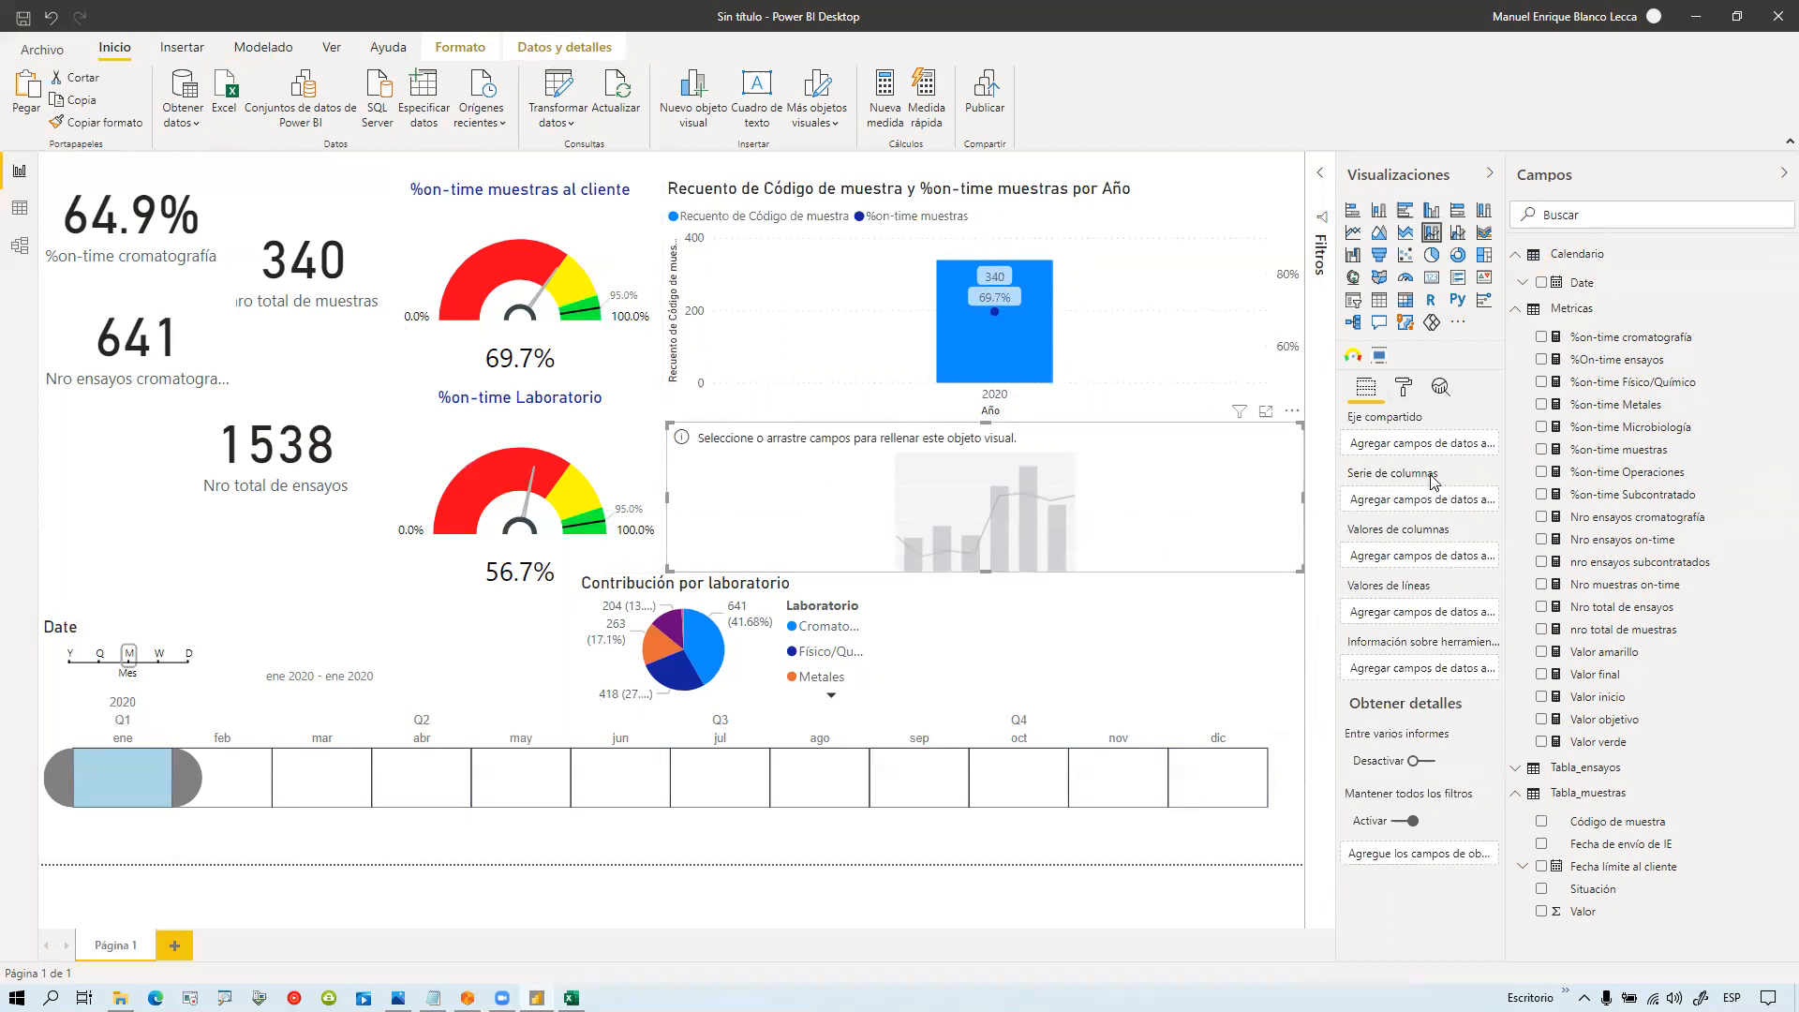
left_click_drag(1582, 282, 1434, 451)
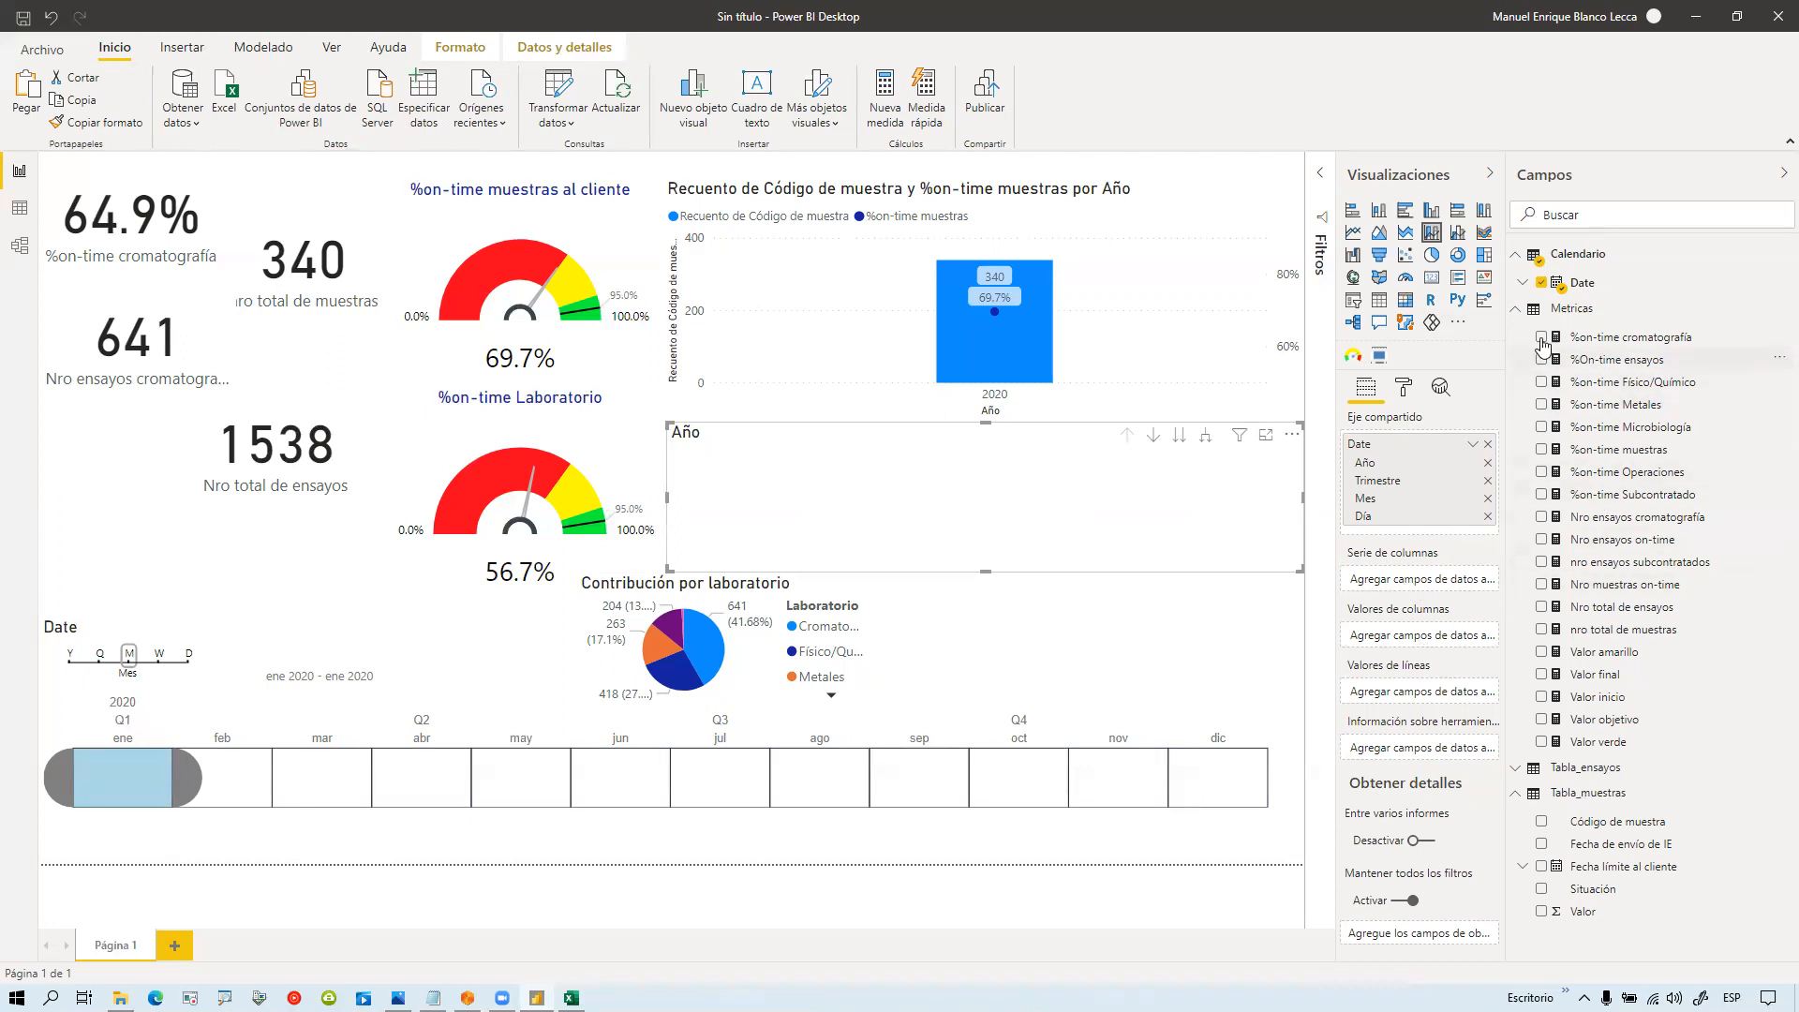
left_click(1515, 266)
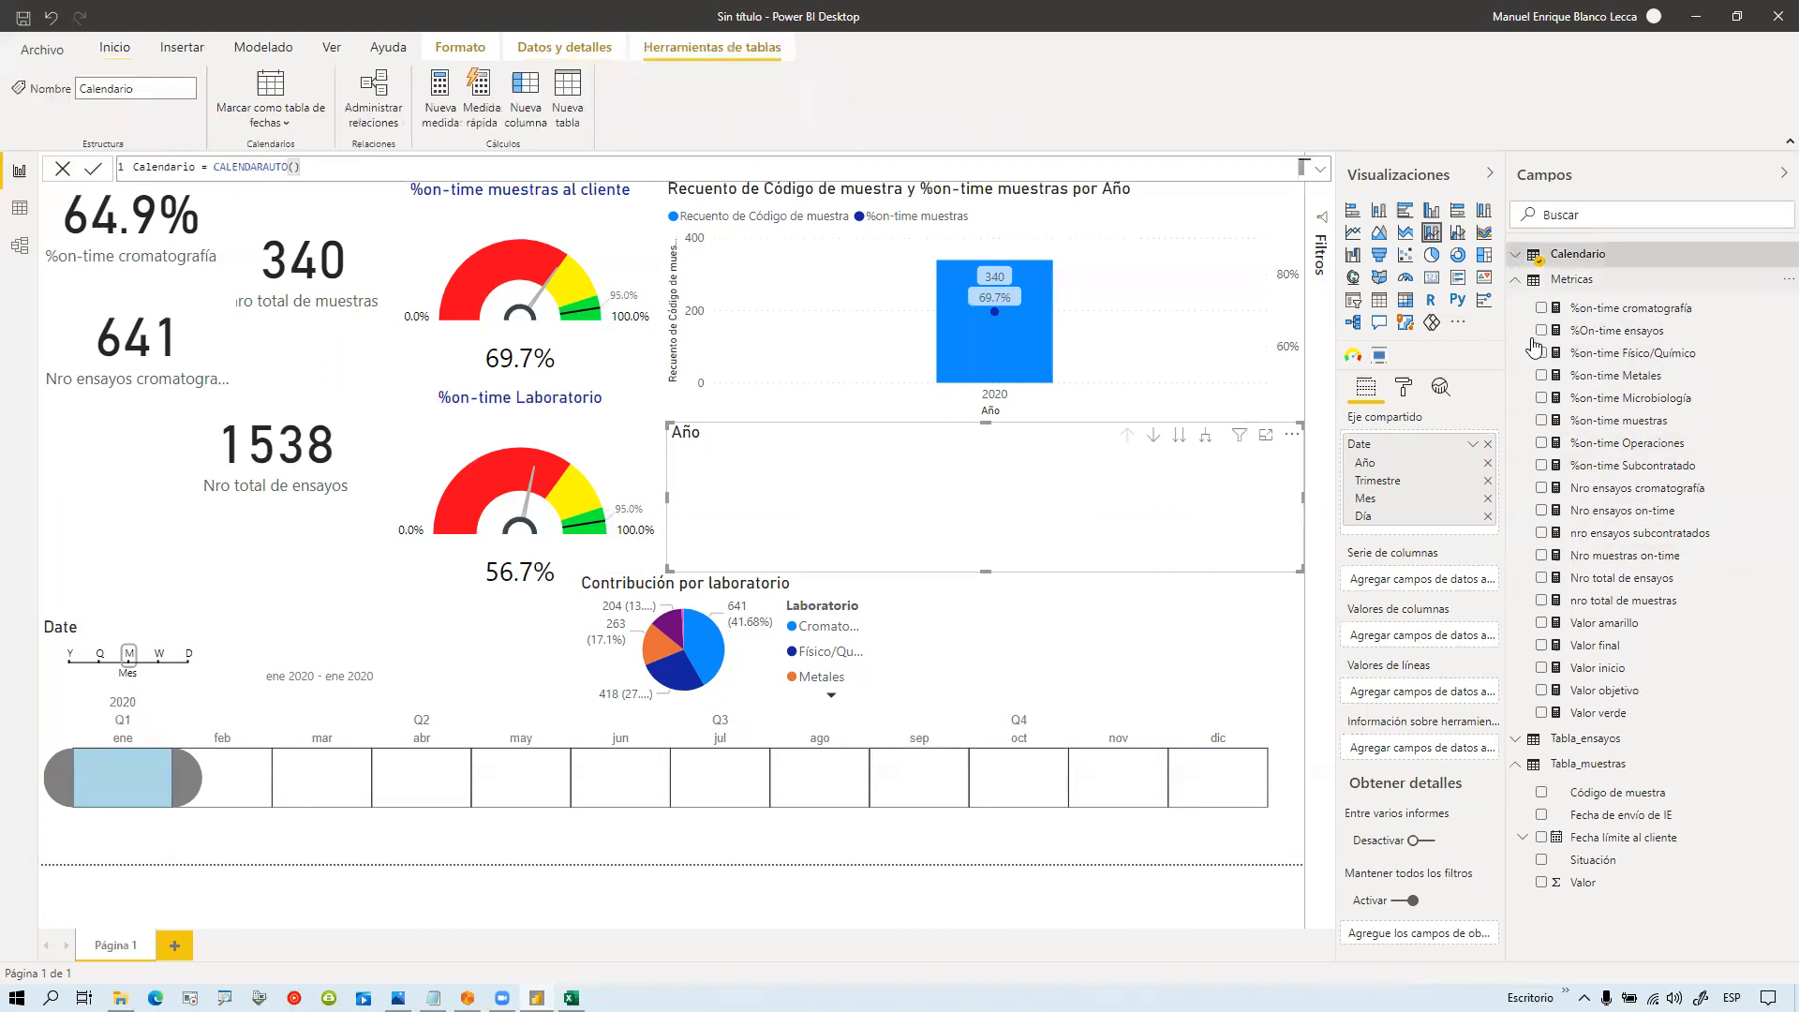
left_click(1515, 278)
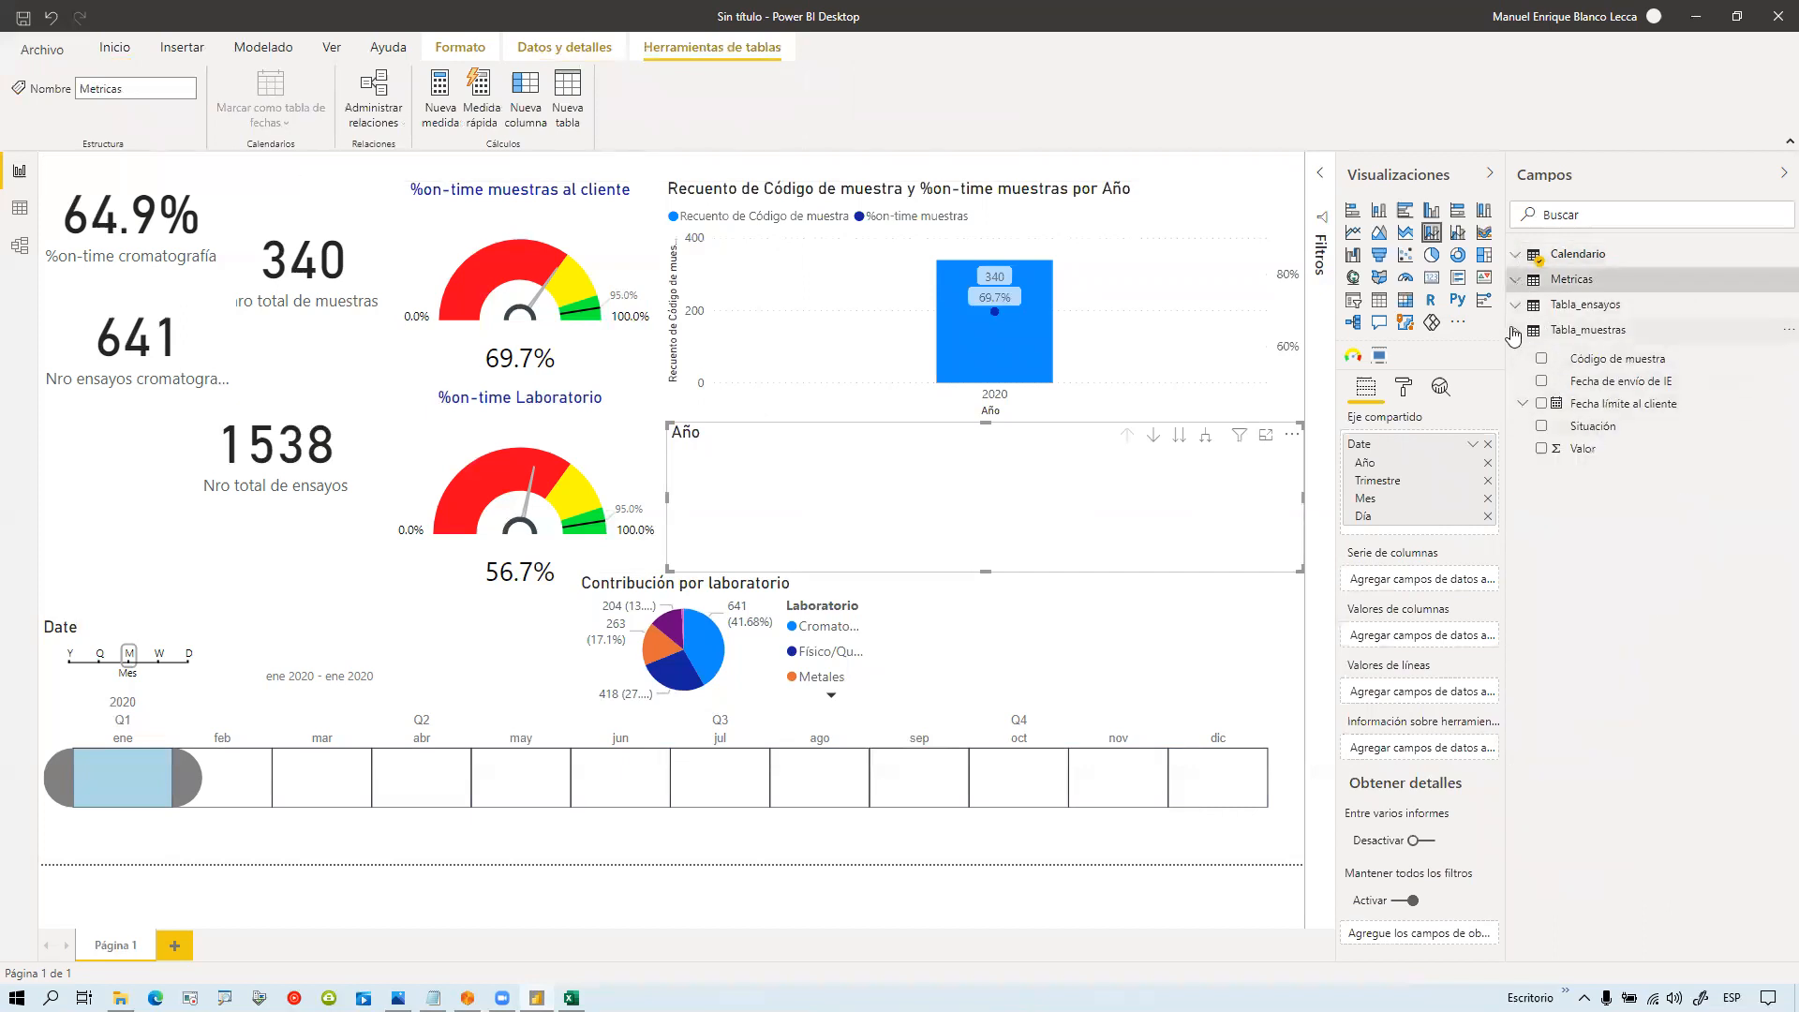
left_click(1515, 329)
left_click(1516, 305)
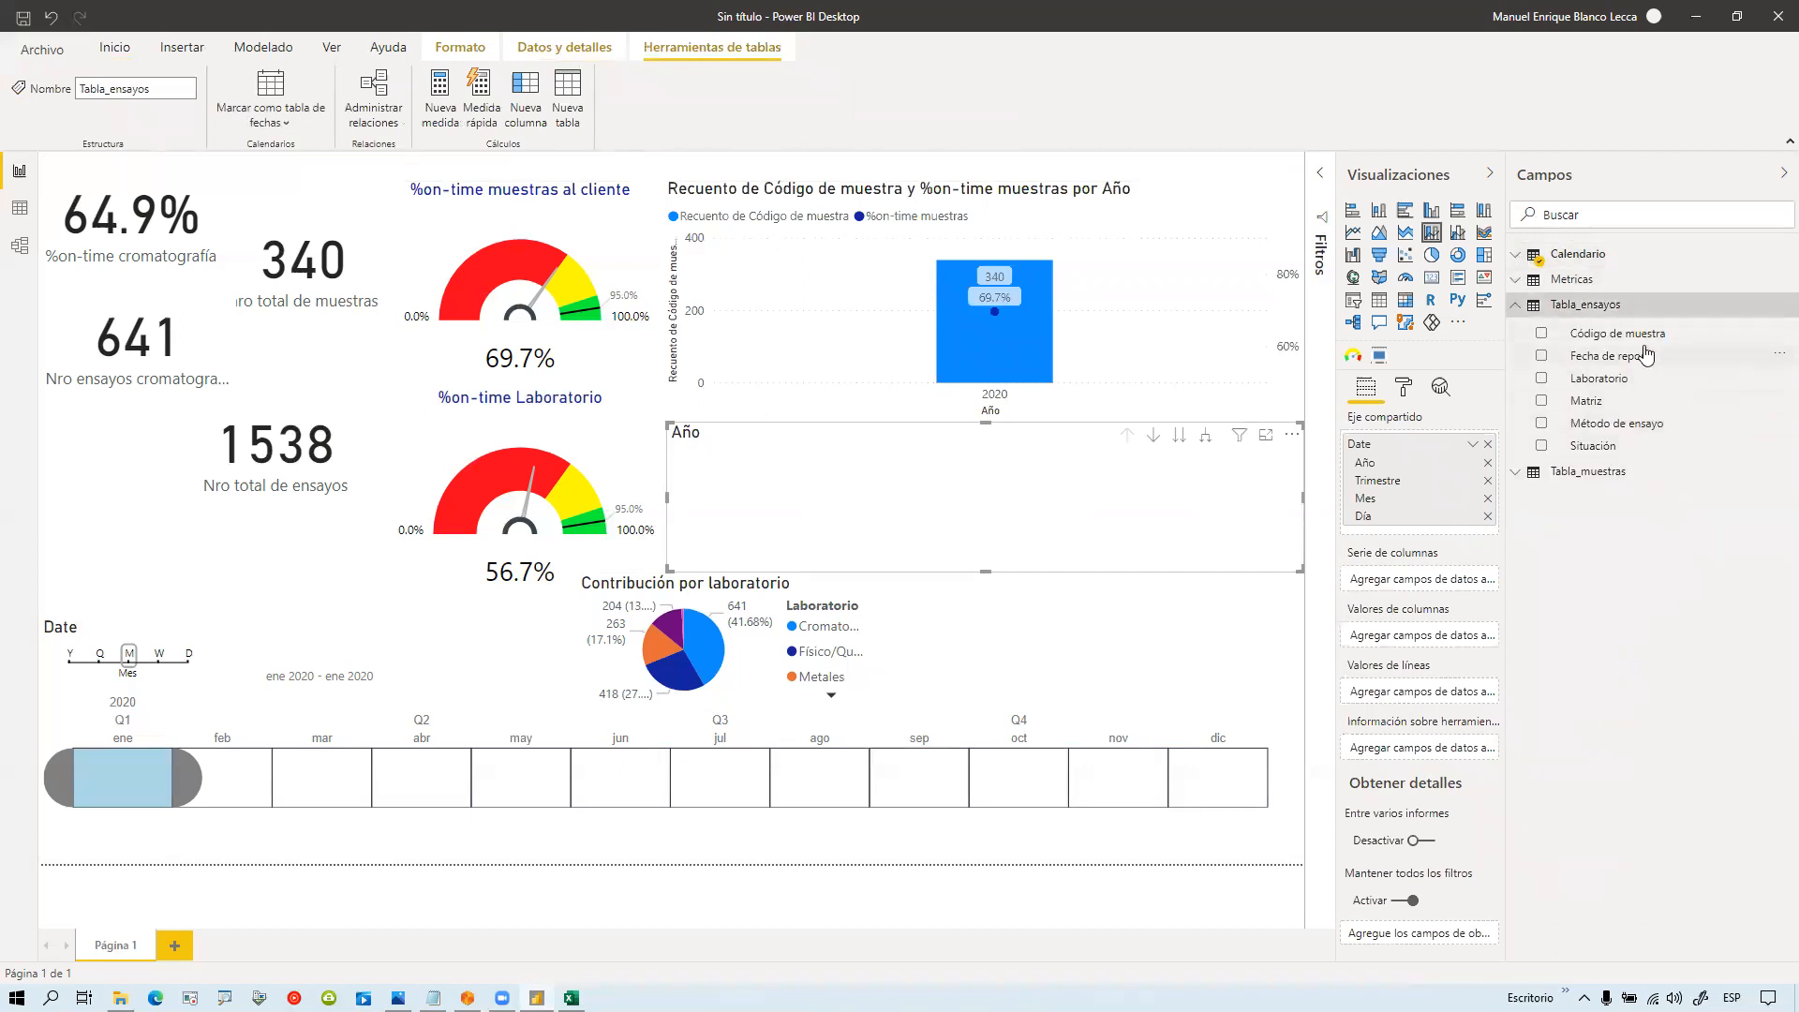
left_click_drag(1657, 338, 1432, 639)
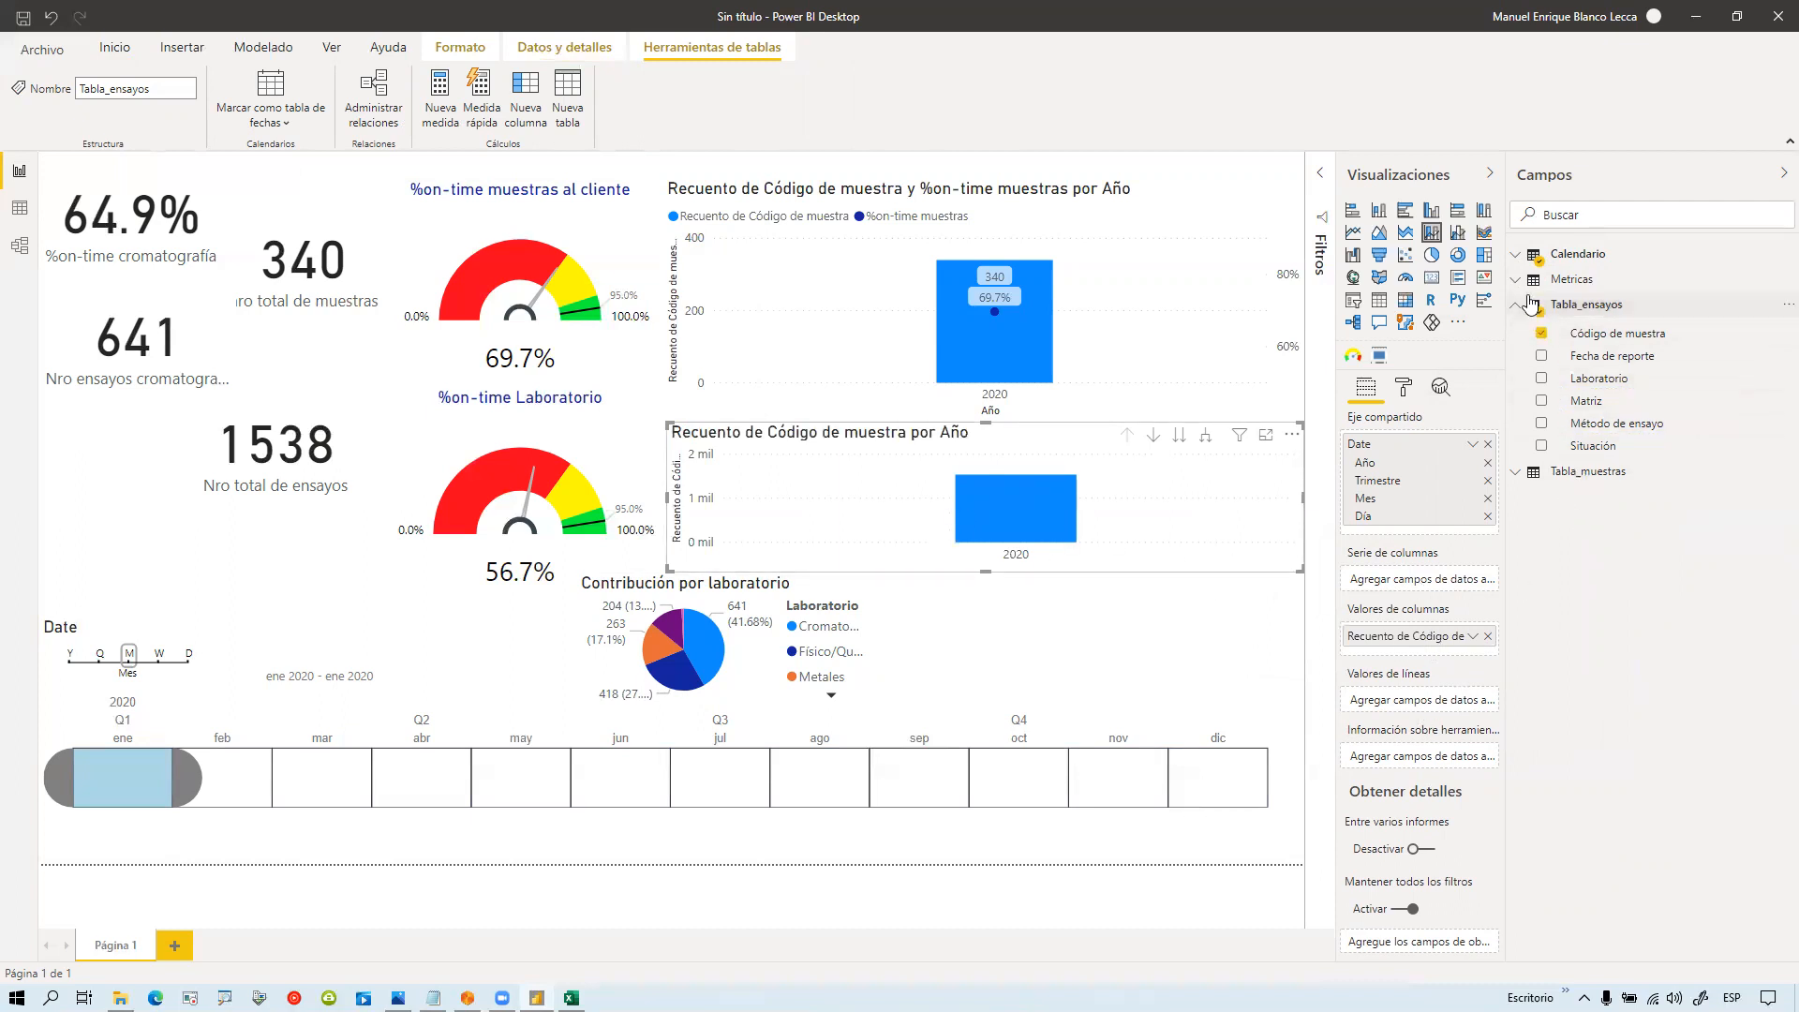
Step: Add the %On-time ensayos measure as the line values of the tests combo chart
left_click(1519, 261)
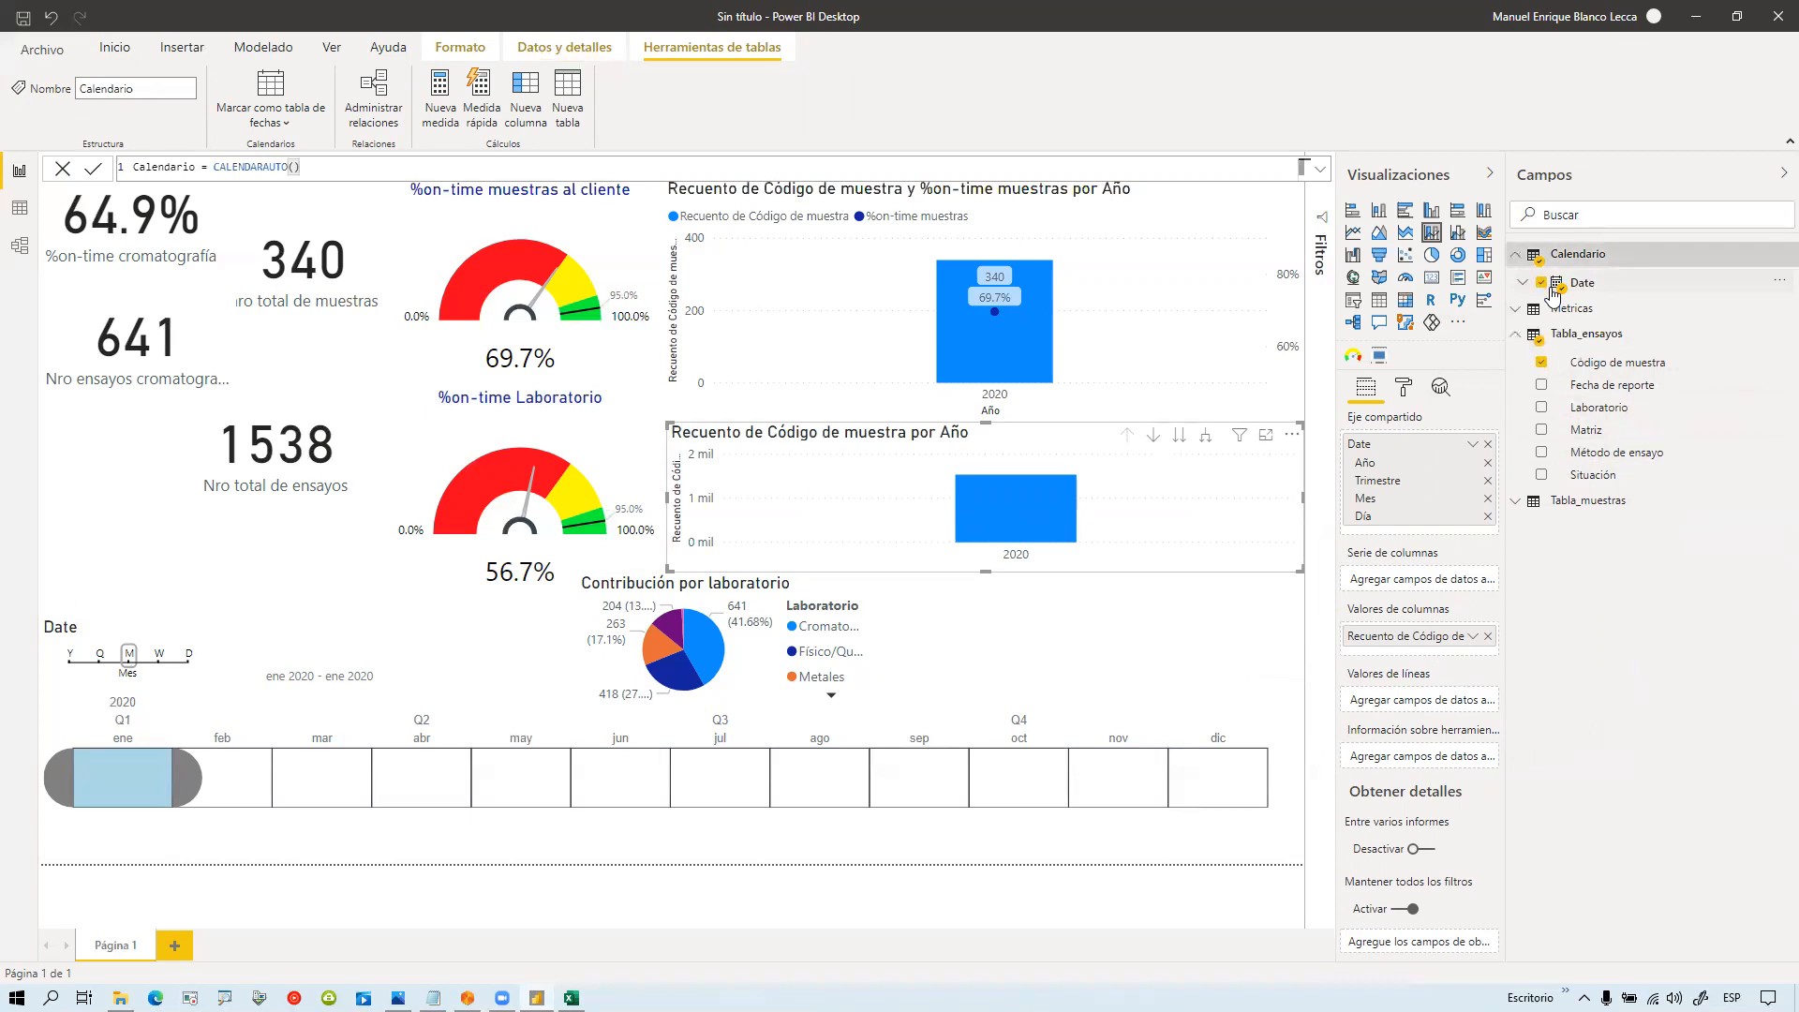
left_click(1517, 279)
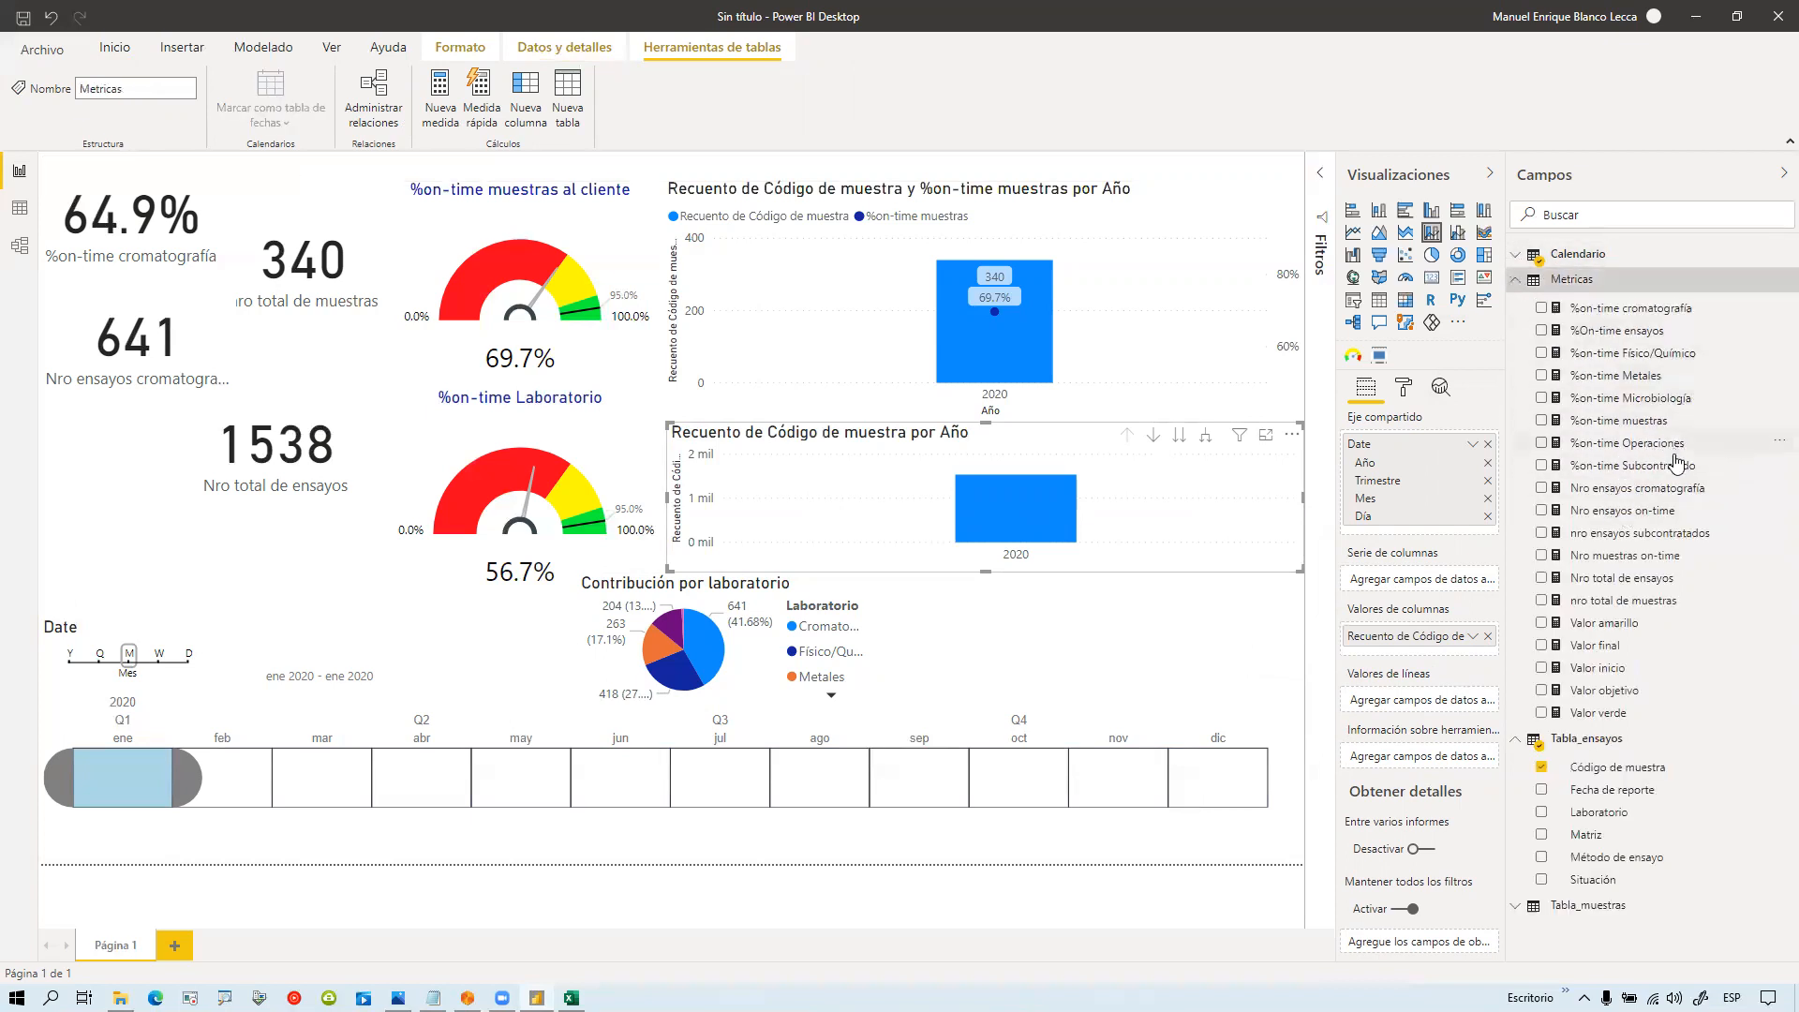
left_click_drag(1618, 330, 1427, 708)
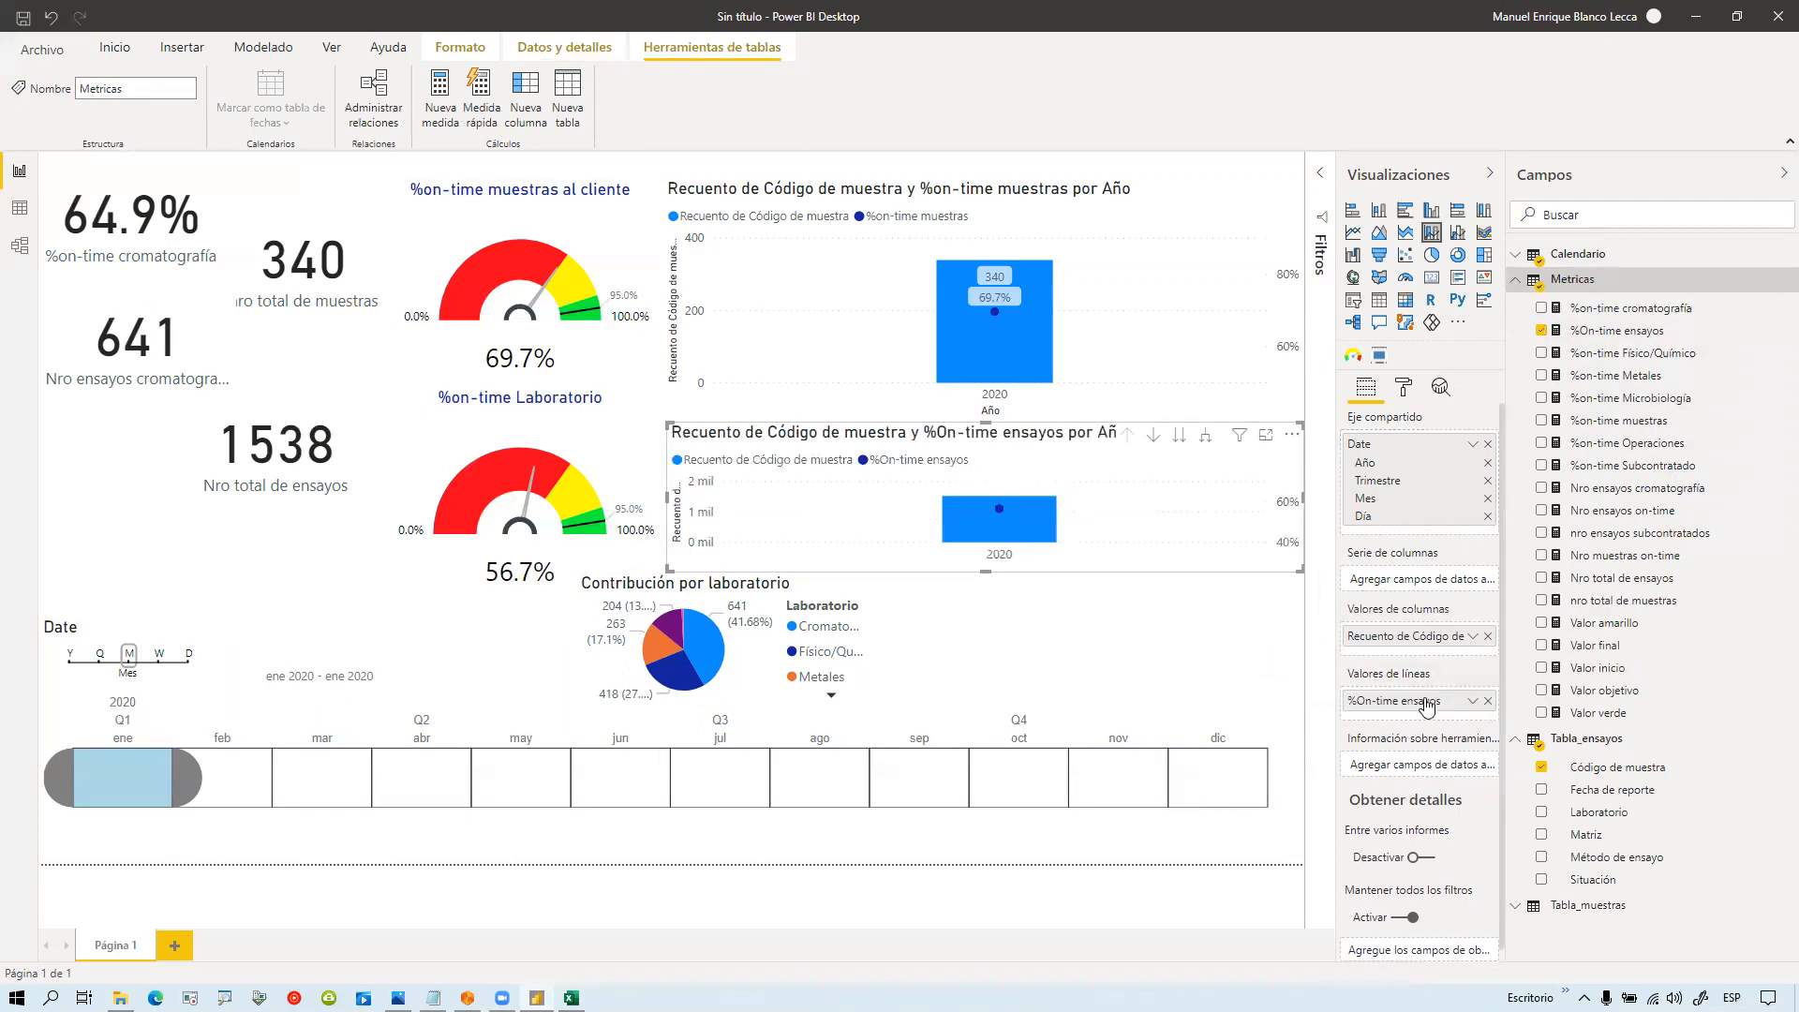
Step: Turn on the tests combo chart's data labels and set their display units to show full numbers instead of abbreviated thousands
left_click(1403, 387)
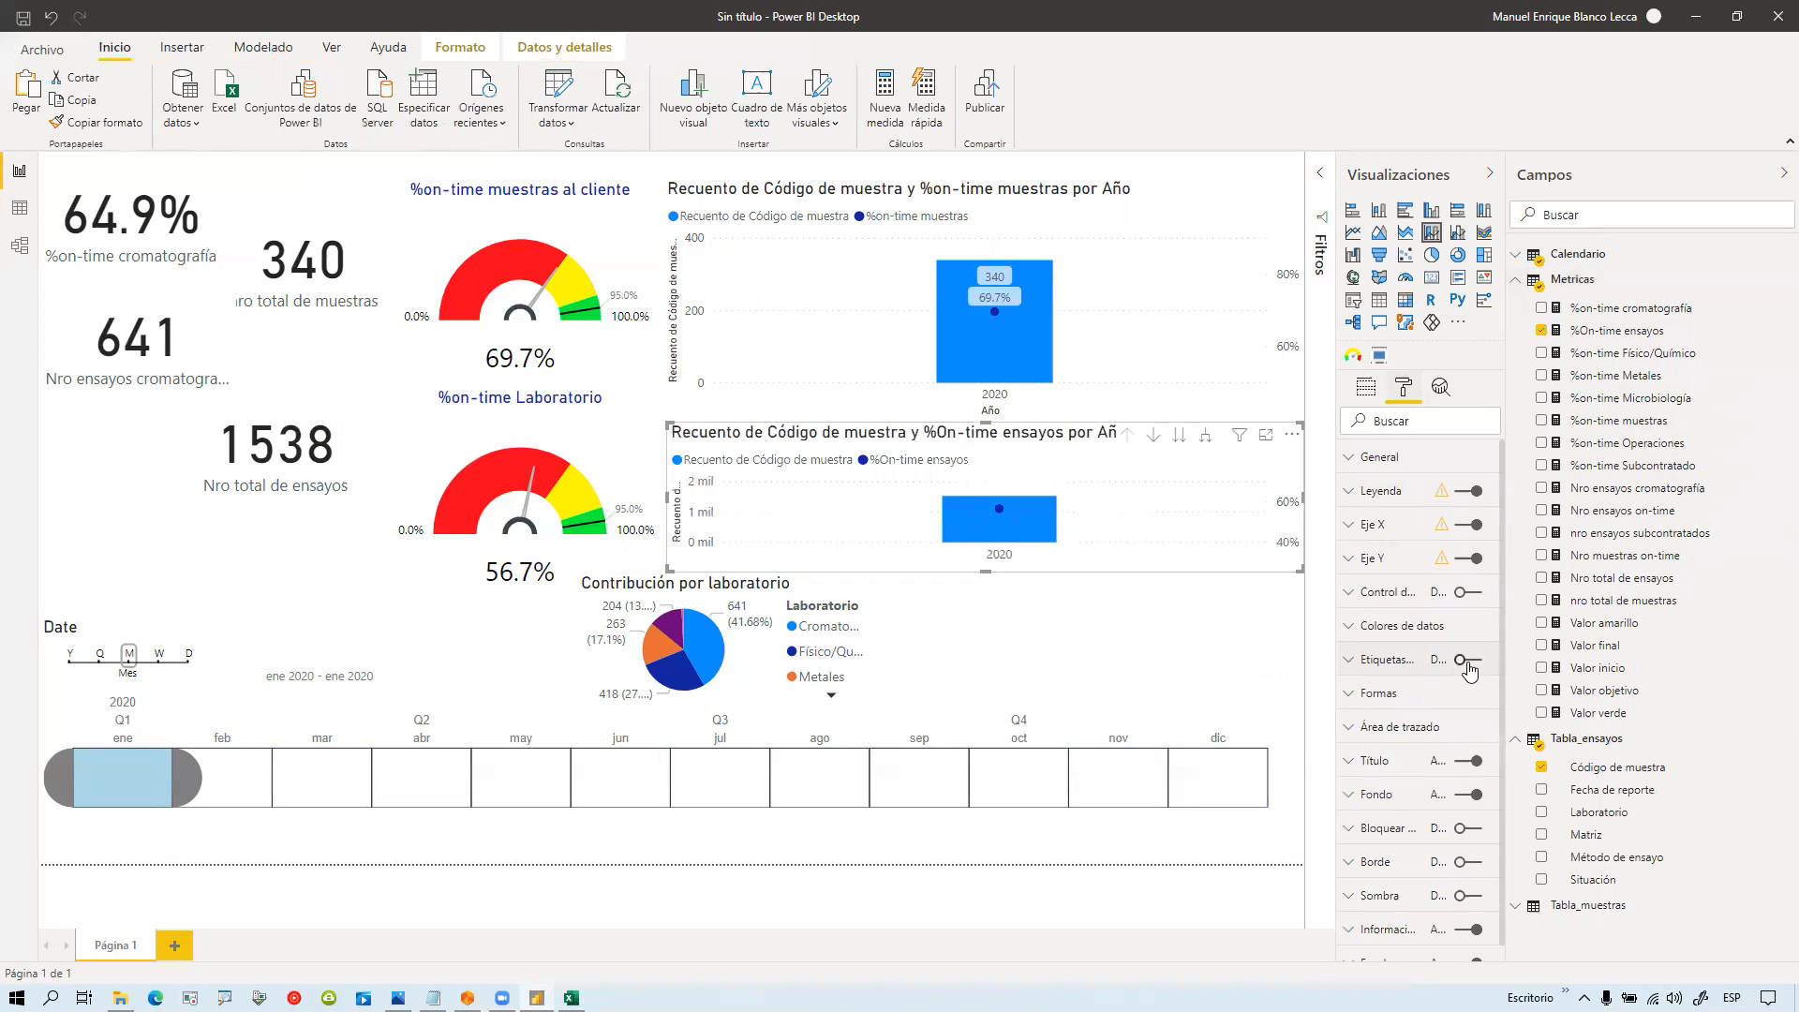
left_click(1462, 661)
left_click(1346, 459)
left_click(1347, 459)
left_click(1349, 659)
scroll(1474, 698, "down", 1)
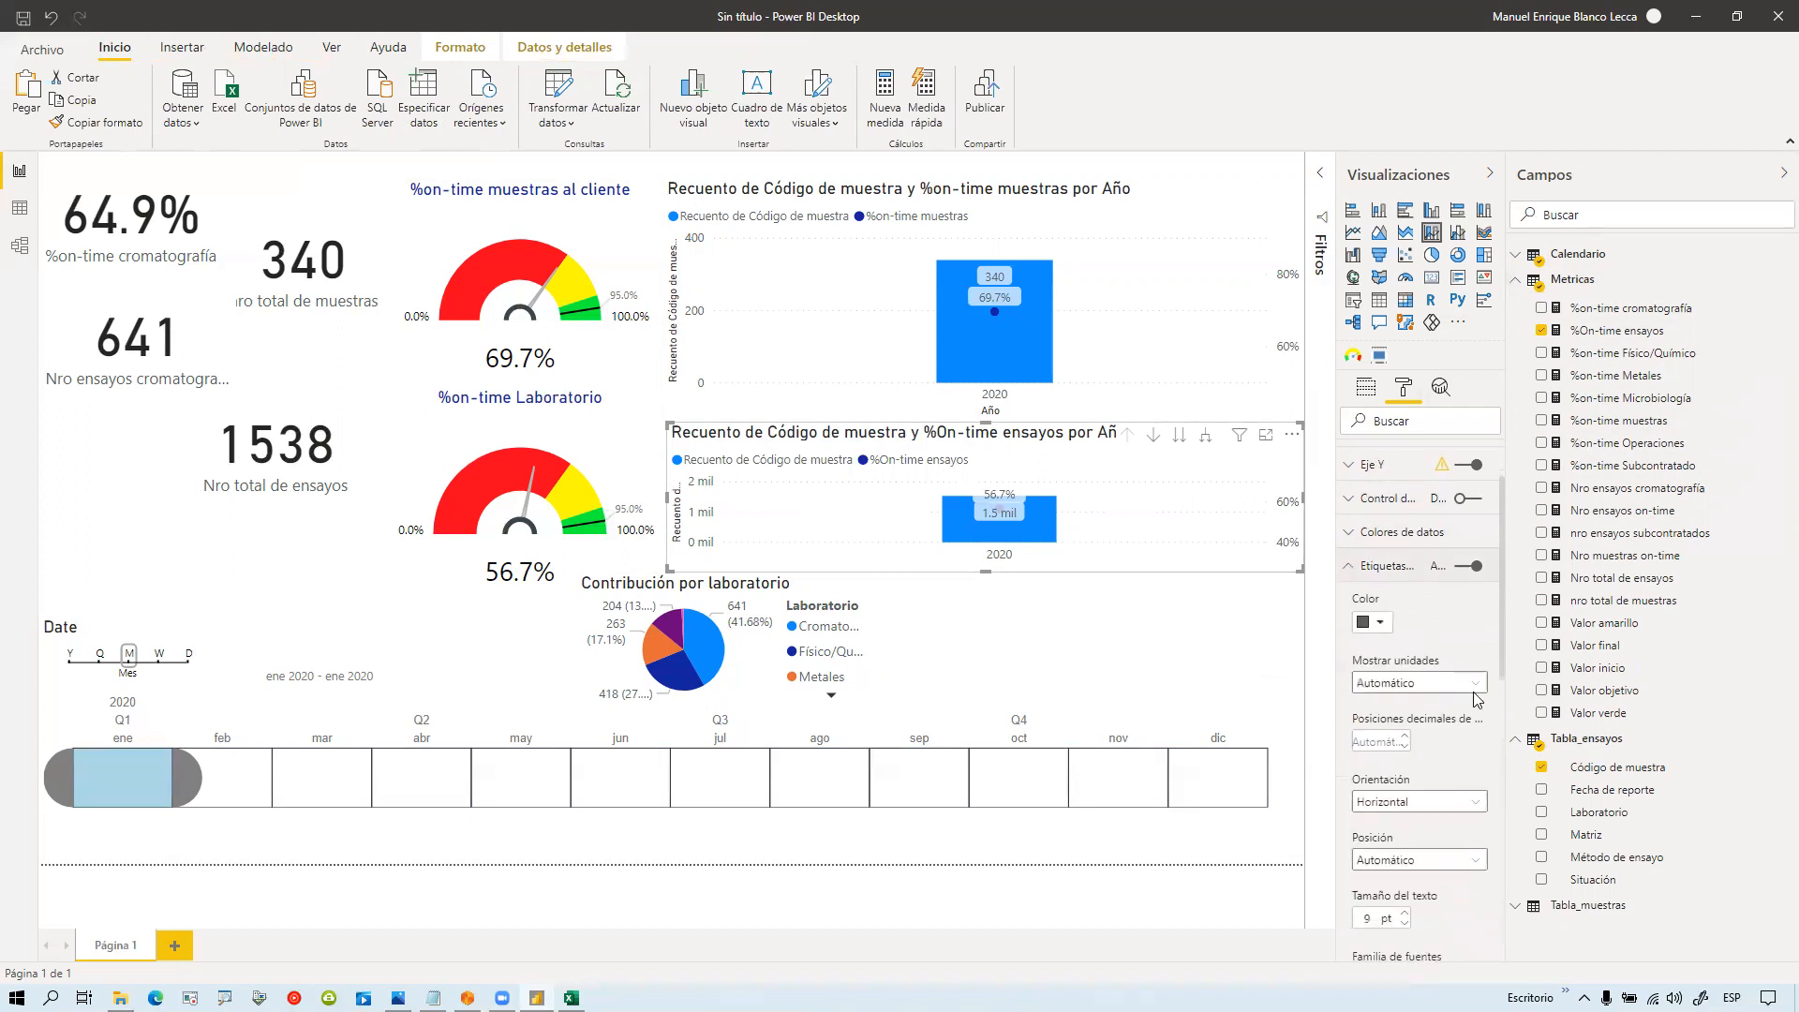
scroll(1469, 698, "down", 1)
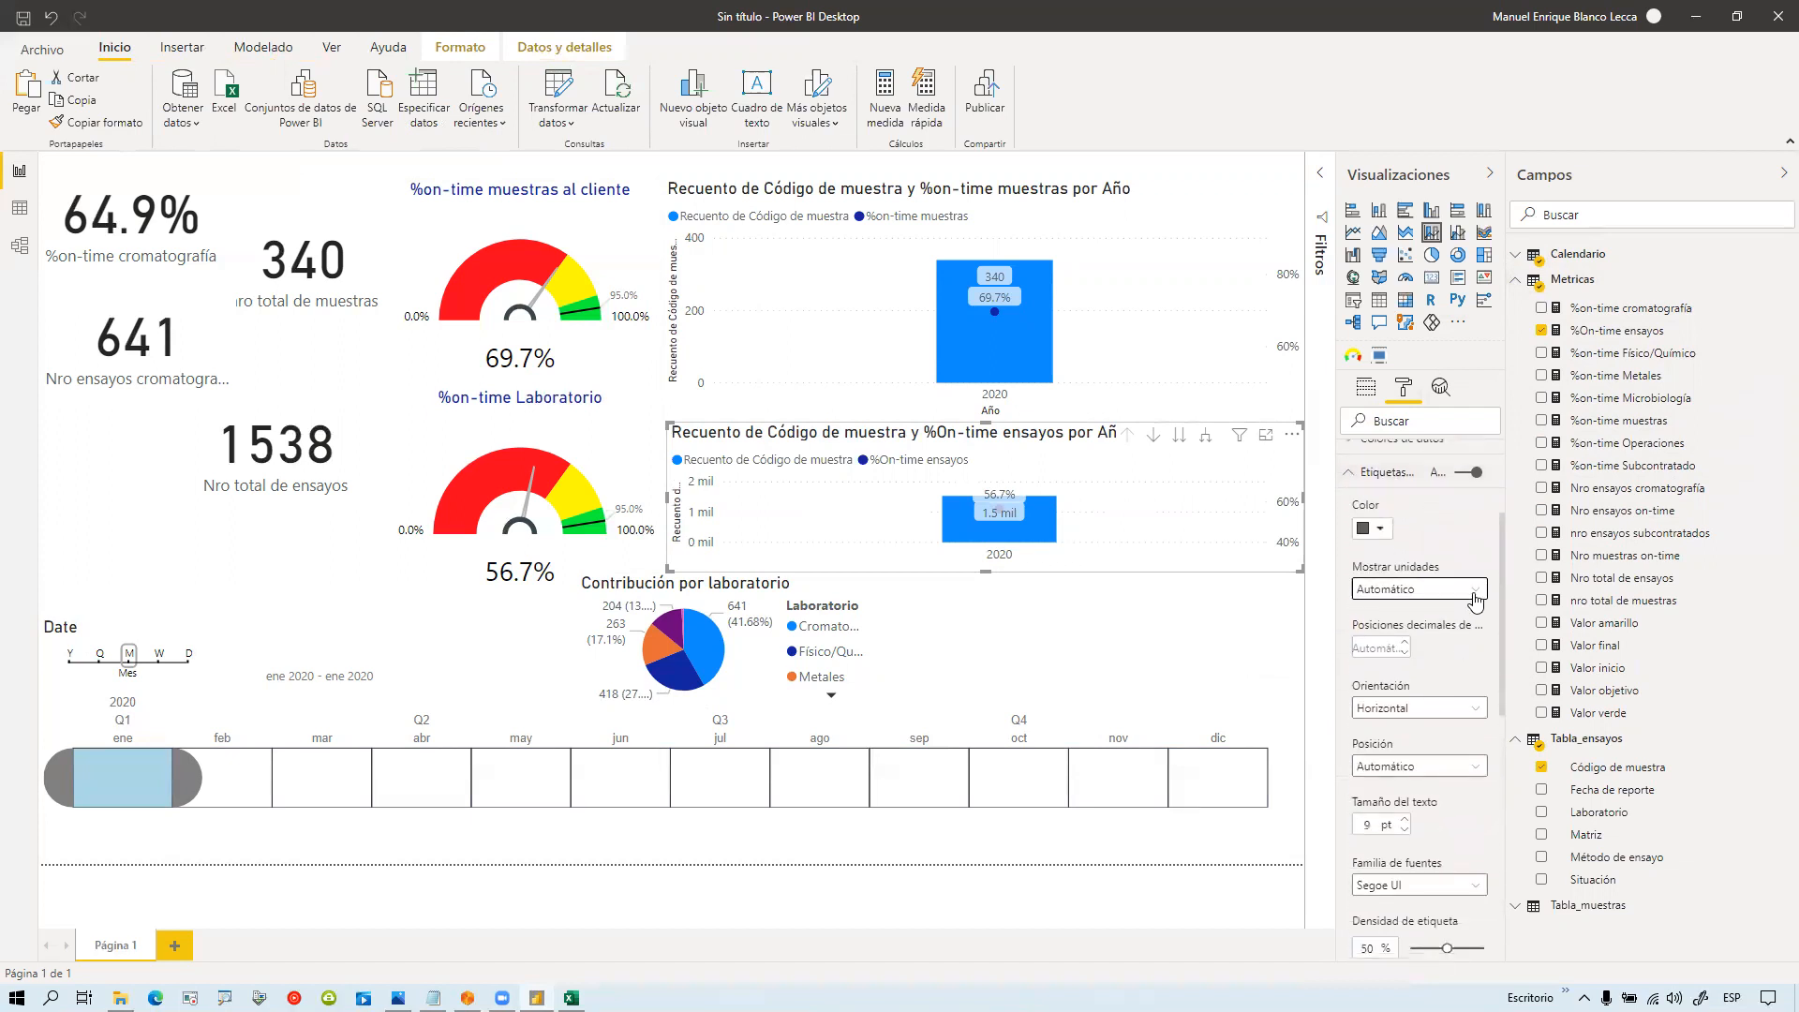
left_click(1450, 590)
left_click(1411, 634)
left_click(1351, 476)
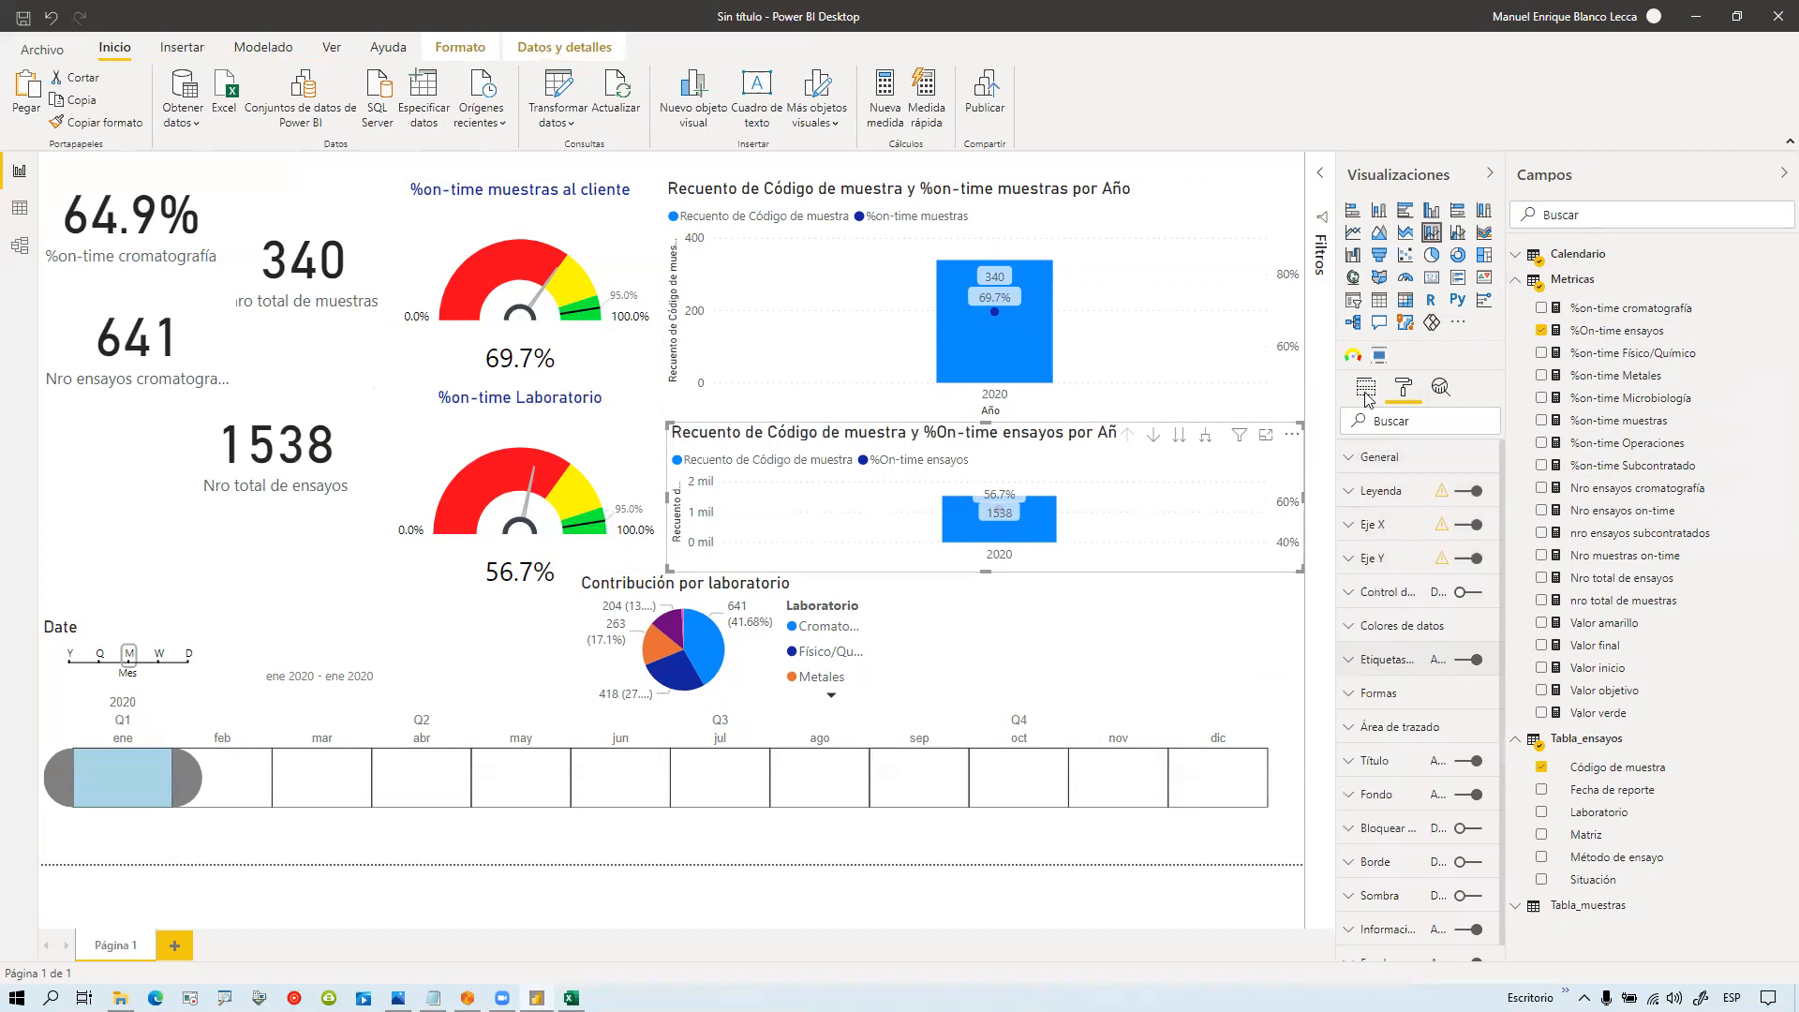
Step: Try Laboratorio as the column series of the tests combo chart, and replace it with Matriz
left_click(1366, 389)
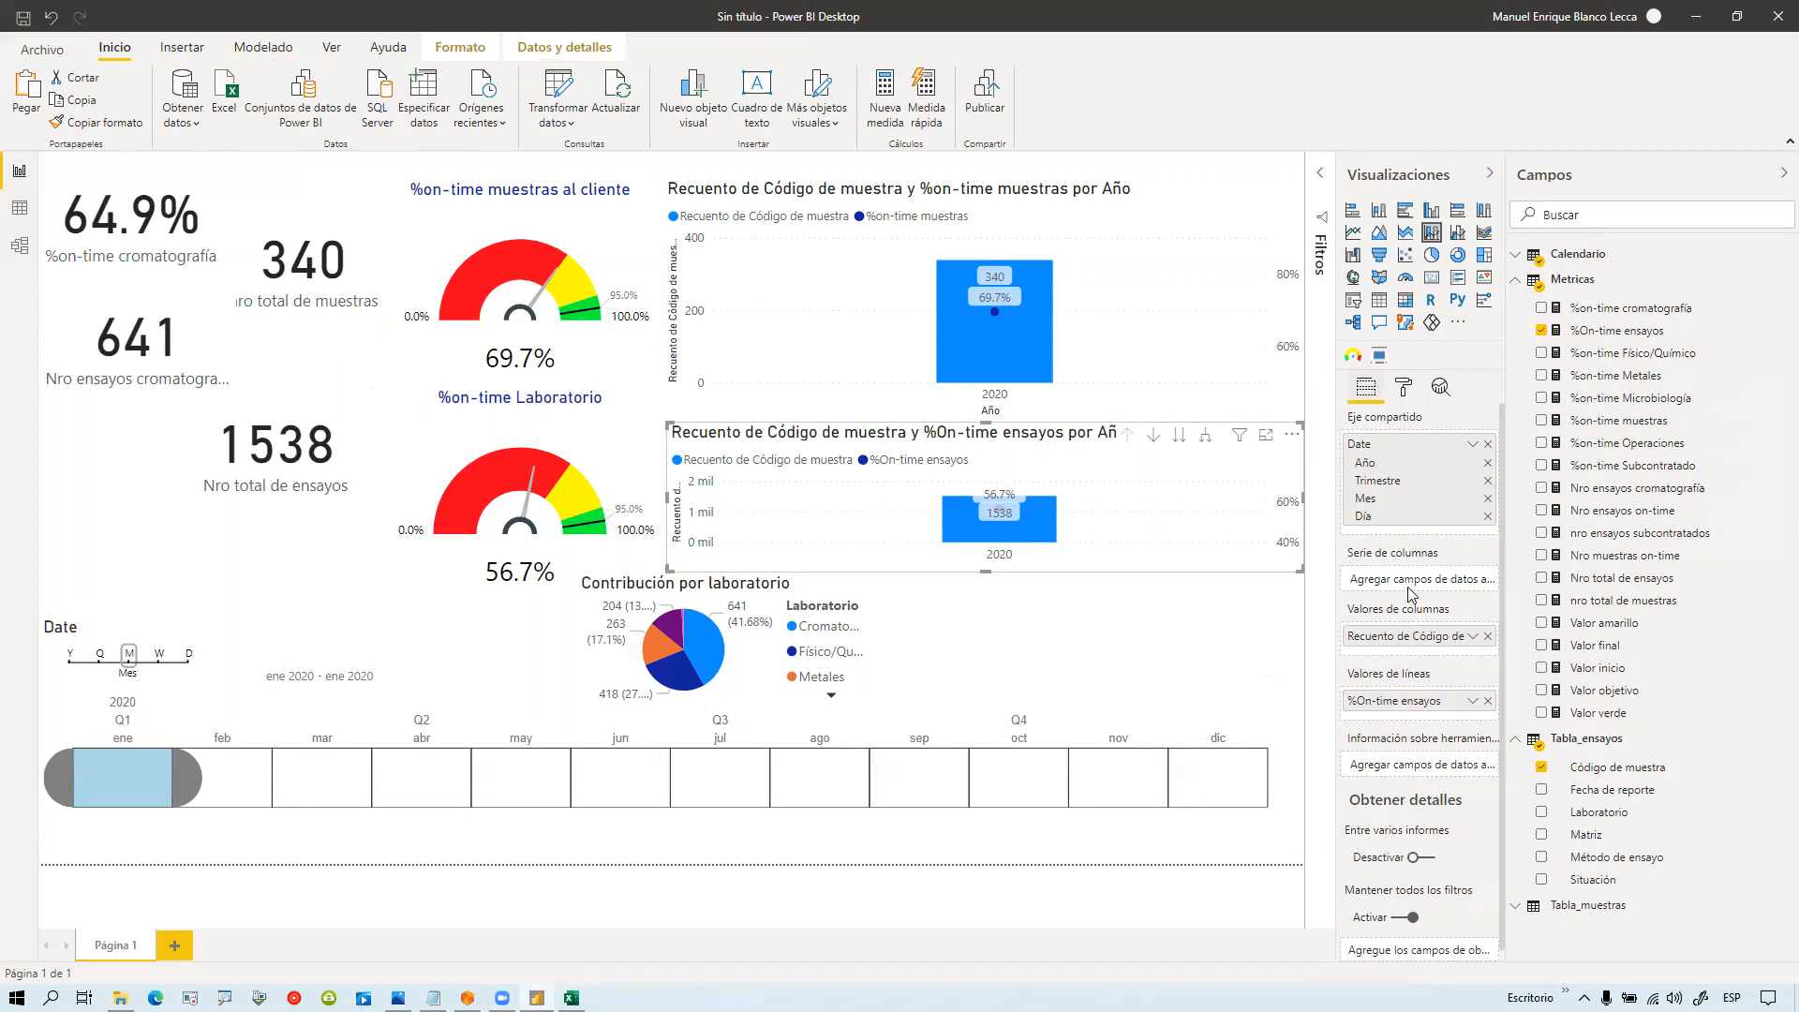
left_click(1534, 281)
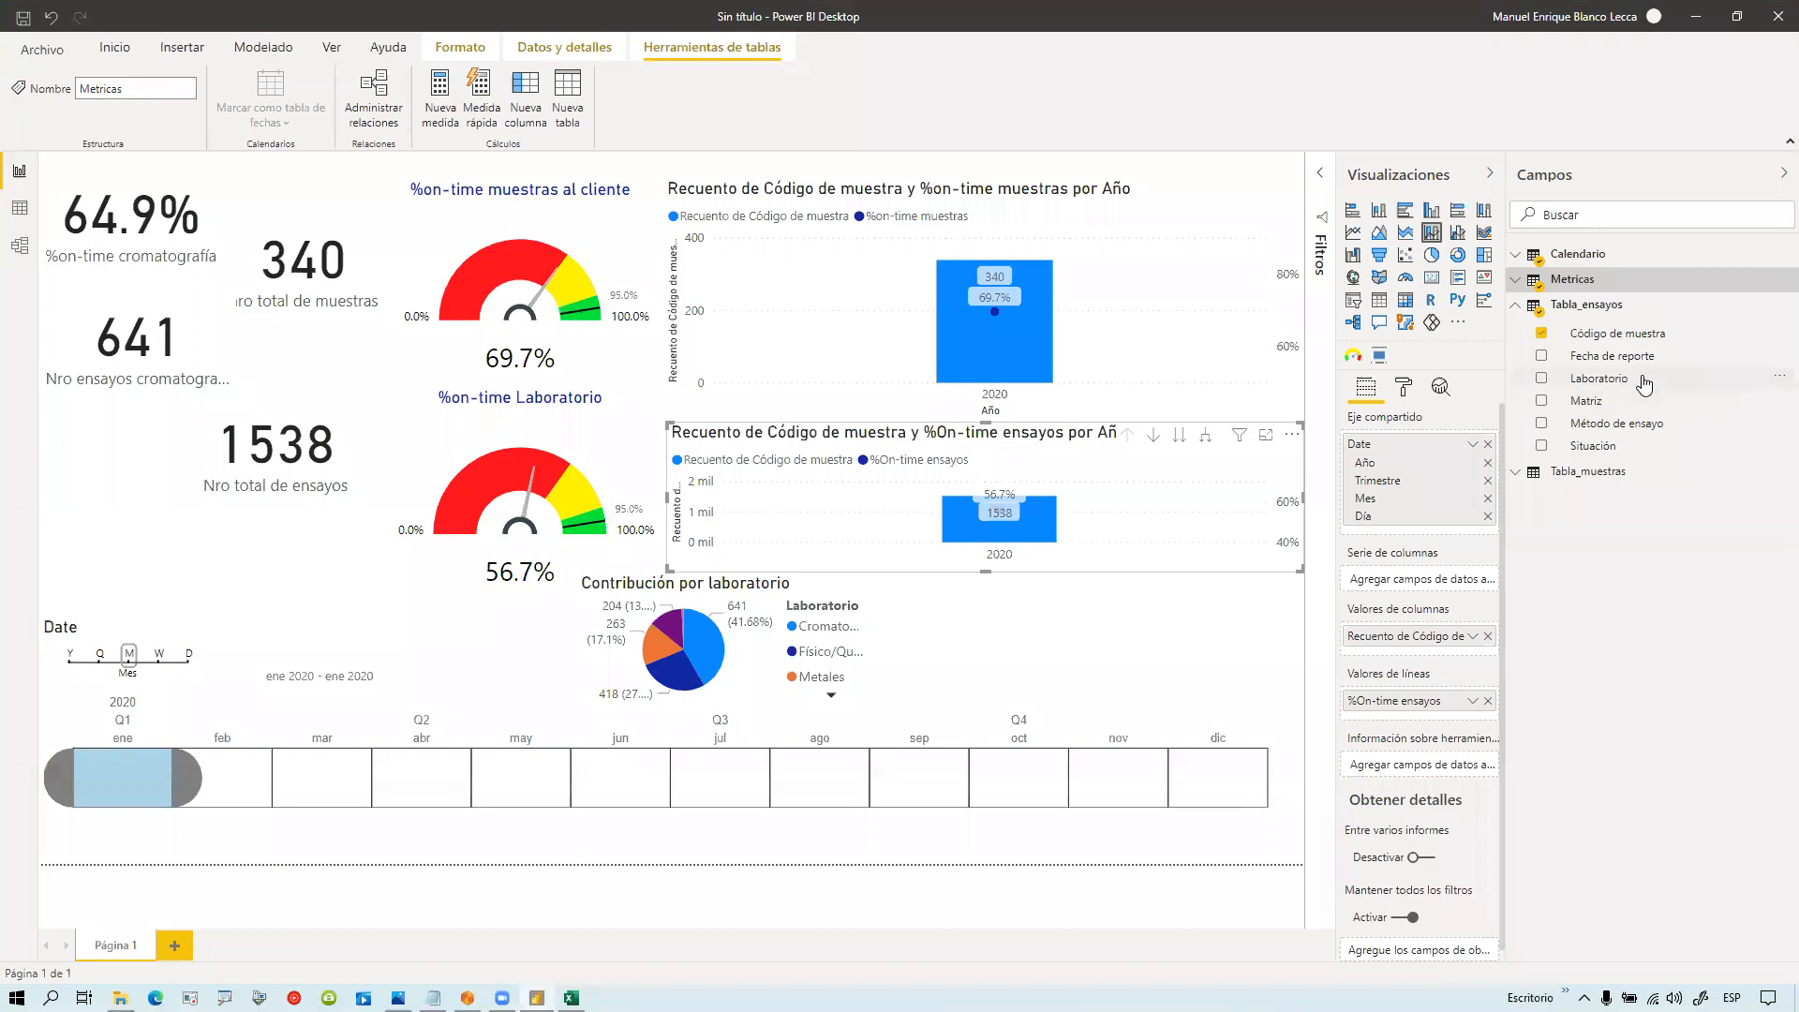
left_click_drag(1644, 381, 1424, 583)
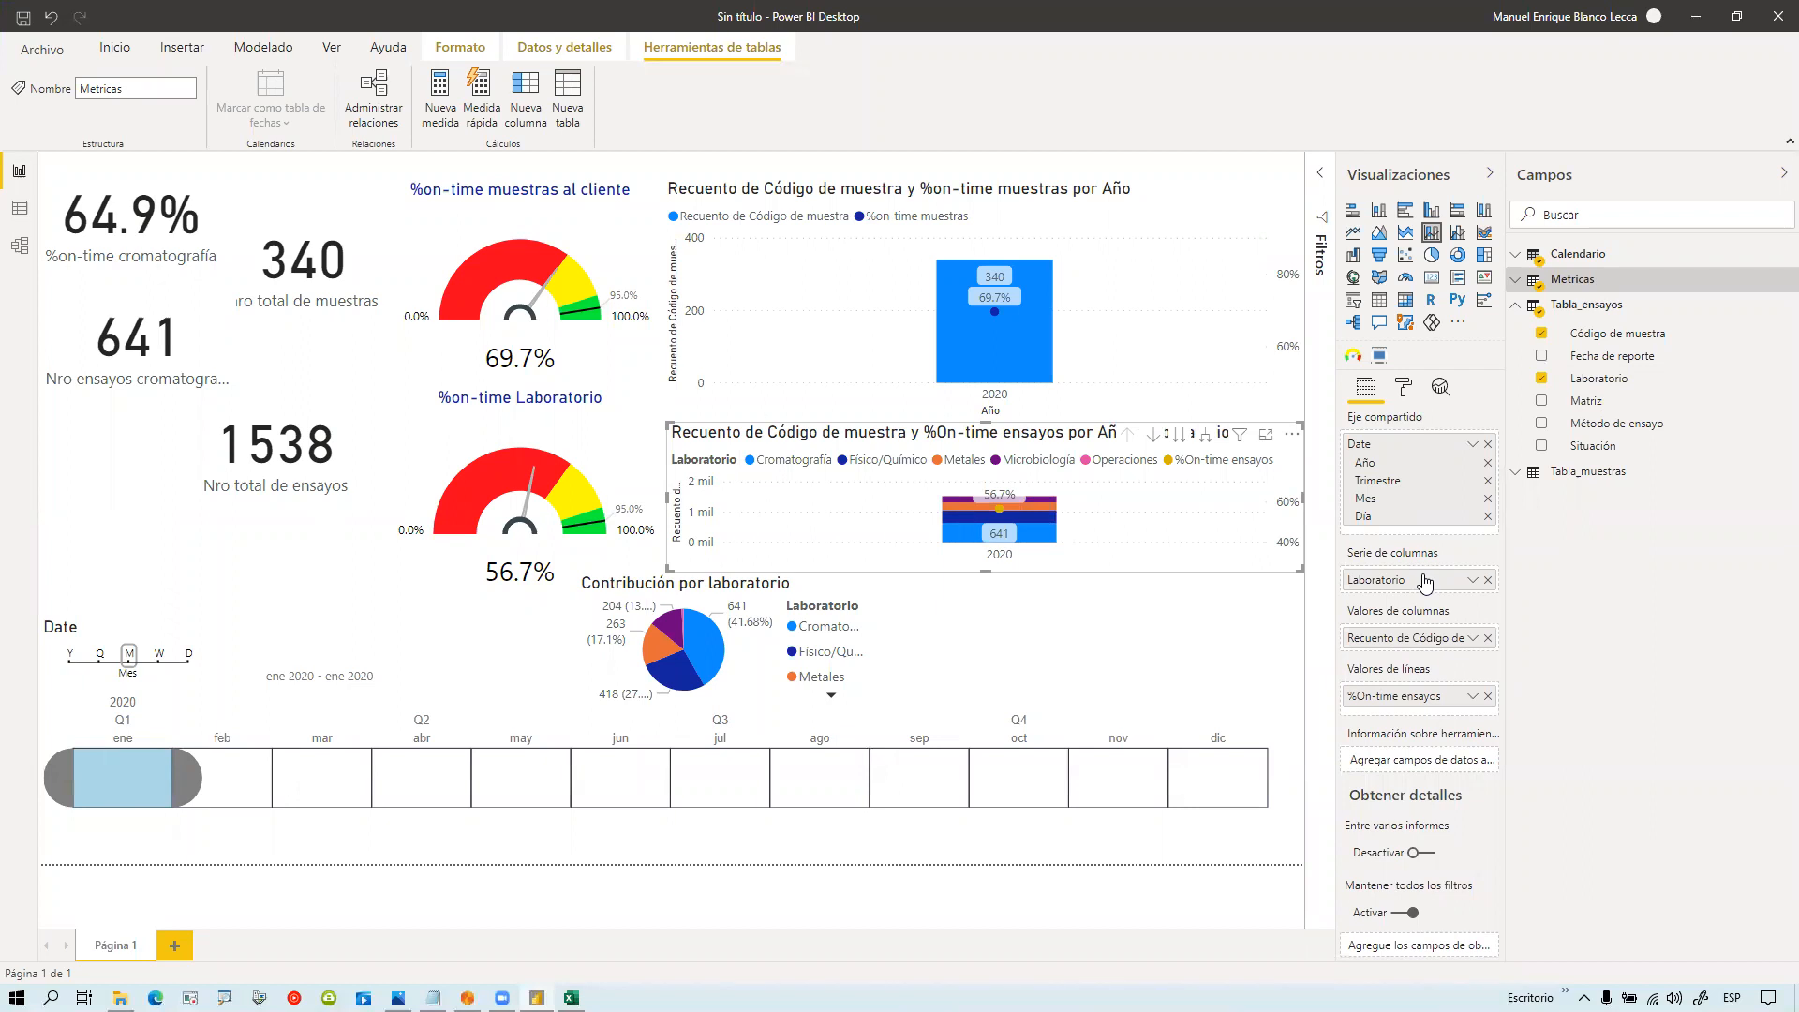
left_click(1488, 580)
left_click_drag(1588, 401, 1443, 583)
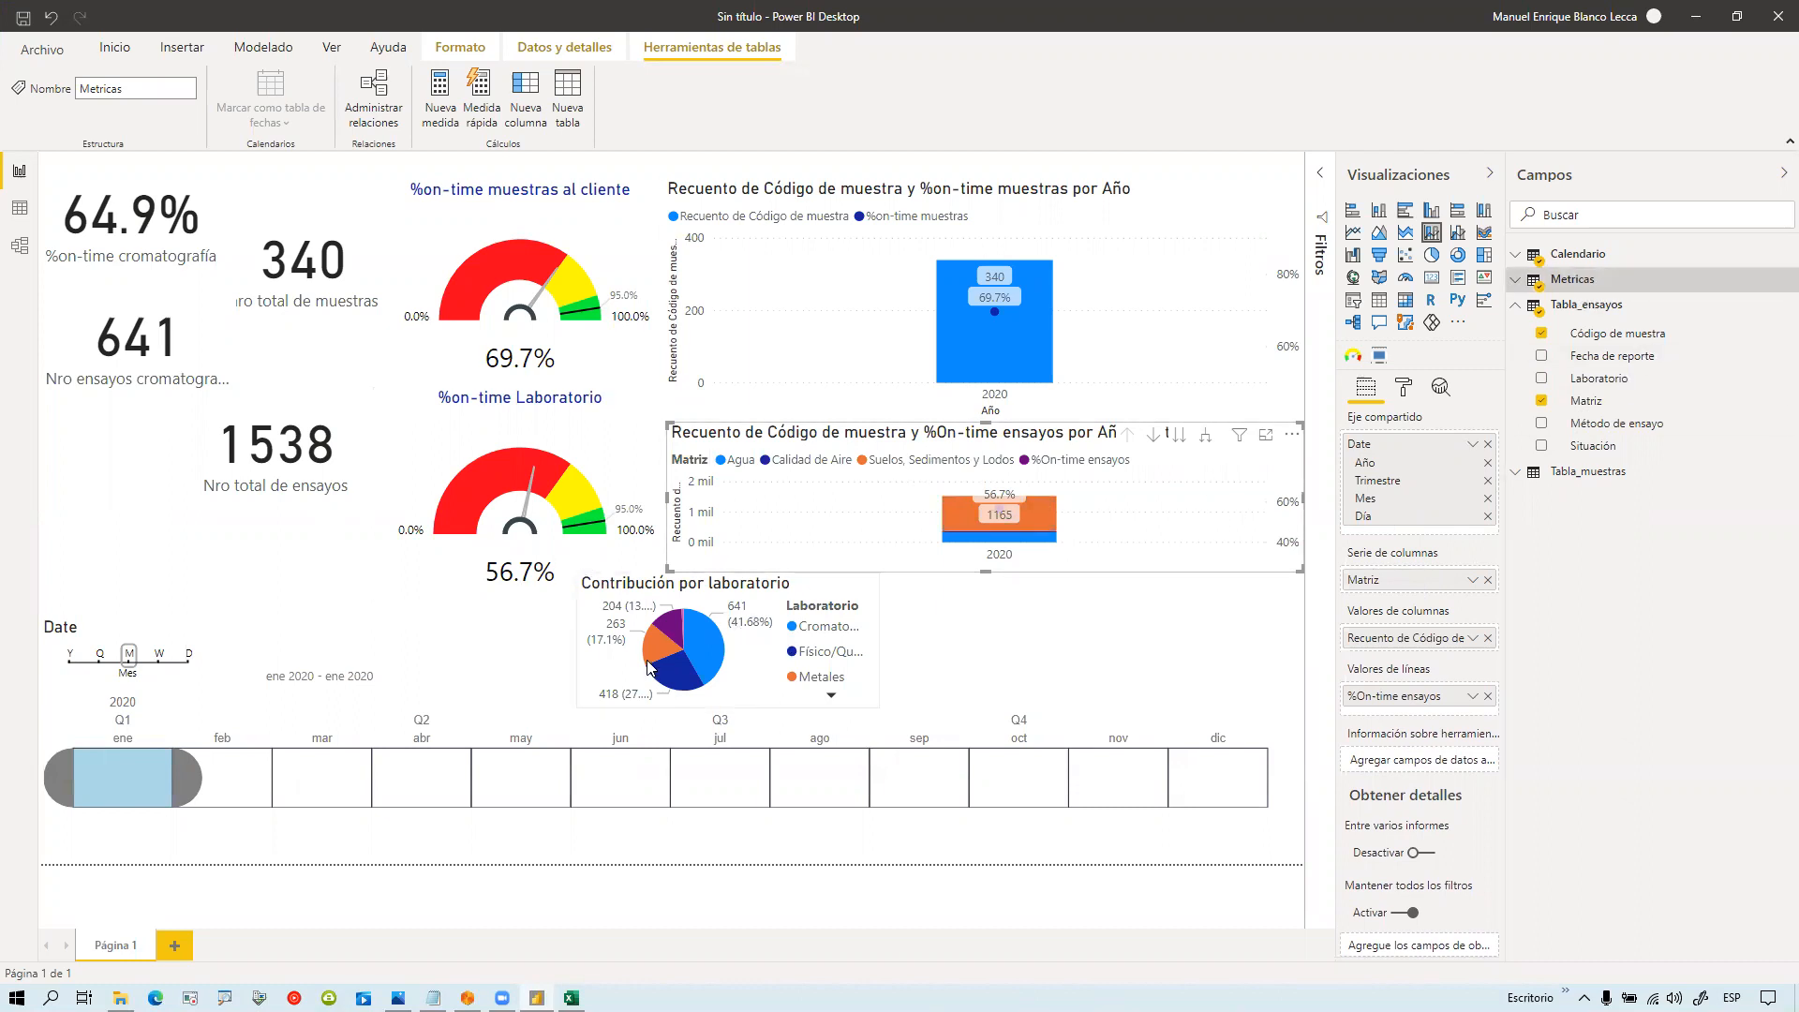
Step: Move the Contribución por laboratorio pie chart to the right edge of the page, between the tests combo chart and the timeline
left_click(587, 681)
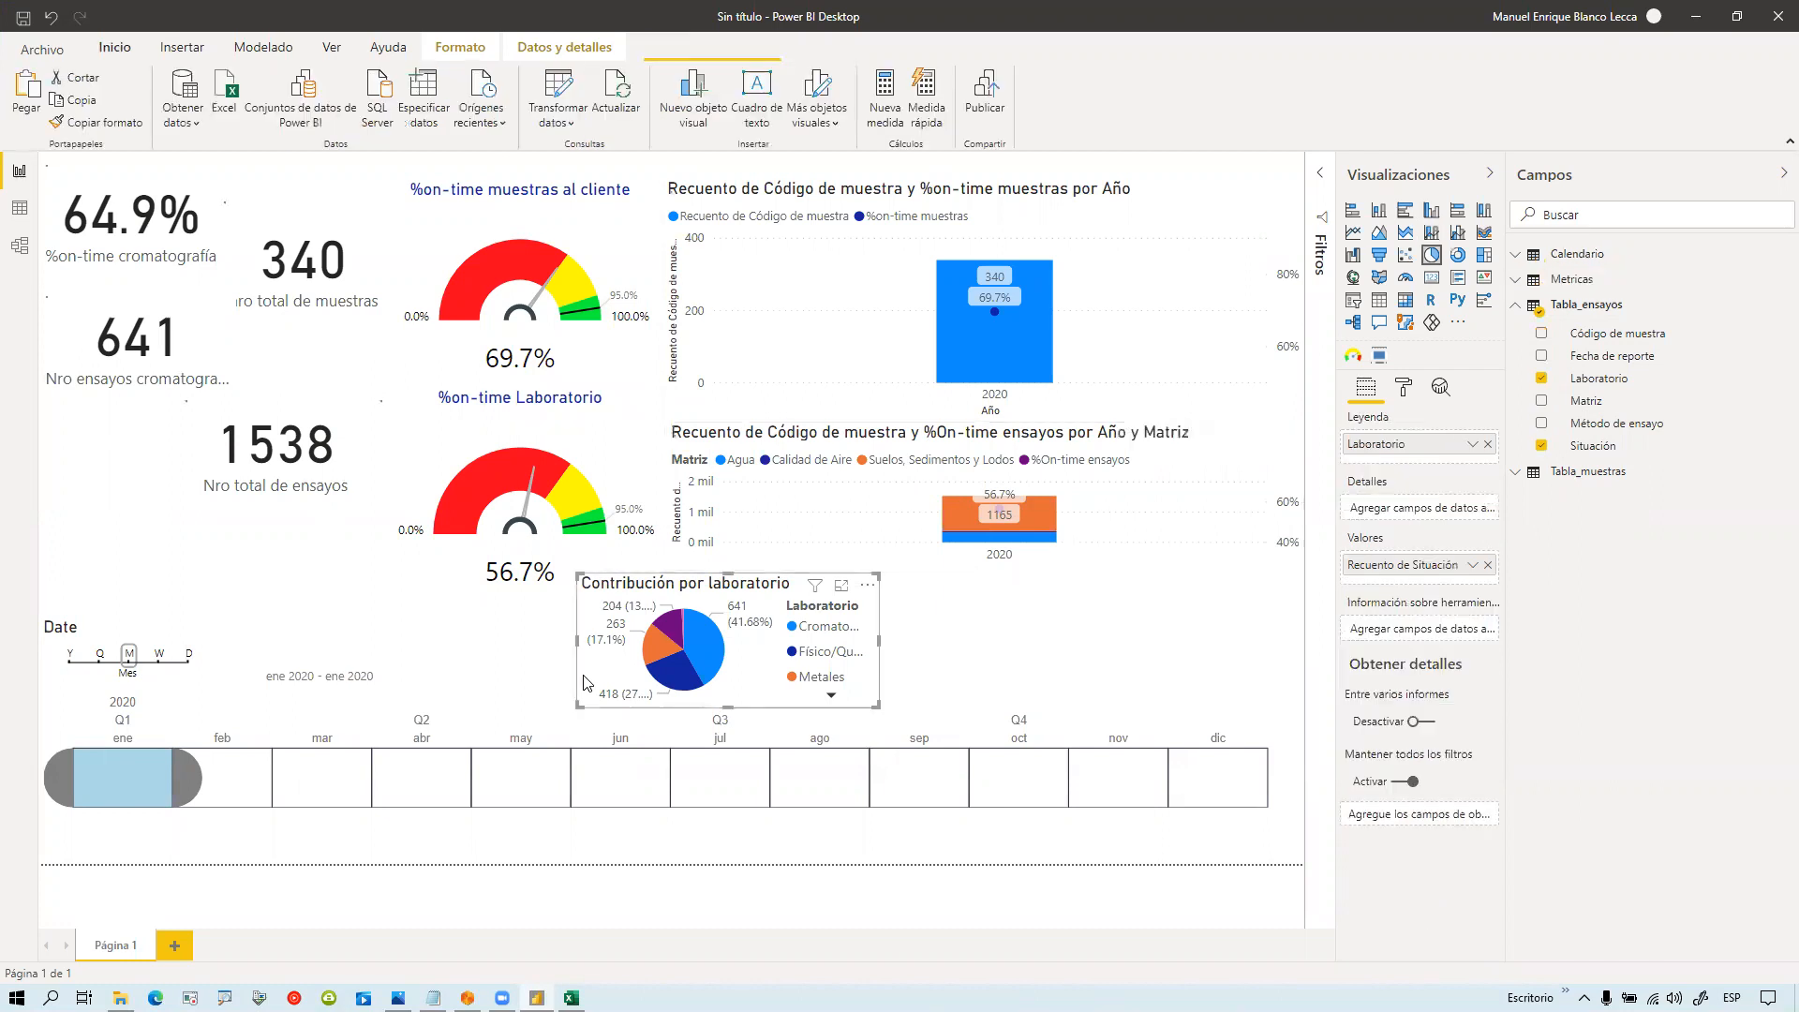
left_click_drag(653, 676, 1054, 712)
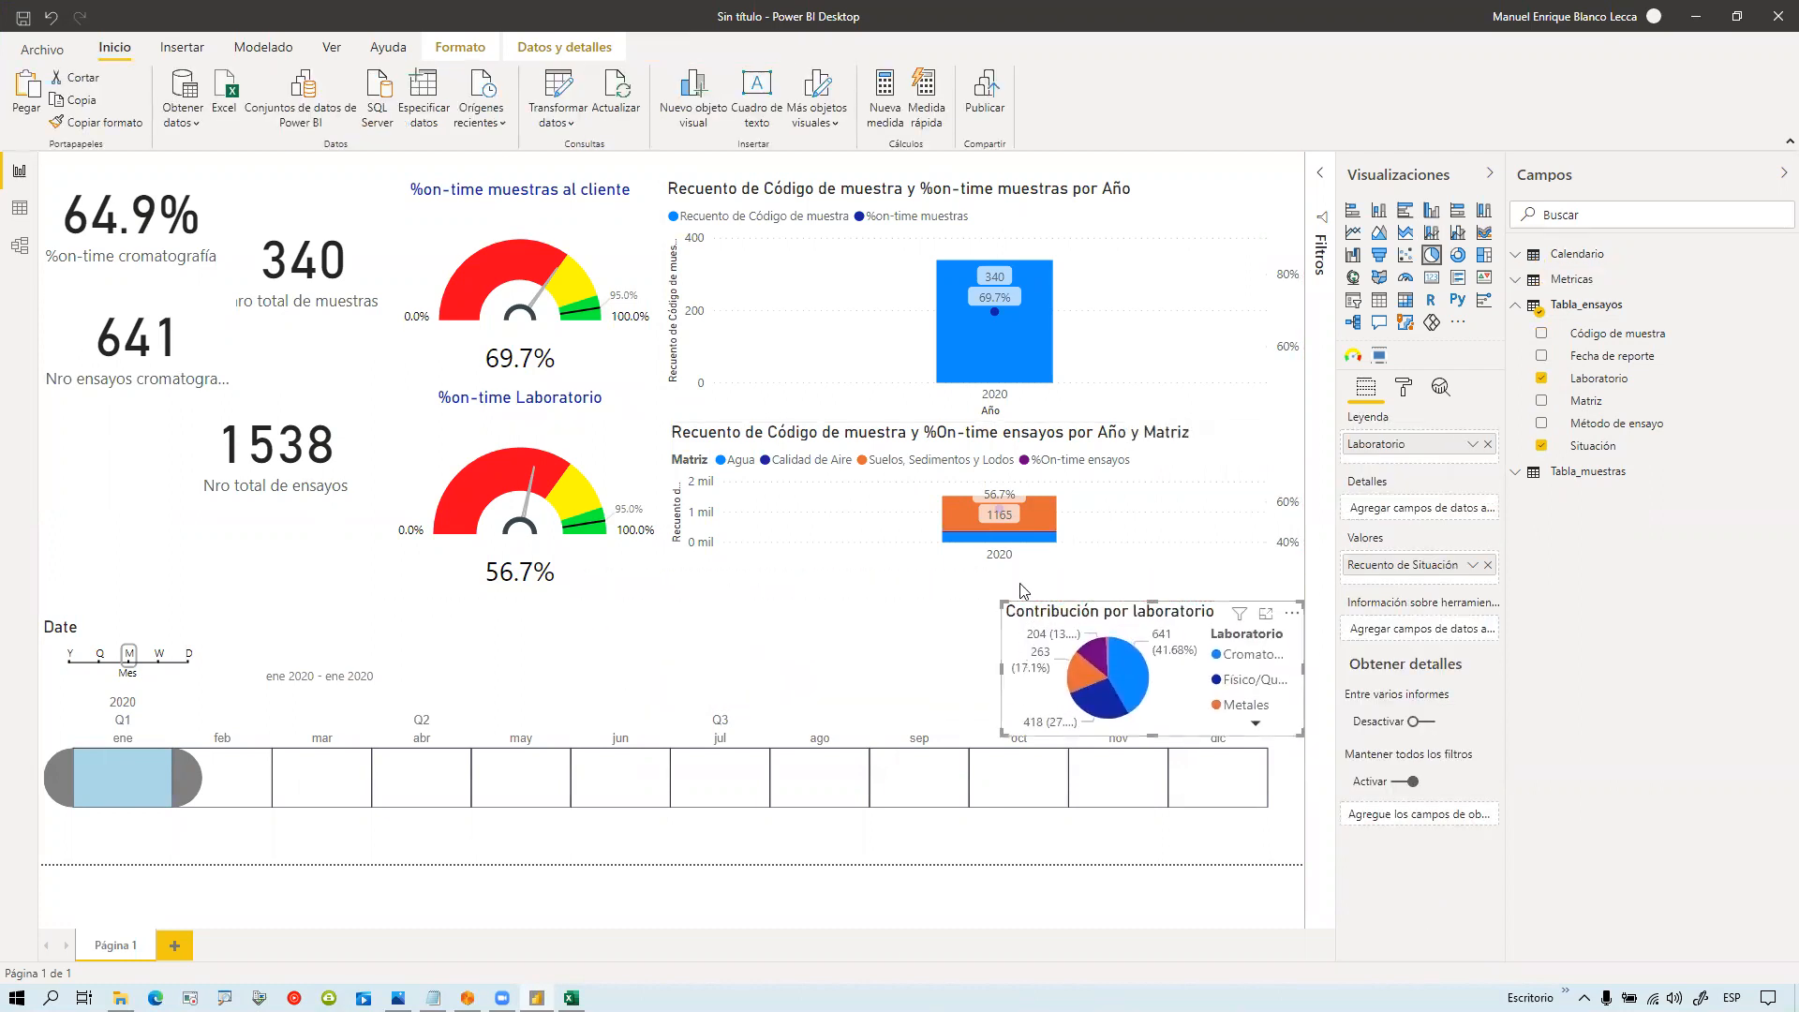
Step: Shorten the samples combo chart from its lower edge to leave a gap above the tests combo chart
left_click(1035, 435)
left_click(1078, 383)
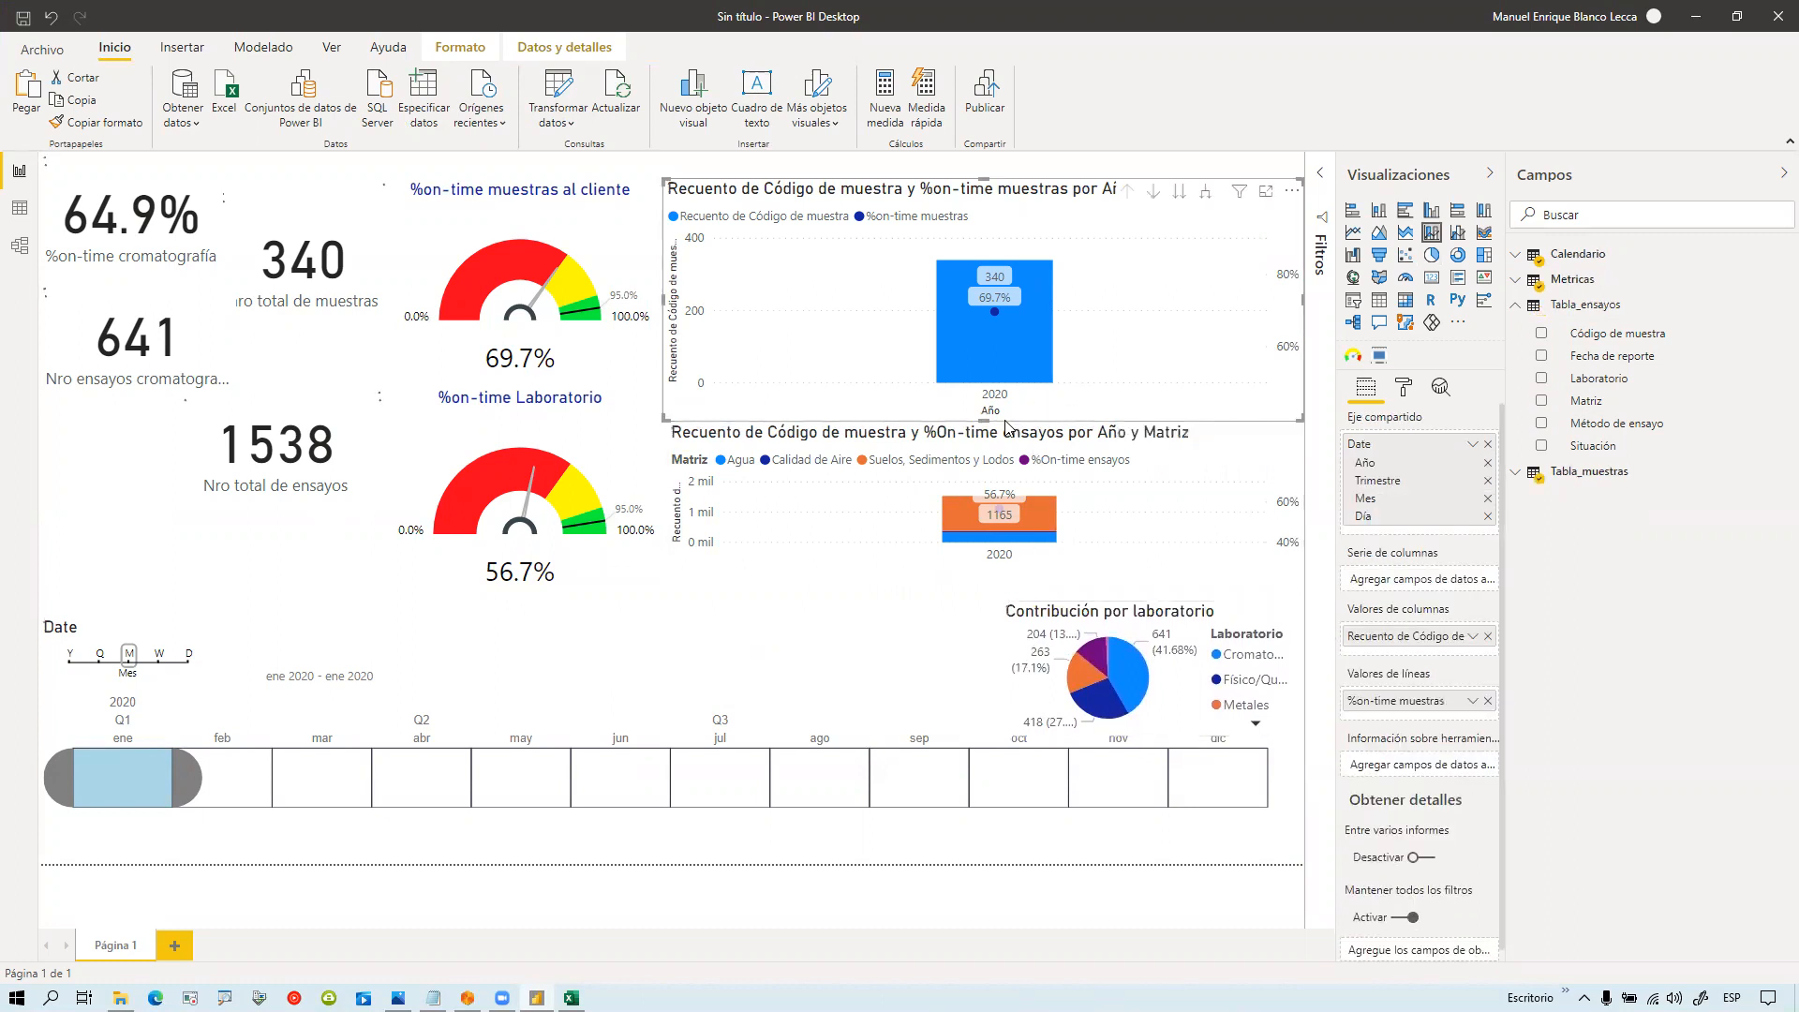
left_click_drag(986, 421, 998, 393)
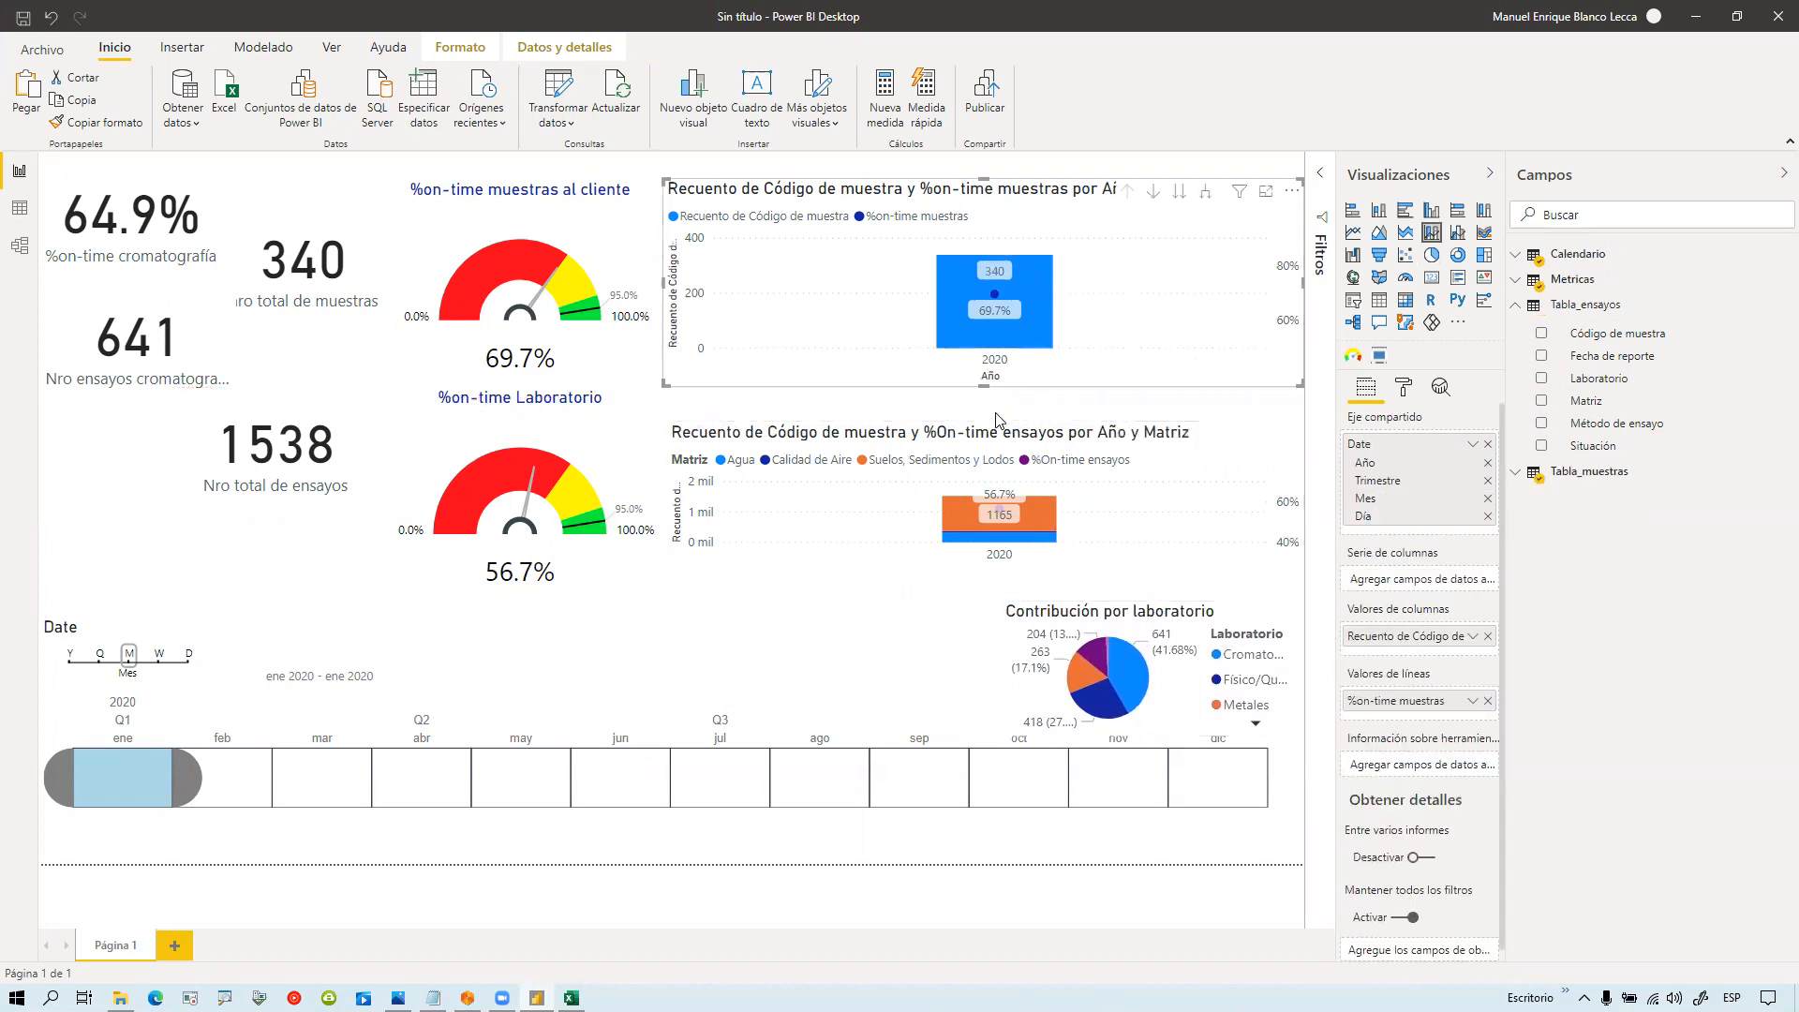
Step: Stretch the tests combo chart up to the samples chart and down to the timeline, and reset the timeline to ene 2020 - dic 2020
left_click(1001, 413)
left_click(1001, 429)
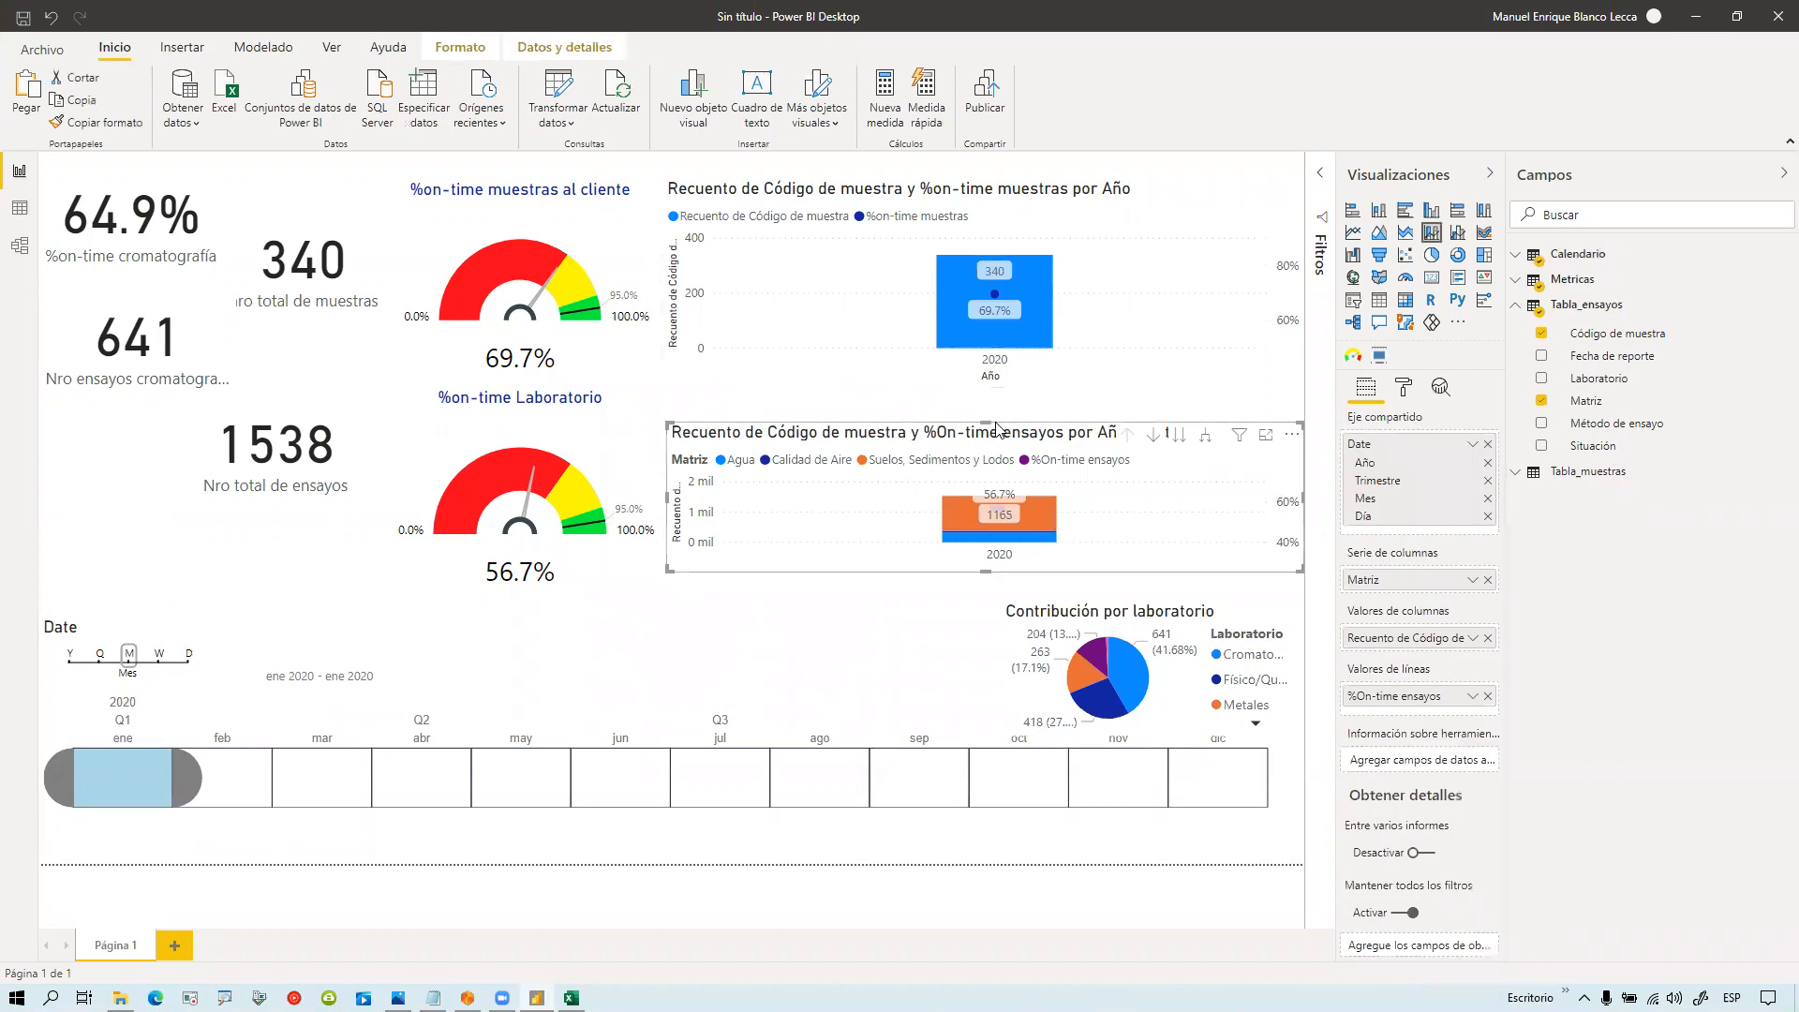
left_click_drag(986, 419, 990, 380)
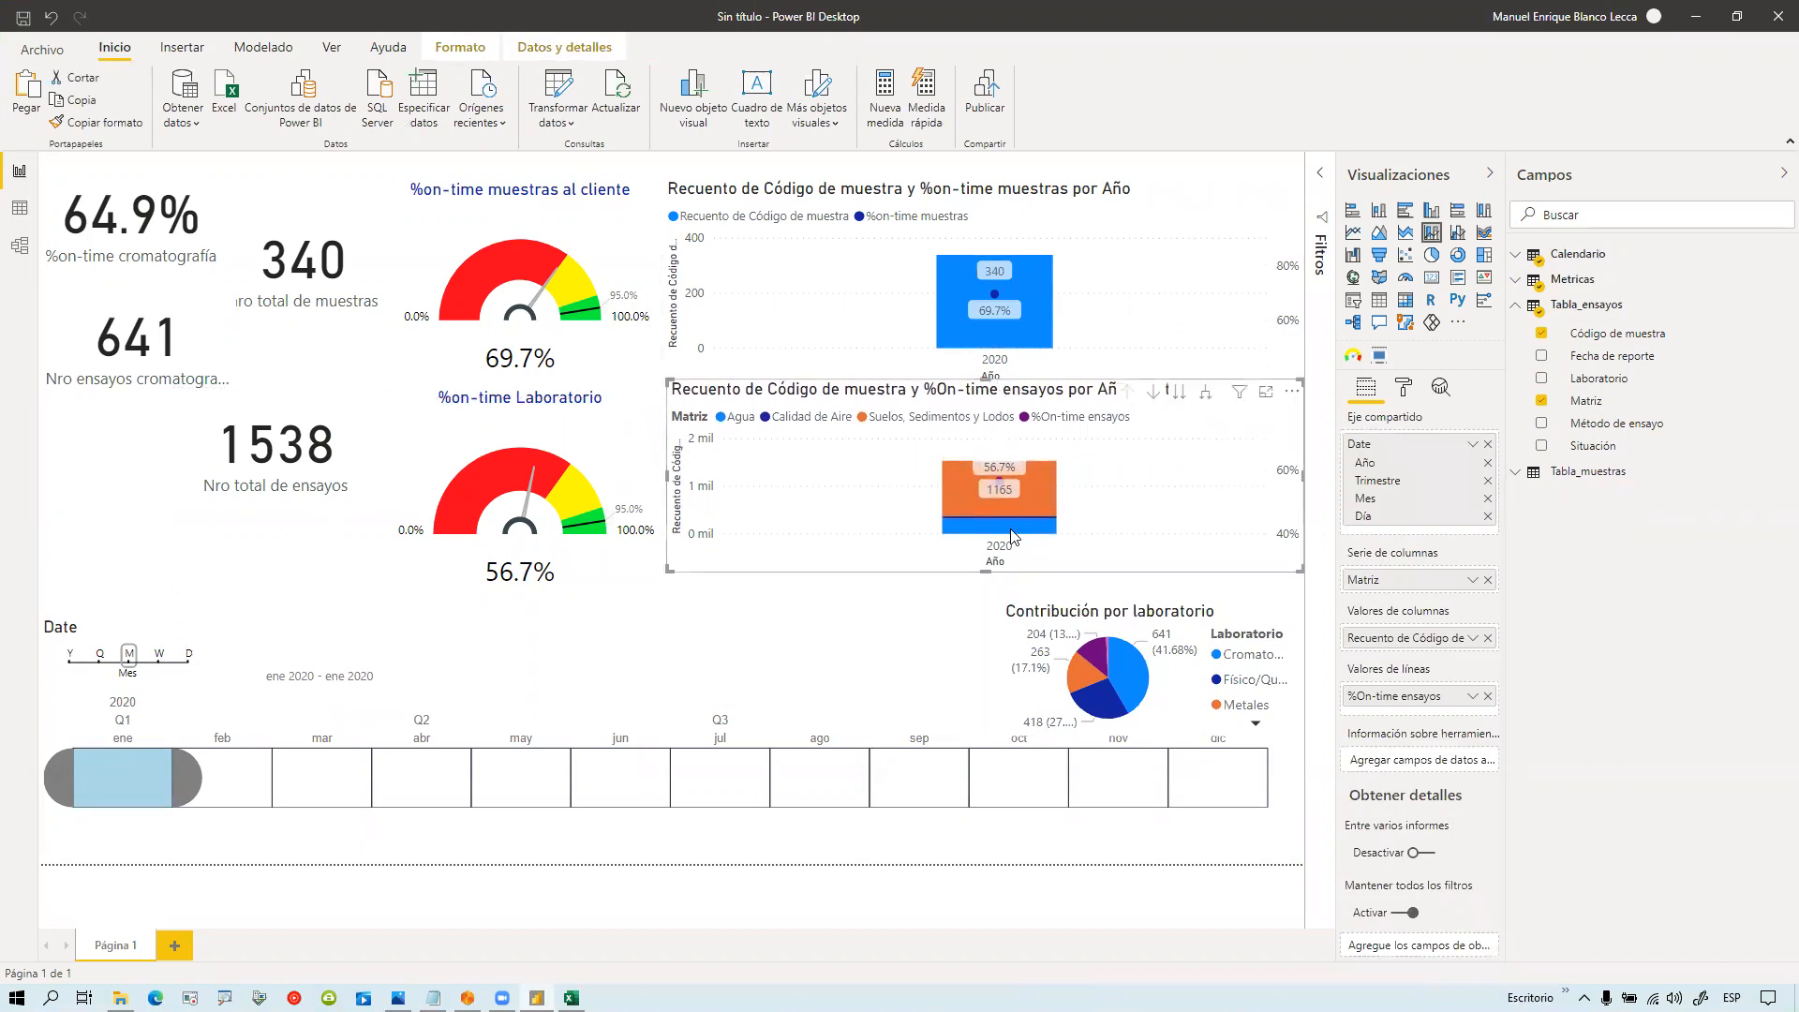
left_click_drag(986, 572, 992, 630)
left_click(892, 676)
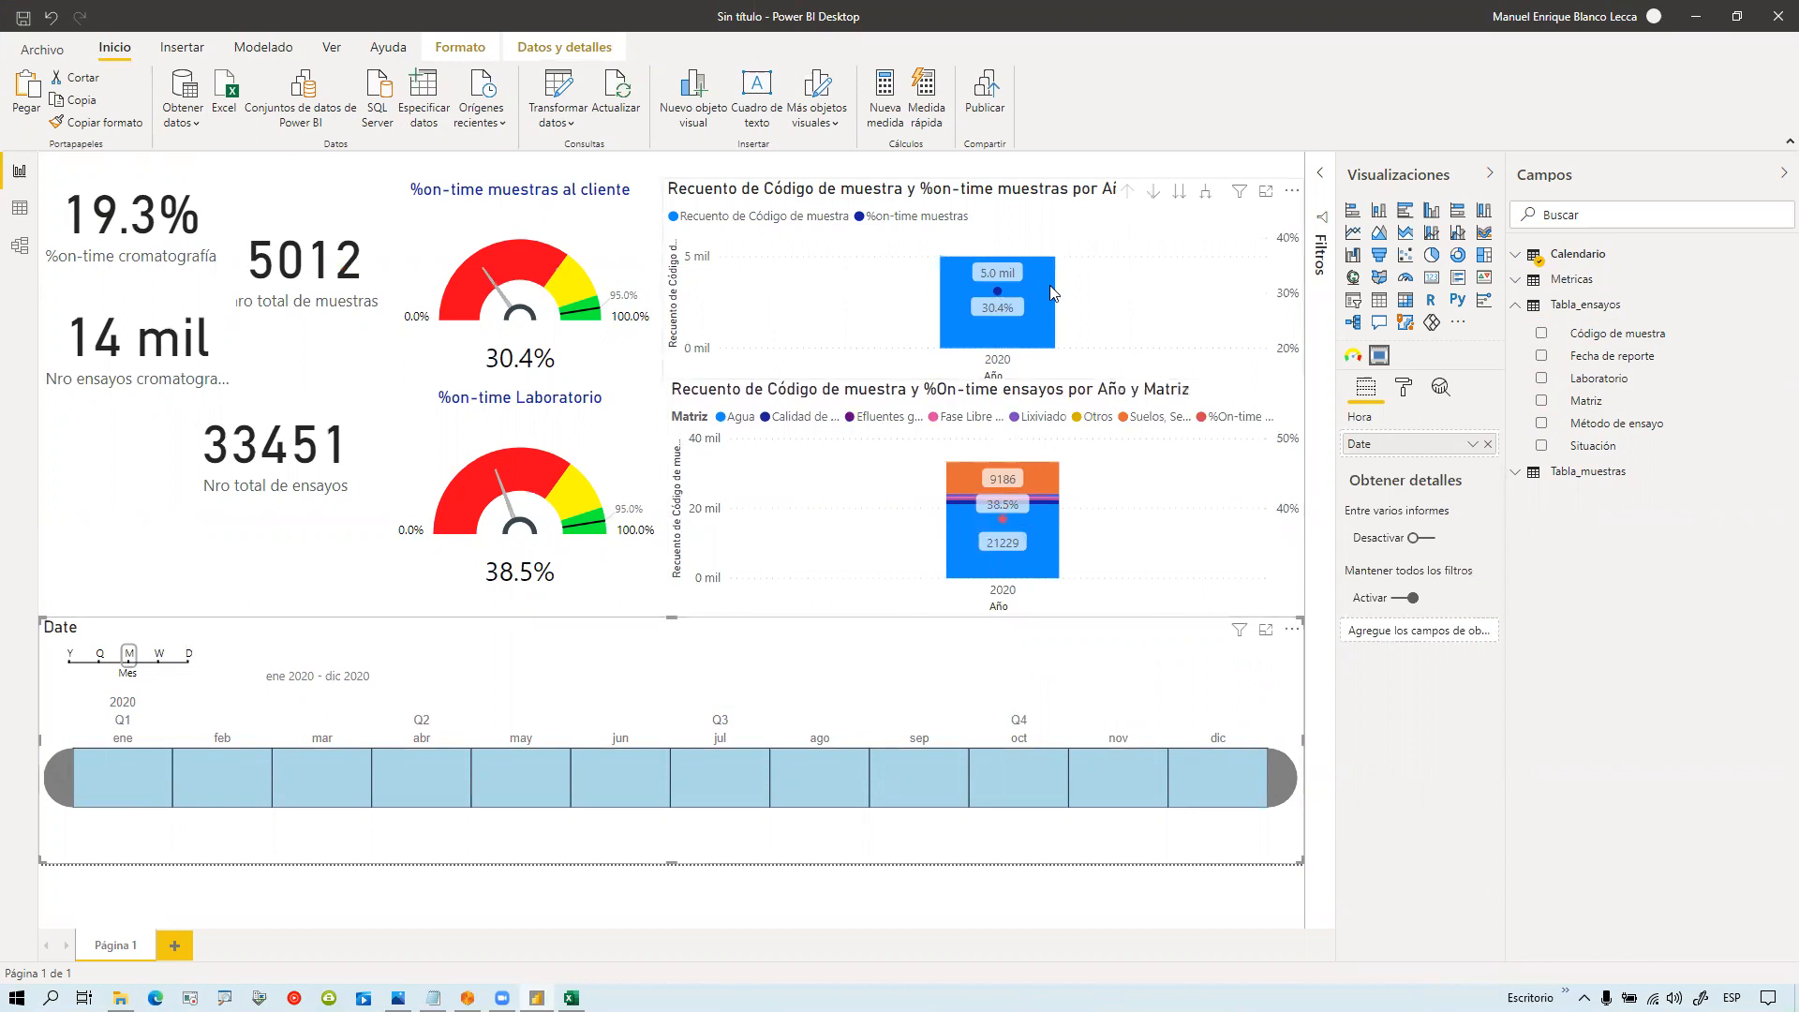
Step: Set the display units of the samples combo chart's data labels to Ninguno
left_click(1063, 375)
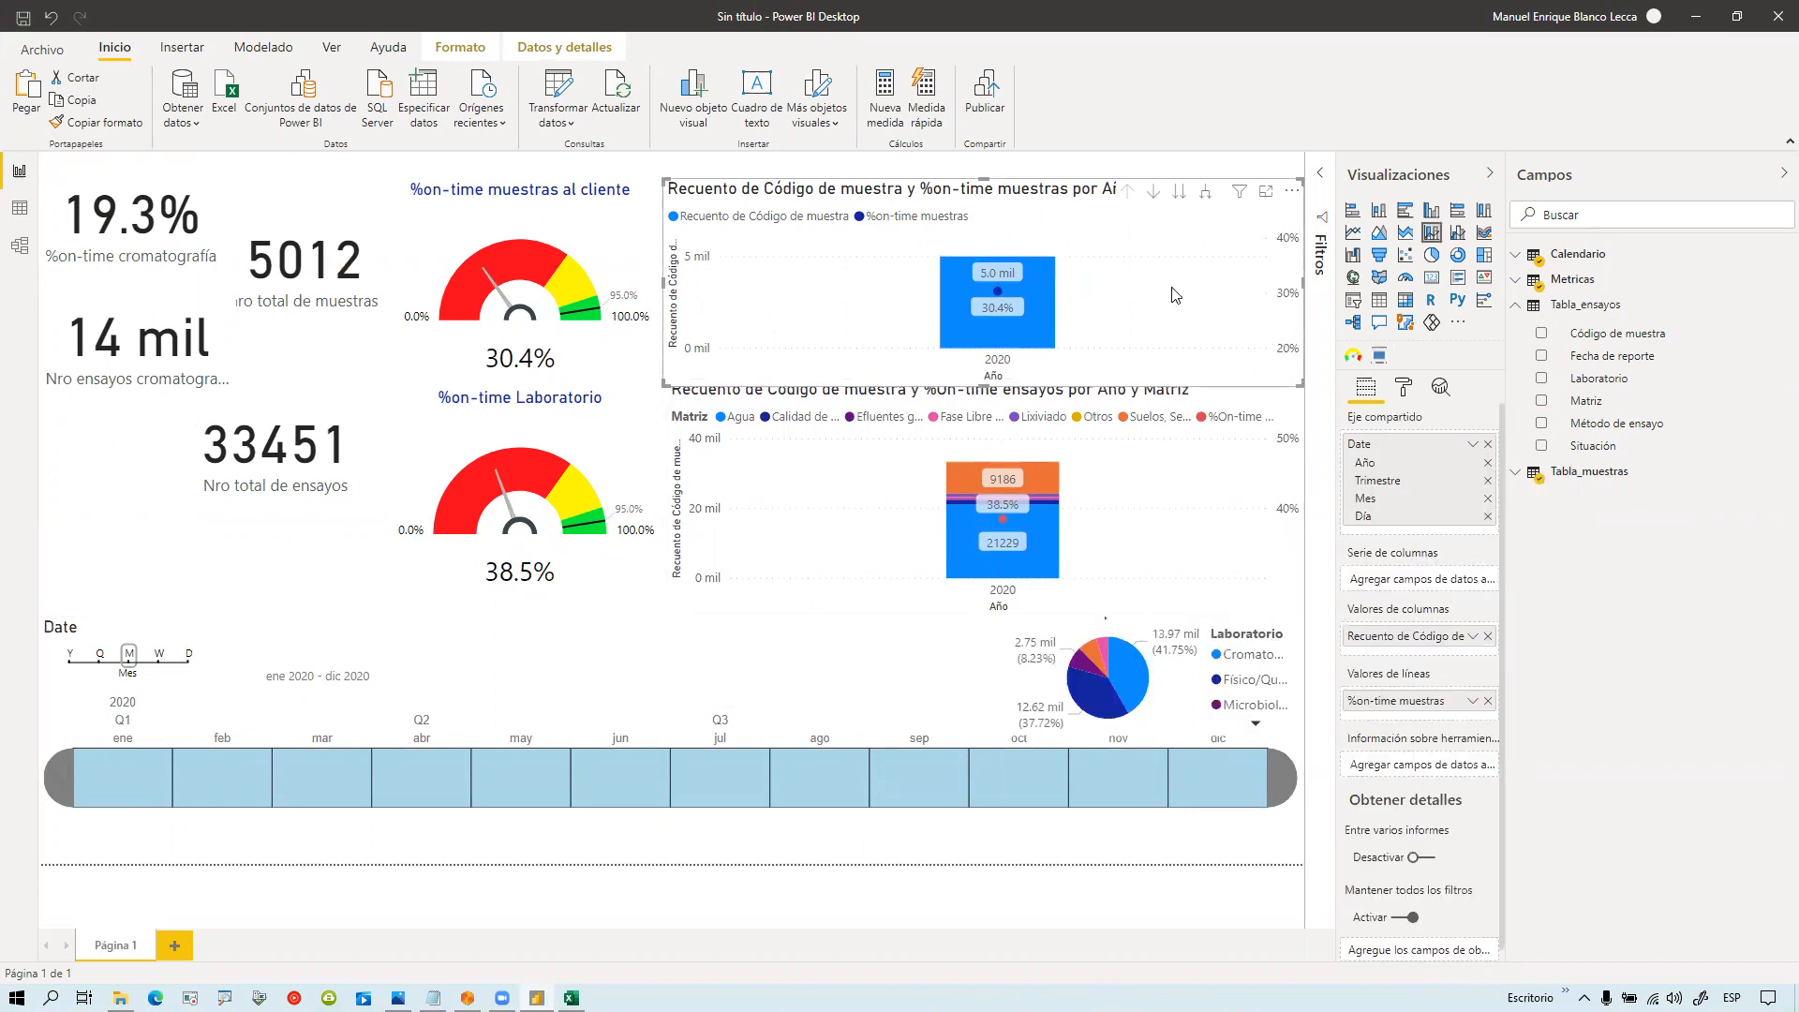
left_click(1404, 388)
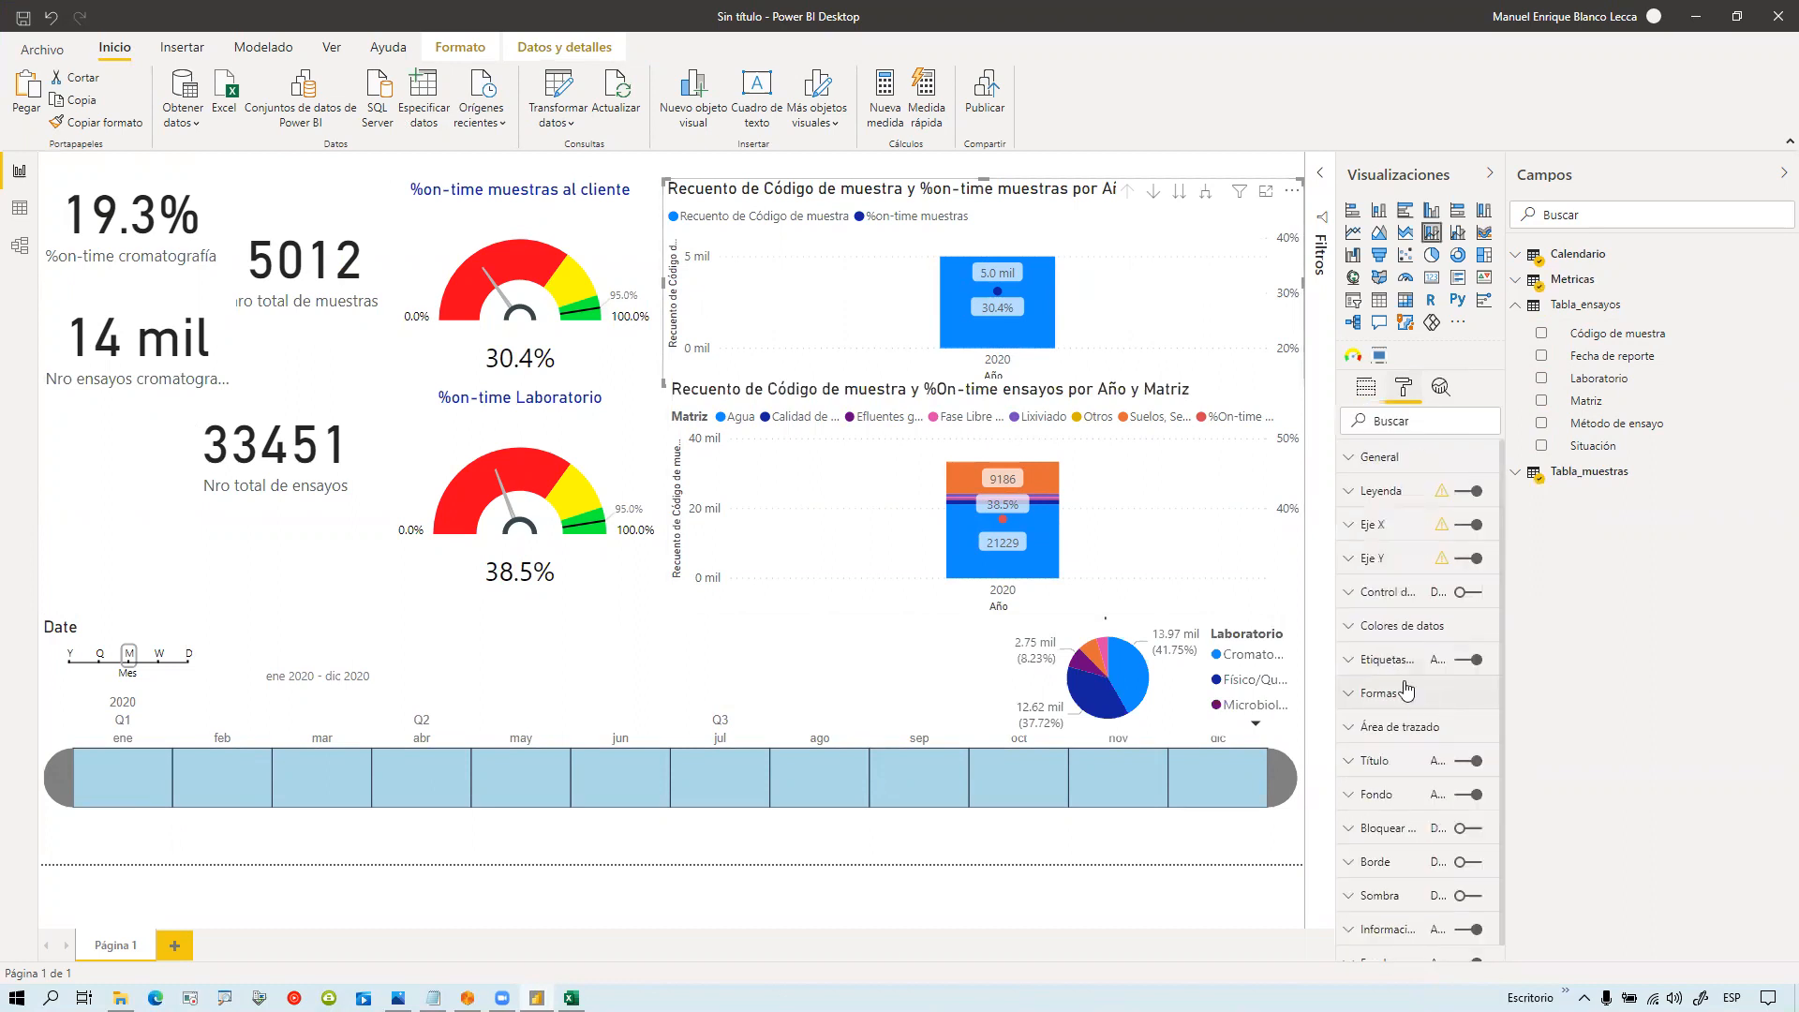
left_click(1347, 660)
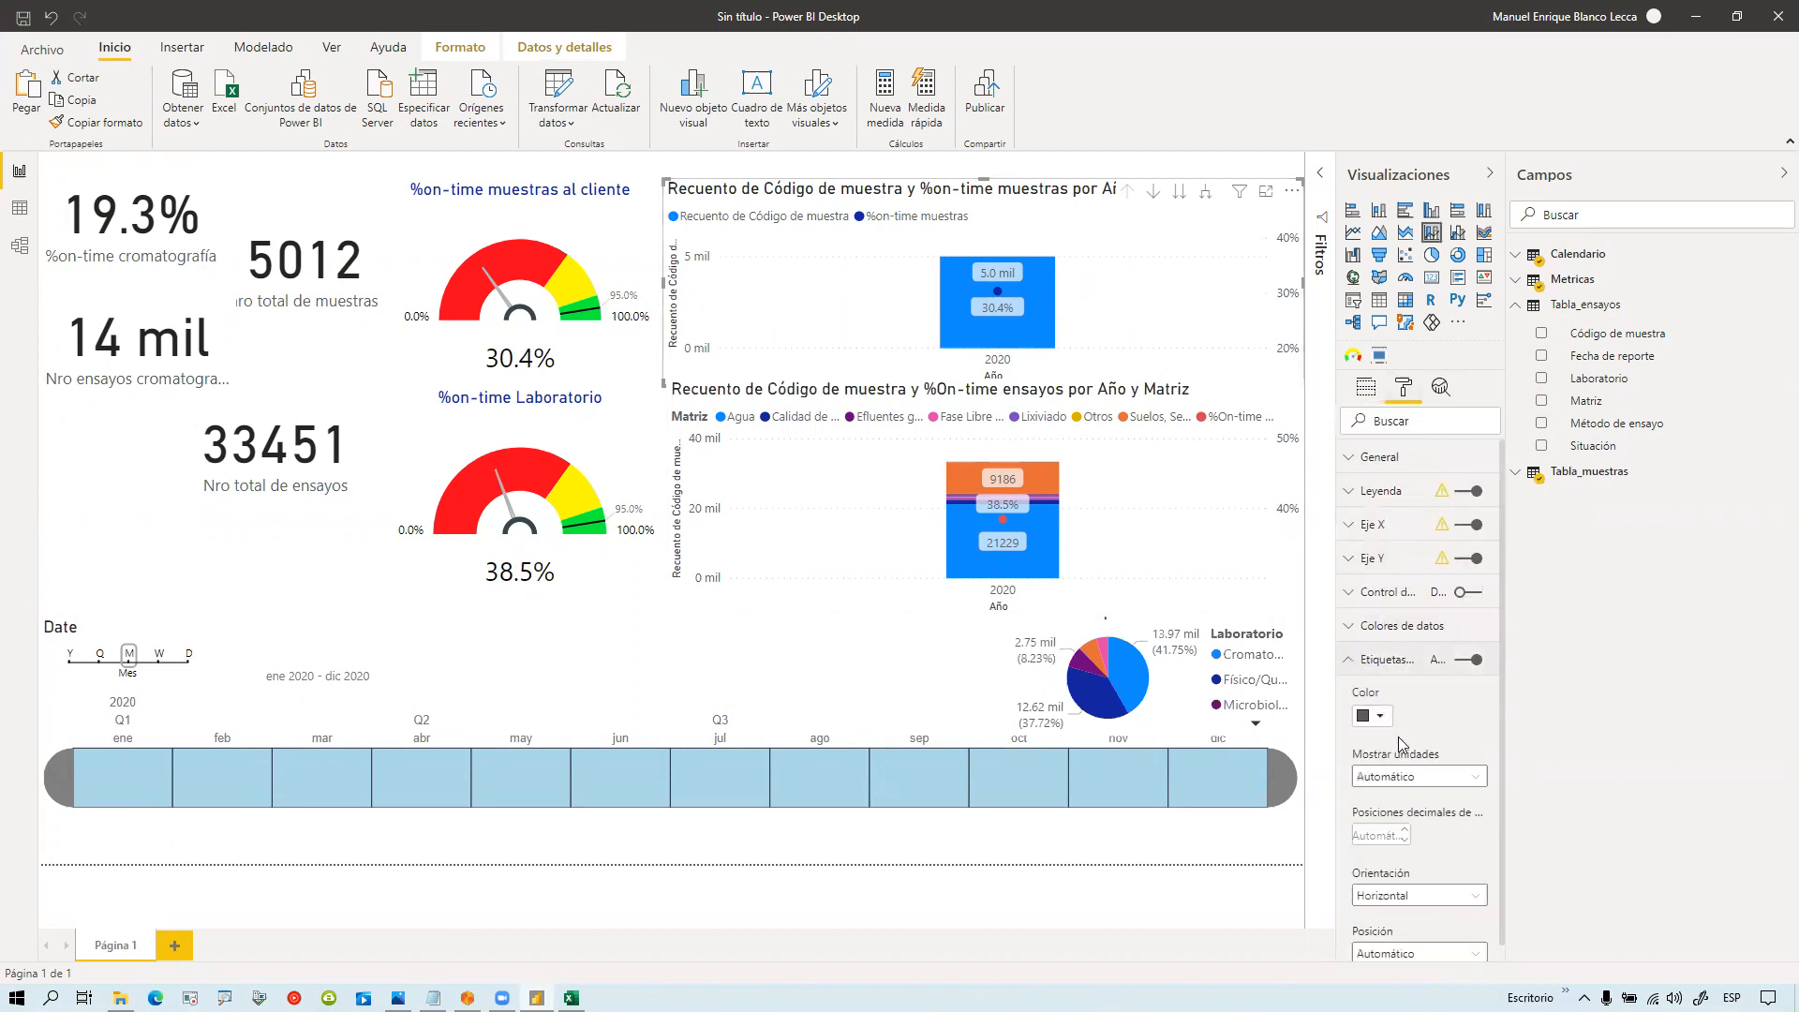
left_click(1407, 777)
left_click(1403, 822)
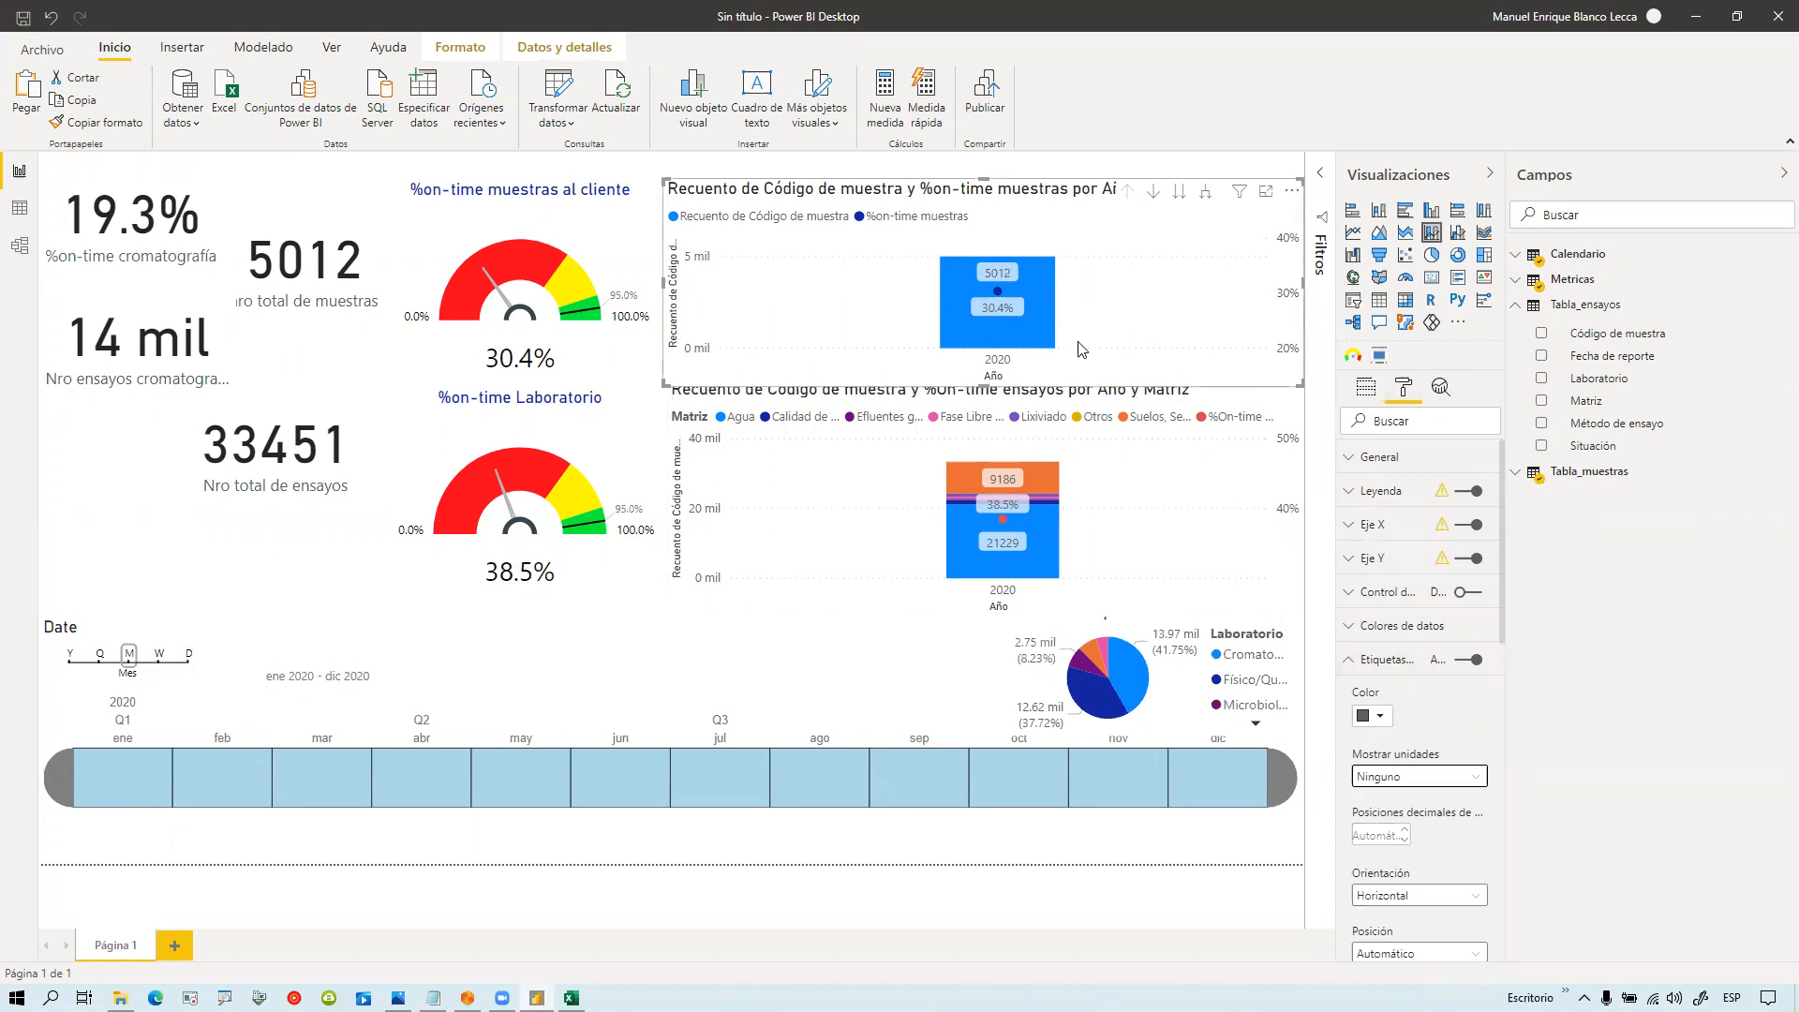
left_click(1489, 173)
left_click(1430, 174)
left_click(526, 463)
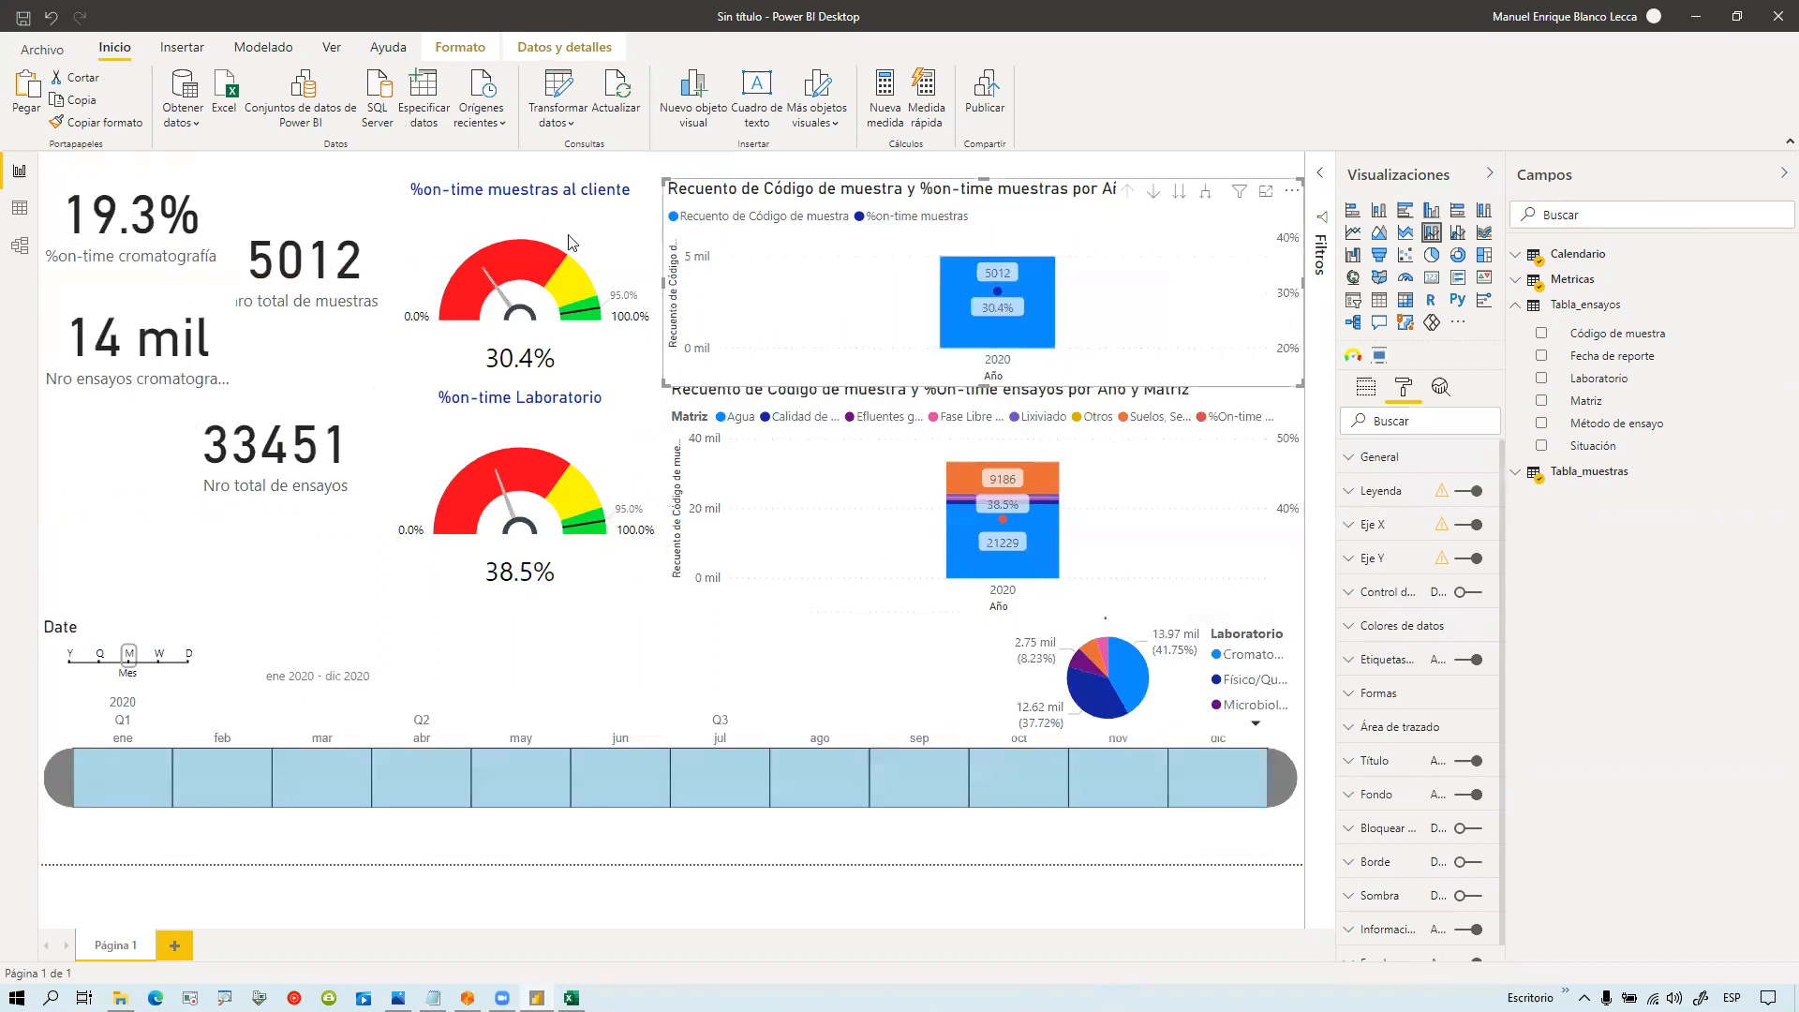
Step: Delete the four number cards: %on-time cromatografía, ensayos cromatografía, total de muestras and total de ensayos
left_click(336, 279)
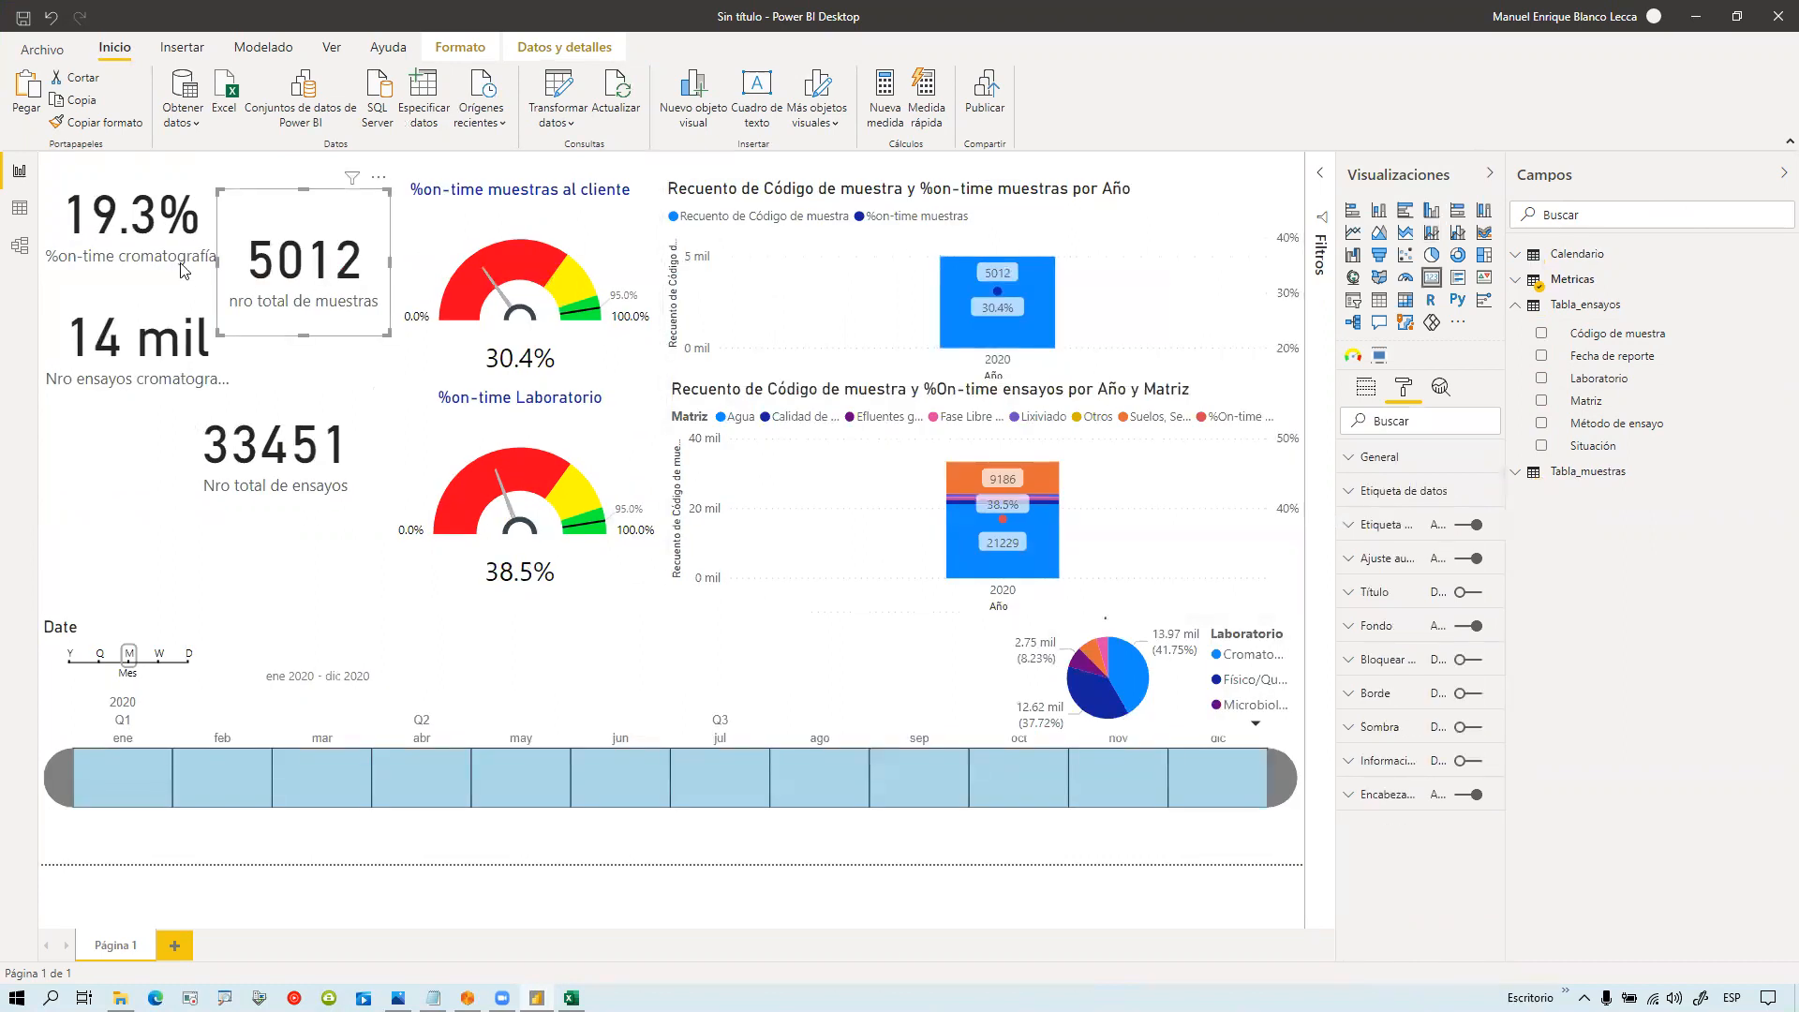
key("Delete")
left_click(168, 357)
key("Delete")
left_click(246, 440)
key("Delete")
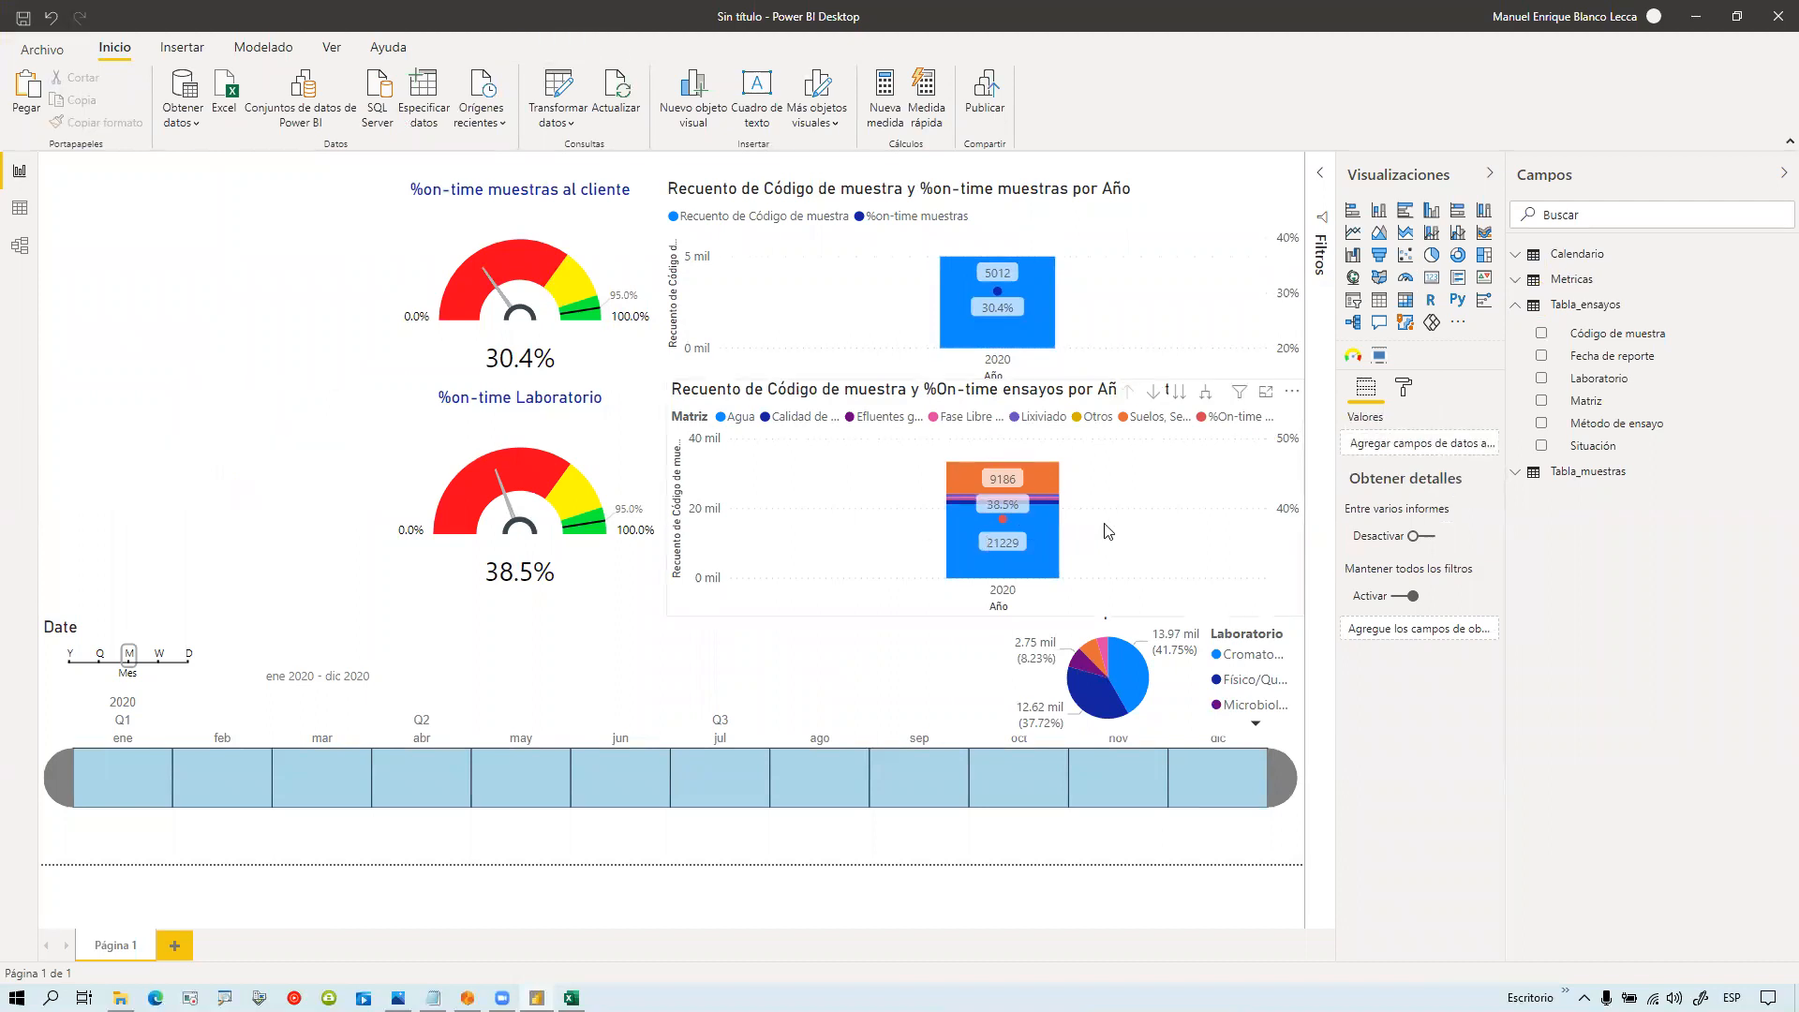
Step: Collapse the Visualizaciones and Campos panes and take the samples combo chart down the date hierarchy from Año to Mes
left_click(1490, 173)
left_click(1778, 175)
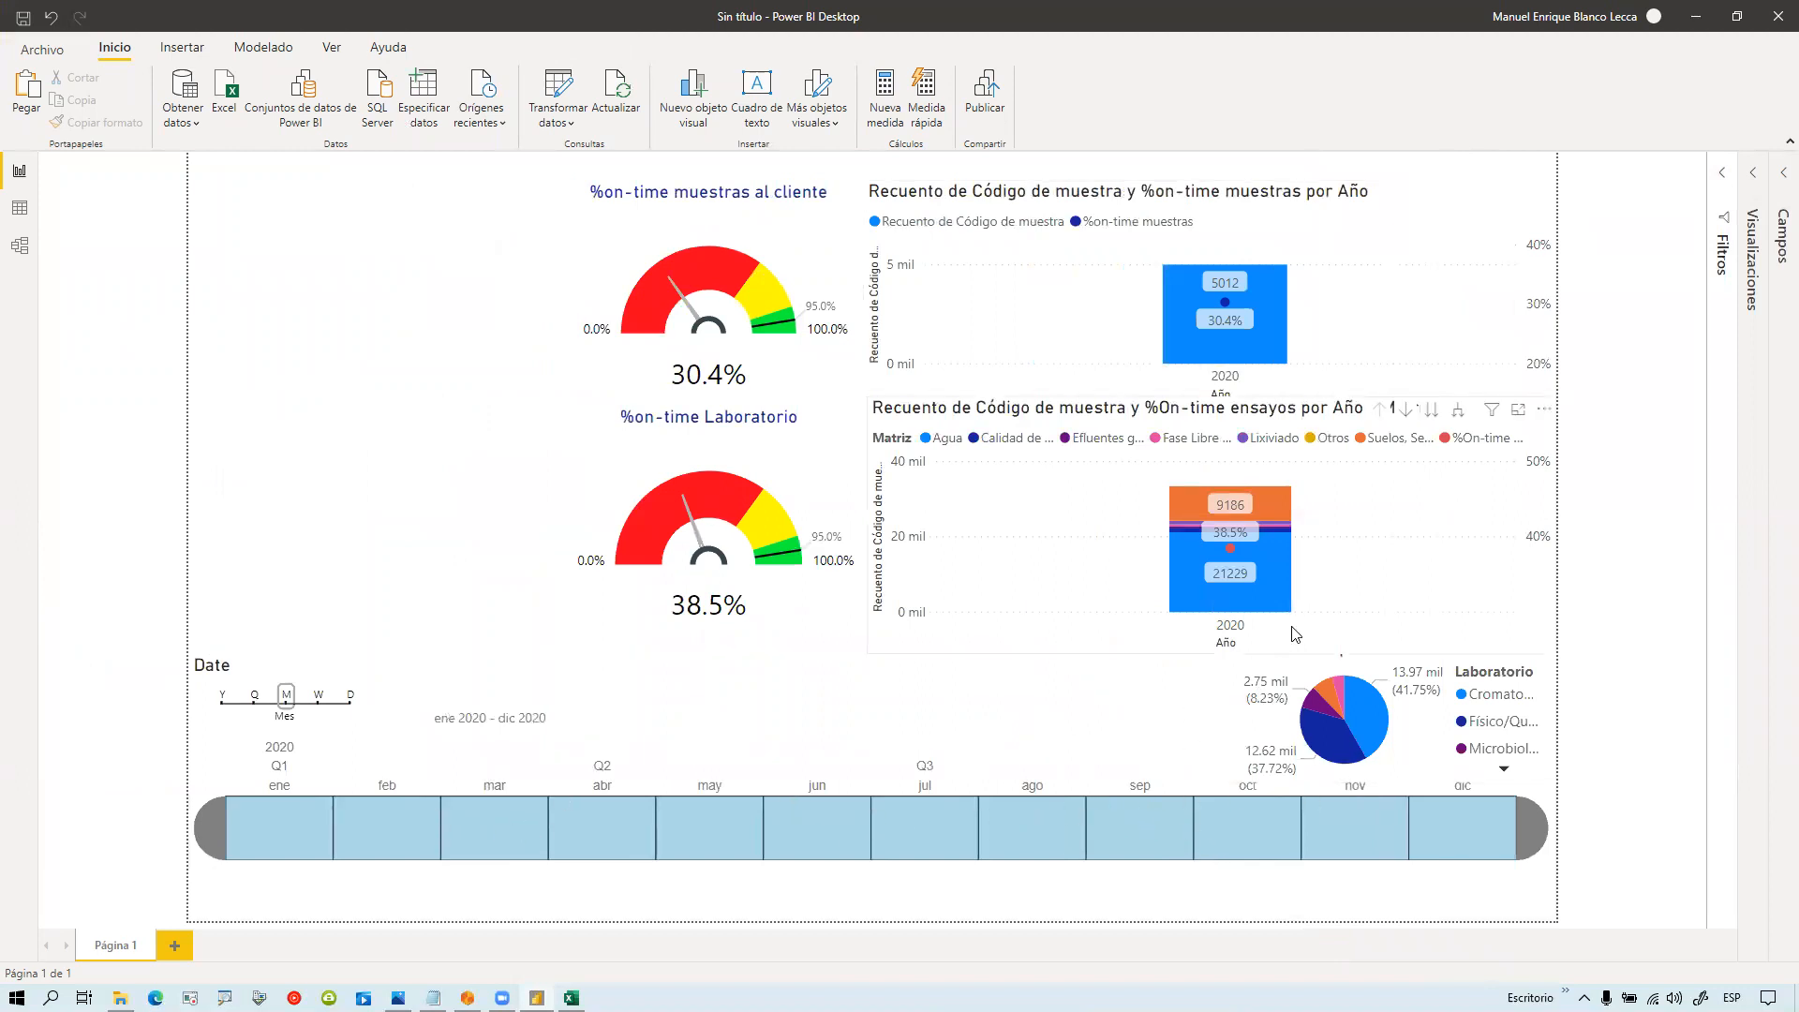
left_click(1431, 193)
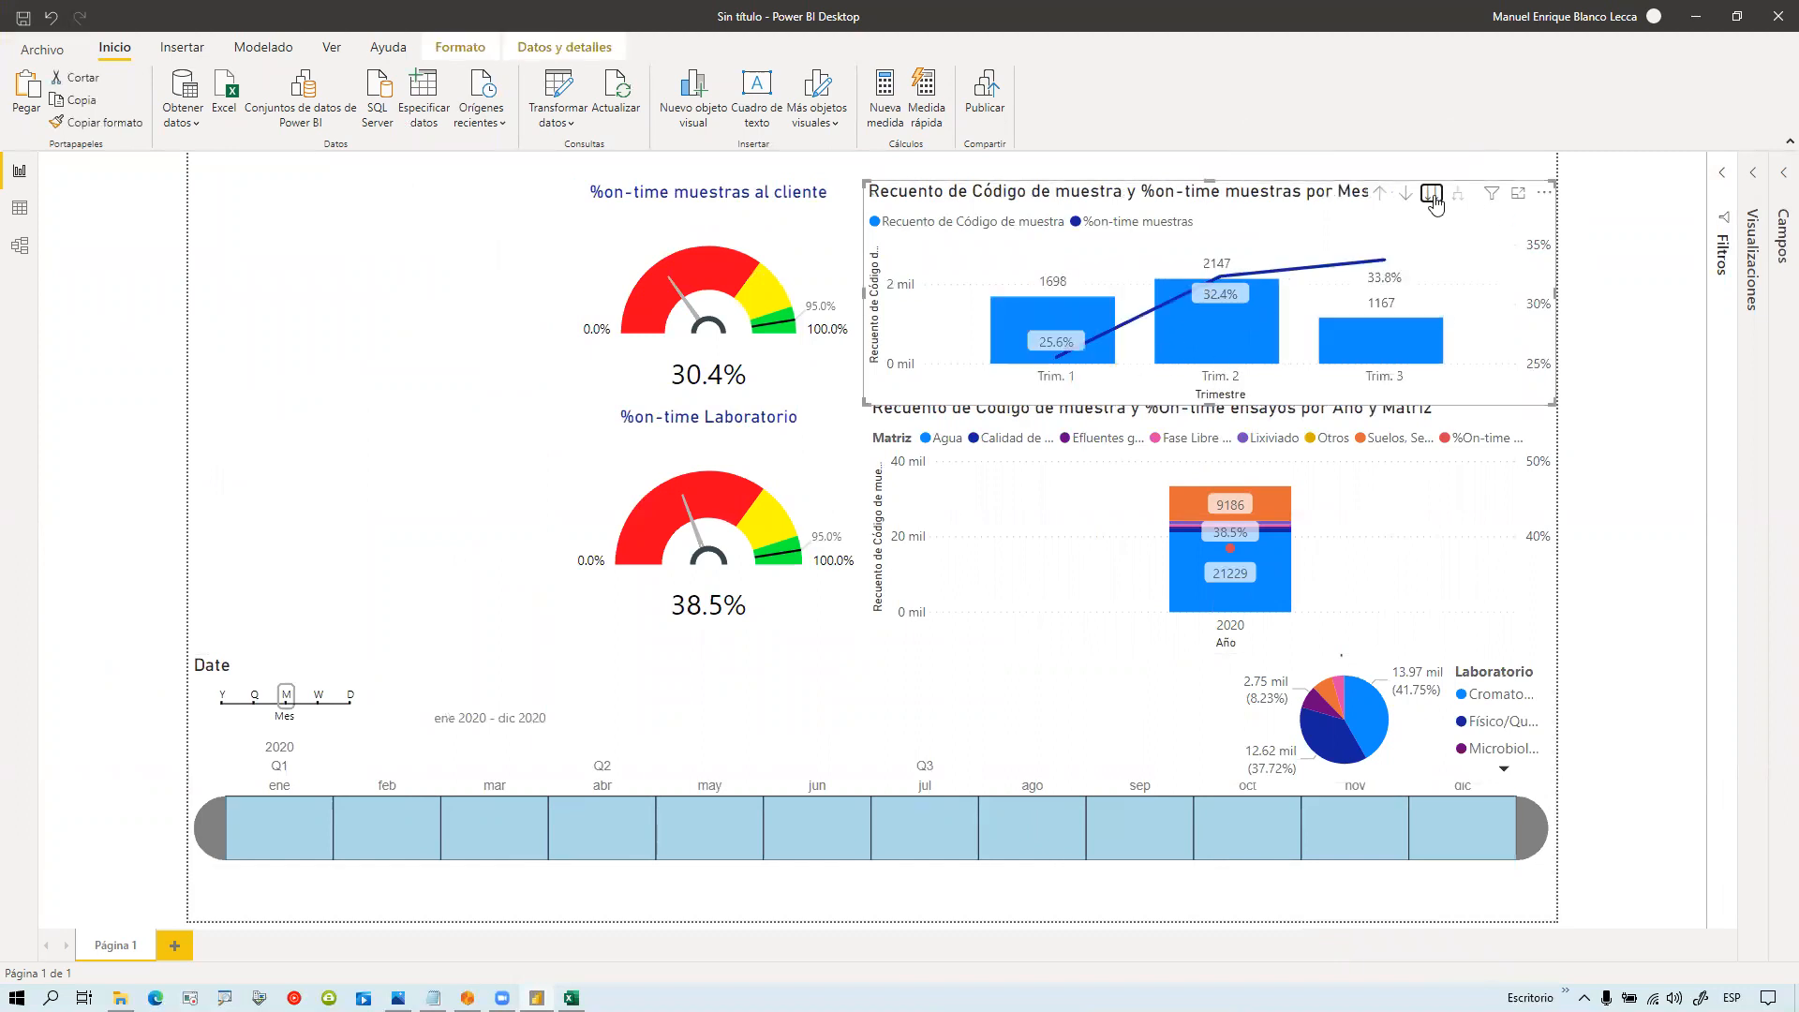
left_click(1431, 194)
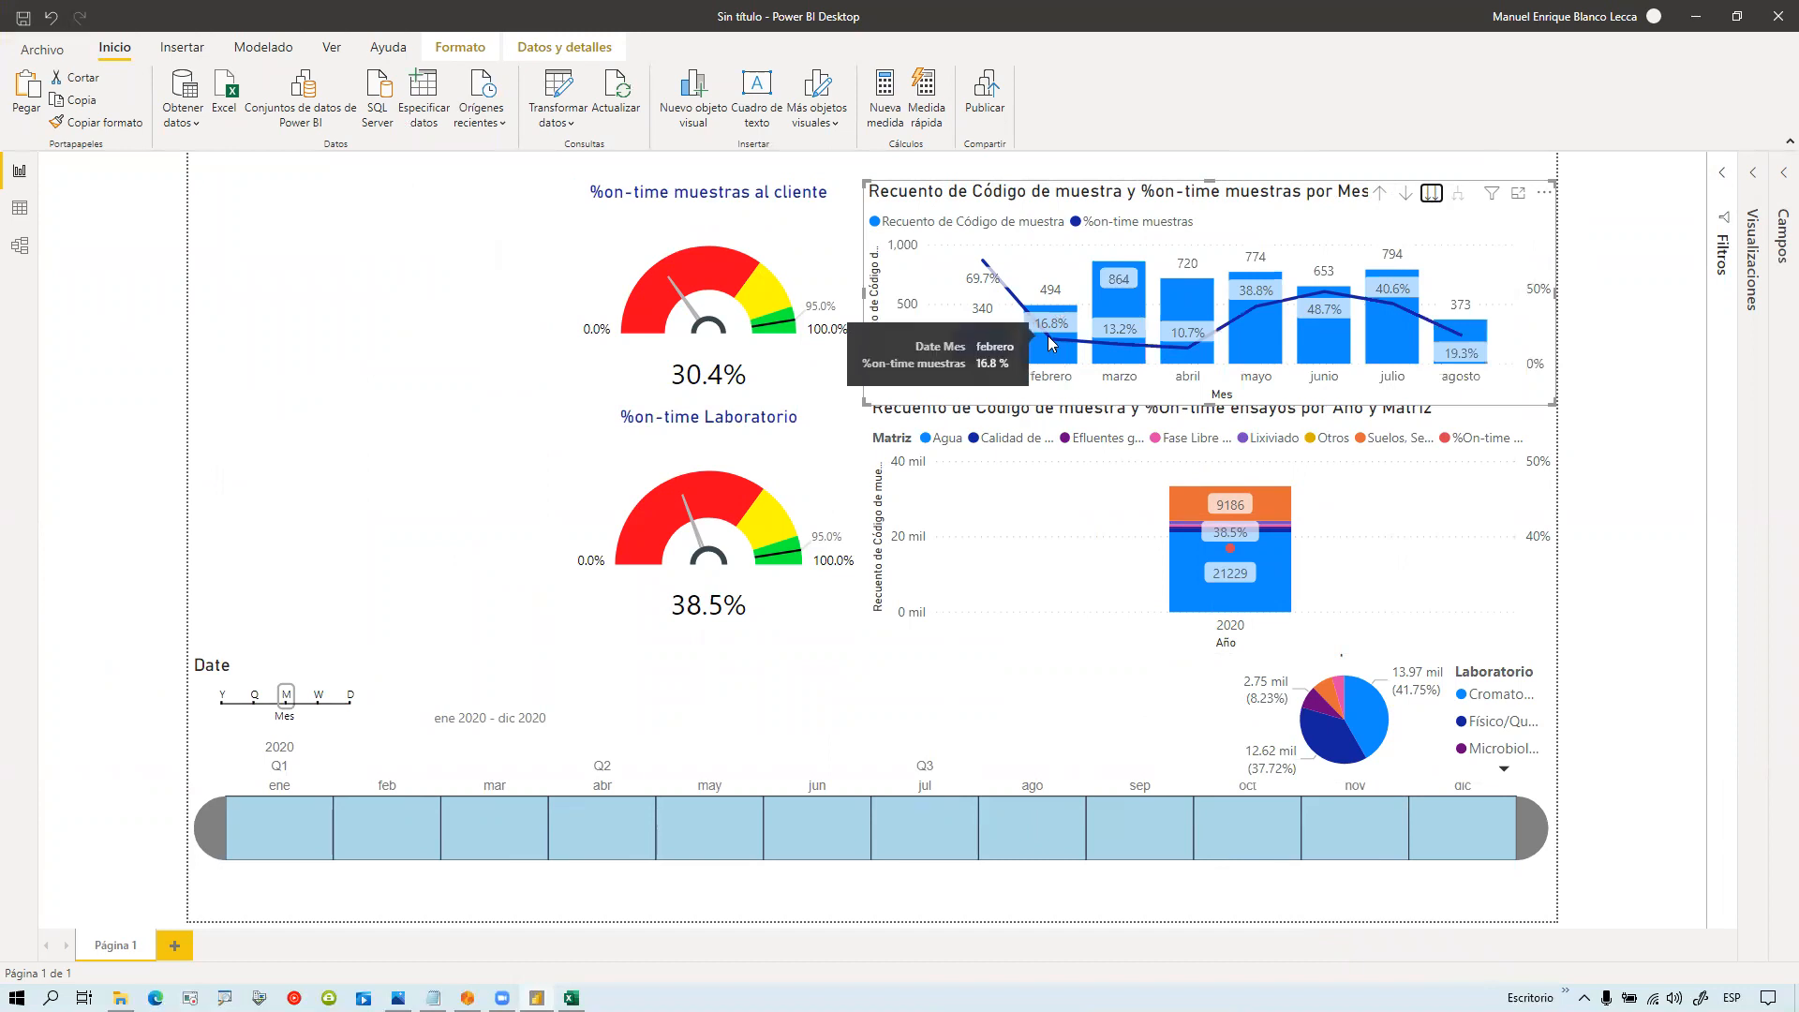
Step: Take the tests combo chart down the date hierarchy from Año through Trimestre to Mes
left_click(953, 458)
left_click(1432, 409)
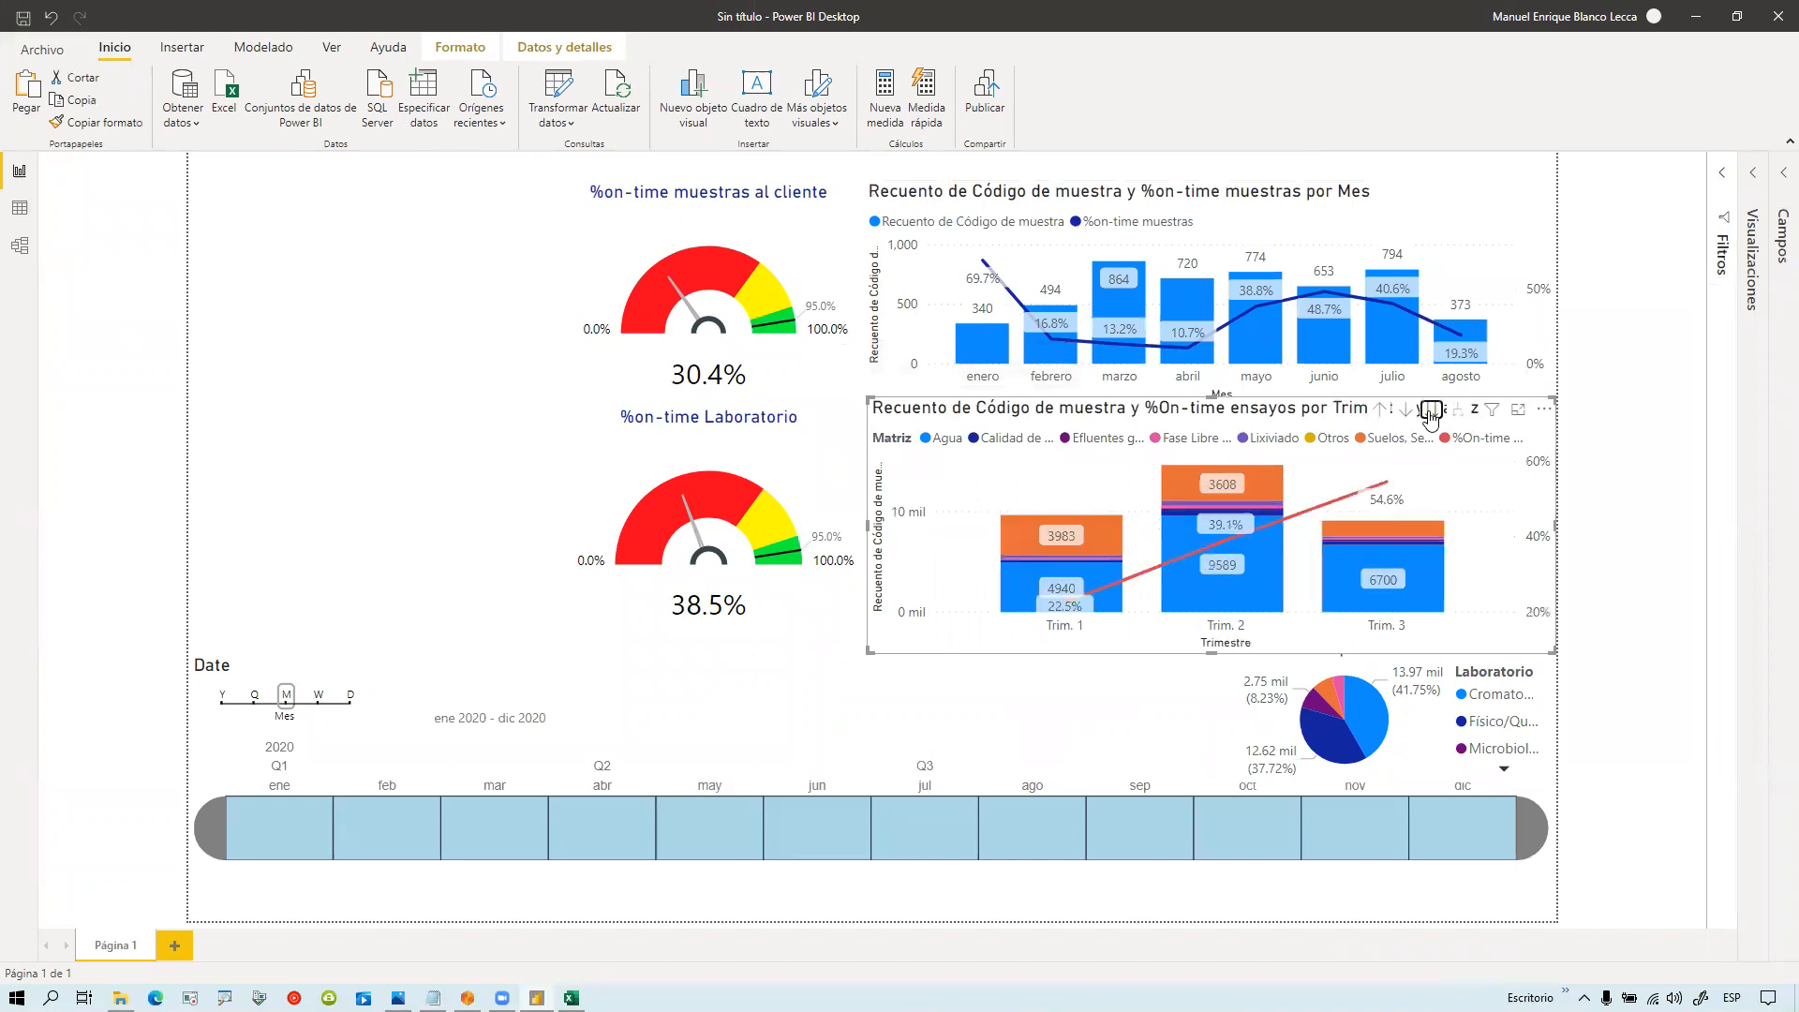
left_click(1432, 410)
left_click(1663, 504)
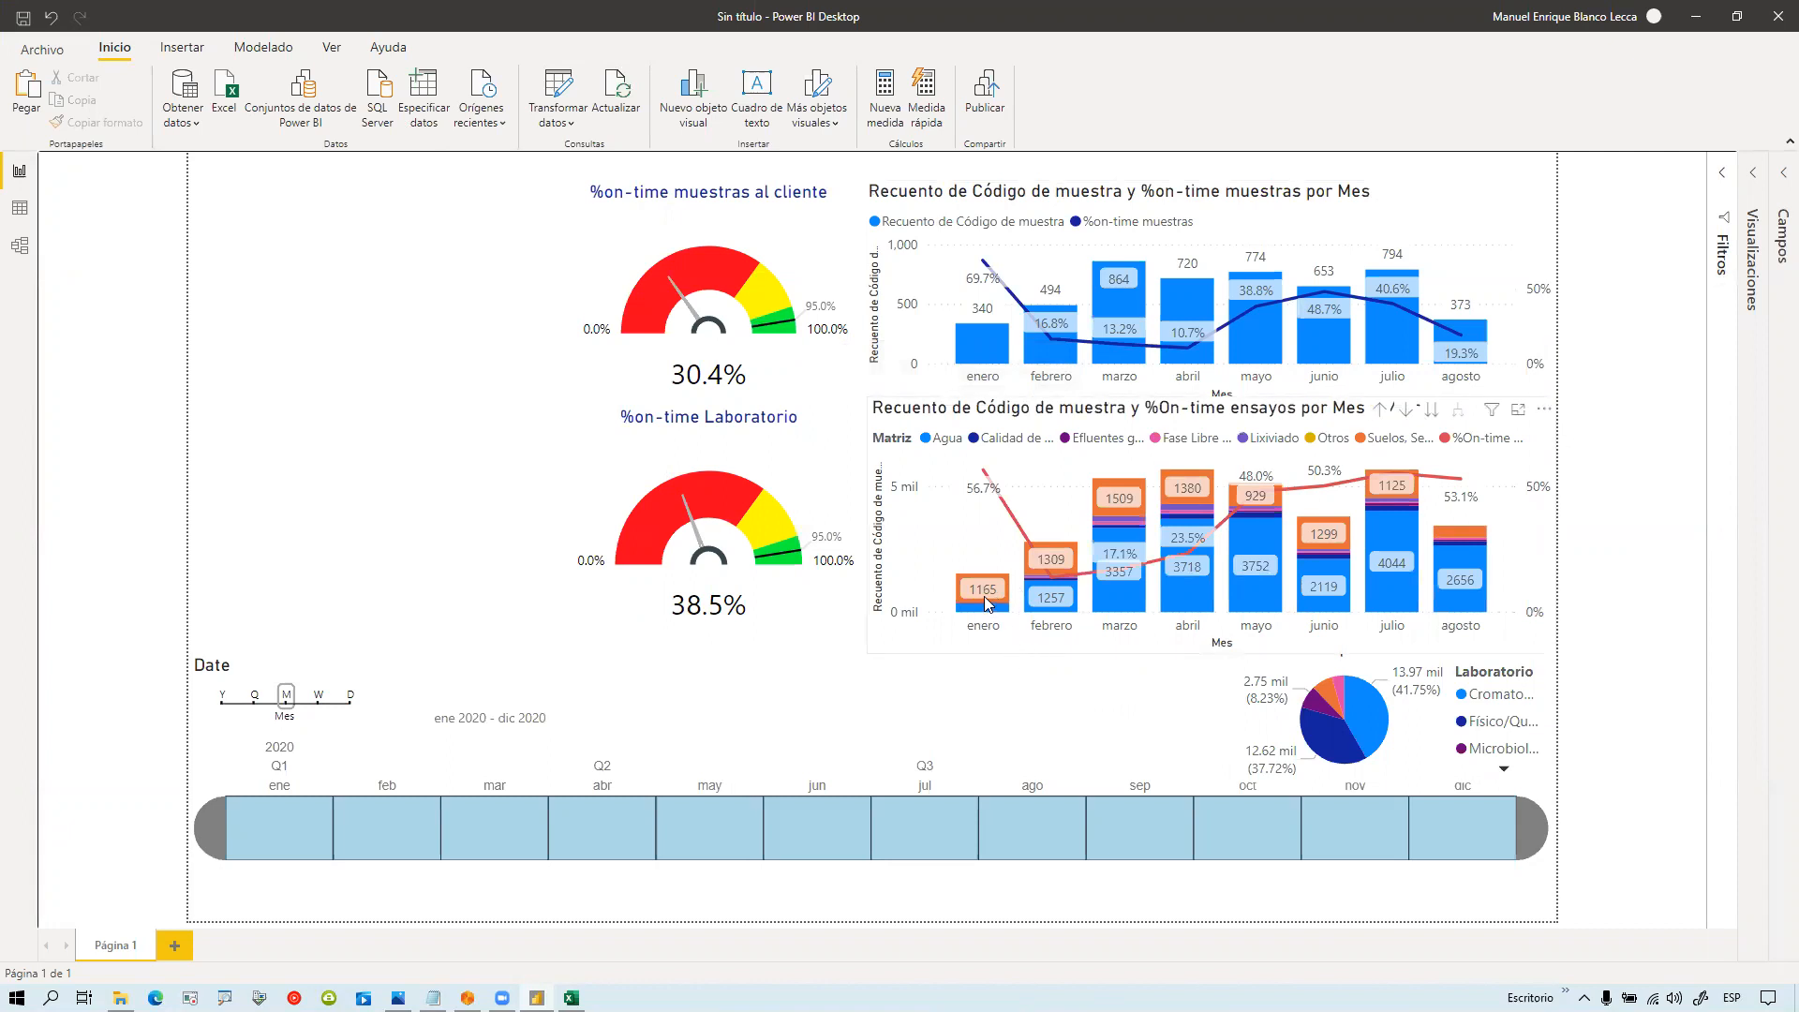
mouse_move(986, 605)
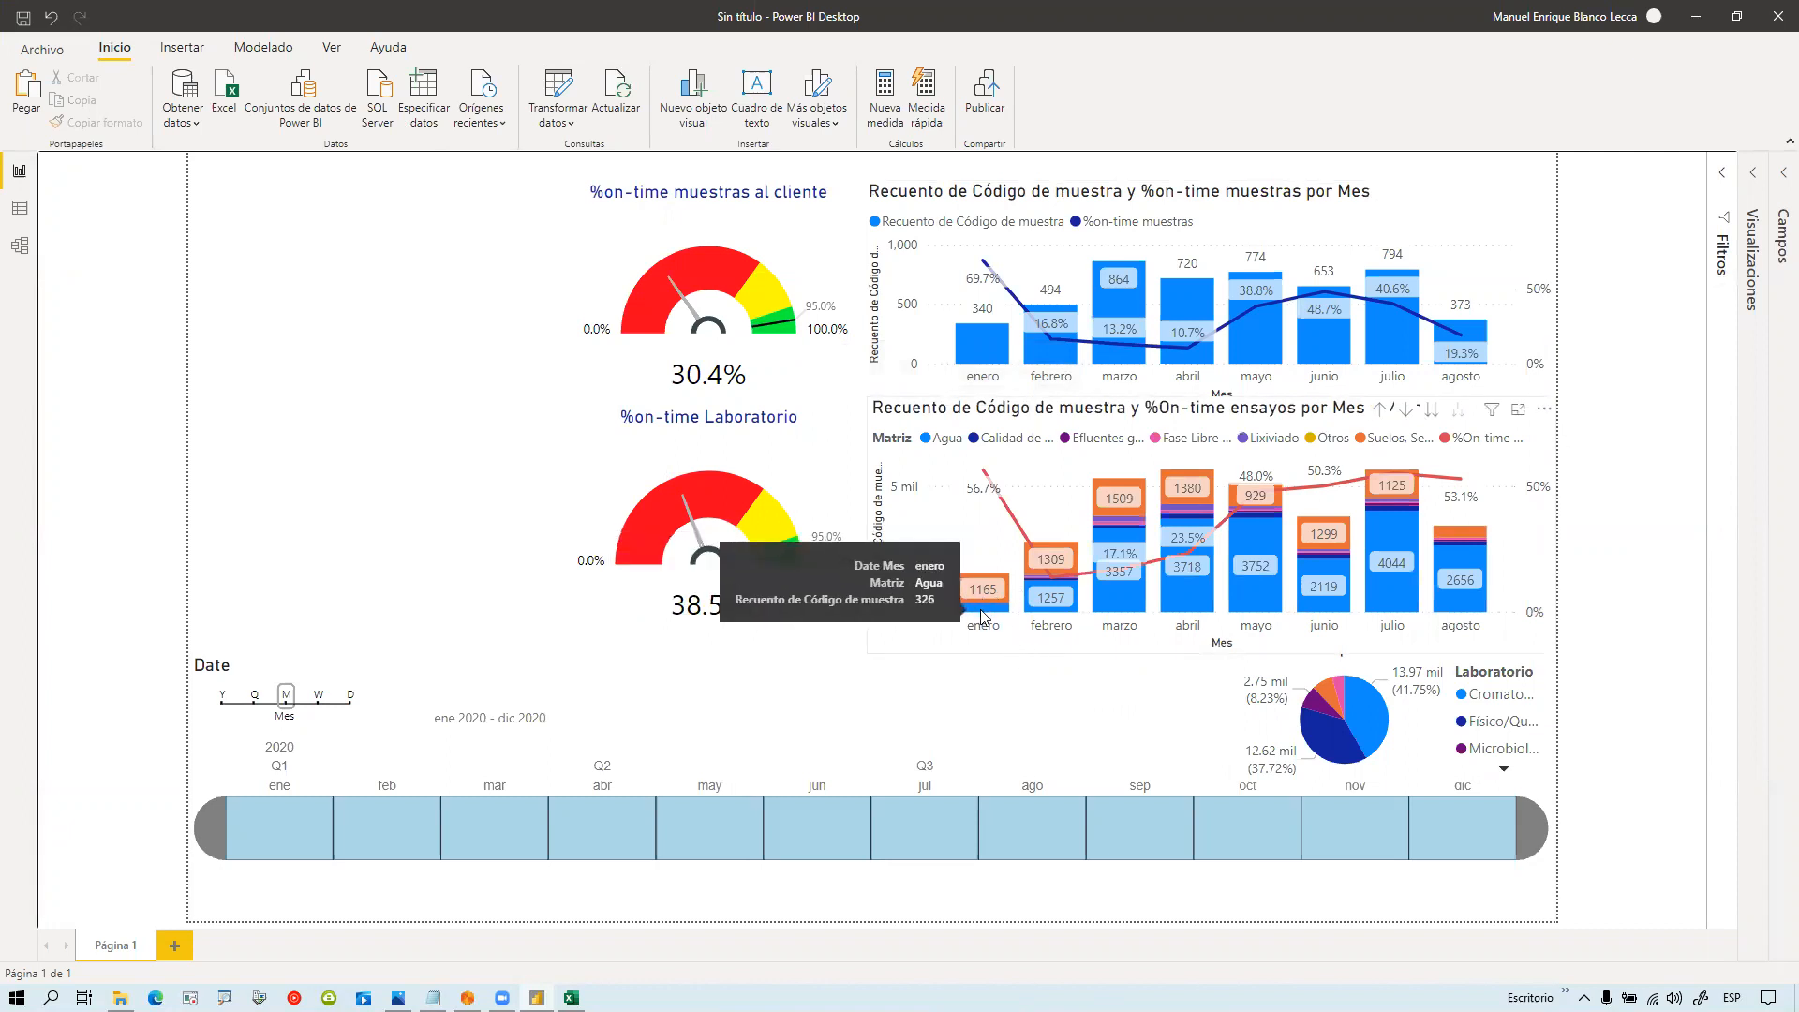
Step: Shorten the tests combo chart slightly from its lower edge and delete the Contribución por laboratorio pie chart
left_click(1069, 645)
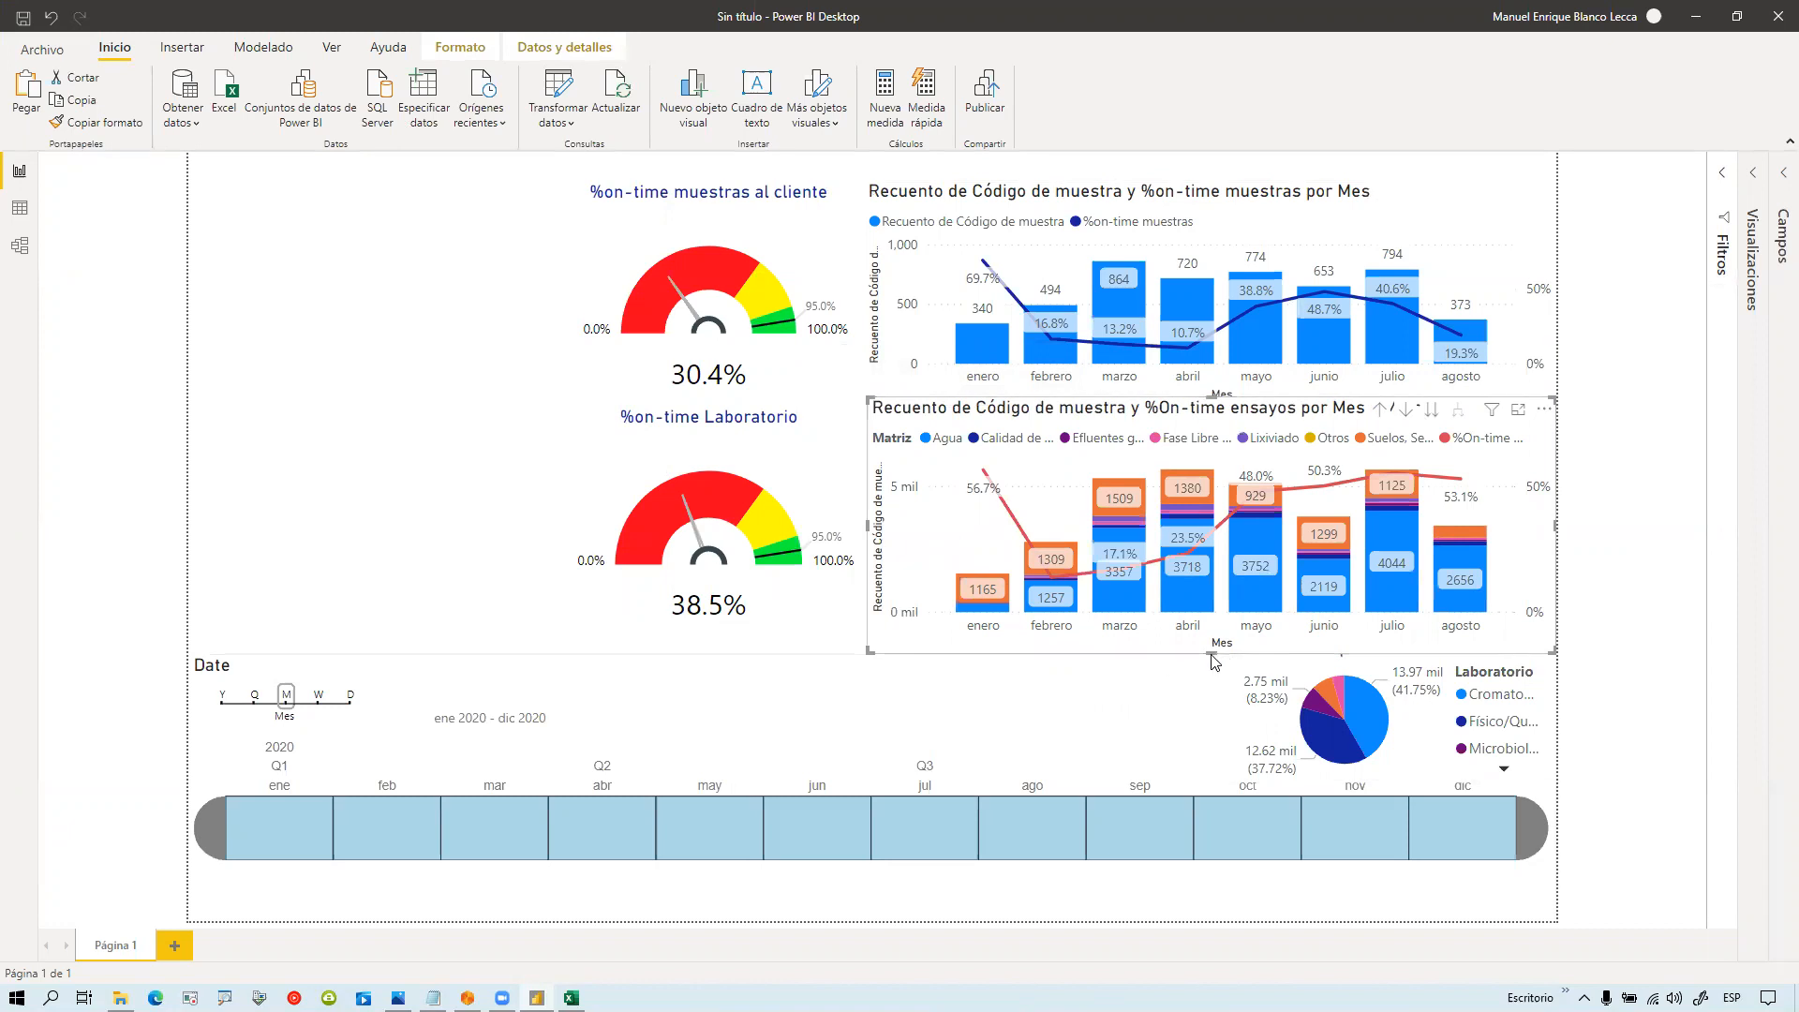
mouse_move(1211, 654)
left_mouse_down()
mouse_move(1215, 747)
mouse_move(1222, 646)
left_mouse_up()
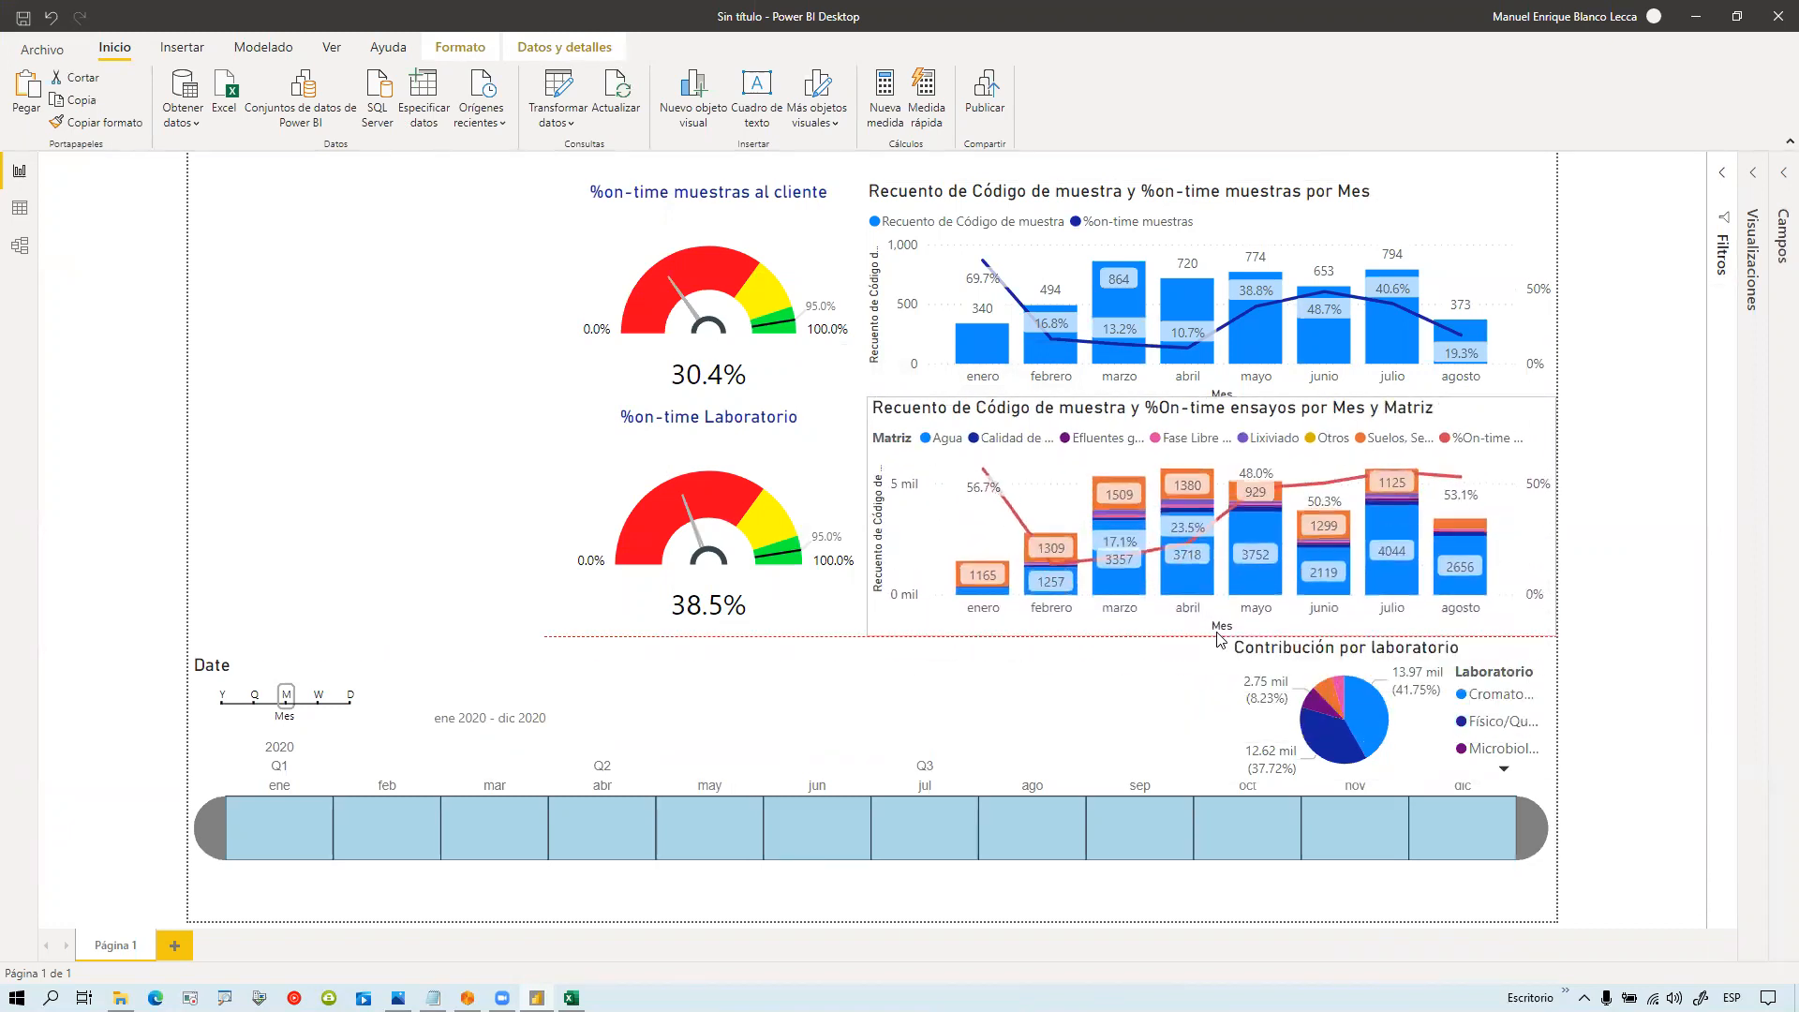
left_click(1250, 662)
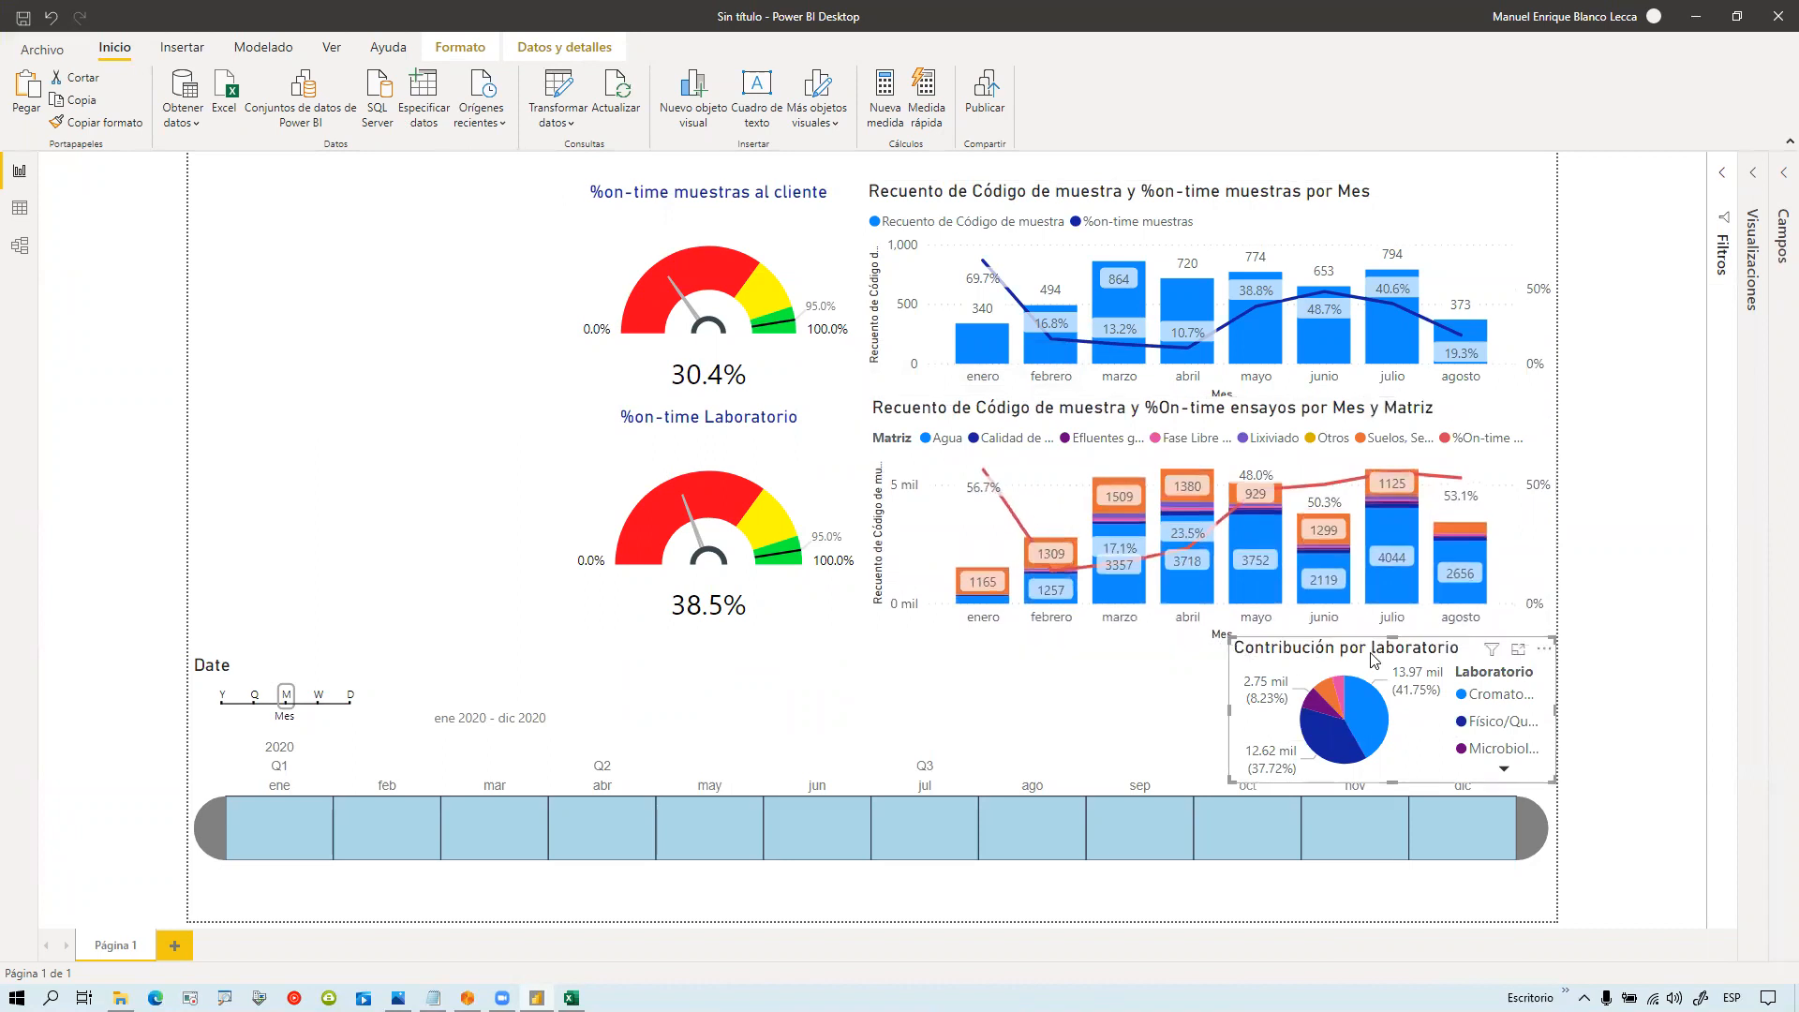
key("Delete")
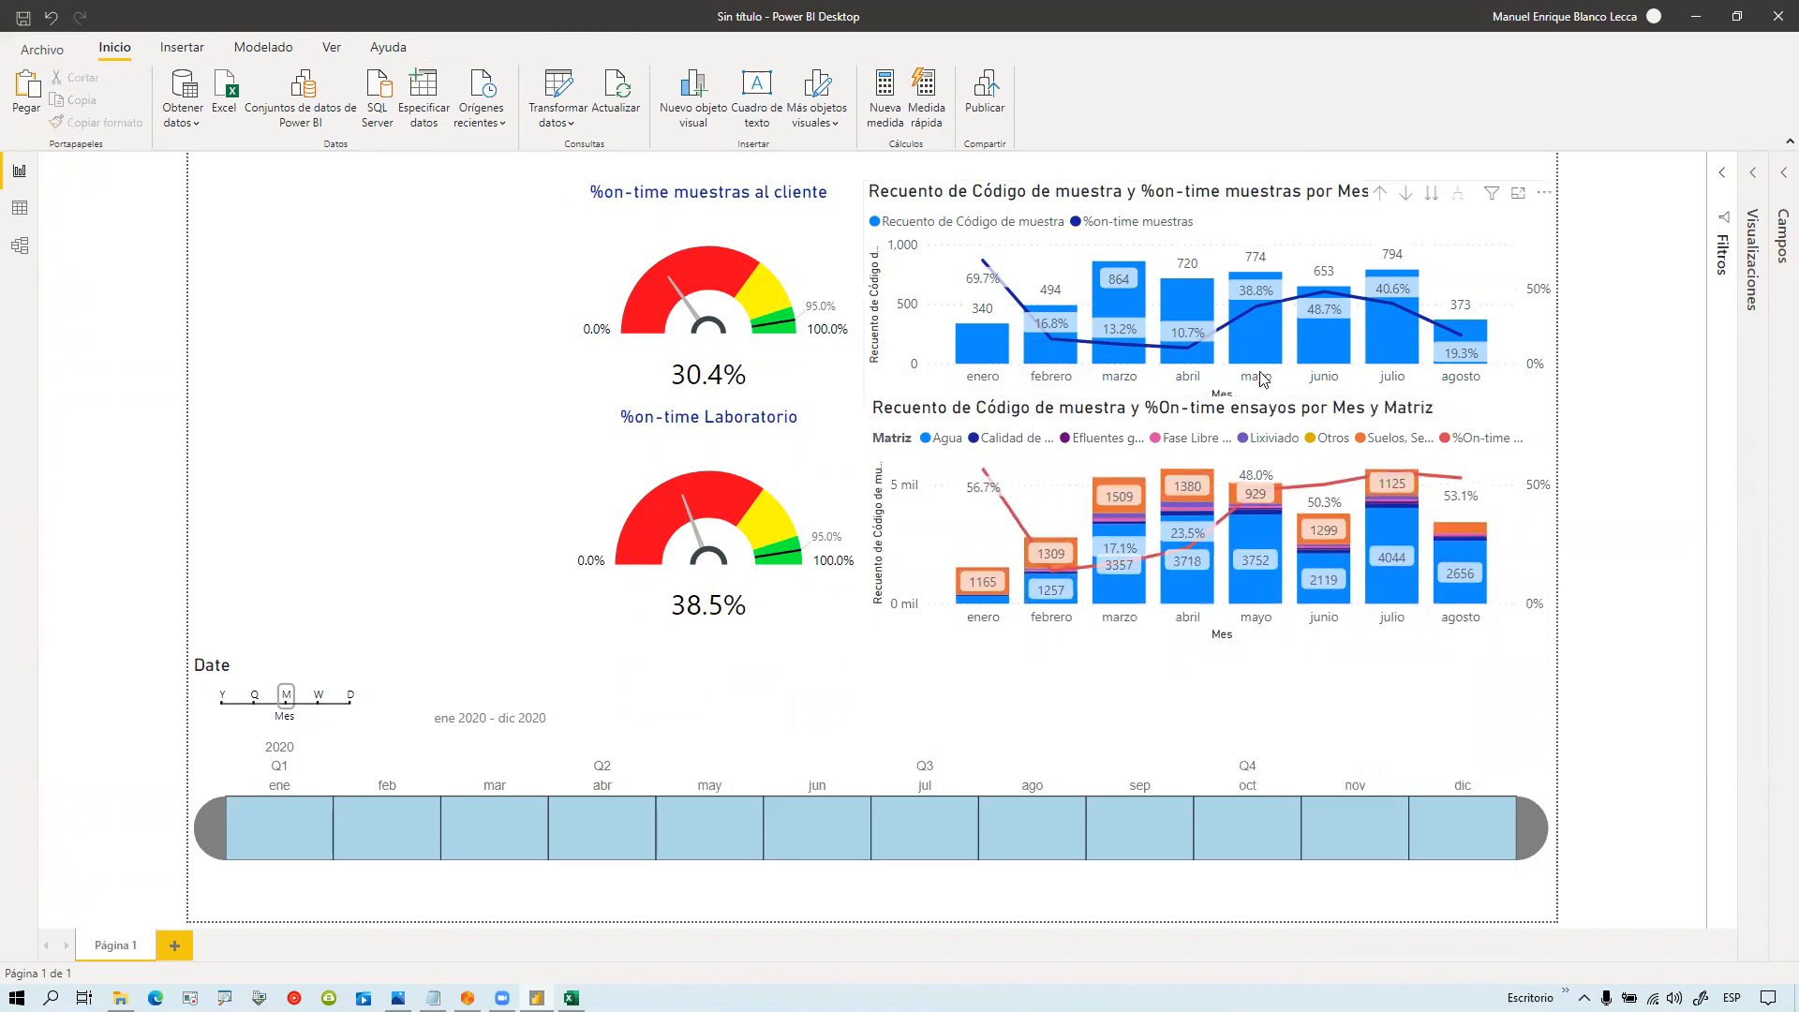
Step: Move the samples combo chart up to the page's upper edge and adjust its height from the lower edge
left_click(1251, 324)
left_click_drag(1239, 191, 1245, 163)
left_click_drag(1215, 375, 1215, 362)
left_click(1246, 304)
Step: Enlarge the tests combo chart so it fills the space from the samples chart down to the timeline's month labels
left_click(1237, 409)
left_click_drag(1219, 395, 1217, 366)
left_click_drag(1222, 651, 1223, 751)
left_click(1562, 709)
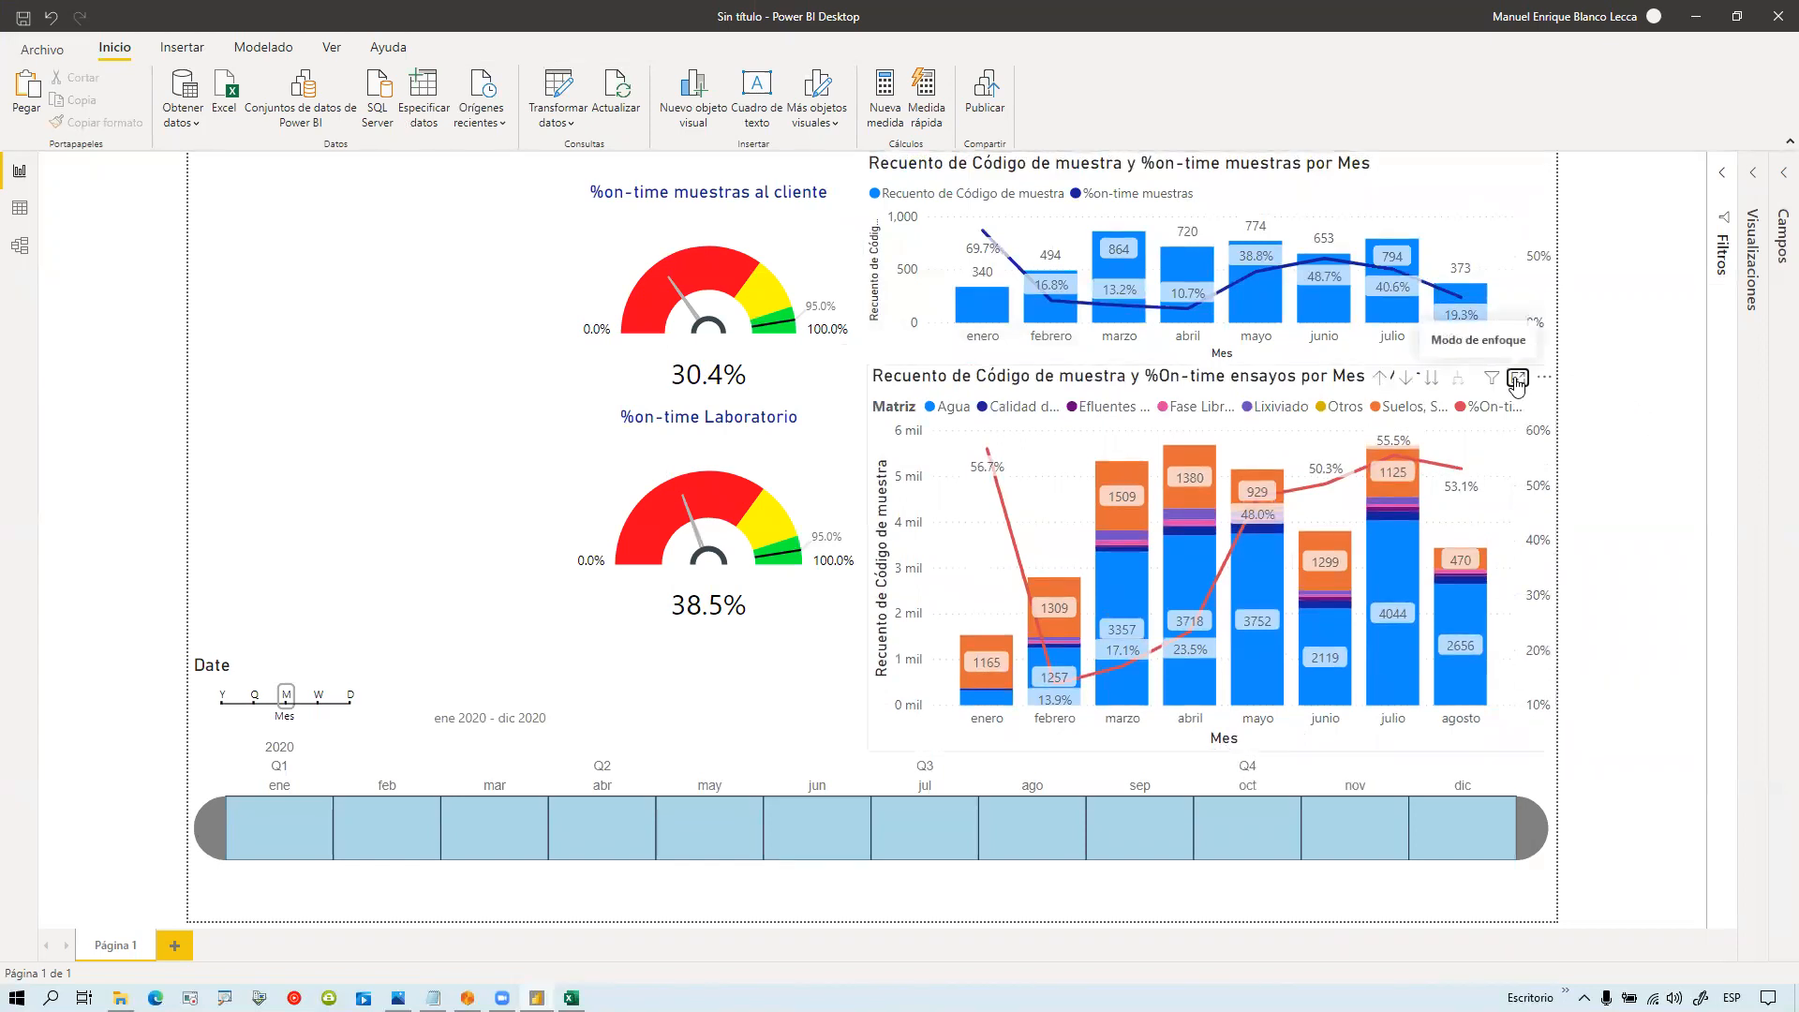
Step: Examine the monthly tests combo chart in focus mode and return to the report
left_click(1519, 380)
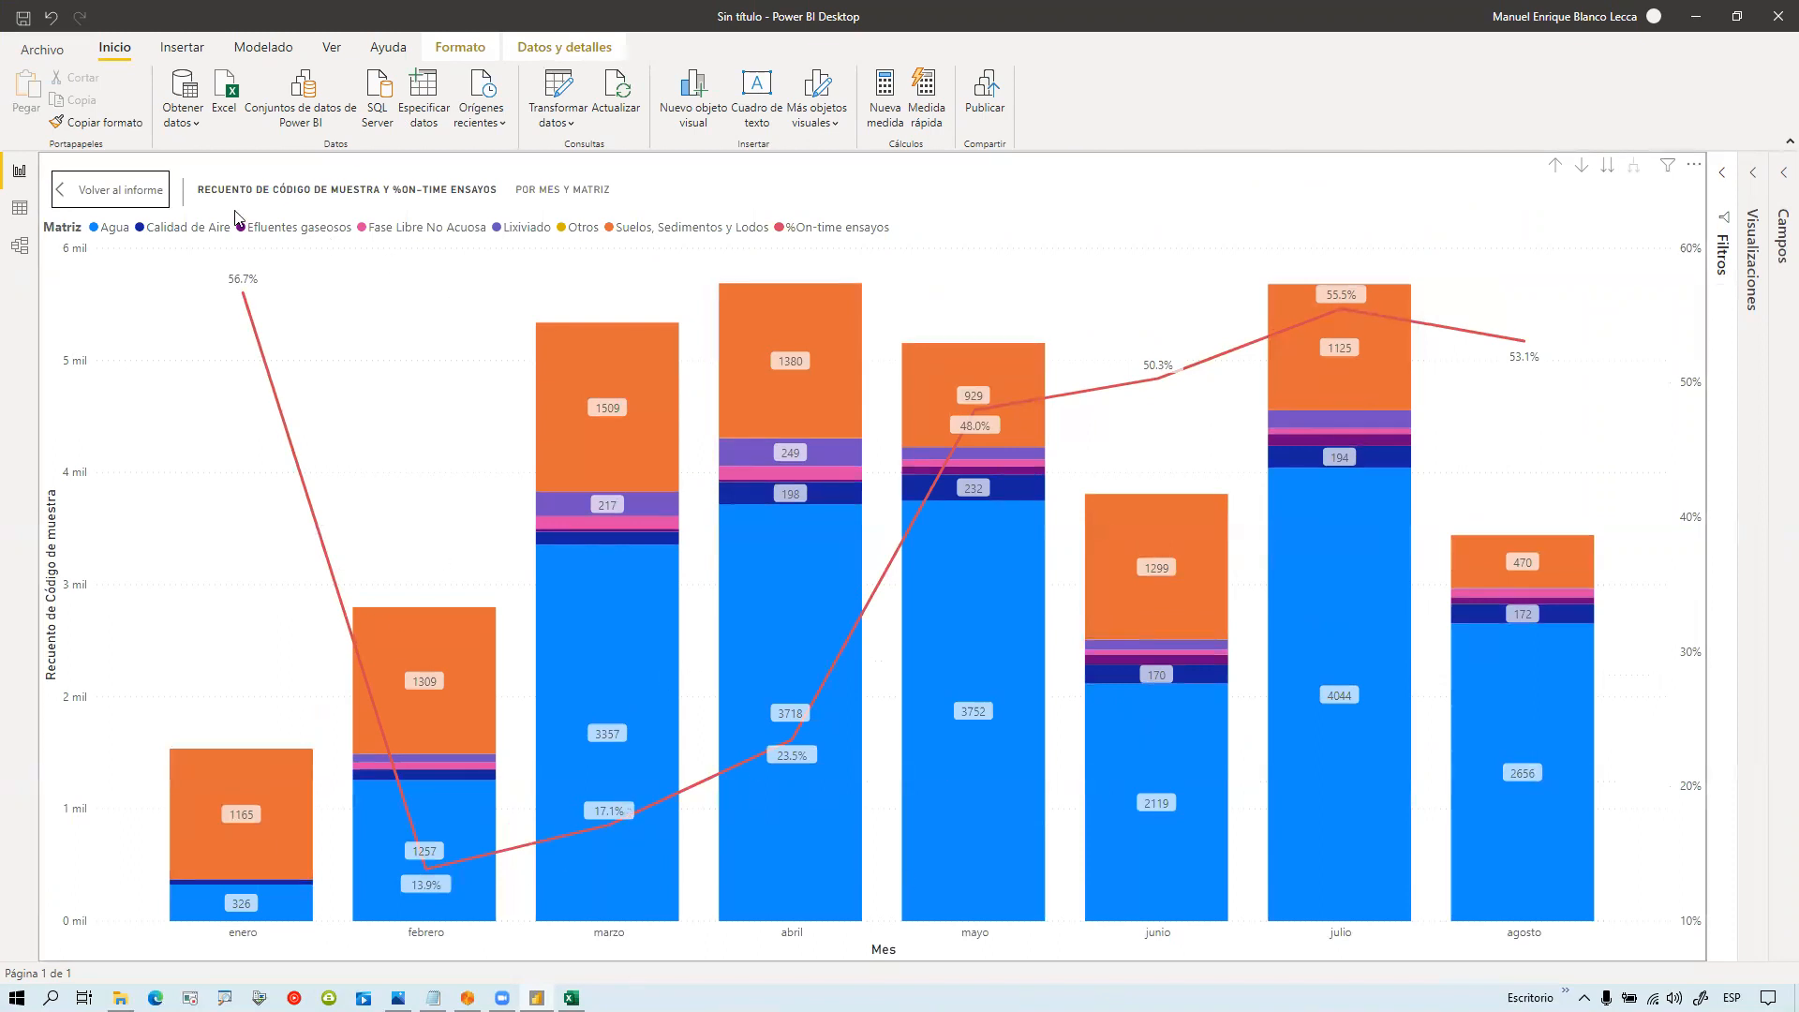
left_click(150, 195)
left_click(1615, 485)
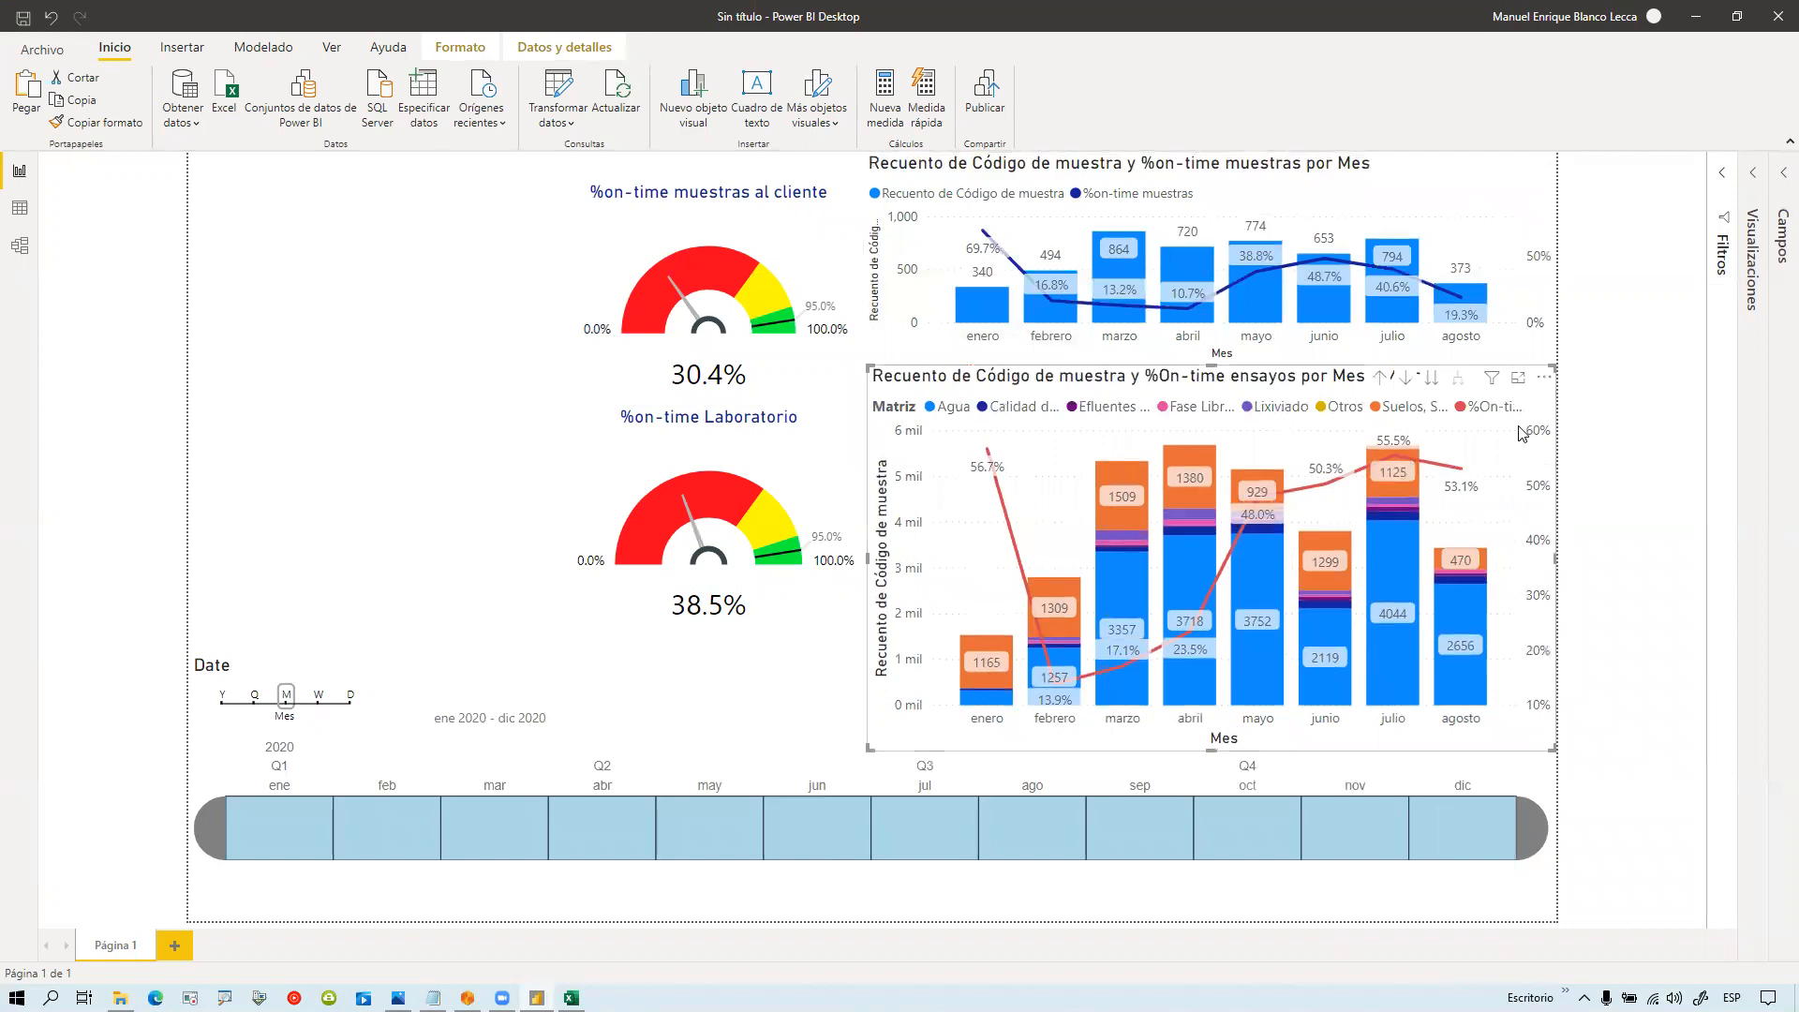
Step: Replace the samples combo chart's title text with "Análisis por muestra"
left_click(980, 174)
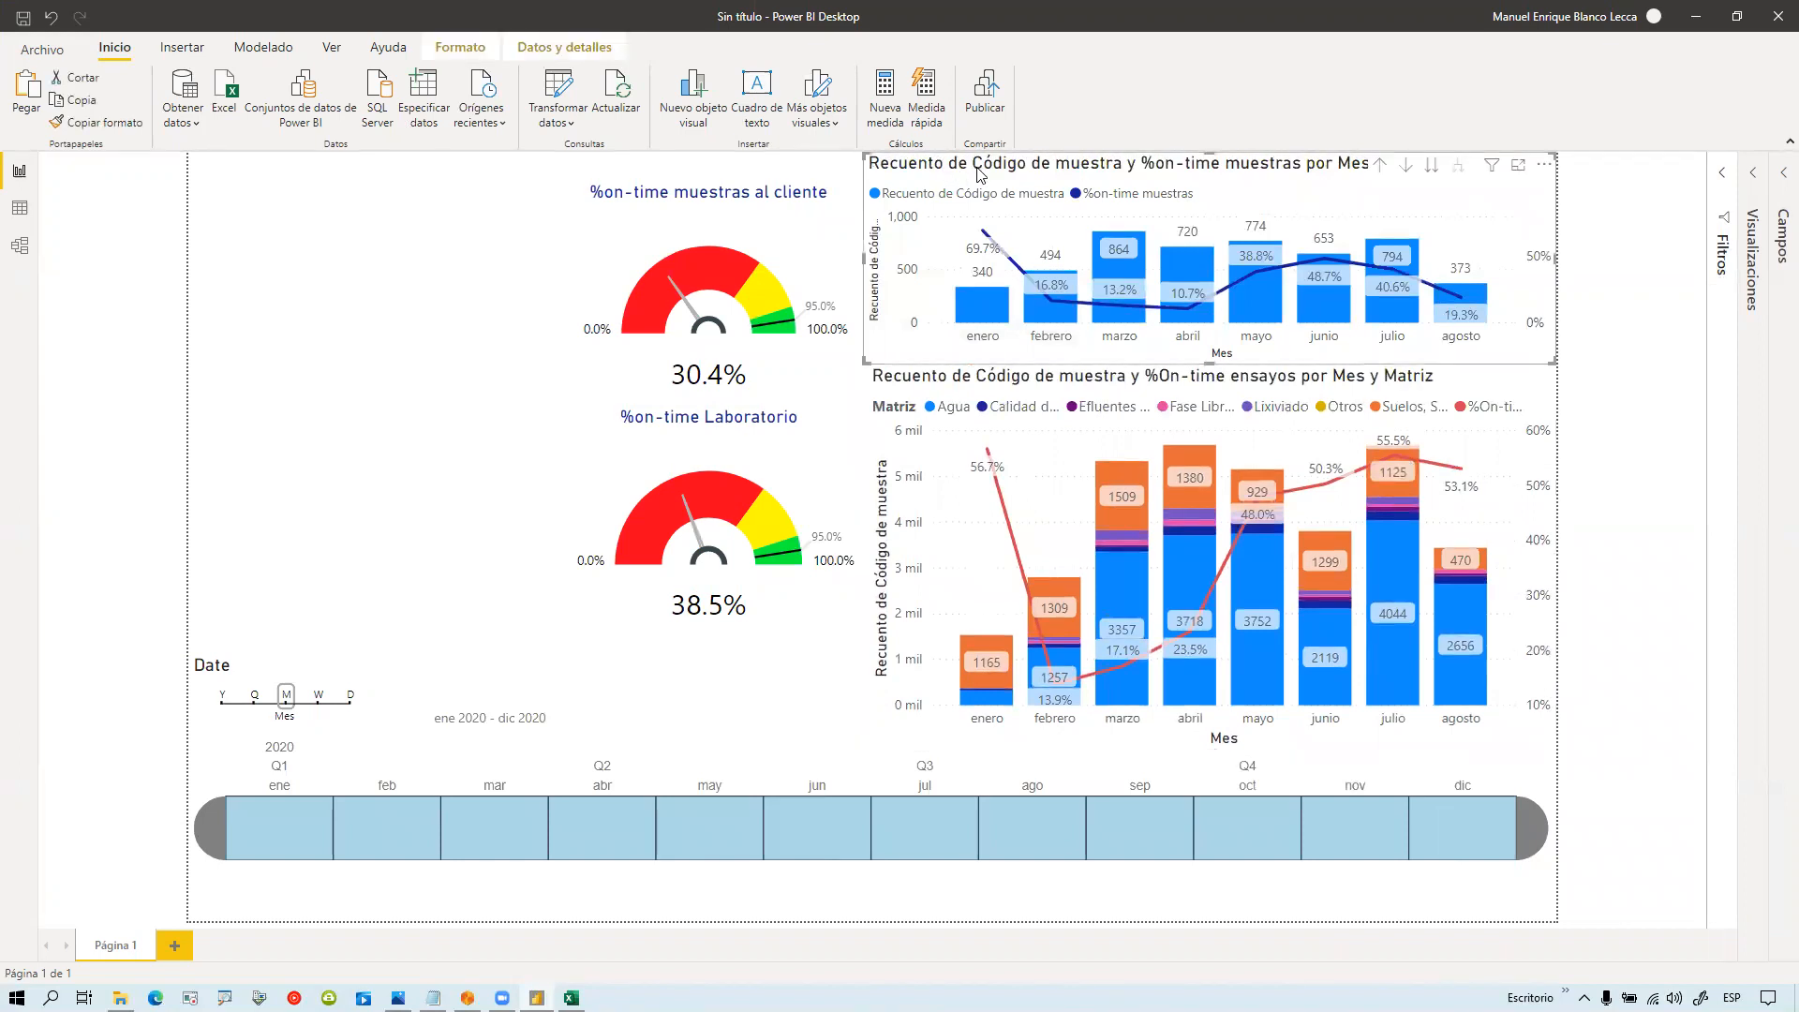
left_click(1756, 176)
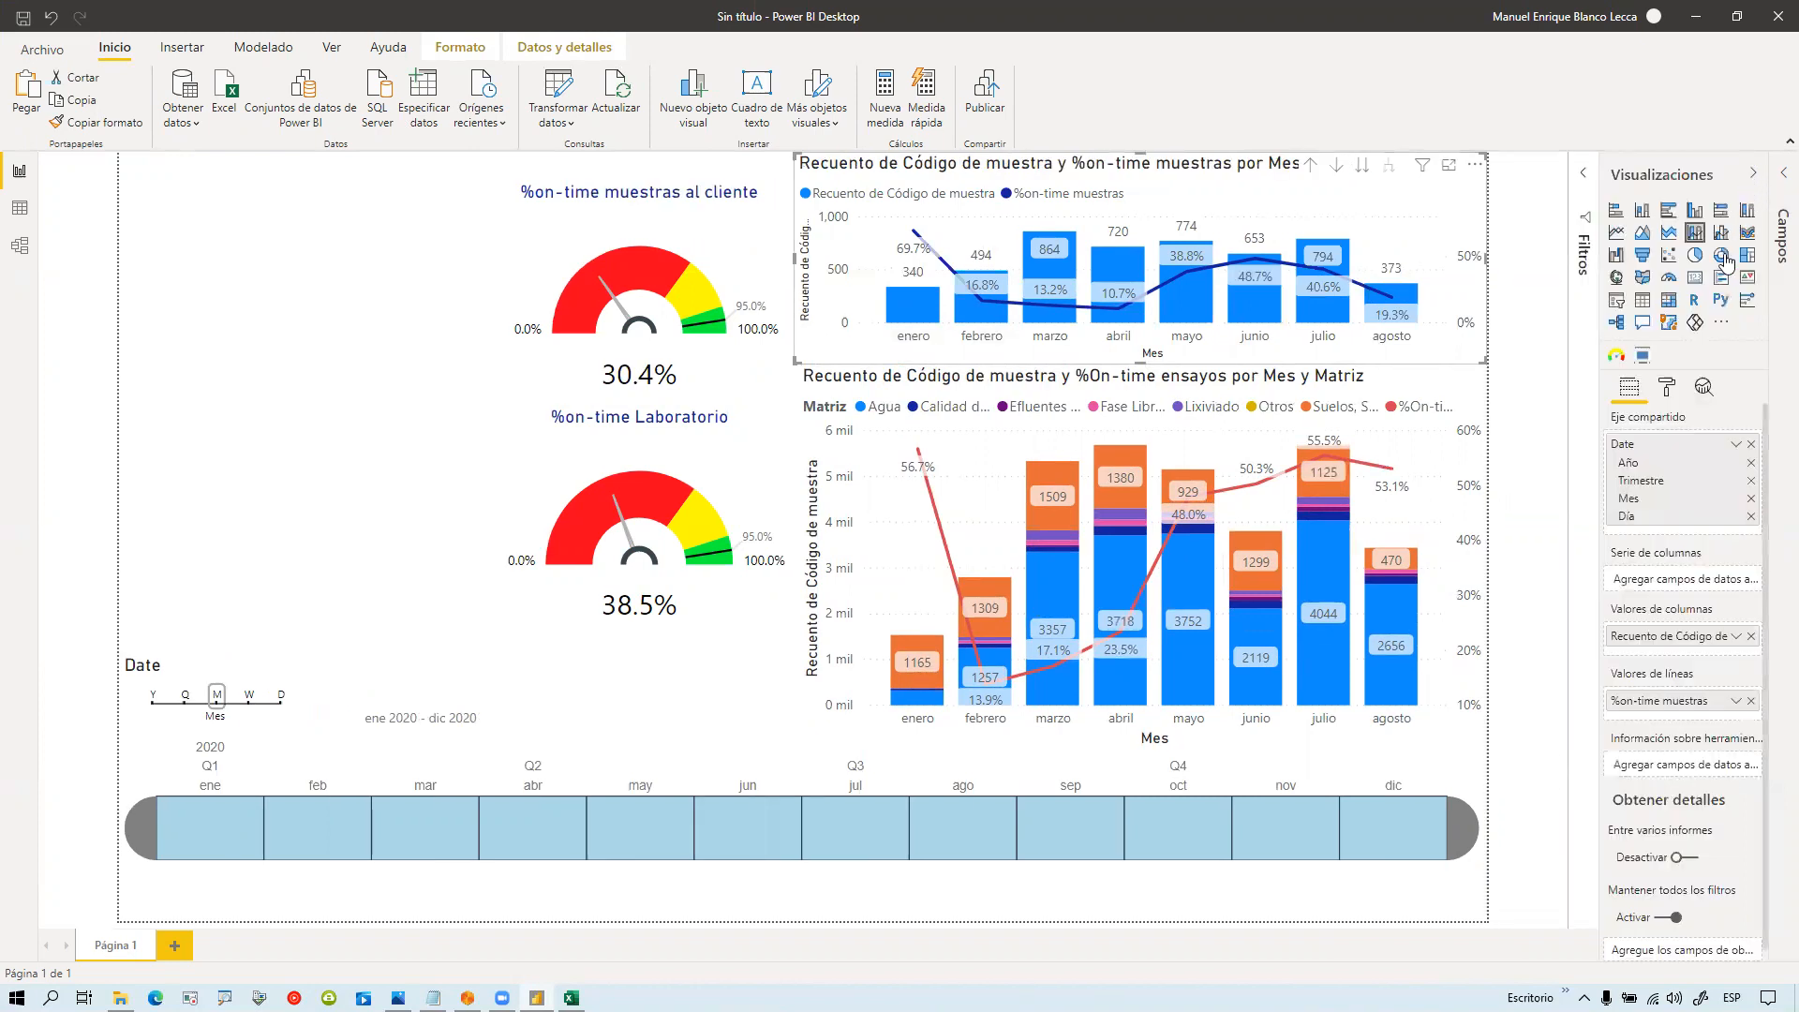
left_click(1668, 388)
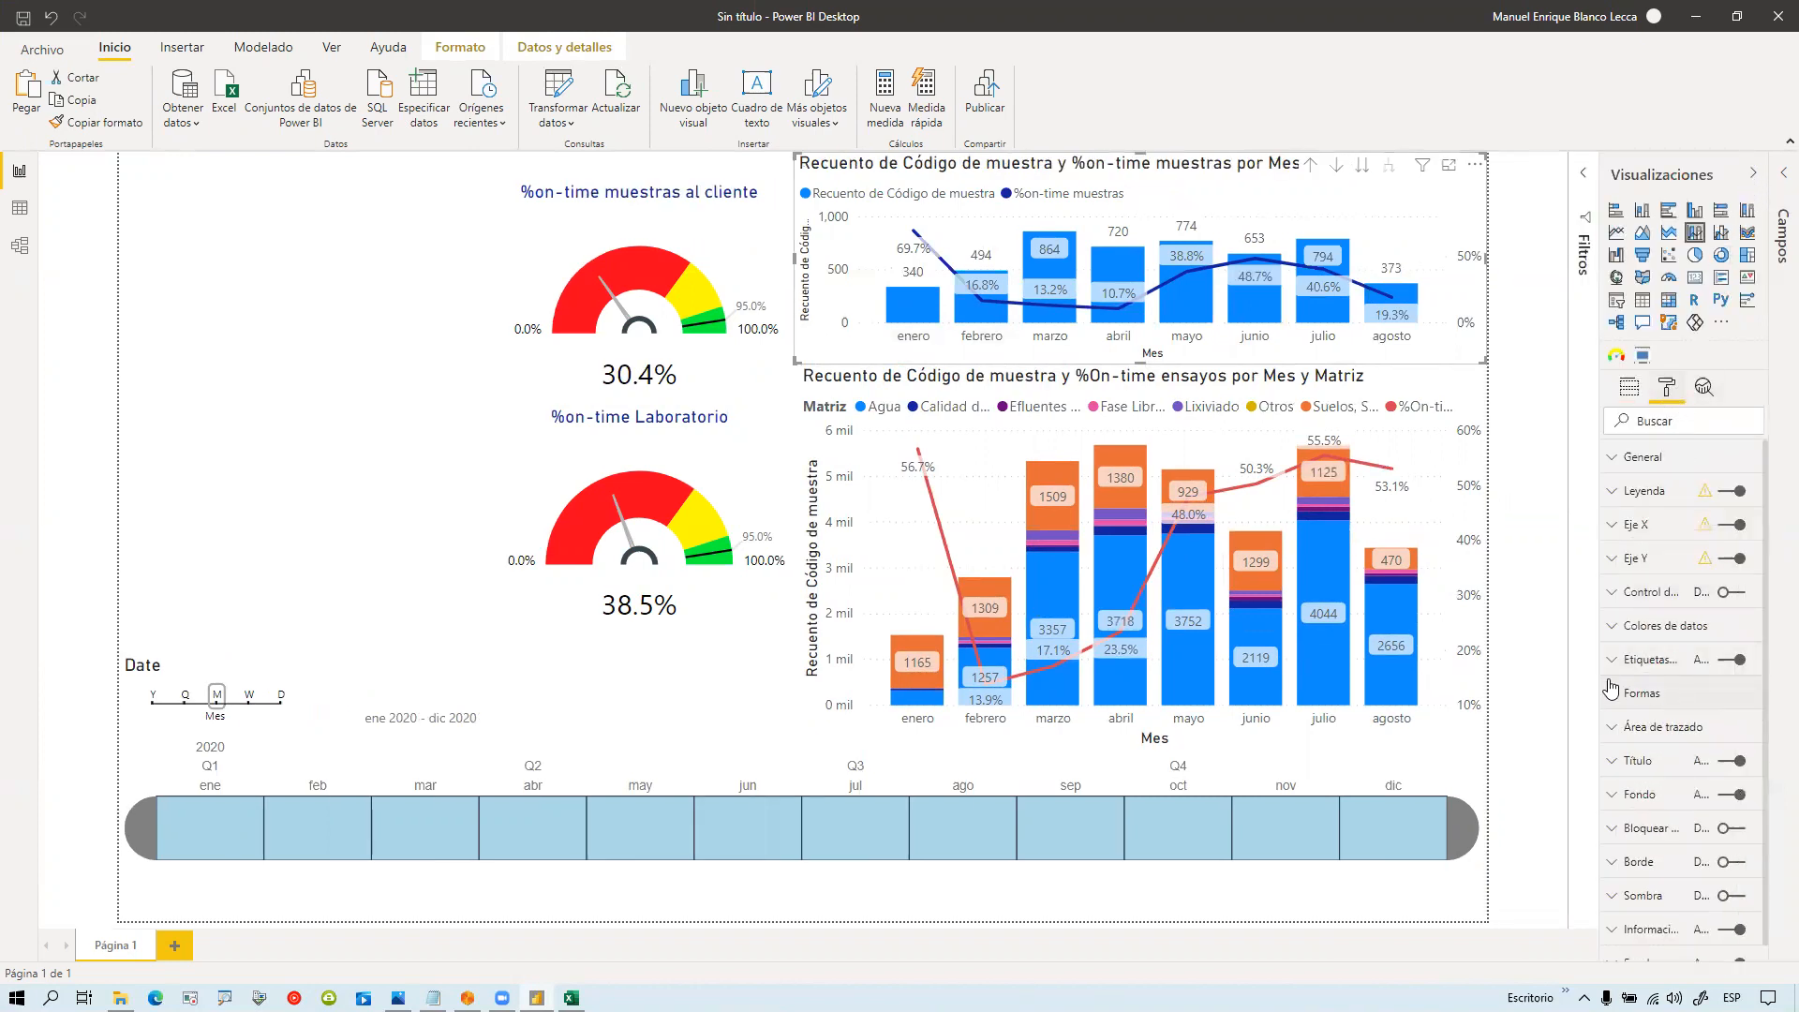
left_click(1612, 768)
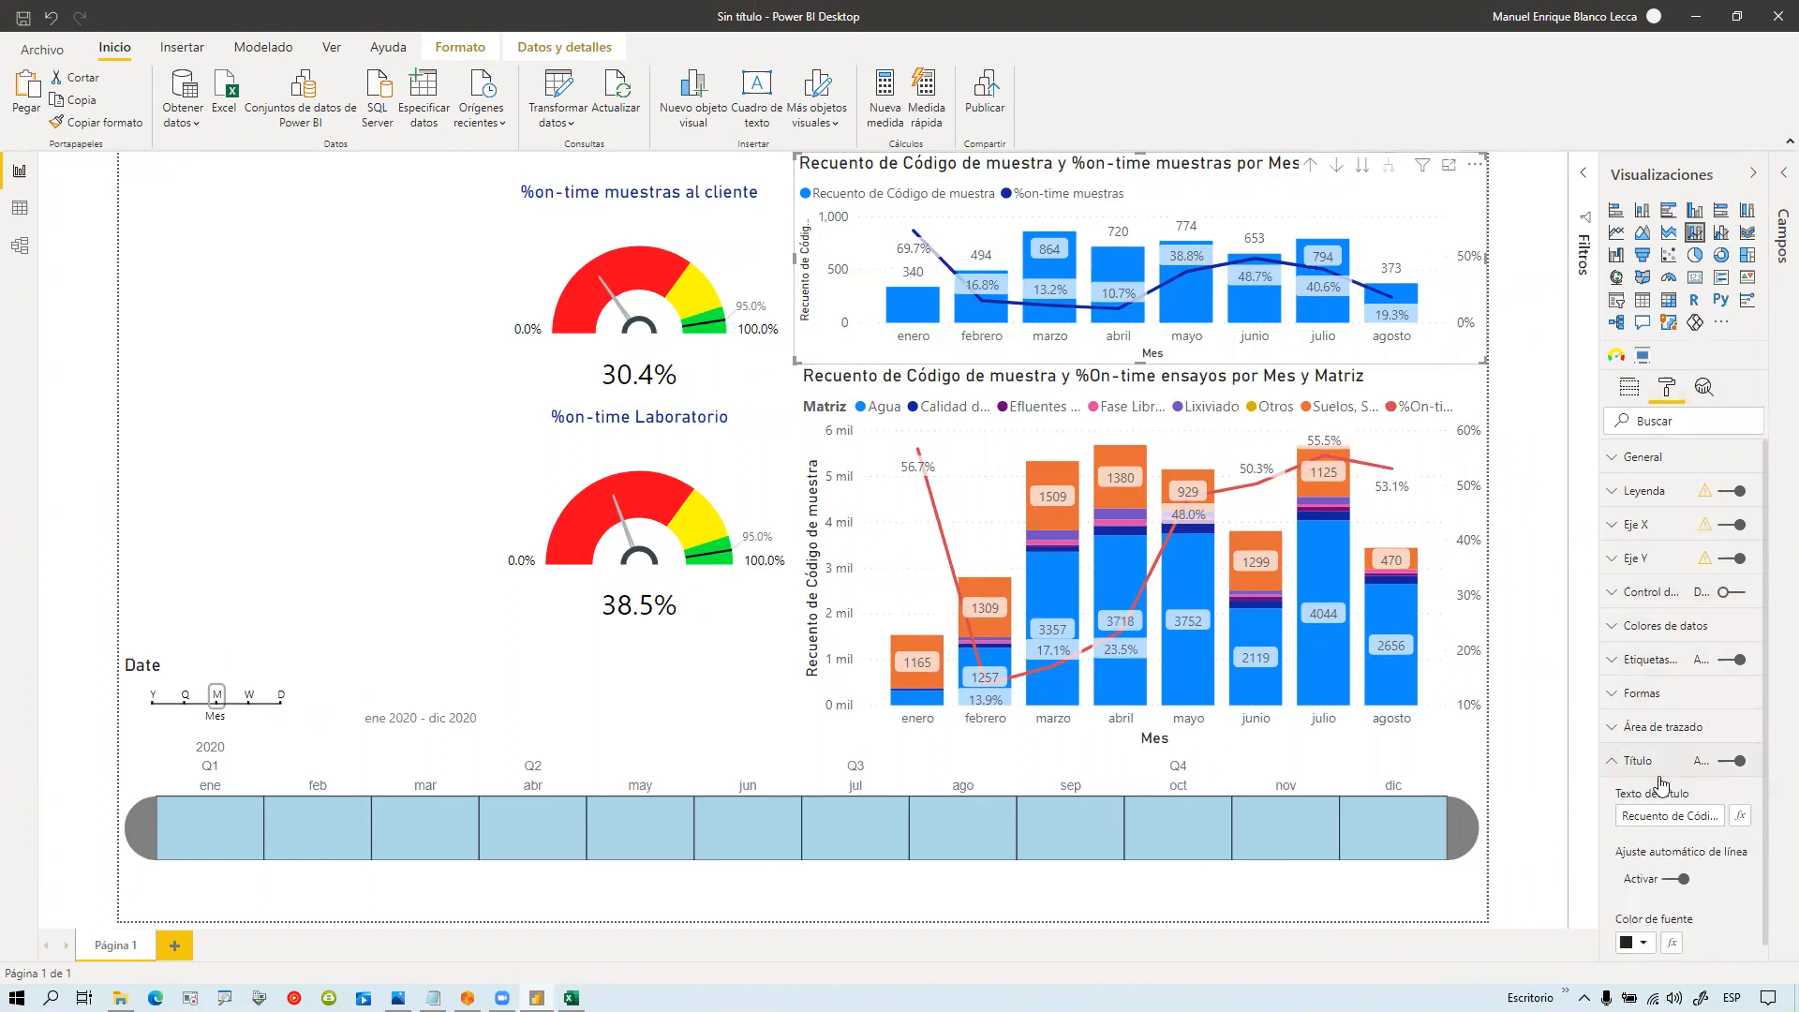
left_click_drag(1627, 818, 1775, 825)
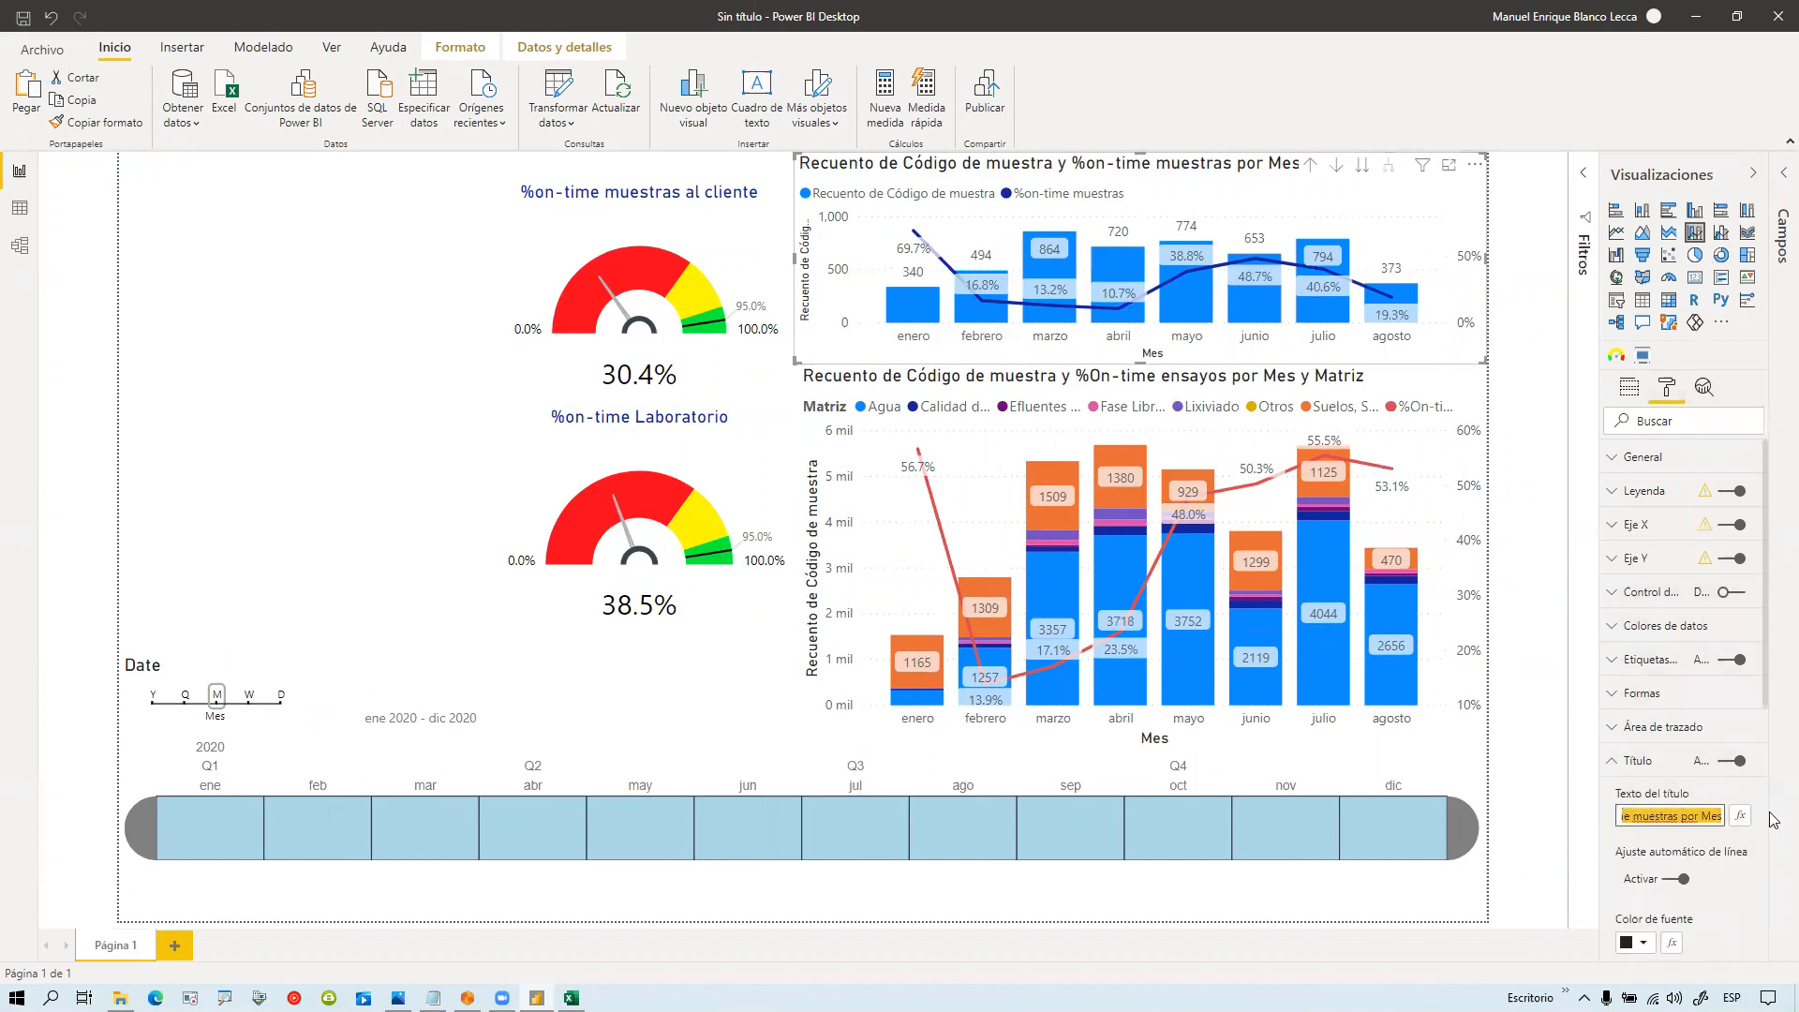
type("Análisi")
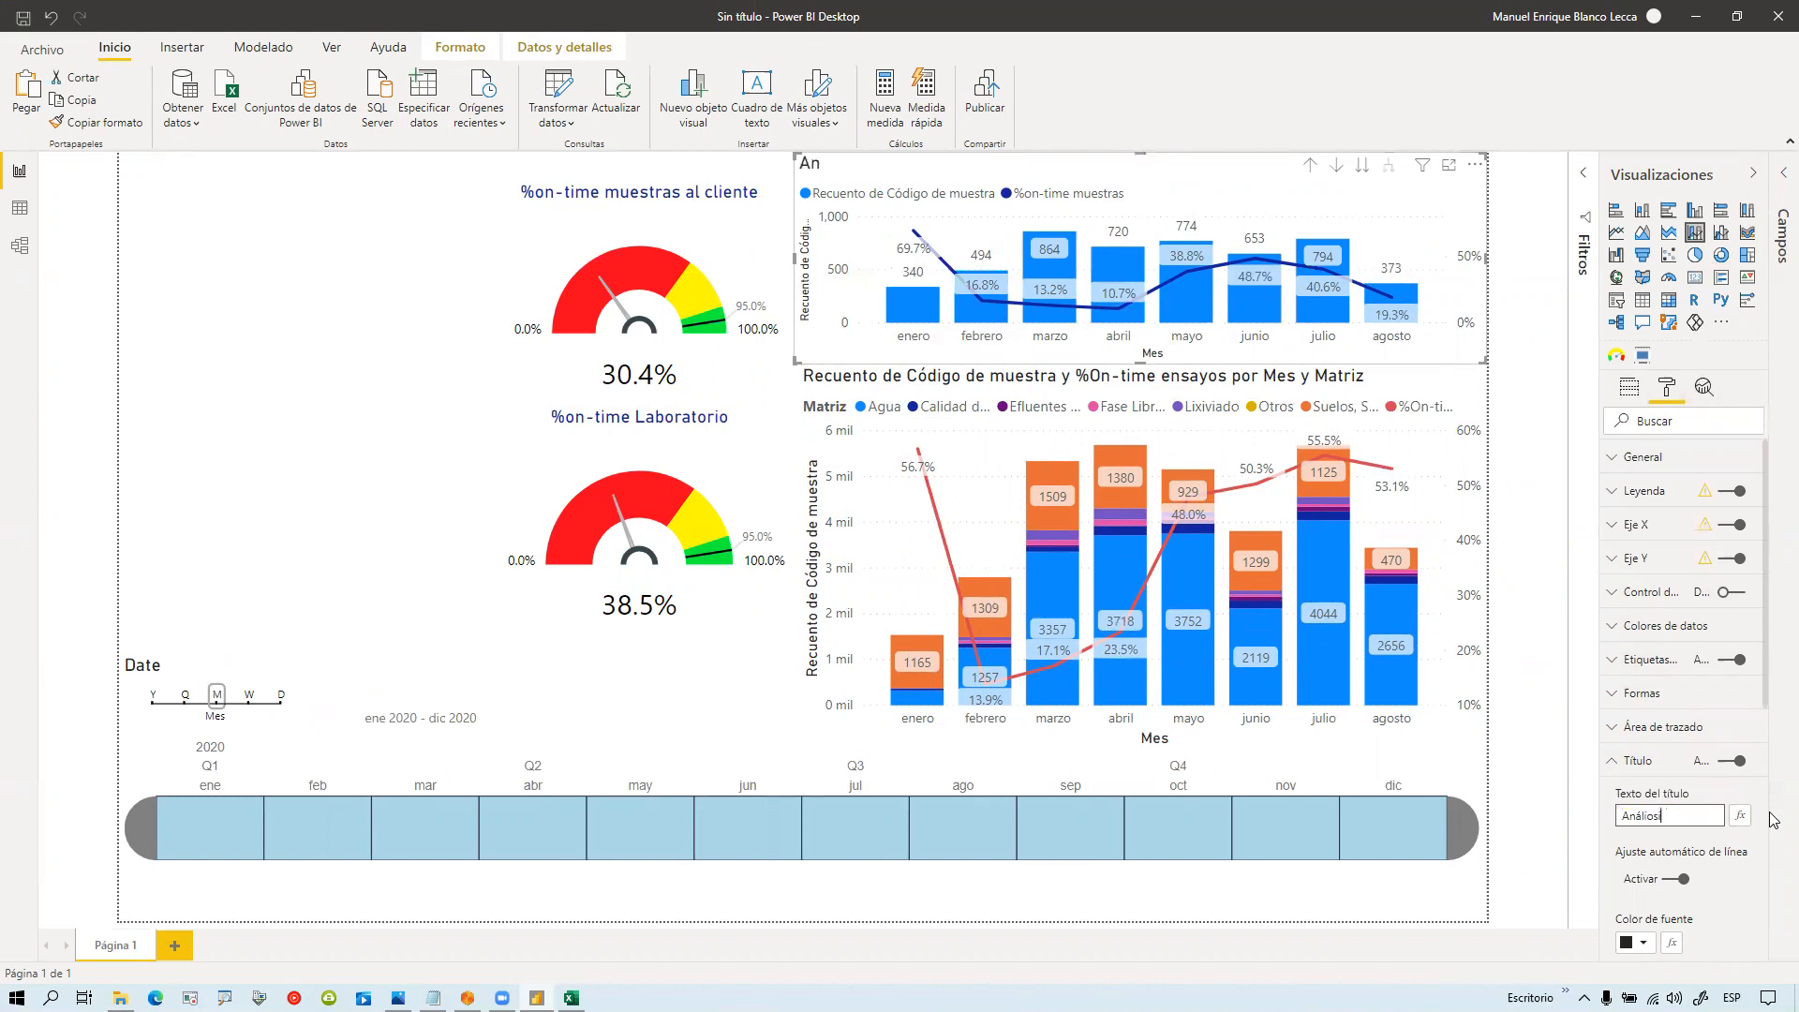
type("s por muestra")
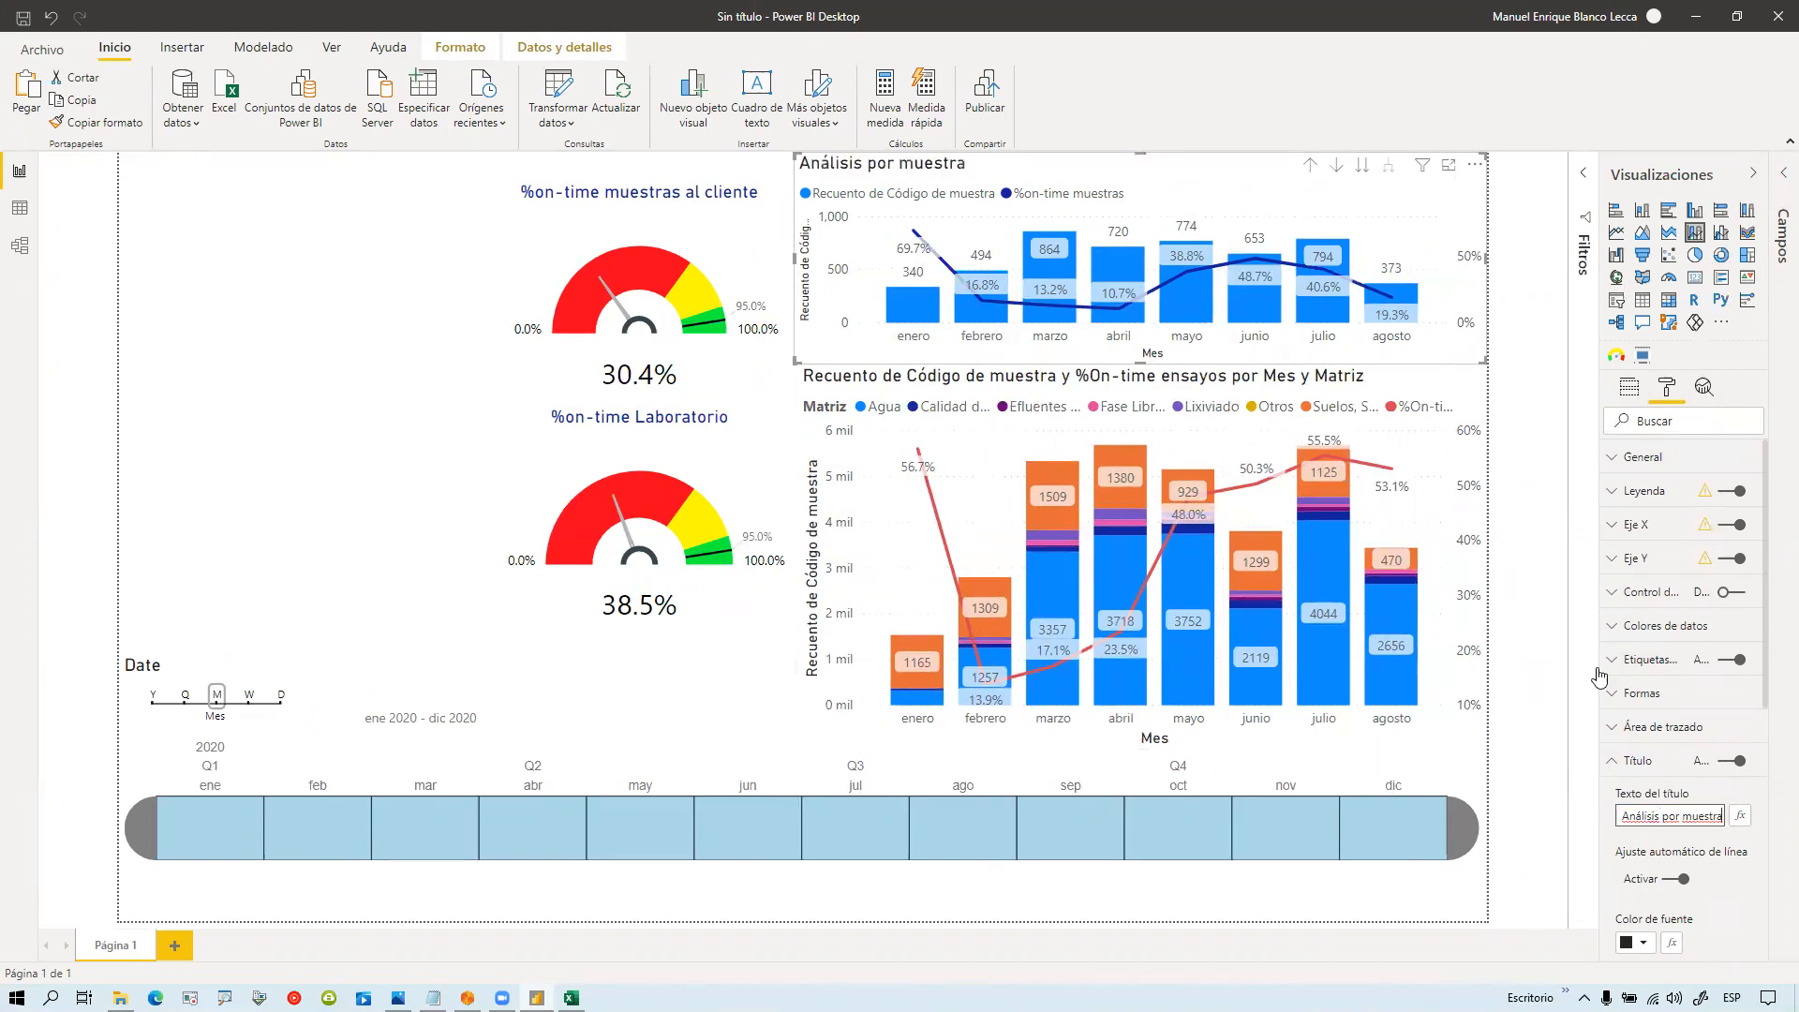
Step: Replace the tests combo chart's title text with "Análisis por ensayo"
left_click(893, 387)
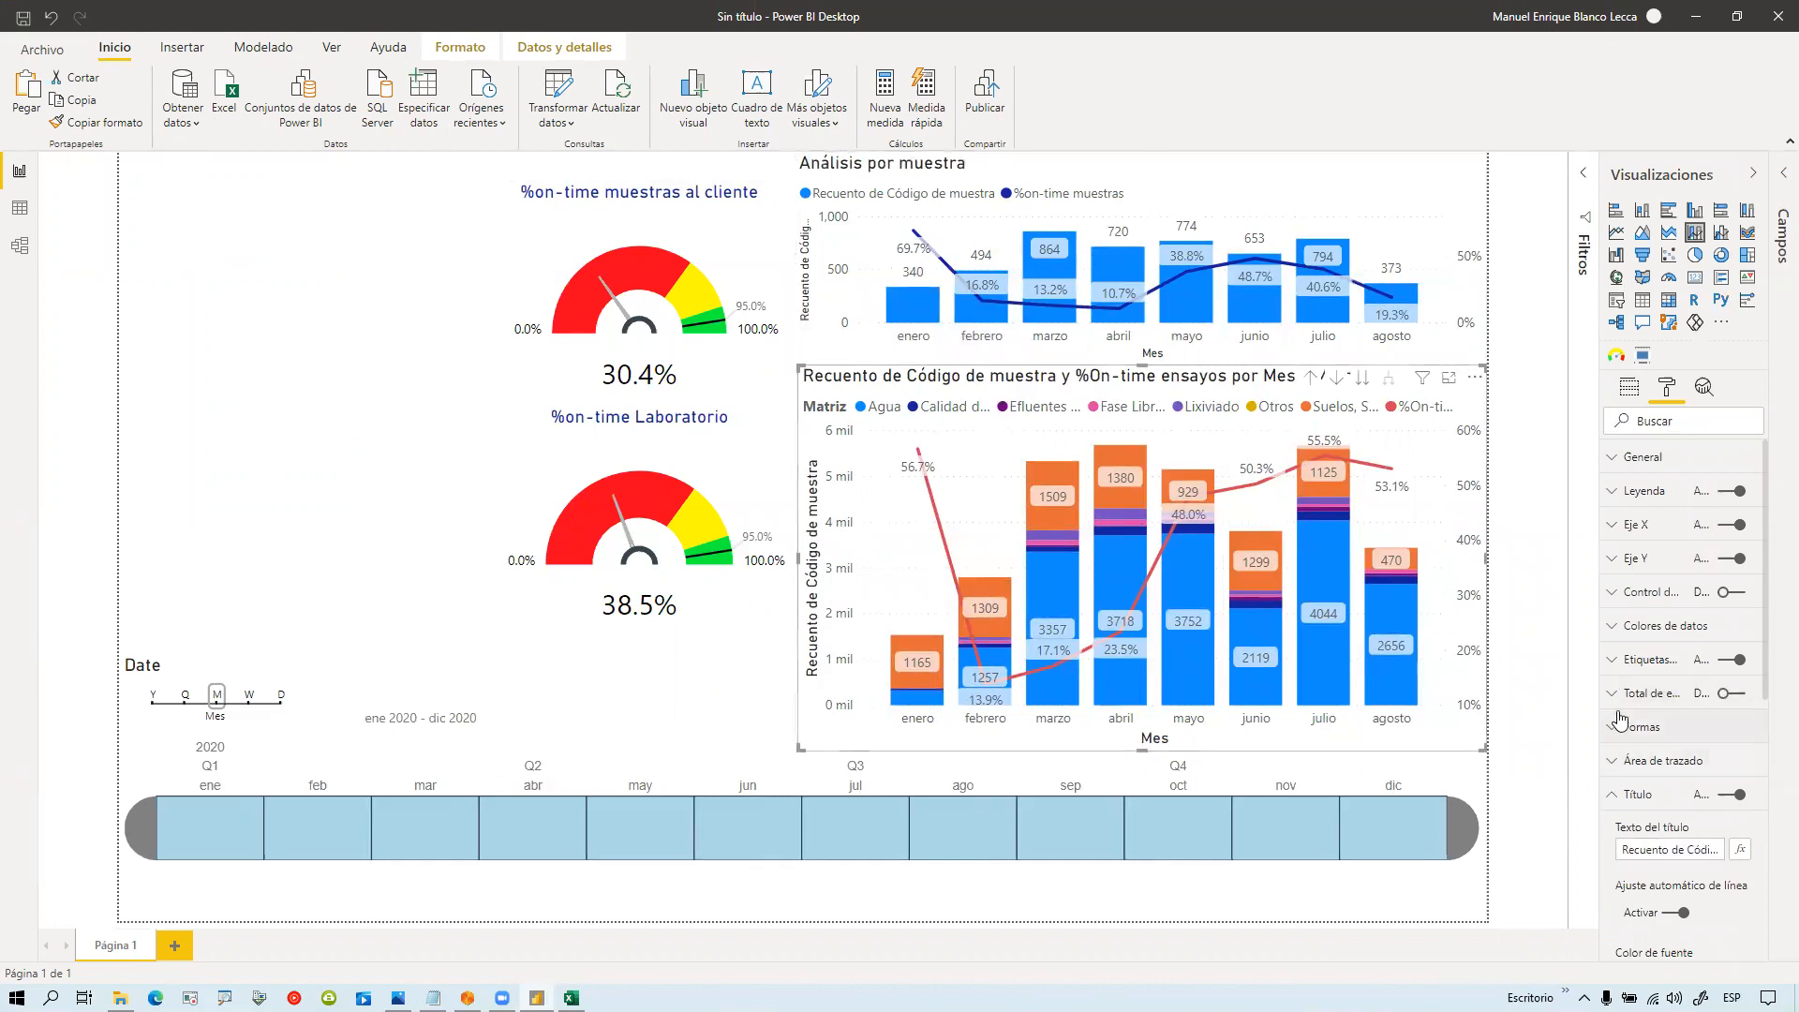
left_click(1614, 662)
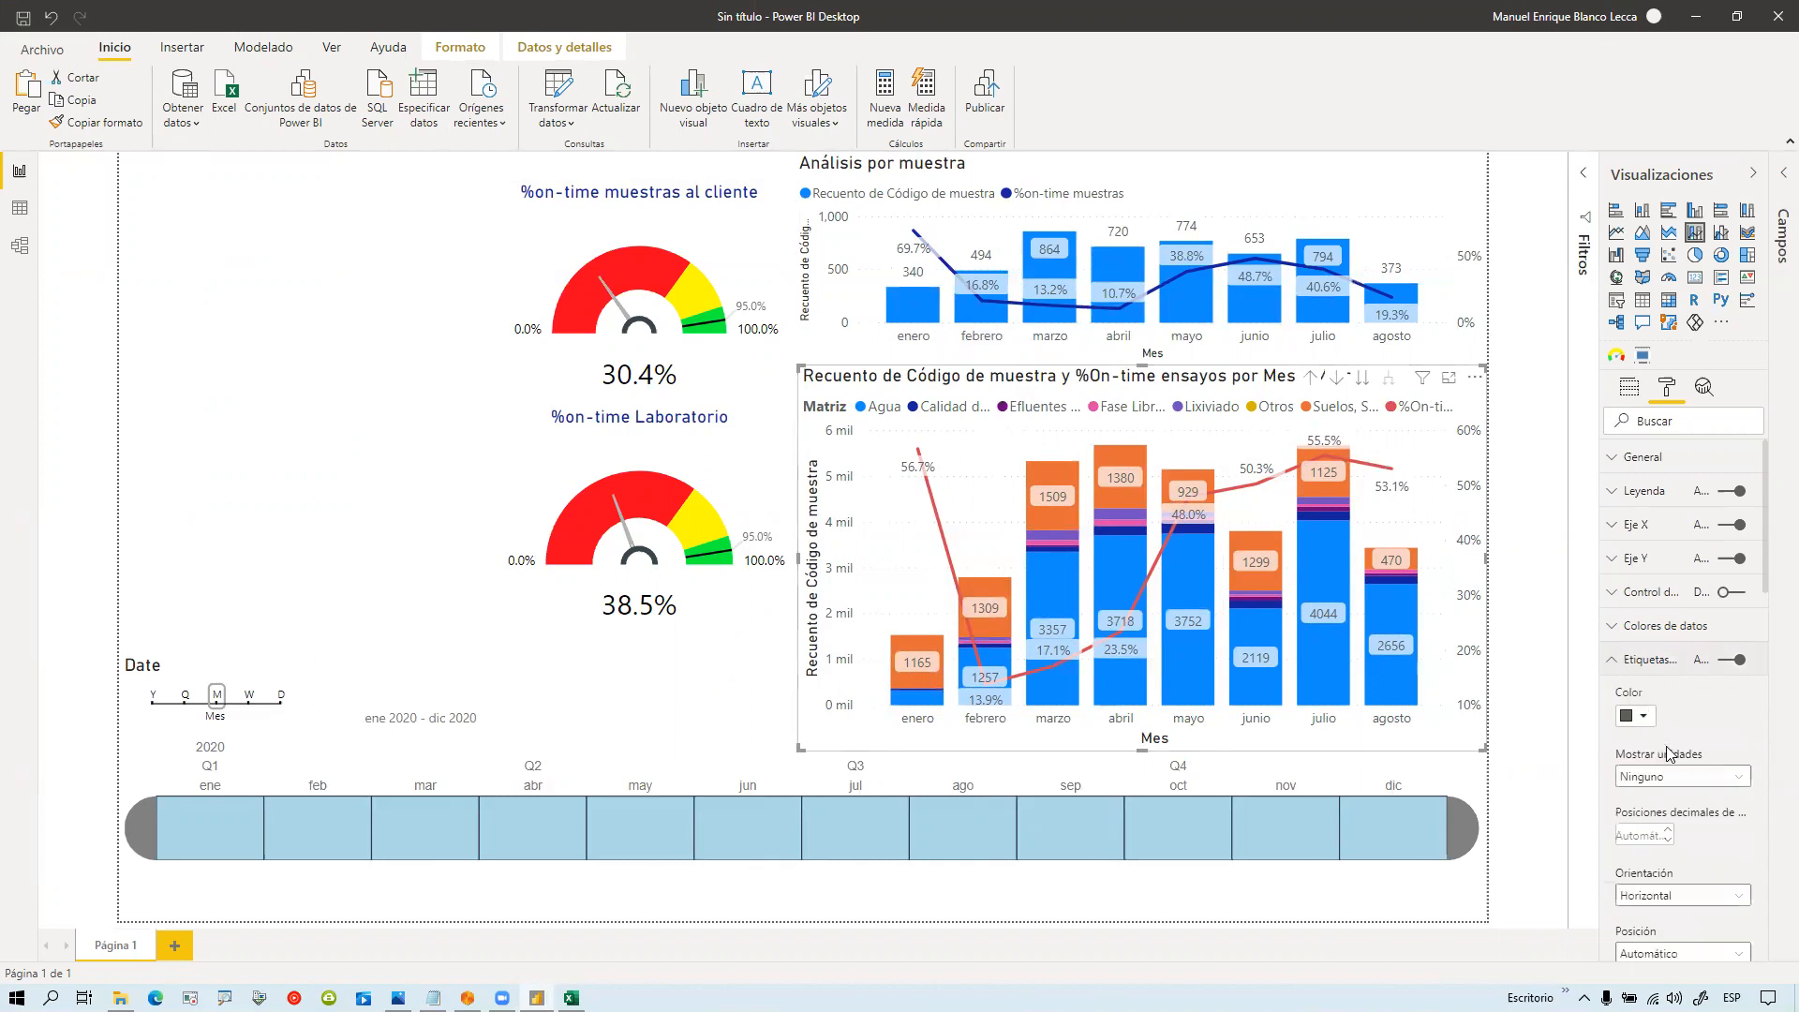
left_click(1614, 662)
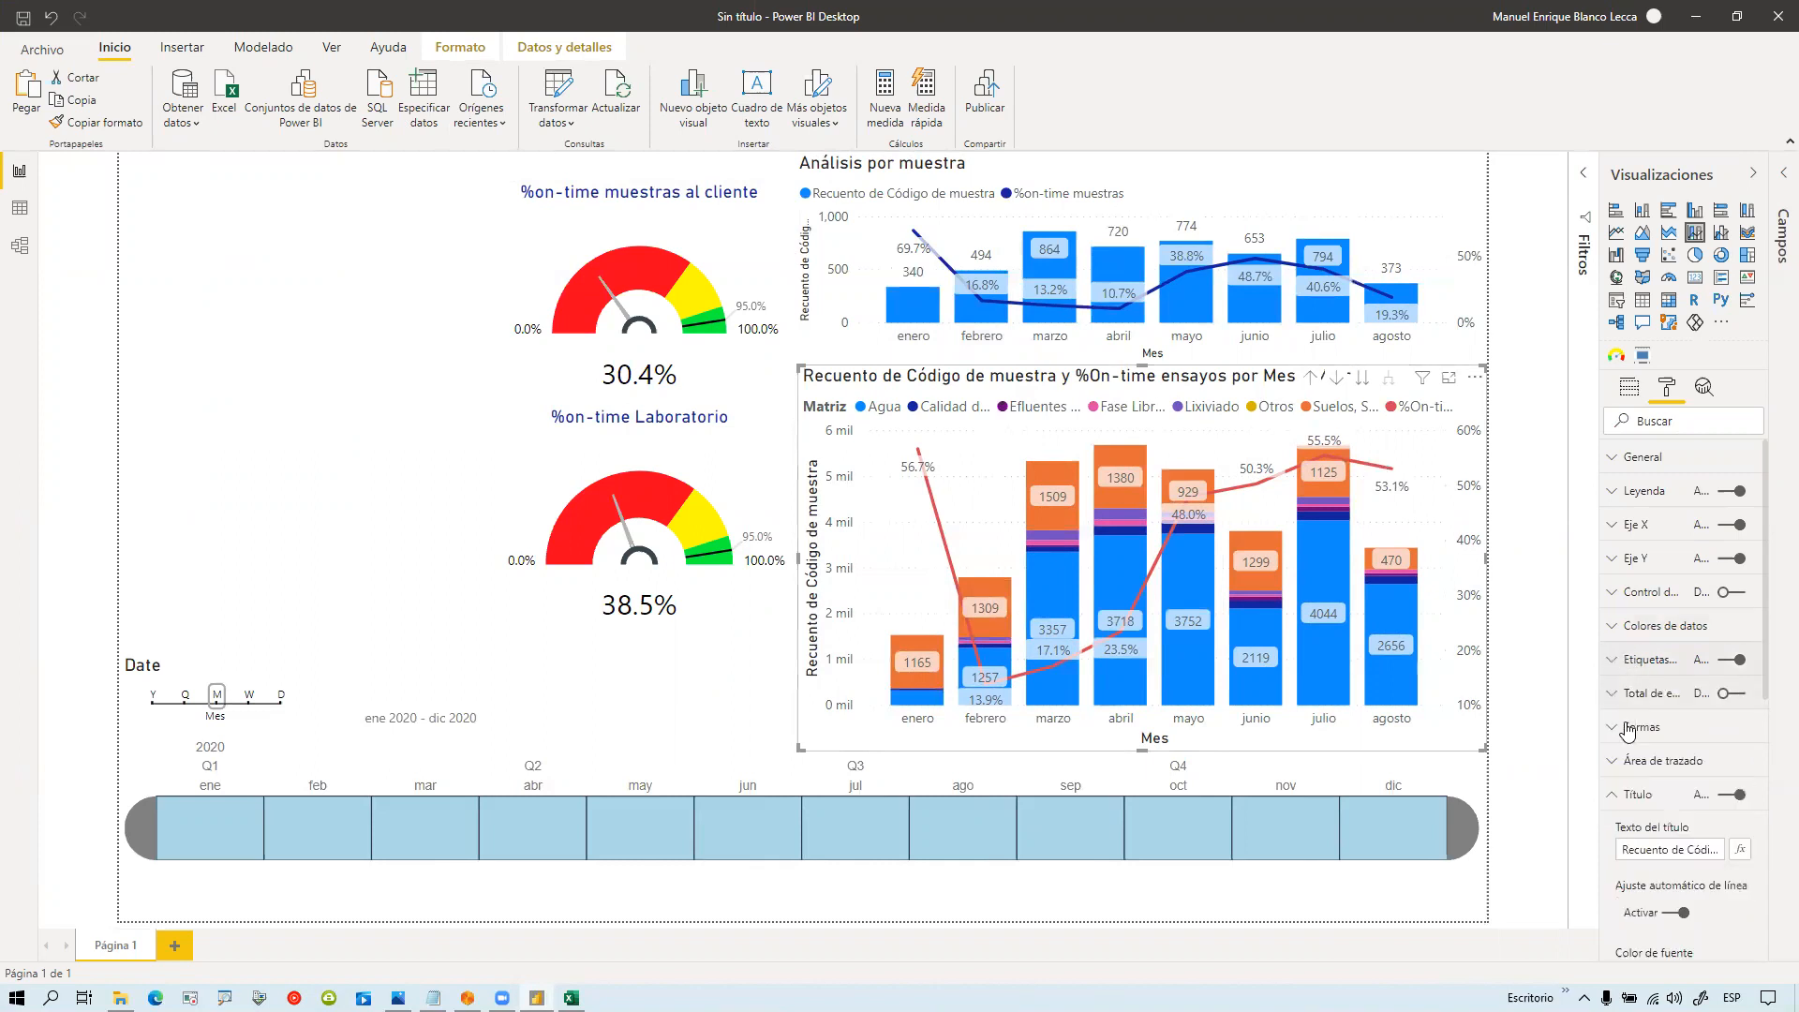
triple_click(1626, 850)
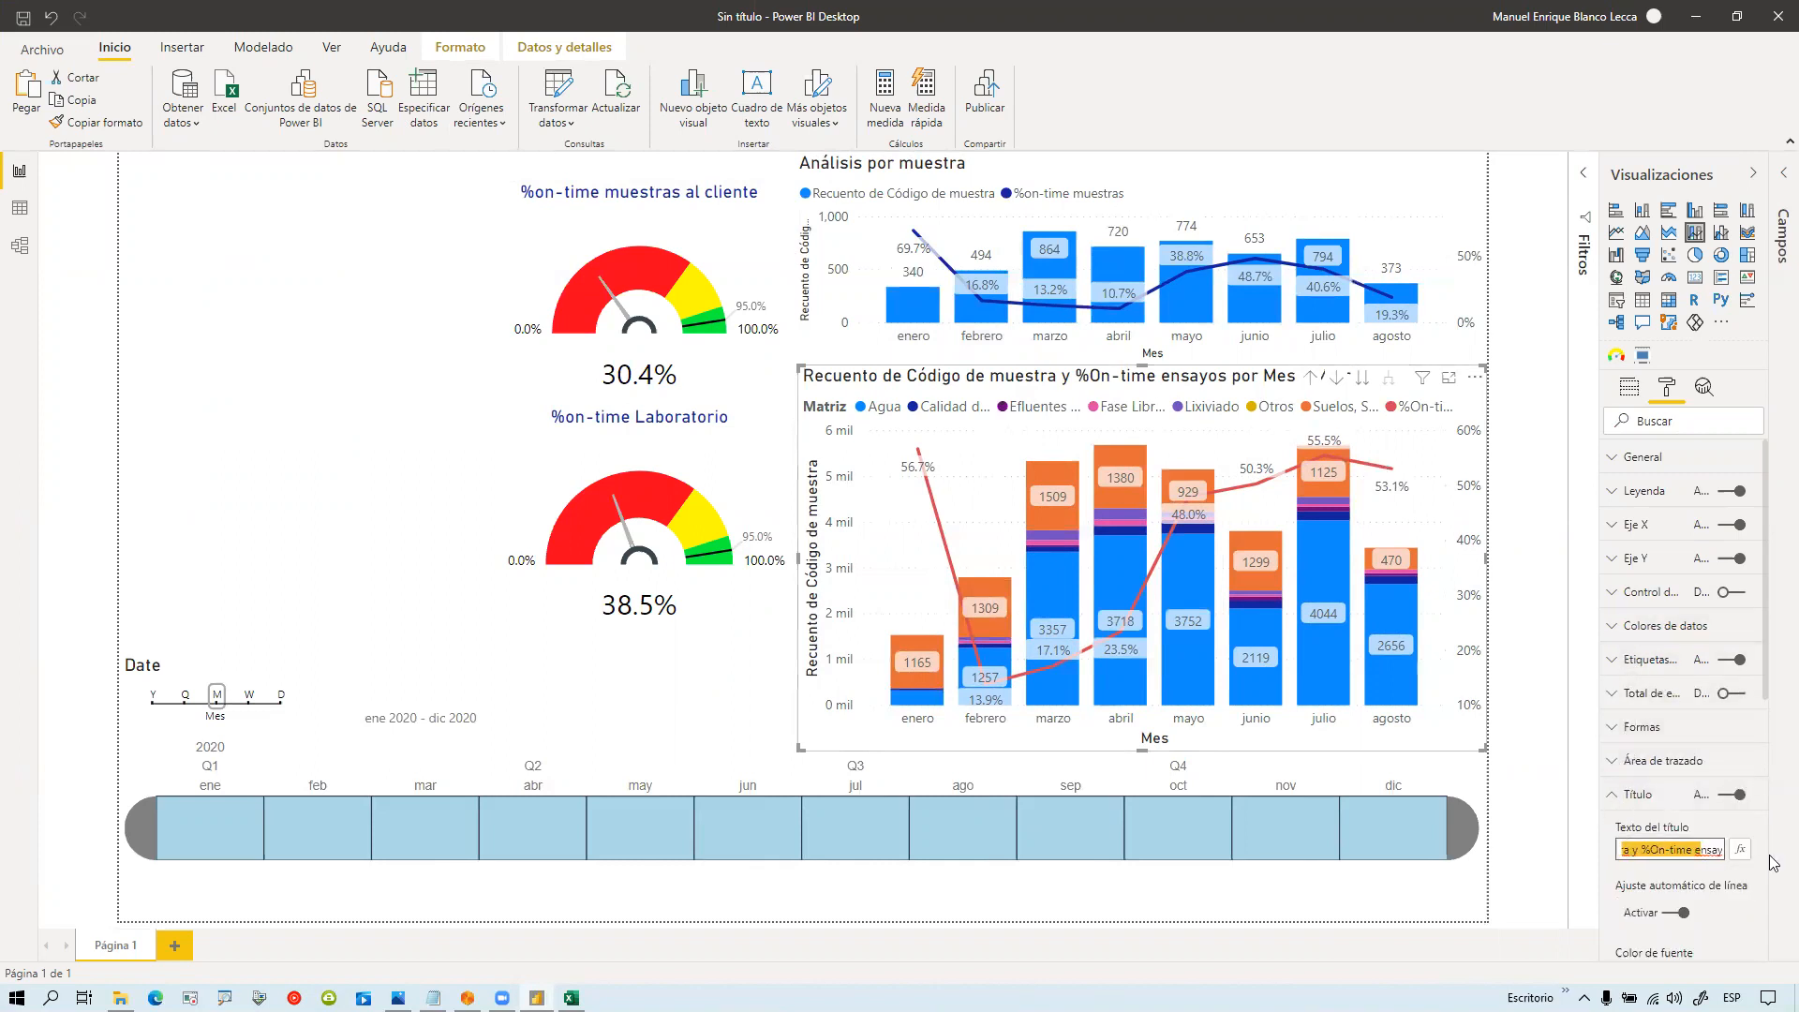
type("R")
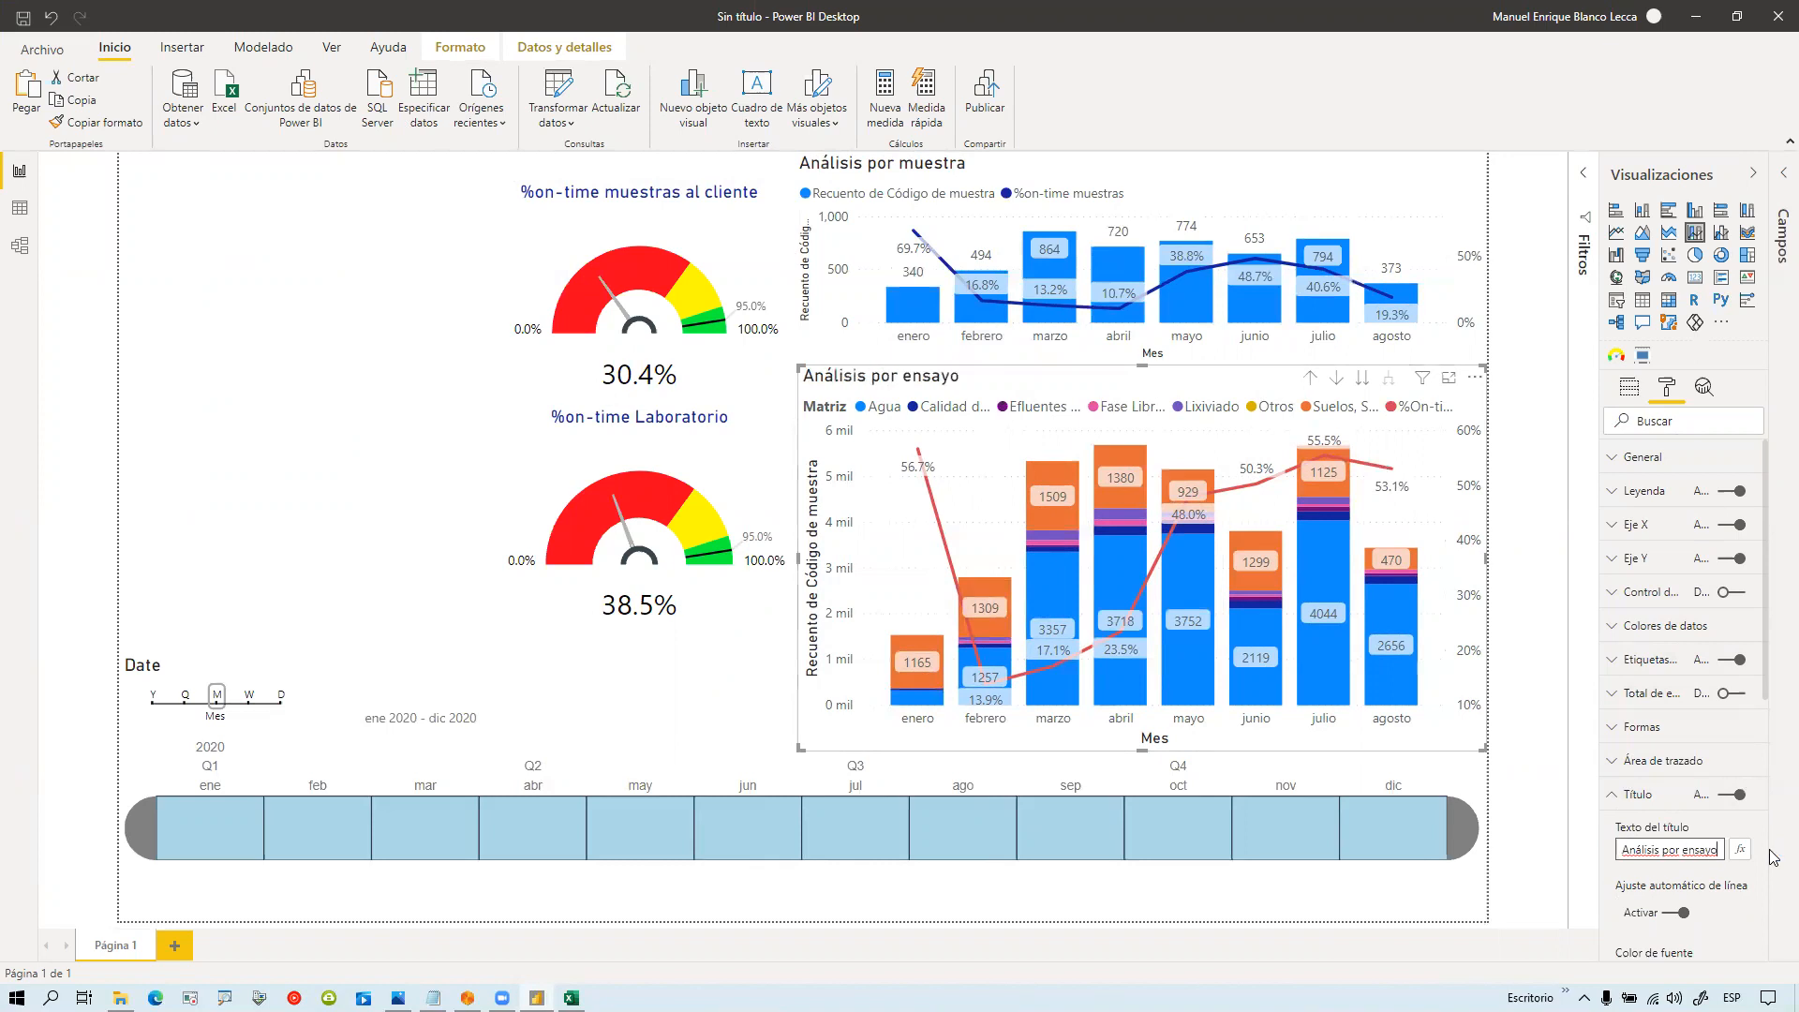
Step: Center the titles of the tests and samples combo charts
scroll(1687, 750, "down", 3)
left_click(1648, 818)
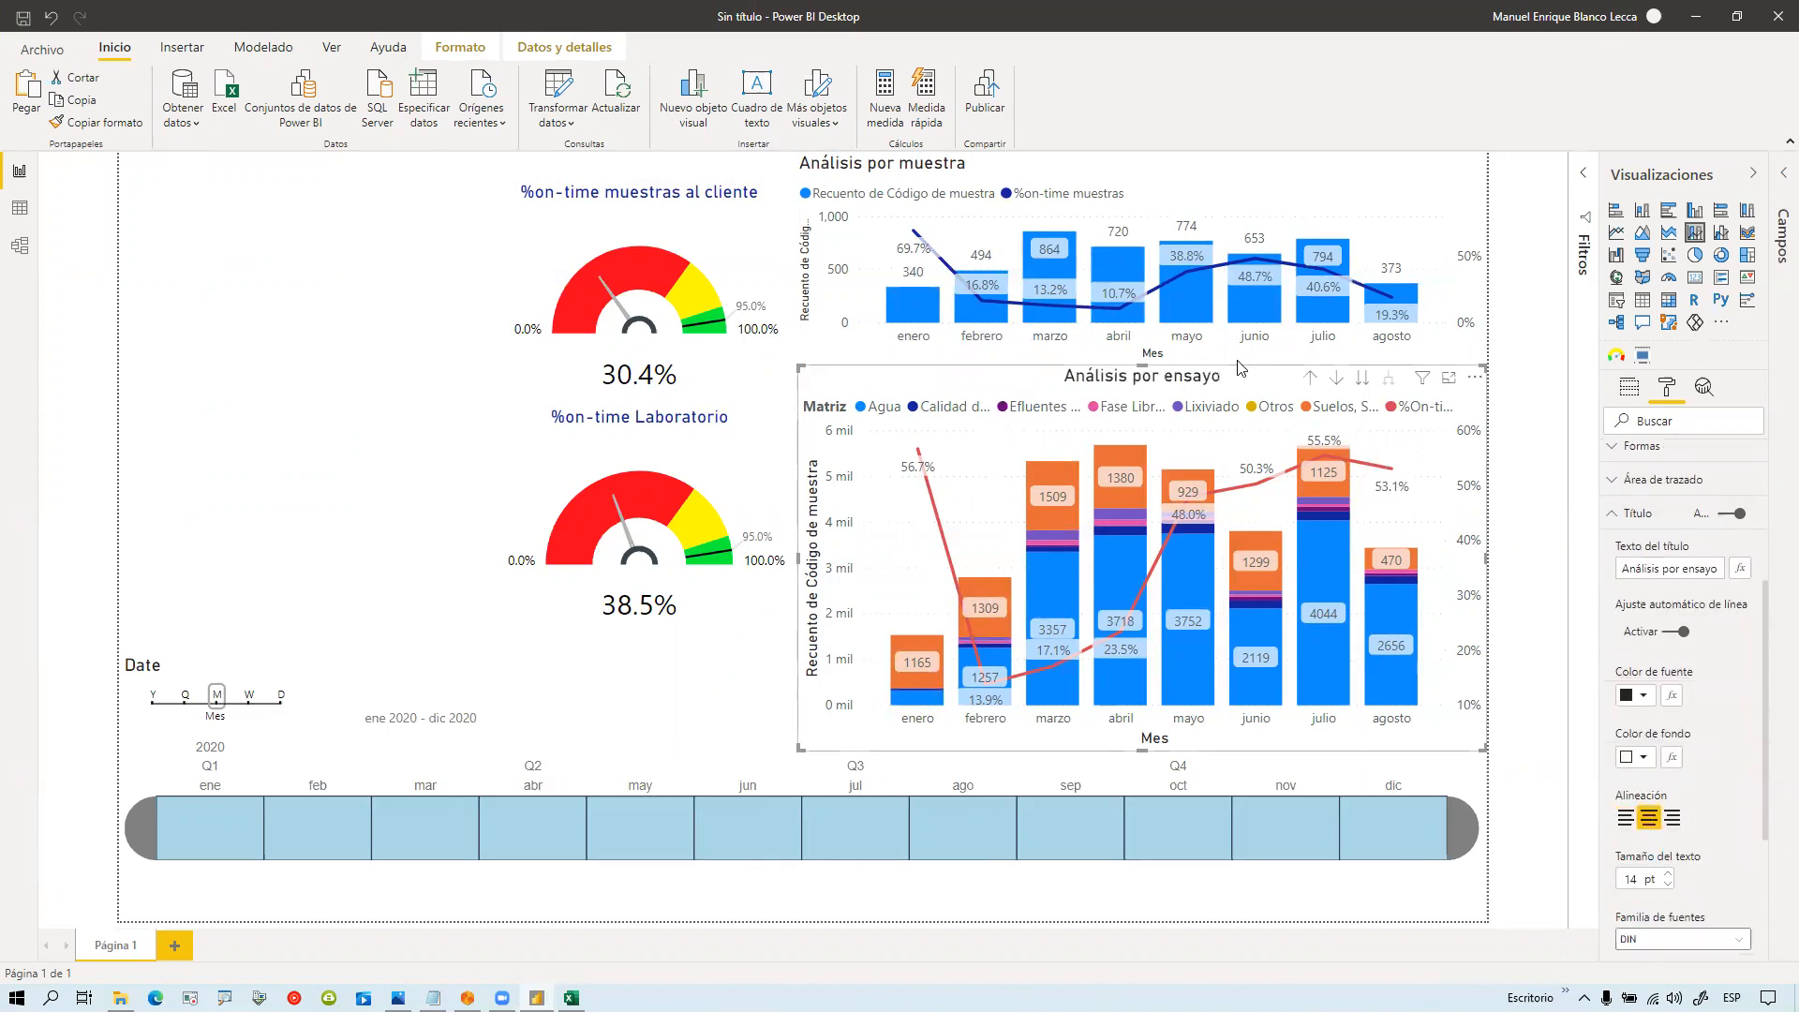
left_click(1014, 172)
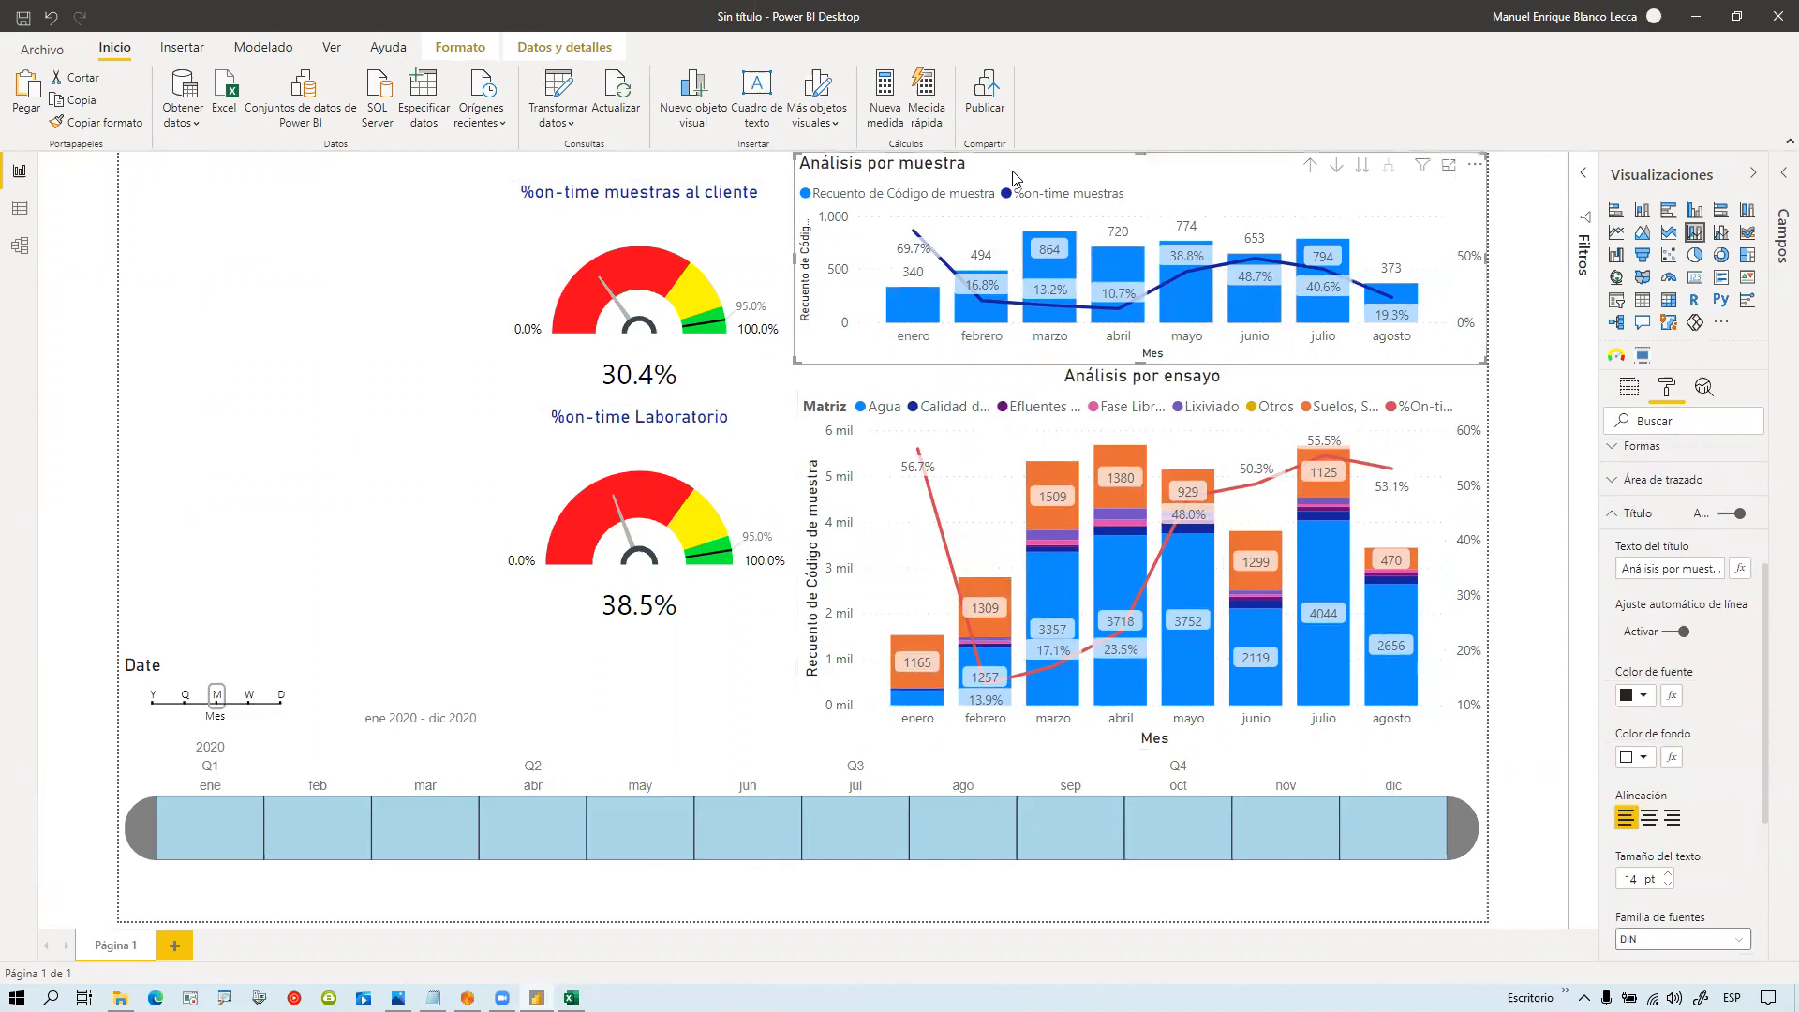
left_click(1650, 818)
left_click(1532, 692)
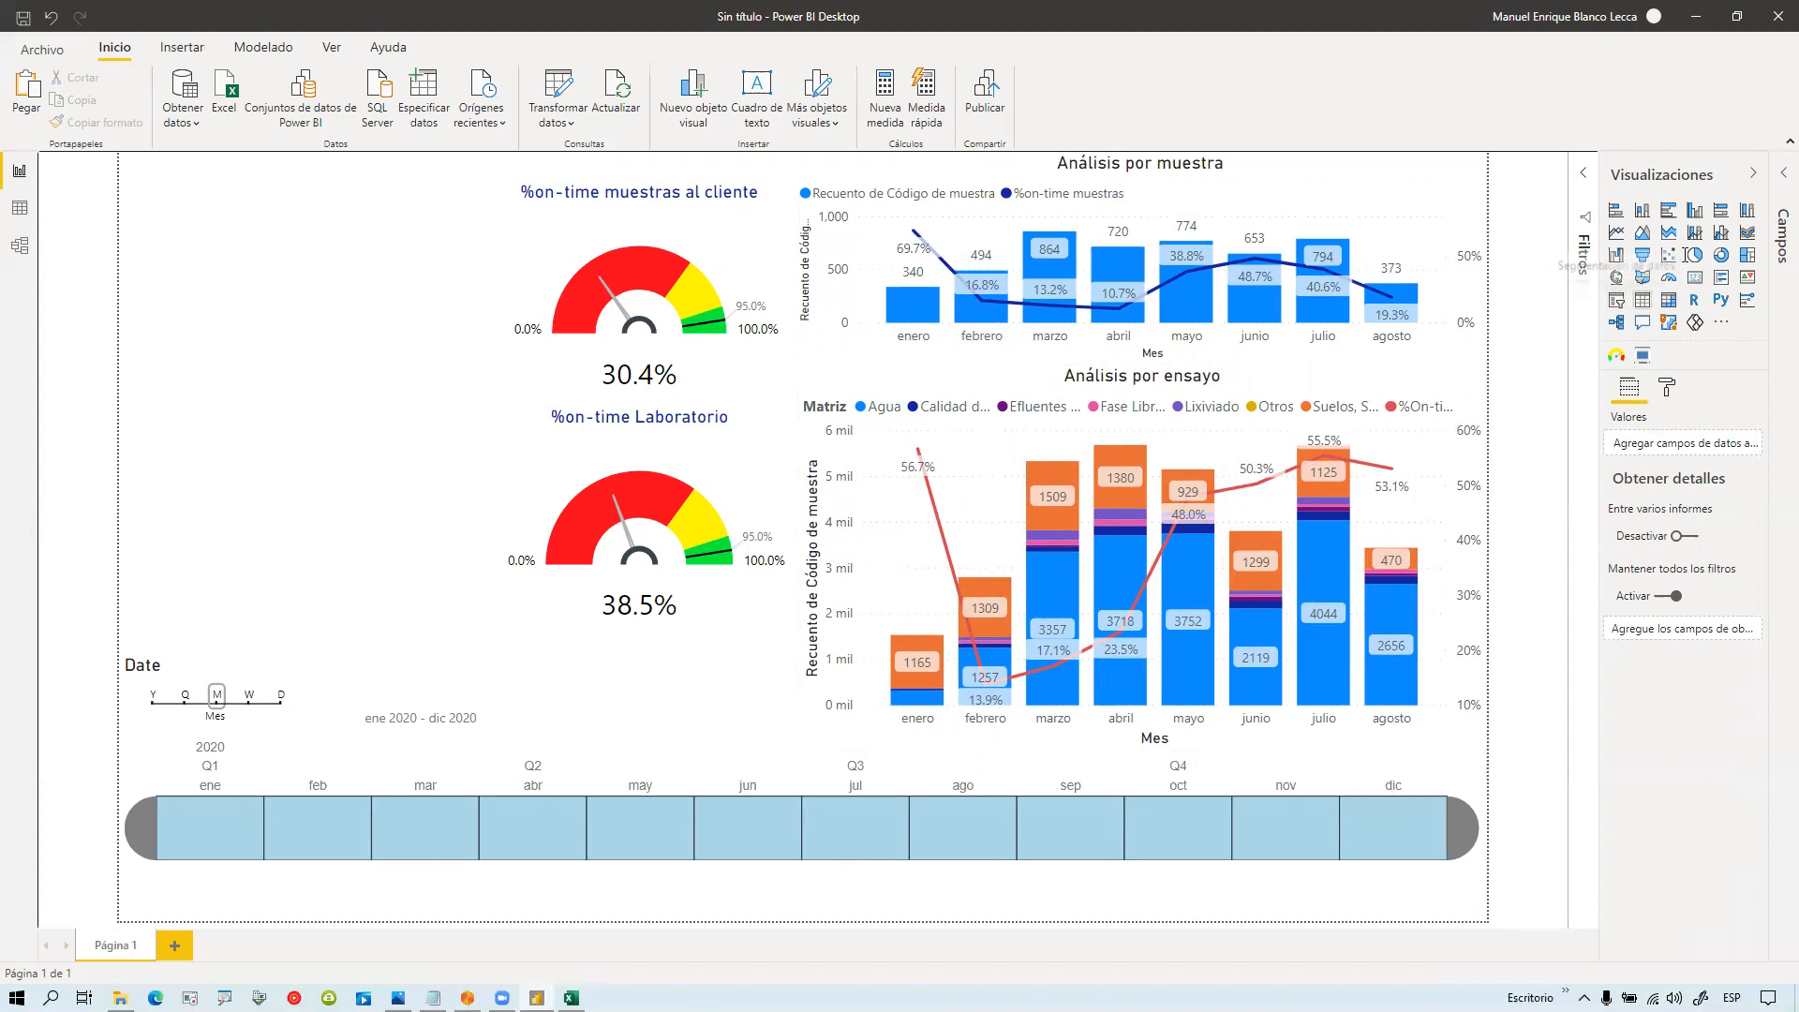
Step: Add a slicer on Tabla_ensayos' Laboratorio field in the empty space directly above the Date timeline
left_click(1616, 300)
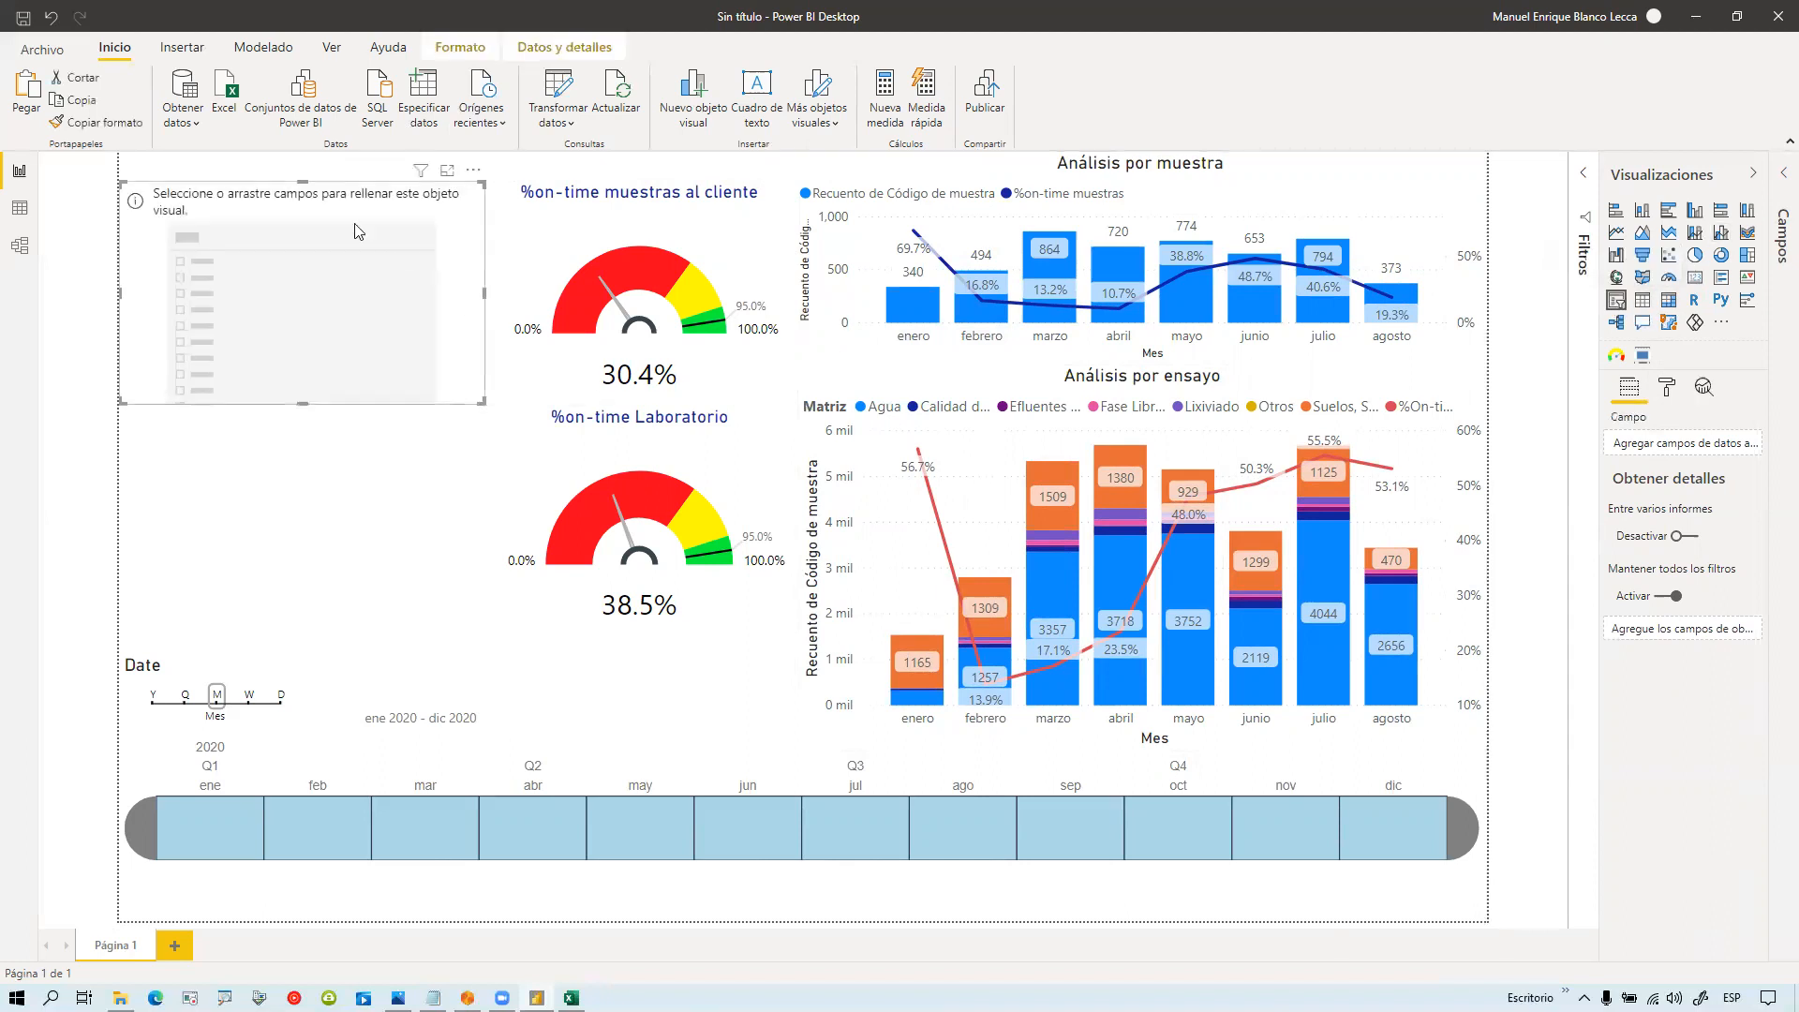
left_click_drag(315, 188, 265, 439)
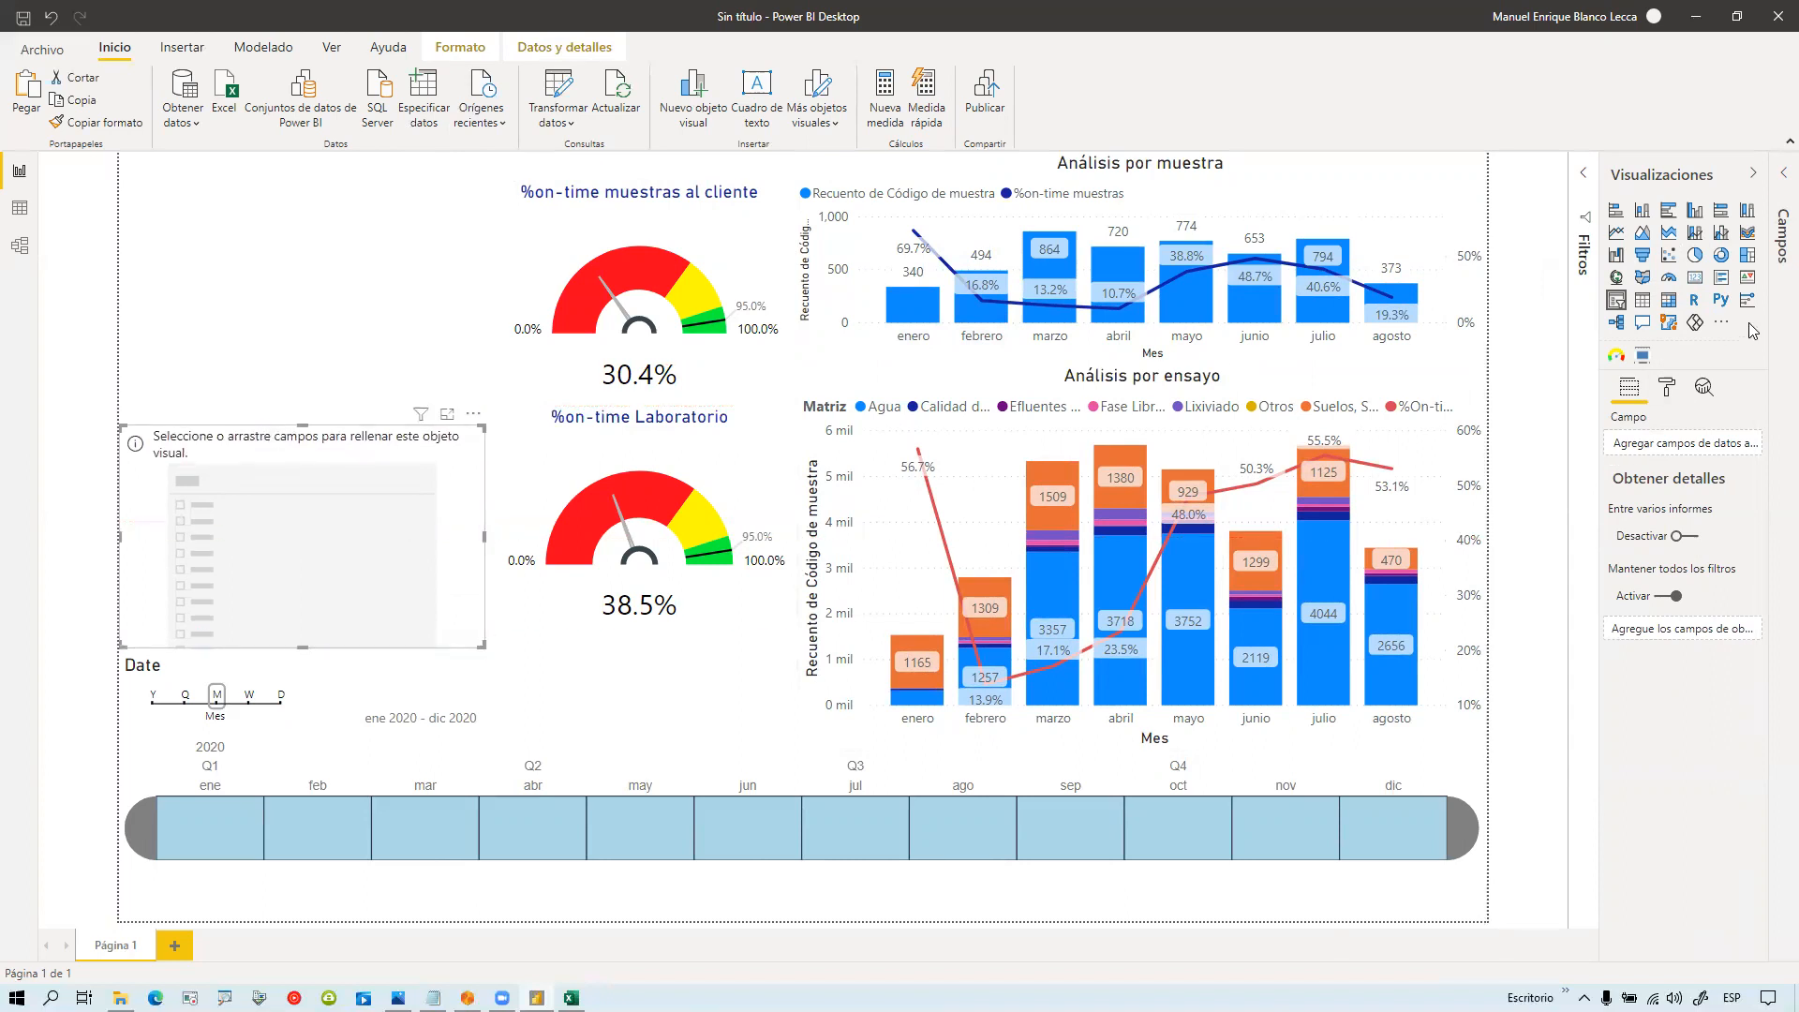
left_click(1778, 183)
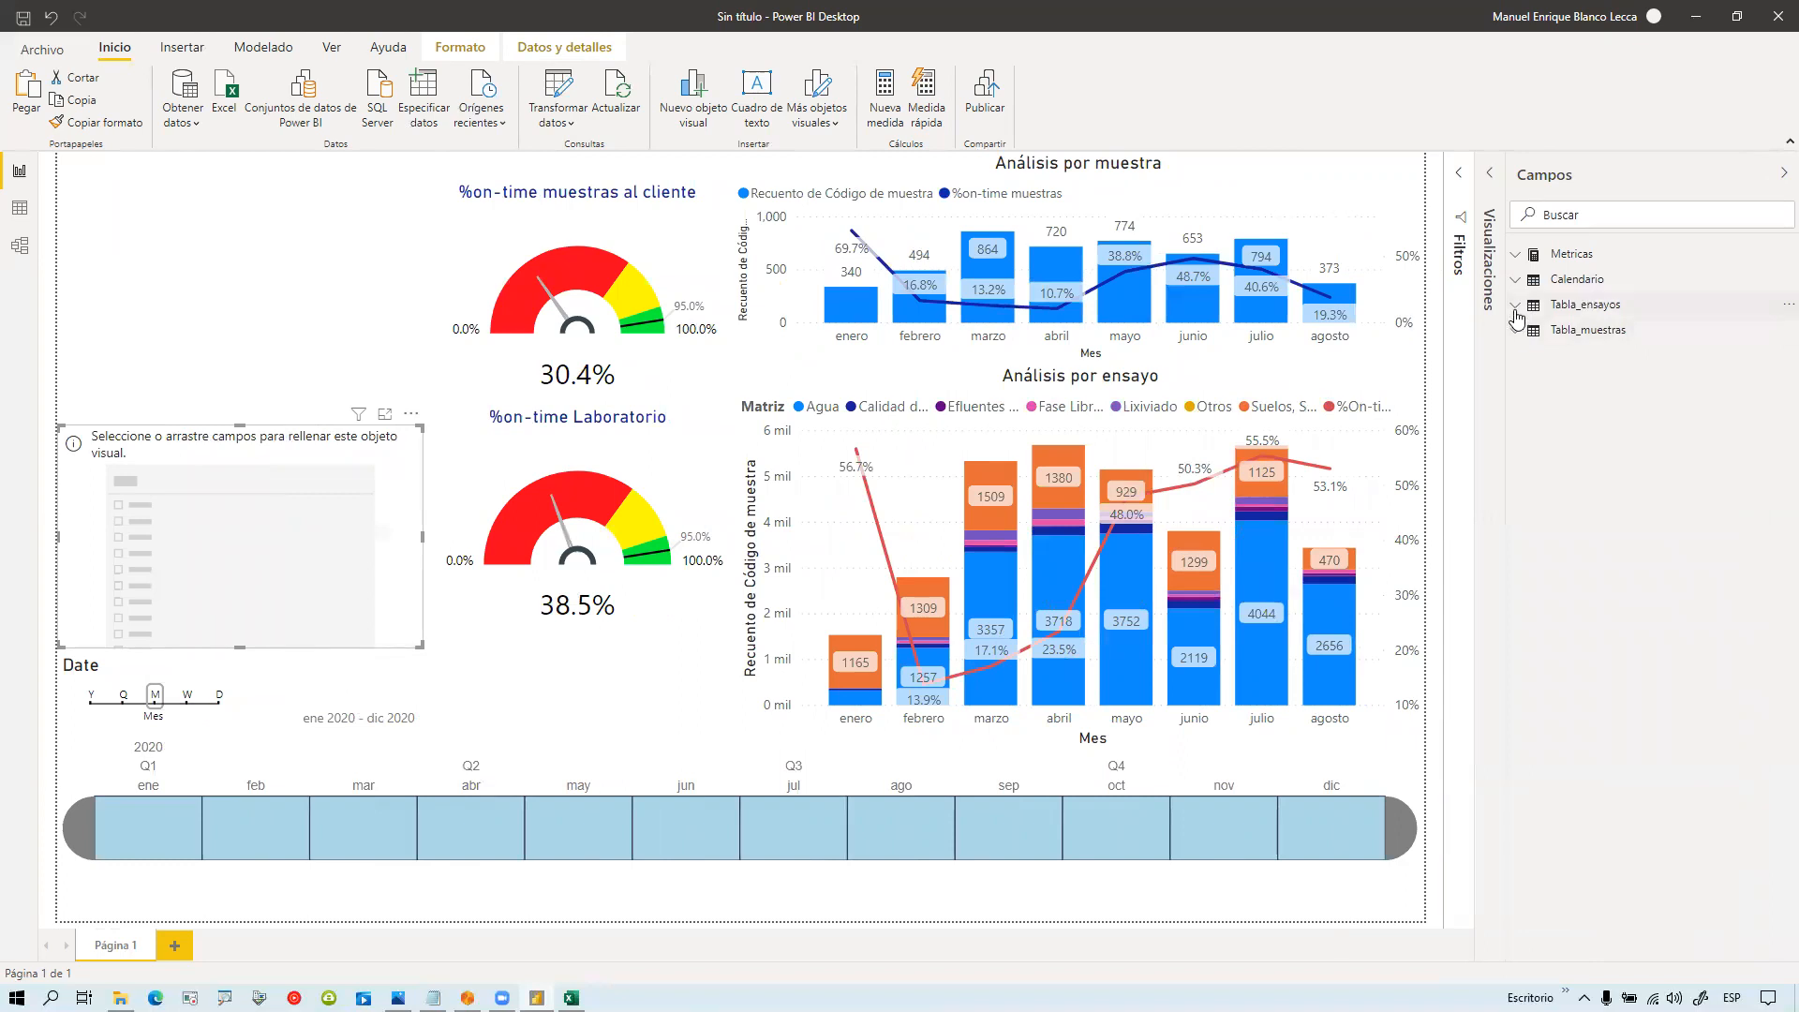
left_click(1516, 310)
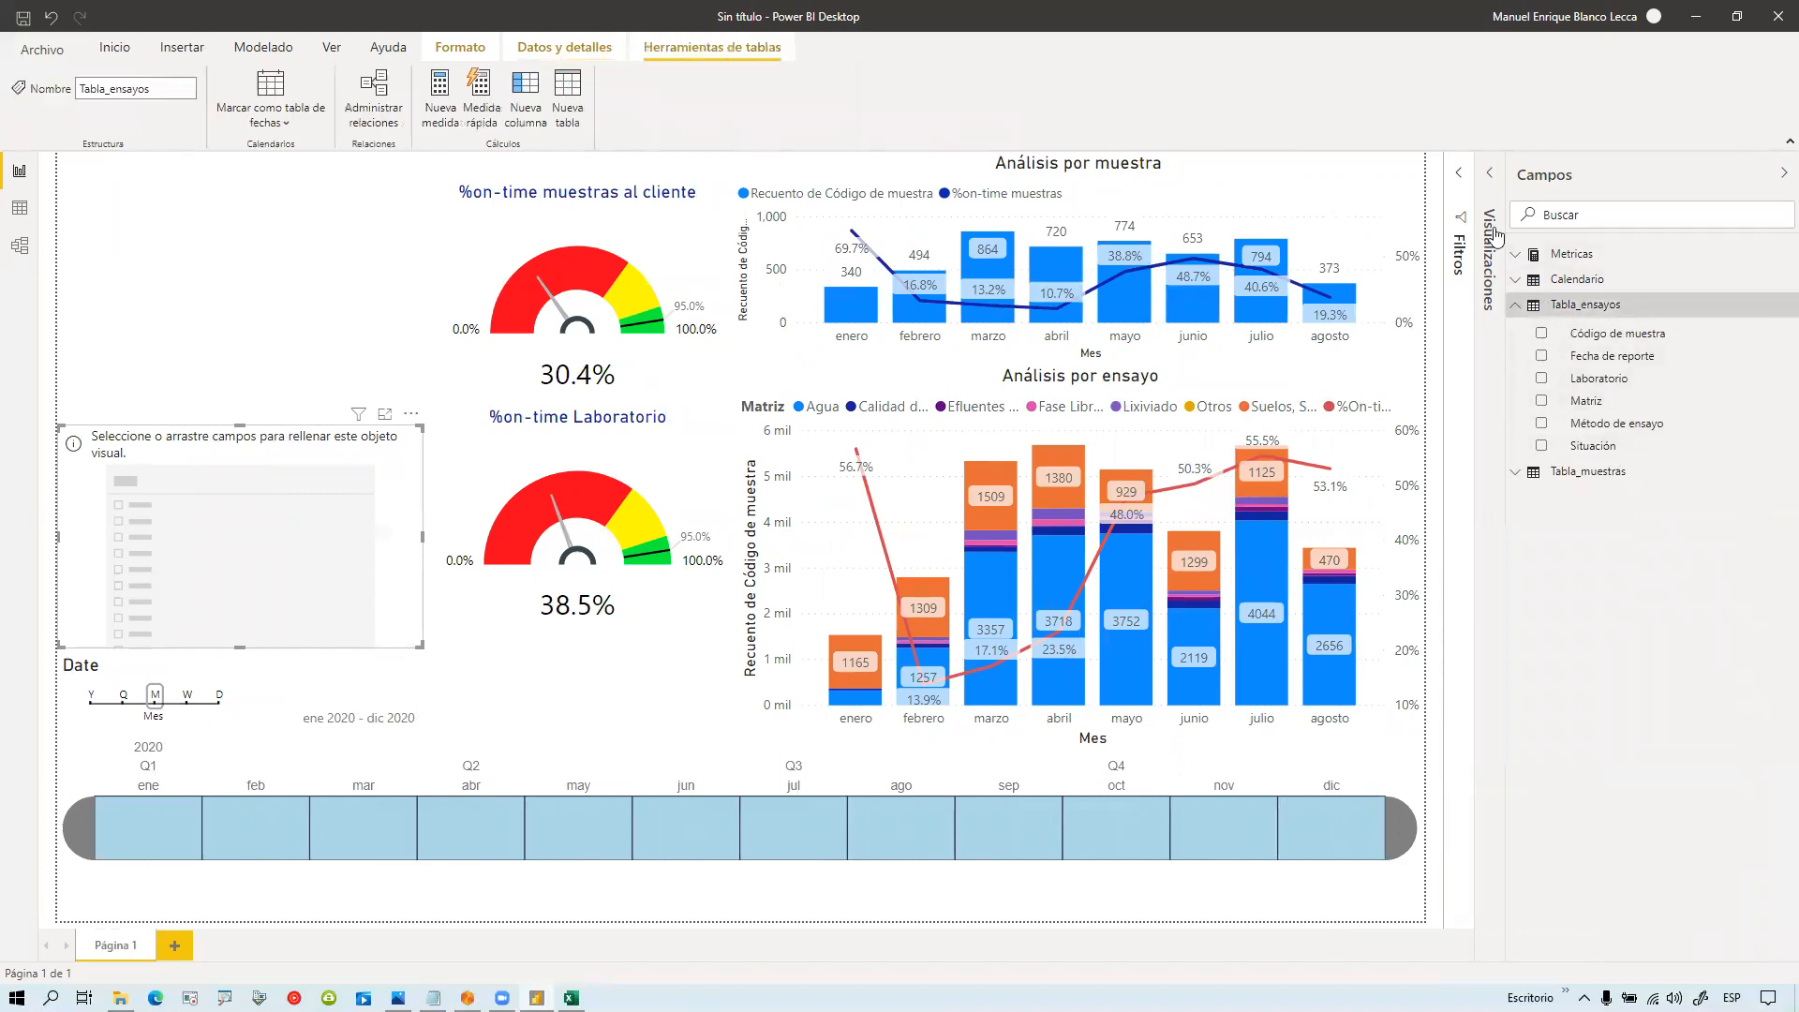
left_click_drag(1604, 379, 242, 541)
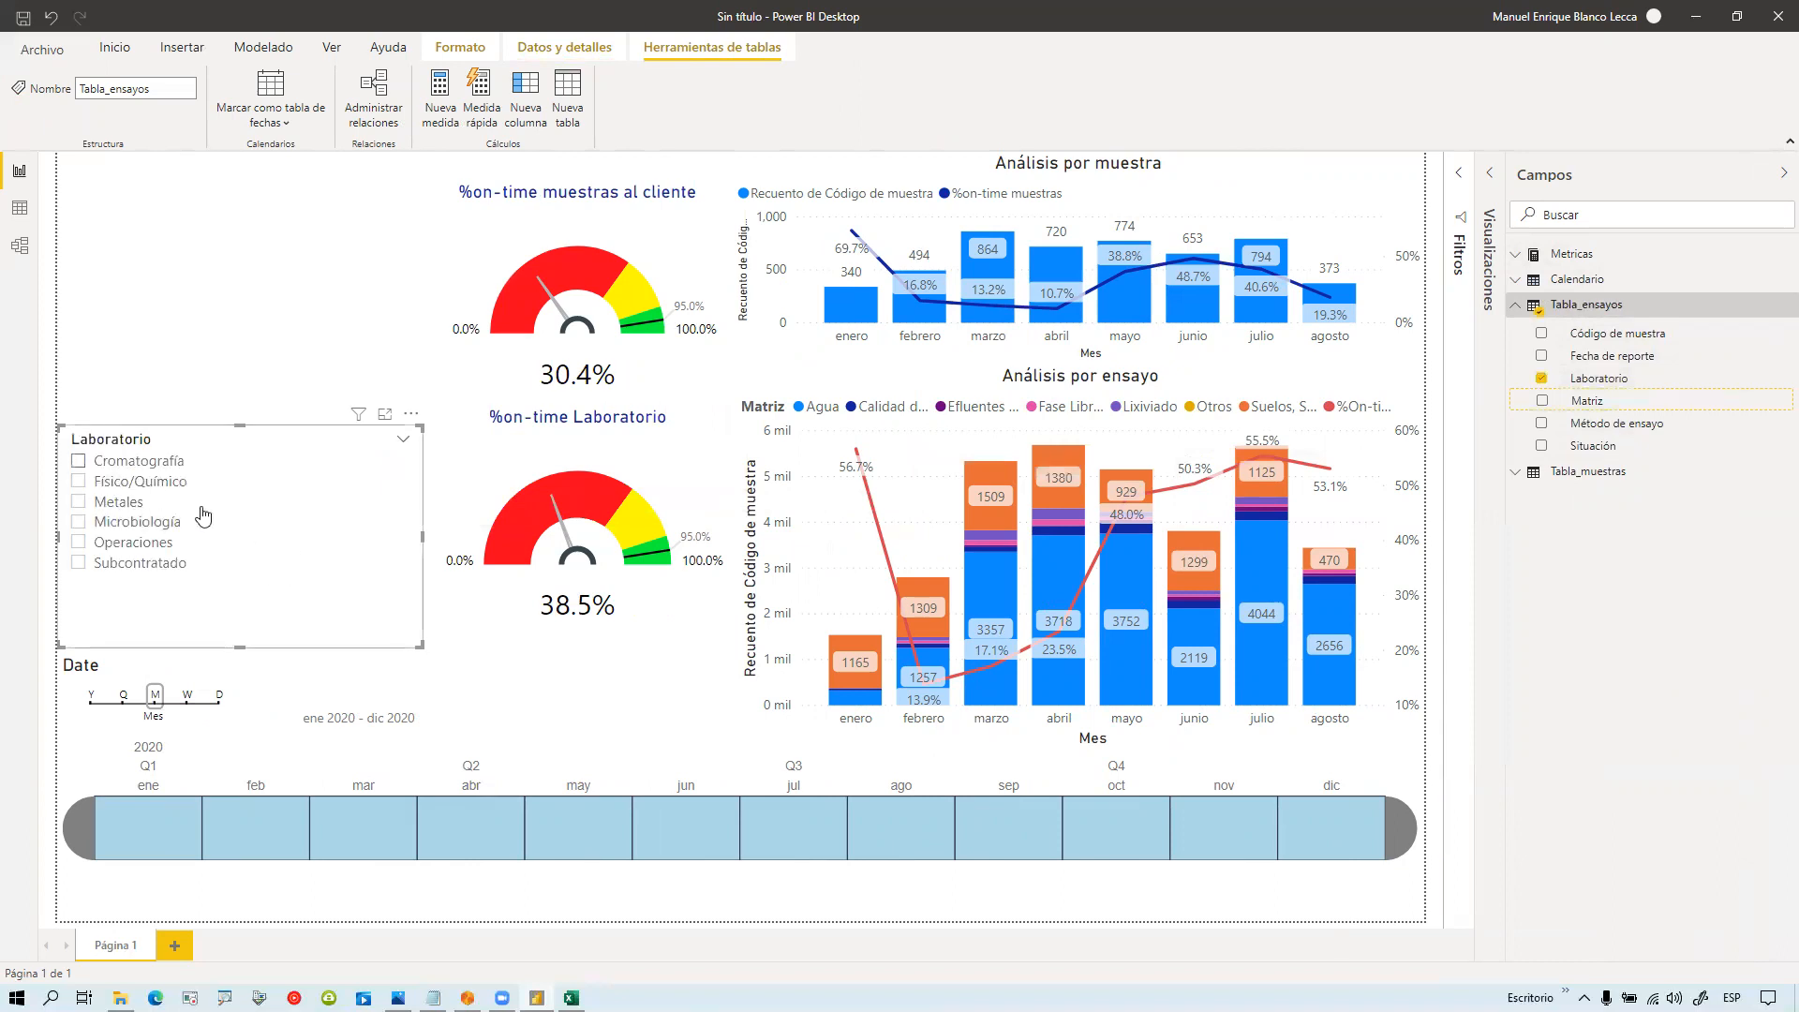
left_click(1784, 173)
left_click(1754, 179)
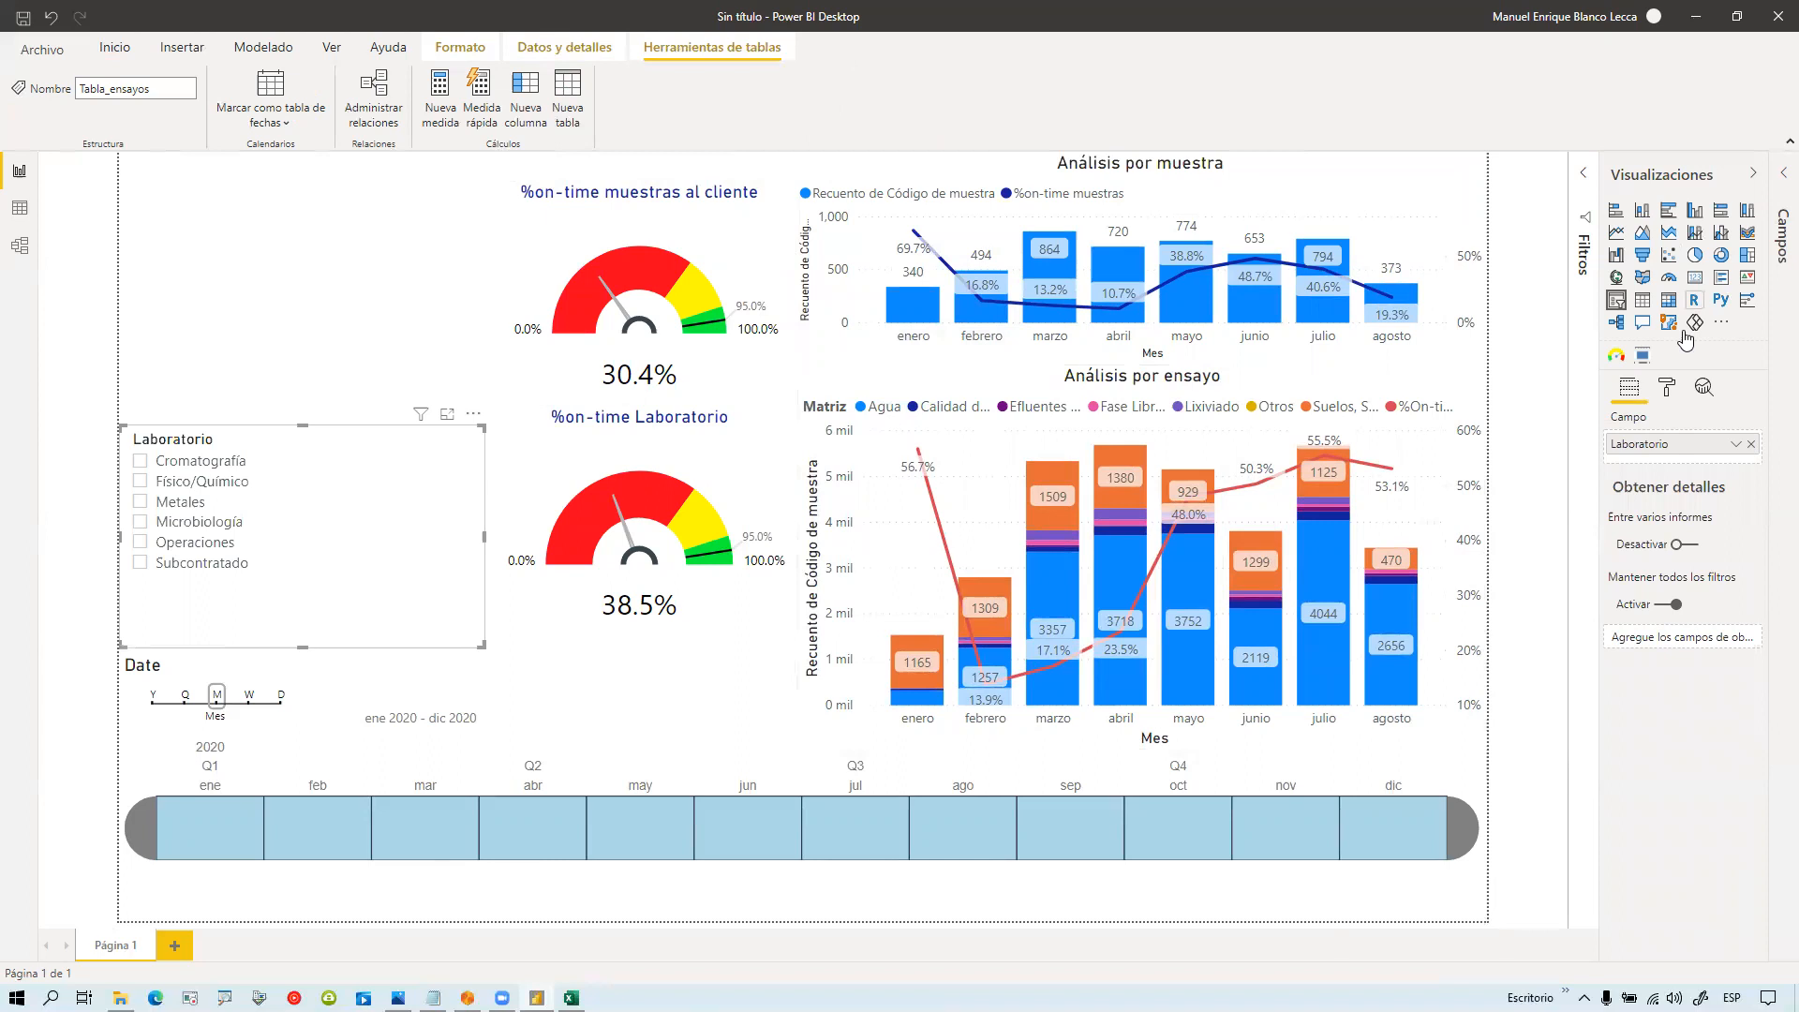
Step: Set the Laboratorio slicer's orientation to Horizontal and reduce its height to about 162, keeping it just above the timeline
left_click(1667, 388)
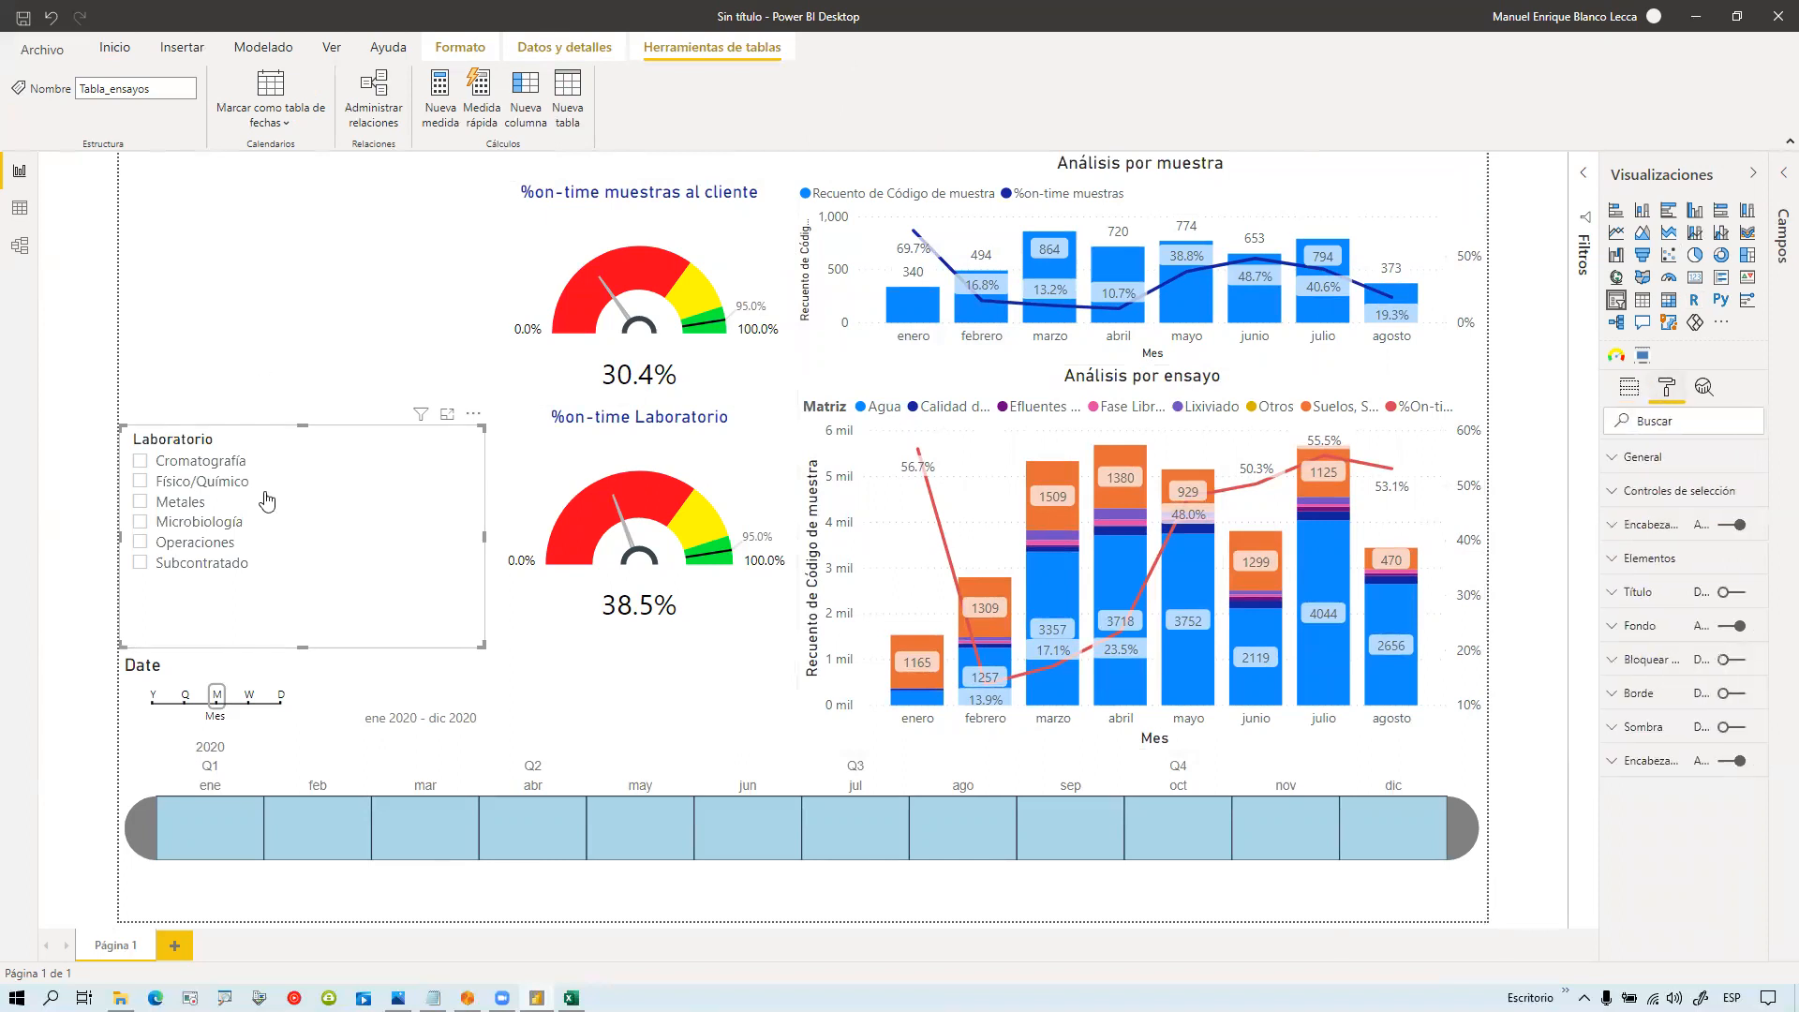
left_click(1615, 459)
left_click(1655, 634)
left_click(1659, 678)
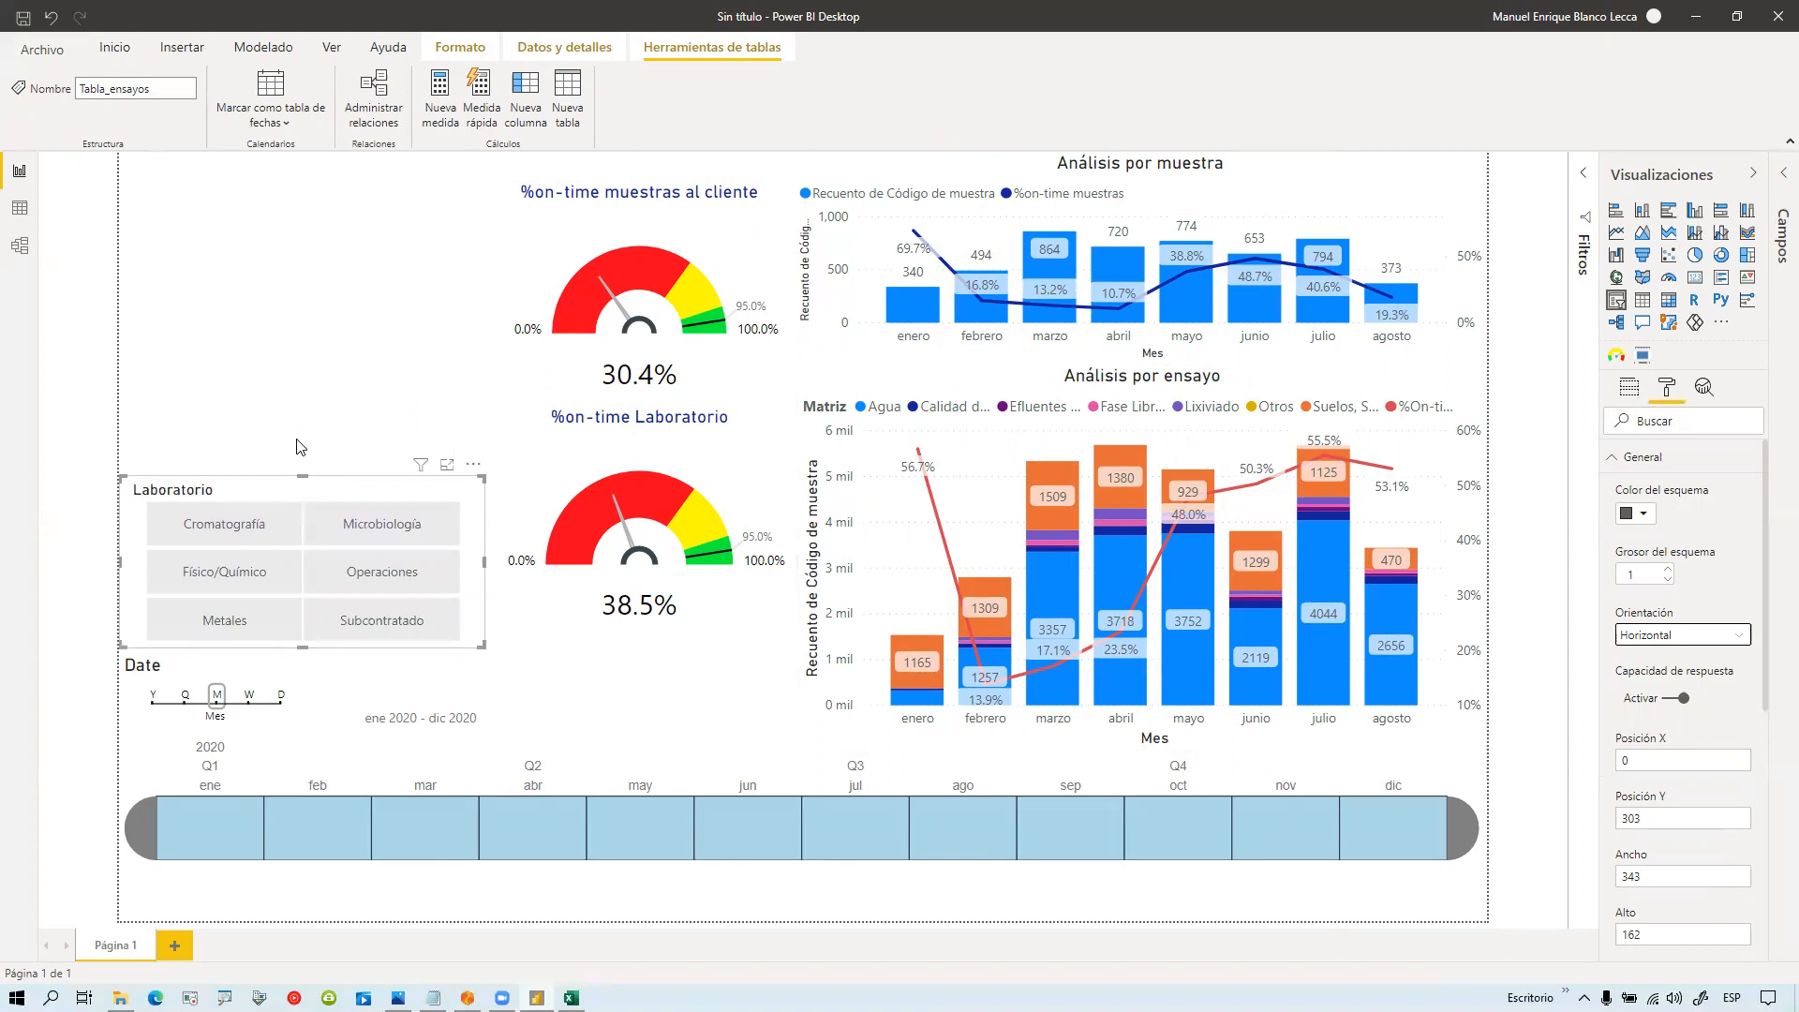
left_click(300, 450)
Step: Filter the report by Cromatografía to check the Laboratorio slicer's effect, and clear the selection
left_click(1754, 172)
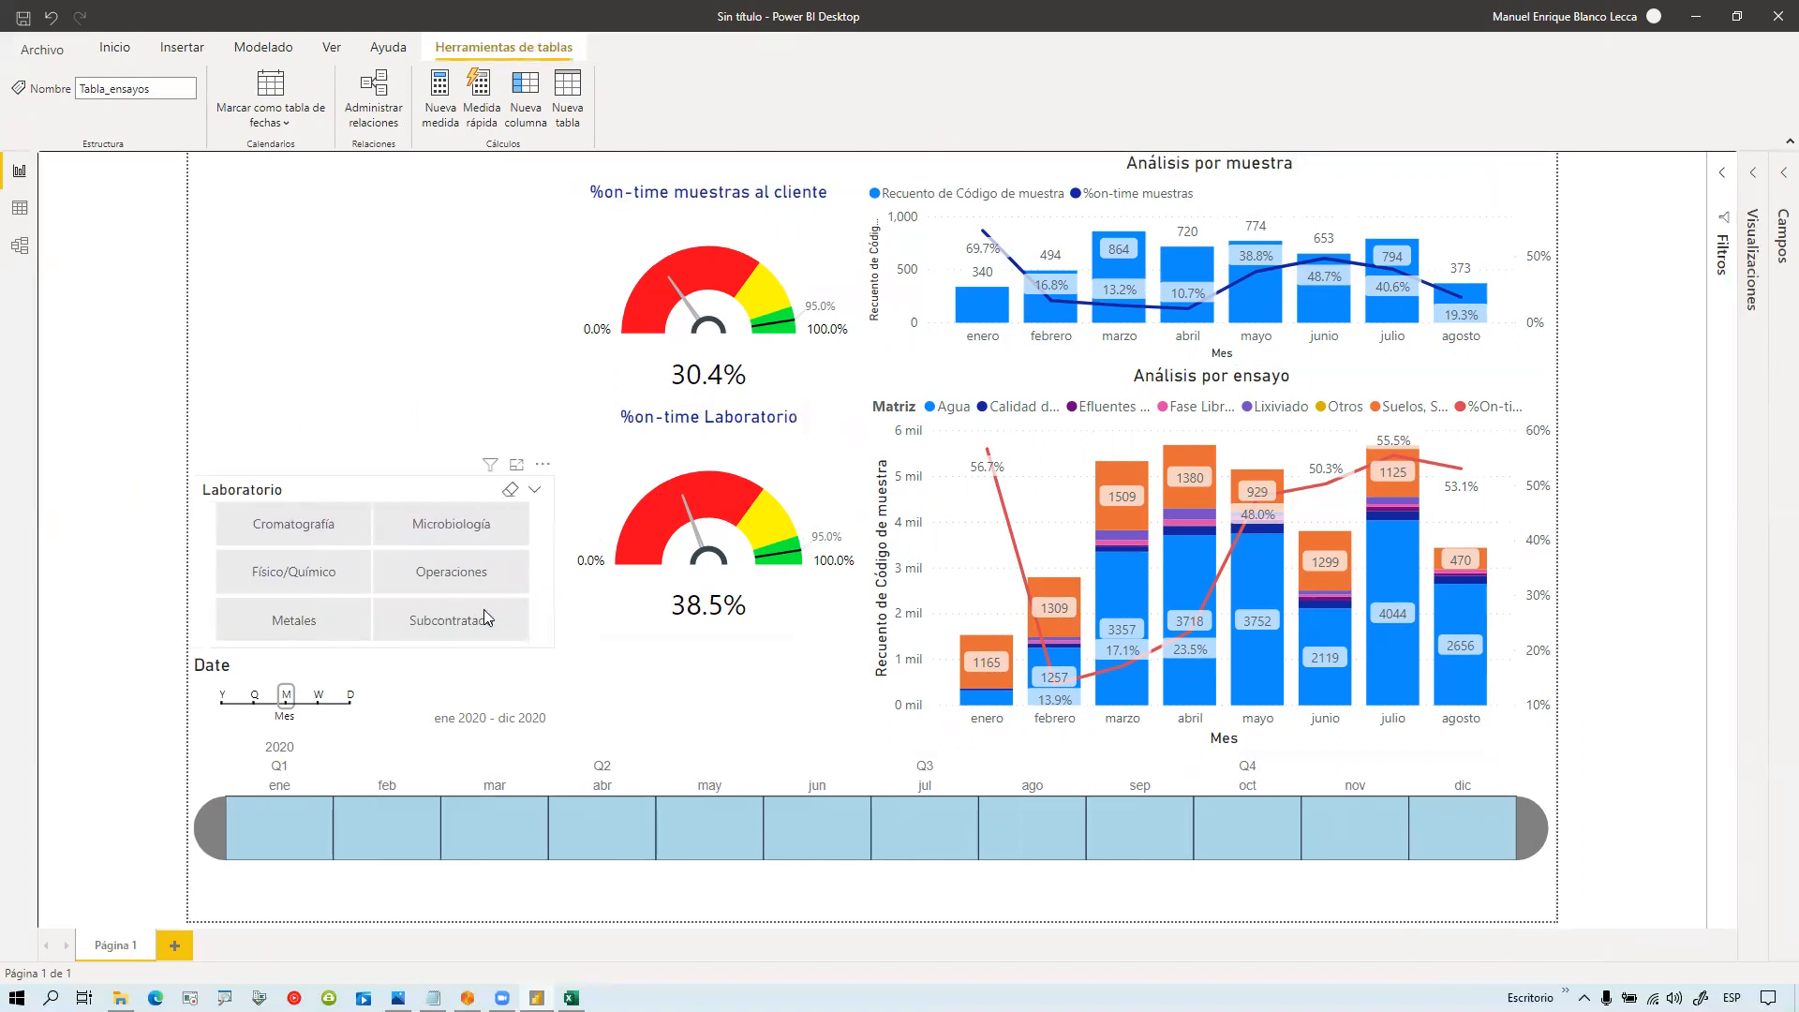
left_click(316, 534)
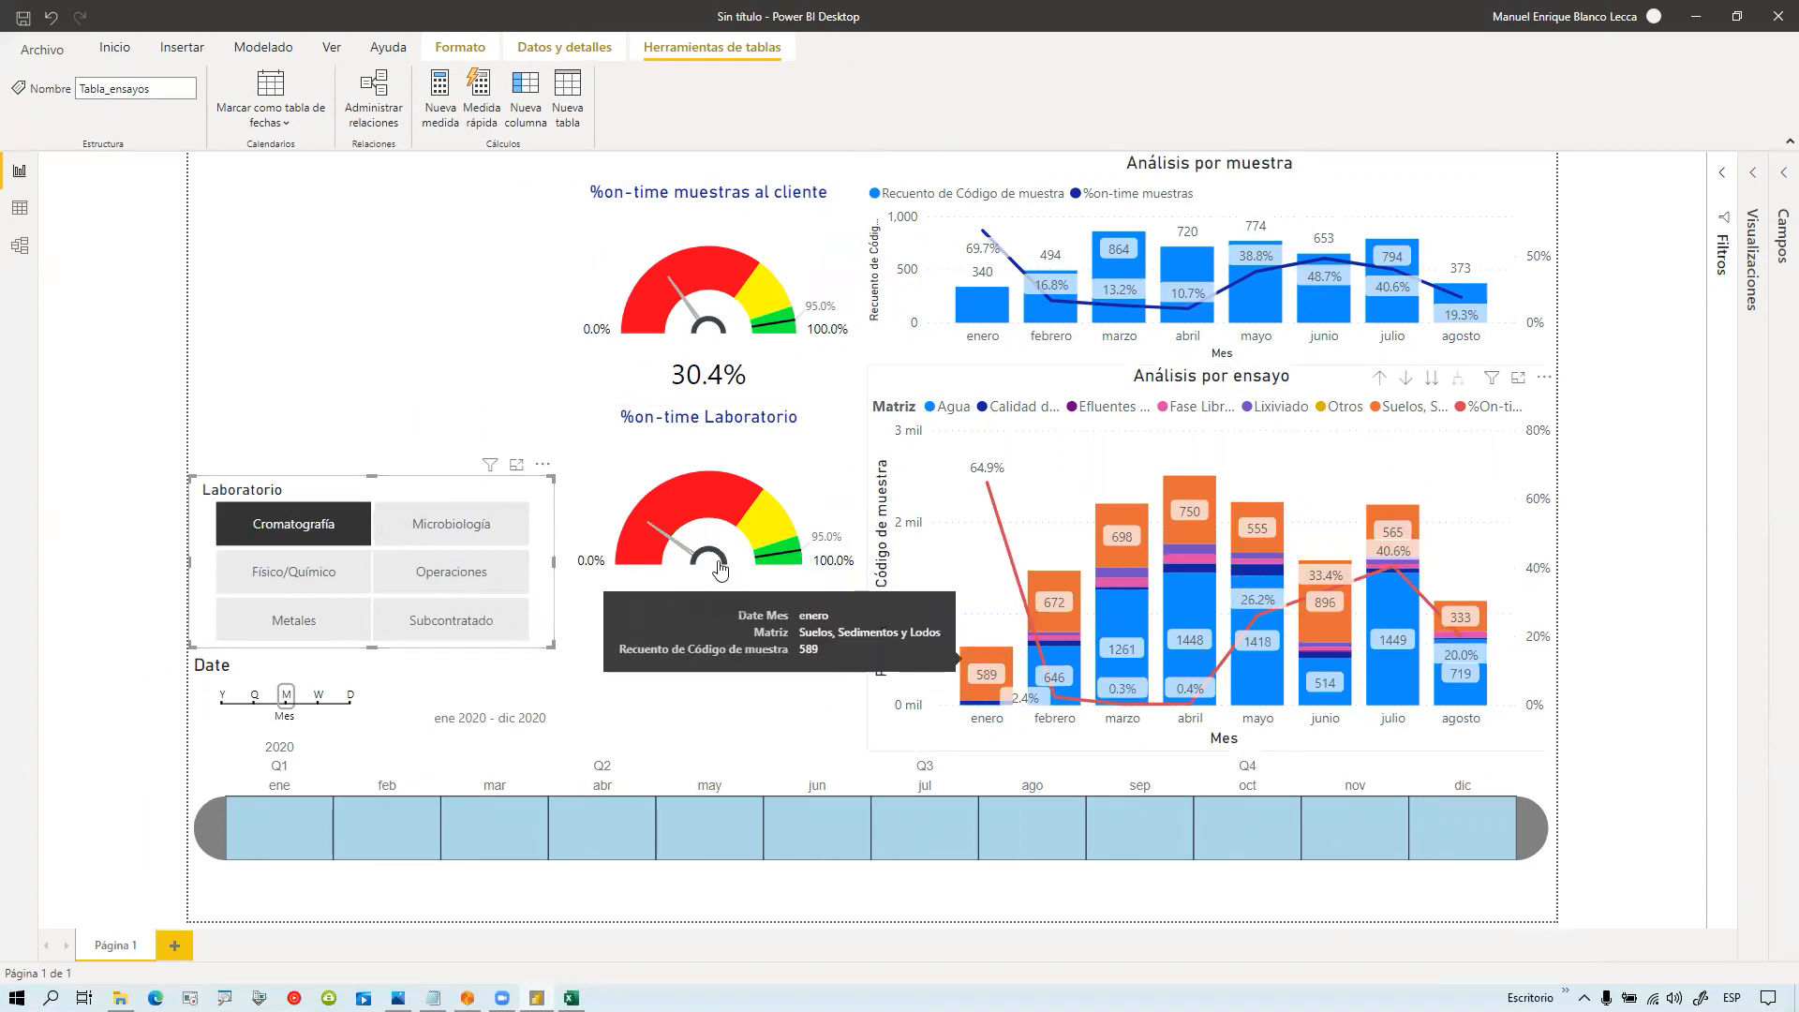
left_click(302, 506)
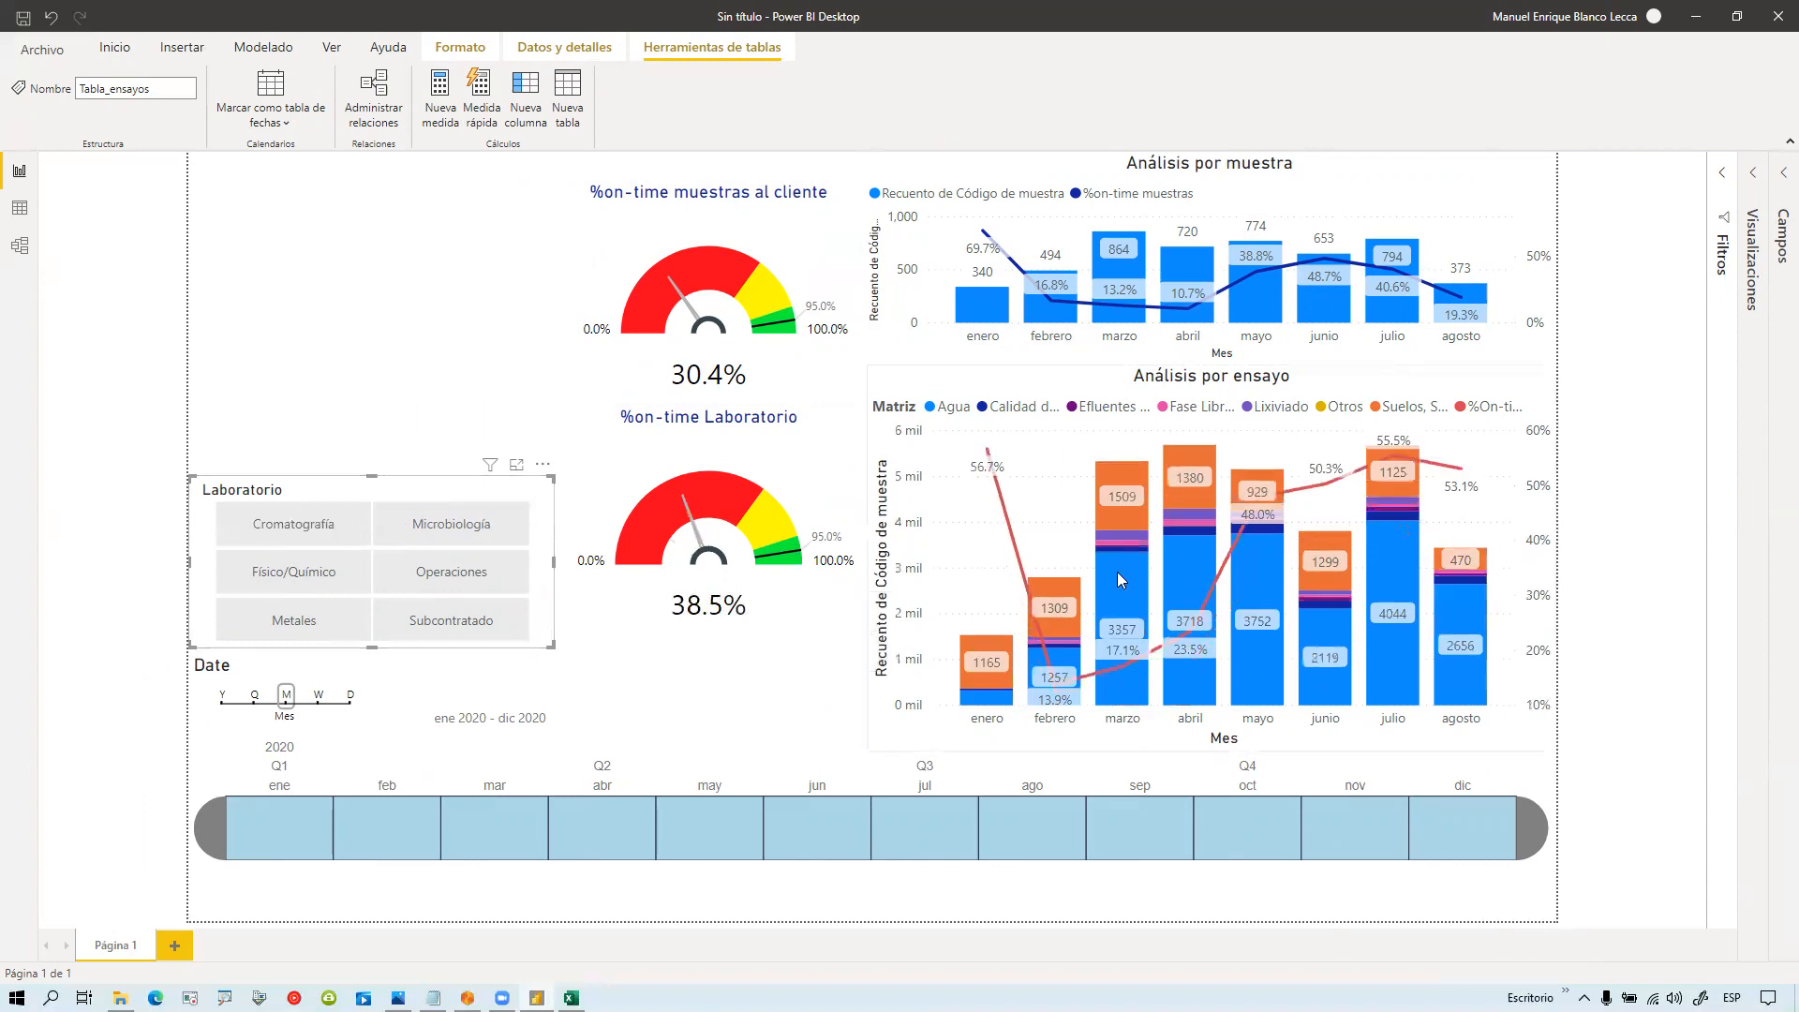
Step: Add a card showing the Nro total de ensayos measure in the empty area above the Laboratorio slicer
left_click(1755, 174)
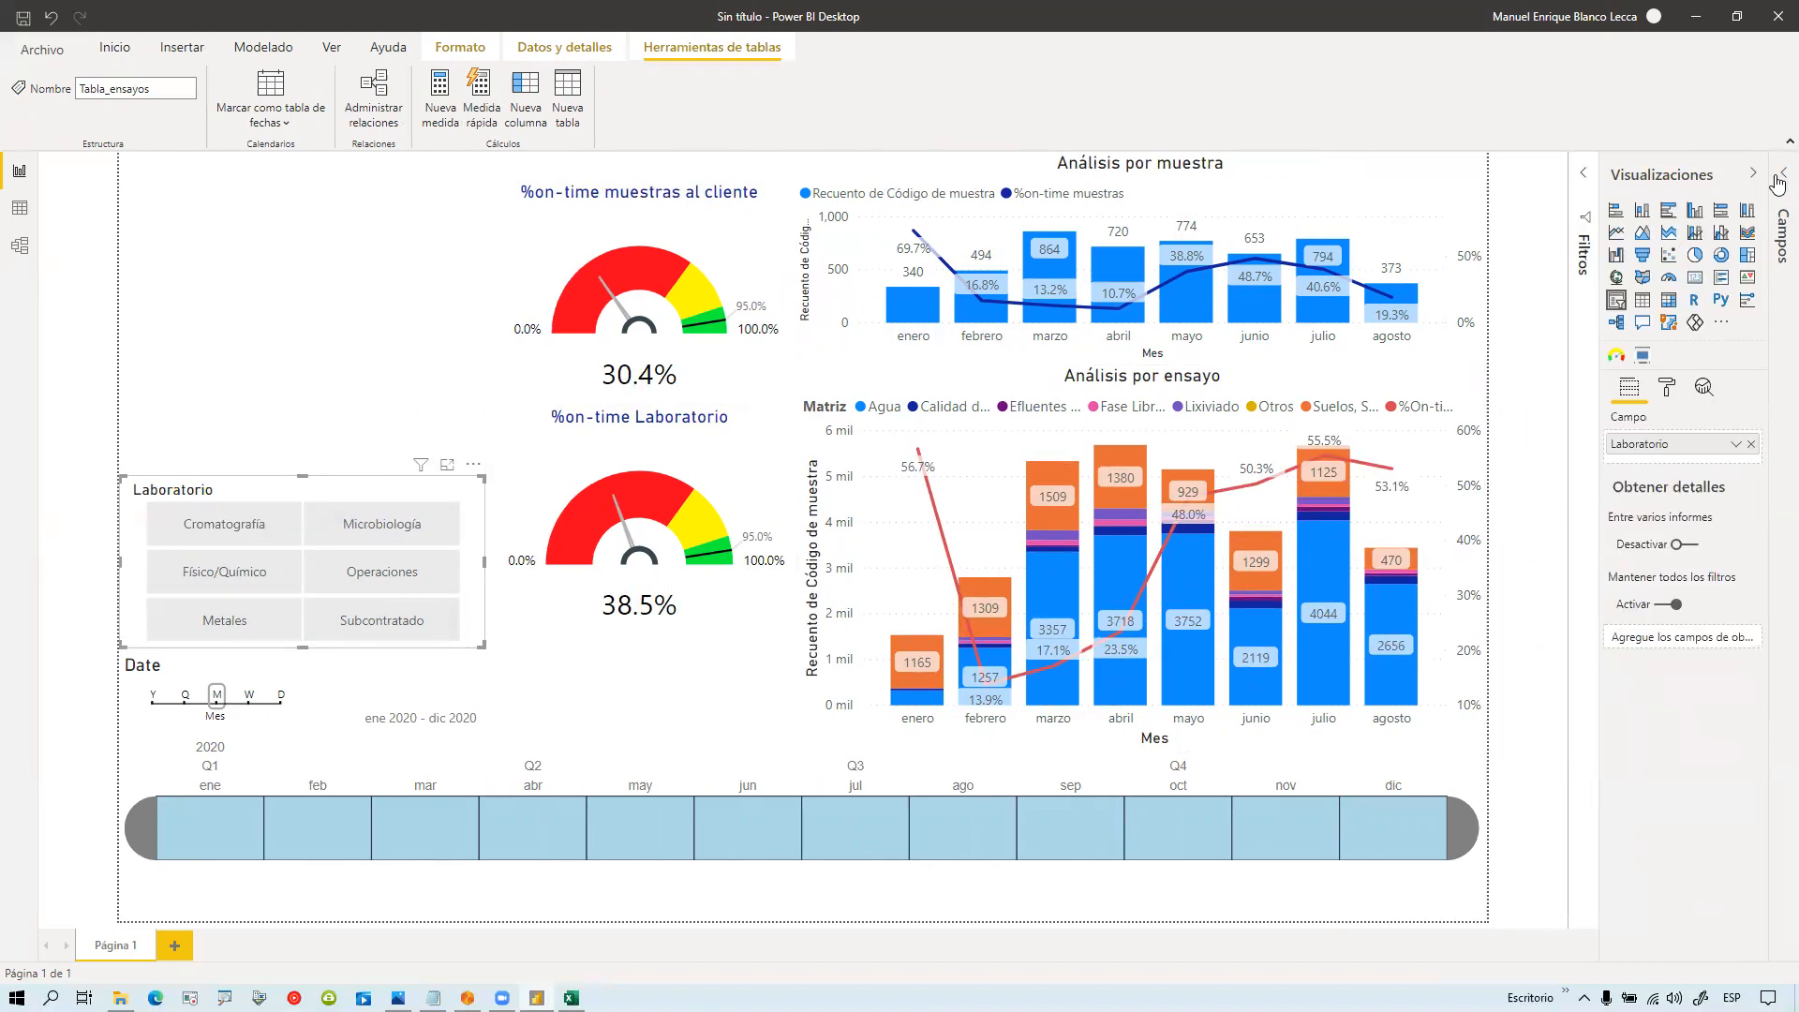
left_click(1780, 178)
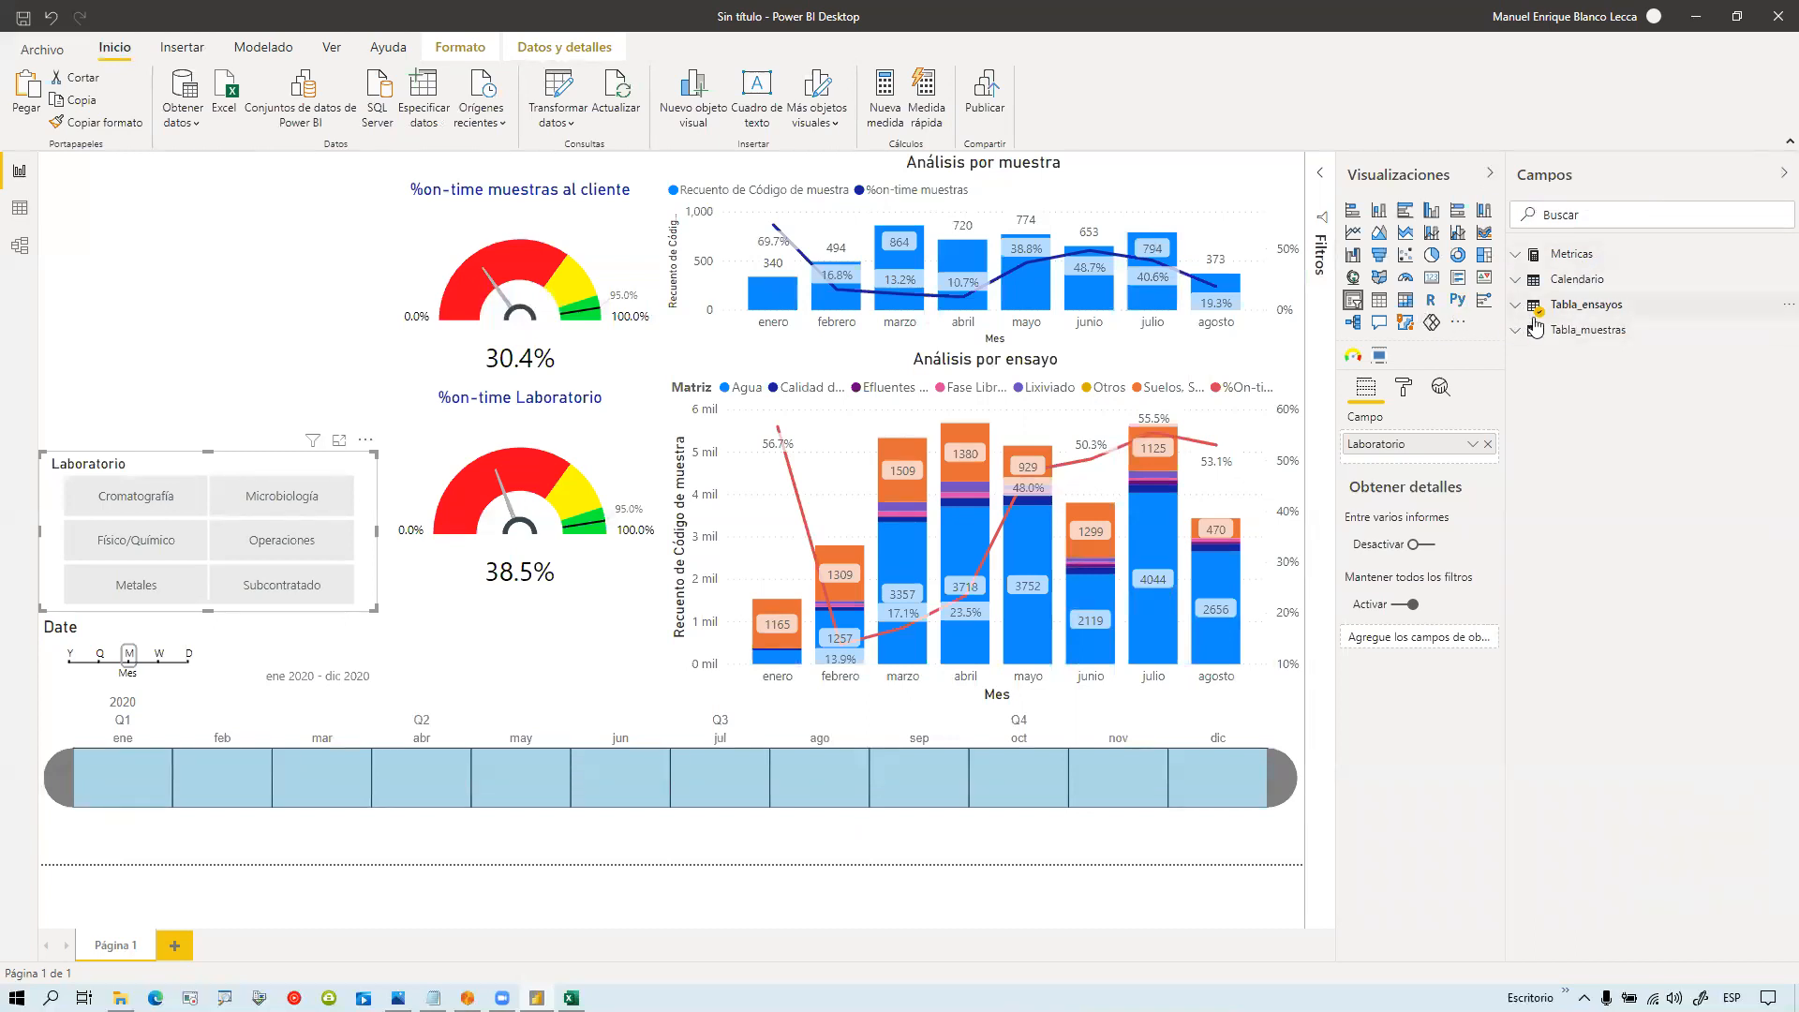
left_click(267, 265)
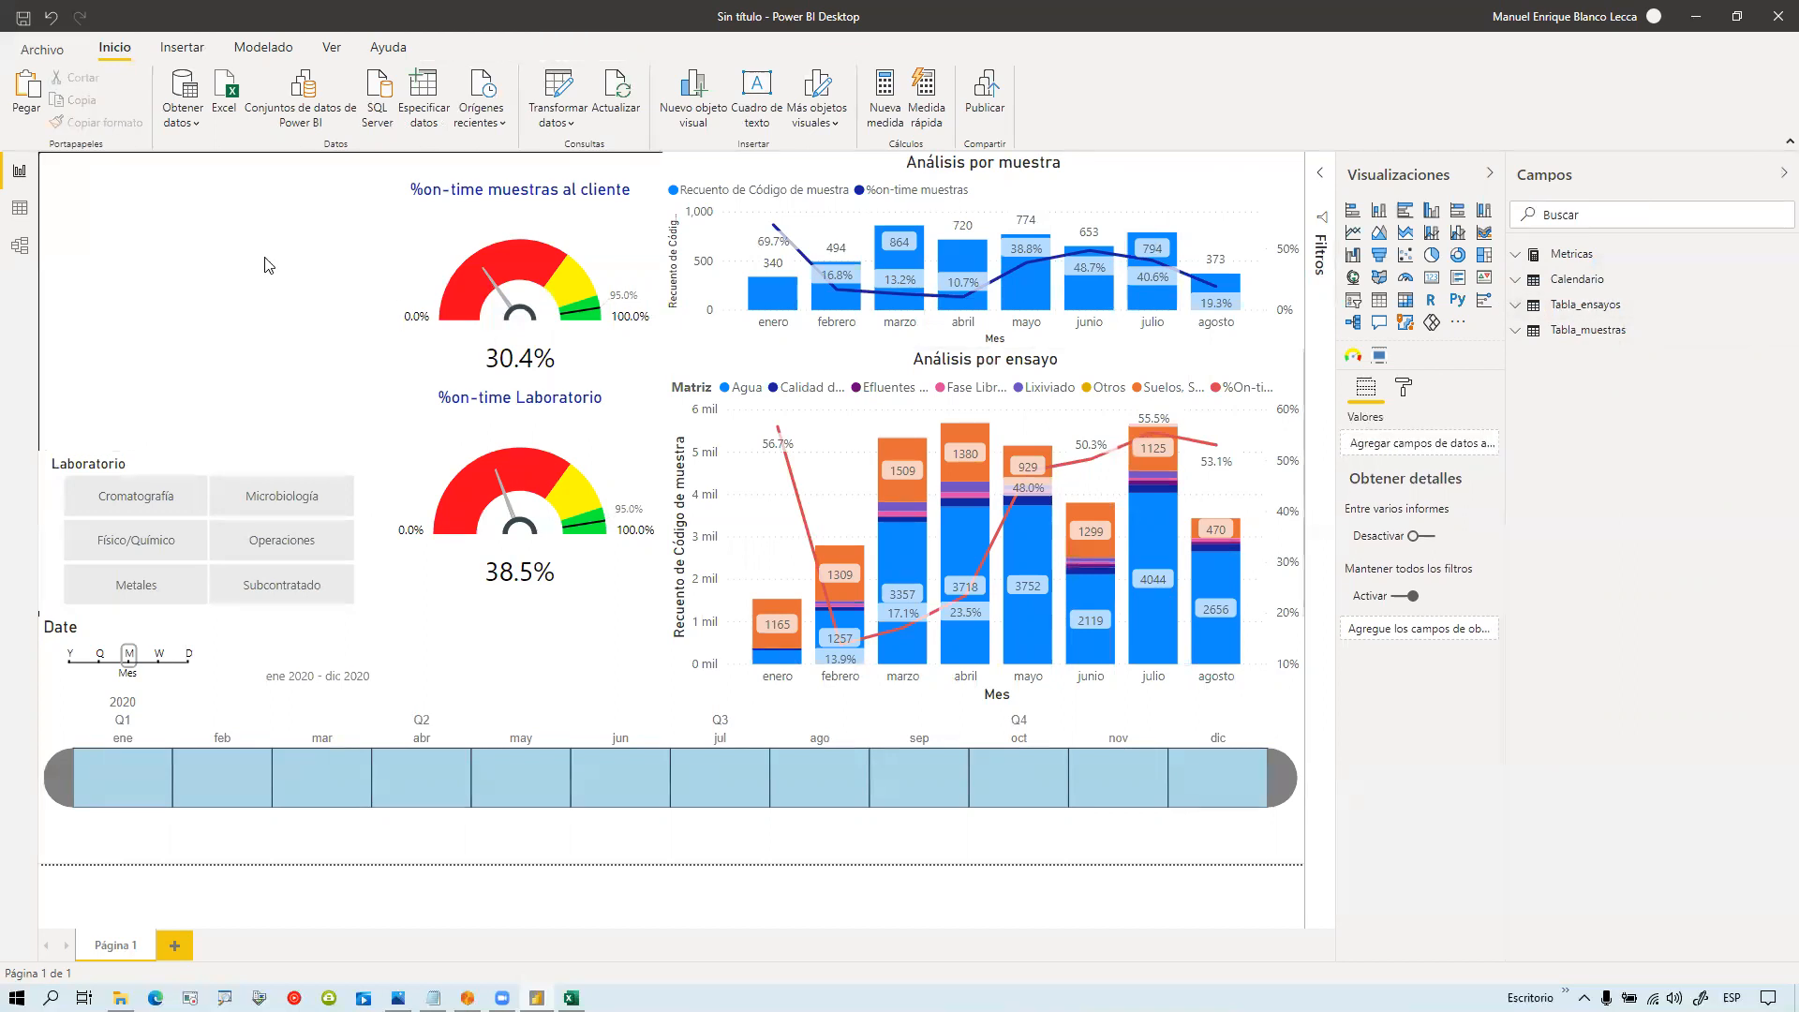
left_click(1518, 309)
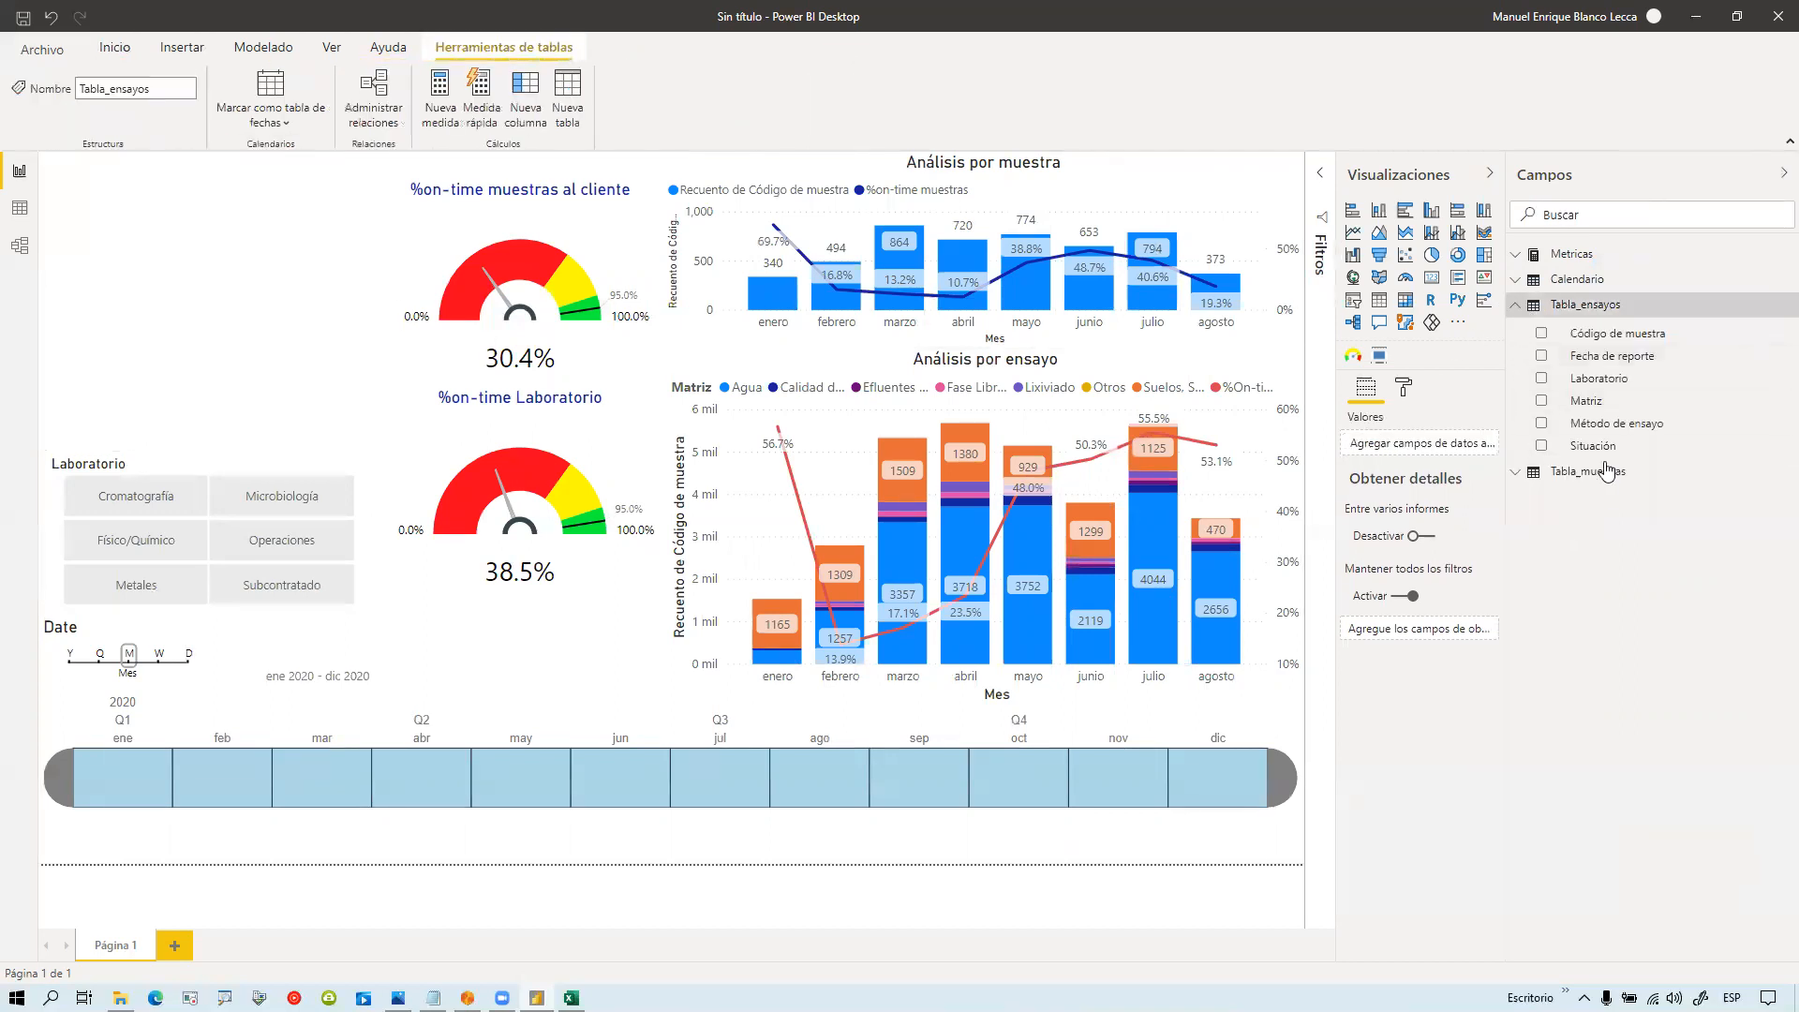
left_click(1517, 310)
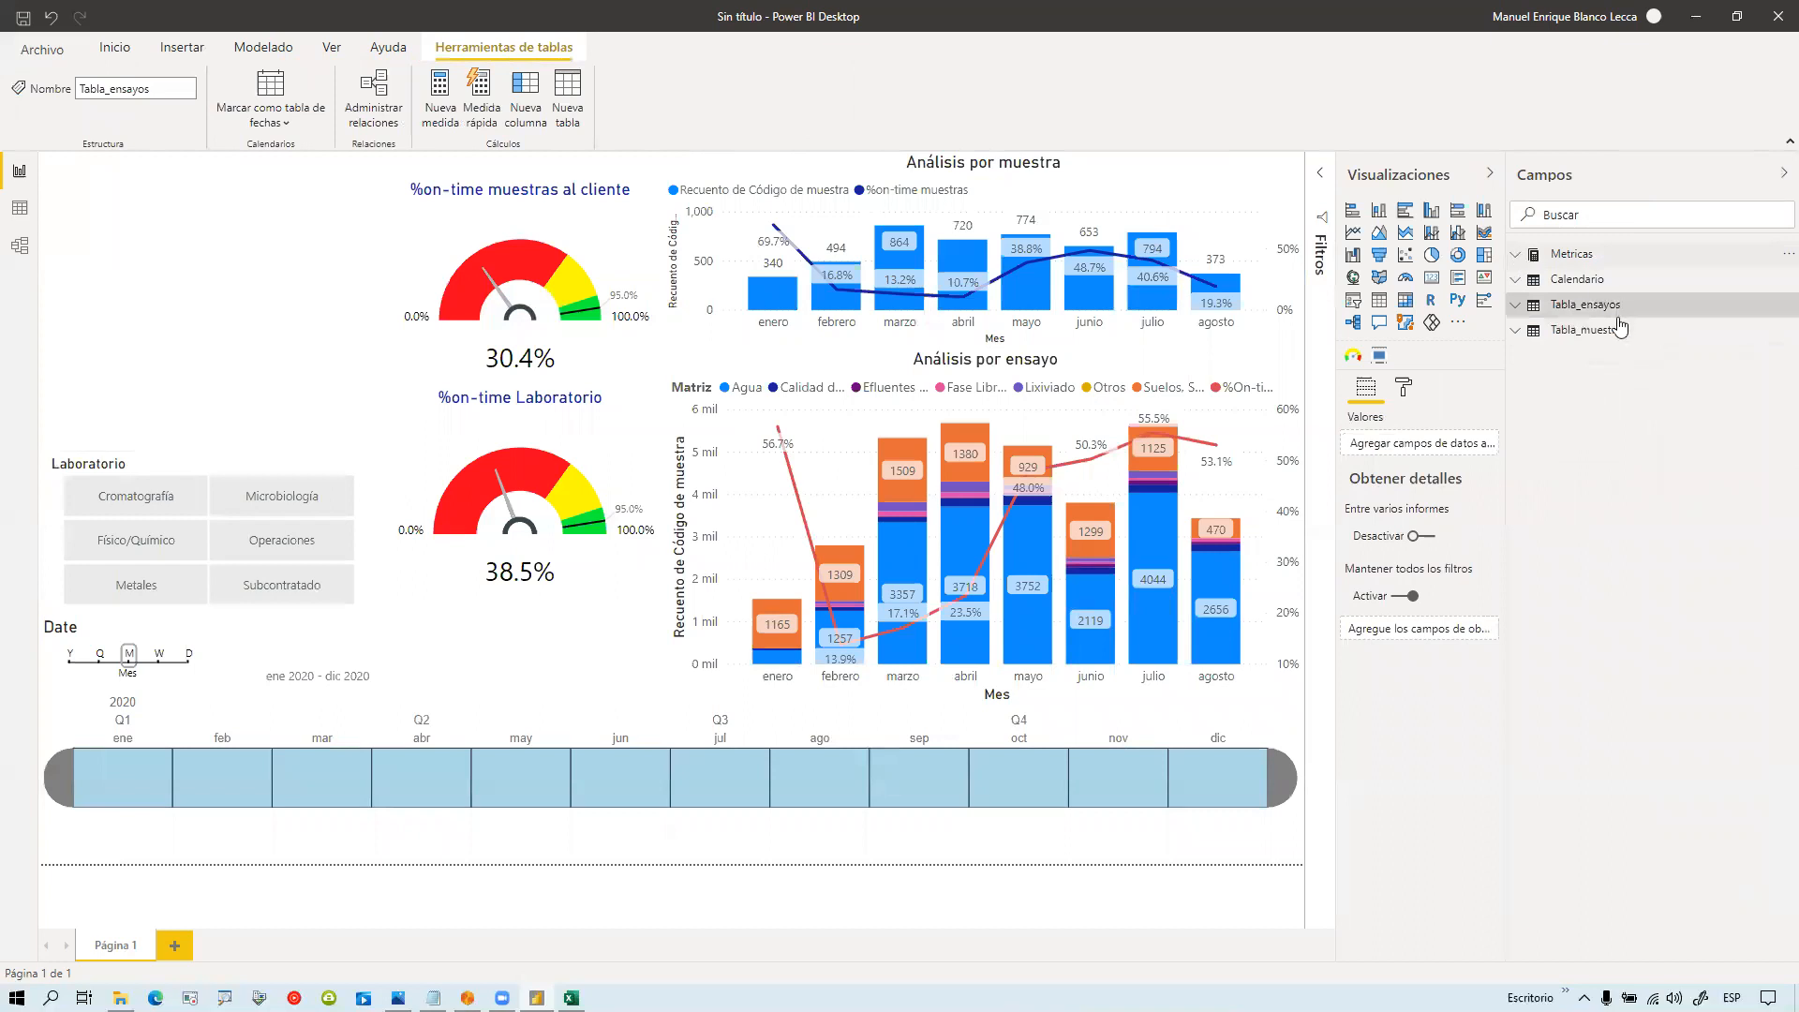
left_click(1530, 259)
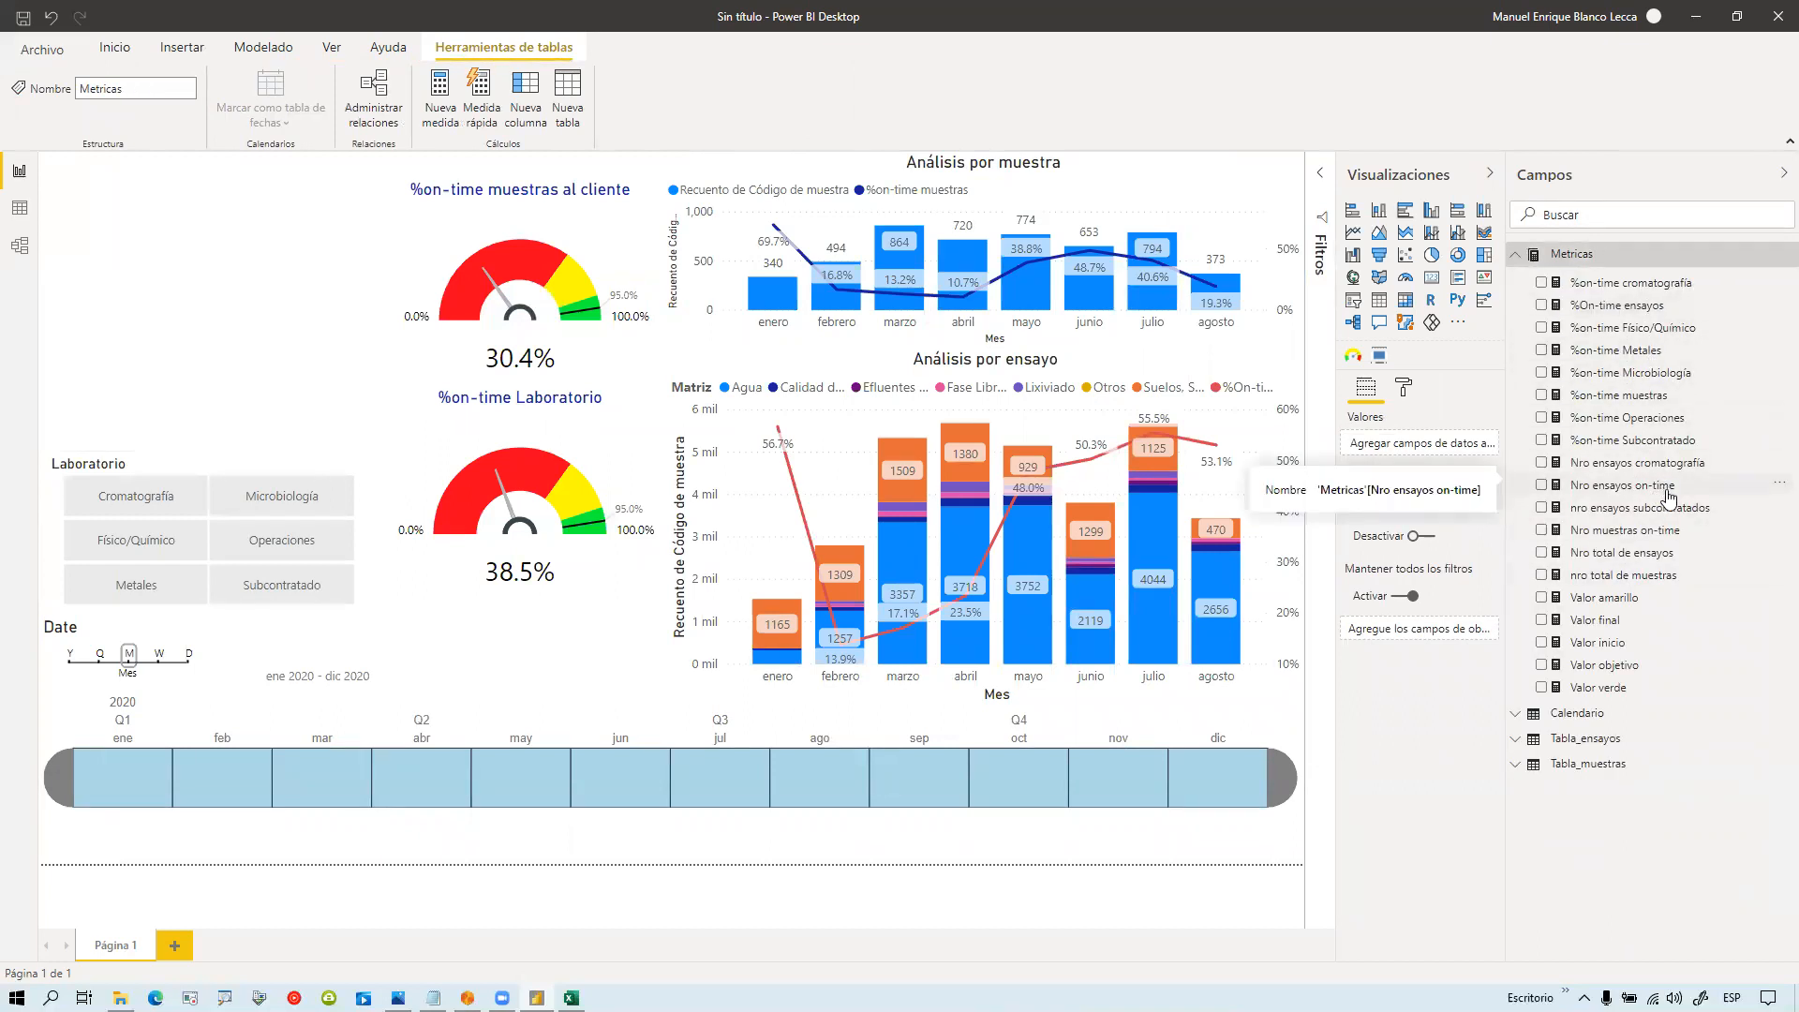
left_click_drag(1654, 555, 209, 214)
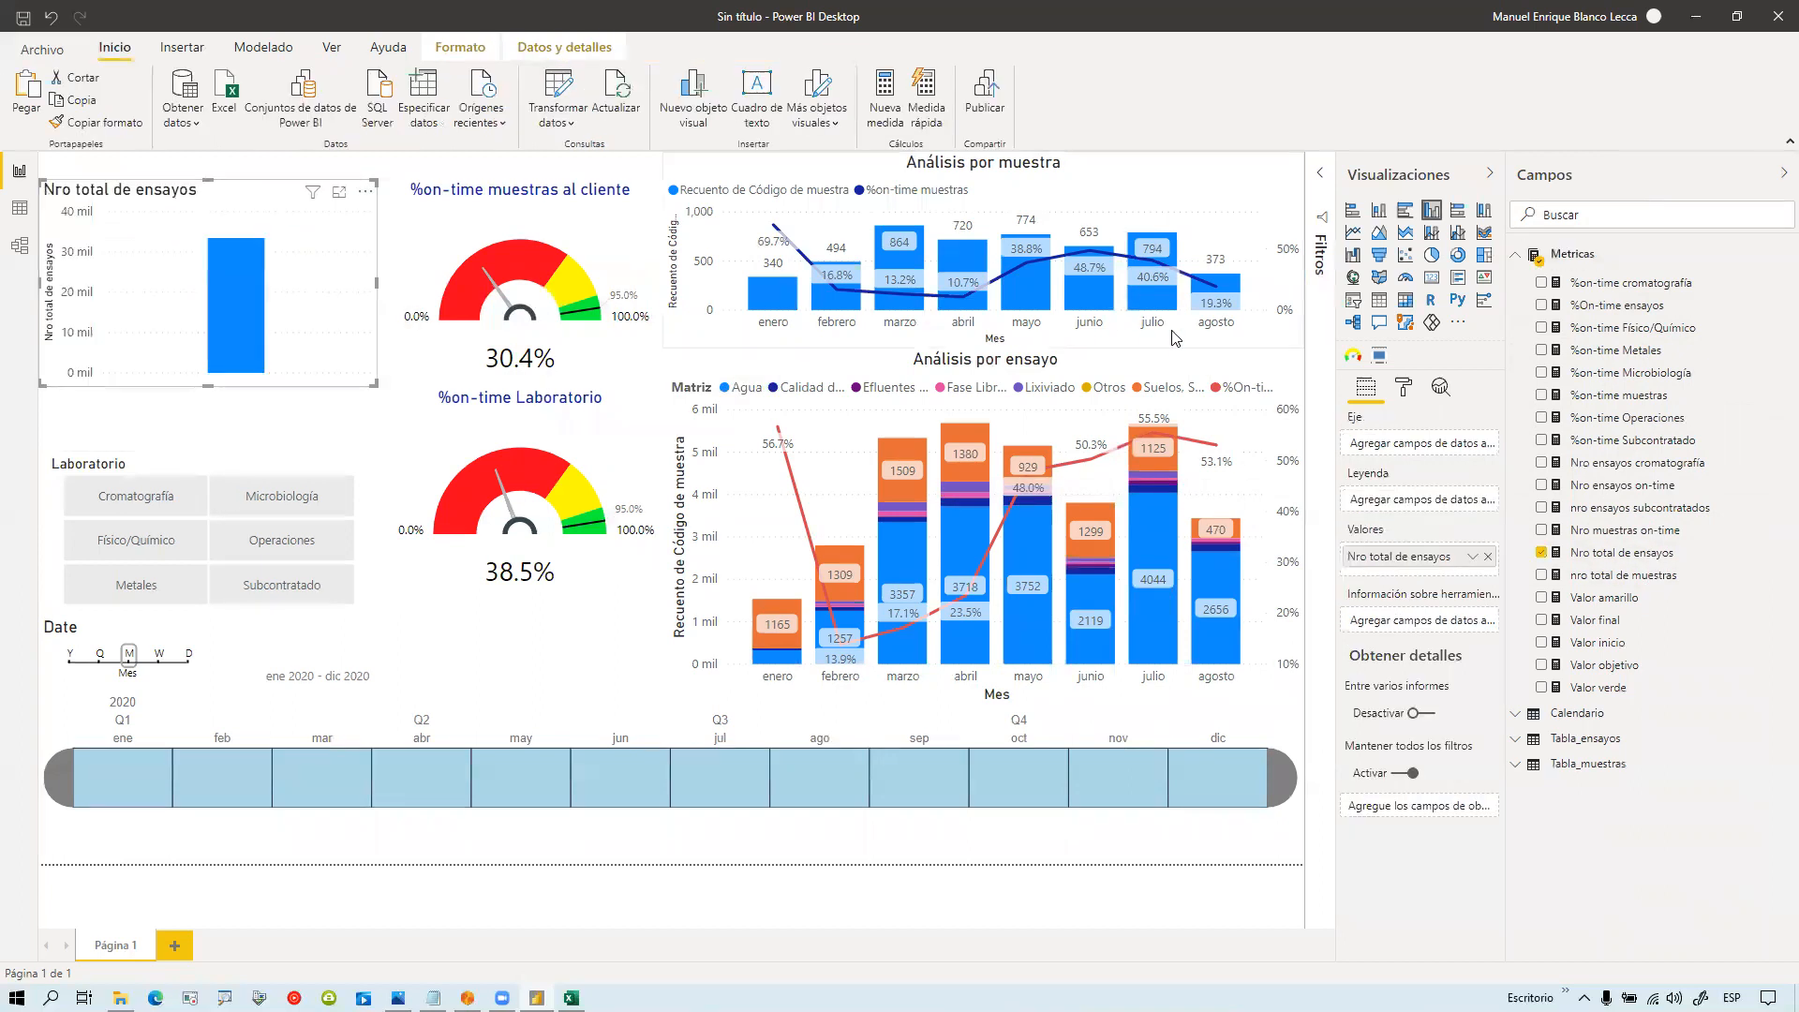
left_click(1431, 277)
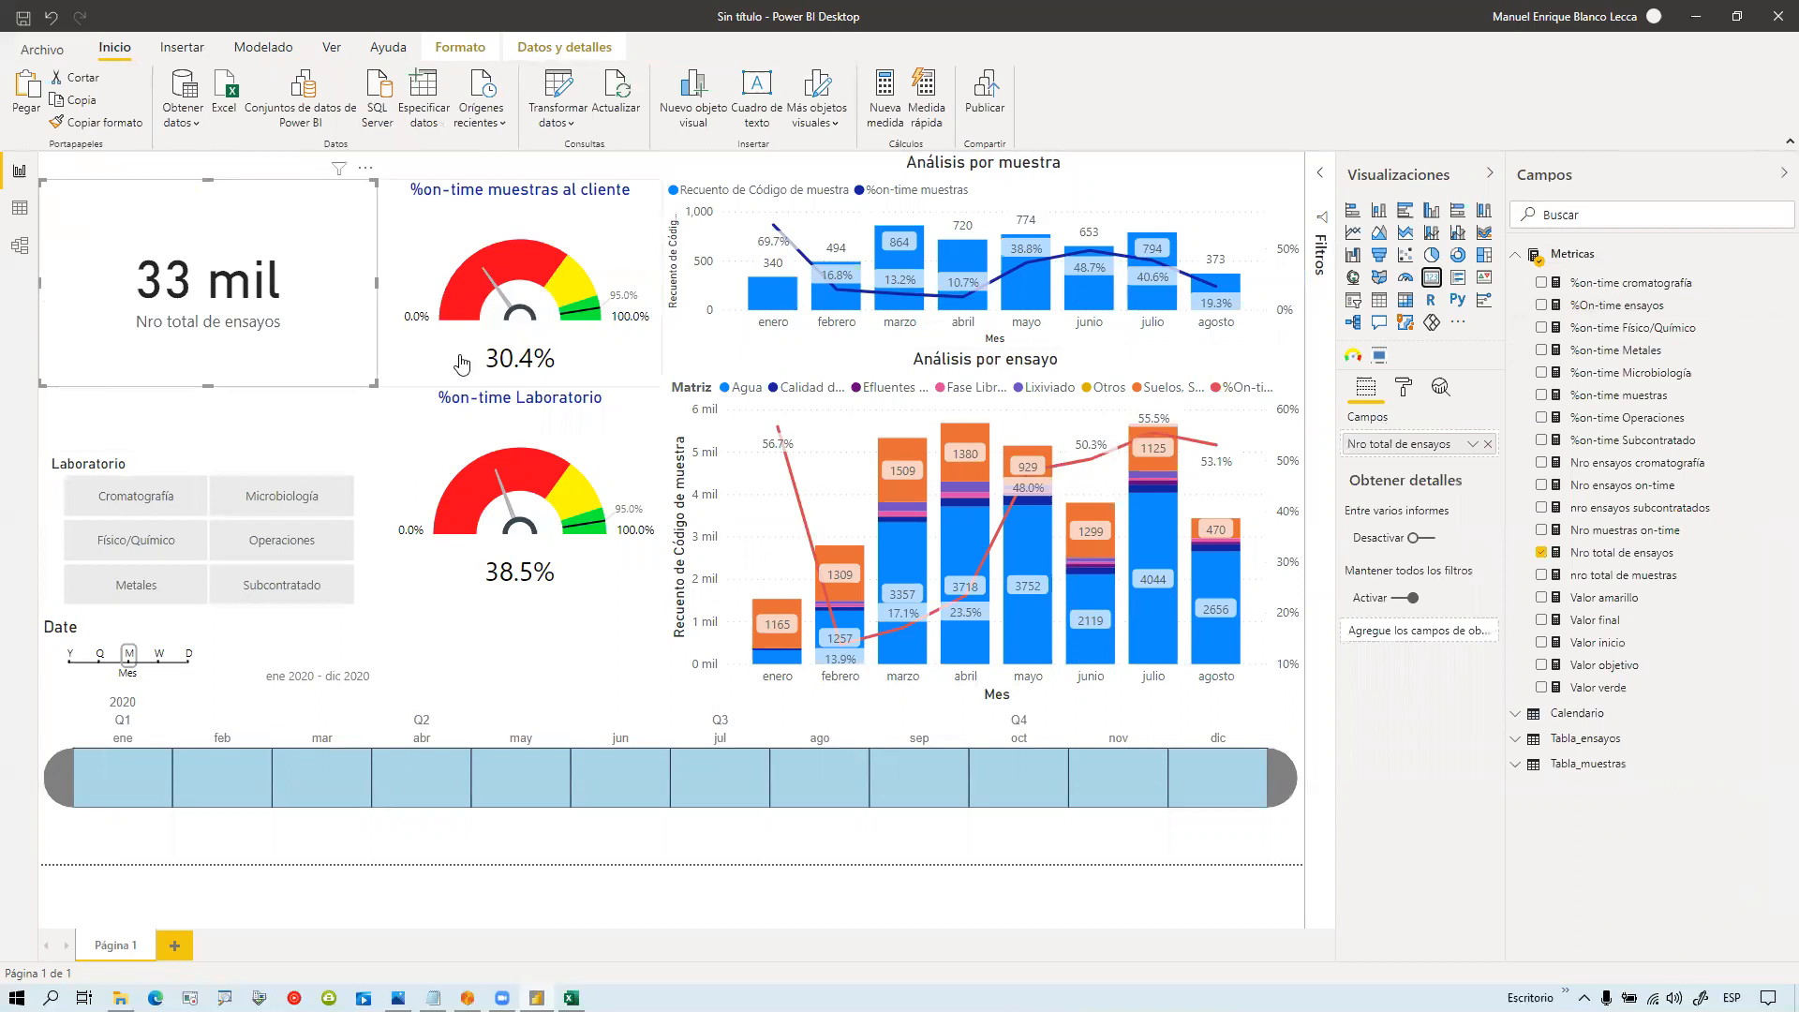
Step: Set the test-count card's data label to display units Ninguno and a text size of 37 pt
left_click(1404, 388)
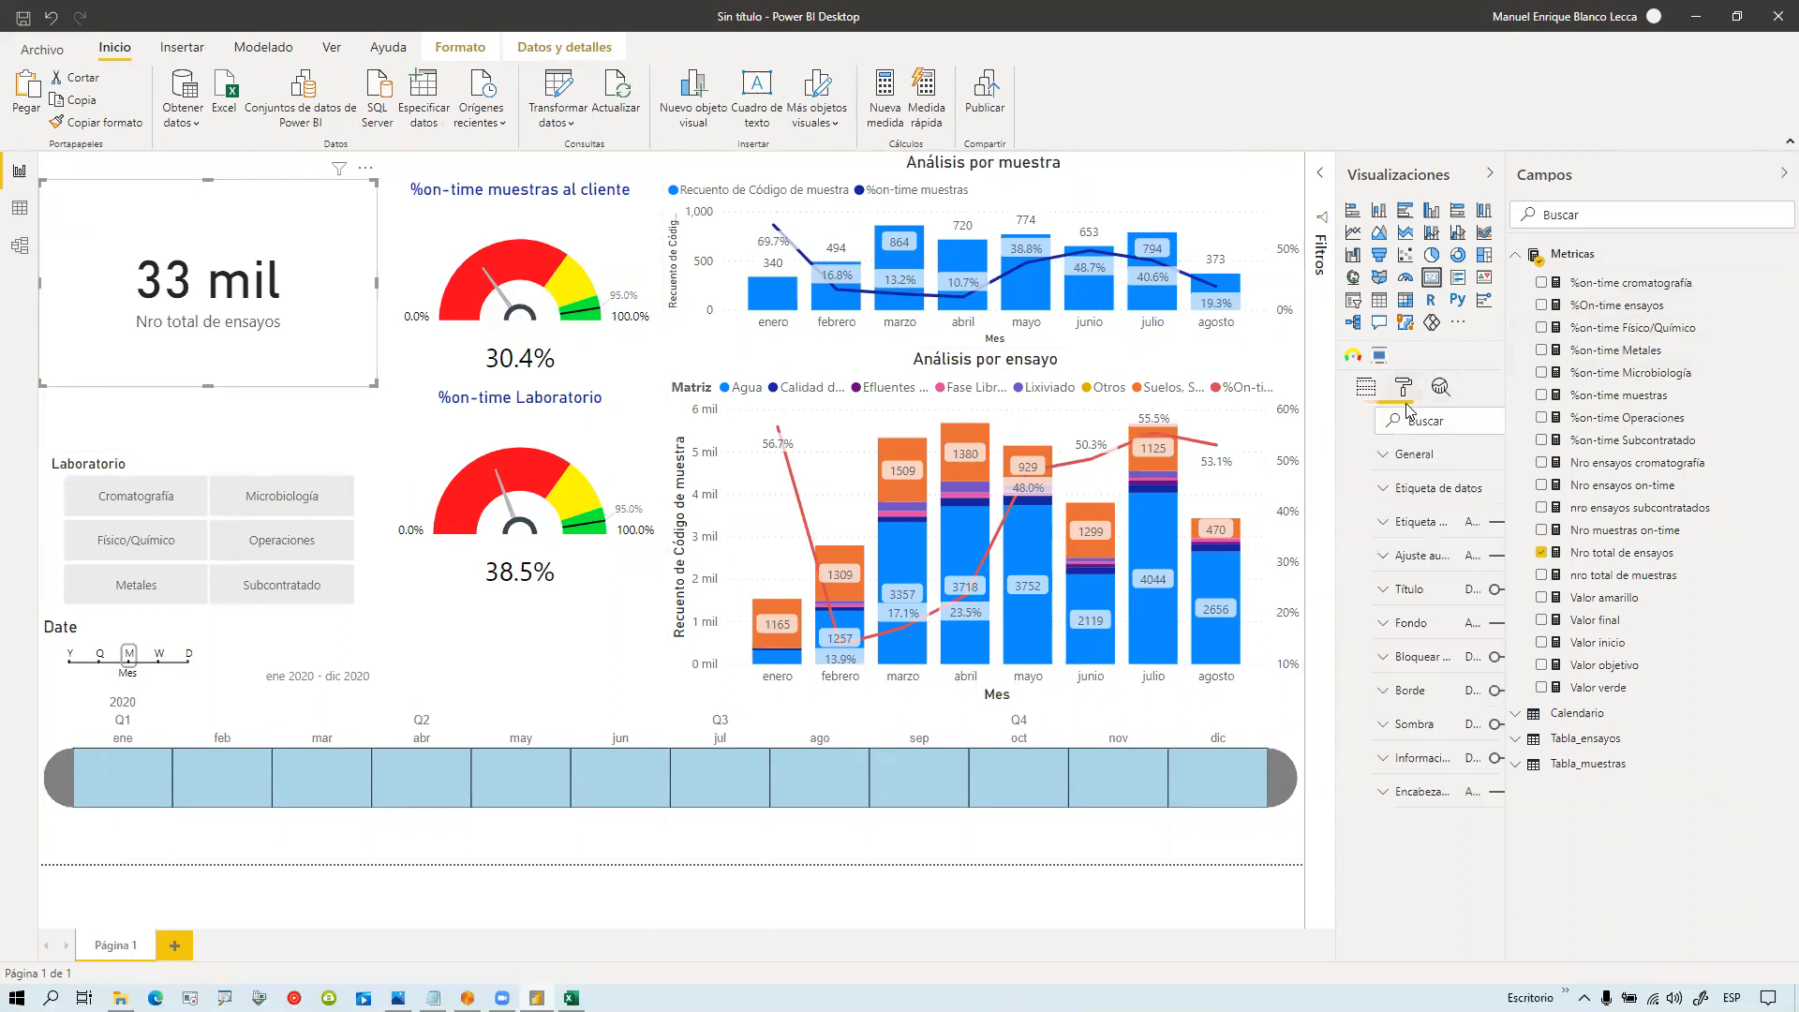
left_click(1353, 491)
left_click(1405, 608)
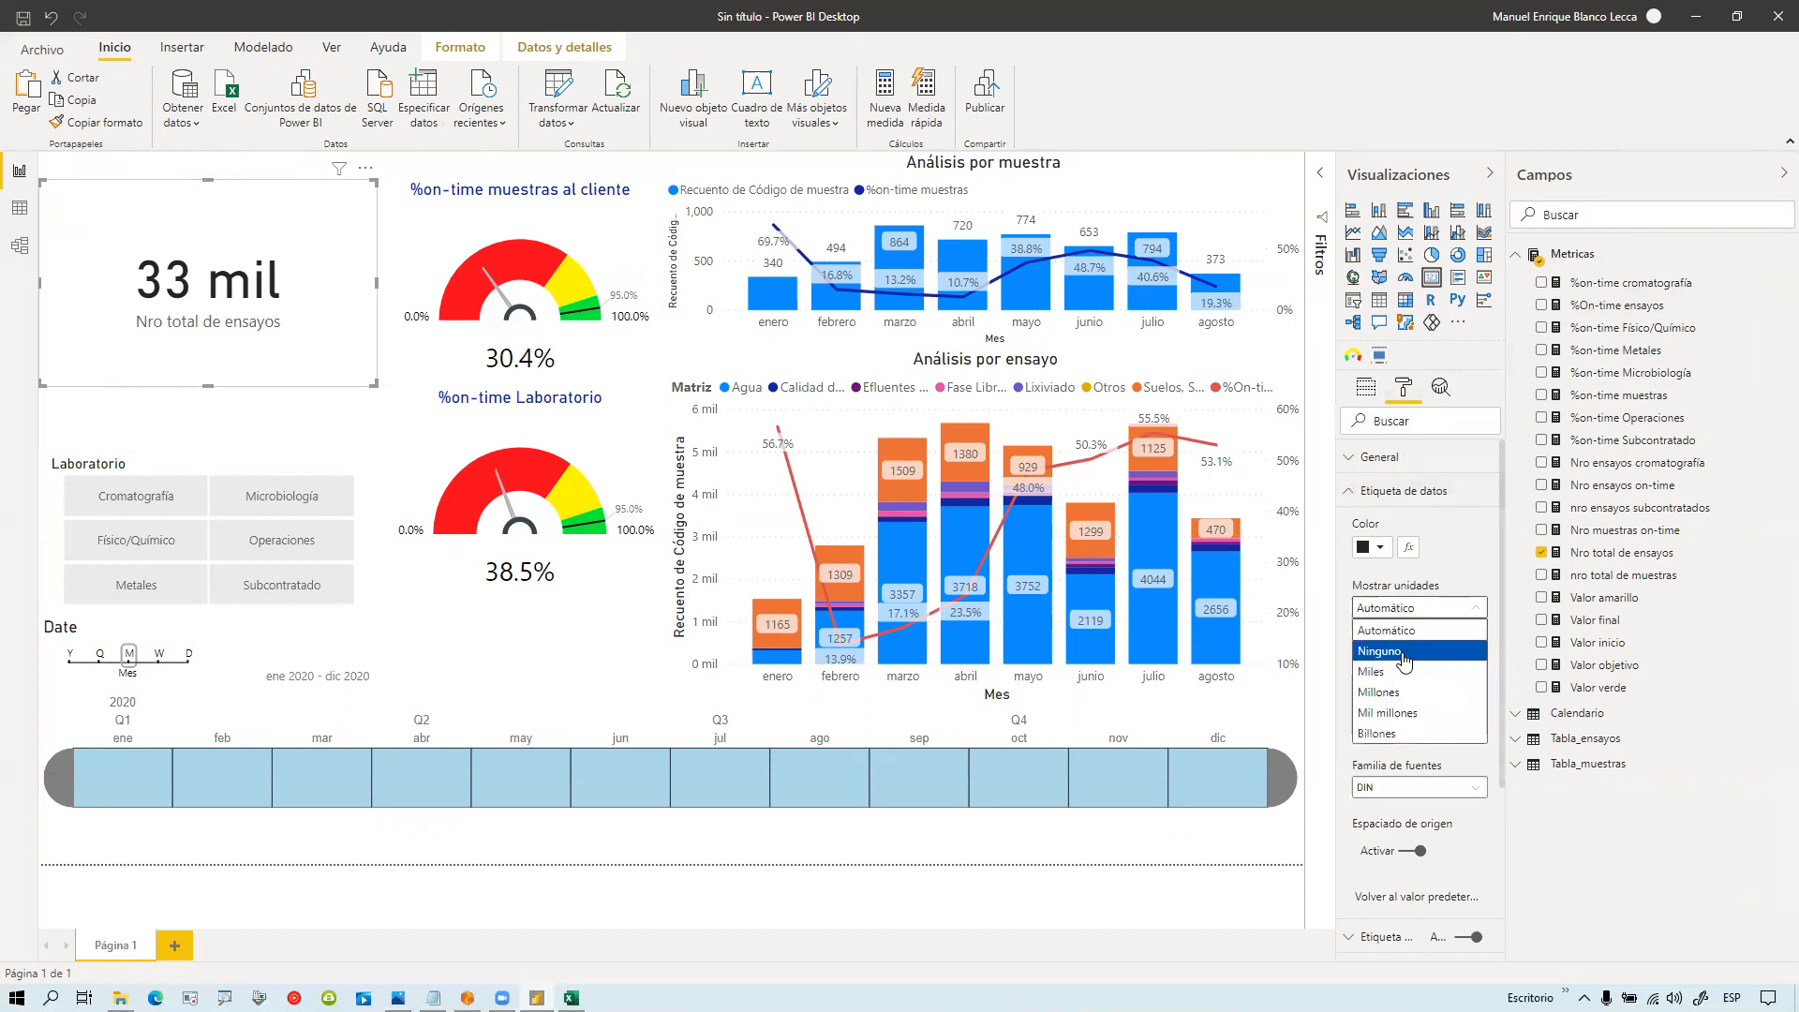
left_click(1405, 653)
left_click(1405, 735)
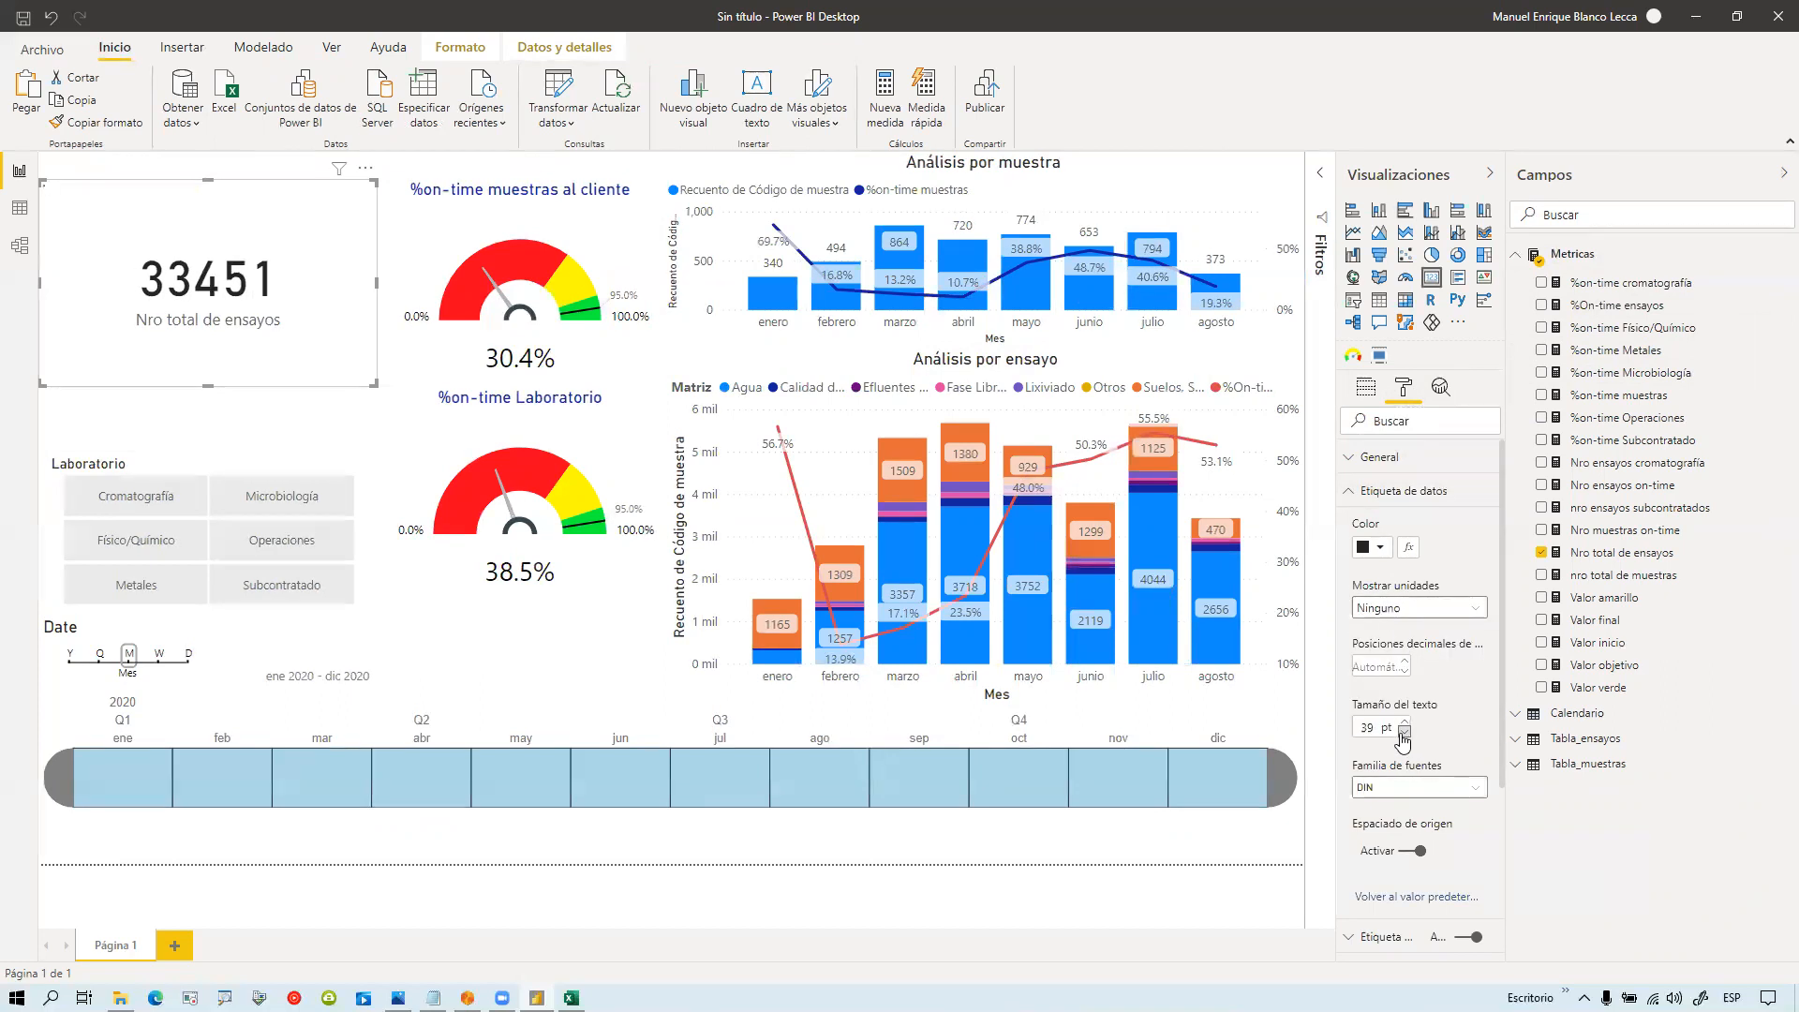
left_click(1403, 733)
left_click(1403, 733)
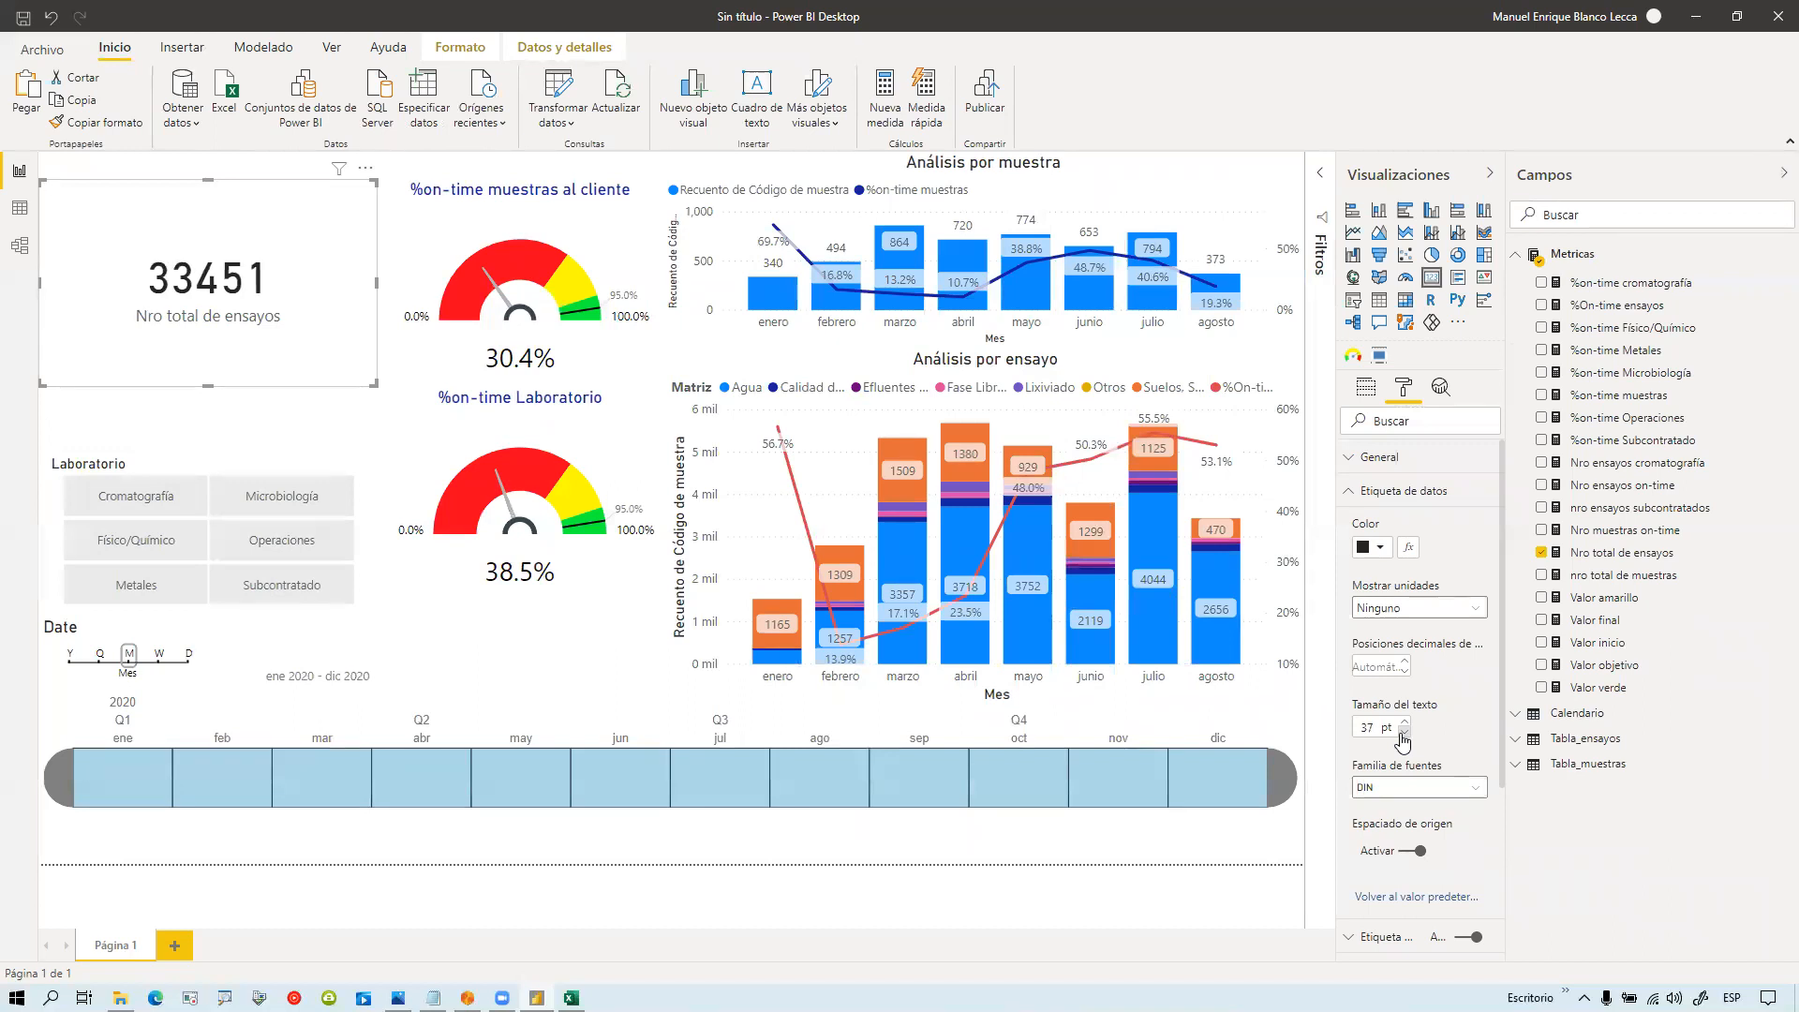
left_click(1349, 496)
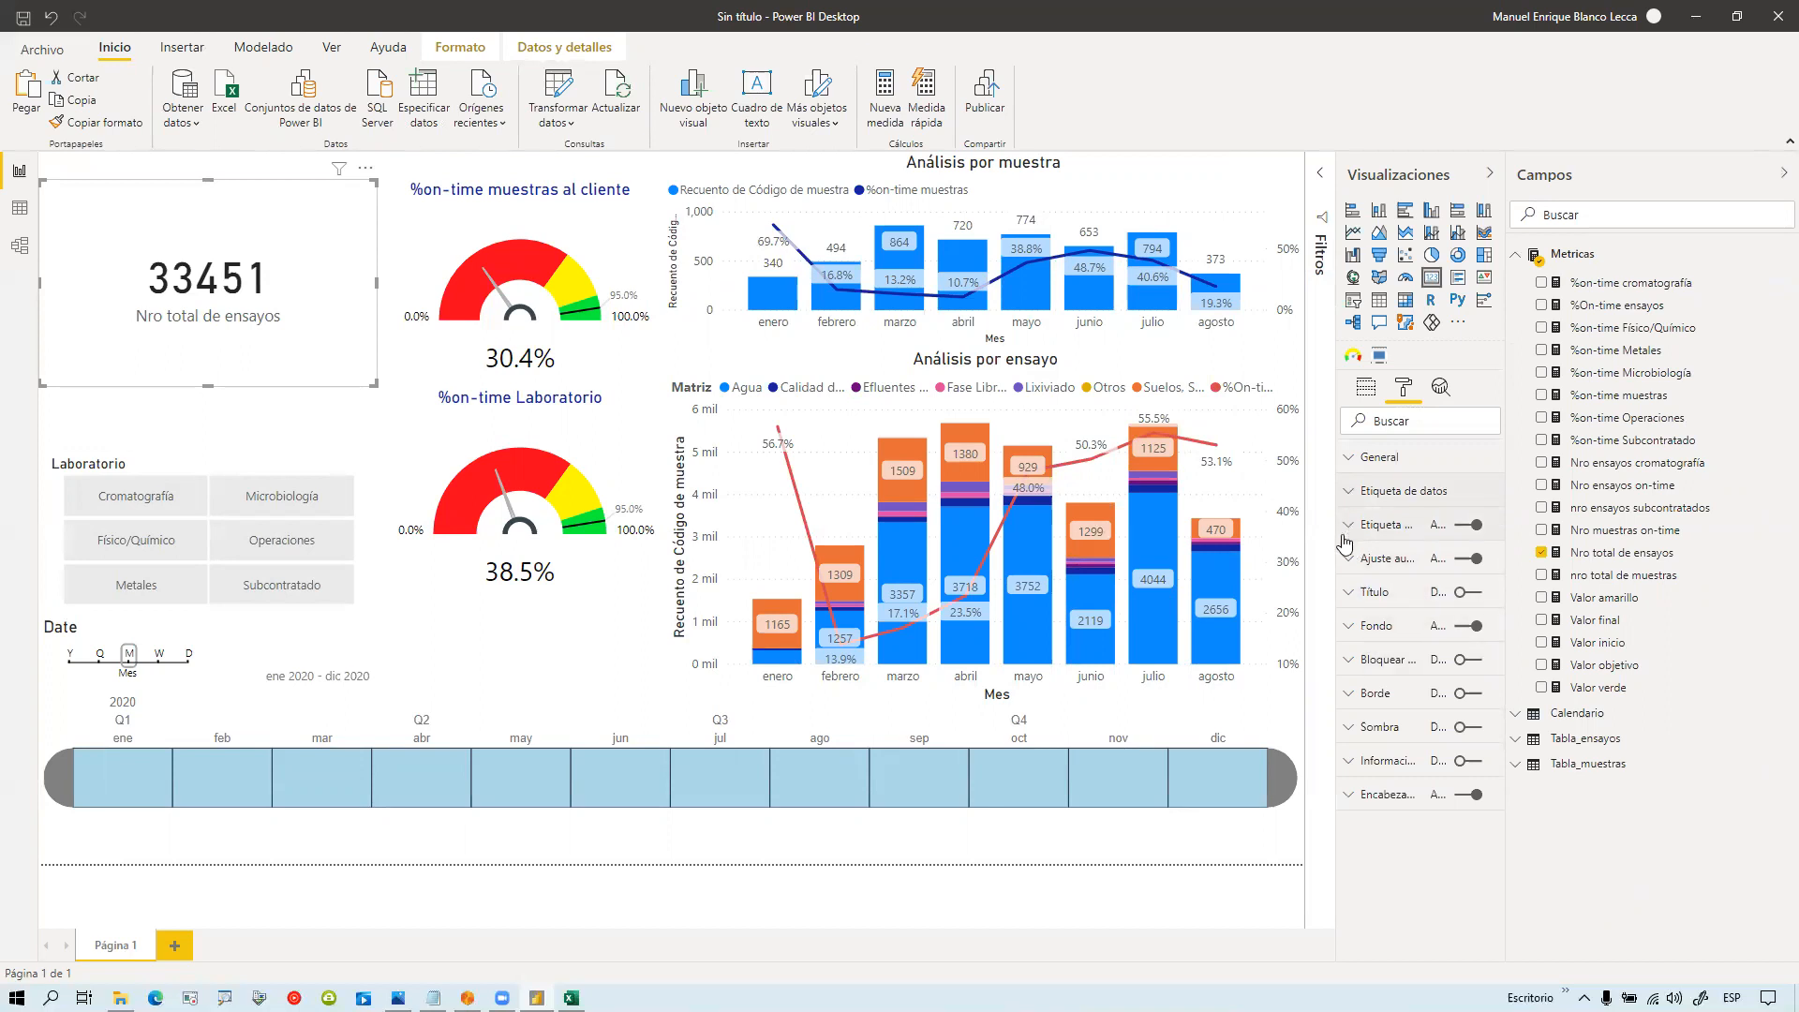
Step: Set the test-count card's category label text size to 10 pt
left_click(1351, 770)
left_click(1350, 770)
left_click(1348, 494)
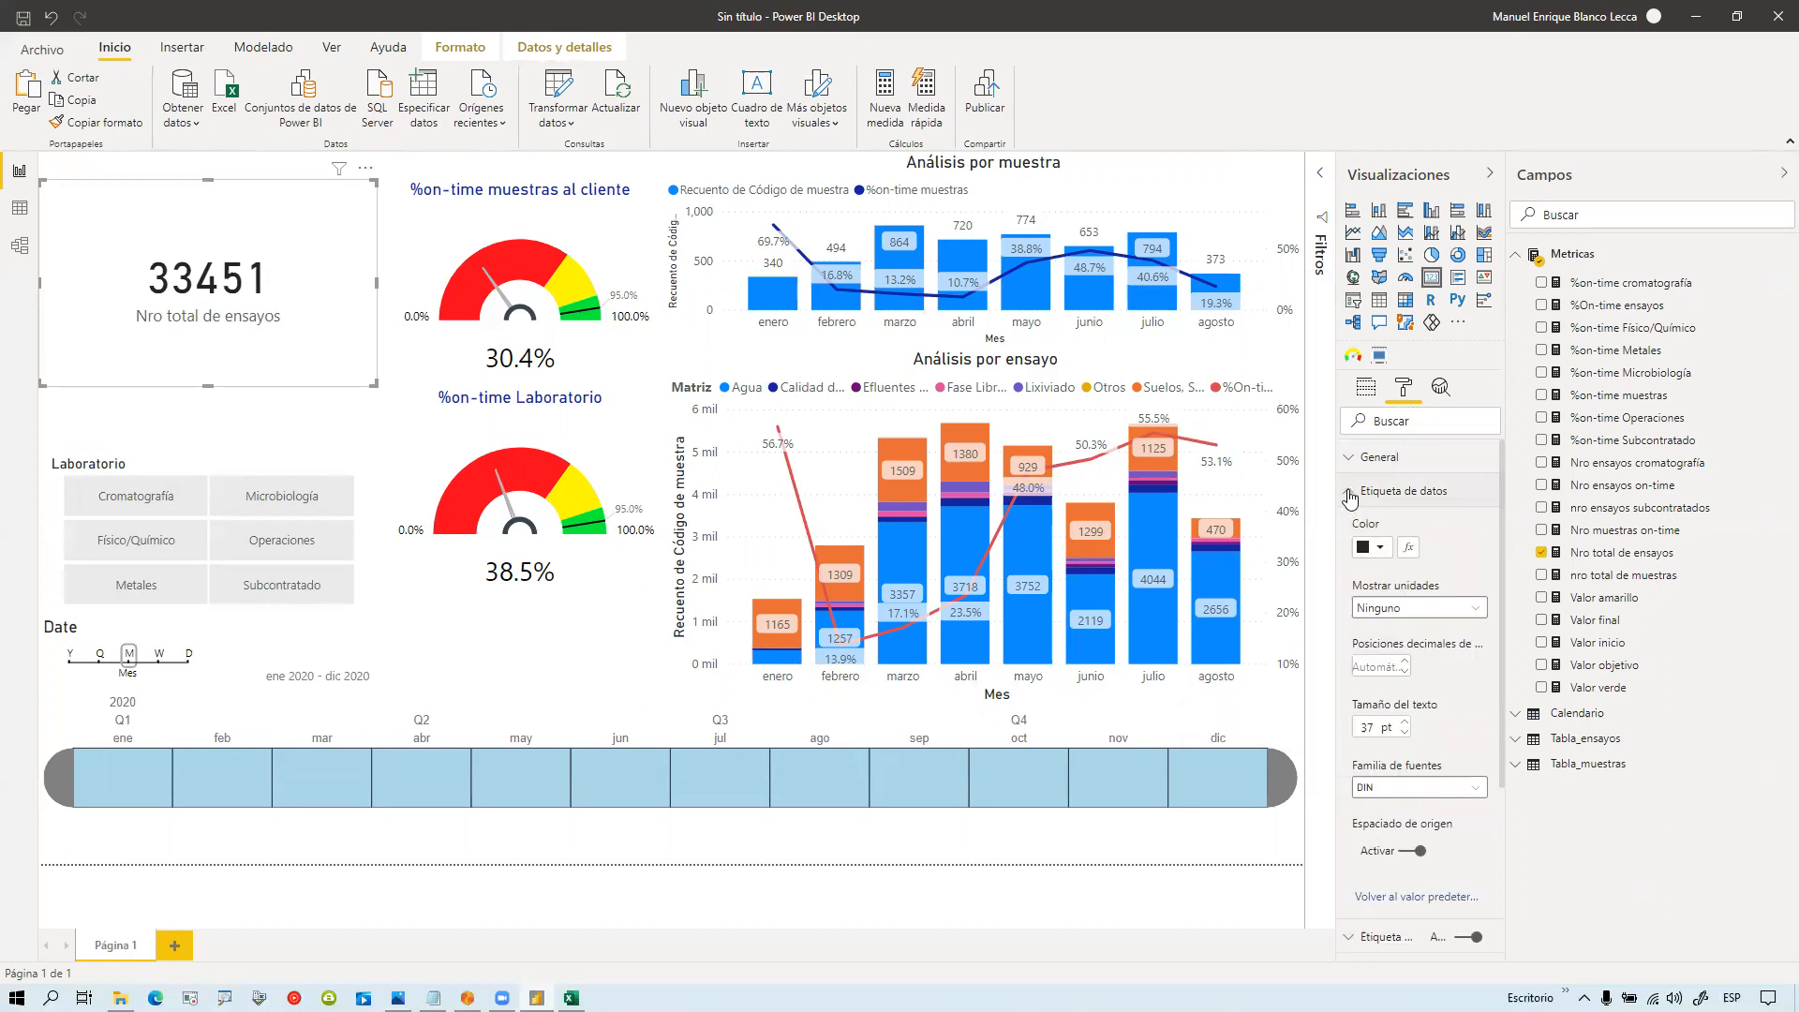
left_click(1351, 494)
left_click(1351, 525)
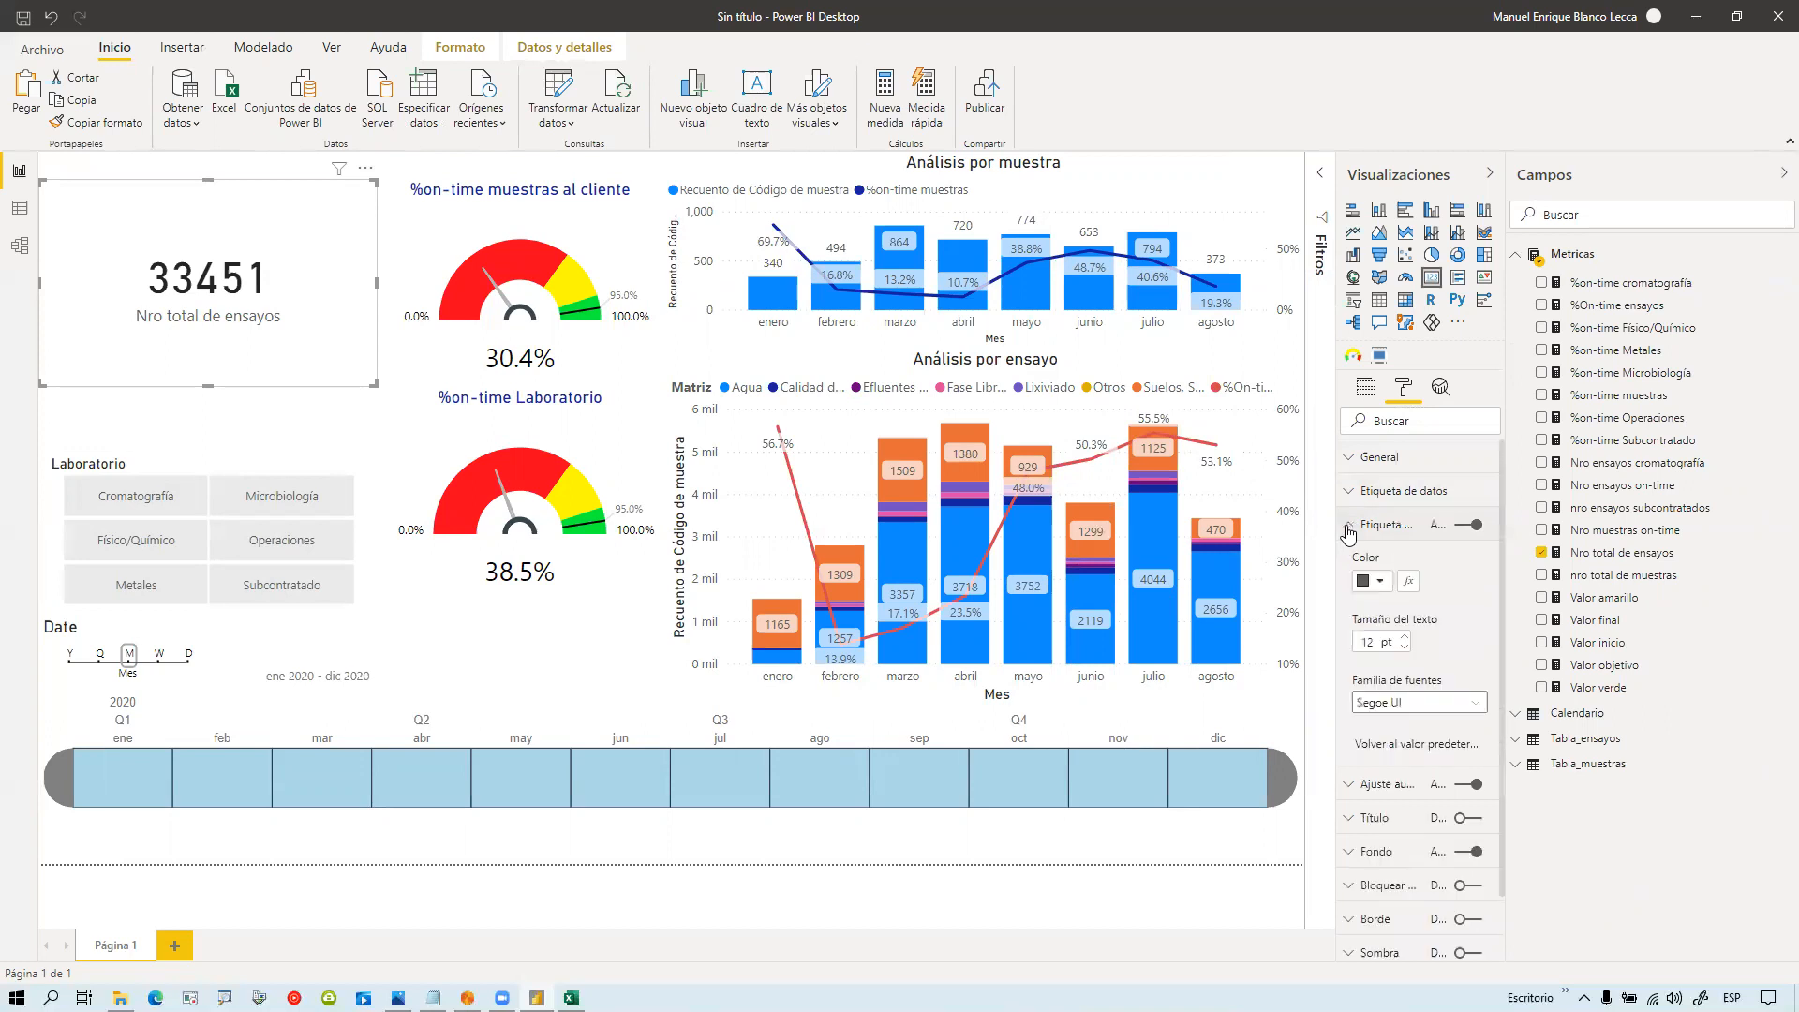
left_click(1404, 647)
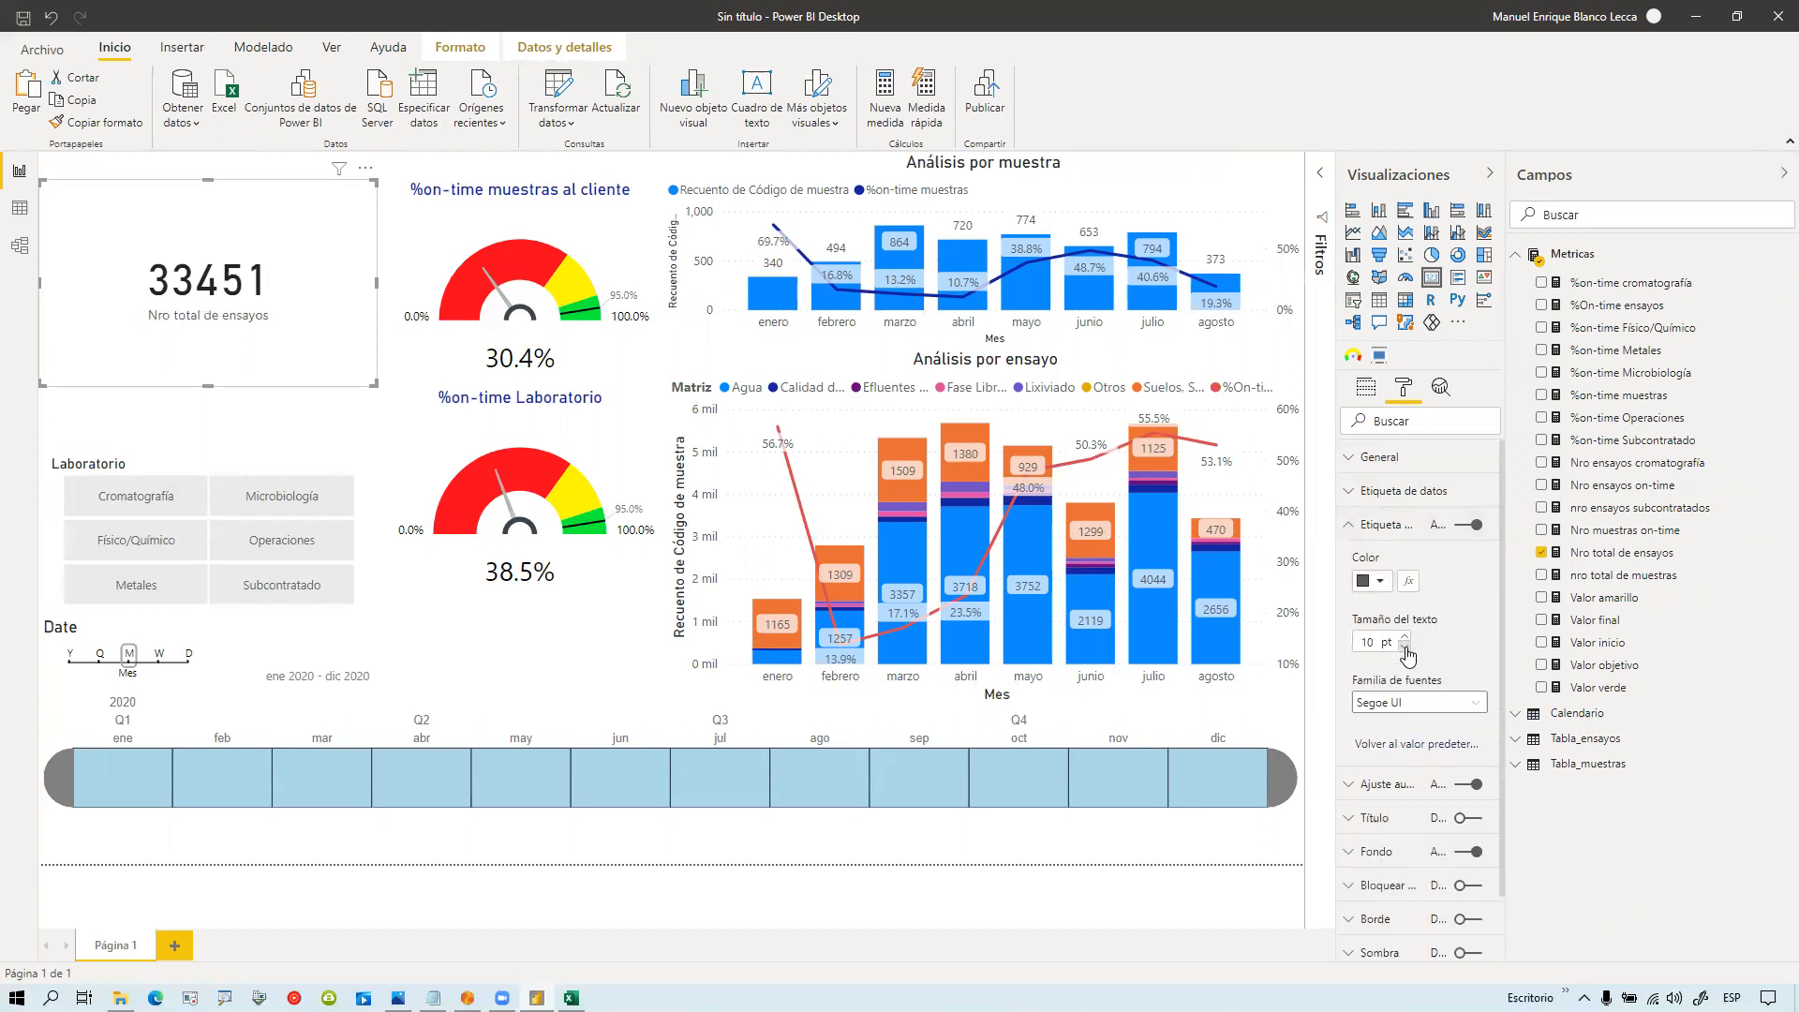
Step: Shrink the Nro total de ensayos card and place it beneath the %on-time Laboratorio gauge
left_click_drag(341, 368, 202, 278)
left_click_drag(163, 186, 627, 607)
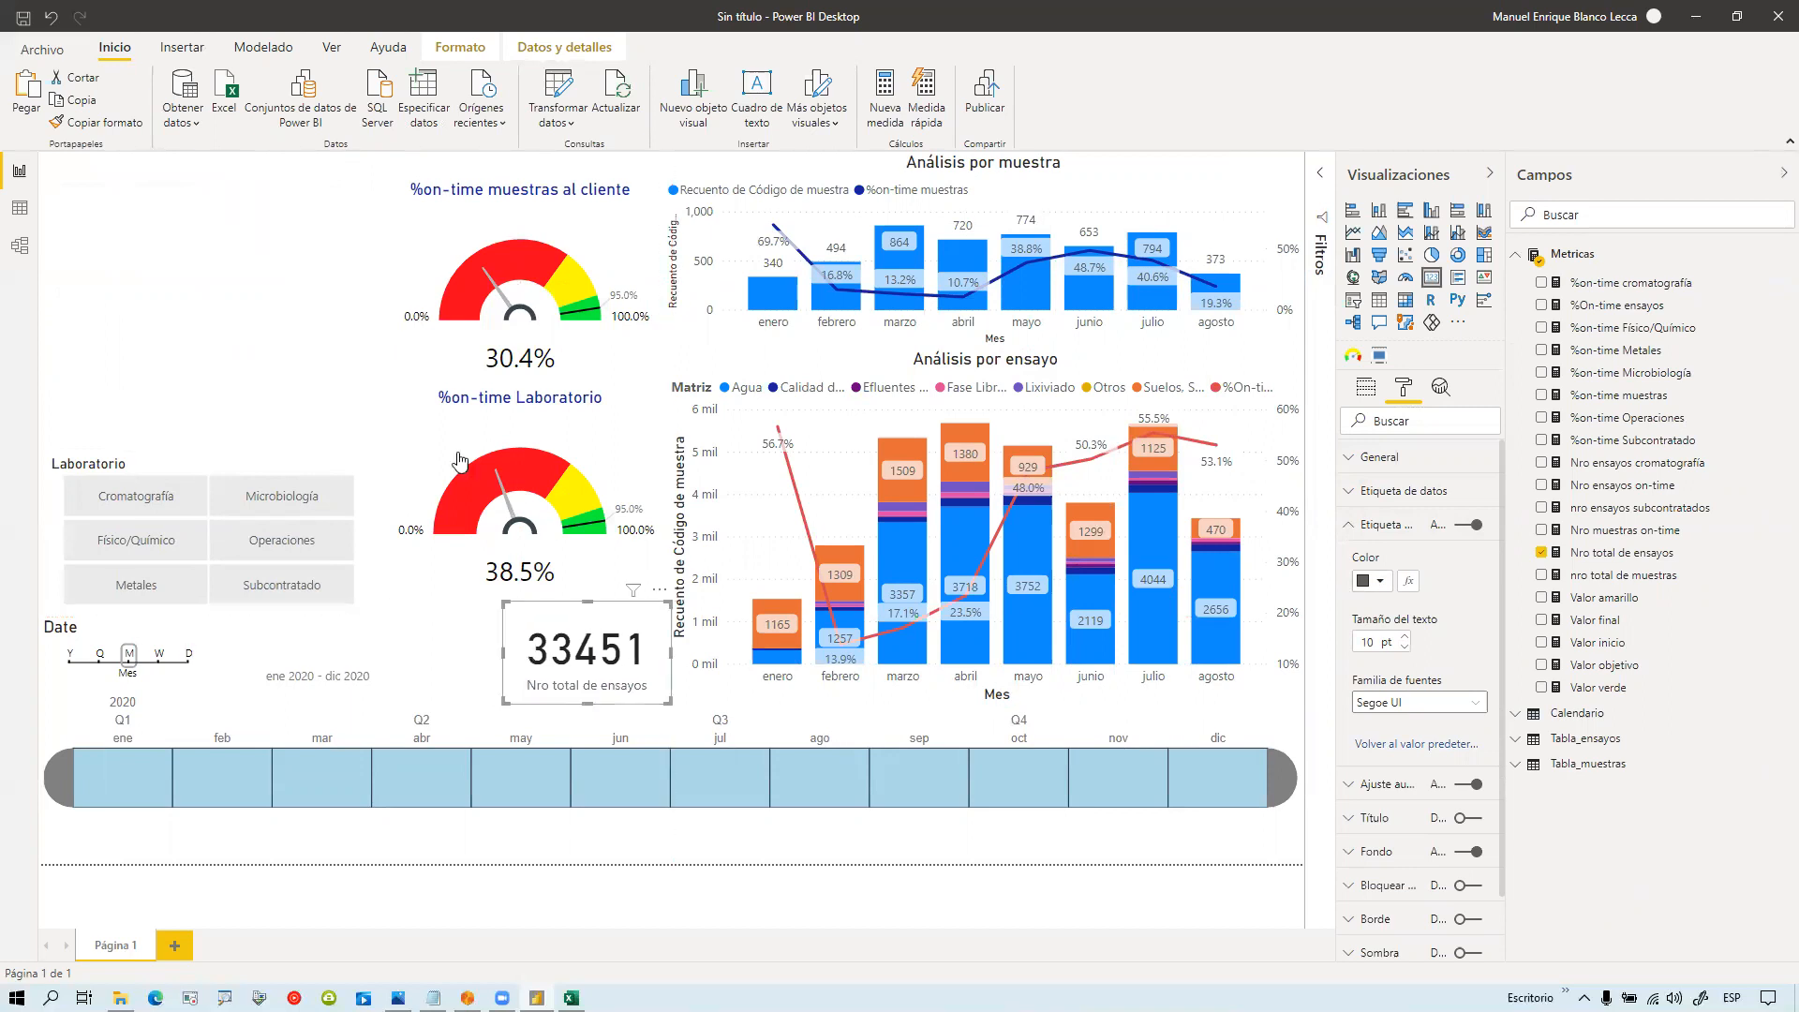
left_click(311, 364)
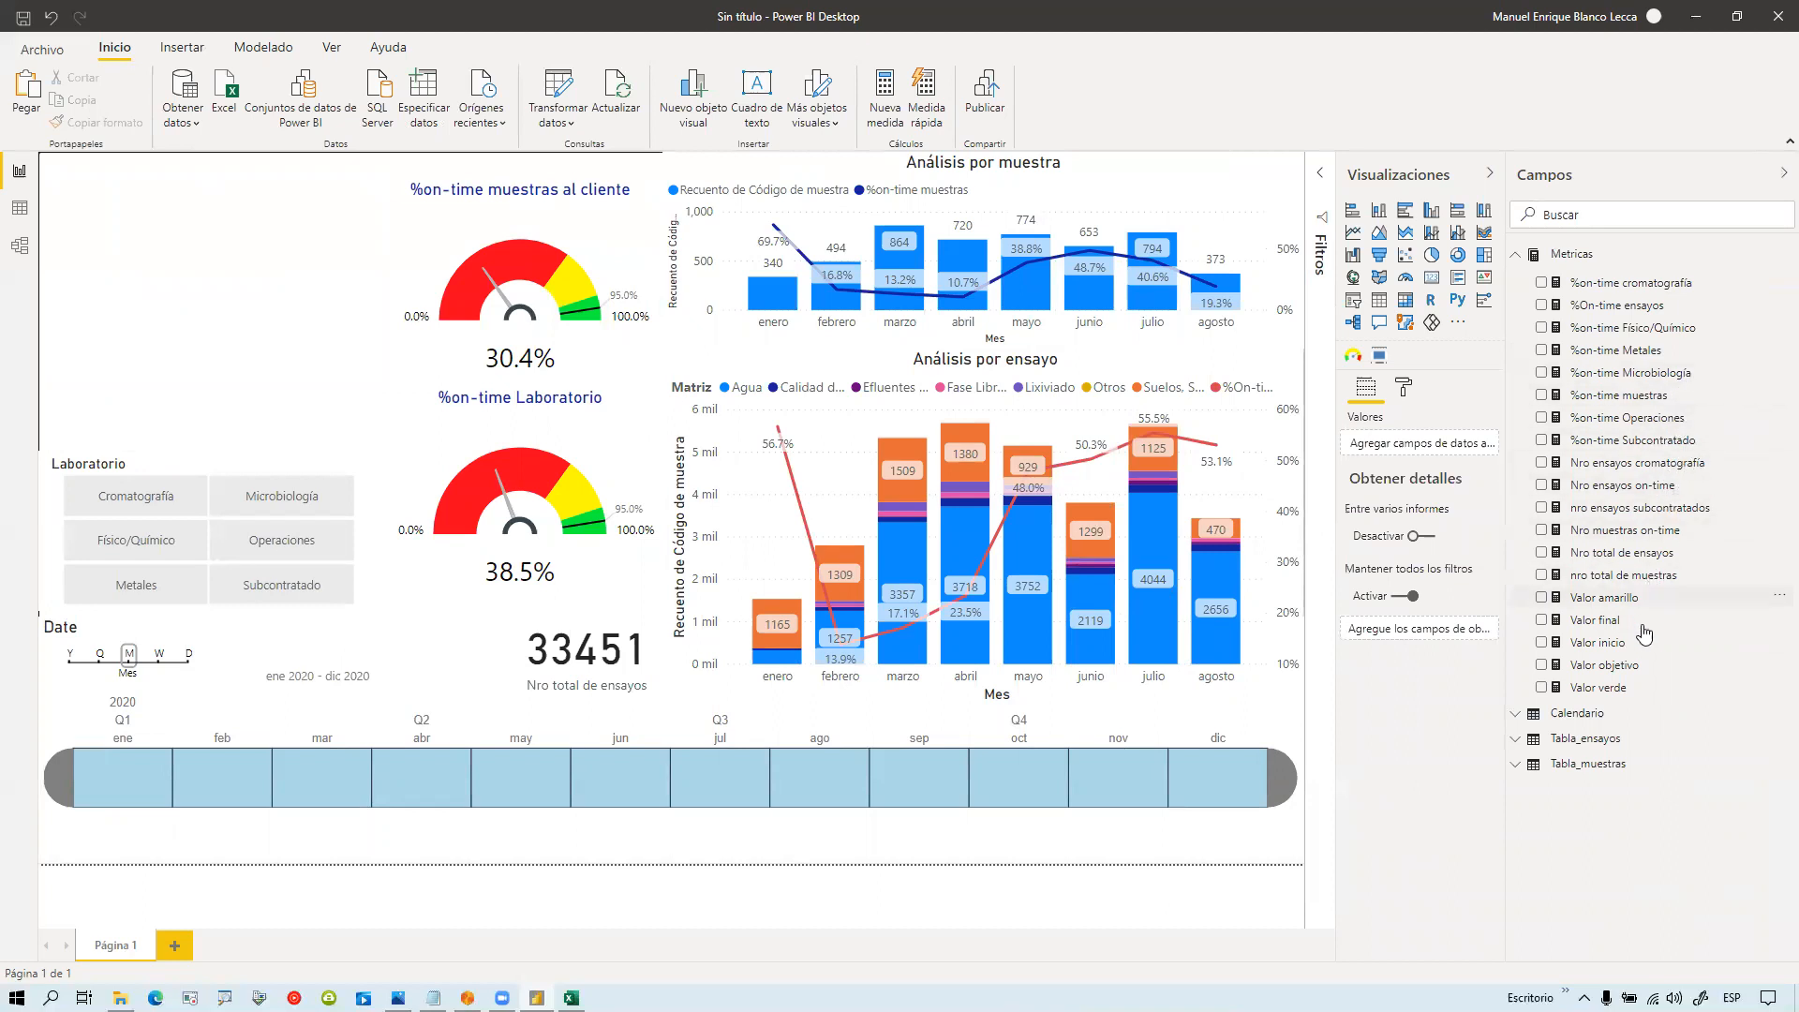
Step: Add a card showing the nro total de muestras measure above the Laboratorio slicer and open its formatting options
left_click_drag(585, 323, 187, 234)
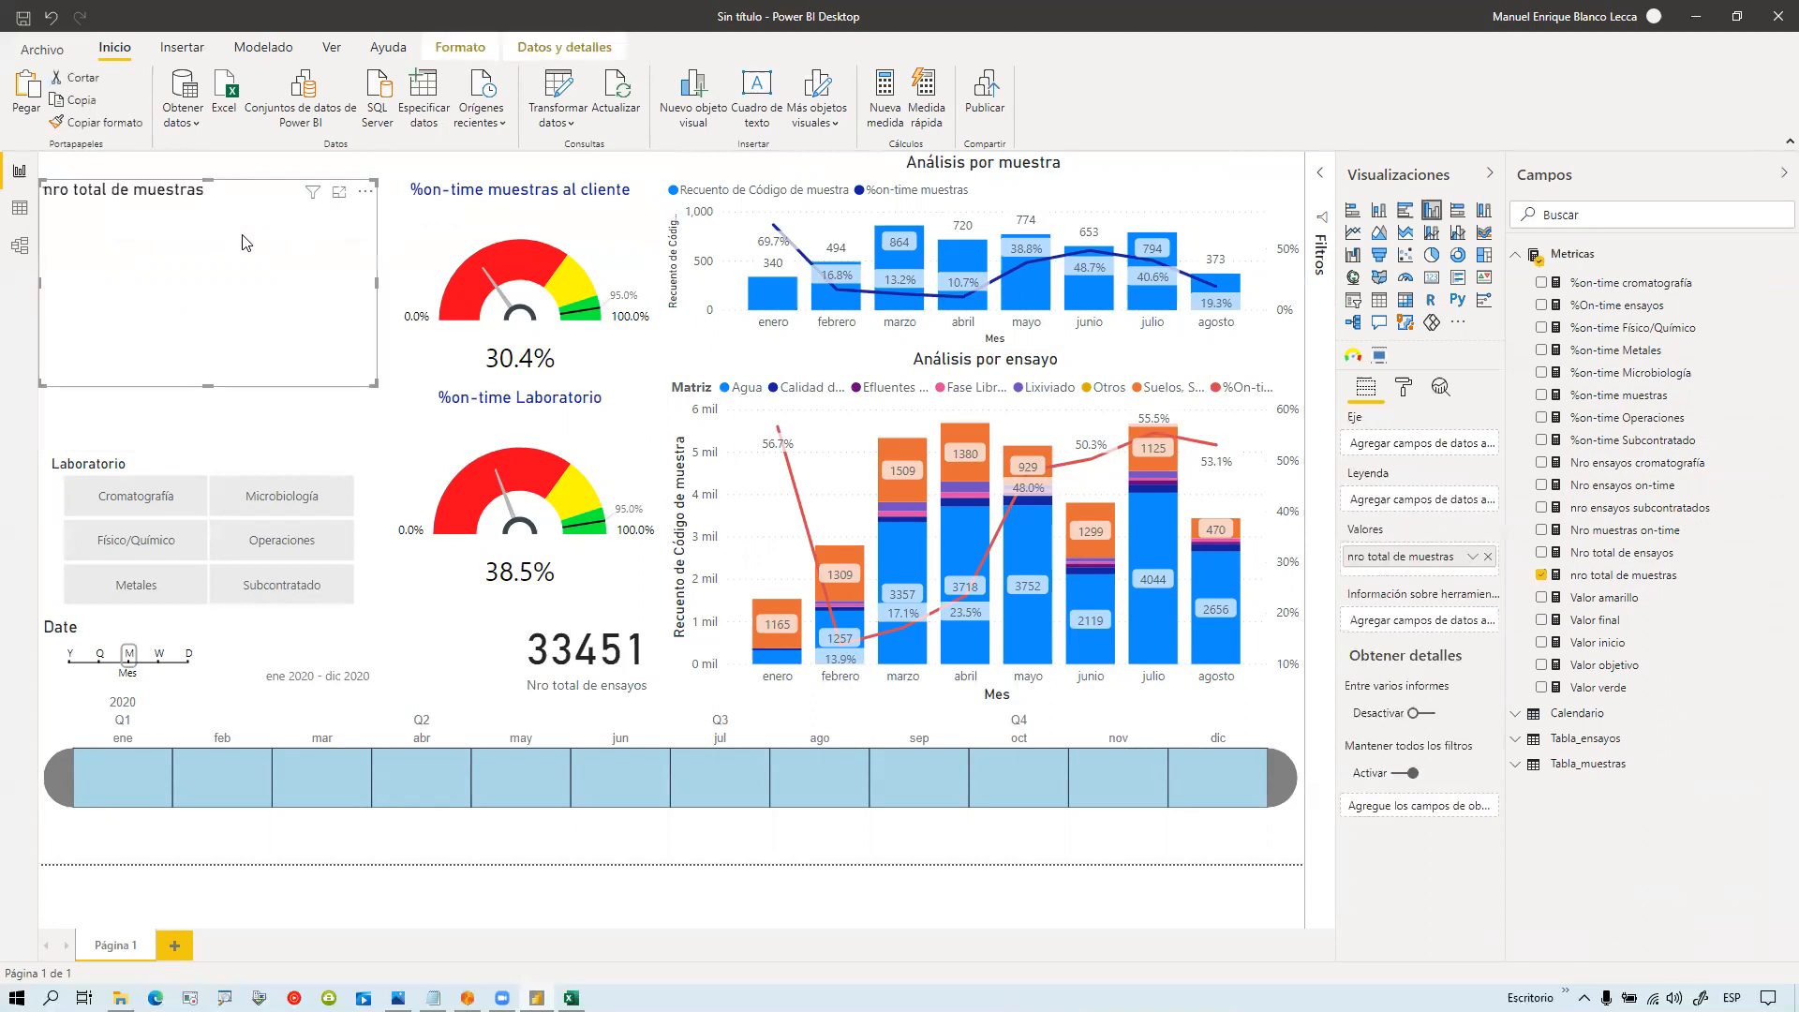
left_click(1431, 278)
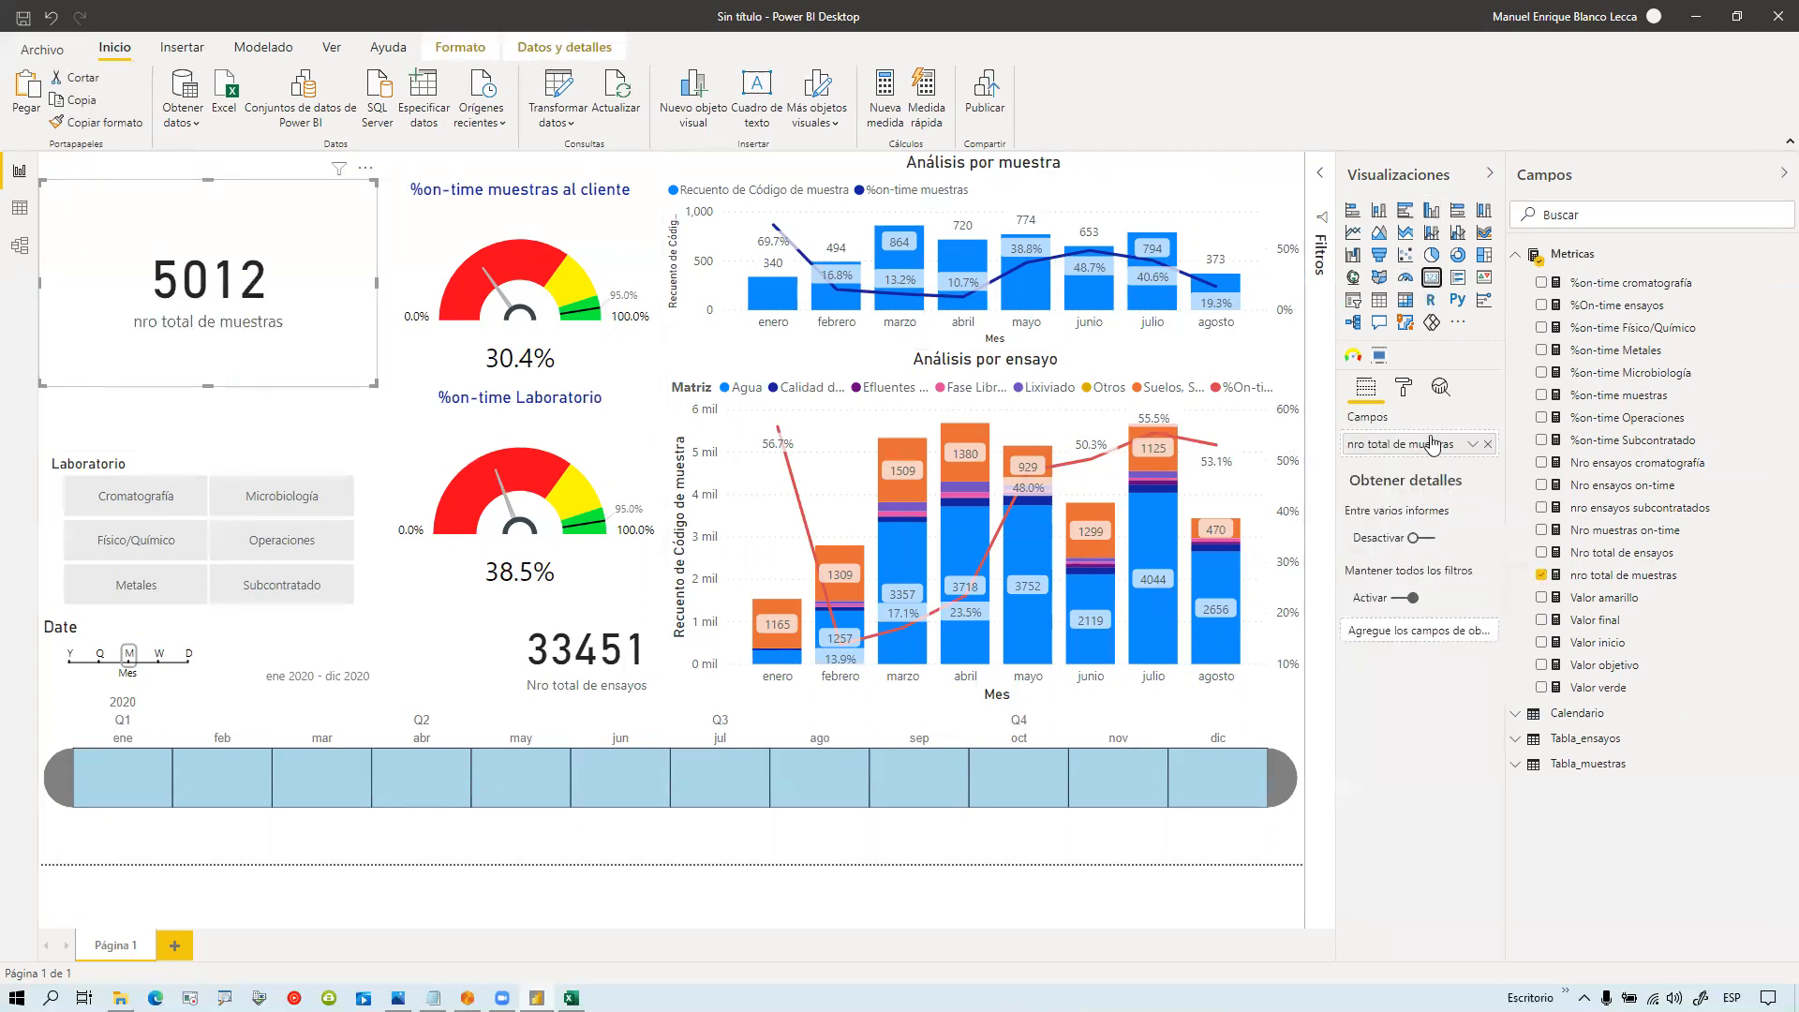
left_click(1405, 392)
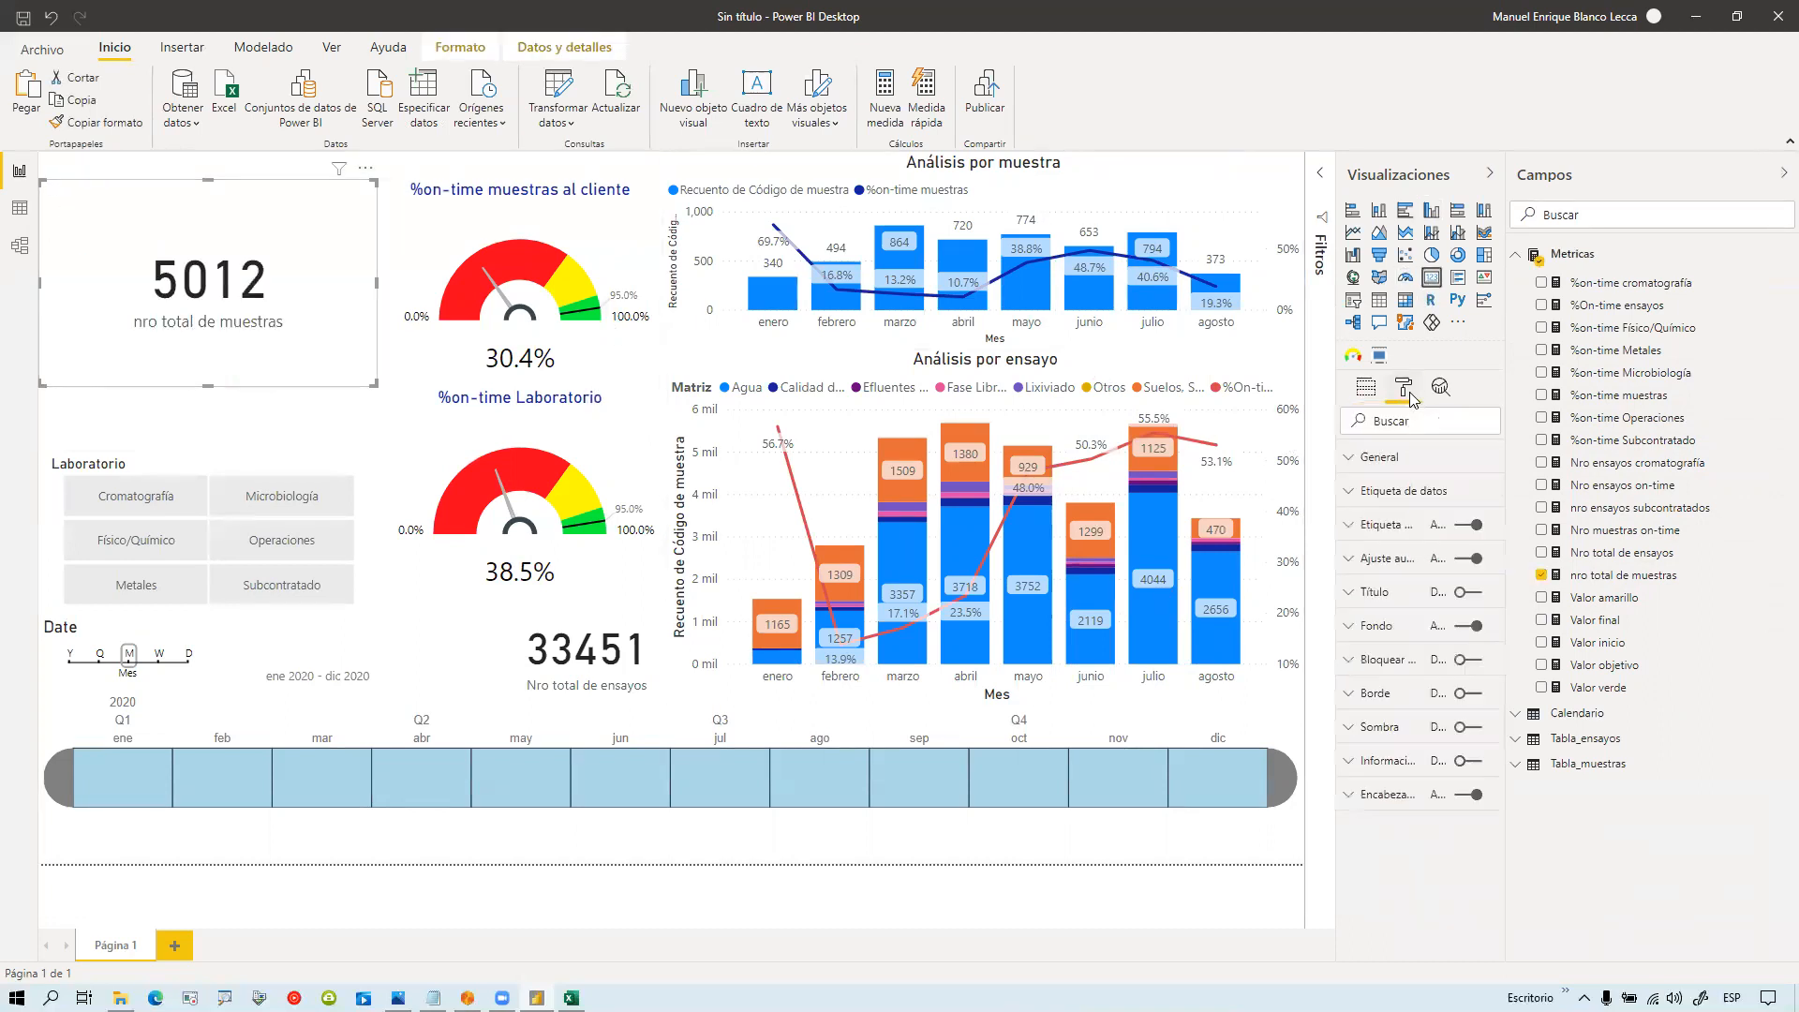
Step: Set the data label text size of the nro total de muestras card to 36 pt
left_click(1351, 495)
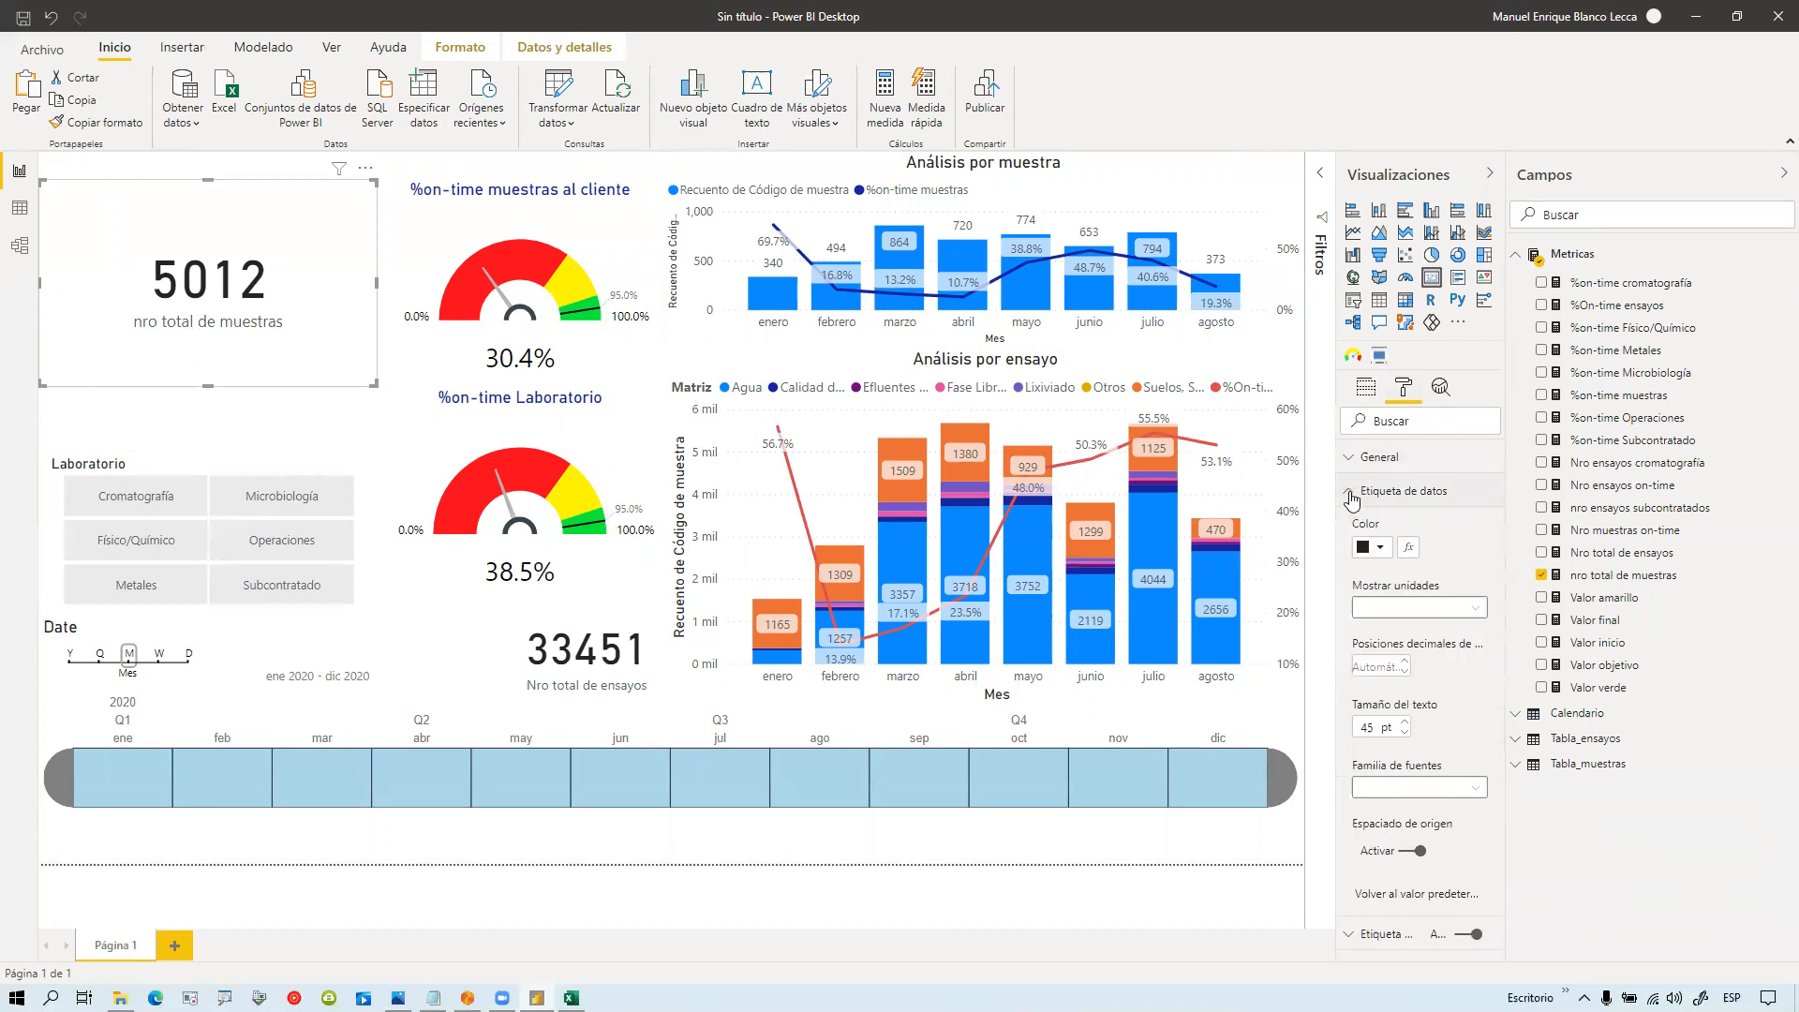
left_click(1404, 733)
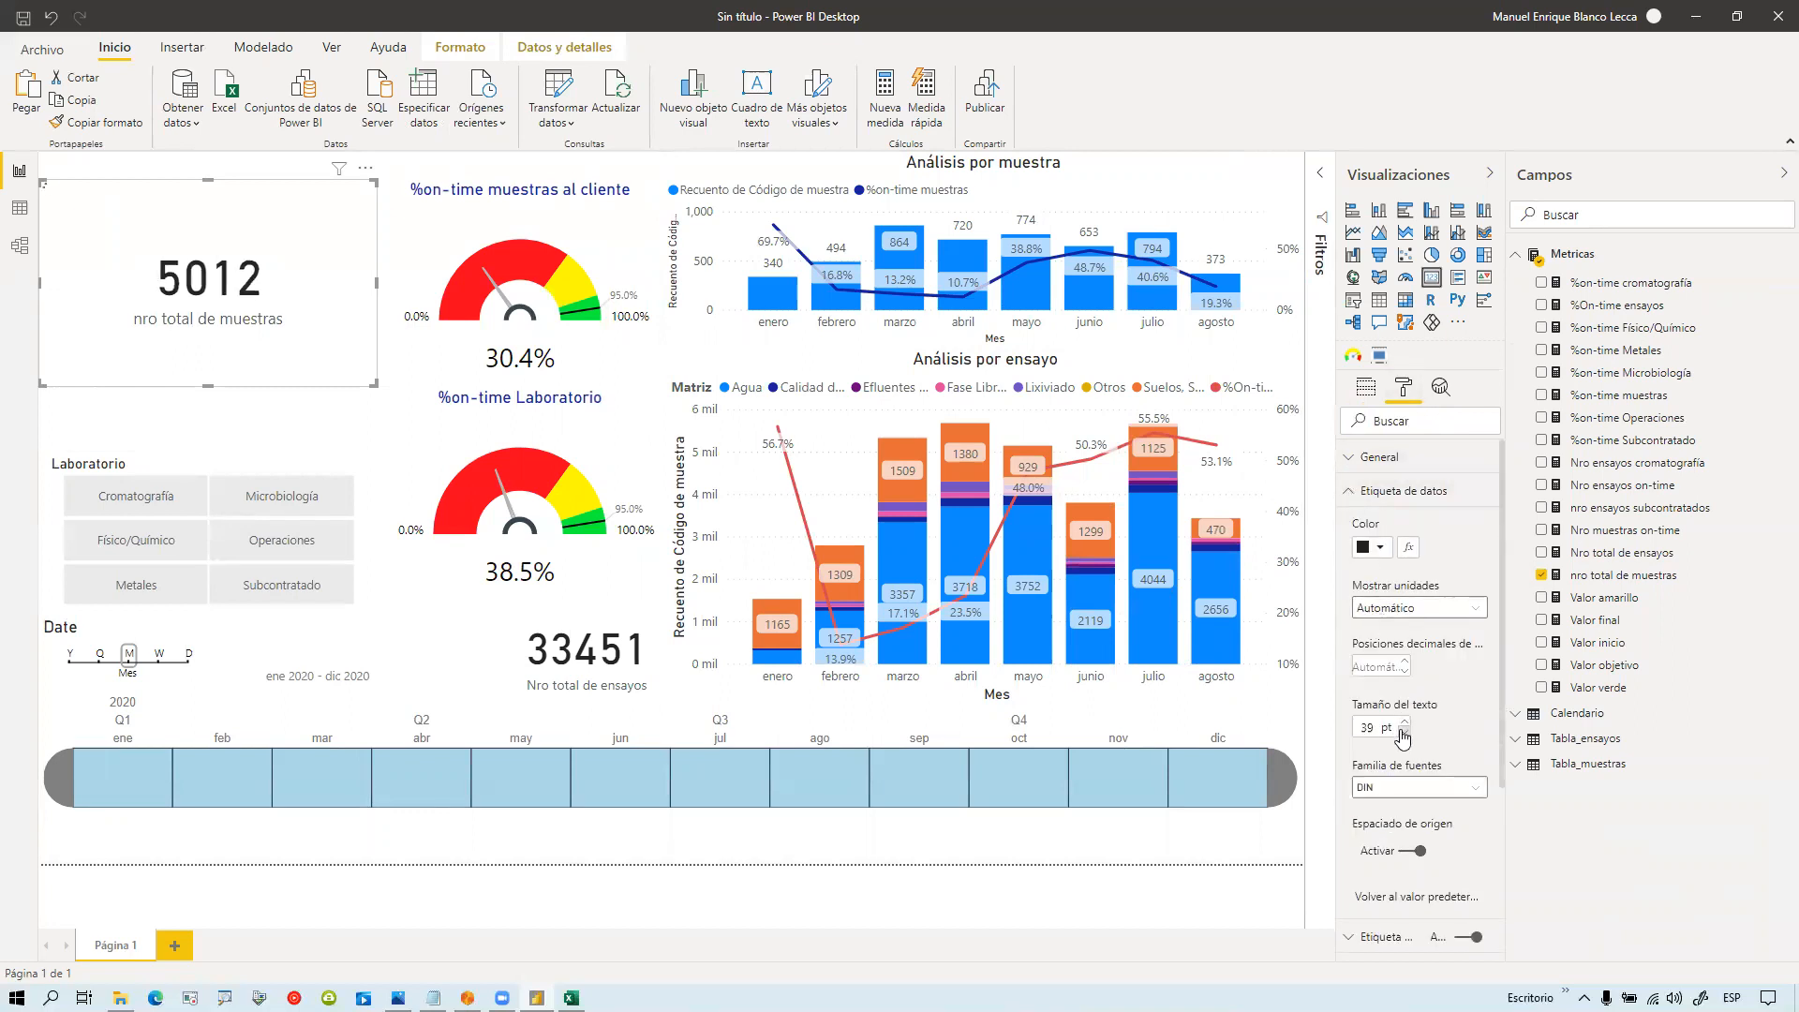
left_click(1404, 733)
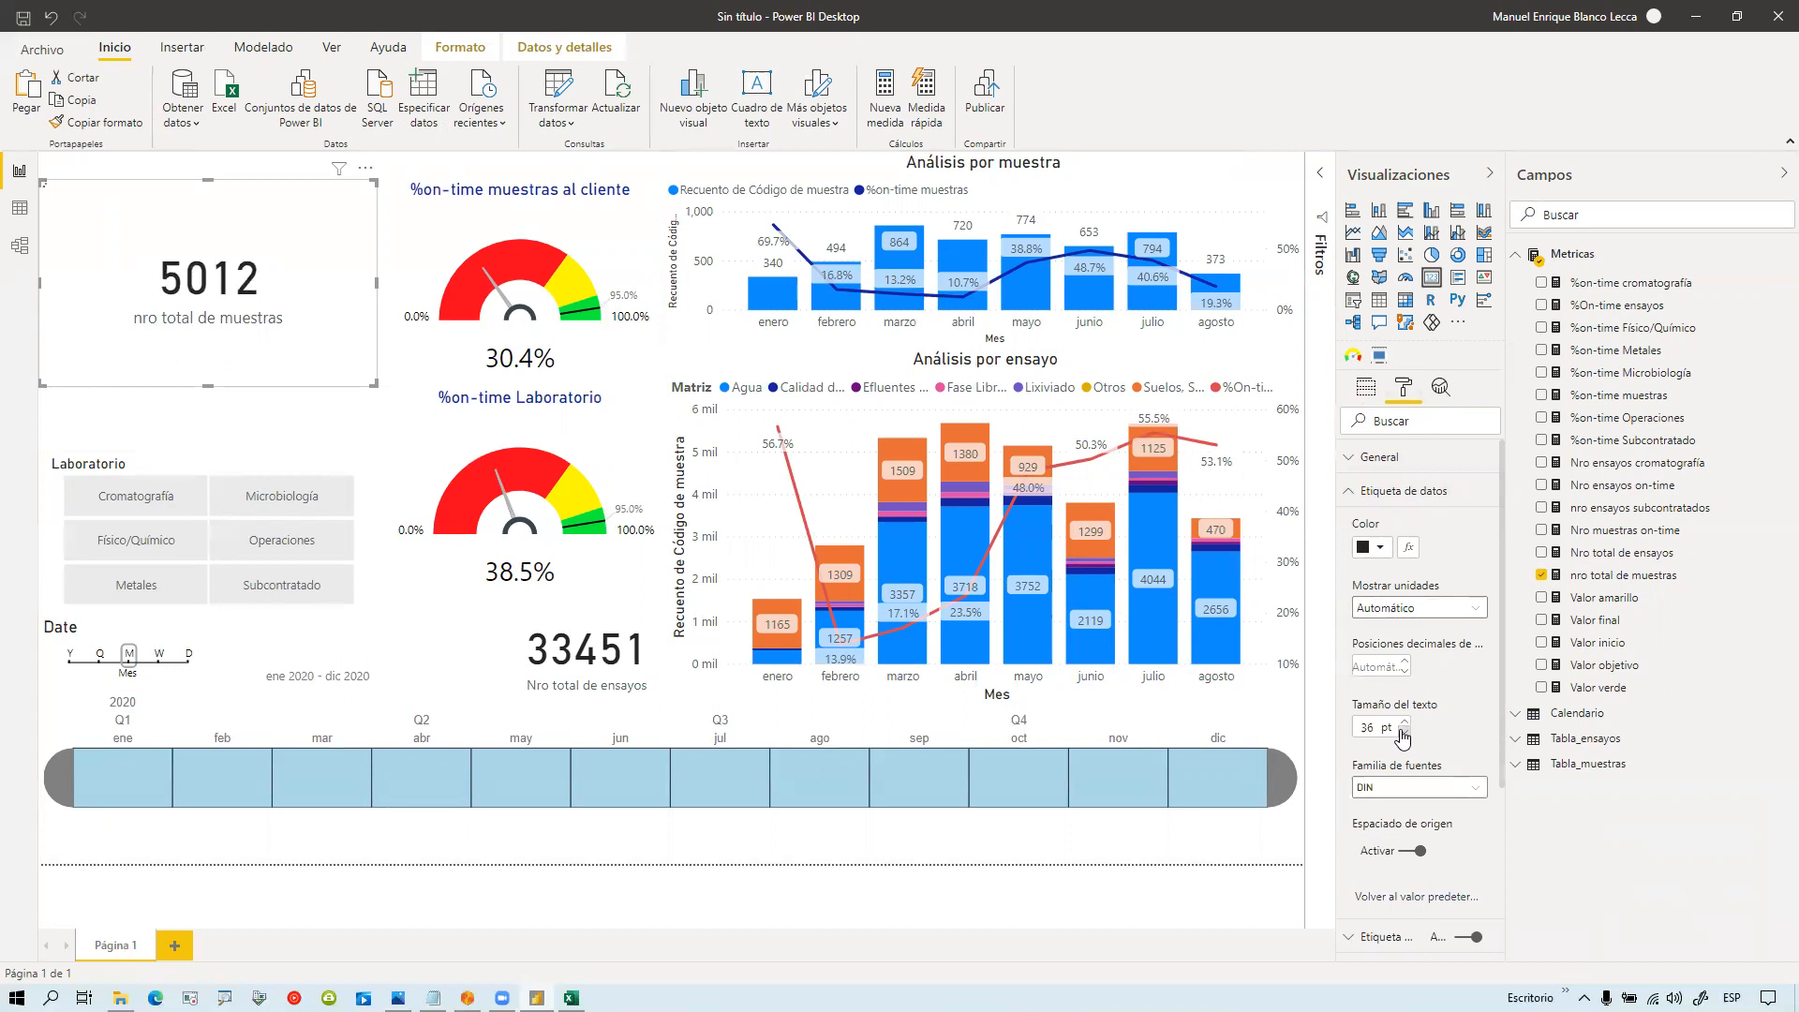
left_click(1350, 494)
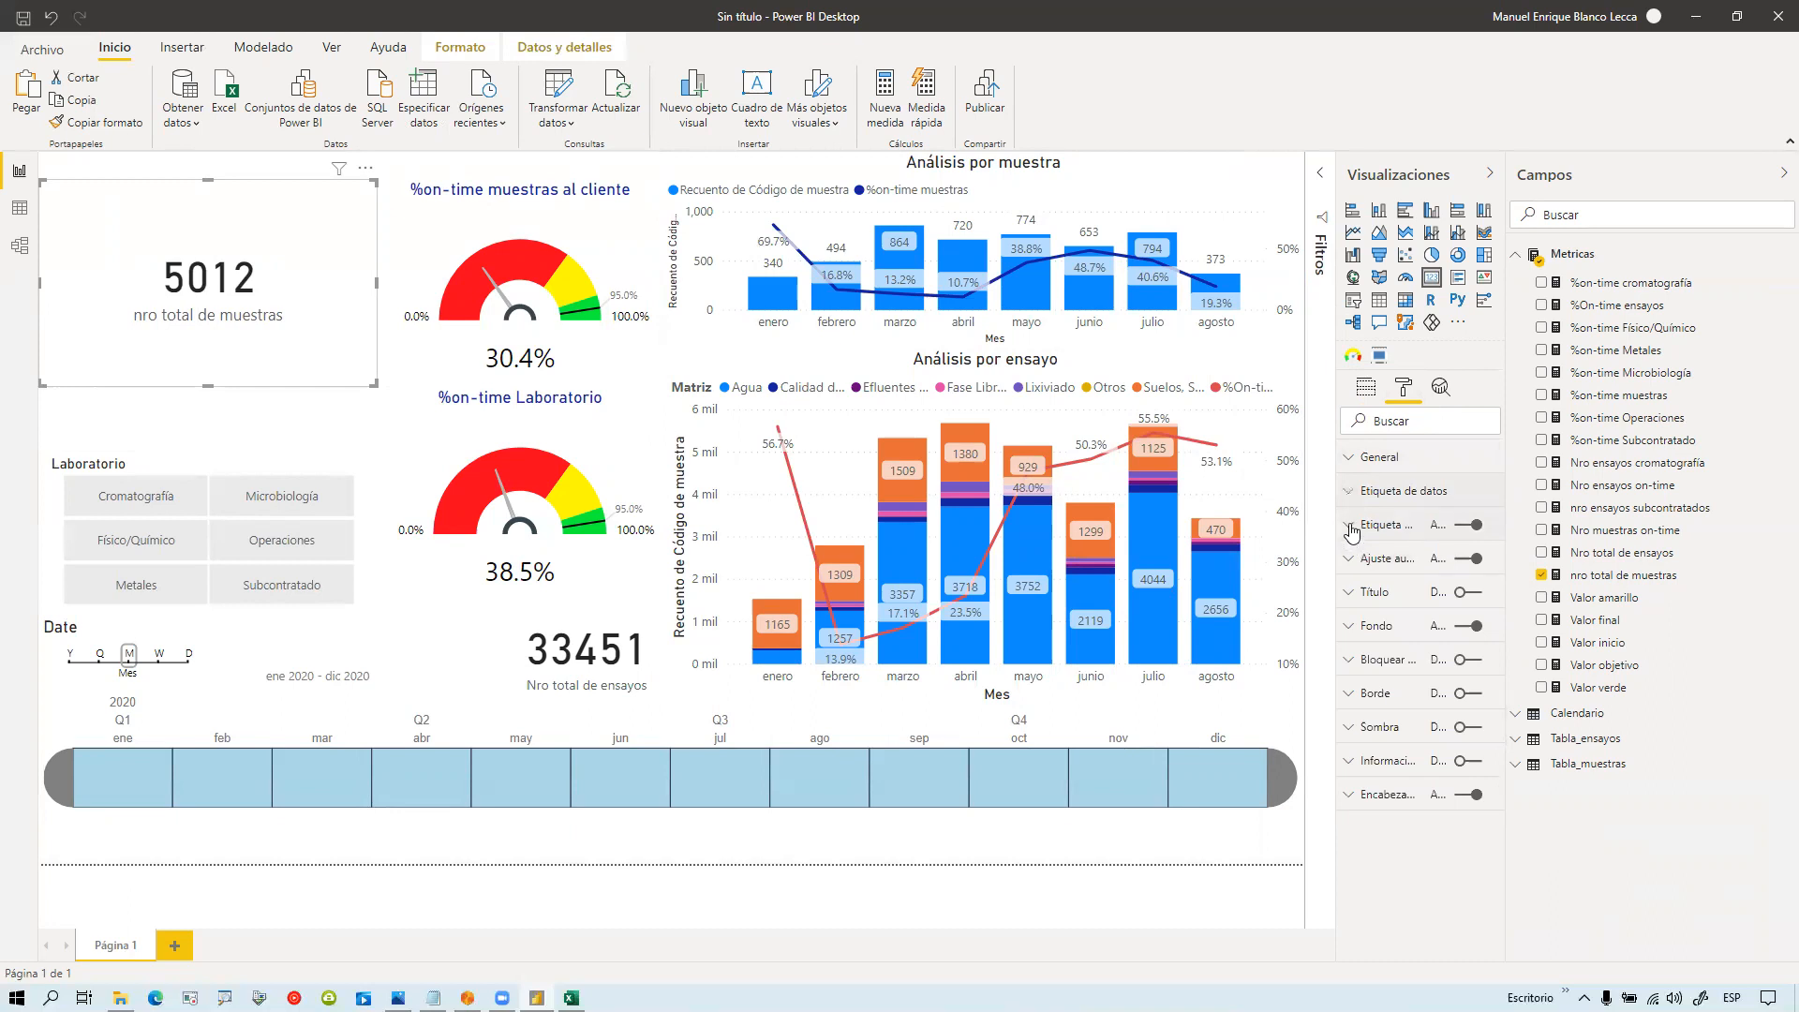
Step: Set the category label text size of the nro total de muestras card to 9 pt
left_click(1352, 530)
left_click(1403, 647)
left_click(1403, 648)
left_click(1403, 648)
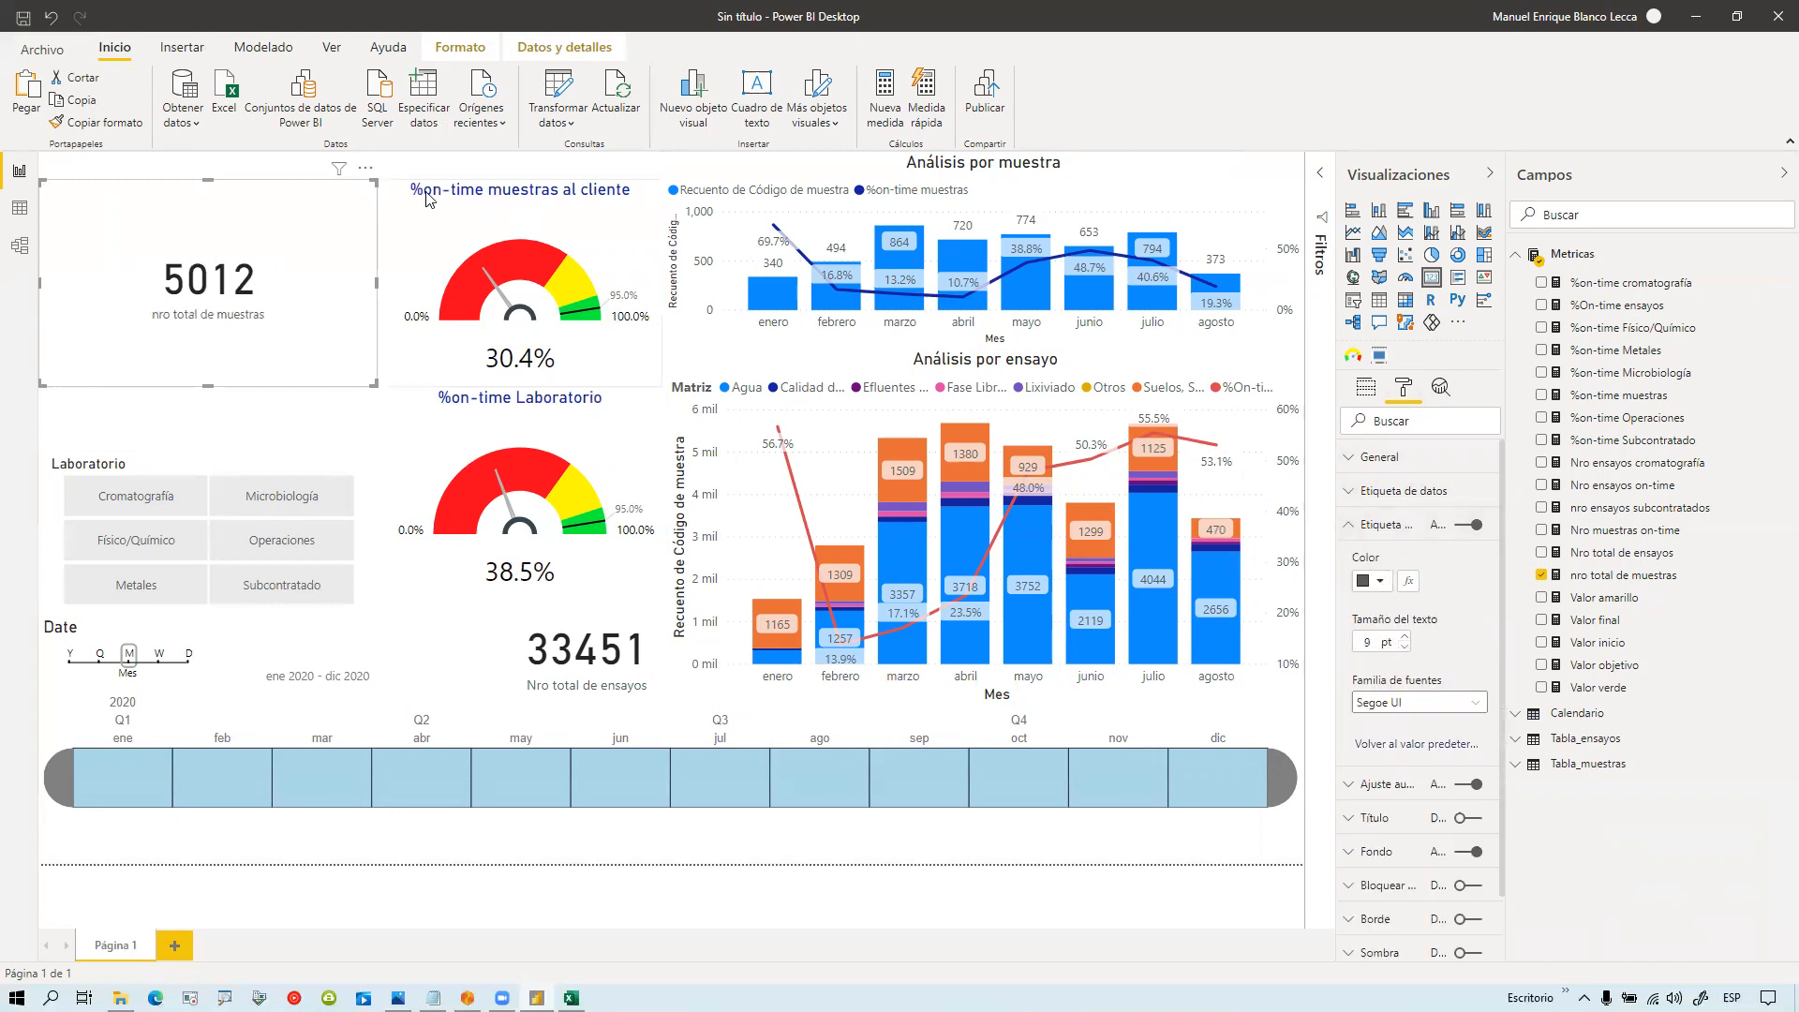
Step: Move the nro total de muestras card beneath the %on-time Laboratorio gauge, directly beside the Nro total de ensayos card
left_click_drag(376, 185, 471, 614)
left_click_drag(469, 614, 462, 614)
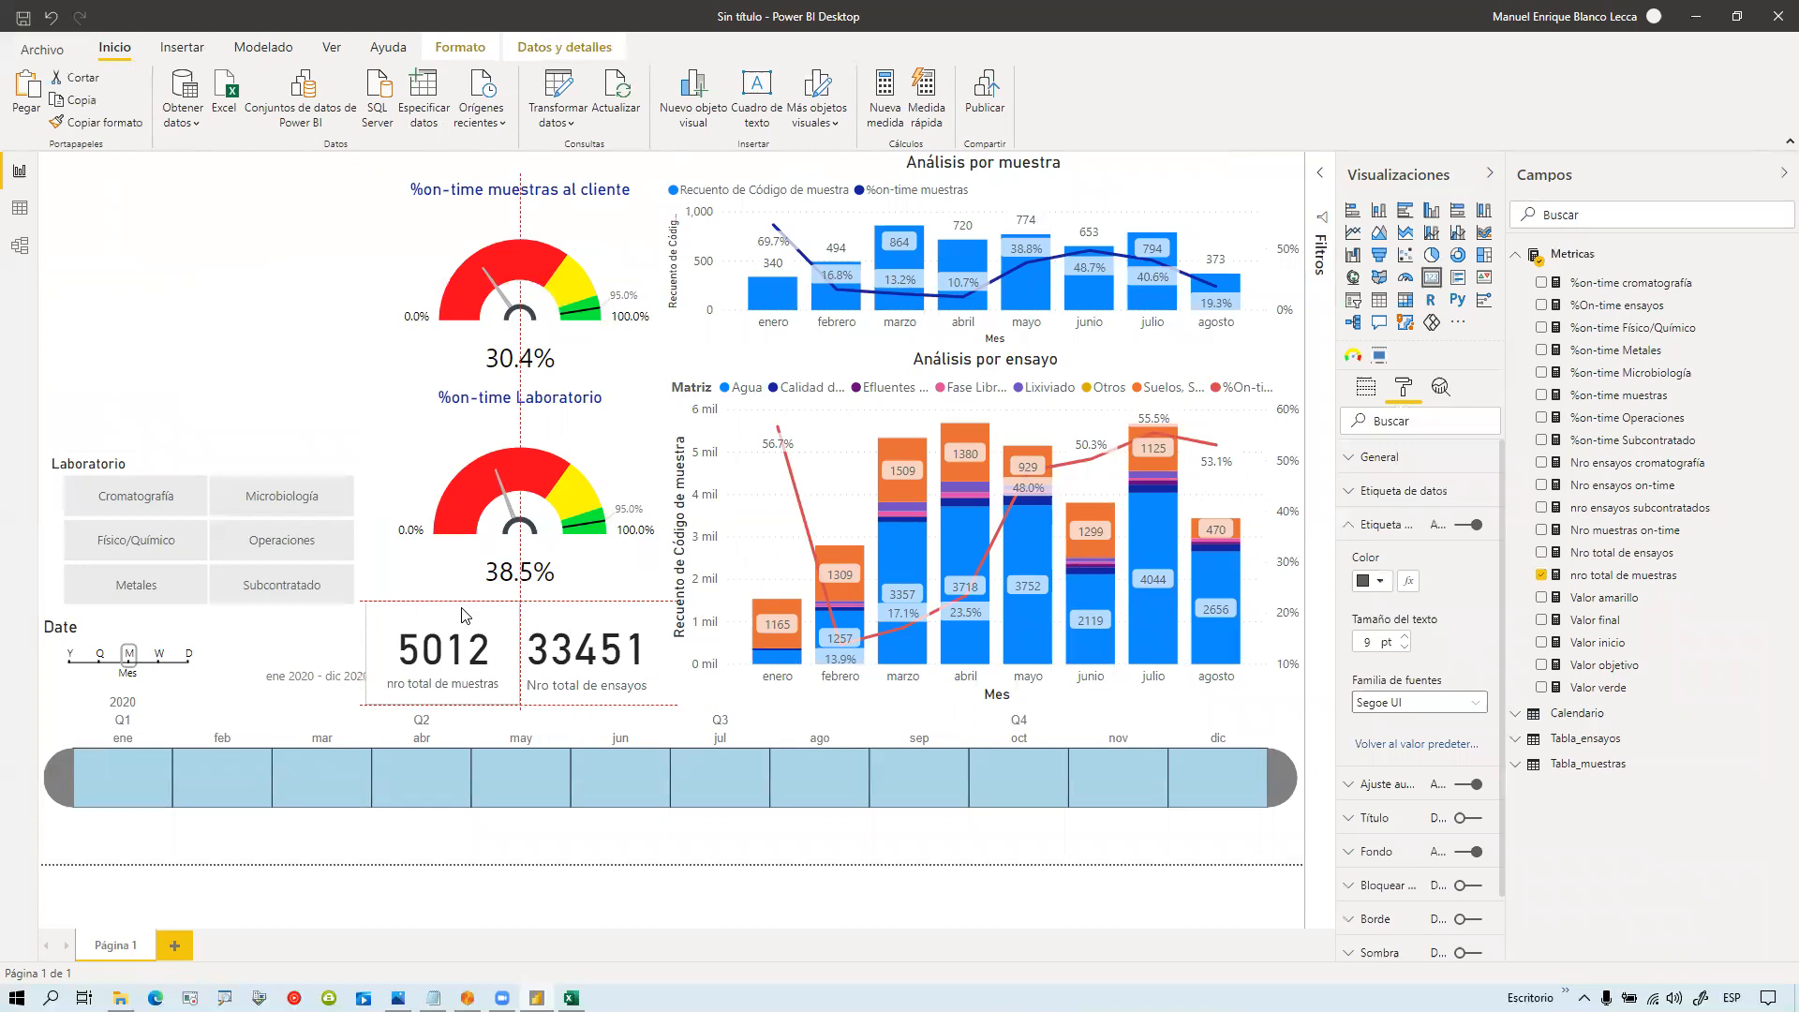
left_click(262, 370)
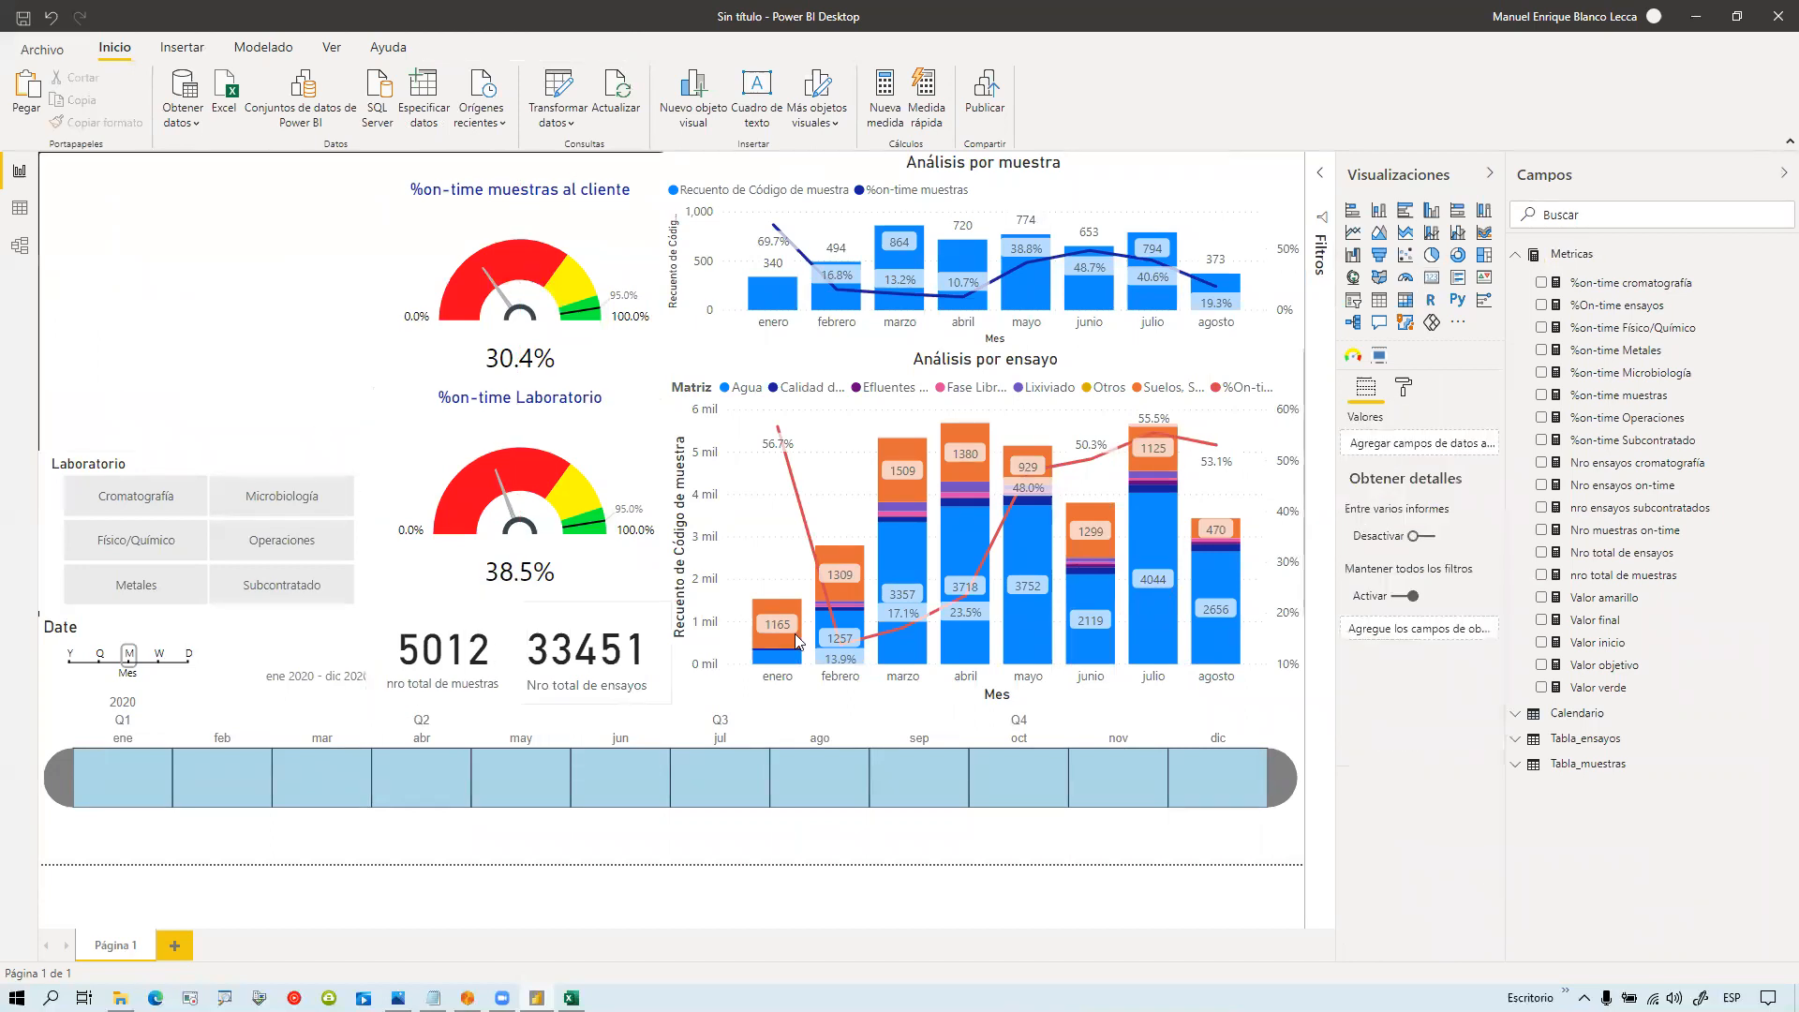
Step: Collapse the side panes and filter the report to enero 2020 and the Cromatografía laboratory
left_click(1490, 172)
left_click(1784, 173)
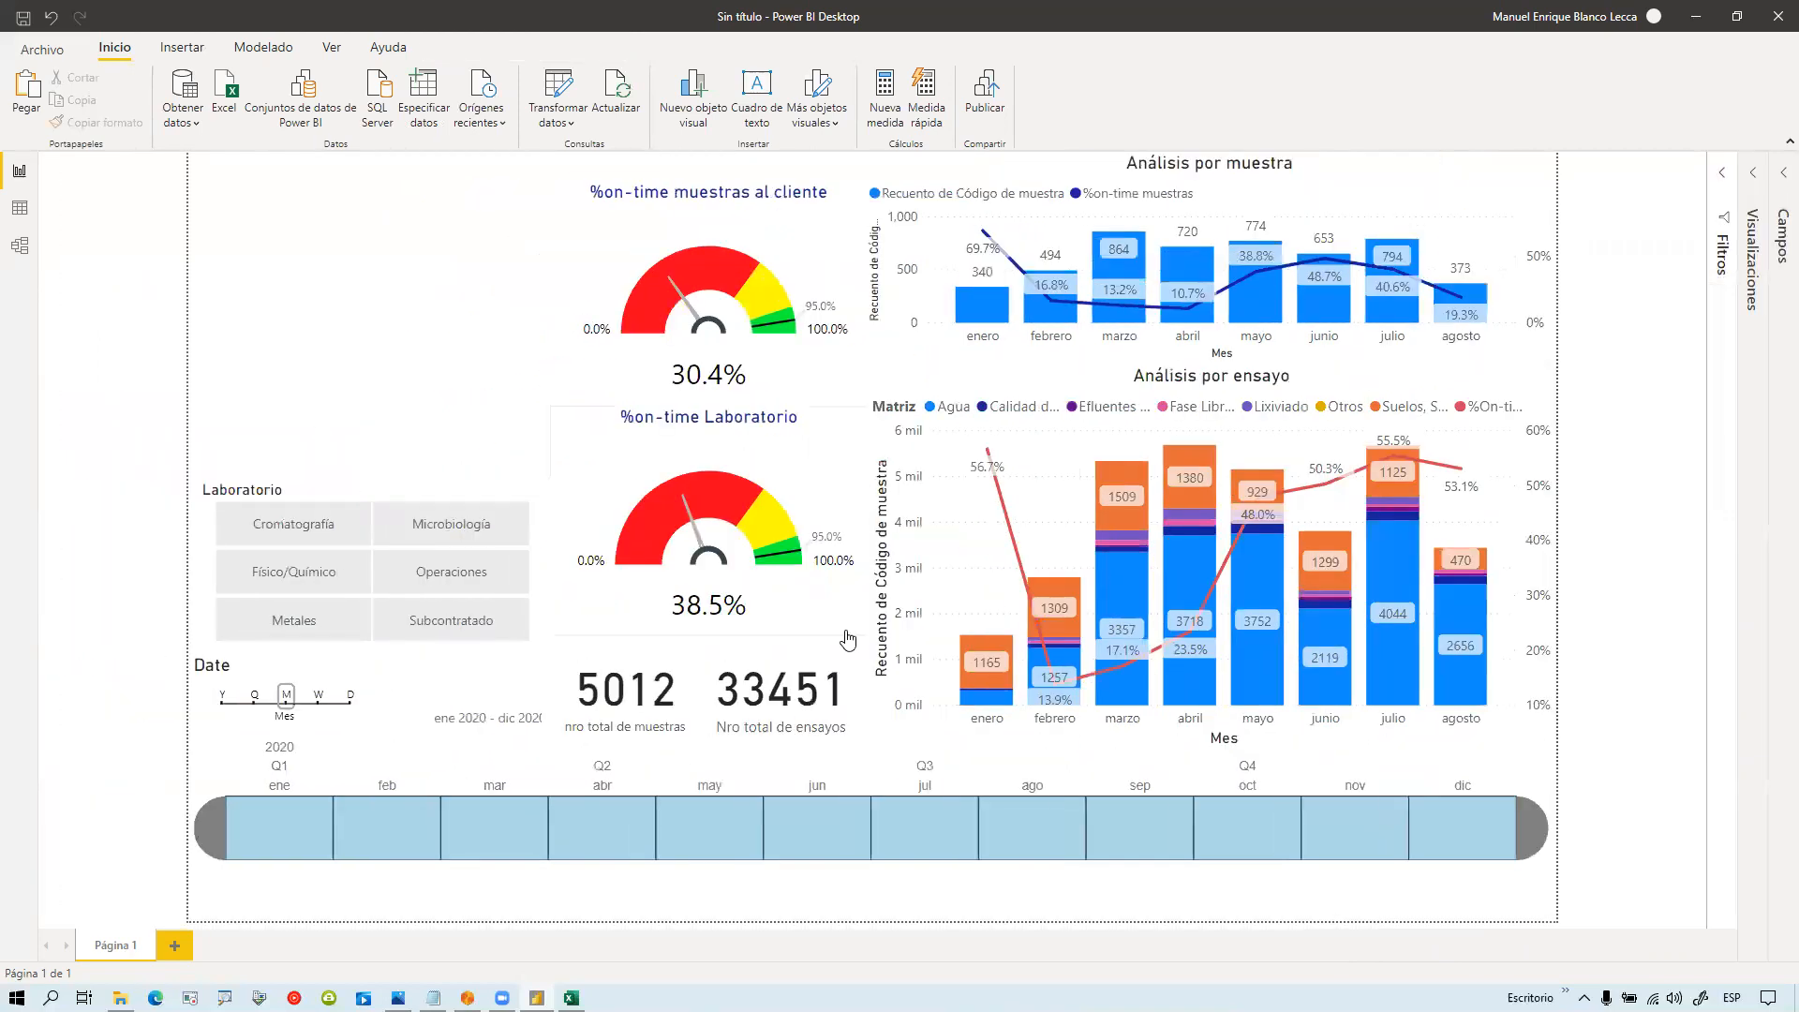
left_click(253, 829)
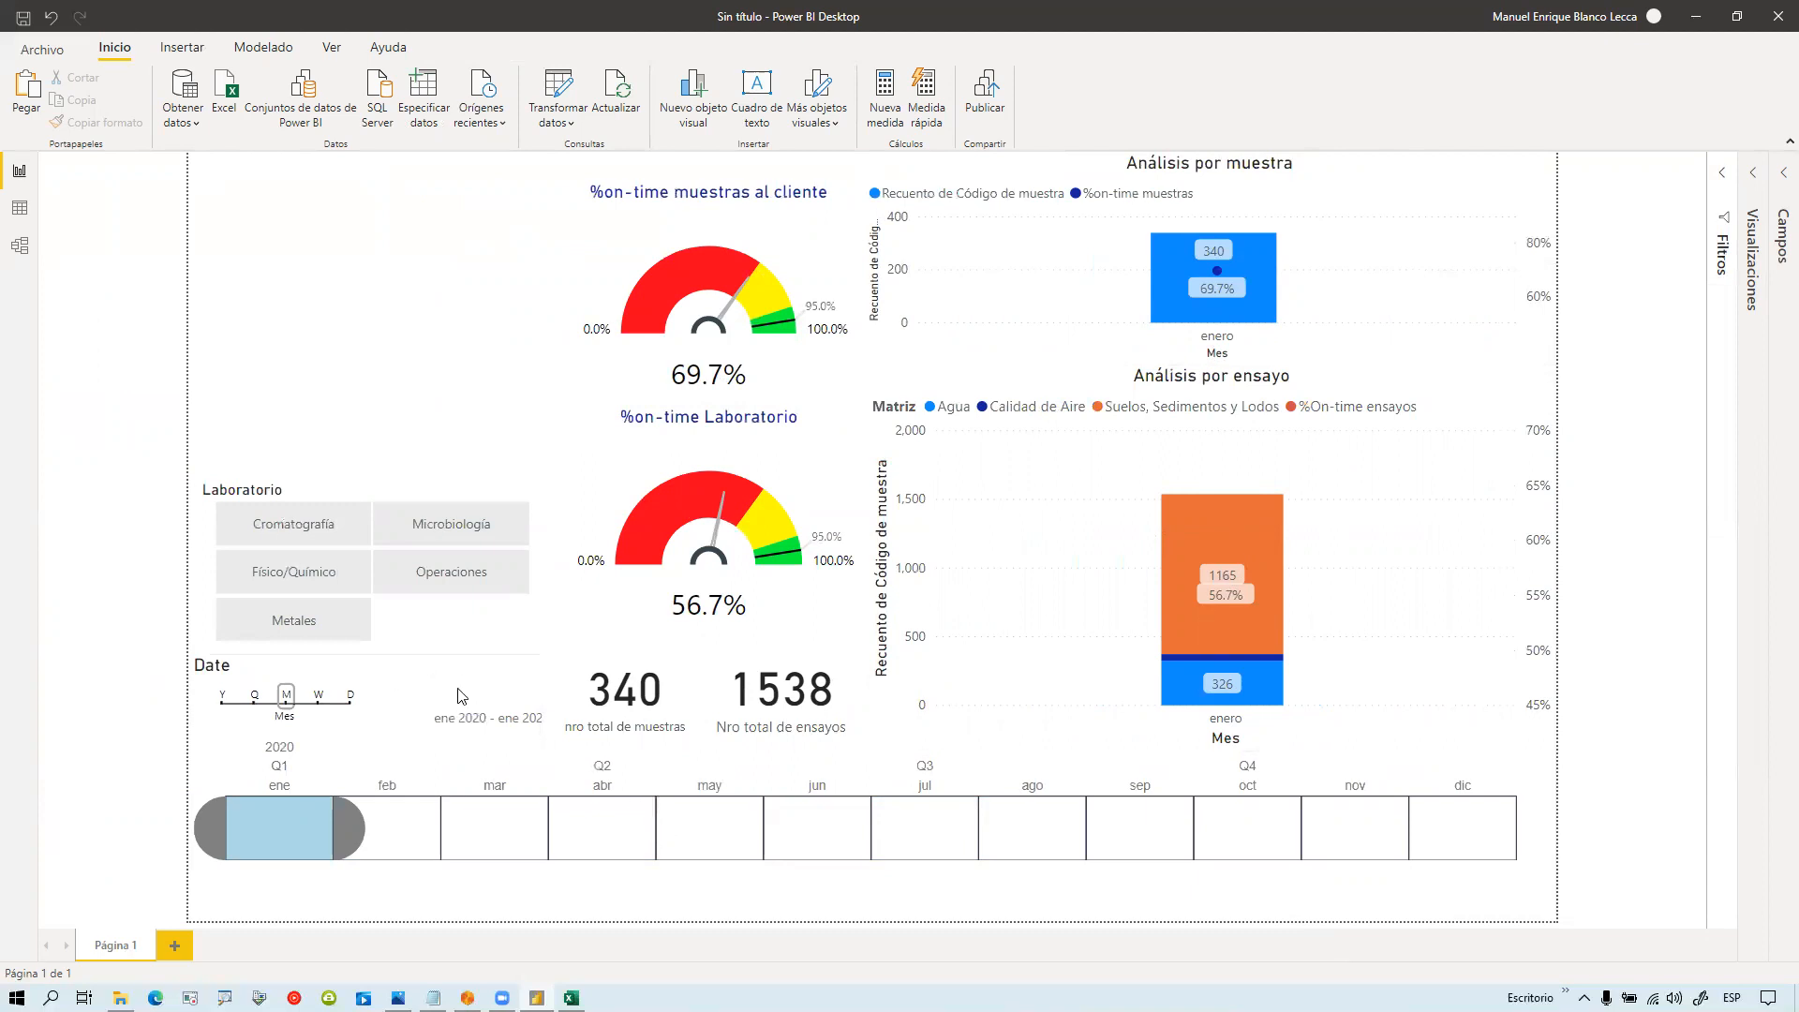
left_click(326, 523)
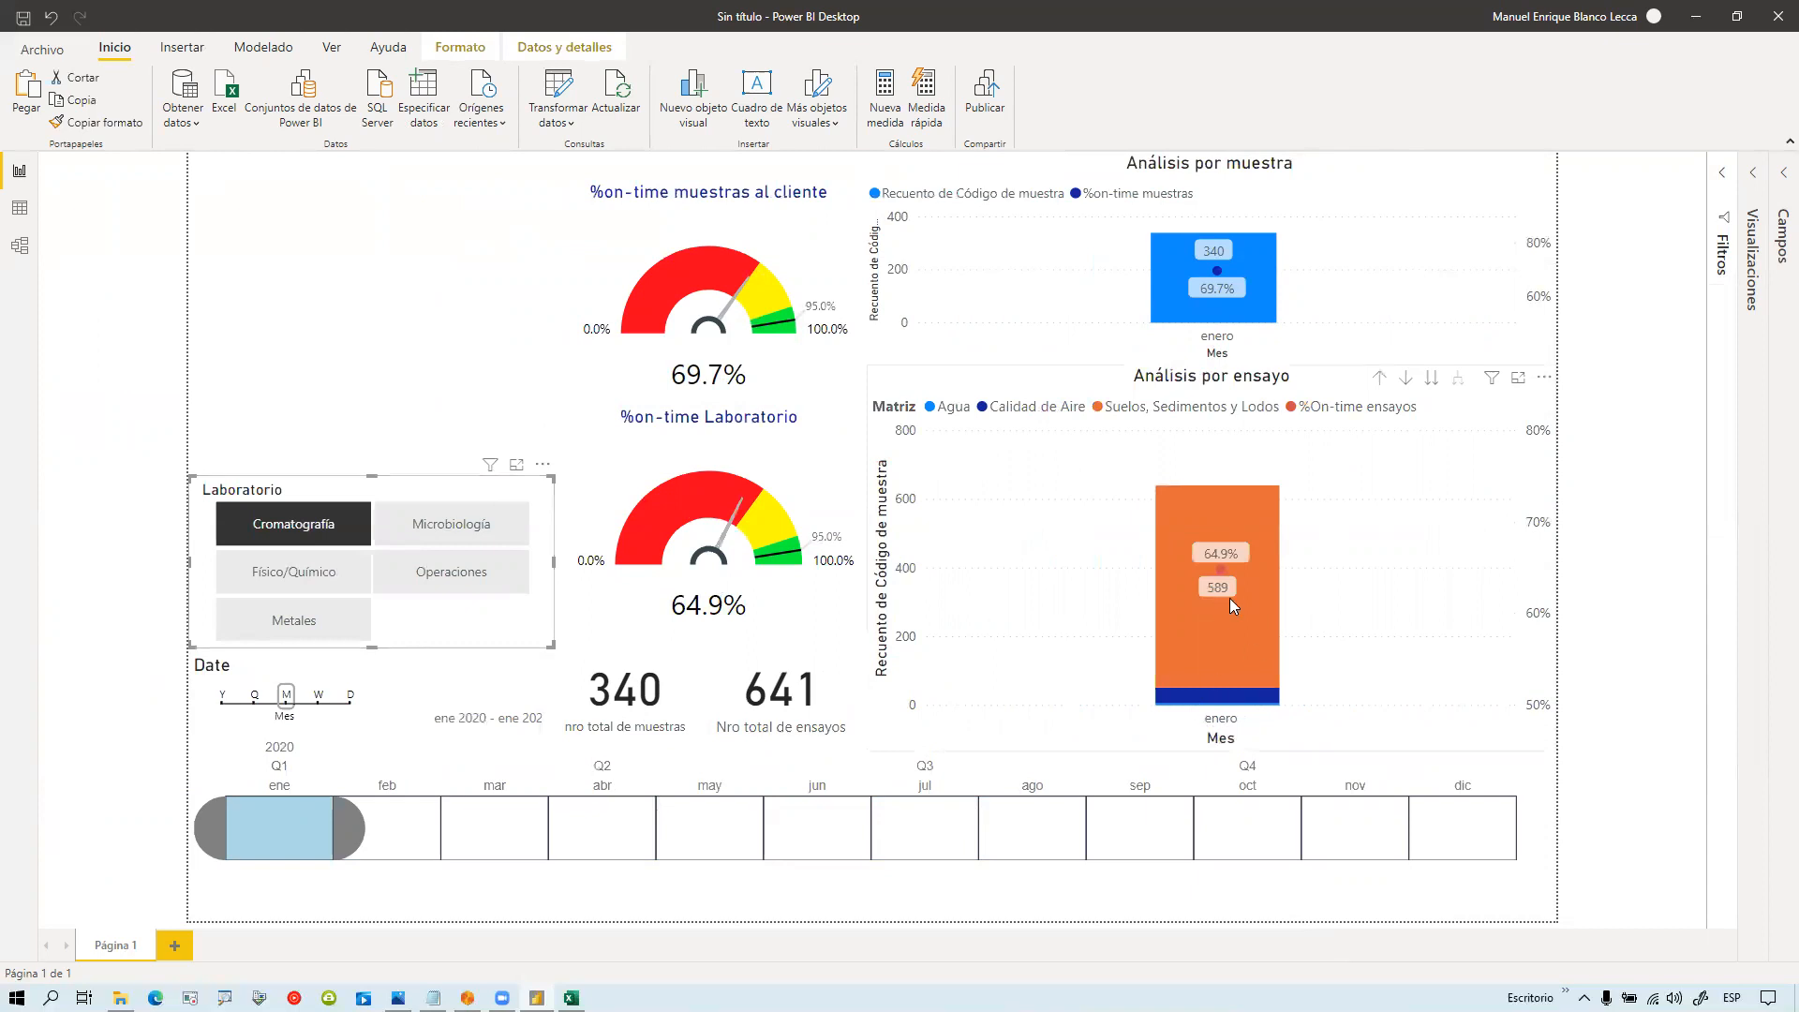
Step: Examine the Calidad de Aire portion of the Análisis por ensayo chart in focus mode, and return to the report
left_click(1519, 379)
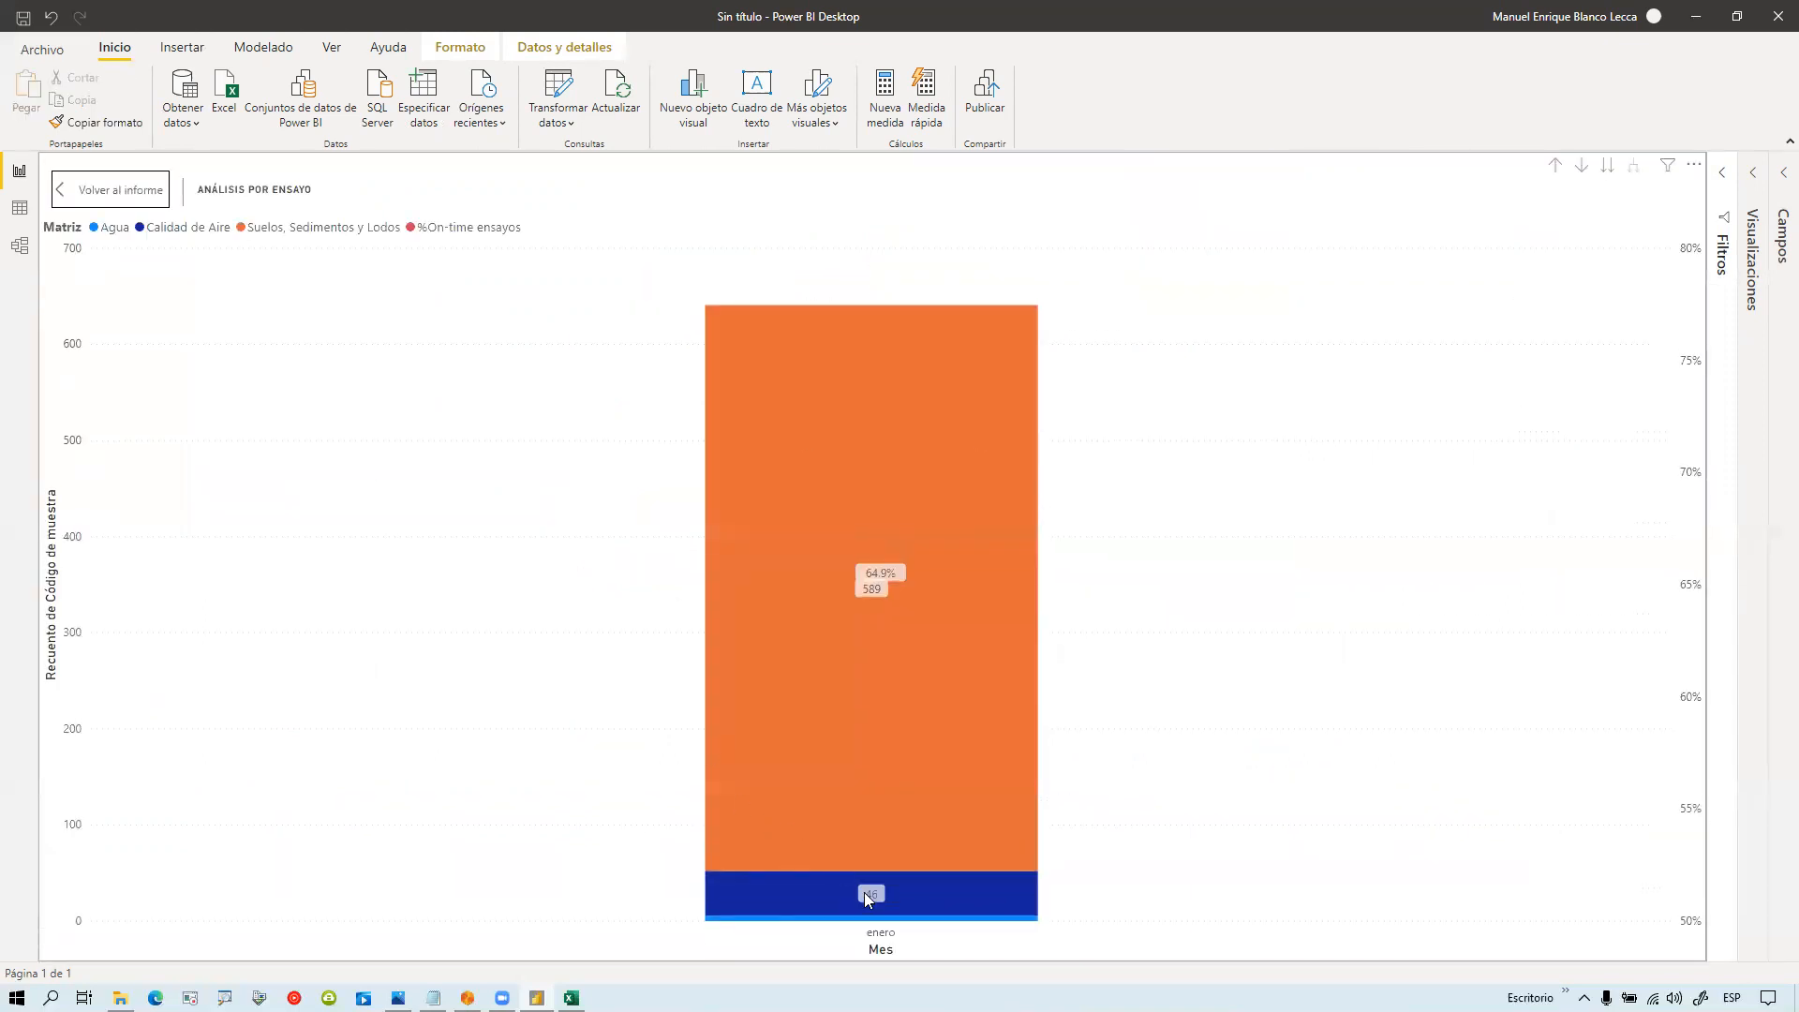
mouse_move(895, 905)
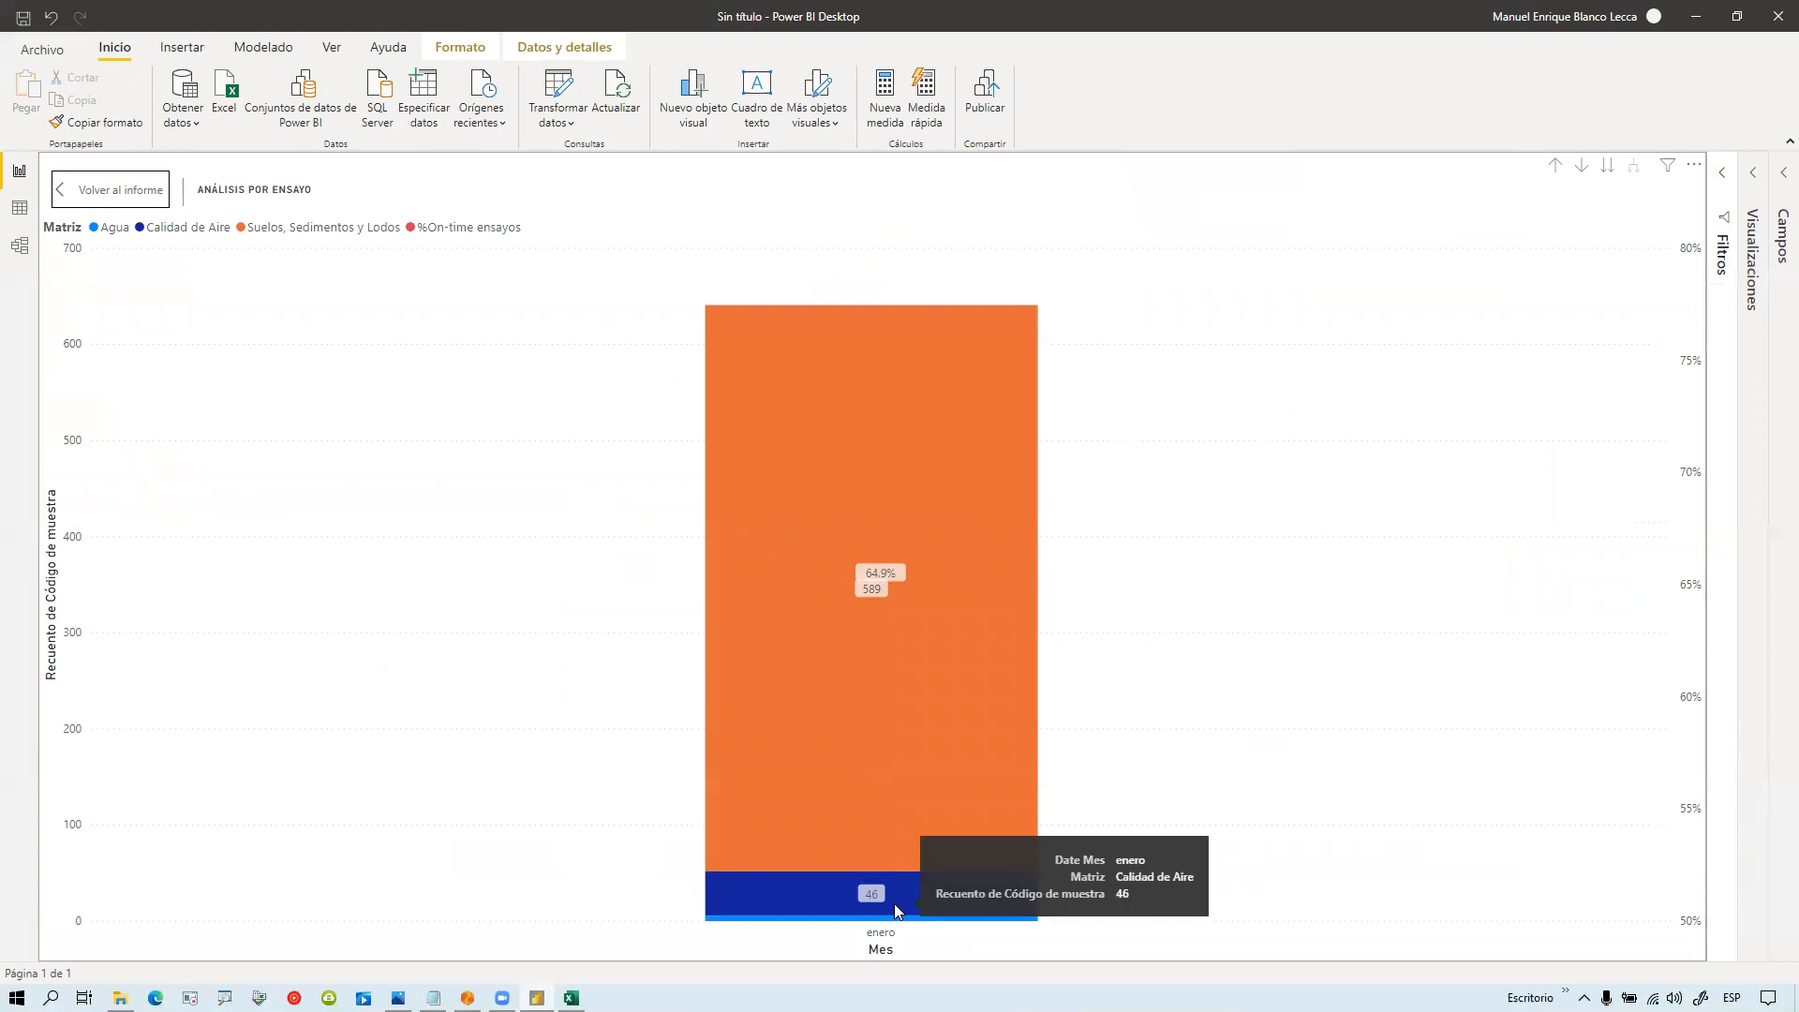
left_click(120, 193)
left_click(1627, 618)
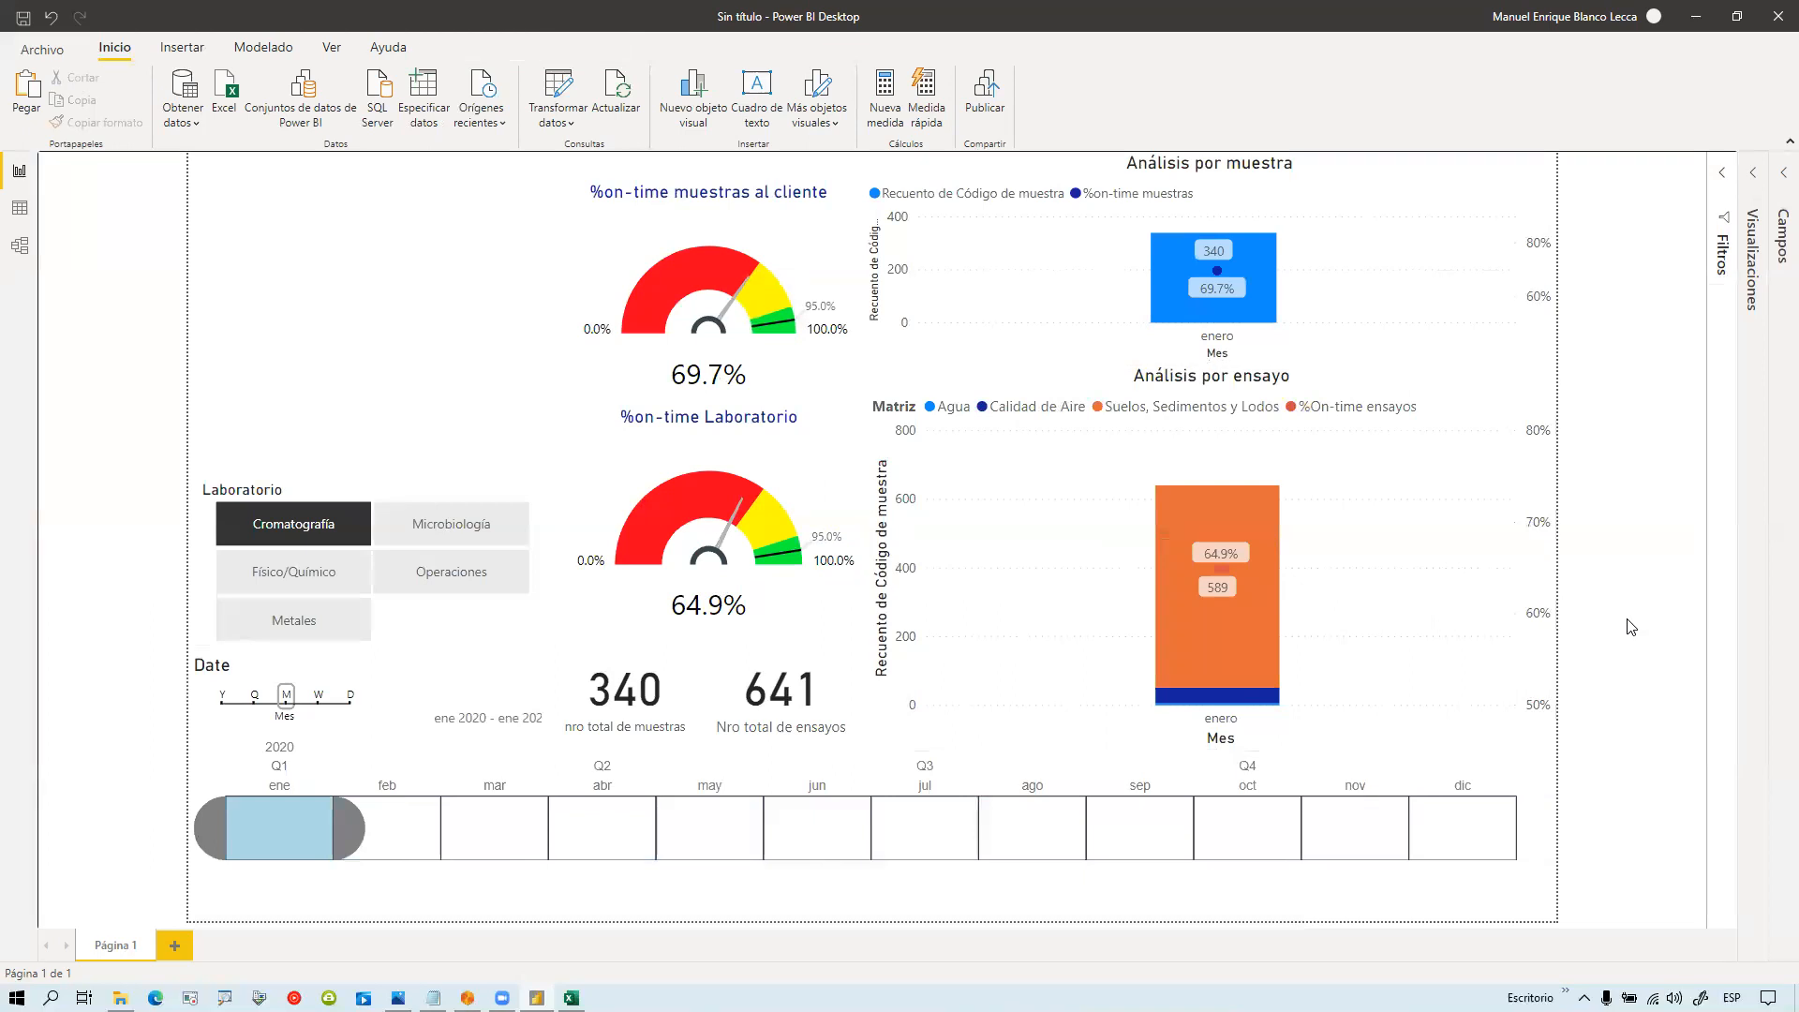
Step: Extend the timeline to enero–julio 2020, view Microbiología, Operaciones and Subcontratado in turn, and clear the laboratory filter
left_click_drag(349, 827, 898, 827)
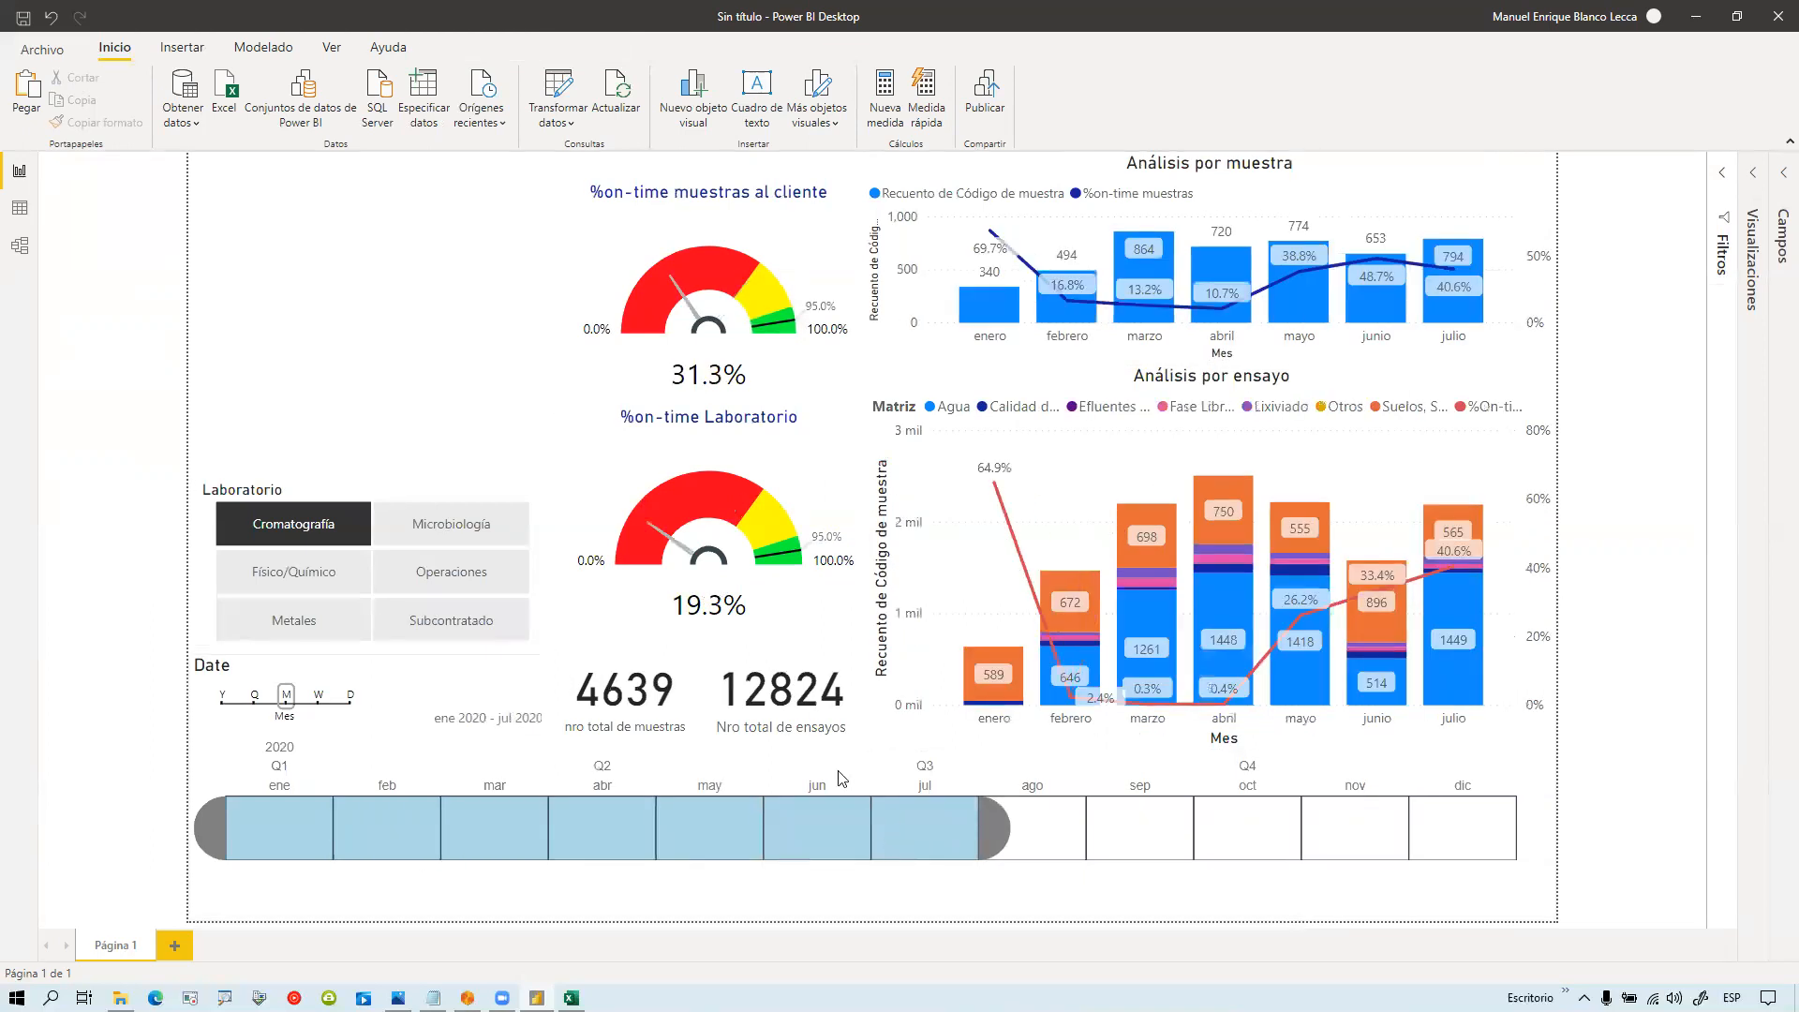
left_click(424, 521)
left_click(416, 570)
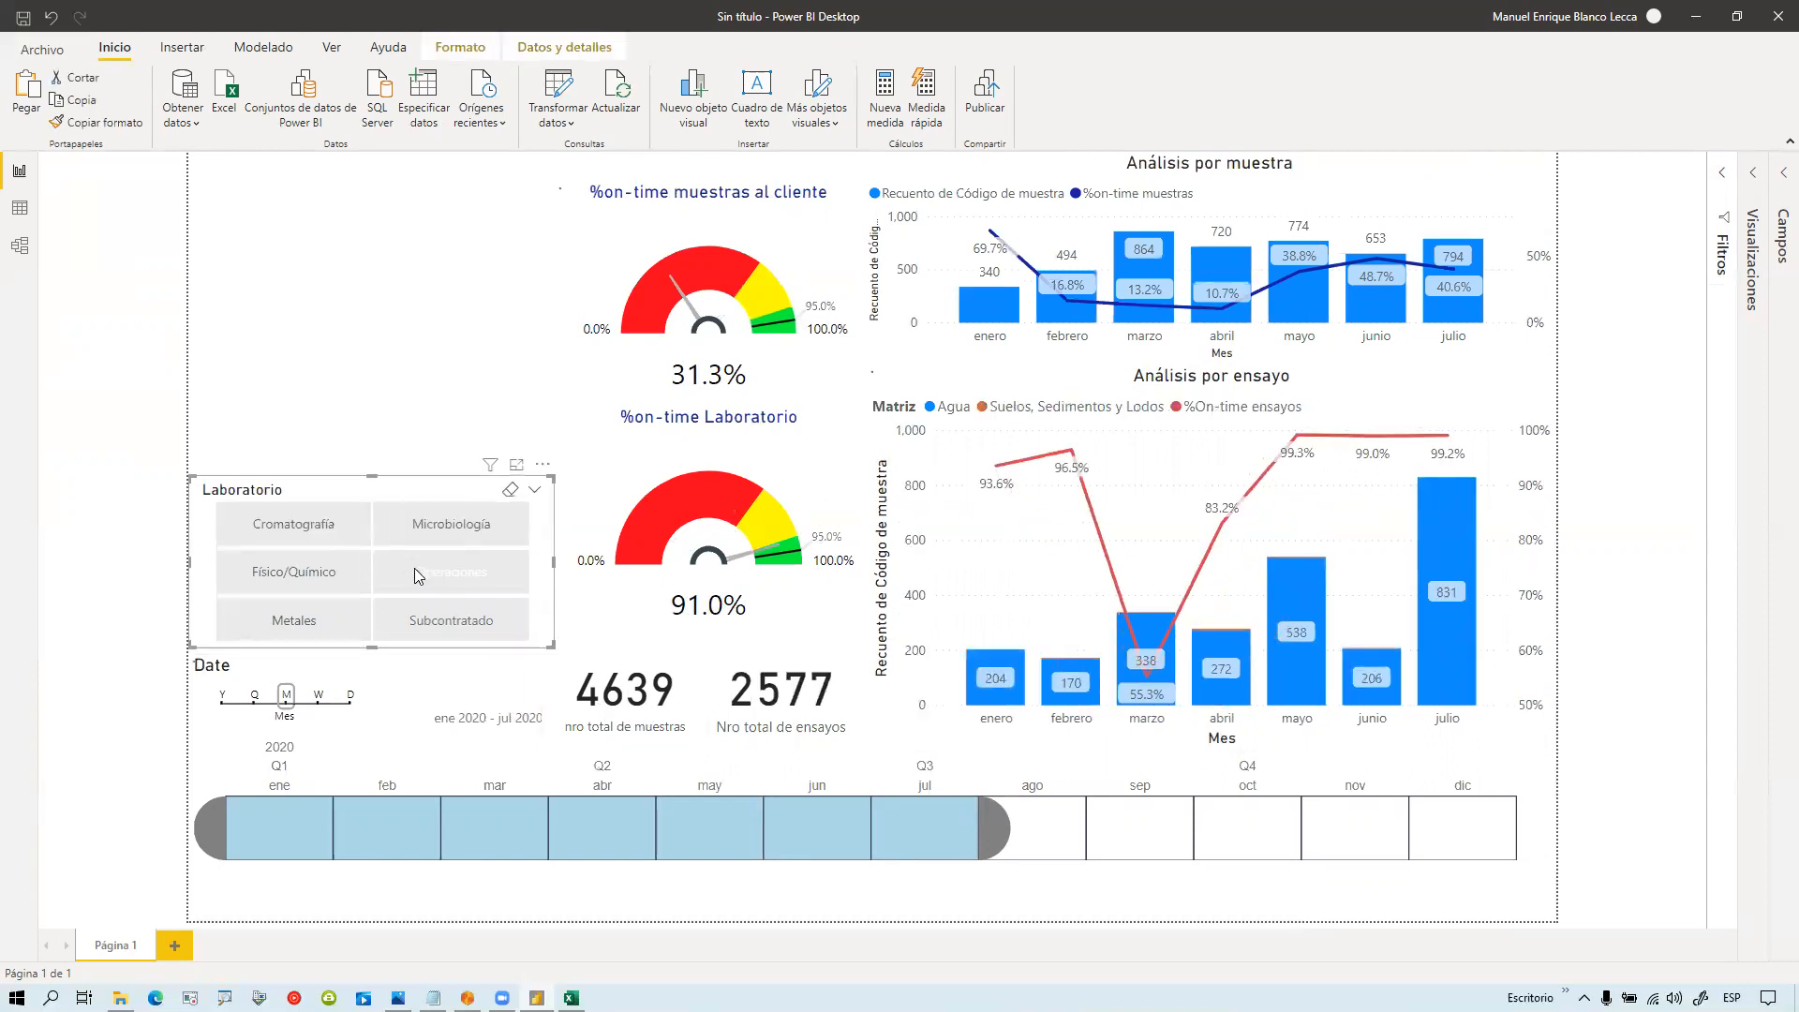
left_click(427, 629)
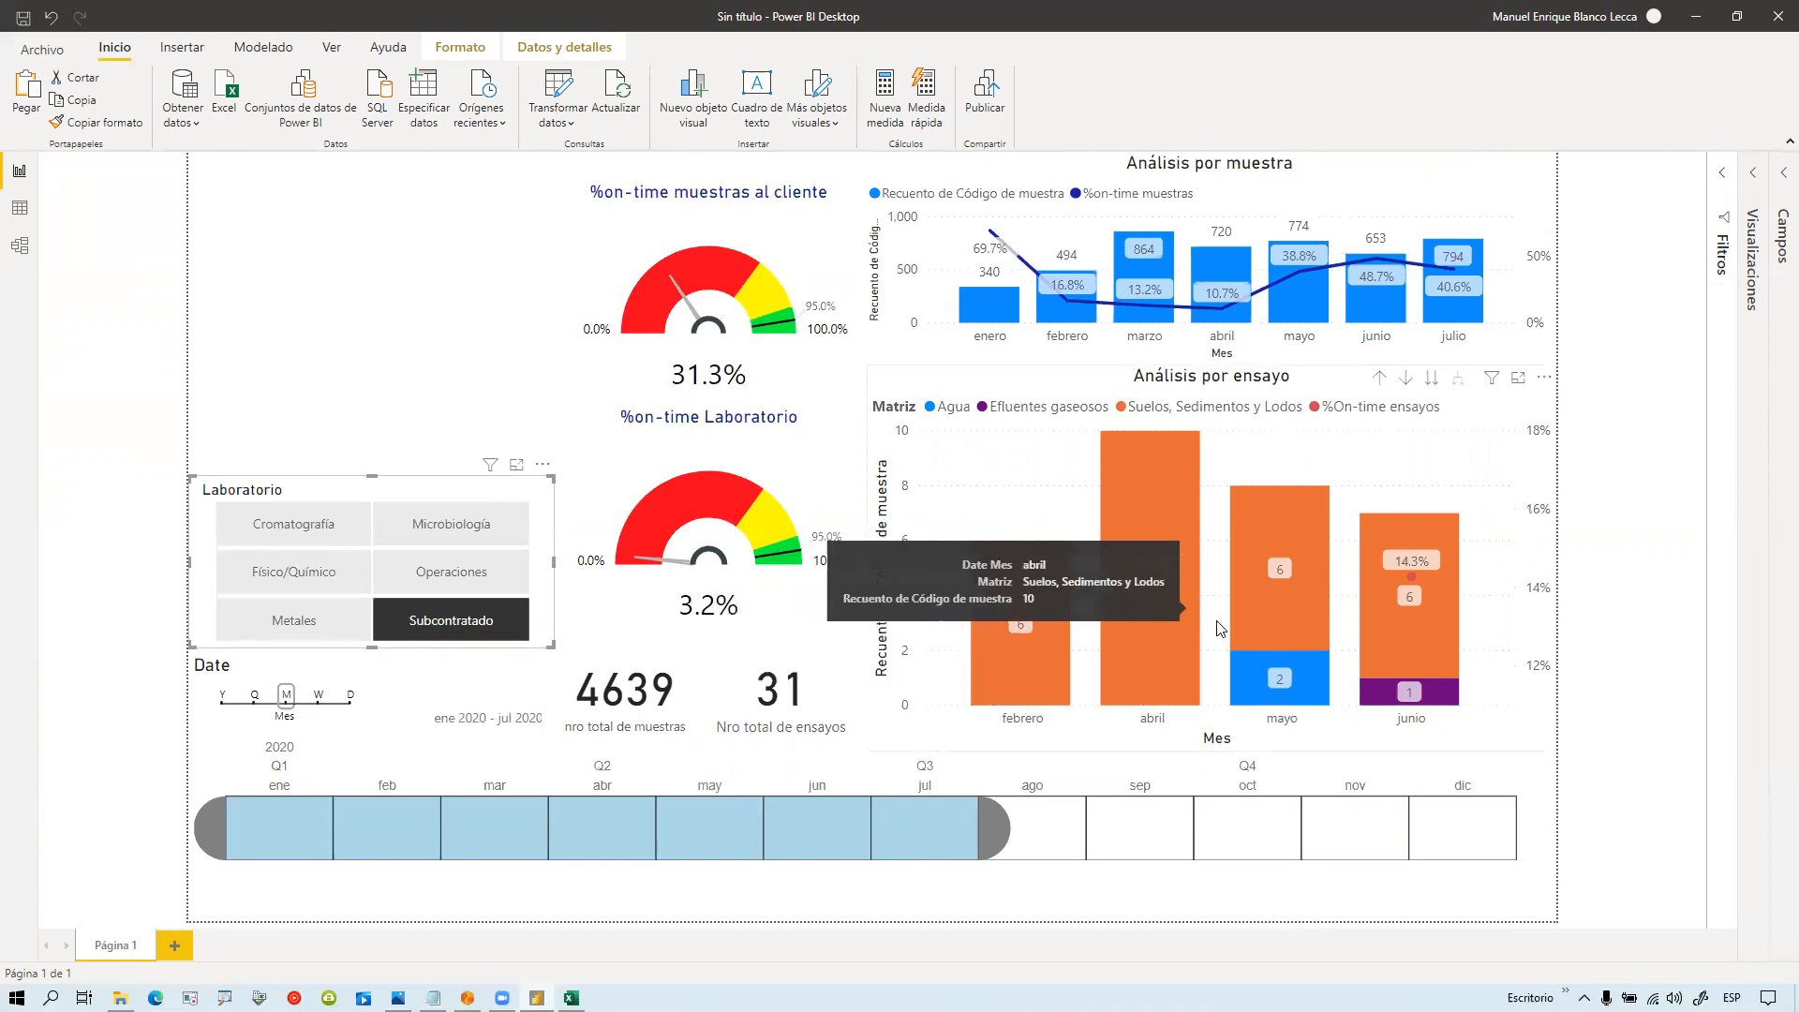
left_click(462, 621)
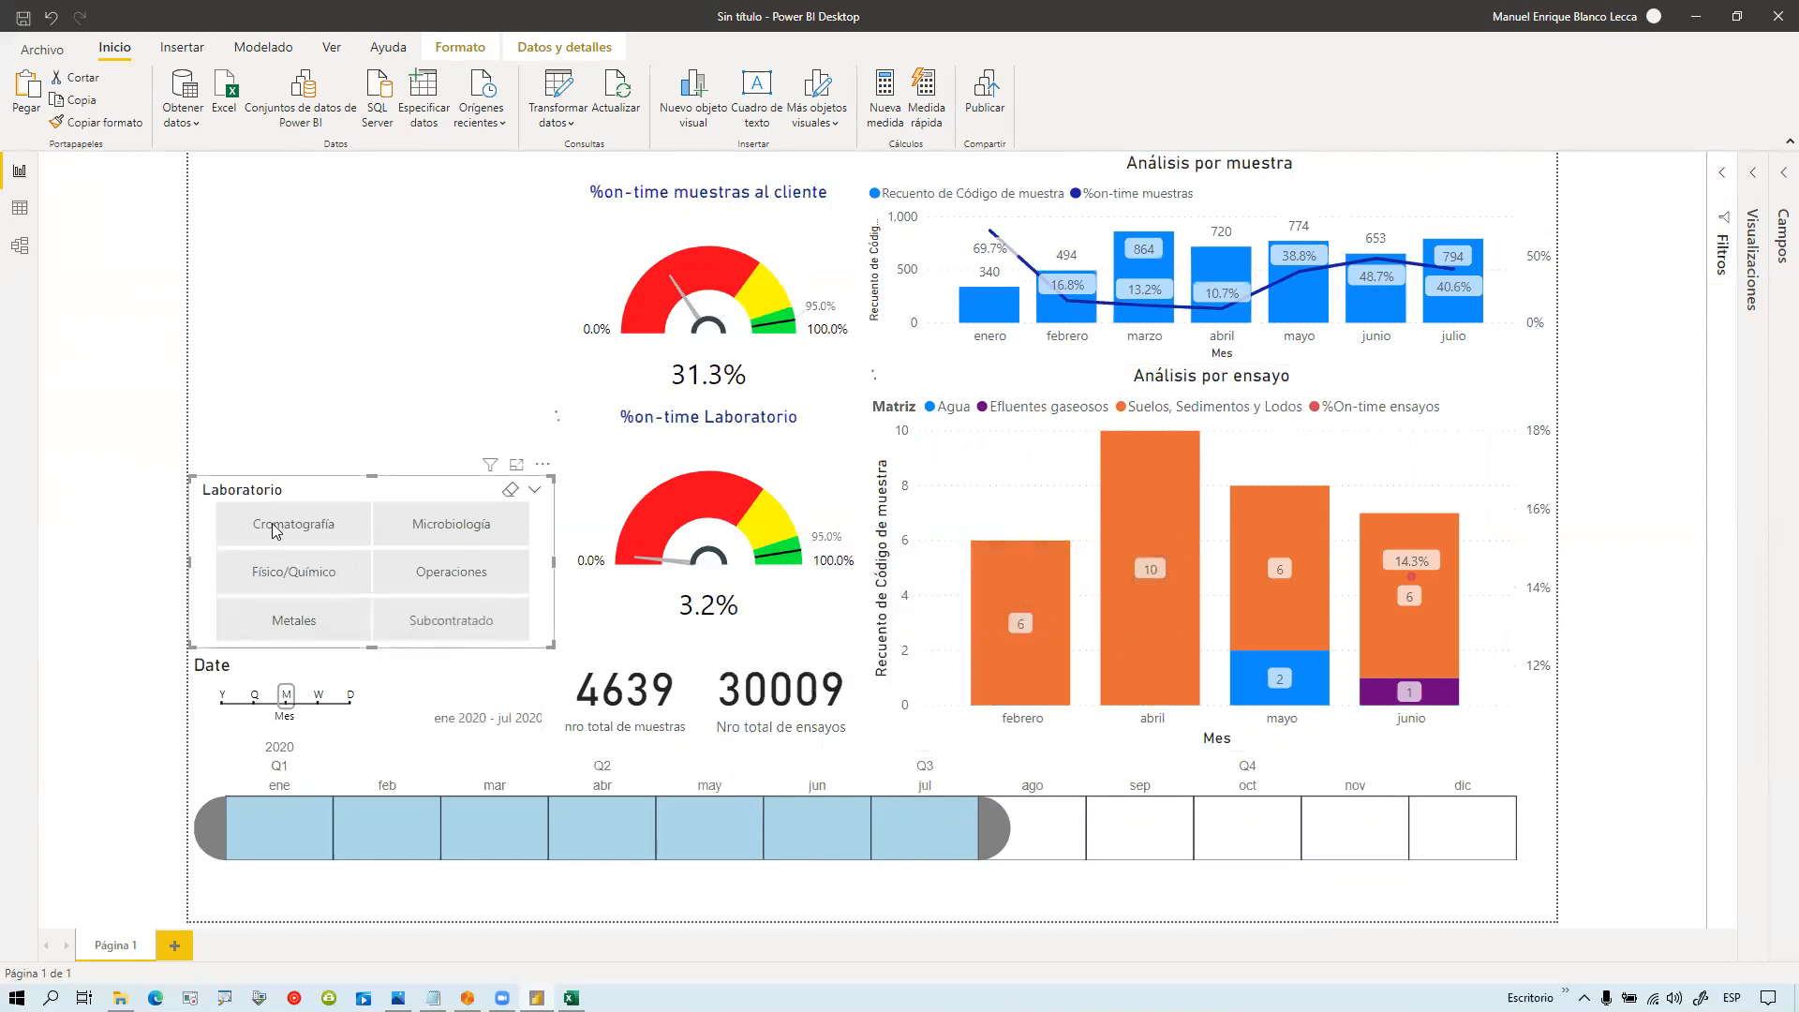
left_click(147, 376)
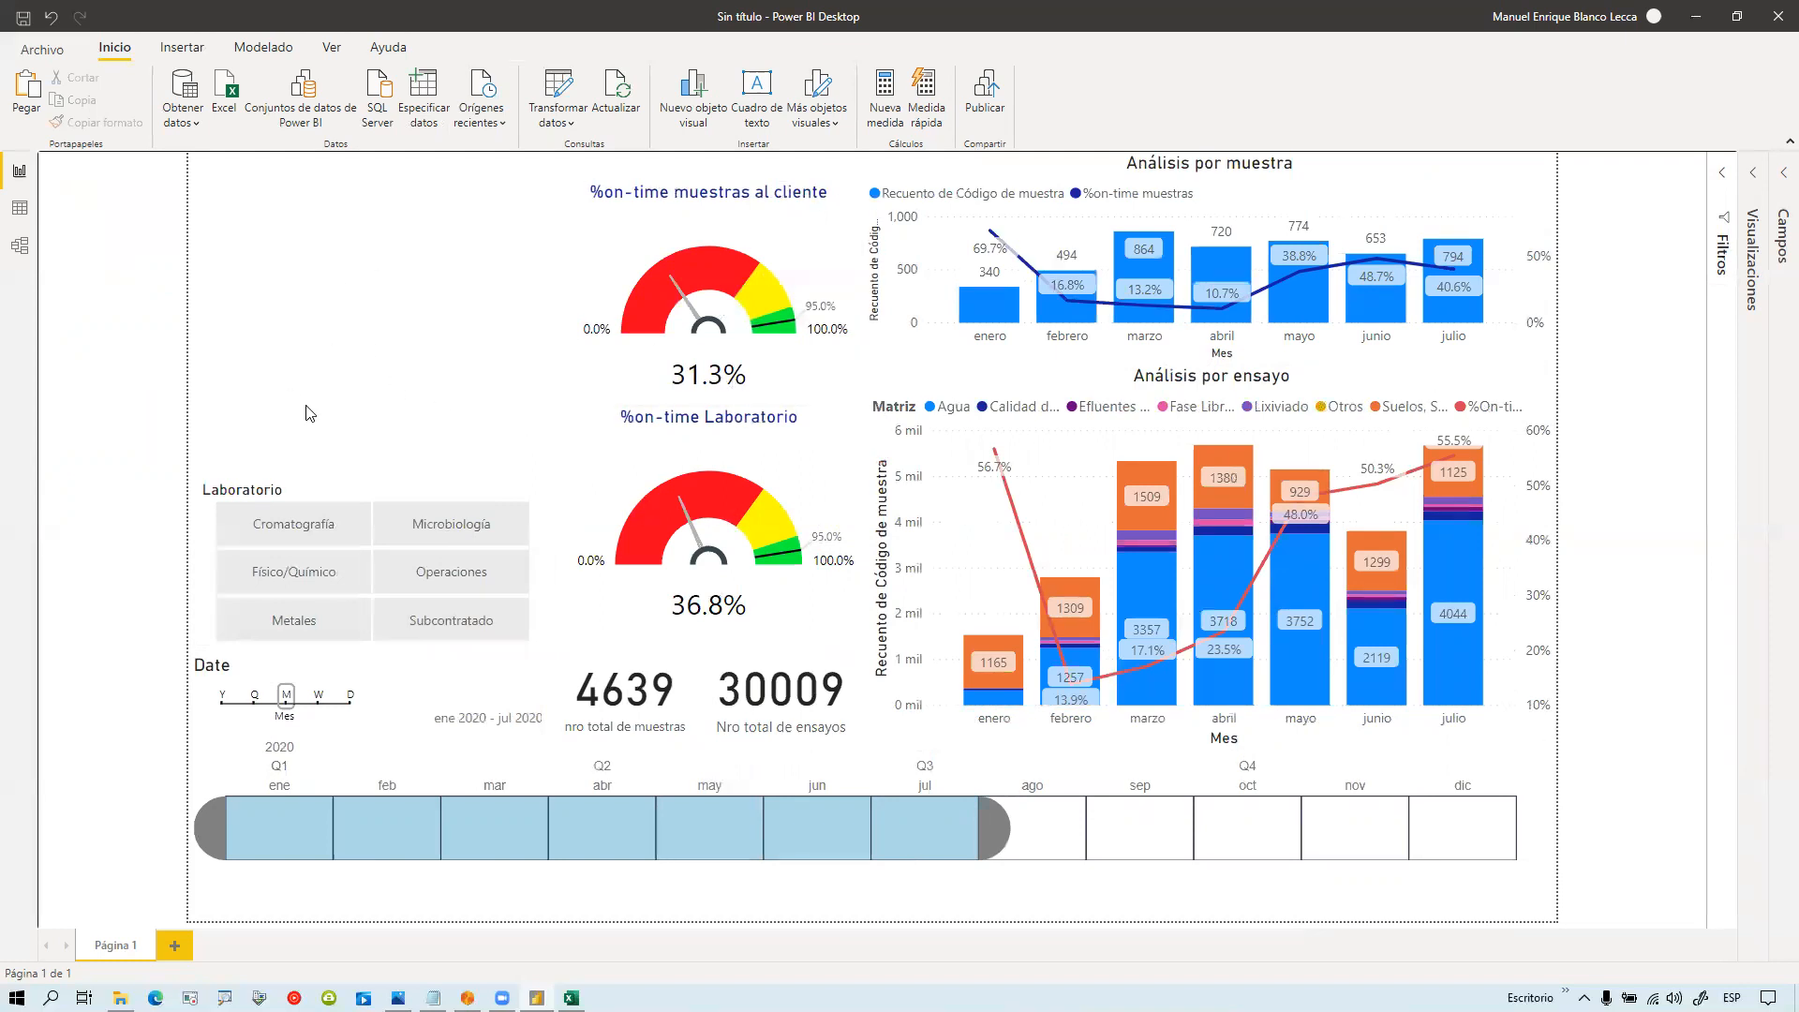
Step: Add a slicer for the Método de ensayo field from Tabla_ensayos and shrink it to sit directly above the Laboratorio slicer
left_click(1752, 187)
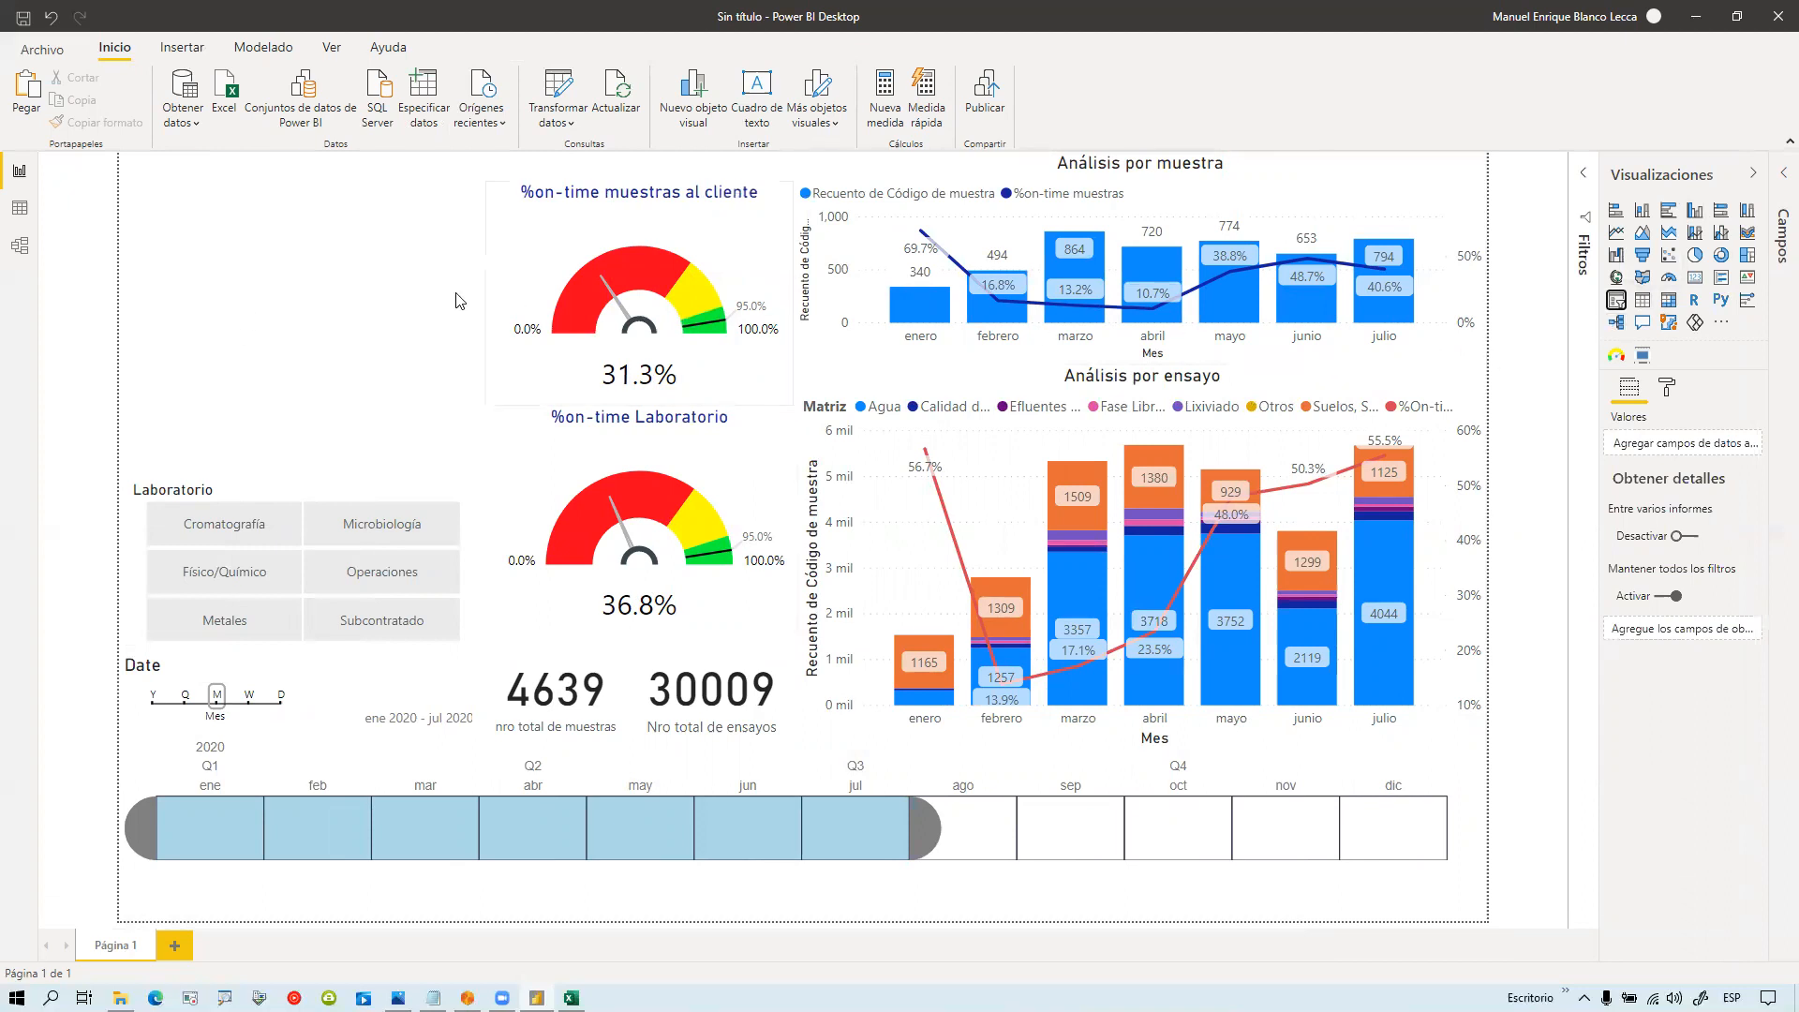
left_click(1617, 300)
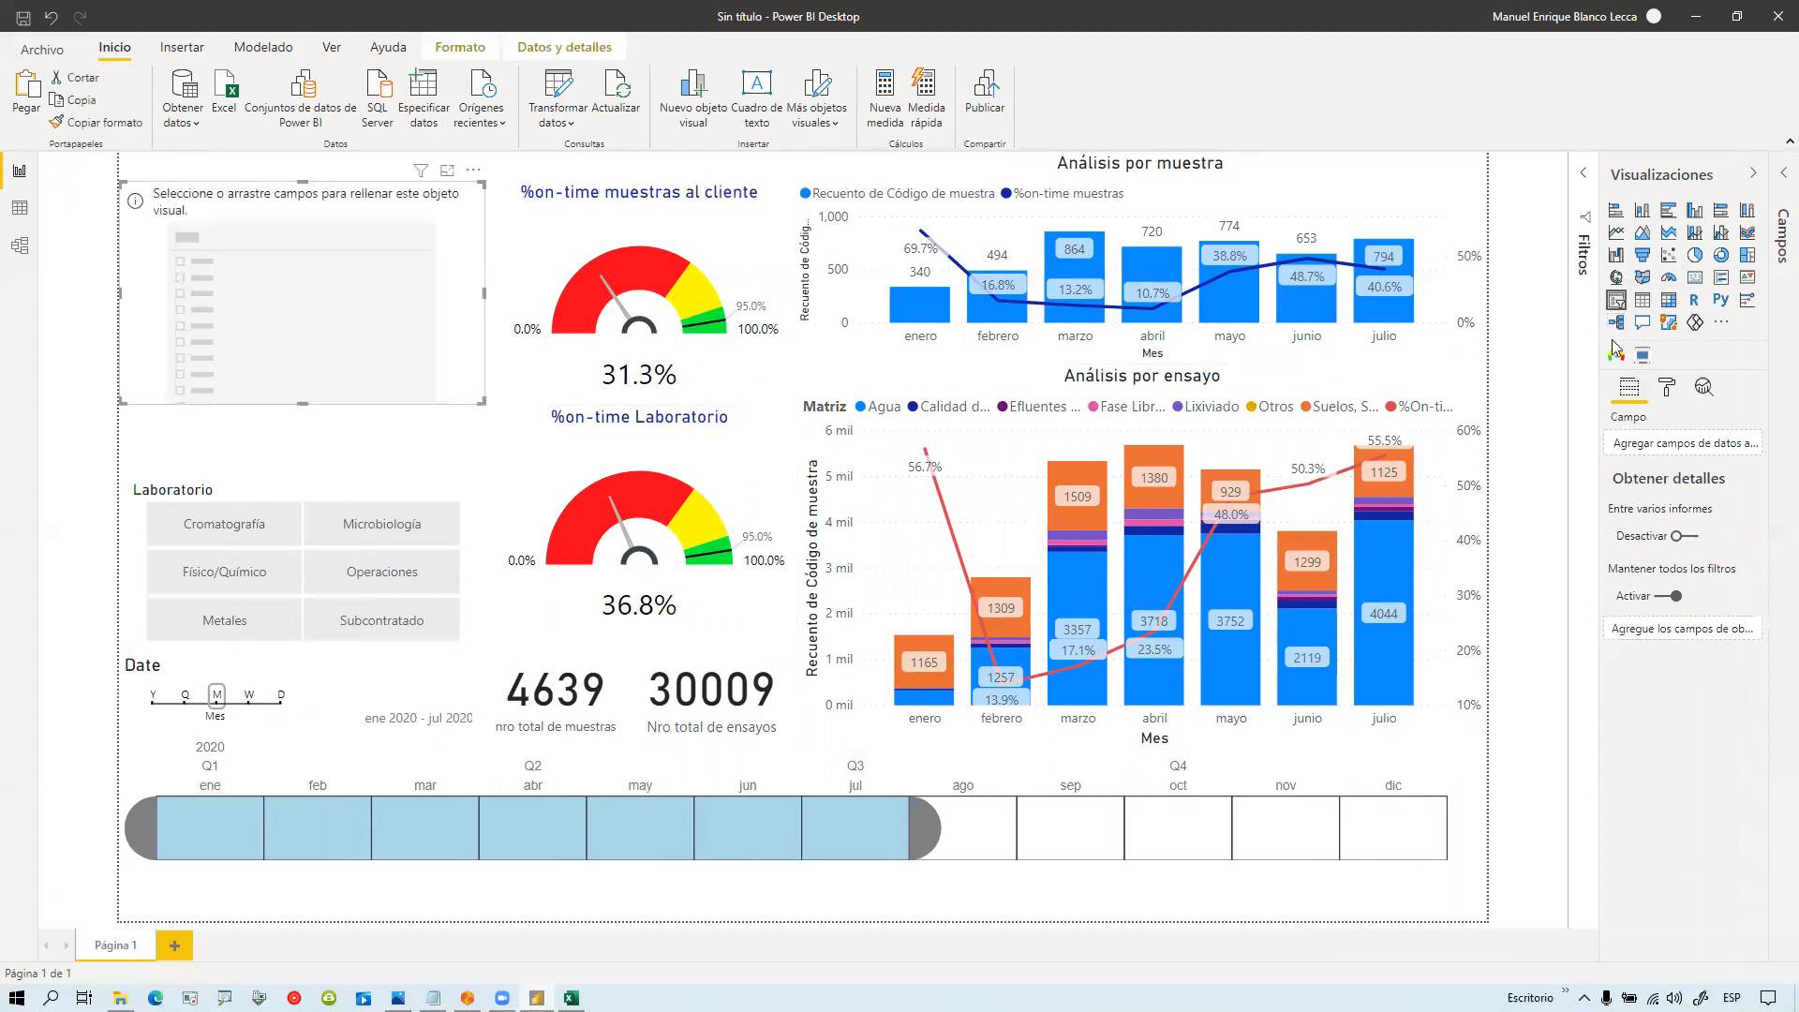
left_click(1778, 178)
left_click(1488, 178)
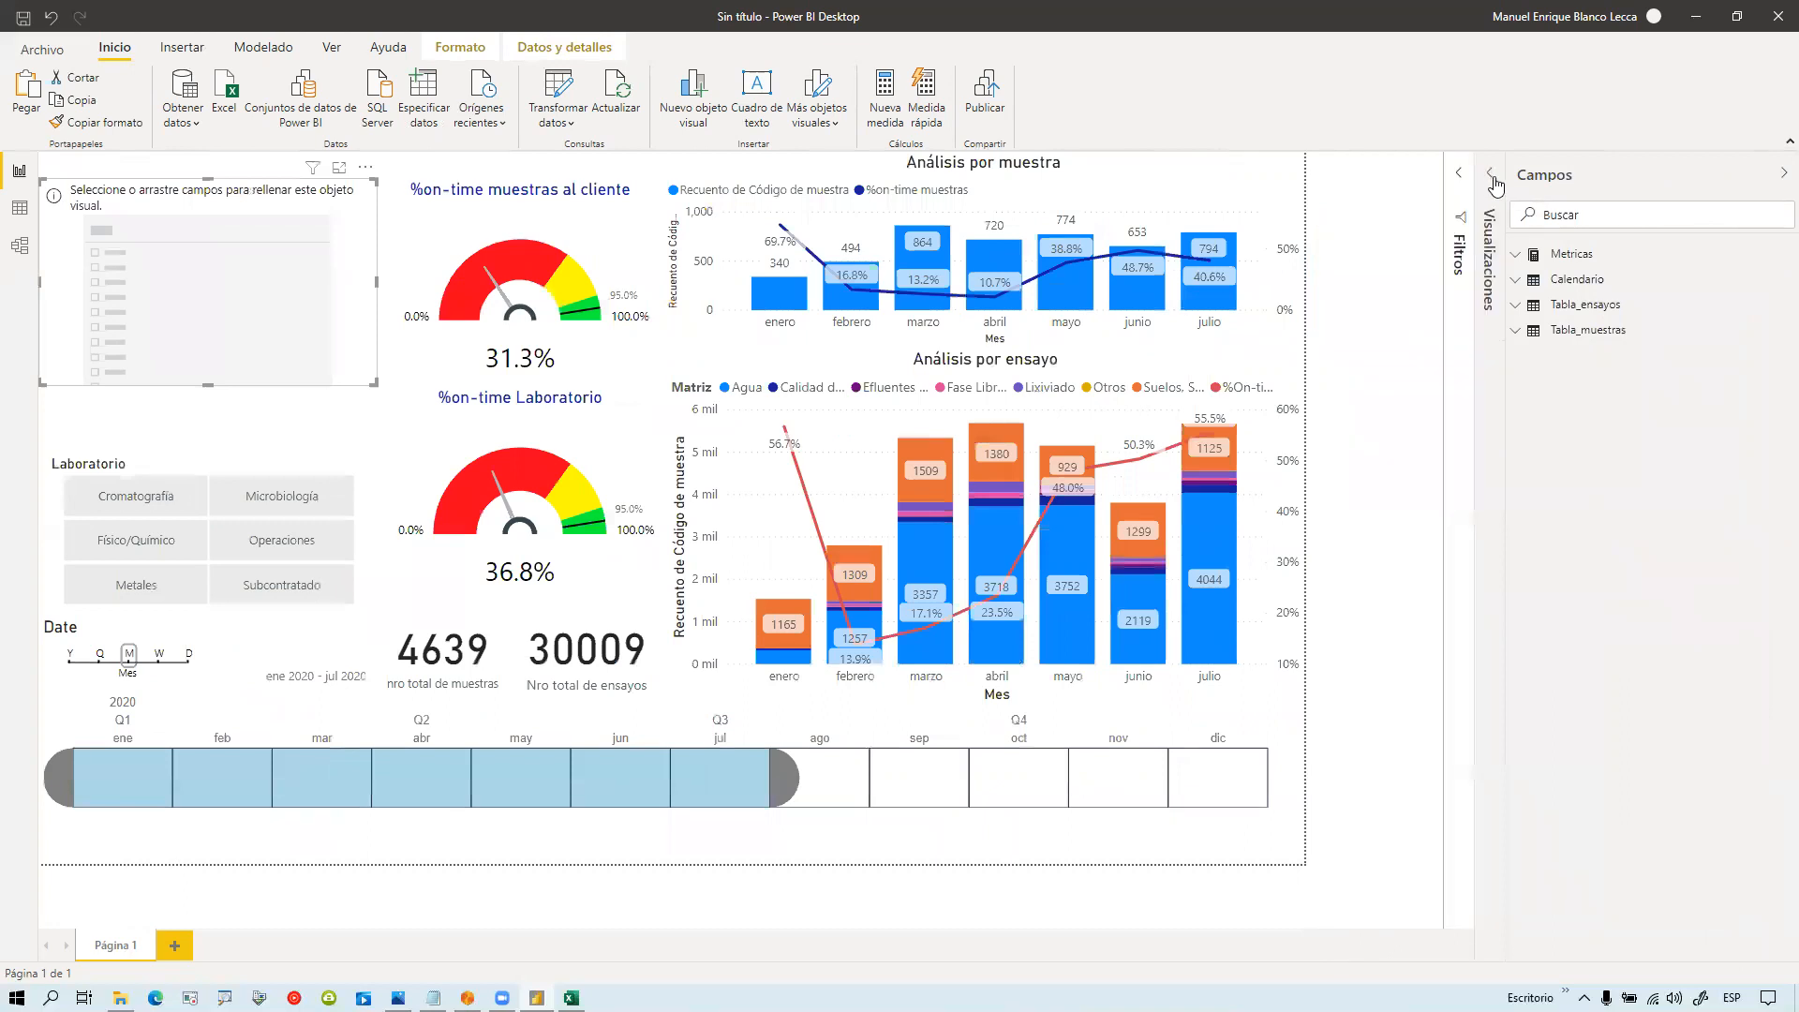
left_click(1537, 306)
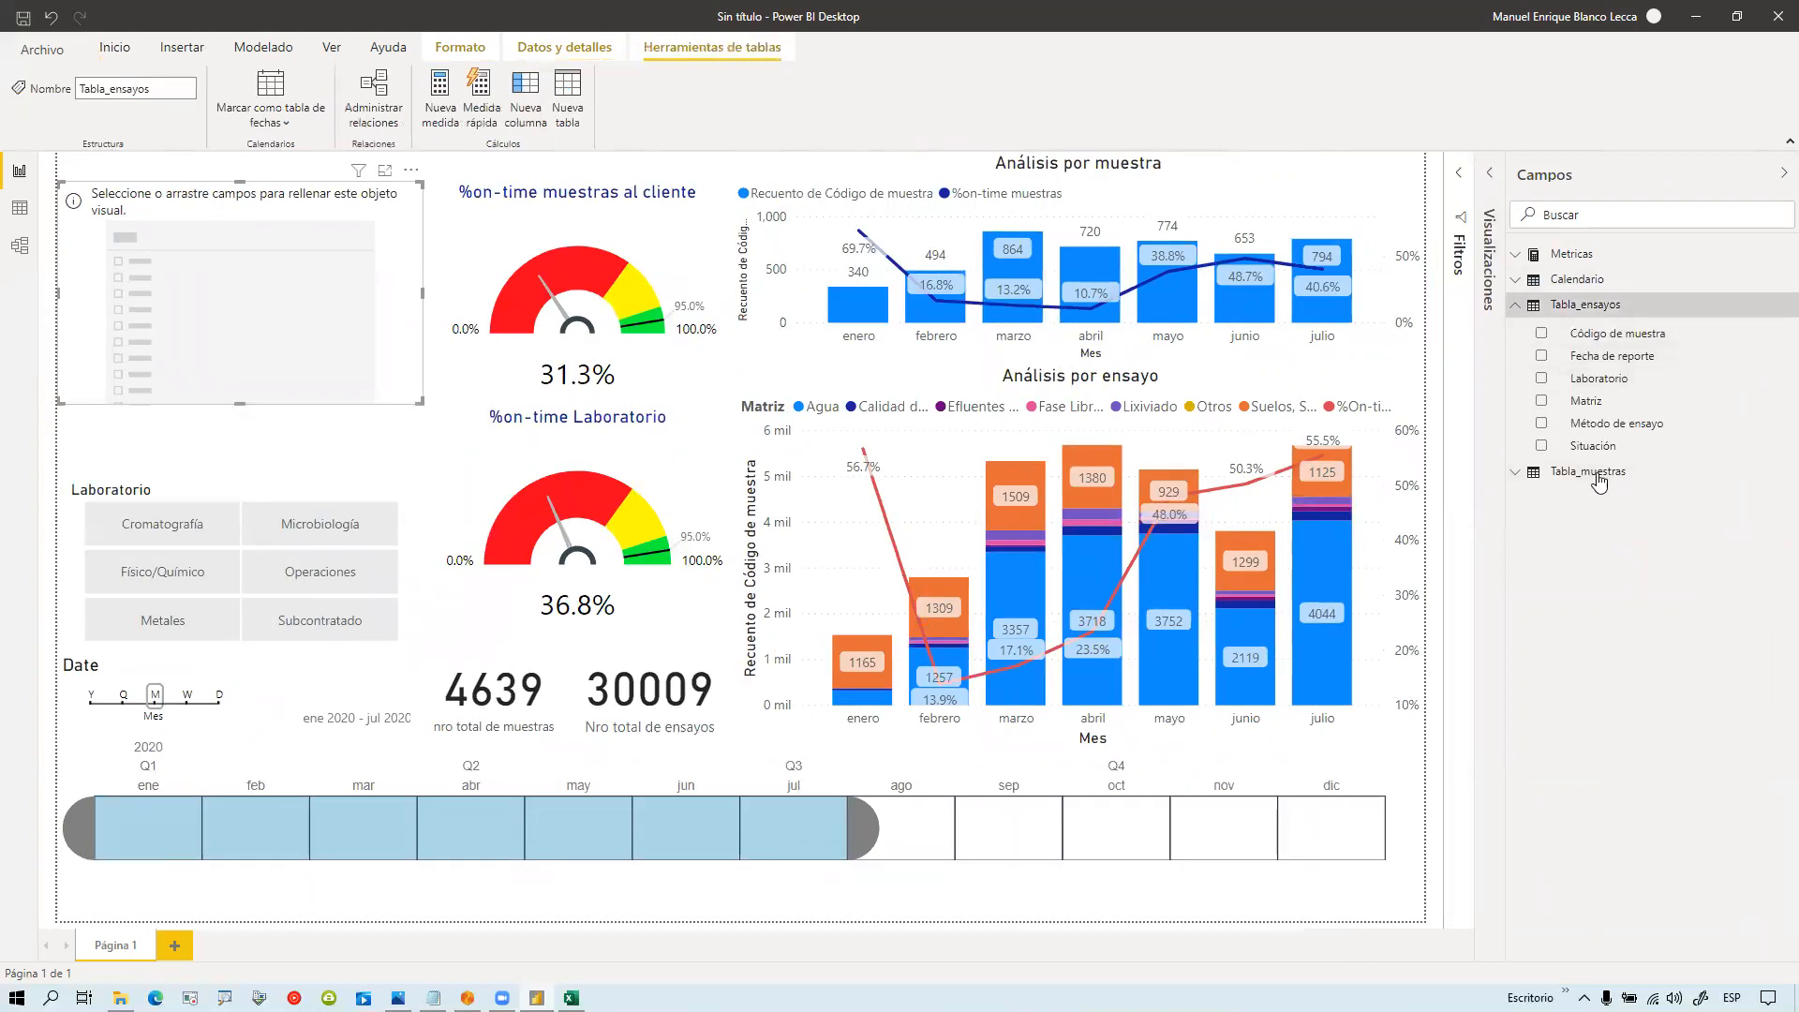
left_click_drag(1626, 438, 258, 300)
left_click_drag(242, 192, 234, 345)
left_click(264, 314)
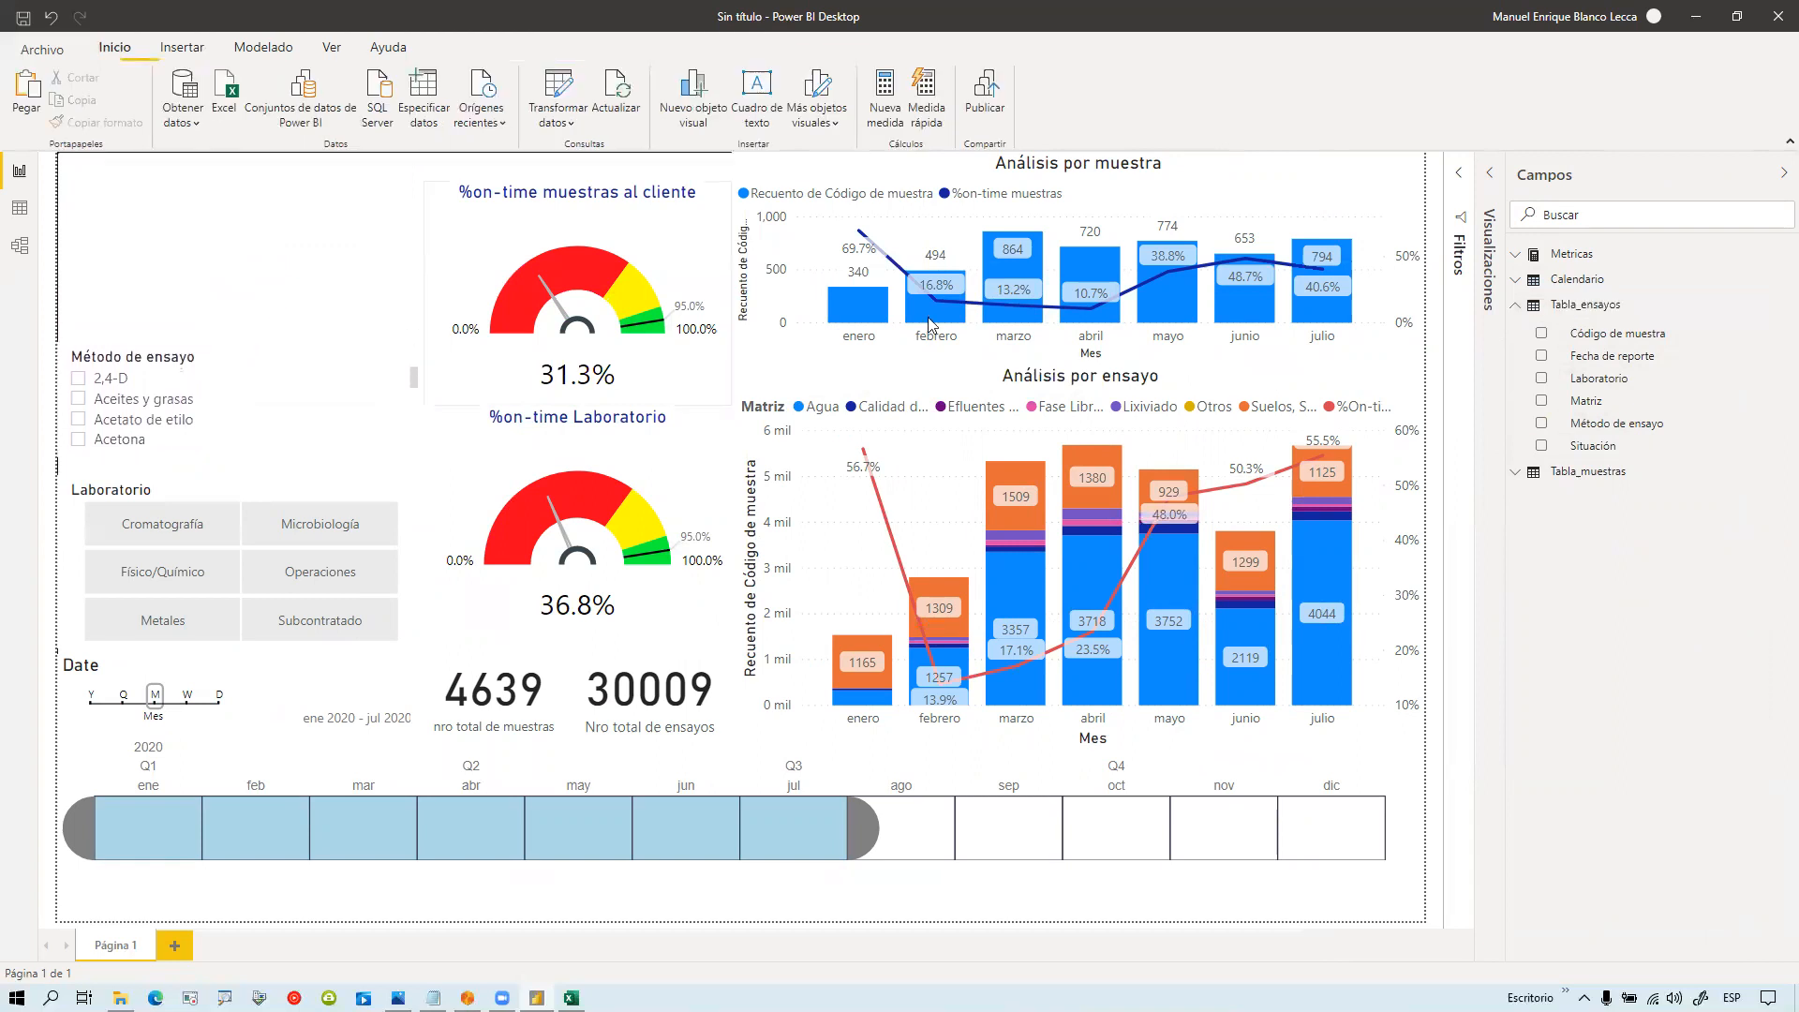
Step: Filter by Cromatografía and then by Metales to examine the test methods offered in the Método de ensayo slicer
left_click(1784, 173)
left_click(283, 541)
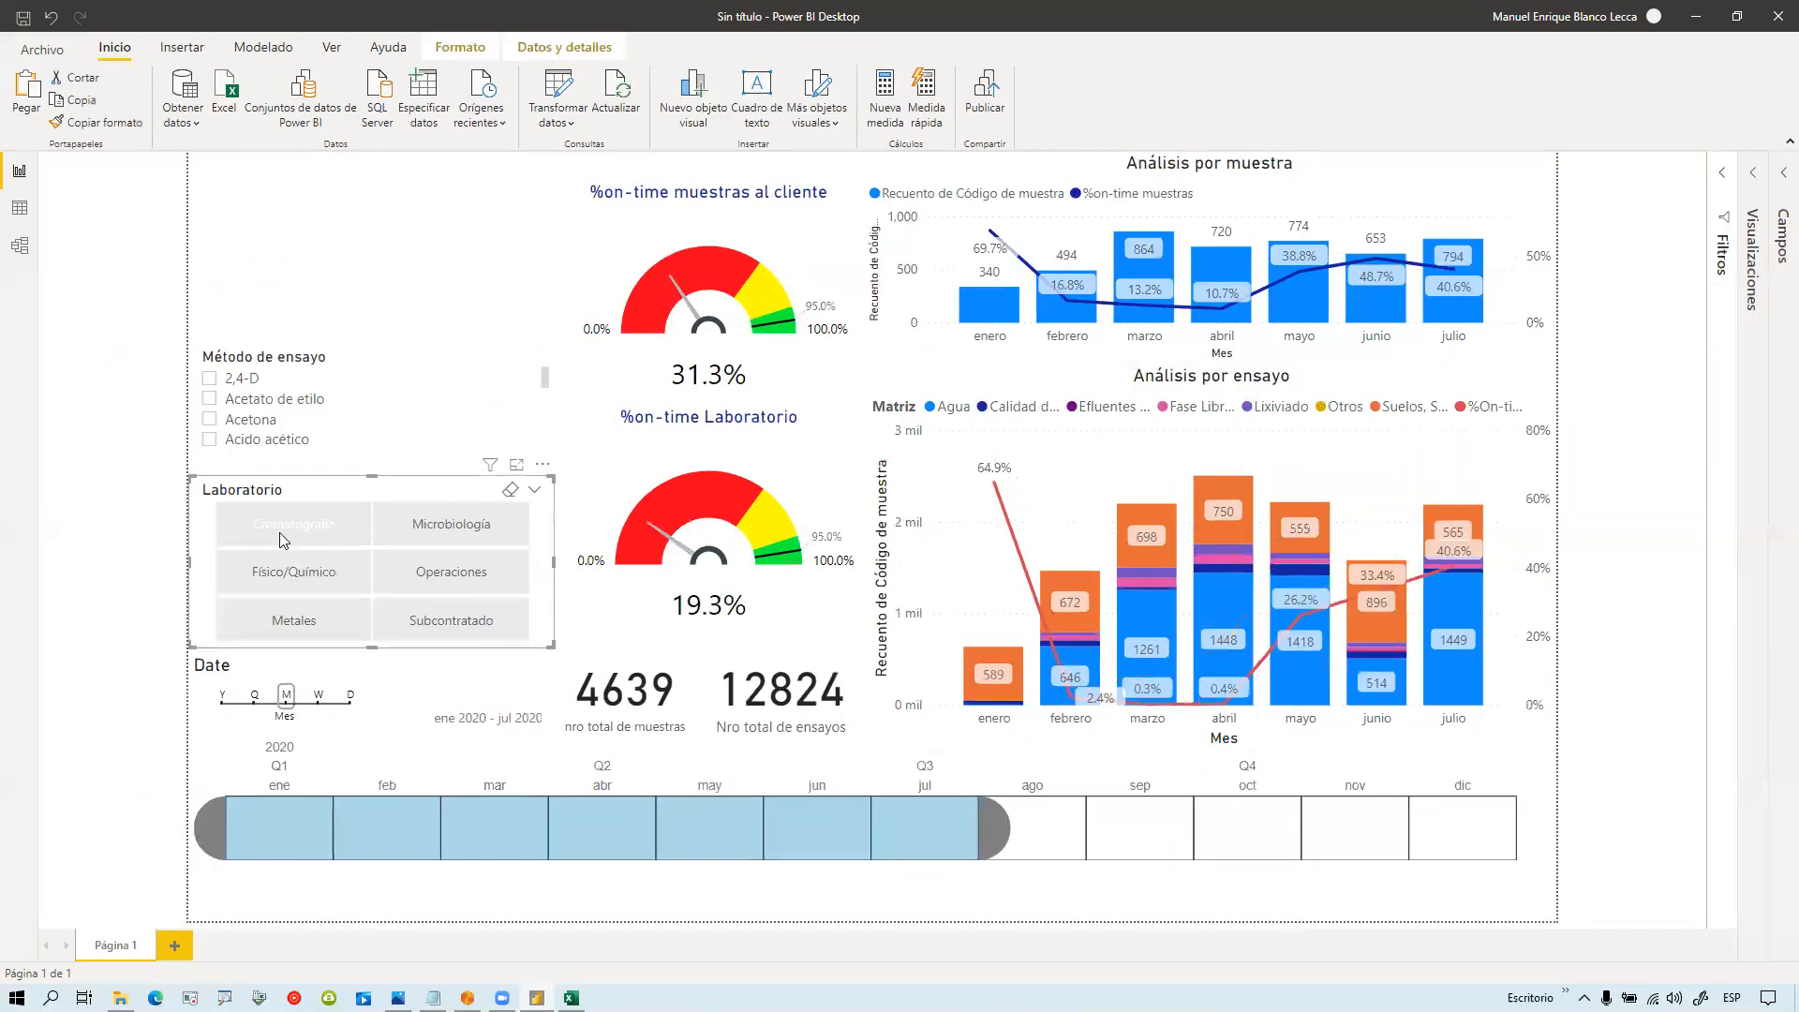
left_click(281, 534)
left_click(335, 636)
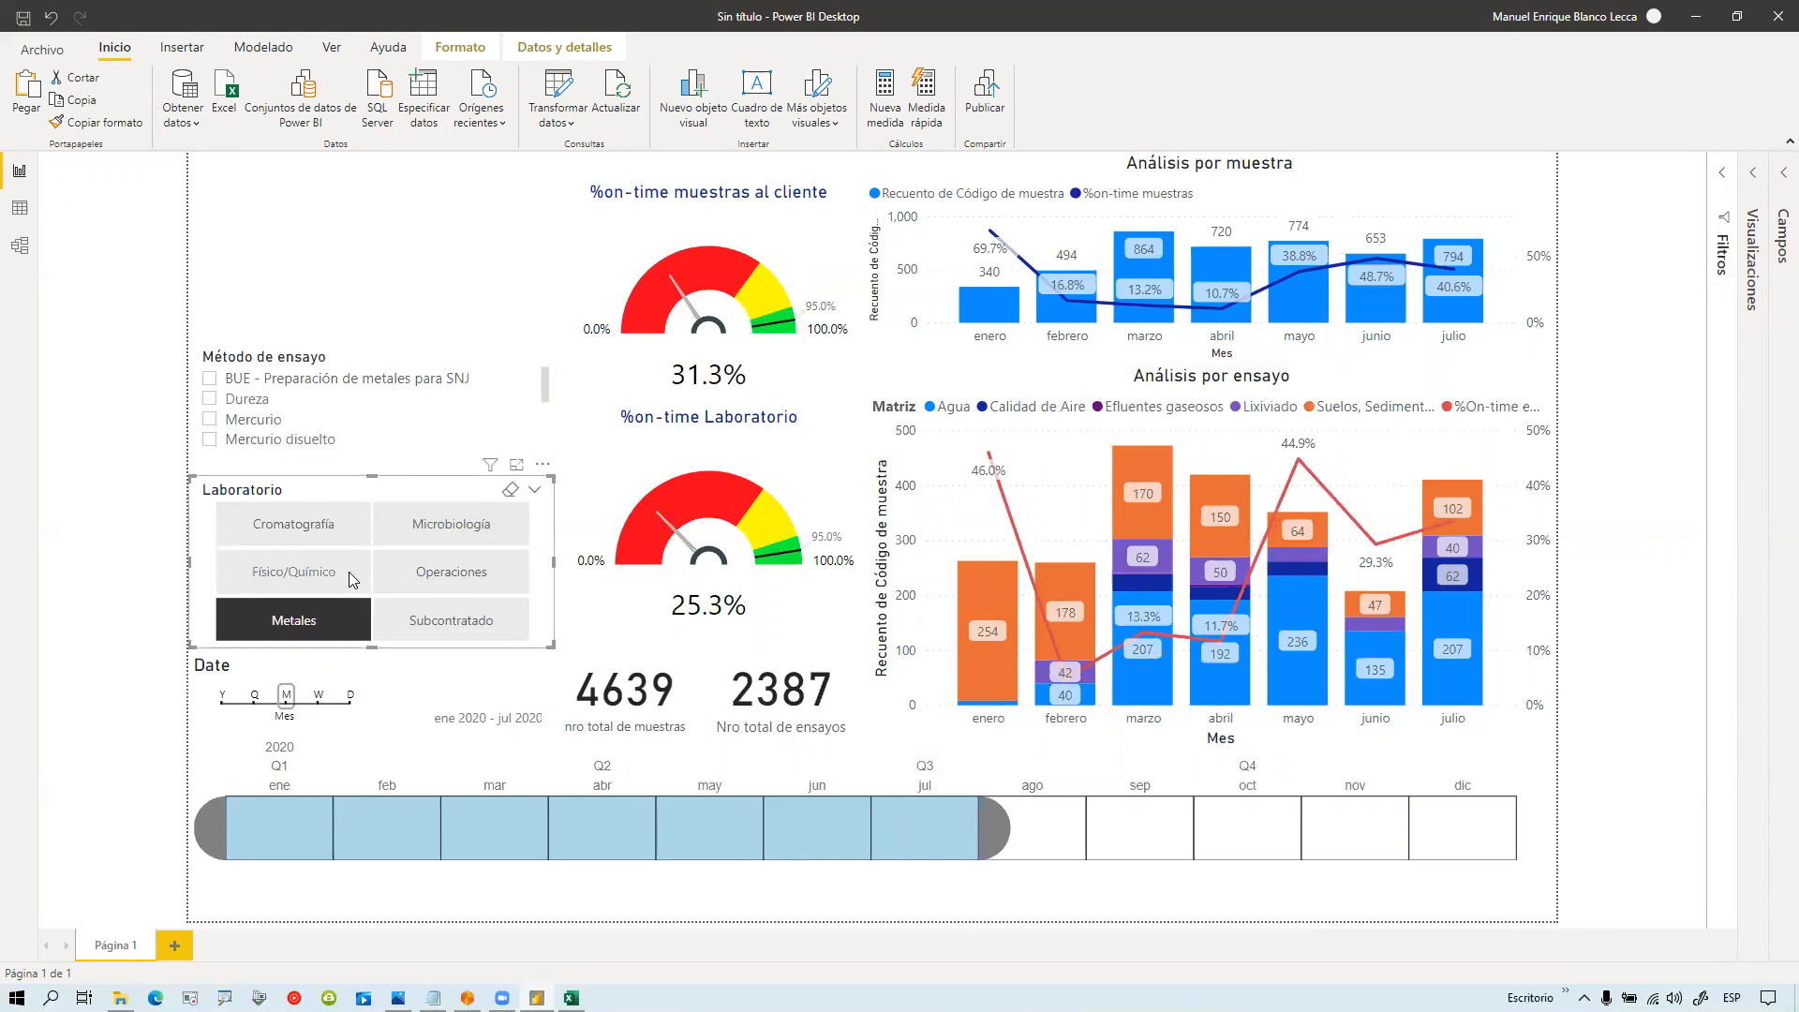
scroll(429, 420, "down", 3)
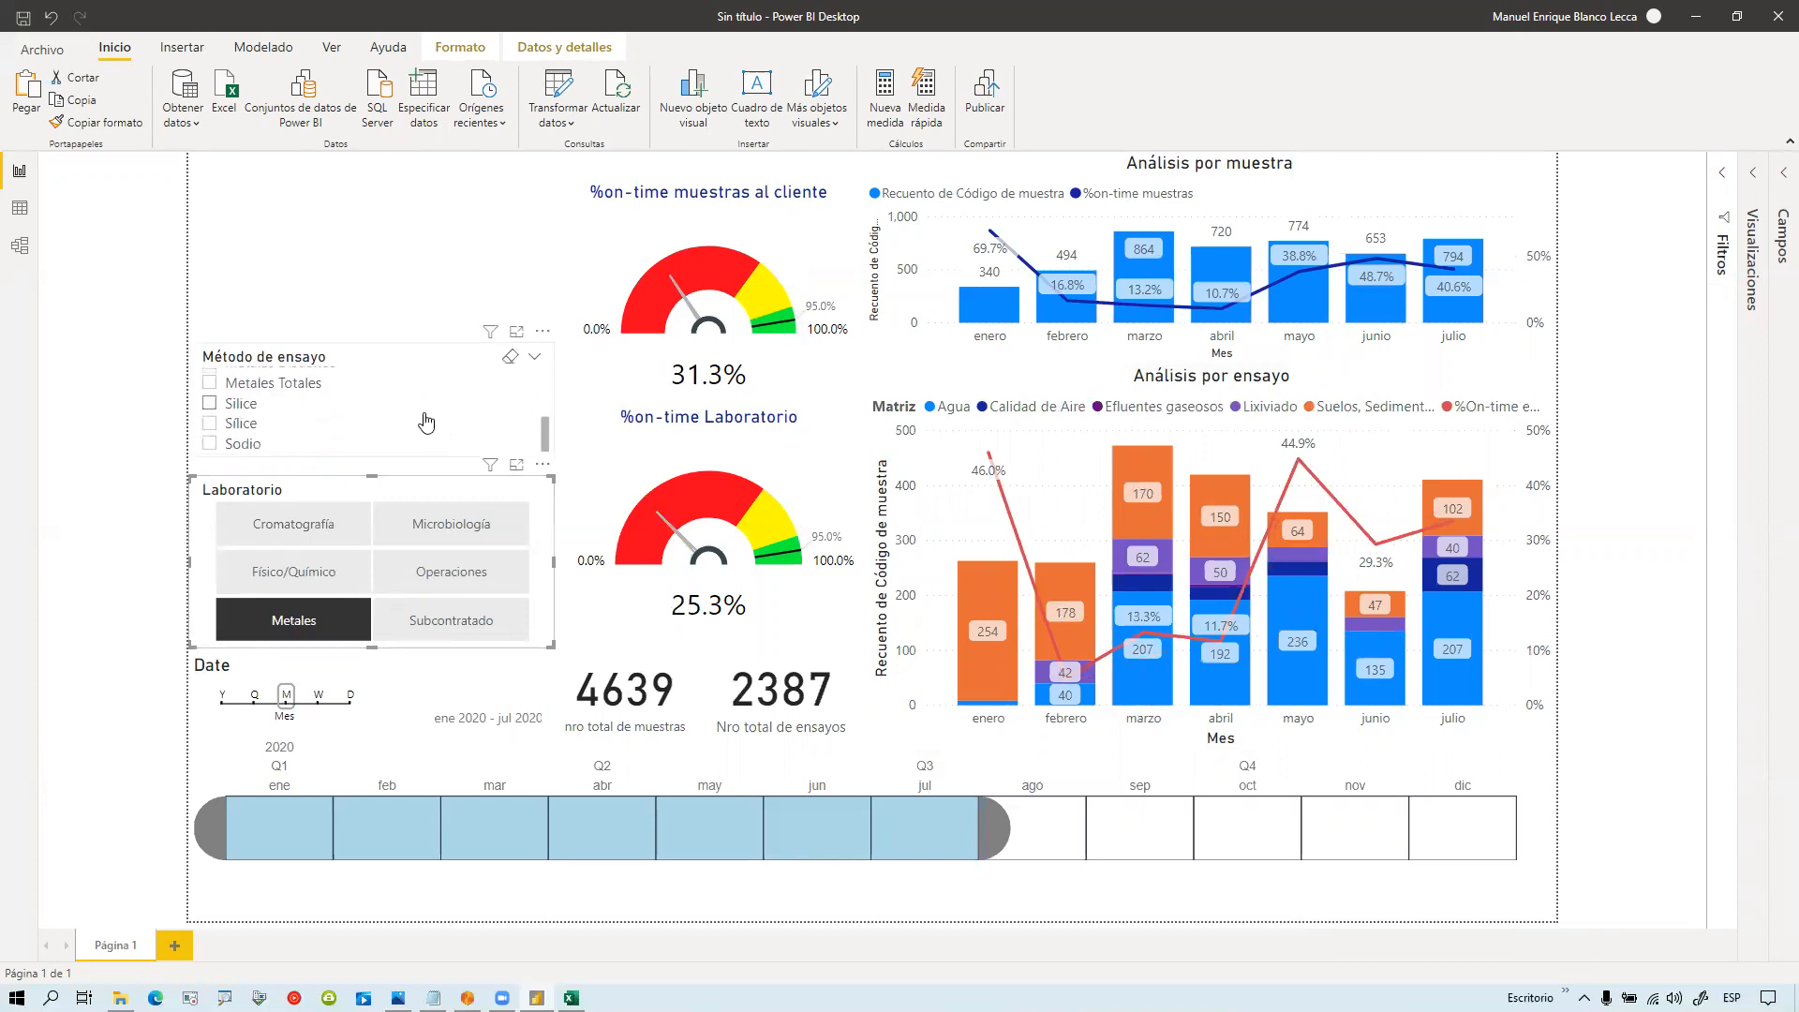
Step: Filter the report to the Subcontratado laboratory and the Huevos viables de helmintos test method
left_click(450, 627)
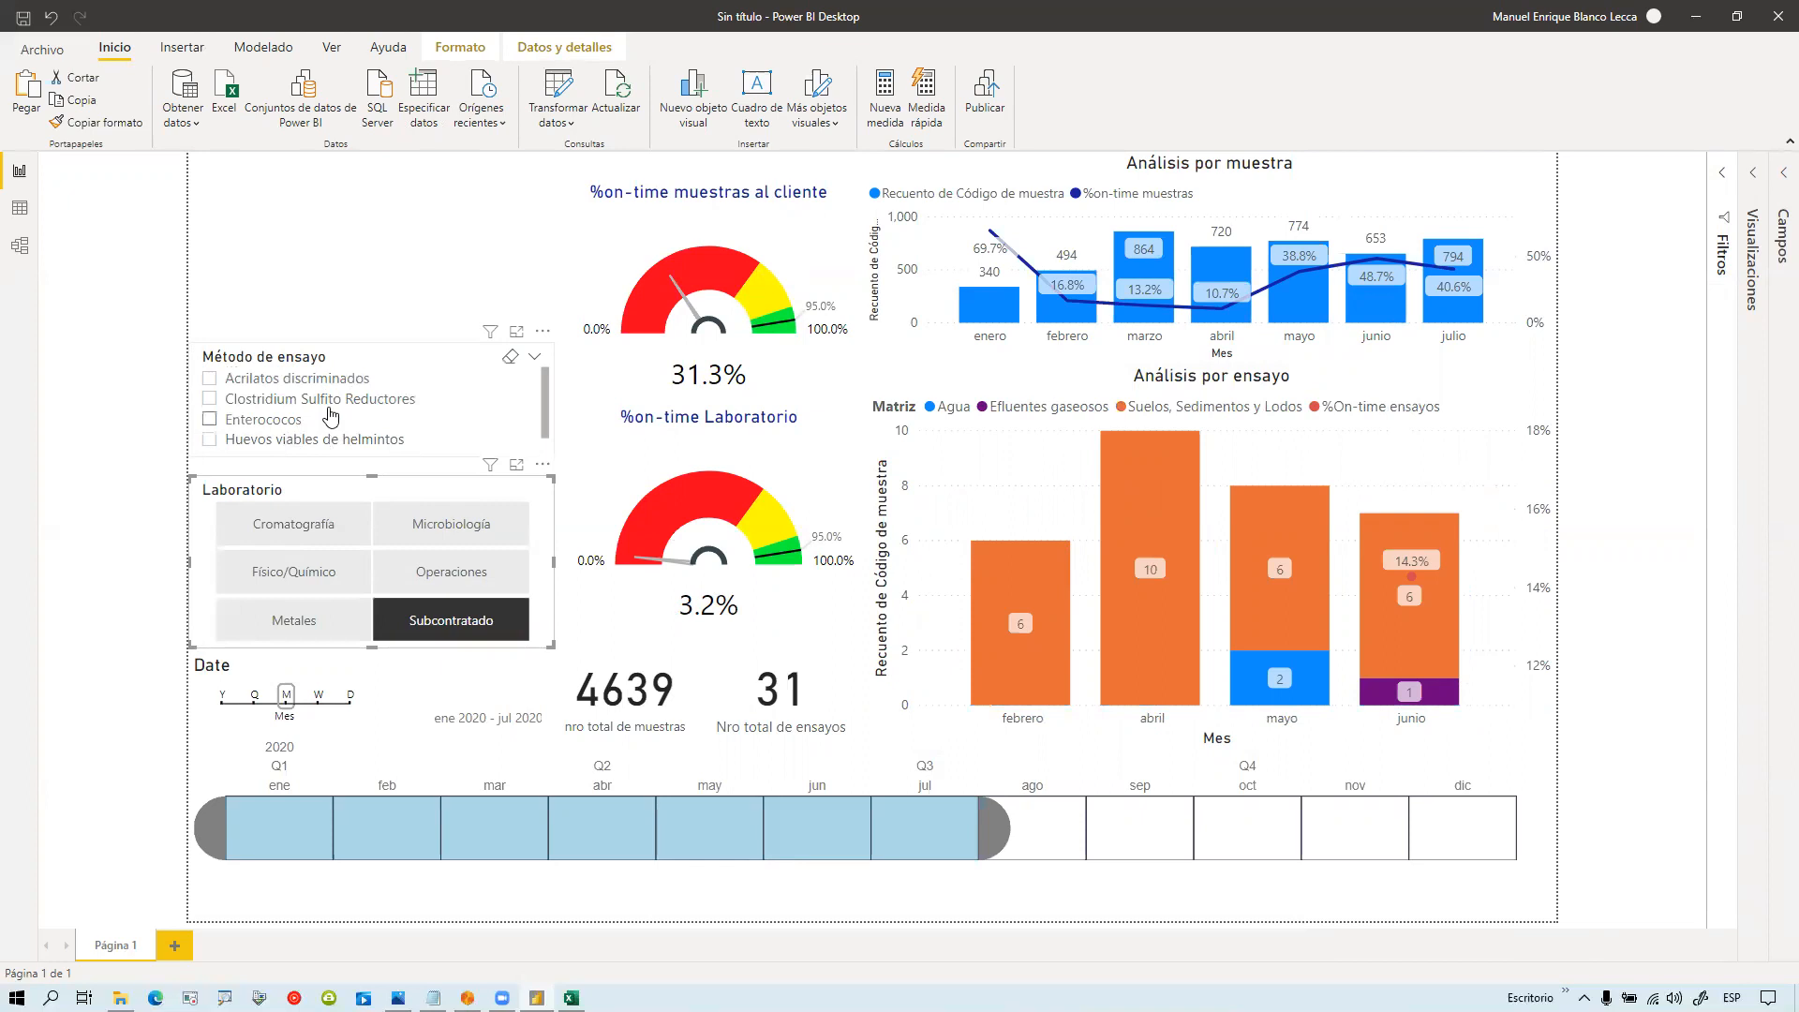
scroll(337, 430, "down", 1)
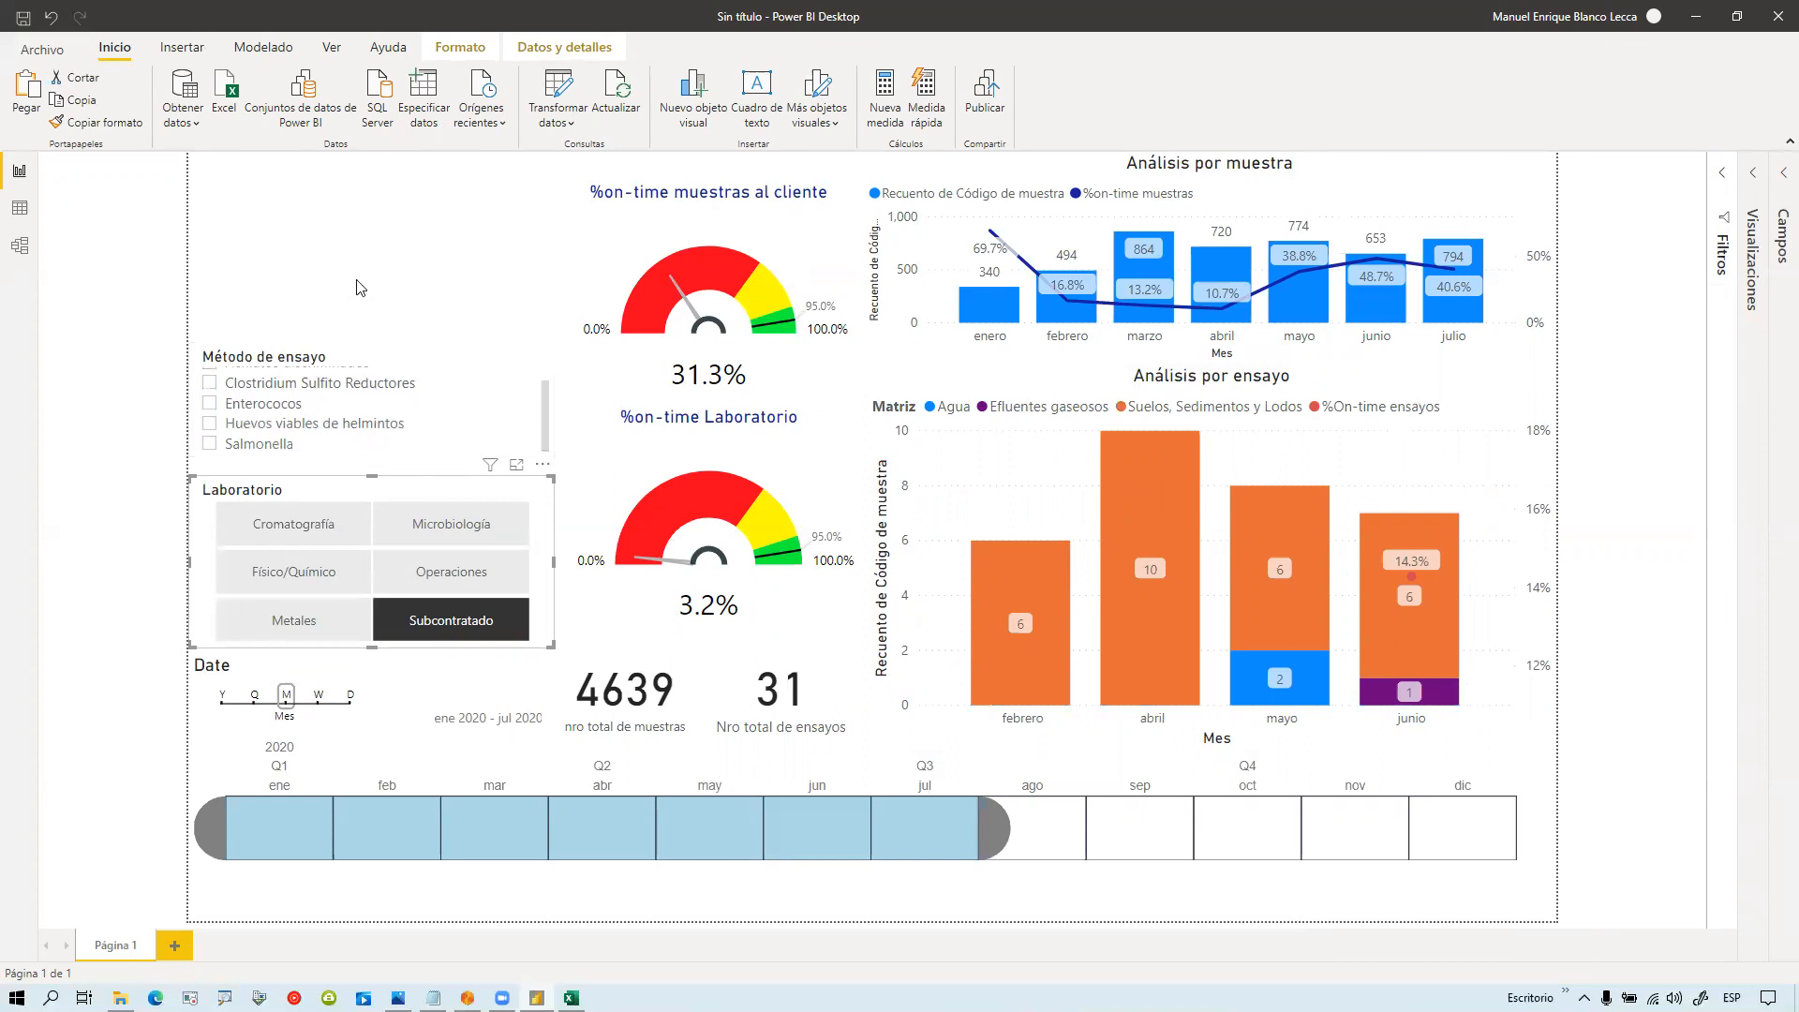
scroll(325, 440, "up", 1)
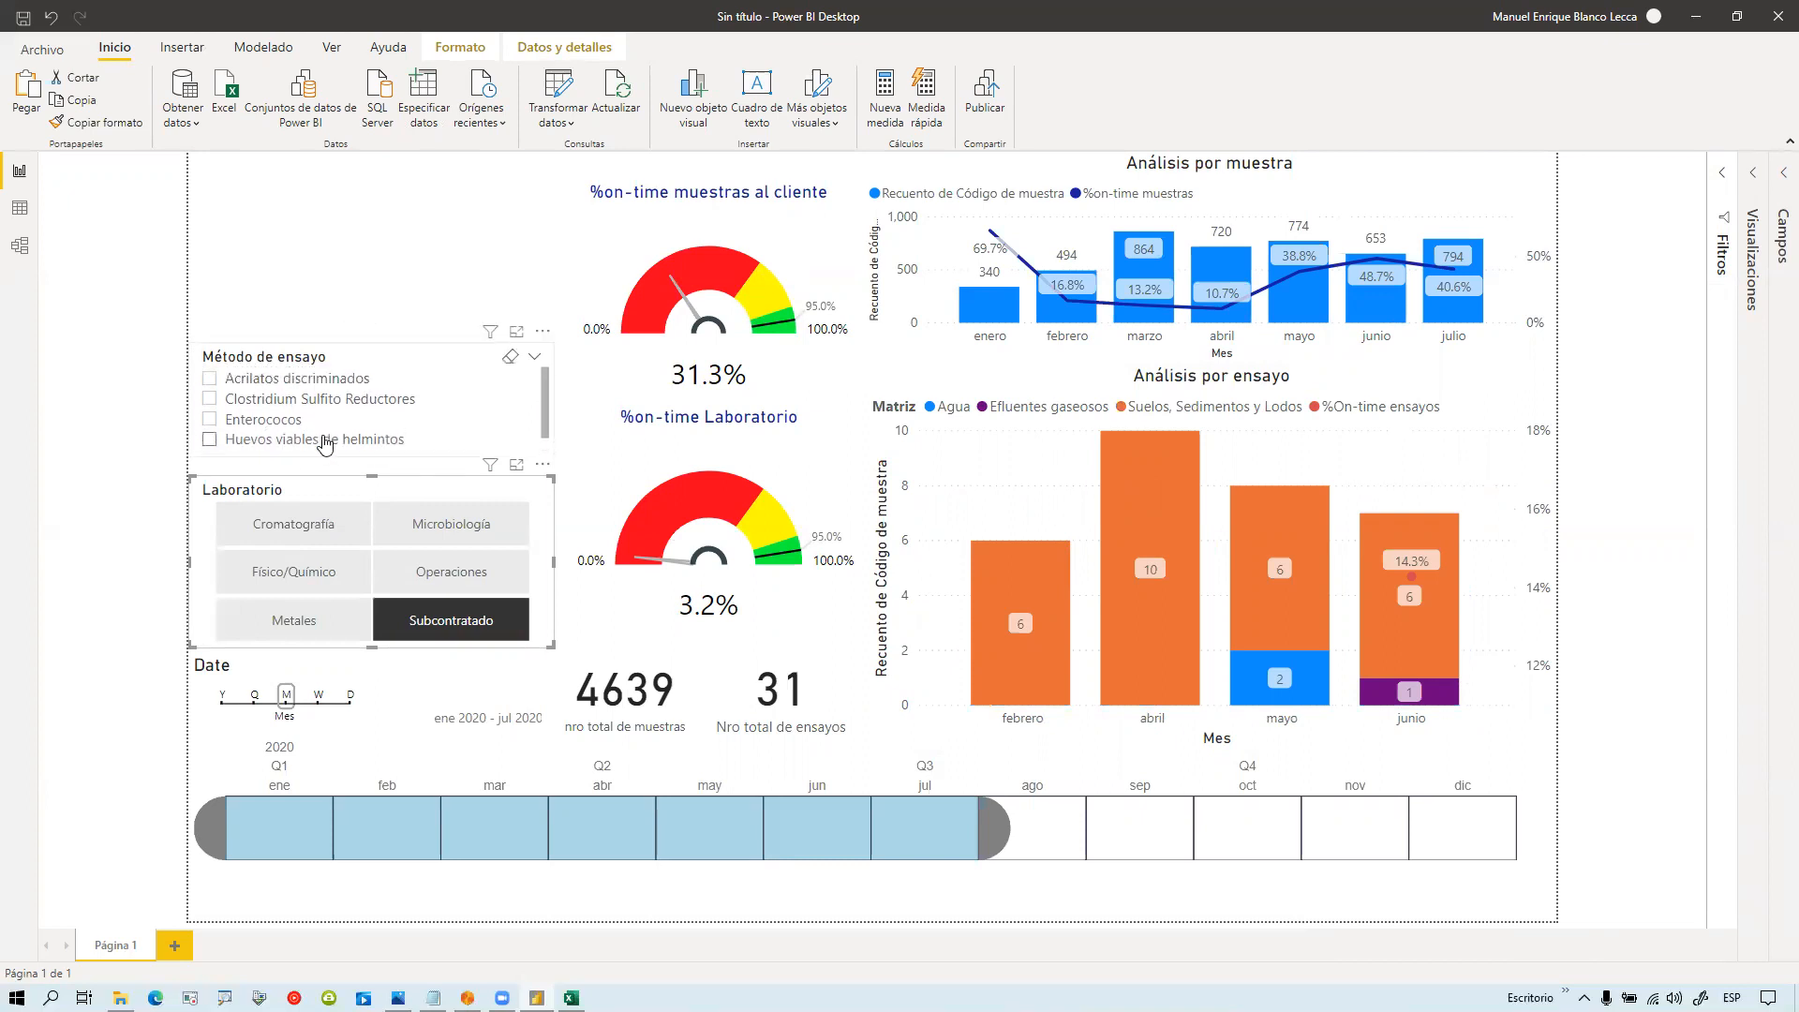
scroll(324, 441, "down", 1)
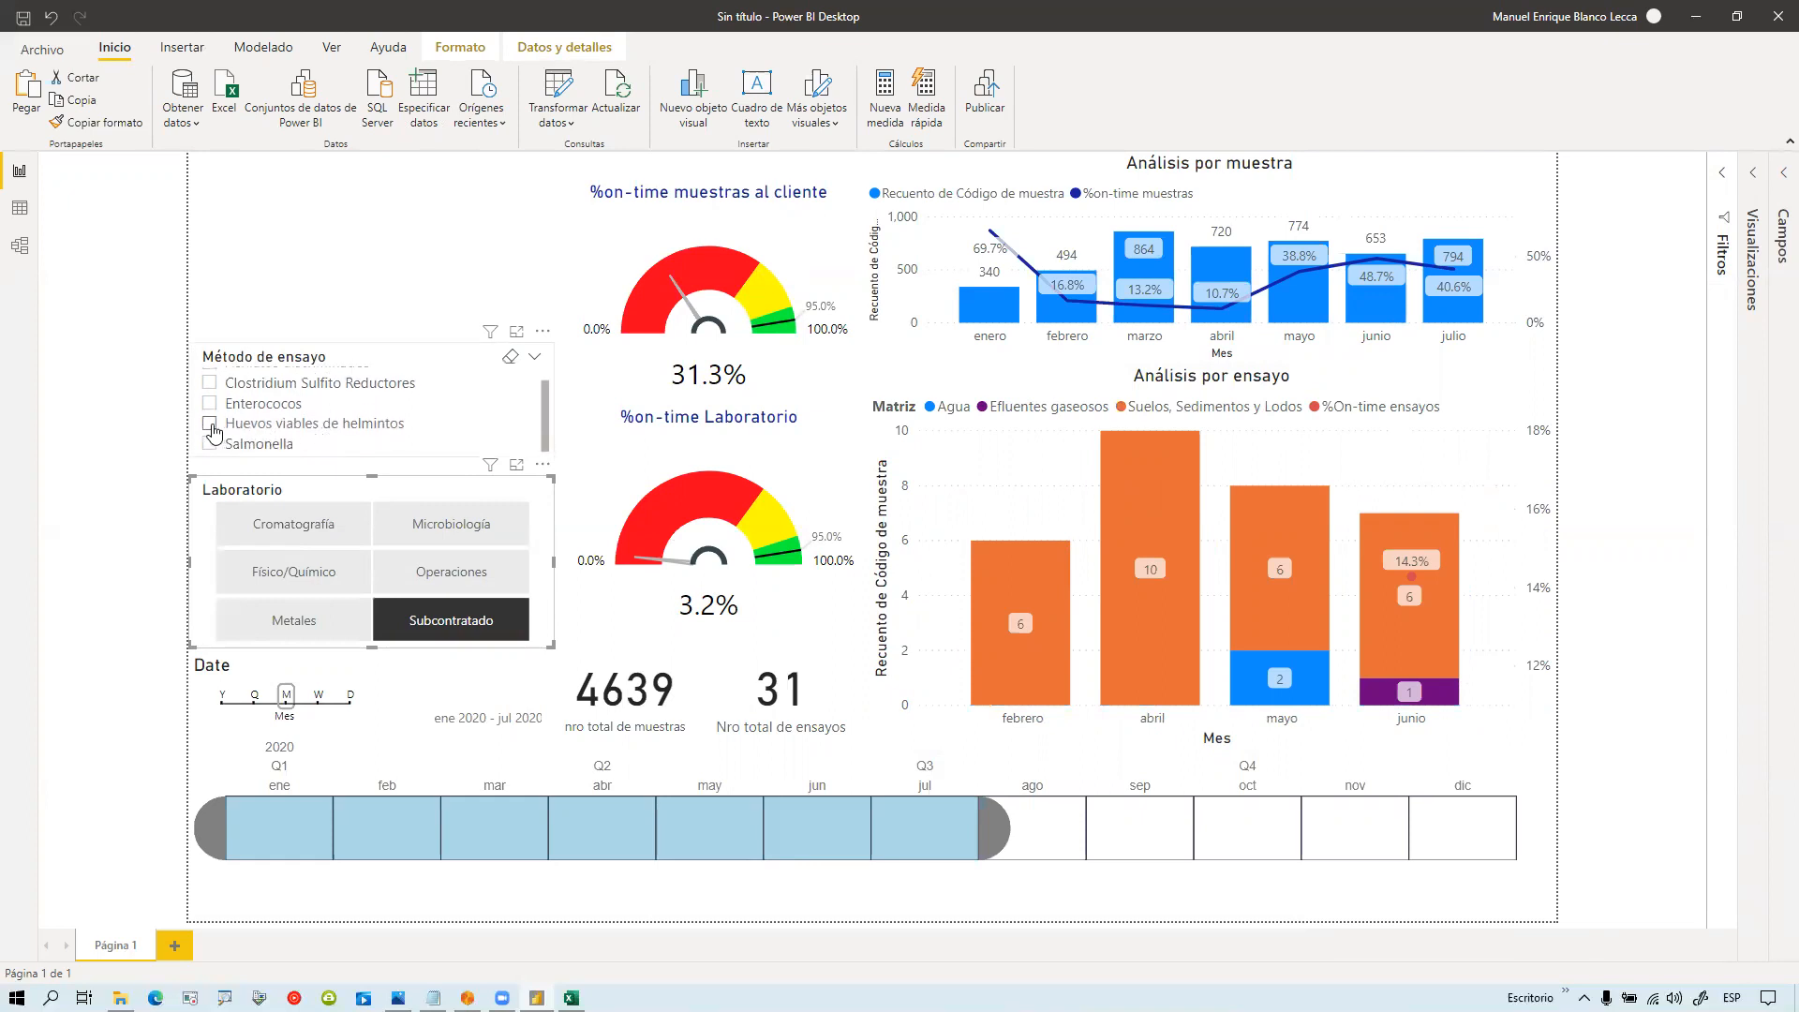
left_click(210, 423)
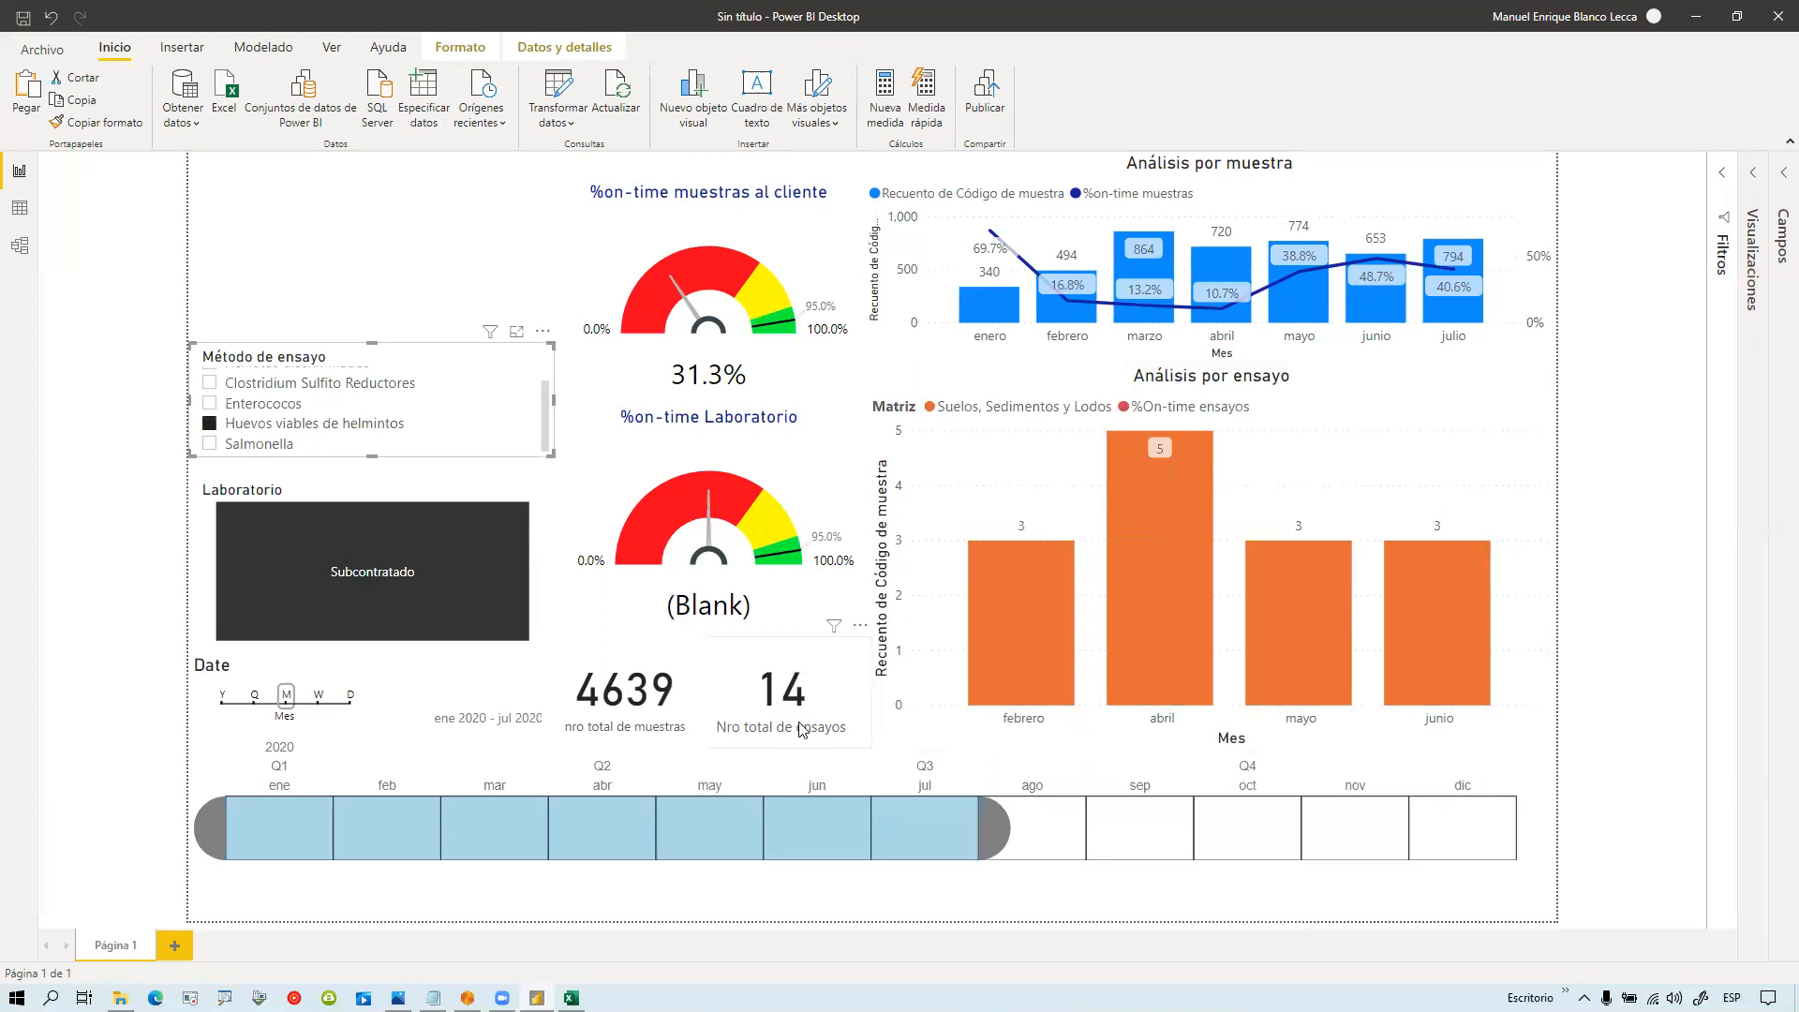
Step: Step the timeline through the single months enero, febrero, marzo and abril 2020 to examine the filtered test method
left_click(312, 828)
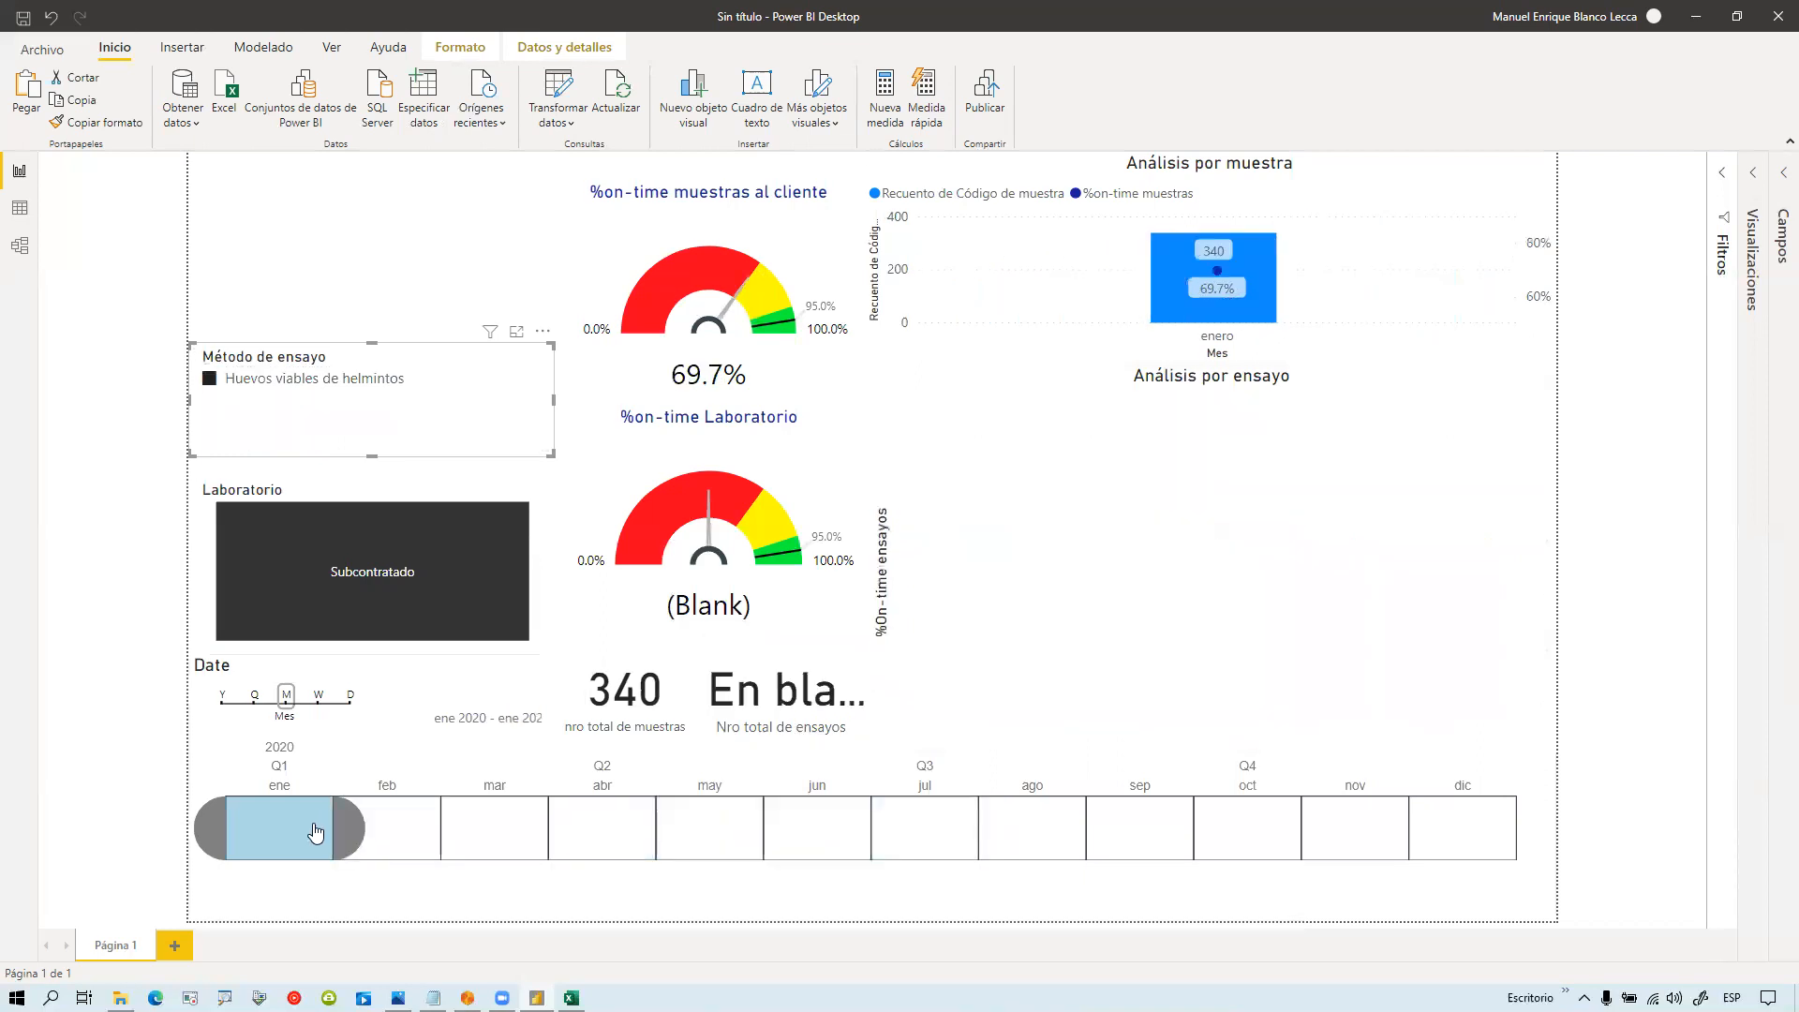
left_click(413, 830)
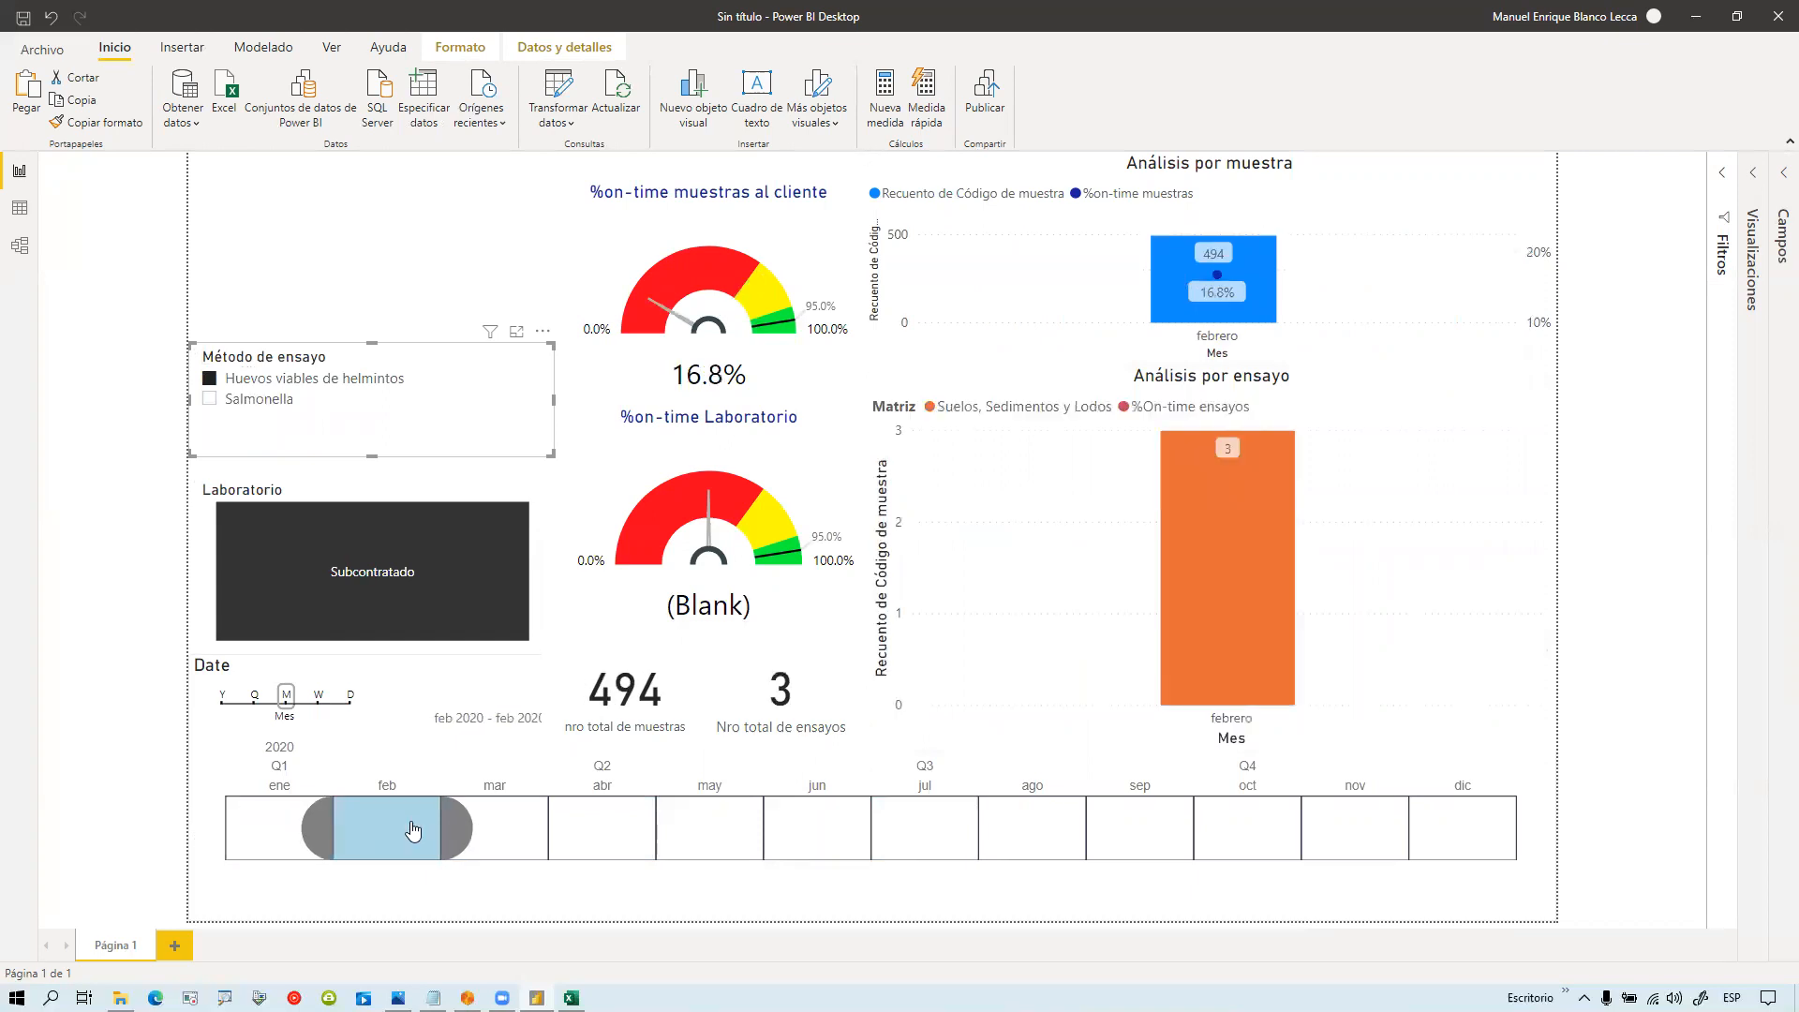
left_click(518, 830)
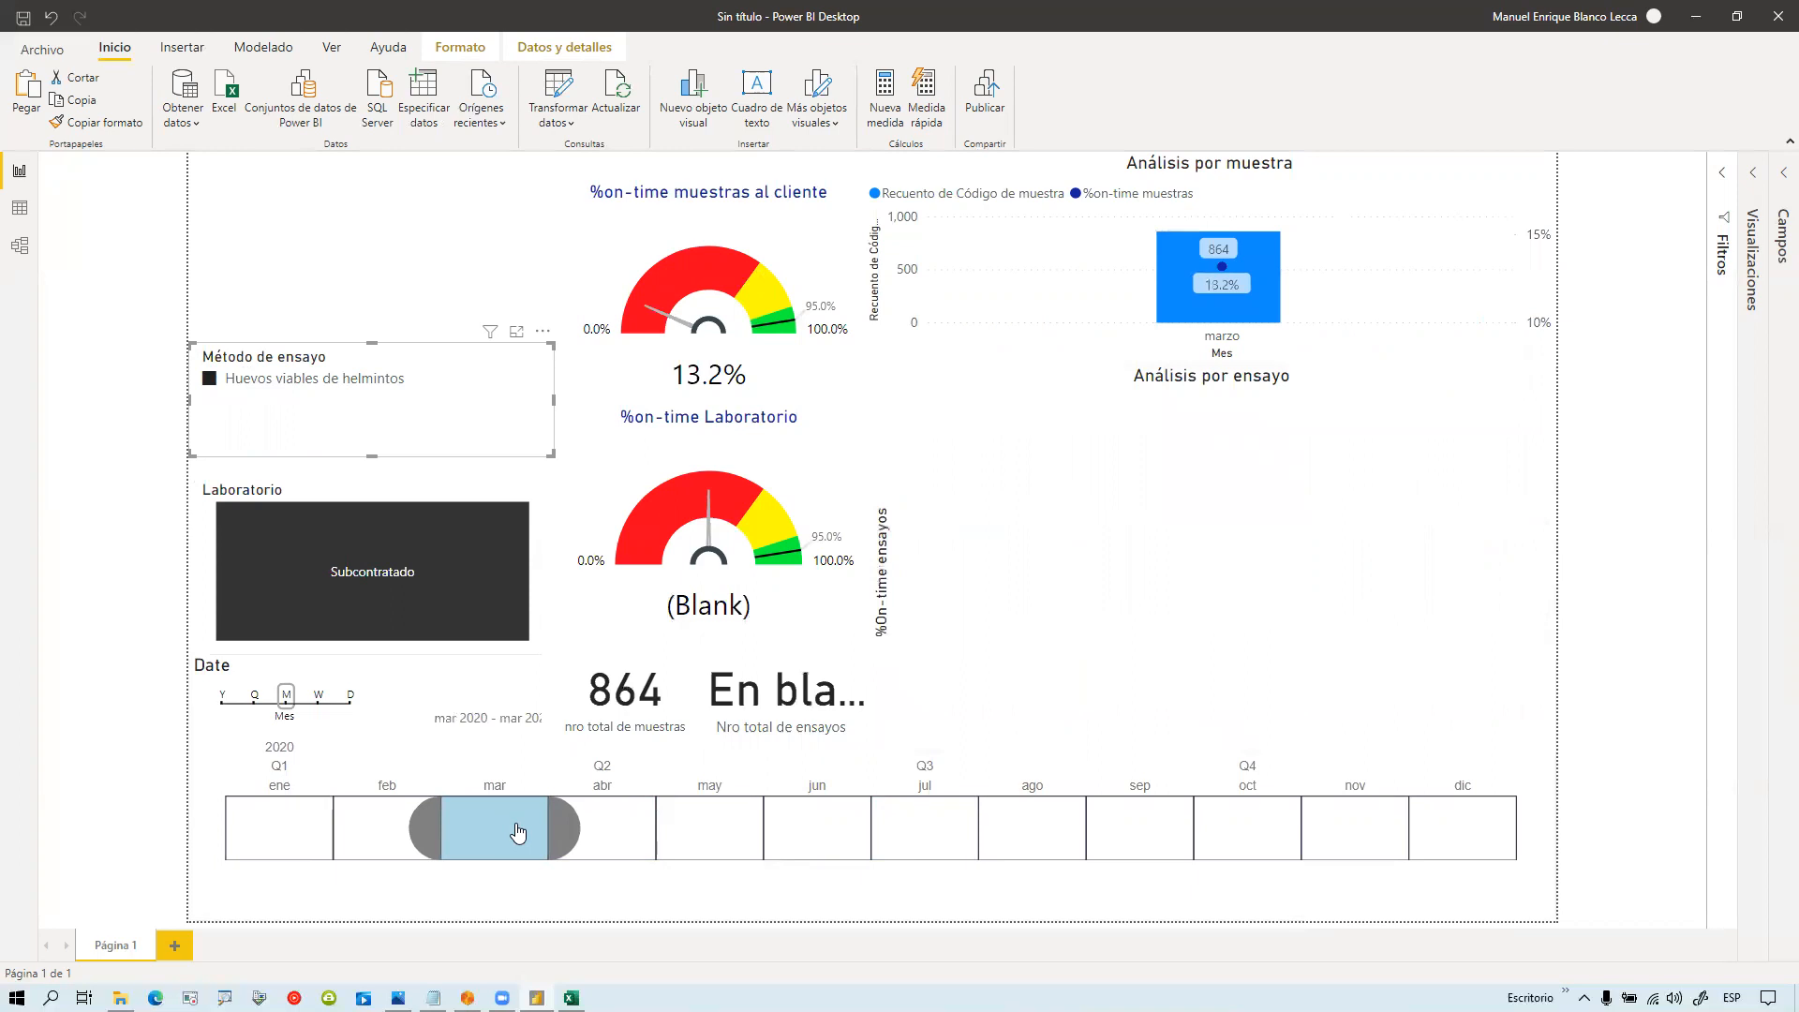
left_click(628, 836)
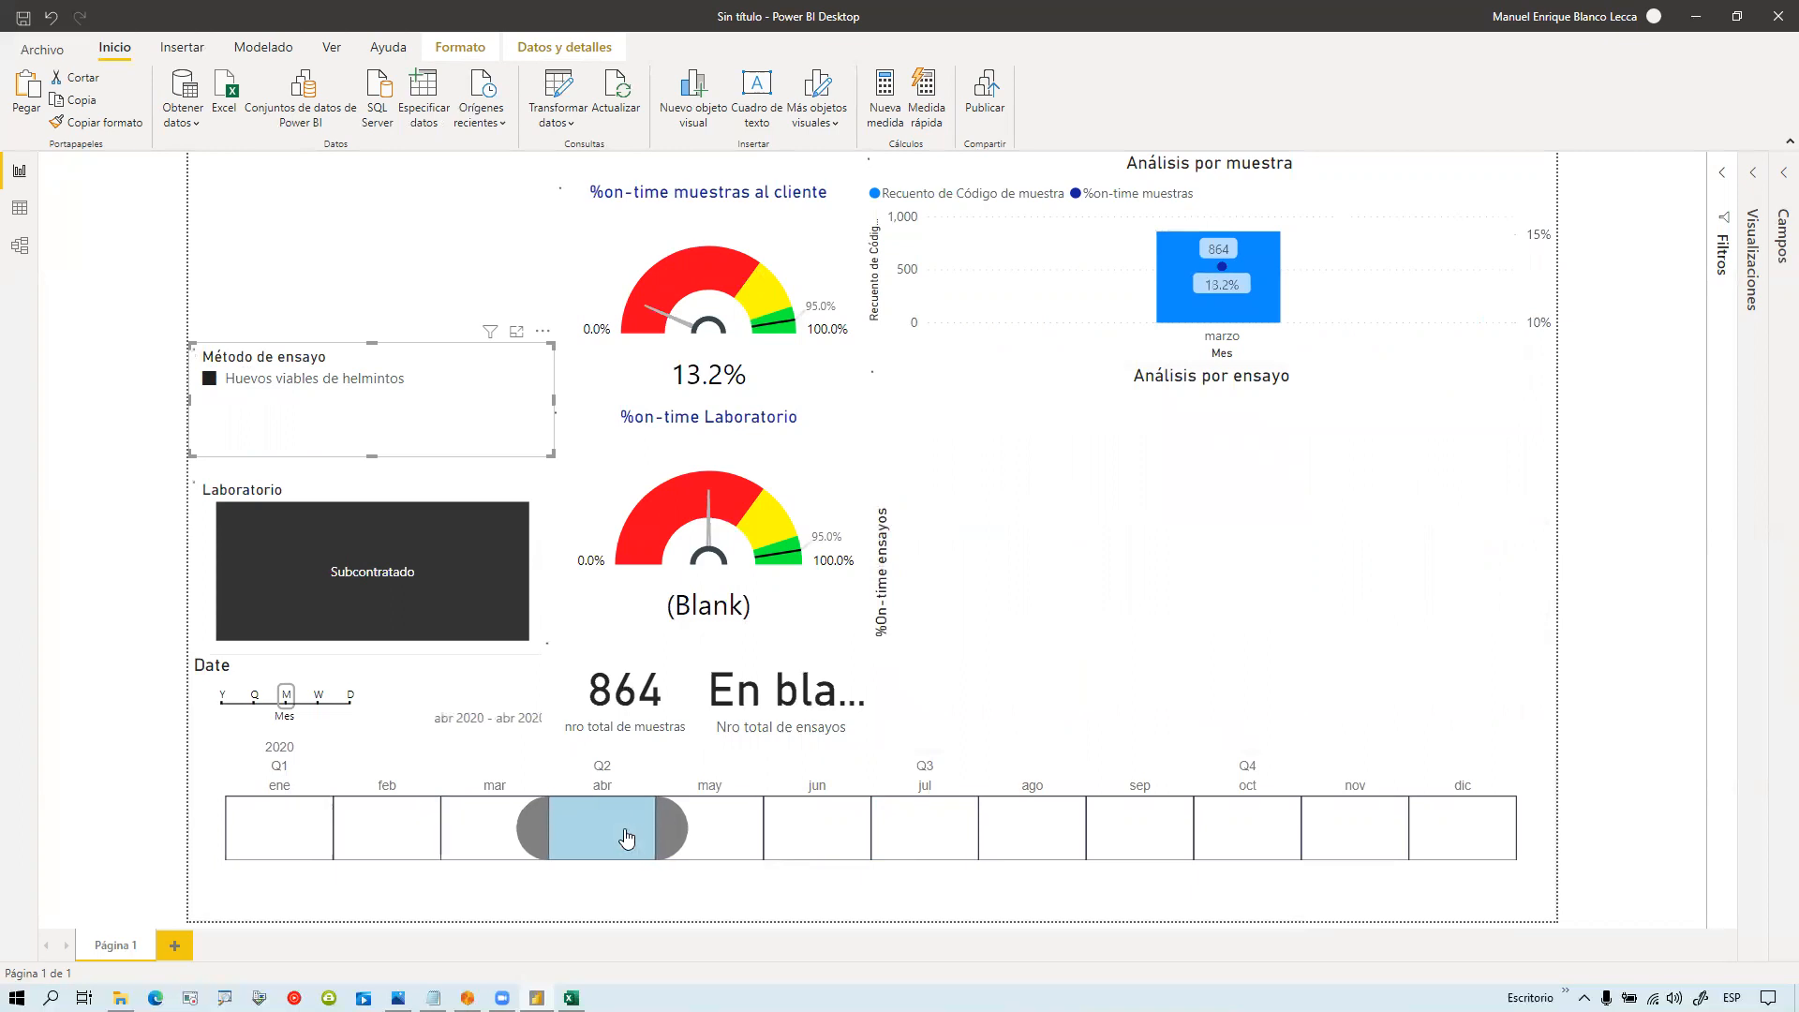
Step: Widen the timeline selection to enero–abril and then enero–julio 2020, and clear the Huevos viables de helmintos test method filter
left_click_drag(543, 841, 278, 817)
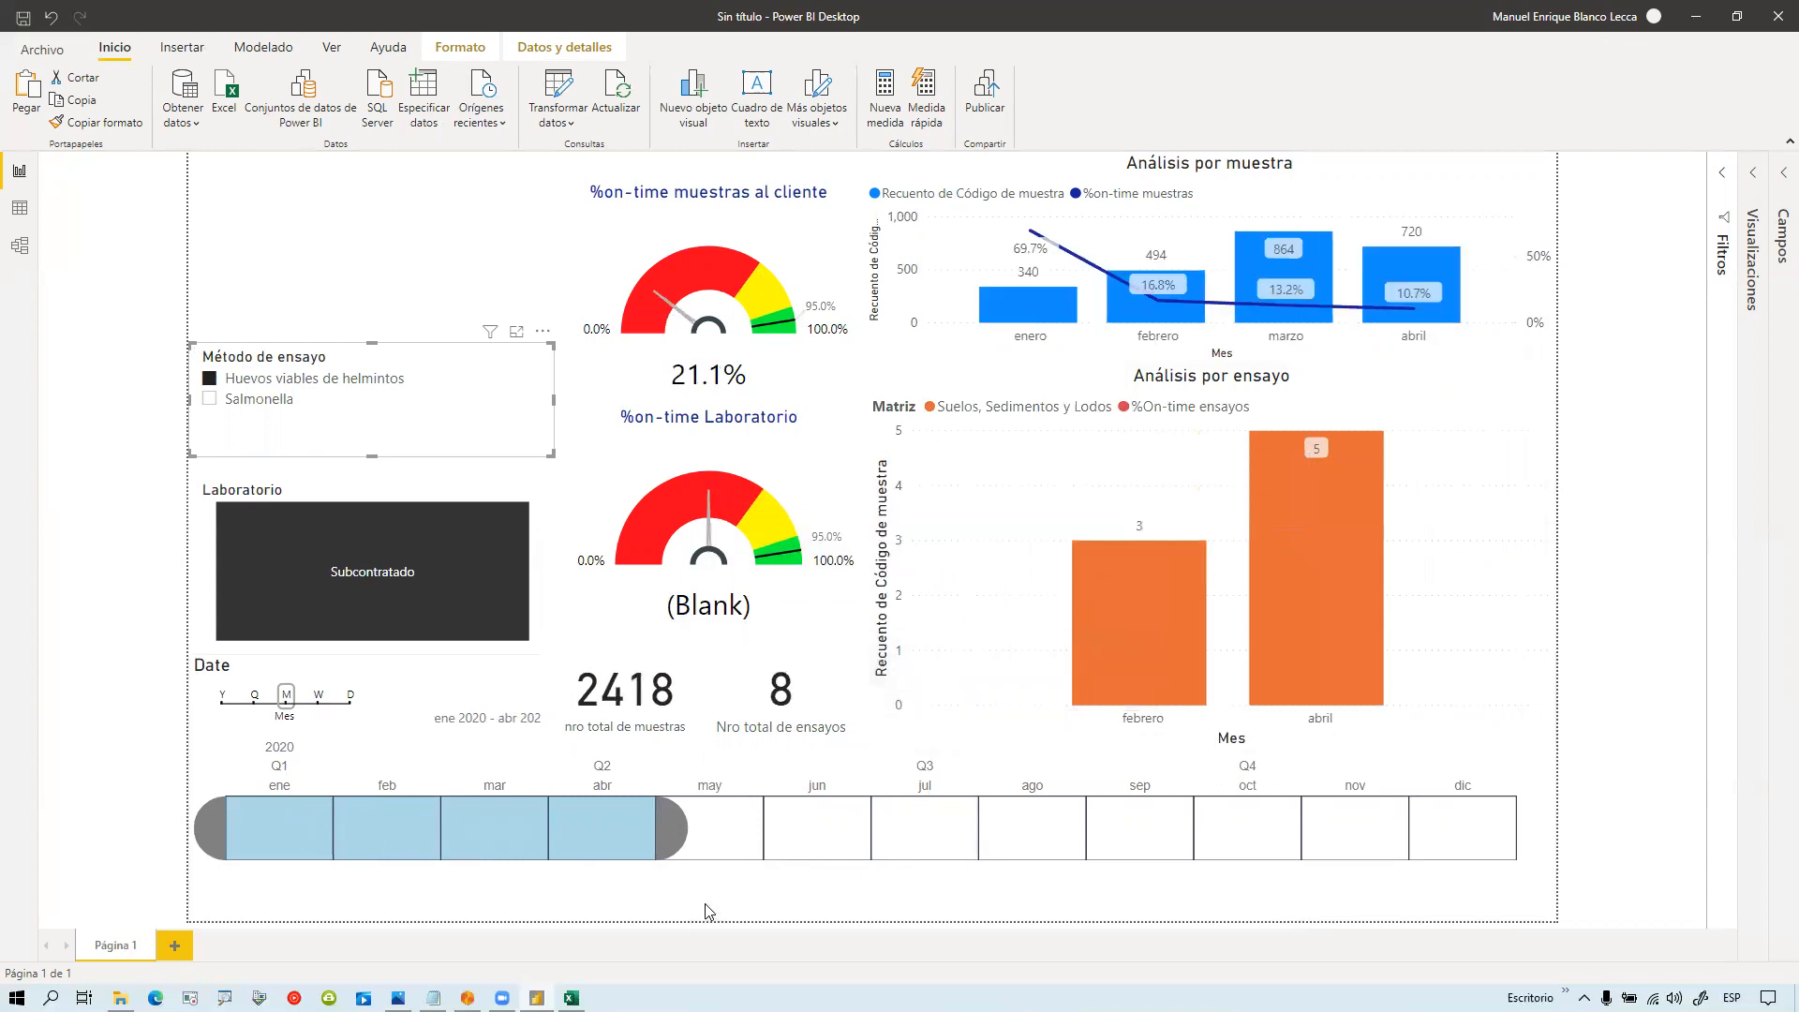
left_click_drag(669, 837, 926, 840)
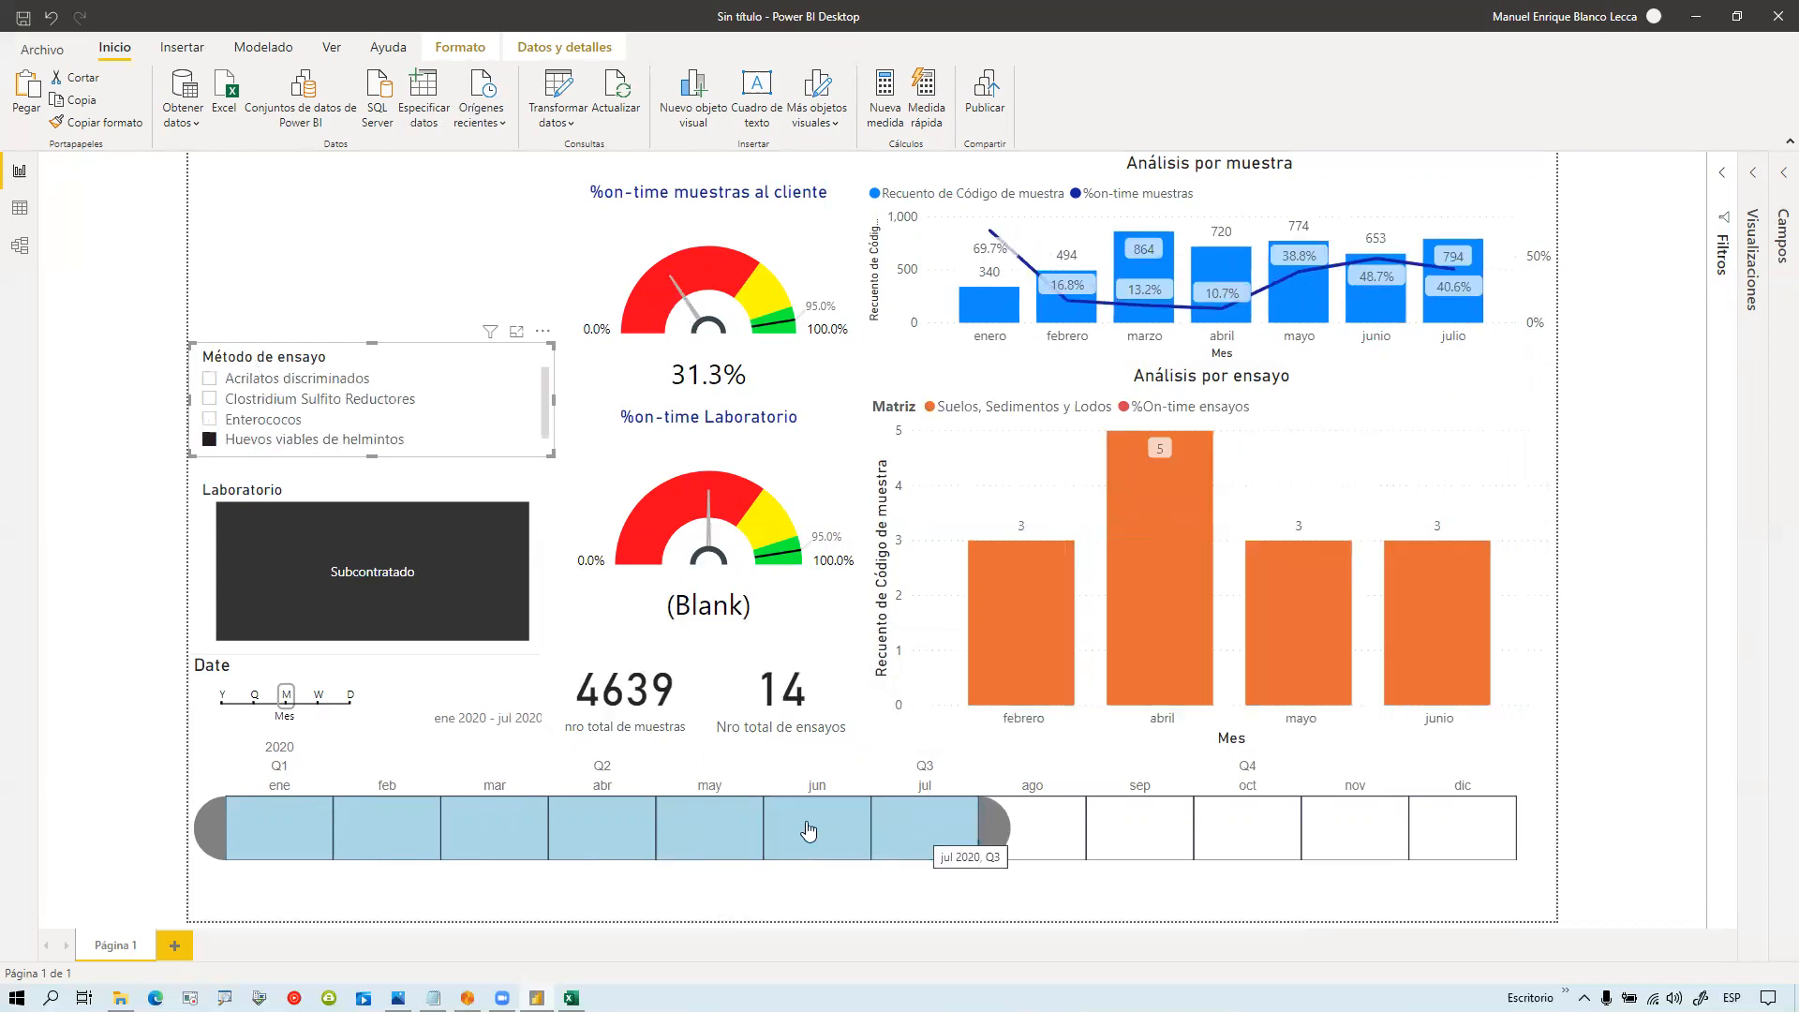
left_click(210, 439)
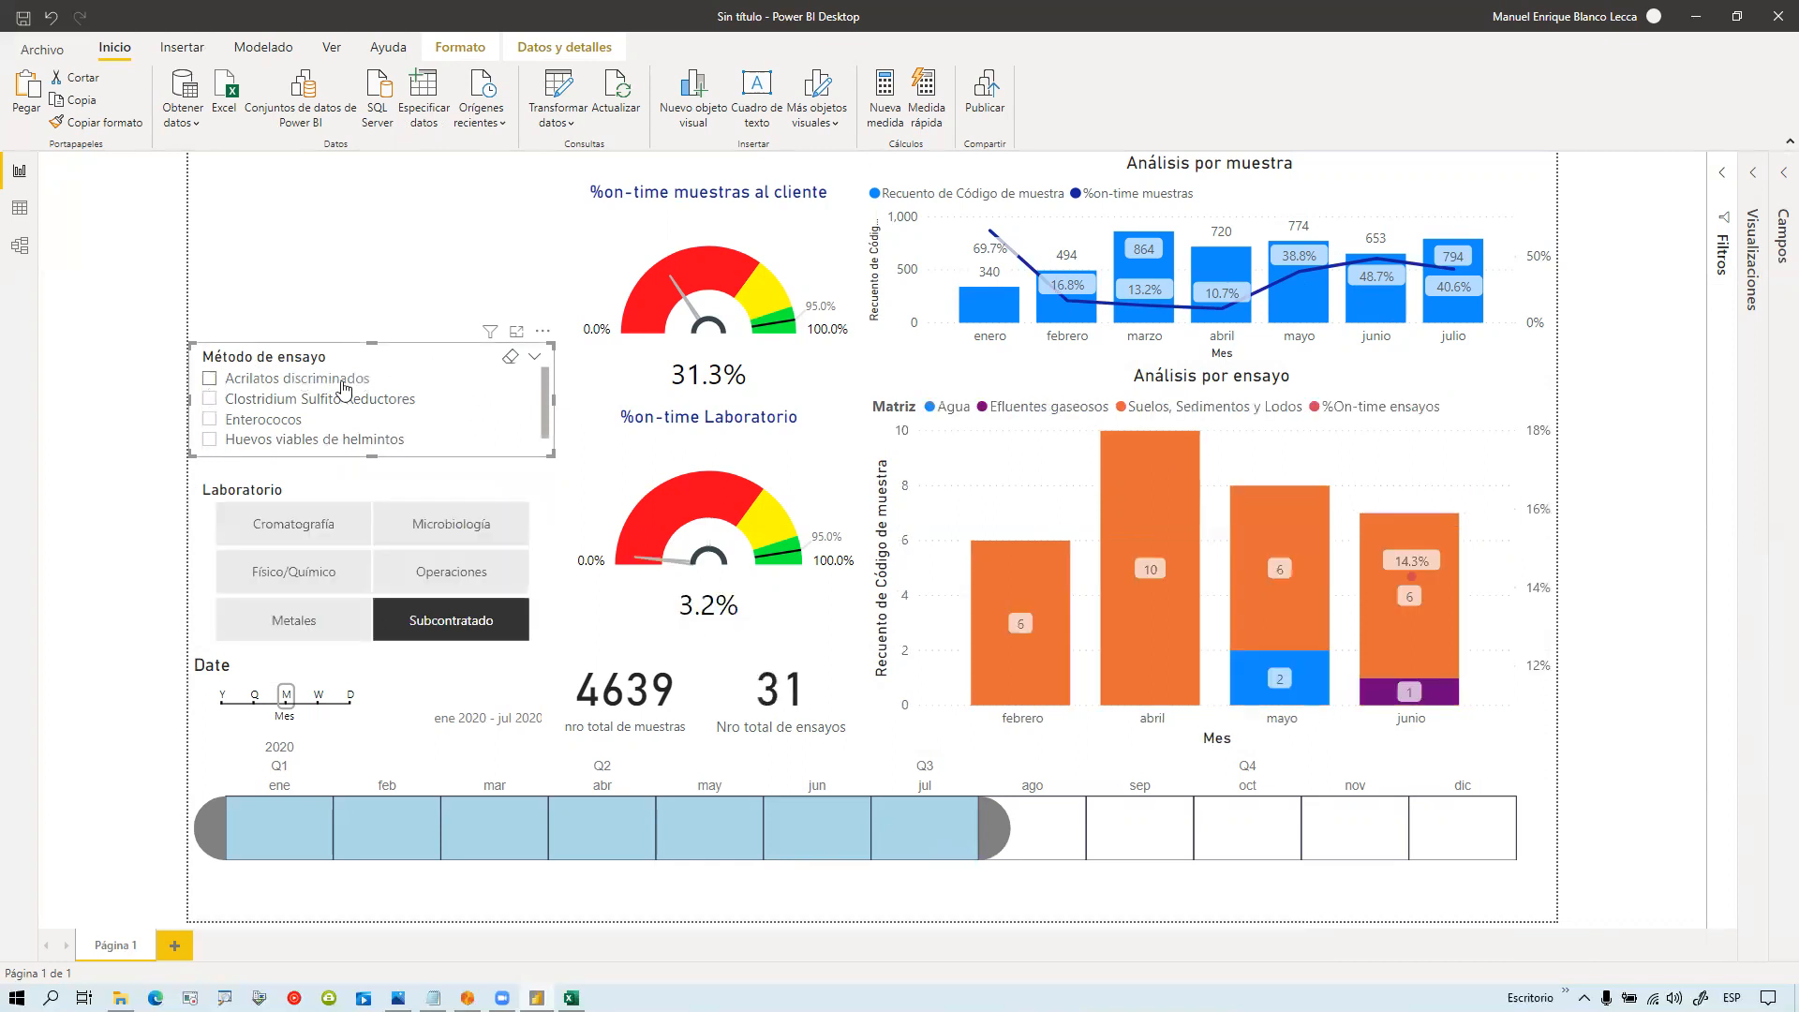
Step: Filter the report to the Operaciones laboratory and clear the laboratory filter again
left_click(421, 581)
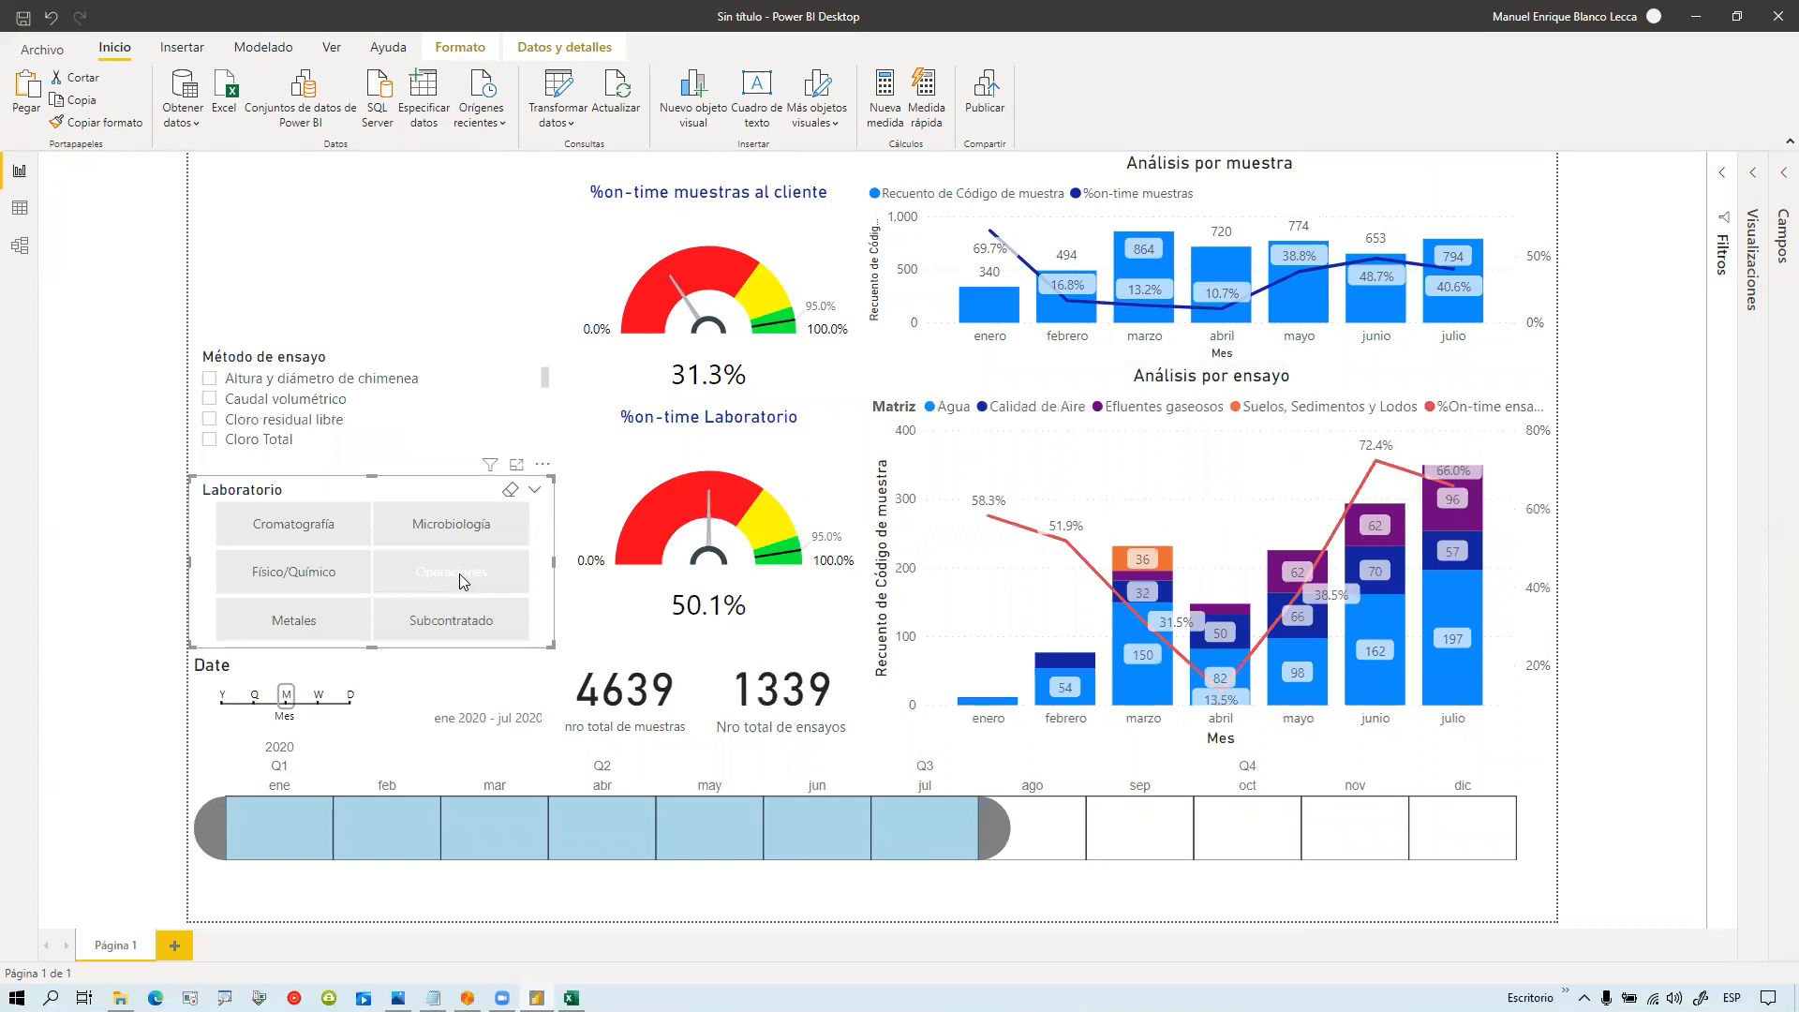
left_click(422, 570)
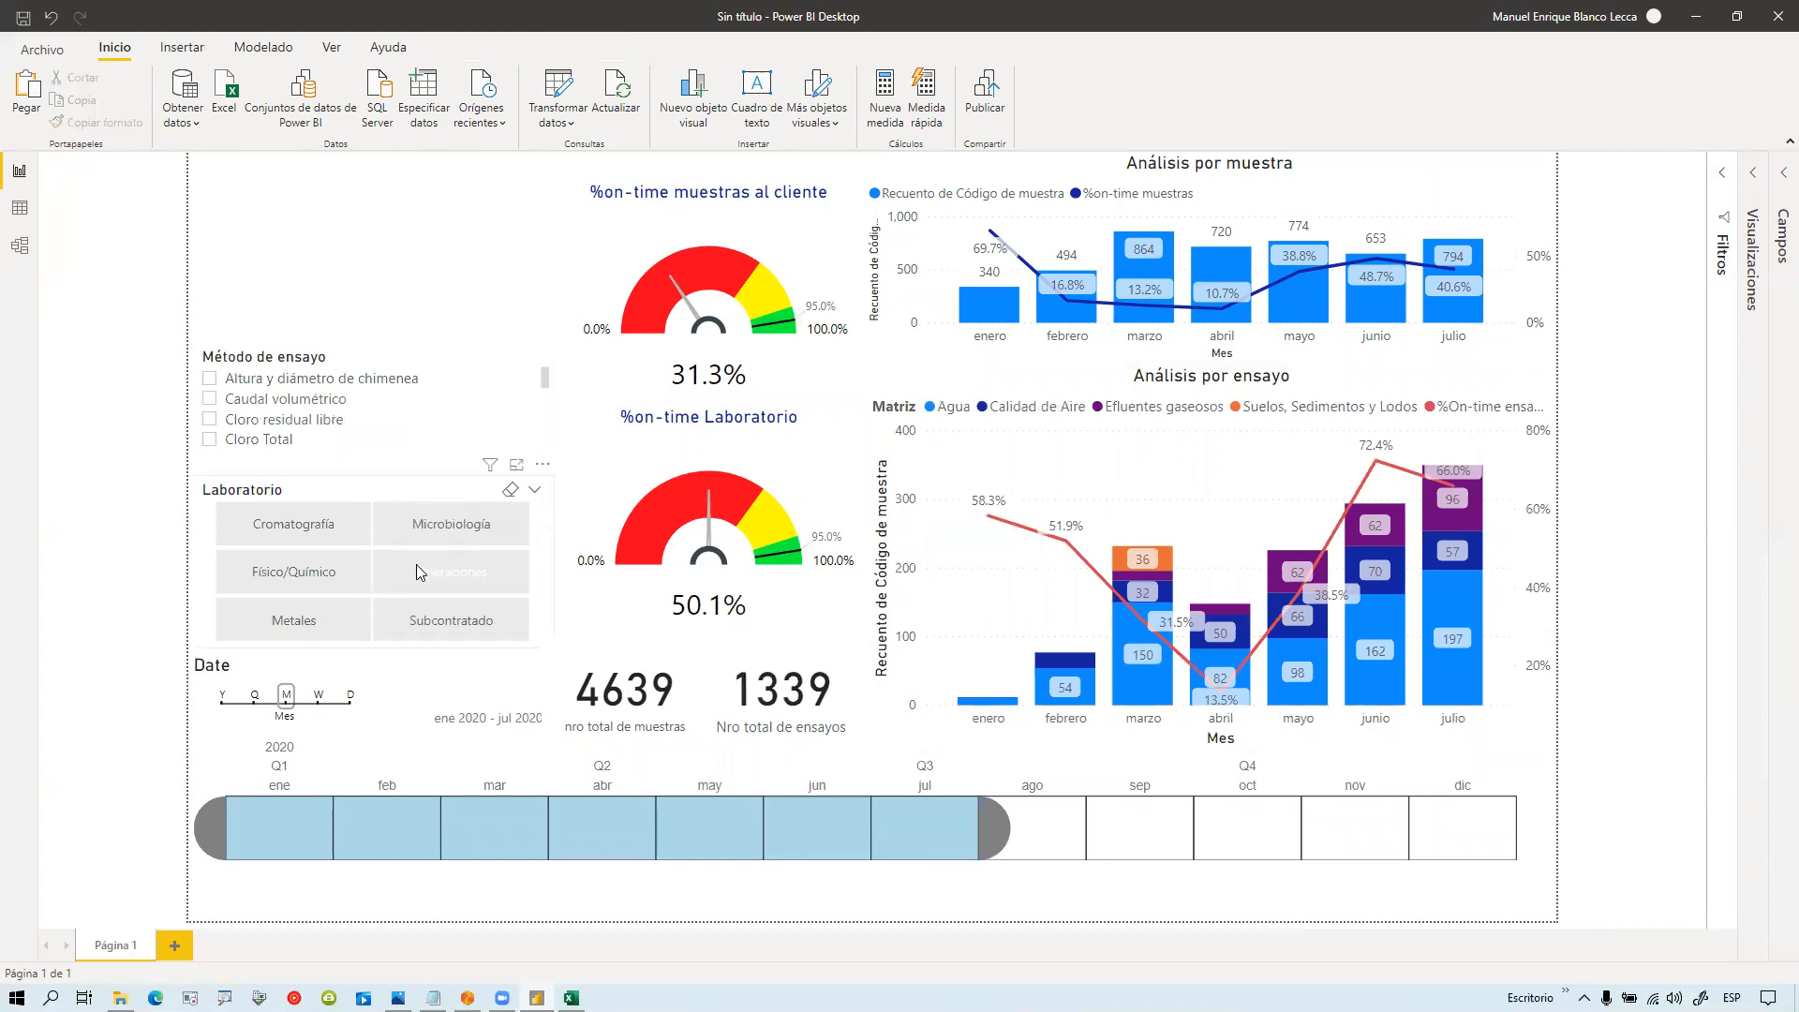
left_click(110, 479)
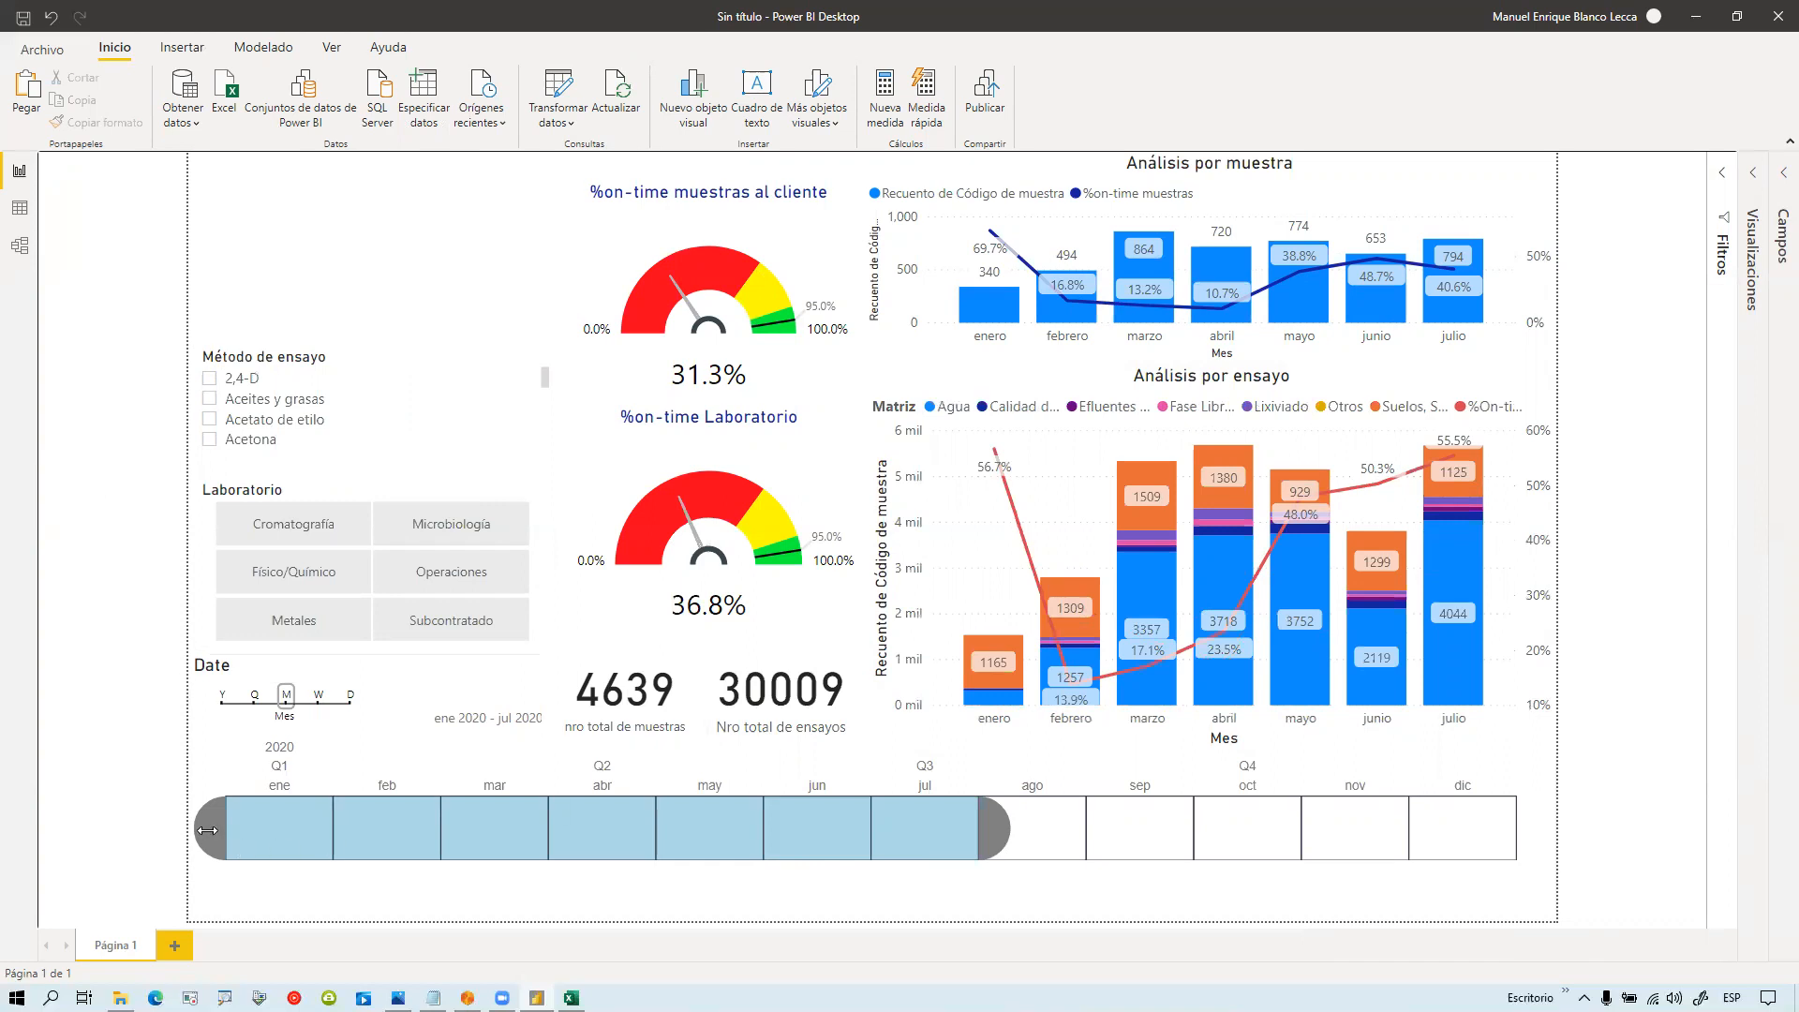
Step: Extend the timeline selection to cover enero through diciembre 2020
left_click(986, 848)
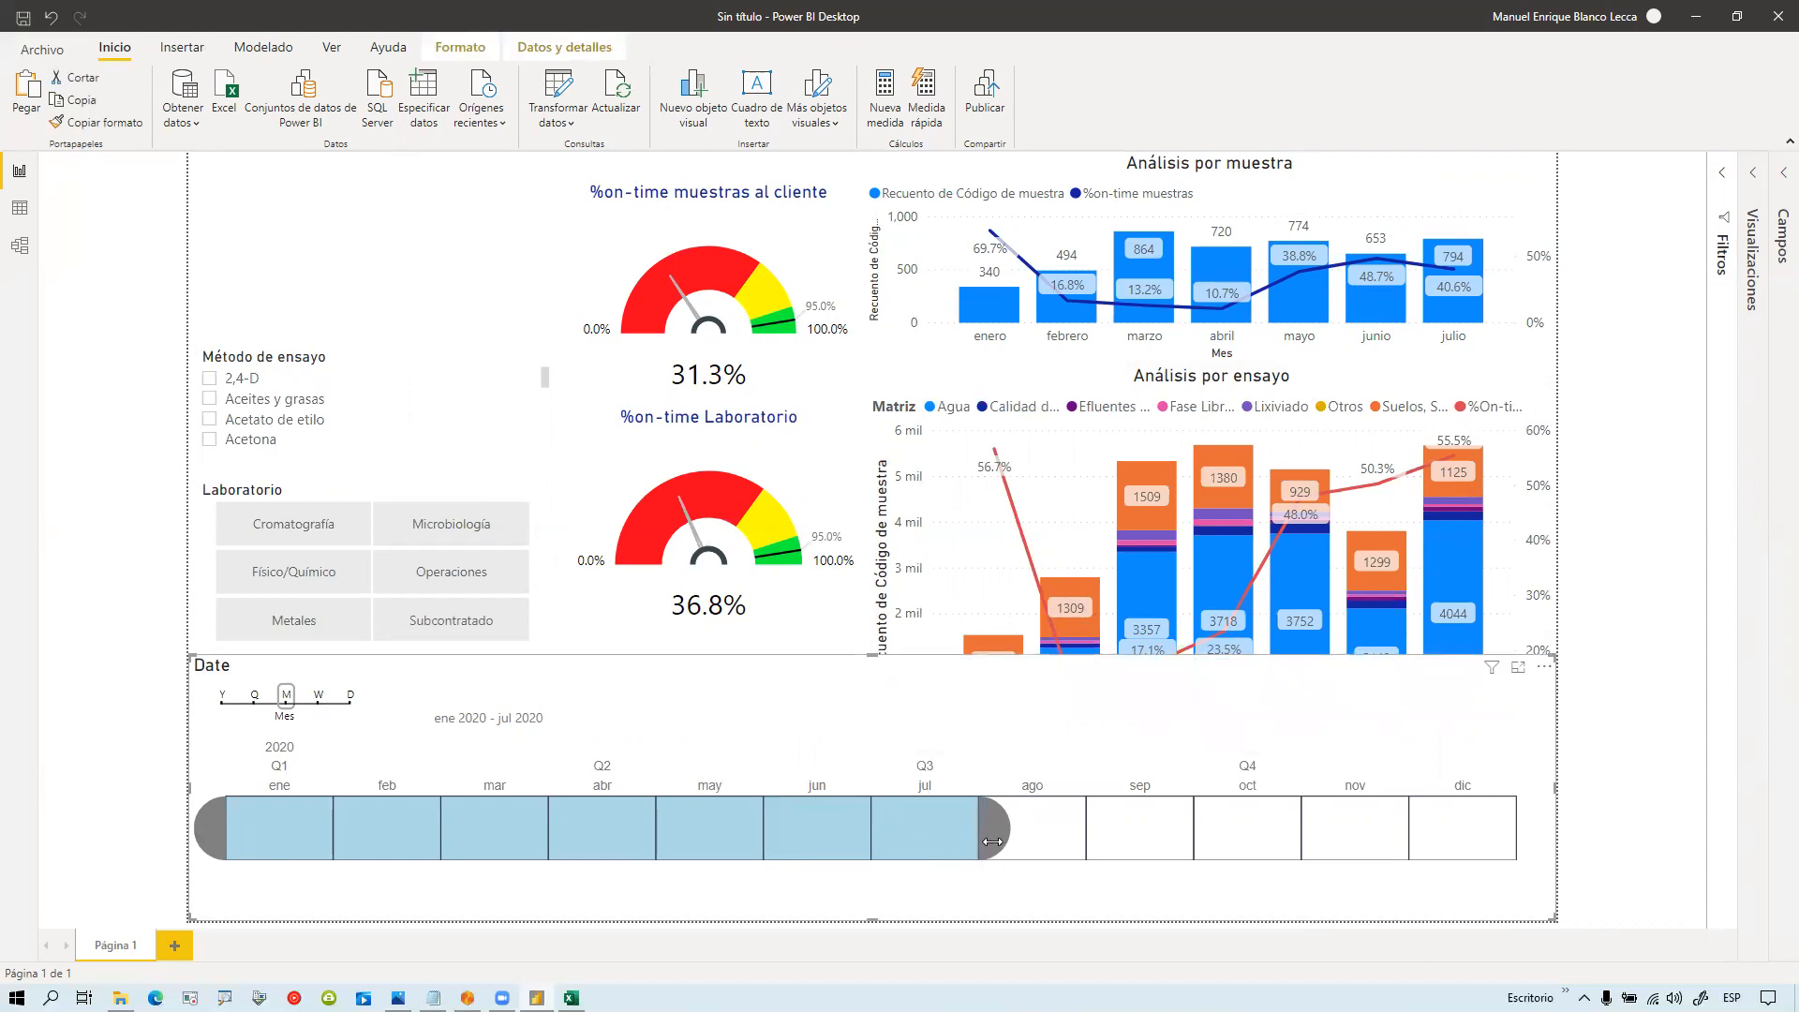
left_click(992, 841)
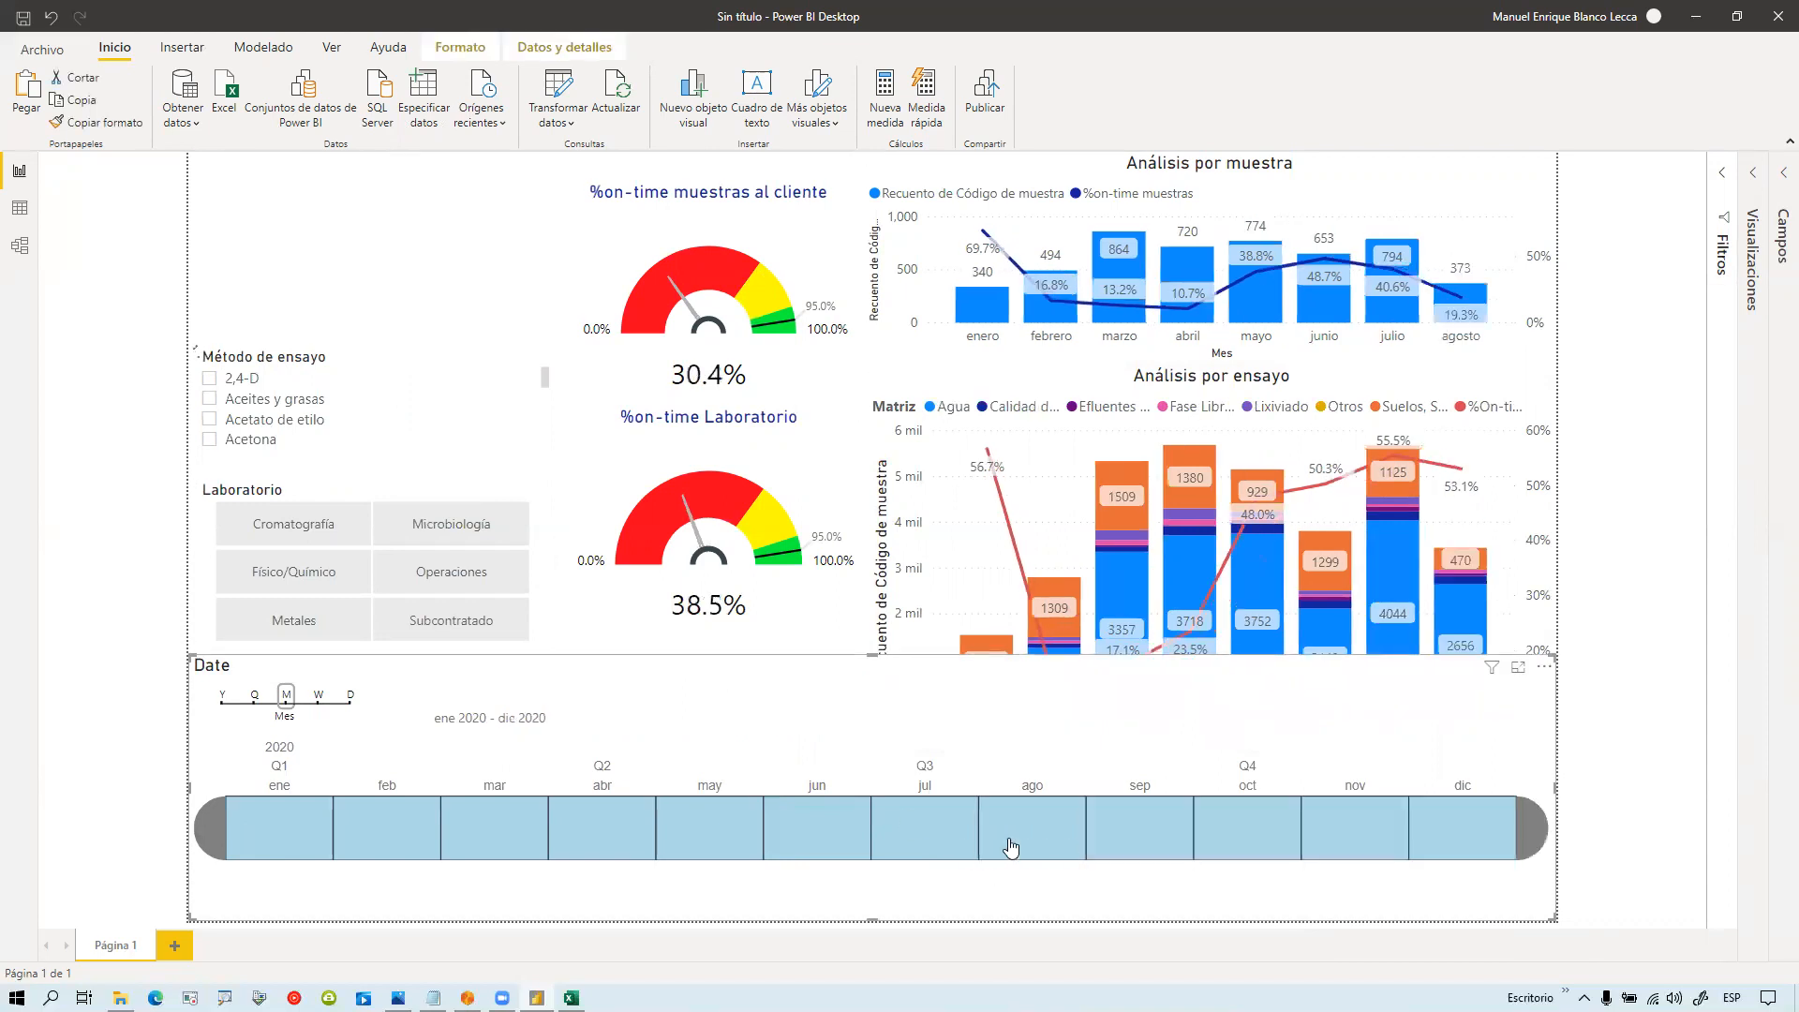
left_click(149, 288)
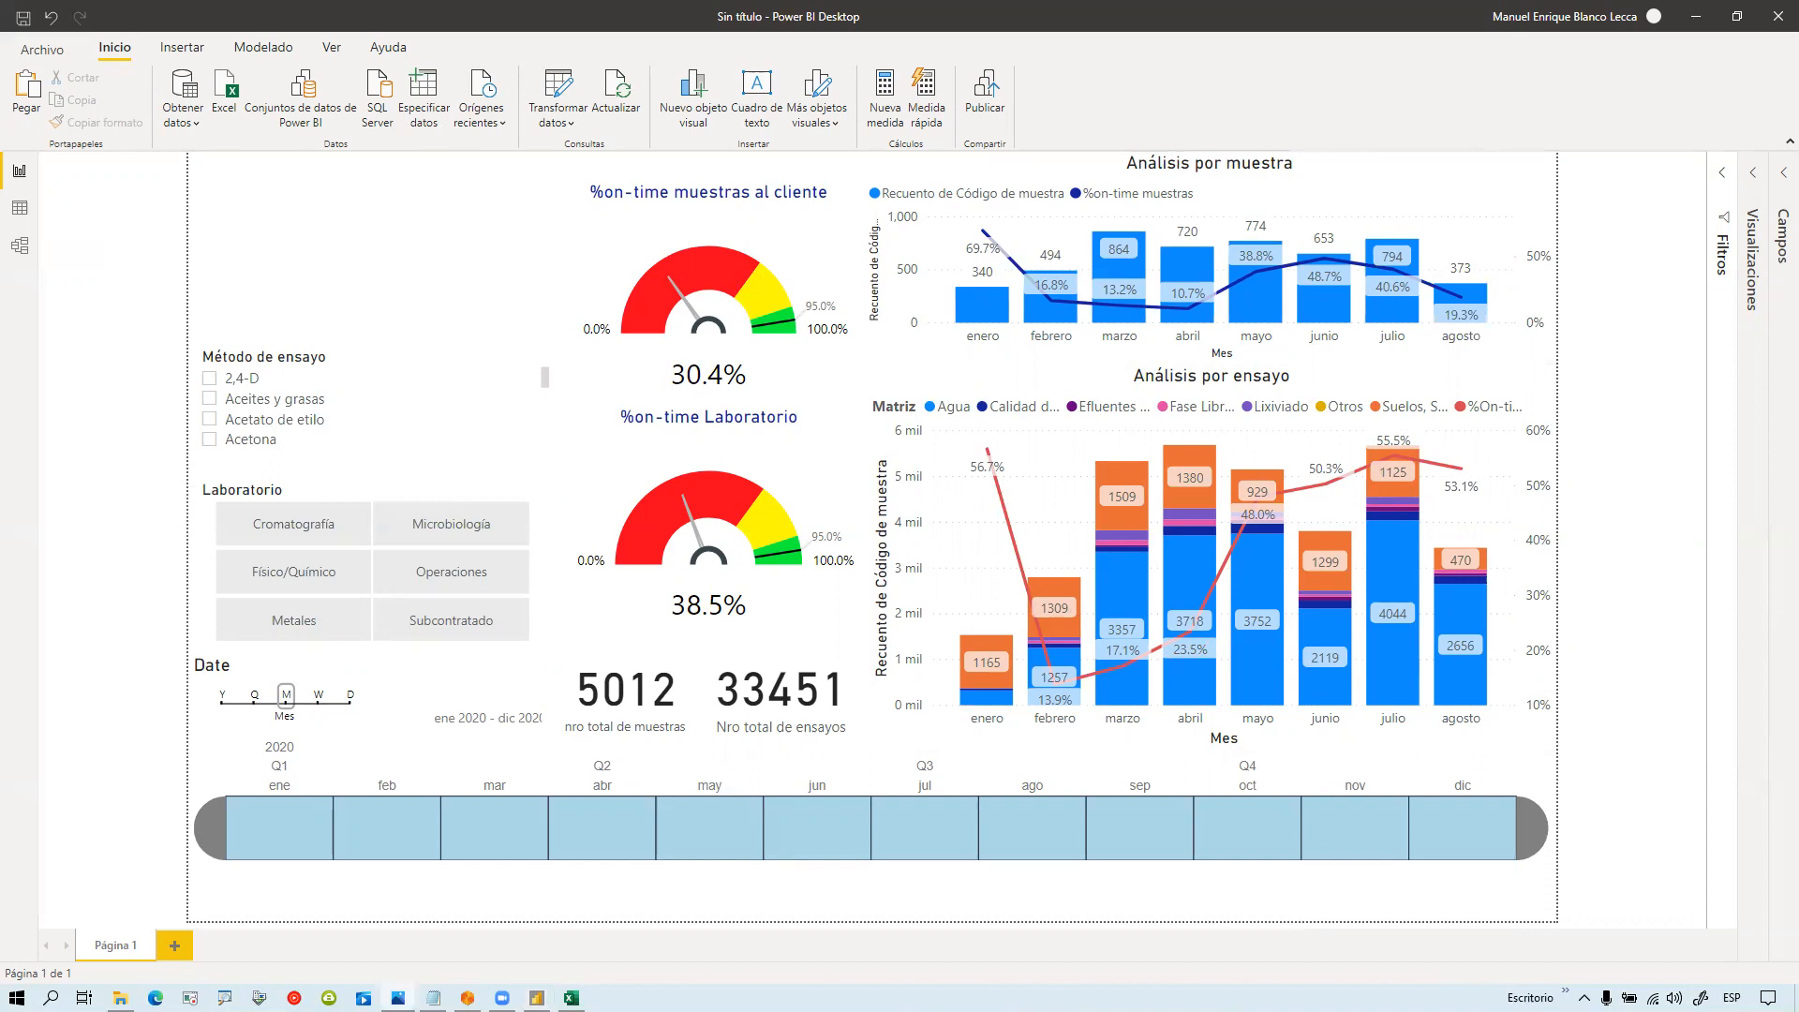
Step: Expand the collapsed visualization and field lists beside the report
left_click(1752, 176)
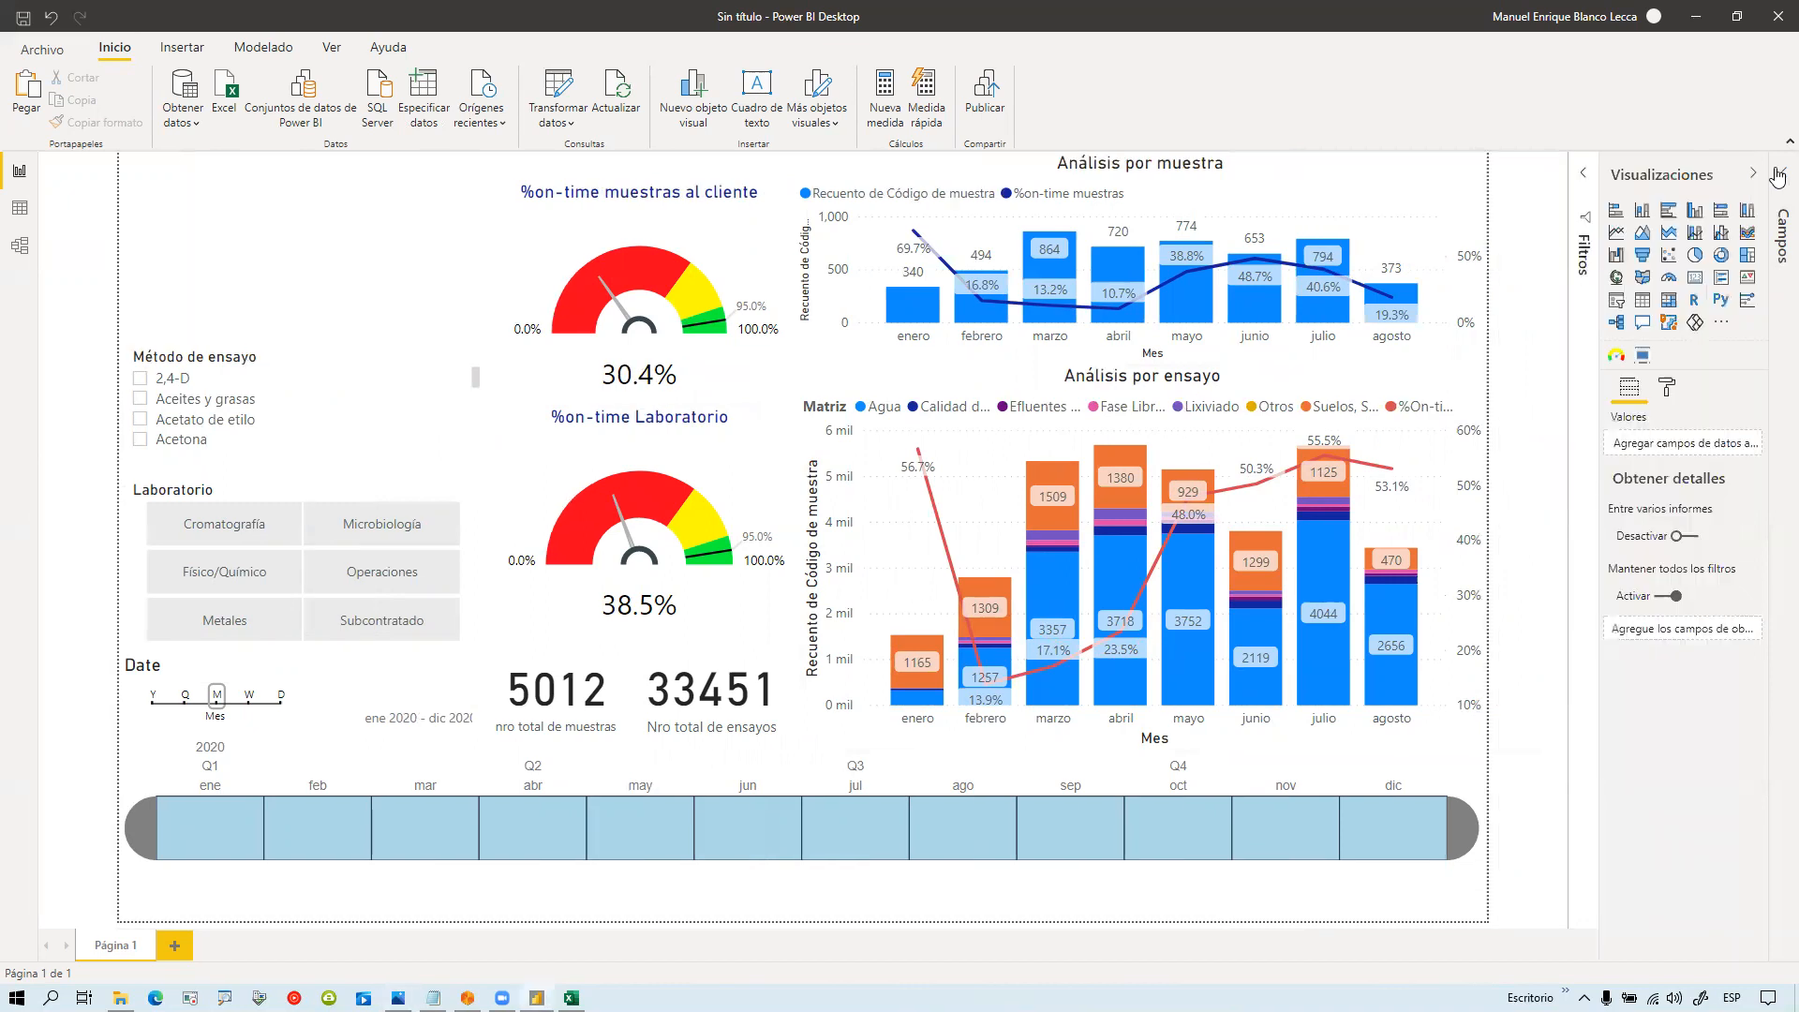
left_click(1781, 174)
left_click(1460, 324)
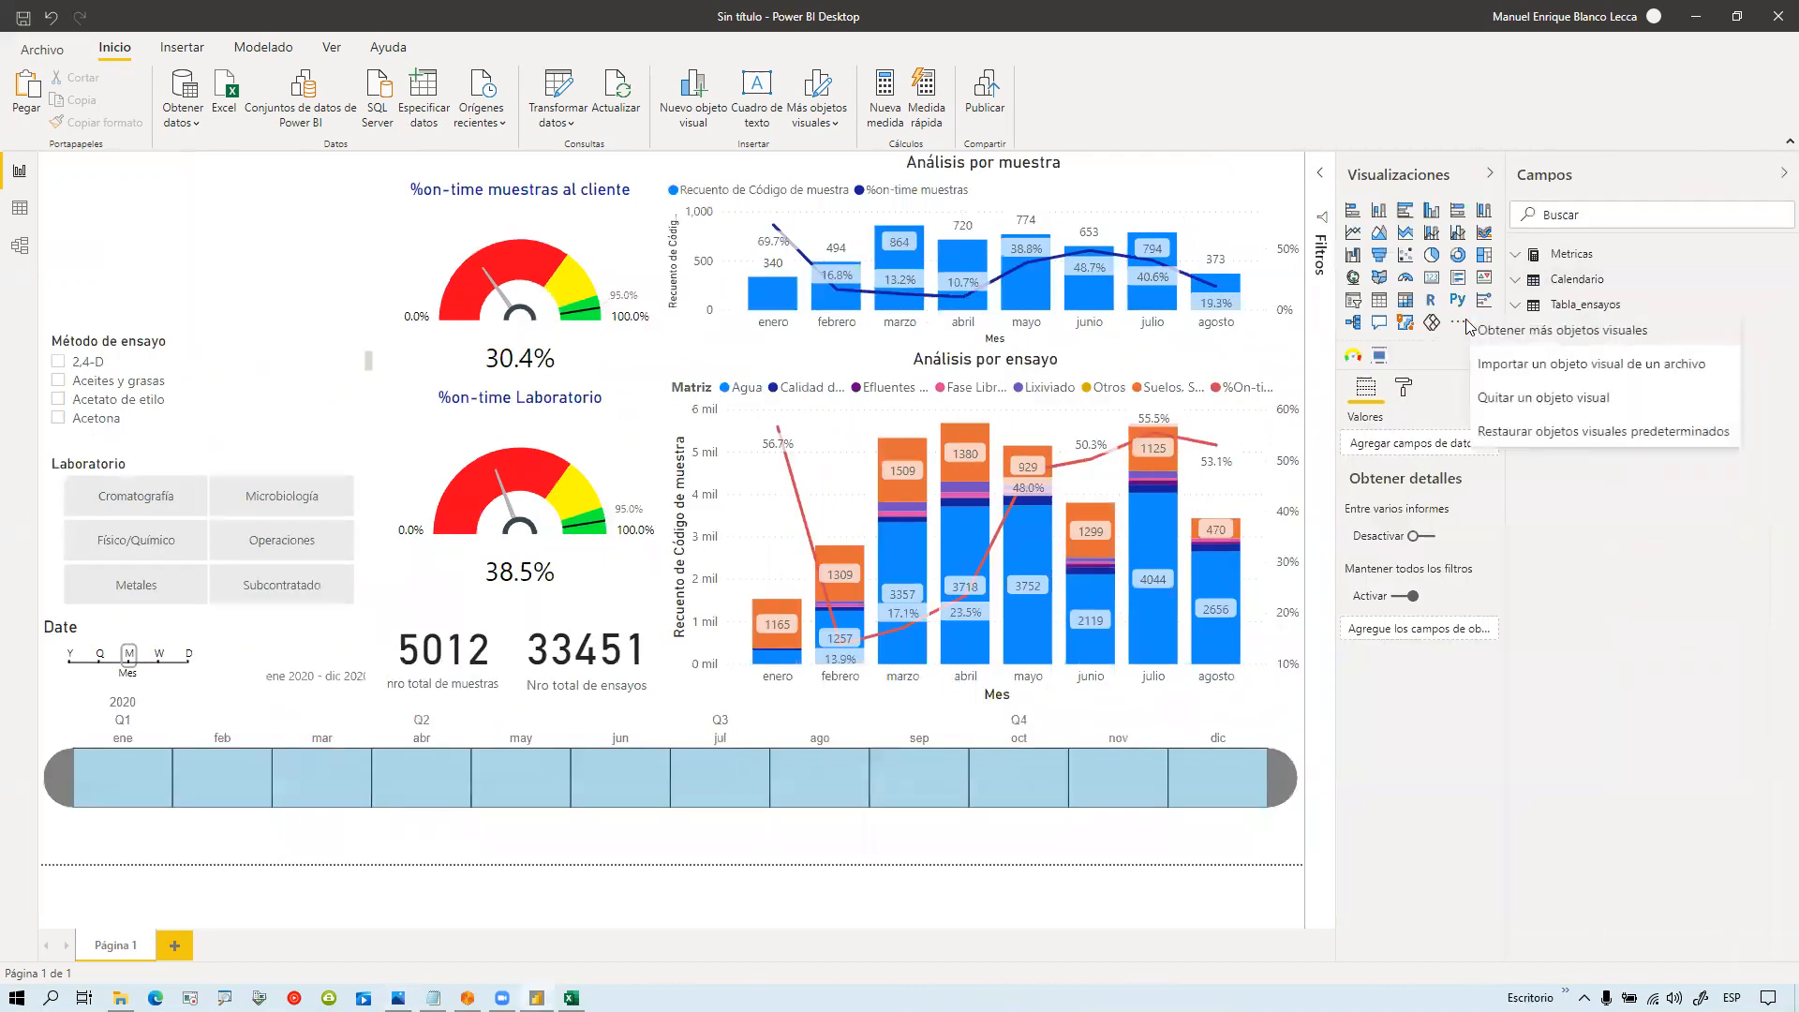
left_click(1528, 365)
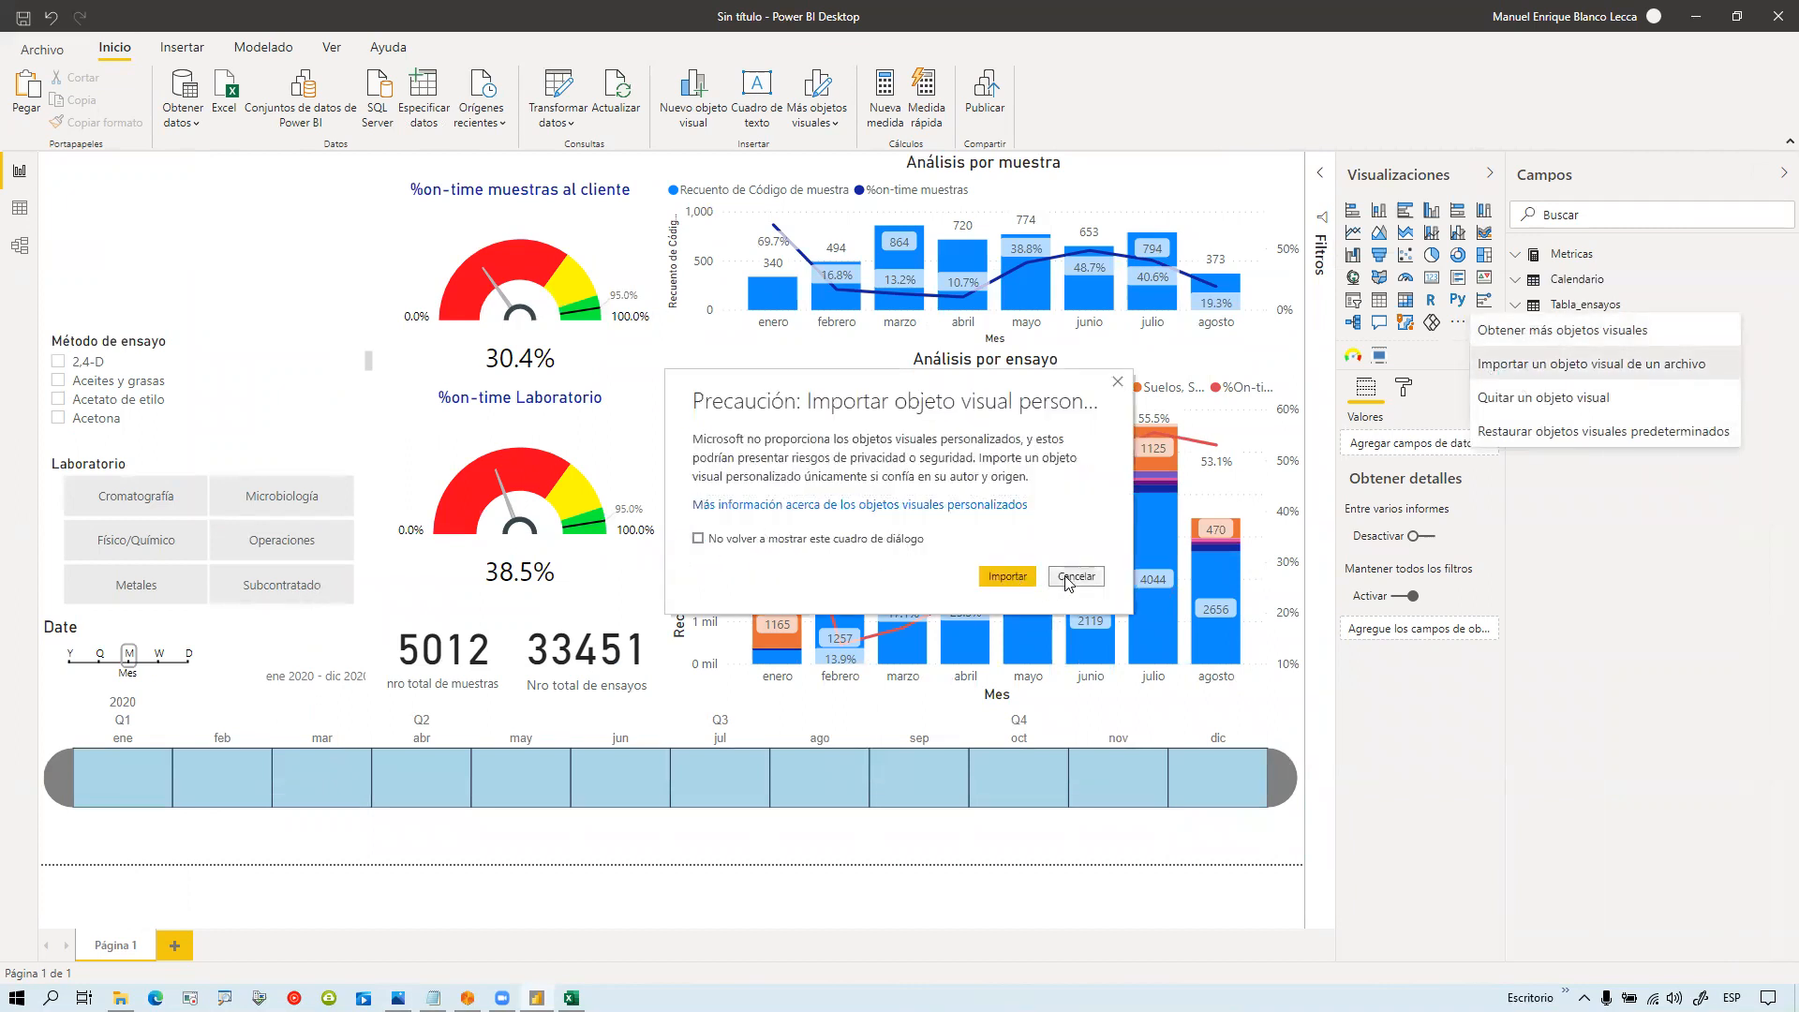
left_click(1062, 577)
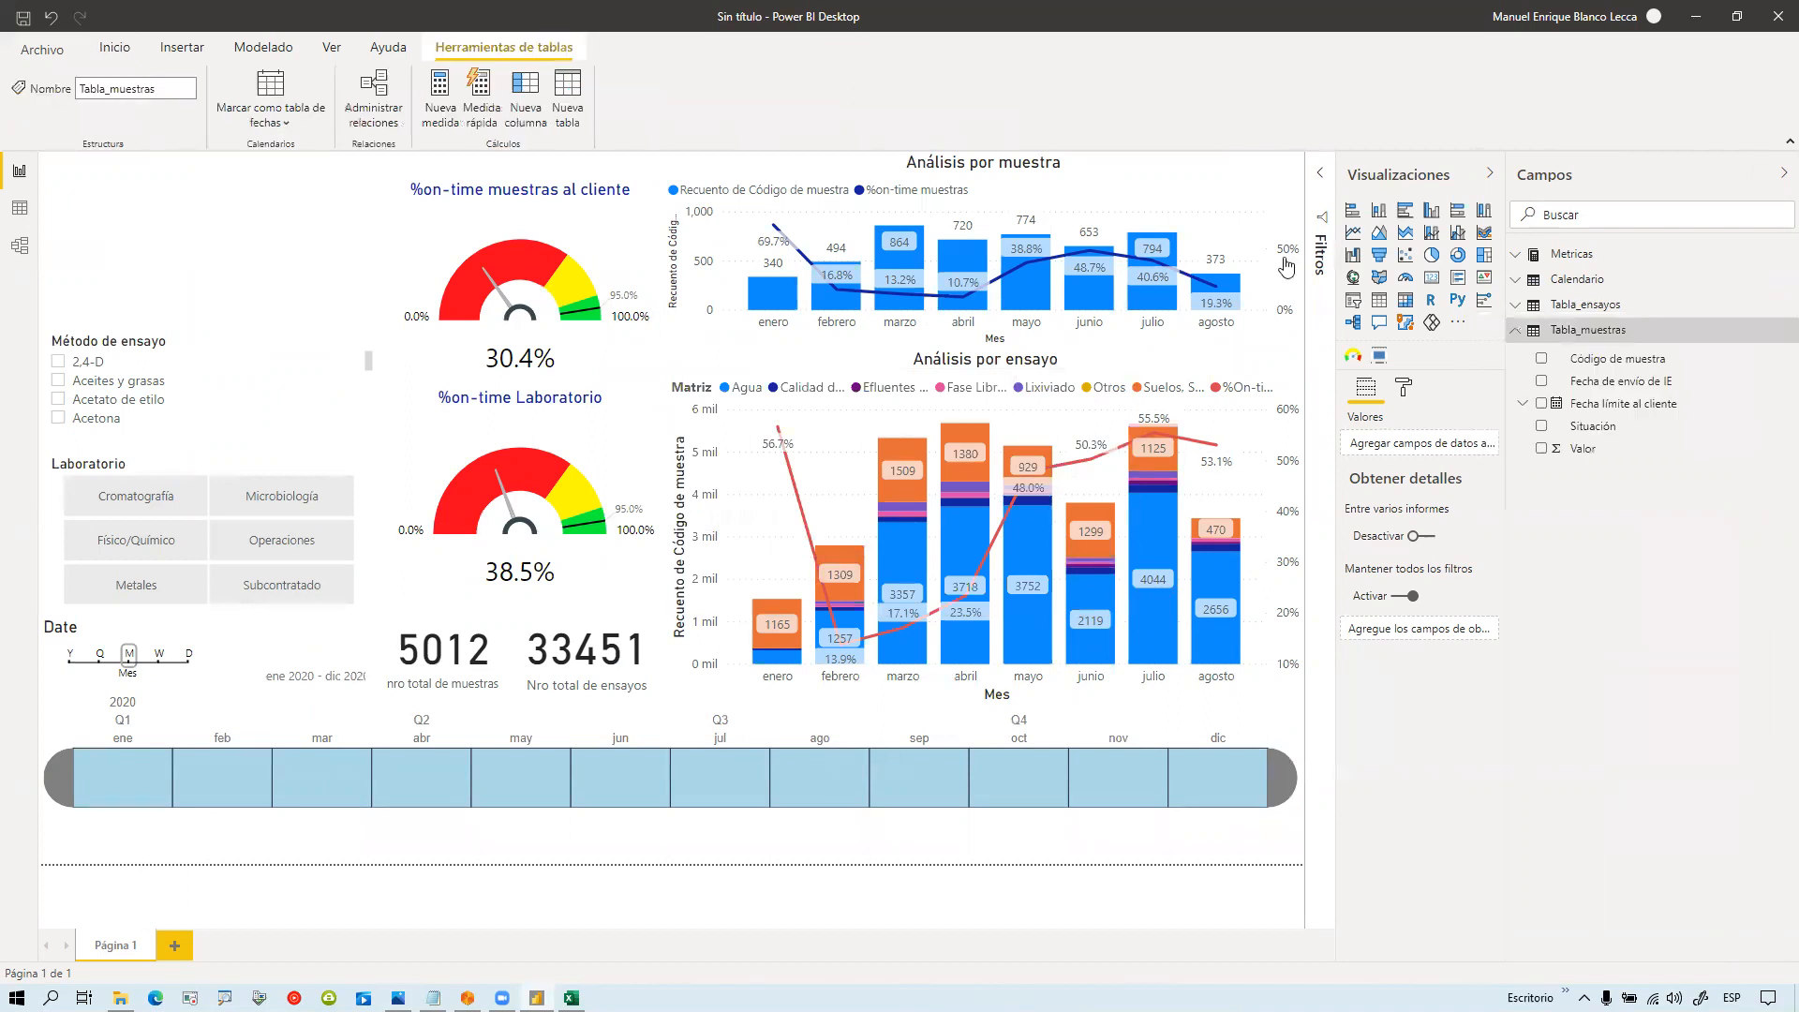
Step: Search the AppSource visuals for cylindrical and import the first matching visual into the report
left_click(1459, 322)
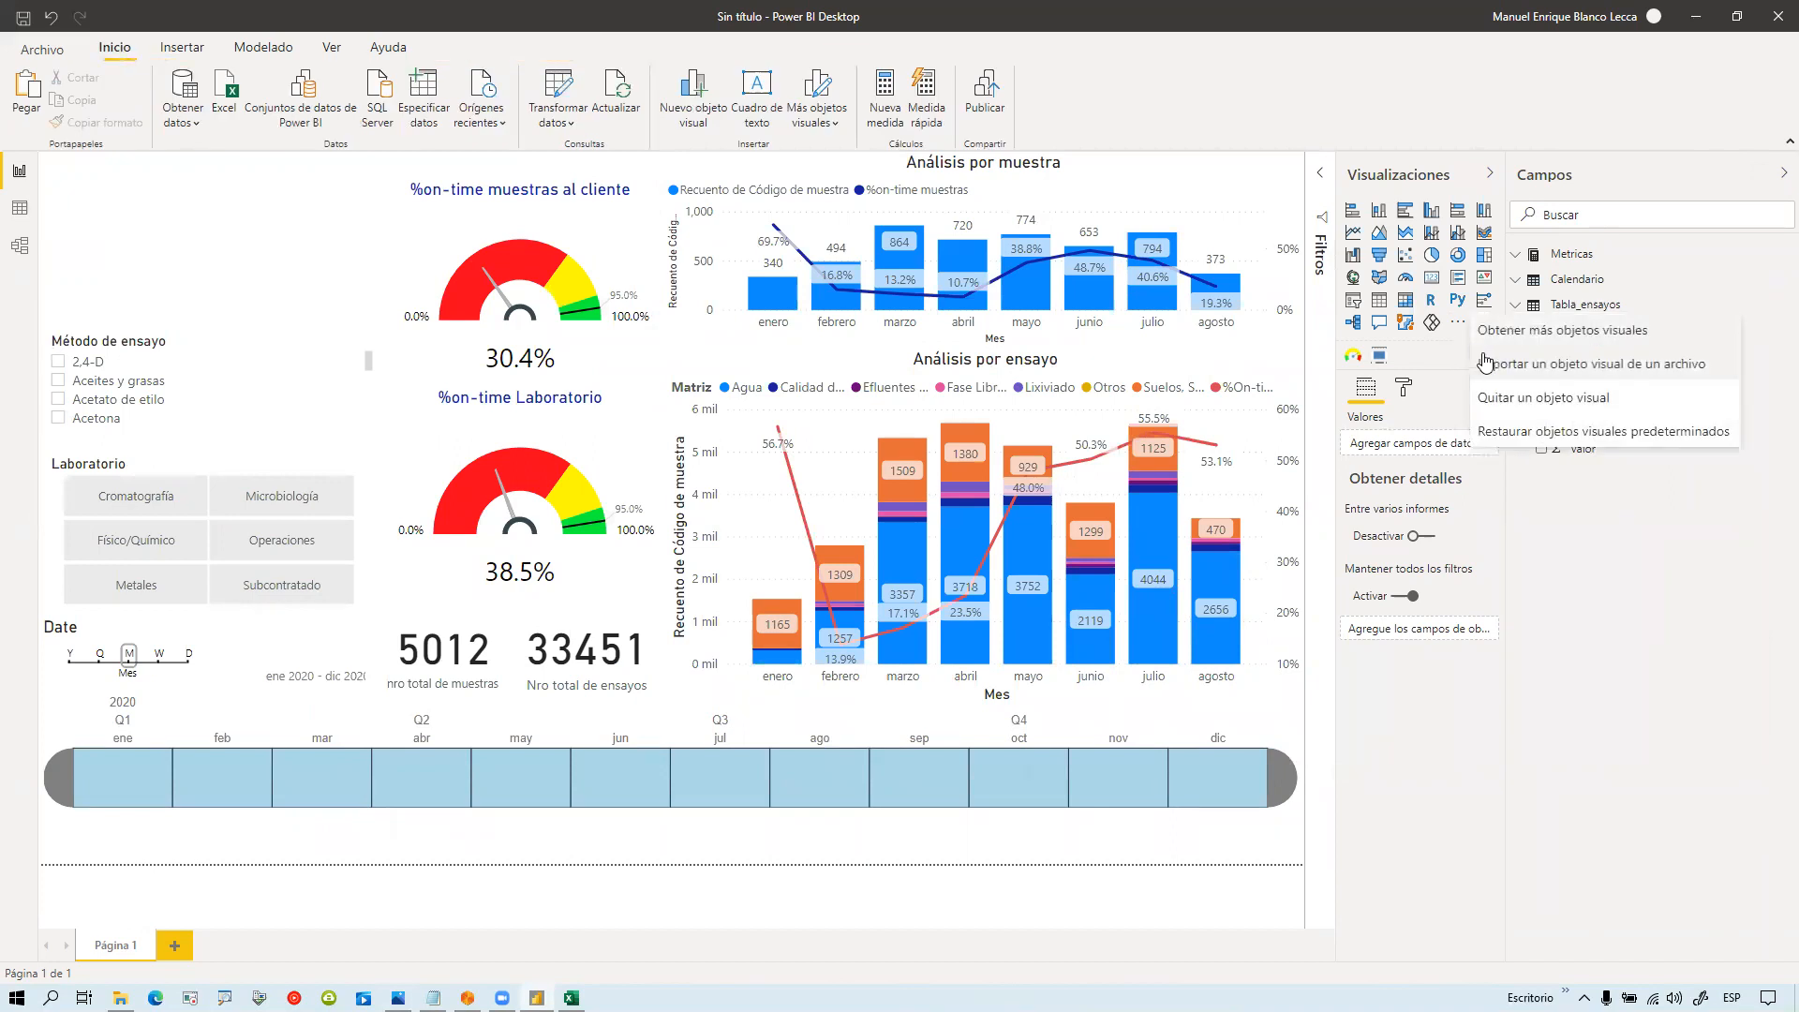
left_click(1511, 331)
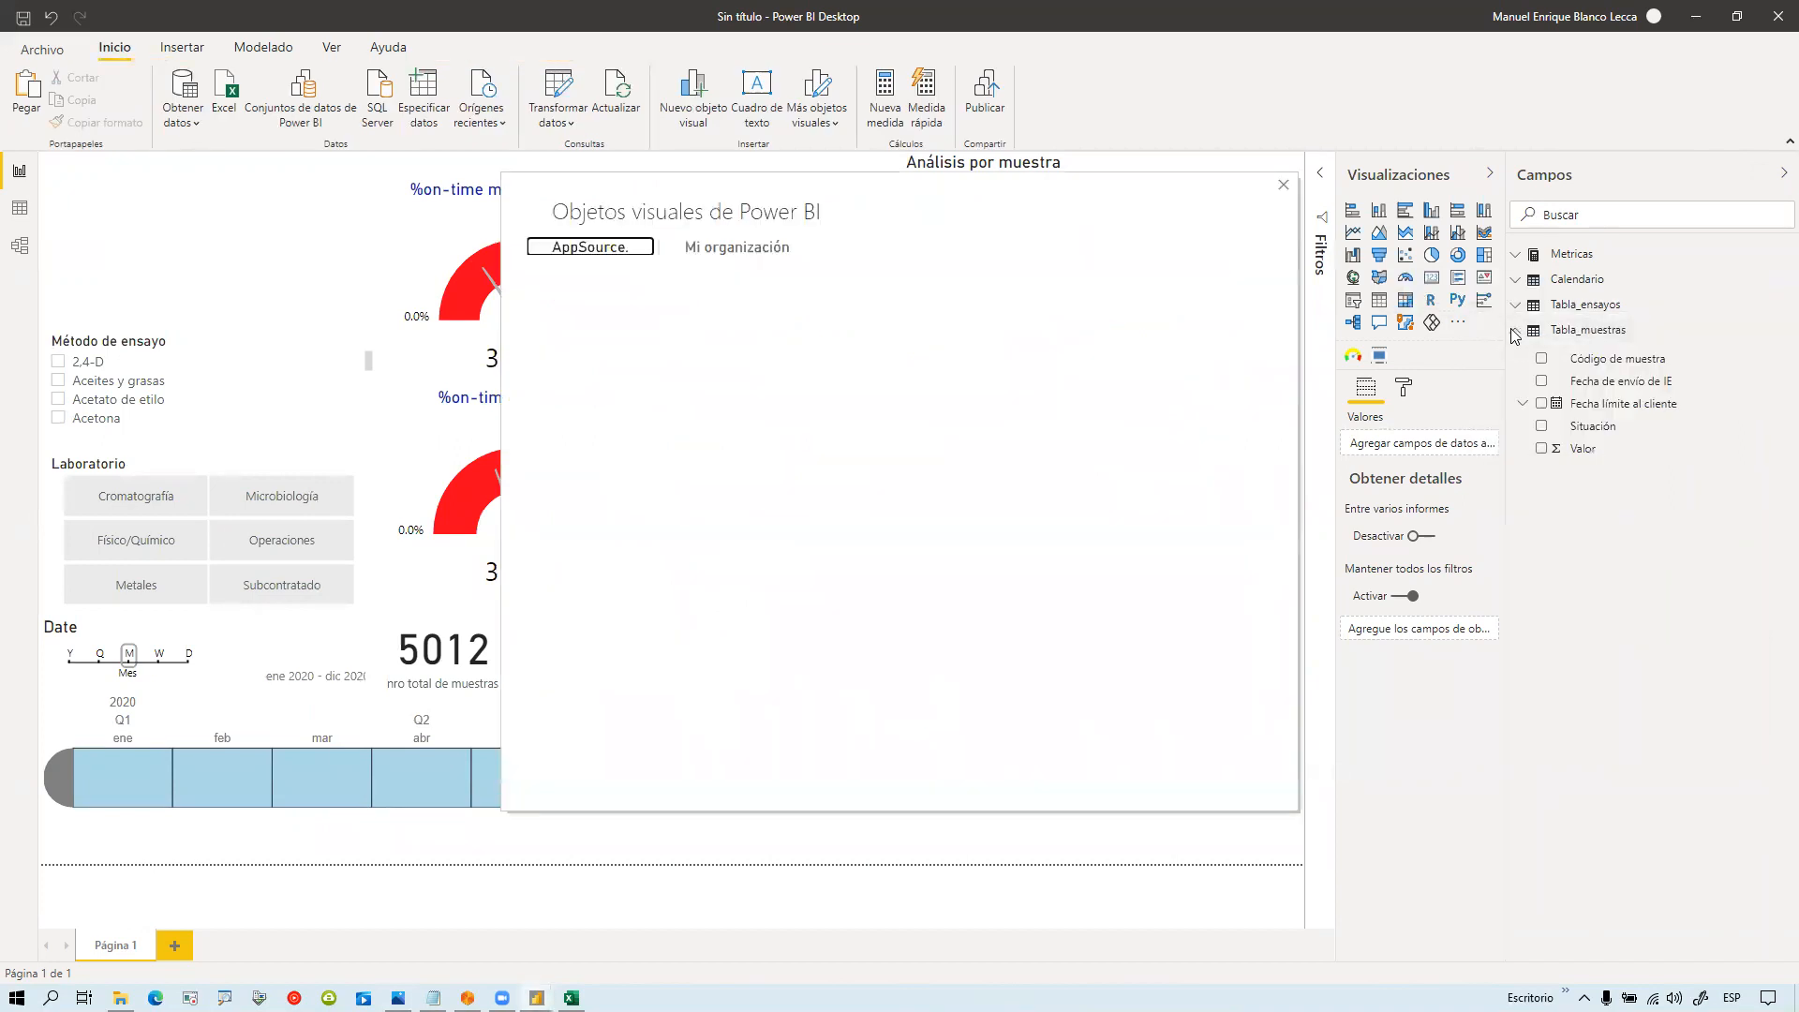
left_click(632, 334)
type("cy")
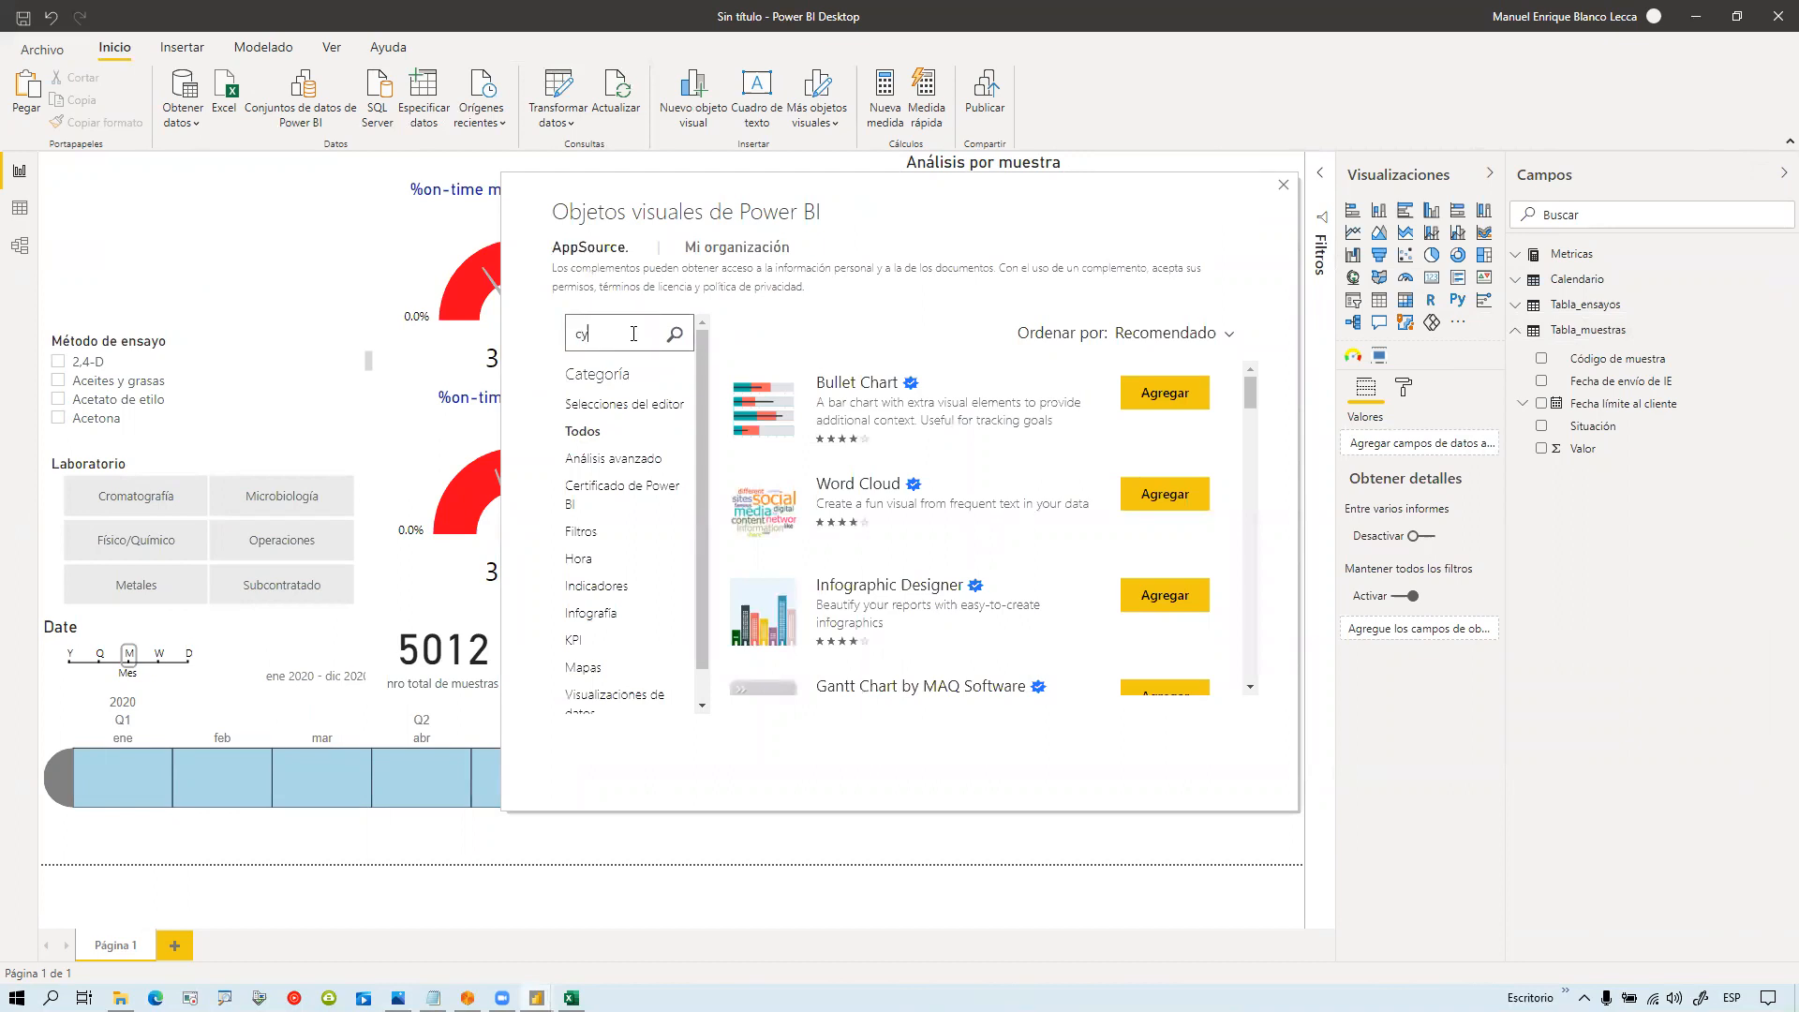
type("lindrical")
left_click(1174, 395)
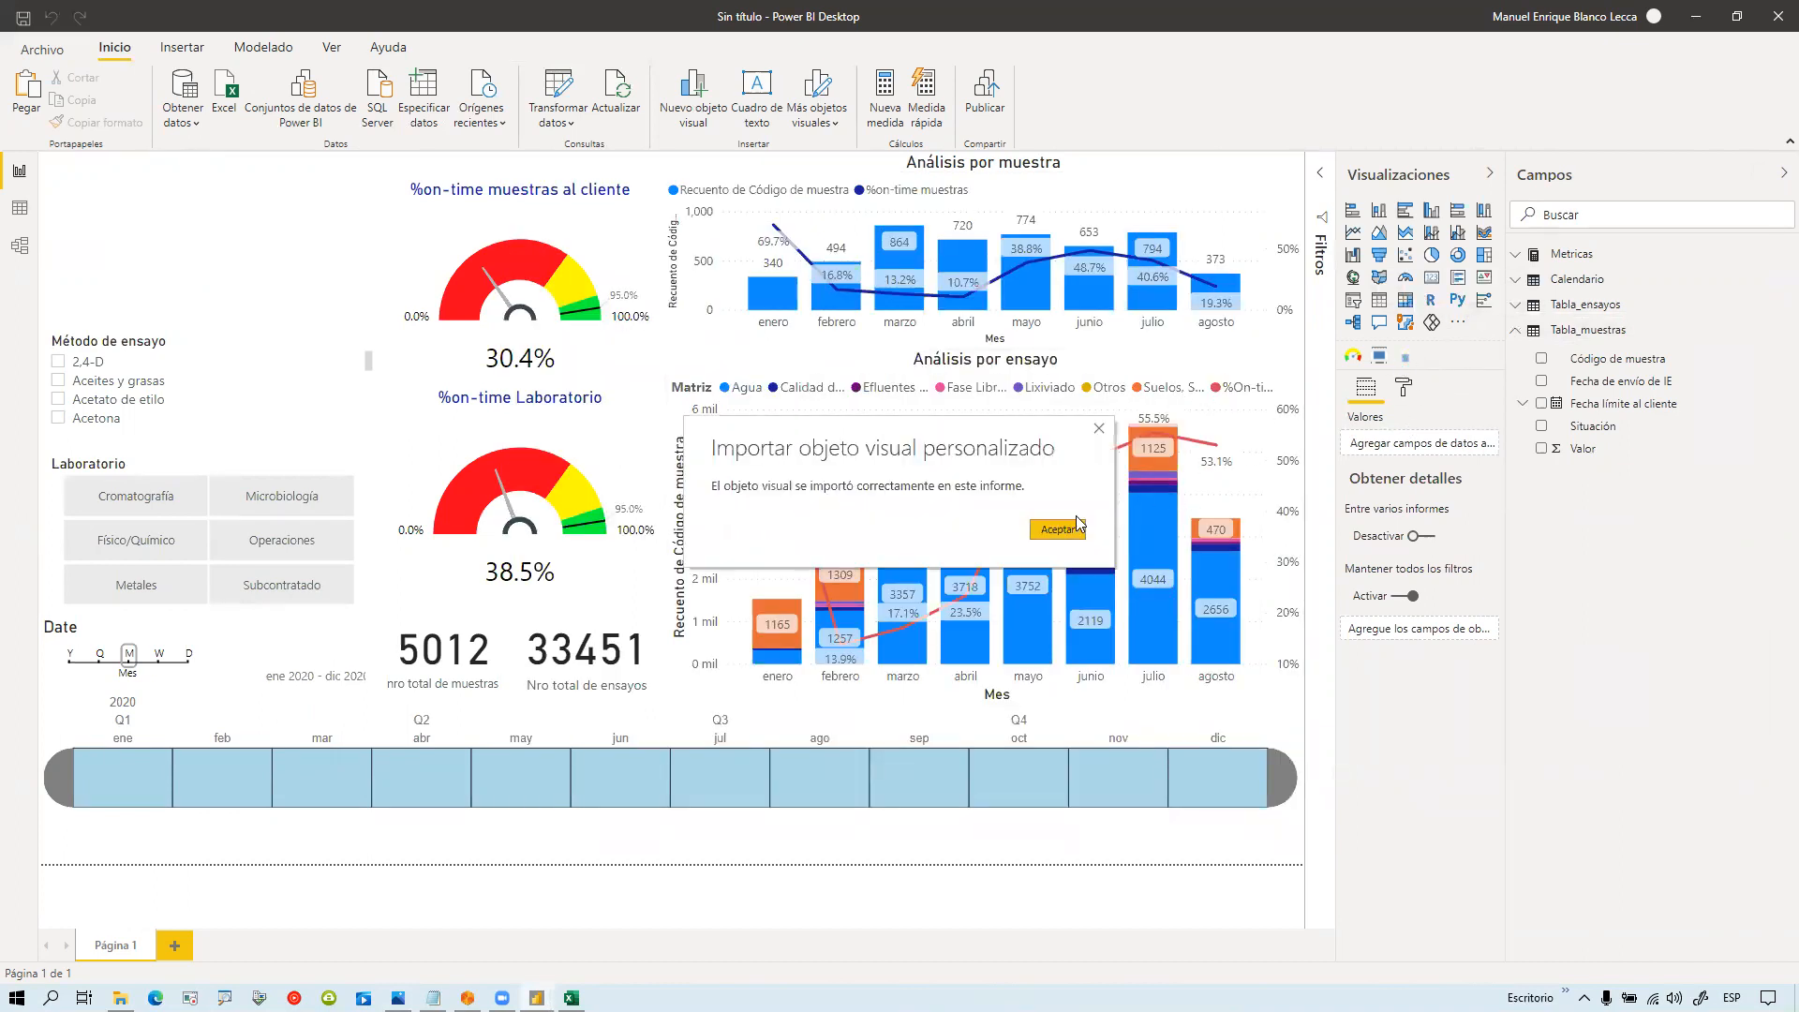
left_click(1076, 527)
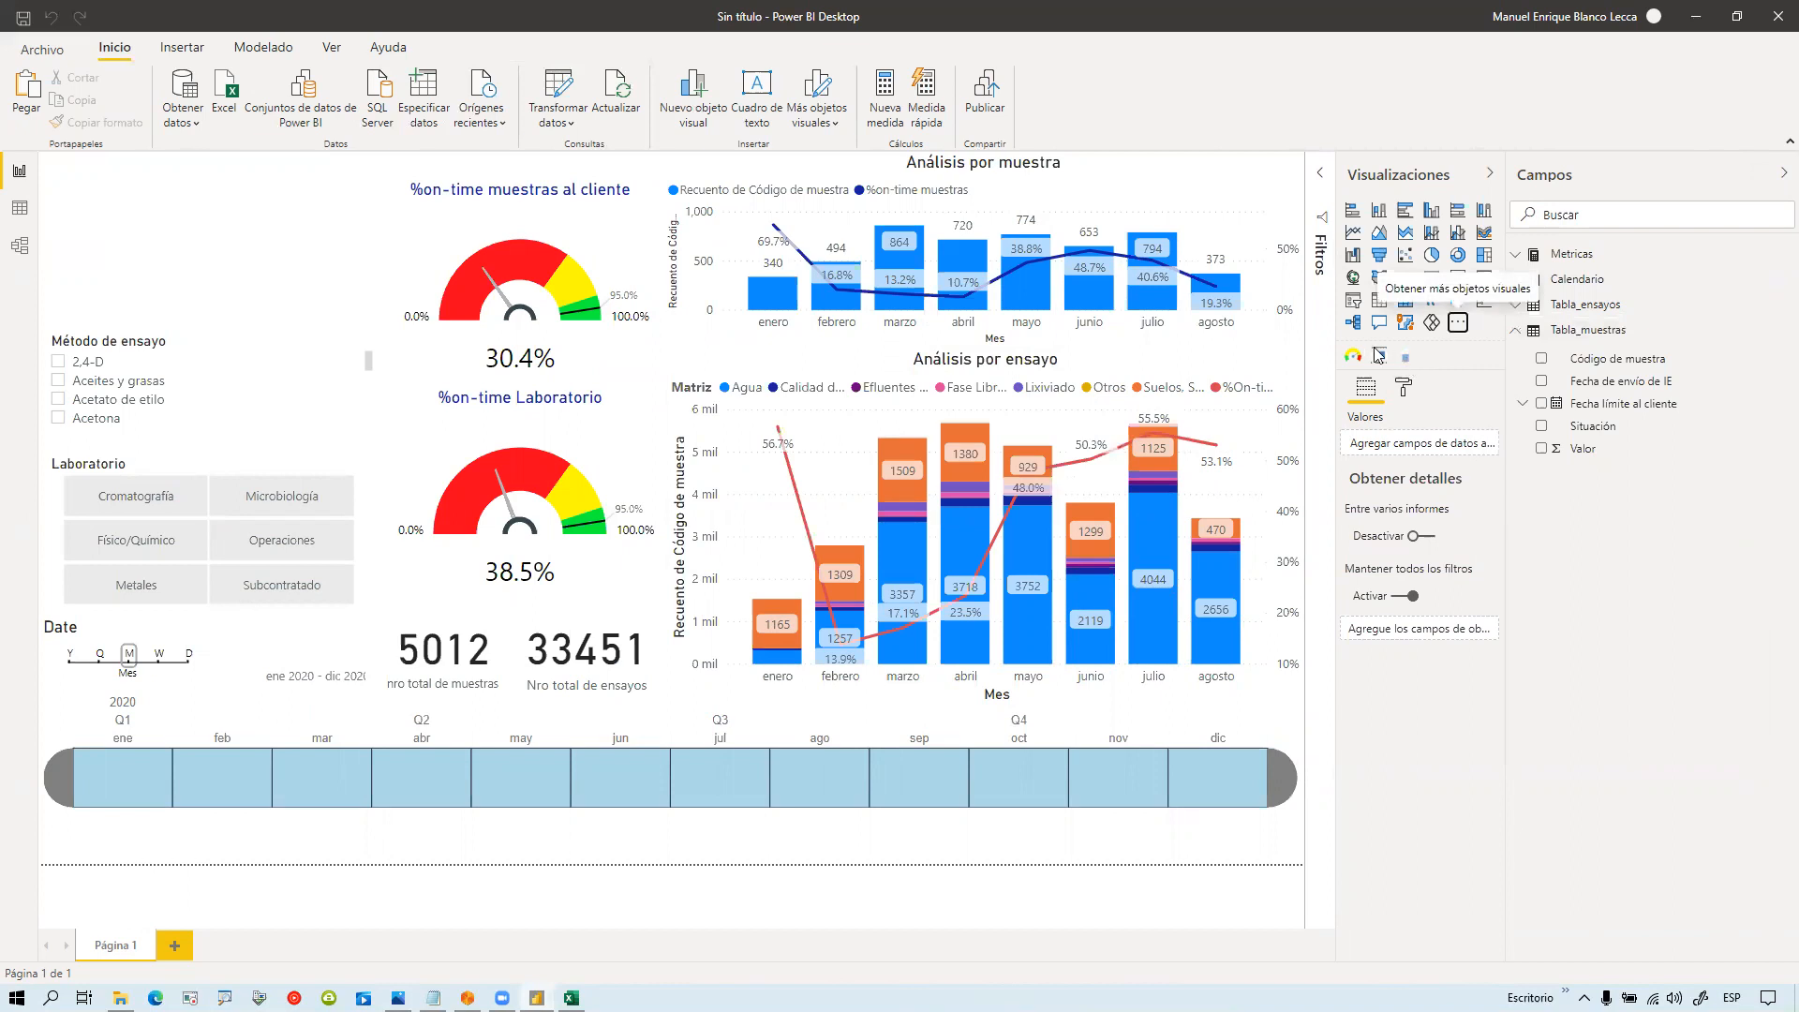
Step: Insert the imported cylinder visual with Valor from Tabla_muestras as its Actual Value, and extend it up to the page's upper edge
left_click(1407, 358)
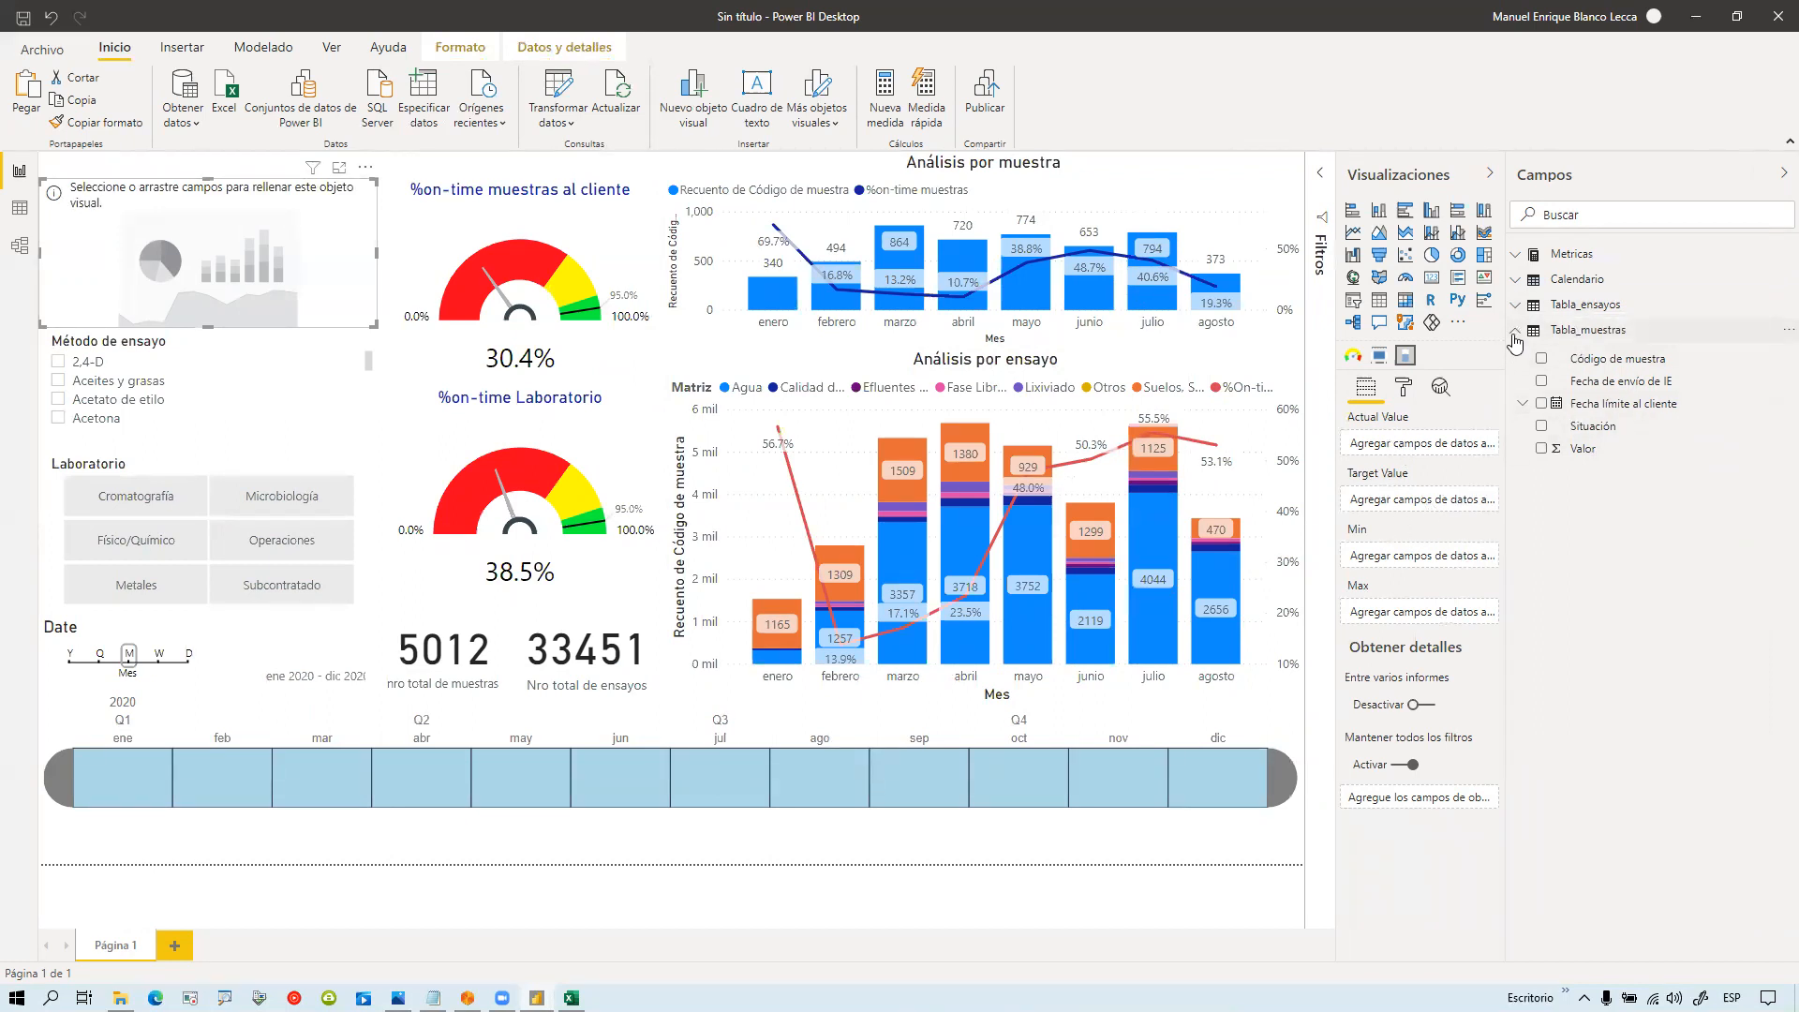
left_click_drag(1617, 456, 1416, 446)
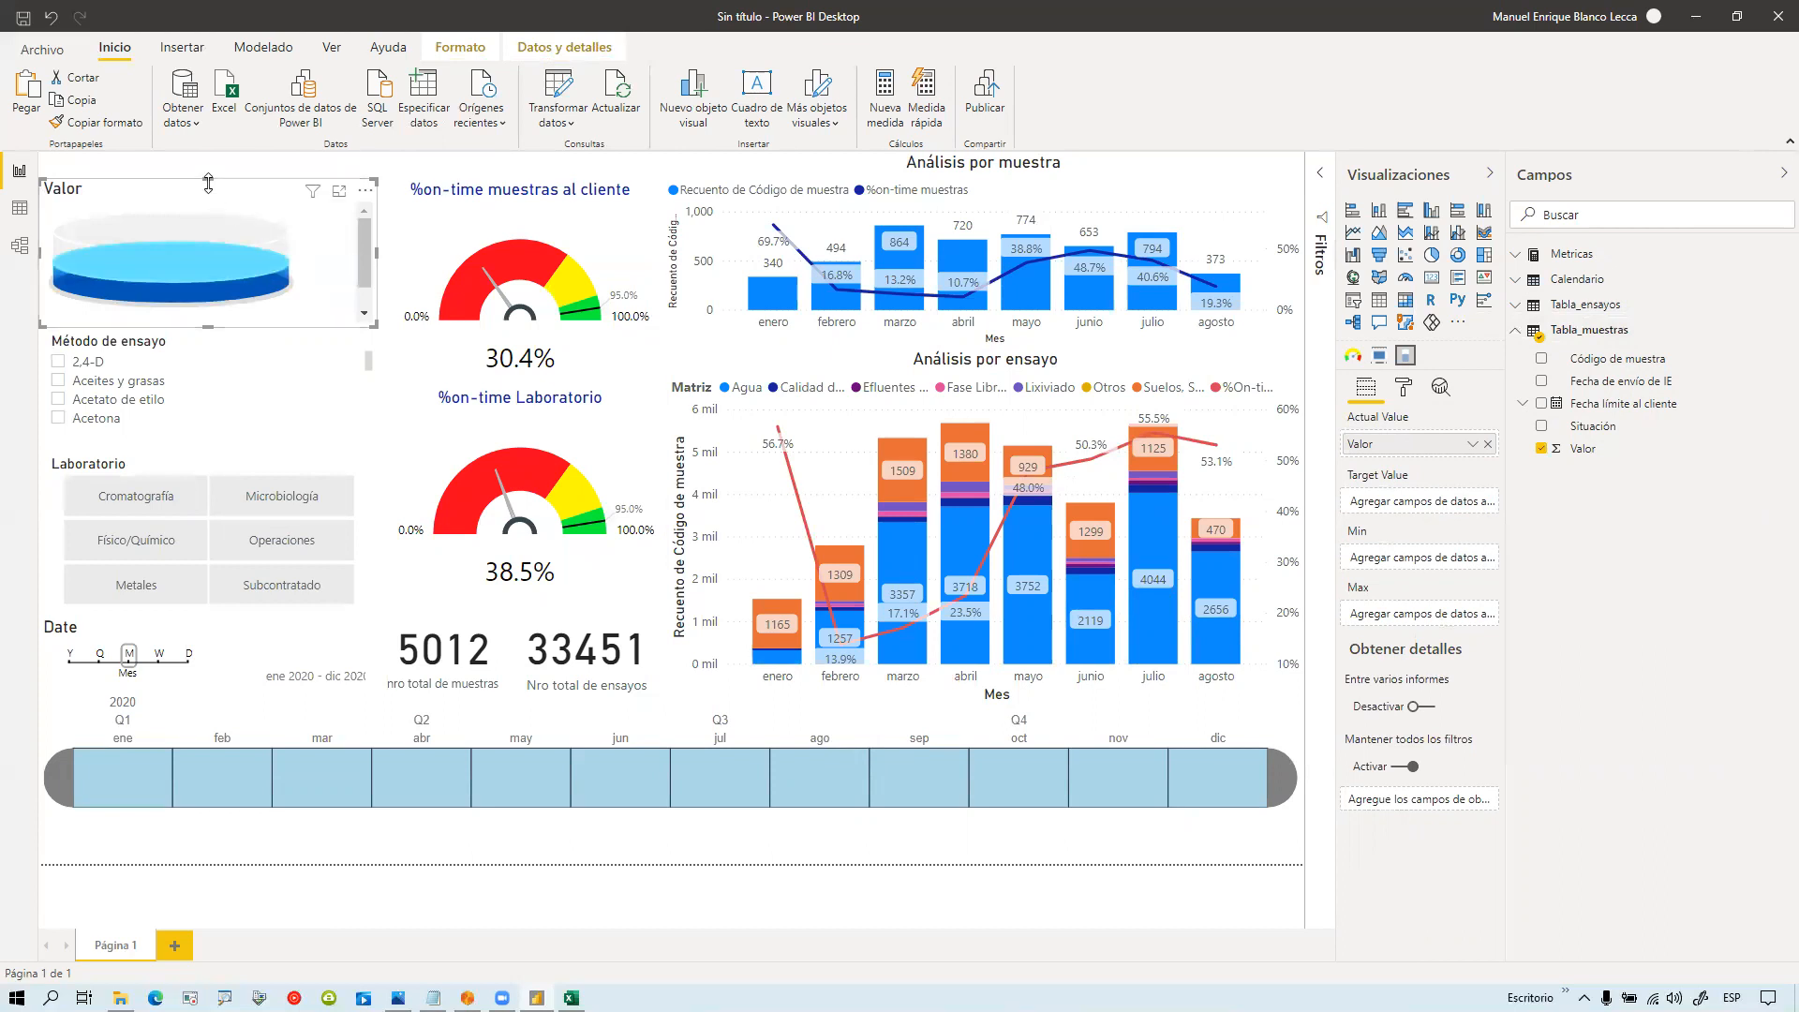
left_click_drag(208, 178, 212, 153)
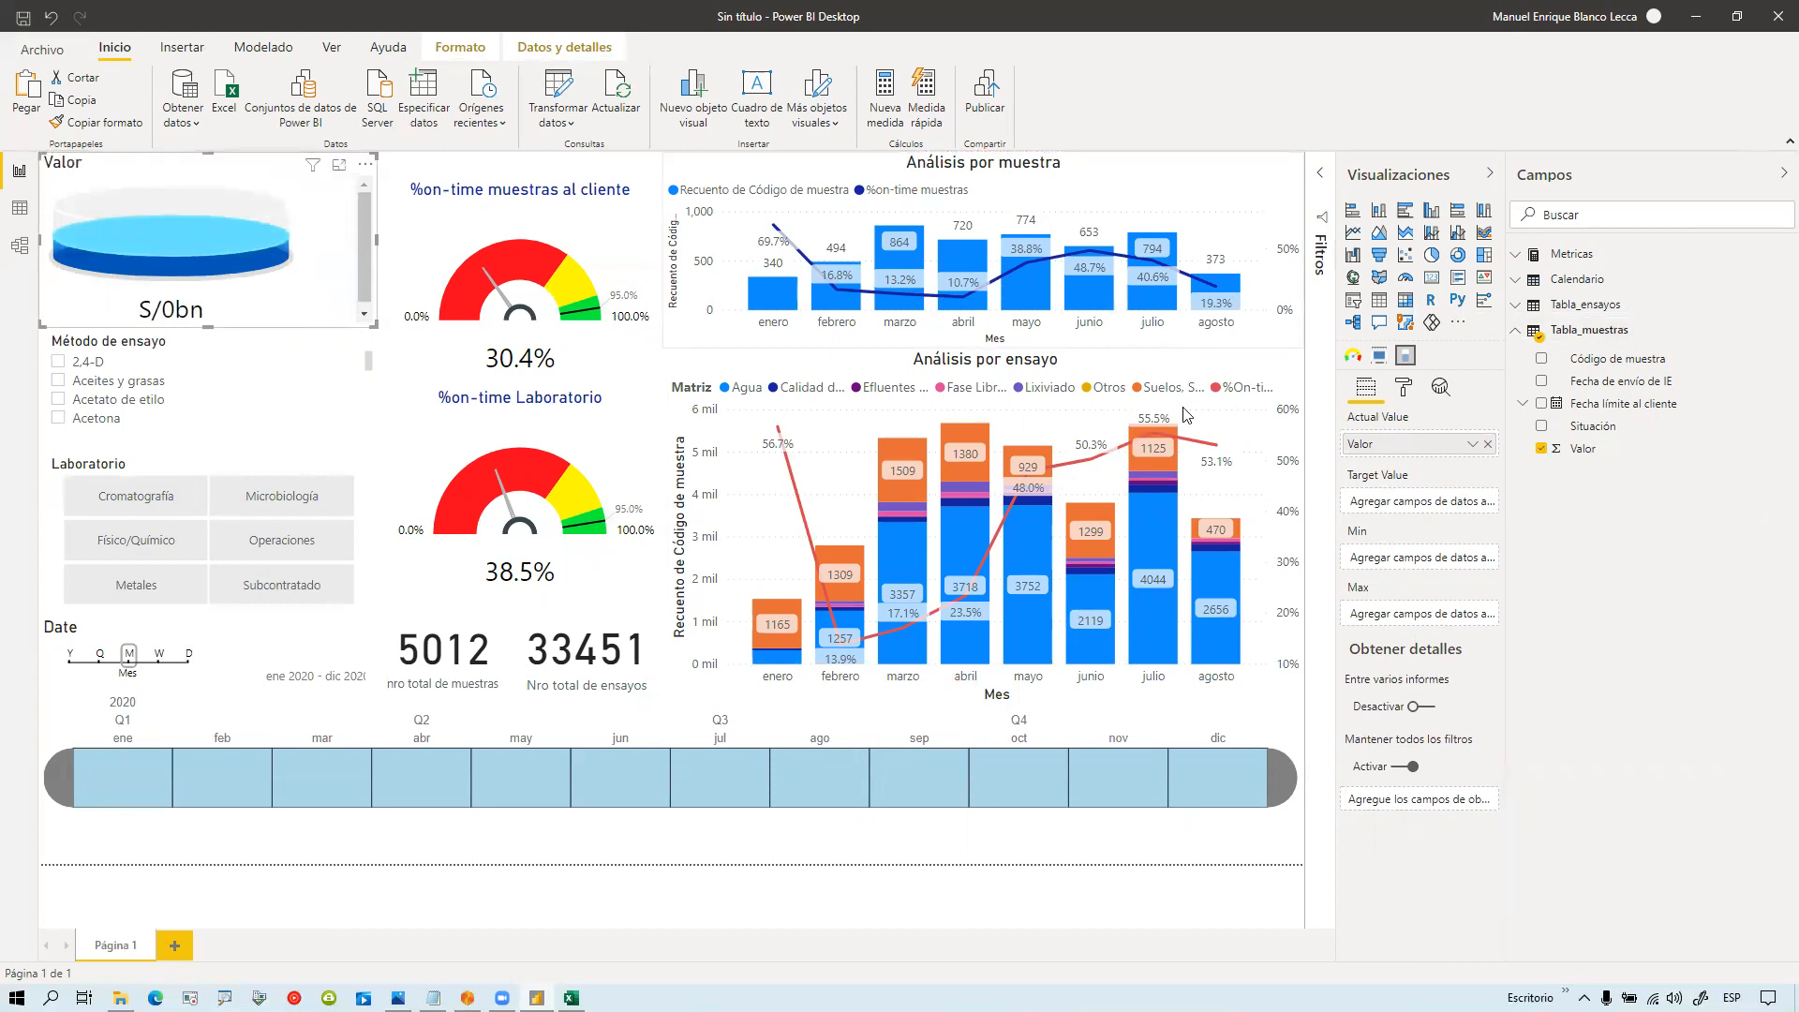
Step: Set the scale's Display units to Ninguno in the cylinder visual's Configurations
left_click(1403, 387)
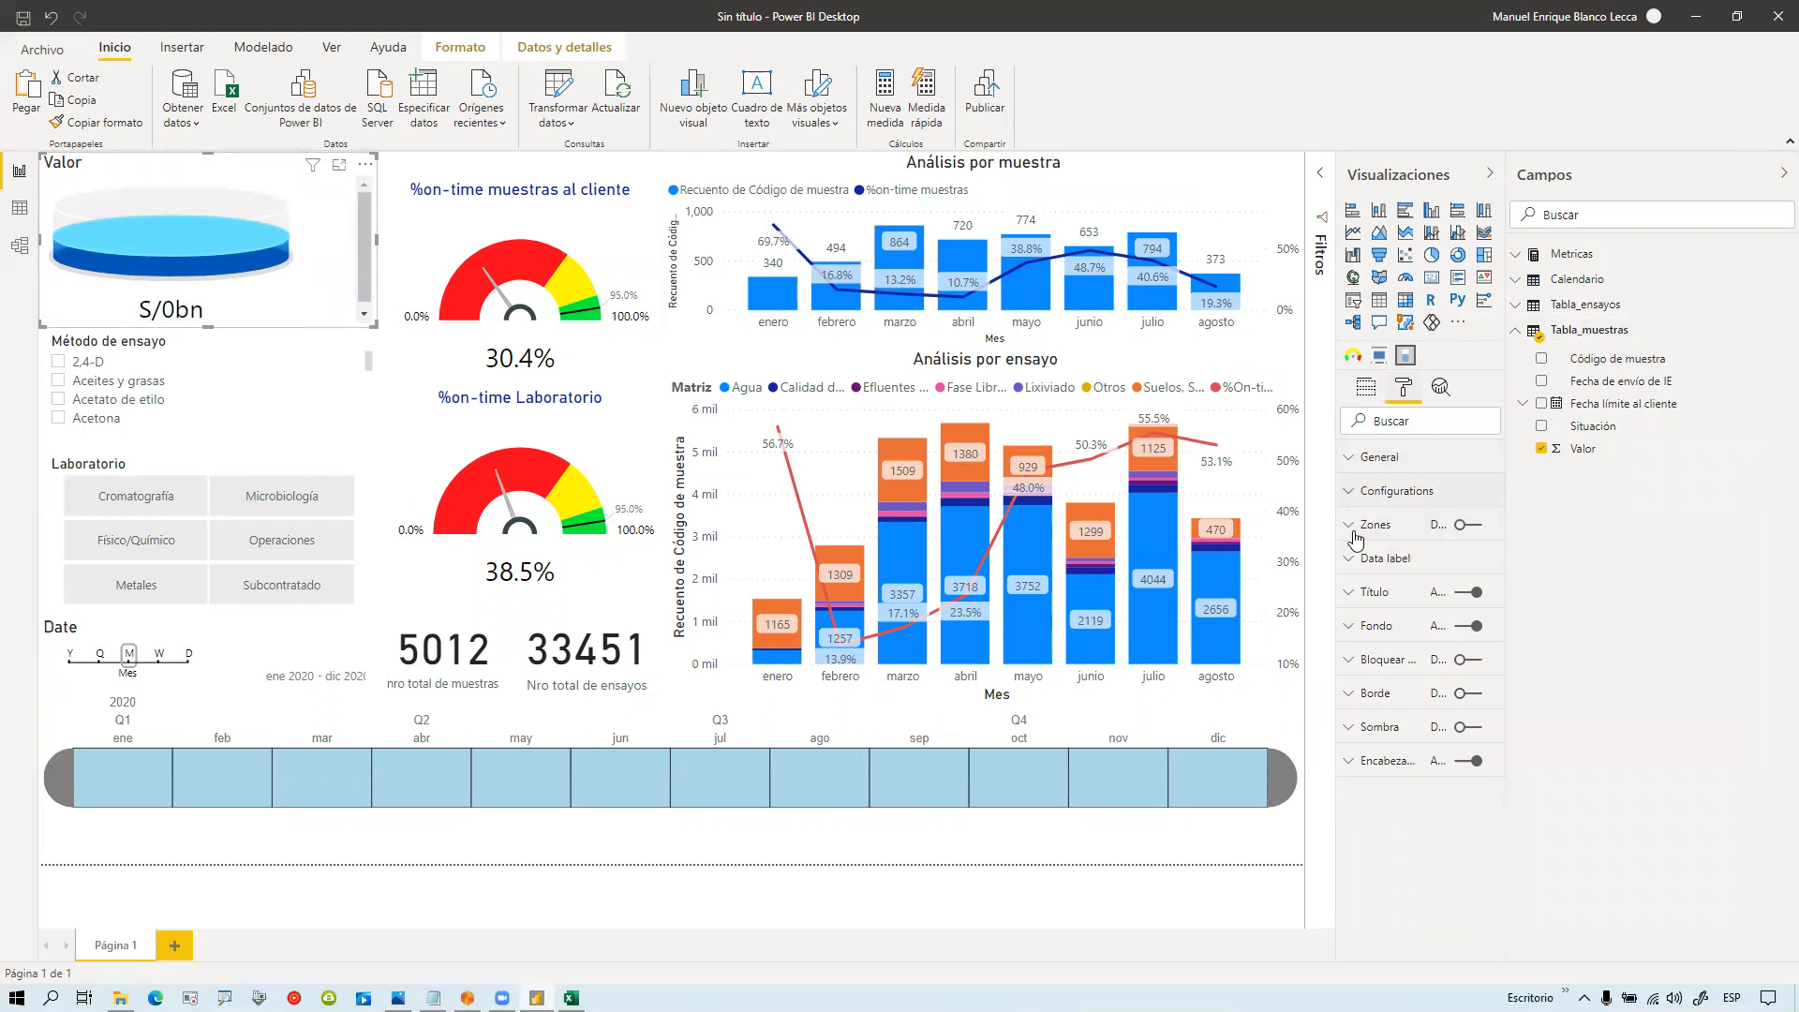
left_click(1350, 497)
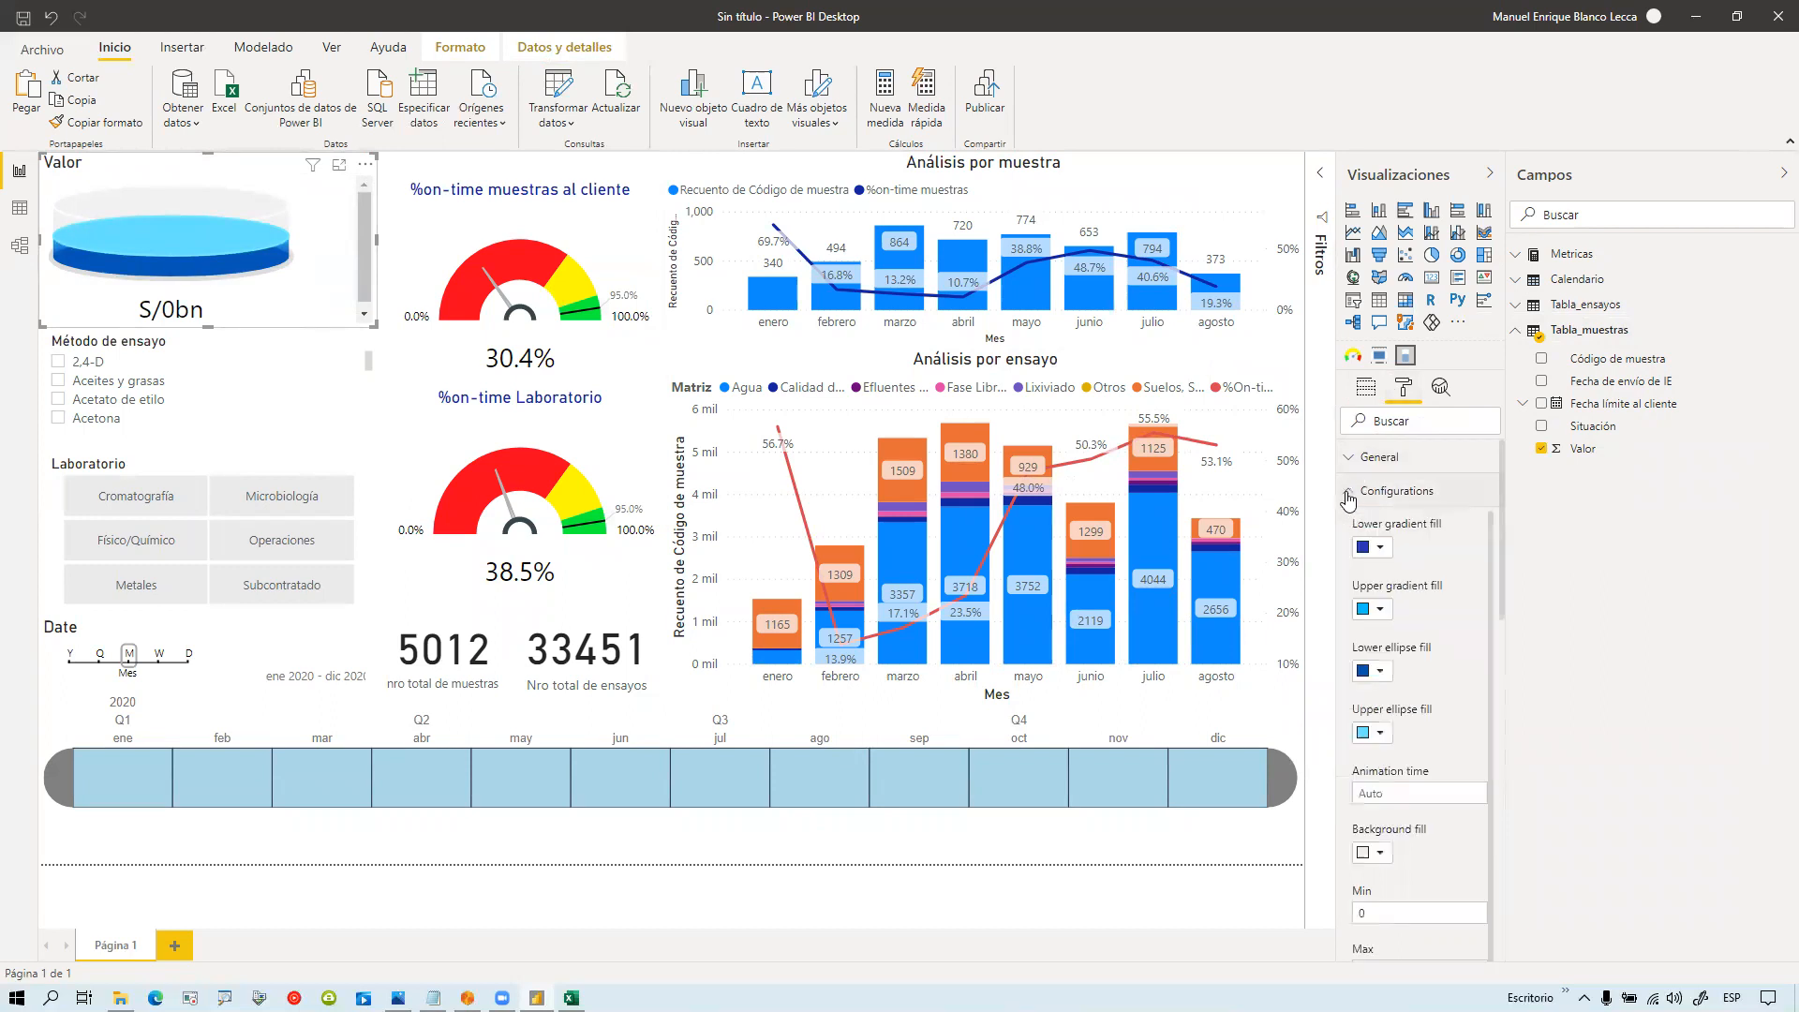
scroll(1396, 786, "down", 10)
scroll(1402, 789, "down", 3)
left_click(1428, 620)
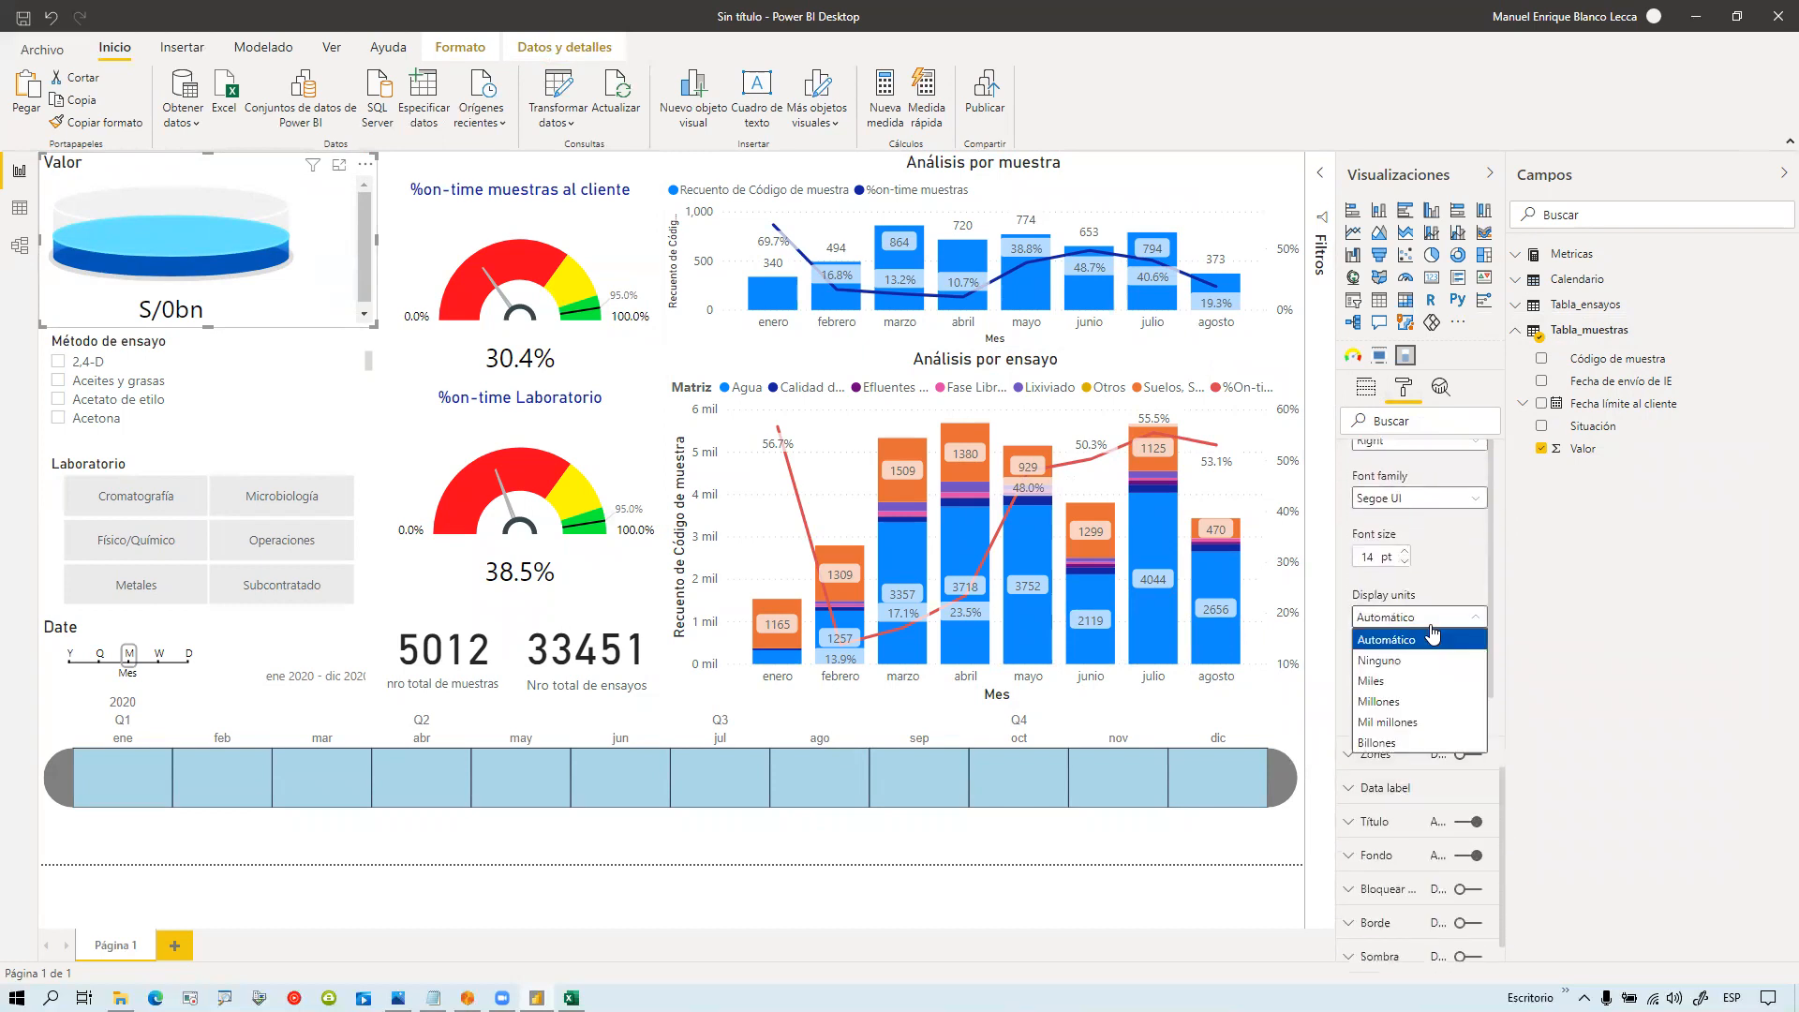
left_click(1425, 660)
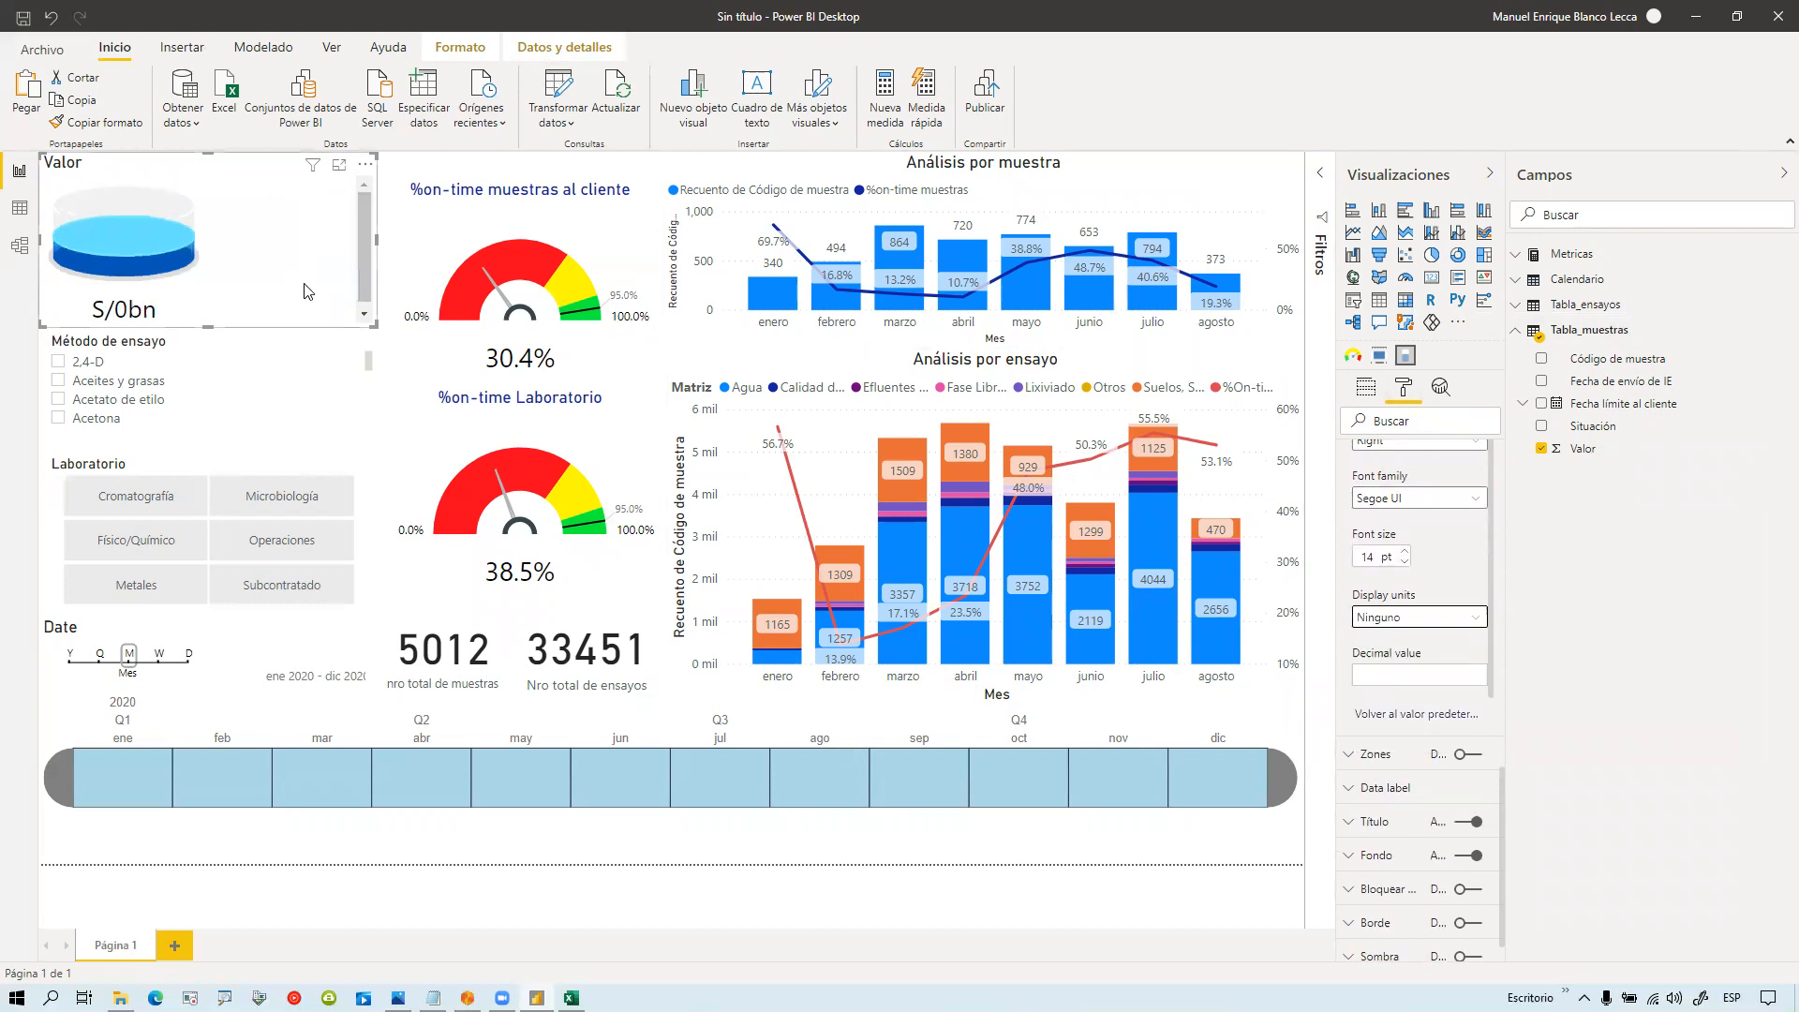
left_click(1453, 617)
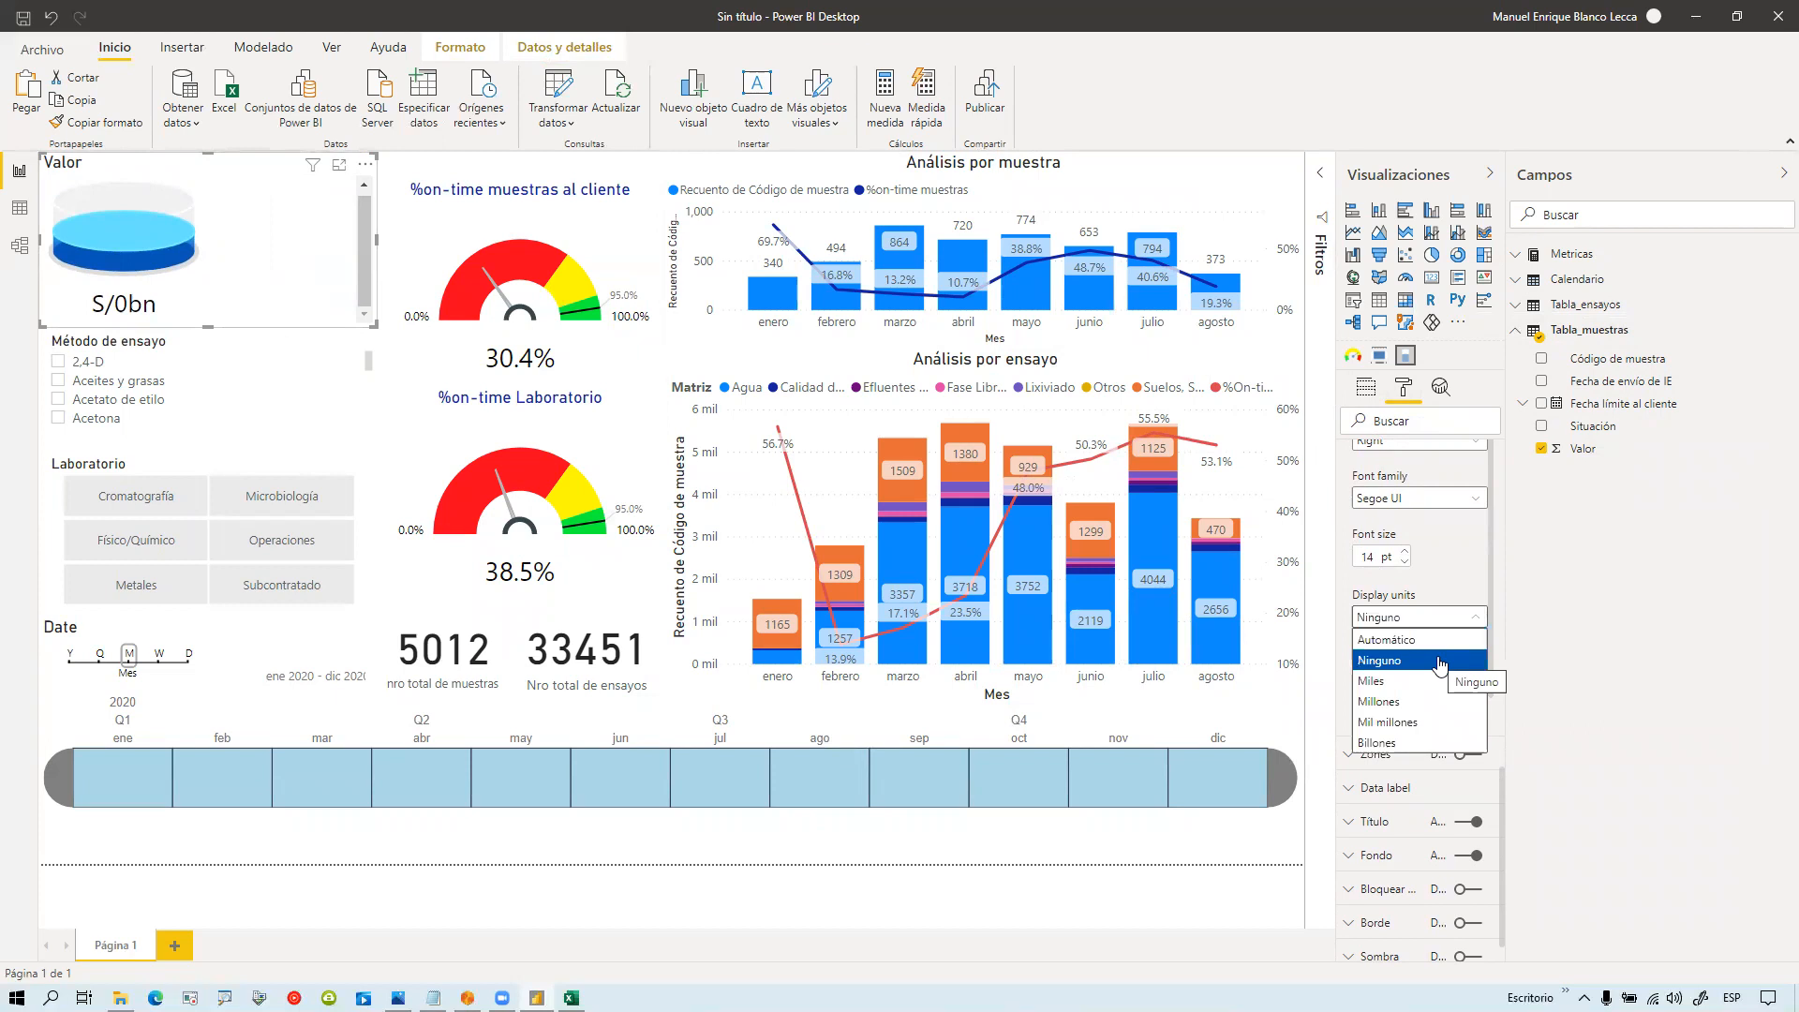
left_click(1440, 661)
scroll(1443, 568, "up", 3)
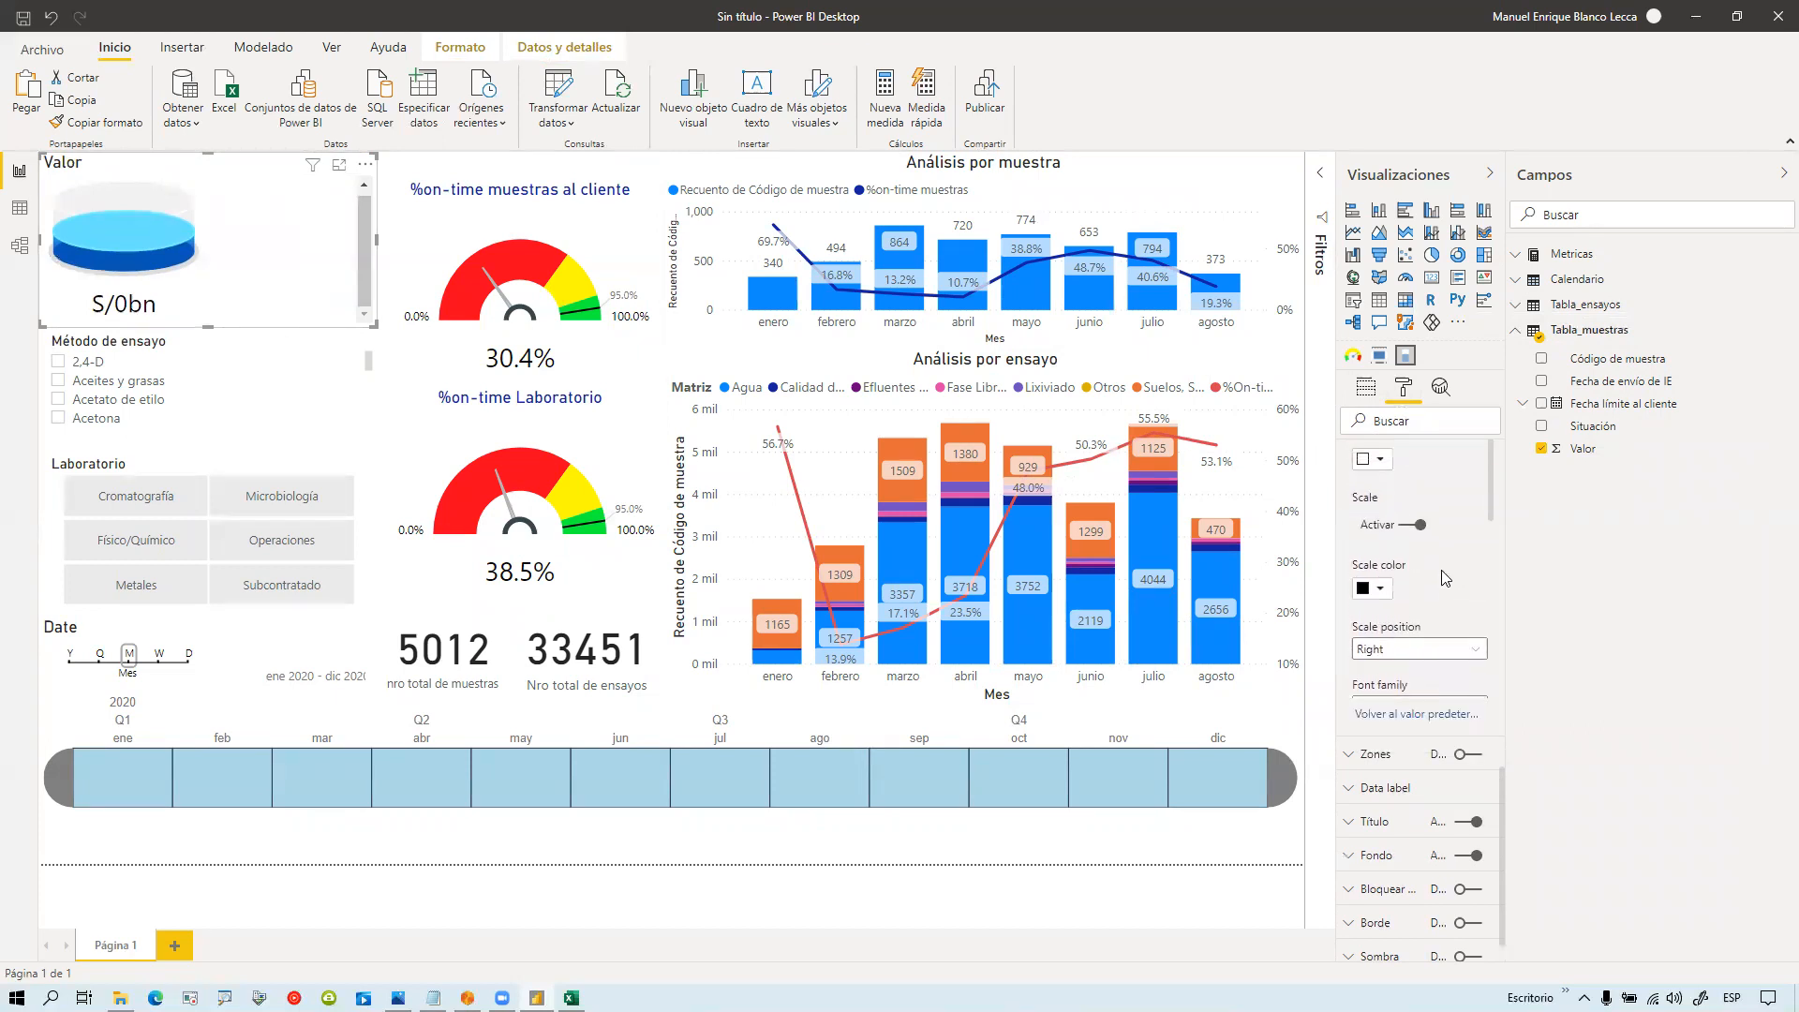
Step: Limit the timeline to enero 2020 and try Miles and Automático as the cylinder's Display units before returning to Ninguno
left_click(132, 797)
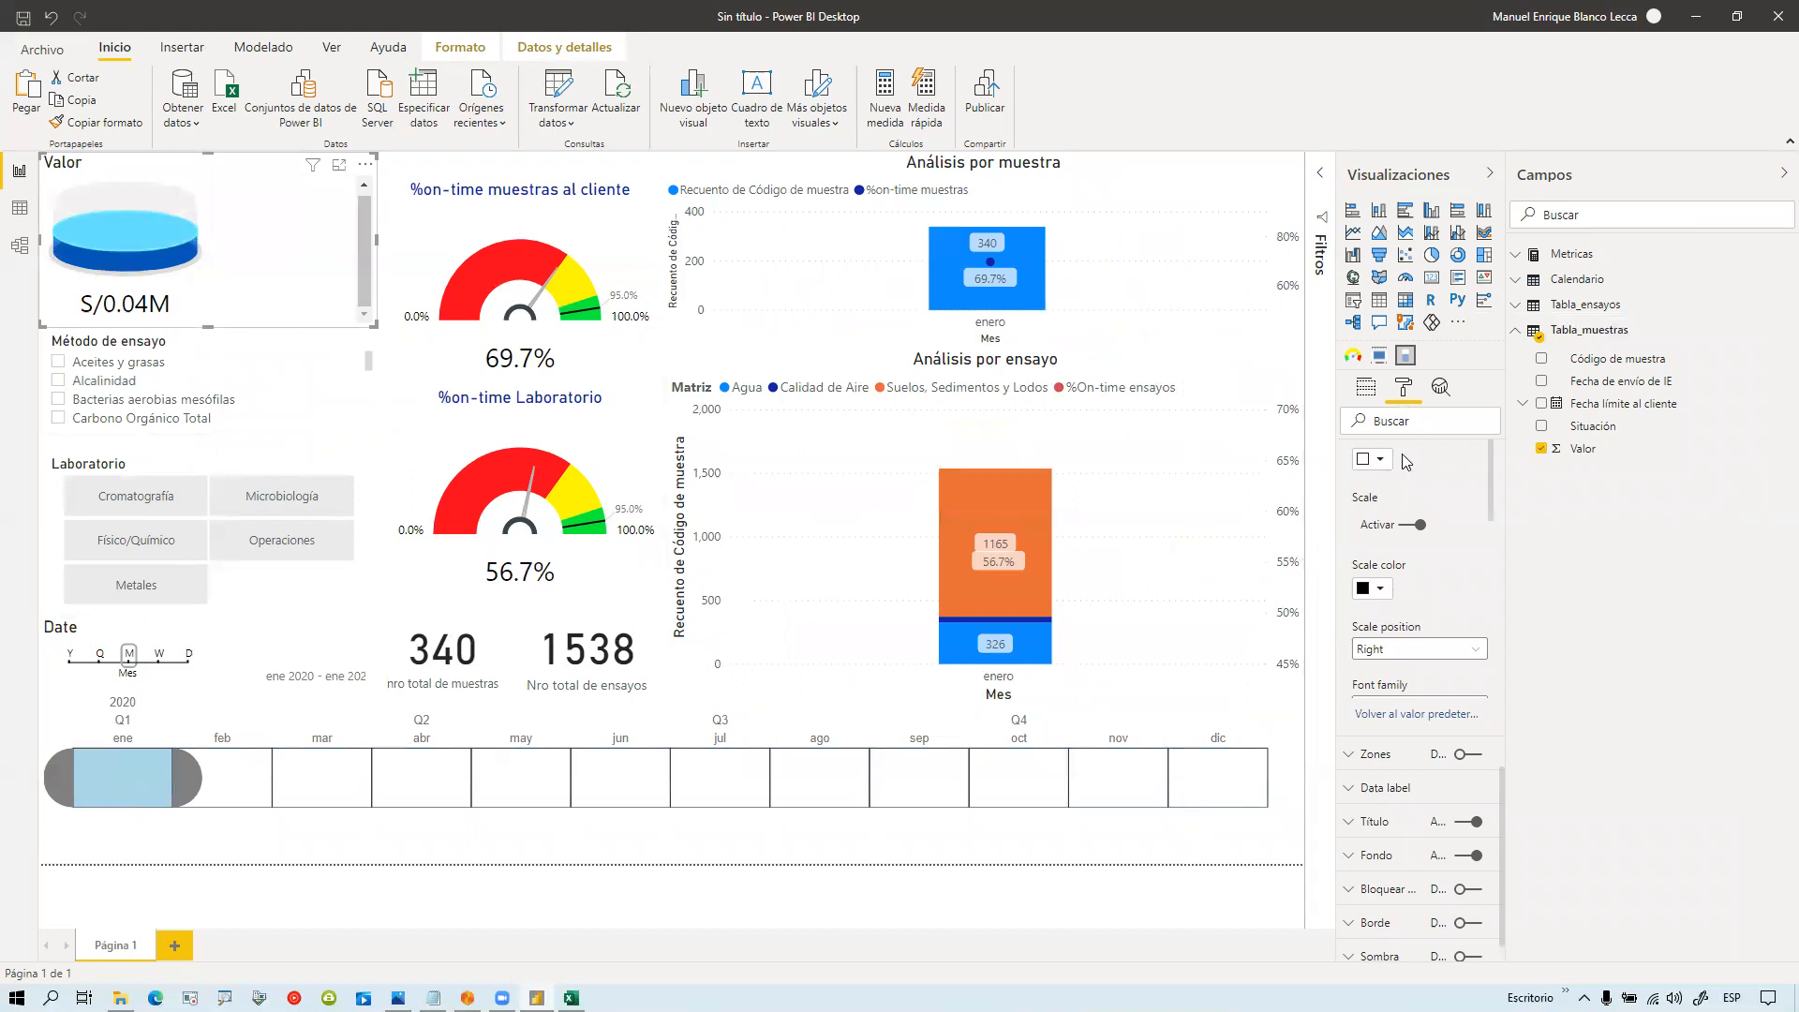
scroll(1414, 600, "down", 5)
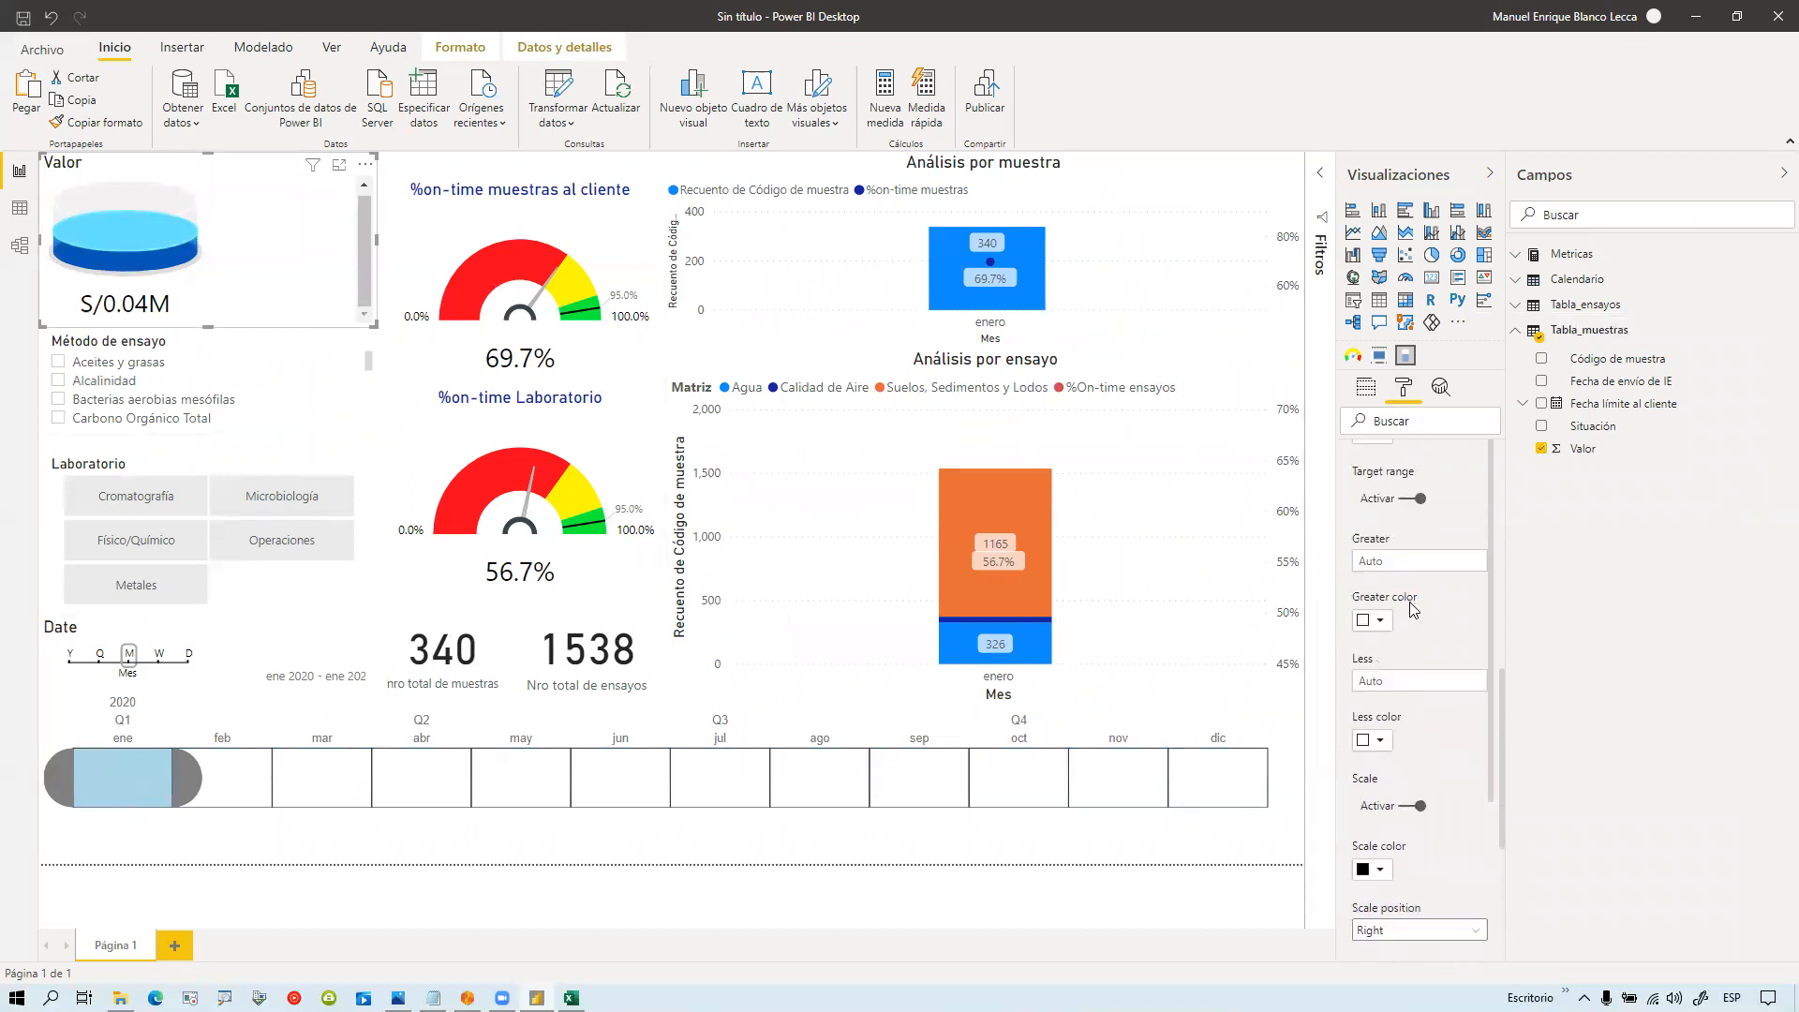
scroll(1413, 656, "down", 10)
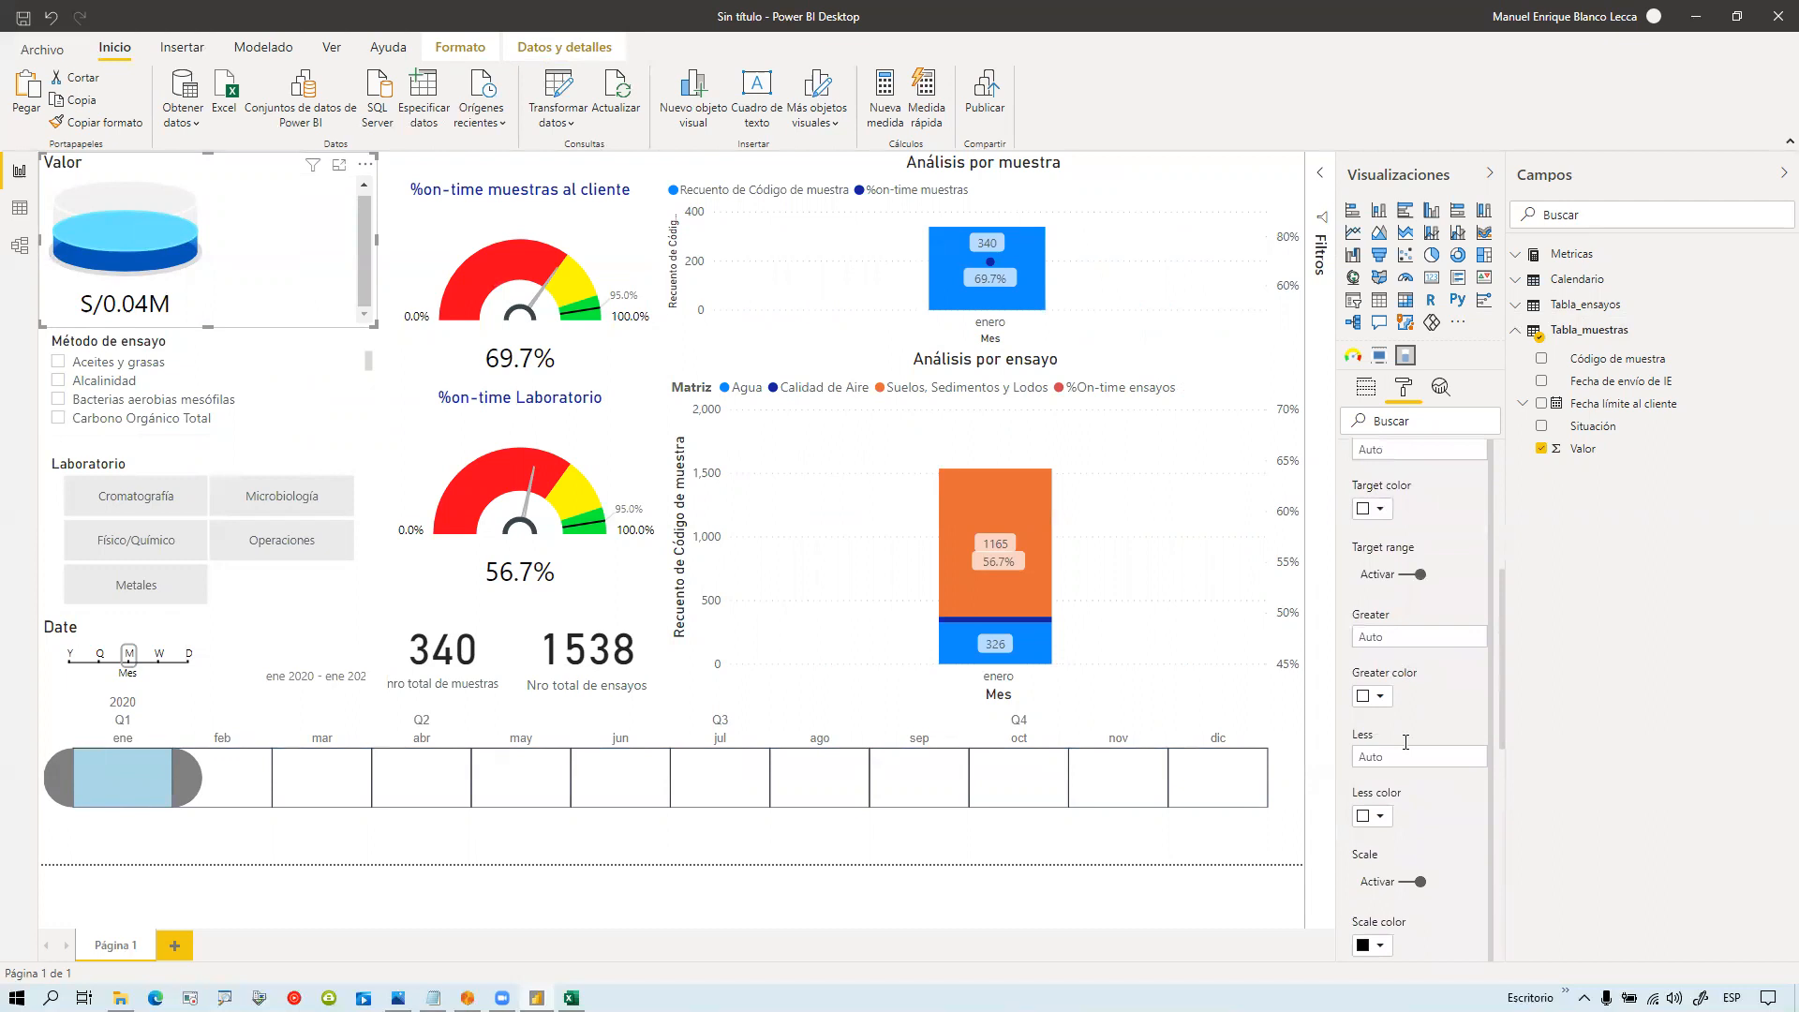
scroll(1403, 747, "down", 3)
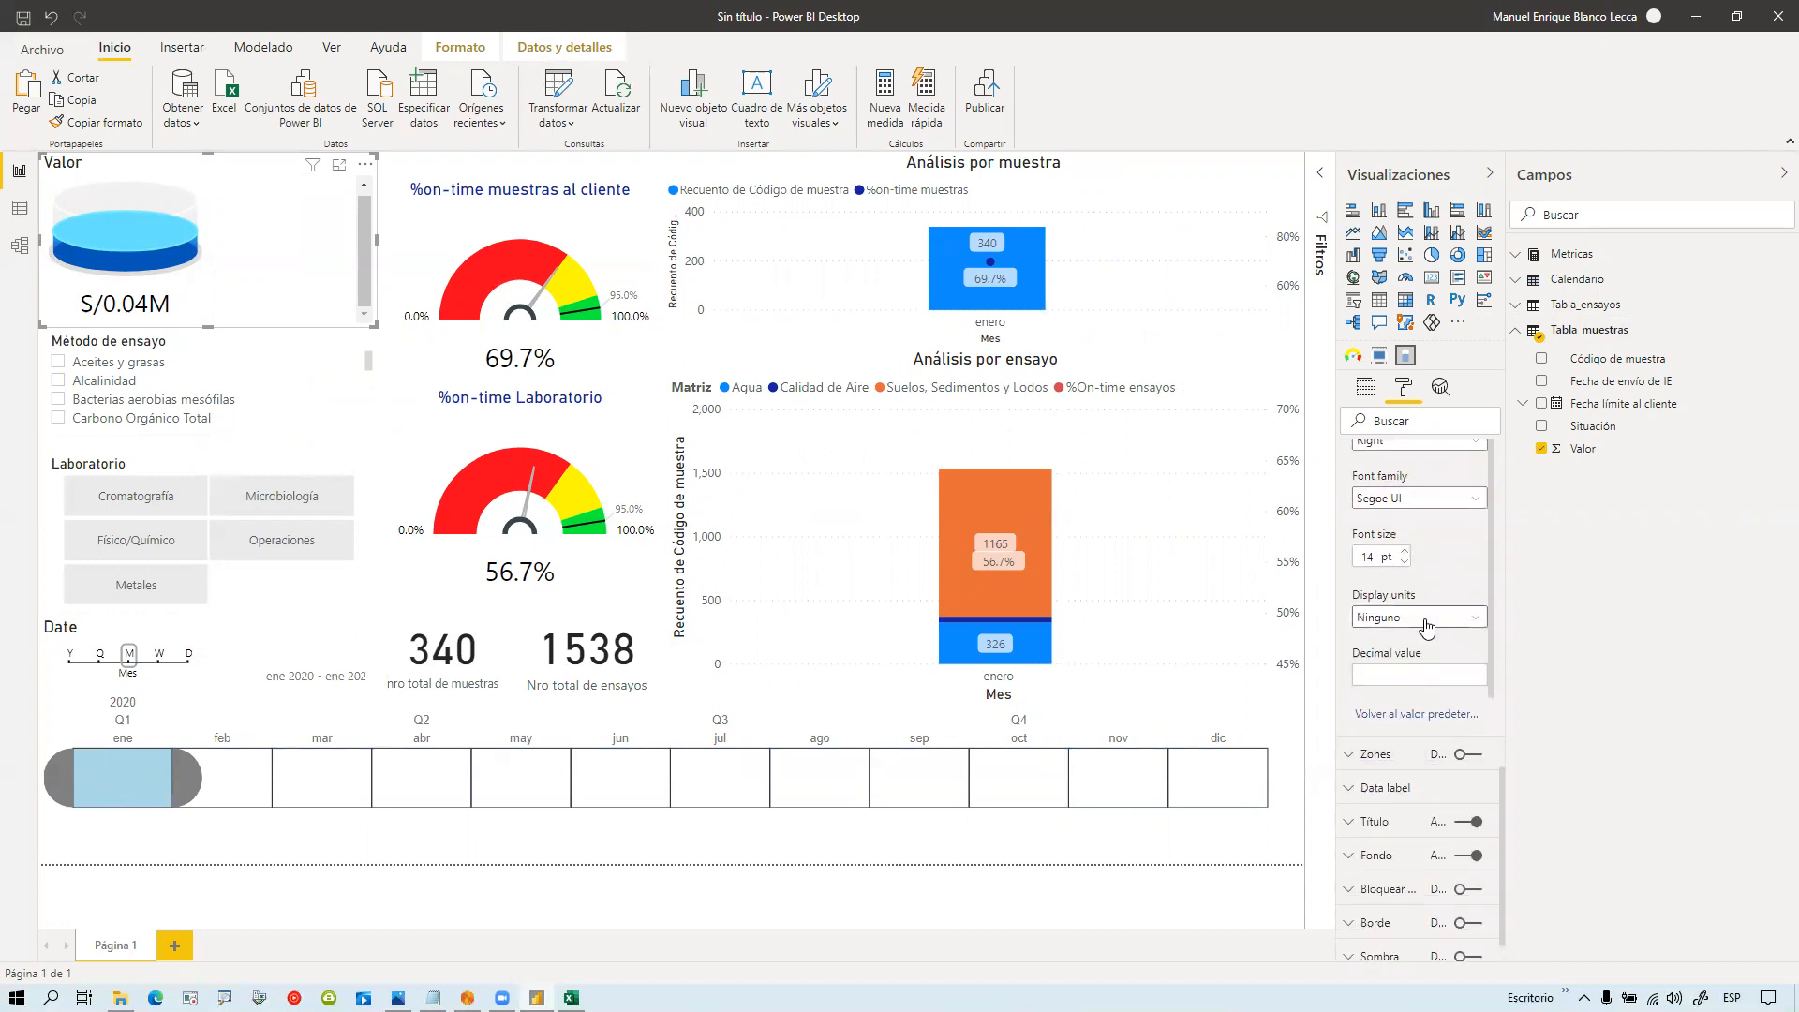
left_click(1417, 616)
left_click(1420, 684)
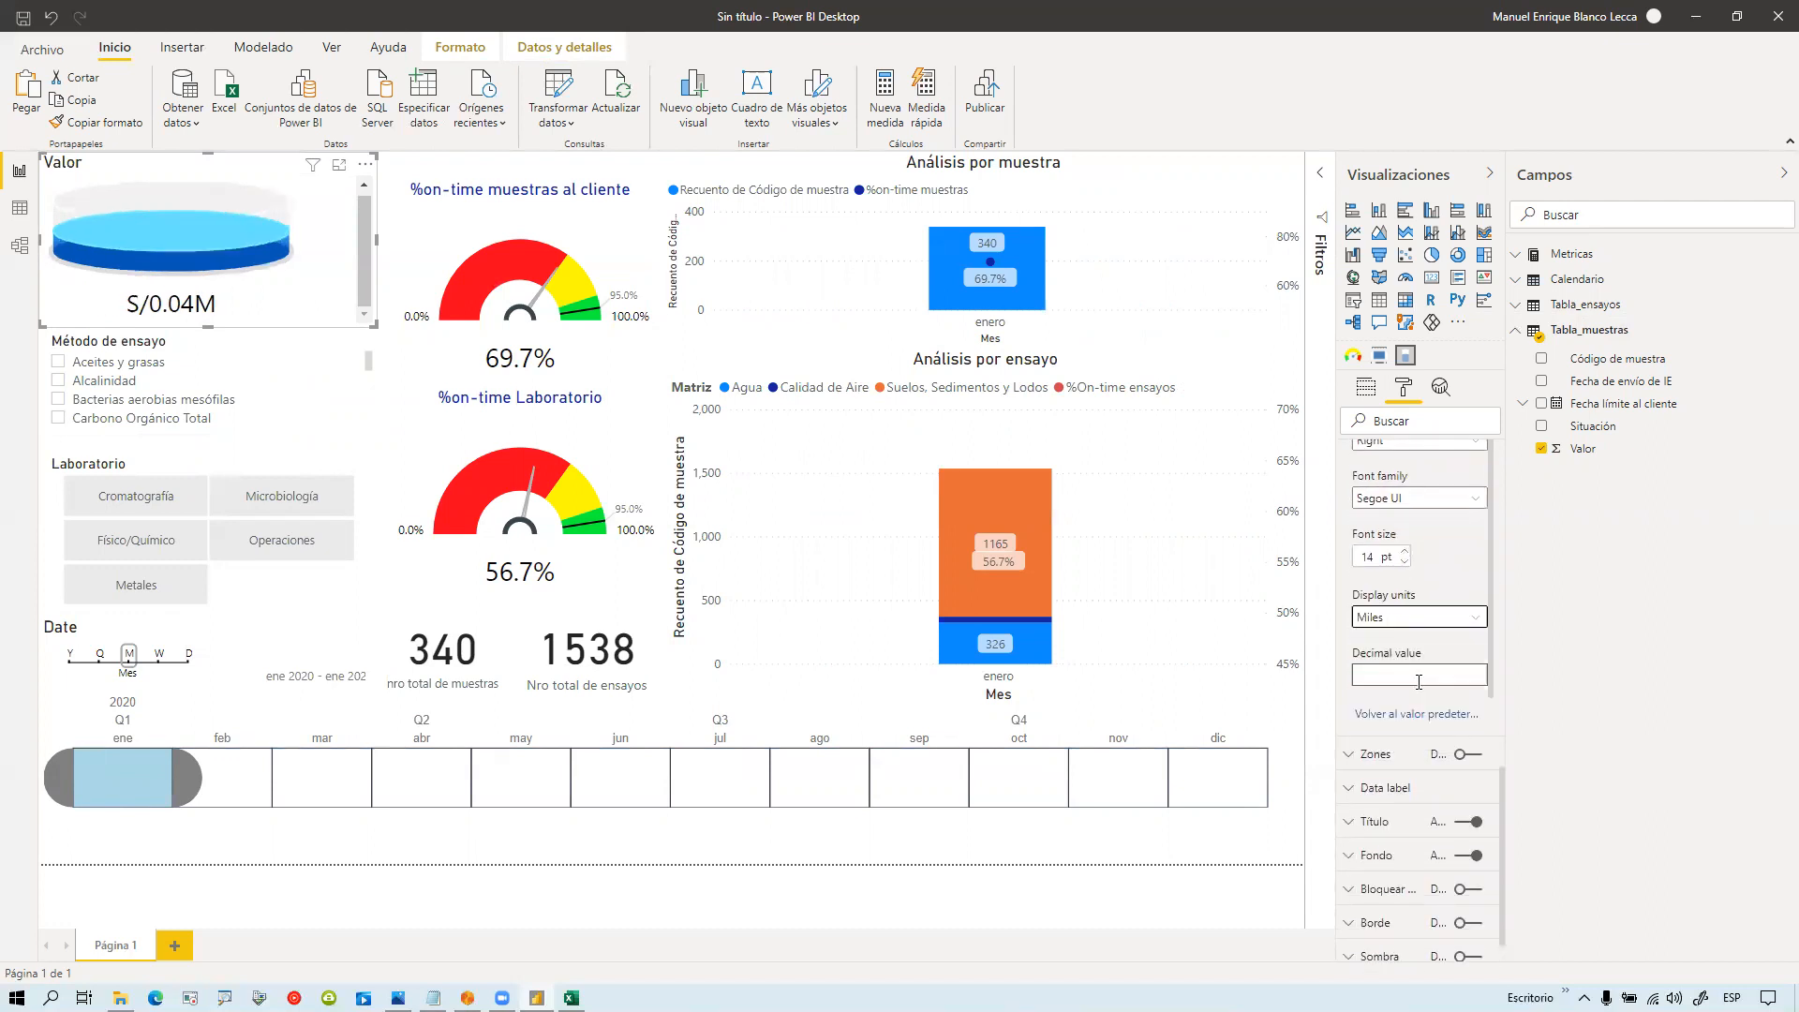
left_click(1433, 619)
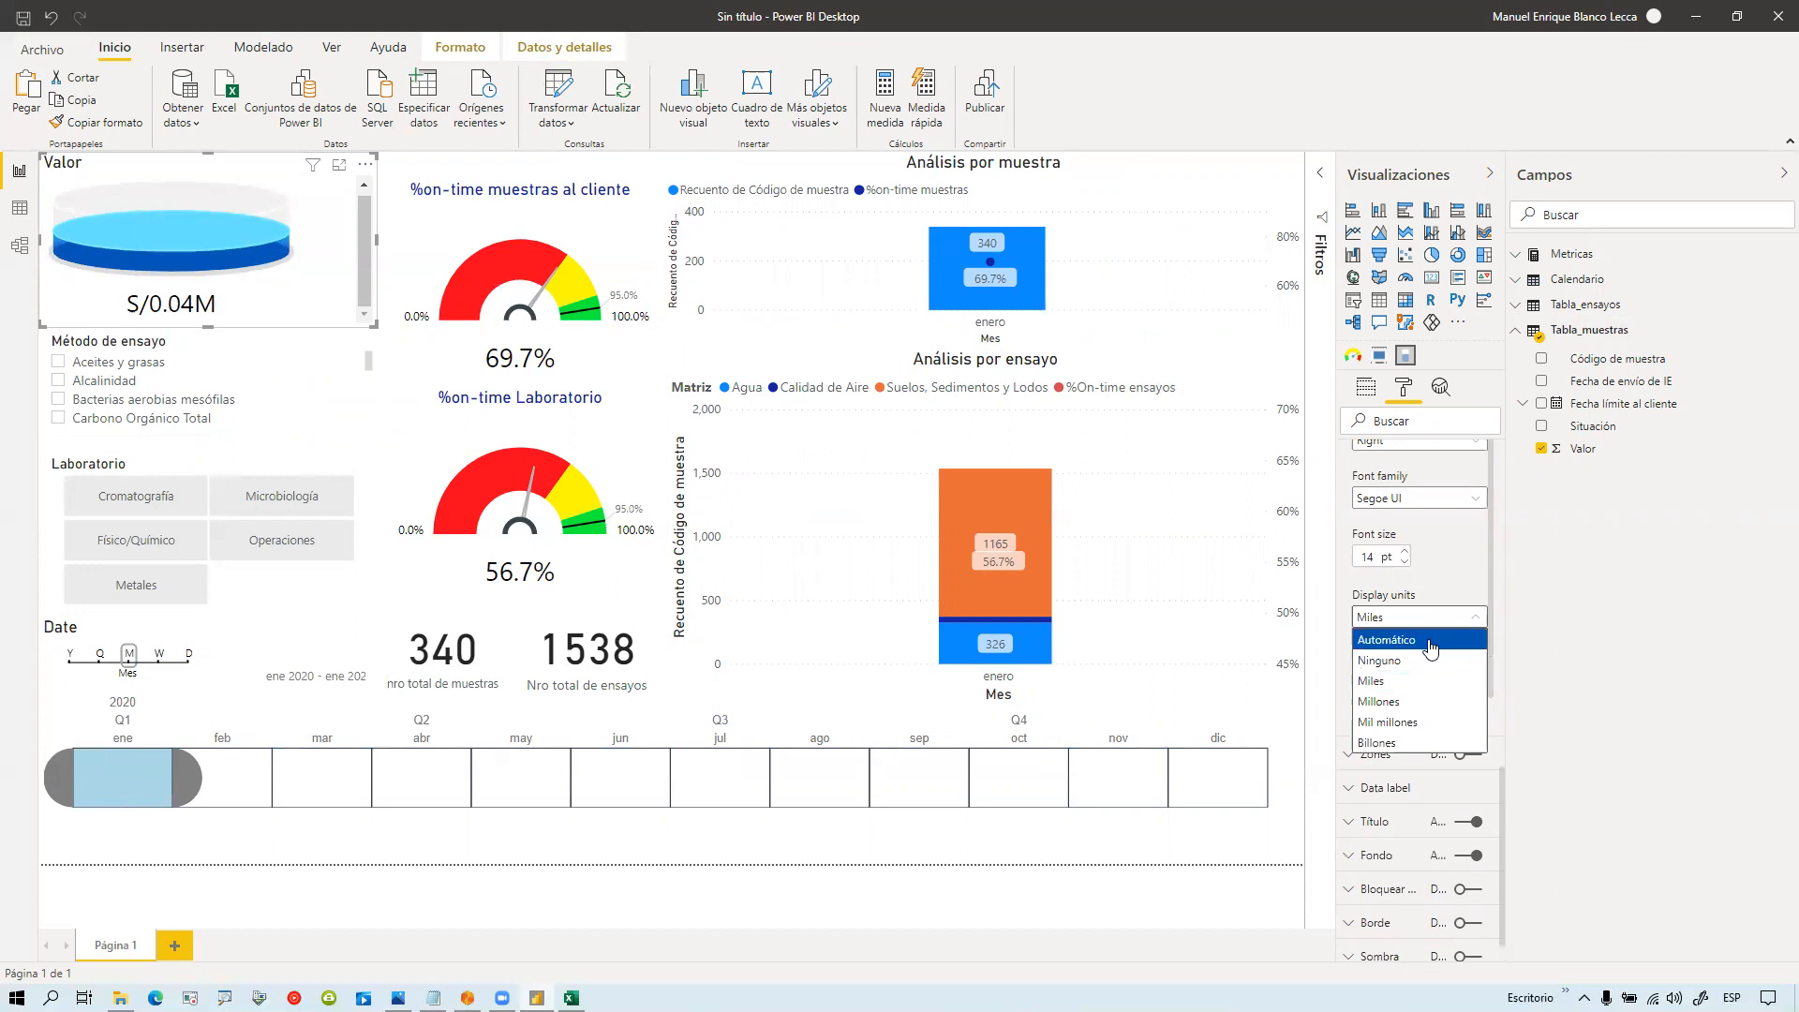
left_click(1429, 639)
left_click(1429, 620)
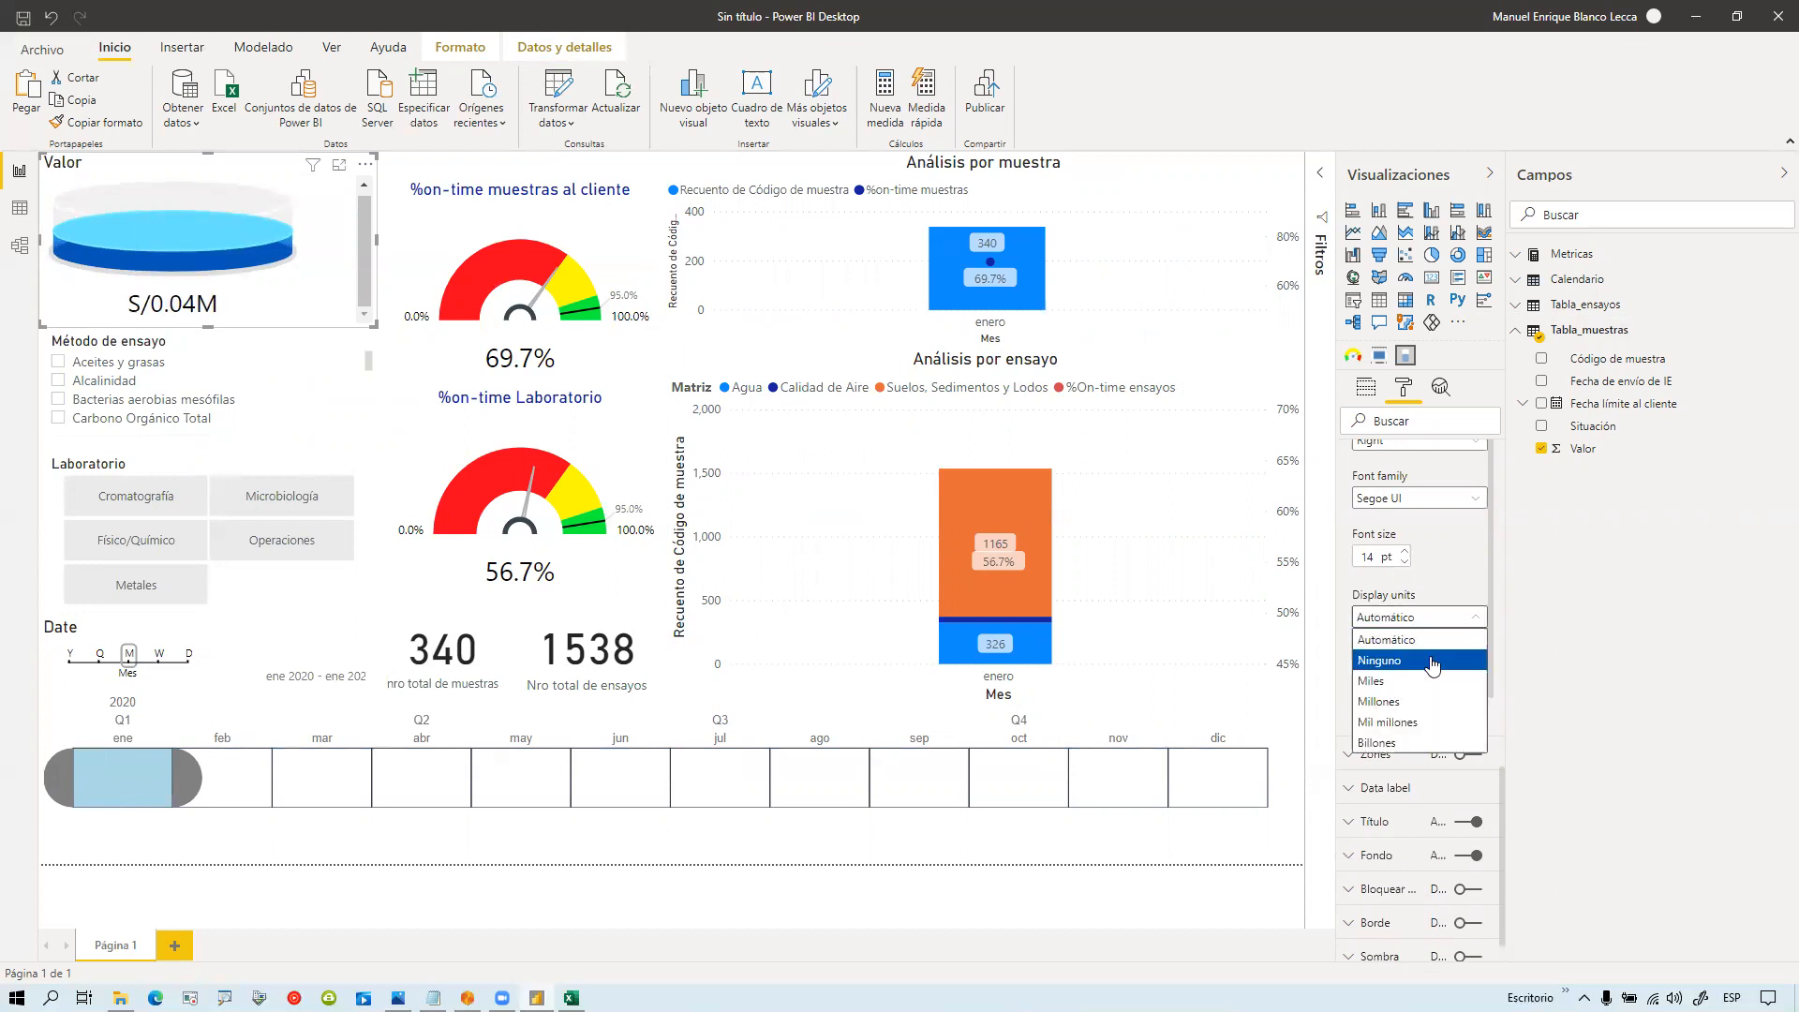
left_click(1431, 662)
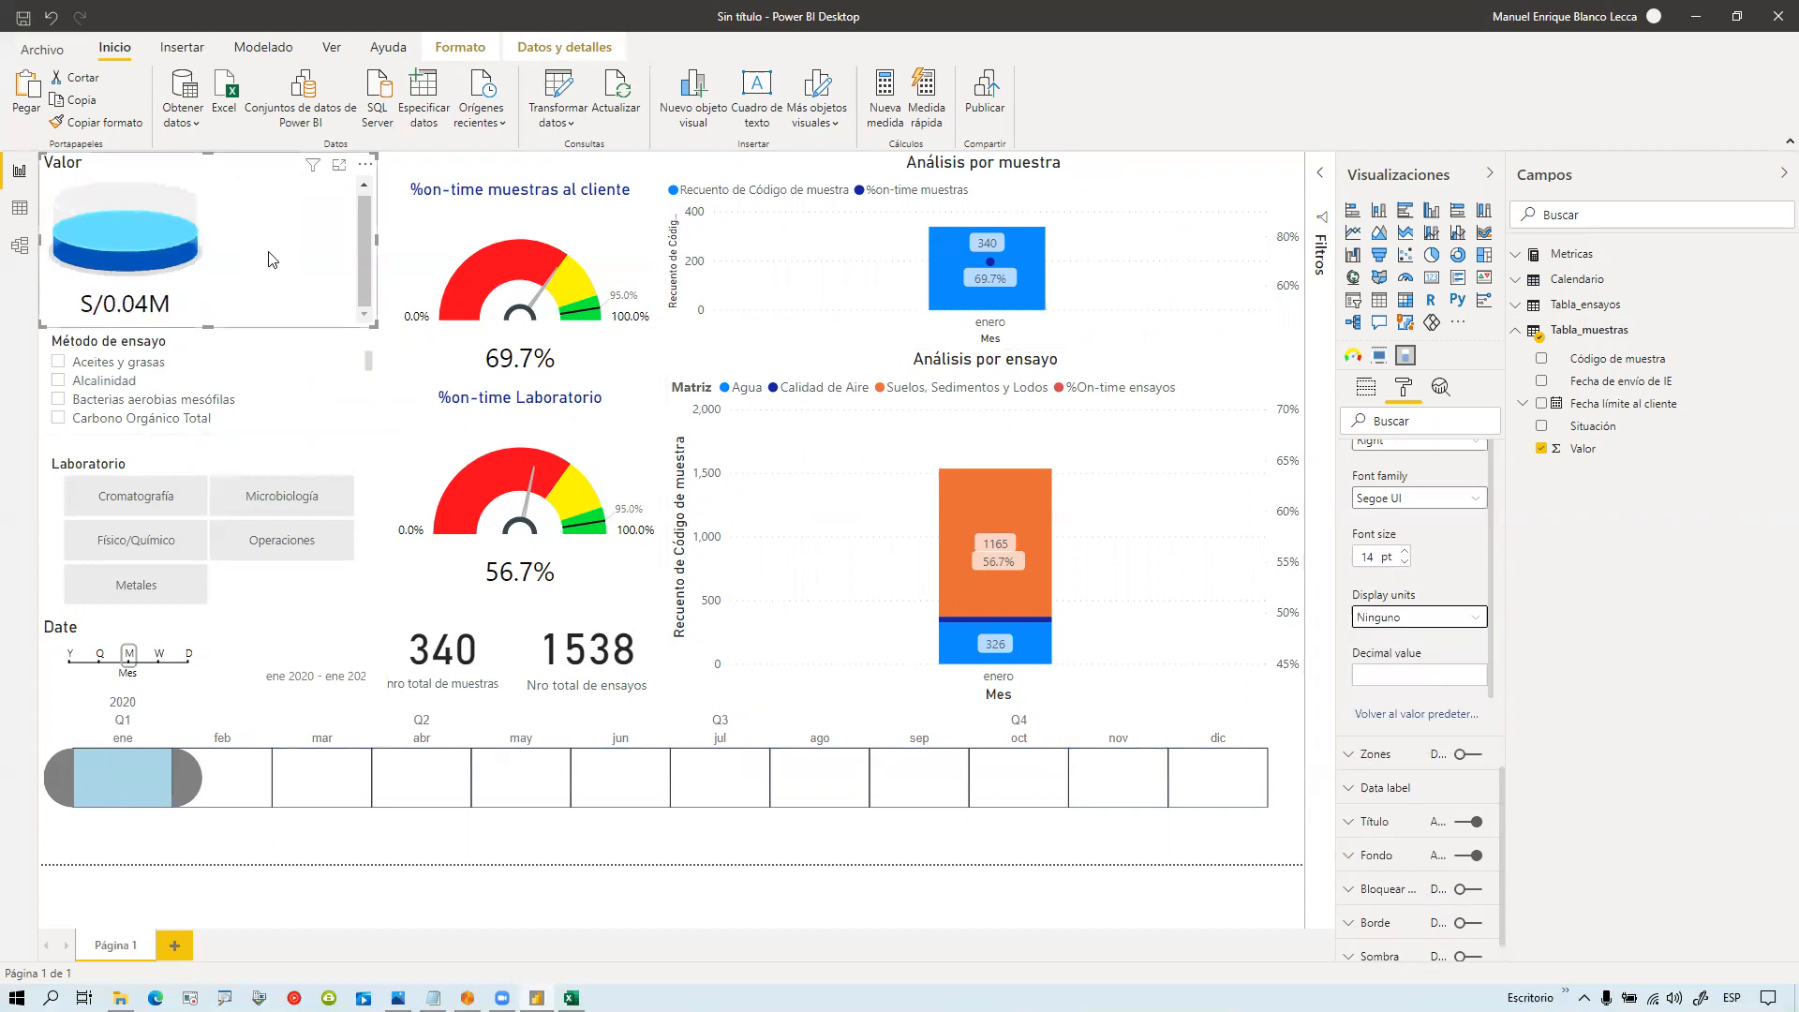
Step: Enlarge the cylinder visual, set its Data label to Ninguno display units with 2 decimals, and return to the report
left_click(339, 165)
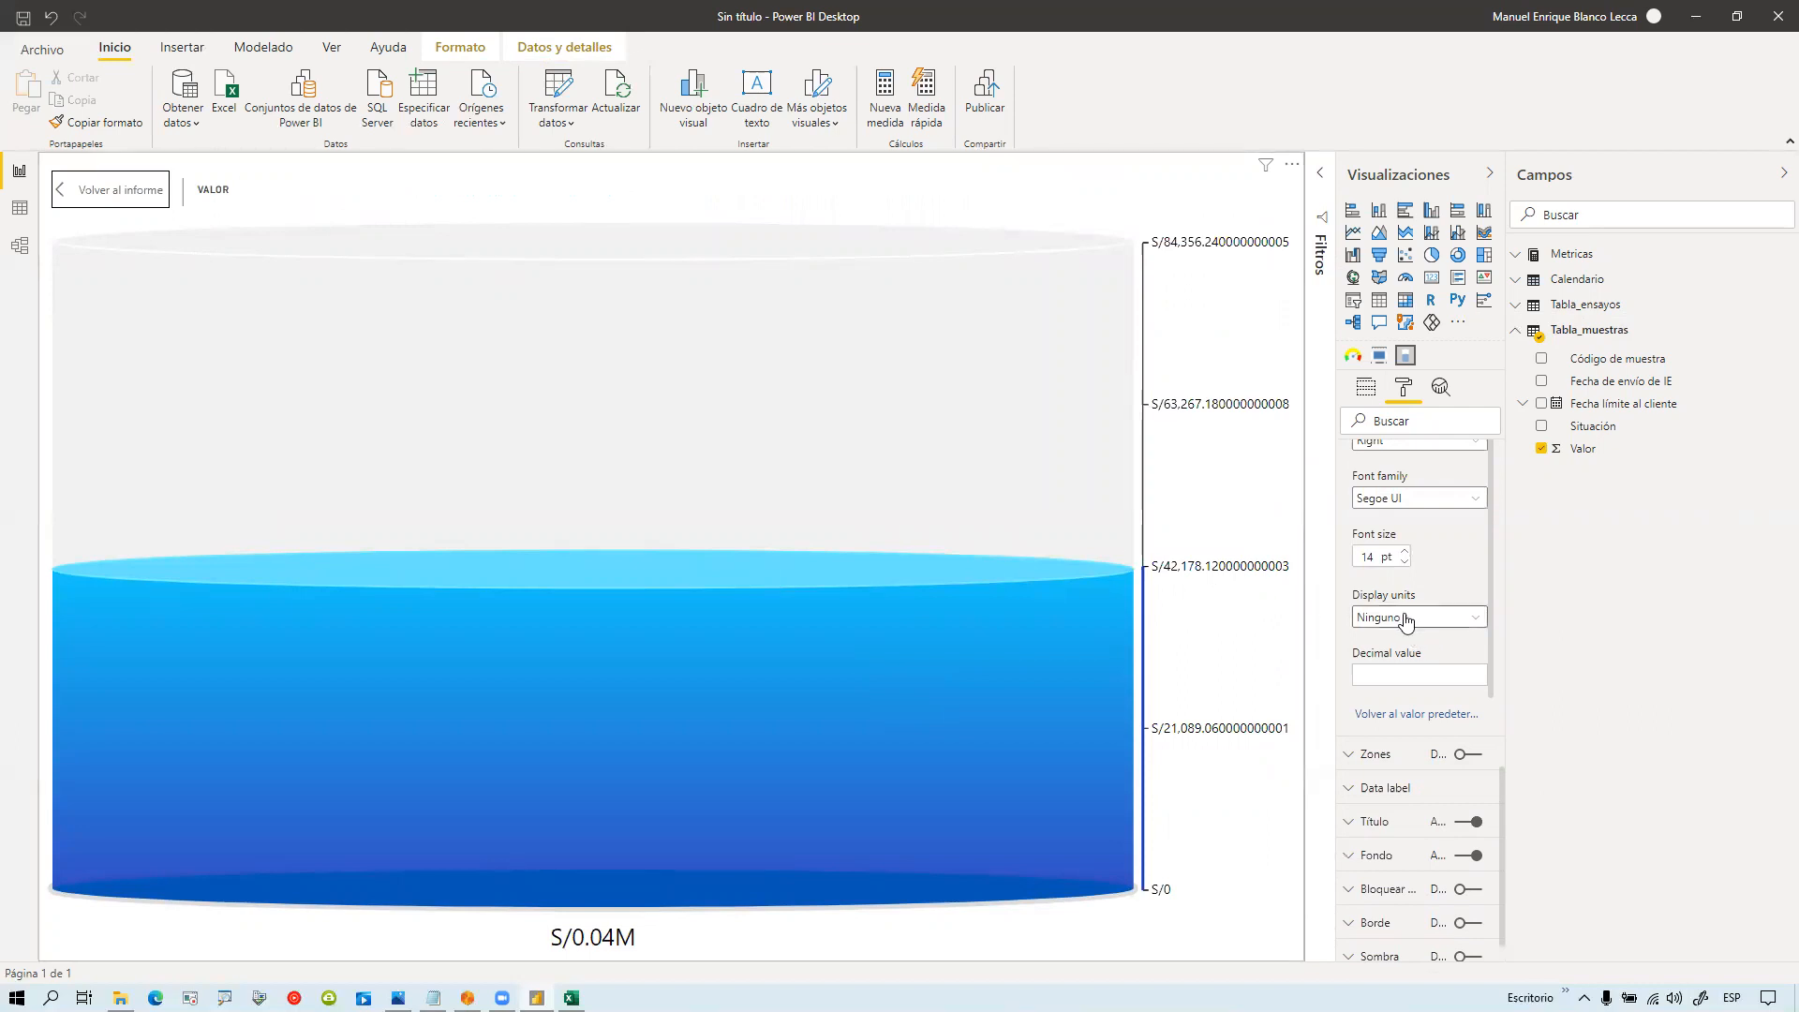
scroll(1426, 572, "up", 2)
scroll(1422, 574, "down", 2)
scroll(1421, 572, "up", 2)
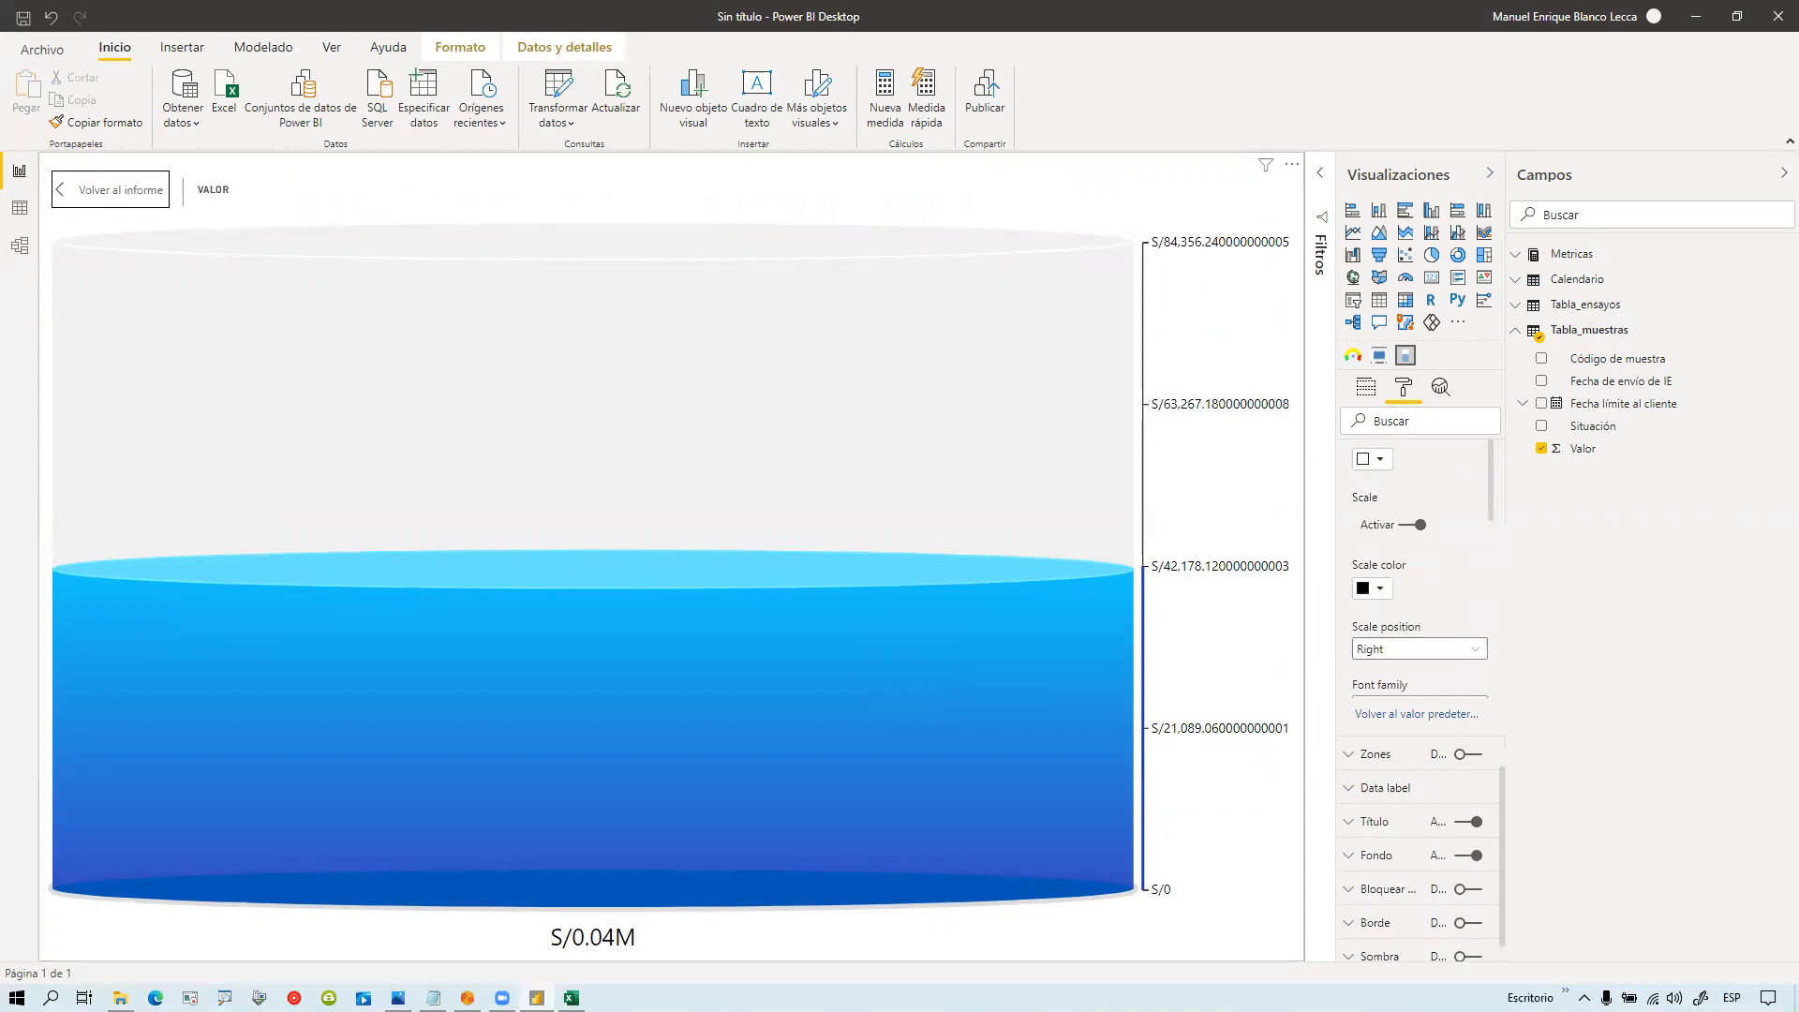
left_click(249, 434)
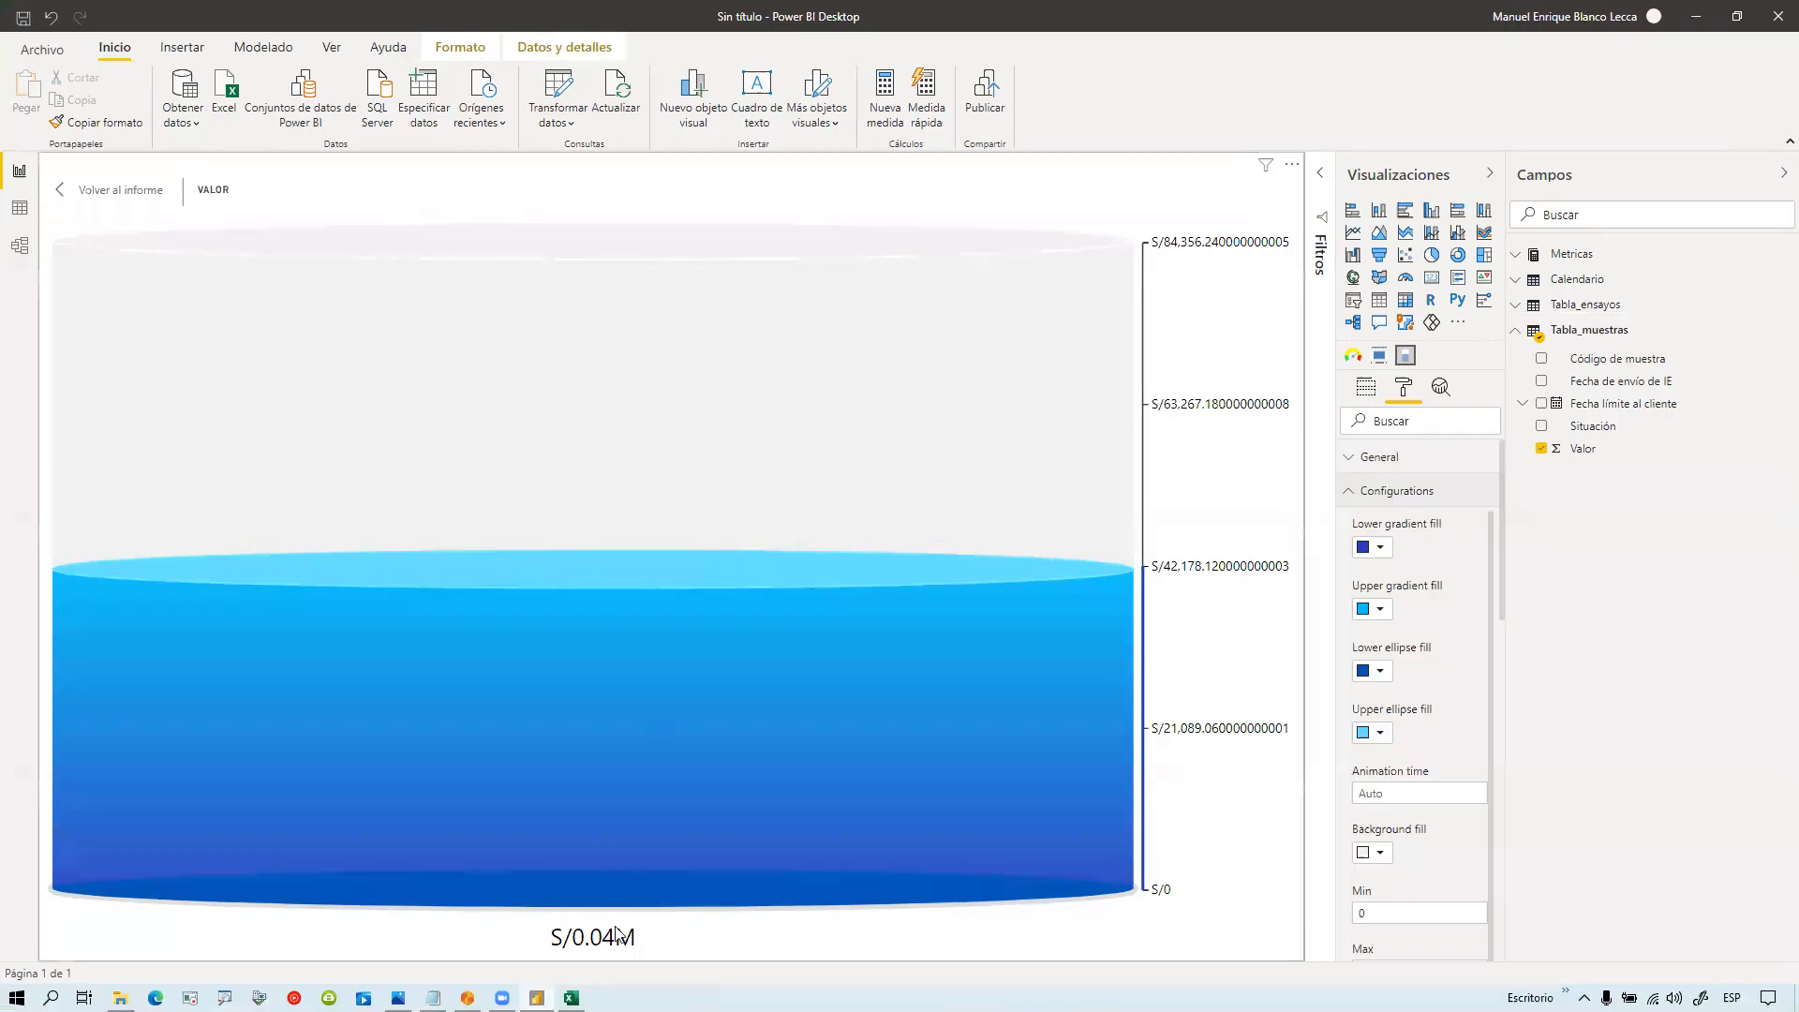
left_click(1350, 493)
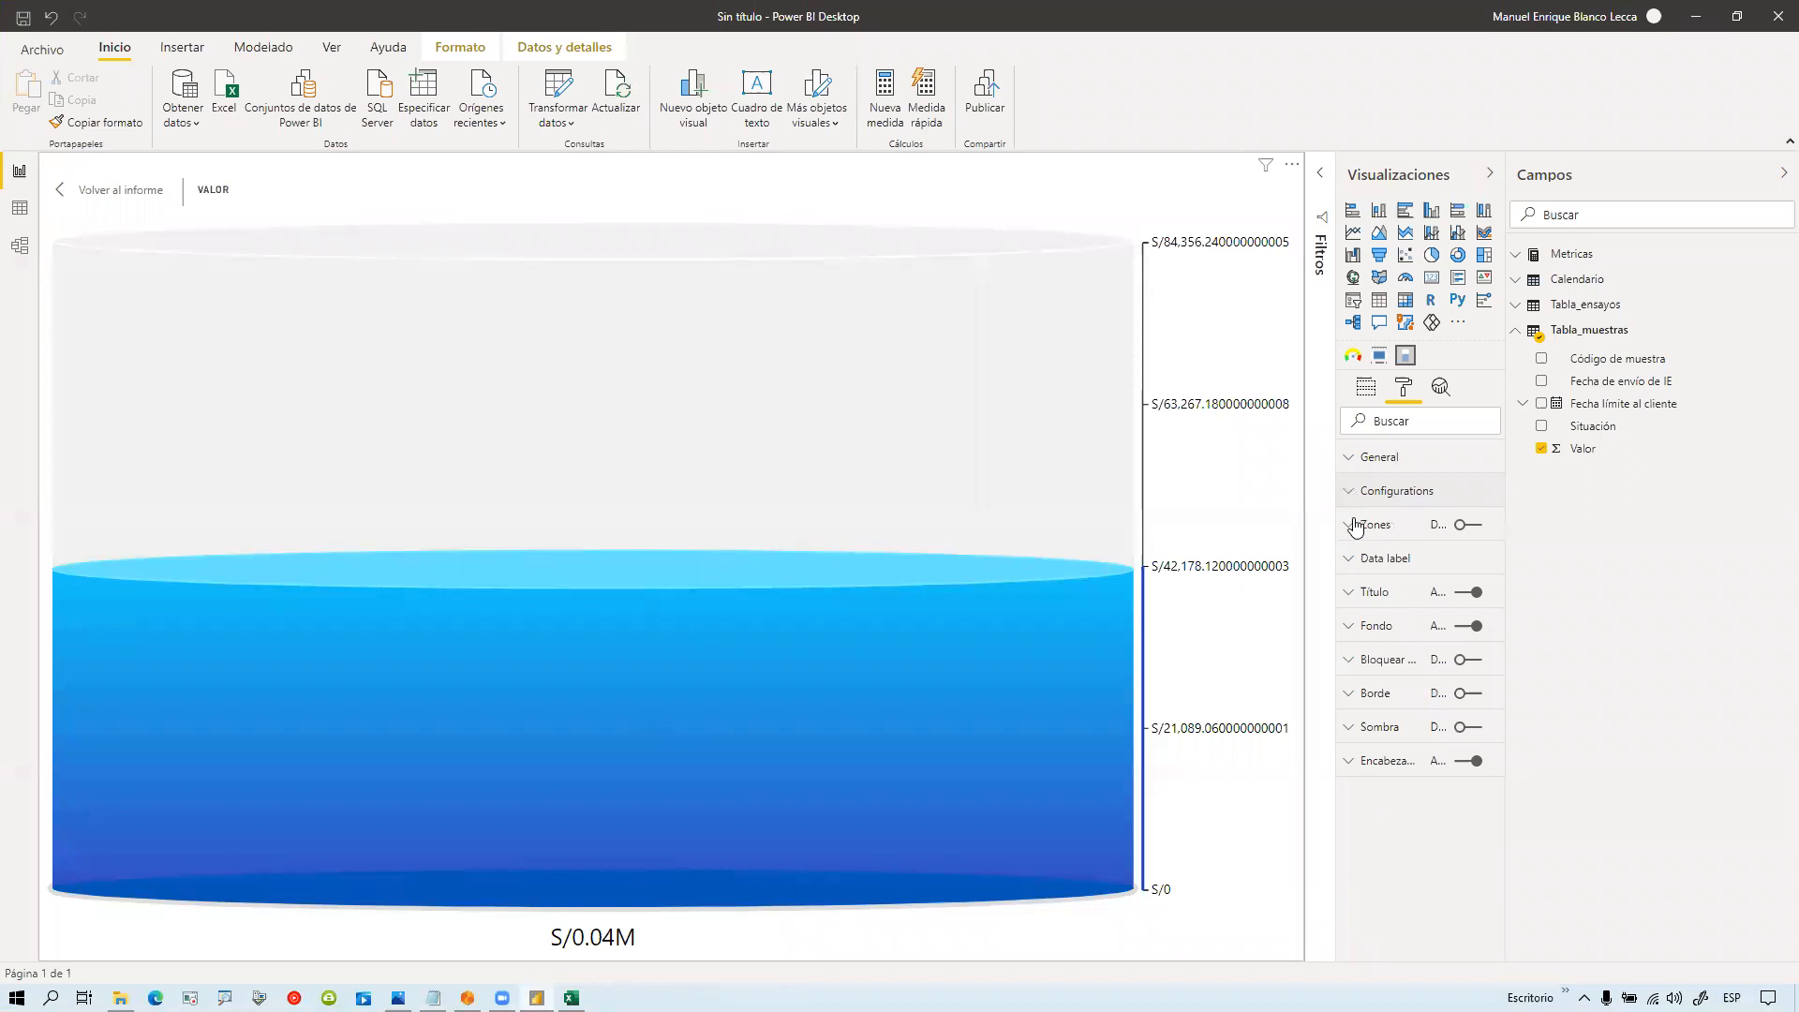
left_click(1349, 560)
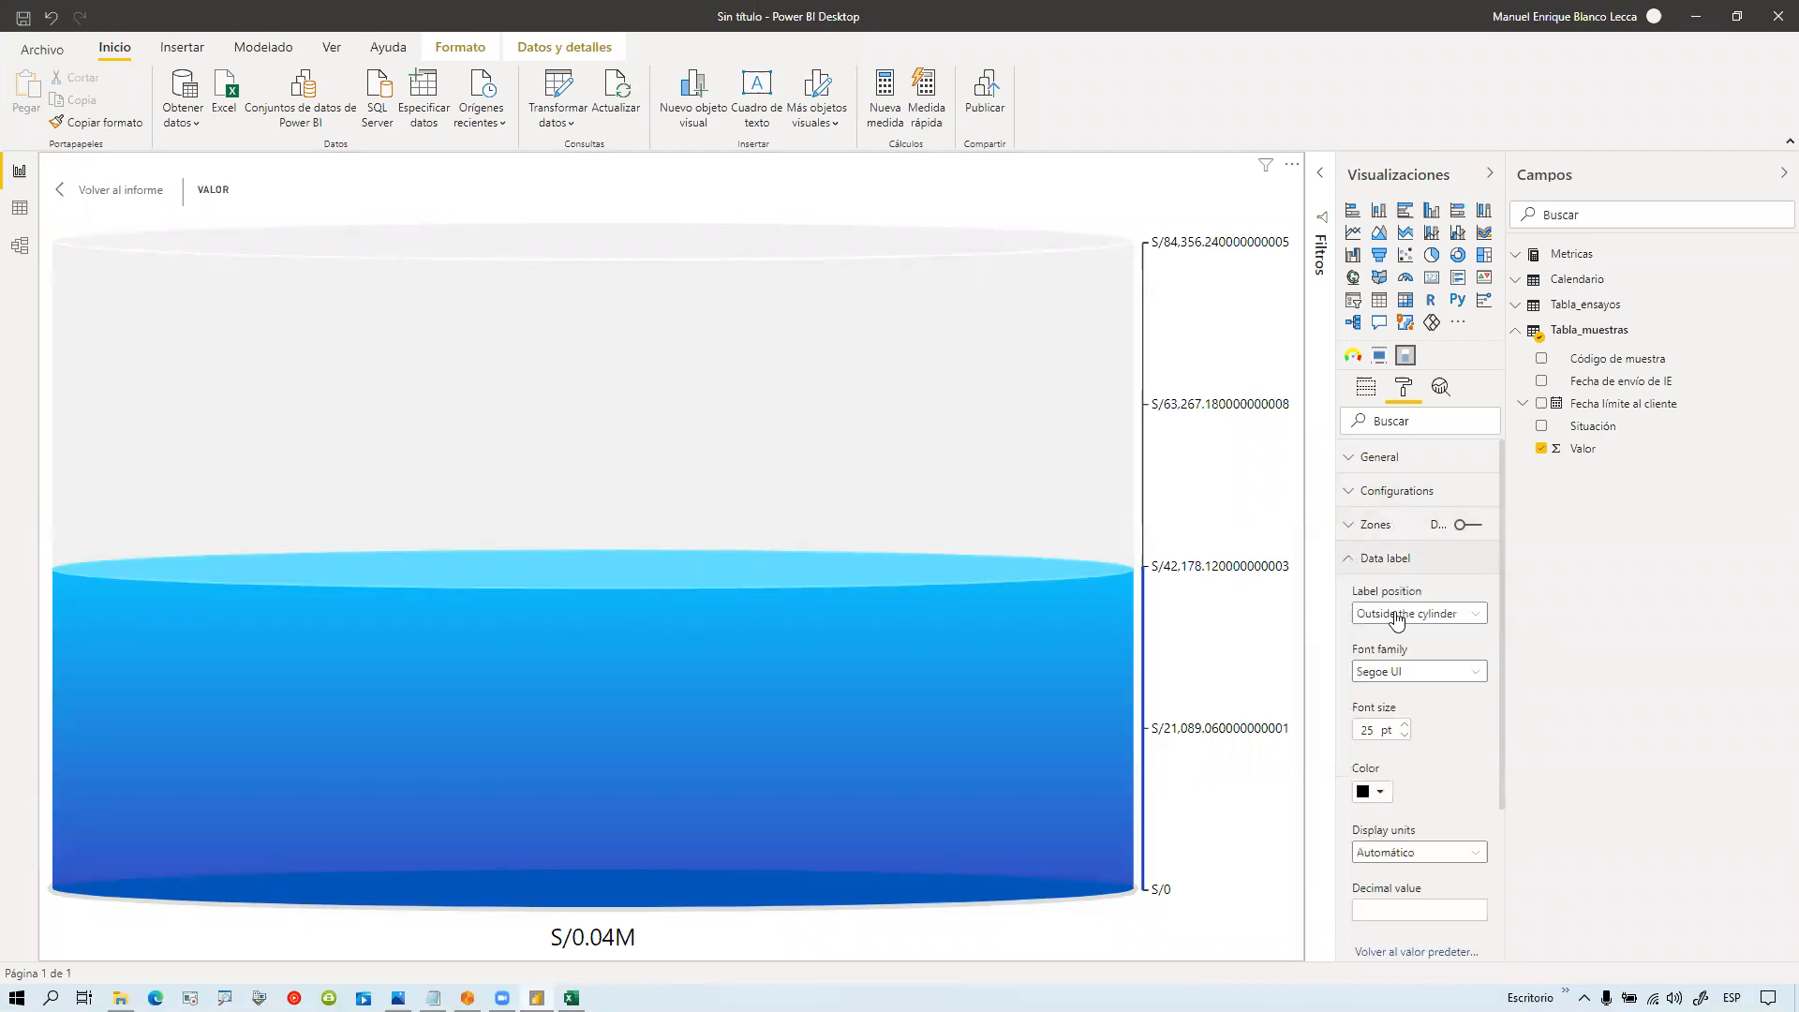
scroll(1396, 618, "down", 3)
left_click(1457, 639)
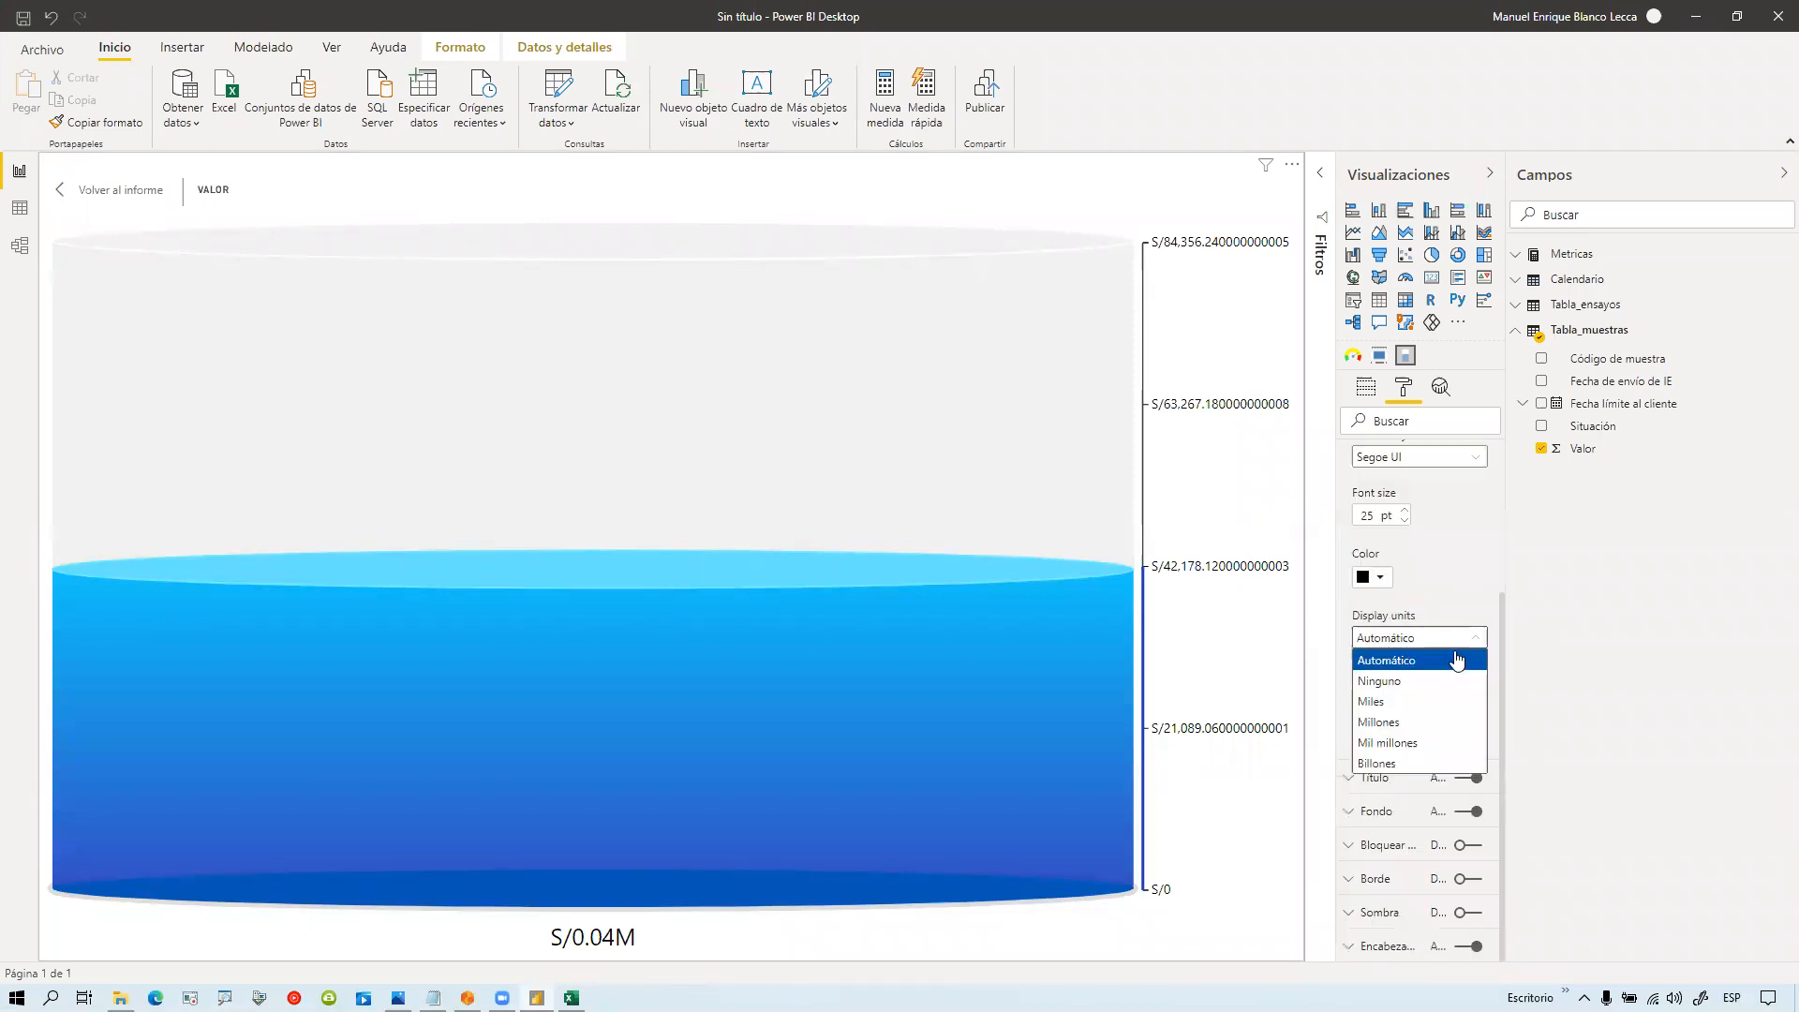
left_click(1397, 678)
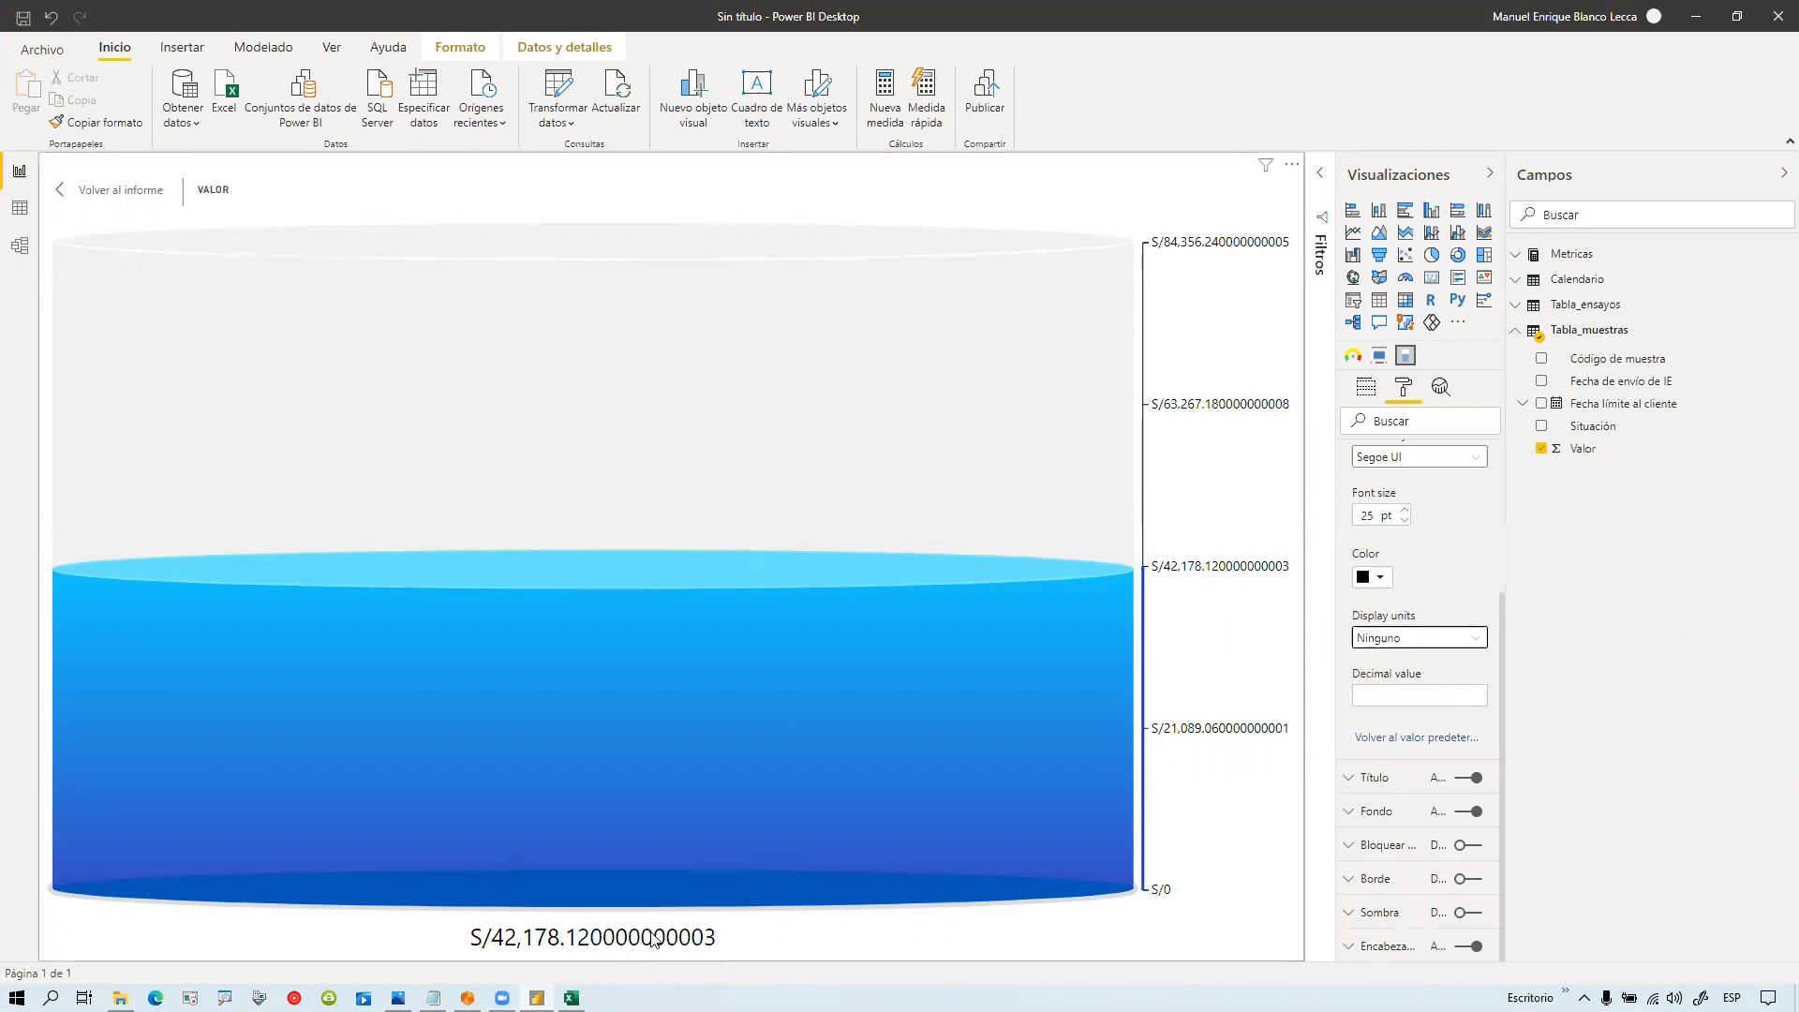
left_click(1432, 697)
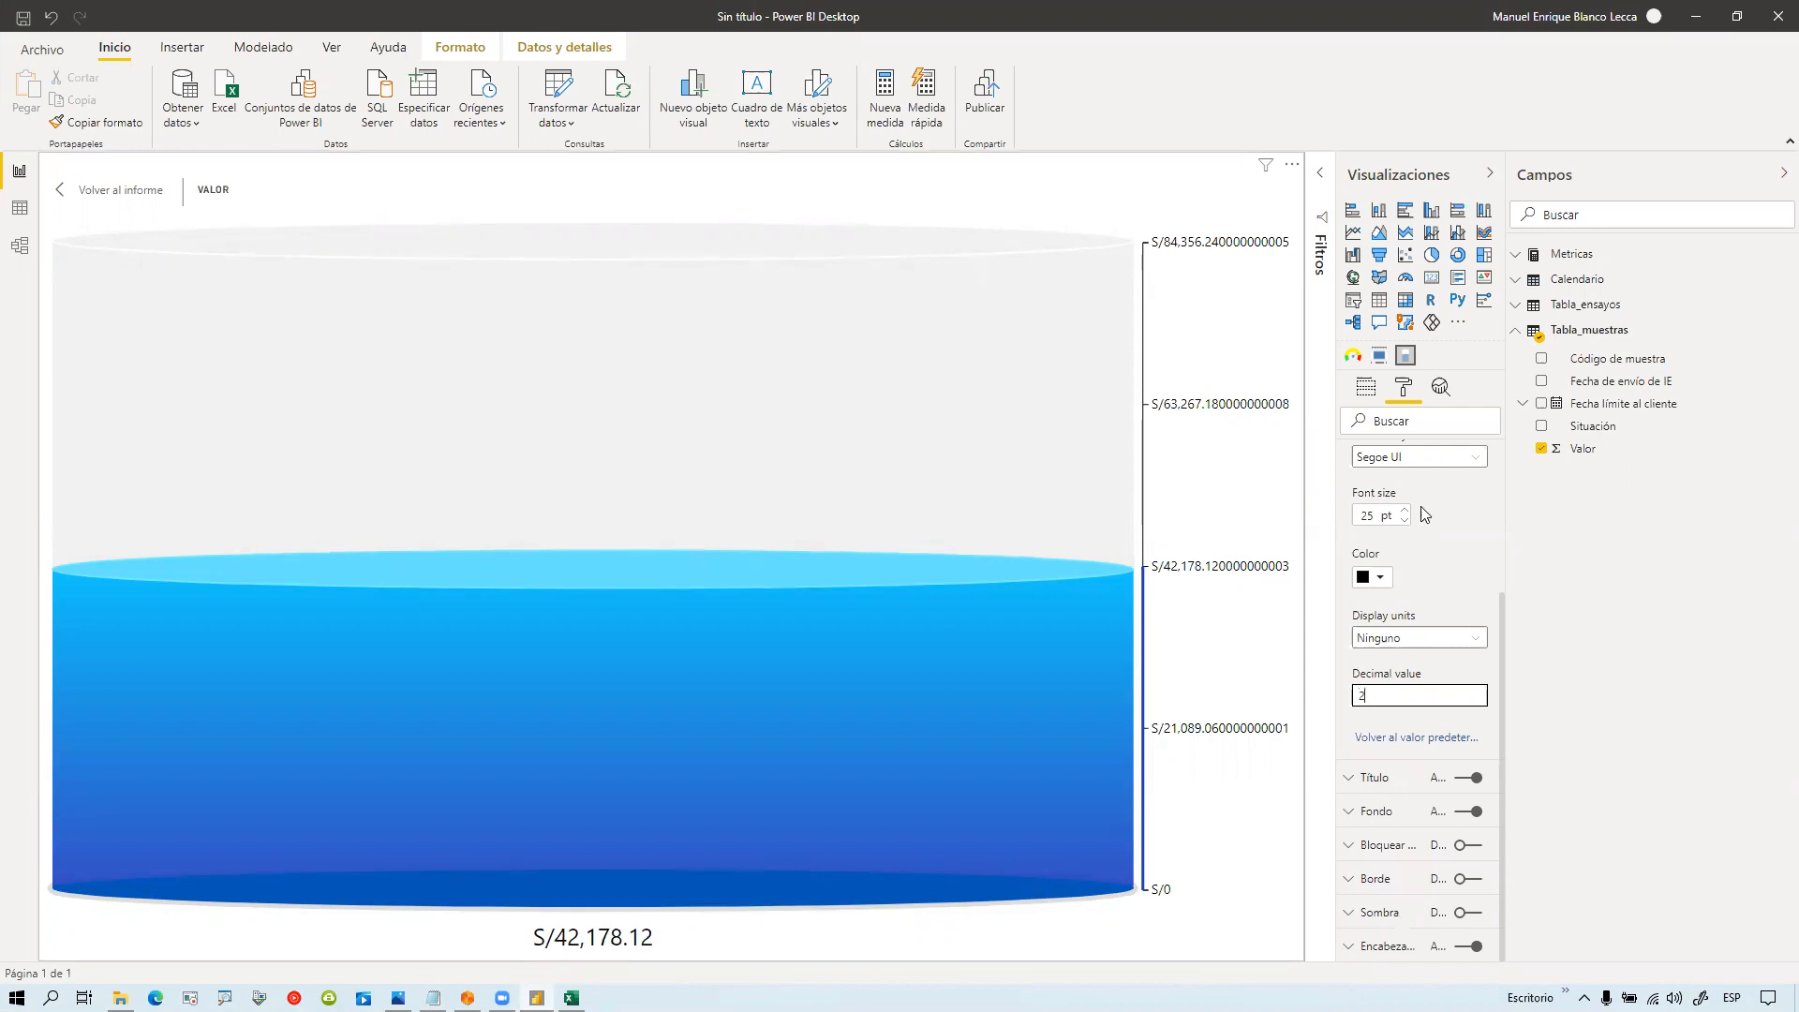
left_click(121, 192)
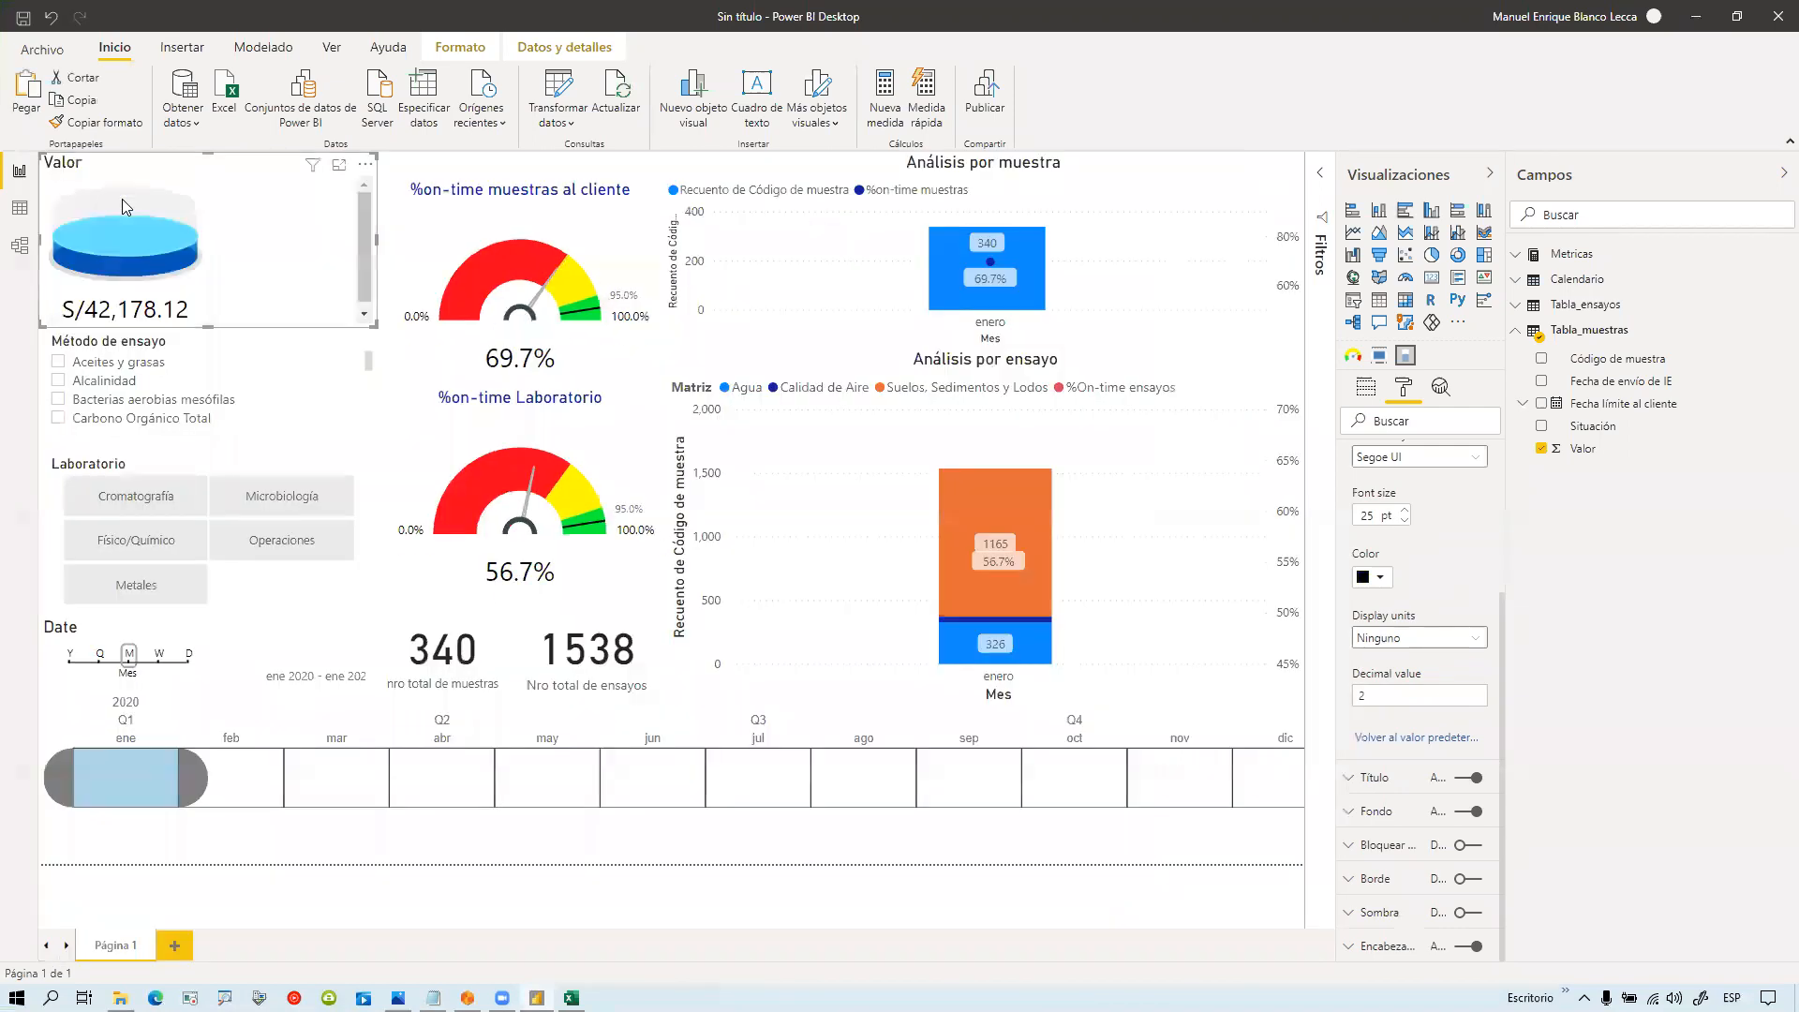
Step: Set the scale's Display units to Automático in the cylinder visual's Configurations
scroll(1426, 468, "up", 1)
scroll(1425, 452, "up", 5)
scroll(1441, 787, "down", 8)
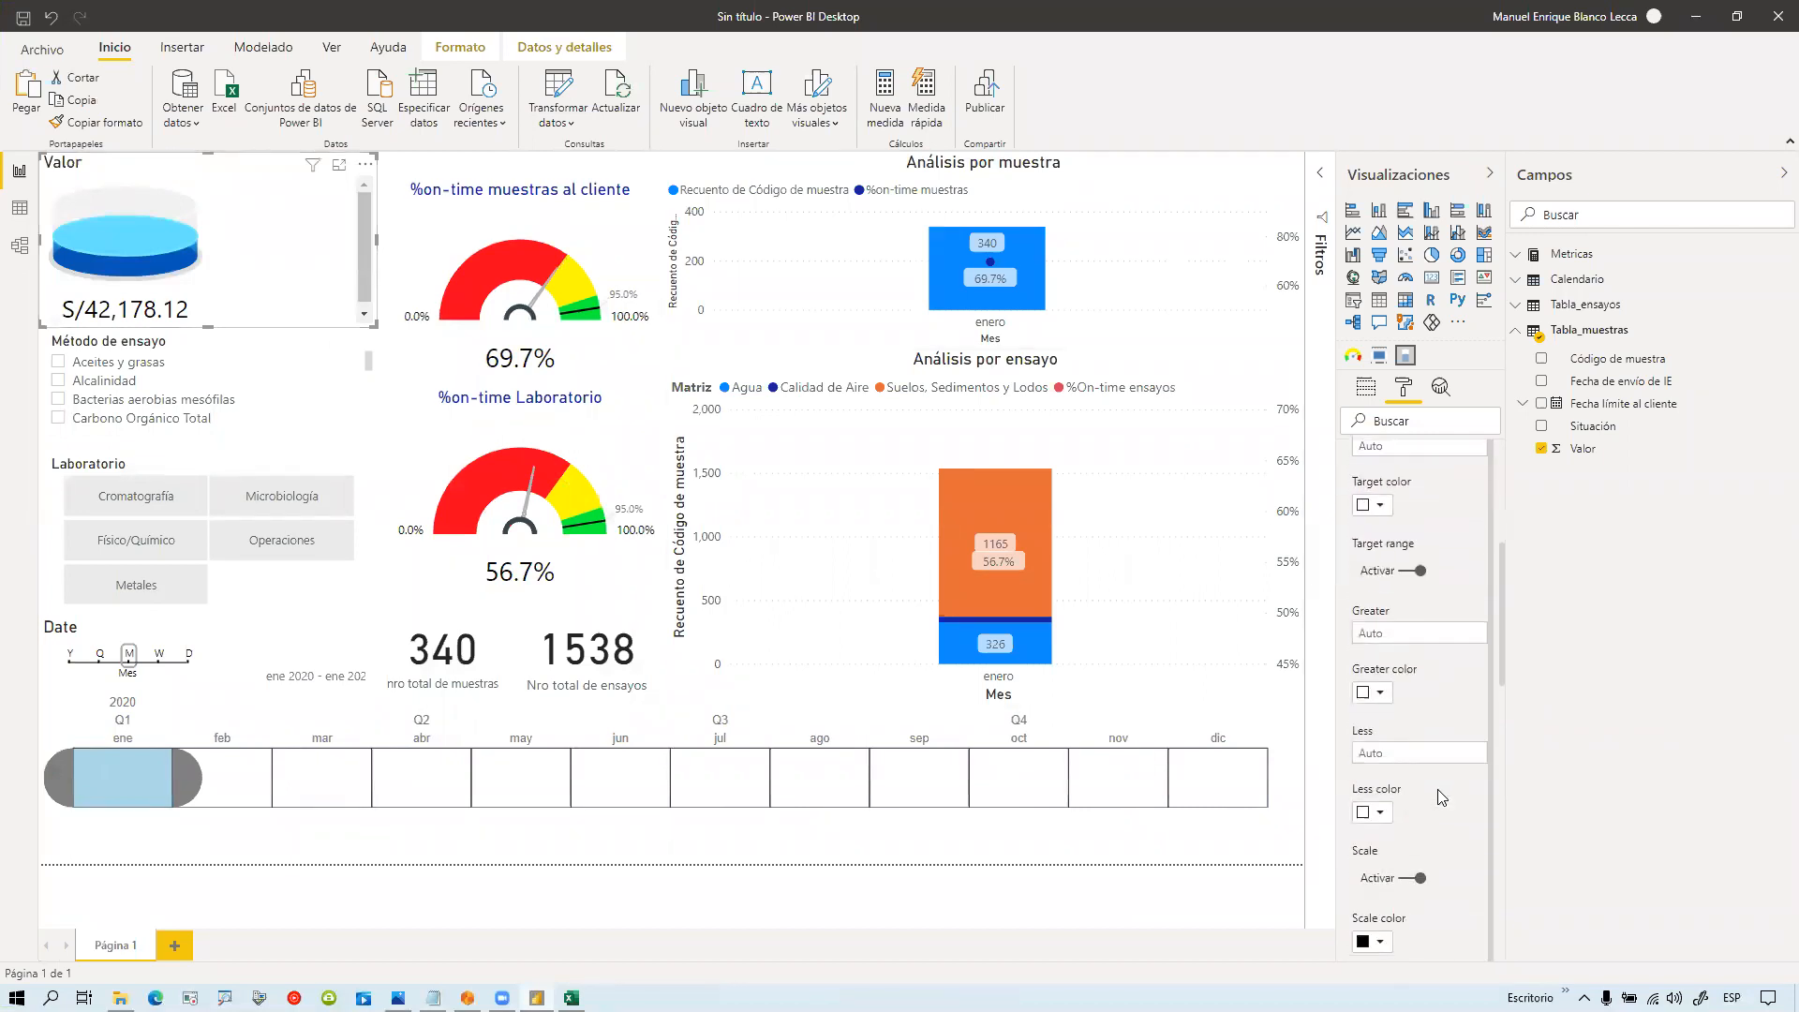
scroll(1438, 789, "down", 6)
scroll(1434, 776, "down", 1)
left_click(1420, 618)
left_click(1422, 641)
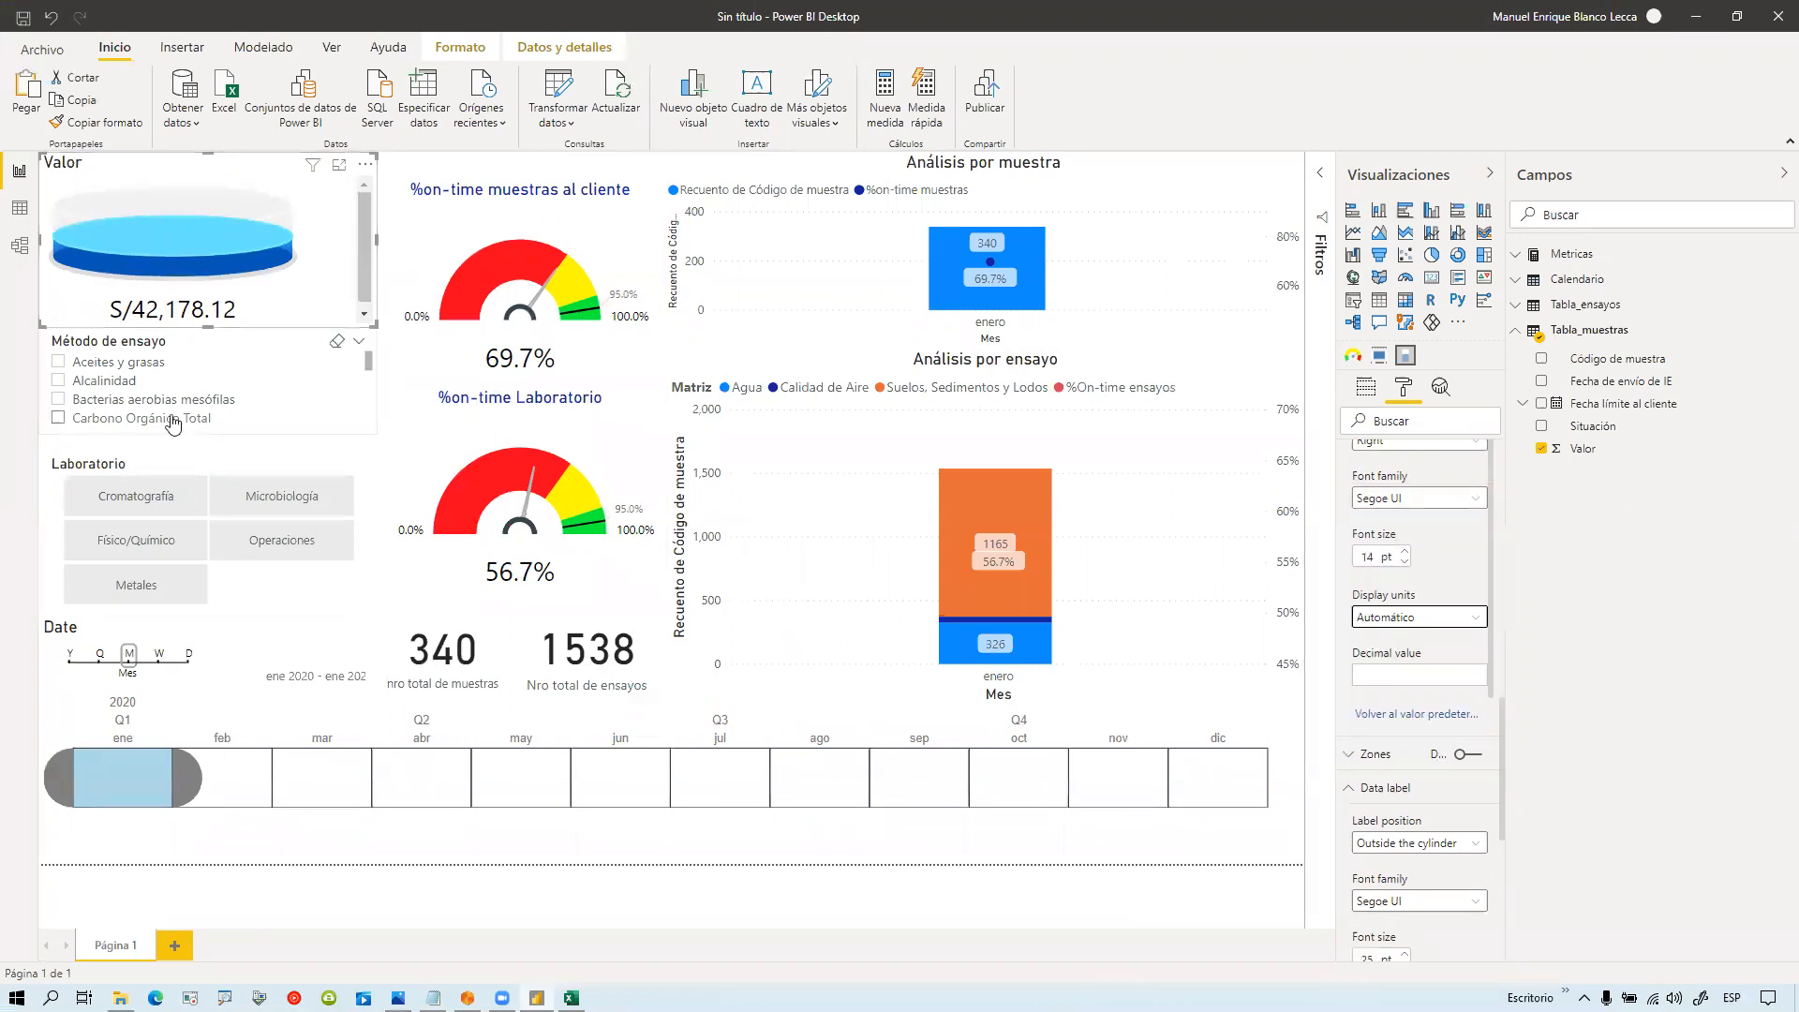
Step: Check the cylinder against each timeline month from febrero to mayo 2020, returning to enero 2020
left_click(228, 799)
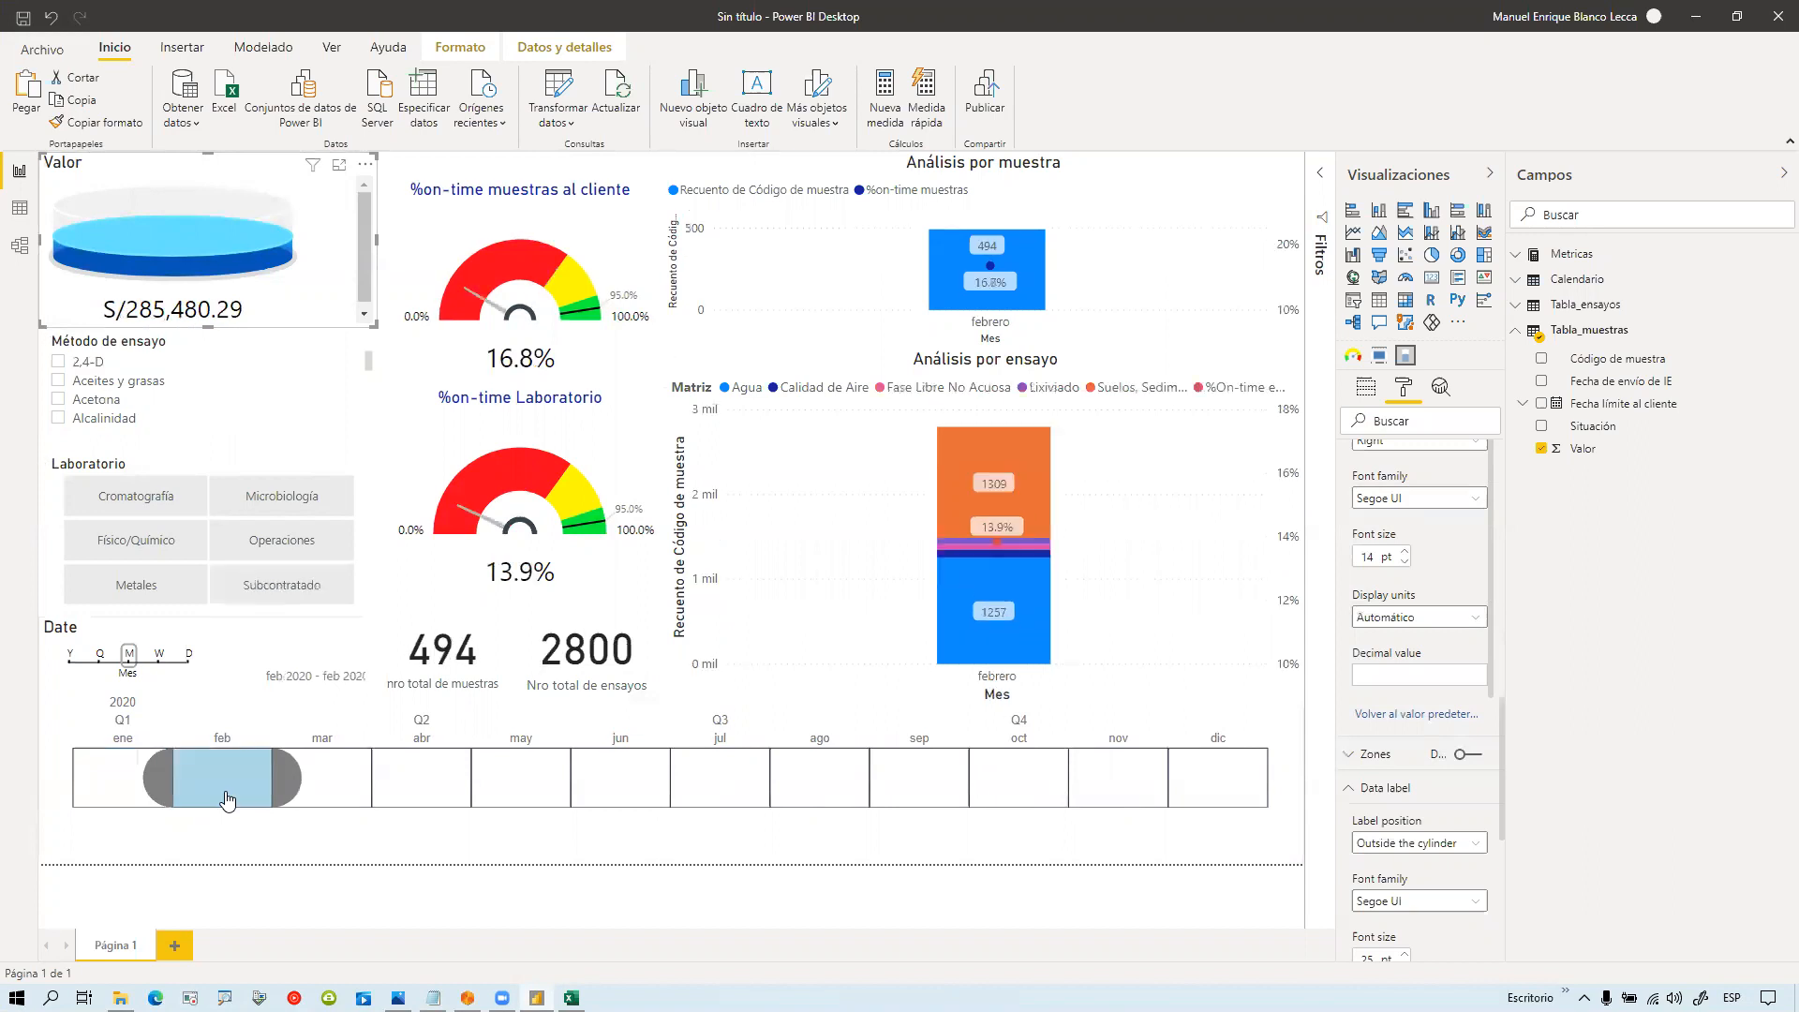
left_click(353, 793)
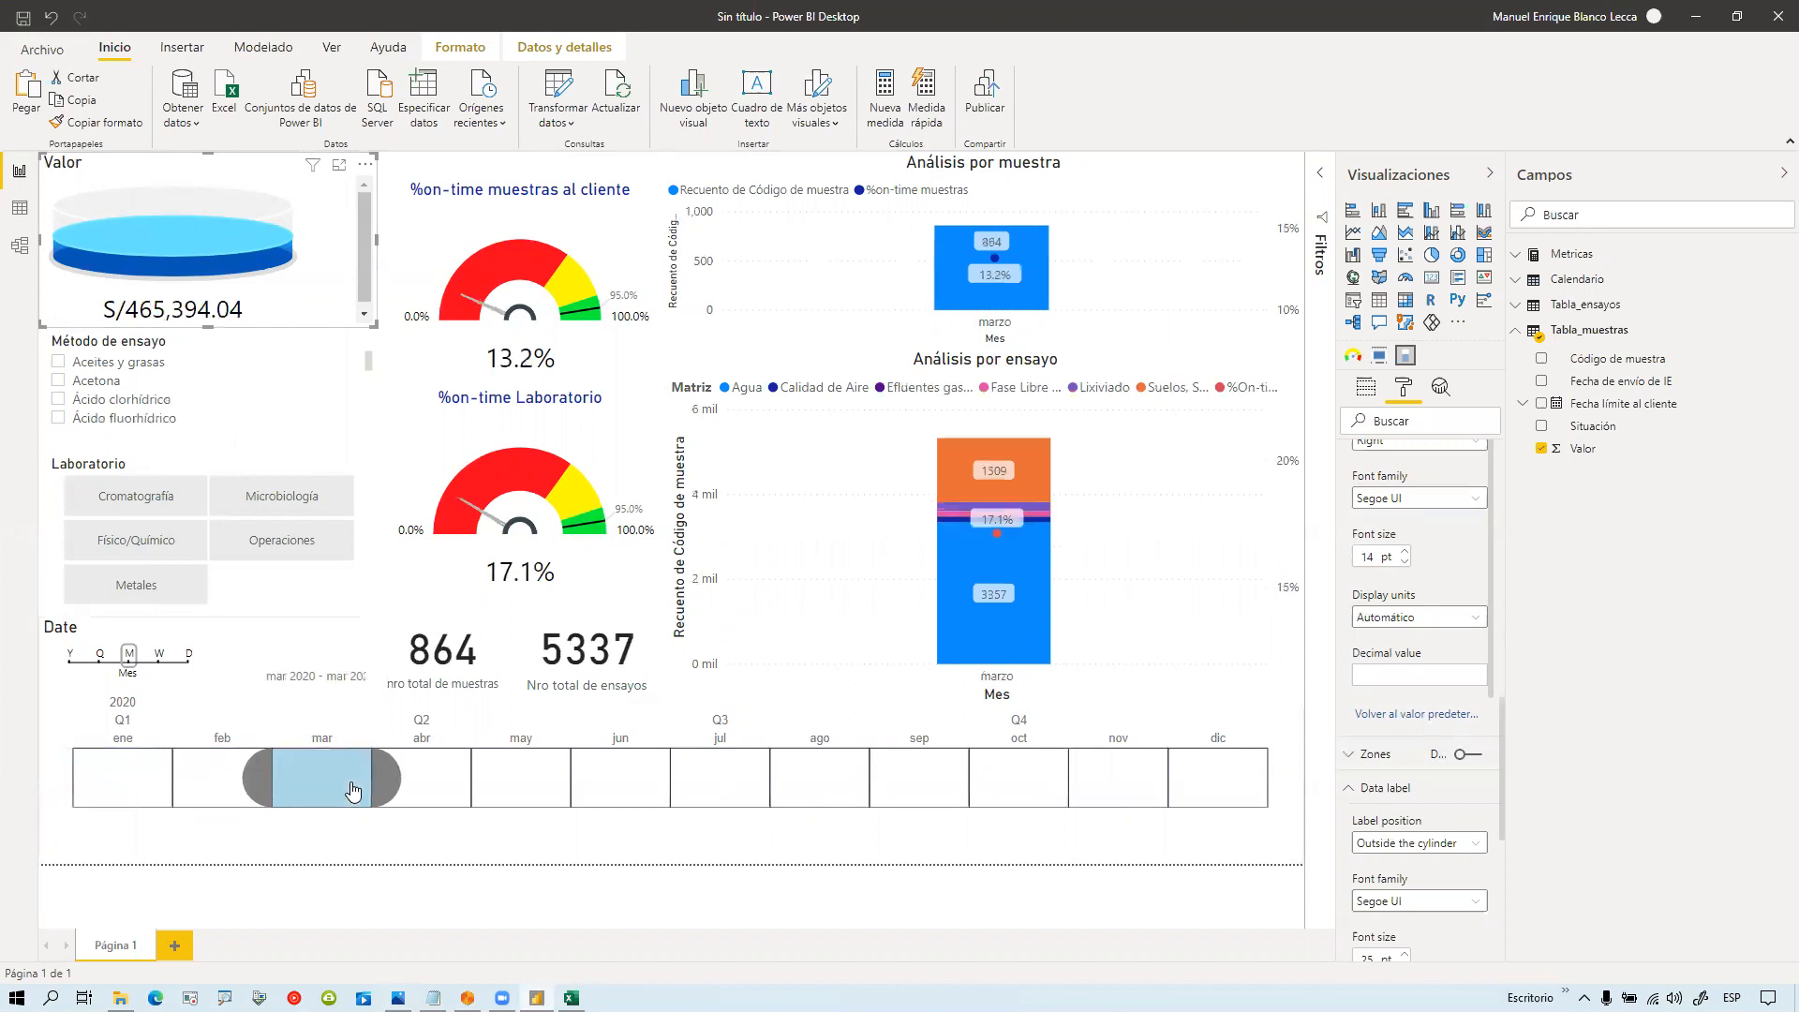
left_click(451, 785)
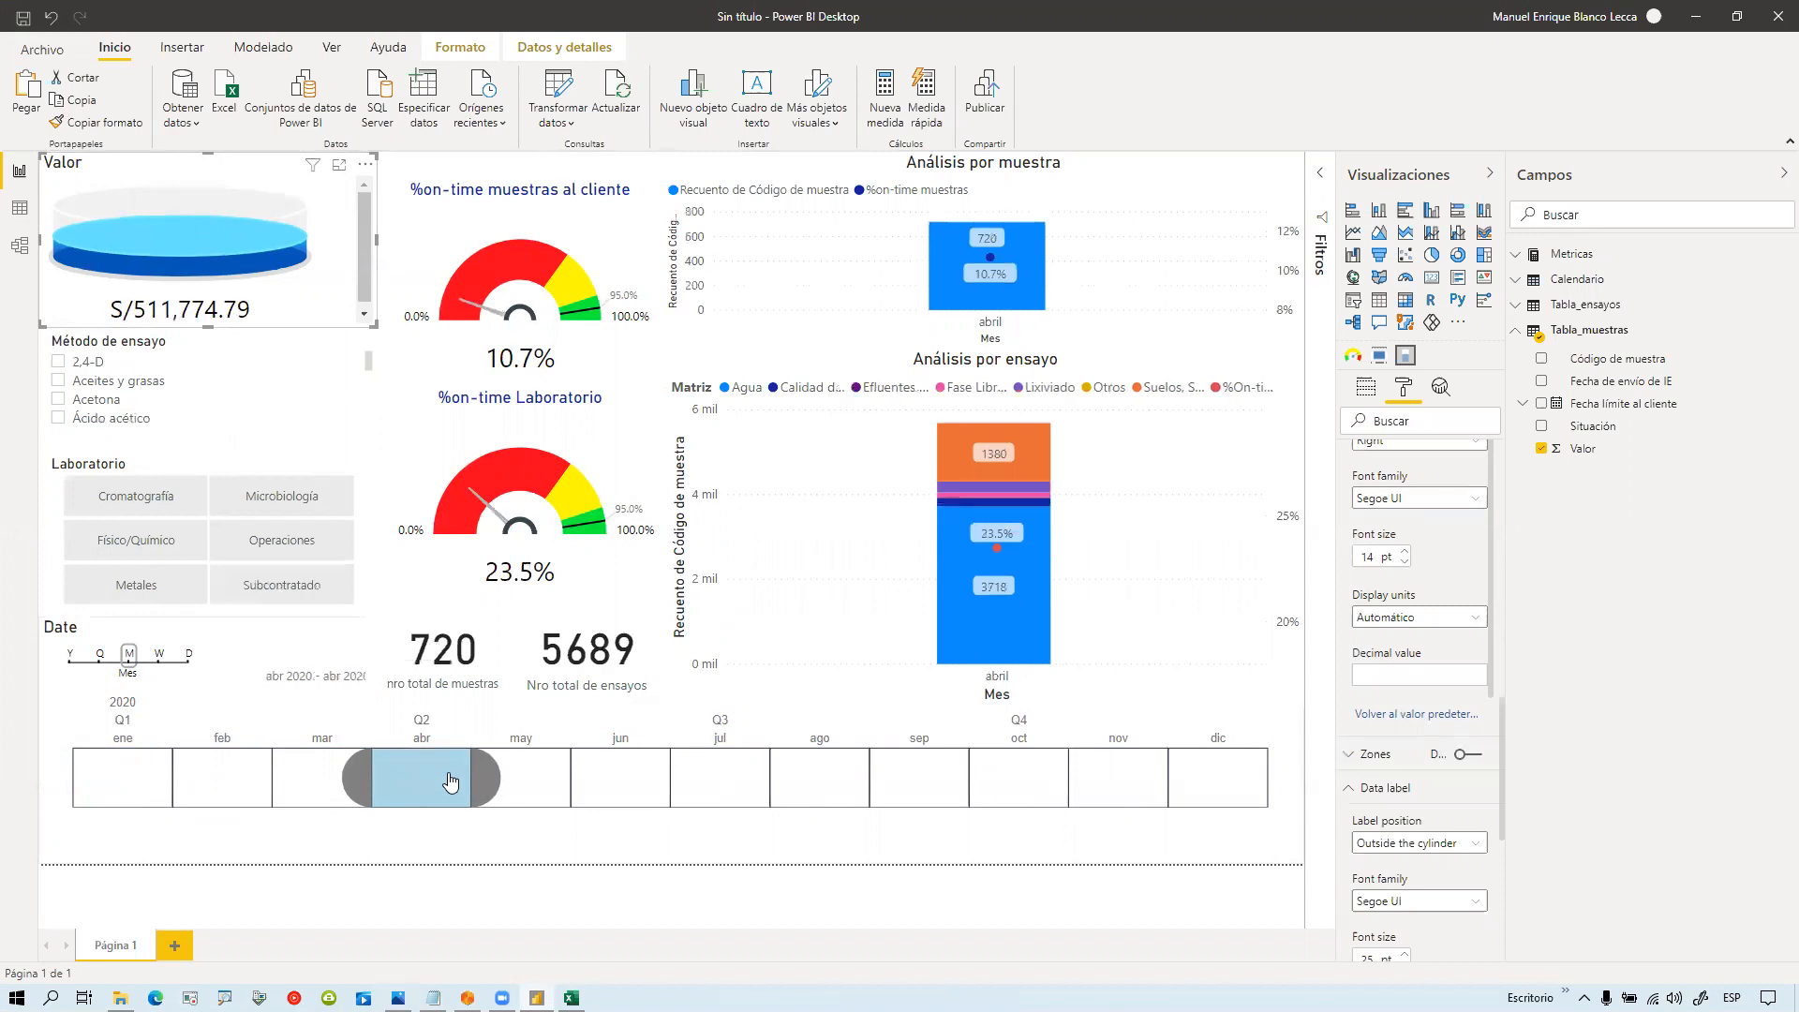
left_click(544, 780)
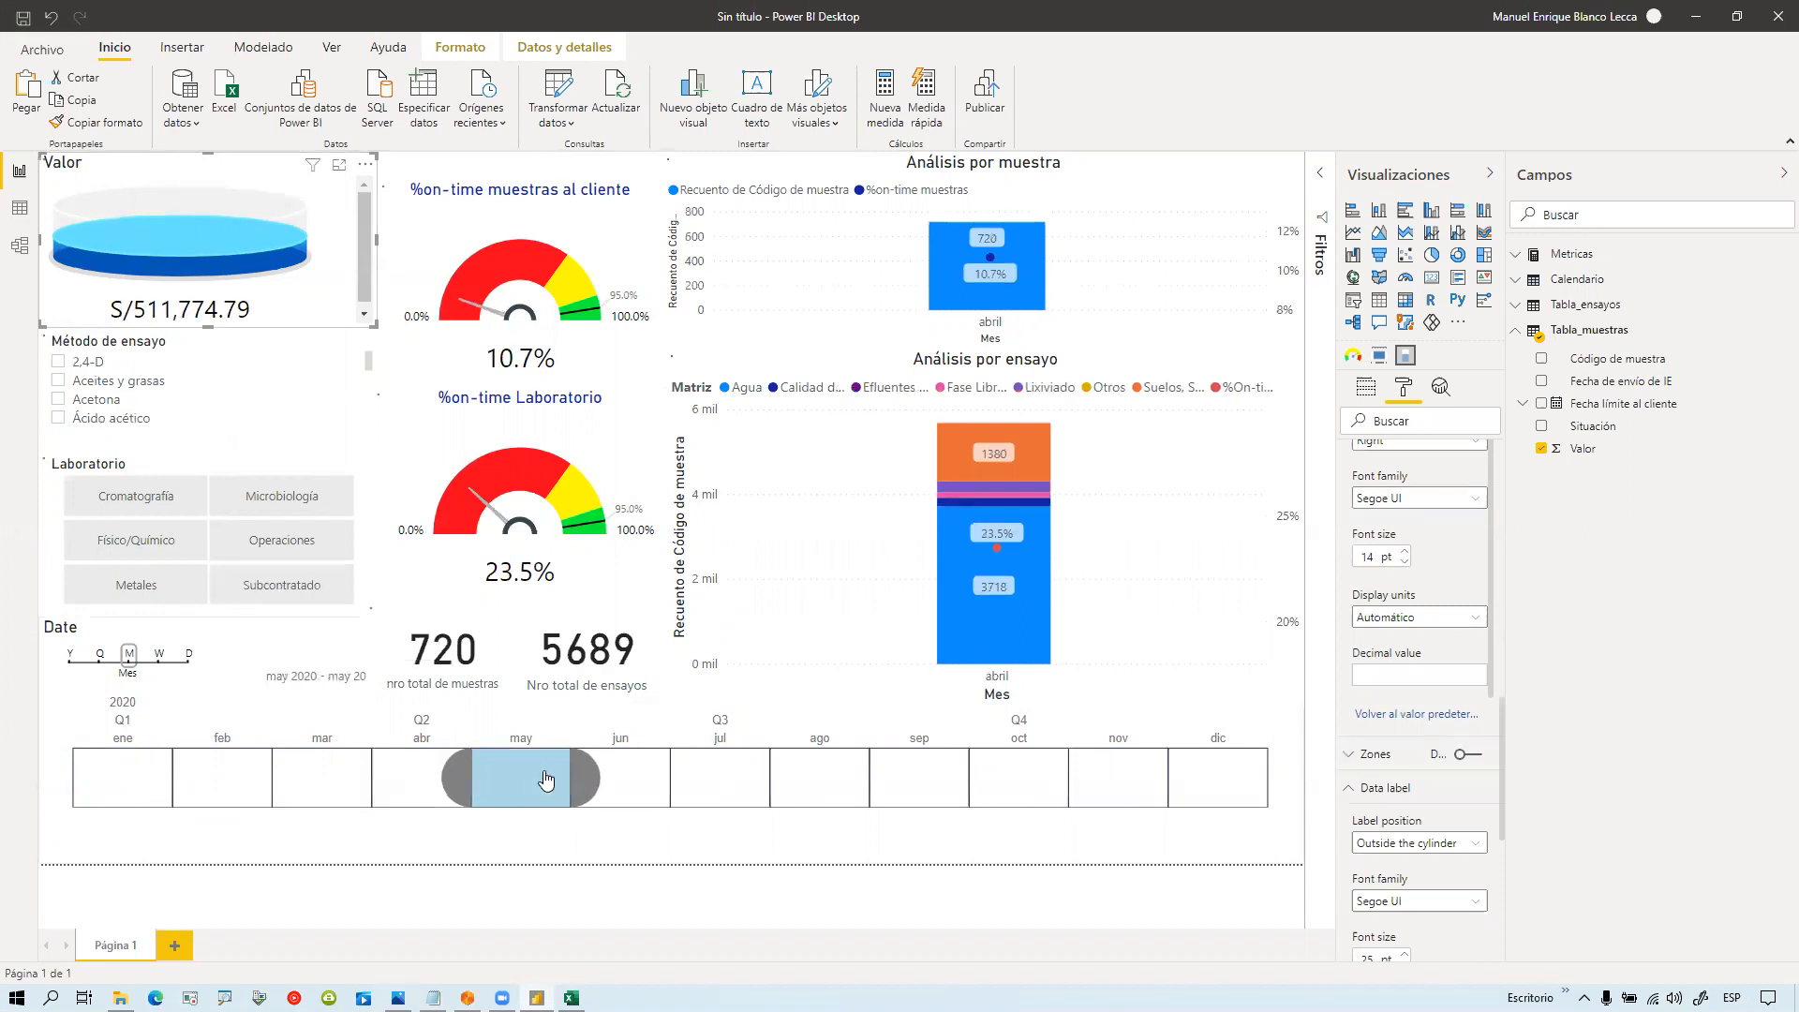
left_click(119, 781)
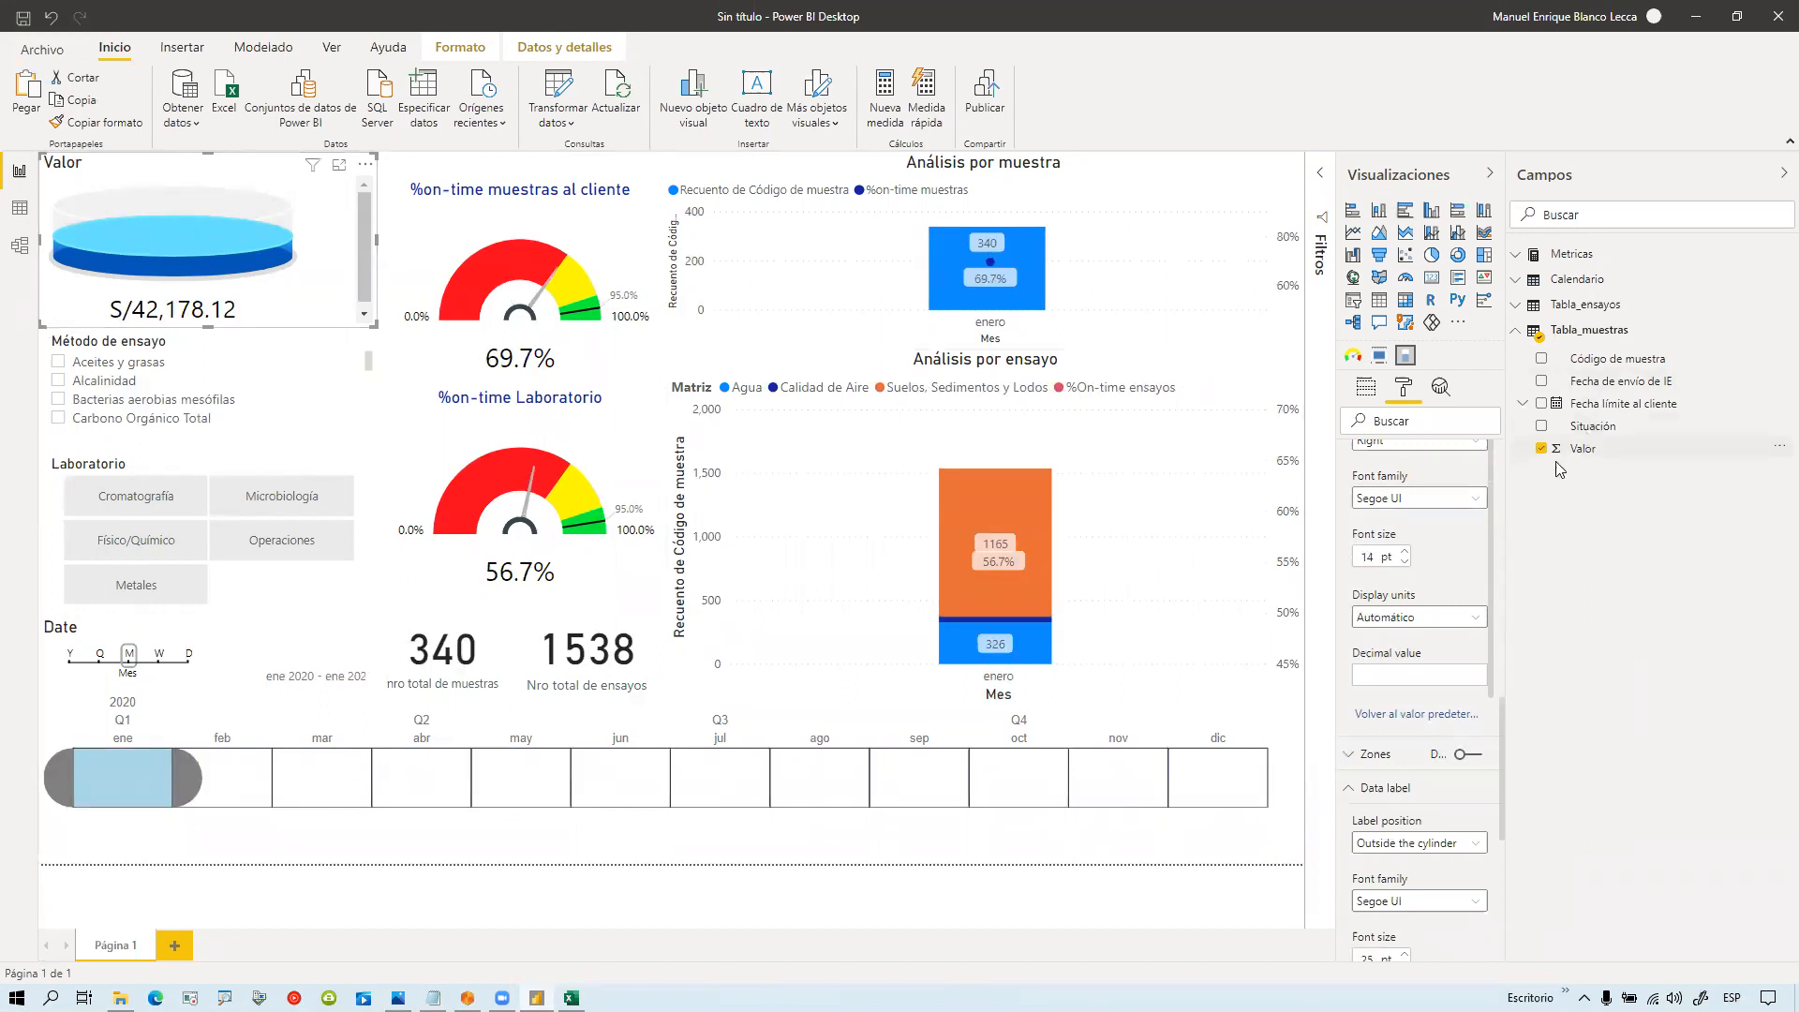
Step: Create the measure Objetivo económico = 400000 in the Metricas table and format it as Moneda
right_click(1551, 255)
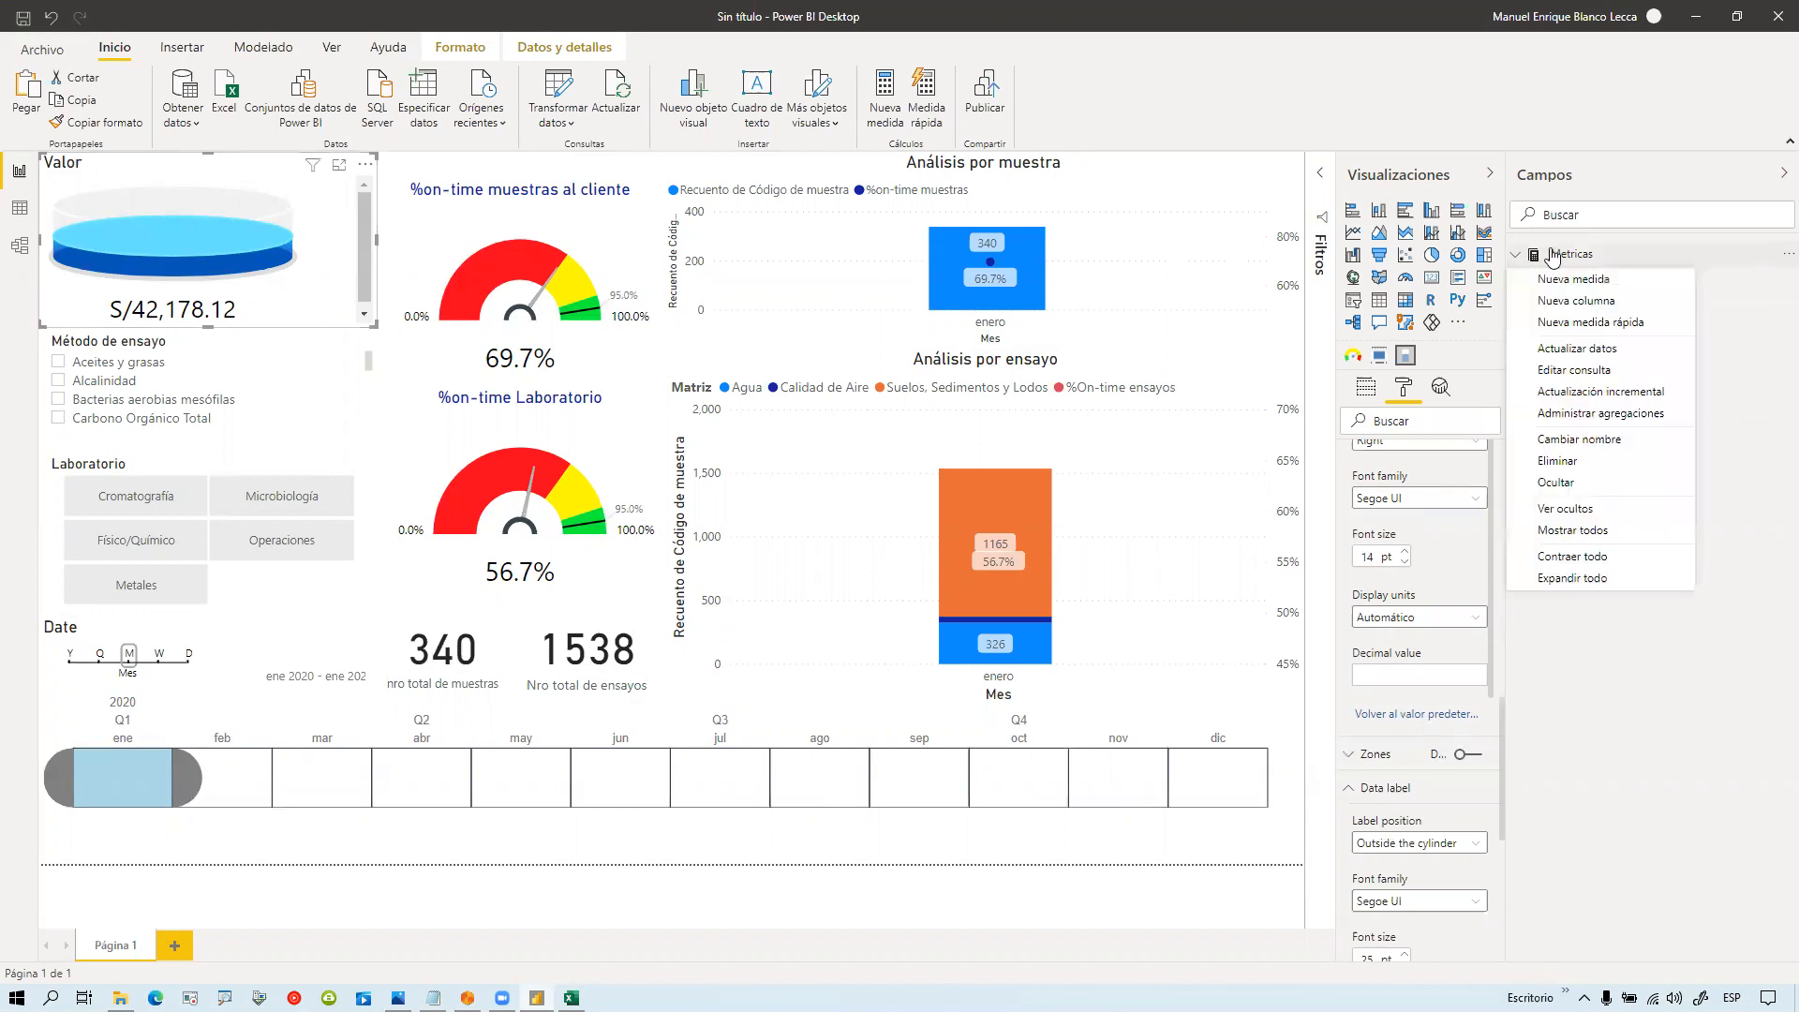
left_click(1564, 280)
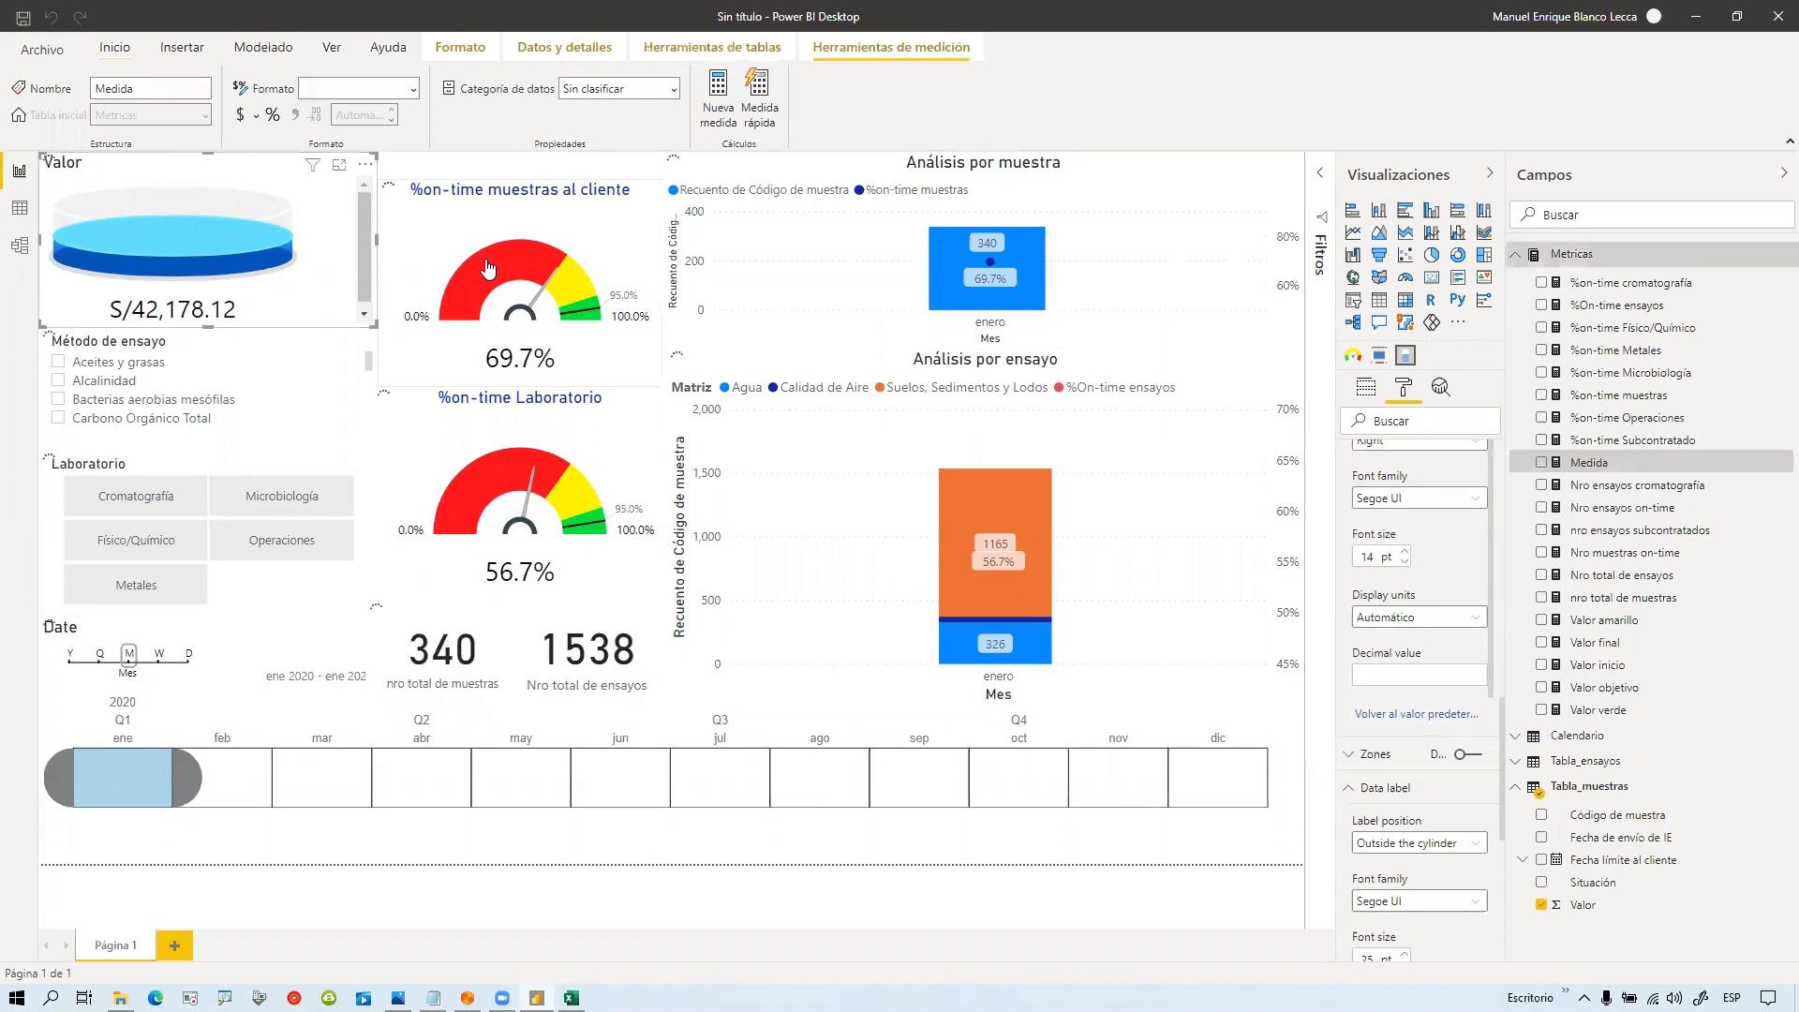
type("Objetivo económico = 40000")
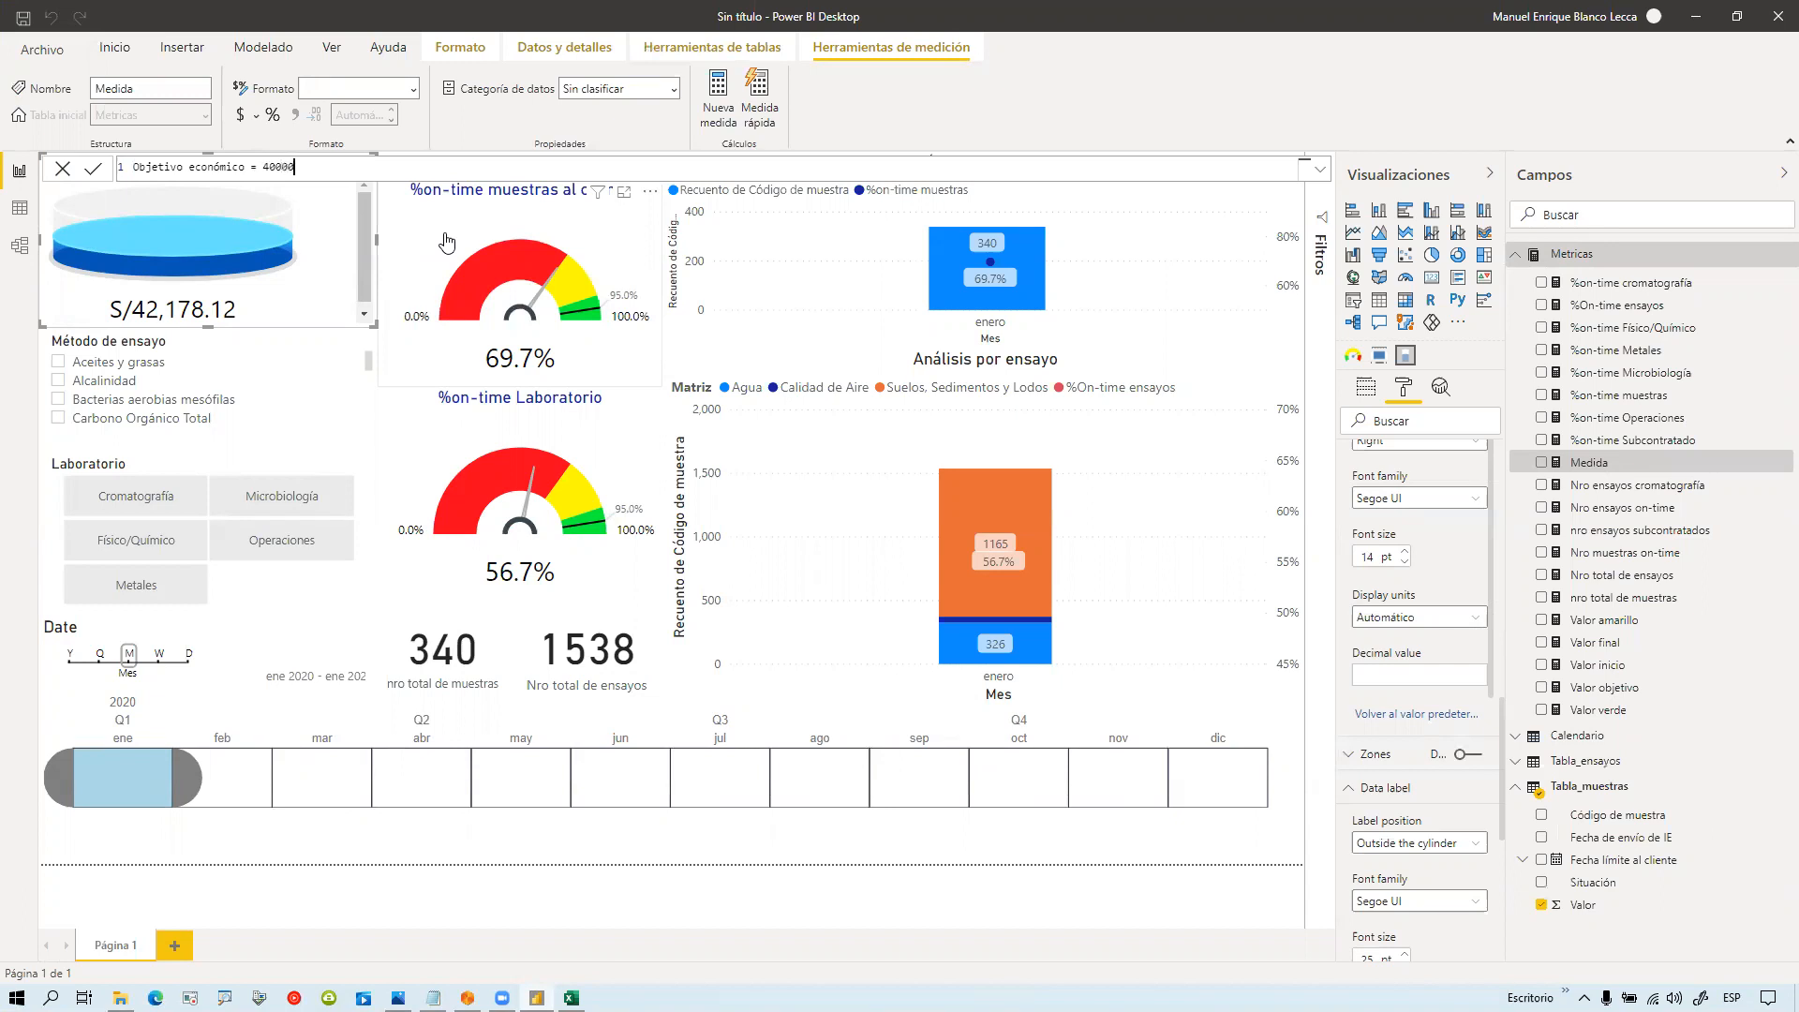
key("Return")
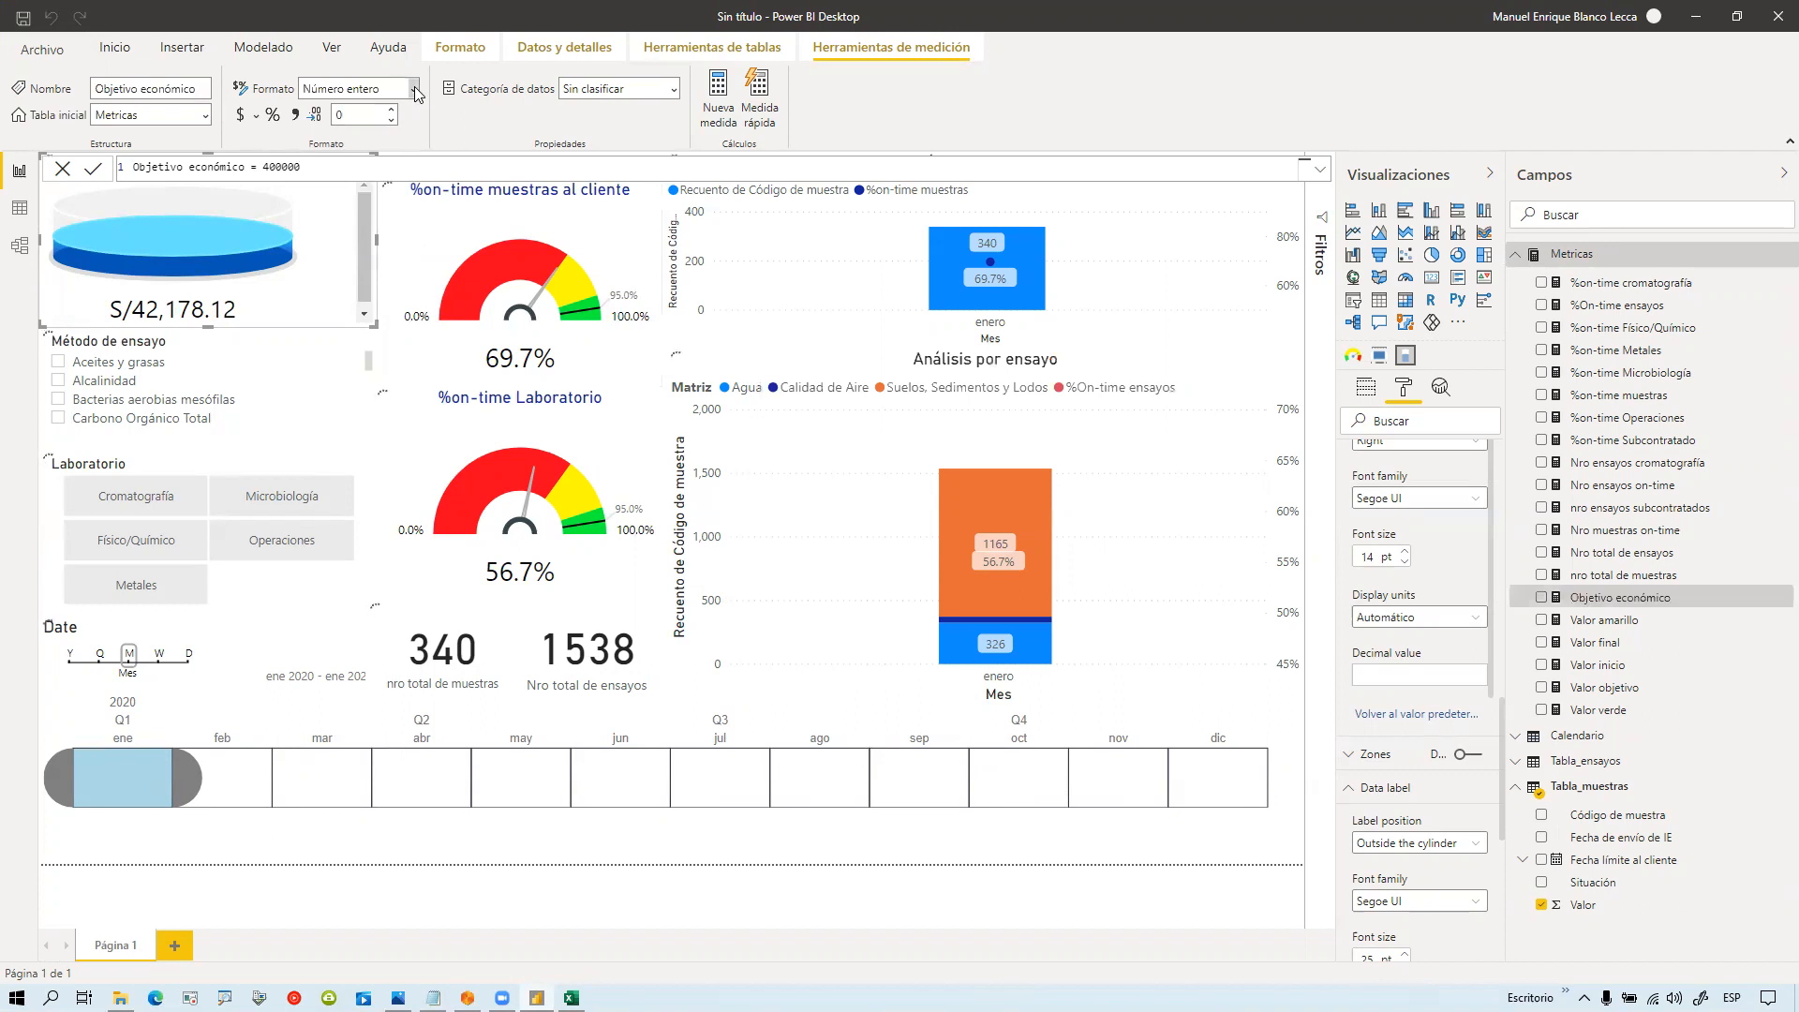
left_click(414, 88)
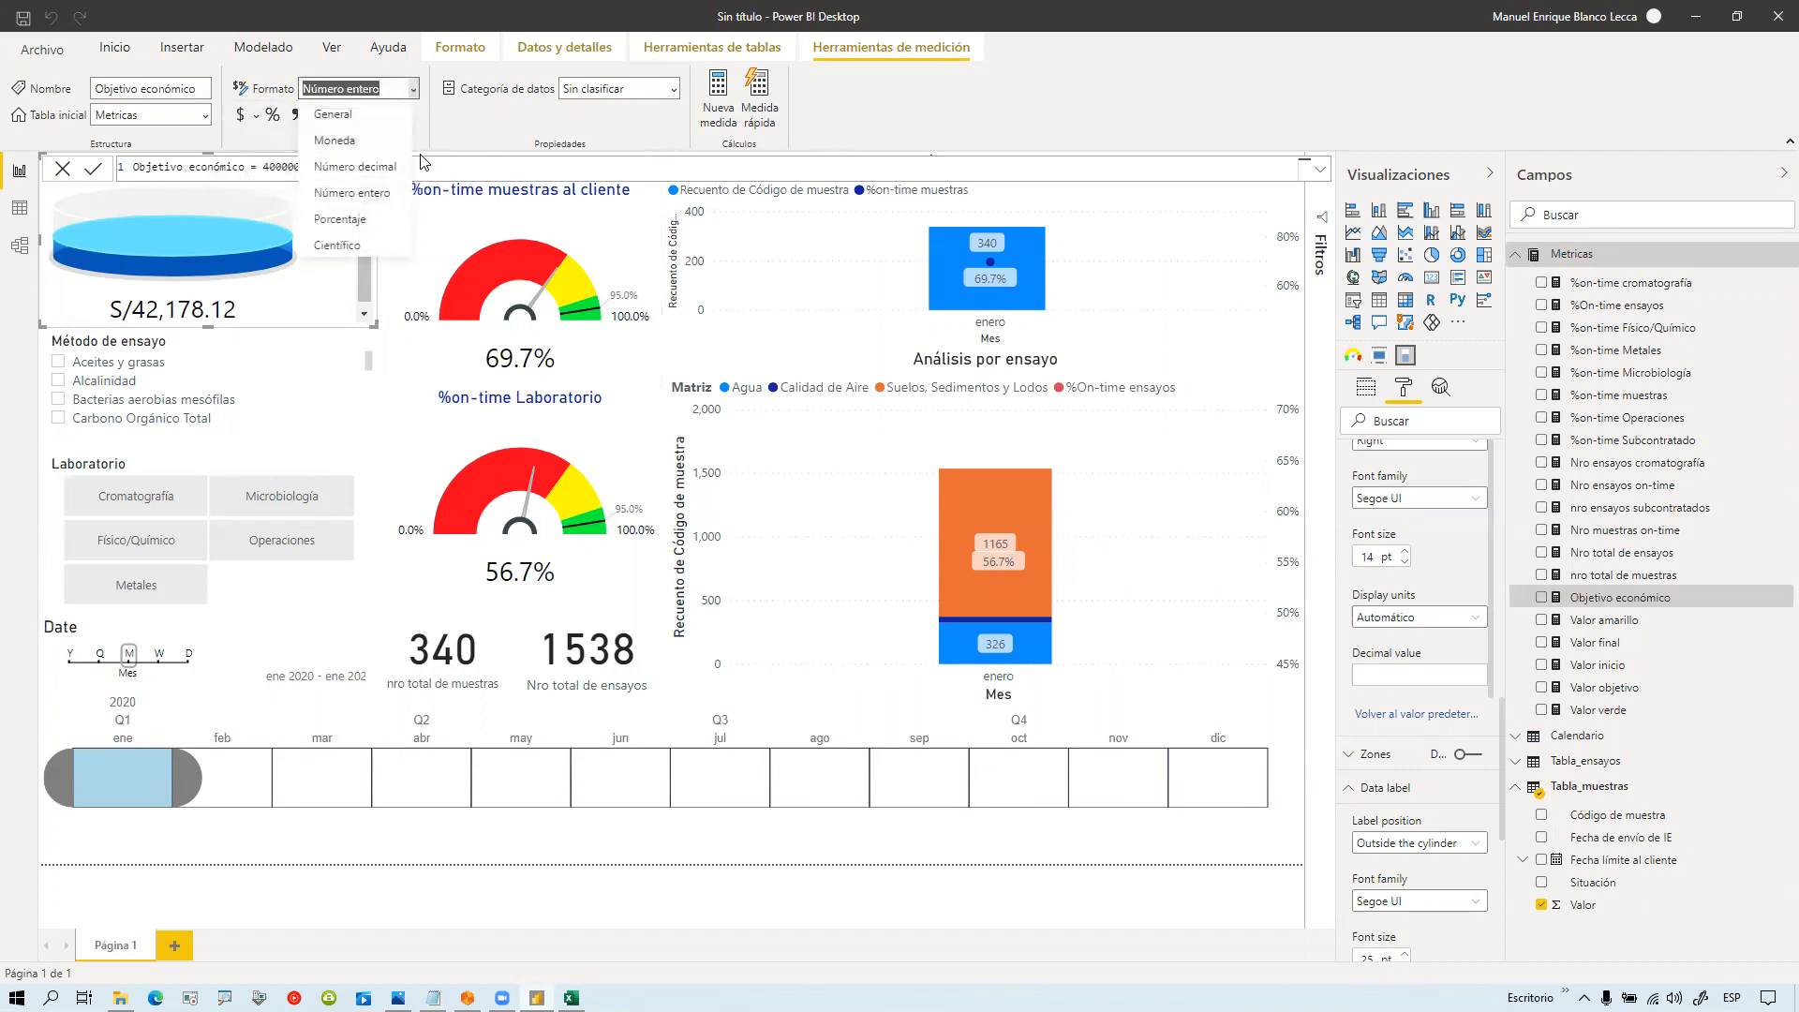
key("Escape")
key("Up")
key("Up")
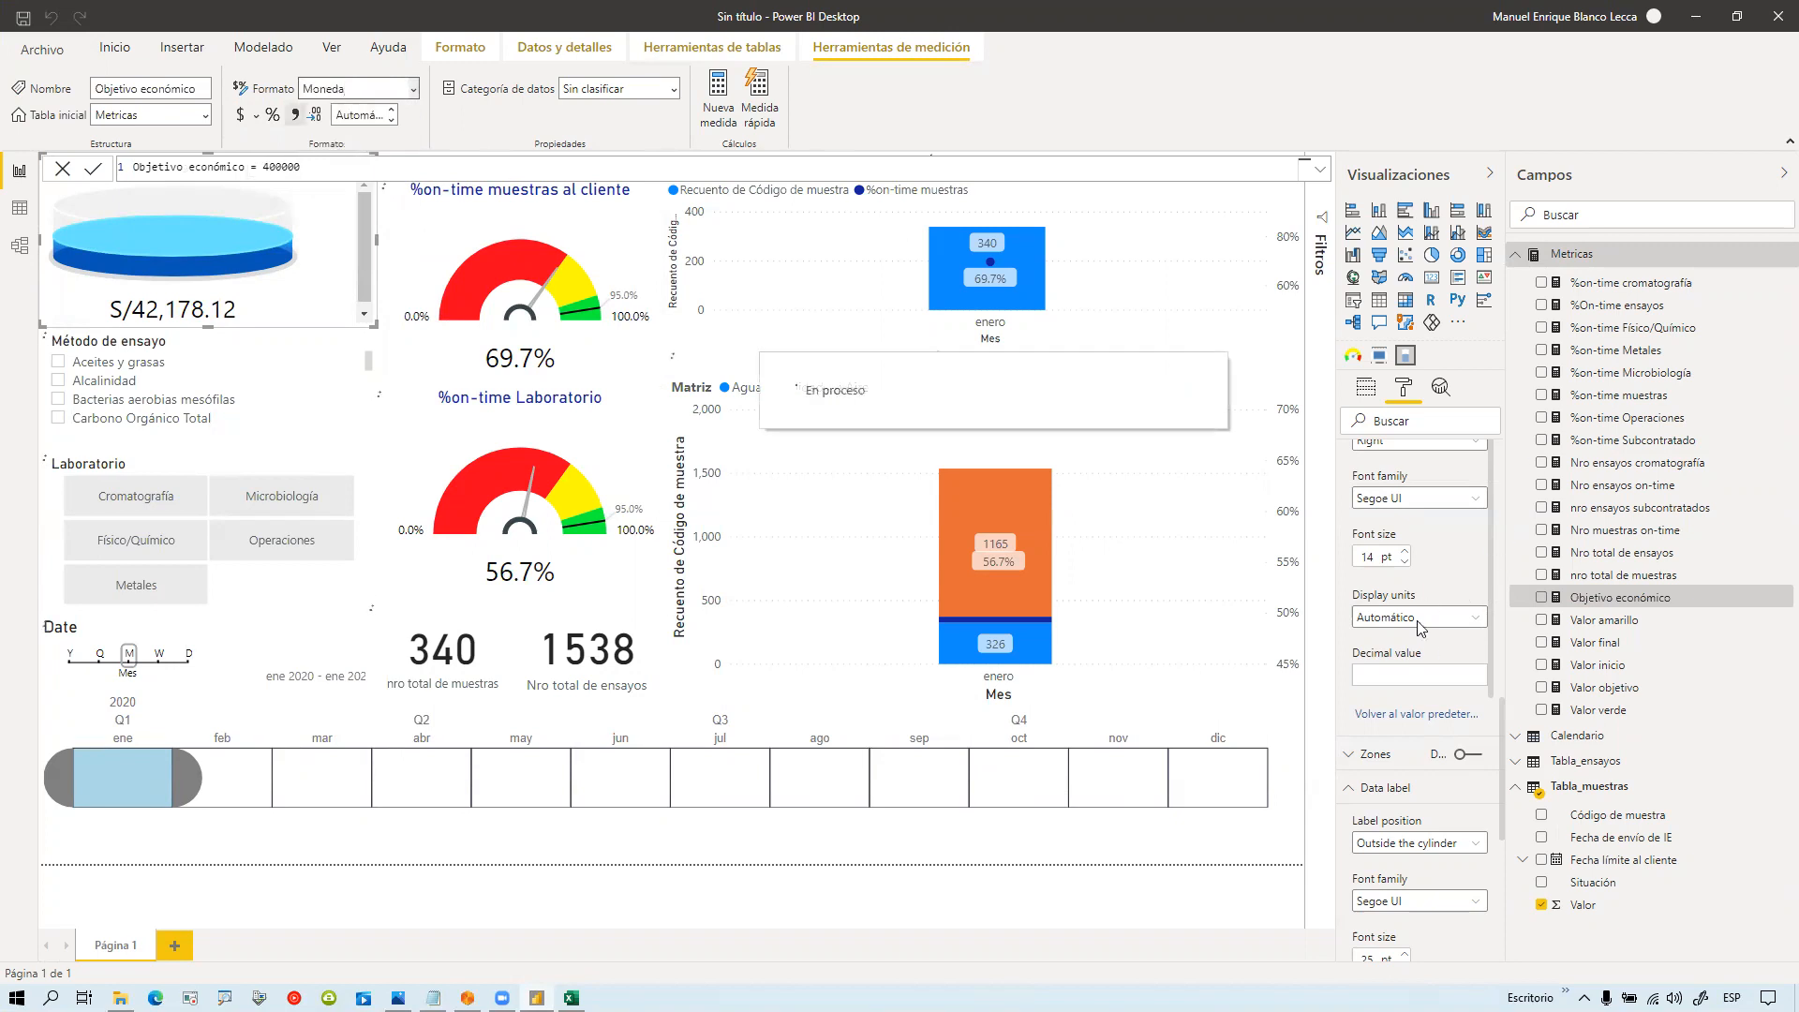
Step: Assign Objetivo económico as the cylinder visual's Target Value and collapse the Campos pane
left_click(1374, 399)
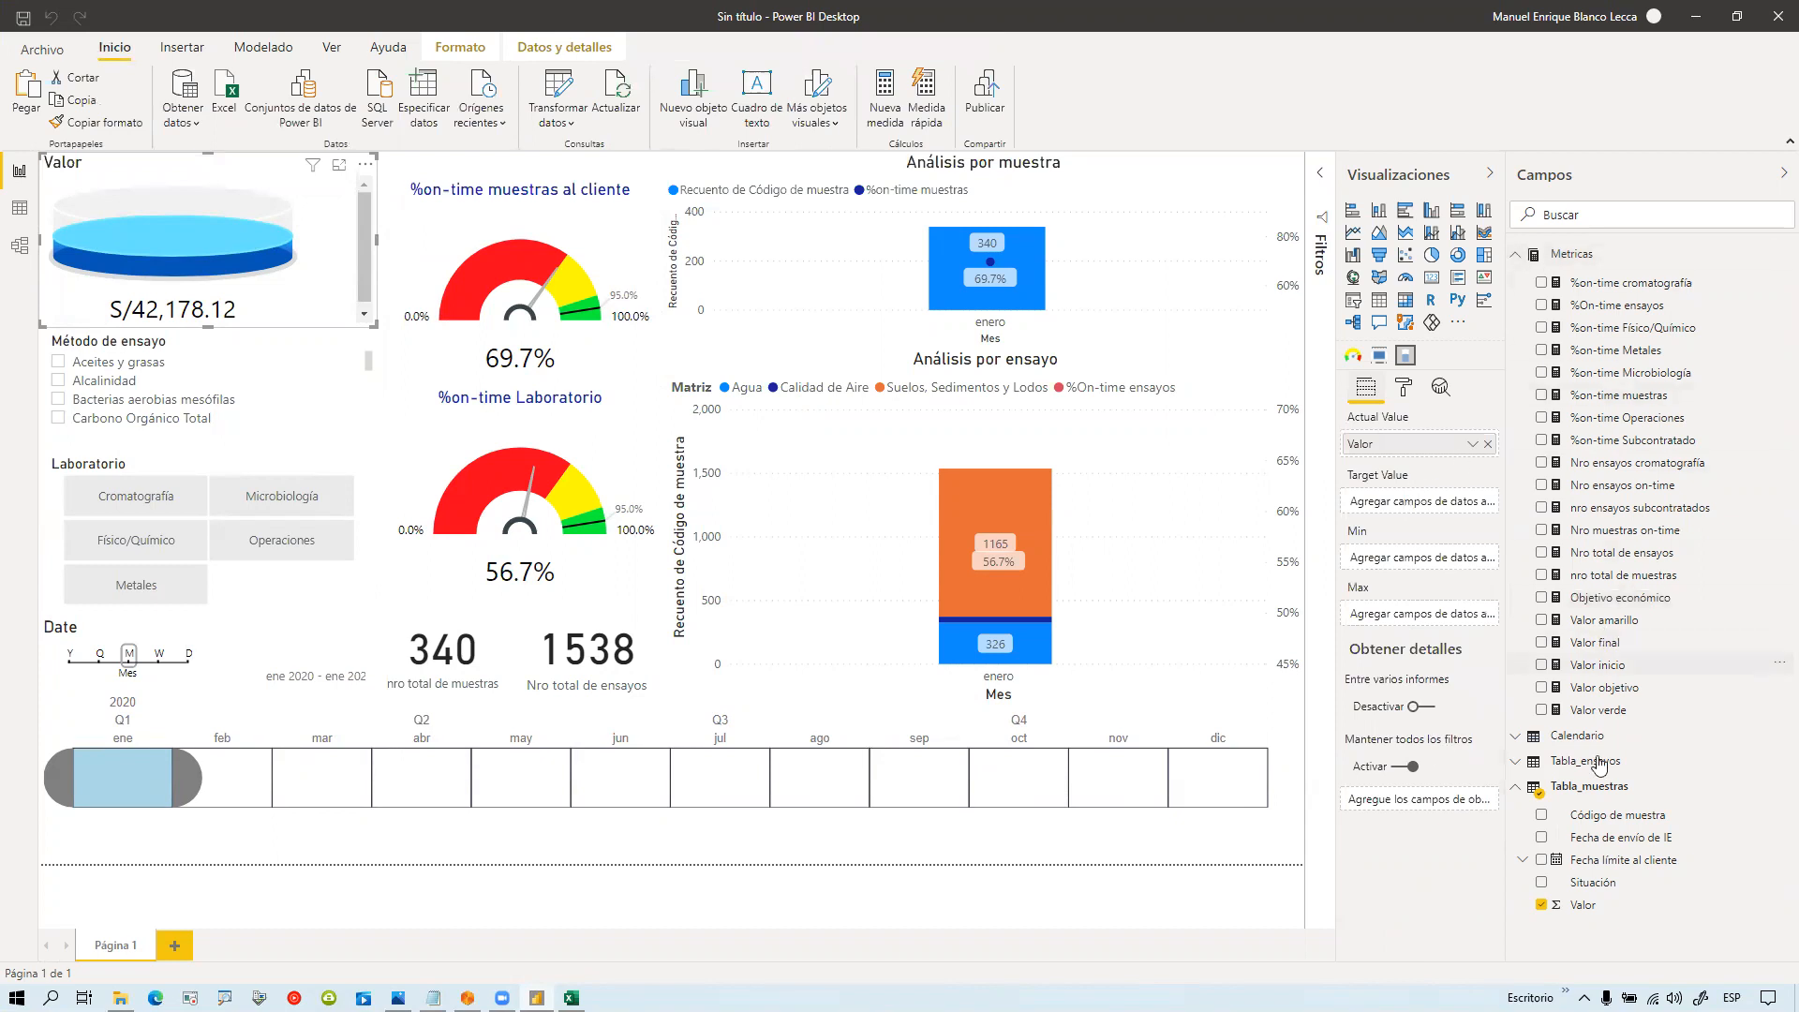
left_click_drag(1629, 600, 1430, 509)
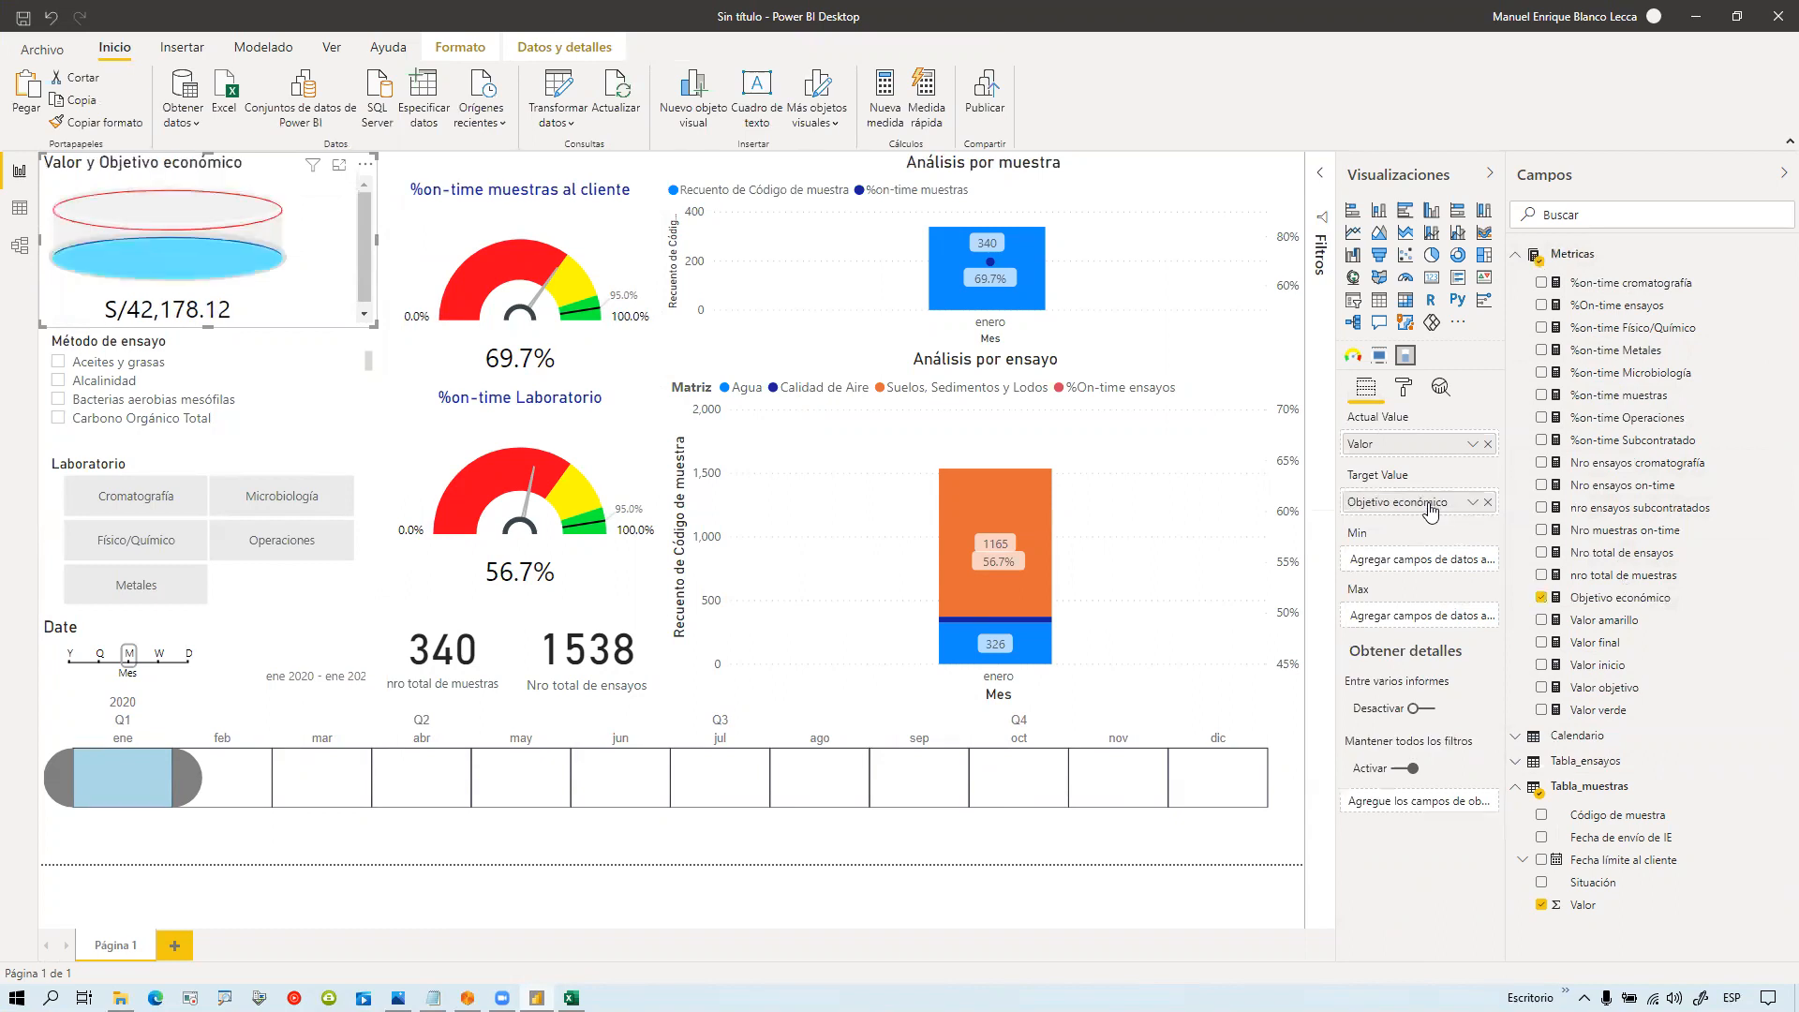
left_click(1773, 183)
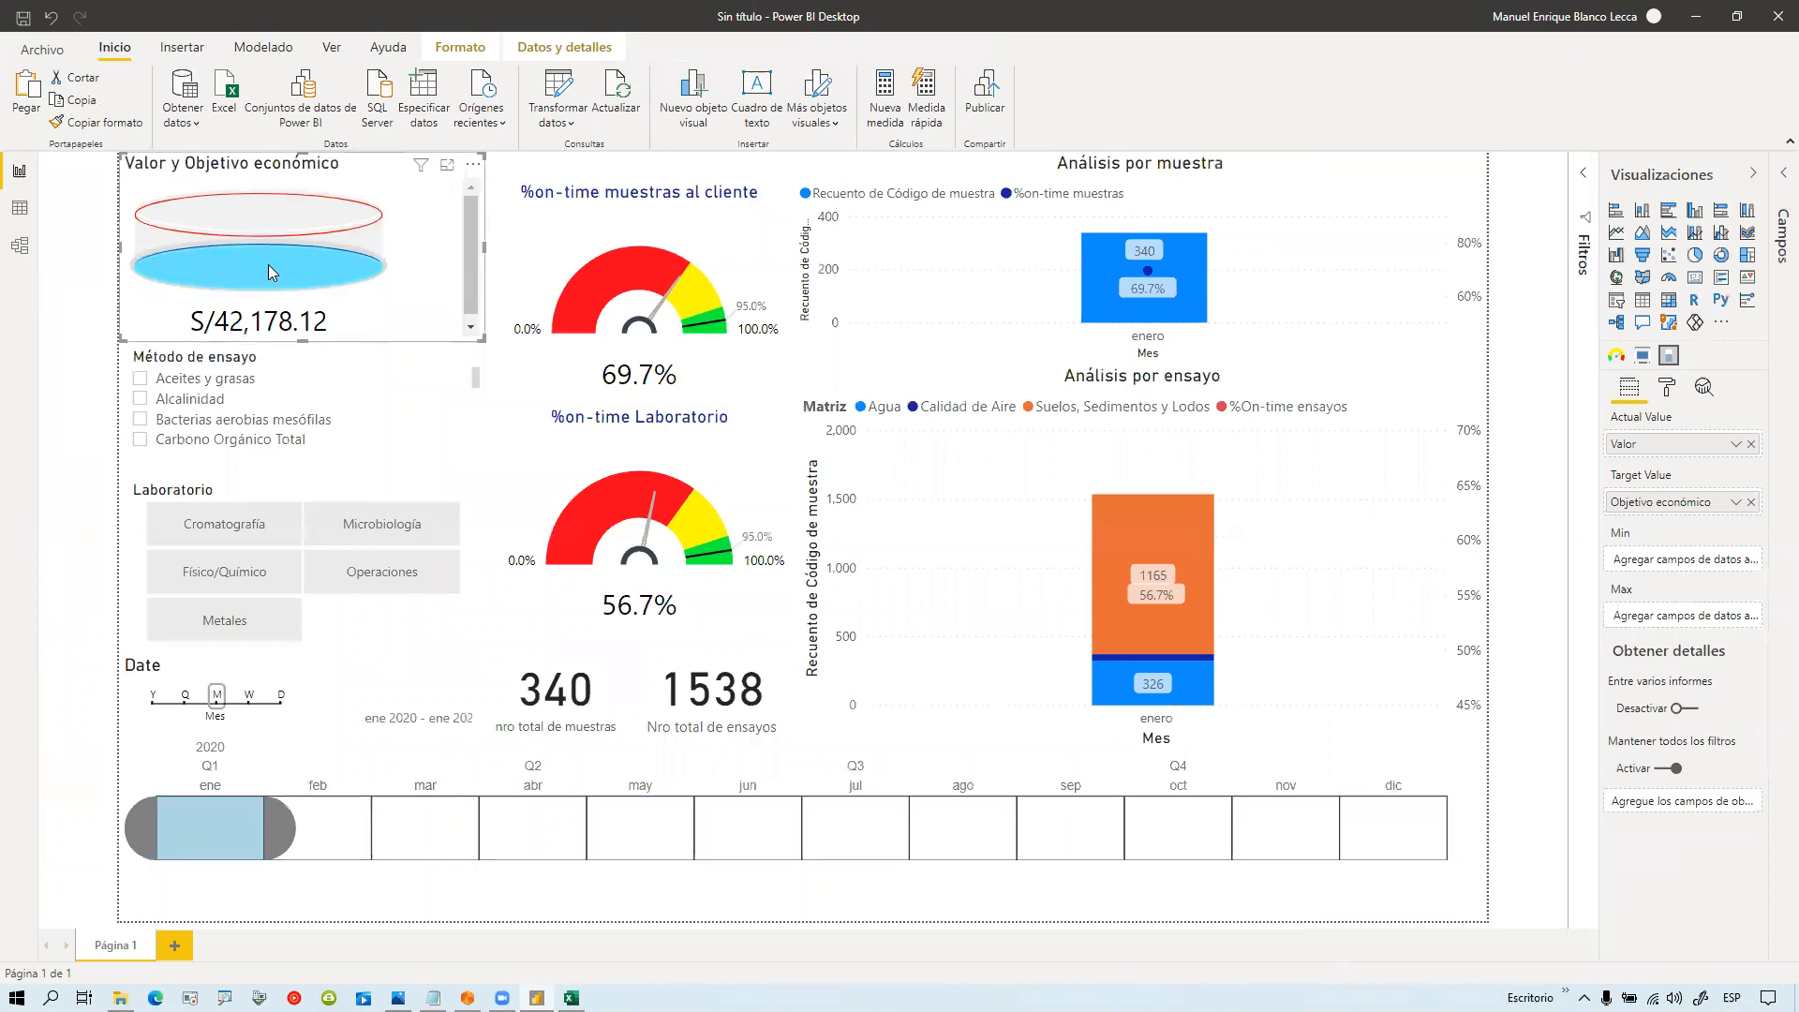
Step: Advance the timeline month by month from febrero to mayo 2020 to compare the cylinder's value with its target
left_click(338, 825)
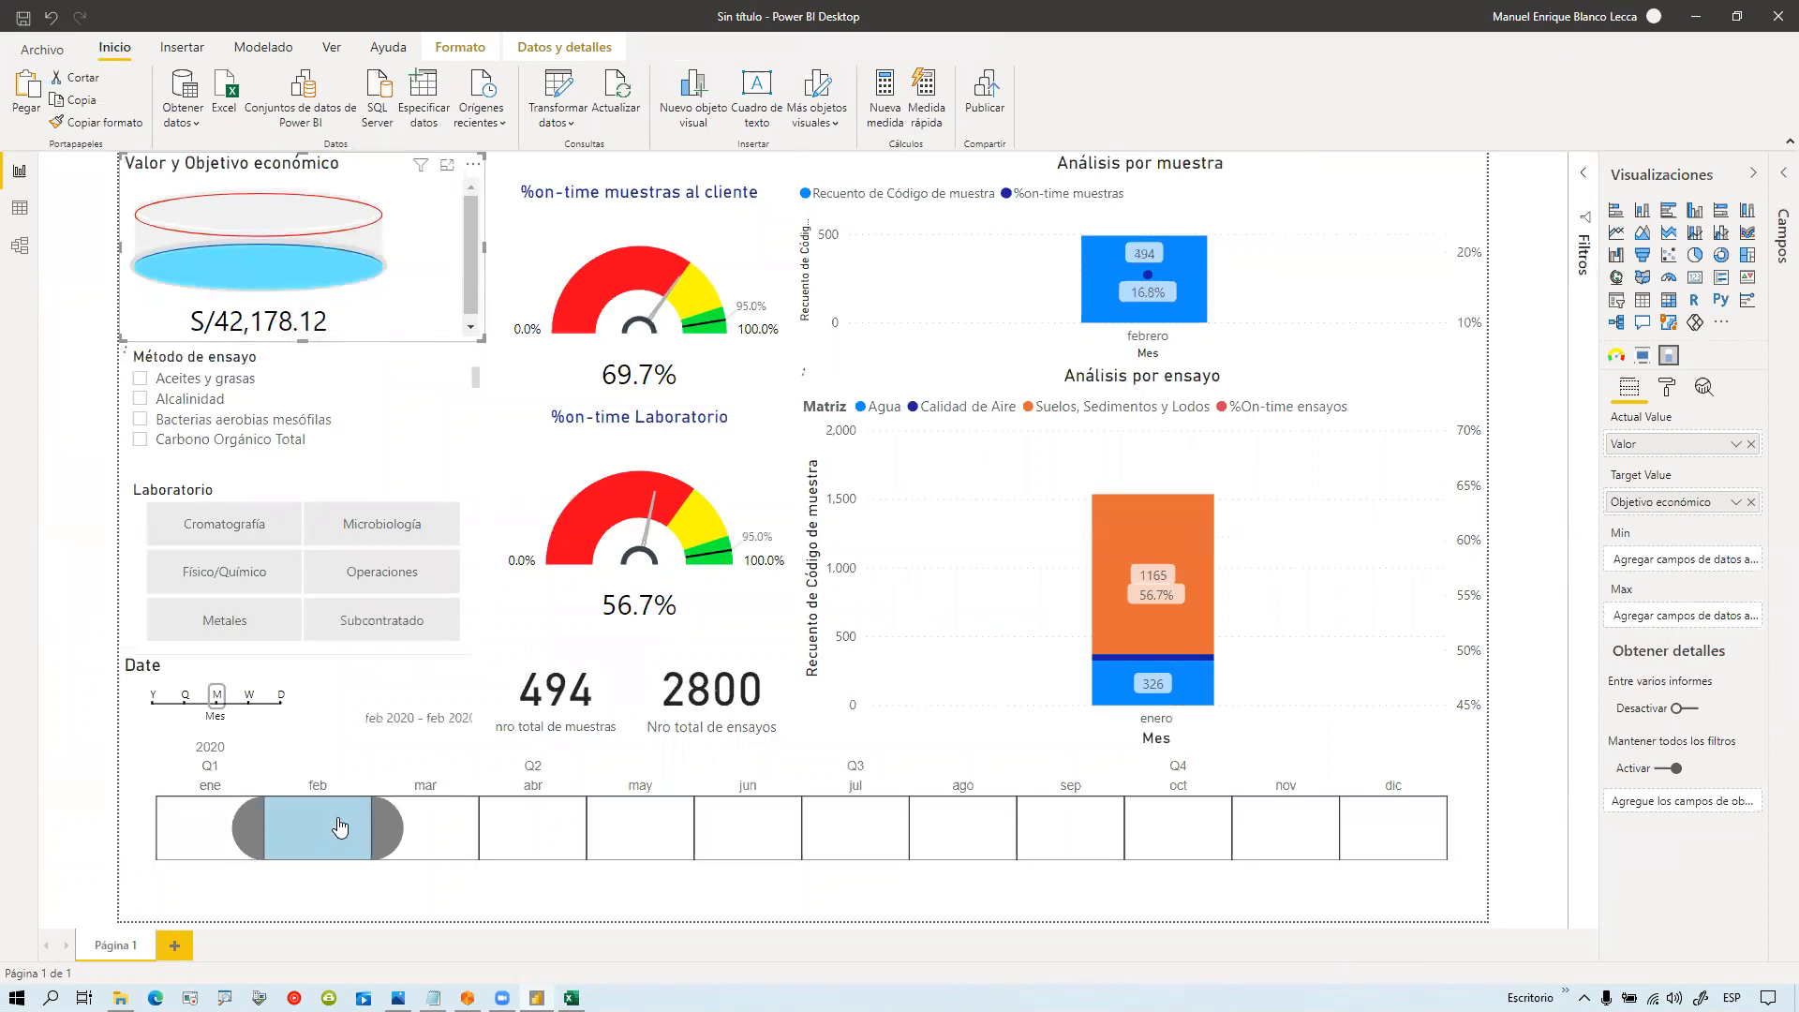
left_click(429, 844)
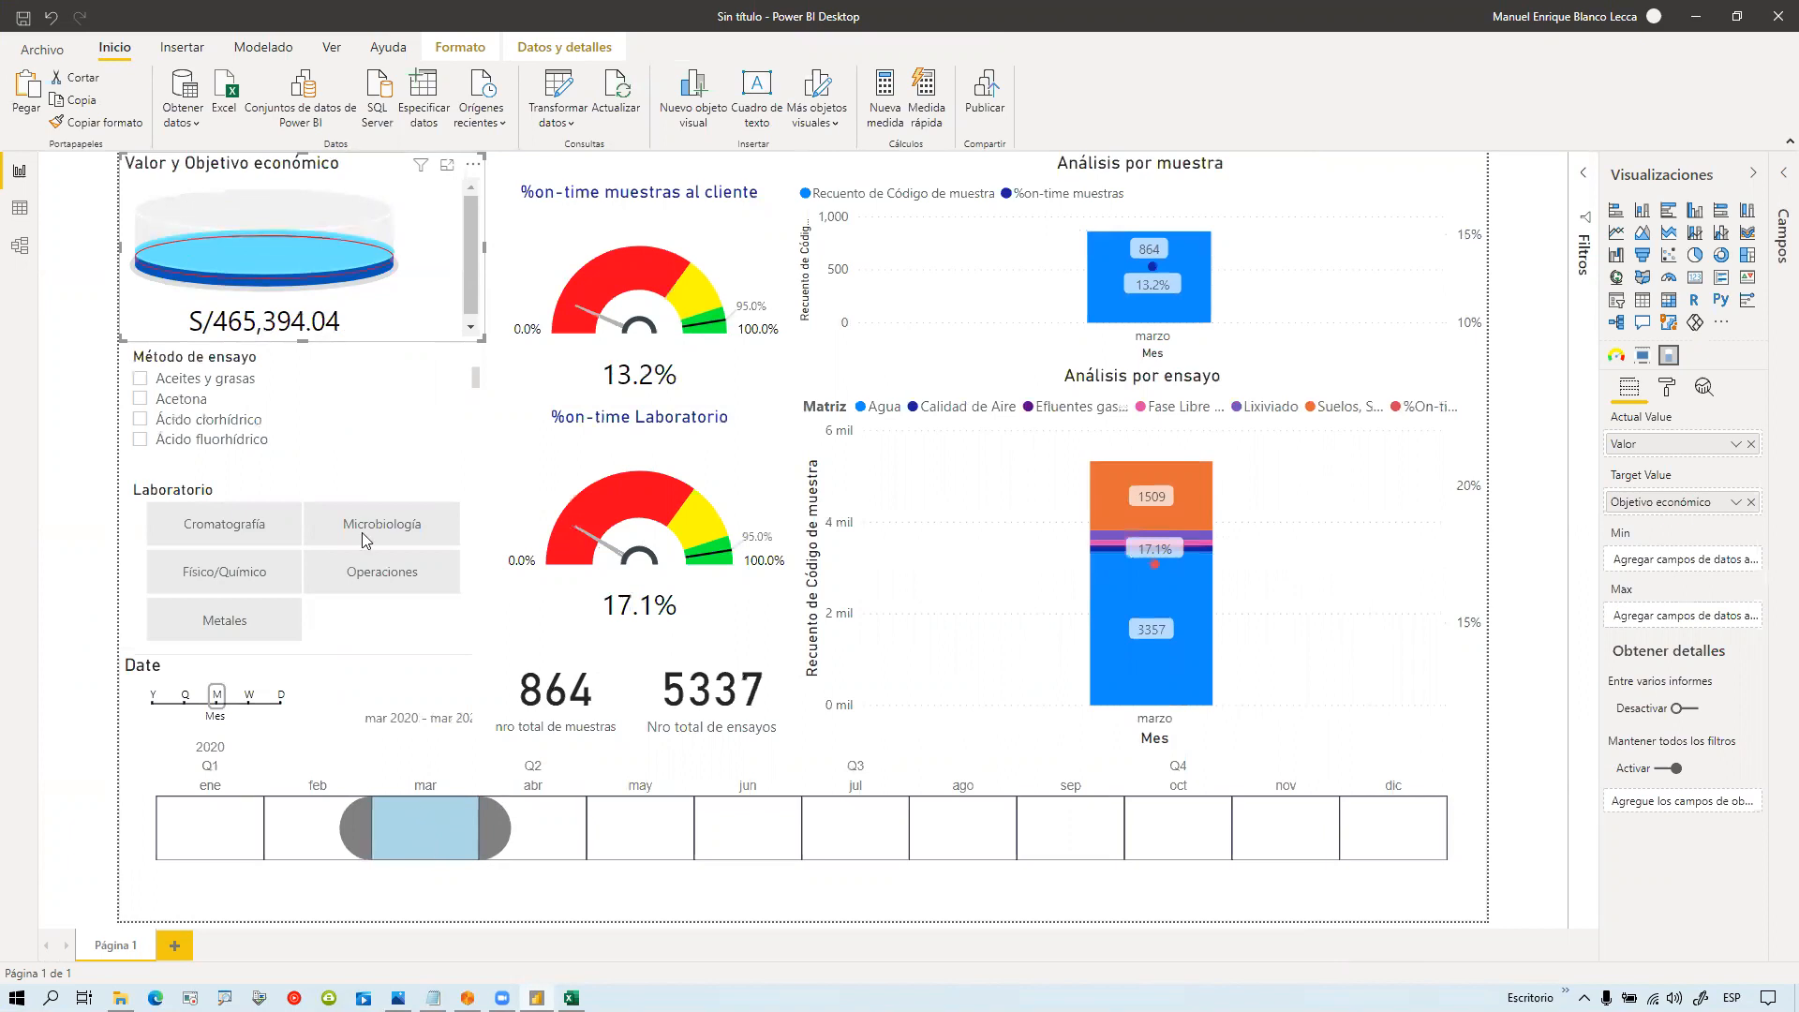
left_click(537, 825)
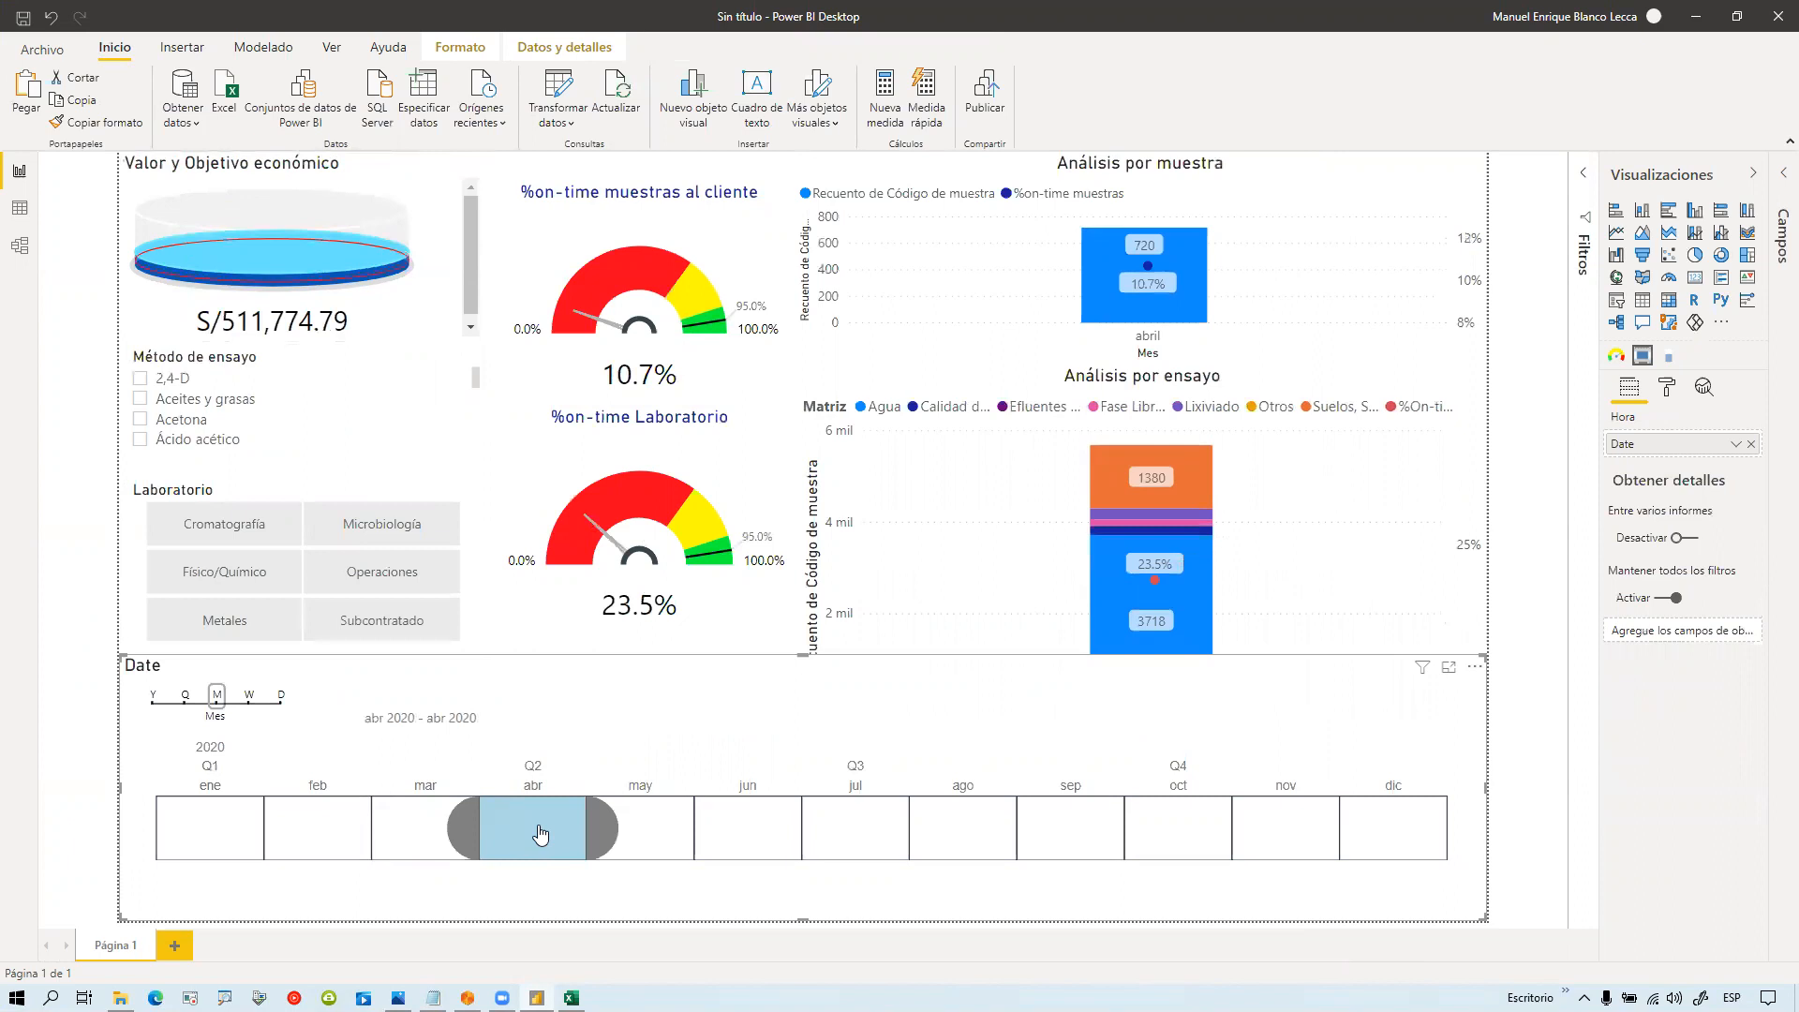
left_click(649, 837)
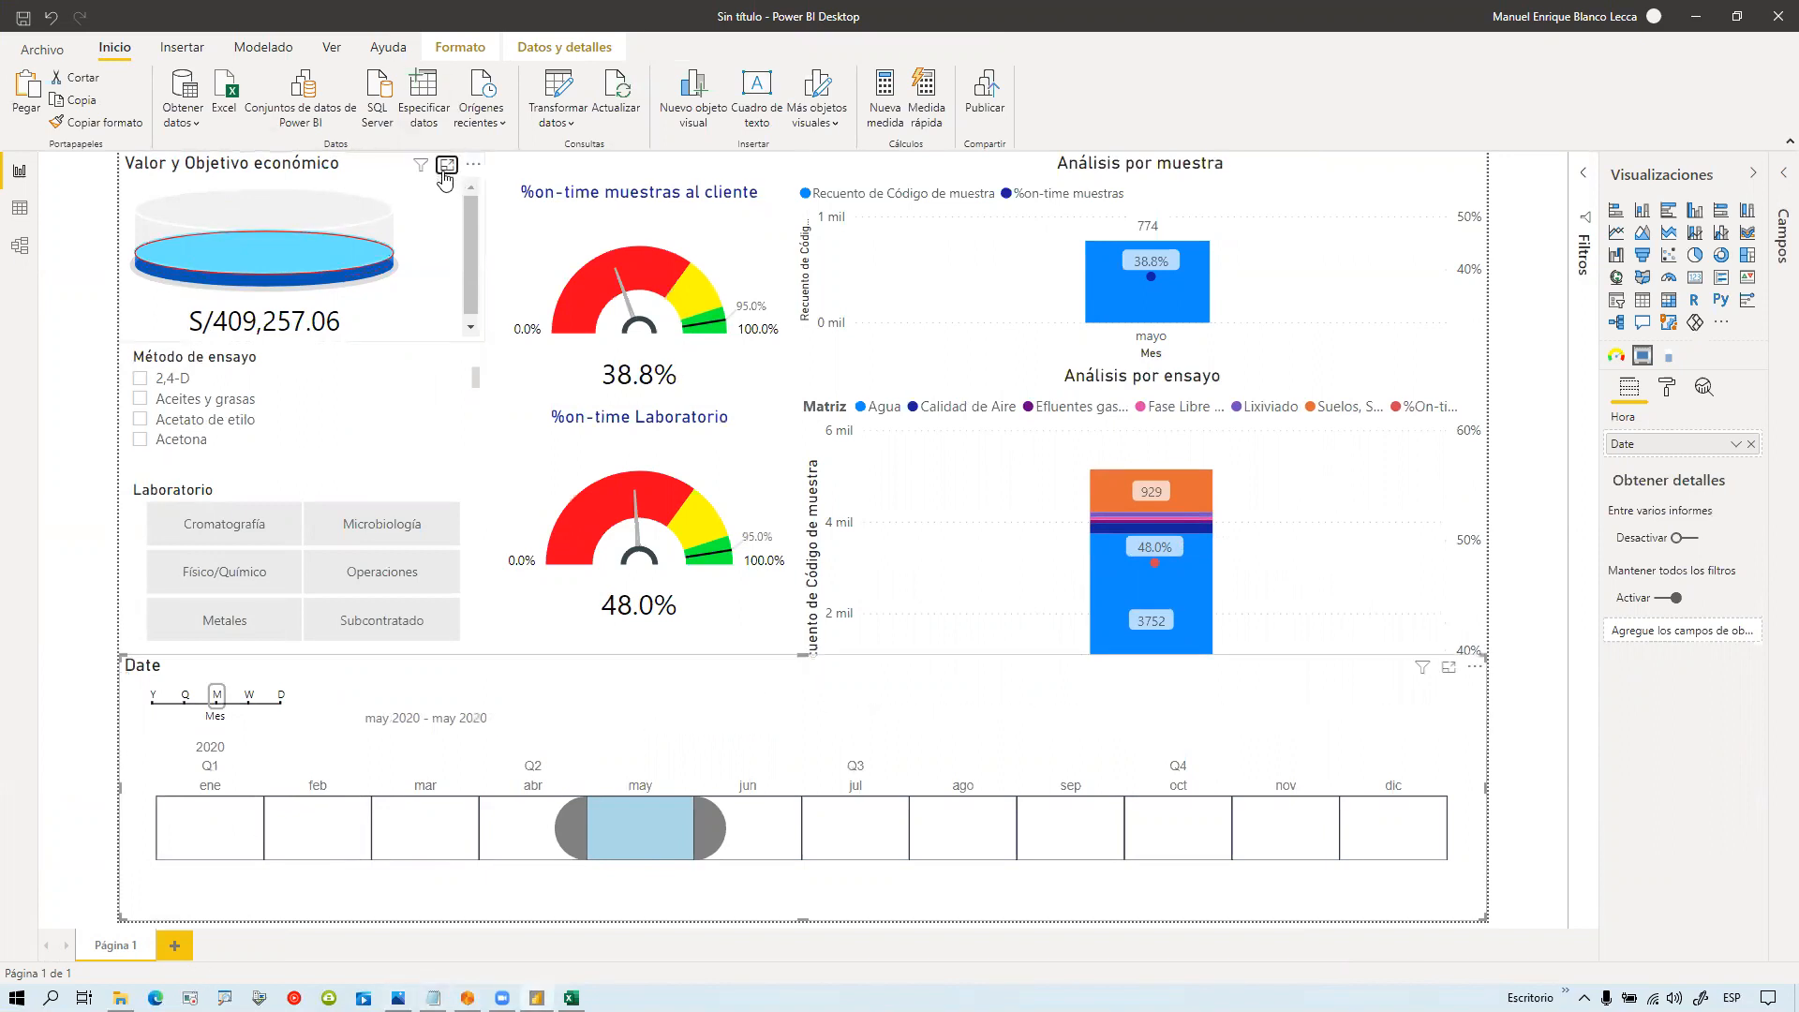
Step: Enlarge the cylinder visual and set its title text to "Análisis económico"
left_click(445, 168)
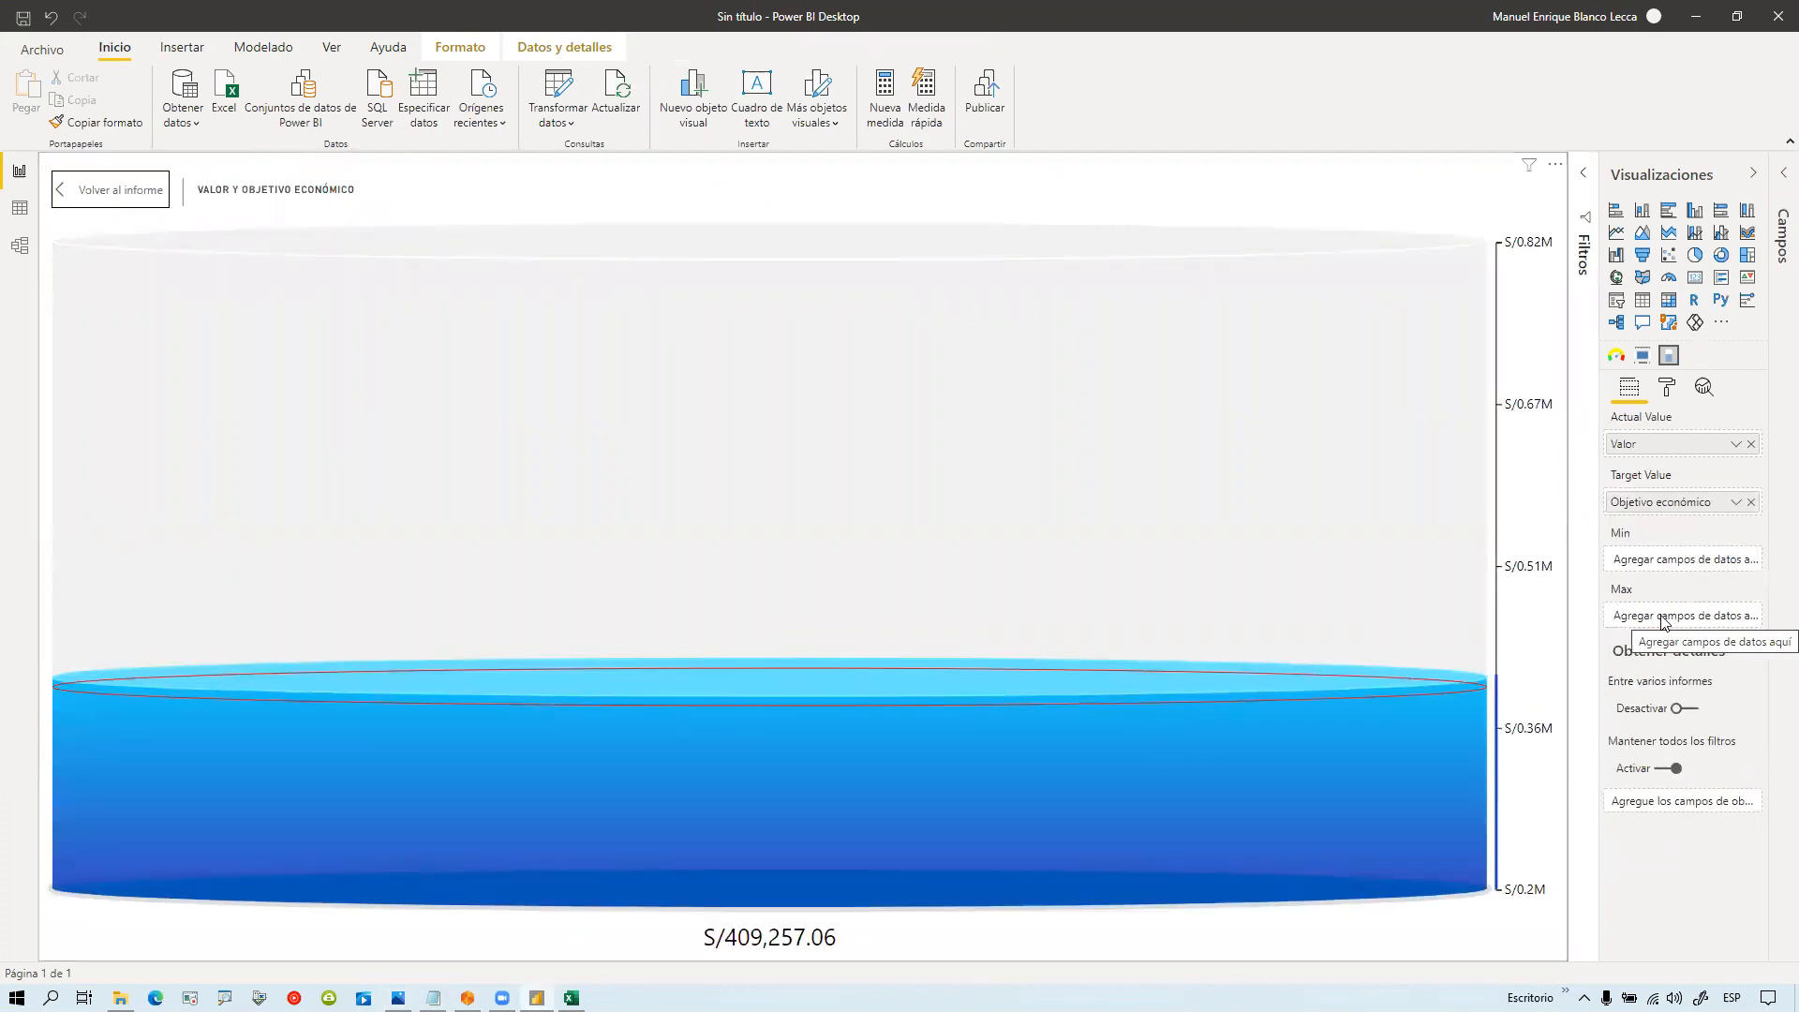
left_click(1668, 394)
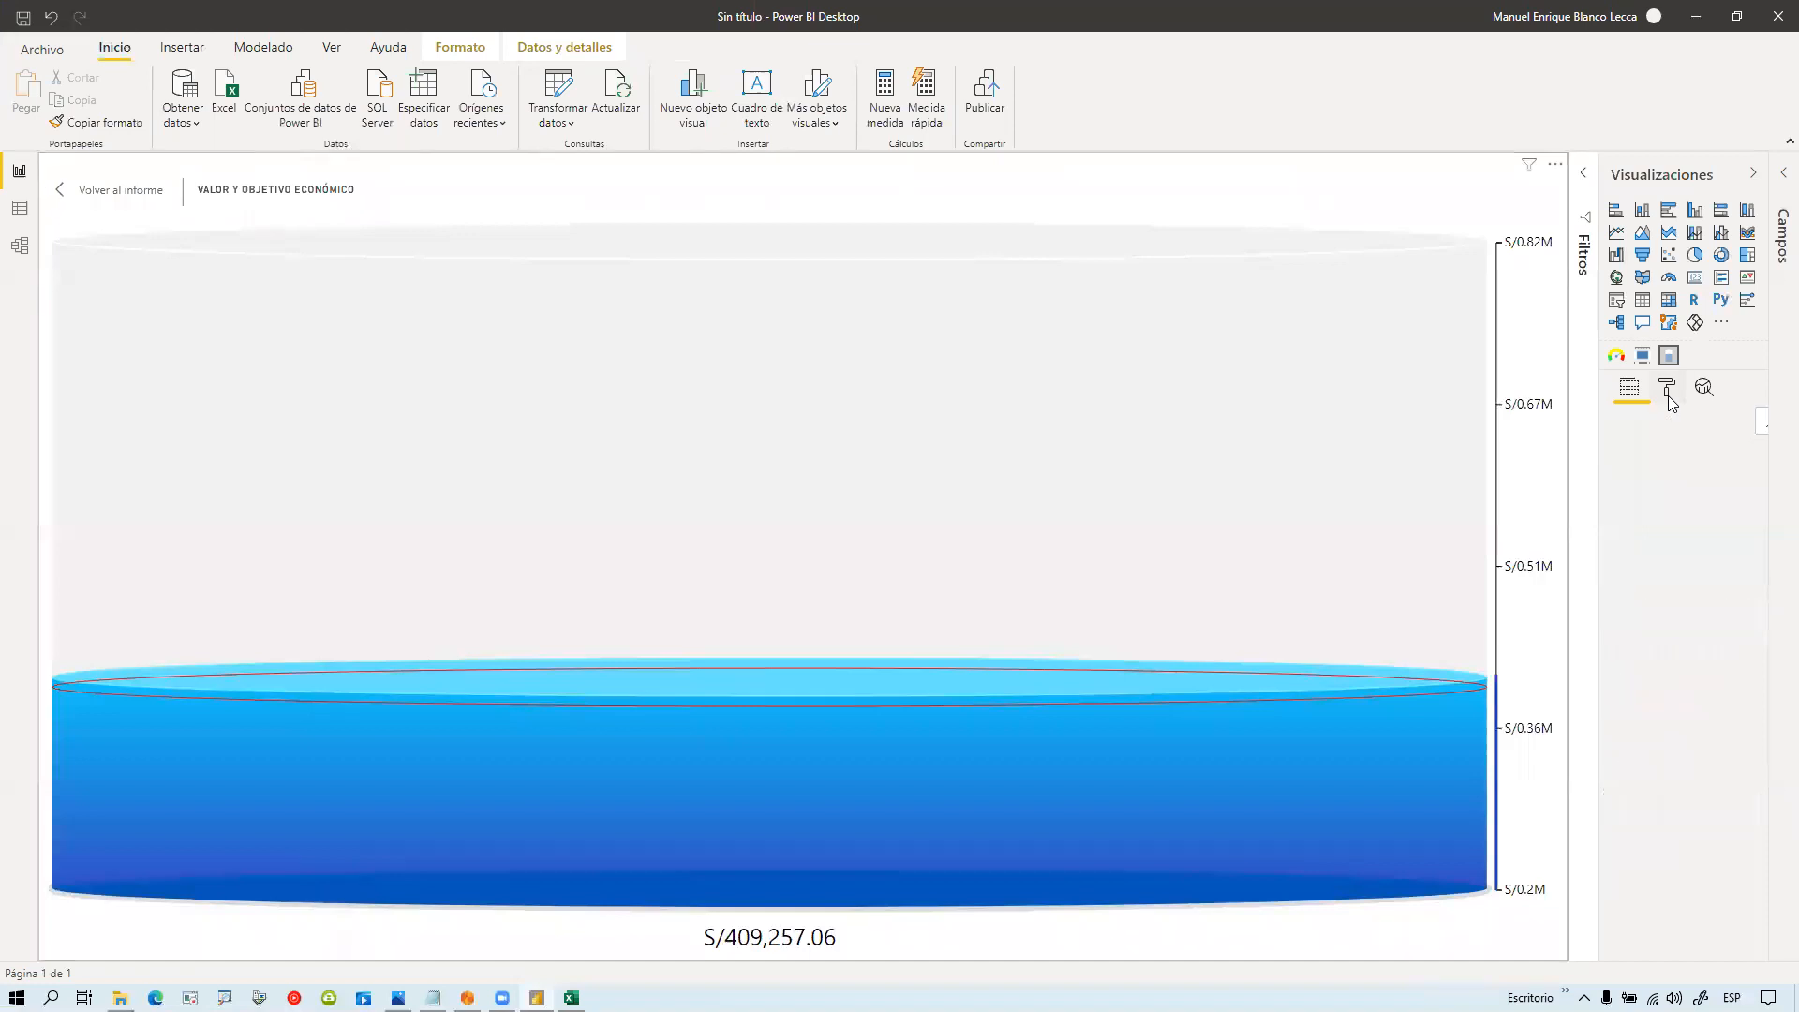
mouse_move(241, 390)
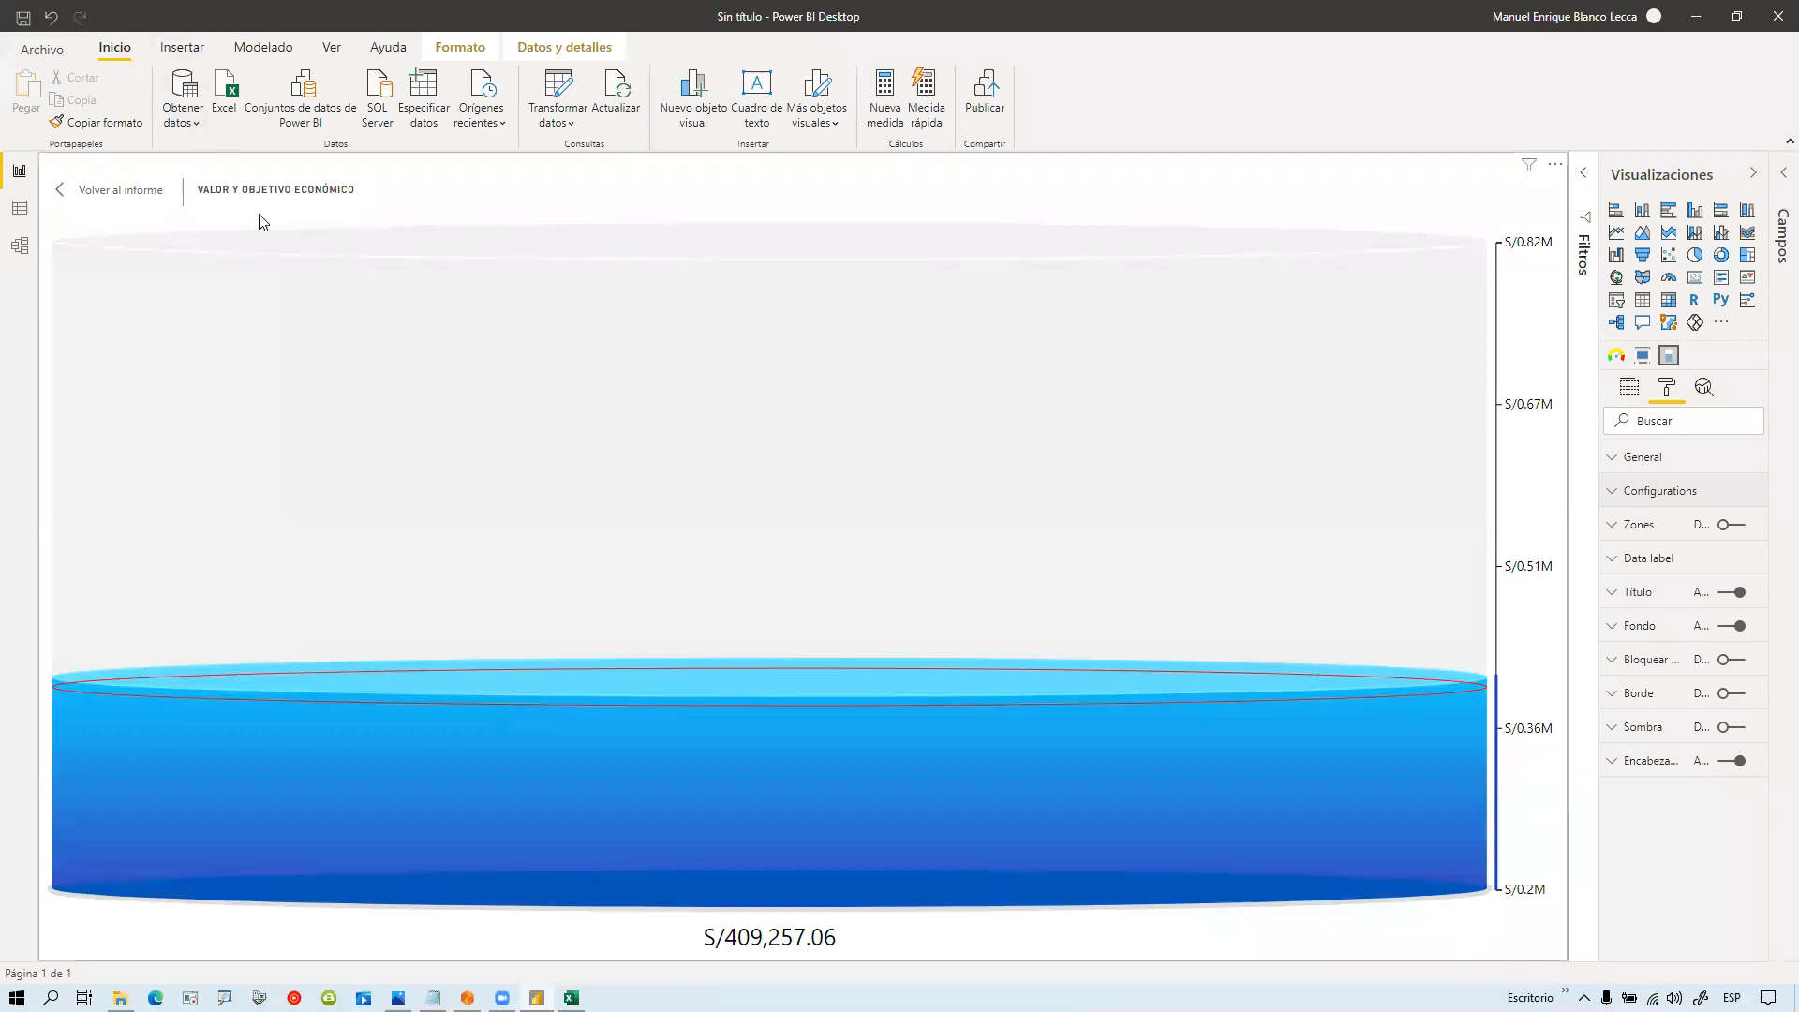
left_click(1620, 607)
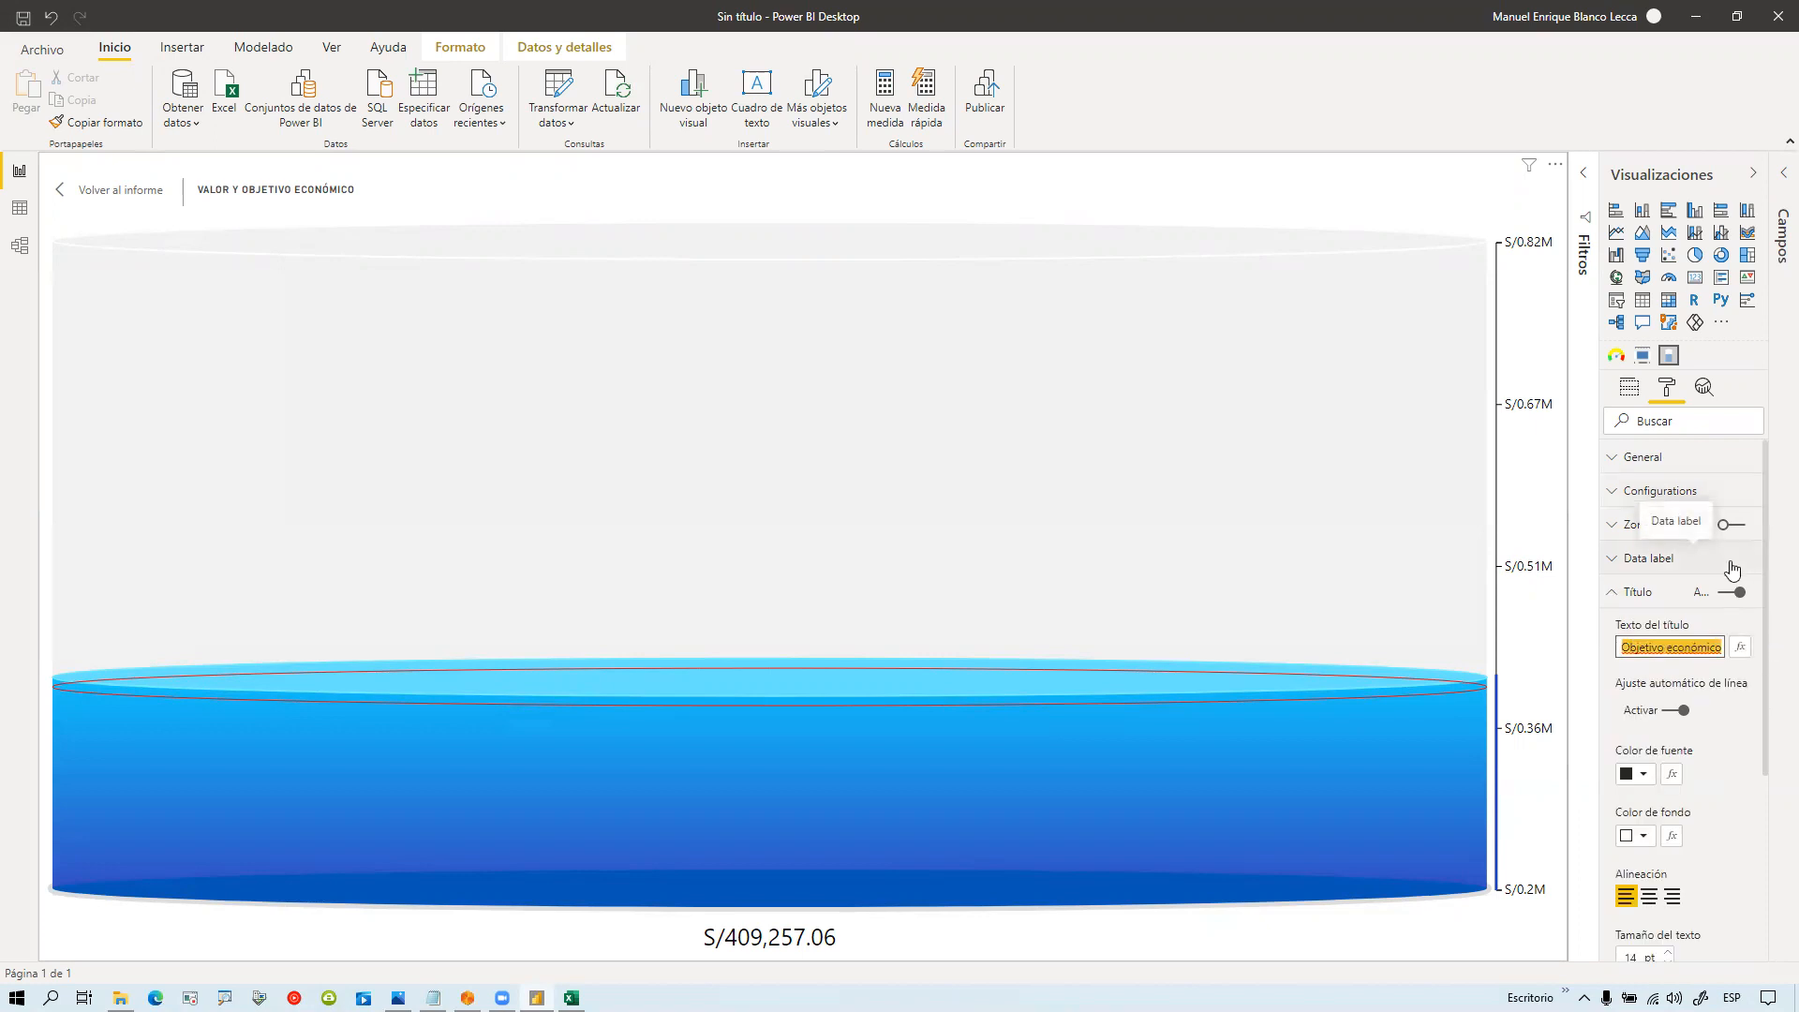
type("Análisis")
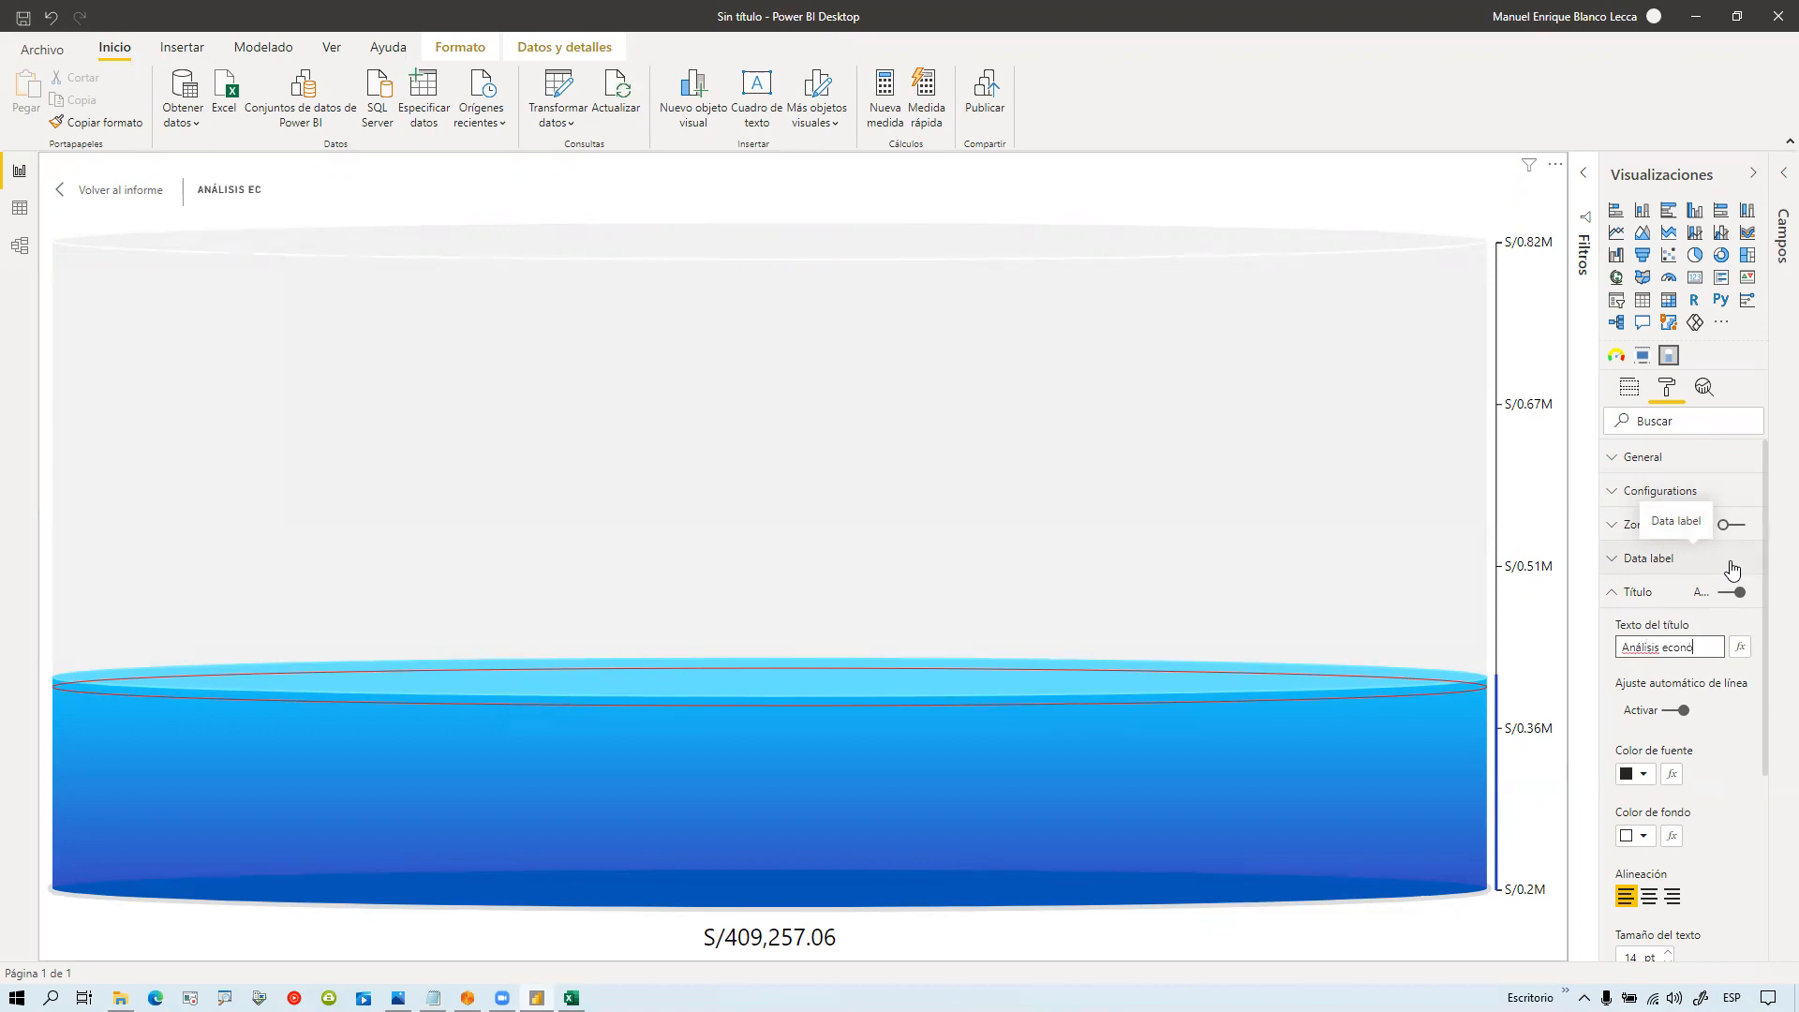
type(" económico")
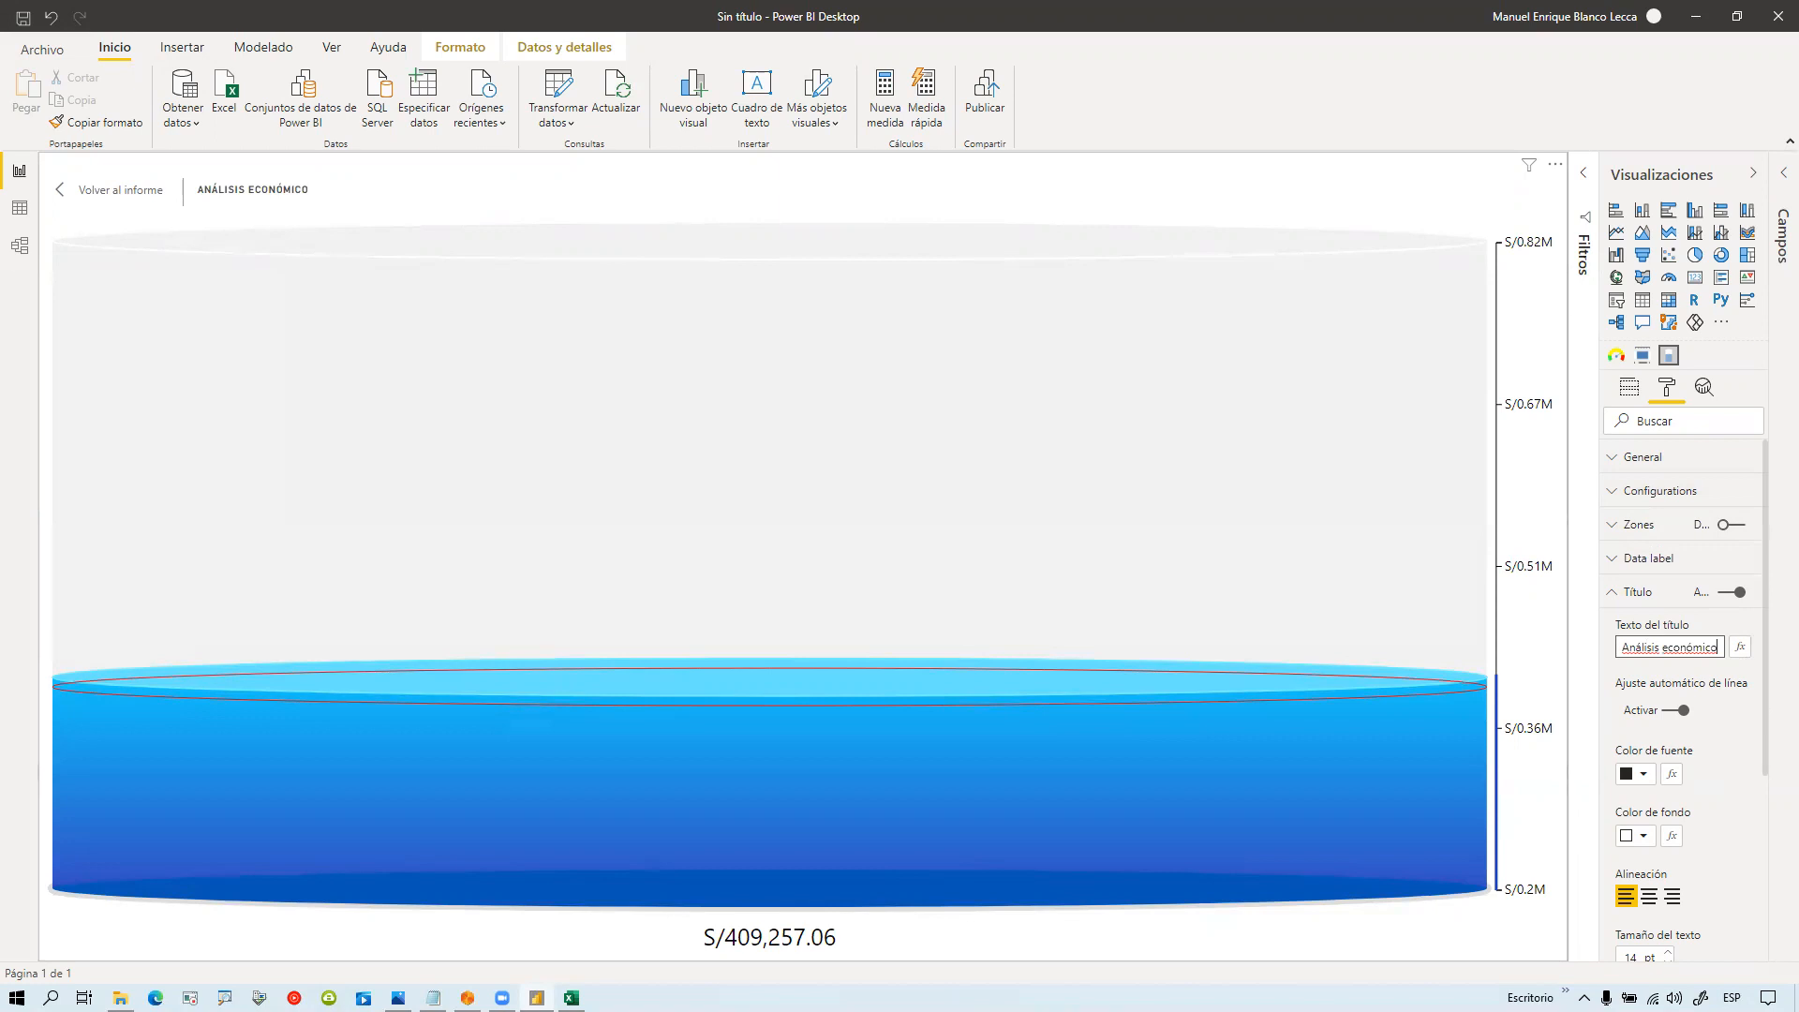
Step: Return to the report and advance the timeline month by month from junio to agosto 2020 to compare the cylinder with its target
left_click(113, 194)
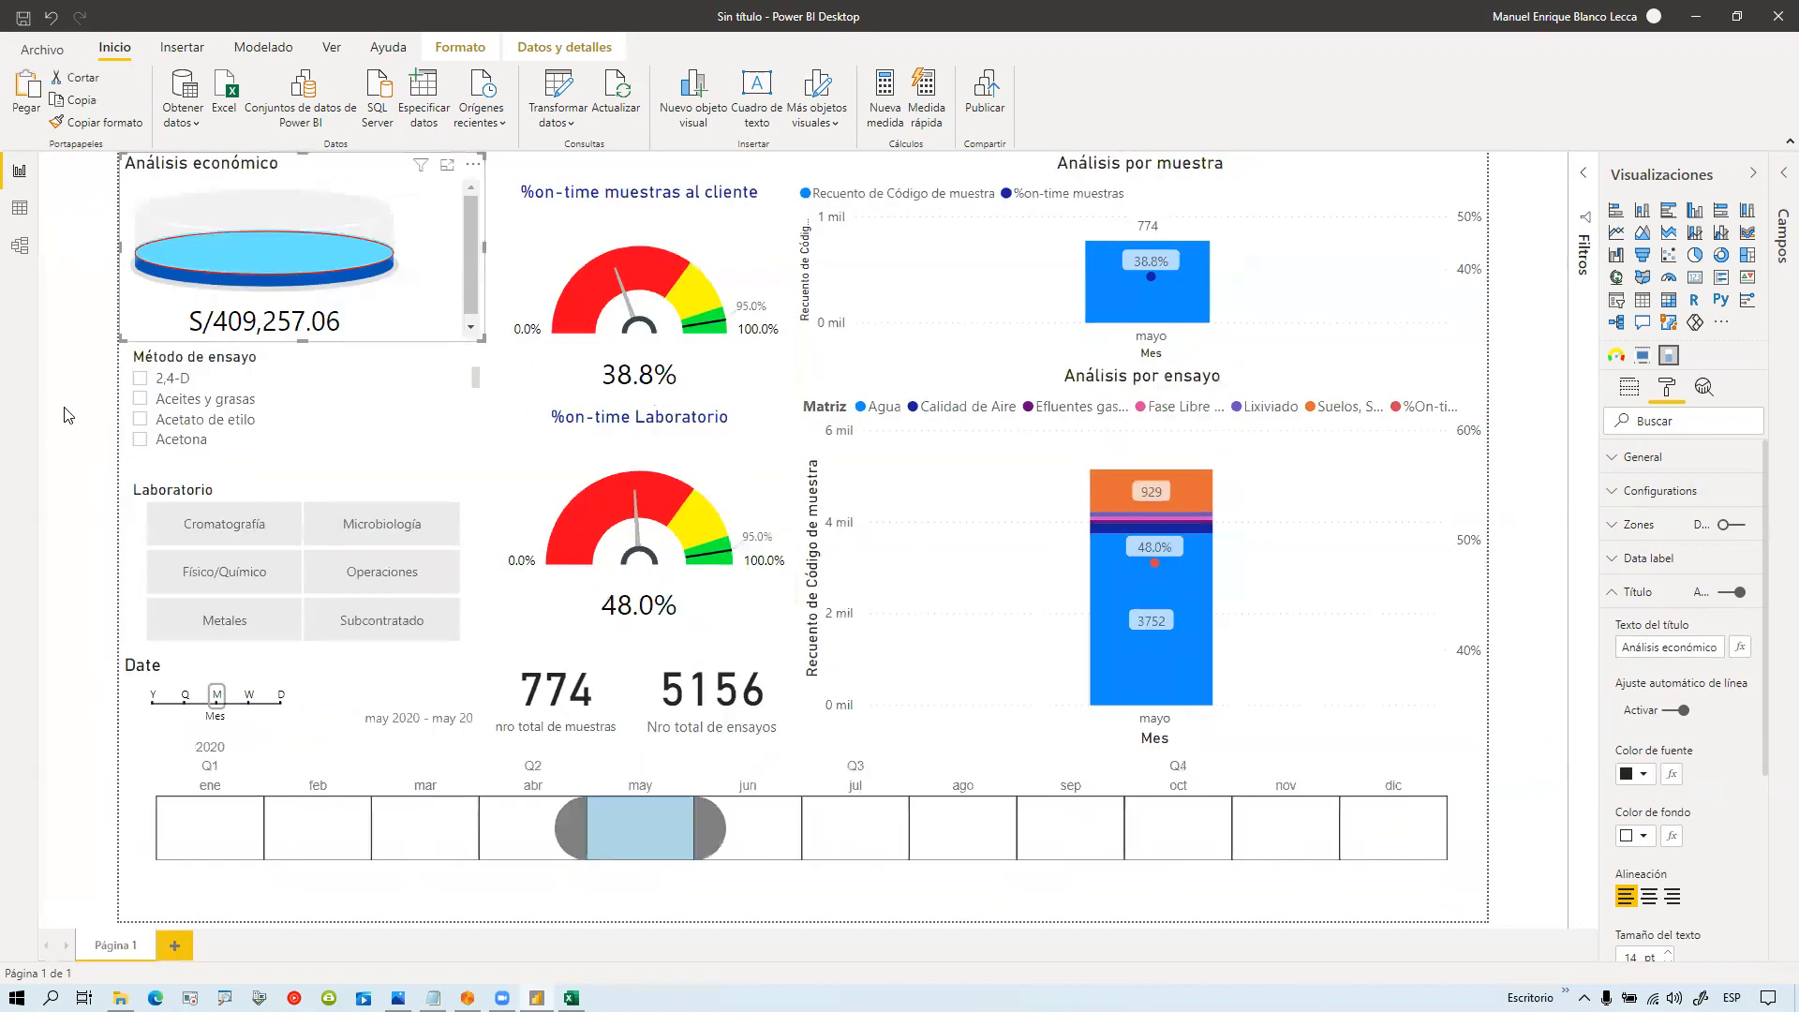
left_click(75, 408)
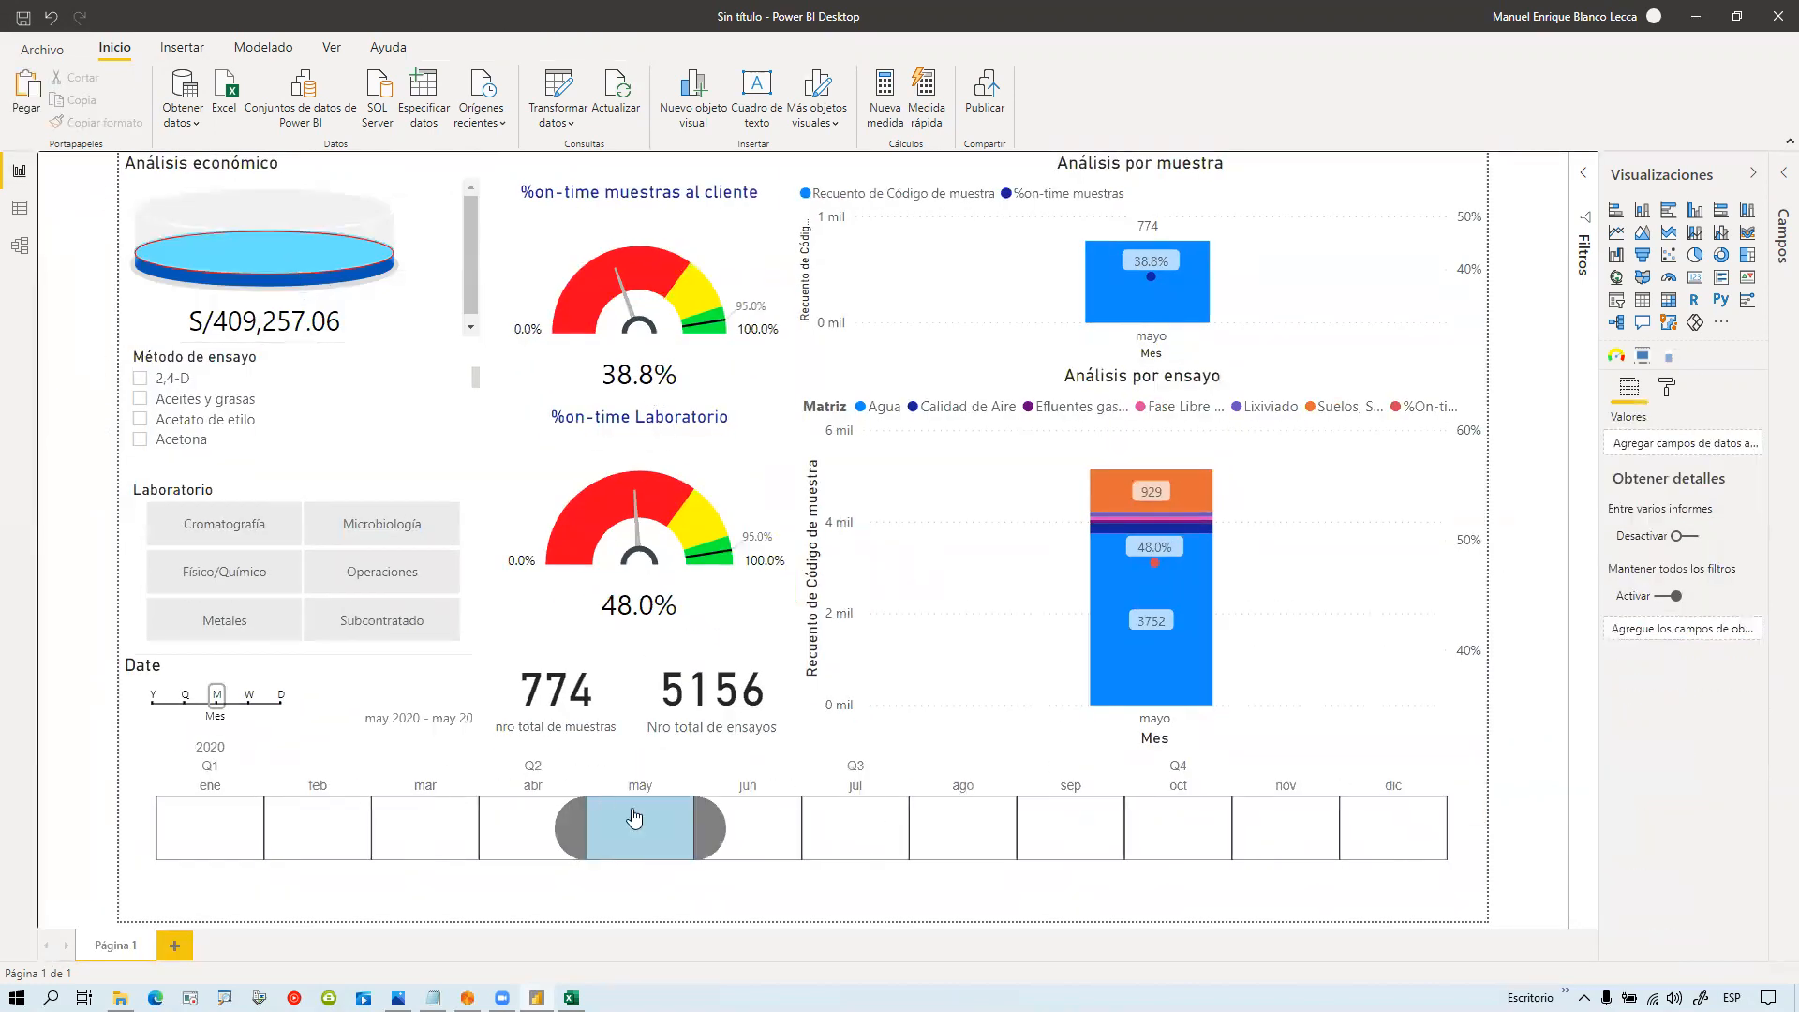
left_click(744, 825)
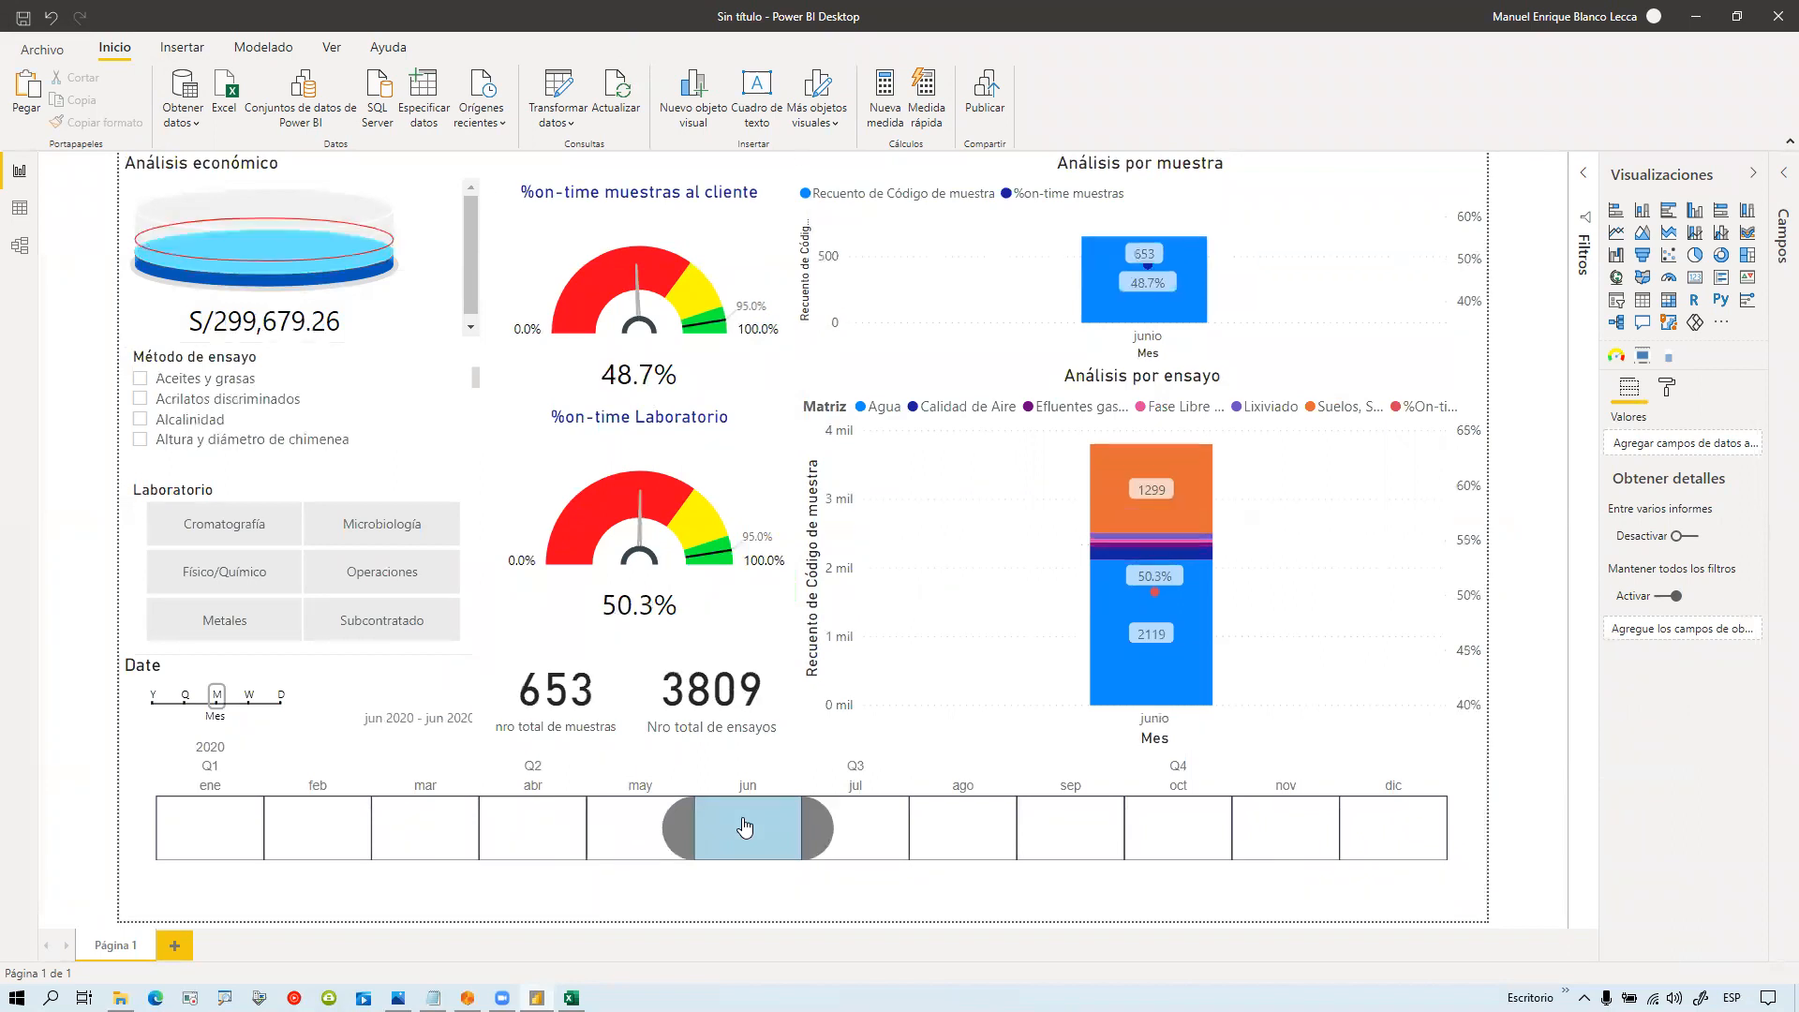
mouse_move(285, 250)
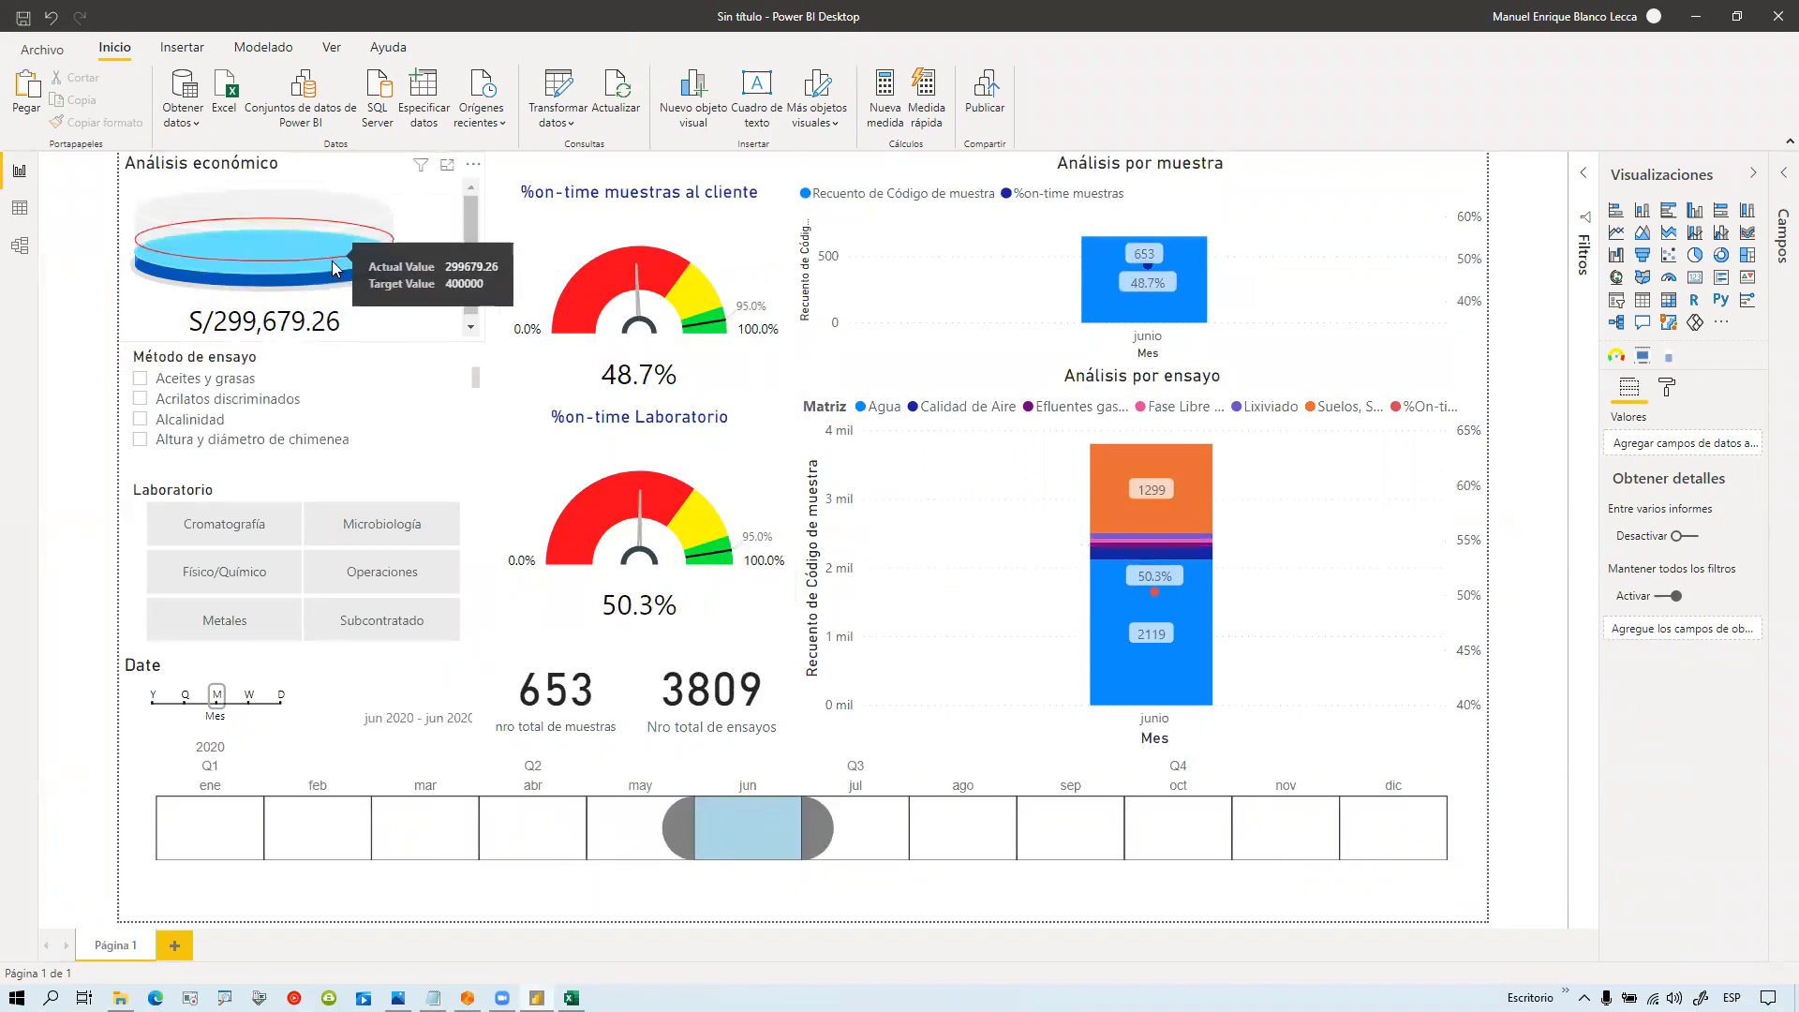
left_click(900, 842)
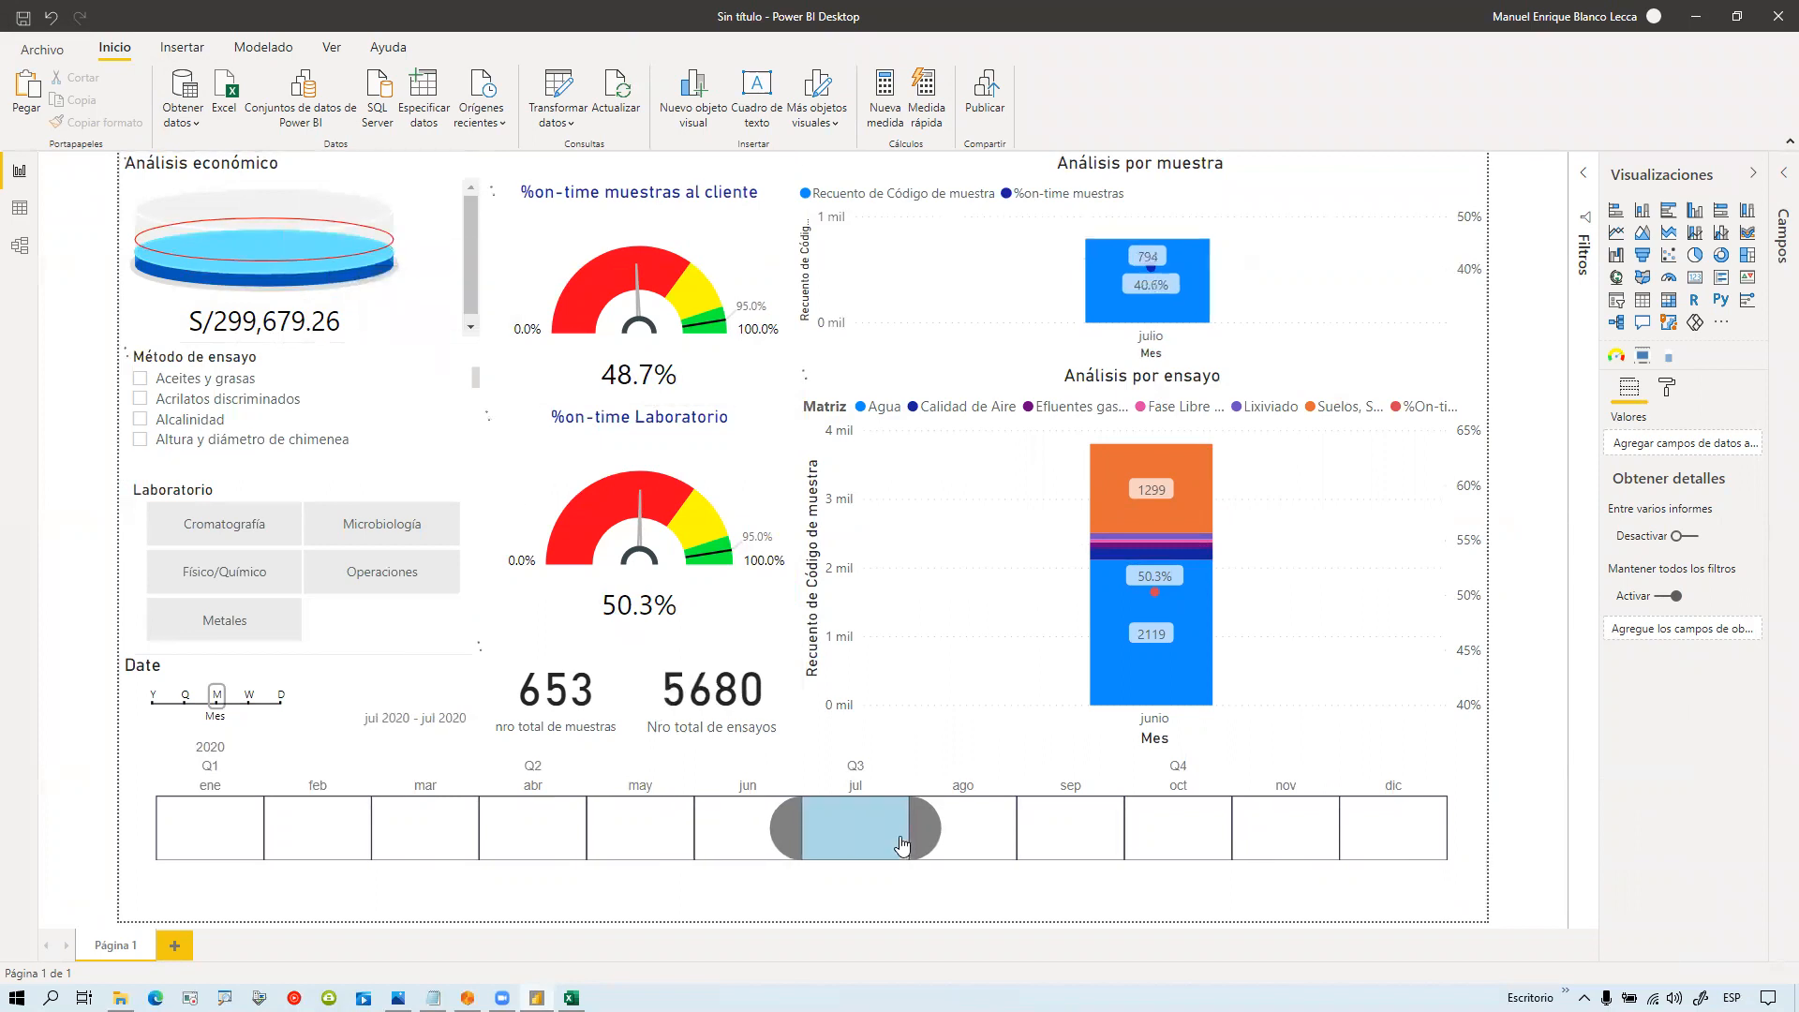
left_click(977, 842)
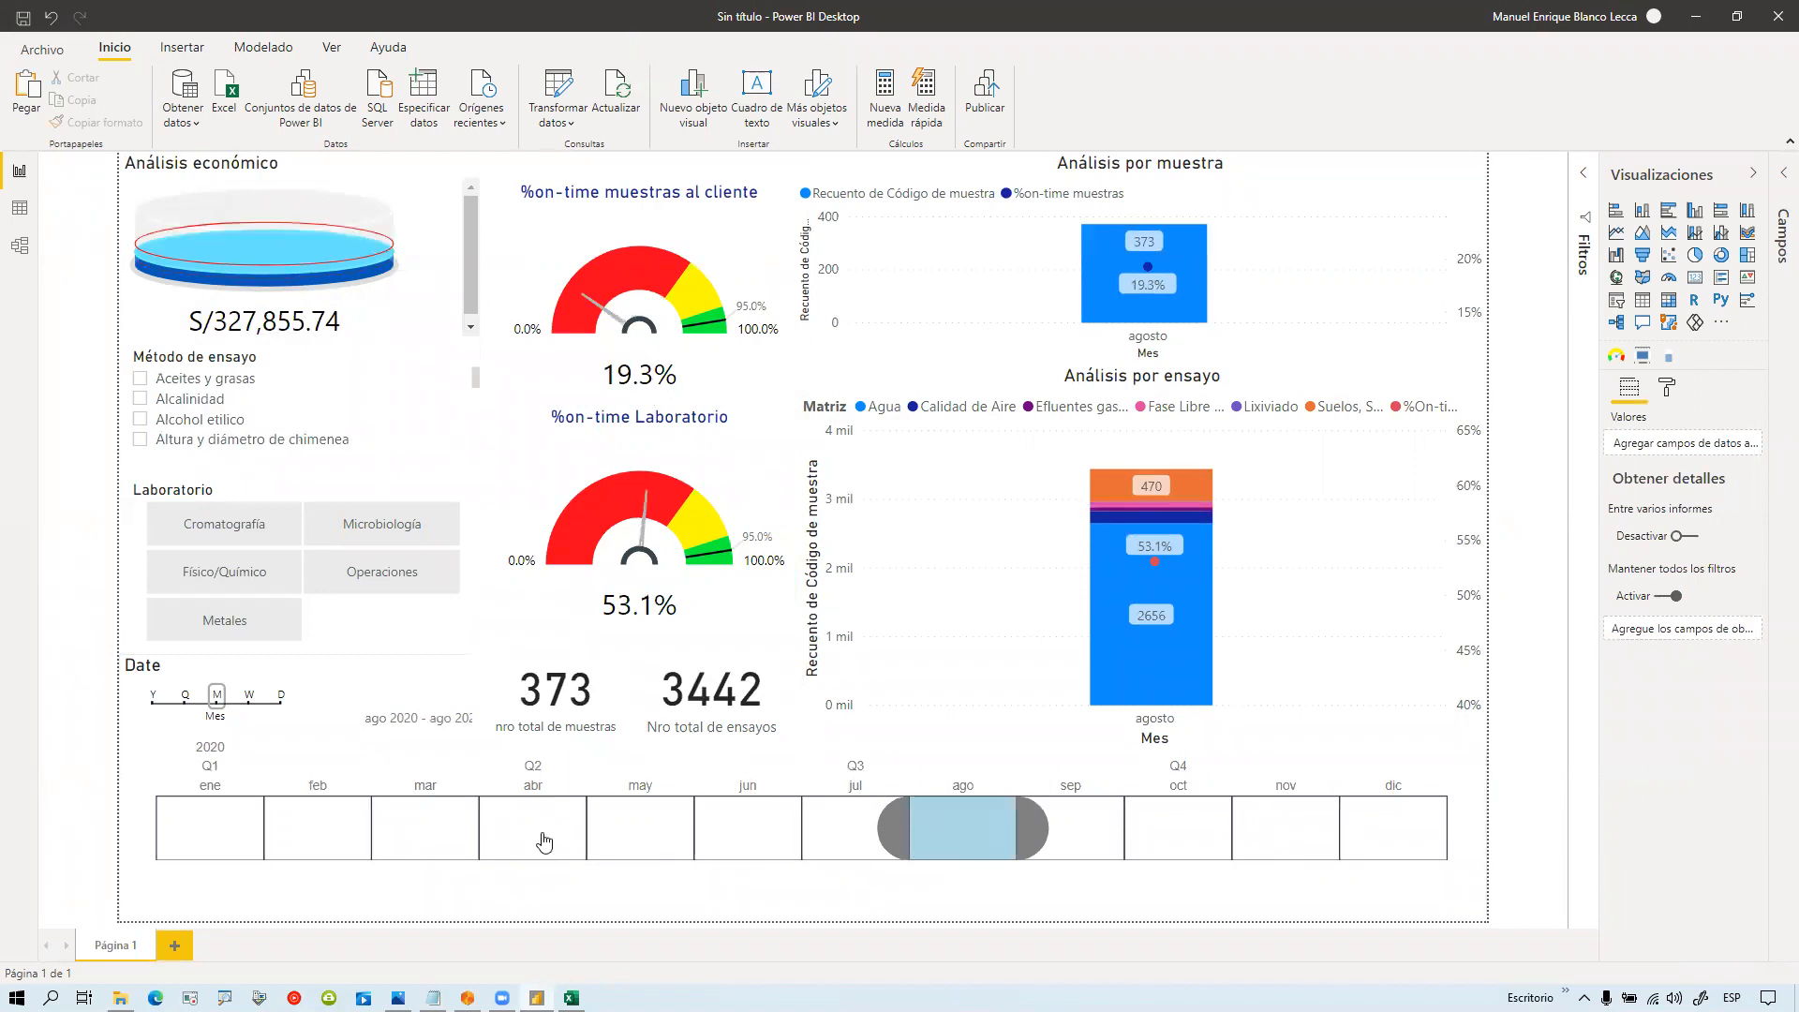
Step: Restart the timeline at enero 2020, check febrero, and extend the selection from enero through diciembre 2020
left_click(241, 827)
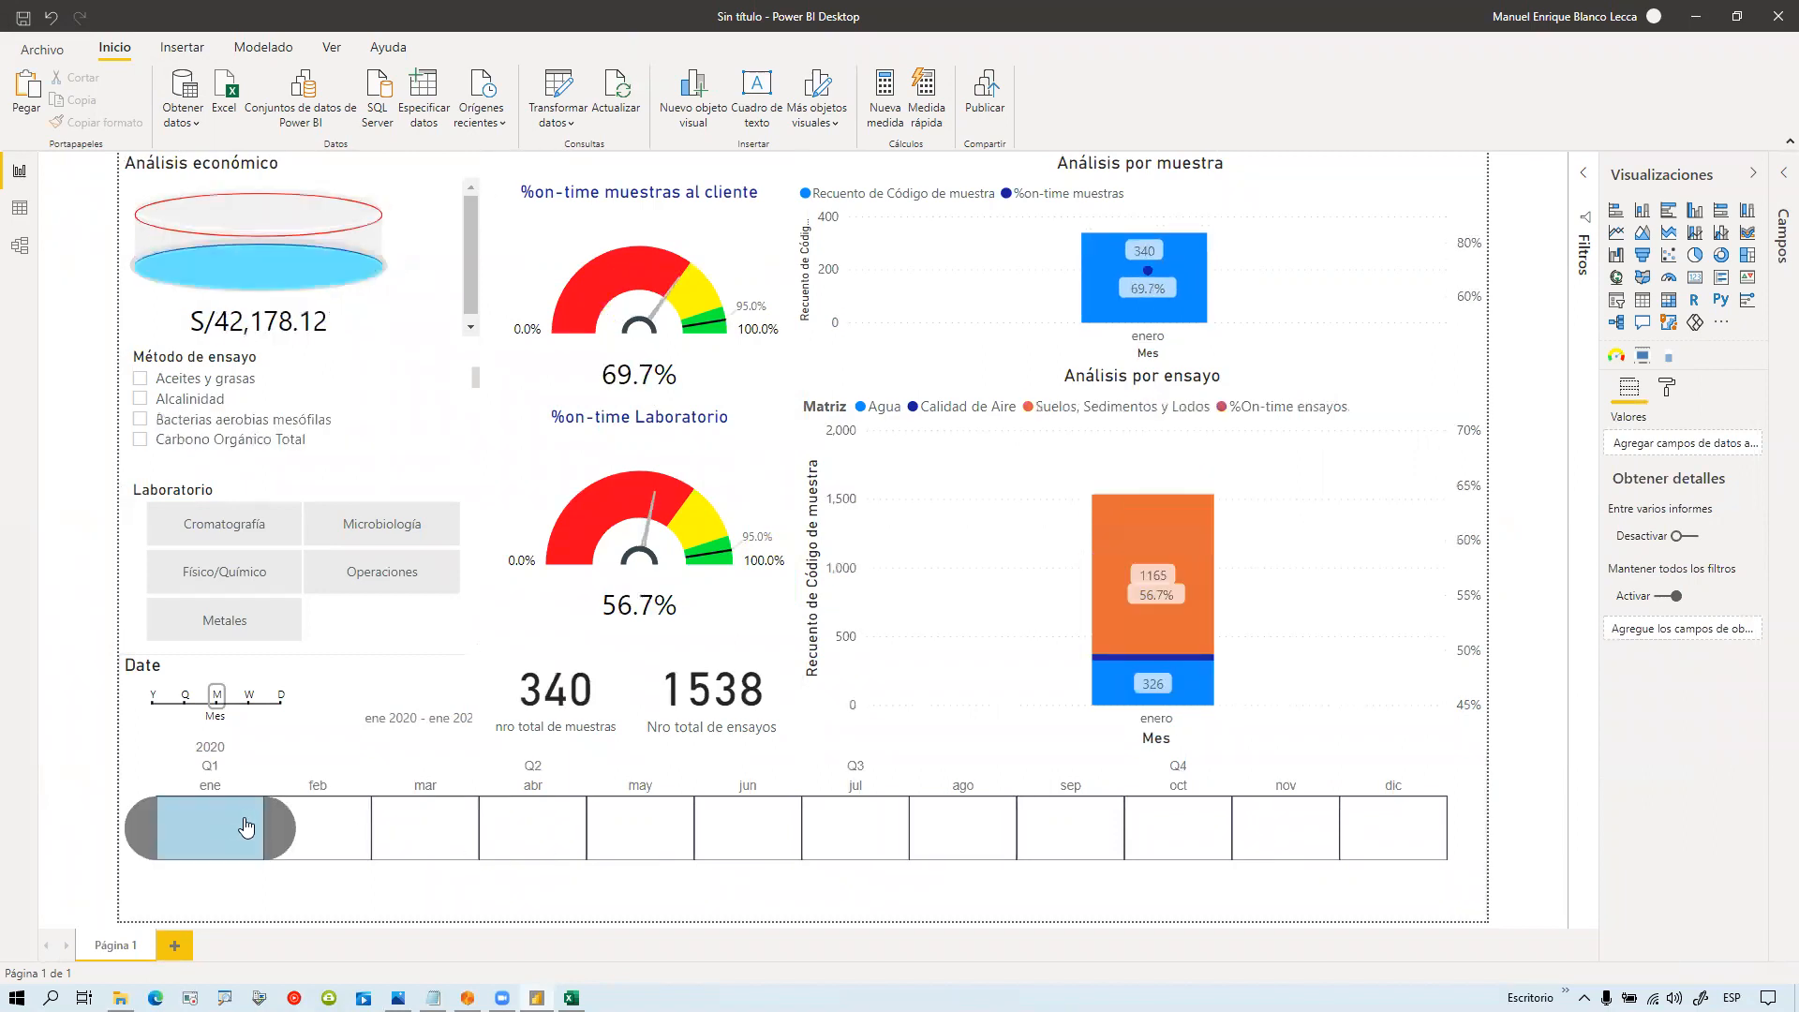
left_click(332, 829)
left_click(225, 824)
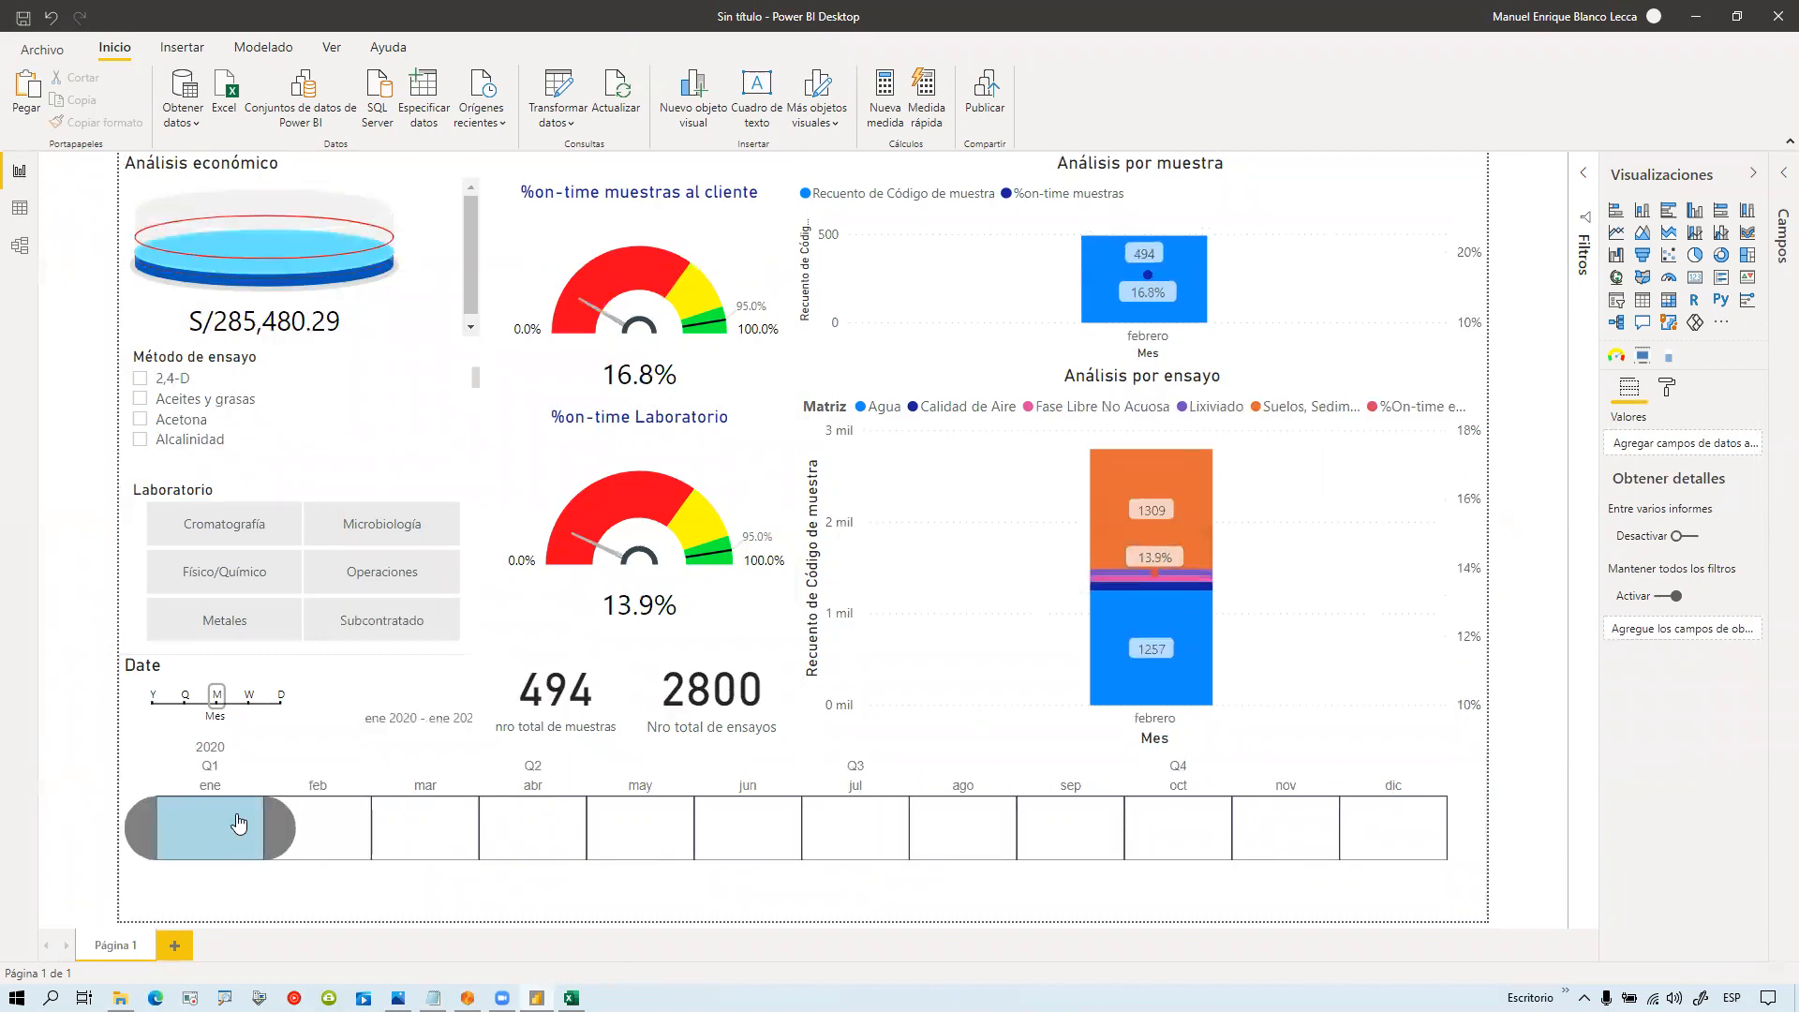
left_click_drag(279, 828, 1441, 814)
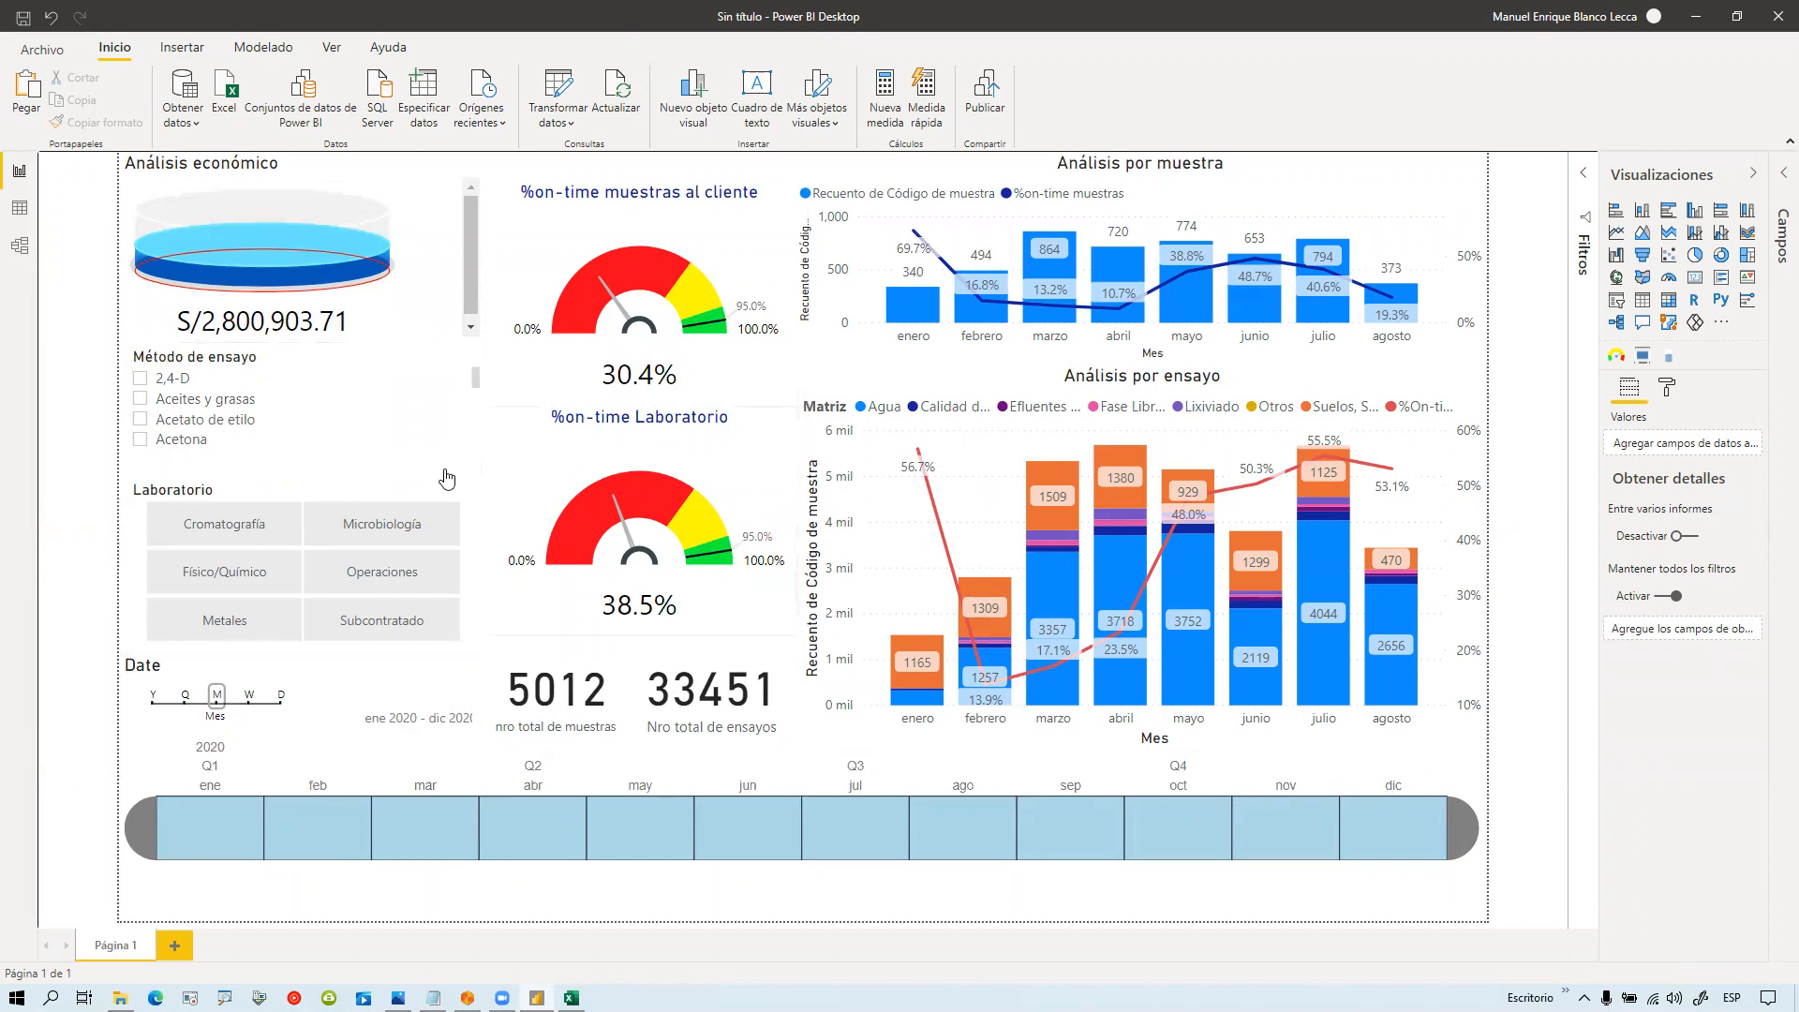
Step: Move the Método de ensayo slicer down slightly and increase the cylinder visual's height to fill the gap above it
left_click(349, 374)
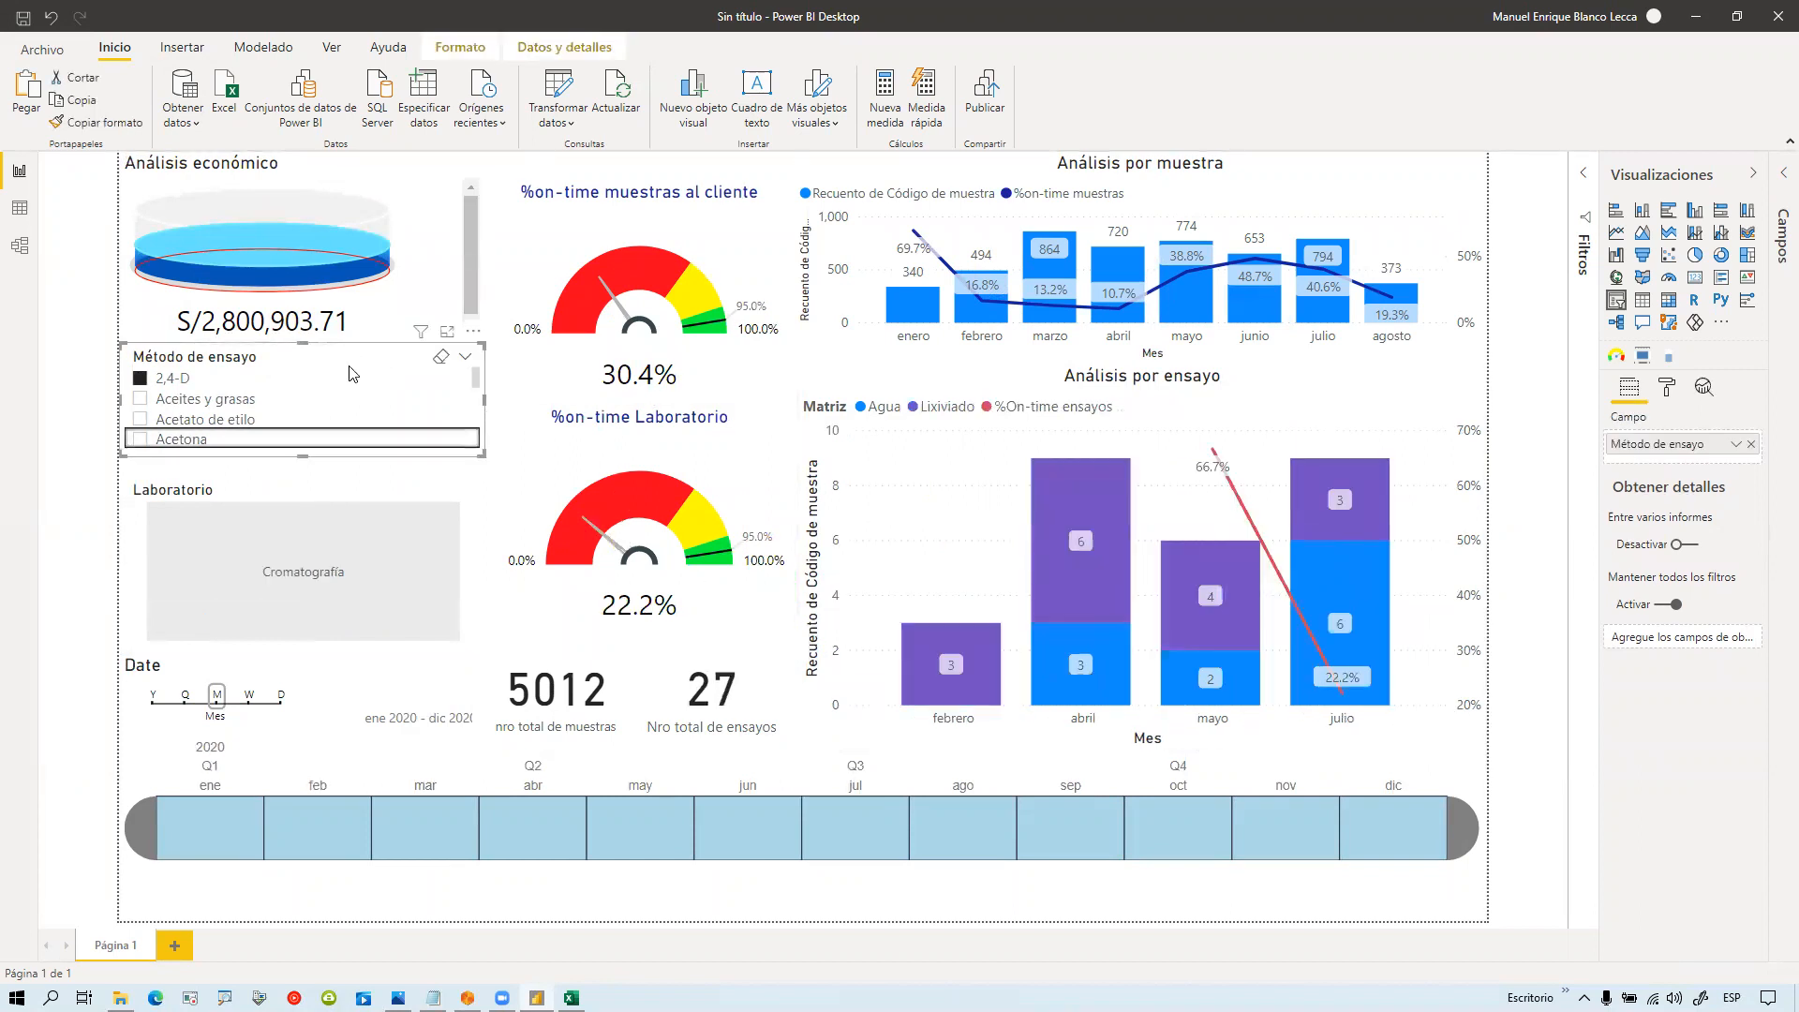
left_click(350, 376)
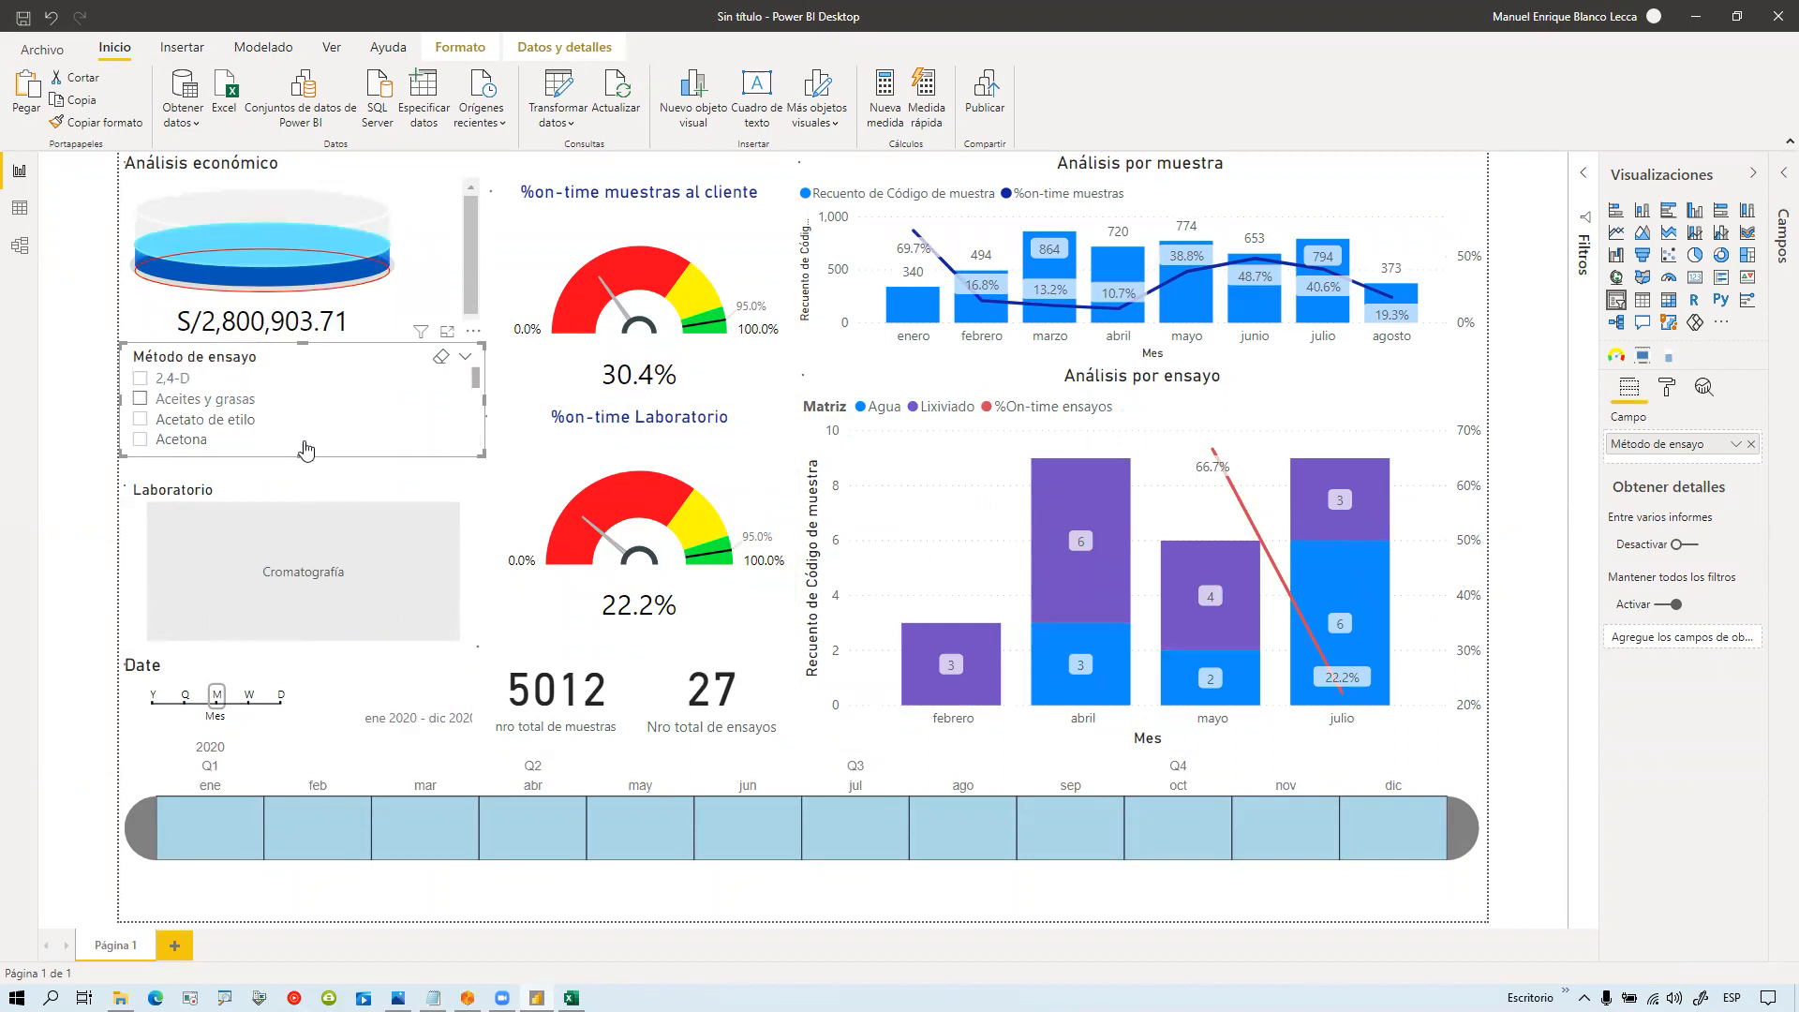
left_click_drag(371, 354, 371, 377)
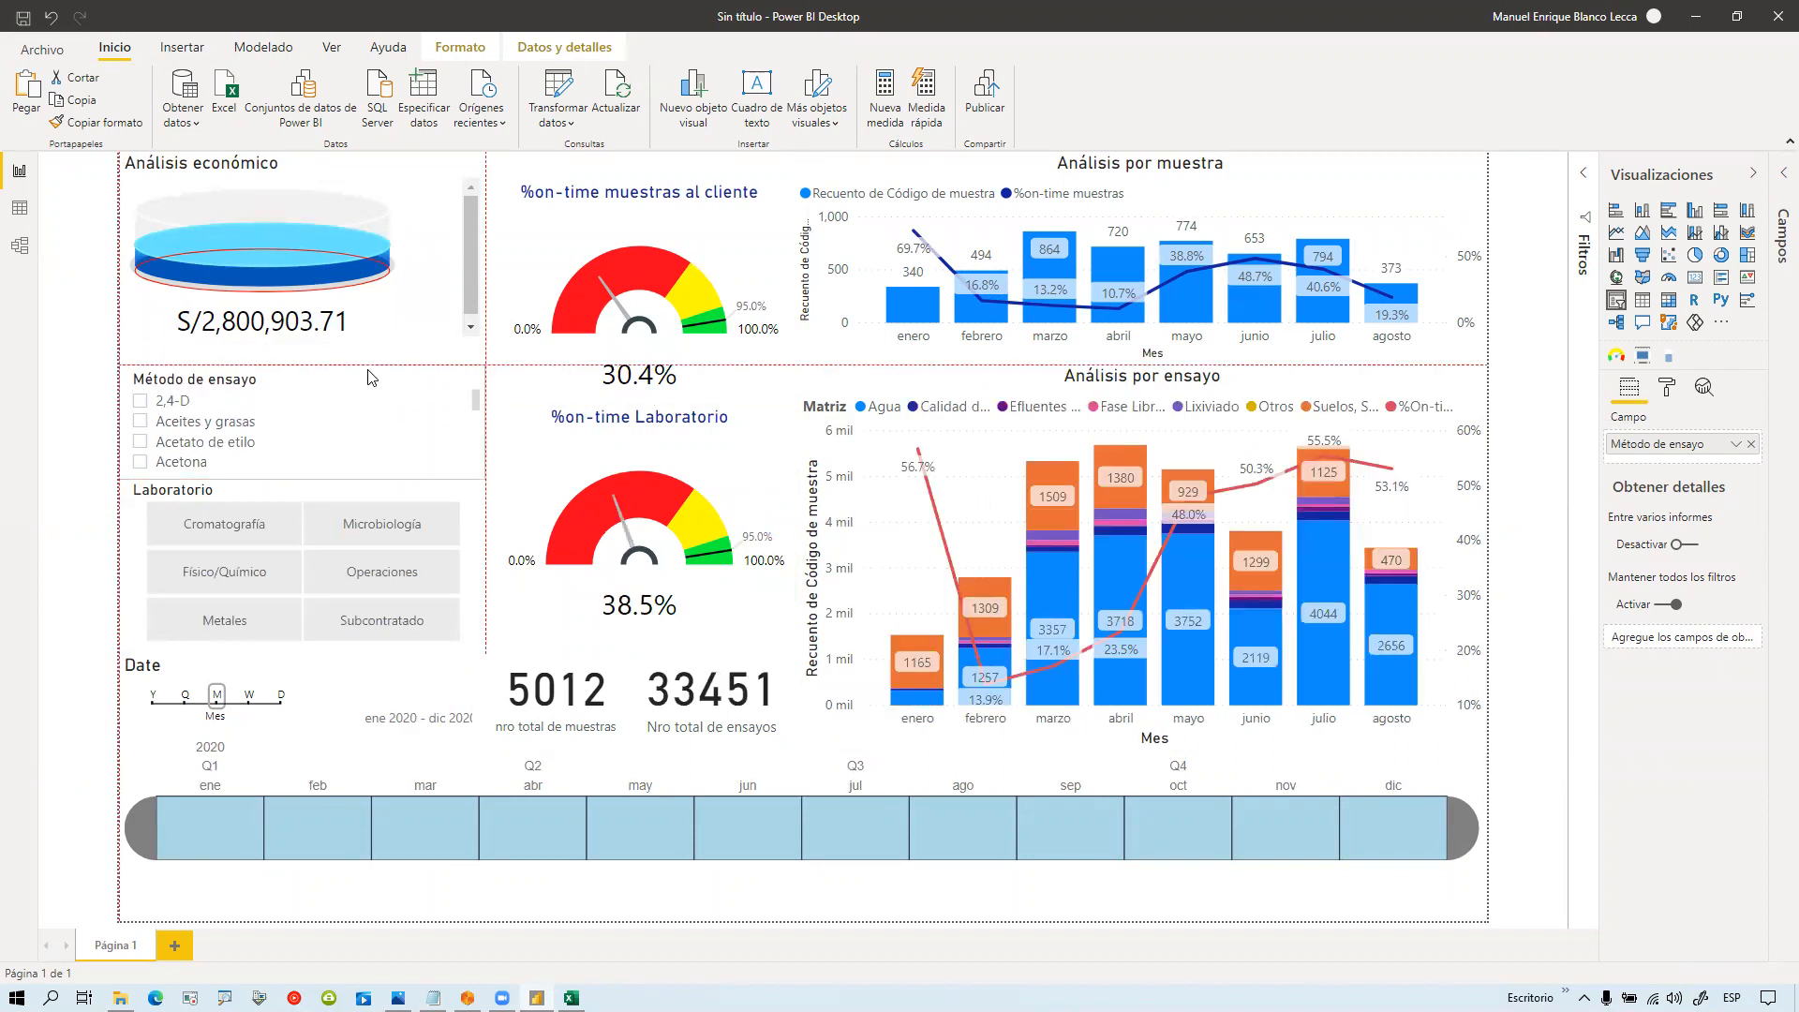
left_click(366, 335)
left_click_drag(300, 342, 300, 365)
left_click(89, 366)
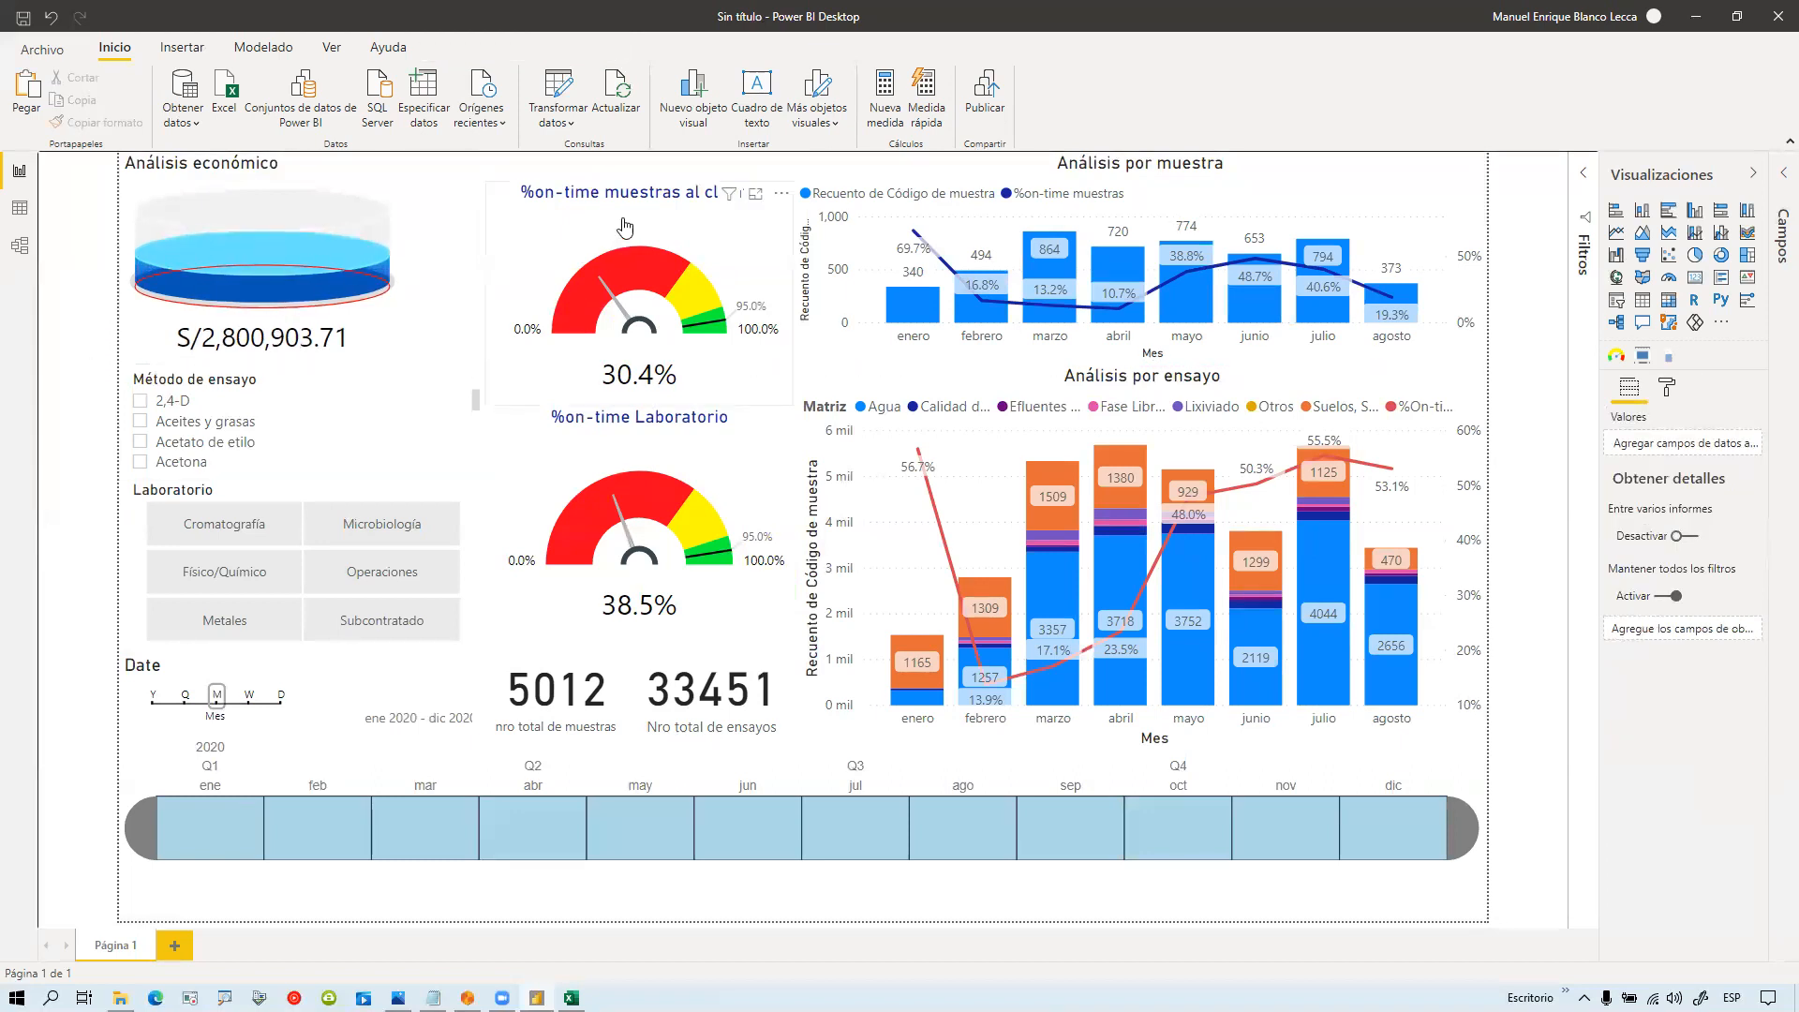
Step: Shift the %on-time Laboratorio and %on-time muestras al cliente gauges down to free space for a heading above them
left_click(660, 225)
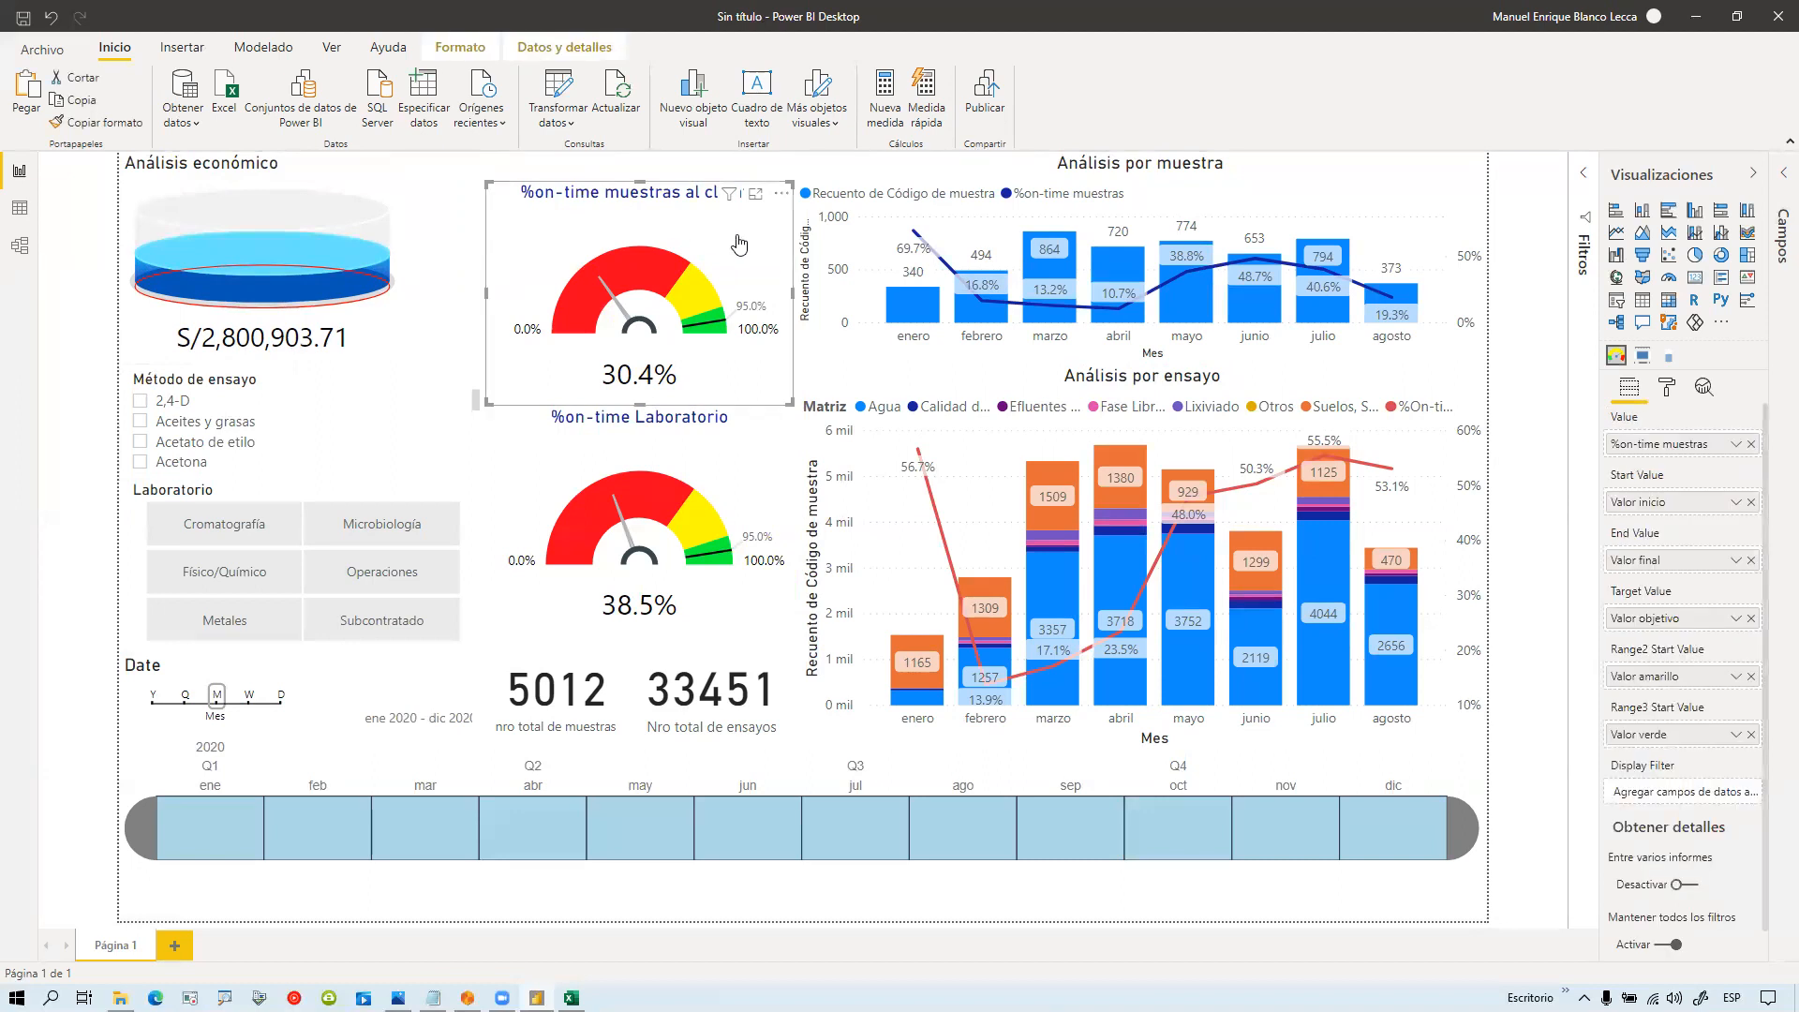
left_click(699, 467)
left_click_drag(701, 429, 695, 458)
left_click(645, 199)
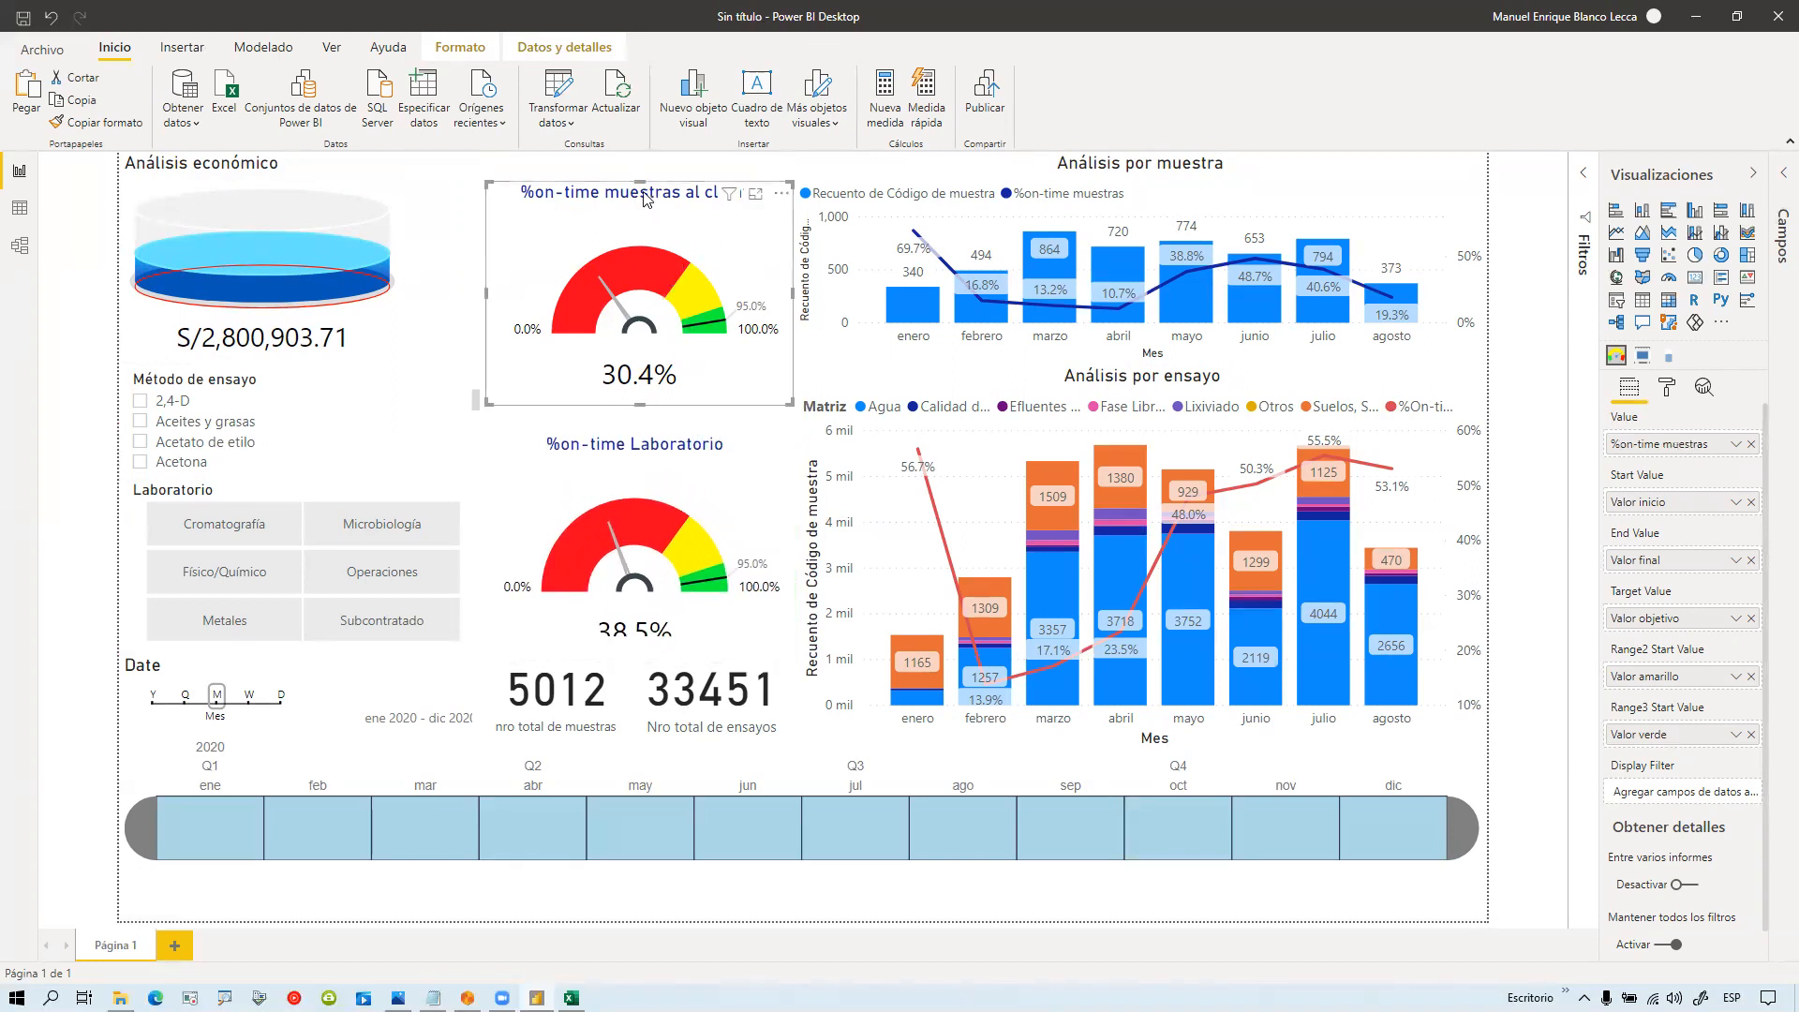
left_click_drag(642, 198, 633, 226)
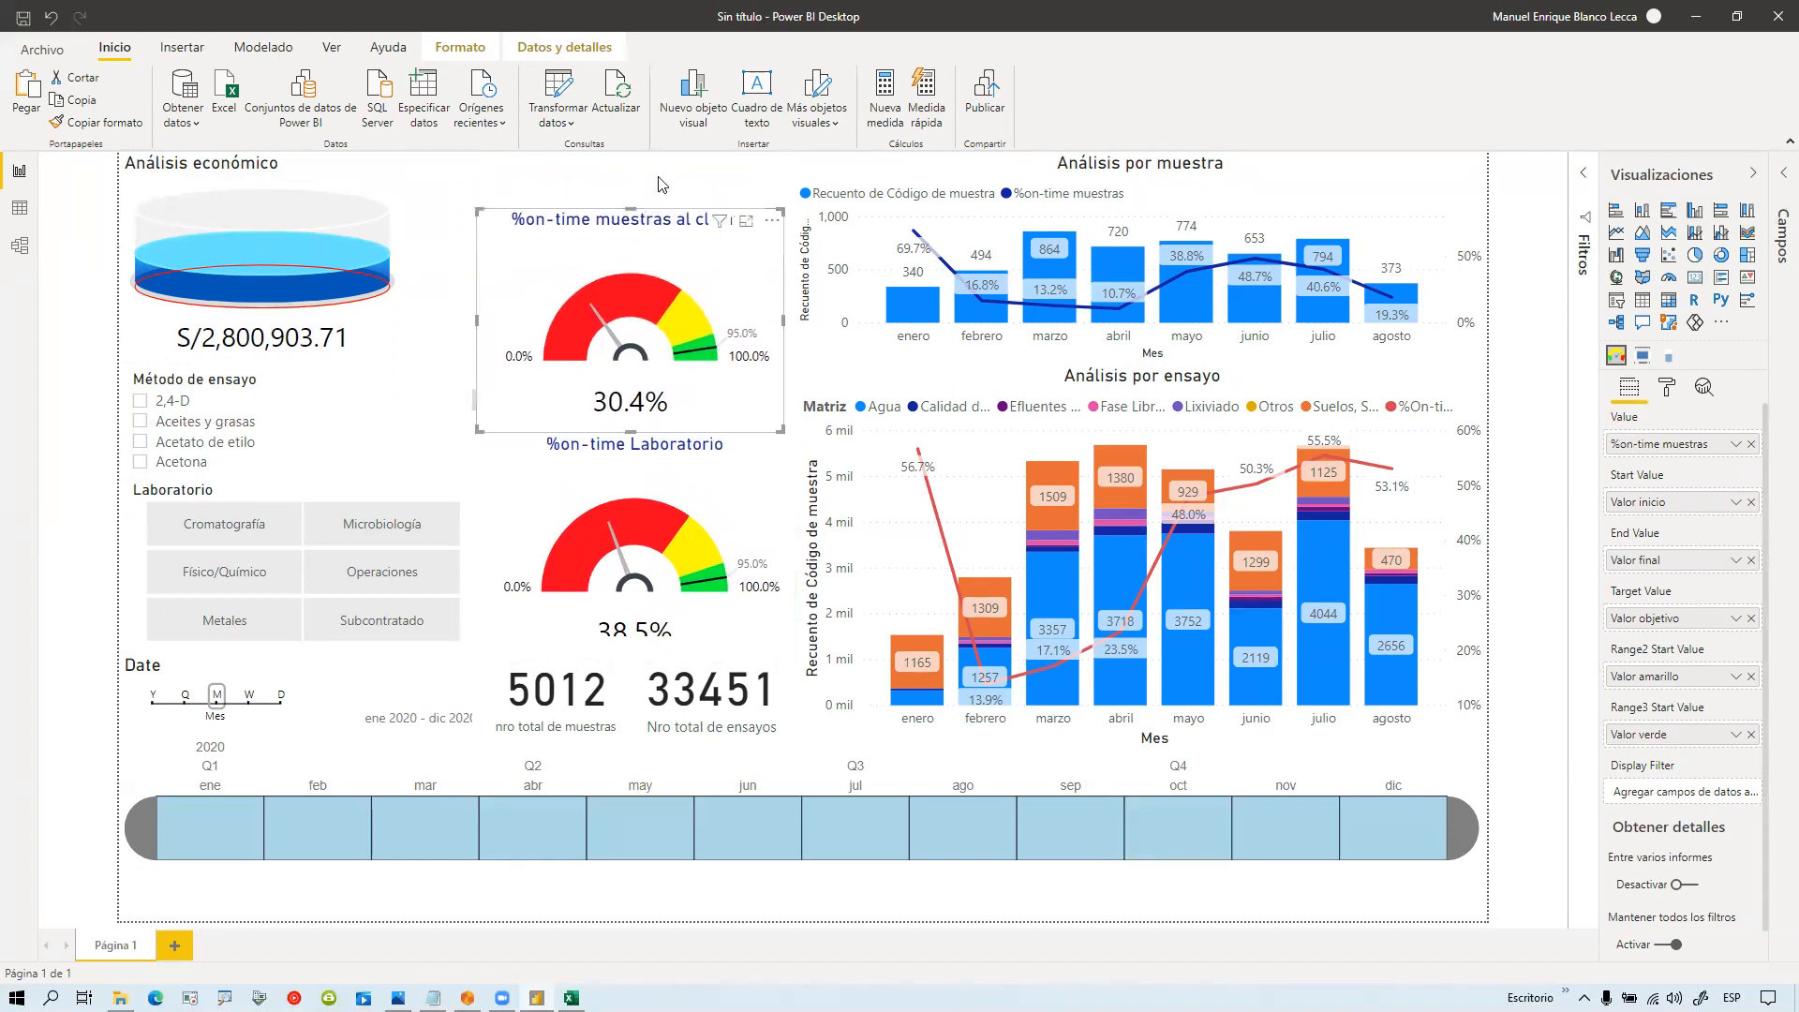
left_click(522, 152)
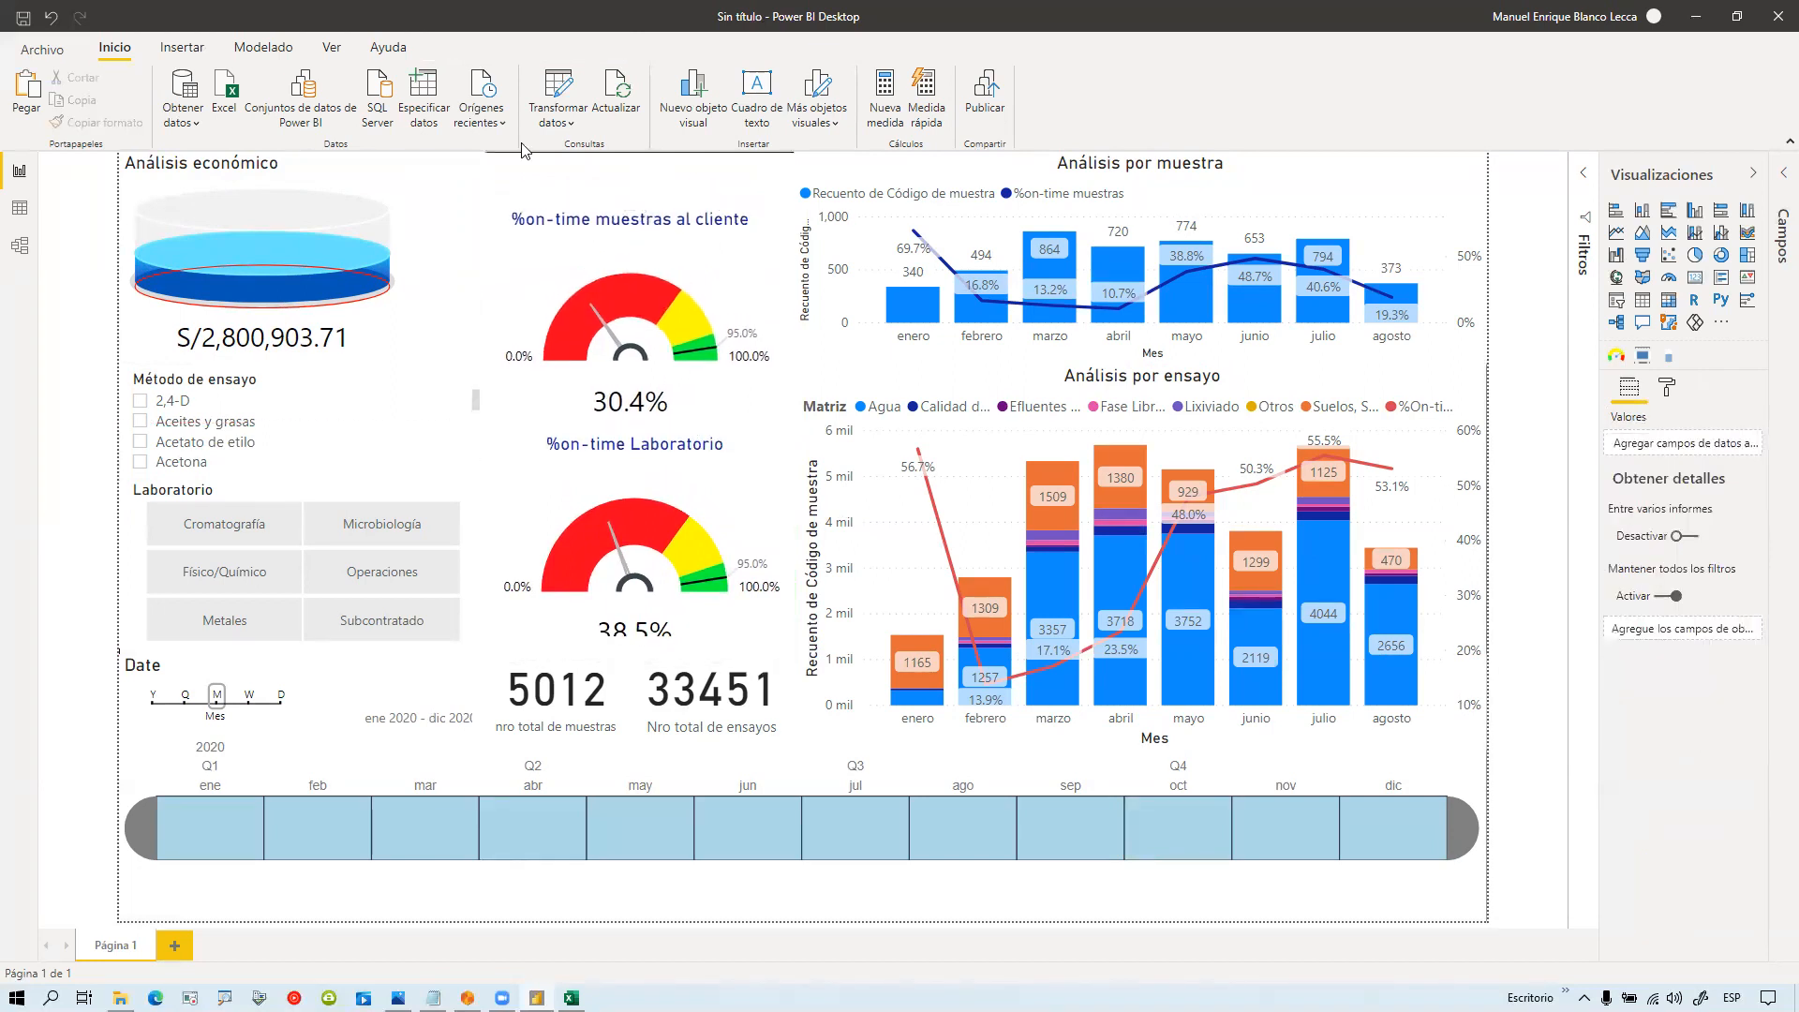
Step: Insert a text box reading "KPI LABORATORIO" and format its text as bold, size 18
left_click(182, 48)
left_click(570, 87)
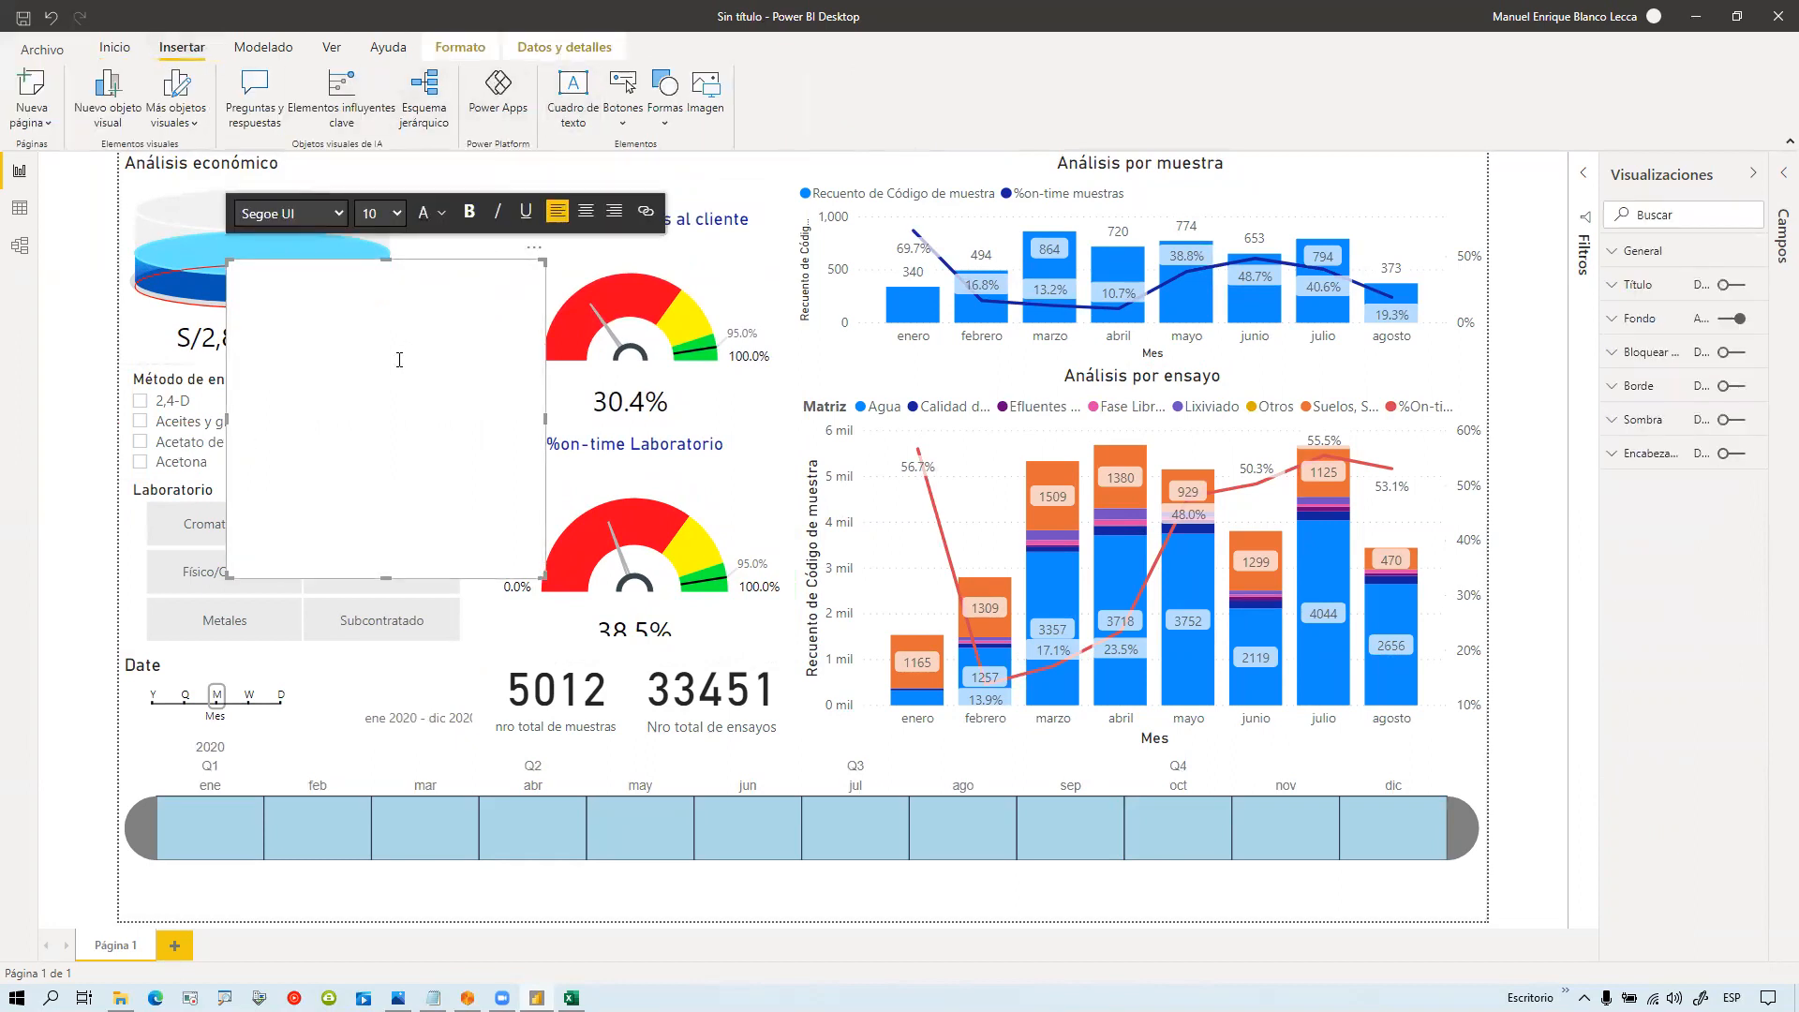
type("KPI LABNO")
left_click_drag(354, 274, 217, 263)
left_click(471, 214)
left_click(398, 214)
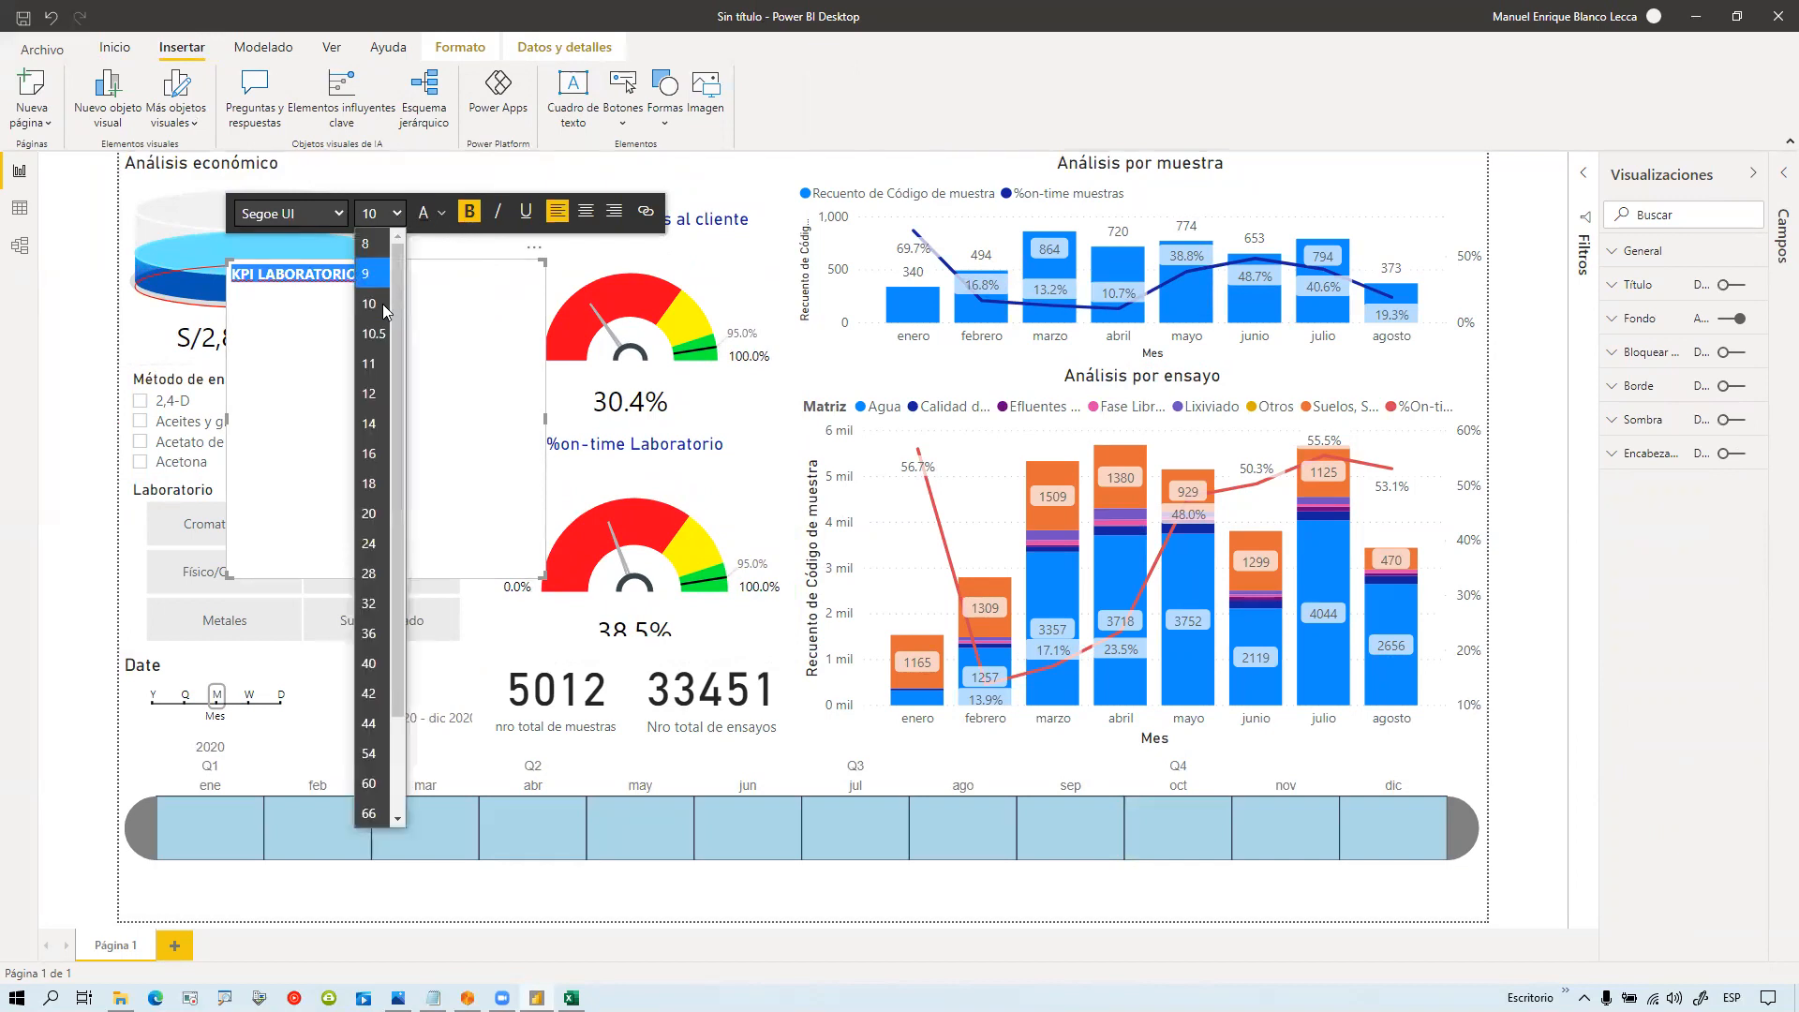
left_click(374, 484)
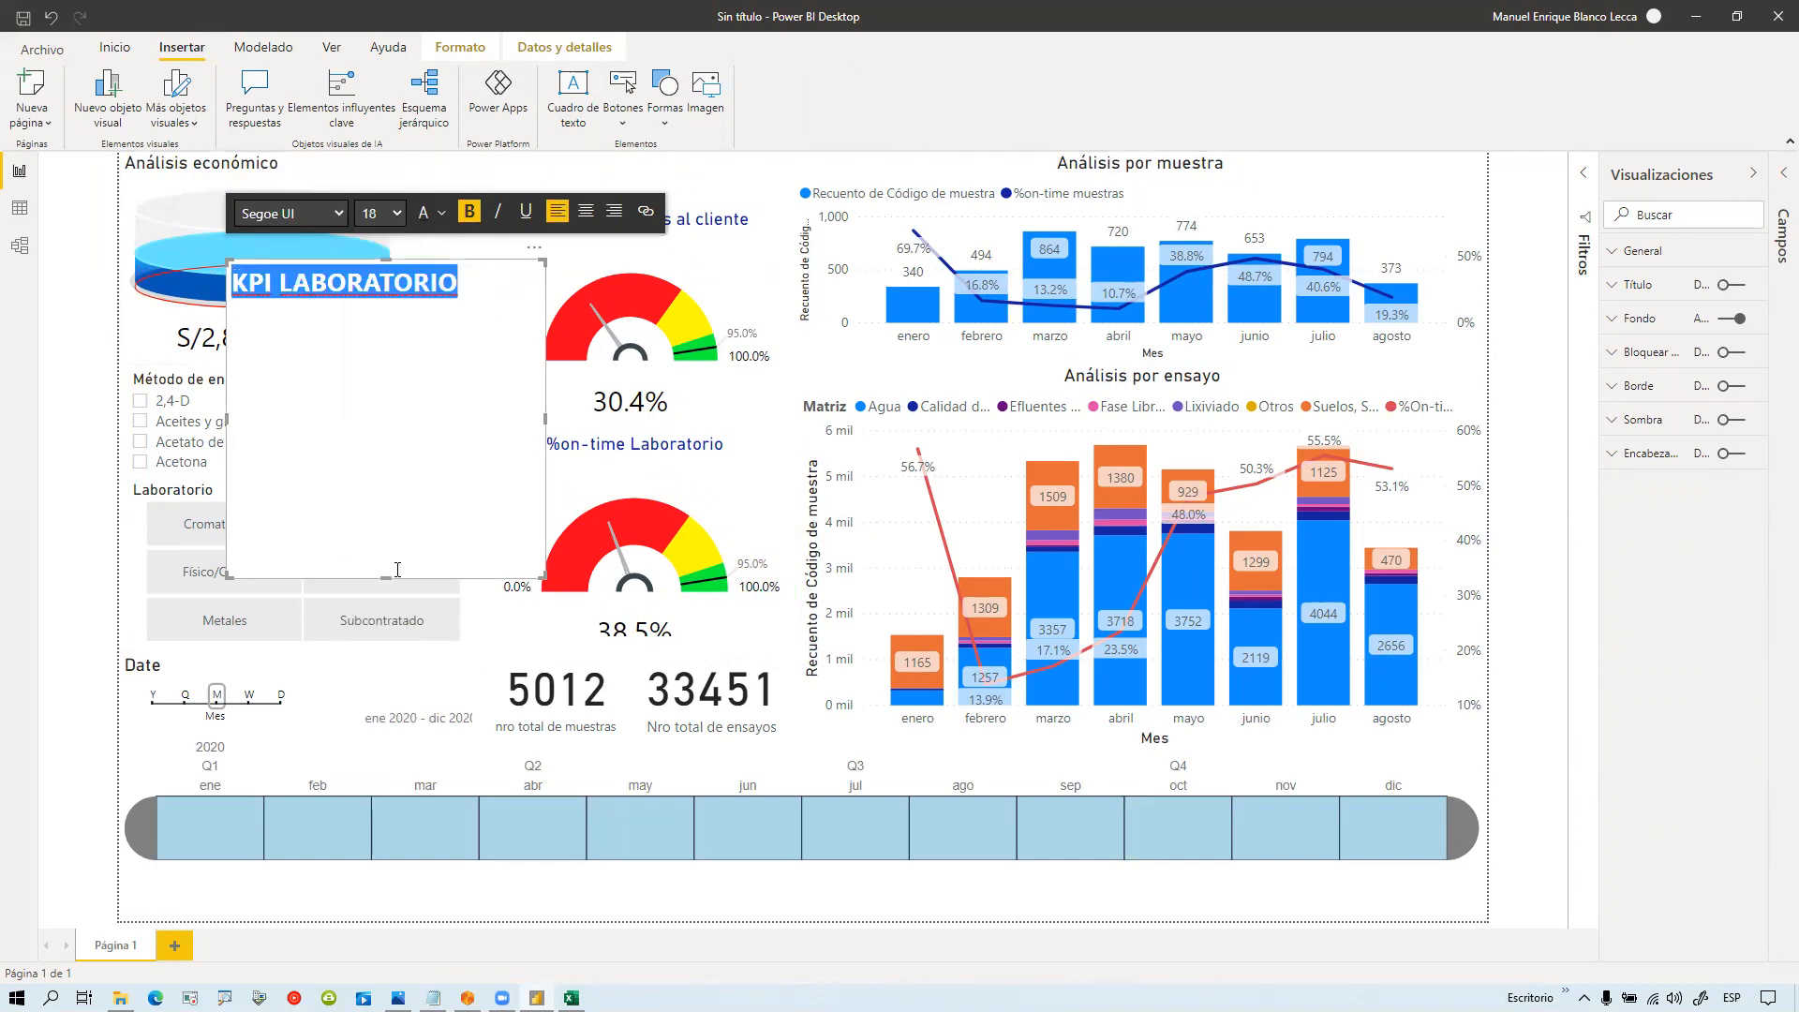
Step: Shrink the KPI LABORATORIO text box to one line, centre its text and place it above the muestras al cliente gauge
left_click_drag(386, 575, 393, 315)
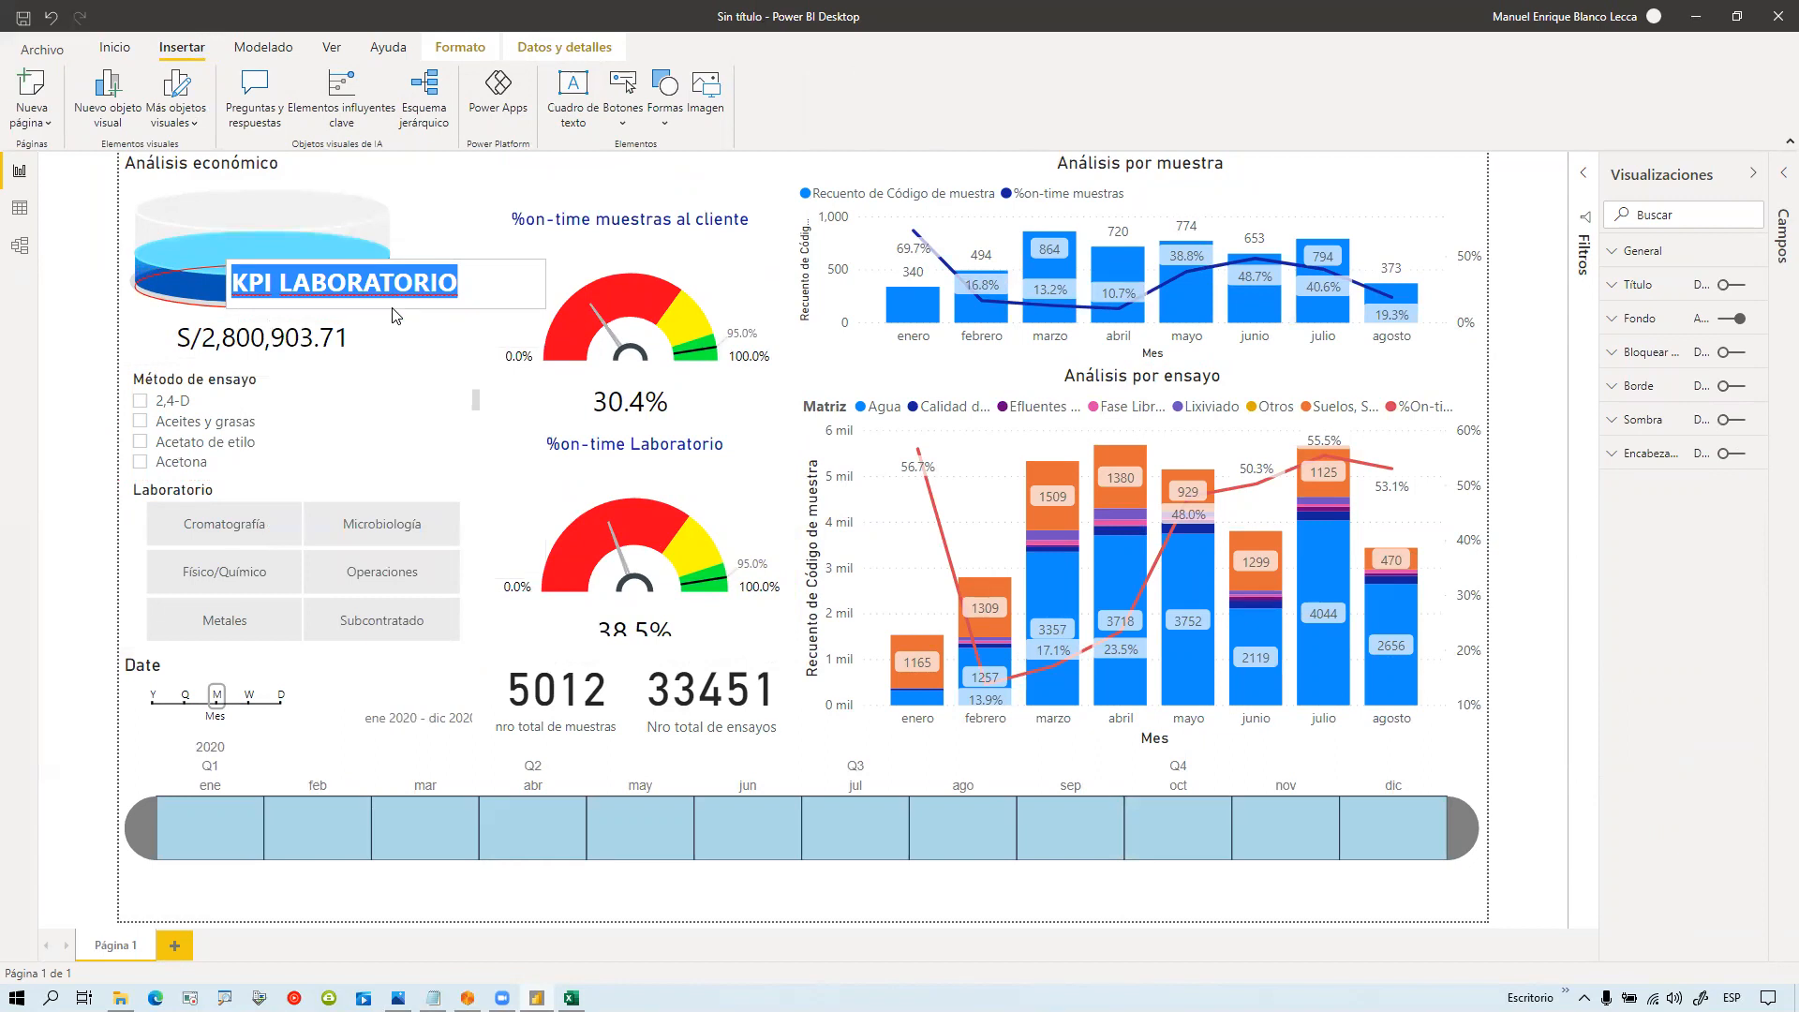
left_click(584, 214)
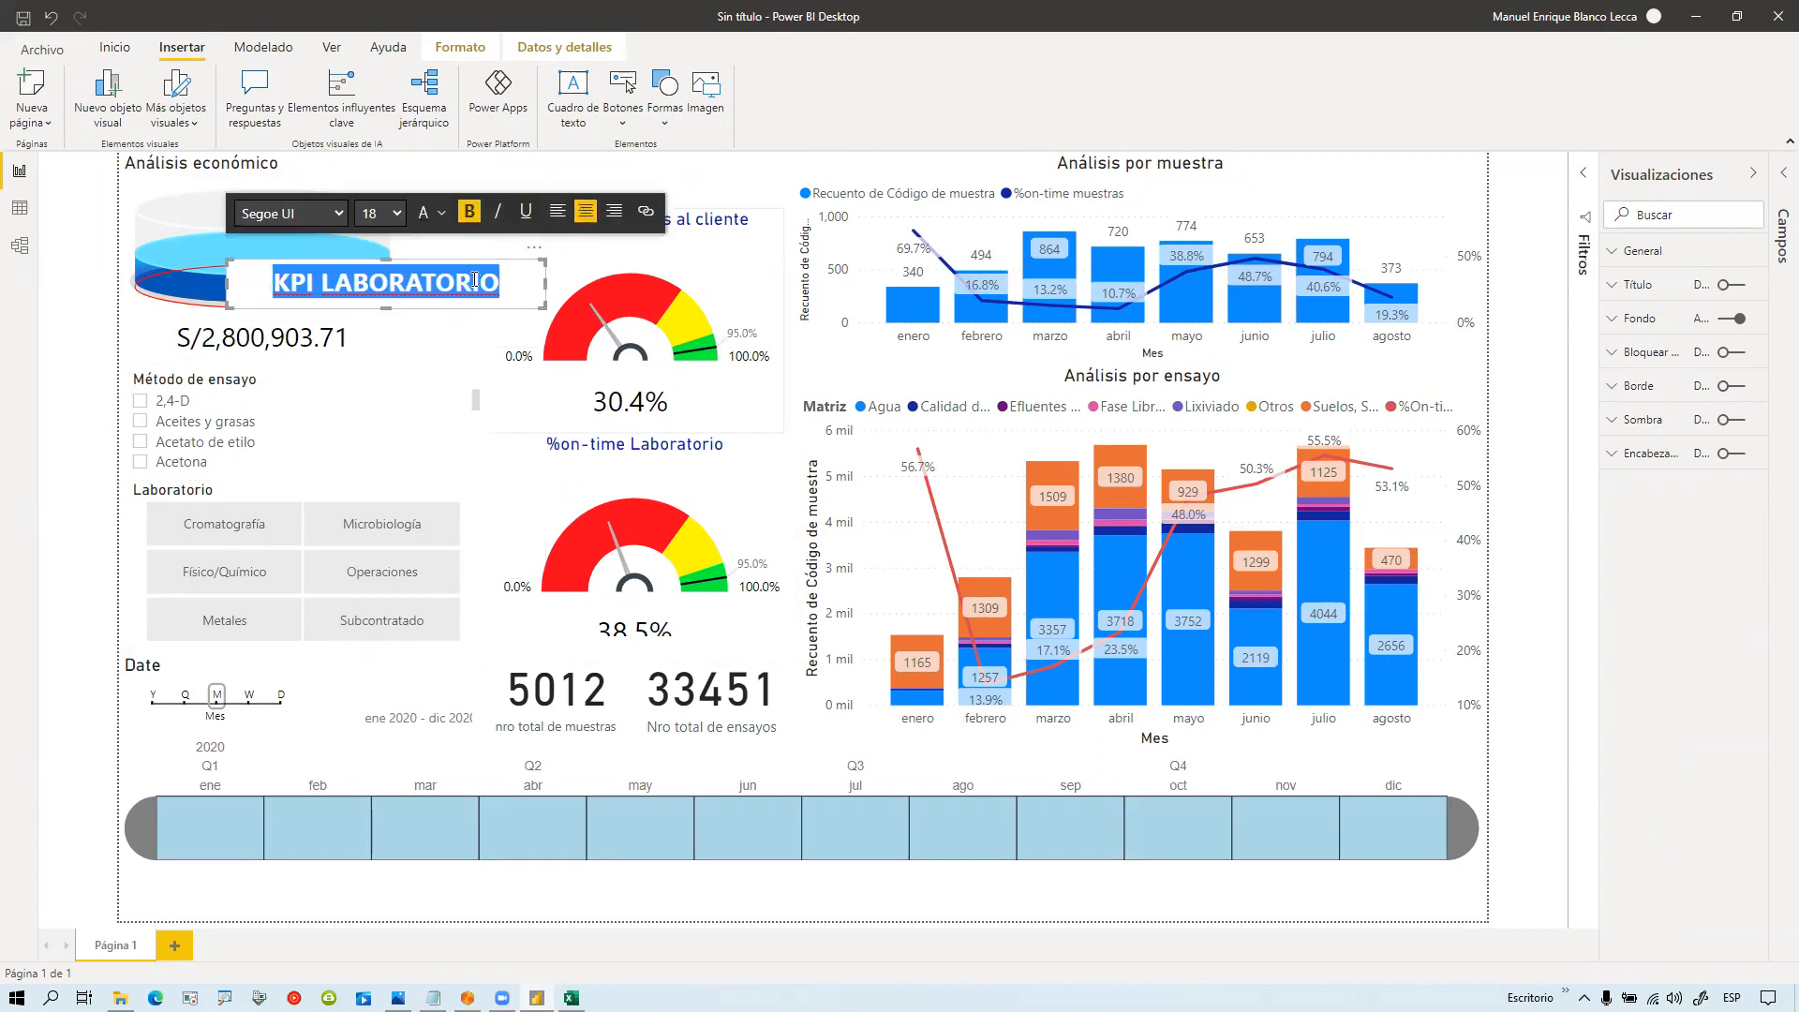
left_click_drag(448, 260, 686, 154)
Step: Set the KPI LABORATORIO heading's font size to 24 and enlarge its text box to fit the text
left_click(547, 190)
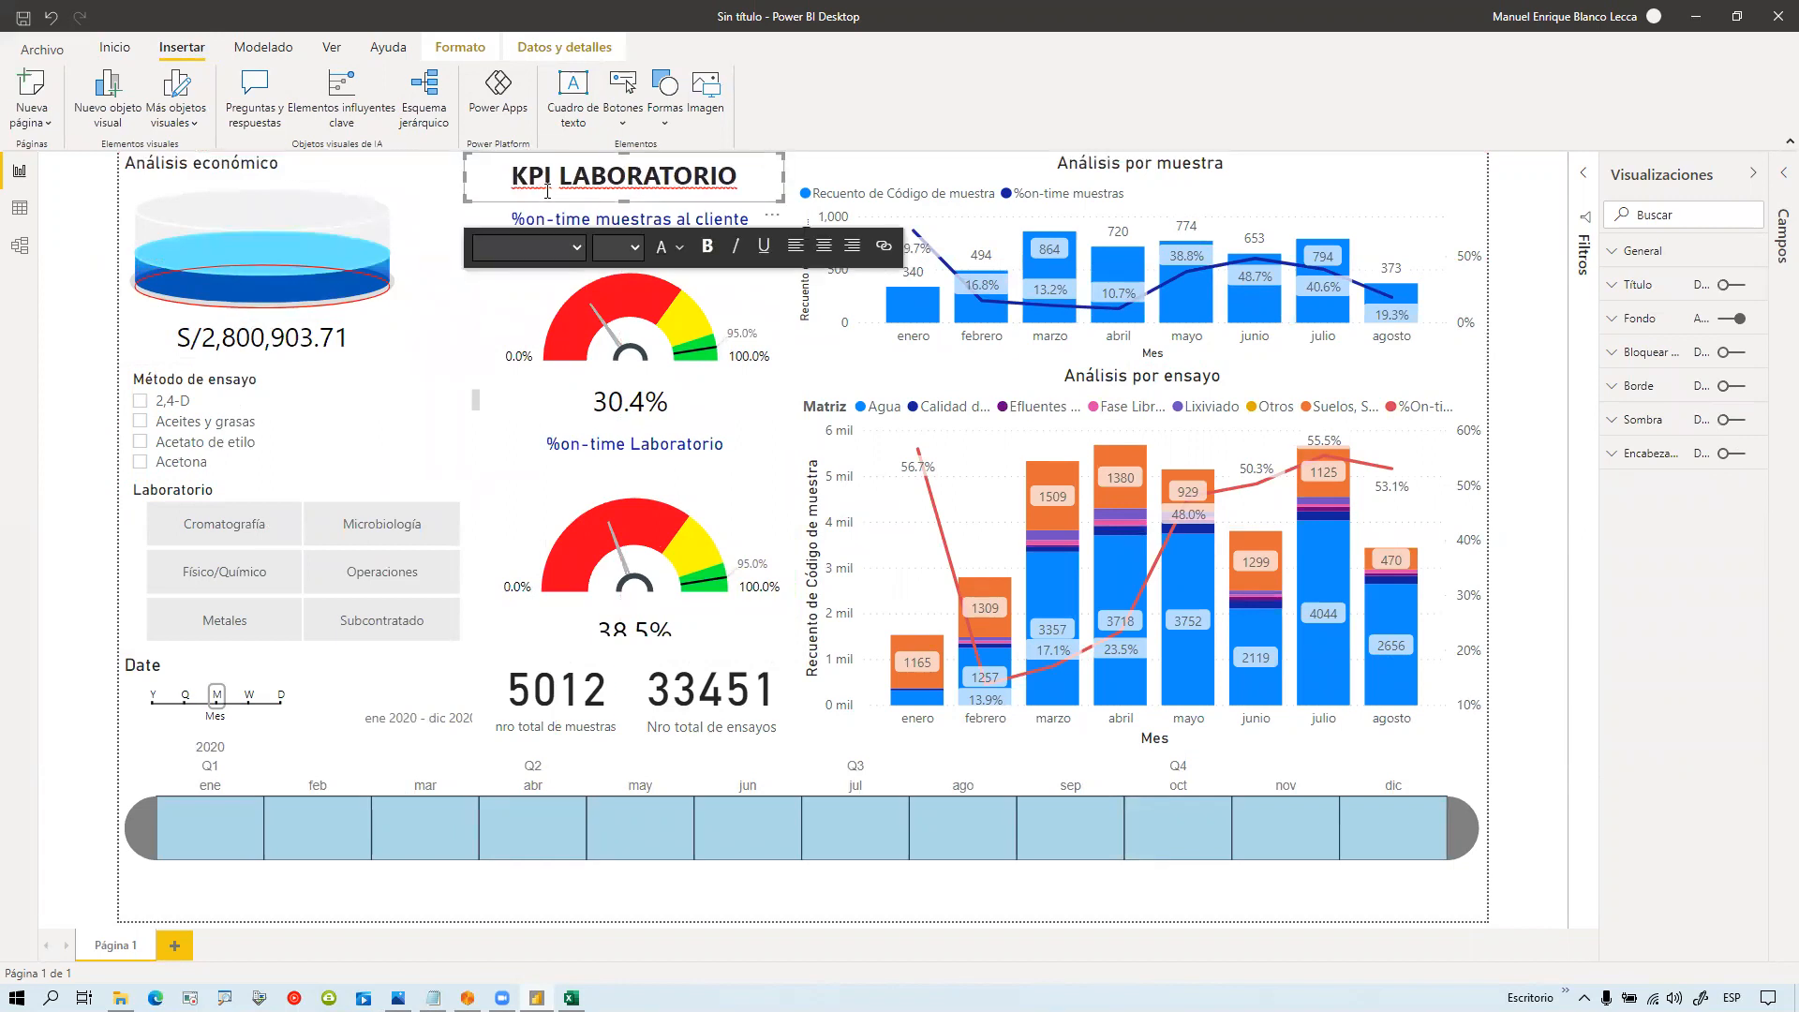
left_click_drag(514, 176, 740, 176)
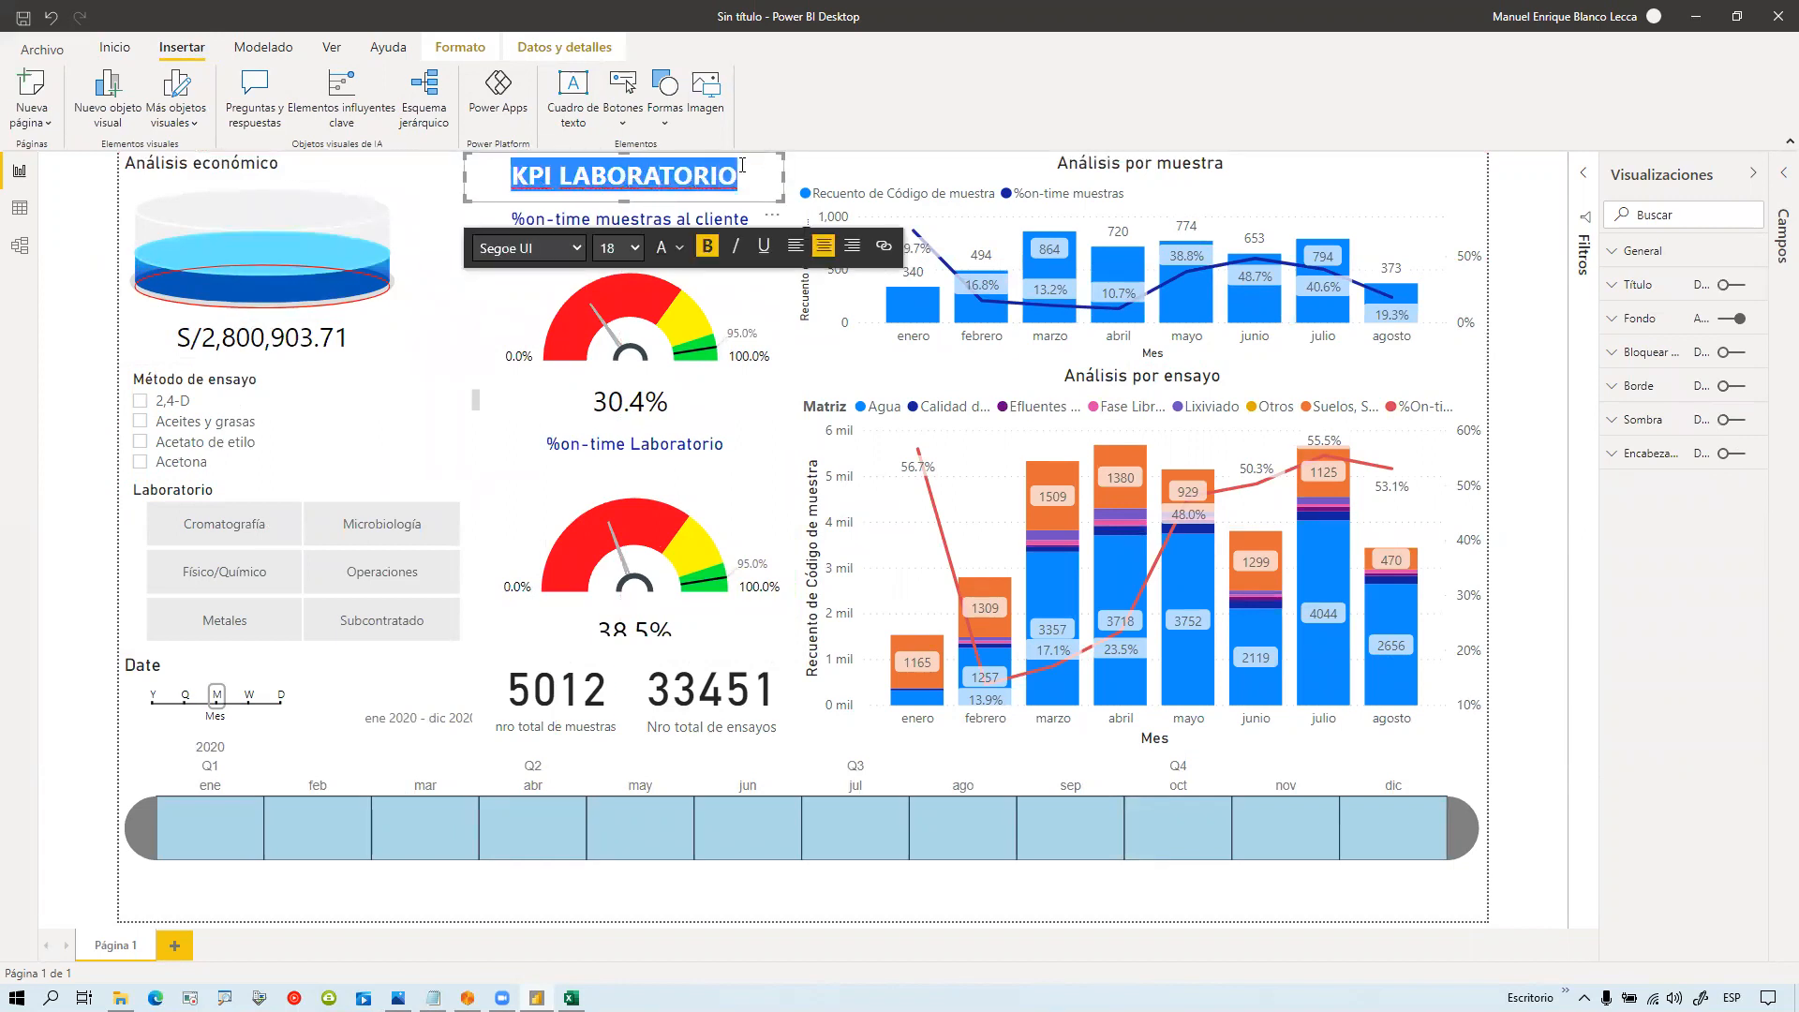
left_click(618, 248)
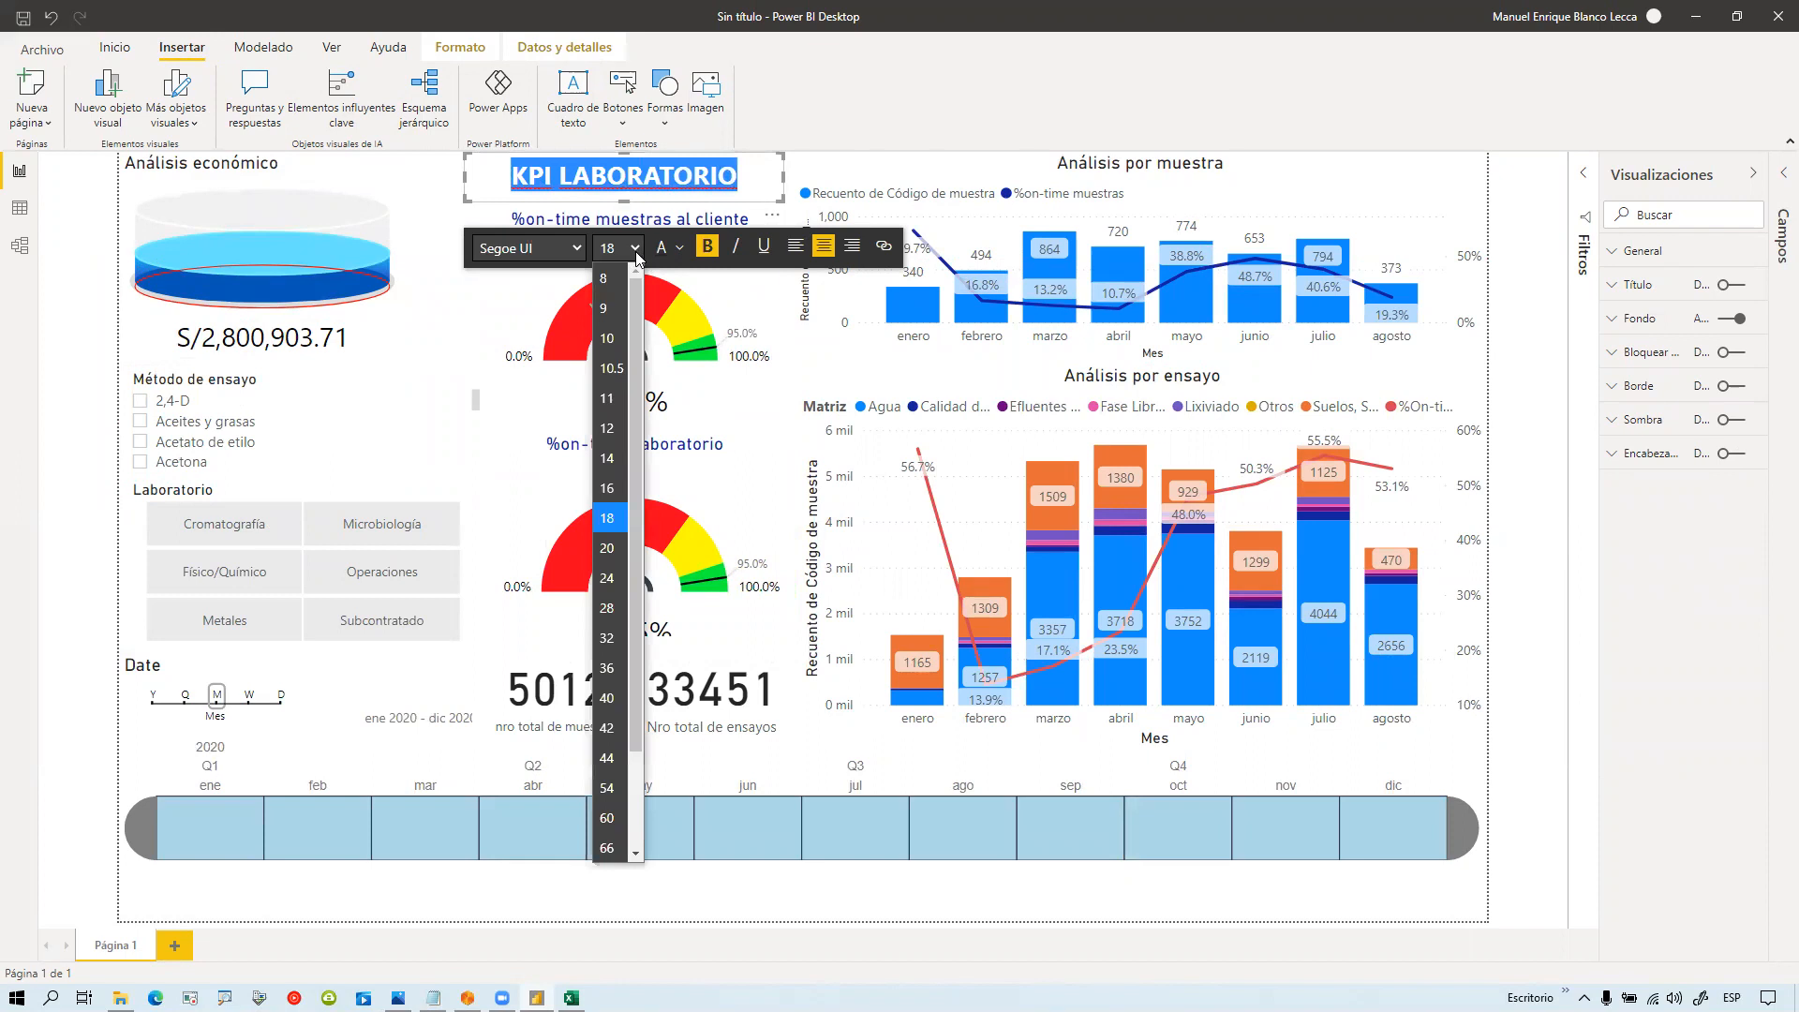
left_click(607, 578)
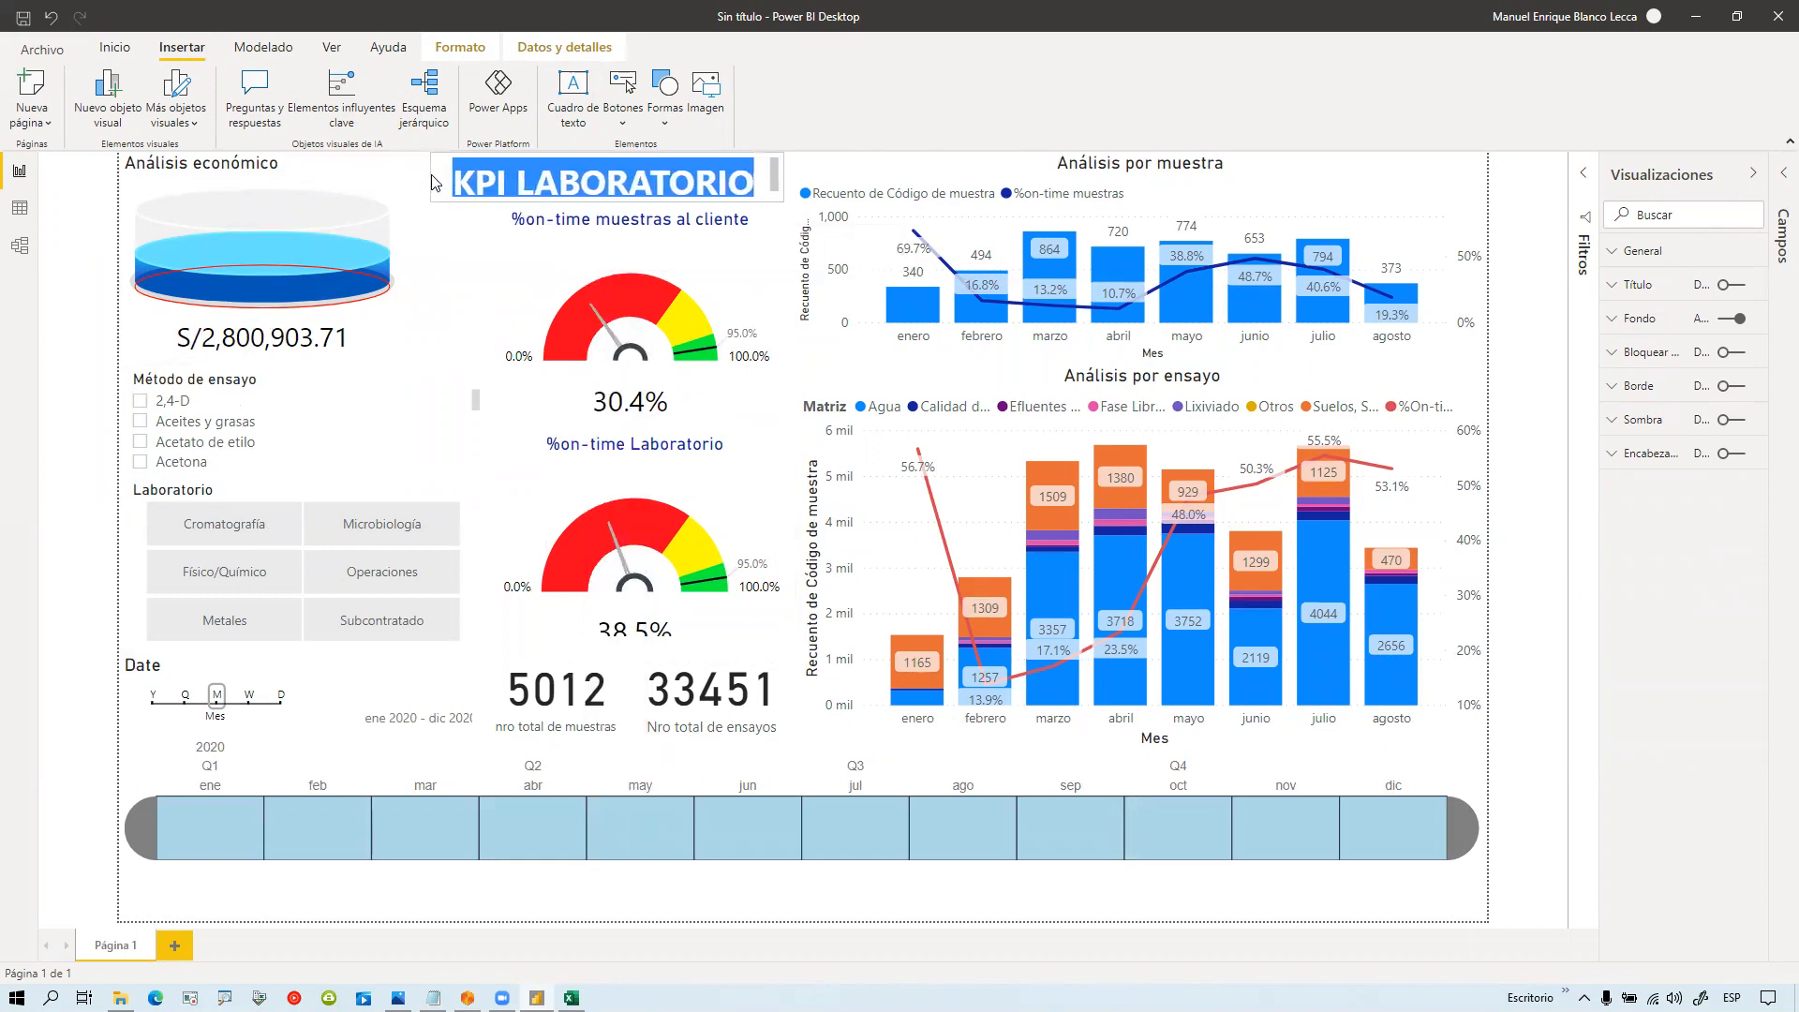
left_click(605, 192)
left_click_drag(607, 202, 608, 208)
left_click(1532, 265)
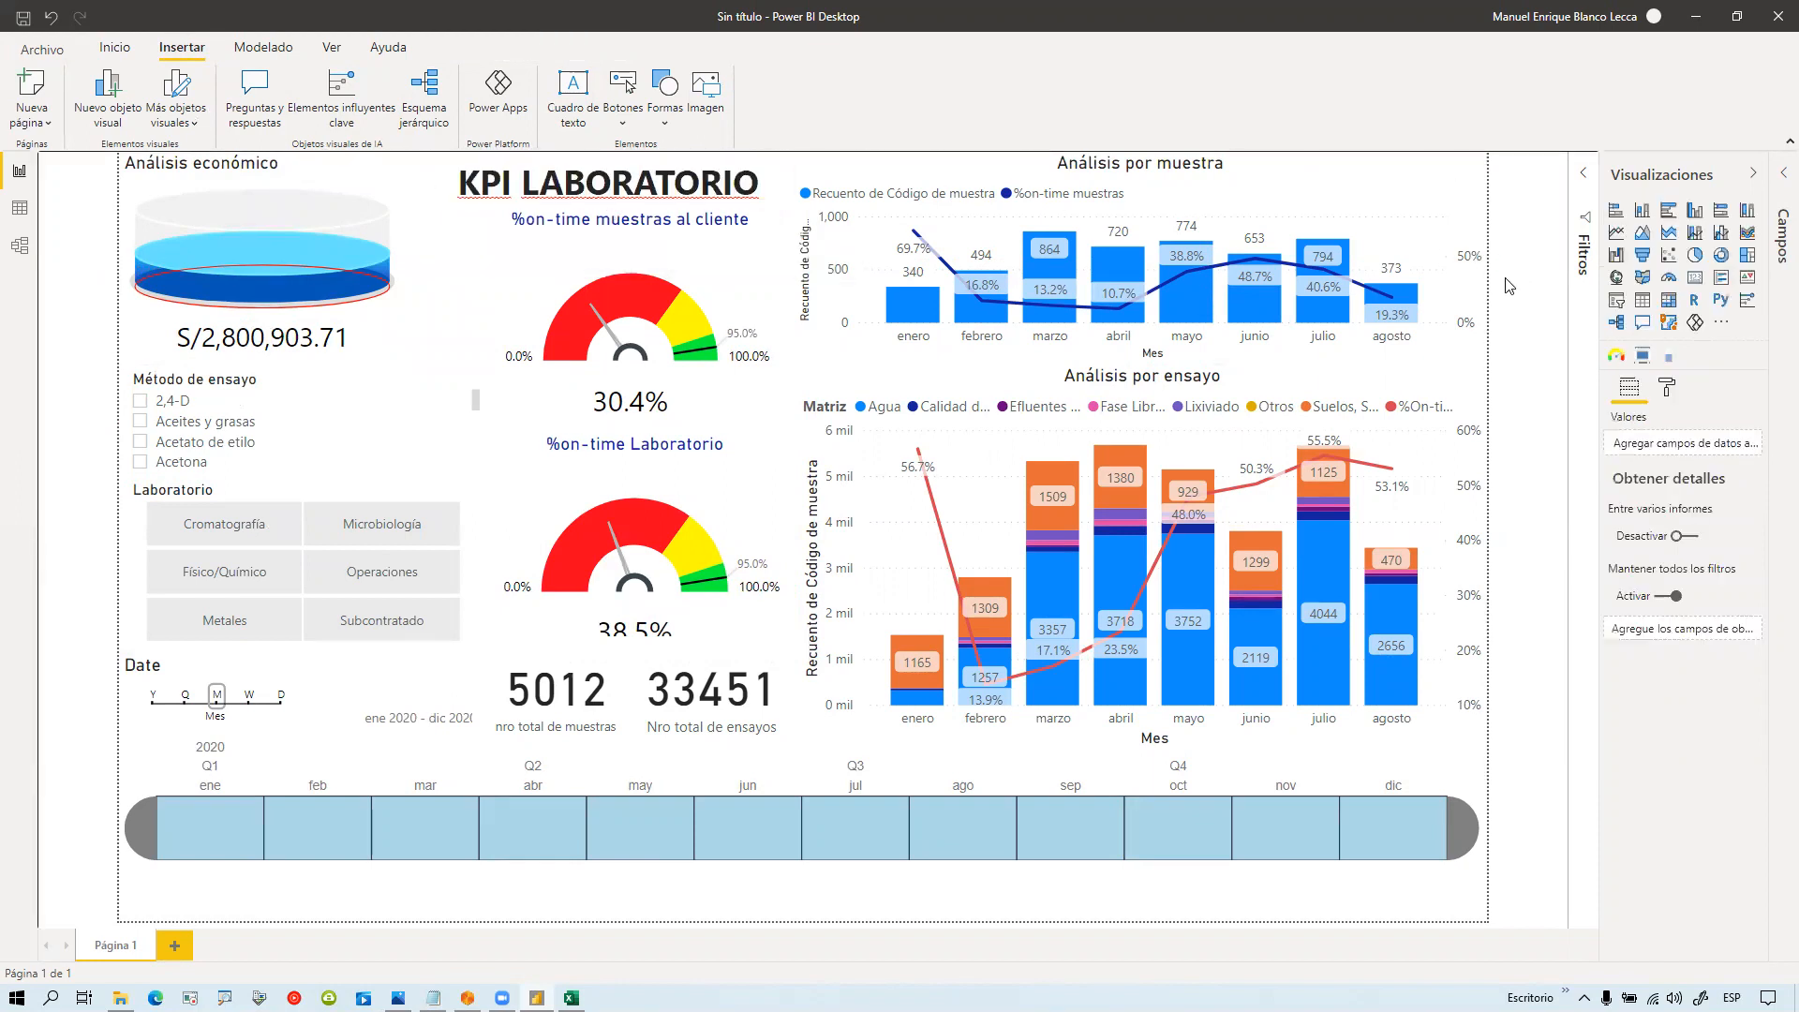